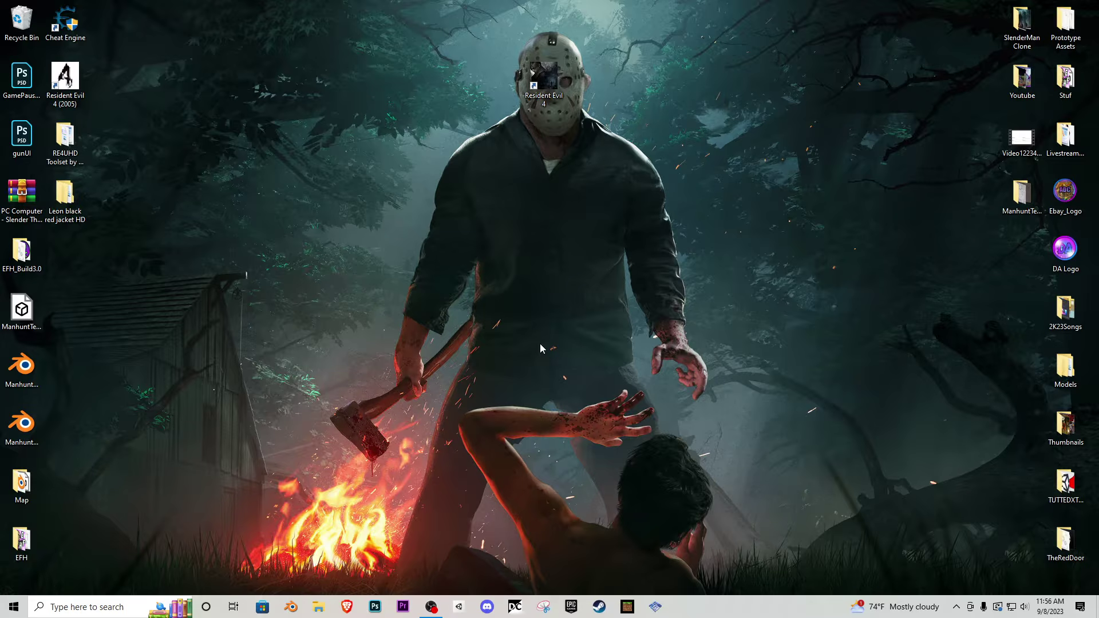
- Place the BasicHorrorGameAssets folder in the middle of the desktop
drag(1098, 281, 503, 312)
click(593, 348)
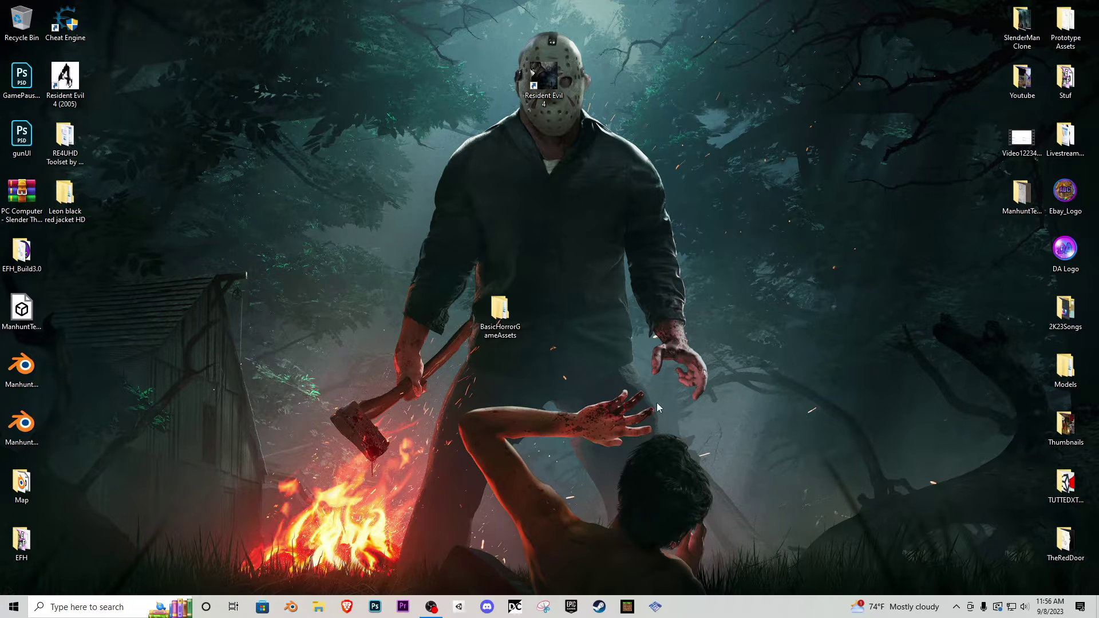
drag(694, 426, 631, 414)
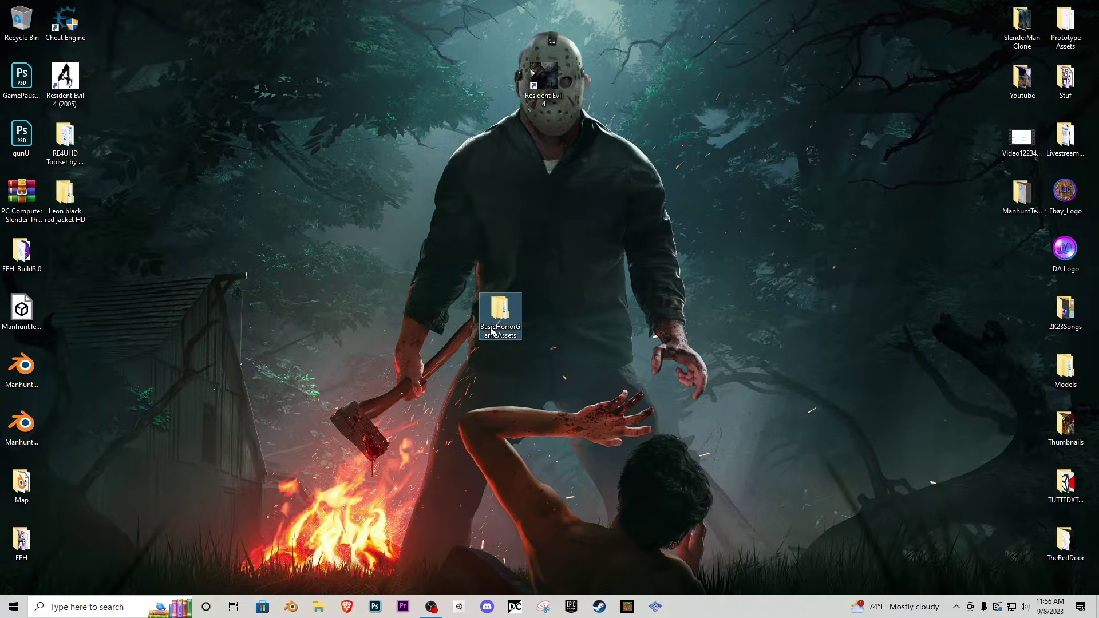
- Open the BasicHorrorGameAssets folder and examine the contents of its Effects and MiscTextures subfolders
double_click(507, 313)
drag(546, 172, 465, 119)
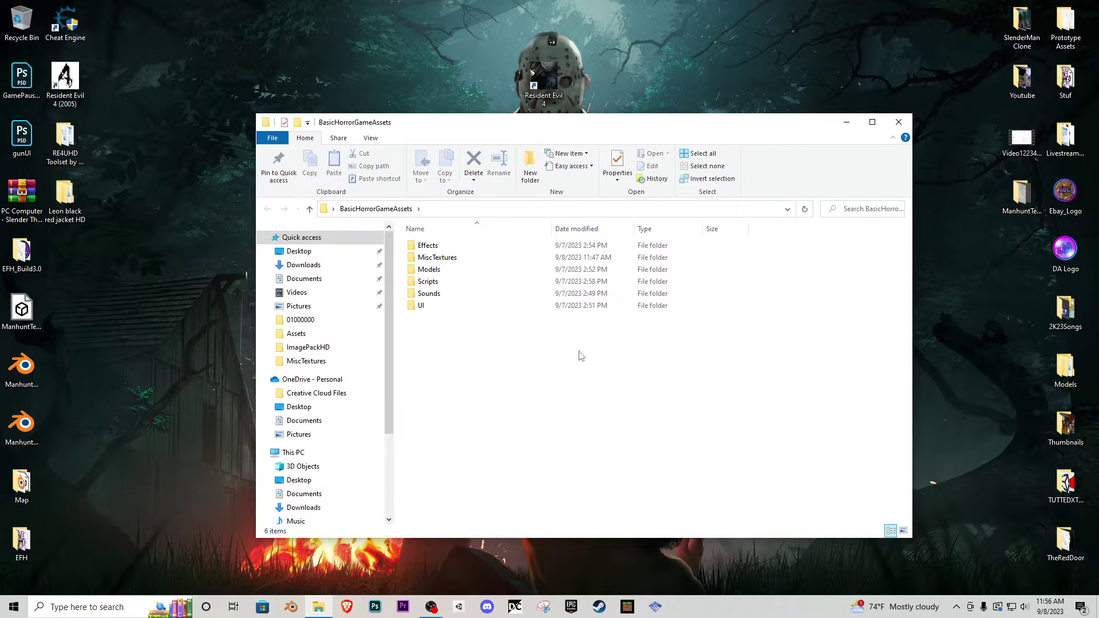
double_click(476, 246)
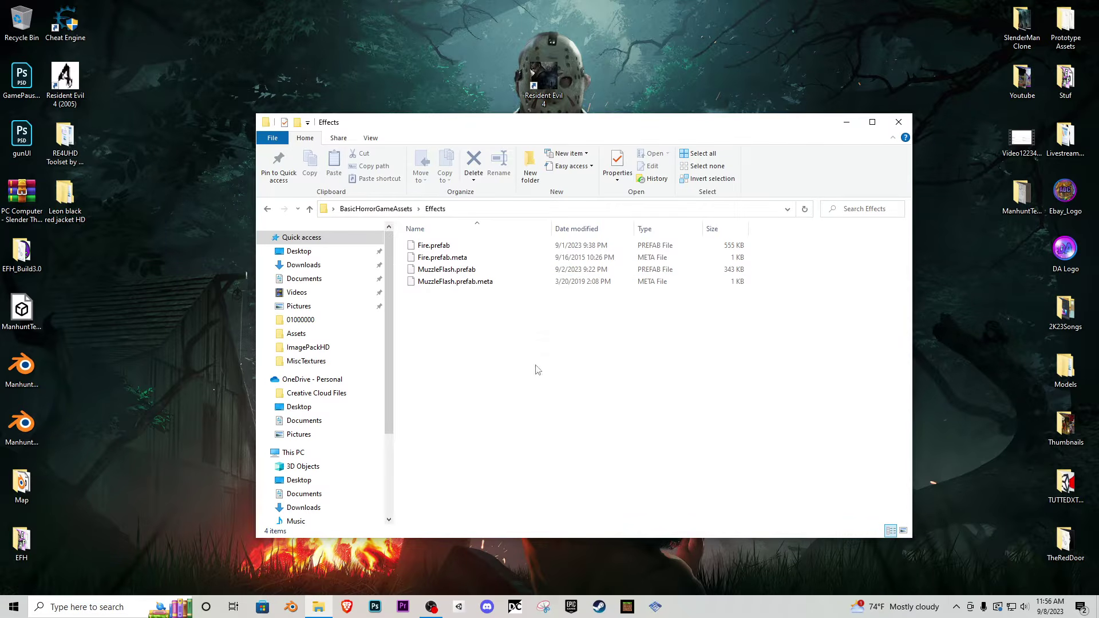
key(BackSpace)
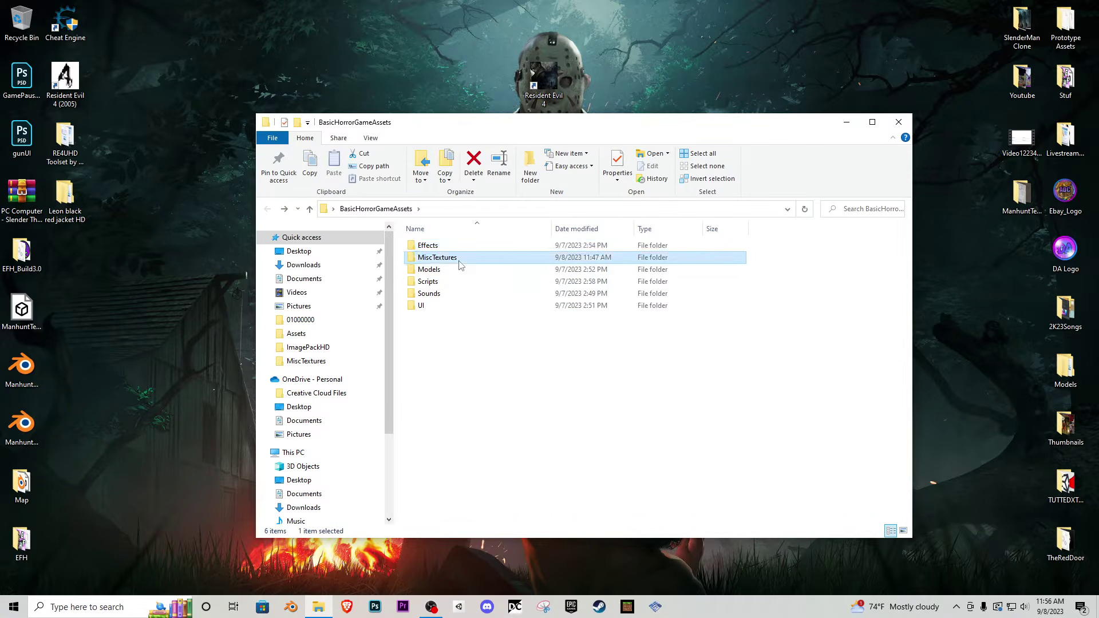
double_click(452, 256)
drag(904, 265, 870, 453)
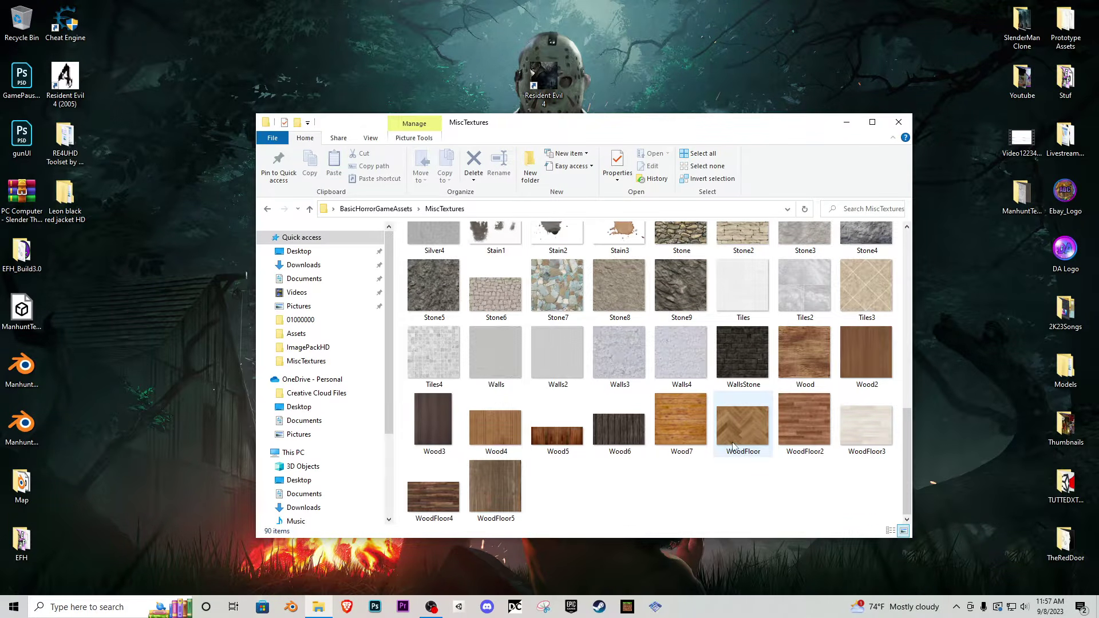
key(alt+Left)
- Examine the contents of the Arms, Chainsaw and Glock folders inside Models
double_click(449, 273)
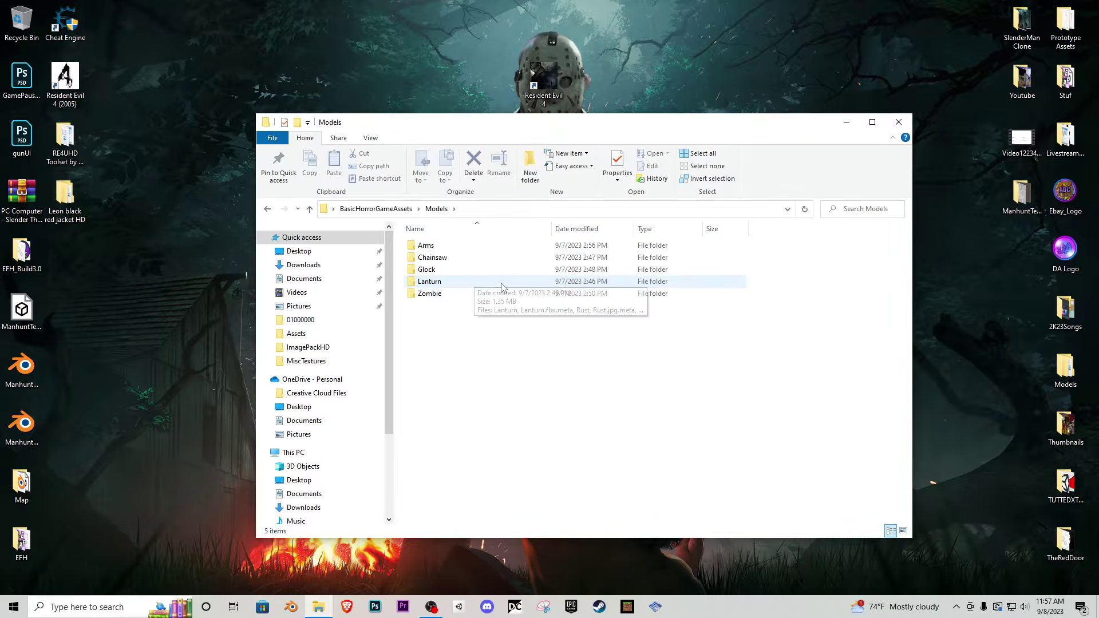
double_click(460, 246)
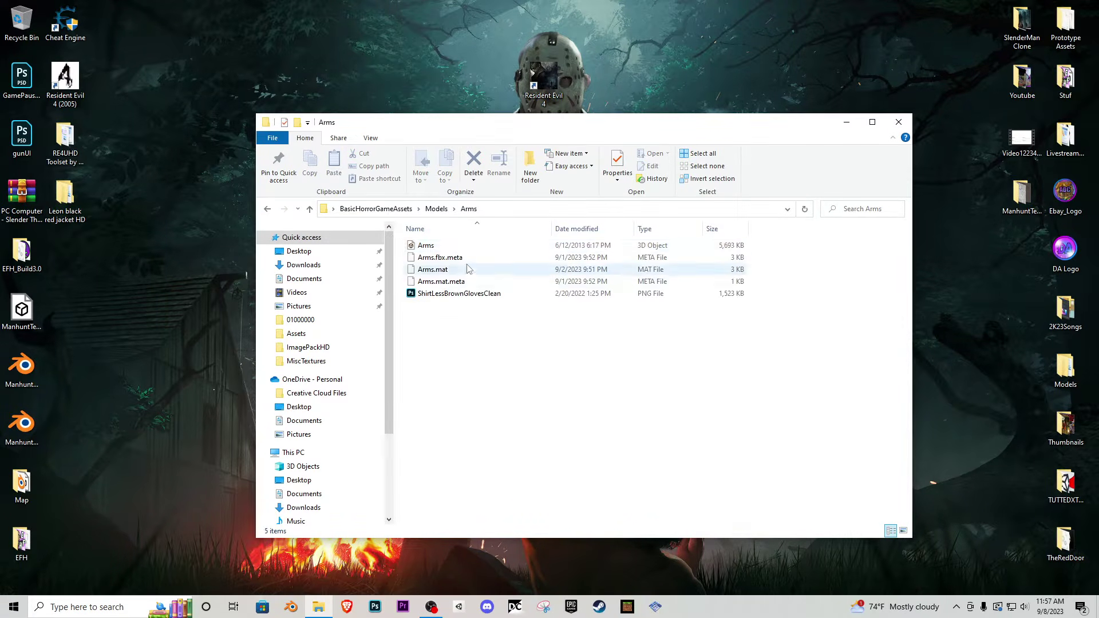
key(BackSpace)
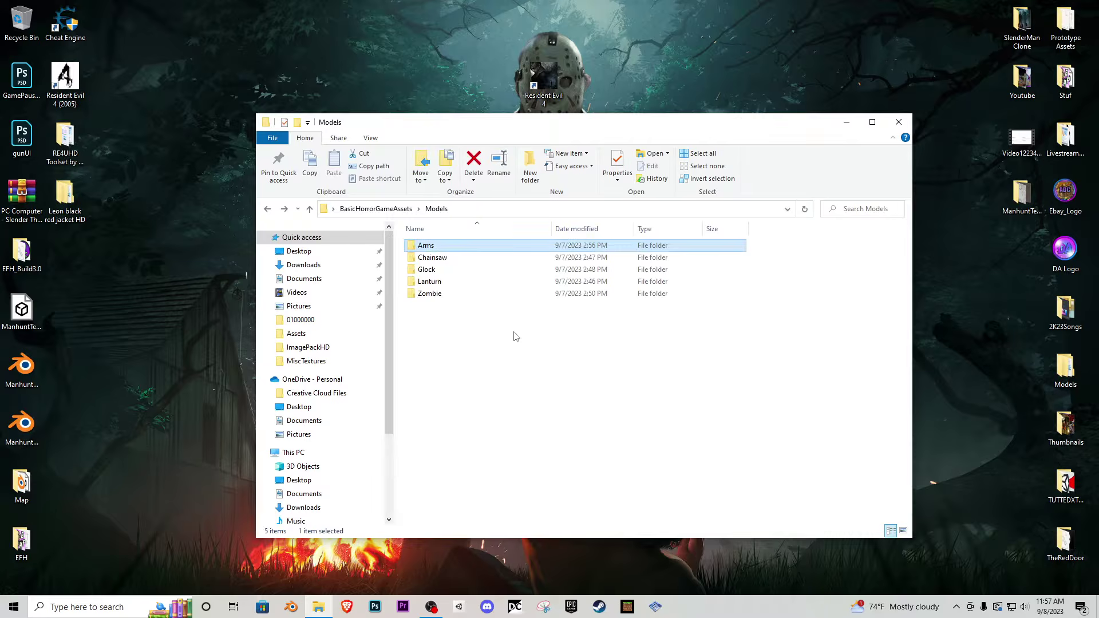
double_click(457, 258)
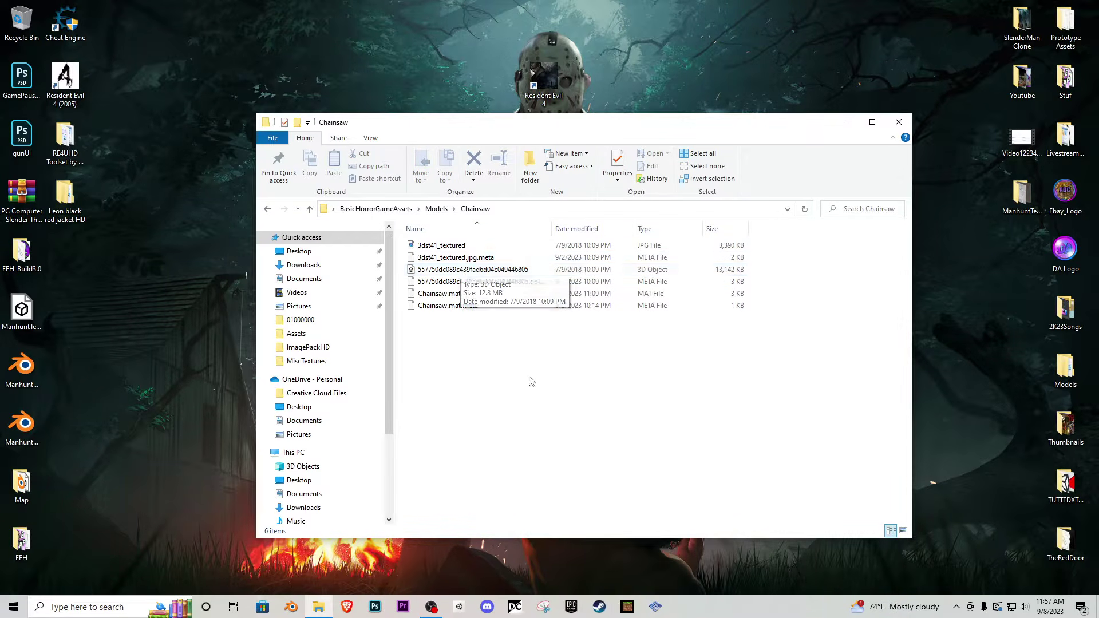
key(BackSpace)
double_click(453, 271)
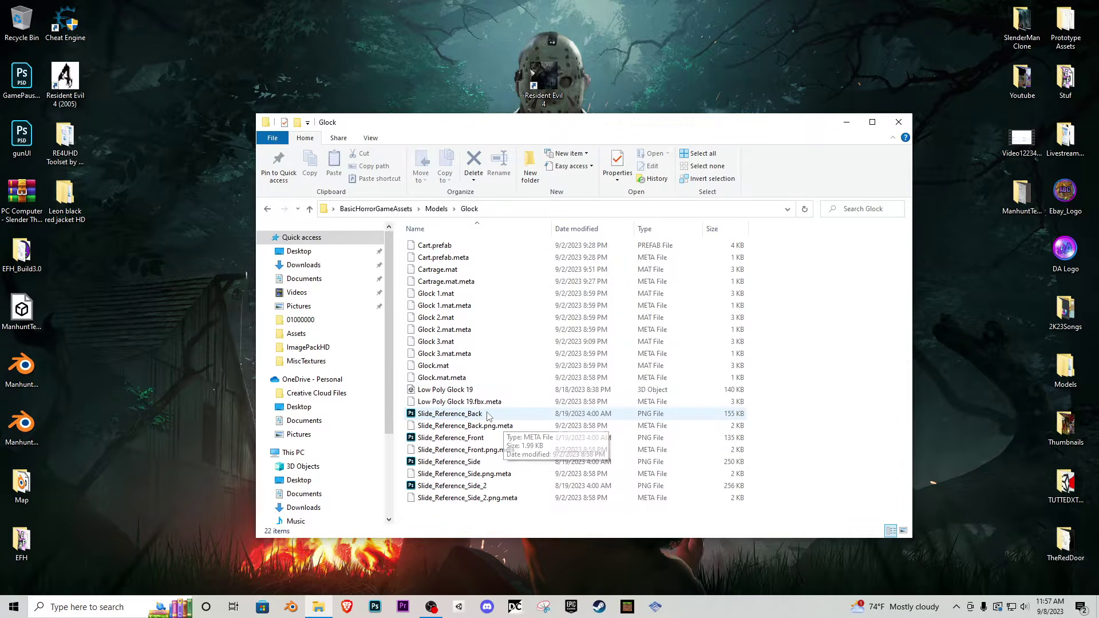
key(BackSpace)
- Examine the Lanturn and Zombie model folders and return to the BasicHorrorGameAssets folder
click(460, 281)
double_click(460, 283)
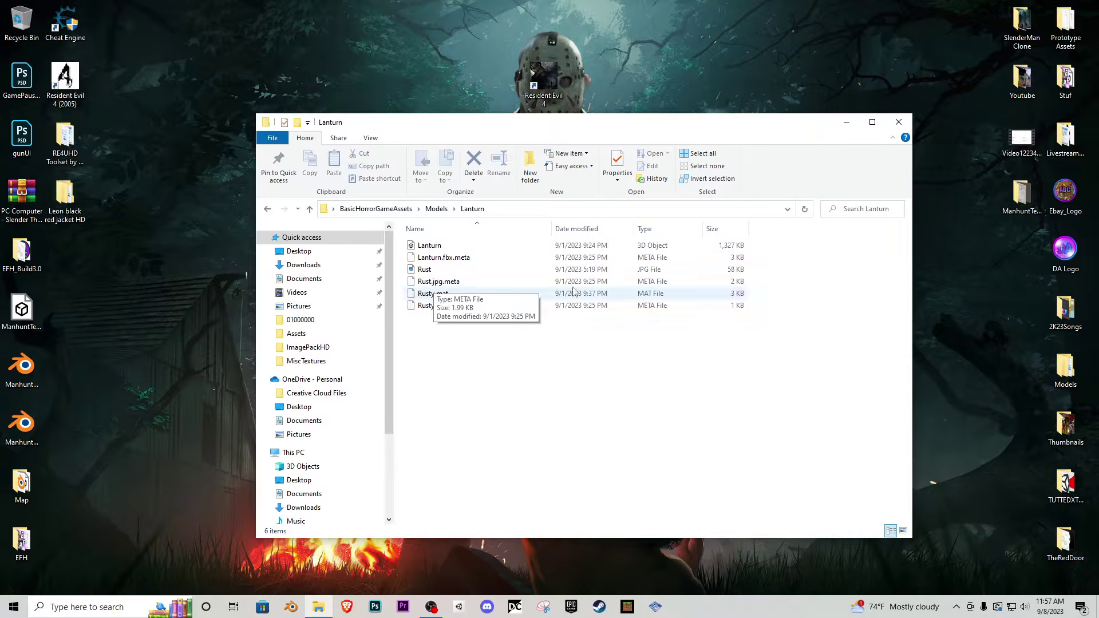
key(BackSpace)
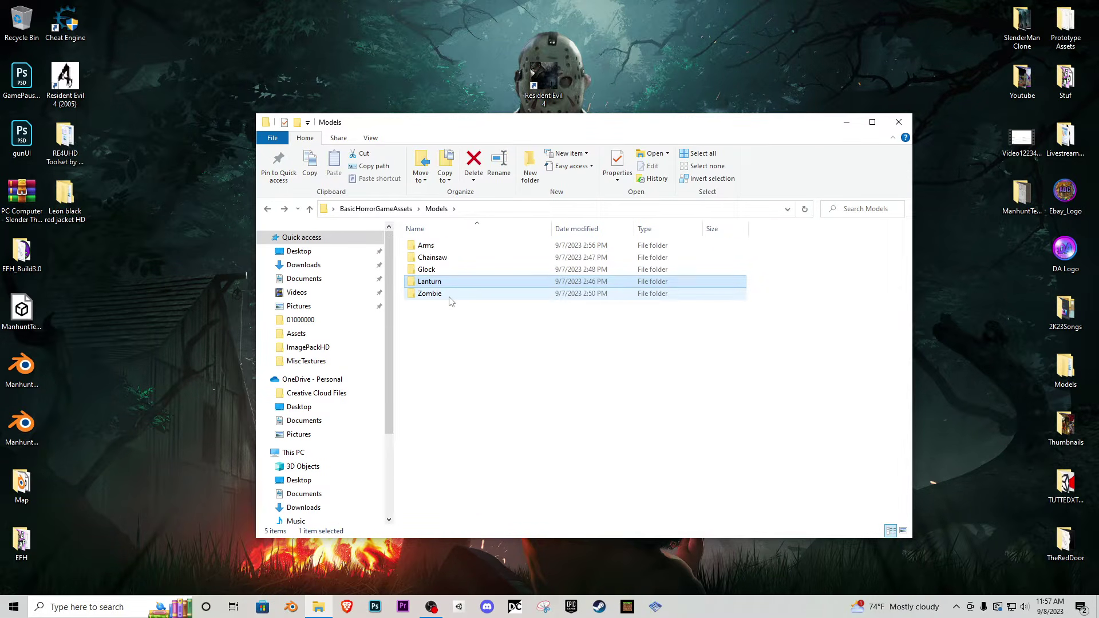
double_click(449, 296)
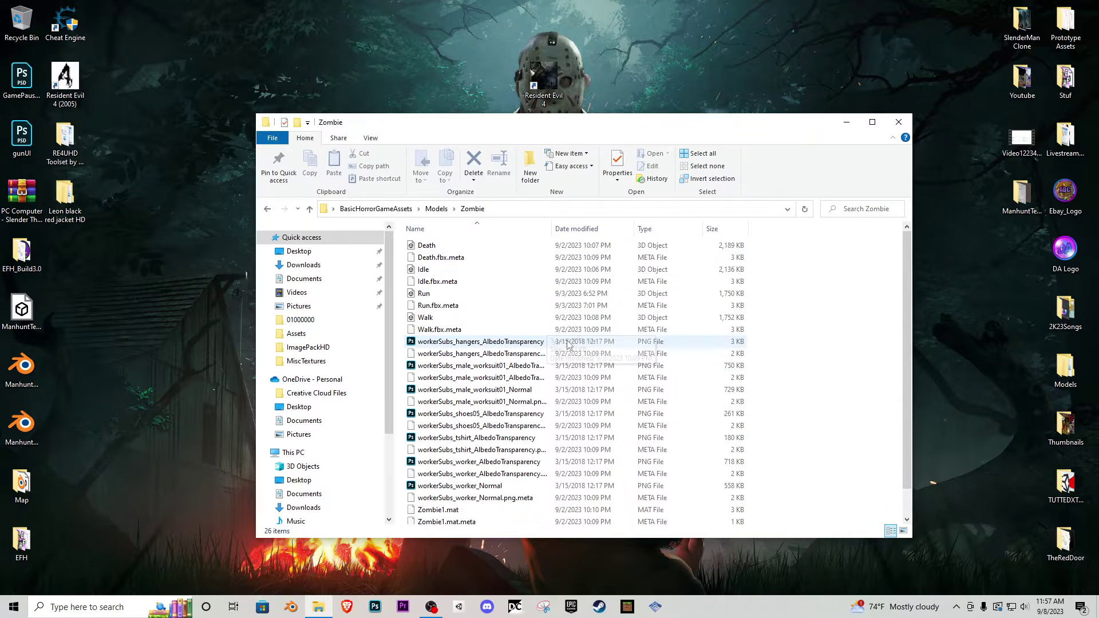
key(BackSpace)
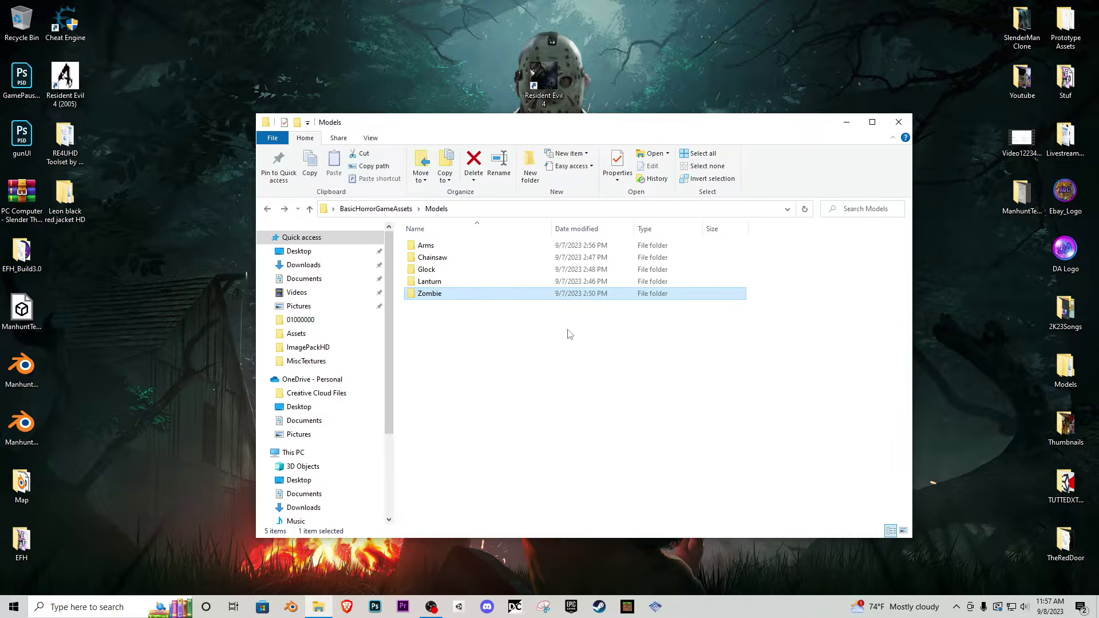
key(BackSpace)
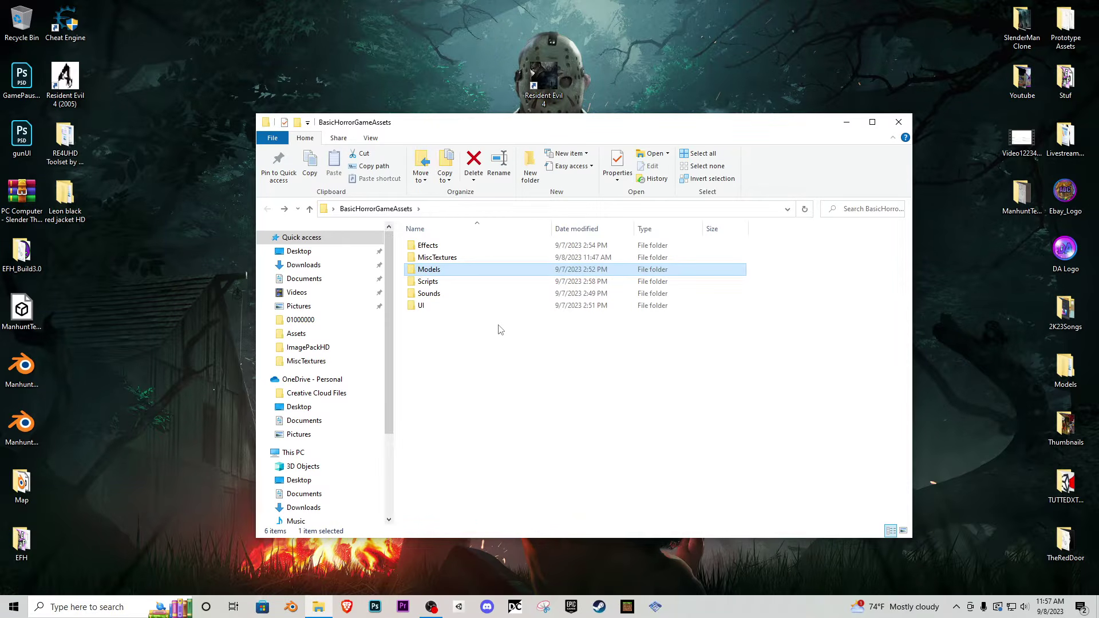
- View the Scripts folder and read its ReadMe document for what each script does
double_click(452, 281)
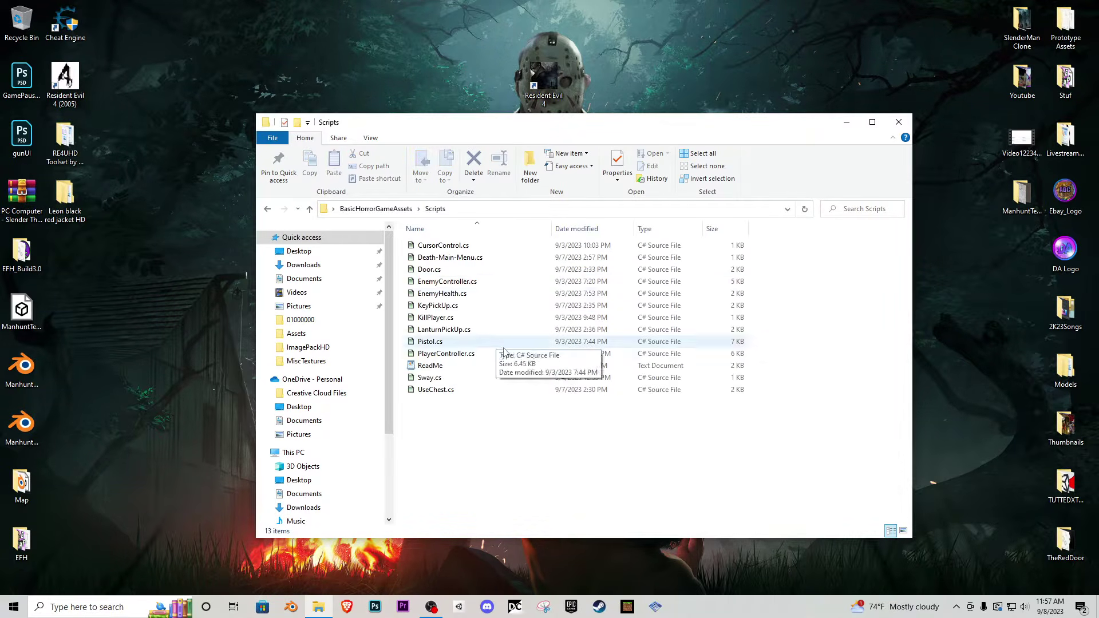
double_click(457, 365)
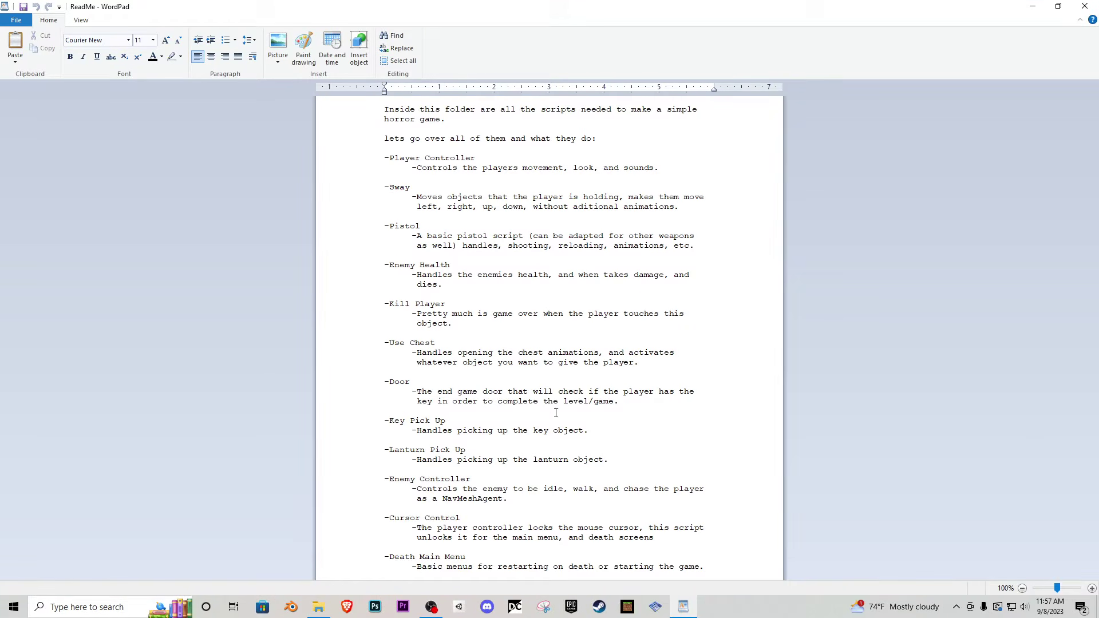
drag(635, 541, 471, 170)
click(471, 170)
click(1085, 5)
click(624, 458)
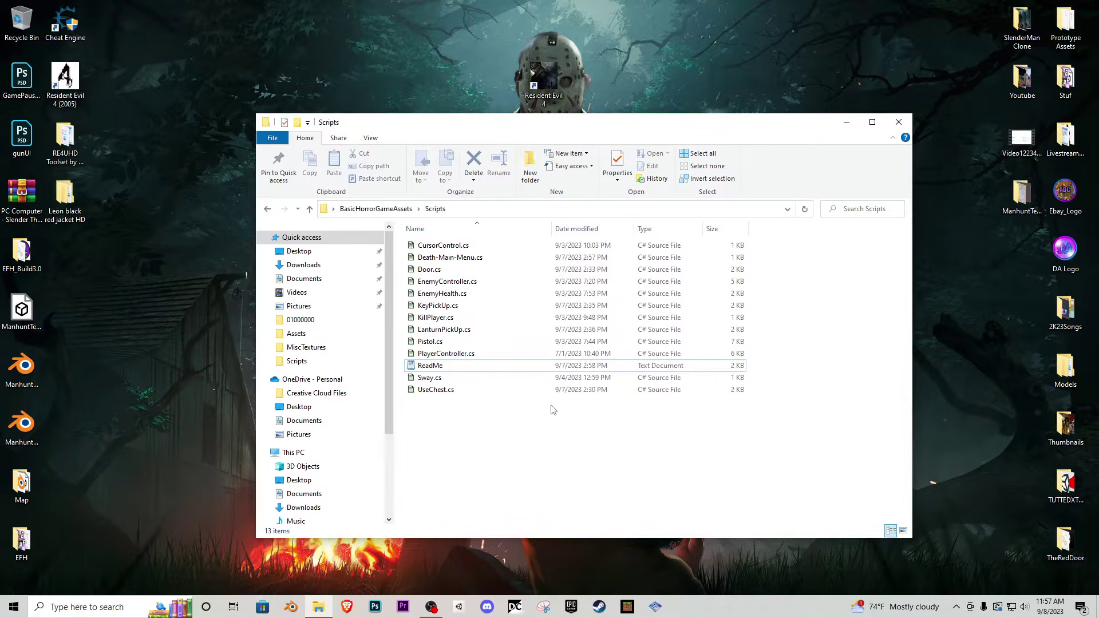
key(BackSpace)
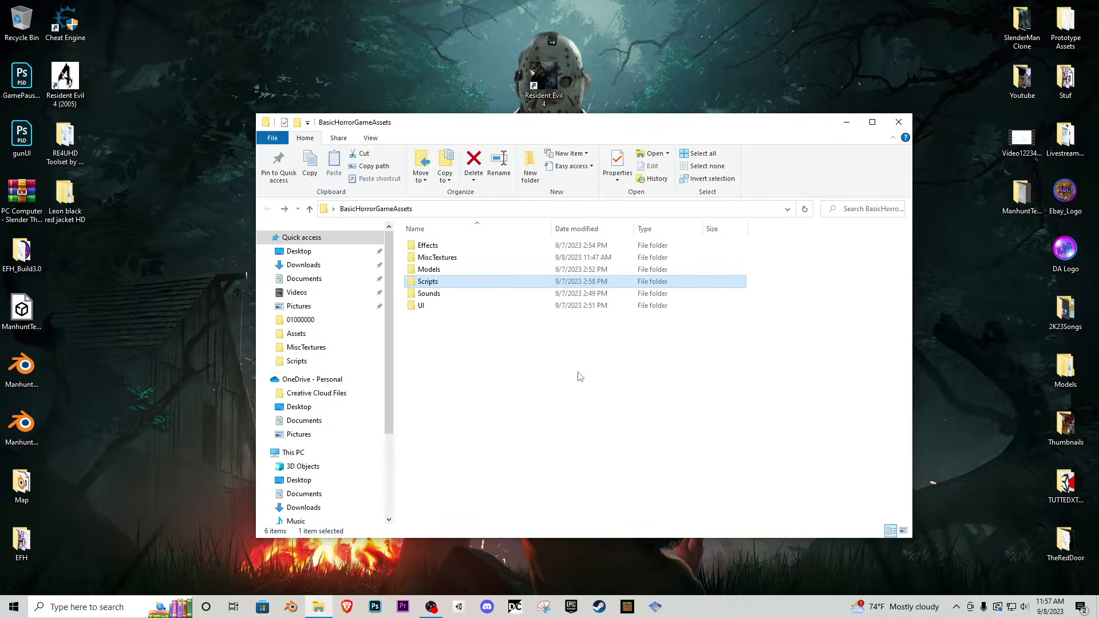
- Examine the audio files in the Sounds folder and return to the BasicHorrorGameAssets folder
double_click(466, 294)
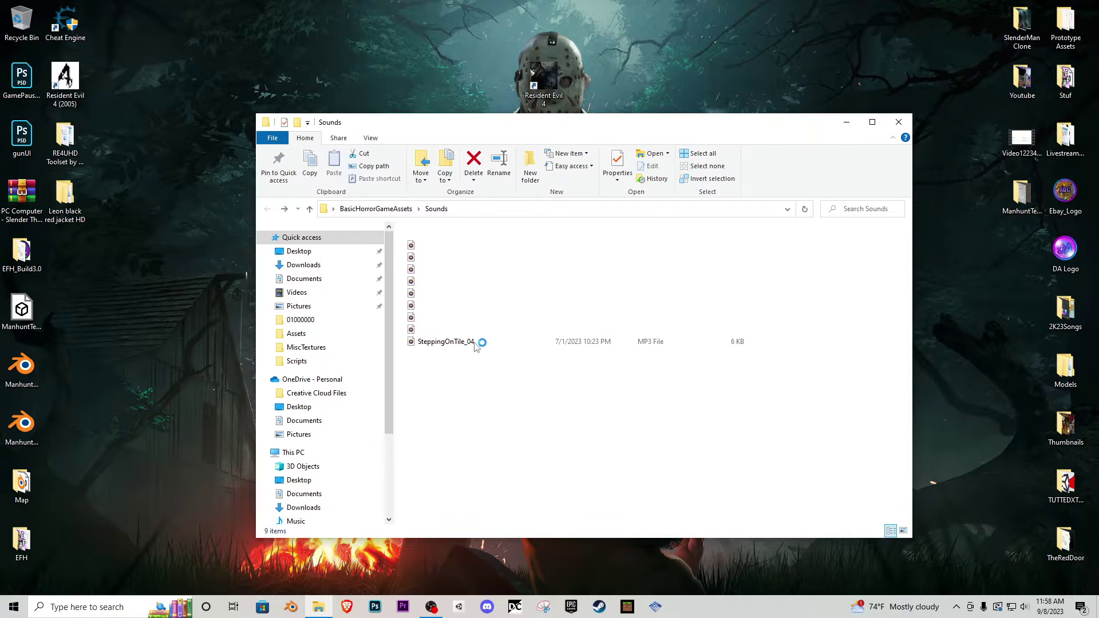
mouse_move(493, 398)
mouse_down()
mouse_move(415, 247)
mouse_move(495, 385)
mouse_up()
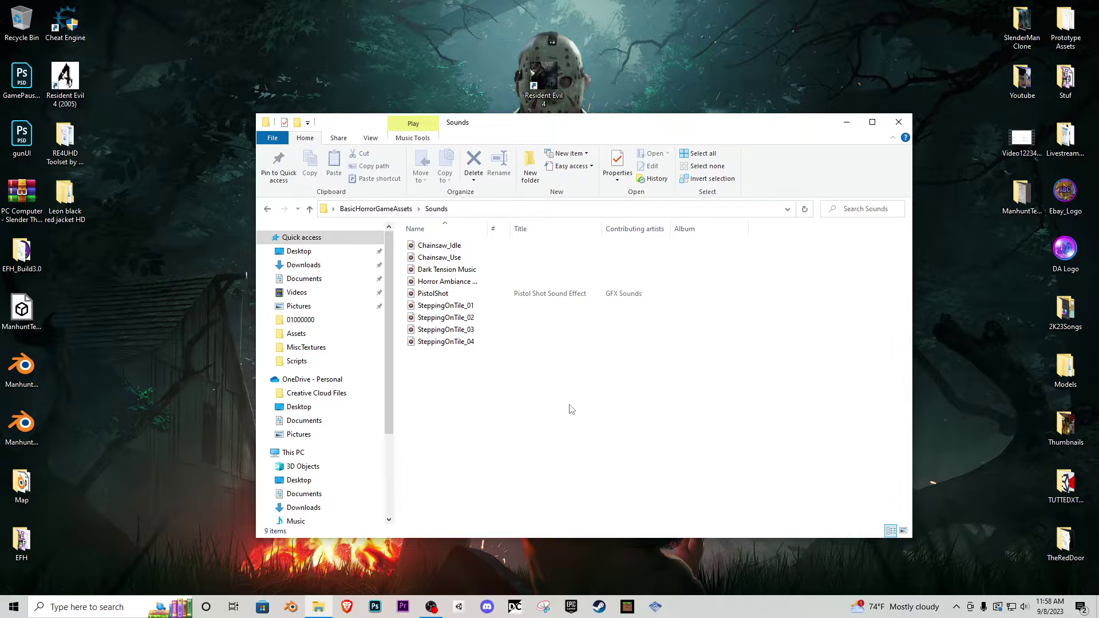
key(BackSpace)
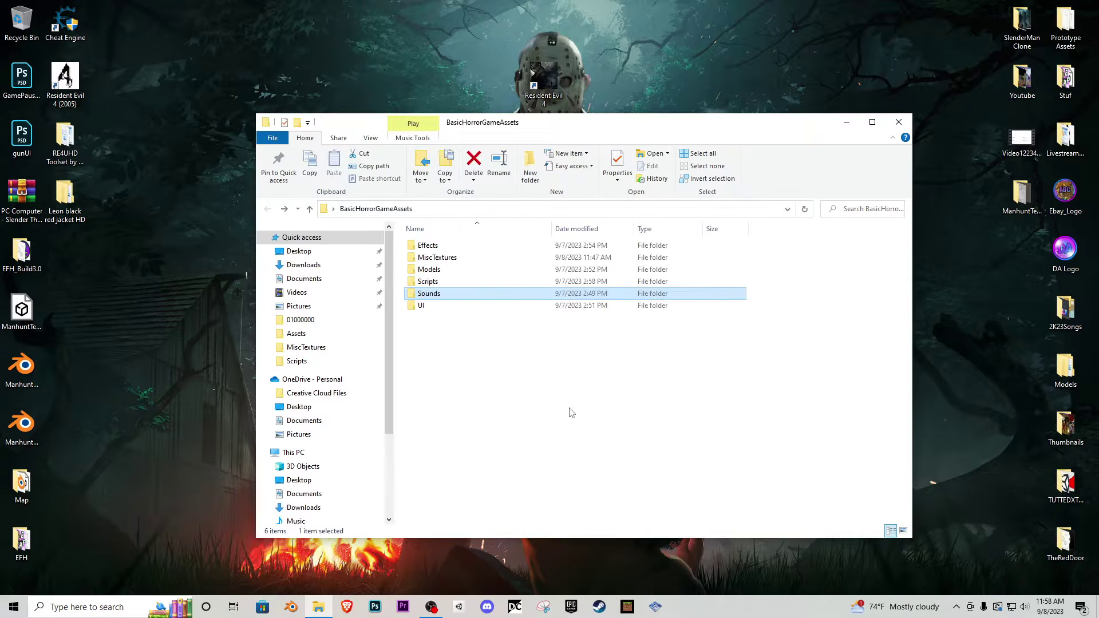
- Examine the Satan Text font and the HandUI image in the UI folder
double_click(443, 308)
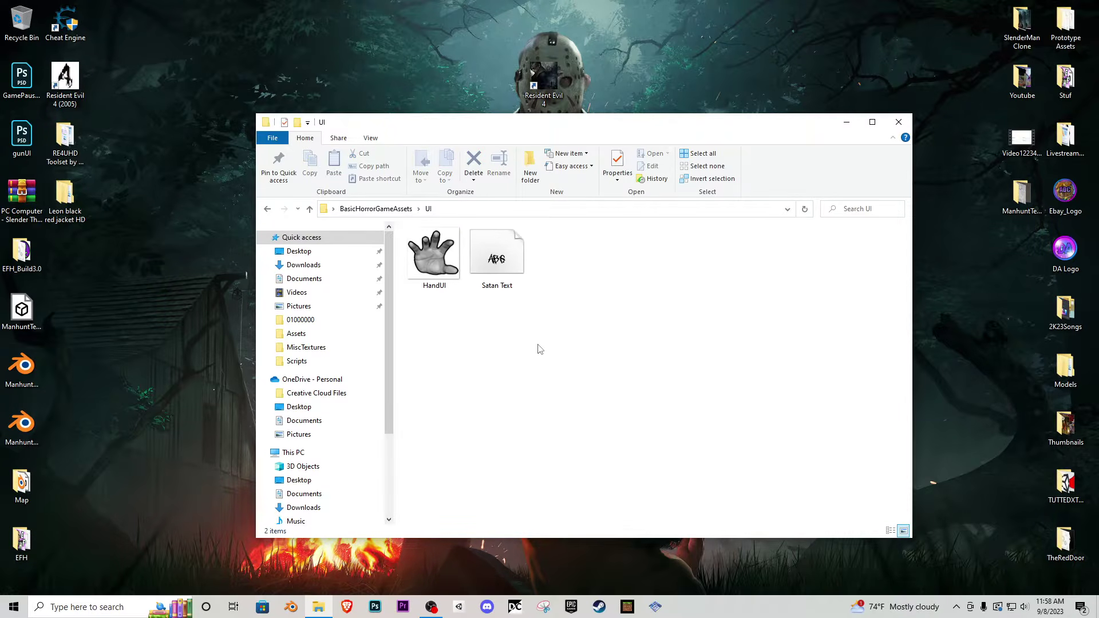
click(513, 277)
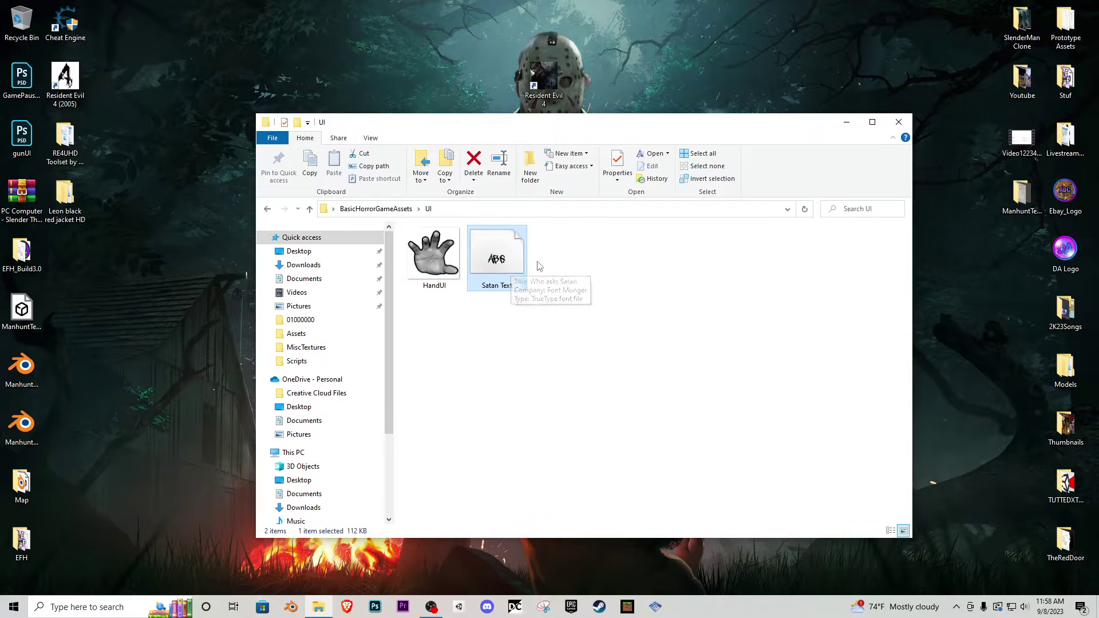
click(438, 249)
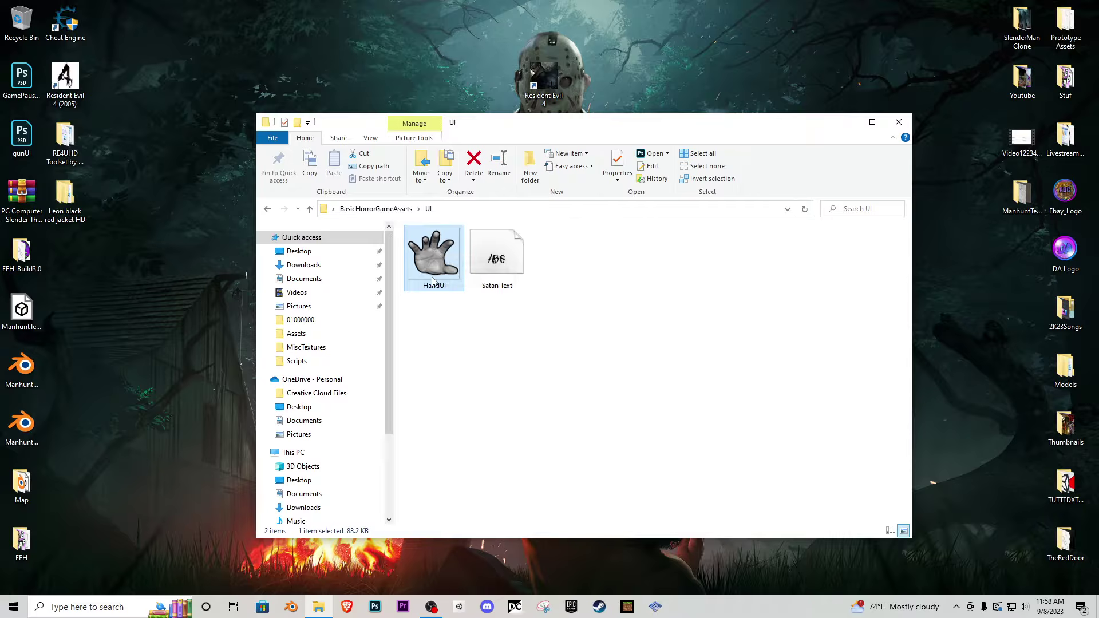
key(alt+Left)
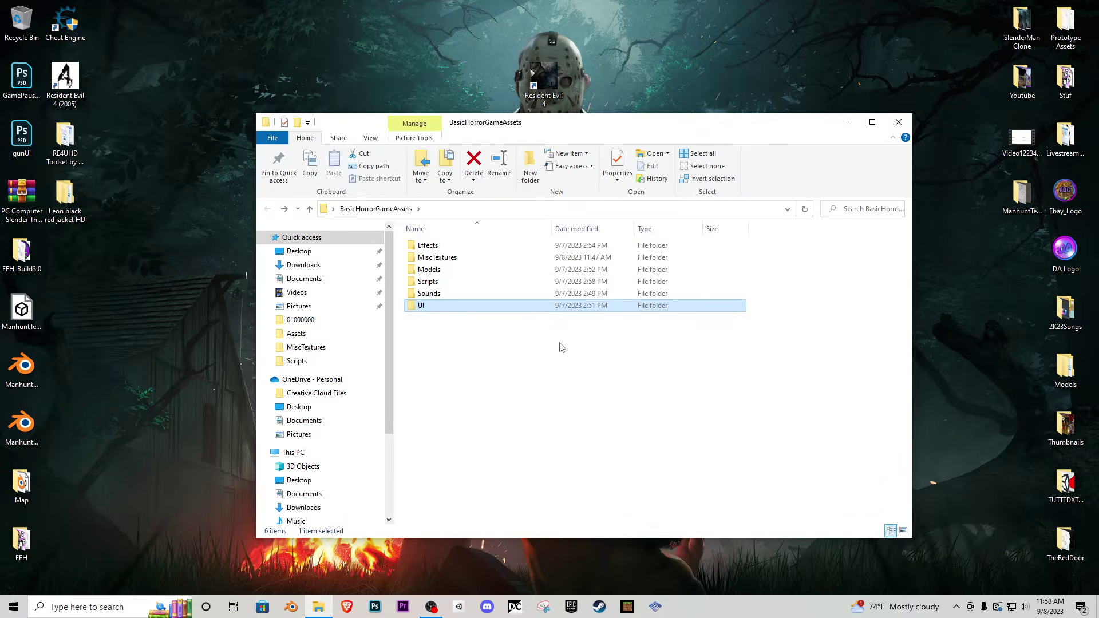
- Close the folder window and move the BasicHorrorGameAssets folder beneath the Leon black red jacket HD folder on the desktop
click(899, 127)
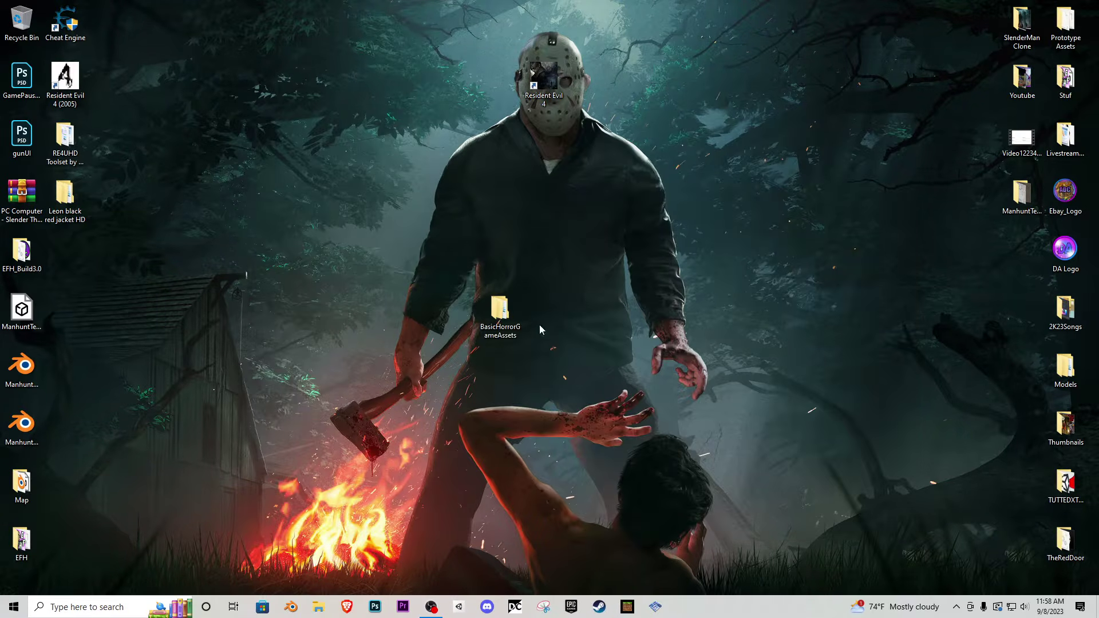
drag(494, 320, 89, 271)
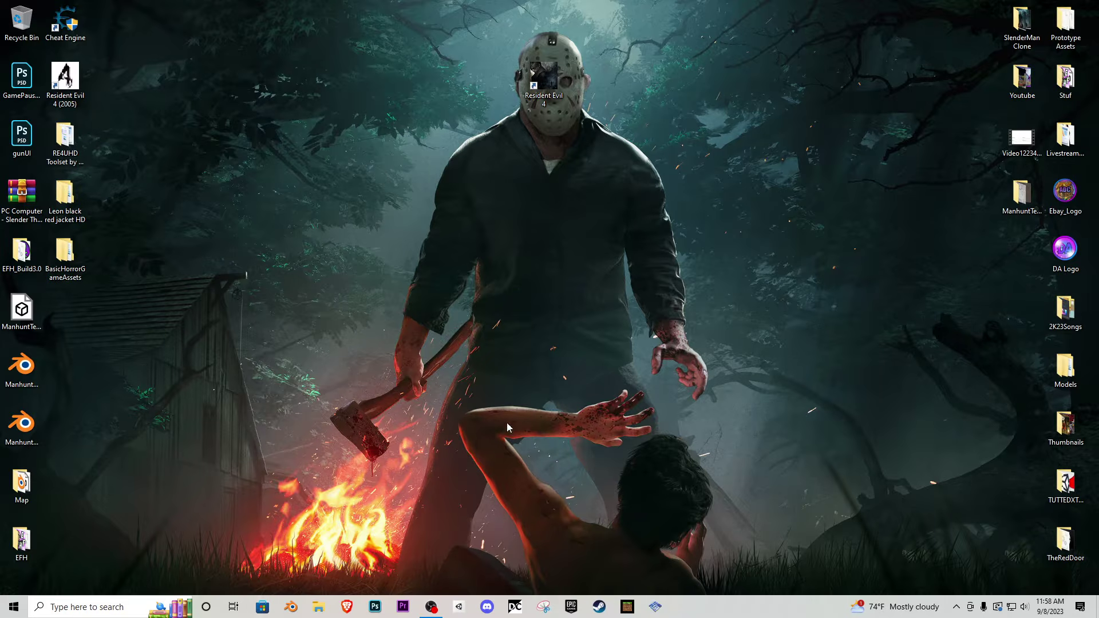
- Launch Blender, dismiss the splash screen and maximize the window
click(291, 606)
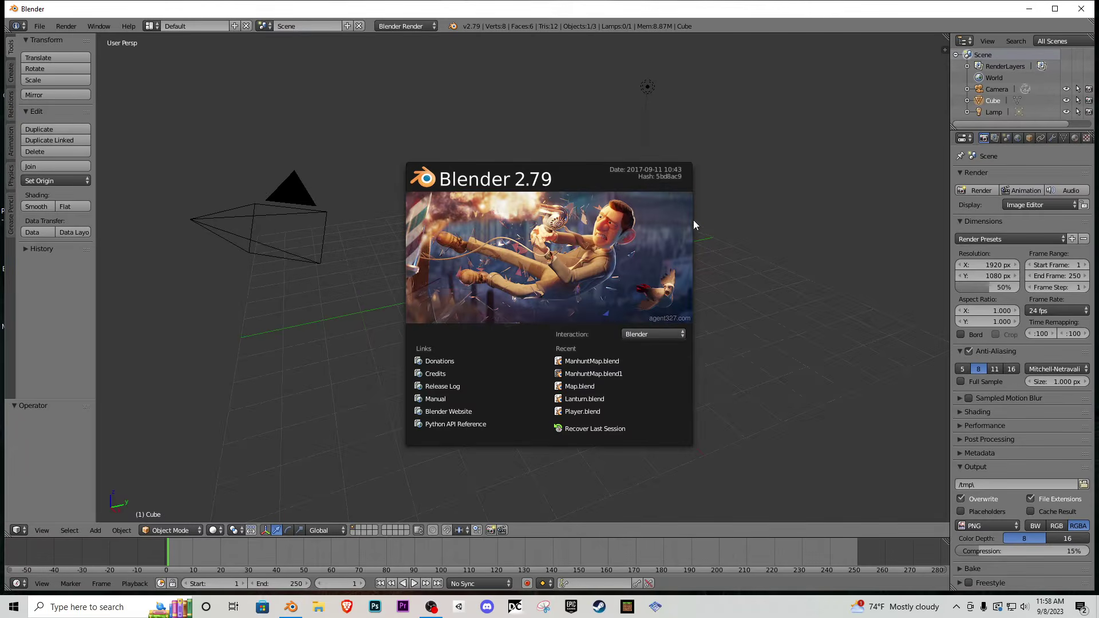
click(731, 232)
middle_drag(689, 284, 515, 271)
click(1054, 9)
- Delete the default cube from the scene
middle_drag(627, 293, 595, 282)
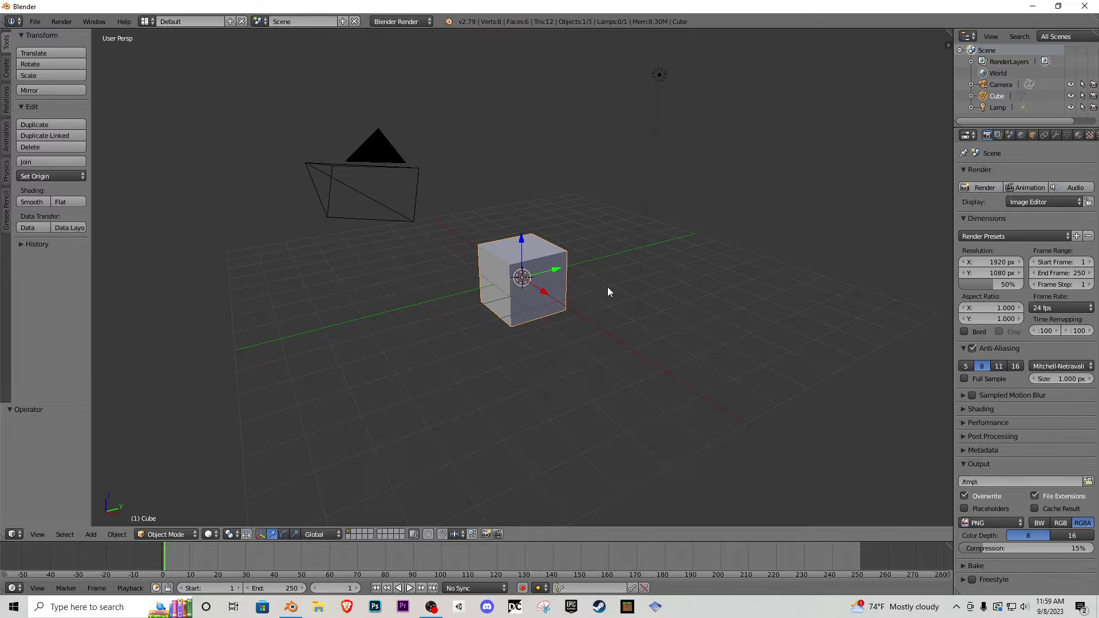
middle_drag(607, 286, 662, 277)
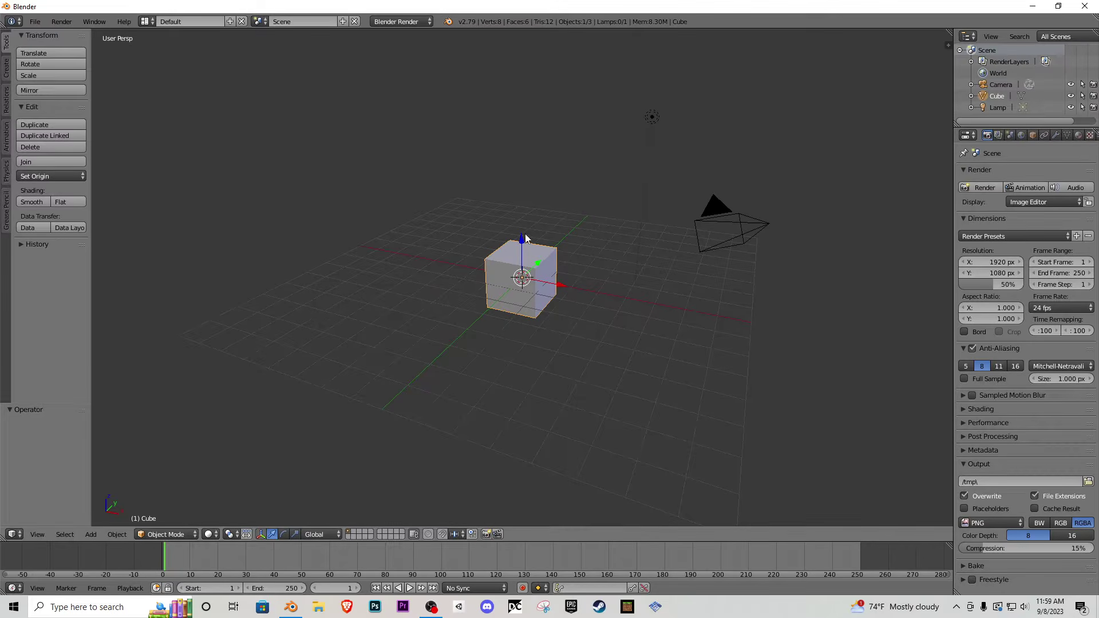
key(x)
click(575, 310)
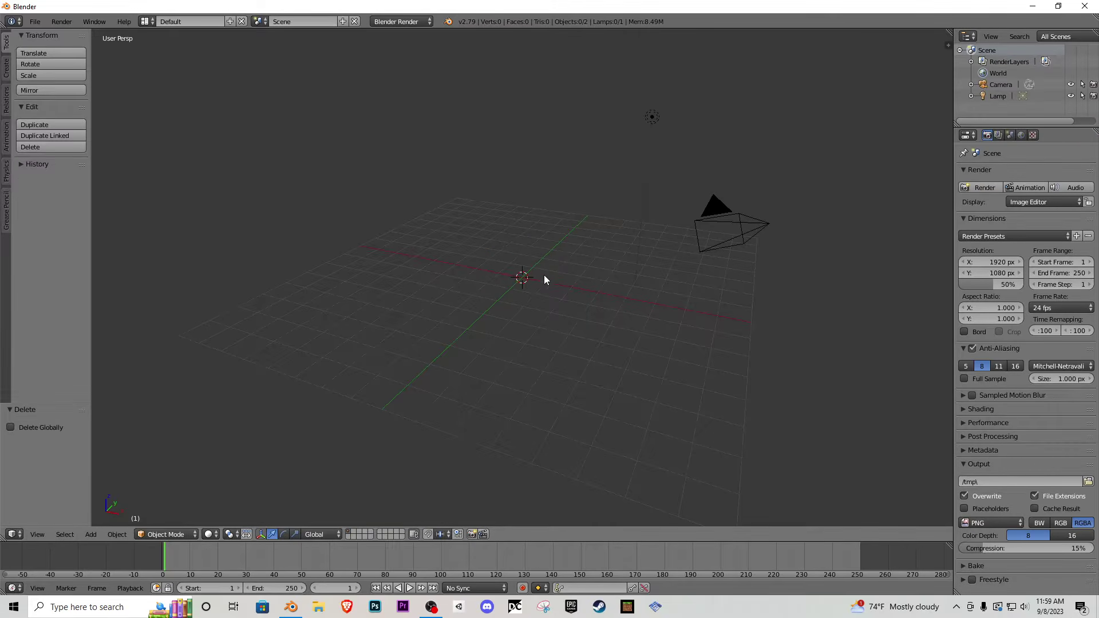
- Add a plane at the scene's centre and scale it up until it extends slightly past the grid as the floor
click(6, 69)
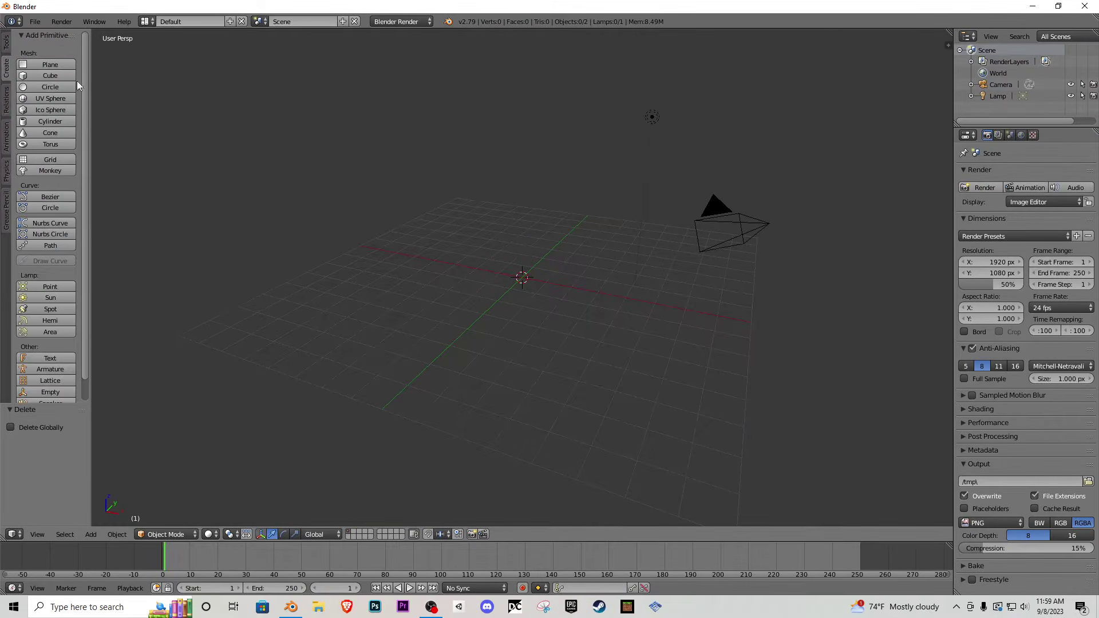
click(50, 65)
key(s)
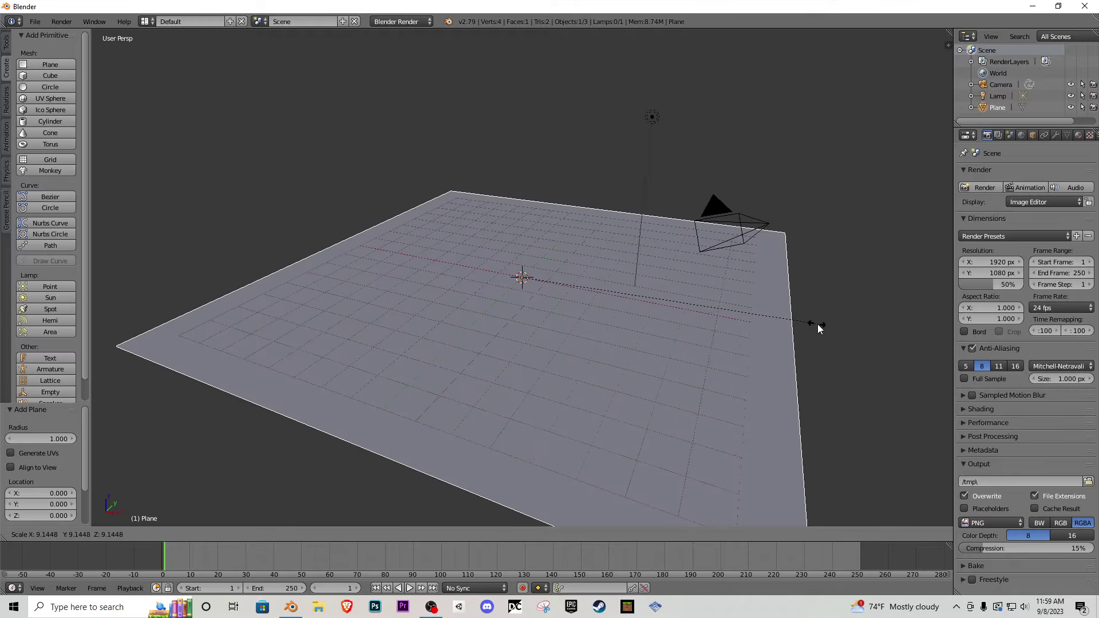
click(773, 313)
middle_drag(770, 313, 329, 395)
middle_drag(510, 259, 633, 254)
- Add a cube at the centre of the floor plane and scale it to 0.25 on all axes
click(63, 77)
middle_drag(513, 218, 598, 254)
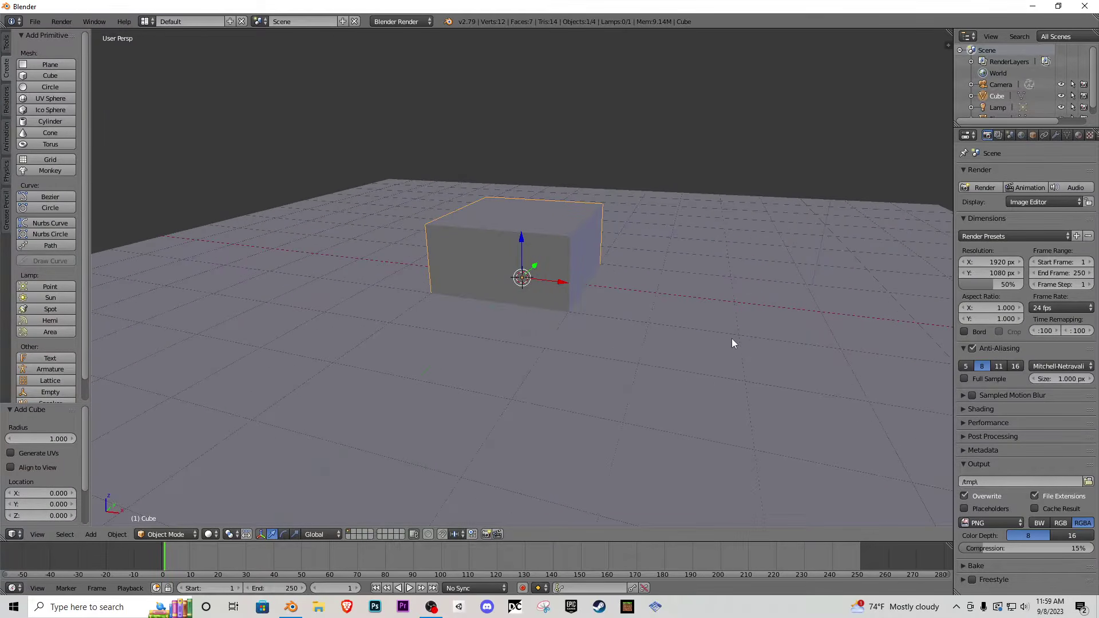
key(s)
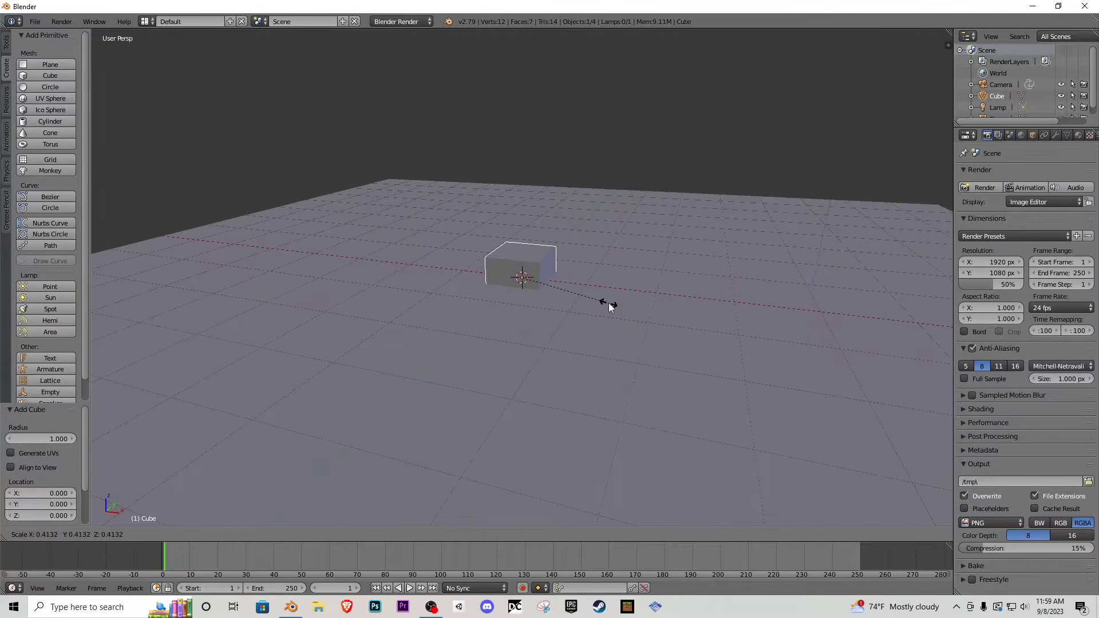
text(.5)
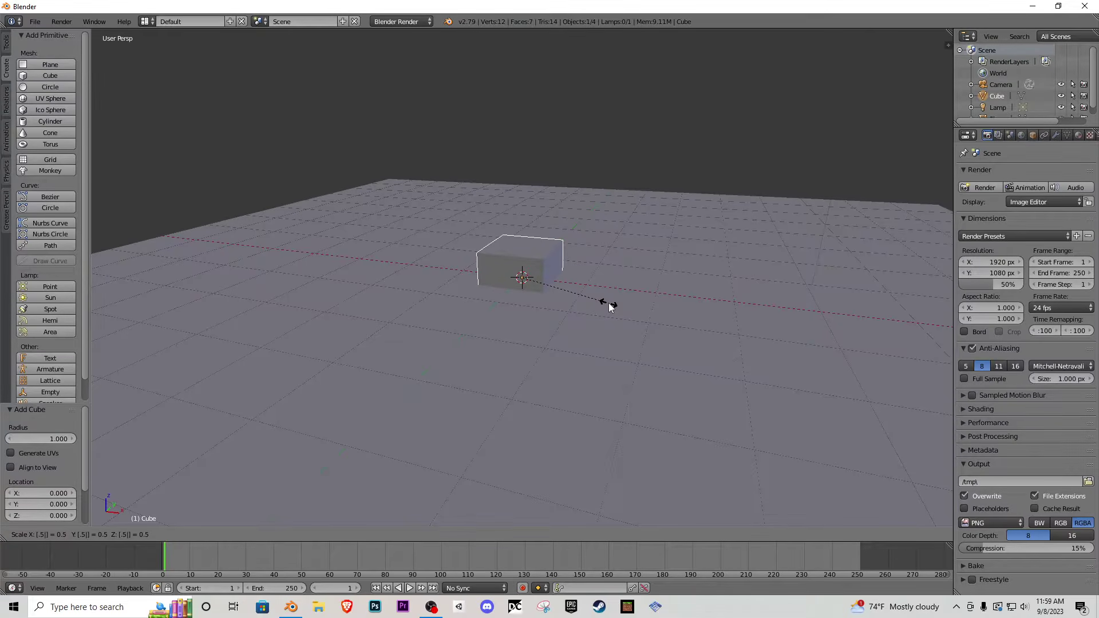
key(BackSpace)
key(BackSpace)
text(.25)
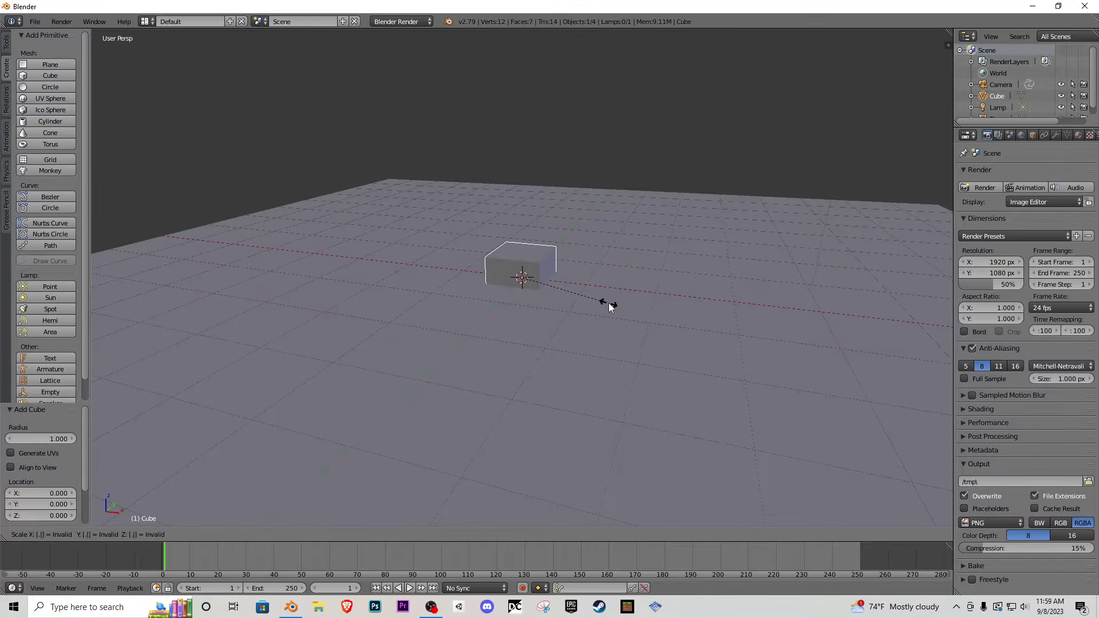
key(Return)
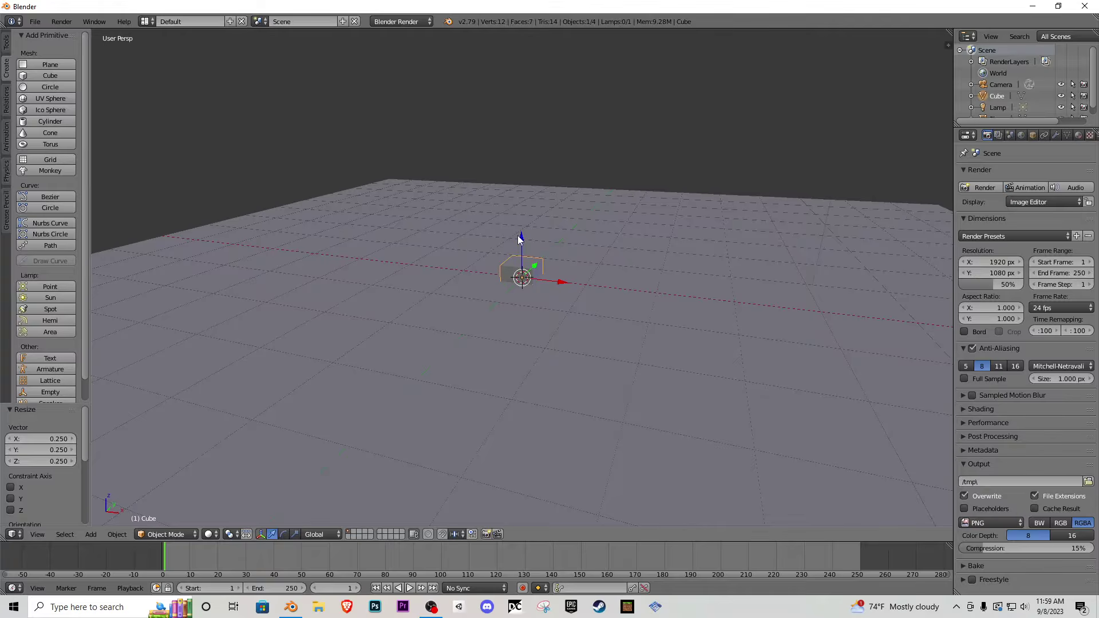
- Raise the small cube about 0.24 along the Z axis so it stands on the floor plane
drag(519, 236, 525, 222)
key(shift+f)
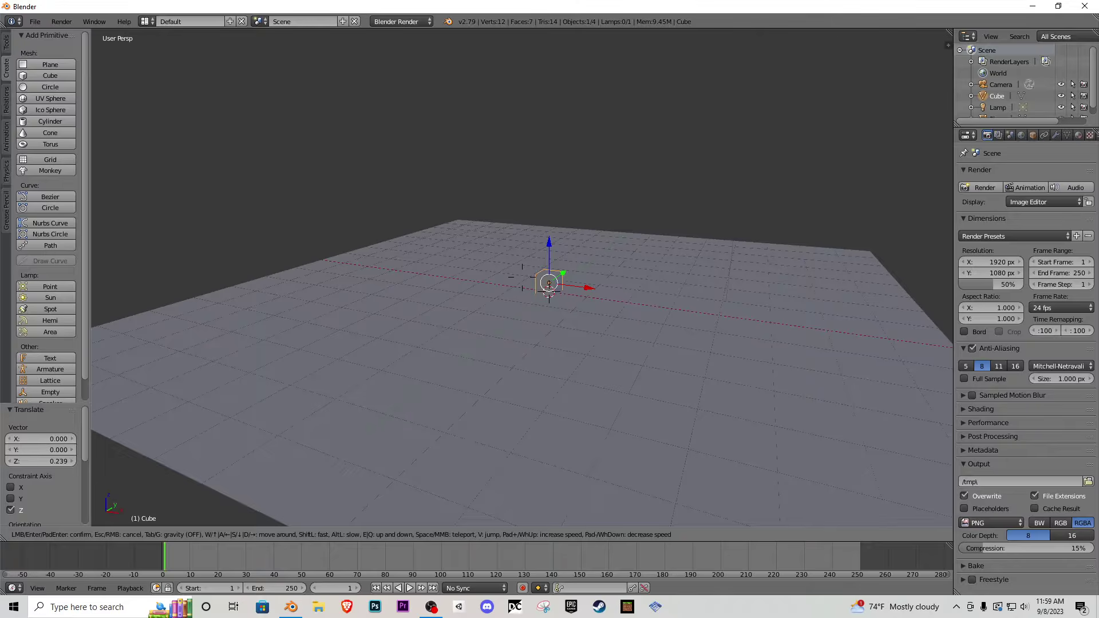
key(w)
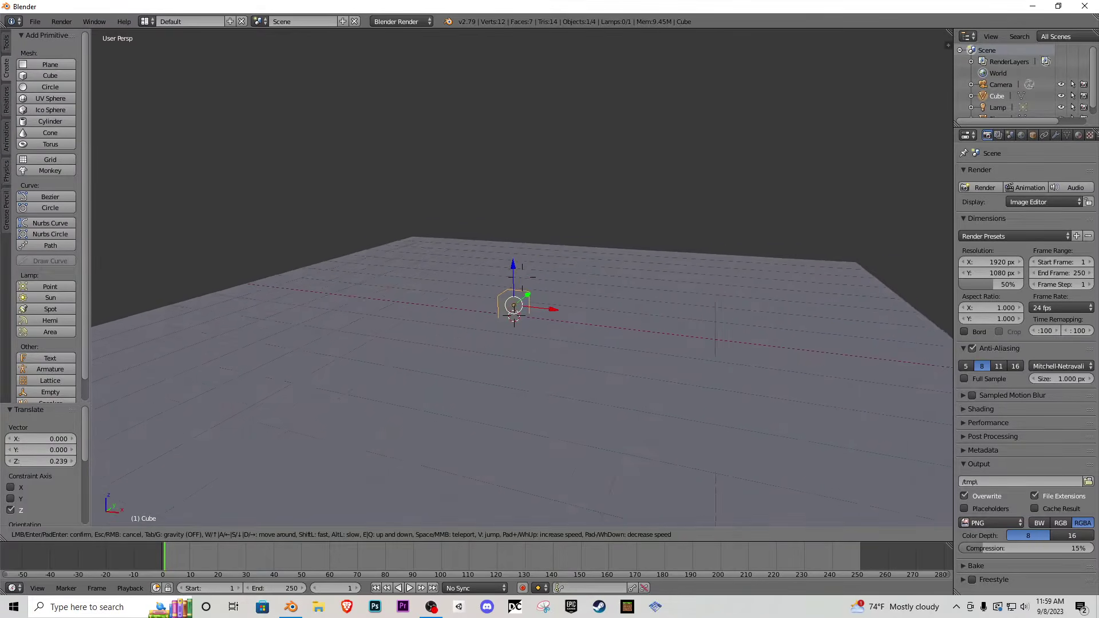
key(Return)
- Edit the cube's mesh and raise only its top face along Z to form a tall column
key(Tab)
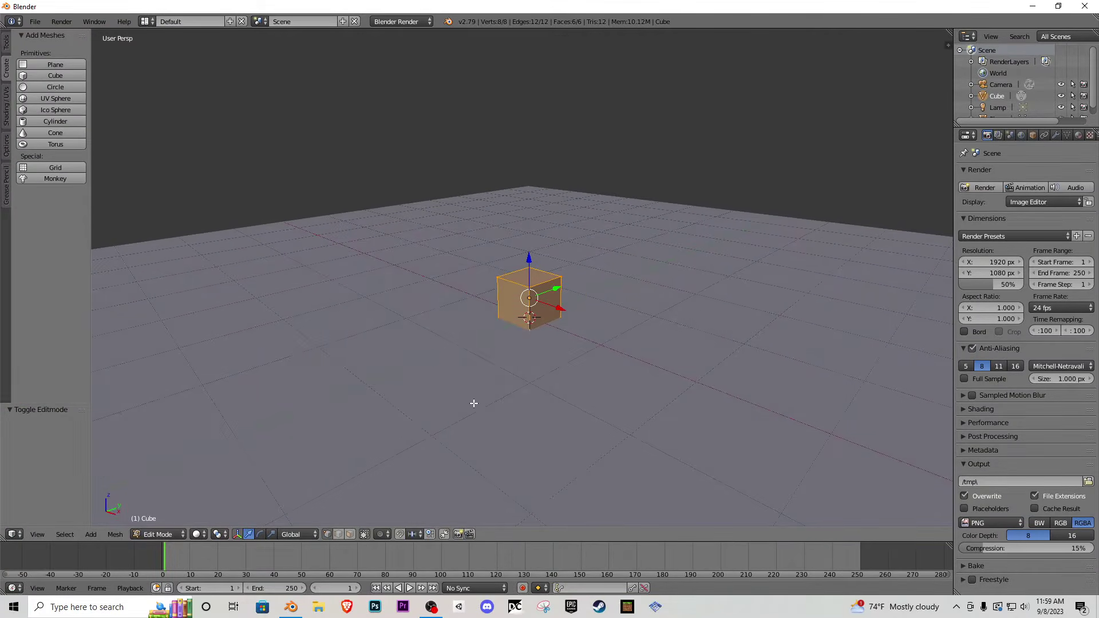
click(351, 533)
right_click(537, 273)
drag(535, 244, 532, 131)
- Extrude the column's top face in place and scale the new face to about 0.575 to form an inset
key(shift+f)
key(s)
key(w)
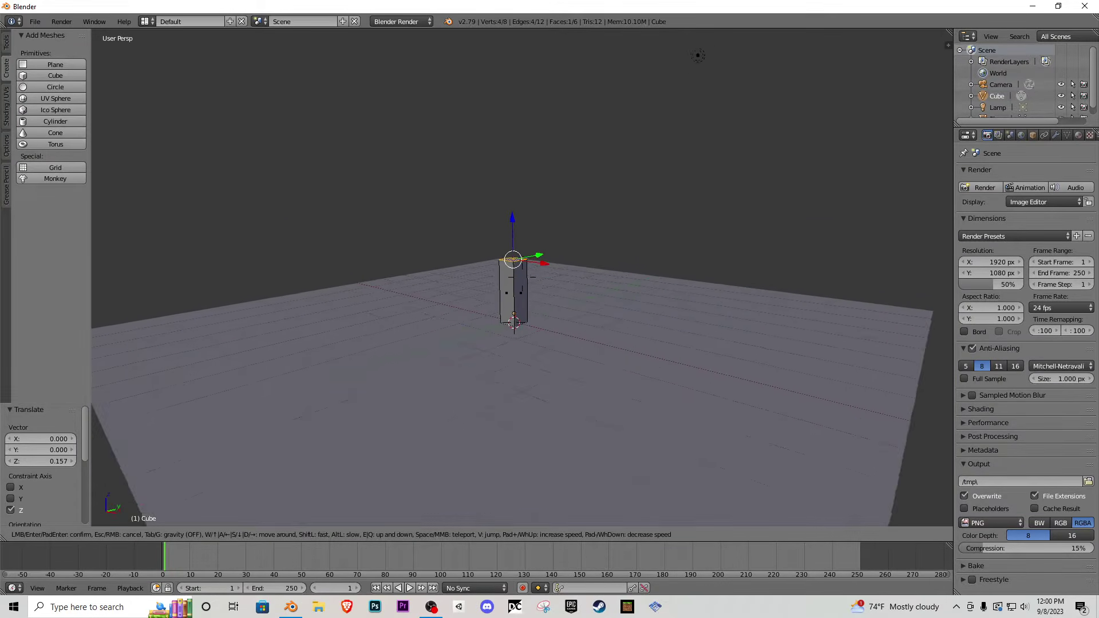
click(563, 306)
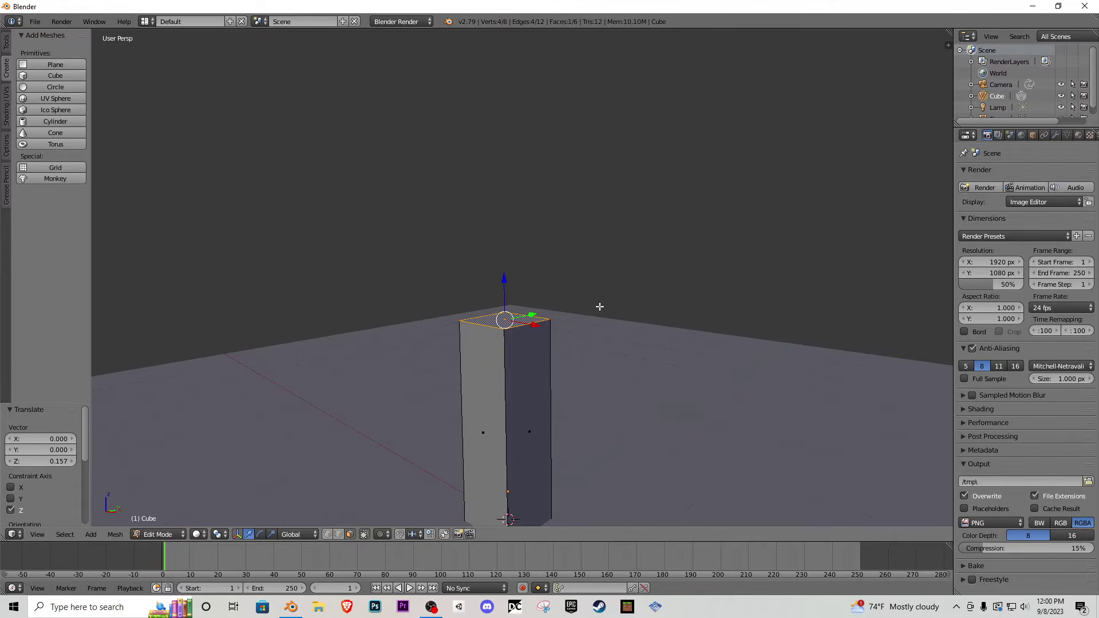
key(e)
right_click(573, 298)
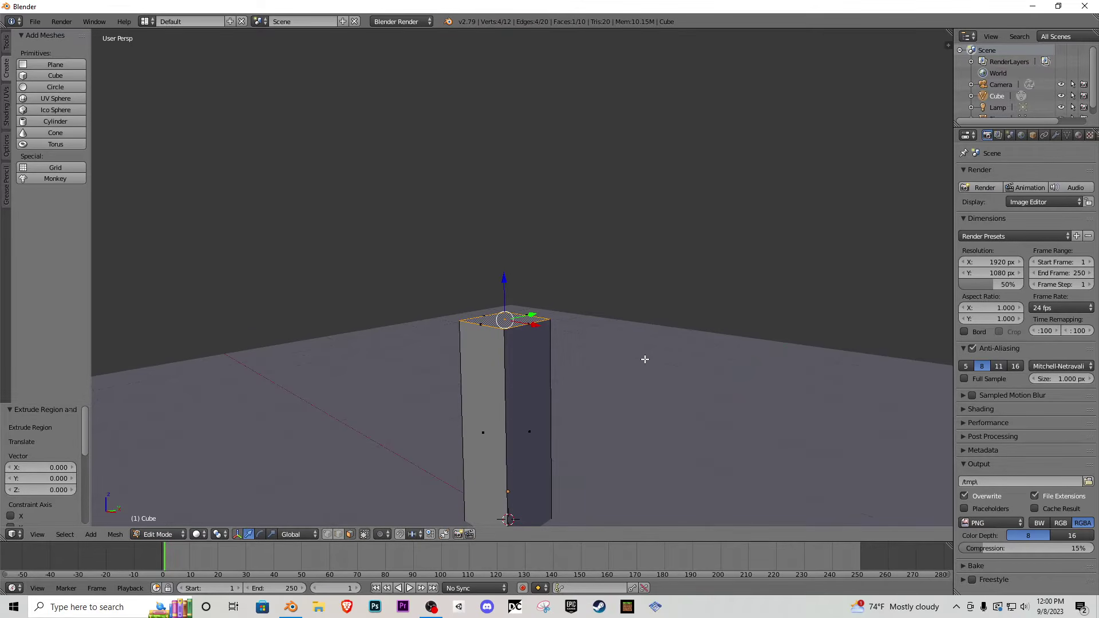
key(s)
click(584, 343)
- Extrude the inset face upward and scale its top by about 1.67 to form a flared neck
key(shift+f)
key(w)
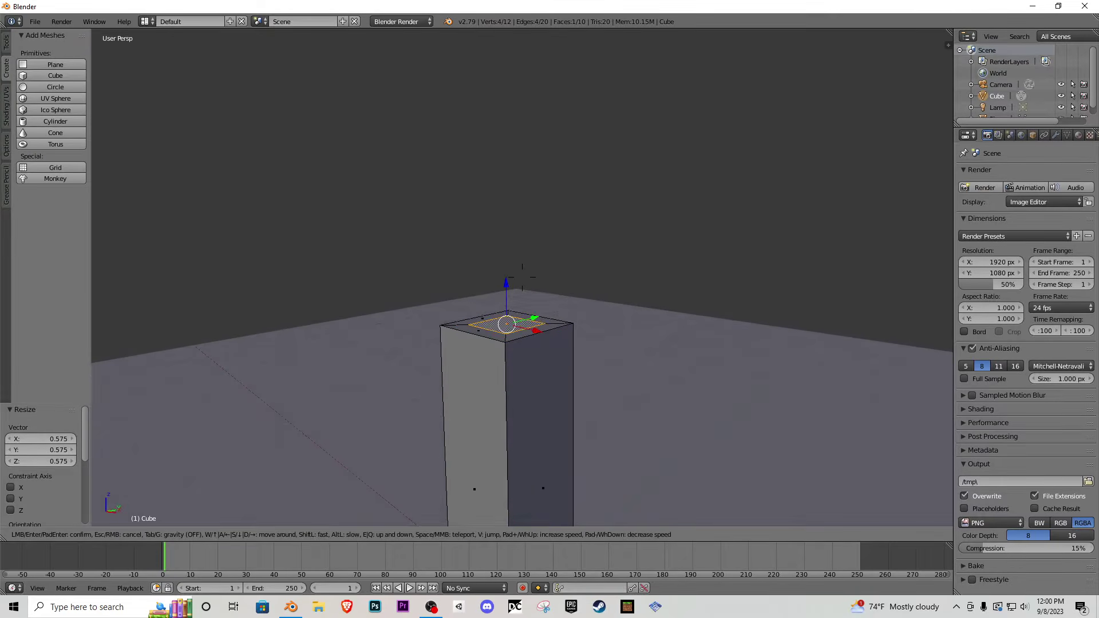
click(522, 277)
key(e)
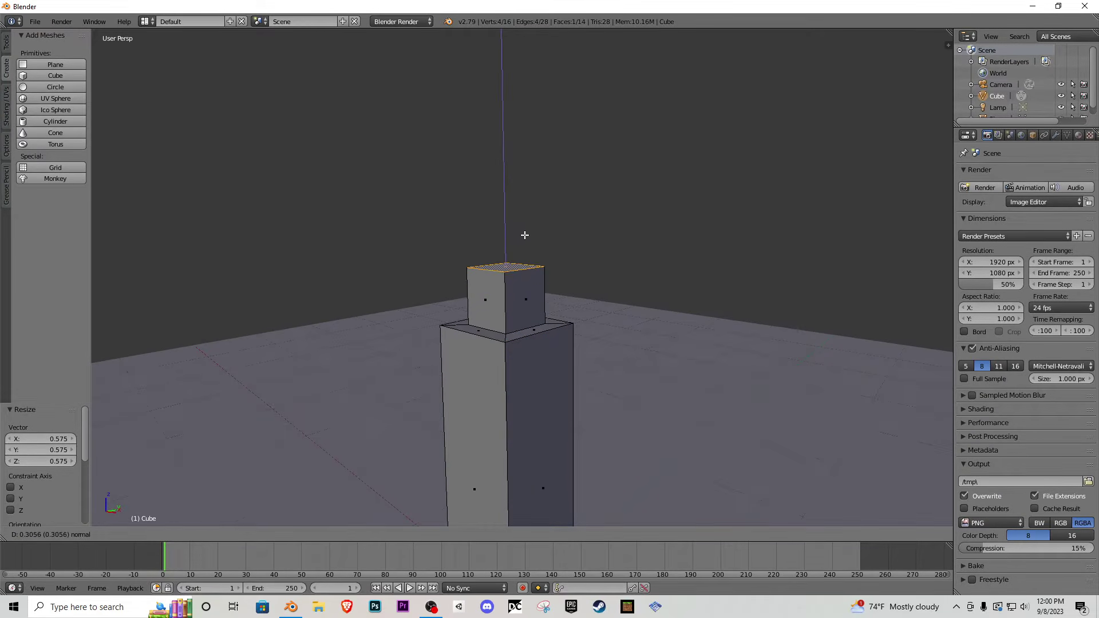
click(529, 254)
key(s)
click(565, 255)
- Extrude the head upward twice, shrink its top face to bevel the crown, and return to Object Mode
key(e)
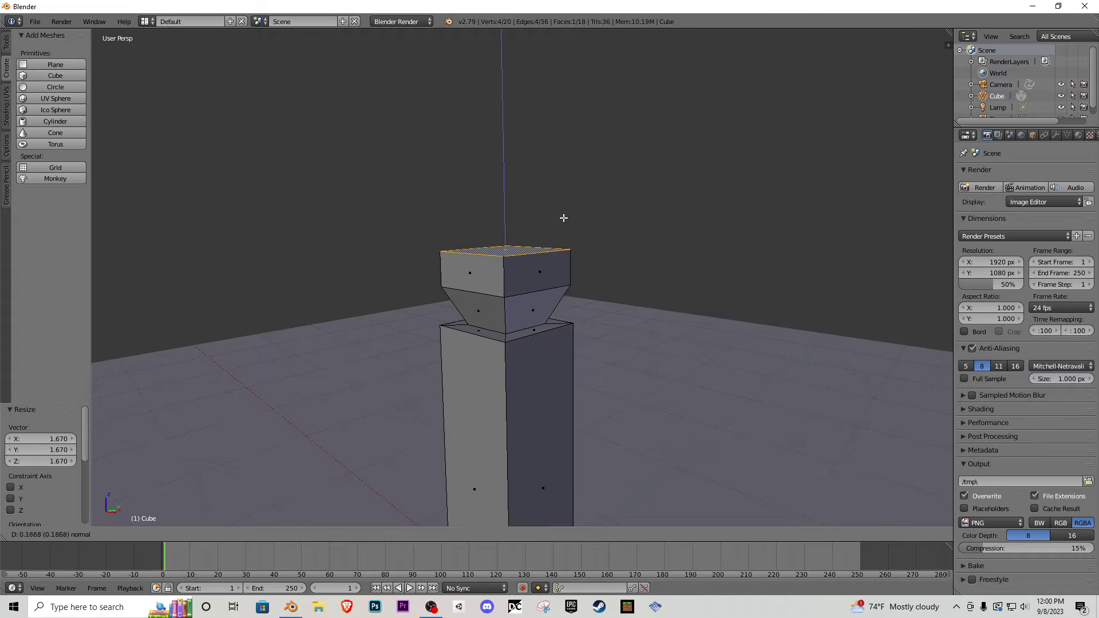
click(566, 206)
key(e)
click(569, 188)
key(s)
click(535, 182)
key(Tab)
- Examine the finished player-shaped figure and the floor around it at eye level from several sides
key(shift+f)
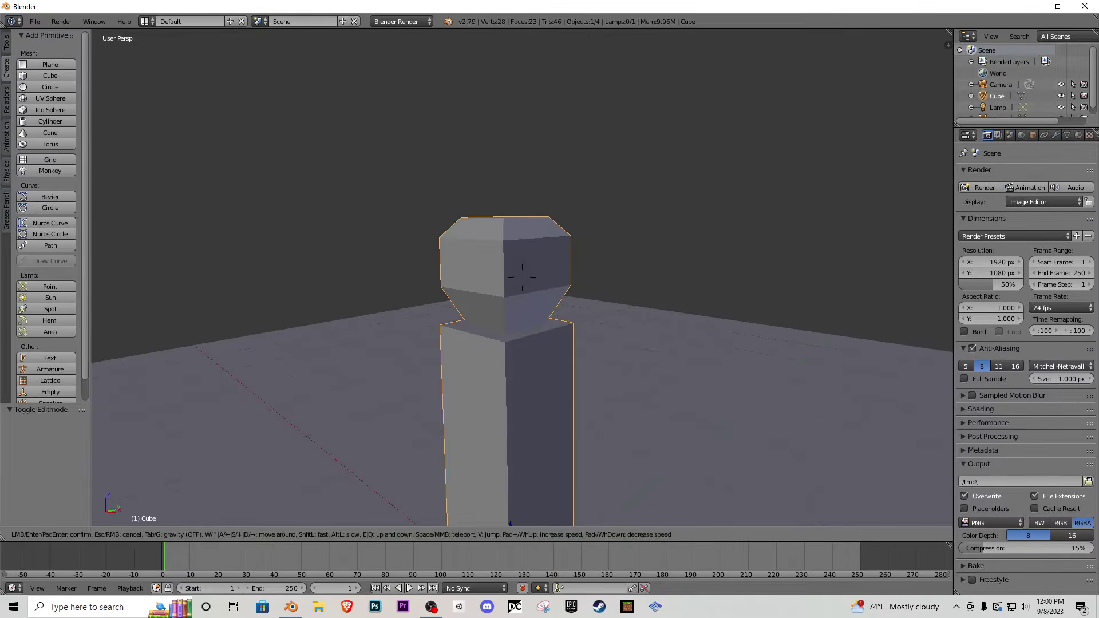
key(s)
click(496, 288)
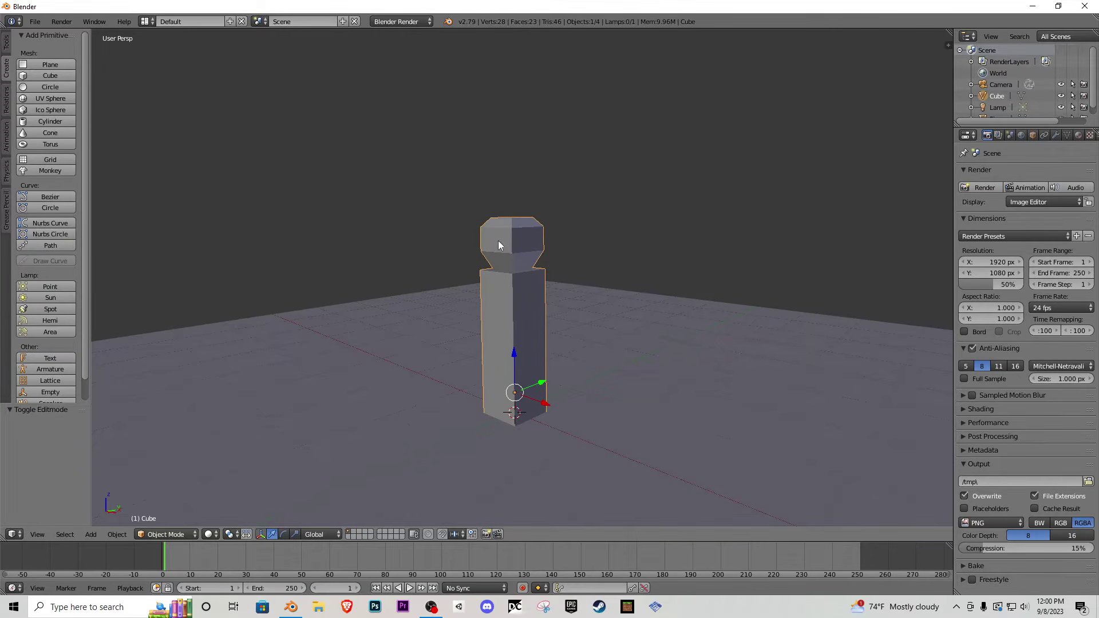
key(shift+f)
key(w)
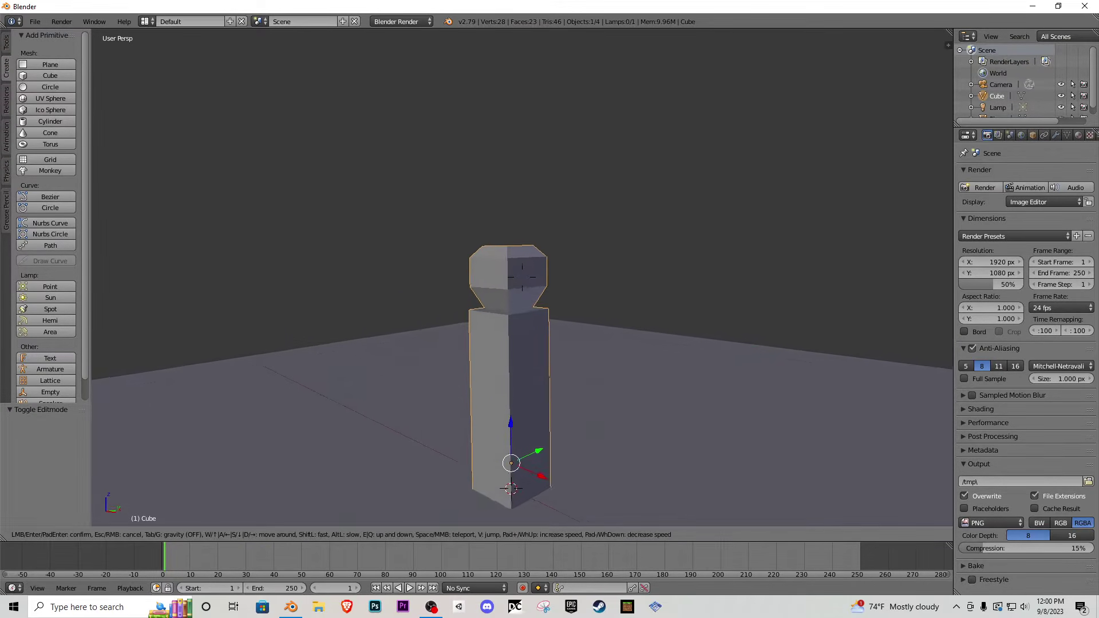
key(w)
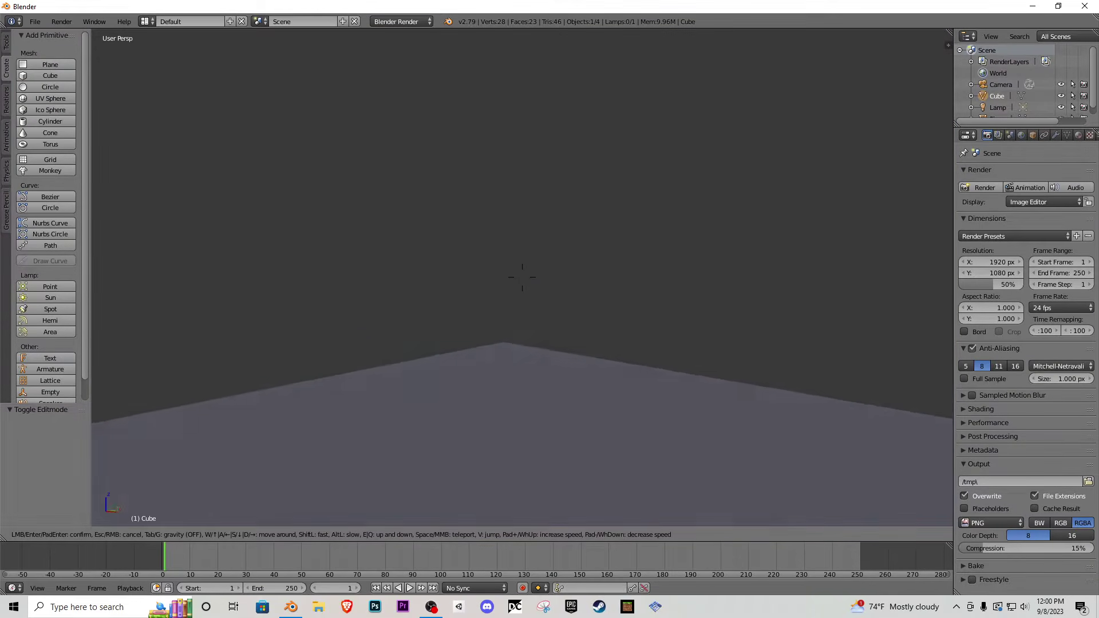
key(s)
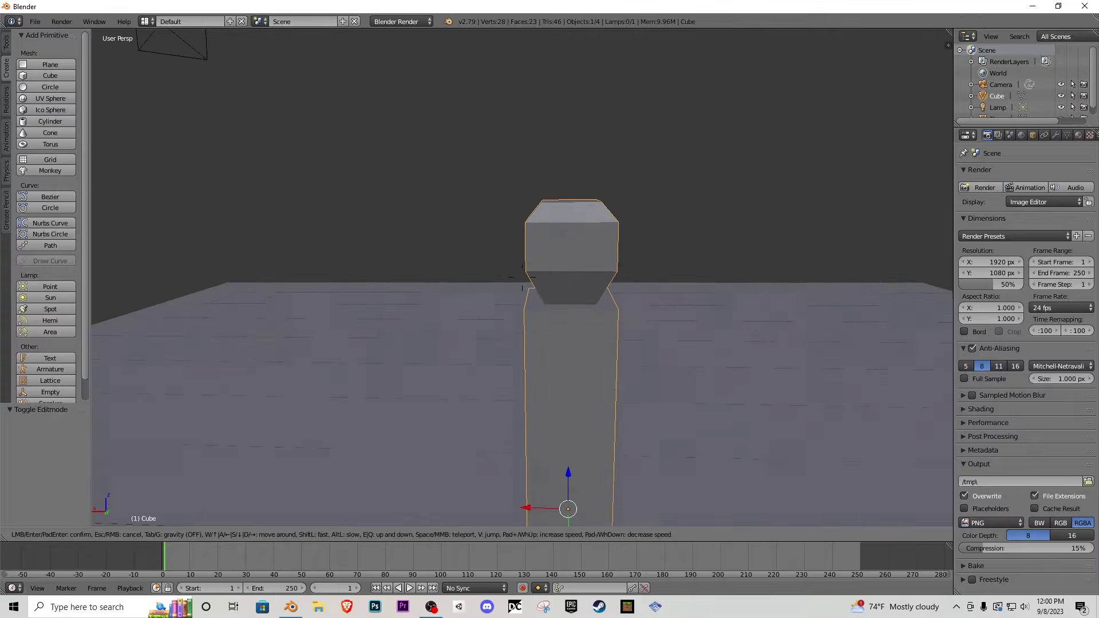
key(Return)
- Rename the Cube object to PlayerTest
double_click(996, 96)
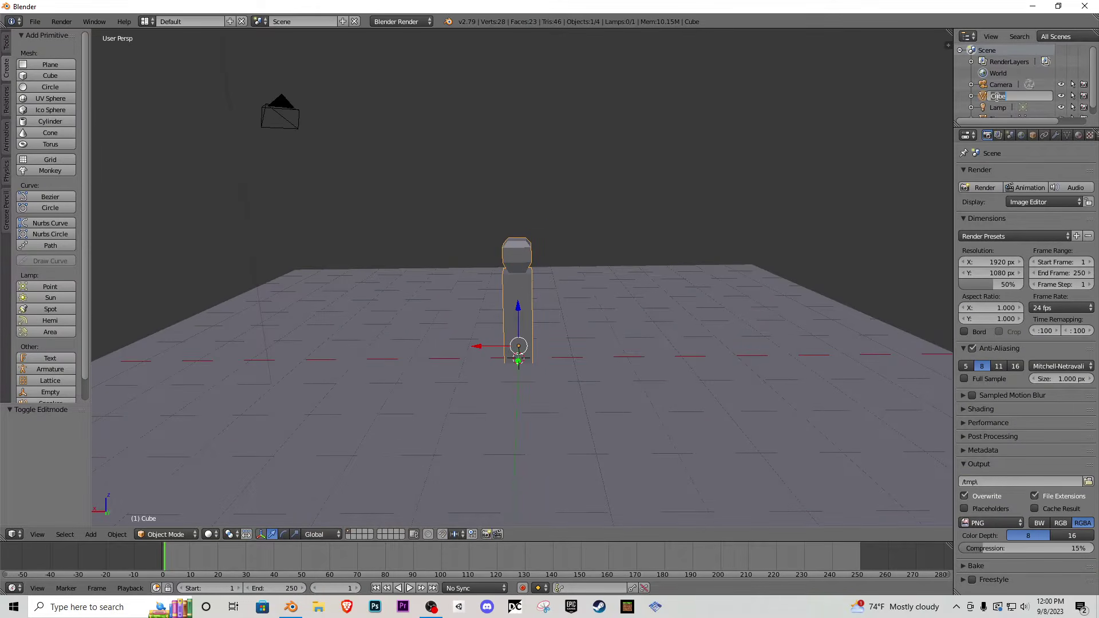
text(PlayerTest)
key(Return)
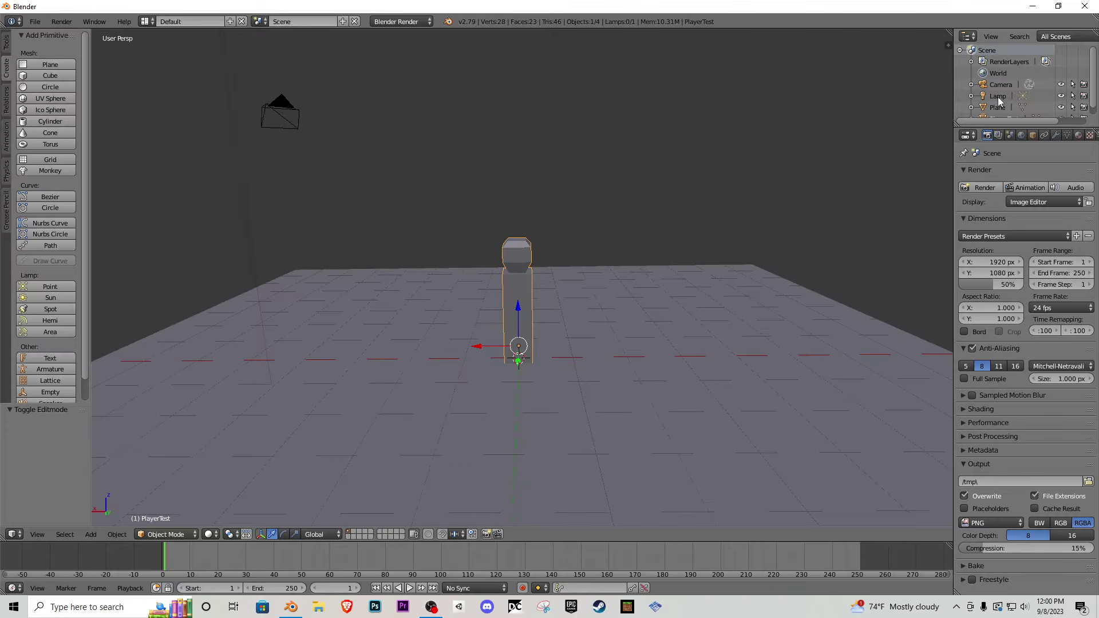
- Select the floor plane and scale it up by about 2.744 relative to the player figure
key(shift+f)
key(s)
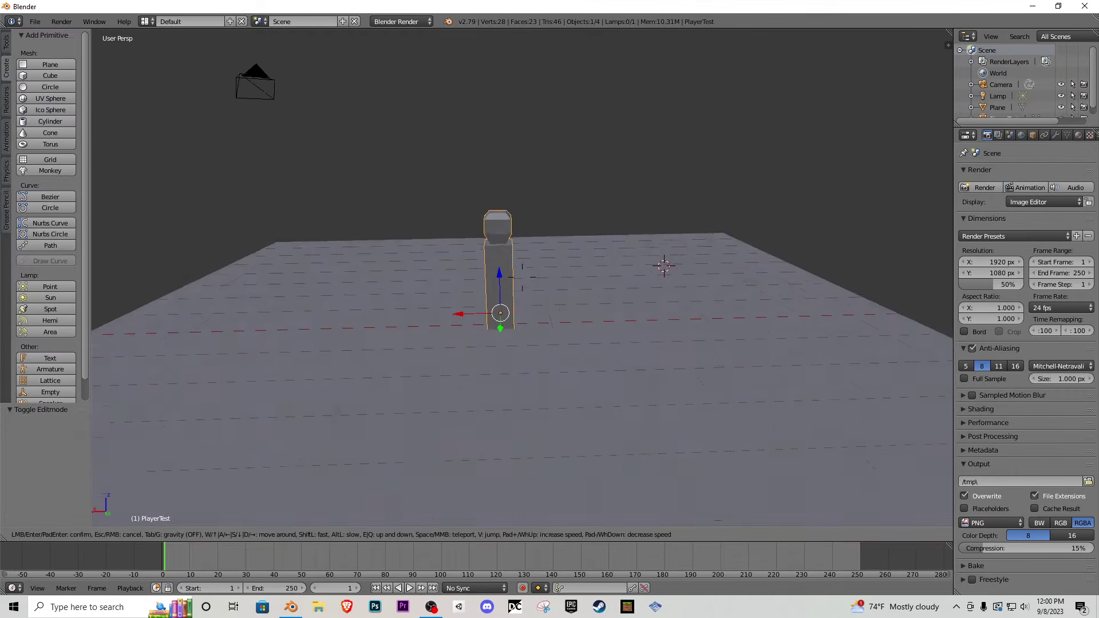
click(524, 276)
right_click(523, 276)
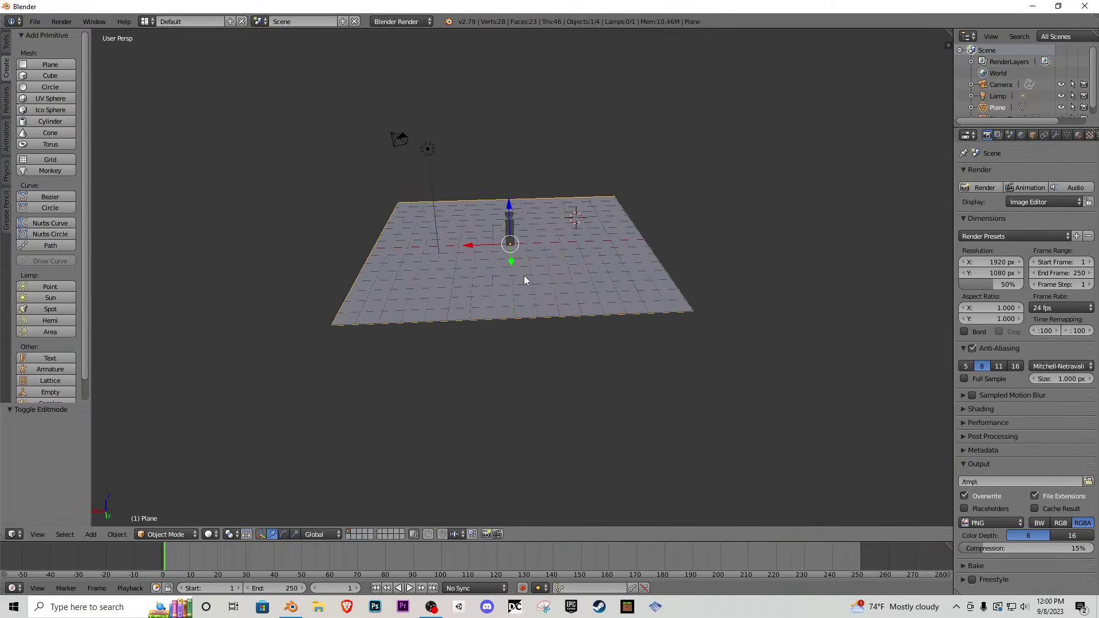
key(s)
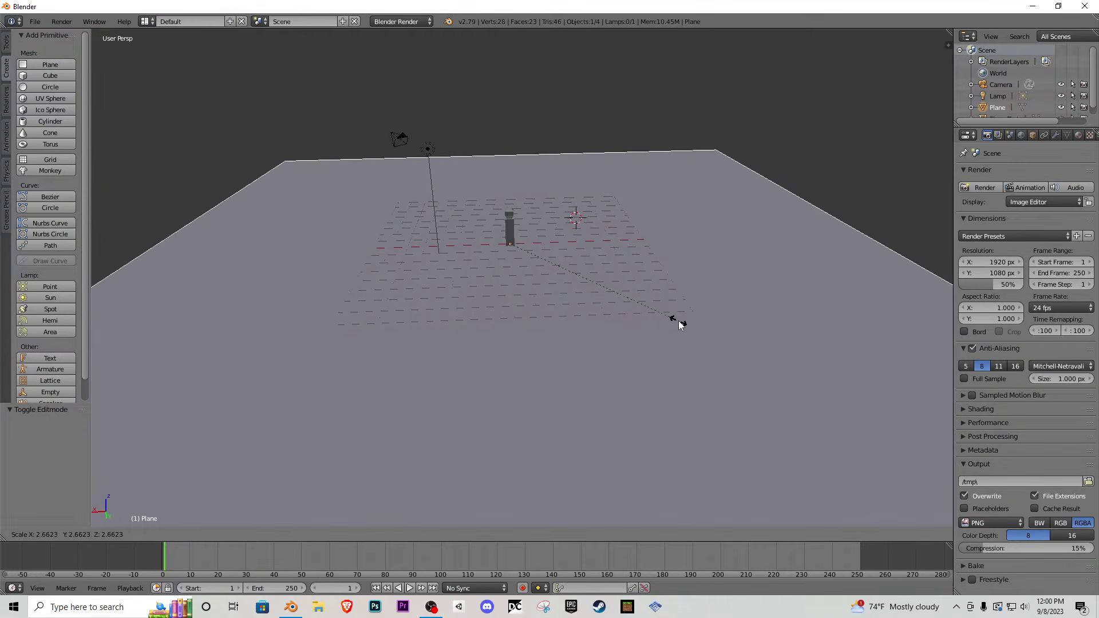
click(687, 325)
scroll(579, 272, down, 3)
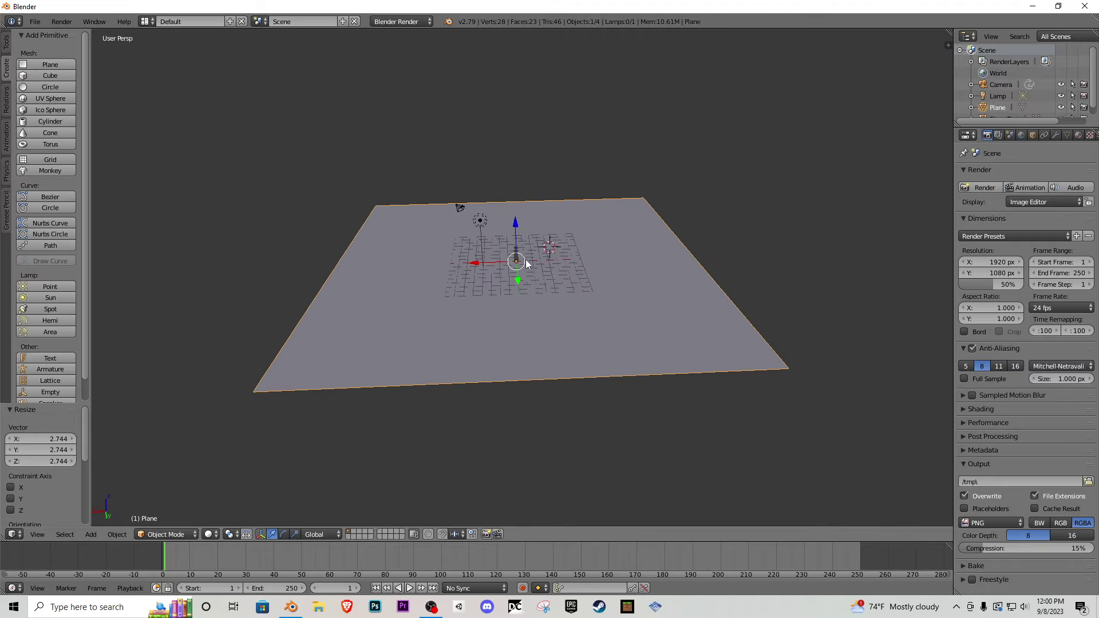
- Edit the floor plane's mesh and subdivide it with 10 cuts
middle_drag(525, 259, 427, 249)
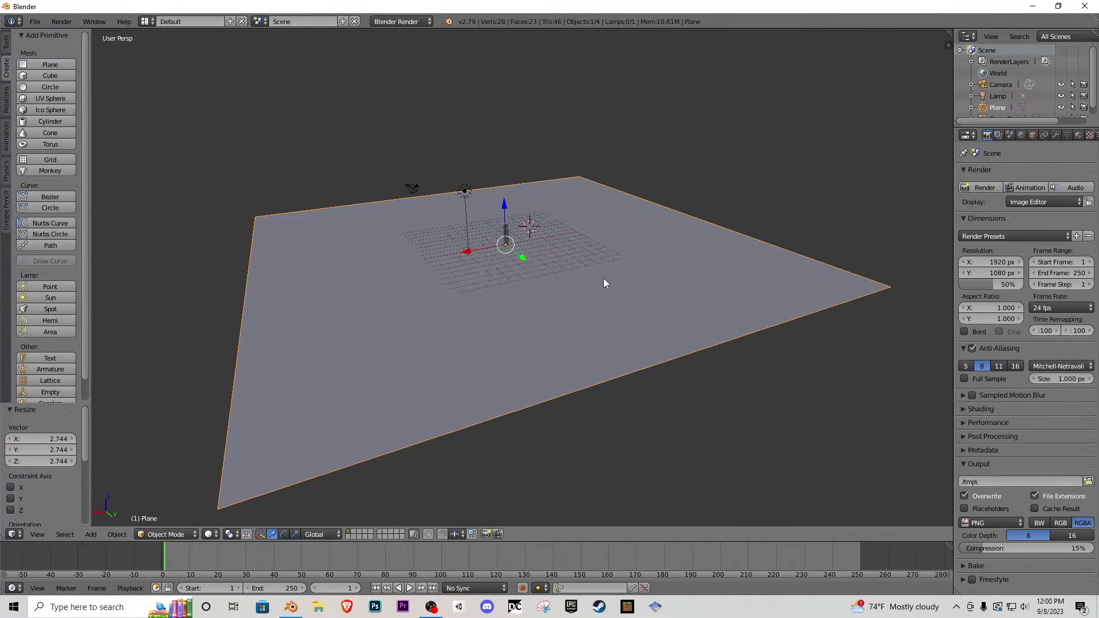
middle_drag(633, 261, 569, 310)
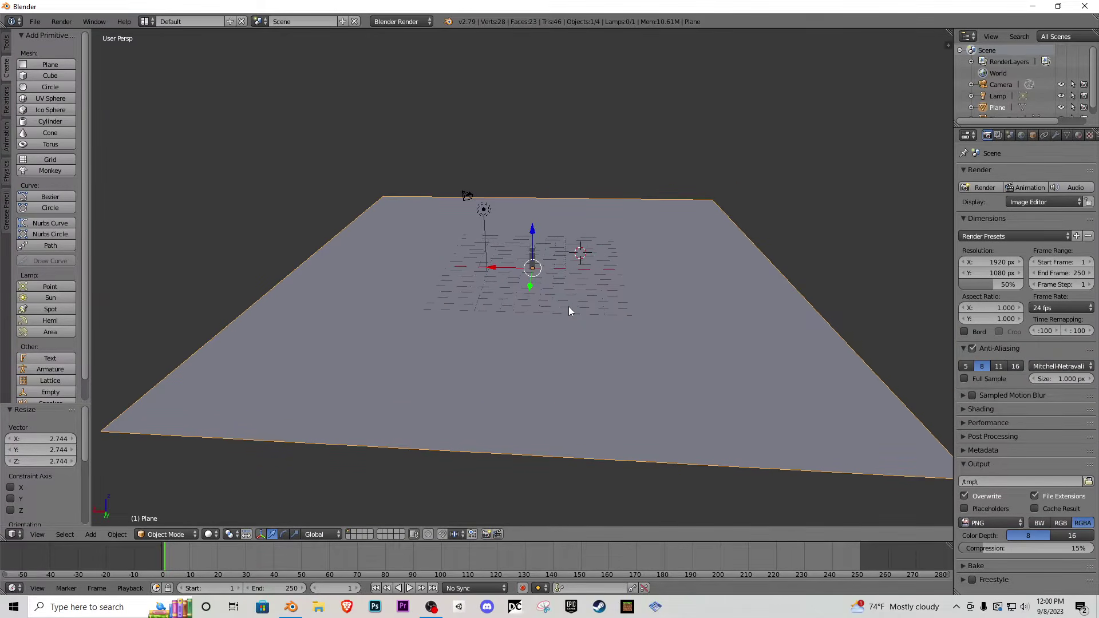
key(Tab)
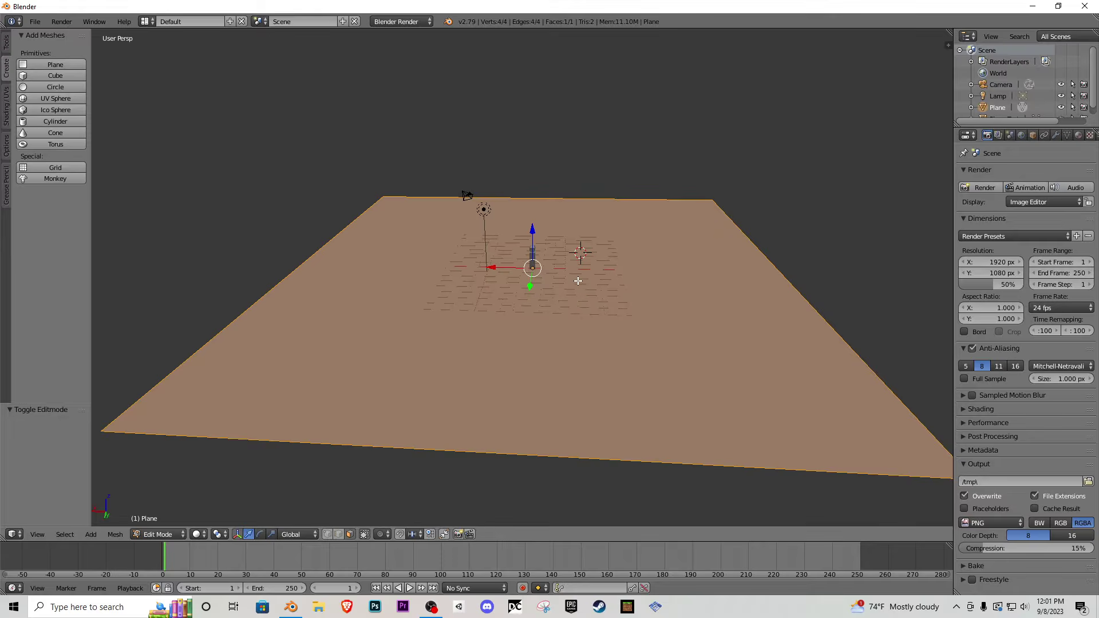
key(w)
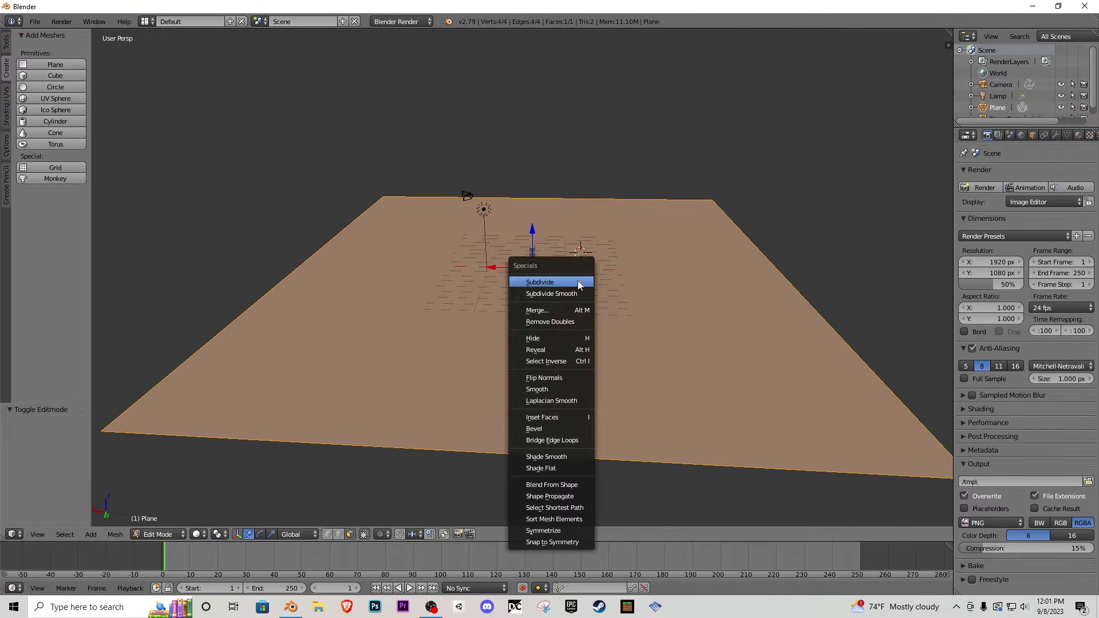
click(578, 280)
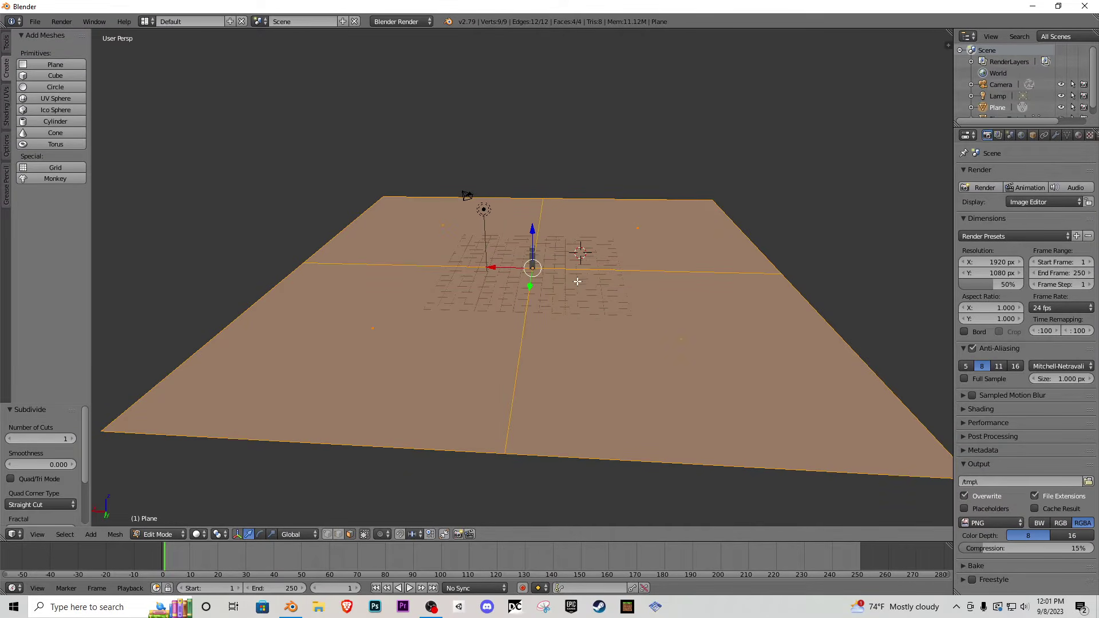
click(72, 438)
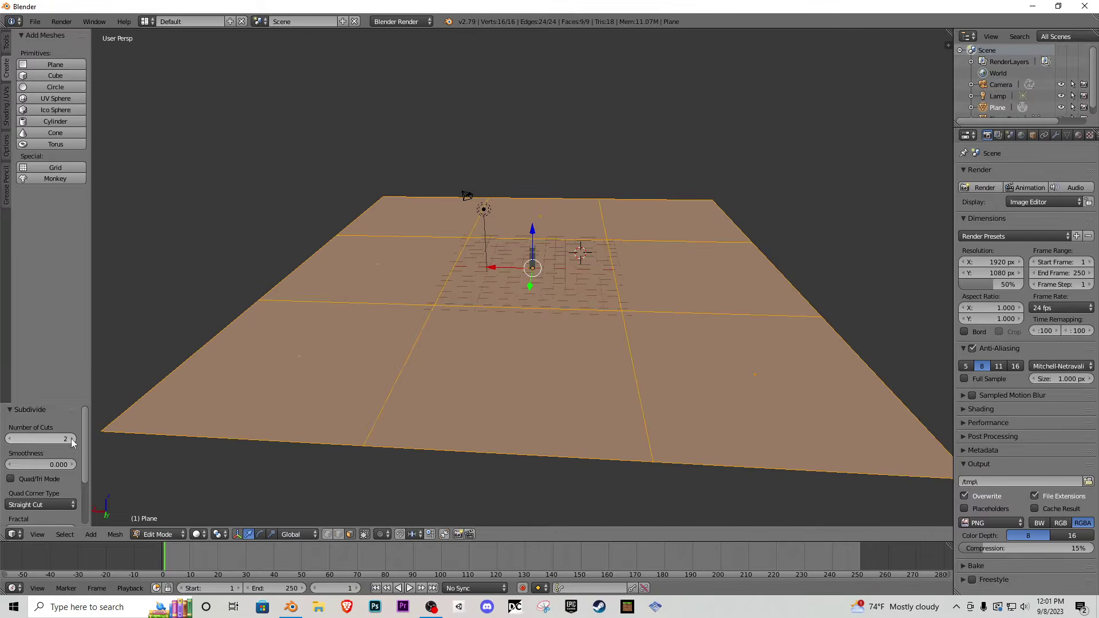
click(71, 439)
click(72, 439)
click(71, 438)
click(71, 439)
click(71, 438)
click(71, 438)
click(71, 439)
click(72, 438)
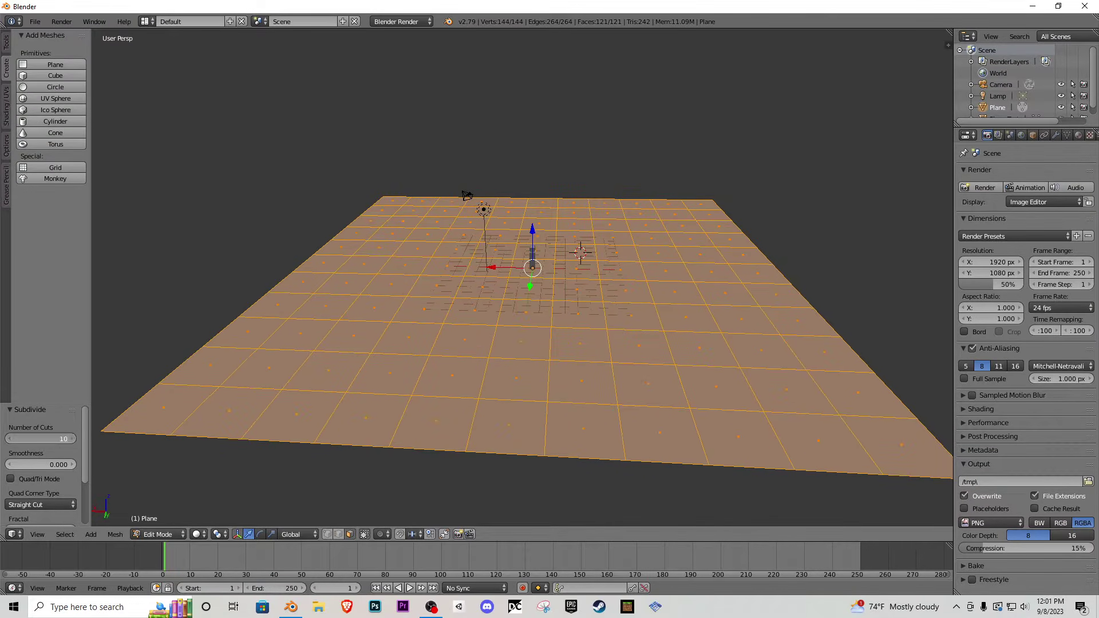
middle_drag(481, 399, 526, 281)
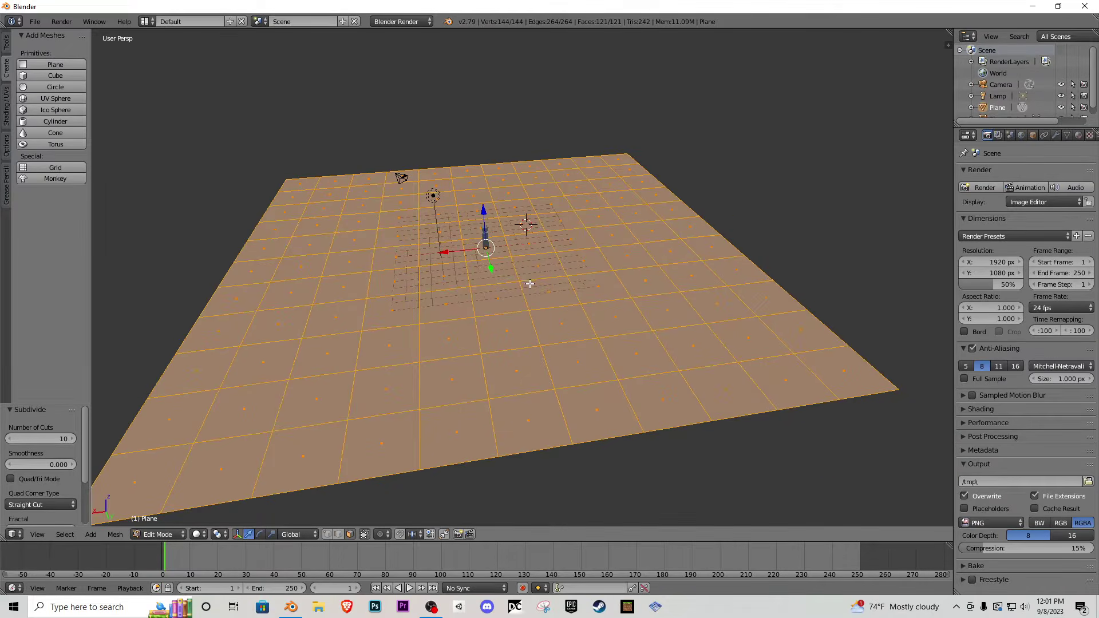
- Subdivide the entire floor mesh two more times with 1 cut each
key(w)
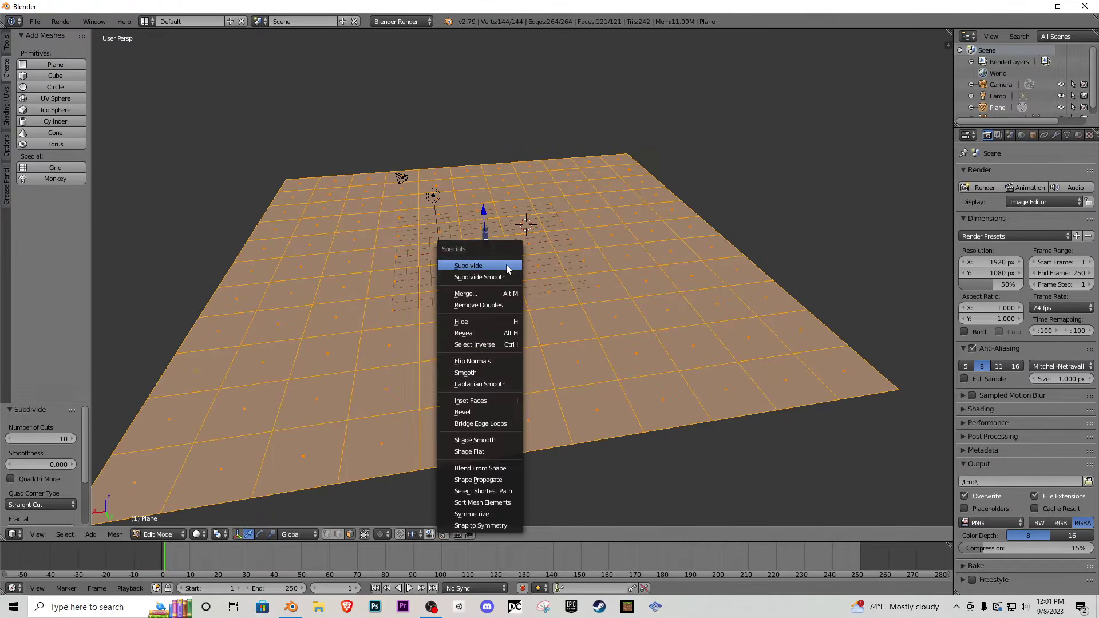
click(501, 268)
key(w)
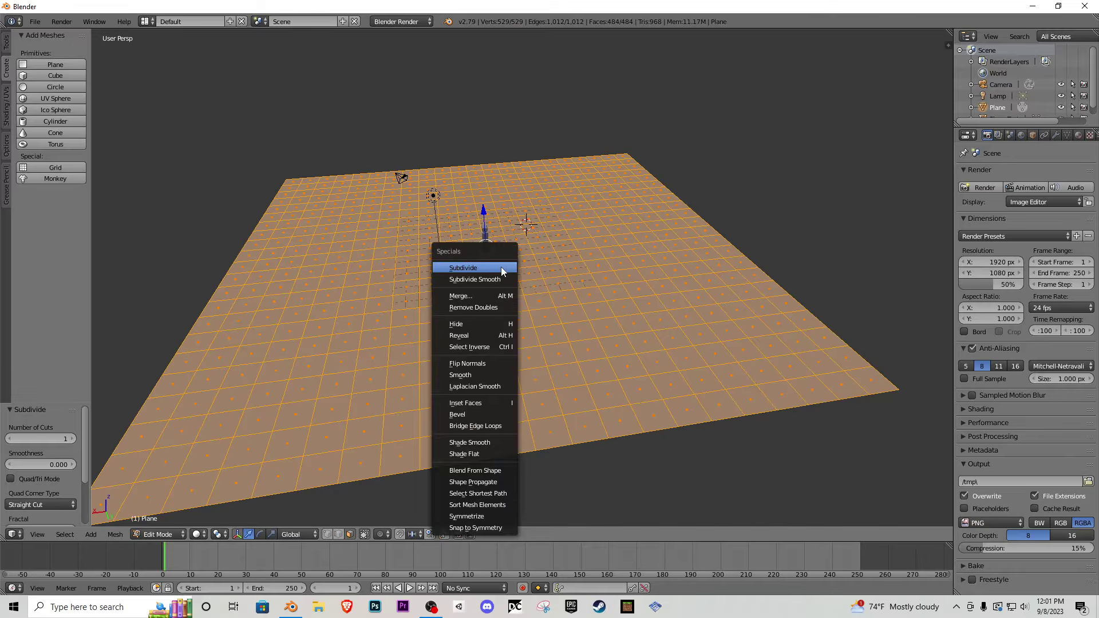
click(502, 267)
- Examine the subdivided floor grid up close beside the player figure and from farther out, comparing face size with the figure
key(shift+f)
key(w)
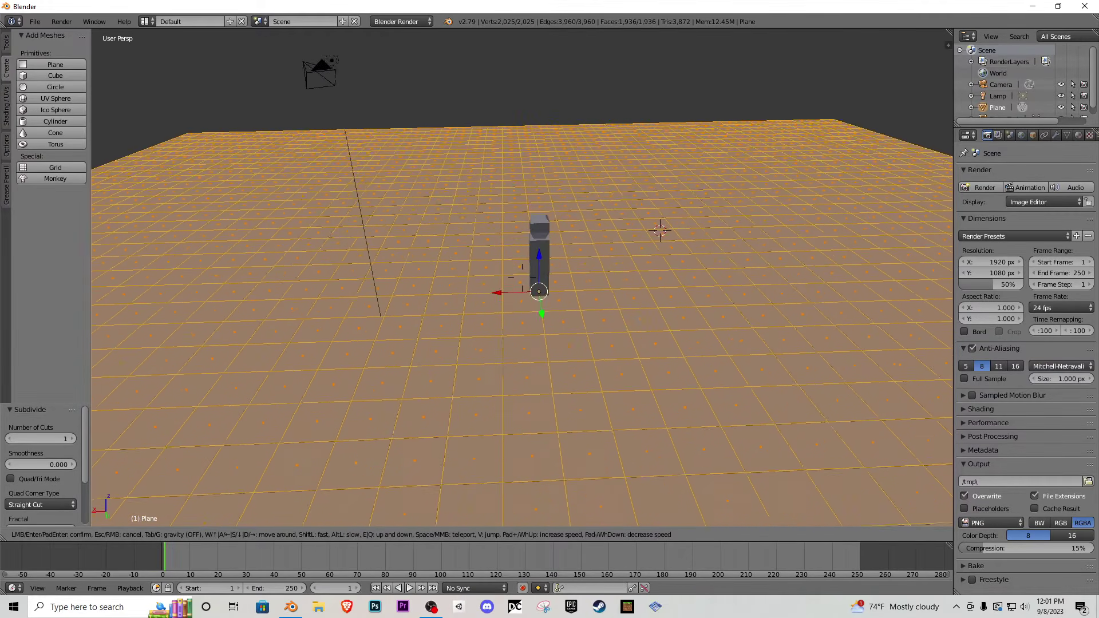
click(522, 277)
key(Tab)
drag(549, 312, 463, 291)
right_click(578, 268)
key(Tab)
key(Tab)
right_click(593, 297)
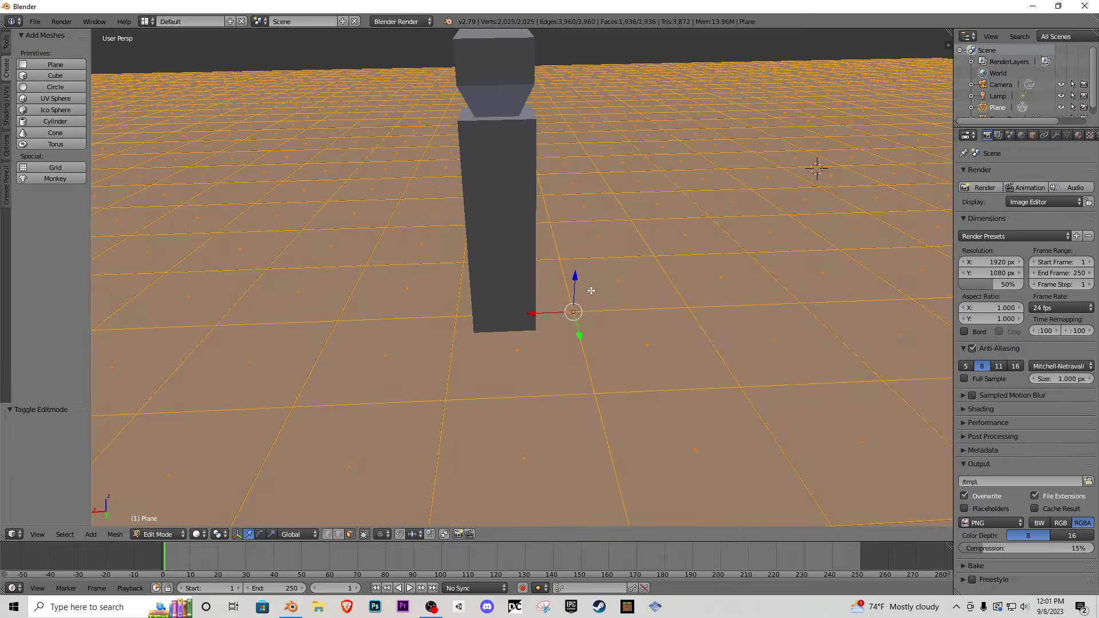
key(shift+f)
key(w)
key(a)
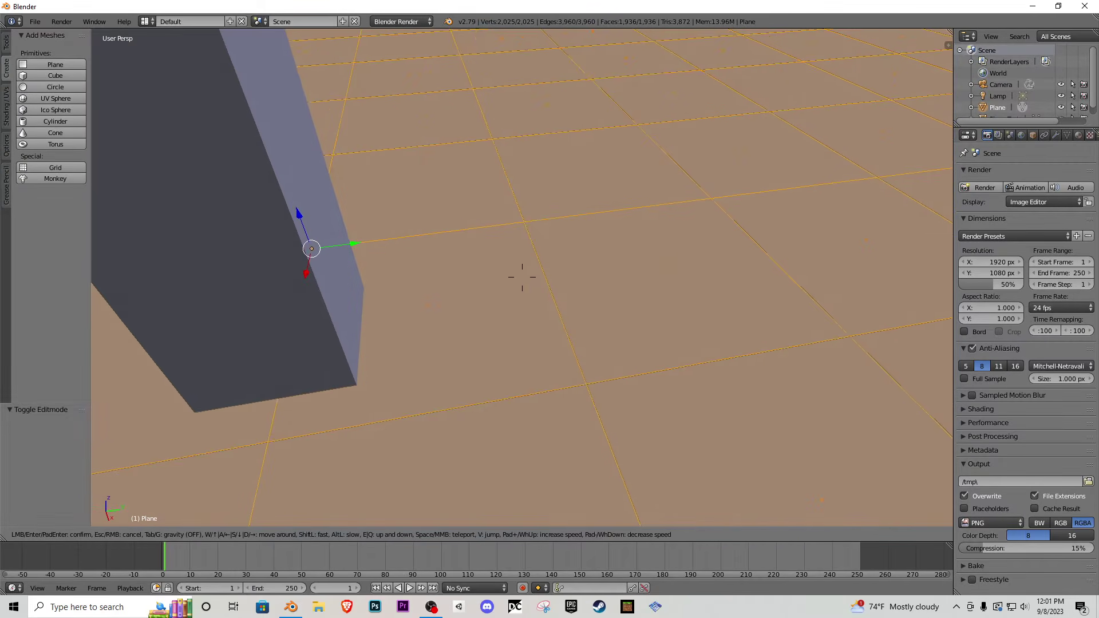
key(w)
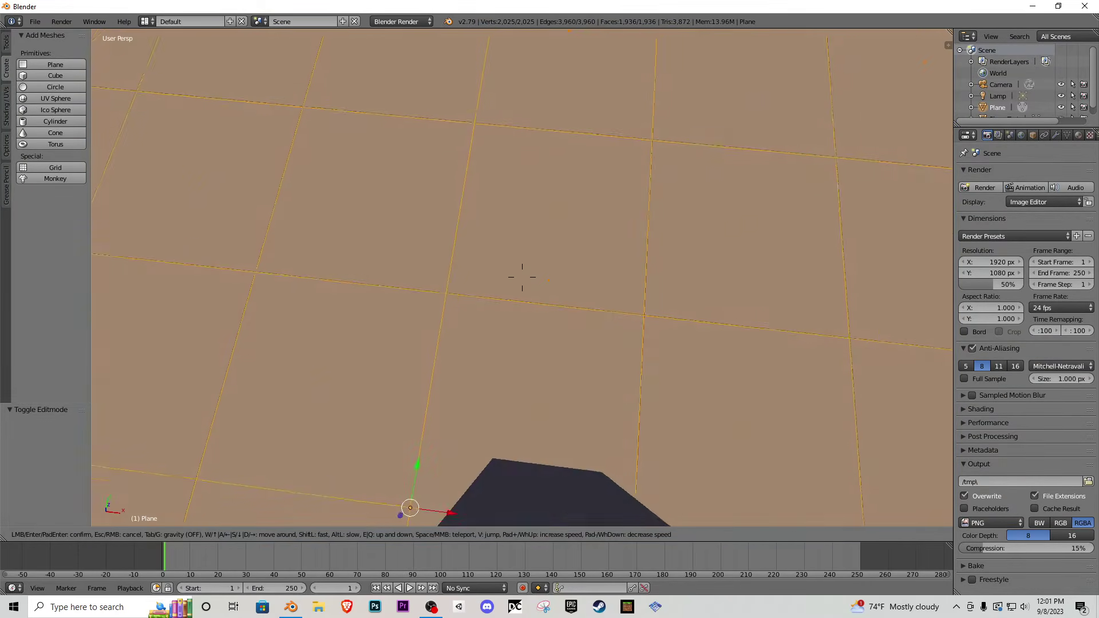
key(s)
key(s)
key(a)
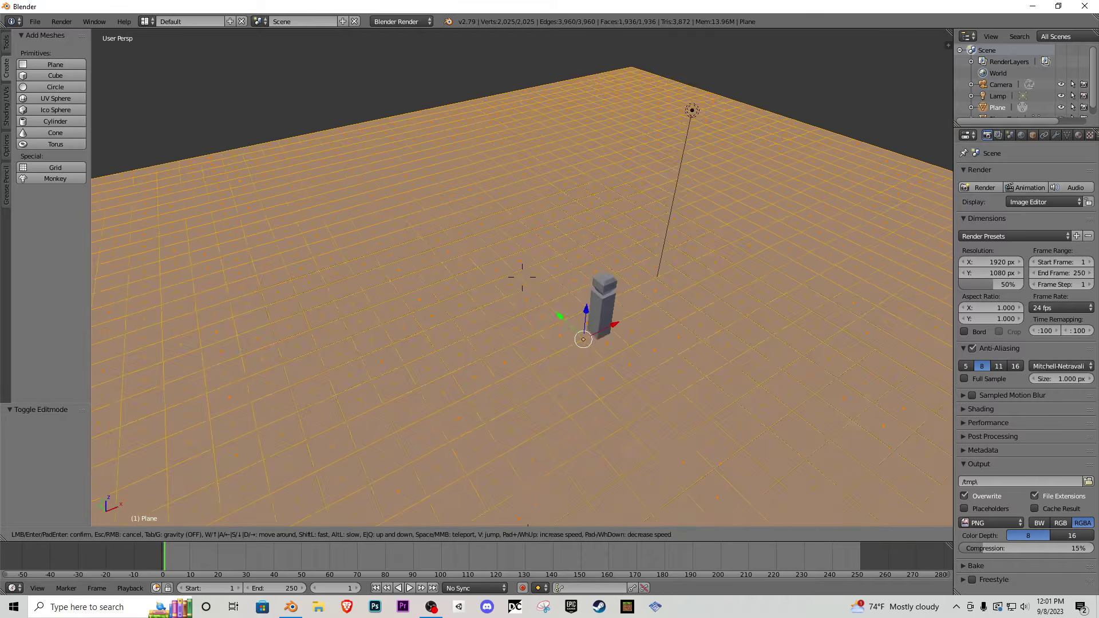
key(w)
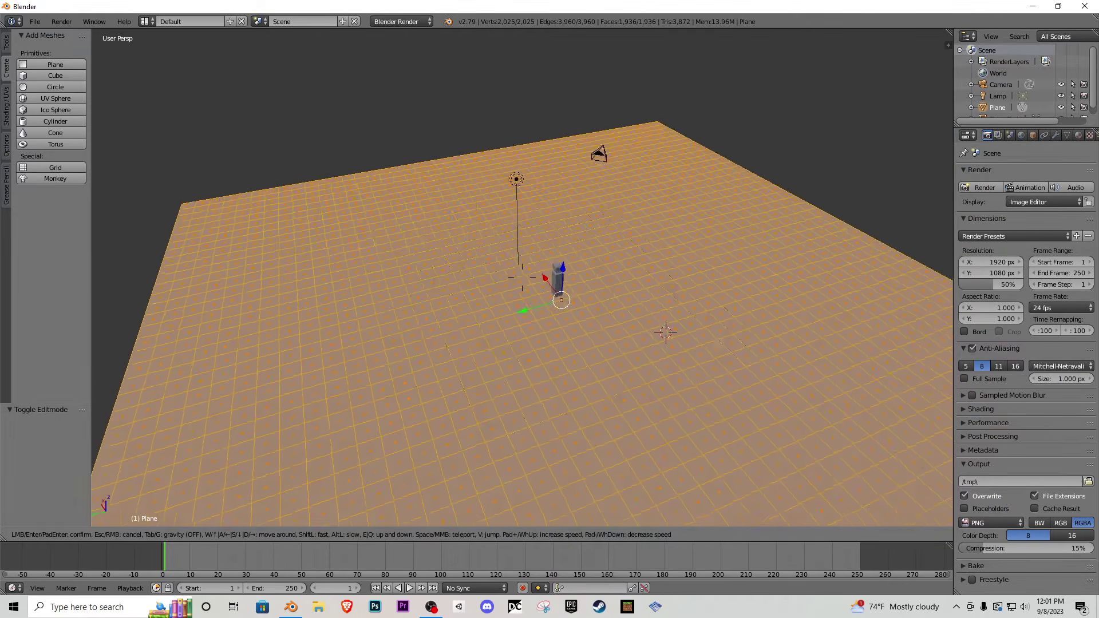
key(s)
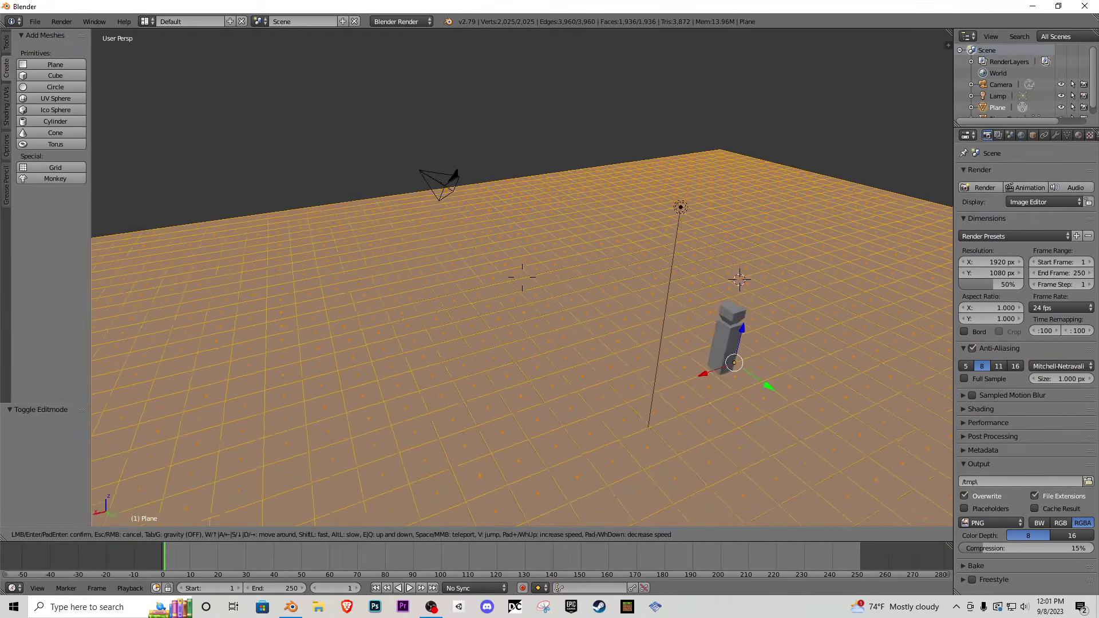
key(s)
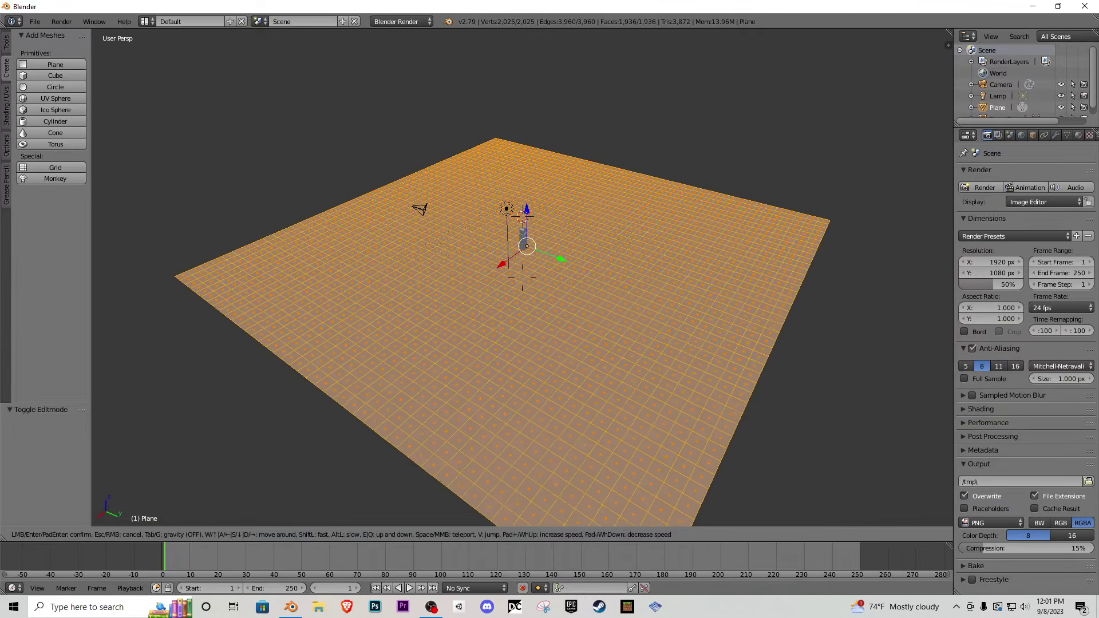
click(528, 279)
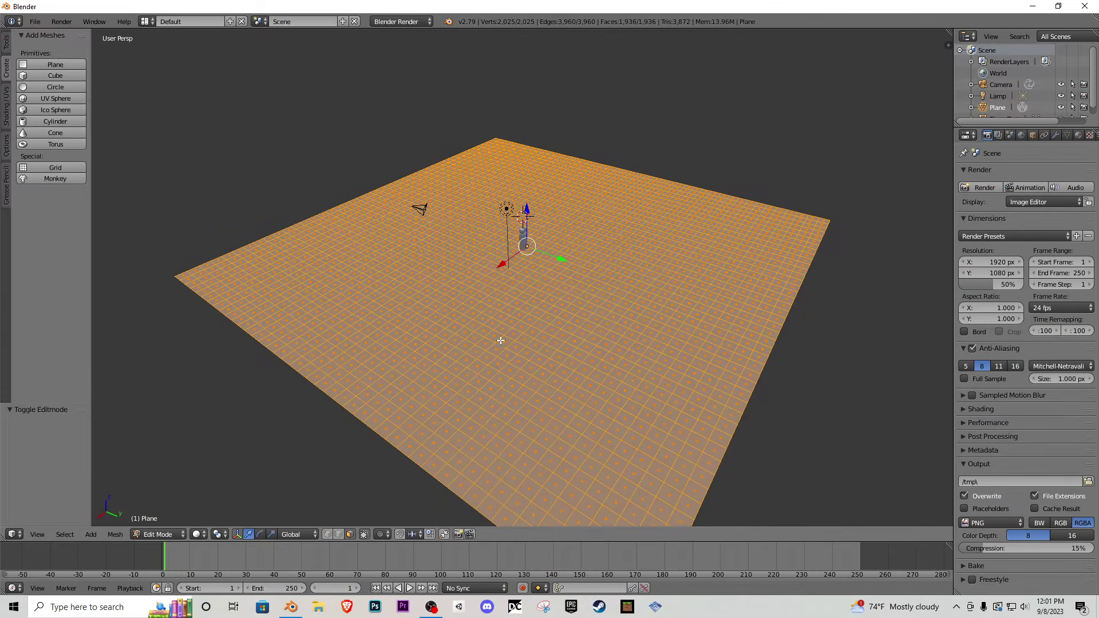
middle_drag(673, 252, 560, 252)
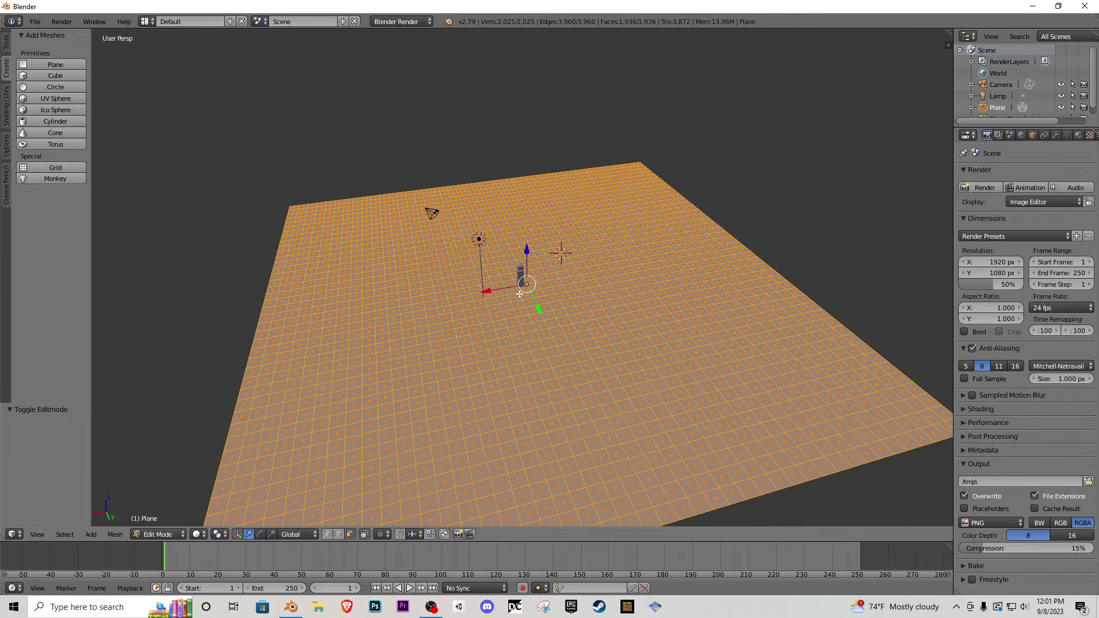
middle_drag(558, 285, 489, 230)
- Add a second plane in Object Mode, raise it 2.704 along Z, and scale it up above the floor
key(Tab)
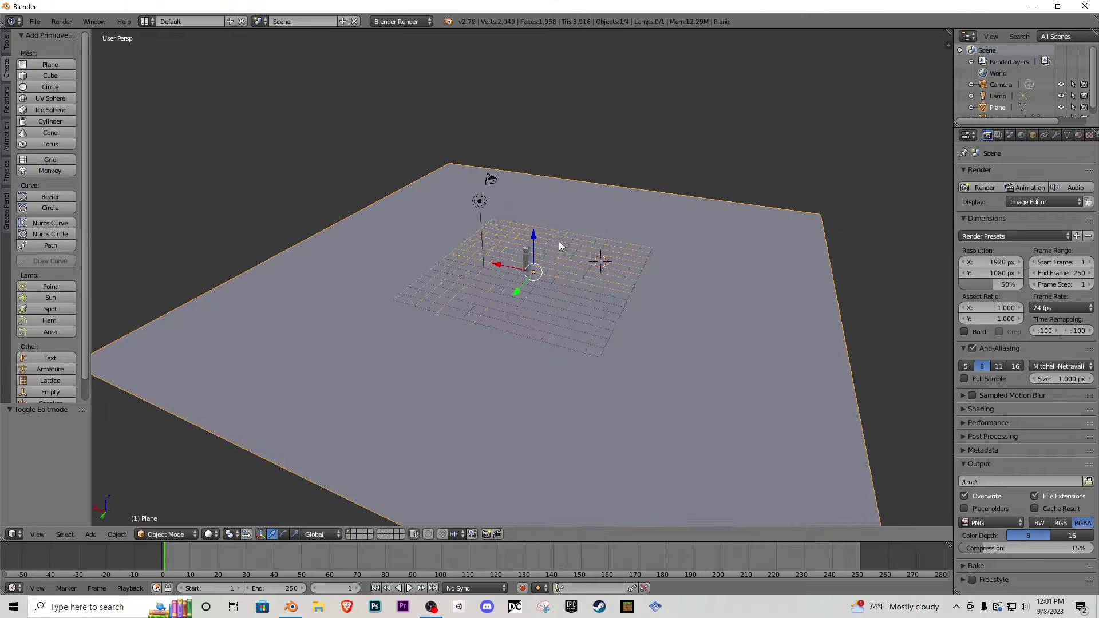
click(50, 66)
drag(603, 224, 604, 196)
key(s)
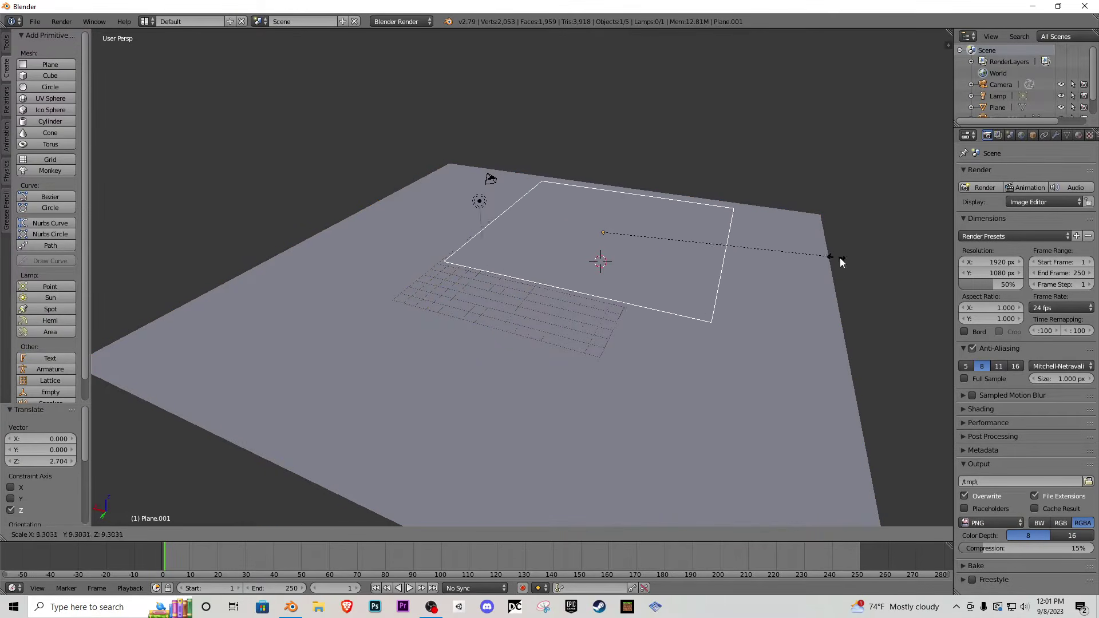
click(481, 313)
scroll(482, 313, down, 3)
middle_drag(482, 313, 505, 306)
- Cut two closely spaced parallel edge loops near one side of the raised plane
key(Tab)
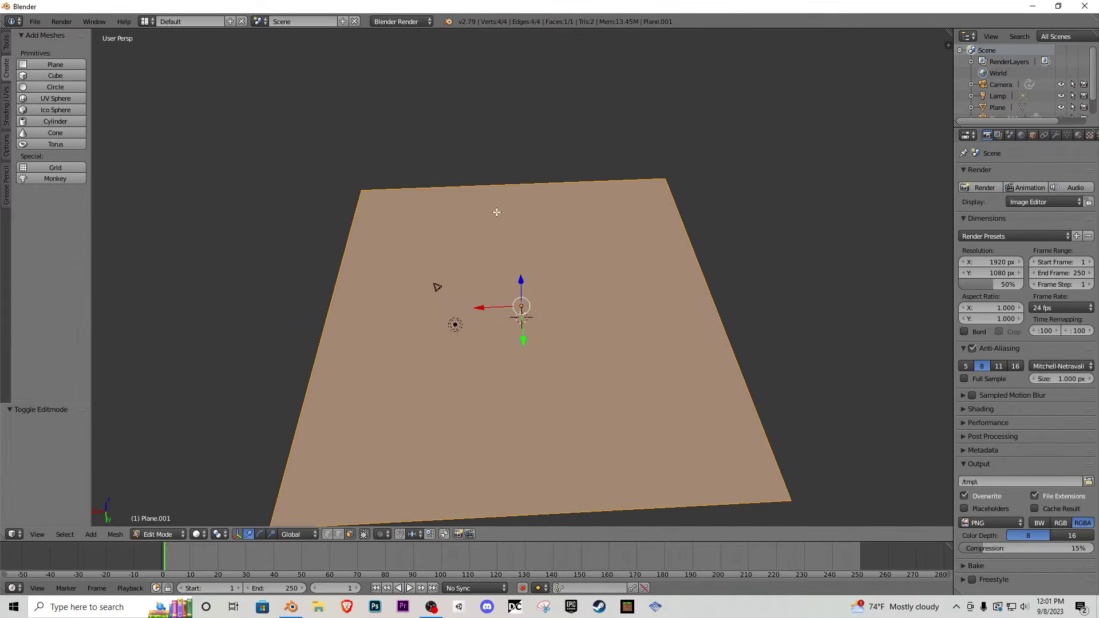
key(ctrl+r)
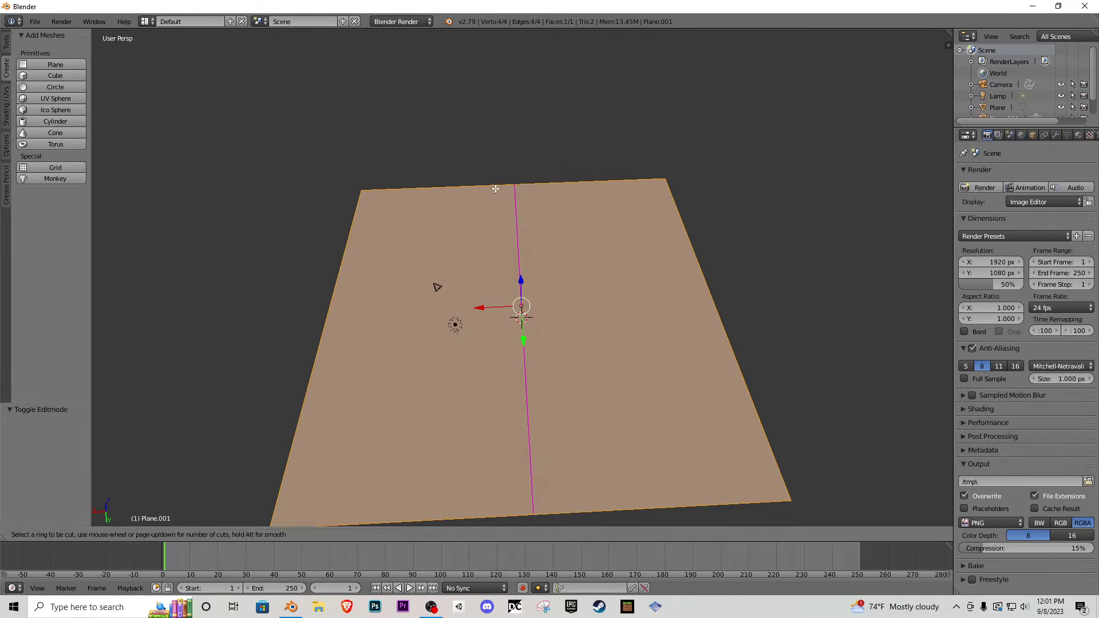
click(495, 188)
click(422, 188)
key(ctrl+r)
click(493, 195)
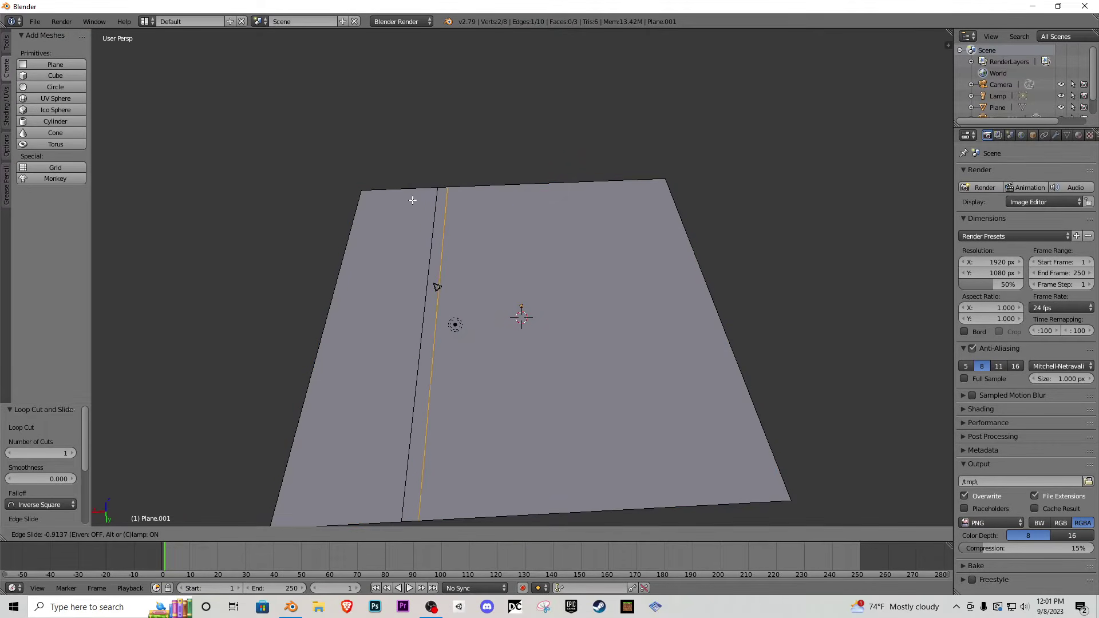
click(412, 201)
- Extrude the narrow strip between the two loops upward as a test wall, and delete the whole raised plane
click(351, 535)
right_click(436, 332)
middle_drag(436, 331, 502, 286)
key(e)
click(502, 227)
key(Tab)
middle_drag(646, 379, 634, 347)
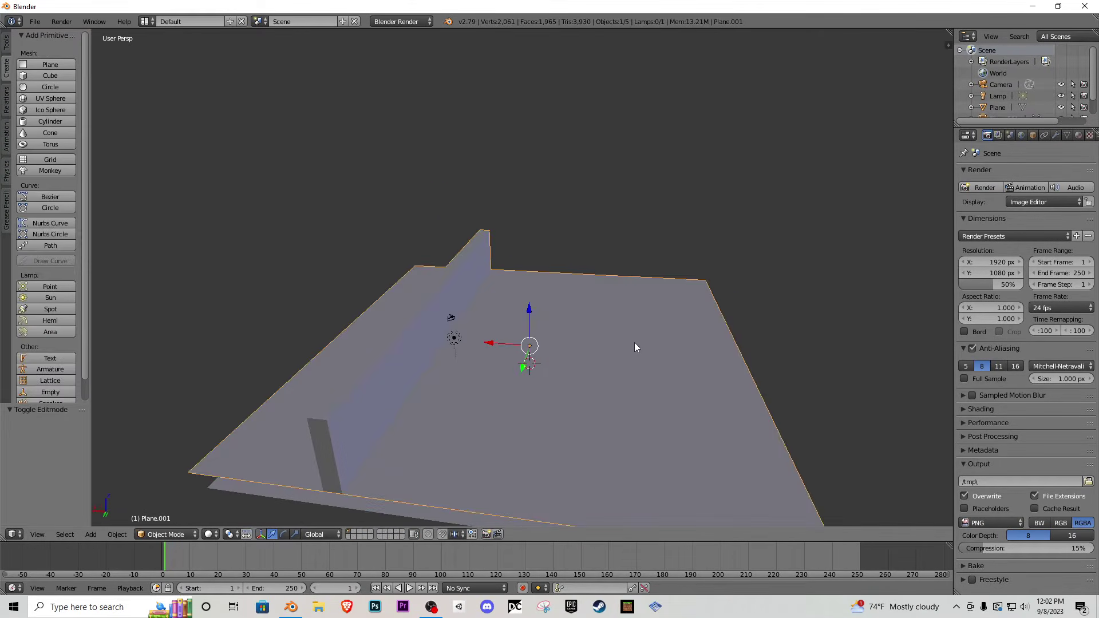
key(x)
click(644, 318)
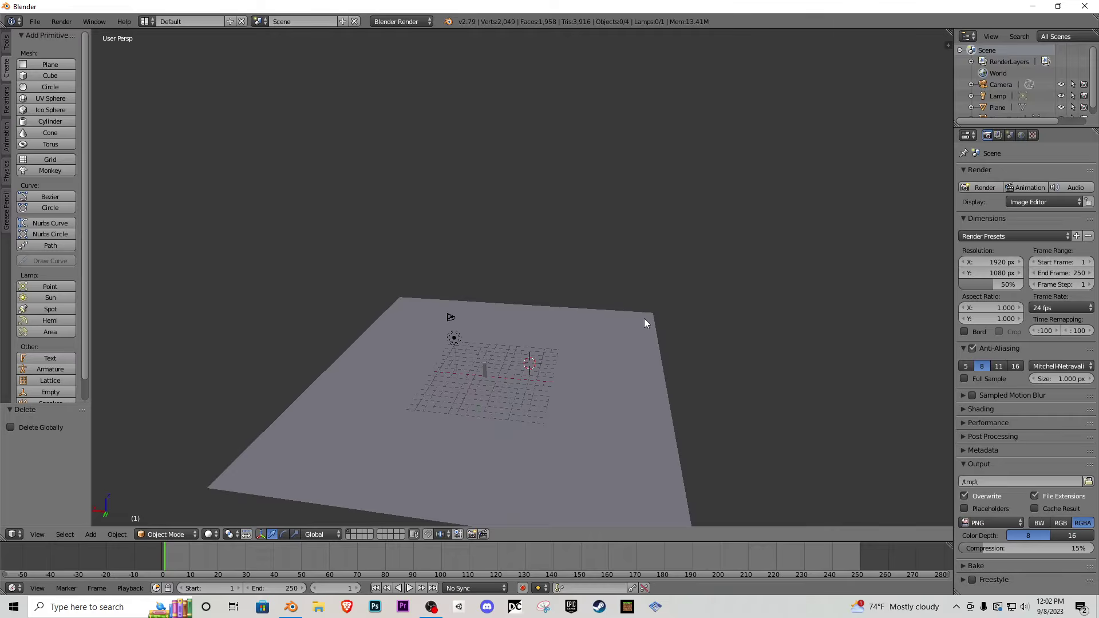
- Edit the floor plane's mesh and scale it up by 1.583
right_click(644, 318)
key(Tab)
middle_drag(566, 348, 607, 309)
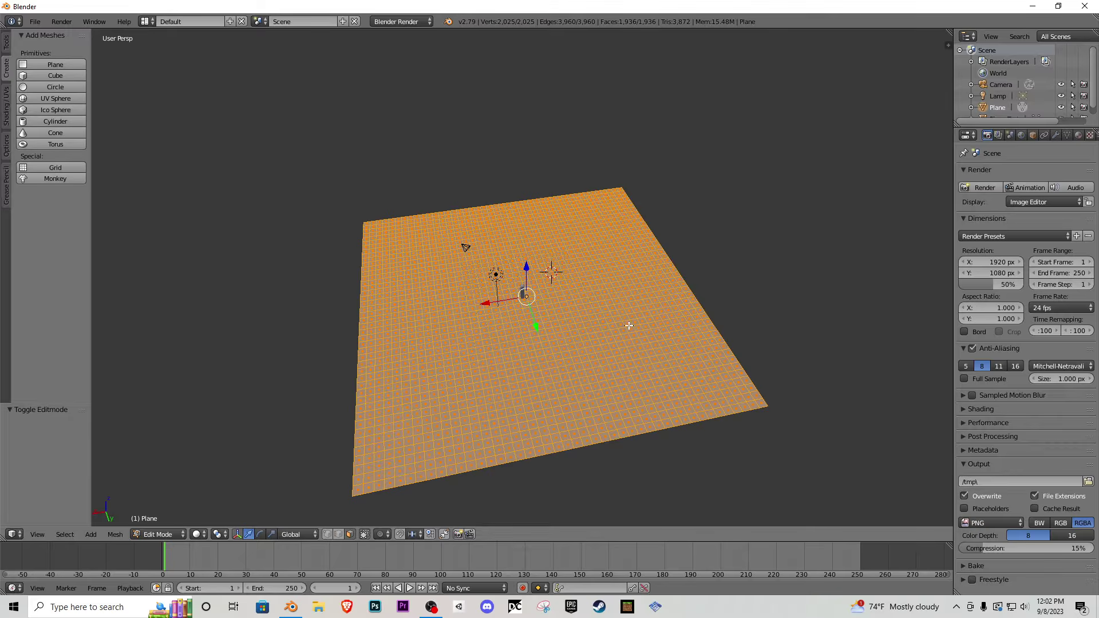
mouse_move(612, 325)
middle_down()
mouse_move(606, 319)
mouse_move(675, 307)
mouse_move(604, 322)
middle_up()
key(s)
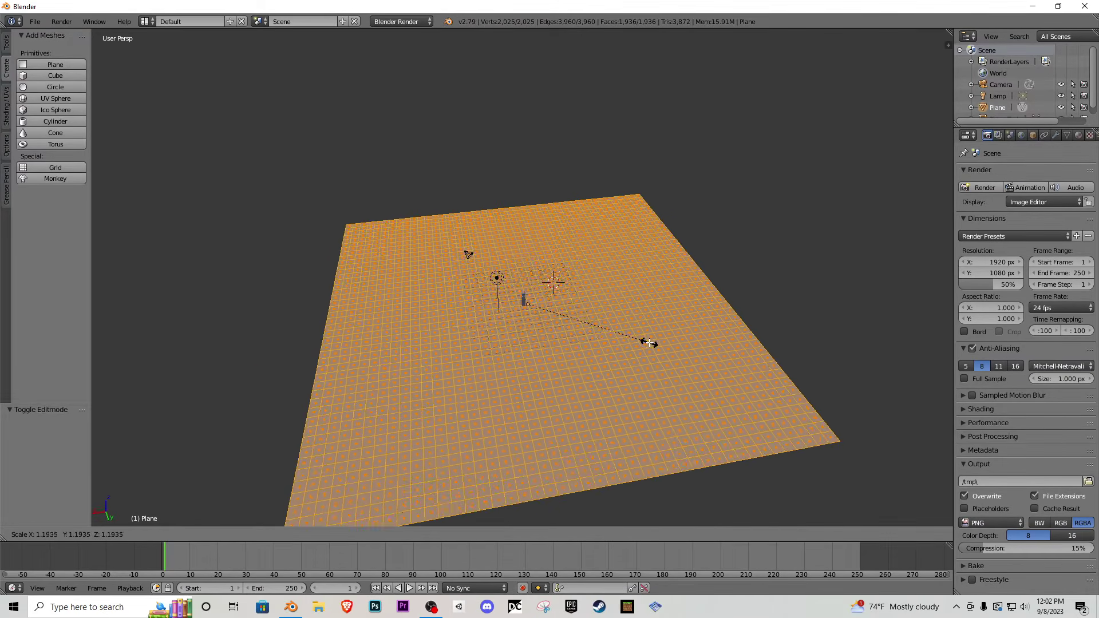
click(686, 349)
middle_drag(614, 327, 588, 342)
scroll(578, 337, down, 7)
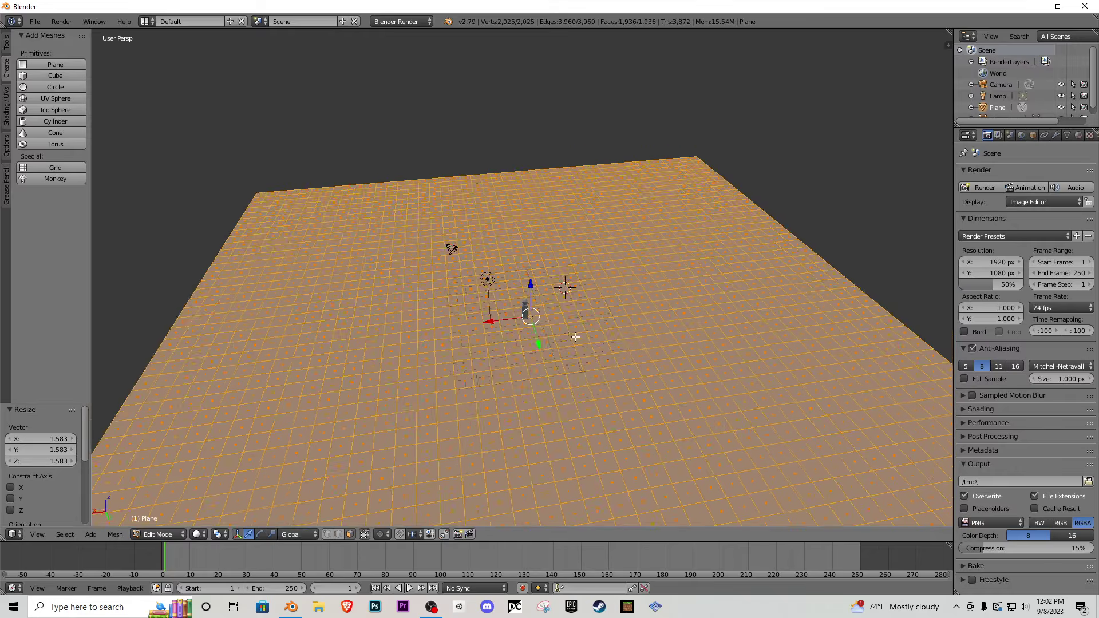
- Try outlining a room at the floor's near corner by picking shortest paths of faces
scroll(471, 333, up, 2)
key(a)
right_click(318, 395)
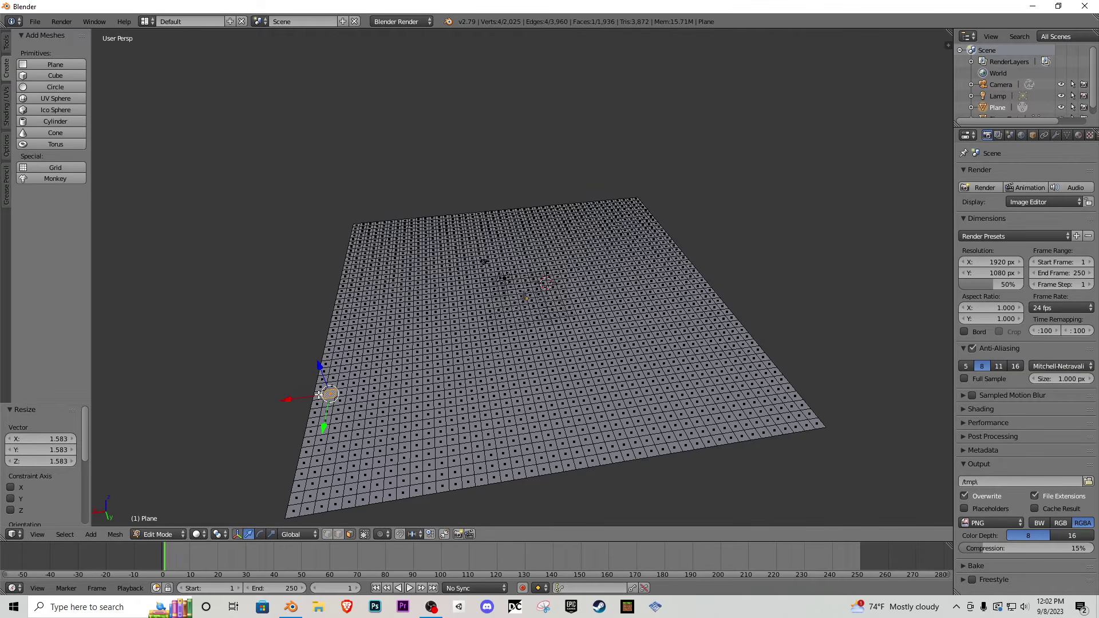
ctrl+right_click(466, 381)
ctrl+right_click(480, 478)
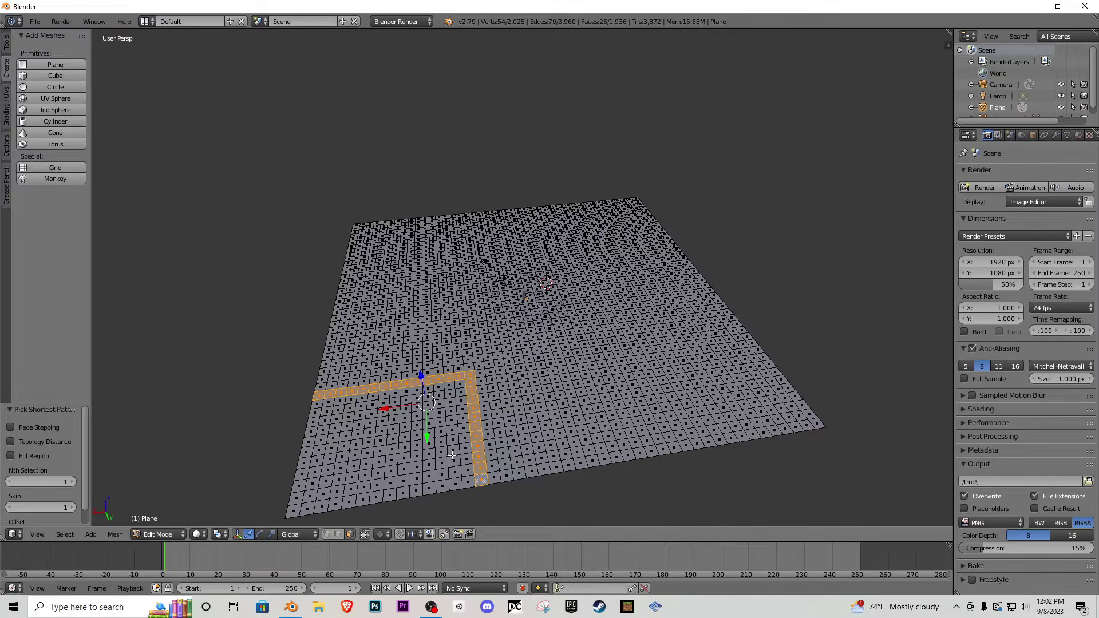
right_click(514, 340)
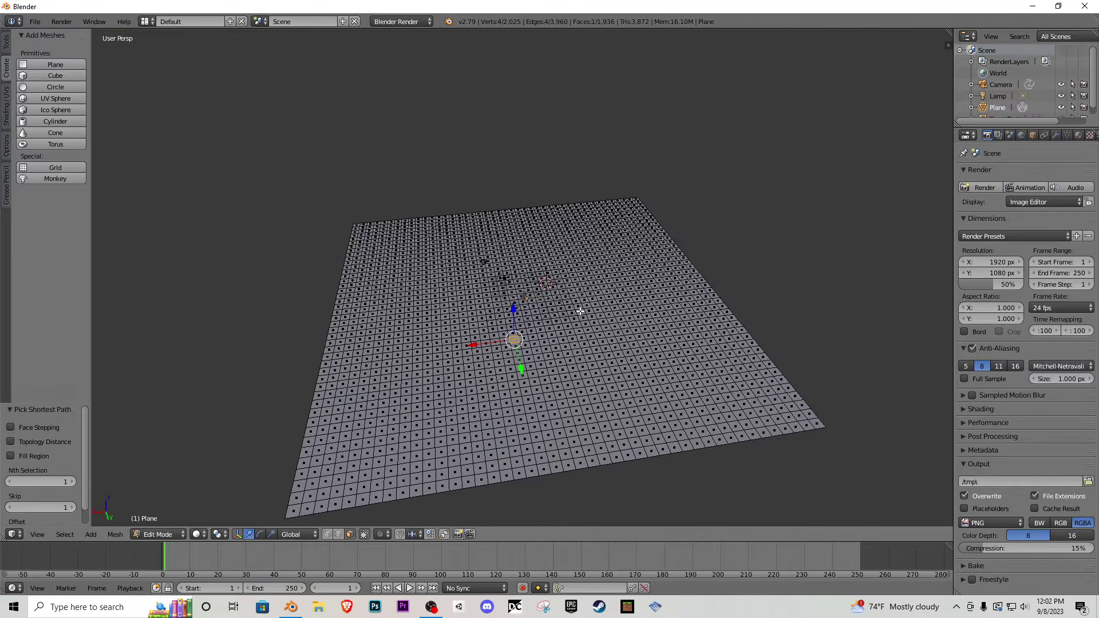
- Select the entire floor mesh and subdivide it once more with 1 cut
key(a)
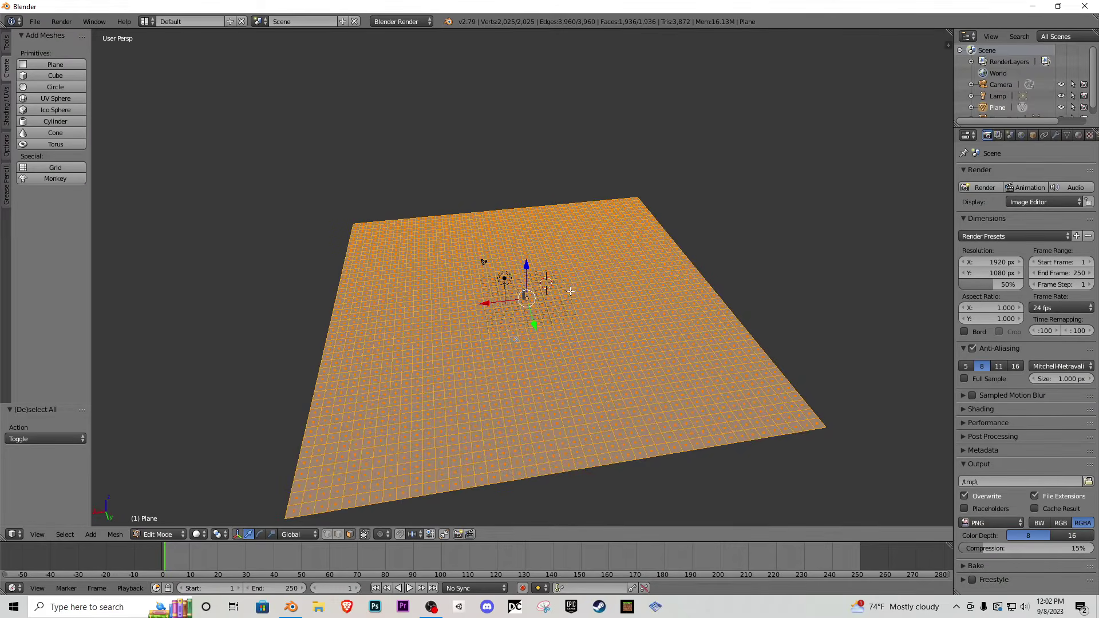
key(w)
click(570, 291)
scroll(566, 321, up, 6)
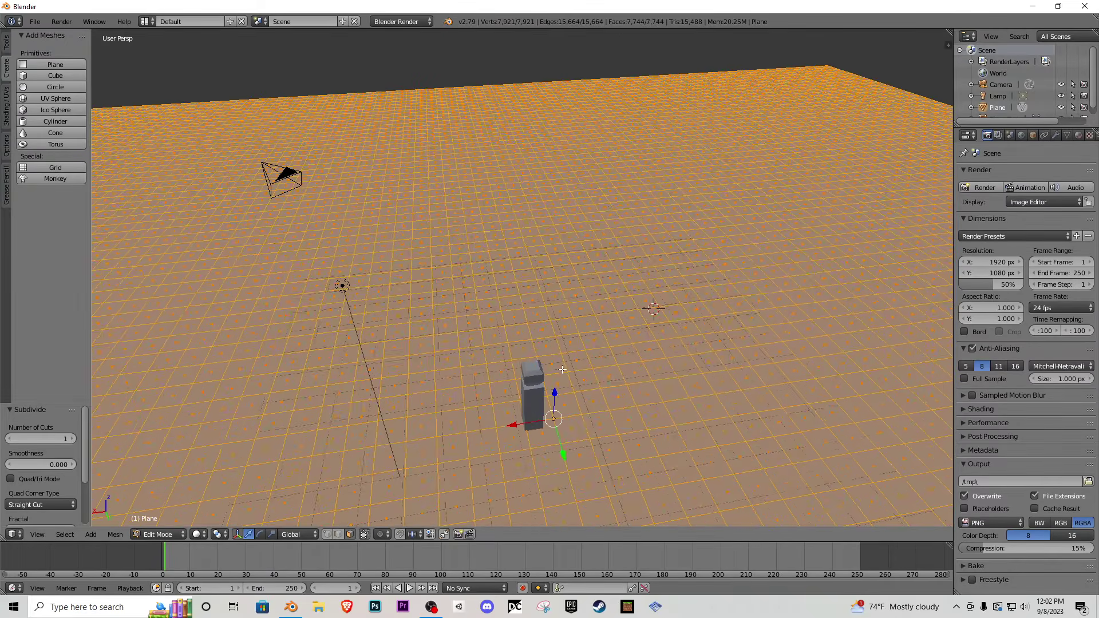
key(Tab)
key(Tab)
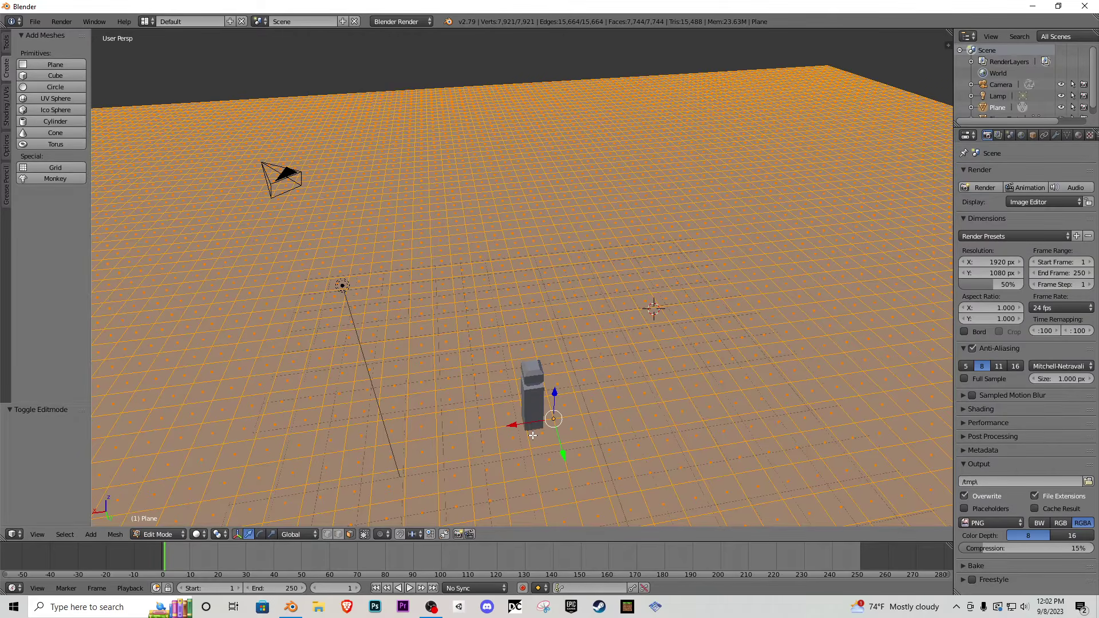
- Switch to the orthographic top view and select the single face at the floor's upper-left corner
key(KP_7)
key(KP_5)
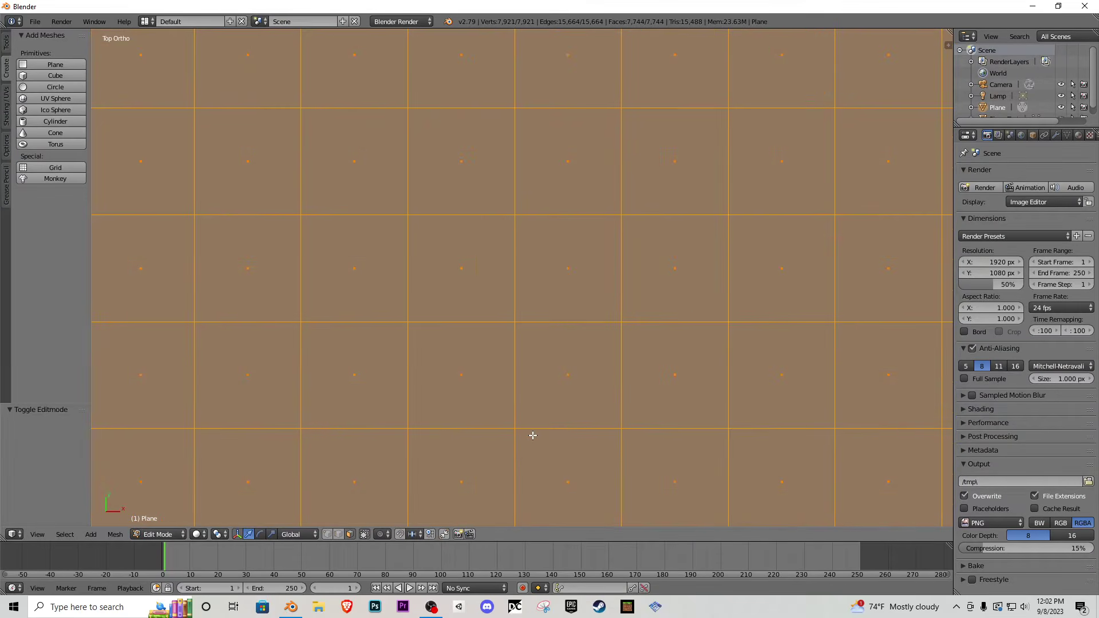
scroll(538, 405, down, 17)
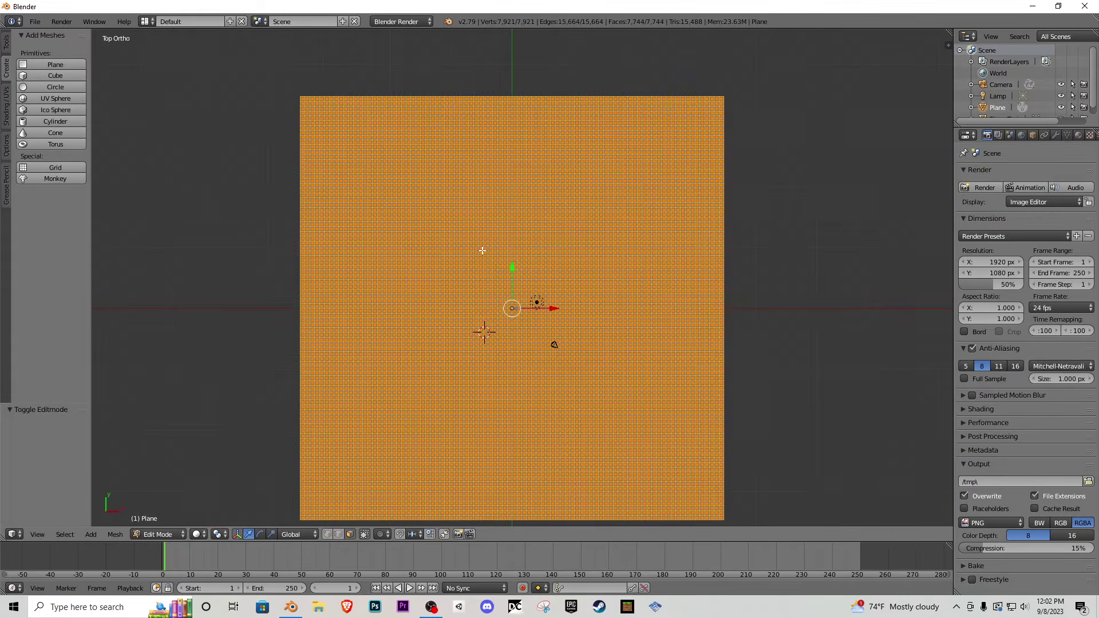
scroll(570, 184, up, 2)
shift+middle_drag(525, 281, 683, 477)
shift+middle_drag(409, 250, 494, 314)
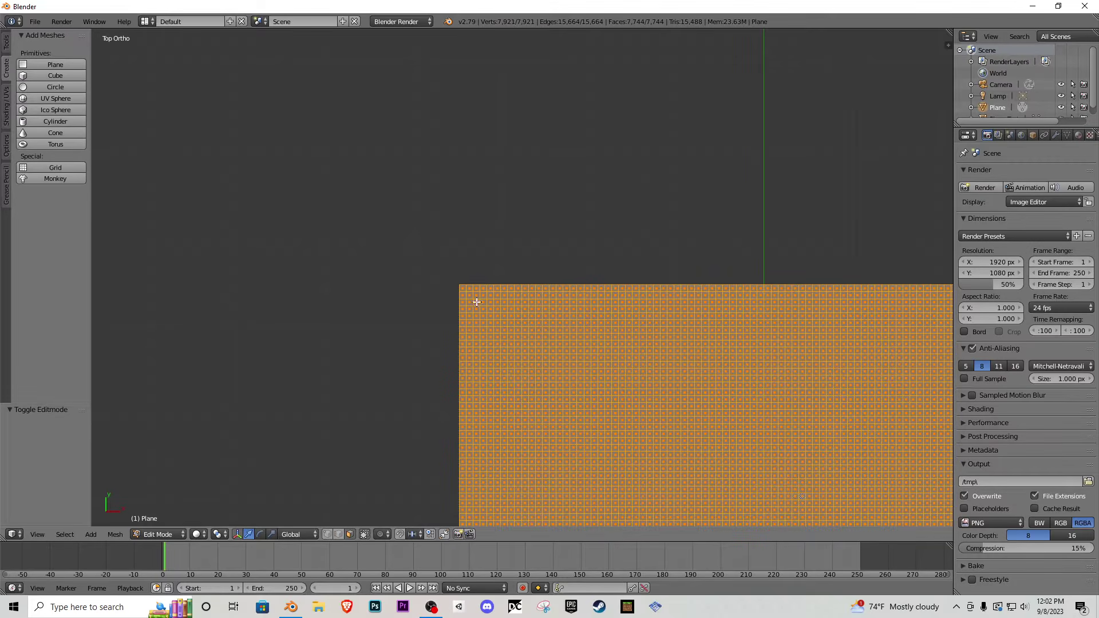
right_click(463, 286)
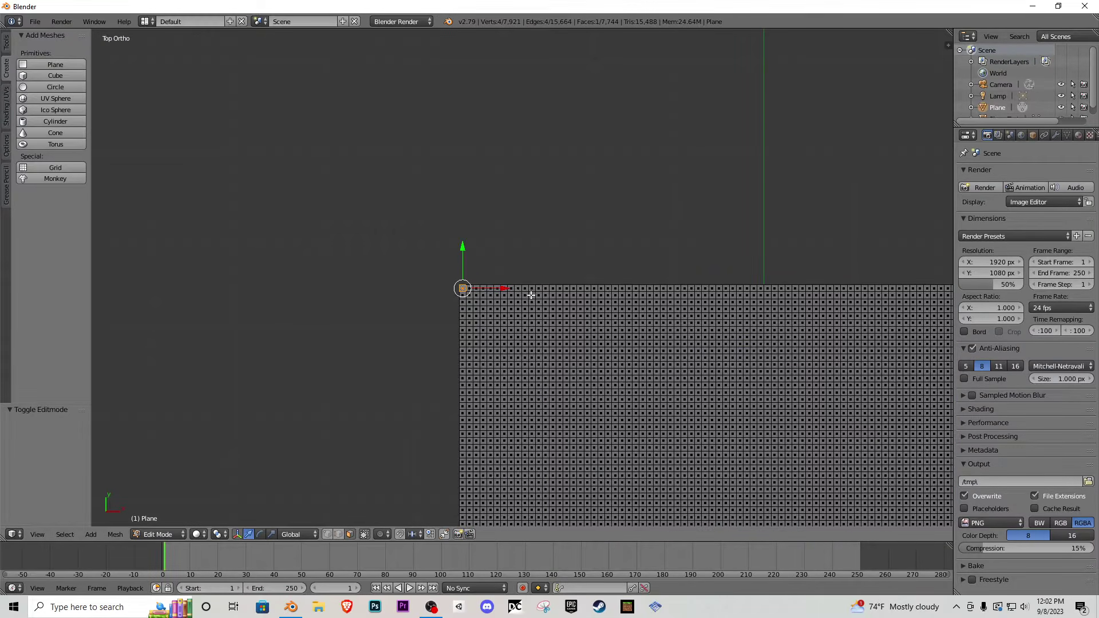
key(c)
mouse_move(591, 376)
mouse_down()
mouse_move(619, 404)
mouse_move(578, 361)
mouse_move(632, 341)
mouse_move(684, 366)
mouse_move(663, 363)
mouse_up()
mouse_move(661, 360)
middle_down()
mouse_move(640, 371)
mouse_move(716, 360)
mouse_move(596, 326)
mouse_move(534, 366)
mouse_move(625, 437)
mouse_move(585, 352)
mouse_move(566, 346)
middle_up()
right_click(610, 402)
scroll(603, 395, down, 4)
scroll(566, 346, up, 5)
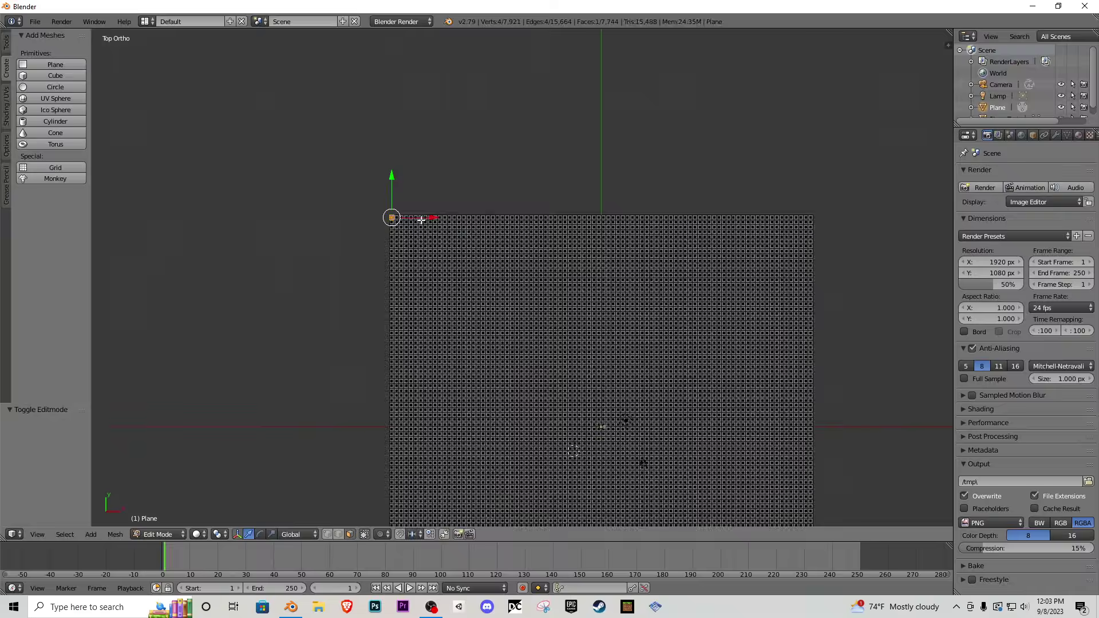
- Circle-select a rectangular ring of faces, about 32 by 19 faces, as the first room's walls at the floor's upper-left corner
shift+middle_drag(314, 156, 383, 281)
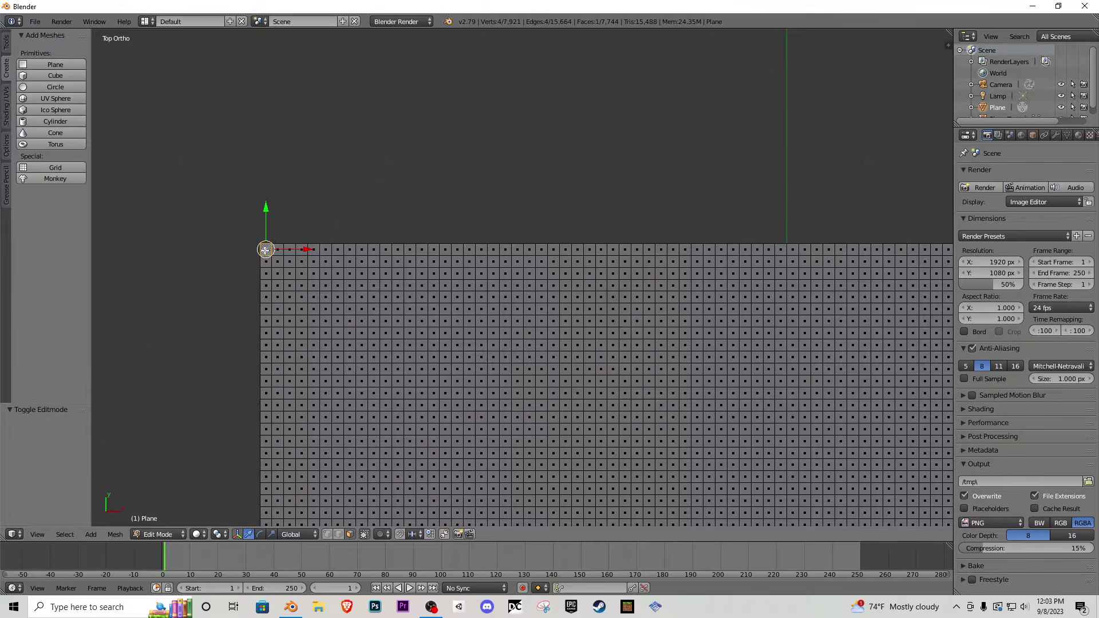
key(c)
scroll(338, 246, down, 5)
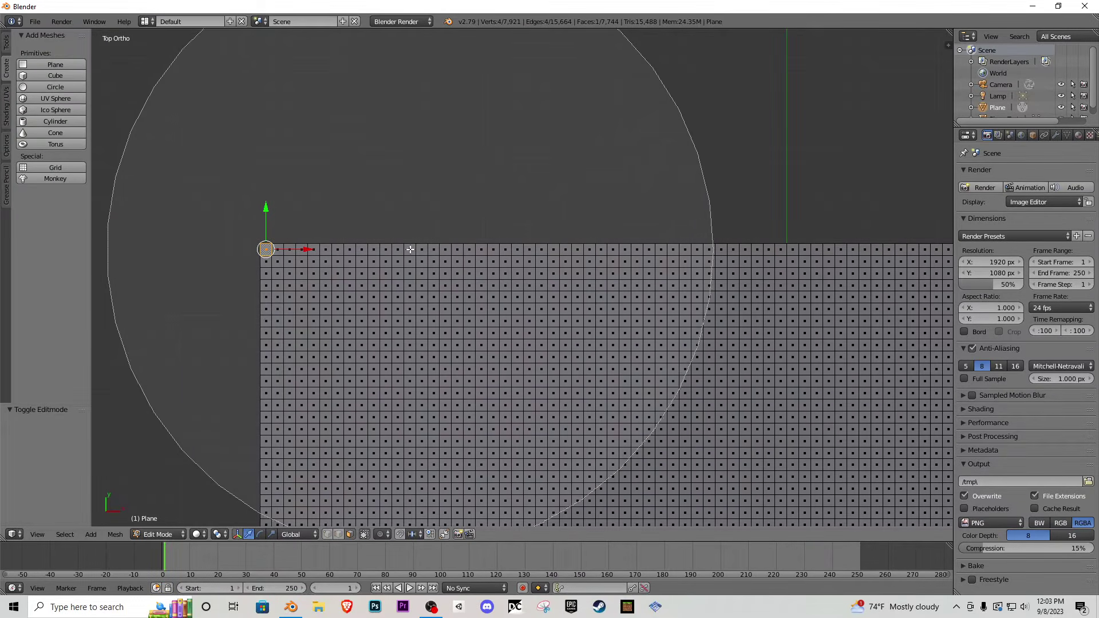
scroll(402, 244, up, 6)
scroll(403, 244, up, 12)
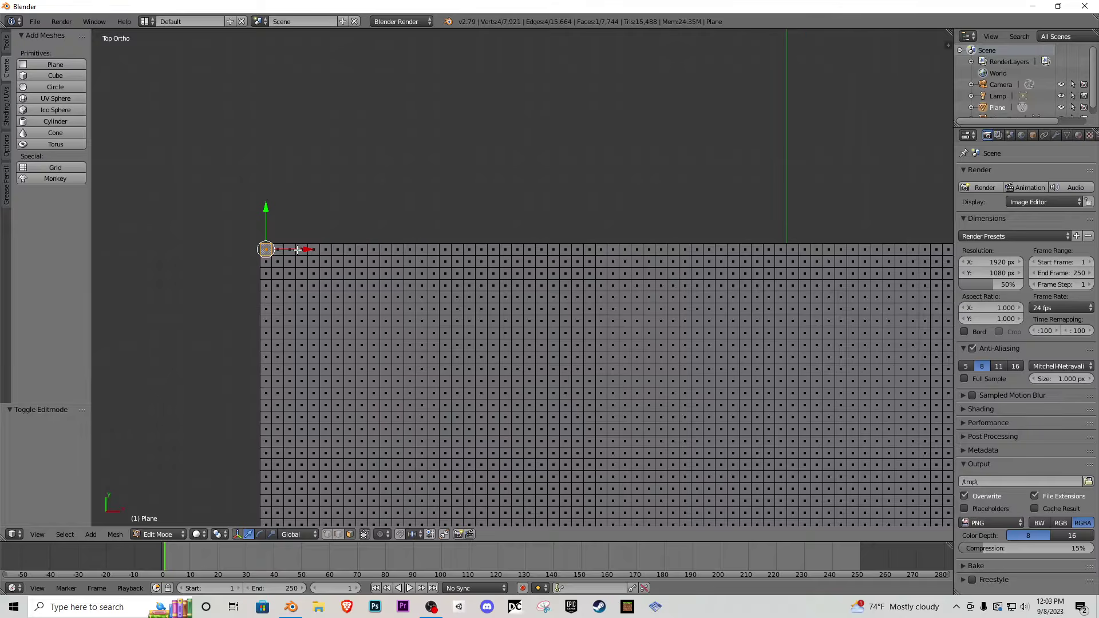
mouse_move(270, 249)
mouse_down()
mouse_move(483, 254)
mouse_move(454, 246)
mouse_up()
middle_drag(369, 267, 484, 263)
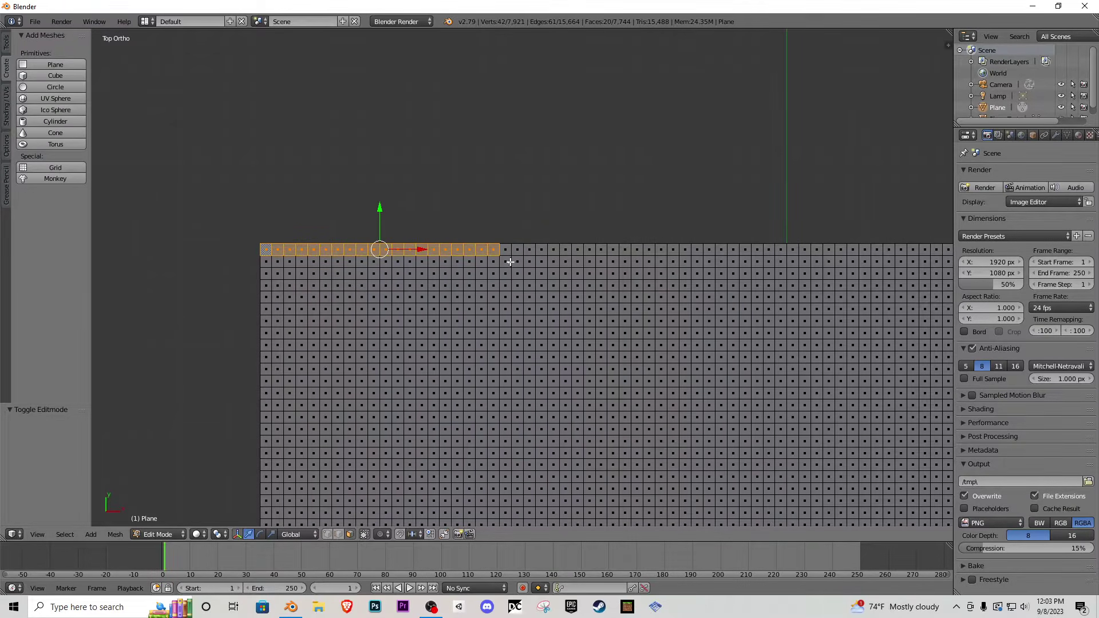
mouse_move(498, 251)
mouse_down()
mouse_move(641, 249)
mouse_move(636, 467)
mouse_move(542, 466)
mouse_up()
middle_drag(542, 465, 523, 474)
mouse_move(523, 474)
mouse_down()
mouse_move(286, 464)
mouse_move(259, 435)
mouse_move(263, 291)
mouse_move(261, 349)
mouse_move(265, 311)
mouse_up()
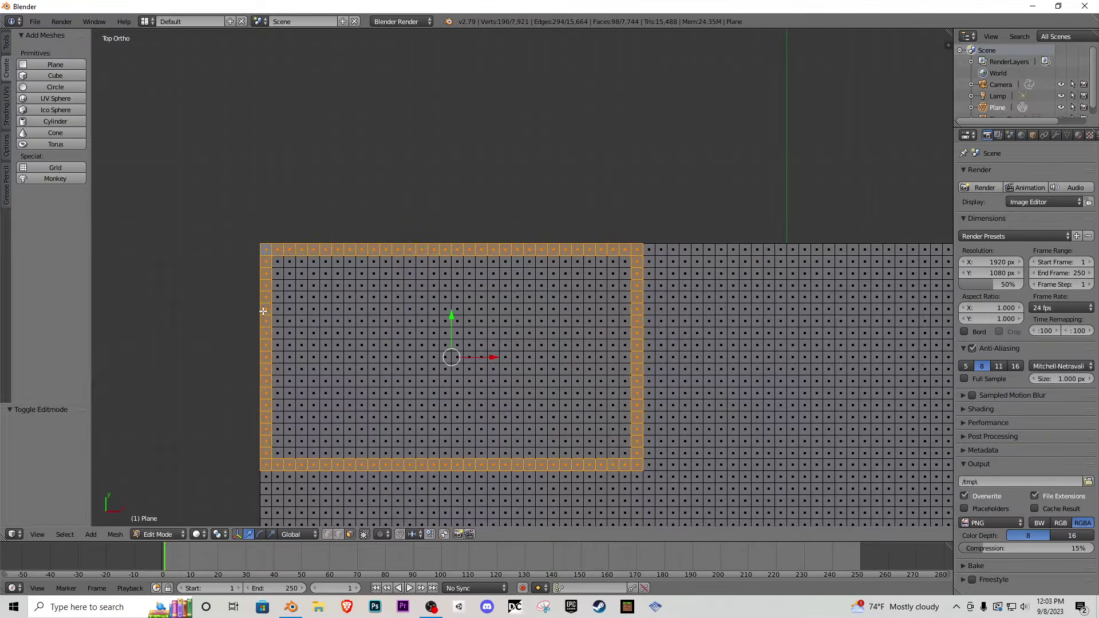
- Move the PlayerTest figure into the outlined room and reopen the floor plane's mesh for editing
scroll(286, 309, down, 6)
shift+middle_drag(577, 383, 511, 327)
scroll(511, 327, up, 1)
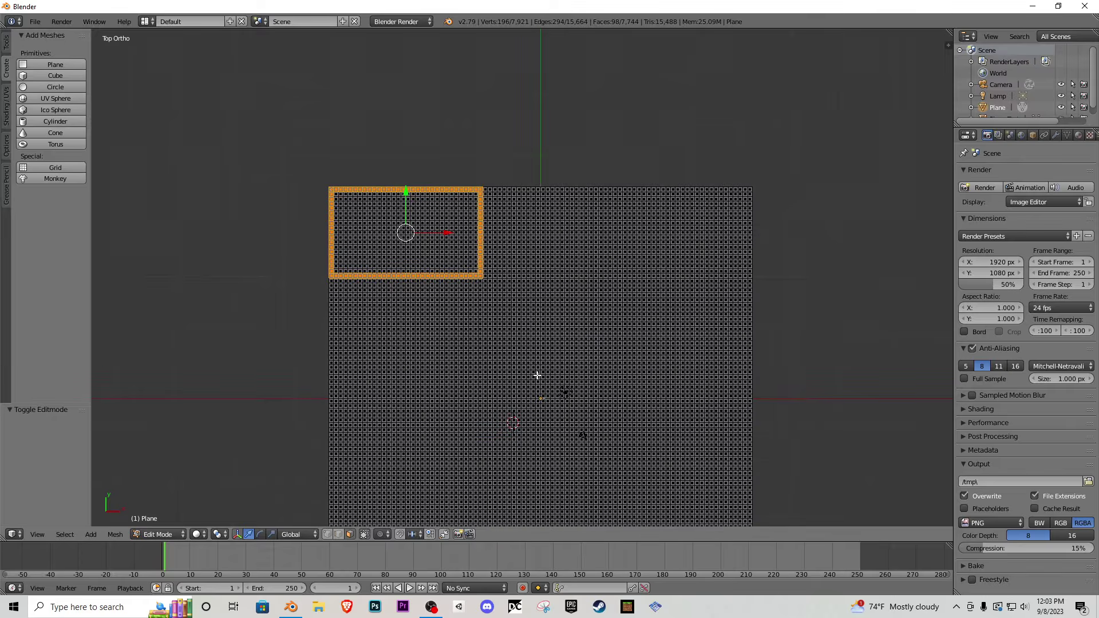
key(Tab)
right_click(545, 400)
key(g)
click(415, 228)
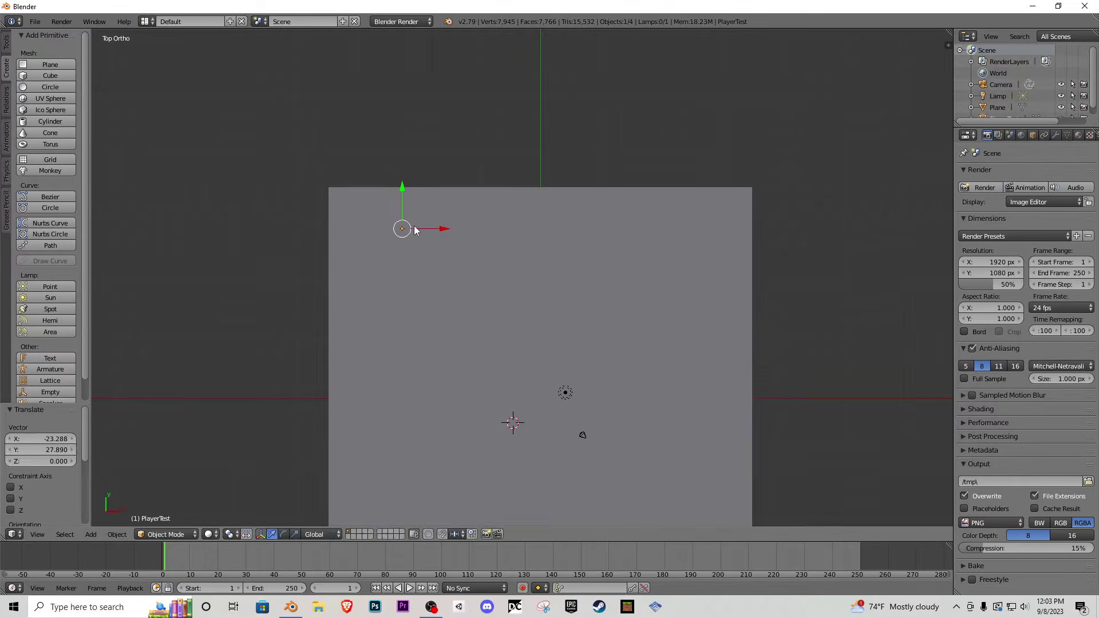
key(Tab)
key(Tab)
right_click(453, 214)
key(Tab)
- Walk through the outlined room in perspective to judge its size against the player figure
scroll(421, 206, up, 3)
scroll(422, 205, up, 1)
shift+middle_drag(422, 208, 571, 337)
middle_drag(571, 337, 461, 246)
key(shift+f)
key(w)
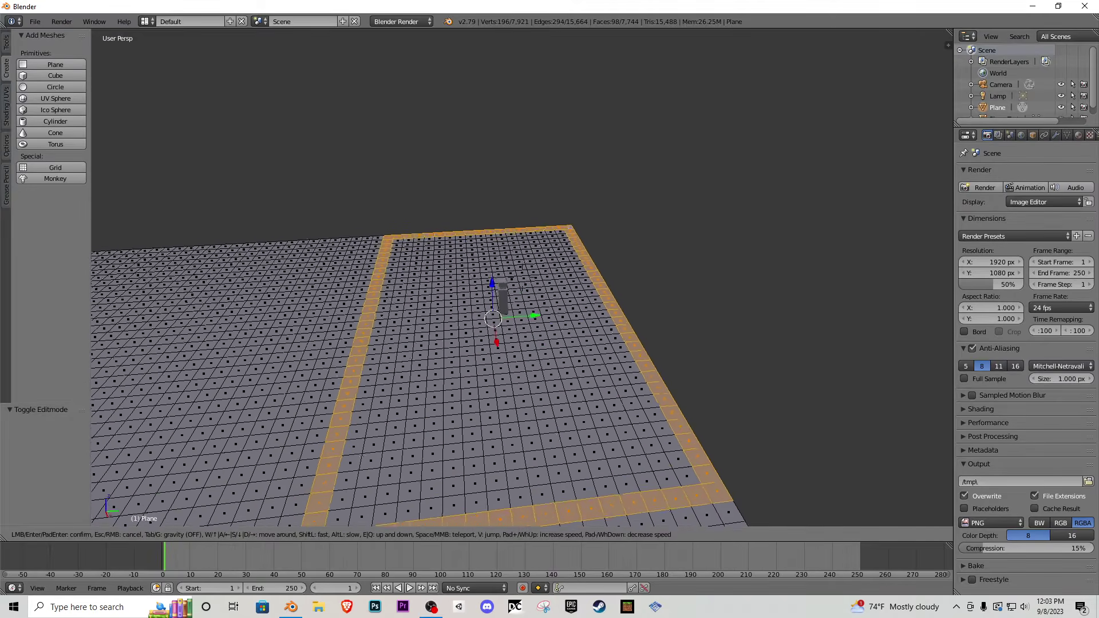
key(w)
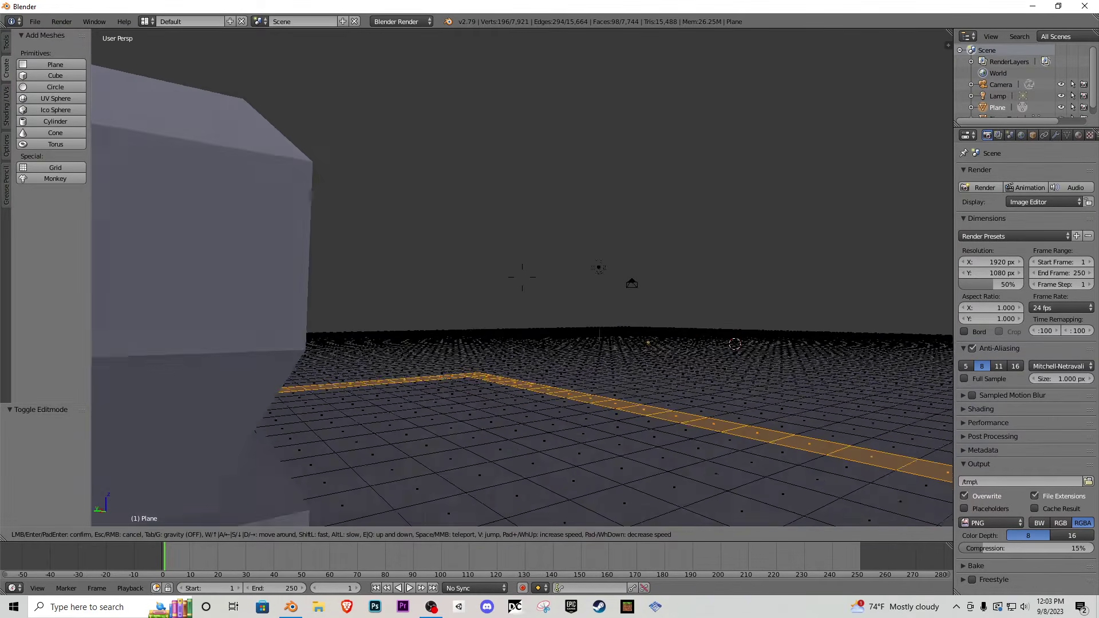
key(s)
key(s)
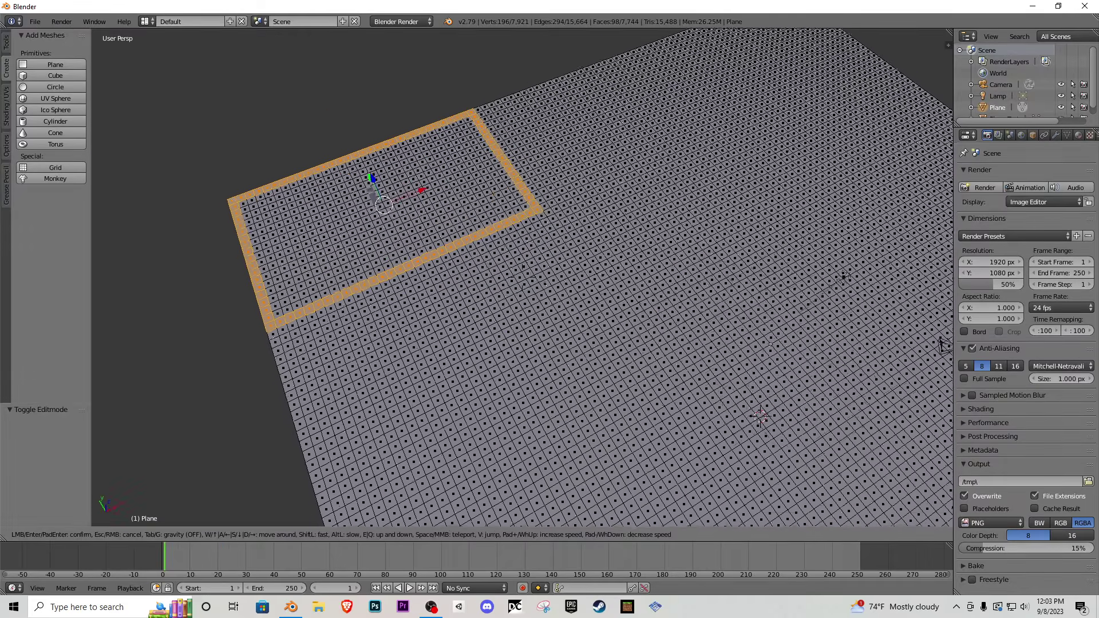
click(521, 278)
- From the top view, select two parallel 19-face walls running right from the first room, leaving a five-face-wide corridor between them
key(KP_7)
key(KP_5)
key(KP_5)
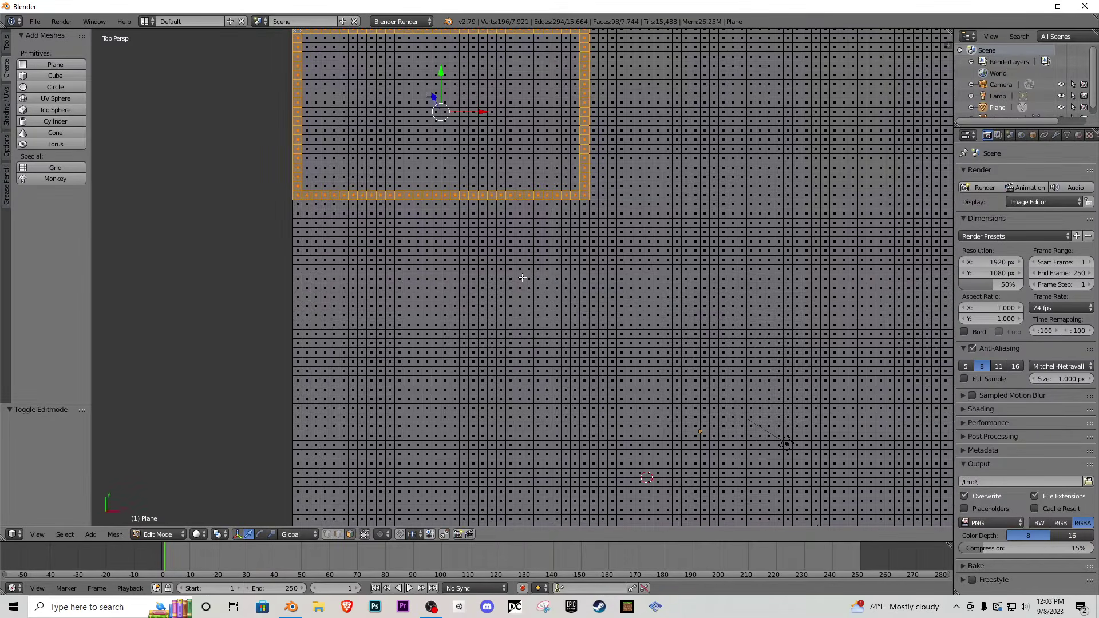
scroll(499, 219, down, 2)
scroll(508, 171, up, 3)
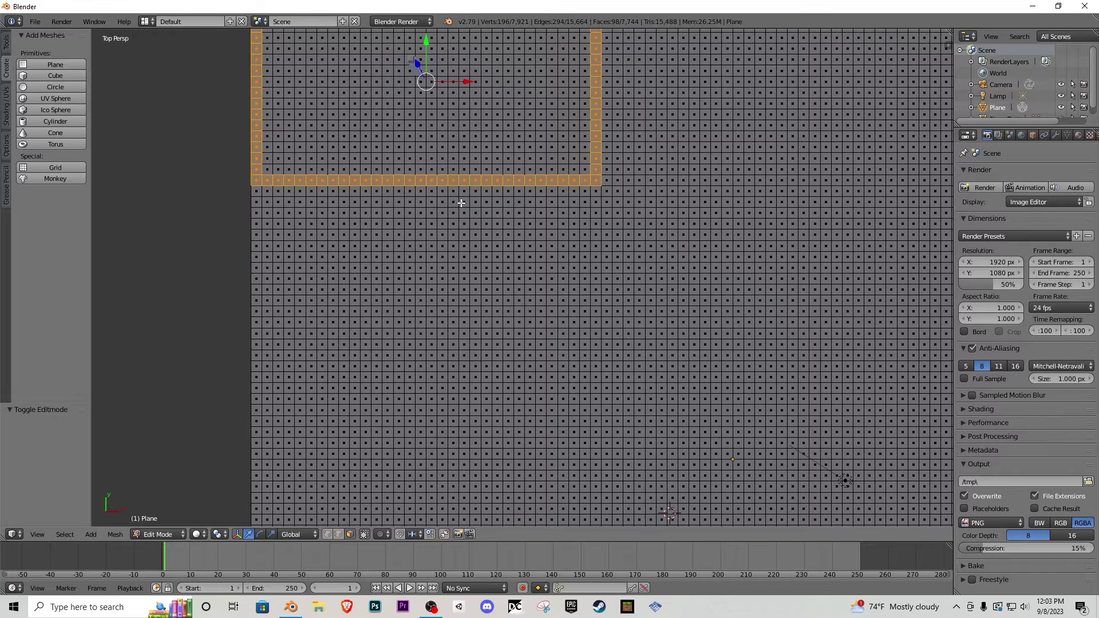
scroll(620, 135, down, 1)
shift+middle_drag(592, 160, 408, 303)
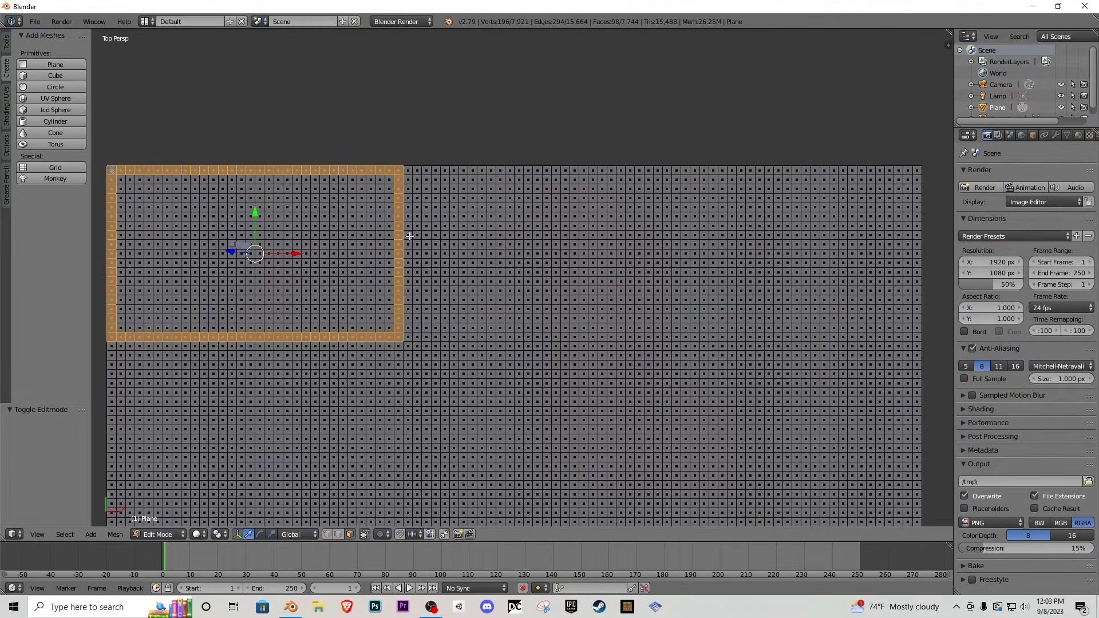
drag(408, 189, 566, 187)
mouse_move(411, 246)
mouse_down()
mouse_move(572, 243)
mouse_move(565, 235)
mouse_up()
middle_drag(564, 235, 508, 232)
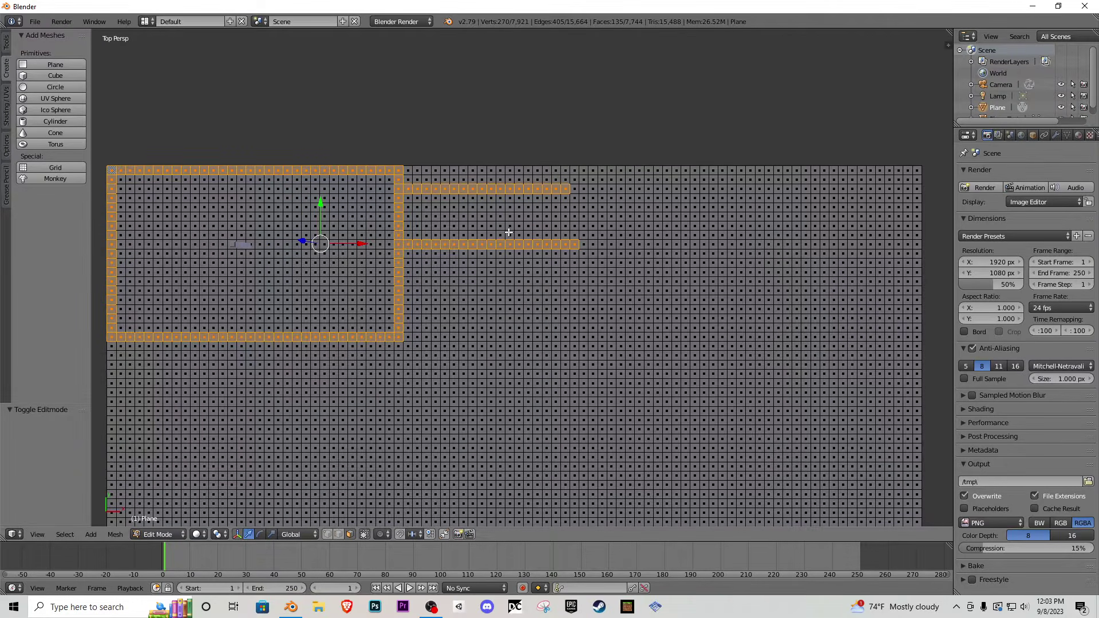
click(574, 192)
shift+middle_drag(614, 202, 504, 217)
key(c)
scroll(499, 244, down, 5)
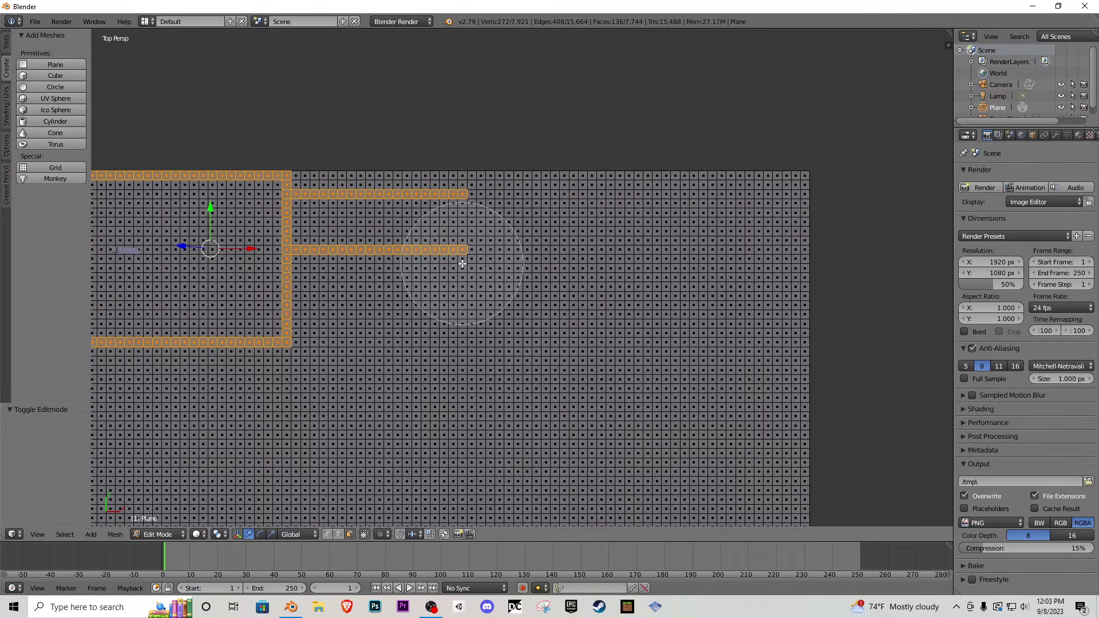
key(Escape)
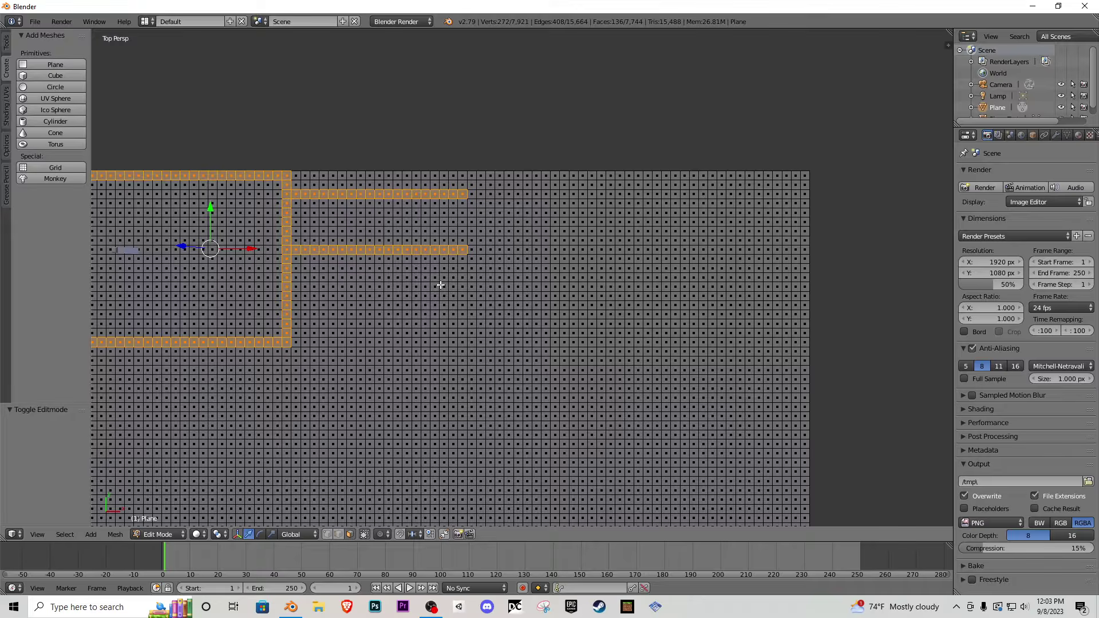
- Select the wall faces of a second room with a stepped right side at the corridor's end, and deselect the stray face
shift+middle_drag(390, 326, 485, 320)
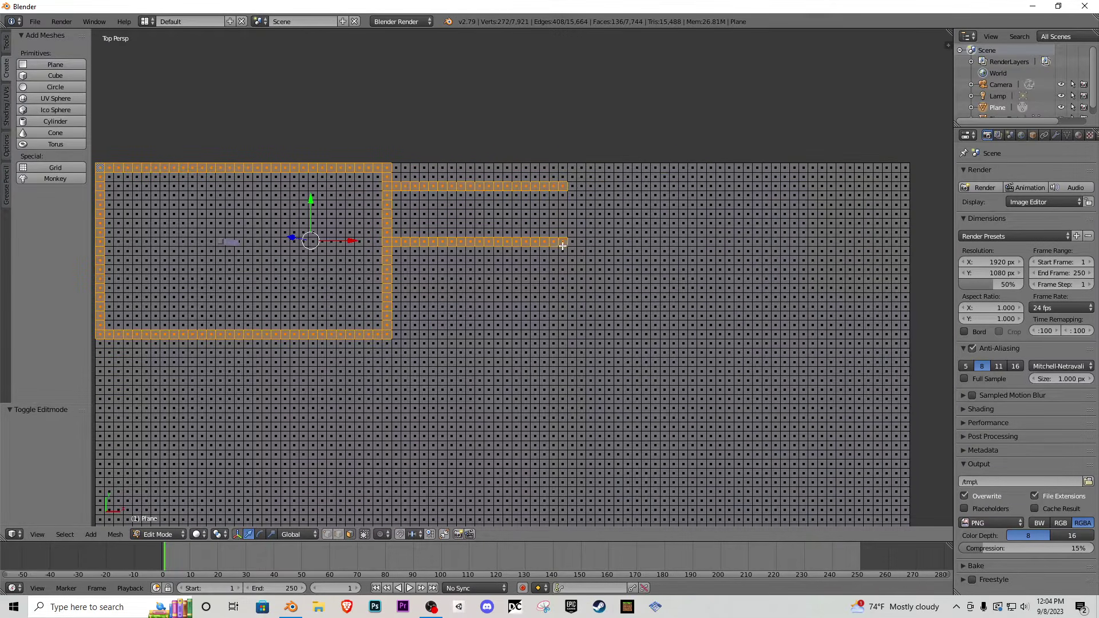
mouse_move(563, 246)
mouse_down()
mouse_move(562, 401)
mouse_move(735, 408)
mouse_move(743, 345)
mouse_move(802, 343)
mouse_move(800, 259)
mouse_move(765, 258)
mouse_move(765, 184)
mouse_move(753, 165)
mouse_move(570, 172)
mouse_up()
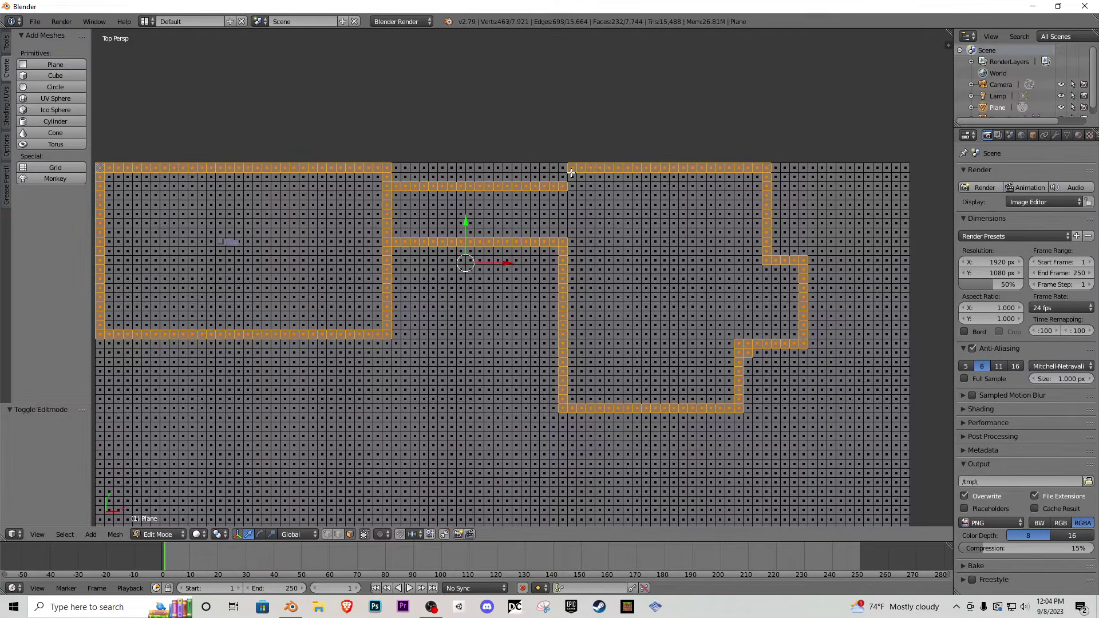
middle_click(746, 355)
- Select two parallel L-shaped walls running down from the first room's lower wall and turning right, deselecting the stray faces between them
scroll(635, 296, down, 2)
scroll(493, 294, up, 4)
shift+middle_drag(420, 329, 683, 199)
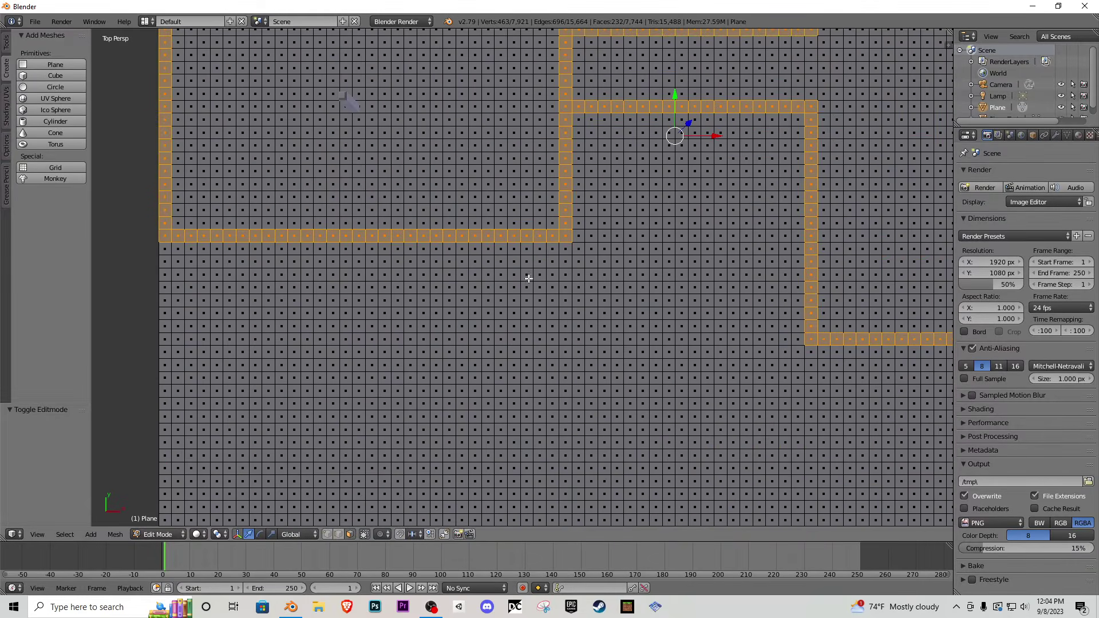
scroll(528, 278, down, 4)
mouse_move(486, 260)
mouse_down()
mouse_move(489, 371)
mouse_move(613, 370)
mouse_up()
drag(491, 378, 529, 371)
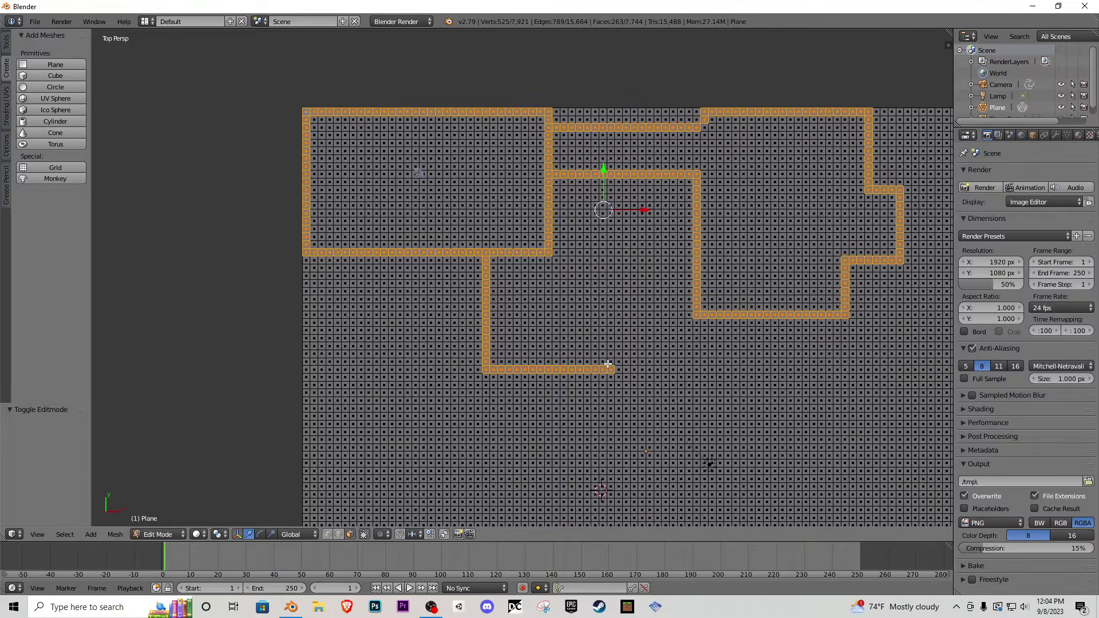
mouse_move(540, 257)
mouse_down()
mouse_move(539, 318)
mouse_move(602, 323)
mouse_up()
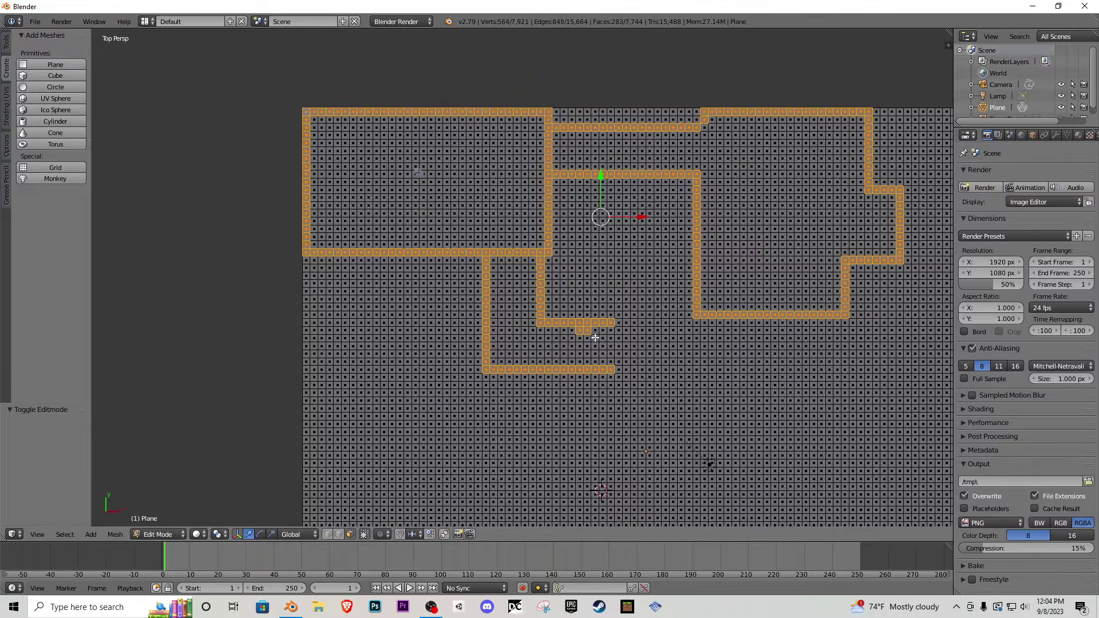
middle_drag(588, 334, 575, 331)
- Extend the L-shaped corridor's walls to enclose a rectangular inner room, leaving a three-face doorway gap in its lower wall
scroll(574, 333, up, 3)
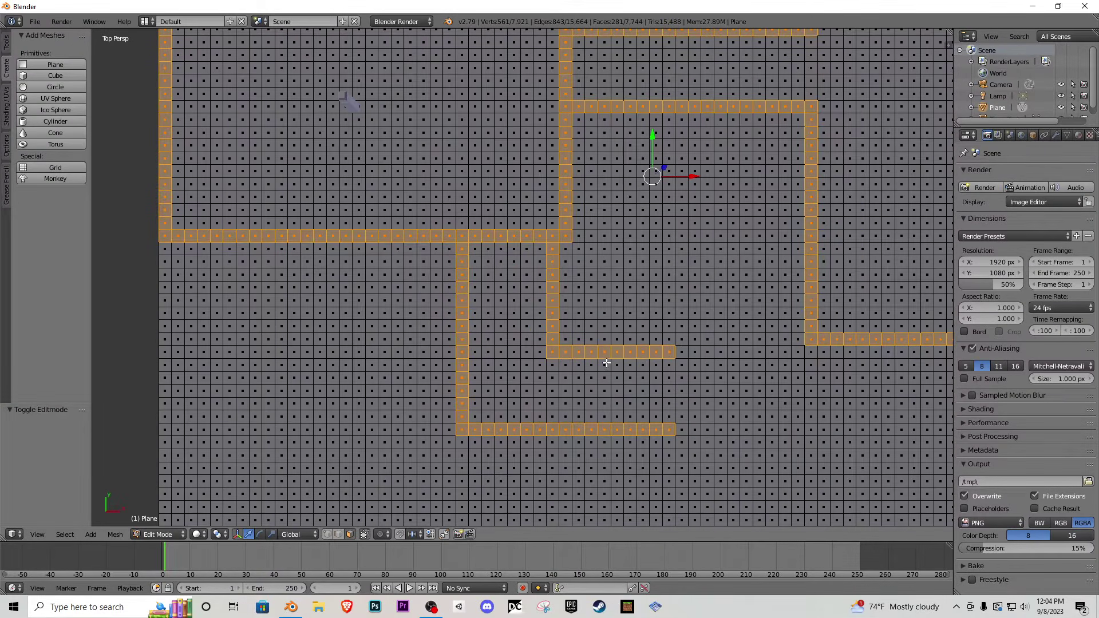
scroll(611, 342, down, 3)
scroll(520, 378, up, 3)
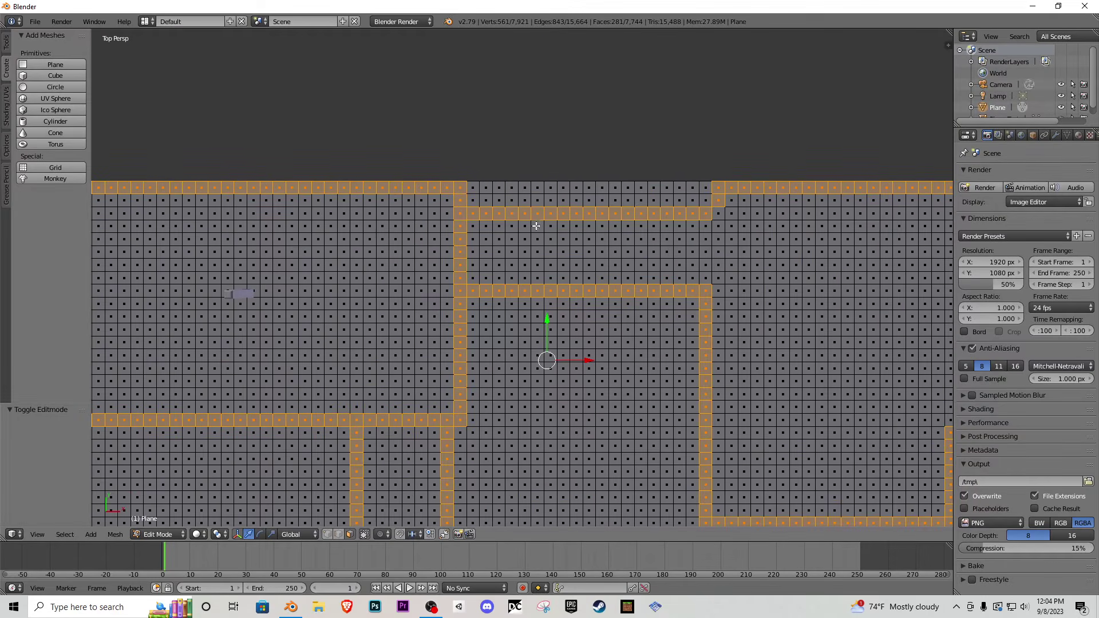
shift+middle_drag(525, 397, 517, 269)
key(KP_5)
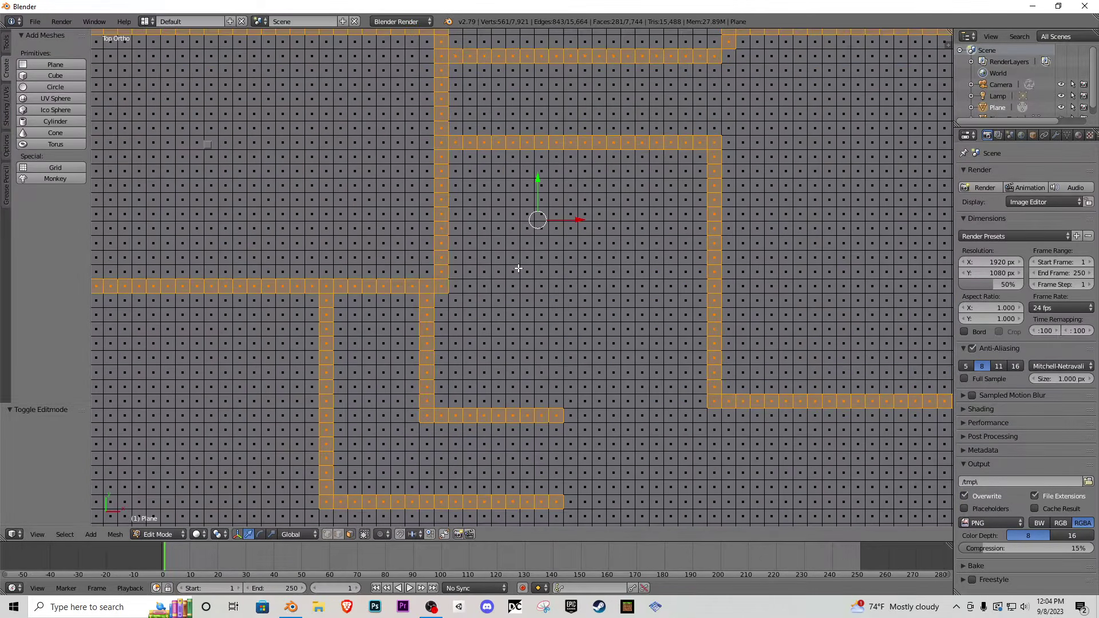
scroll(564, 372, down, 1)
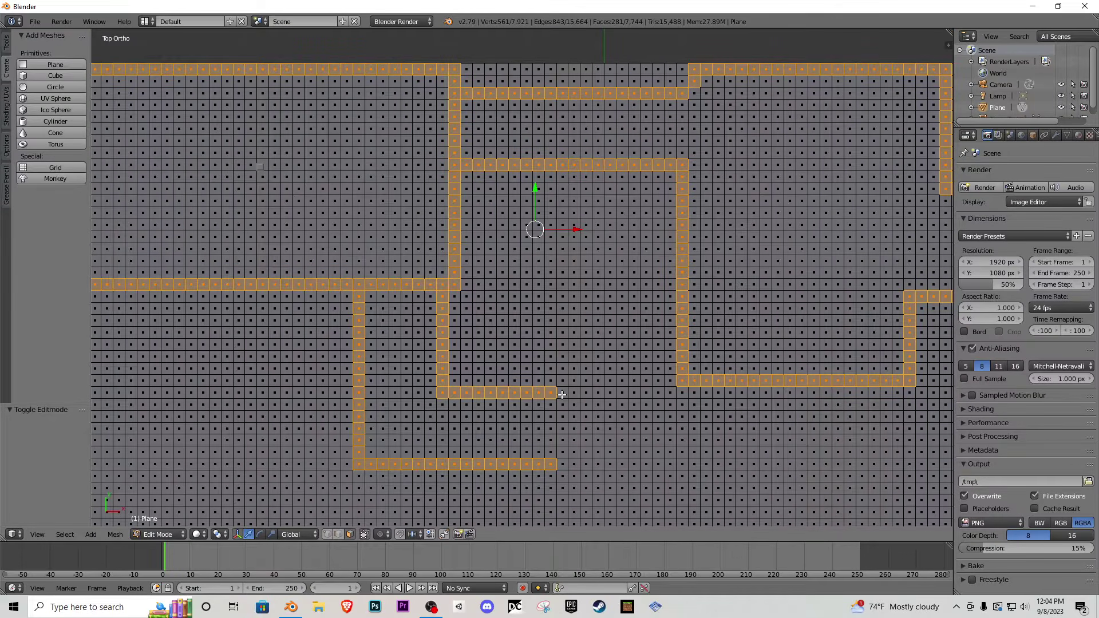
mouse_move(565, 465)
mouse_down()
mouse_move(661, 463)
mouse_move(658, 252)
mouse_move(518, 249)
mouse_move(500, 260)
mouse_move(500, 367)
mouse_up()
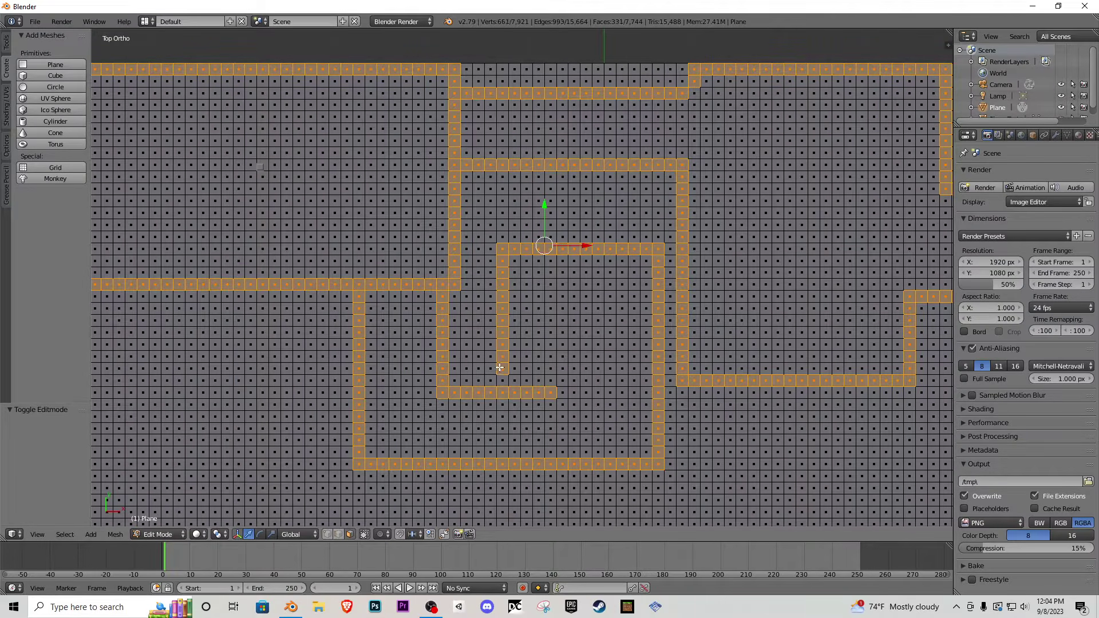
drag(561, 400, 634, 392)
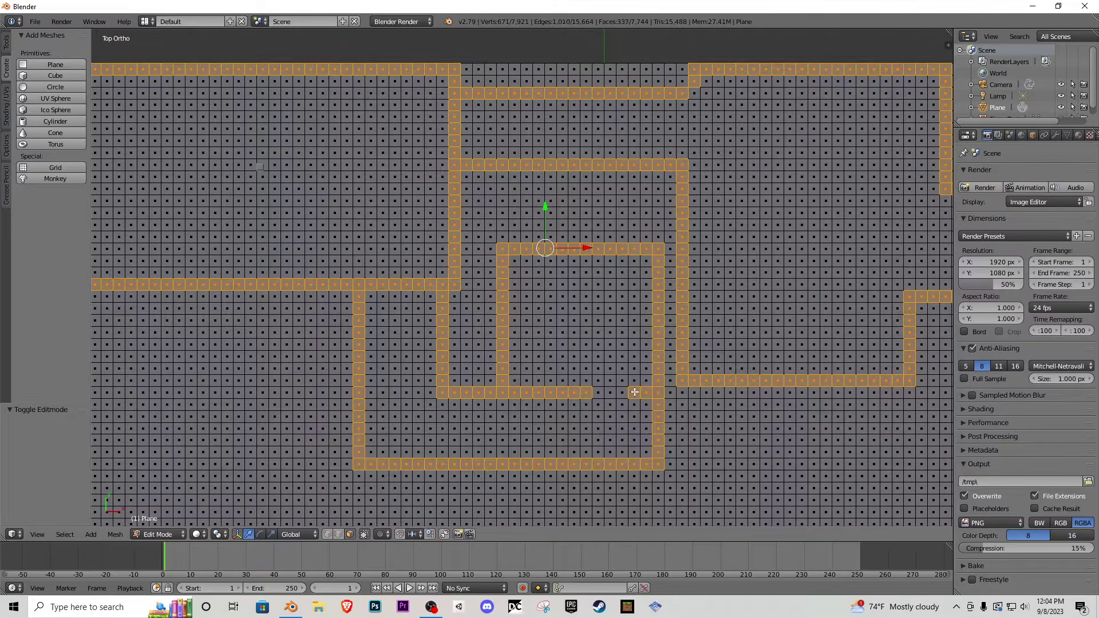
- Widen the inner room's doorway to five faces and shift the room's left wall one face outward
shift+right_click(578, 393)
drag(492, 381, 492, 251)
mouse_move(502, 264)
middle_down()
mouse_move(503, 376)
mouse_move(699, 285)
middle_up()
- Select two parallel 27-face walls running straight down near the first room's lower-left corner, and deselect the stray faces beside them
scroll(530, 362, down, 3)
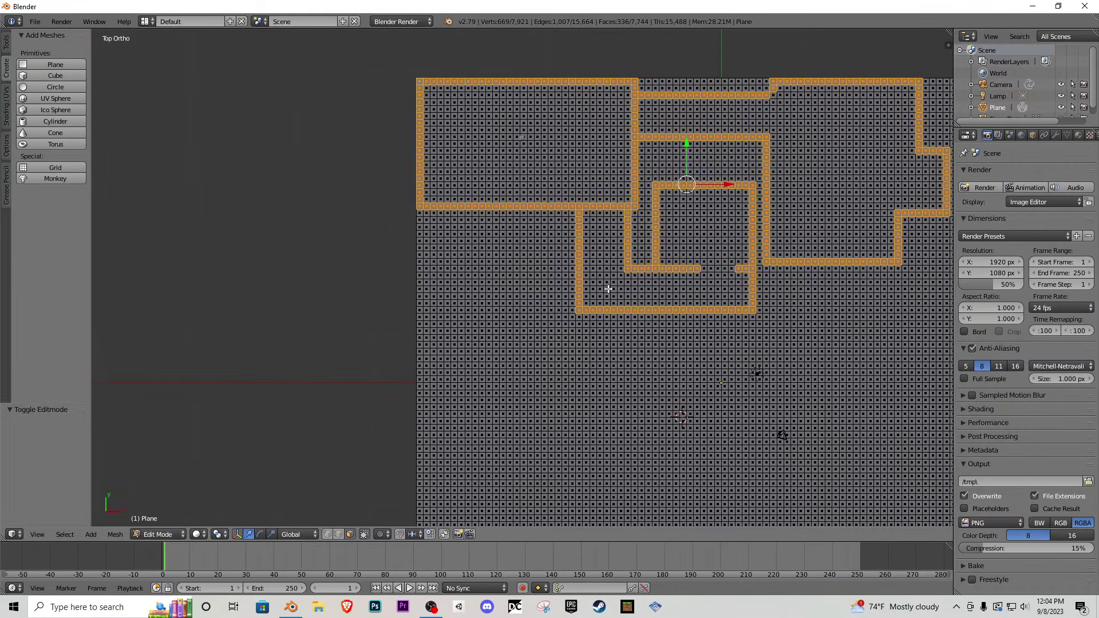
scroll(614, 296, up, 4)
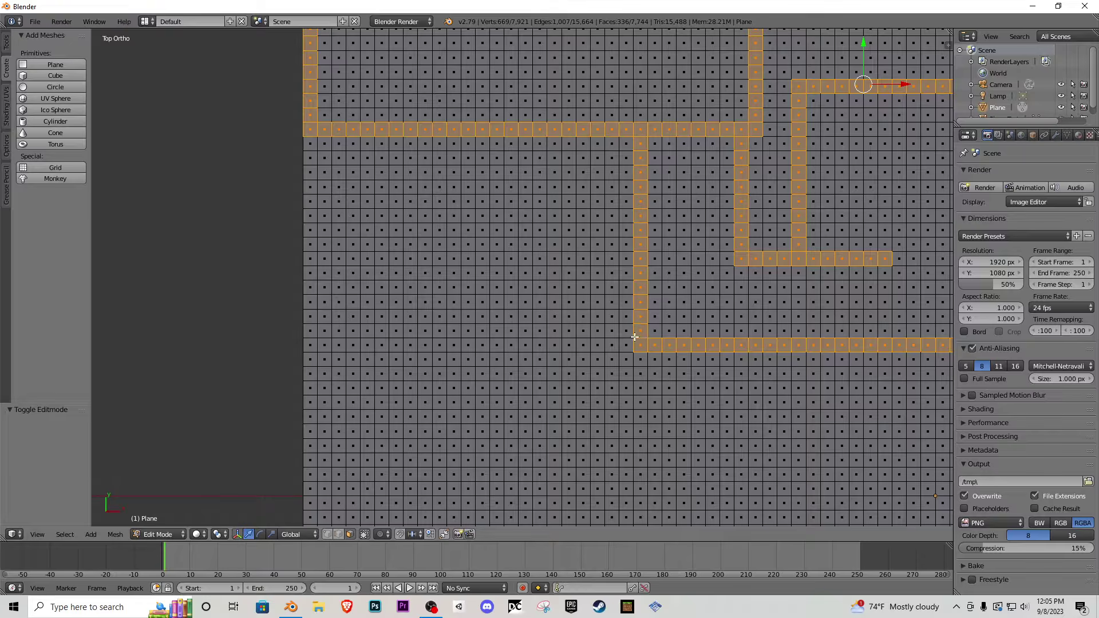
shift+middle_drag(675, 356, 679, 436)
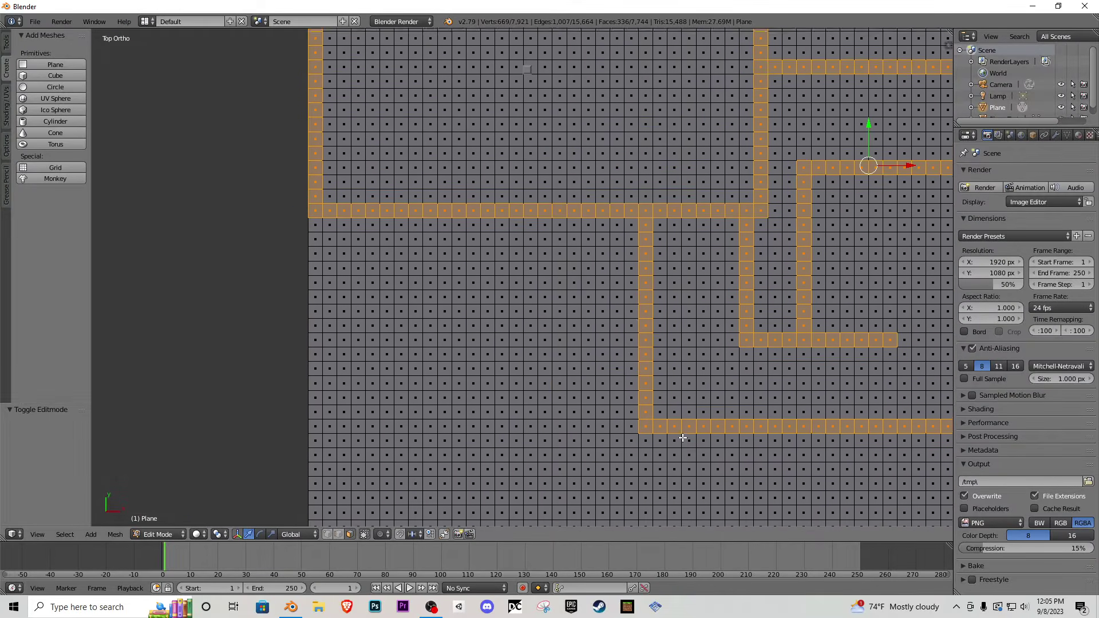
scroll(566, 268, down, 3)
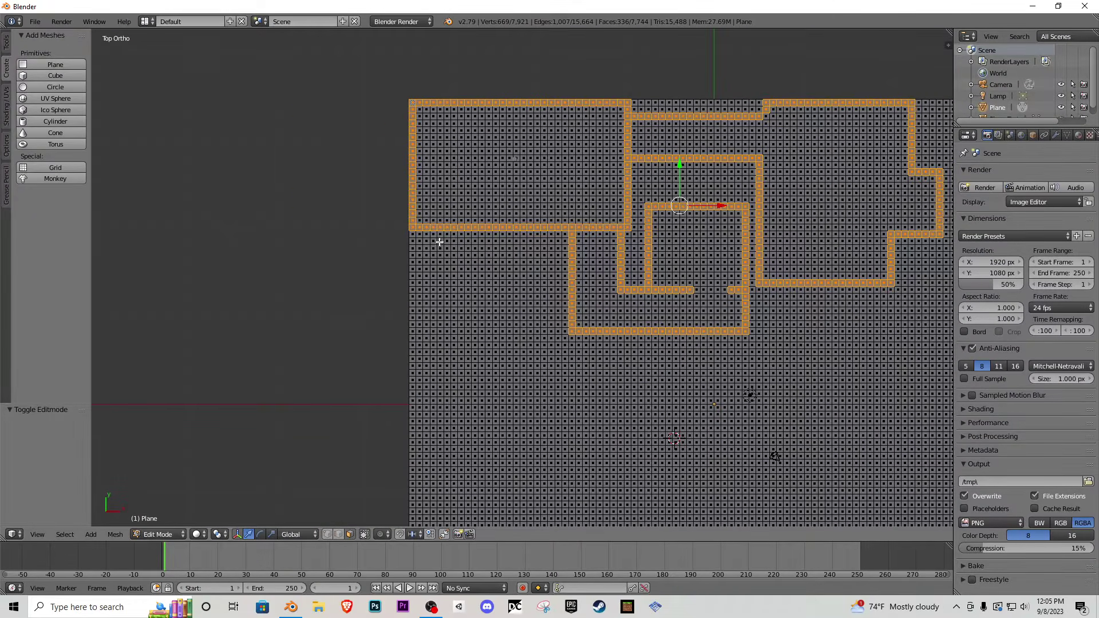
drag(440, 235, 440, 416)
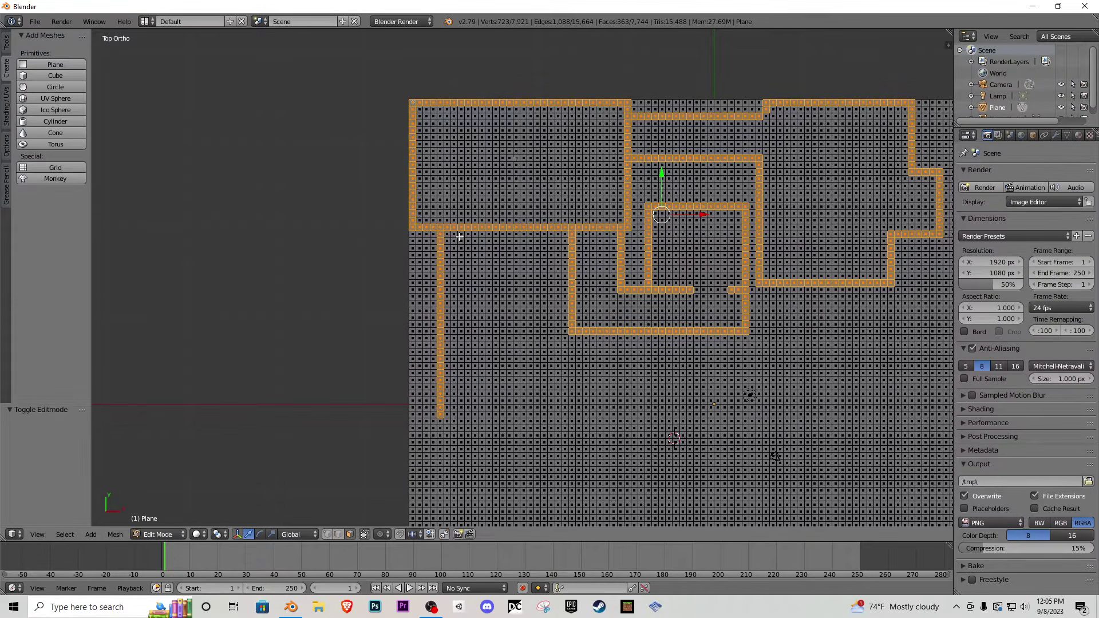
drag(479, 235, 478, 407)
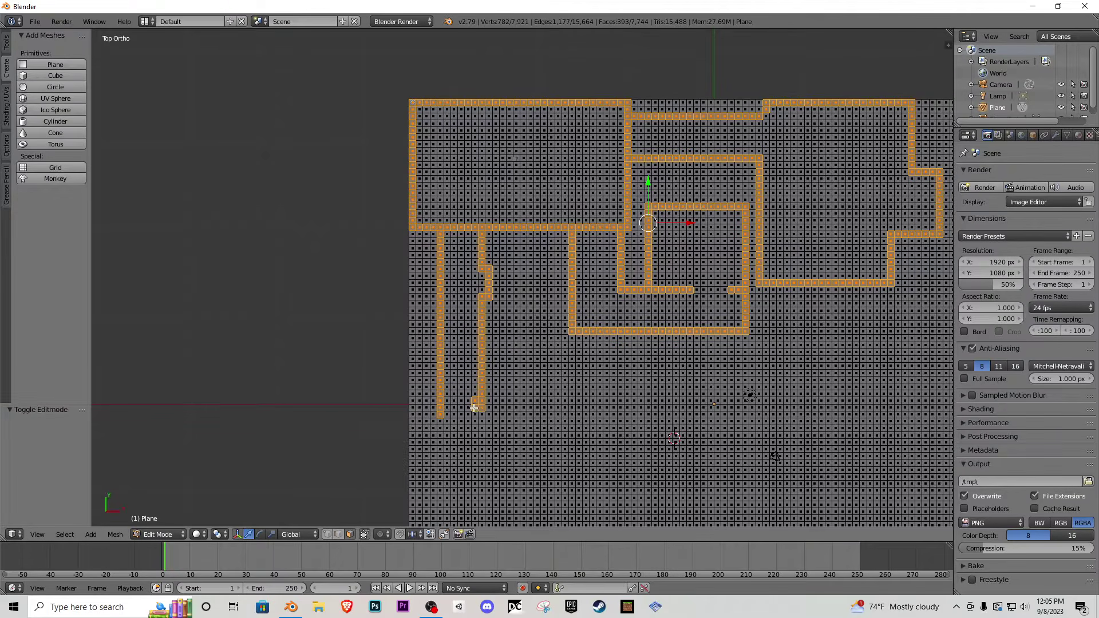
drag(486, 297, 483, 300)
middle_drag(489, 287, 493, 303)
- Select a large rectangular room outline about 41 by 27 faces below the two parallel walls, and deselect the stray faces along its edges
shift+middle_drag(479, 415, 465, 258)
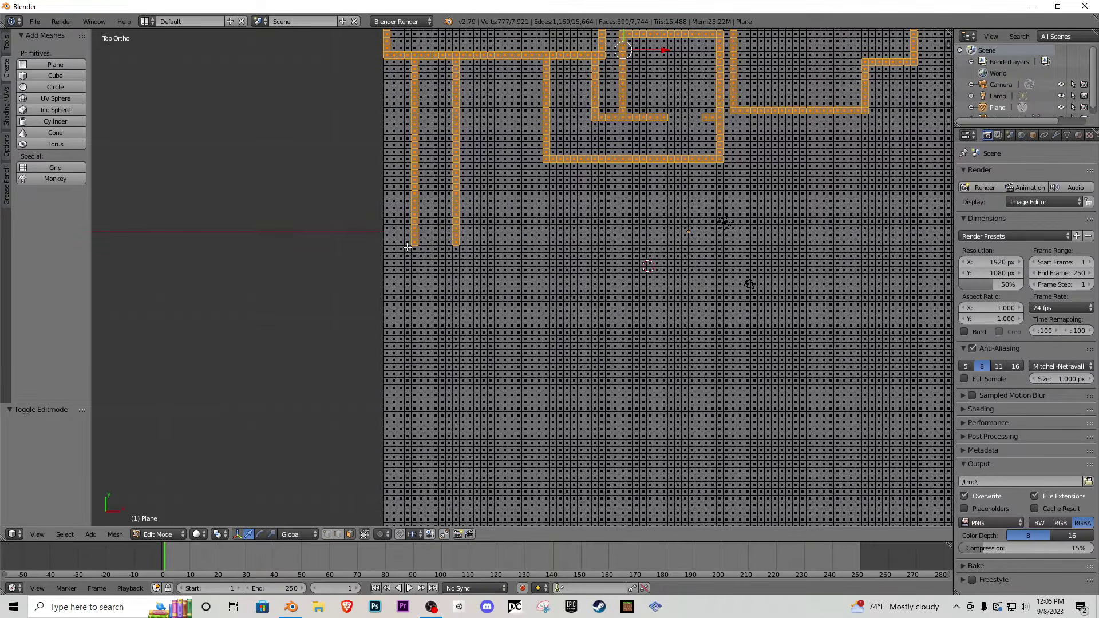
mouse_move(407, 247)
mouse_down()
mouse_move(384, 242)
mouse_move(383, 422)
mouse_move(666, 423)
mouse_move(666, 245)
mouse_move(470, 242)
mouse_up()
middle_drag(617, 235, 668, 232)
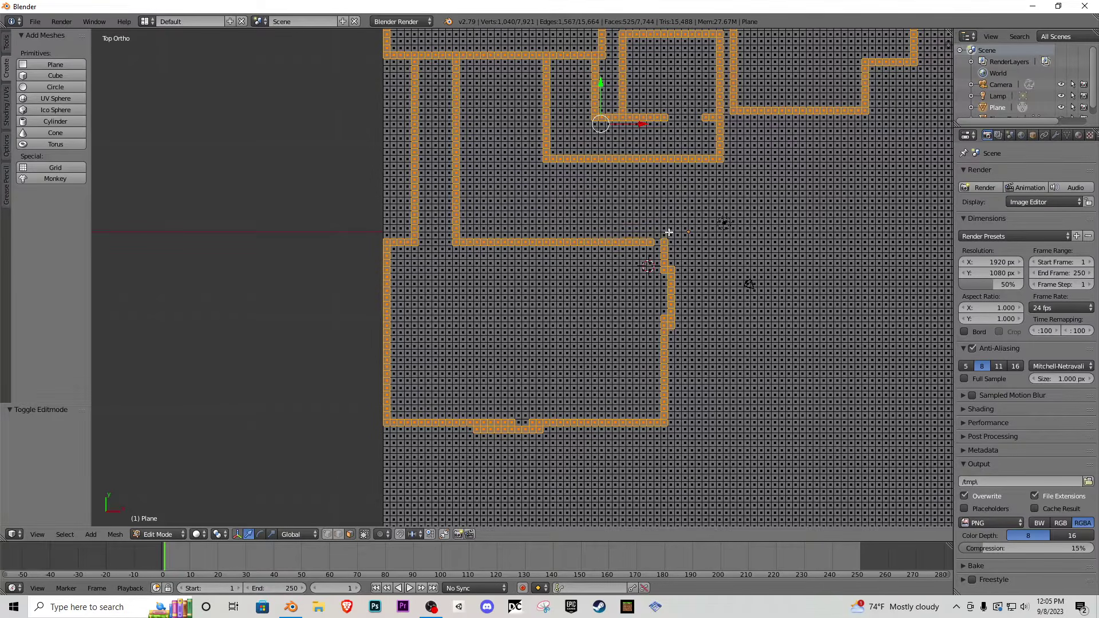
drag(661, 275, 663, 311)
middle_drag(668, 269, 669, 298)
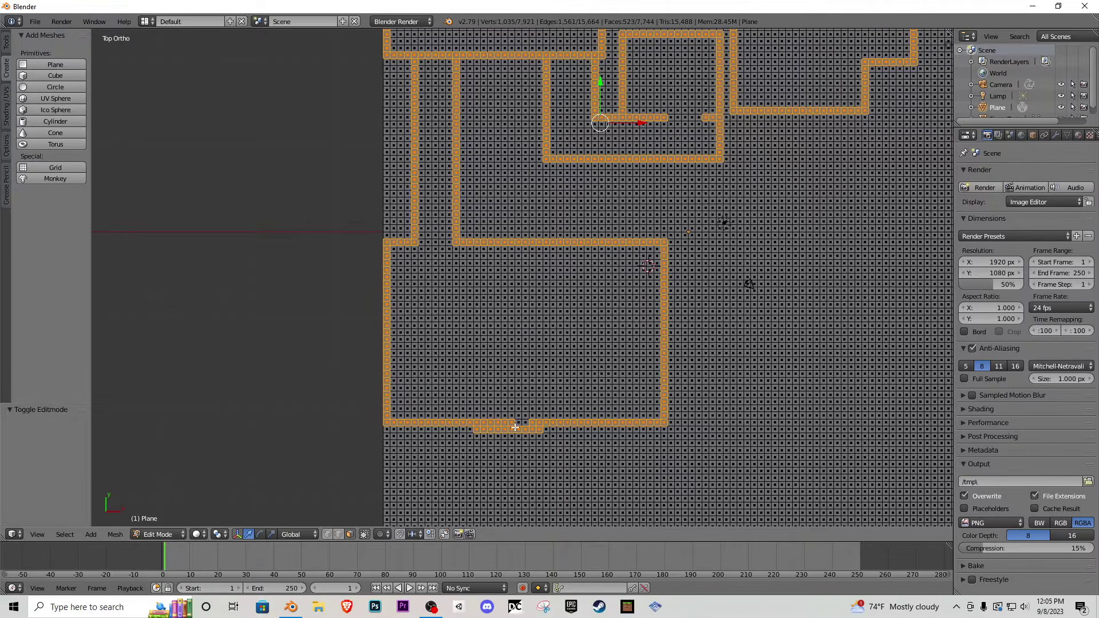
middle_drag(545, 434, 478, 432)
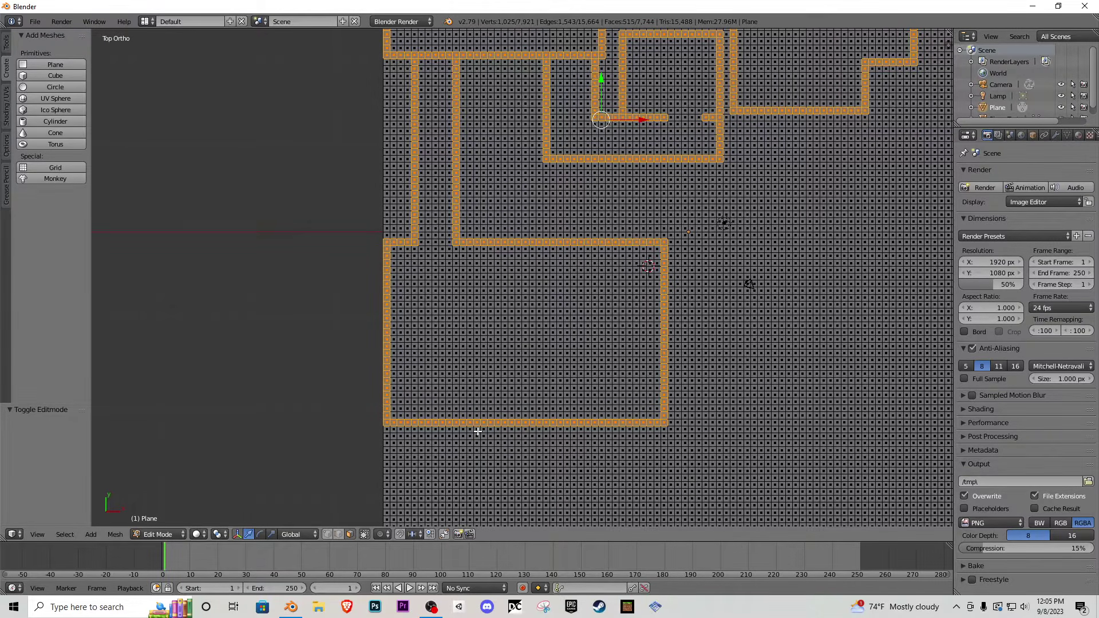
- Cut a notch about 10 by 8 faces into the large room's lower-left corner, deselecting the old corner walls
scroll(518, 284, up, 2)
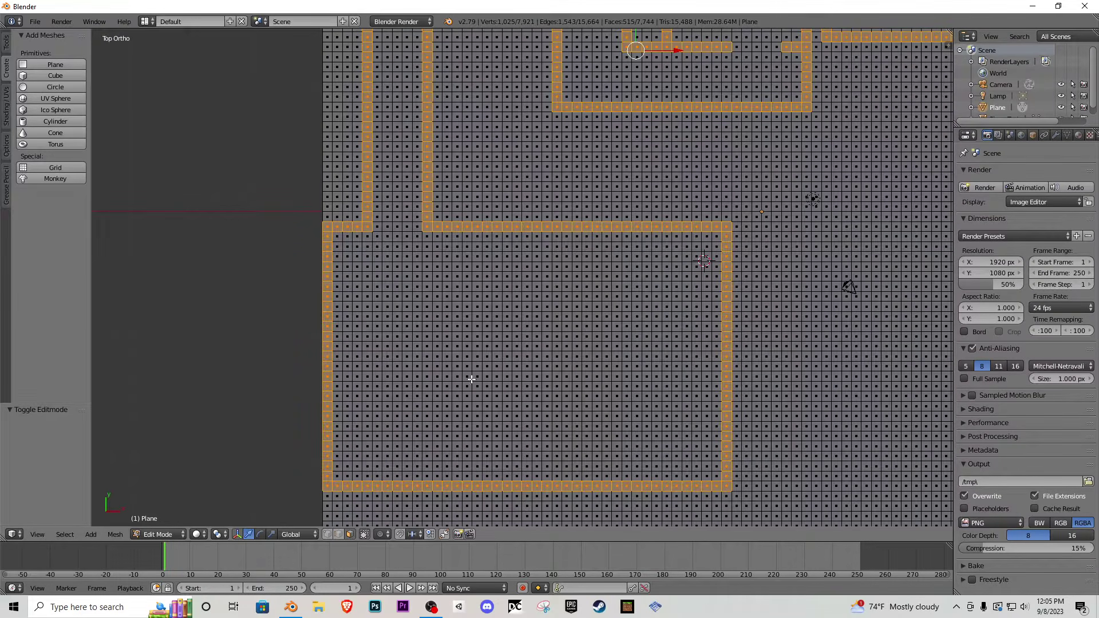
mouse_move(348, 411)
mouse_down()
mouse_move(382, 408)
mouse_move(423, 438)
mouse_move(425, 473)
mouse_up()
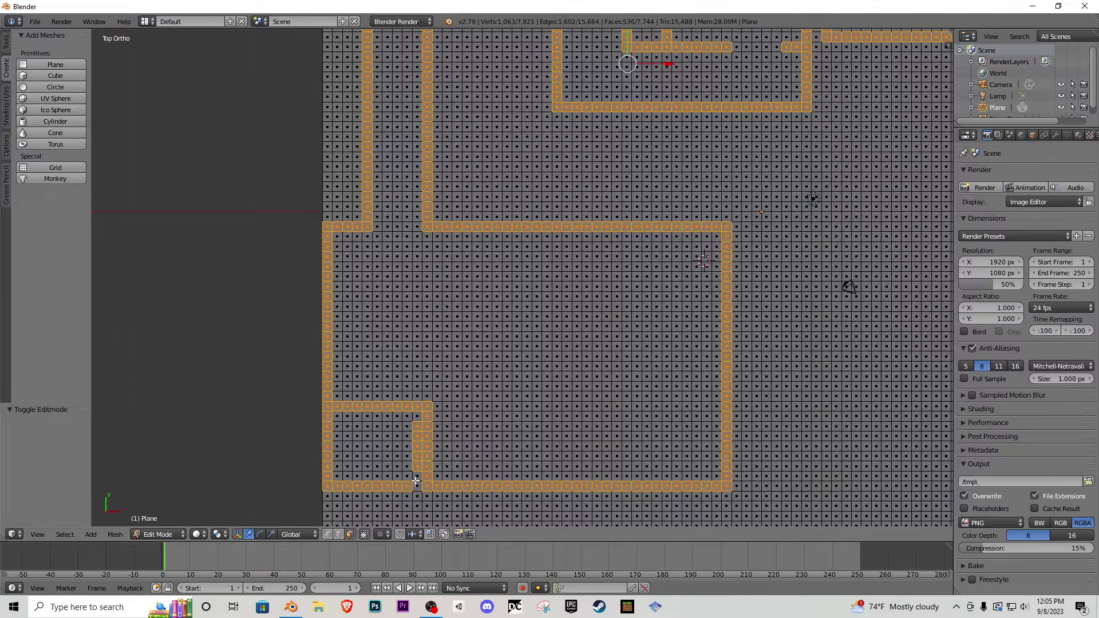
mouse_move(416, 480)
middle_down()
mouse_move(414, 417)
mouse_move(327, 437)
mouse_move(362, 483)
mouse_move(413, 487)
middle_up()
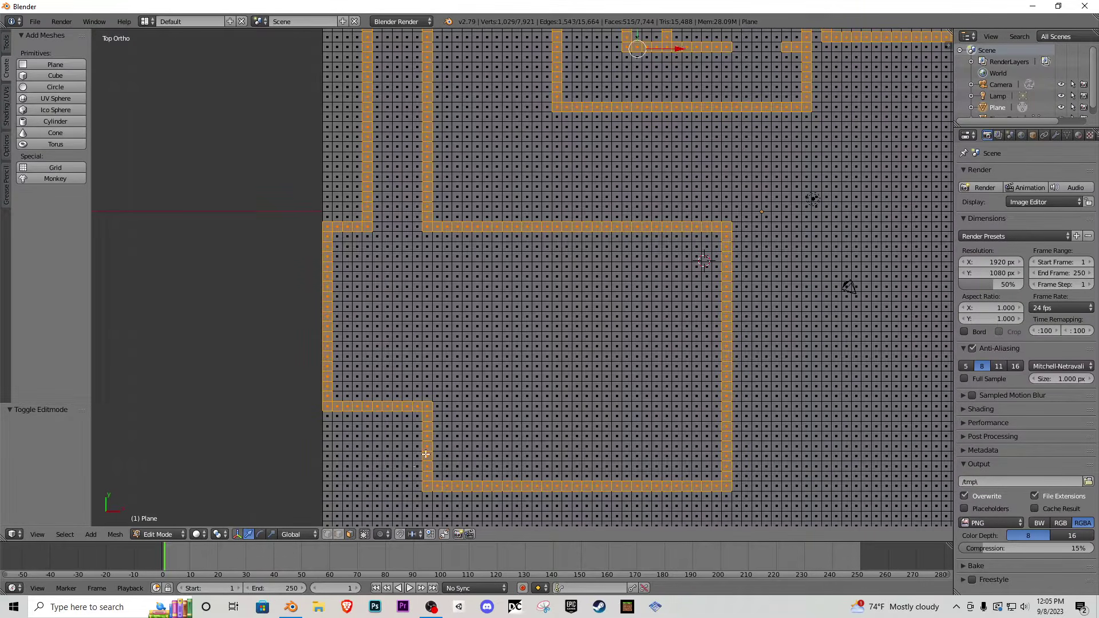
- Add a ten-face-wide U-shaped recess to the large room's upper wall and step its lower-right corner in by three faces
mouse_move(496, 240)
mouse_down()
mouse_move(497, 306)
mouse_move(586, 307)
mouse_move(579, 229)
mouse_move(517, 227)
mouse_up()
shift+middle_drag(596, 299, 450, 261)
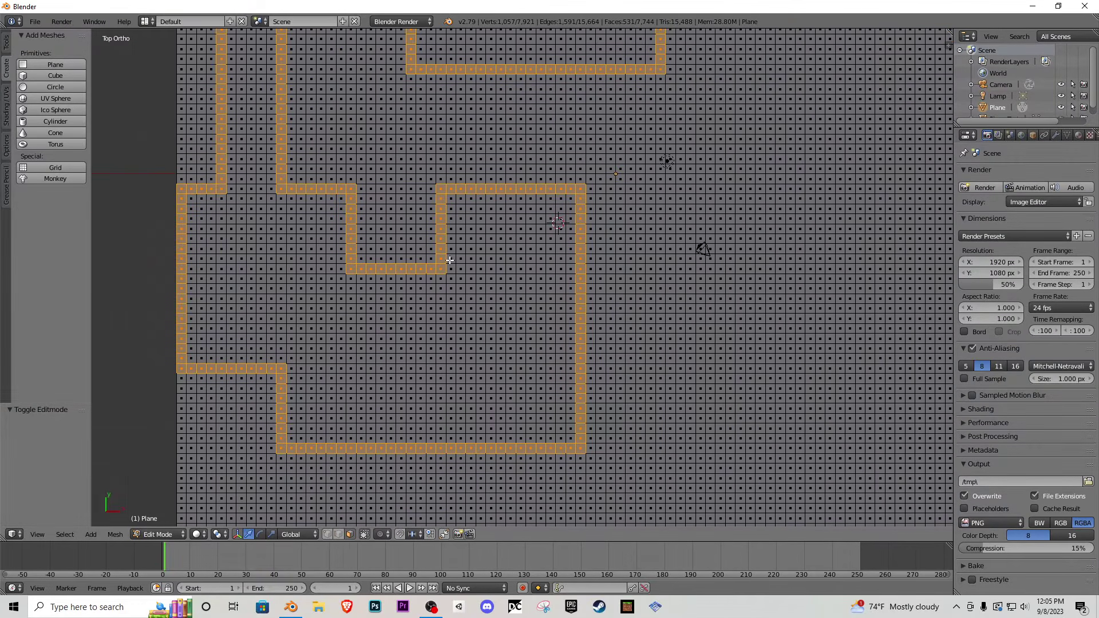
drag(549, 434, 571, 418)
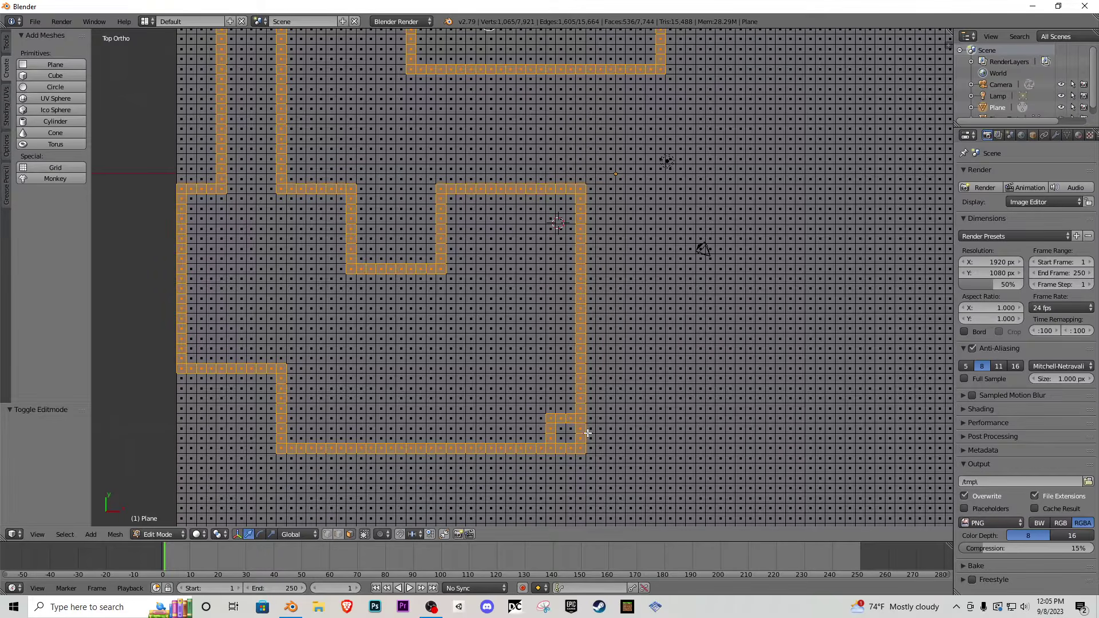
middle_drag(588, 433, 586, 438)
scroll(548, 370, down, 2)
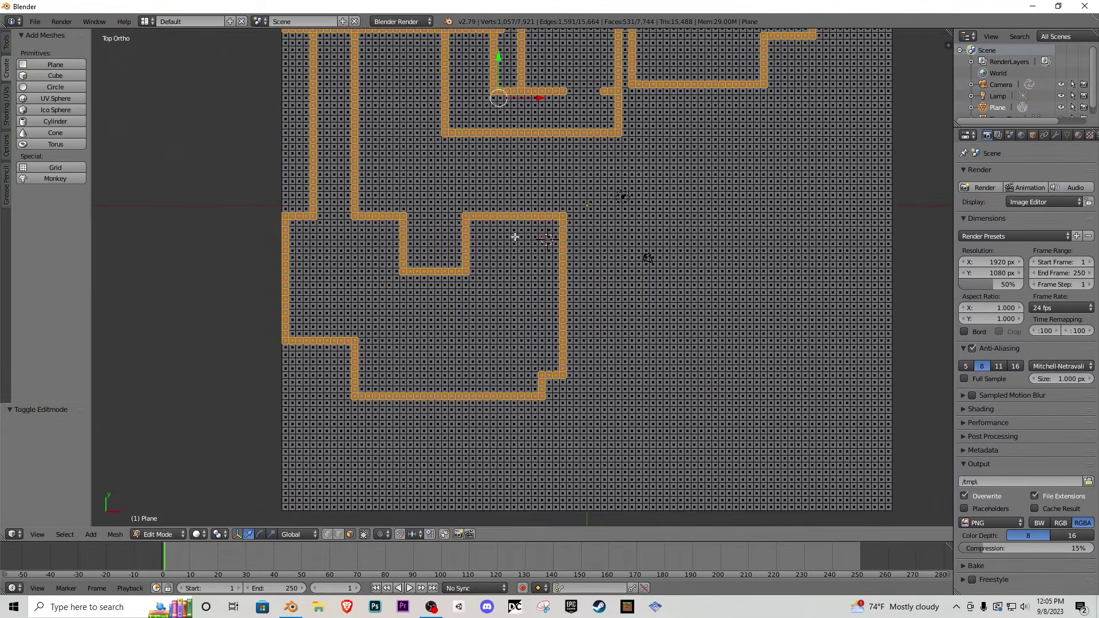
- Select two parallel 11-face walls linking the L-shaped corridor's lower wall to the large room's upper wall, and deselect stray faces
shift+middle_drag(514, 235, 493, 338)
scroll(531, 287, down, 2)
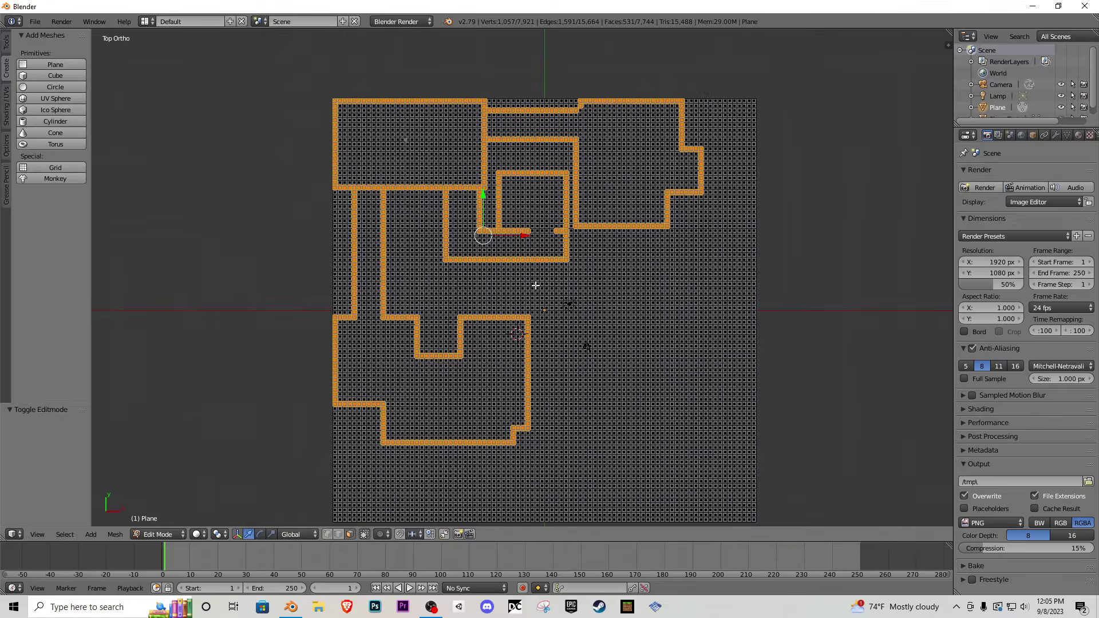
scroll(525, 290, up, 4)
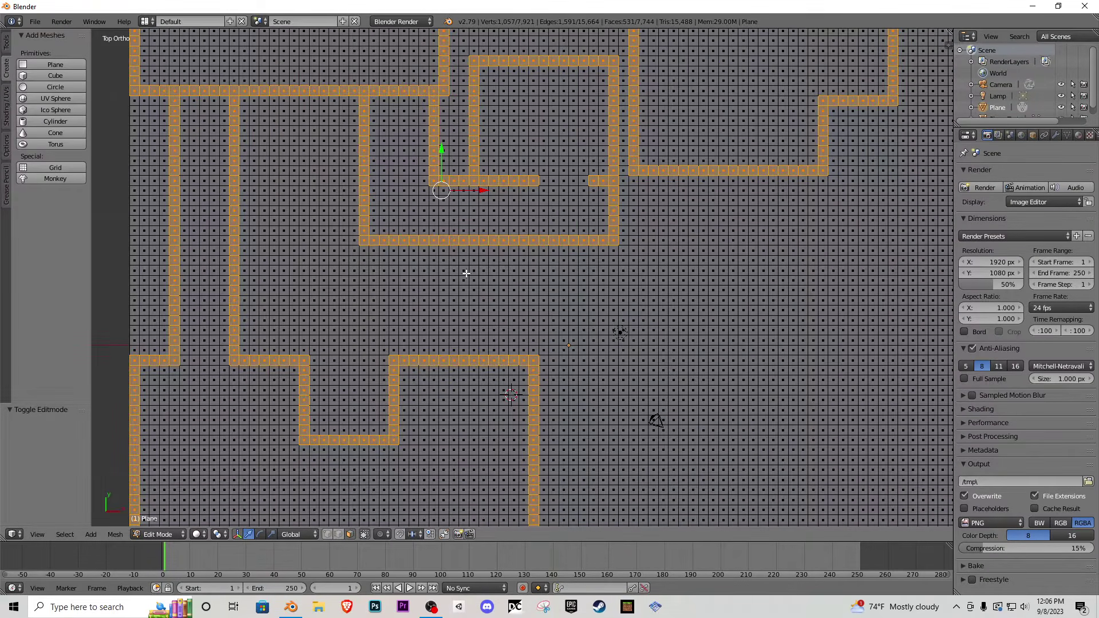
mouse_move(425, 250)
mouse_down()
mouse_move(433, 278)
mouse_move(423, 350)
mouse_up()
click(423, 280)
key(ctrl+z)
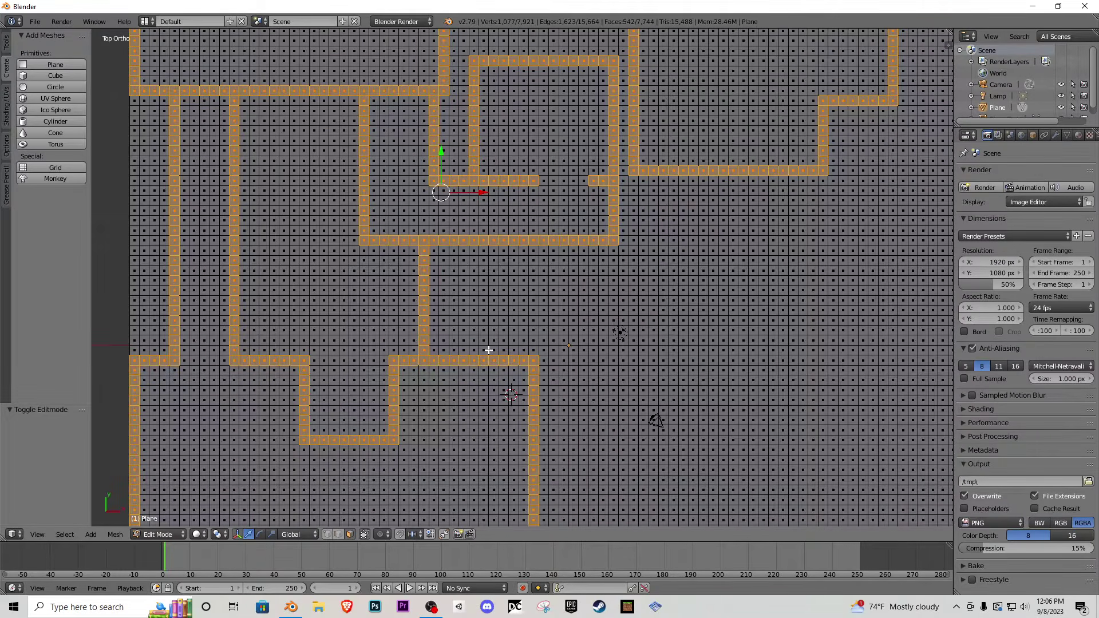
mouse_move(478, 353)
mouse_down()
mouse_move(490, 345)
mouse_move(486, 265)
mouse_move(494, 272)
mouse_up()
middle_drag(479, 253, 482, 304)
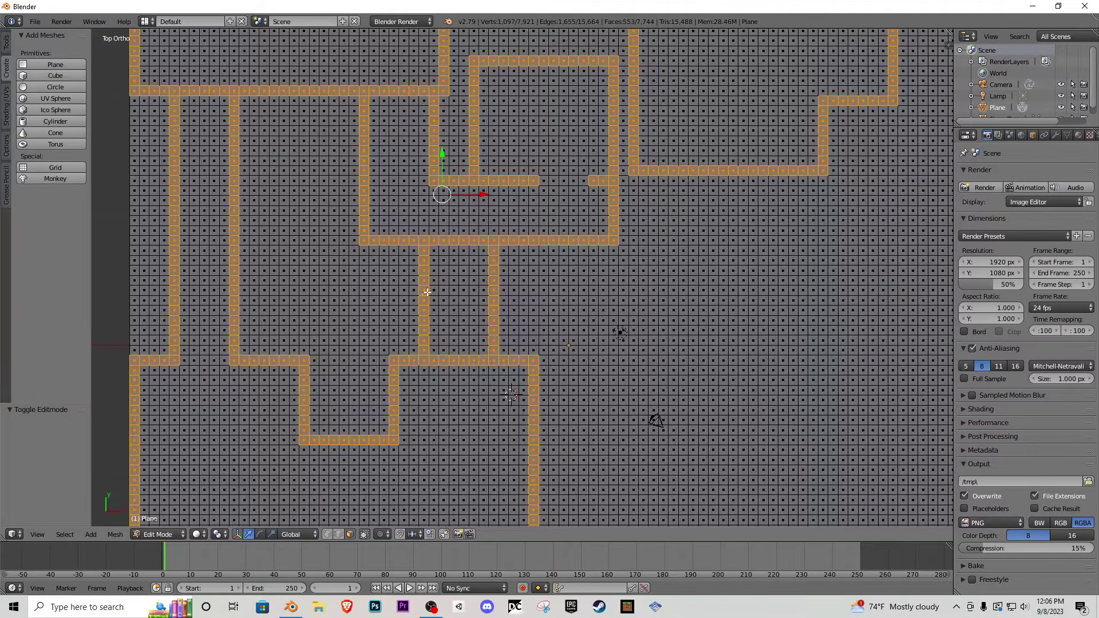
- Enclose a small side room beside the short corridor with two six-face partitions, connecting its walls to the U-shaped recess
drag(412, 271, 365, 273)
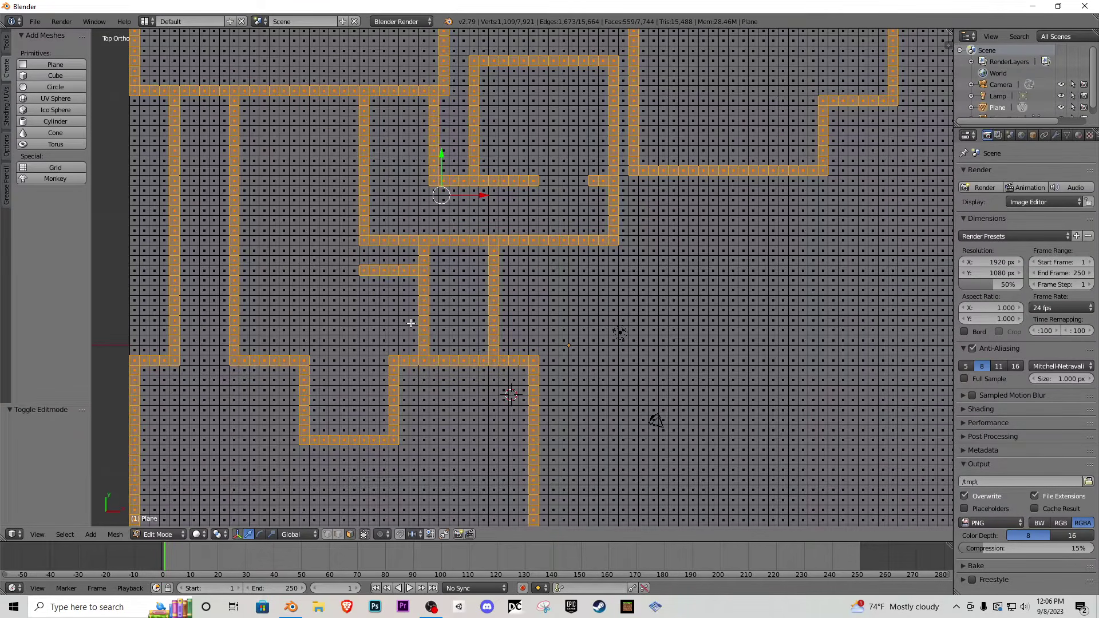
drag(412, 333, 368, 332)
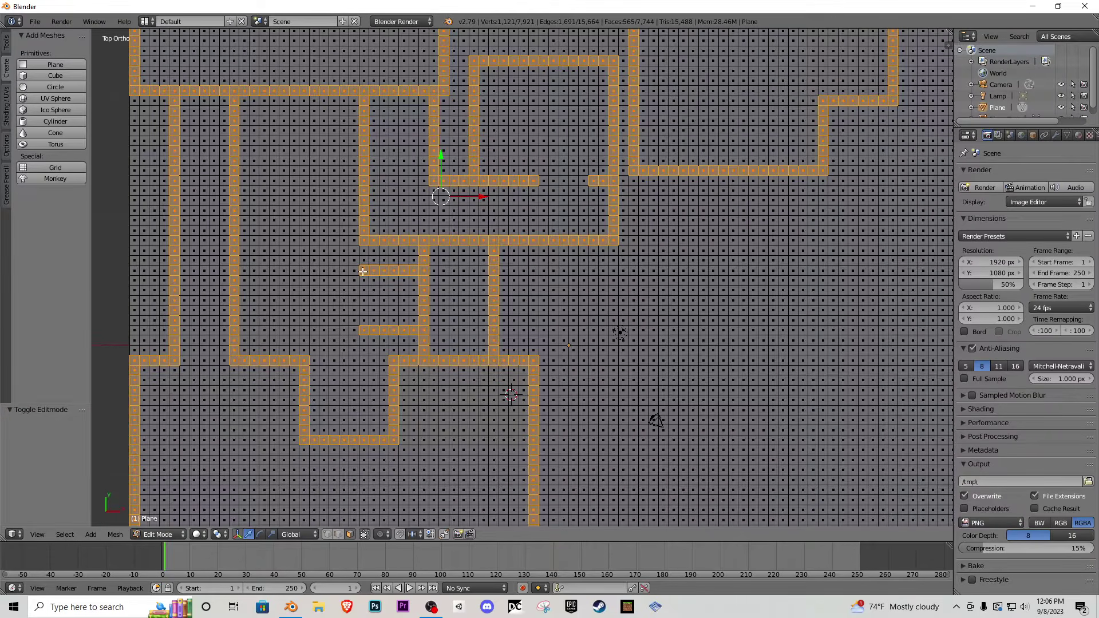
mouse_move(363, 272)
mouse_down()
mouse_move(357, 247)
mouse_move(313, 239)
mouse_move(304, 253)
mouse_move(307, 337)
mouse_move(326, 361)
mouse_move(314, 380)
mouse_move(359, 380)
mouse_move(364, 343)
mouse_up()
middle_drag(354, 349, 364, 365)
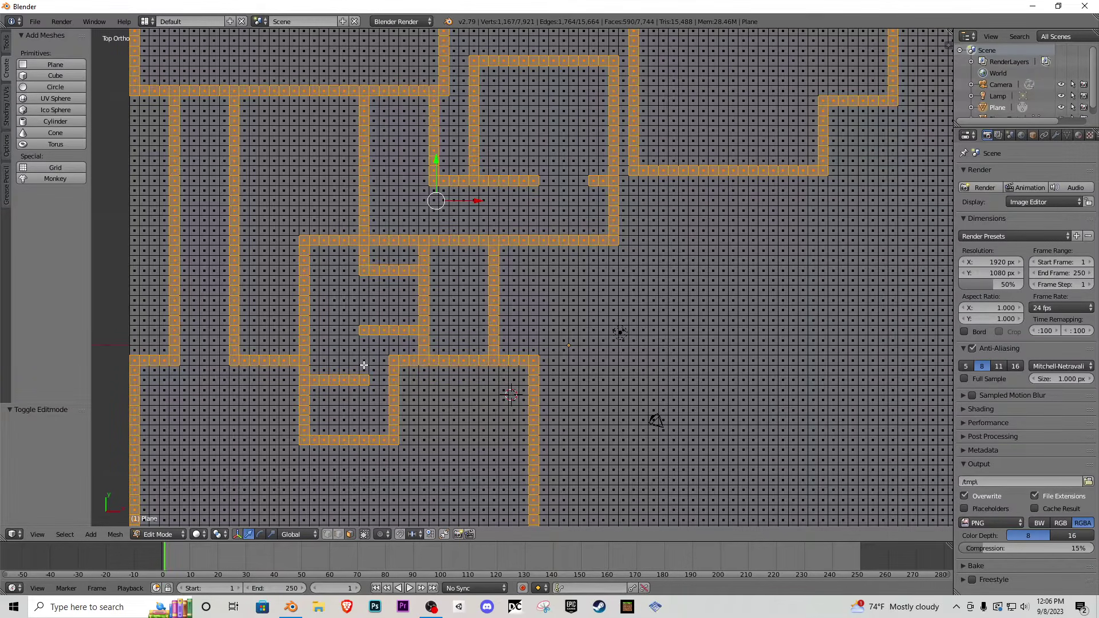
mouse_move(381, 339)
mouse_down()
mouse_move(383, 366)
mouse_move(368, 377)
mouse_up()
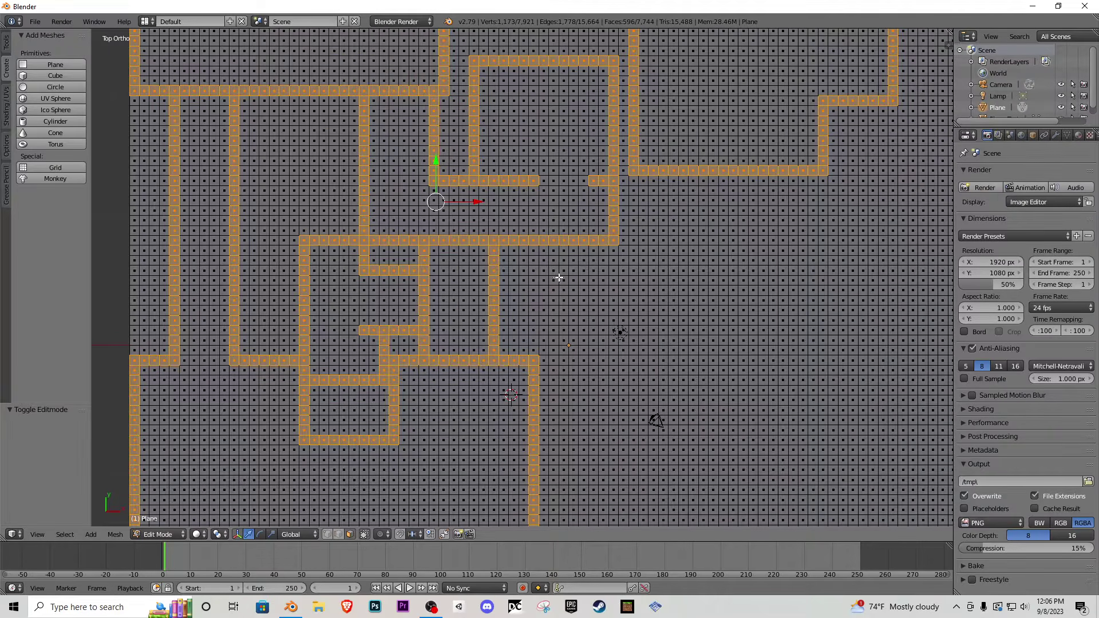
- Select a separate L-shaped room outline about 22 by 25 faces near the plane's right edge, and deselect stray faces at its upper-left corner
scroll(506, 296, down, 6)
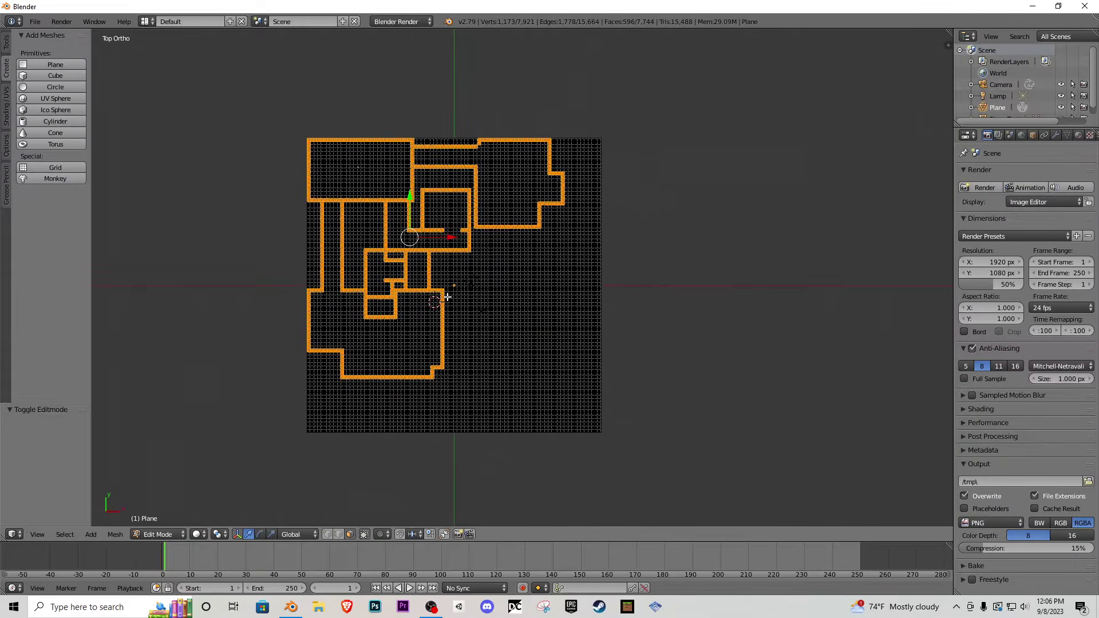
scroll(495, 256, up, 6)
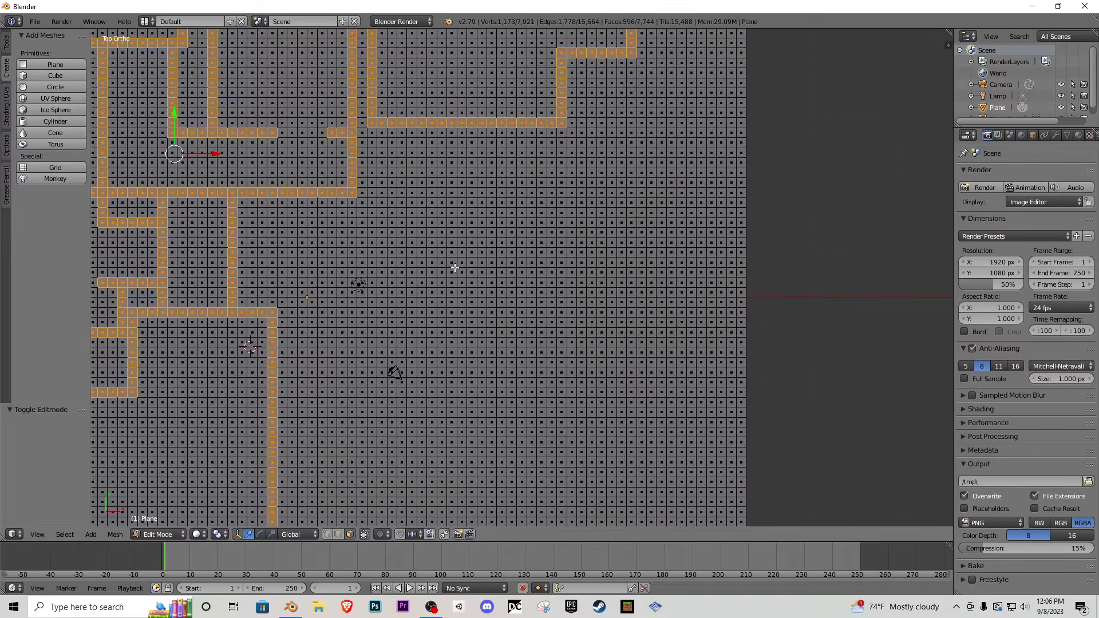
scroll(378, 346, down, 2)
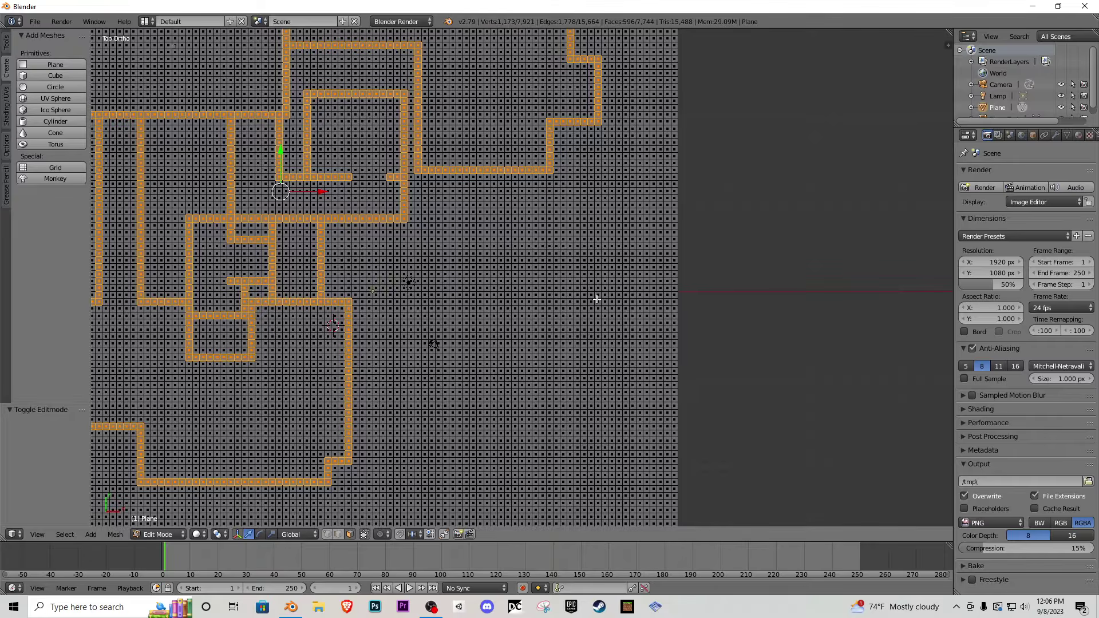
mouse_move(597, 299)
mouse_down()
mouse_move(596, 266)
mouse_move(514, 266)
mouse_move(514, 421)
mouse_move(539, 434)
mouse_move(657, 433)
mouse_move(658, 364)
mouse_move(595, 358)
mouse_move(597, 309)
mouse_up()
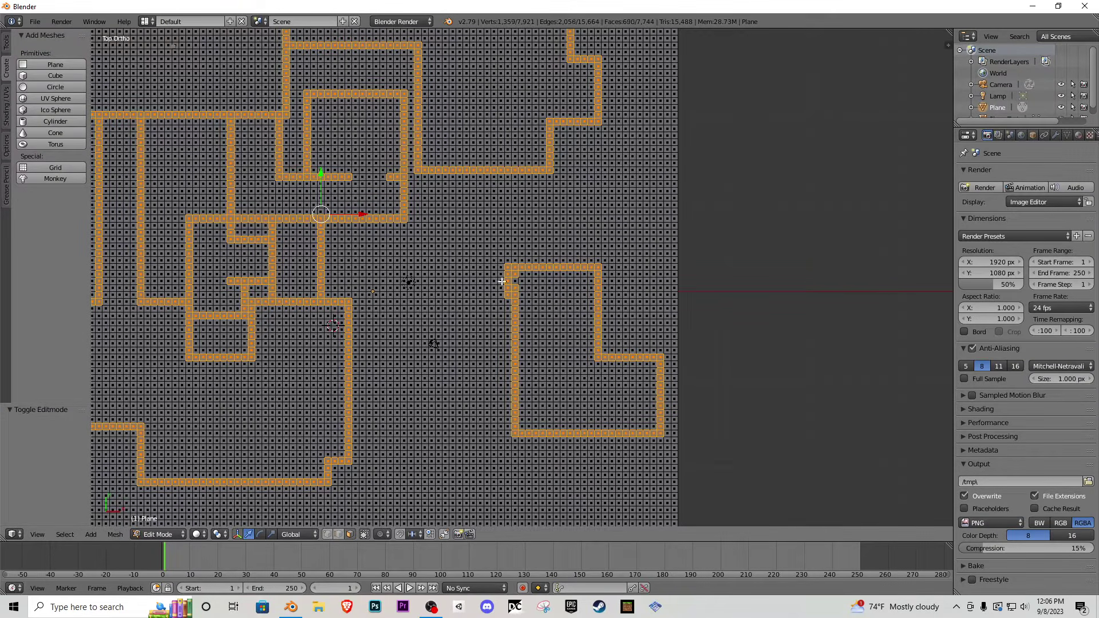
drag(501, 281, 514, 279)
mouse_move(508, 273)
middle_down()
mouse_move(506, 299)
mouse_move(507, 283)
middle_up()
- Select the two walls of a stepped corridor connecting the L-shaped room's upper wall to the upper-right room's lower wall
drag(585, 262, 580, 201)
middle_drag(577, 202, 574, 215)
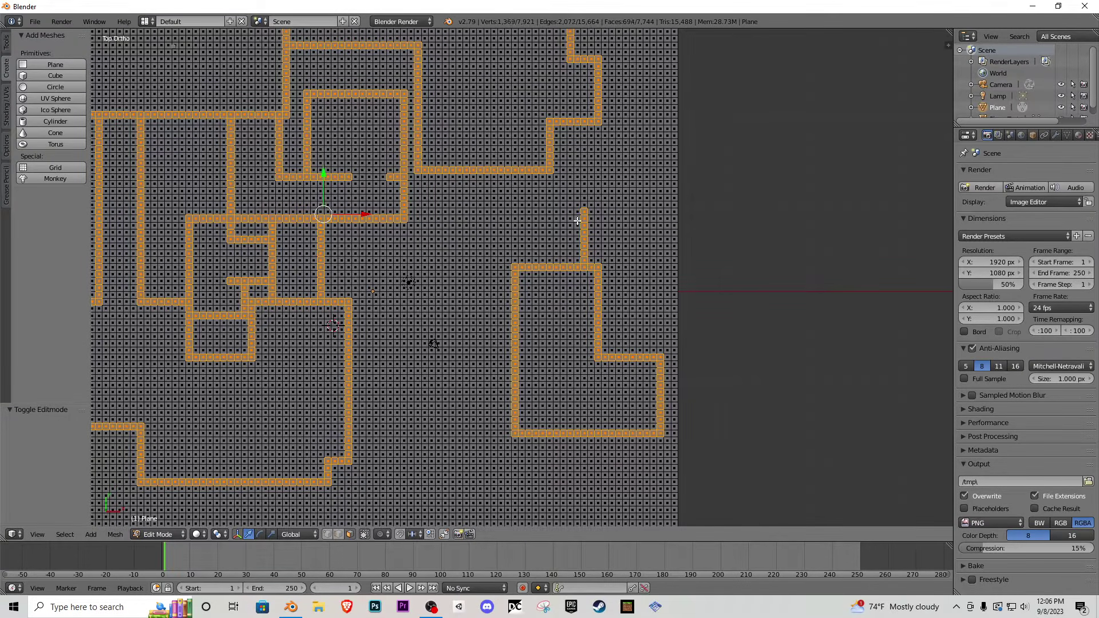
mouse_move(583, 206)
mouse_down()
mouse_move(528, 203)
mouse_move(527, 182)
mouse_move(494, 178)
mouse_up()
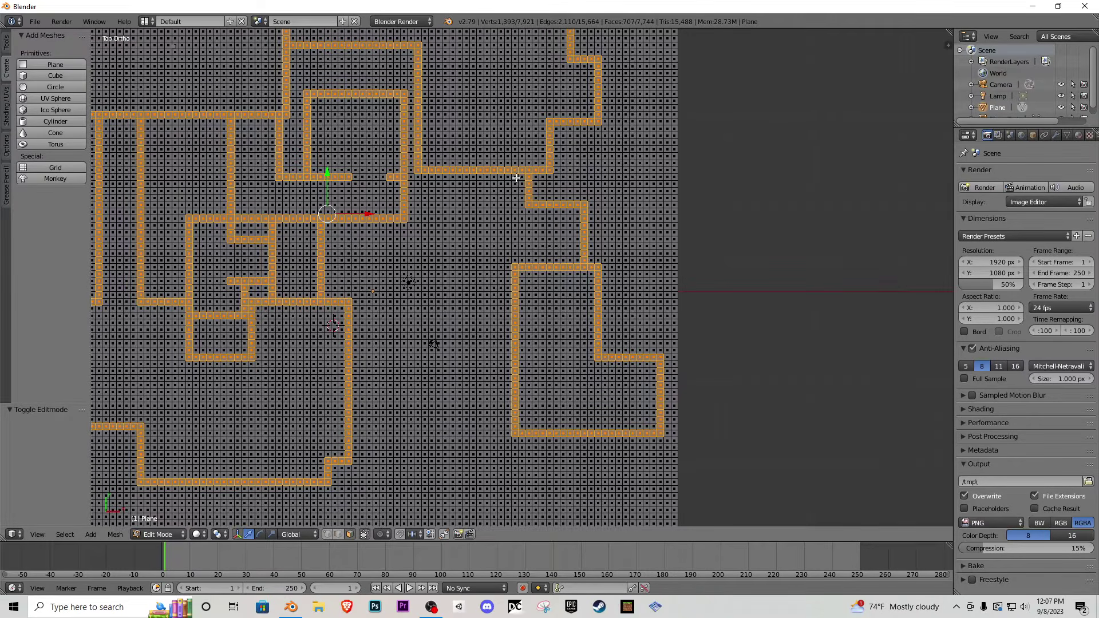
drag(484, 177, 486, 213)
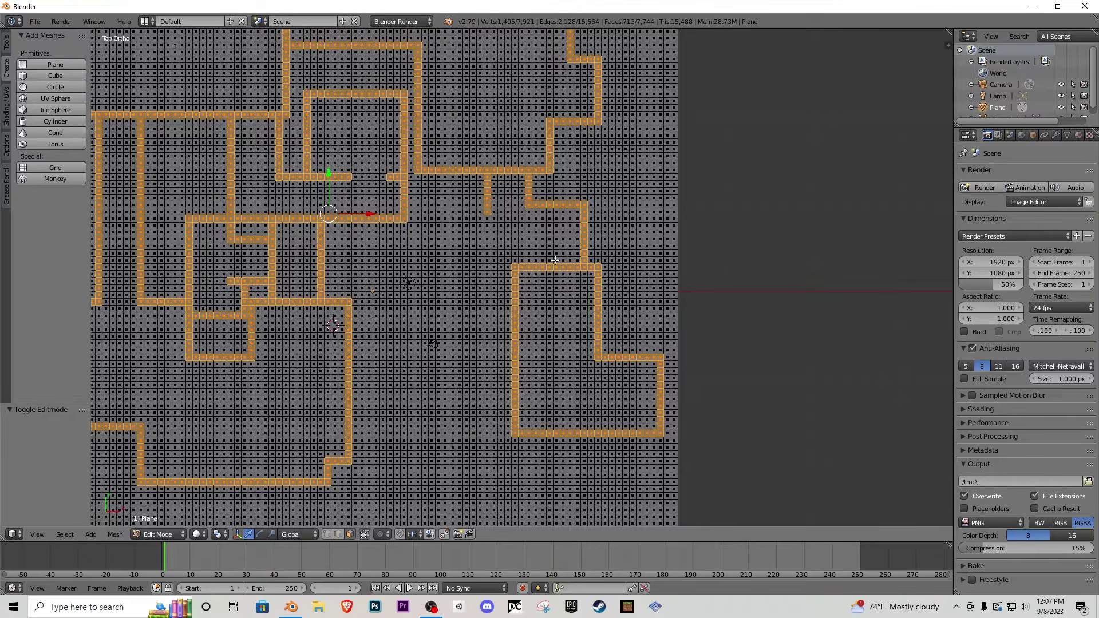
mouse_move(541, 262)
mouse_down()
mouse_move(541, 248)
mouse_move(486, 246)
mouse_move(486, 217)
mouse_up()
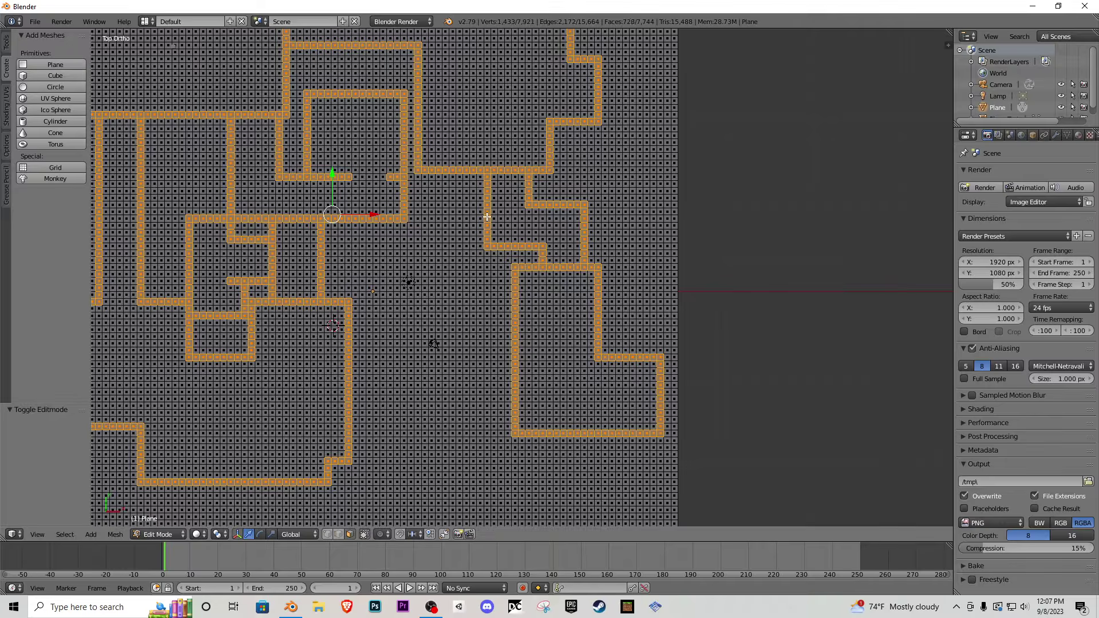
- Select two parallel horizontal 23-face walls forming a corridor between the large lower-left room and the L-shaped right room
shift+middle_drag(450, 258, 421, 292)
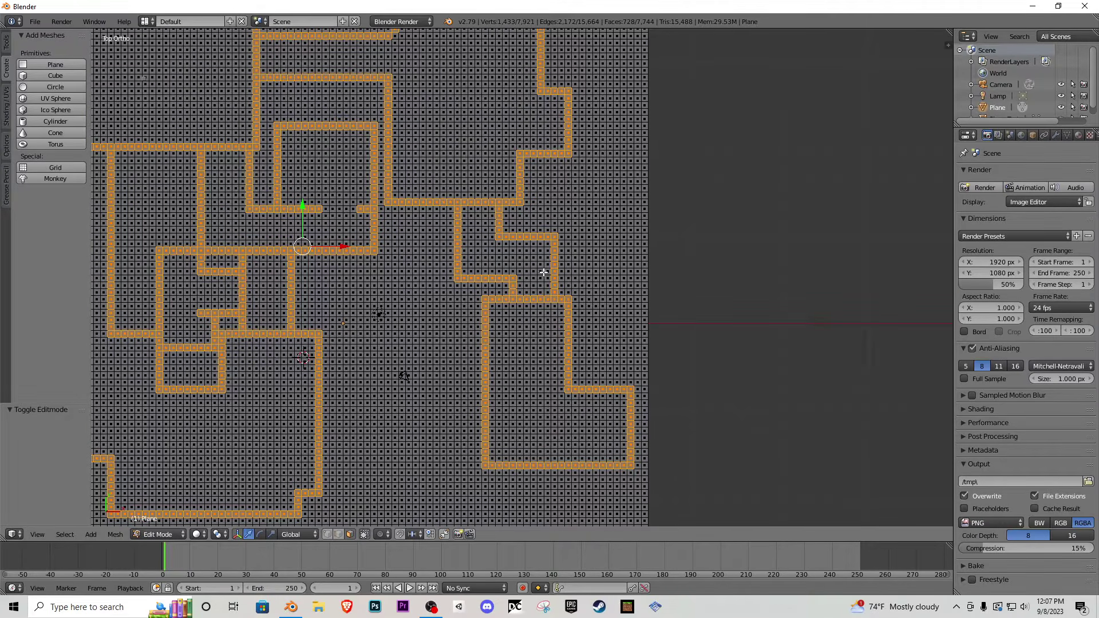
scroll(526, 274, up, 5)
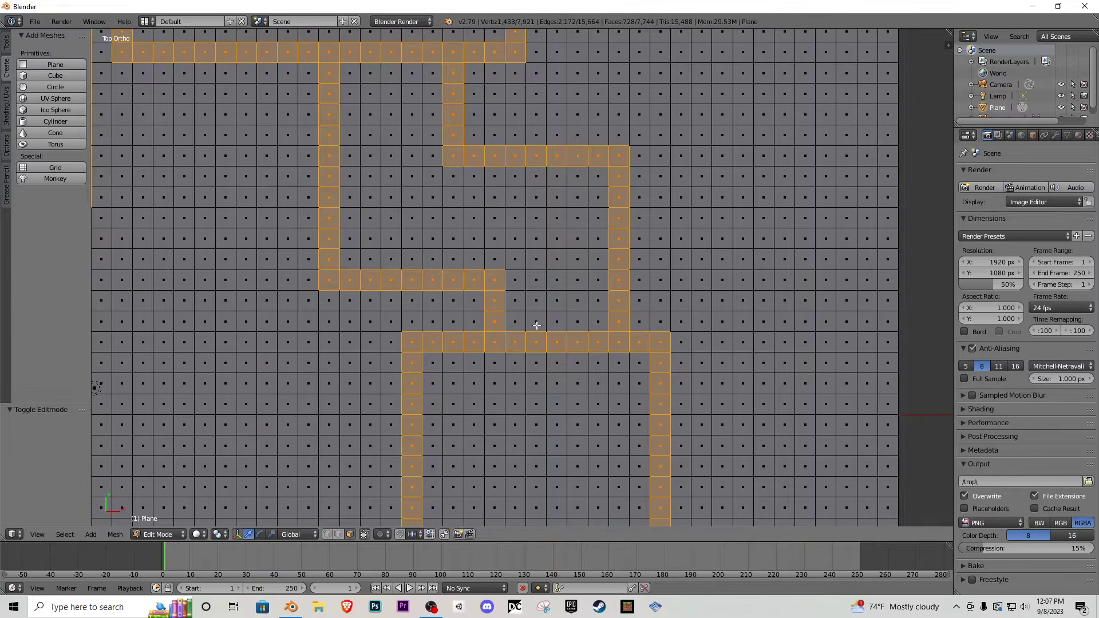
scroll(569, 315, down, 6)
shift+middle_drag(432, 304, 664, 395)
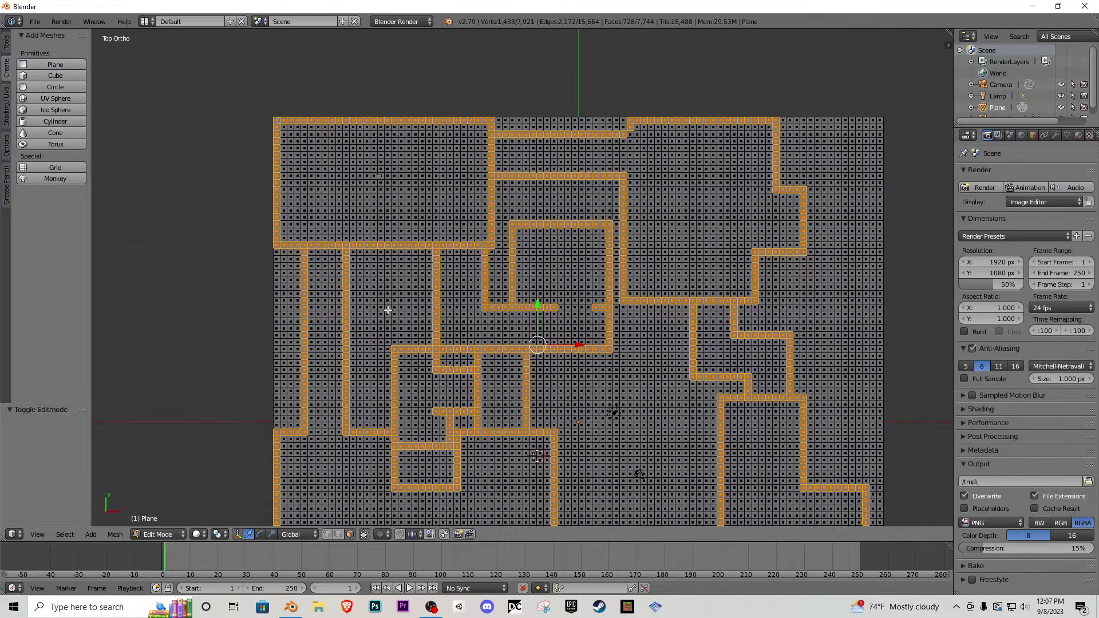
shift+middle_drag(572, 374, 387, 236)
scroll(364, 322, up, 3)
key(c)
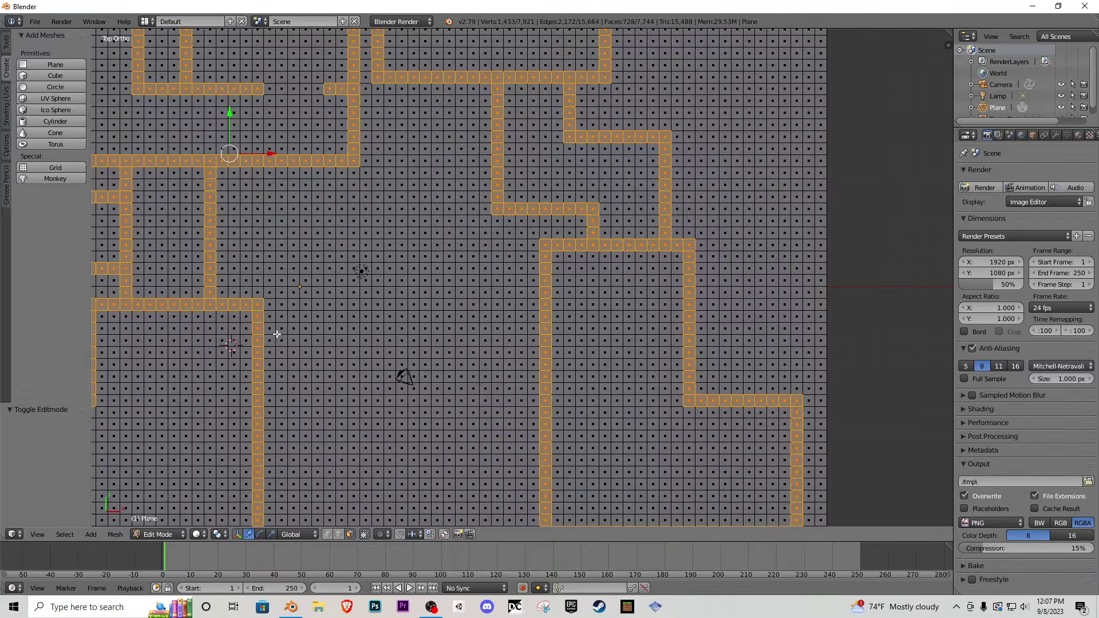
drag(269, 328, 536, 330)
shift+middle_drag(537, 329, 602, 246)
drag(584, 285, 313, 280)
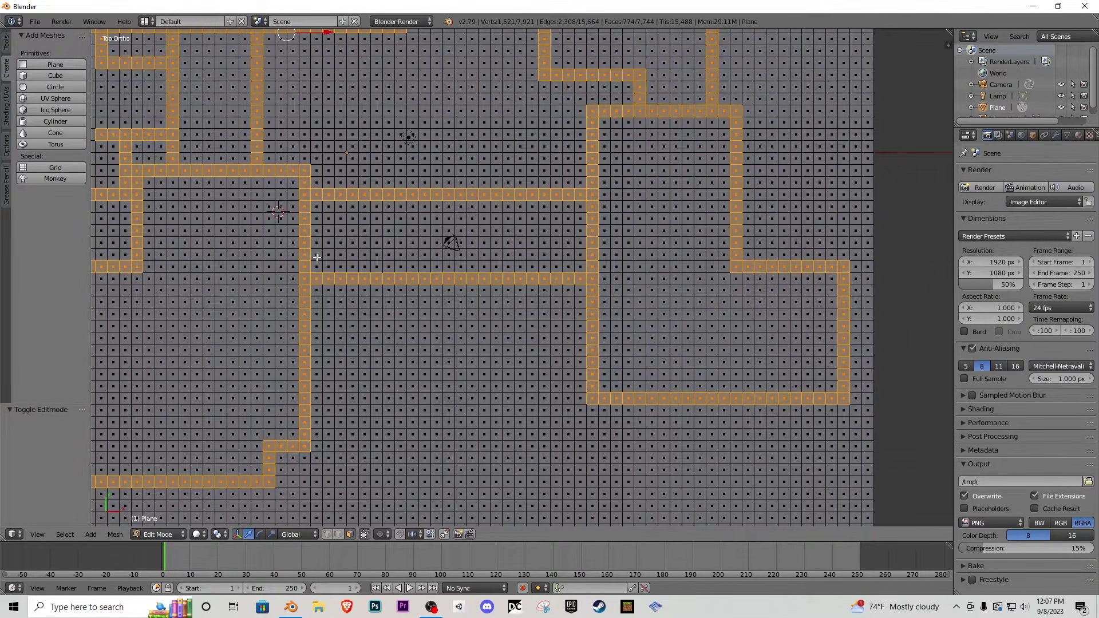
- Deselect five-face openings in the first room's lower and right walls where the two corridors meet it
scroll(492, 245, down, 6)
shift+middle_drag(363, 242, 512, 369)
scroll(441, 349, up, 5)
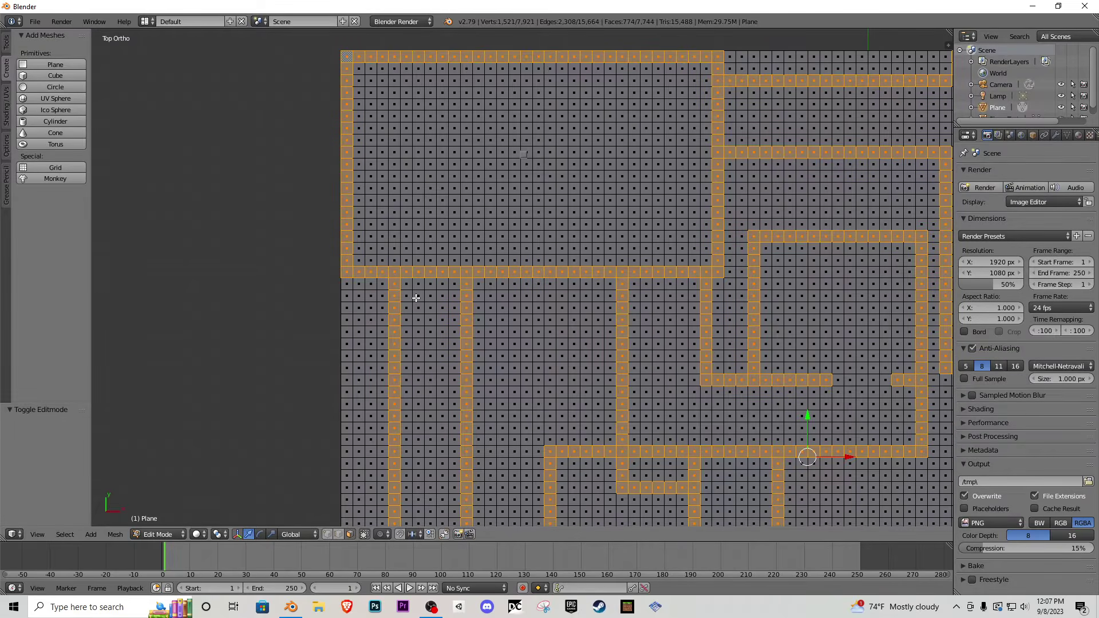
middle_drag(409, 270, 452, 274)
shift+middle_drag(732, 159, 552, 195)
shift+middle_drag(709, 237, 486, 212)
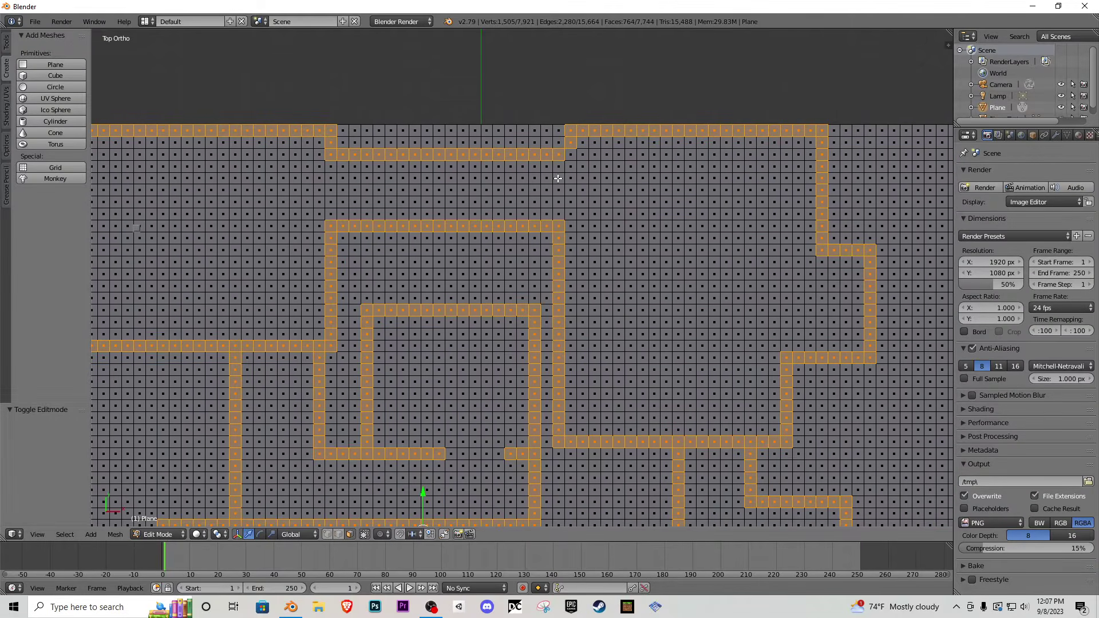
shift+middle_drag(626, 347, 654, 153)
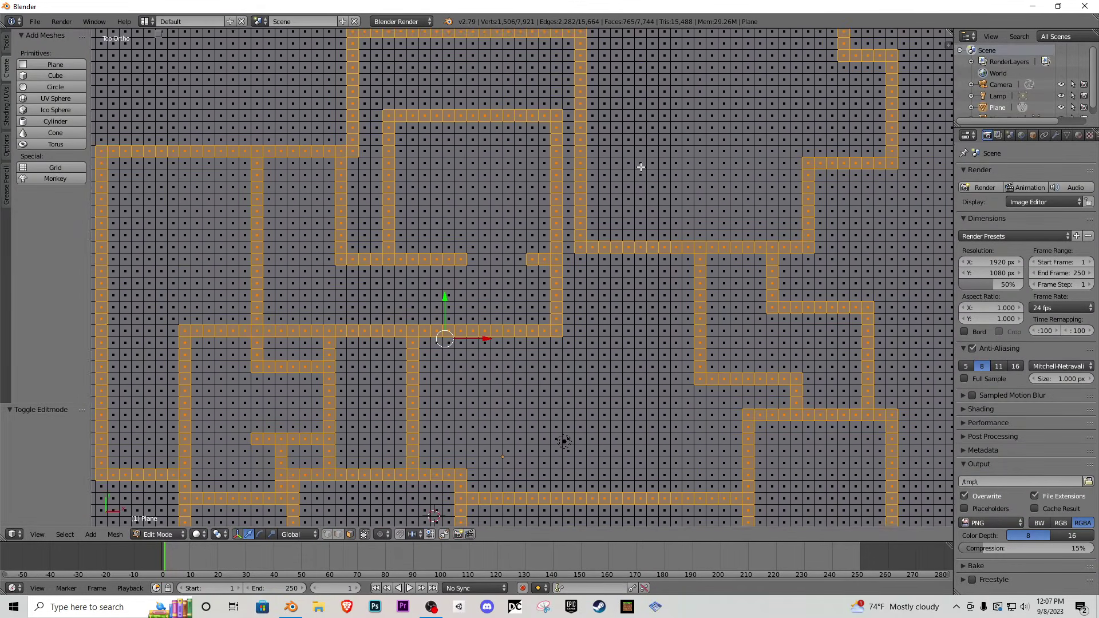
shift+middle_drag(454, 313, 563, 227)
scroll(525, 230, down, 4)
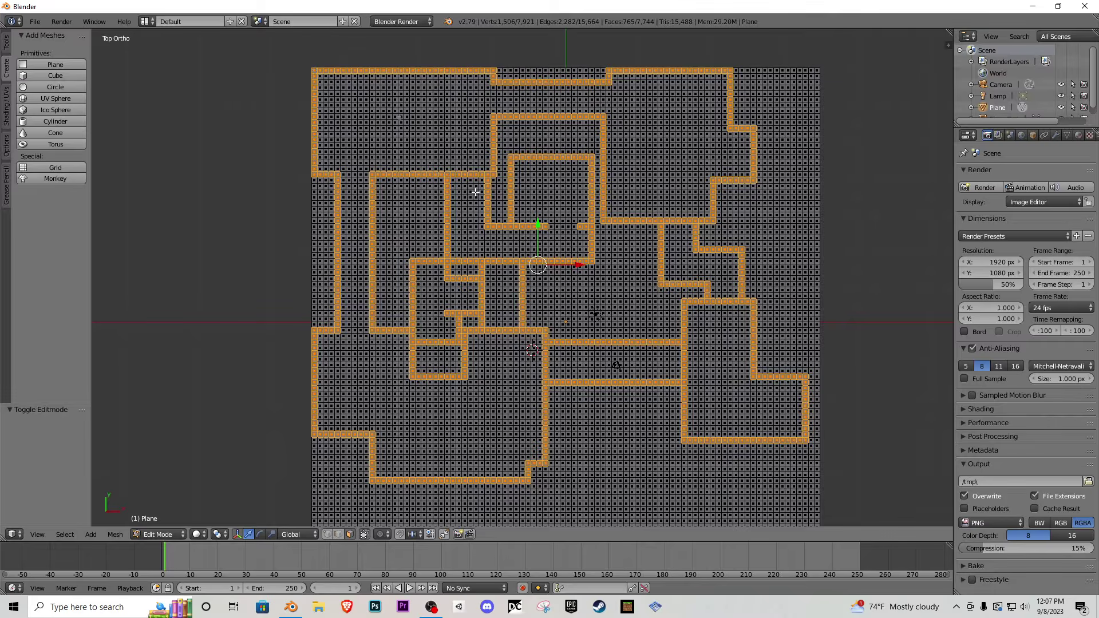
- Deselect six-face openings at the central corridor's upper and lower ends and a five-face opening into the small room beside it
scroll(475, 192, up, 3)
shift+middle_drag(464, 159, 474, 280)
middle_drag(462, 223, 412, 223)
mouse_move(468, 369)
middle_down()
mouse_move(518, 371)
mouse_move(557, 235)
middle_up()
middle_drag(512, 313, 552, 314)
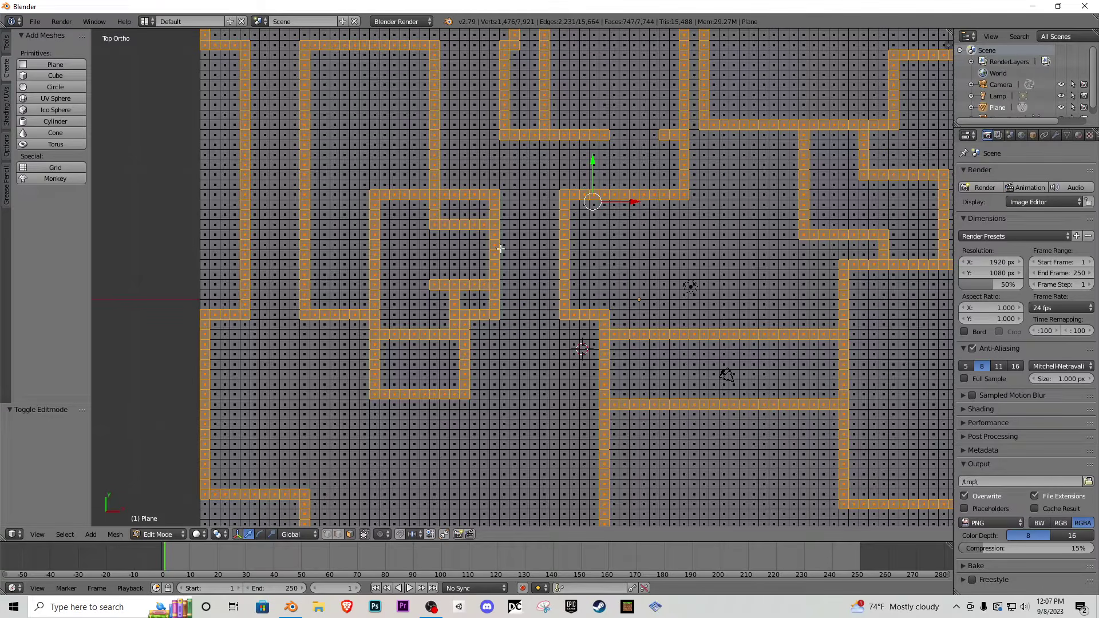
mouse_move(500, 249)
middle_down()
mouse_move(498, 263)
mouse_move(493, 240)
mouse_move(499, 272)
middle_up()
scroll(449, 254, down, 1)
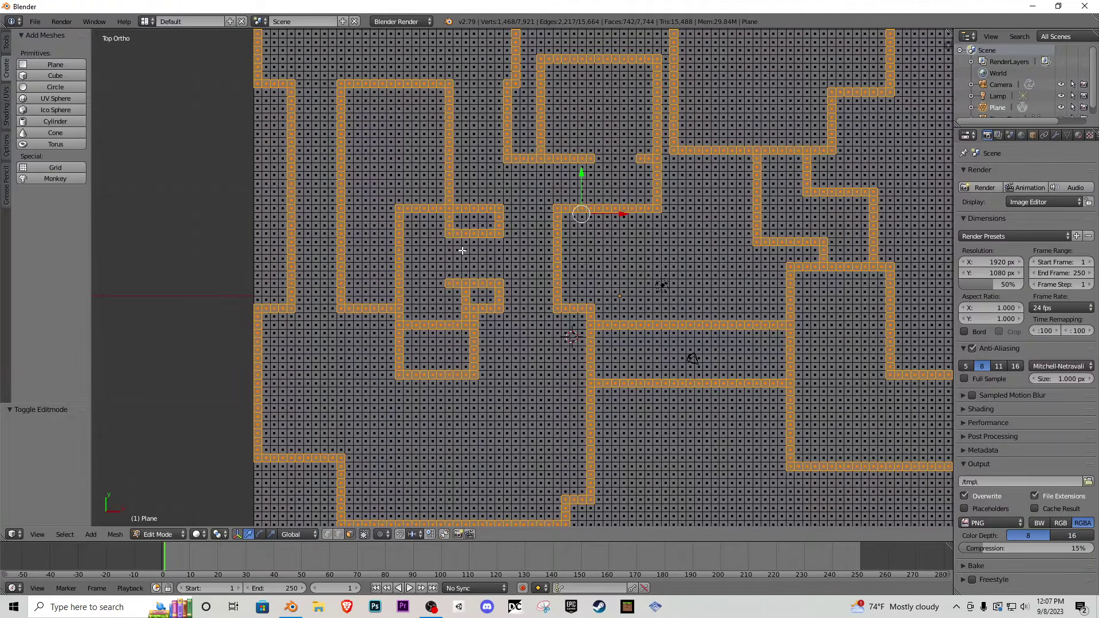
- Deselect the wall faces closing both ends of the horizontal corridor and both ends of the stepped corridor to the L-shaped room
scroll(538, 343, down, 2)
shift+middle_drag(552, 366, 455, 290)
scroll(489, 322, up, 4)
shift+middle_drag(707, 323, 504, 284)
middle_click(501, 338)
mouse_move(572, 209)
shift+middle_down()
mouse_move(519, 305)
mouse_move(515, 283)
mouse_move(555, 282)
mouse_move(512, 289)
shift+middle_up()
scroll(462, 182, down, 4)
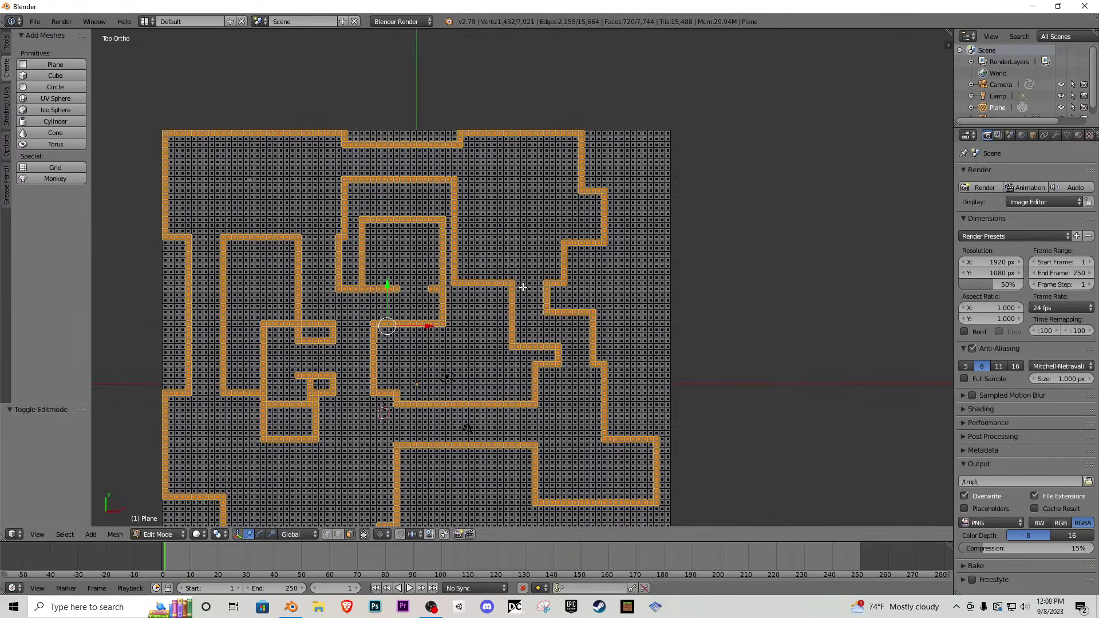
- Select two parallel three-face entrance walls, with five faces between them, below the large lower-left room's lower wall
scroll(589, 338, down, 1)
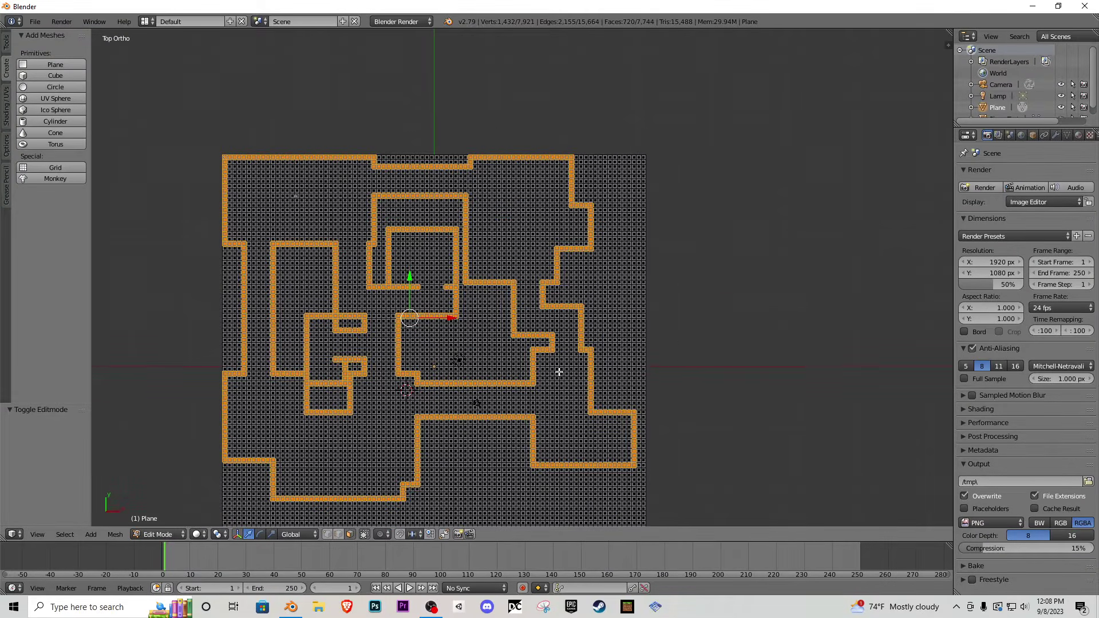
shift+middle_drag(554, 390, 617, 307)
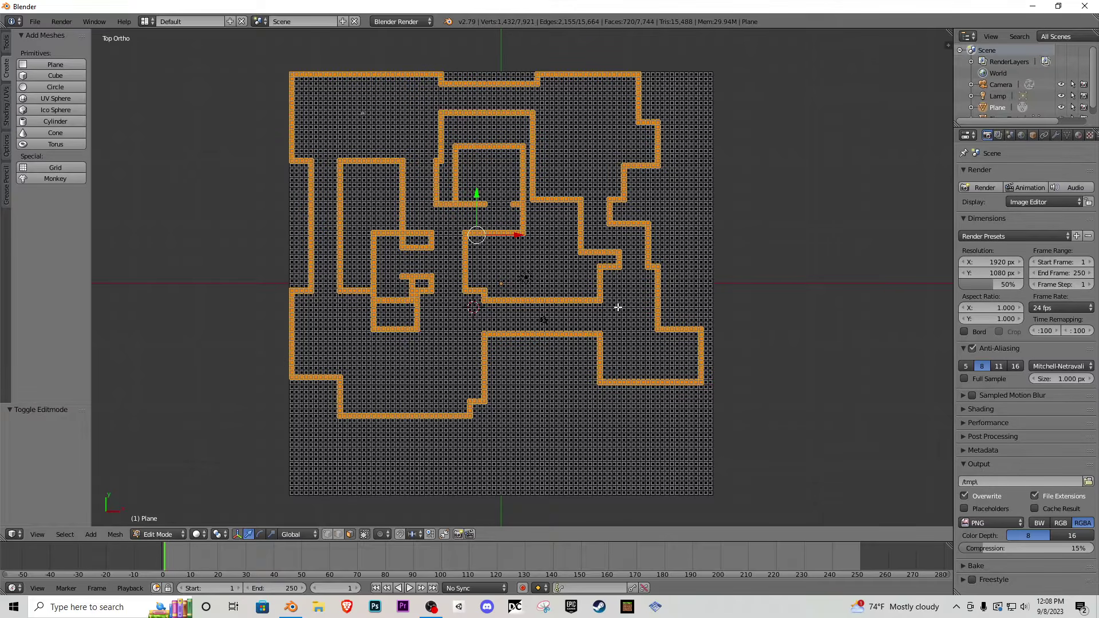
scroll(548, 354, up, 2)
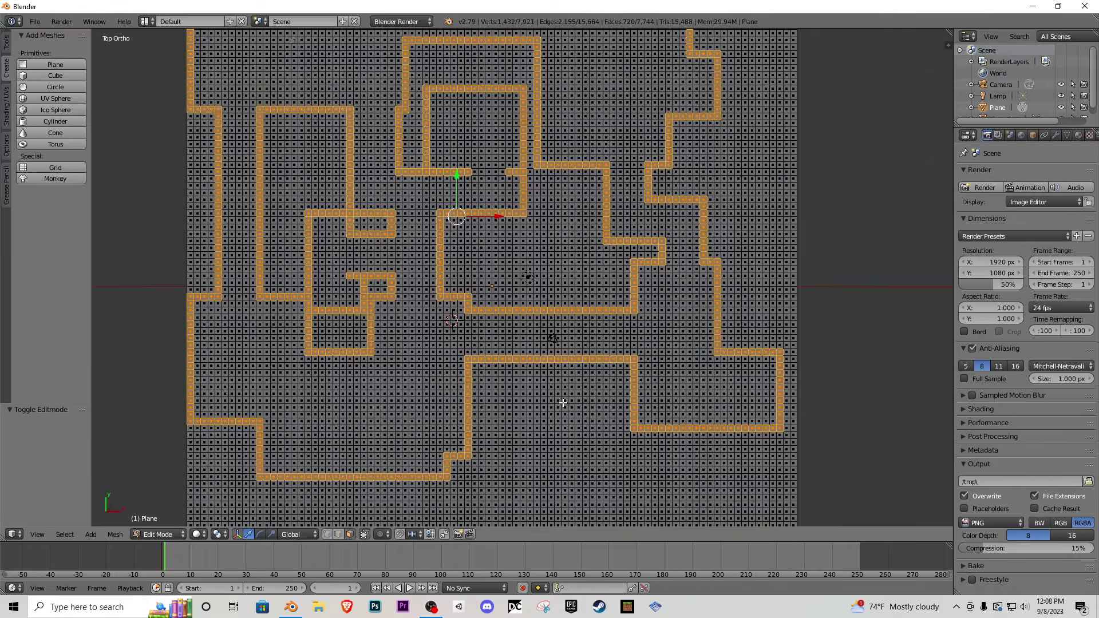
shift+middle_drag(561, 400, 638, 203)
scroll(426, 271, up, 2)
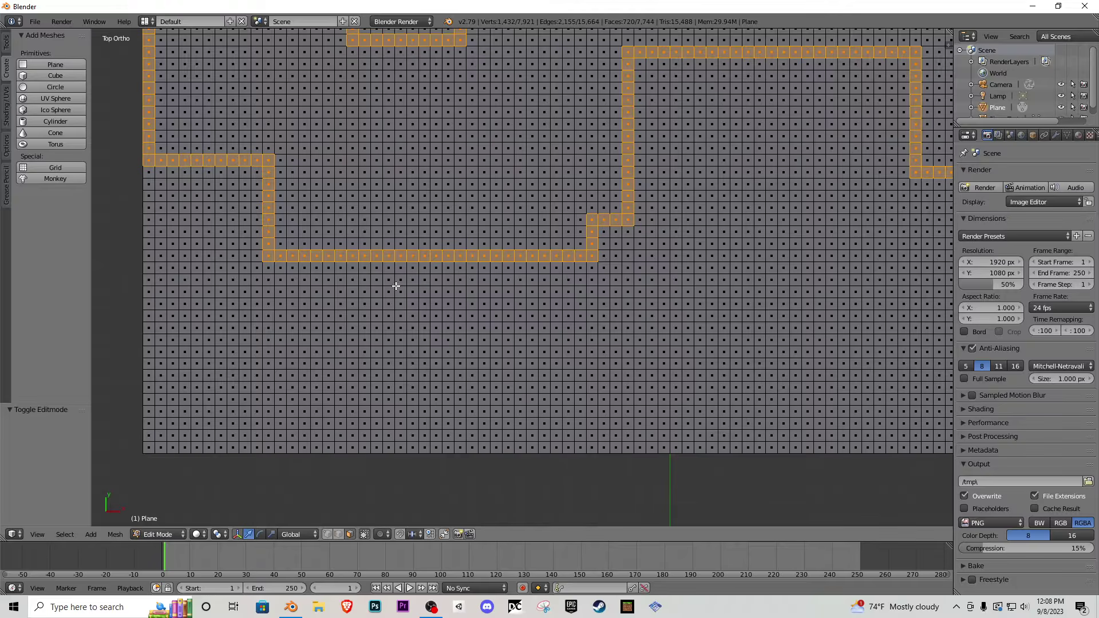
shift+click(316, 268)
shift+click(316, 279)
shift+click(316, 292)
shift+click(392, 268)
shift+click(388, 278)
shift+right_click(388, 292)
- Select a small room outline about 13 by 9 faces joined to the two entrance walls
shift+right_click(401, 292)
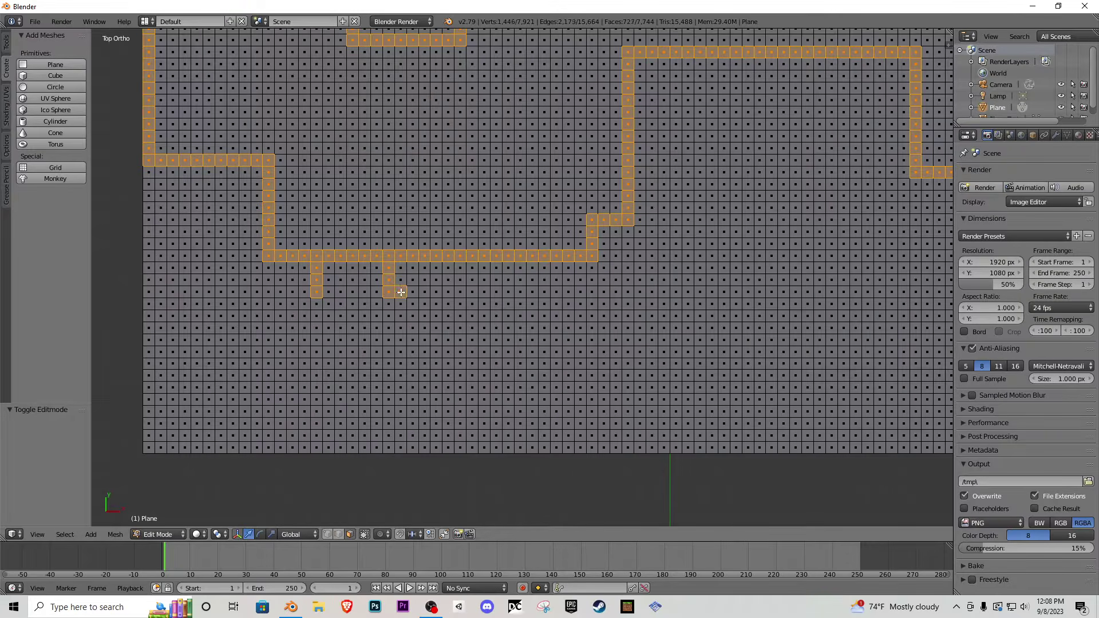
shift+right_click(412, 292)
shift+right_click(426, 292)
shift+right_click(425, 304)
shift+right_click(426, 317)
shift+right_click(425, 328)
shift+right_click(426, 340)
mouse_move(425, 372)
mouse_down()
mouse_move(399, 387)
mouse_move(309, 390)
mouse_move(291, 373)
mouse_move(292, 300)
mouse_move(304, 292)
mouse_move(278, 299)
mouse_move(284, 380)
mouse_up()
middle_drag(284, 380, 292, 297)
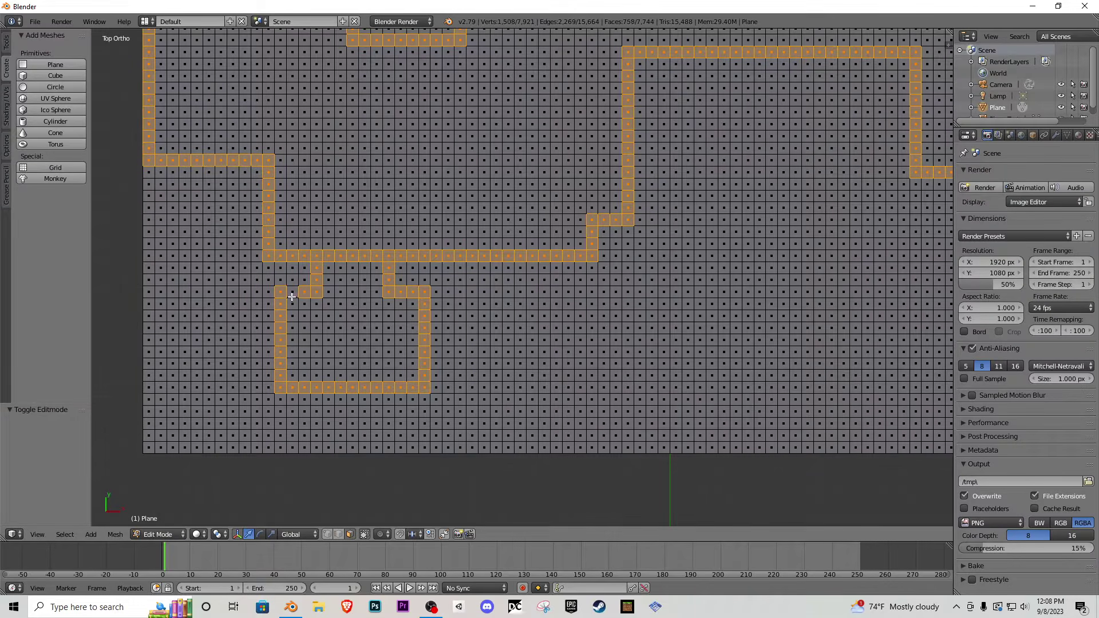
click(292, 292)
- Notch both lower corners of the small room by selecting inset wall faces and deselecting the outer corner faces
mouse_move(402, 385)
mouse_down()
mouse_move(403, 372)
mouse_move(412, 380)
mouse_up()
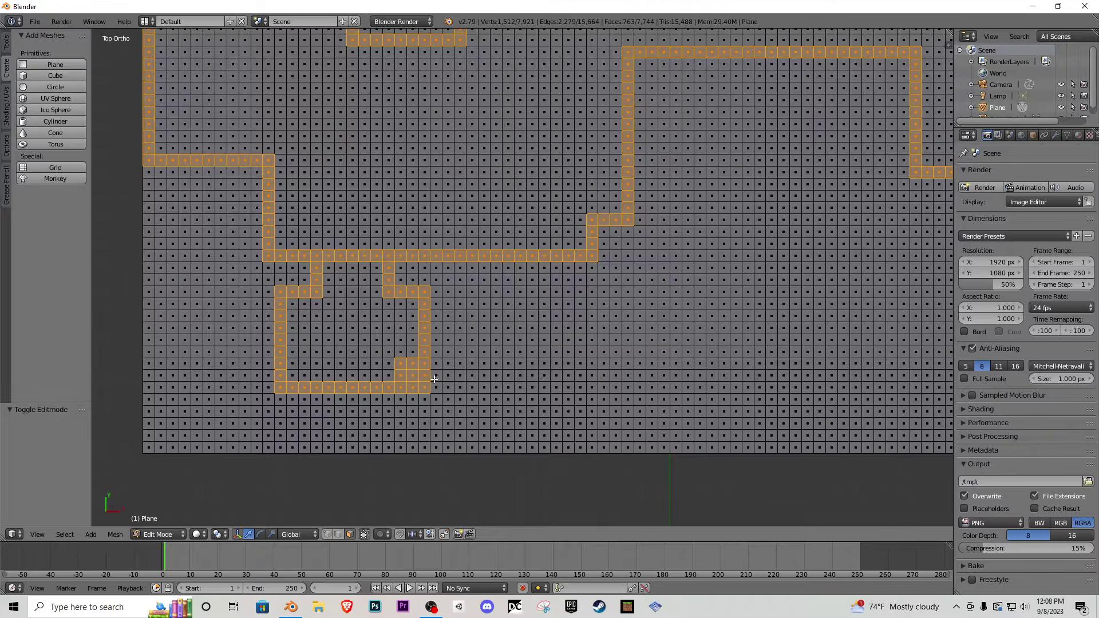
middle_drag(435, 380, 422, 380)
drag(295, 367, 299, 379)
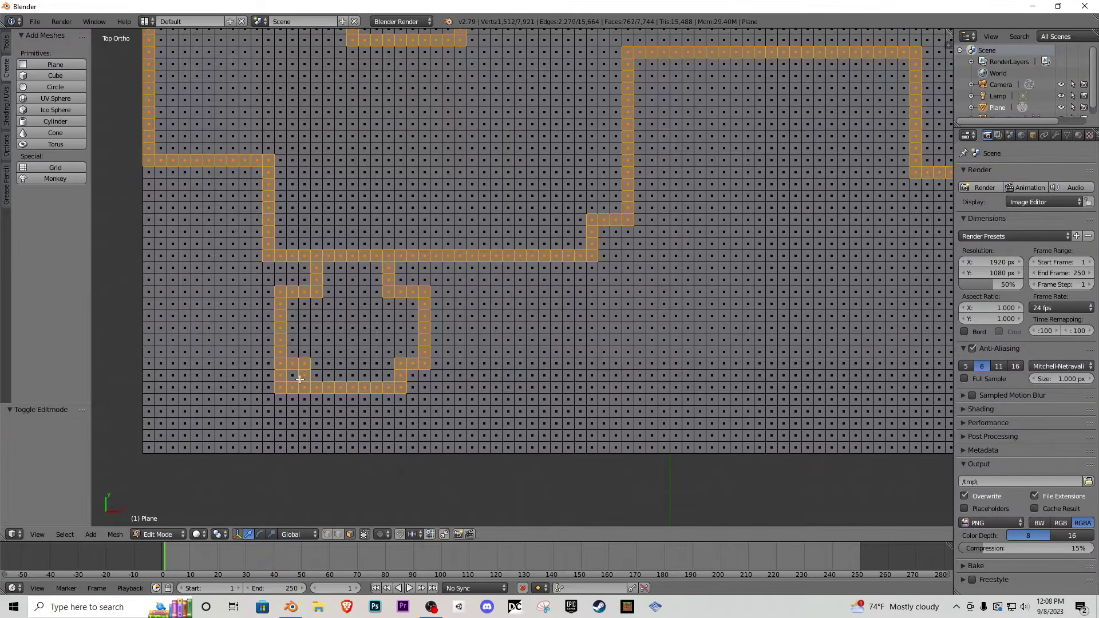
mouse_move(295, 393)
middle_down()
mouse_move(274, 380)
mouse_move(281, 387)
middle_up()
scroll(378, 334, down, 1)
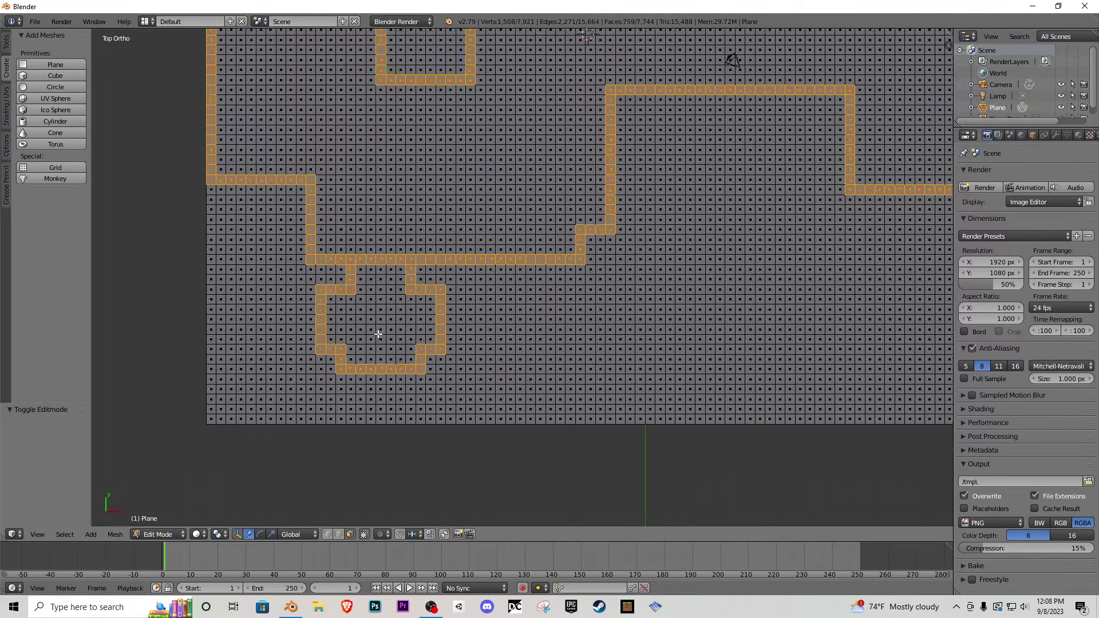
- Select four vertical wall stubs, each three faces long, rising from the horizontal corridor's upper wall
scroll(378, 334, down, 2)
mouse_move(484, 305)
shift+middle_down()
mouse_move(382, 326)
mouse_move(331, 361)
shift+middle_up()
shift+middle_drag(473, 285, 421, 288)
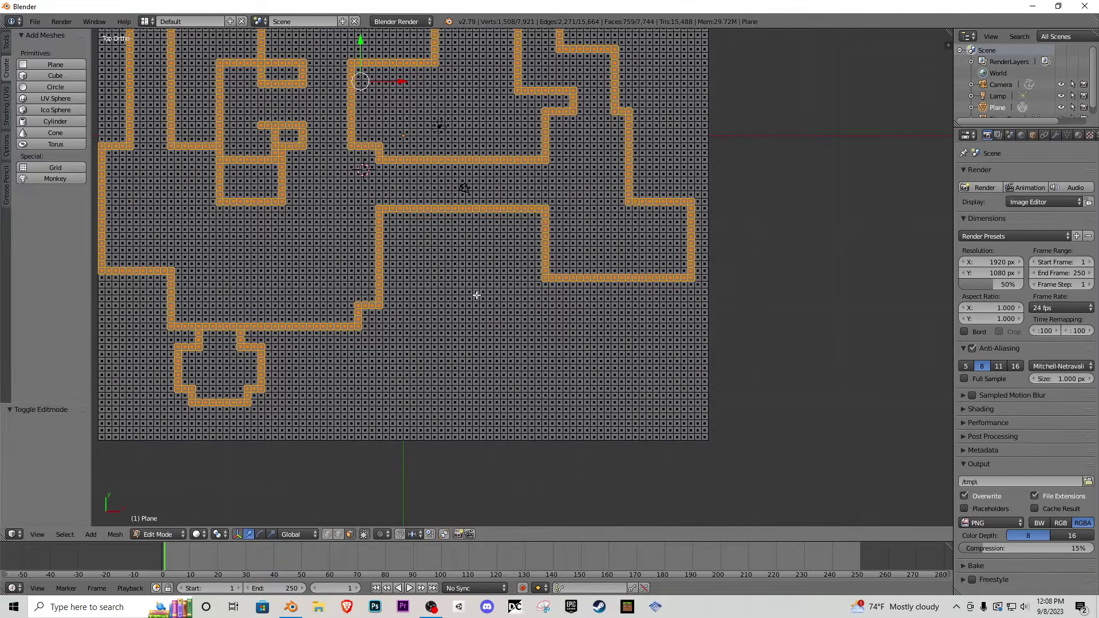
scroll(476, 295, up, 1)
shift+middle_drag(428, 236, 433, 315)
shift+middle_drag(439, 242, 443, 352)
scroll(433, 307, up, 1)
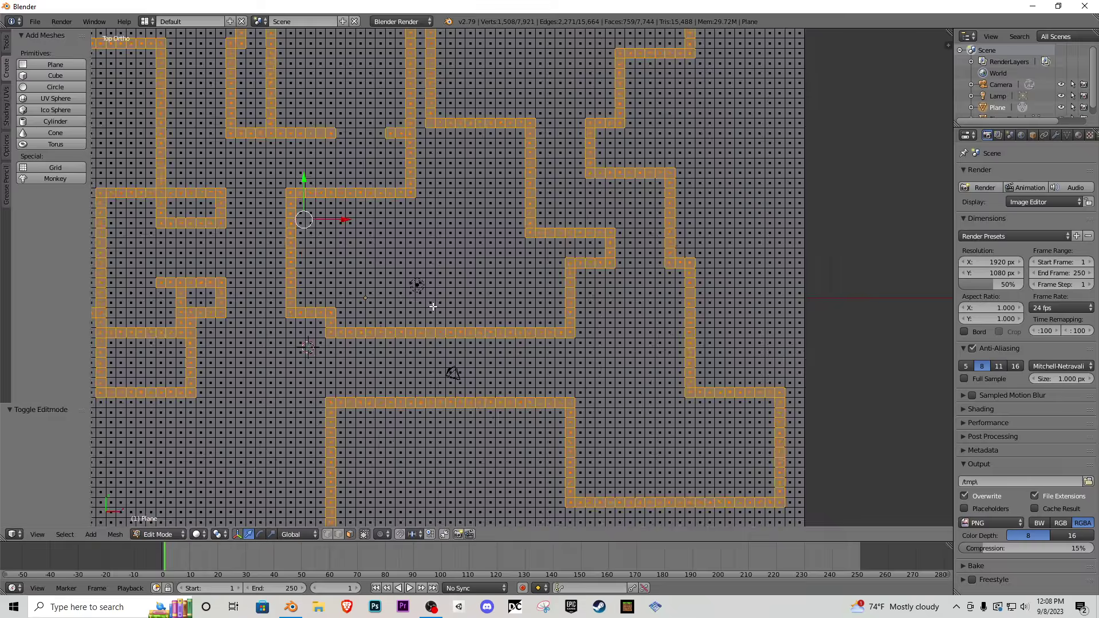
scroll(433, 307, up, 1)
shift+right_click(331, 332)
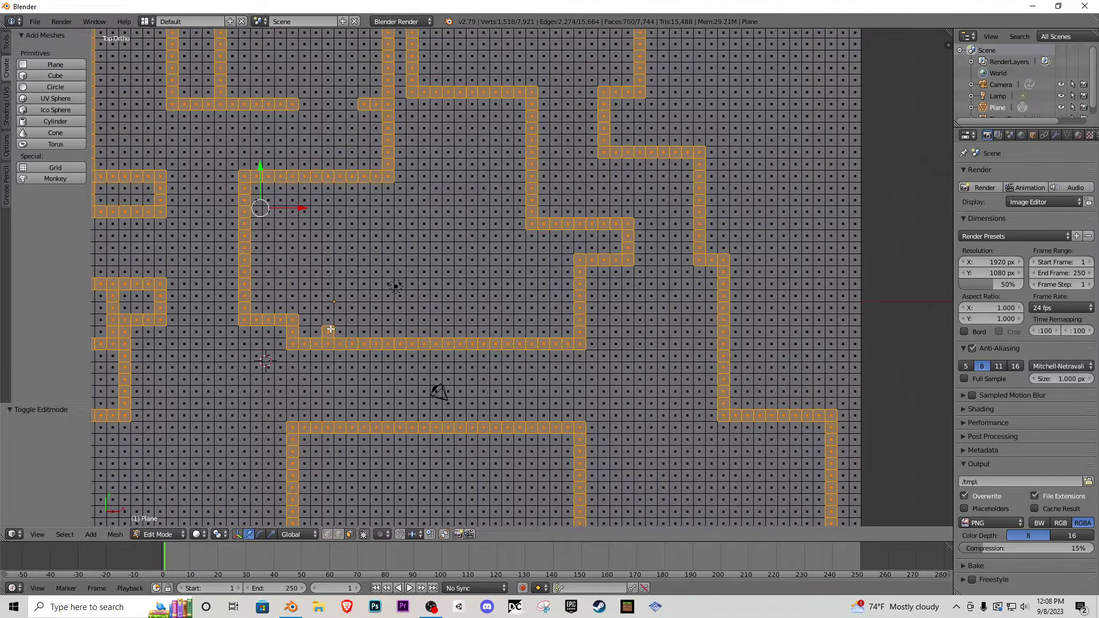
shift+right_click(330, 319)
shift+right_click(412, 332)
shift+right_click(411, 319)
shift+right_click(542, 331)
shift+right_click(543, 319)
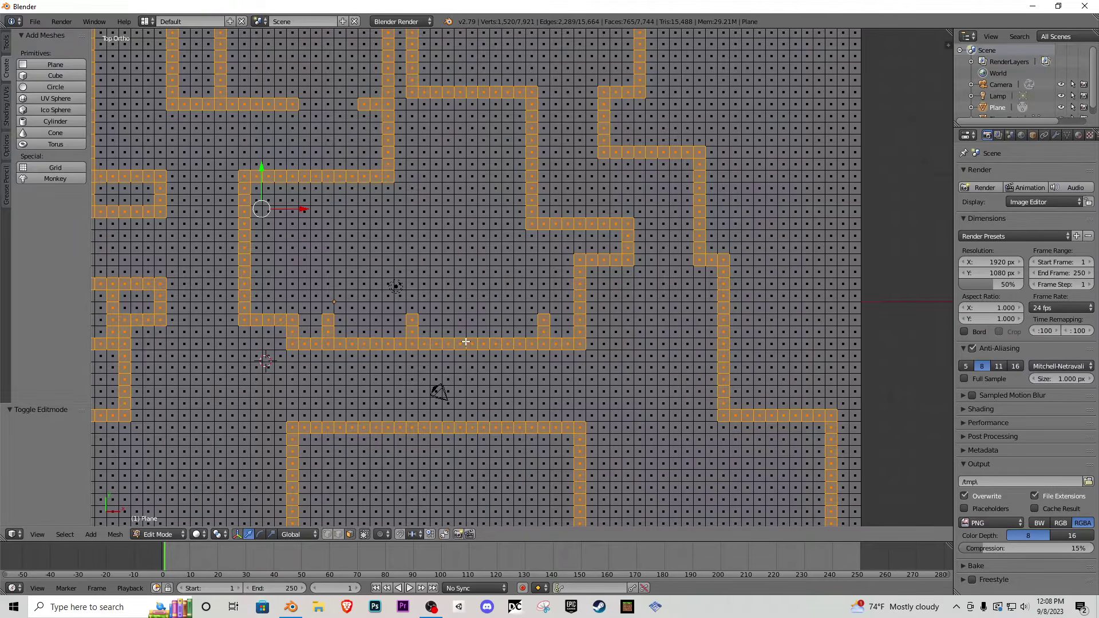
shift+right_click(472, 332)
shift+right_click(472, 320)
shift+right_click(328, 307)
shift+right_click(411, 307)
shift+right_click(472, 307)
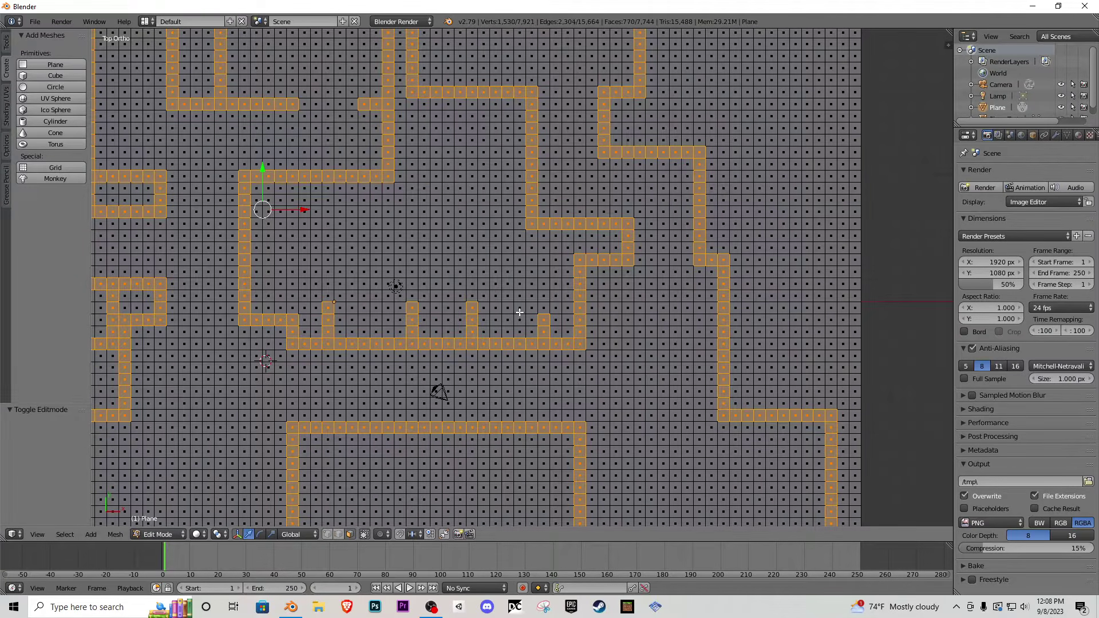
shift+right_click(541, 309)
- Select the walls of a room about 24 by 10 faces above the stubs, with a stepped upper-right corner
shift+right_click(556, 308)
shift+right_click(566, 308)
shift+right_click(566, 297)
shift+right_click(566, 284)
shift+right_click(566, 271)
shift+right_click(564, 260)
shift+right_click(566, 247)
shift+right_click(565, 237)
mouse_move(565, 240)
mouse_down()
mouse_move(518, 235)
mouse_move(519, 195)
mouse_move(313, 201)
mouse_up()
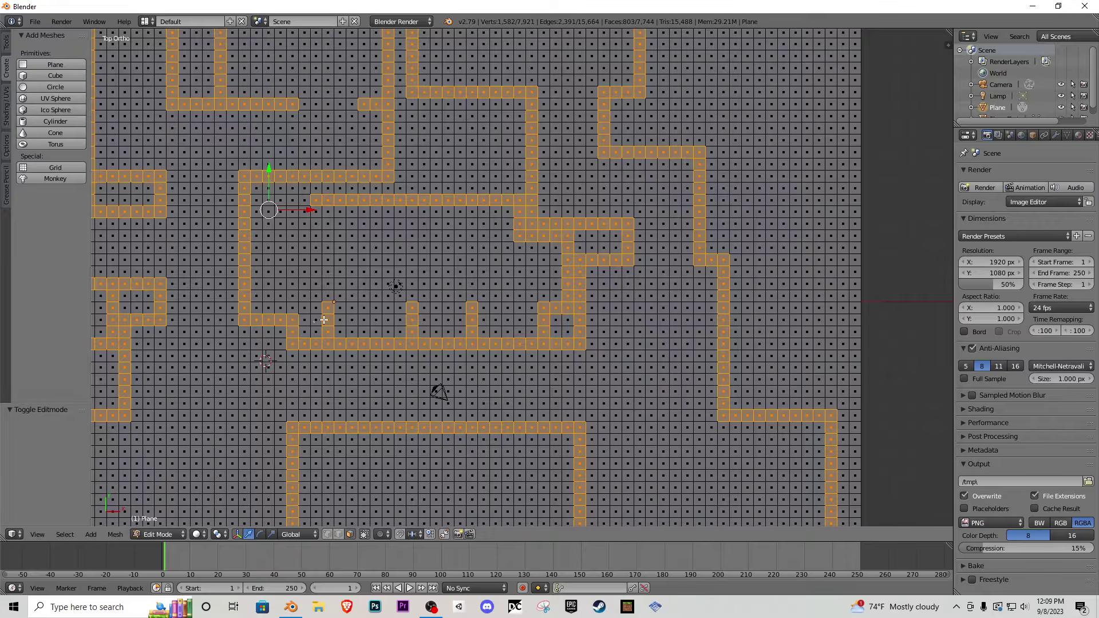
mouse_move(323, 320)
mouse_down()
mouse_move(295, 308)
mouse_move(306, 201)
mouse_up()
- Deselect two openings in the corridor's upper wall beside the middle stubs, and select faces joining those stubs into a closed pillar
mouse_move(310, 219)
middle_down()
mouse_move(309, 254)
mouse_move(305, 214)
middle_up()
mouse_move(352, 341)
middle_down()
mouse_move(515, 345)
mouse_move(536, 335)
middle_up()
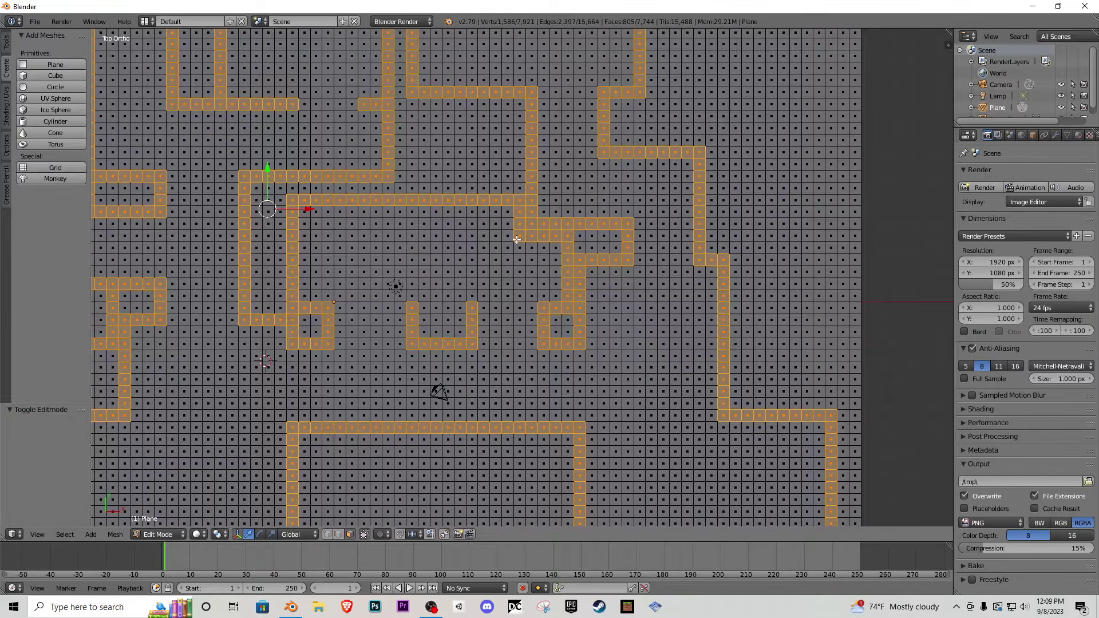
drag(440, 307, 486, 317)
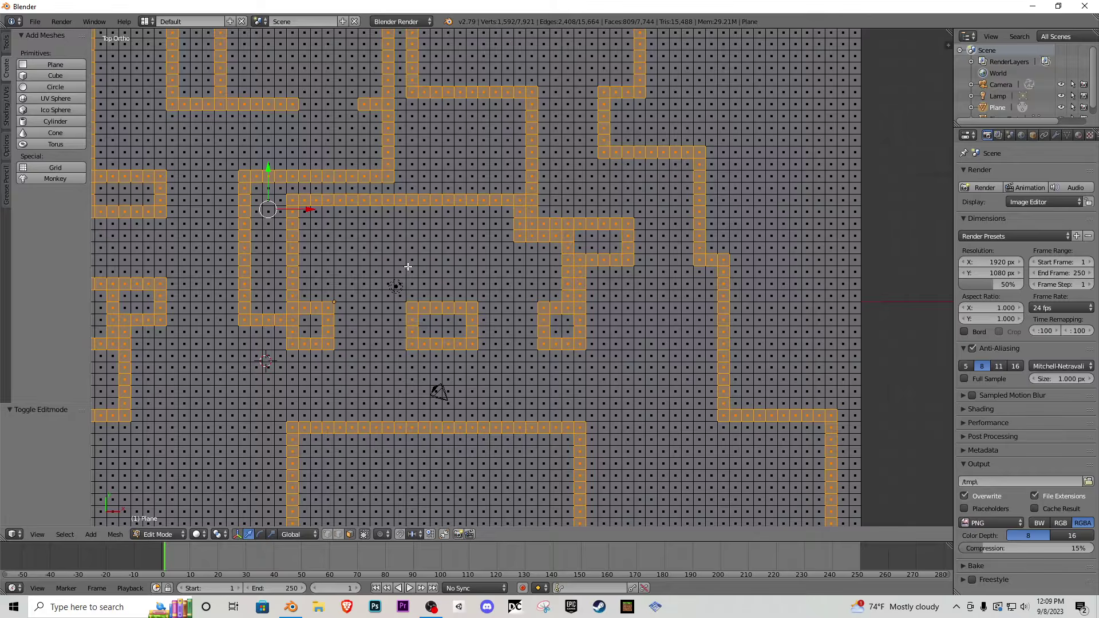
- Select two vertical corridor walls below the L-shaped room, leading to a room outline about 35 by 9 faces at the plane's lower edge
scroll(407, 266, down, 4)
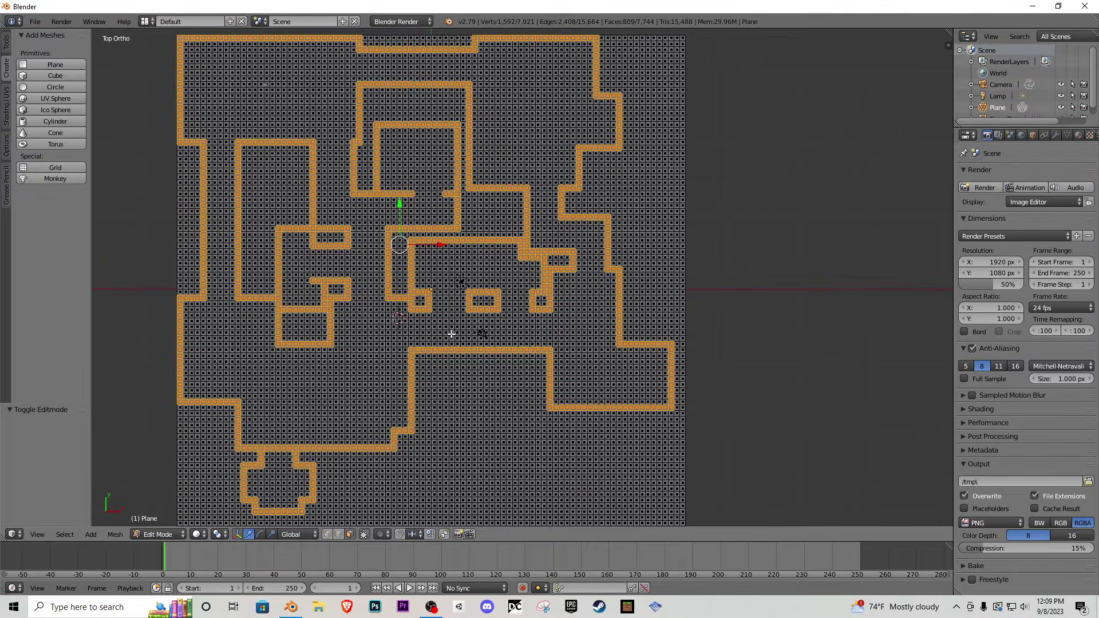
scroll(521, 257, up, 4)
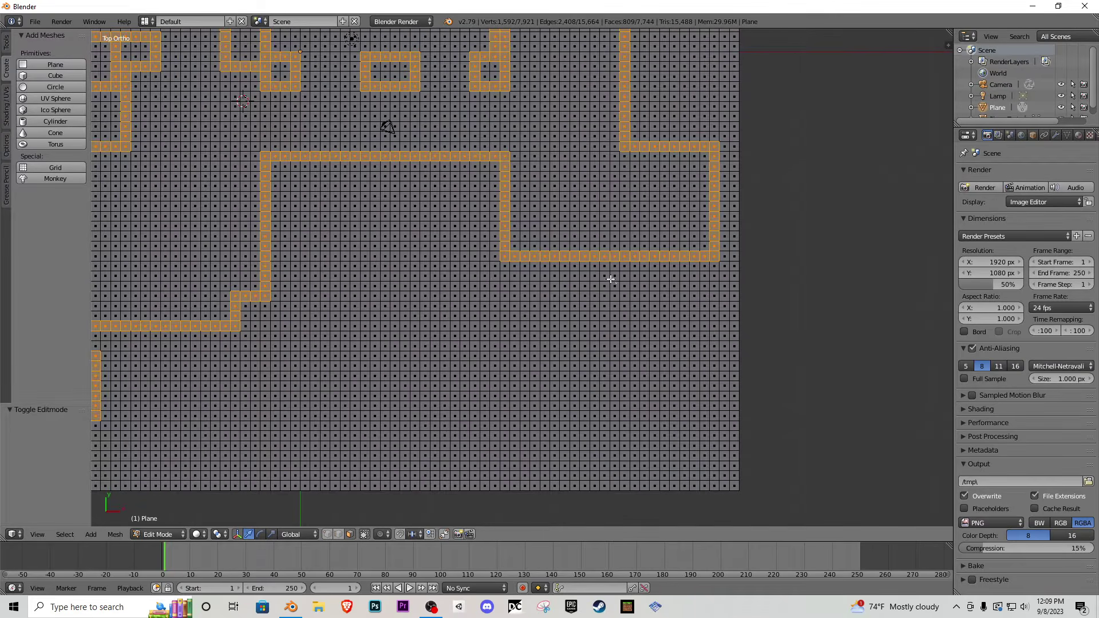
mouse_move(605, 266)
mouse_down()
mouse_move(594, 397)
mouse_move(605, 405)
mouse_up()
drag(667, 276, 670, 402)
mouse_move(597, 406)
mouse_down()
mouse_move(394, 404)
mouse_move(395, 482)
mouse_move(735, 485)
mouse_move(735, 410)
mouse_move(684, 405)
mouse_up()
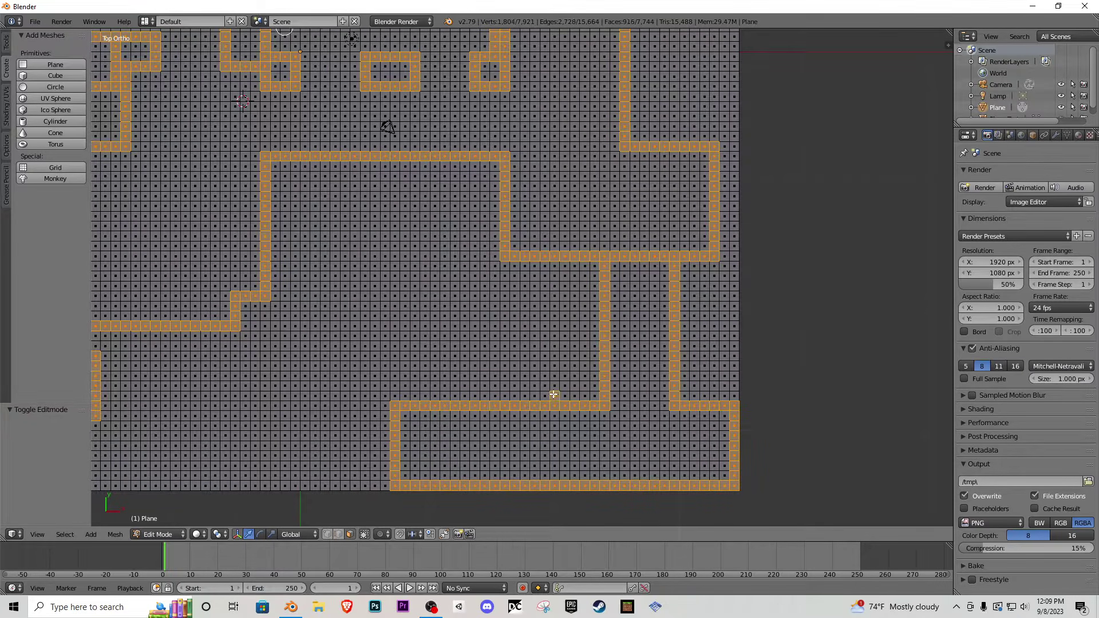
- Reshape the lower-right room's upper wall into raised steps on both sides of the corridor, deselecting the replaced wall faces
mouse_move(553, 394)
mouse_down()
mouse_move(551, 367)
mouse_move(475, 367)
mouse_move(476, 397)
mouse_up()
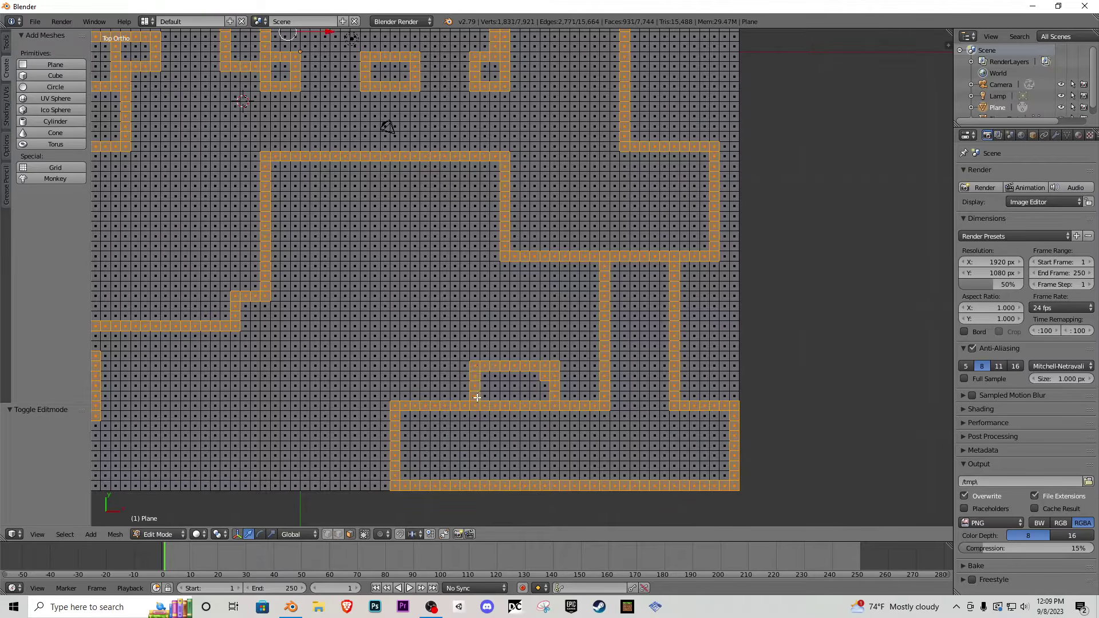
mouse_move(543, 381)
mouse_down()
mouse_move(496, 406)
mouse_move(539, 406)
mouse_up()
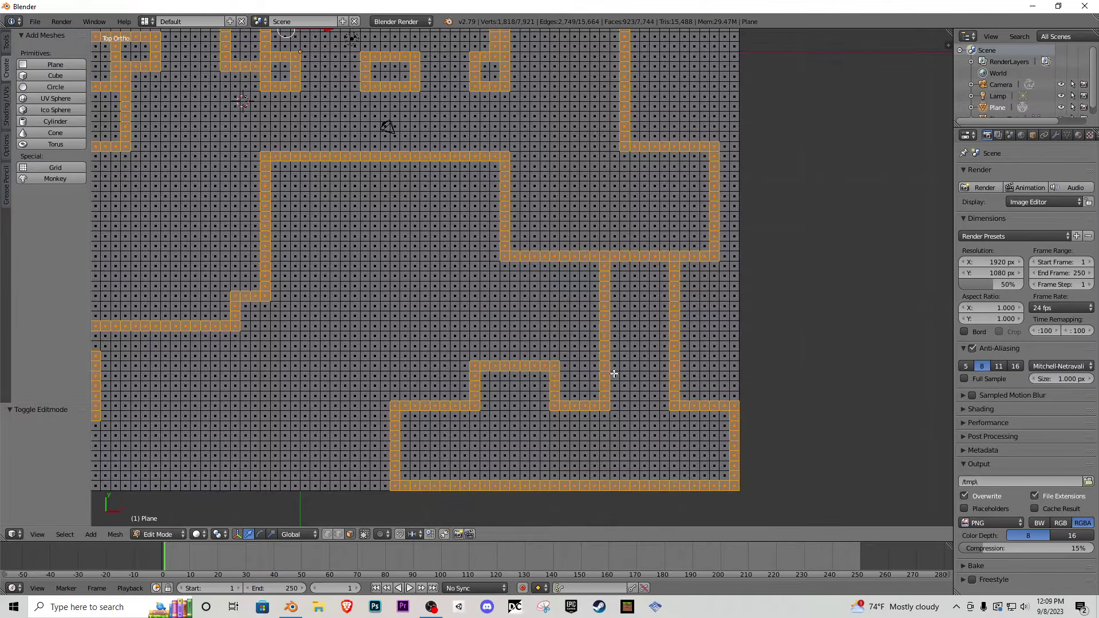
mouse_move(607, 378)
mouse_down()
mouse_move(607, 400)
mouse_move(562, 400)
mouse_move(552, 380)
mouse_move(566, 368)
mouse_move(694, 368)
mouse_move(705, 416)
mouse_up()
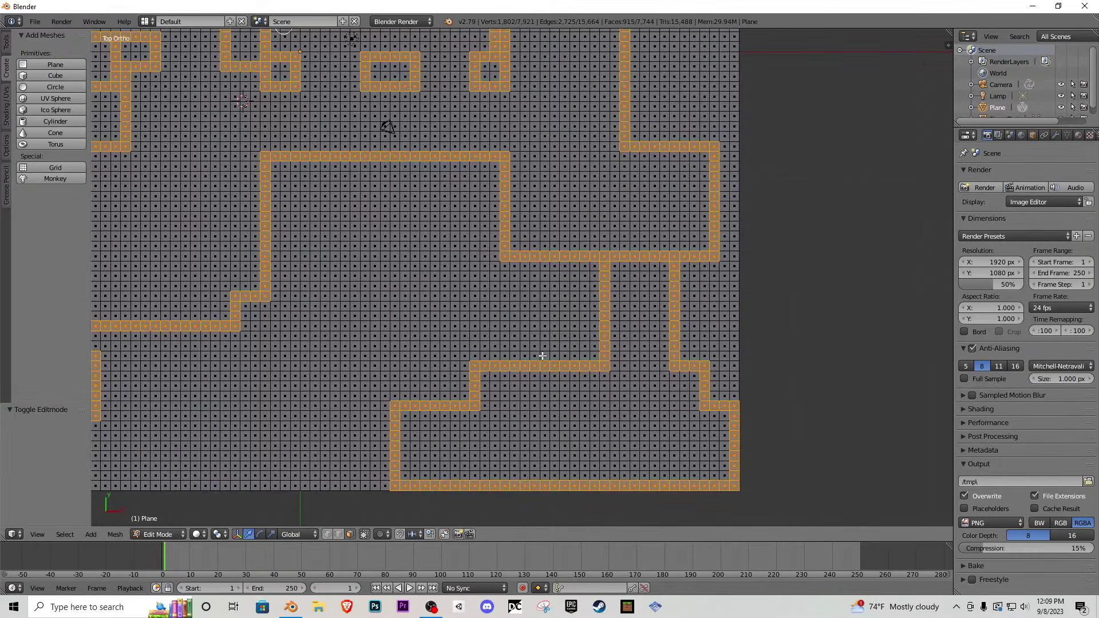
- Deselect a six-face opening from the L-shaped room into its lower corridor and a five-face opening into the small notched room
scroll(542, 356, down, 2)
drag(548, 329, 573, 324)
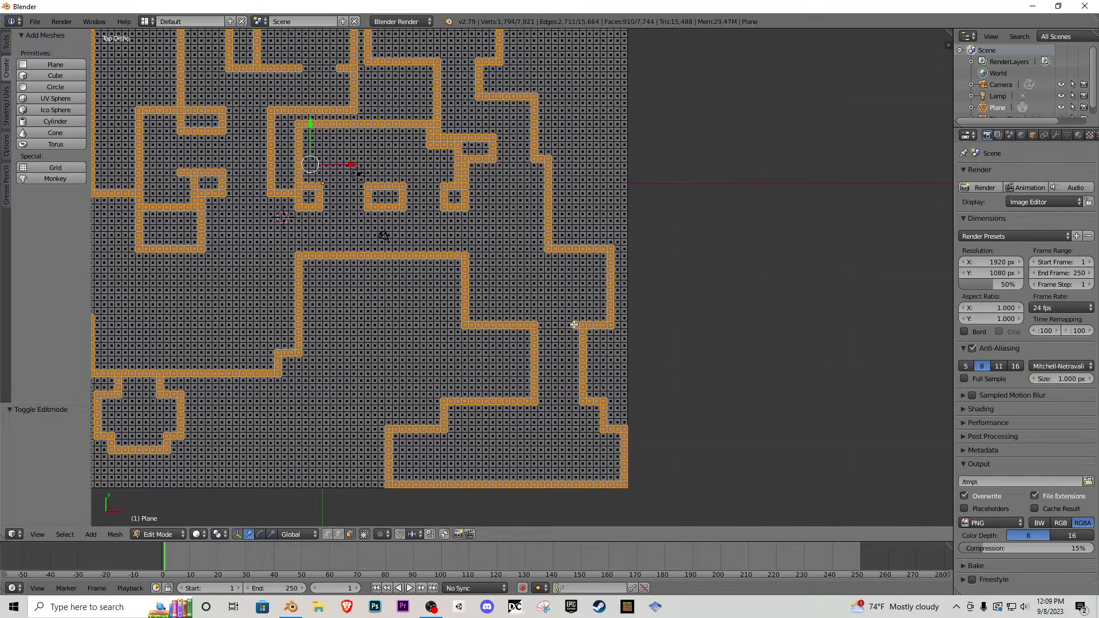
scroll(524, 338, down, 2)
scroll(537, 321, up, 5)
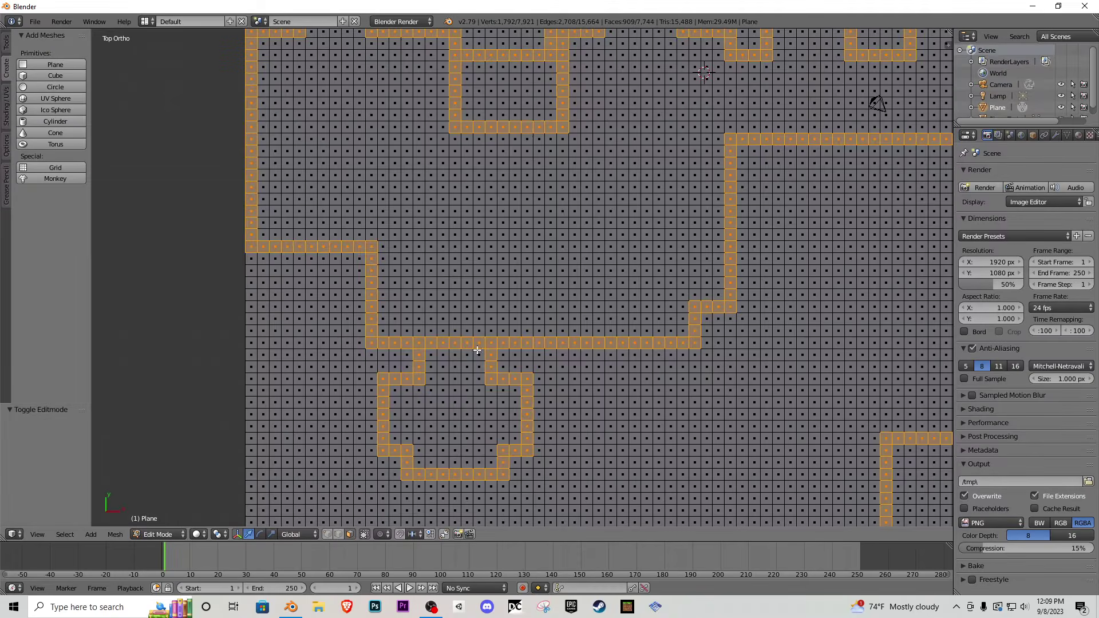
mouse_move(477, 349)
mouse_down()
mouse_move(429, 344)
mouse_move(475, 343)
mouse_up()
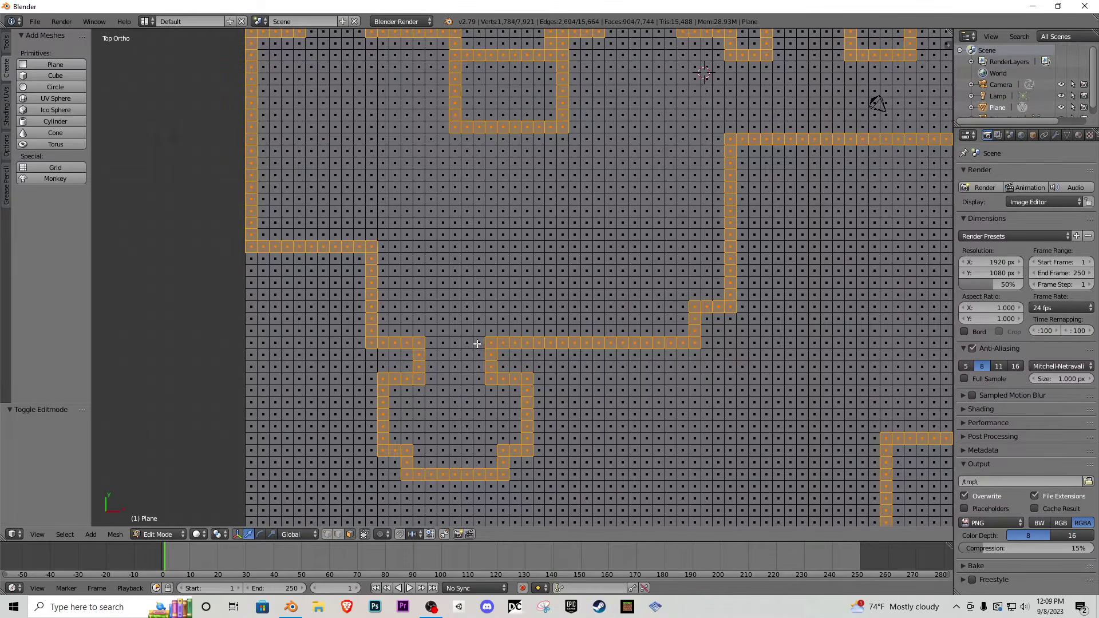
- Select a stepped wall between the notched room and lower-right room, running 14 faces down, 11 faces left, and on towards the plane's lower edge
scroll(540, 301, down, 3)
scroll(416, 308, up, 3)
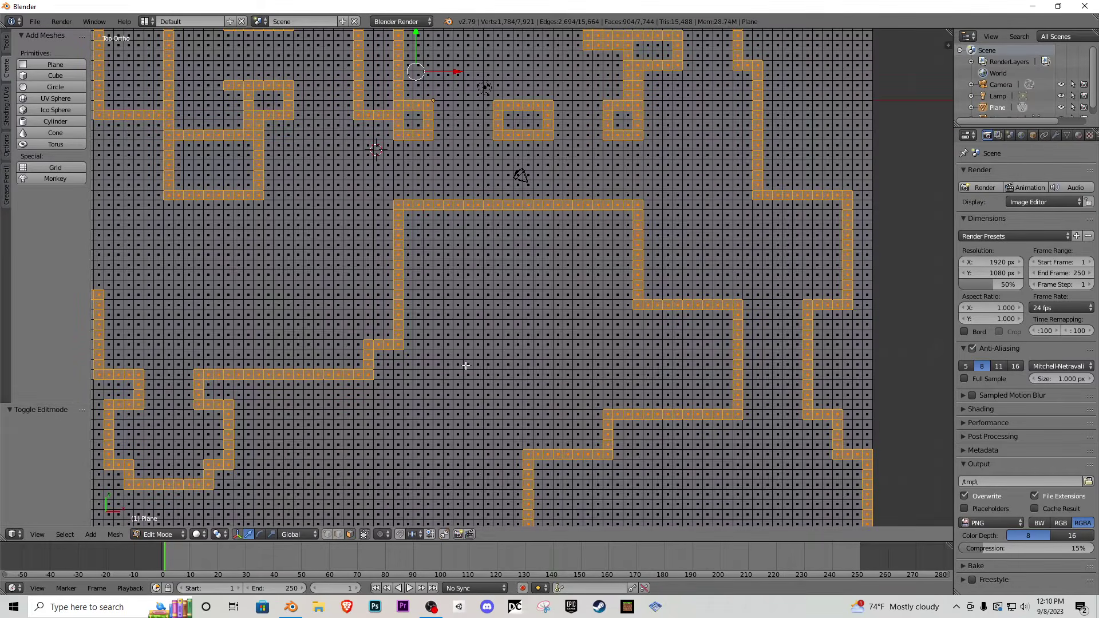
middle_drag(466, 365, 492, 328)
scroll(475, 271, down, 3)
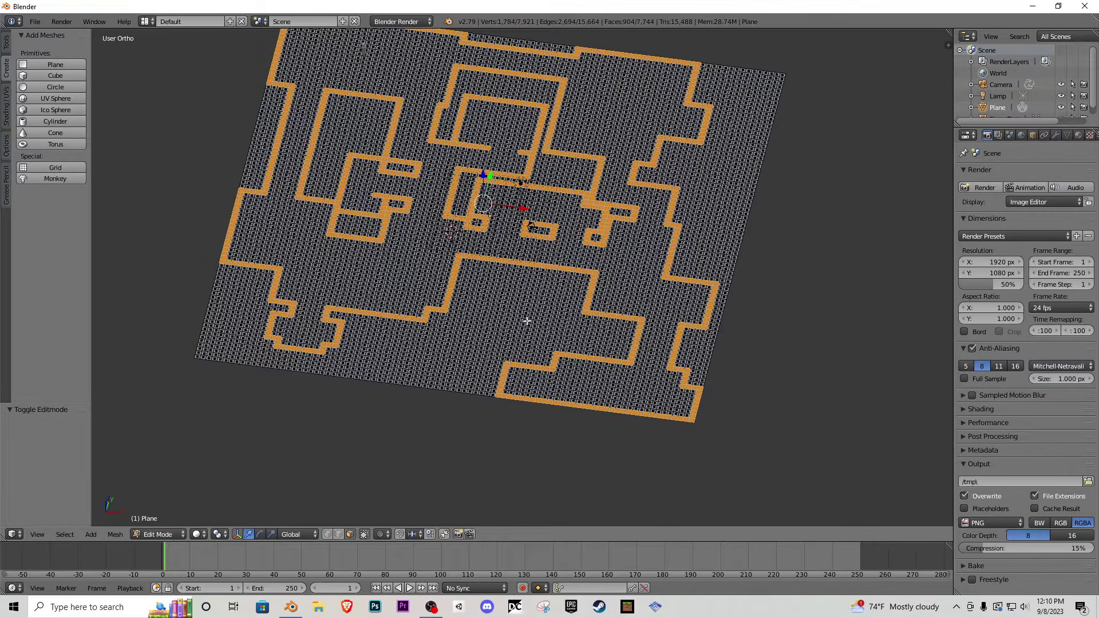
key(KP_7)
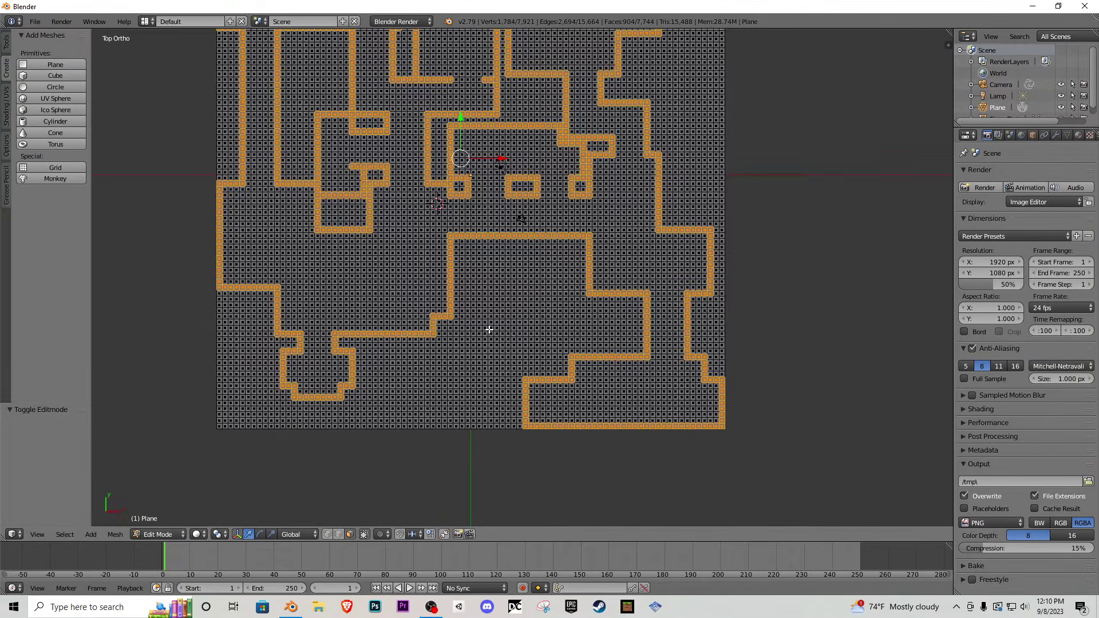
scroll(439, 282, up, 4)
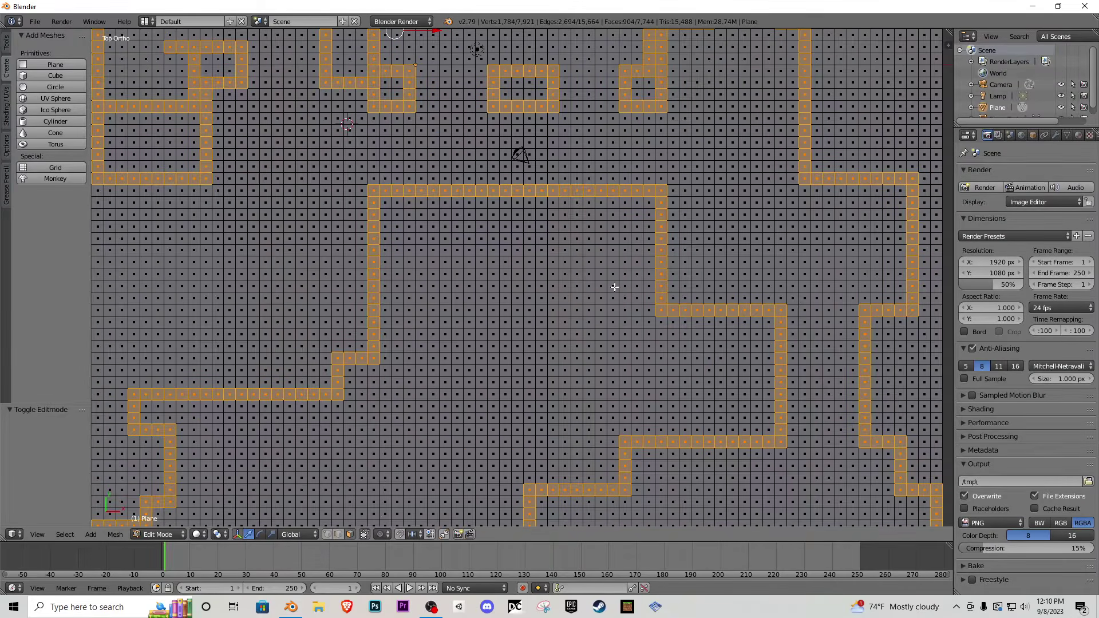
mouse_move(613, 273)
mouse_down()
mouse_move(612, 433)
mouse_move(488, 429)
mouse_move(494, 485)
mouse_up()
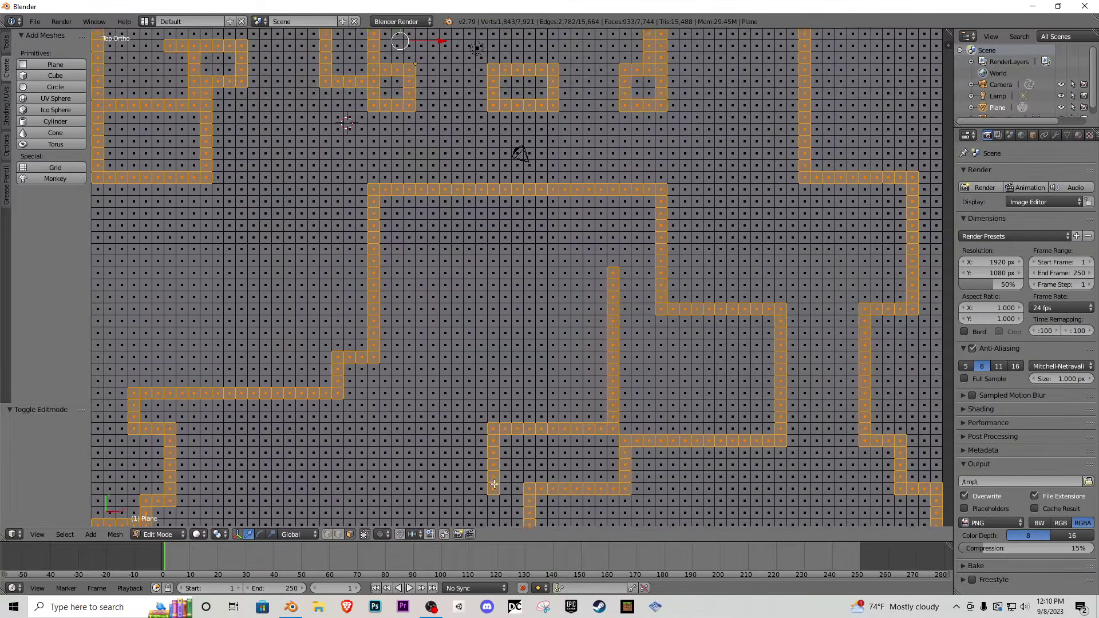
- Complete an 18-by-13-face room outline at the plane's lower edge and extend it upward with an 18-face-wide room, deselecting stray corner faces
shift+middle_drag(494, 484, 581, 294)
mouse_move(581, 294)
mouse_down()
mouse_move(574, 366)
mouse_move(388, 383)
mouse_move(381, 241)
mouse_move(473, 238)
mouse_move(432, 229)
mouse_move(496, 260)
mouse_up()
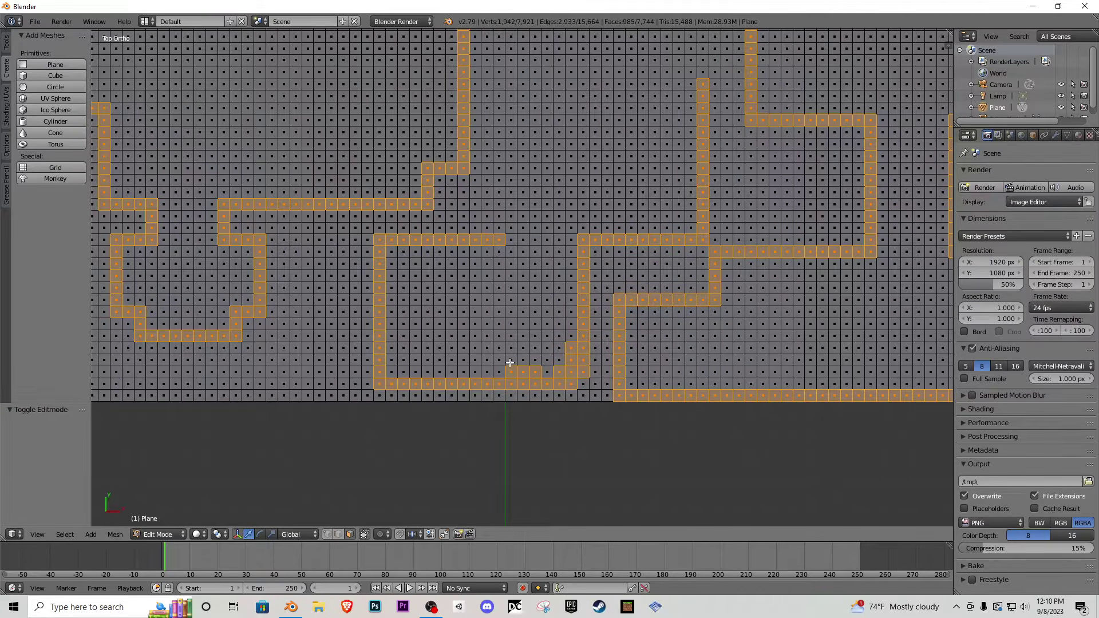
mouse_move(509, 363)
mouse_down()
mouse_move(572, 368)
mouse_move(527, 370)
mouse_move(583, 382)
mouse_up()
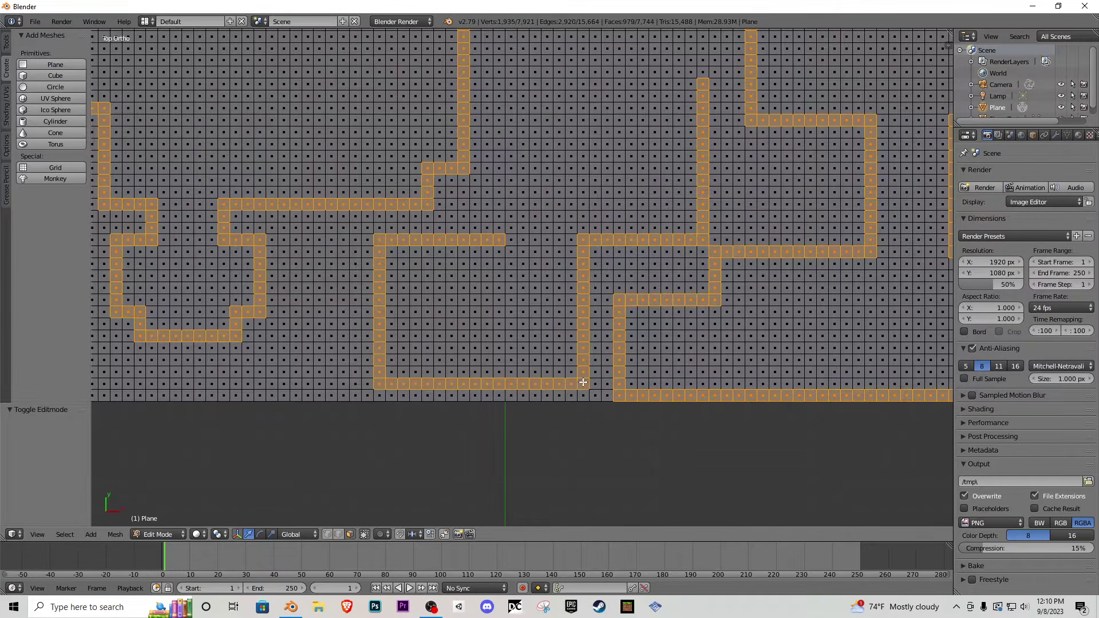
shift+middle_drag(519, 246, 481, 396)
mouse_move(462, 388)
mouse_down()
mouse_move(459, 248)
mouse_move(648, 248)
mouse_move(660, 233)
mouse_up()
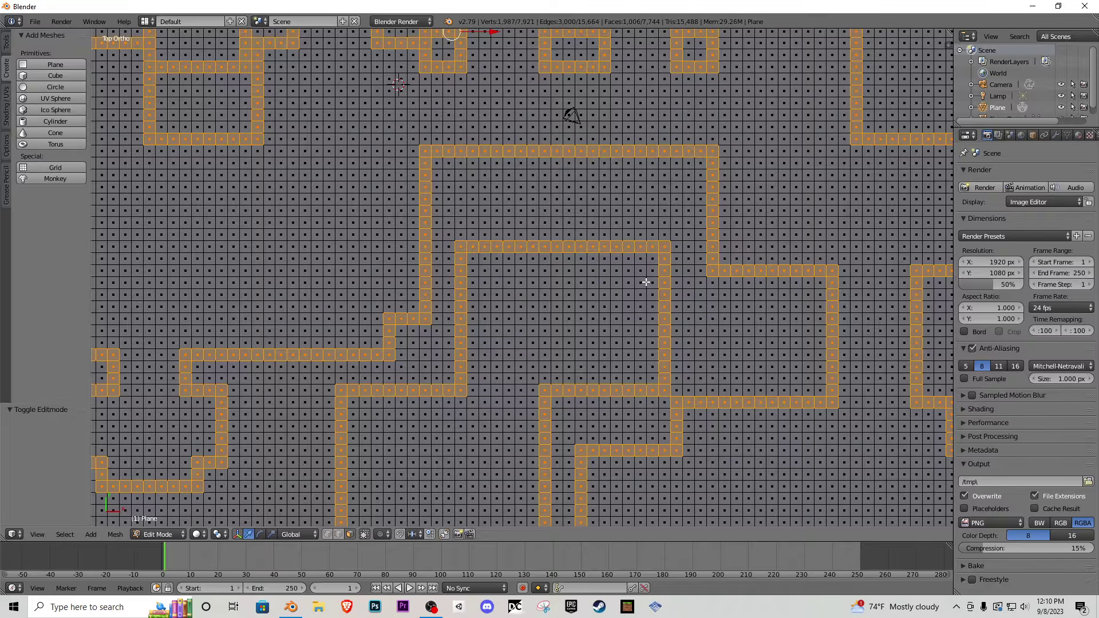
- Select two vertical walls joining the corridor's lower wall to the new room's upper wall, and deselect the six-face opening between them
shift+middle_drag(594, 251, 554, 322)
shift+middle_drag(529, 211, 508, 279)
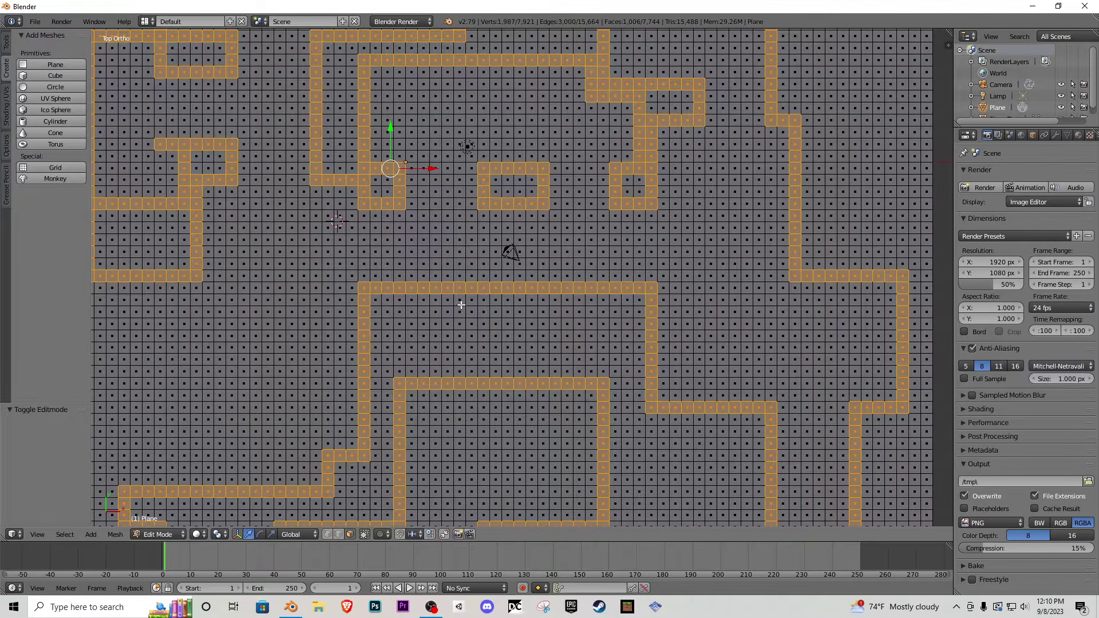
drag(461, 305, 460, 374)
mouse_move(546, 307)
mouse_down()
mouse_move(542, 297)
mouse_move(532, 358)
mouse_move(542, 344)
mouse_move(532, 331)
mouse_up()
mouse_move(532, 332)
middle_down()
mouse_move(528, 383)
mouse_move(475, 345)
mouse_move(526, 290)
middle_up()
- Reshape the inner corner above the lower-middle room into a raised step, deselecting the replaced wall faces
shift+middle_drag(434, 470, 537, 268)
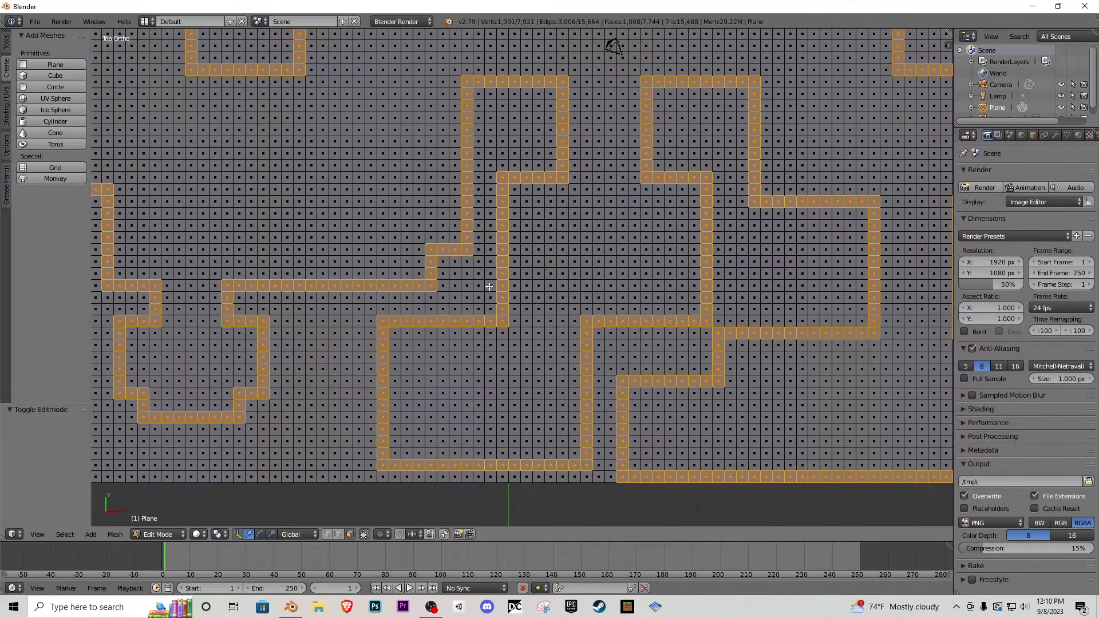
drag(489, 287, 462, 309)
mouse_move(490, 319)
middle_down()
mouse_move(479, 322)
mouse_move(504, 299)
middle_up()
scroll(522, 307, down, 1)
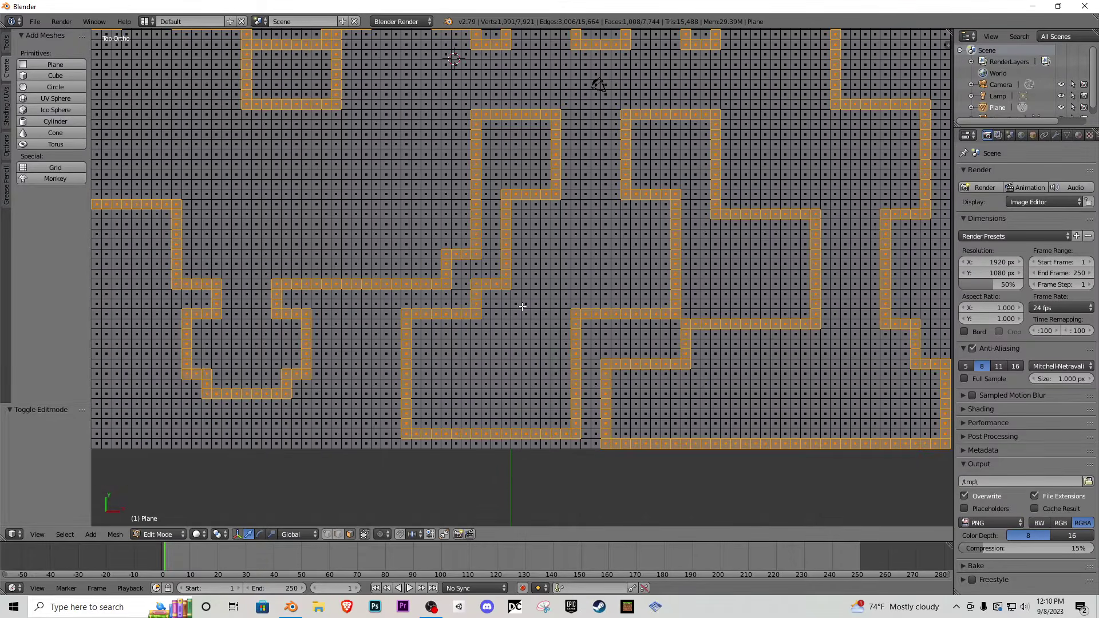
- Select a five-face L-shaped wall from the lower-middle room's upper-left corner to the long horizontal wall above it
shift+middle_drag(425, 337, 589, 304)
scroll(567, 302, up, 3)
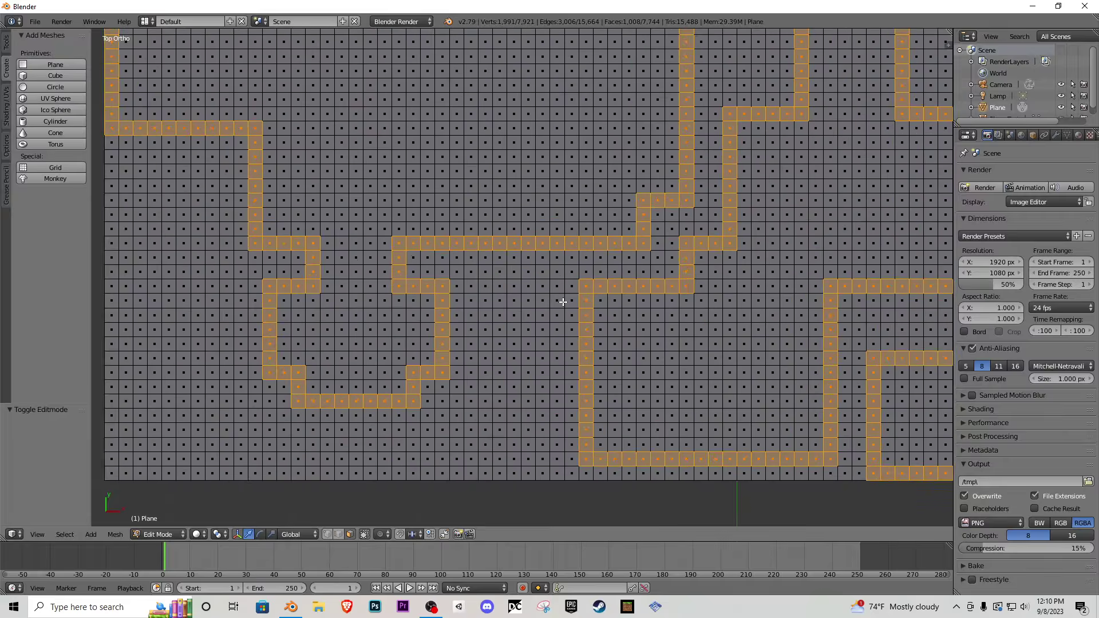
shift+right_click(580, 308)
shift+right_click(565, 306)
ctrl+right_click(566, 252)
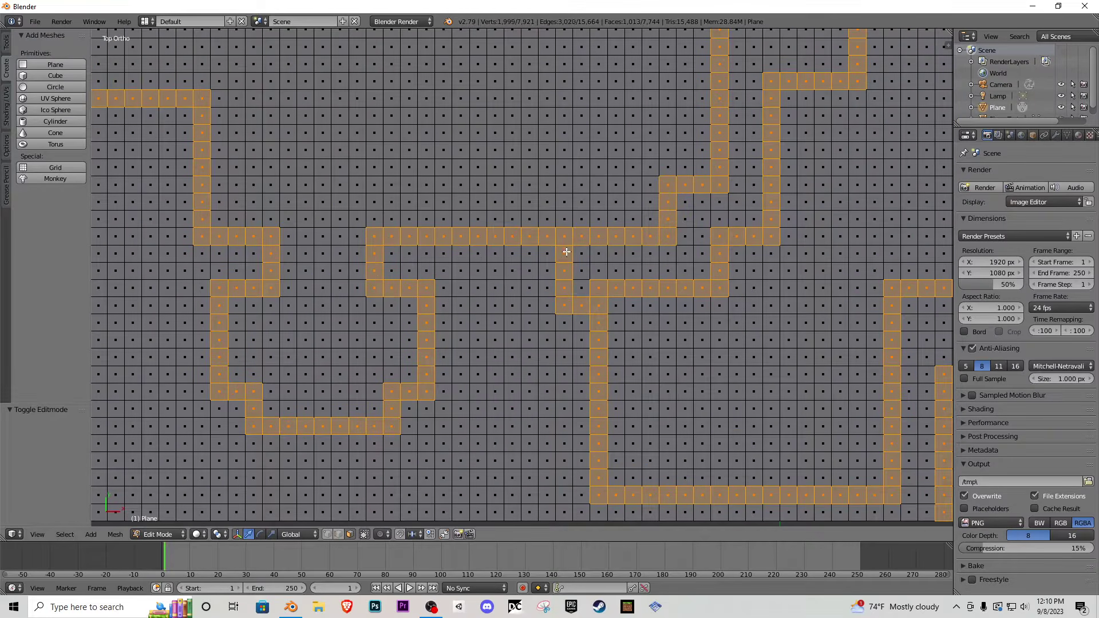
- Enclose an annex beside the lower-middle room with an 11-face-high L-shaped wall, and deselect the faces dividing it from that room and the area above
shift+right_click(467, 255)
ctrl+right_click(463, 283)
ctrl+right_click(462, 319)
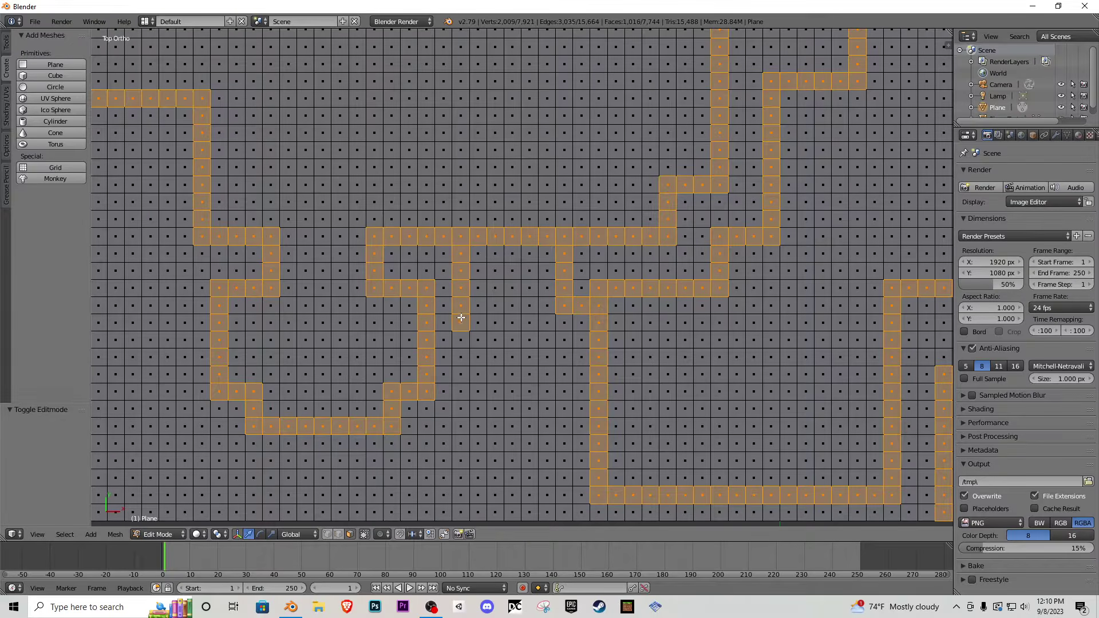
ctrl+right_click(464, 342)
ctrl+right_click(467, 369)
ctrl+right_click(467, 405)
ctrl+right_click(461, 424)
ctrl+right_click(583, 442)
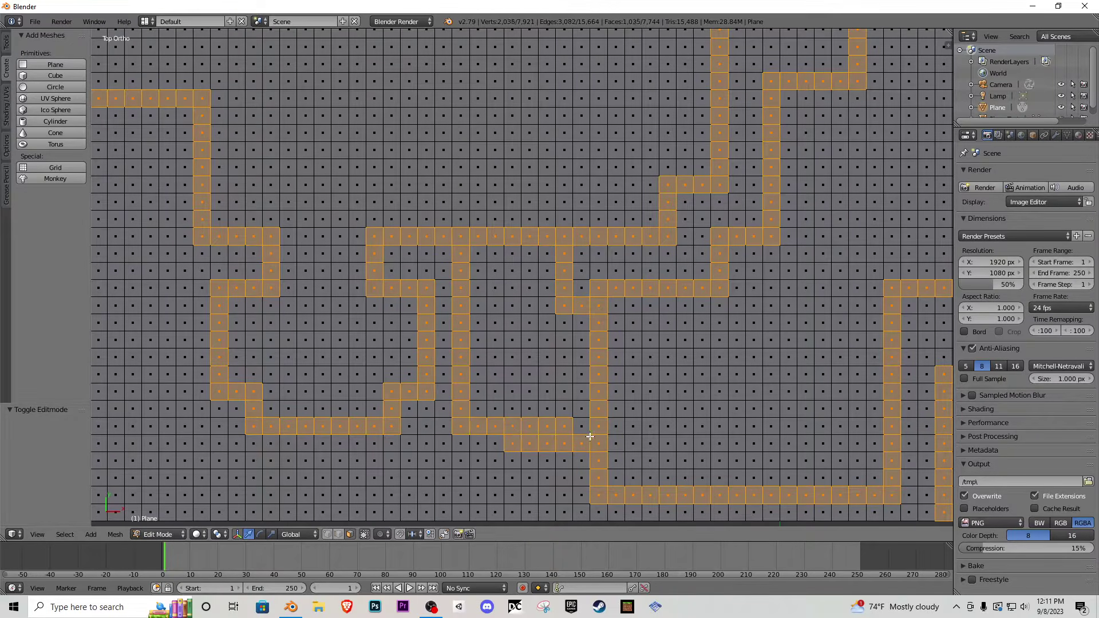
ctrl+right_click(583, 426)
middle_drag(579, 445, 502, 444)
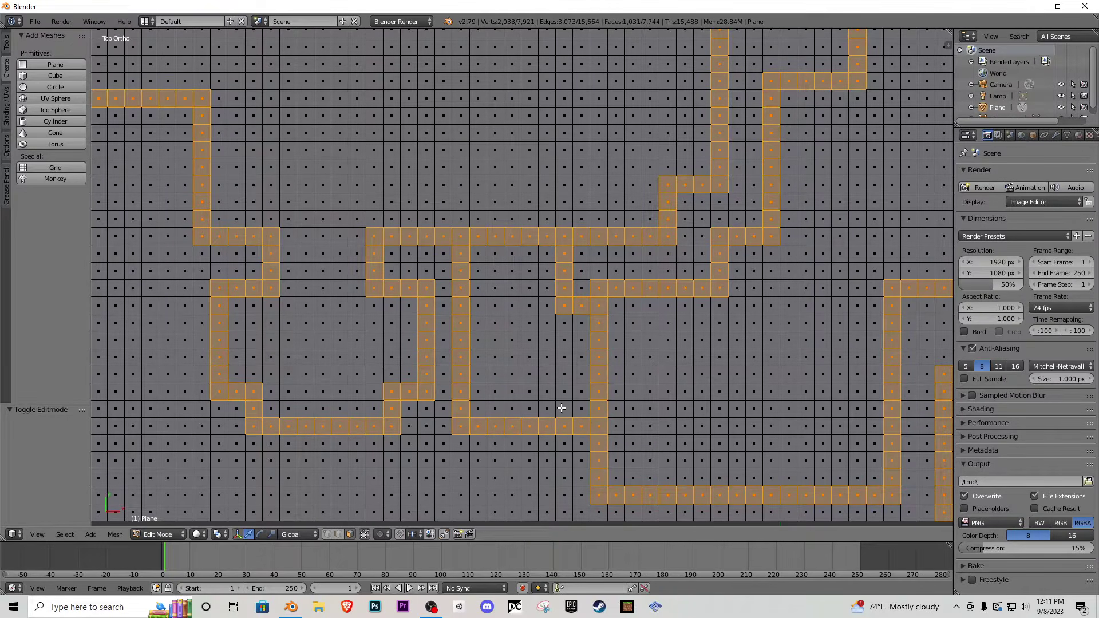
mouse_move(478, 237)
middle_down()
mouse_move(542, 247)
mouse_move(596, 326)
mouse_move(603, 400)
middle_up()
- Open a six-face-wide passage between the lower-middle and lower-right rooms, and select a 3-by-7-face block beside it
scroll(603, 400, down, 4)
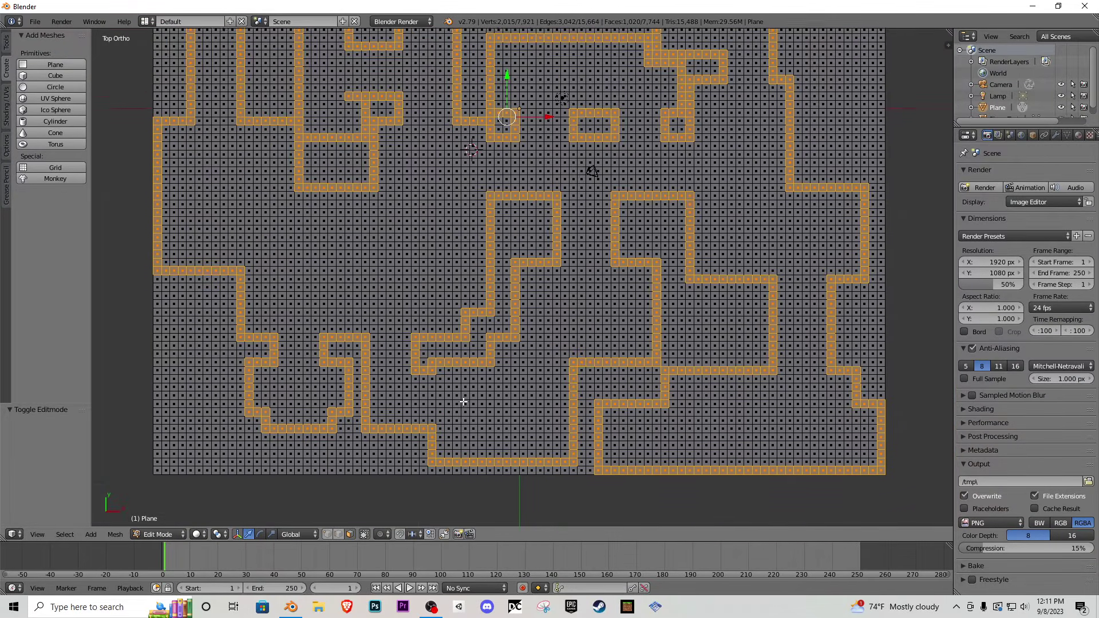
scroll(598, 273, up, 6)
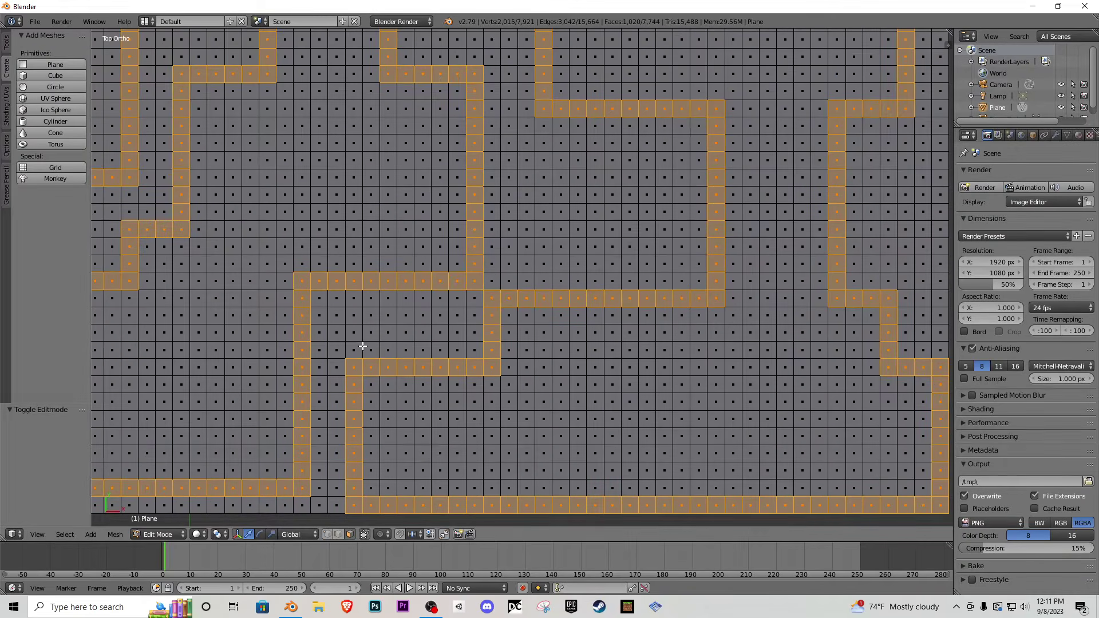
drag(363, 346, 355, 295)
drag(468, 342, 479, 299)
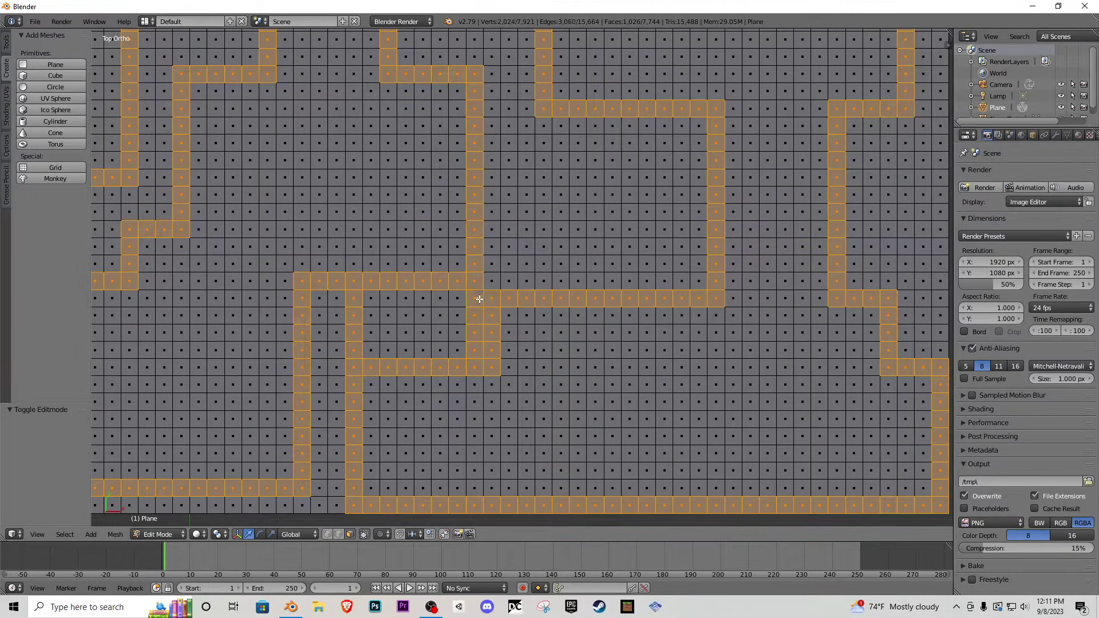
key(ctrl+z)
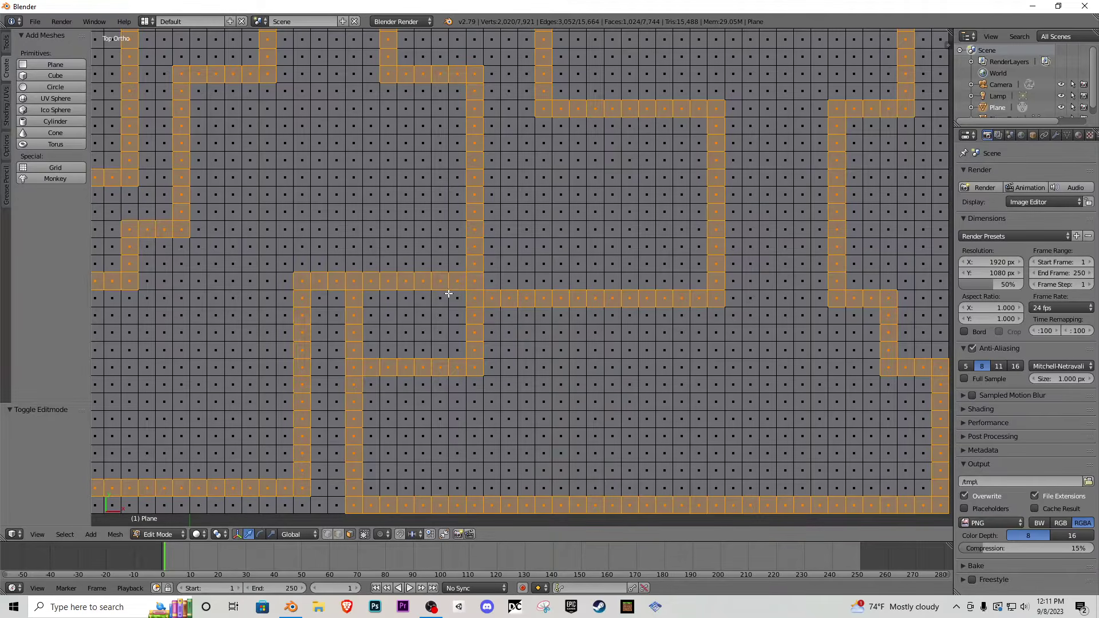
middle_drag(449, 293, 378, 278)
middle_drag(393, 369, 449, 367)
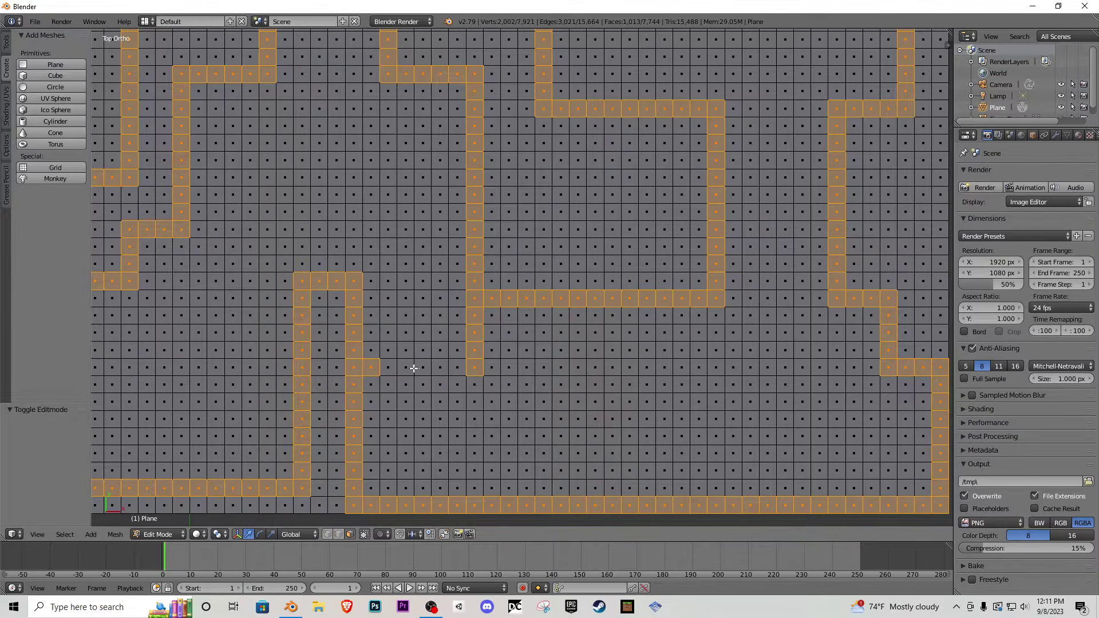
middle_click(376, 369)
mouse_move(468, 383)
mouse_down()
mouse_move(498, 400)
mouse_move(505, 326)
mouse_move(488, 338)
mouse_move(495, 384)
mouse_up()
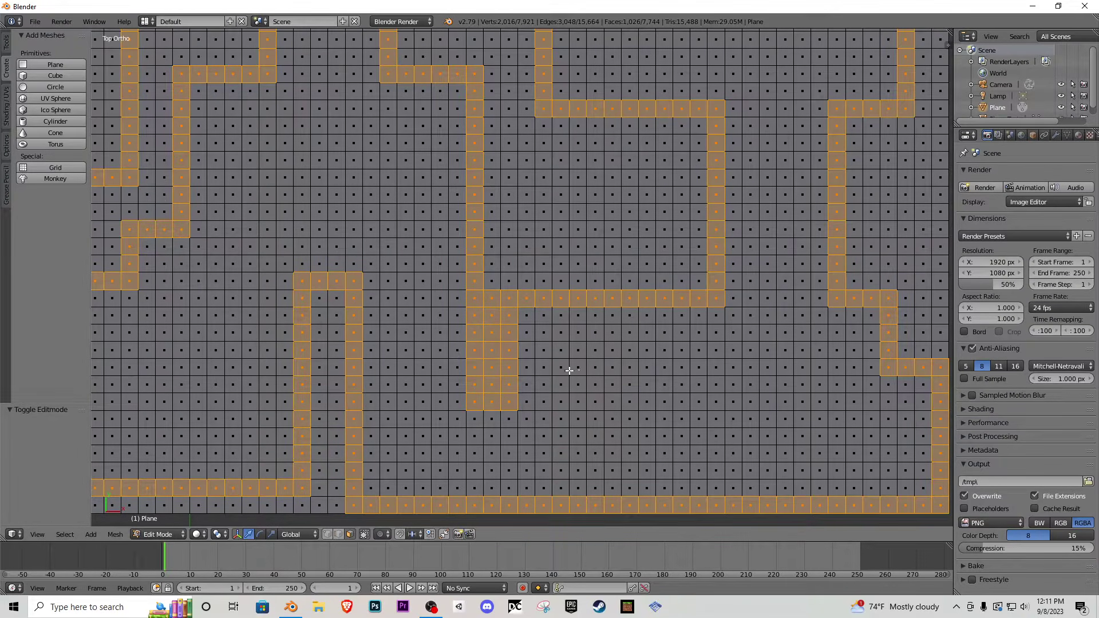
- Select a closed rectangular outline 8 by 11 faces near the plane's right edge, and deselect the stray faces beside it
scroll(491, 329, down, 8)
shift+middle_drag(500, 261, 456, 442)
scroll(586, 232, up, 6)
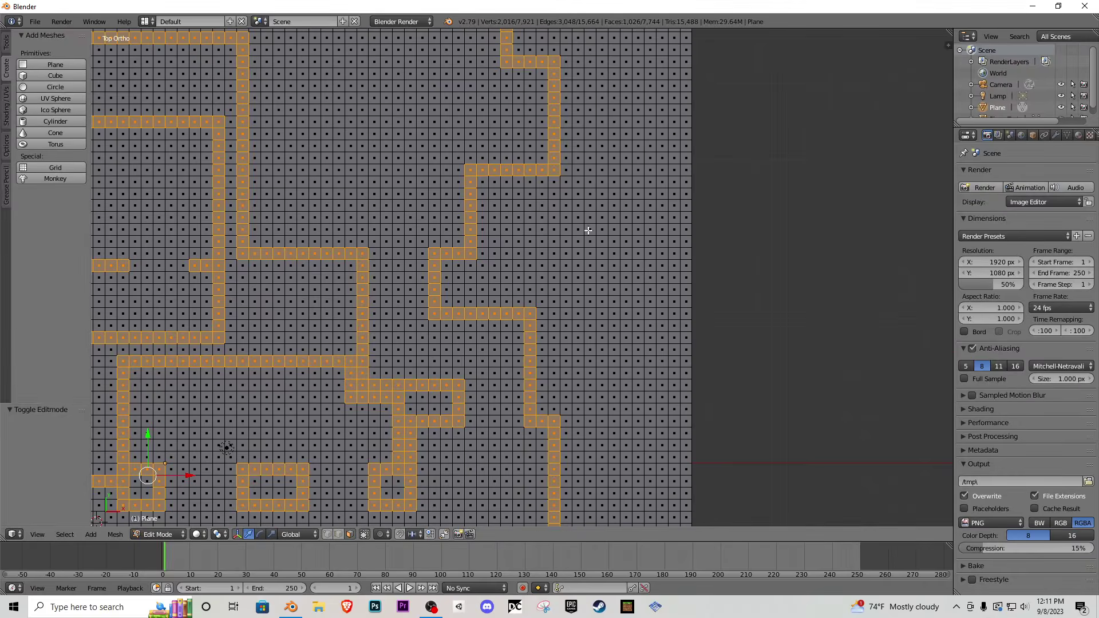
mouse_move(581, 218)
mouse_down()
mouse_move(665, 218)
mouse_move(662, 330)
mouse_up()
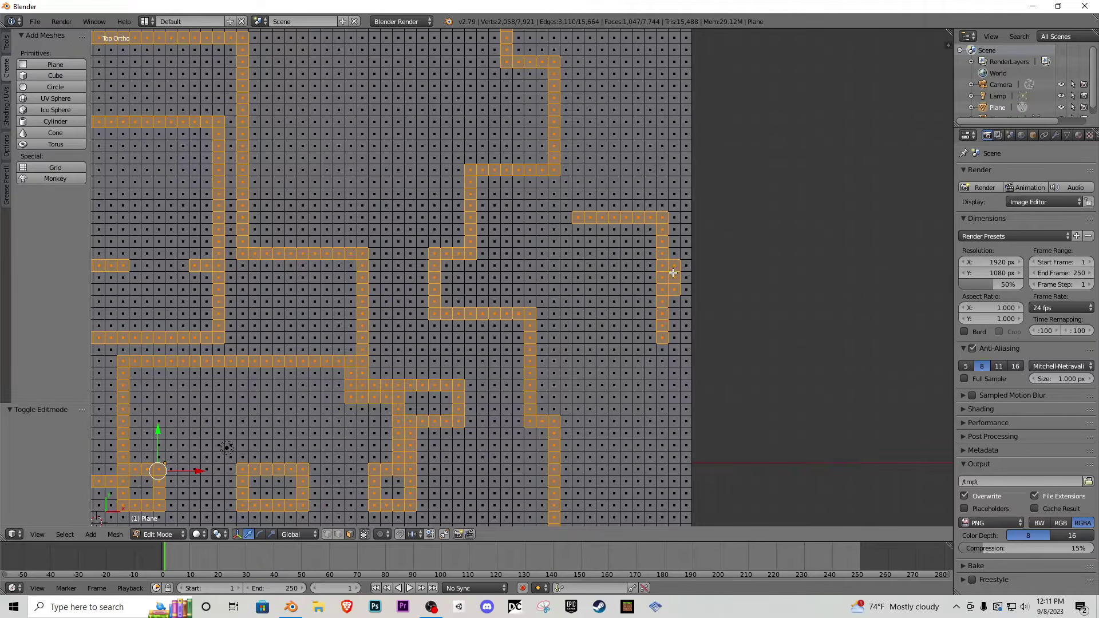
middle_drag(669, 274, 662, 326)
mouse_move(662, 326)
mouse_down()
mouse_move(598, 336)
mouse_move(579, 316)
mouse_move(568, 225)
mouse_up()
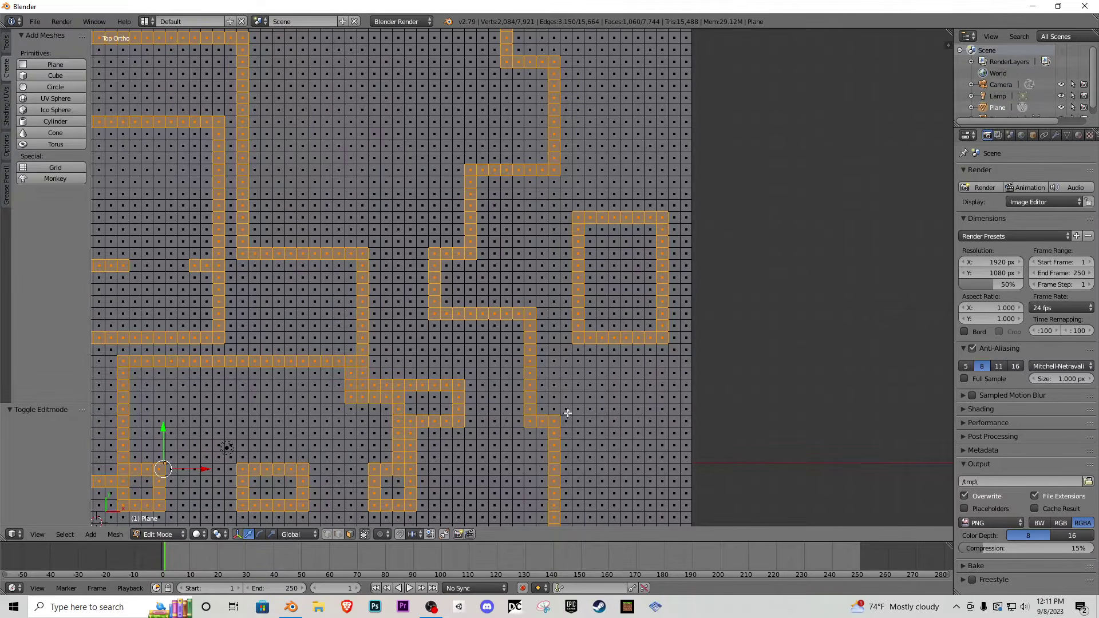
- Extend the rectangle downward and join it to the corridor wall, deselecting its original lower wall and the stray faces
drag(541, 342, 566, 339)
mouse_move(558, 419)
mouse_down()
mouse_move(662, 408)
mouse_move(664, 350)
mouse_up()
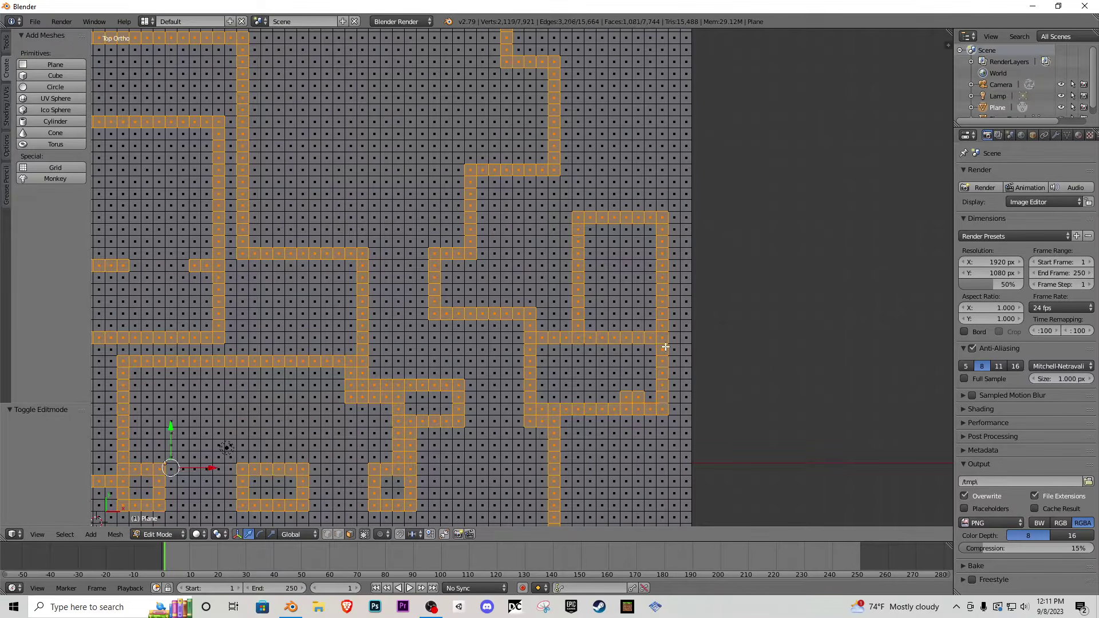
mouse_move(629, 398)
middle_down()
mouse_move(611, 395)
mouse_move(593, 334)
mouse_move(652, 337)
middle_up()
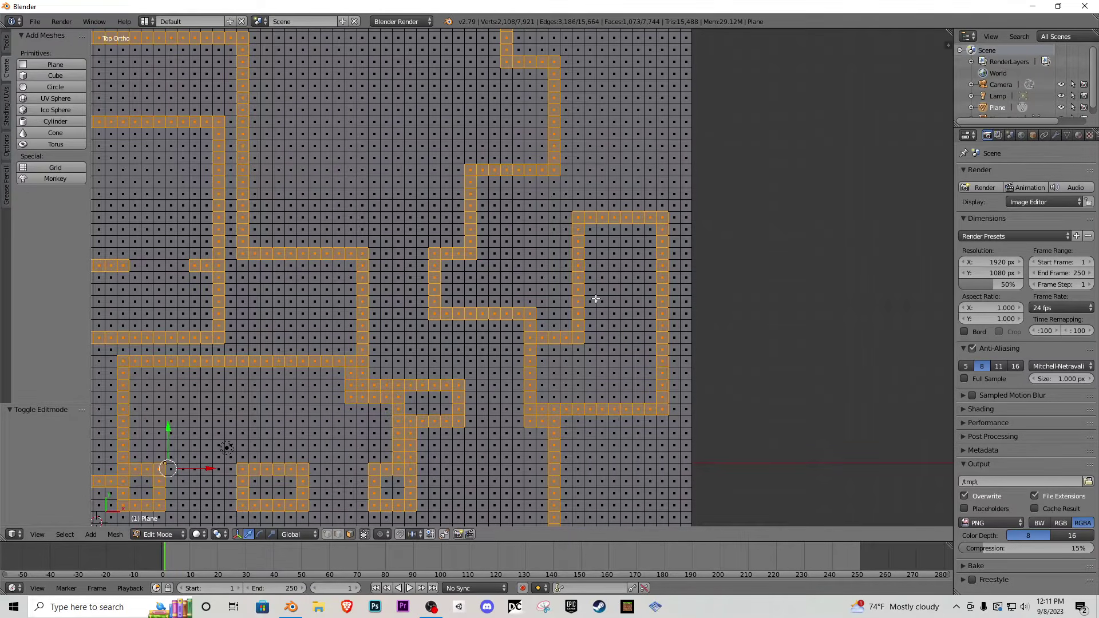
- Adjust the side room's upper-left wall outline, and deselect an opening through the corridor wall into its lower part
mouse_move(565, 289)
mouse_down()
mouse_move(529, 280)
mouse_move(528, 218)
mouse_move(656, 205)
mouse_up()
mouse_move(651, 218)
middle_down()
mouse_move(579, 244)
mouse_move(582, 275)
middle_up()
mouse_move(543, 374)
middle_down()
mouse_move(530, 388)
mouse_move(530, 351)
mouse_move(539, 362)
middle_up()
- Extrude the selected wall faces and raise them 4.704 along Z, comparing the height with the character model at floor level
scroll(554, 371, down, 5)
shift+middle_drag(409, 346, 611, 223)
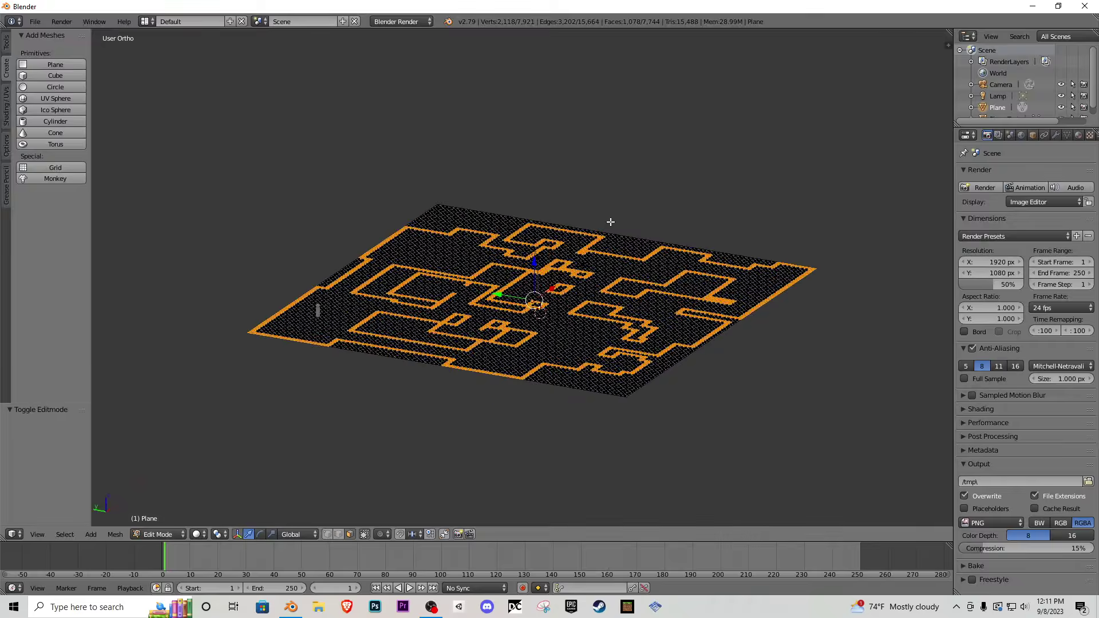
scroll(611, 223, up, 4)
key(shift+f)
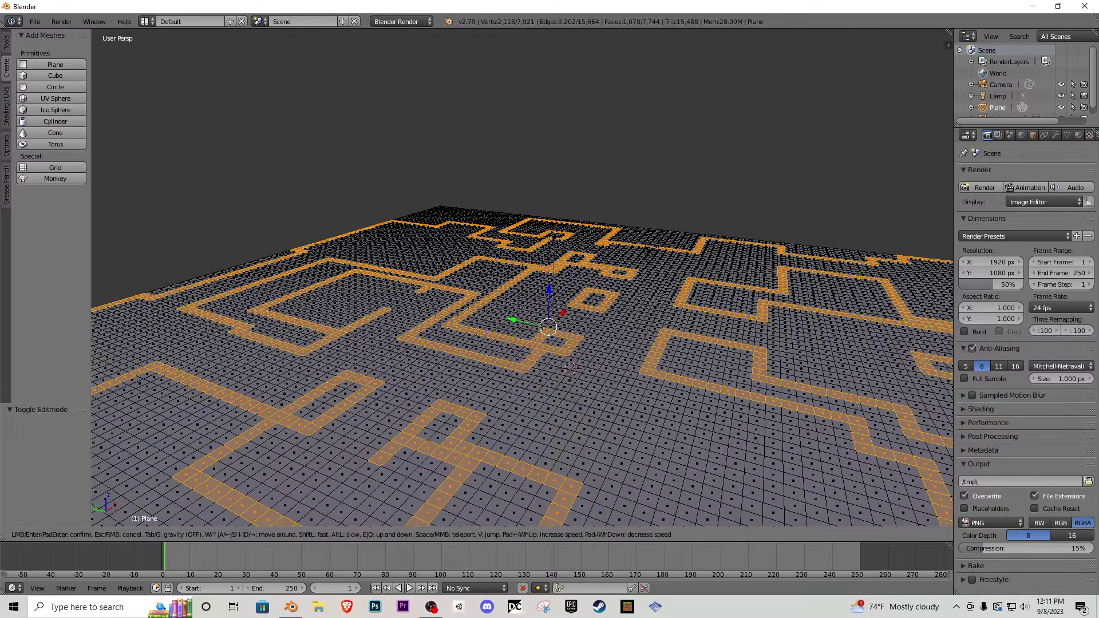
key(w)
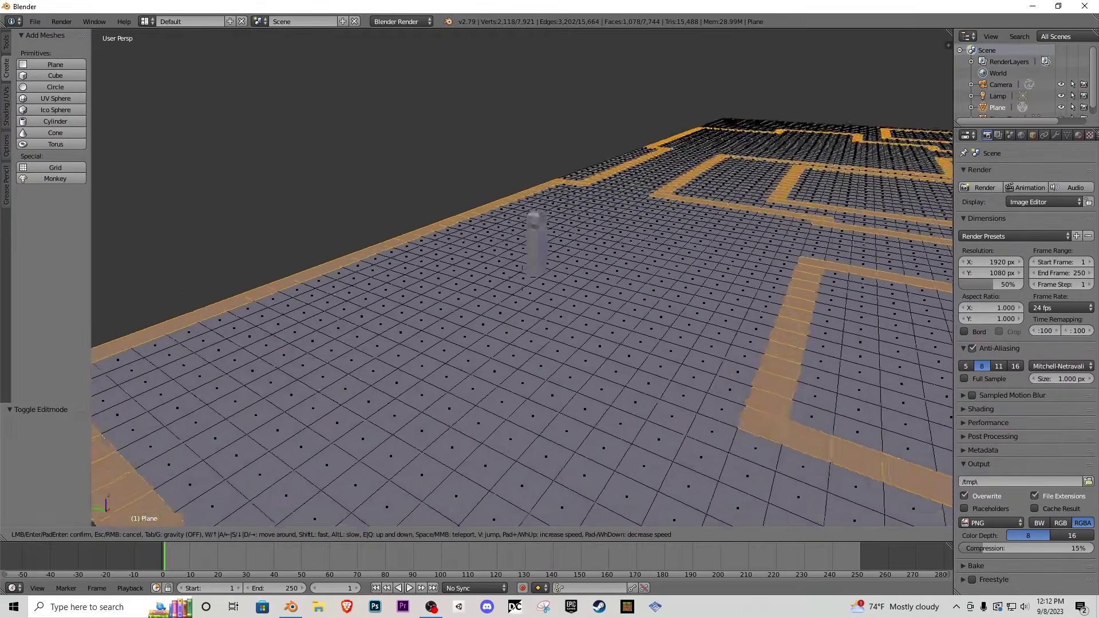
click(523, 277)
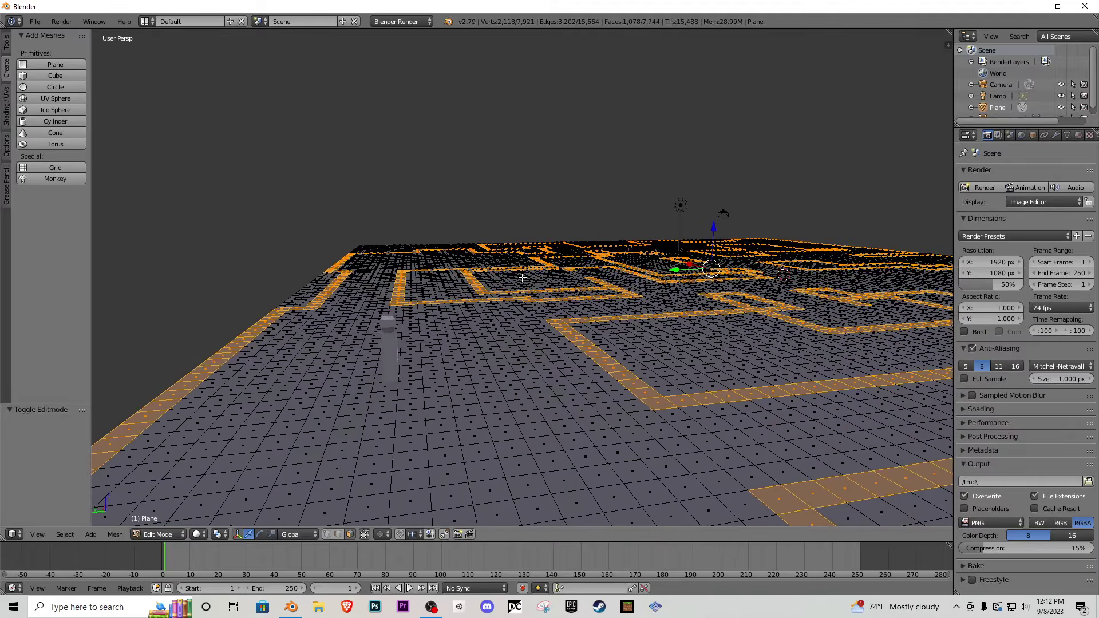
key(e)
click(602, 270)
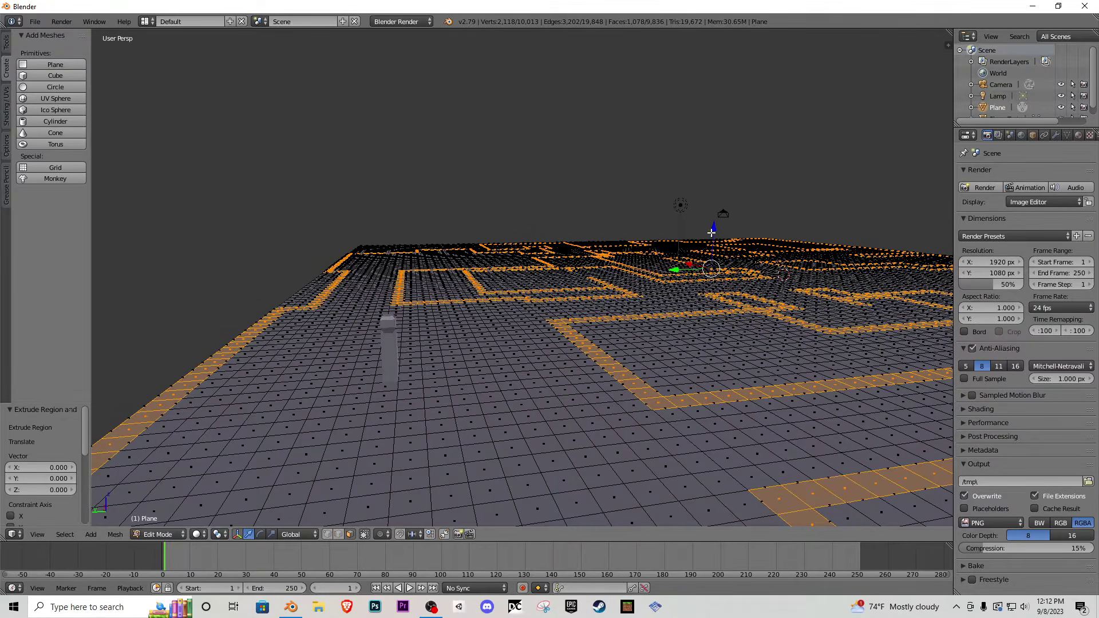
key(g)
key(z)
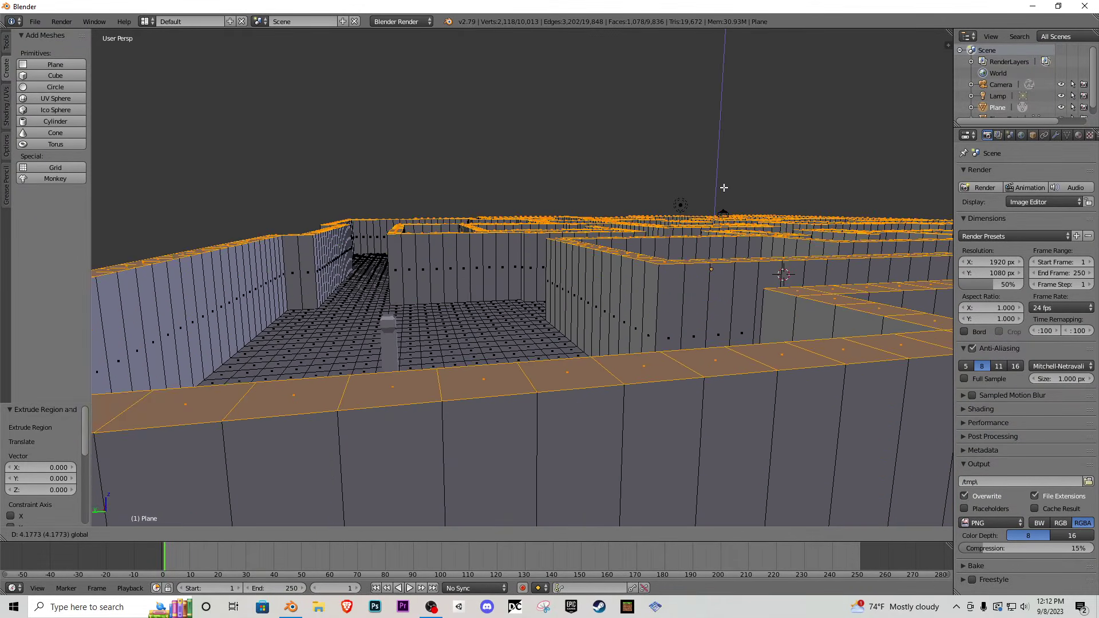
click(729, 181)
- Raise the selected wall tops another 1.093 along Z, and compare the wall height with the character model at floor level
key(shift+f)
key(w)
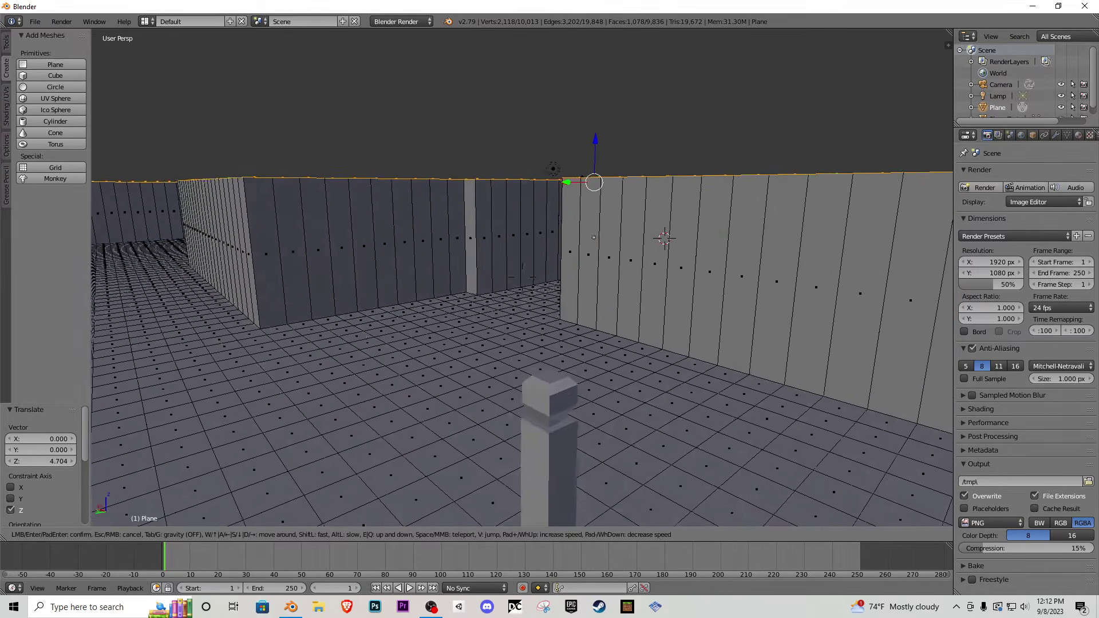
key(w)
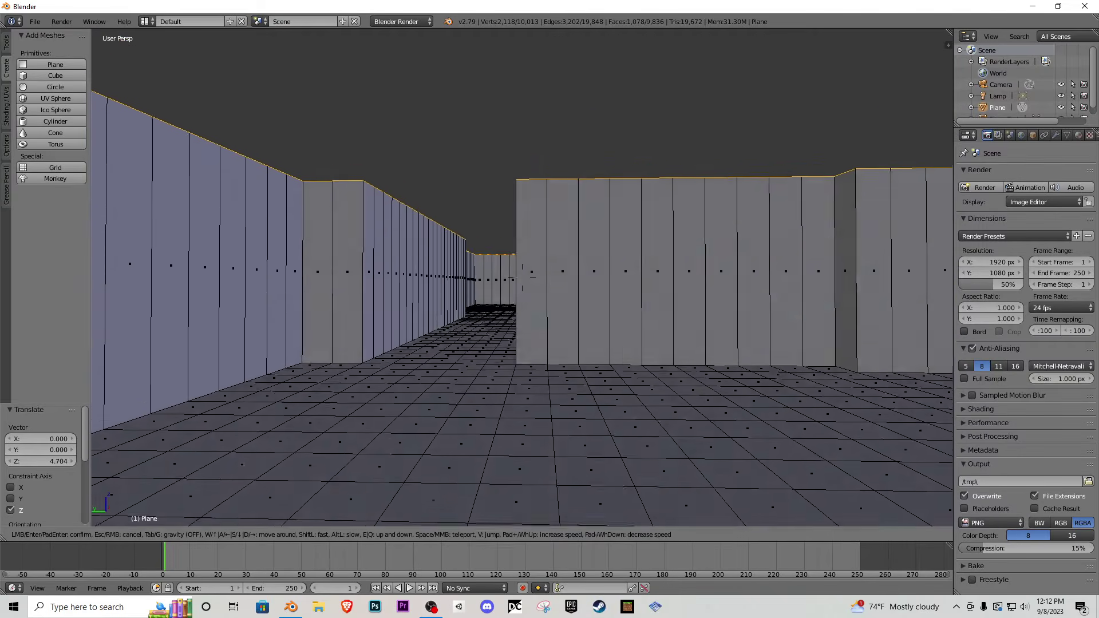
click(522, 276)
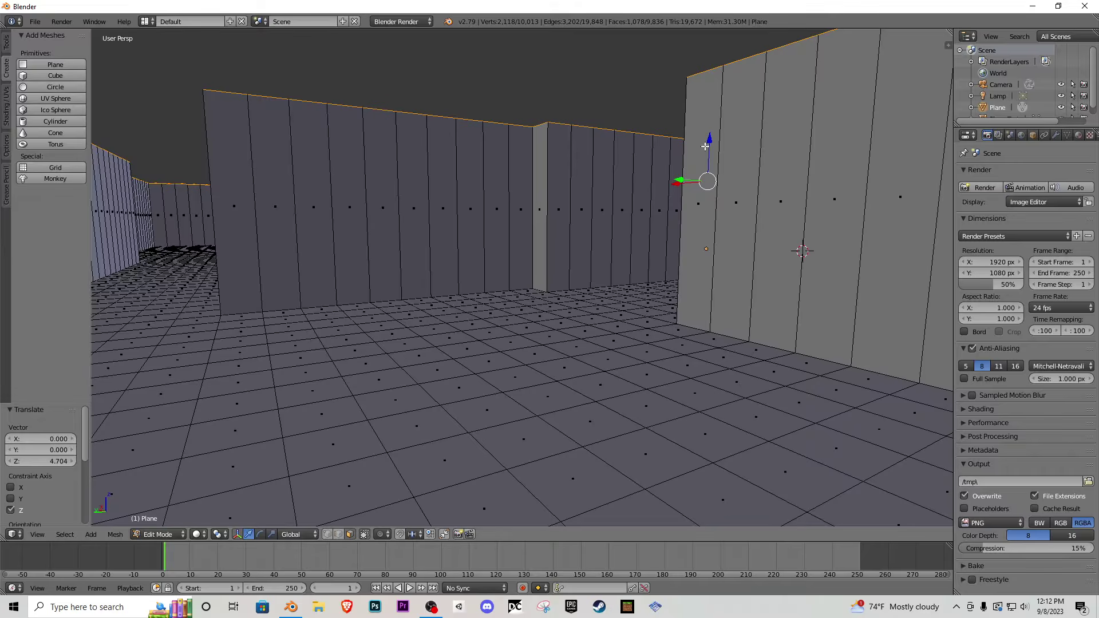
drag(707, 145, 713, 127)
key(shift+f)
key(s)
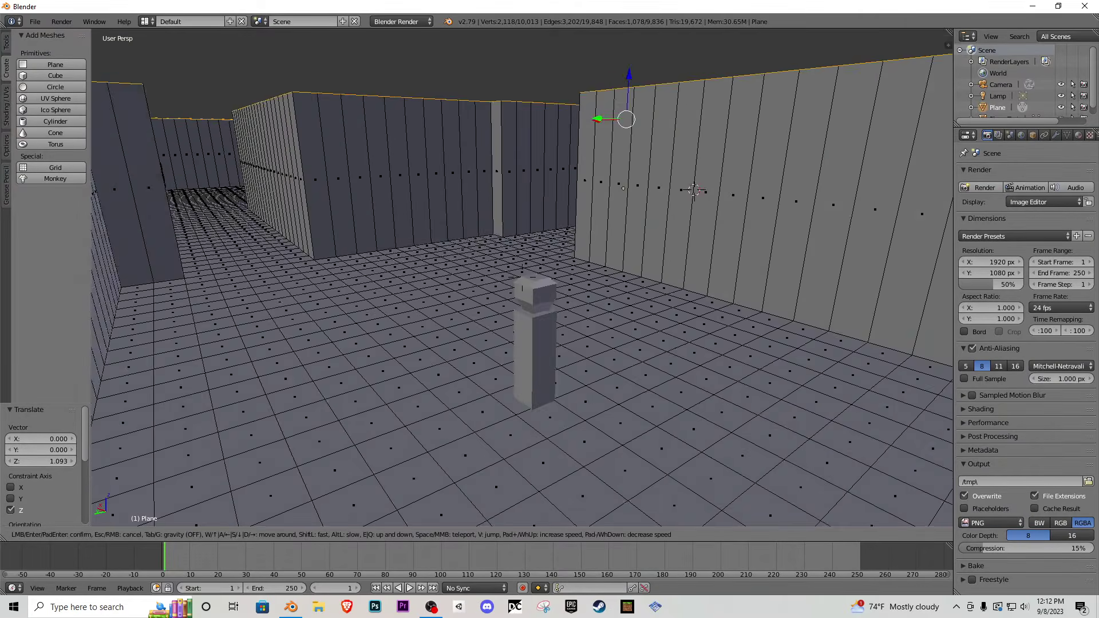
key(w)
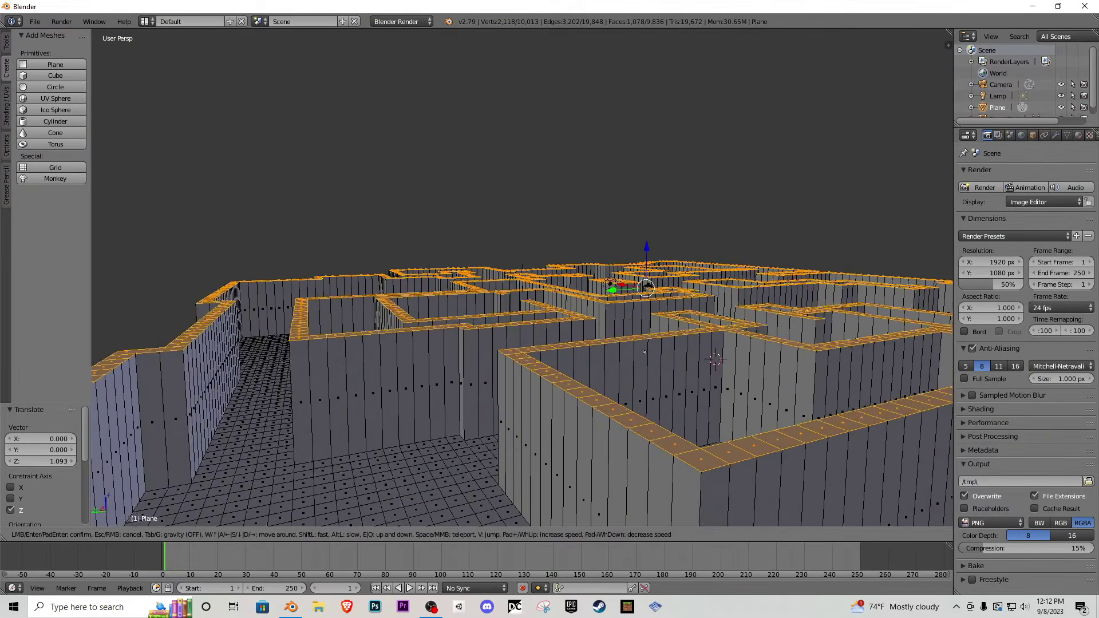
key(s)
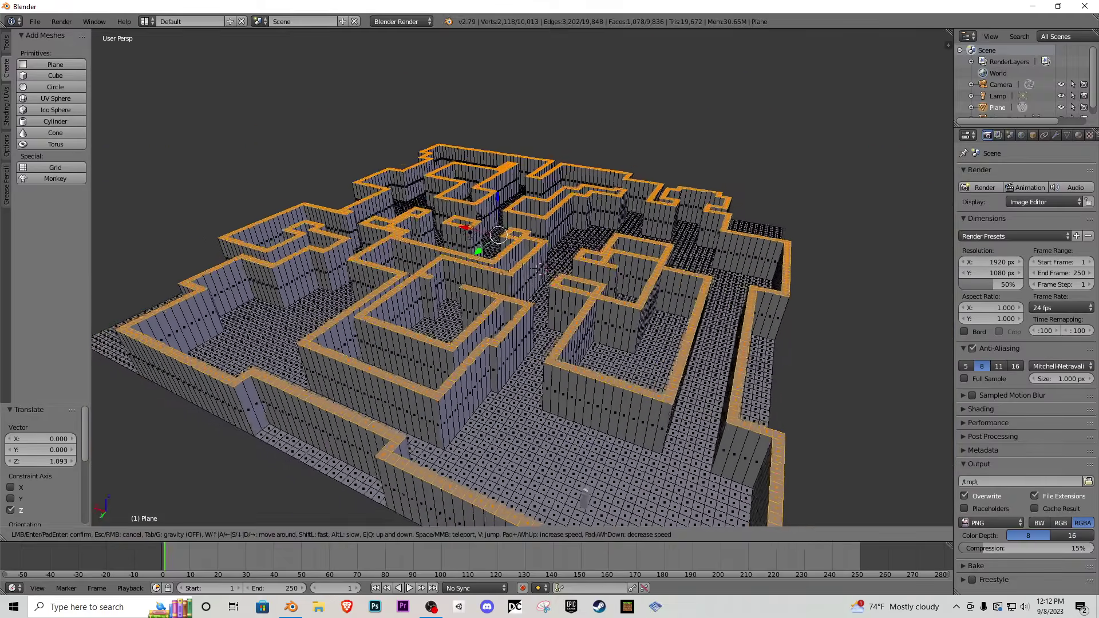
key(w)
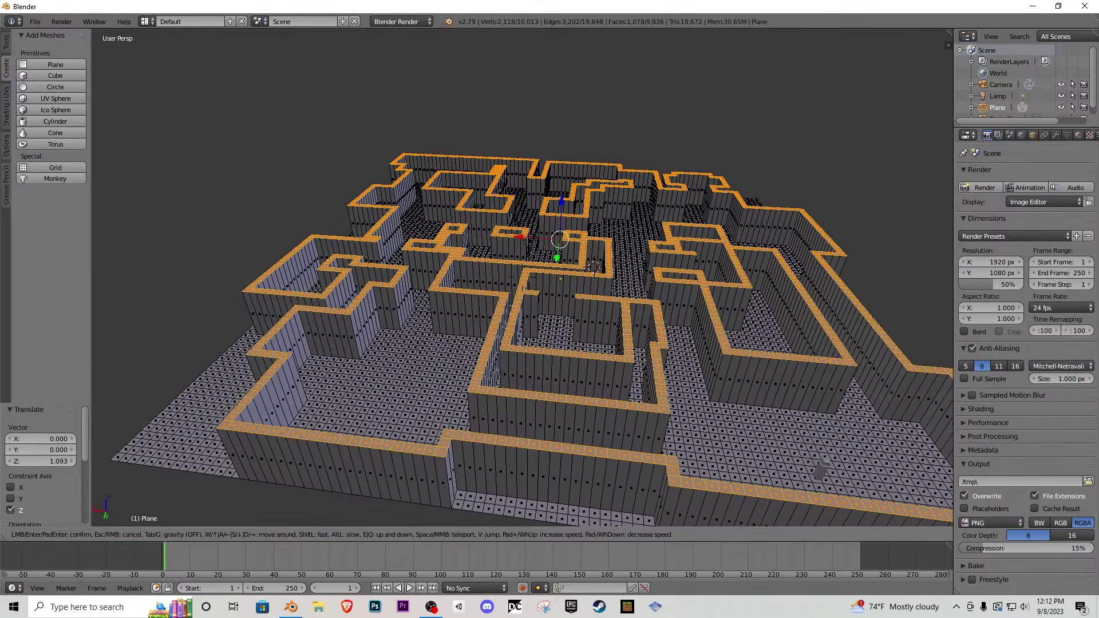
key(s)
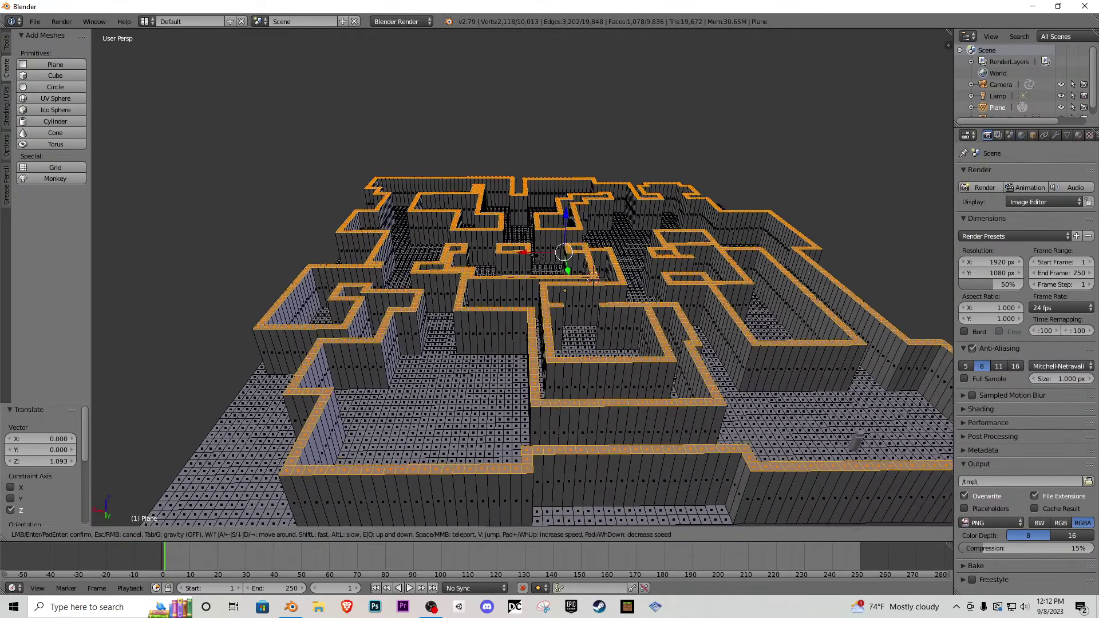
click(522, 278)
- Box-select all the wall faces above the floor in wireframe front view, leaving the floor faces out
key(KP_7)
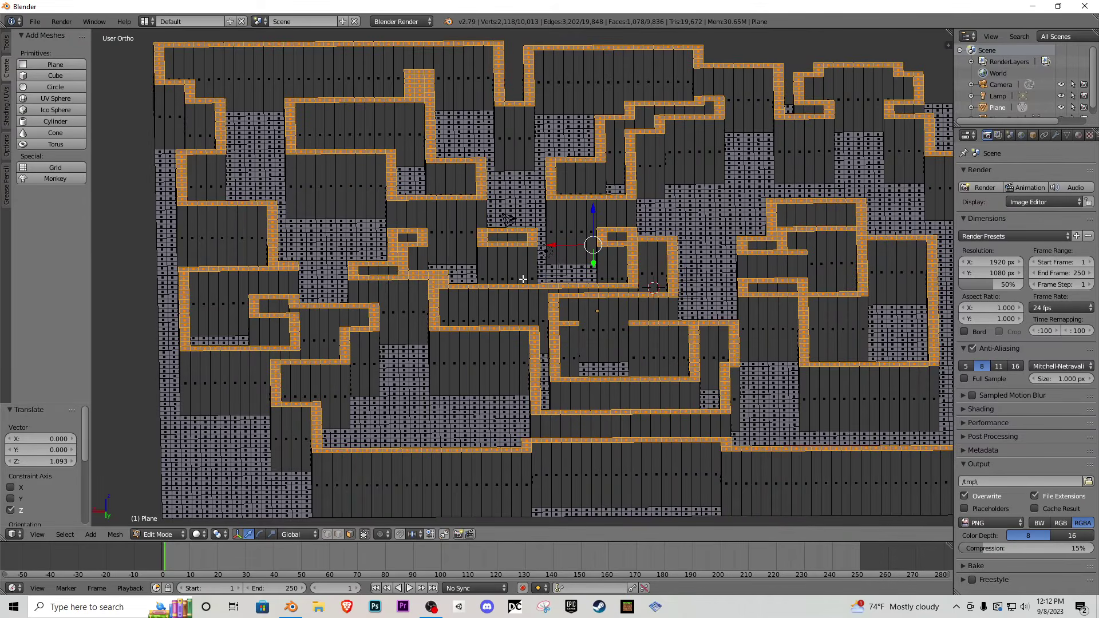
key(KP_1)
key(KP_Decimal)
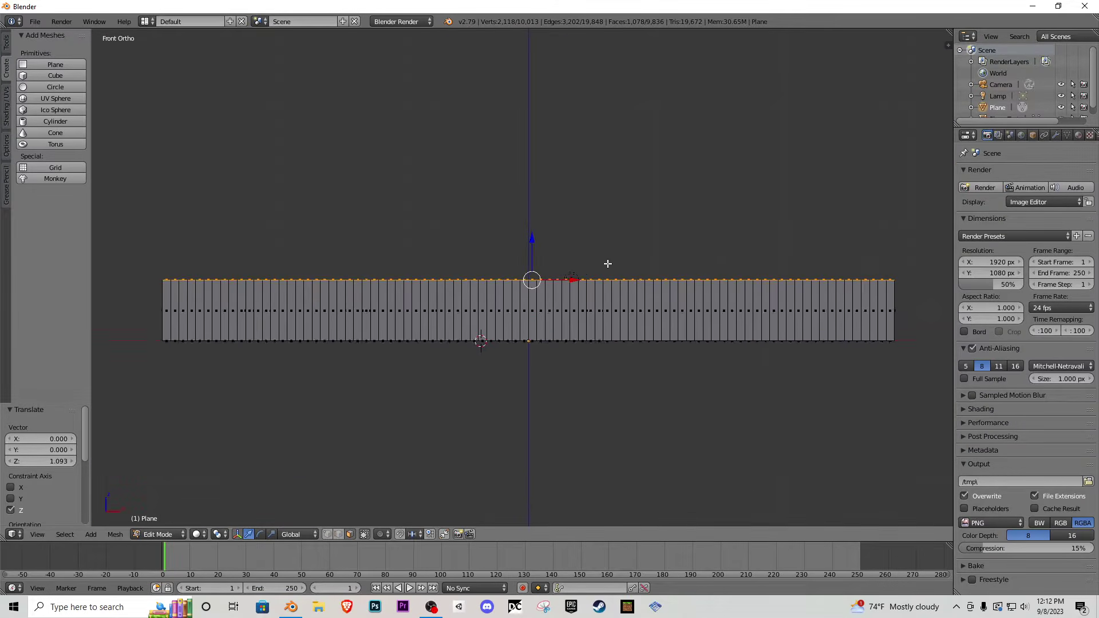
key(z)
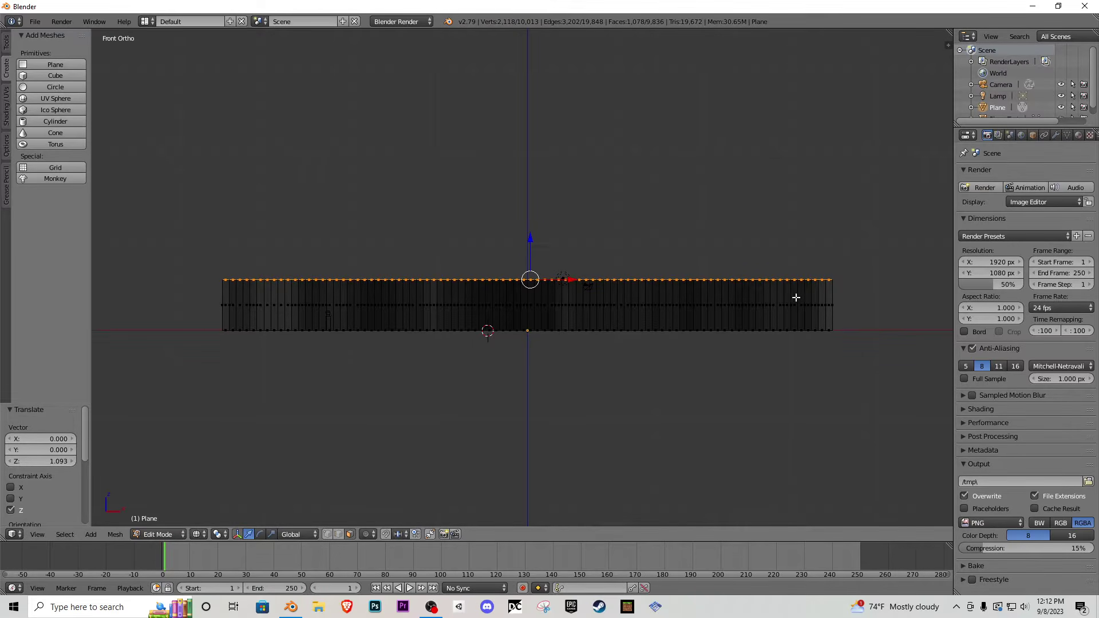
key(b)
drag(389, 172, 638, 276)
key(b)
drag(851, 309, 290, 184)
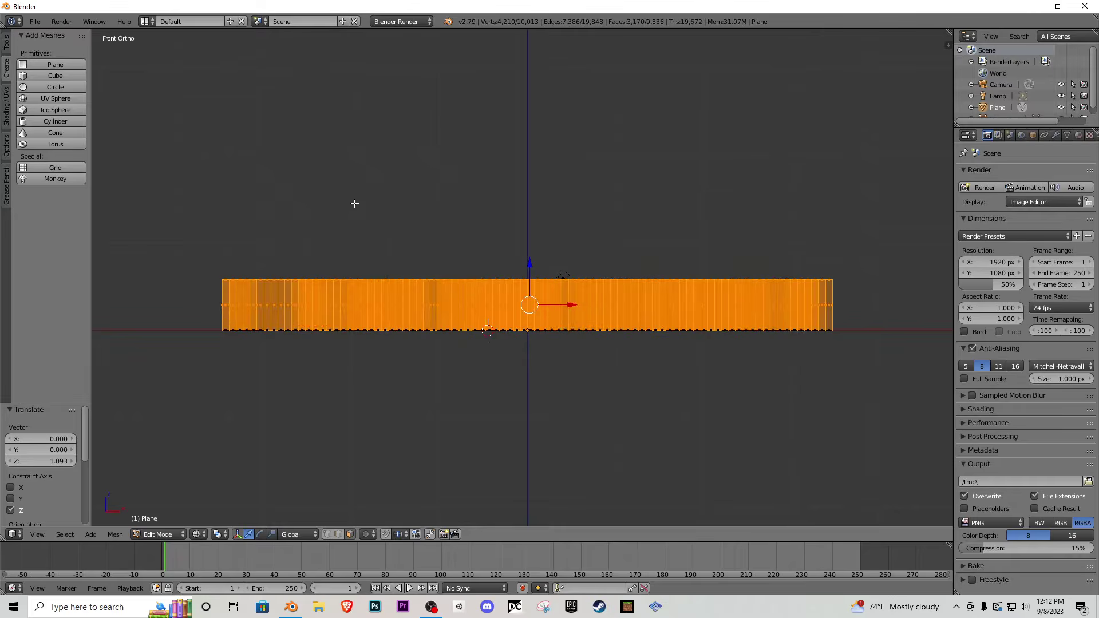
- Separate the selected wall faces into their own object, return to Object Mode and select the new walls object
middle_drag(355, 204, 539, 248)
key(z)
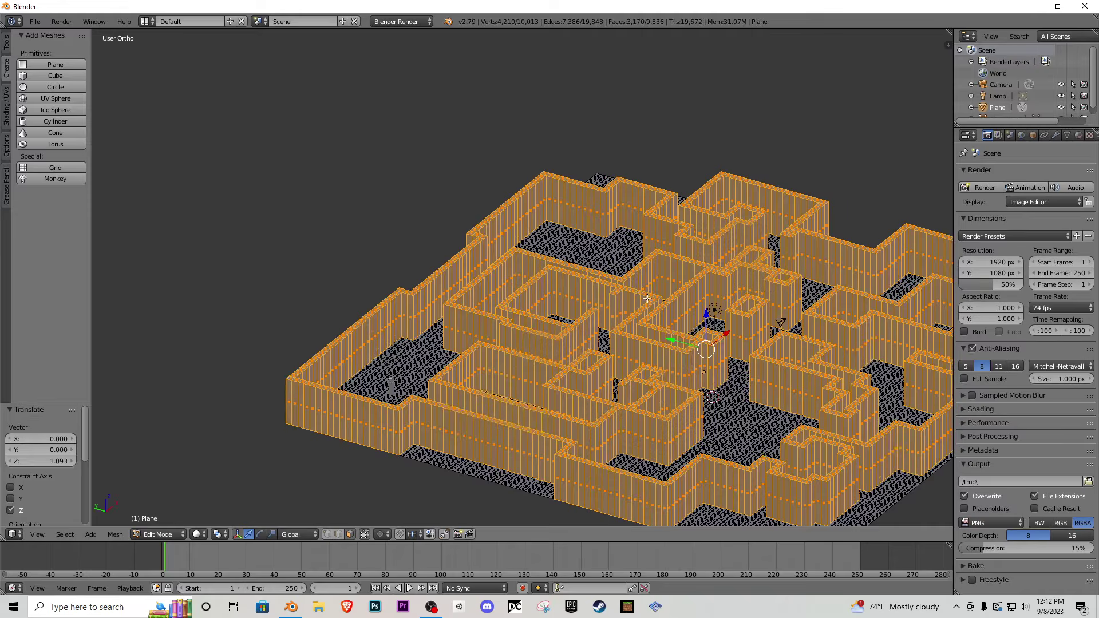
key(Home)
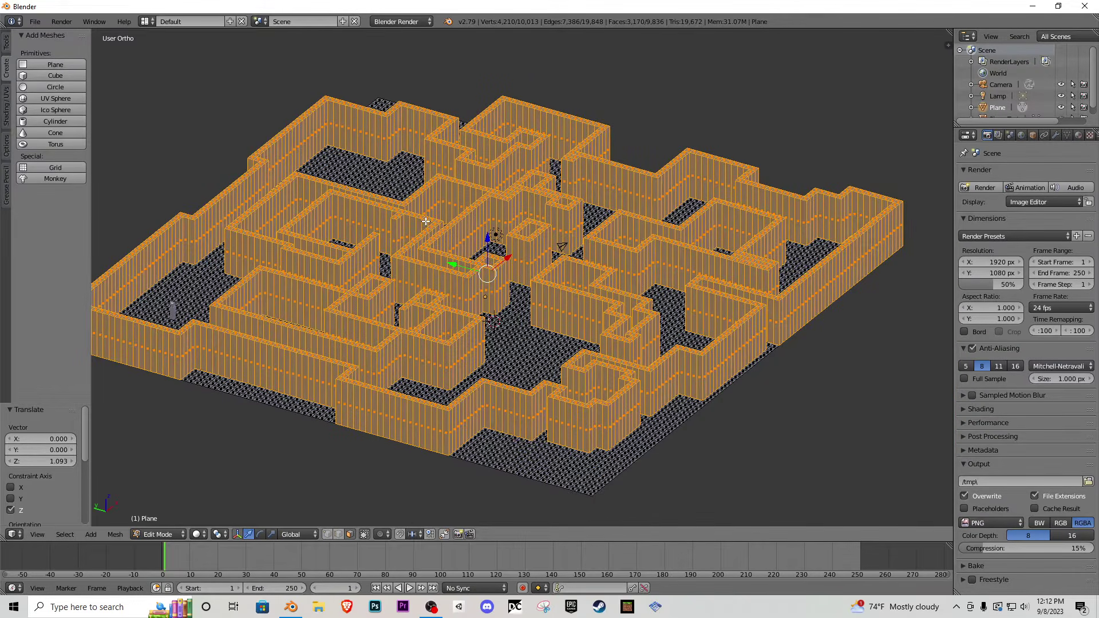
key(p)
click(407, 225)
key(Tab)
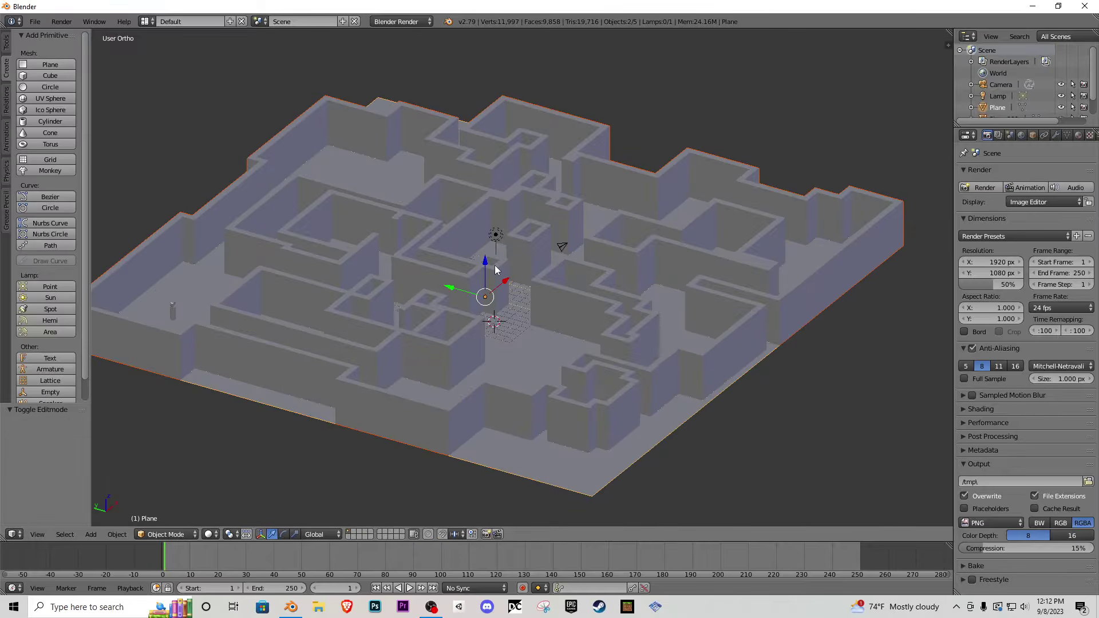
right_click(527, 296)
- Try lifting the walls object along Z to check its separation from the floor, and undo the move
drag(485, 260, 491, 134)
middle_drag(507, 353, 456, 286)
key(ctrl+z)
scroll(546, 280, up, 2)
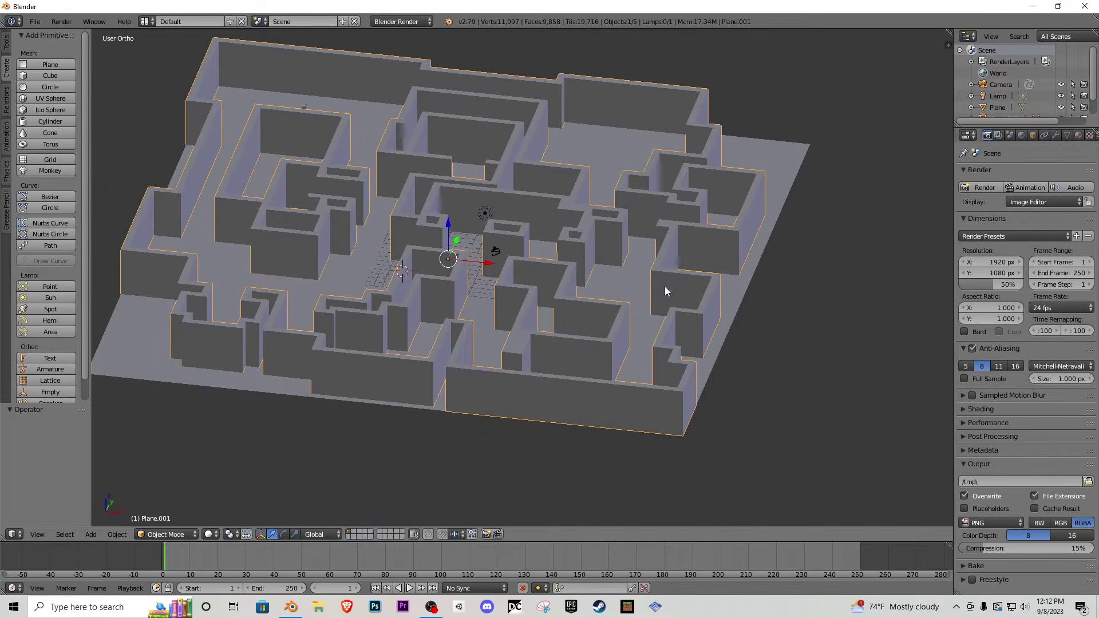
middle_drag(735, 222, 610, 195)
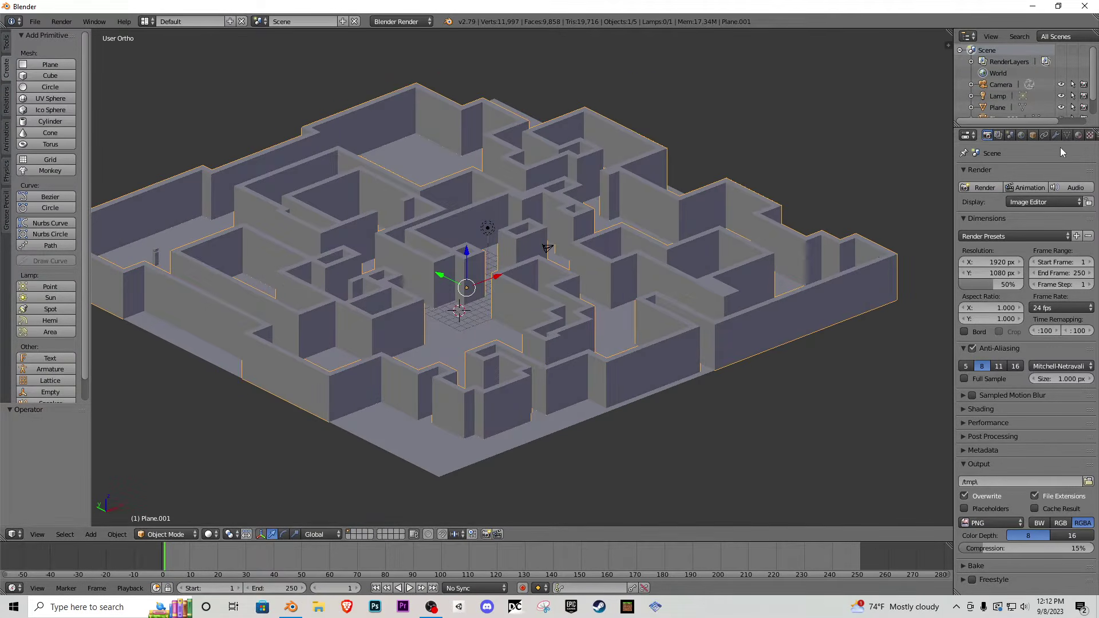
- Add a new material to the walls object and name it Walls
click(1078, 136)
click(990, 211)
double_click(995, 177)
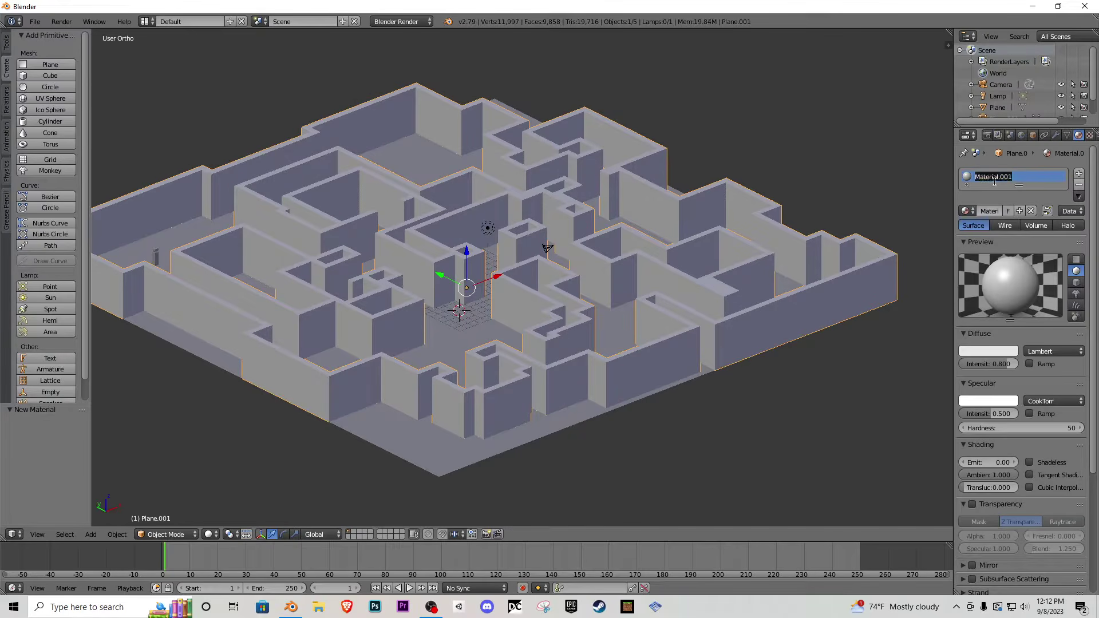
text(Walls\)
key(Return)
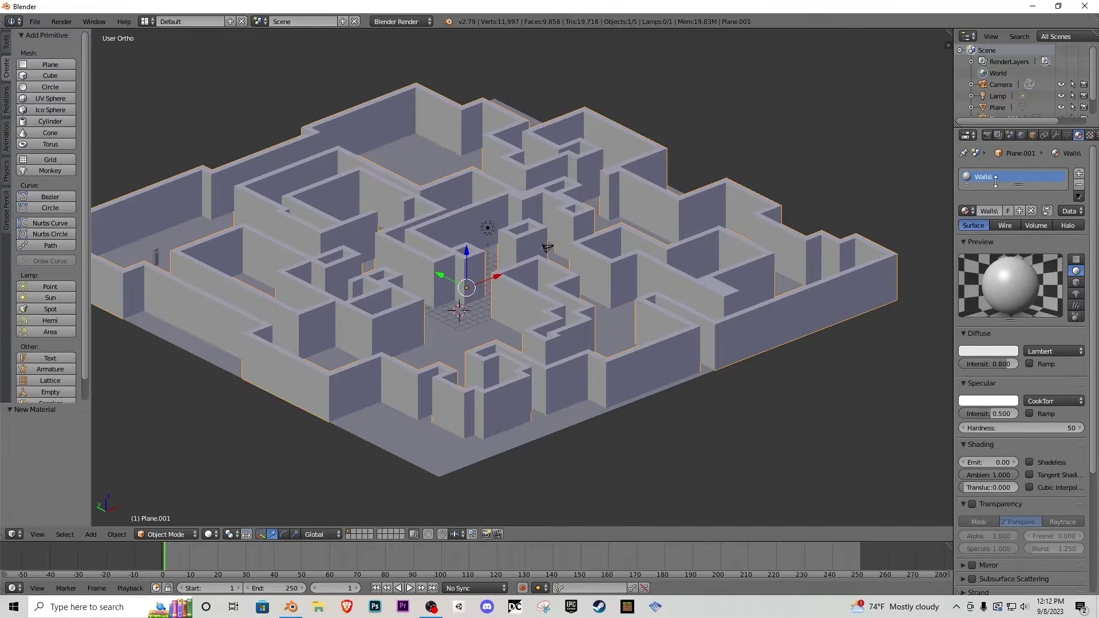
double_click(1007, 177)
click(1007, 176)
key(BackSpace)
key(Return)
- Rename the separated object Plane.001 as Walls, and hide it in the viewport
middle_drag(641, 229, 767, 206)
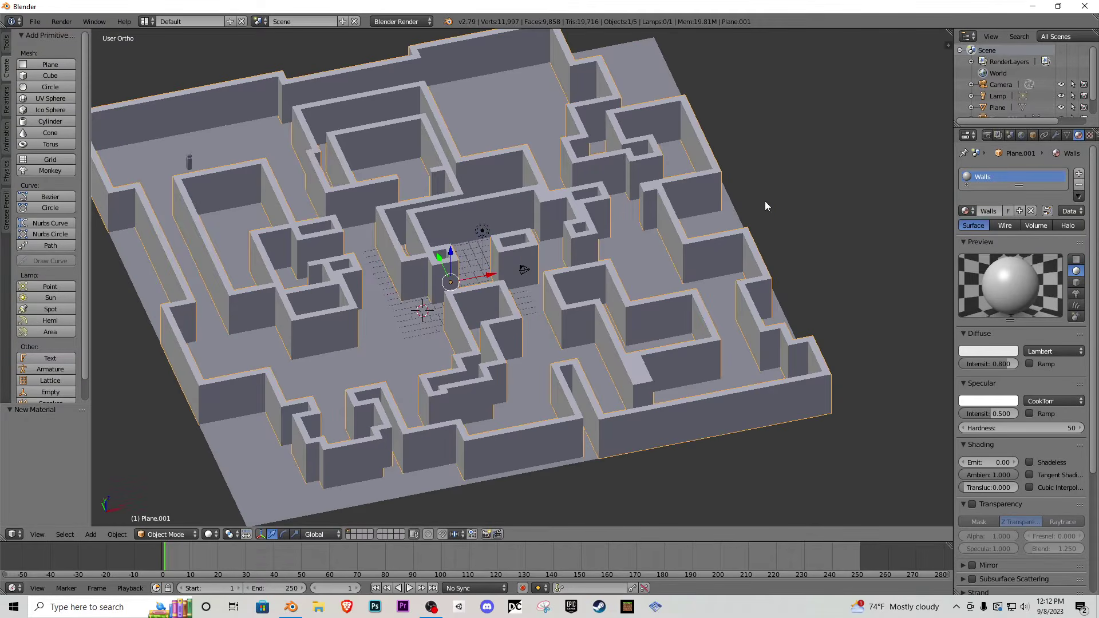
scroll(1010, 100, down, 2)
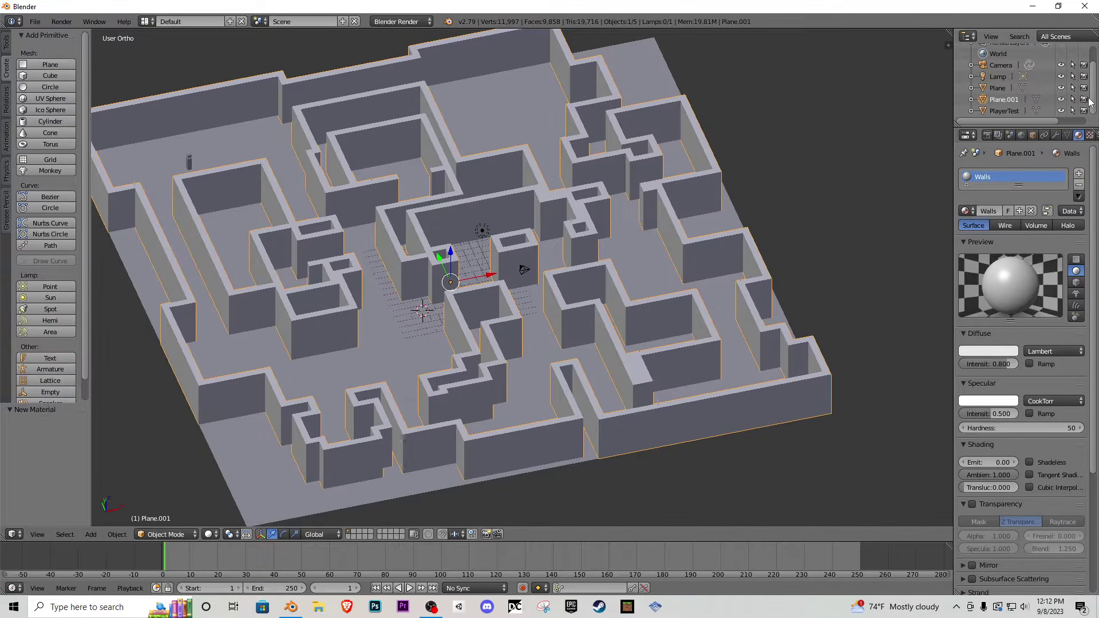
double_click(1007, 100)
text(Walls)
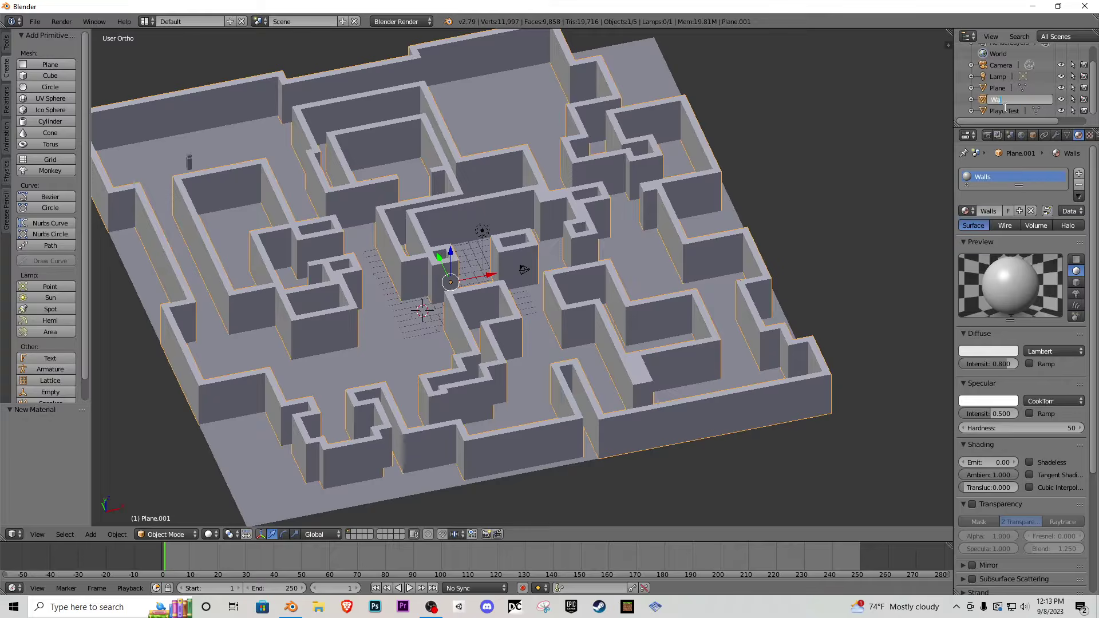
key(Return)
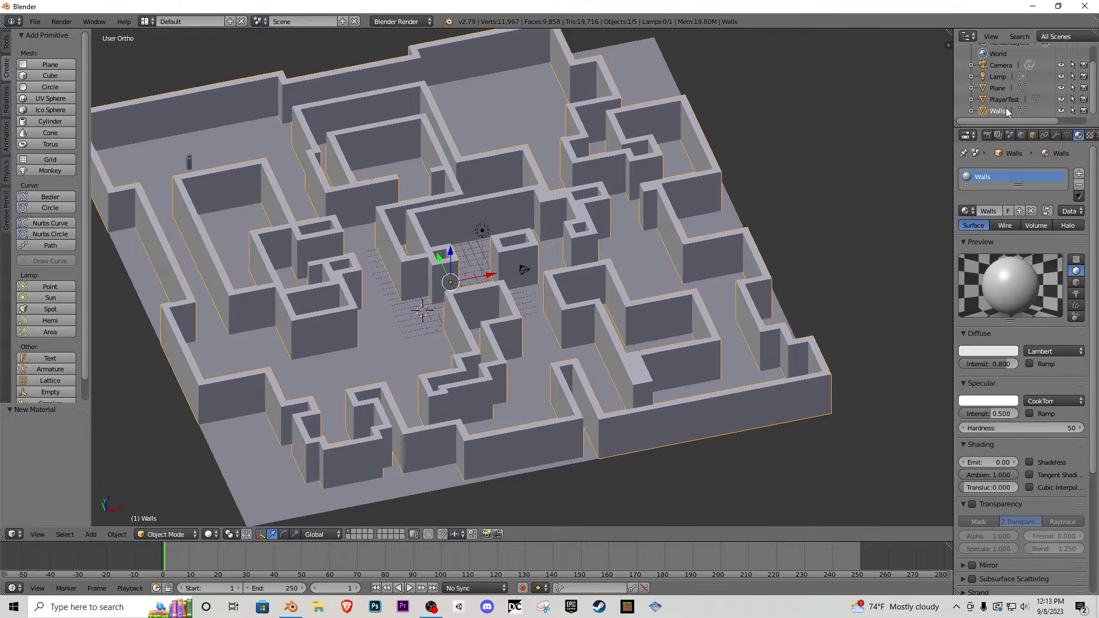
click(1061, 111)
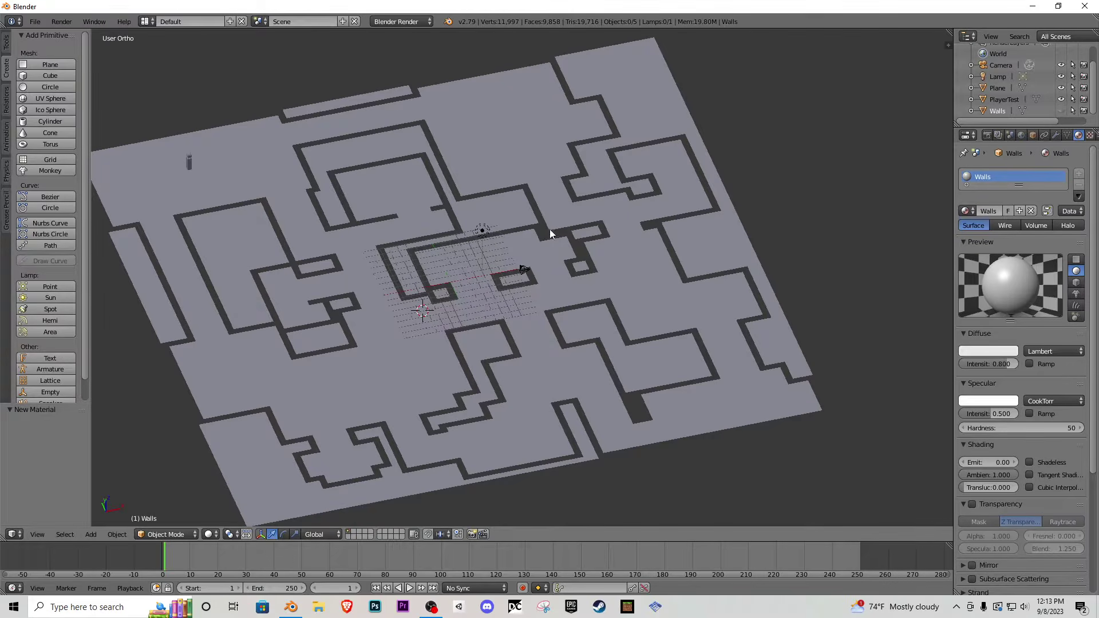
- Select the remaining floor plane and rename the object as Floor
middle_drag(550, 229, 613, 252)
right_click(613, 252)
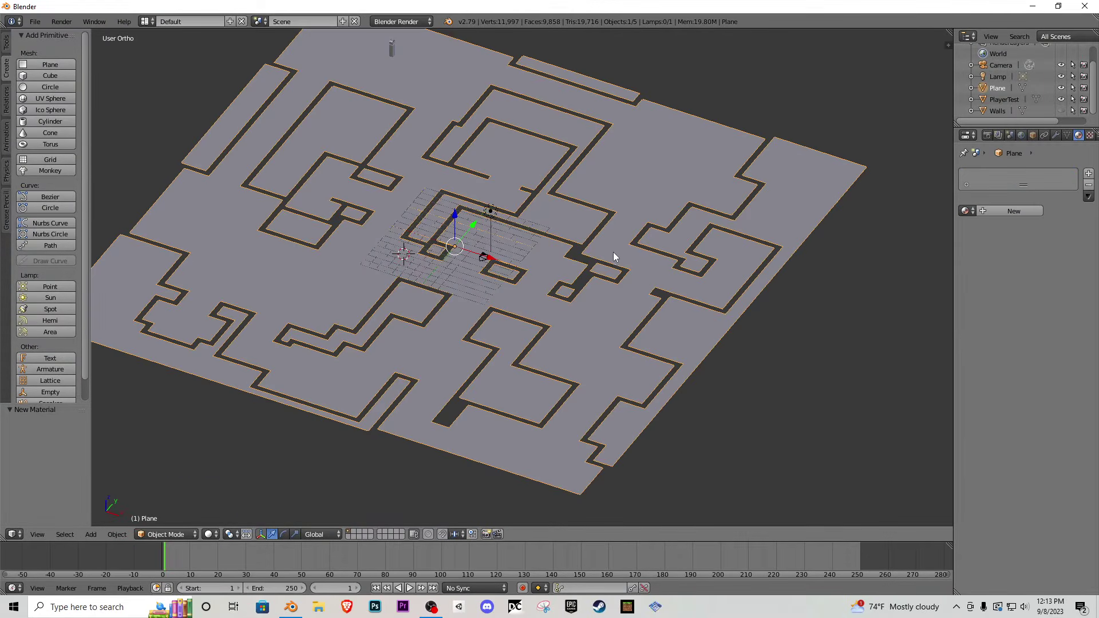
double_click(995, 88)
text(Floor)
key(Return)
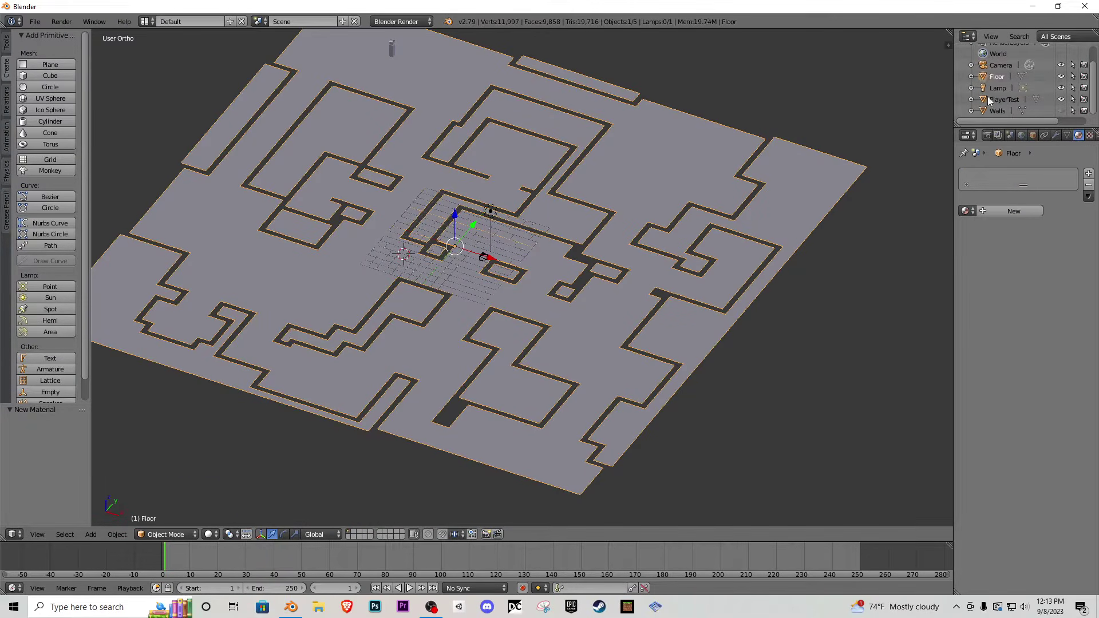
- Add a new material to the floor object and name it Floor
click(1013, 210)
double_click(1018, 177)
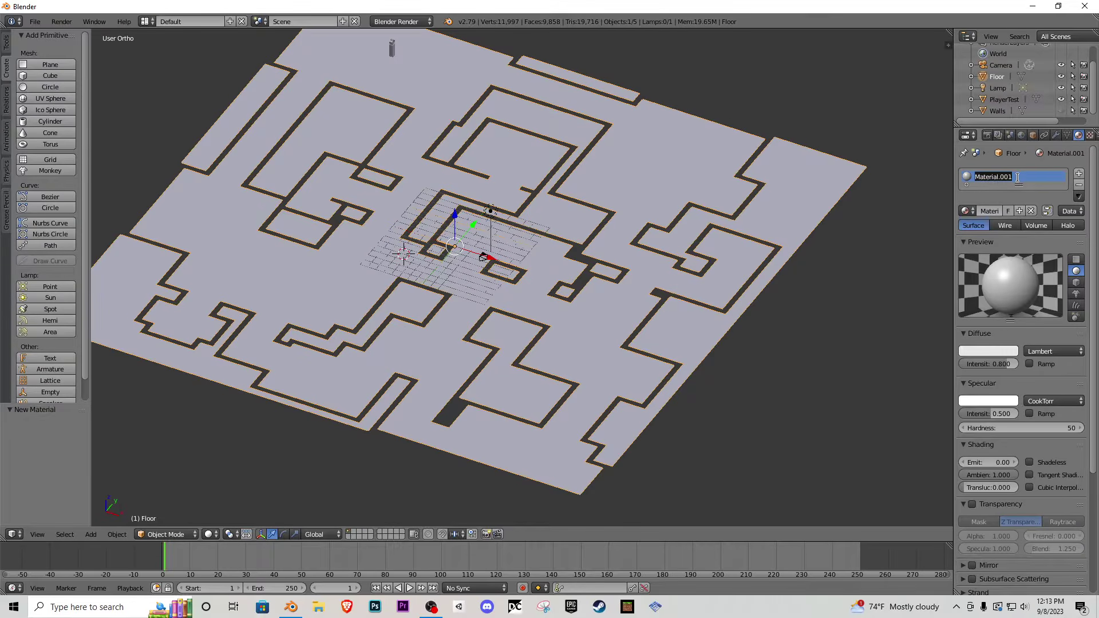
text(Floor)
key(Return)
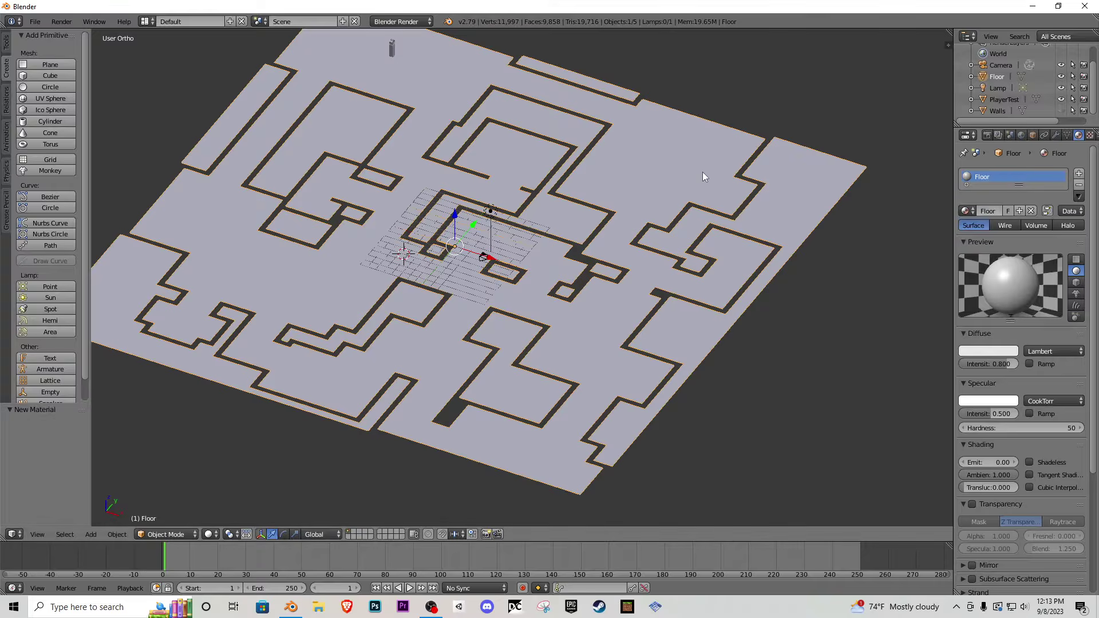
- Examine the floor layout in top view, temporarily showing the walls and checking the outlines in wireframe
middle_drag(578, 238, 623, 249)
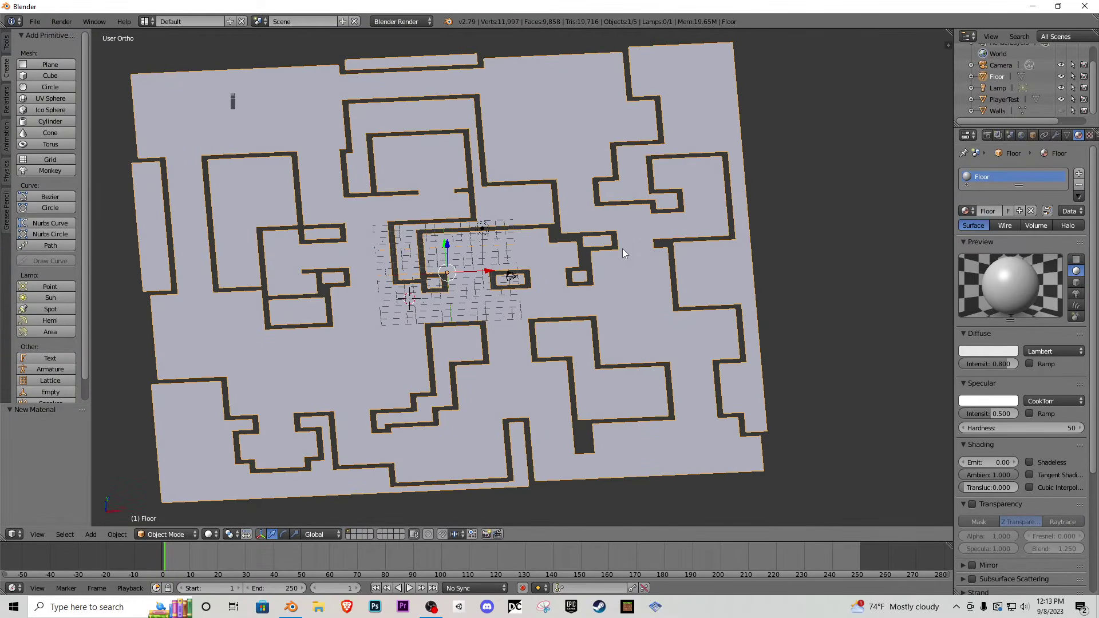
key(KP_7)
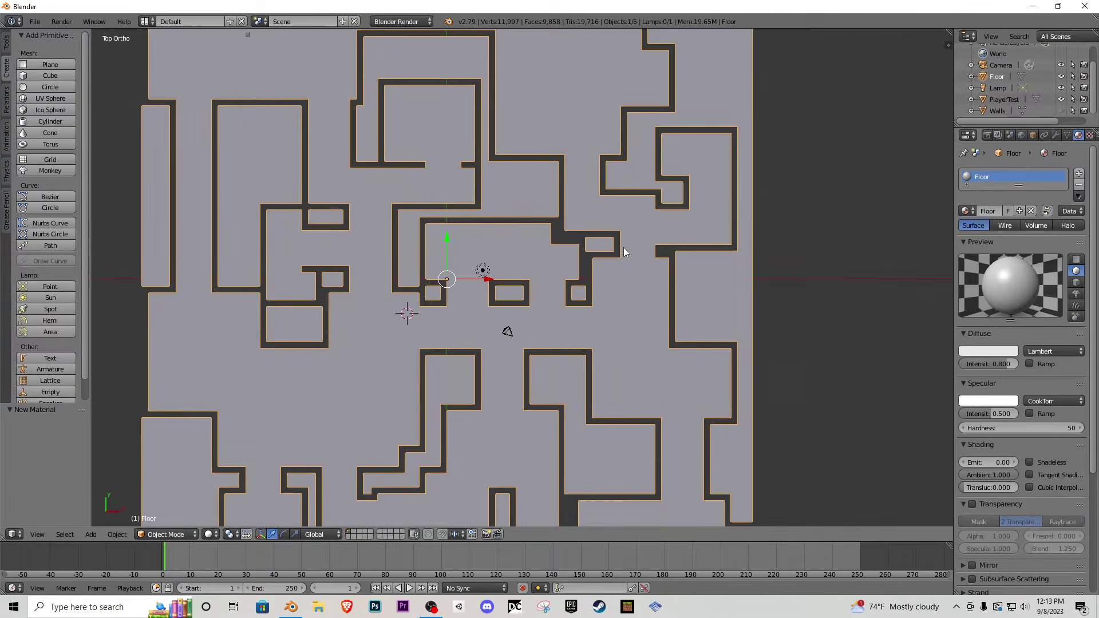
scroll(623, 247, down, 2)
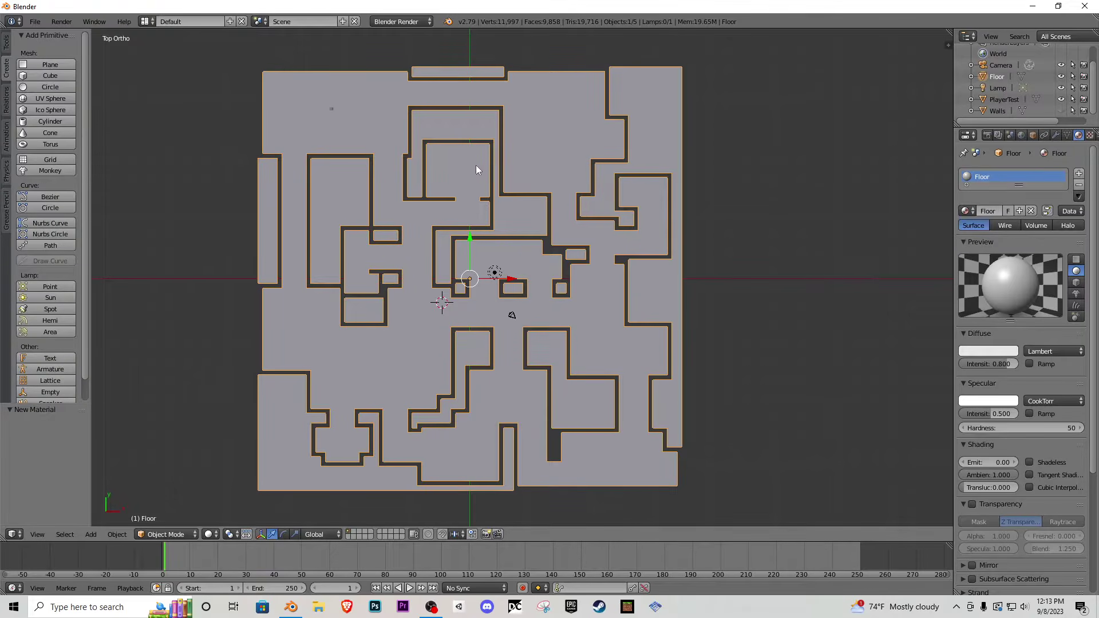
click(1060, 111)
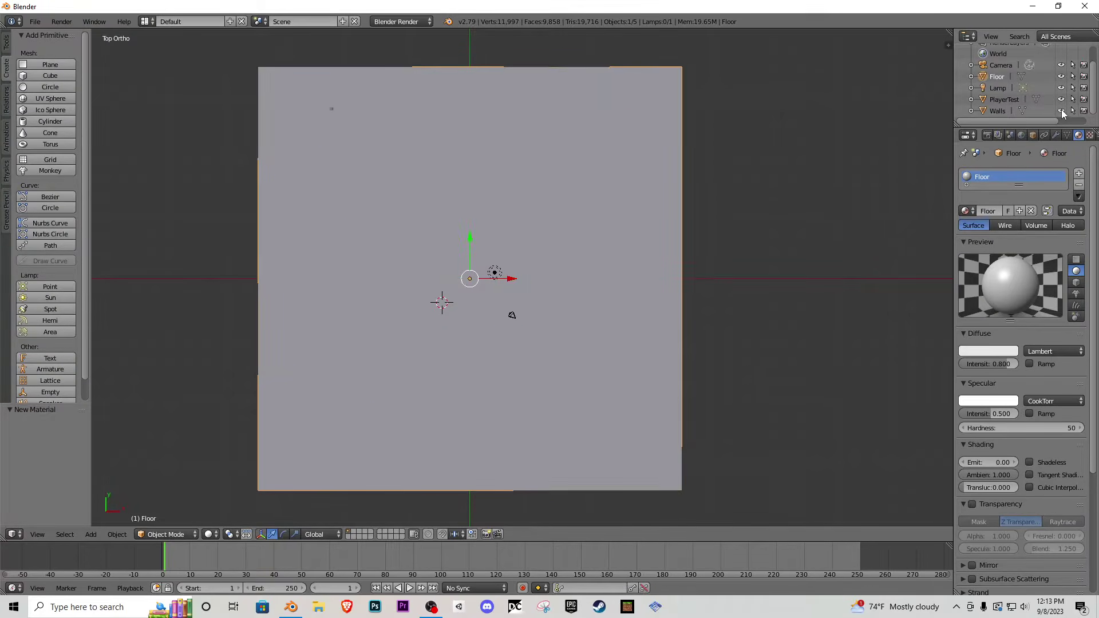
key(z)
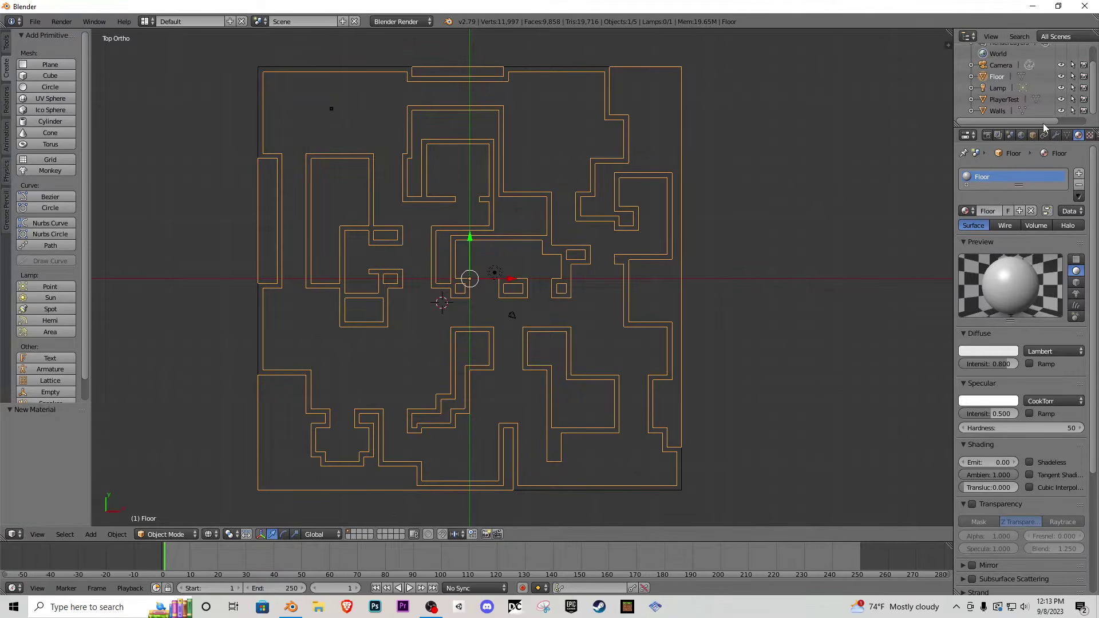
key(z)
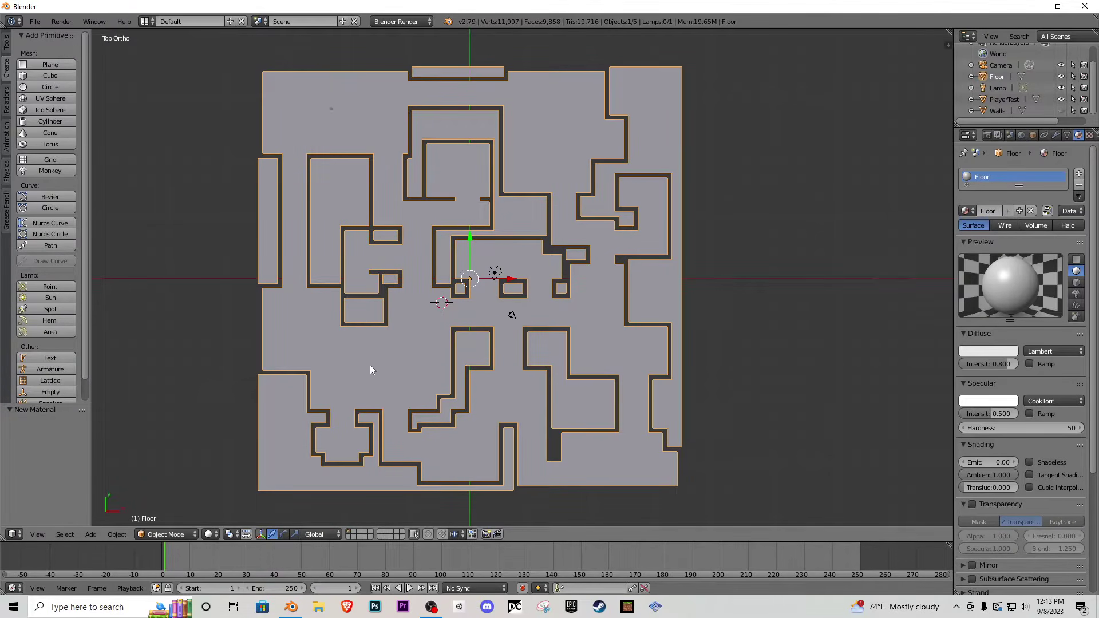
shift+middle_drag(375, 419, 415, 373)
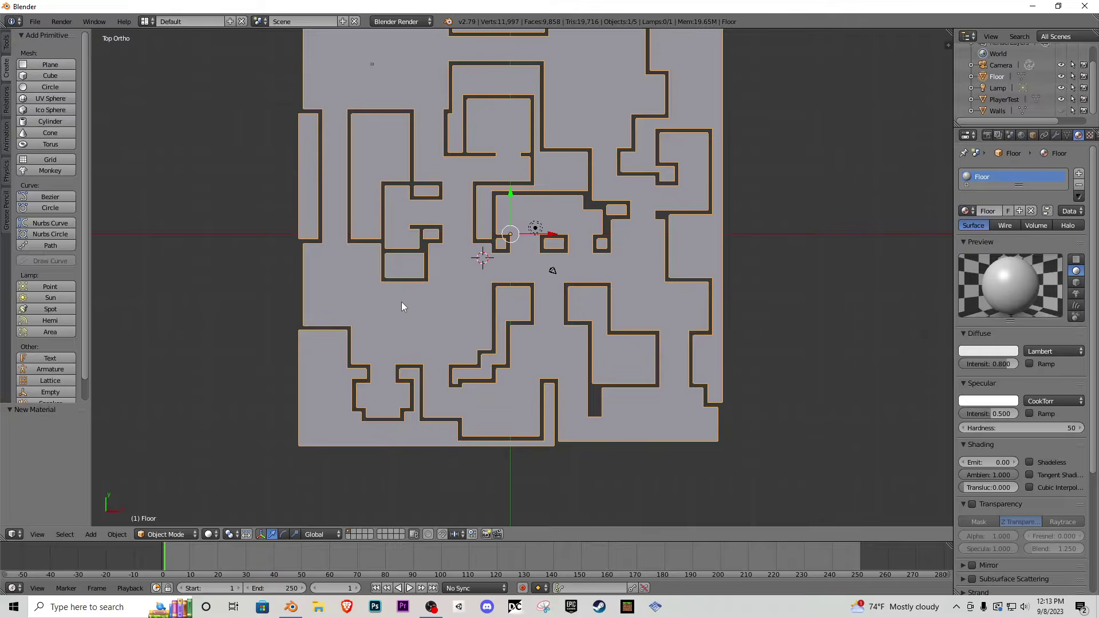
- Select the linked faces of the walkable floor area in the Floor mesh and separate the selection into its own object
key(Tab)
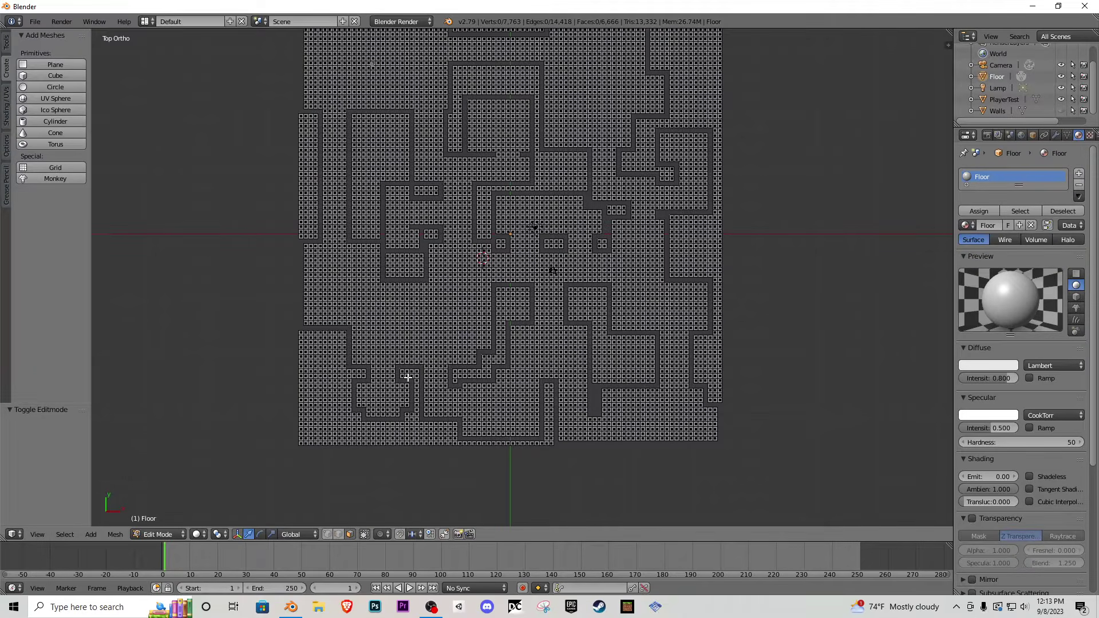
right_click(466, 298)
key(l)
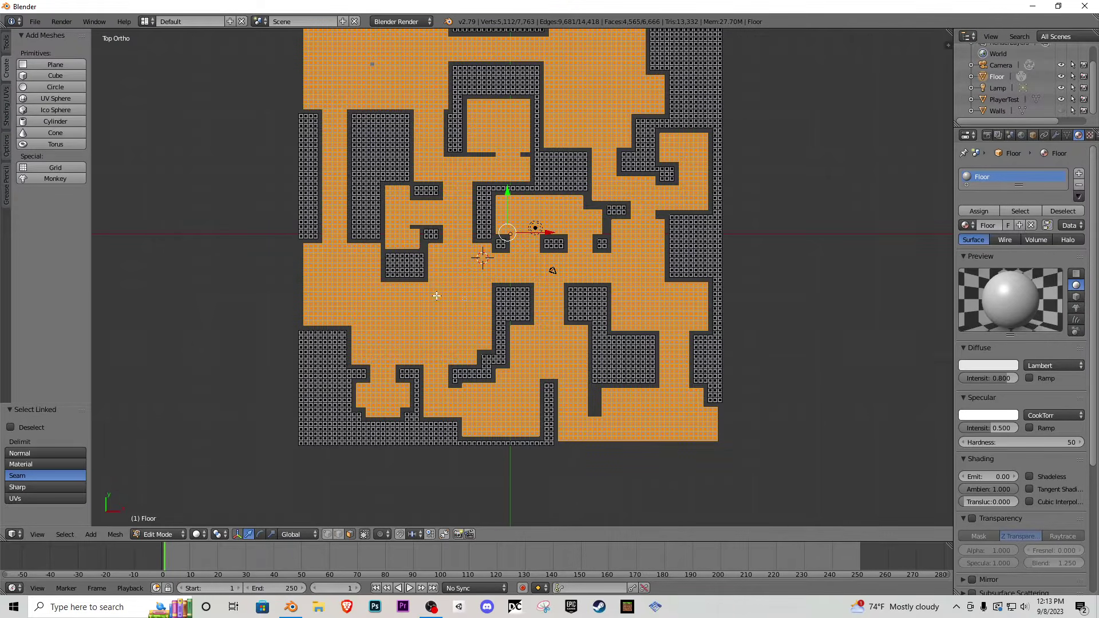
right_click(467, 298)
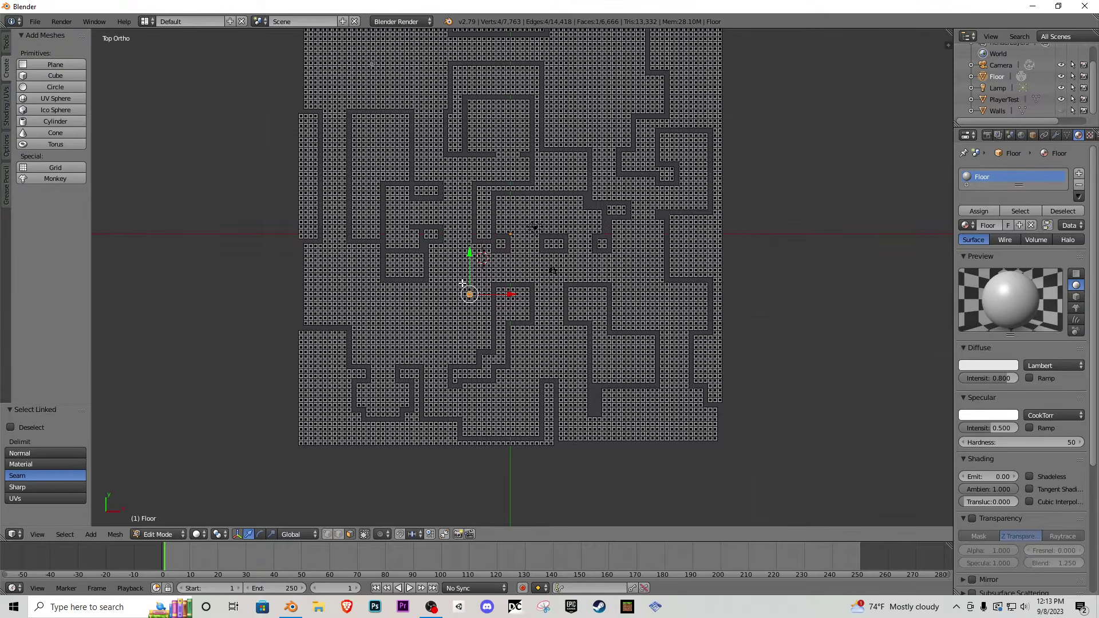
key(l)
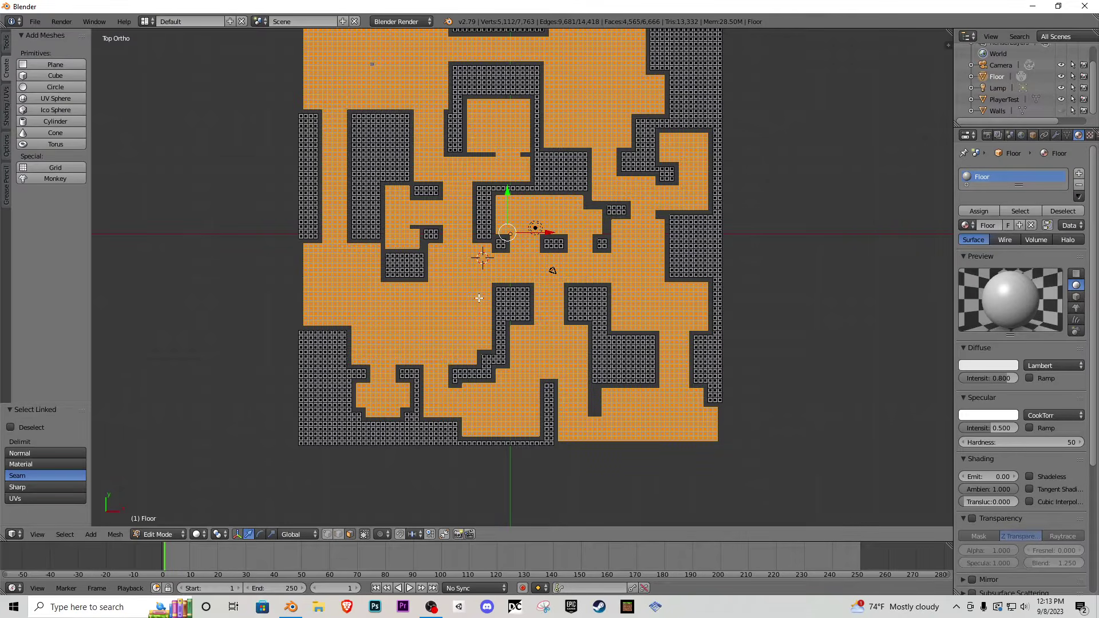
key(p)
click(478, 298)
middle_drag(478, 294, 498, 260)
scroll(499, 259, up, 4)
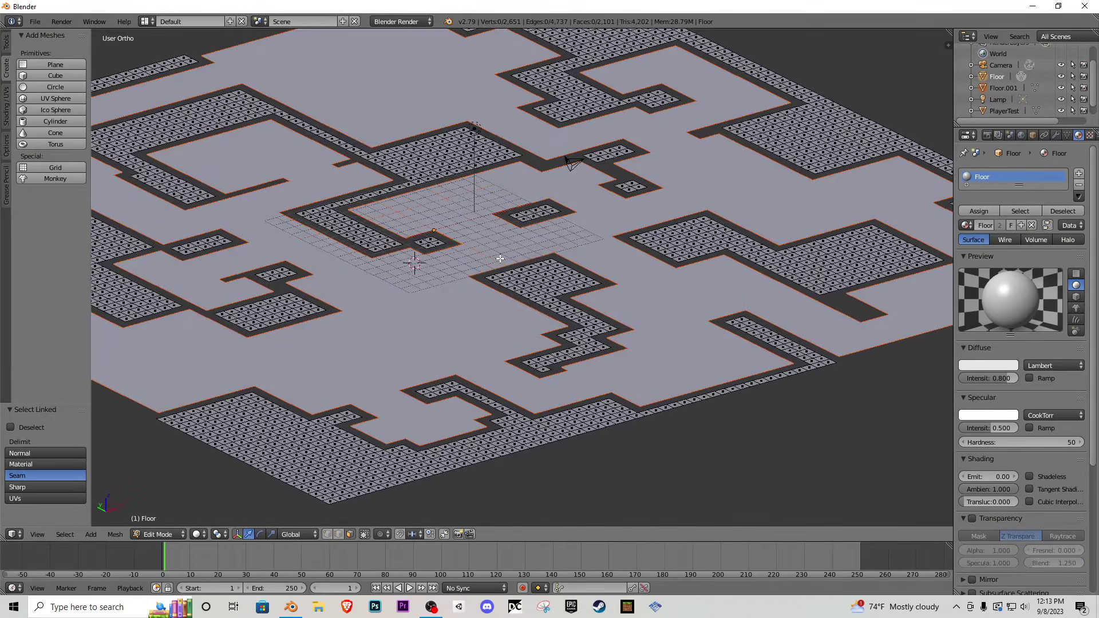
- Delete all faces left in the original Floor mesh, which fill the spaces enclosed by the wall outlines
mouse_move(560, 244)
middle_down()
mouse_move(512, 245)
mouse_move(547, 246)
mouse_move(544, 257)
middle_up()
scroll(544, 246, down, 2)
key(Tab)
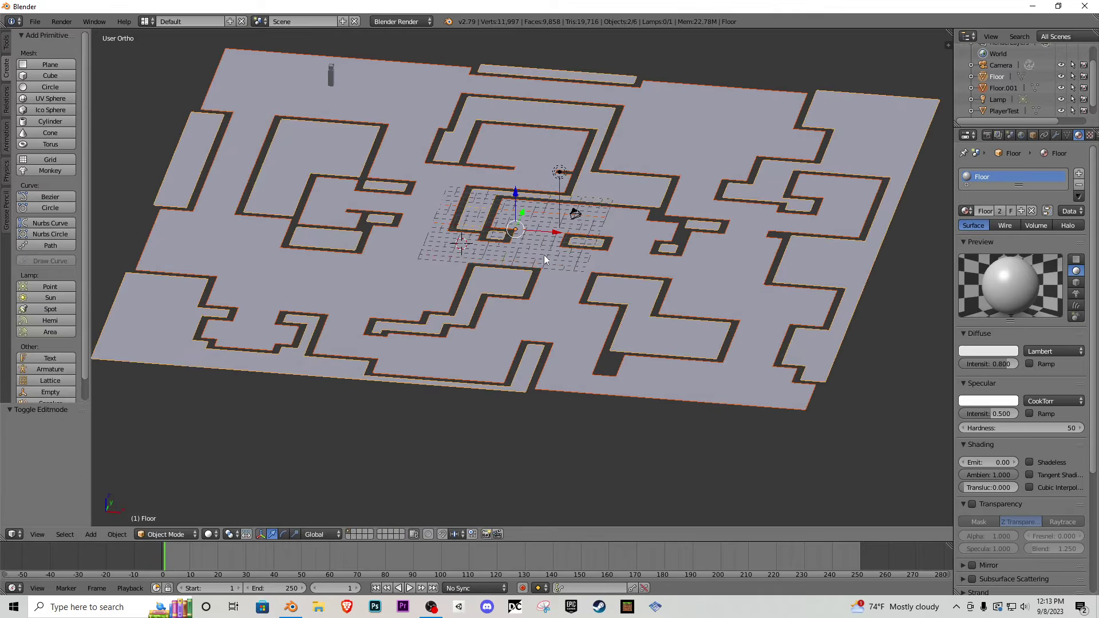
key(Tab)
key(a)
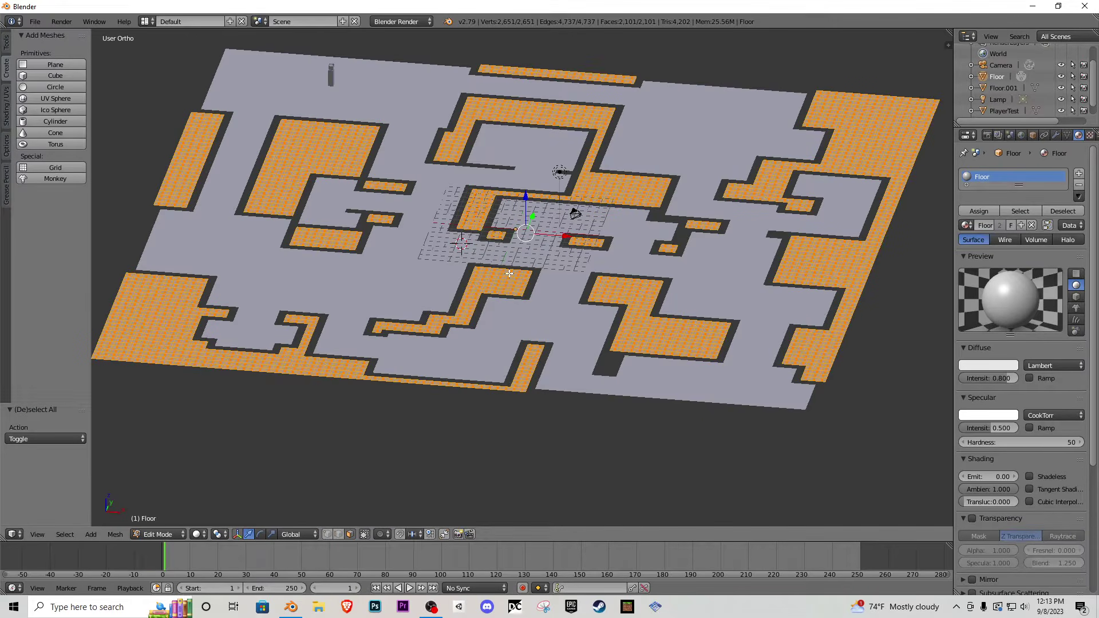
key(x)
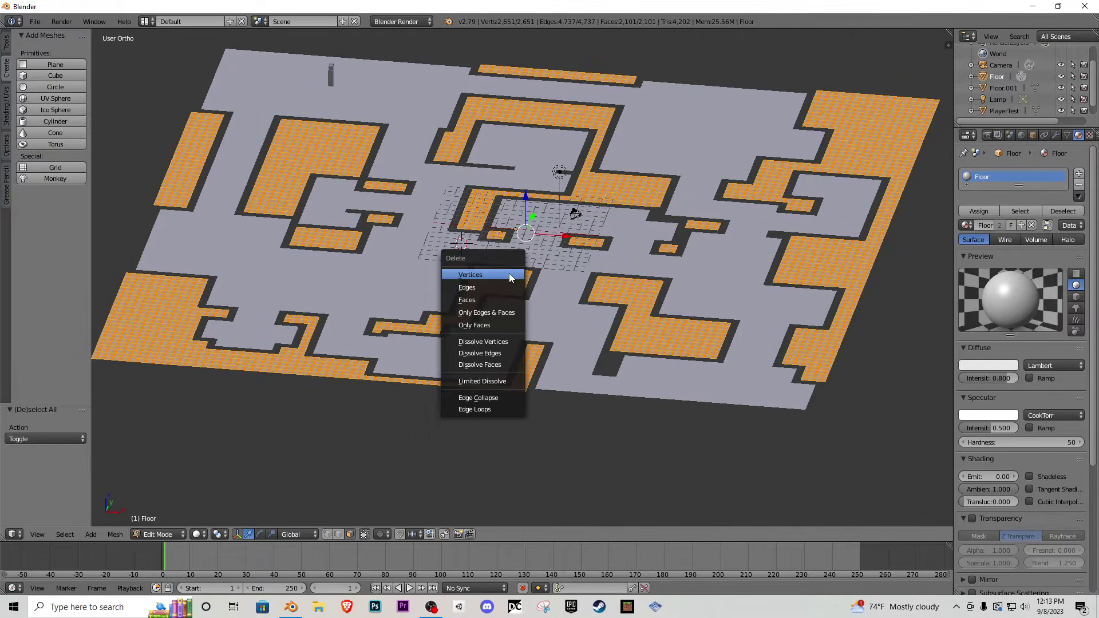
click(491, 303)
- Leave mesh editing and delete the emptied Floor object from the scene
mouse_move(467, 243)
middle_down()
mouse_move(576, 248)
mouse_move(481, 243)
middle_up()
key(Tab)
key(Tab)
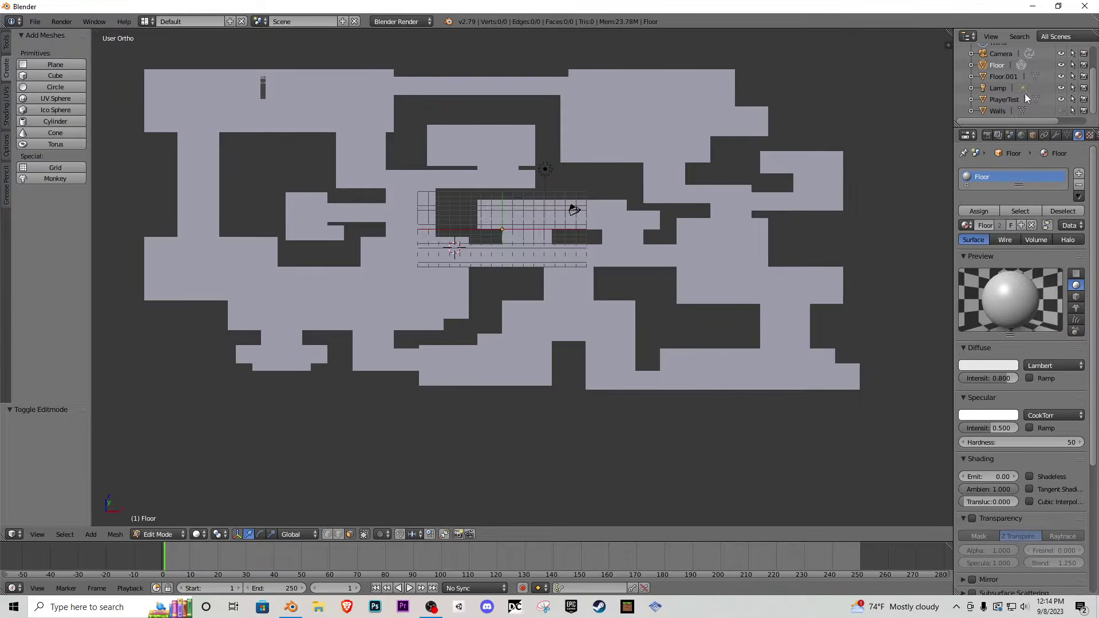
key(Tab)
right_click(996, 64)
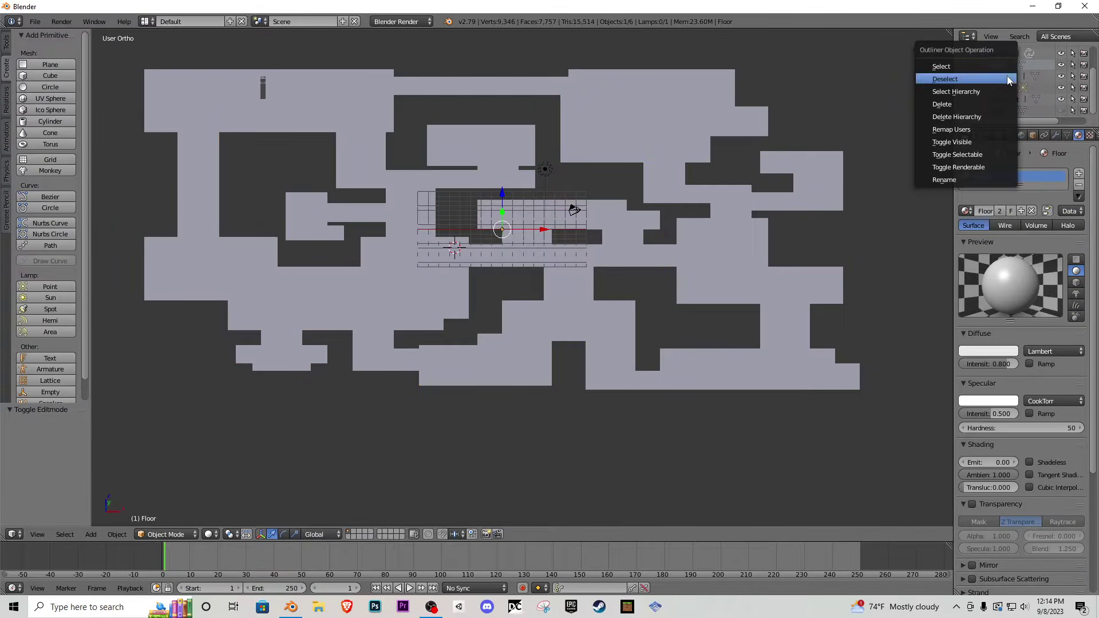
click(963, 103)
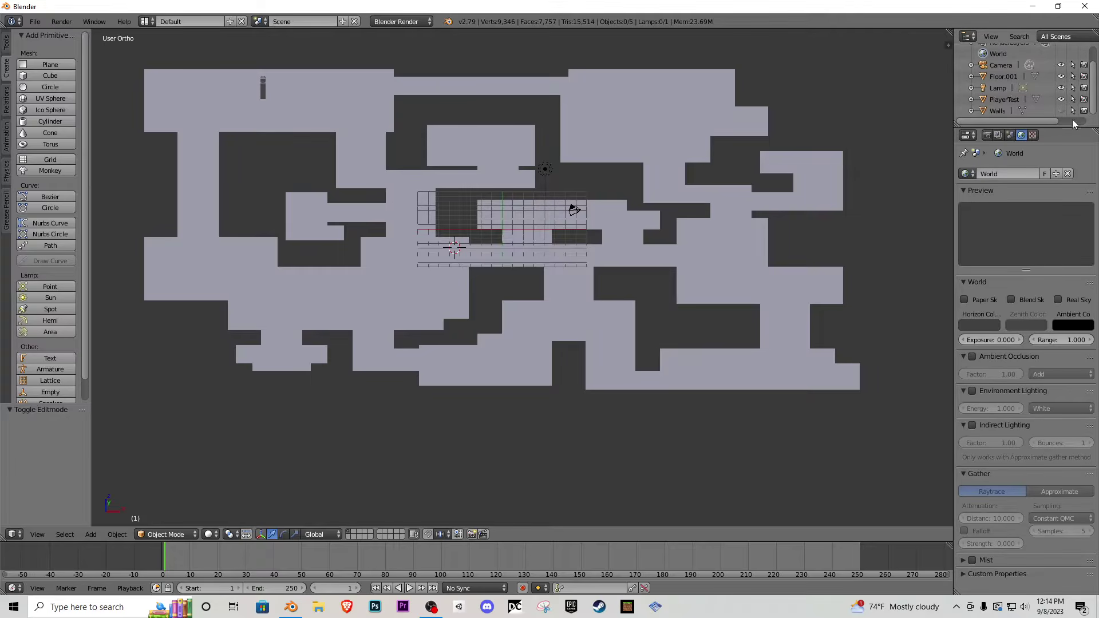
- Unhide the Walls object in the viewport and select it
middle_drag(916, 132, 687, 239)
shift+middle_drag(473, 208, 623, 246)
scroll(623, 246, down, 4)
shift+middle_drag(465, 234, 527, 324)
scroll(497, 338, up, 6)
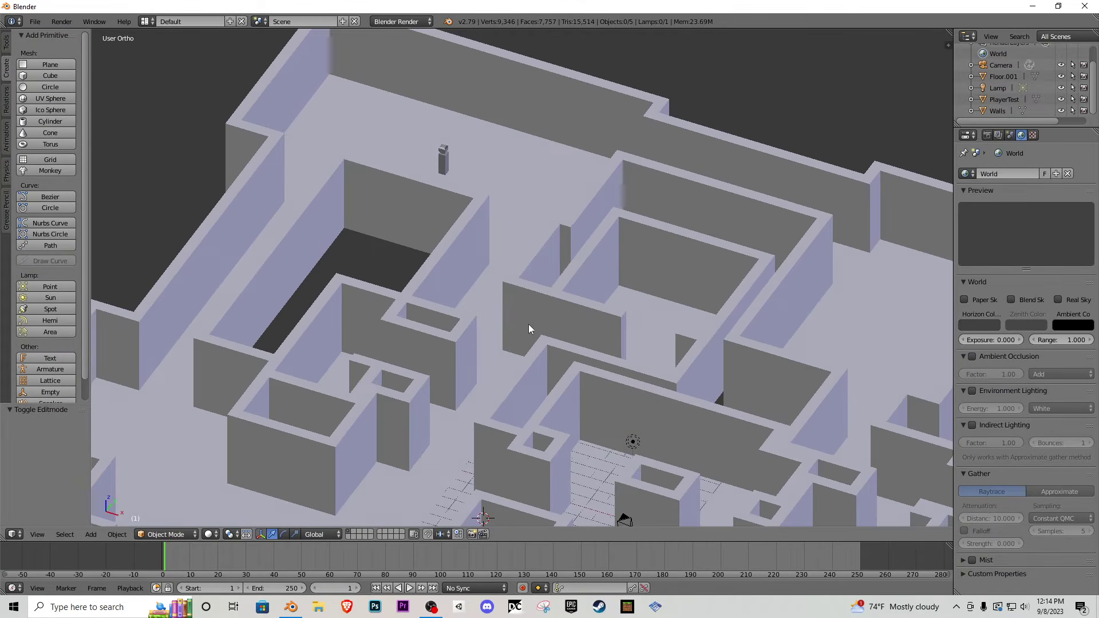
right_click(541, 302)
scroll(550, 302, down, 5)
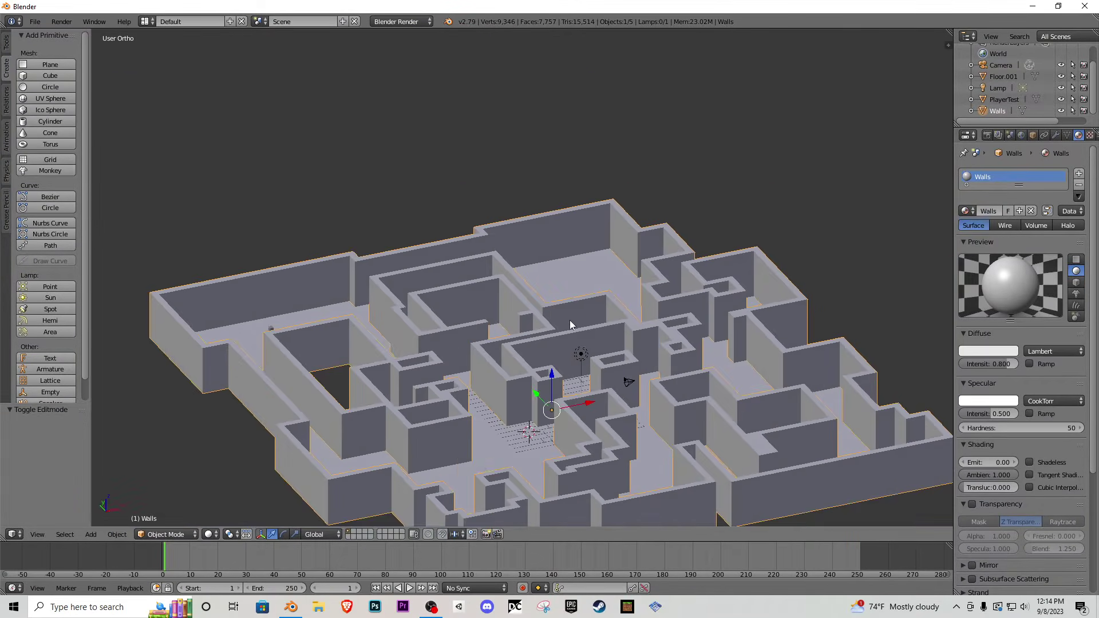
- Unwrap the entire Walls mesh with Smart UV Project, using an angle limit of 66 and an island margin of 0
key(Tab)
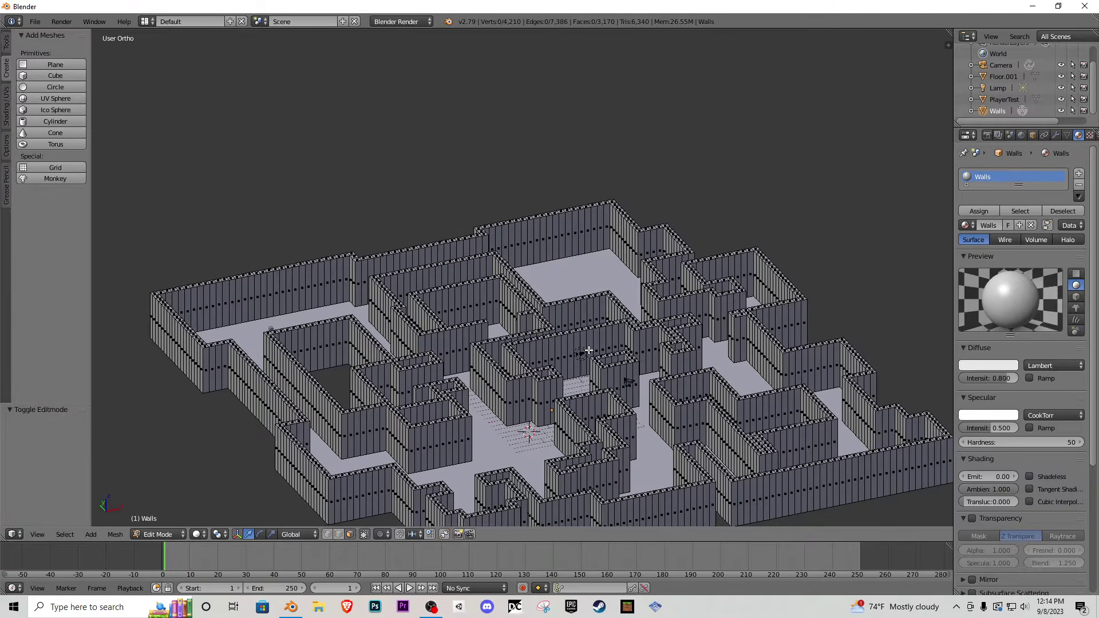
key(a)
shift+scroll(581, 355, down, 1)
shift+middle_drag(594, 377, 590, 252)
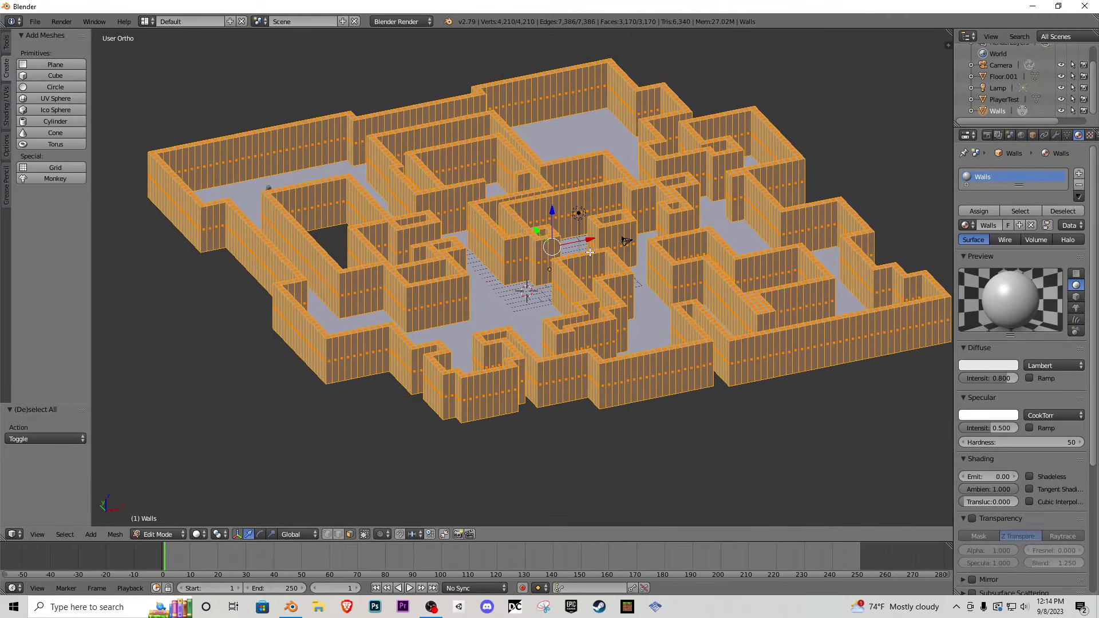
click(115, 533)
mouse_move(168, 441)
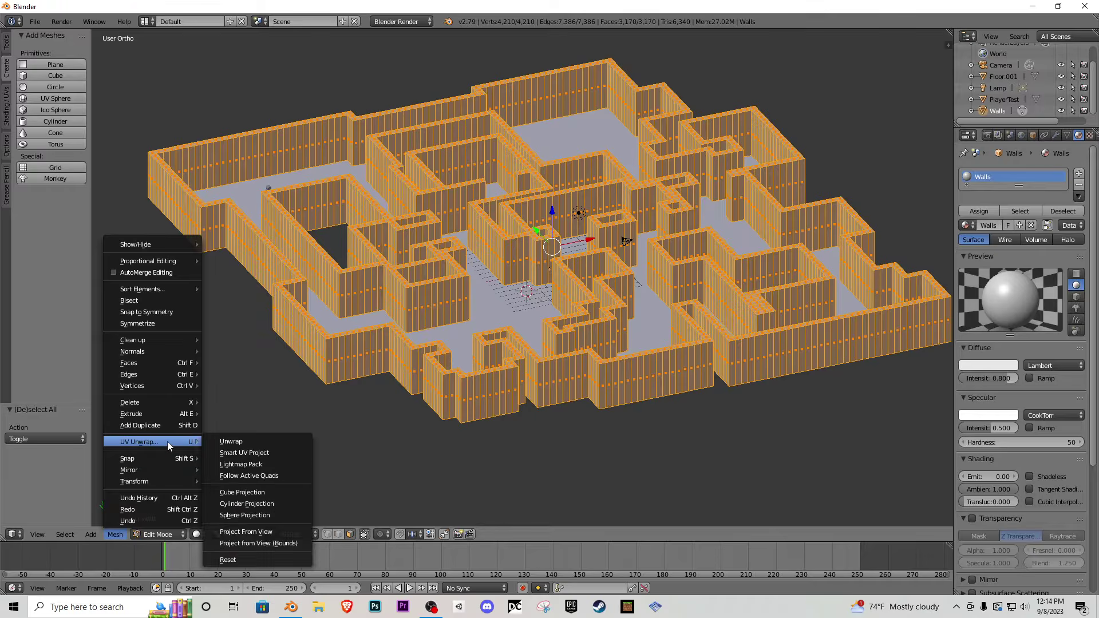
click(248, 453)
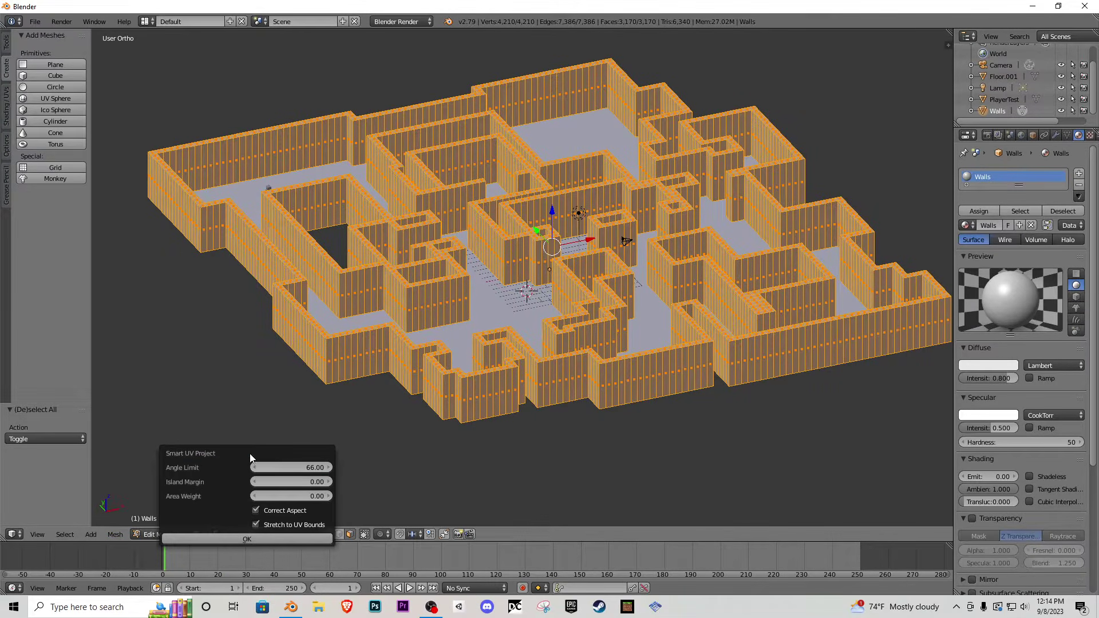
click(251, 539)
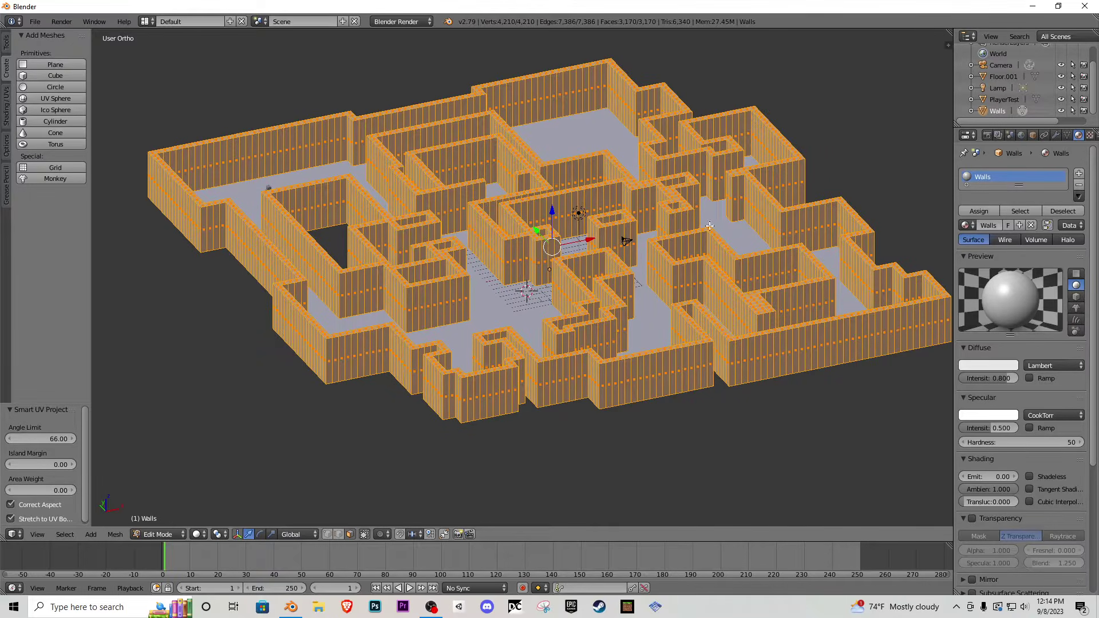
middle_drag(709, 226, 576, 262)
key(Tab)
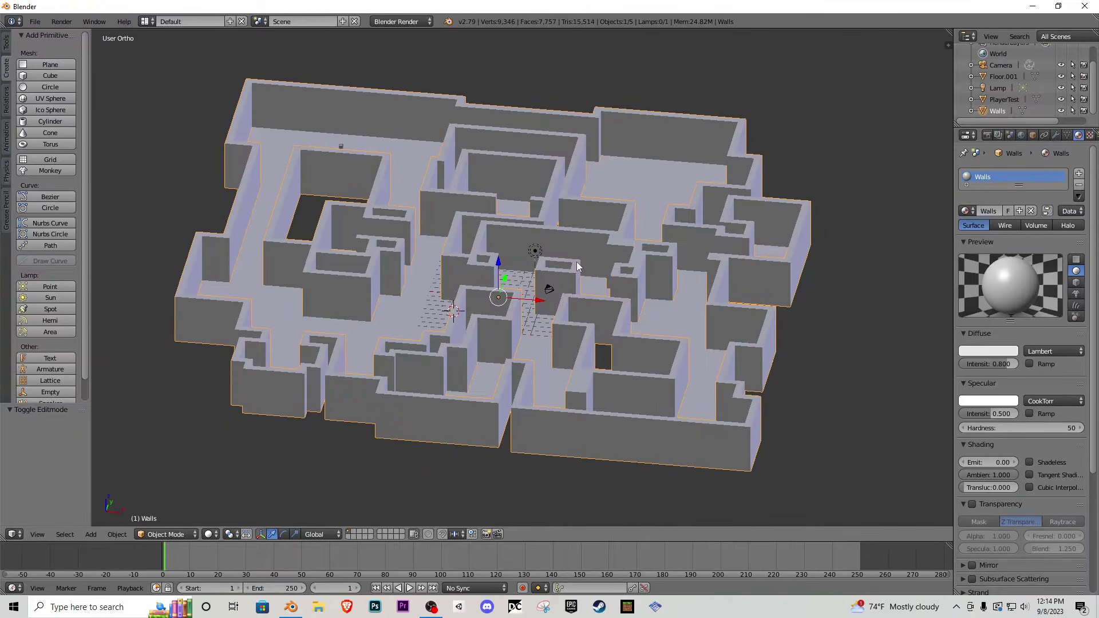
- Add a new image texture to the Walls material and load WallsStone.jpg from the BasicHorrorGameAssets MiscTextures folder on the Desktop
click(1089, 135)
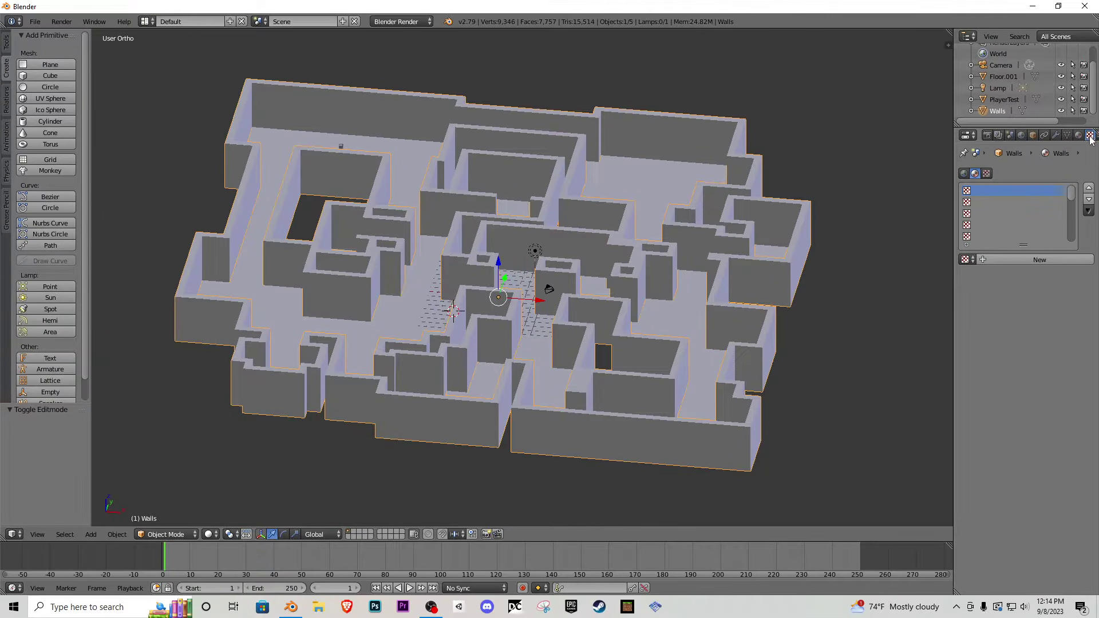
click(1052, 258)
click(1060, 443)
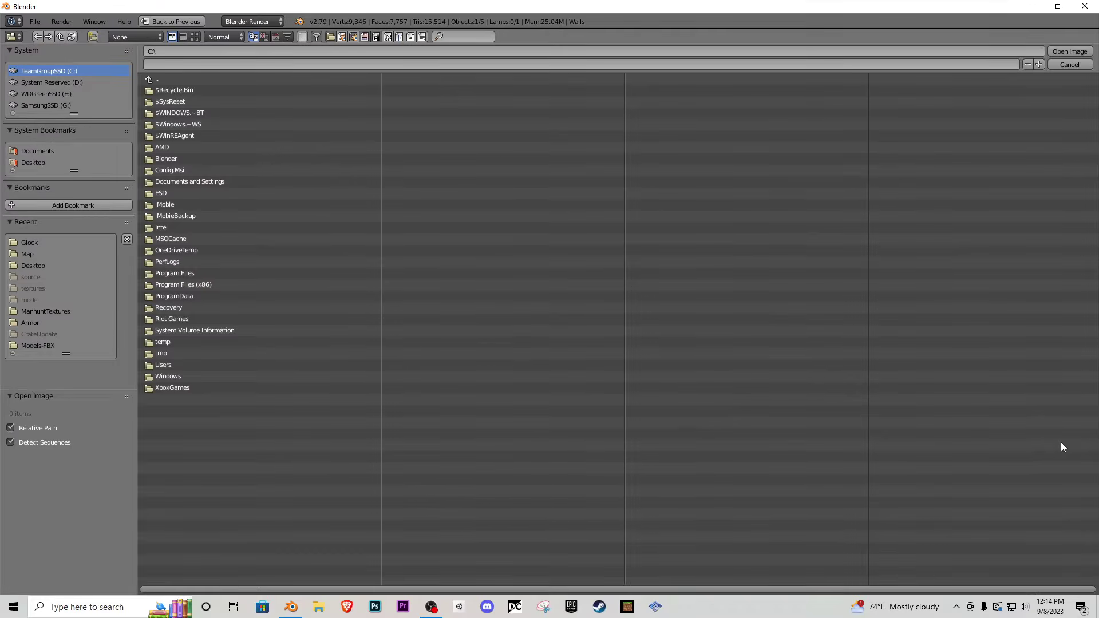
click(54, 163)
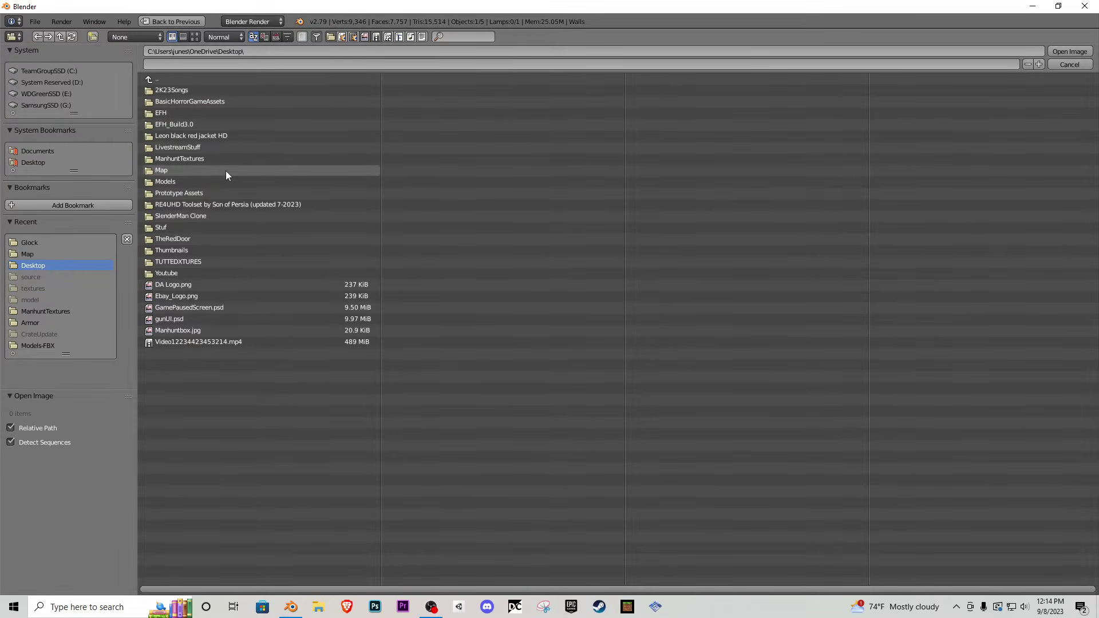
click(203, 102)
click(187, 102)
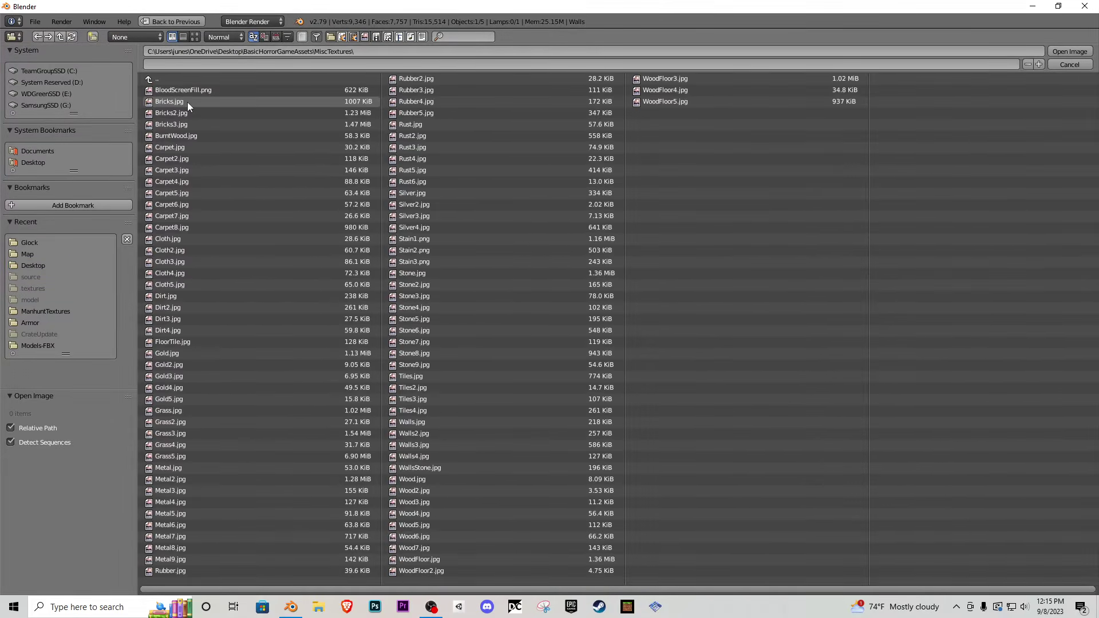
click(195, 37)
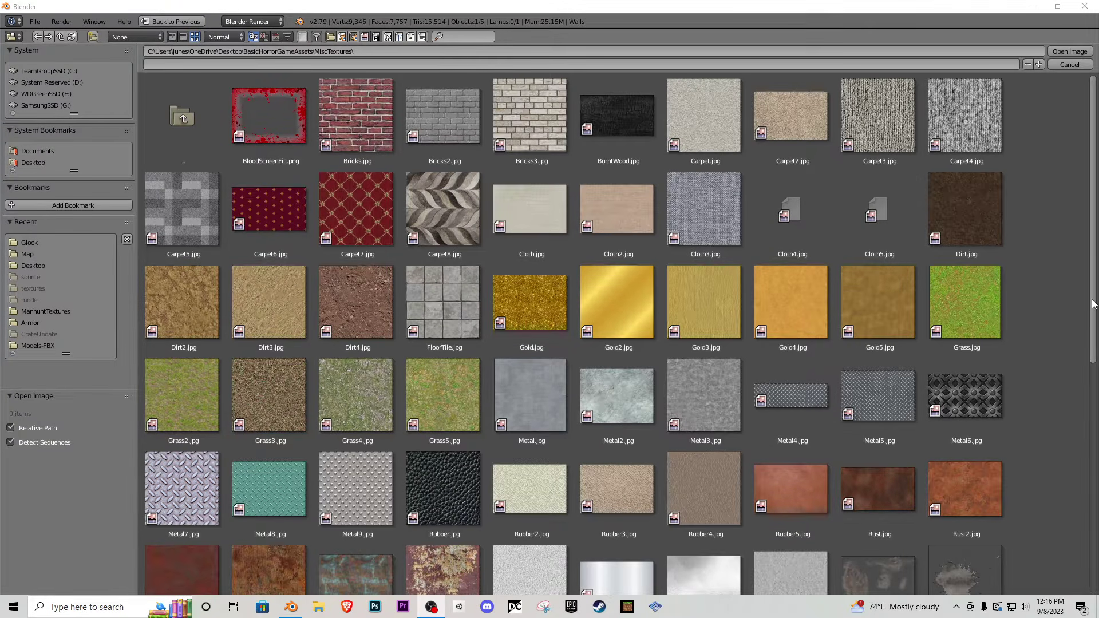
drag(1092, 303, 1069, 498)
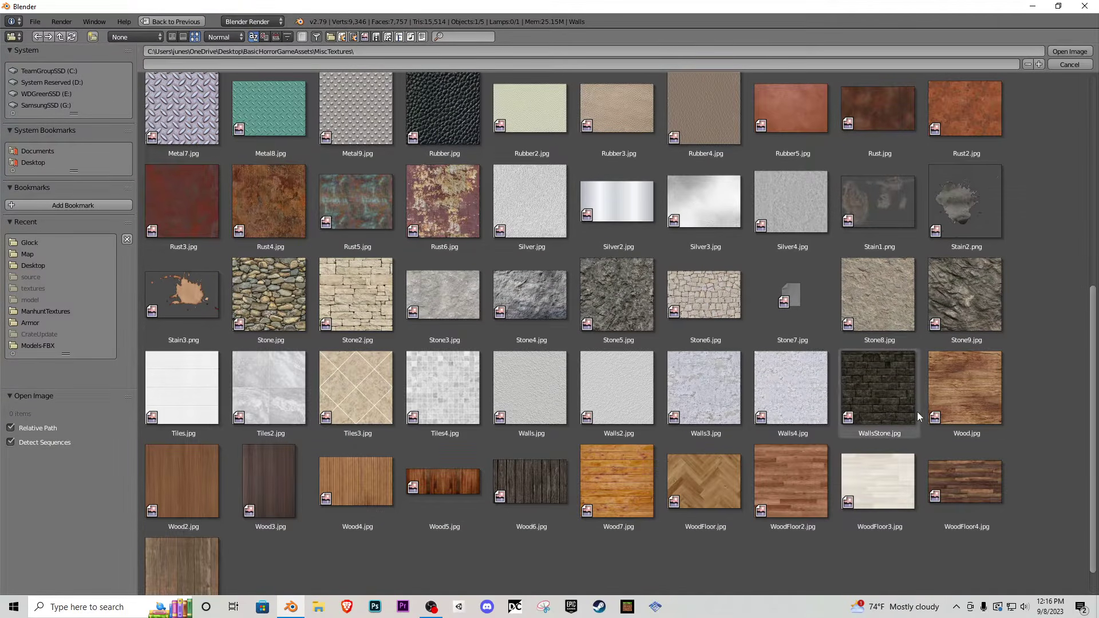
double_click(877, 389)
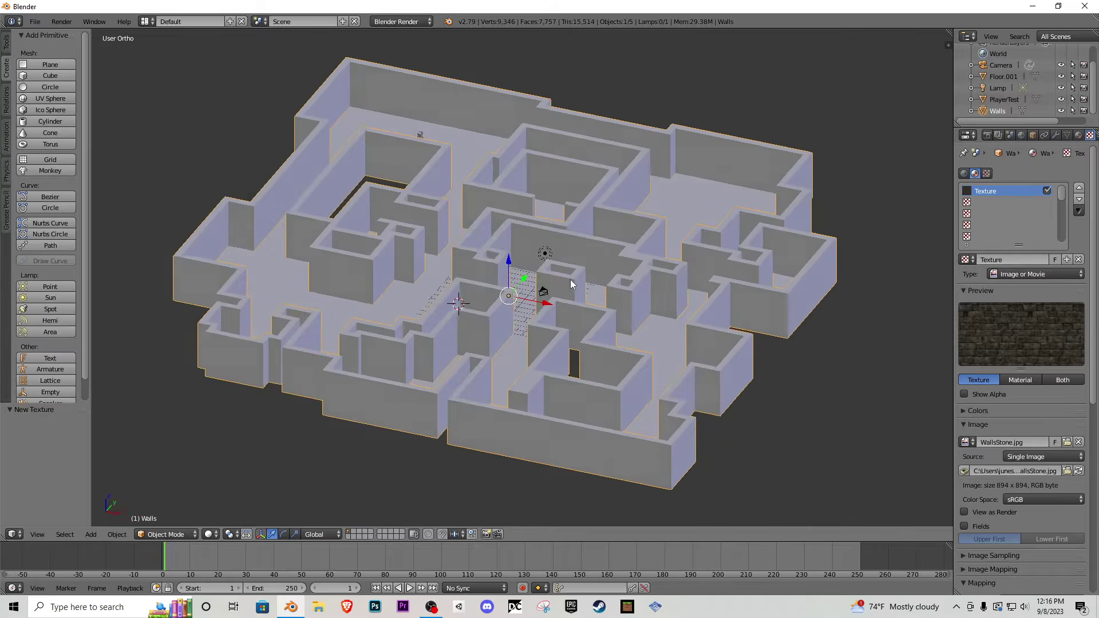
- Switch the 3D view to Material shading and select the lamp
middle_drag(497, 281, 599, 286)
click(209, 533)
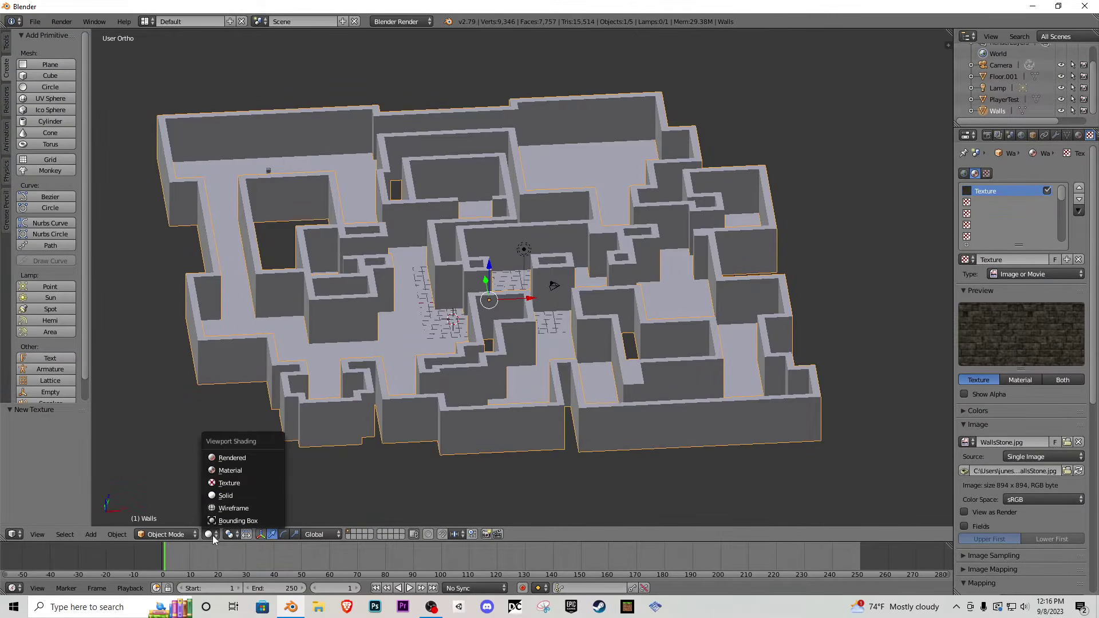
click(234, 464)
mouse_move(551, 357)
middle_down()
mouse_move(626, 295)
mouse_move(566, 283)
middle_up()
right_click(566, 283)
middle_drag(455, 258, 579, 267)
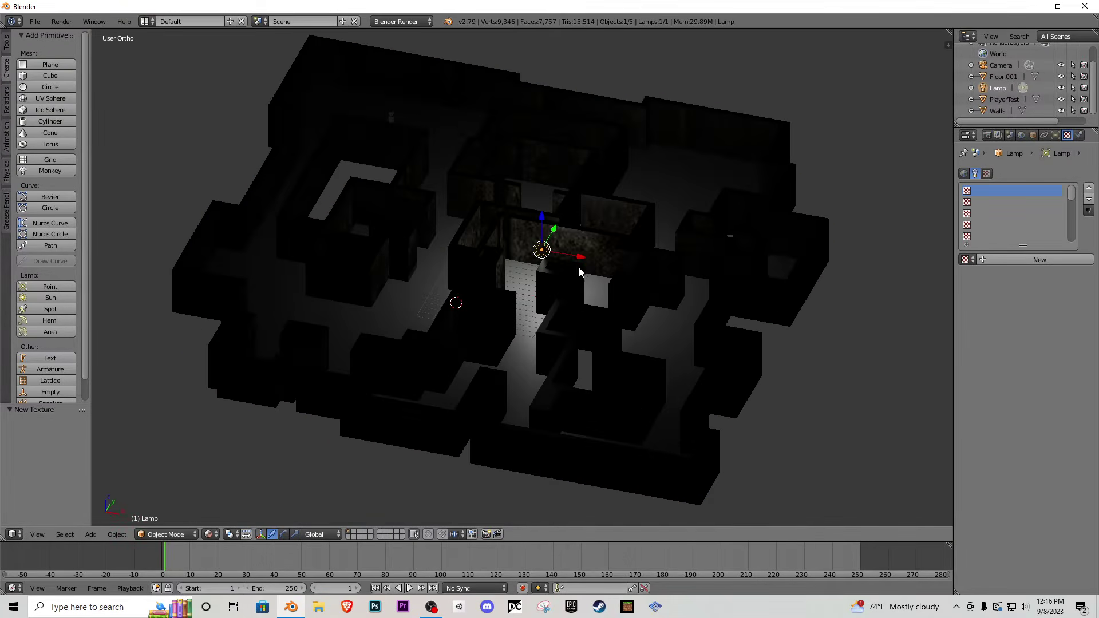
- Enable Ambient Occlusion and Environment Lighting in the world settings to light the map evenly
click(1021, 135)
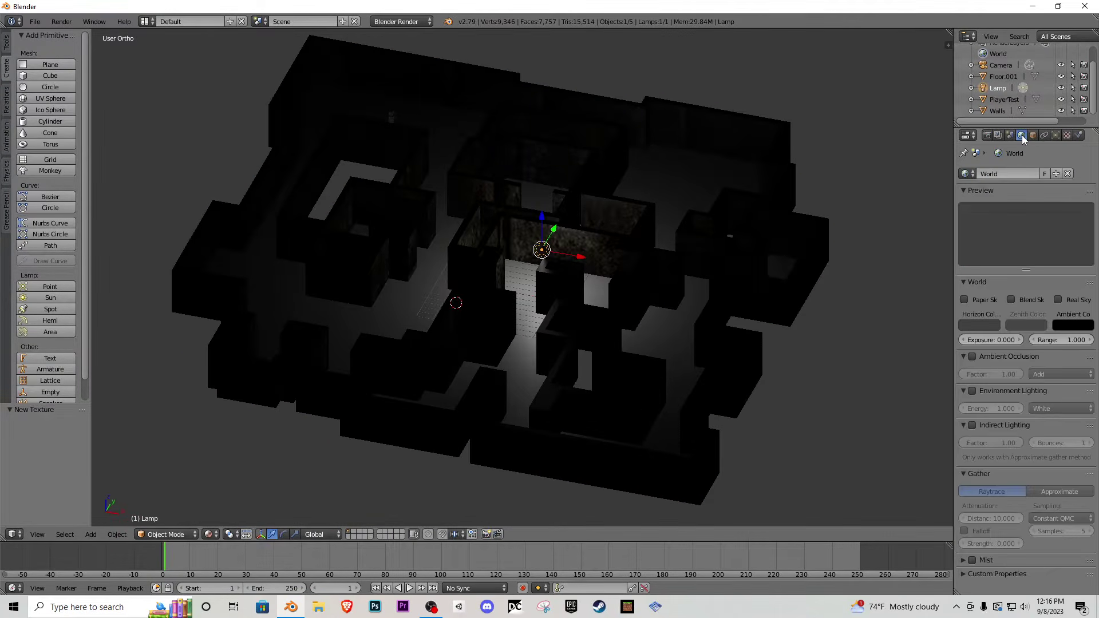
click(971, 356)
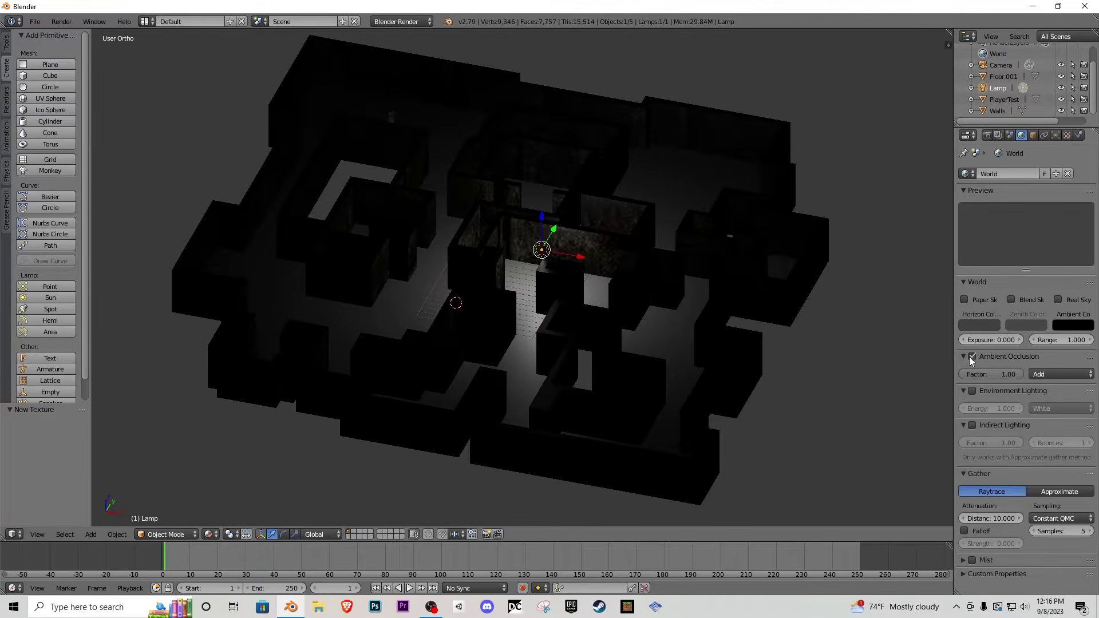
click(971, 390)
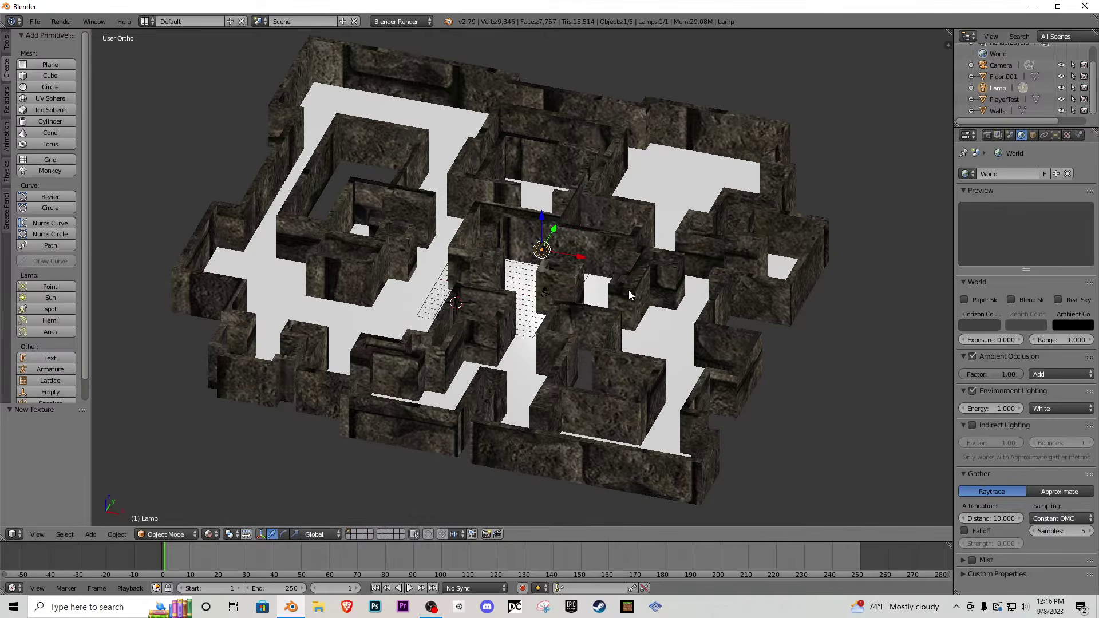
middle_drag(628, 290, 601, 266)
- Select the Walls object, switch to the UV Editing screen layout, and set its 3D view to Material shading
right_click(626, 262)
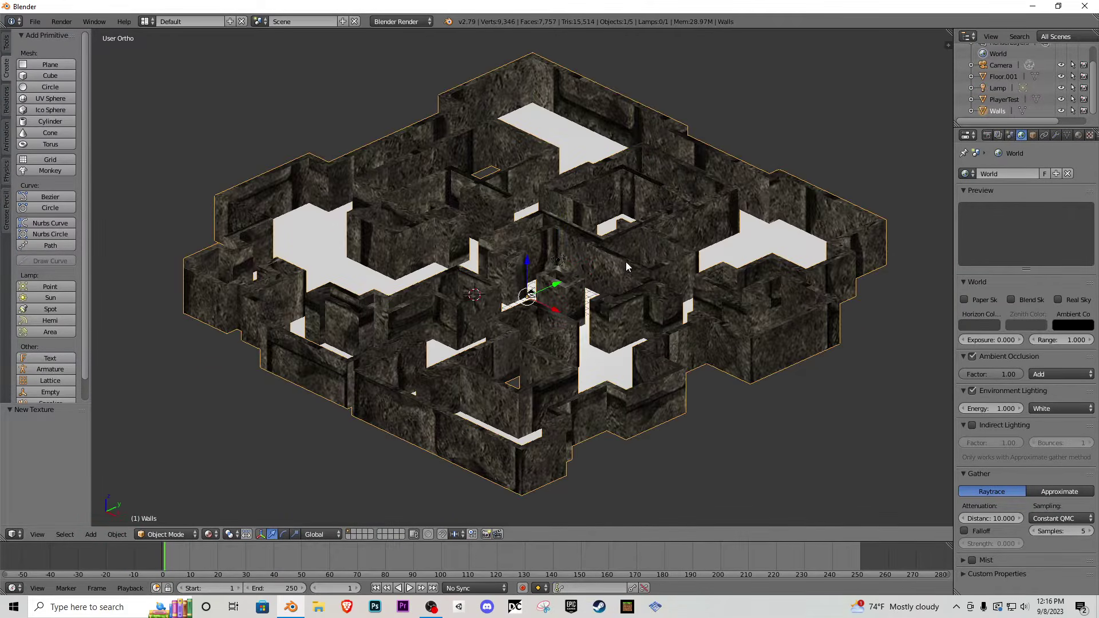
middle_drag(593, 222, 595, 246)
click(145, 21)
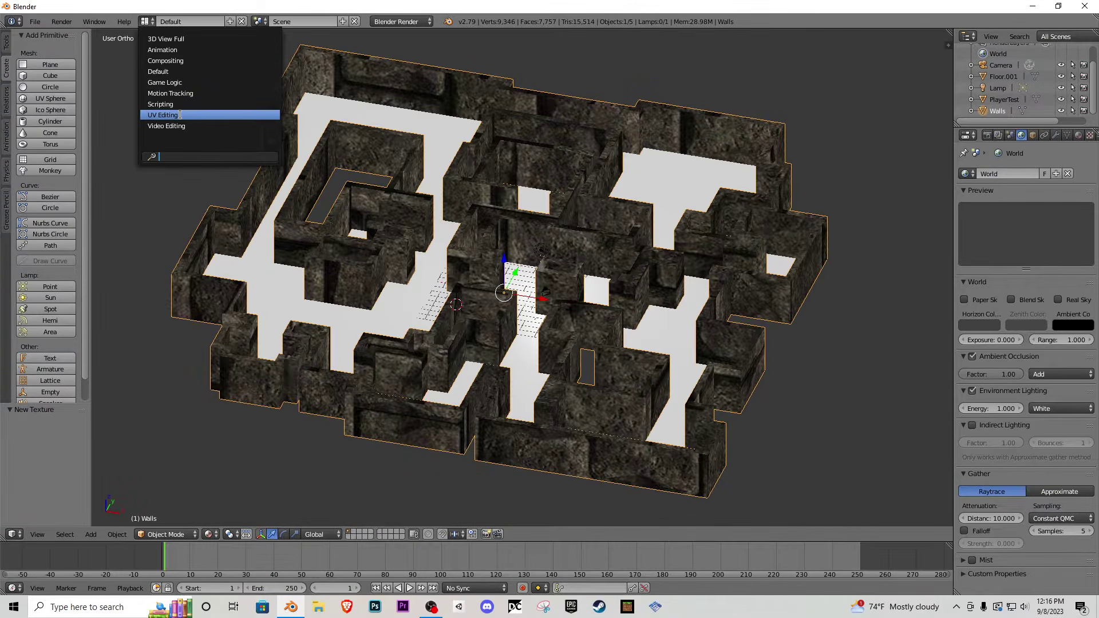
click(163, 115)
middle_drag(830, 304, 861, 304)
scroll(861, 303, down, 4)
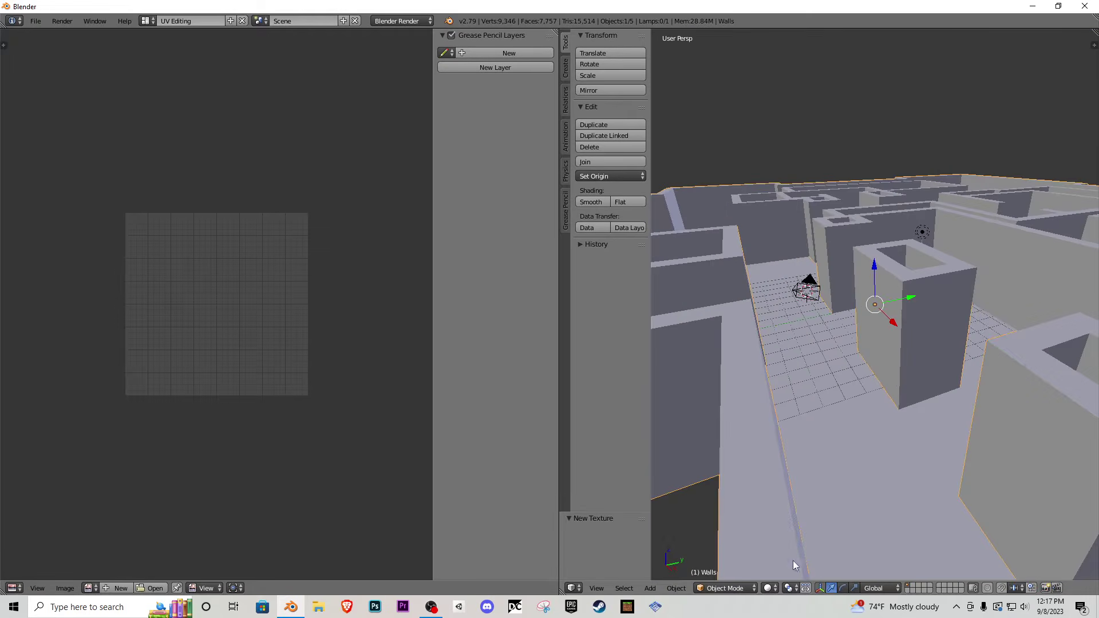
click(767, 587)
click(798, 524)
middle_drag(877, 351, 855, 239)
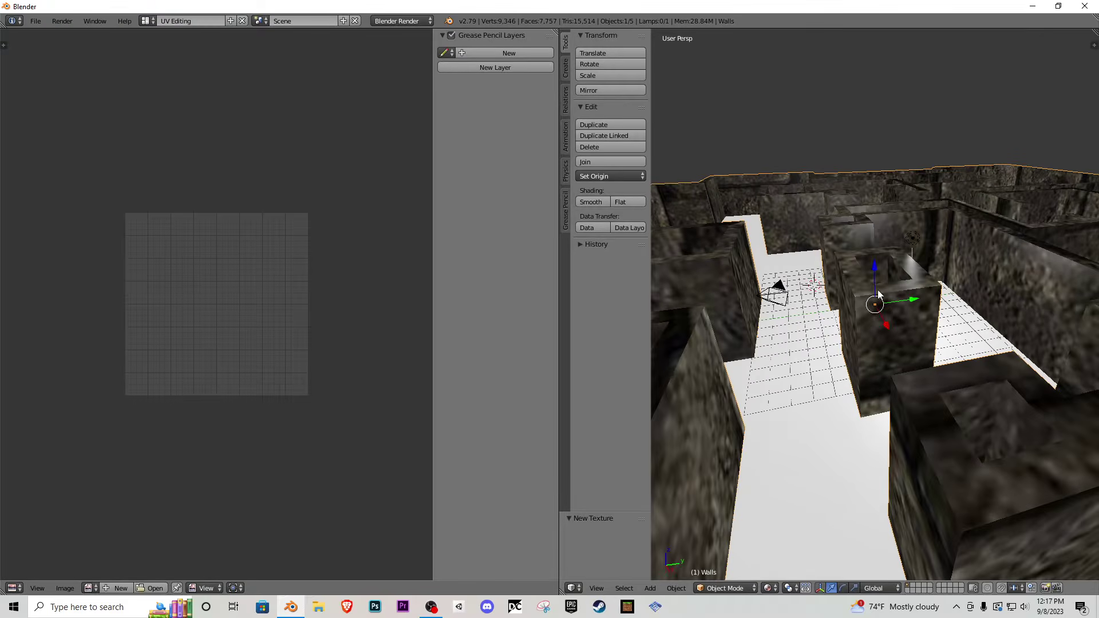
- Enter Edit Mode on the Walls and display WallsStone.jpg behind their UV layout in the UV editor
key(Tab)
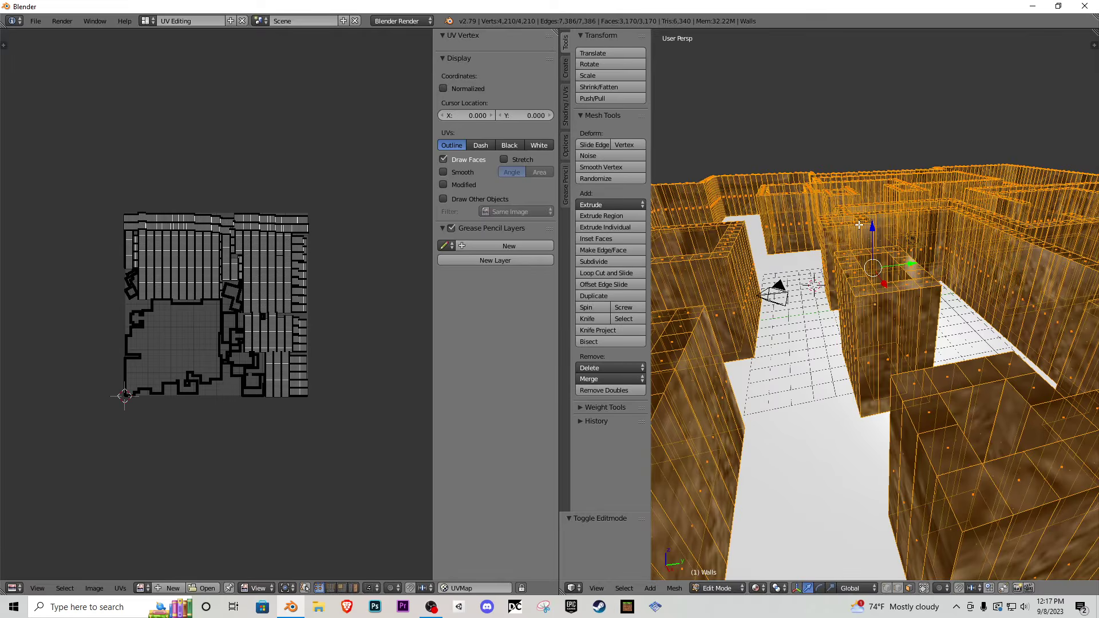
scroll(191, 240, up, 5)
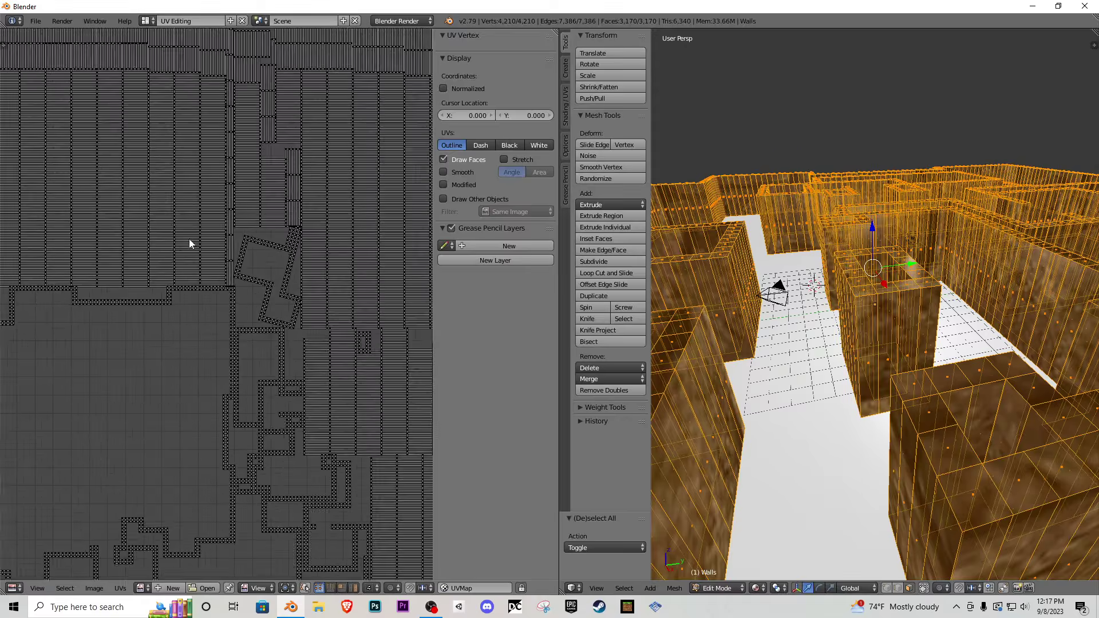
scroll(201, 252, down, 4)
click(140, 588)
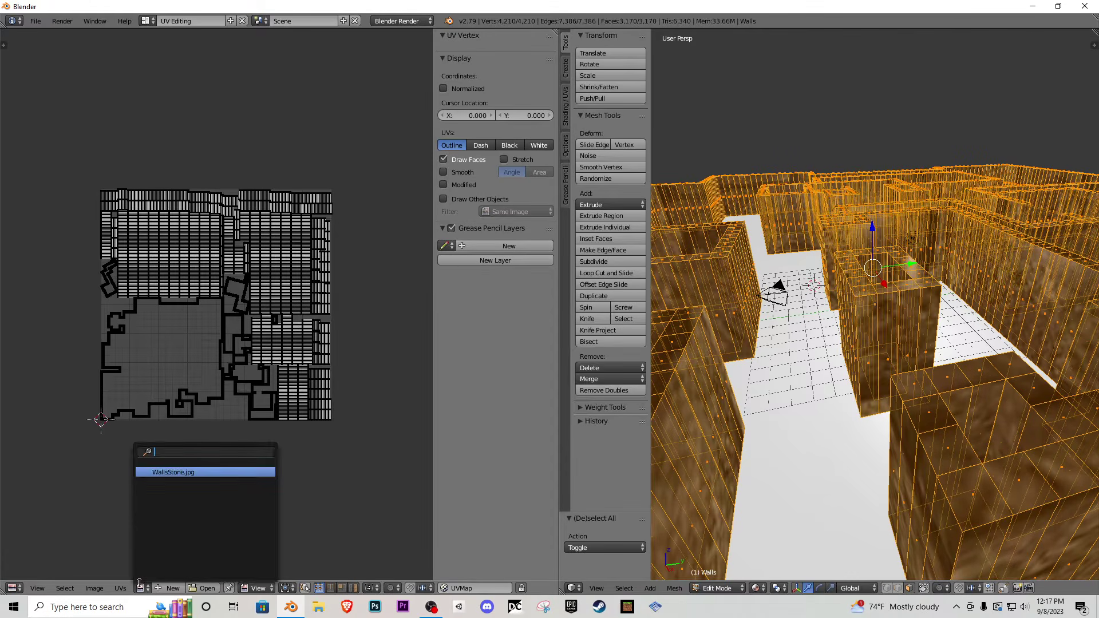
click(182, 474)
scroll(222, 354, down, 5)
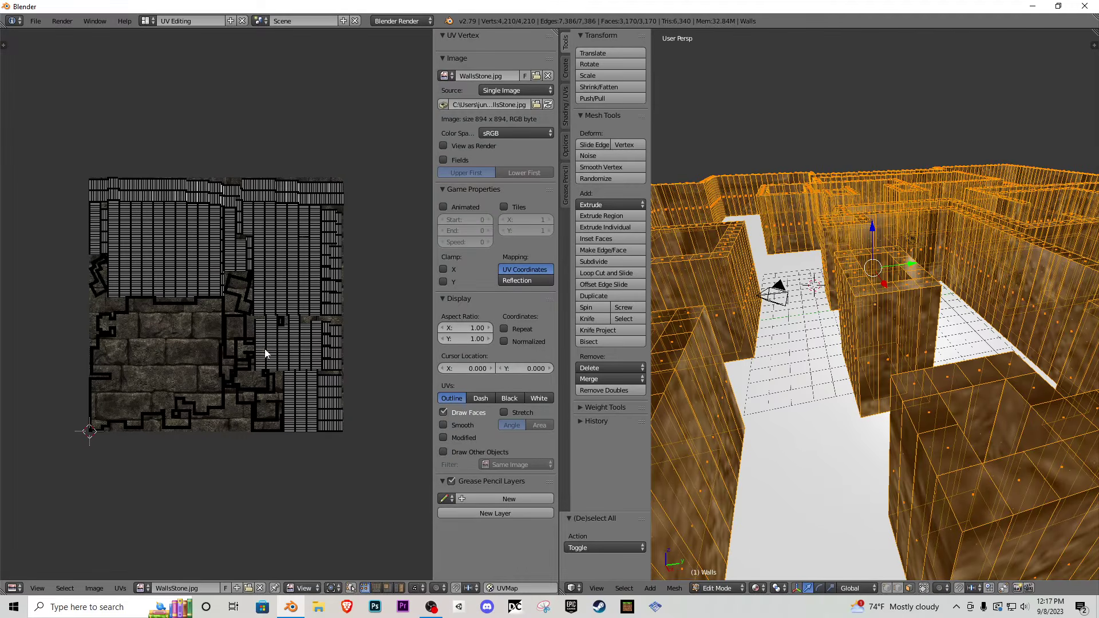
- Select all of the Walls' UVs and scale them far beyond the image bounds so the stone bricks repeat at a smaller size
key(a)
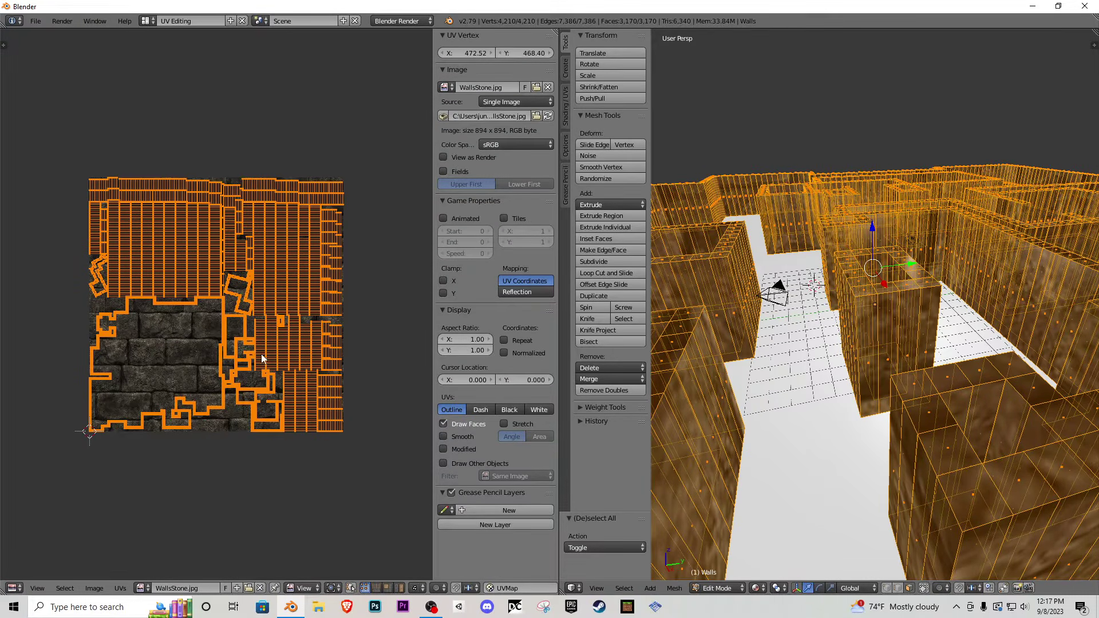
key(s)
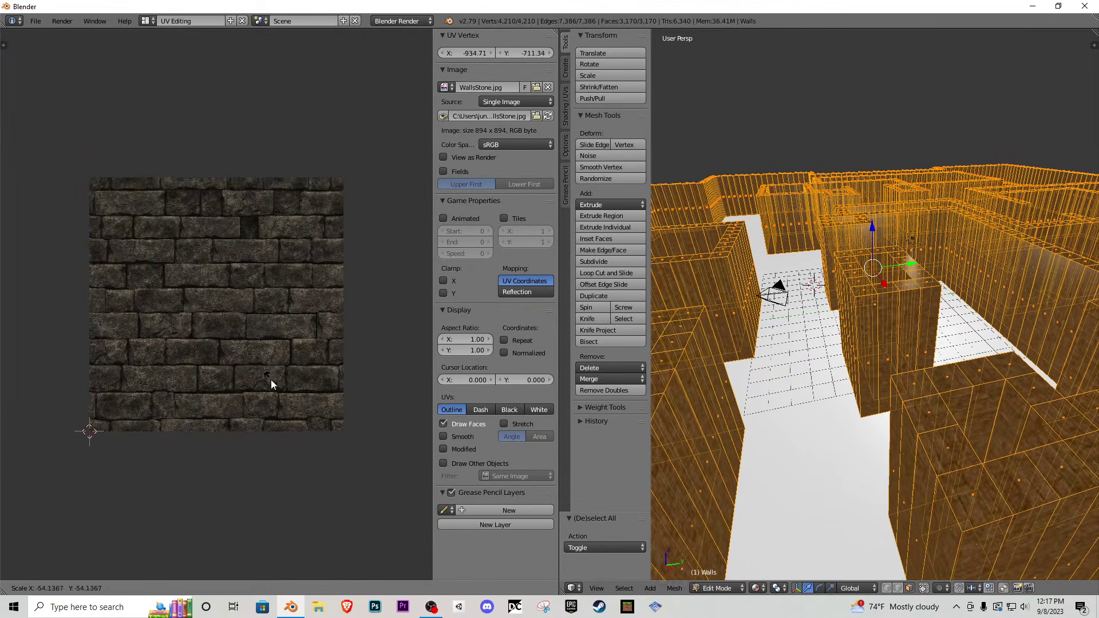
key(Tab)
key(shift+f)
key(w)
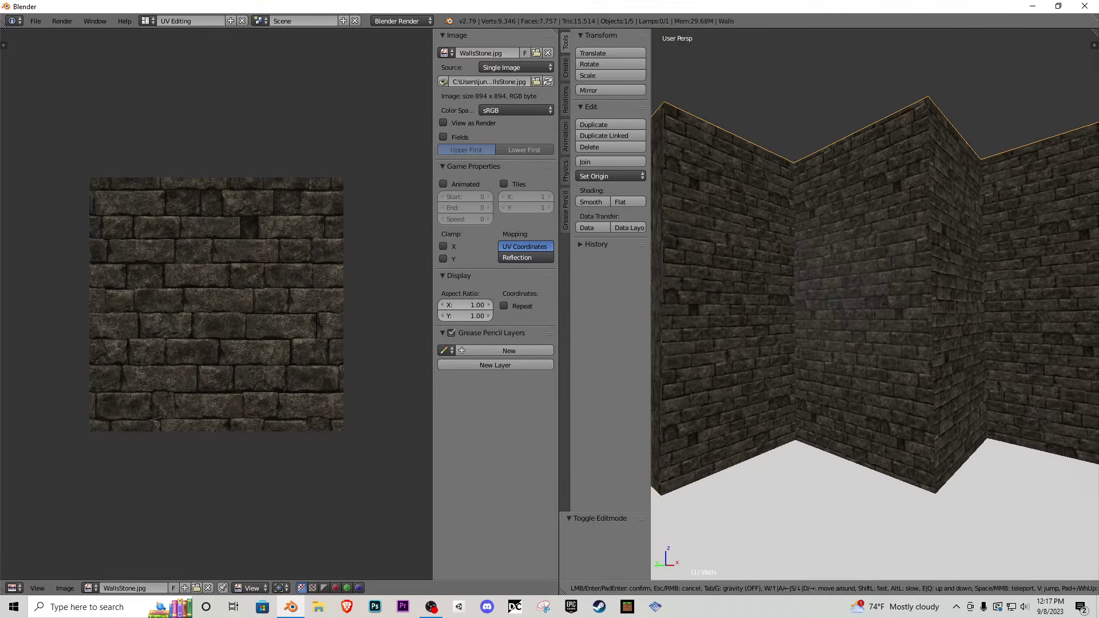
key(Tab)
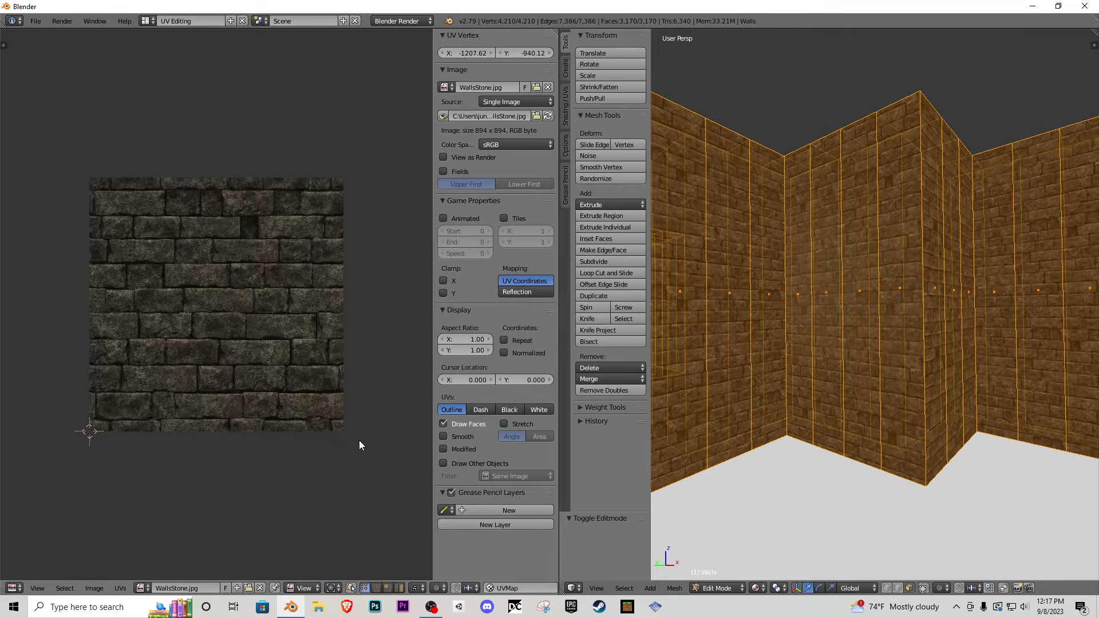
click(303, 430)
key(Tab)
- Walk through the map in Object Mode and examine the size and direction of the stone bricks on the walls
key(shift+f)
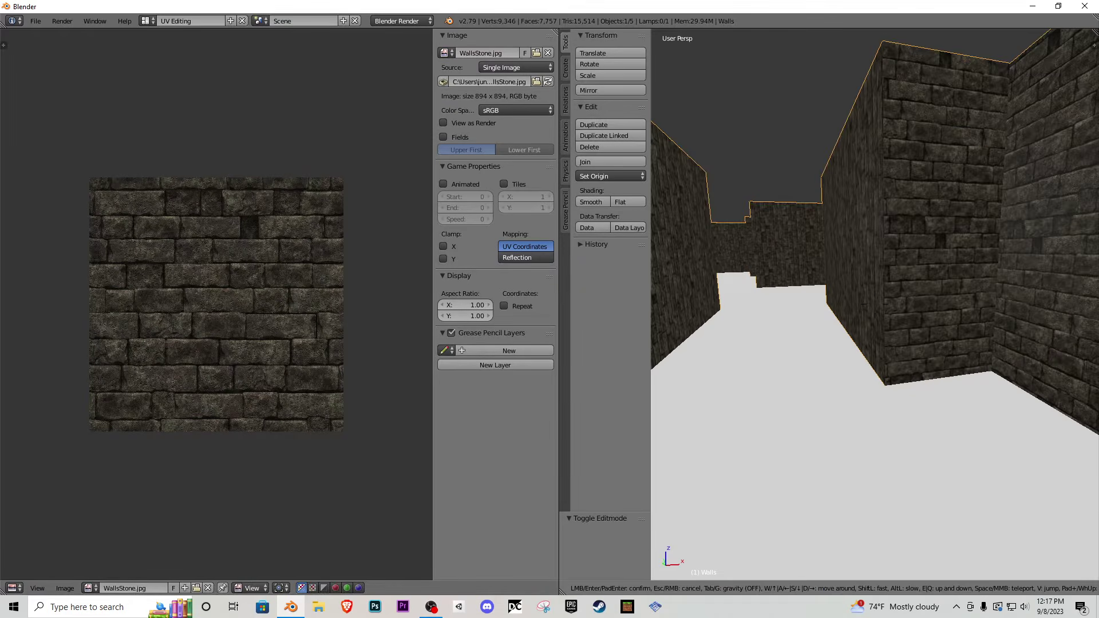
click(874, 304)
key(shift+f)
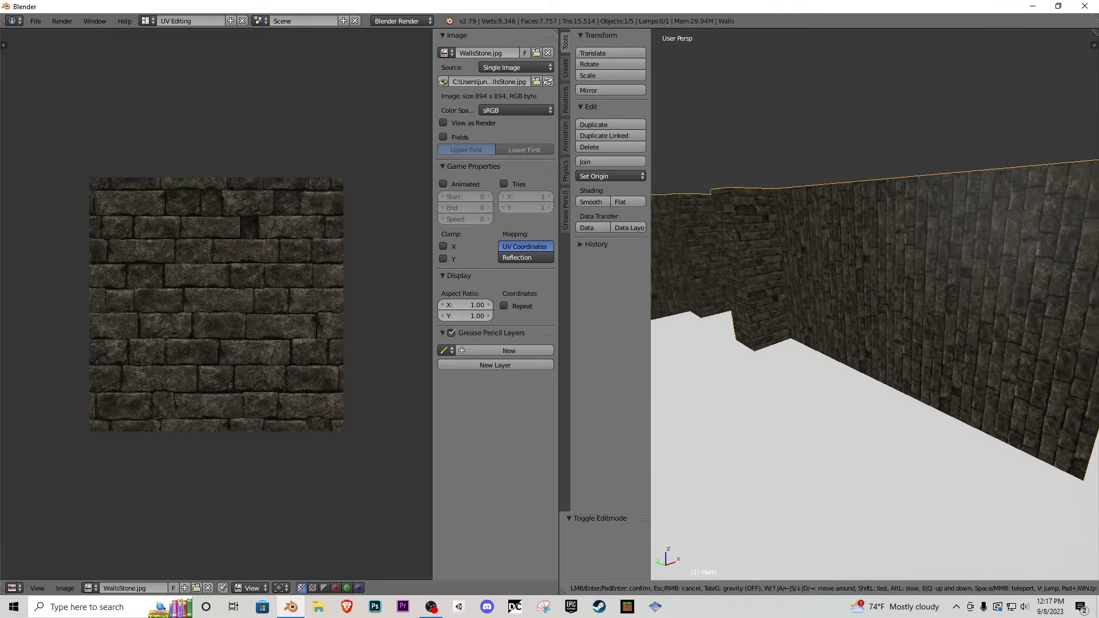
key(w)
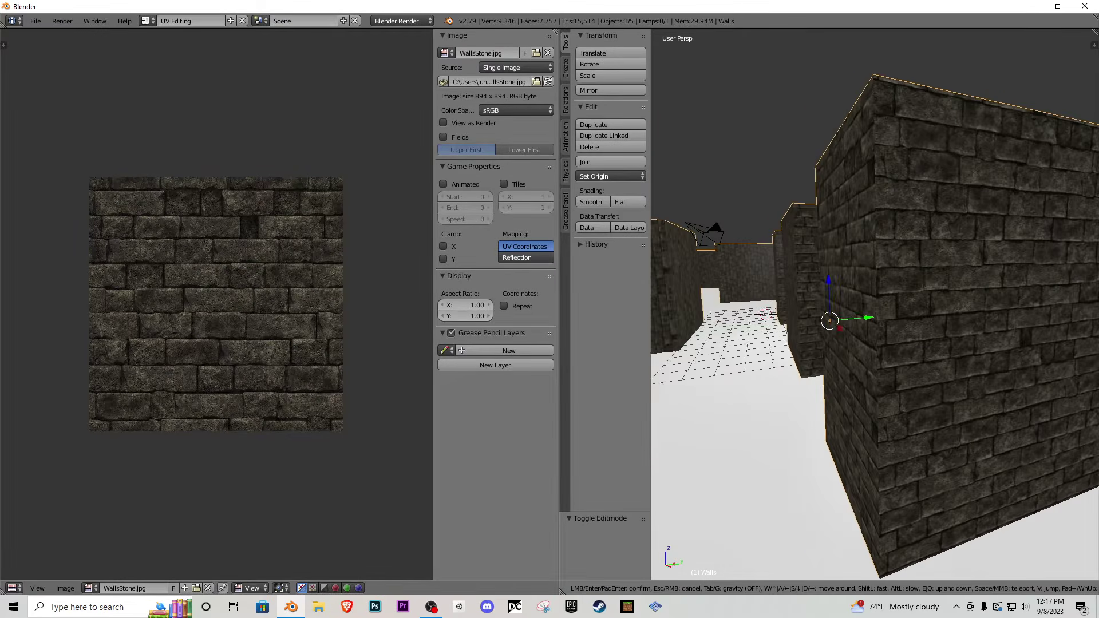
key(w)
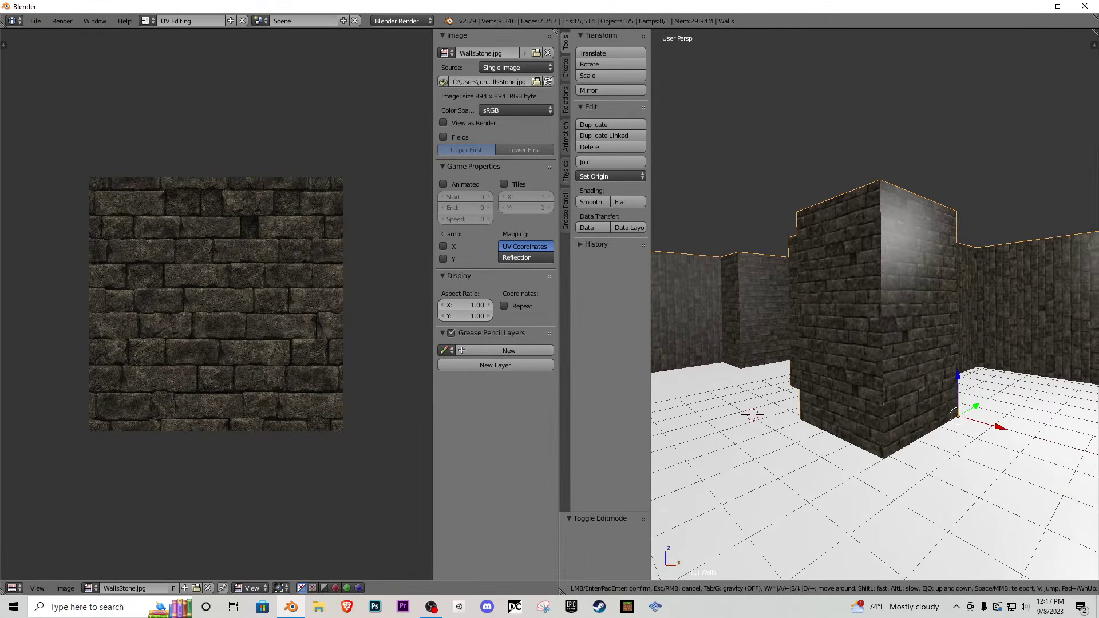
key(w)
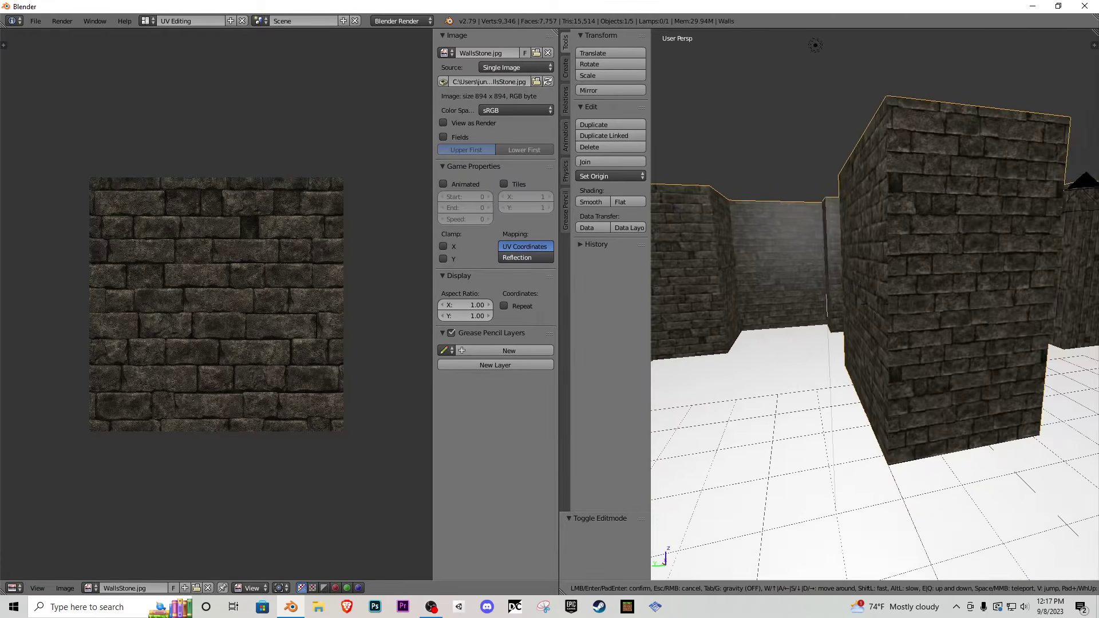
key(w)
click(875, 305)
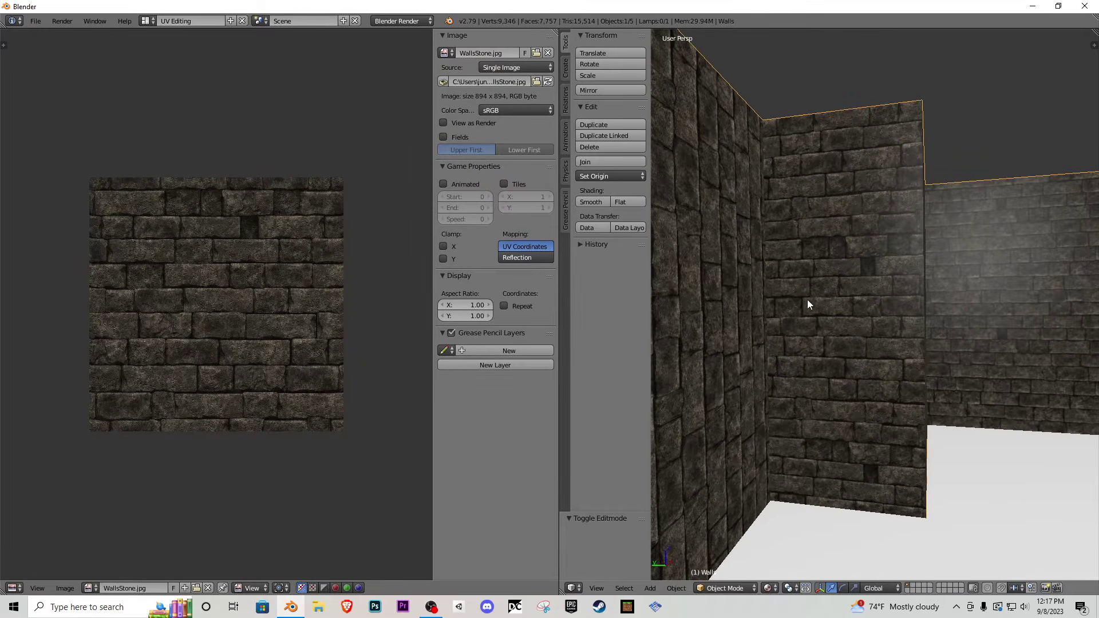
middle_drag(805, 307, 873, 309)
key(shift+f)
key(w)
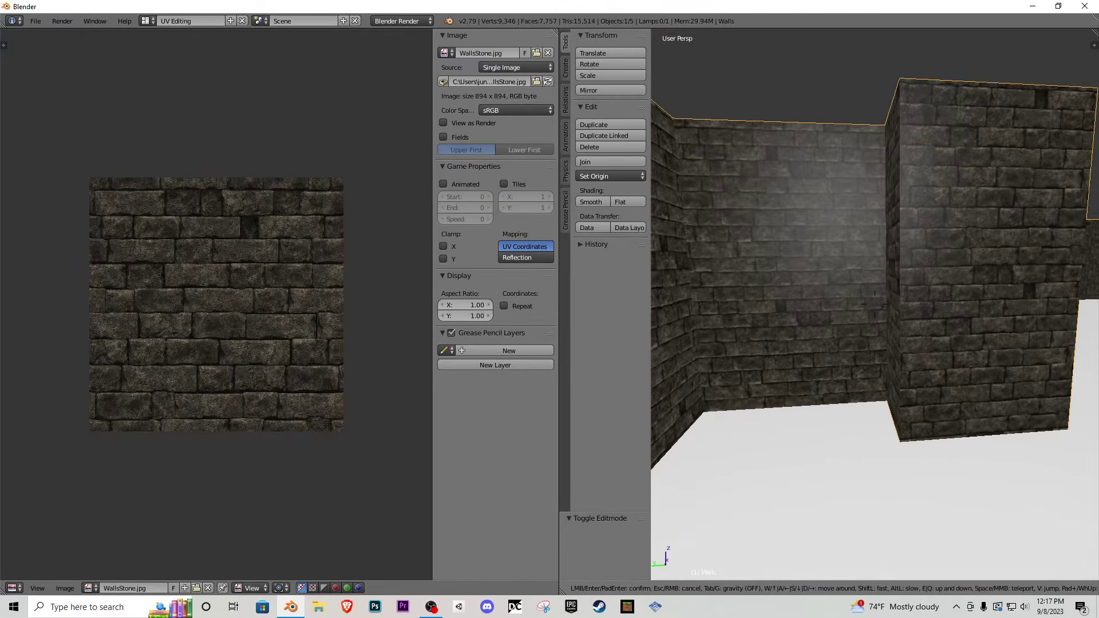
key(w)
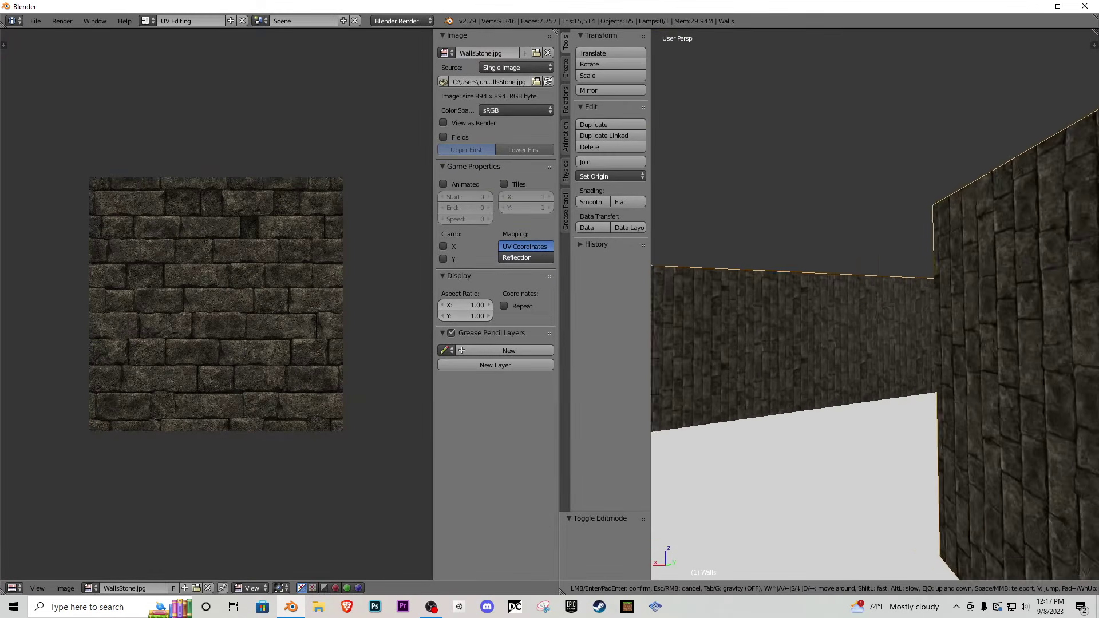
key(w)
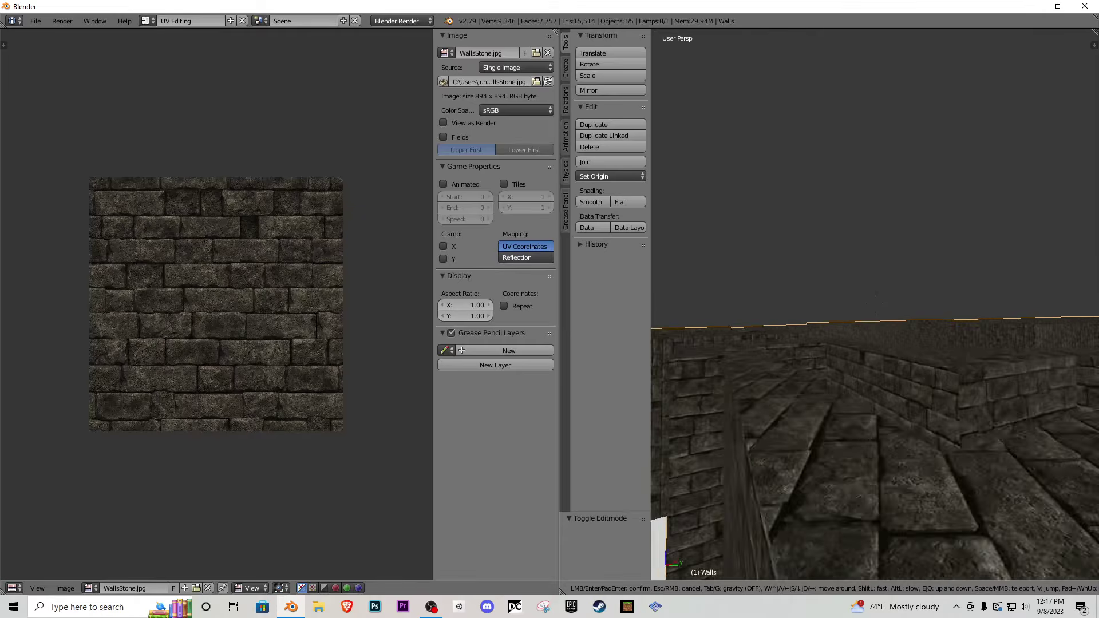
key(w)
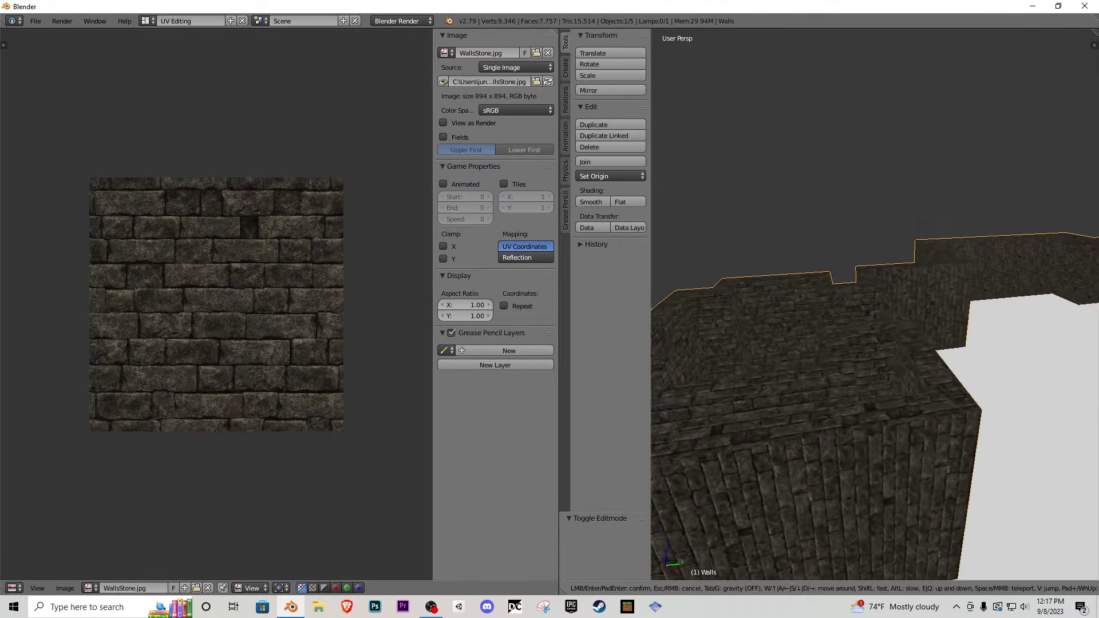
click(876, 309)
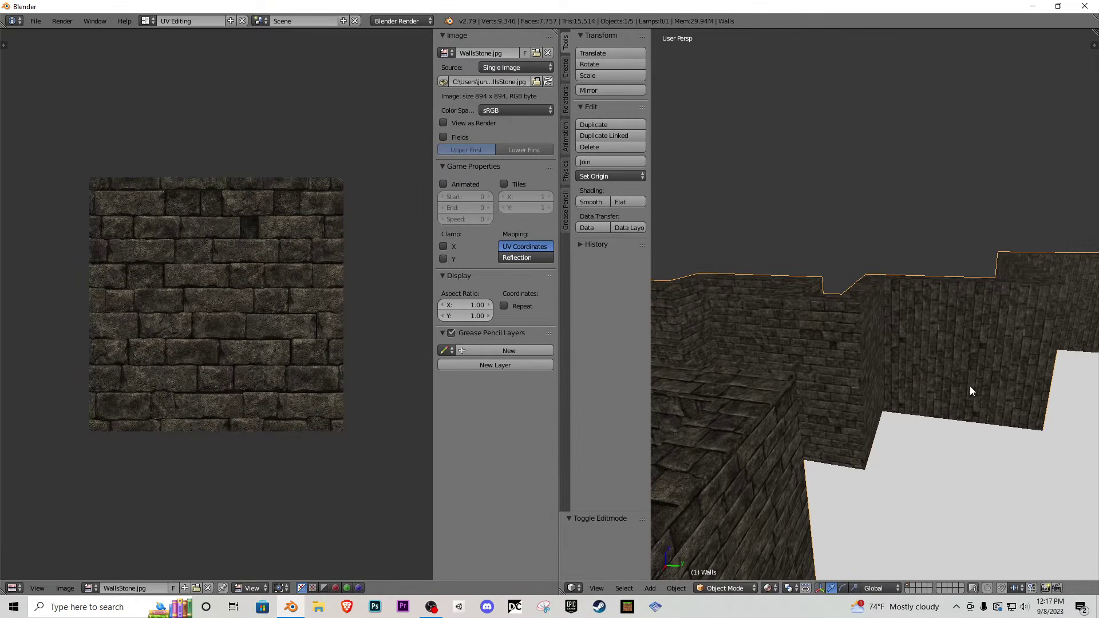
- Switch to the Default screen layout and, in Edit Mode, select the row of faces on the room's back wall where the bricks run vertically
click(178, 21)
click(176, 72)
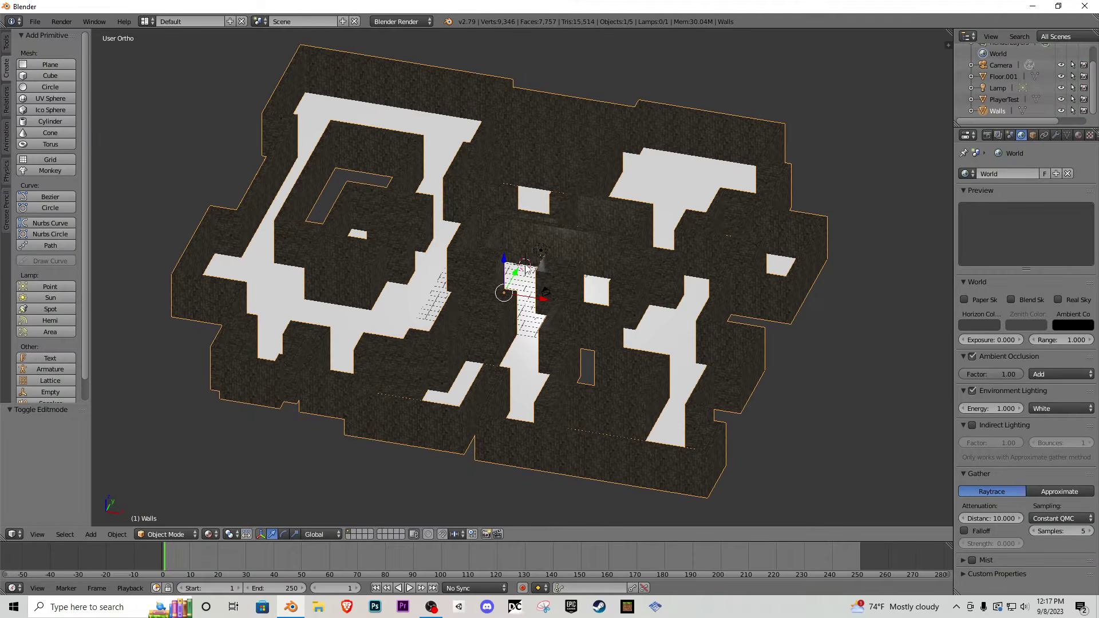
key(shift+f)
key(w)
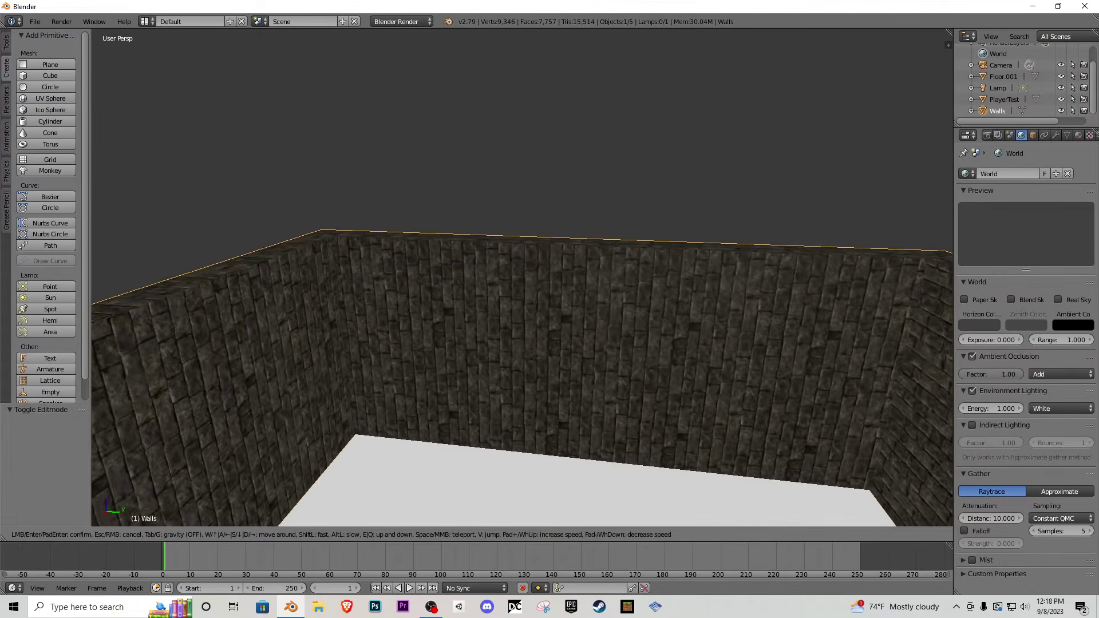
key(s)
key(s)
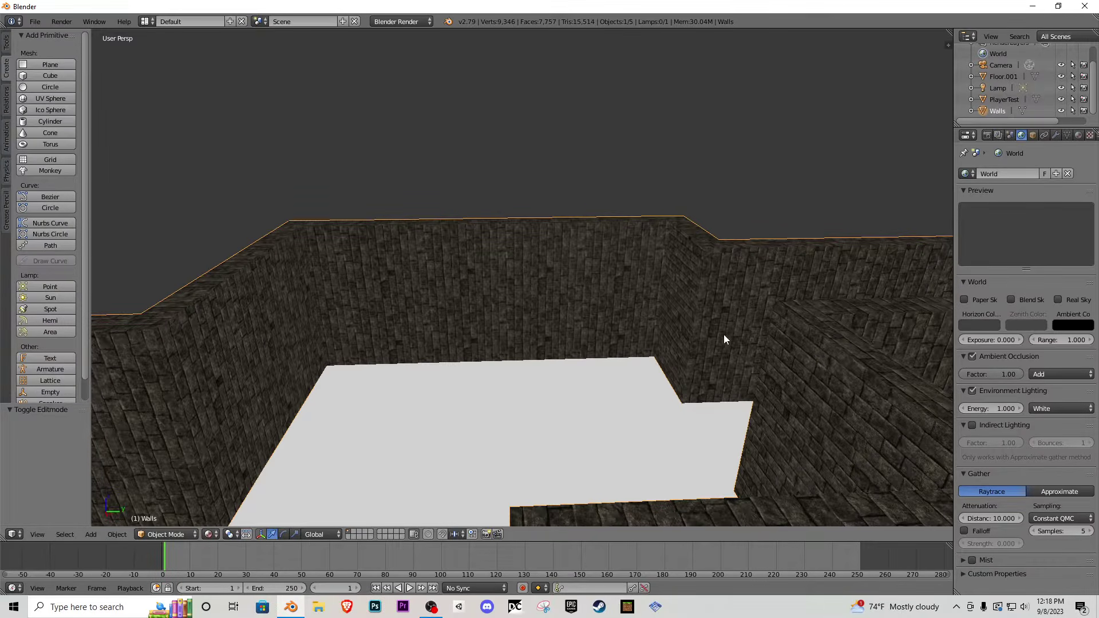
key(Tab)
right_click(650, 304)
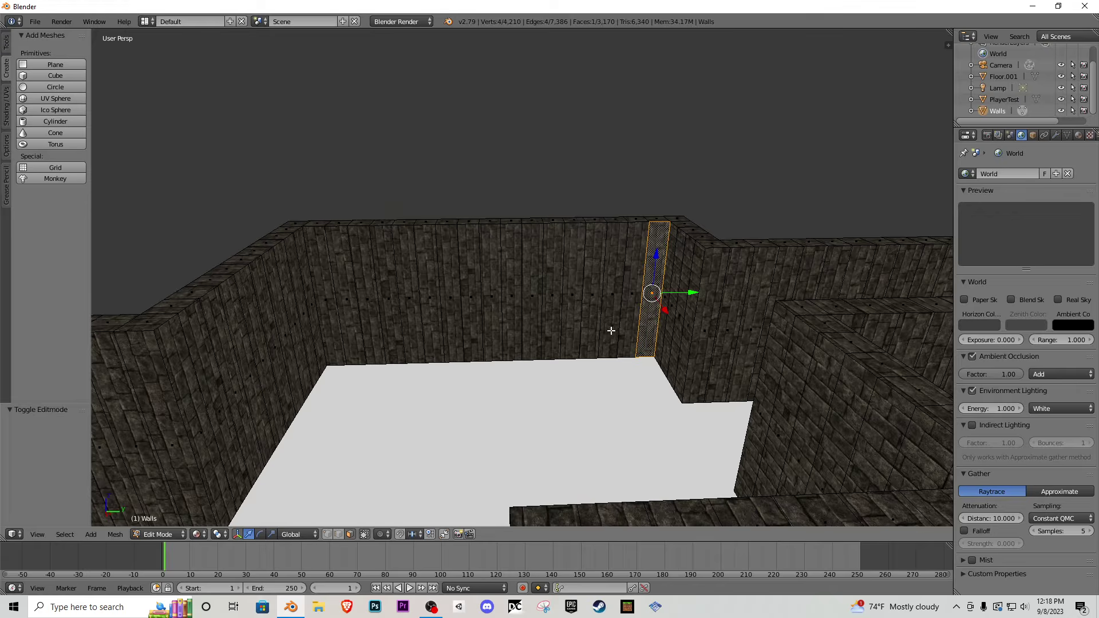
ctrl+right_click(335, 315)
- Extend the face selection around the corner along the adjoining walls with vertical bricks
middle_drag(335, 316, 452, 330)
middle_drag(191, 385, 522, 277)
ctrl+right_click(499, 347)
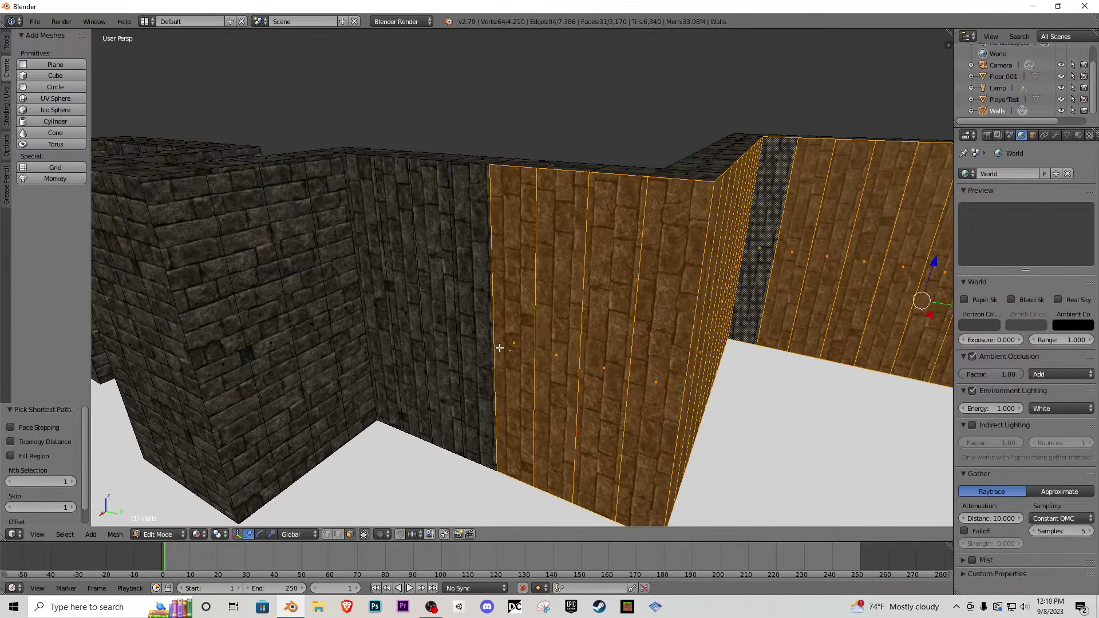
- Find further walls with vertically running bricks and add their faces, including the long wall, to the selection
key(w)
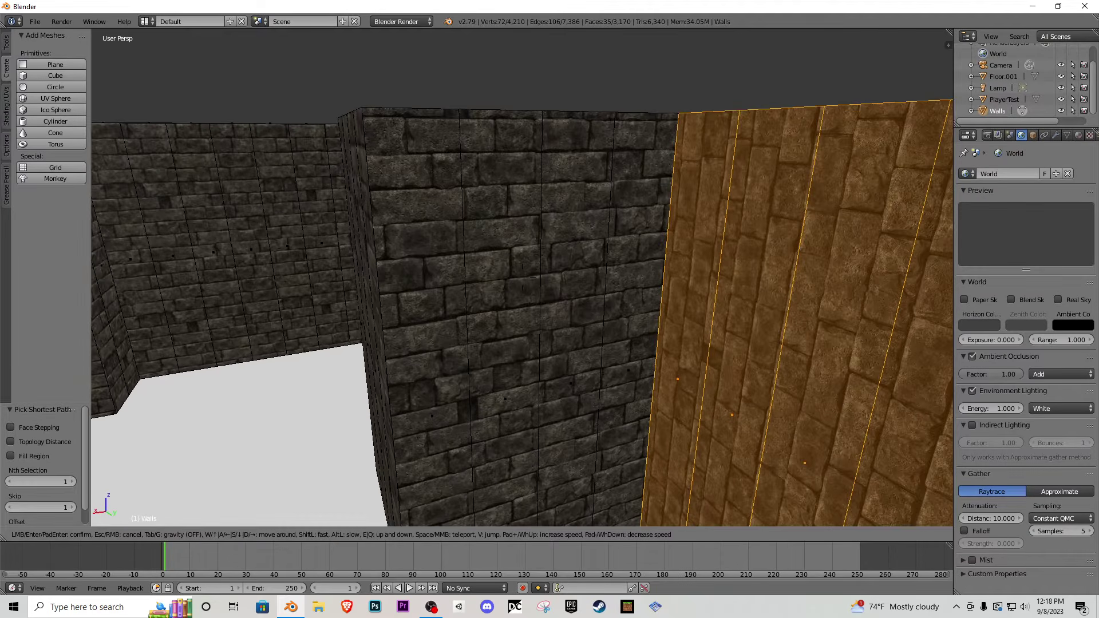
key(a)
key(w)
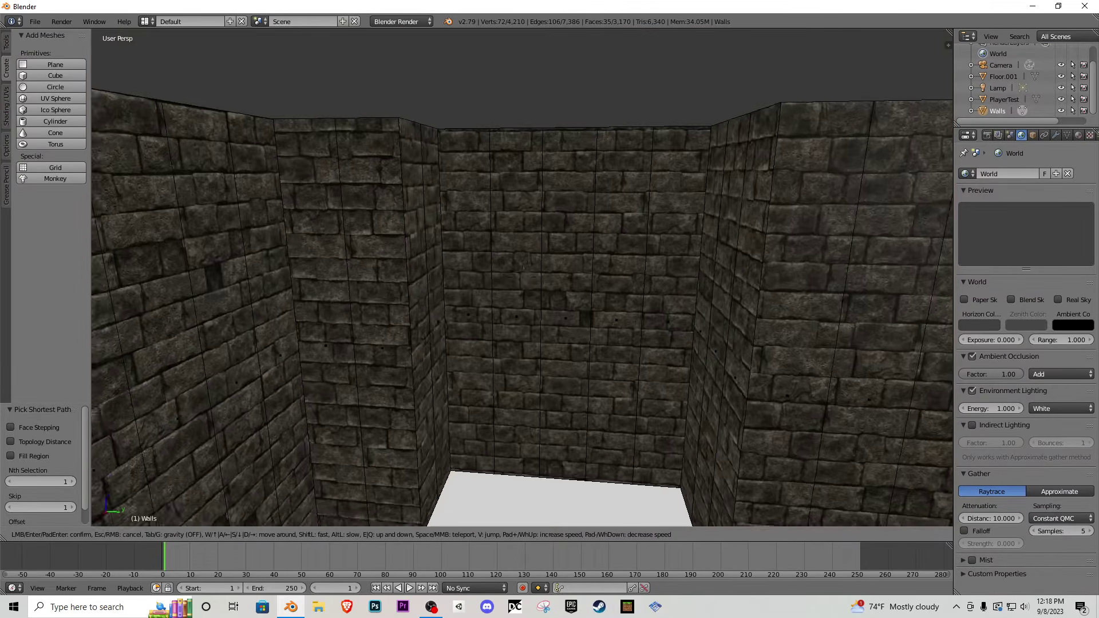
key(w)
key(s)
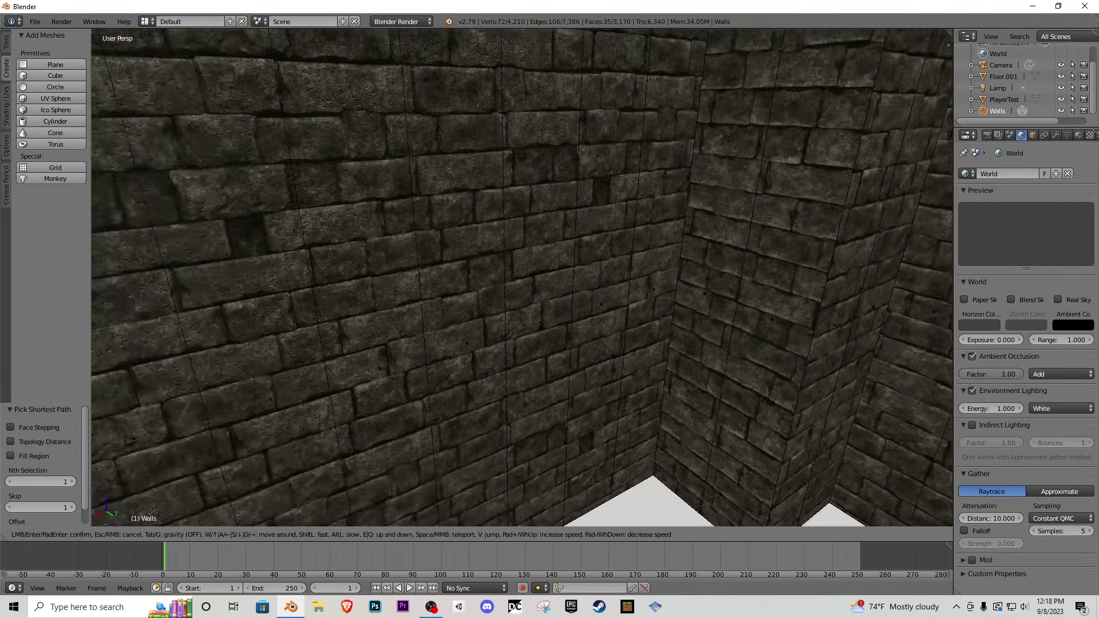
key(s)
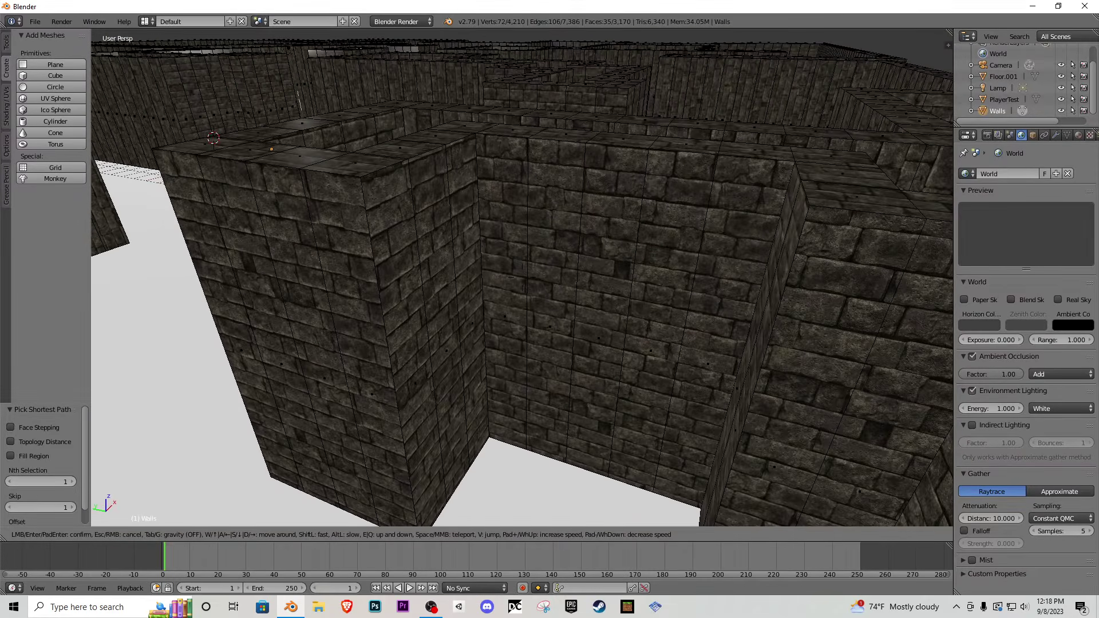
key(s)
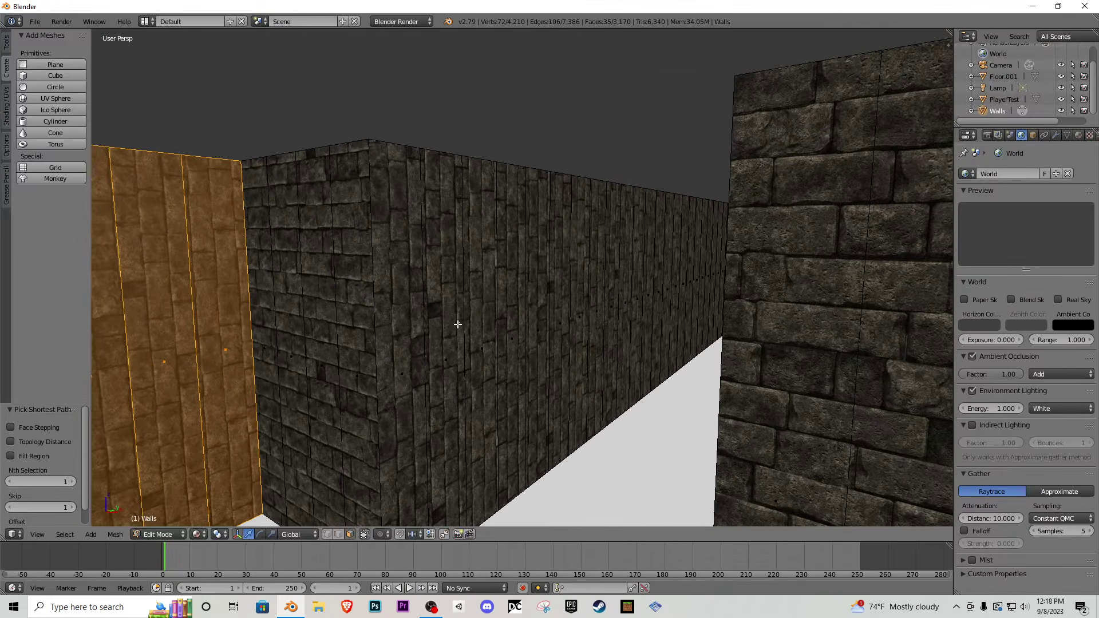
key(w)
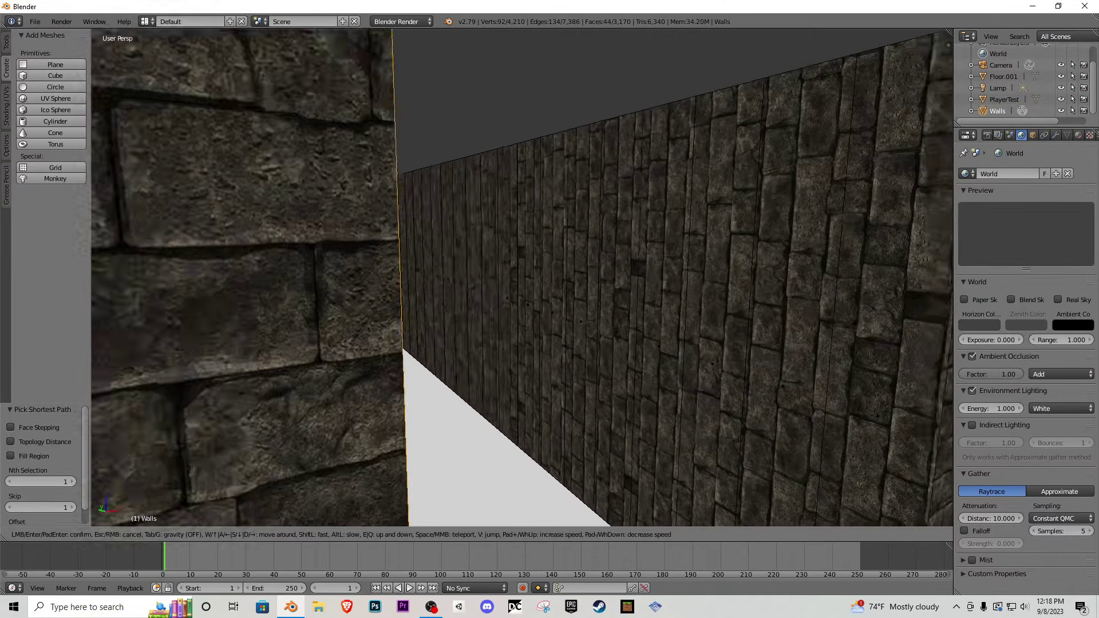
key(Escape)
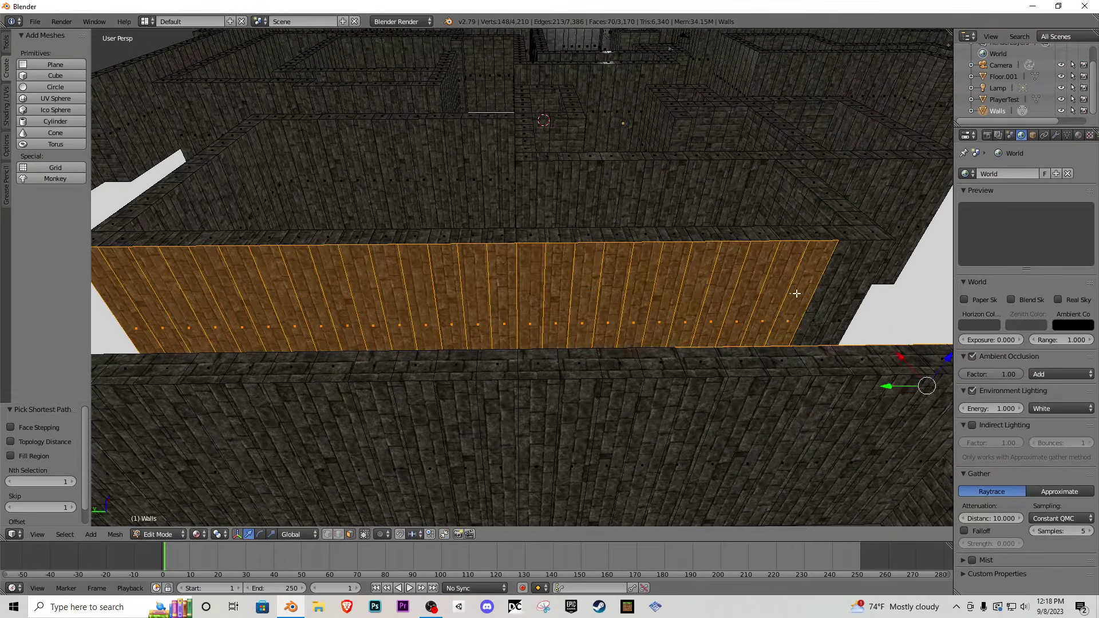
- Add the faces along the opposite long wall of the narrow corridor to the selection
key(shift+f)
key(w)
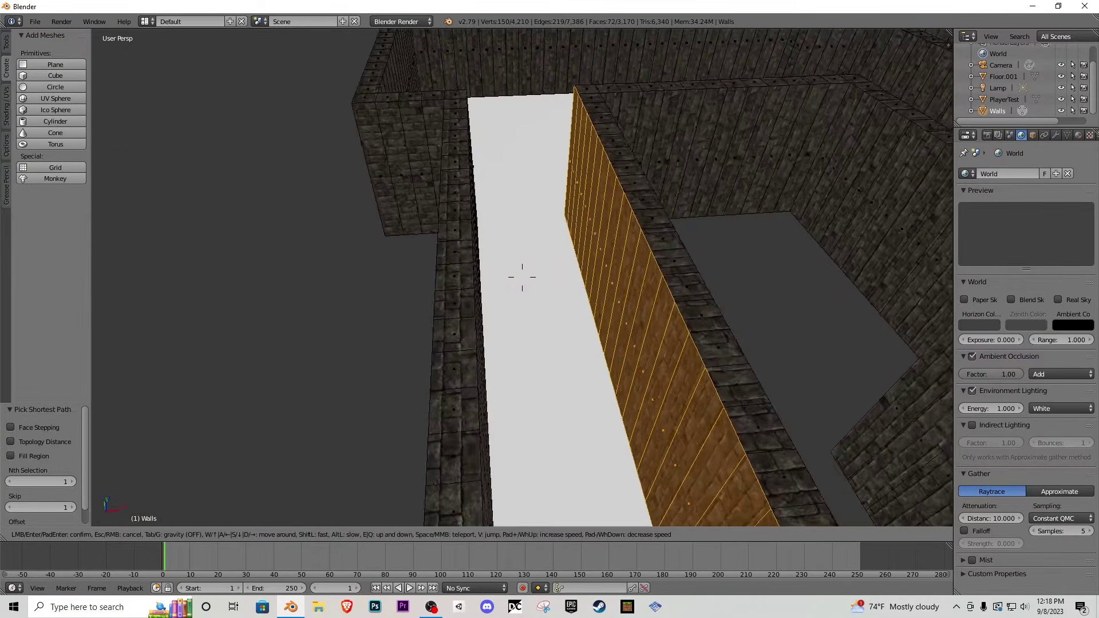
click(331, 305)
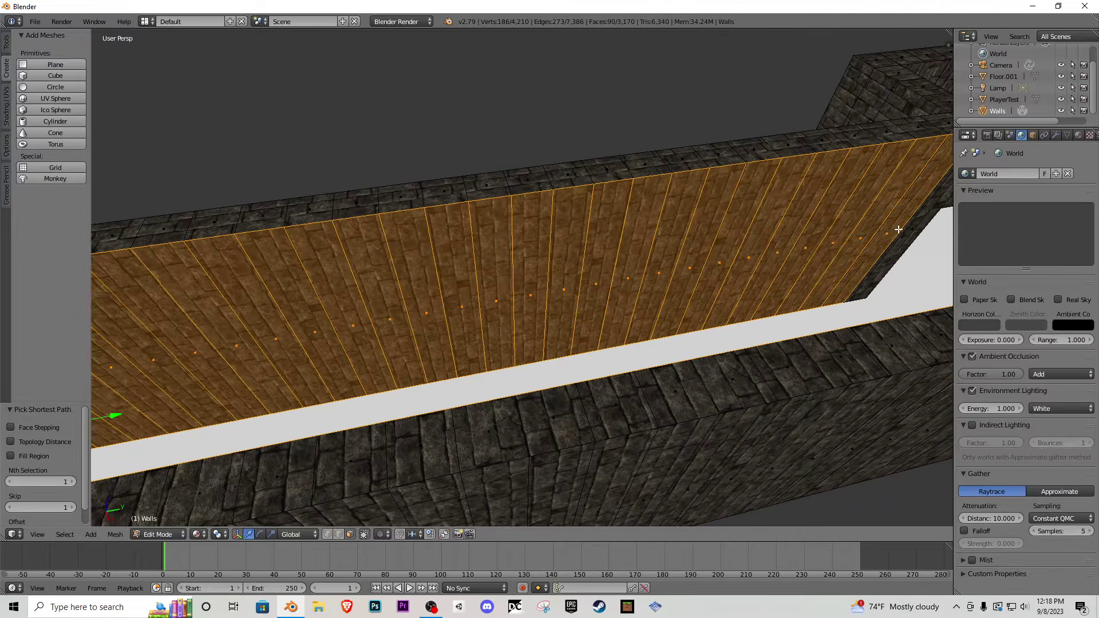
key(w)
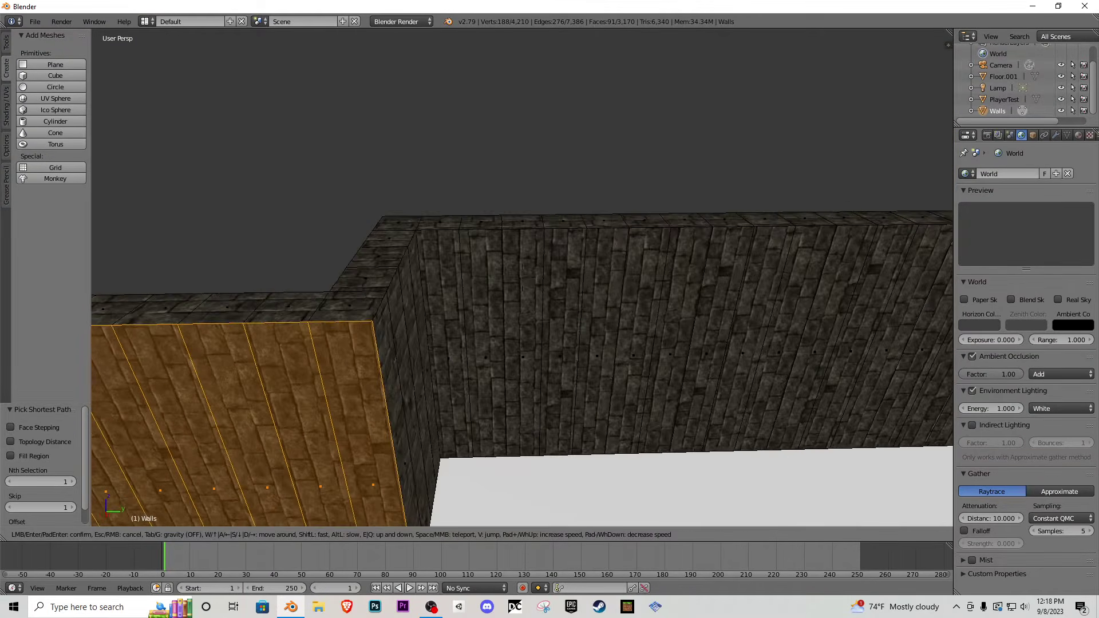
- Add the row of vertical-brick faces on the recessed wall beyond the corridor corner to the selection
click(356, 328)
shift+right_click(356, 327)
ctrl+right_click(492, 319)
ctrl+right_click(836, 297)
key(shift+f)
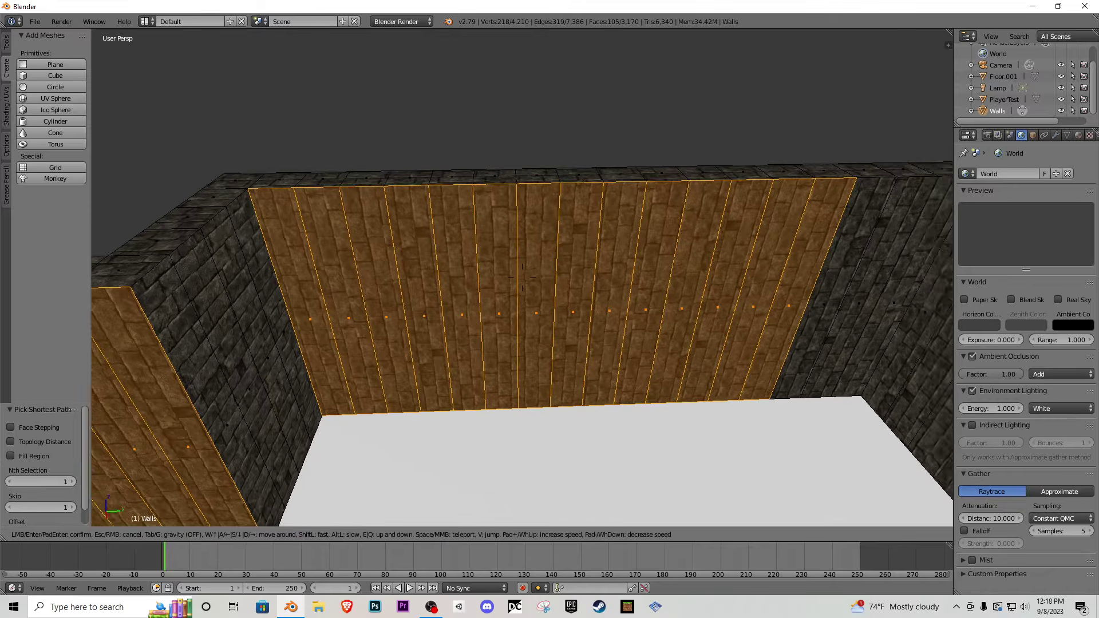
- Add the vertical-brick faces along the long wall that meets the already selected wall at the room's corner to the selection
key(s)
key(d)
click(584, 292)
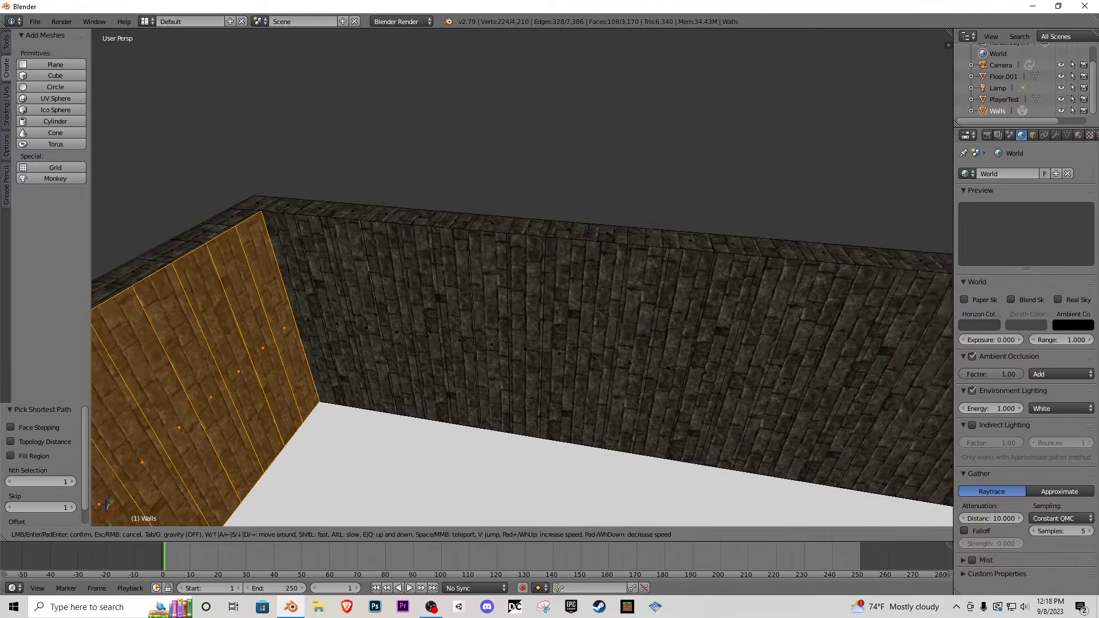
click(522, 277)
key(s)
click(522, 277)
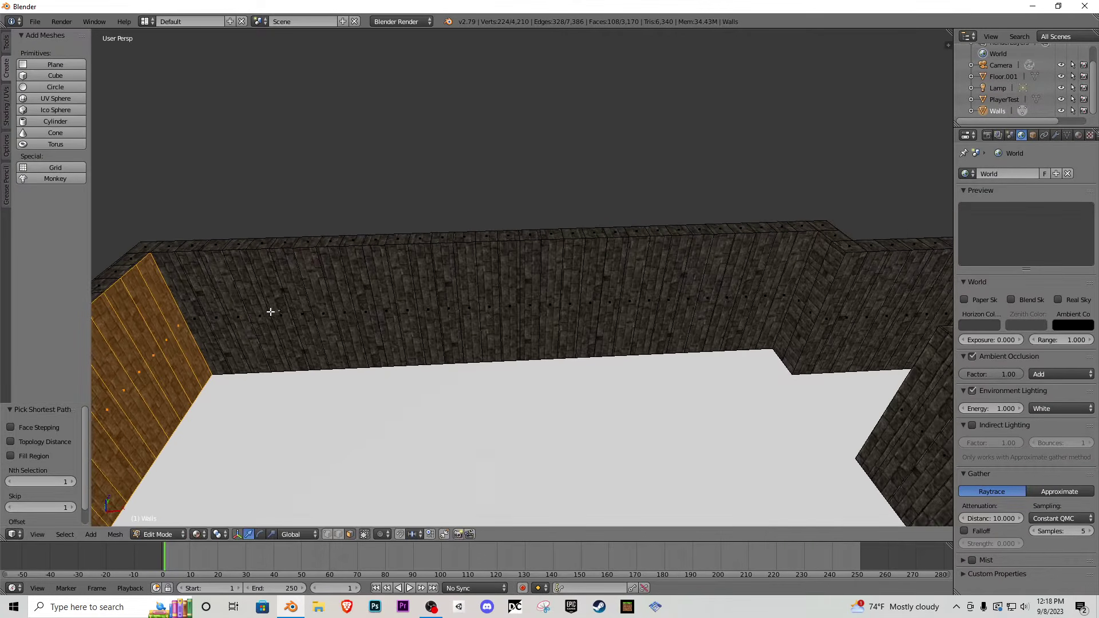
shift+right_click(198, 318)
ctrl+right_click(609, 300)
- Add the row of vertical-brick faces on the end wall of the block across the corridor to the selection
key(shift+f)
key(a)
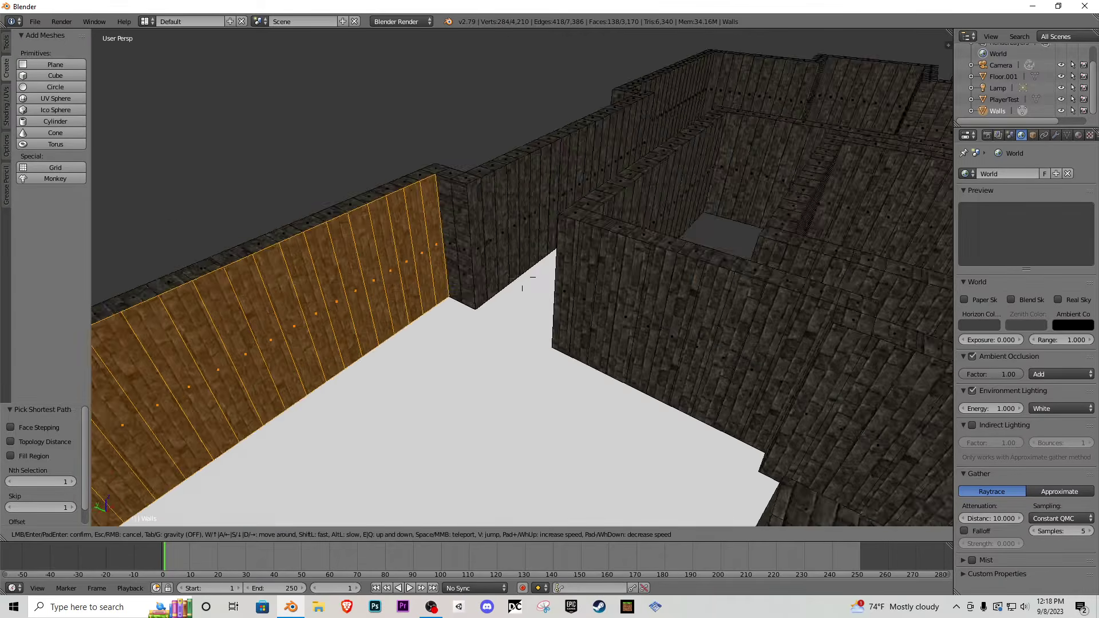
key(w)
click(523, 277)
ctrl+right_click(664, 299)
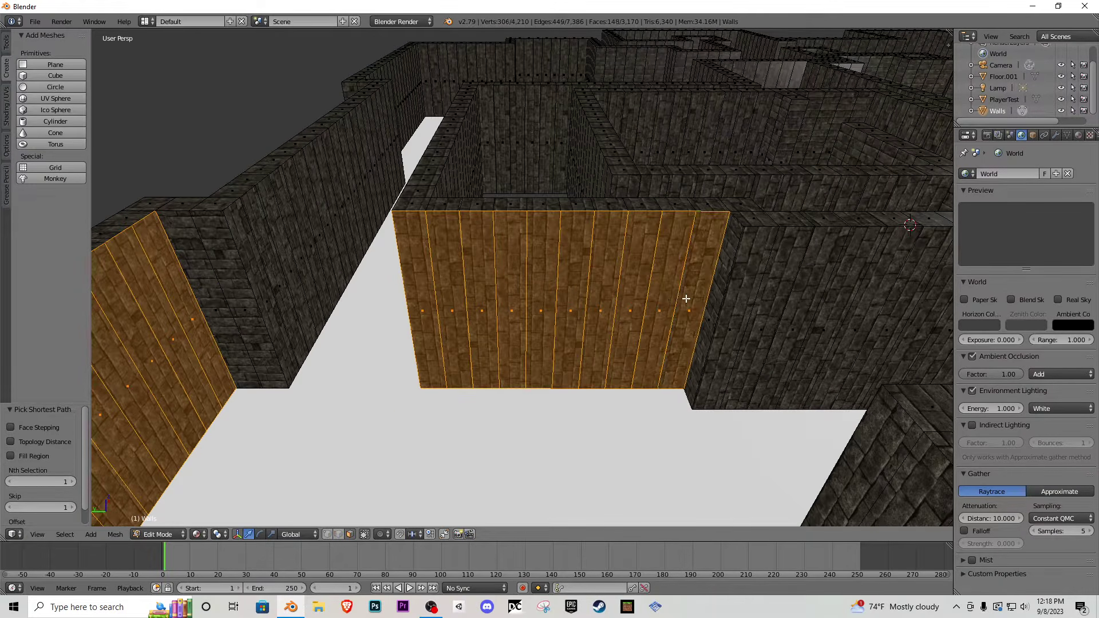
- Continue around the block and add the vertical-brick faces of its next walls to the selection
key(a)
click(522, 277)
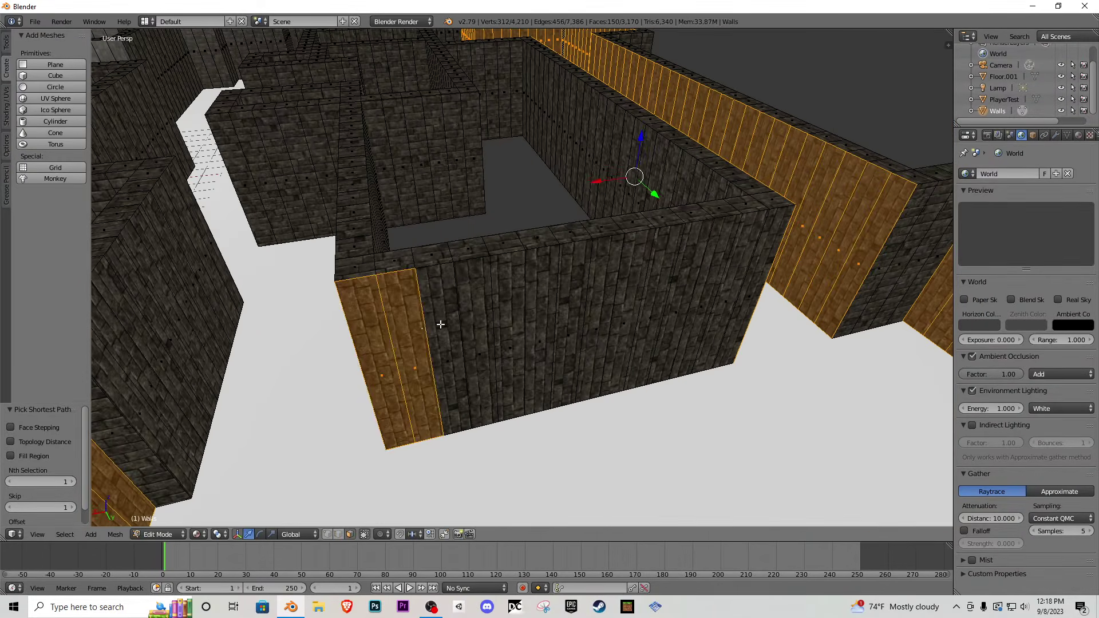
ctrl+right_click(718, 292)
key(a)
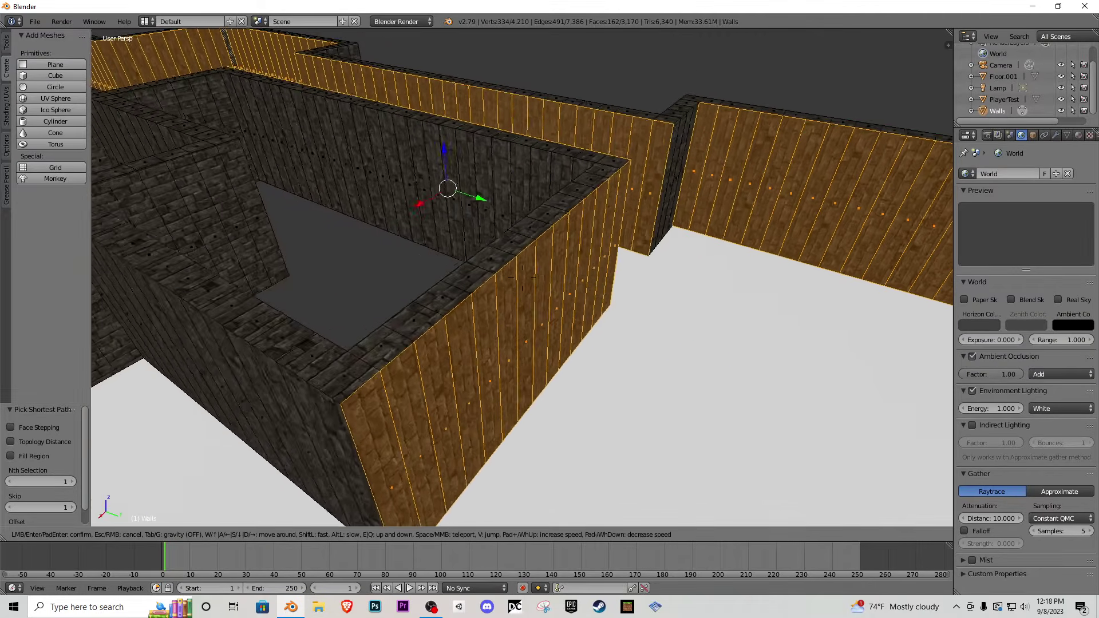
click(523, 278)
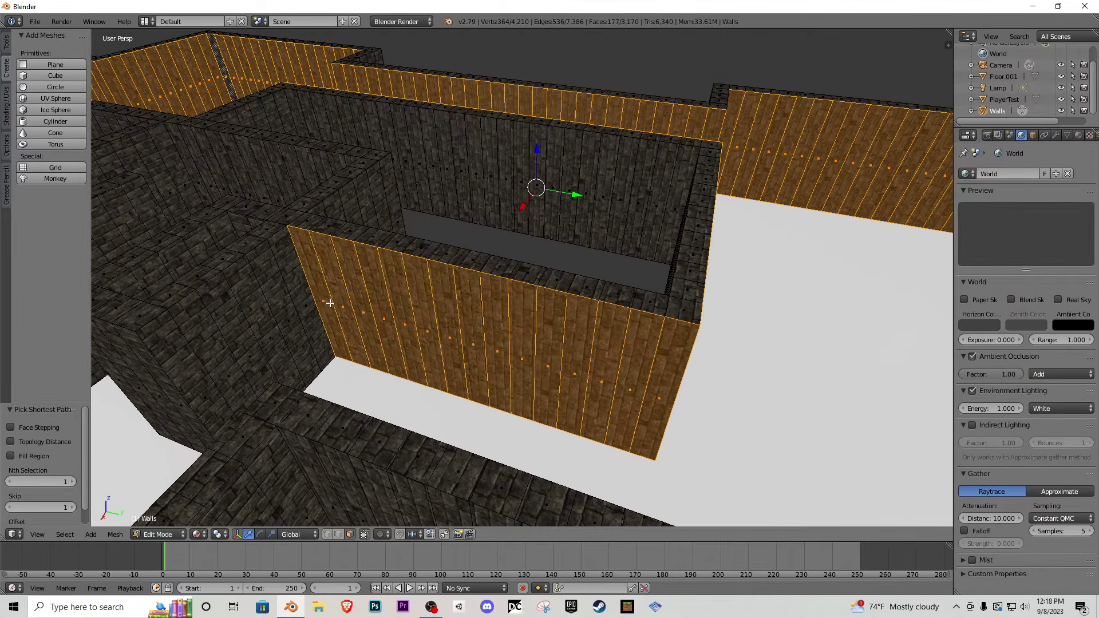
- Add the vertical-brick faces on the outer wall of the projecting block beside the selected wall to the selection
key(shift+f)
click(523, 278)
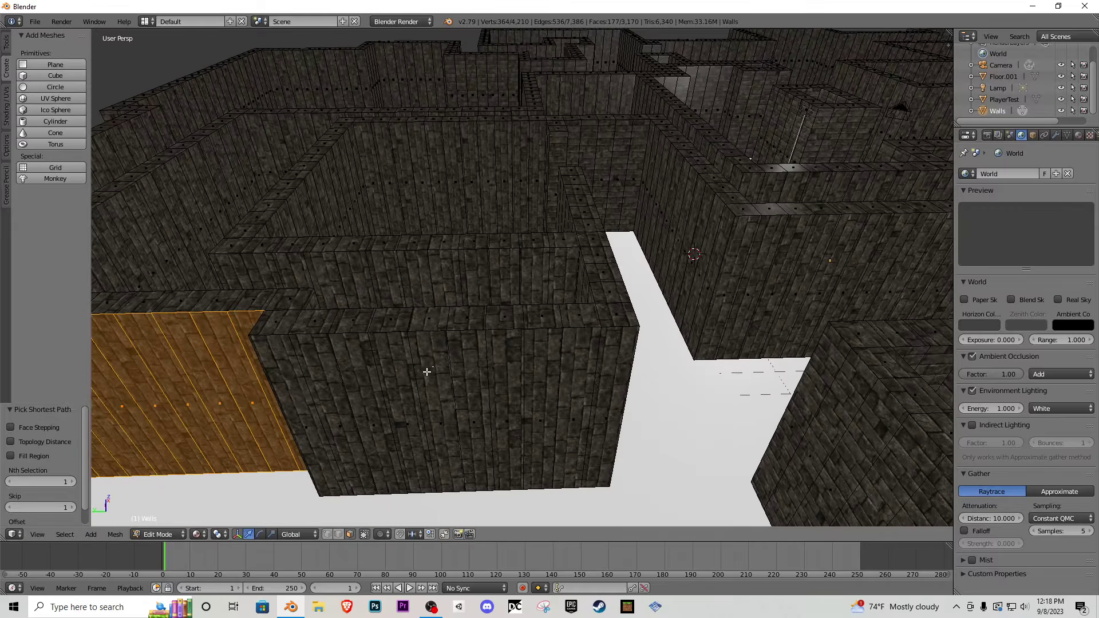
ctrl+right_click(519, 412)
key(shift+f)
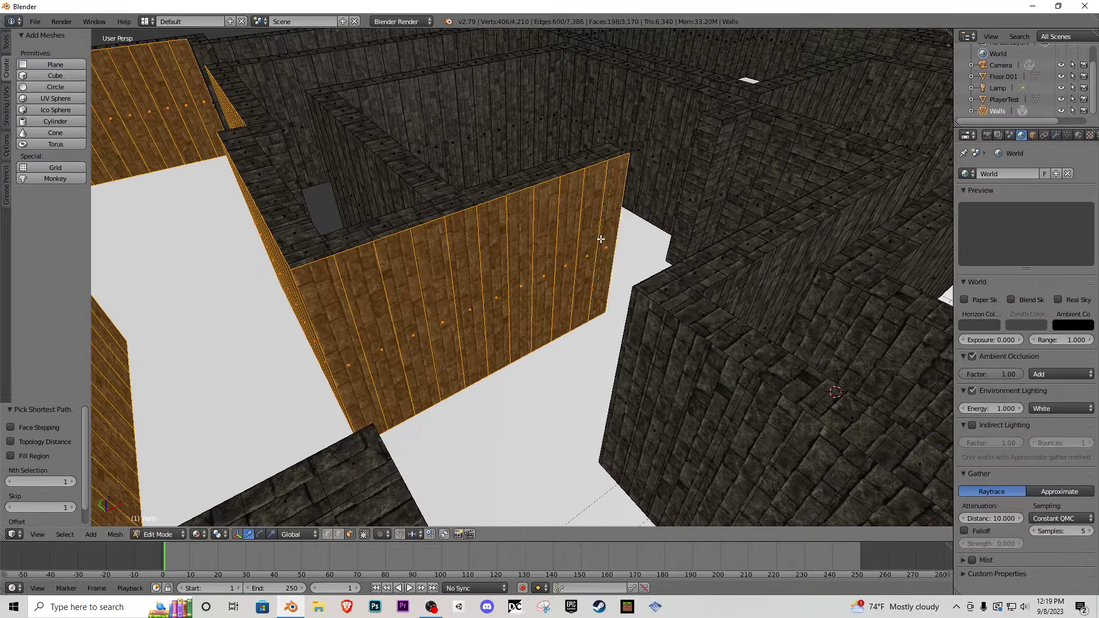
- Add the faces of the vertical-brick wall across the passage and of the inner wall in the neighbouring recess
key(shift+f)
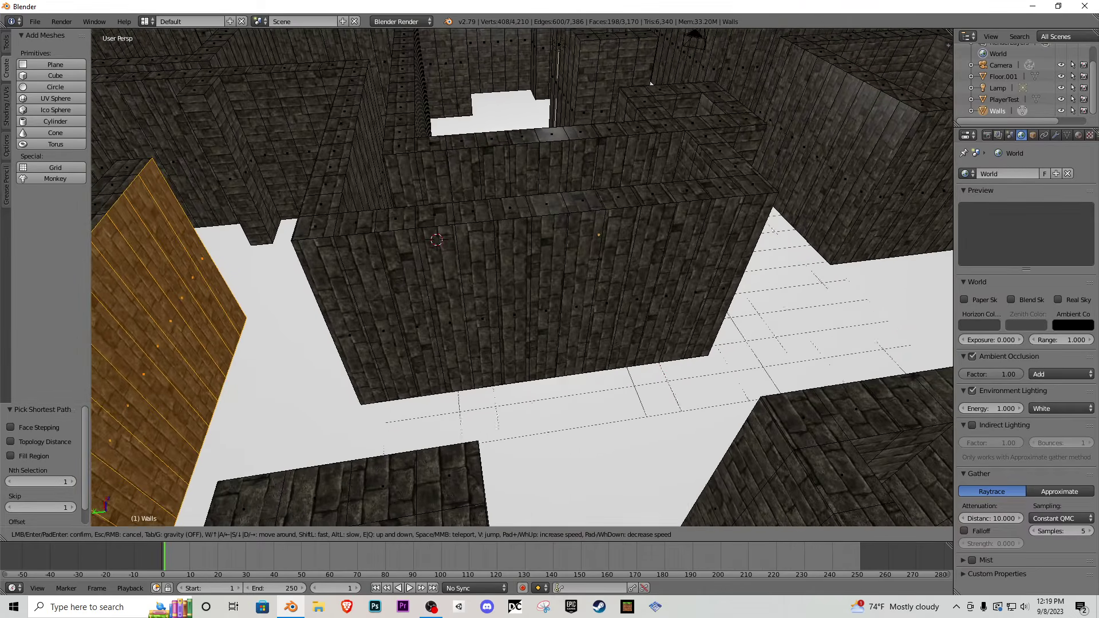
key(shift+f)
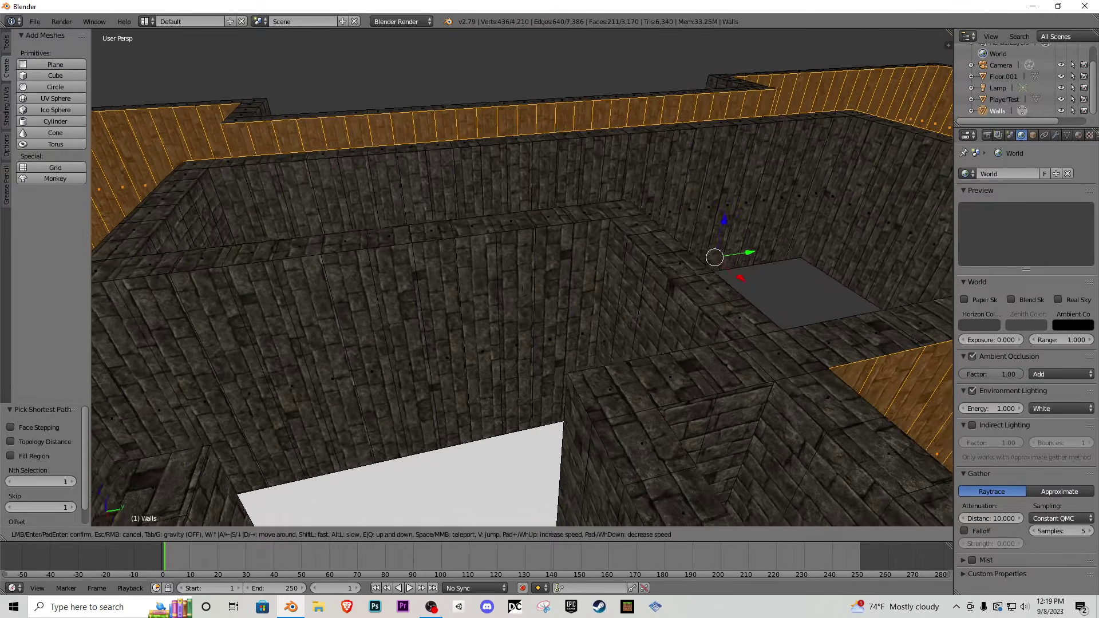
click(574, 299)
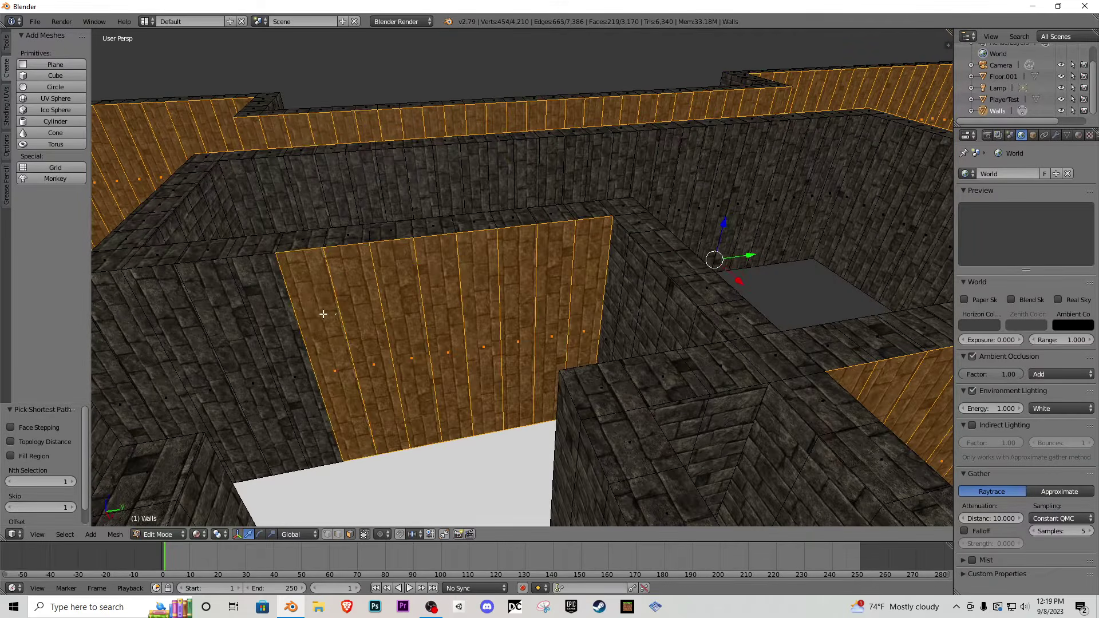
- Search past the correctly oriented walls and add the vertical-brick outer wall of the small hollow block to the selection
key(a)
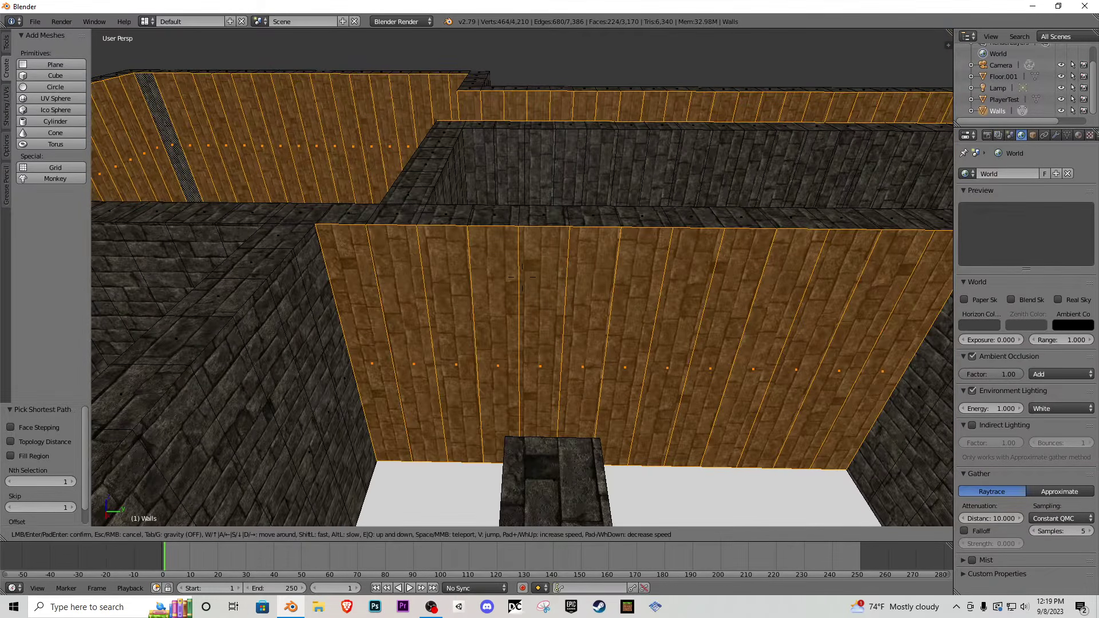
key(w)
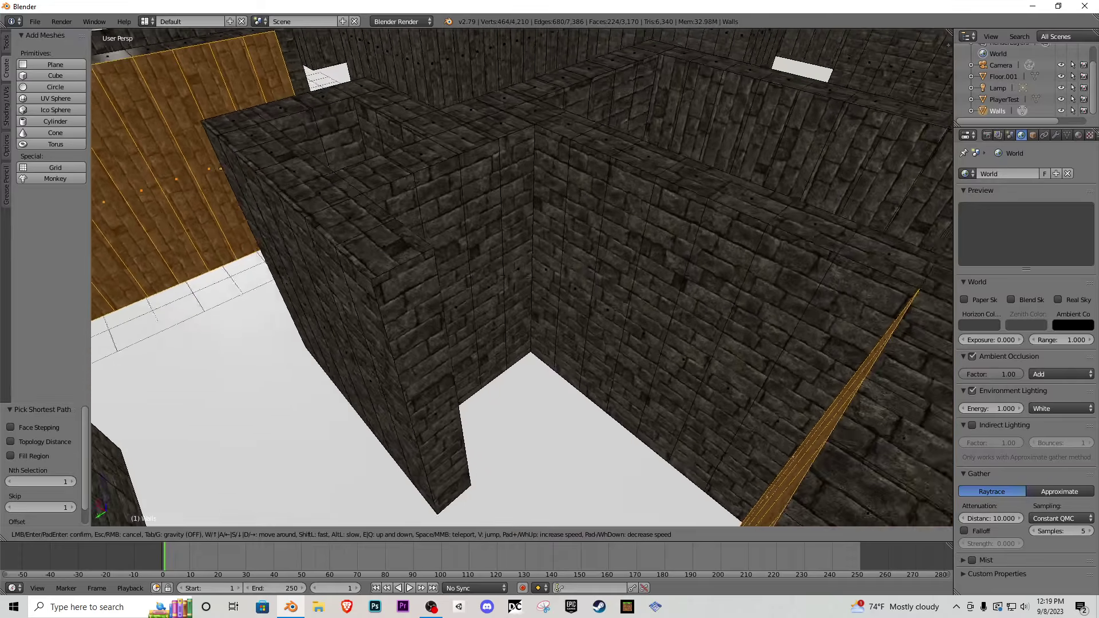
key(w)
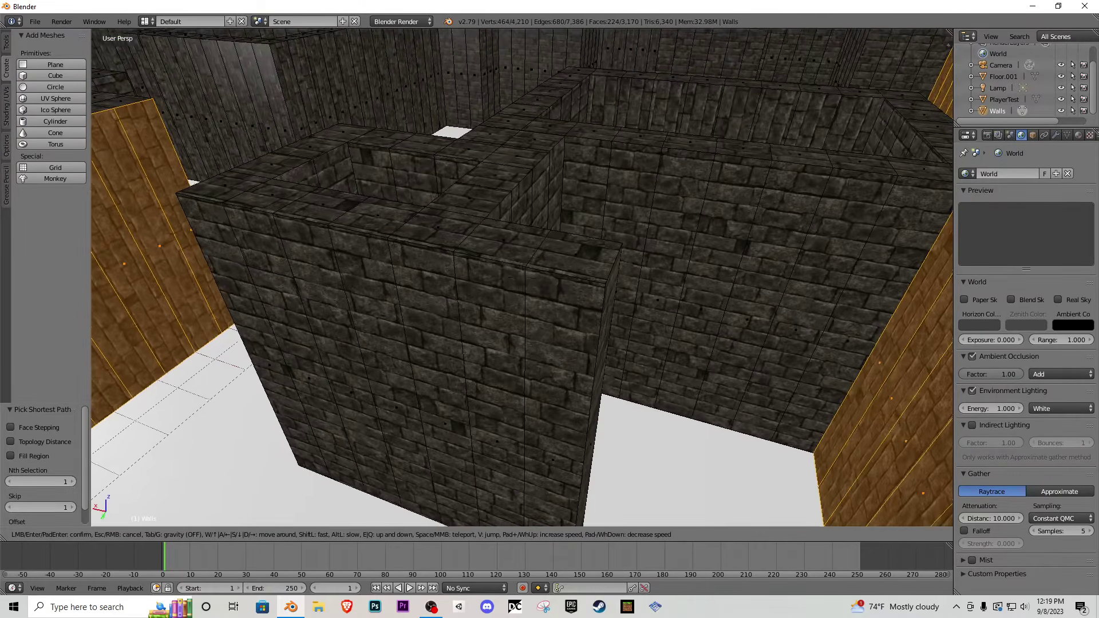
key(a)
key(s)
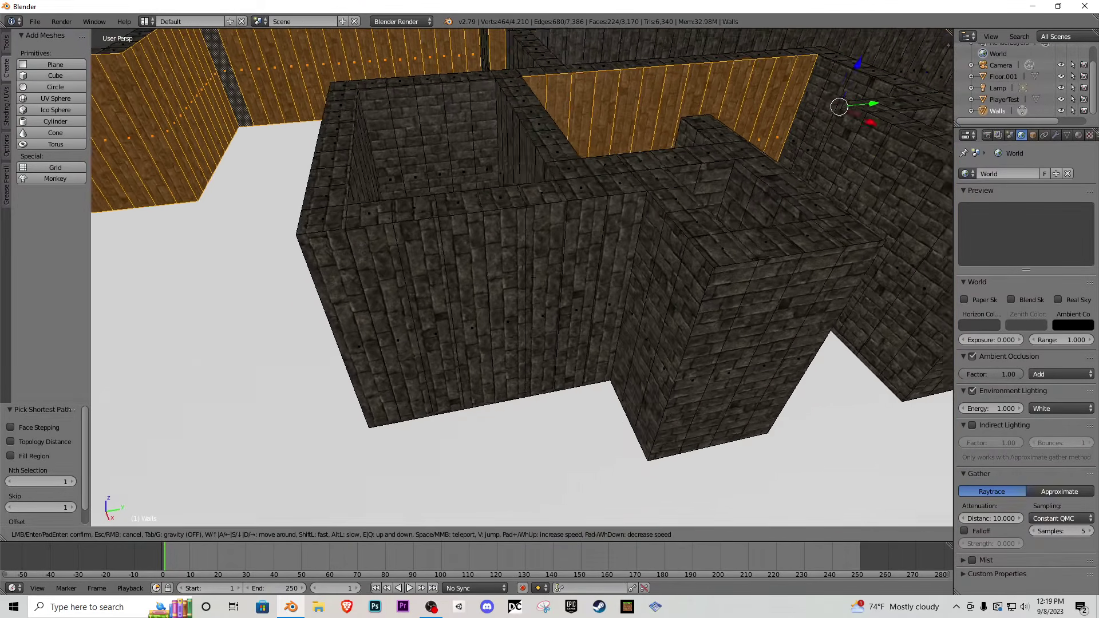
click(612, 290)
key(shift+f)
key(s)
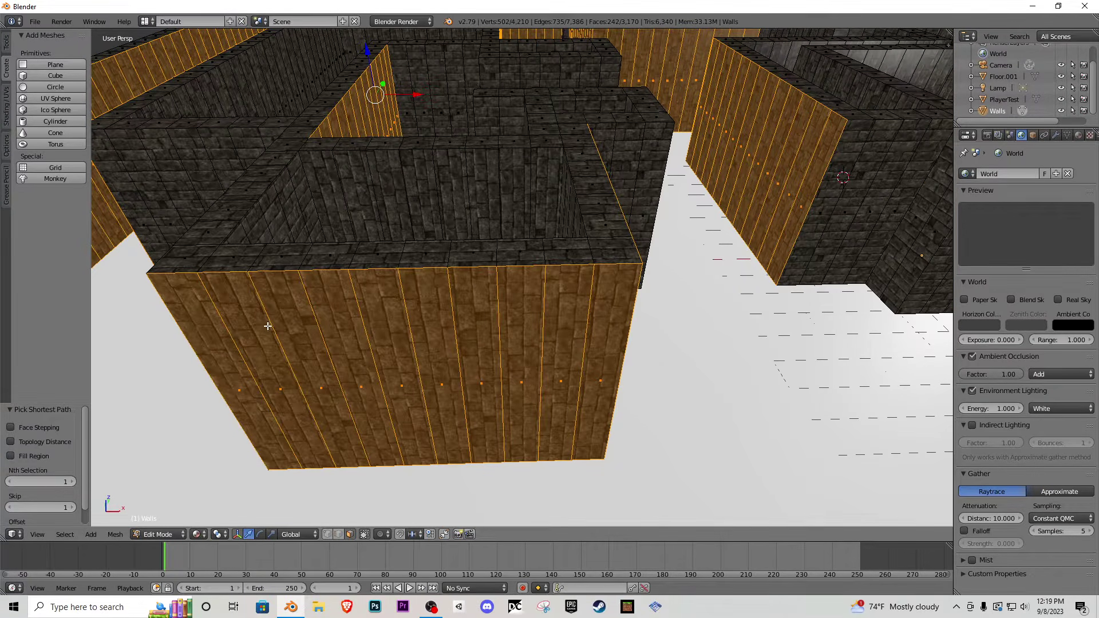
- Add the wide vertical-brick wall of the hollow block beside the horizontal-brick corner to the selection
key(shift+f)
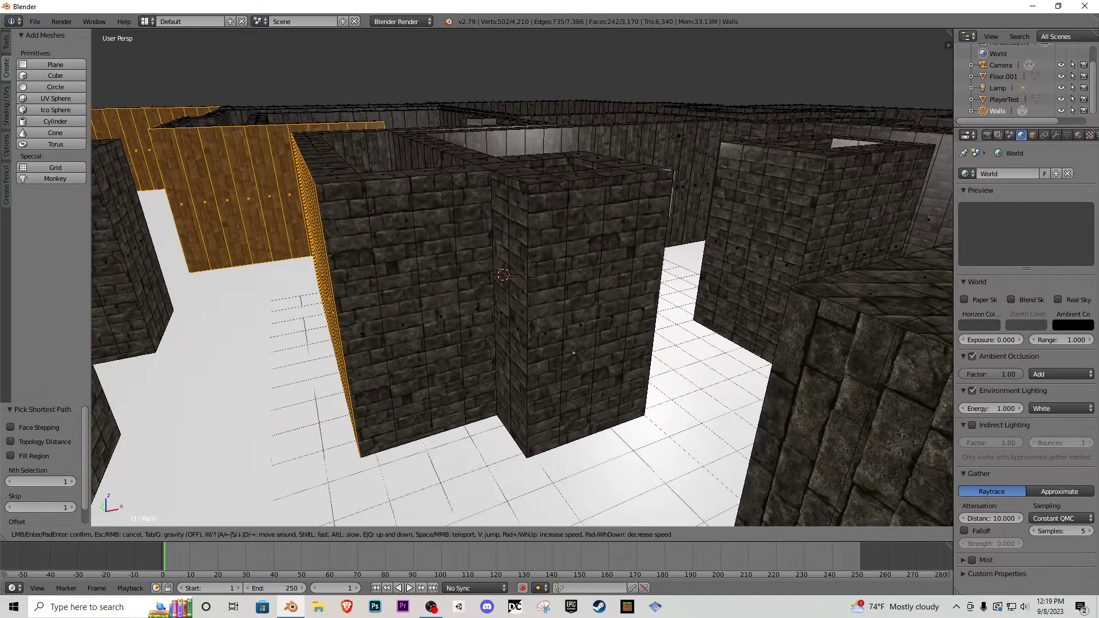
click(556, 284)
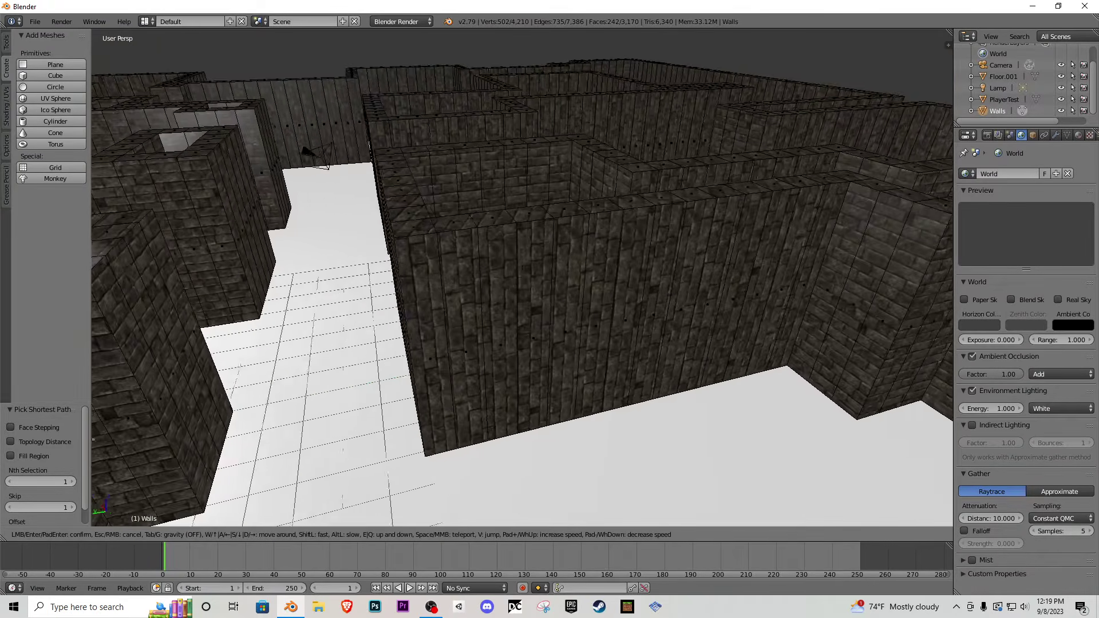
click(371, 314)
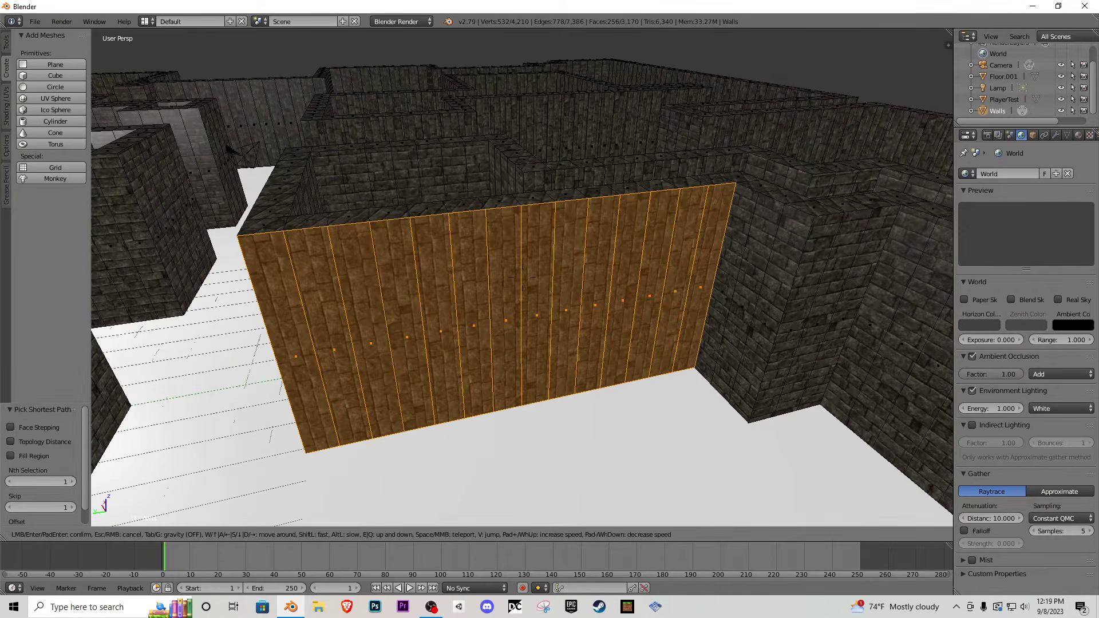
- Add the faces of the two vertical-brick walls meeting at the narrow passage's inner corner to the selection
key(w)
key(shift+f)
key(w)
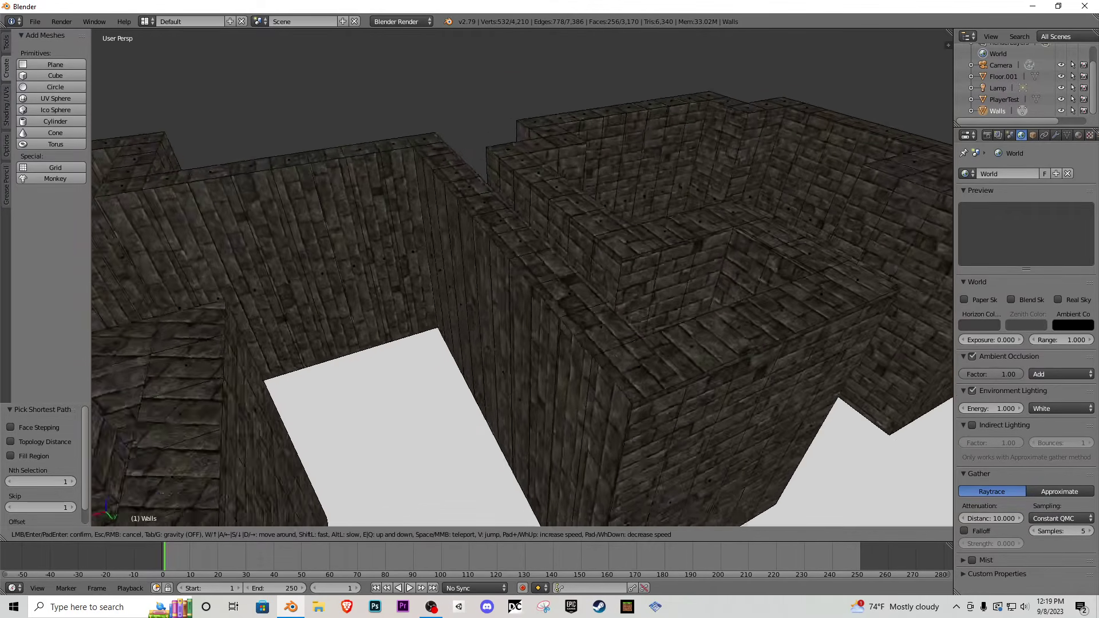
click(522, 278)
middle_drag(309, 269, 522, 281)
- Check the surrounding walls for vertical bricks and add the long recessed wall beside the selected corridor wall to the selection
key(shift+f)
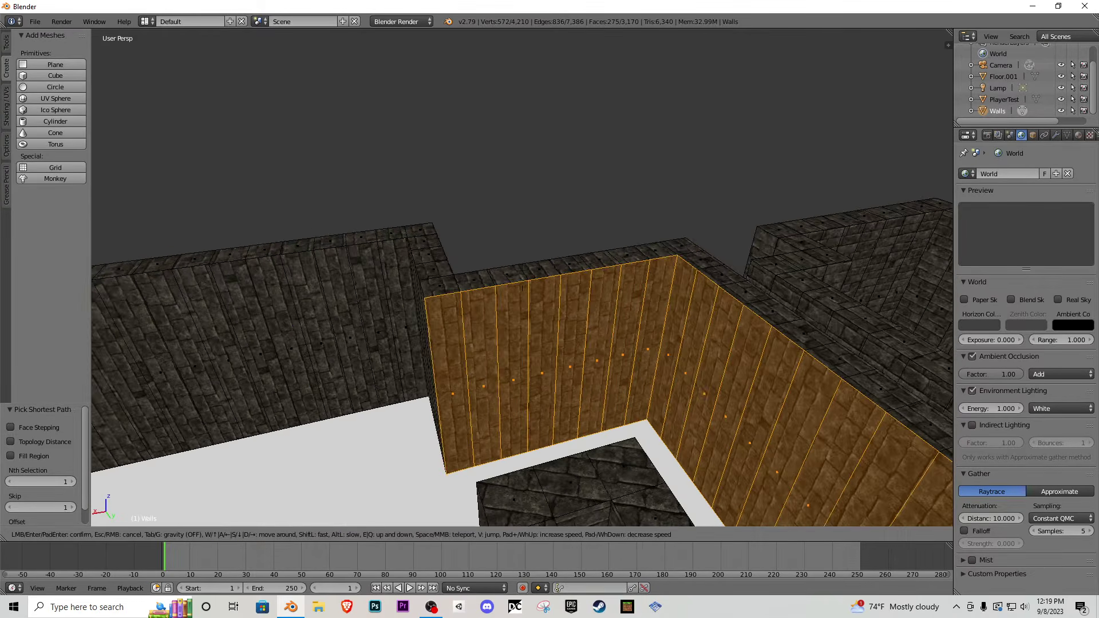
key(w)
key(w)
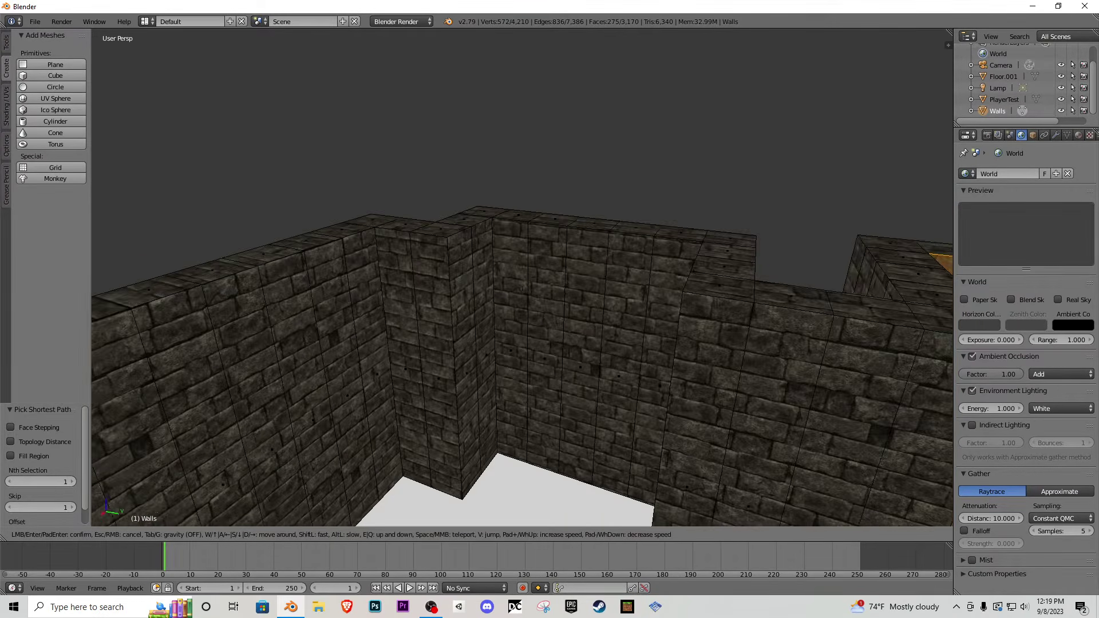
key(d)
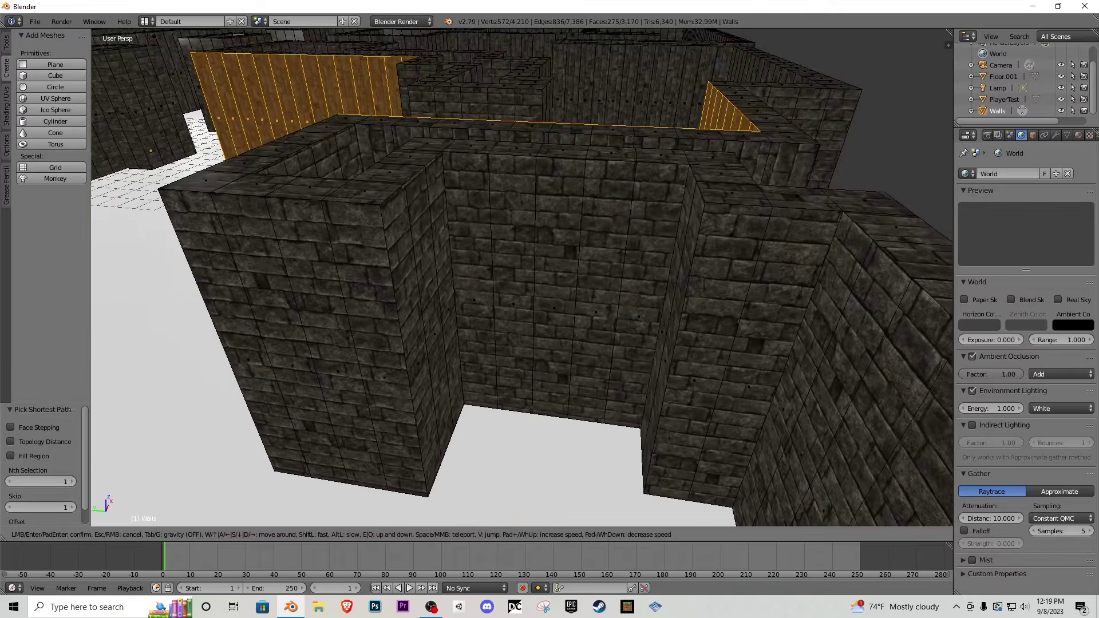
key(d)
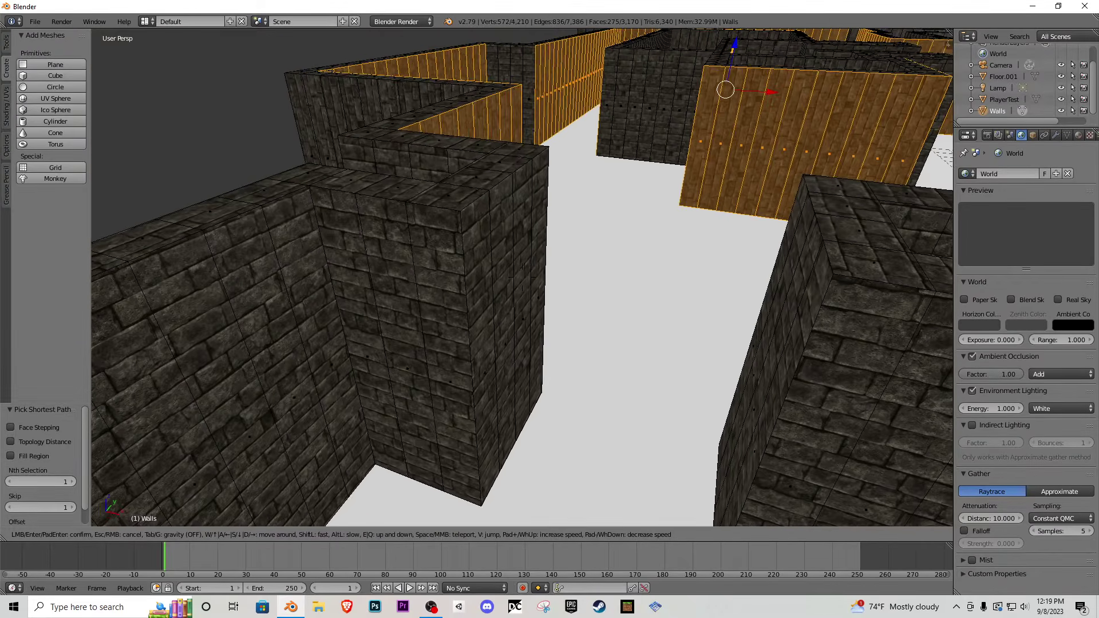
key(w)
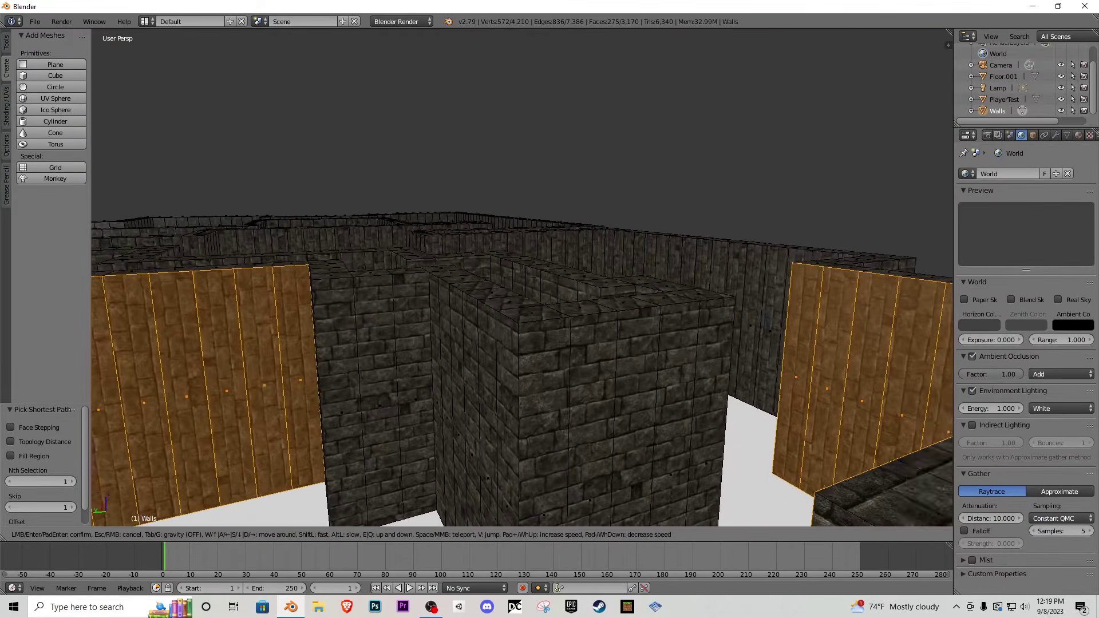
key(w)
key(s)
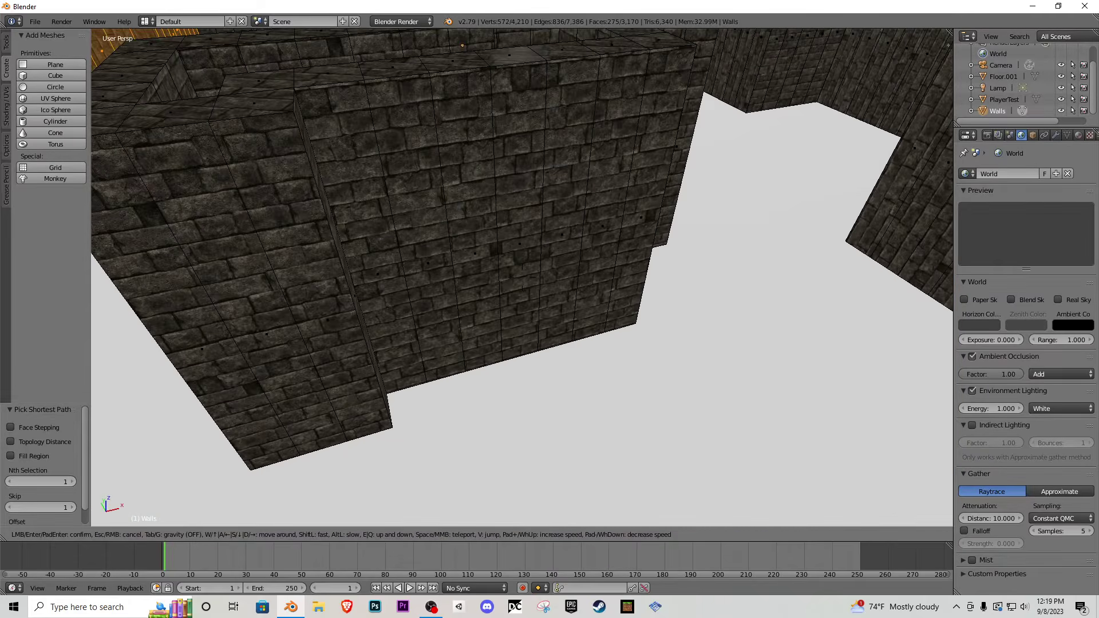
key(a)
click(522, 277)
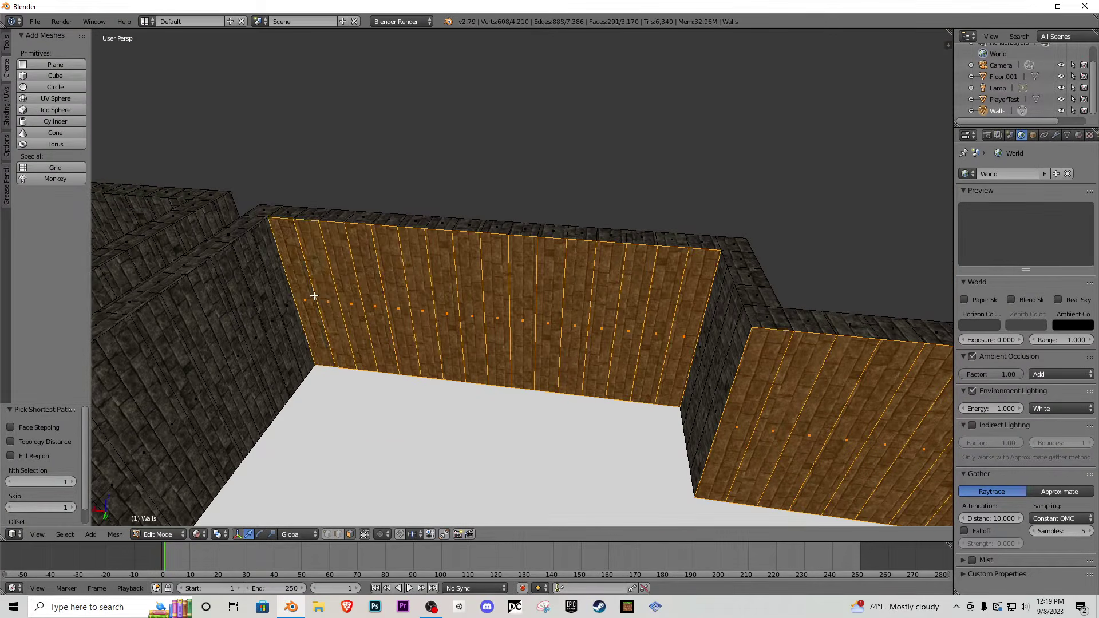
- Add the vertical-brick faces of the wall meeting the selected recessed wall at its corner to the selection
key(w)
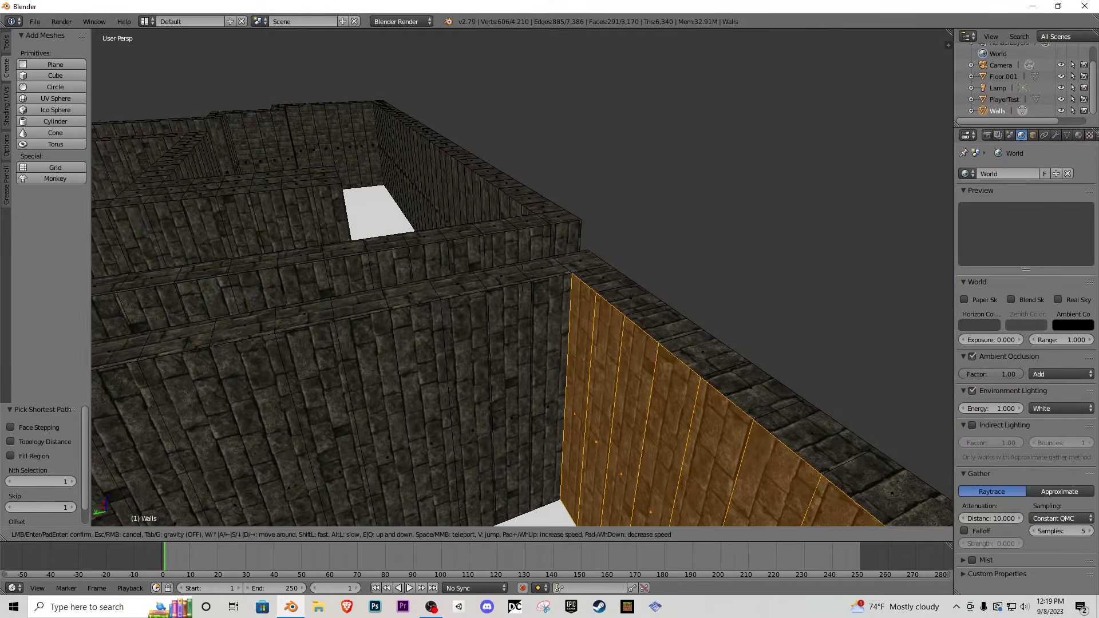
key(s)
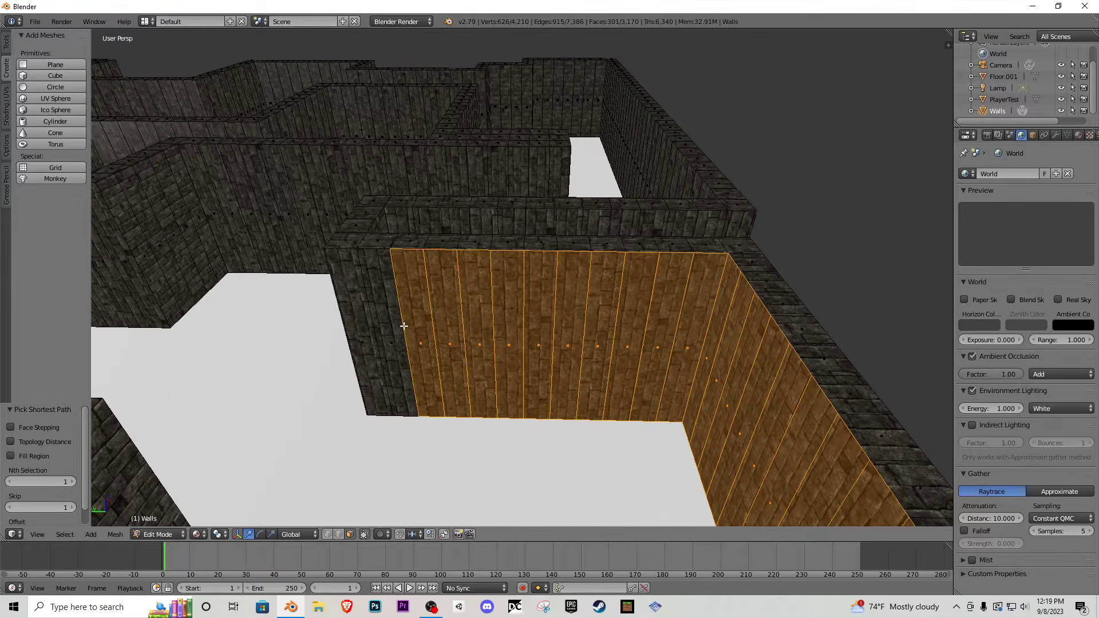
key(shift+f)
key(s)
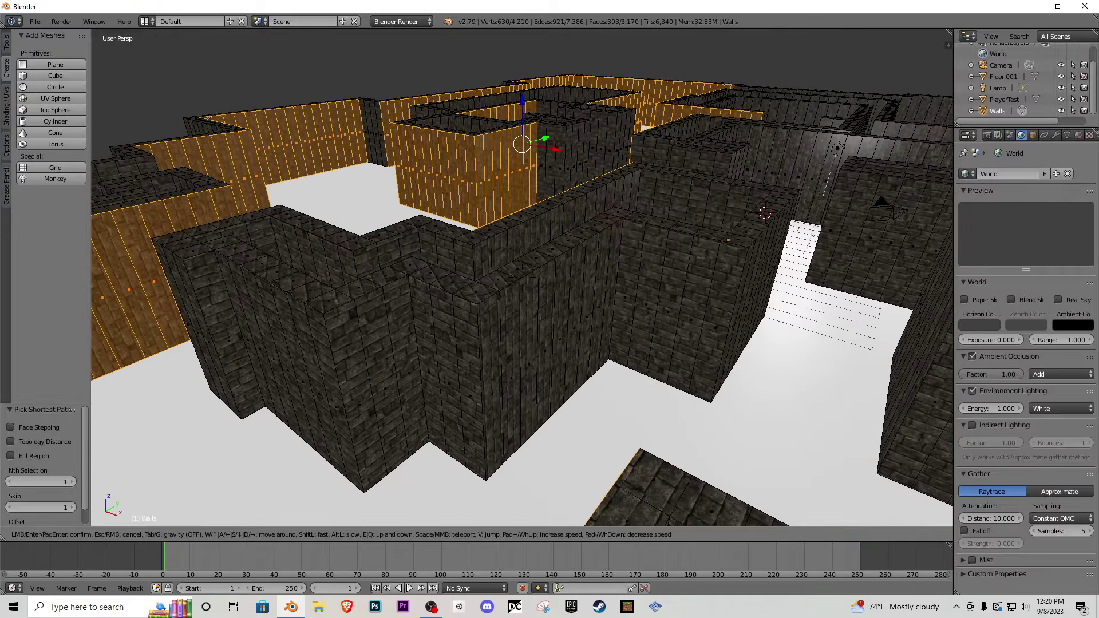
- Extend the face selection with shortest-path picking across both offset sections of the wall with vertically running bricks
key(w)
key(d)
click(521, 278)
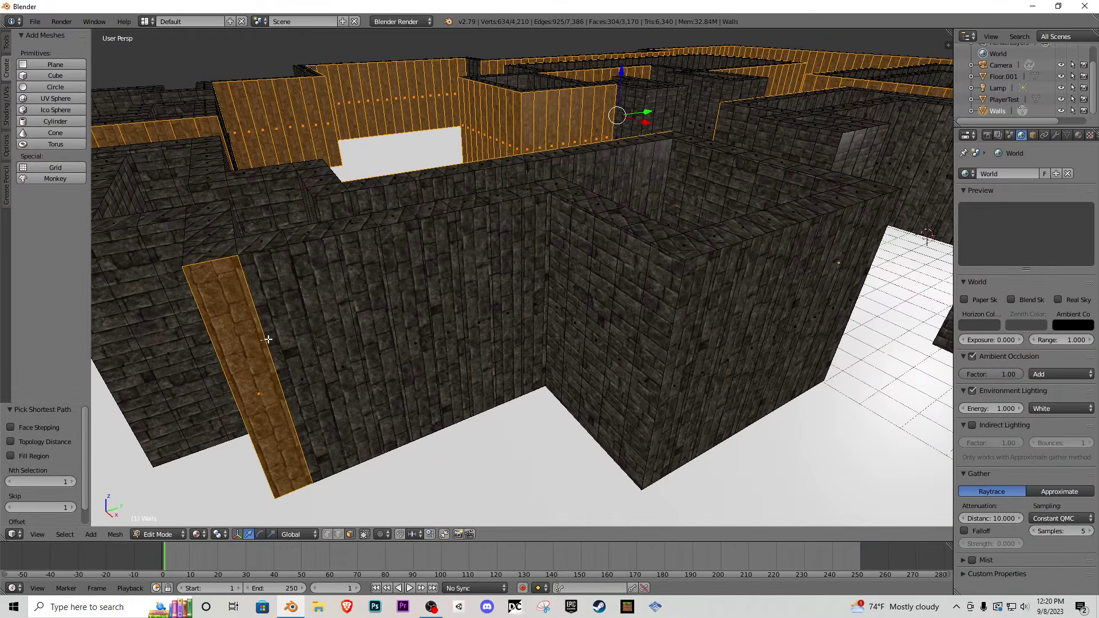
key(shift+f)
key(s)
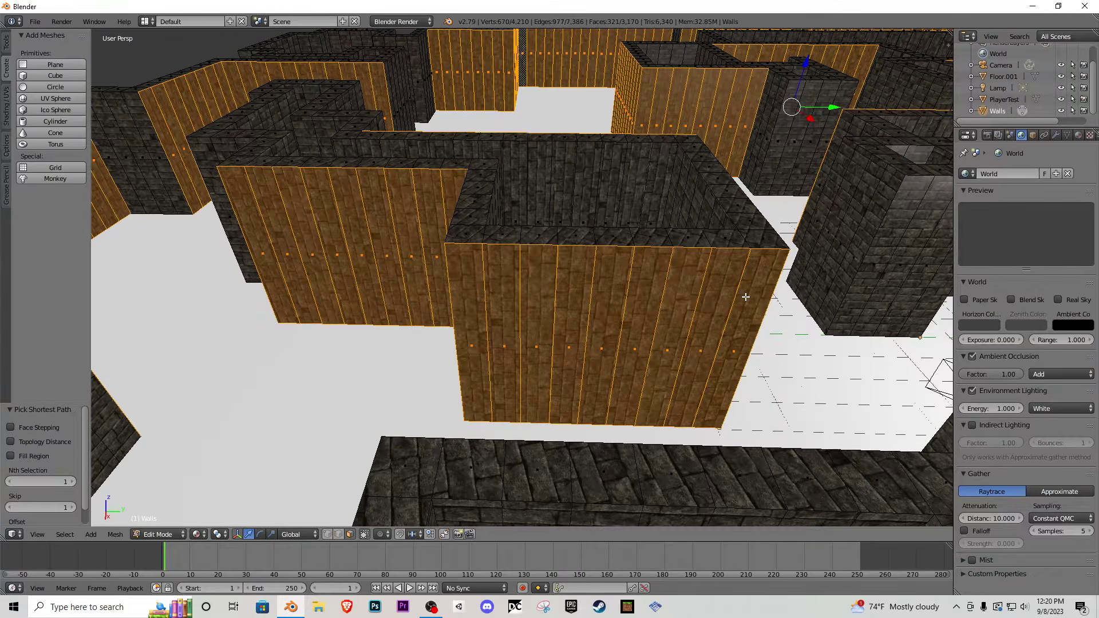
- Add the vertically textured faces of the next wall, behind the low foreground block, to the selection
key(shift+f)
key(s)
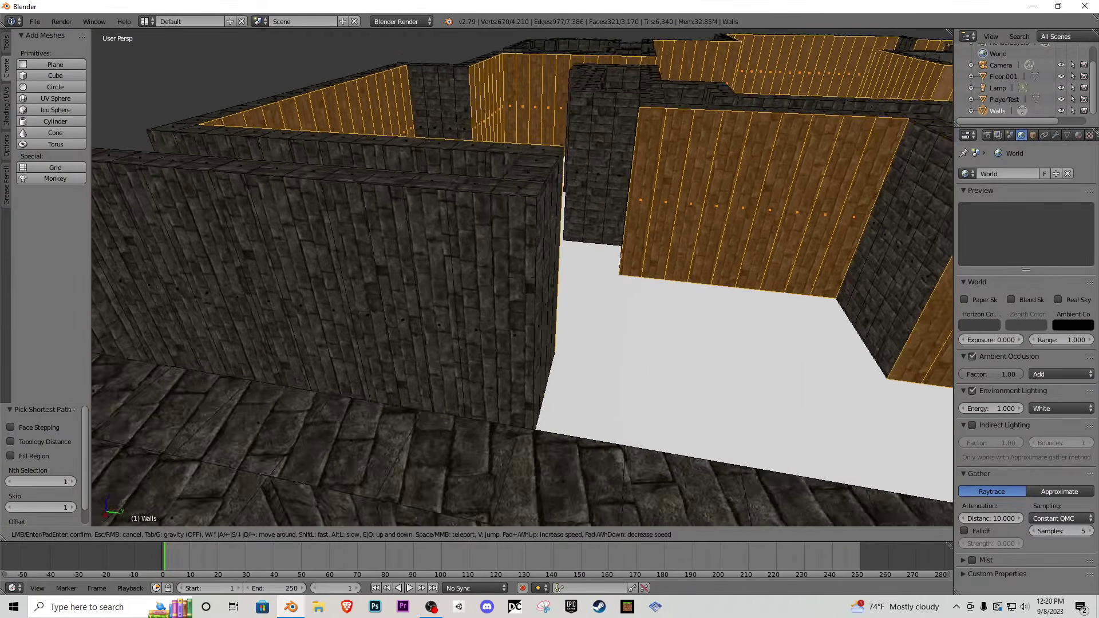
click(630, 256)
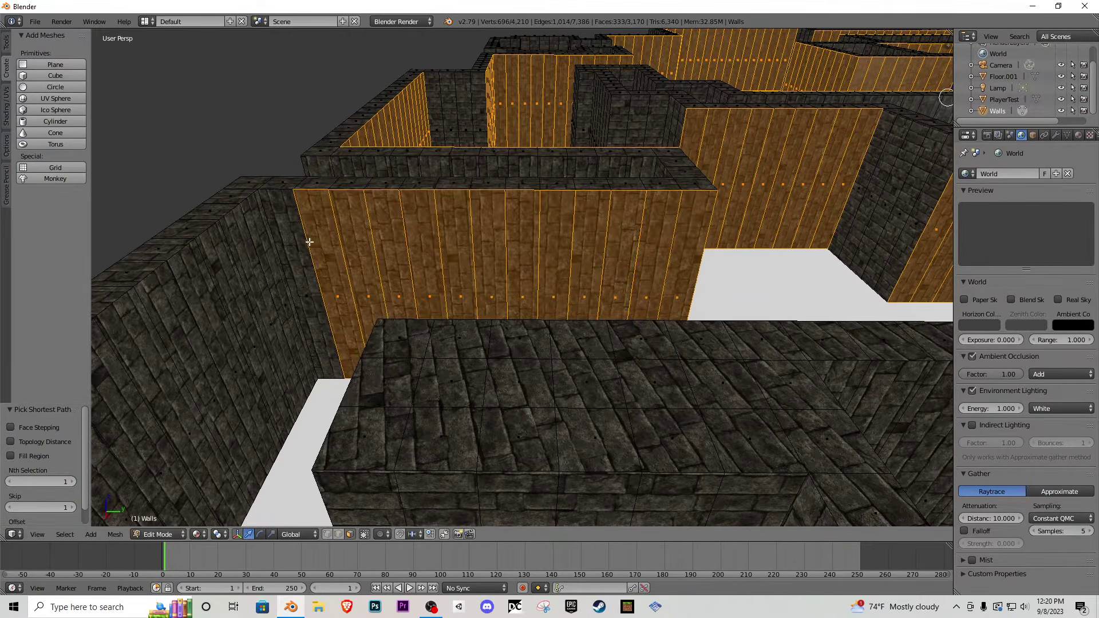
- Continue the selection around the inner corner and along the full length of the long boundary wall
key(shift+f)
key(s)
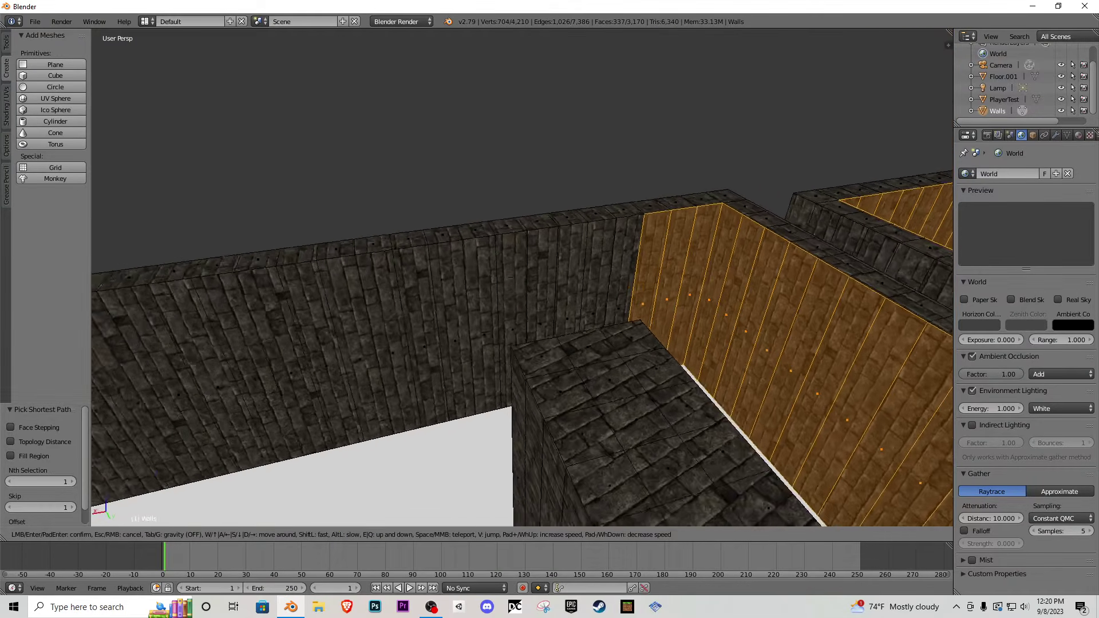
click(521, 278)
middle_drag(249, 322, 624, 316)
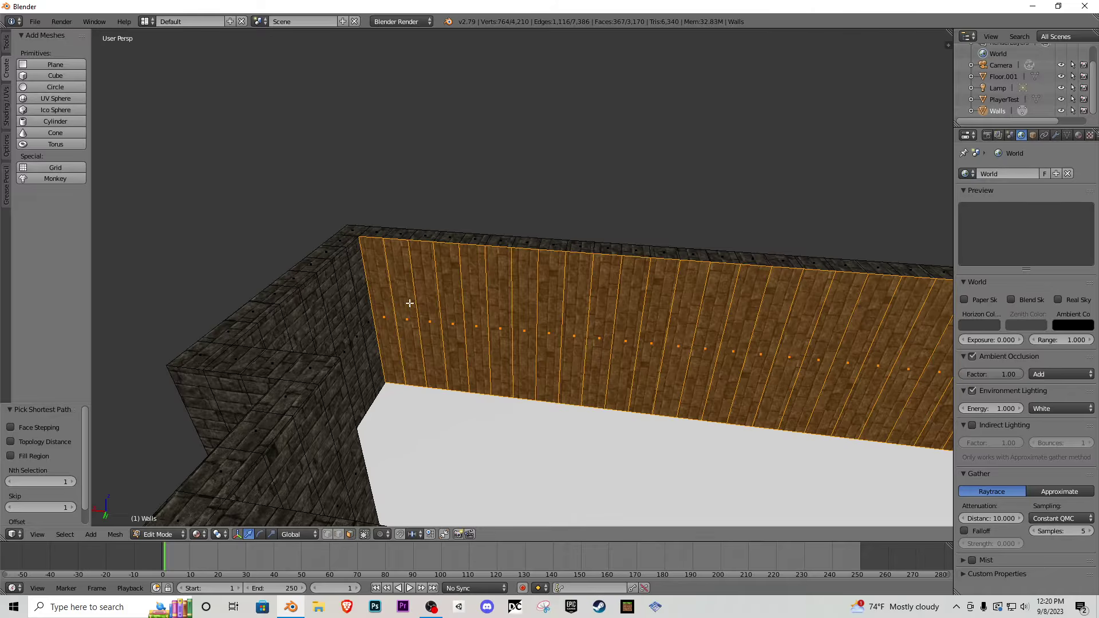
- Add the free-ending wall opposite the selected boundary wall to the face selection, from one end to the other
key(shift+f)
key(s)
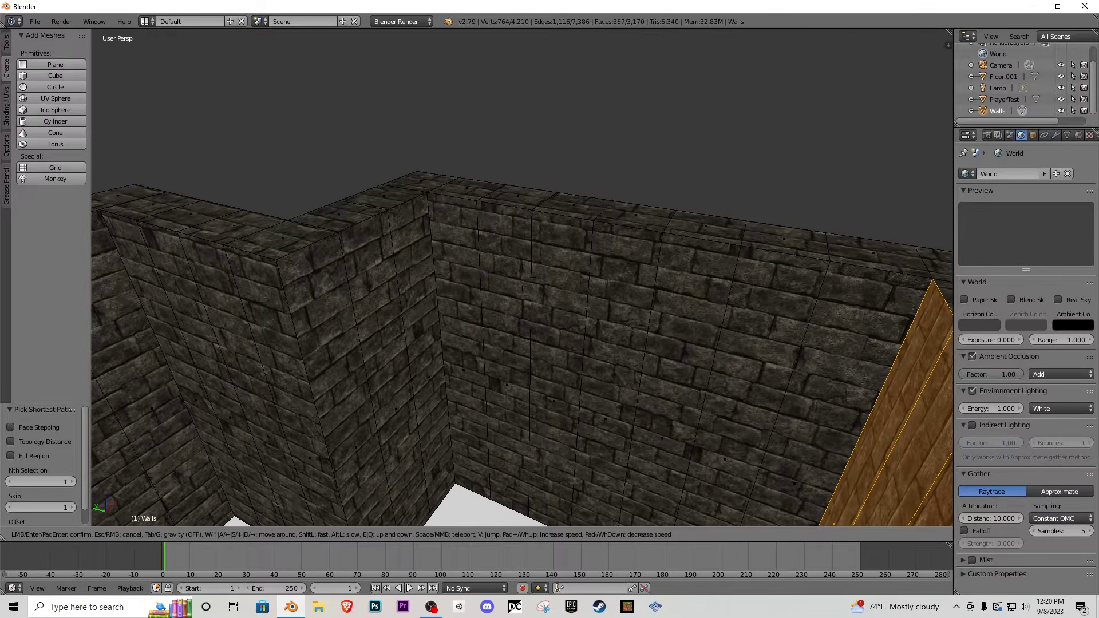
key(s)
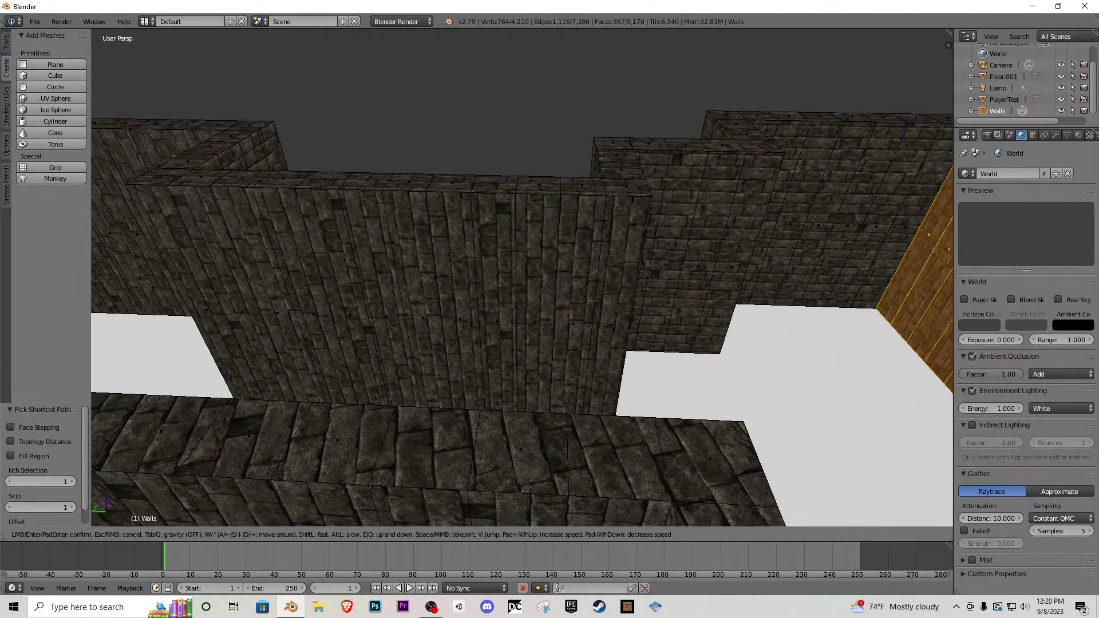
click(565, 275)
- Add the wall running from the inner corner beside the protruding horizontal-brick block, picking its faces by shortest path
key(shift+f)
key(s)
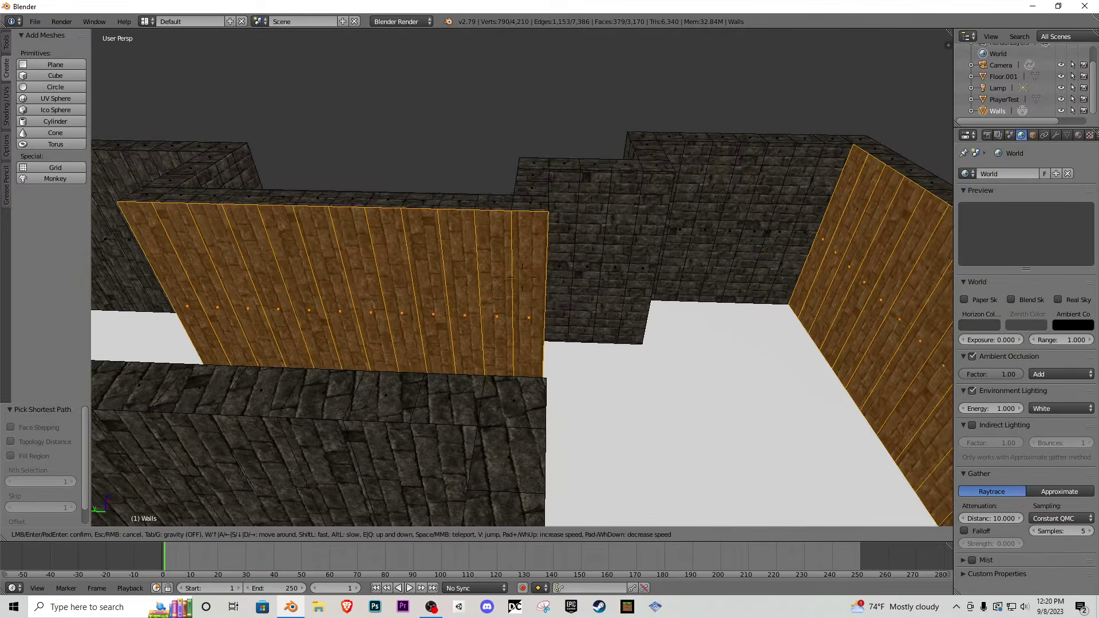
key(w)
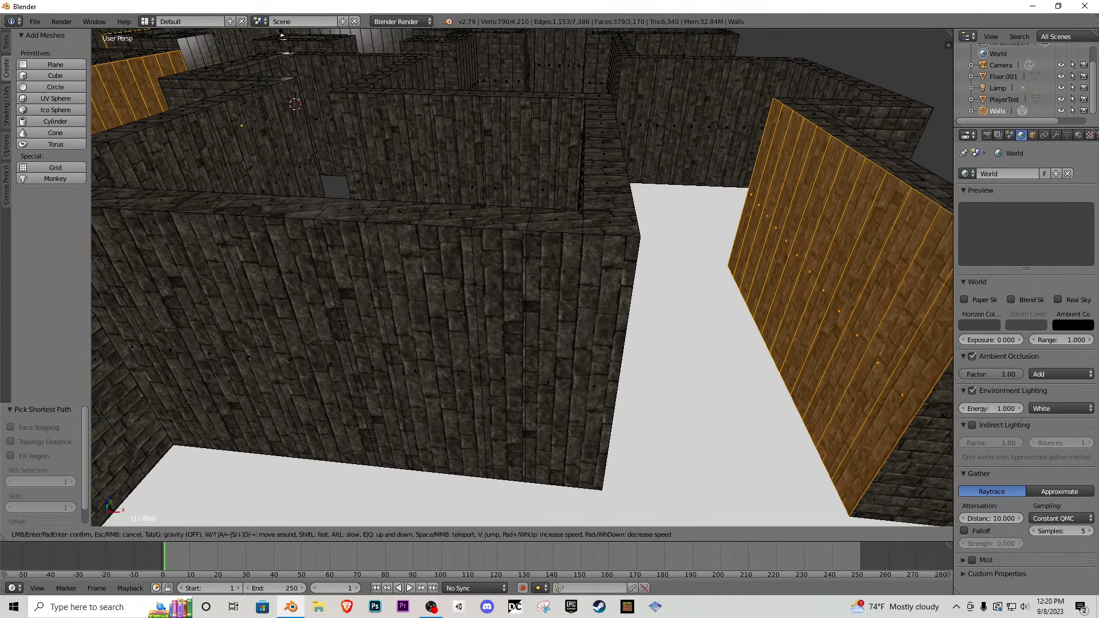
key(a)
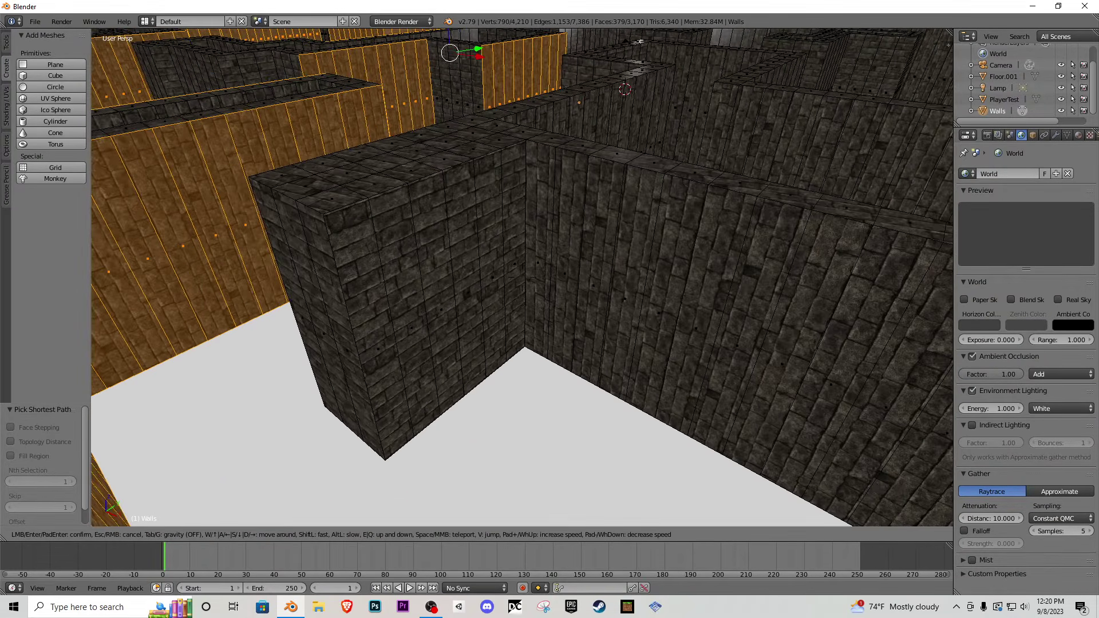
click(521, 277)
shift+right_click(461, 277)
ctrl+right_click(529, 291)
ctrl+right_click(812, 345)
ctrl+right_click(897, 396)
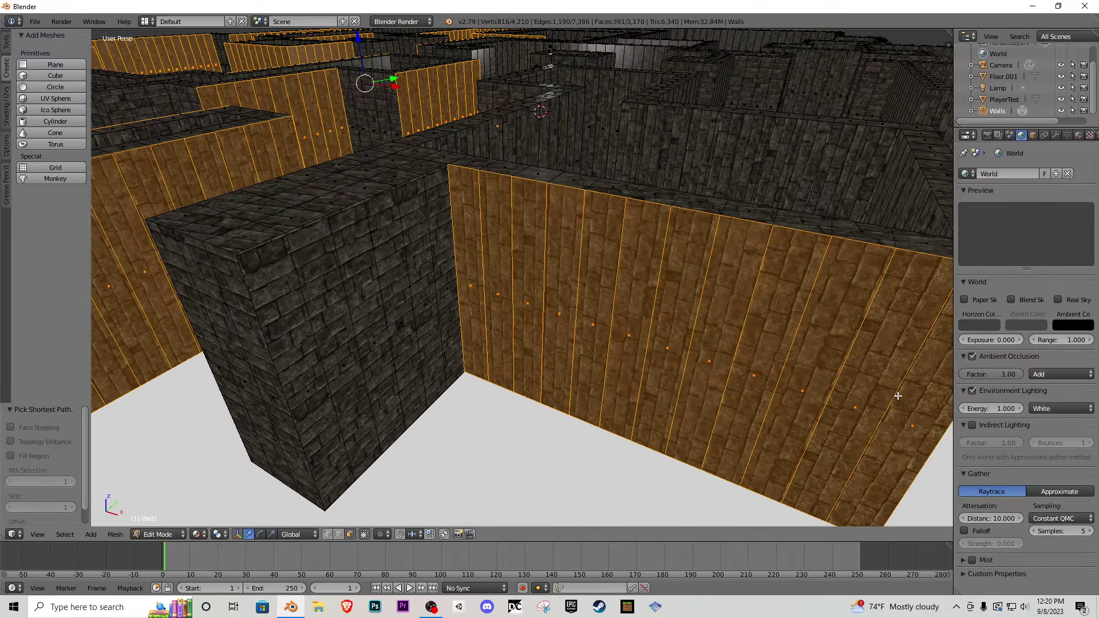
- Add all vertical-brick faces on the outer end wall of the enclosed rectangular block, up to its far corner
key(shift+f)
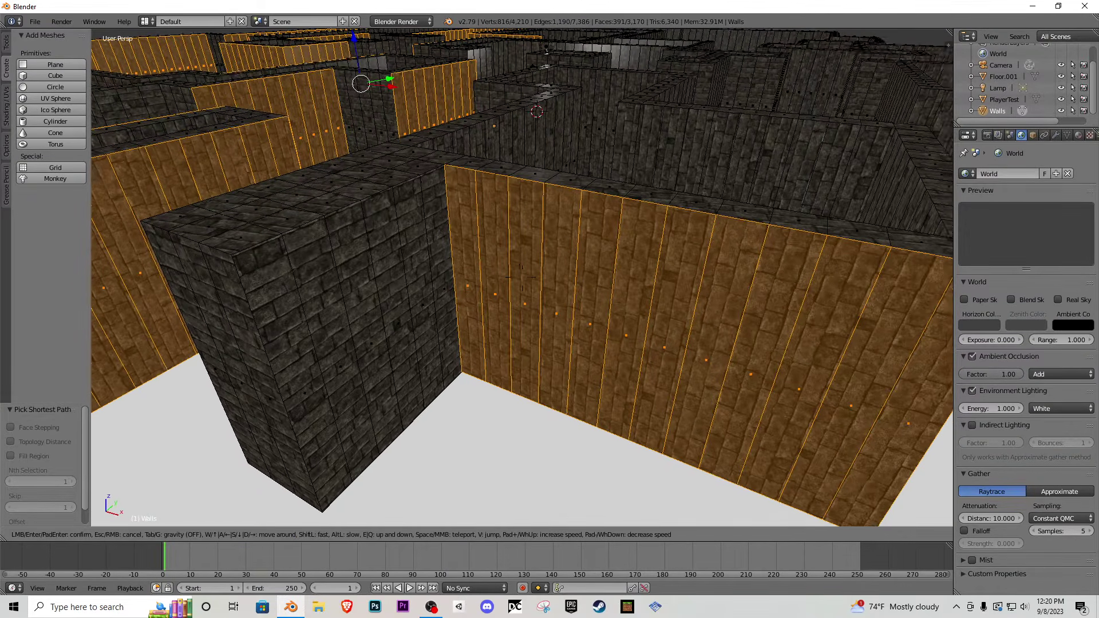
key(d)
key(s)
click(521, 278)
ctrl+right_click(606, 326)
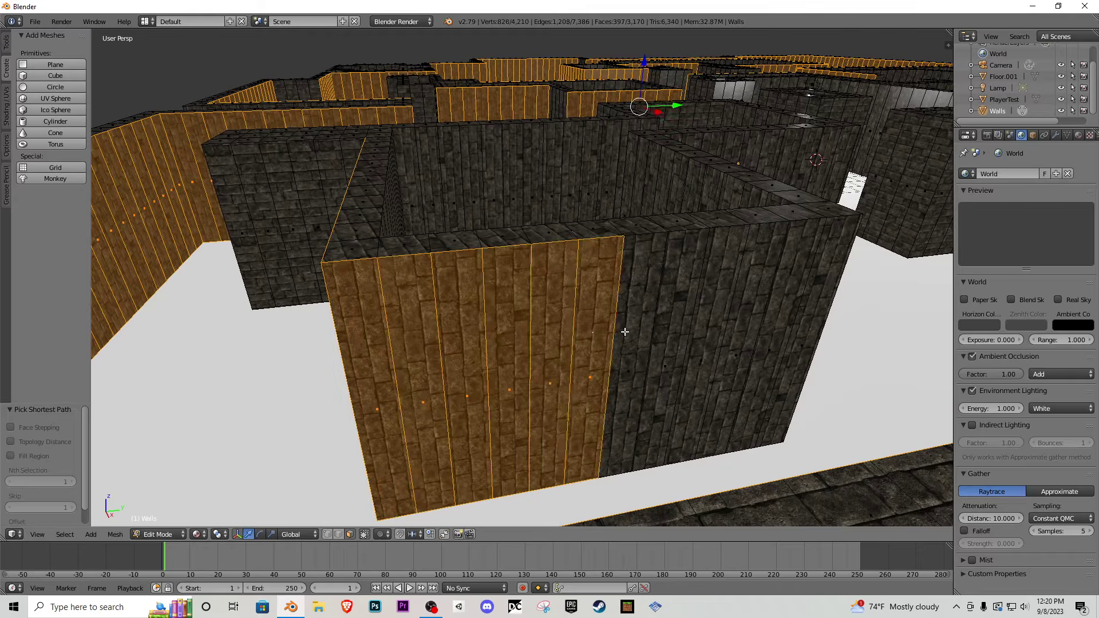
ctrl+right_click(801, 310)
- Add the back wall of the boundary recess and the wall adjoining it at the corner to the selection
key(shift+f)
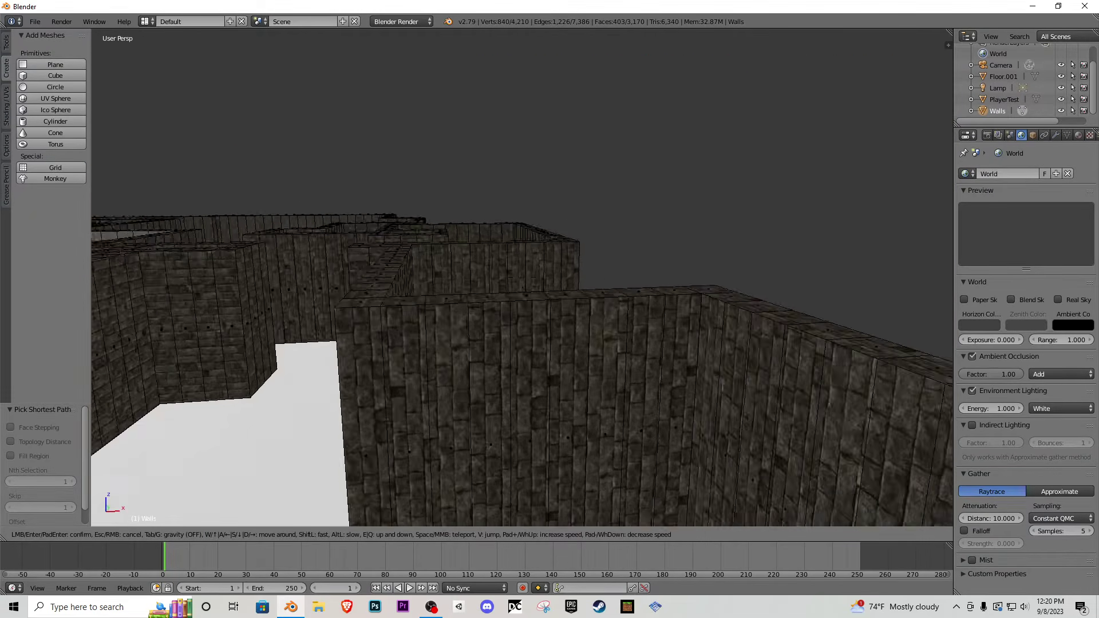
click(532, 278)
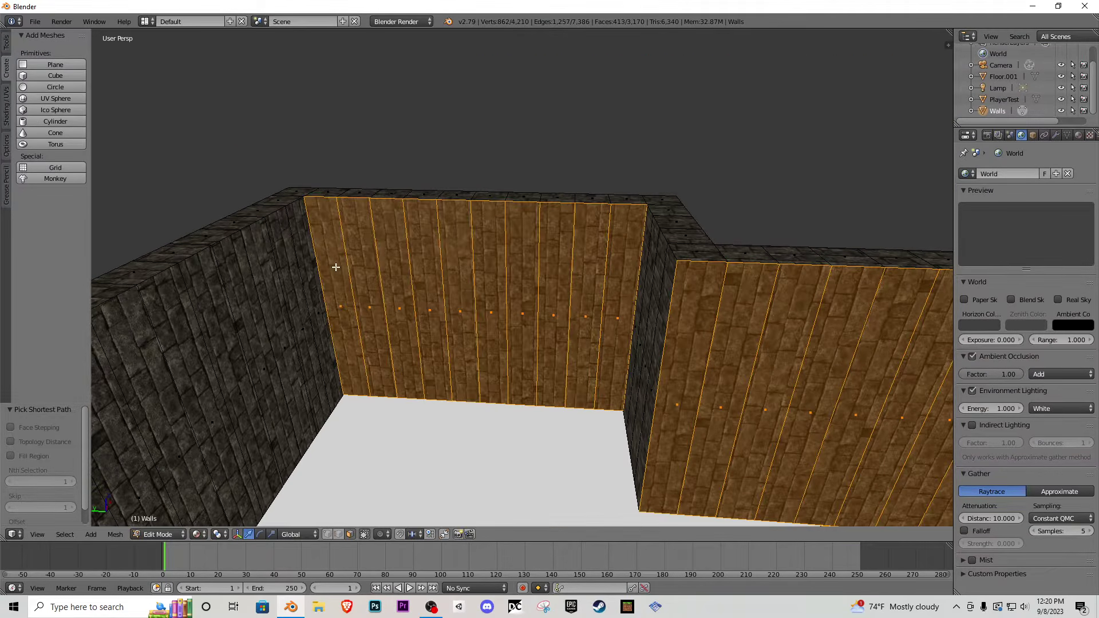
key(shift+f)
key(d)
click(521, 278)
ctrl+right_click(550, 305)
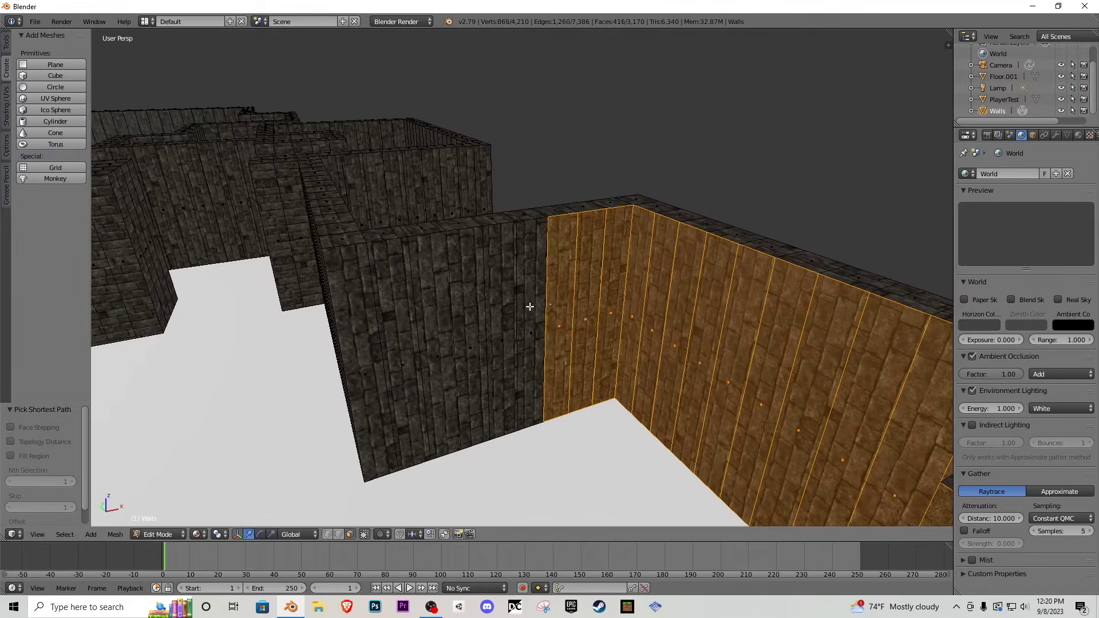
- Select the outer wall of the hollow block from its free corner to the inner corner, keeping the existing selection
key(shift+f)
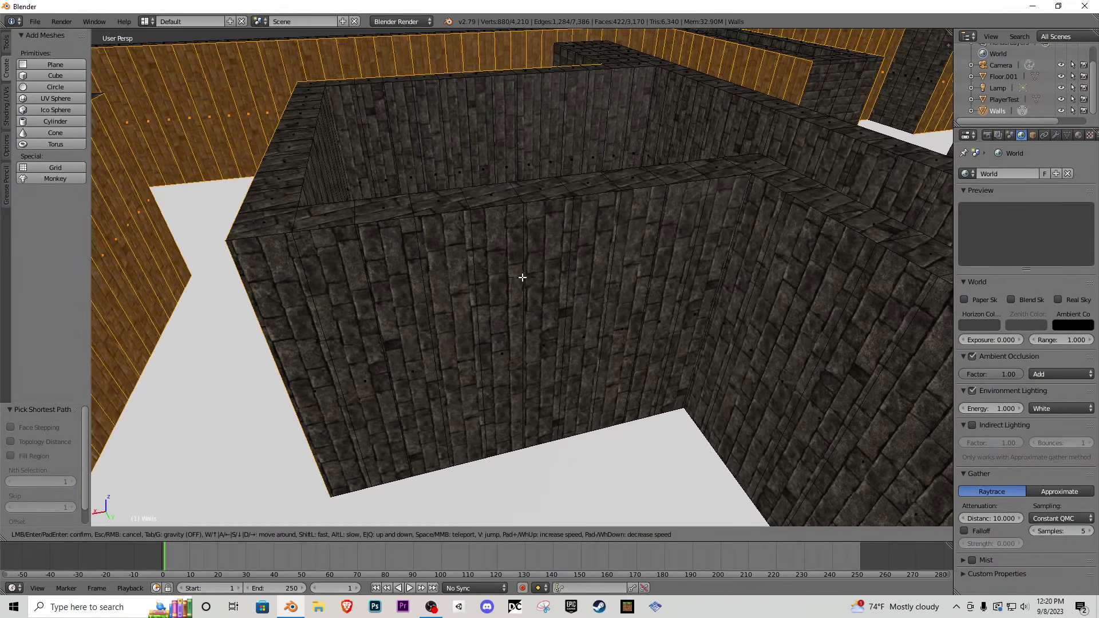
click(522, 277)
ctrl+right_click(295, 326)
ctrl+right_click(657, 277)
ctrl+right_click(694, 269)
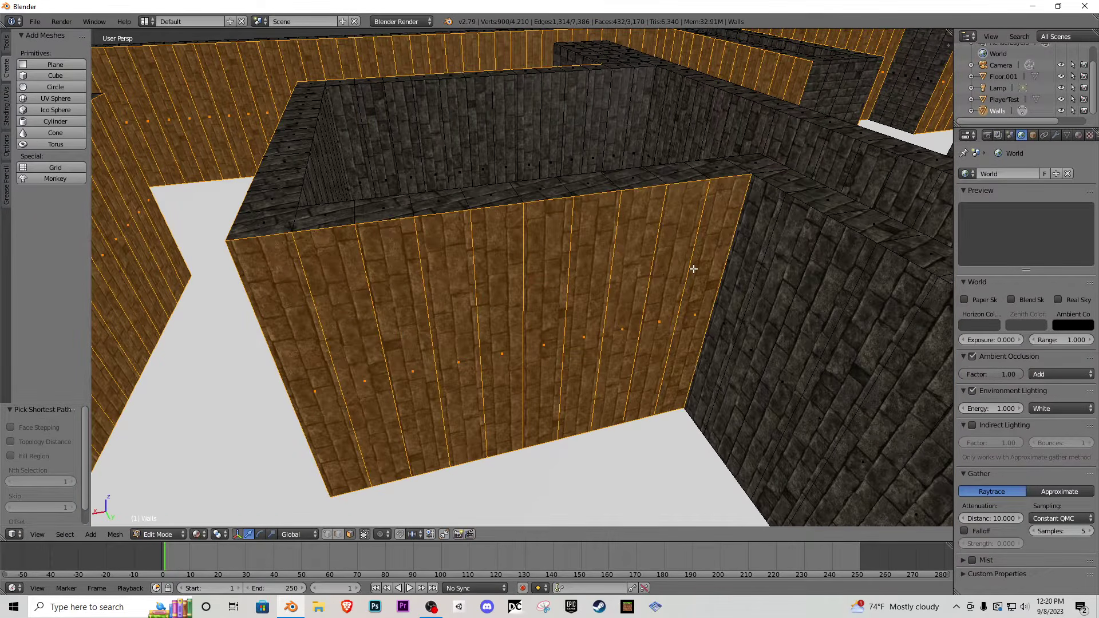
- Add the short wall ending at the open corridor near the camera object to the face selection
key(shift+f)
click(516, 275)
ctrl+right_click(575, 266)
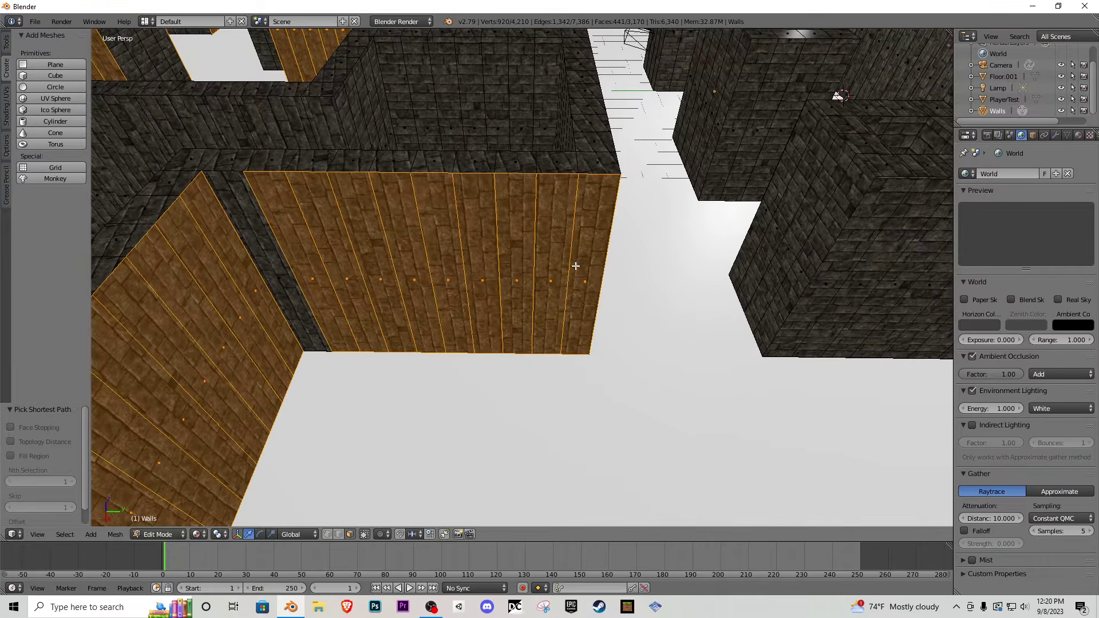
- Add the complete front wall of the hollow block beside the camera object to the selection
key(shift+f)
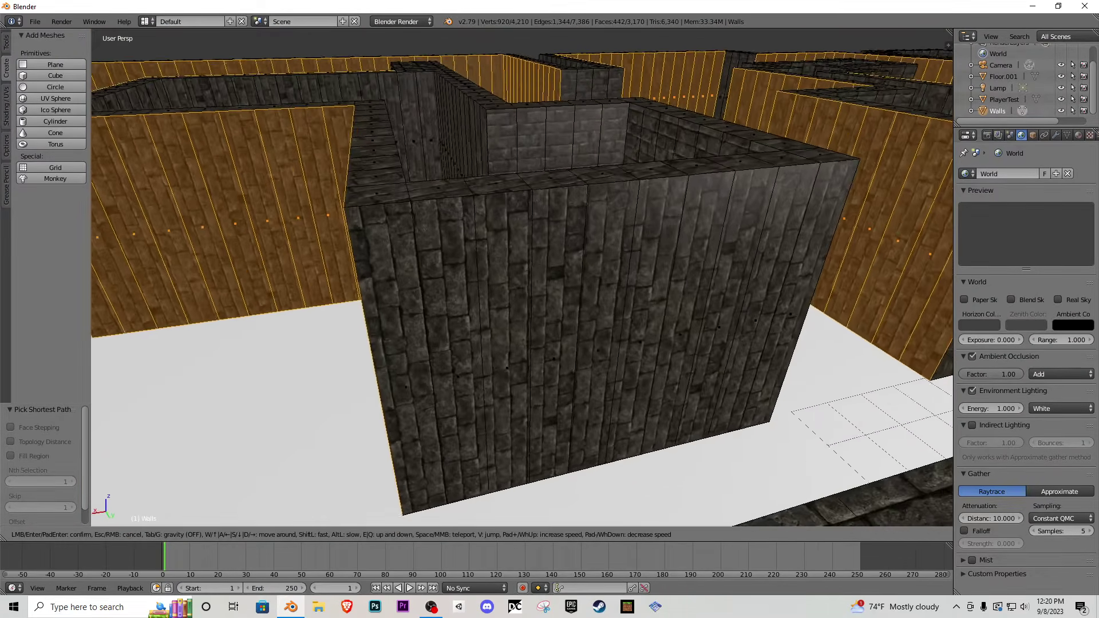
key(s)
click(522, 278)
ctrl+right_click(629, 264)
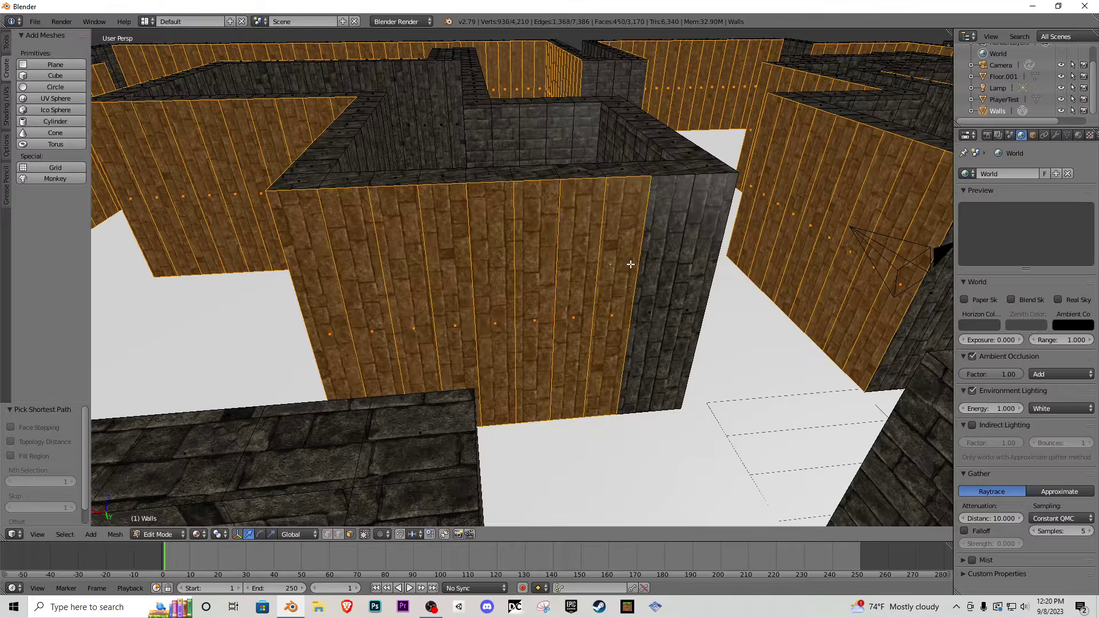
middle_drag(692, 268, 383, 338)
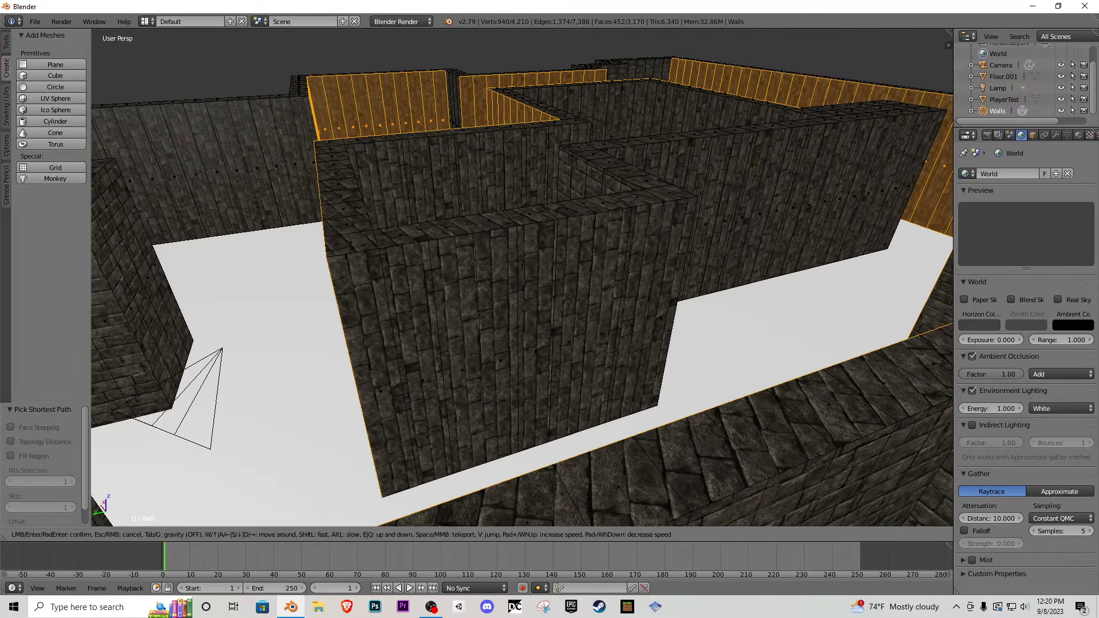
- Add the stepped block's front wall and the full adjacent set-back wall, through to its free end
key(shift+f)
key(d)
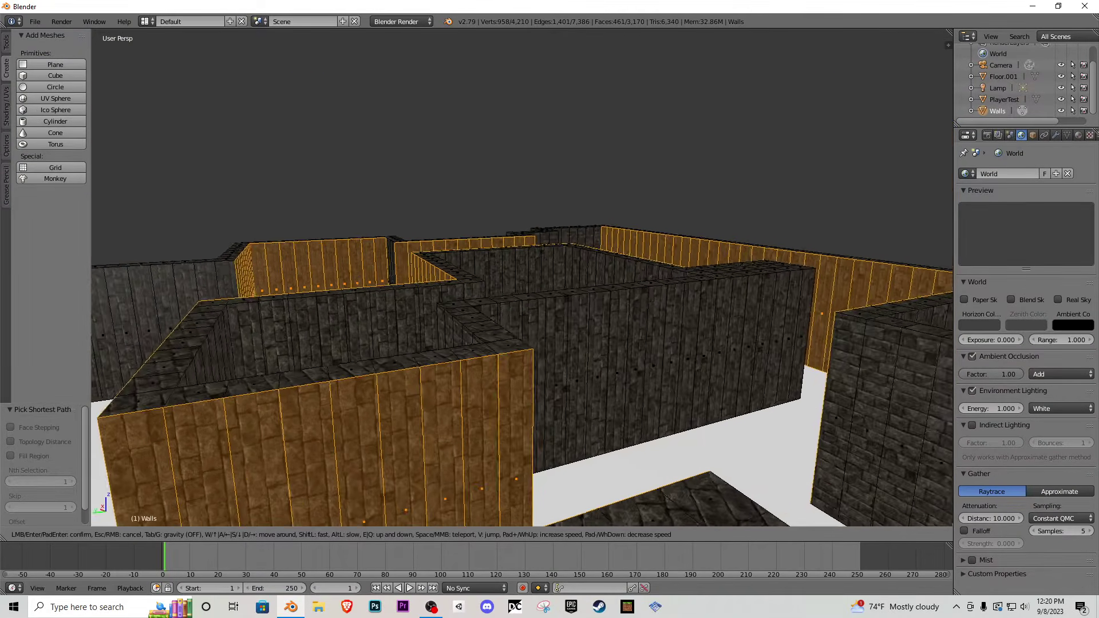
key(w)
key(s)
click(522, 277)
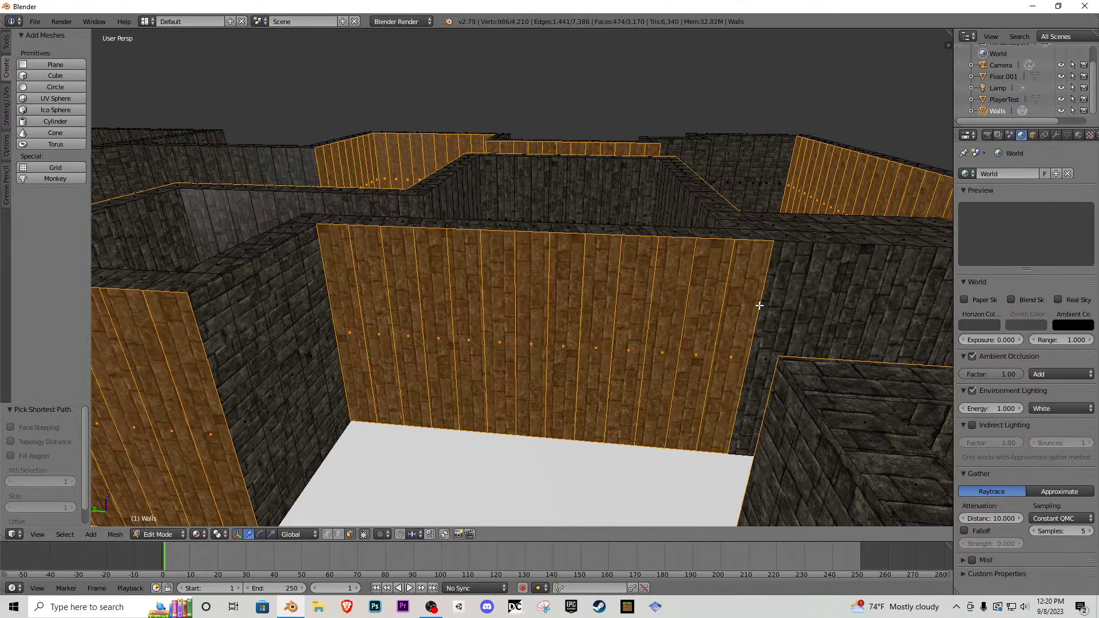
key(shift+f)
click(522, 277)
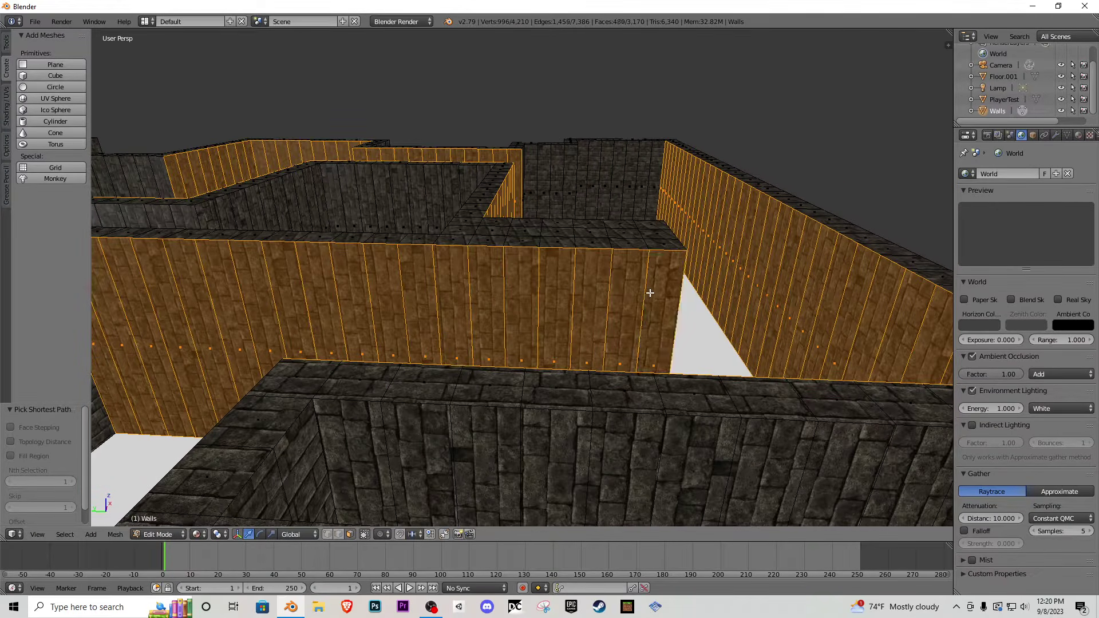
- Add the wall along the gridded corridor and the back wall of the recess near the lamp
key(shift+f)
key(w)
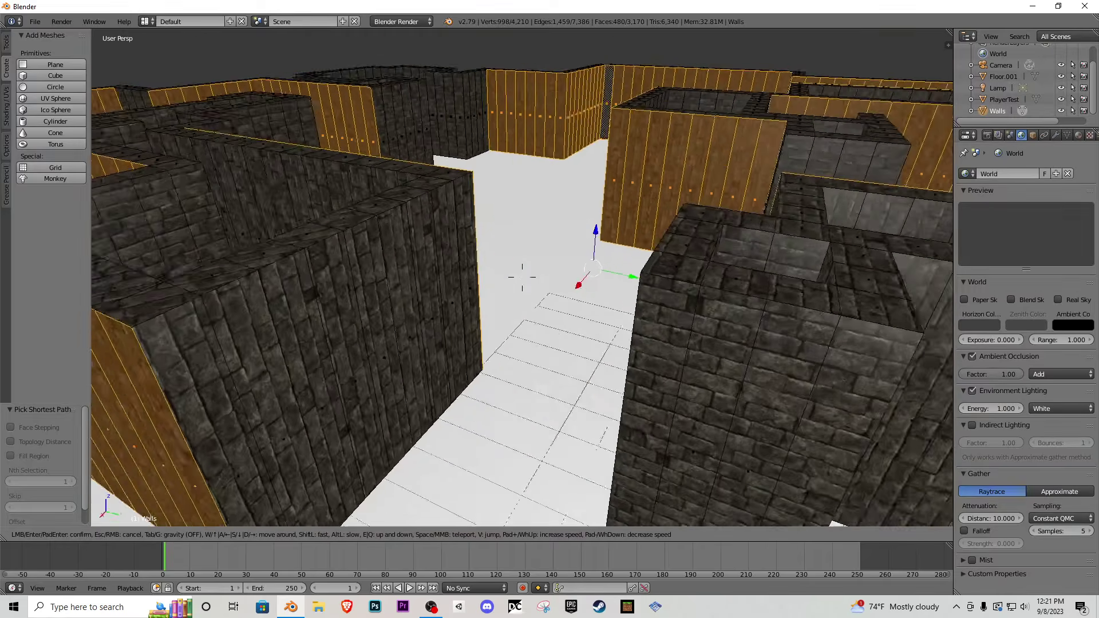
click(522, 278)
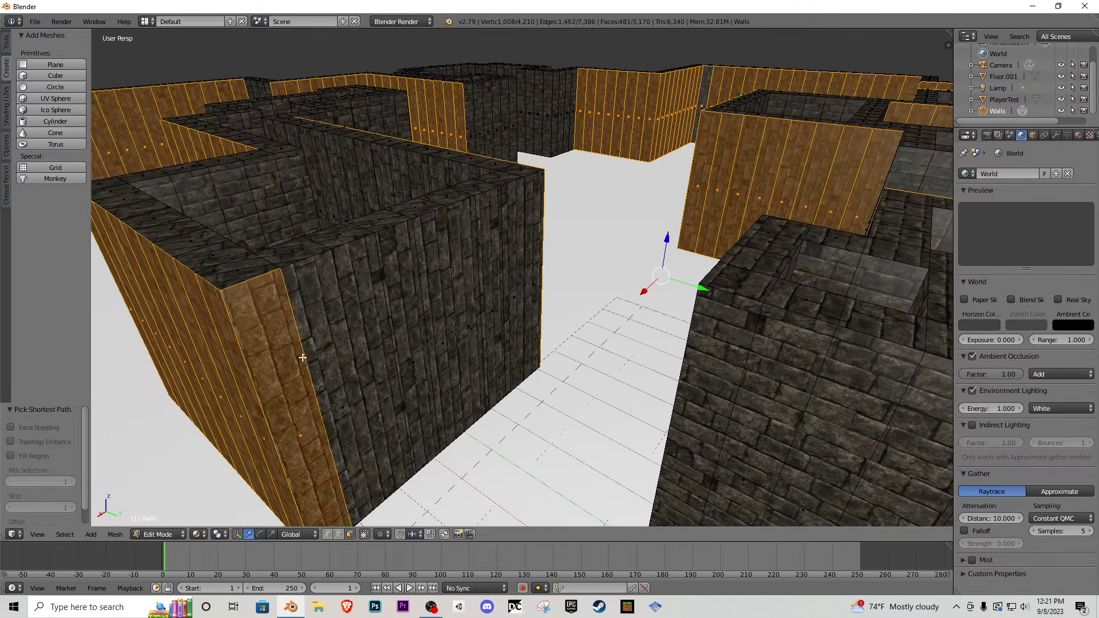
key(shift+f)
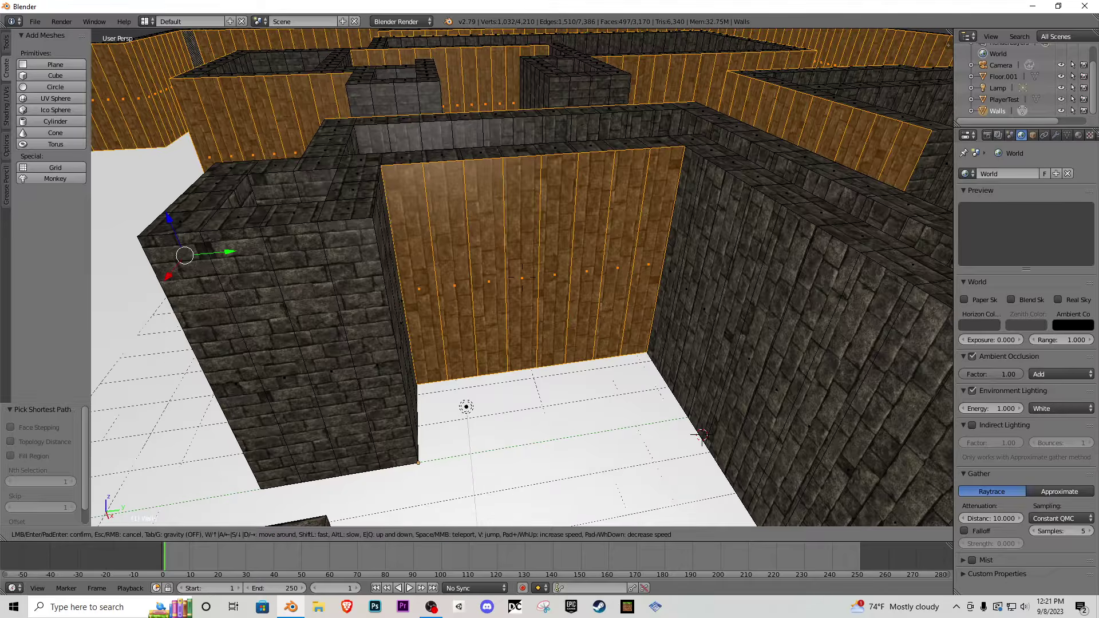
- Add the long wall perpendicular to the selected recess wall, from the shared corner to its far end
key(d)
key(s)
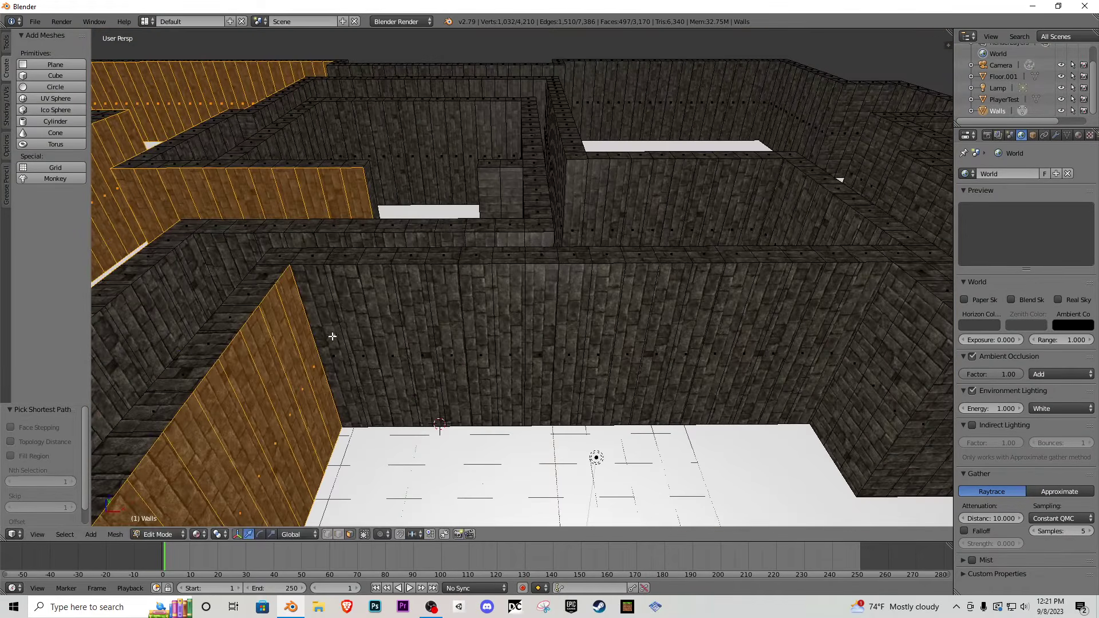
key(shift+f)
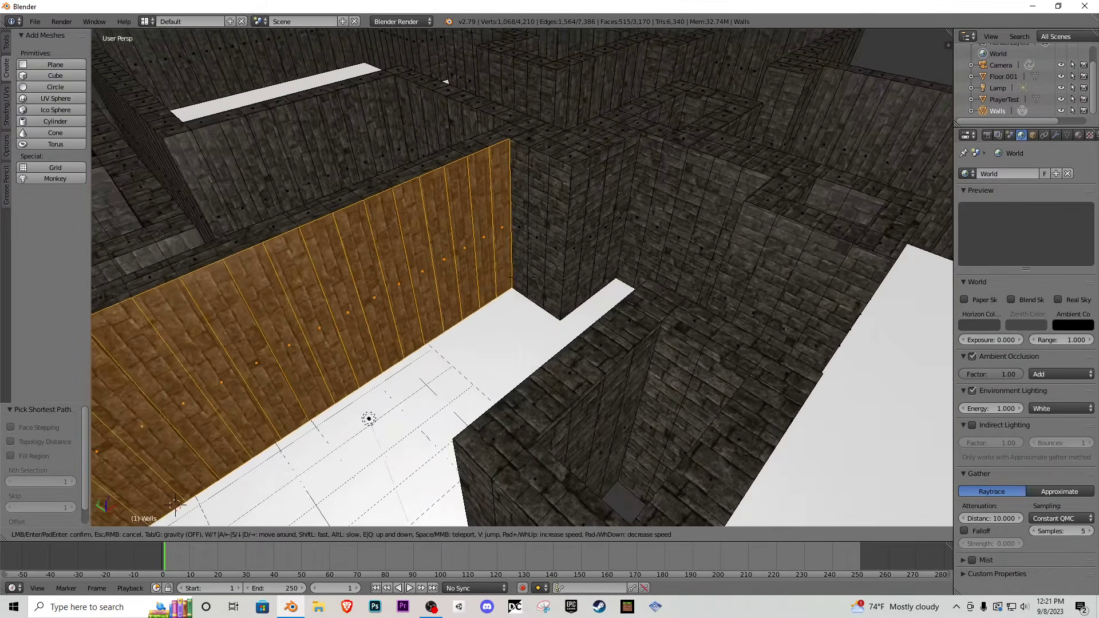
- Add the vertical-brick wall adjoining the short horizontal-brick return near the maze's outer edge to the selection
key(d)
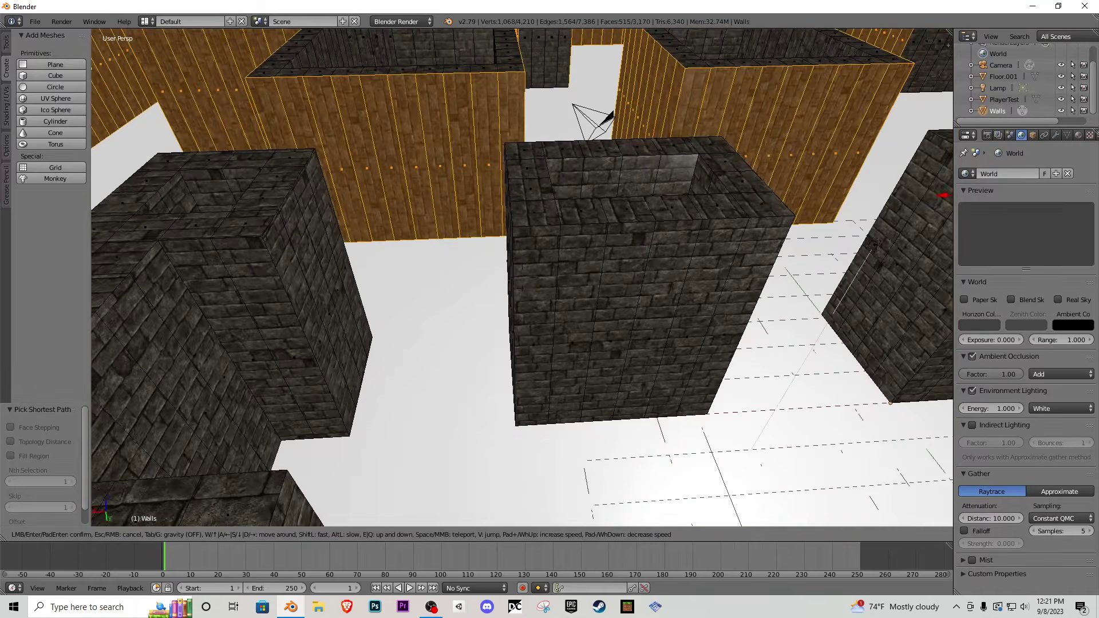
key(a)
key(d)
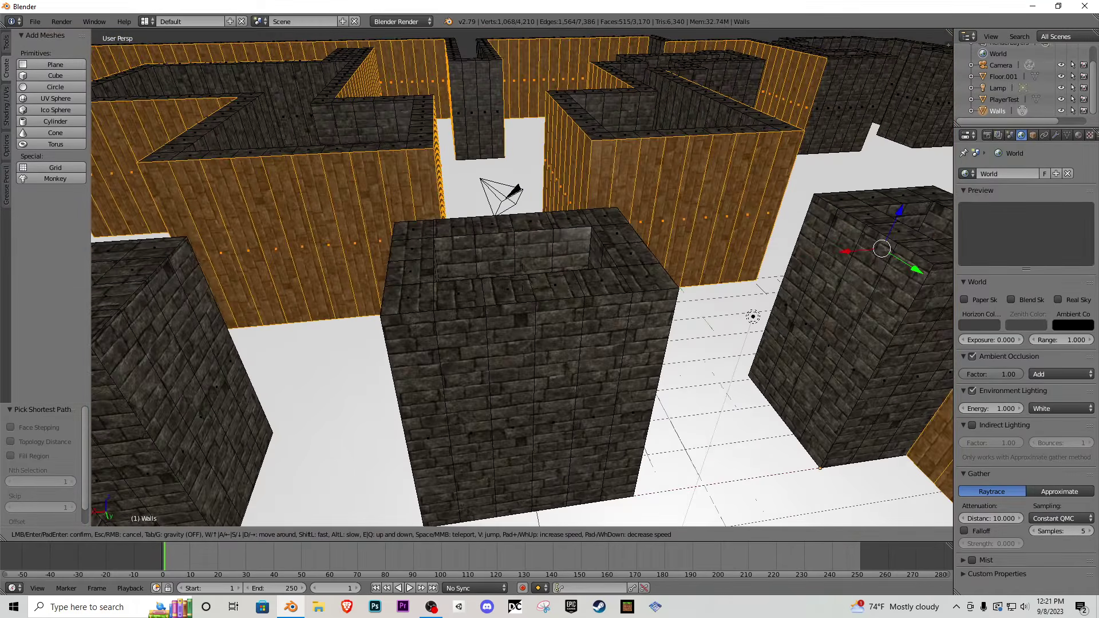
key(d)
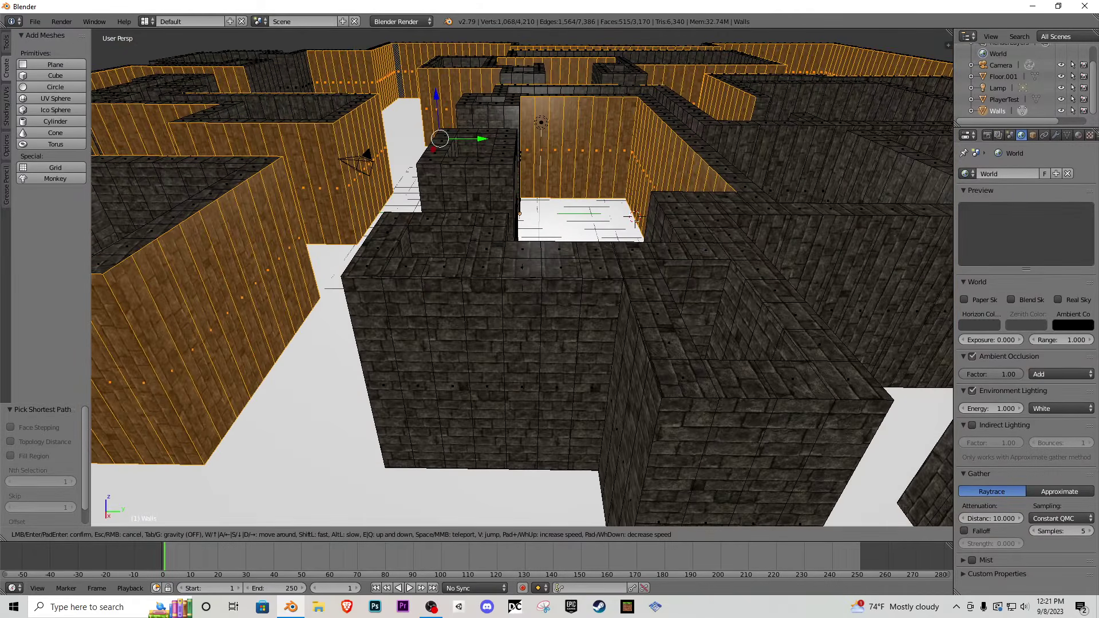
key(d)
key(a)
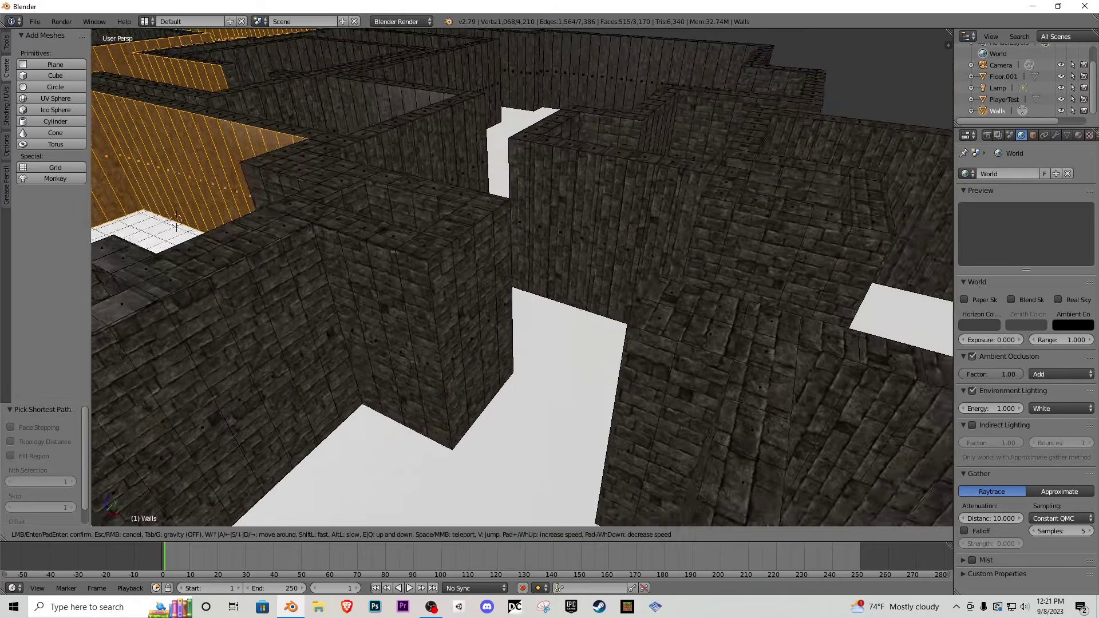
key(a)
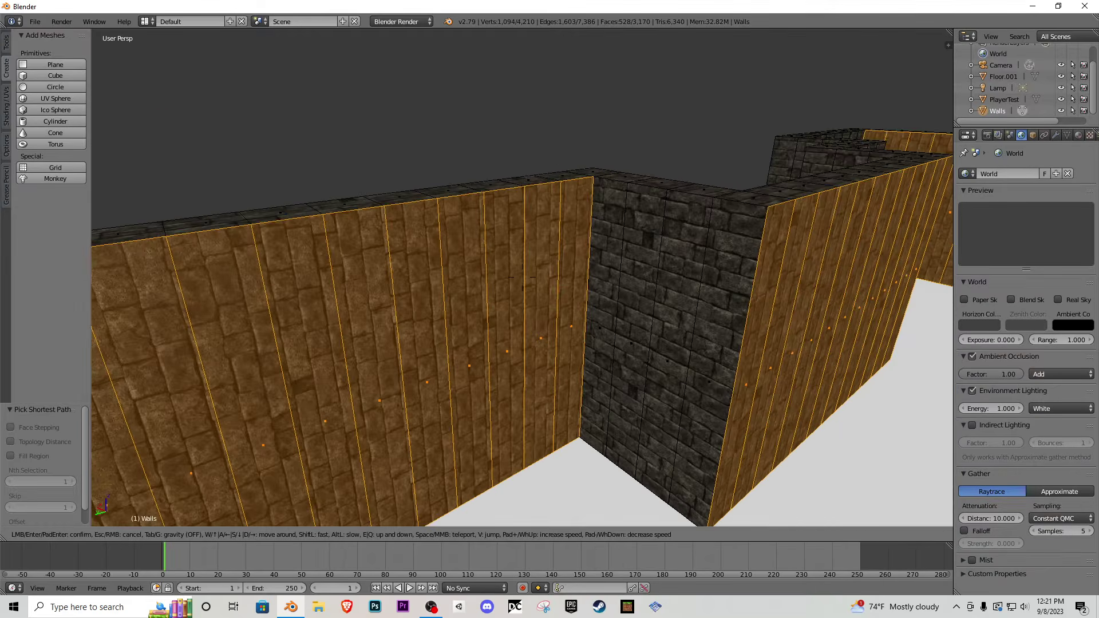
- Add the two perpendicular vertical-brick walls that meet at the inner corner beside the open passage, through to the free end
key(s)
key(w)
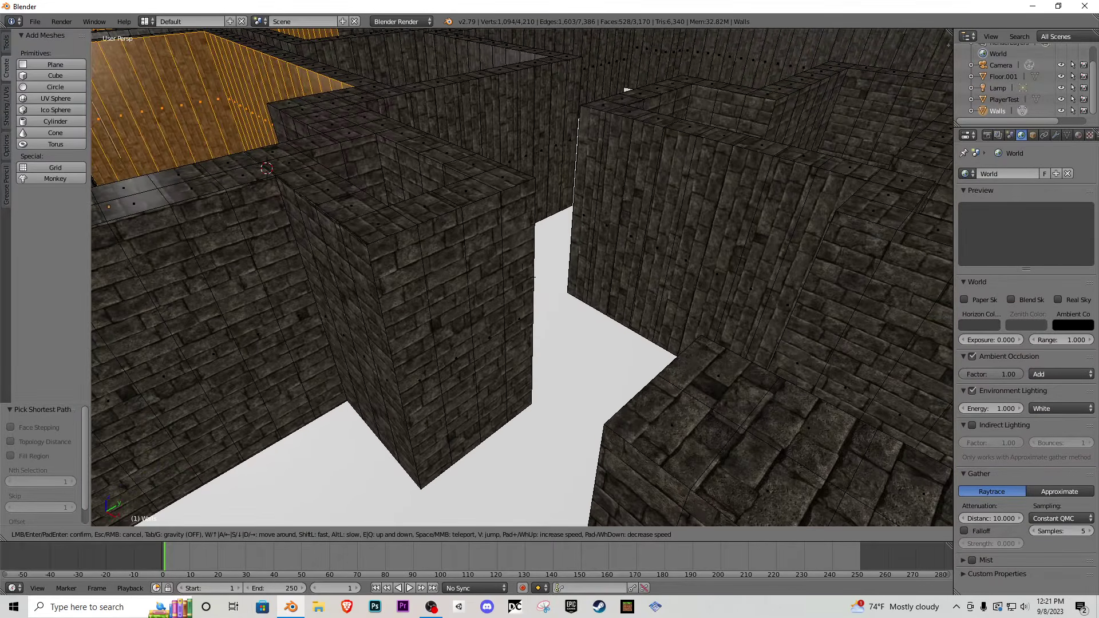
key(s)
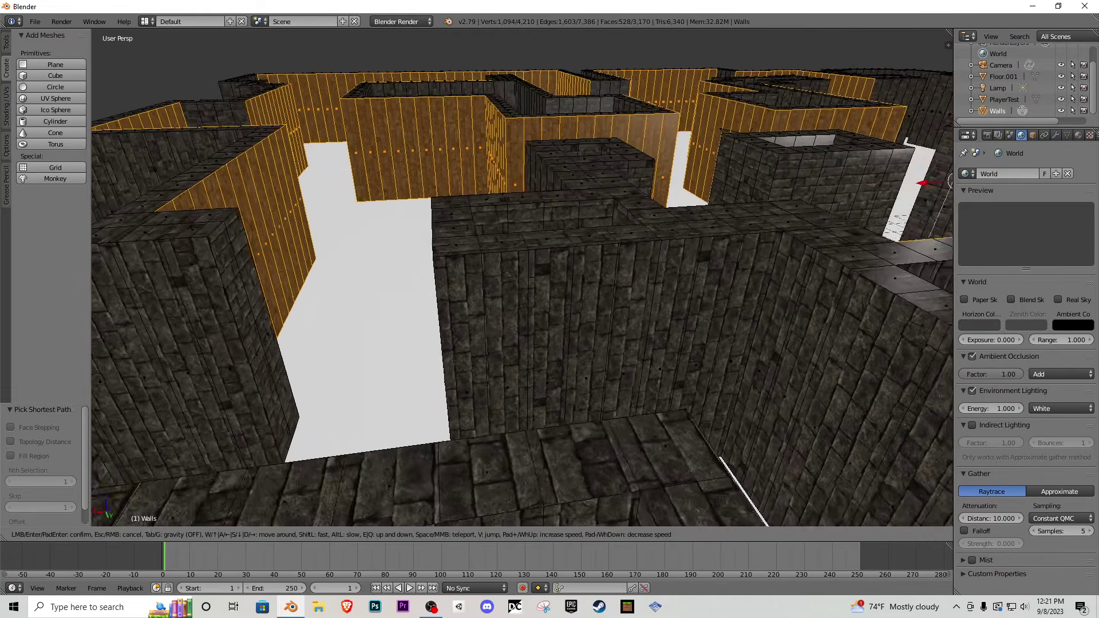
click(477, 321)
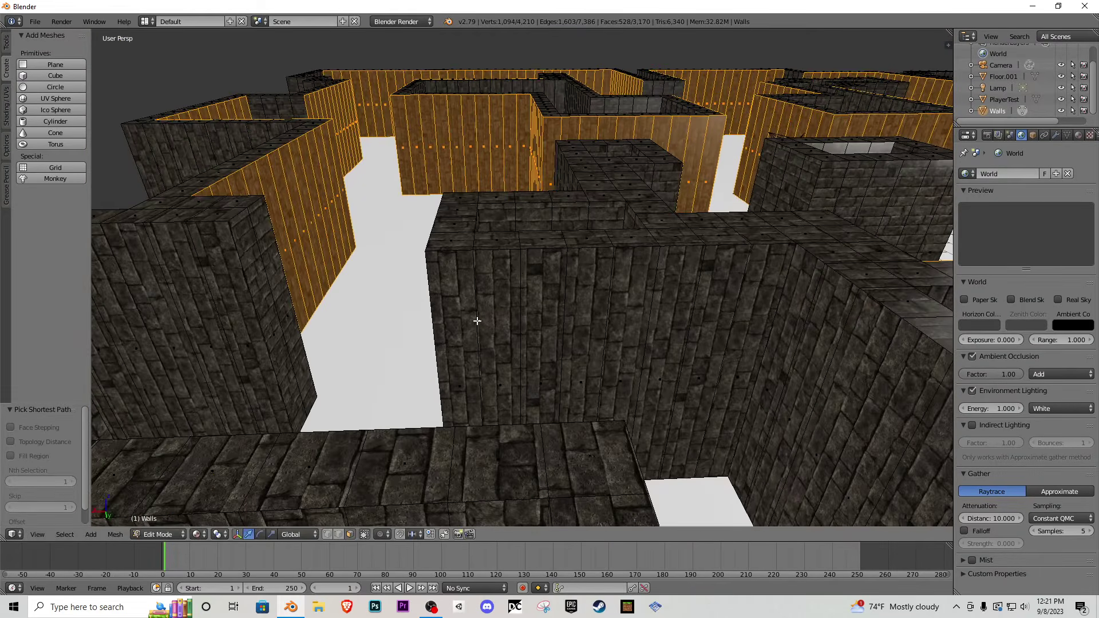
key(shift+f)
key(s)
click(522, 277)
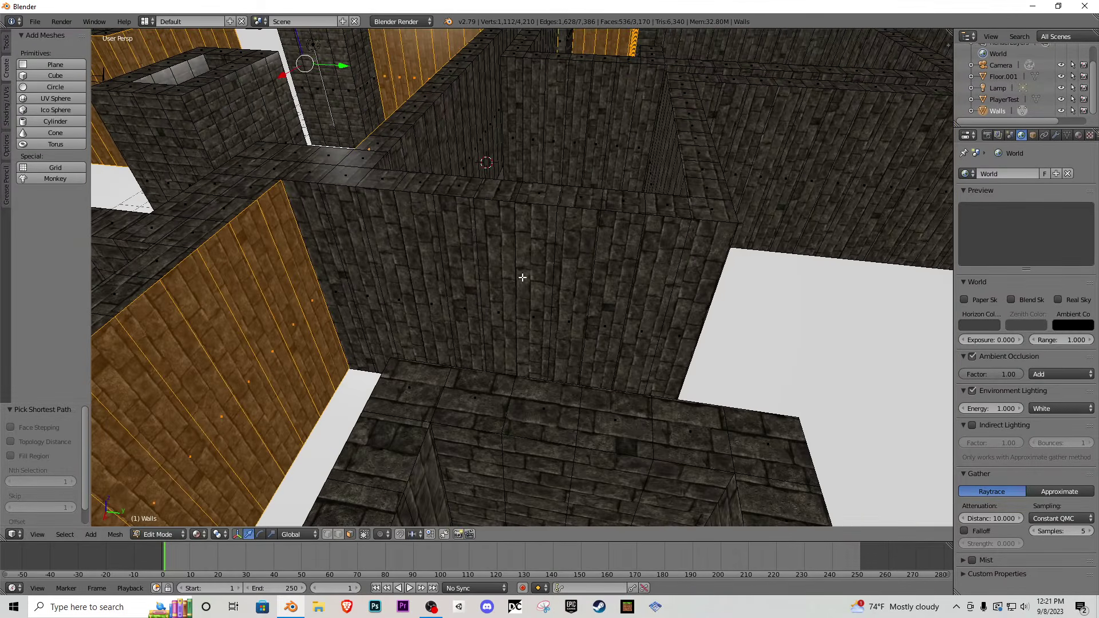
- Add the connected run of enclosure walls from the free end by the passage around its corners, including the long outer wall
key(shift+f)
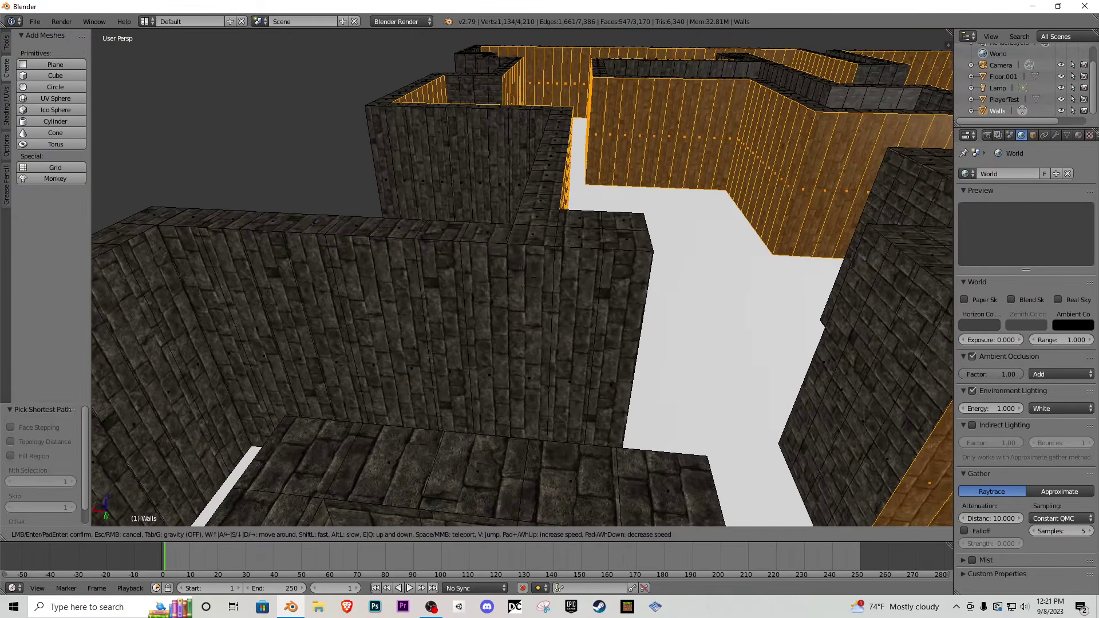
click(522, 277)
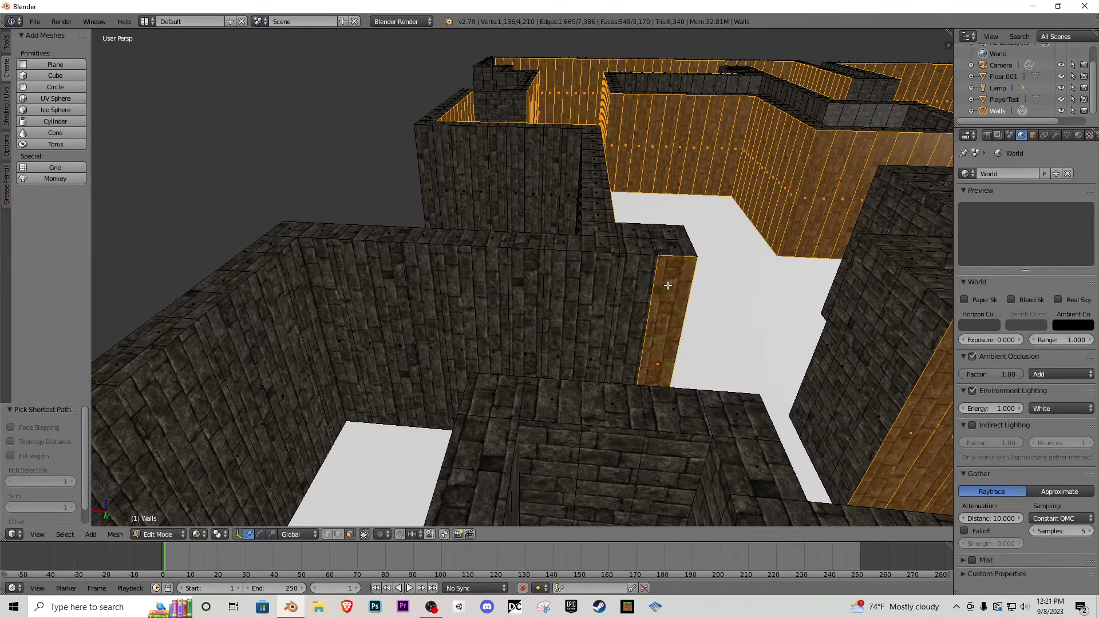
key(shift+f)
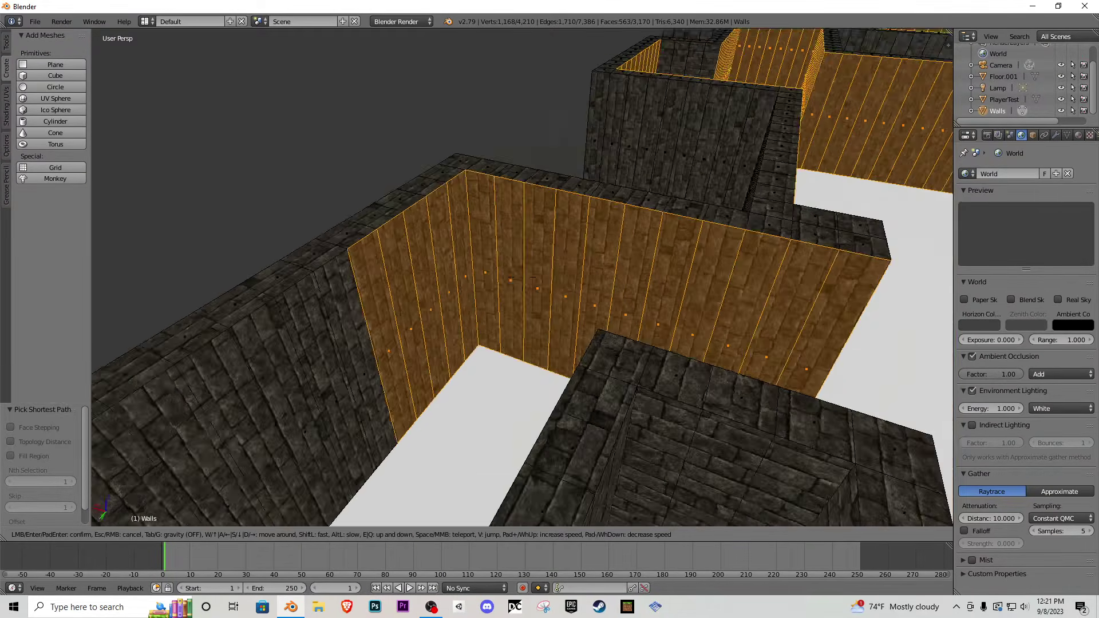
click(522, 277)
key(shift+f)
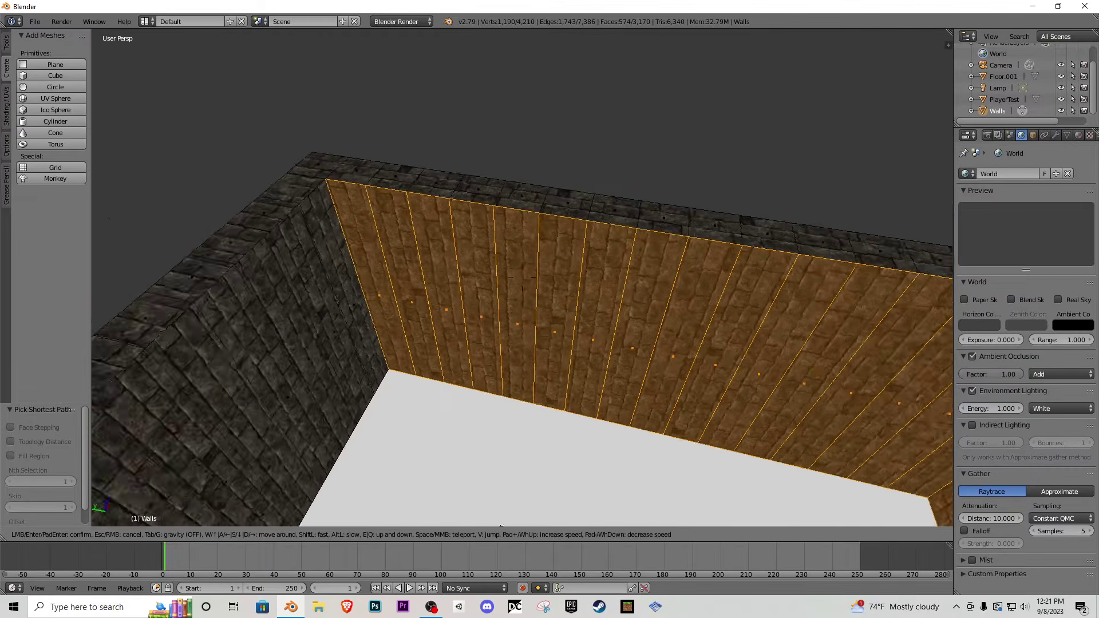
click(522, 277)
- Add the hollow block's full set-back front wall and the back wall of the nearby open recess
key(shift+f)
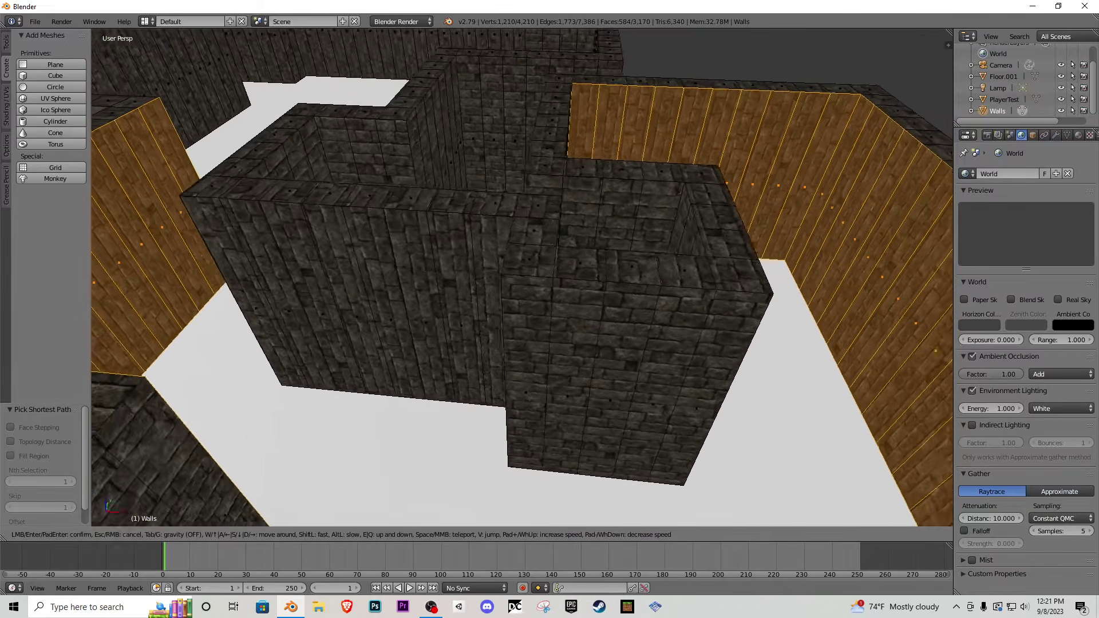
click(522, 277)
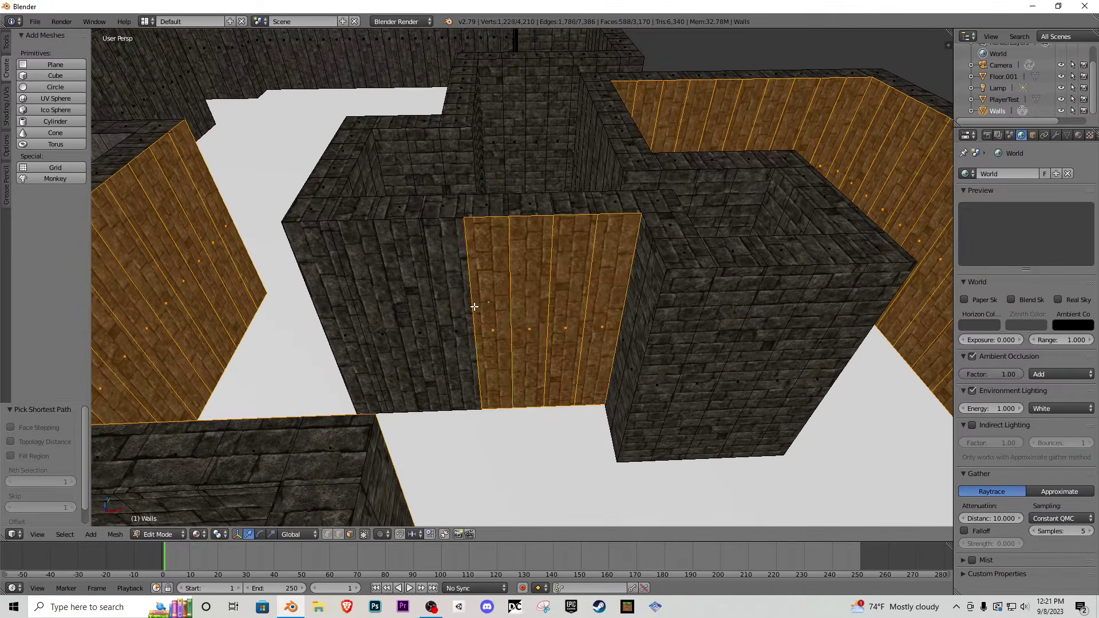
key(shift+f)
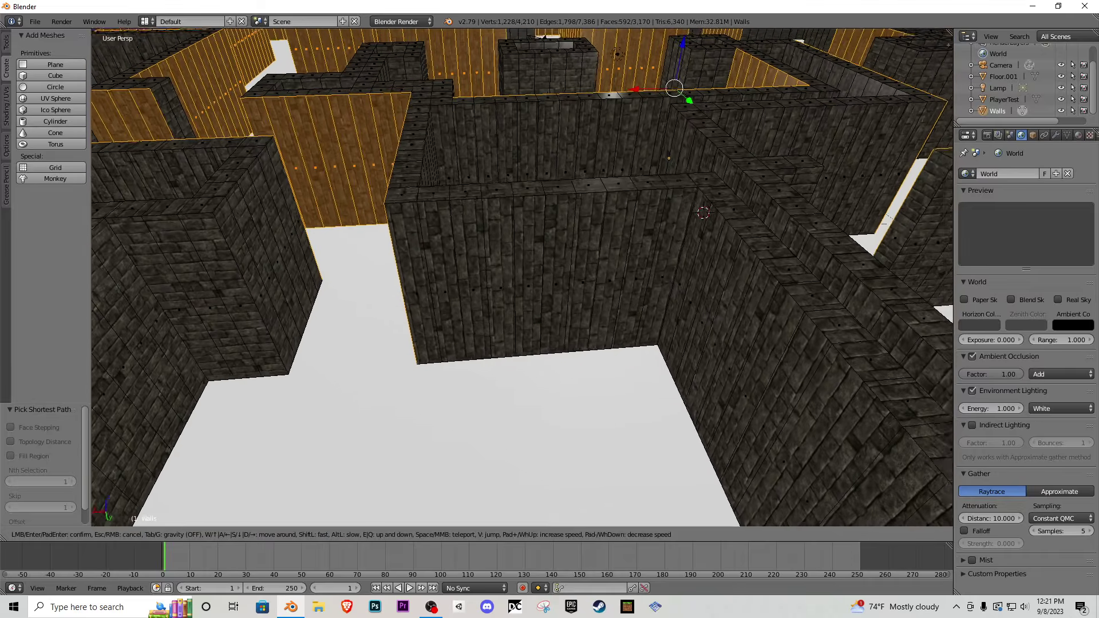
click(523, 277)
- Add the long side wall perpendicular to the recess's back wall and the long wall that faces the outer boundary
key(shift+f)
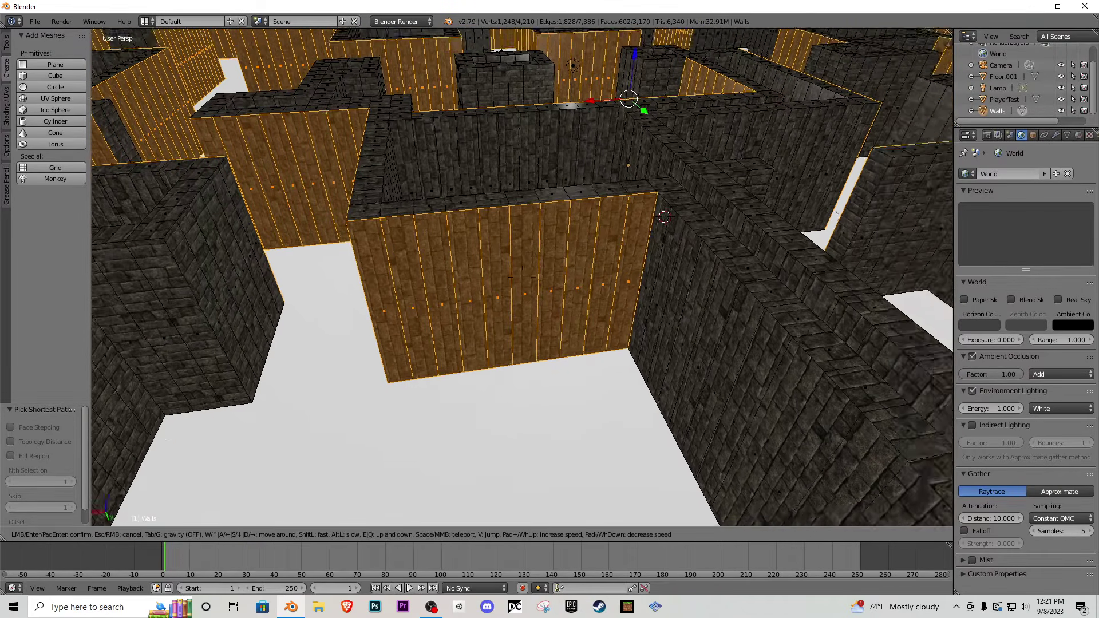
click(522, 277)
key(shift+f)
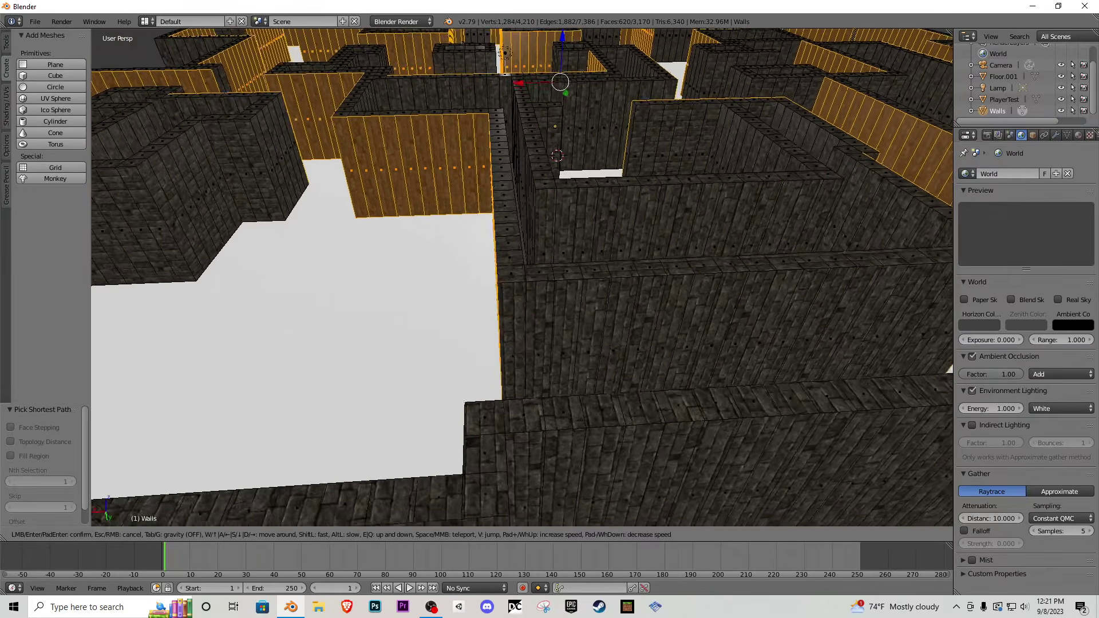
click(524, 318)
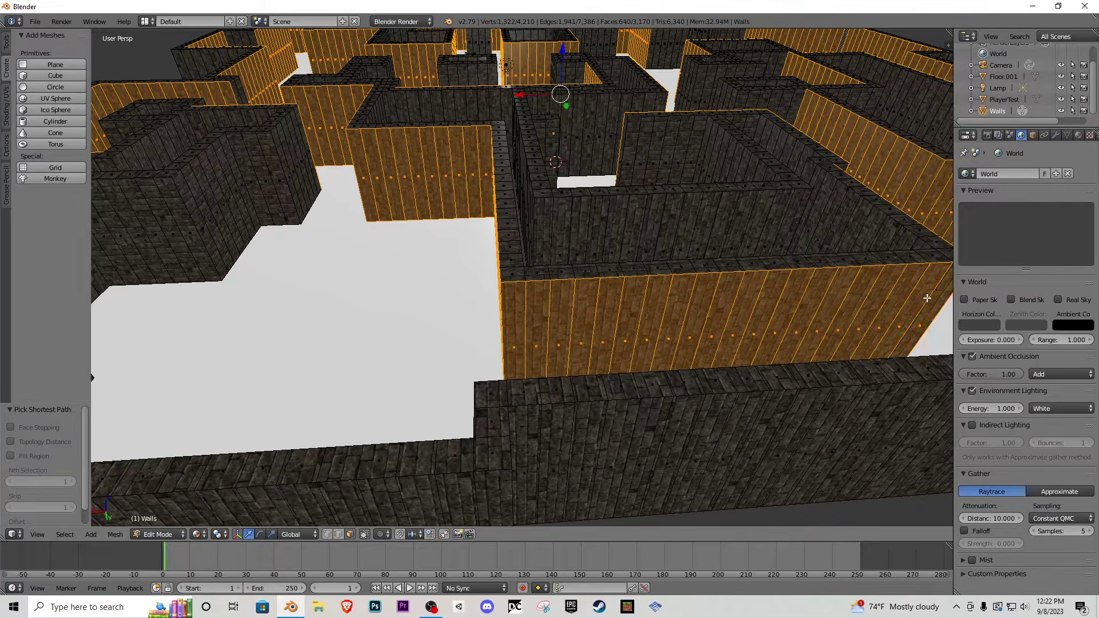
- Add the complete vertical-brick wall between the two horizontal-brick returns along the outer boundary
key(shift+f)
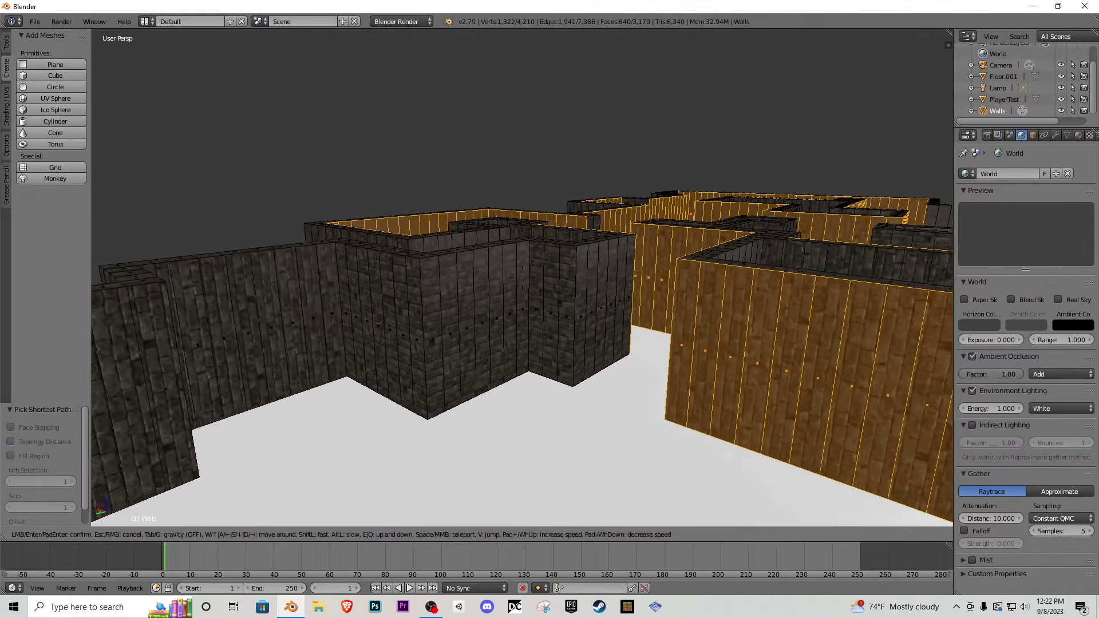
key(w)
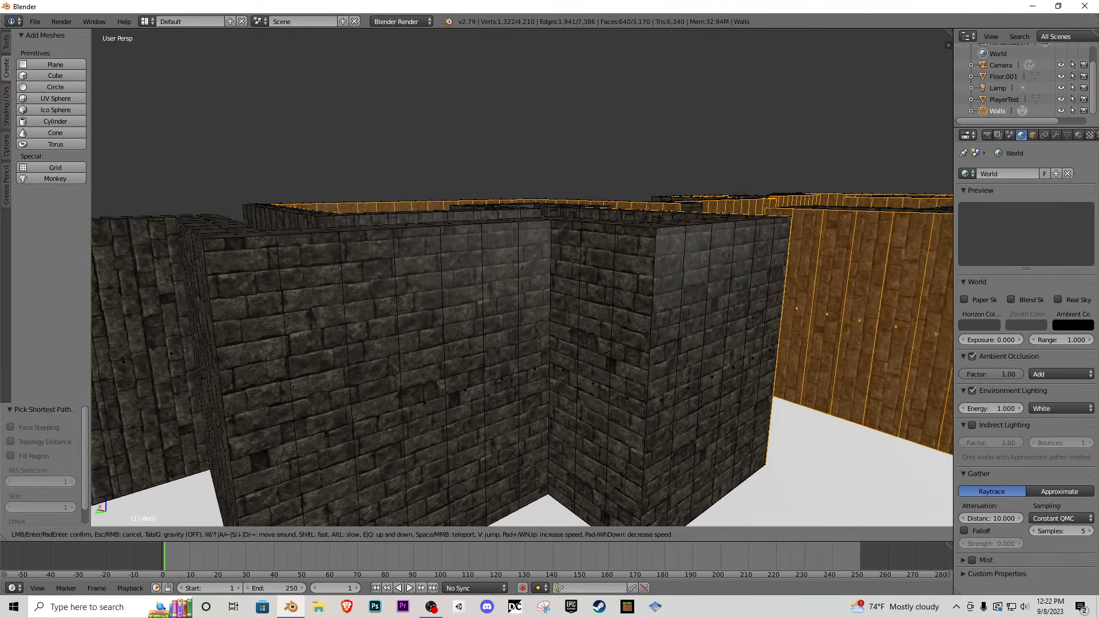
click(522, 277)
key(shift+f)
key(a)
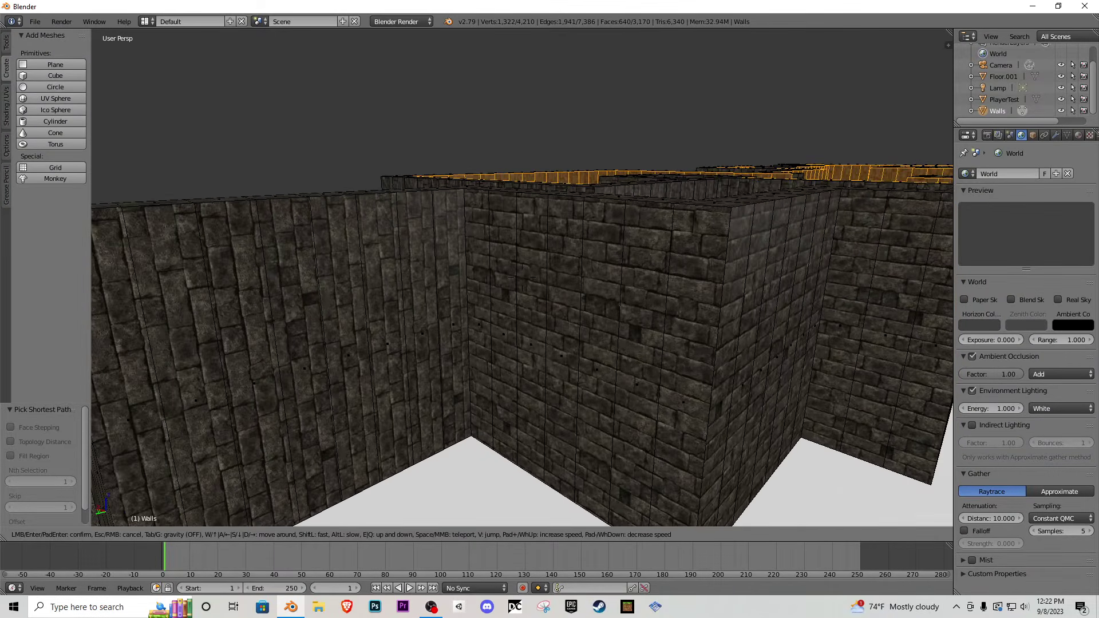
click(522, 277)
shift+right_click(455, 306)
ctrl+right_click(245, 333)
key(shift+f)
key(d)
click(522, 277)
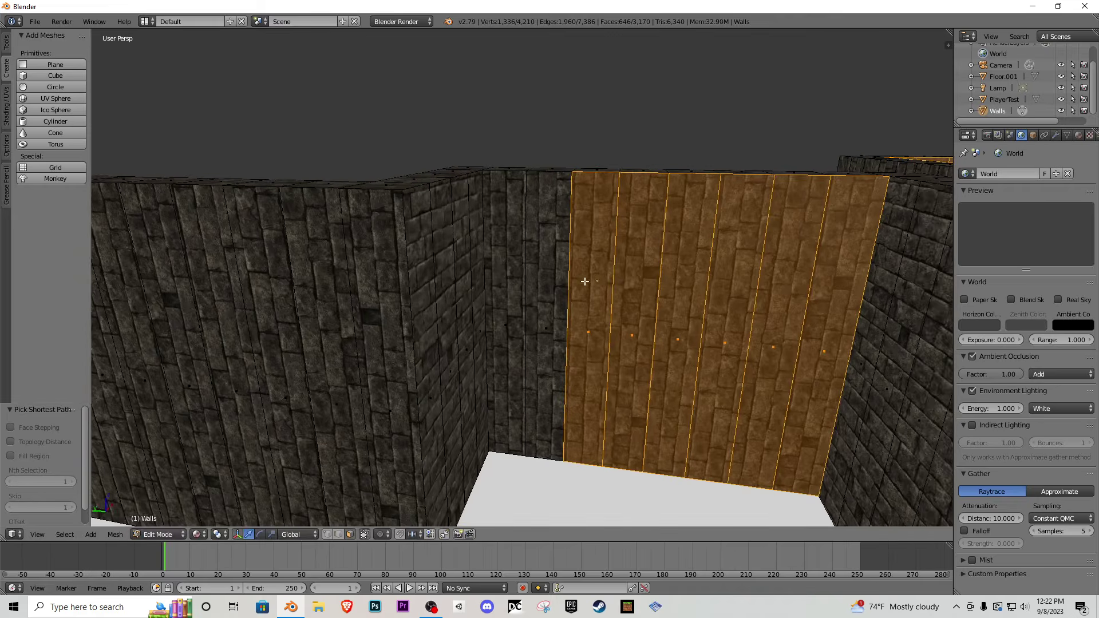
ctrl+right_click(505, 303)
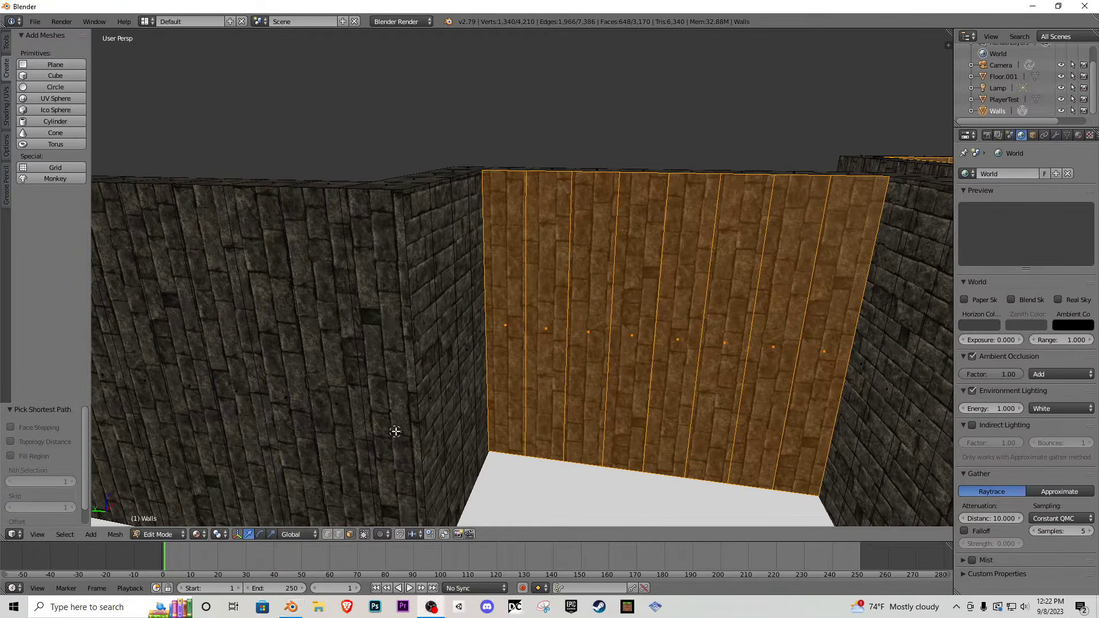
- Add the neighbouring projecting wall from its free edge to the inner corner, plus the first faces around that corner
key(shift+f)
key(a)
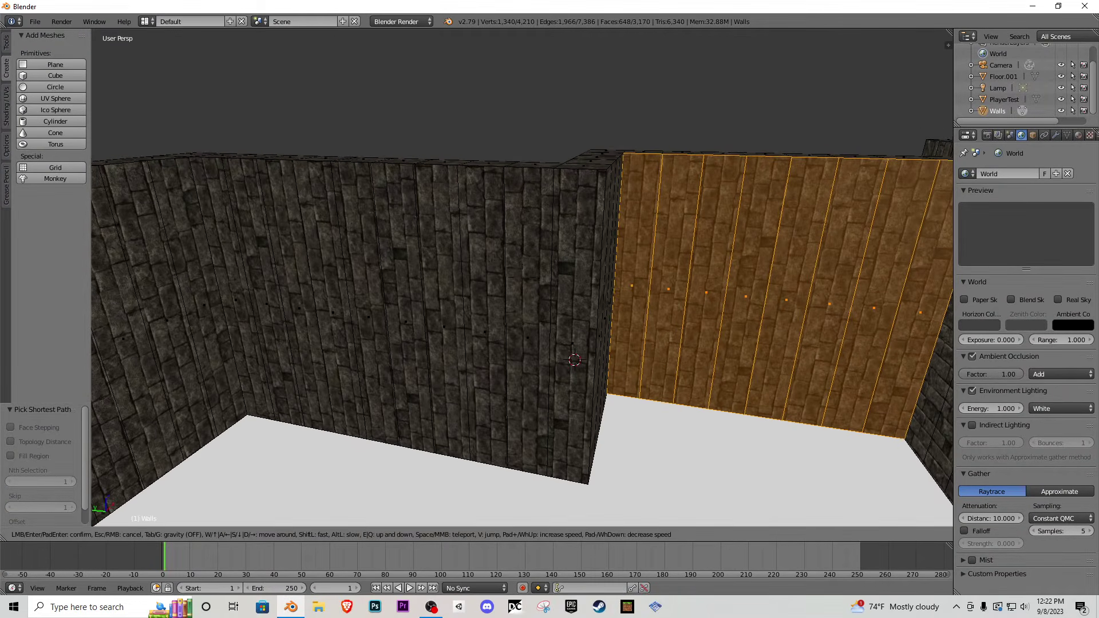
click(522, 278)
shift+right_click(570, 295)
ctrl+right_click(476, 288)
ctrl+right_click(325, 272)
ctrl+right_click(252, 258)
ctrl+right_click(224, 263)
ctrl+right_click(174, 284)
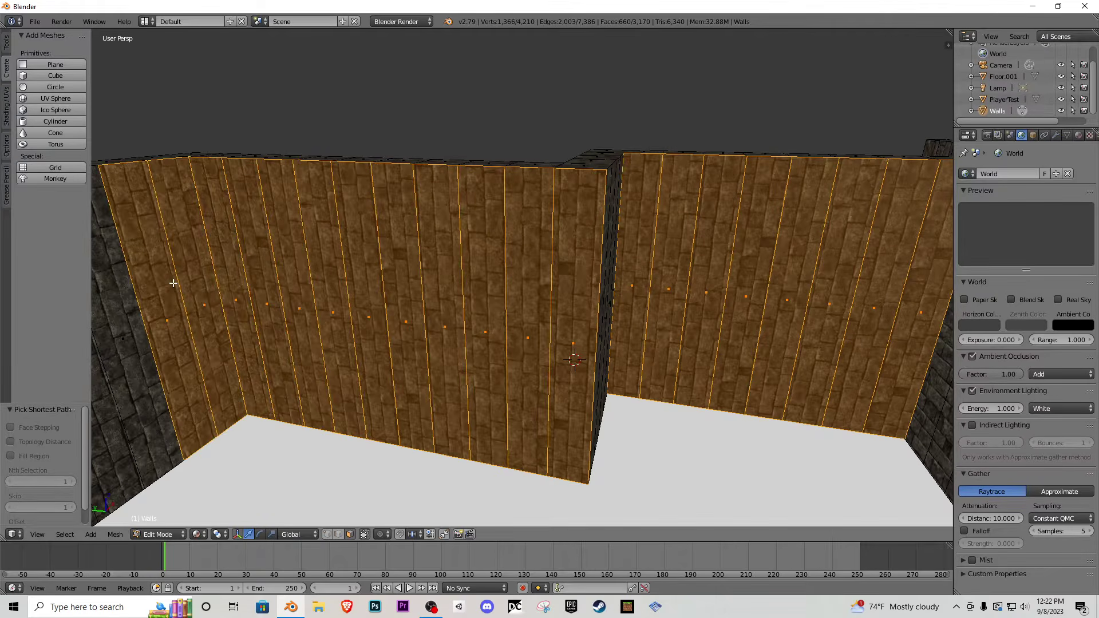
- Extend the selection from those corner faces along the whole long boundary wall to the next horizontal-brick return
key(shift+f)
key(s)
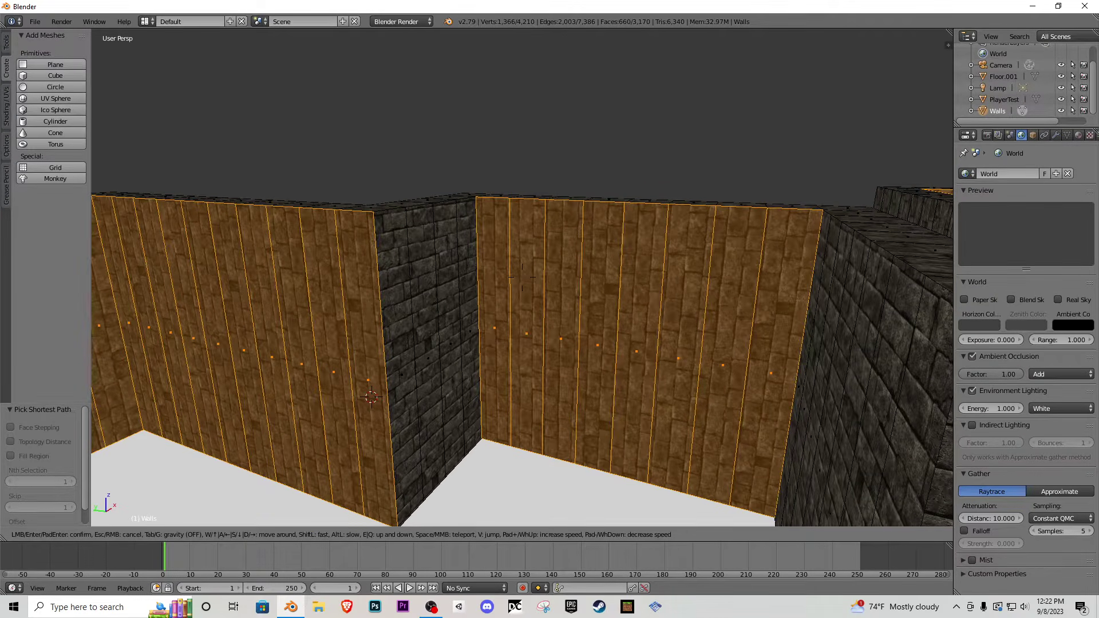
key(w)
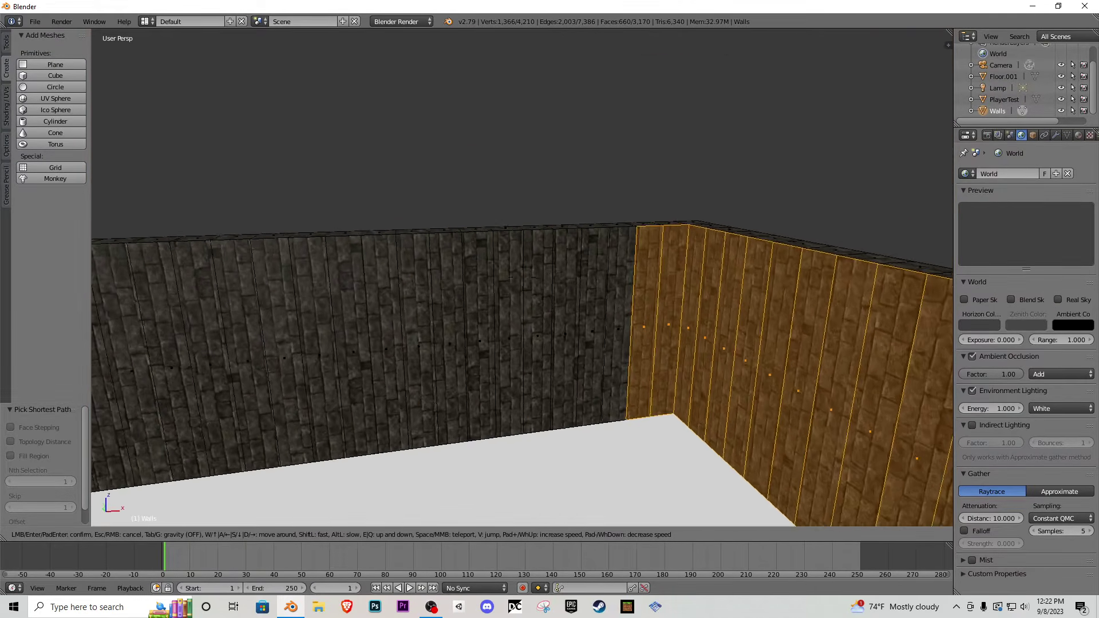
click(522, 277)
- Add the long boundary wall behind the lower foreground wall, from one jog to the other
key(shift+f)
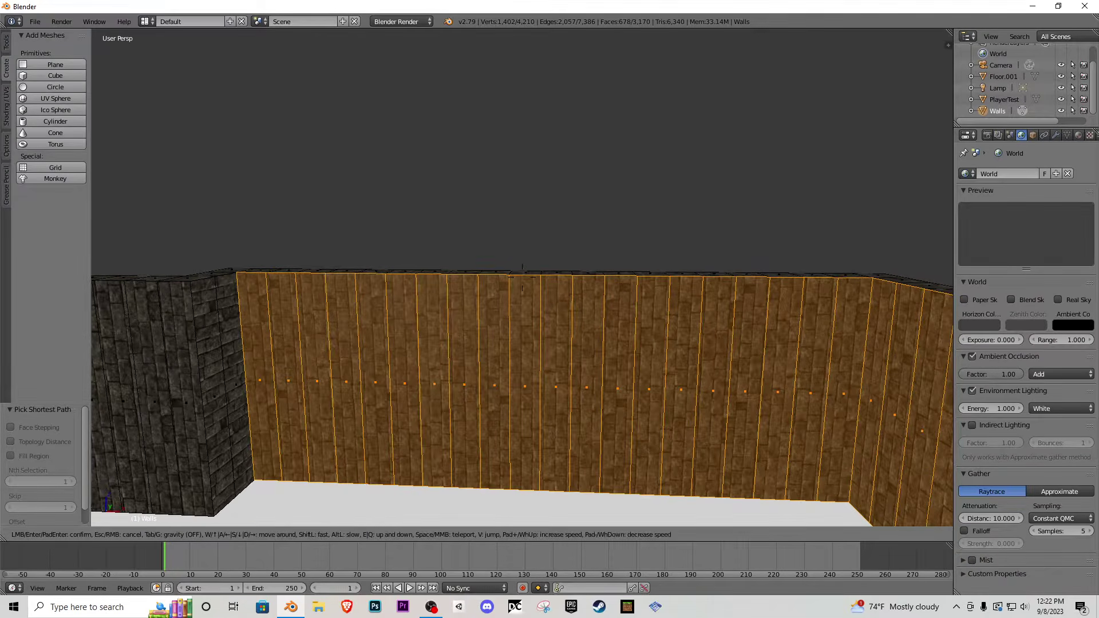
key(w)
click(522, 277)
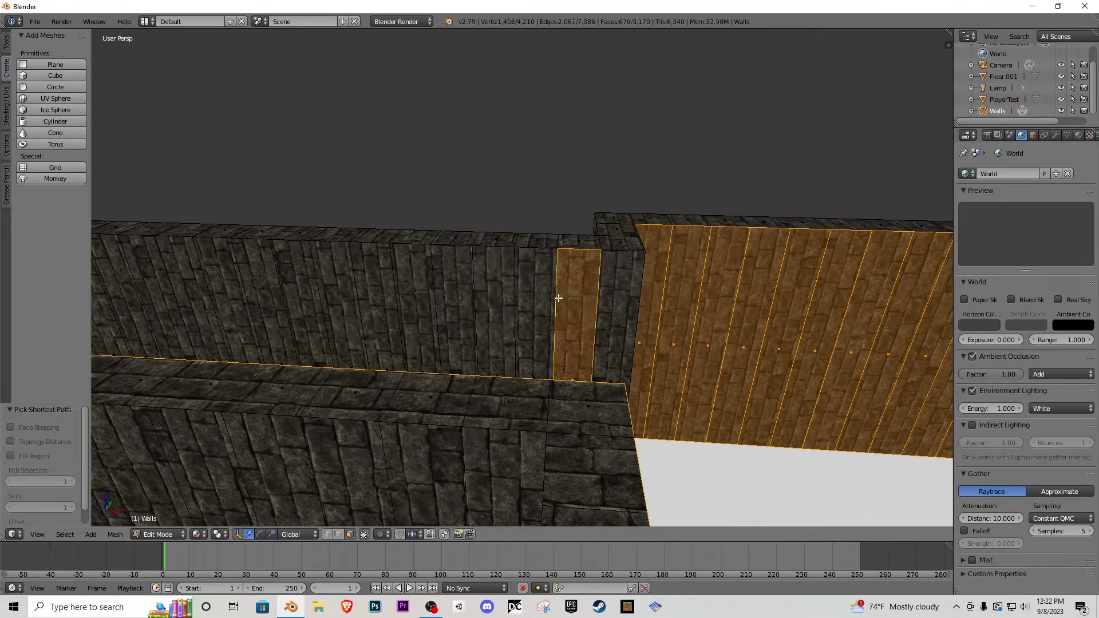
ctrl+right_click(298, 295)
key(shift+f)
key(a)
click(521, 278)
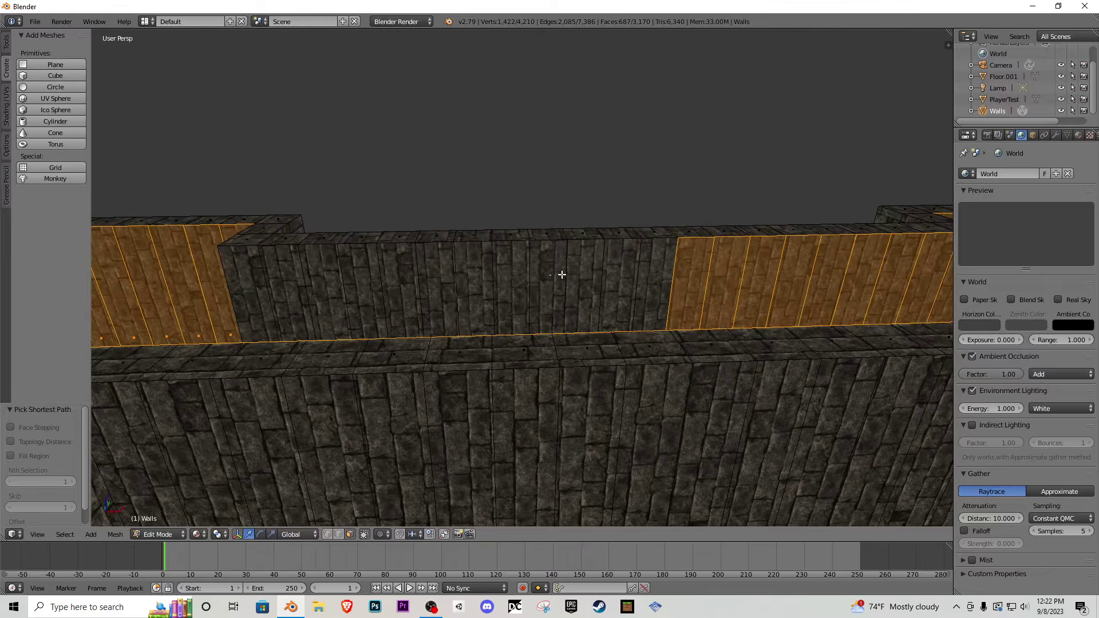
- Add the unselected vertical-brick wall at the end of the corridor, from its free edge to the inner corner
key(shift+f)
key(a)
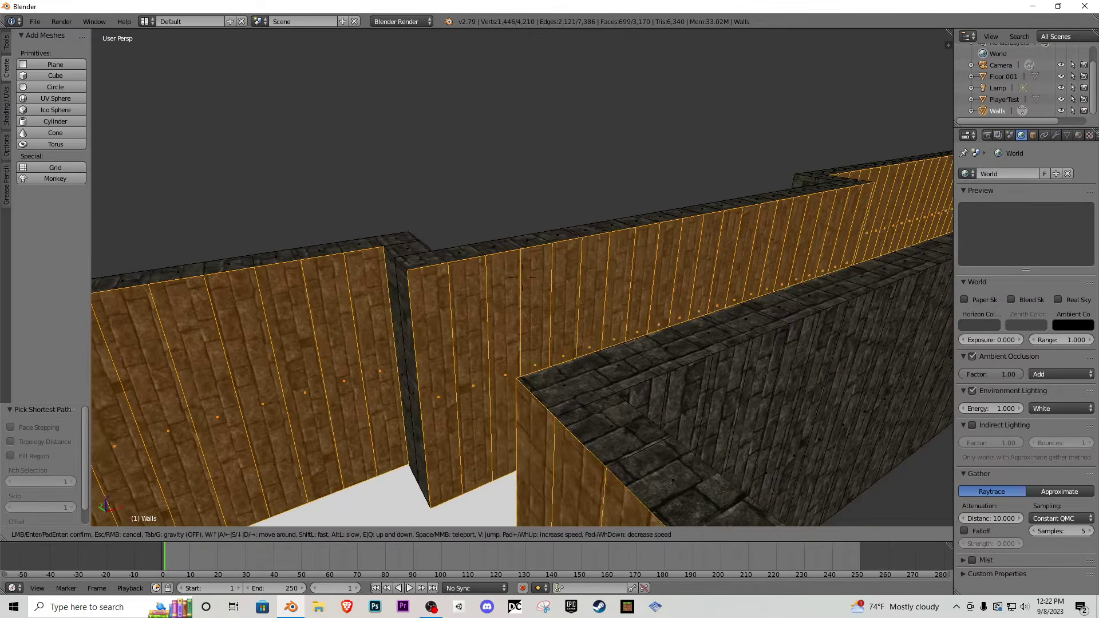
key(w)
key(s)
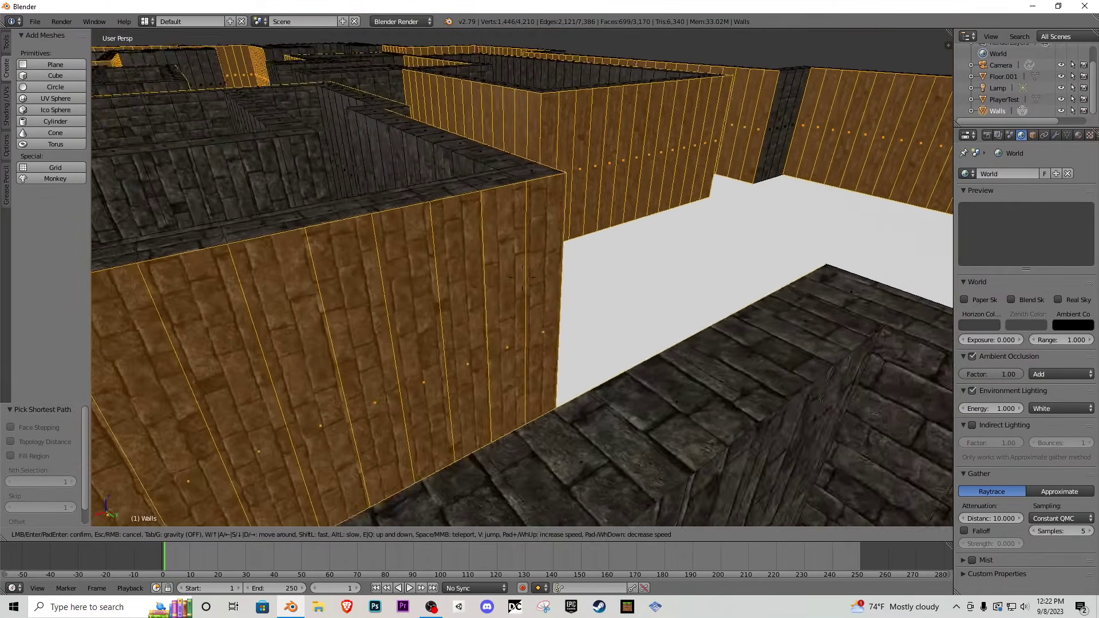
key(q)
key(w)
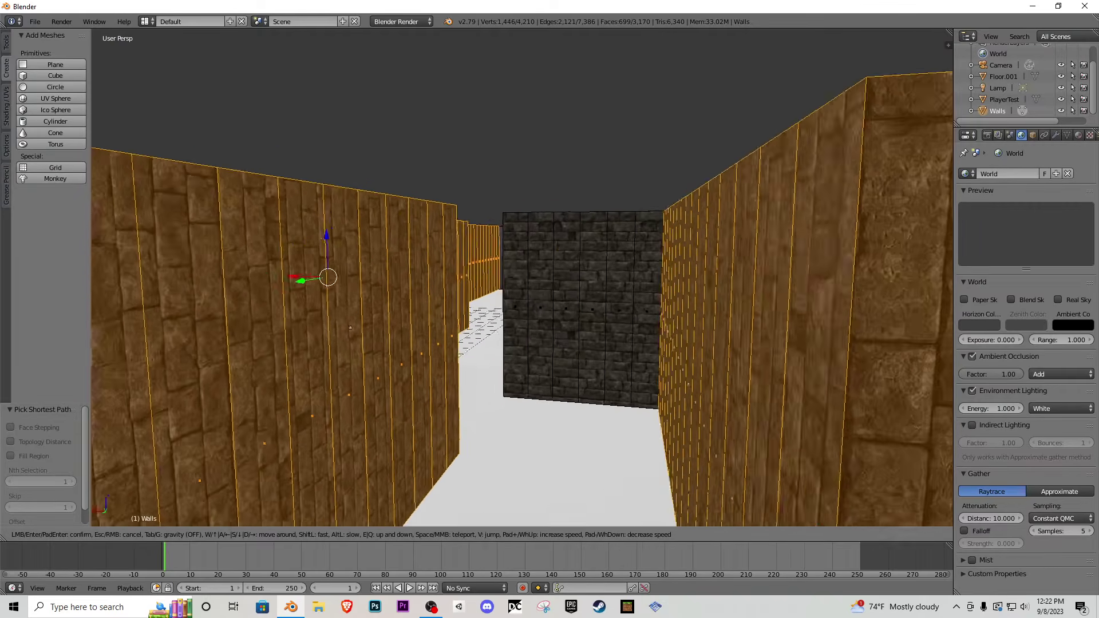
key(w)
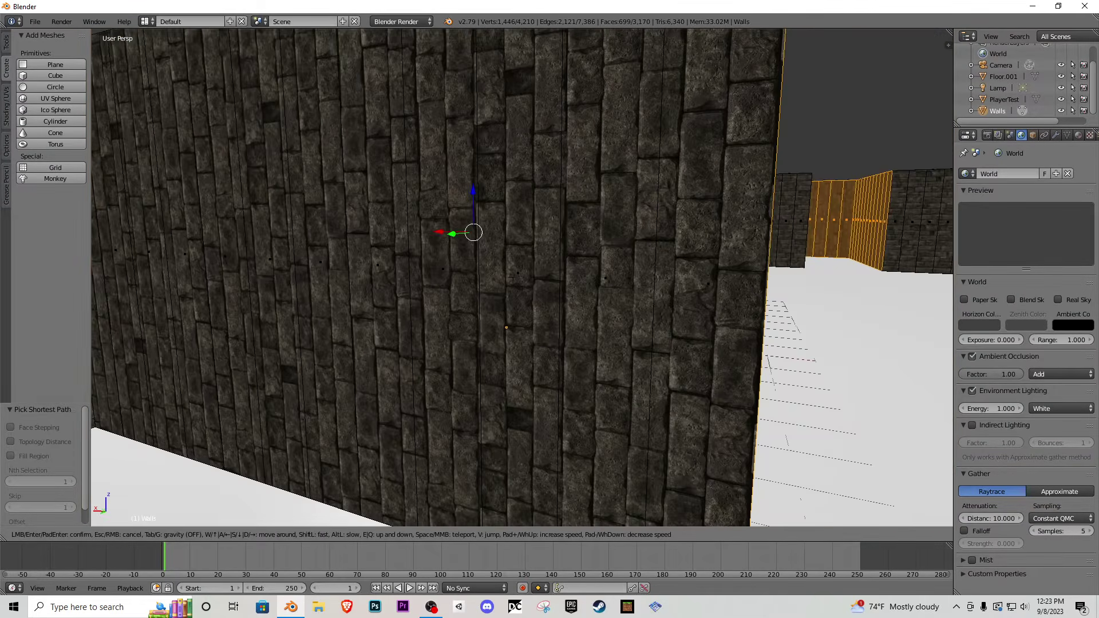
click(522, 277)
ctrl+right_click(659, 309)
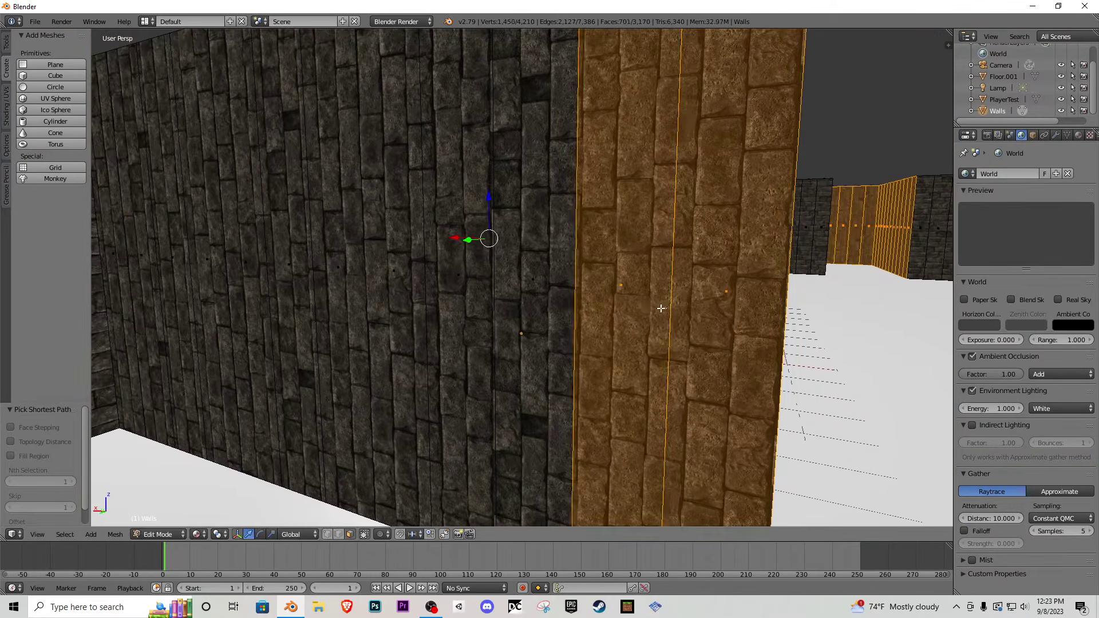
ctrl+right_click(337, 284)
ctrl+right_click(216, 274)
ctrl+right_click(146, 278)
ctrl+right_click(126, 281)
- Add the adjoining vertical-brick wall of the same recess, from the horizontal-brick return to its far inner corner
key(shift+f)
key(w)
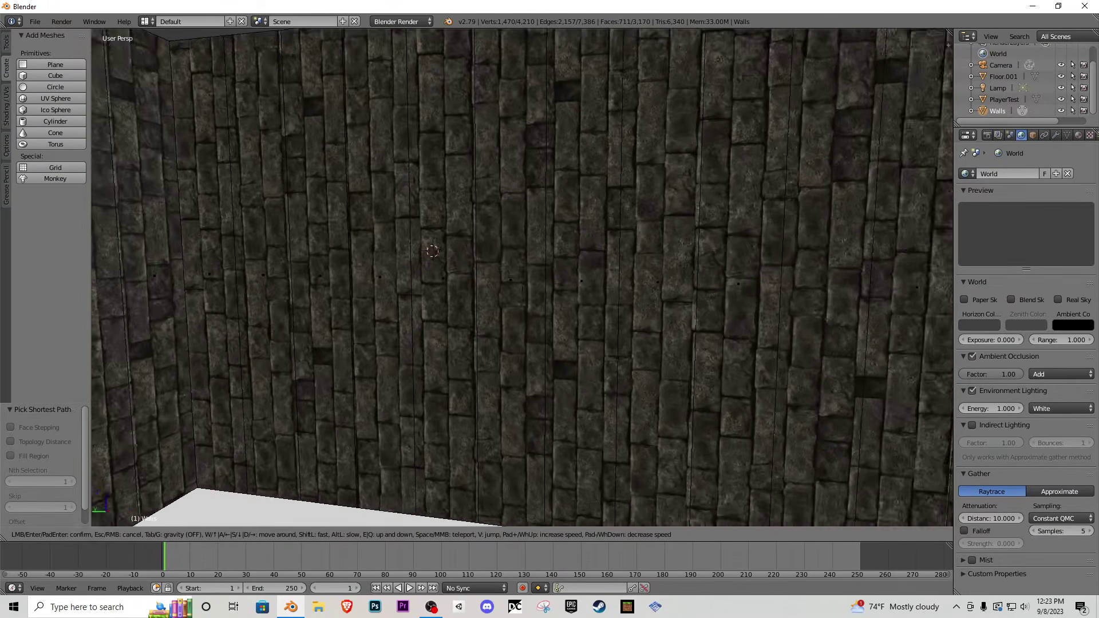
key(s)
click(522, 277)
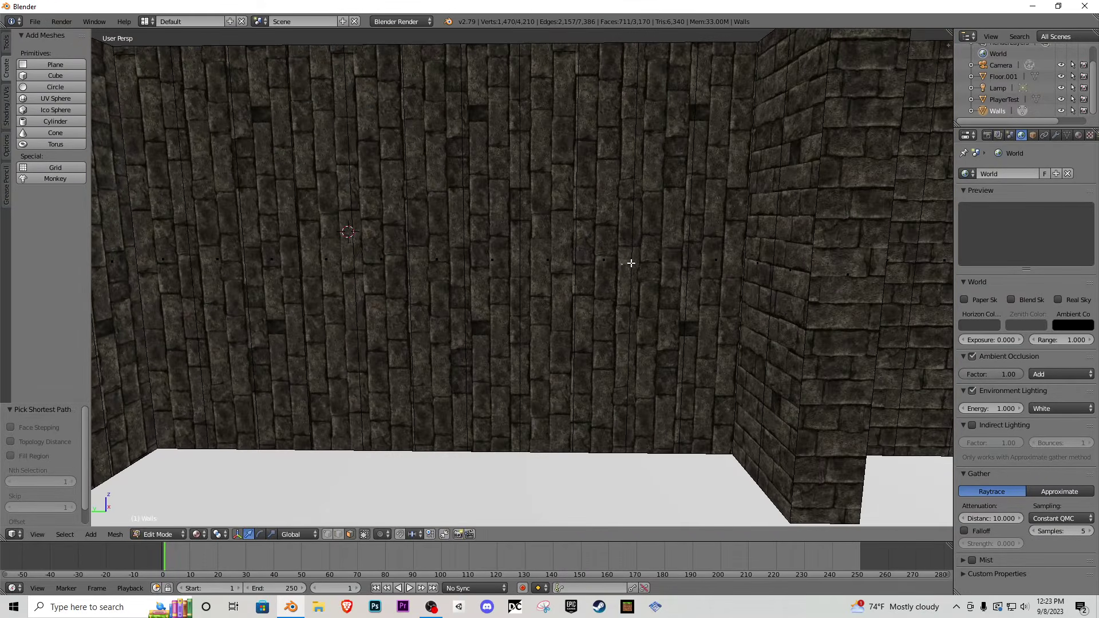
ctrl+right_click(458, 255)
ctrl+right_click(154, 238)
- Continue the selection around the corner across the next two vertical-brick walls, up to the horizontal-brick wall
key(shift+f)
click(522, 278)
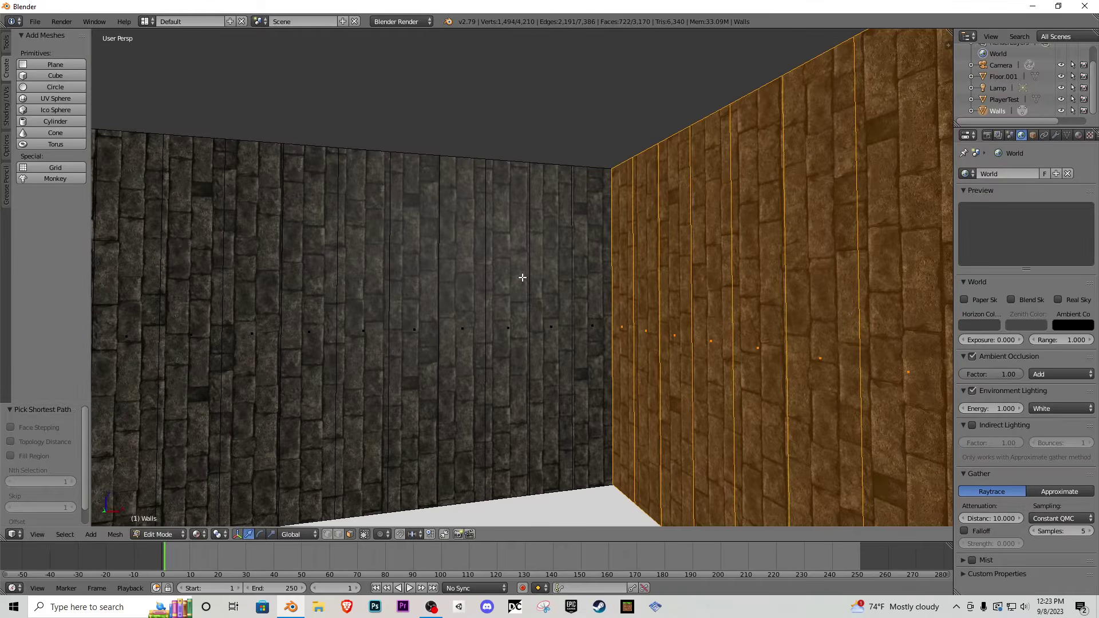
key(shift+f)
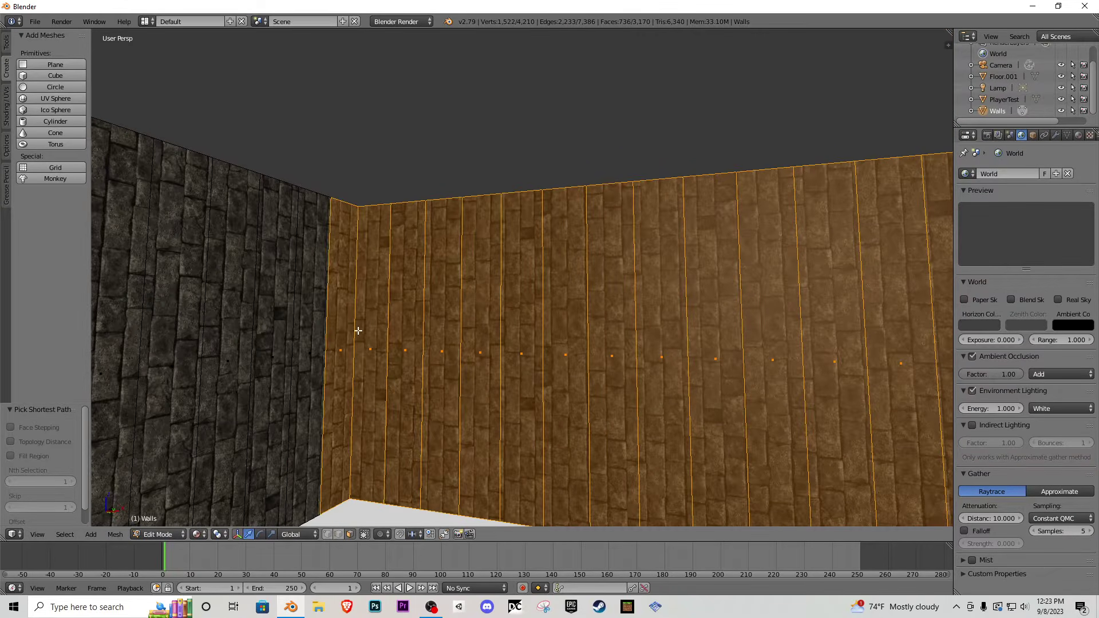
key(shift+f)
click(522, 277)
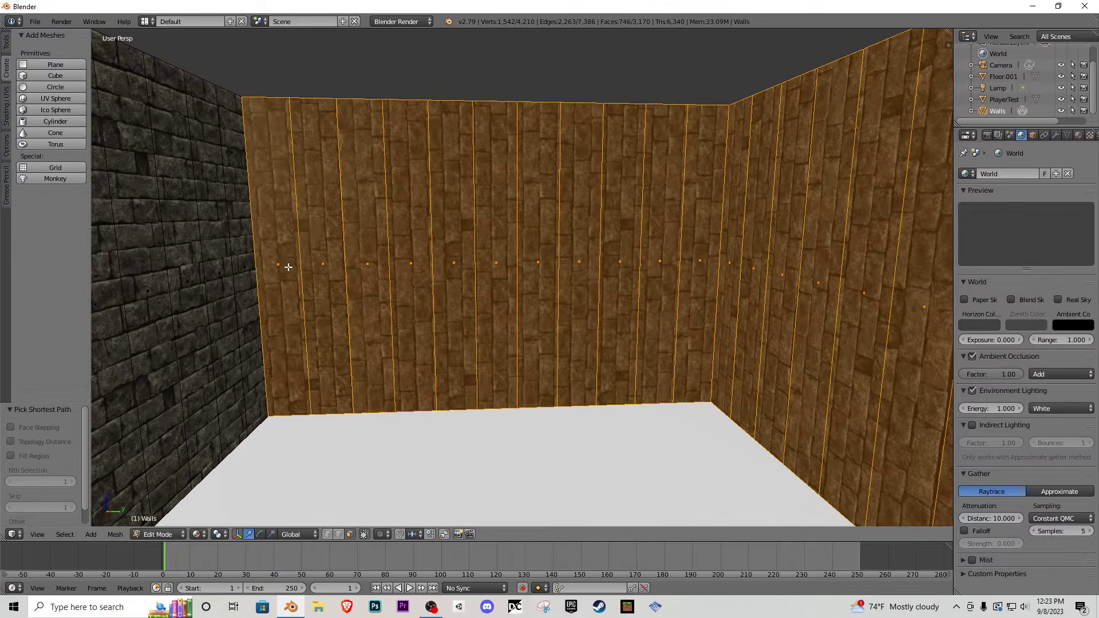
- Inspect the whole maze and its corridors for vertical-brick wall faces that are still missing from the selection
key(shift+f)
key(s)
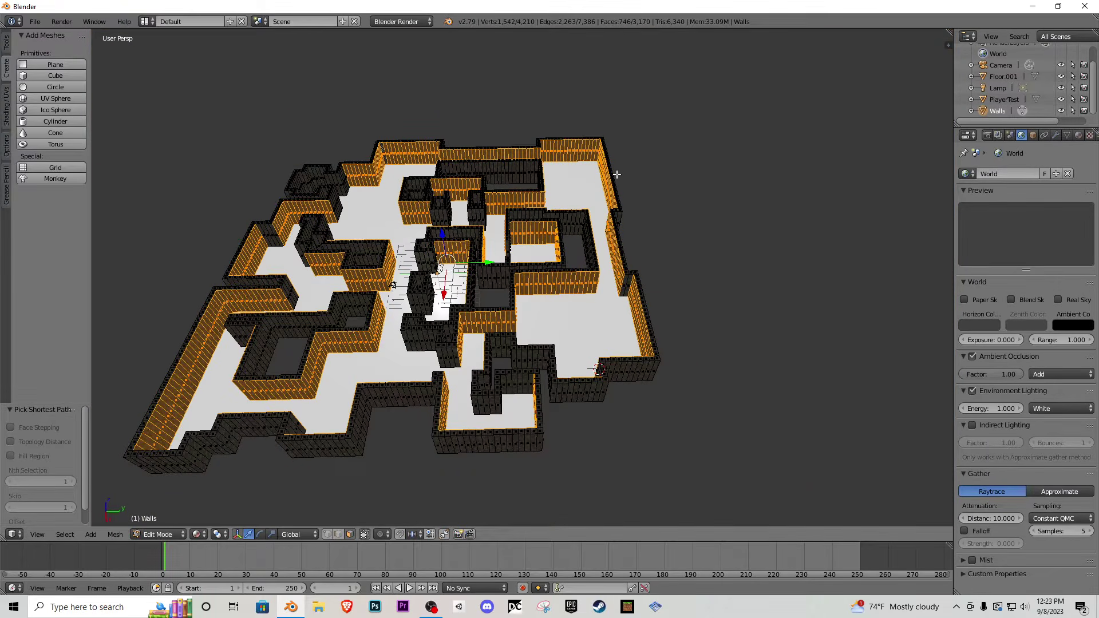
key(w)
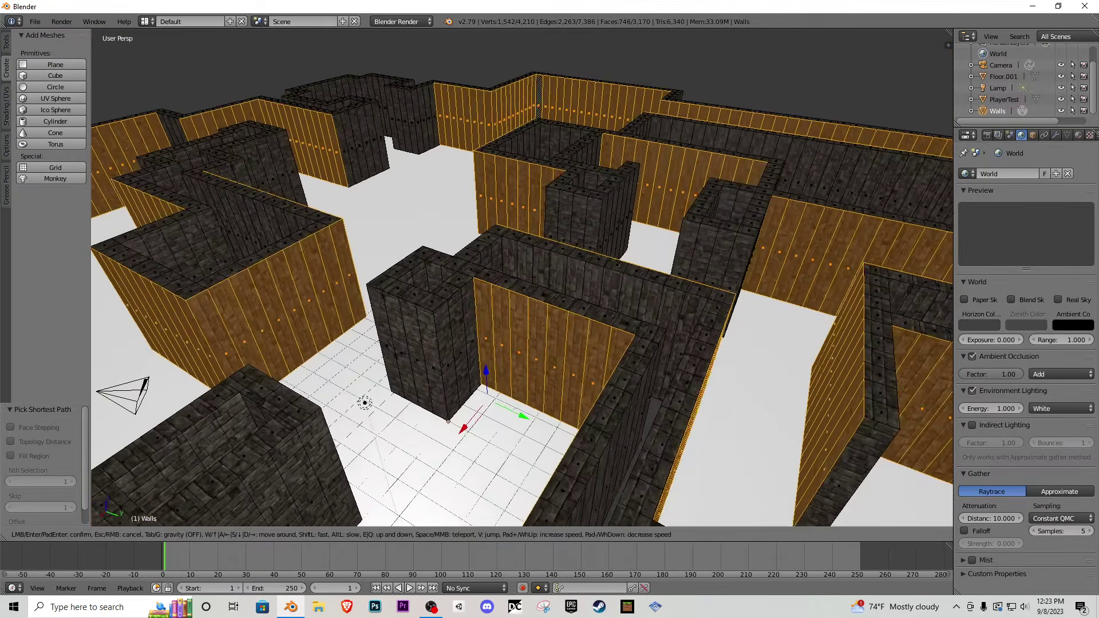
key(w)
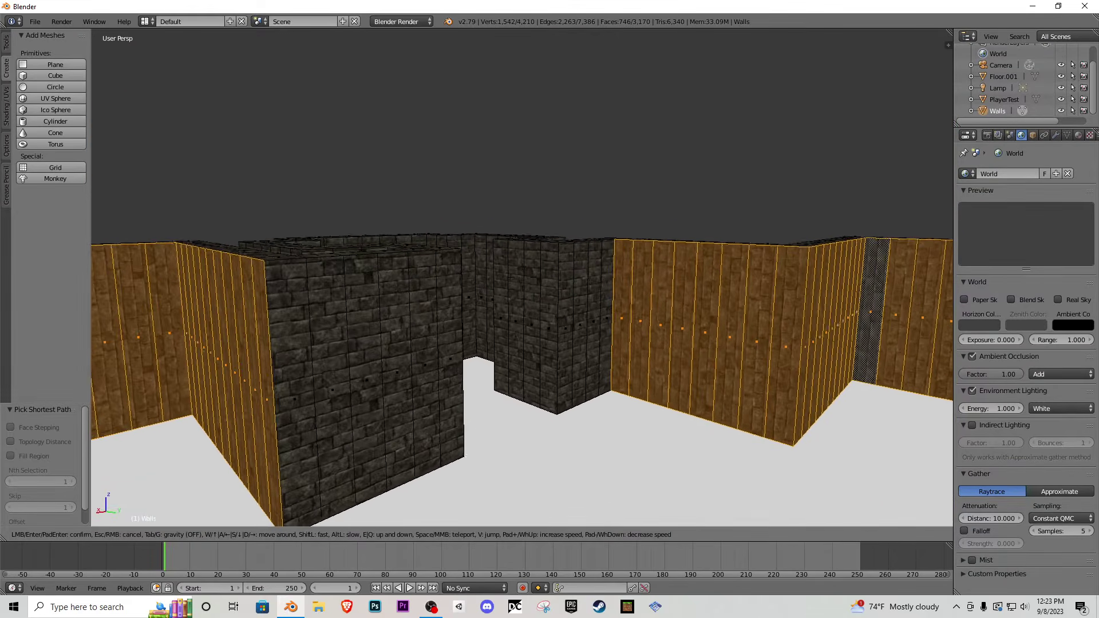
key(w)
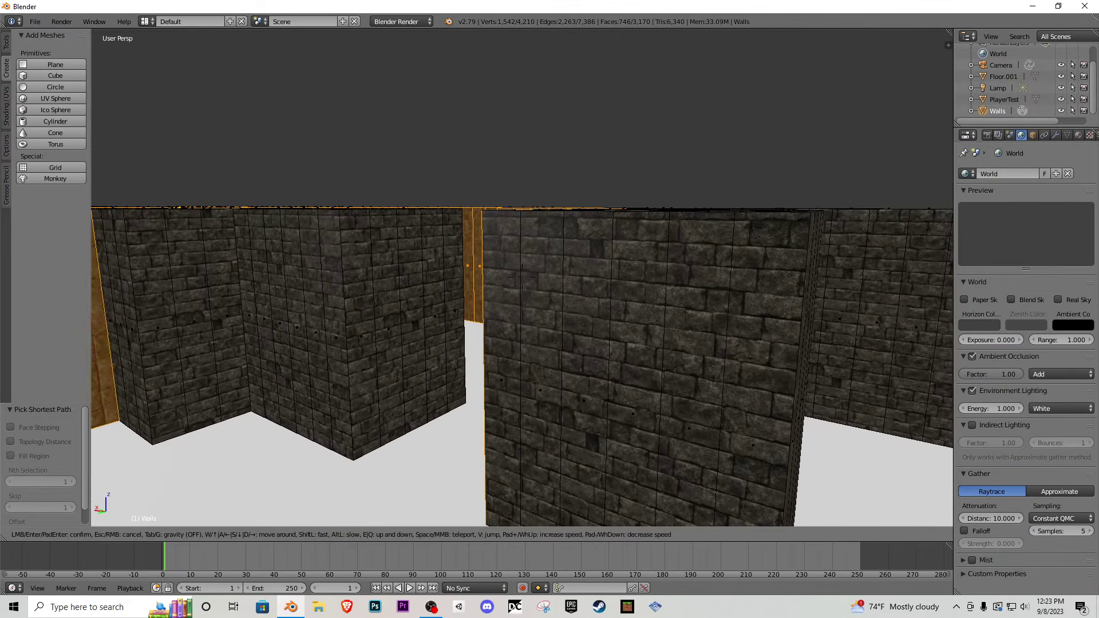
key(w)
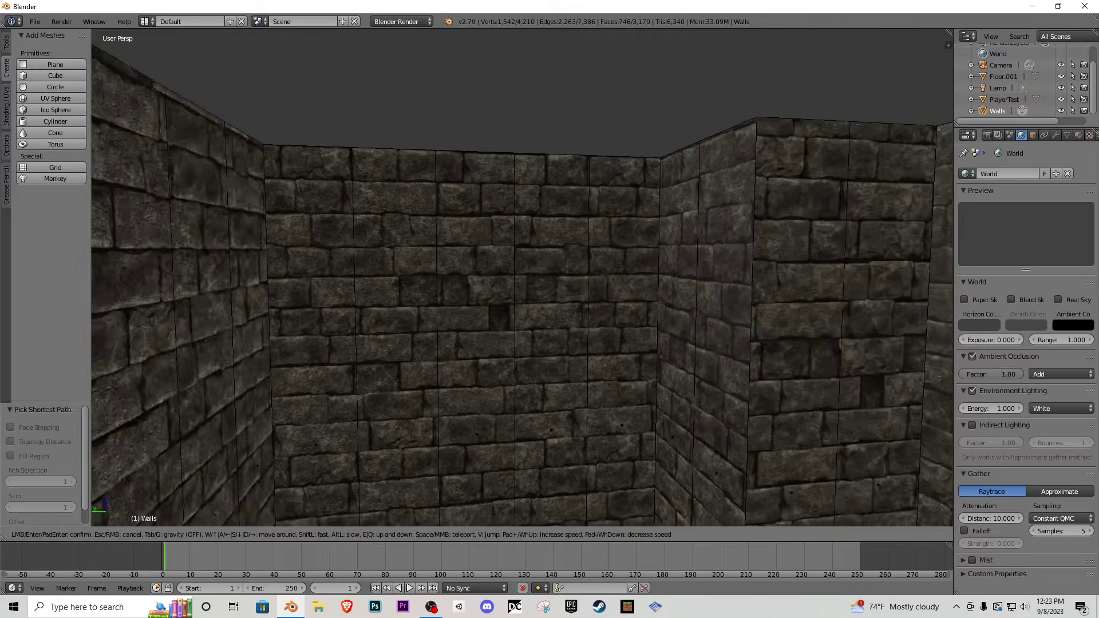
key(w)
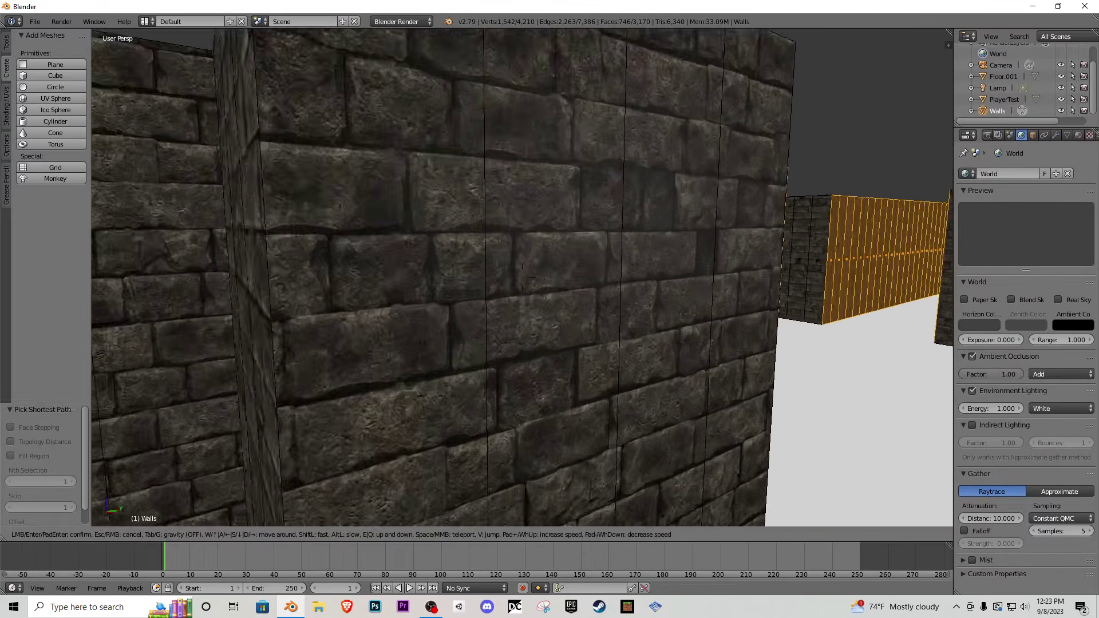
key(w)
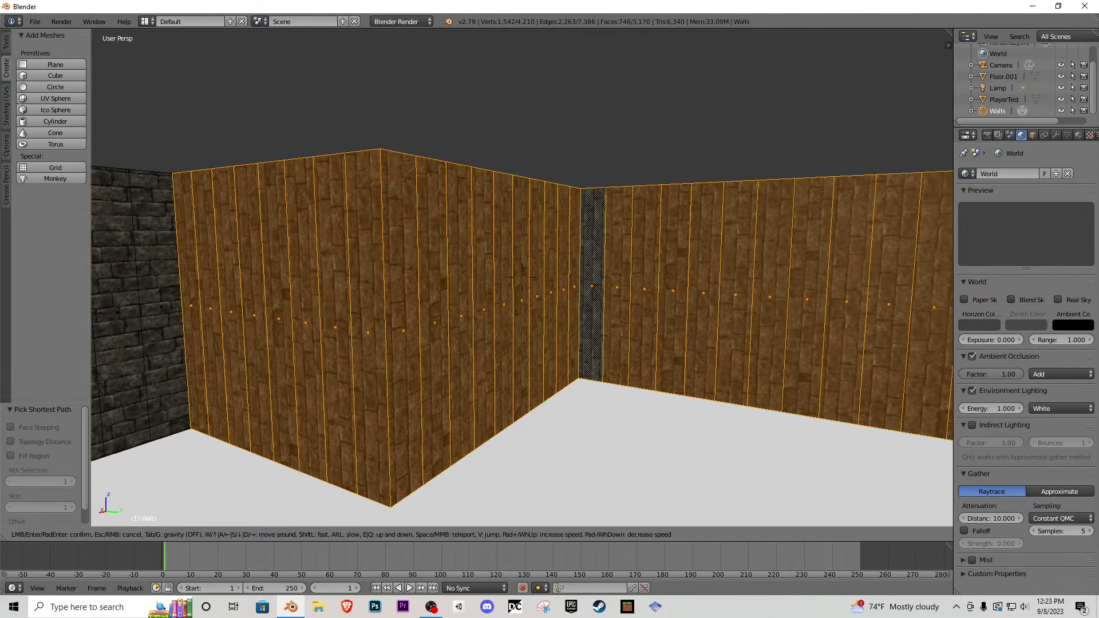
key(w)
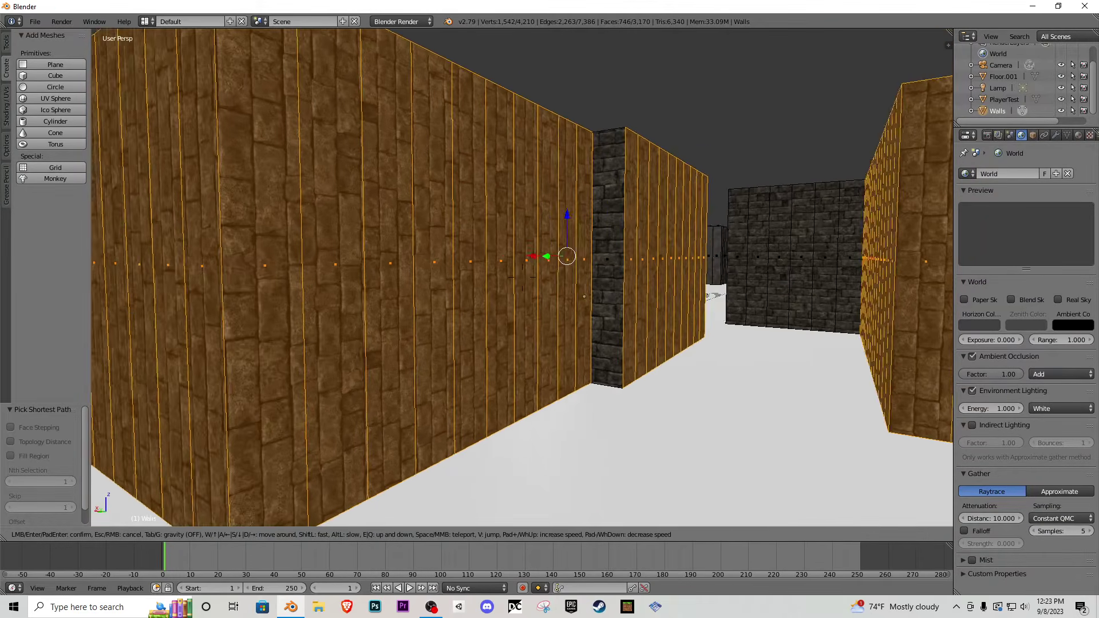
key(w)
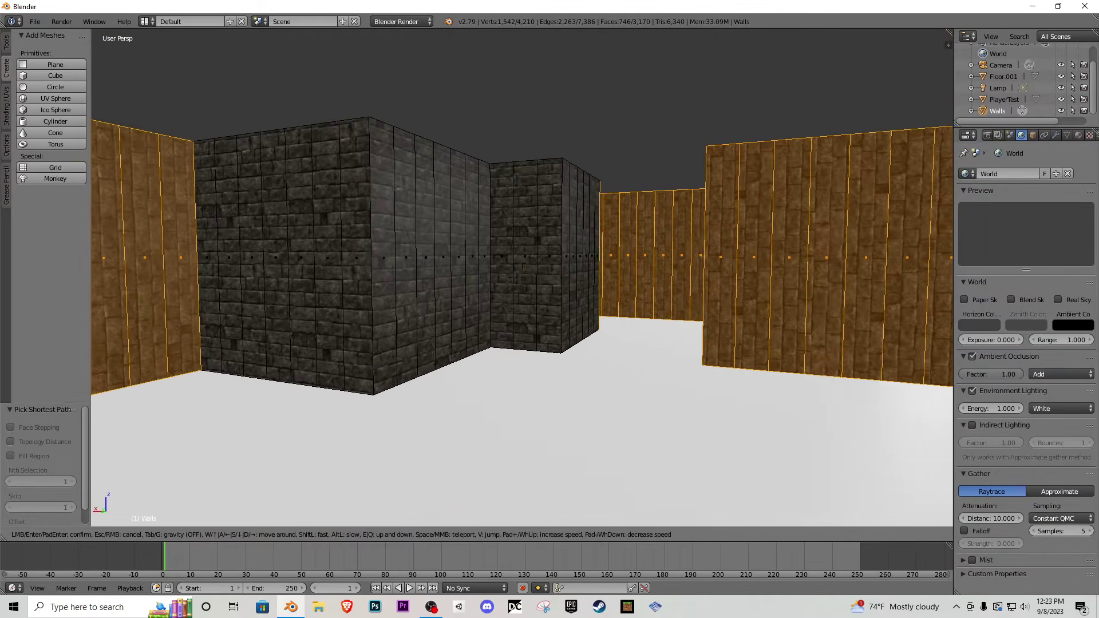
key(w)
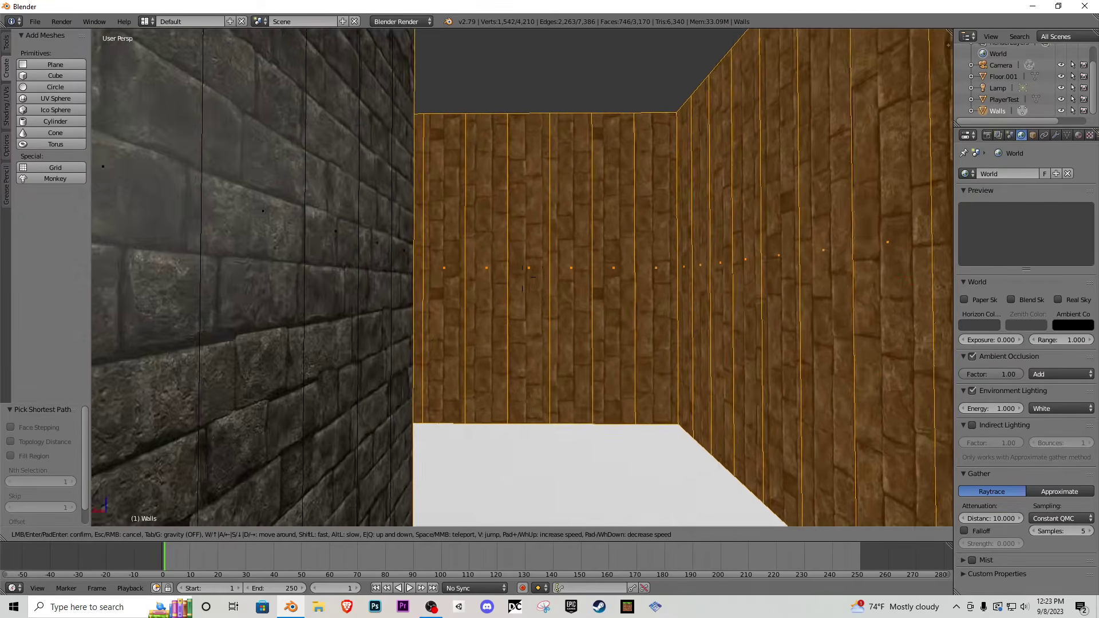
key(w)
key(w)
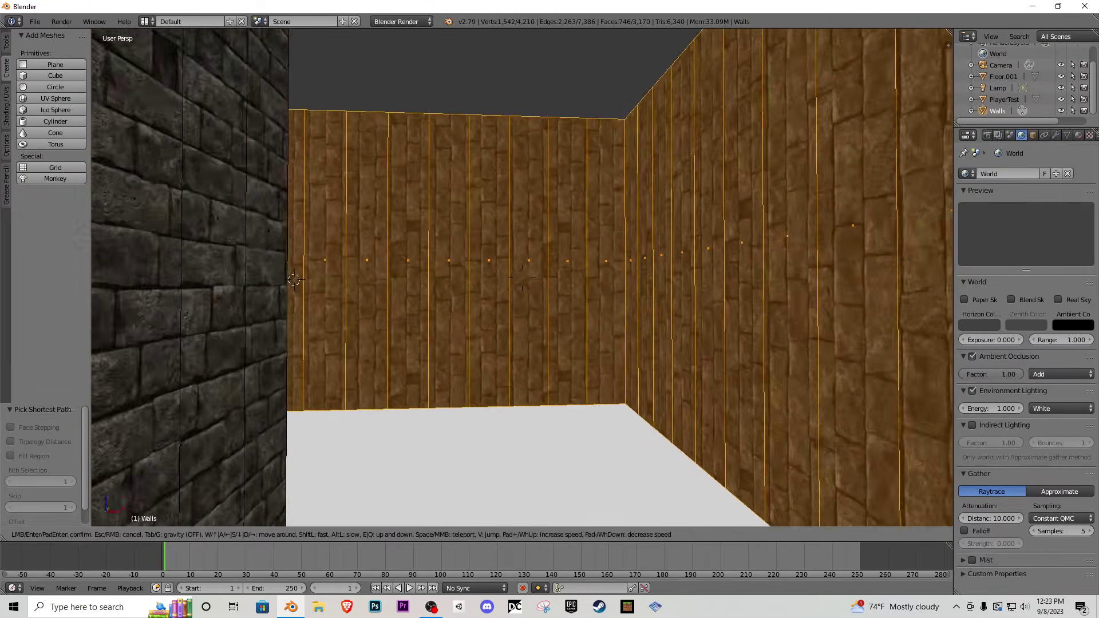
key(w)
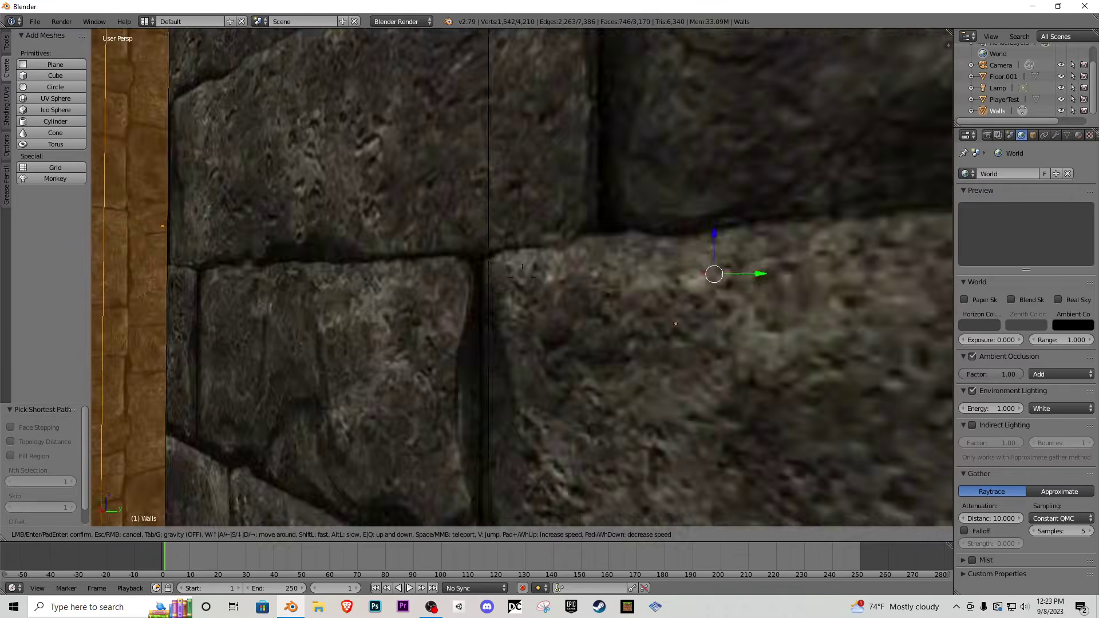
key(w)
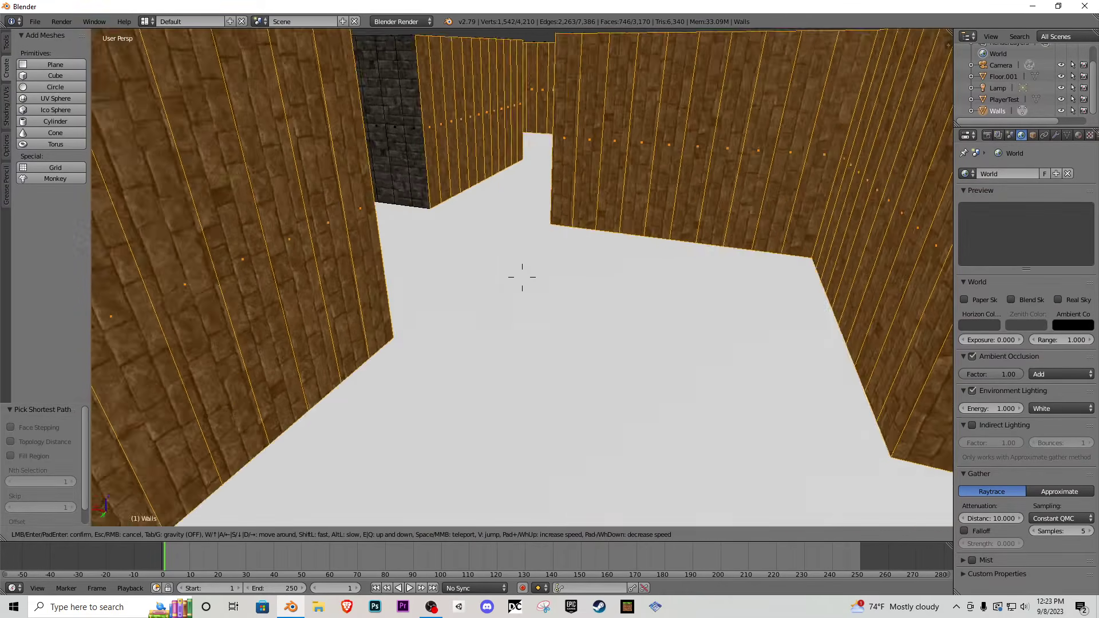
key(w)
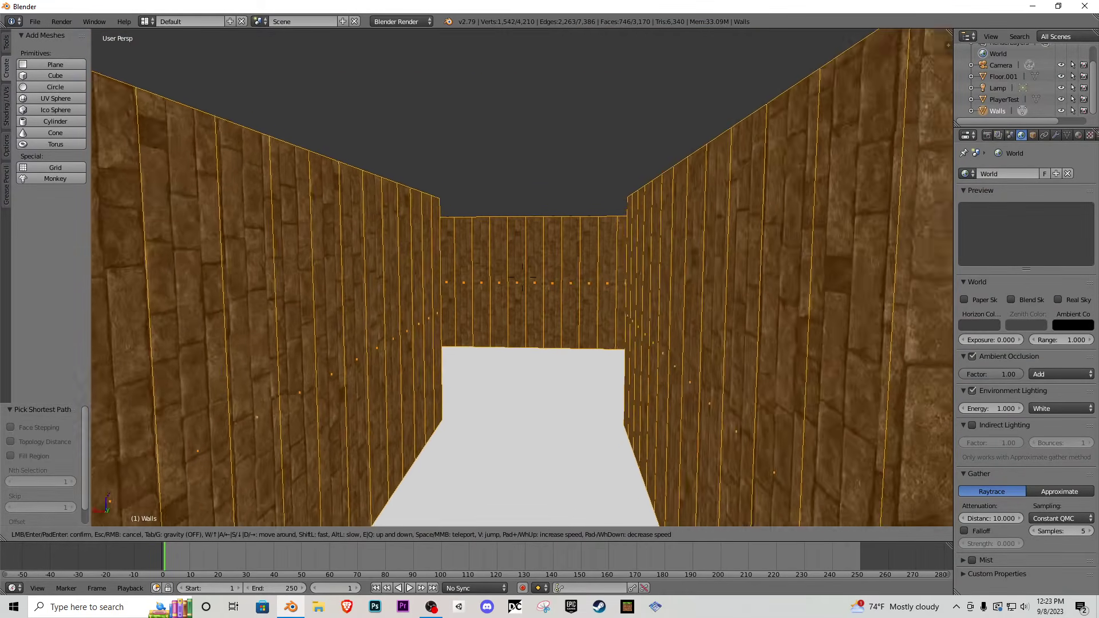
key(d)
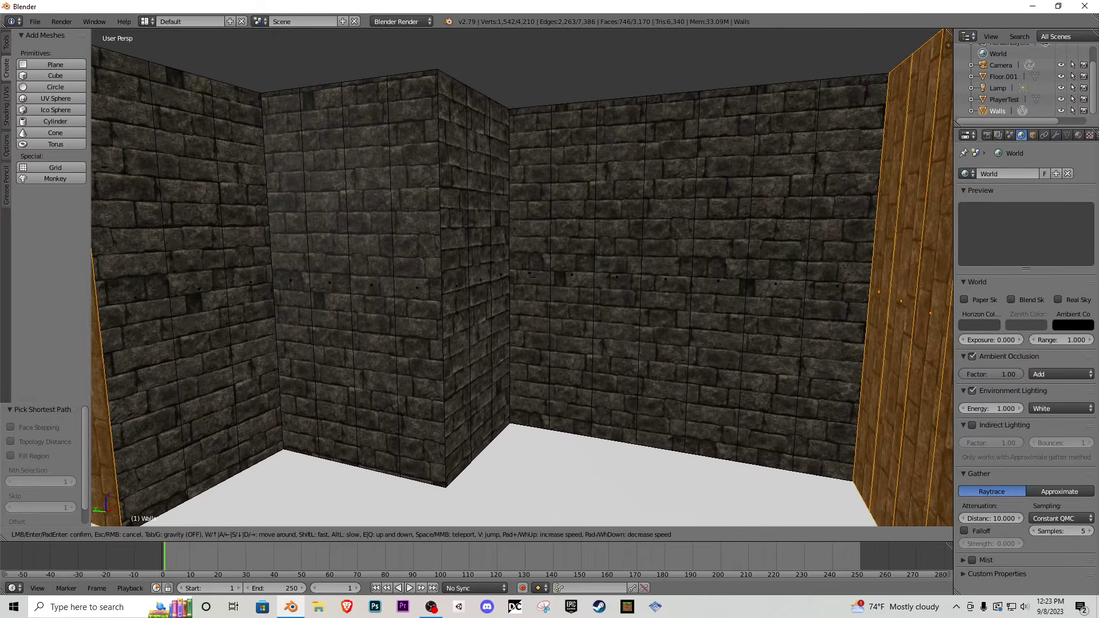
key(w)
key(w)
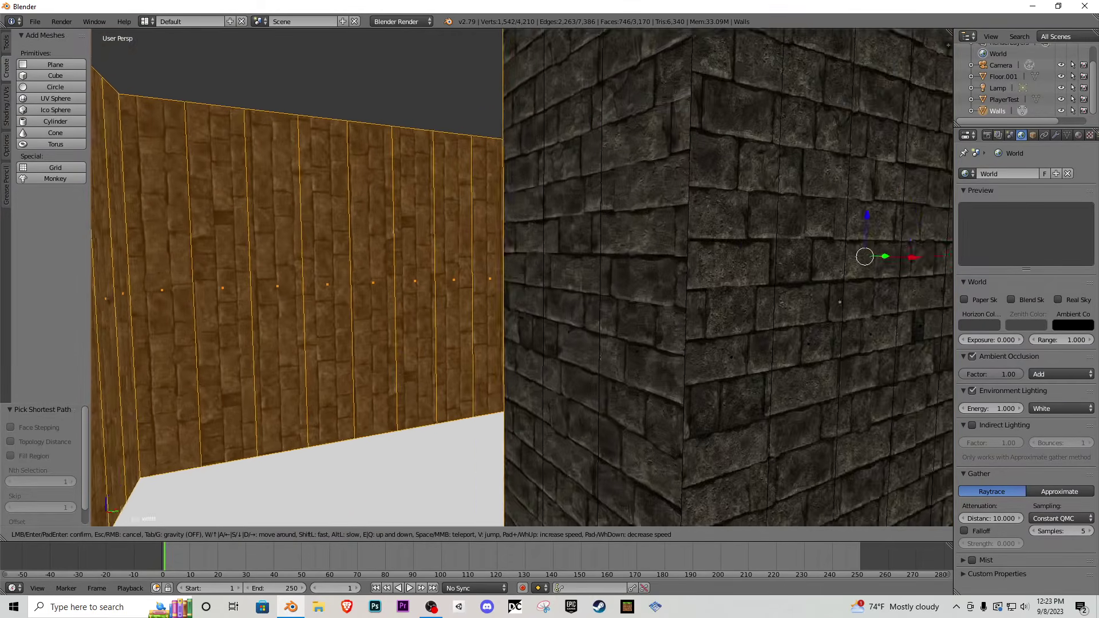
key(w)
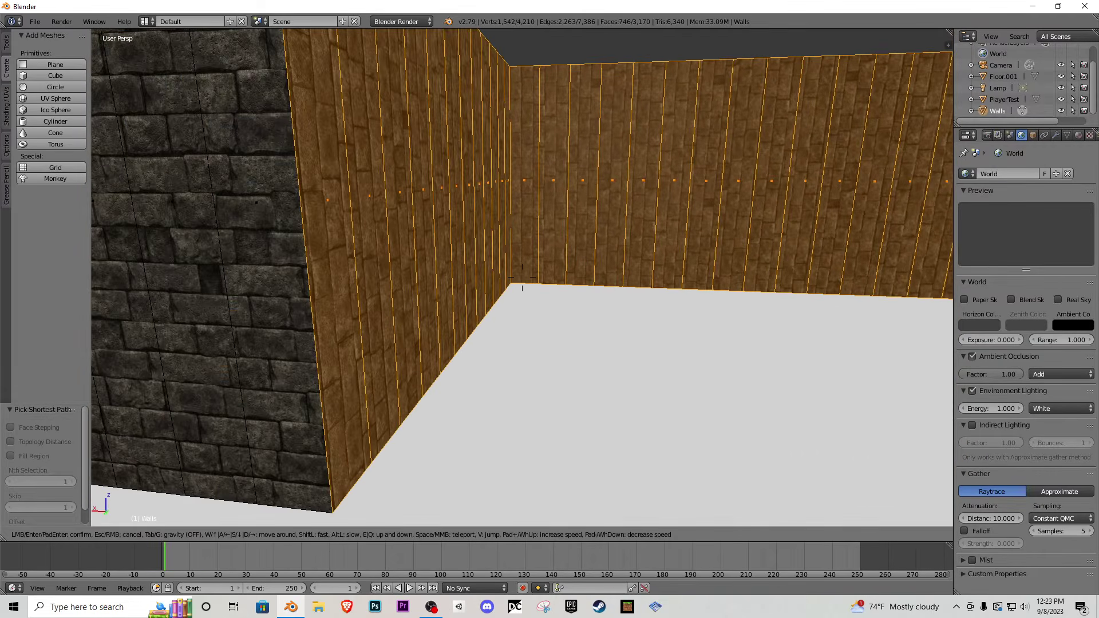
key(w)
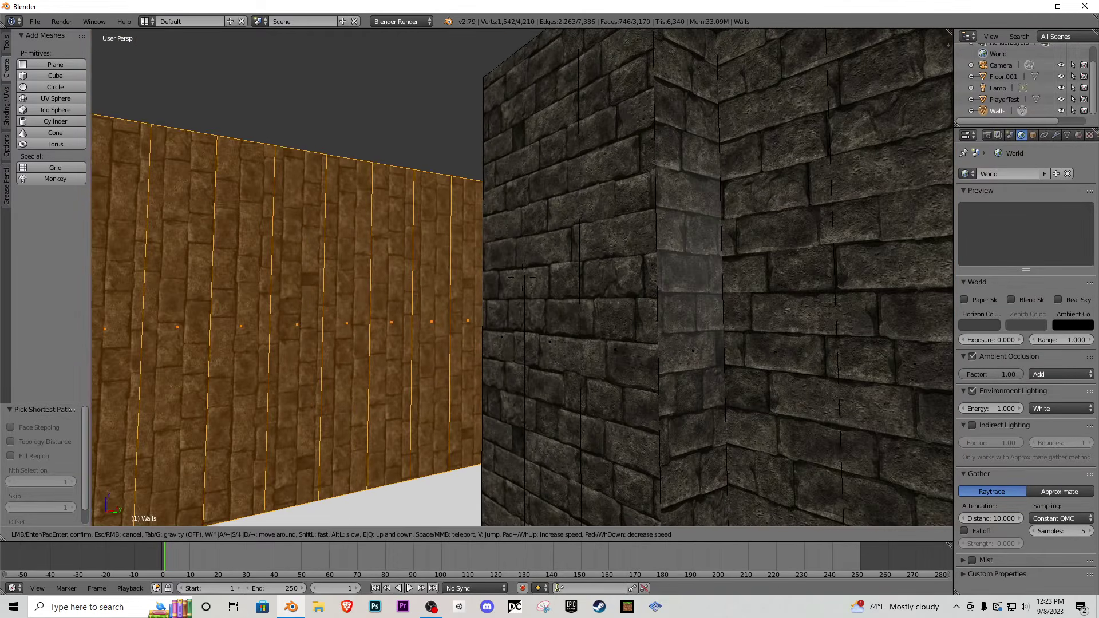
key(s)
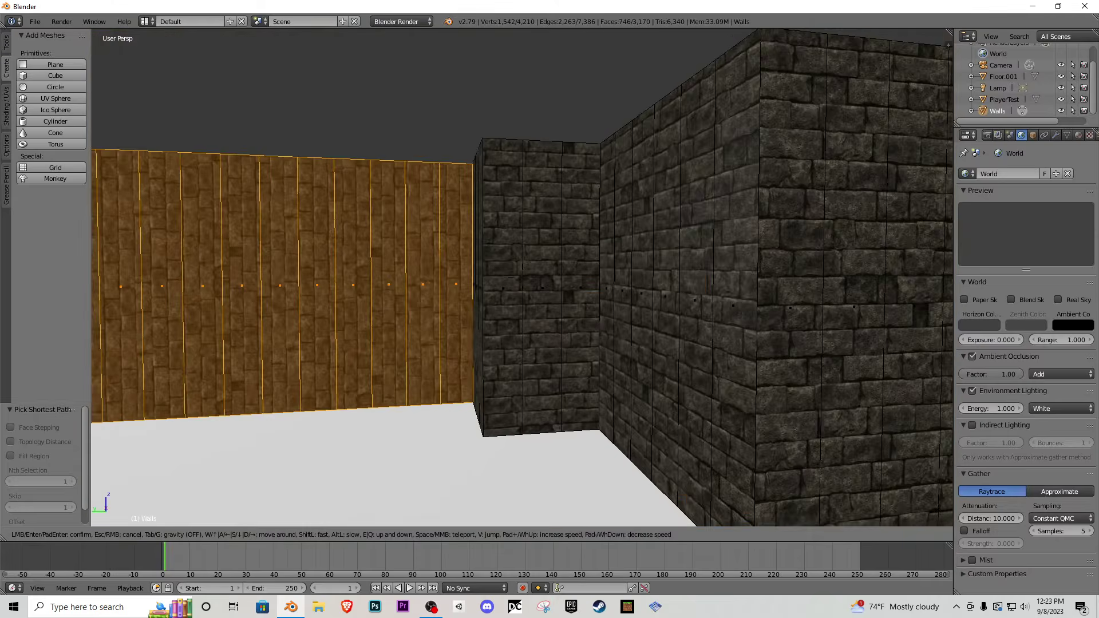
- Add the short vertical-brick wall running from the inner corner beside a horizontal-brick wall to its outer corner
key(w)
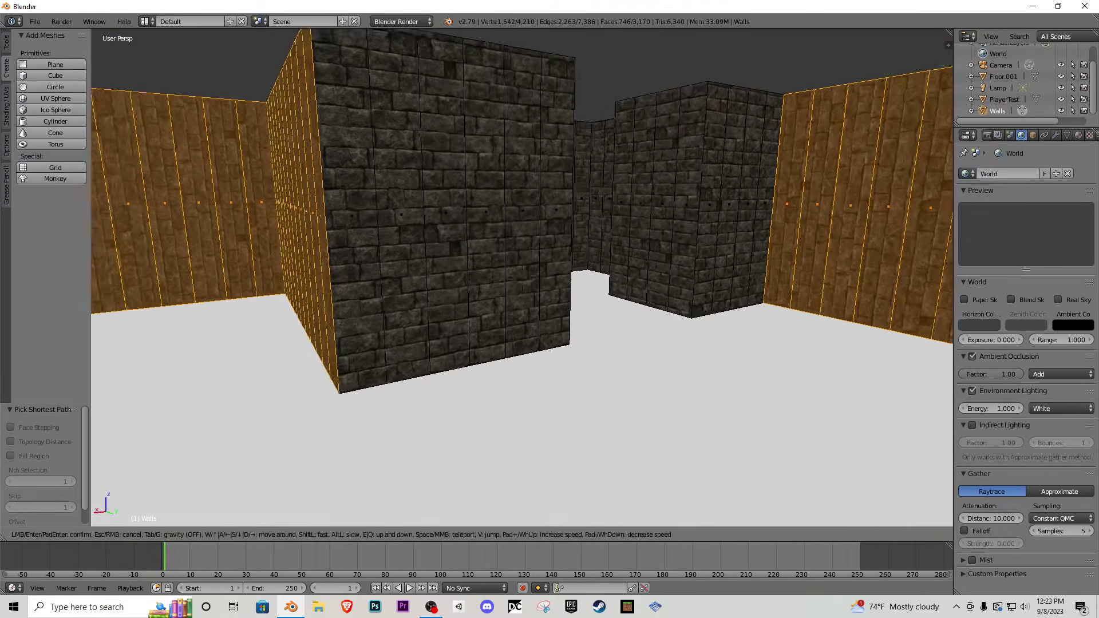
key(e)
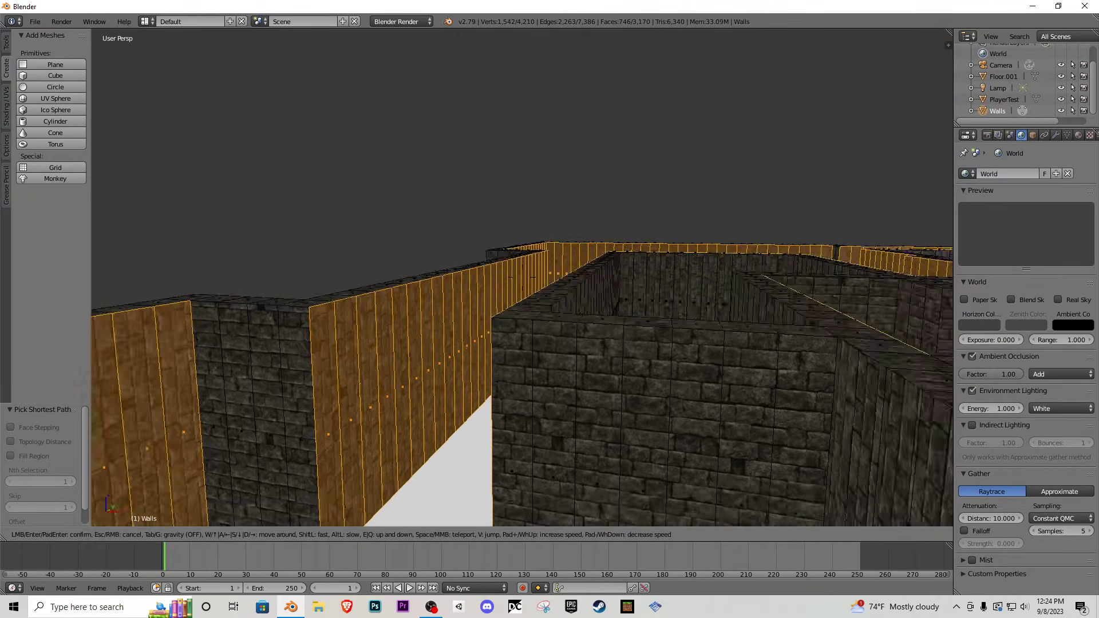
click(522, 278)
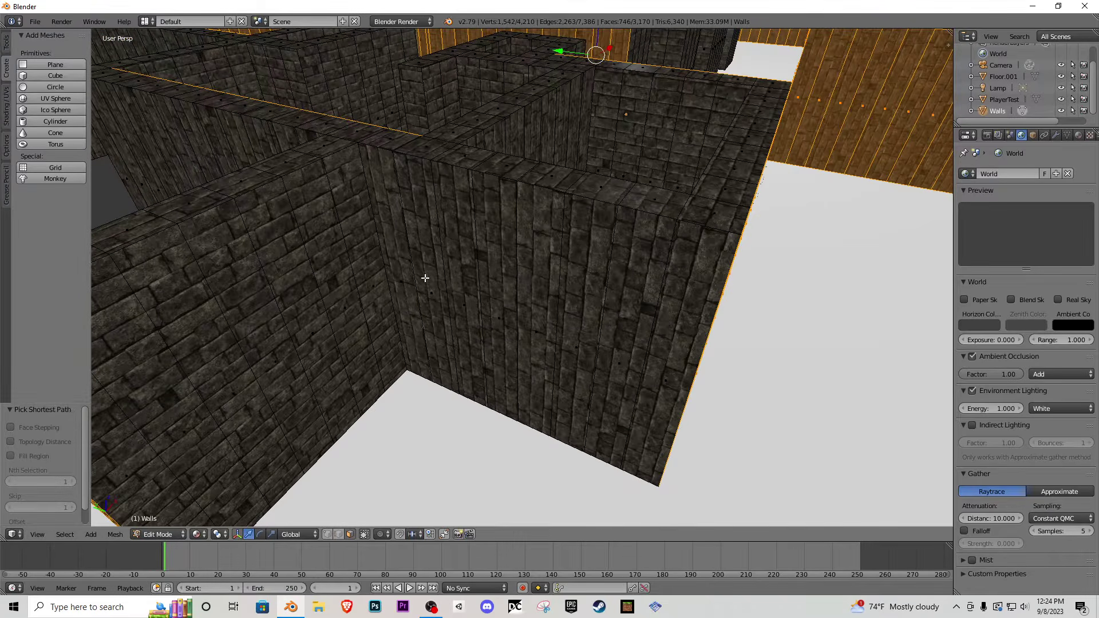
- Check the corridors and the whole maze once more for vertical-brick wall faces left out of the selection
key(shift+f)
key(s)
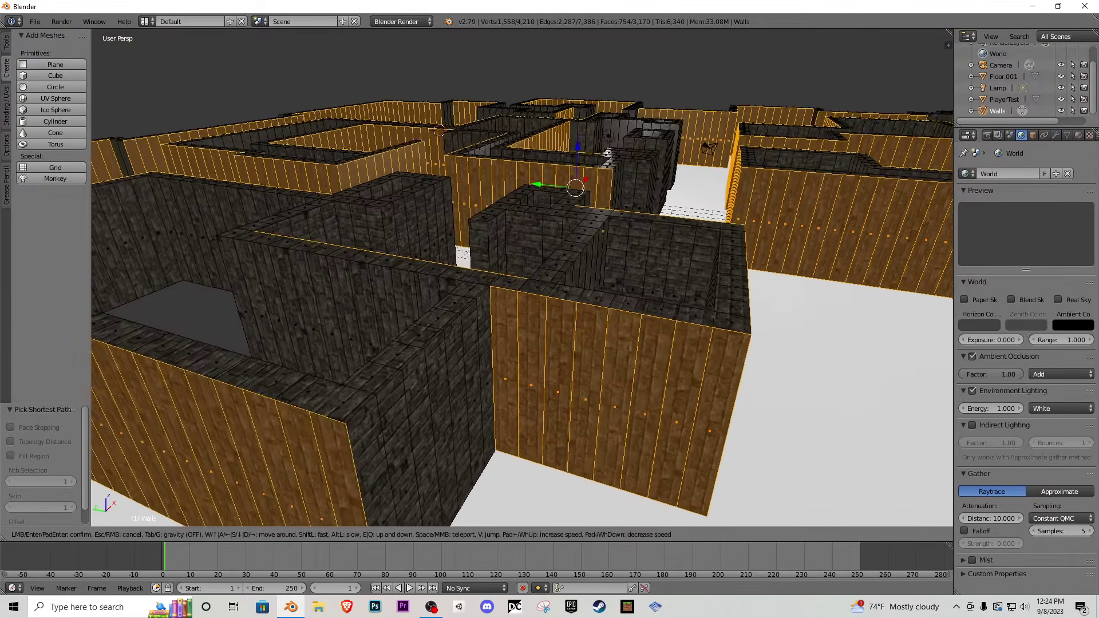
key(w)
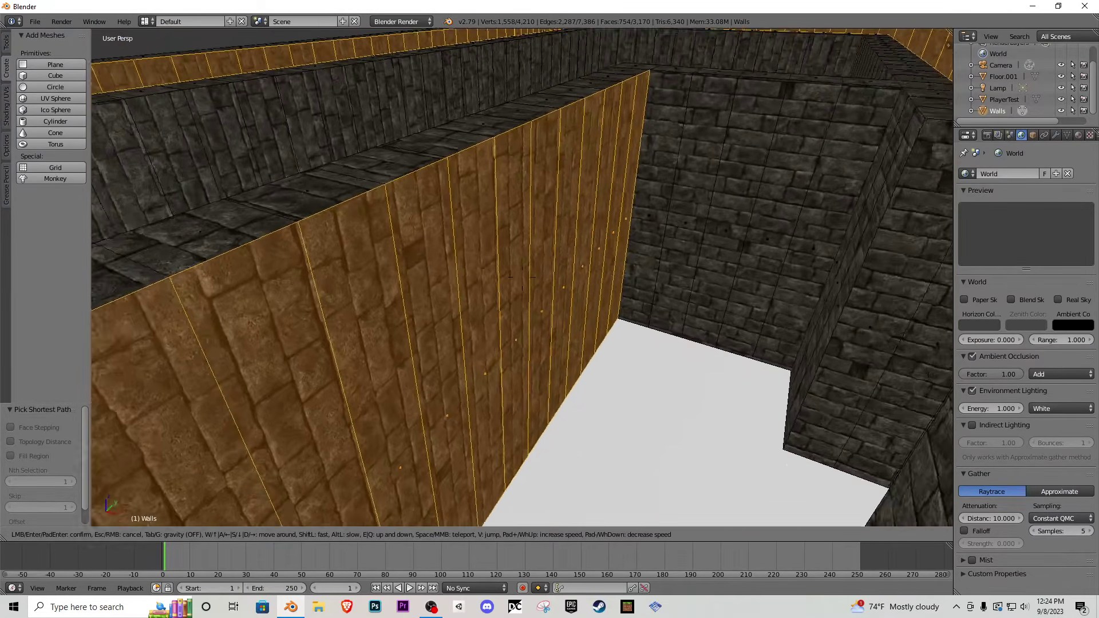
key(d)
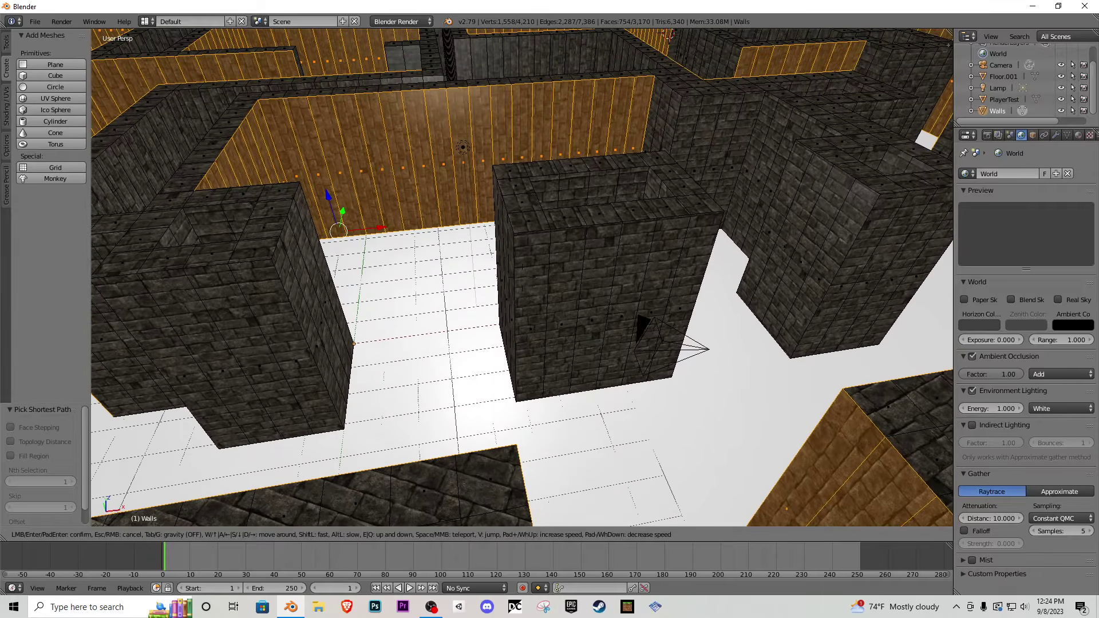
key(s)
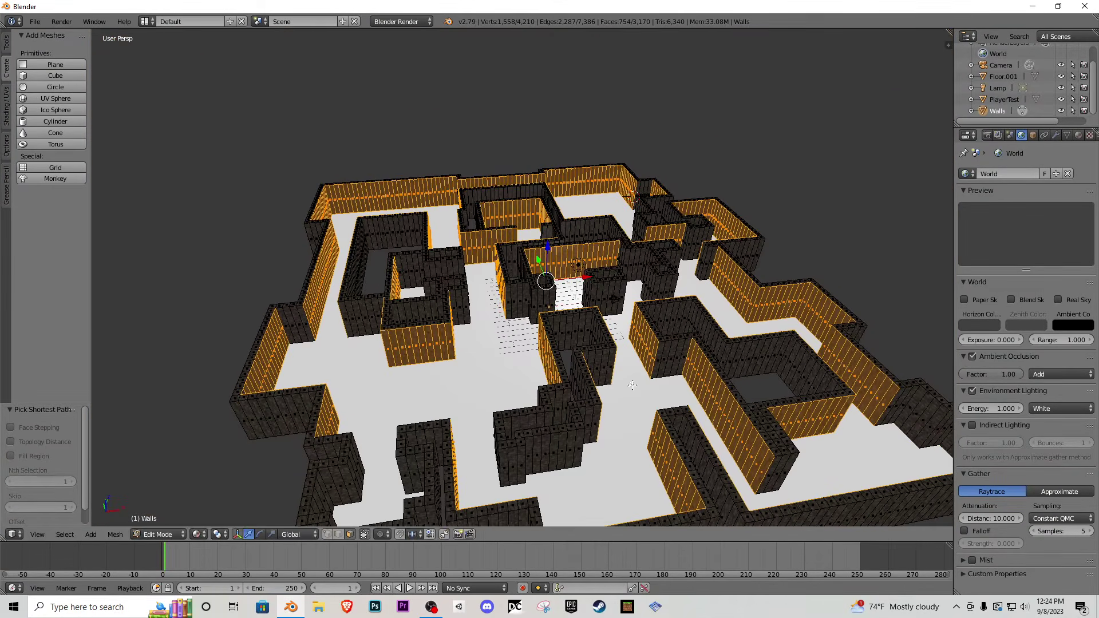
- Switch to the UV Editing layout and rotate the selected wall faces' UVs by 90 degrees
click(145, 21)
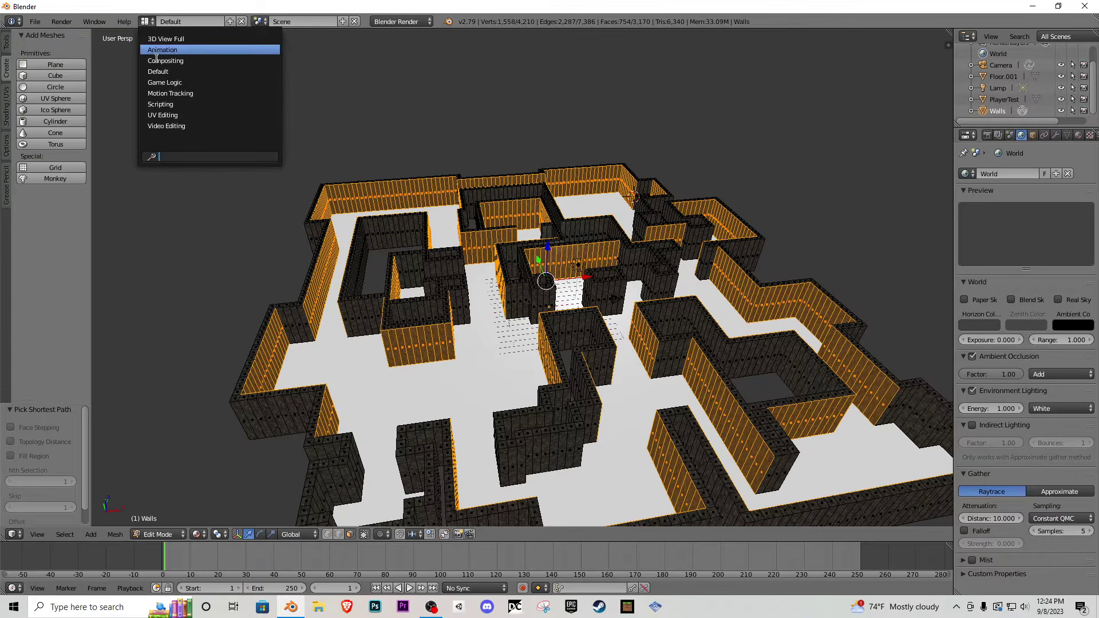
click(169, 126)
click(147, 21)
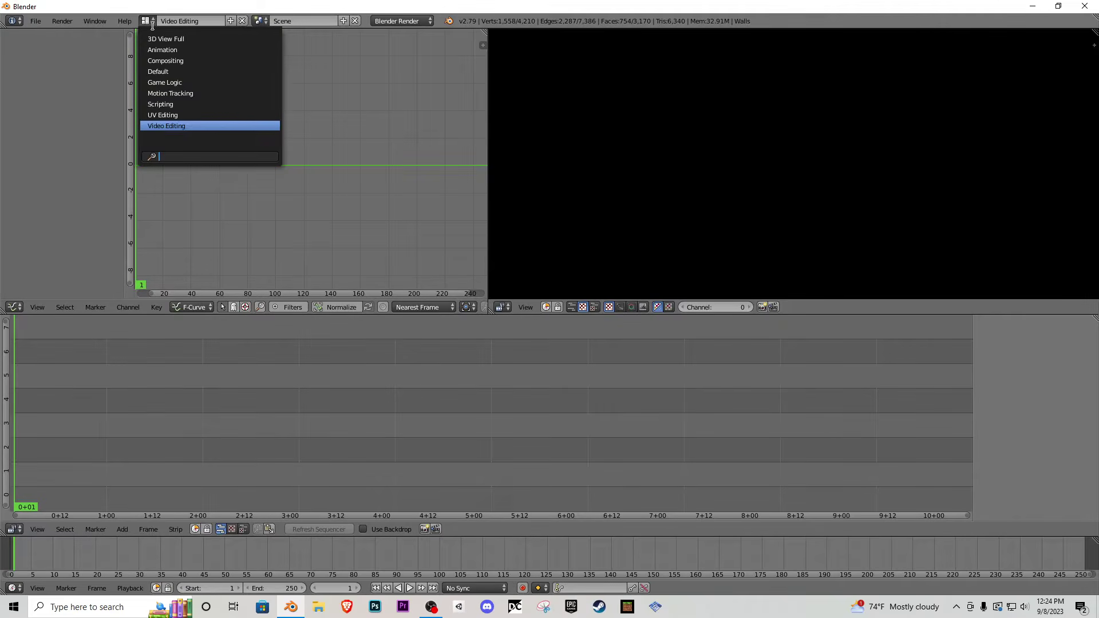
click(170, 114)
mouse_move(852, 320)
middle_down()
mouse_move(904, 323)
mouse_move(870, 315)
middle_up()
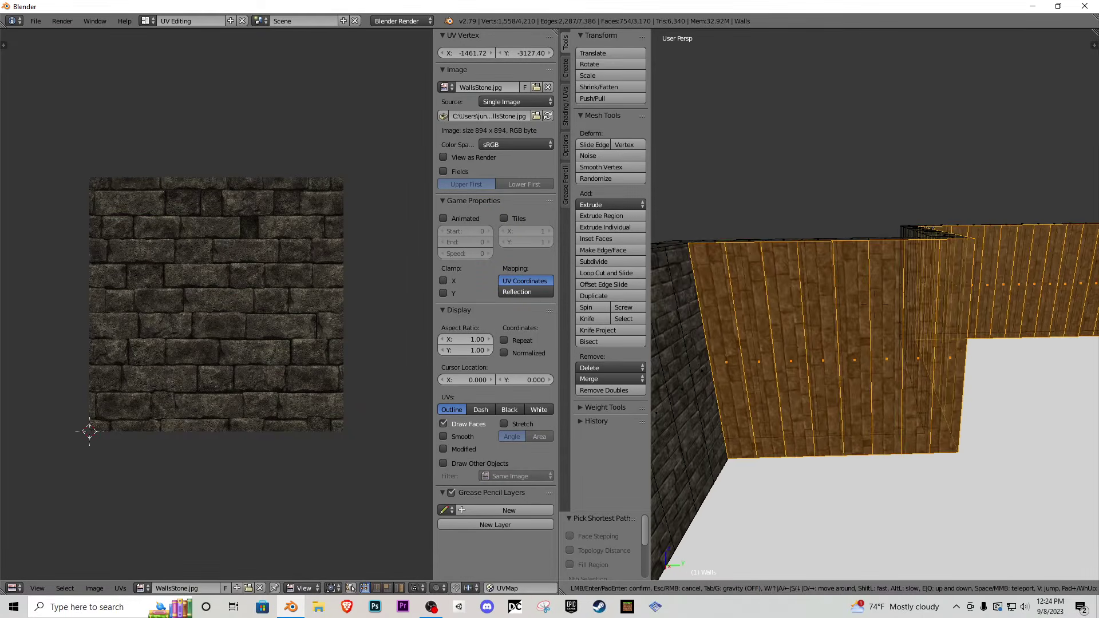
scroll(227, 294, down, 5)
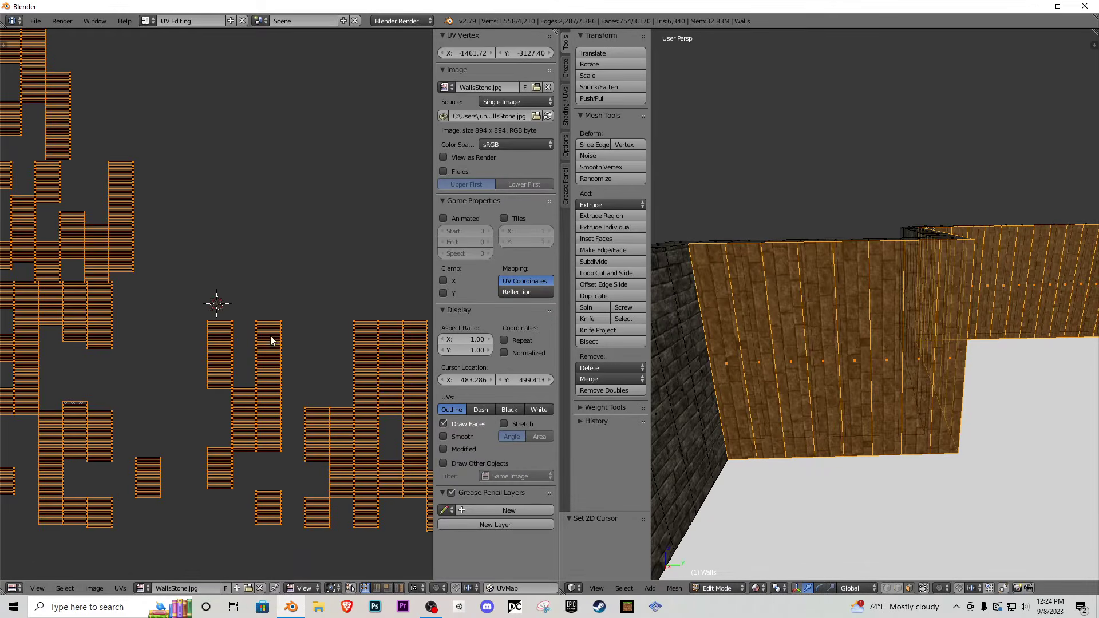
text(r)
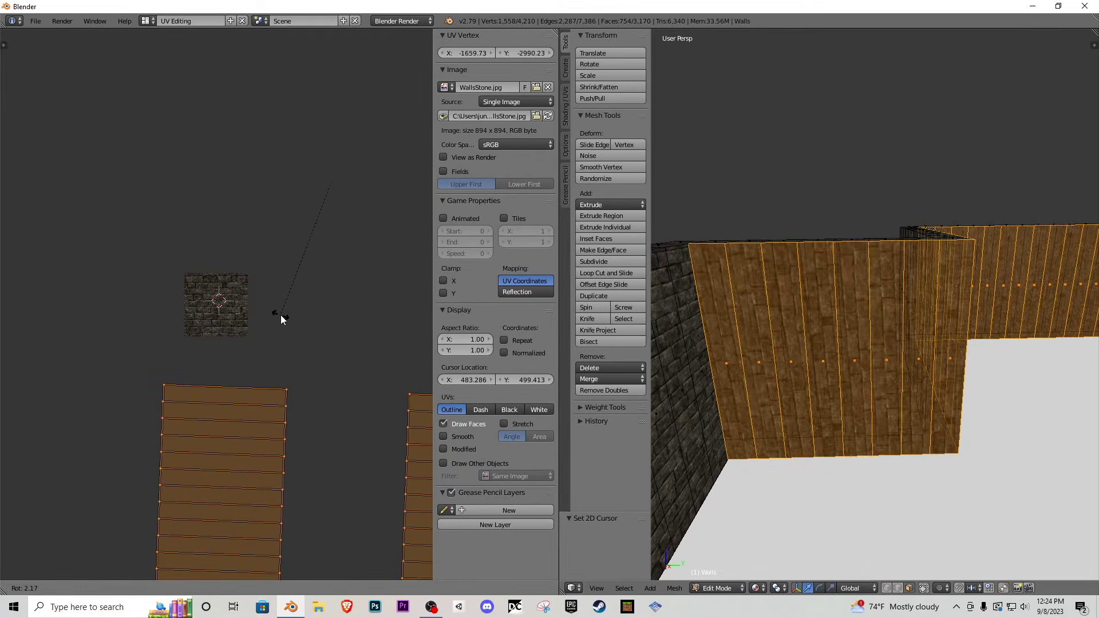
text(90)
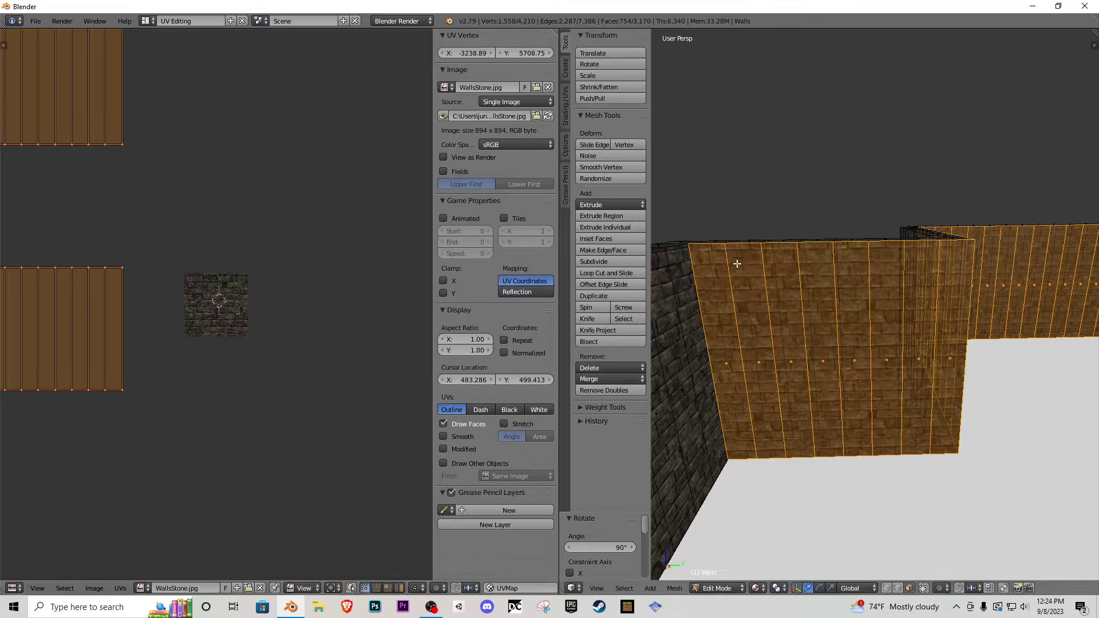
- Leave Edit Mode and inspect the corridors and the whole maze for the brick direction on the walls
key(Tab)
key(shift+f)
key(s)
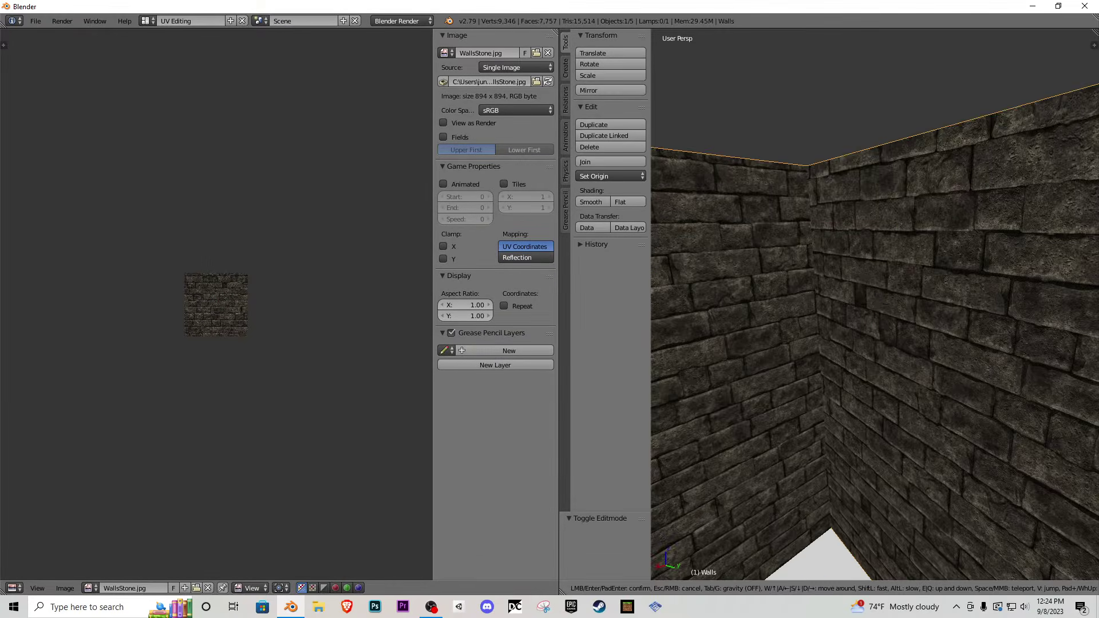
key(w)
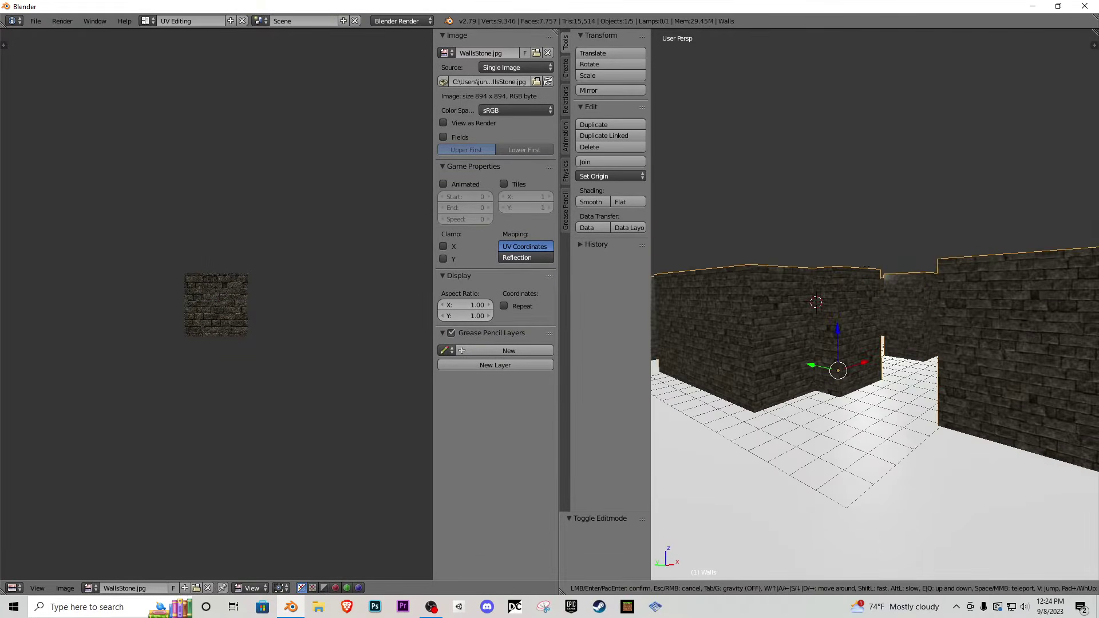
key(w)
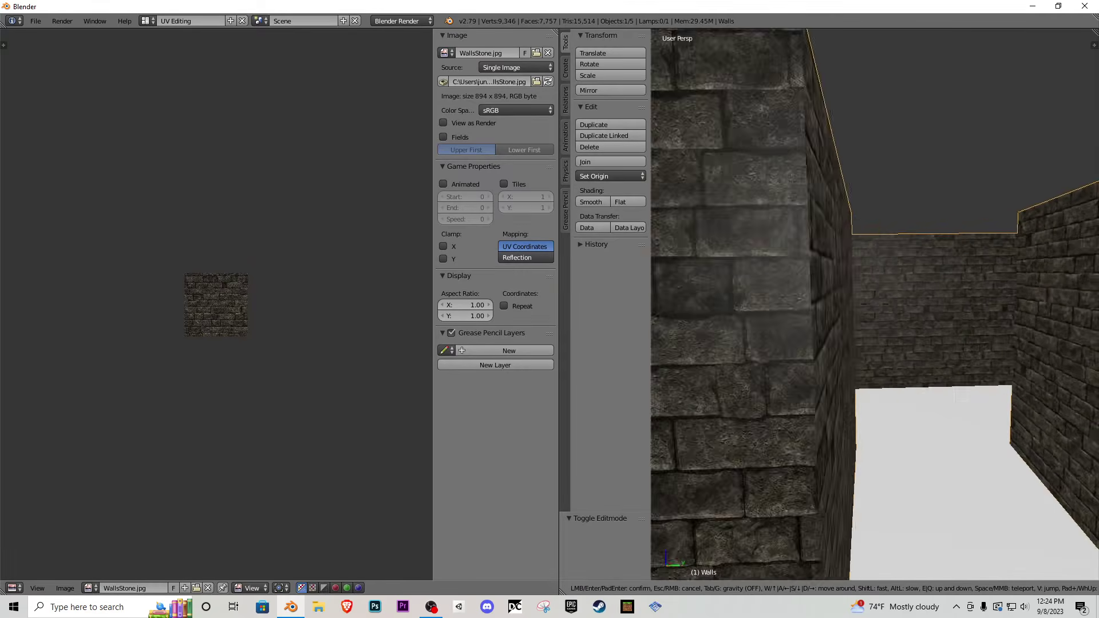
key(s)
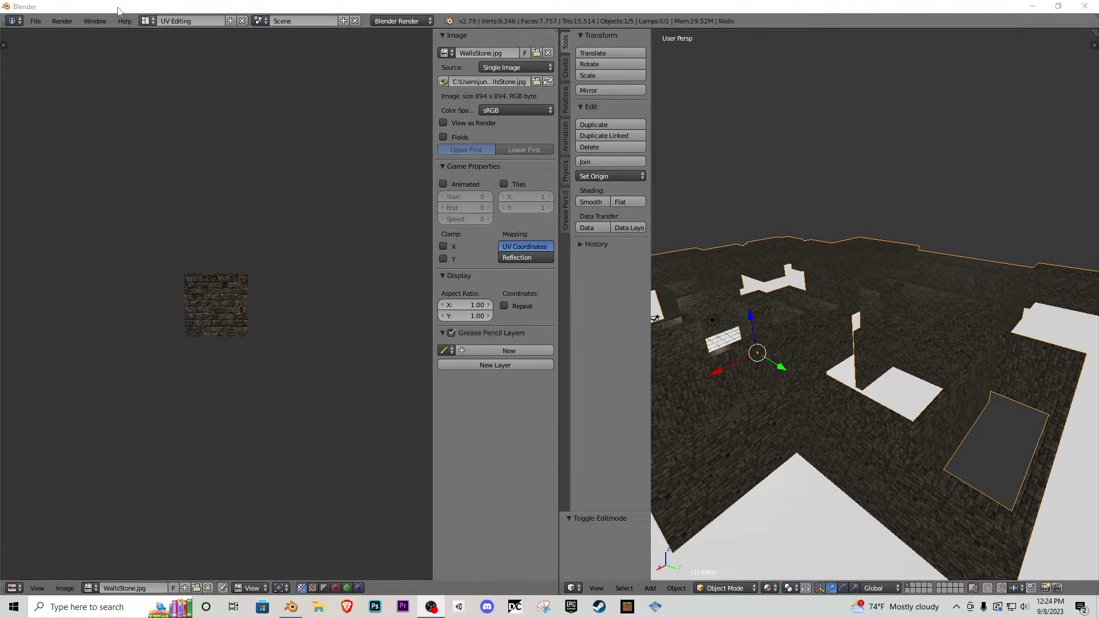
- Return to the Default layout and select all faces of the maze's floor mesh in Edit Mode
click(145, 21)
click(171, 72)
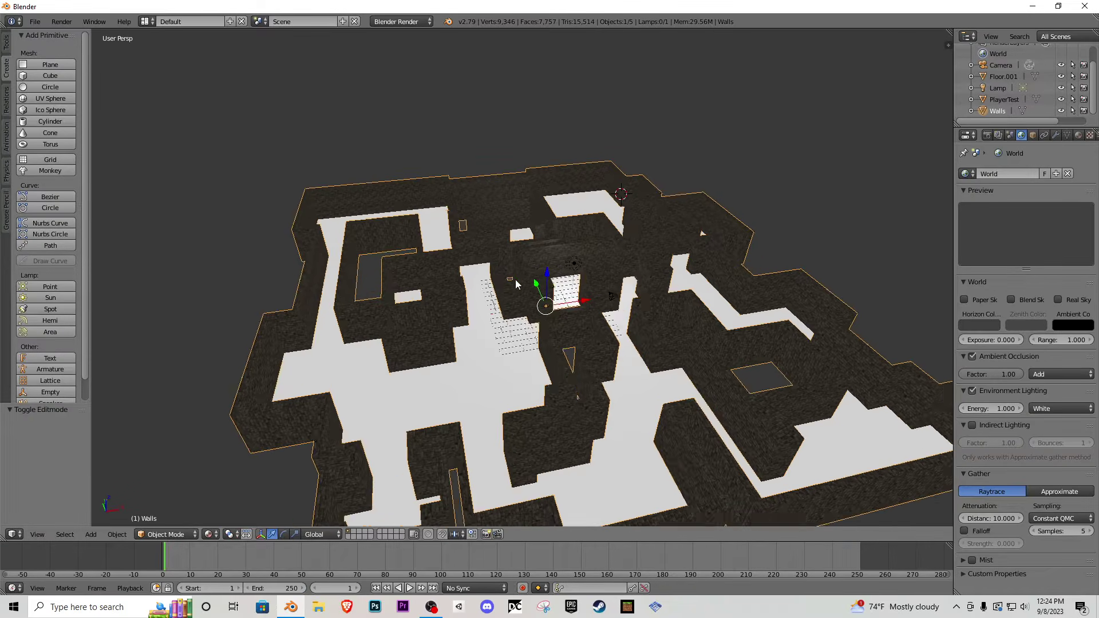
middle_drag(554, 273, 511, 291)
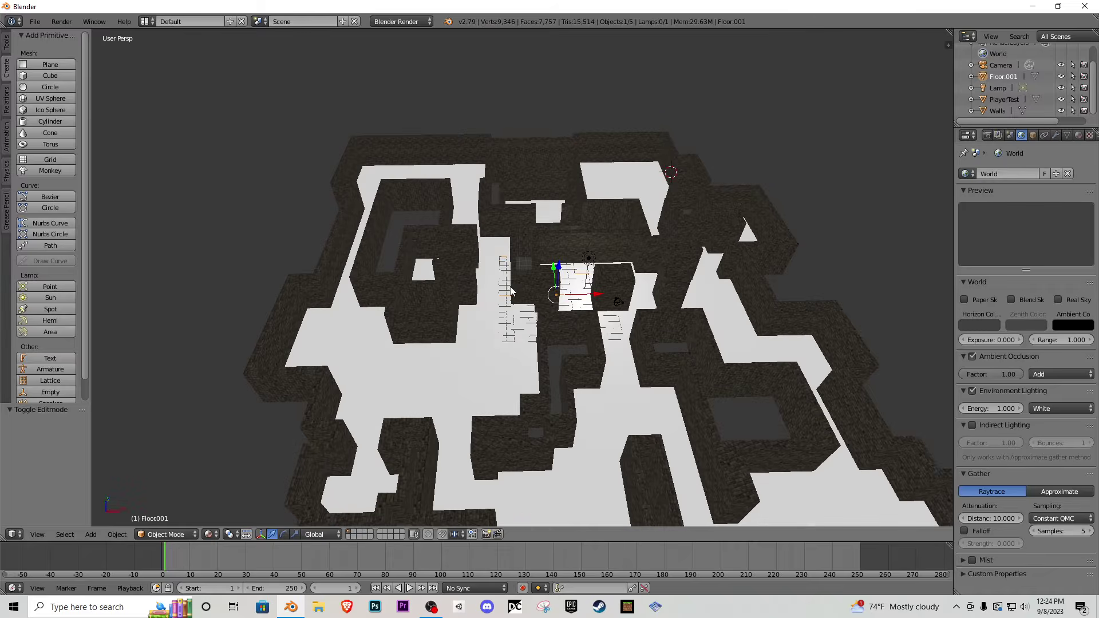
key(Tab)
key(a)
key(a)
key(a)
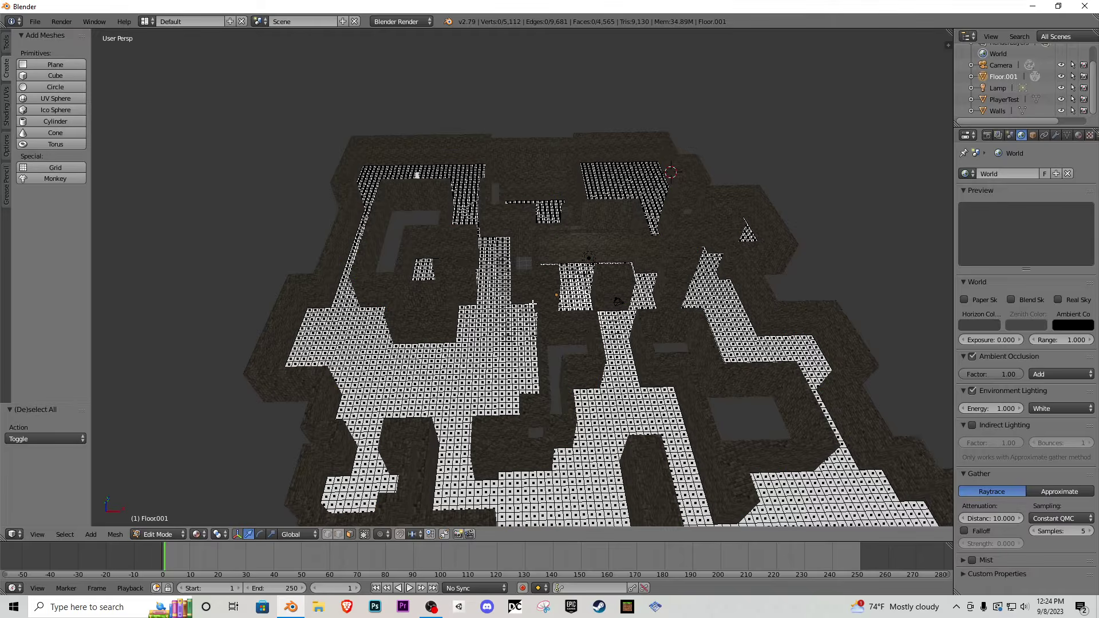
- Unwrap the selected floor faces with Smart UV Project, using an angle limit of 66 and no island margin
click(116, 535)
mouse_move(171, 442)
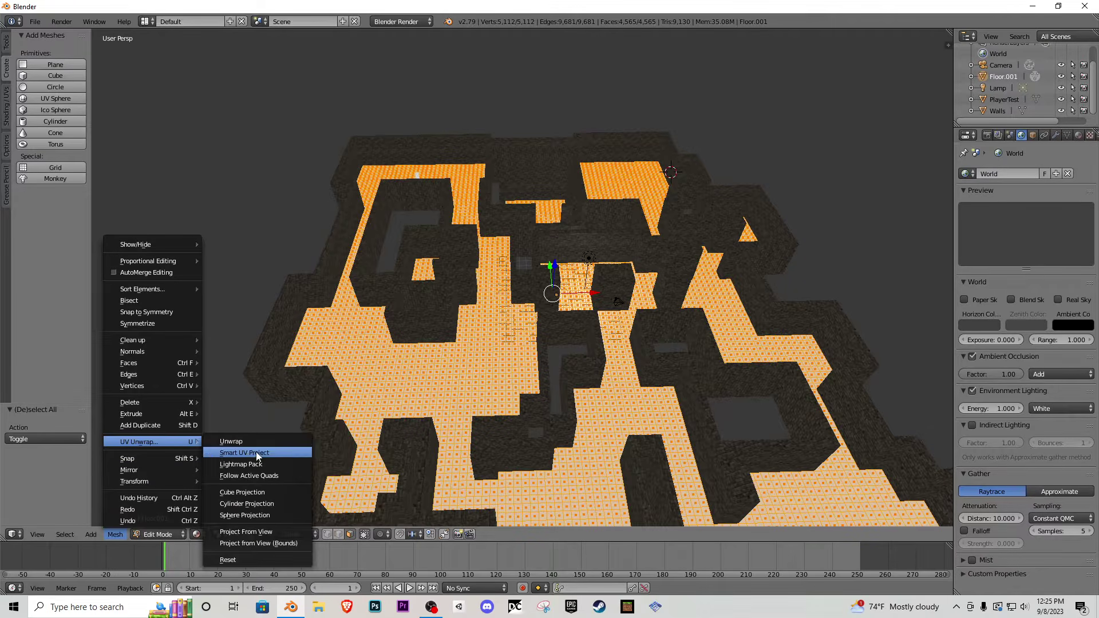
click(251, 454)
click(283, 537)
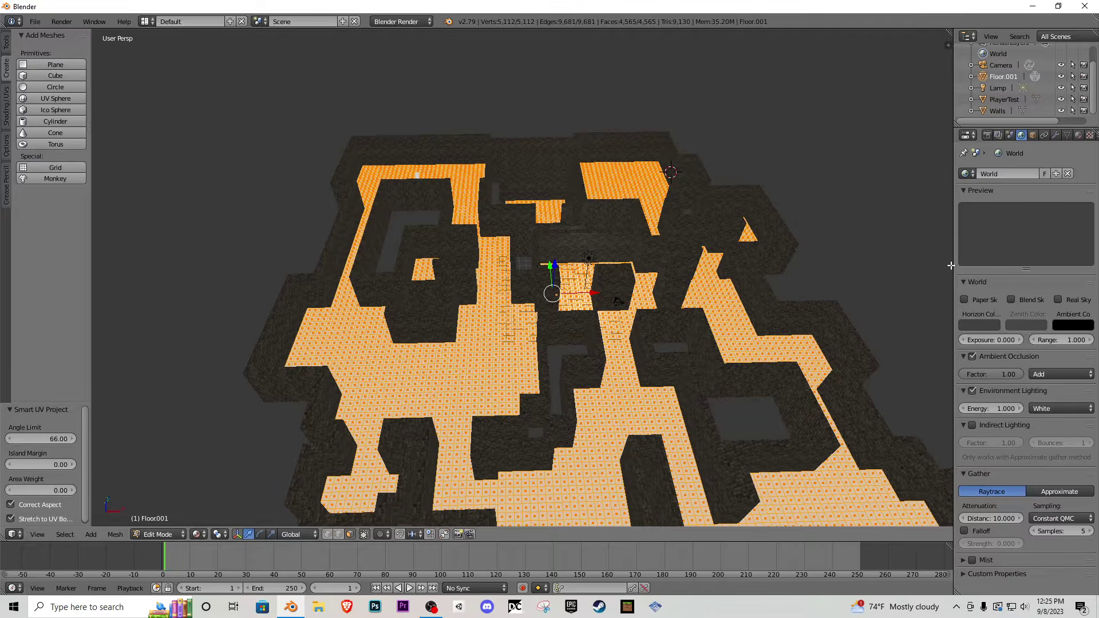
- Create a new image texture and load WoodFloor5.jpg into it from the MiscTextures folder, browsing the files as thumbnails
click(1089, 136)
click(1054, 259)
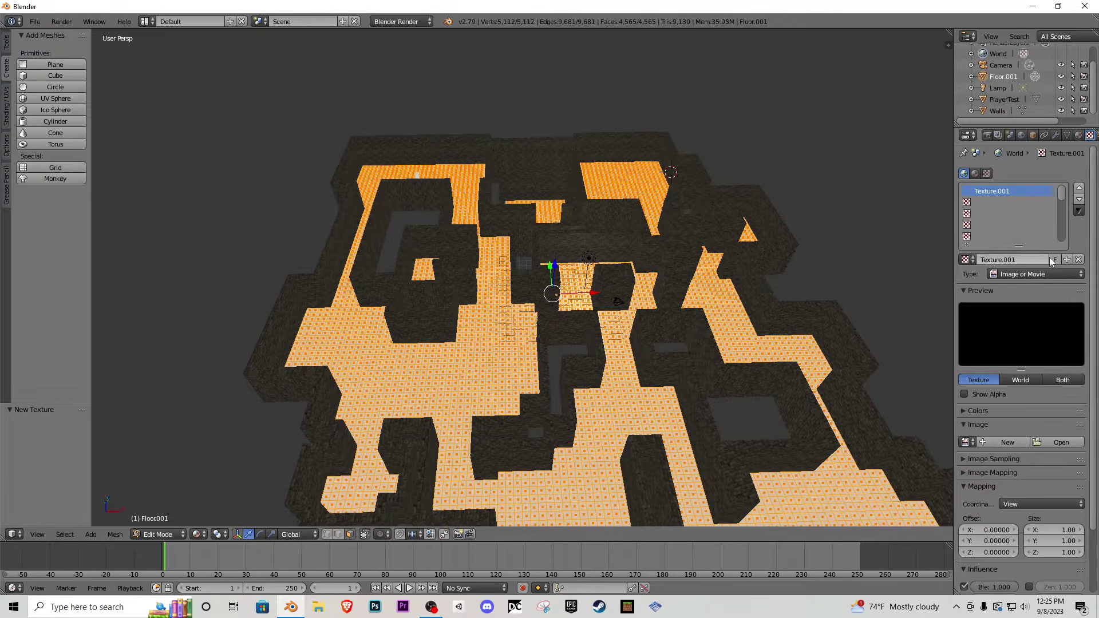
click(1056, 442)
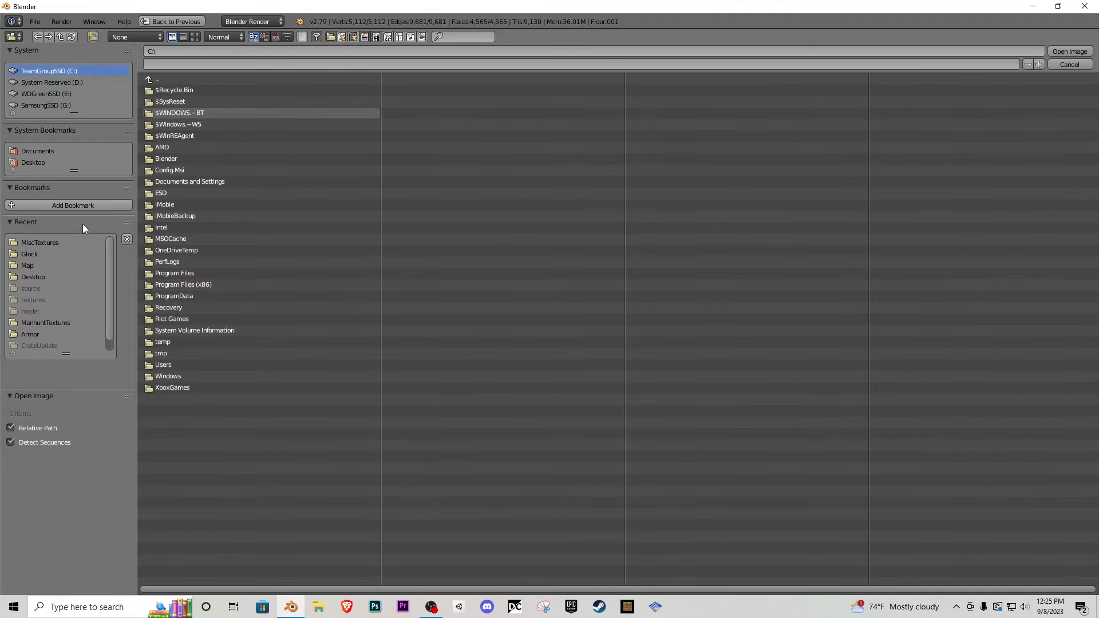
click(57, 242)
click(195, 36)
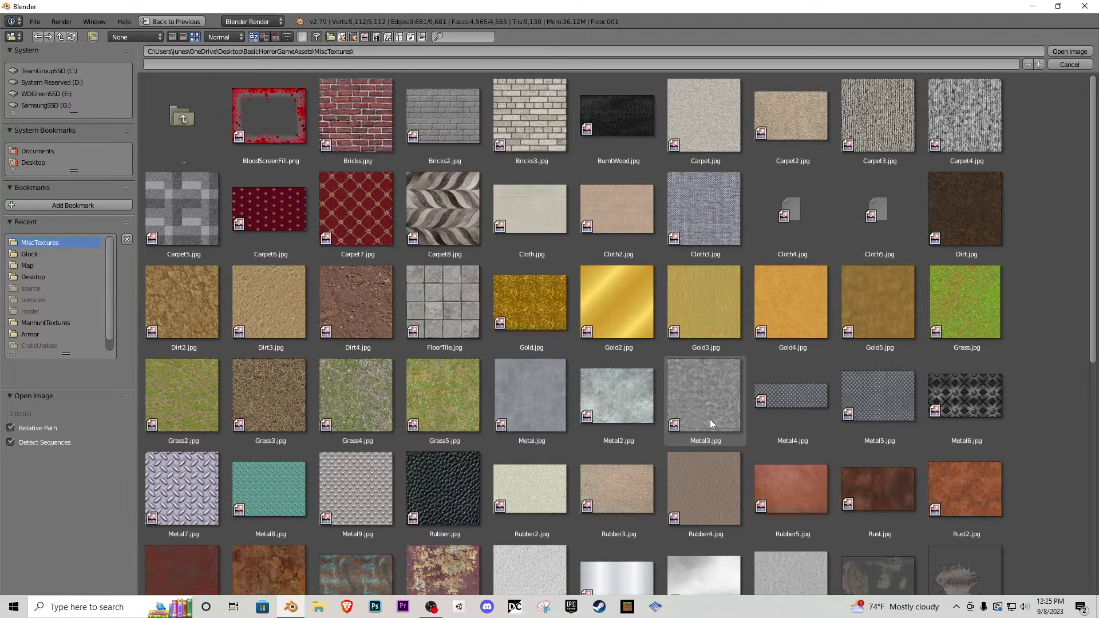
drag(1094, 135, 1046, 341)
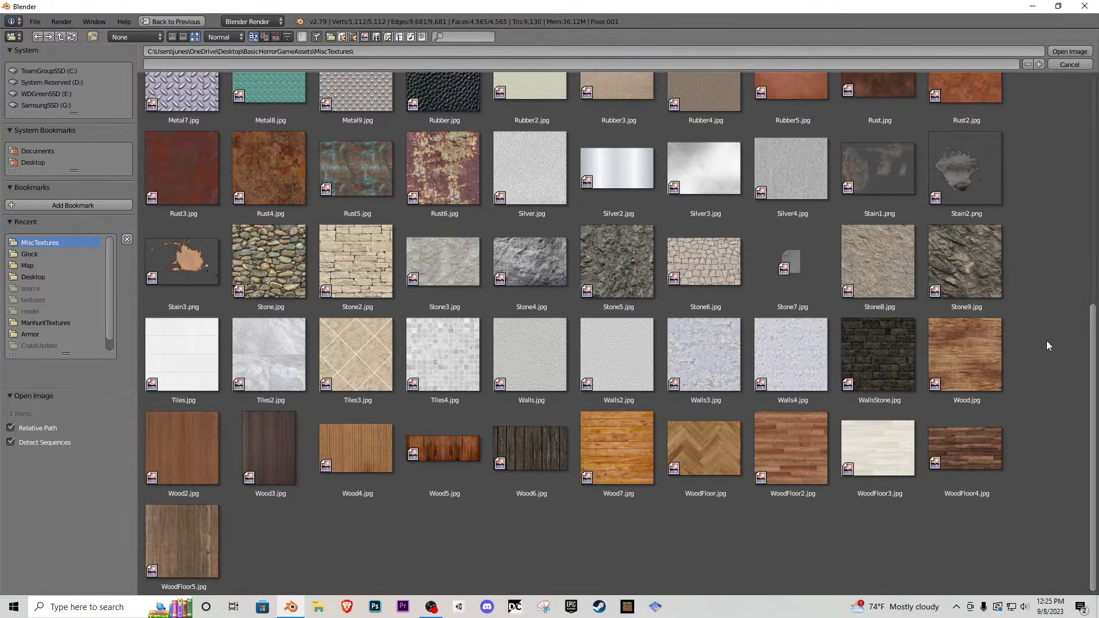
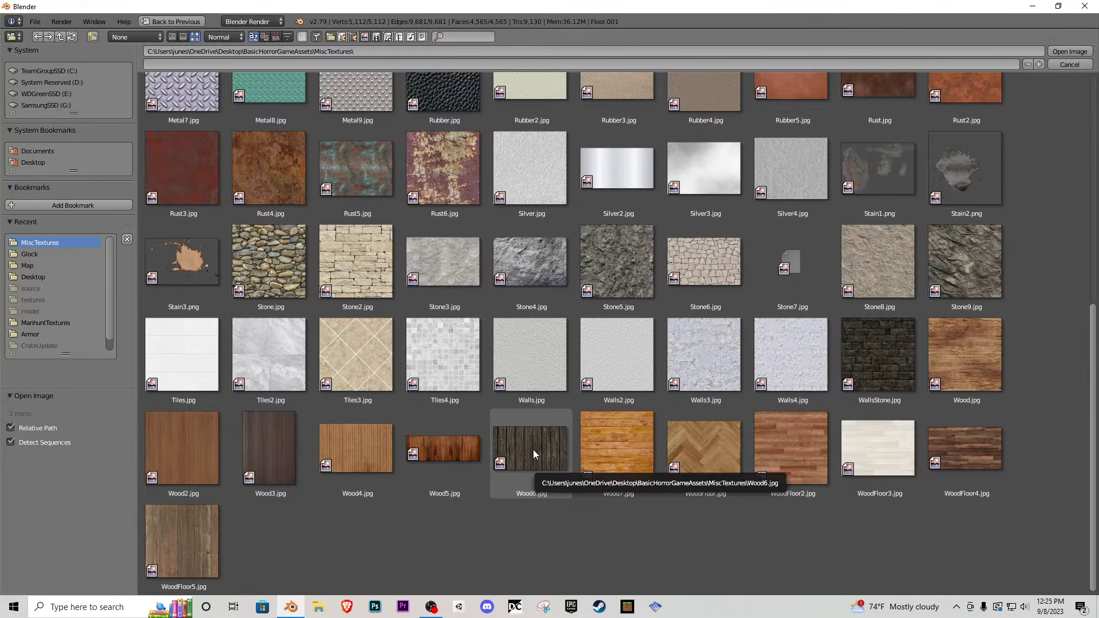
double_click(200, 541)
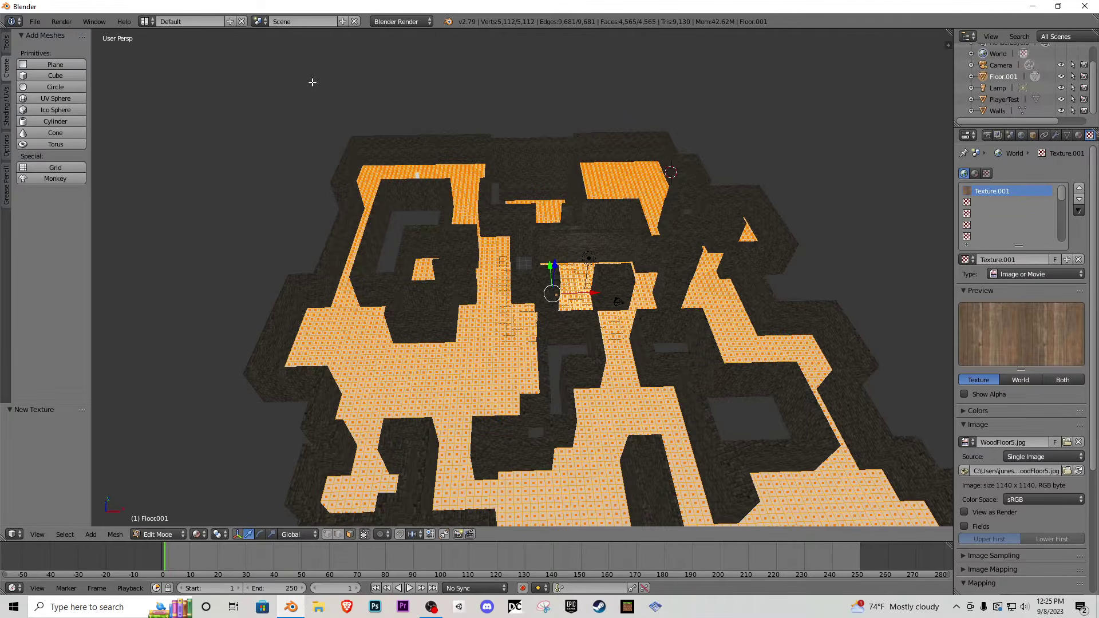
- Run Smart UV Project on the floor faces again with the same settings
click(146, 21)
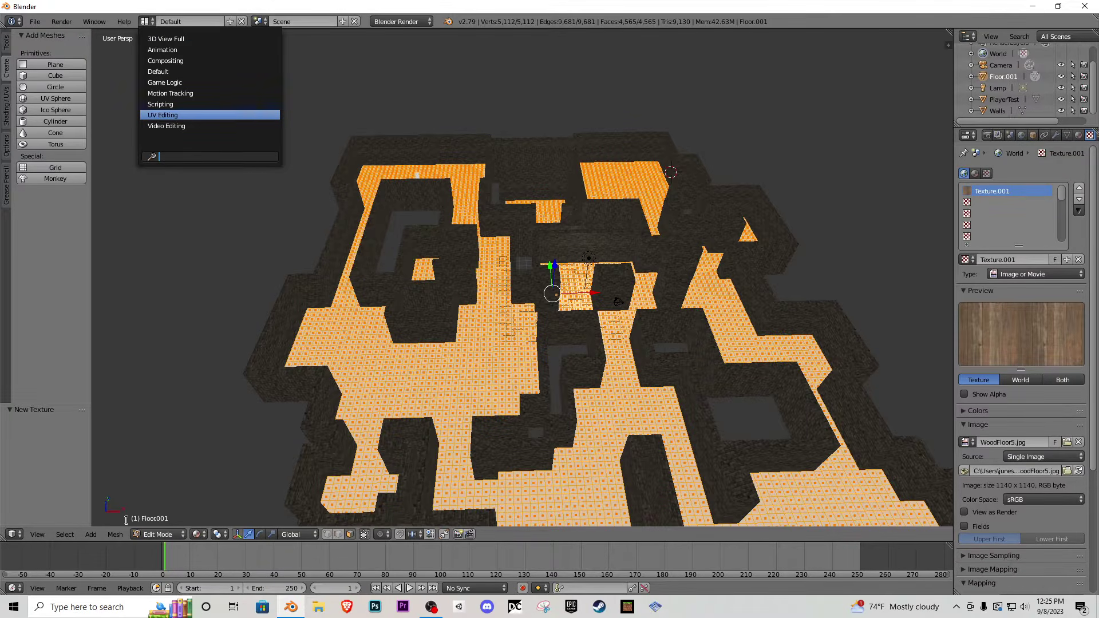
click(116, 534)
mouse_move(203, 441)
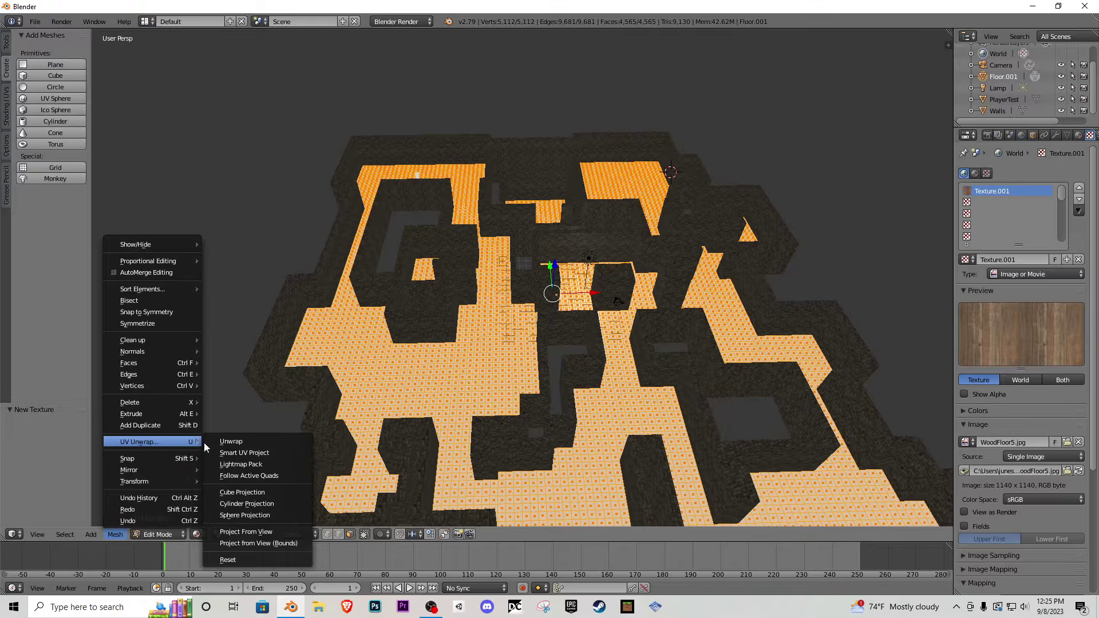
click(243, 453)
click(273, 544)
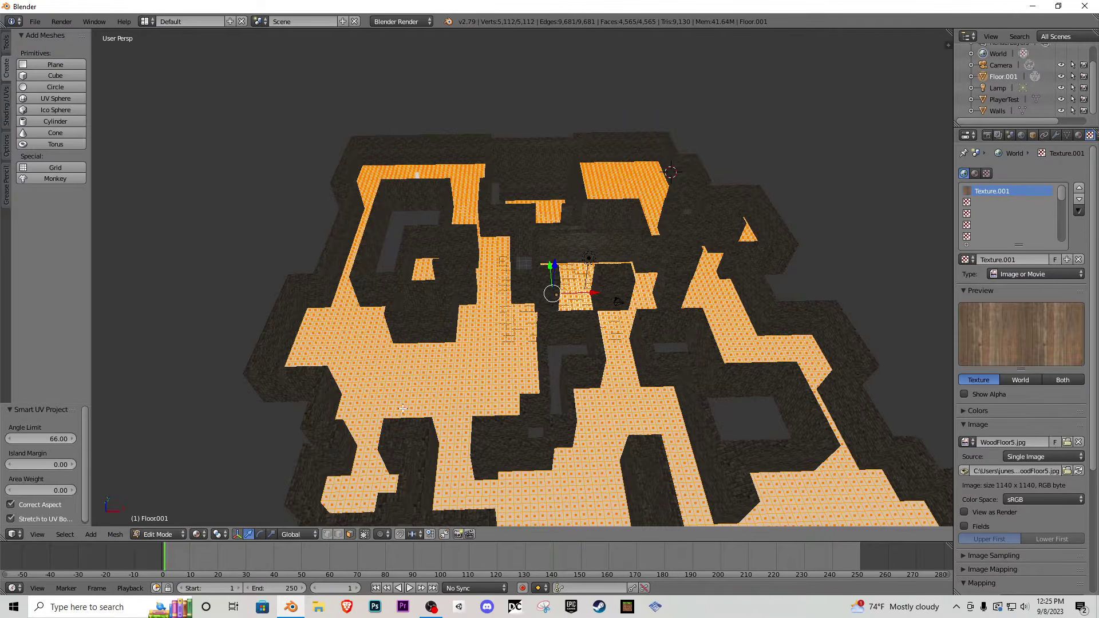
- Switch to the UV Editing layout and assign the WoodFloor5.jpg image to the floor's UVs
click(145, 21)
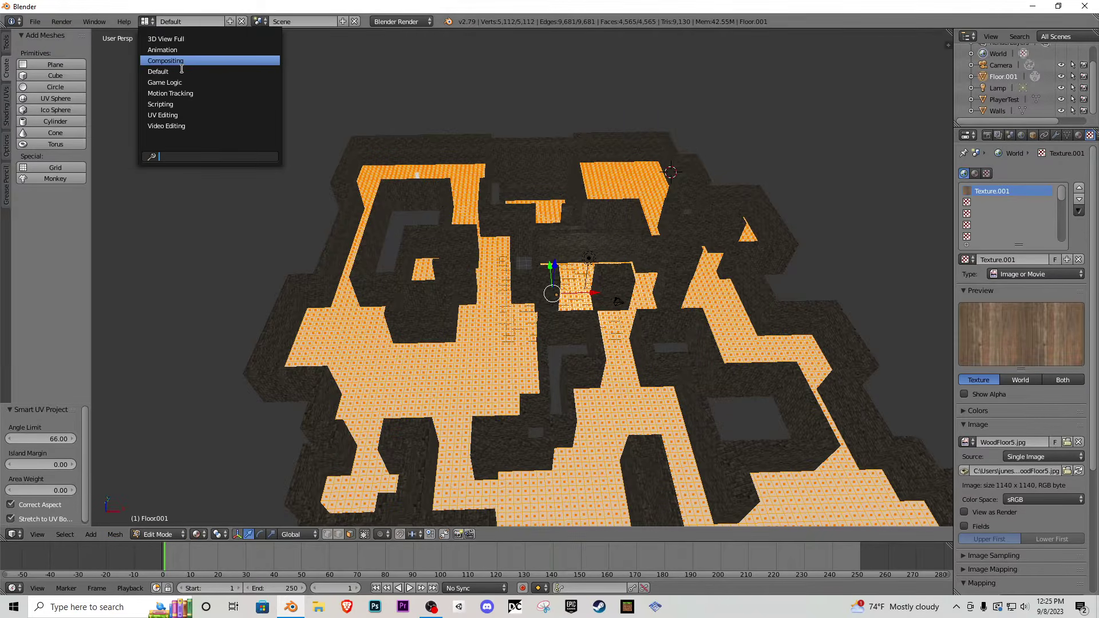
click(178, 115)
scroll(201, 287, up, 10)
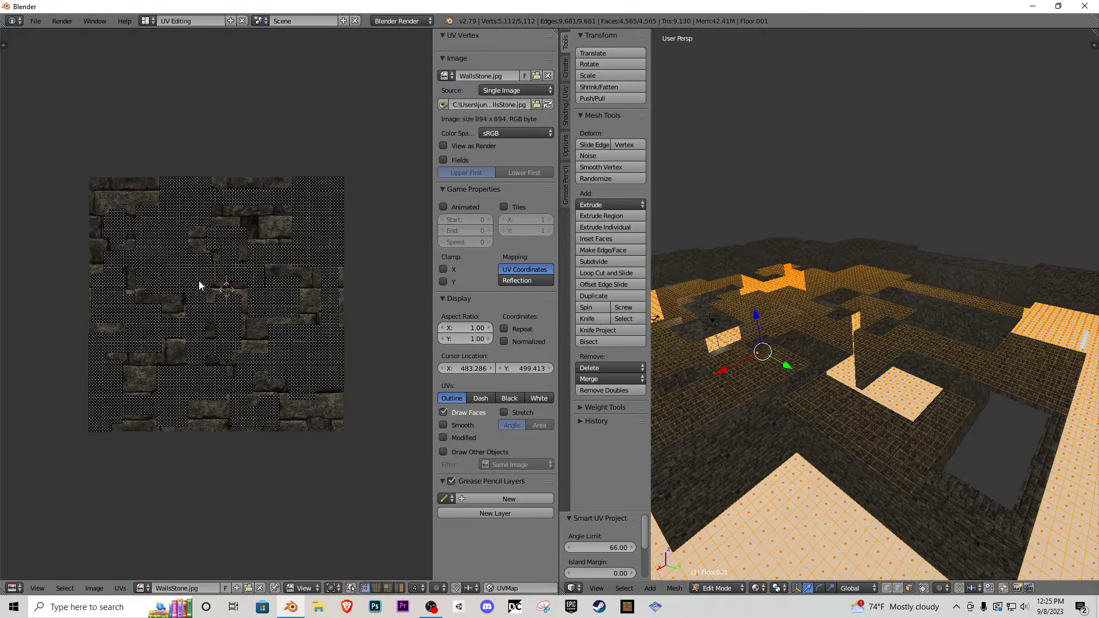
scroll(241, 351, down, 4)
click(142, 588)
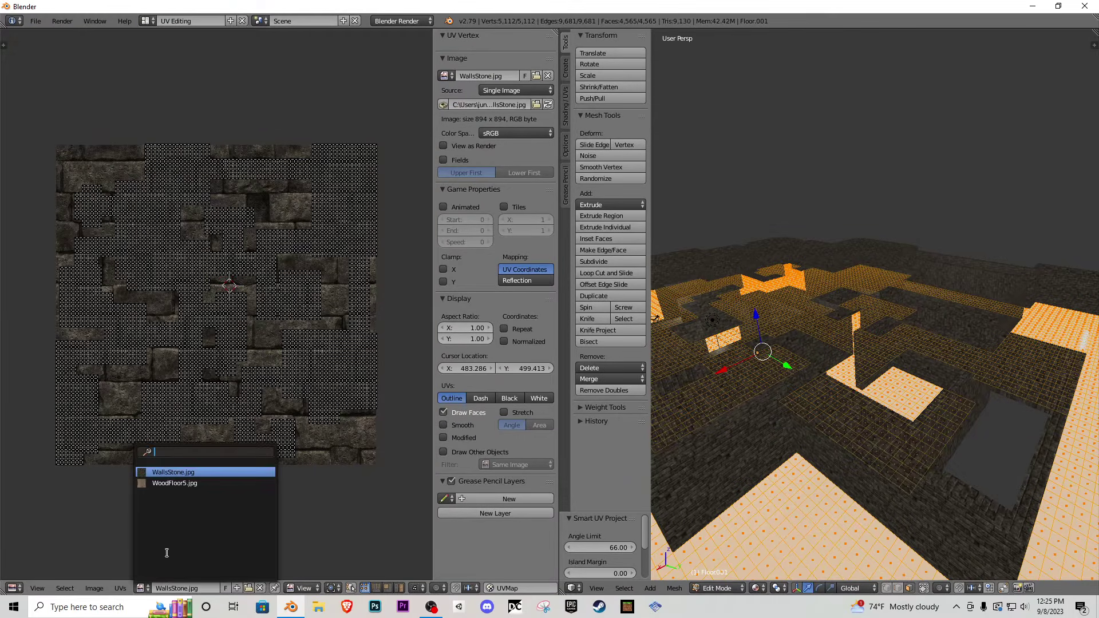
click(195, 483)
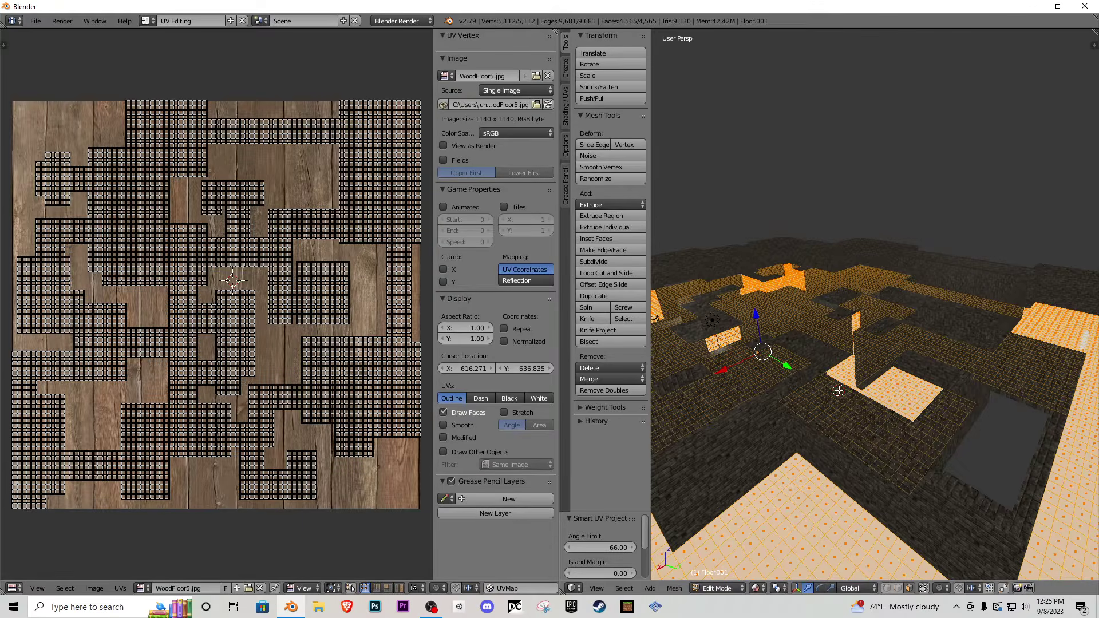
- Set the viewport shading to Material and check the floor's appearance outside Edit Mode, returning to Edit Mode at the end
middle_drag(839, 390, 822, 481)
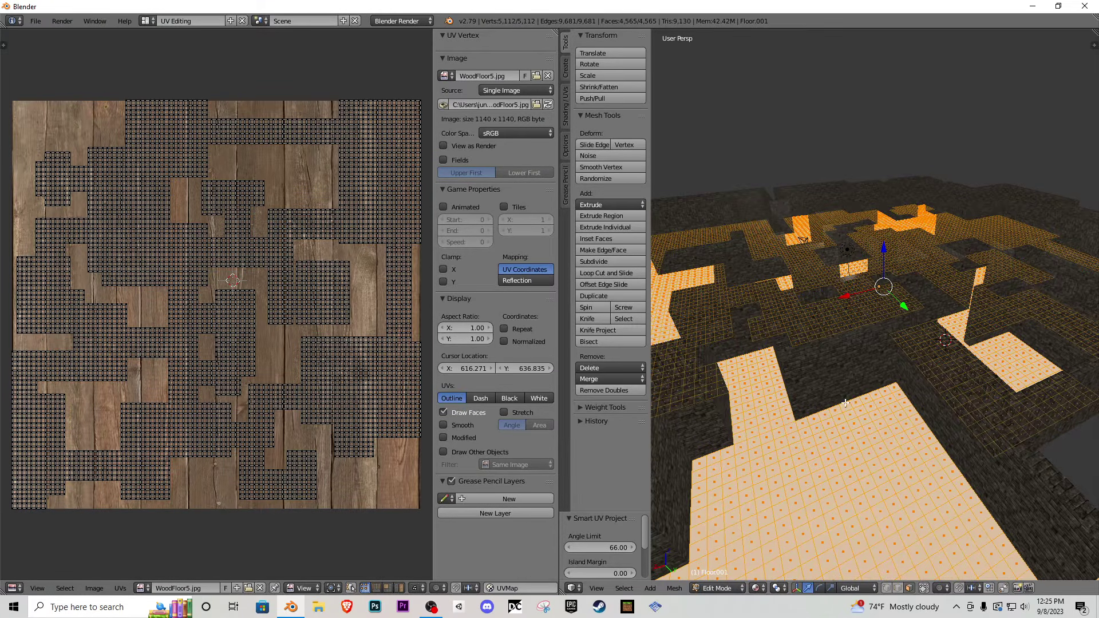
middle_drag(845, 402, 802, 492)
click(761, 588)
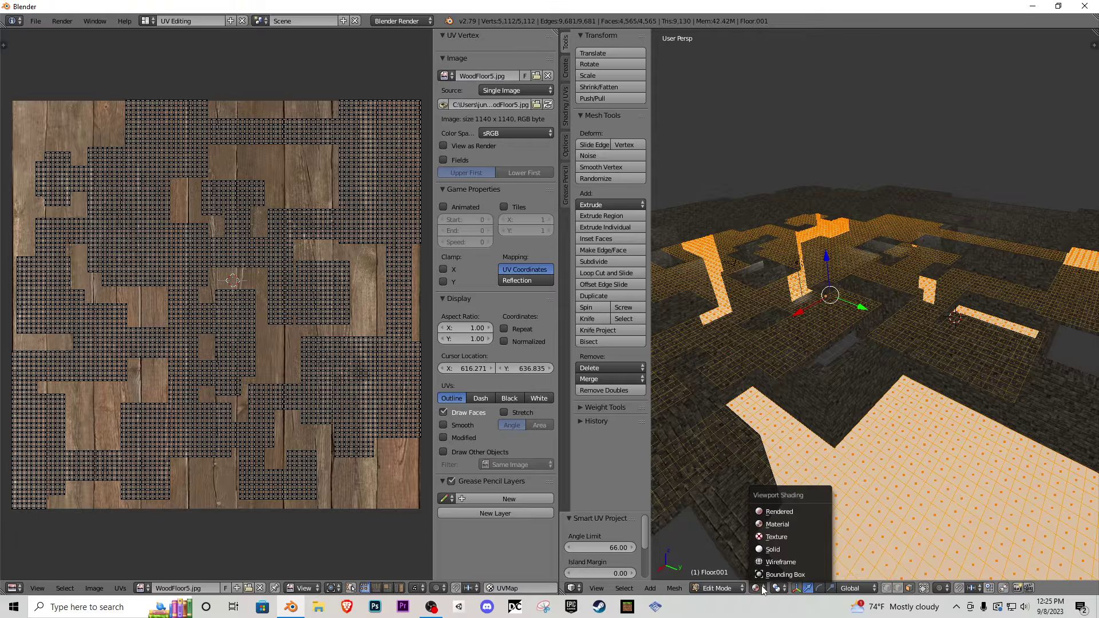
click(785, 526)
mouse_move(875, 427)
middle_down()
mouse_move(818, 424)
mouse_move(814, 363)
mouse_move(813, 406)
mouse_move(853, 393)
middle_up()
key(Tab)
key(Tab)
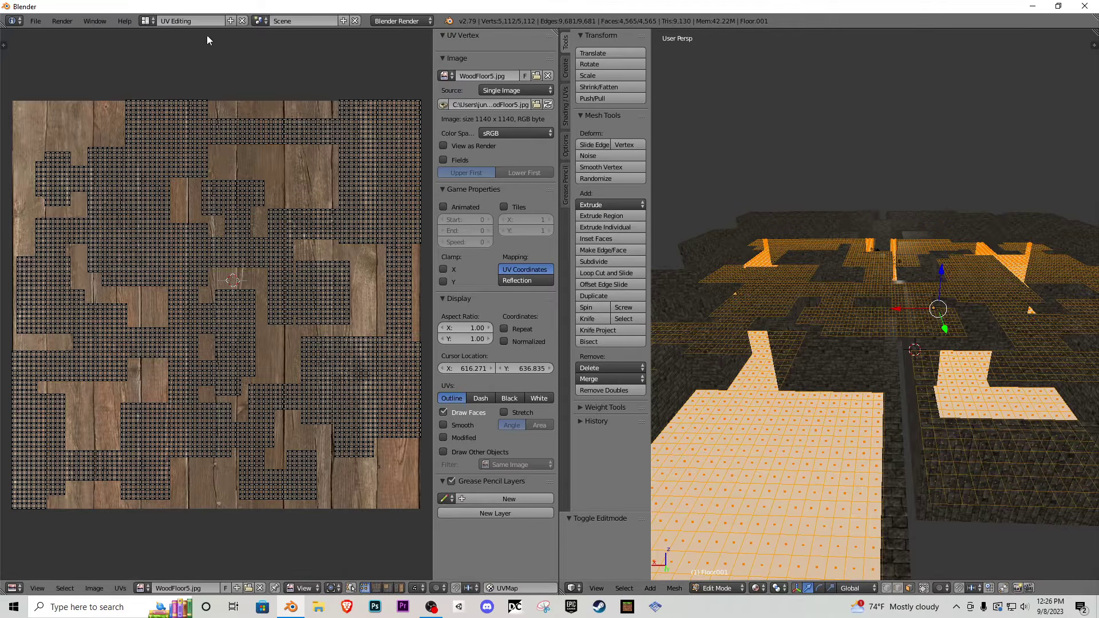
key(a)
key(s)
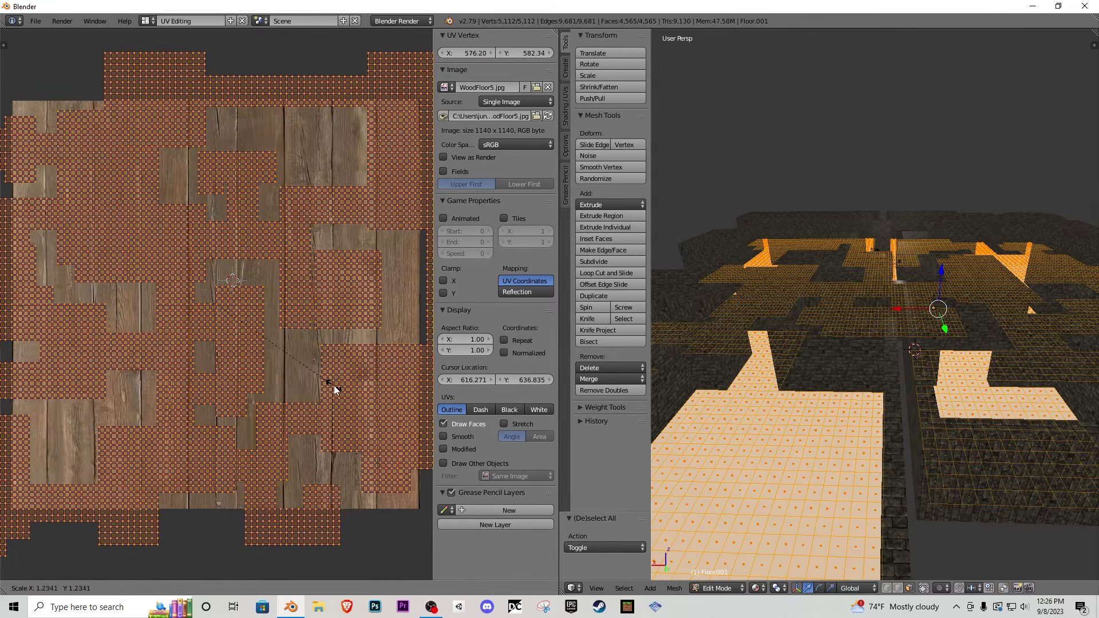
key(Escape)
- Switch to the Default layout and assign the Floor material to all faces of the floor mesh
click(147, 20)
click(163, 70)
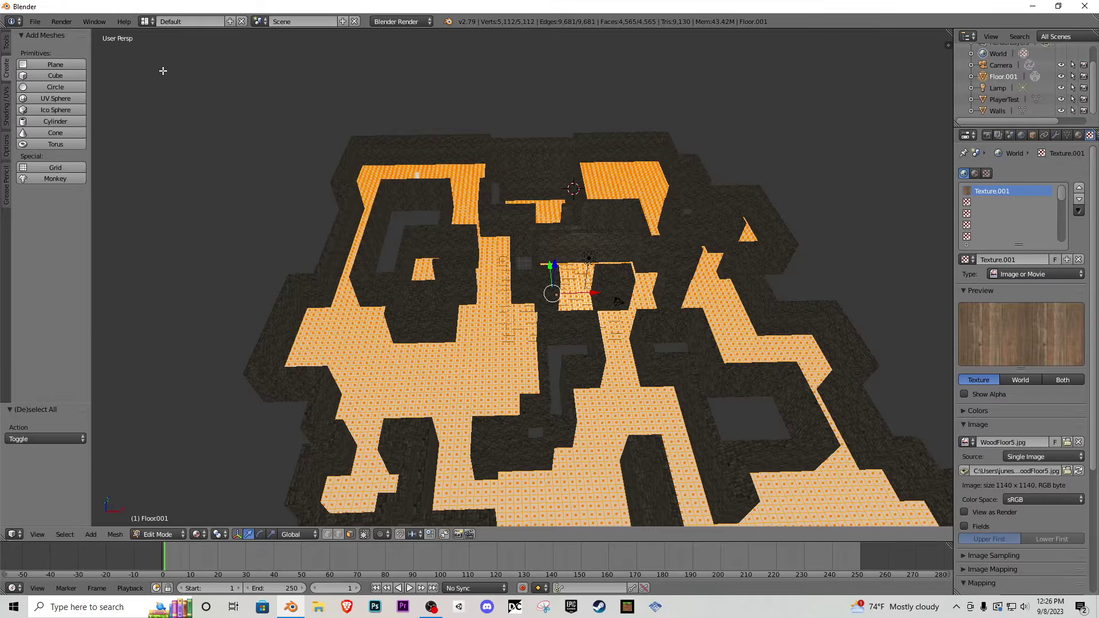
click(1078, 135)
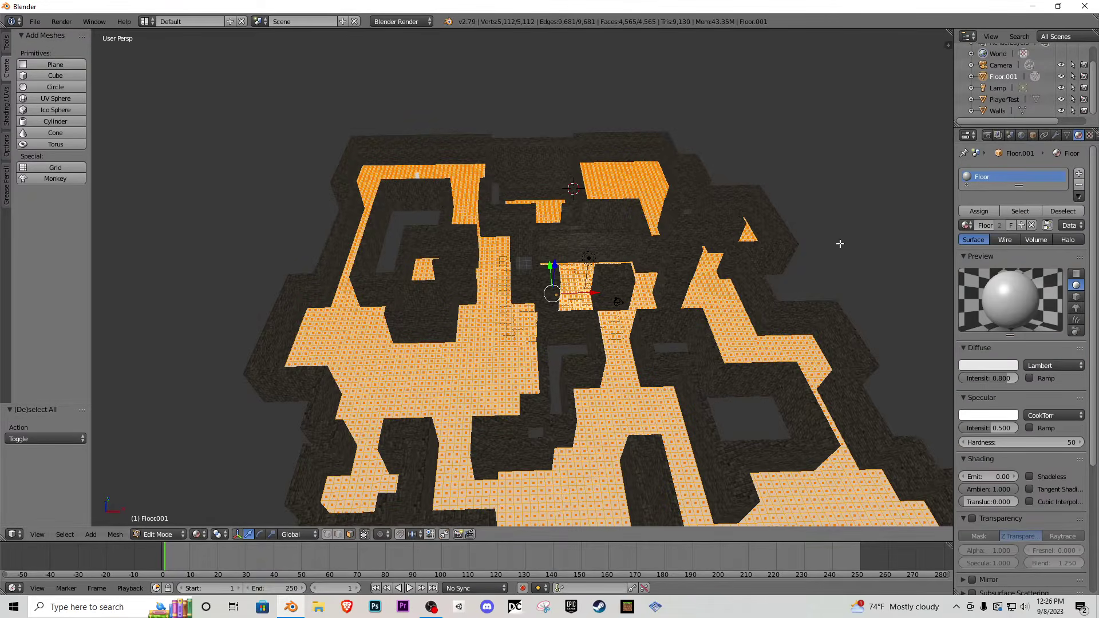
middle_drag(840, 232, 740, 242)
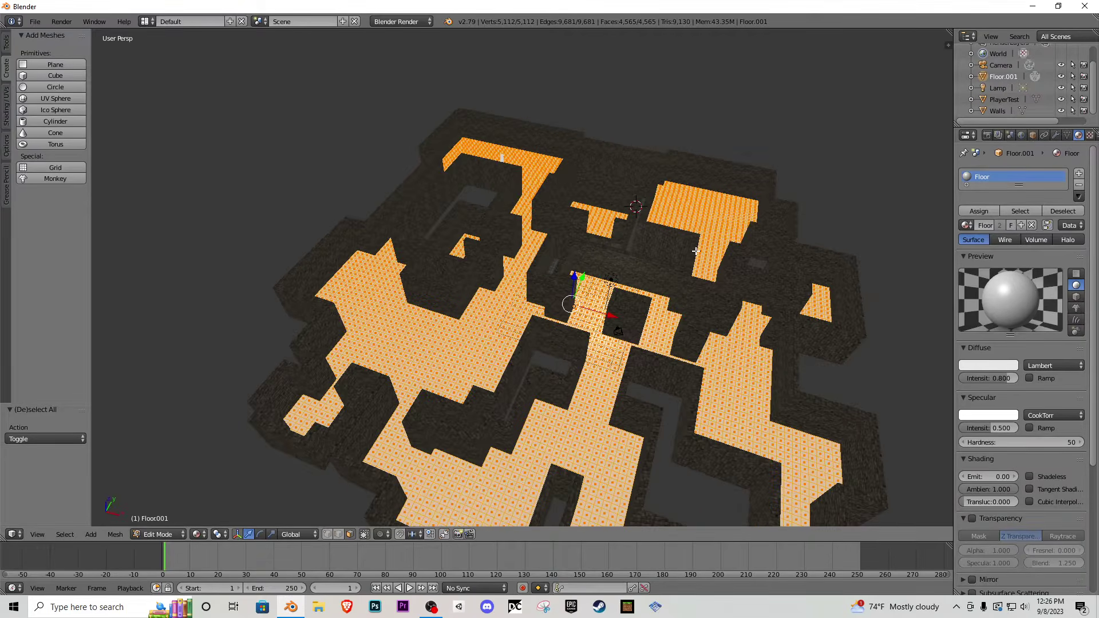
key(Tab)
key(Tab)
key(a)
key(a)
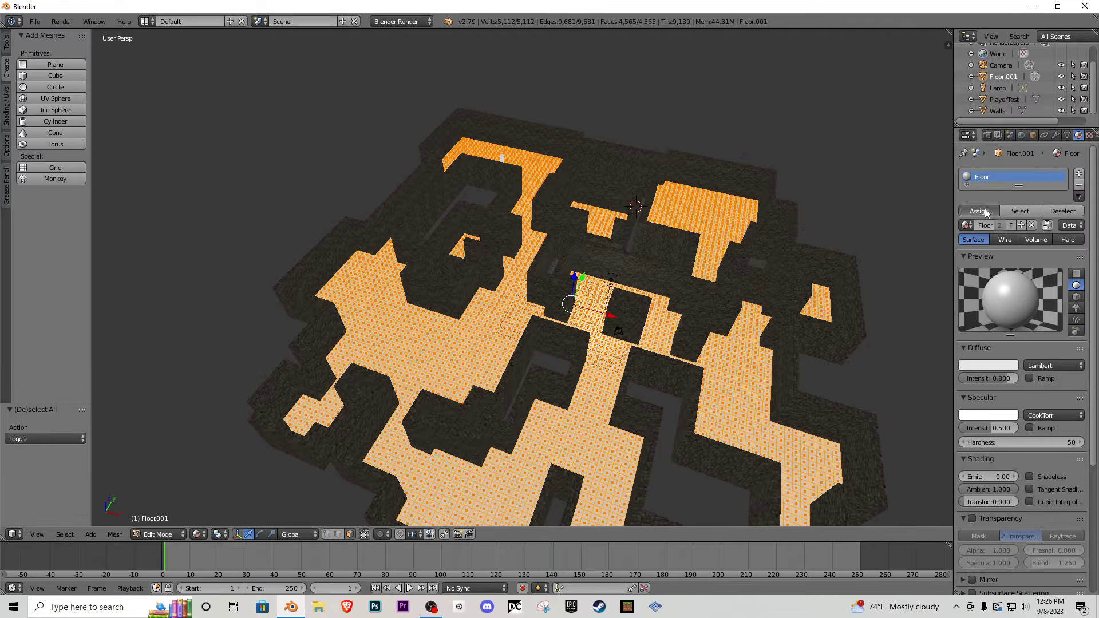
click(1089, 135)
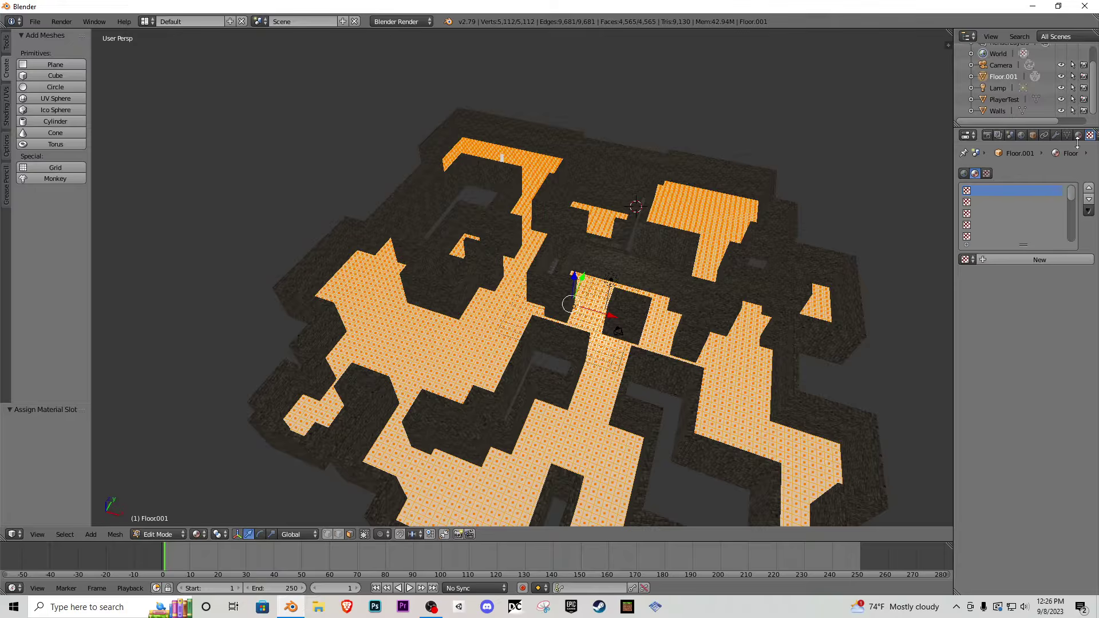
click(1078, 135)
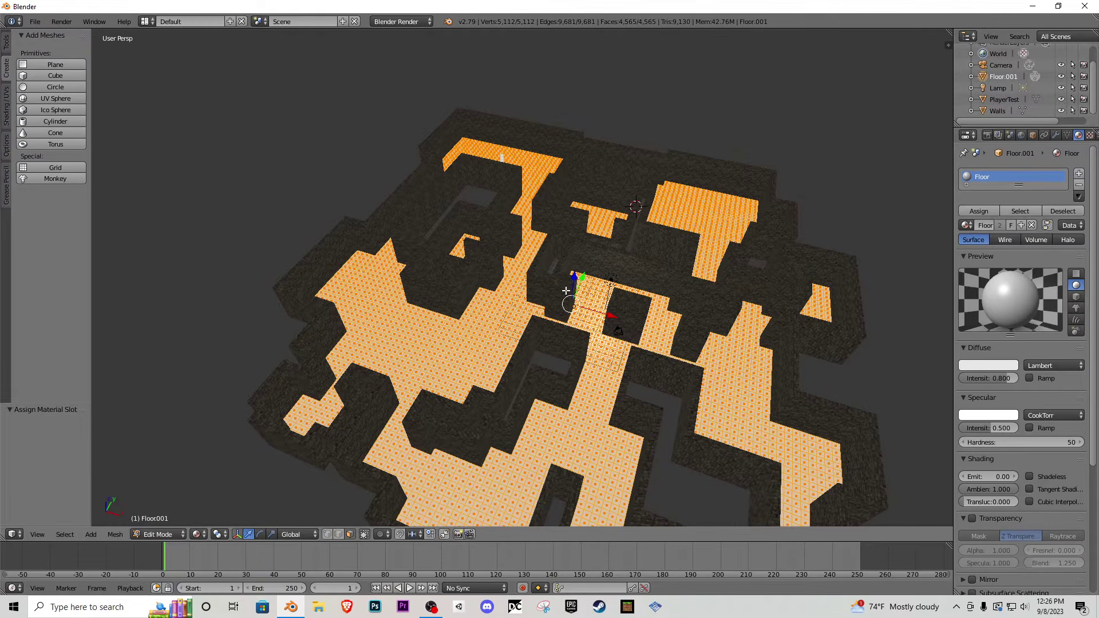
middle_drag(566, 291, 593, 292)
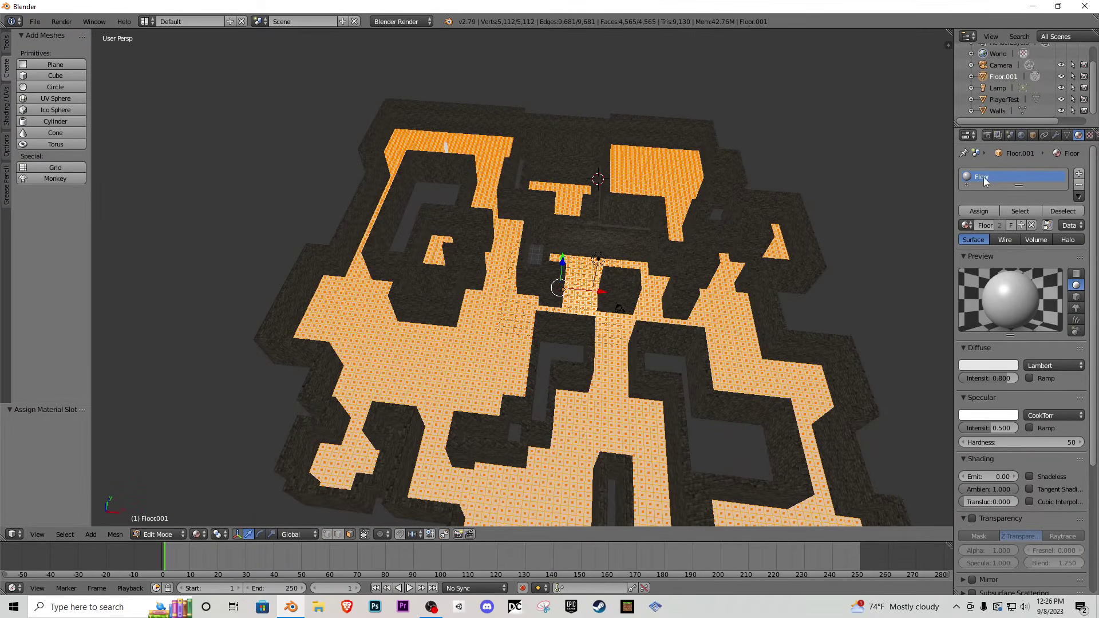
- Add a new texture to the Floor material and load WoodFloor5.jpg into it from the MiscTextures folder, browsing the files as thumbnails
click(1089, 135)
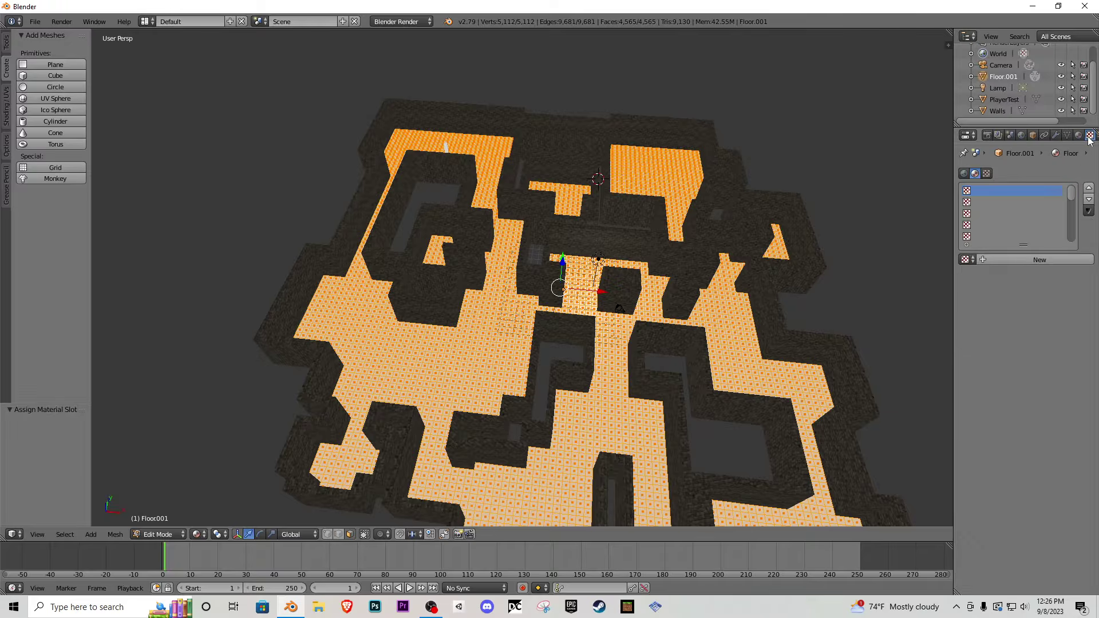
click(1040, 259)
click(1061, 442)
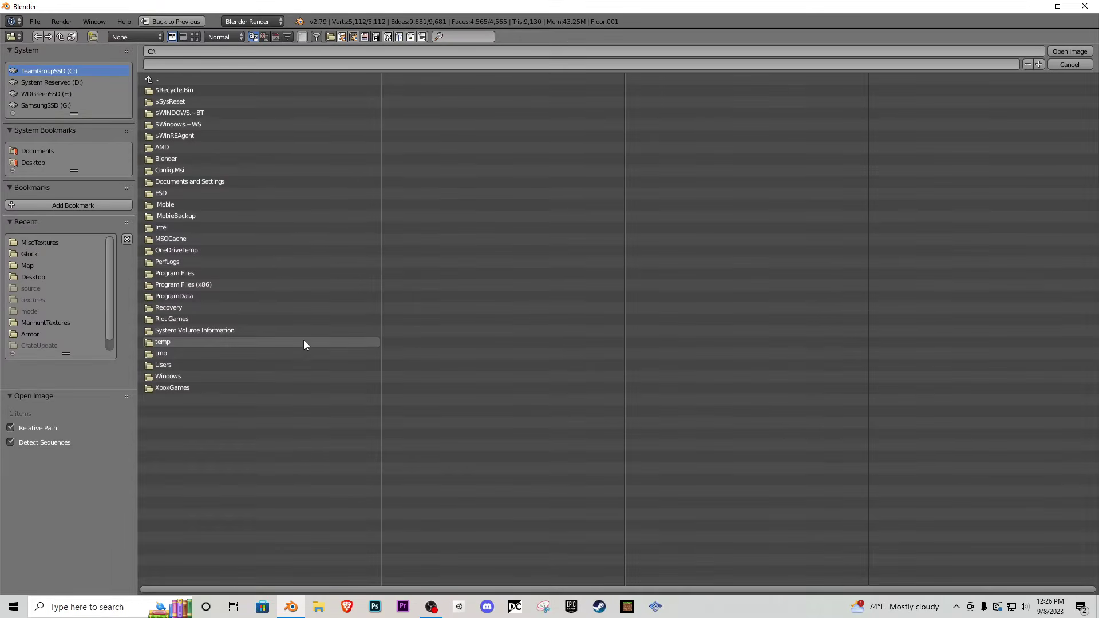
click(41, 243)
click(195, 37)
scroll(452, 400, down, 3)
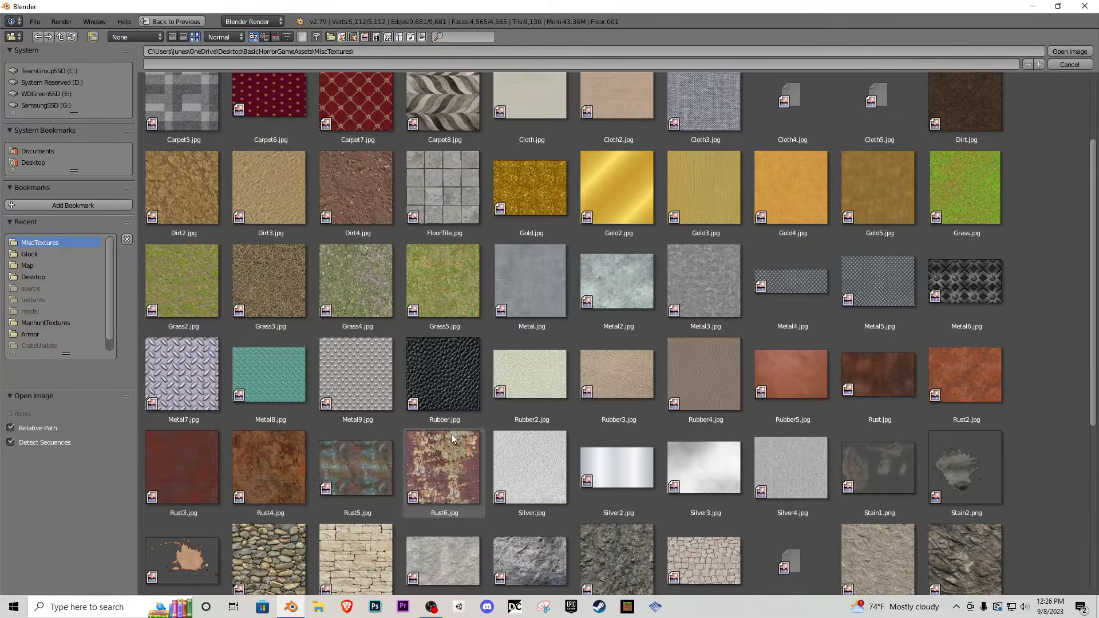
scroll(451, 433, down, 5)
double_click(208, 538)
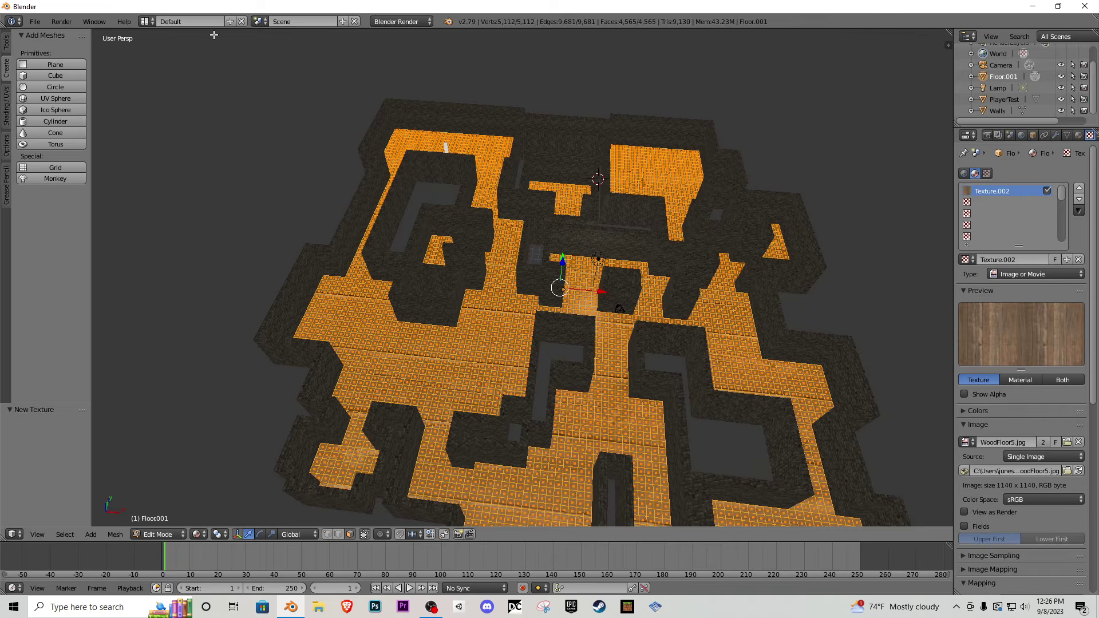
- Switch to the UV Editing layout and walk through the maze to inspect the floor's wood texture up close
click(146, 21)
click(215, 115)
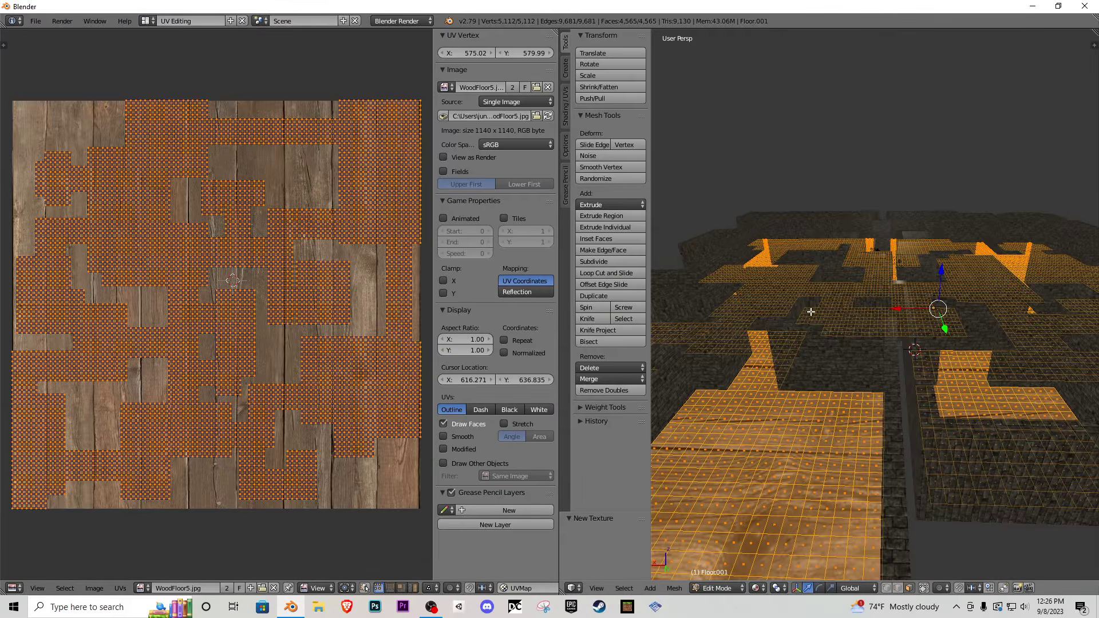
key(shift+f)
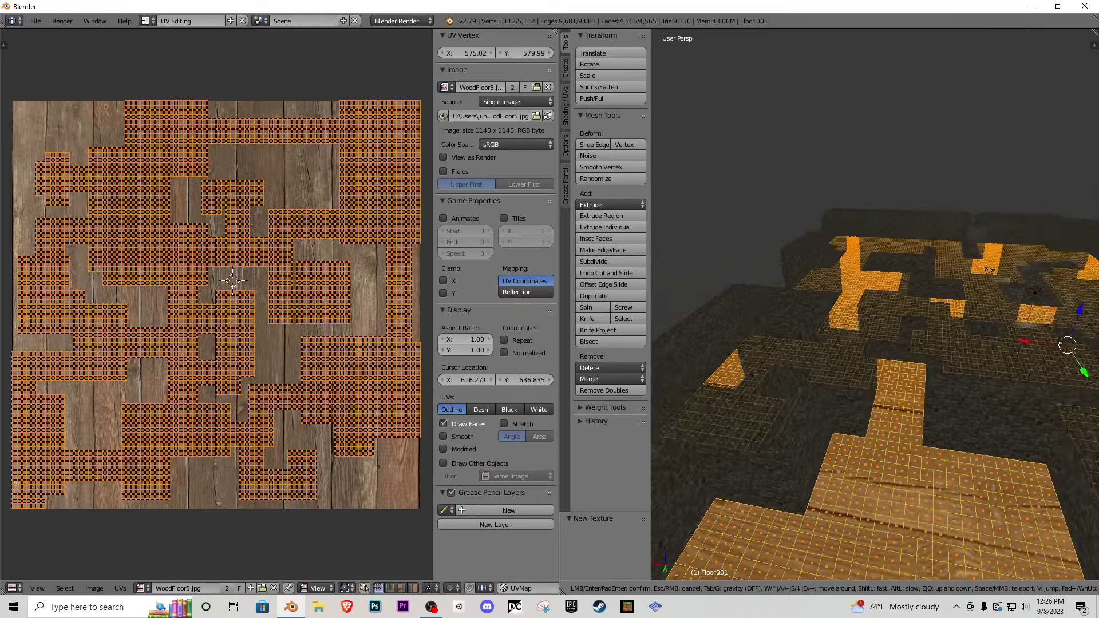
key(w)
key(w)
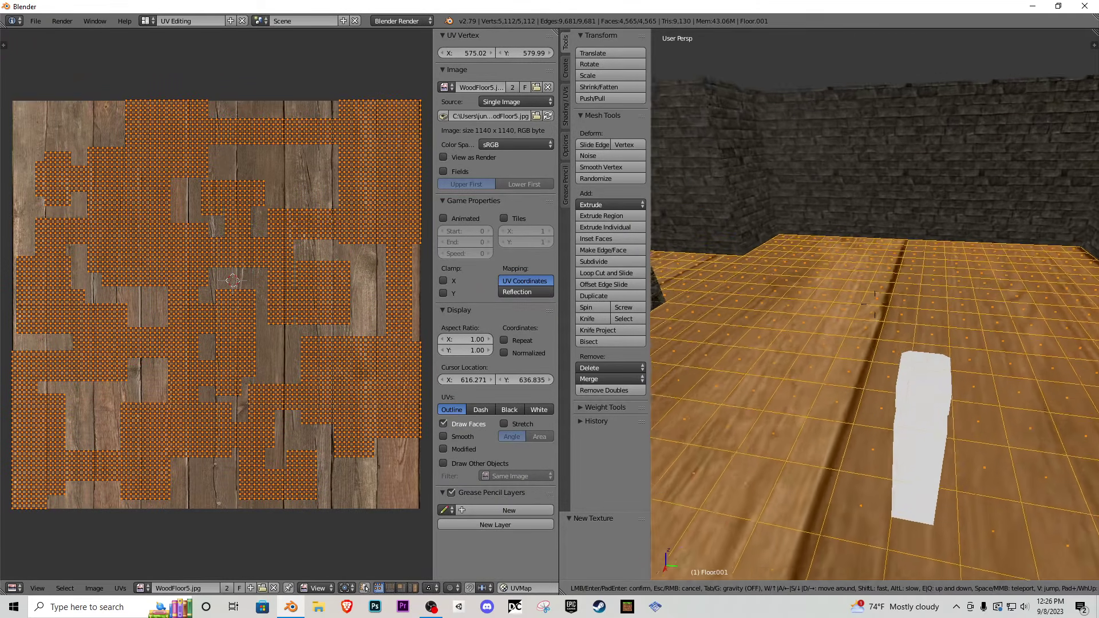
key(w)
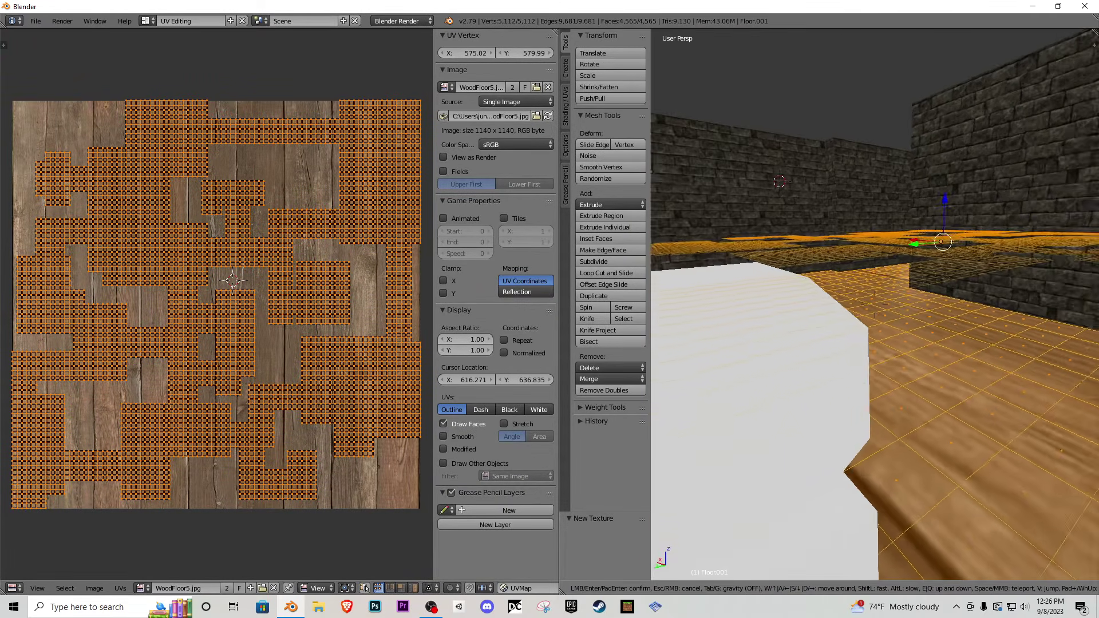
key(w)
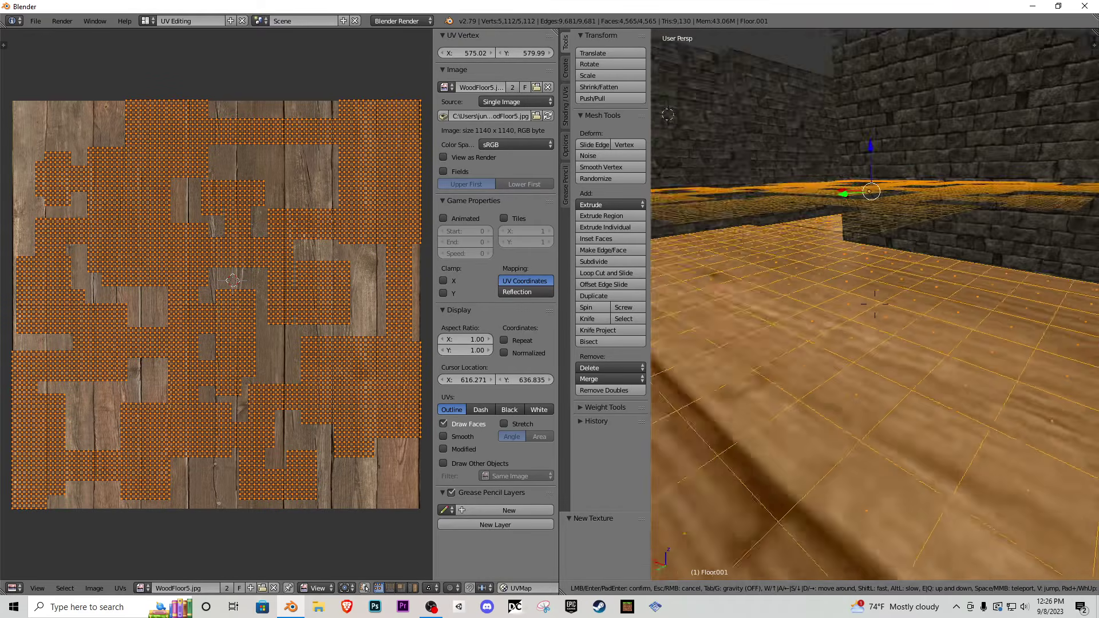
- Scale all of the floor's UVs up strongly for narrower planks and check the floor in Object Mode
key(a)
key(a)
key(s)
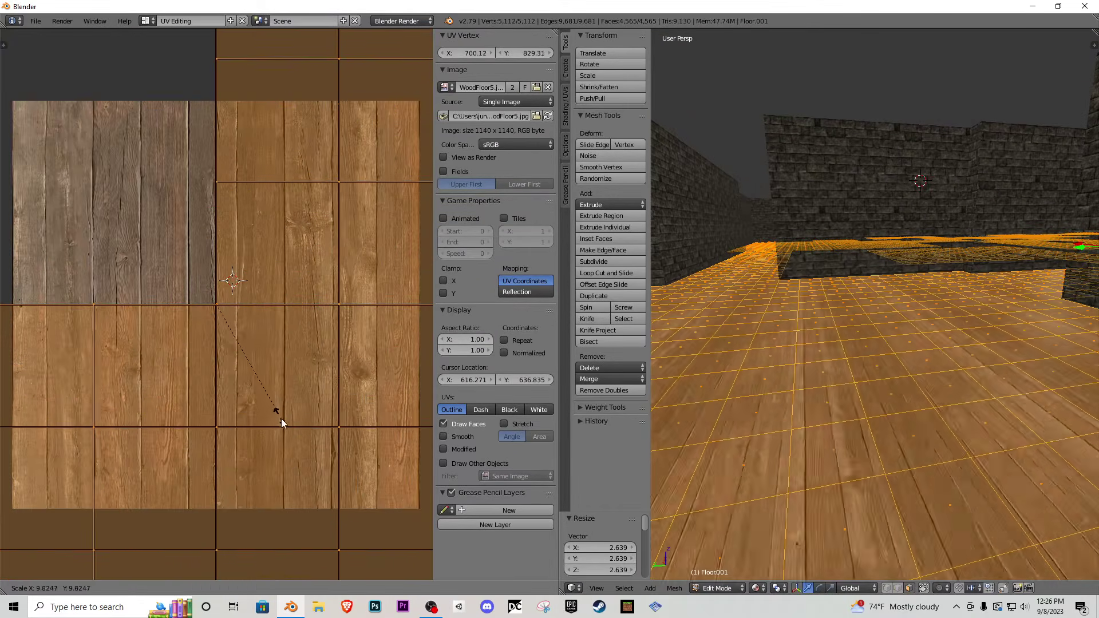
click(296, 455)
key(Tab)
key(shift+f)
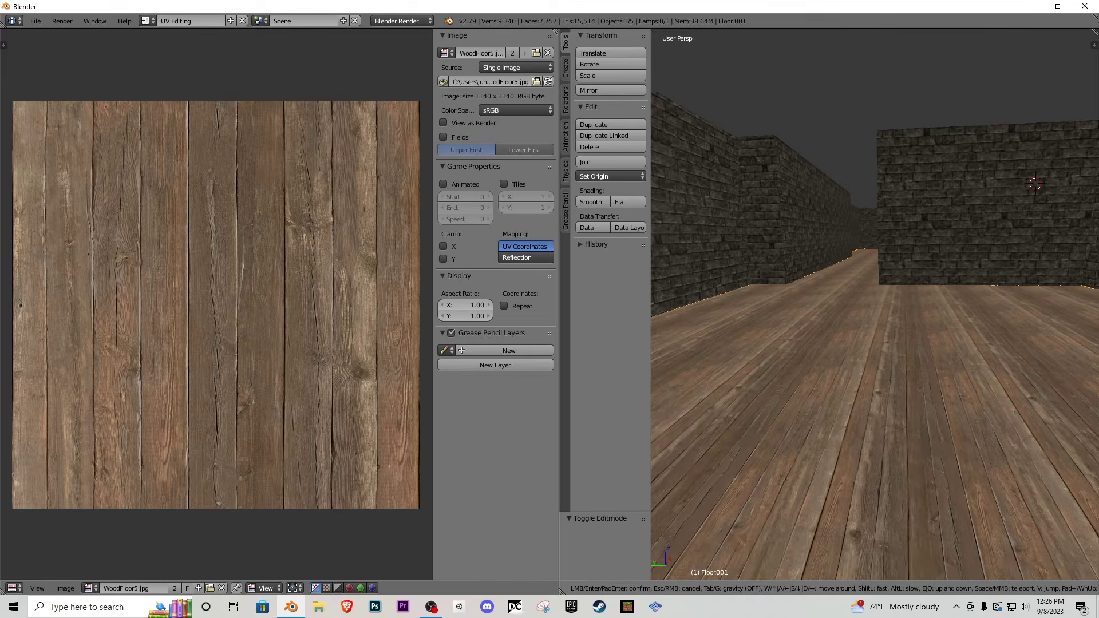
key(Return)
- Scale the floor's UVs down by a factor of 0.110 and check the wider planks outside Edit Mode, returning to Edit Mode
key(Tab)
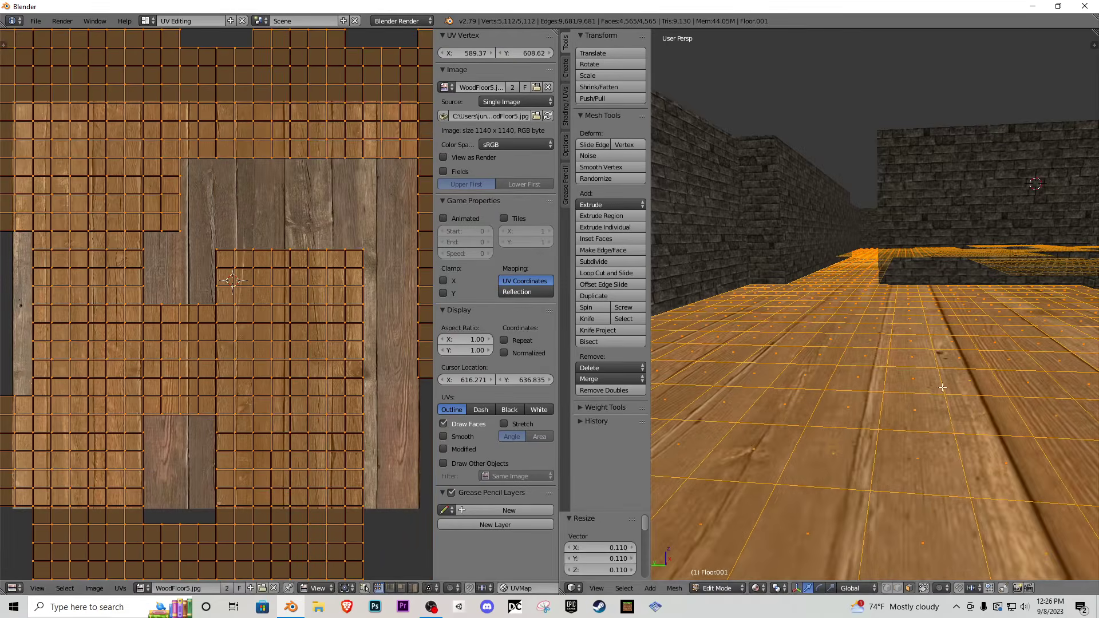
key(Tab)
key(shift+f)
key(w)
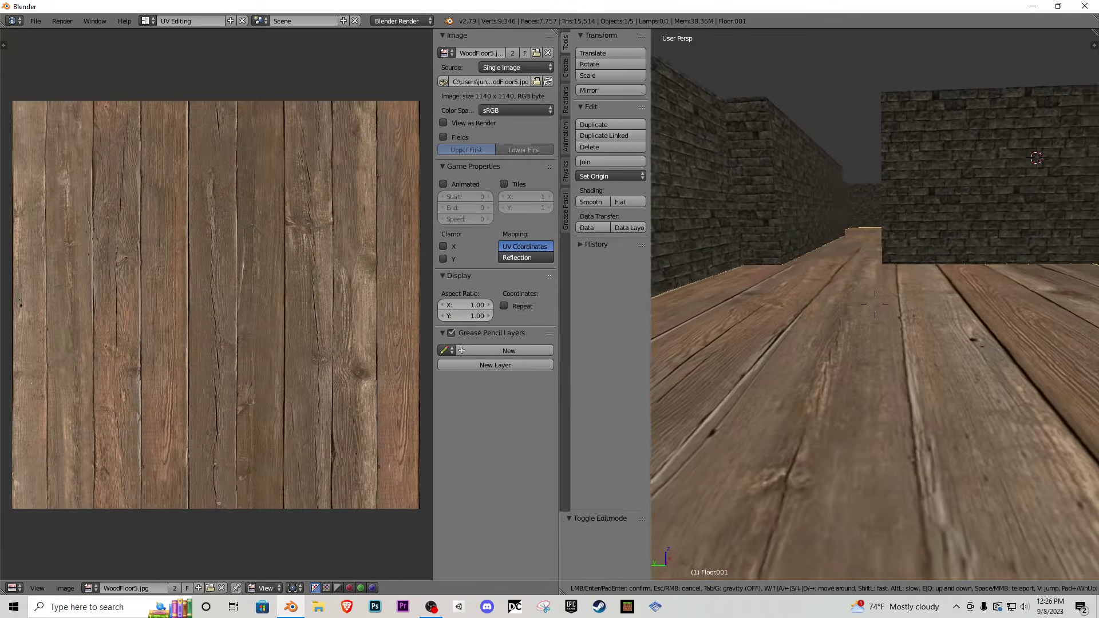
key(Return)
key(Tab)
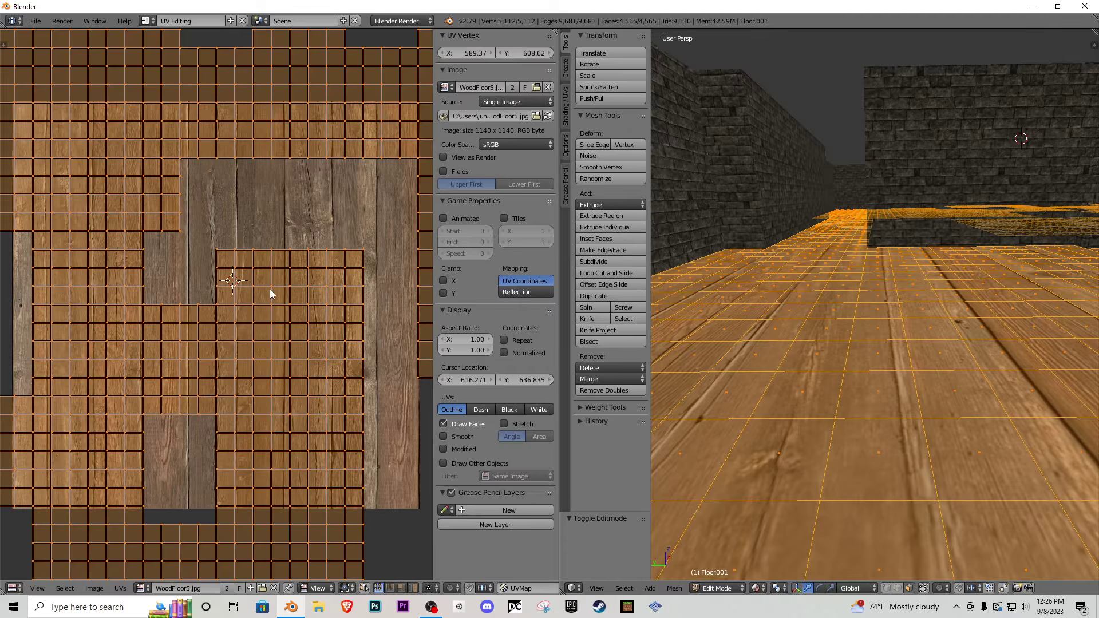
- Scale the floor's UVs up by a factor of about 15.28 and look over the planks in Object Mode
key(s)
click(432, 254)
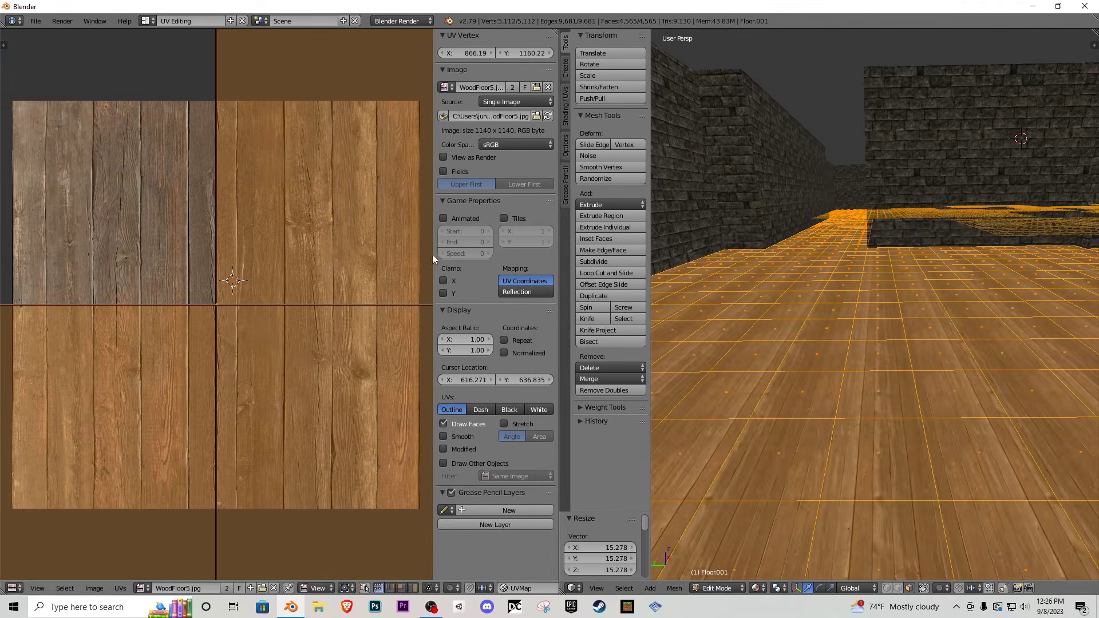
key(Tab)
key(shift+f)
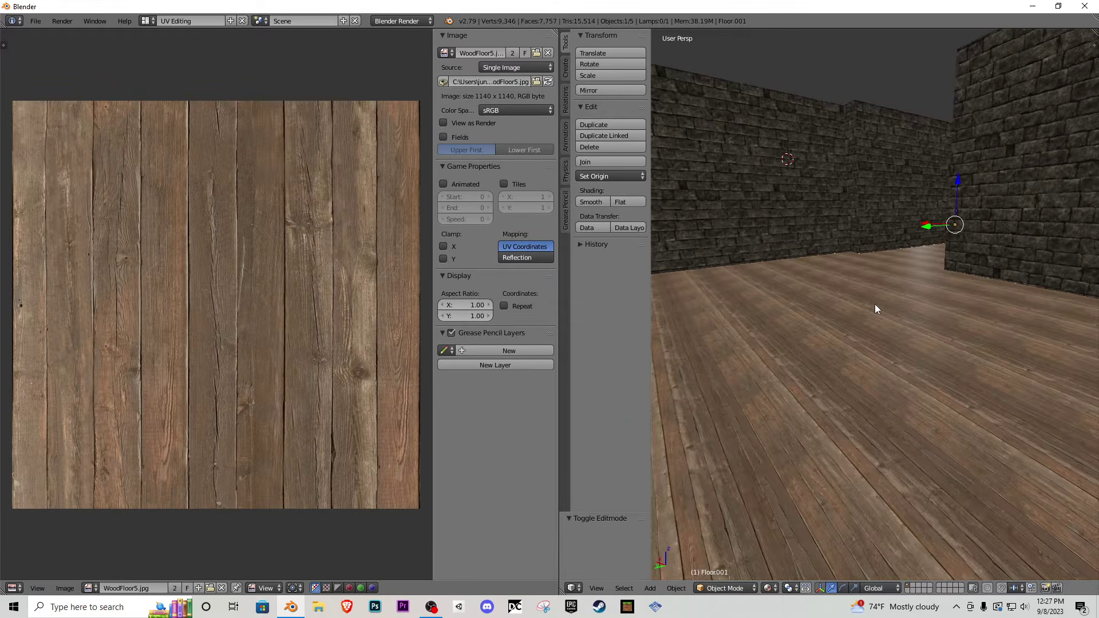
- Scale the floor's UVs down slightly for somewhat wider planks and walk through the maze in Object Mode to check them
key(Tab)
key(s)
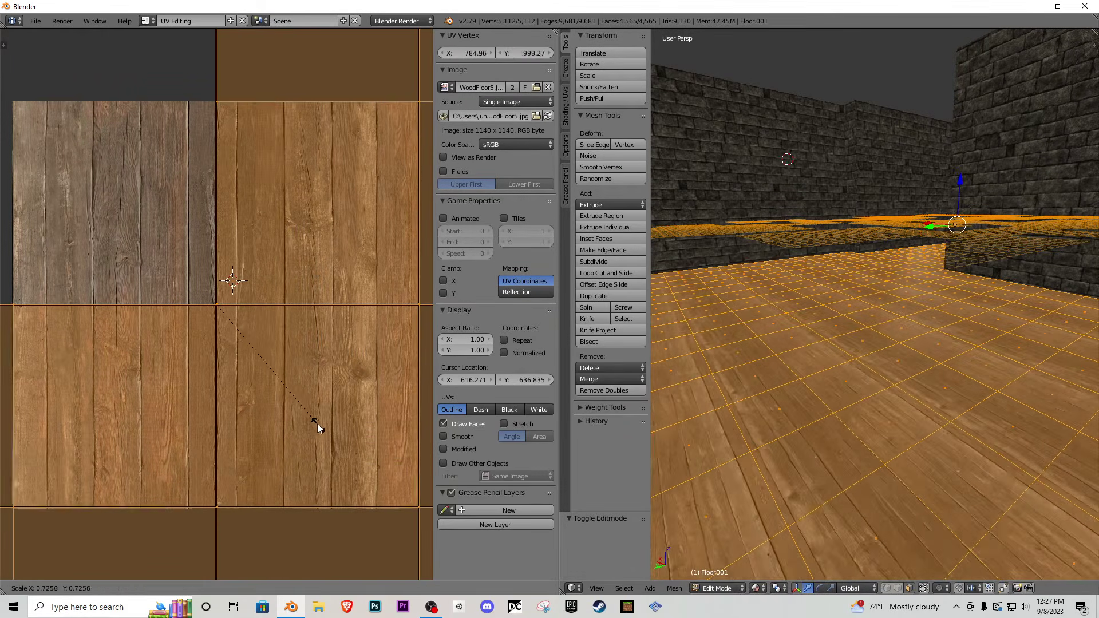
click(303, 410)
key(Tab)
key(shift+f)
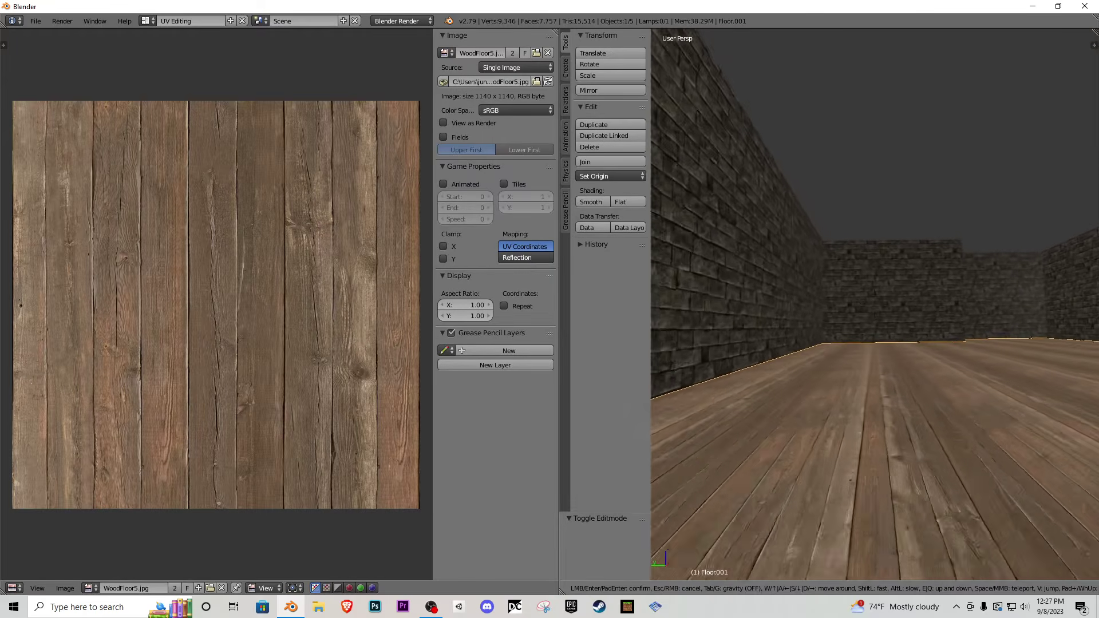
key(w)
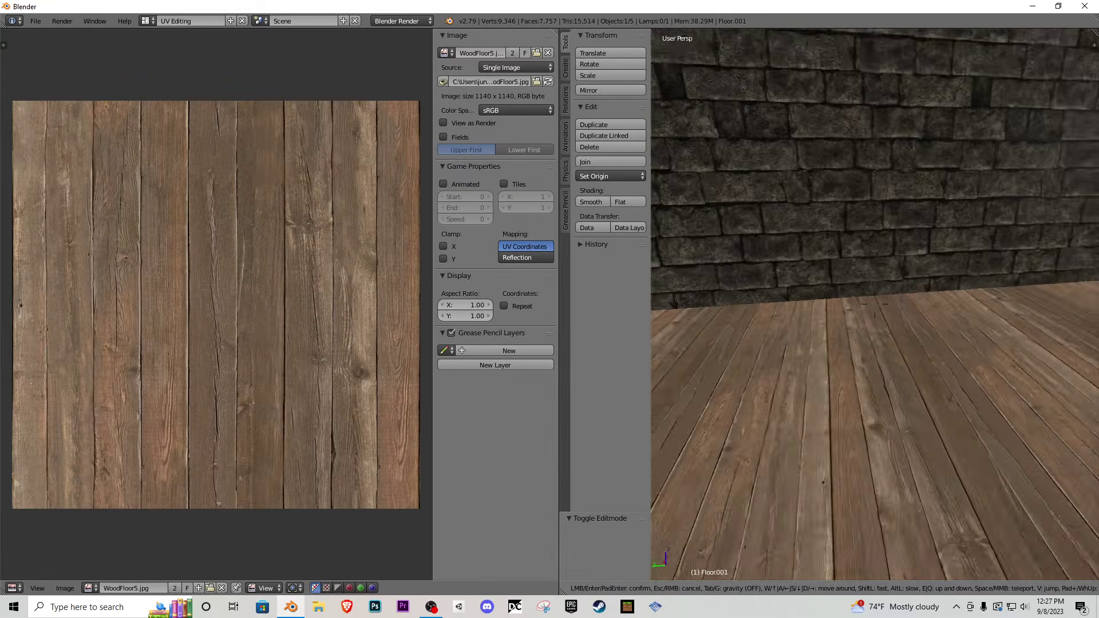
click(873, 310)
- Switch to the Default layout and replace the floor texture's image with WoodFloor4.jpg from the MiscTextures folder
click(147, 21)
click(172, 73)
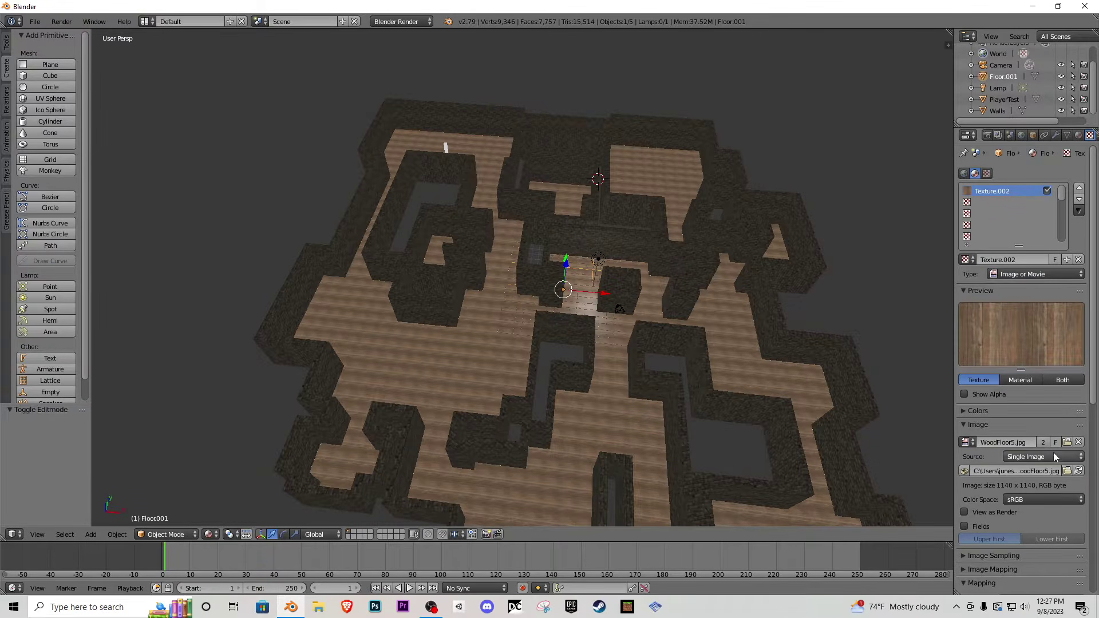
click(1068, 443)
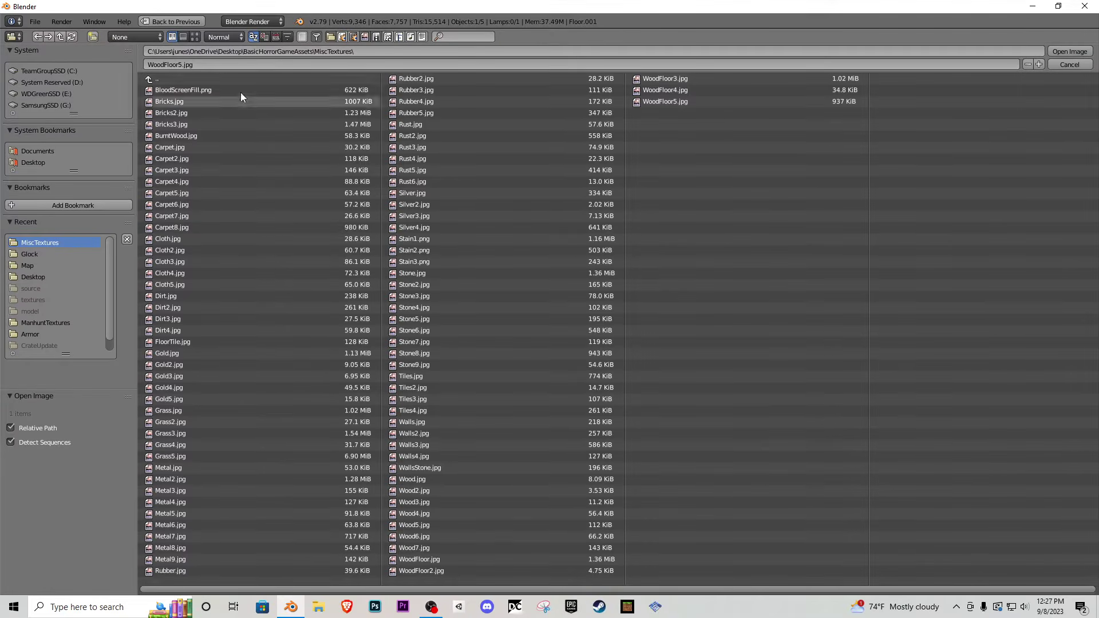
click(195, 36)
drag(1091, 267, 1077, 486)
click(977, 461)
double_click(977, 462)
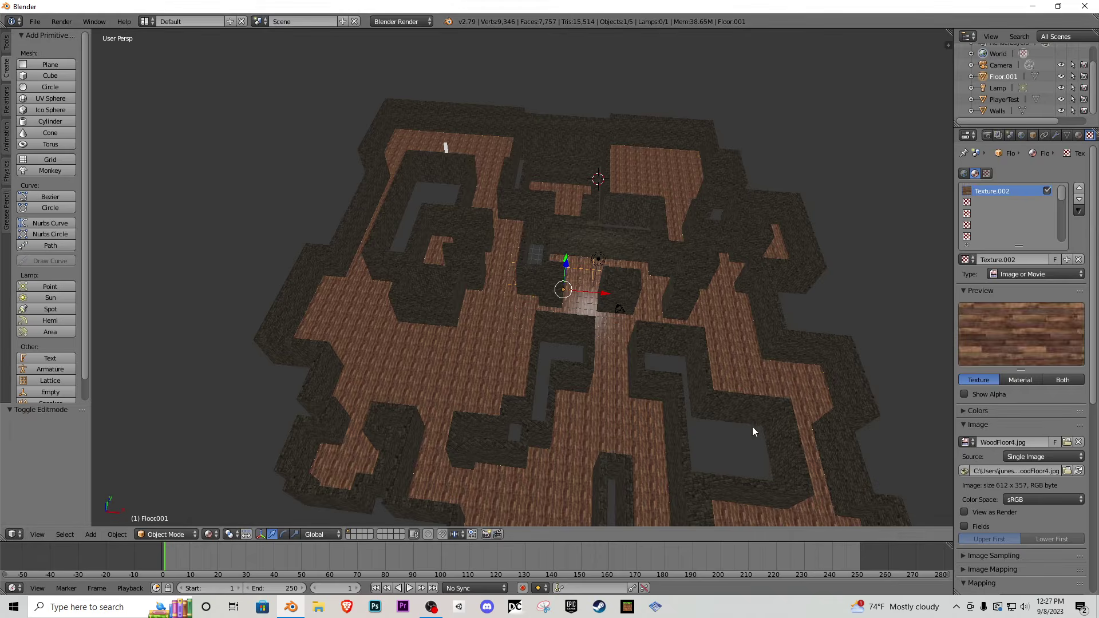
- Switch to the UV Editing layout and walk through the maze to check the WoodFloor4.jpg planks on the floor
click(145, 21)
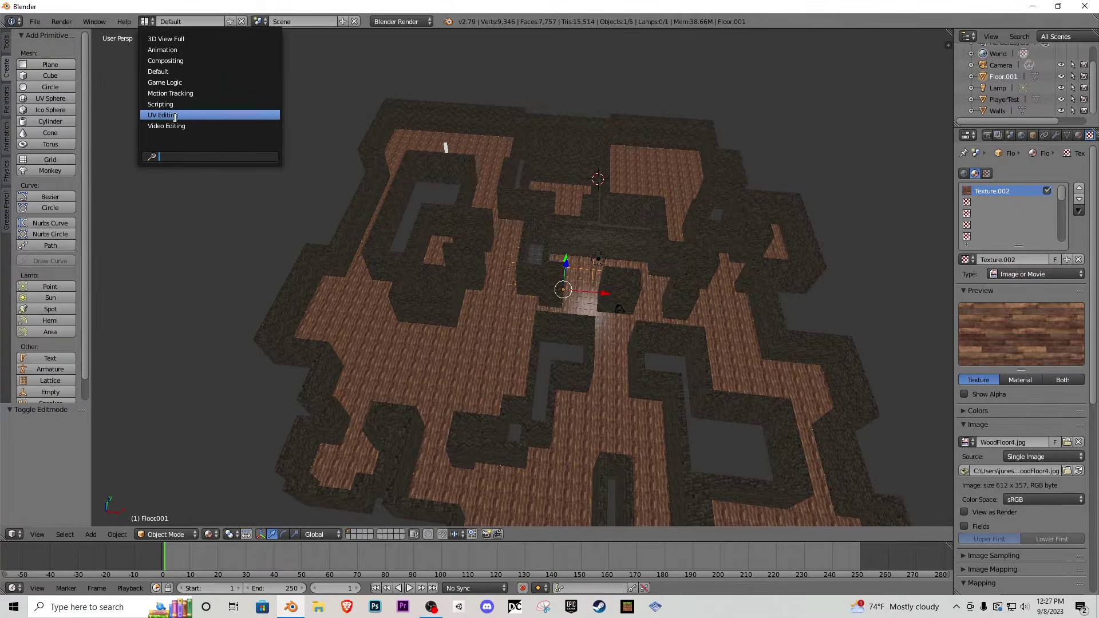
click(174, 115)
key(shift+f)
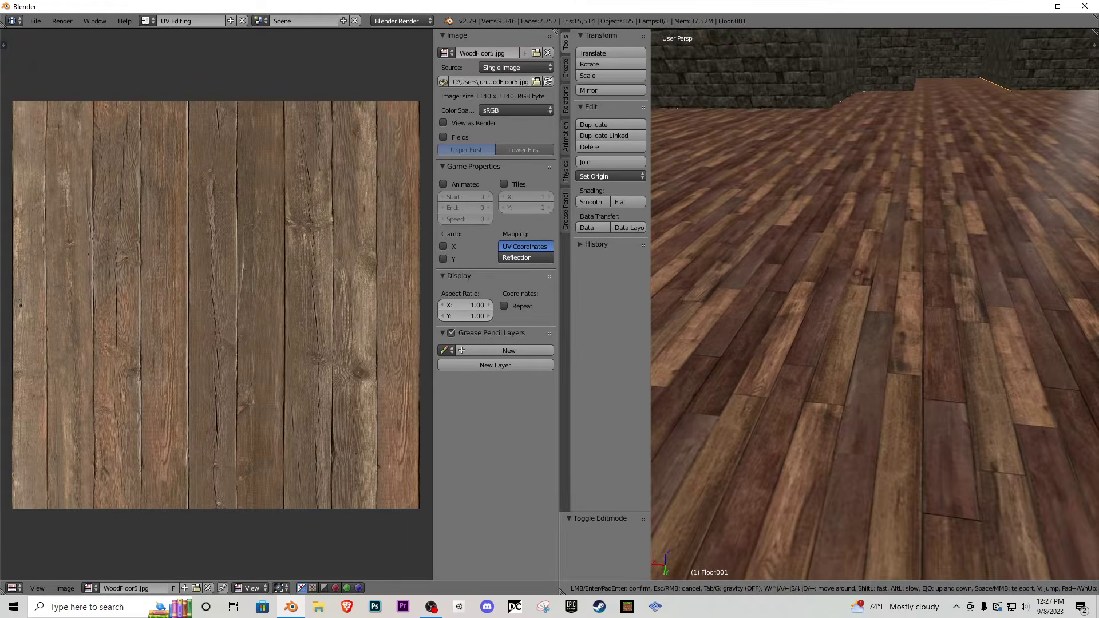
key(d)
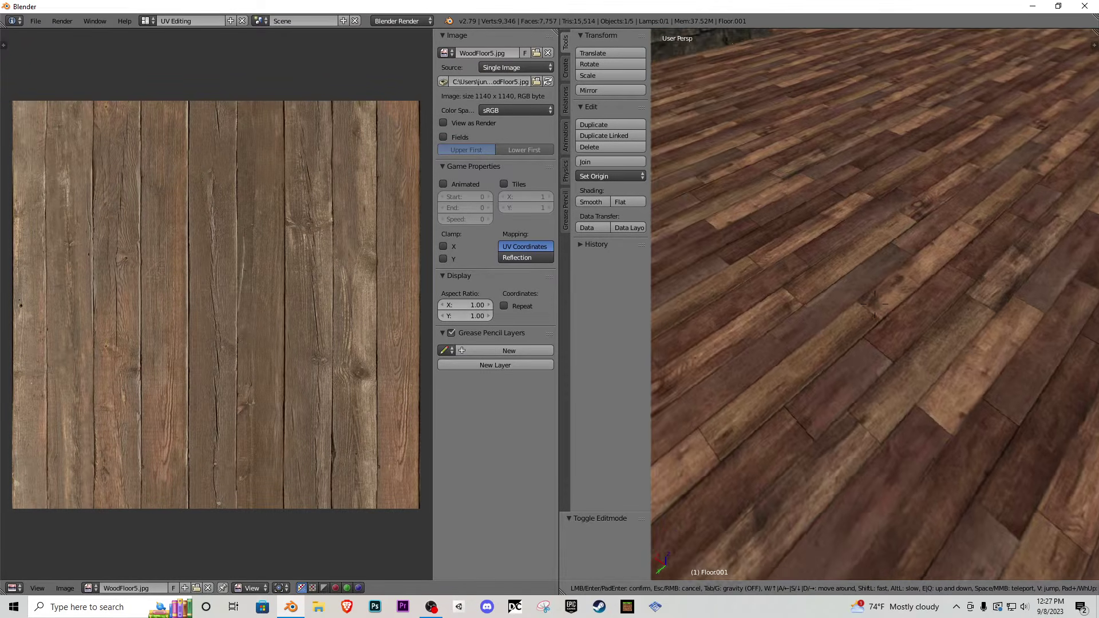
key(s)
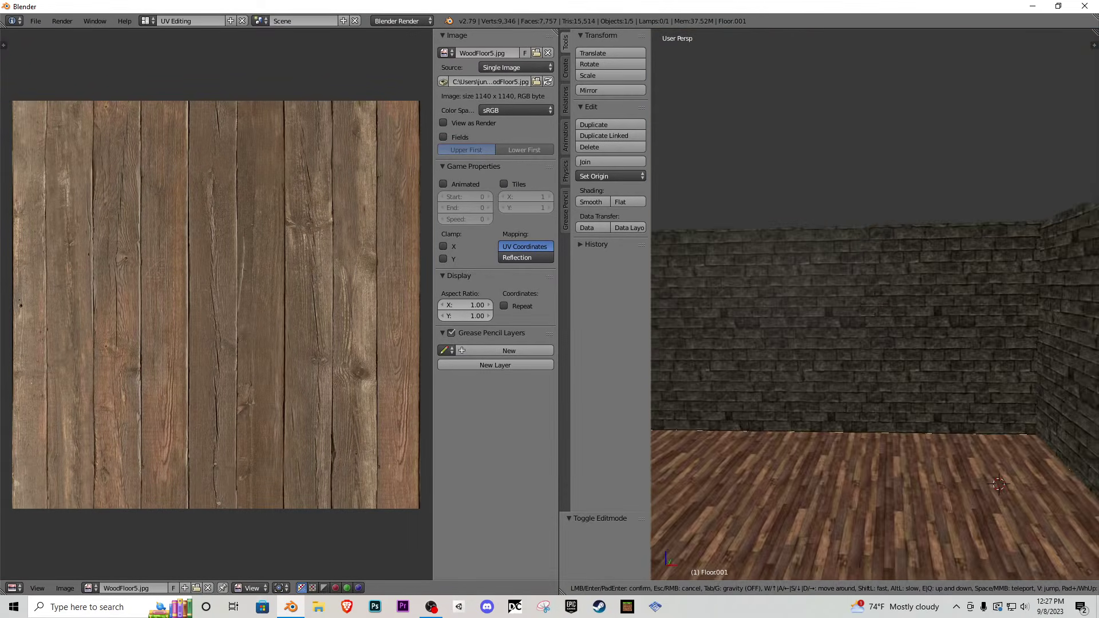
key(w)
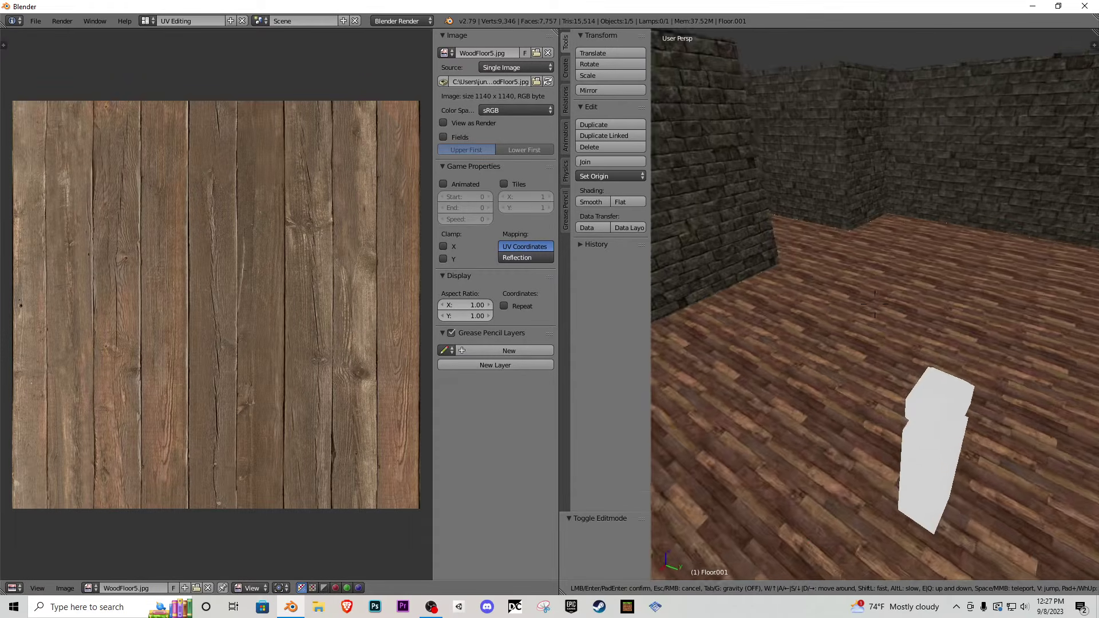
click(874, 304)
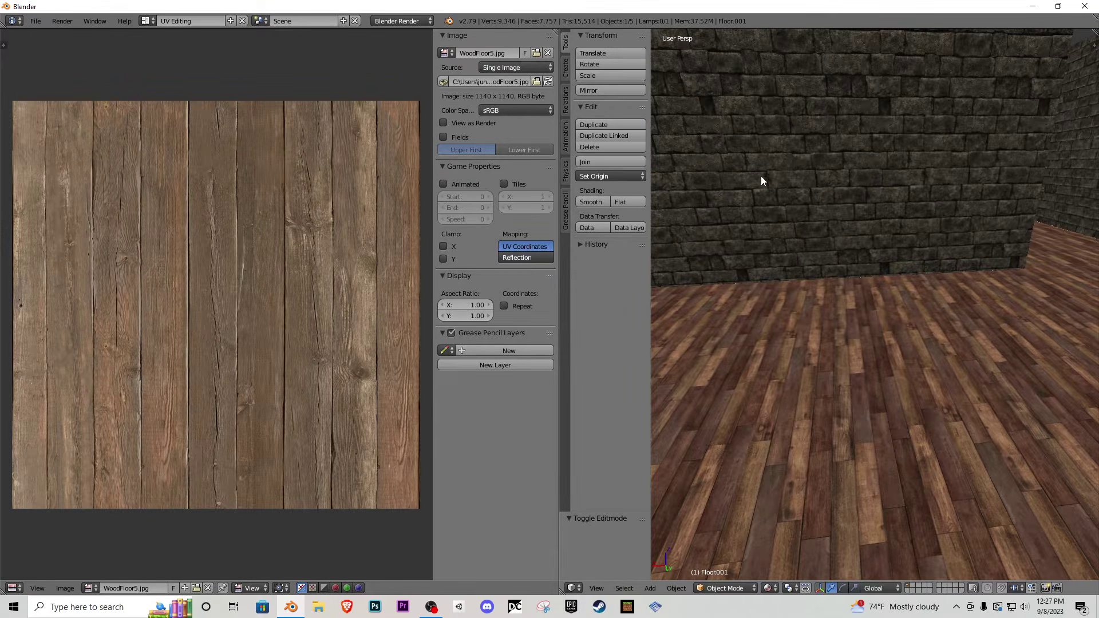
- Scale the floor's UVs down uniformly by a factor of 0.535 in Edit Mode
key(Tab)
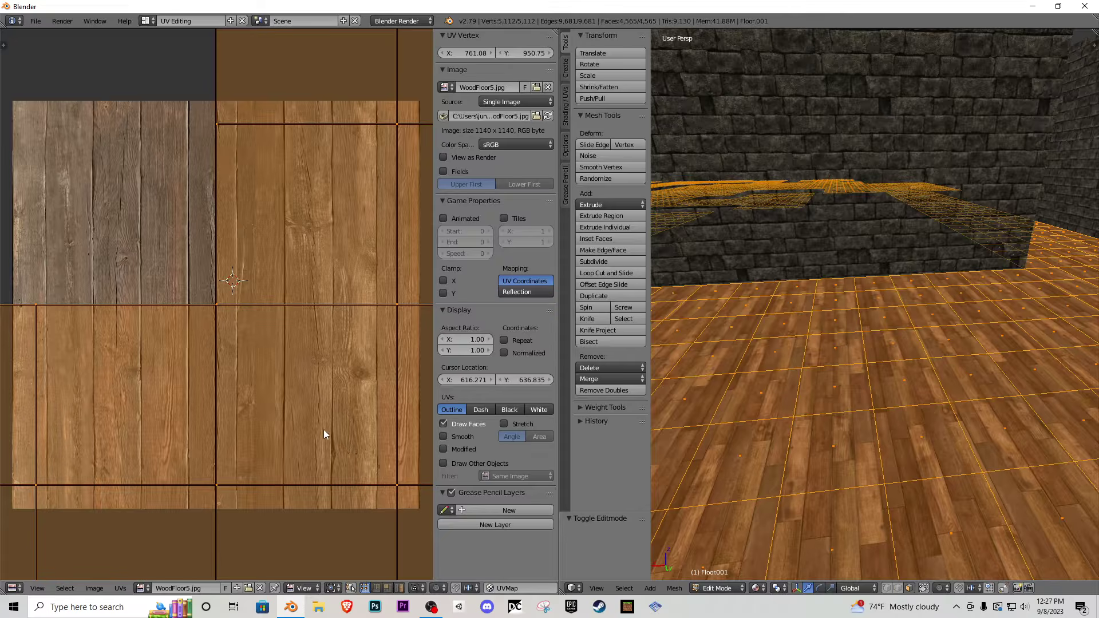
key(s)
click(253, 386)
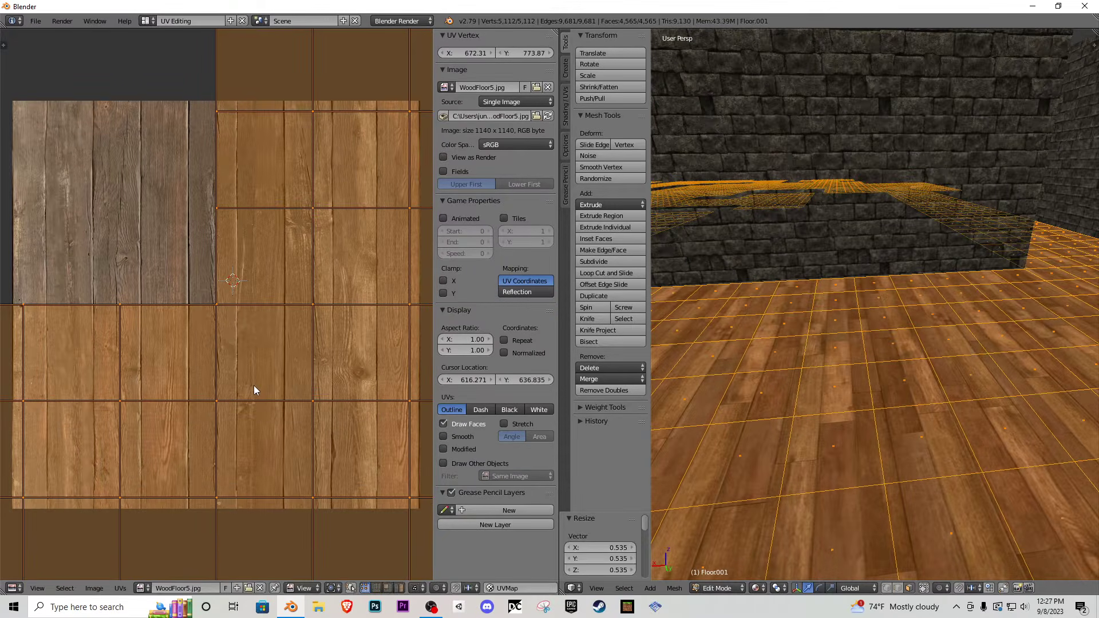
key(s)
key(x)
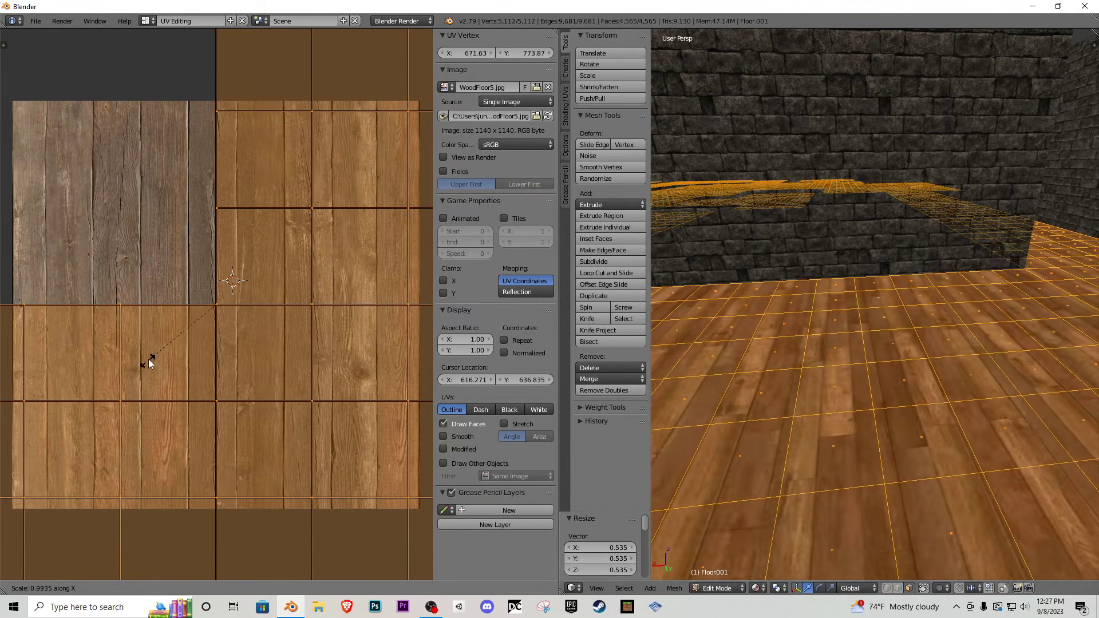
click(175, 336)
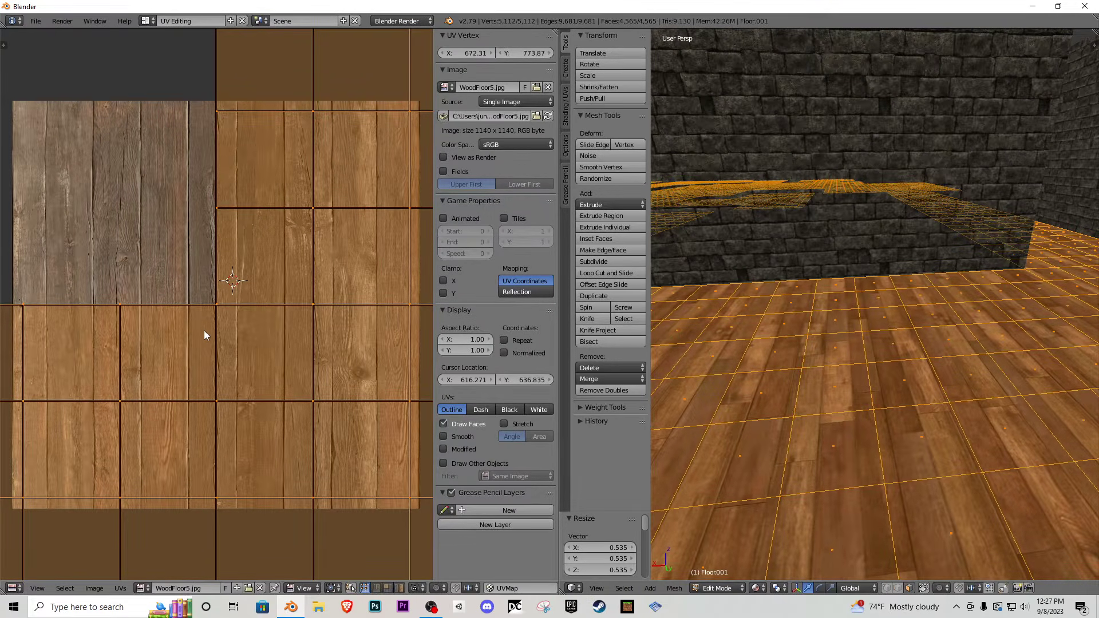
- Scale the floor's UVs down along X to about a third and look over the planks in Object Mode
key(s)
key(x)
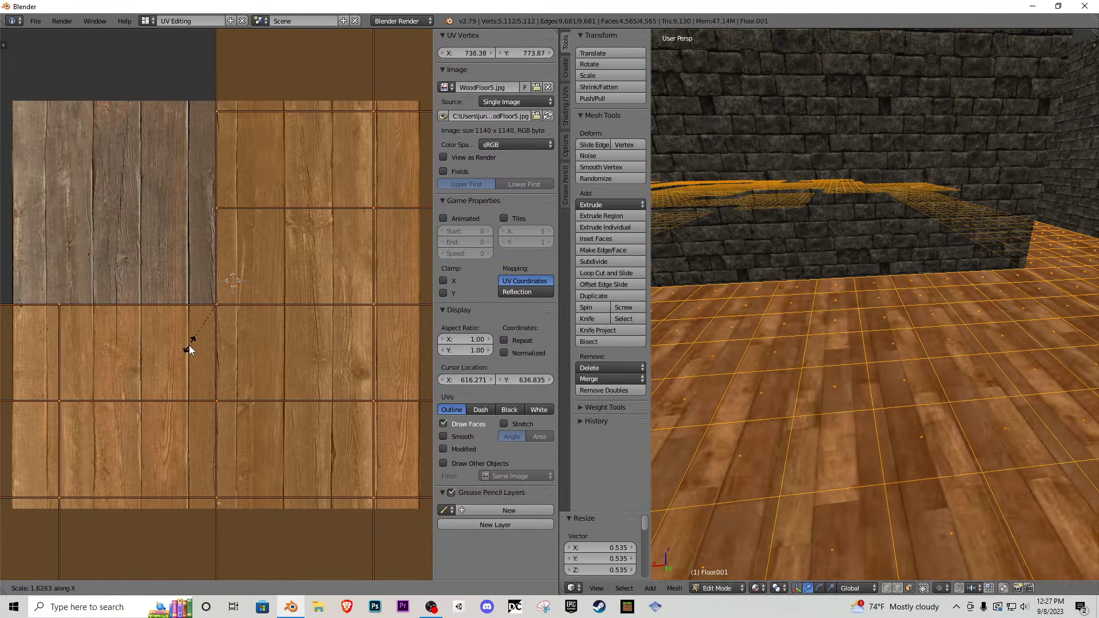
click(217, 318)
key(Tab)
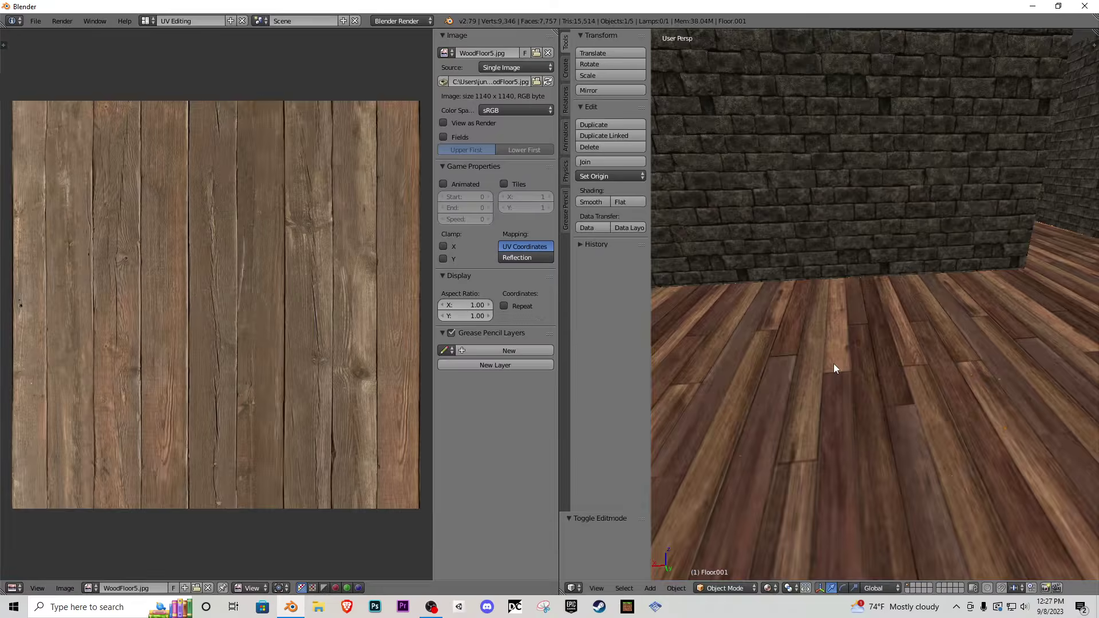
middle_drag(833, 363, 578, 322)
- Scale the floor's UVs up by 1.317 along X and about 1.35 uniformly, and check the planks by walking through the maze in Object Mode
key(Tab)
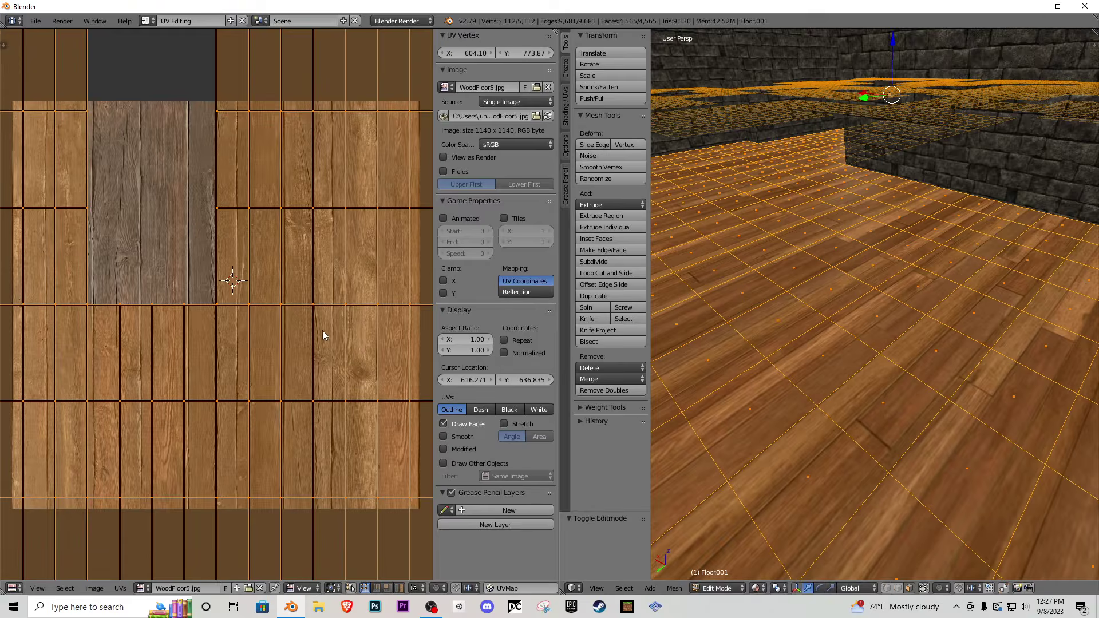
key(s)
key(x)
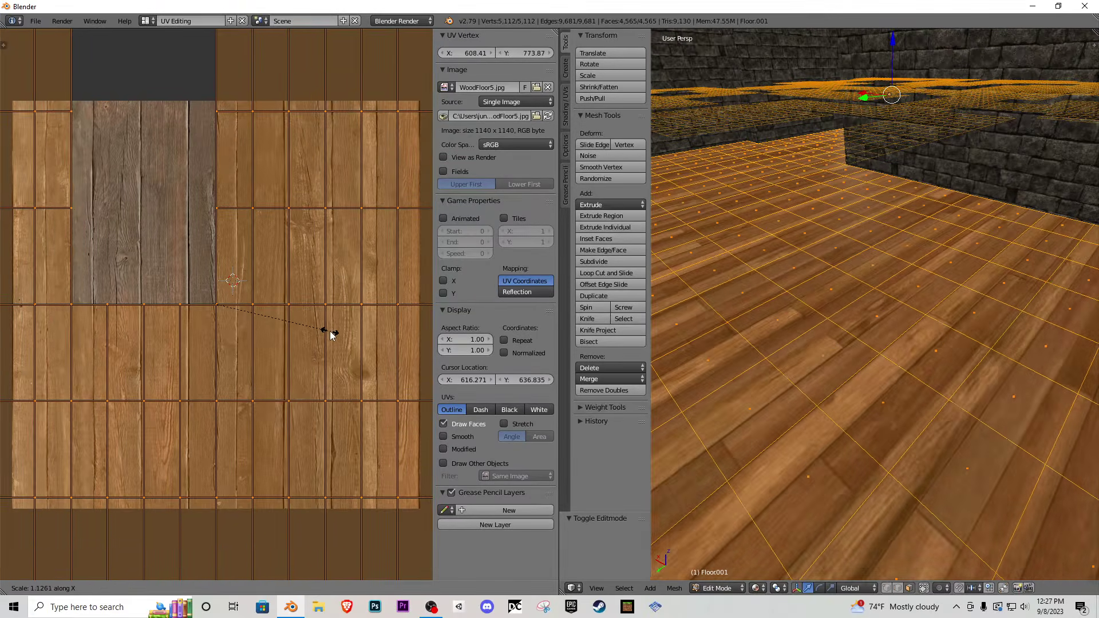
click(349, 346)
key(s)
click(390, 367)
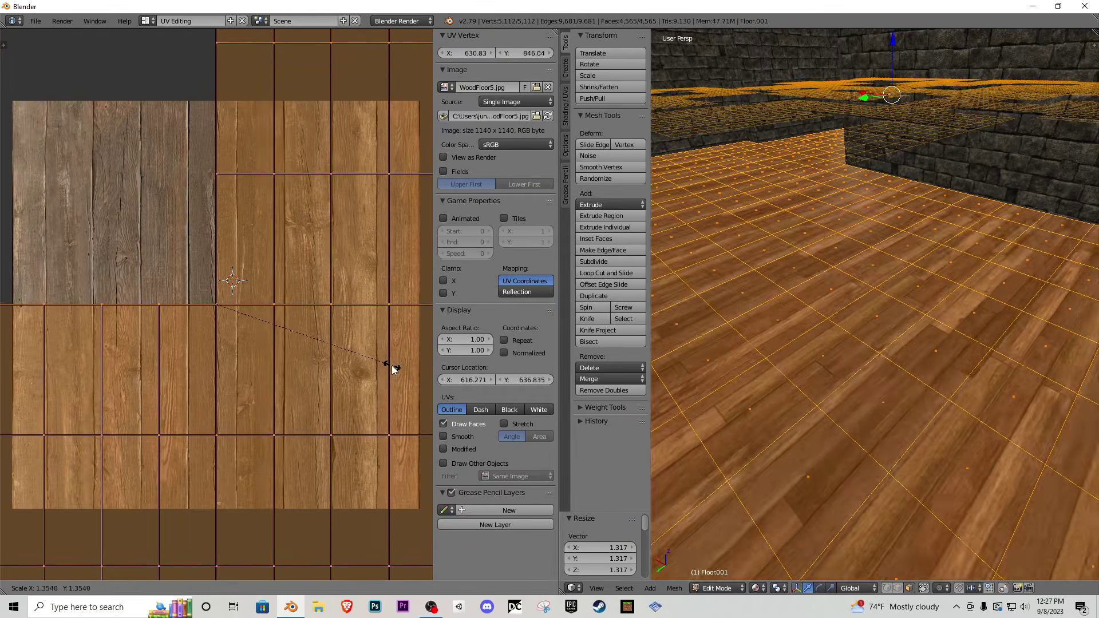
key(Tab)
key(shift+f)
key(s)
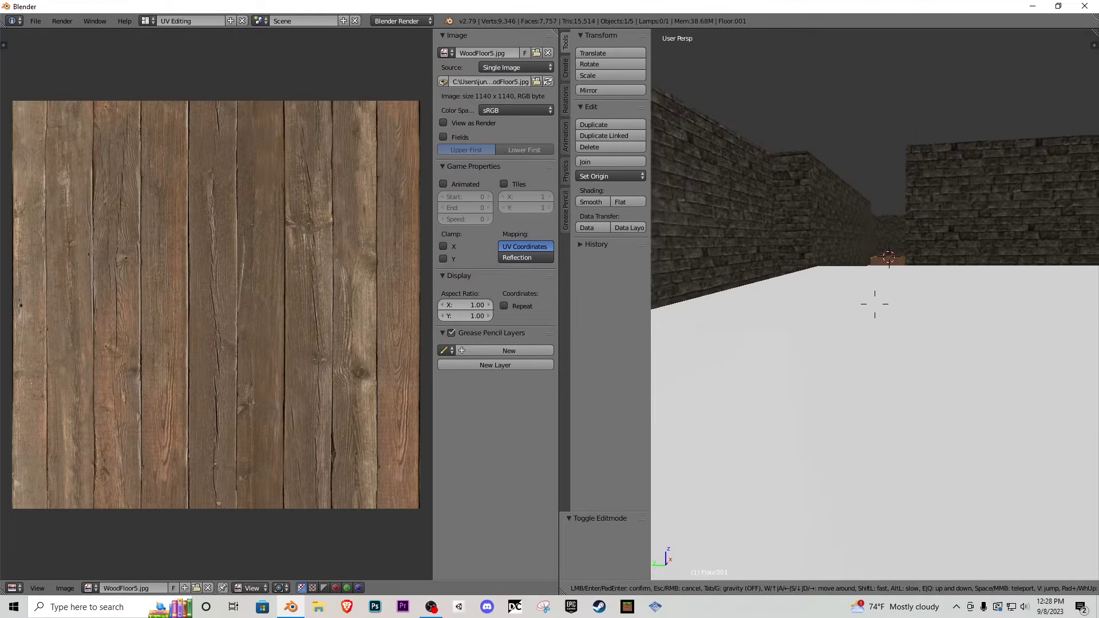
key(w)
key(Return)
- Scale the floor's UVs up along X by a factor of 1.505 in Edit Mode
key(Tab)
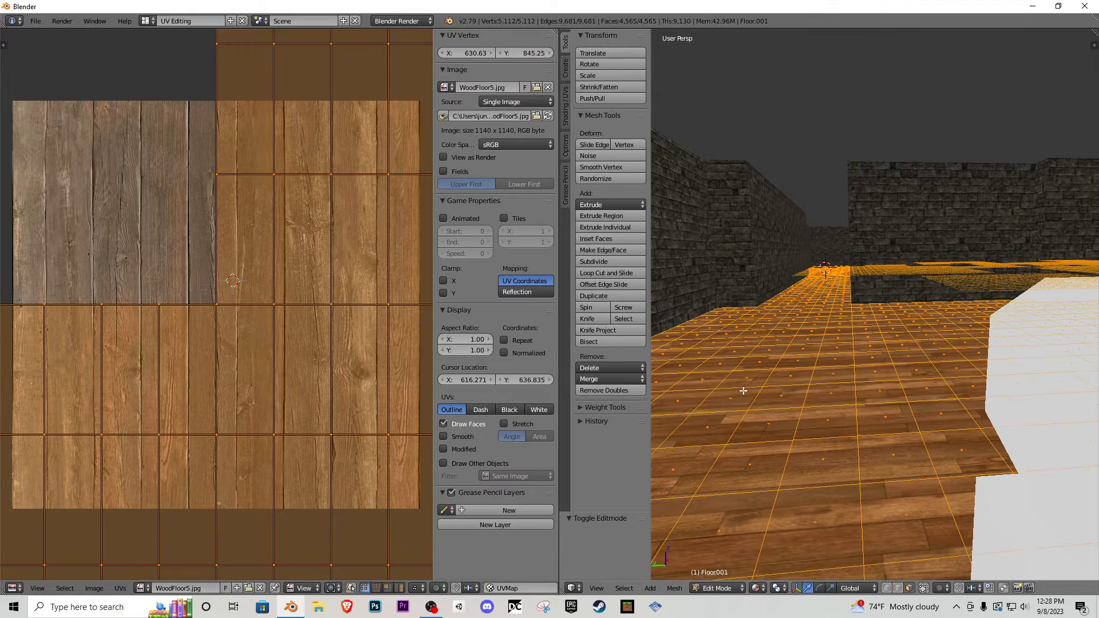
key(s)
key(x)
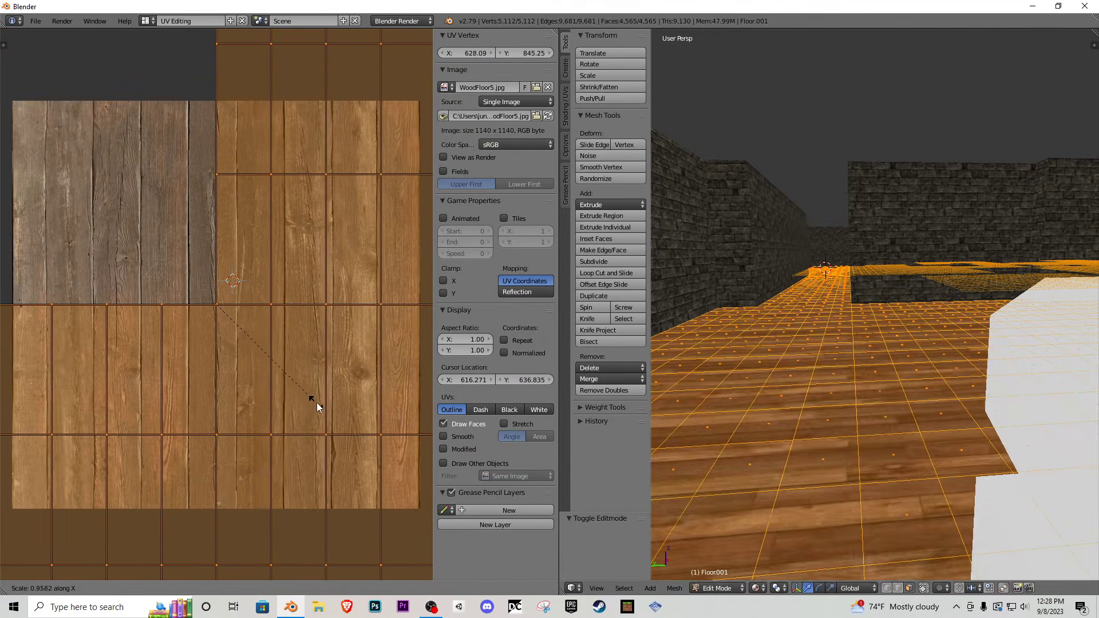
click(398, 437)
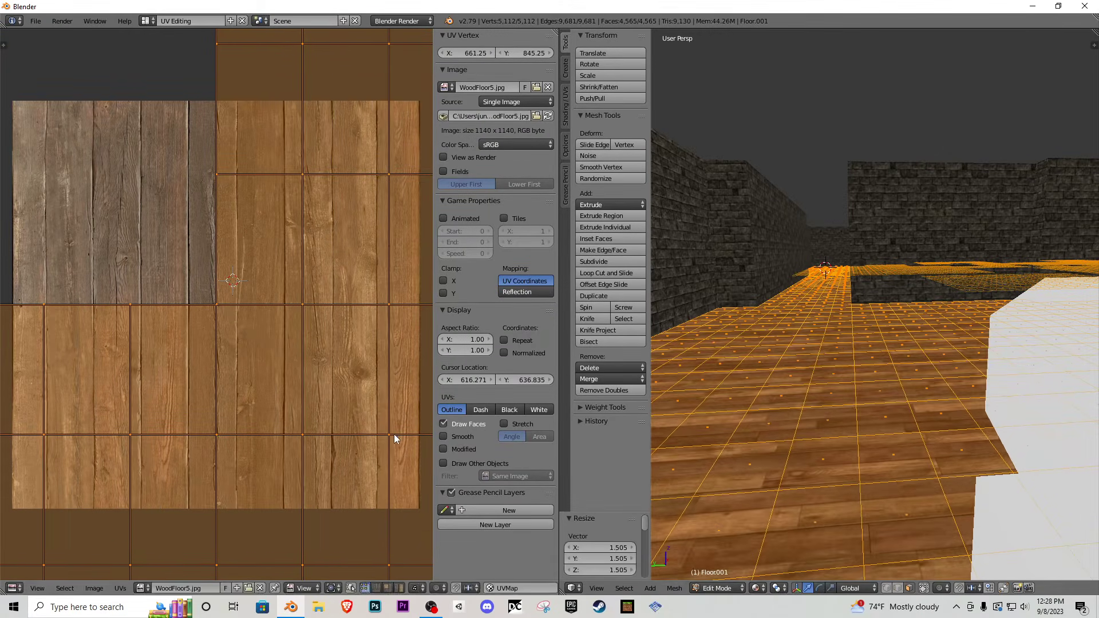
- Walk through the maze's rooms and corridors in Object Mode to examine the plank proportions on the floor
key(Tab)
key(shift+f)
key(d)
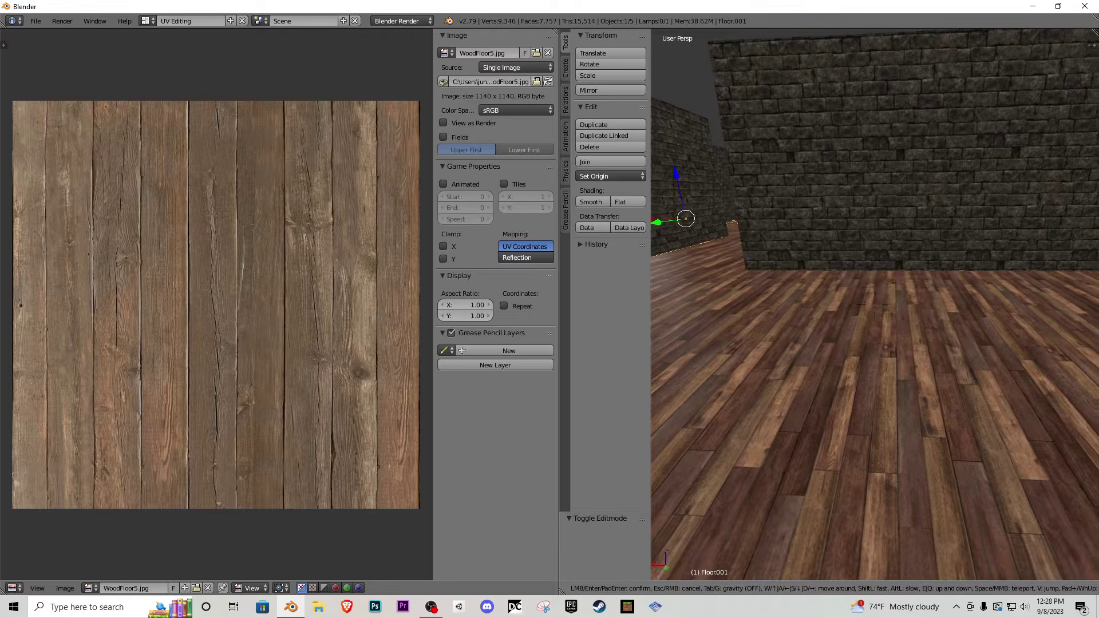
key(w)
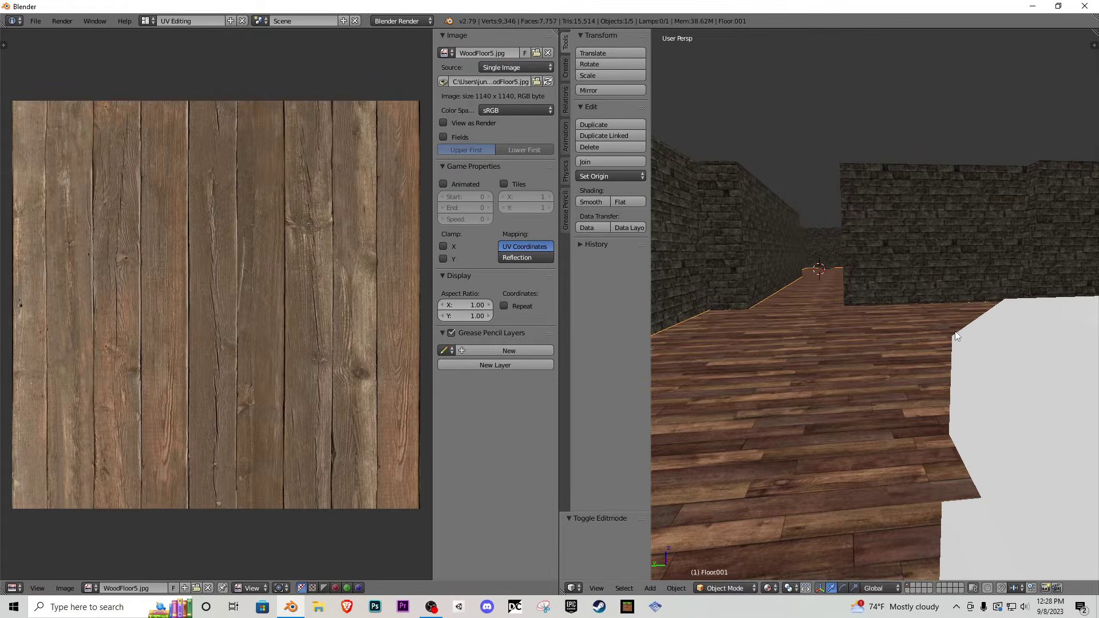
key(shift+f)
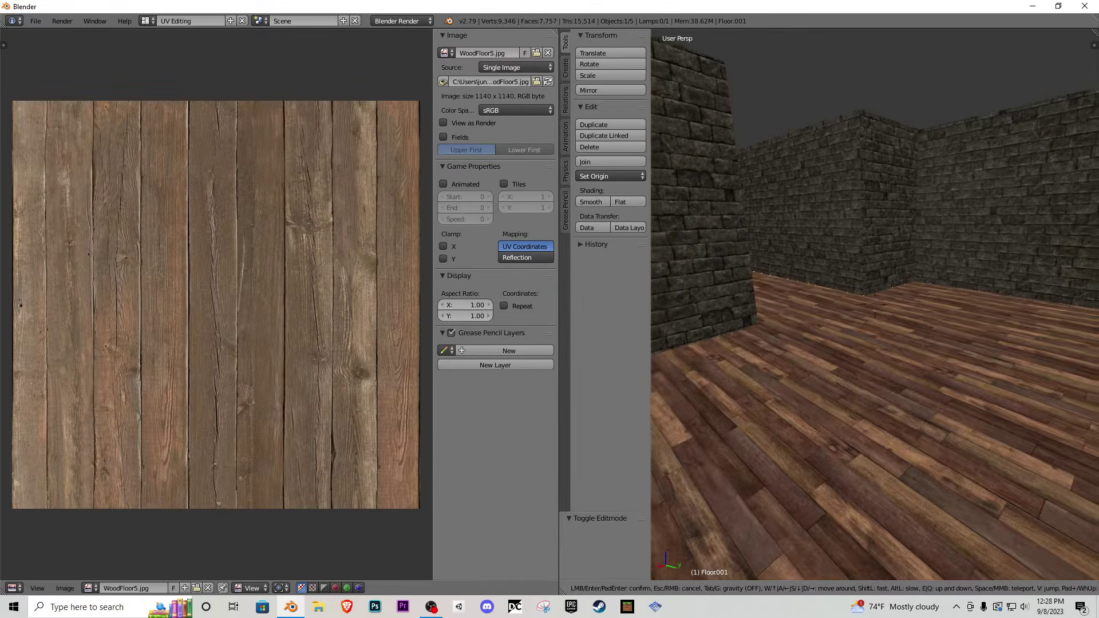
key(w)
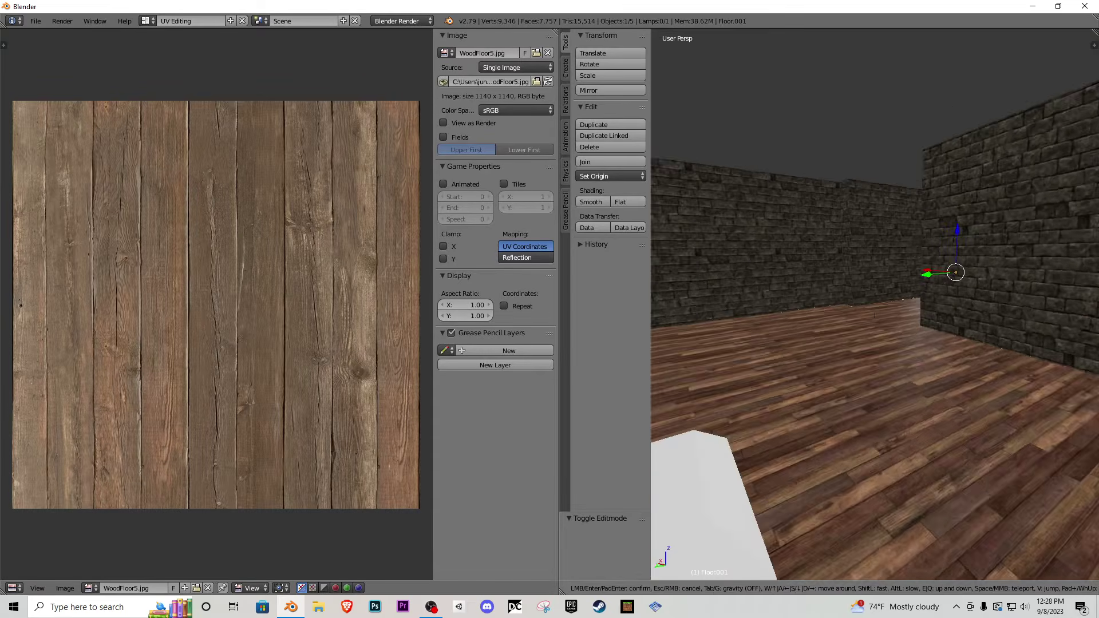
key(w)
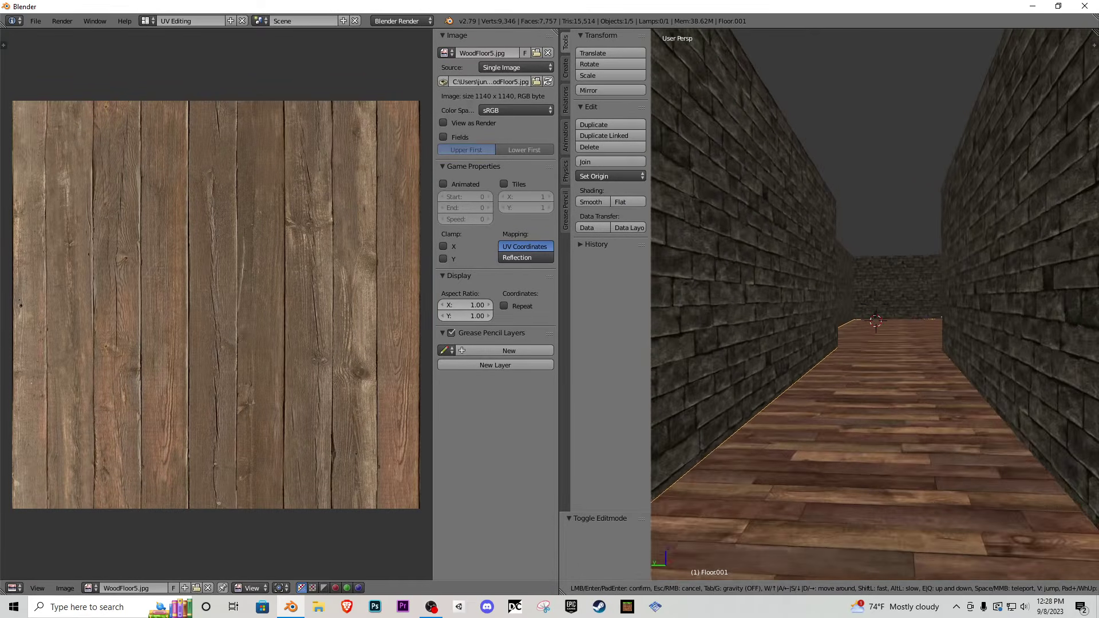
key(w)
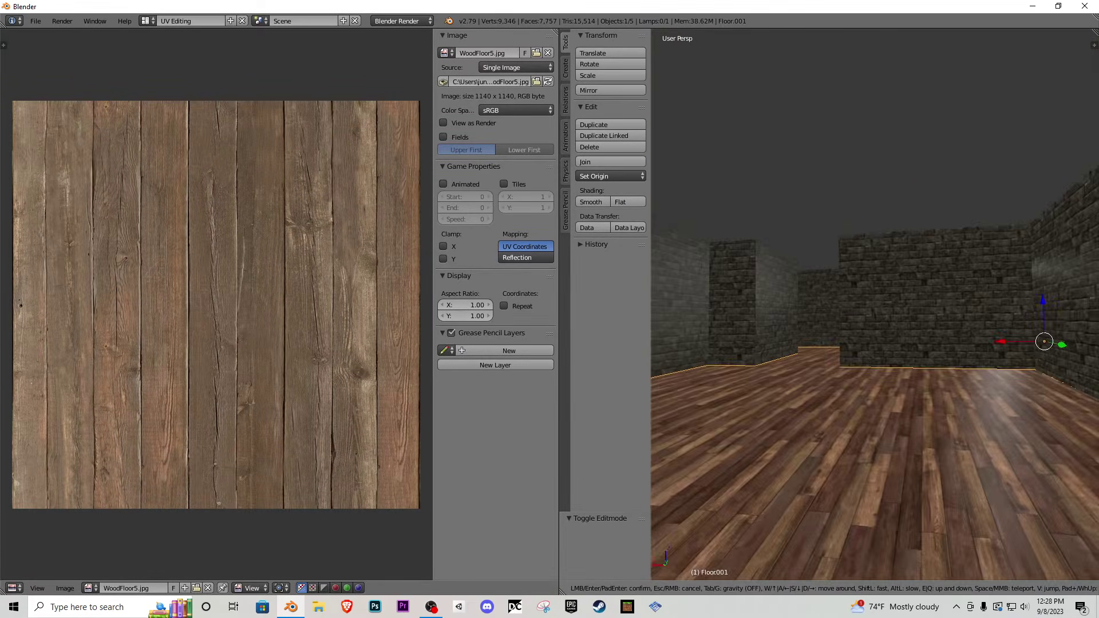
key(w)
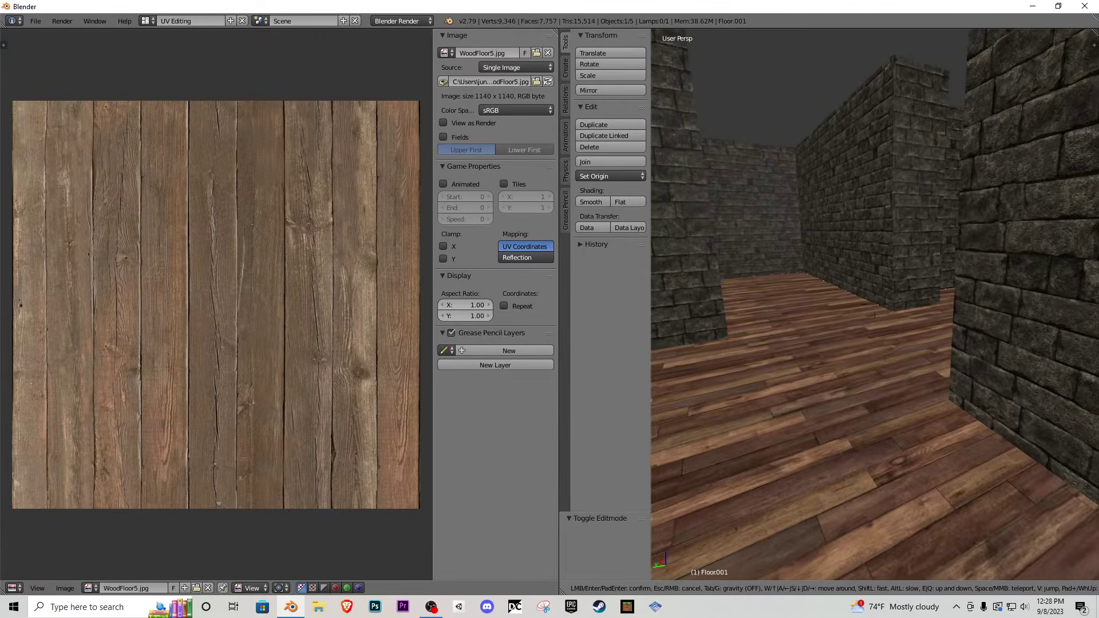
key(w)
key(Escape)
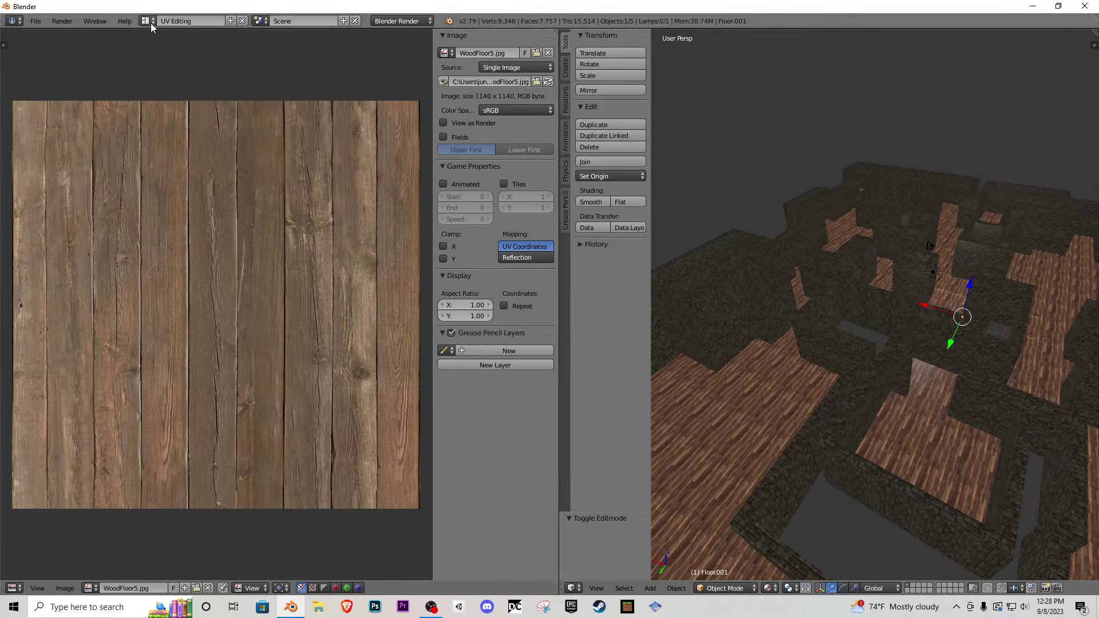
- Switch to the Default layout and walk through the maze to compare the plank size with the player figure and walls
click(150, 23)
click(171, 80)
key(shift+f)
key(w)
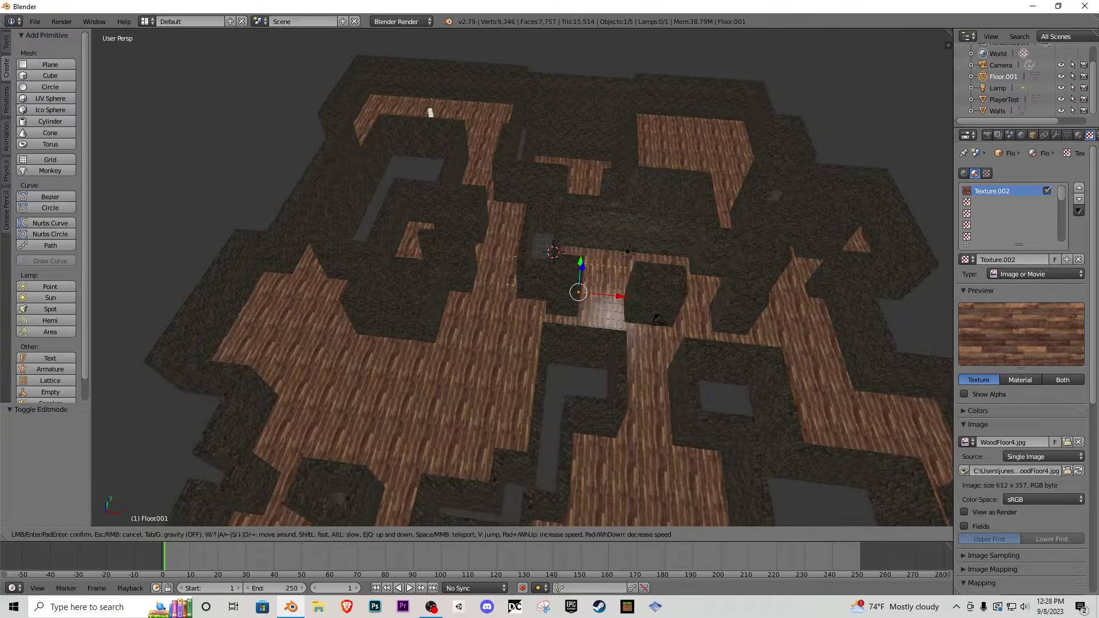
key(w)
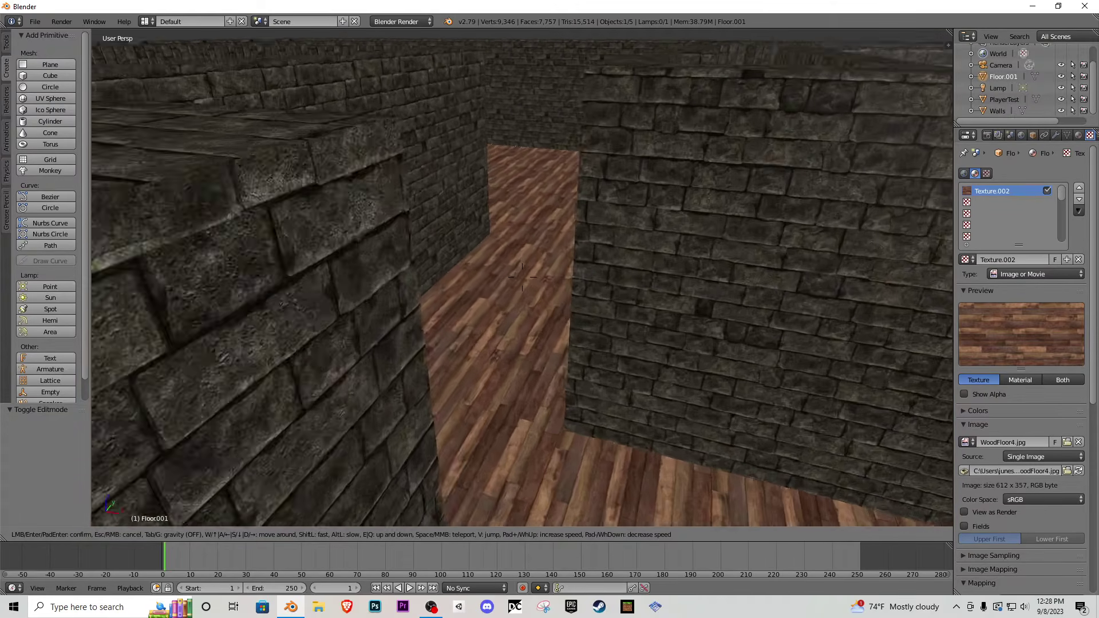
key(w)
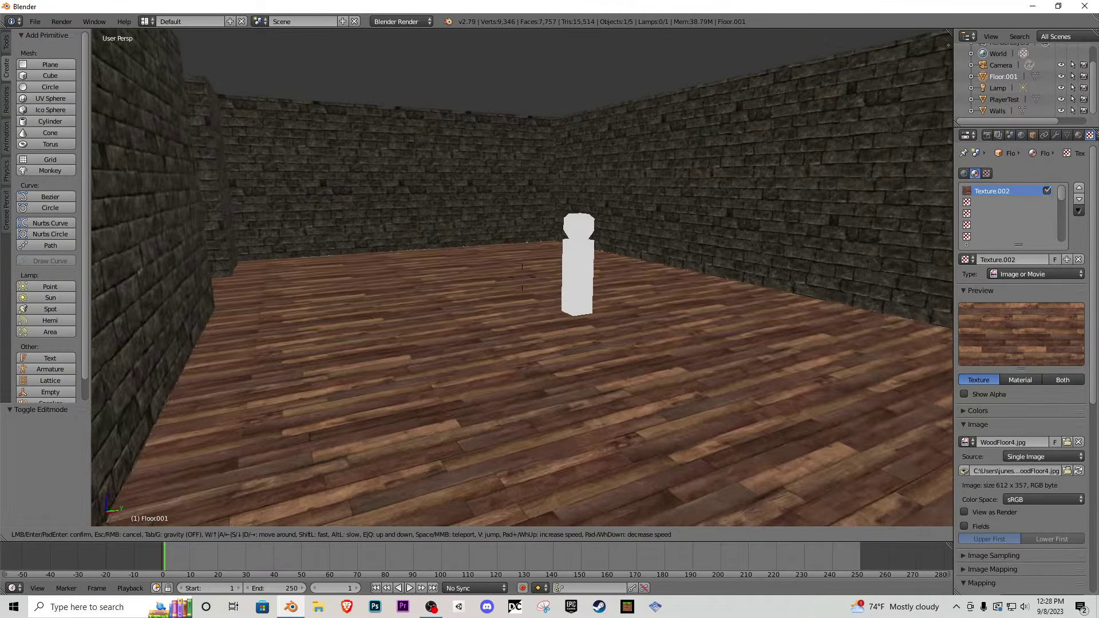
key(w)
key(s)
click(537, 331)
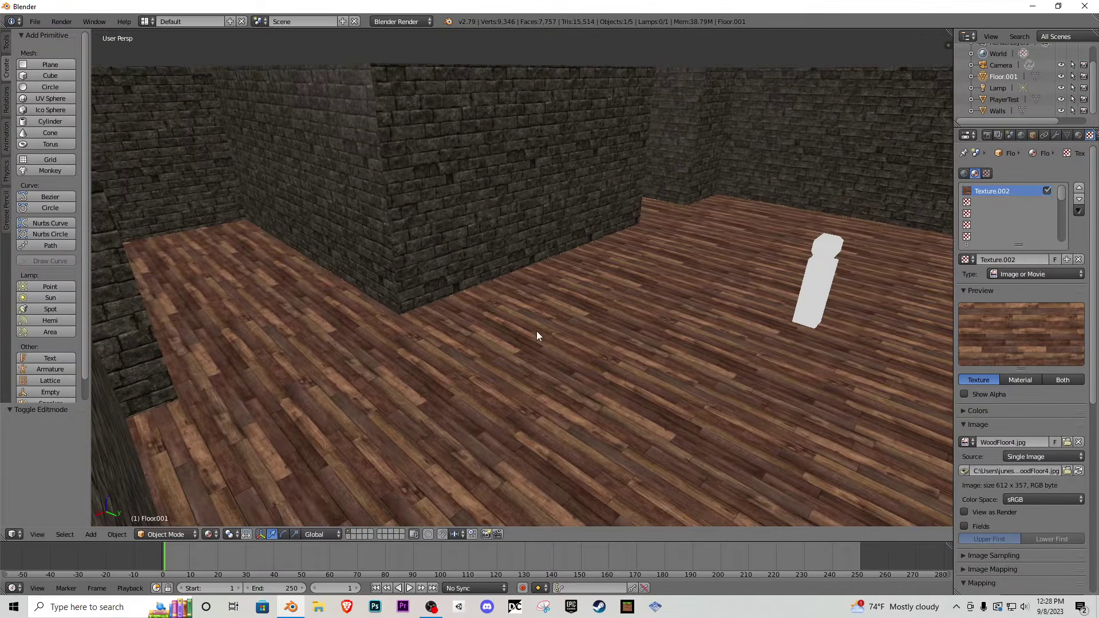
middle_drag(579, 287, 601, 313)
key(shift+f)
key(s)
click(522, 276)
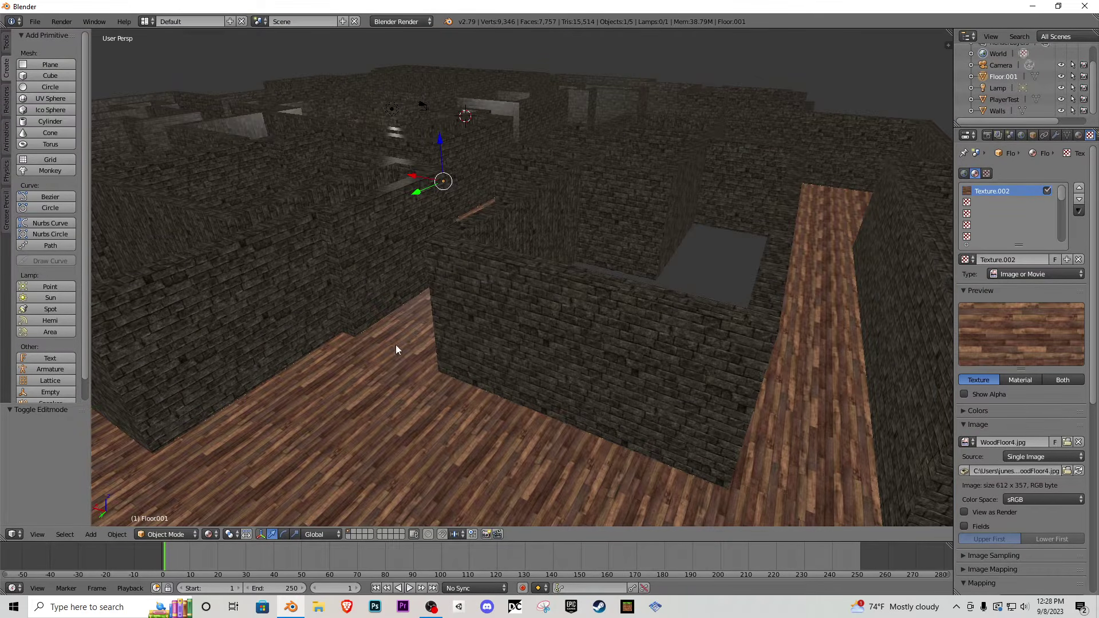
- Add a plane mesh to the maze scene at the 3D cursor
scroll(526, 266, down, 5)
scroll(504, 332, up, 5)
click(54, 65)
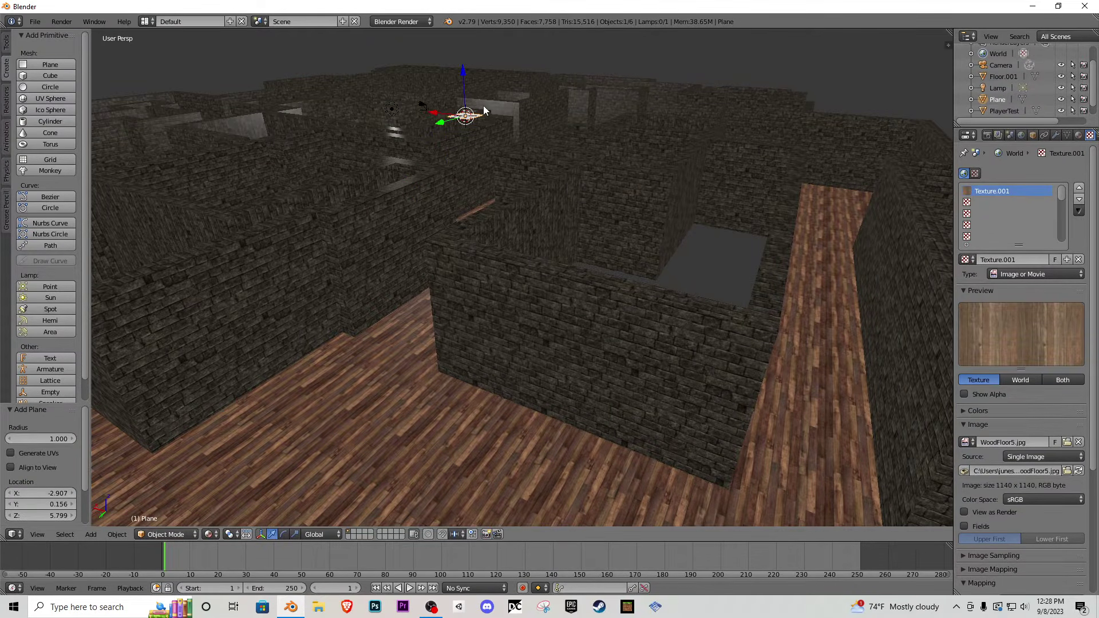
- Try to move the new plane along Y and by -13.164 along X toward the near floor area, and undo the moves
drag(441, 122, 272, 207)
drag(256, 161, 452, 278)
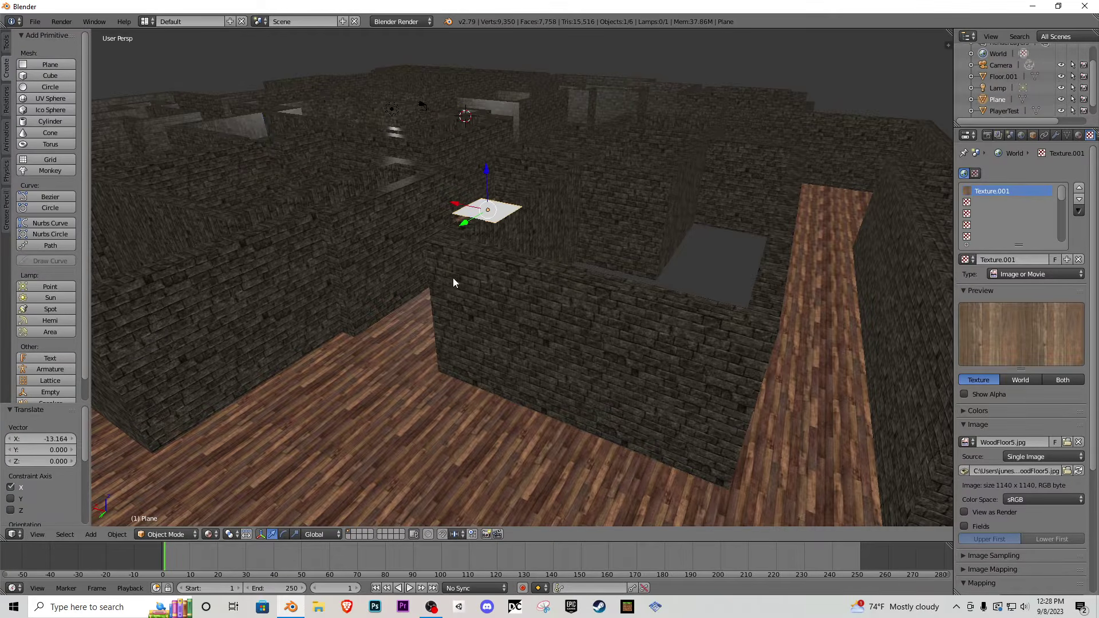
drag(464, 224, 382, 391)
key(ctrl+z)
key(ctrl+z)
key(ctrl+z)
key(ctrl+z)
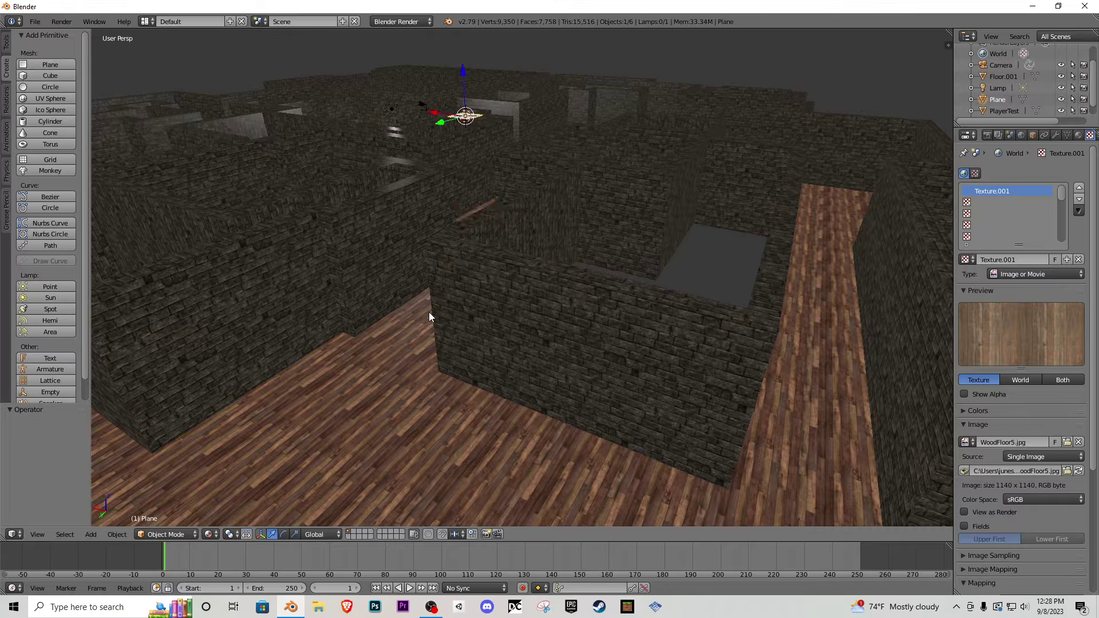
- In top view, scale the new plane by 35.706 and move it 3.570 along X and -0.649 along Y to cover the maze
scroll(435, 186, down, 8)
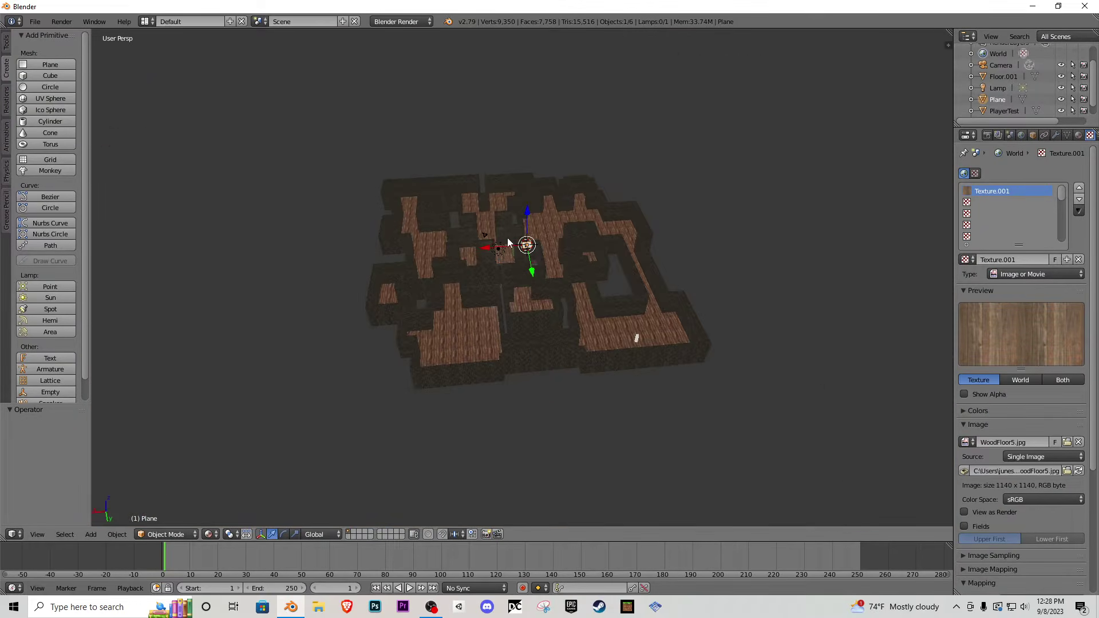
key(KP_7)
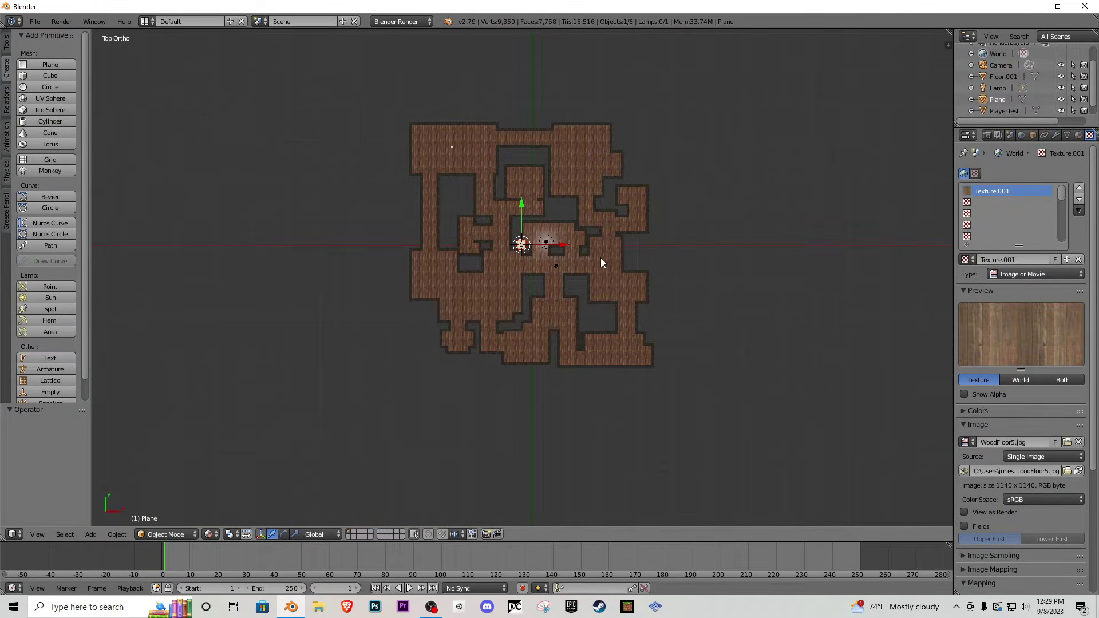
key(s)
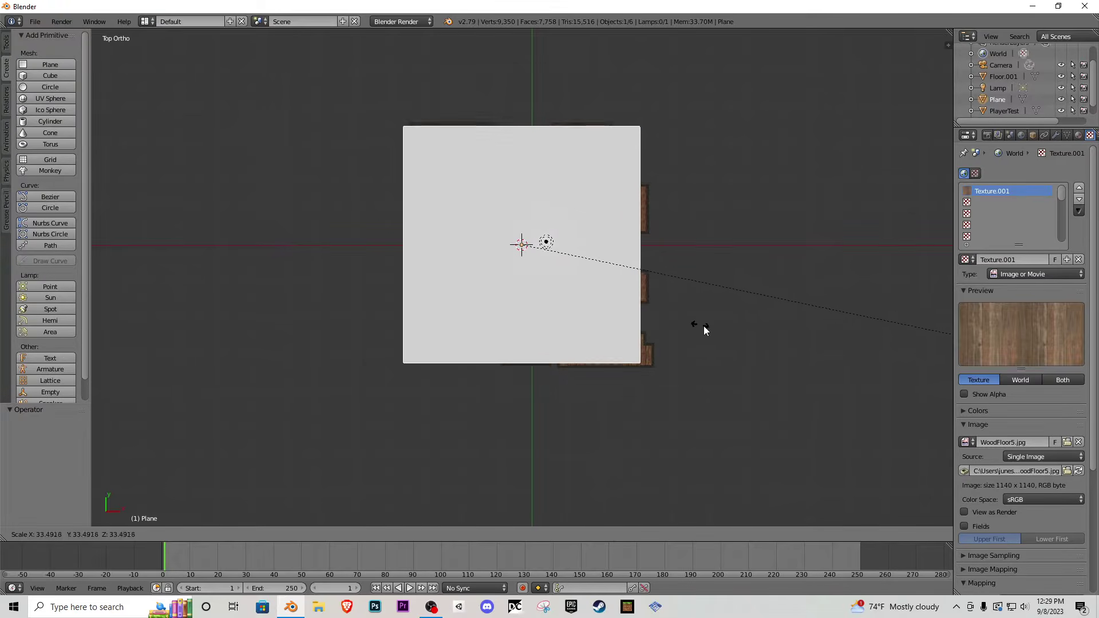
click(716, 336)
key(g)
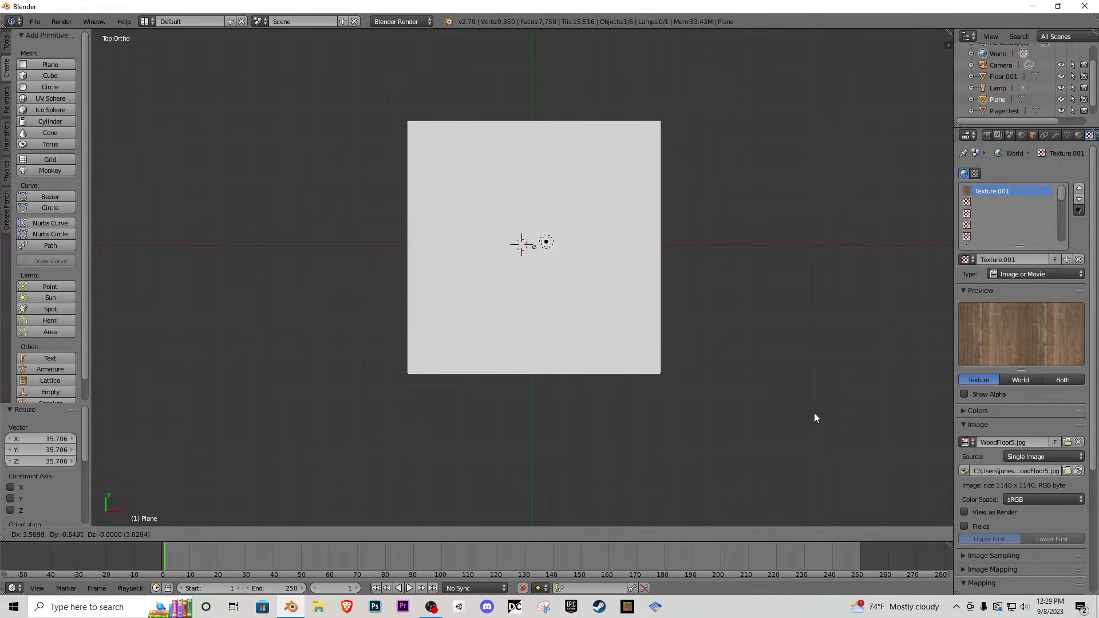
click(813, 414)
- Show the scene in wireframe and subdivide the whole plane six times in Edit Mode
key(z)
scroll(594, 239, up, 2)
scroll(594, 237, up, 1)
key(w)
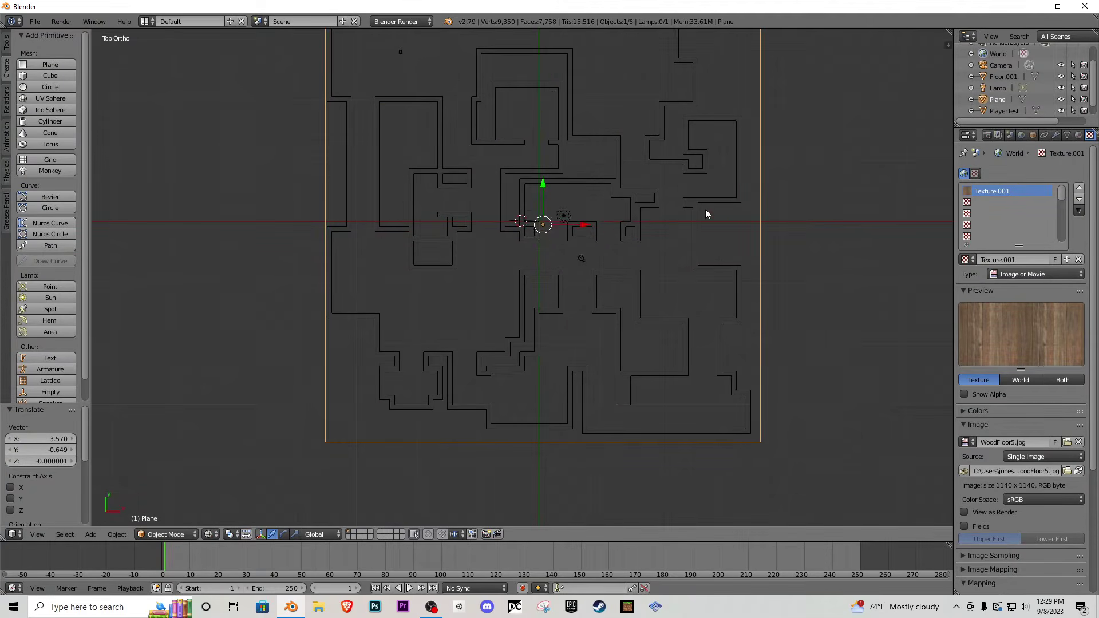
click(704, 209)
key(Tab)
shift+middle_drag(625, 200, 567, 280)
key(w)
click(567, 279)
key(w)
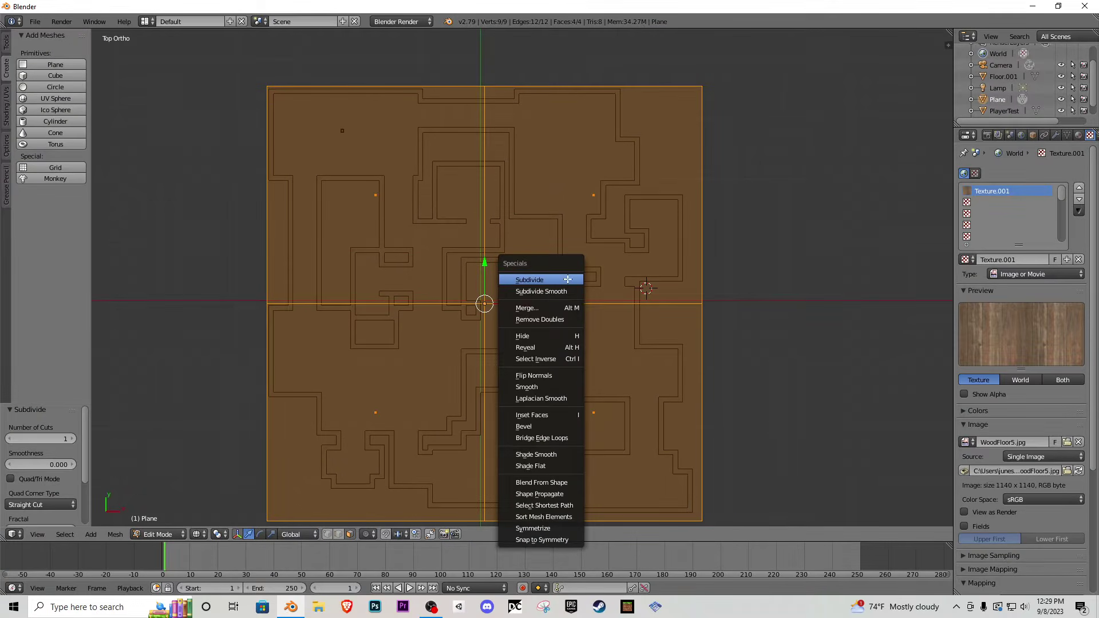
click(567, 279)
key(w)
click(567, 279)
key(w)
click(567, 279)
key(w)
click(567, 279)
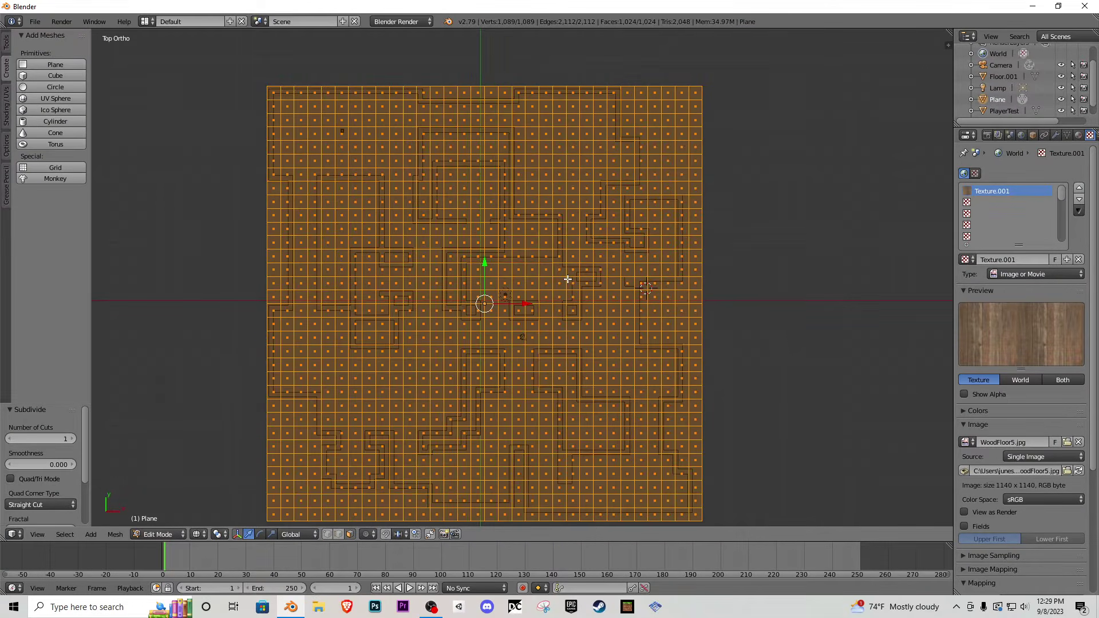
key(w)
click(567, 279)
- Return to Object Mode with solid shading and lower the plane by 5.565 along Z to the maze floor
key(shift+f)
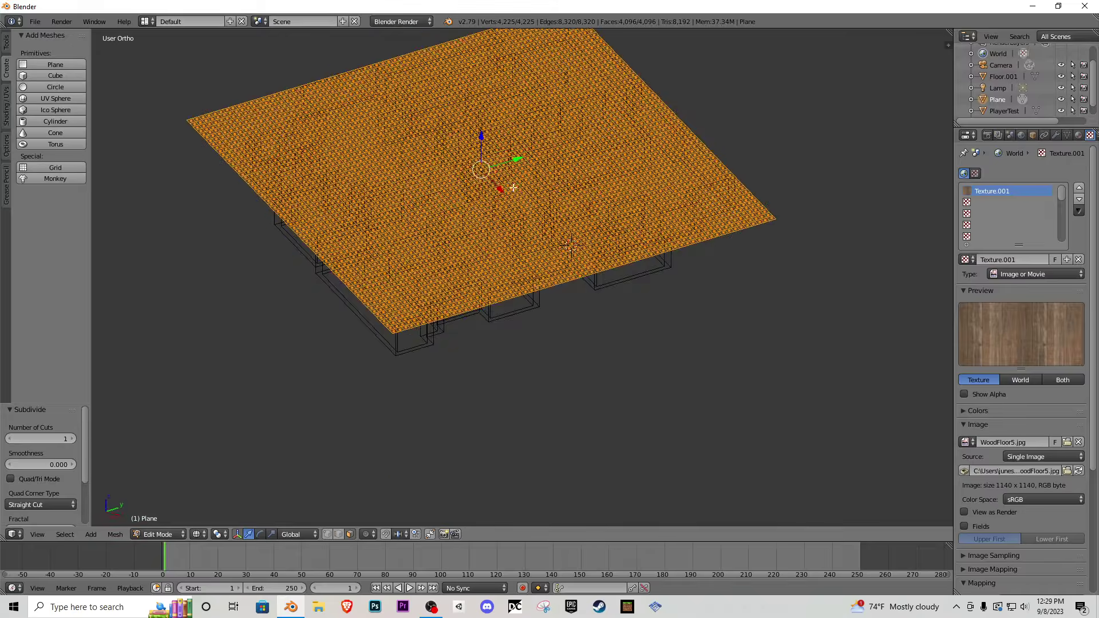
click(537, 315)
key(Tab)
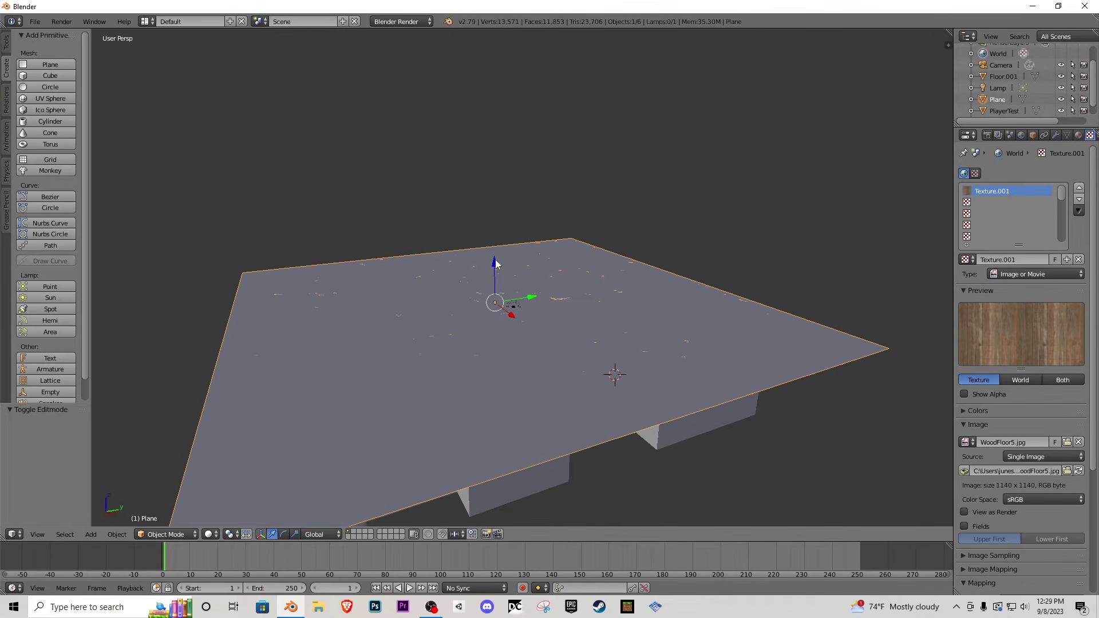
drag(495, 263, 490, 293)
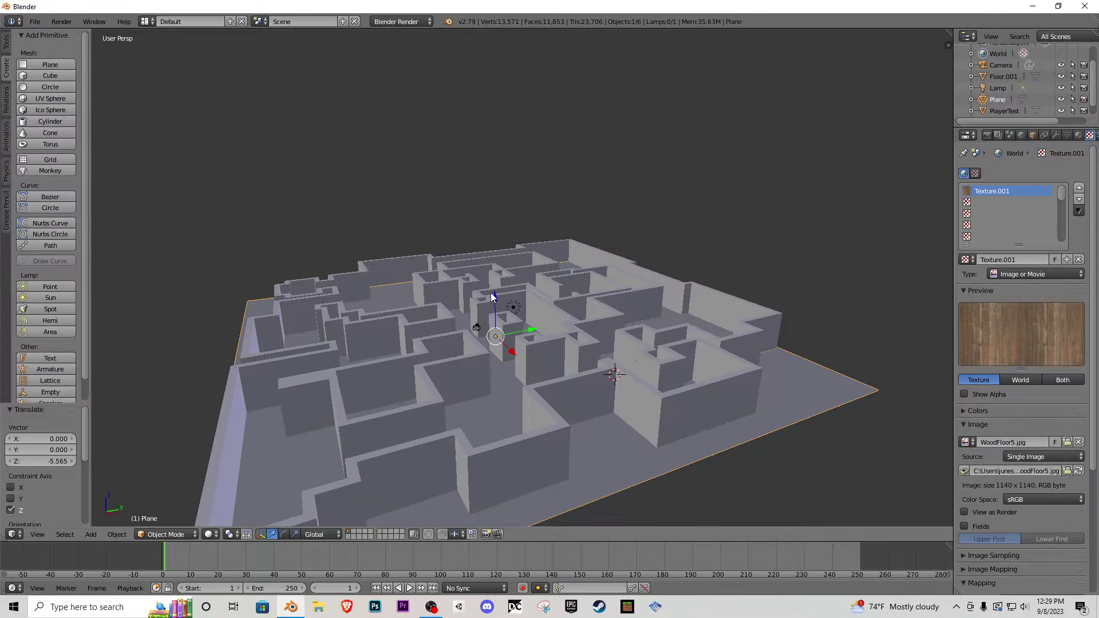
- Compare the plane with the player figure up close and subdivide all its faces once more in Edit Mode
key(shift+f)
key(w)
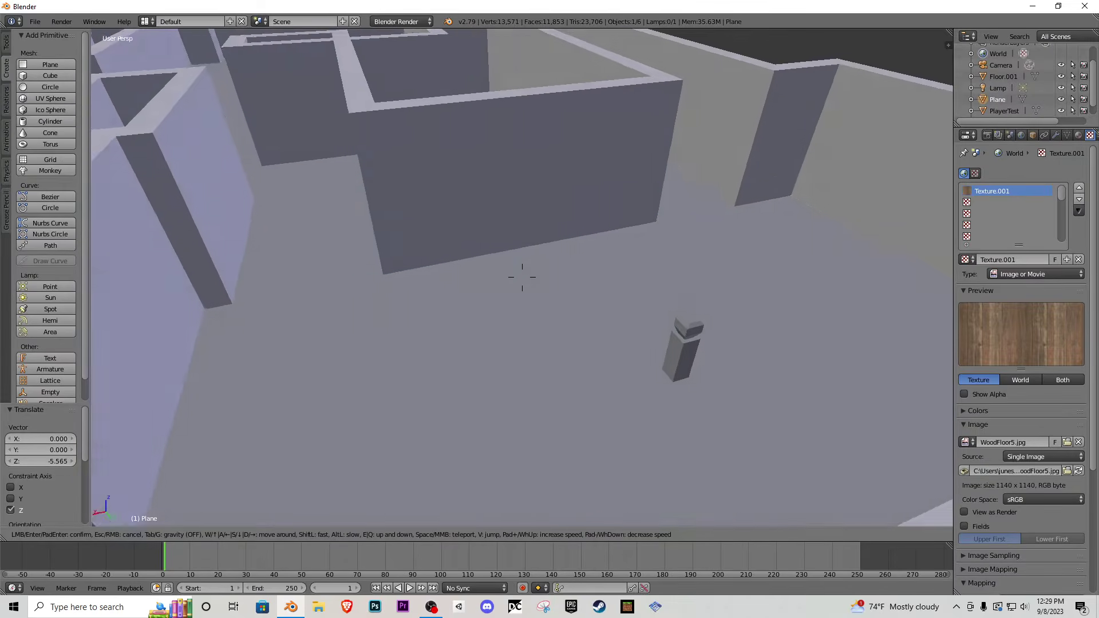
click(560, 280)
key(Tab)
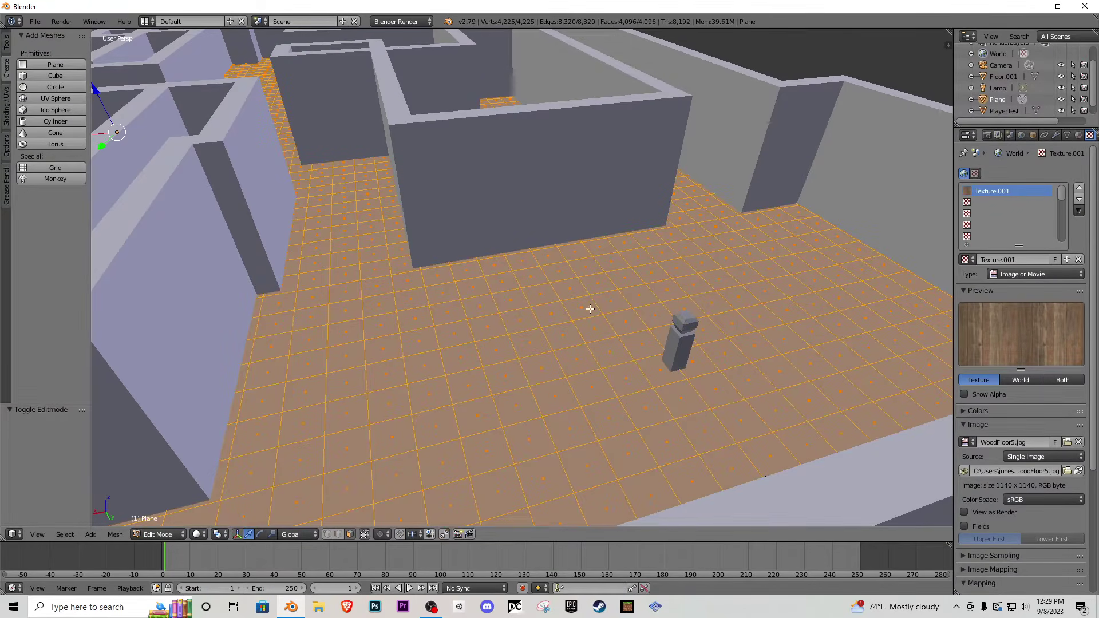
key(w)
click(471, 293)
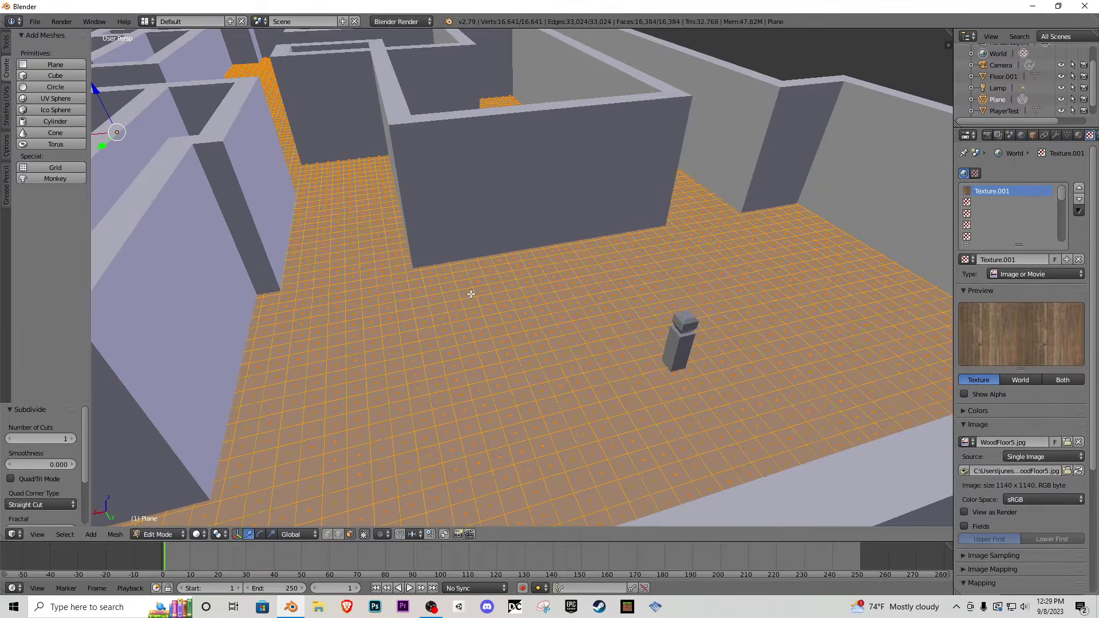
- Select the two plane faces in the far corners of the player figure's room
key(shift+f)
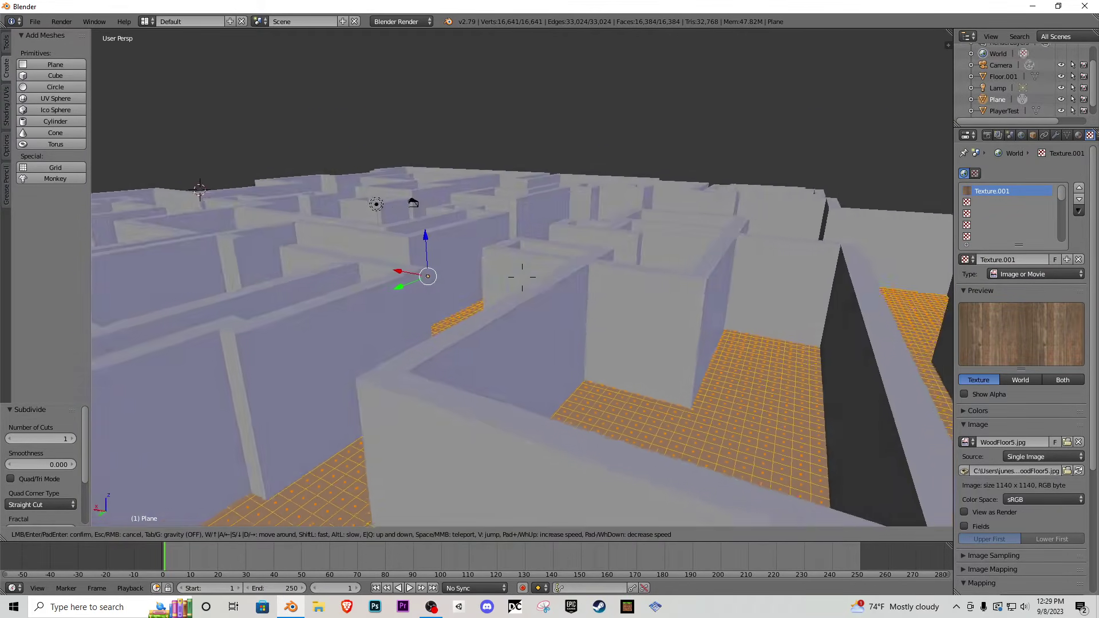
key(s)
key(w)
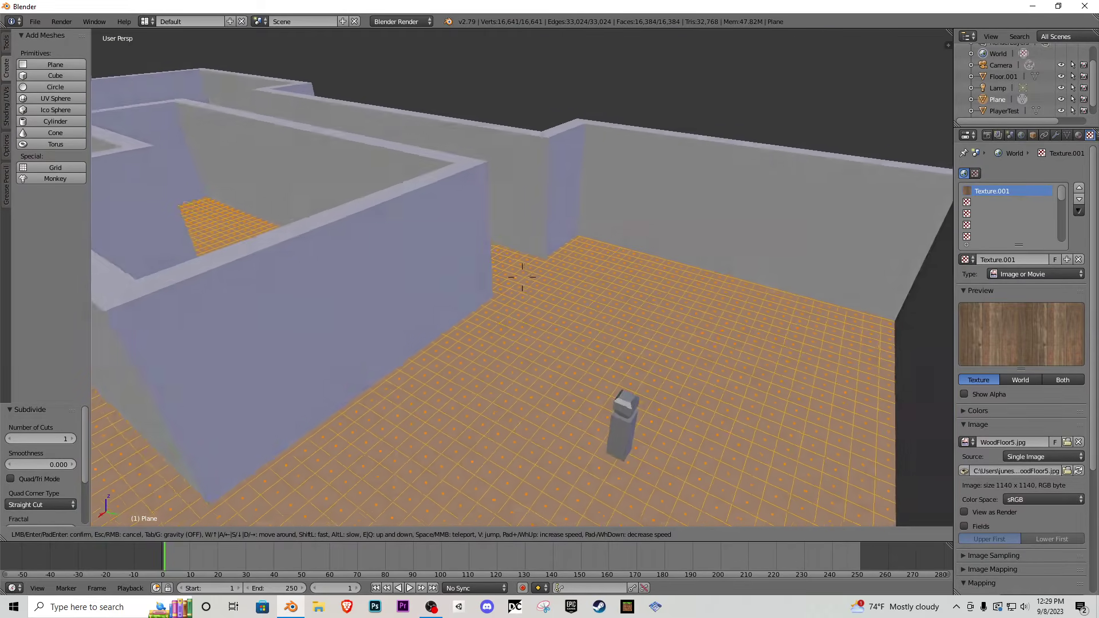
click(522, 282)
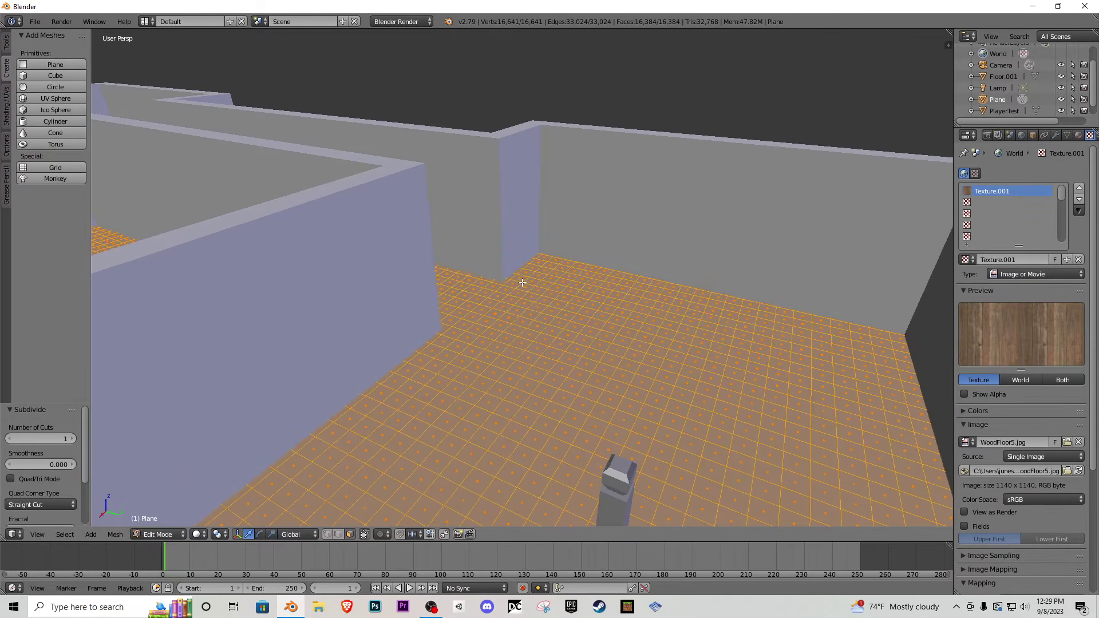
right_click(543, 259)
shift+right_click(902, 338)
- Extend the selection with three more faces near the room's far corner, along the end wall and side wall
key(shift+f)
key(a)
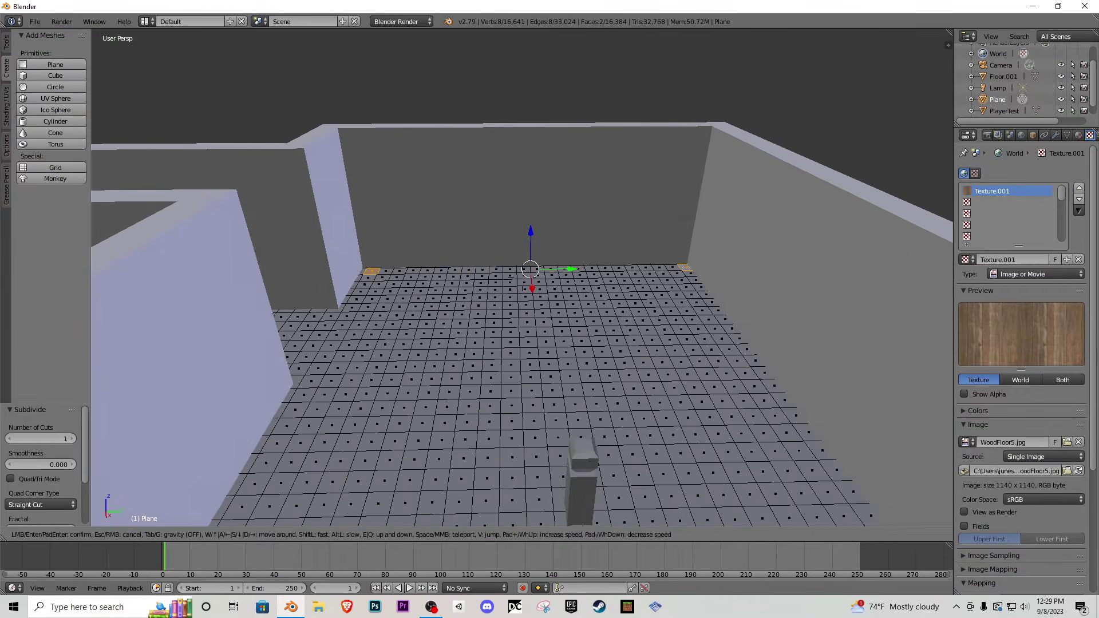
click(523, 277)
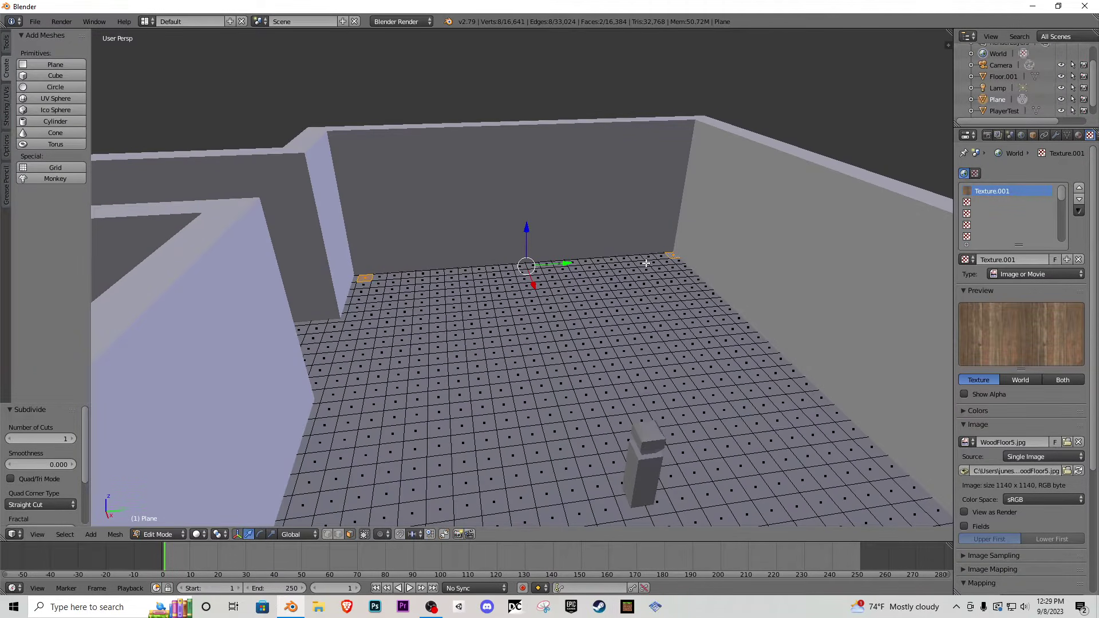
shift+right_click(621, 260)
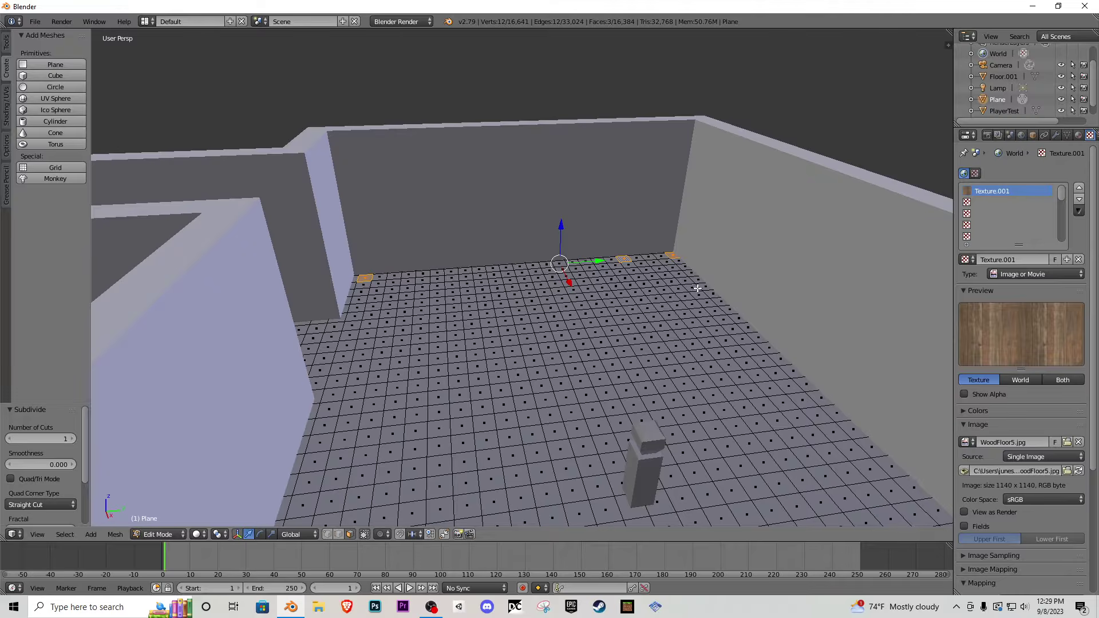
shift+right_click(697, 288)
shift+right_click(709, 292)
- In top orthographic view, circle-select clusters of plane faces in three corners of the player figure's room
key(shift+f)
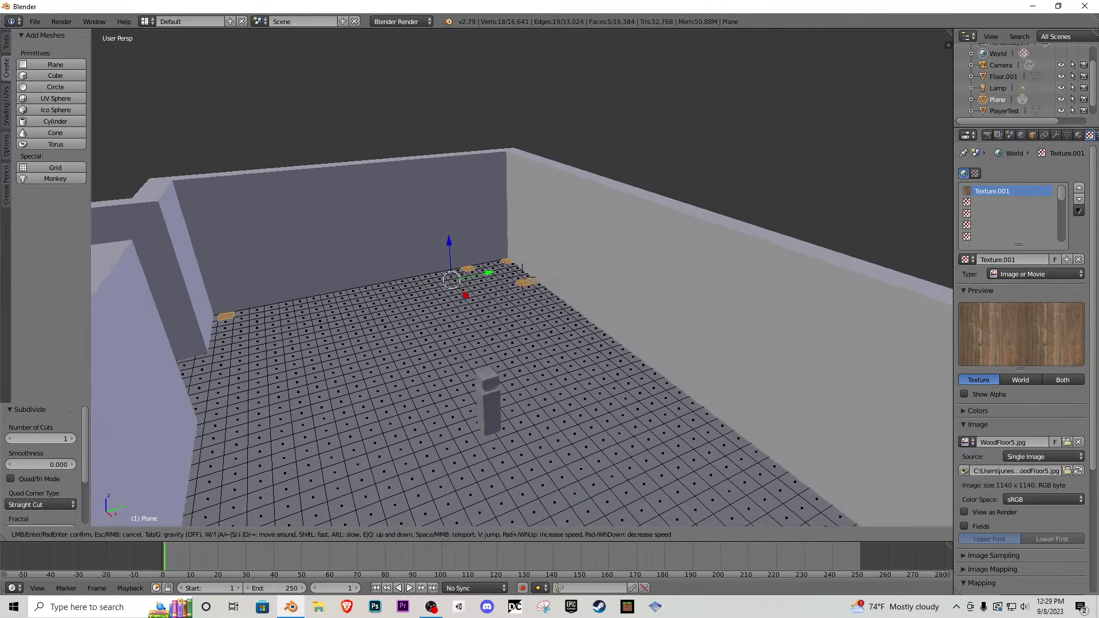
key(s)
click(521, 277)
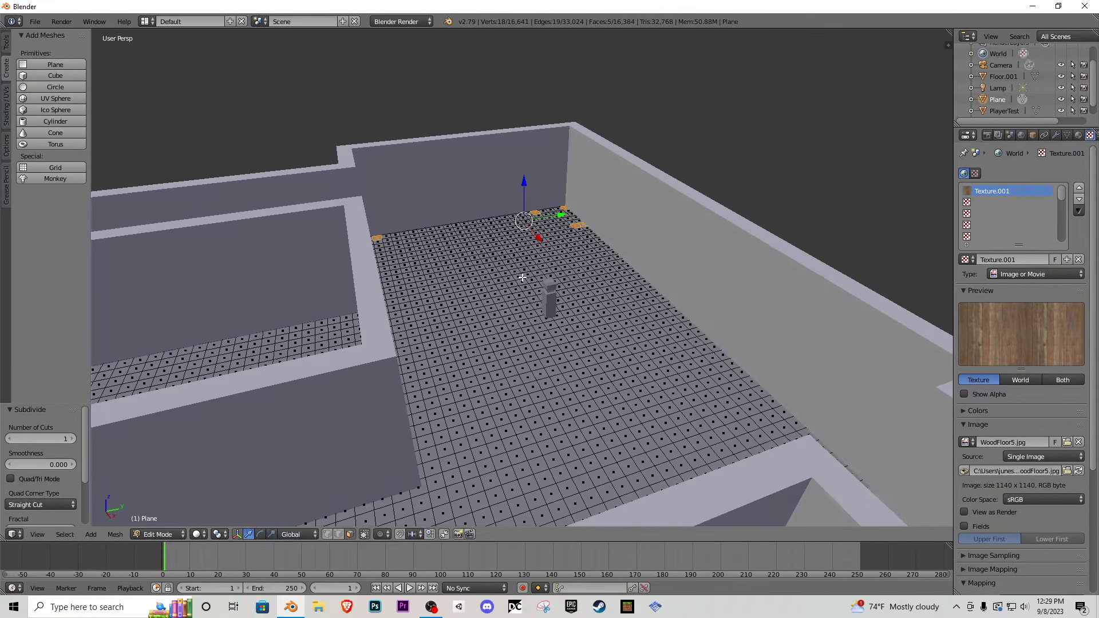
key(KP_7)
key(KP_5)
shift+middle_drag(690, 240, 366, 171)
scroll(365, 171, up, 6)
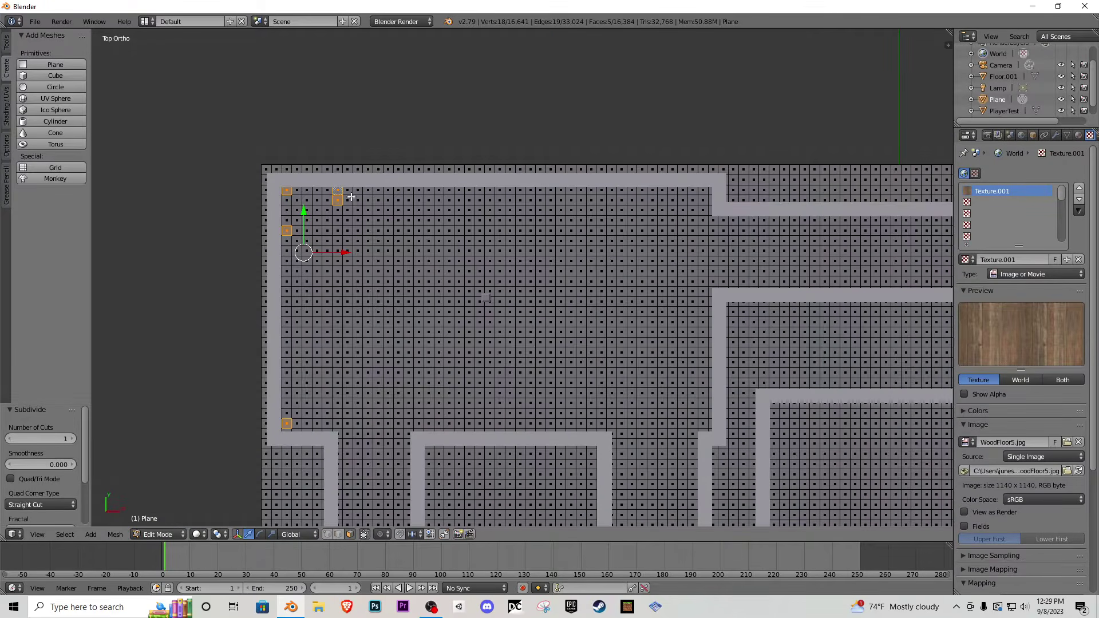
key(c)
mouse_move(343, 200)
mouse_down()
mouse_move(282, 196)
mouse_move(285, 188)
mouse_move(294, 196)
mouse_move(282, 203)
mouse_up()
drag(233, 459, 254, 427)
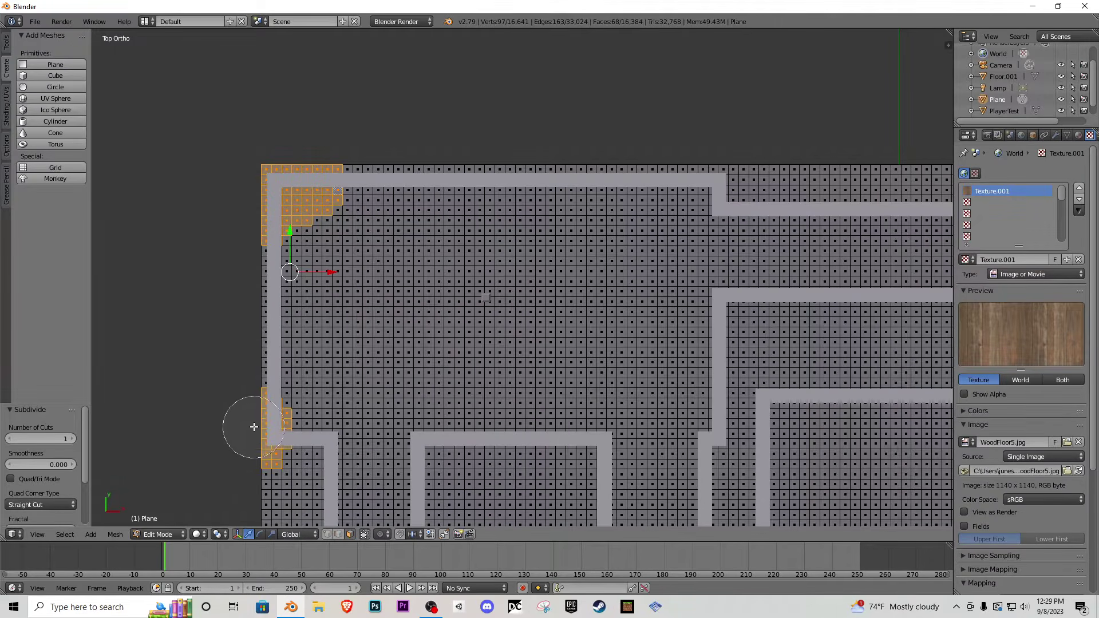
drag(702, 195, 711, 192)
right_click(705, 196)
- Circle-select an irregular patch of faces in the large upper-right room and trim part of it by deselecting
scroll(701, 220, down, 2)
shift+middle_drag(659, 309, 434, 147)
shift+middle_drag(596, 181, 451, 230)
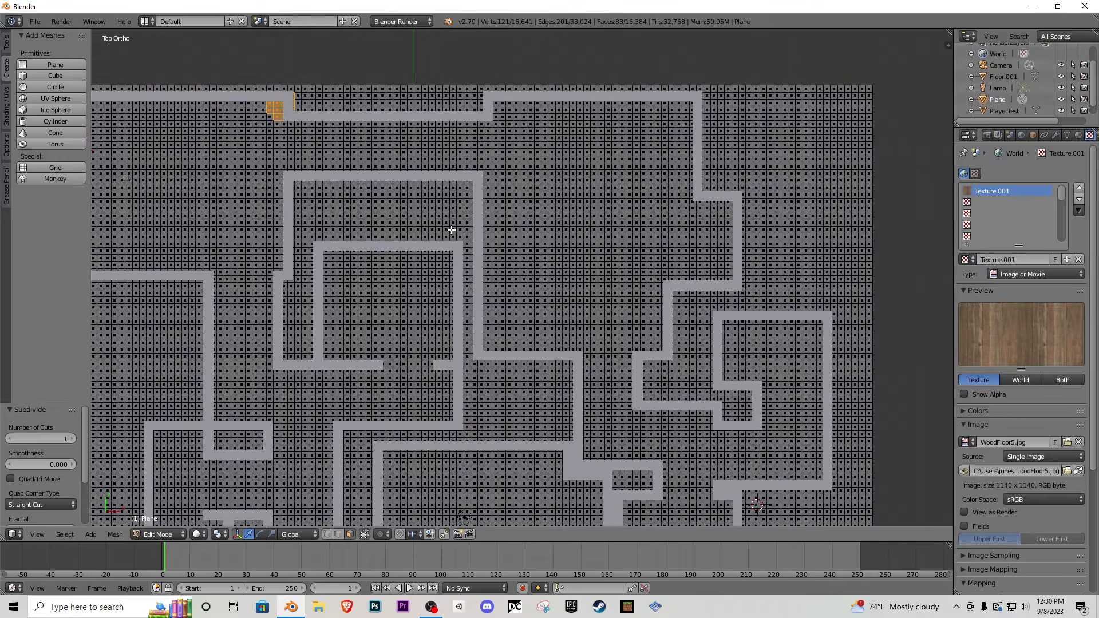
key(c)
mouse_move(567, 213)
mouse_down()
mouse_move(607, 209)
mouse_move(626, 182)
mouse_move(618, 171)
mouse_up()
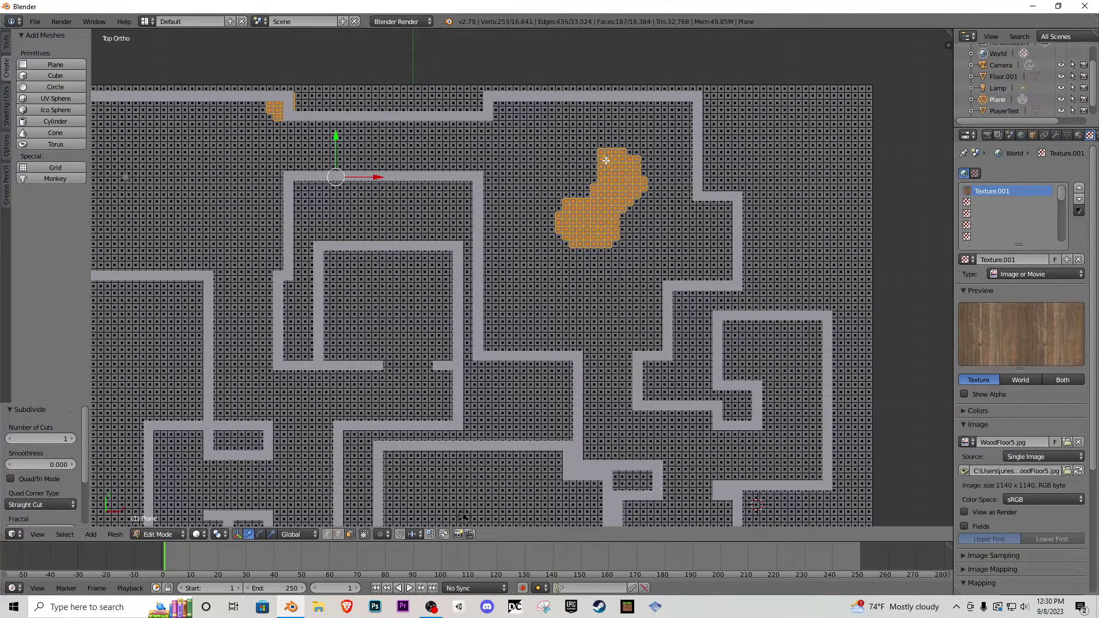
mouse_move(608, 150)
middle_down()
mouse_move(593, 156)
mouse_move(585, 184)
mouse_move(604, 191)
middle_up()
drag(611, 191, 598, 205)
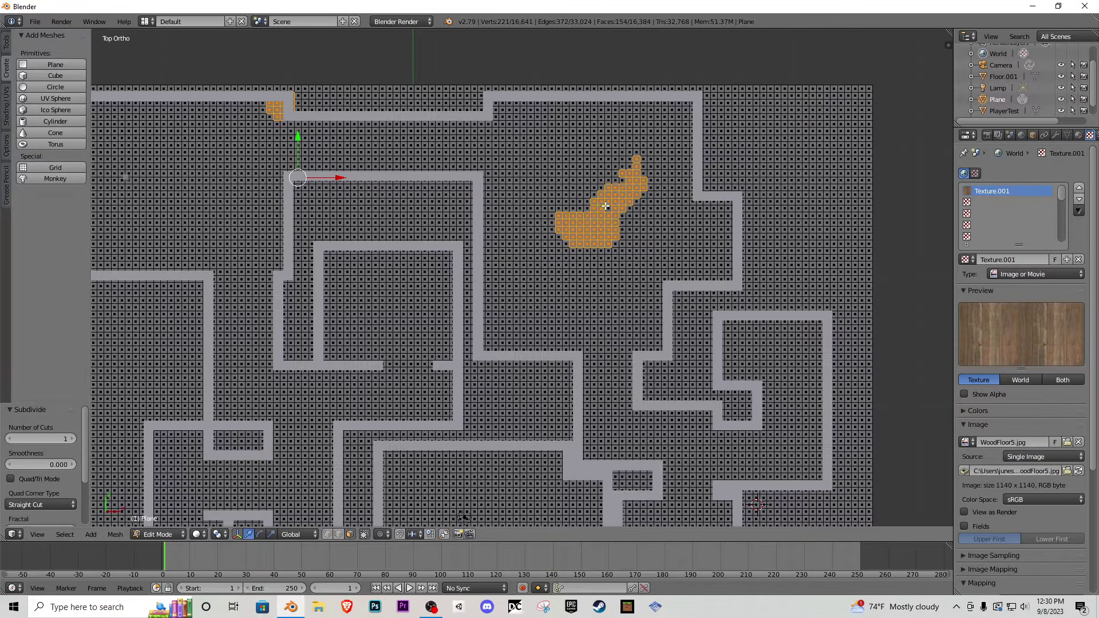
- Add scattered patches of faces to the selection along the walls and corners of the maze's left and central rooms
scroll(610, 208, down, 2)
shift+middle_drag(609, 213, 659, 32)
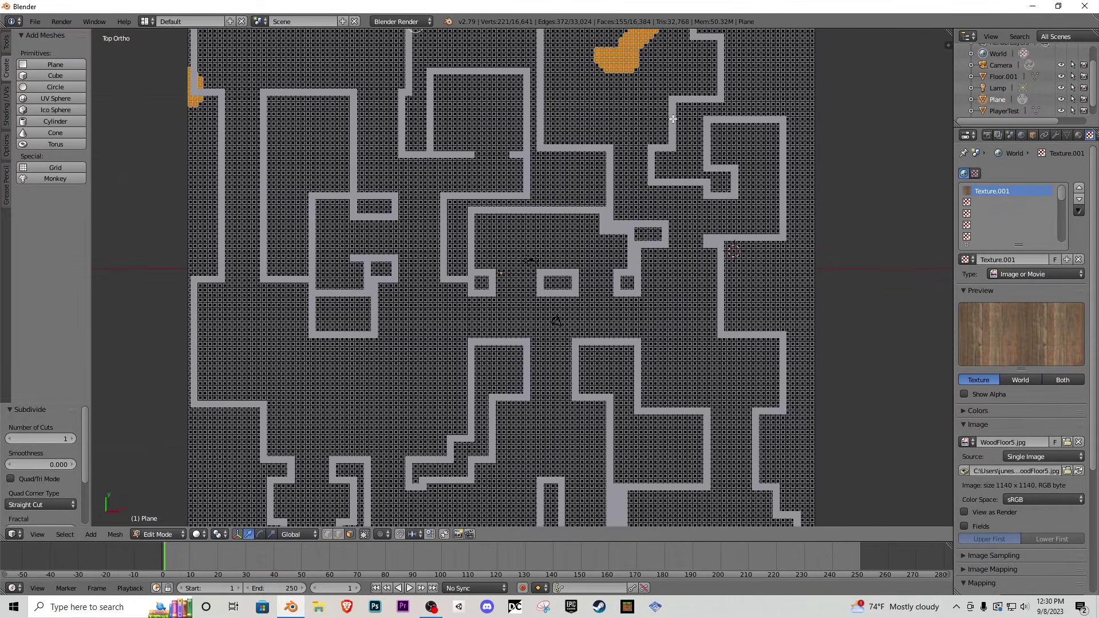
drag(447, 372, 465, 395)
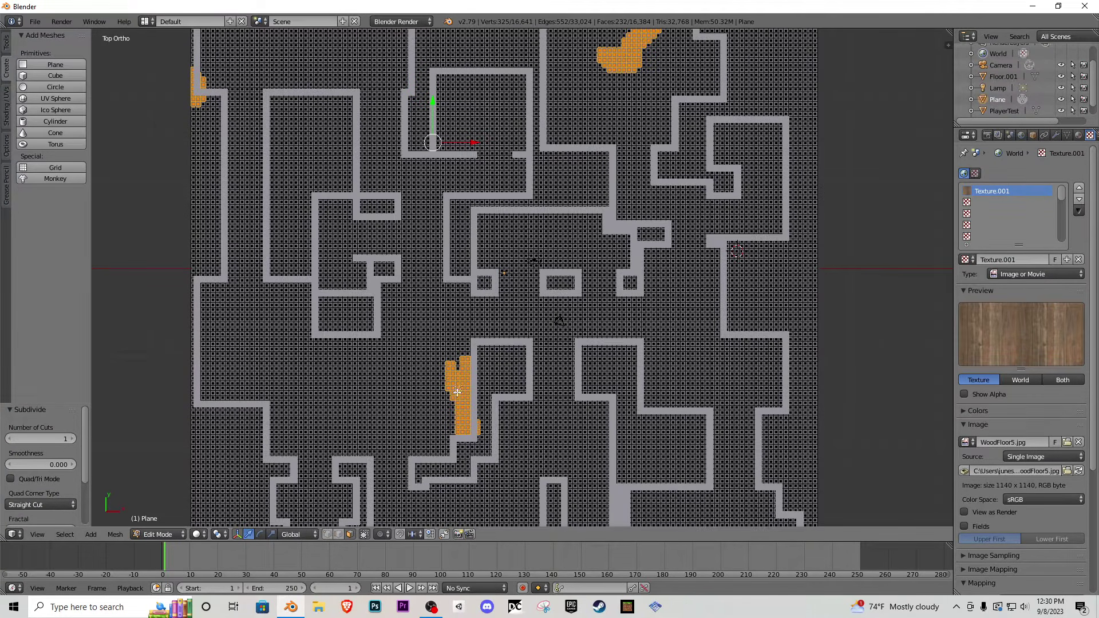
click(206, 390)
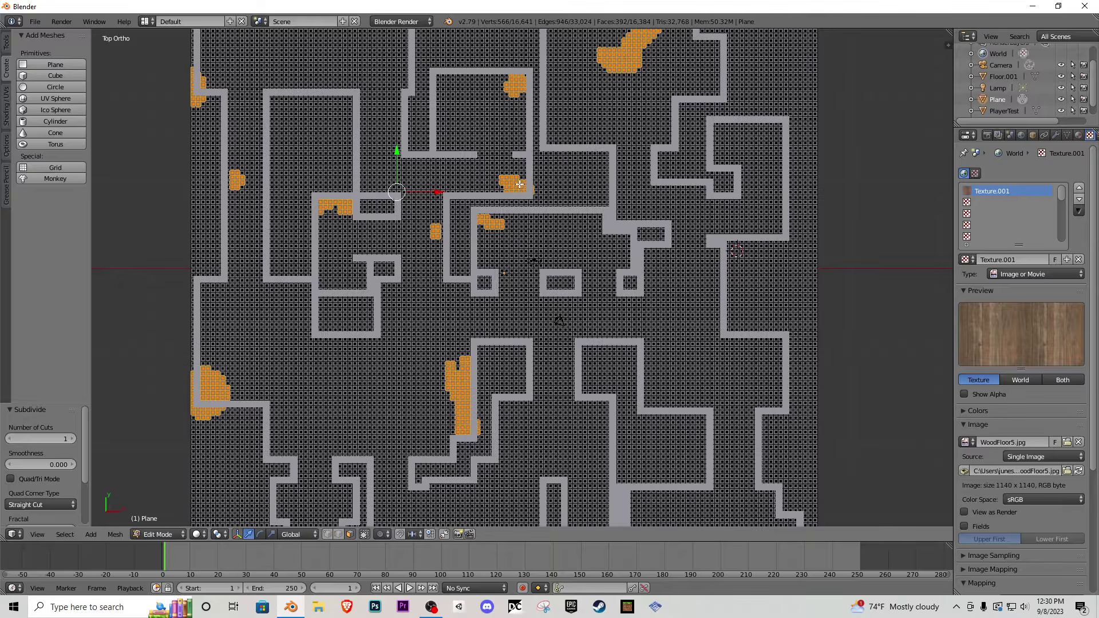
shift+middle_drag(604, 201, 441, 239)
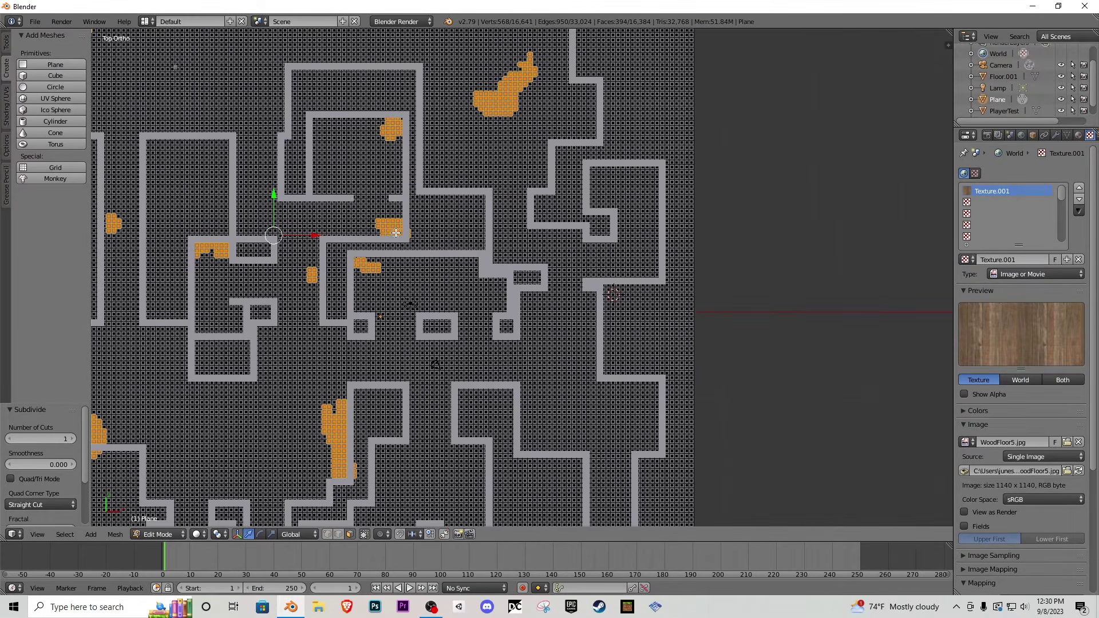
drag(403, 234, 411, 231)
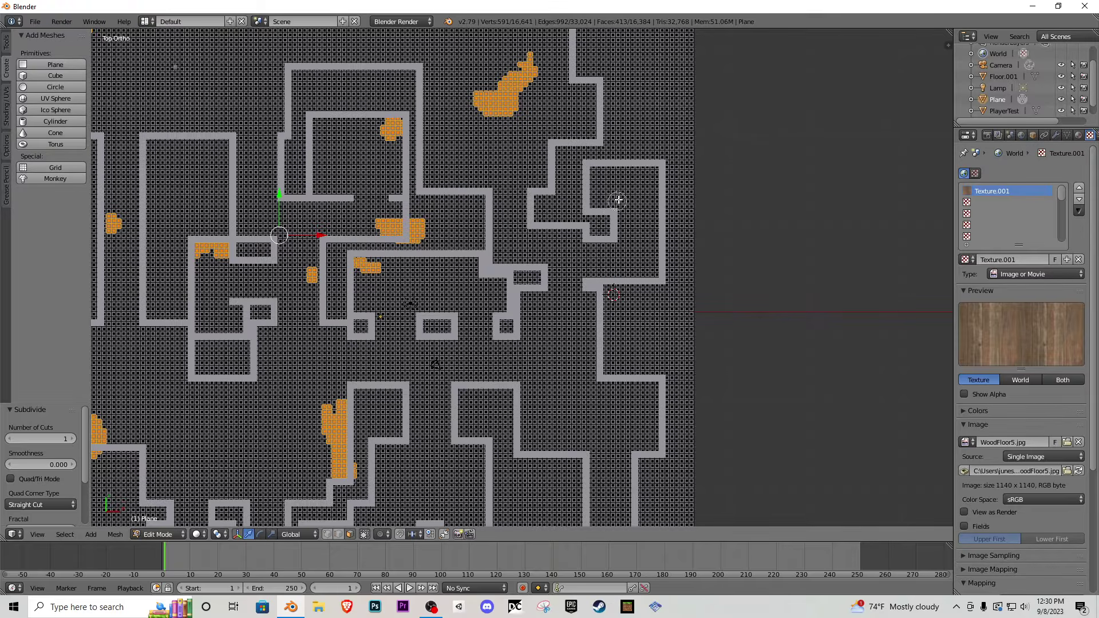
- Add face patches at the corners of the right-hand room and along the corridor walls below it
drag(656, 169, 599, 183)
drag(644, 275, 667, 281)
drag(584, 341, 589, 352)
drag(659, 392, 659, 385)
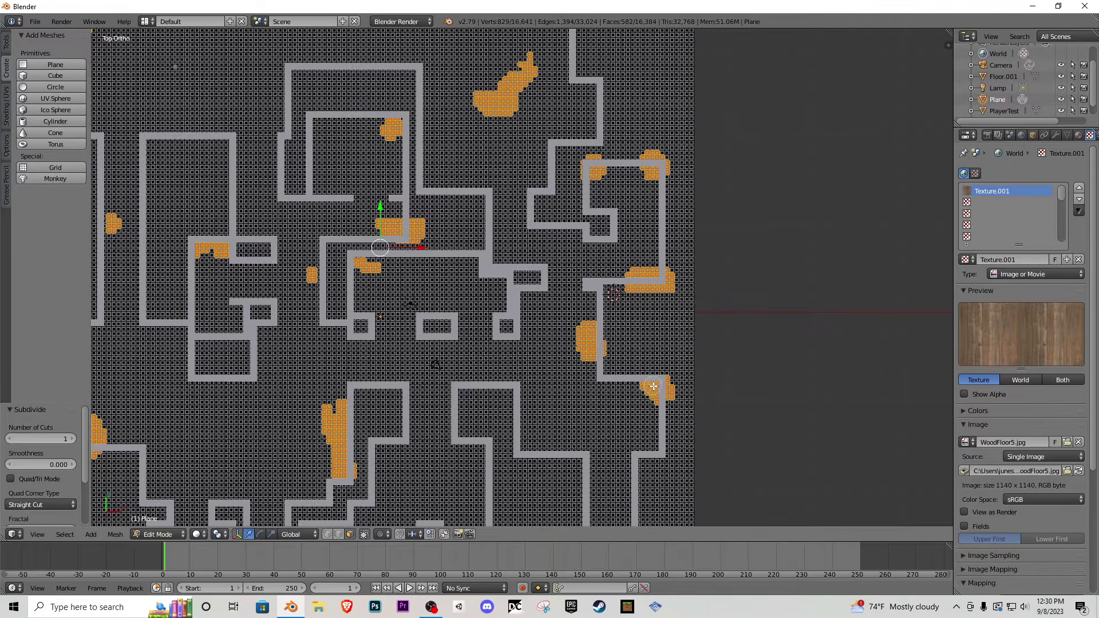
- Circle-select face patches in both lower corners of the maze's bottom-right room, plus two small clusters in its middle
mouse_move(580, 352)
shift+middle_down()
mouse_move(517, 204)
mouse_move(528, 141)
shift+middle_up()
key(c)
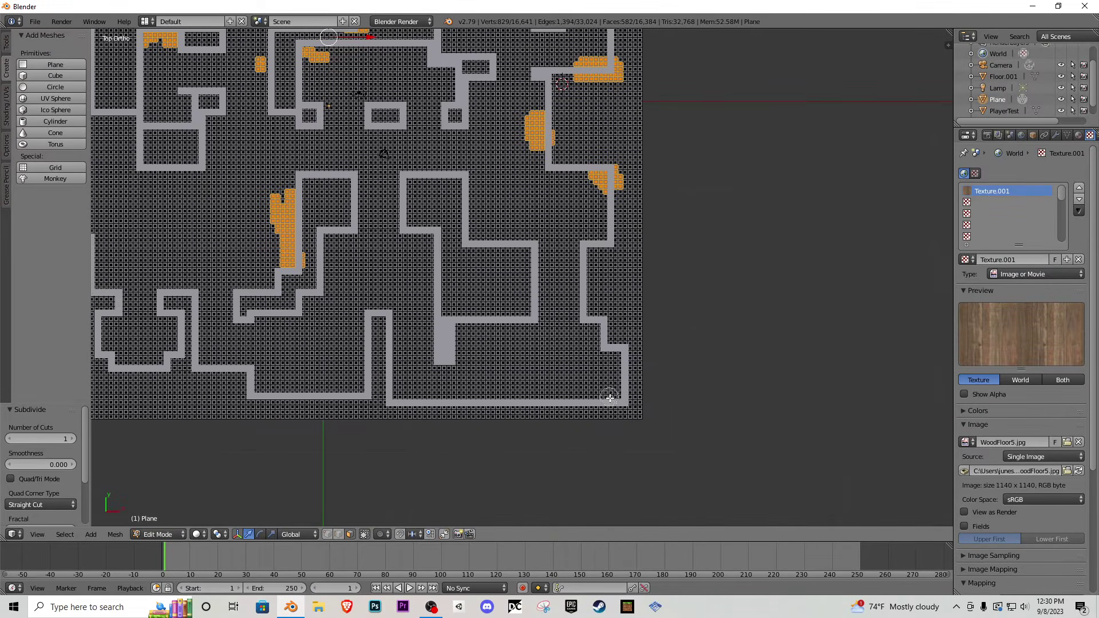
mouse_move(610, 395)
mouse_down()
mouse_move(615, 386)
mouse_move(579, 406)
mouse_move(626, 404)
mouse_move(620, 354)
mouse_move(610, 392)
mouse_up()
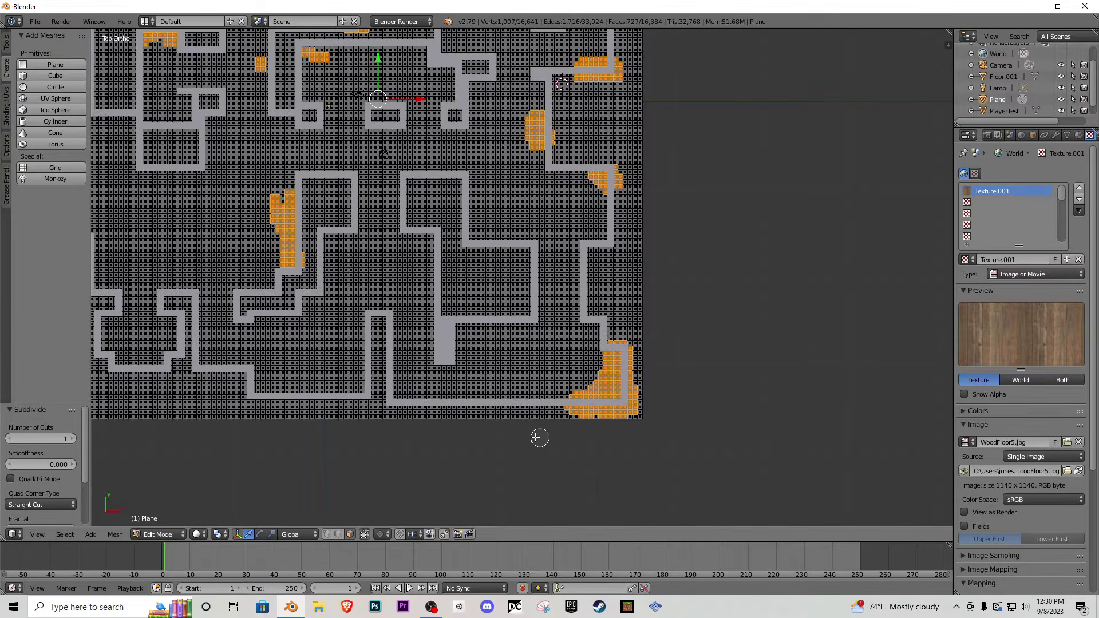
drag(411, 409, 398, 397)
click(498, 368)
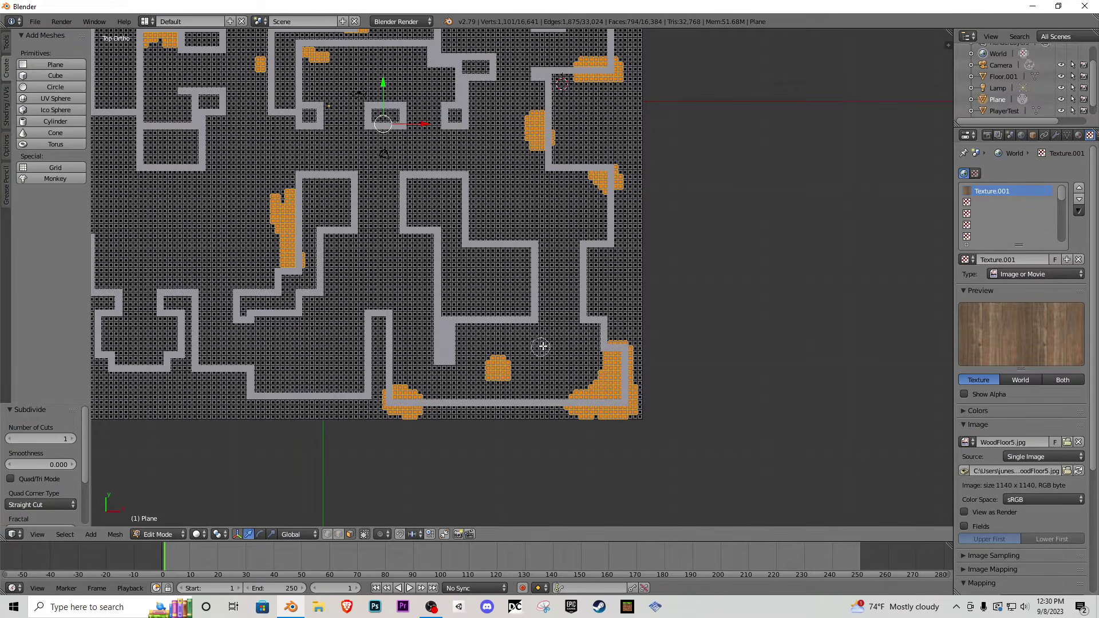
click(551, 336)
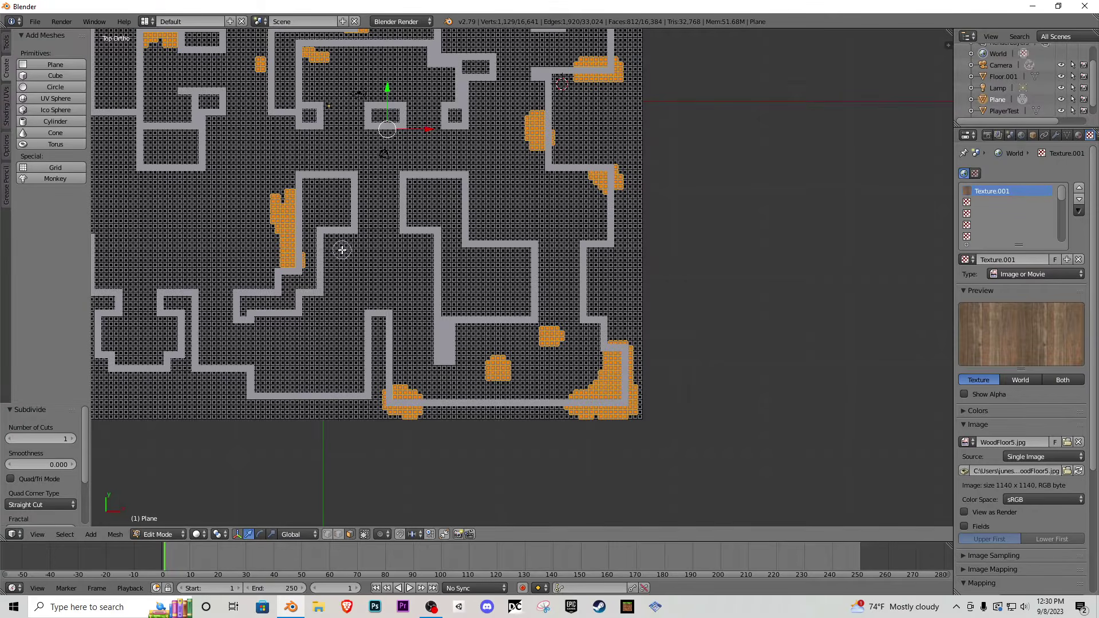
- Add face patches along the maze's lower-central corridor walls, in the small lower-left room and beneath the left-hand room
drag(330, 243, 336, 245)
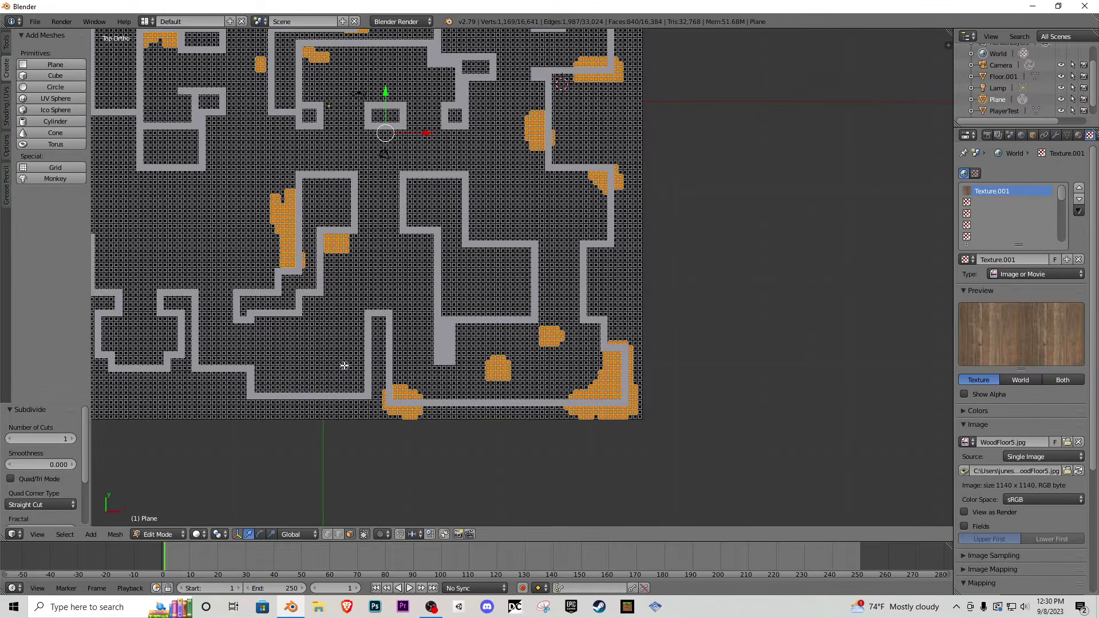
drag(344, 365, 255, 391)
shift+middle_drag(255, 391, 389, 415)
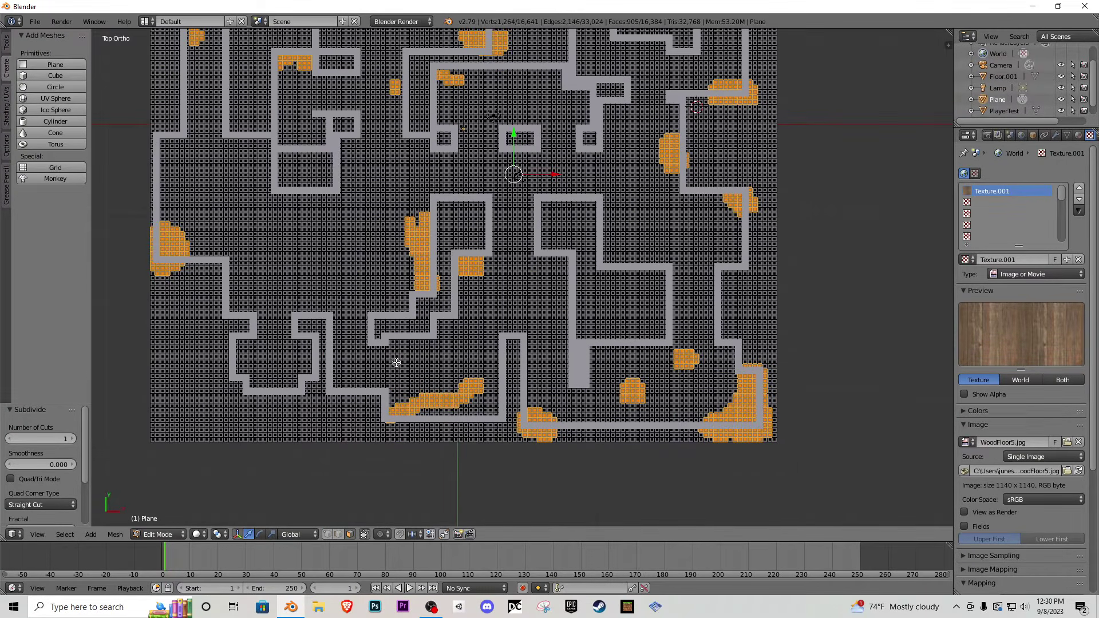
shift+middle_drag(387, 348, 481, 364)
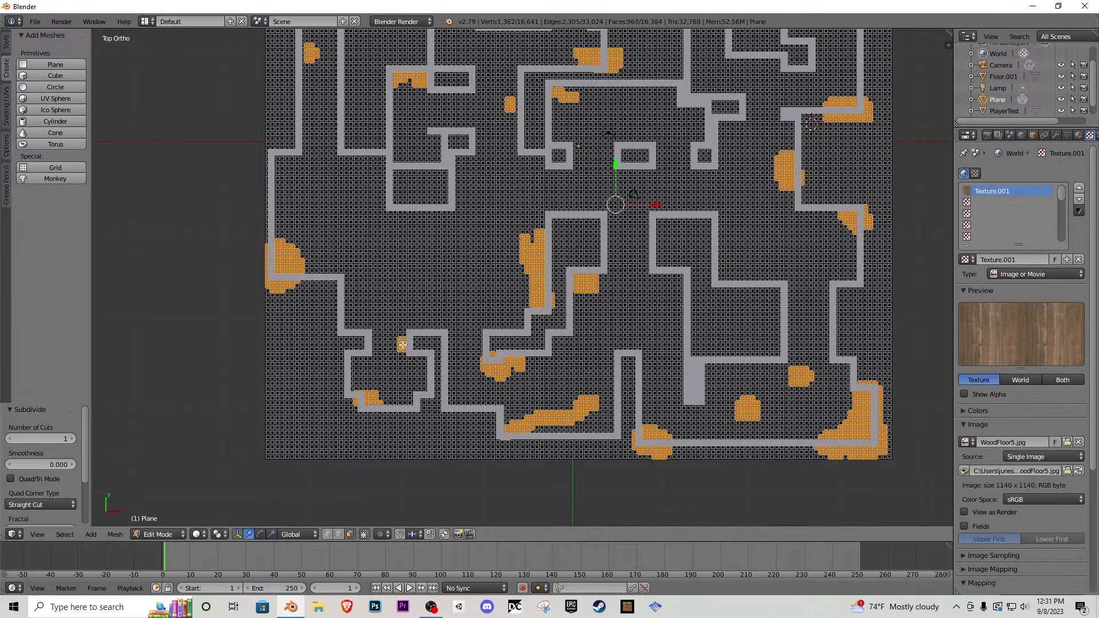
drag(392, 234, 442, 222)
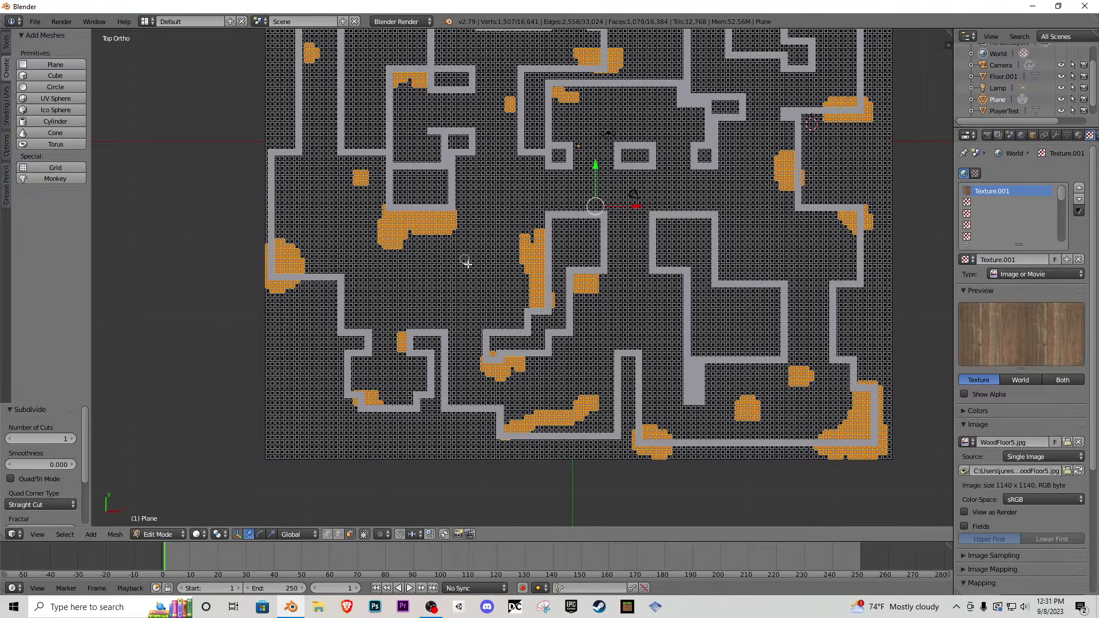
- Extend the face selection with scattered patches around the maze's upper-left corner, central rooms and upper-right corridors
shift+middle_drag(508, 197, 455, 315)
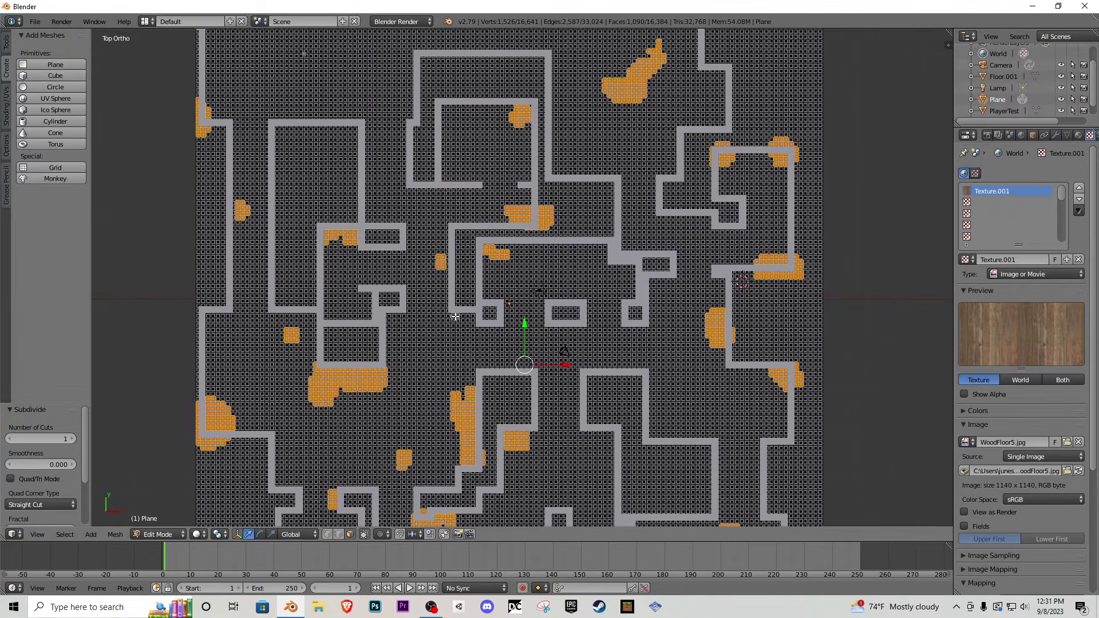
shift+middle_drag(377, 191, 466, 314)
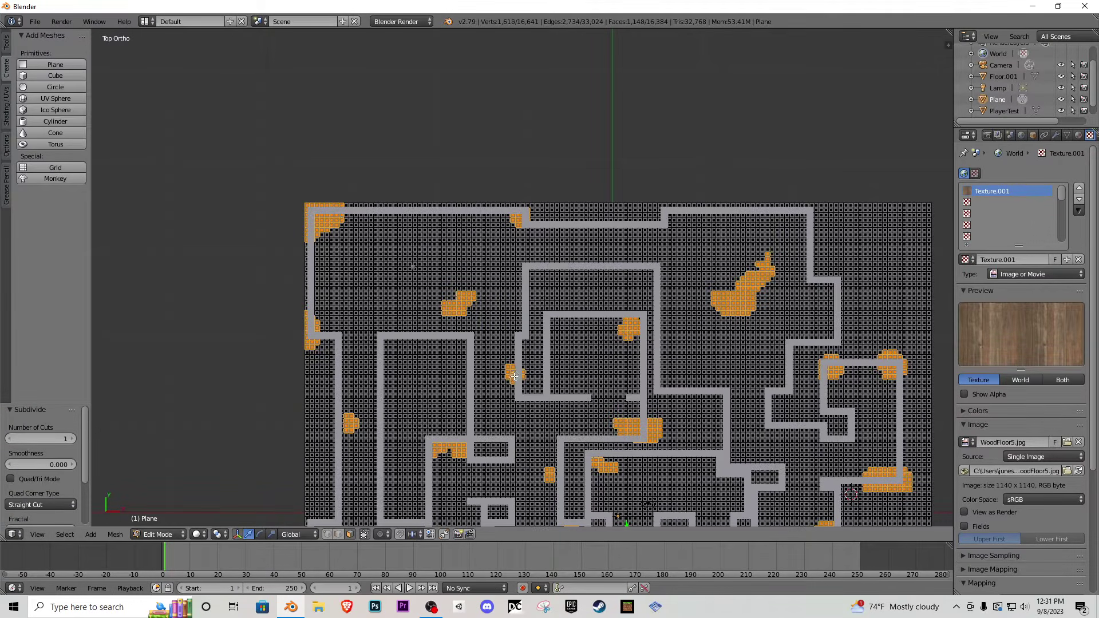
shift+middle_drag(521, 378, 498, 379)
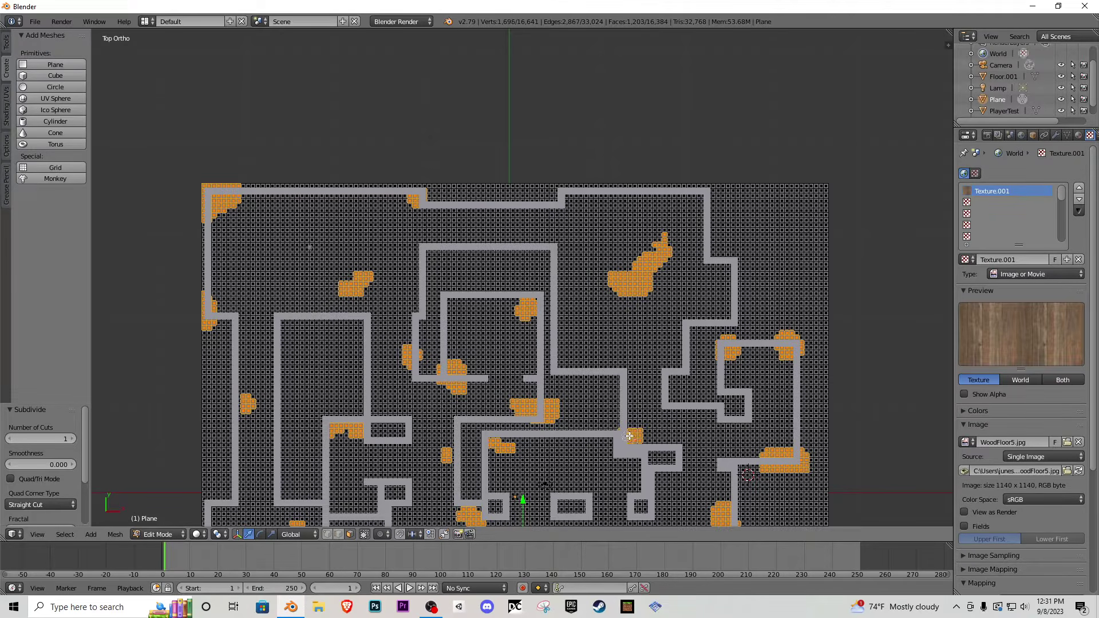
shift+middle_drag(629, 436, 511, 382)
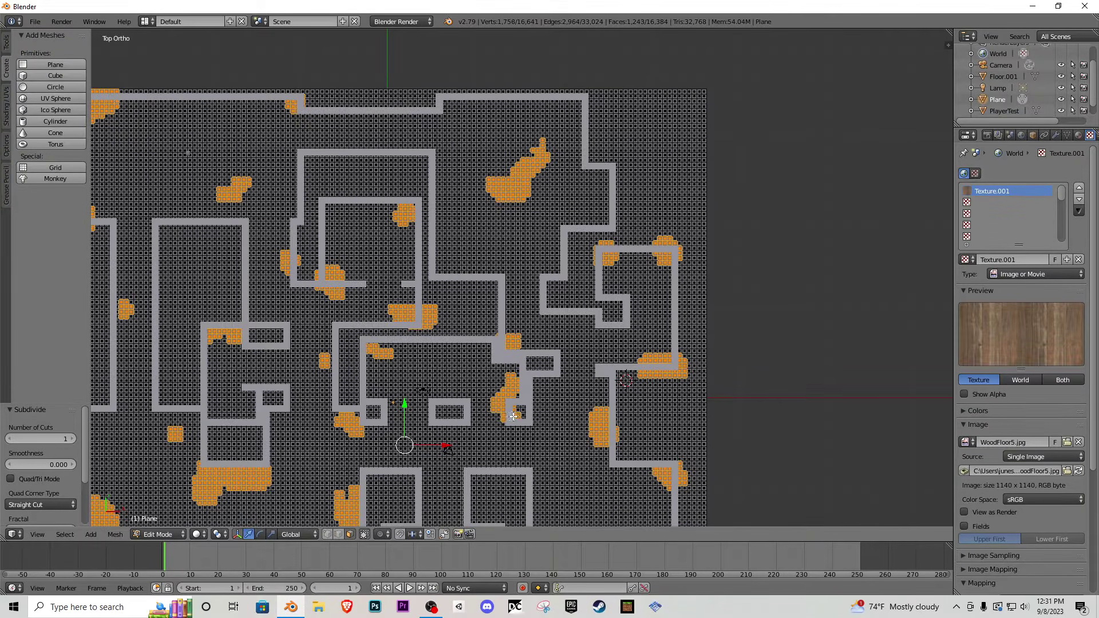
shift+middle_drag(449, 446, 430, 394)
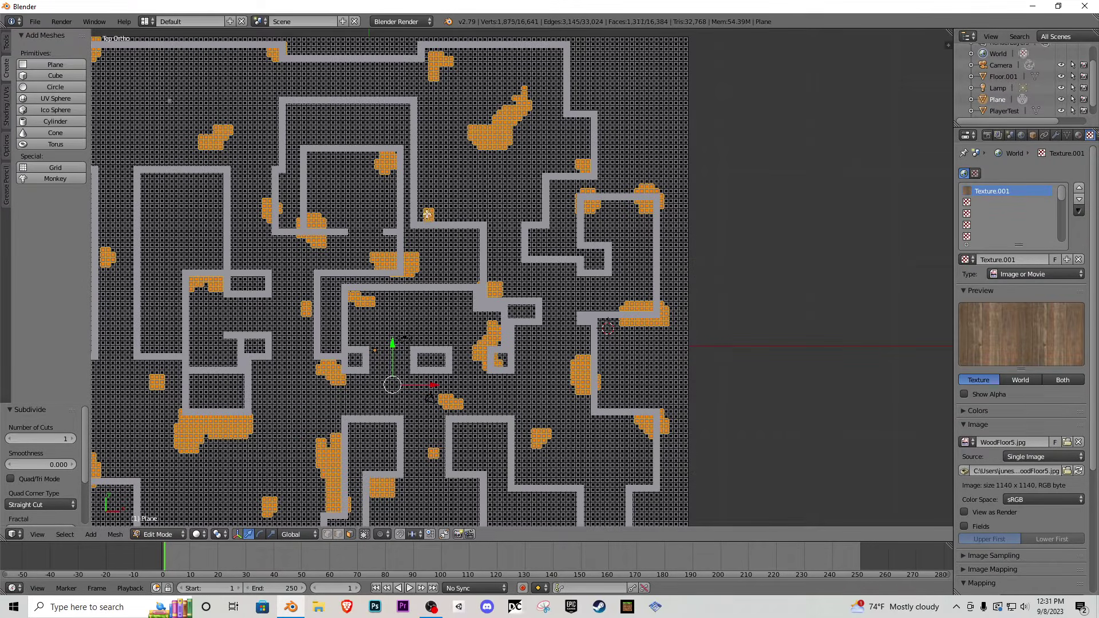
shift+middle_drag(111, 340, 525, 301)
- Try raising the selected face patches about 0.68 along Z, inspect them from inside the maze, and undo the move
key(shift+f)
key(w)
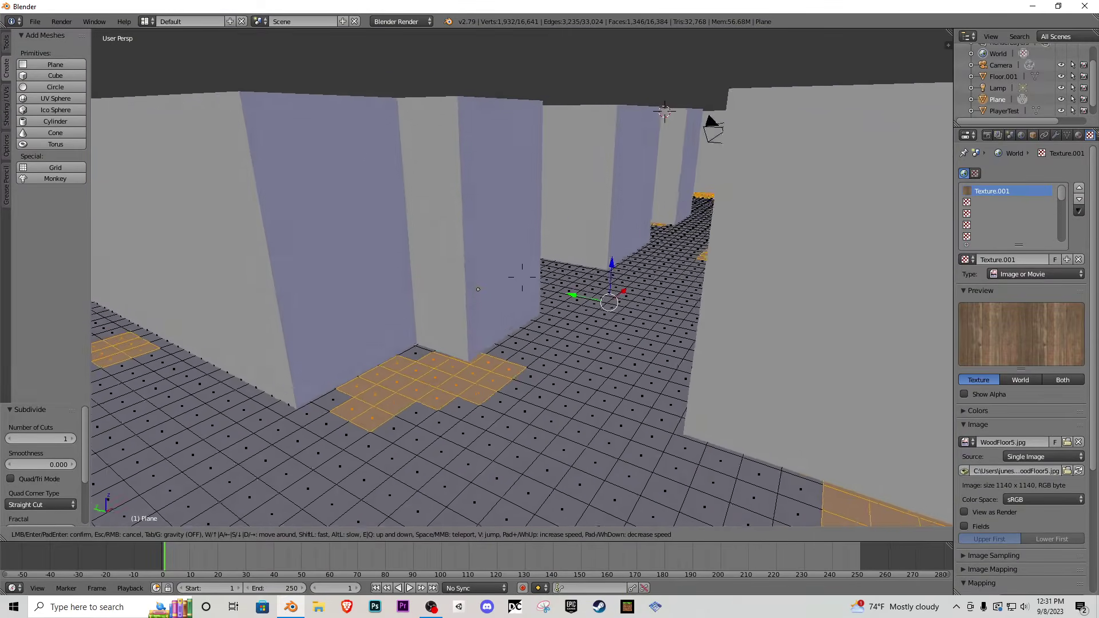
click(570, 251)
key(g)
key(z)
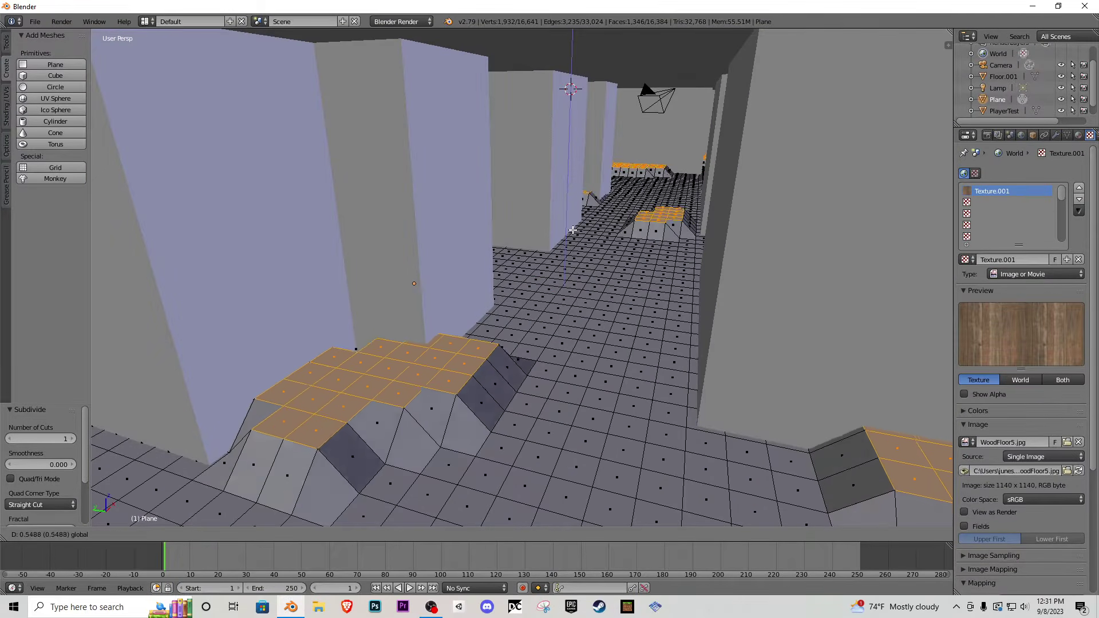
click(572, 230)
key(shift+f)
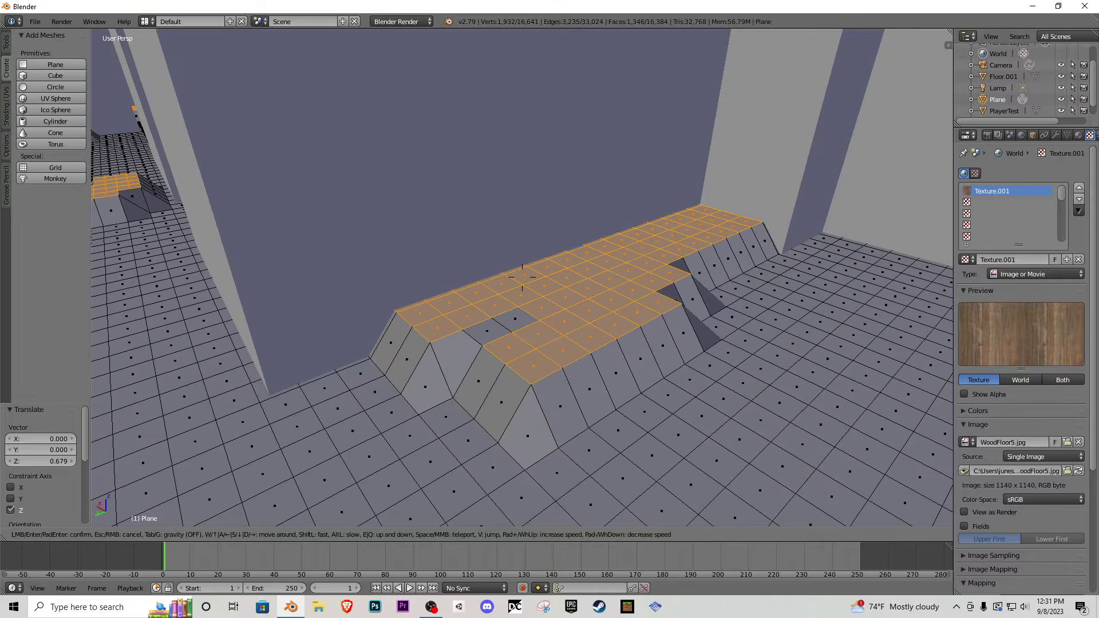
key(w)
key(s)
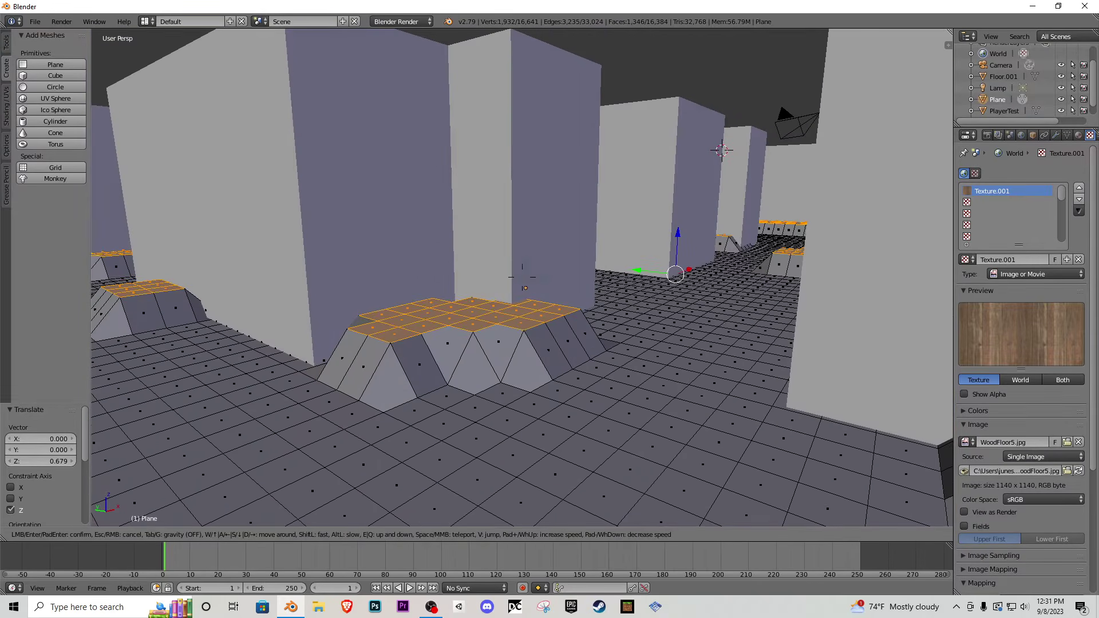
click(564, 284)
key(ctrl+z)
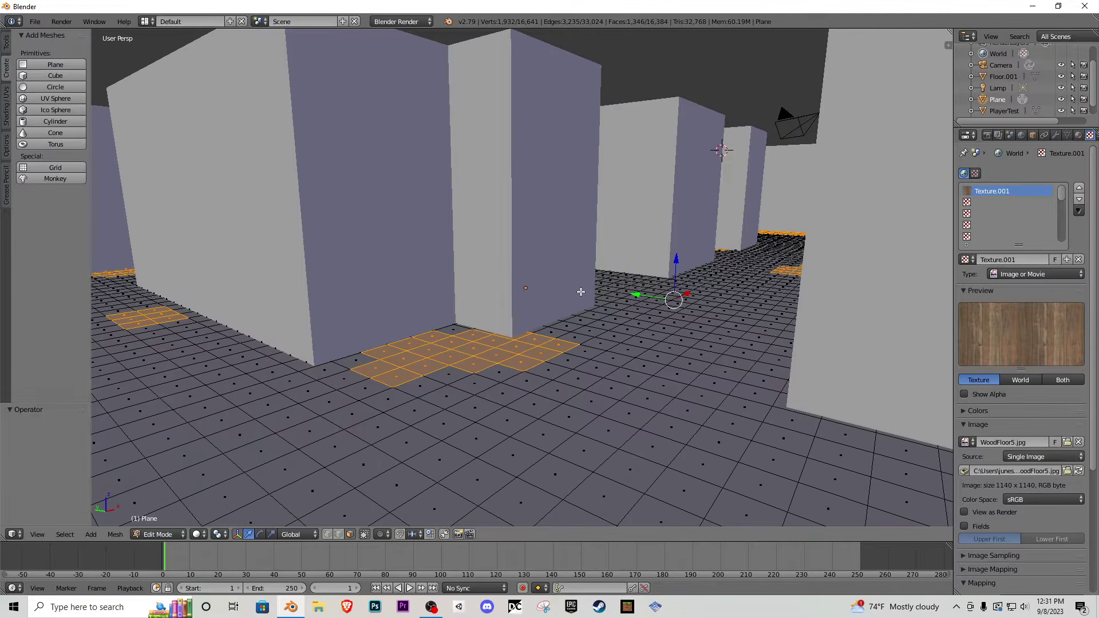
- Raise the selected faces about 0.39 along Z using smooth proportional editing with a size of about 4.18
key(o)
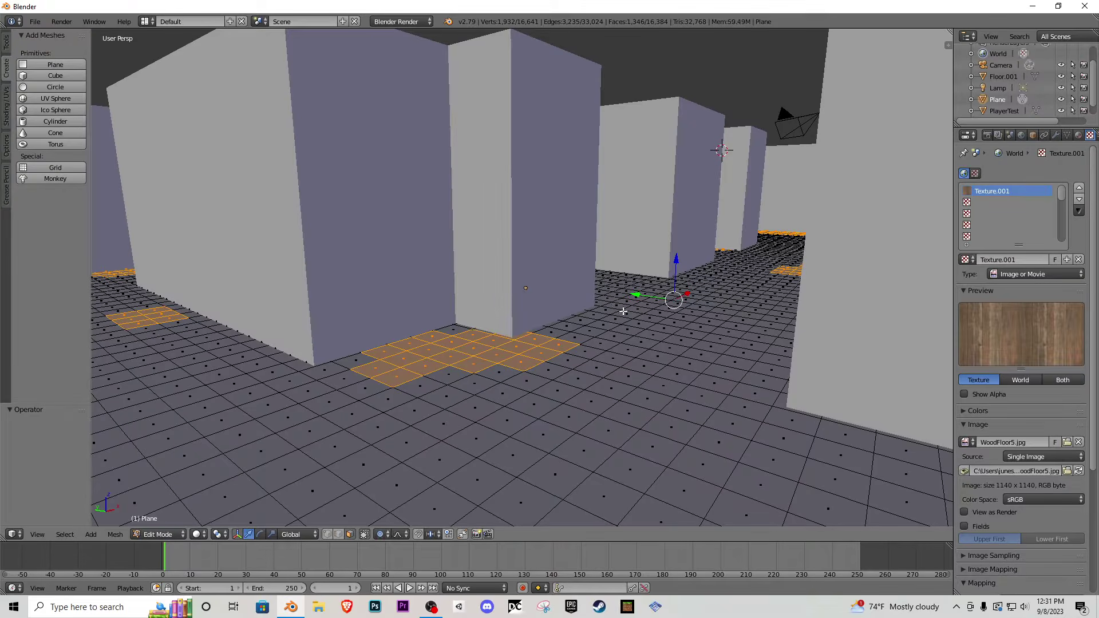
drag(675, 262, 679, 249)
scroll(678, 254, down, 2)
scroll(680, 245, down, 5)
scroll(679, 250, down, 2)
scroll(679, 250, down, 2)
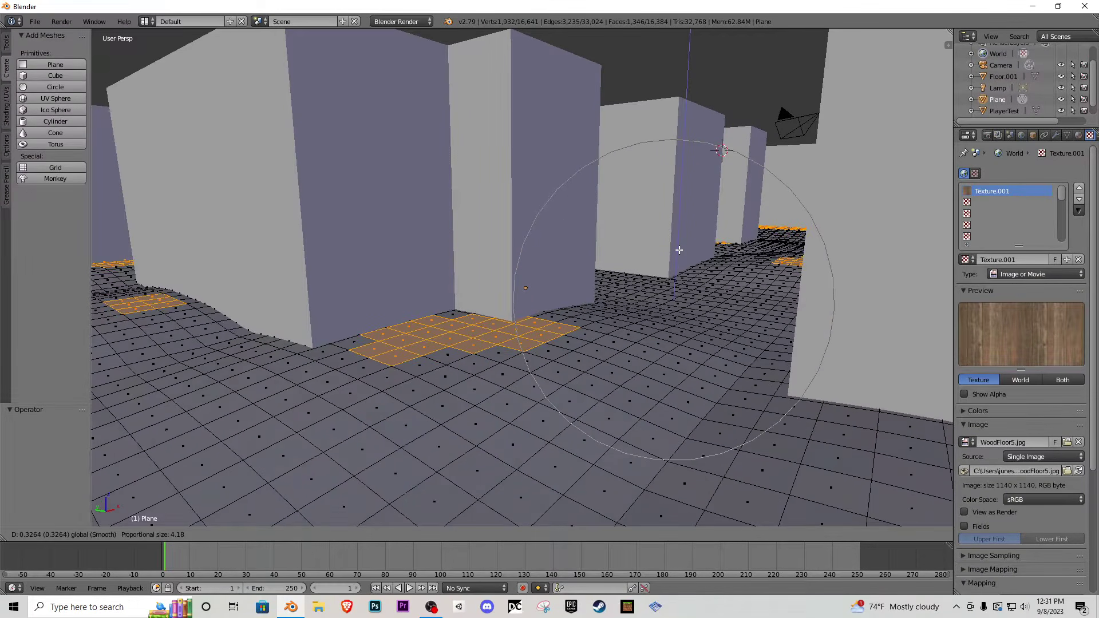
click(678, 250)
- Return to Object Mode and fly through the maze corridors to examine the uneven ground against the walls
key(shift+f)
key(w)
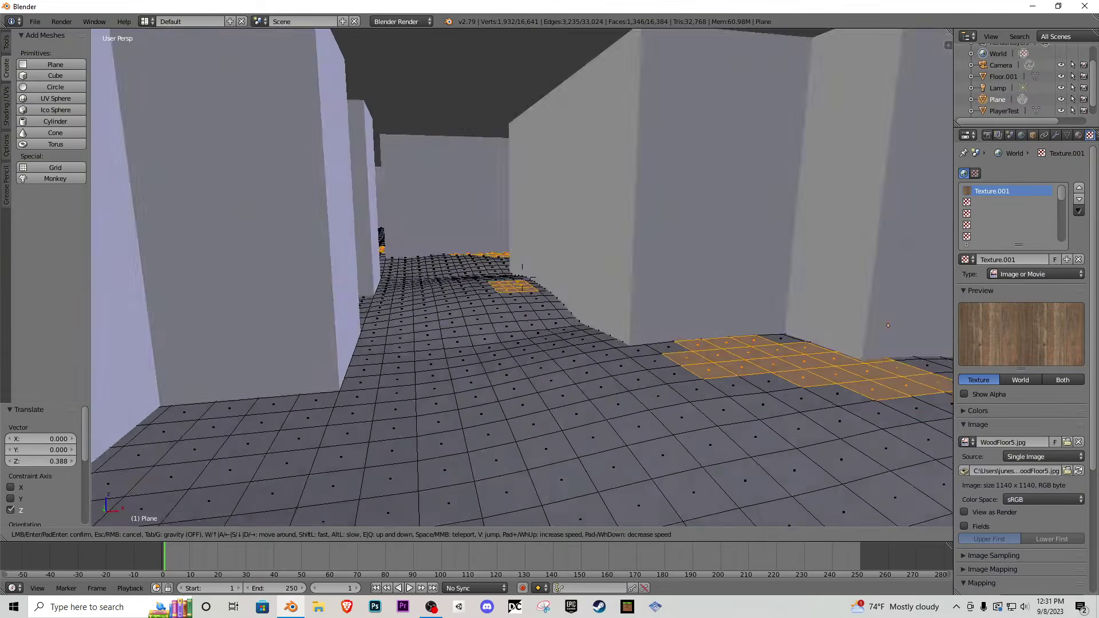
click(522, 278)
key(Tab)
key(shift+f)
key(w)
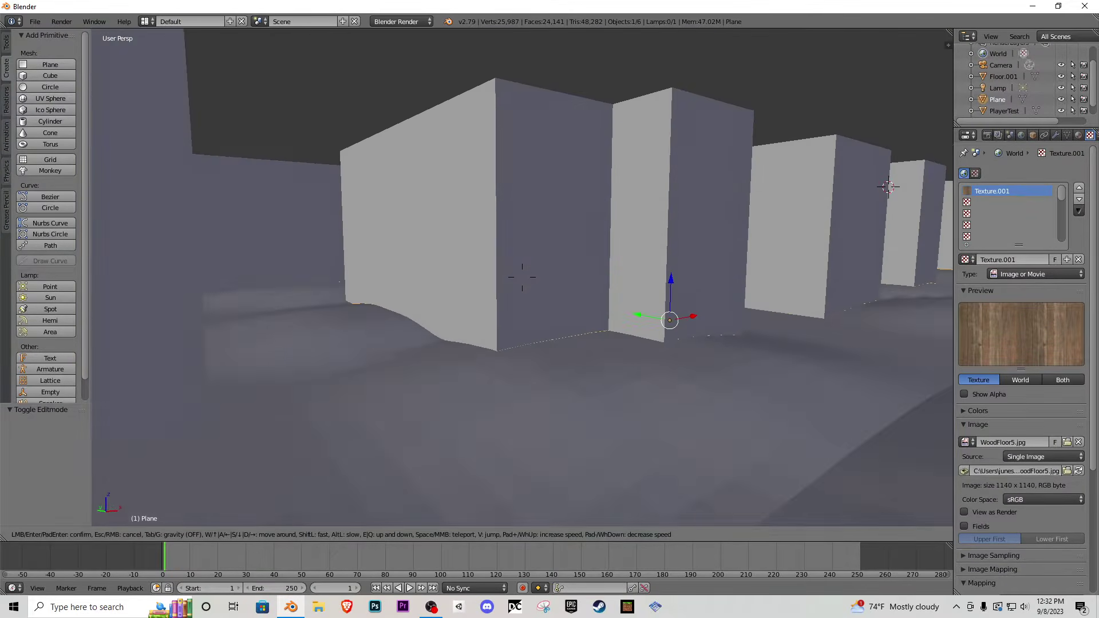
click(522, 278)
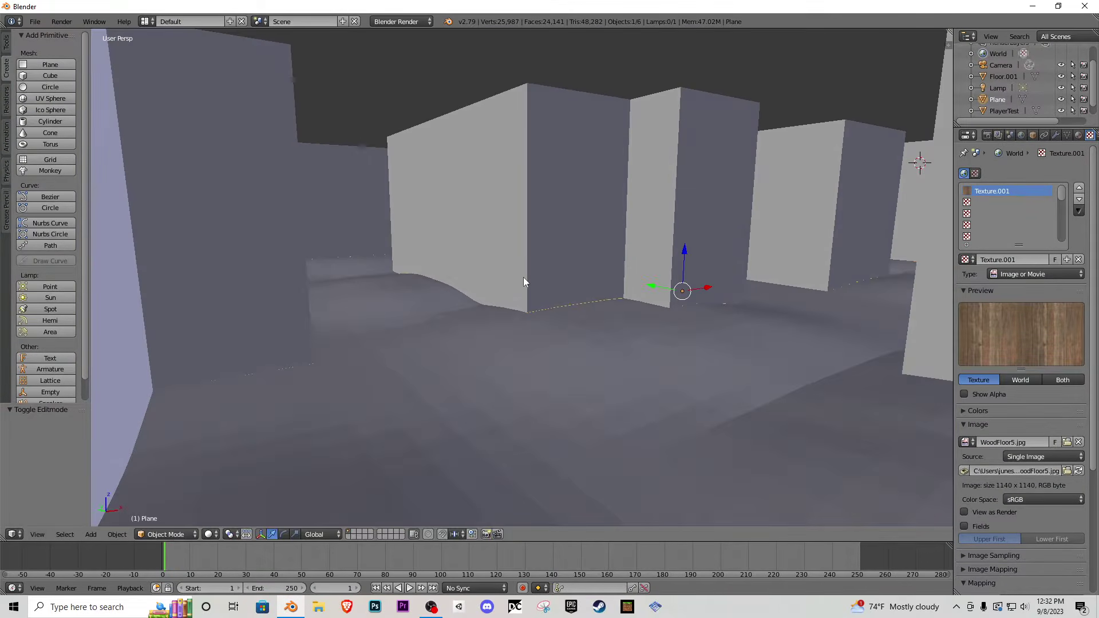
- Create a new material named Dirt for the plane and rename the plane object as Dirt
click(1078, 135)
click(1007, 211)
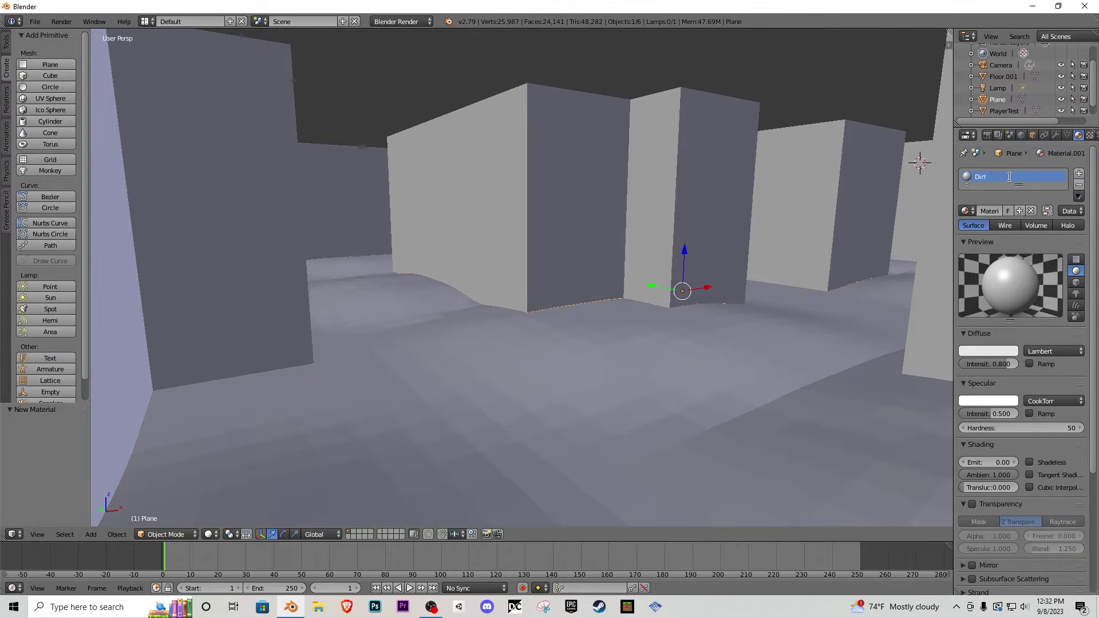
double_click(999, 99)
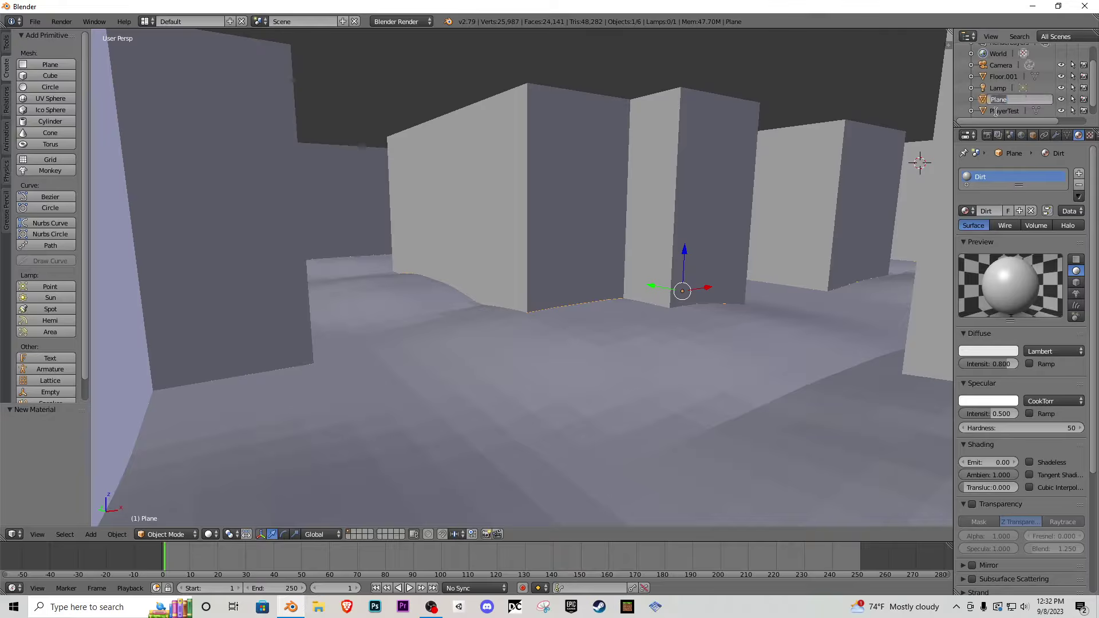
text(Dirt)
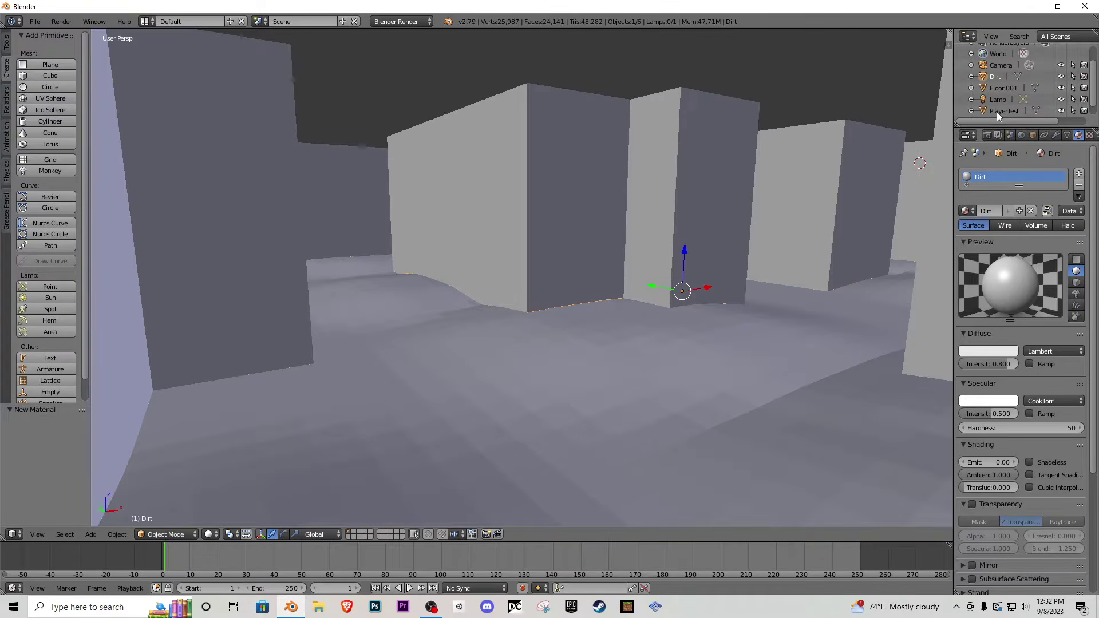
- Add an image texture to the Dirt material using Dirt.jpg from the MiscTextures folder
click(1089, 135)
click(1062, 441)
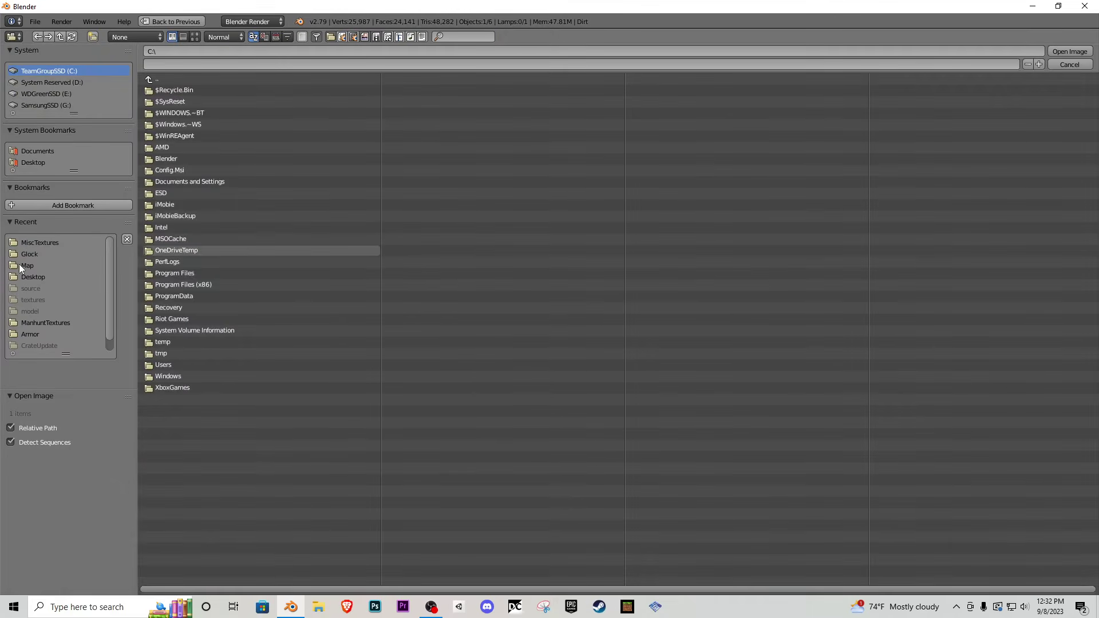
click(47, 242)
click(194, 37)
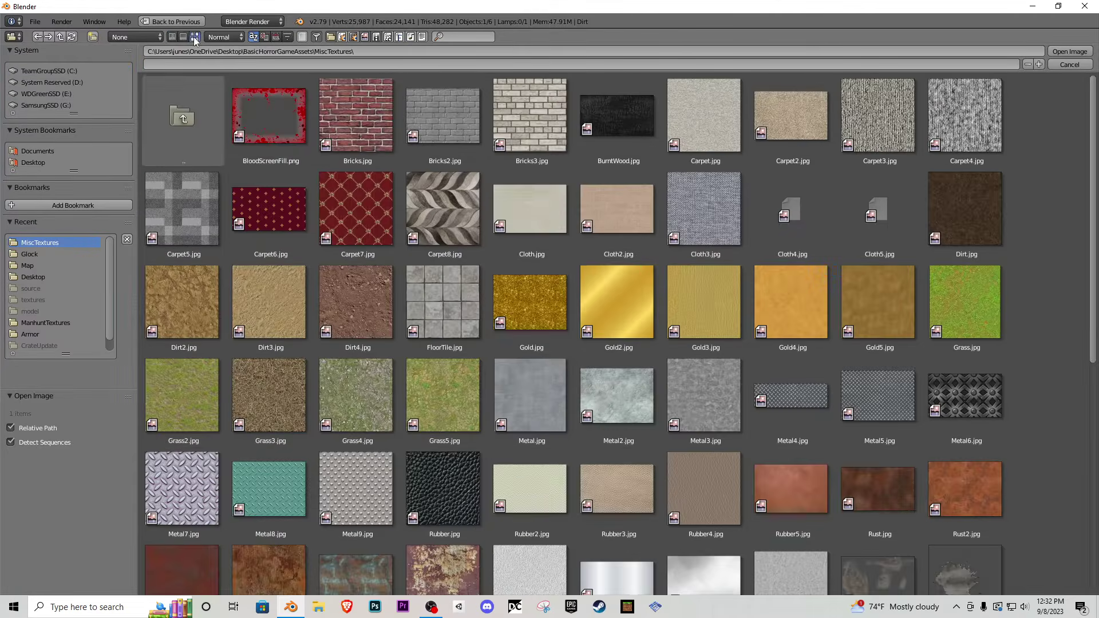
double_click(997, 216)
- Select all faces of the Dirt plane and unwrap them with Smart UV Project at the default settings
key(Tab)
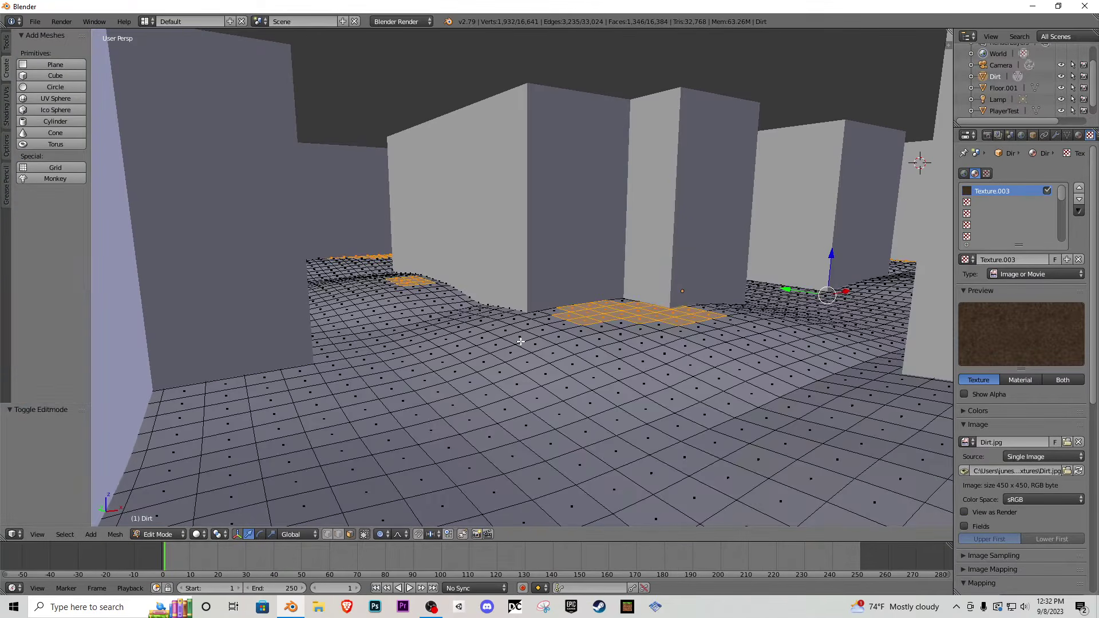
key(a)
click(115, 534)
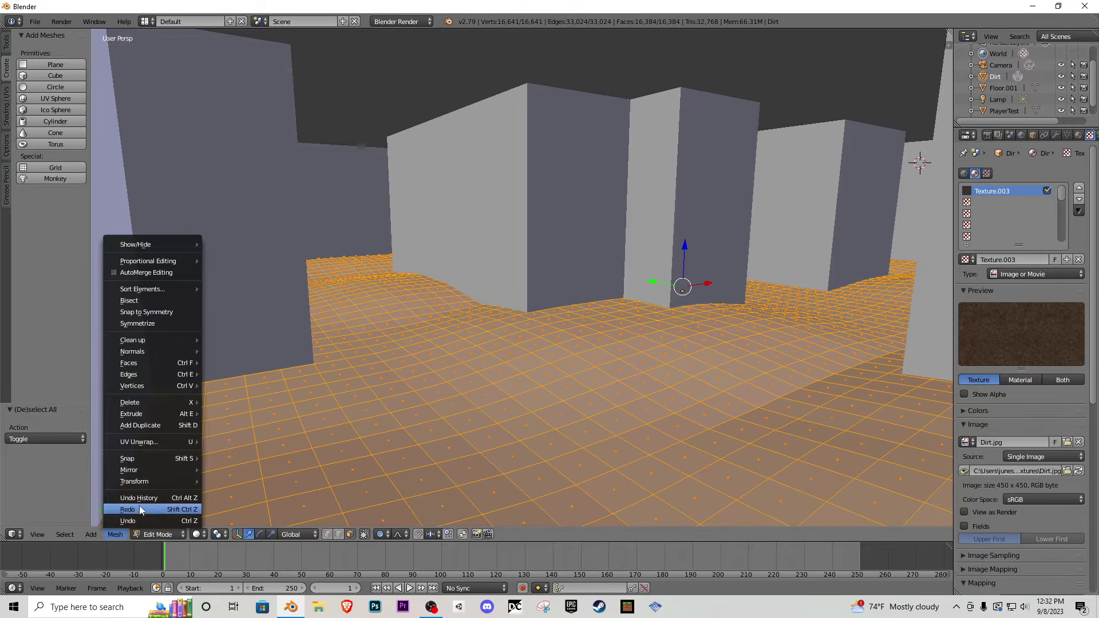
mouse_move(153, 441)
click(246, 452)
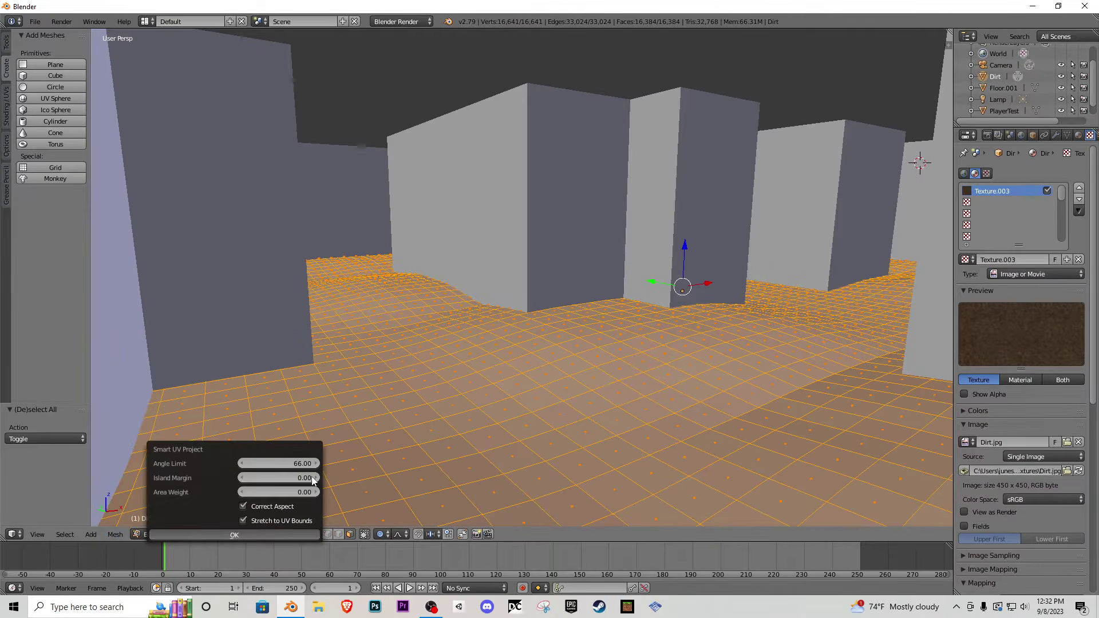
key(Return)
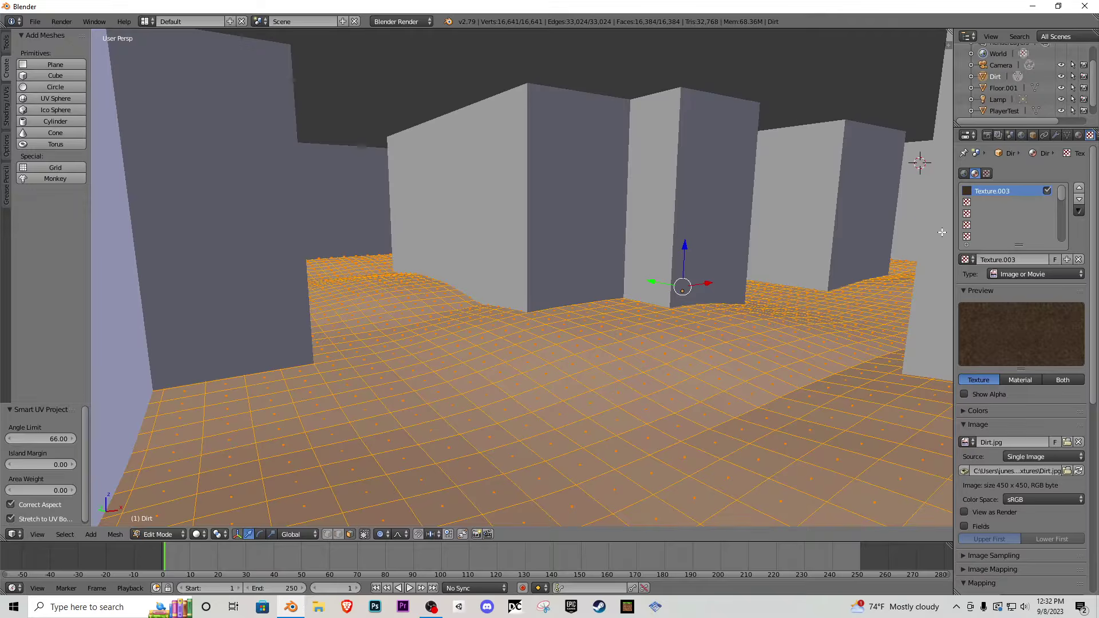
- Return the Dirt plane to Object Mode and switch to the UV Editing screen layout
click(1078, 135)
key(Tab)
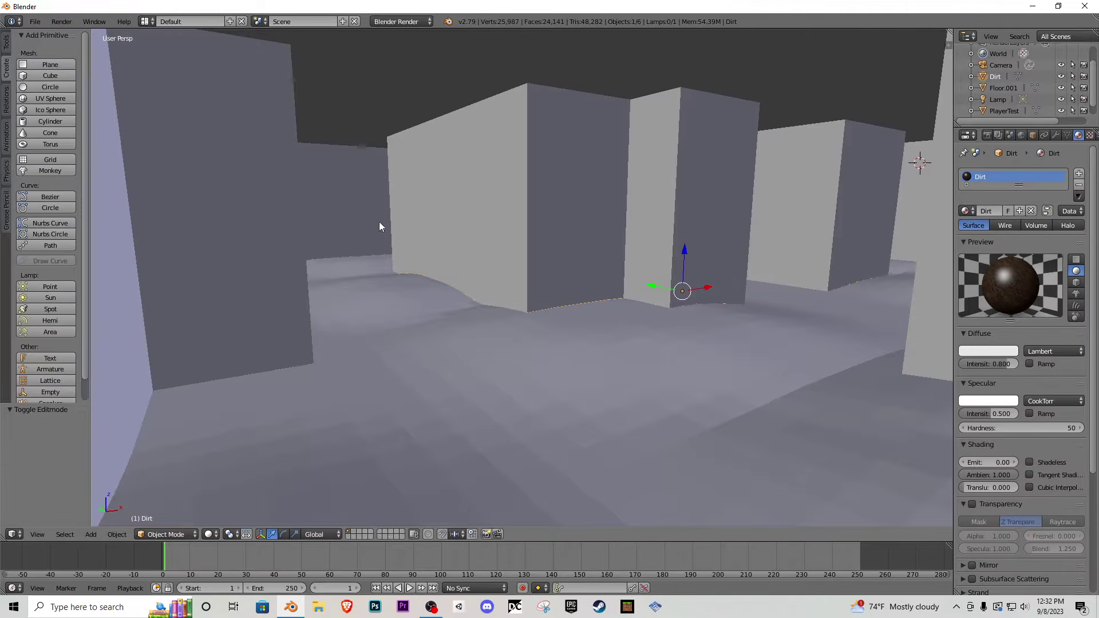
click(147, 21)
click(187, 112)
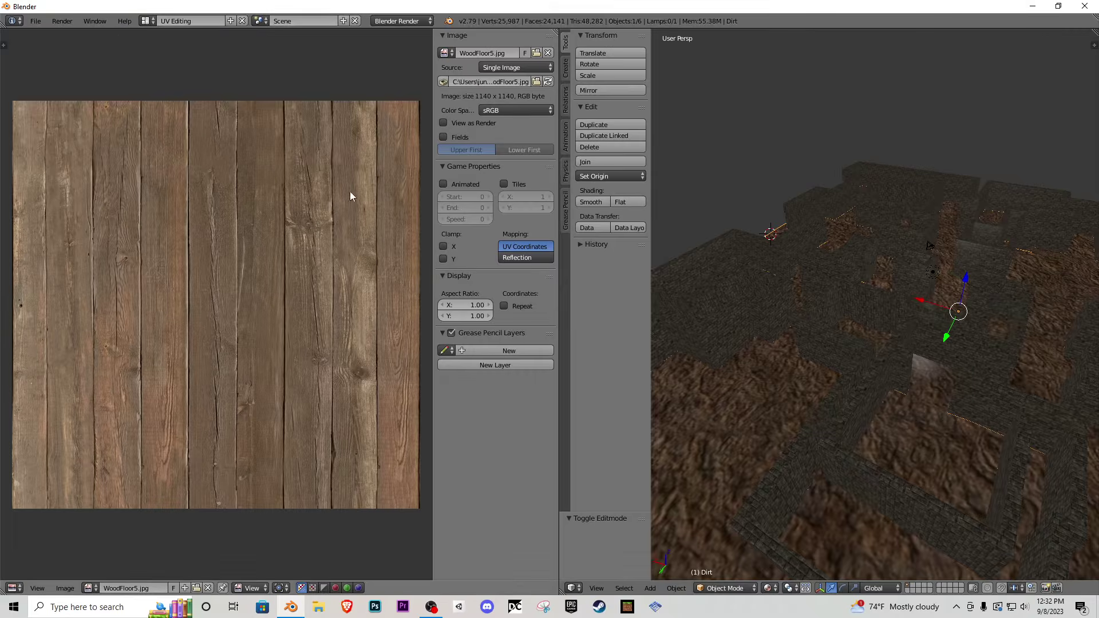
- Select all of the Dirt plane's UVs and scale them up well beyond the image bounds so the dirt texture repeats
key(shift+f)
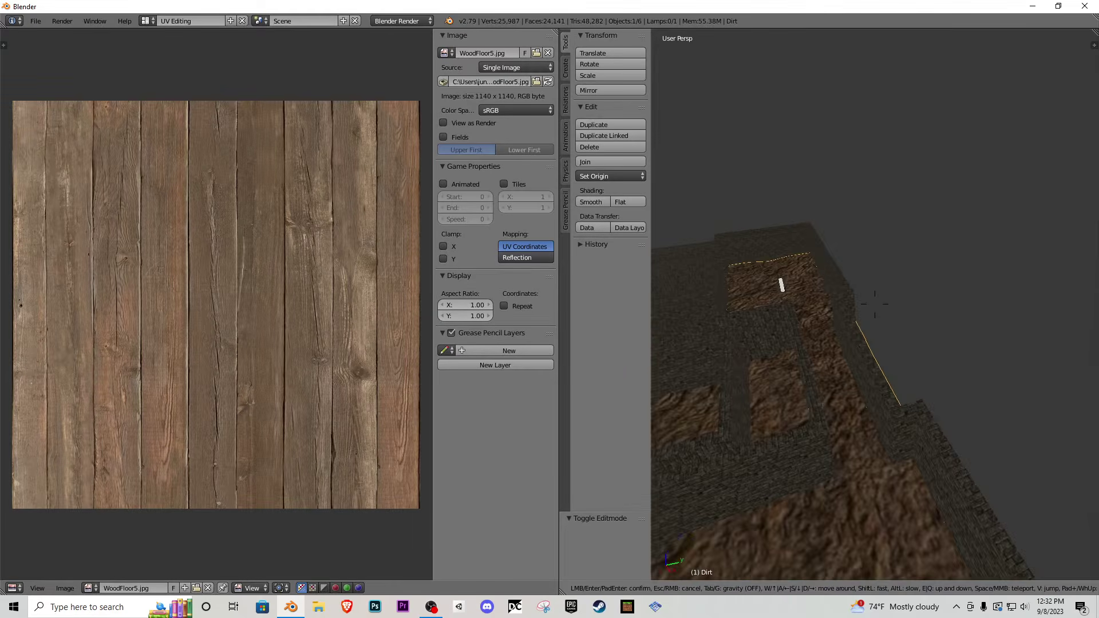
key(w)
click(875, 305)
key(Tab)
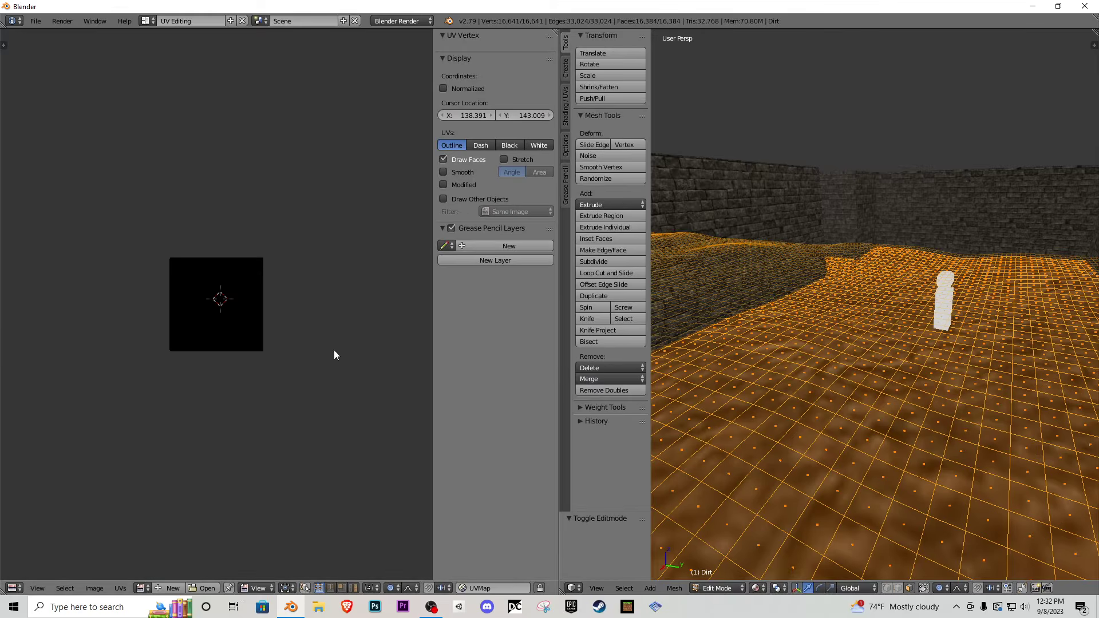
key(a)
key(s)
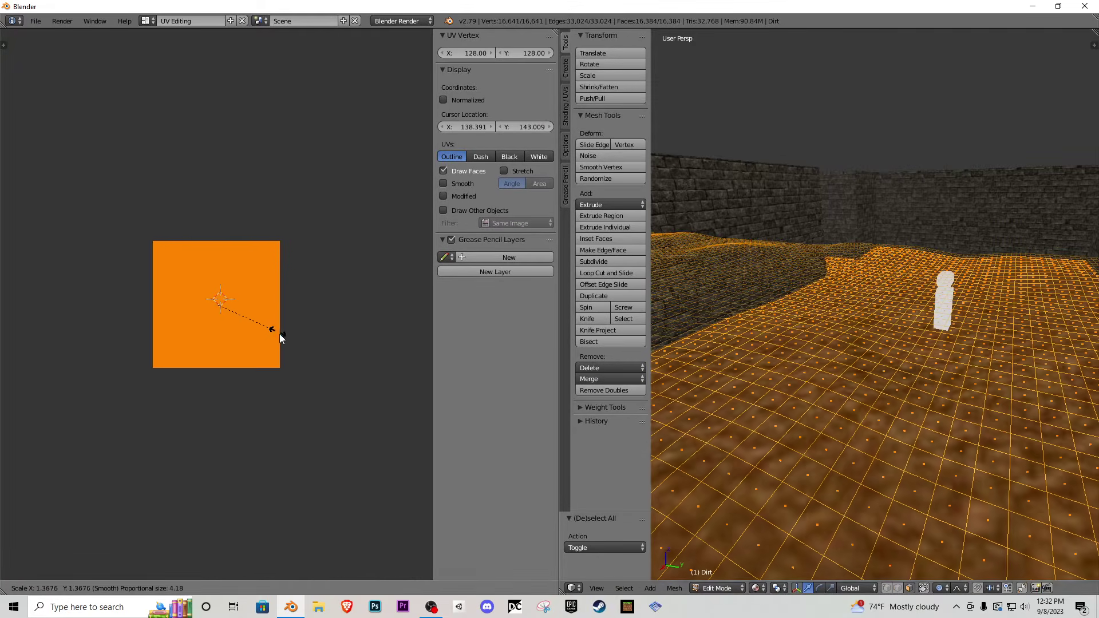
click(98, 559)
key(Tab)
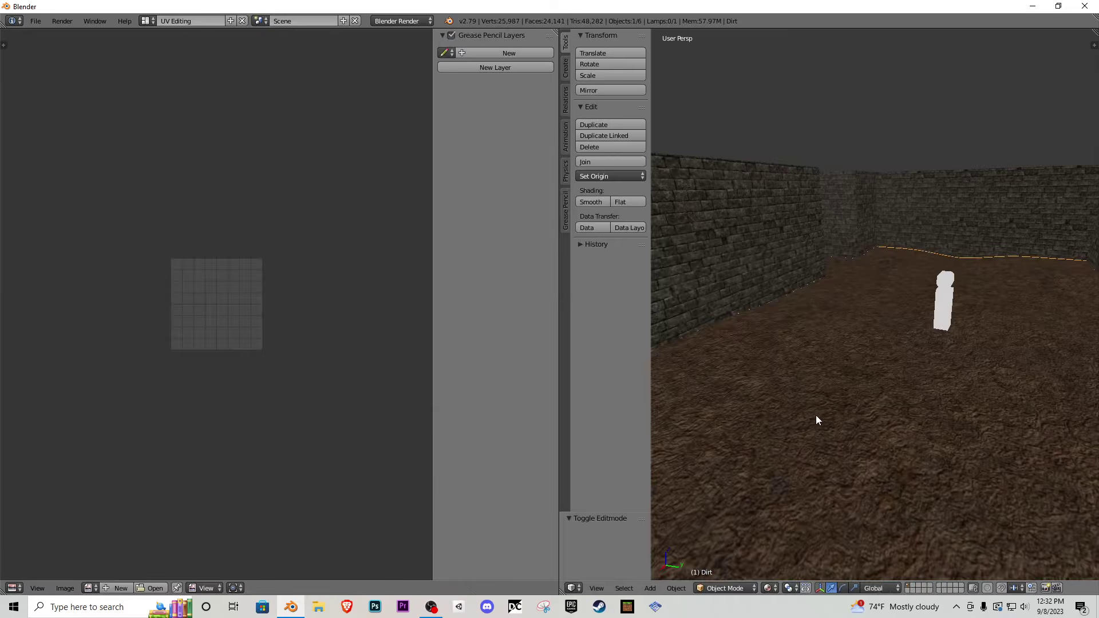
- Examine the dirt texture up close, then enlarge the Dirt plane's UVs again for finer tiling
key(shift+f)
key(w)
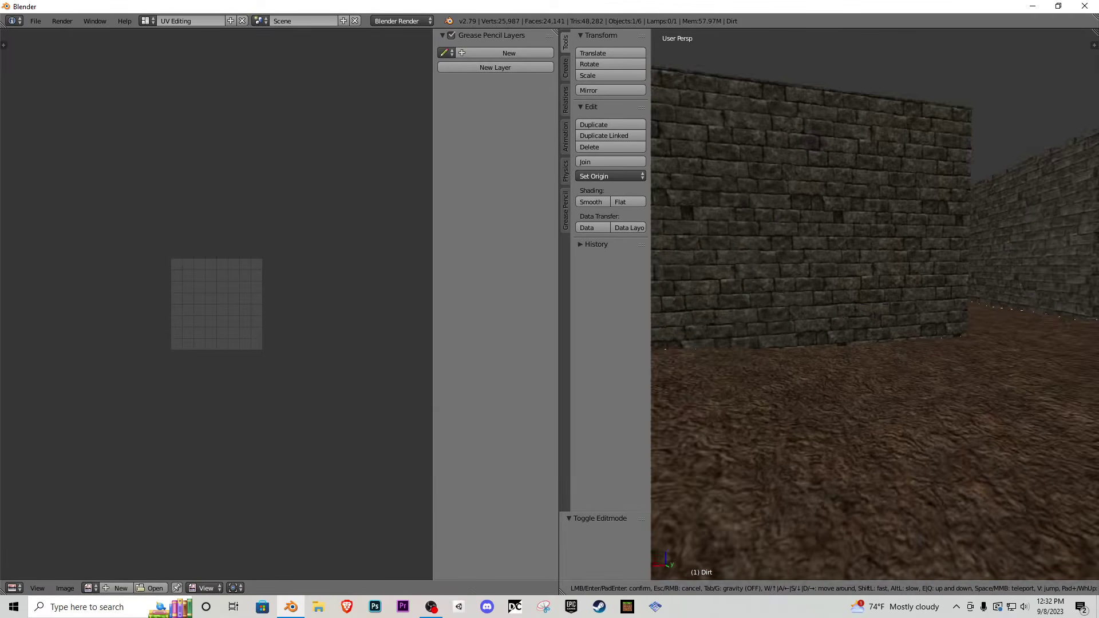
click(875, 309)
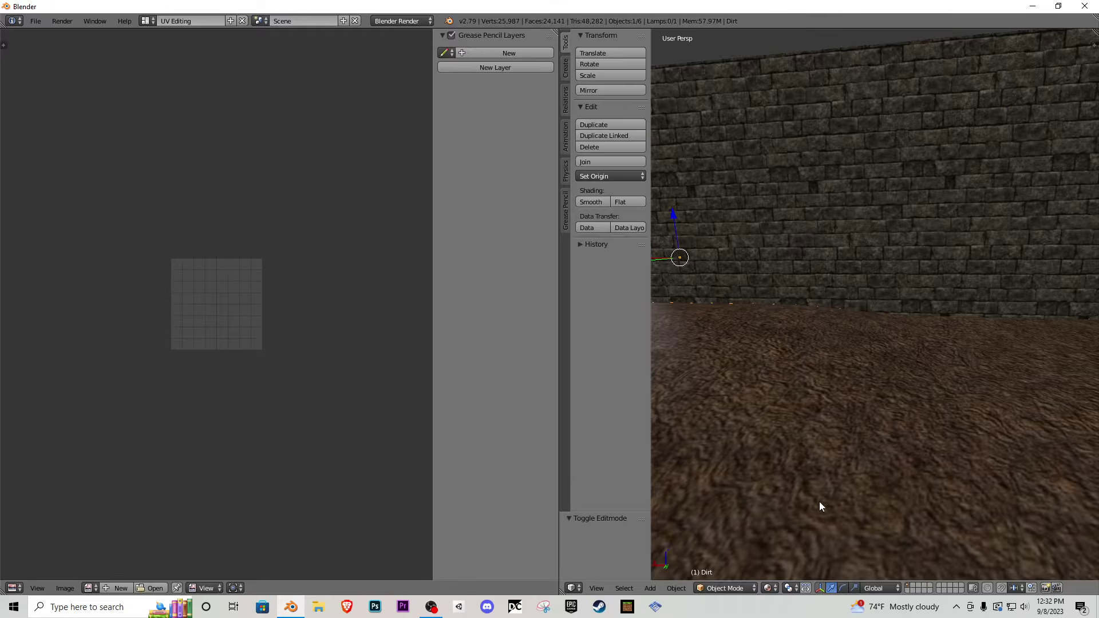
key(shift+f)
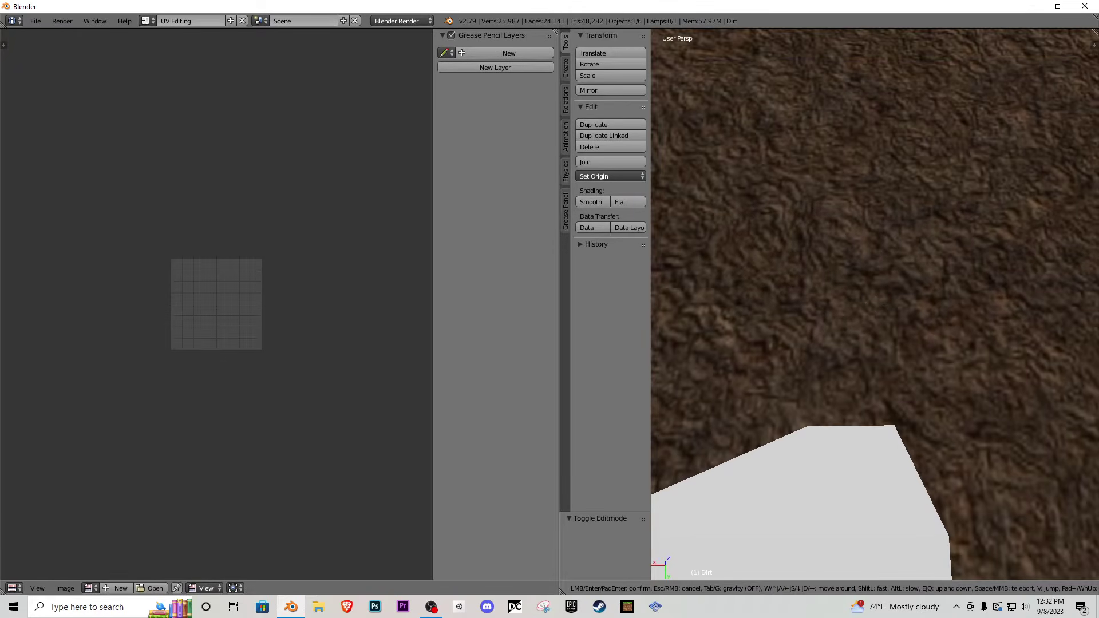
click(813, 294)
key(Tab)
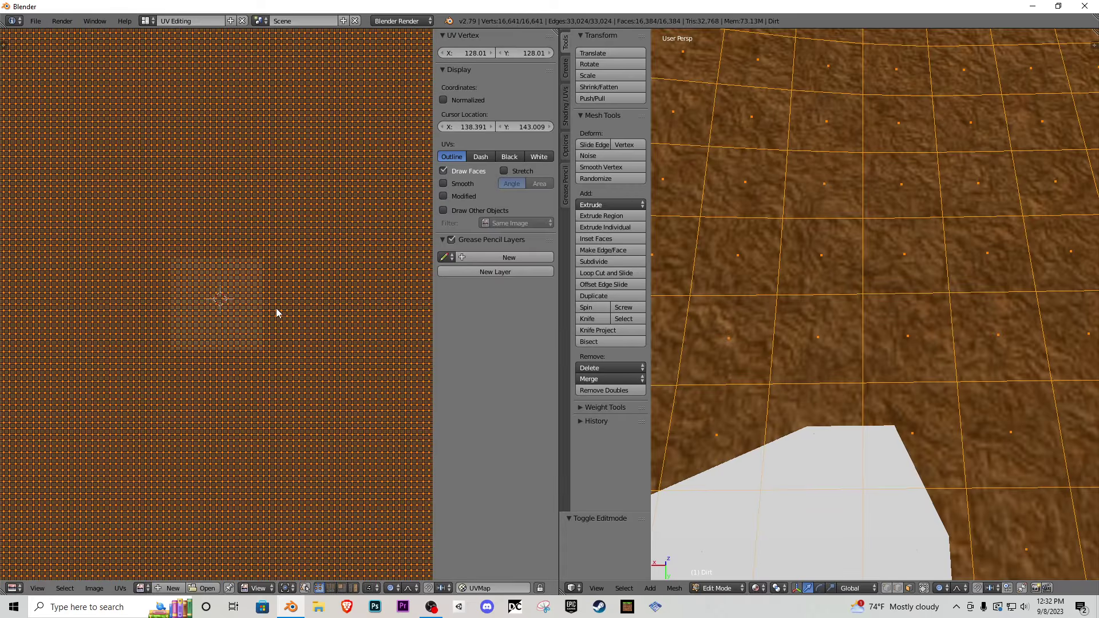
key(s)
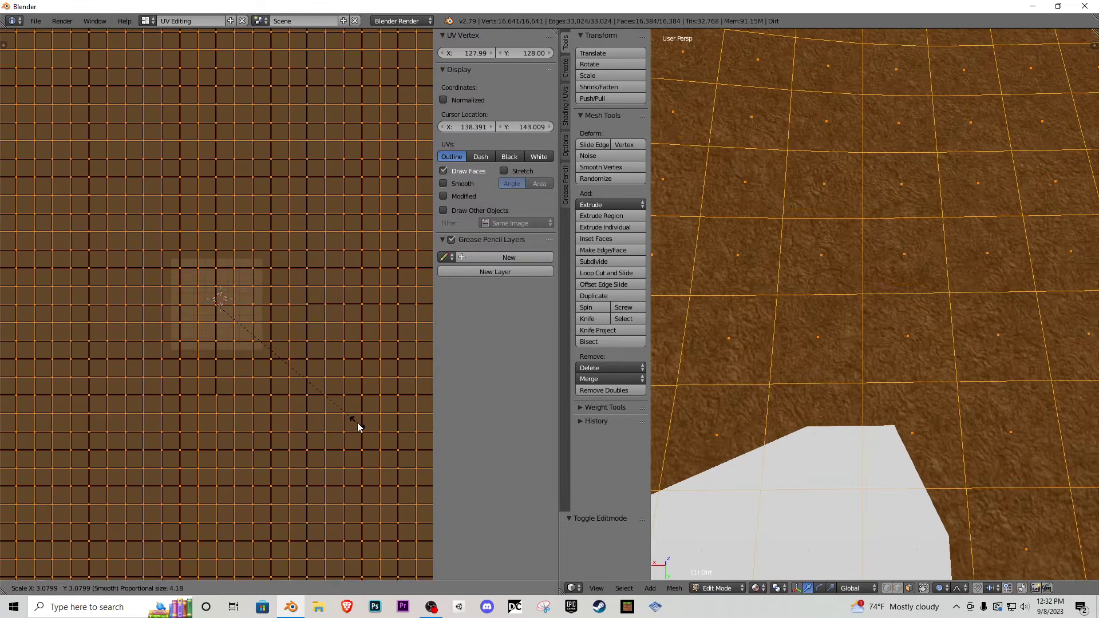
click(384, 451)
key(Tab)
- Restore the Default screen layout and set its viewport shading to show the wall and dirt textures
key(shift+f)
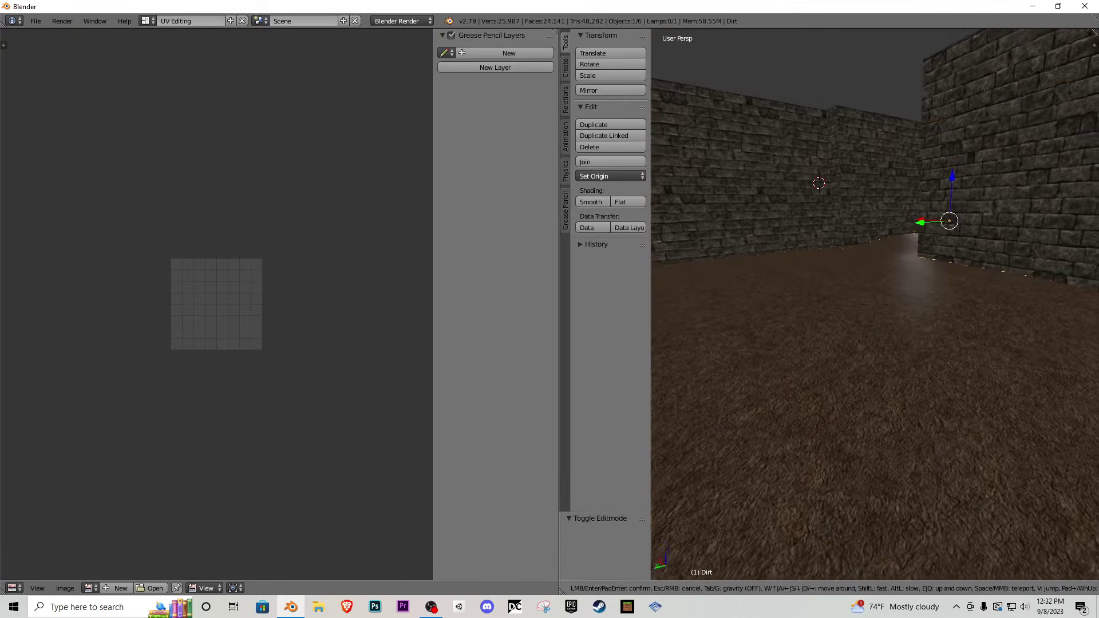
click(868, 301)
click(151, 21)
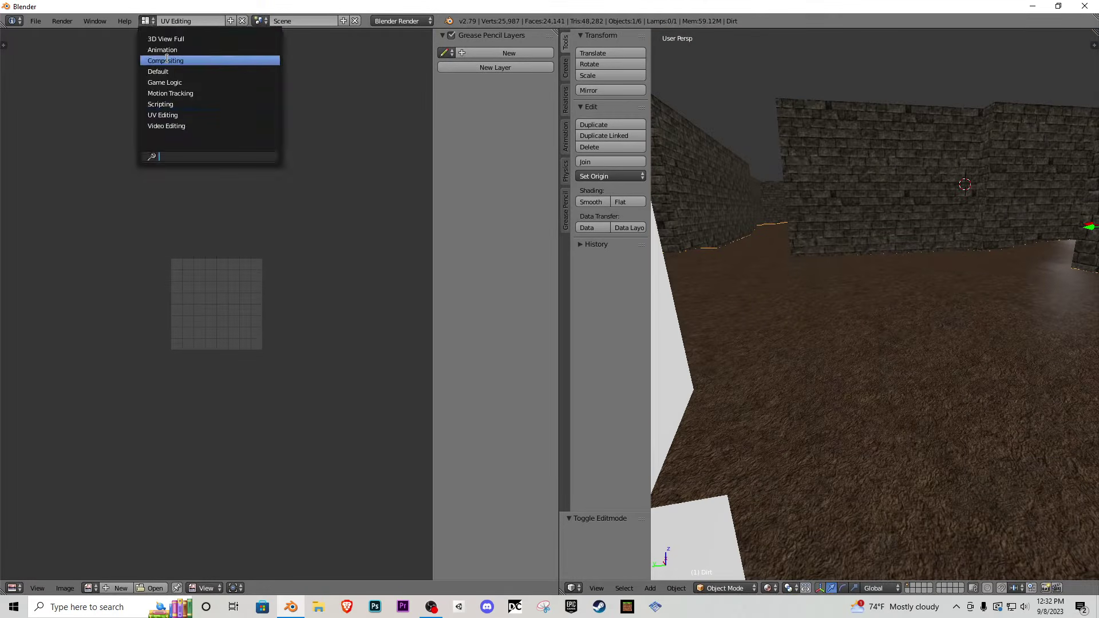
click(170, 70)
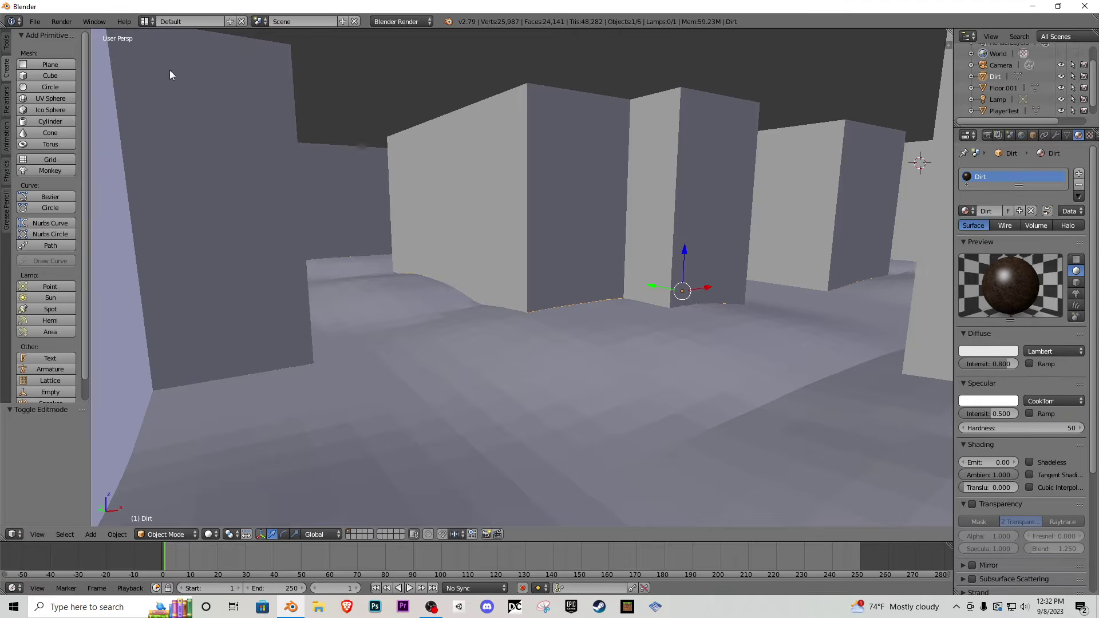
click(210, 534)
click(249, 472)
key(shift+f)
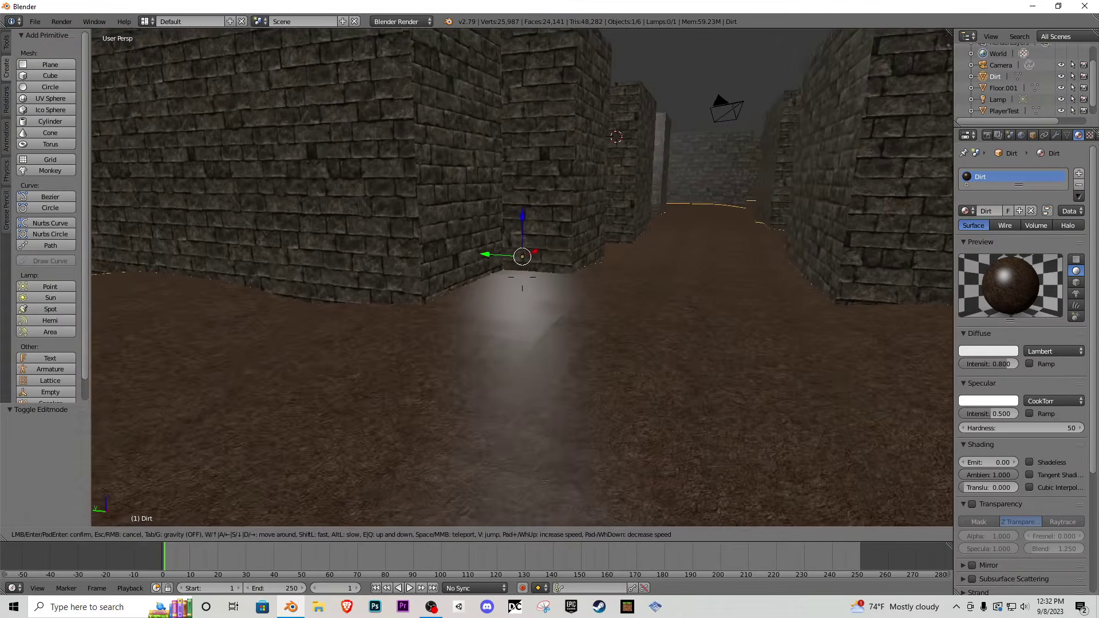
click(566, 325)
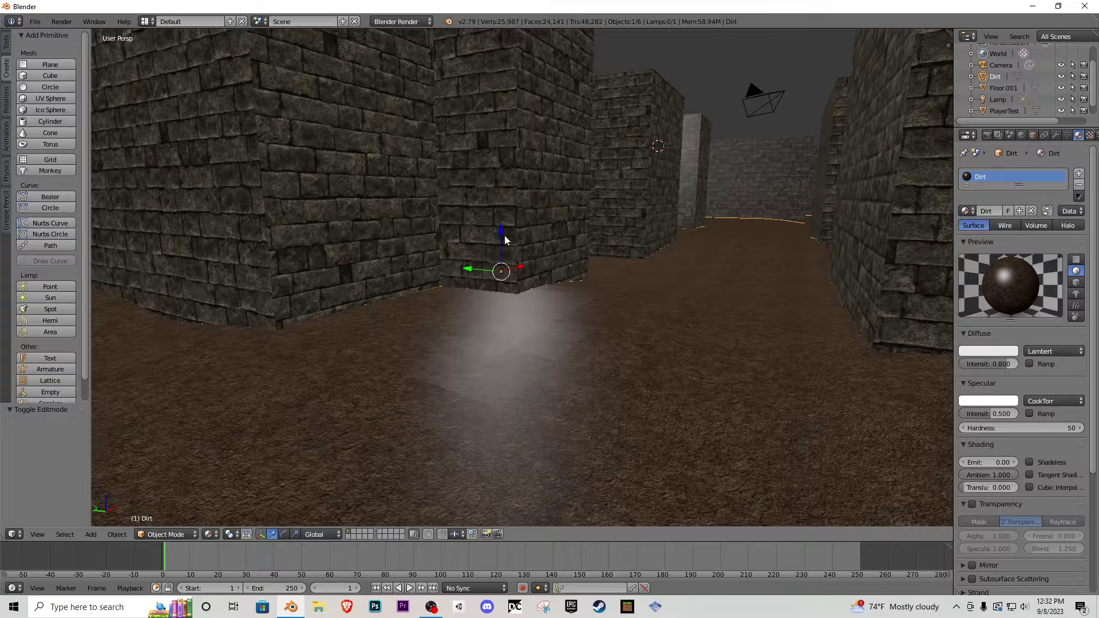
- Lower the Dirt plane in Z by 0.411 and by a further 0.150 to expose wood floor between dirt patches
drag(501, 234, 497, 249)
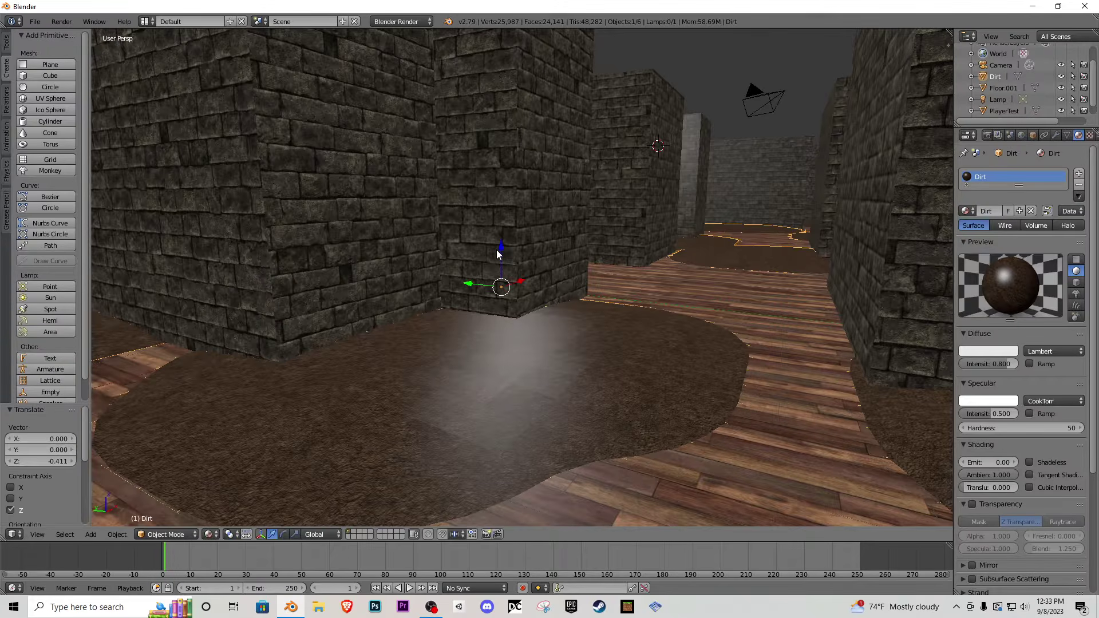
key(shift+f)
key(s)
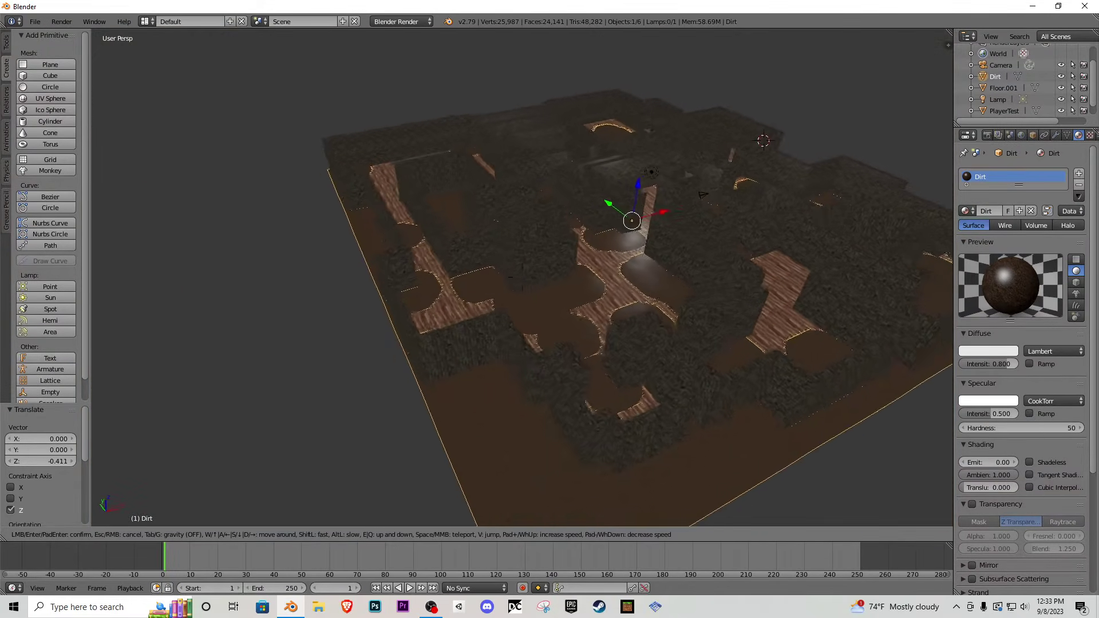
key(w)
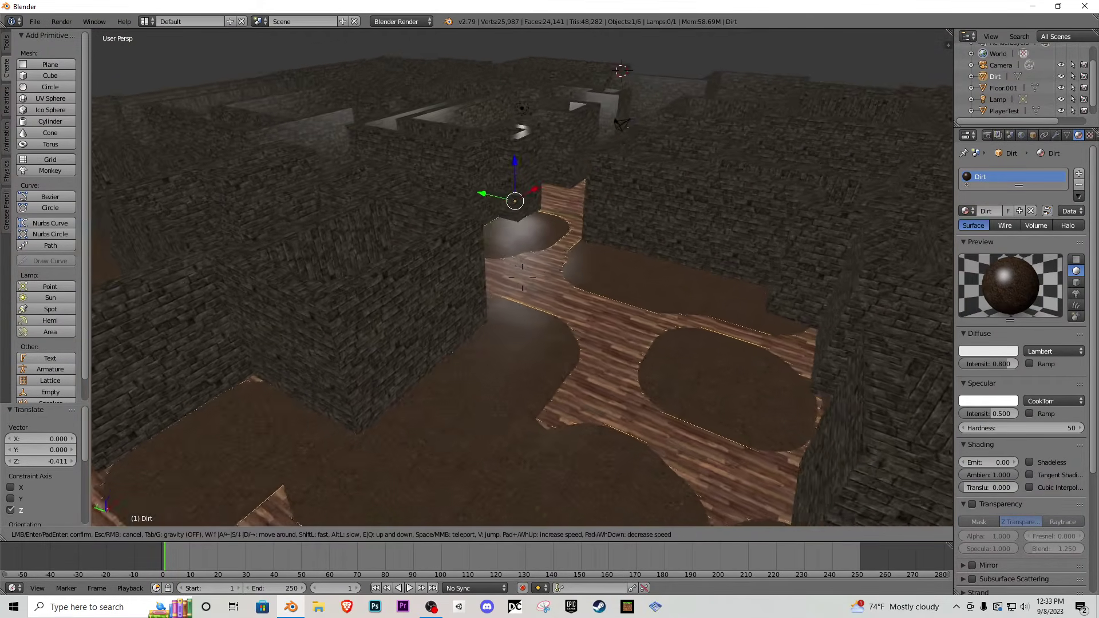
key(s)
click(548, 207)
drag(517, 132, 518, 132)
- Inspect the patches from above the maze and raise the Dirt plane slightly so they cover a little more floor
key(shift+f)
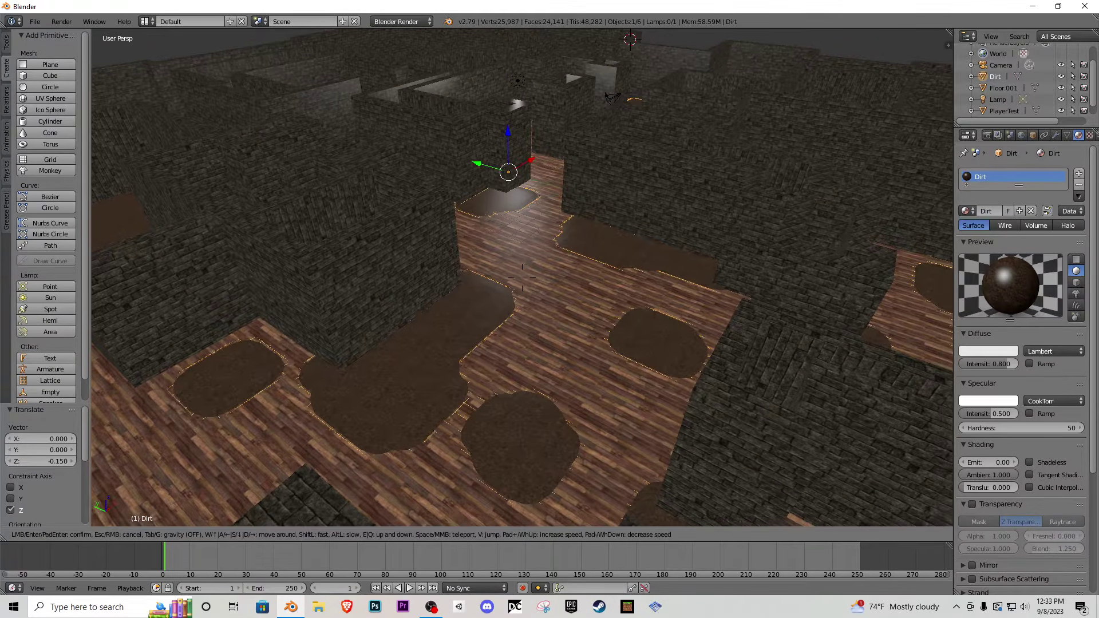
key(s)
key(w)
key(a)
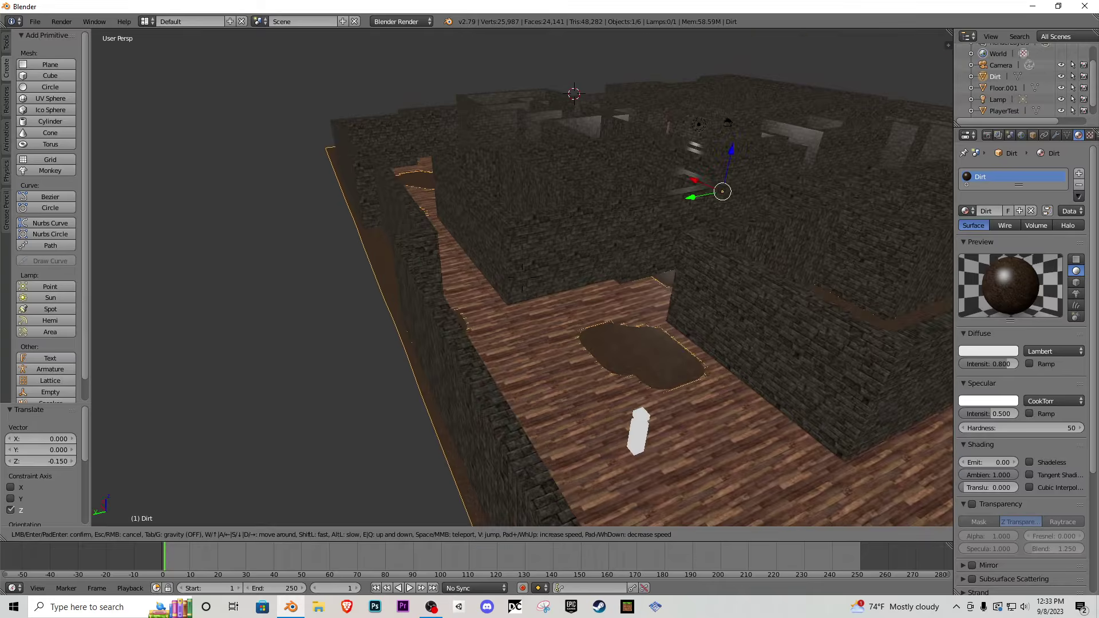
key(d)
click(625, 156)
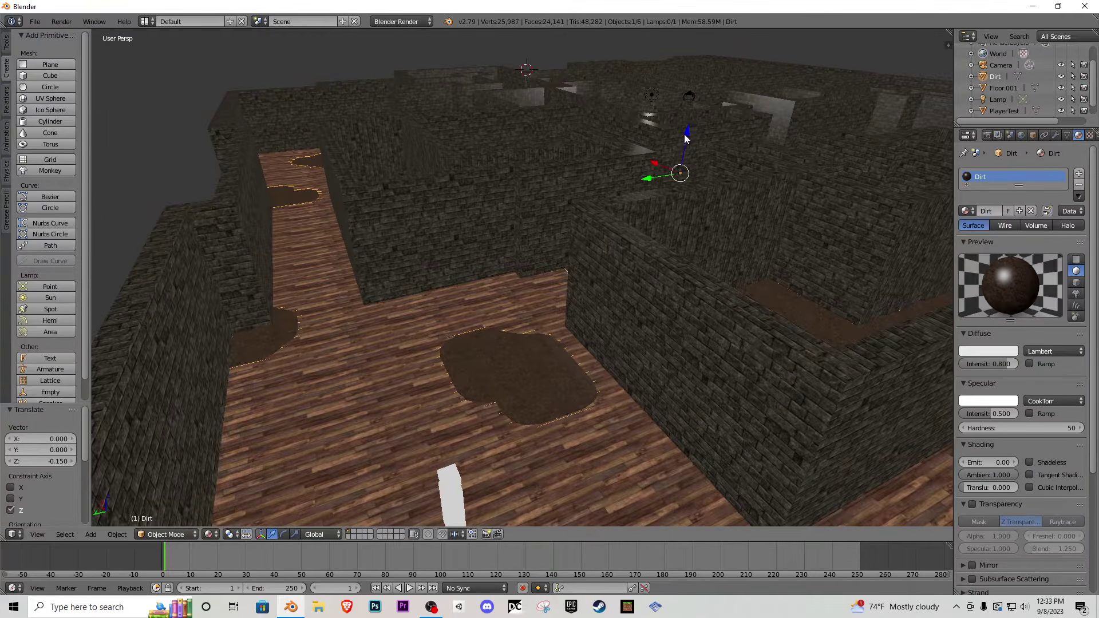
- In Edit Mode, pull up a central face of the patch beside the white player figure into a mound using proportional editing
key(Tab)
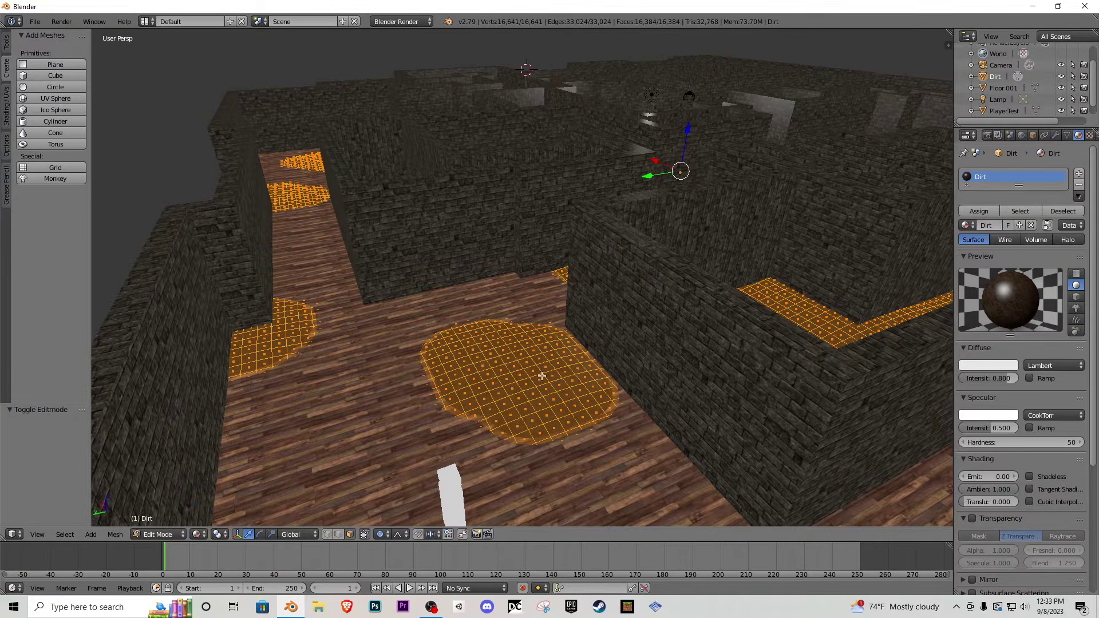
right_click(514, 365)
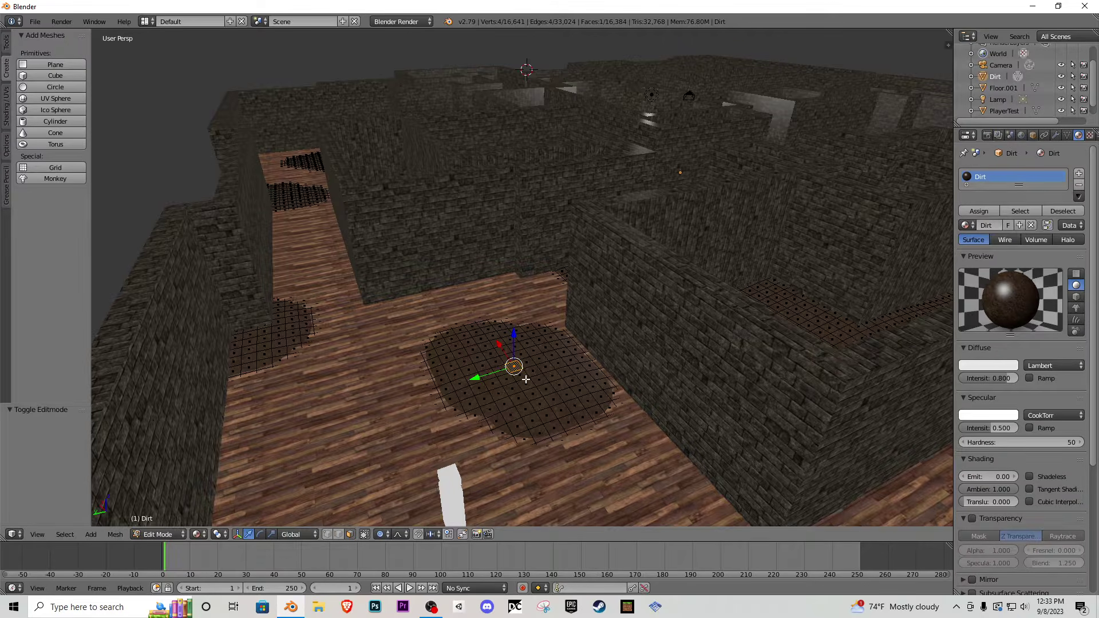
key(o)
drag(513, 338, 582, 313)
key(o)
scroll(518, 333, down, 2)
- Raise further Dirt faces with proportional editing by 0.470 and 0.211 in Z, including the patch beside the outer wall
right_click(582, 349)
right_click(621, 414)
drag(621, 386, 621, 385)
middle_drag(621, 385, 522, 276)
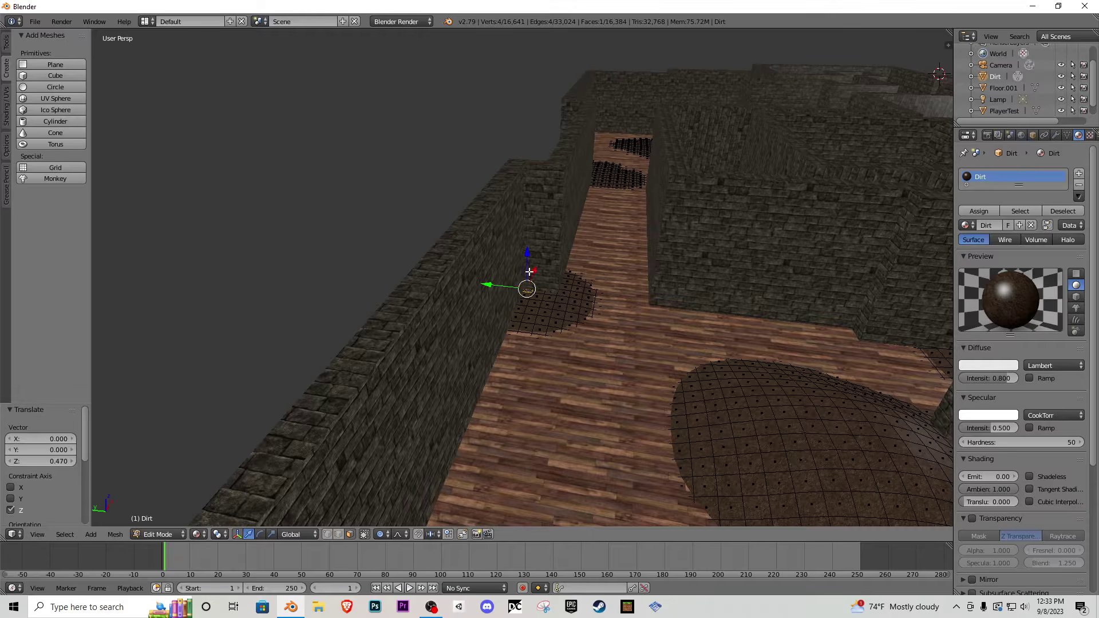
drag(529, 272, 530, 262)
- Raise the middle of the large dirt patch in the open room by 3.907 in Z with a widened proportional radius
key(shift+f)
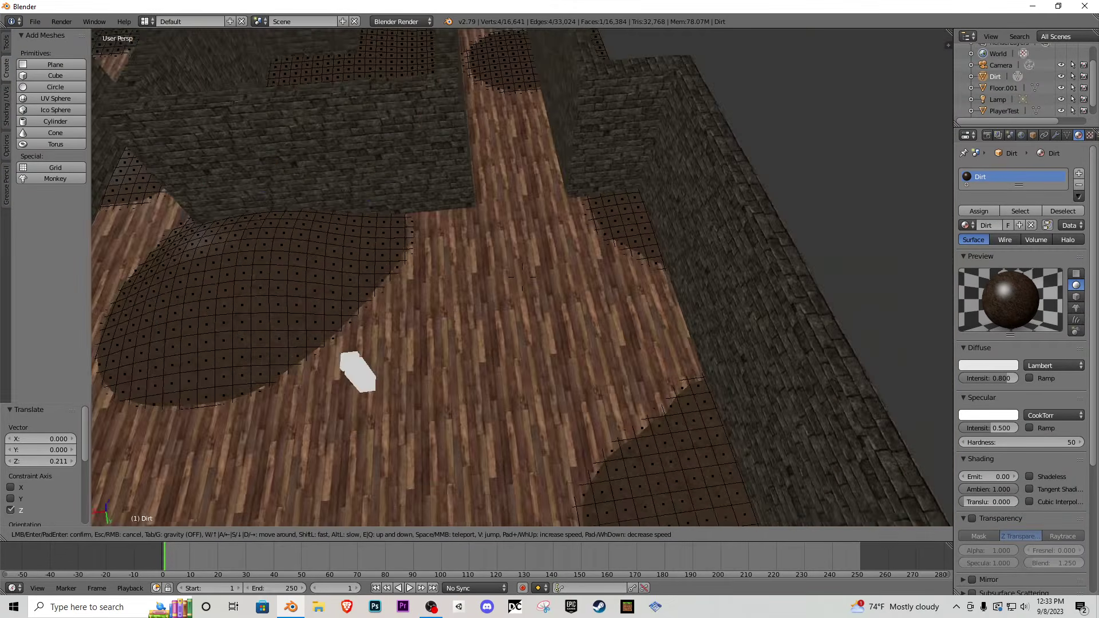
key(s)
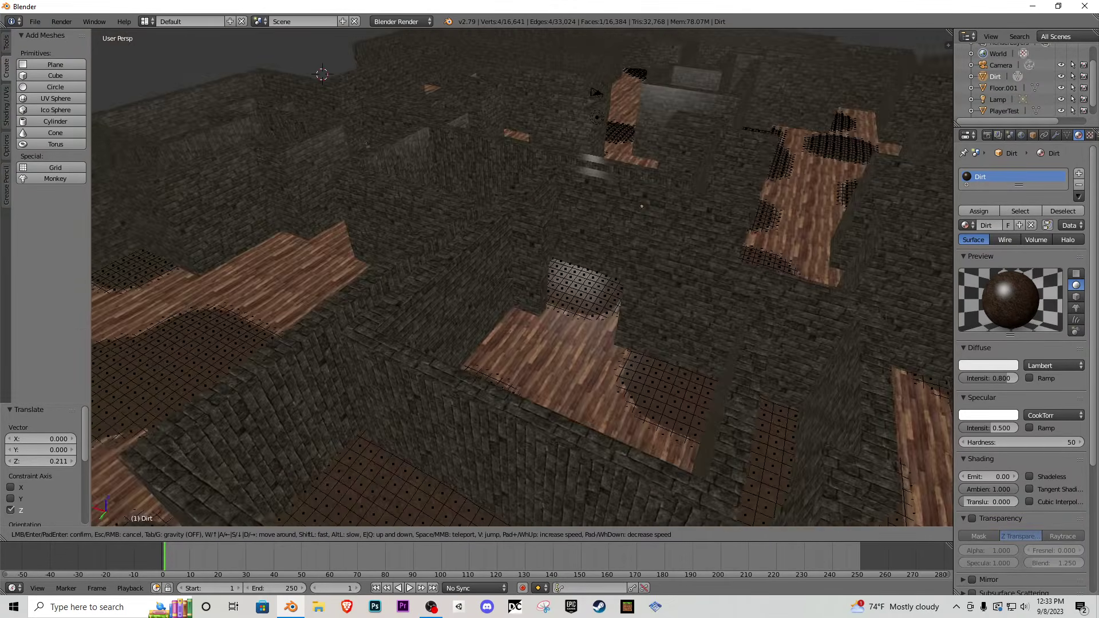
key(w)
click(451, 292)
drag(447, 268, 444, 257)
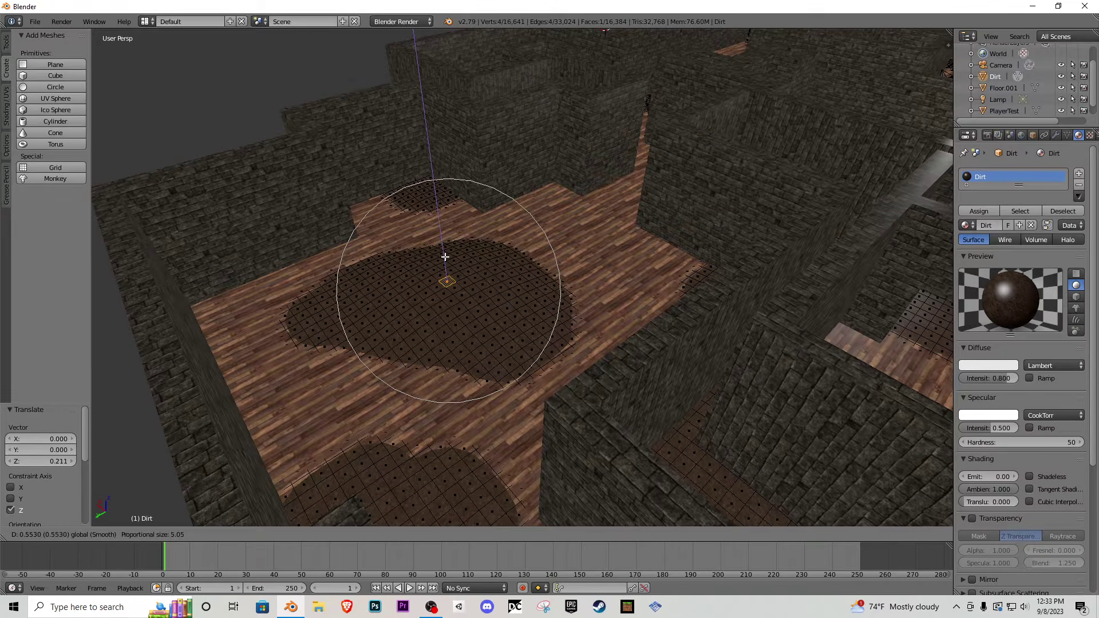
drag(447, 217, 442, 214)
scroll(442, 214, down, 1)
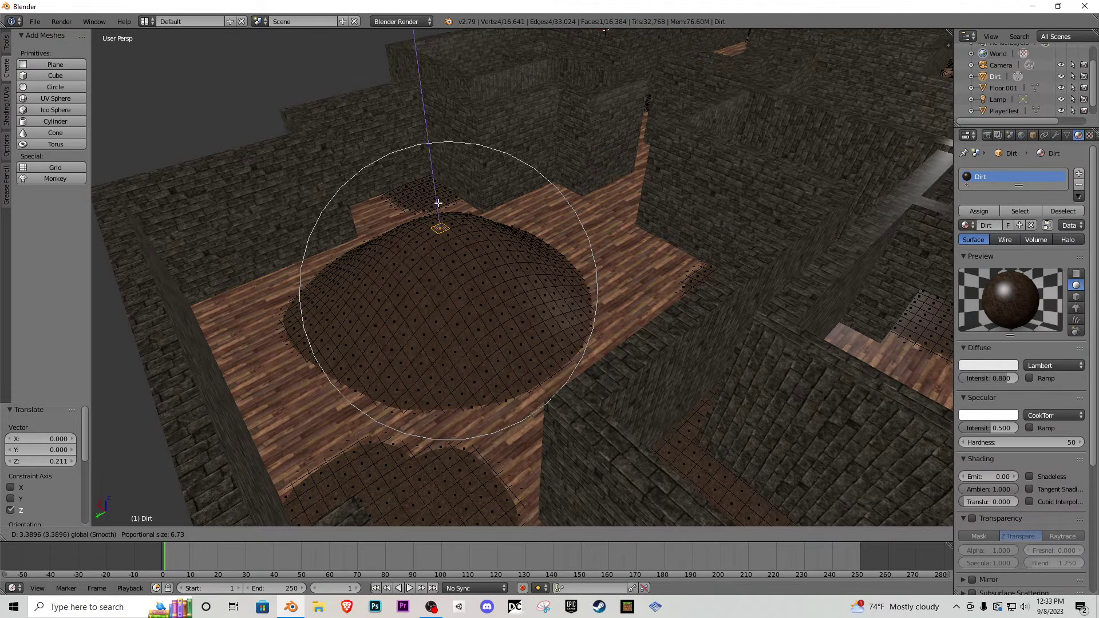
click(437, 193)
- Reshape the large mound by moving faces on its slopes, shifting one by 0.557 in X, 0.740 in Y and -0.070 in Z
right_click(369, 277)
key(g)
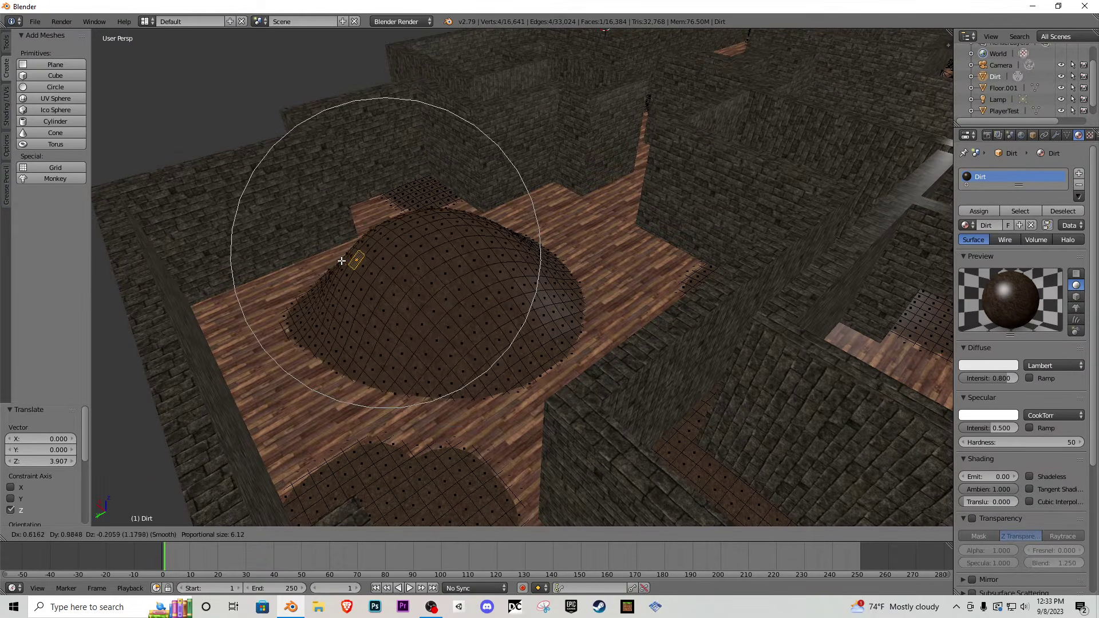
key(Escape)
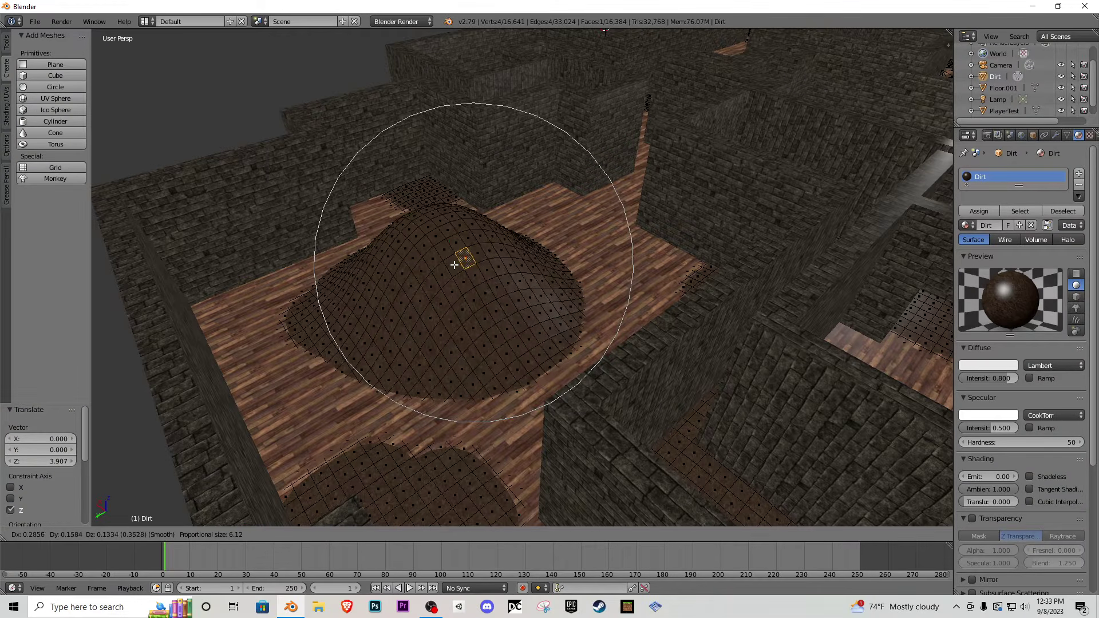
click(498, 265)
key(g)
click(336, 281)
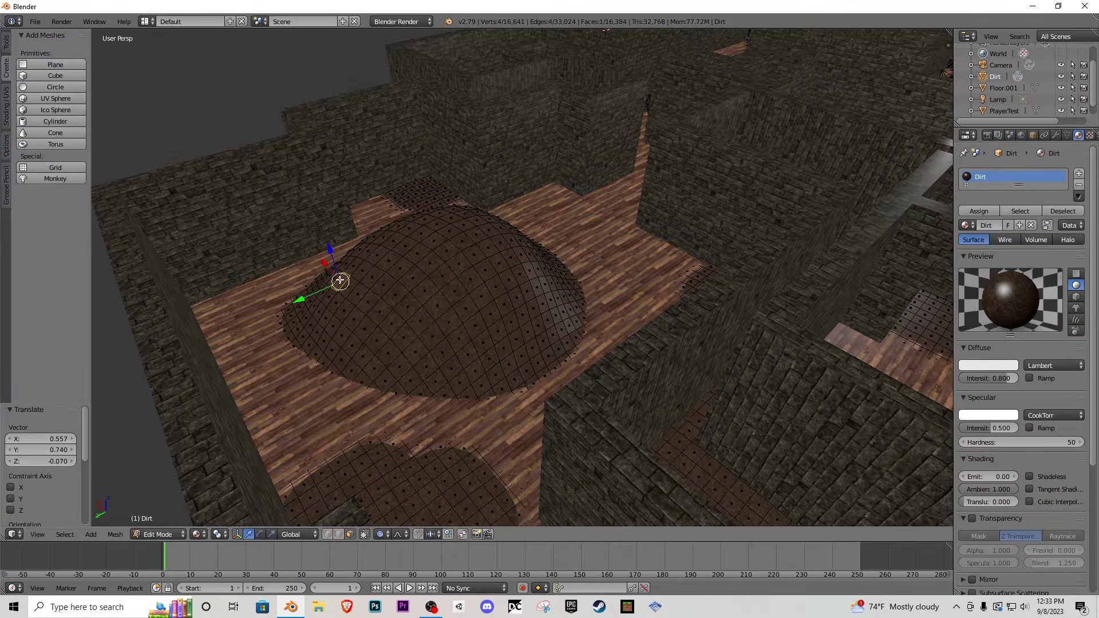
- Raise the Dirt in the inner corner between two corridor walls by 2.104 in Z with proportional editing
key(shift+f)
key(w)
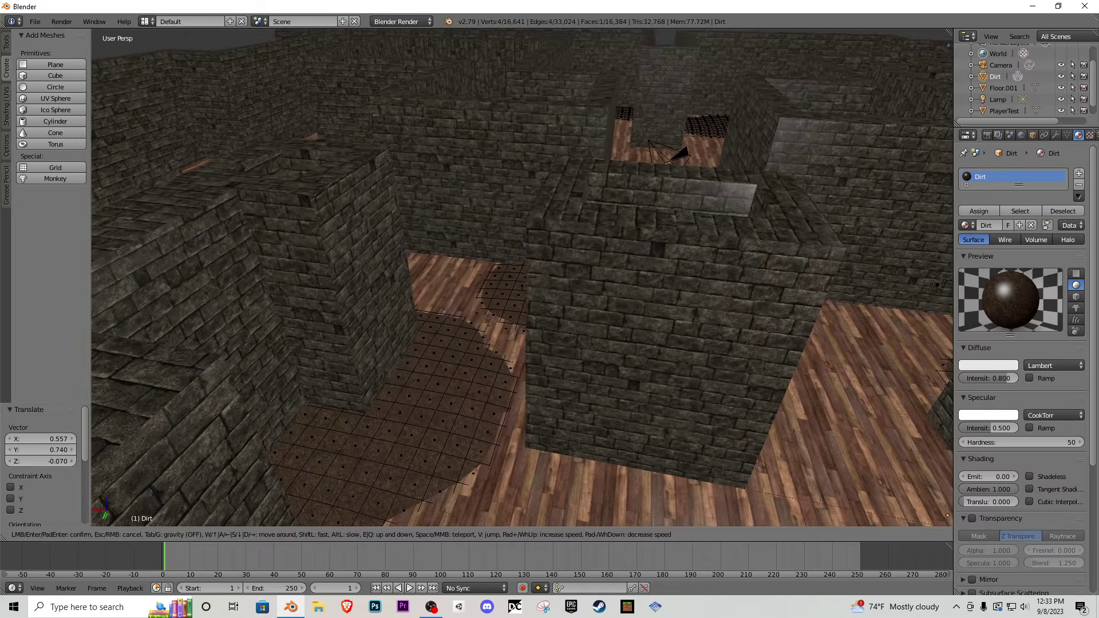
key(w)
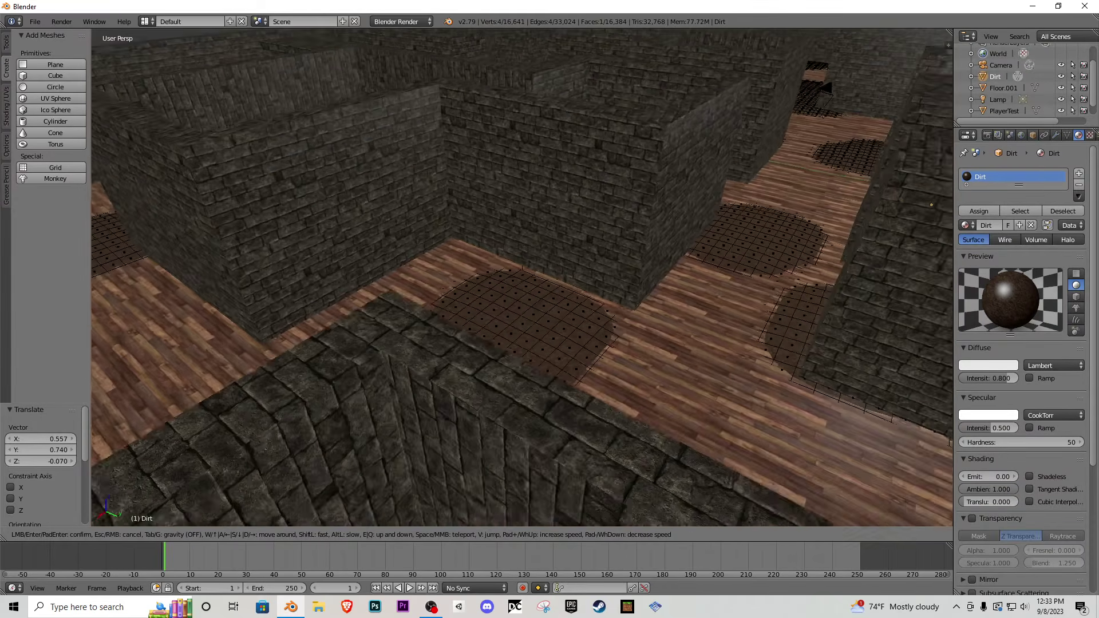
click(522, 277)
drag(465, 233, 465, 230)
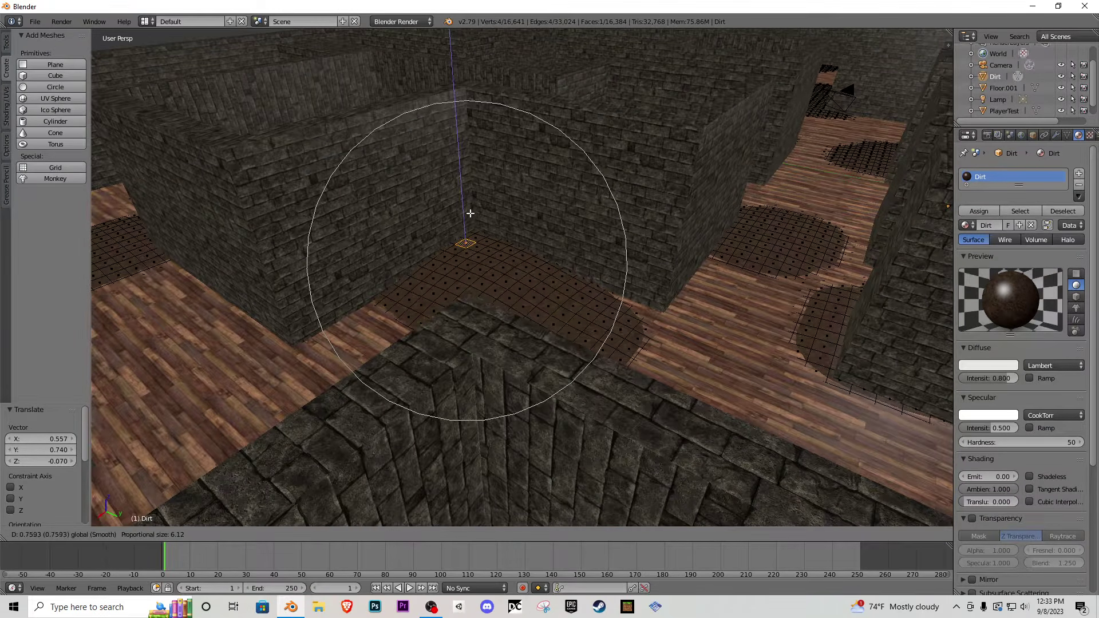
drag(482, 183, 482, 183)
- Raise the patch at the wall's outer corner by 3.439 in Z with a narrowed proportional radius, and the patch by the outer wall by 1.639
key(shift+f)
key(w)
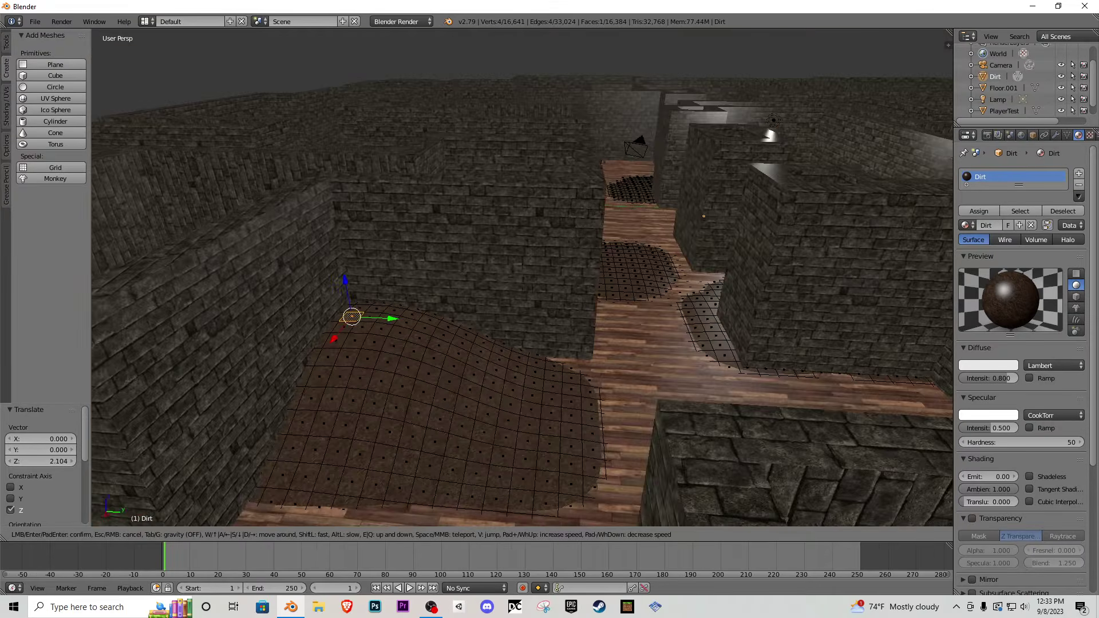
key(s)
click(522, 277)
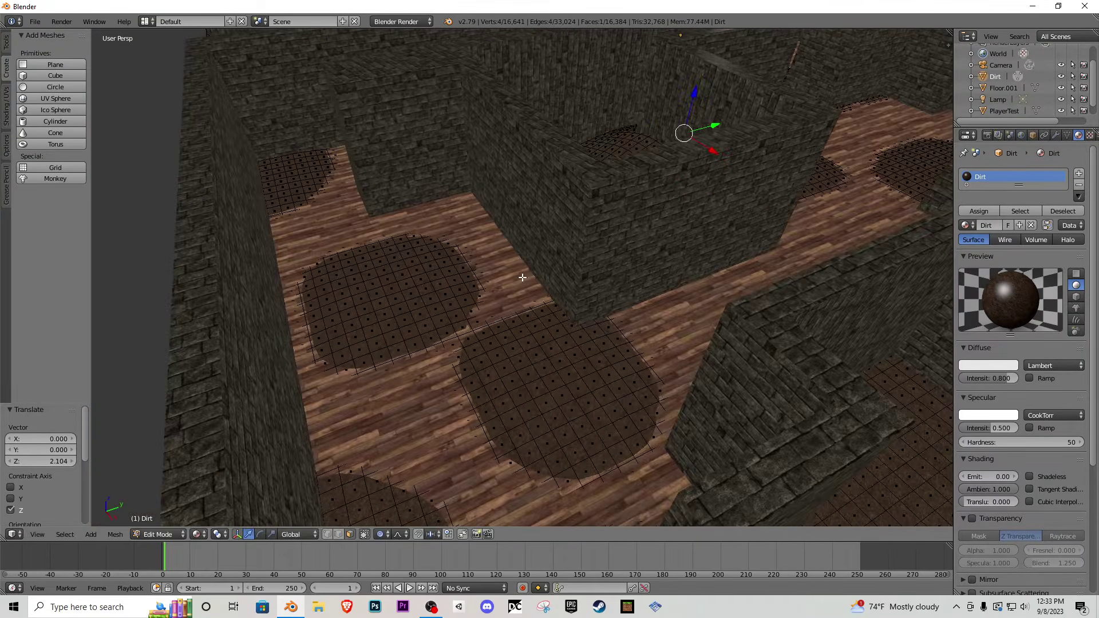
right_click(552, 303)
key(g)
key(z)
scroll(559, 272, up, 5)
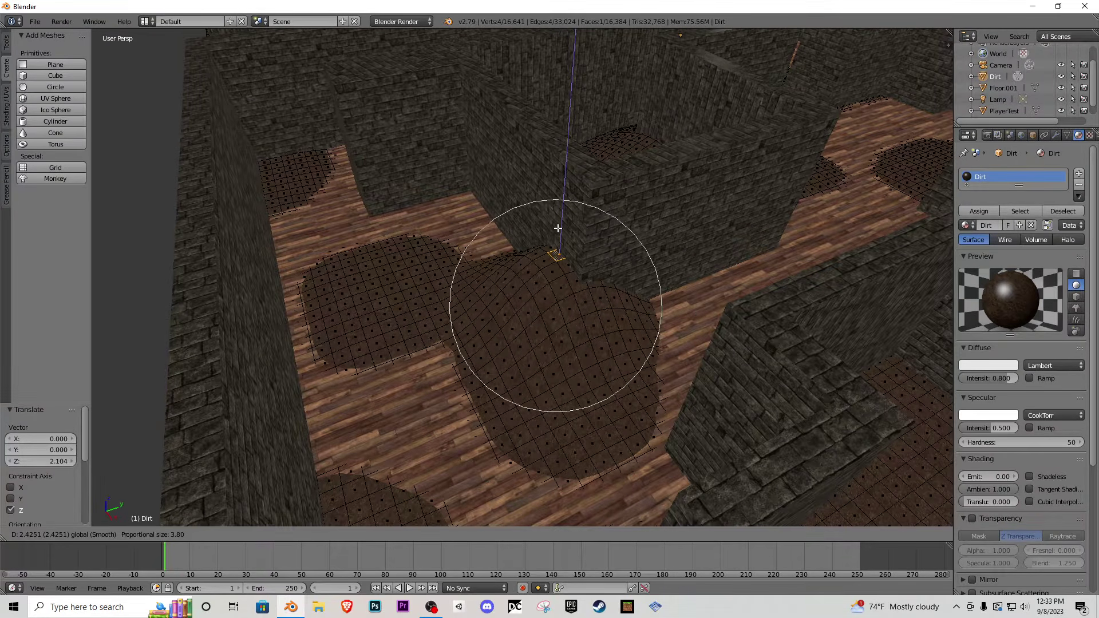
scroll(558, 228, down, 17)
scroll(556, 224, up, 20)
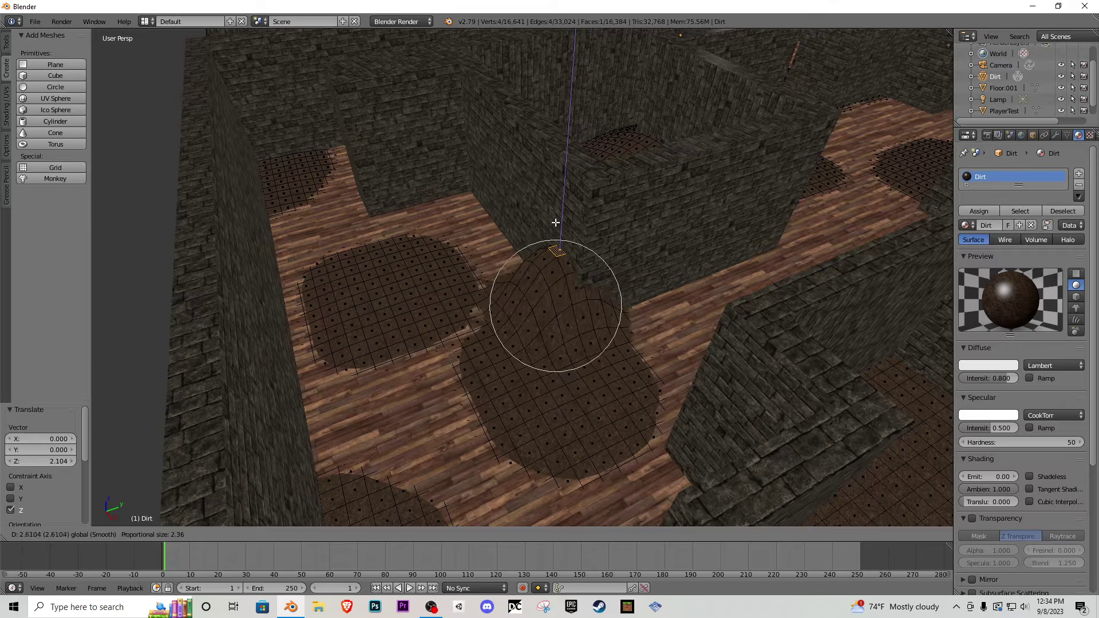
click(557, 204)
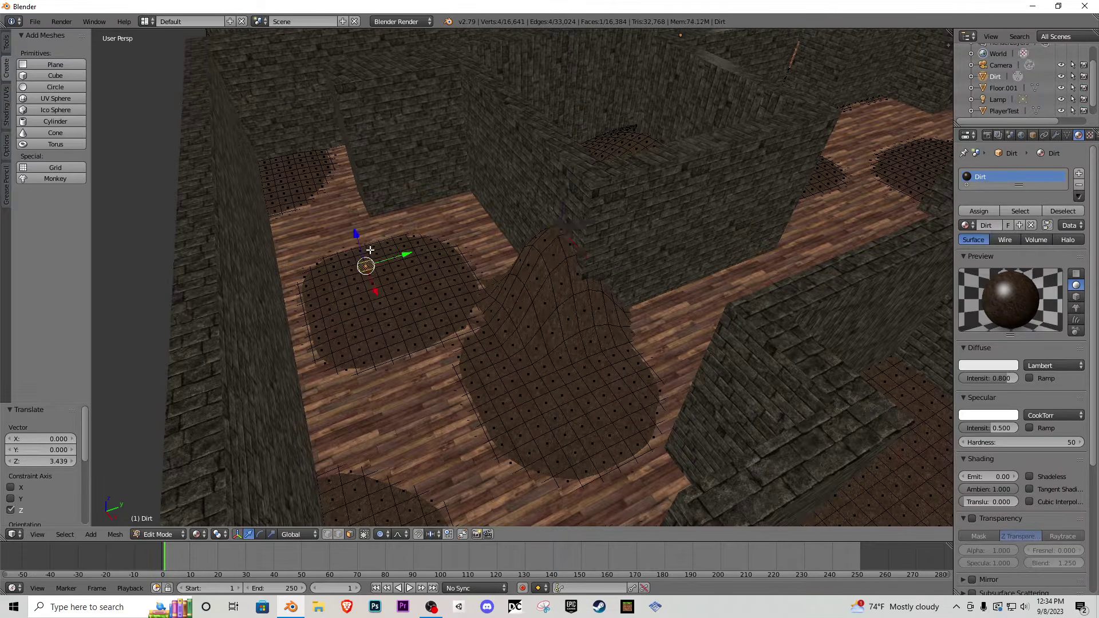
drag(371, 250, 363, 236)
drag(309, 188, 251, 120)
- Pull up a tall peak on the patch against the inner wall and raise a face on its lower end by 0.446 in Z
key(shift+f)
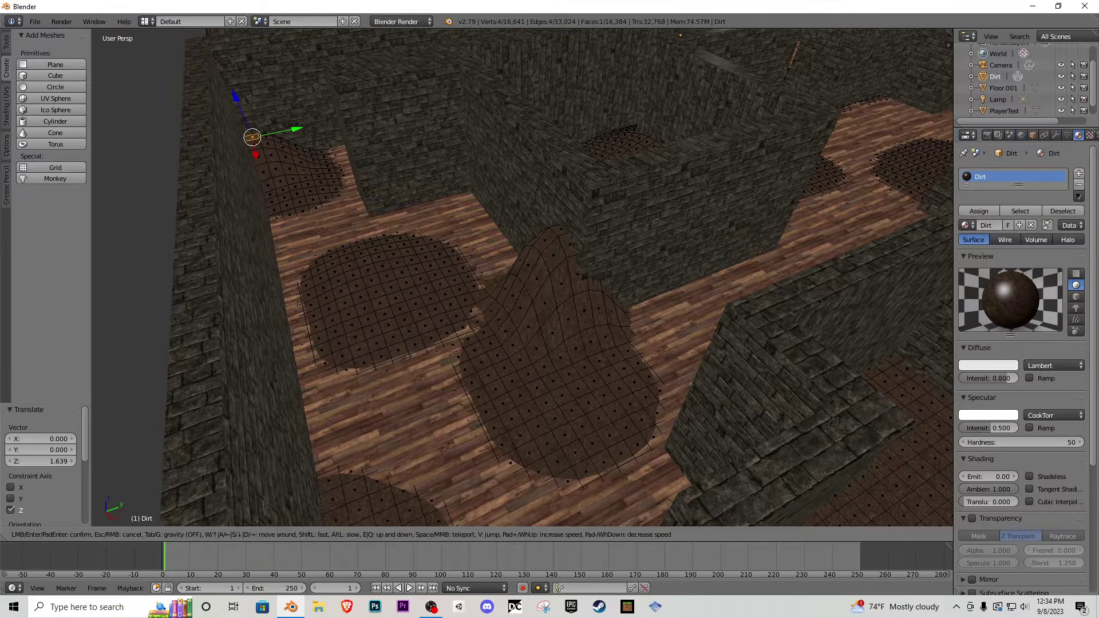
key(w)
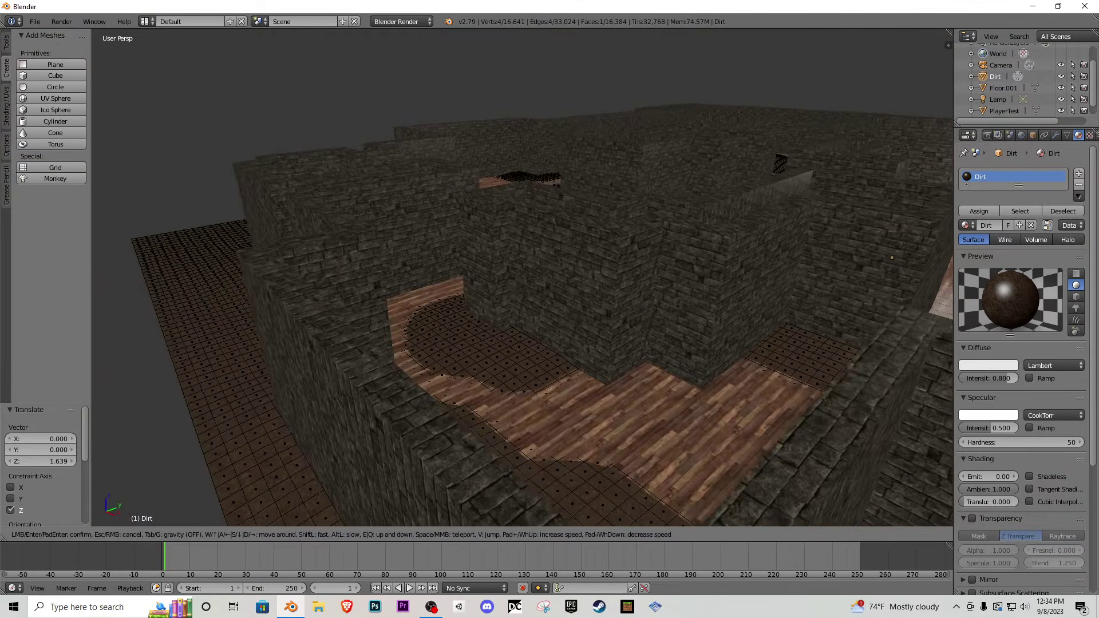
click(499, 331)
drag(474, 299, 475, 224)
drag(543, 356, 542, 345)
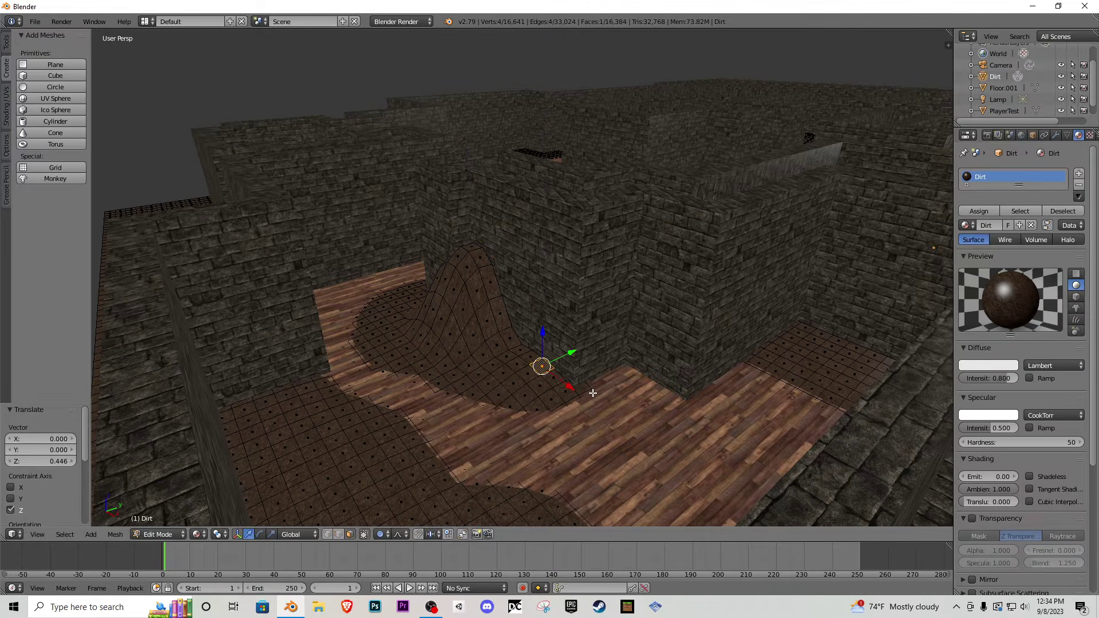
- Extend the dirt around the wall corner by raising further faces along the patch's edge by 0.270 and 0.141 in Z
right_click(591, 393)
drag(593, 380, 627, 359)
right_click(625, 375)
right_click(668, 383)
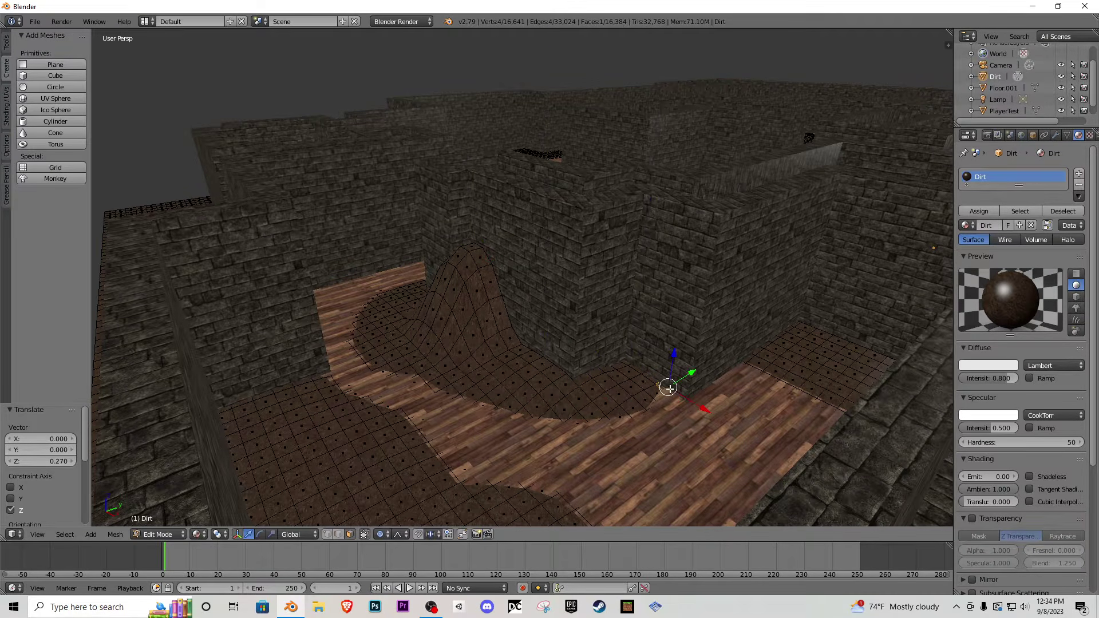
drag(577, 408, 563, 428)
drag(489, 413, 489, 410)
- Raise the Dirt face in the far corner of the outer walls by 2.906 in Z
key(shift+f)
key(w)
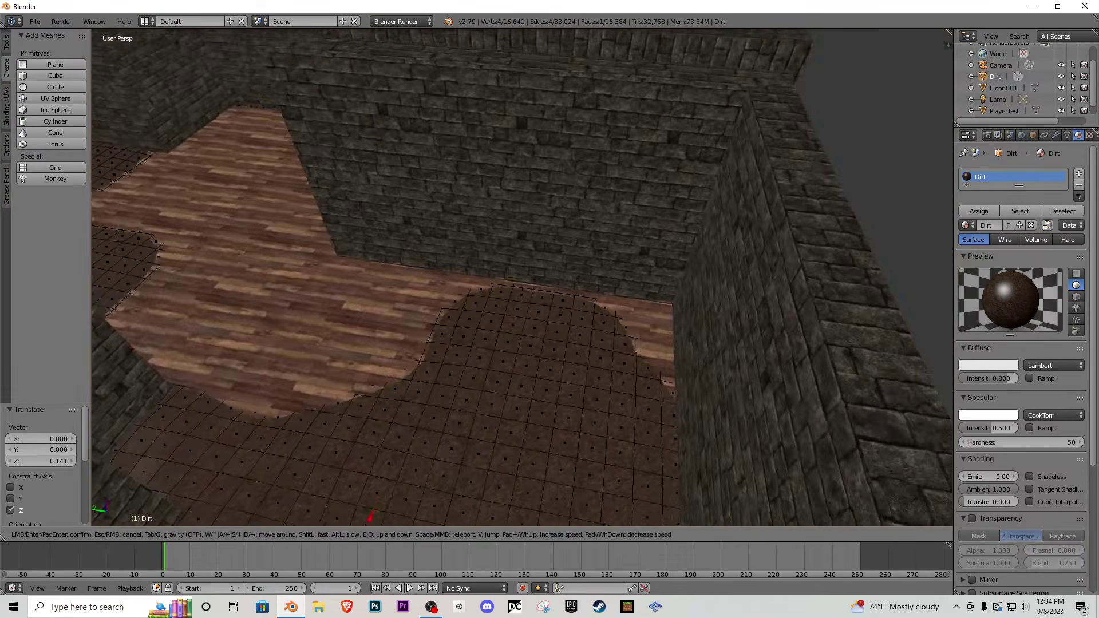
click(566, 286)
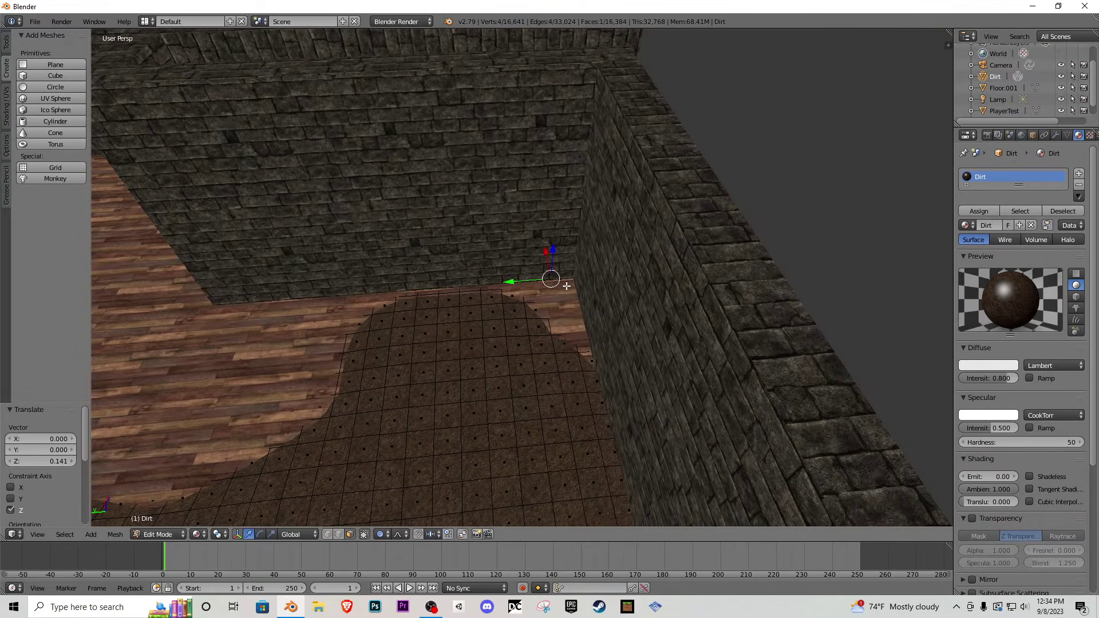
key(g)
key(z)
click(572, 186)
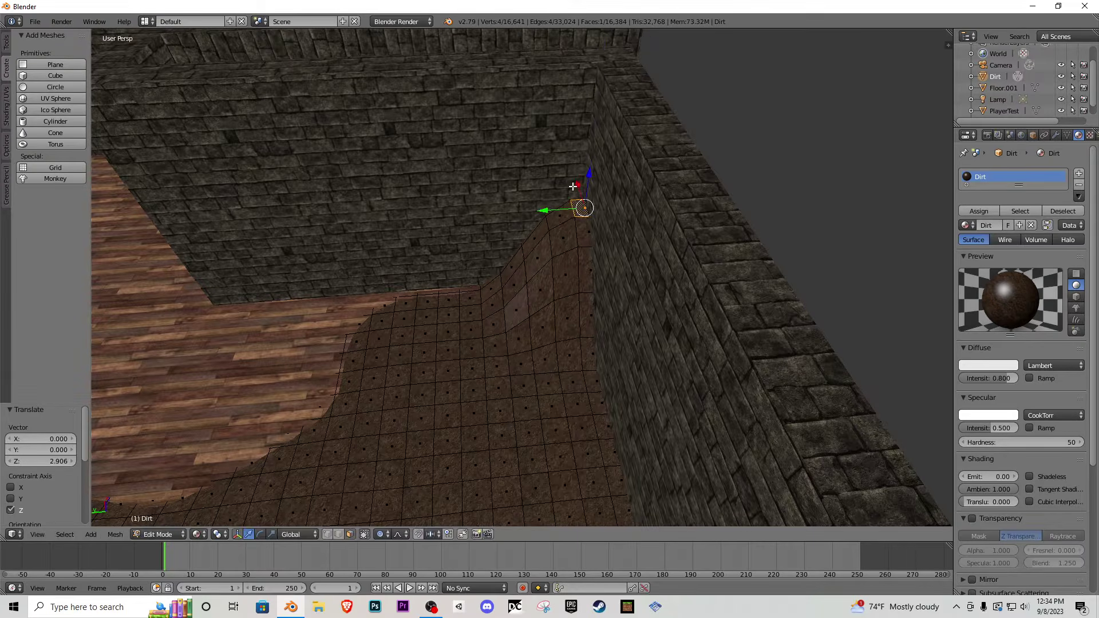
- Shift the corner peak by -0.003 in Z and raise a face on its slope by 0.731 in Z with a proportional size of 4.18
key(g)
key(z)
scroll(581, 177, down, 3)
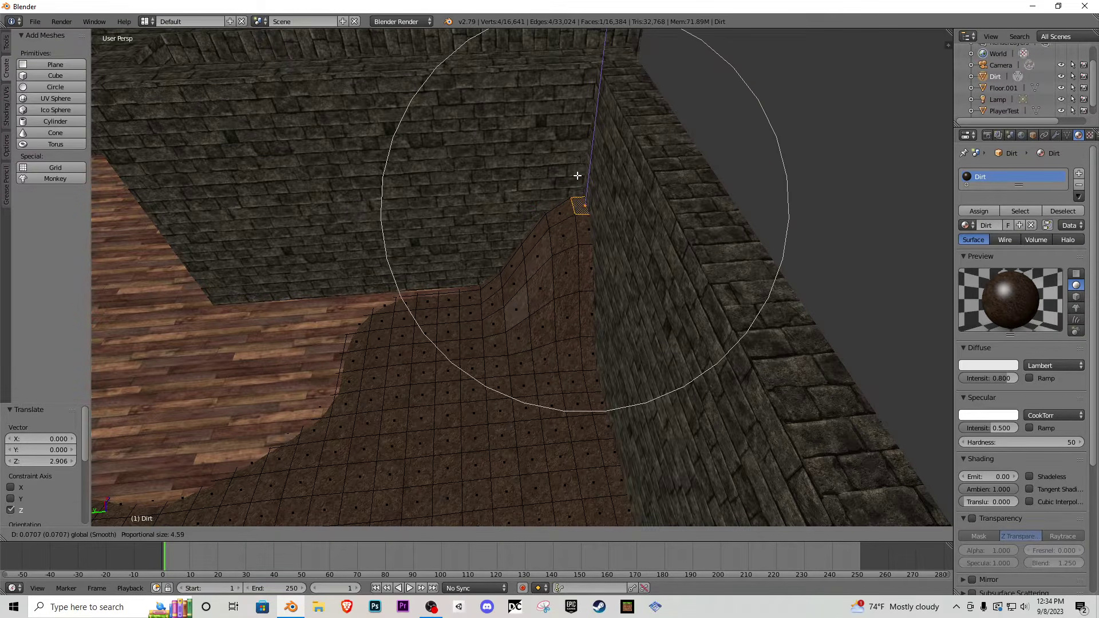
scroll(575, 169, down, 4)
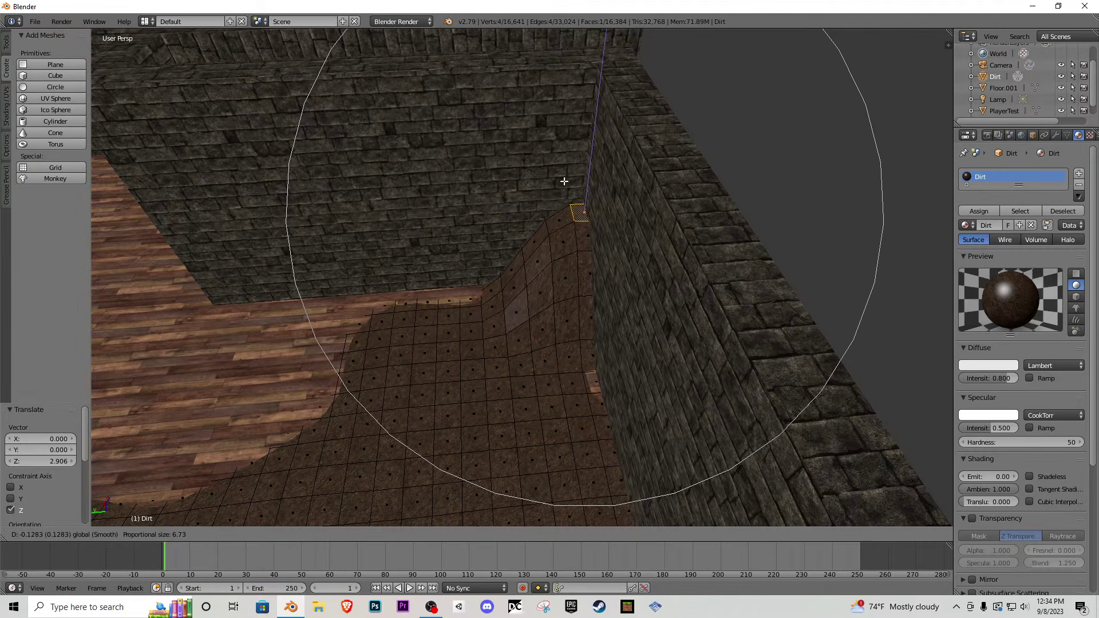
scroll(566, 179, up, 5)
click(568, 179)
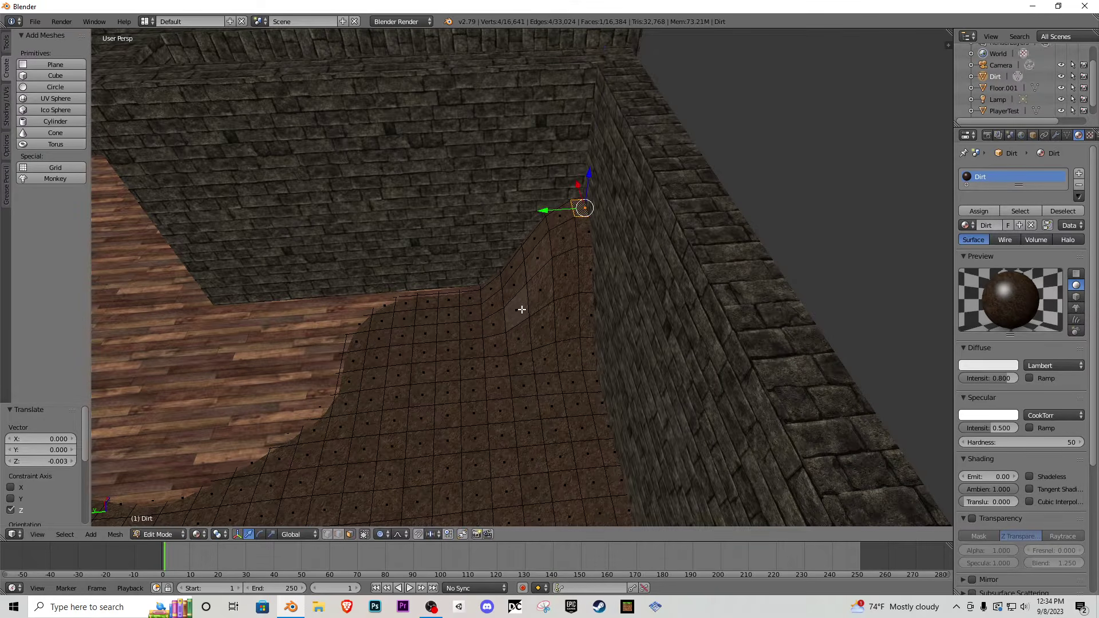
key(g)
key(z)
scroll(517, 286, down, 3)
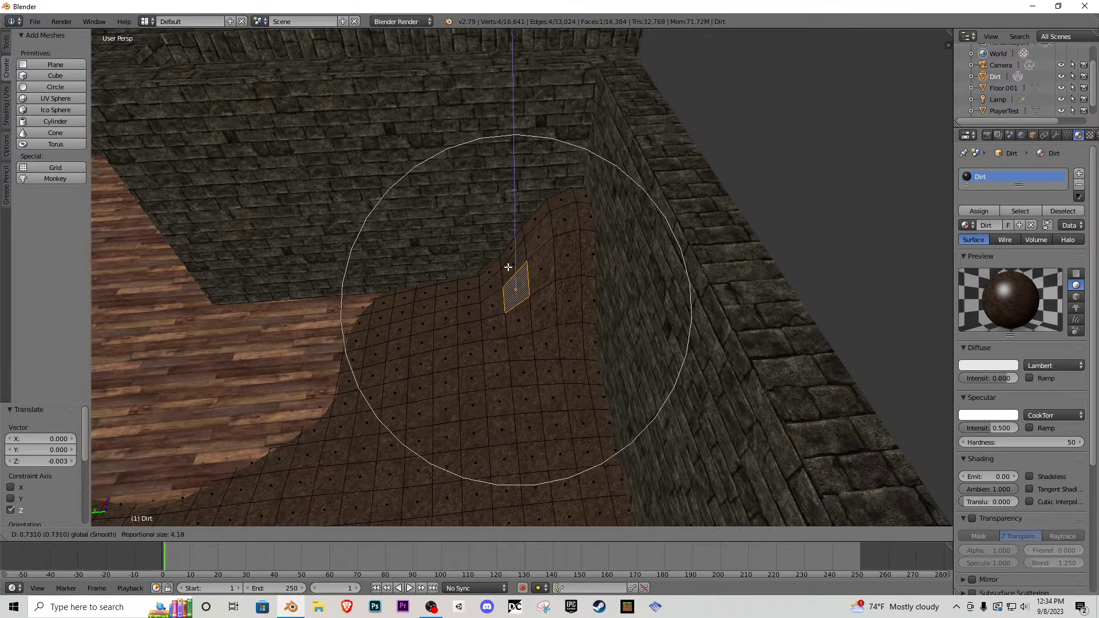
key(Return)
- Raise a face of the large dirt patch at the corridor junction, beside the wall block, by 1.843 in Z
key(shift+f)
key(s)
key(w)
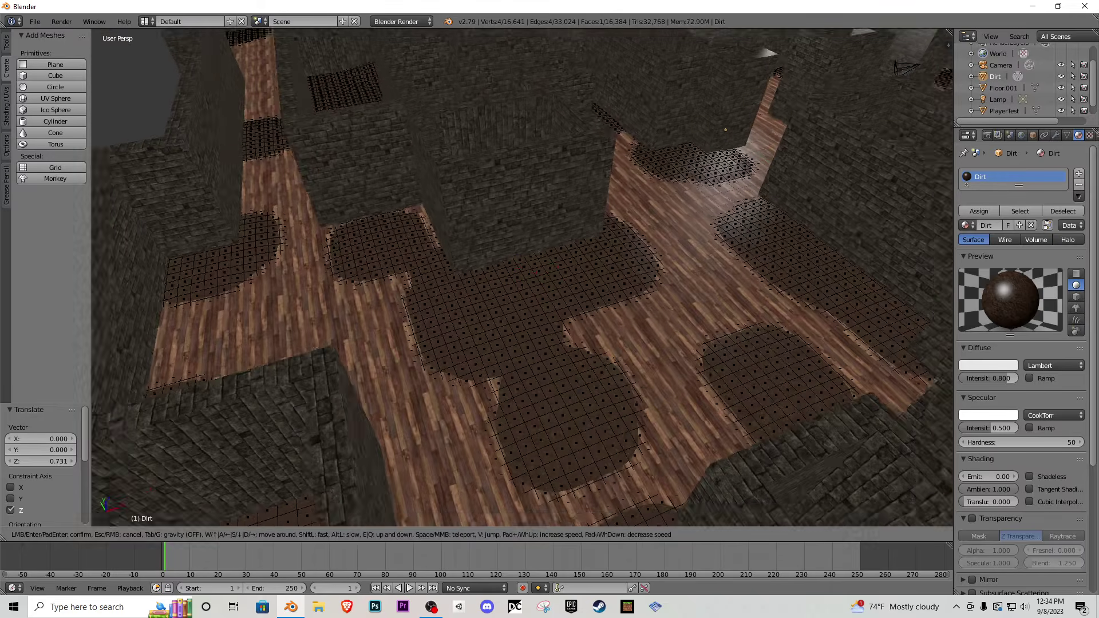
click(521, 278)
right_click(518, 277)
key(g)
key(z)
drag(526, 227, 525, 223)
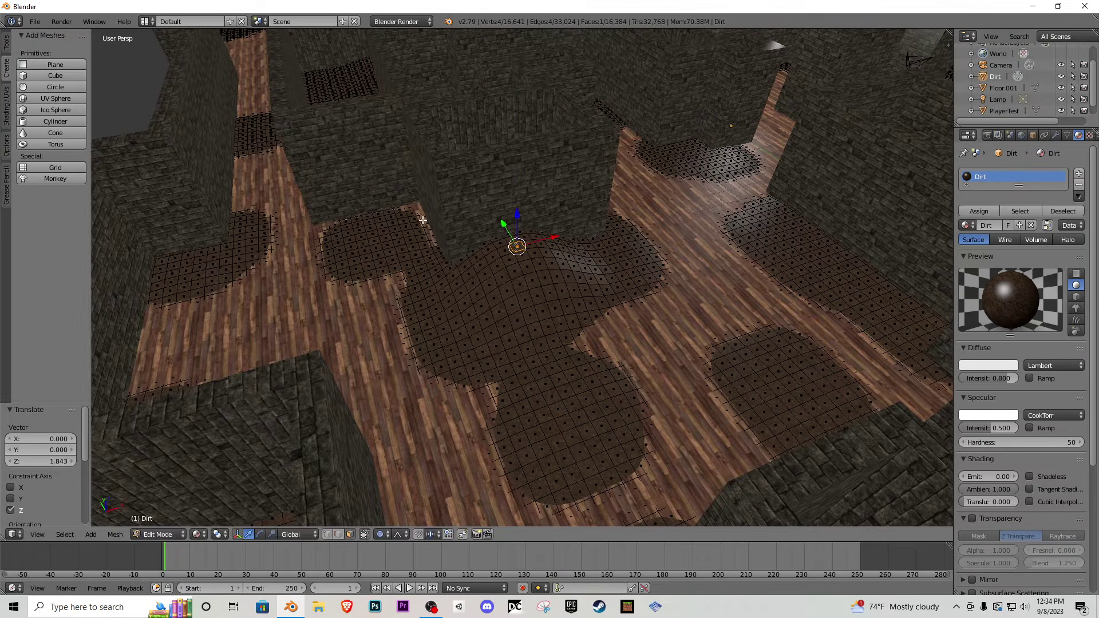
- Spread the junction's dirt by raising neighbouring faces by 1.227, 0.641 and 0.547 in Z
key(g)
key(z)
click(422, 190)
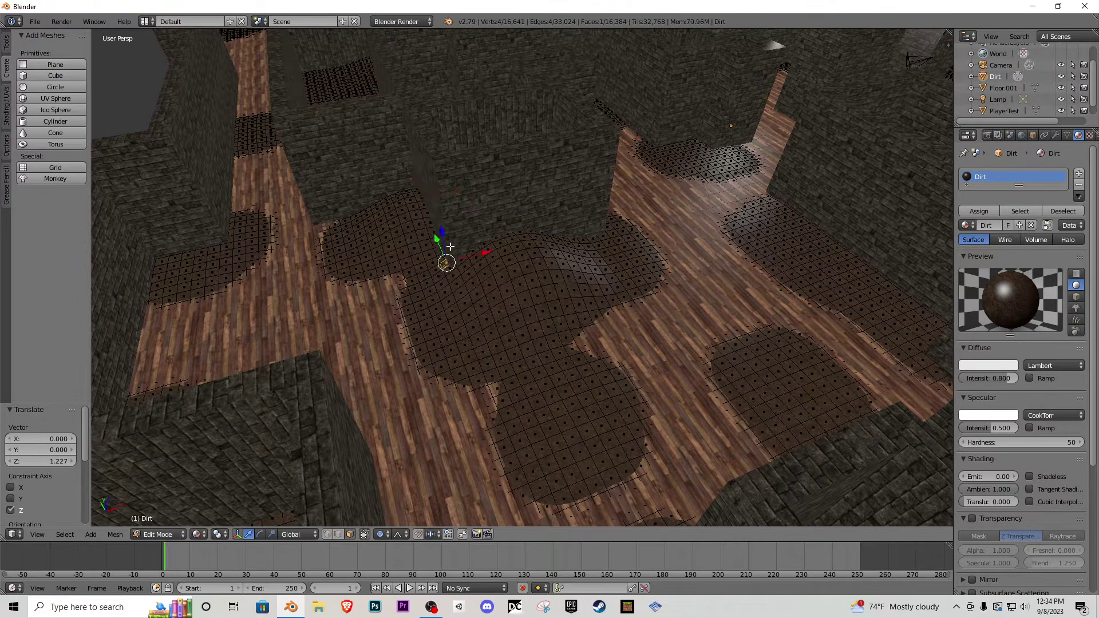
key(g)
key(z)
click(371, 335)
key(g)
key(z)
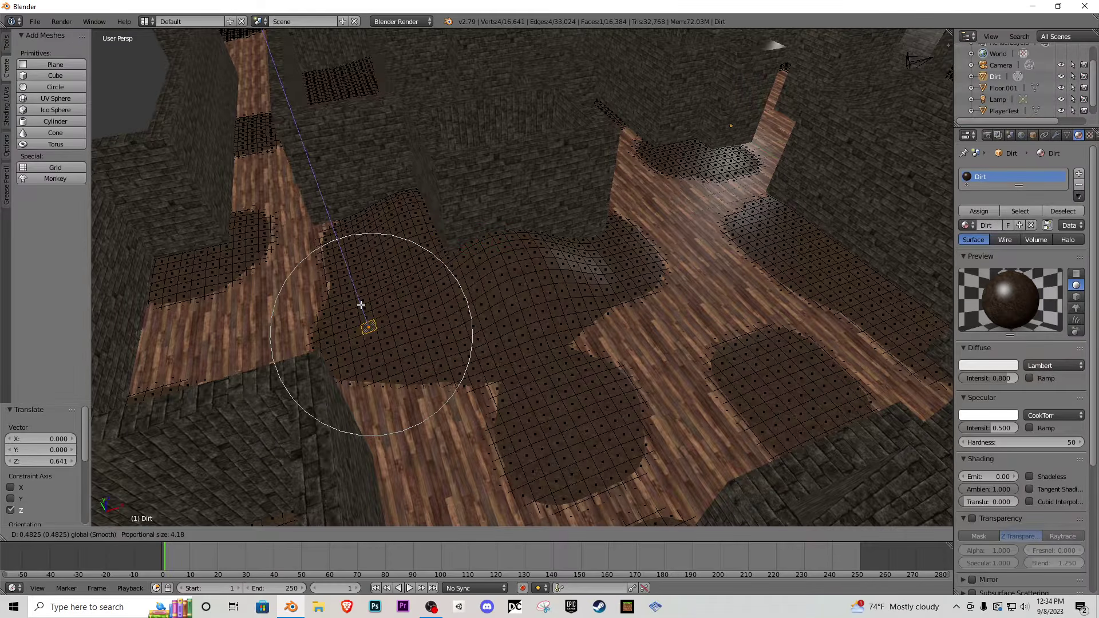
click(367, 315)
- Raise the patch in the corridor's inner wall corner by 1.905 in Z and another Dirt face by 0.228 in Z
key(shift+f)
click(464, 295)
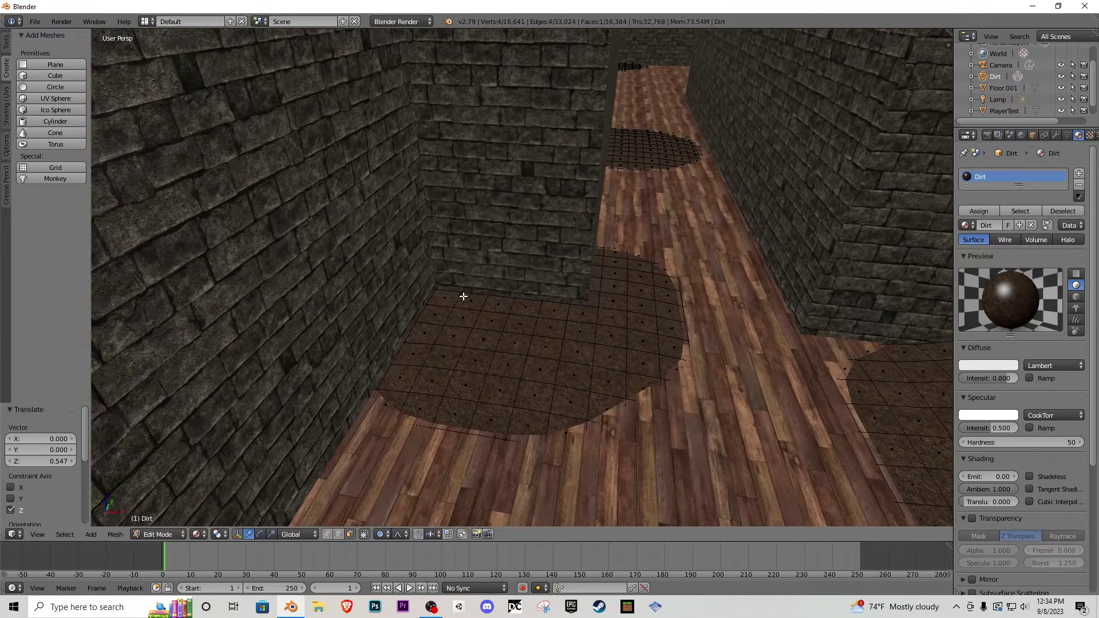
key(g)
key(z)
click(441, 178)
key(shift+f)
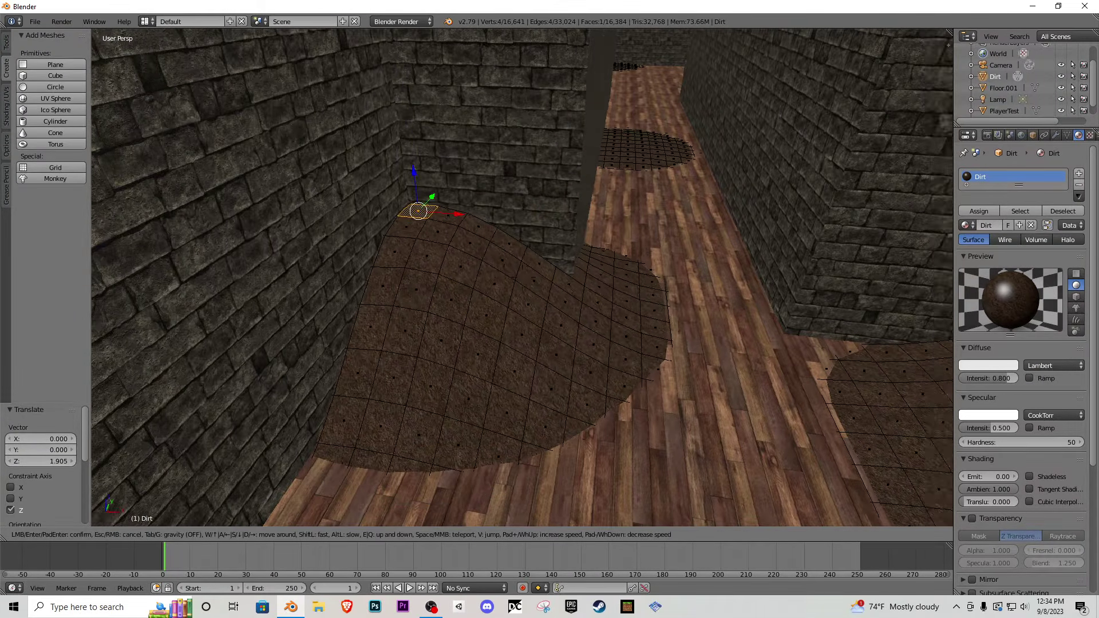
click(538, 302)
drag(551, 269, 557, 261)
- Raise the flat patch in the outer walls' corner by 2.468 in Z with a proportional size of 6.12
key(shift+f)
click(522, 277)
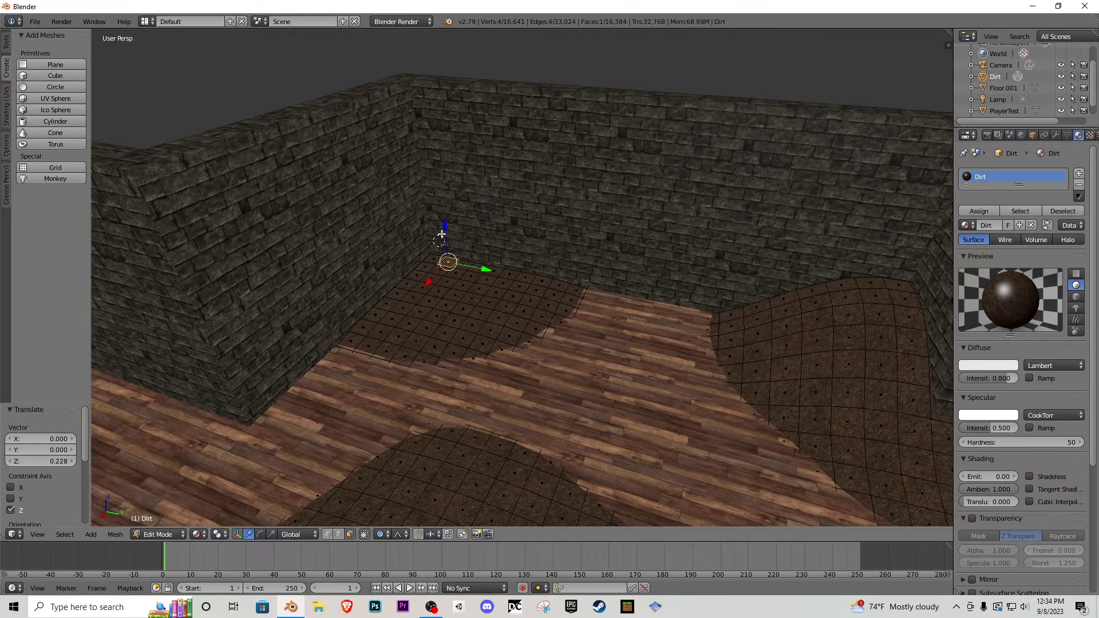
key(g)
key(z)
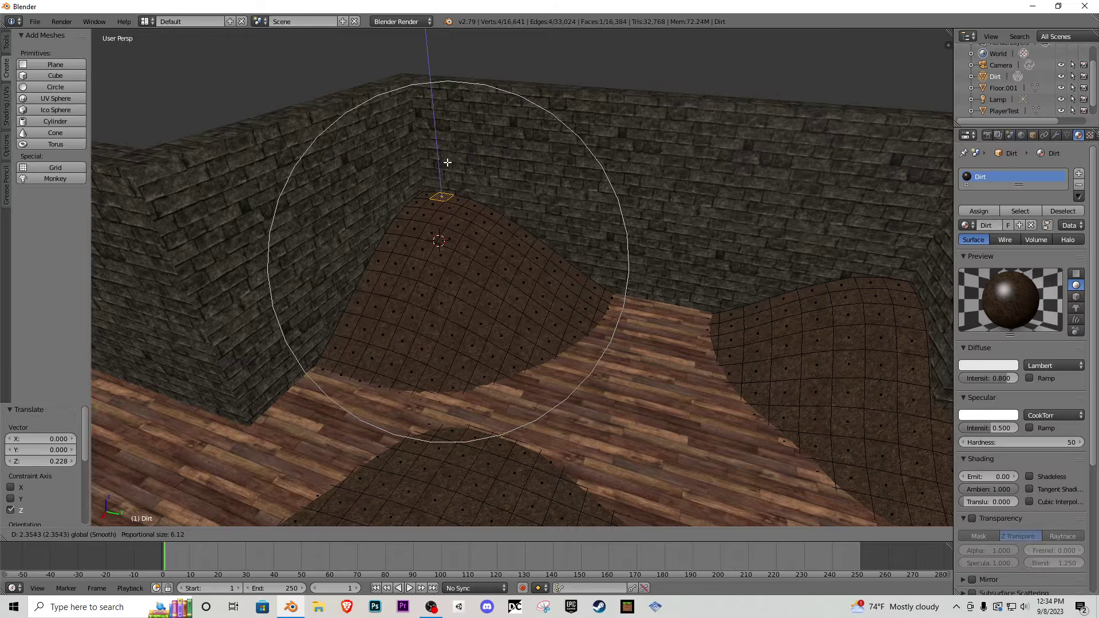
click(448, 160)
- Join the two mounds along the outer wall by raising the Dirt in the gap between them by 0.327 in Z
key(shift+f)
click(532, 284)
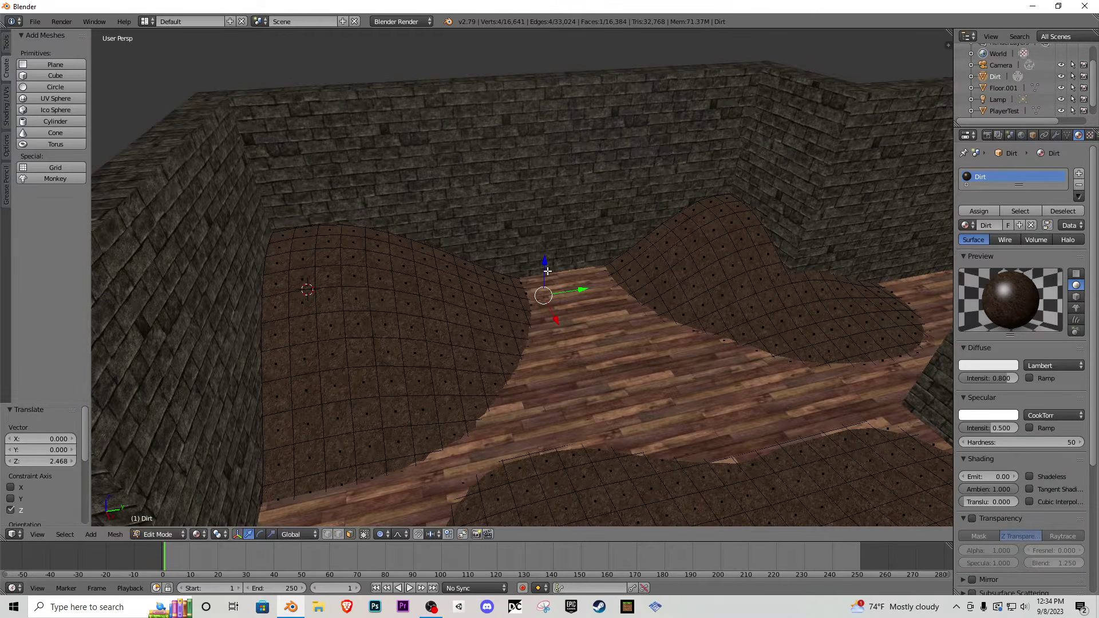
key(g)
key(z)
click(552, 267)
- Raise the Dirt in the wood strip between the neighbouring mounds by 0.110 in Z to connect them
key(shift+f)
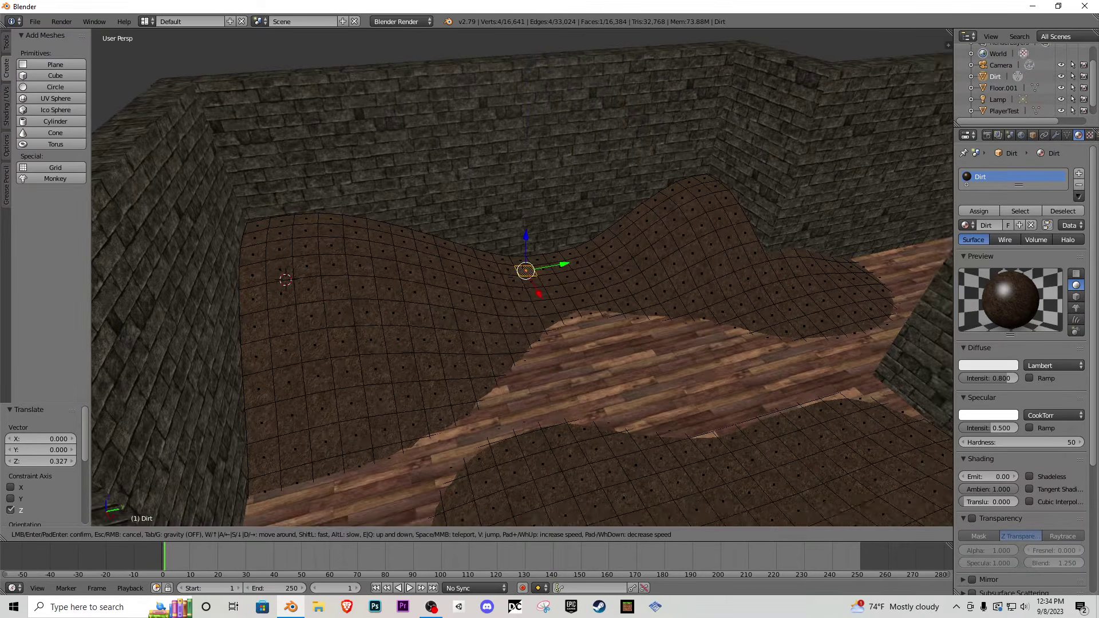
click(468, 332)
key(g)
key(z)
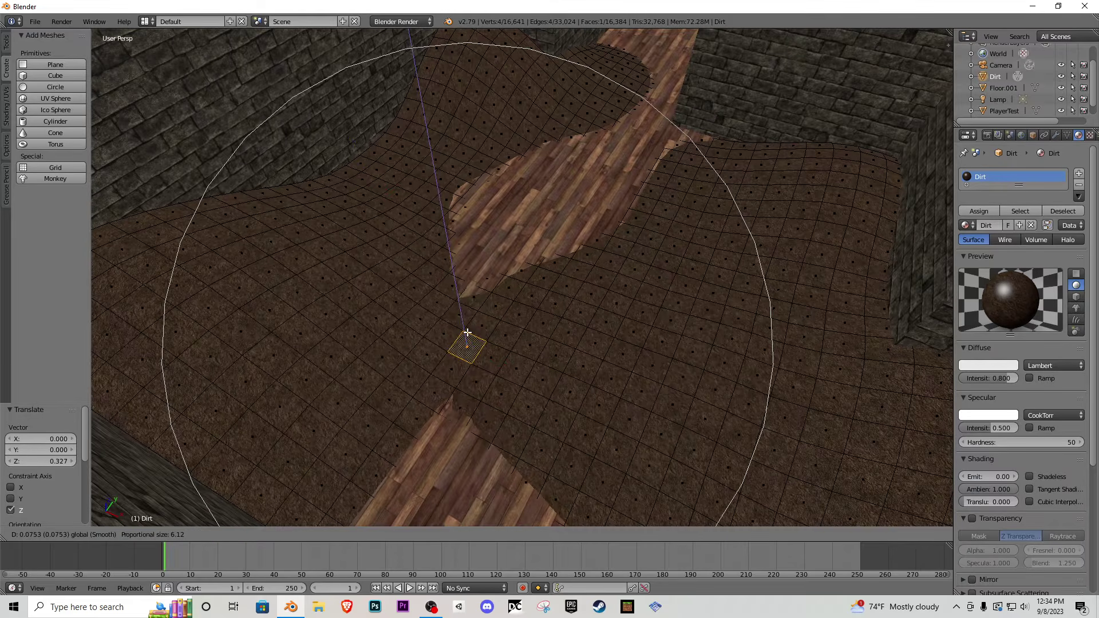
click(467, 342)
- Raise the Dirt between the patches in the long, narrow outer corridor by 0.202 in Z
key(shift+f)
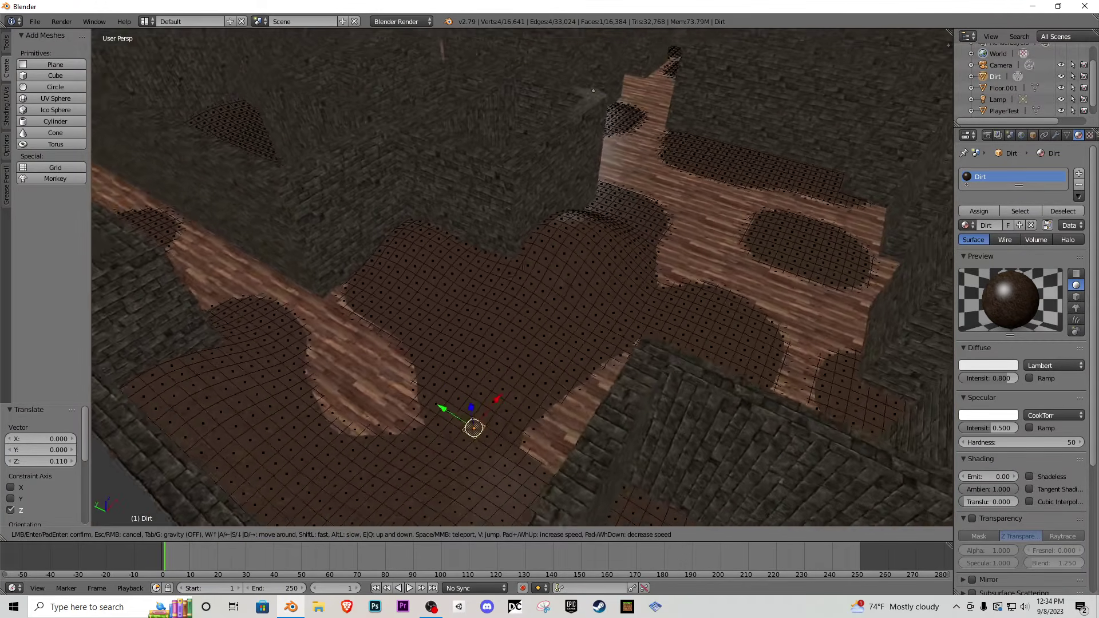
click(398, 341)
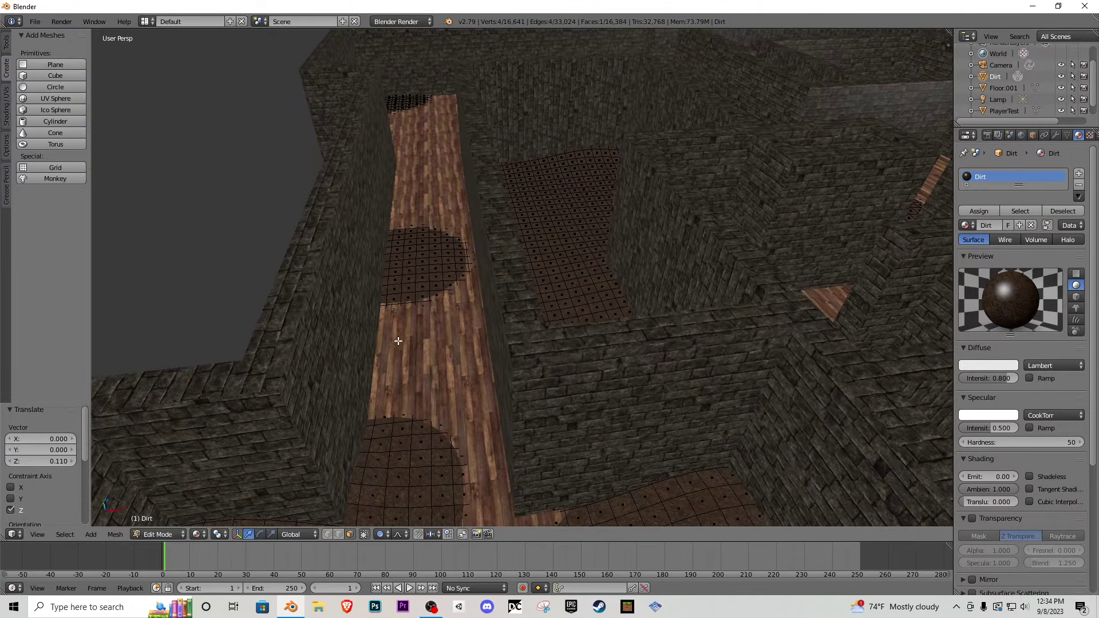
key(g)
key(z)
click(404, 304)
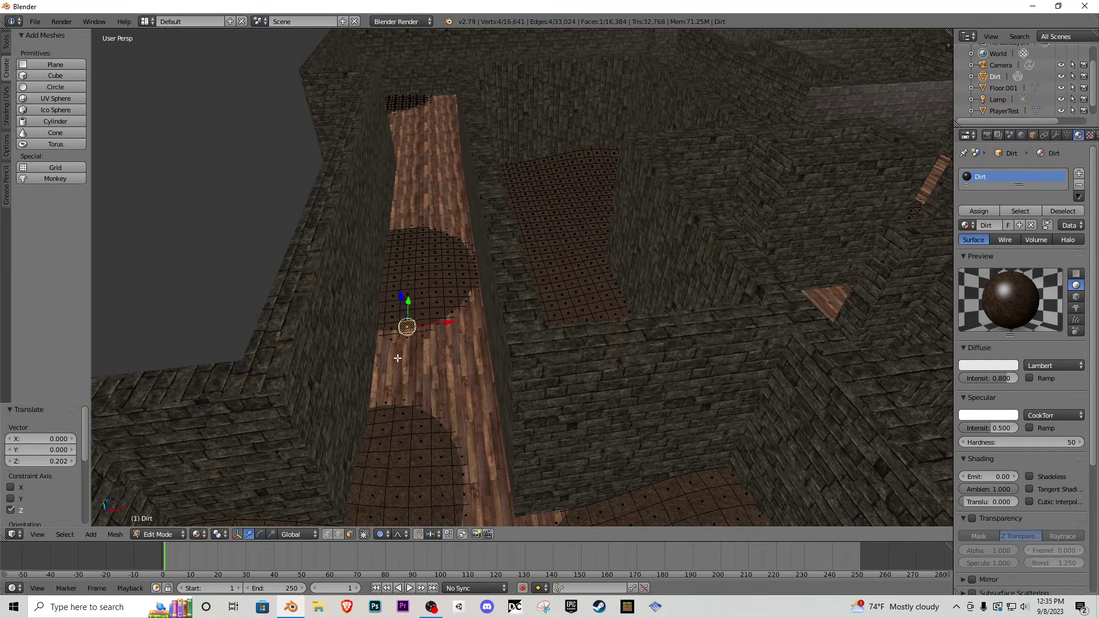
- Extend the dirt along the narrow corridor's outer wall by raising more faces by 0.185 and 0.120 in Z with a narrowed radius
key(g)
key(z)
scroll(381, 339, up, 3)
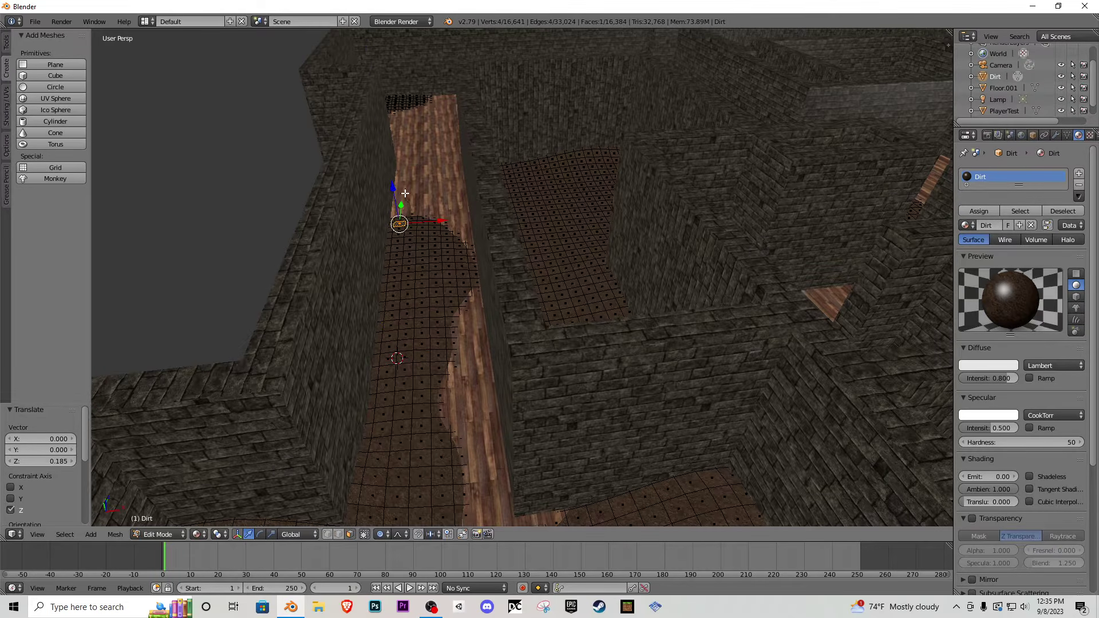
click(408, 173)
key(shift+f)
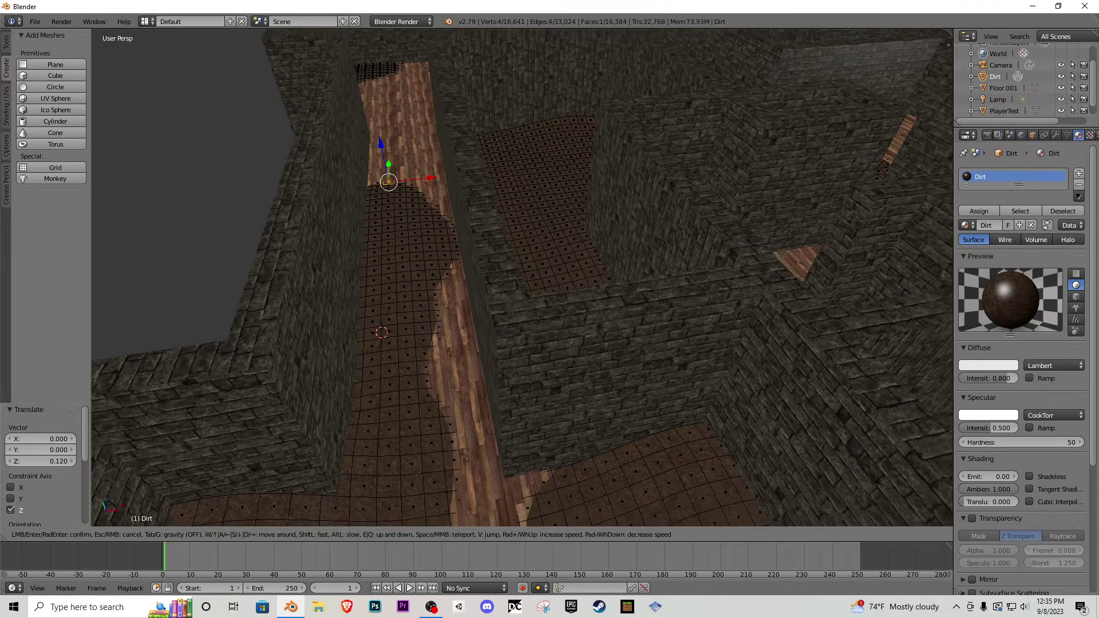
- Raise the Dirt beside the rounded corridor patch by 0.128 in Z and between the patches at the corridor's end by 0.201
key(w)
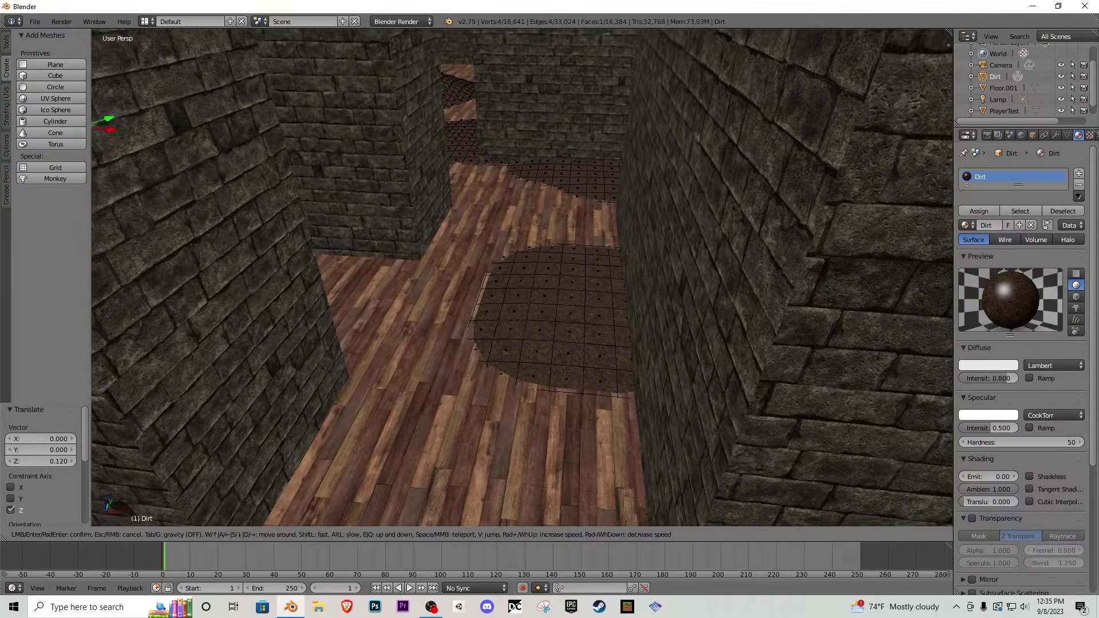
click(586, 273)
drag(578, 241, 587, 200)
key(shift+f)
key(w)
click(535, 344)
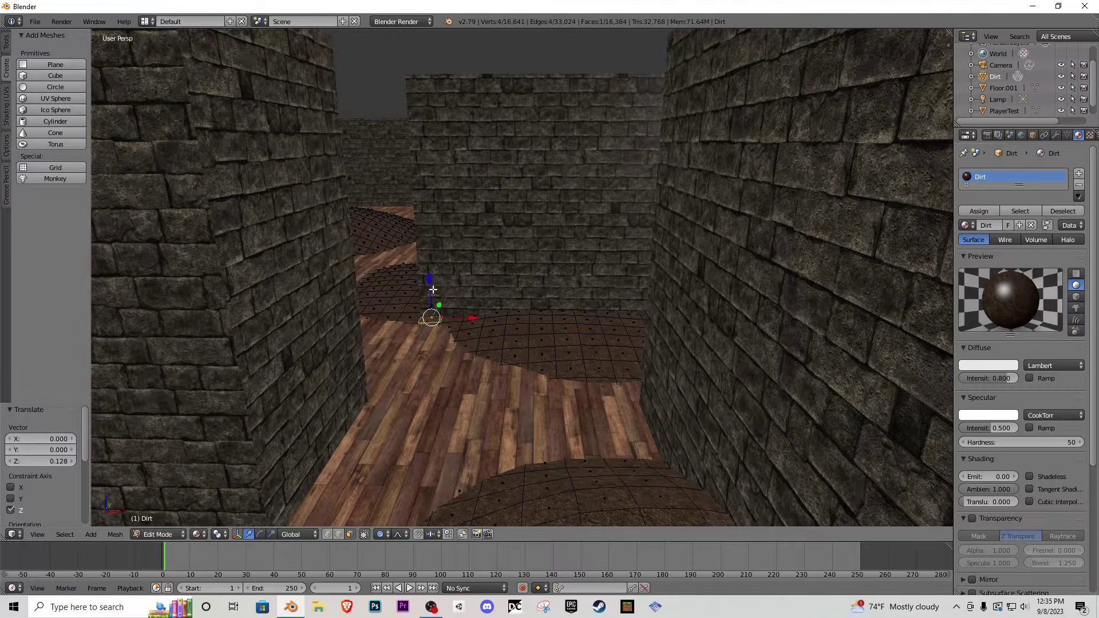
drag(433, 290, 434, 280)
- Raise the dirt patch in the corridor's walled corner by 1.488 in Z to form a tall mound
key(shift+f)
key(w)
click(599, 315)
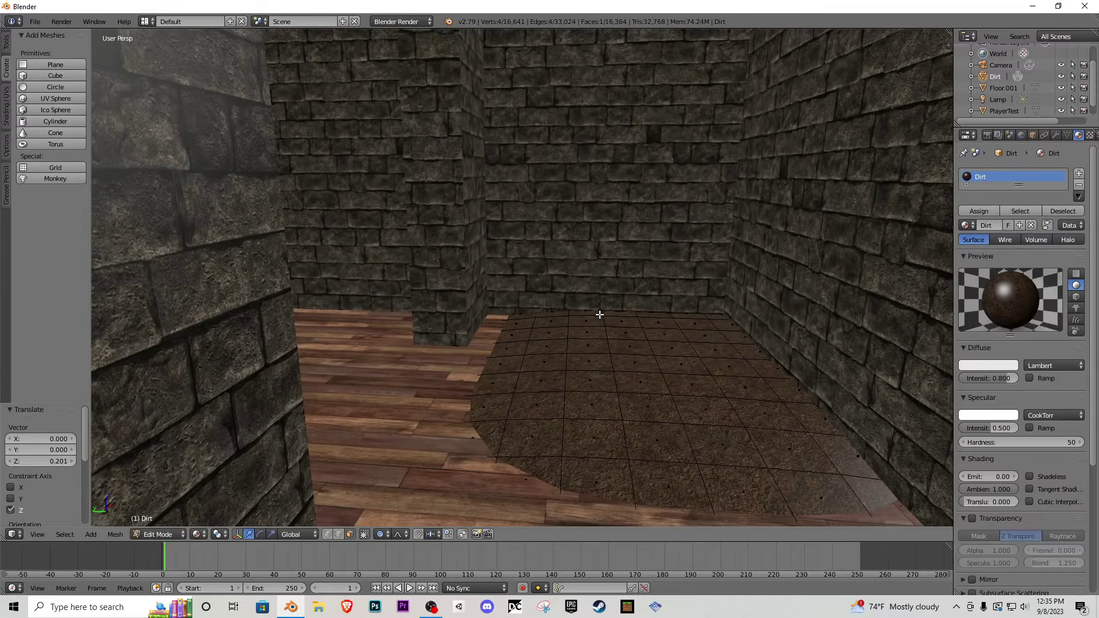
drag(675, 311, 741, 209)
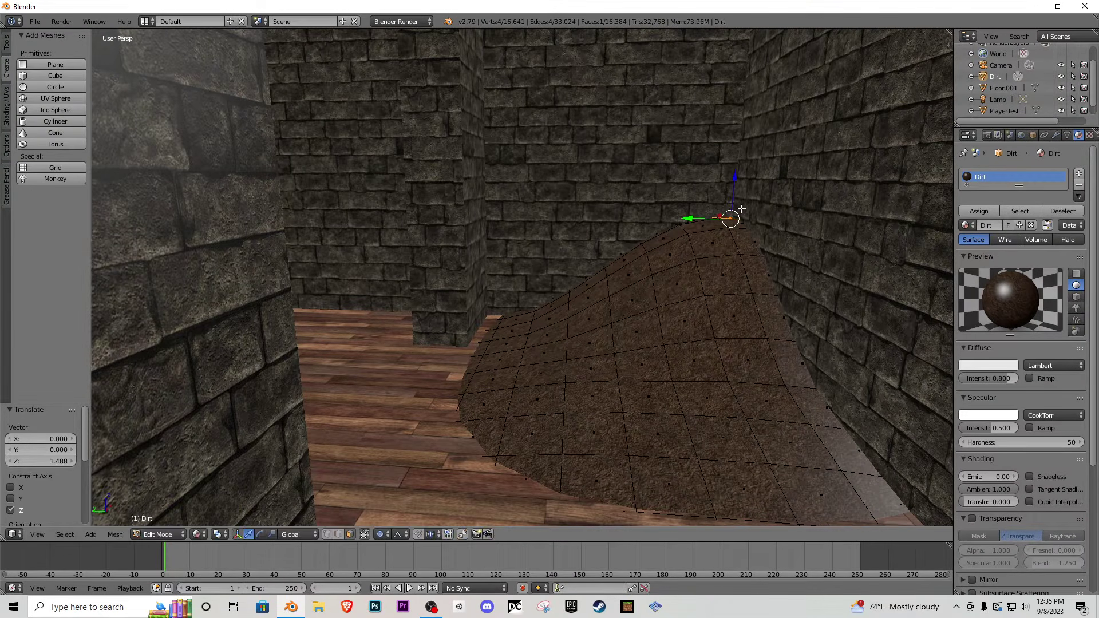
- Pull the small corner patch in the enclosed wood-floored area up into a tall mound, and raise its lower edge by 0.227 in Z
key(shift+f)
key(s)
key(w)
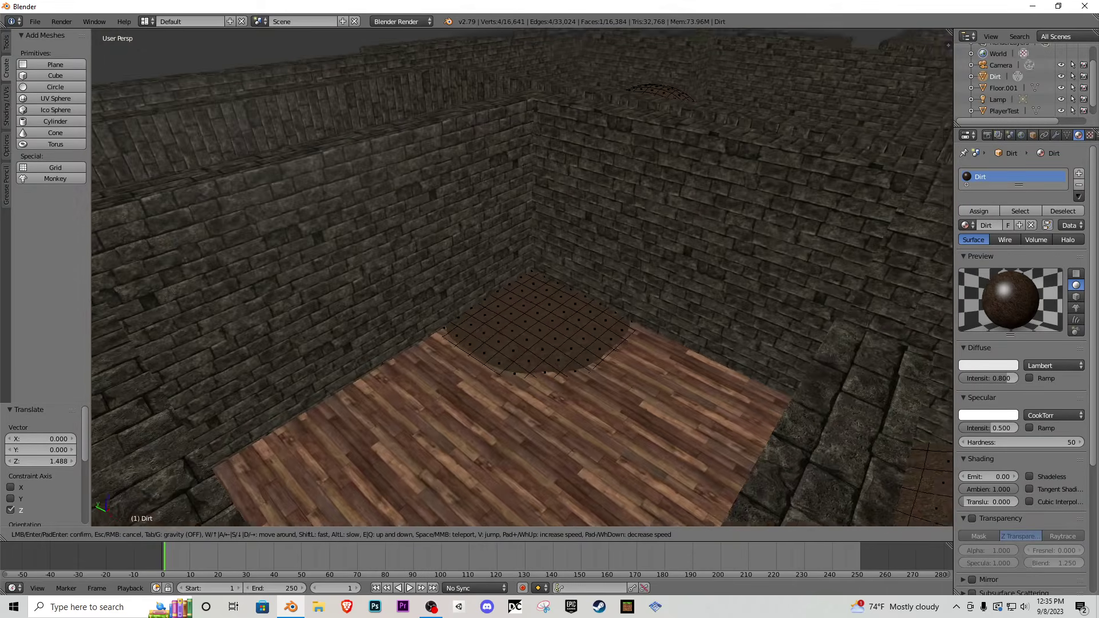
click(522, 277)
right_click(531, 271)
drag(537, 250, 547, 160)
scroll(548, 160, down, 4)
drag(454, 338, 455, 331)
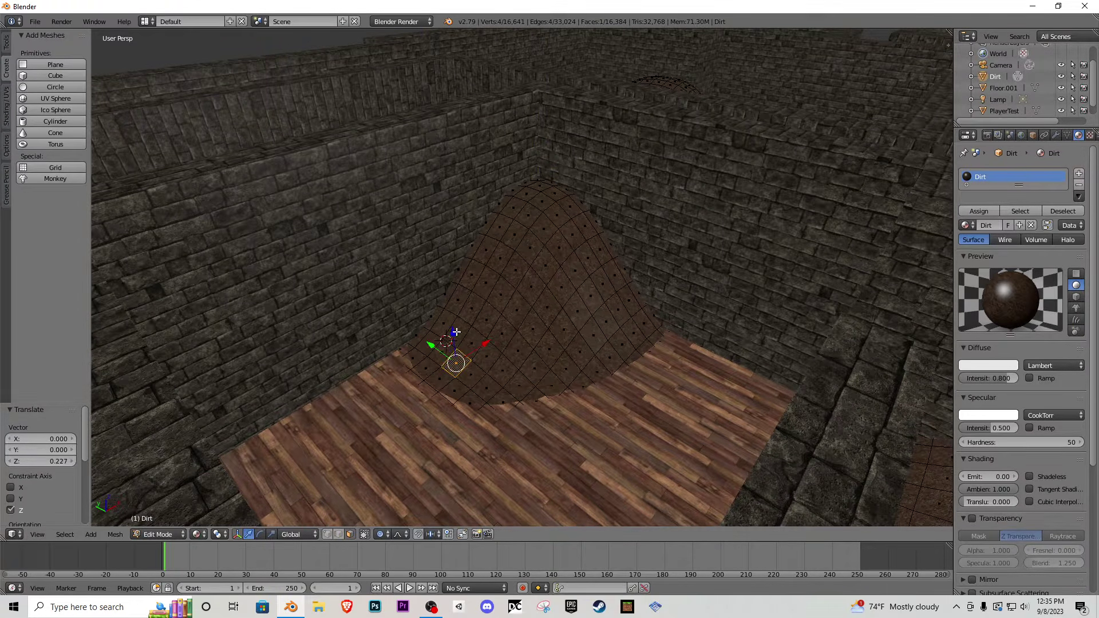
- Set the 3D viewport's lens to 25
key(shift+f)
key(s)
click(521, 277)
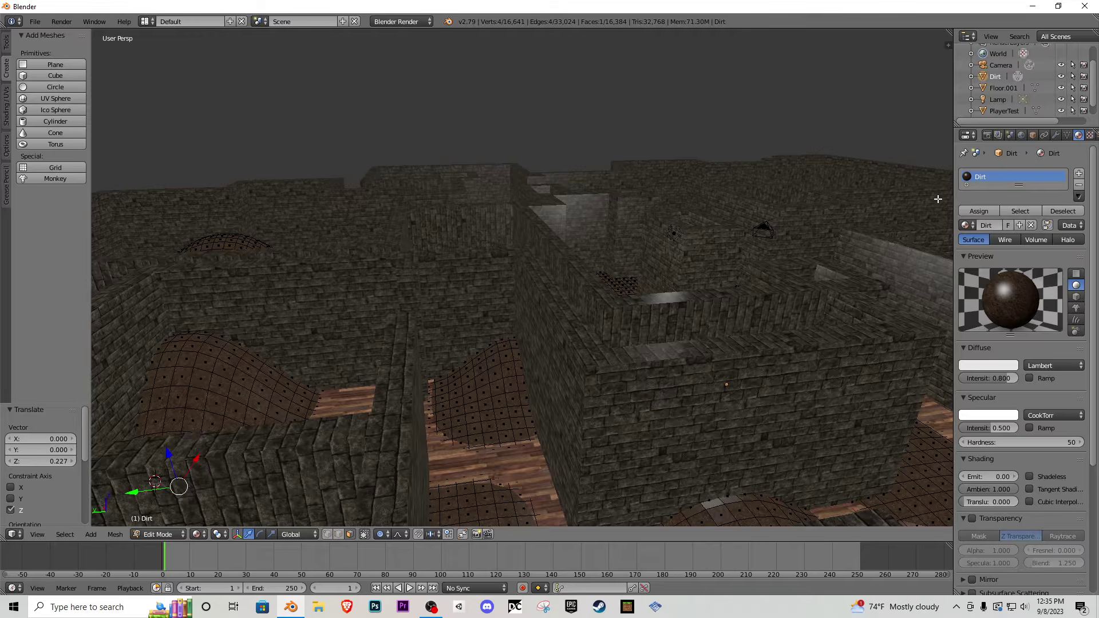
click(989, 135)
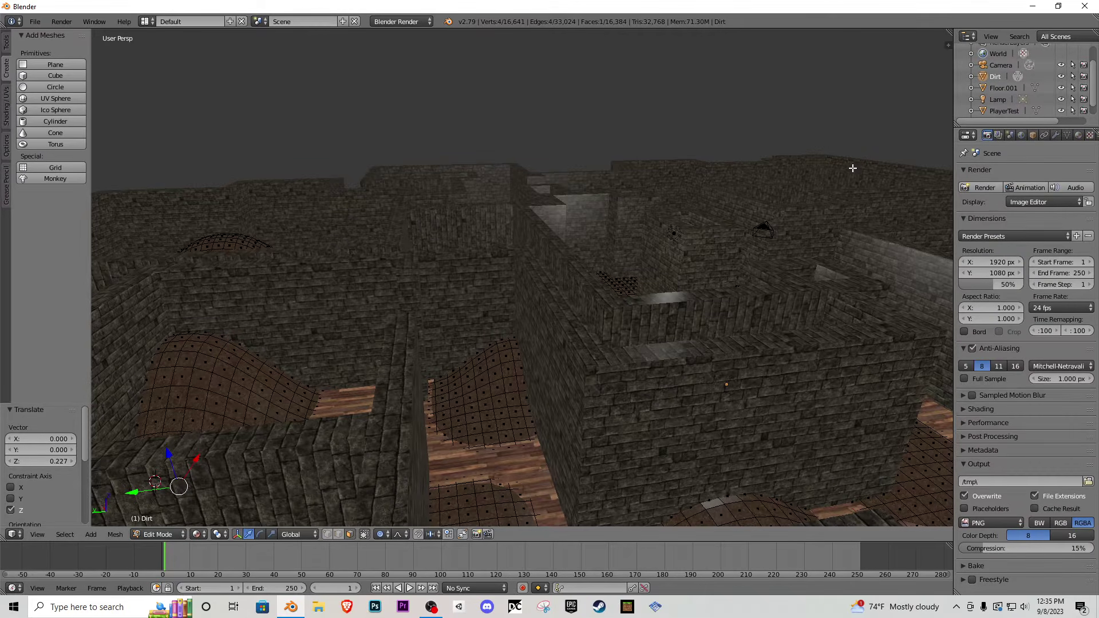
key(n)
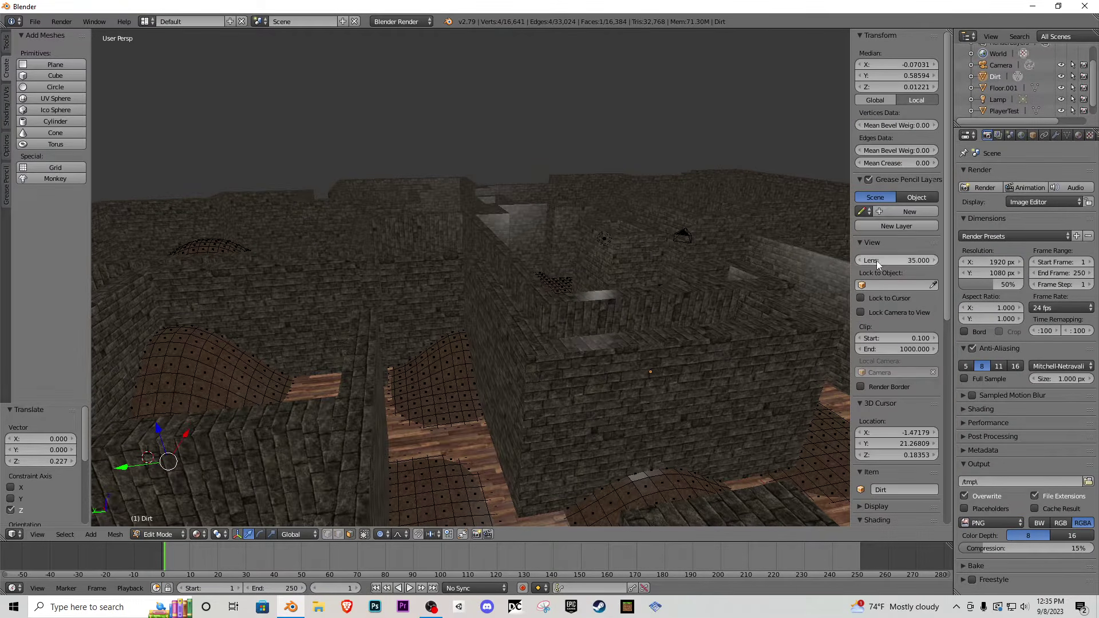
click(601, 242)
key(shift+f)
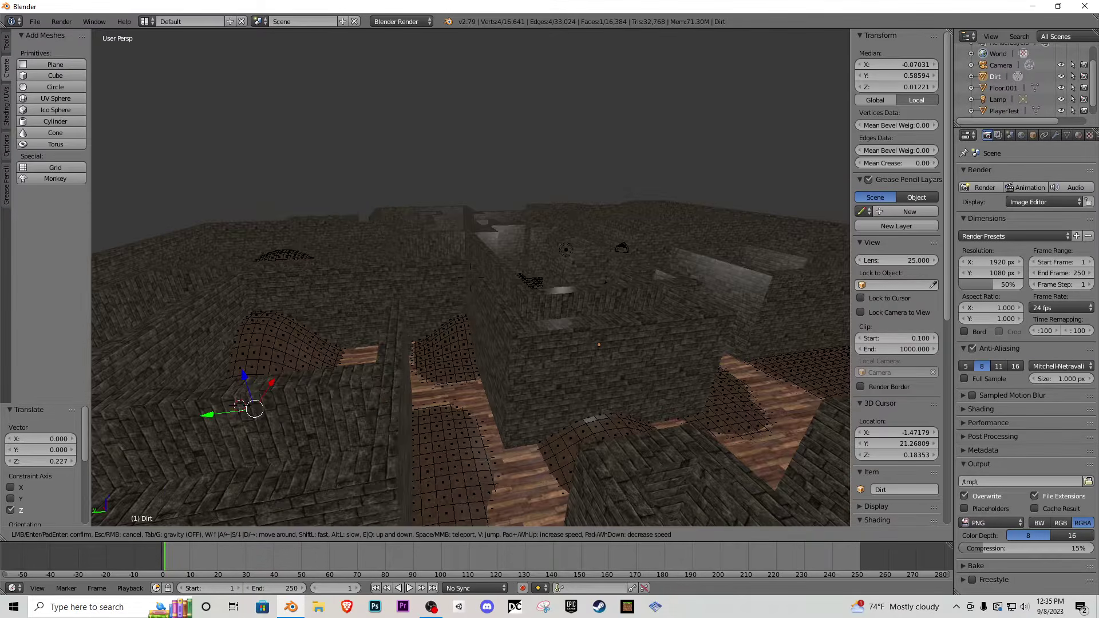
click(471, 277)
key(n)
- Raise a tall mound in the long dirt strip against the wall with proportional size 4.59, and lift the strip beside it by 0.464 in Z
key(shift+f)
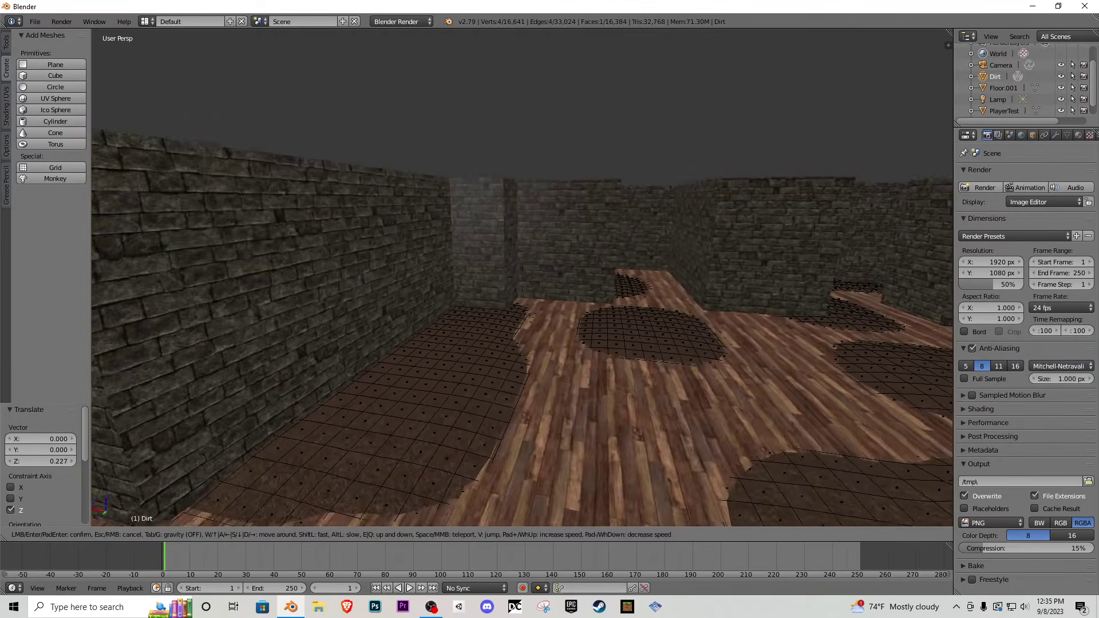
click(482, 294)
key(g)
key(z)
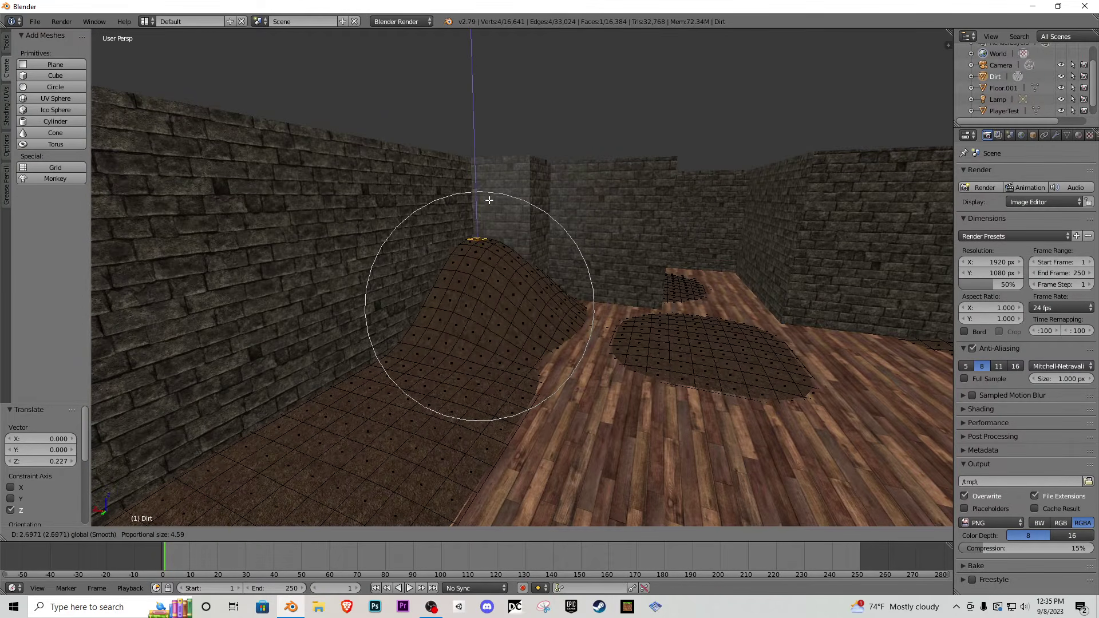
click(488, 201)
drag(412, 318, 415, 302)
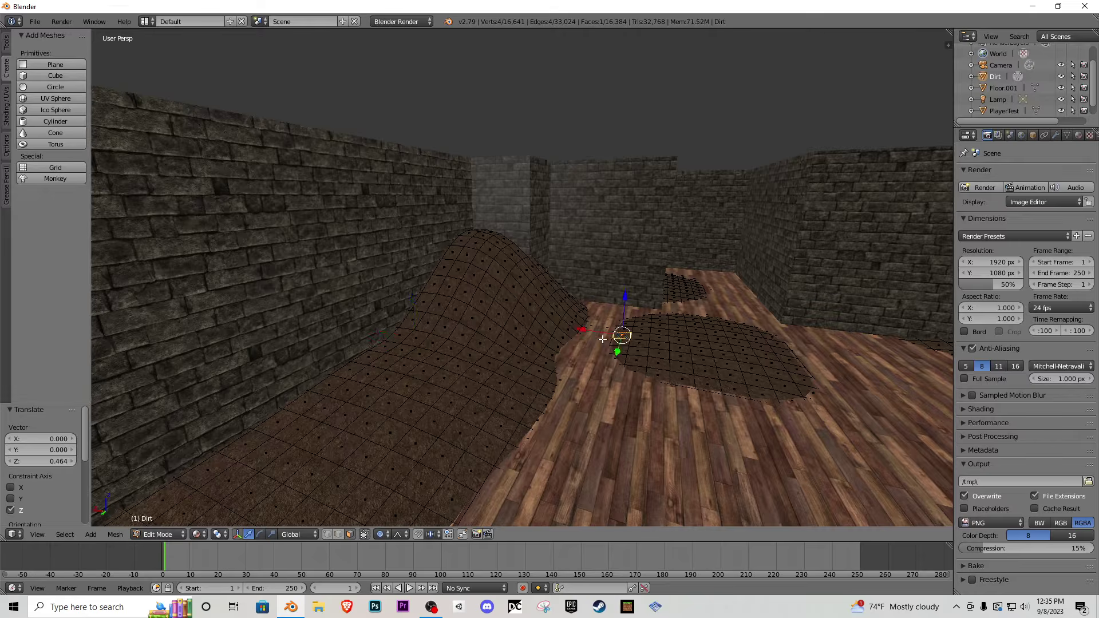
- Join the wall mound to the neighbouring round patch by raising the Dirt between them, including 0.125 in Z at the gap's near edge
key(g)
key(z)
click(601, 358)
drag(585, 360, 583, 351)
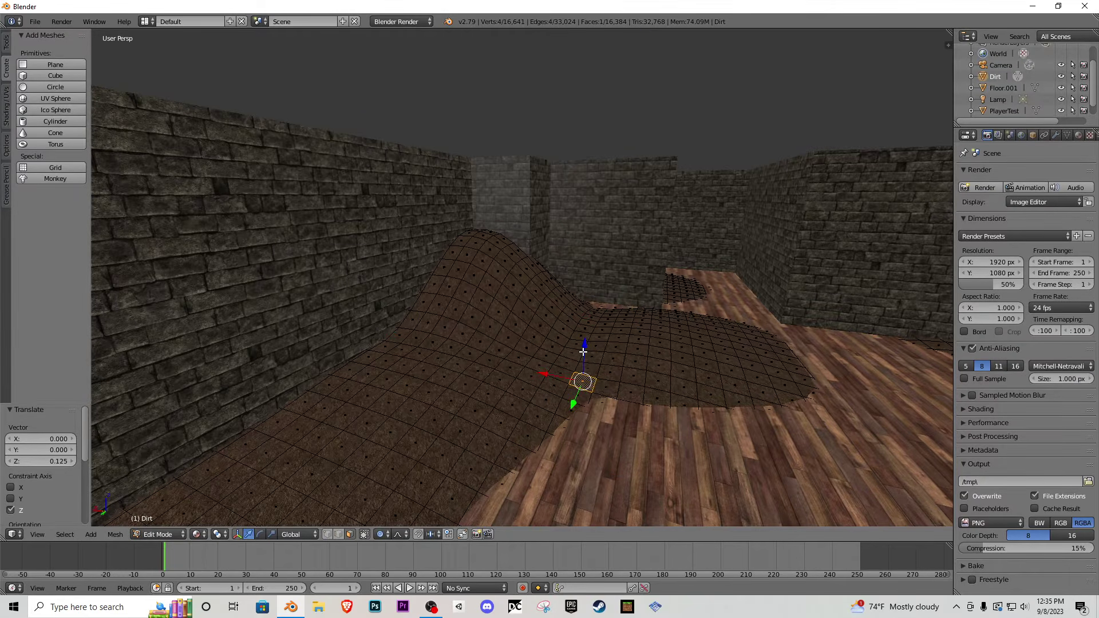
- Leave Edit Mode and fly over the maze to examine how the dirt patches and mounds are distributed
key(shift+f)
key(d)
key(s)
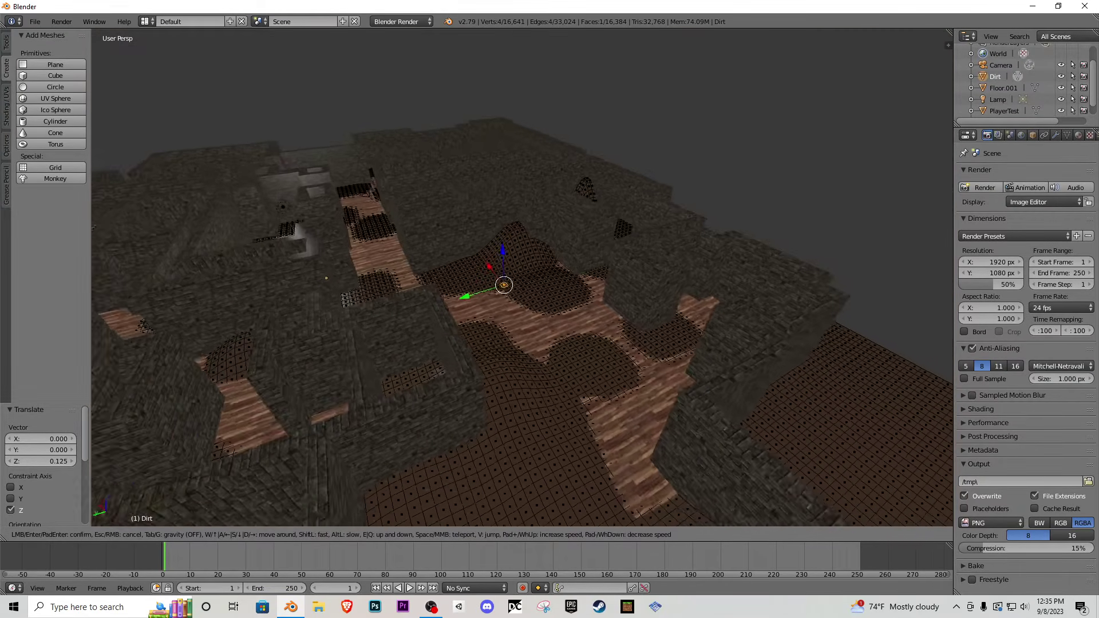
click(522, 277)
key(Tab)
key(shift+f)
key(a)
key(d)
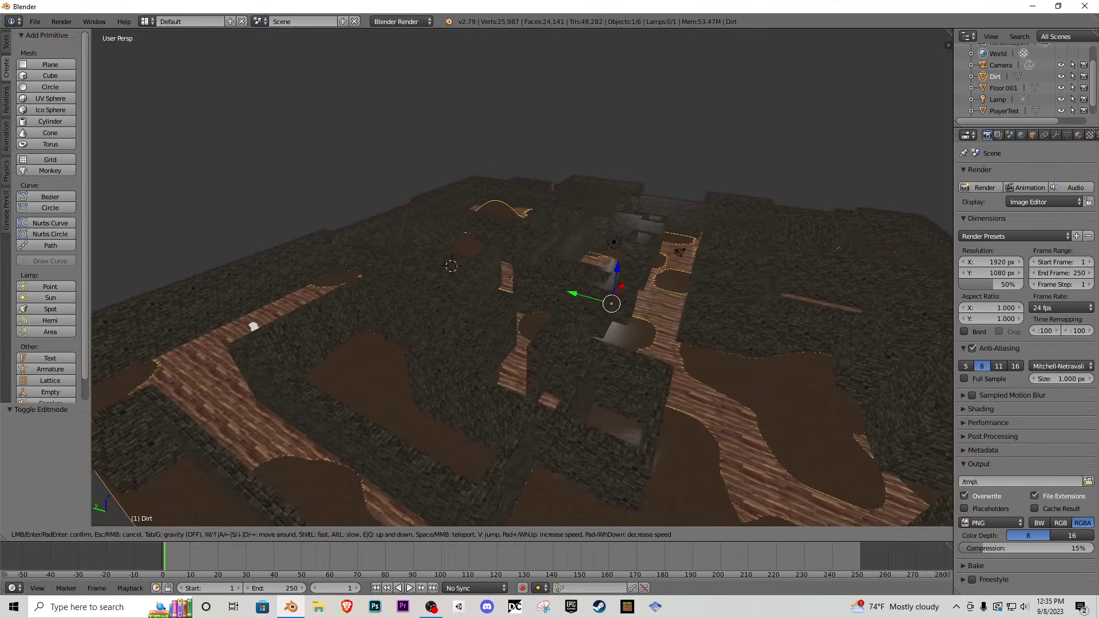
key(w)
key(s)
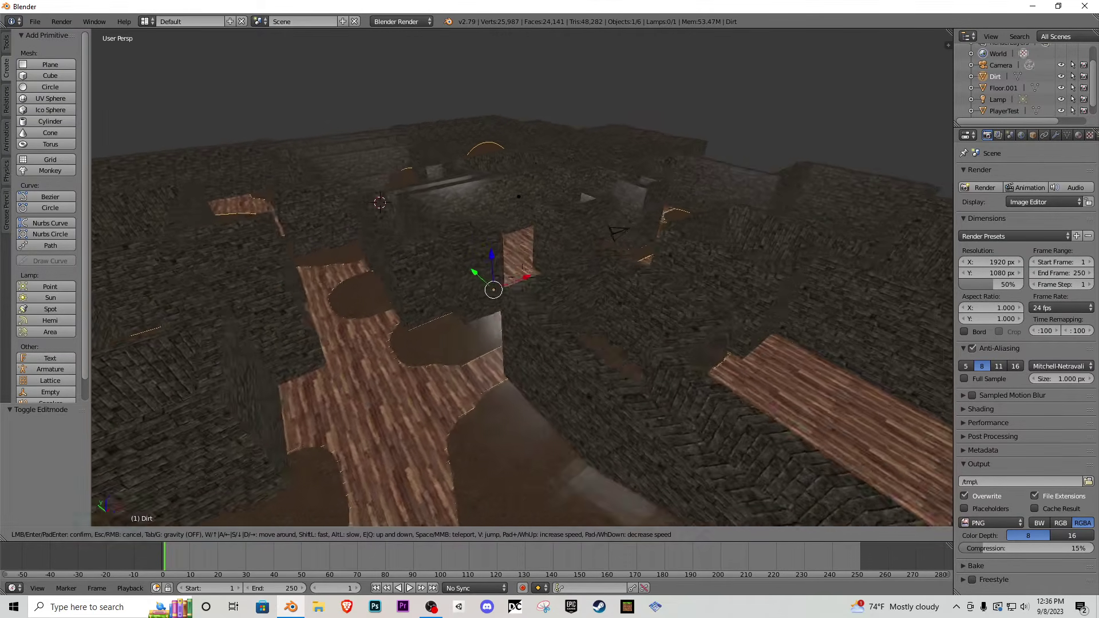
click(522, 277)
- In Edit Mode, box-select all Dirt faces raised well above the floor from a front orthographic wireframe view
key(KP_1)
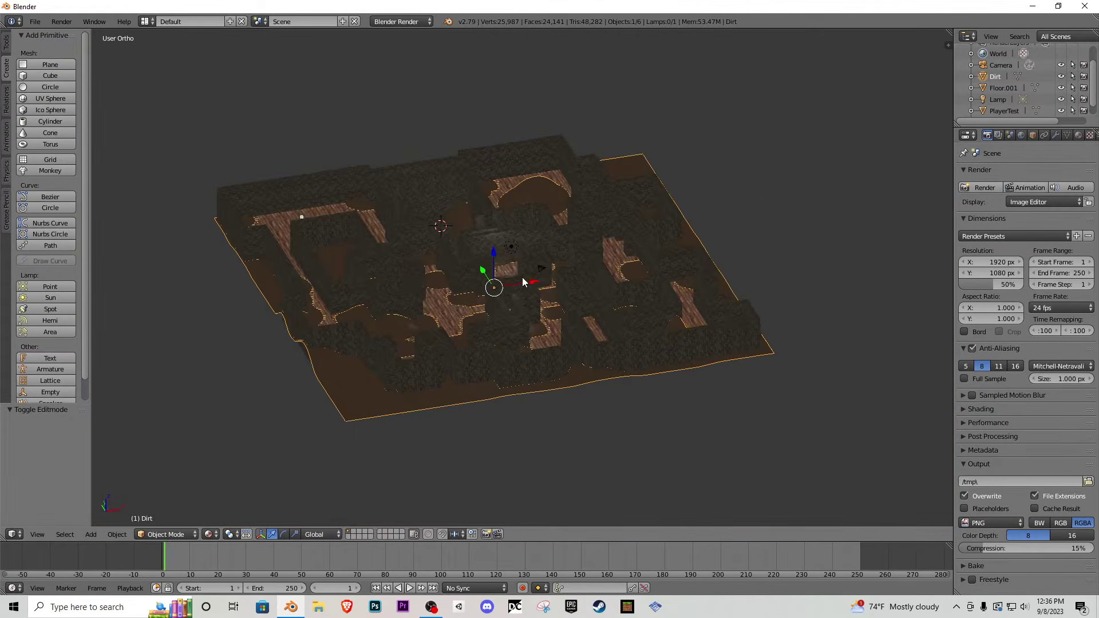
scroll(564, 321, up, 7)
key(Tab)
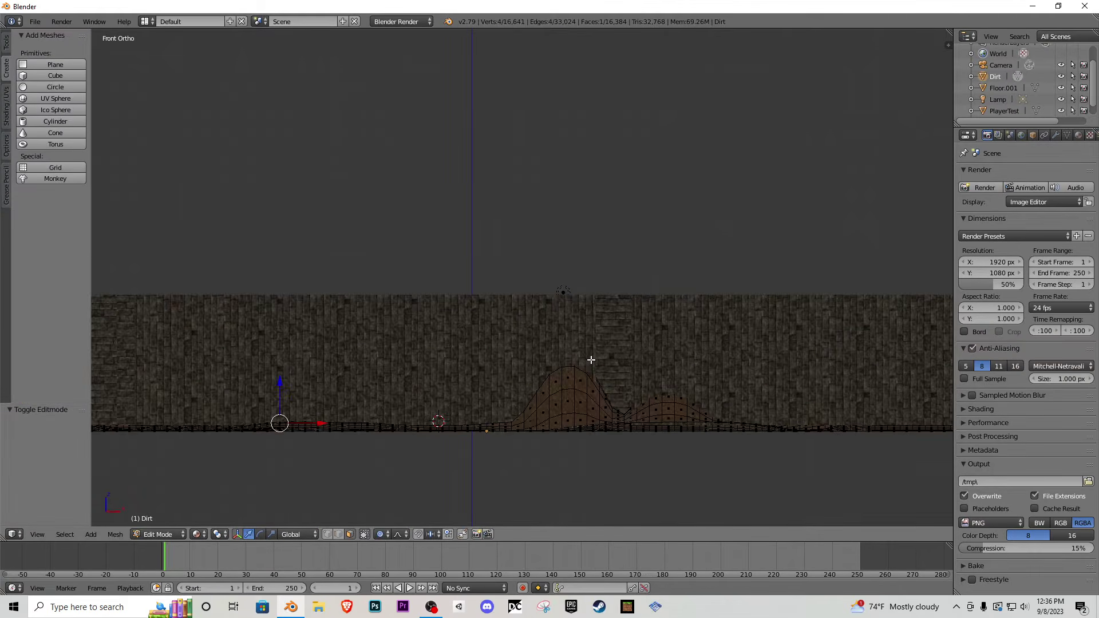
shift+middle_drag(681, 383, 866, 282)
mouse_move(506, 312)
shift+middle_down()
mouse_move(716, 302)
mouse_move(511, 304)
shift+middle_up()
scroll(716, 293, down, 3)
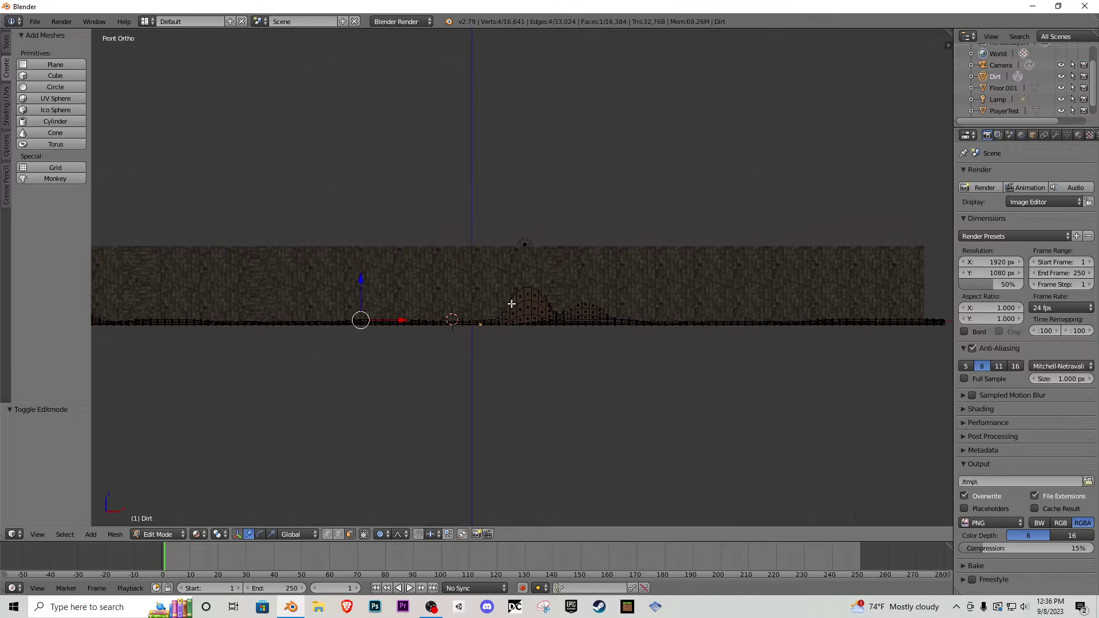
key(z)
scroll(559, 297, down, 2)
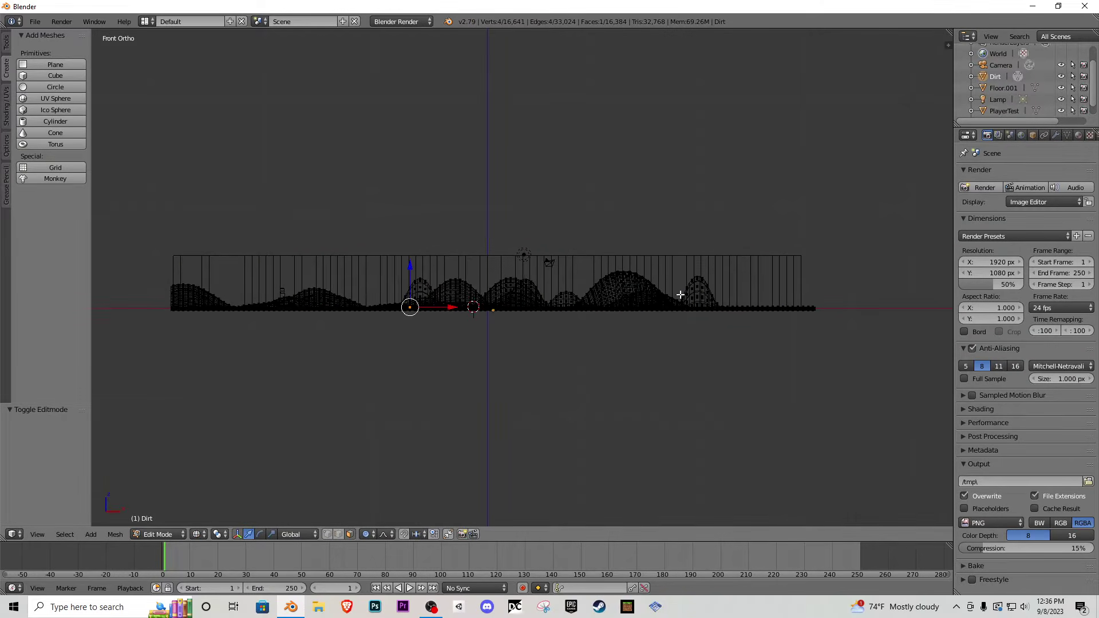
key(n)
key(n)
drag(804, 298, 127, 180)
- Examine the selected Dirt mounds against the maze walls in solid shading from several angles
middle_drag(400, 228, 458, 252)
key(z)
scroll(499, 404, up, 5)
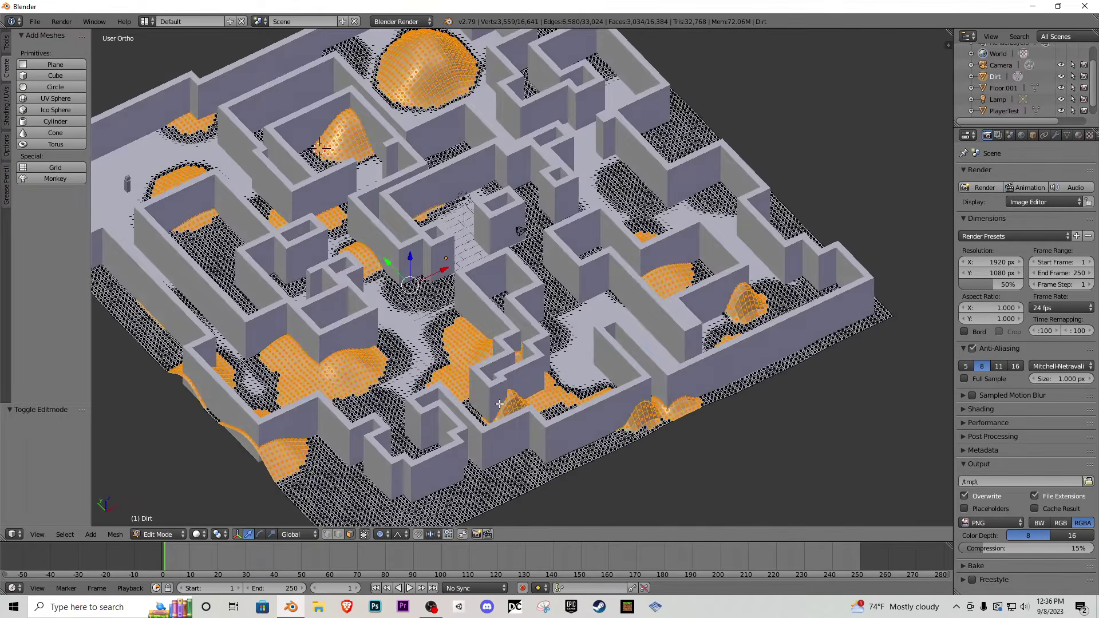
middle_drag(436, 390, 402, 415)
key(z)
key(z)
middle_drag(417, 272, 338, 215)
scroll(338, 214, up, 6)
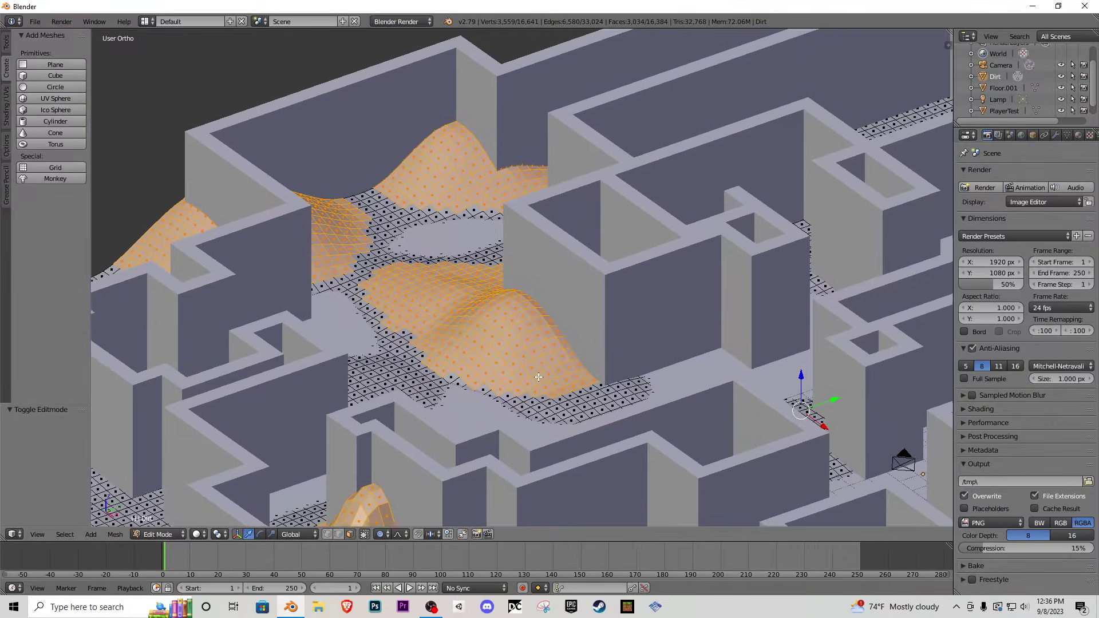
scroll(539, 377, down, 2)
middle_drag(513, 340, 417, 365)
scroll(577, 361, up, 5)
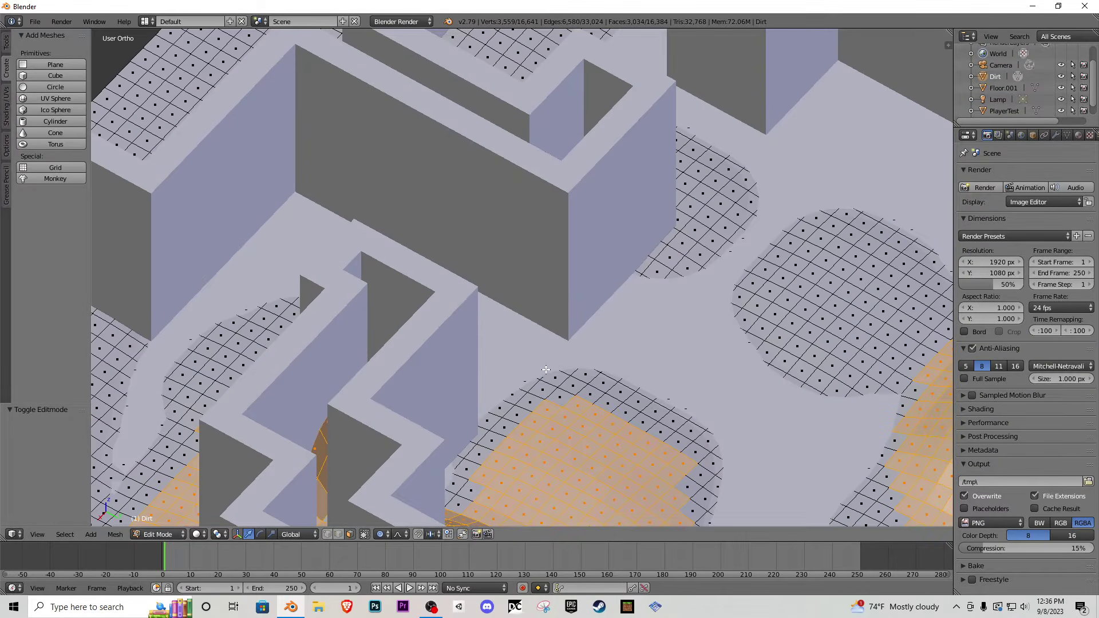
scroll(545, 369, down, 4)
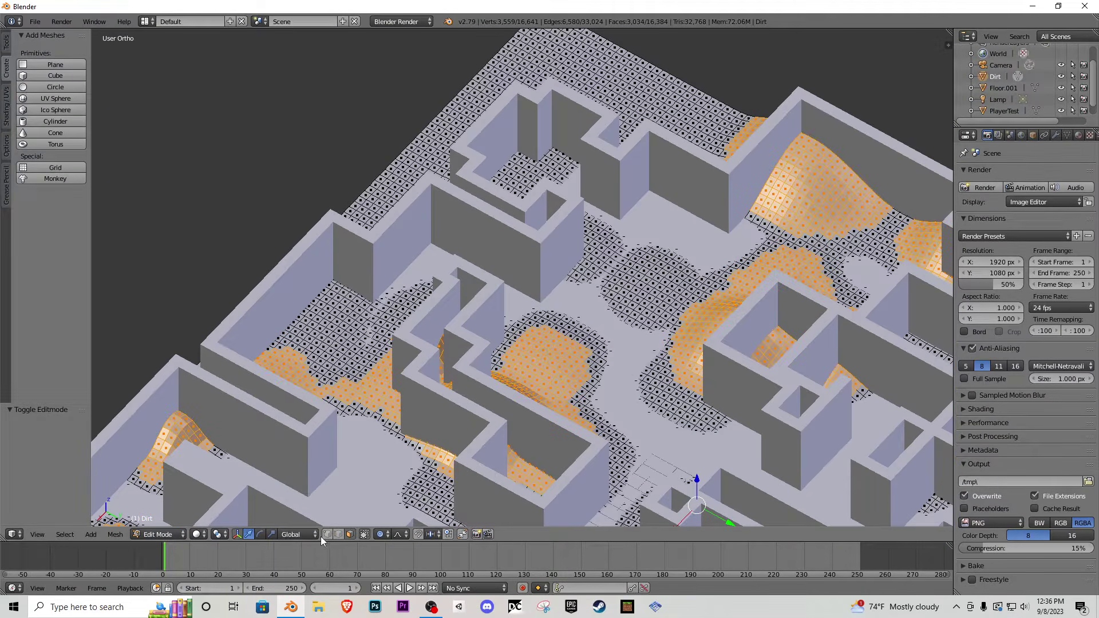
- Switch the viewport to Material shading and add the dirt faces around the connected mounds to the selection
click(199, 534)
click(234, 471)
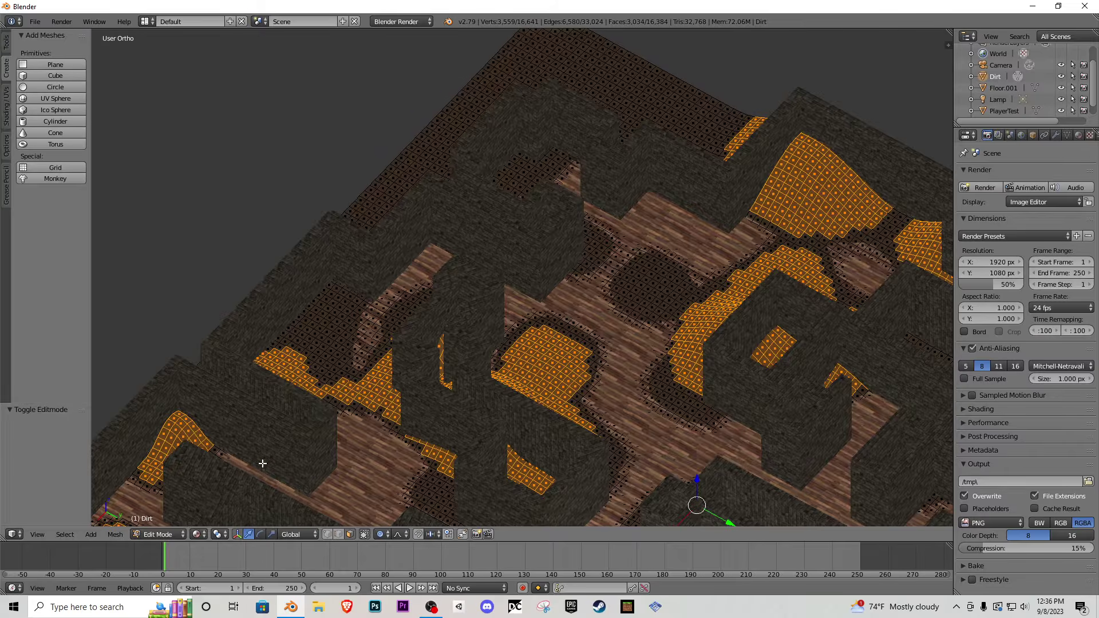
middle_drag(471, 306, 554, 332)
mouse_move(551, 308)
mouse_down()
mouse_move(520, 300)
mouse_move(473, 348)
mouse_move(579, 397)
mouse_move(632, 380)
mouse_up()
right_click(631, 380)
key(z)
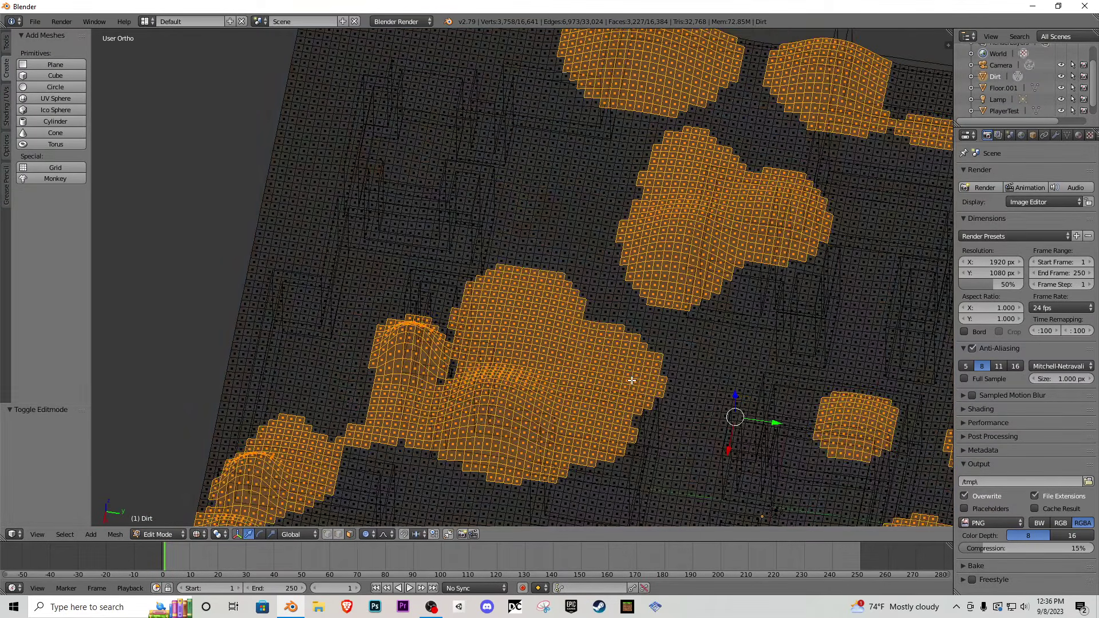
key(z)
- Refine the selection with Circle Select around the inner walls, adding the low dirt faces that border the connected mounds
mouse_move(626, 398)
middle_down()
mouse_move(496, 382)
mouse_move(466, 404)
middle_up()
key(c)
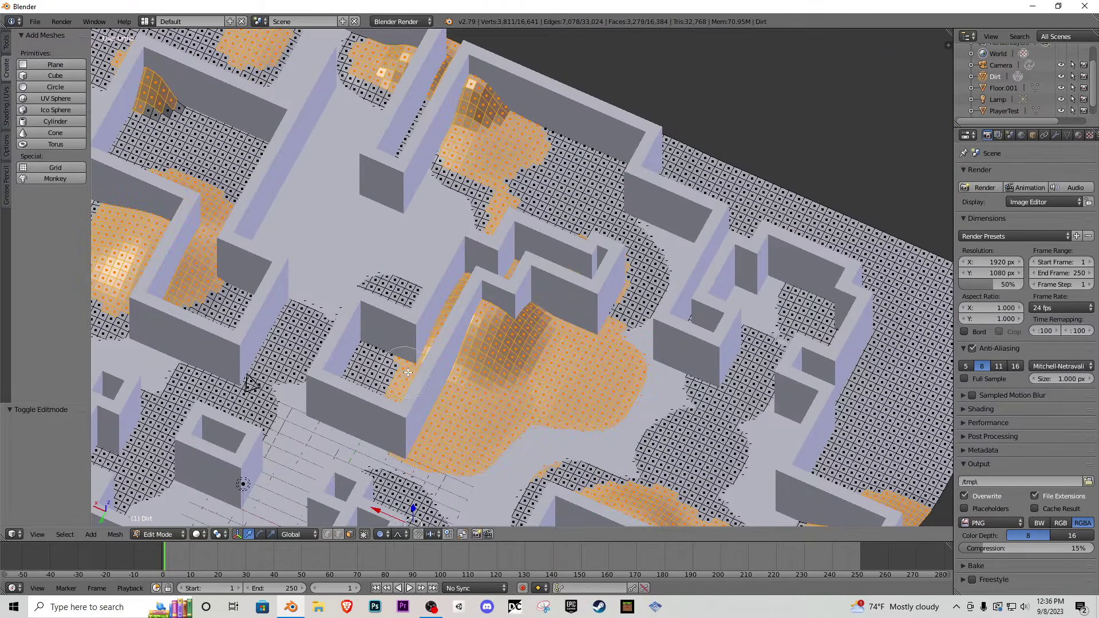
right_click(408, 373)
middle_drag(408, 373, 450, 408)
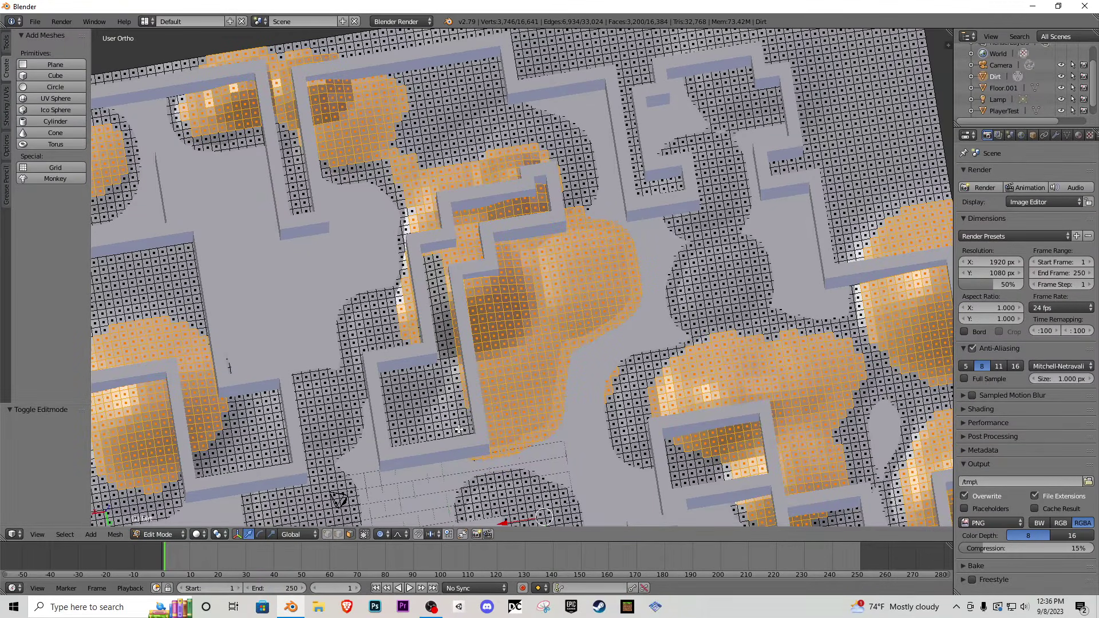
mouse_move(459, 429)
middle_down()
mouse_move(638, 389)
mouse_move(563, 350)
middle_up()
key(c)
drag(532, 400, 534, 394)
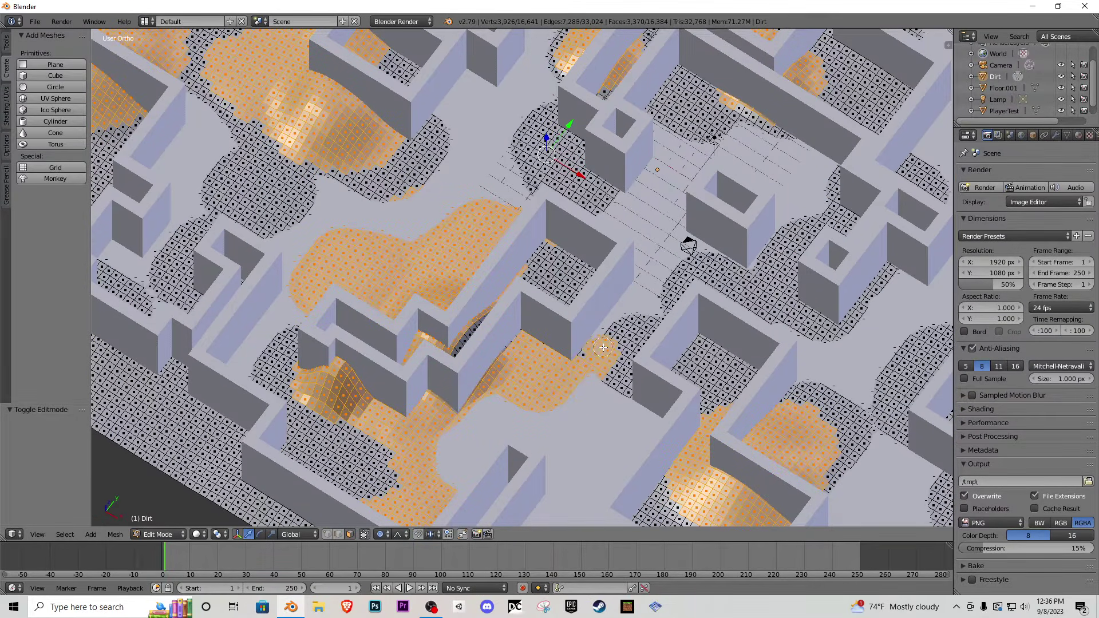
drag(624, 360, 638, 350)
- Return the Dirt to Object Mode and set the viewport shading to Material
middle_drag(522, 320, 649, 260)
scroll(560, 288, down, 4)
key(Tab)
key(shift+f)
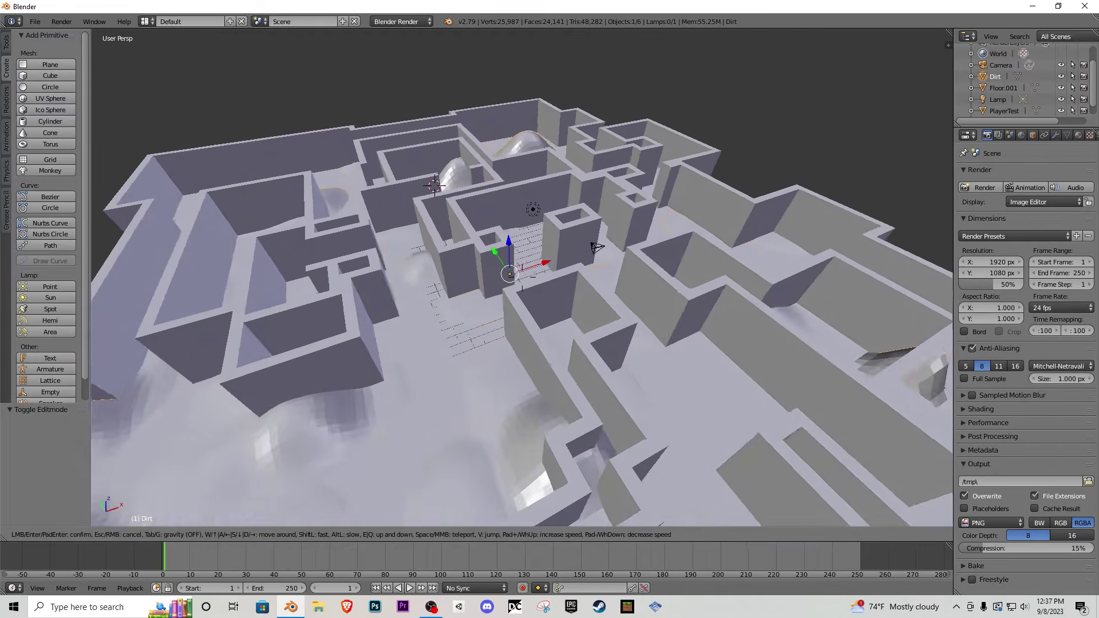
key(w)
click(521, 278)
click(210, 534)
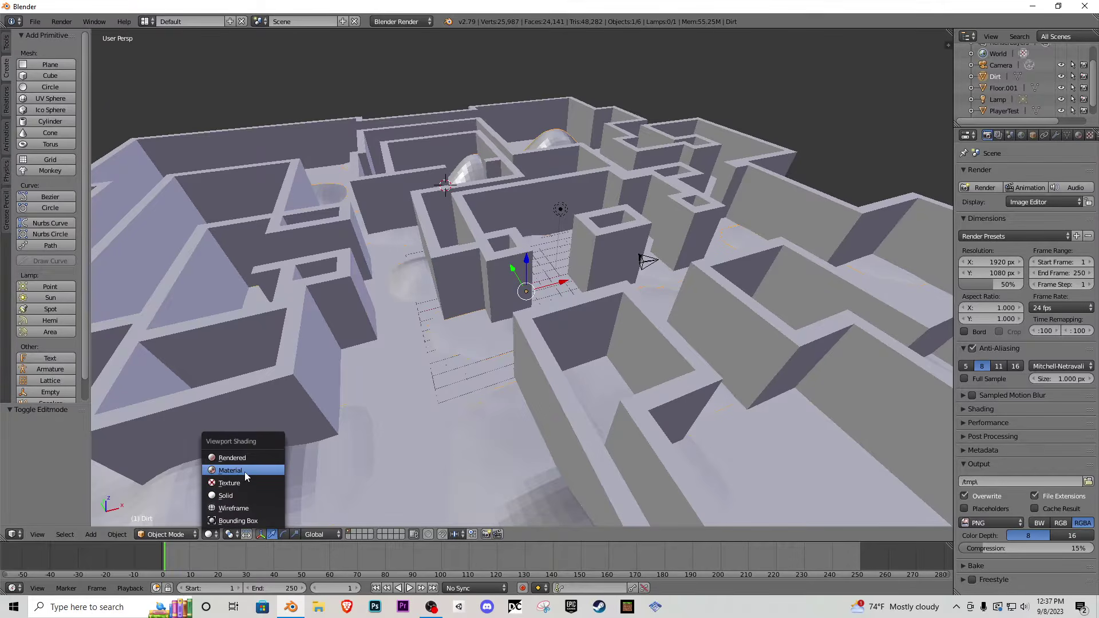
click(245, 471)
- Apply smooth shading to the Dirt object from a viewpoint inside the maze corridor
key(shift+f)
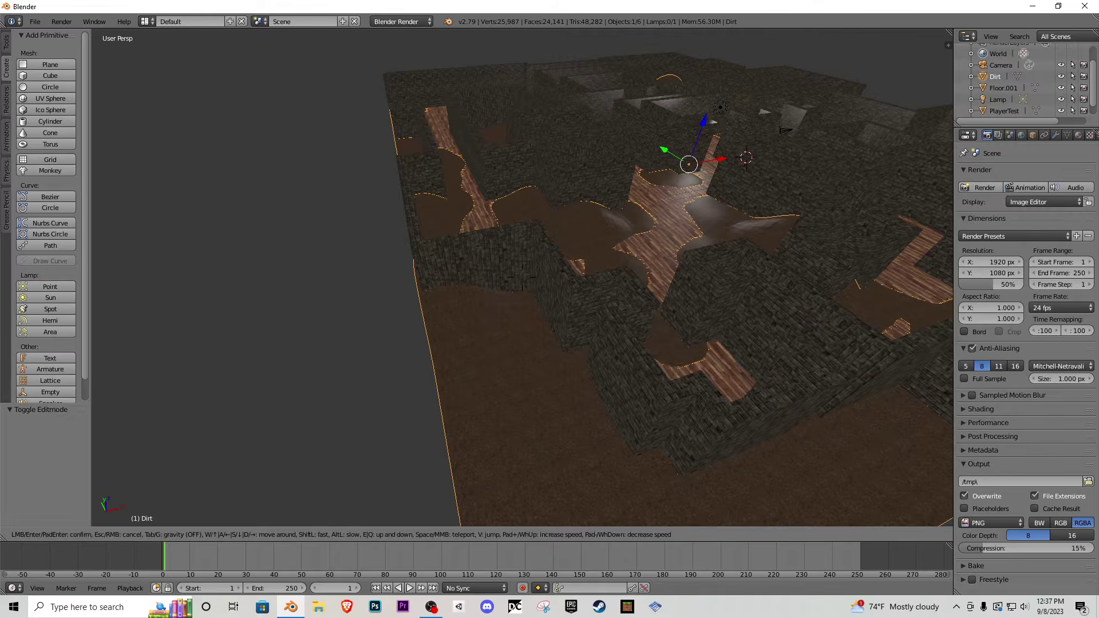
key(a)
key(w)
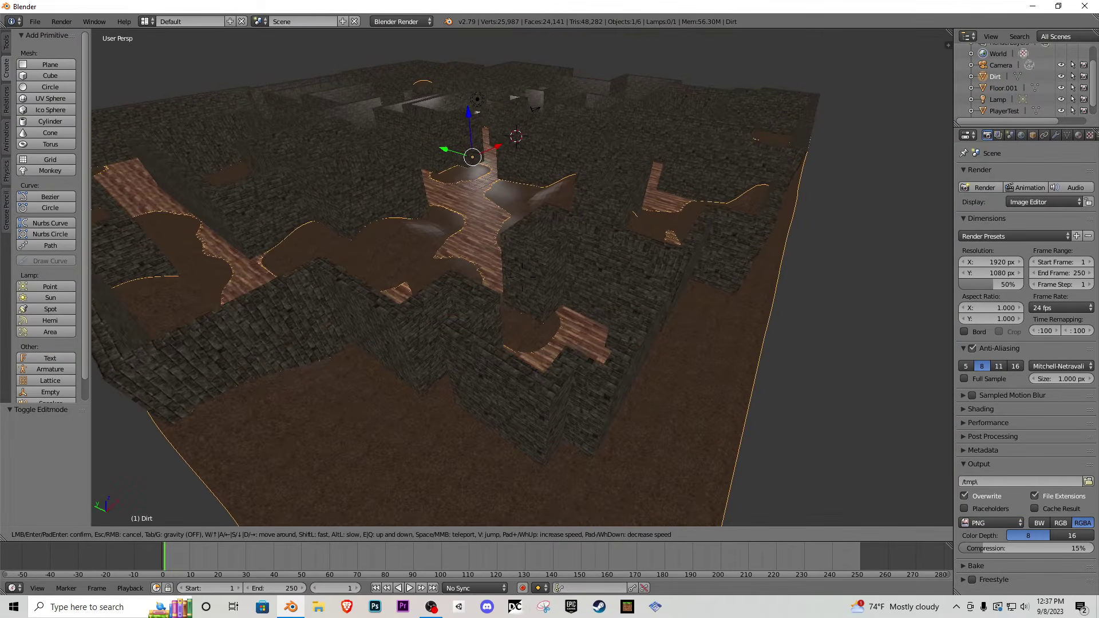
key(w)
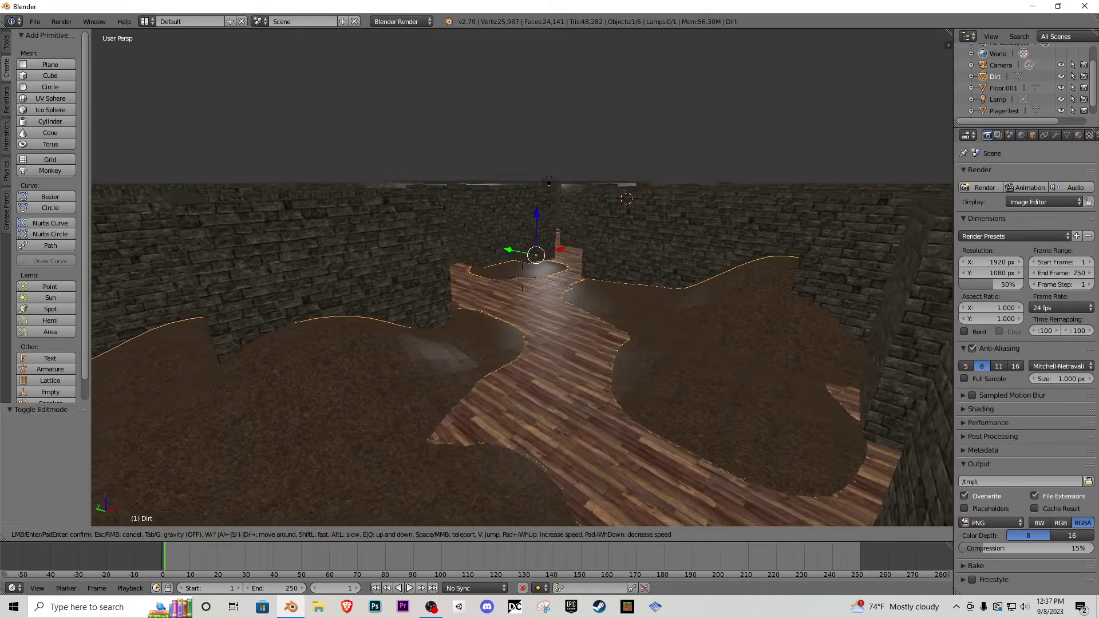
click(517, 285)
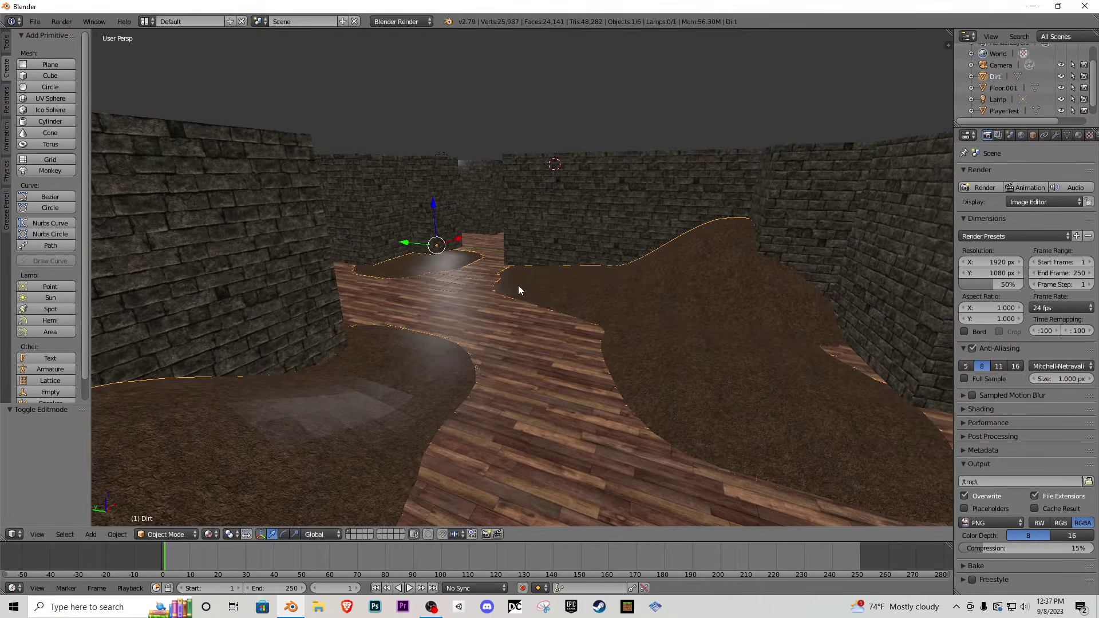
click(9, 44)
click(41, 204)
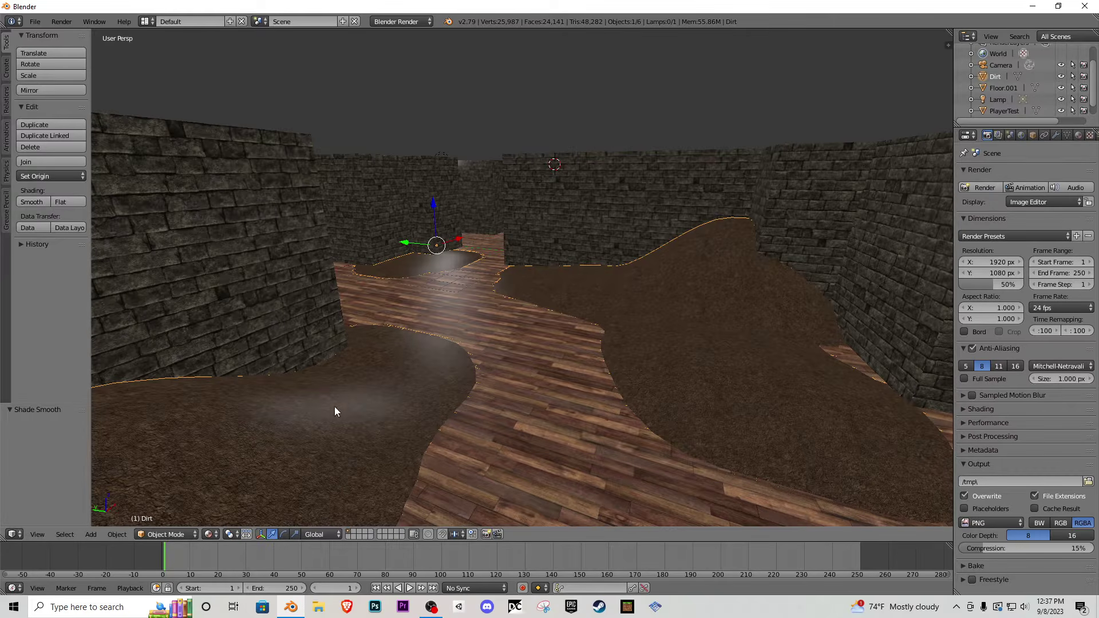
- Walk through the maze to examine the smoothed dirt mounds up close, along the corridors and beside the player test figure
key(shift+f)
key(w)
click(522, 276)
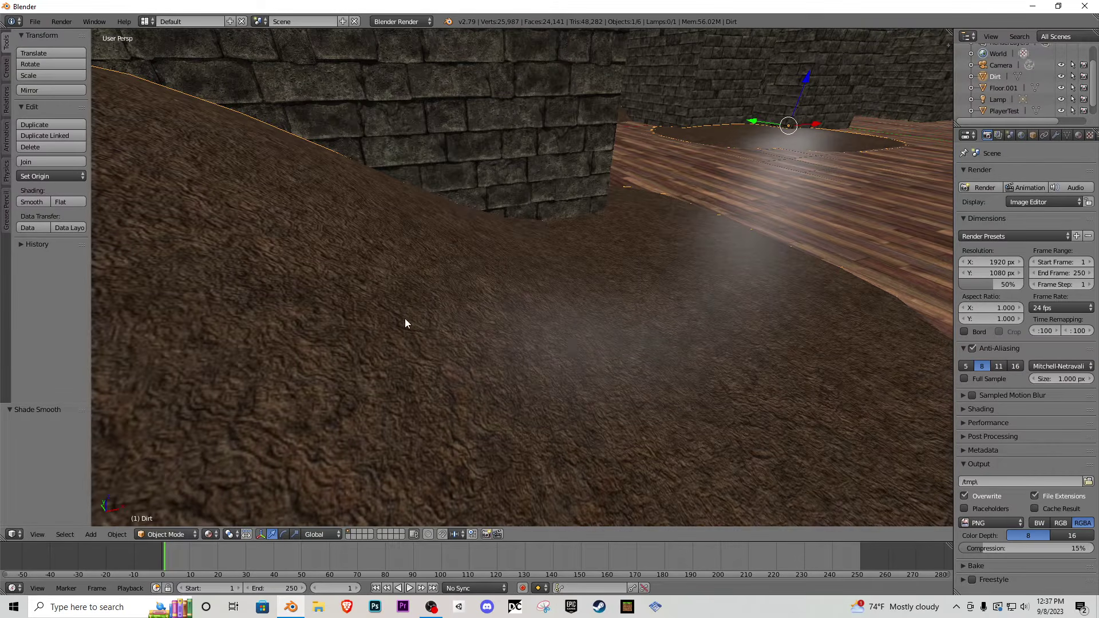
key(shift+f)
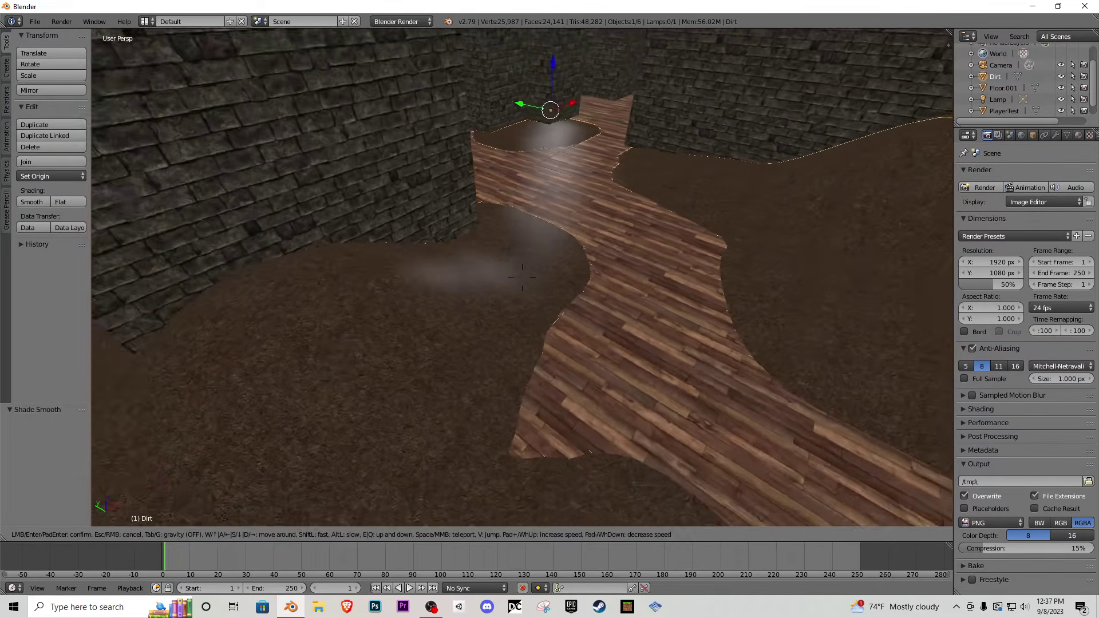
key(w)
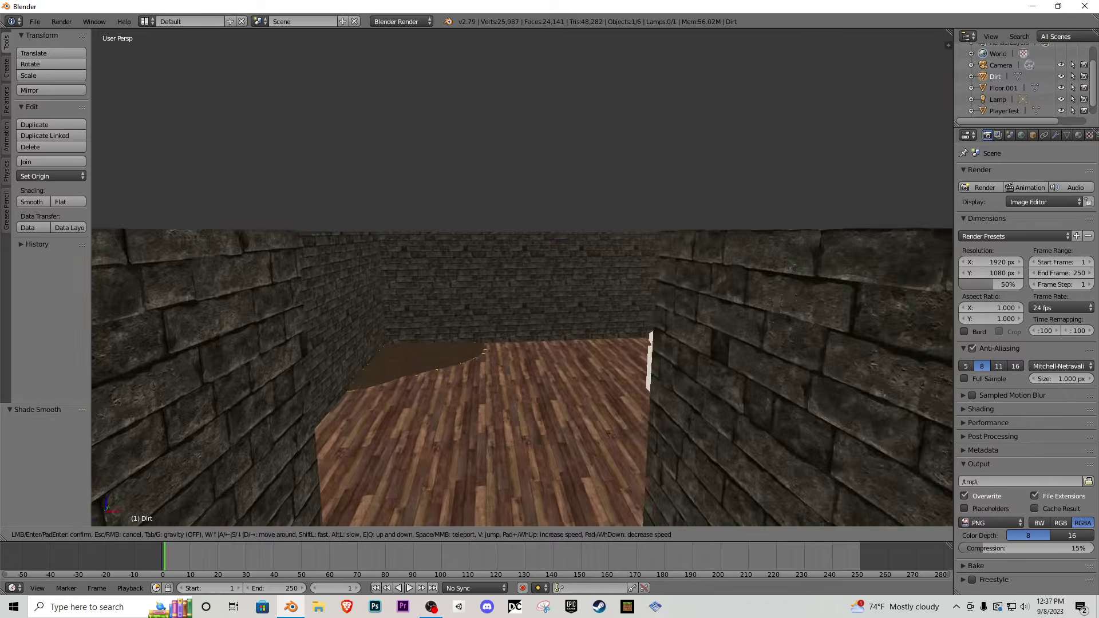
key(s)
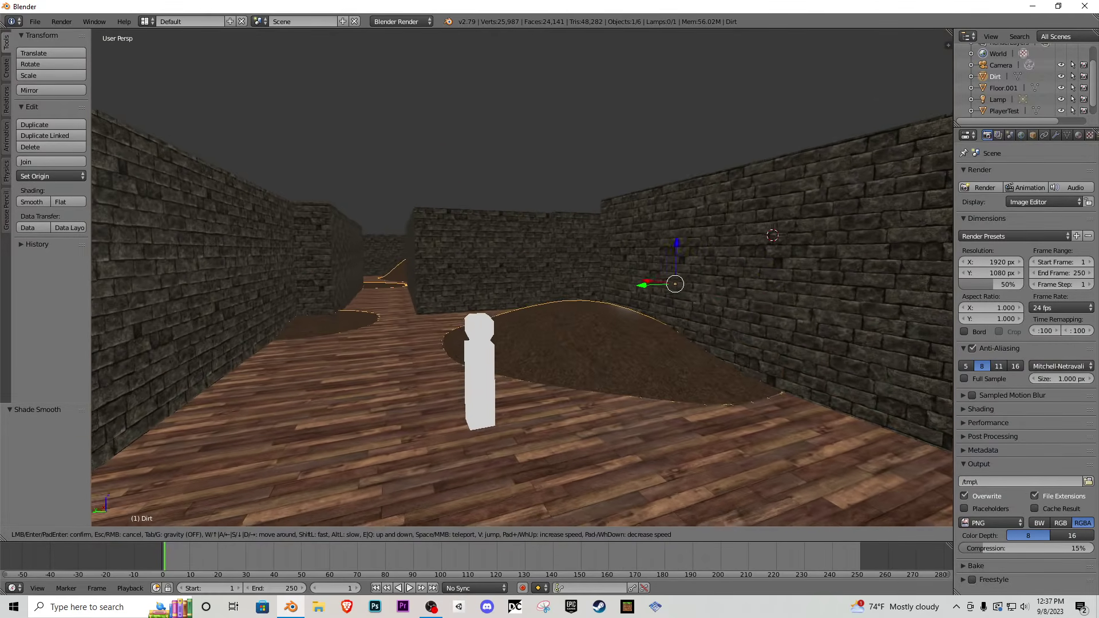
click(647, 235)
- Select the Walls object and inspect the walls around the dirt mound near the player test figure in walk navigation
right_click(648, 235)
key(Tab)
key(Tab)
key(shift+f)
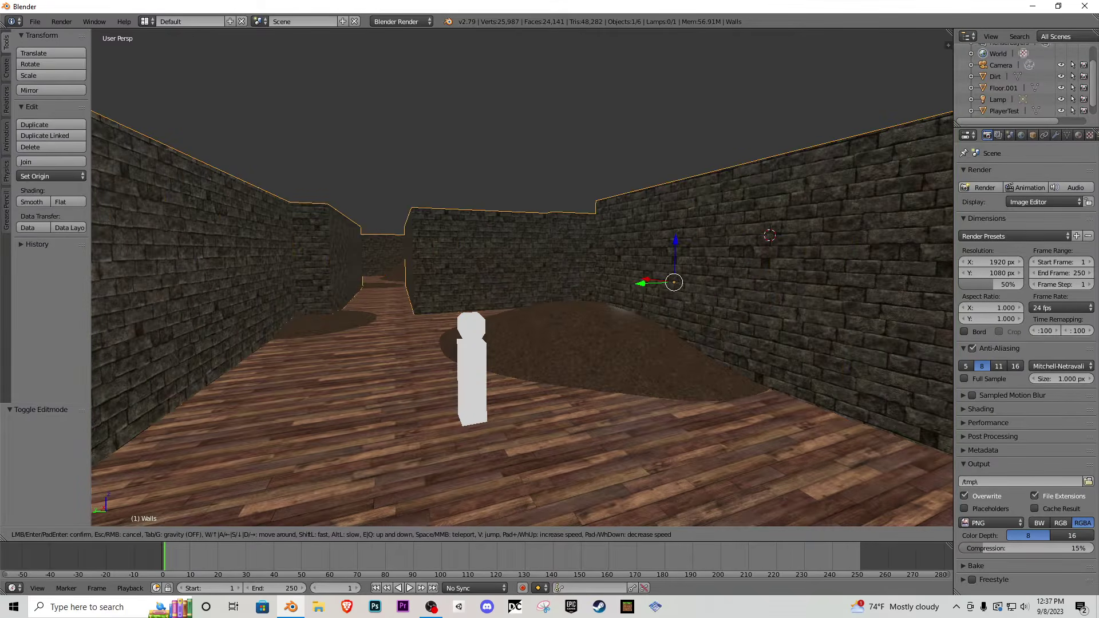
key(w)
key(s)
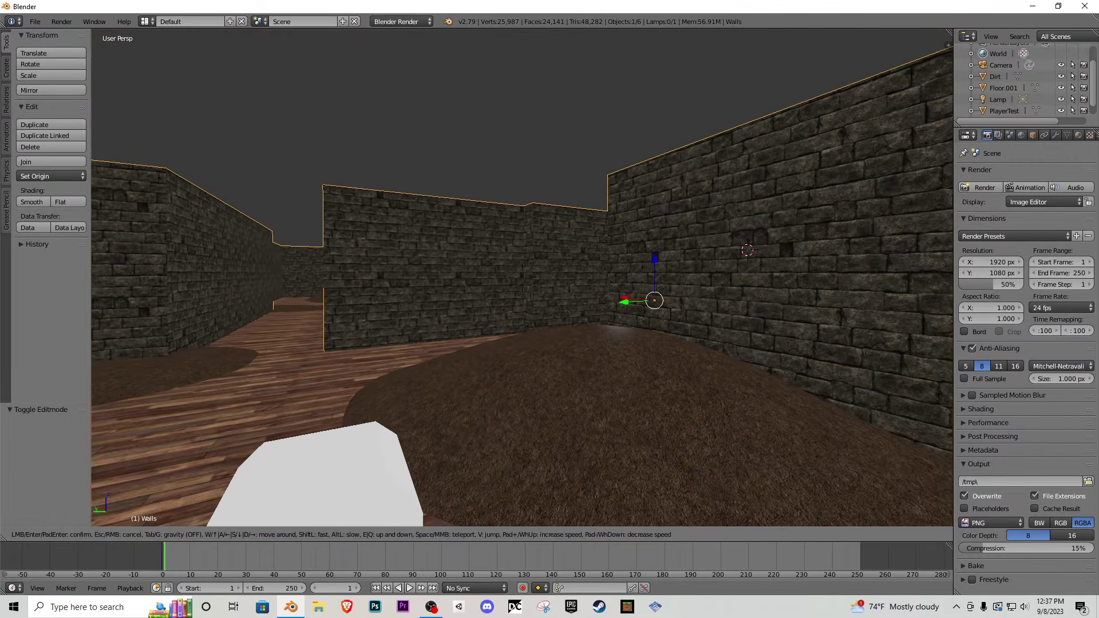
- Add a cube to the maze scene after surveying the corridors and the whole layout from above
key(w)
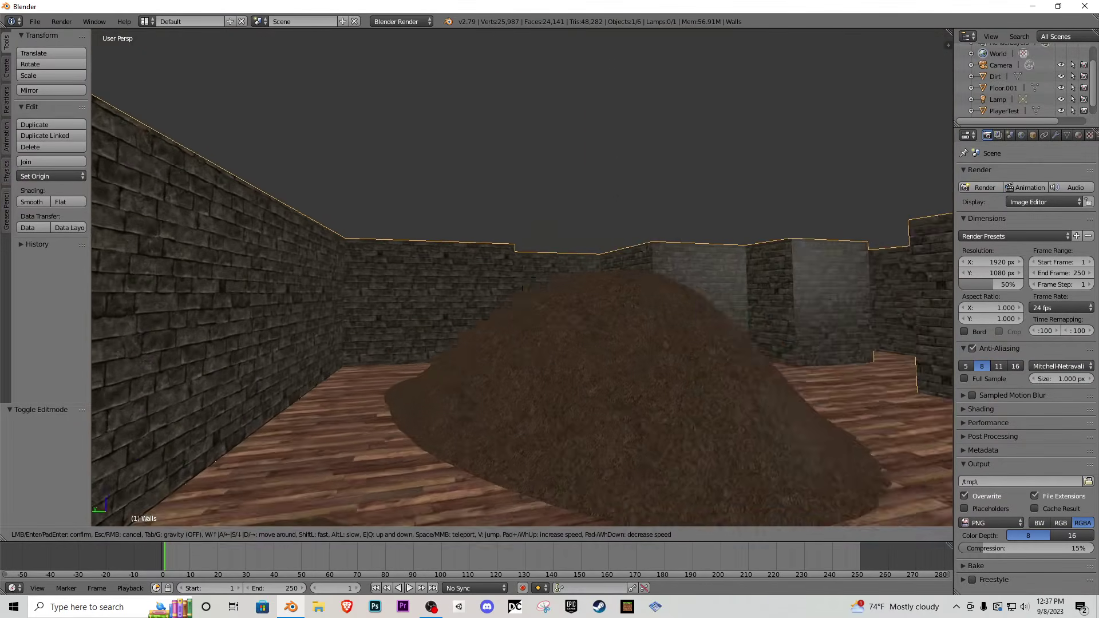
key(s)
click(546, 268)
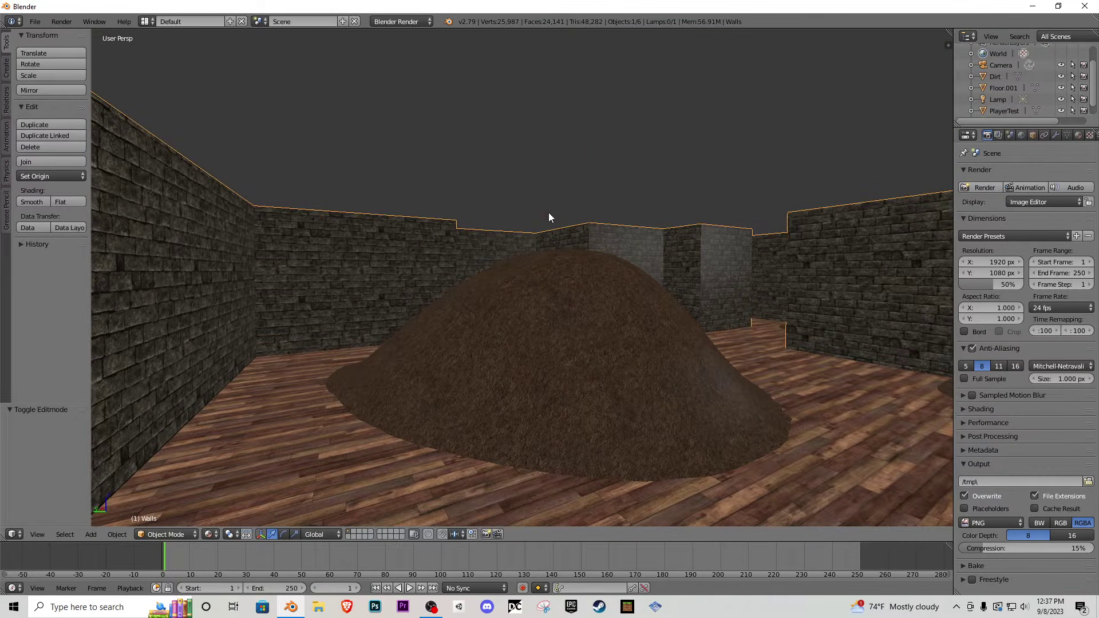
key(shift+f)
key(s)
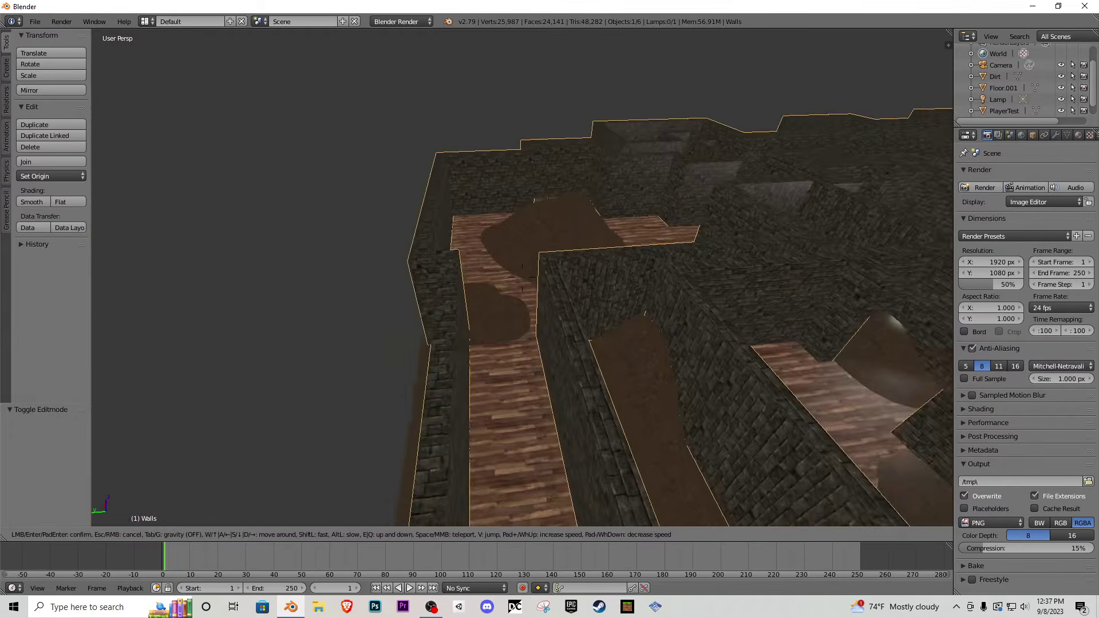
click(522, 278)
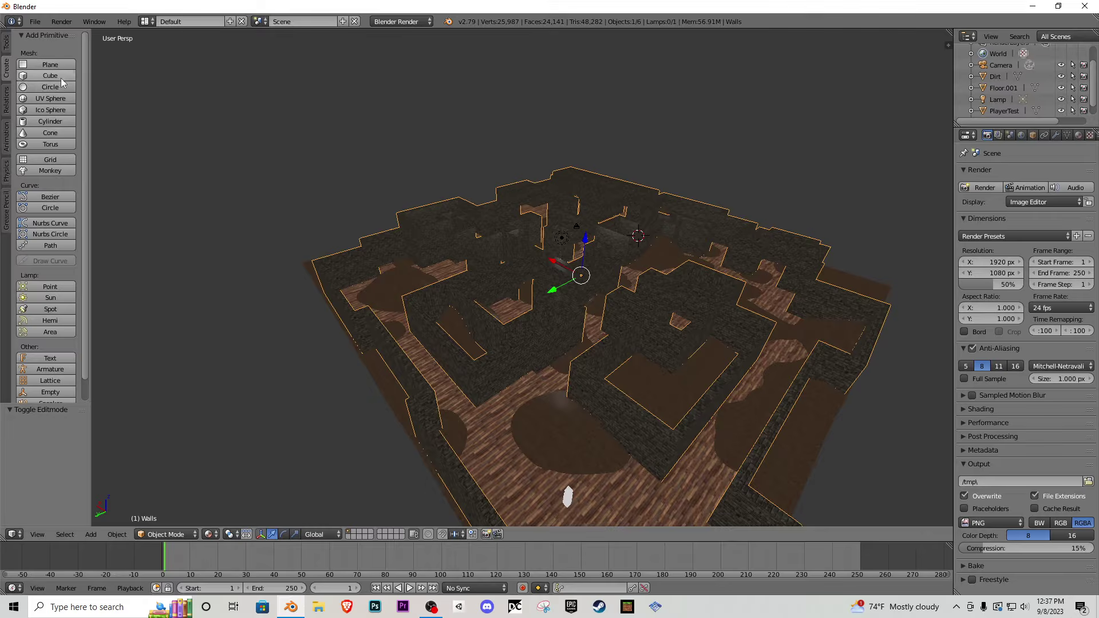
click(50, 75)
key(KP_1)
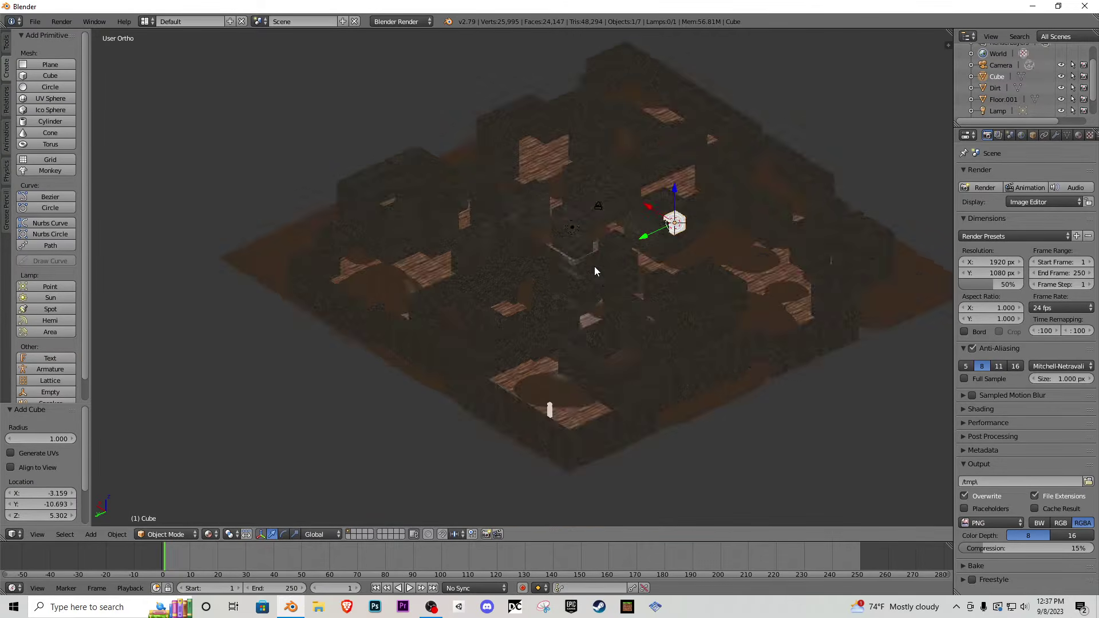
- Show the scene in wireframe and flatten the cube along Z to 0.130 of its height
scroll(520, 293, up, 5)
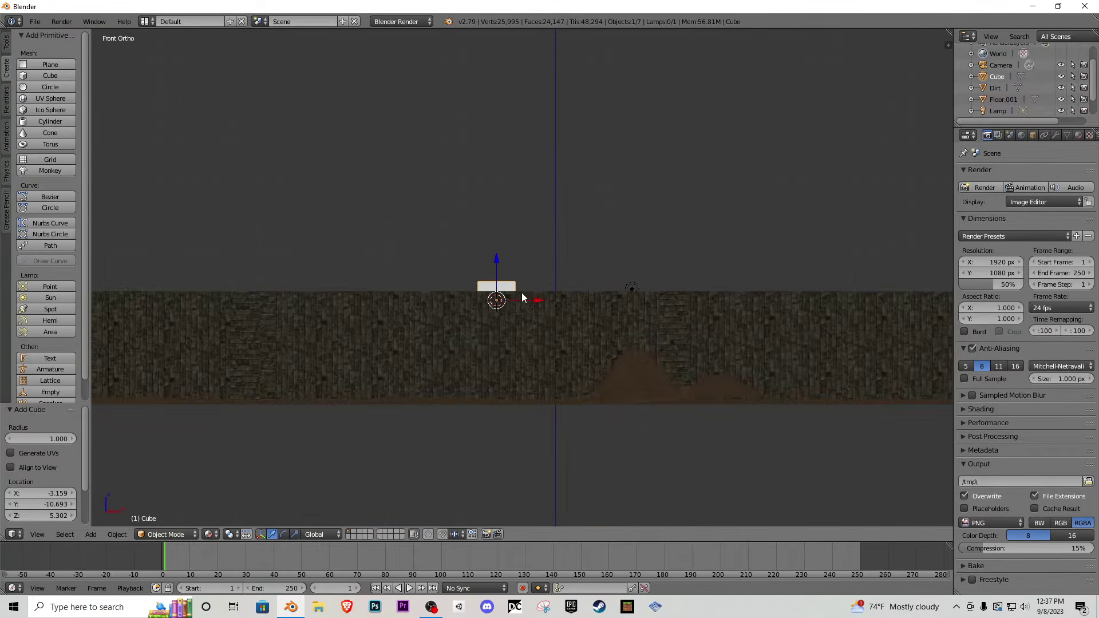
key(z)
key(s)
key(x)
key(z)
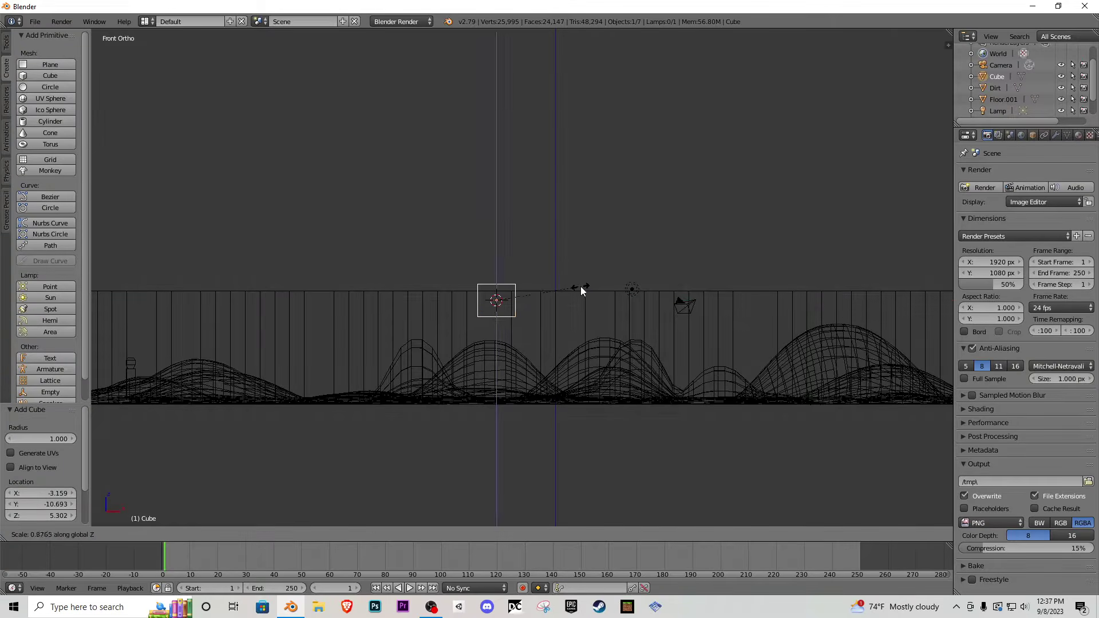
click(512, 301)
- Enlarge the flattened cube by 18.308, followed by a further scale-up until it spans the full maze width
key(s)
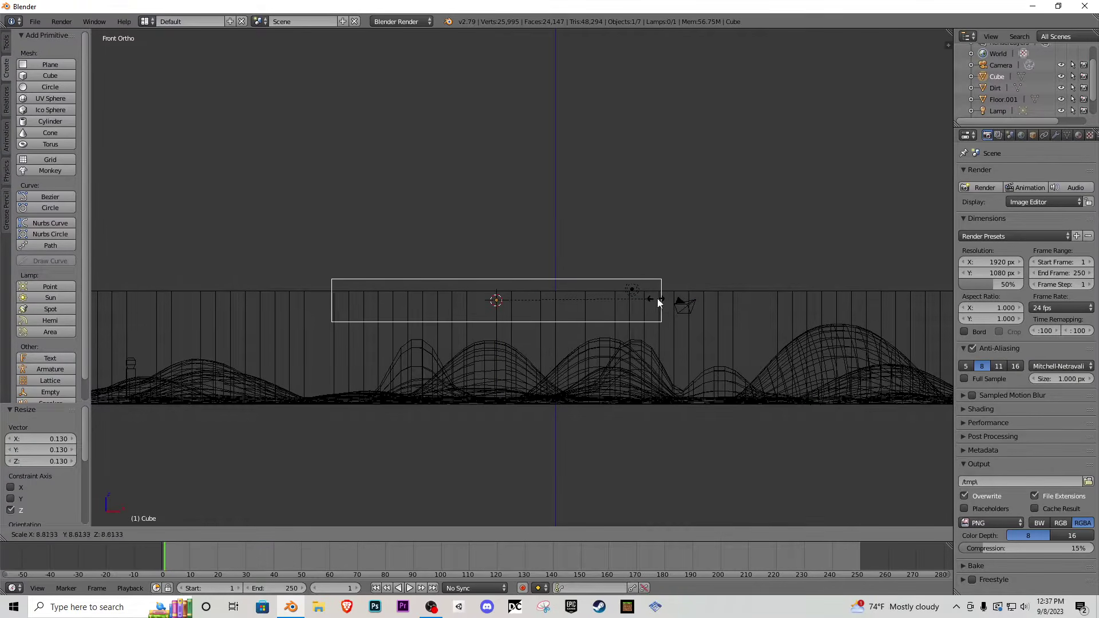
click(750, 289)
scroll(625, 274, down, 3)
key(s)
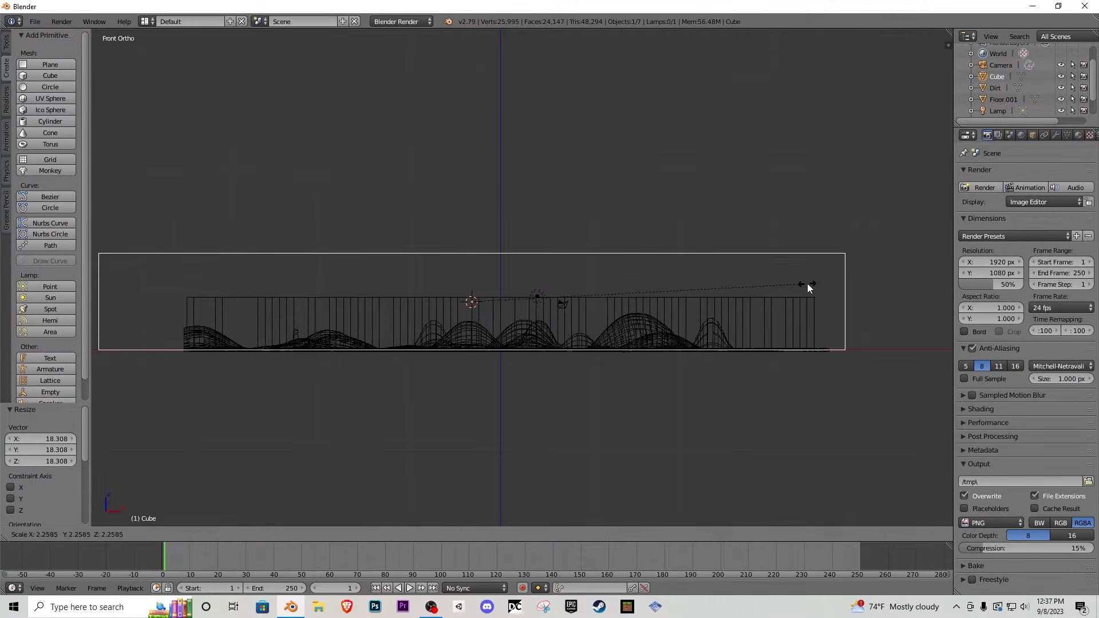
click(819, 289)
- Raise the slab 5.516 along Z above the walls and scale it uniformly to 0.851
key(g)
key(z)
click(486, 218)
key(s)
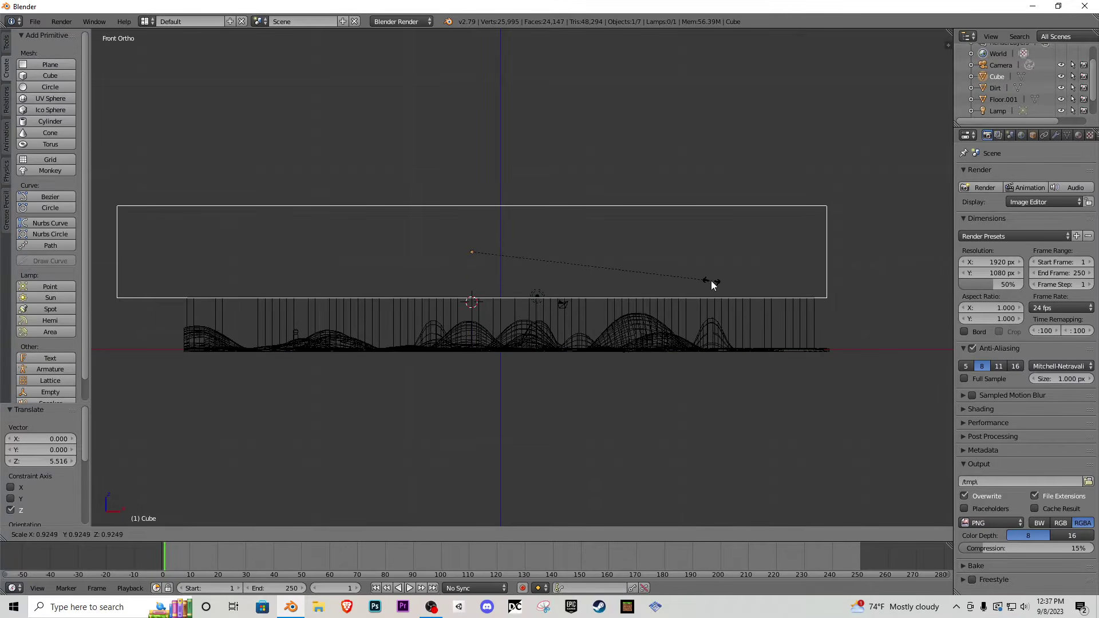
click(693, 285)
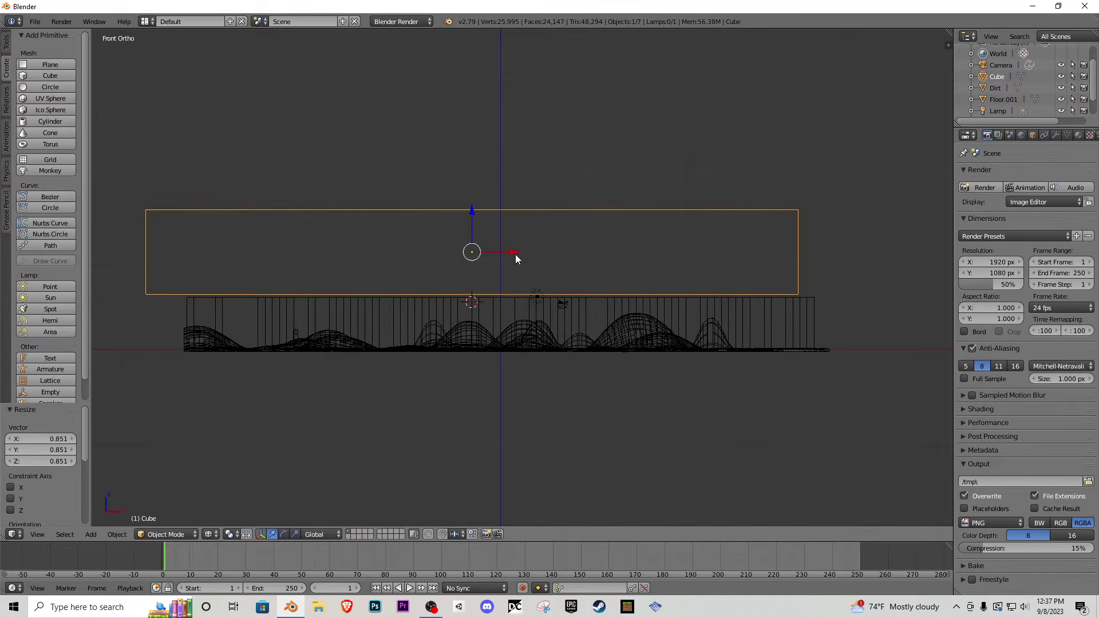
- Align the slab over the maze by shifting it along X, lowering it 0.507 and moving it 9.939 along Y
drag(515, 259, 538, 257)
drag(490, 215, 493, 219)
key(KP_7)
scroll(499, 229, down, 3)
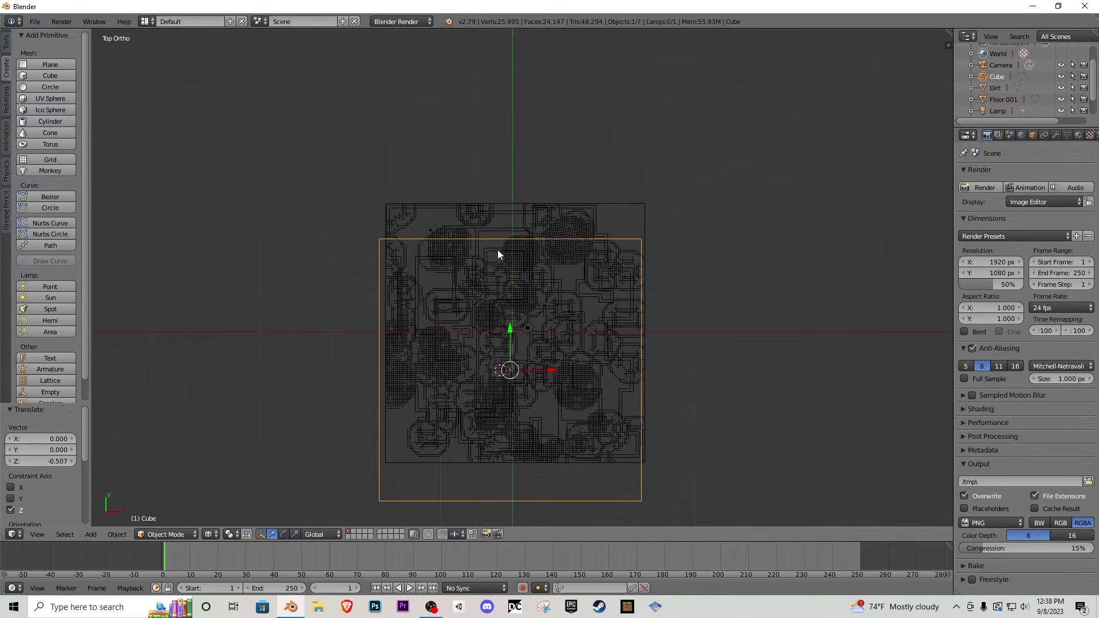
key(g)
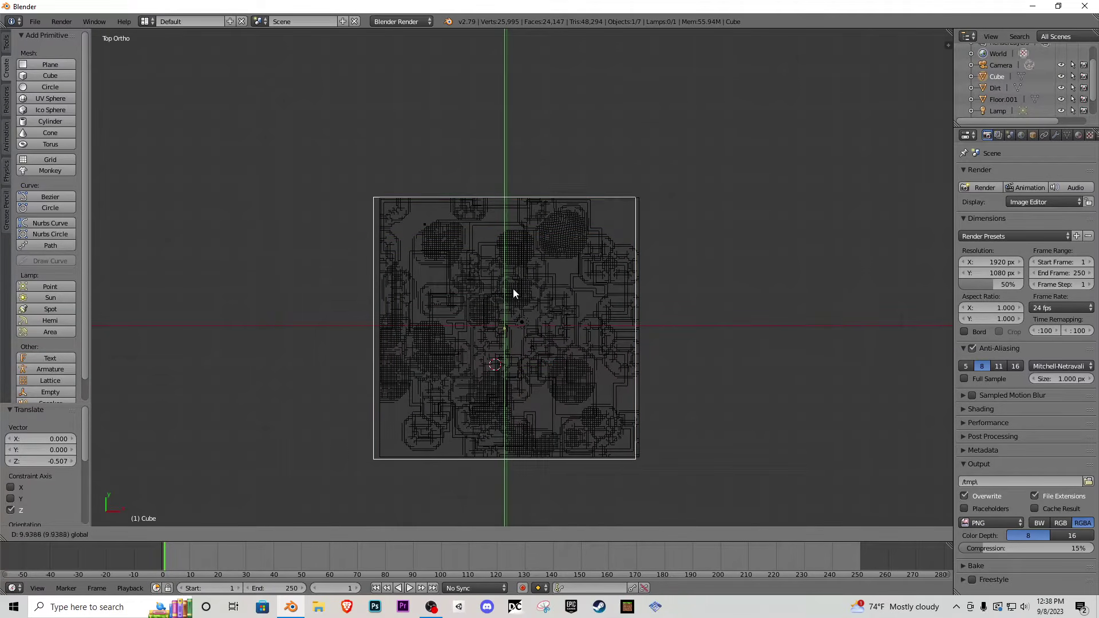
click(513, 288)
- Scale the slab by 1.049 and shift it 0.219 along X so it overlaps the maze edges evenly
scroll(542, 311, up, 2)
key(s)
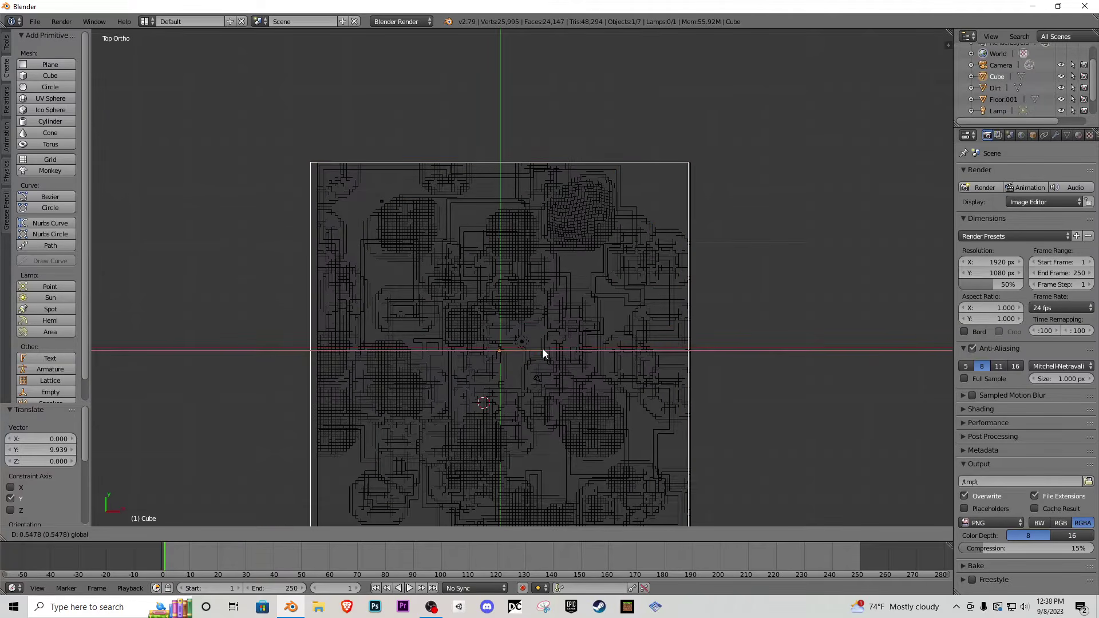
click(557, 357)
key(g)
key(x)
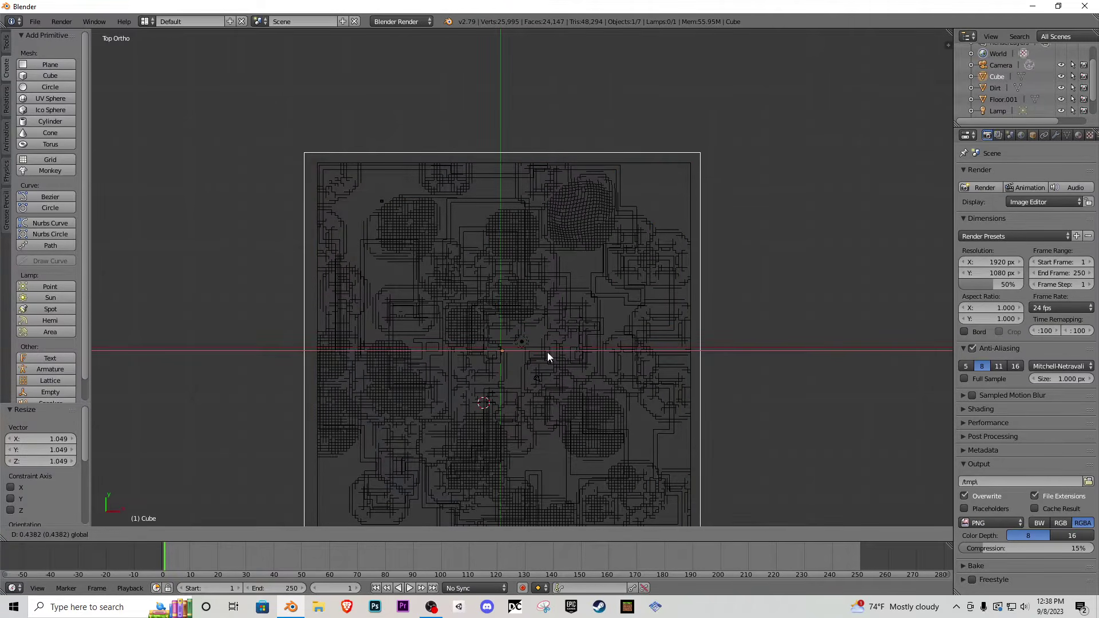
click(547, 352)
- Thin the ceiling slab by lowering its top face 9.576 along Z in Edit Mode
shift+middle_drag(547, 351, 551, 221)
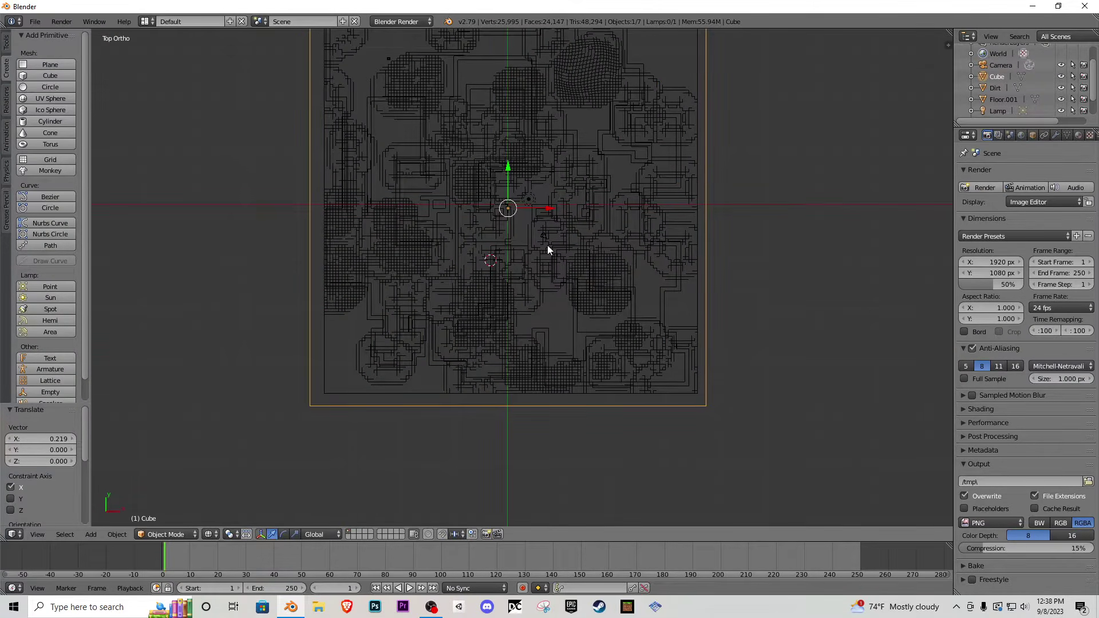
key(KP_1)
scroll(547, 246, up, 5)
key(Tab)
right_click(482, 165)
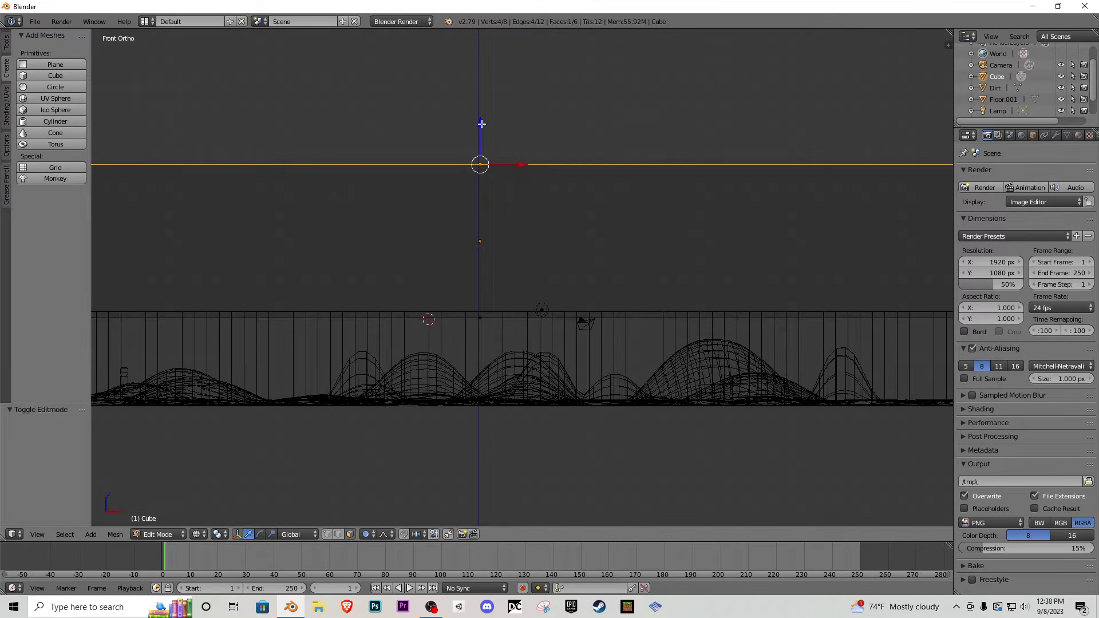
drag(481, 125, 503, 210)
key(ctrl+z)
drag(476, 140, 476, 281)
middle_drag(606, 306, 641, 417)
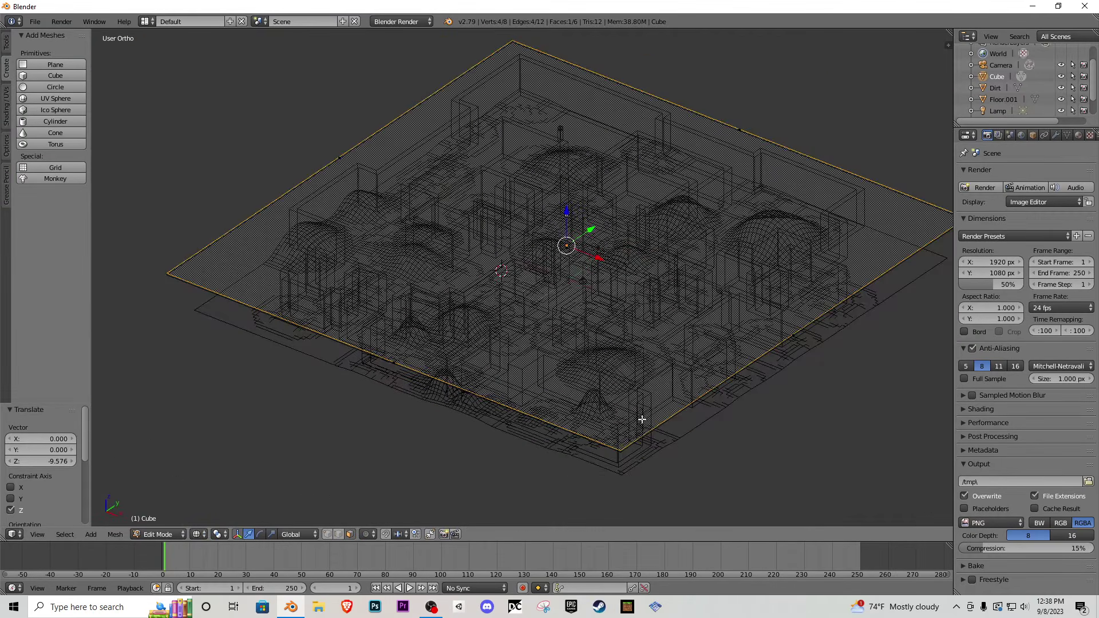
key(Tab)
- Examine the Dirt mesh and its mounds in Edit Mode
right_click(665, 451)
key(Tab)
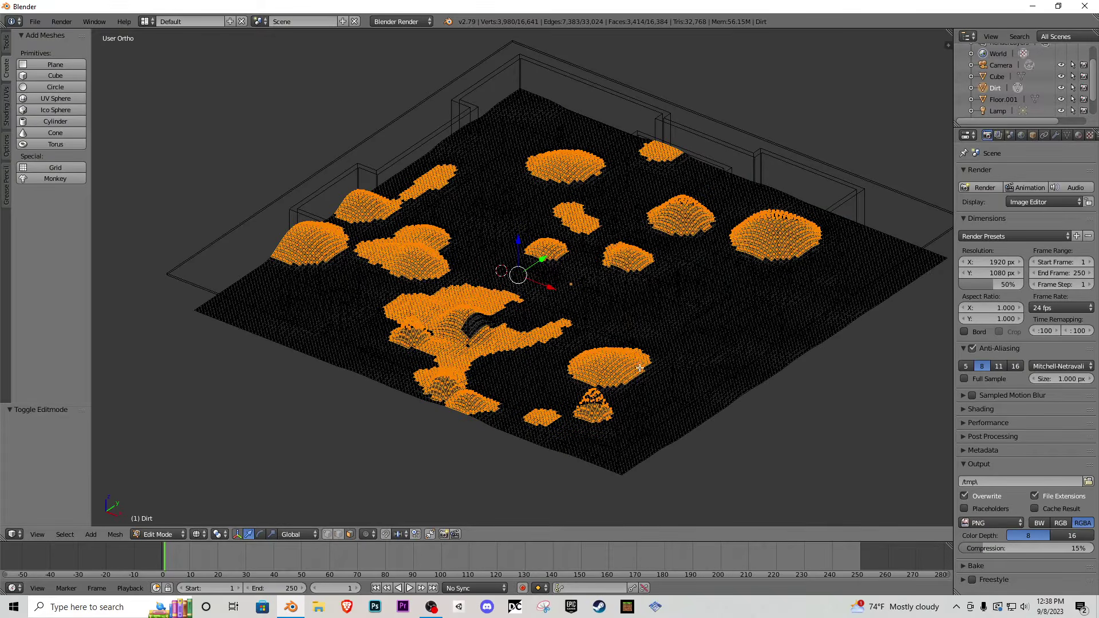
middle_drag(641, 349, 608, 351)
scroll(610, 343, up, 7)
scroll(607, 325, down, 9)
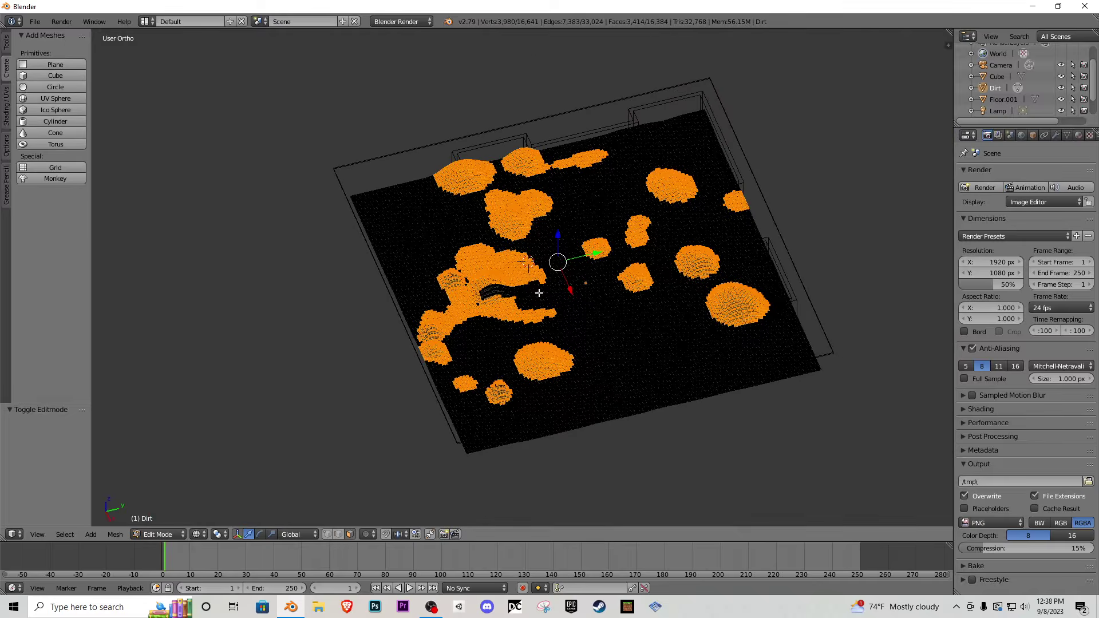
key(Tab)
- Return to solid shading and raise the ceiling slab 0.037 along Z
key(z)
middle_drag(600, 298, 599, 251)
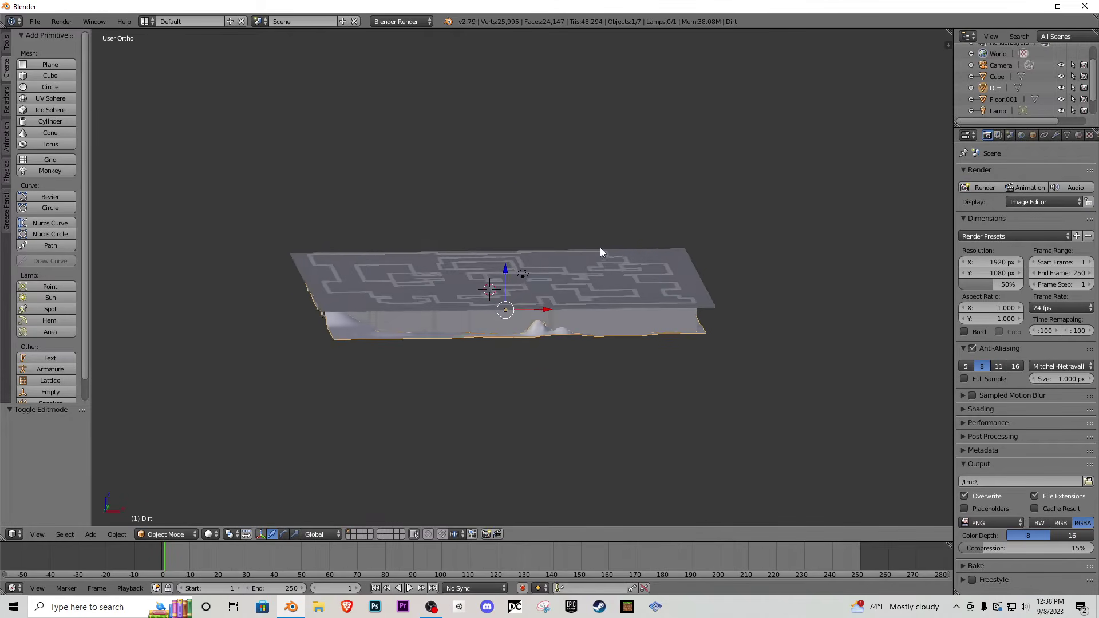
scroll(640, 279, up, 5)
right_click(579, 315)
mouse_move(579, 315)
middle_down()
mouse_move(581, 304)
mouse_move(575, 311)
middle_up()
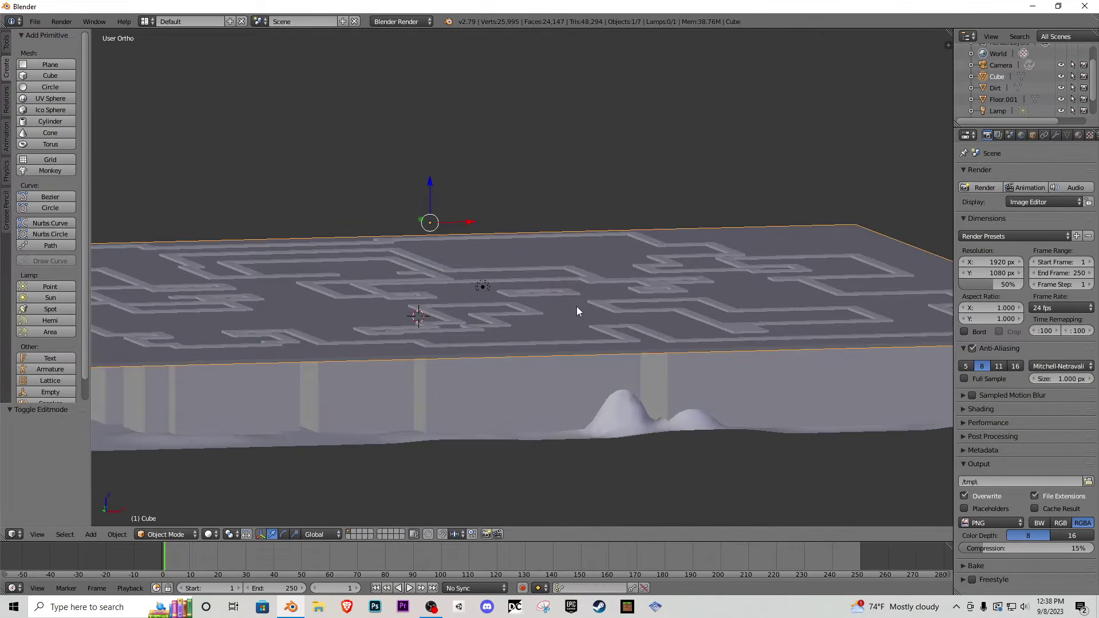
drag(429, 189, 432, 186)
- Raise the ceiling slab another 0.299 along Z while viewing it from inside the maze
key(shift+f)
key(w)
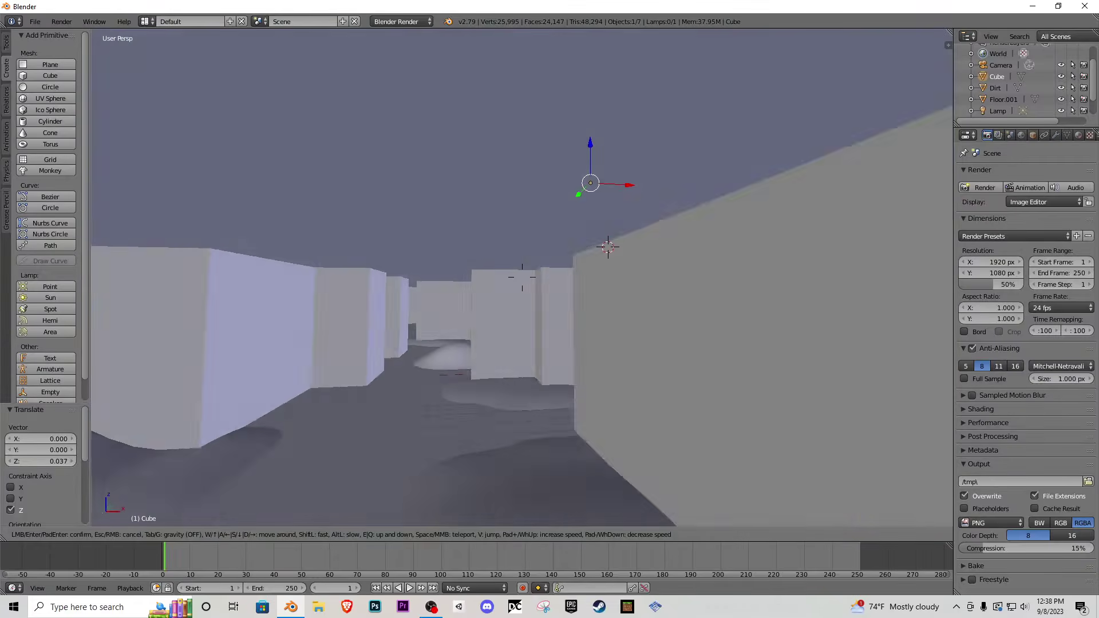
click(527, 269)
drag(575, 173, 580, 166)
- Inspect the wall tops from inside the corridors and raise the ceiling slab 0.031 along Z
key(shift+f)
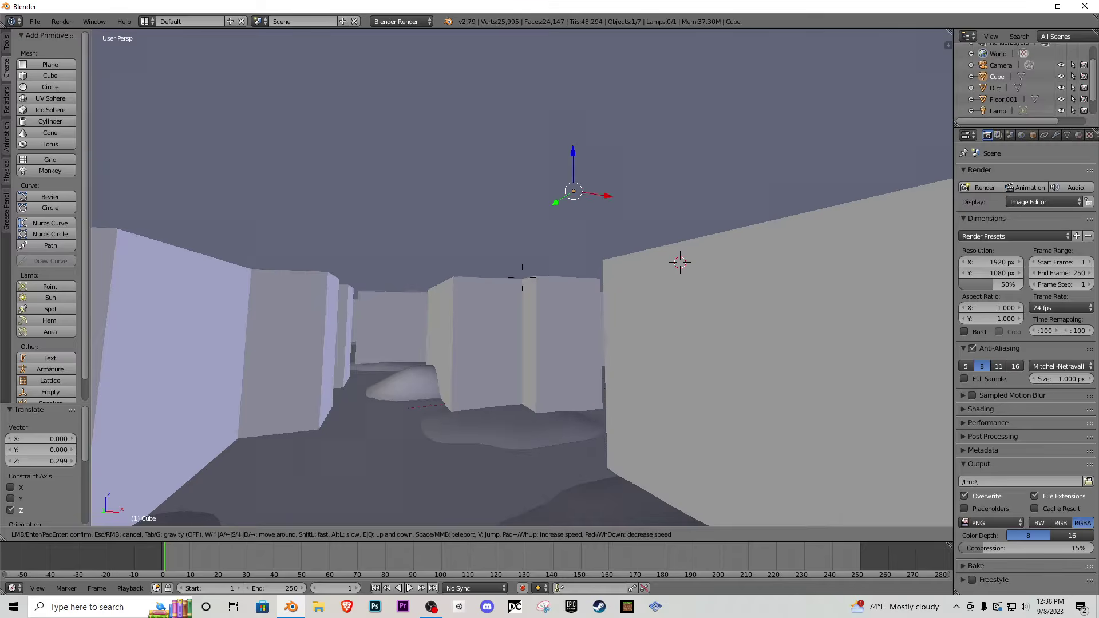
key(w)
key(w)
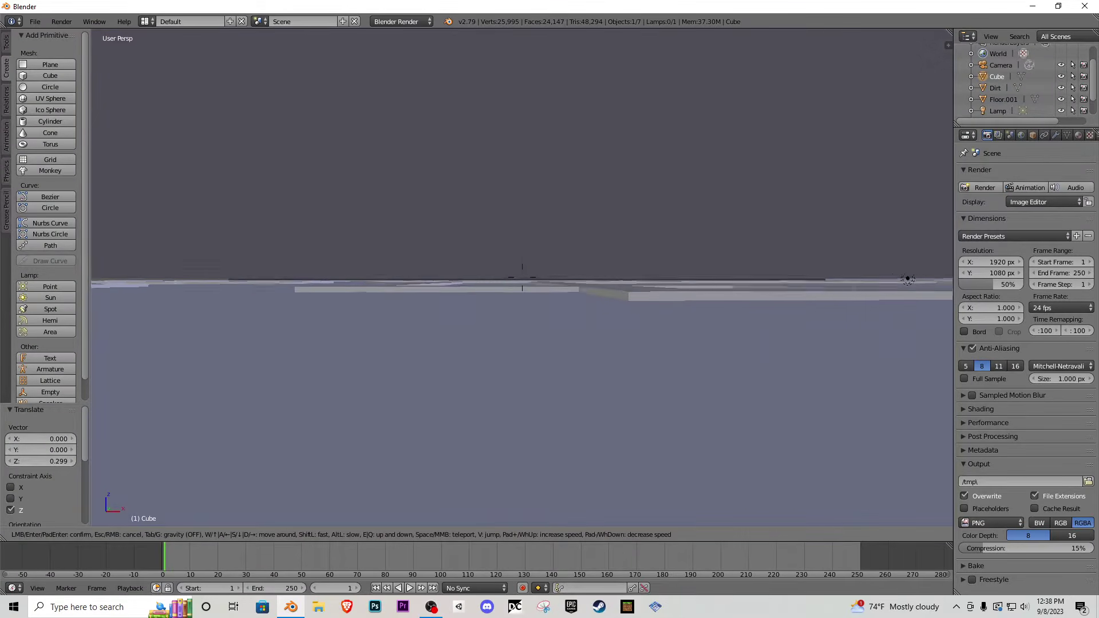
key(w)
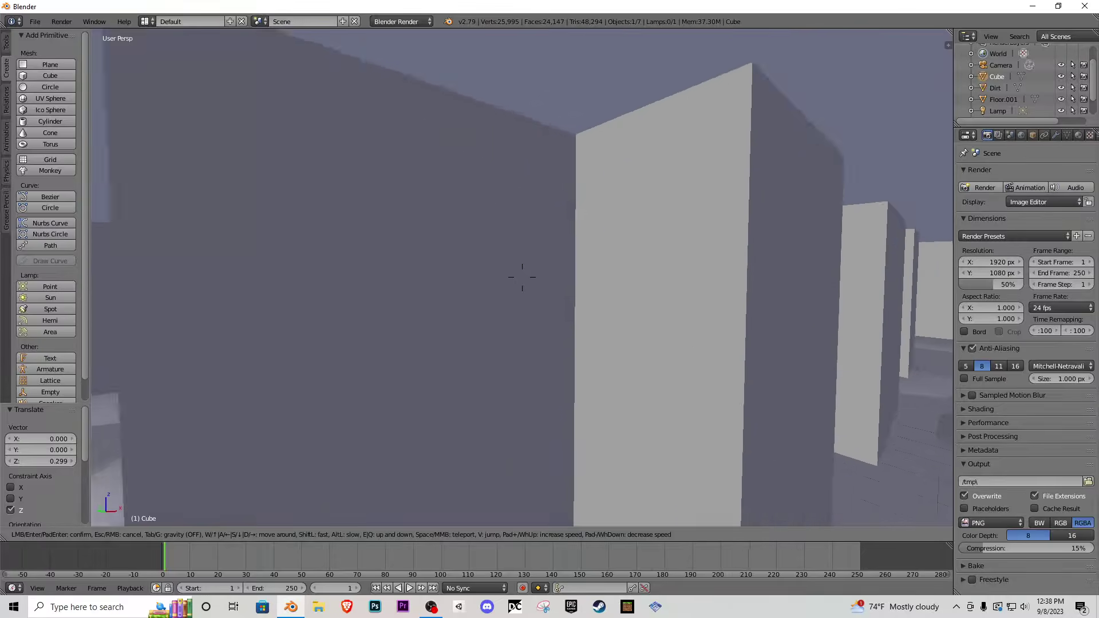
key(s)
click(522, 277)
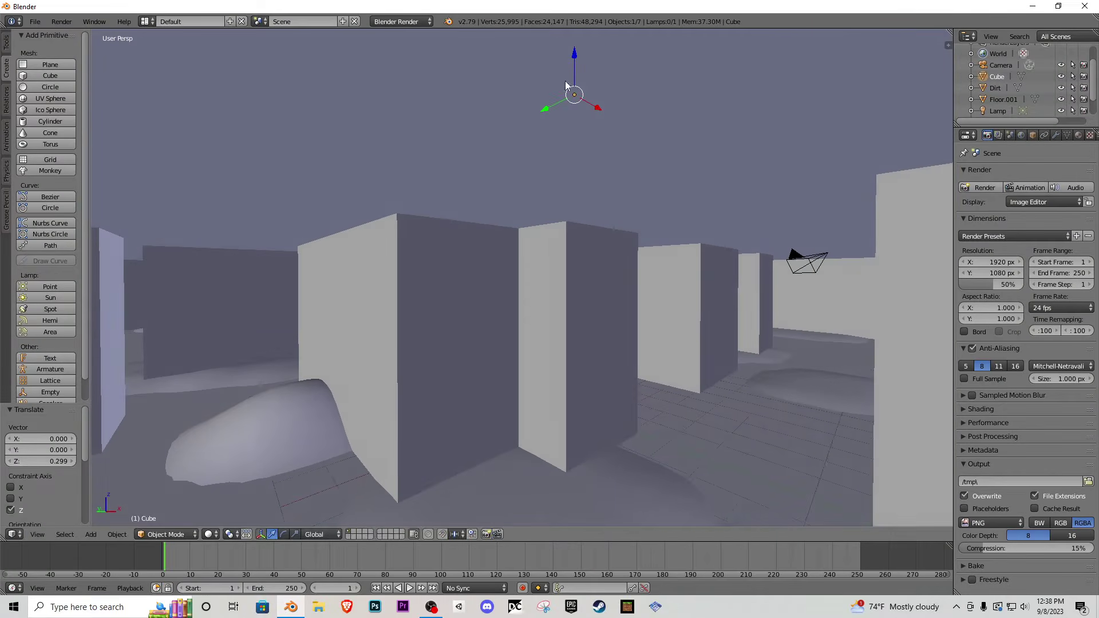
drag(576, 52, 576, 47)
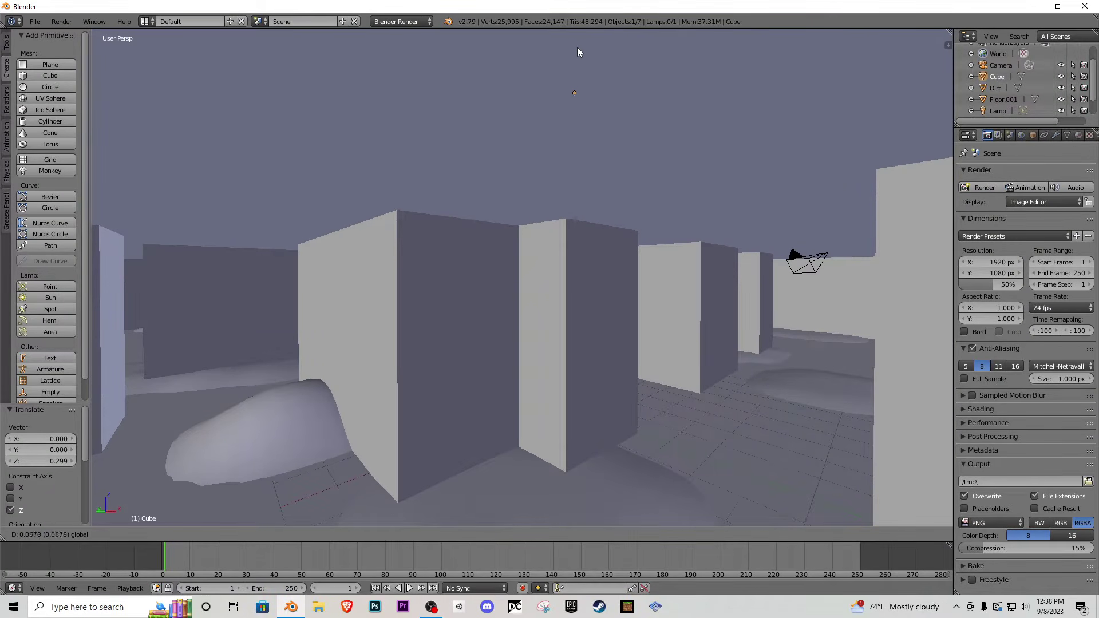
- Try deleting the ceiling slab's selected top face in Edit Mode
key(shift+f)
key(d)
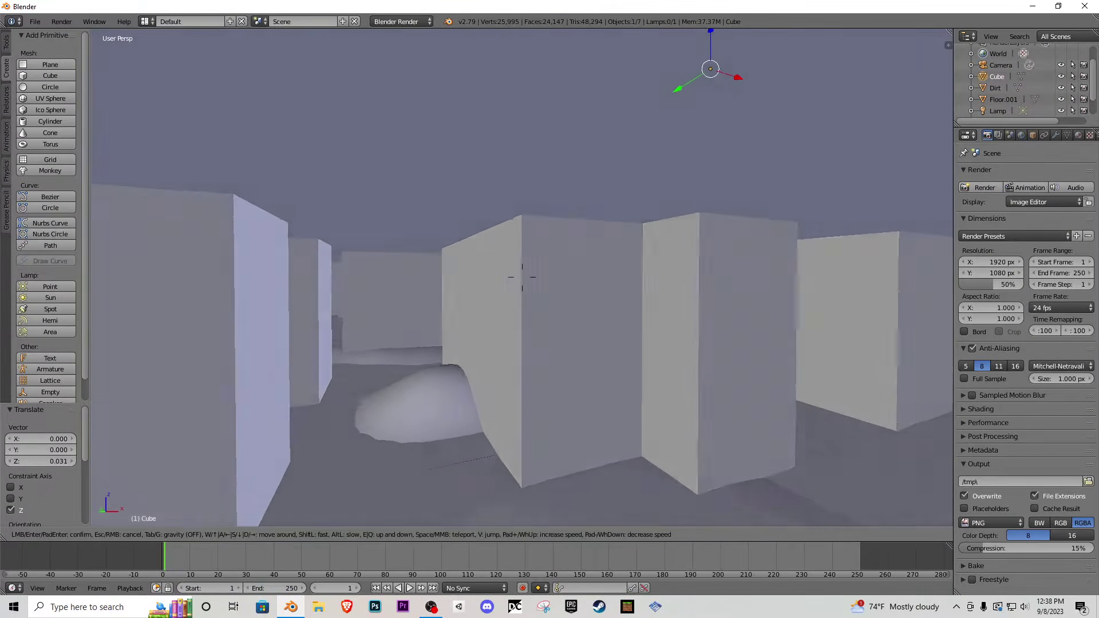
key(a)
click(522, 277)
key(Tab)
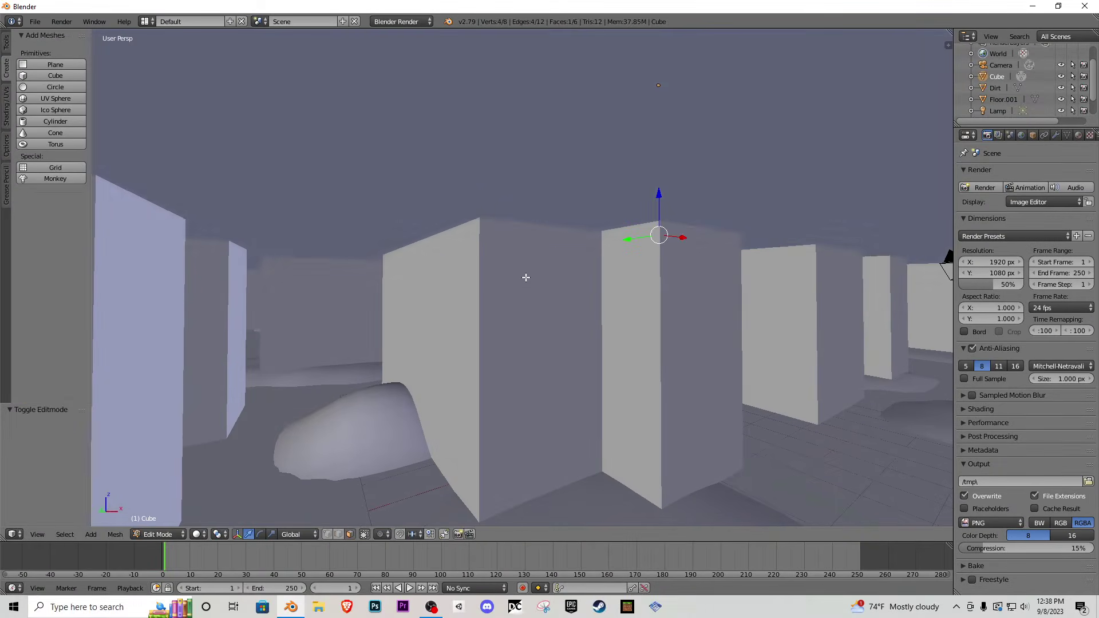
key(KP_Decimal)
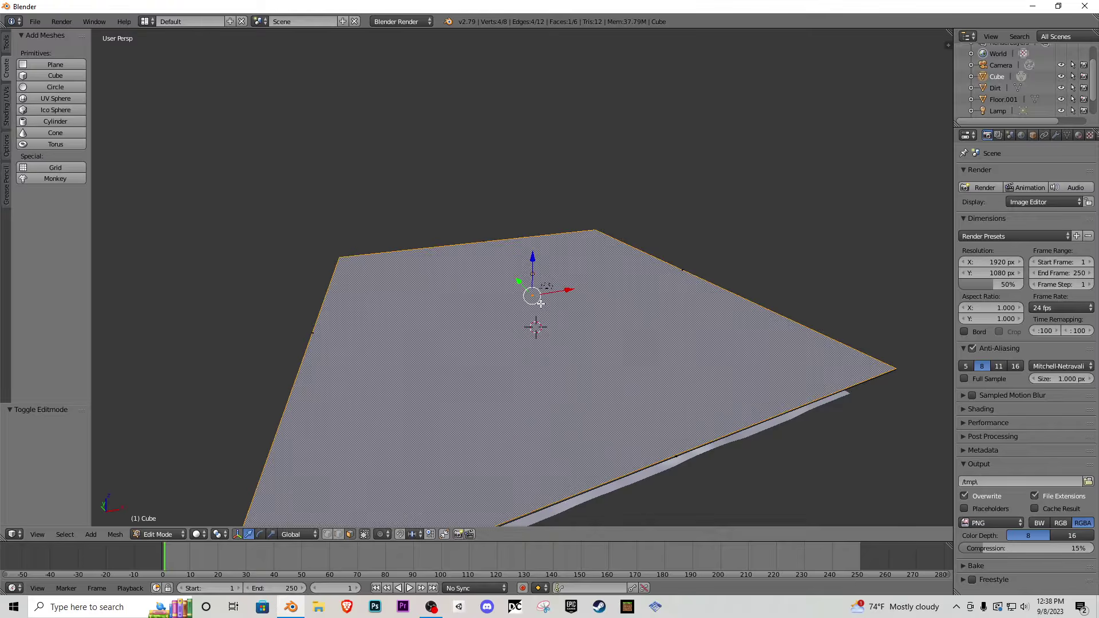
key(x)
click(540, 303)
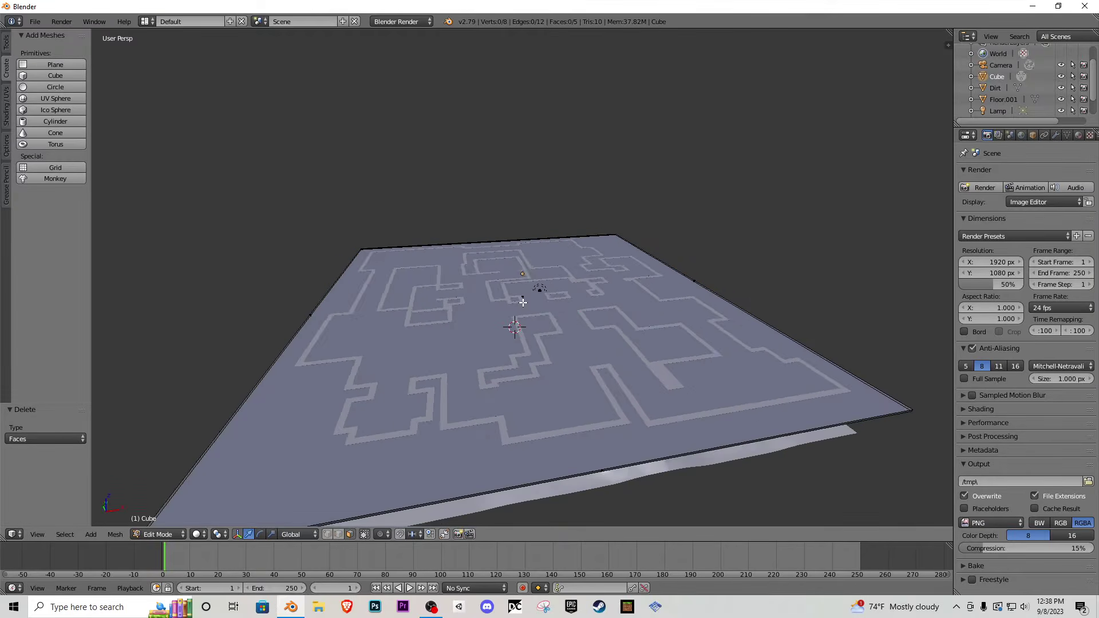
- Check the opened slab from the side and undo the face deletion
middle_drag(522, 302, 601, 296)
scroll(601, 296, down, 3)
key(ctrl+z)
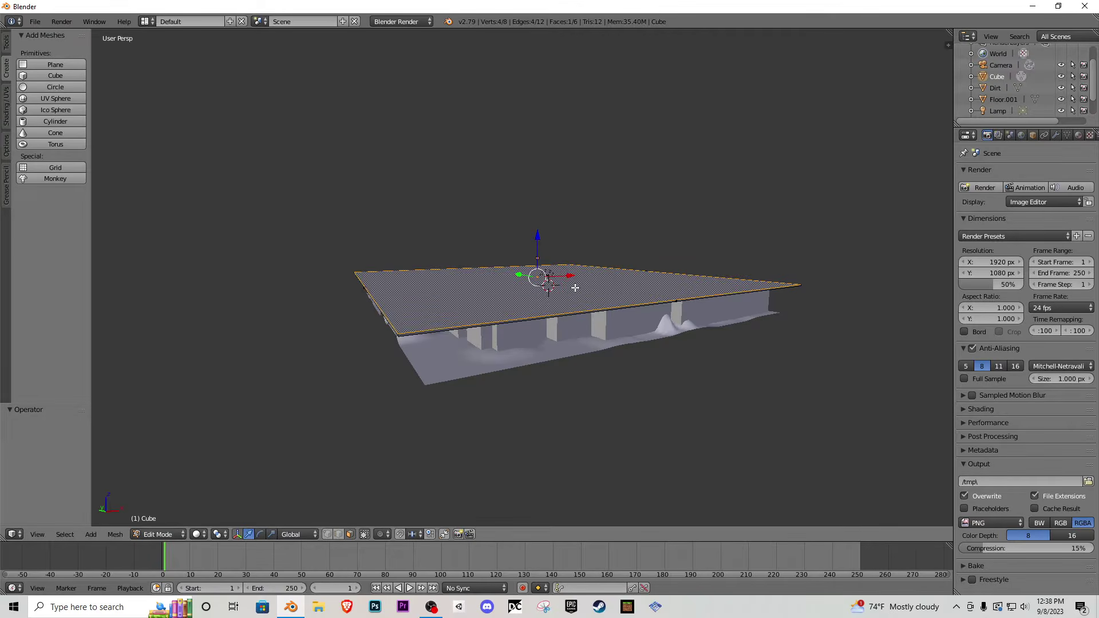
- Select the ceiling slab's underside face from inside the maze and check where it meets the wall tops
scroll(575, 285, up, 14)
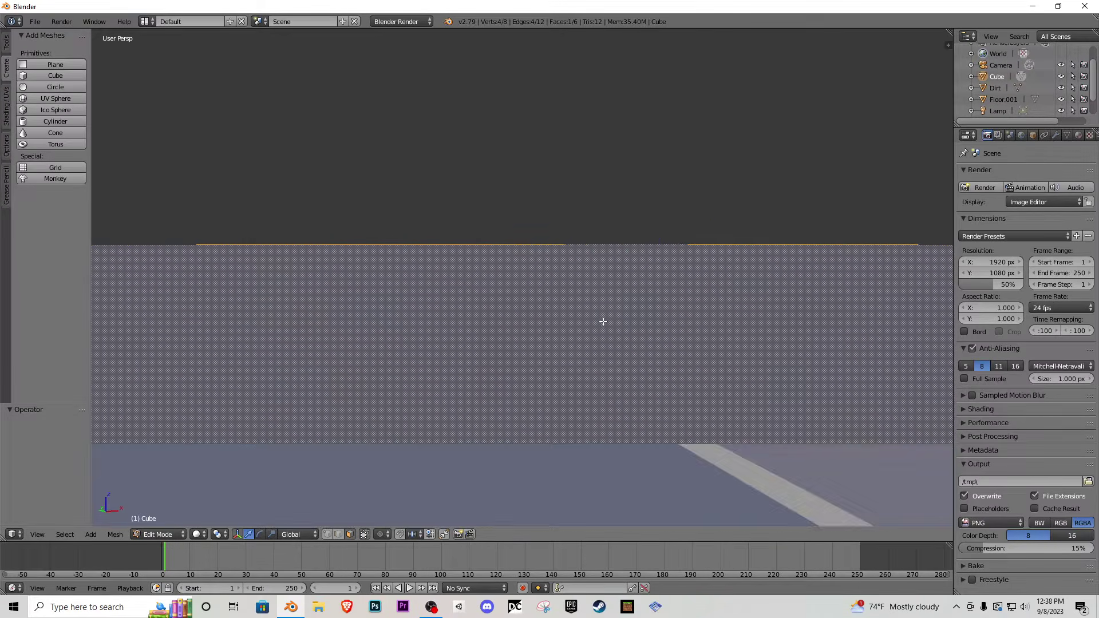
scroll(611, 320, up, 2)
key(shift+f)
key(w)
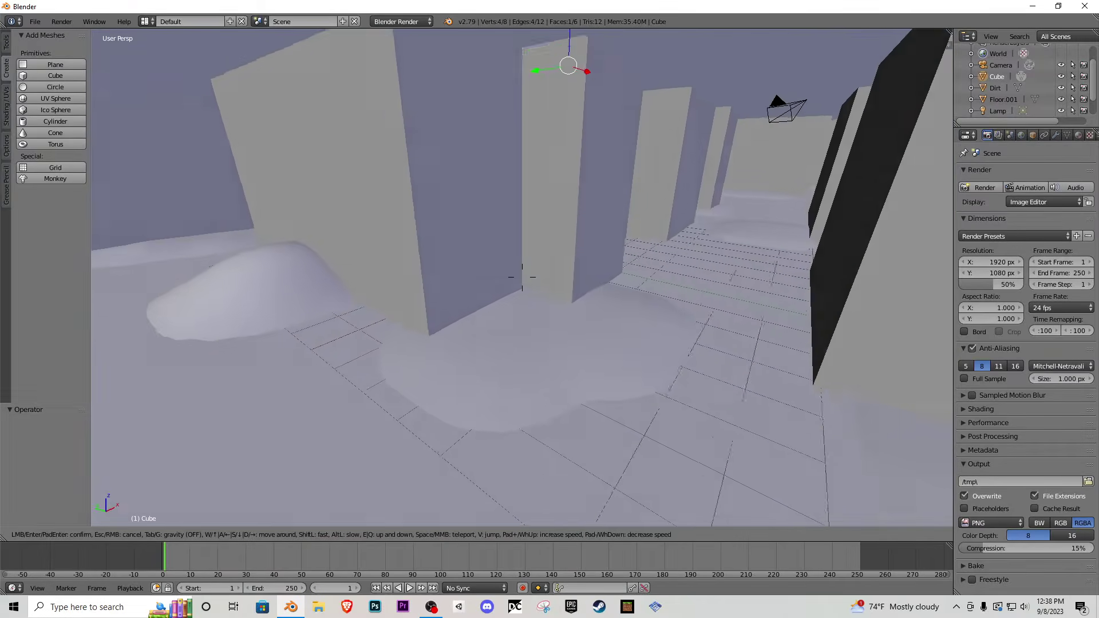
click(529, 293)
right_click(501, 185)
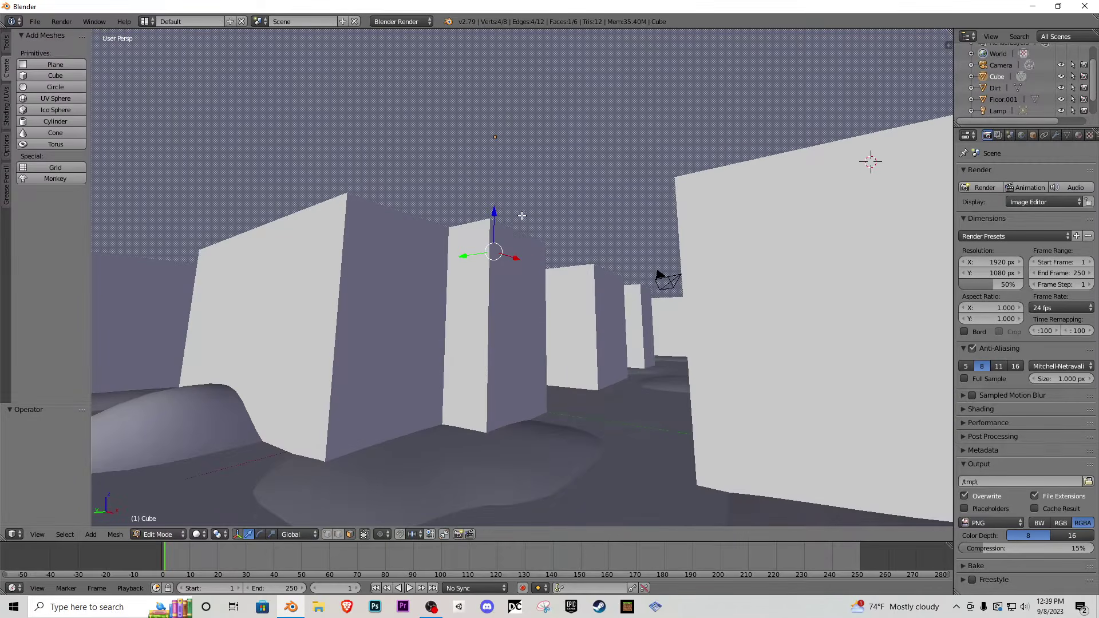
middle_drag(521, 216, 468, 271)
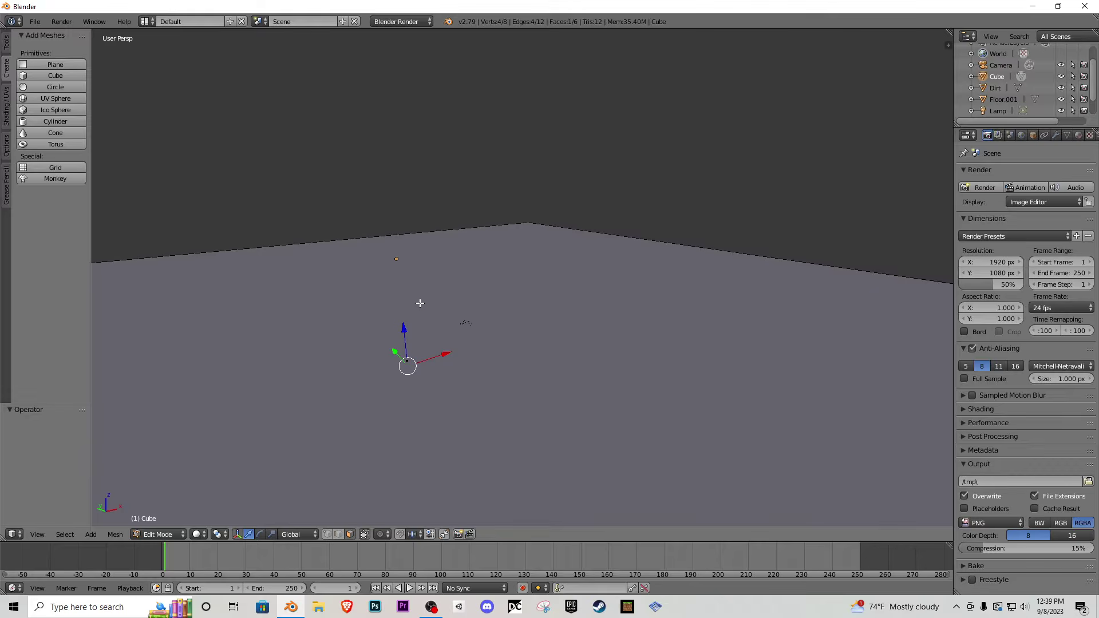
middle_drag(420, 303, 542, 270)
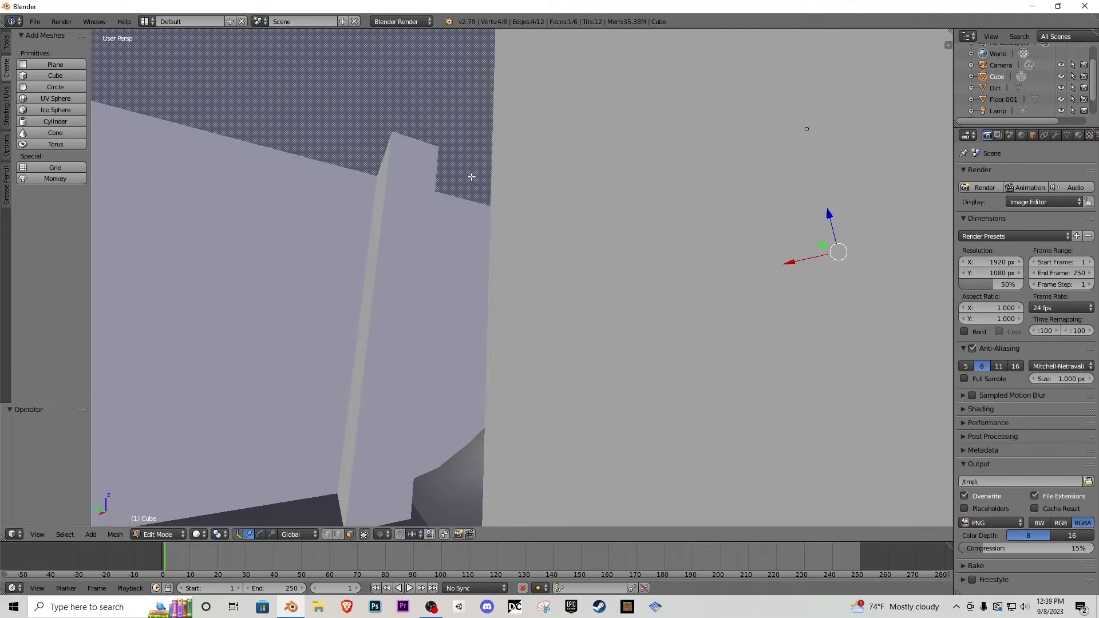
scroll(480, 251, down, 3)
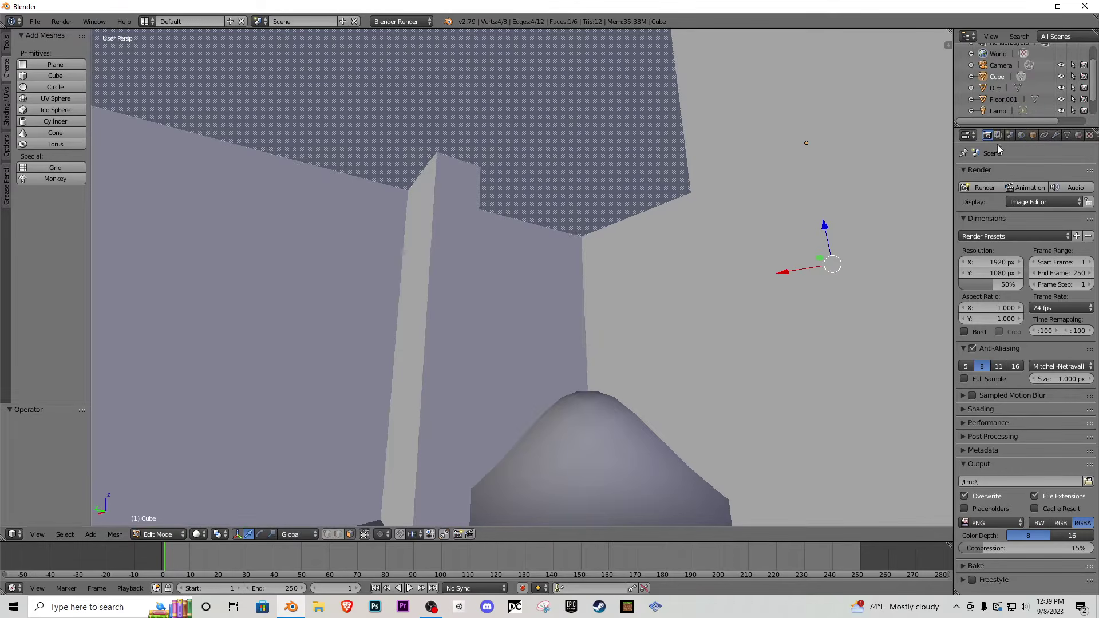
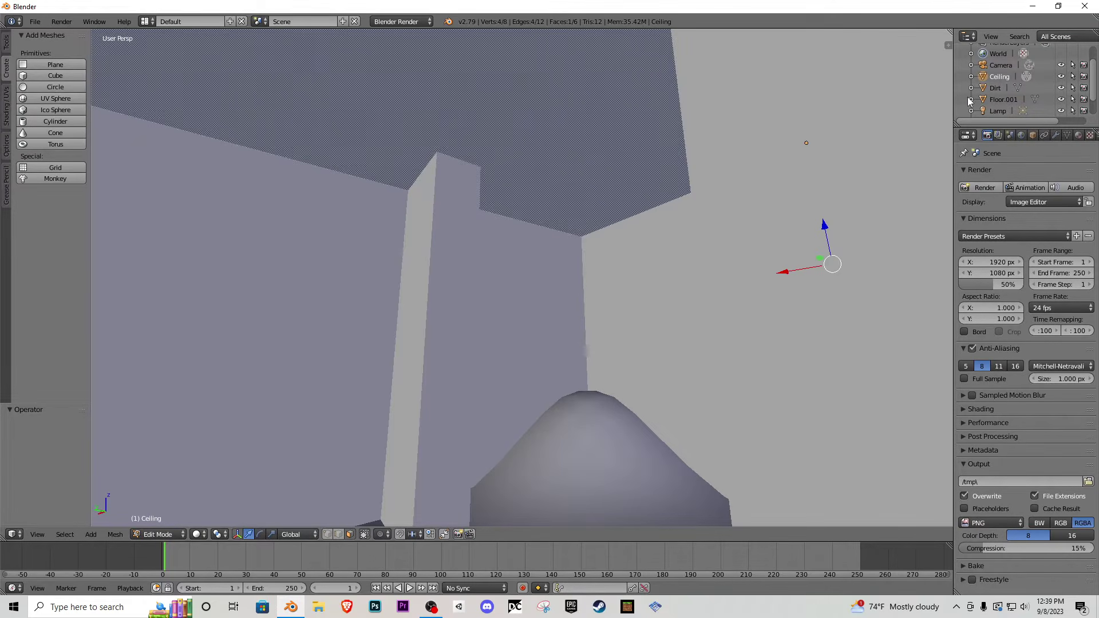
- Rename the slab object Ceiling and give it a new material also named Ceiling
scroll(1026, 100, down, 2)
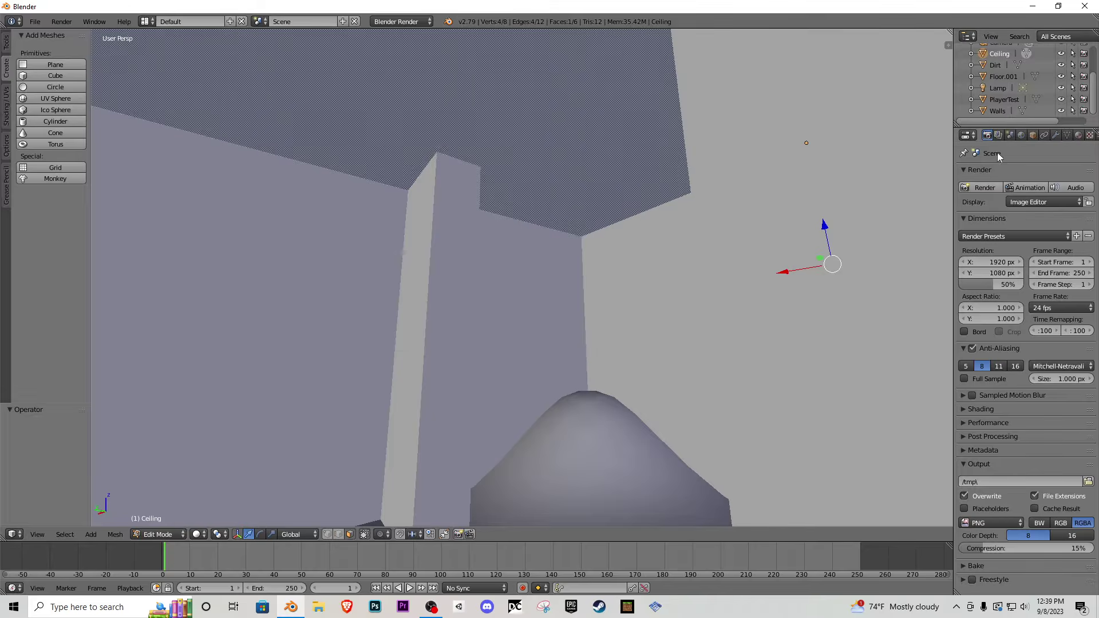
click(1078, 135)
click(1009, 226)
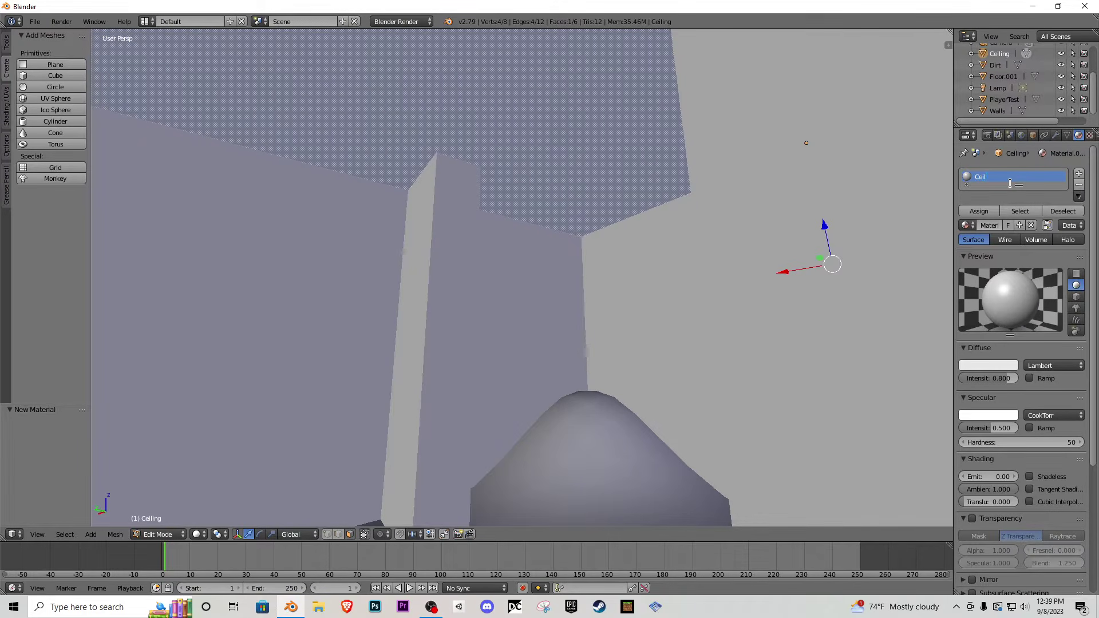
- Add a new texture to the Ceiling material and load FloorTile.jpg from the MiscTextures folder as its image
click(1088, 135)
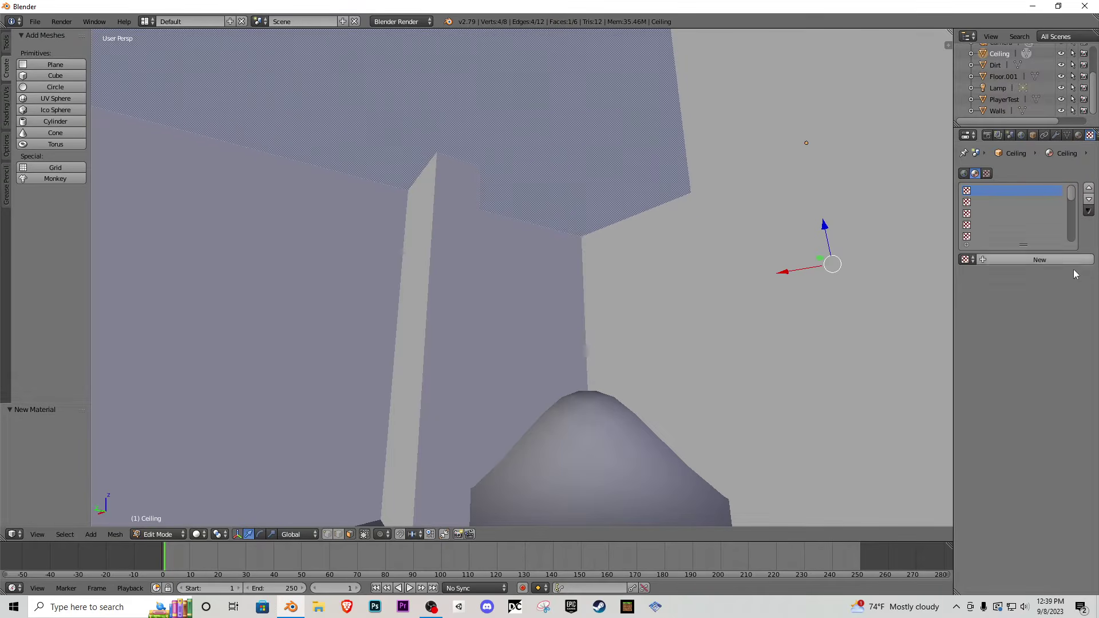
click(1060, 260)
click(1058, 442)
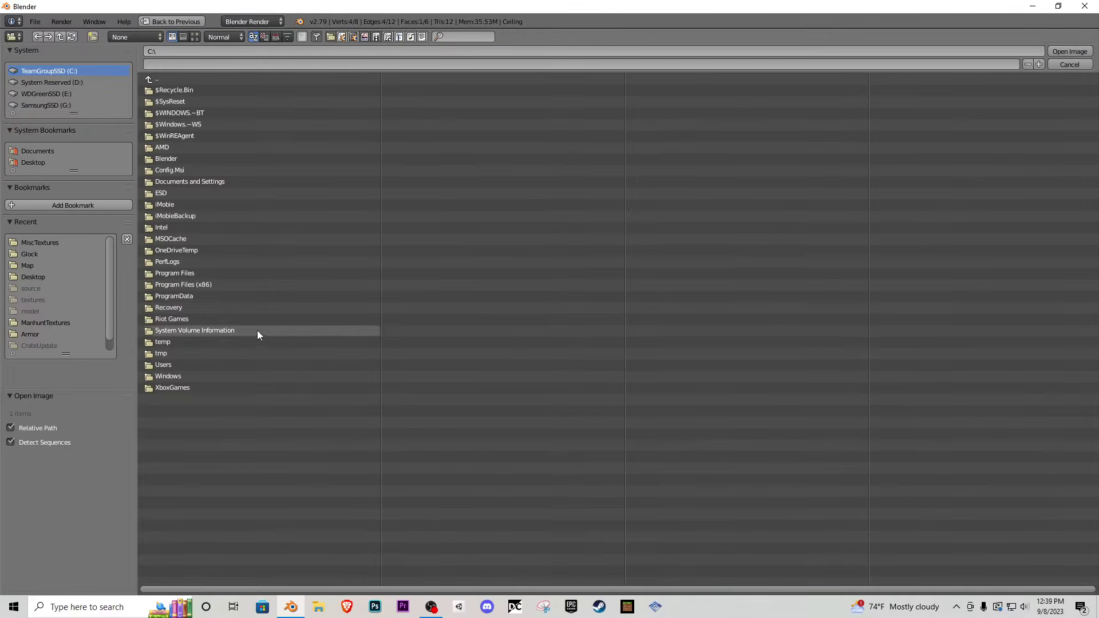
click(54, 238)
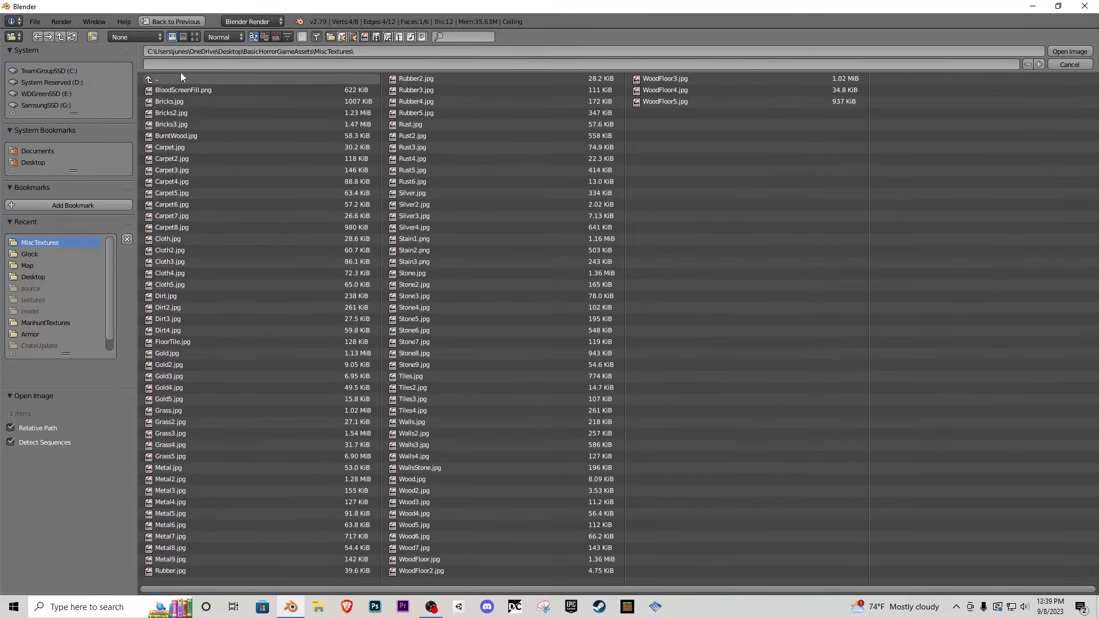
click(195, 37)
mouse_move(1093, 140)
mouse_down()
mouse_move(1071, 219)
mouse_move(1072, 147)
mouse_move(1090, 132)
mouse_move(1092, 161)
mouse_up()
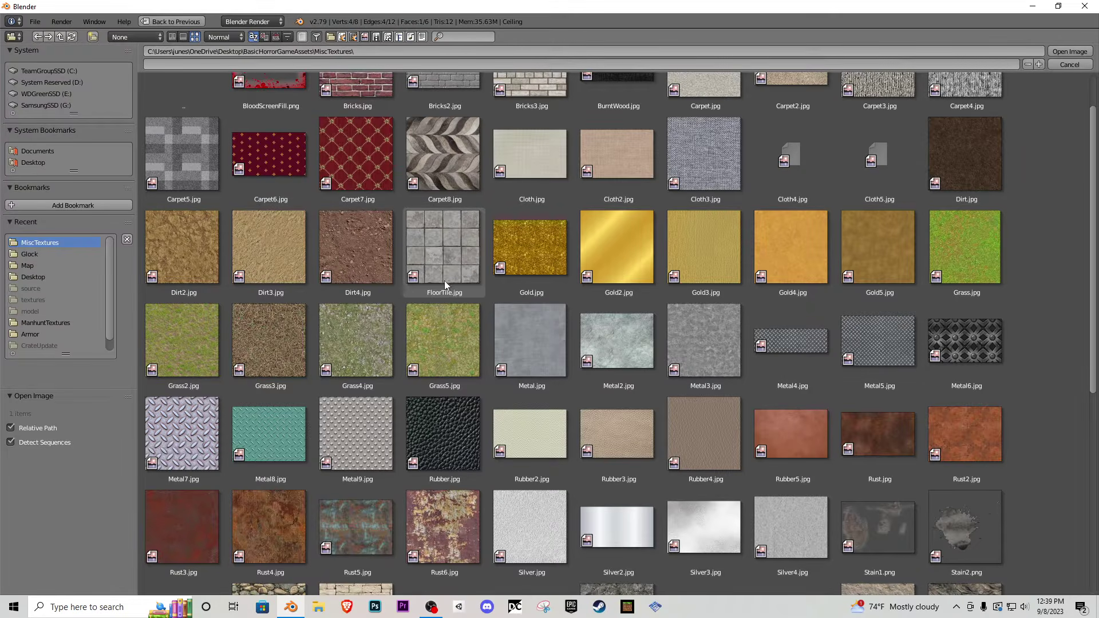
double_click(433, 237)
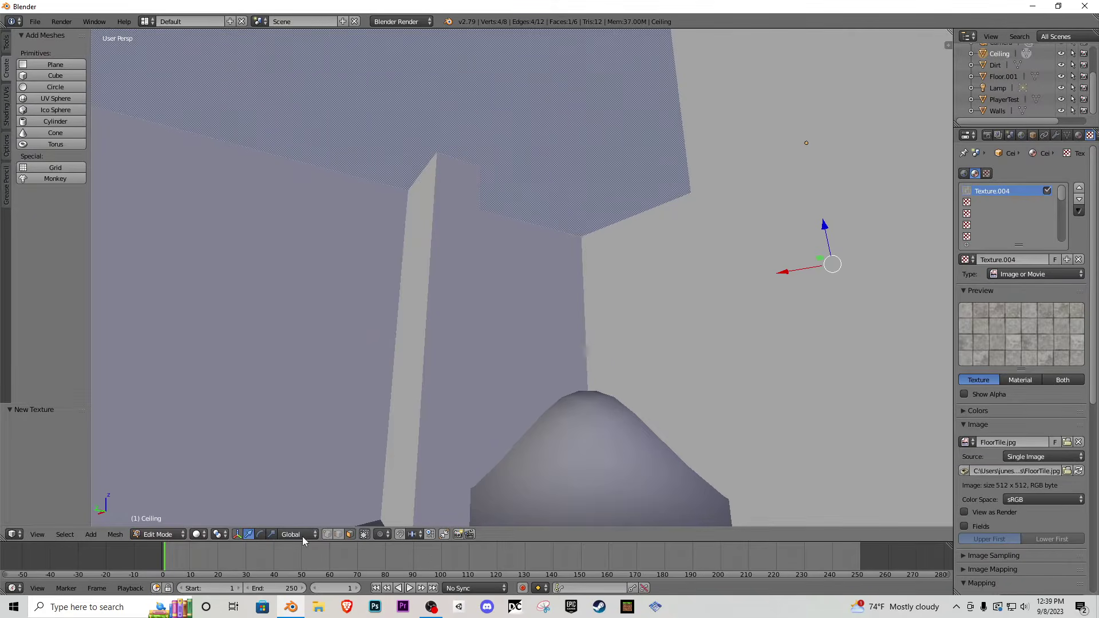
- Unwrap the ceiling's selected underside face with Smart UV Project, using an angle limit of 66 and an island margin of 0
click(115, 534)
mouse_move(185, 443)
click(246, 454)
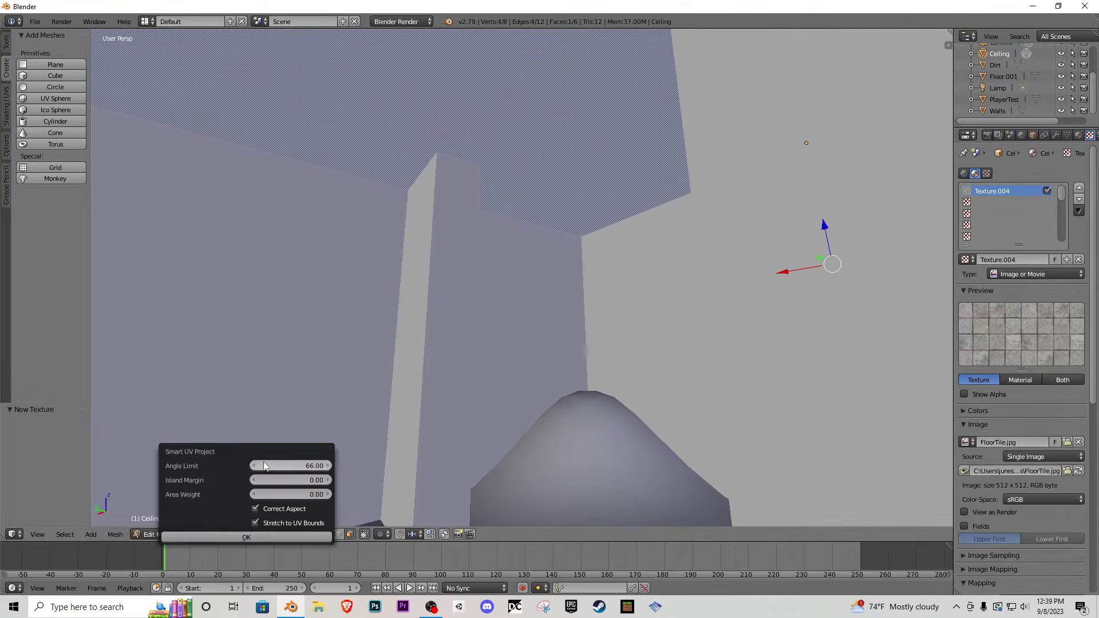
click(263, 535)
middle_drag(522, 307, 445, 216)
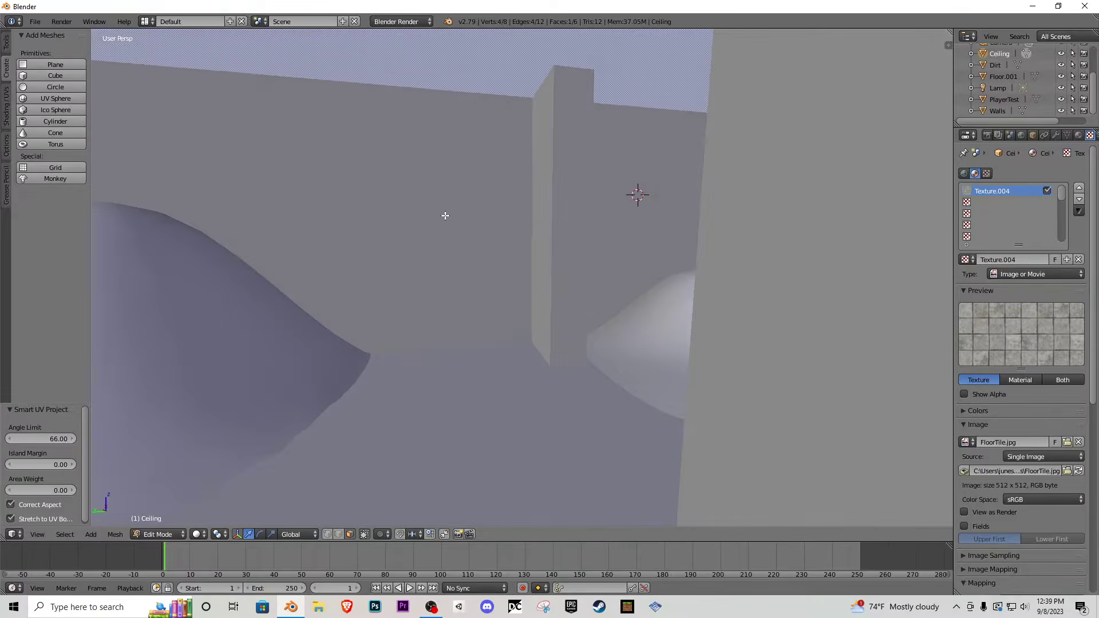
- In the UV Editing layout, scale all UVs of the ceiling's underside up by 16.782 so the tiles repeat
click(145, 21)
click(200, 112)
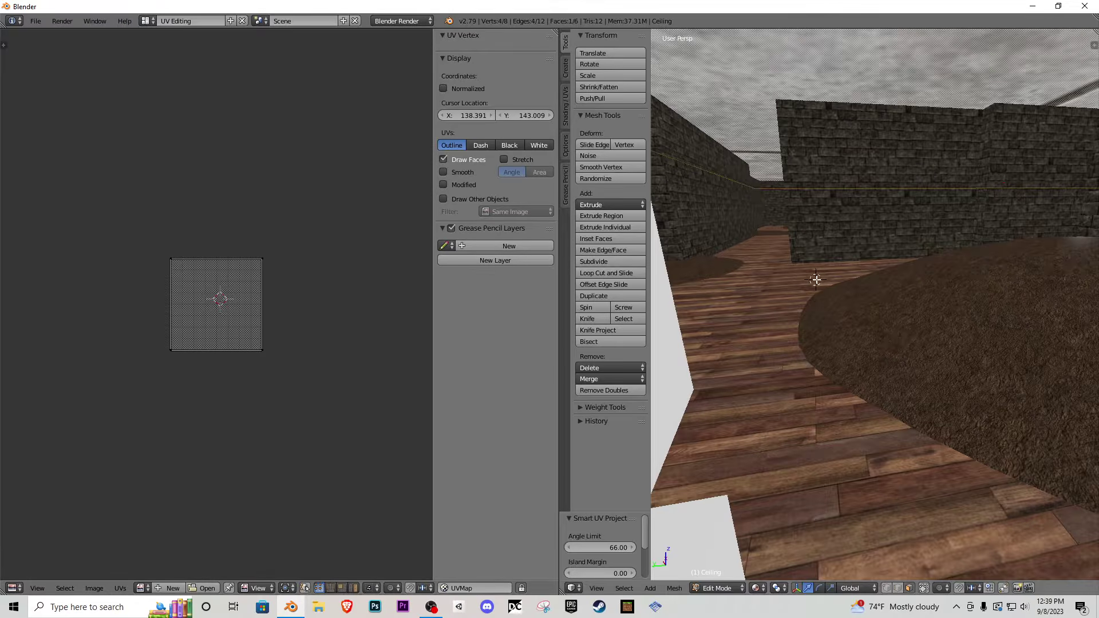
middle_drag(816, 280, 961, 229)
key(a)
key(a)
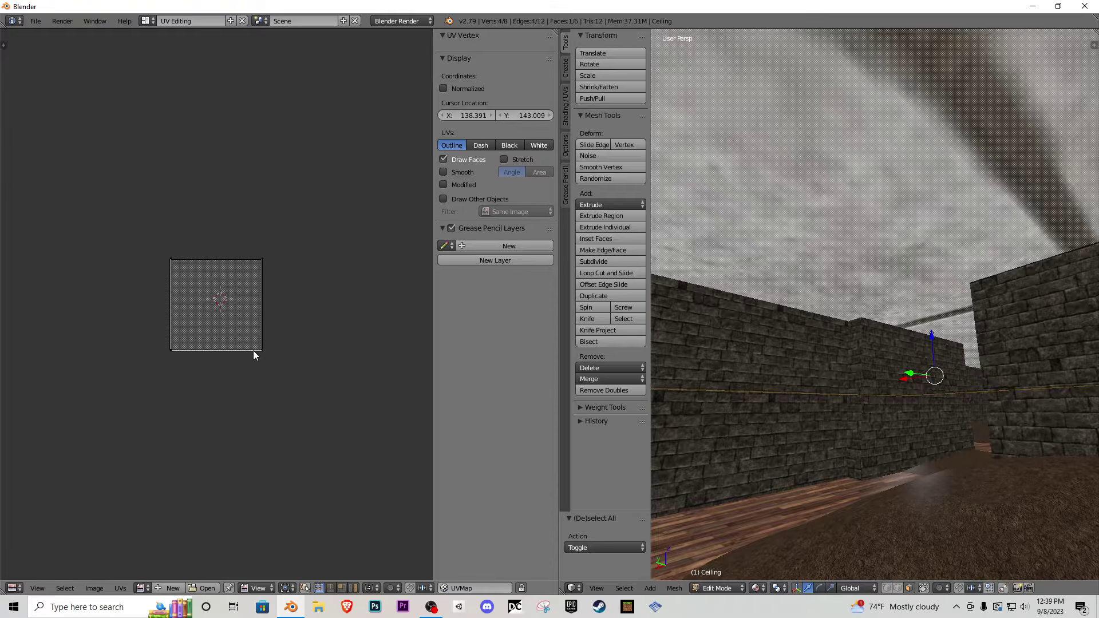
key(s)
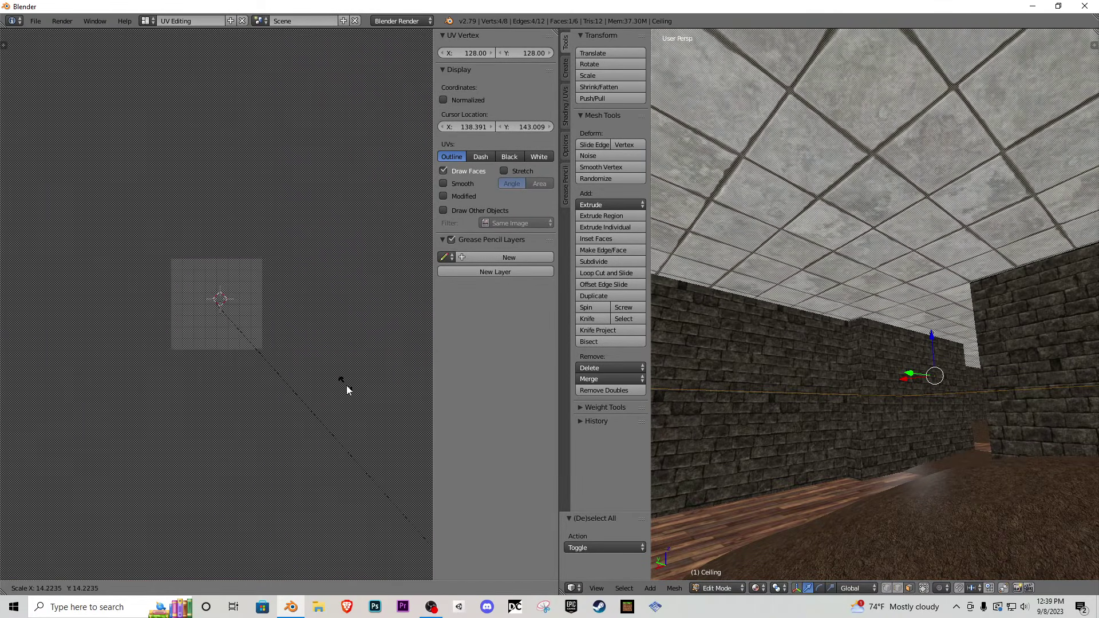
click(15, 503)
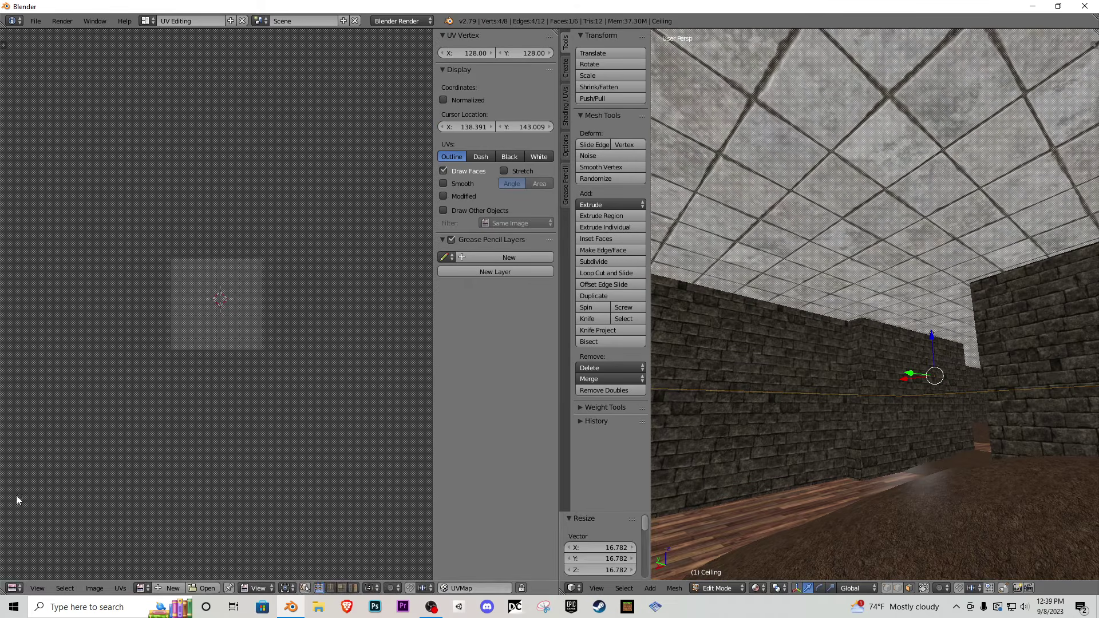
- Leave Edit Mode and fly through the maze corridors to examine the tiled ceiling against the walls and floor
key(Tab)
key(shift+f)
key(w)
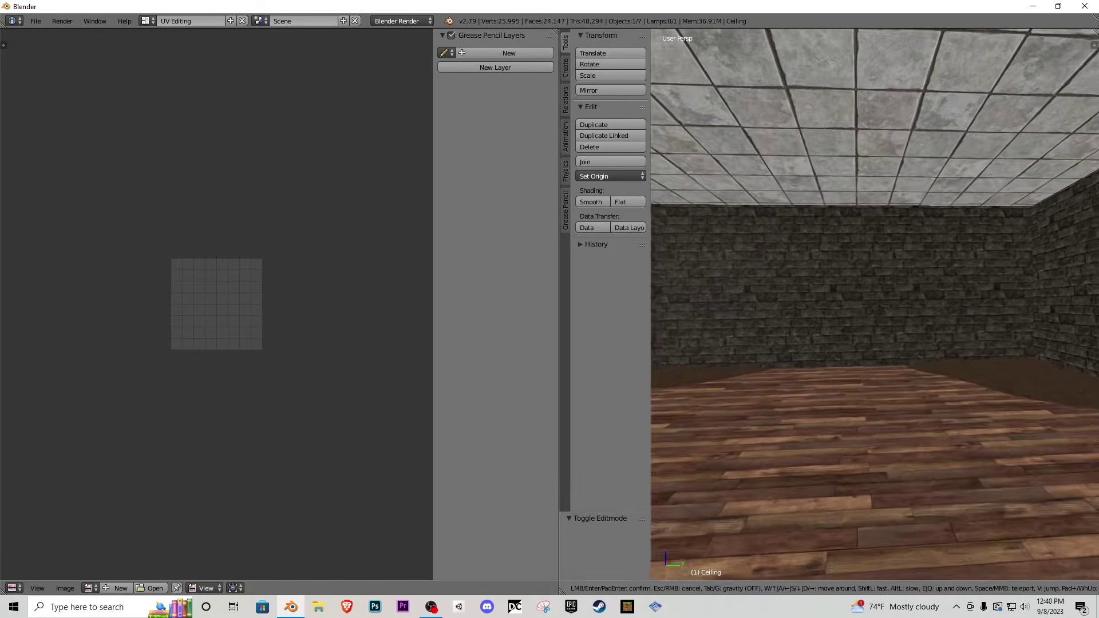
click(595, 352)
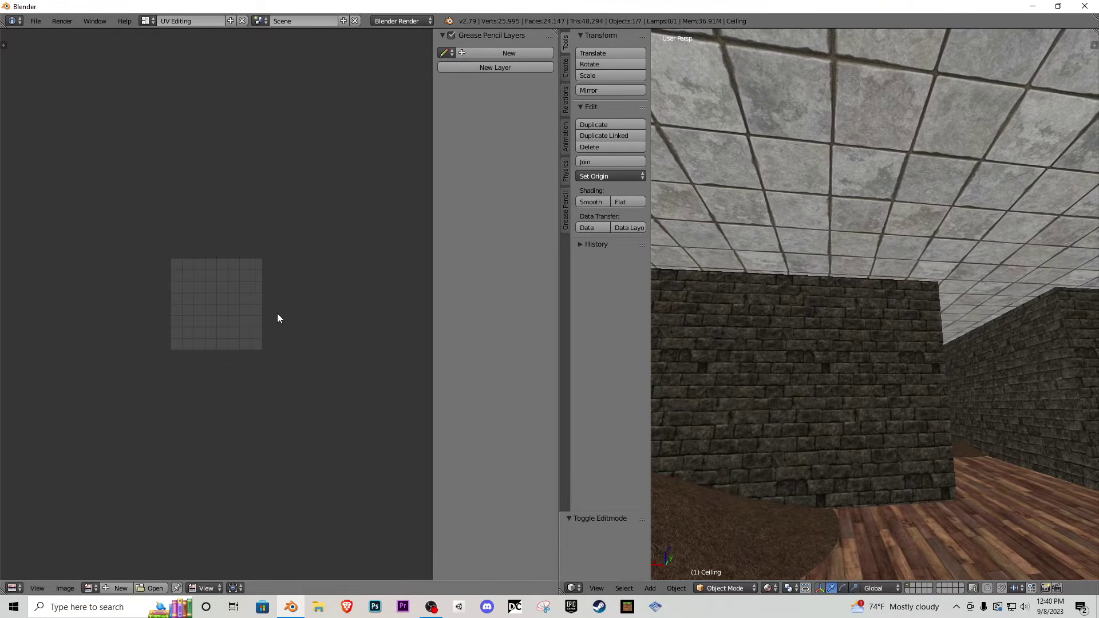
key(Tab)
key(Tab)
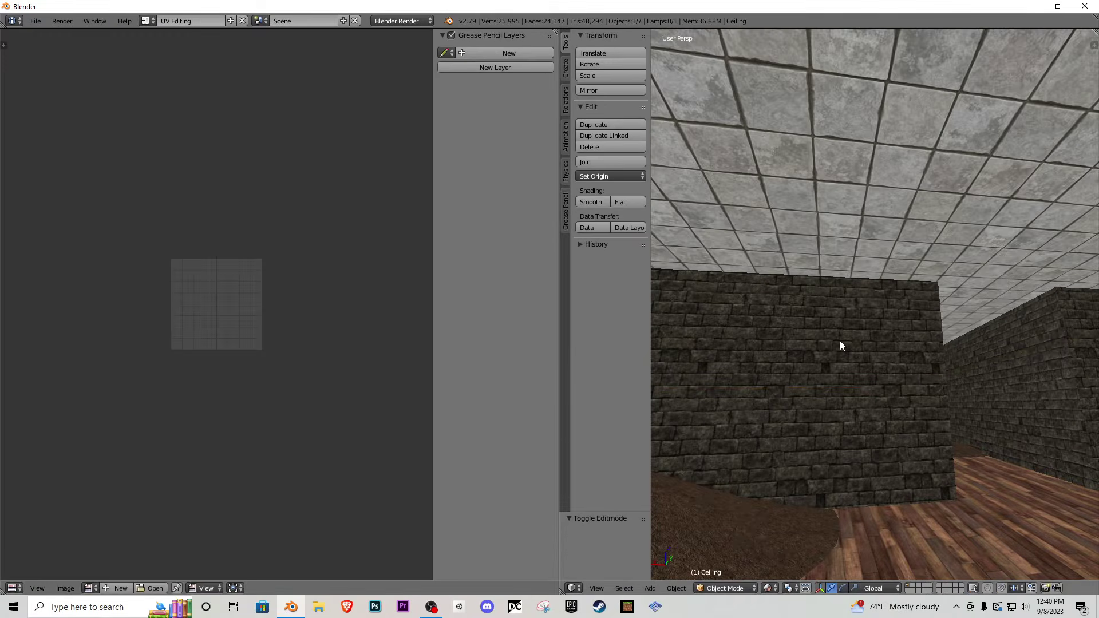
key(shift+f)
key(w)
key(w)
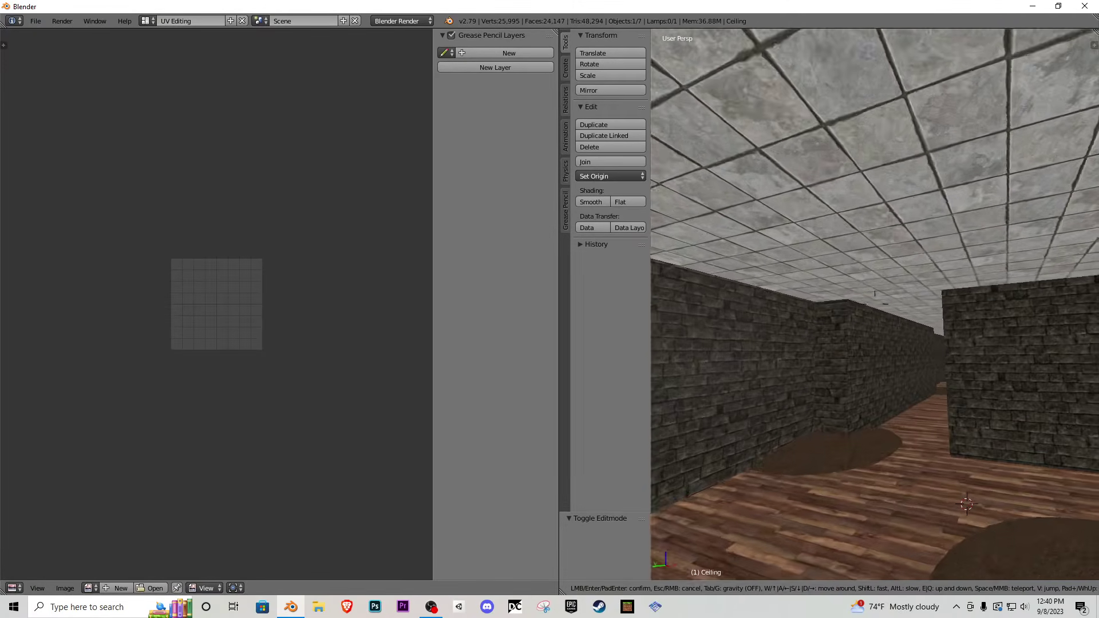
key(w)
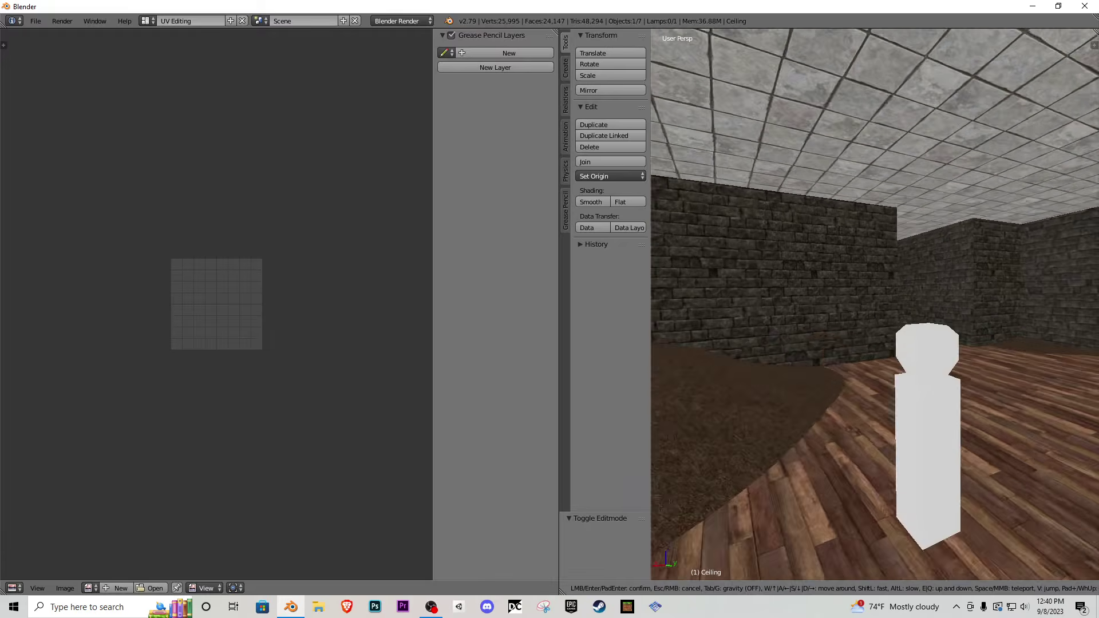
key(w)
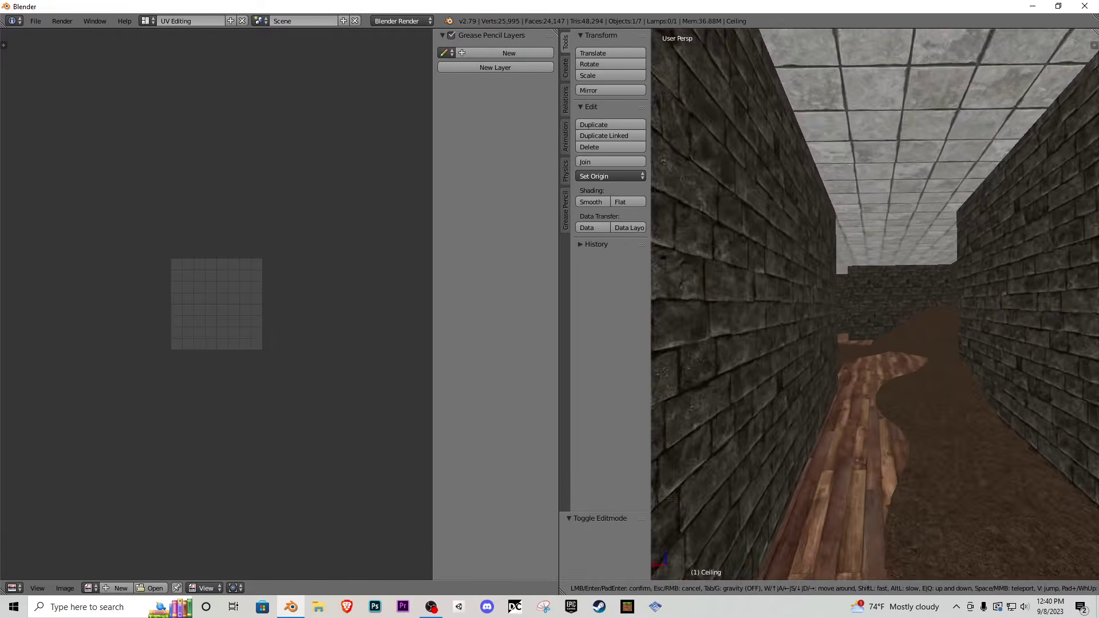
key(w)
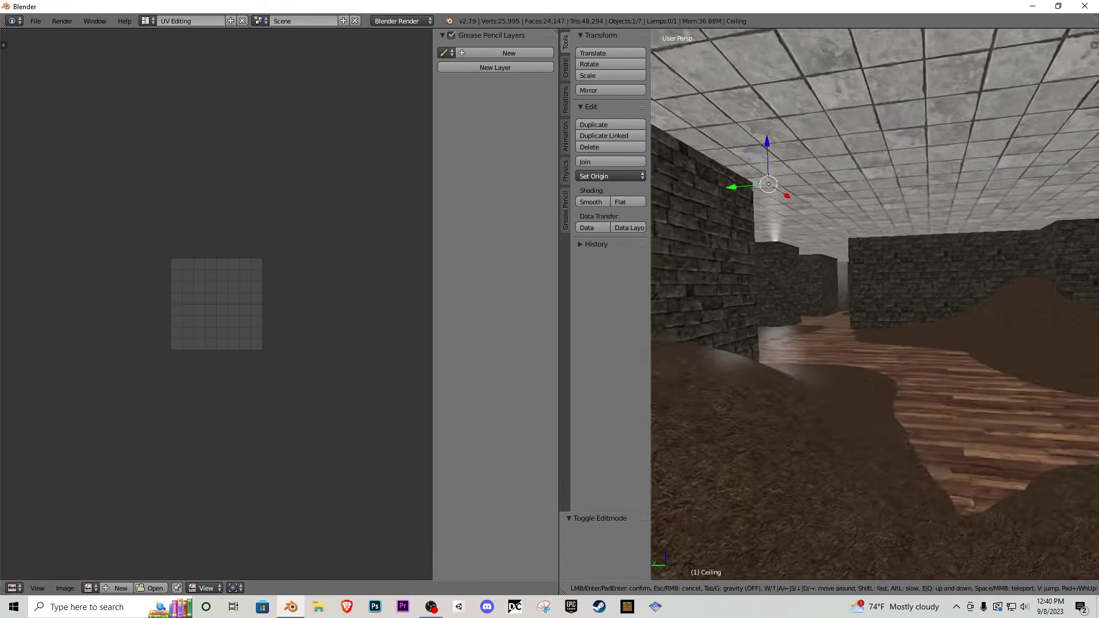
key(w)
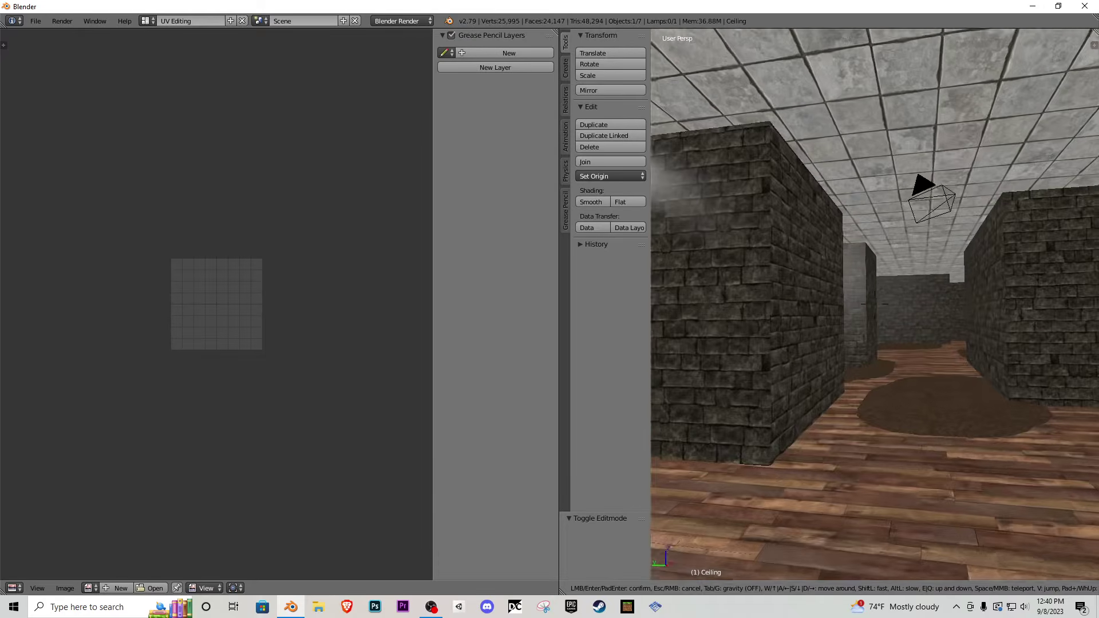
key(w)
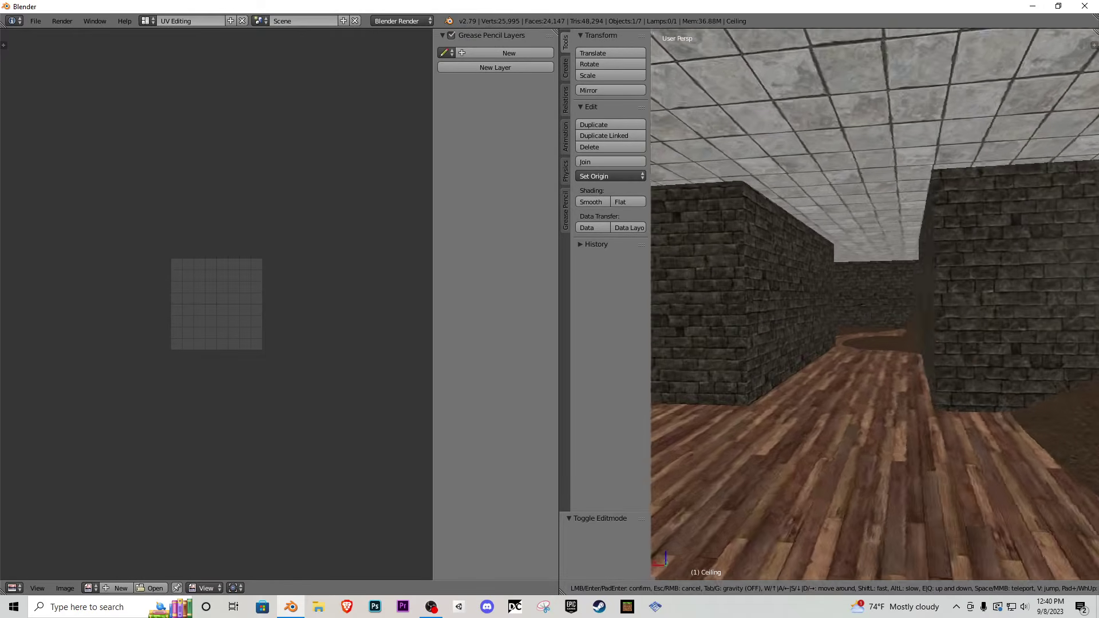
key(w)
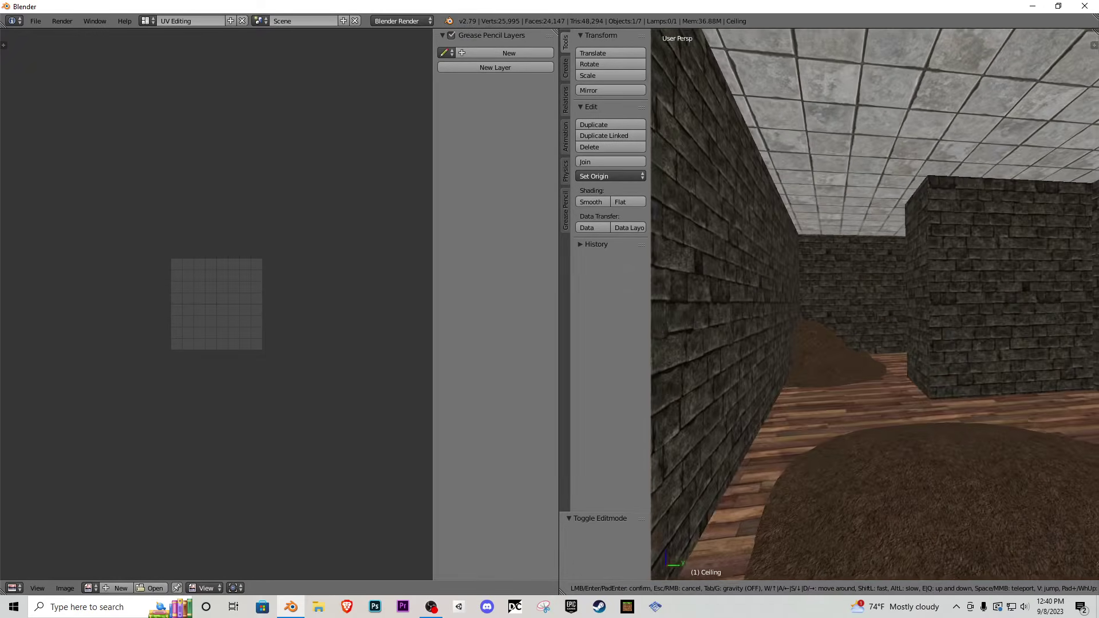
click(176, 51)
- Return to the Default screen layout and inspect the ceiling and maze from above and by flying through the corridors
click(147, 20)
click(191, 73)
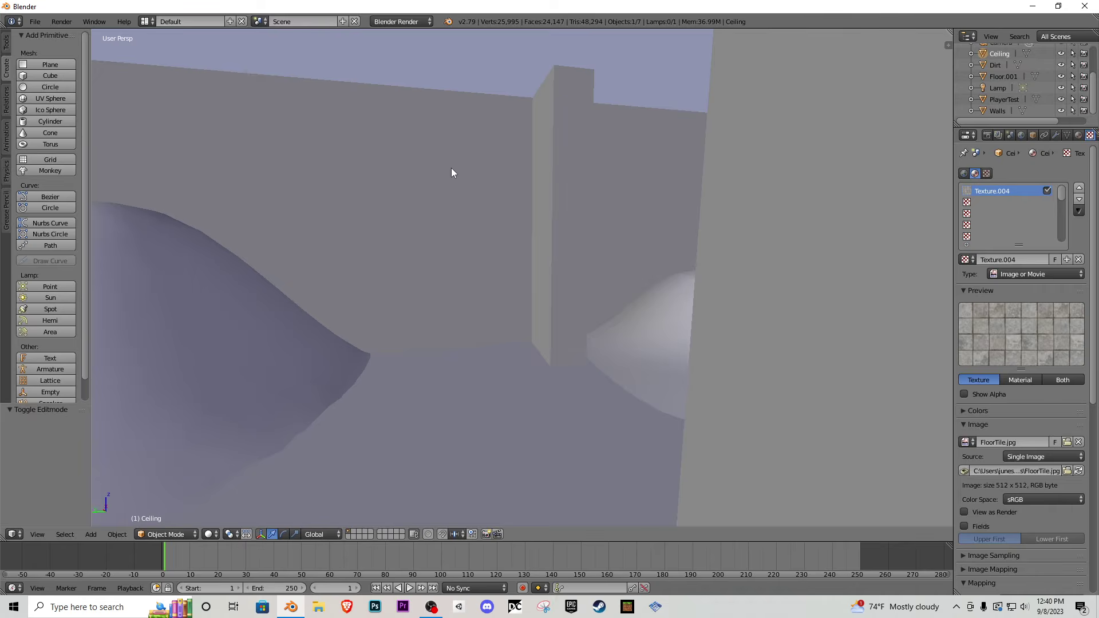
scroll(485, 170, down, 8)
middle_drag(582, 192, 610, 269)
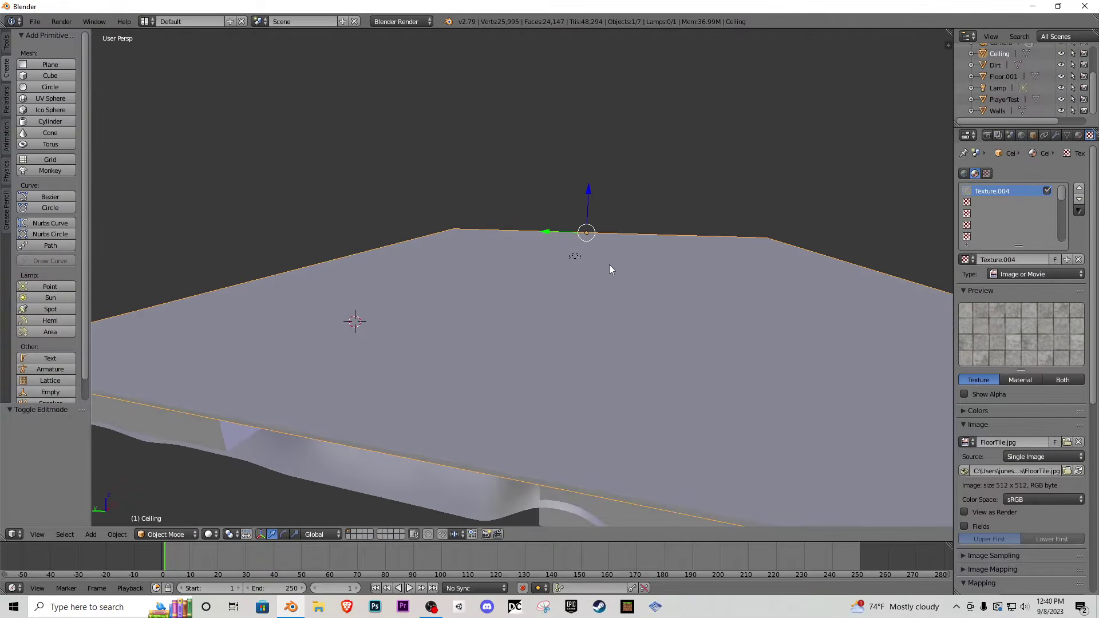
key(shift+f)
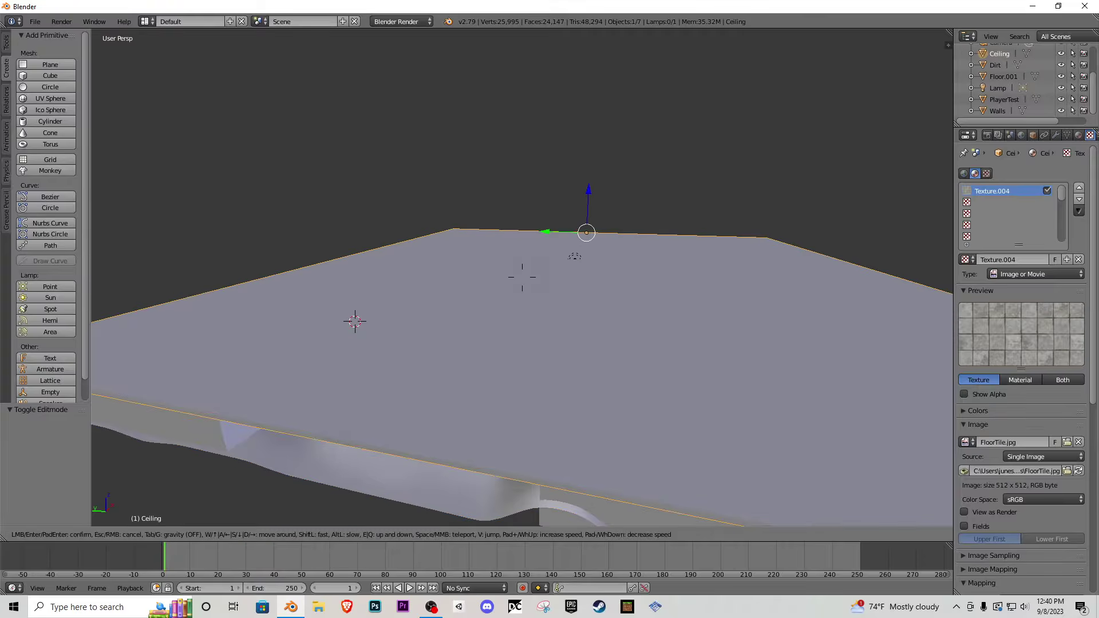
key(w)
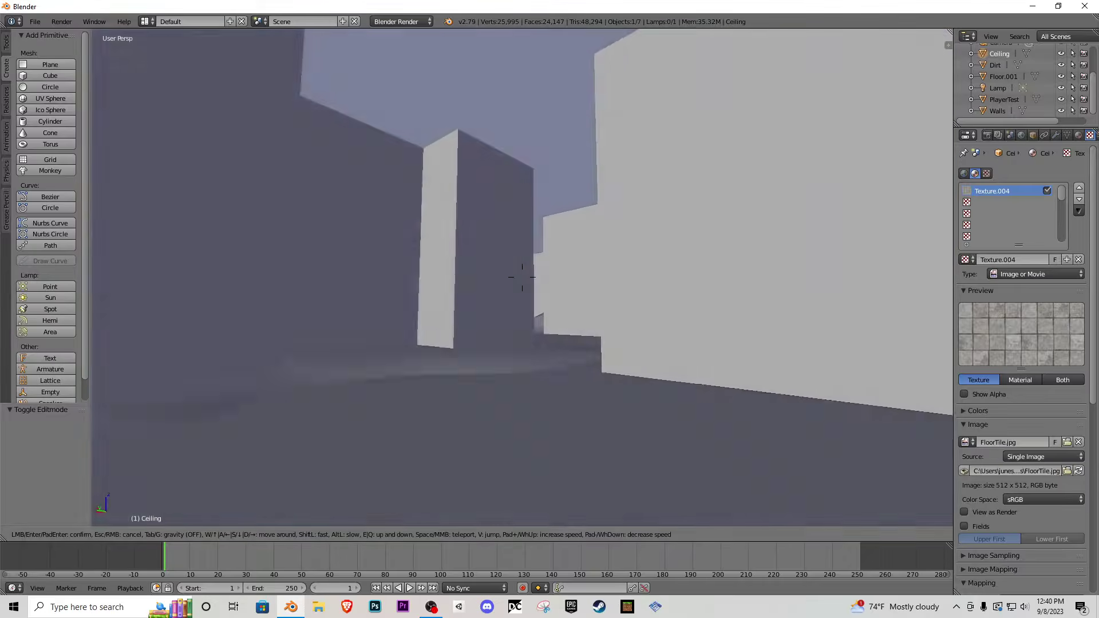
key(s)
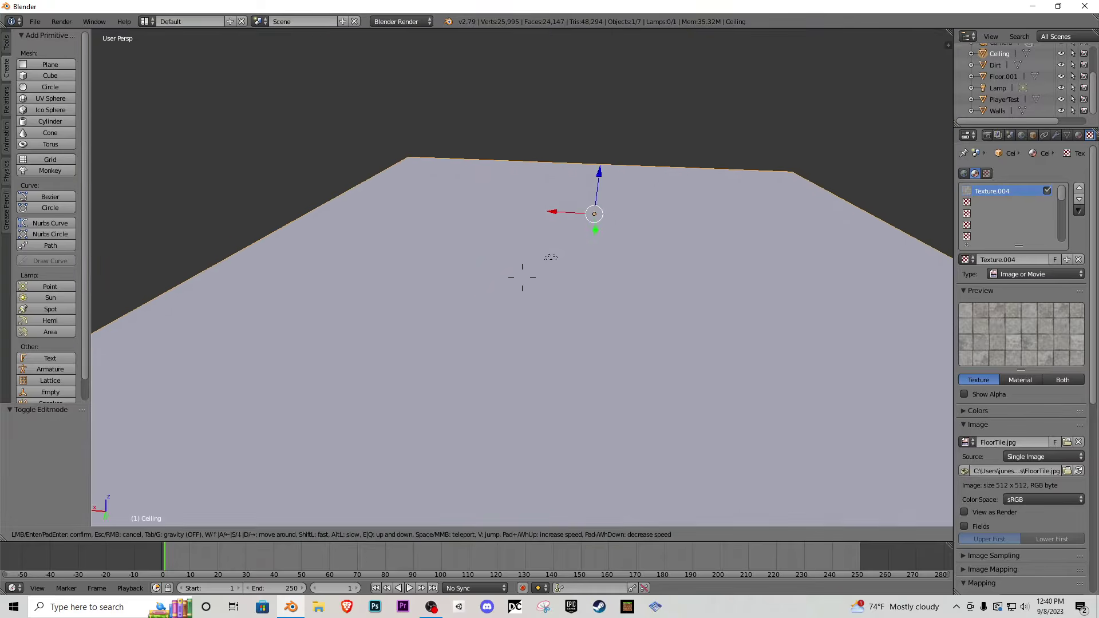
click(699, 214)
- With the ceiling temporarily hidden, delete the lamp, camera and PlayerTest objects, and make the ceiling visible again
click(1061, 53)
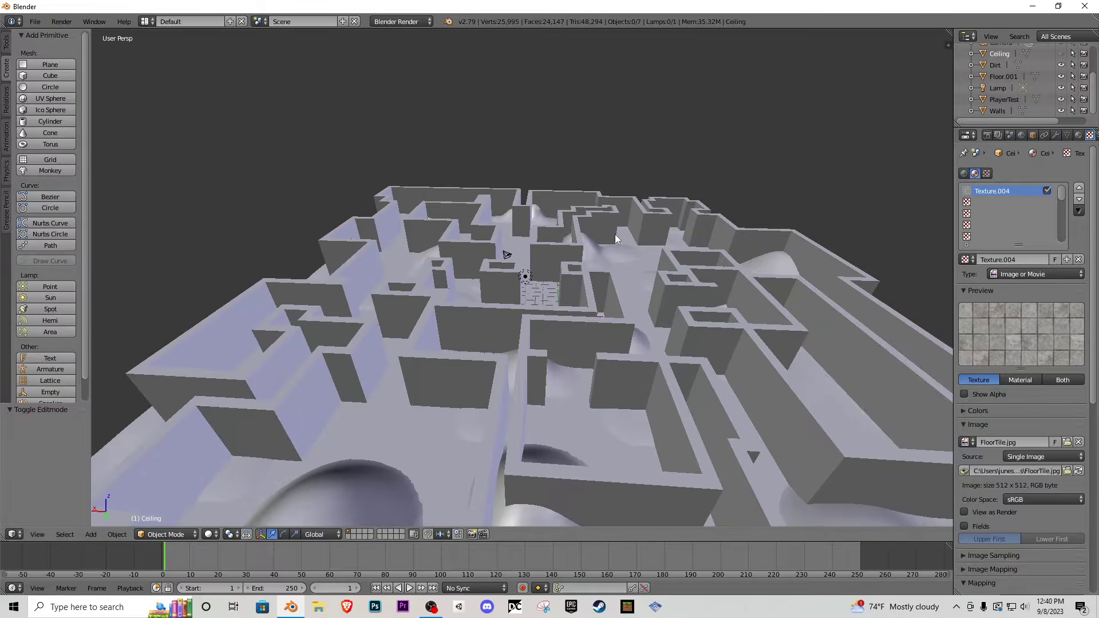
right_click(525, 278)
key(Delete)
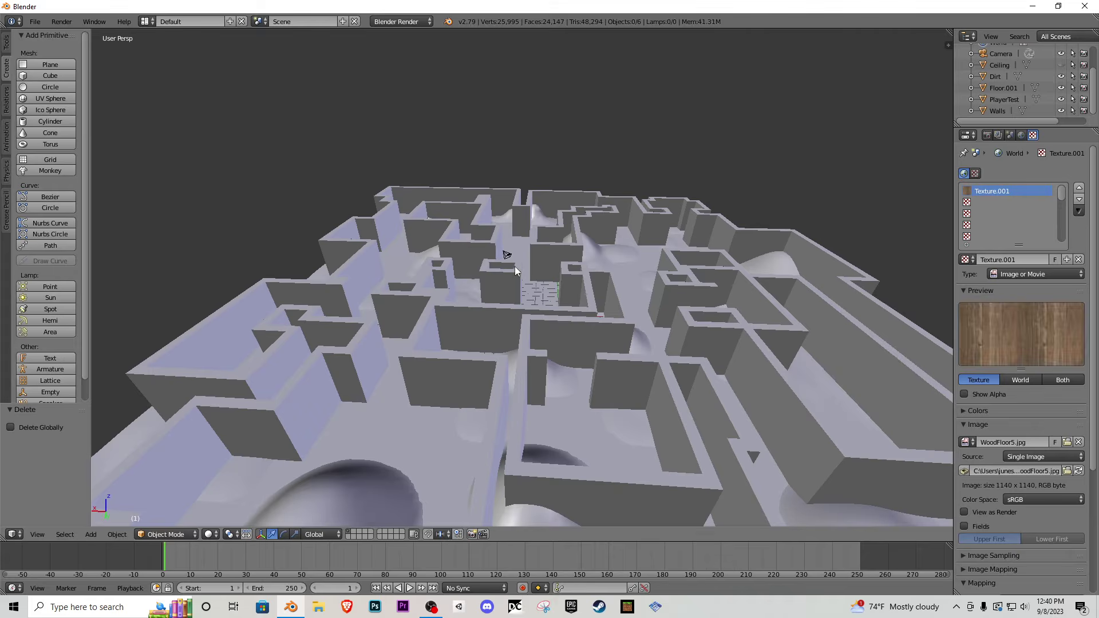
right_click(504, 253)
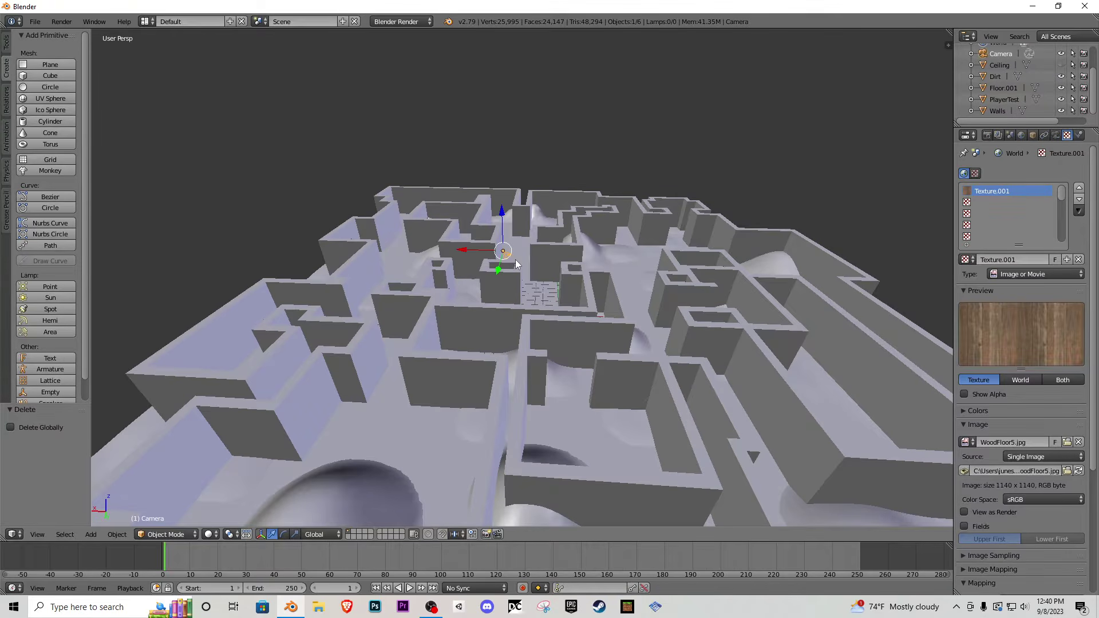
middle_drag(514, 260, 527, 282)
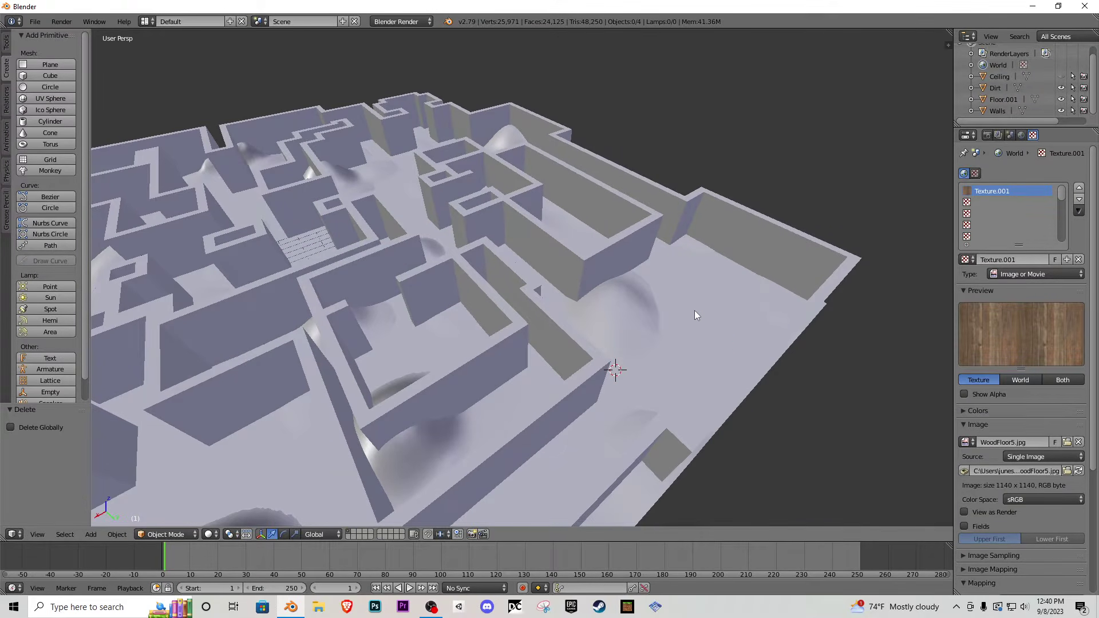
click(1060, 77)
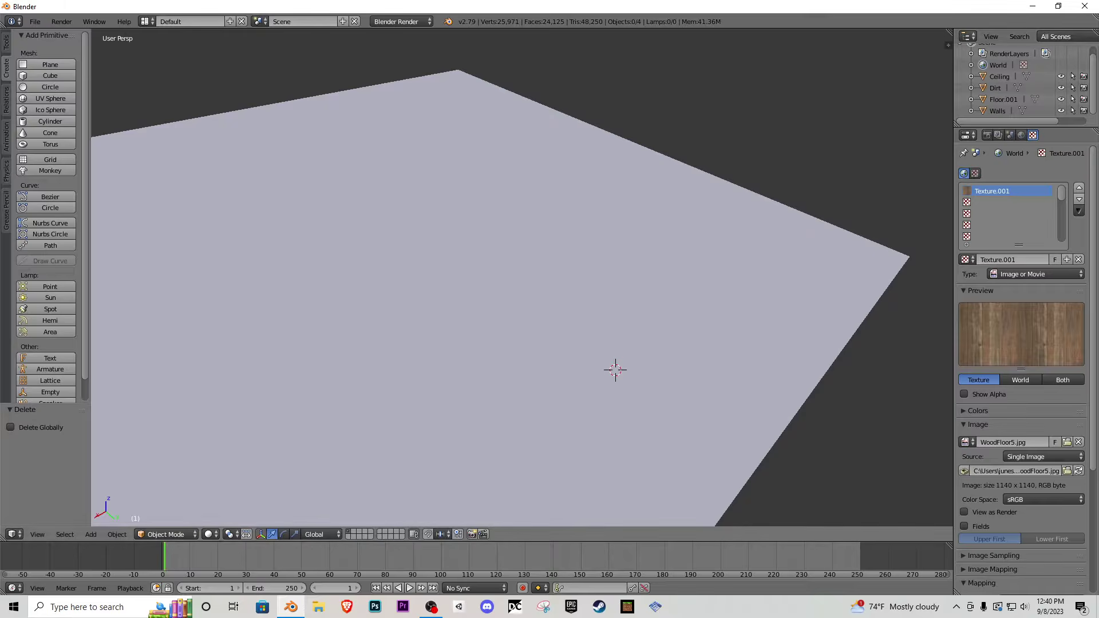
- Go to the desktop and create a folder named Map inside the BasicHorrorGameAssets folder
click(35, 21)
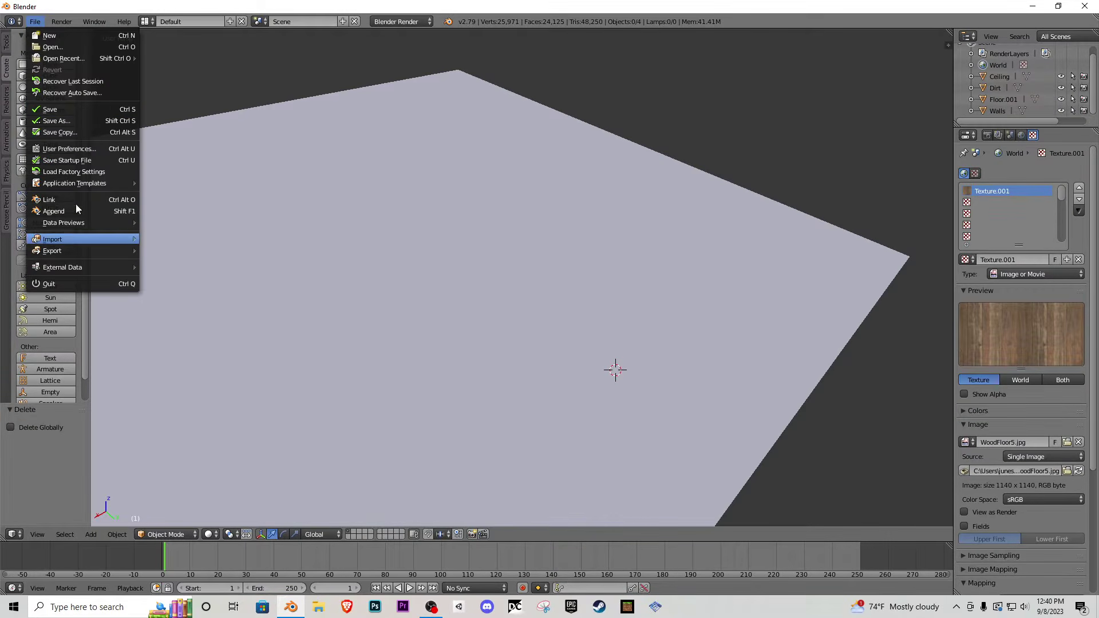
key(super+d)
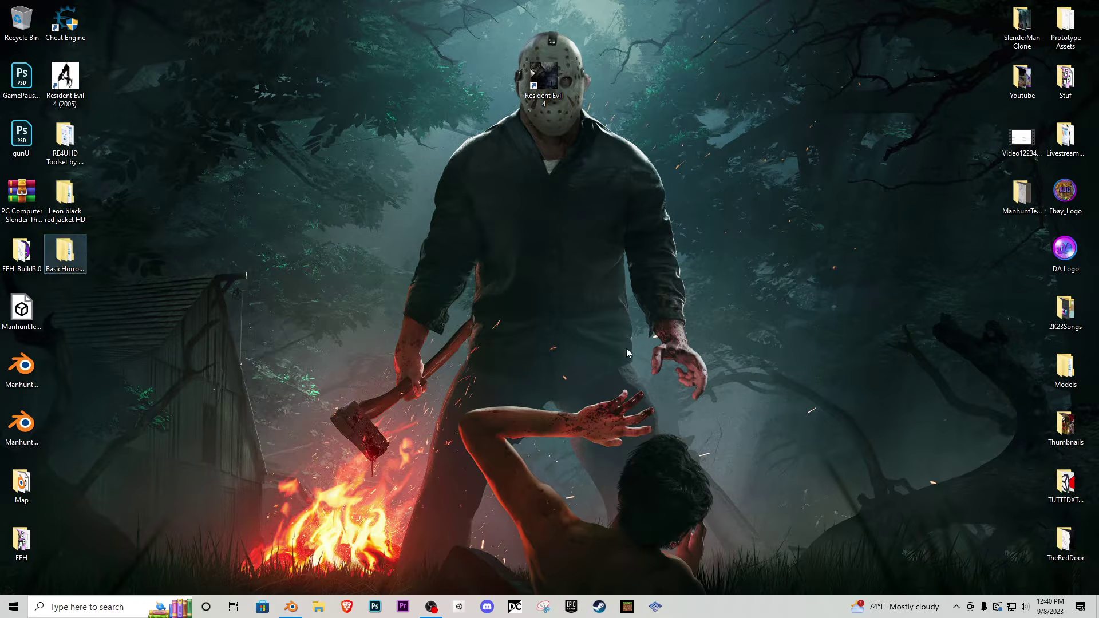
key(Return)
right_click(511, 367)
mouse_move(550, 503)
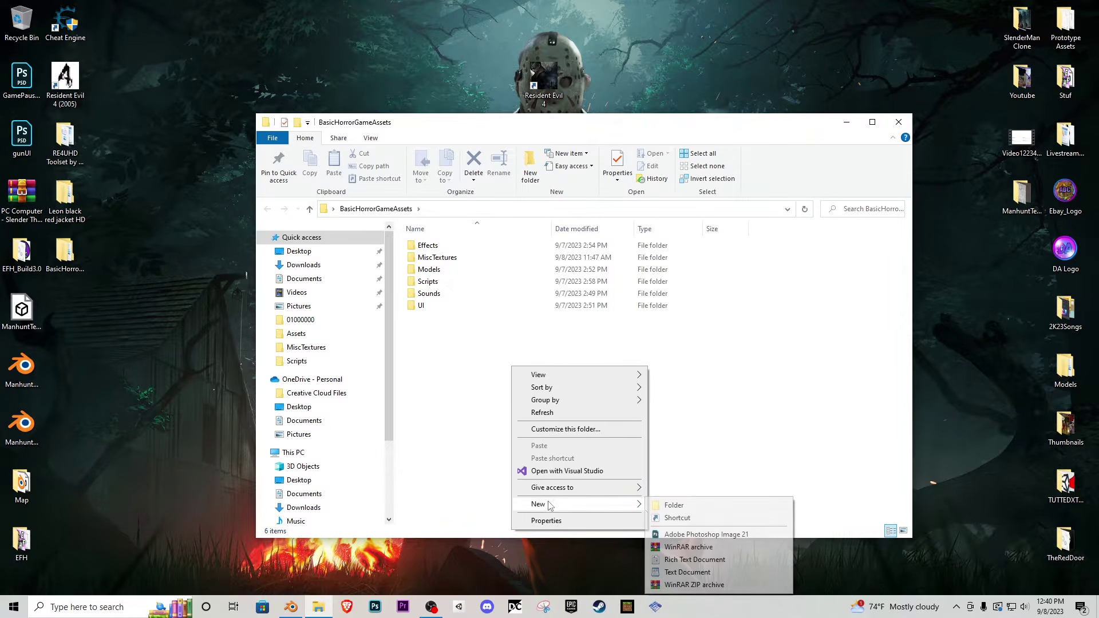
click(667, 504)
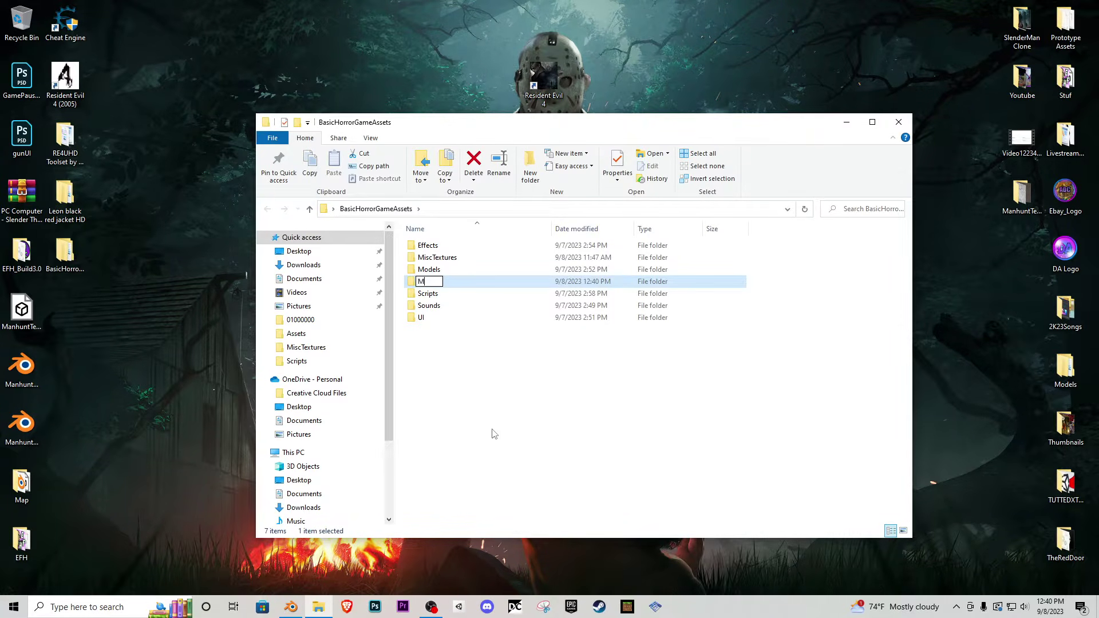
key(Return)
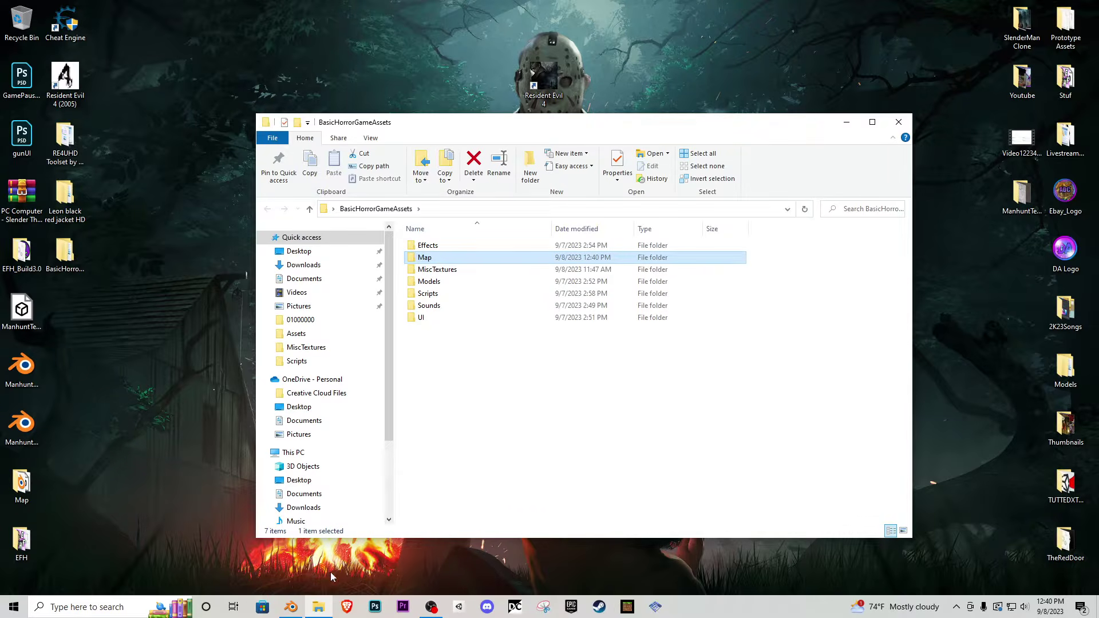
- Switch back to Blender and save the scene as MapBlenderFile in the BasicHorrorGameAssets\Map folder
click(292, 608)
click(36, 21)
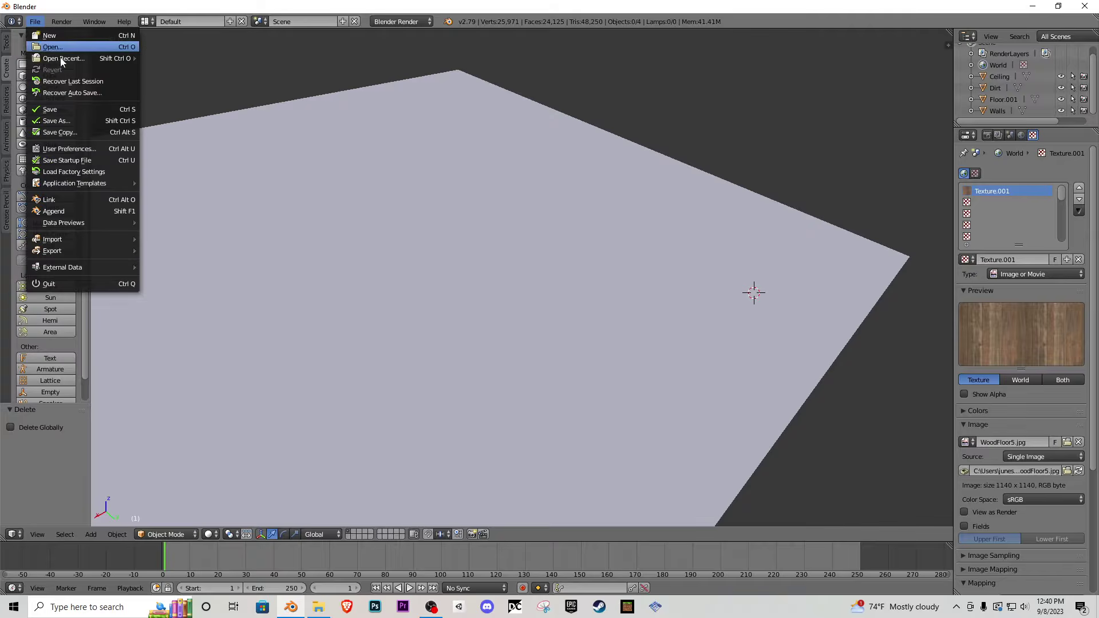
click(62, 120)
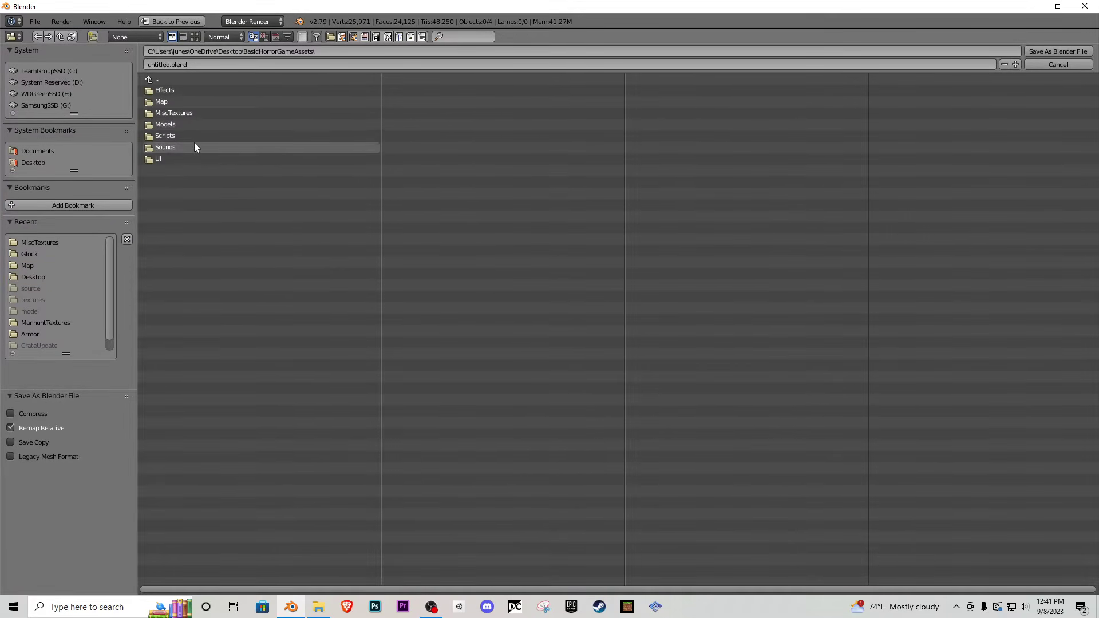
click(172, 101)
click(193, 64)
text(Map)
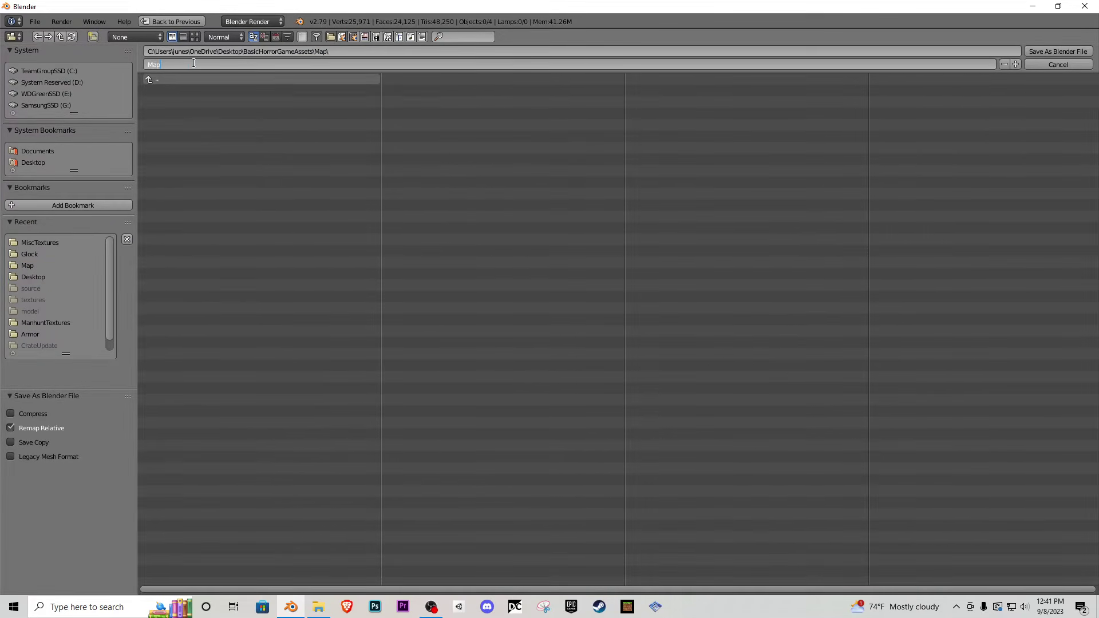
text(BlenderFile)
key(Return)
key(Return)
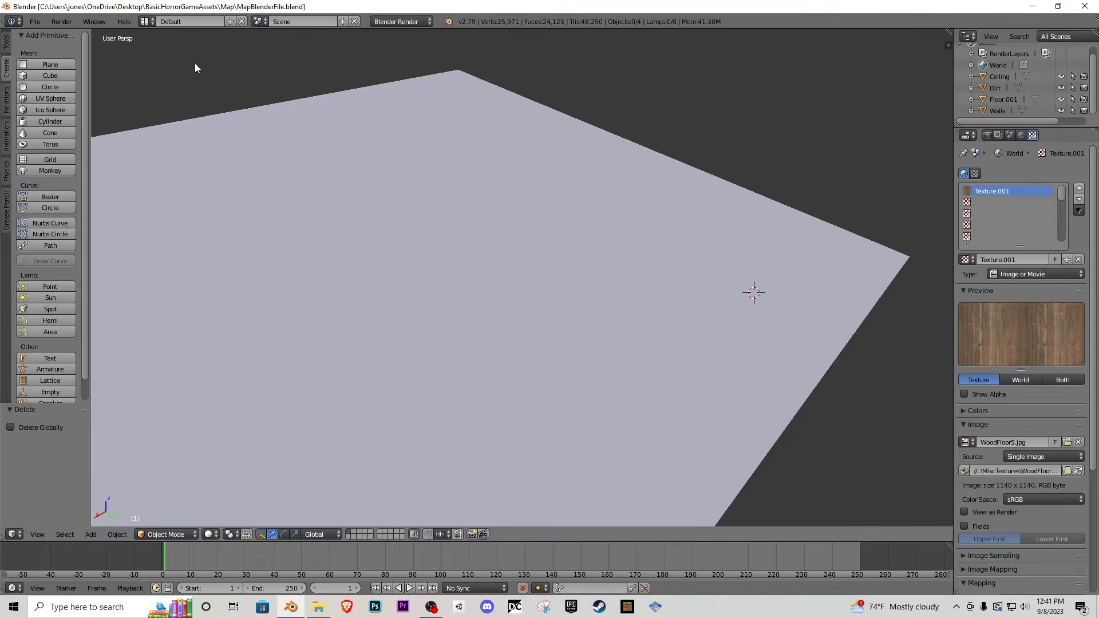
- Export the maze scene in FBX format as MapFBX to the BasicHorrorGameAssets\Map folder on the desktop
click(35, 23)
mouse_move(74, 249)
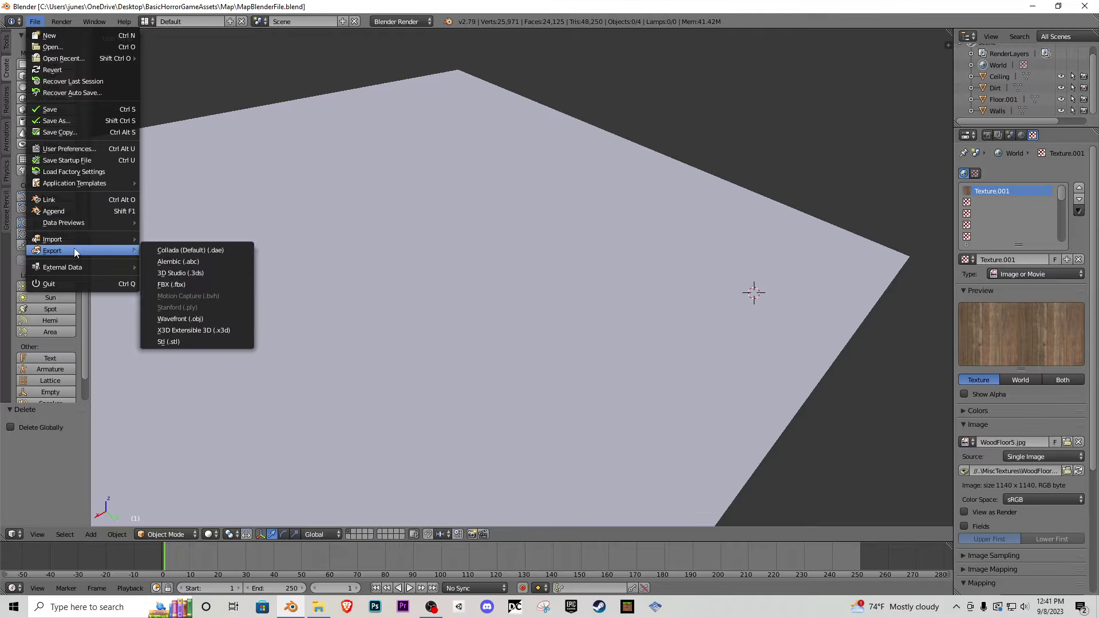
click(187, 283)
click(36, 163)
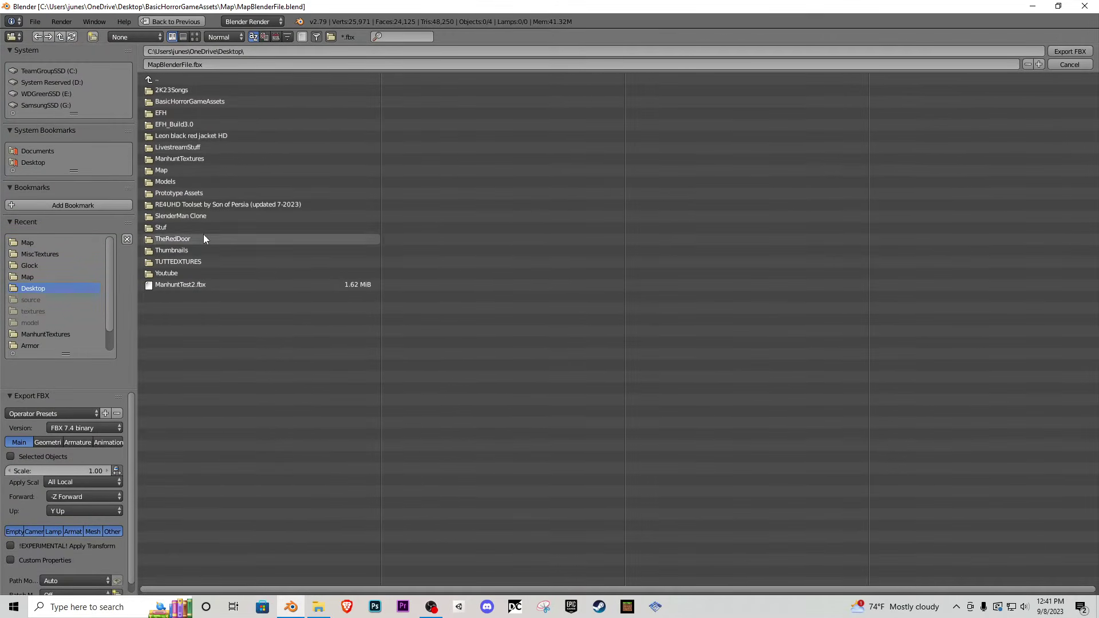
click(218, 101)
click(177, 123)
click(207, 67)
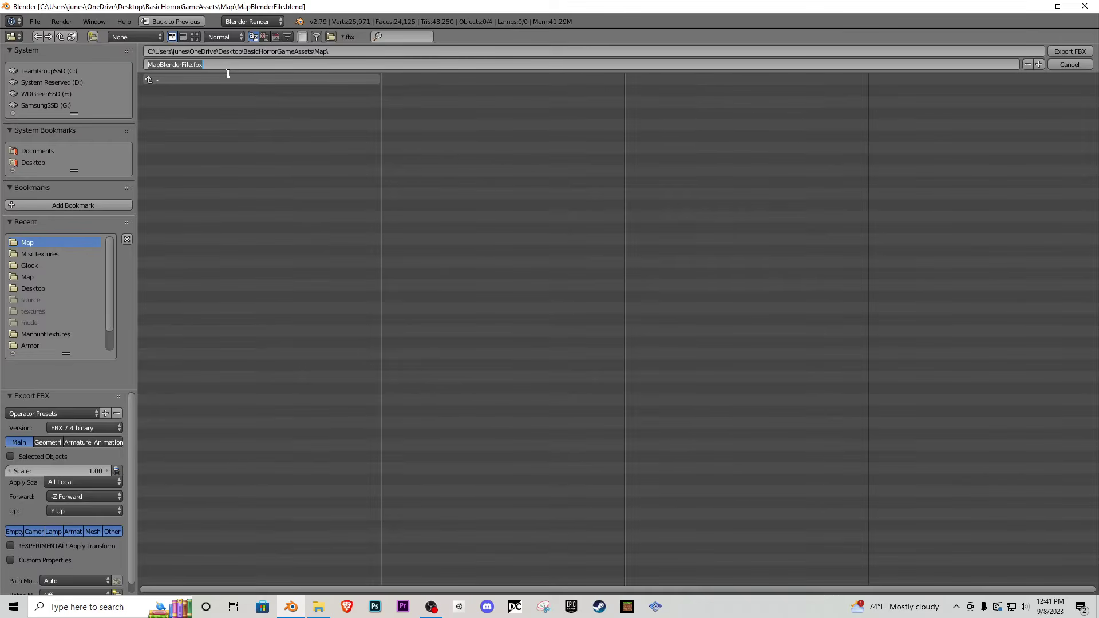
text(MapFBX)
key(Return)
key(Return)
- Quit Blender without saving the remaining changes
middle_drag(658, 121, 571, 194)
click(1085, 6)
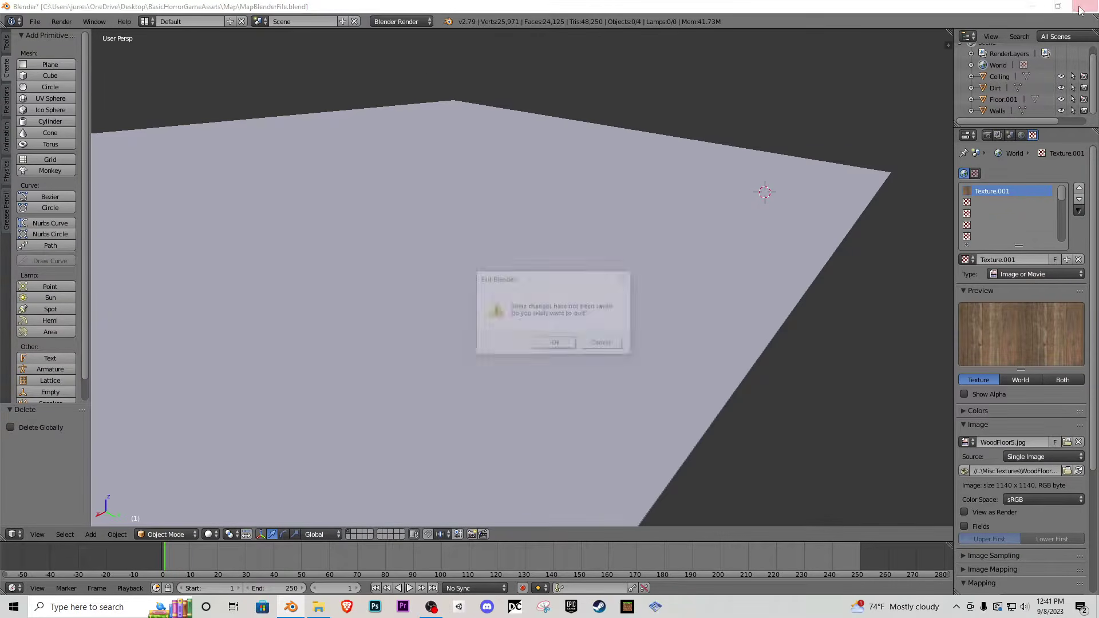
click(558, 345)
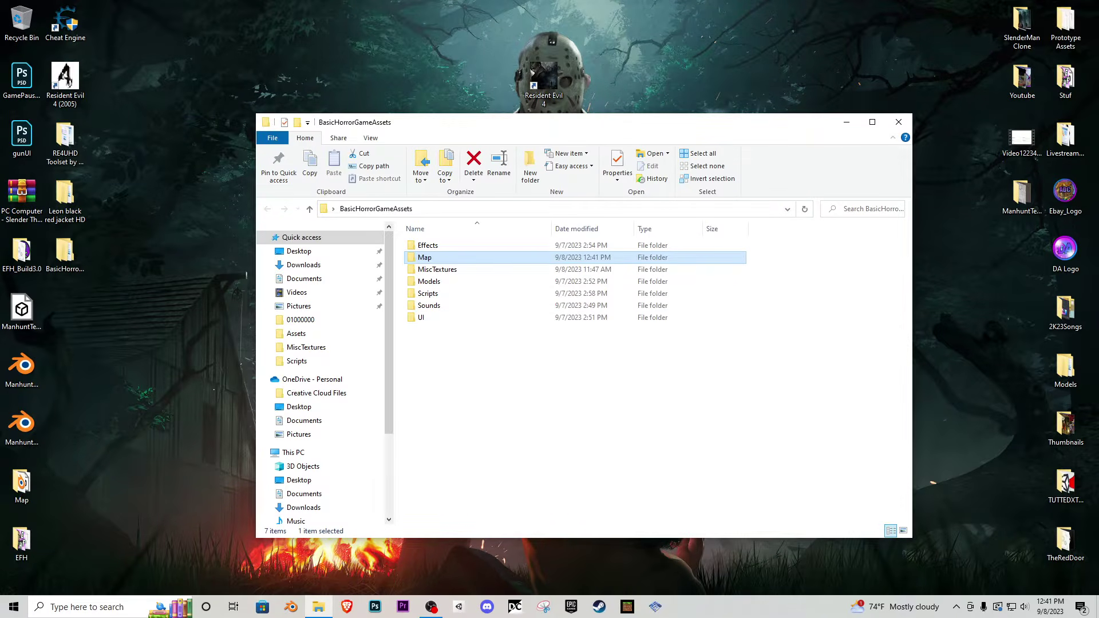
click(1024, 606)
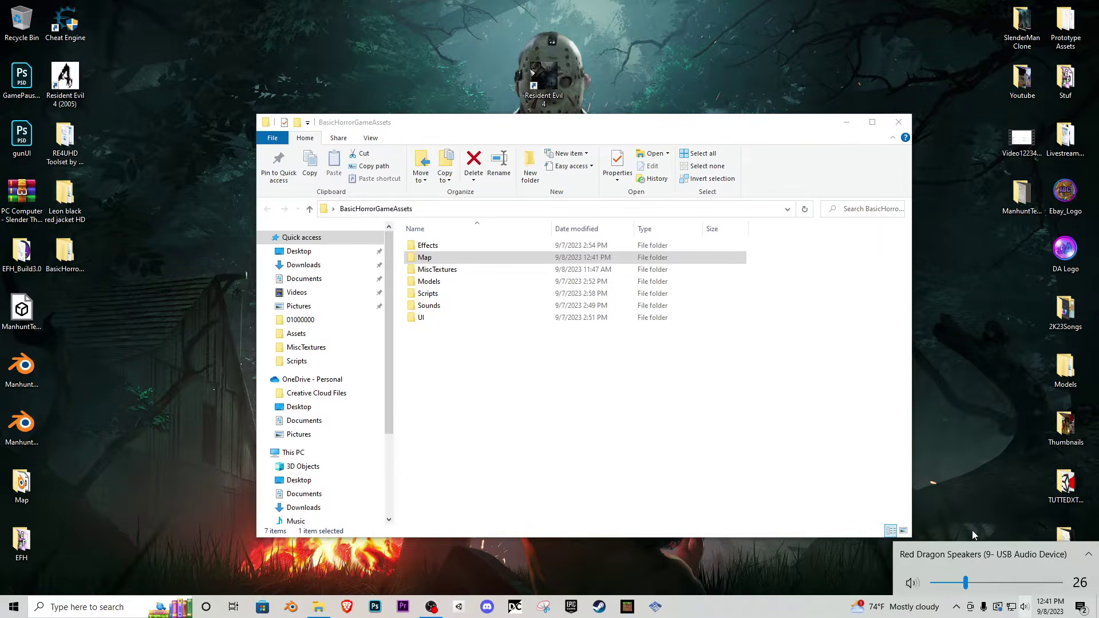
click(960, 466)
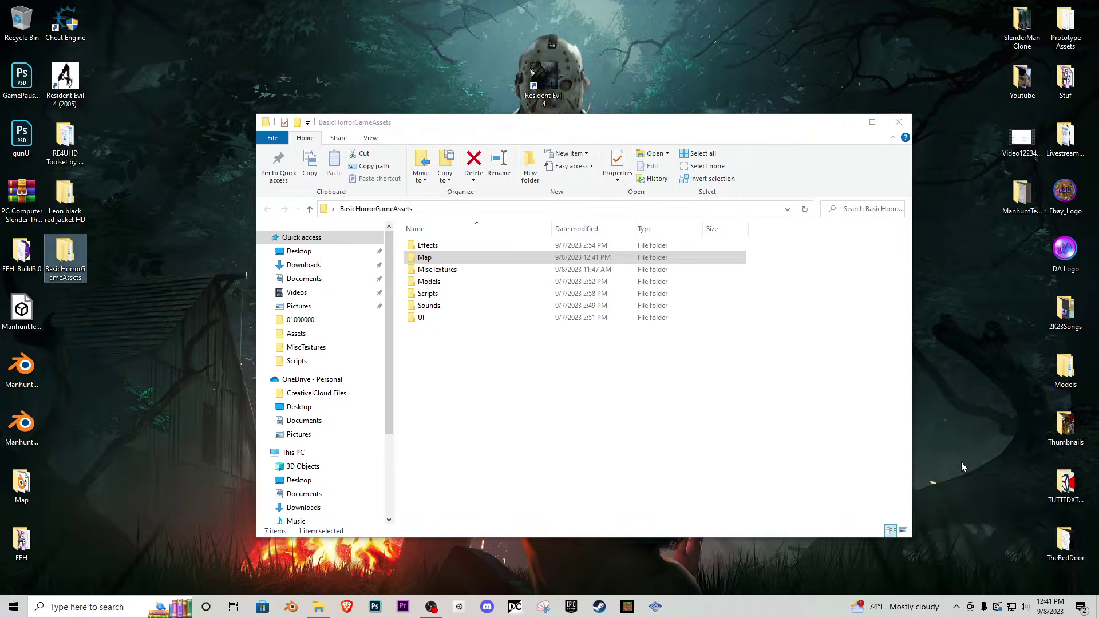
click(515, 382)
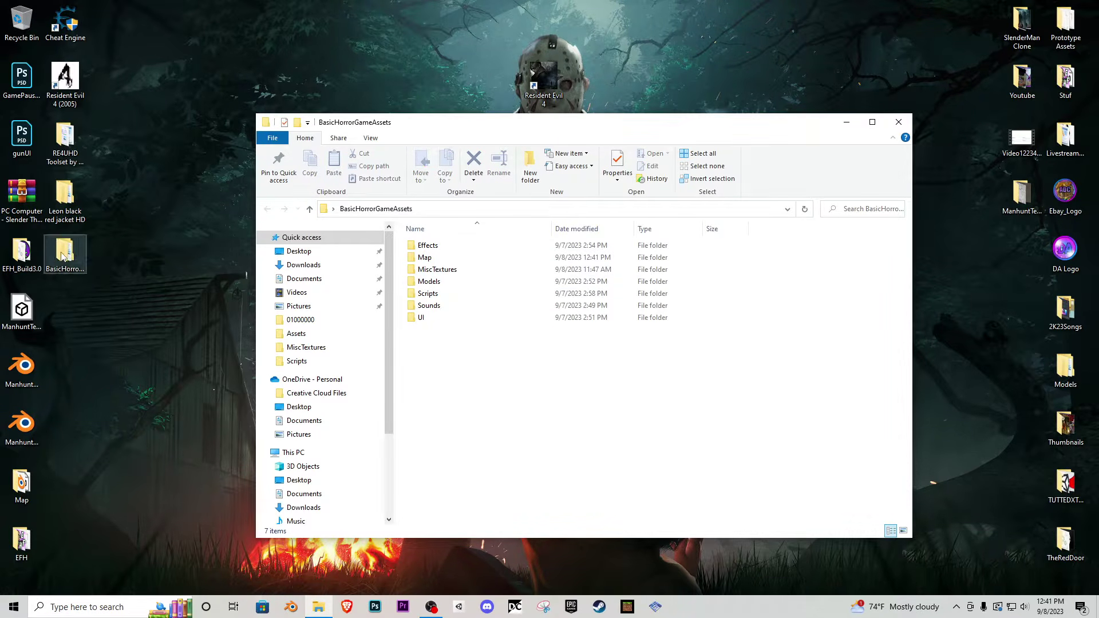
- Move the BasicHorrorGameAssets folder across the desktop and close its File Explorer window
drag(62, 252, 991, 248)
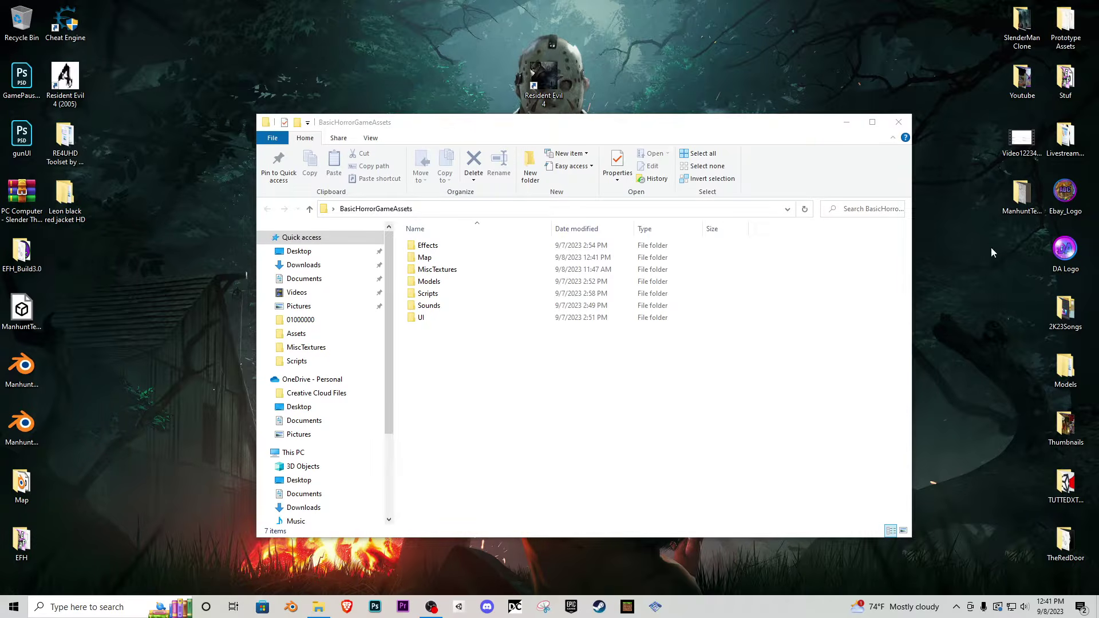
click(898, 122)
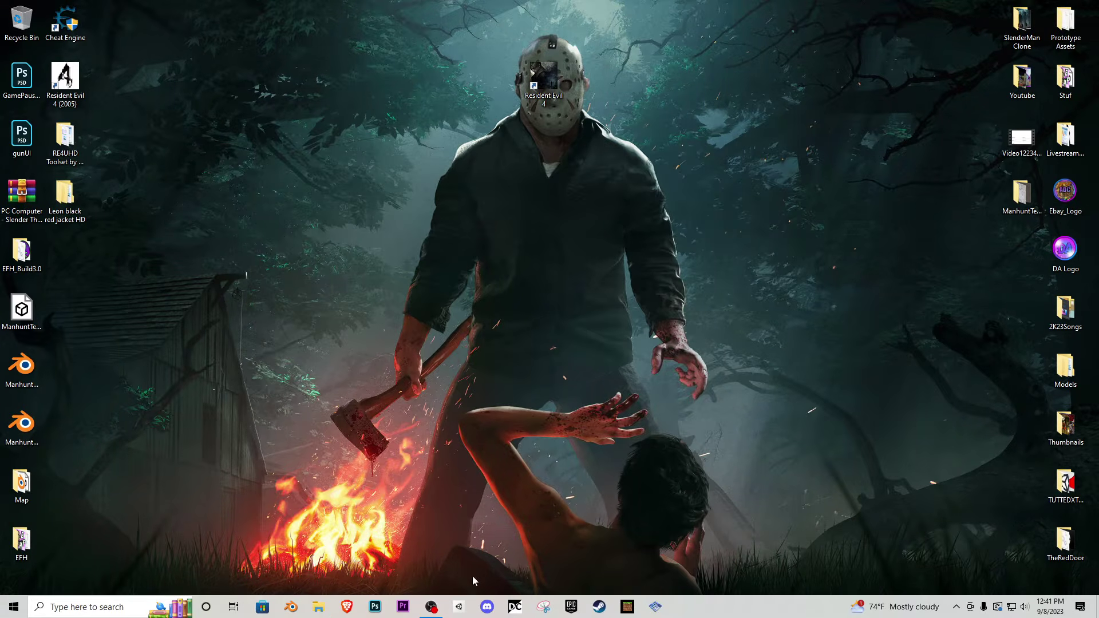
- Open Unity Hub, create a 3D project named FullHorrorTutorial in G:\UnityVR, and dismiss the editor update notice
click(461, 608)
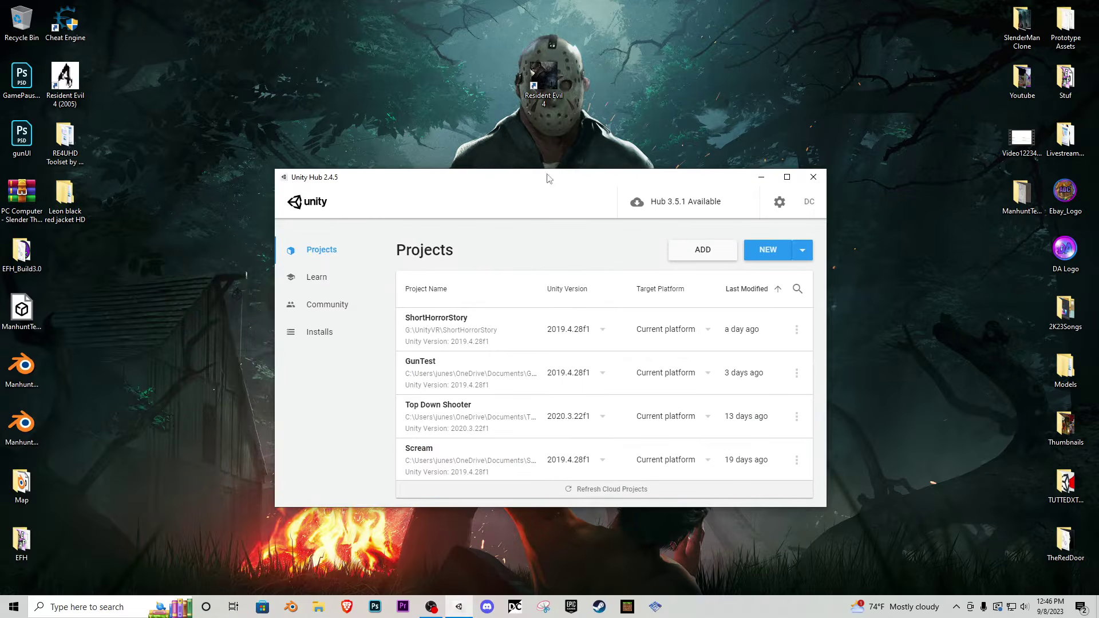
click(767, 249)
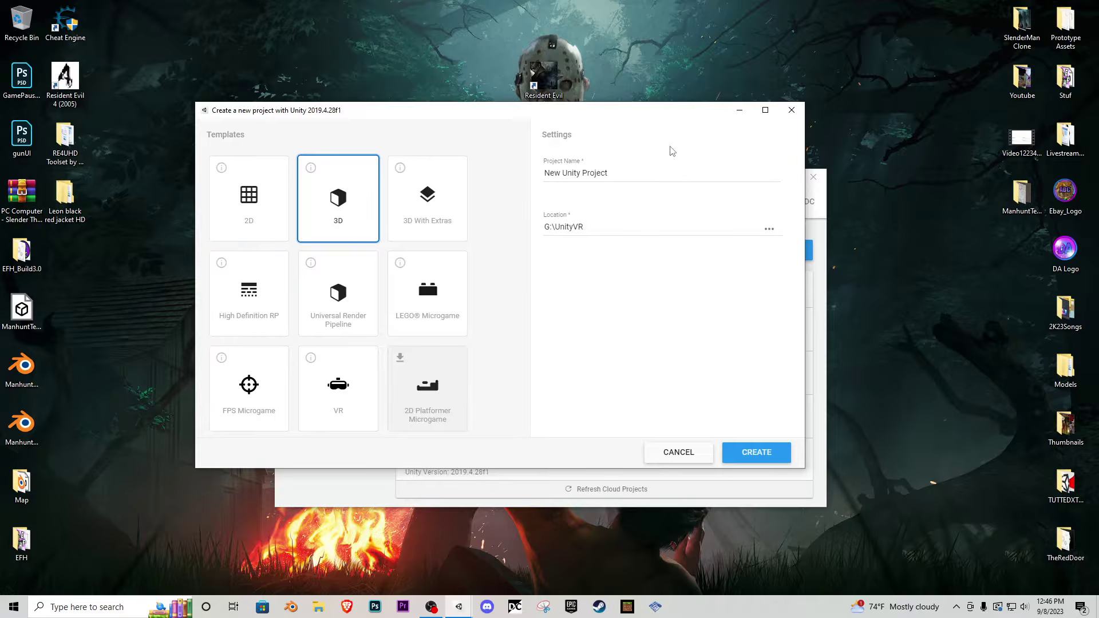
drag(664, 173, 449, 174)
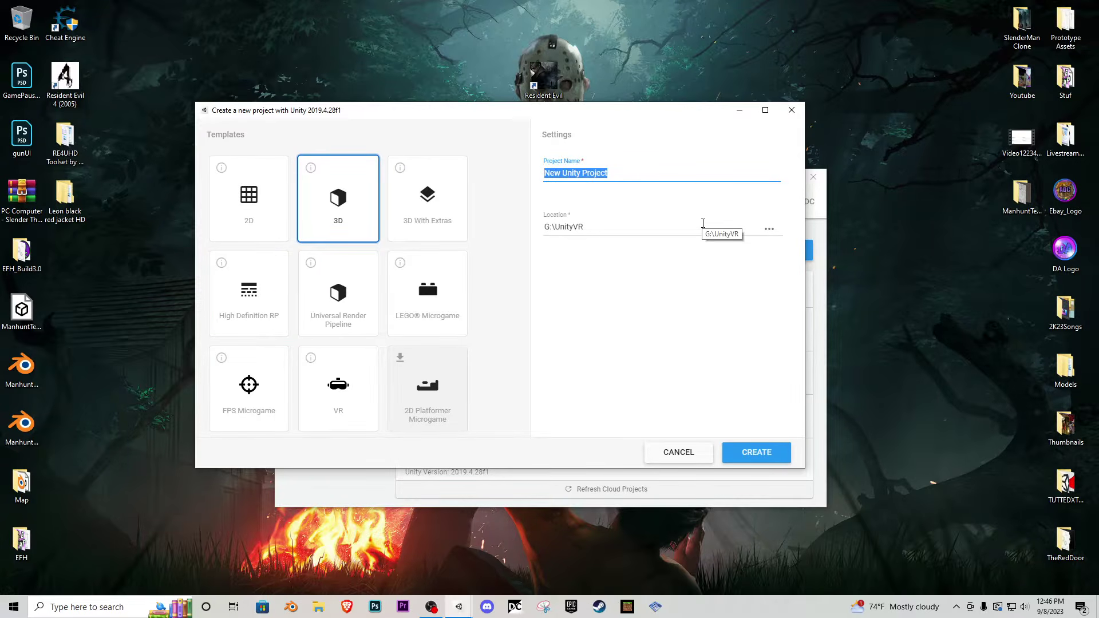
key(BackSpace)
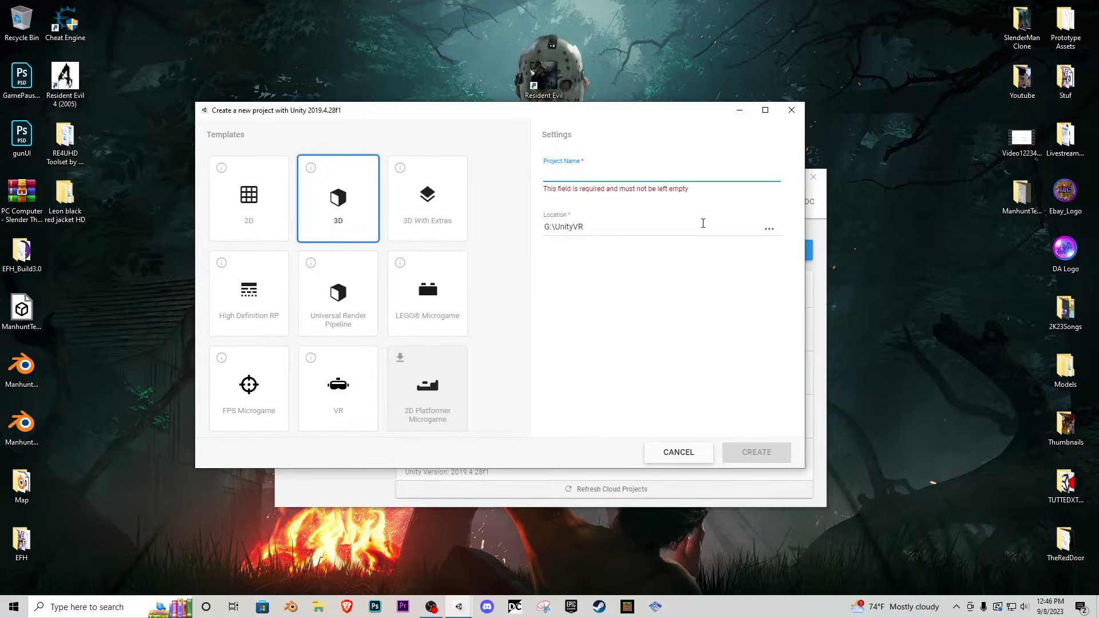
text(FullHorro)
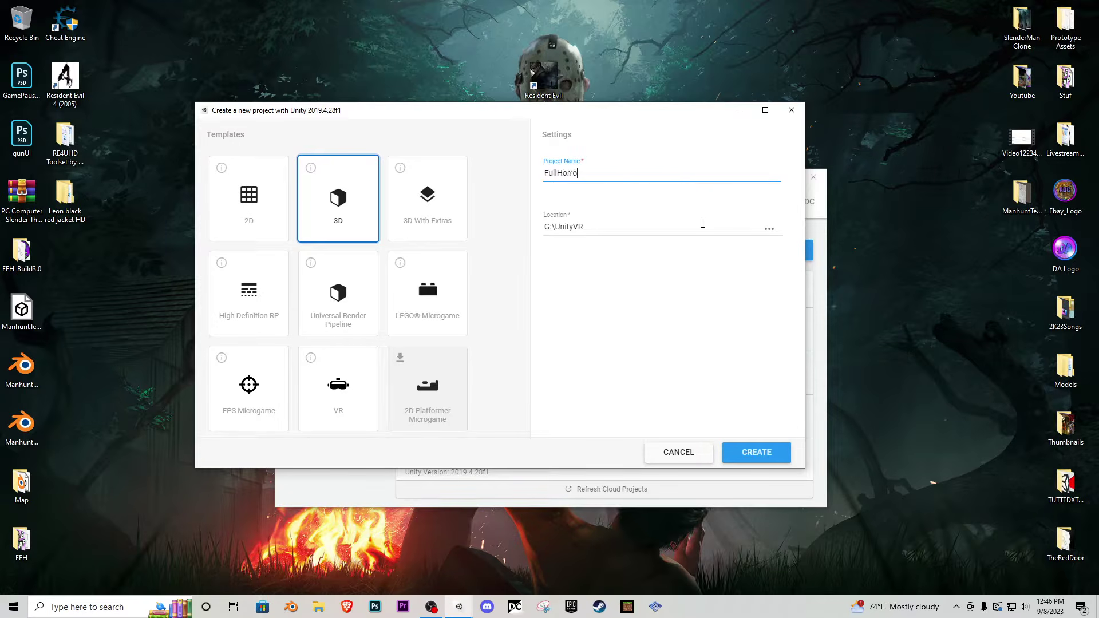
text(rTutorial)
drag(584, 228, 552, 226)
click(566, 229)
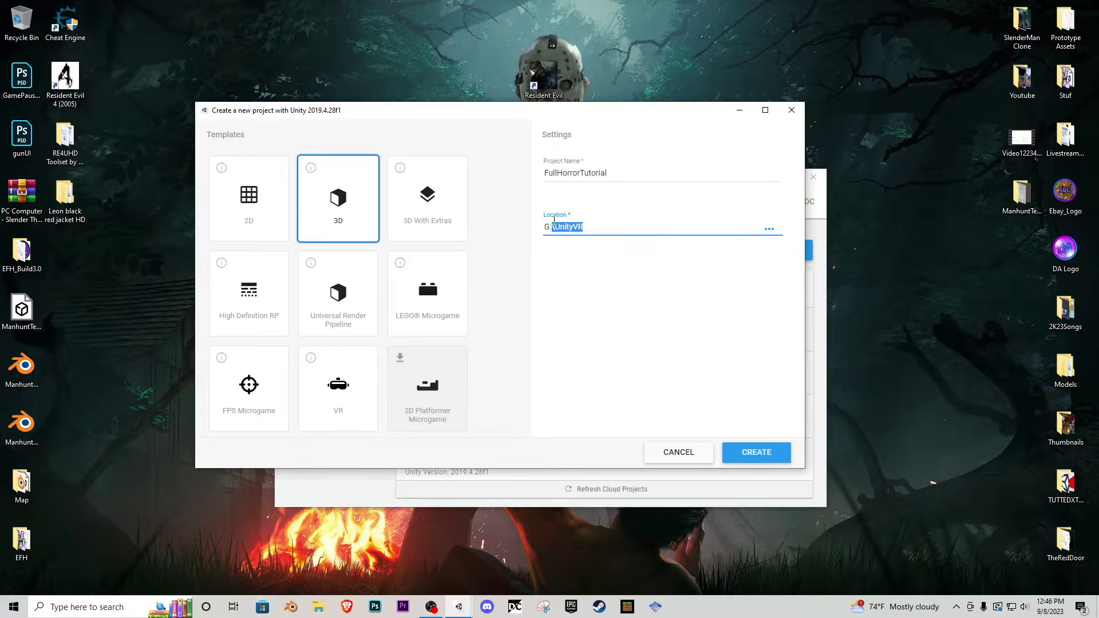
click(590, 230)
click(757, 450)
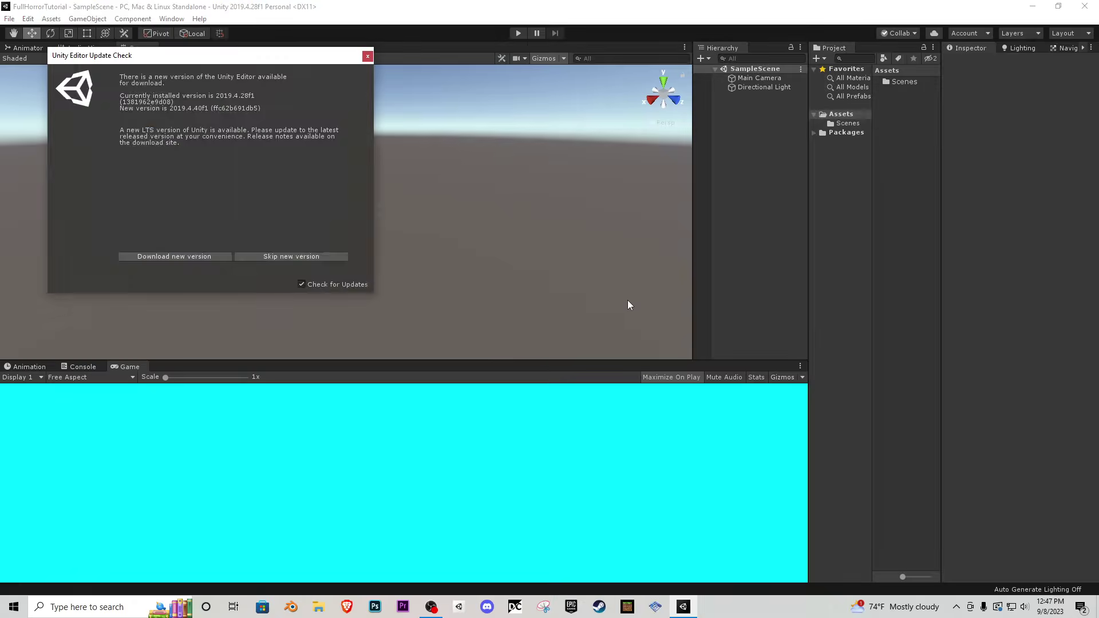
click(368, 56)
- Undock the Hierarchy panel, dock it back between the Scene and Project panels, and adjust the panel widths
drag(807, 377, 725, 377)
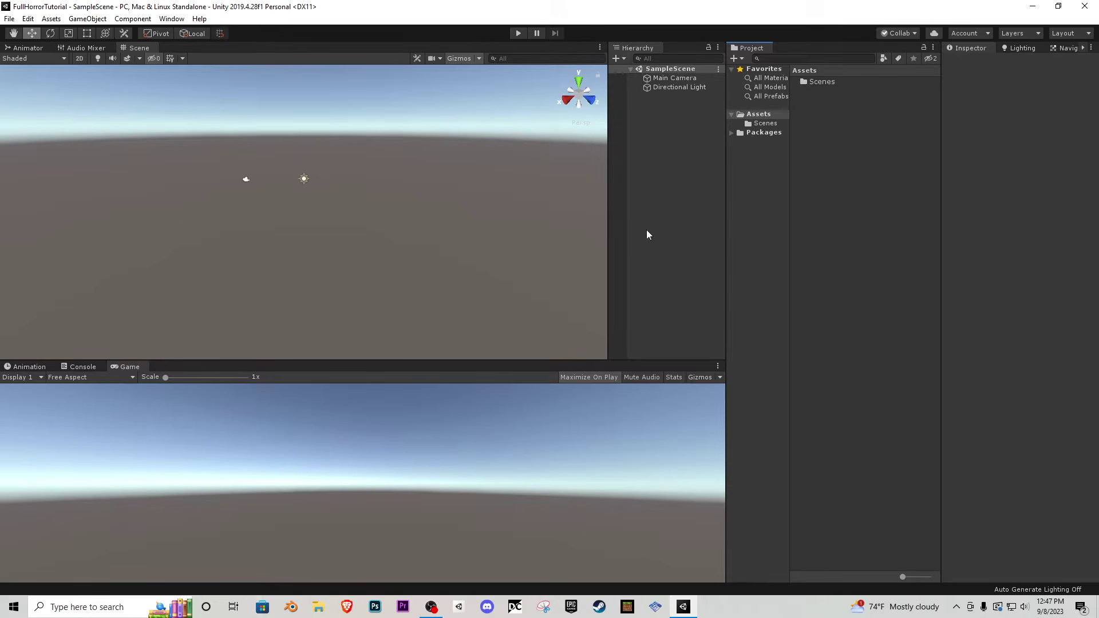
drag(637, 48, 478, 251)
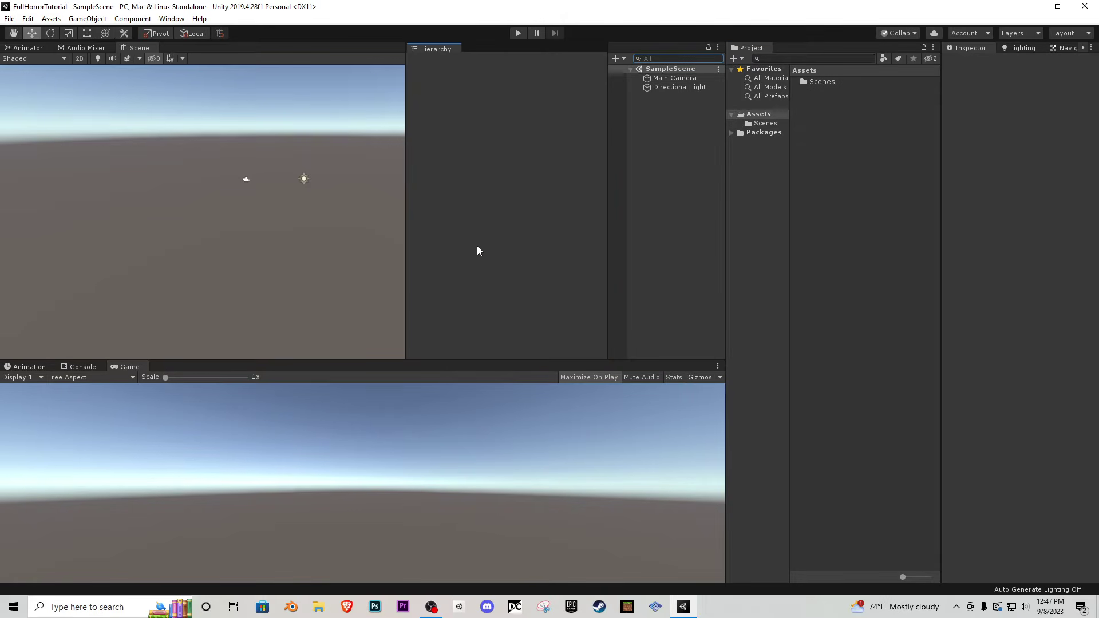
drag(433, 220, 663, 178)
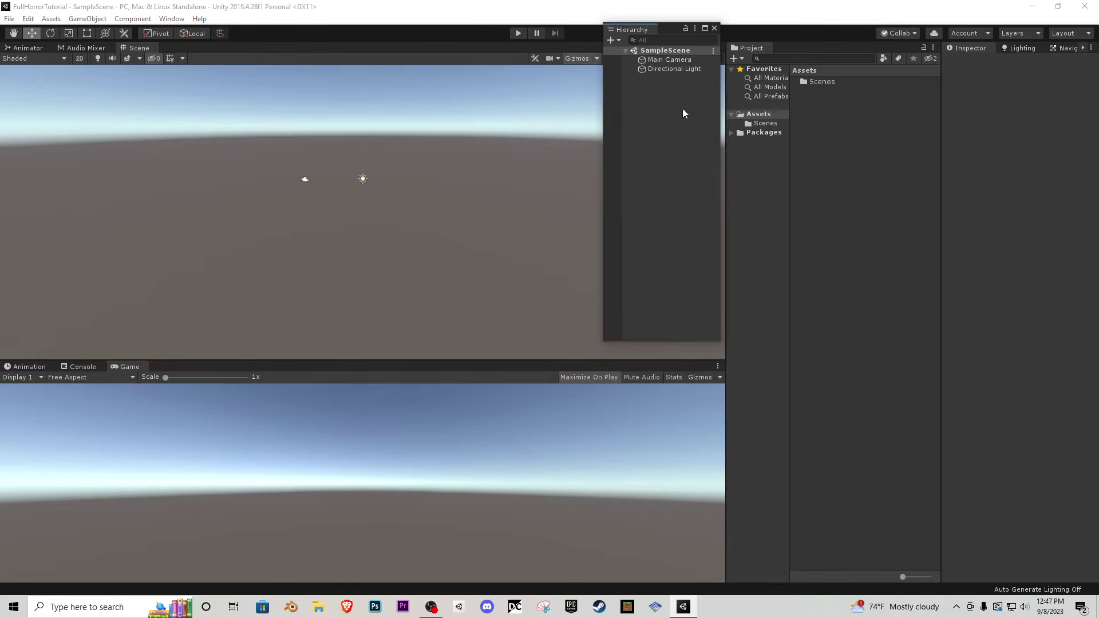
drag(641, 38, 726, 74)
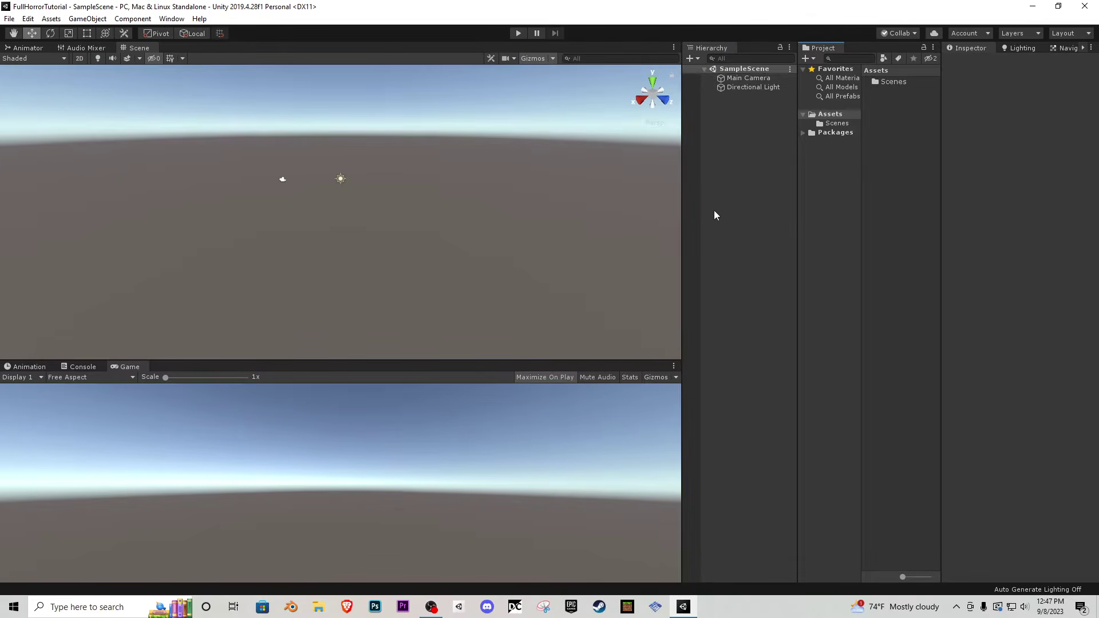
drag(680, 284, 748, 287)
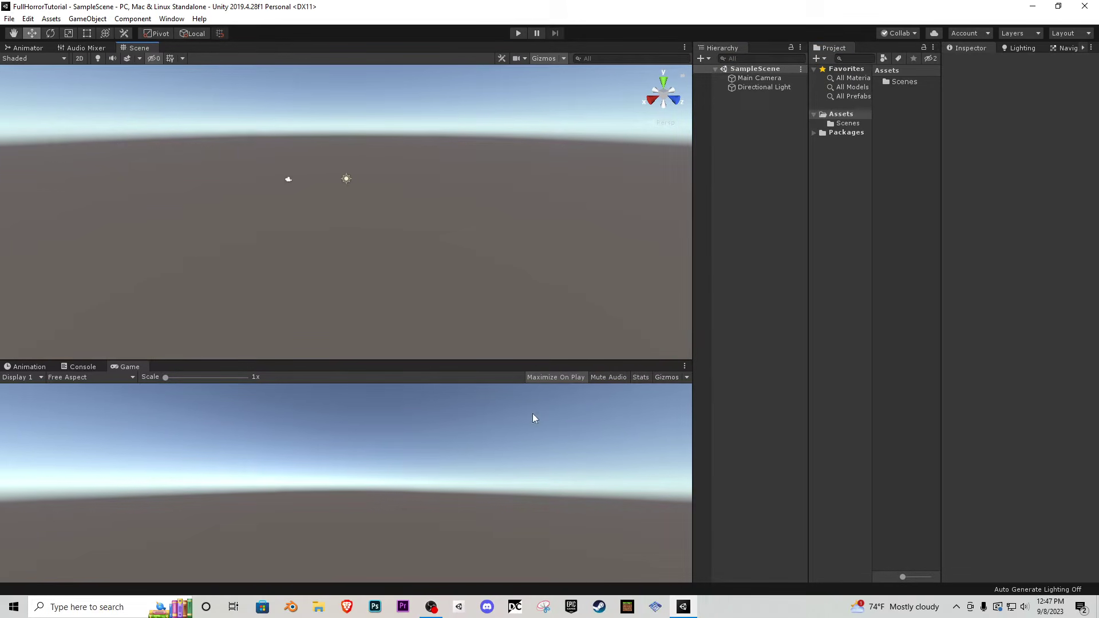
- Apply the 2 by 3 layout, show the project assets as a list, and widen the Scene and Game views
click(1066, 33)
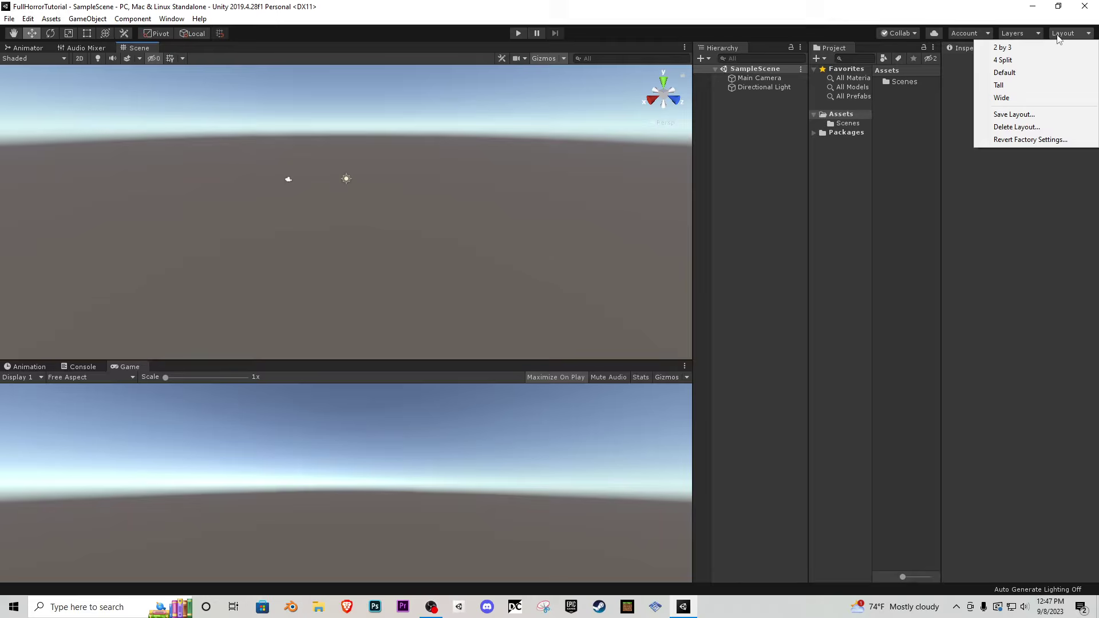
click(1019, 50)
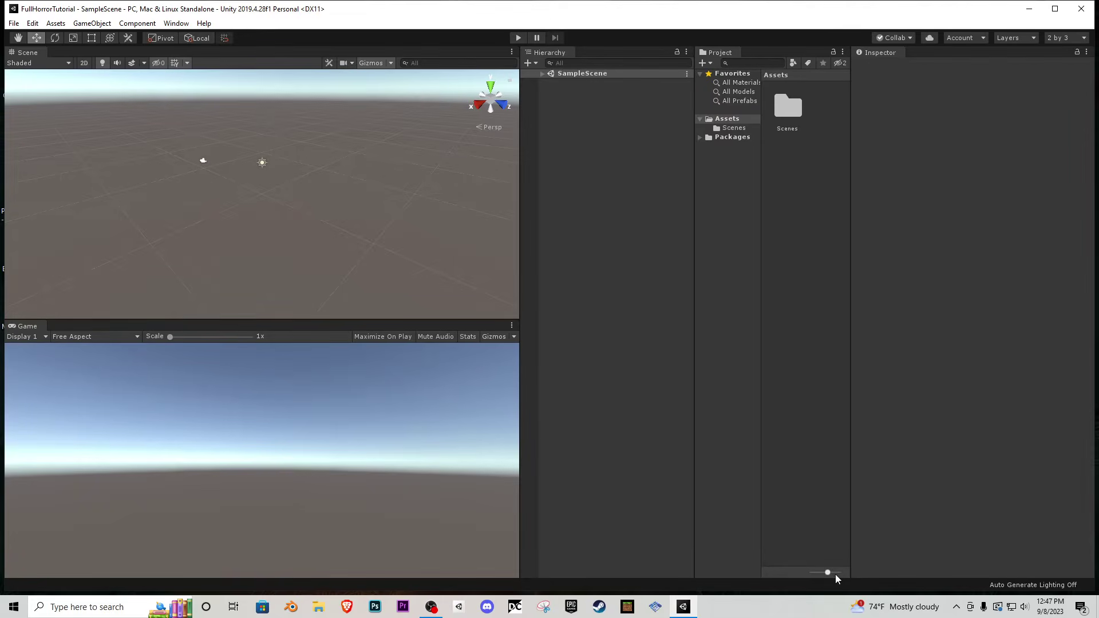
drag(827, 572, 777, 579)
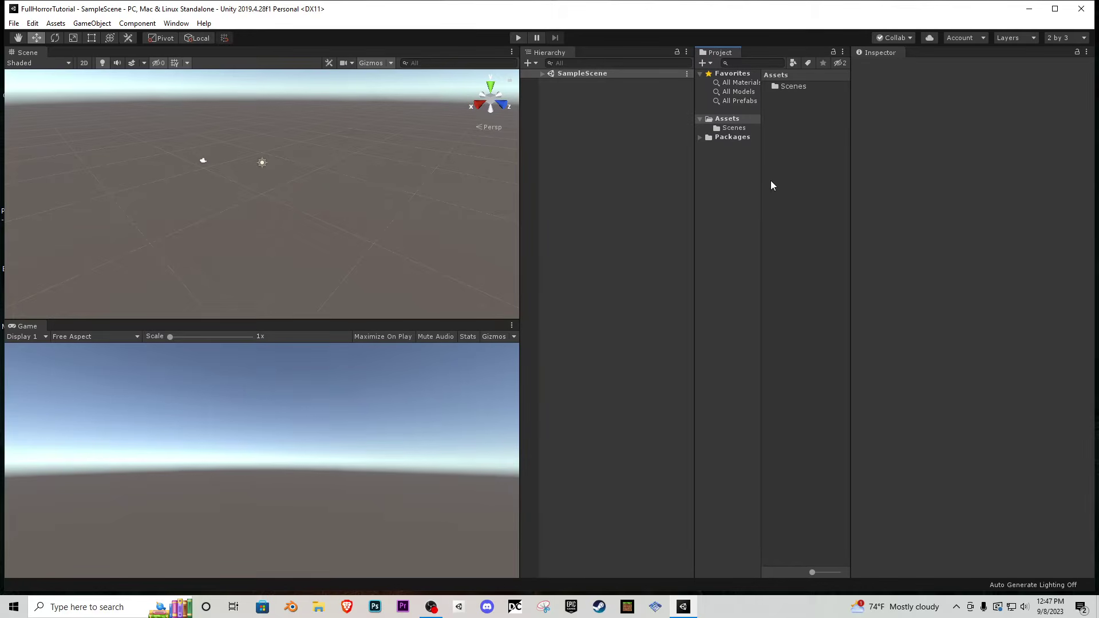
drag(761, 184, 782, 186)
drag(694, 201, 807, 218)
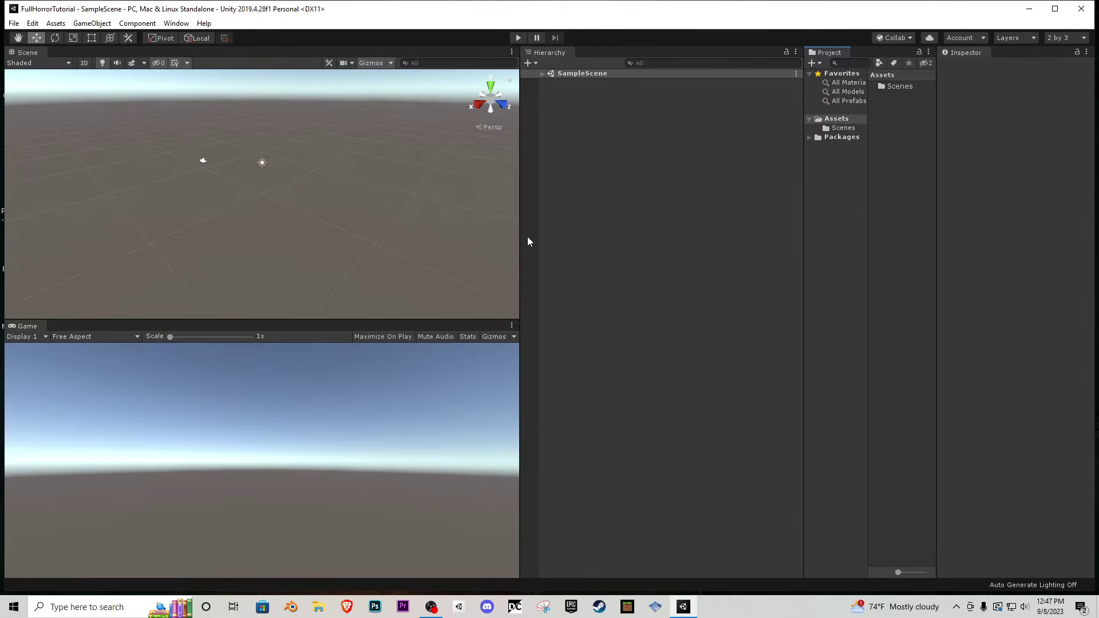
drag(521, 238, 688, 246)
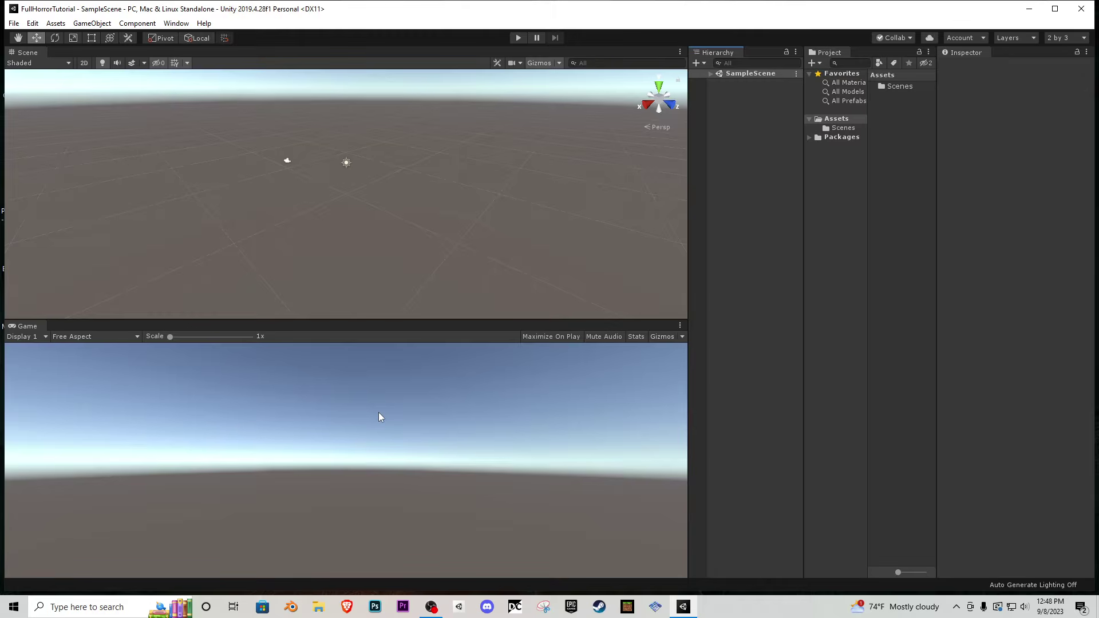
- Try the Default, Tall and 4 Split editor layouts one after another
click(1057, 38)
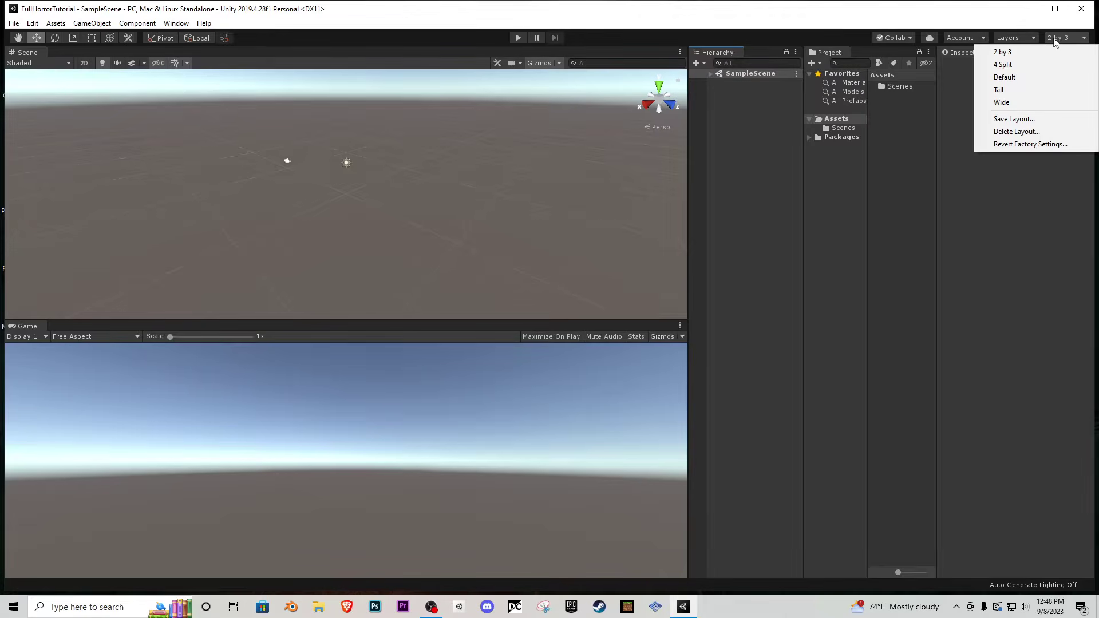
click(1004, 77)
alt+drag(455, 222, 584, 223)
click(1065, 38)
click(1001, 90)
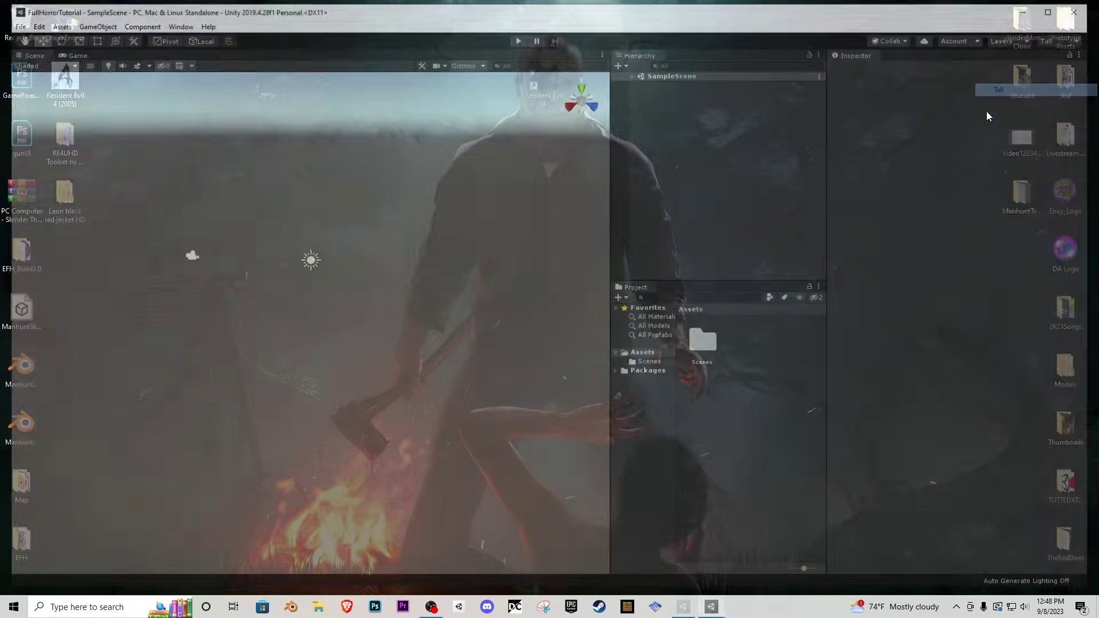
mouse_move(425, 244)
alt+mouse_down()
mouse_move(409, 239)
mouse_move(433, 257)
alt+mouse_up()
click(1058, 41)
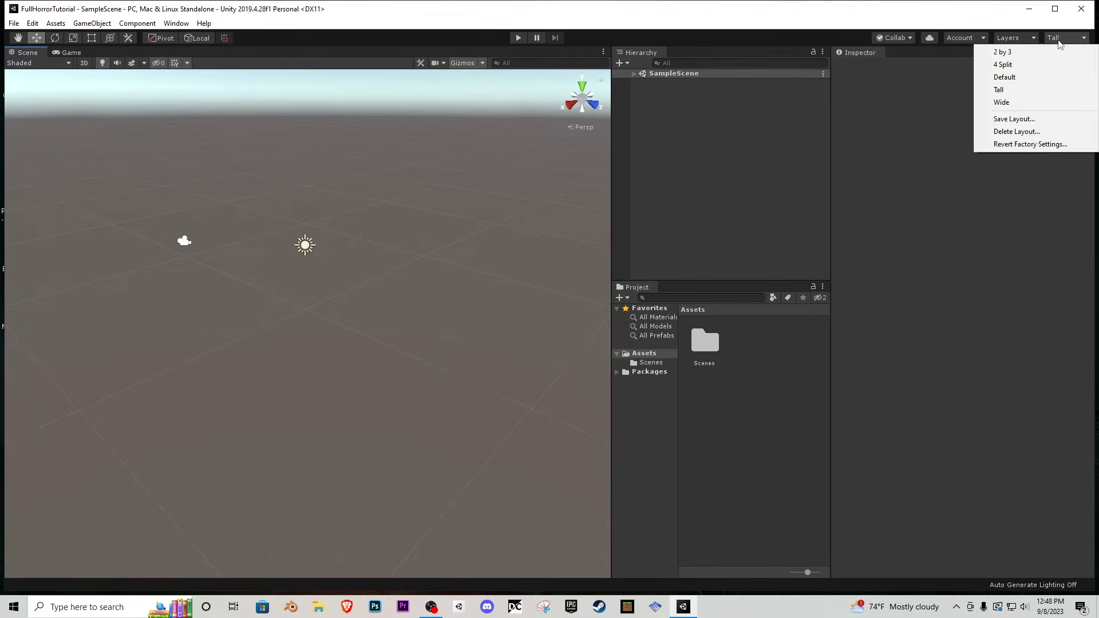
click(1005, 64)
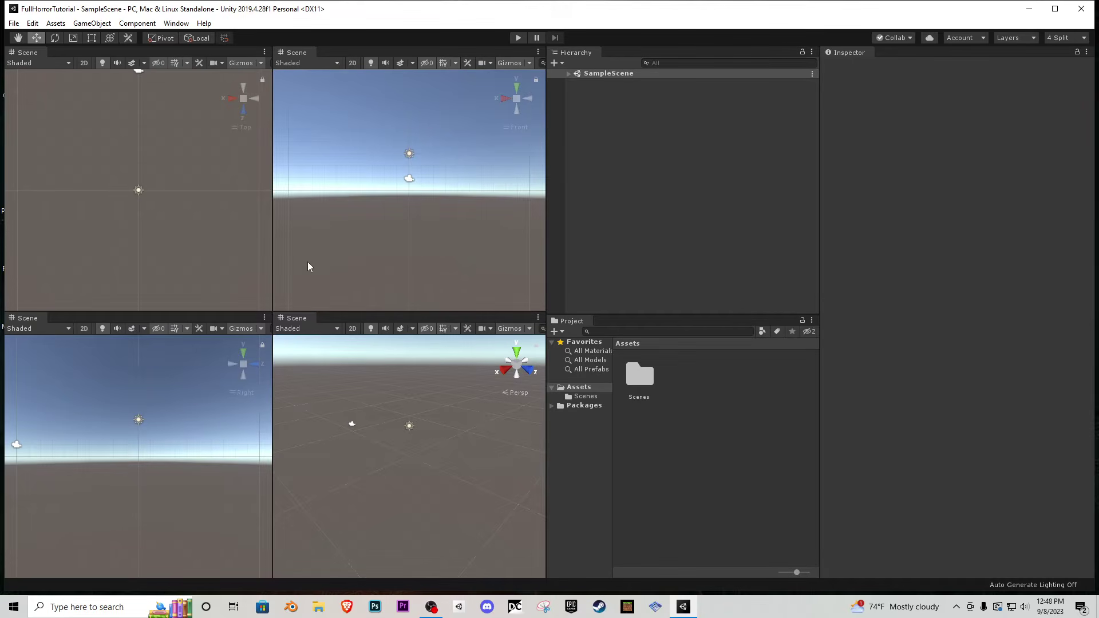
- Return to the 2 by 3 layout with wider Scene and Game views, list the assets, and maximize the editor window
click(1069, 38)
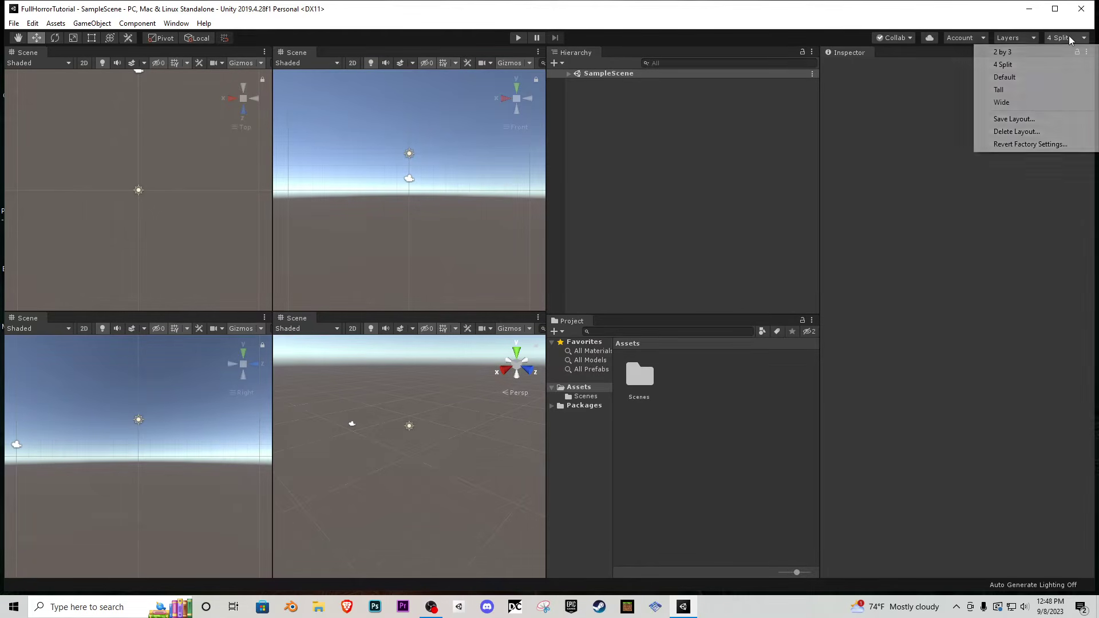
click(1023, 53)
drag(521, 247, 832, 252)
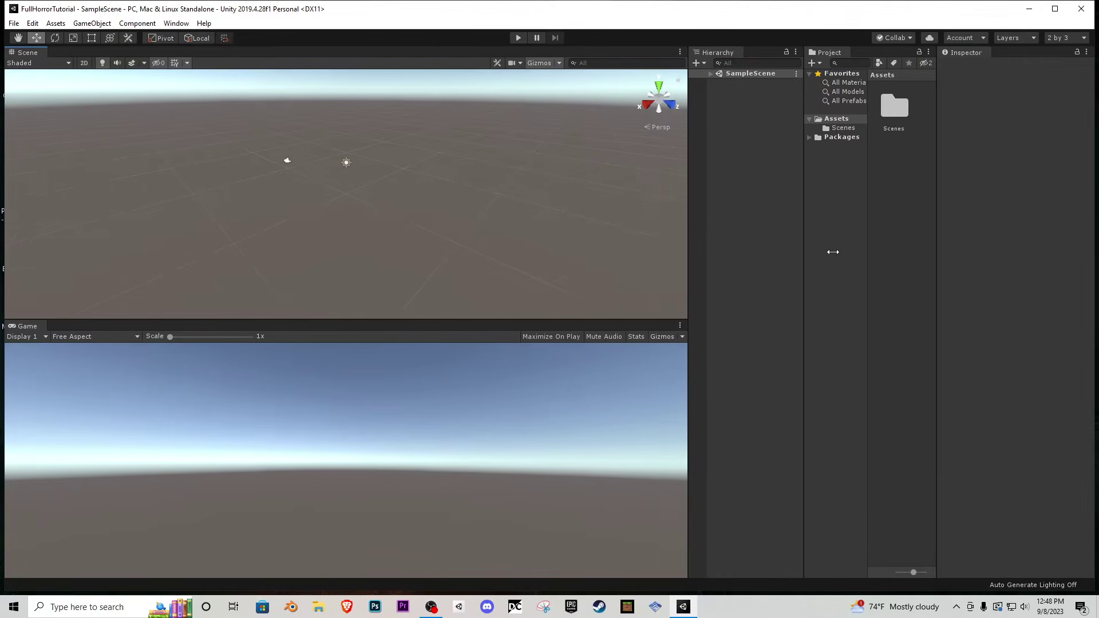
drag(913, 572, 865, 573)
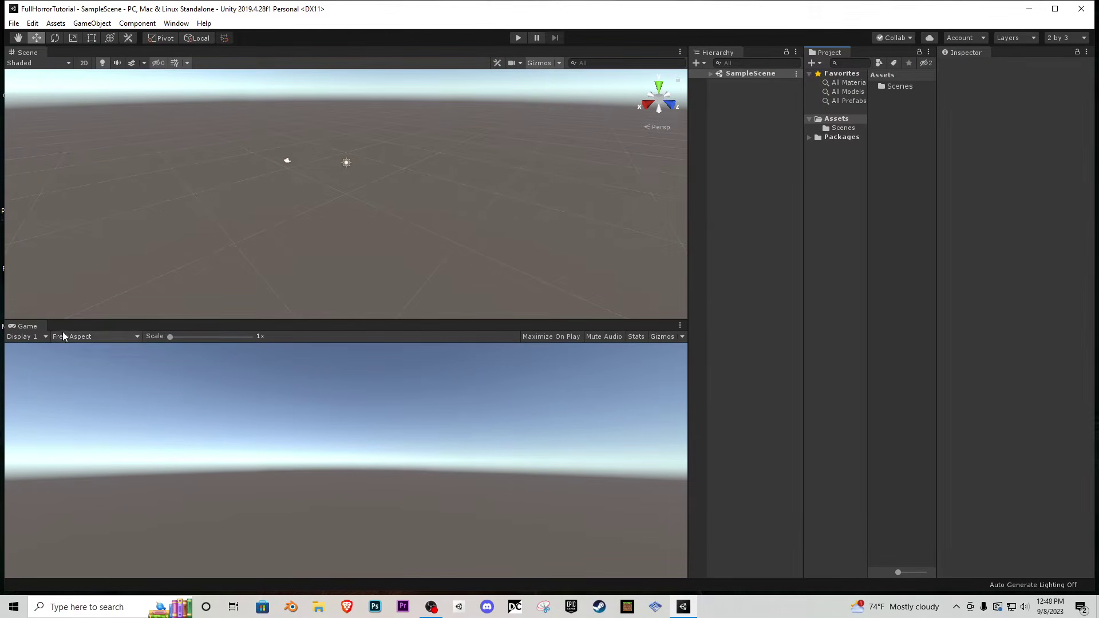
double_click(346, 8)
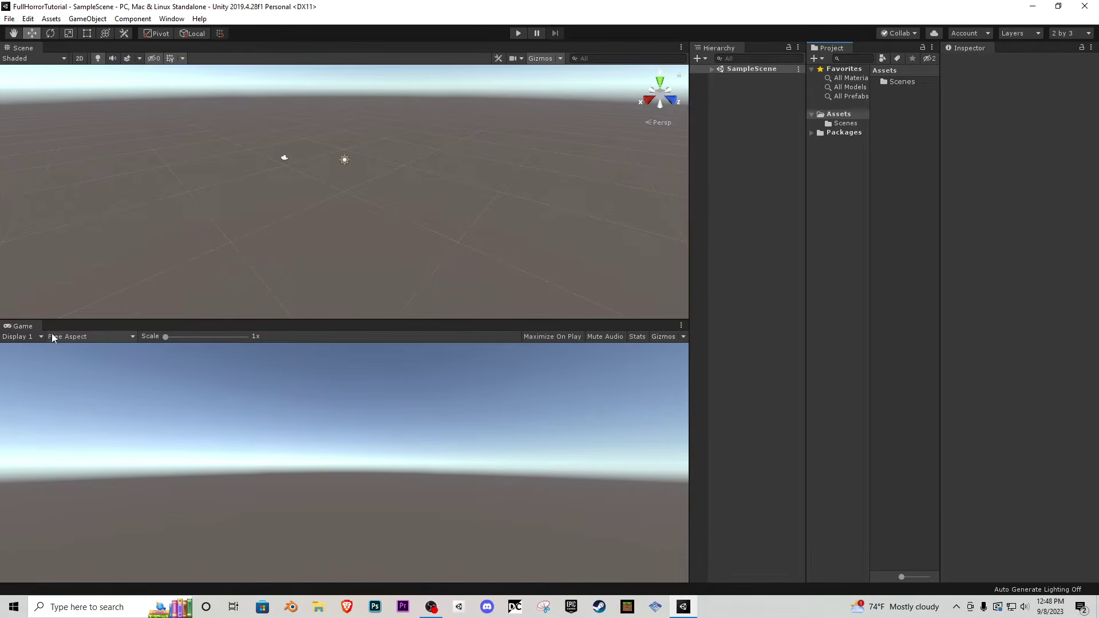
- Undock the Game view into a separate window and move it between the two monitors
drag(28, 327, 0, 172)
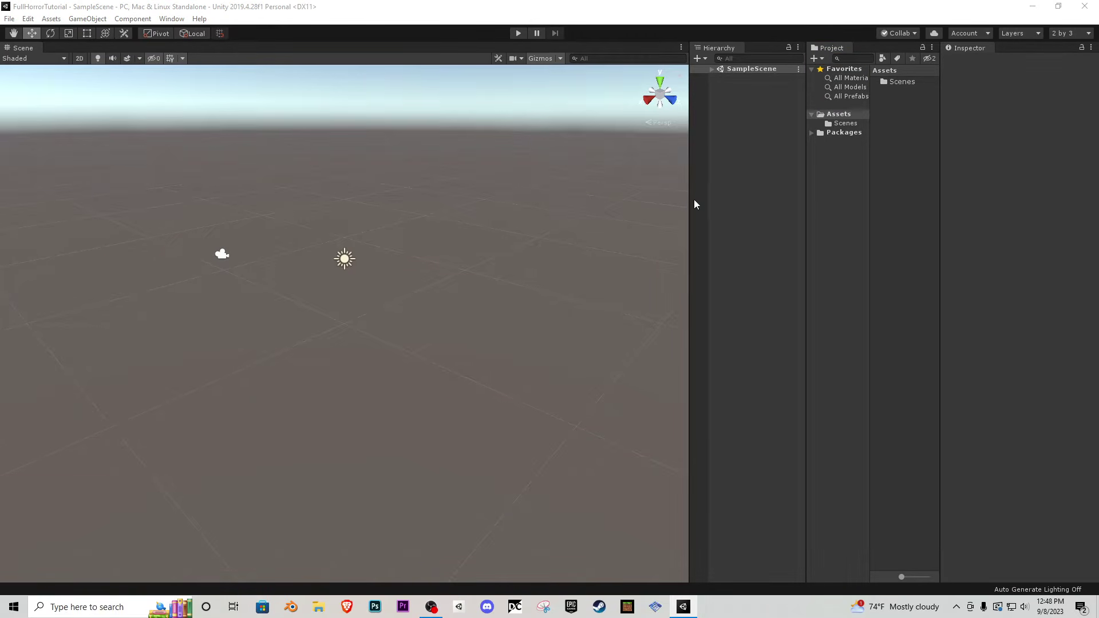
drag(690, 201, 705, 205)
mouse_move(330, 235)
right_down()
mouse_move(283, 229)
mouse_move(316, 242)
mouse_move(321, 233)
right_up()
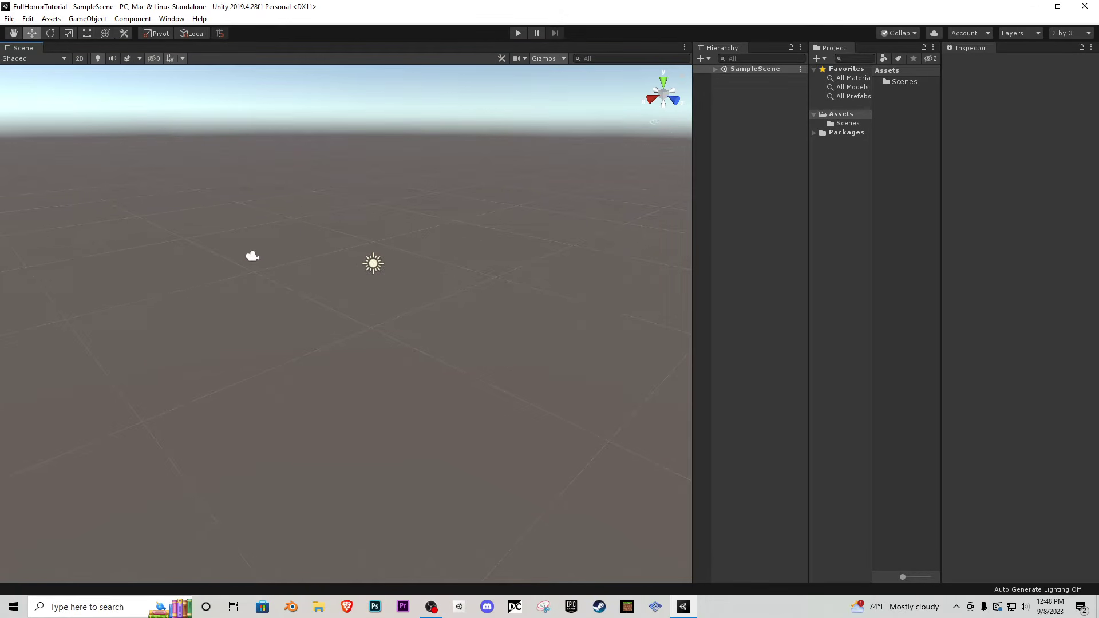
drag(0, 372, 253, 385)
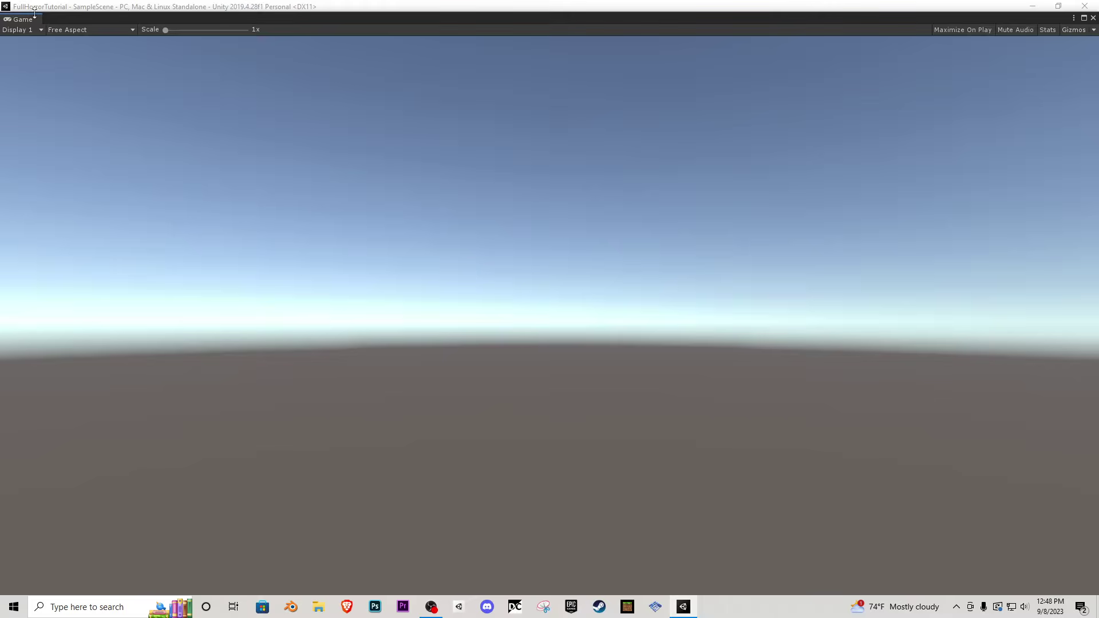
drag(34, 13, 275, 187)
- Reapply the 2 by 3 layout, enlarge the Scene view, list the assets compactly, and maximize the editor window
click(1065, 38)
click(1056, 50)
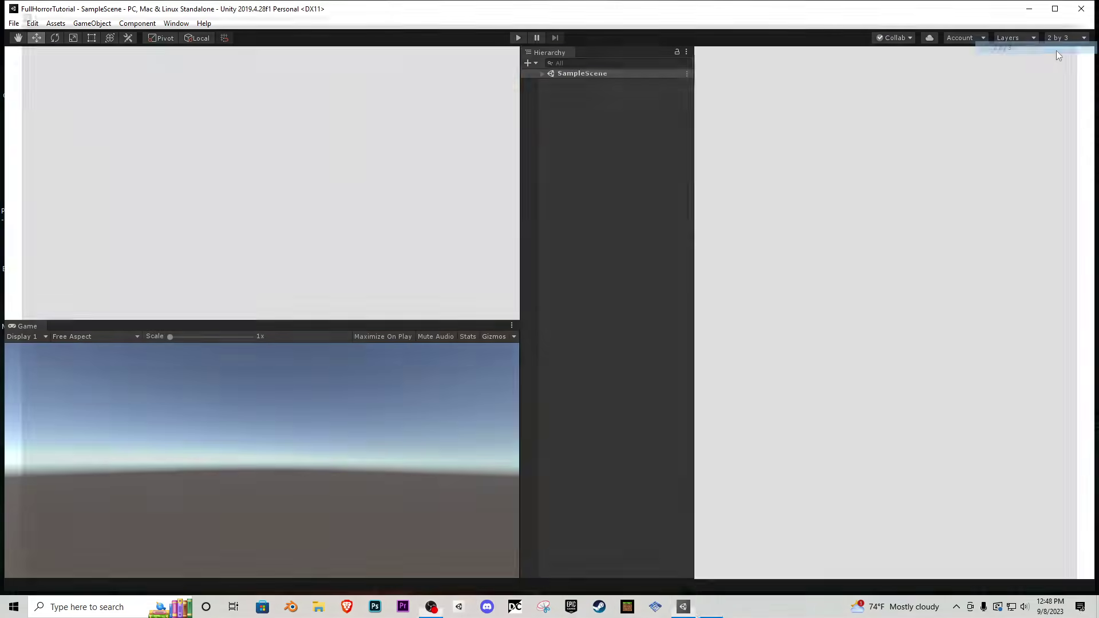
drag(518, 280, 915, 282)
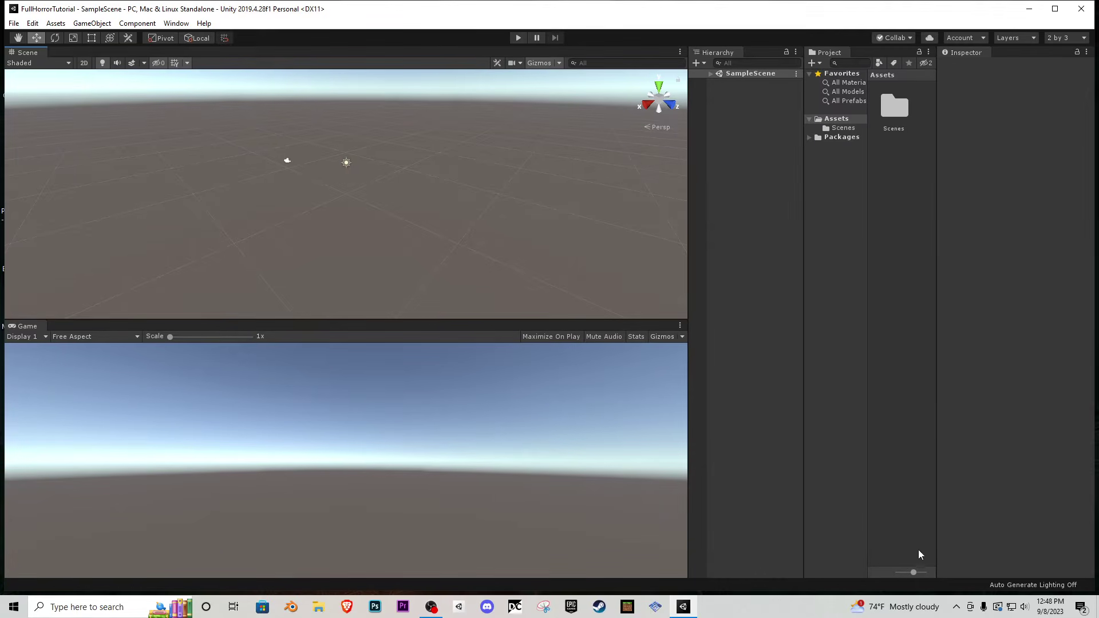
drag(913, 572, 806, 574)
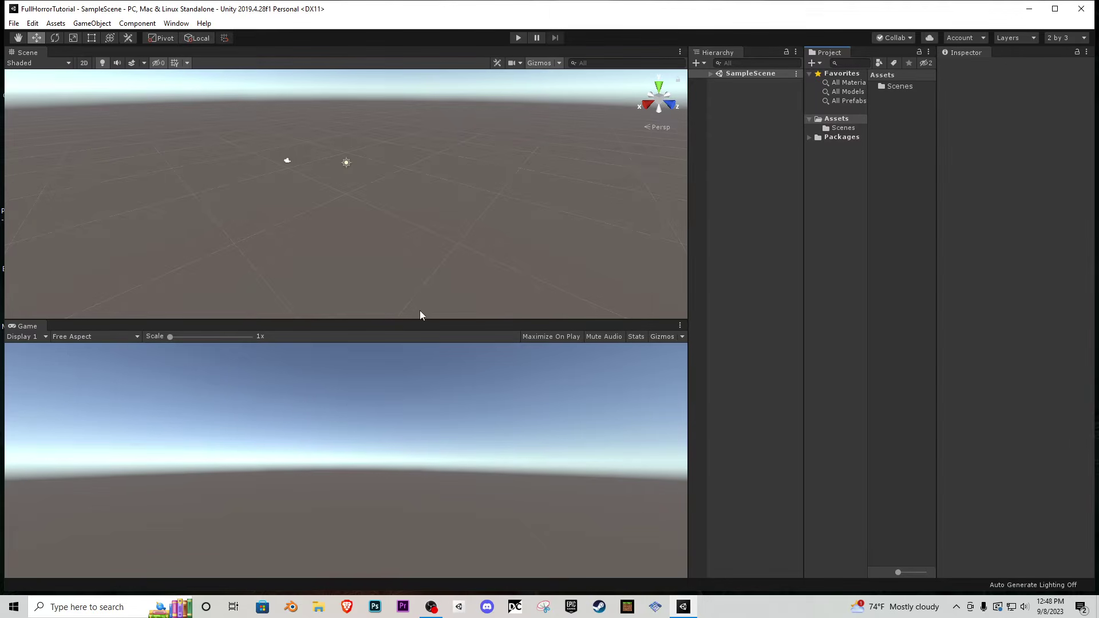
drag(434, 321, 424, 589)
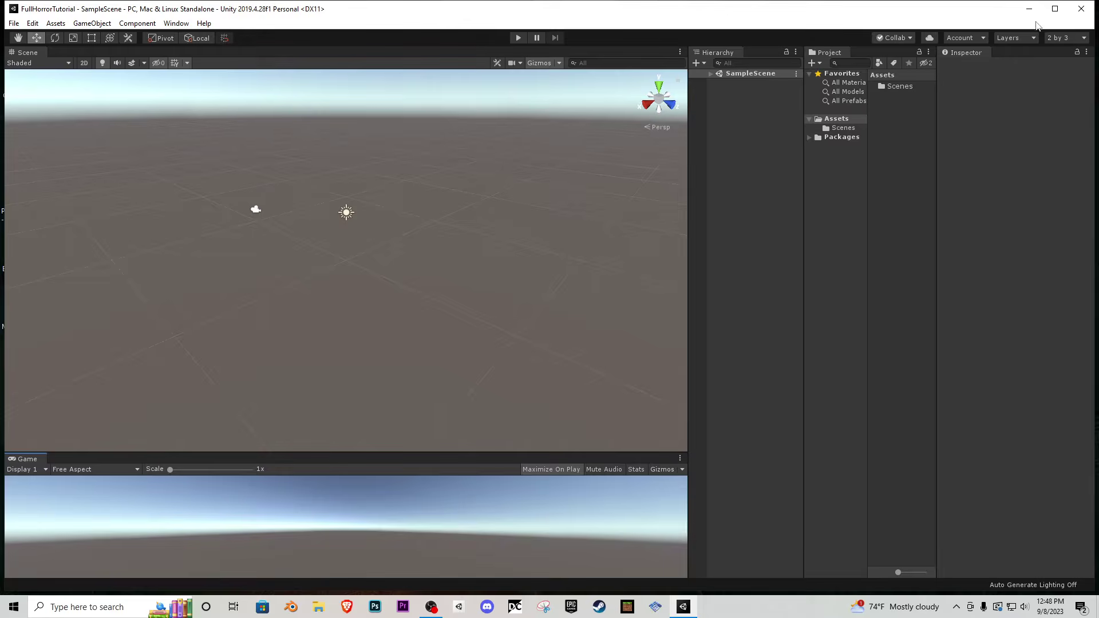
click(1055, 9)
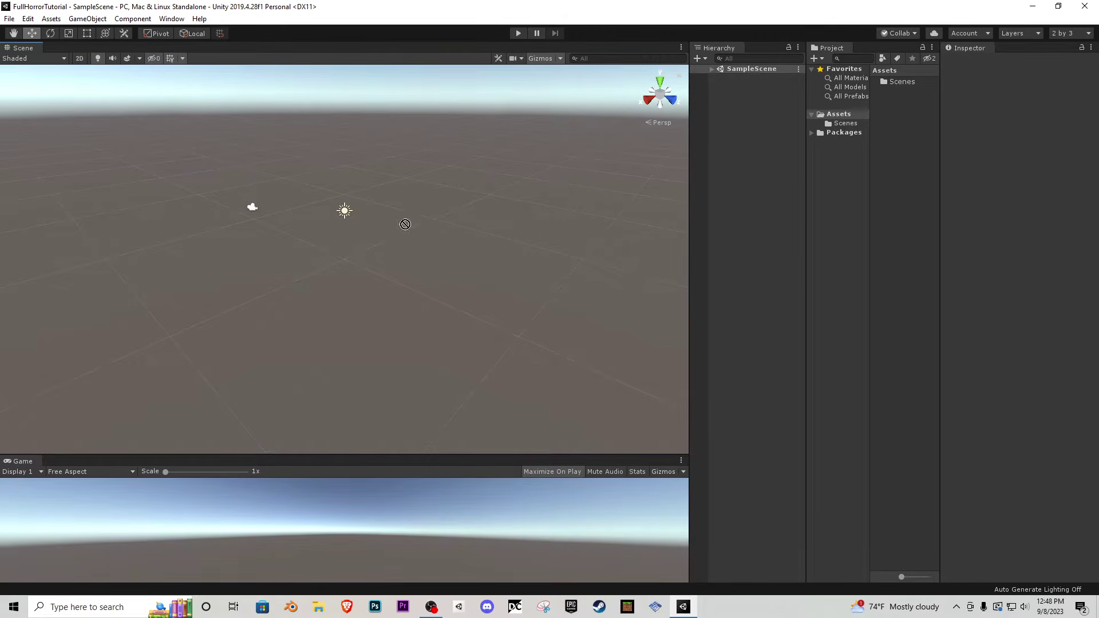
- Import the BasicHorrorGameAssets folder from the desktop into the project's Assets folder, ignoring the normal map fix
drag(490, 240, 903, 143)
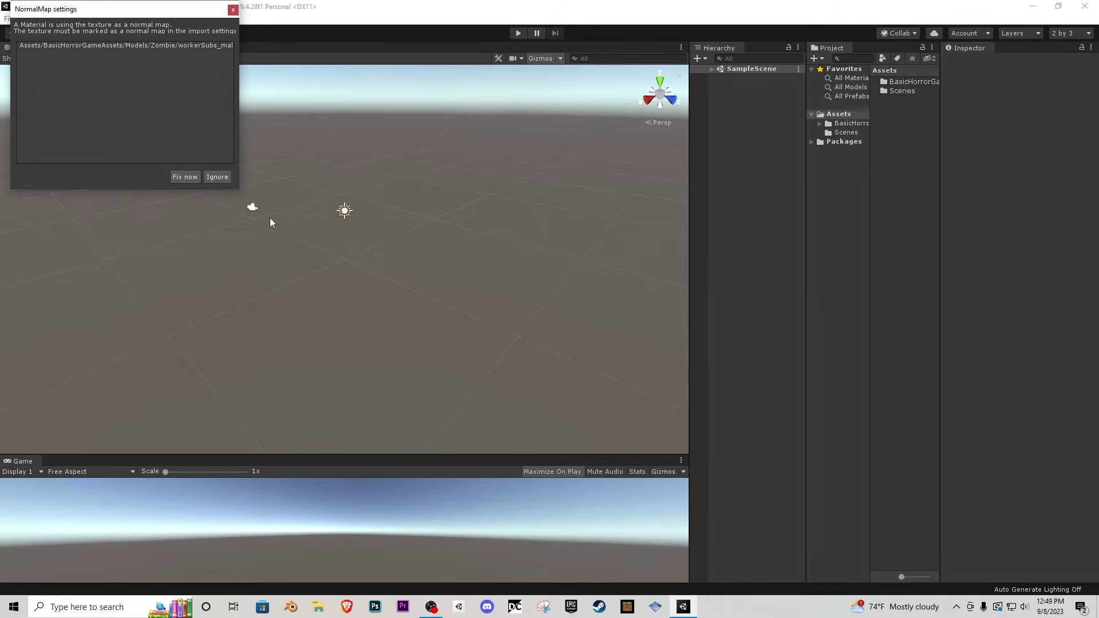
click(215, 178)
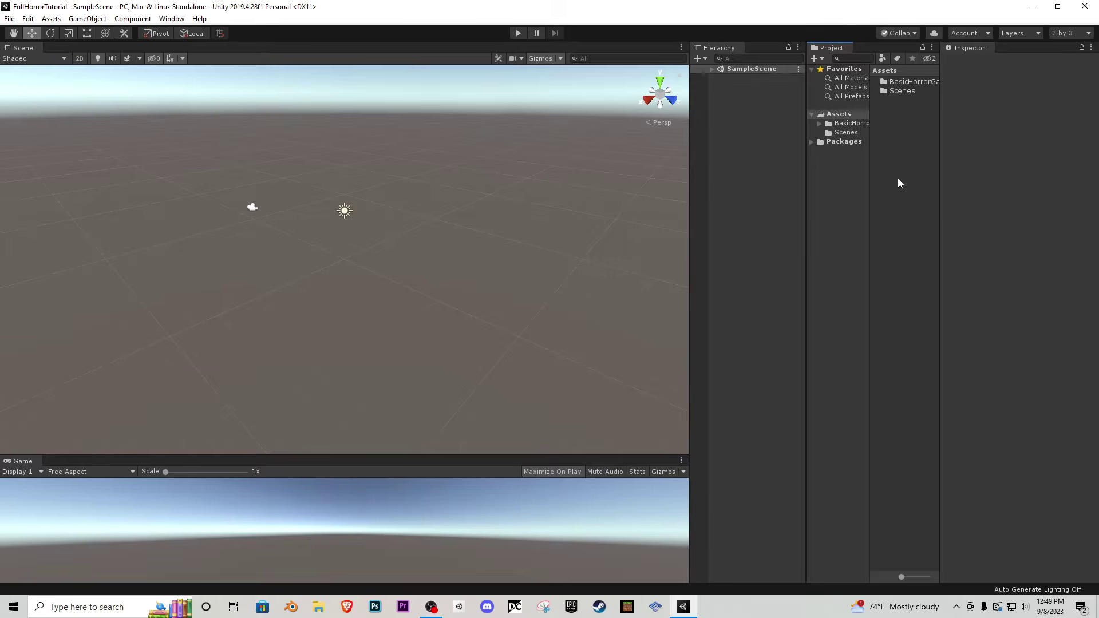
- Add the MapFBXFile model from the BasicHorrorGameAssets Map folder to SampleScene
double_click(908, 81)
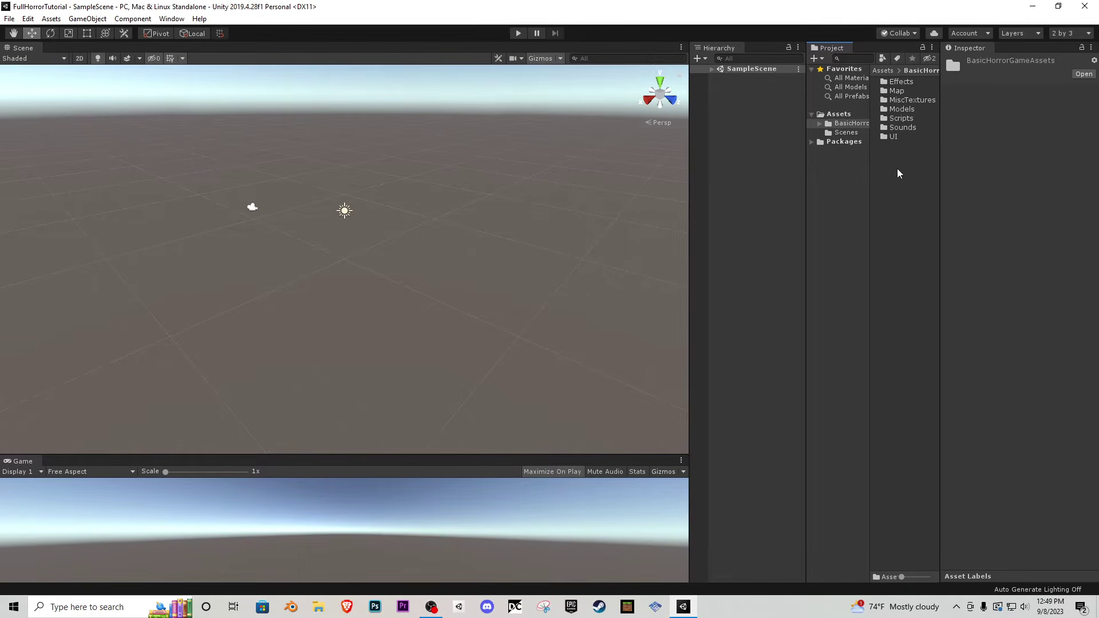
double_click(901, 92)
click(910, 91)
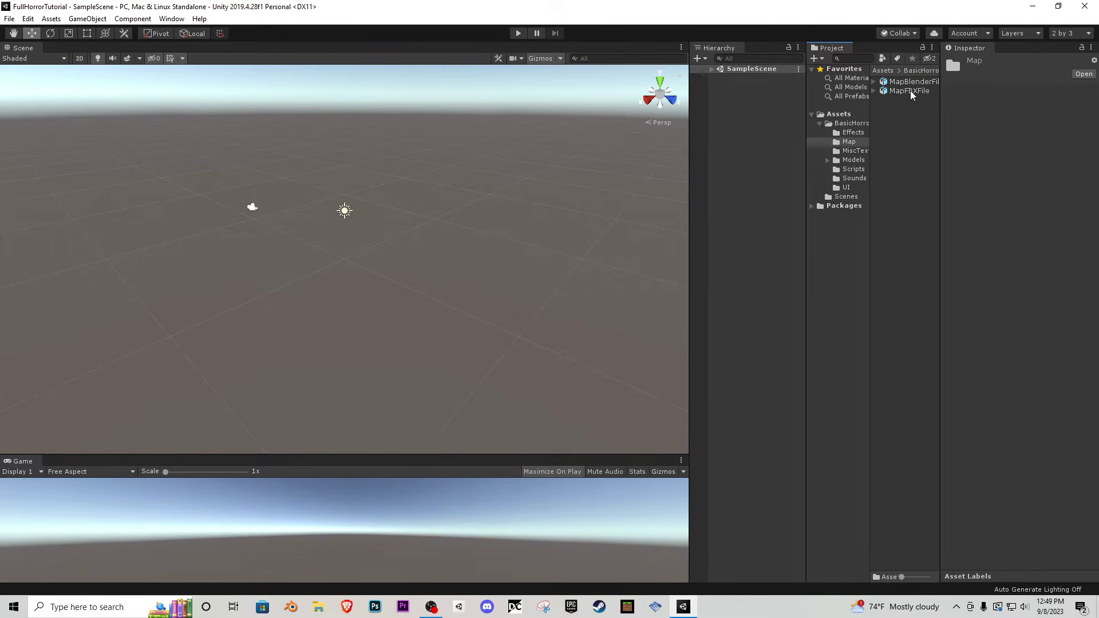
drag(908, 91, 756, 110)
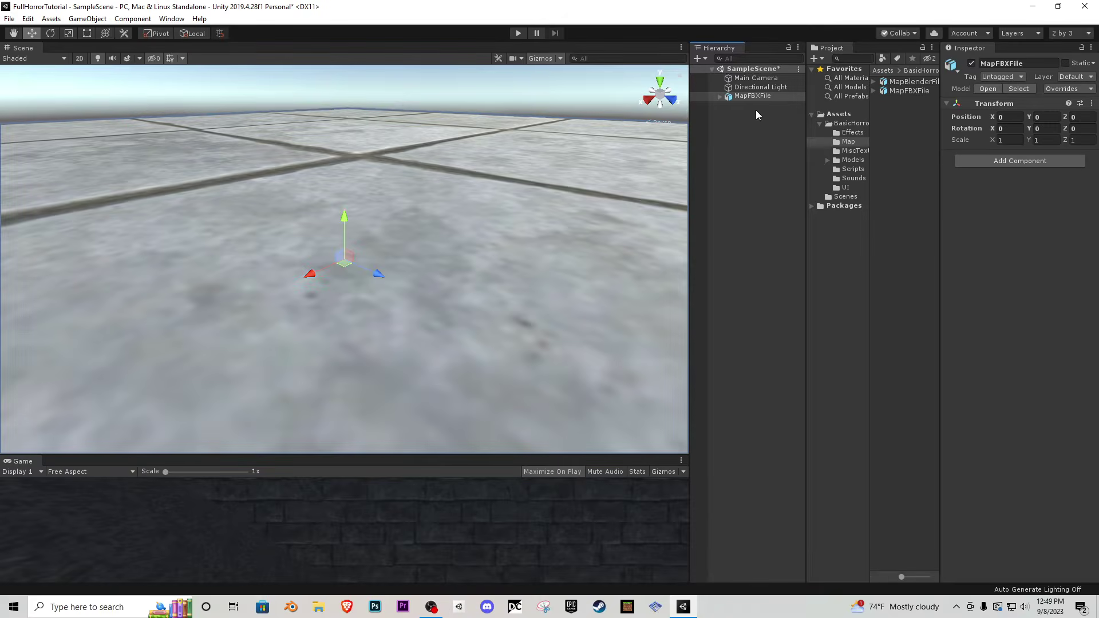
- Look through the imported map's corridors in the Scene view with scene lighting turned off
right_drag(412, 171, 591, 135)
right_drag(434, 243, 770, 254)
scroll(376, 250, down, 1)
scroll(334, 245, up, 4)
scroll(236, 224, up, 2)
scroll(199, 252, up, 1)
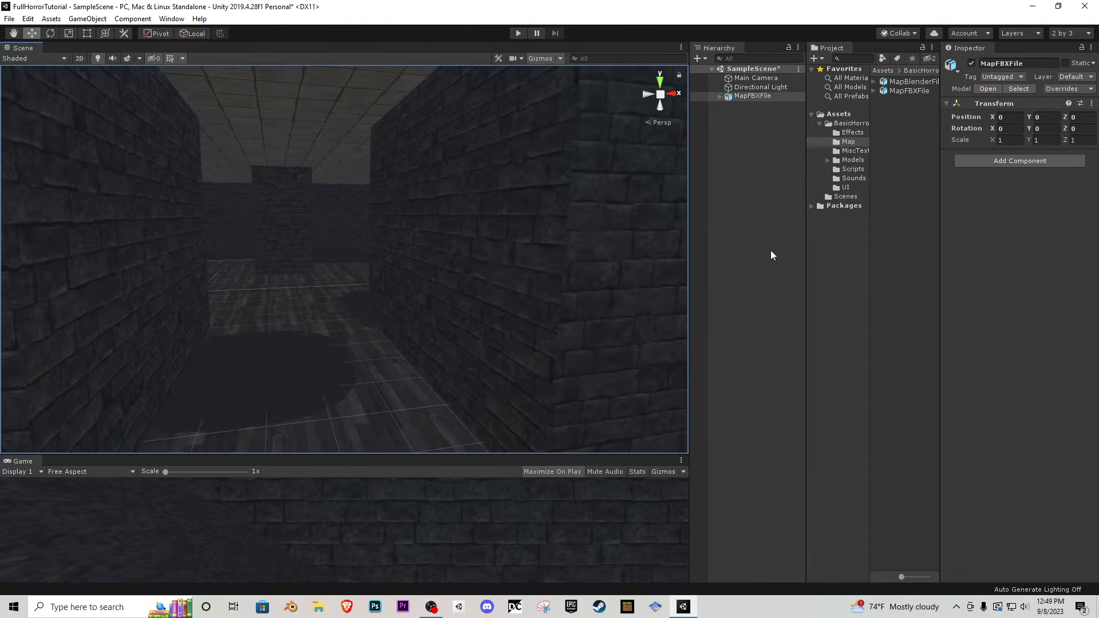
click(97, 58)
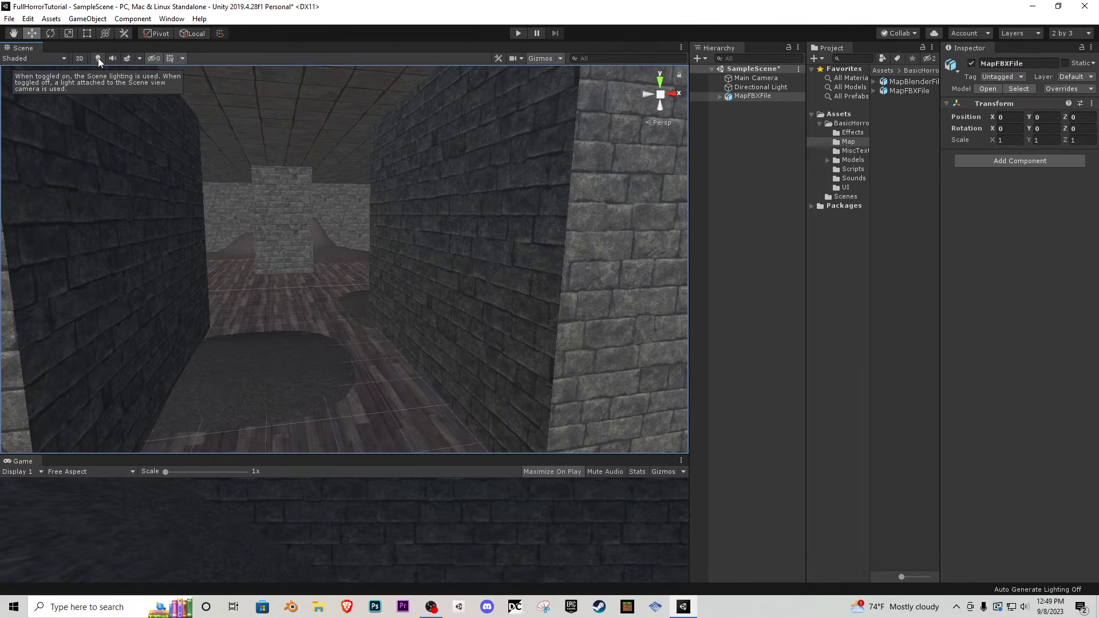
right_drag(156, 89, 374, 219)
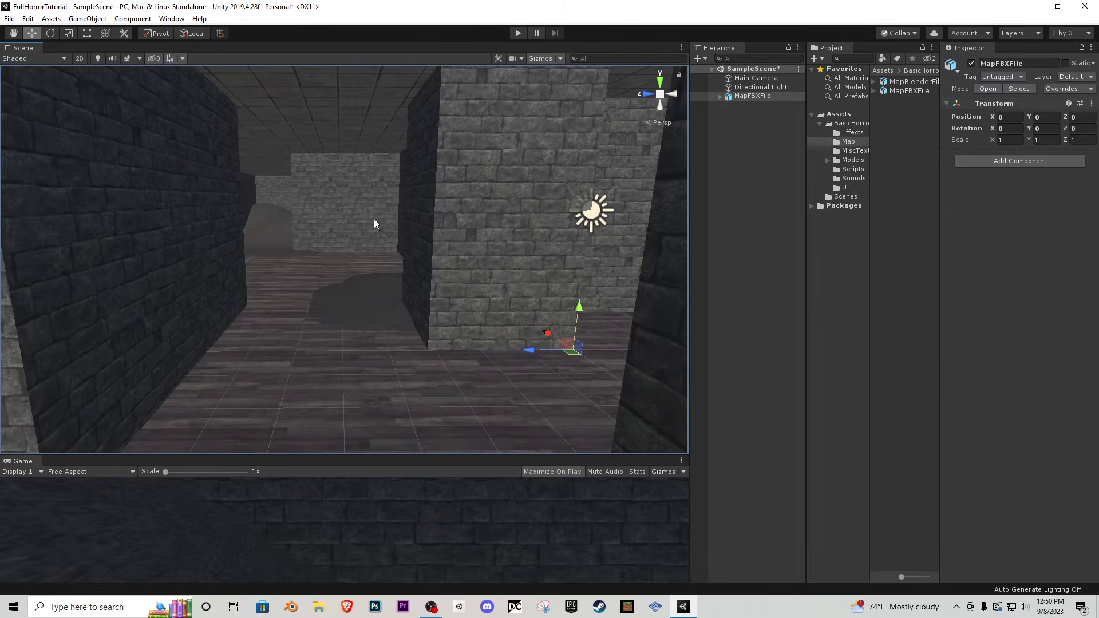
right_drag(286, 238, 257, 226)
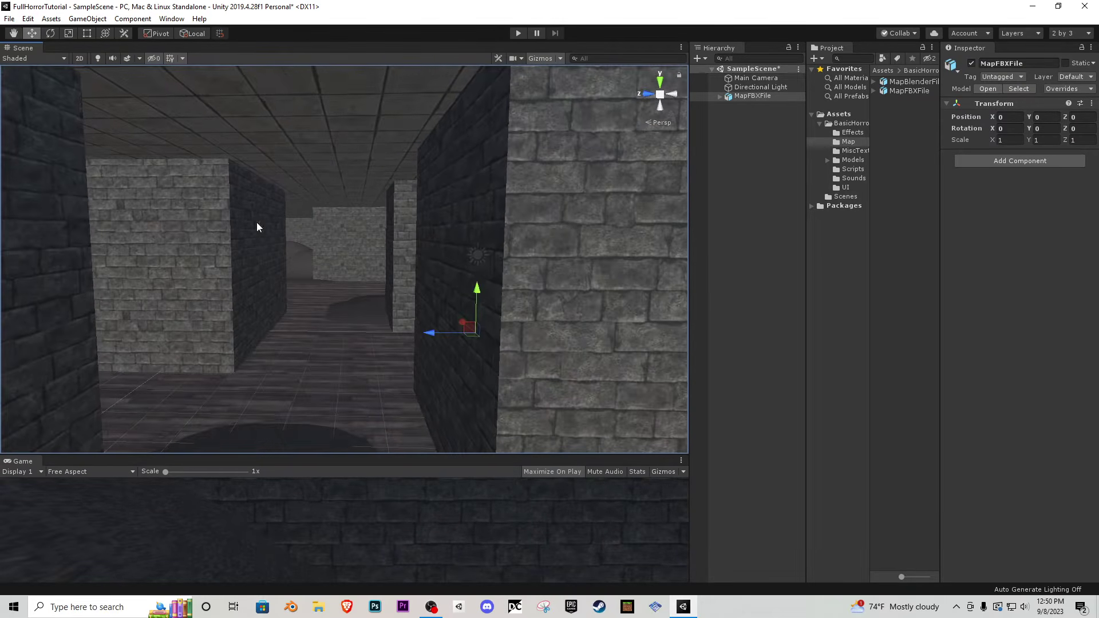
- Deactivate the map's Ceiling object and collapse MapFBXFile in the hierarchy
right_drag(103, 67, 987, 281)
right_drag(354, 275, 321, 355)
click(463, 197)
click(971, 63)
scroll(362, 297, down, 15)
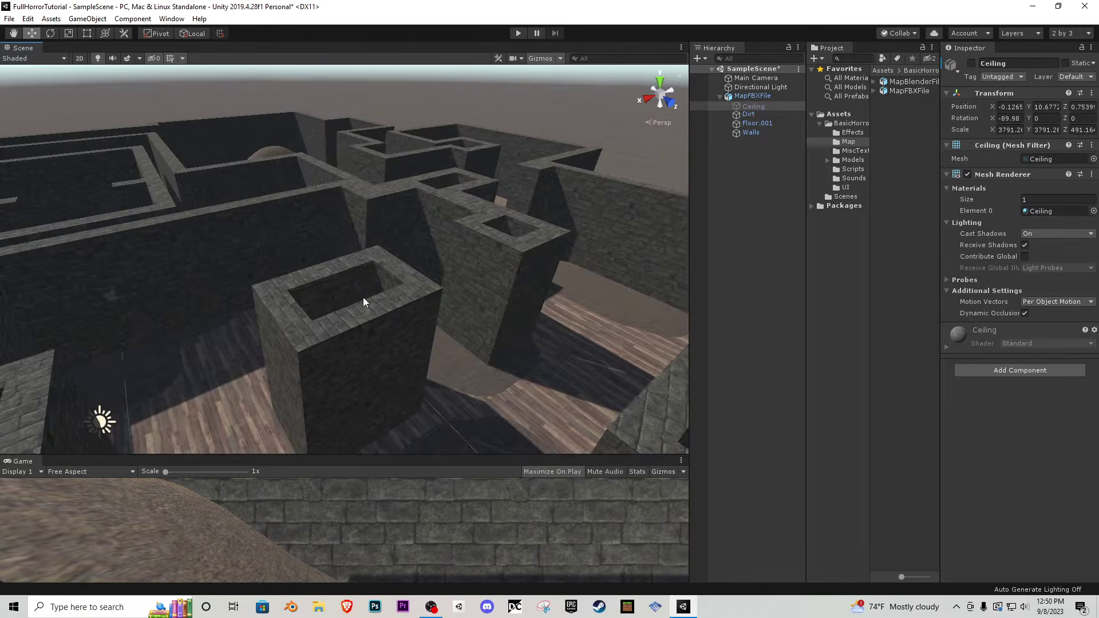
mouse_move(380, 288)
right_down()
mouse_move(275, 339)
mouse_move(404, 343)
mouse_move(338, 343)
mouse_move(277, 255)
mouse_move(404, 277)
mouse_move(382, 290)
right_up()
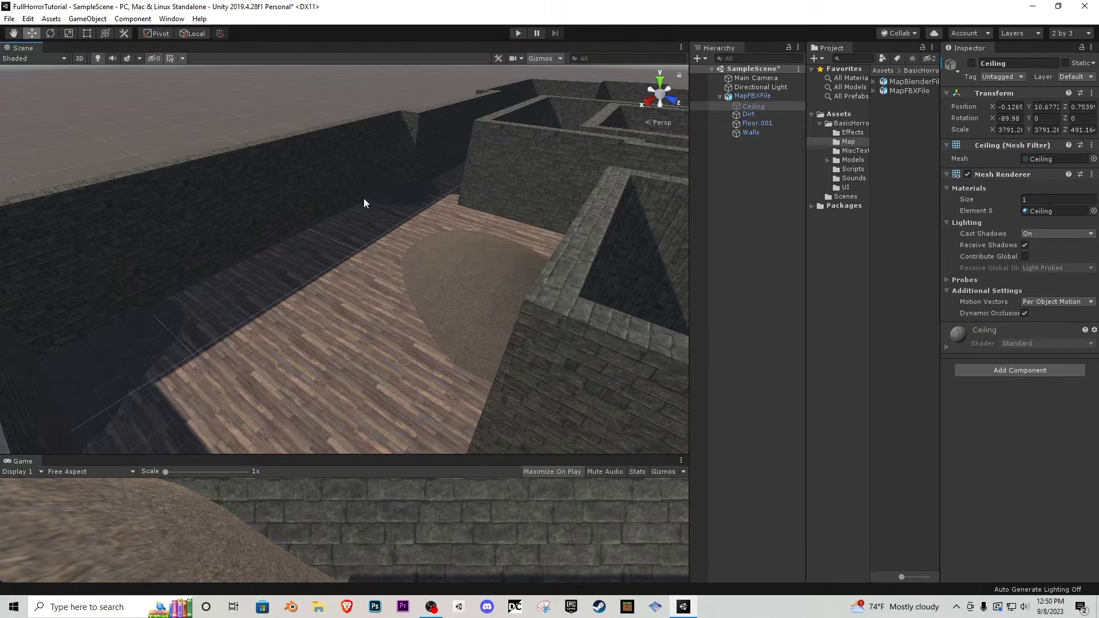
click(719, 97)
- Create a 3D capsule and place it on the map floor near the dirt mound, at about X 23.44, Y 0.94, Z -31.56
click(89, 23)
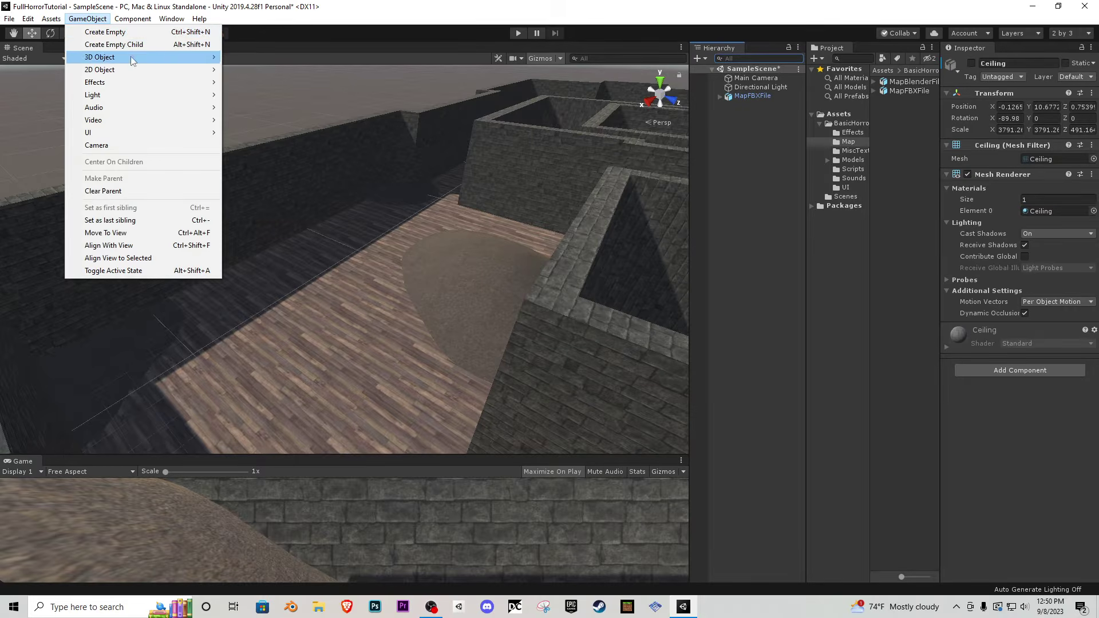
mouse_move(159, 60)
click(252, 83)
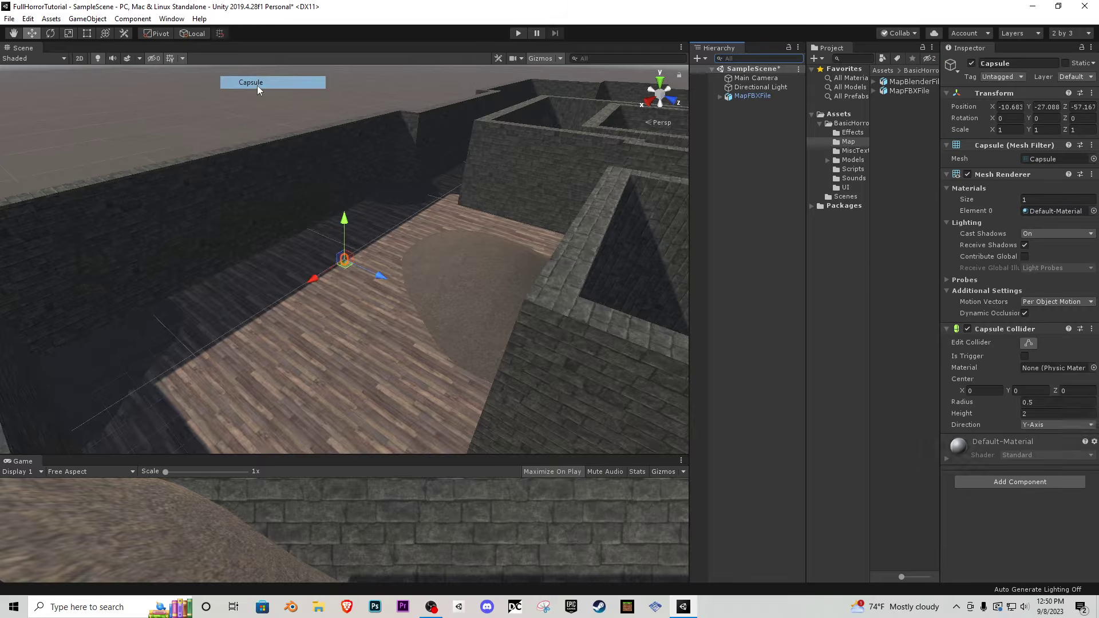
scroll(315, 184, up, 5)
drag(336, 198, 246, 321)
drag(272, 270, 275, 195)
right_drag(275, 195, 412, 172)
key(w)
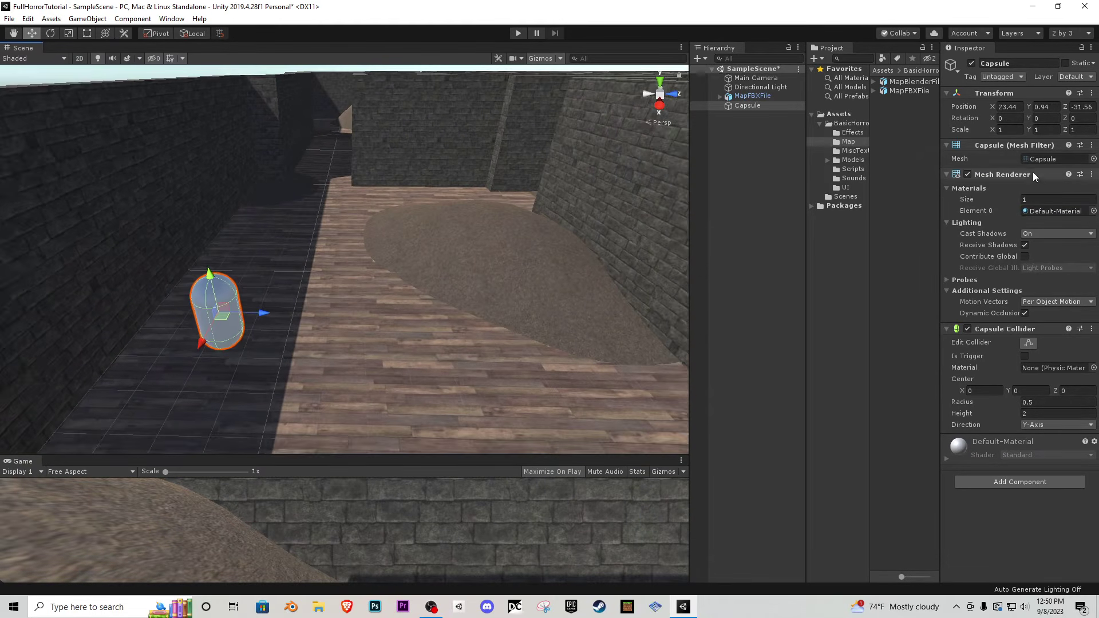
- Set the capsule's Y scale to 1.5 and move it to about Y 1.38, Z -27.05 so it stands on the floor
click(1036, 130)
text(.5)
drag(213, 278, 458, 320)
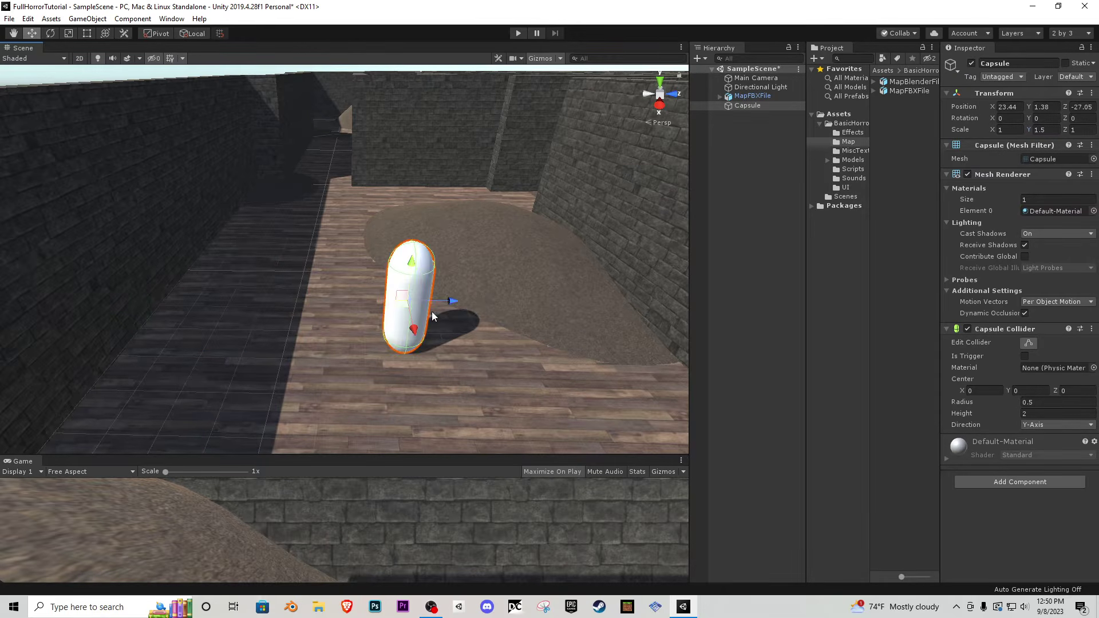
key(f)
- Rename the capsule as Player and assign it the Player tag
click(772, 107)
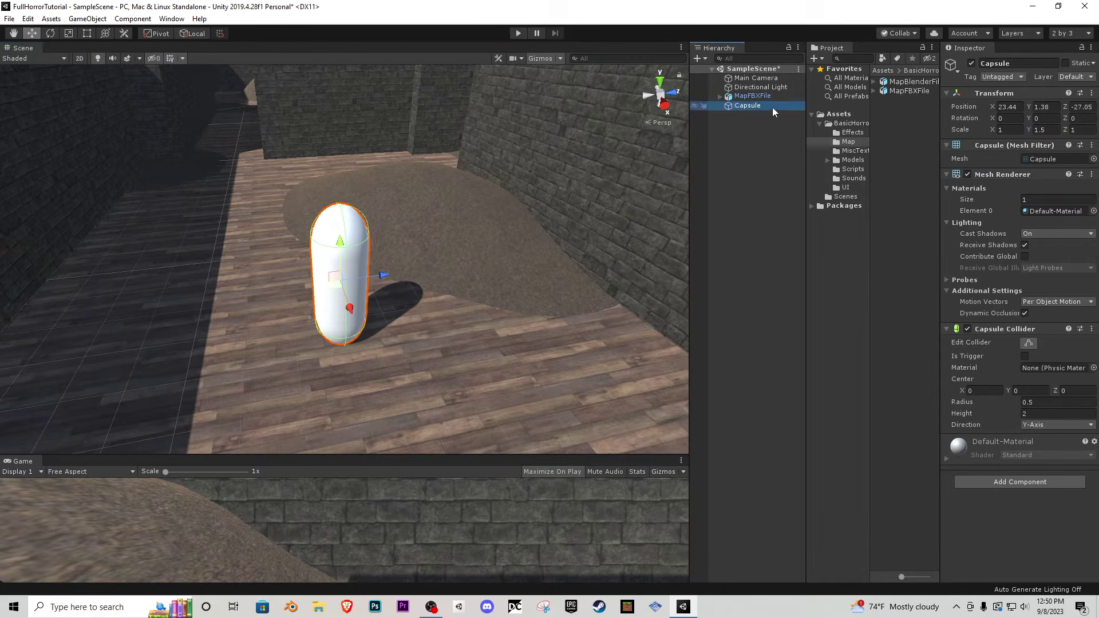
key(F2)
text(Player)
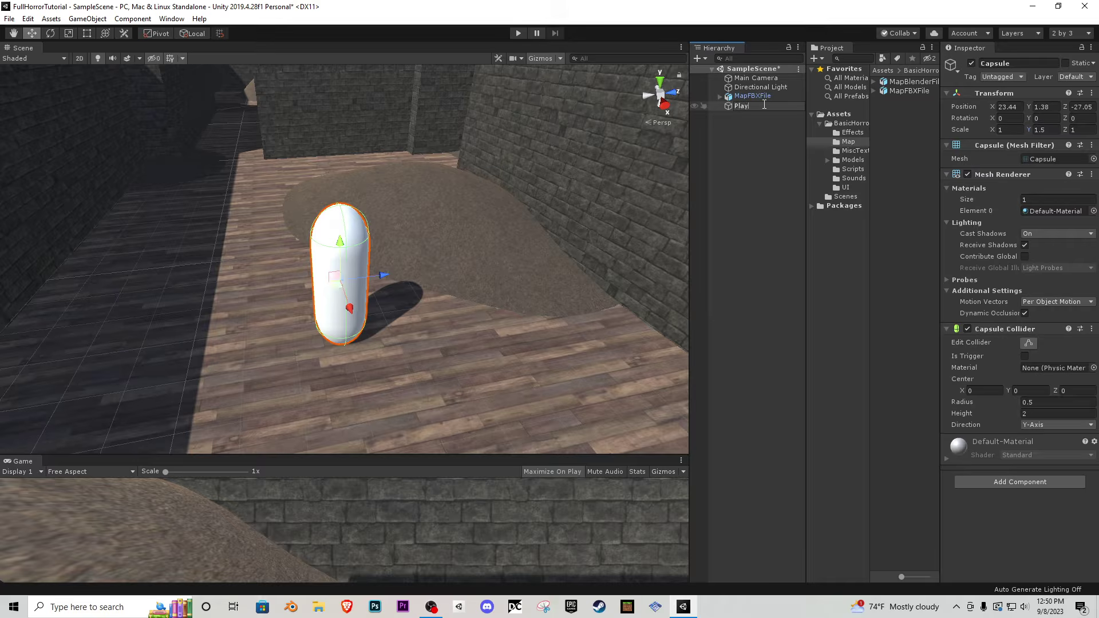
key(Return)
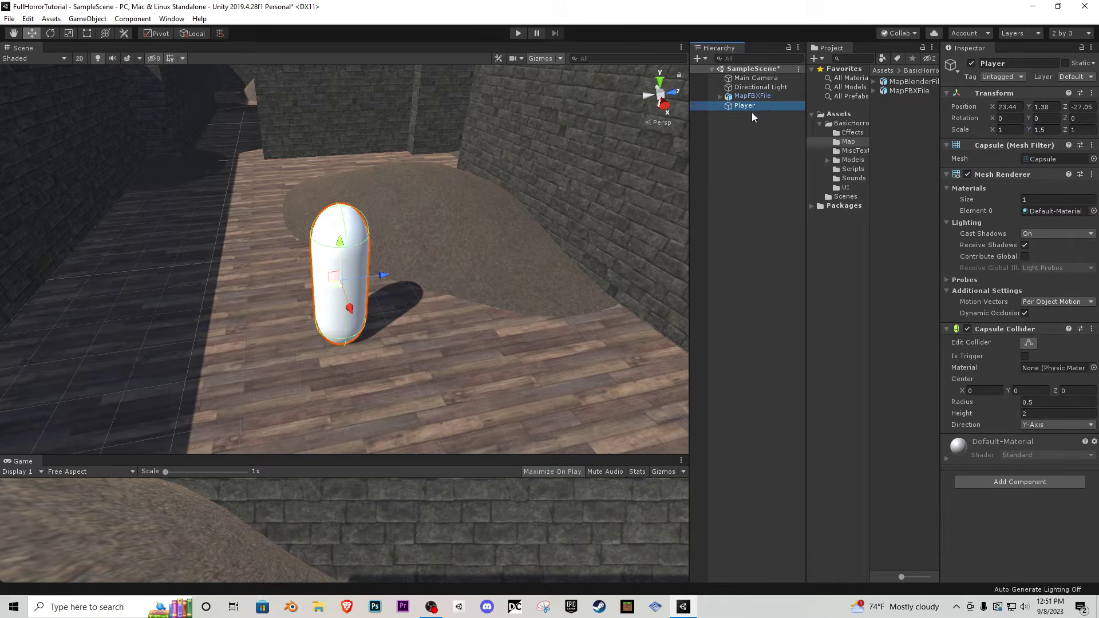
click(1000, 76)
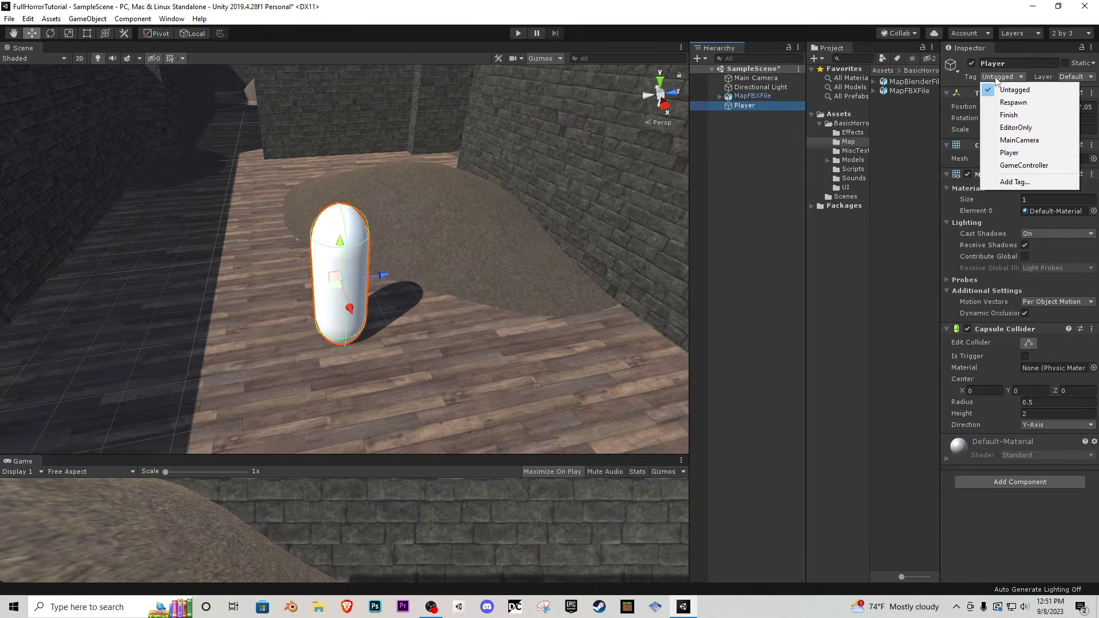
click(1009, 153)
- Add a camera as a child of Player and raise it just above the capsule, to about Y 1.226
right_click(747, 104)
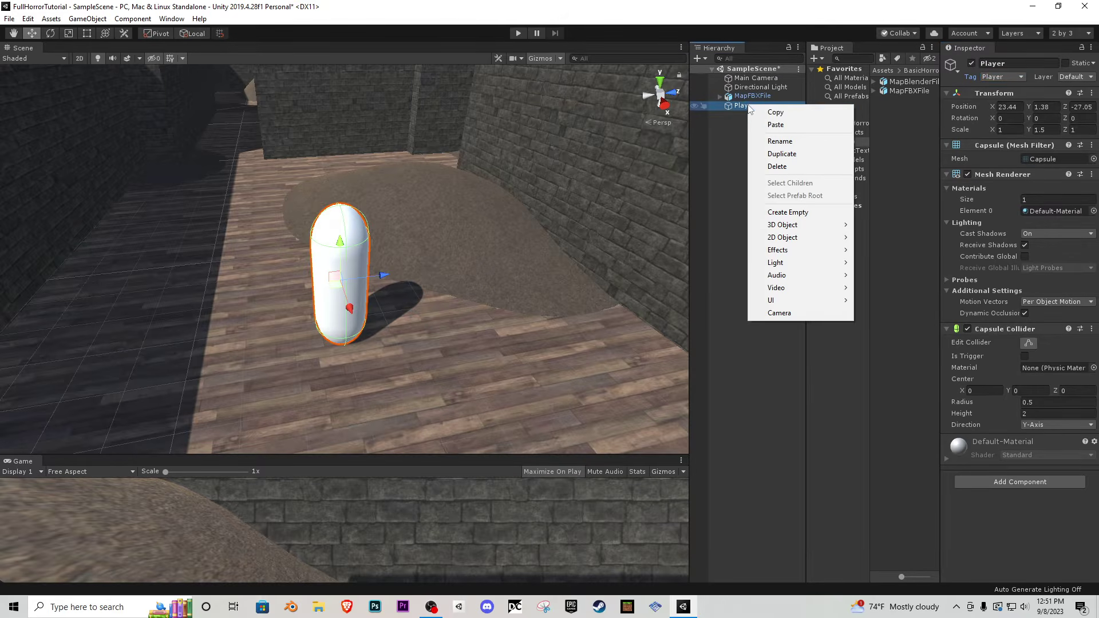
click(793, 313)
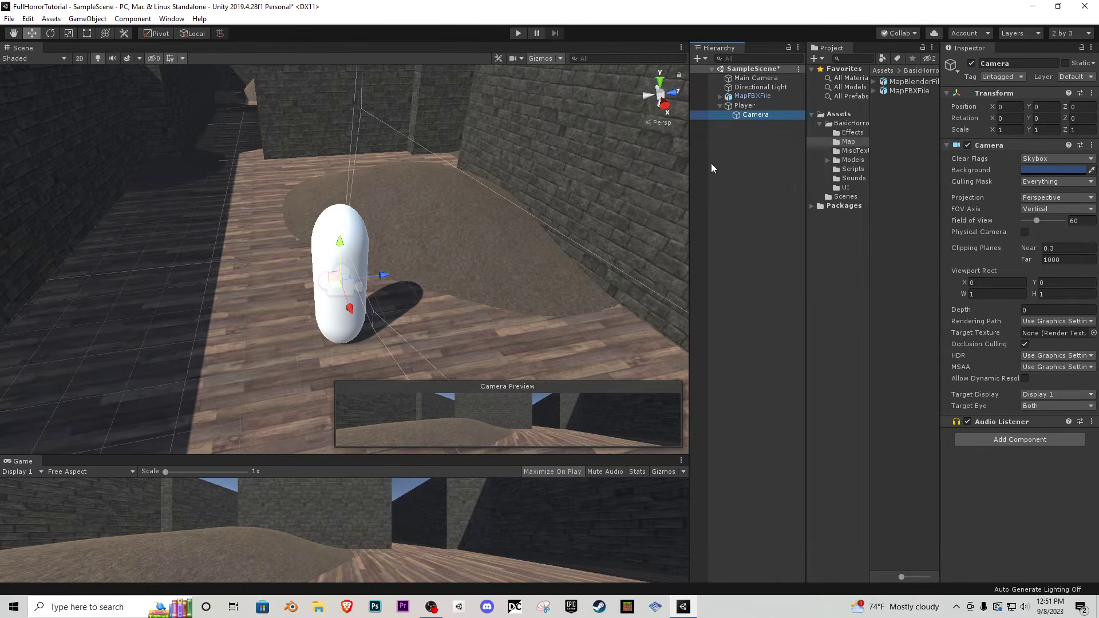
scroll(329, 244, up, 2)
right_drag(330, 245, 346, 233)
drag(313, 266, 318, 181)
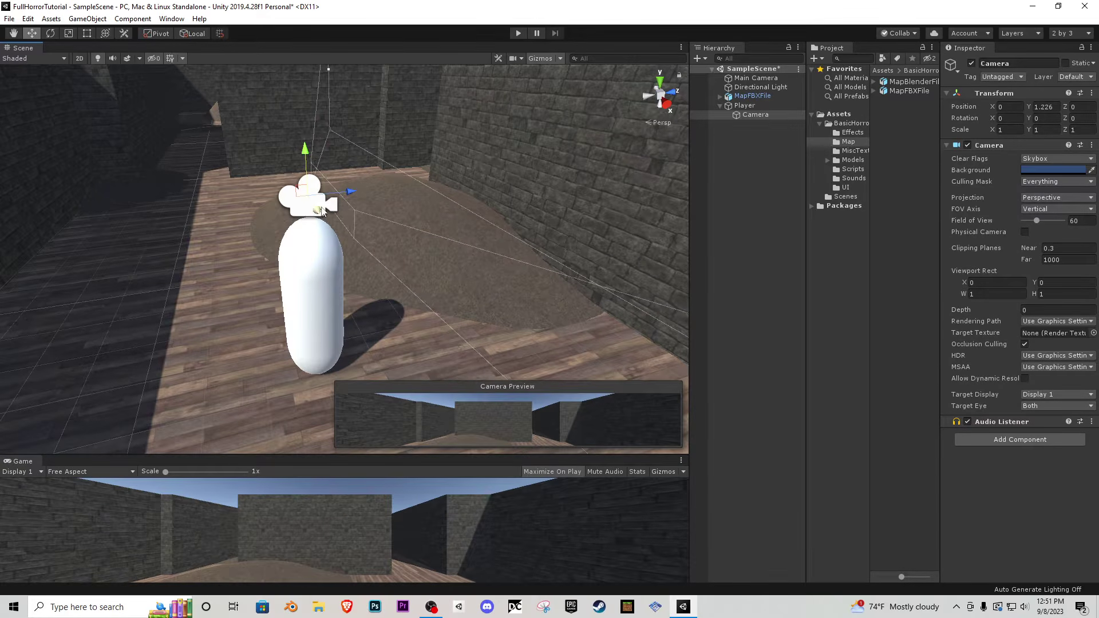
scroll(315, 213, up, 2)
mouse_move(315, 216)
right_down()
mouse_move(311, 230)
mouse_move(314, 206)
right_up()
scroll(314, 206, down, 3)
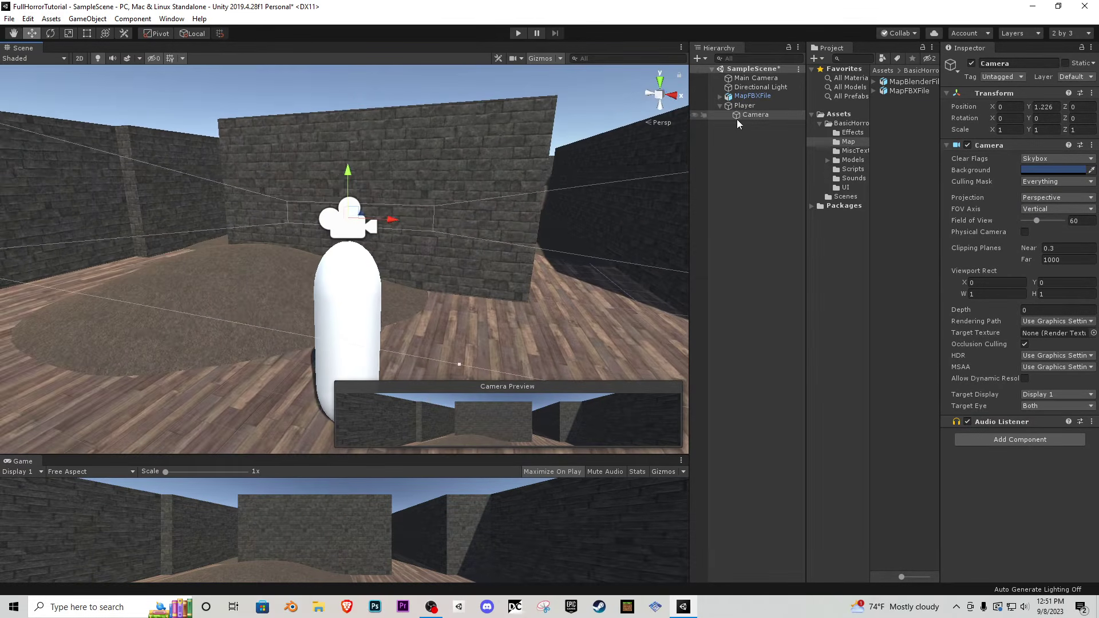
- Delete the scene's default Main Camera
right_click(753, 78)
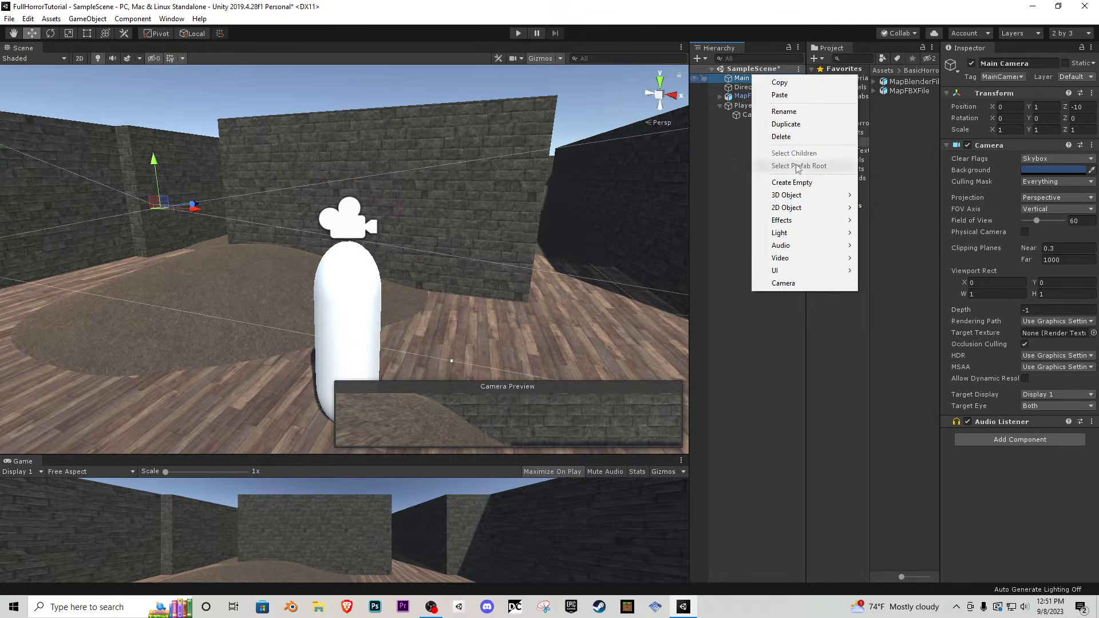
click(784, 138)
- Set the player camera's field of view to 80 and enter 0.001 for its near clipping plane
click(755, 107)
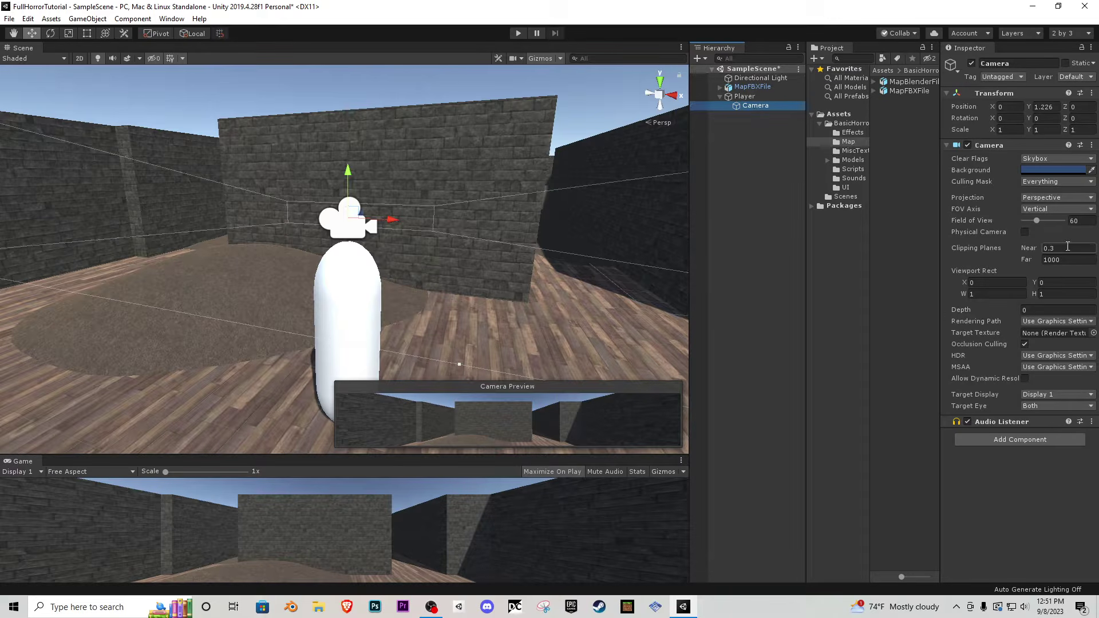
click(1084, 221)
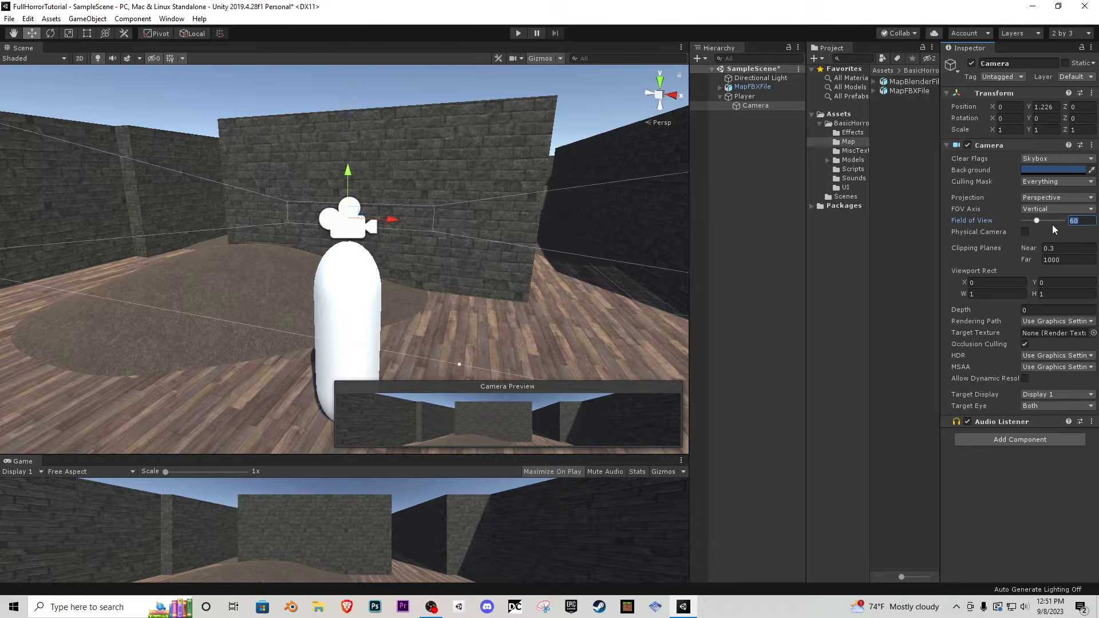
text(80)
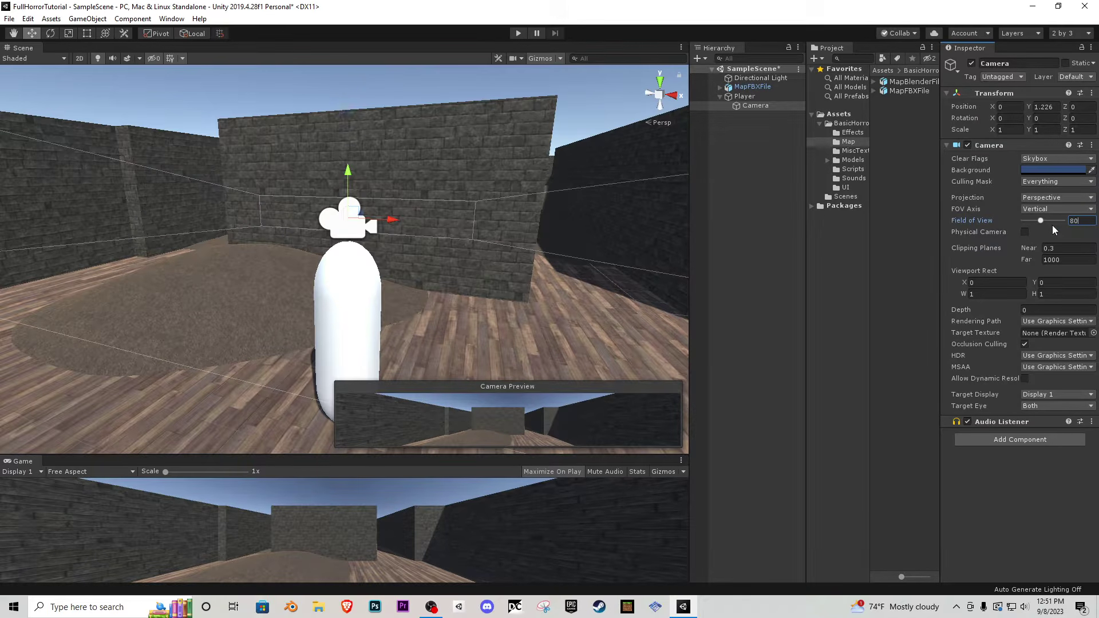
click(1053, 249)
text(0.001)
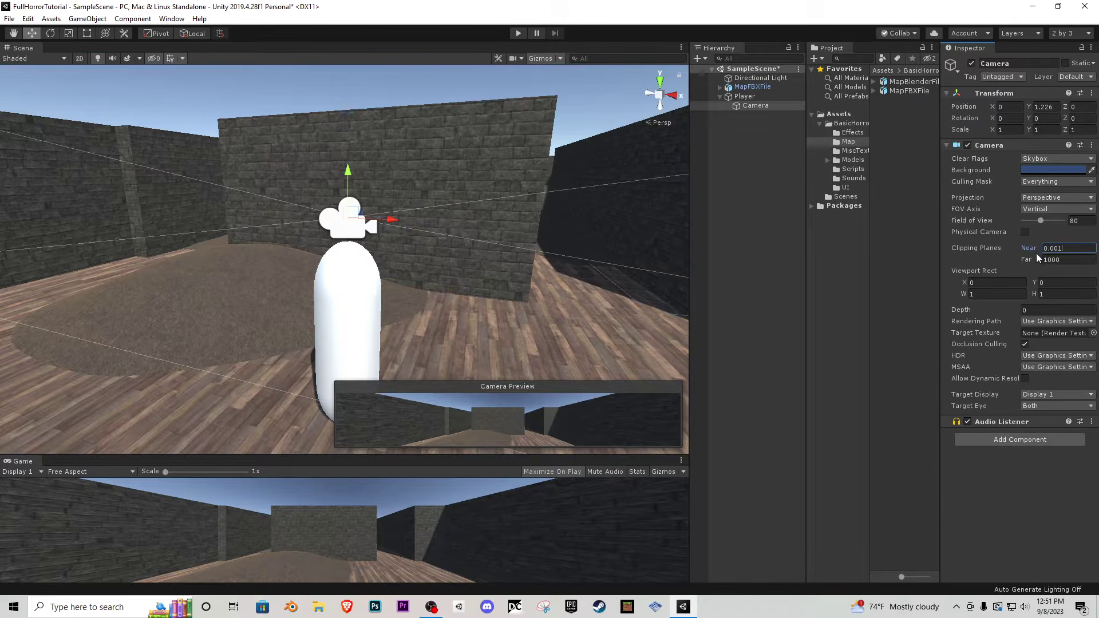
right_drag(354, 188, 432, 190)
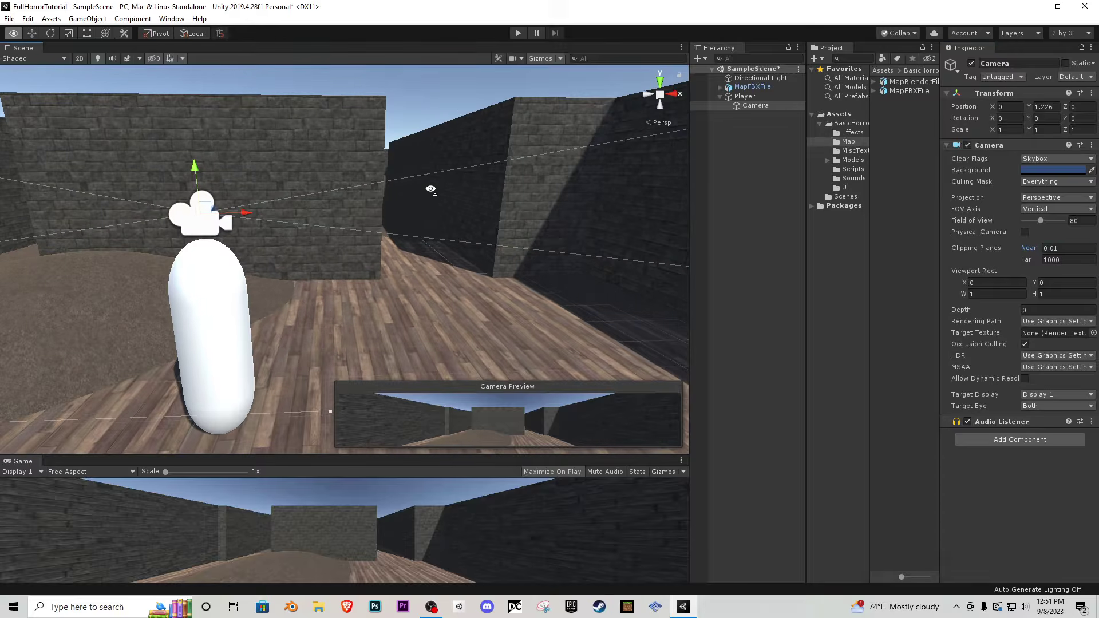
click(450, 102)
click(211, 224)
right_drag(571, 255, 658, 246)
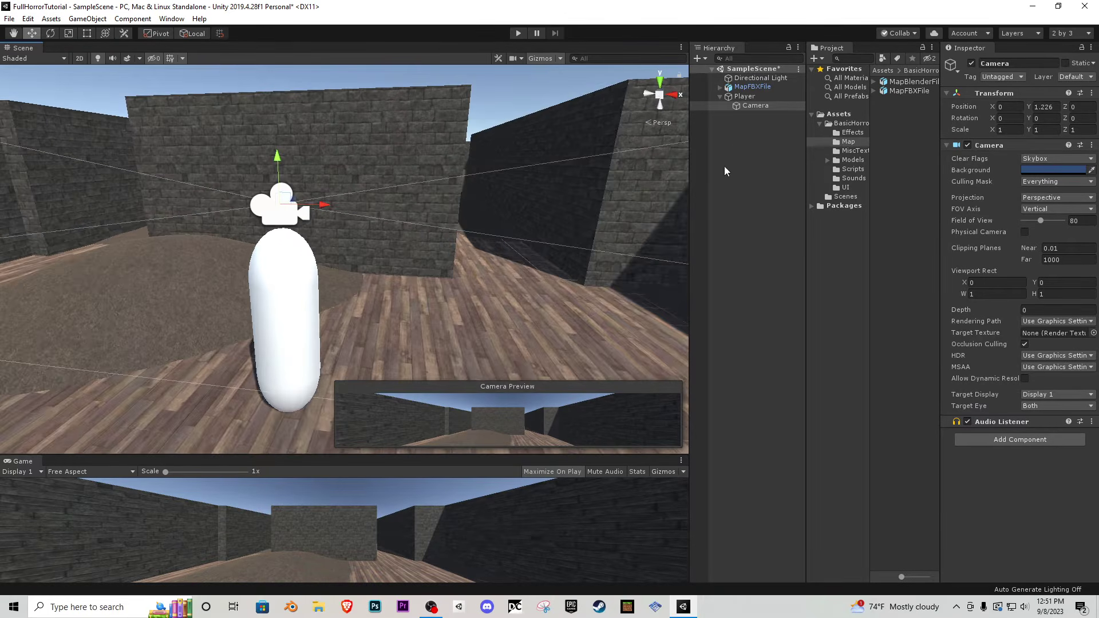
- Attach the PlayerController script from the BasicHorrorGameAssets Scripts folder to the Player object
click(743, 96)
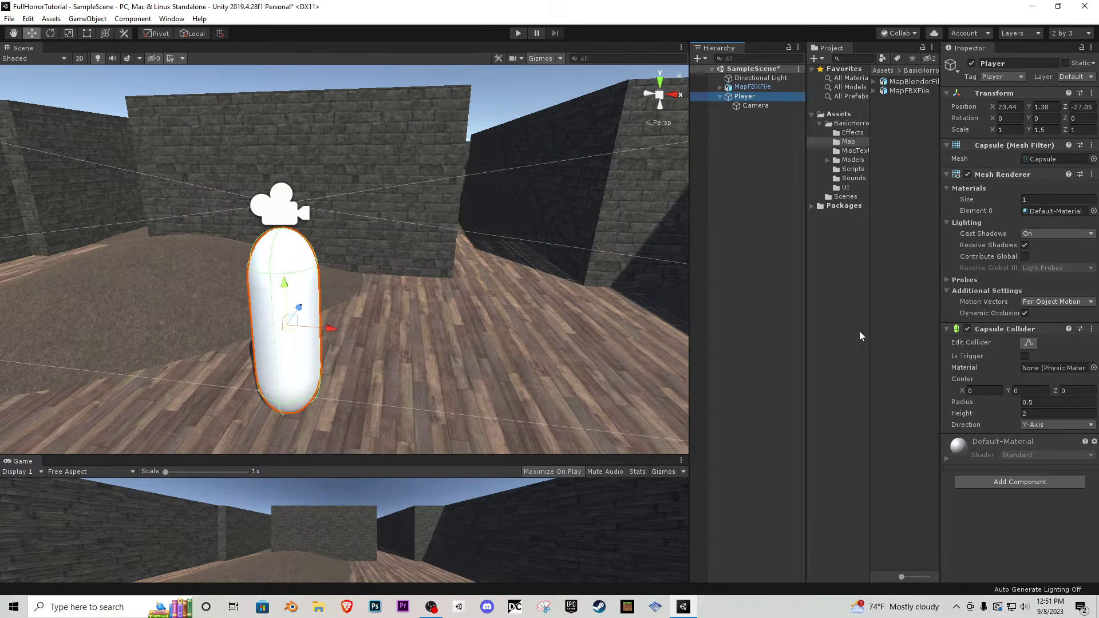
click(857, 124)
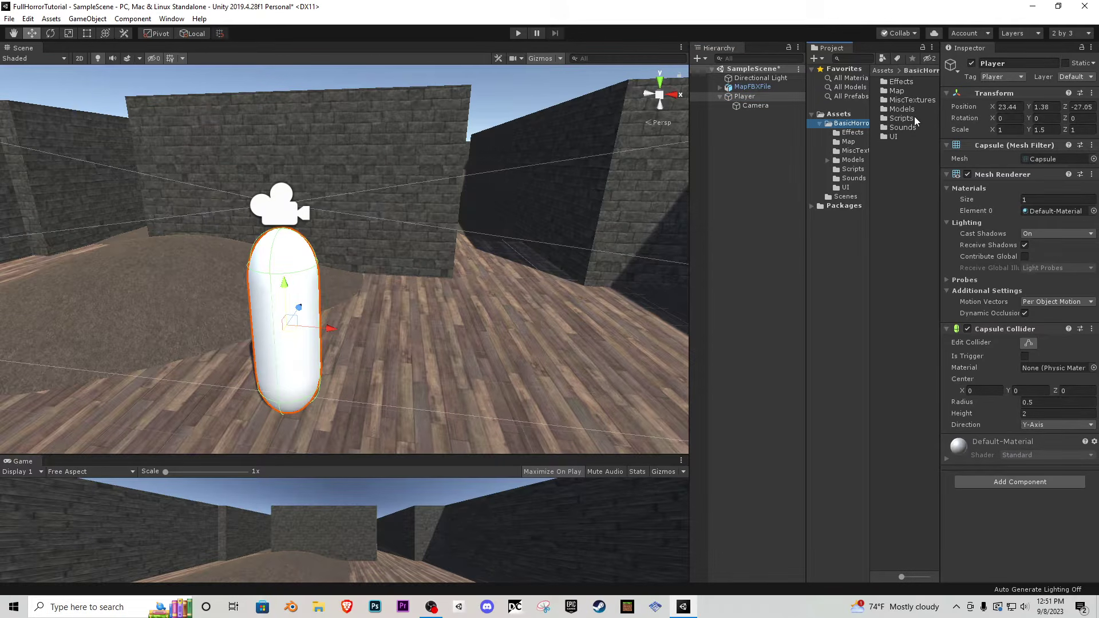
double_click(901, 118)
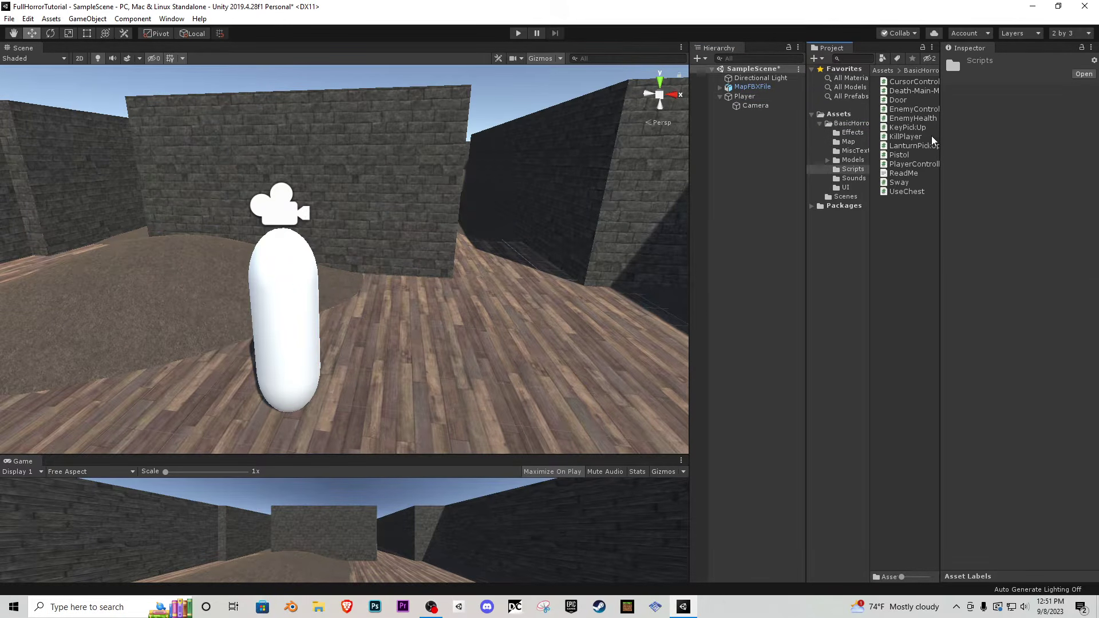
drag(914, 164, 750, 97)
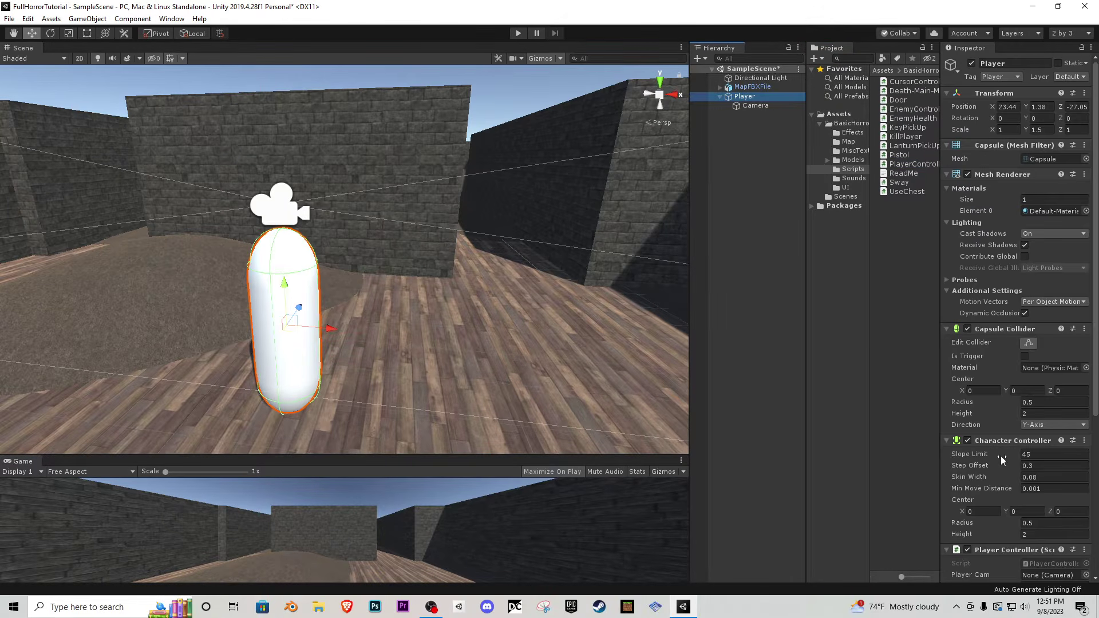
- In the Player Controller component, assign the child Camera as Player Cam and the Player object as the footstep audio position
scroll(1000, 457, down, 2)
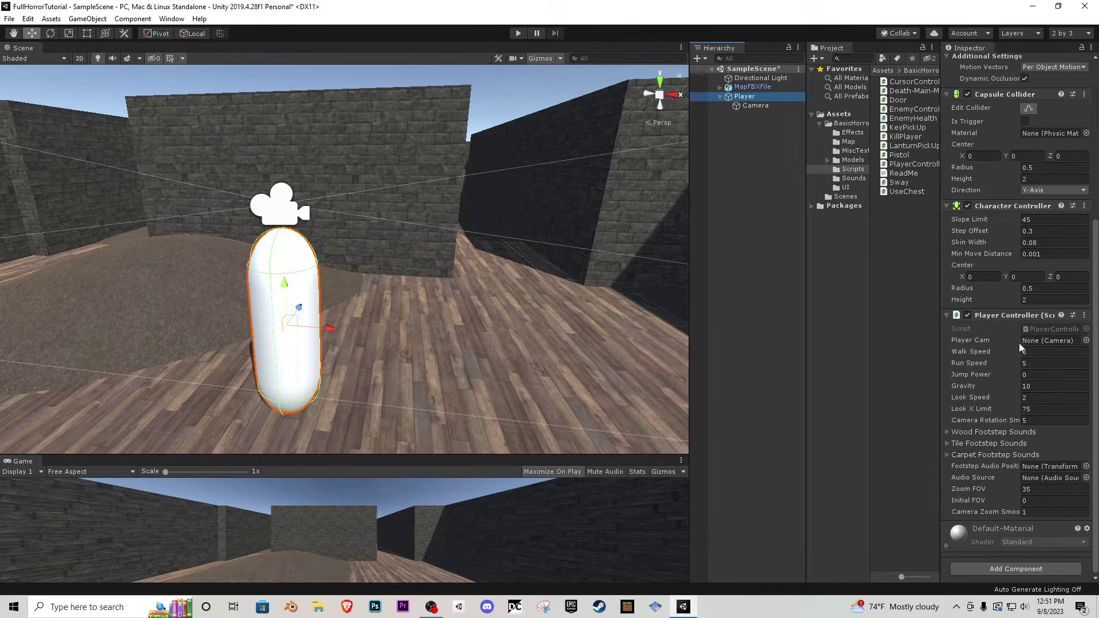
drag(753, 107, 1037, 341)
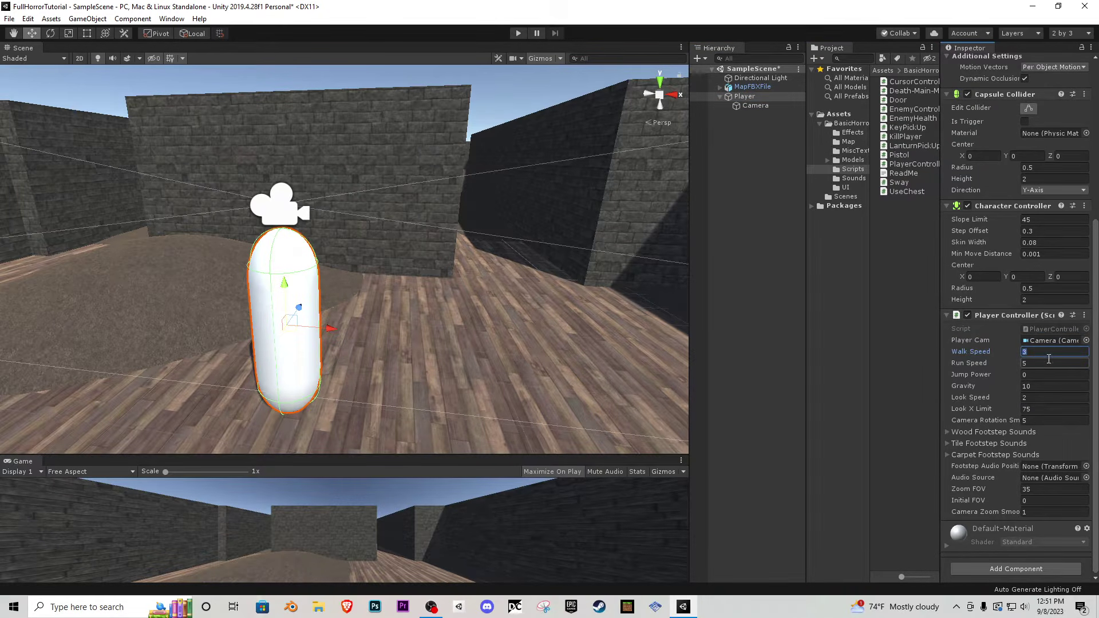
click(1035, 365)
drag(744, 96, 1054, 466)
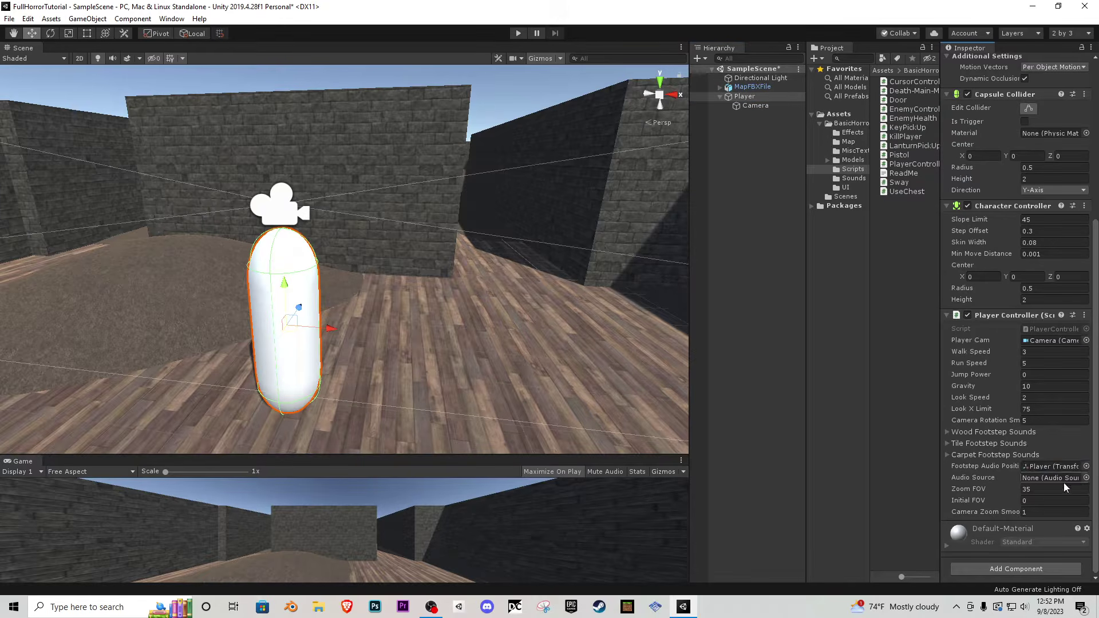
- Add an Audio Source component to the Player object and turn off its Play On Awake option
click(1028, 569)
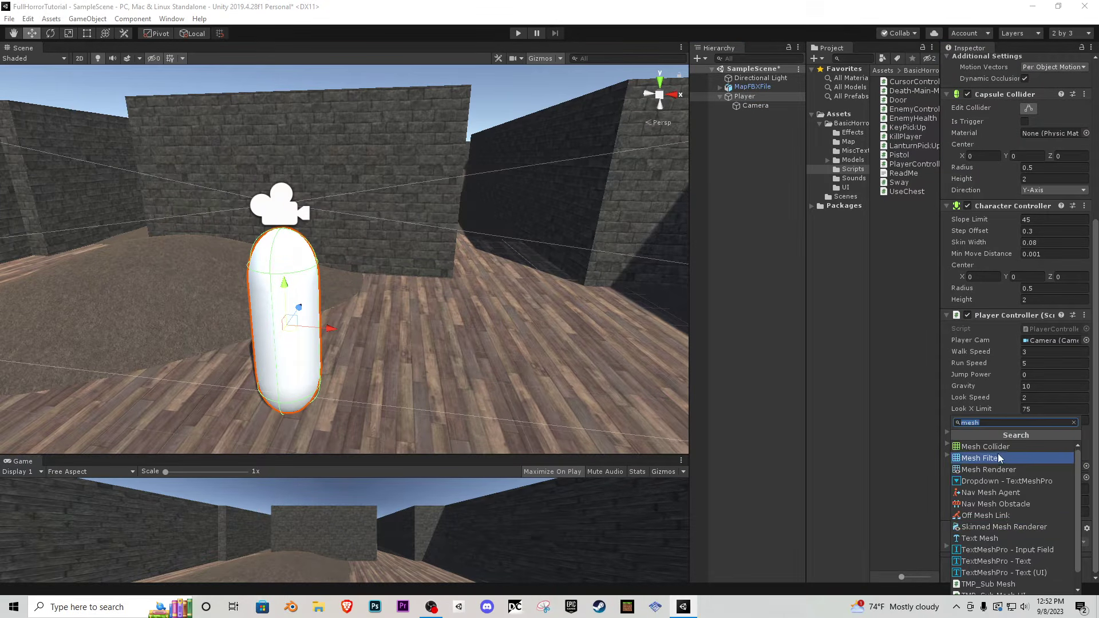
key(BackSpace)
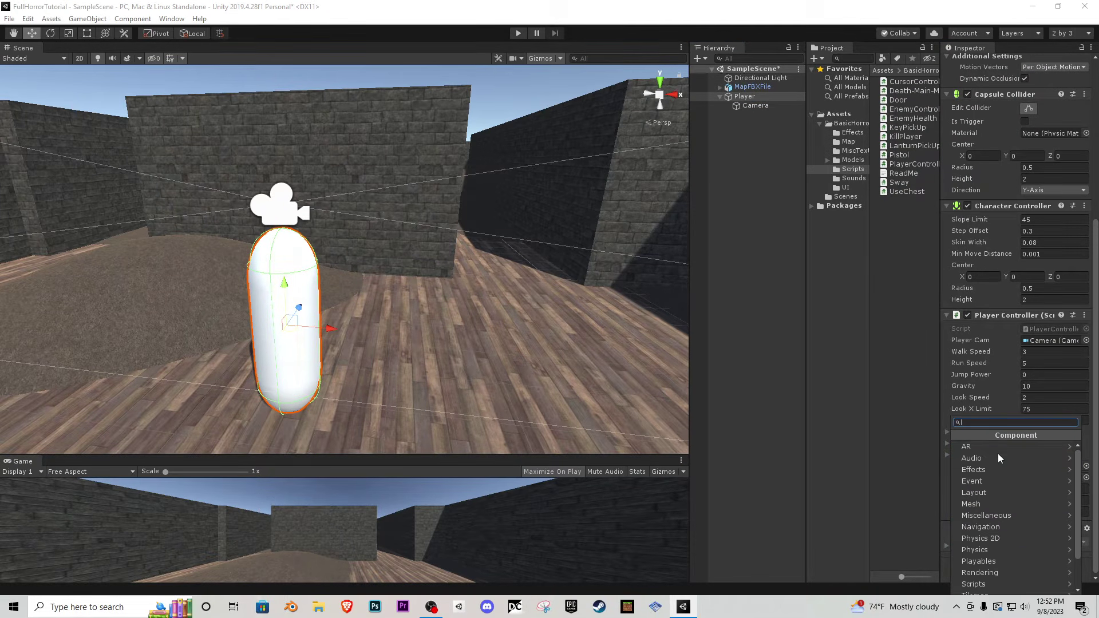
text(audi)
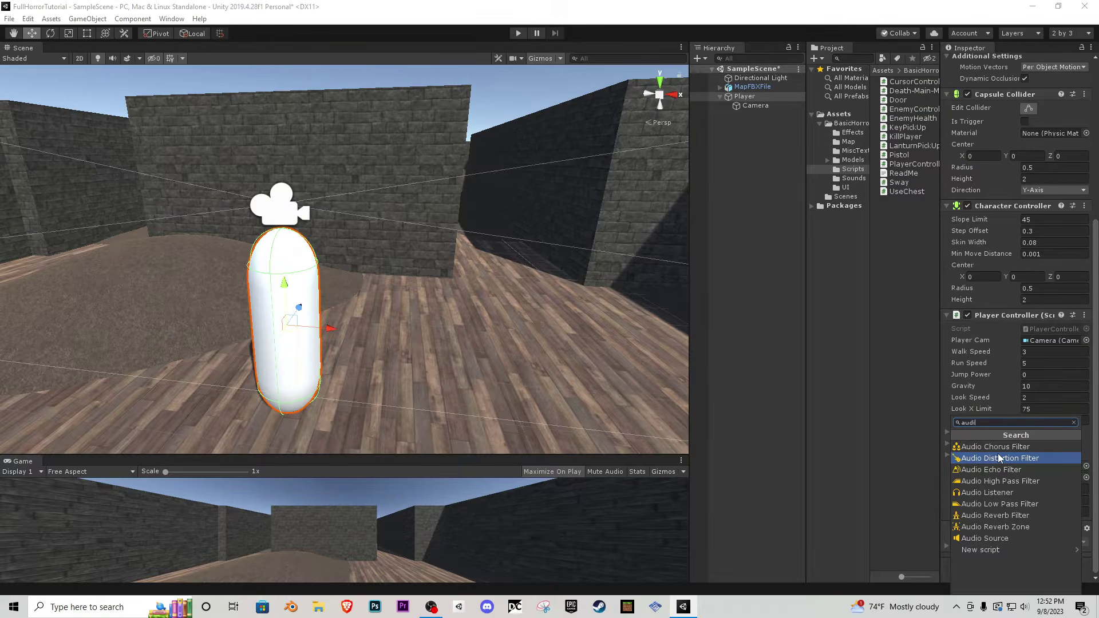
click(983, 538)
scroll(997, 500, down, 3)
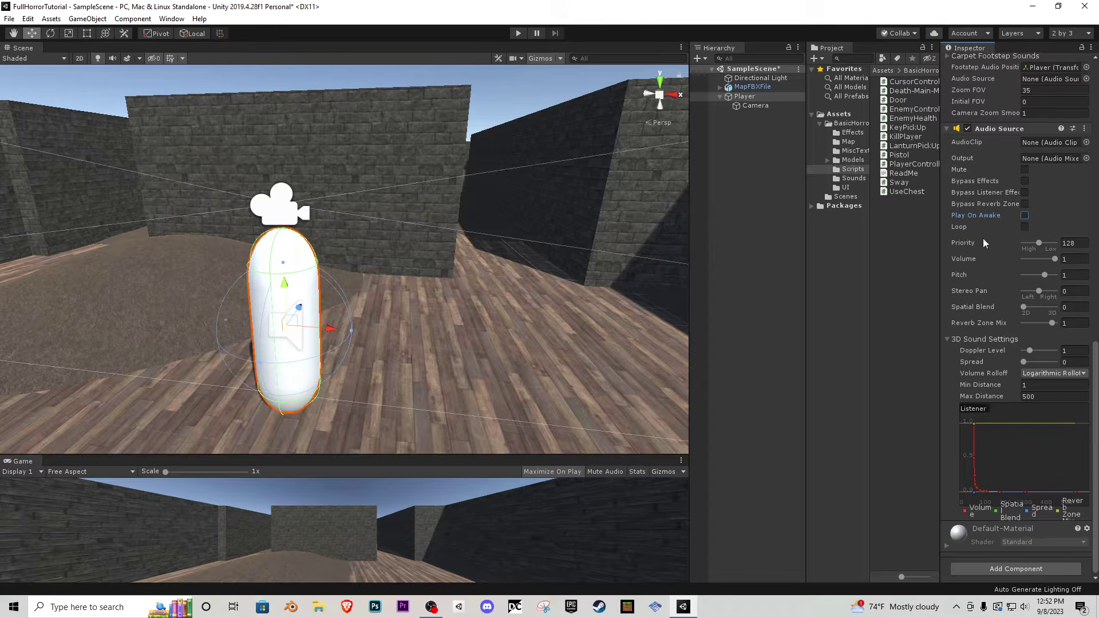
- In the Player Controller component, assign the Player's own Audio Source as the audio source and set Initial FOV to 80
scroll(1032, 242, up, 10)
click(956, 448)
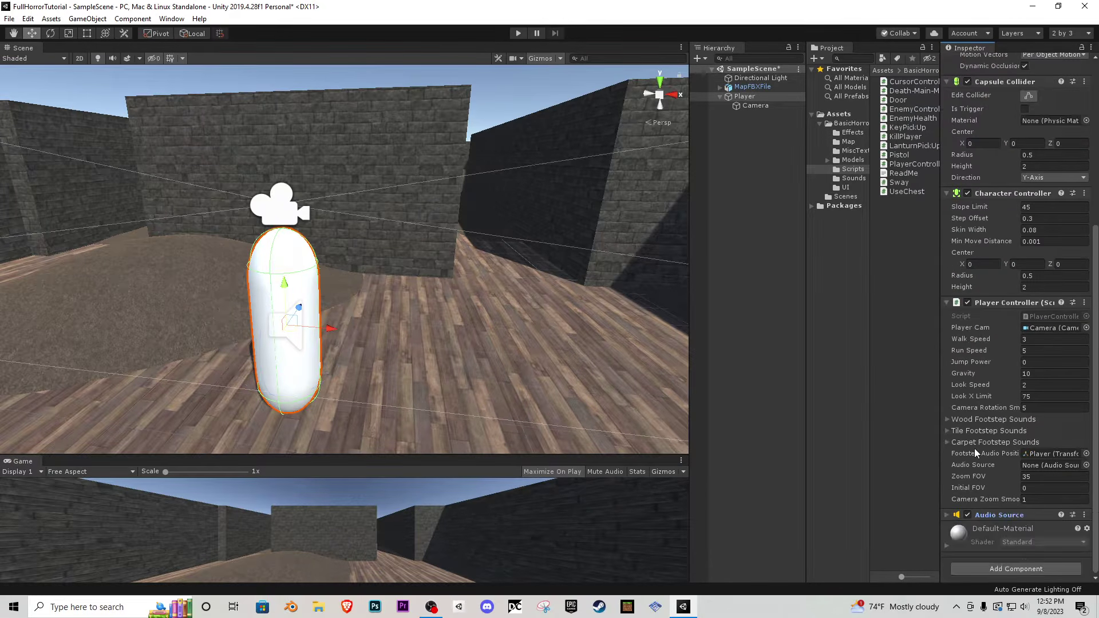
drag(990, 517, 1046, 467)
click(1037, 487)
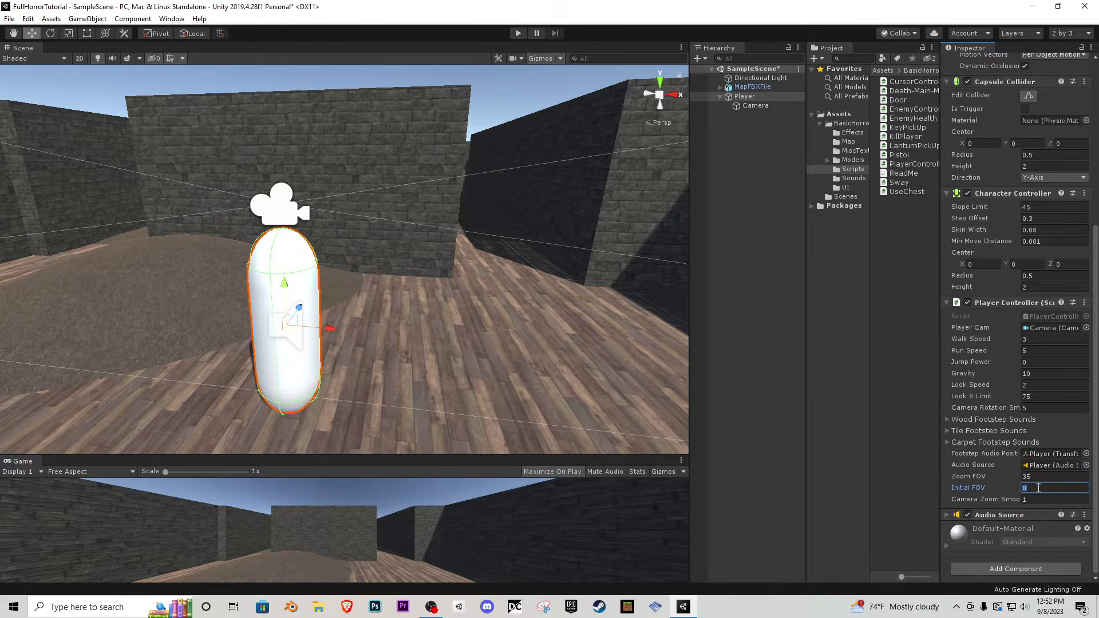
text(80)
click(1043, 476)
- Run the scene briefly to check whether the player stands on the map's floor, and exit play mode
click(520, 34)
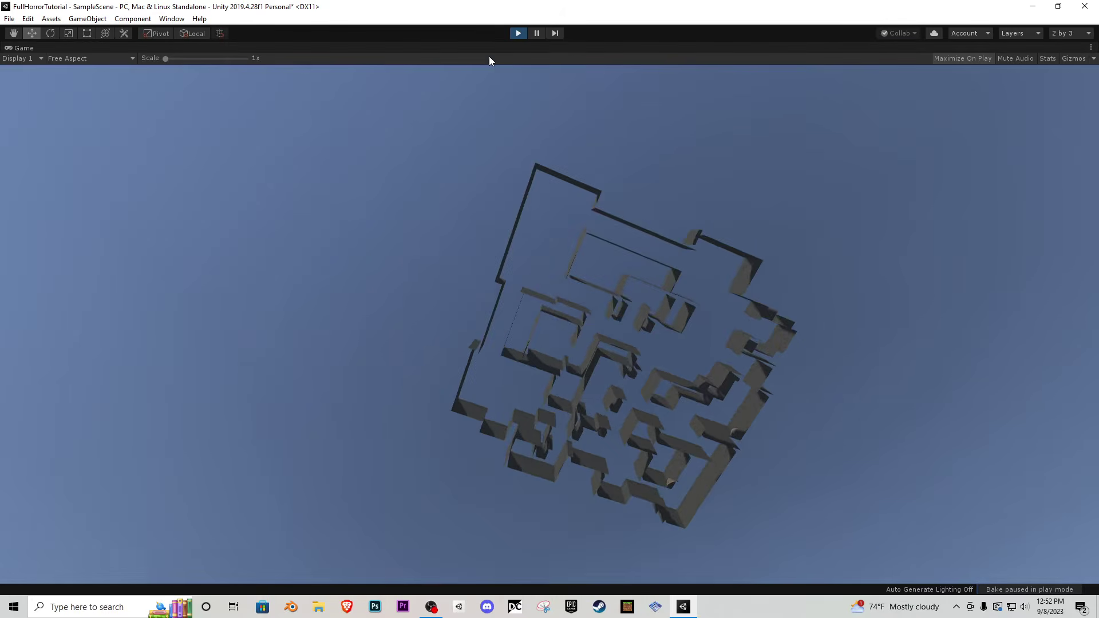
click(516, 33)
- Add a Mesh Collider to the Dirt, Floor.001 and Walls objects of MapFBXFile together
click(486, 305)
alt+drag(486, 306, 451, 287)
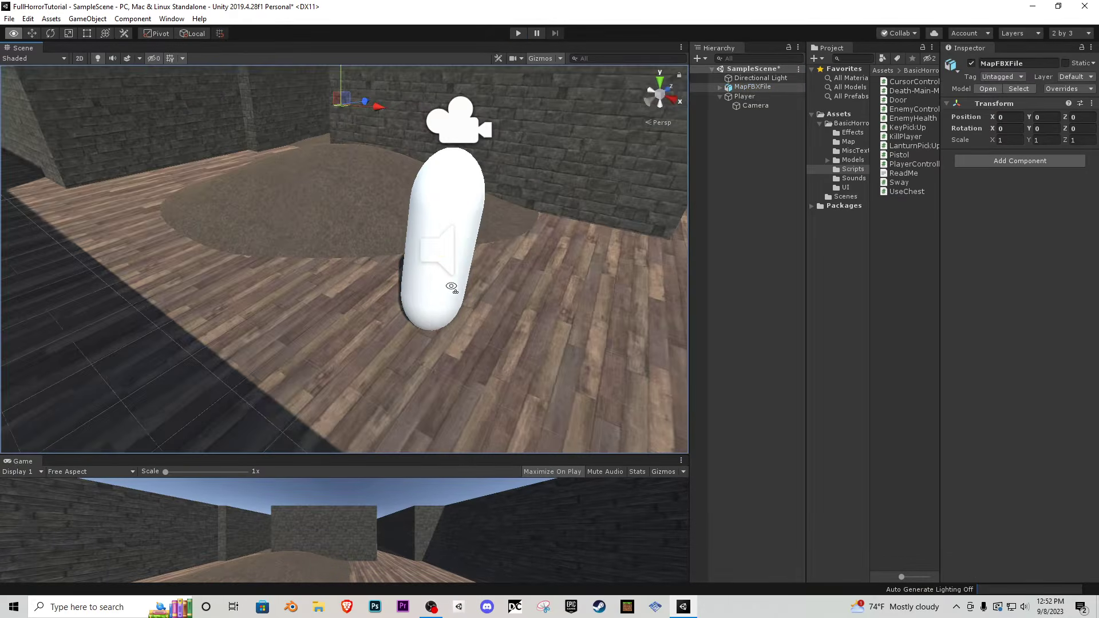
key(s)
right_drag(451, 286, 458, 274)
click(719, 88)
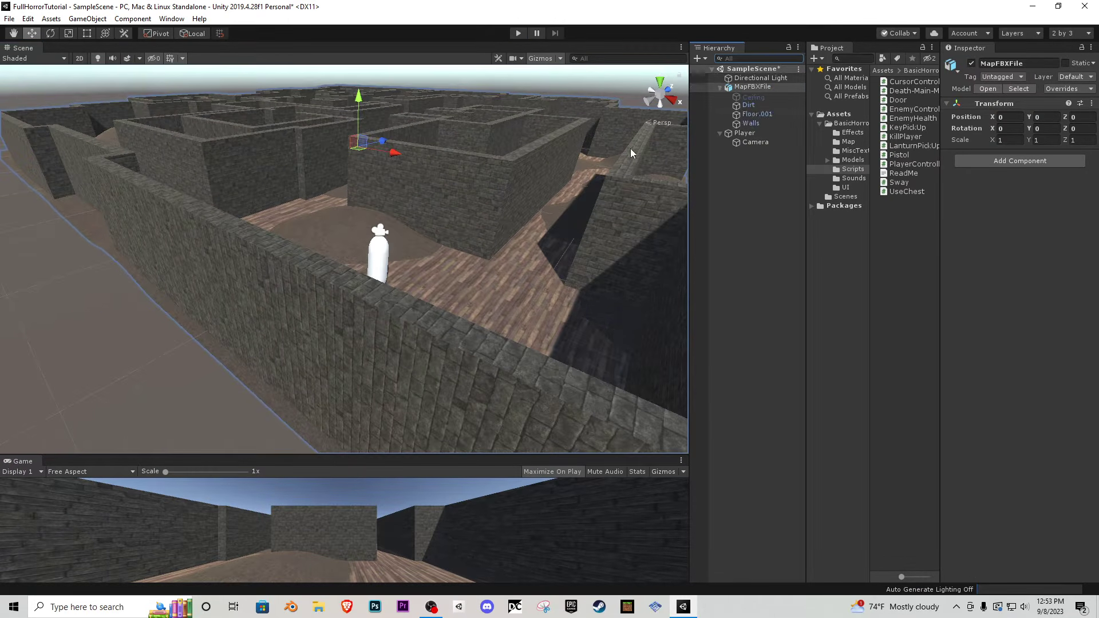
middle_drag(570, 124, 499, 175)
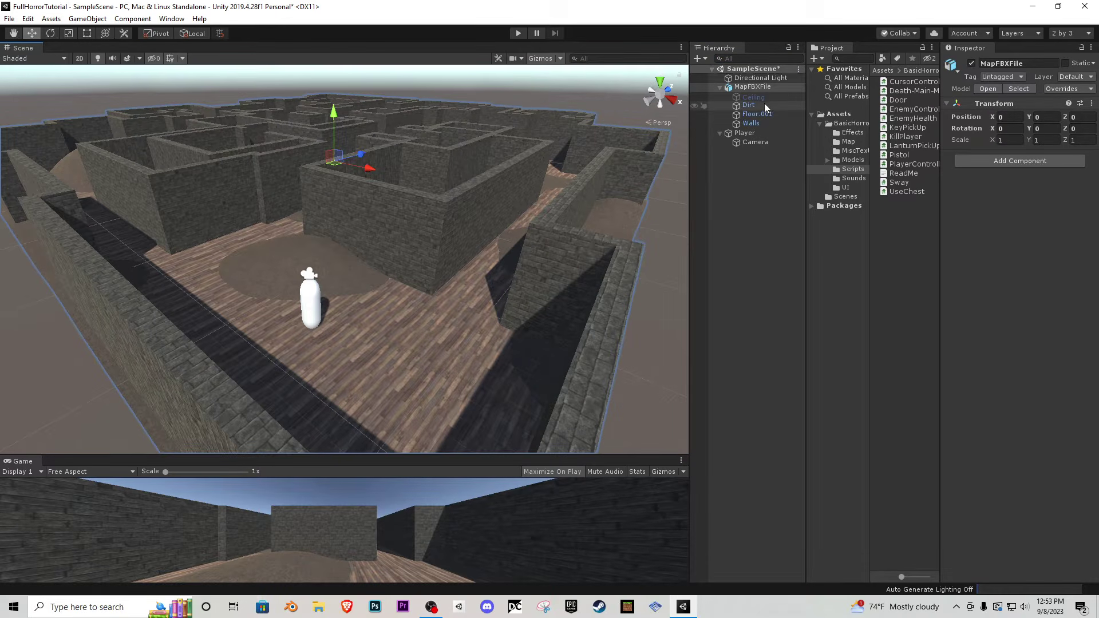
click(748, 105)
shift+click(757, 122)
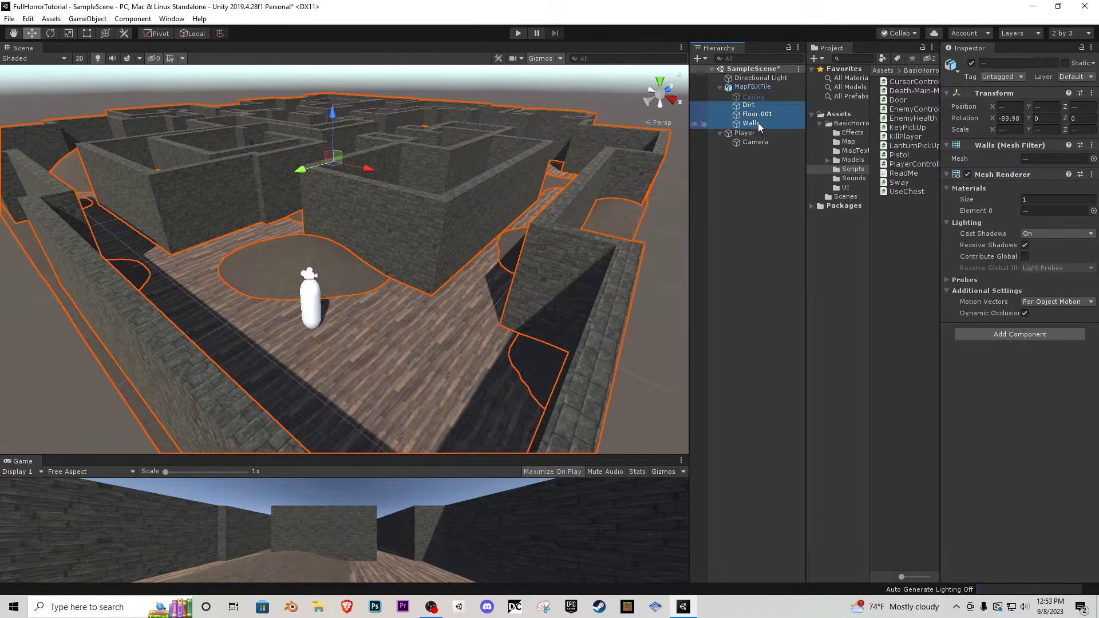
click(1030, 333)
text(mesh)
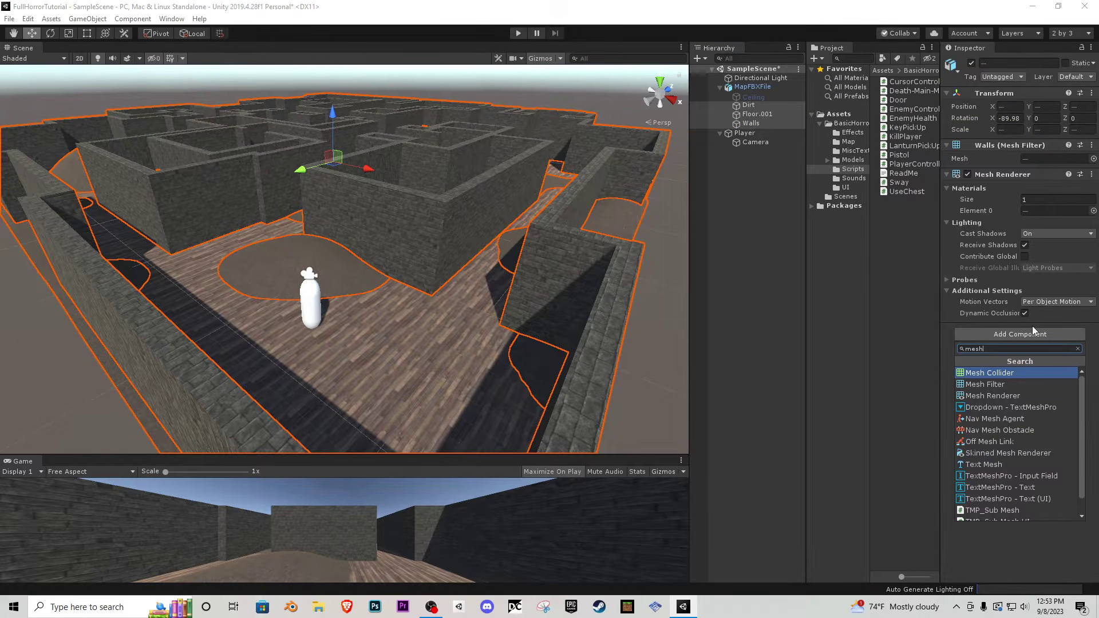
click(1000, 374)
click(578, 101)
- Play-test the scene by walking the player through the maze to check movement and collisions, and exit play mode
click(518, 33)
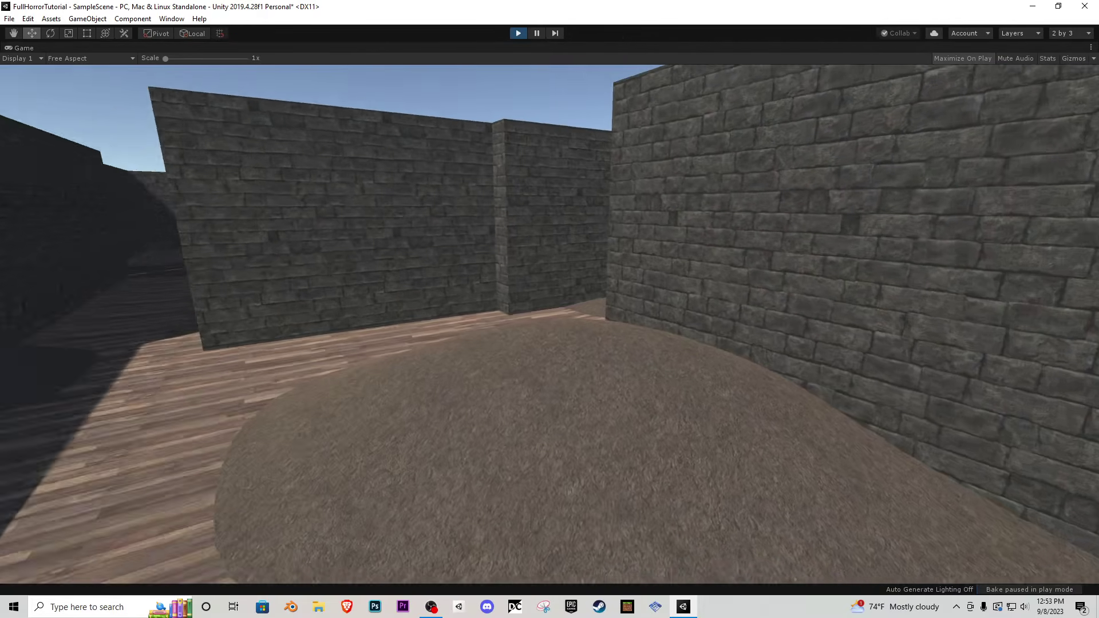
key(a)
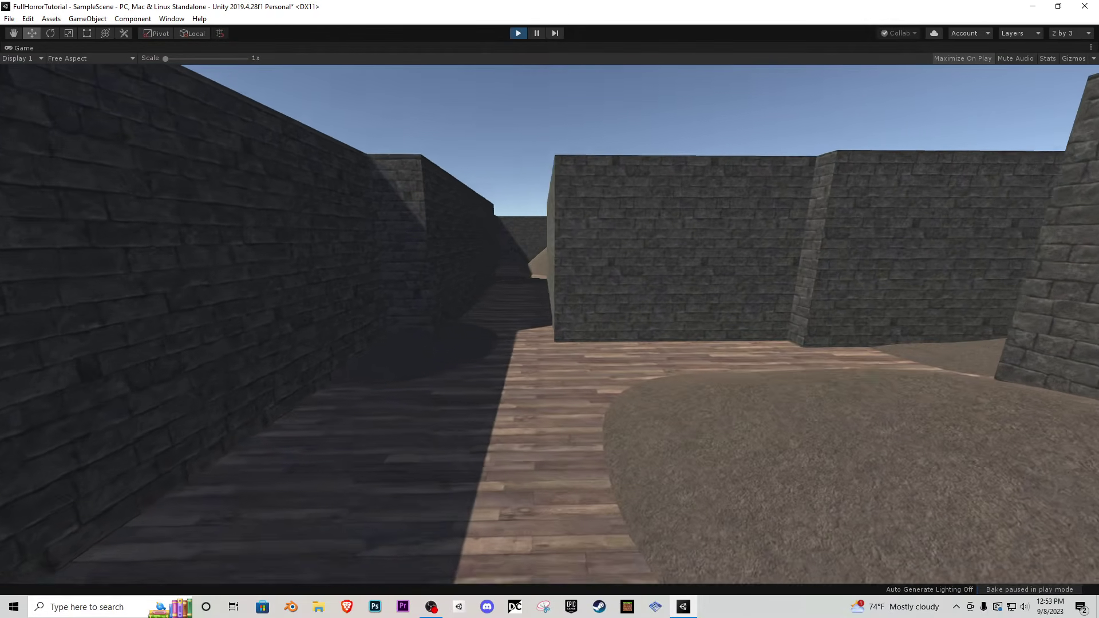
key(w)
key(w)
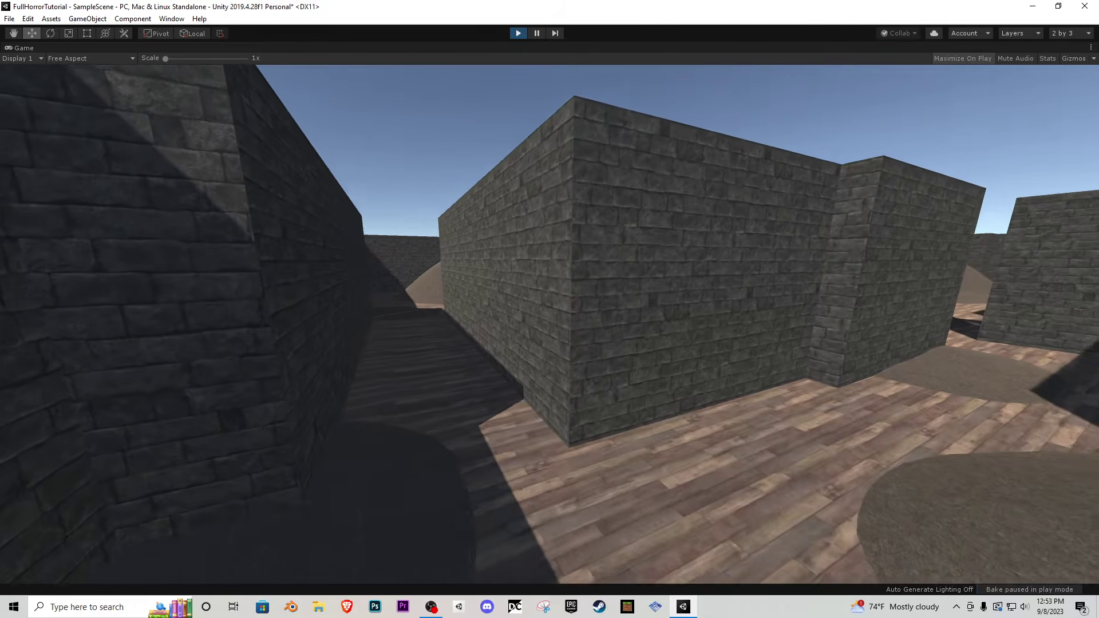
key(w)
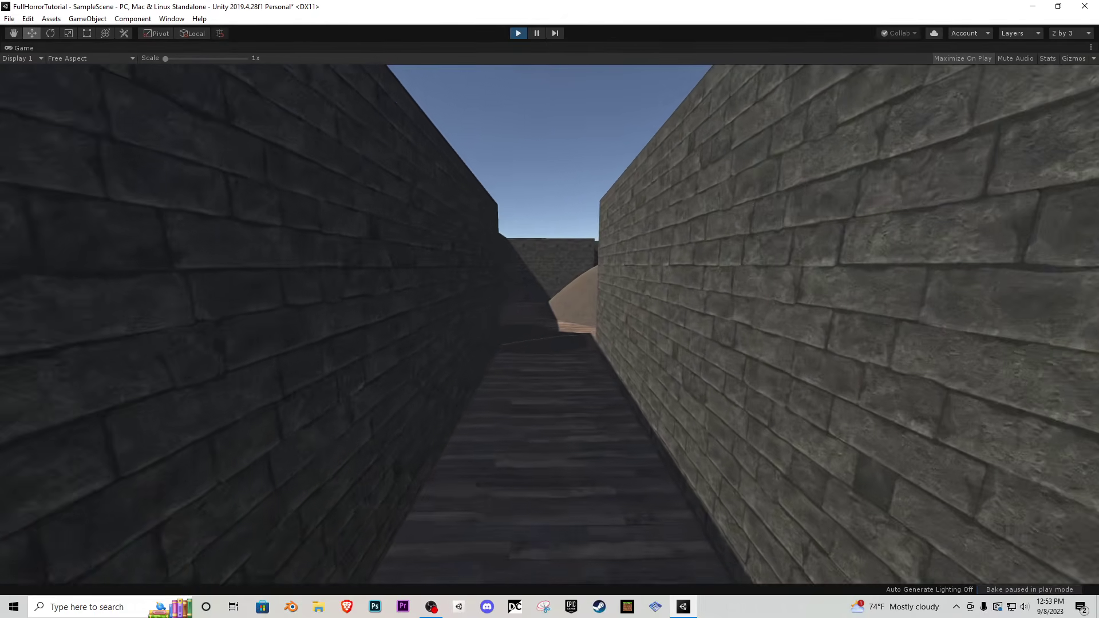
key(w)
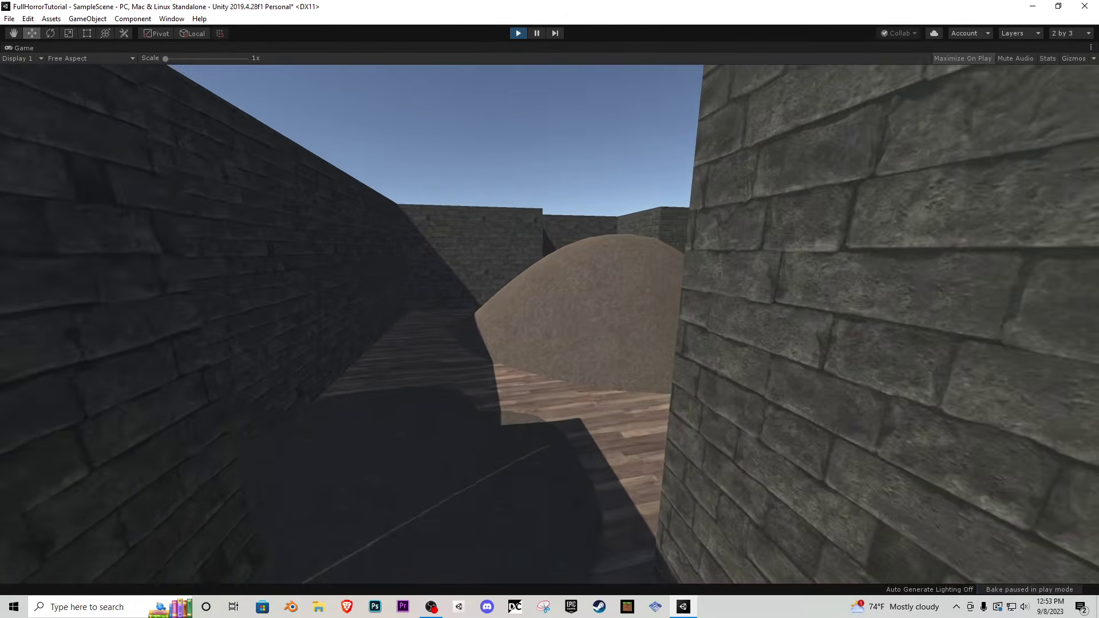
key(w)
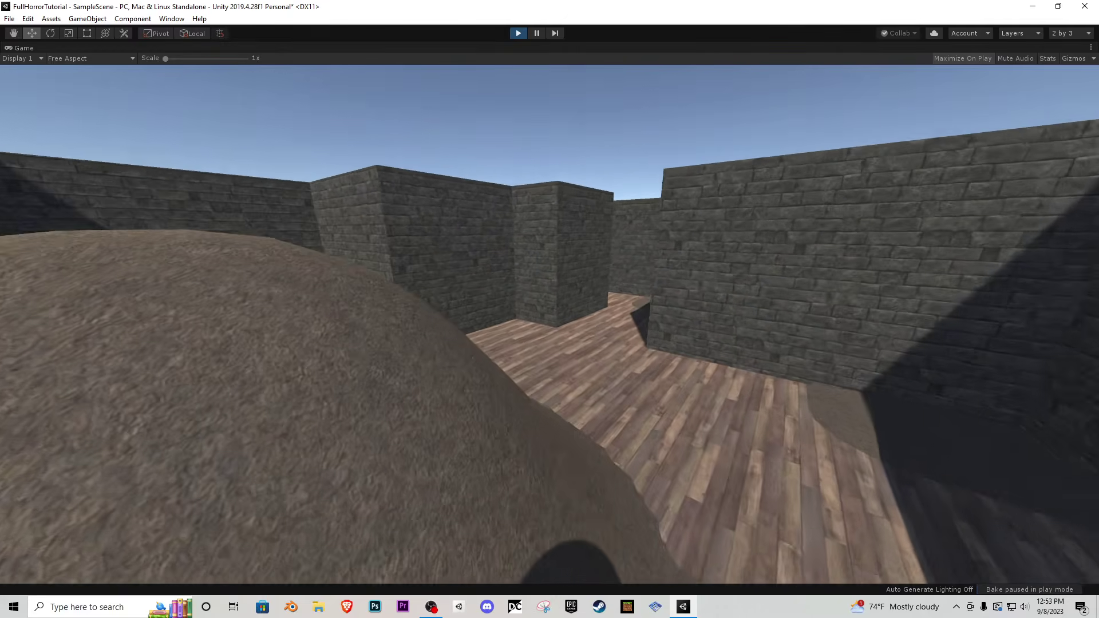
key(w)
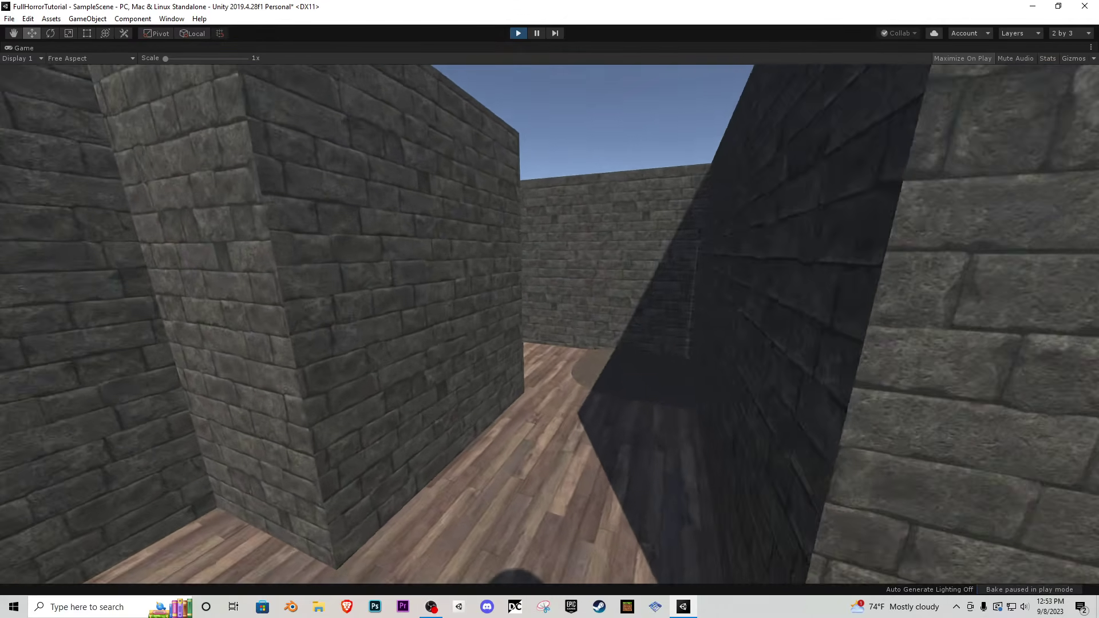
key(w)
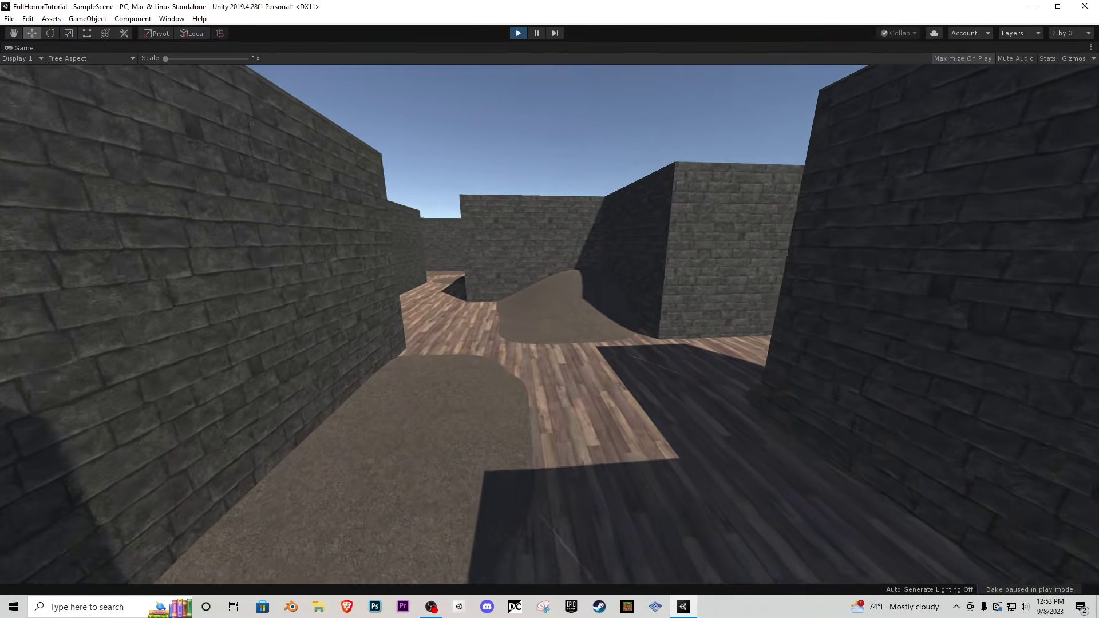
key(w)
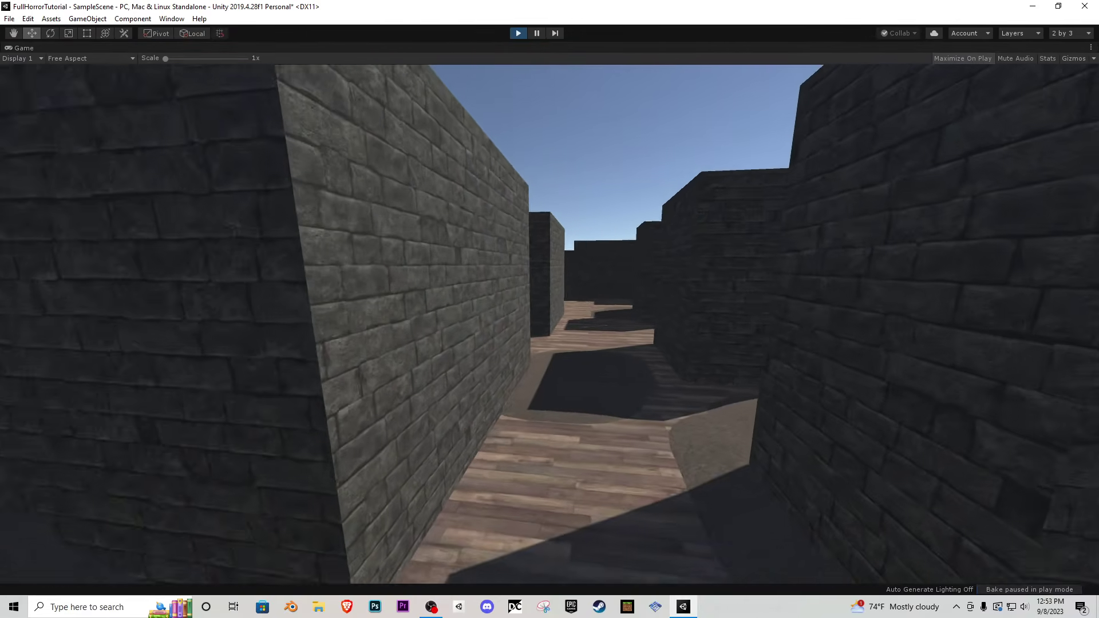
key(w)
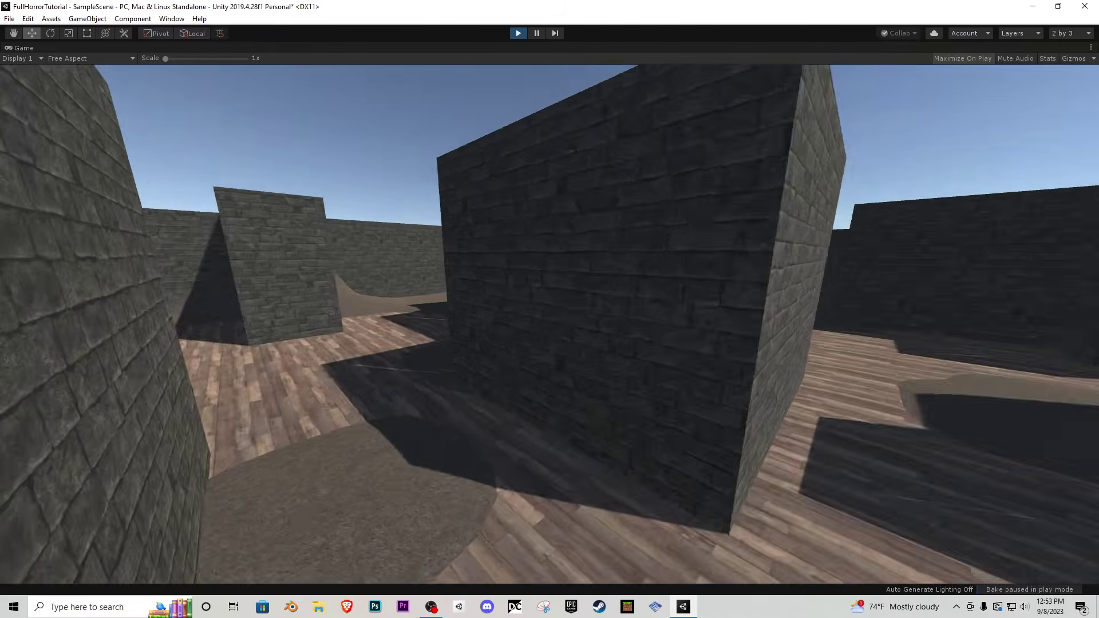
key(w)
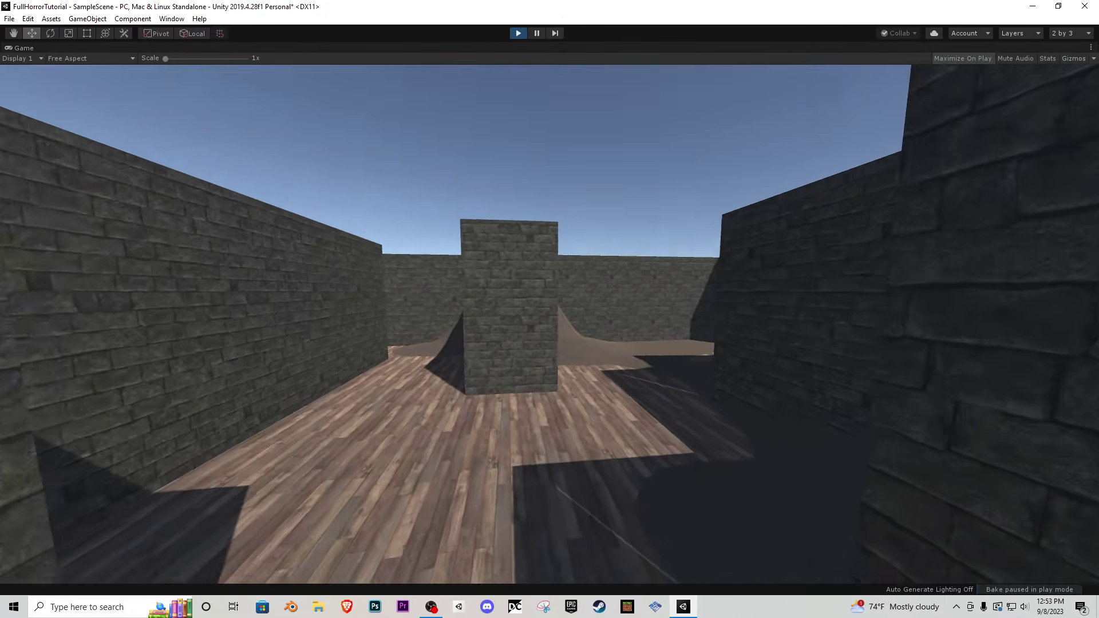
key(w)
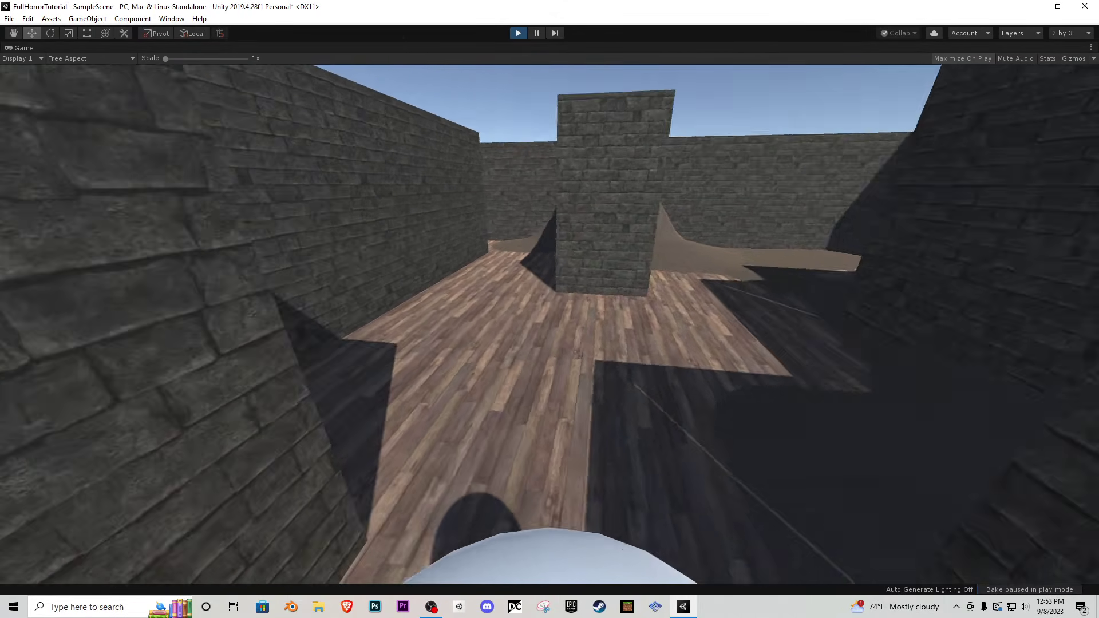
key(w)
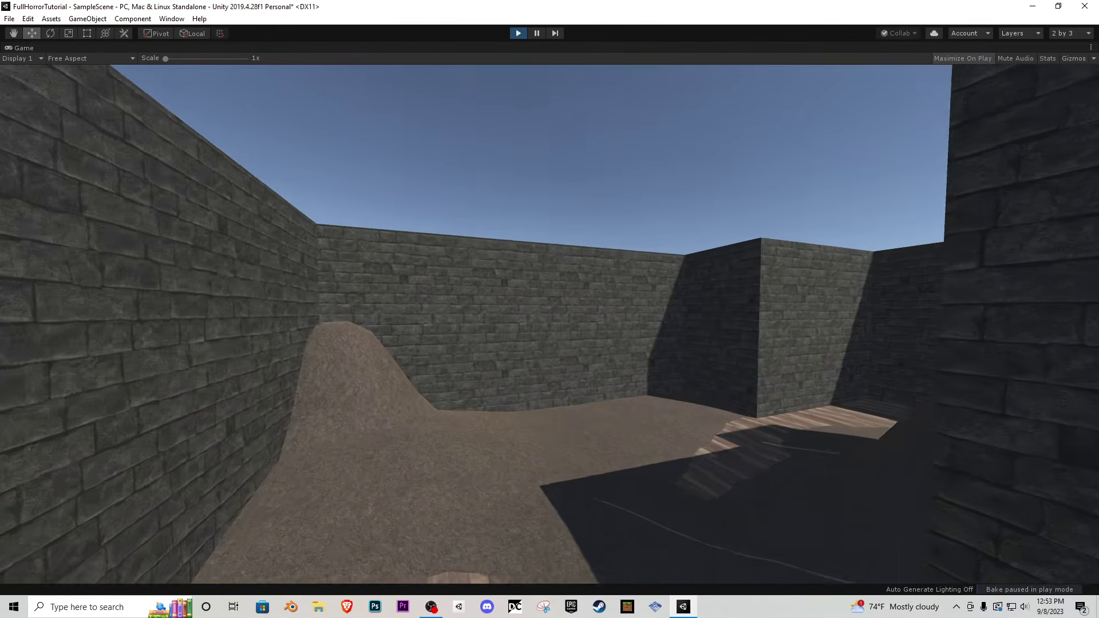
key(w)
key(w)
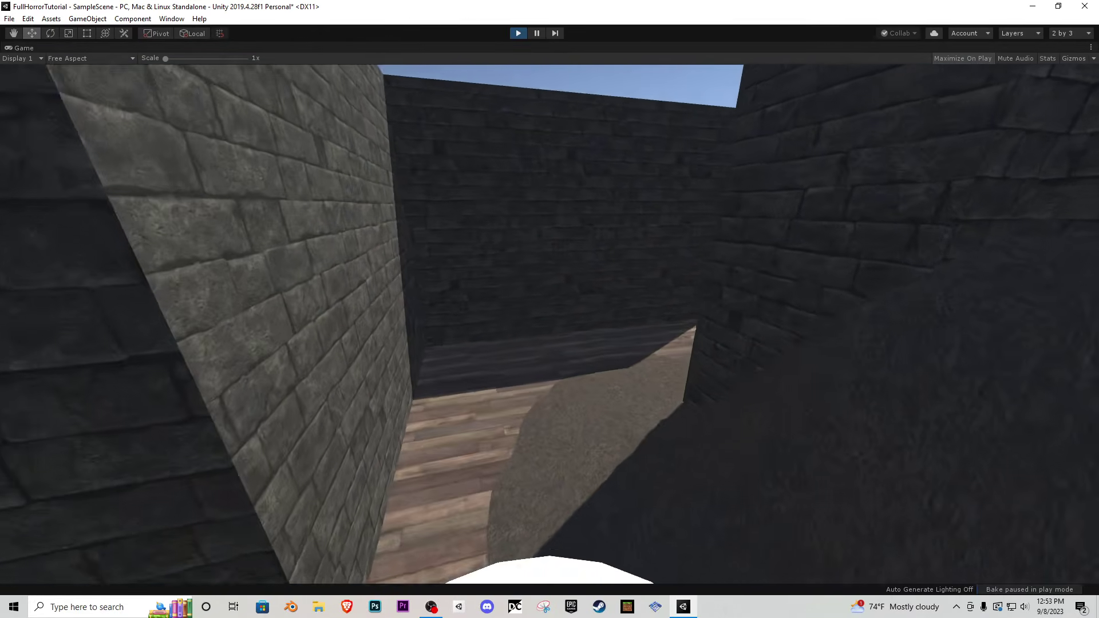
key(w)
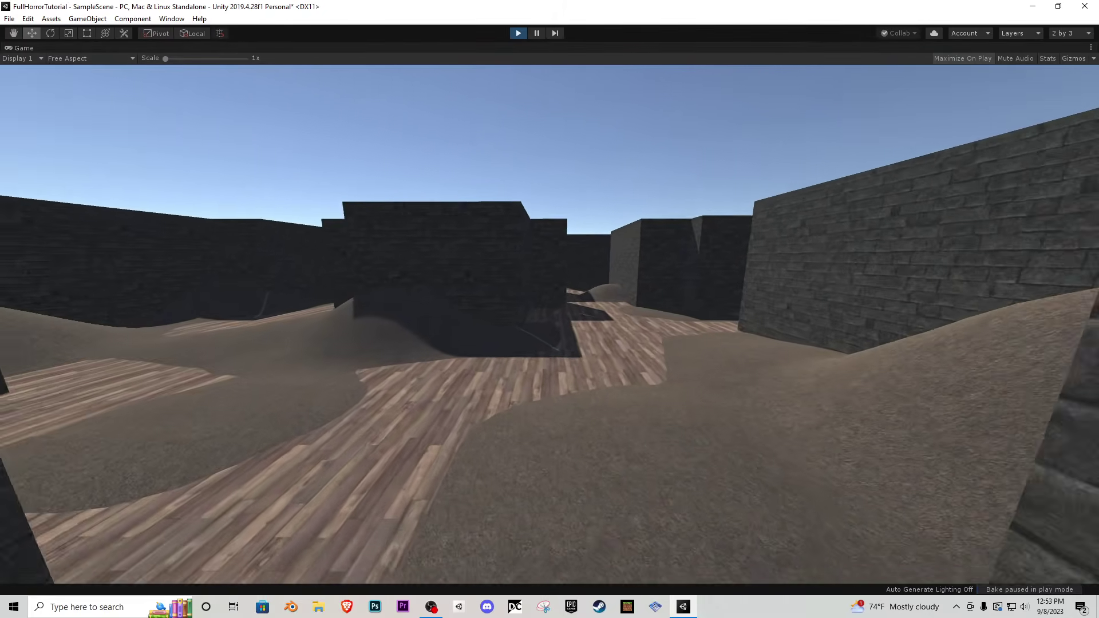
key(Escape)
click(517, 33)
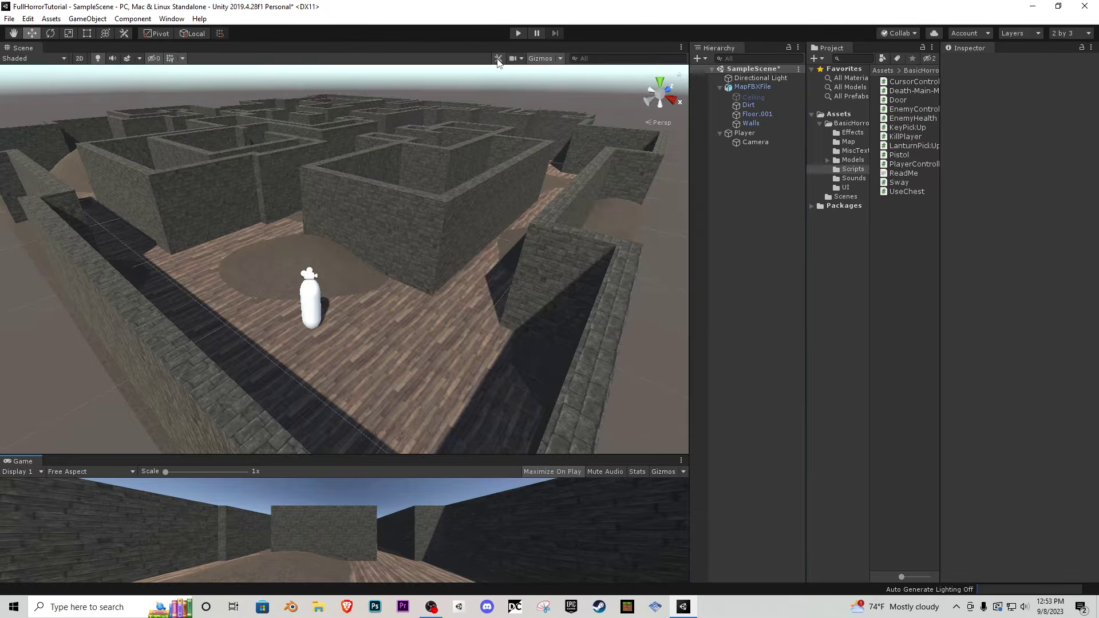
- Disable the Player's Mesh Renderer and raise the Player slightly above the floor to about Y 1.511
click(744, 134)
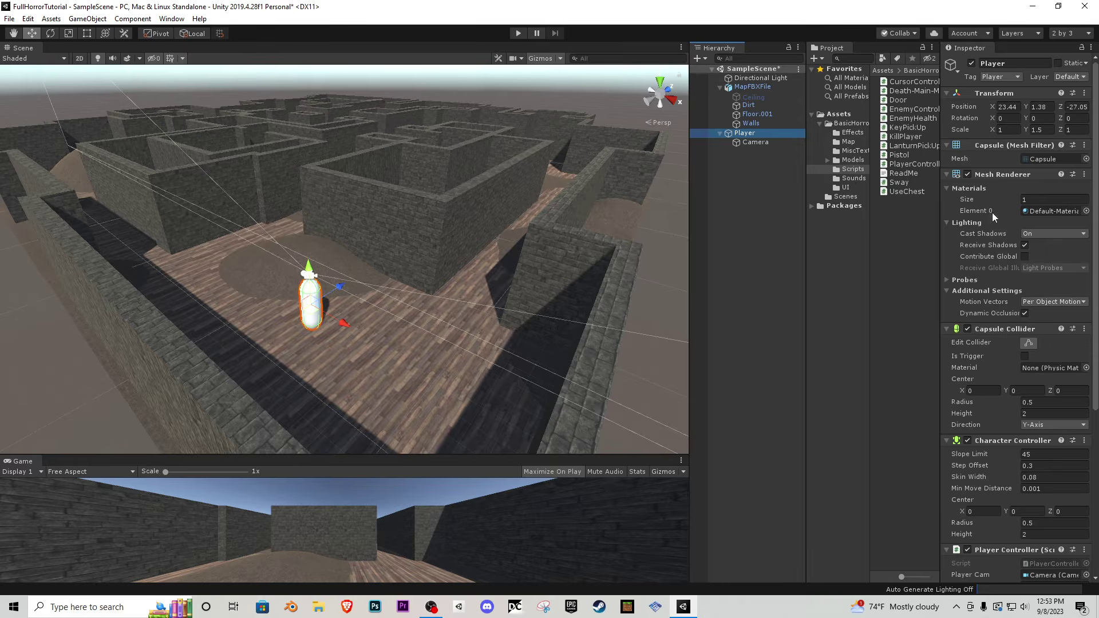
click(967, 174)
key(f)
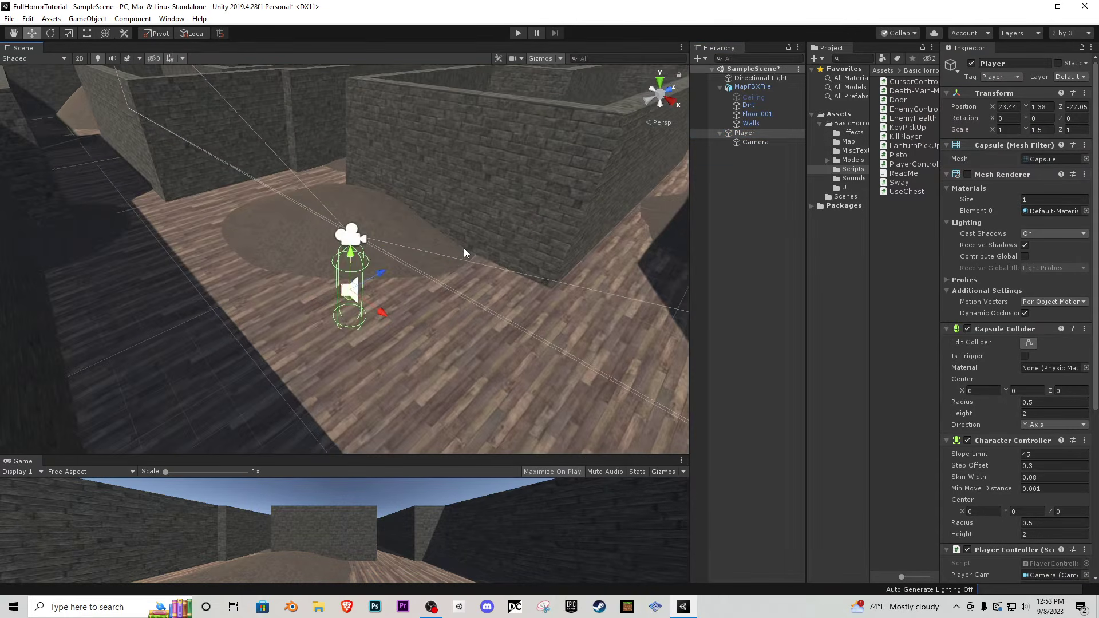
scroll(464, 252, up, 6)
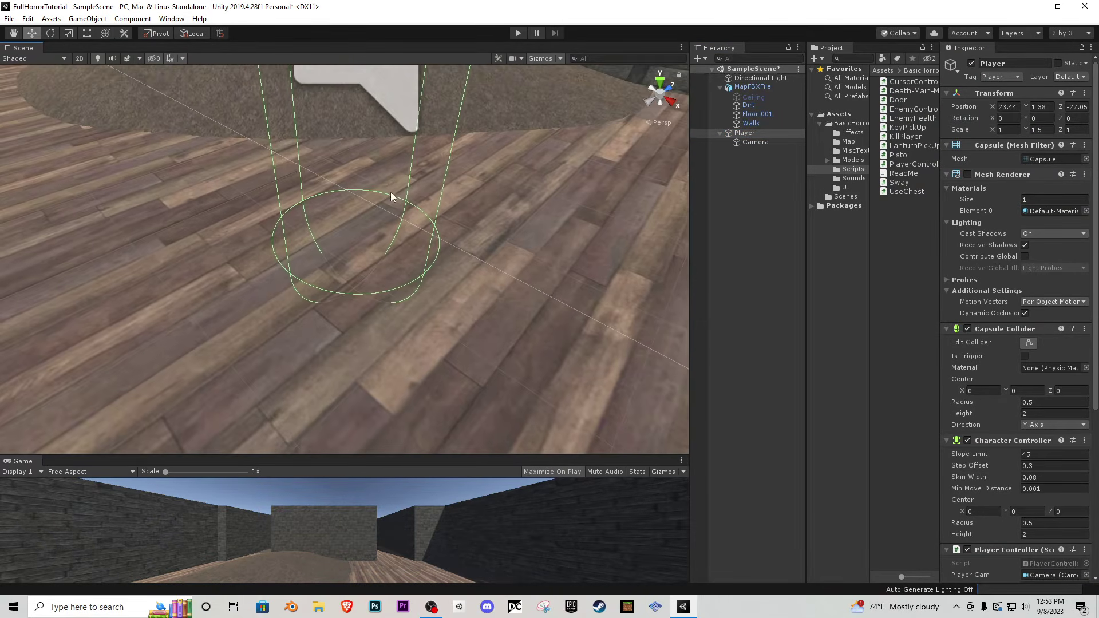
middle_drag(391, 192, 396, 215)
key(f)
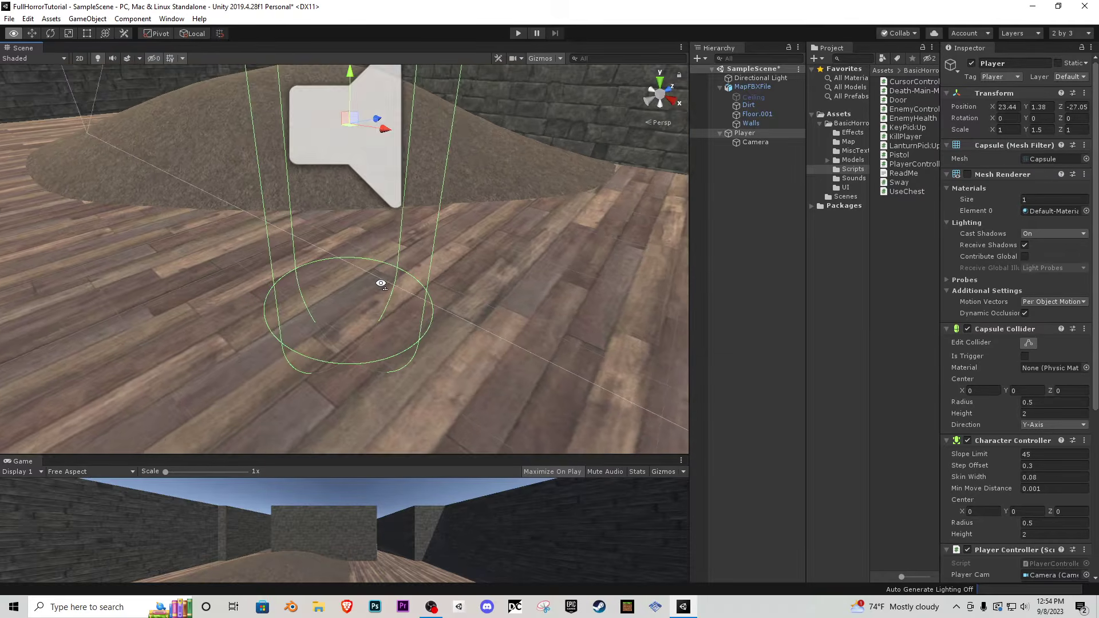
drag(343, 131, 343, 175)
scroll(344, 175, down, 3)
scroll(344, 174, down, 2)
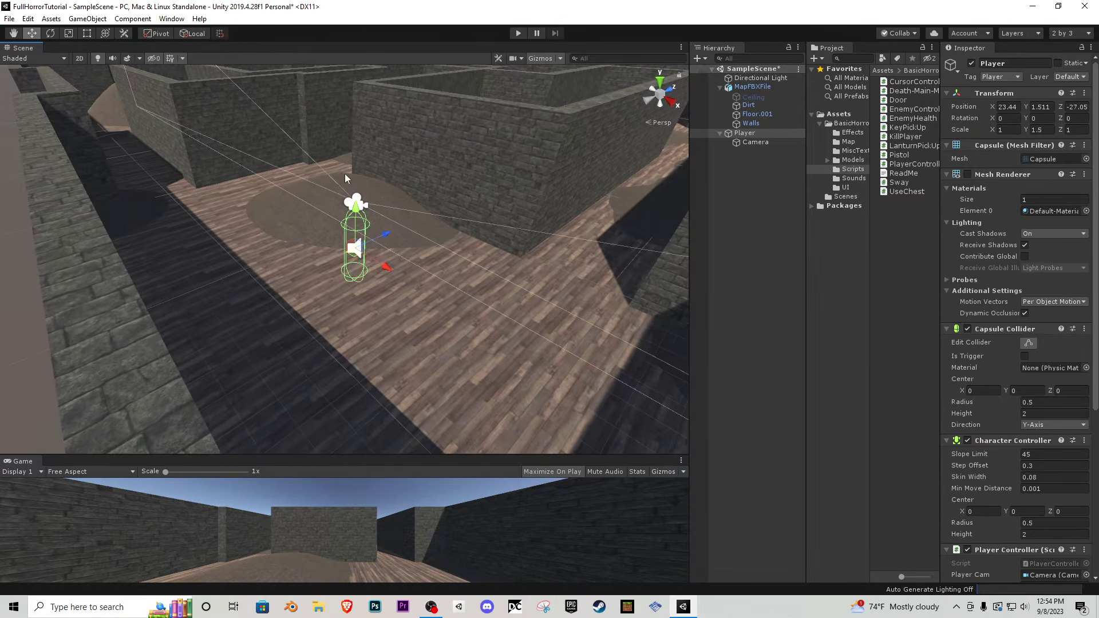
click(720, 133)
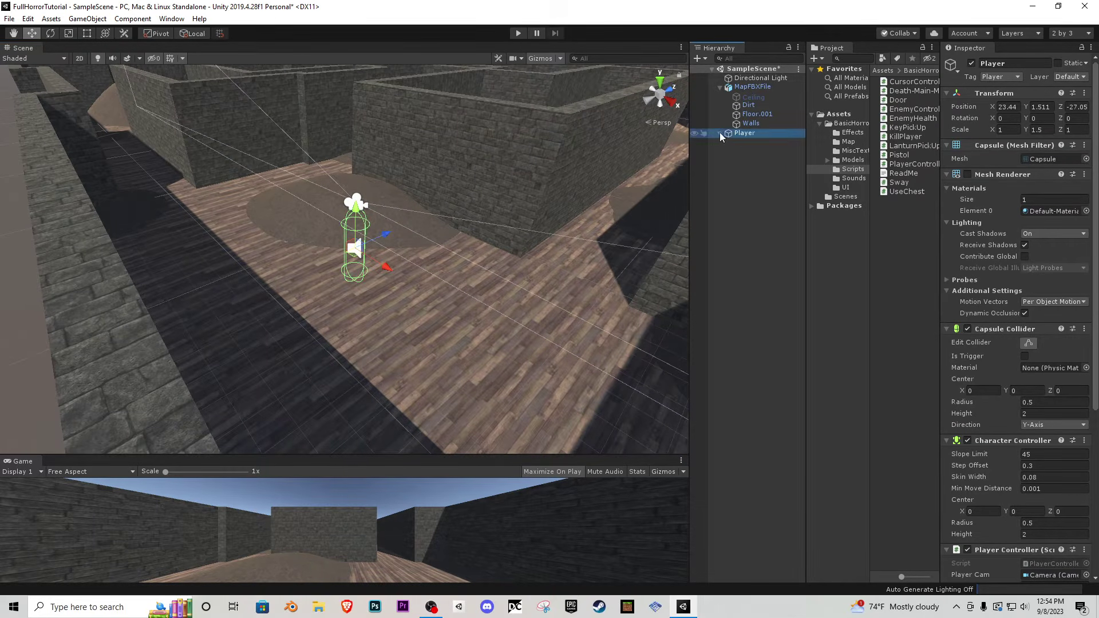
alt+drag(423, 246, 344, 262)
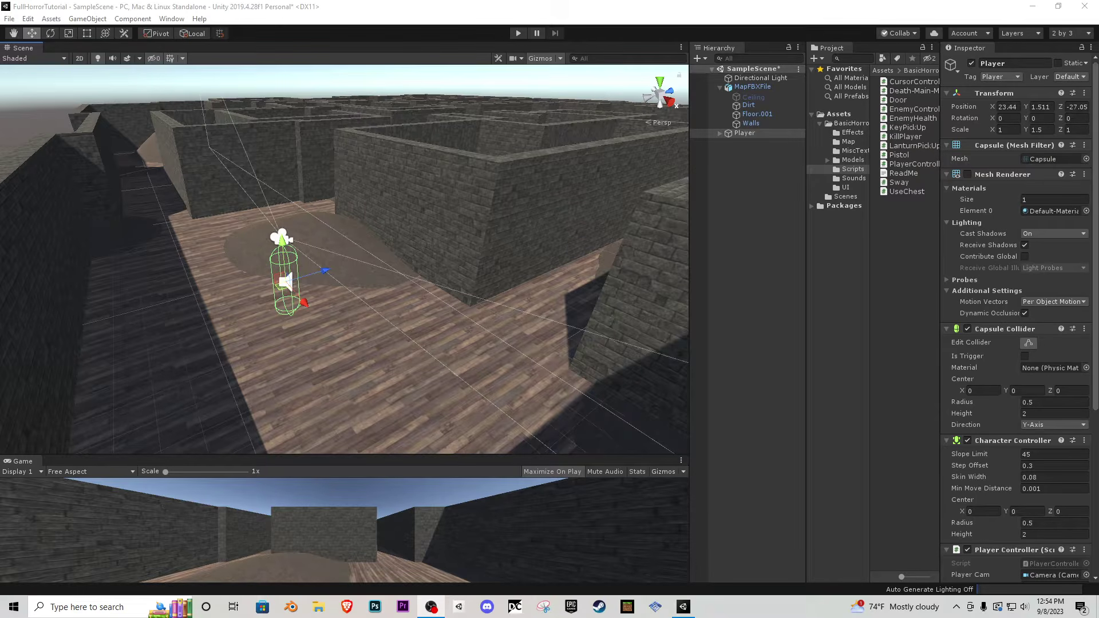
- Add a 3D cube as a child of the Player's Camera
click(719, 133)
alt+drag(343, 246, 298, 229)
key(w)
right_drag(297, 229, 258, 172)
key(s)
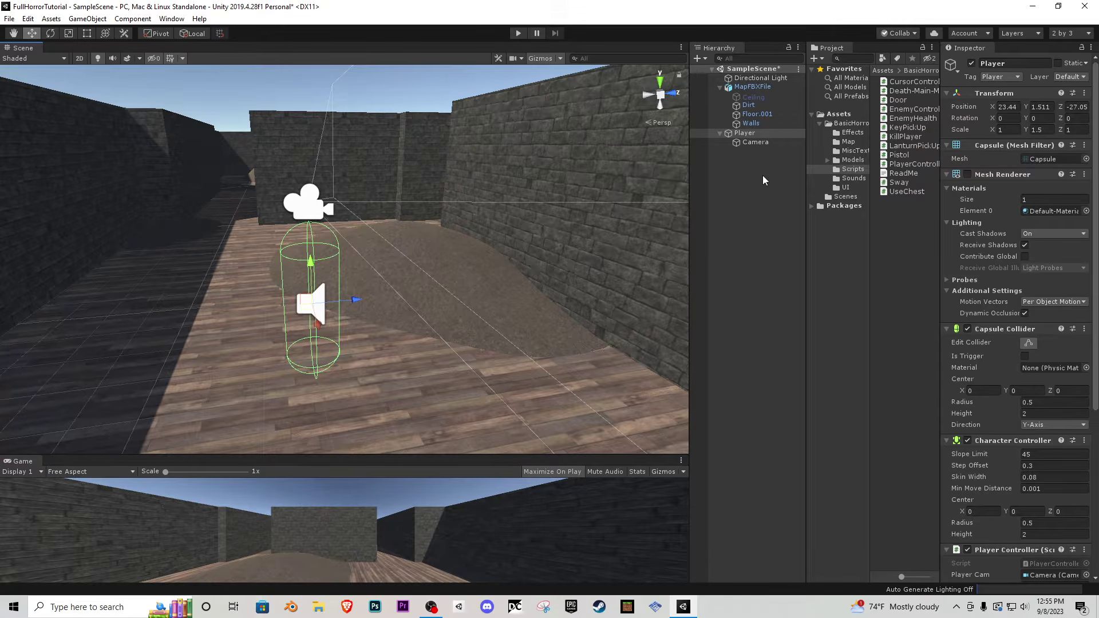
right_click(752, 143)
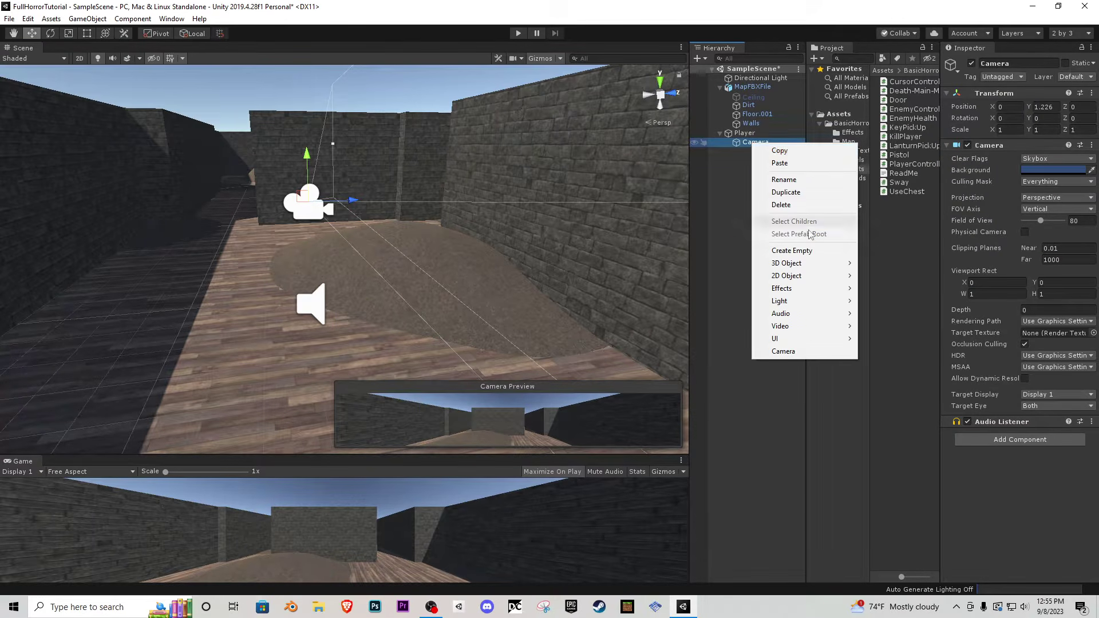
mouse_move(790, 263)
click(875, 263)
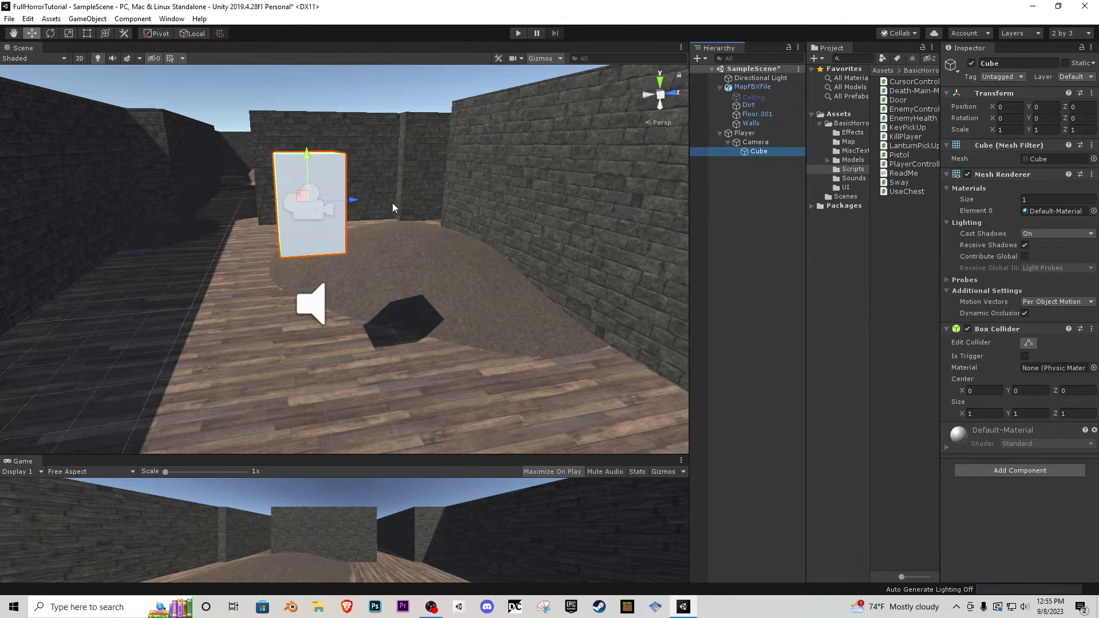
- Reduce the cube's height by scaling it along Y to about 0.634
alt+drag(393, 203, 363, 182)
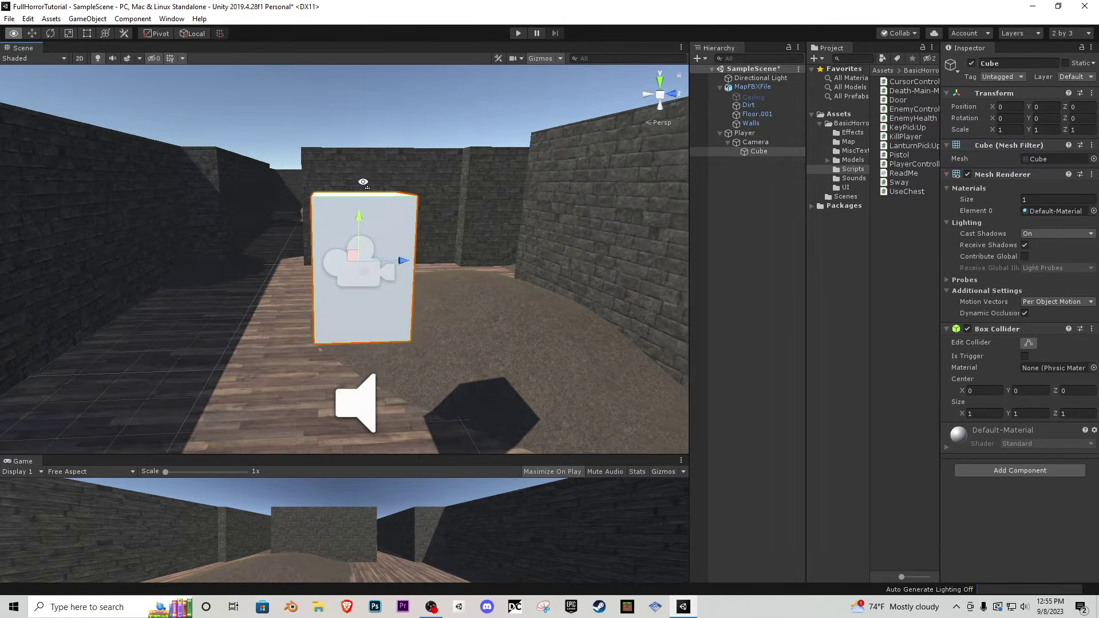
right_drag(363, 182, 516, 203)
key(a)
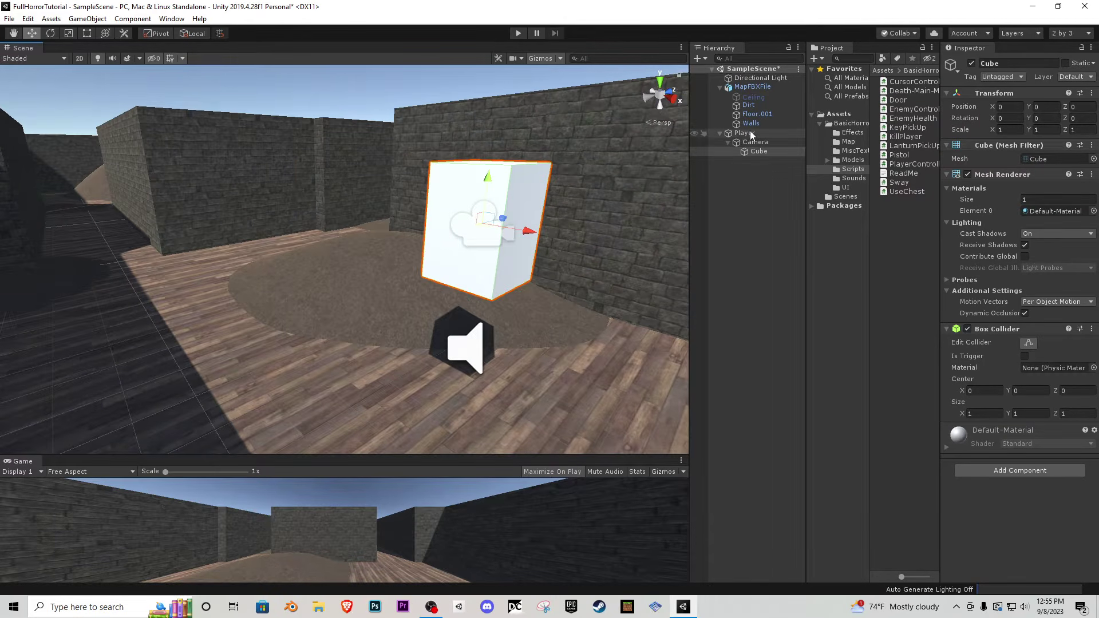
key(f)
key(t)
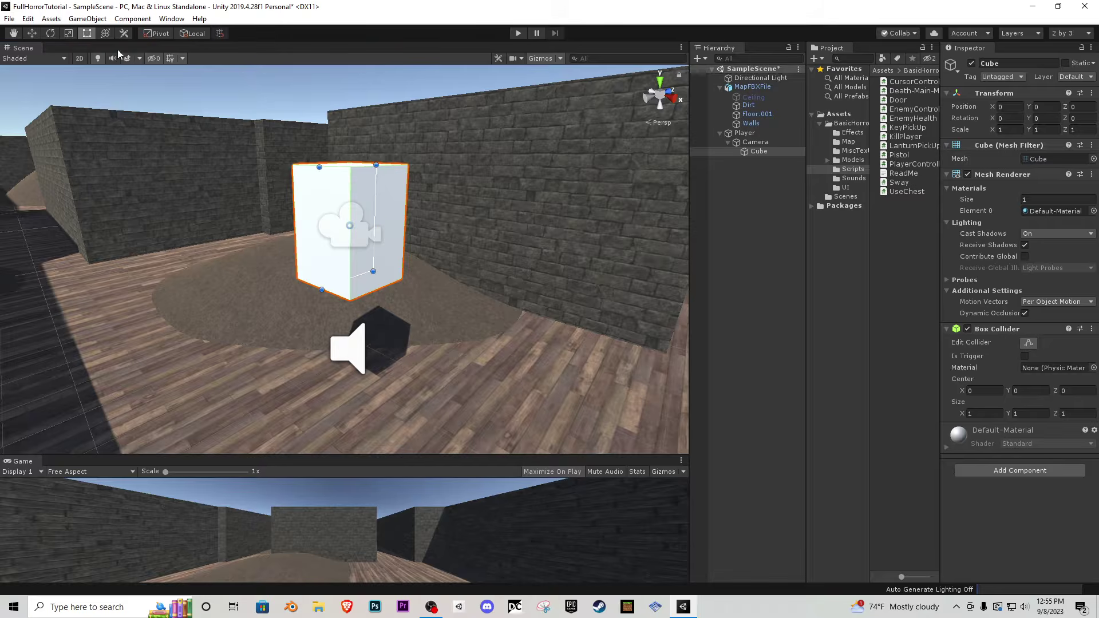
key(r)
drag(351, 172, 351, 190)
right_drag(369, 200, 389, 197)
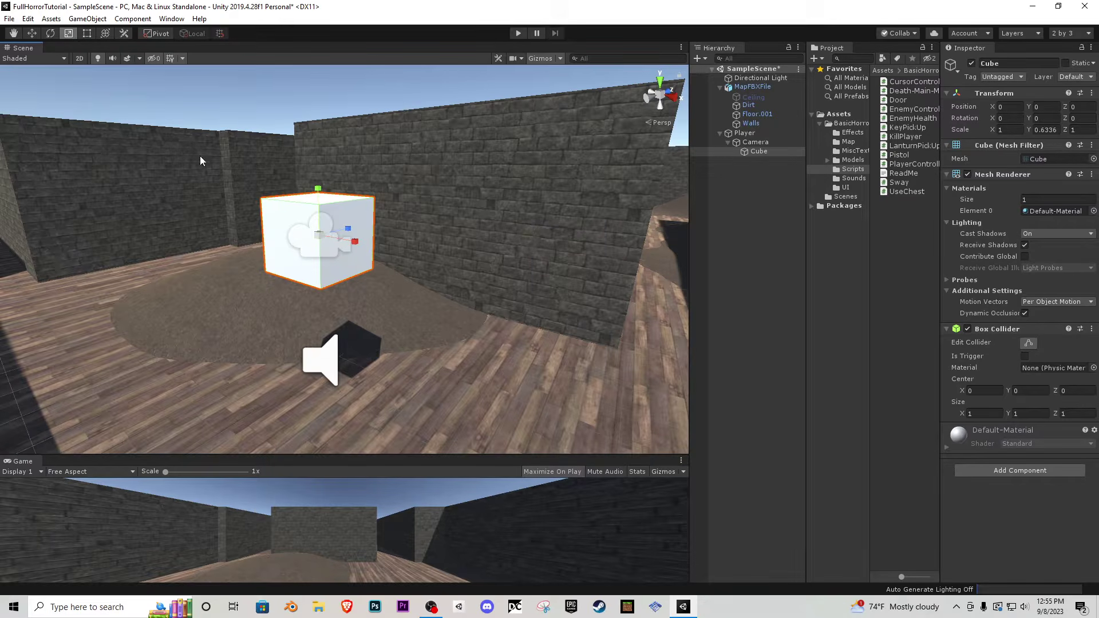
- Move the cube forward of the camera to about Z 0.853 and shrink it uniformly to about 0.072 in X and Z
click(31, 33)
drag(350, 228, 392, 227)
drag(438, 456, 440, 279)
click(68, 33)
drag(352, 154, 330, 190)
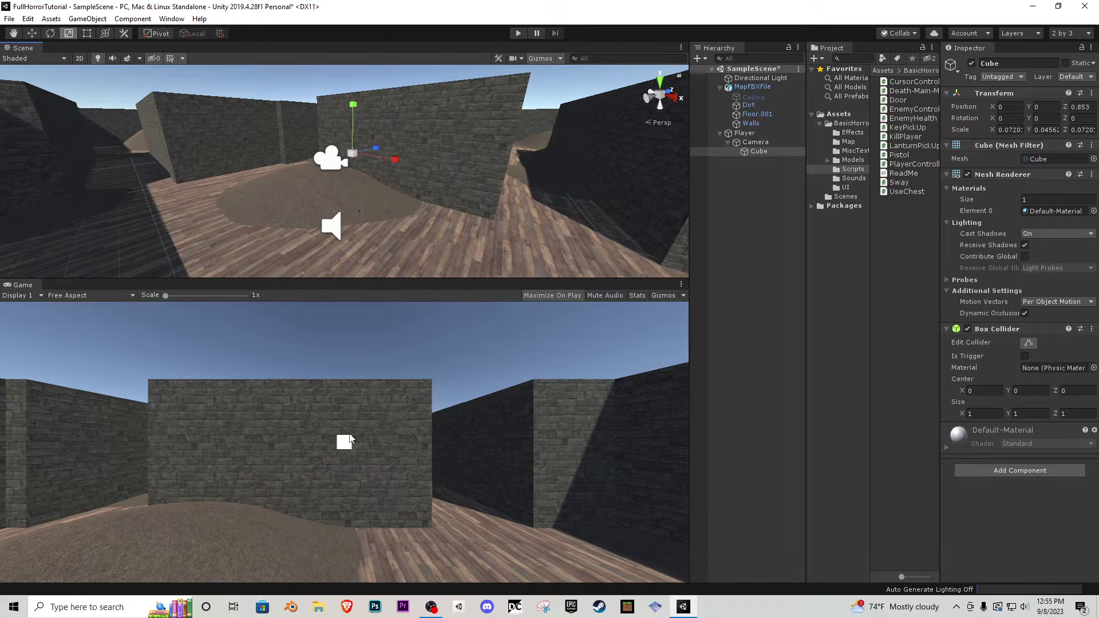
- Enlarge the cube uniformly to about 0.112 in X and stretch it along Z to about 4.21, forming a long thin bar
right_drag(384, 165, 268, 127)
key(d)
key(s)
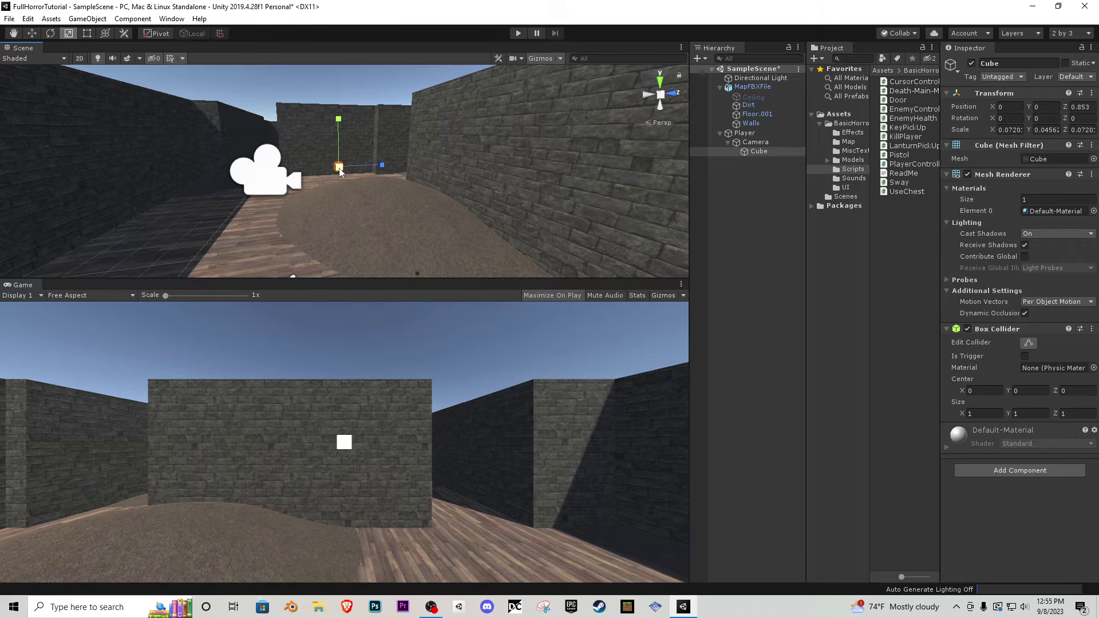
drag(340, 171, 331, 192)
drag(372, 164, 802, 197)
scroll(400, 174, down, 5)
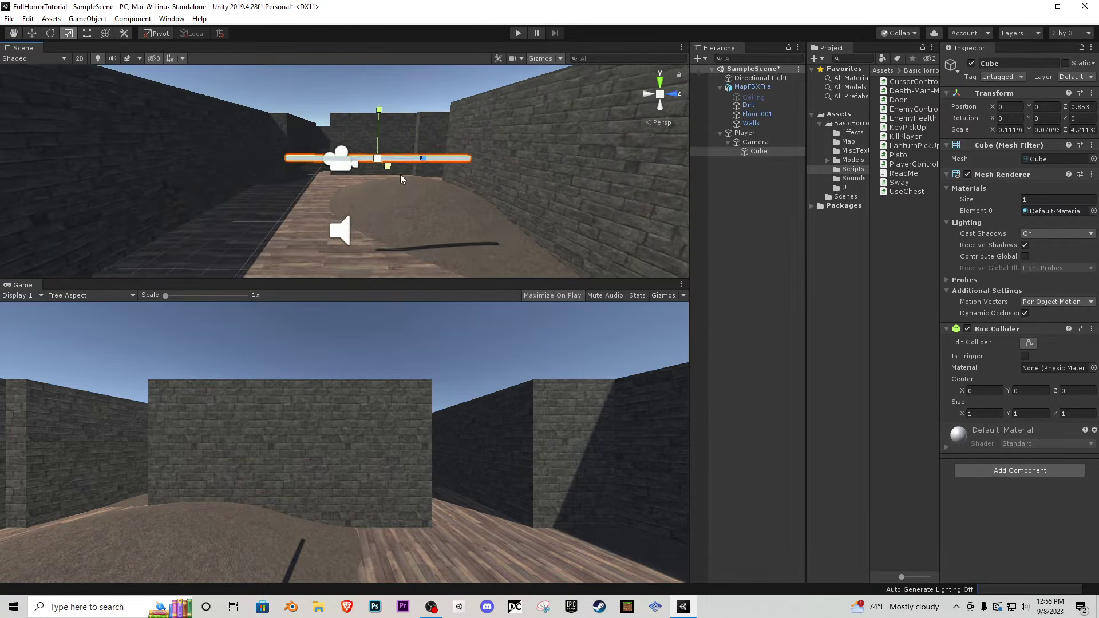
scroll(400, 174, up, 1)
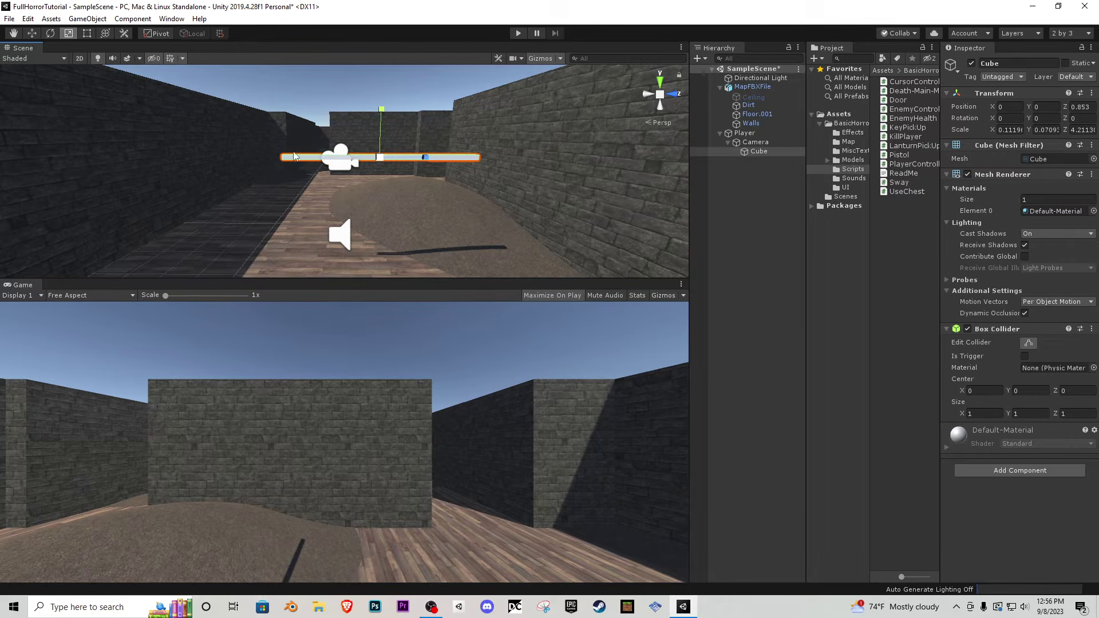
- Shift the bar-shaped cube forward along its Z axis to about 1.2 so its rear end sits near the camera
key(w)
key(x)
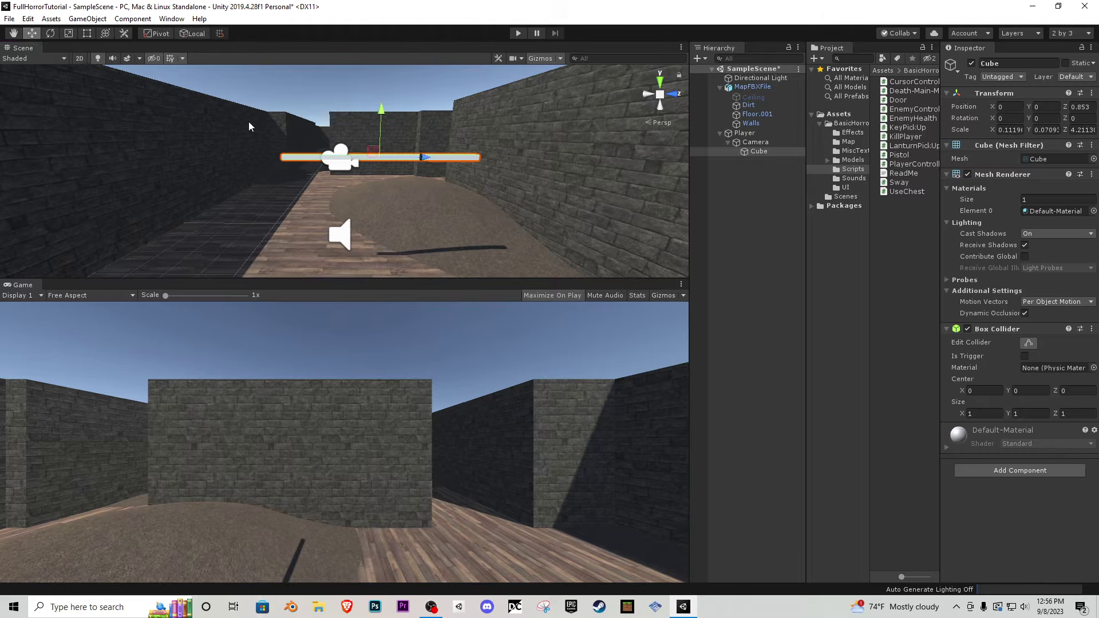
drag(412, 157, 496, 156)
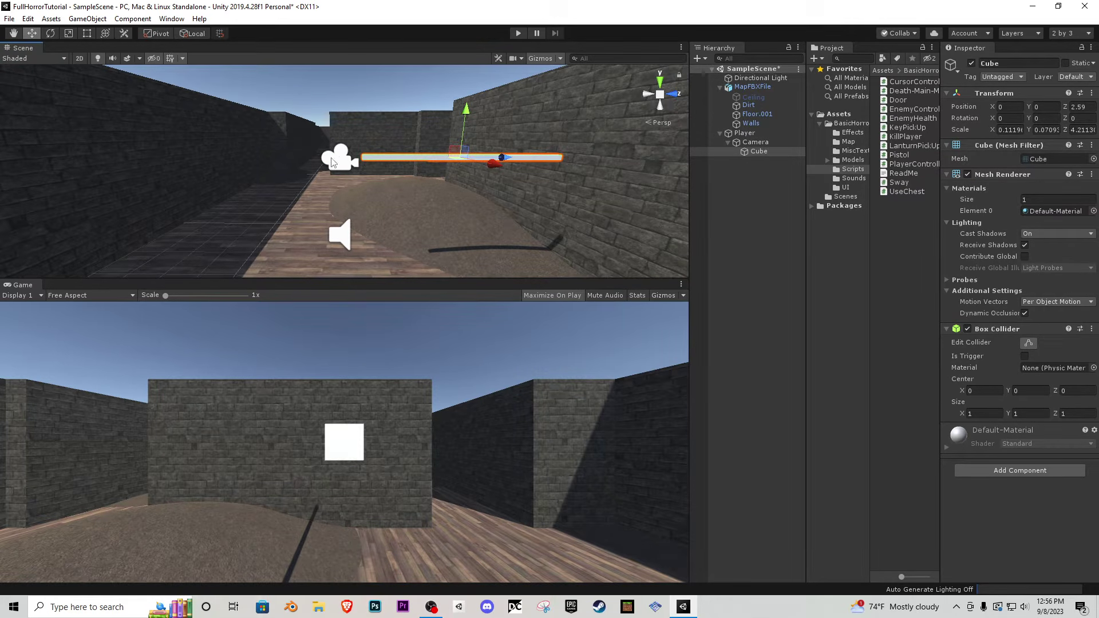
drag(501, 156, 439, 157)
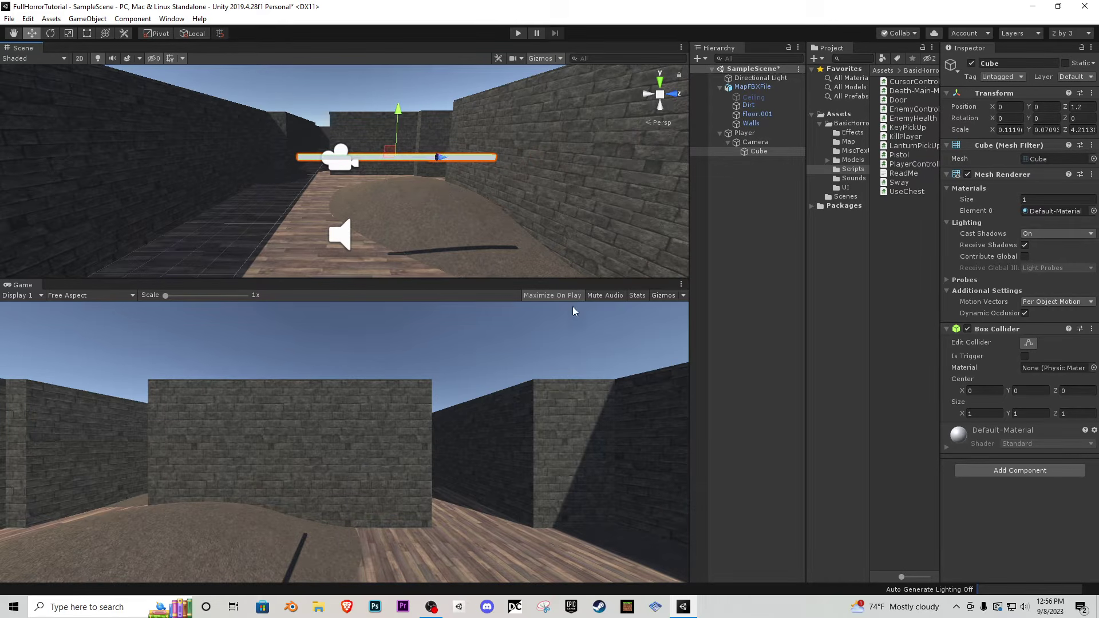
- Play-test the scene with the Scene view enlarged to check how the cube follows the camera's look direction, and exit play mode
drag(549, 280, 529, 387)
click(518, 33)
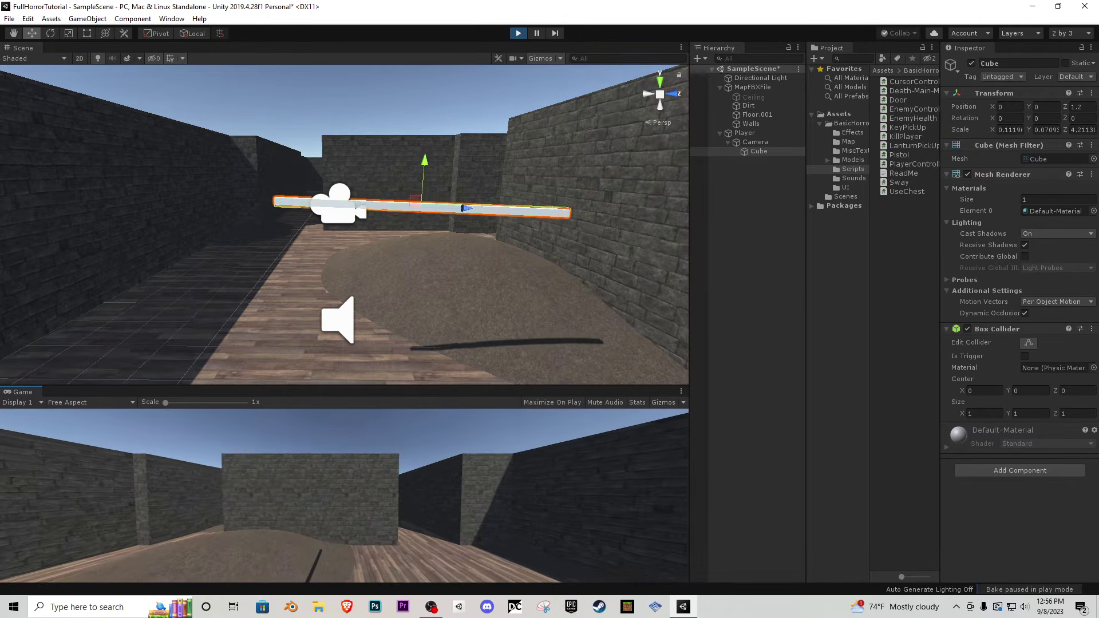
right_drag(324, 250, 341, 216)
key(s)
key(a)
click(408, 448)
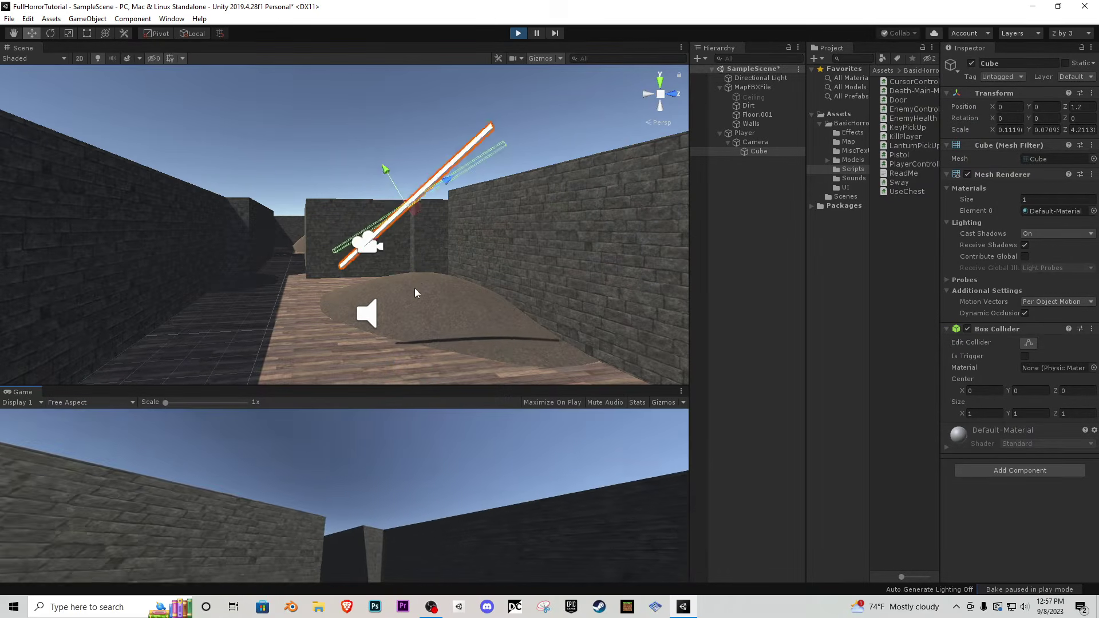
click(518, 34)
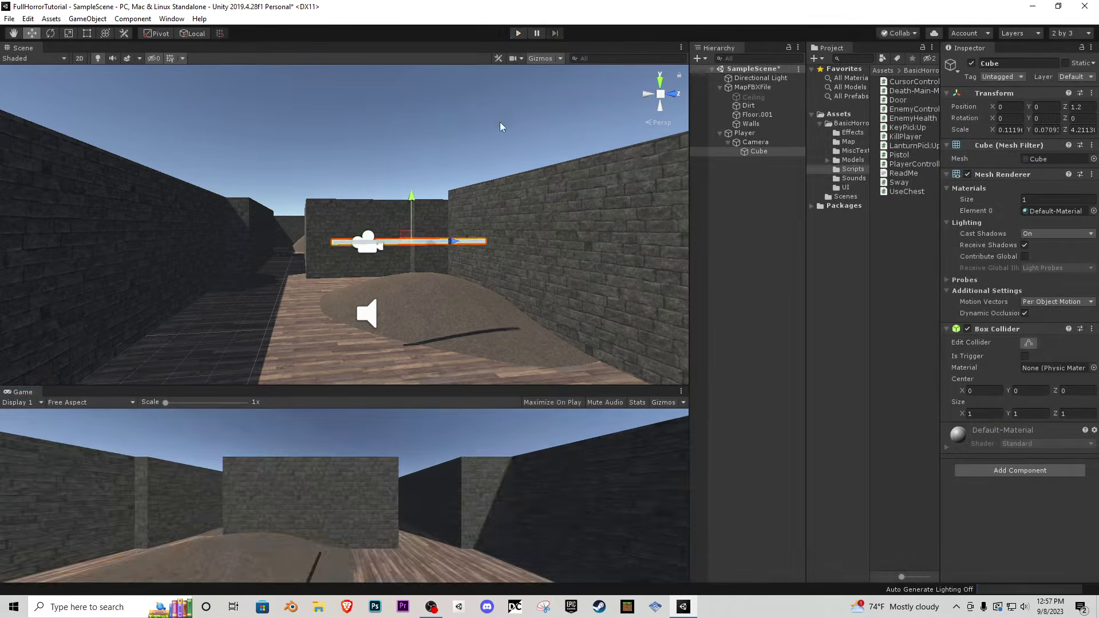
- Make the Cube's Box Collider a trigger and add a Rigidbody component to the Cube
mouse_move(485, 231)
right_down()
mouse_move(501, 272)
mouse_move(462, 253)
mouse_move(482, 244)
right_up()
key(w)
key(s)
scroll(482, 244, down, 2)
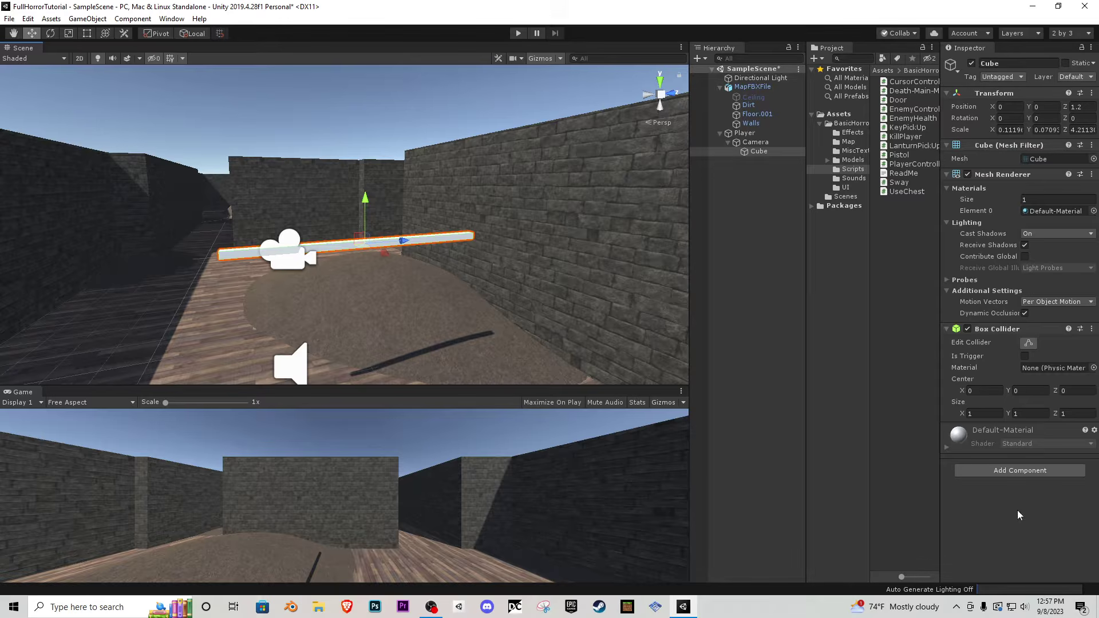
click(1024, 356)
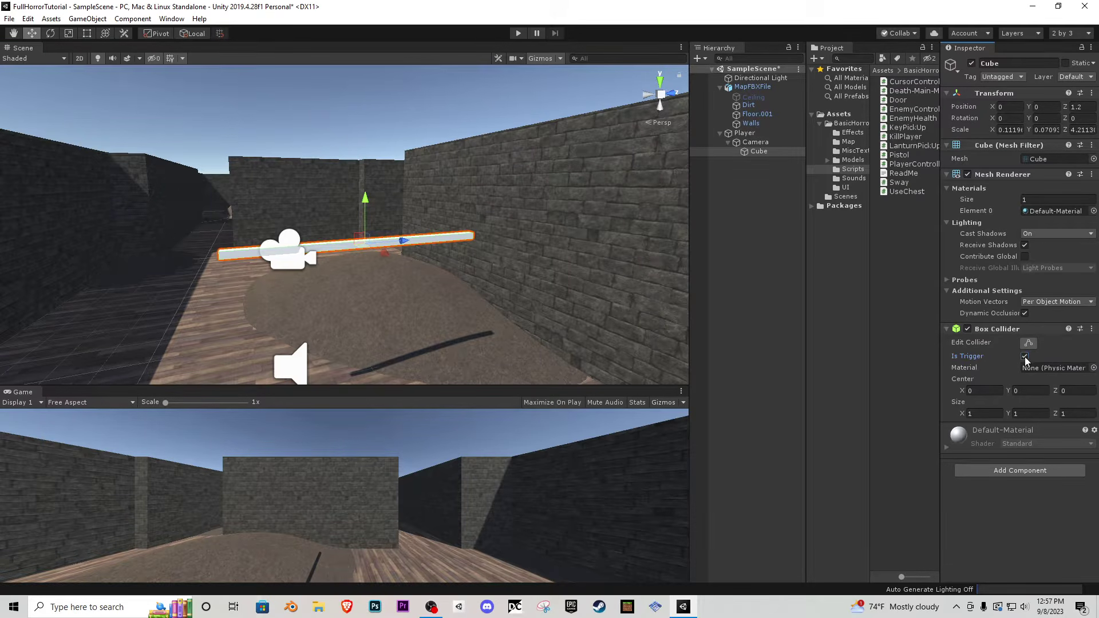
click(1030, 470)
text(rigidbody)
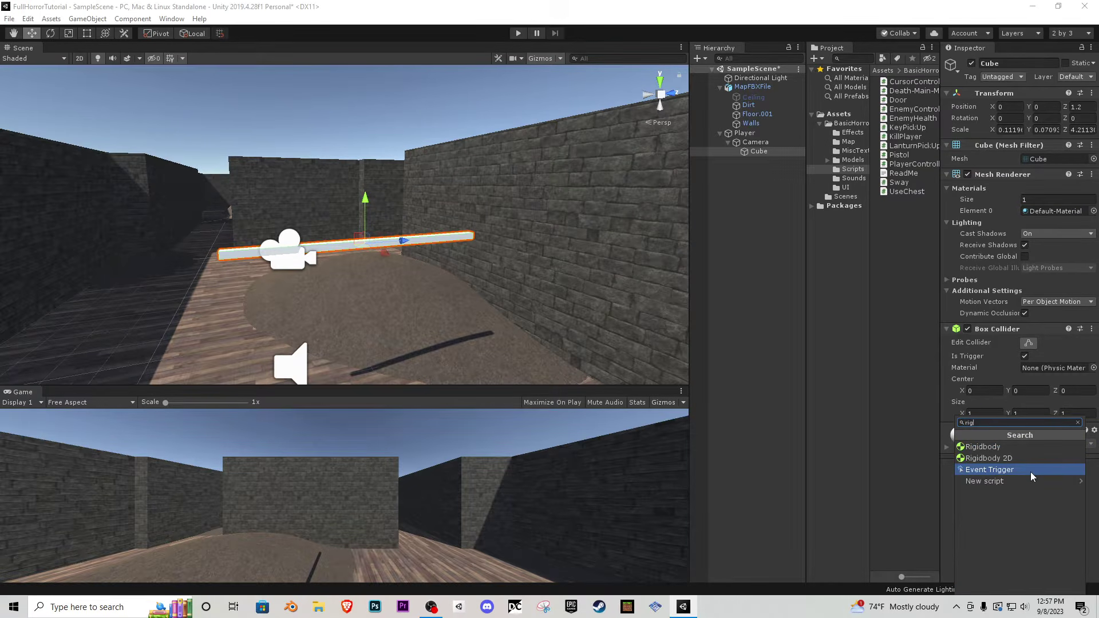
click(998, 445)
scroll(973, 475, down, 1)
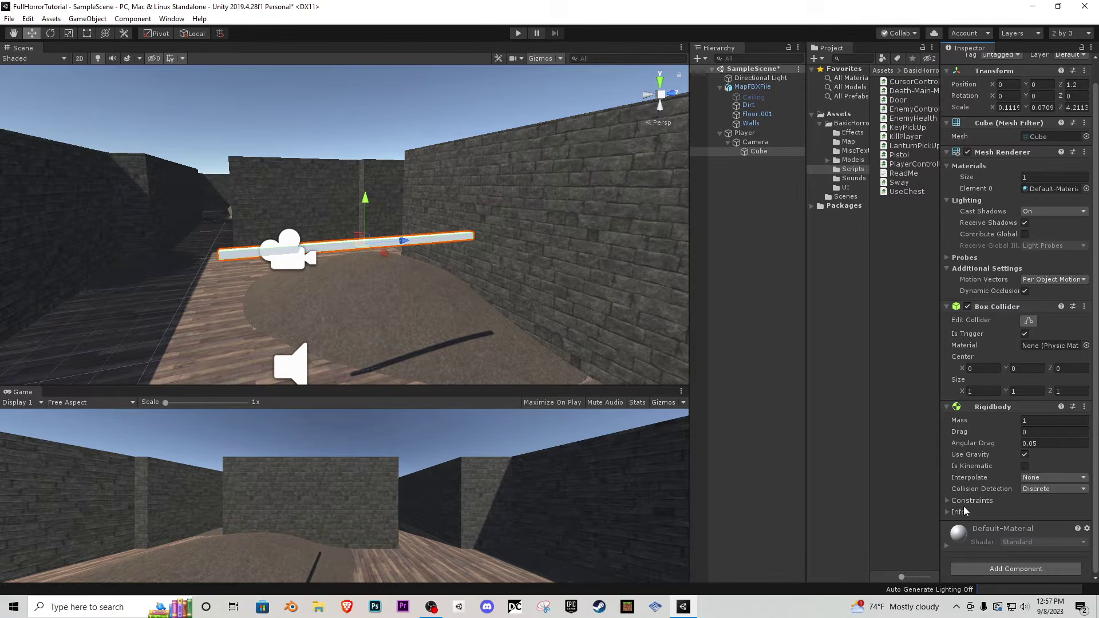
- Freeze the Cube's Rigidbody position and rotation on the X, Y and Z axes
click(947, 500)
click(1024, 523)
click(1041, 512)
click(1041, 523)
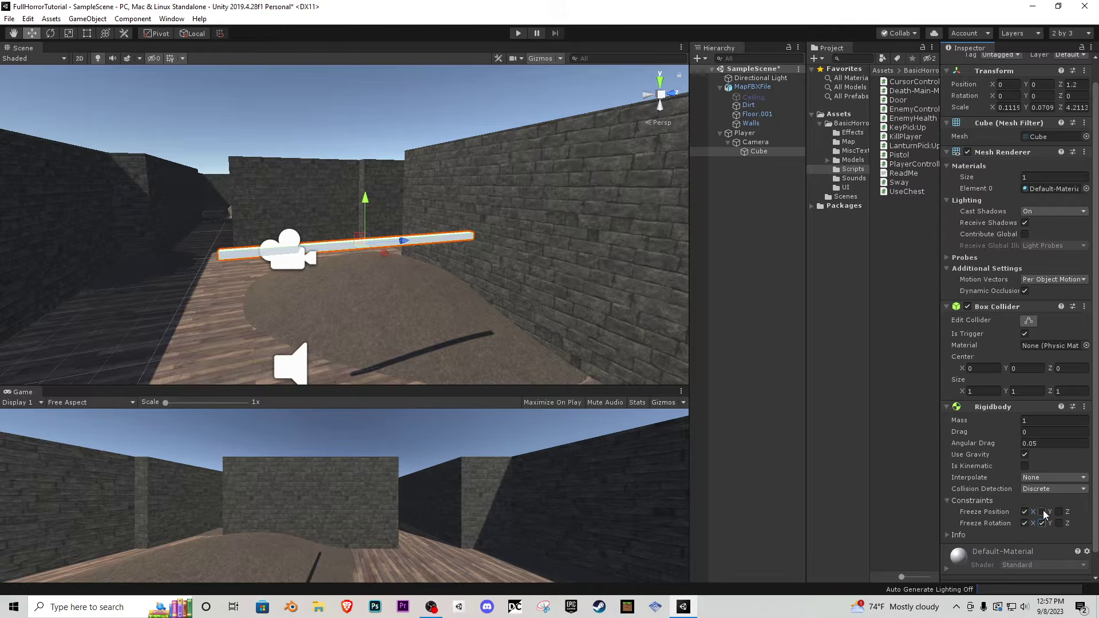
click(1058, 511)
click(1058, 523)
- Run the scene briefly to check the constrained Cube, exit play mode, and disable the Cube's Mesh Renderer
click(519, 34)
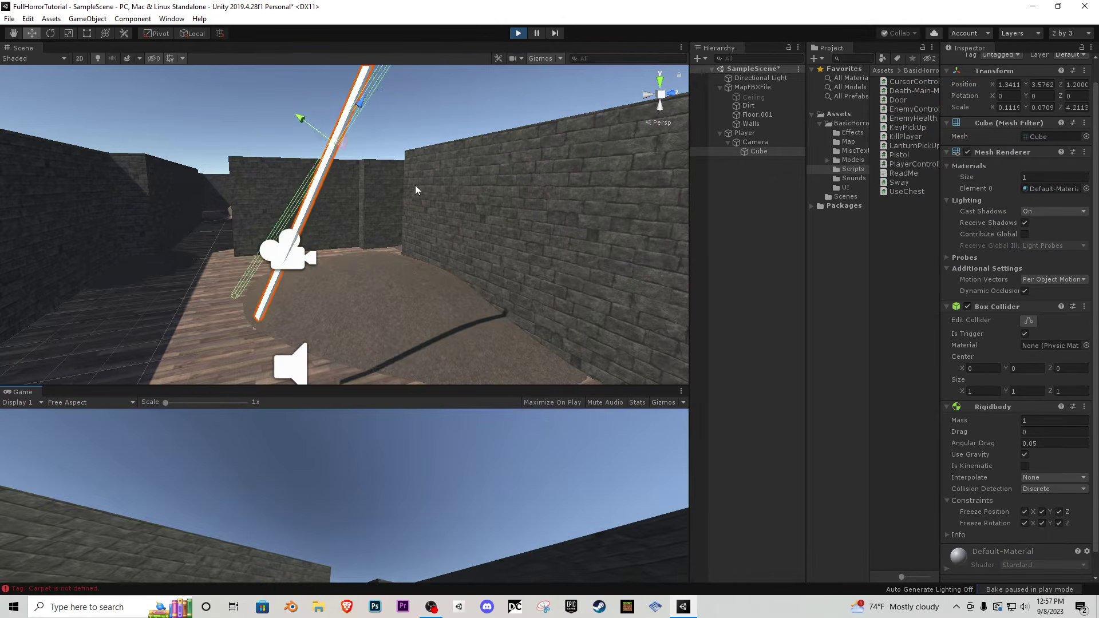
click(518, 33)
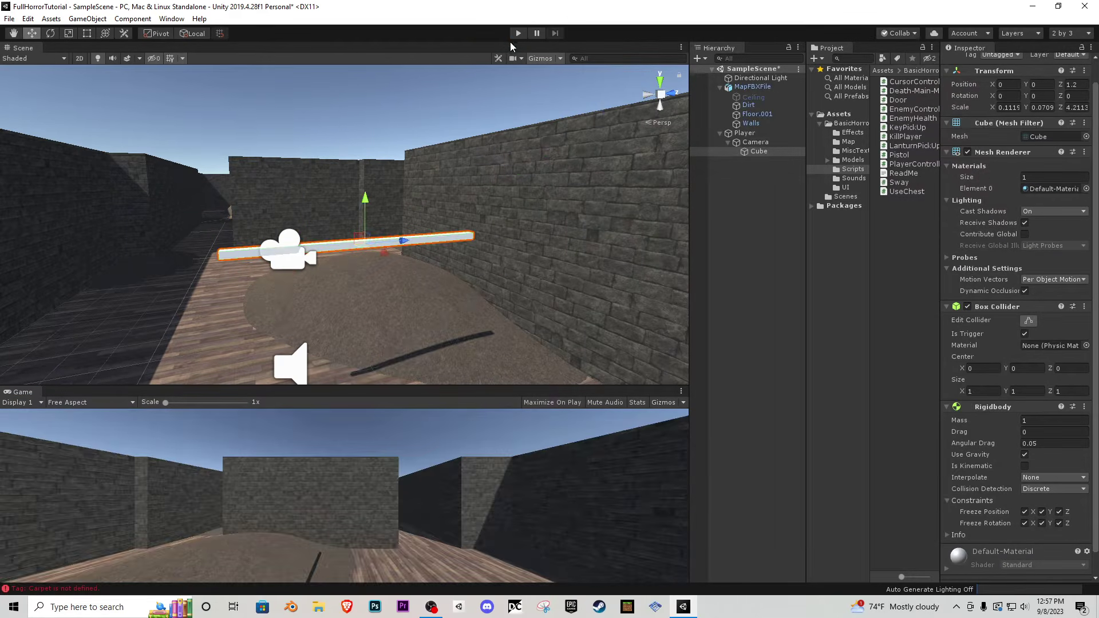
click(967, 152)
right_drag(394, 210, 375, 210)
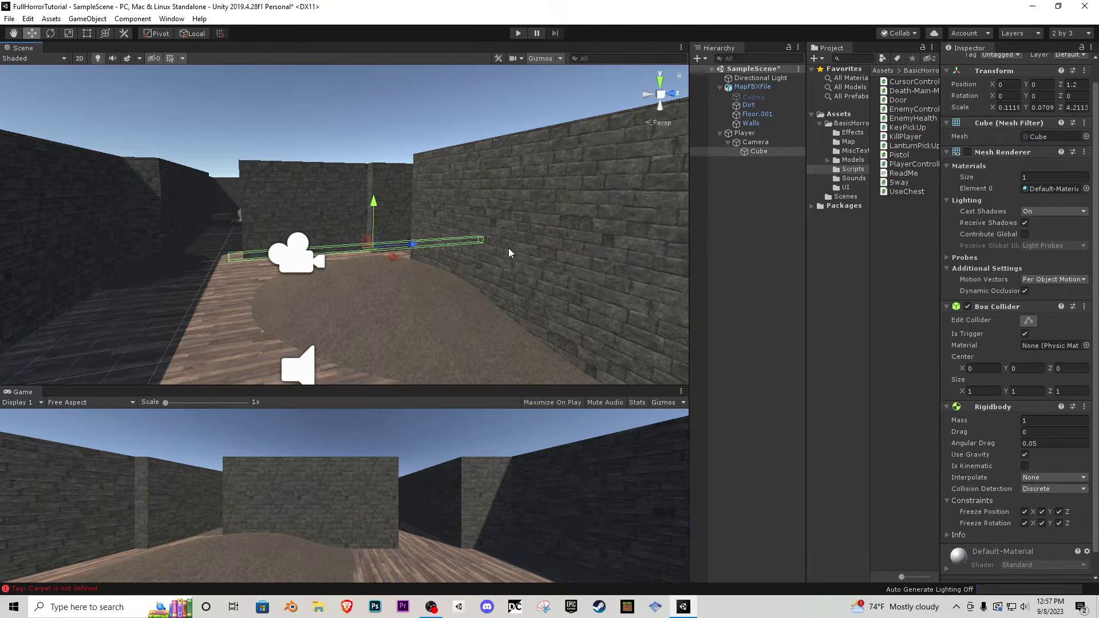
right_drag(446, 324, 464, 263)
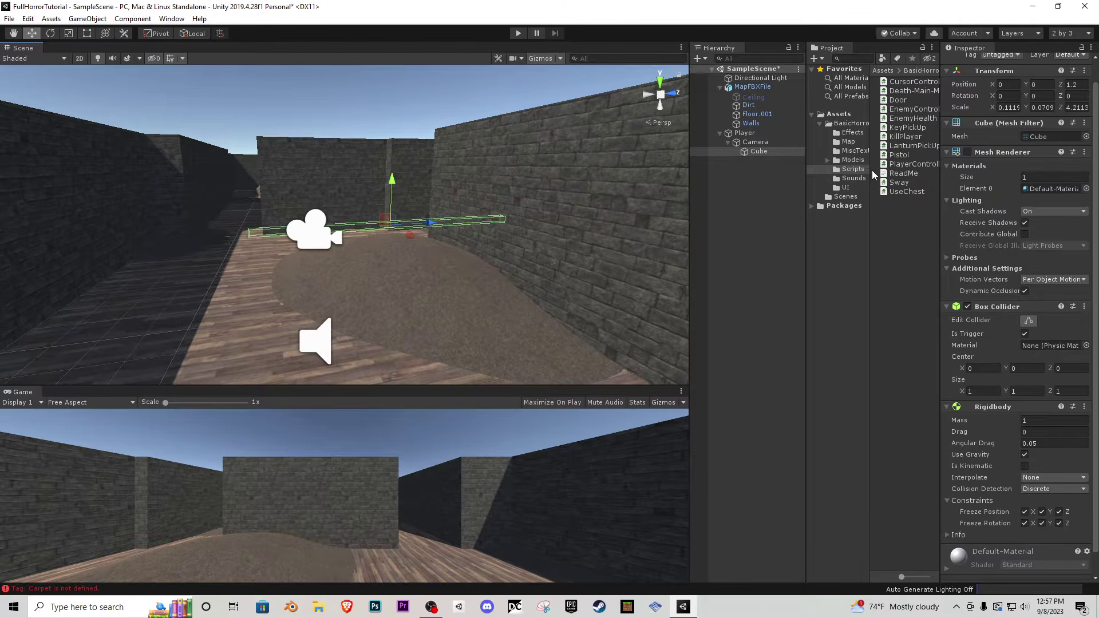
- Add a UI Canvas as a child of the Camera and name it HUDMain
click(755, 142)
right_click(755, 143)
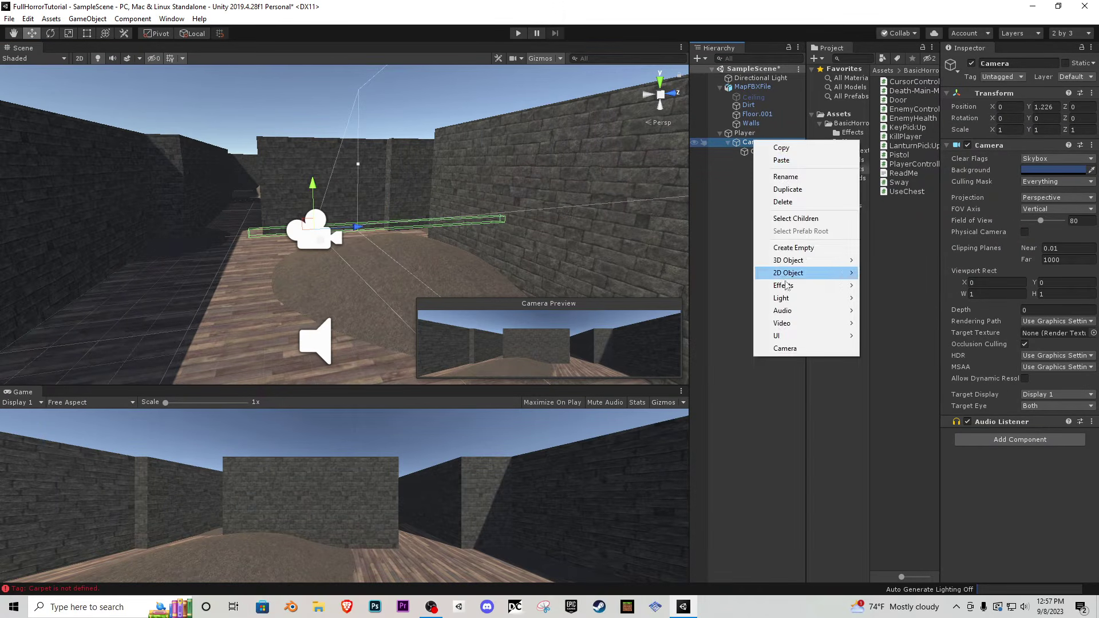
mouse_move(836, 336)
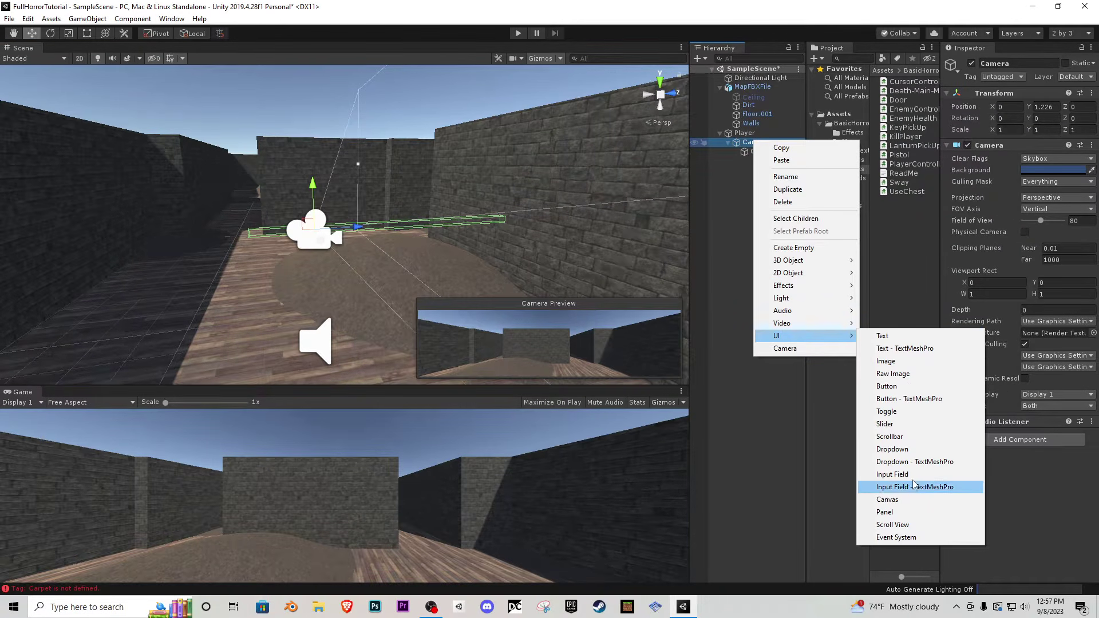
click(905, 499)
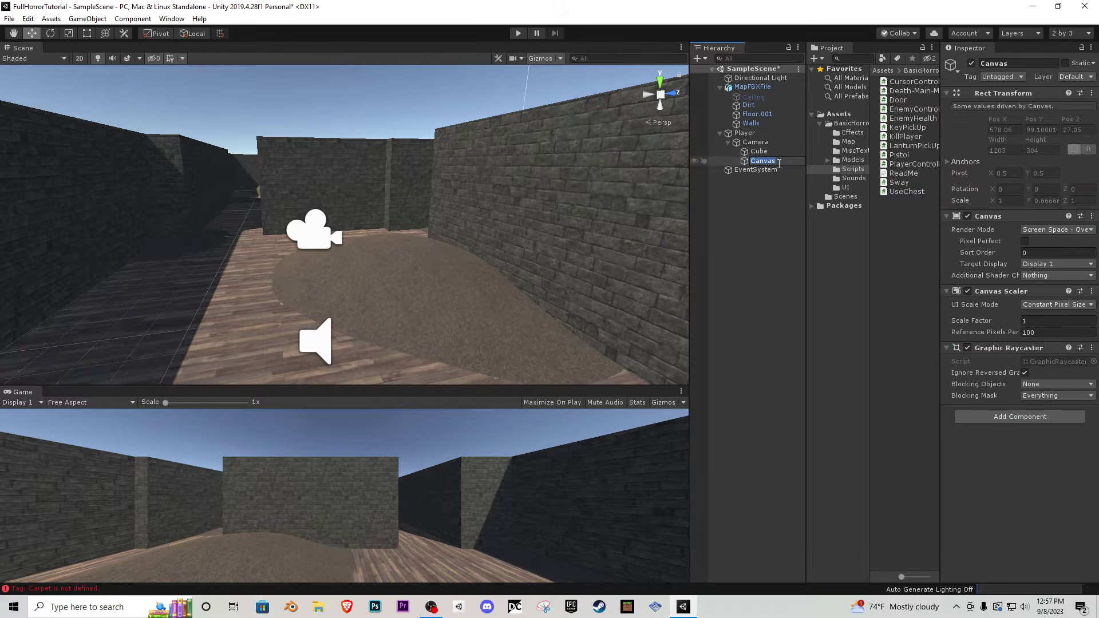
text(HUDMain)
key(Return)
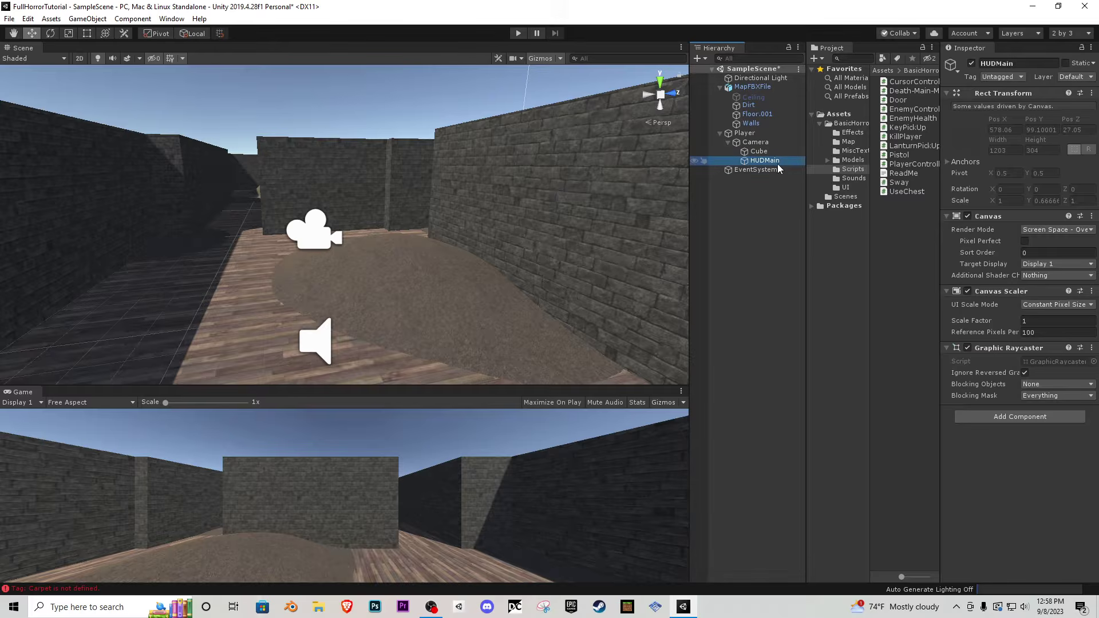
- Set HUDMain's Canvas Scaler to Scale With Screen Size with a reference resolution of 1920 by 1080
click(1025, 304)
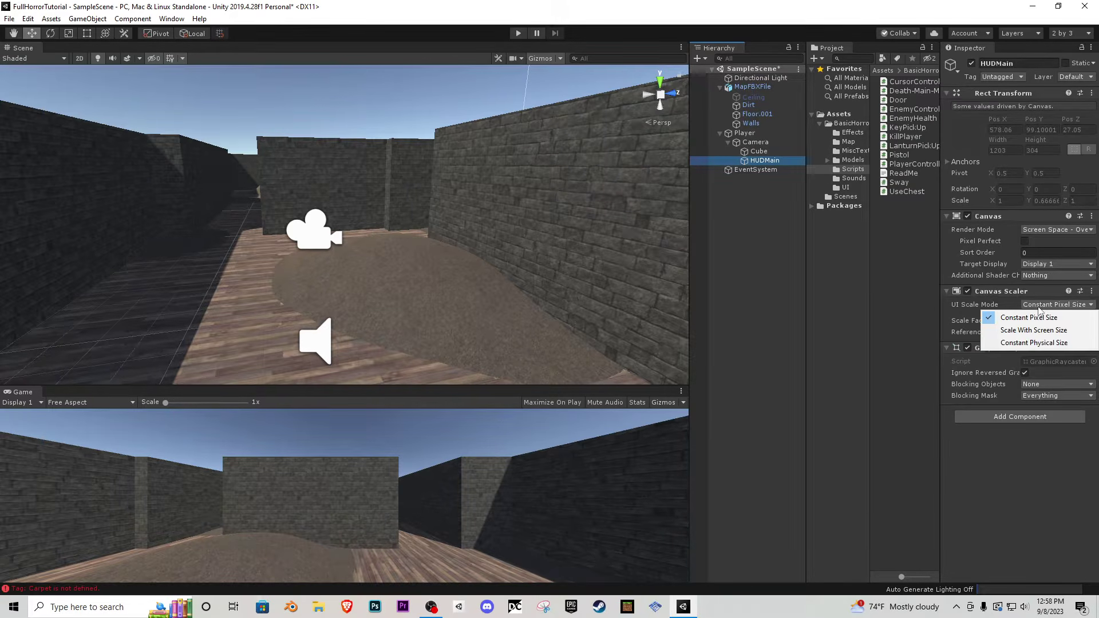
click(1033, 330)
click(1004, 332)
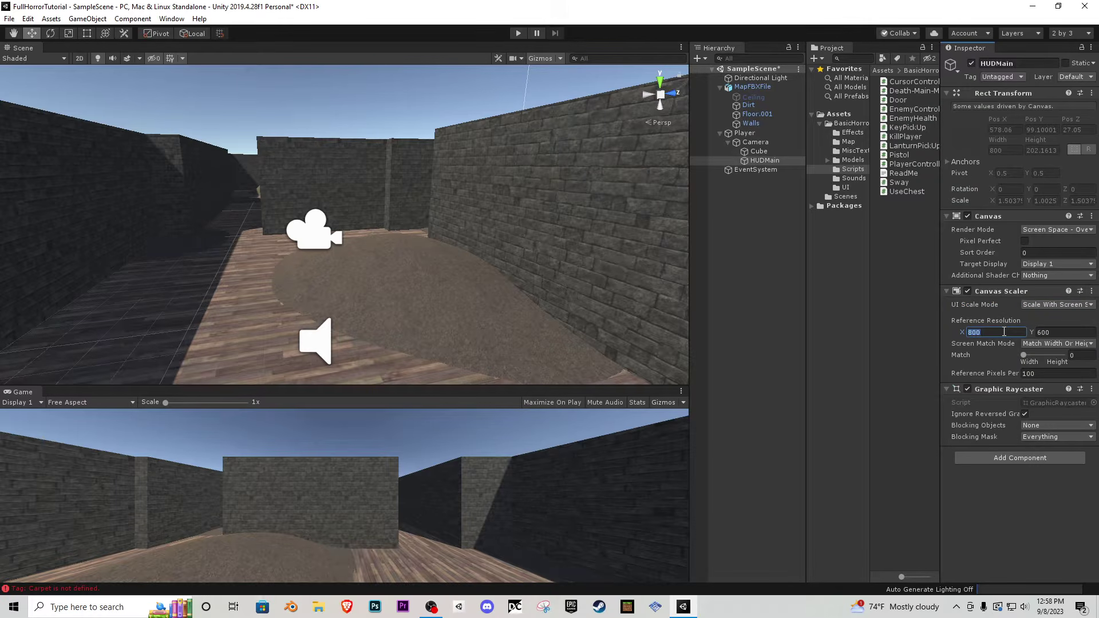
text(1920)
key(Tab)
text(10)
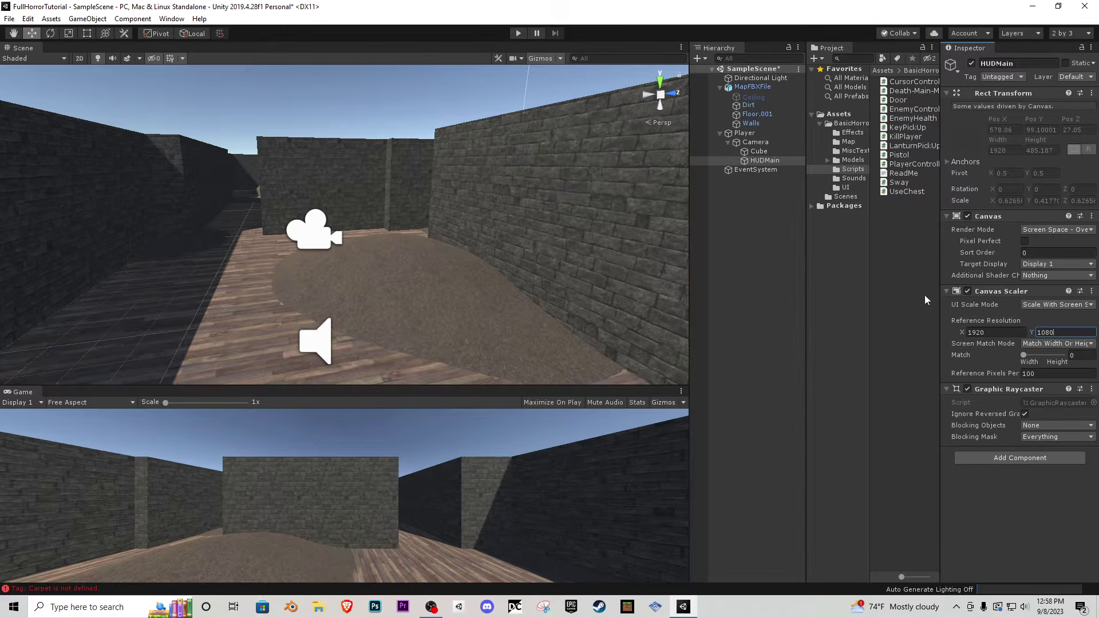
- Create an empty child object under HUDMain and name it Crosshairs
right_click(763, 165)
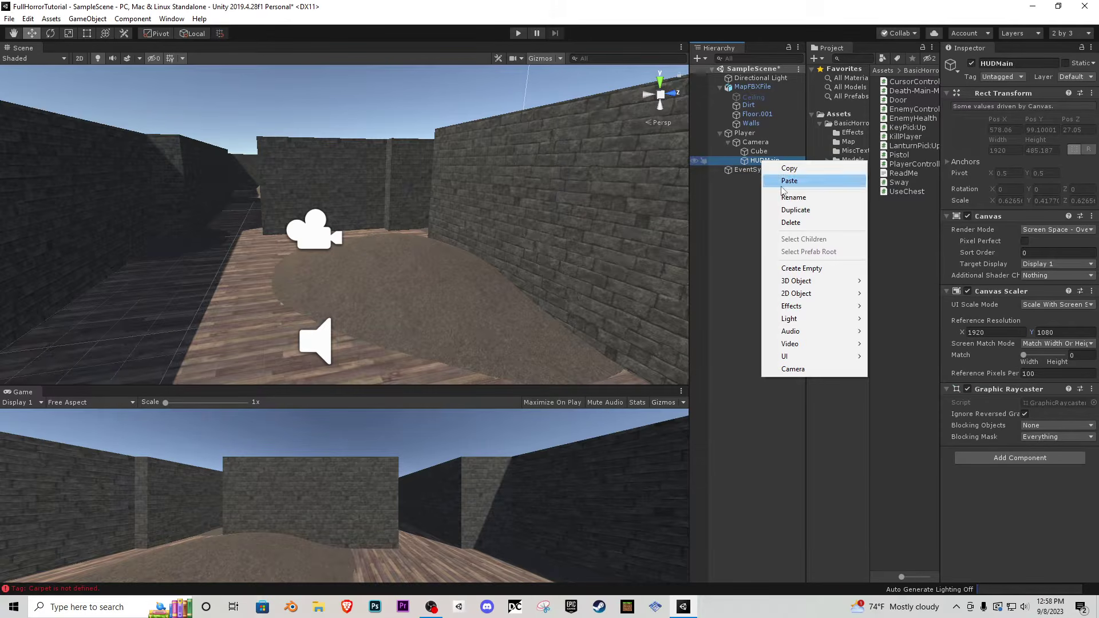
click(801, 268)
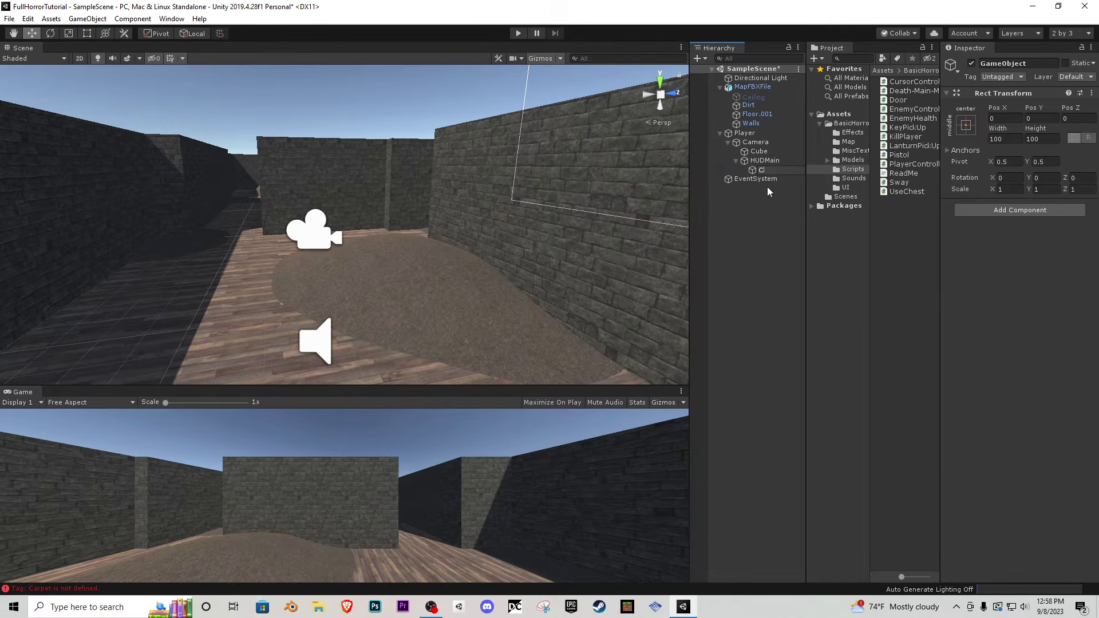
text(Crosshairs)
key(Return)
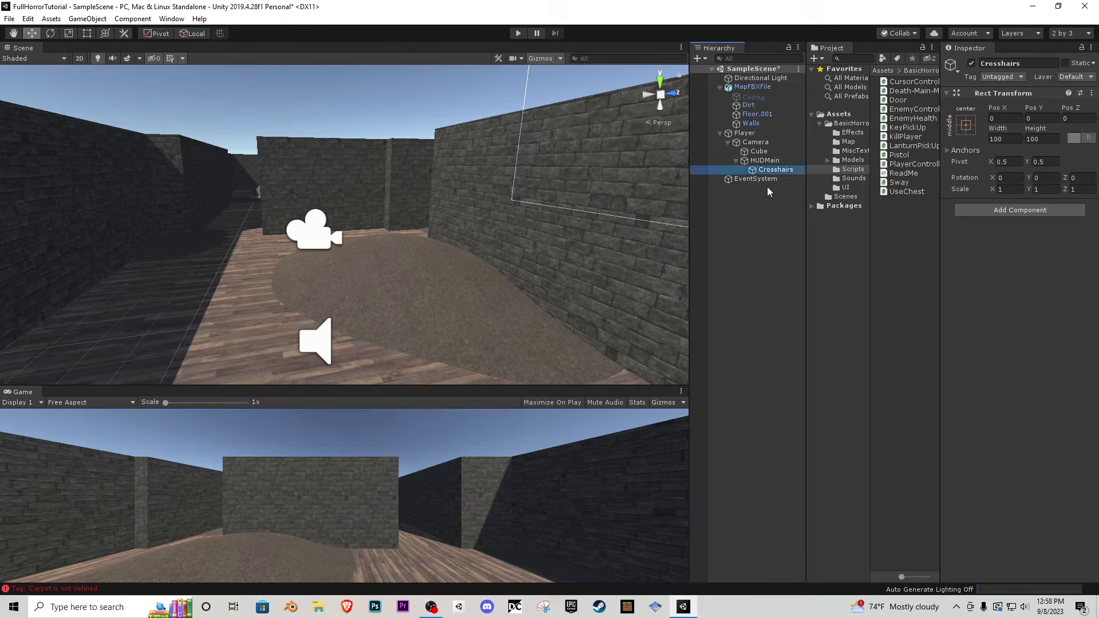
- Add a UI Raw Image as a child of Crosshairs and name it Default_Crosshair
right_click(787, 172)
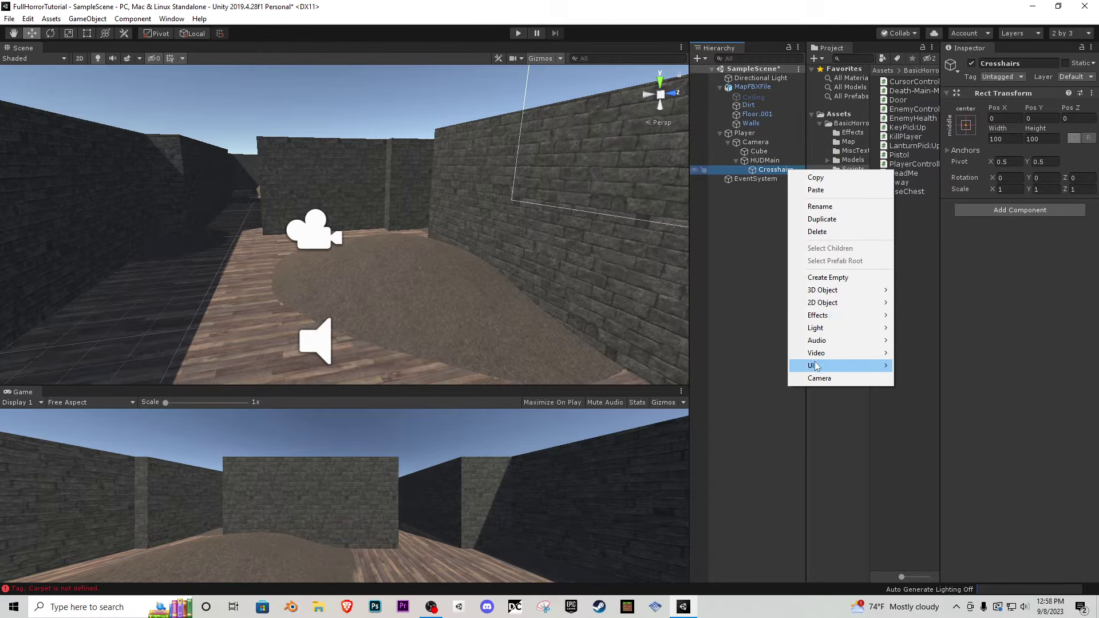
mouse_move(830, 365)
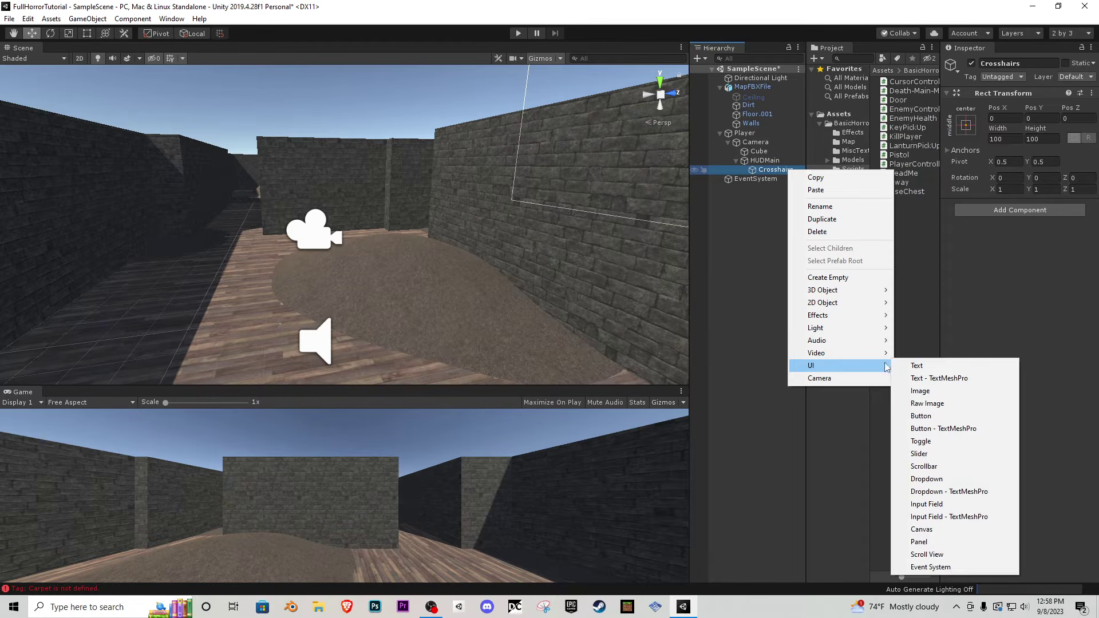
click(938, 403)
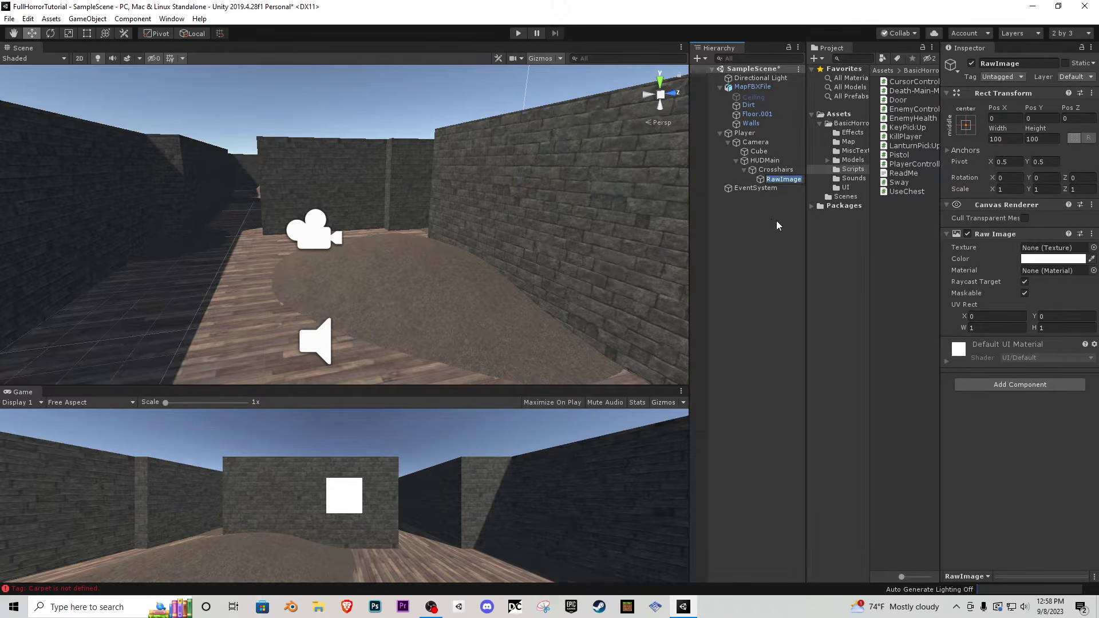
text(Defa)
text(ult)
text(_Crosshair)
key(Return)
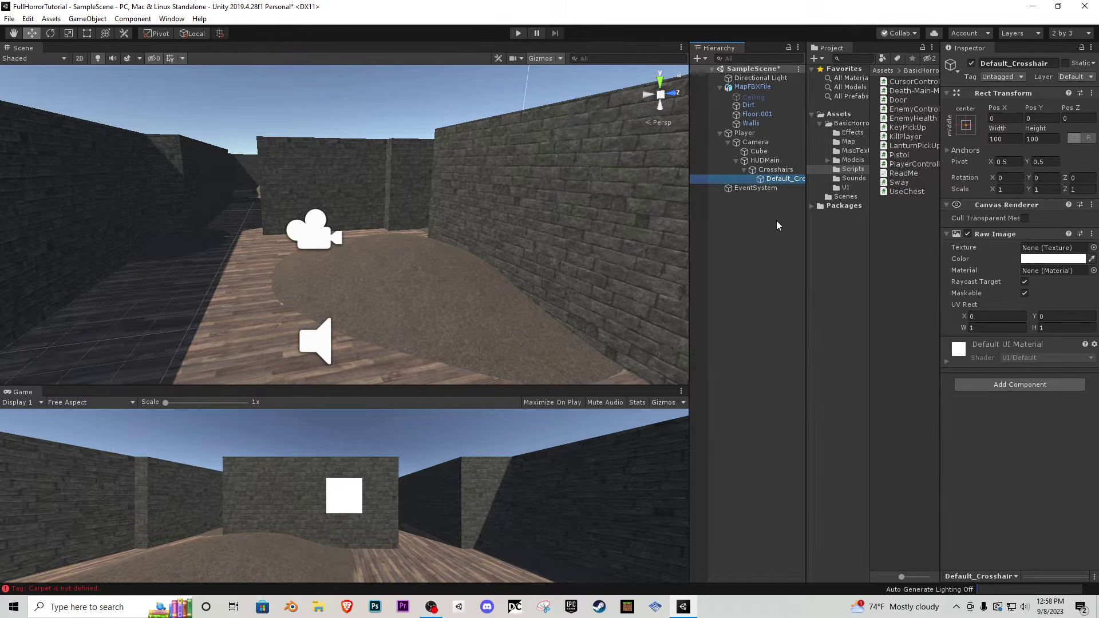
- Add a second UI Raw Image under Crosshairs, name it Grab_Crosshair, and deactivate it
right_click(783, 179)
click(770, 170)
right_click(769, 170)
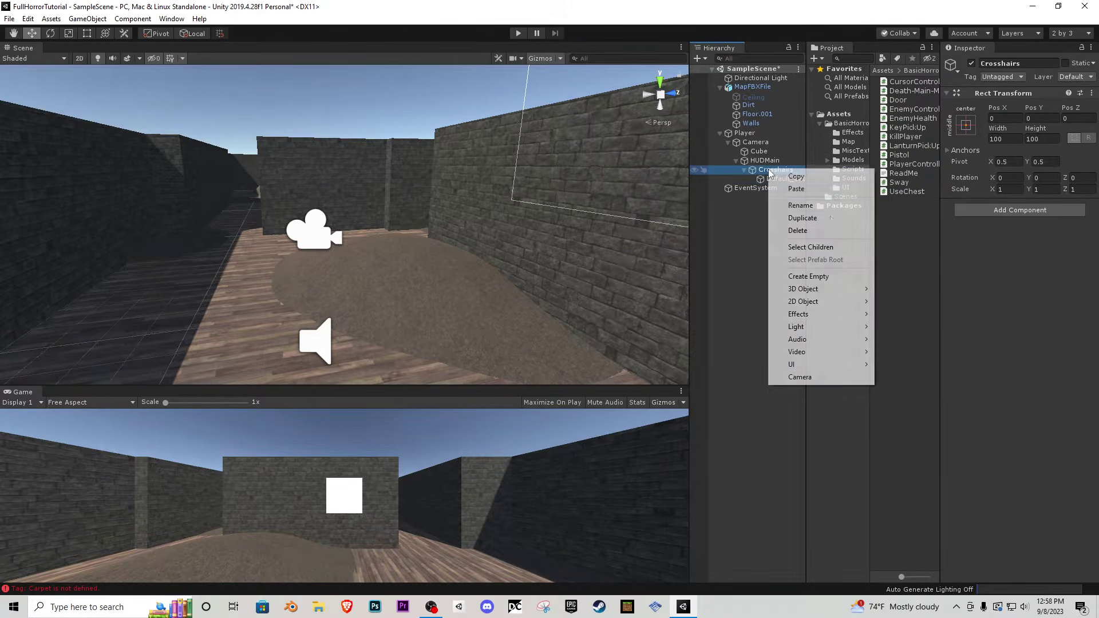
mouse_move(792, 365)
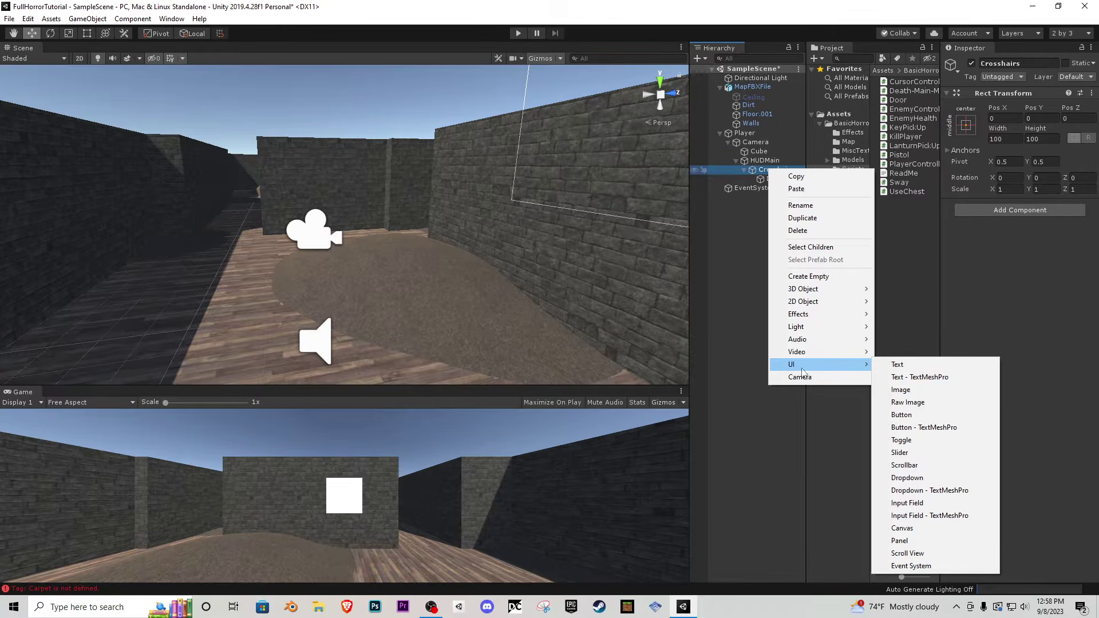
click(921, 403)
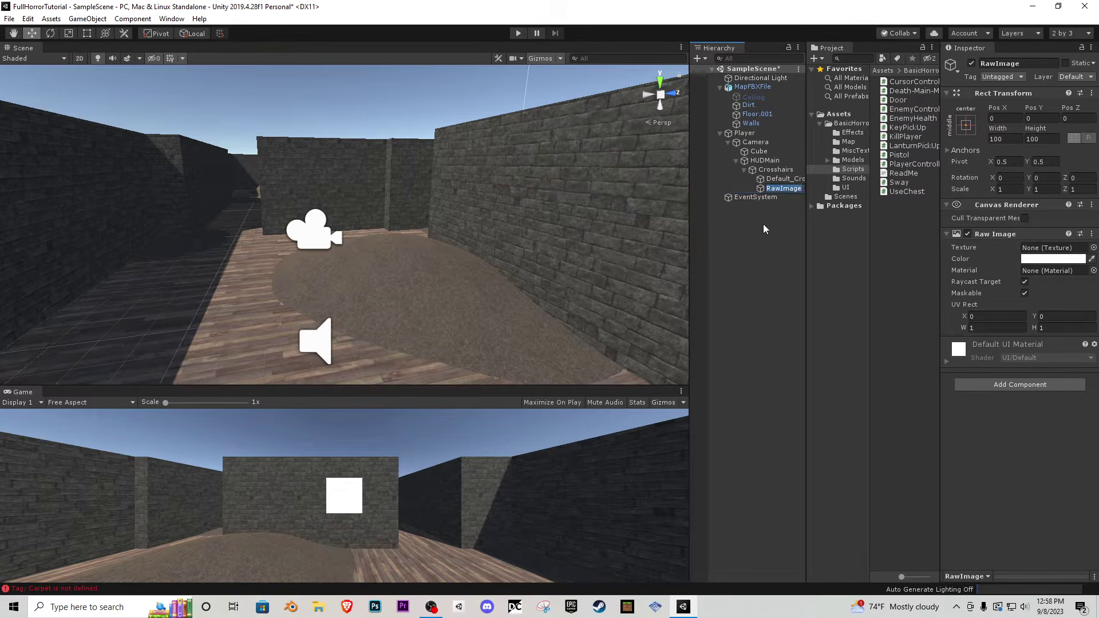
text(Gral)
text(_Crossa)
text(hair)
key(Return)
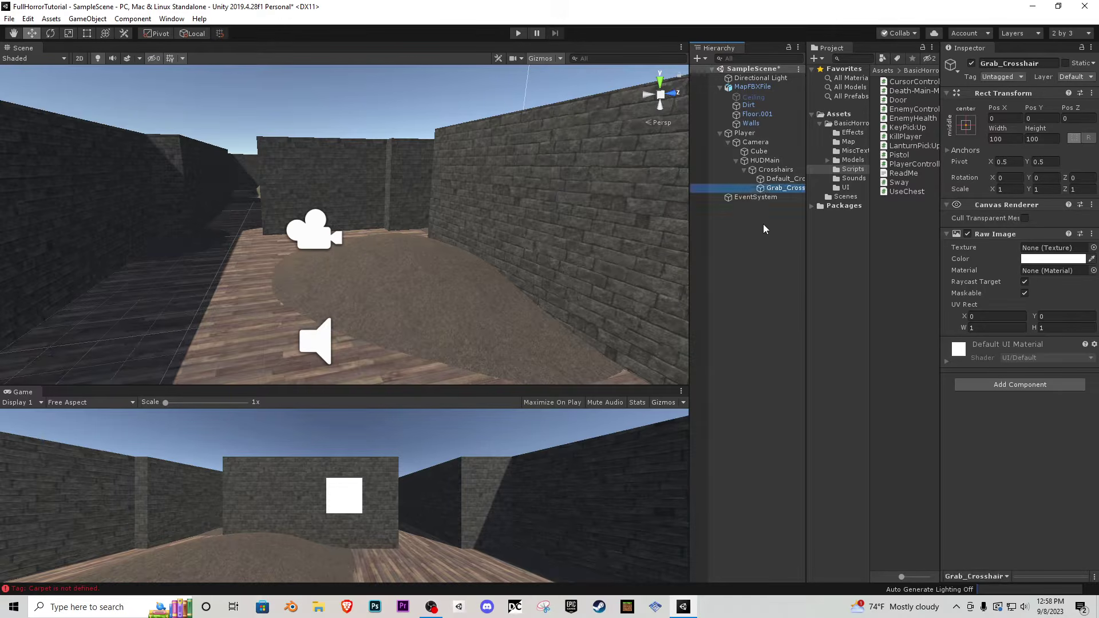
click(971, 63)
- Assign the Knob texture to Default_Crosshair's Raw Image
click(784, 178)
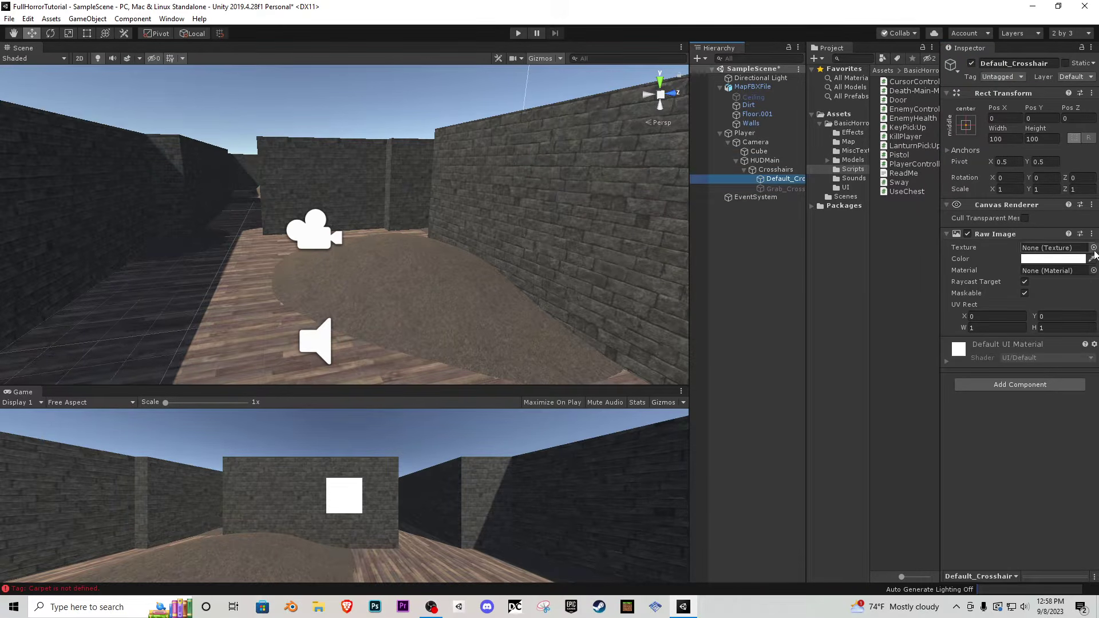
click(1093, 248)
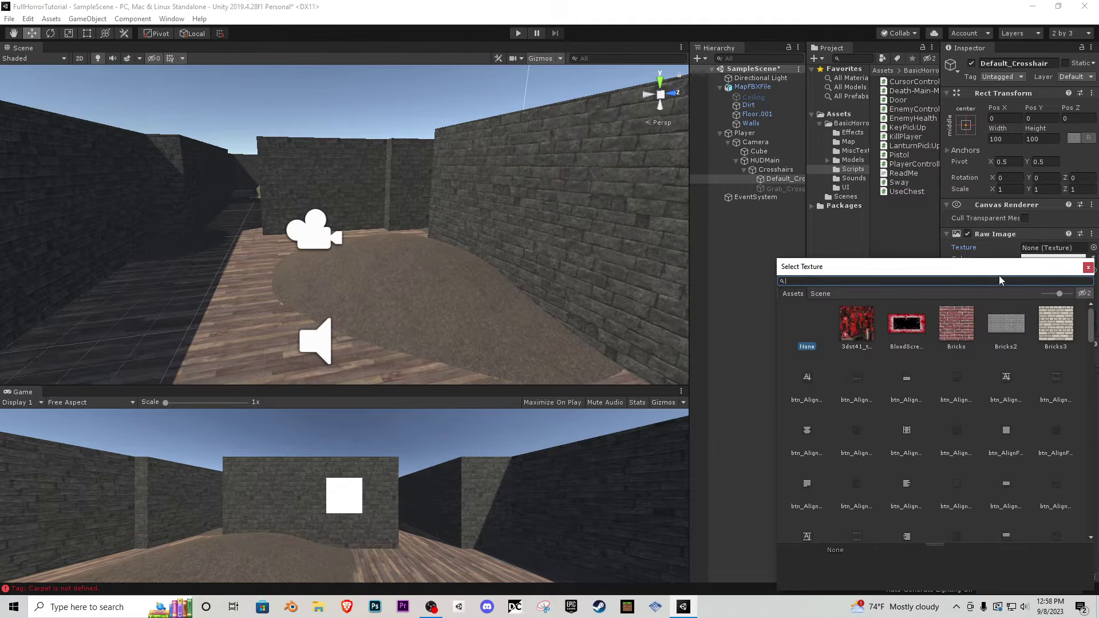
text(kno)
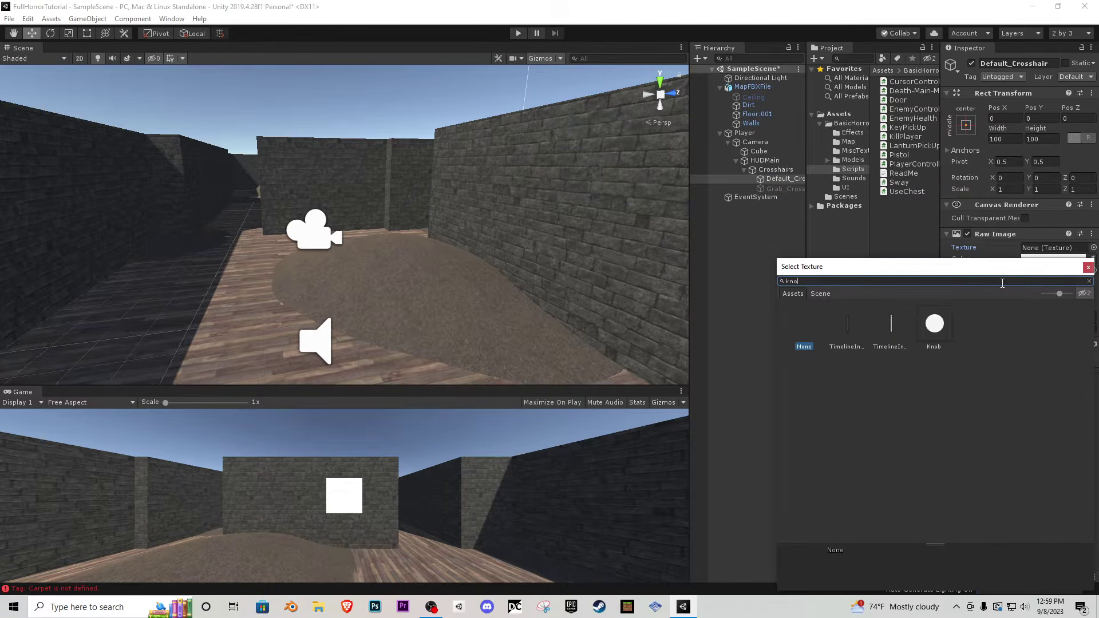
double_click(930, 329)
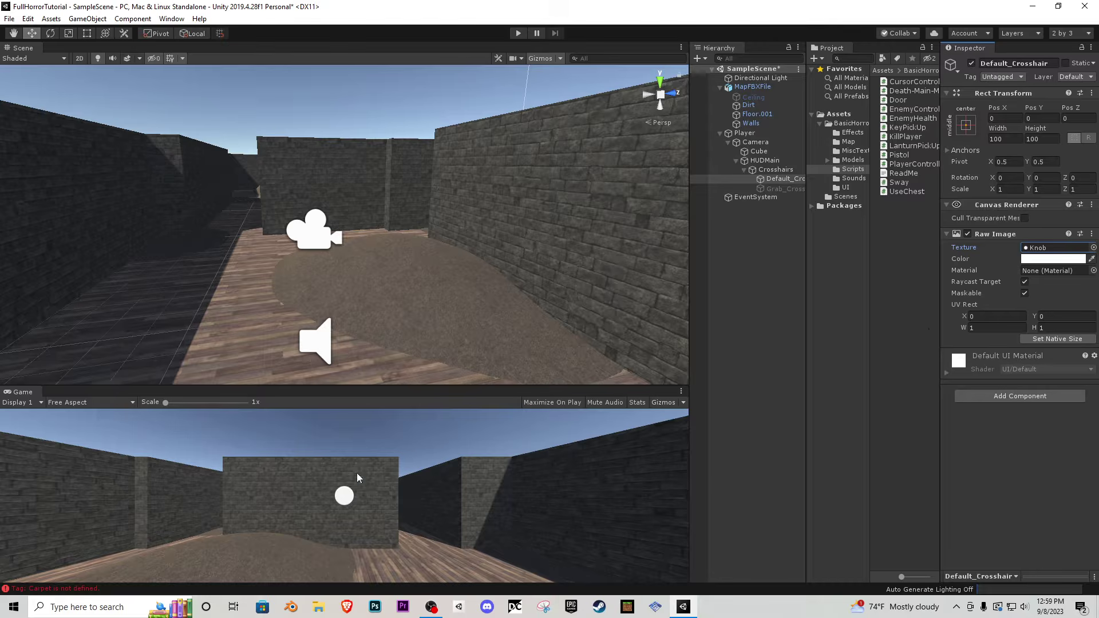
- Set Default_Crosshair's width and height to 30 and run the scene briefly to check the dot
drag(387, 392, 387, 345)
click(1016, 139)
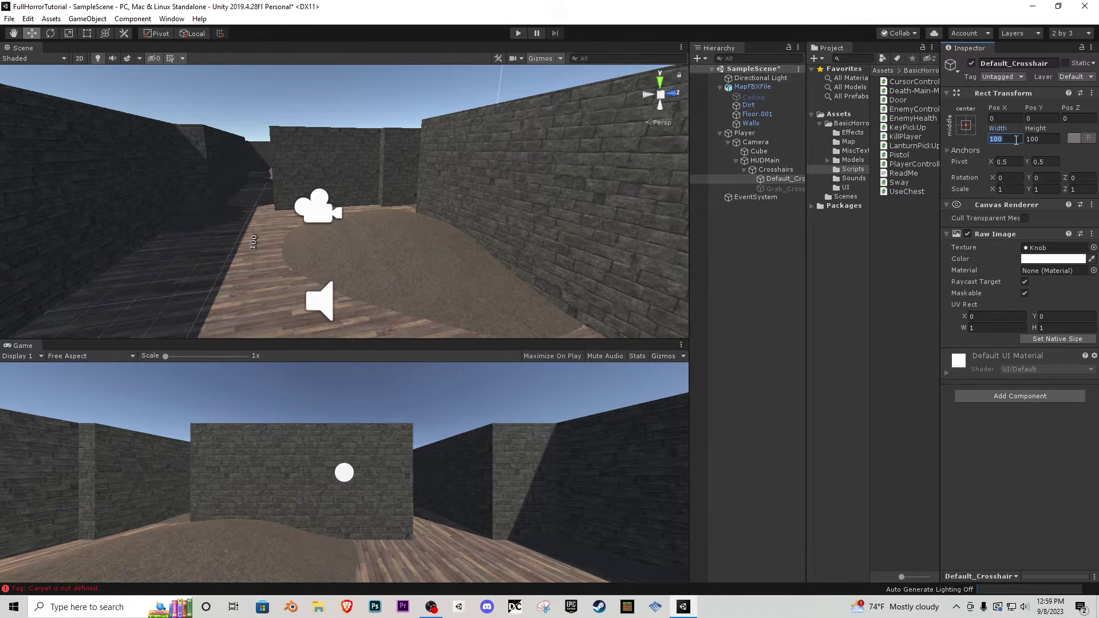
text(30)
key(Tab)
text(30)
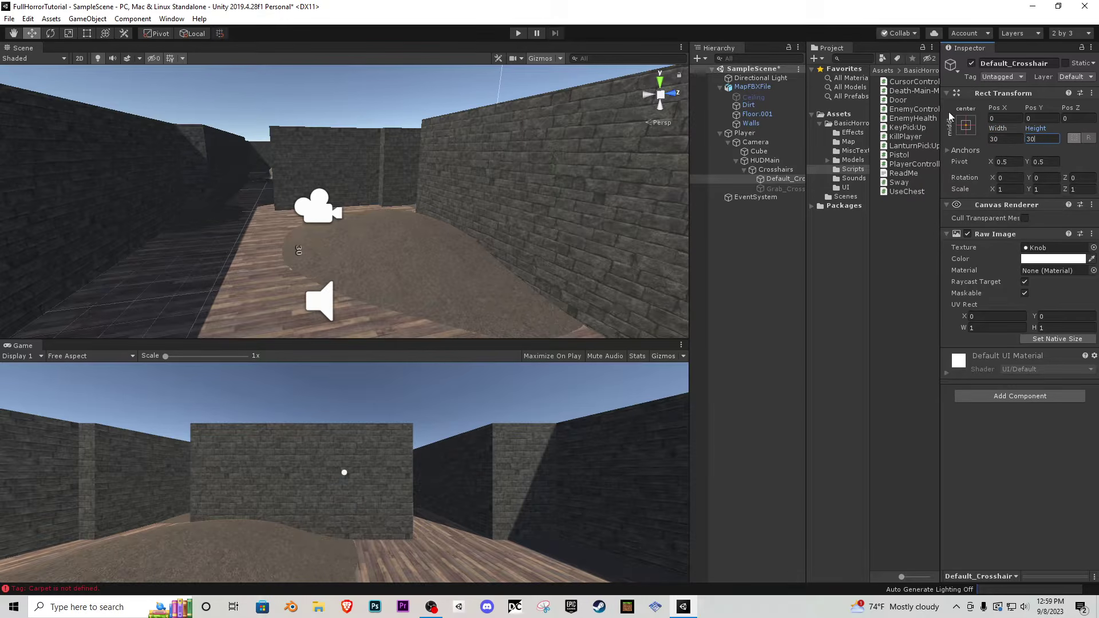
click(517, 34)
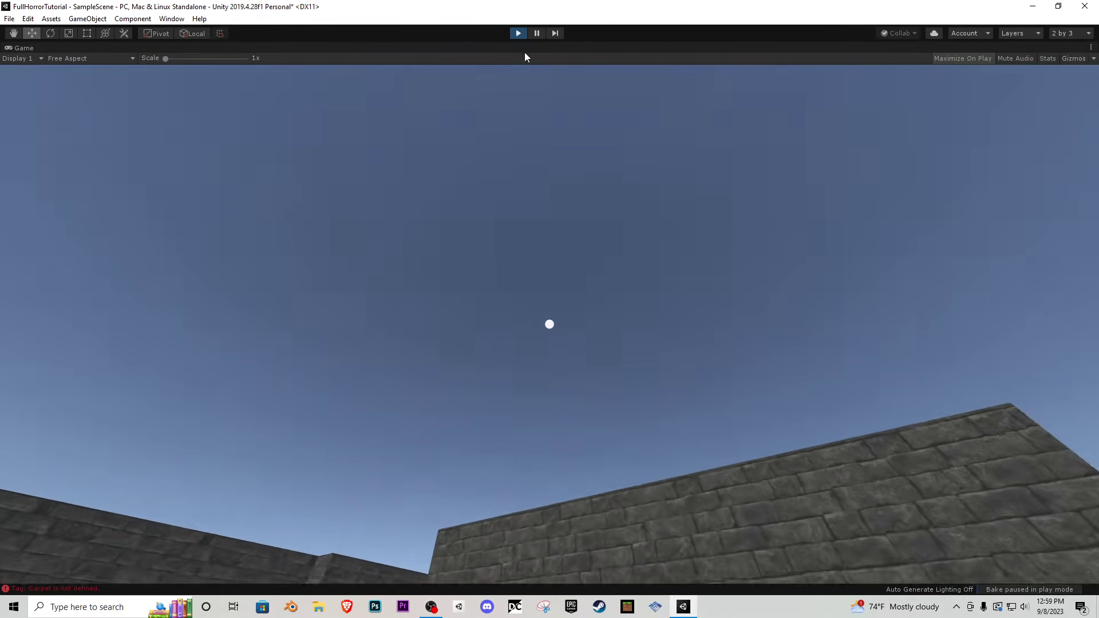
click(518, 33)
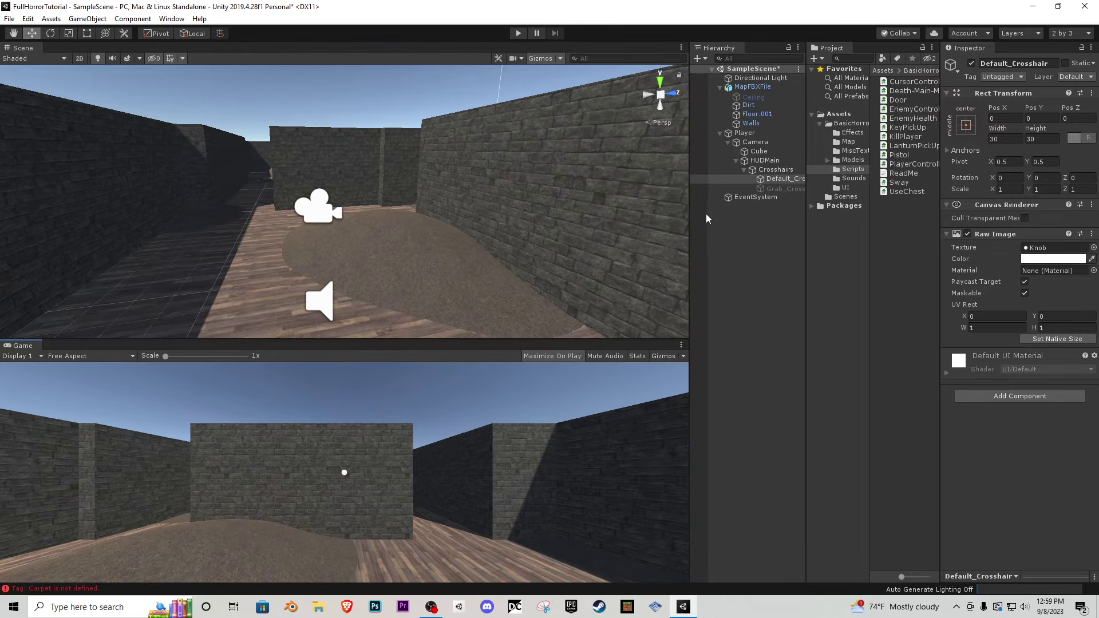
- Reactivate Grab_Crosshair and assign the HandUI texture to its Raw Image
click(783, 188)
click(971, 63)
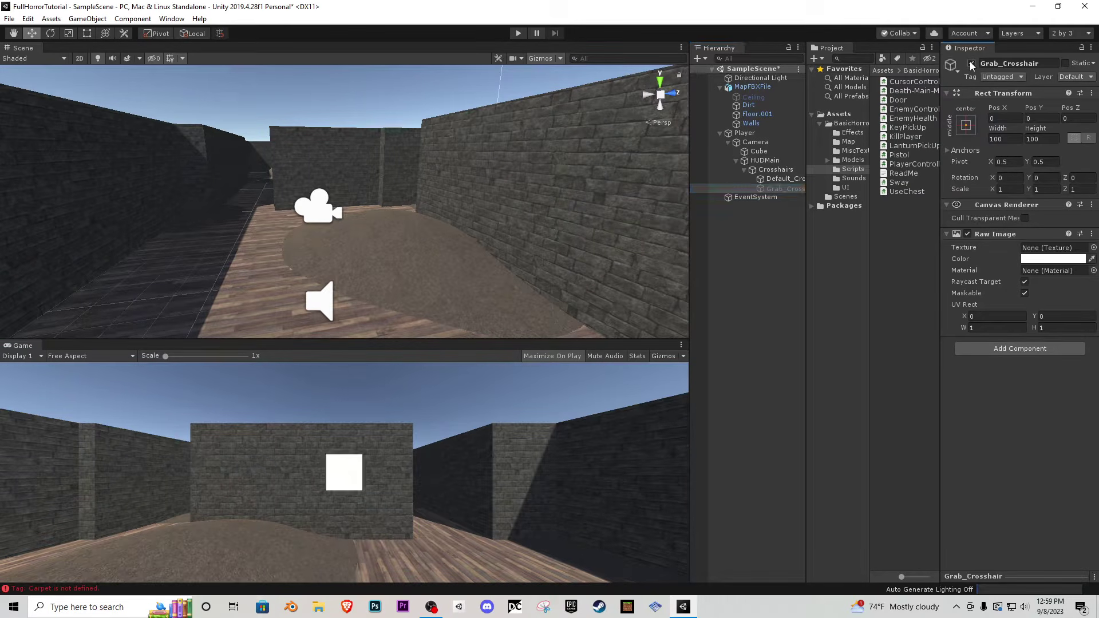
click(1093, 247)
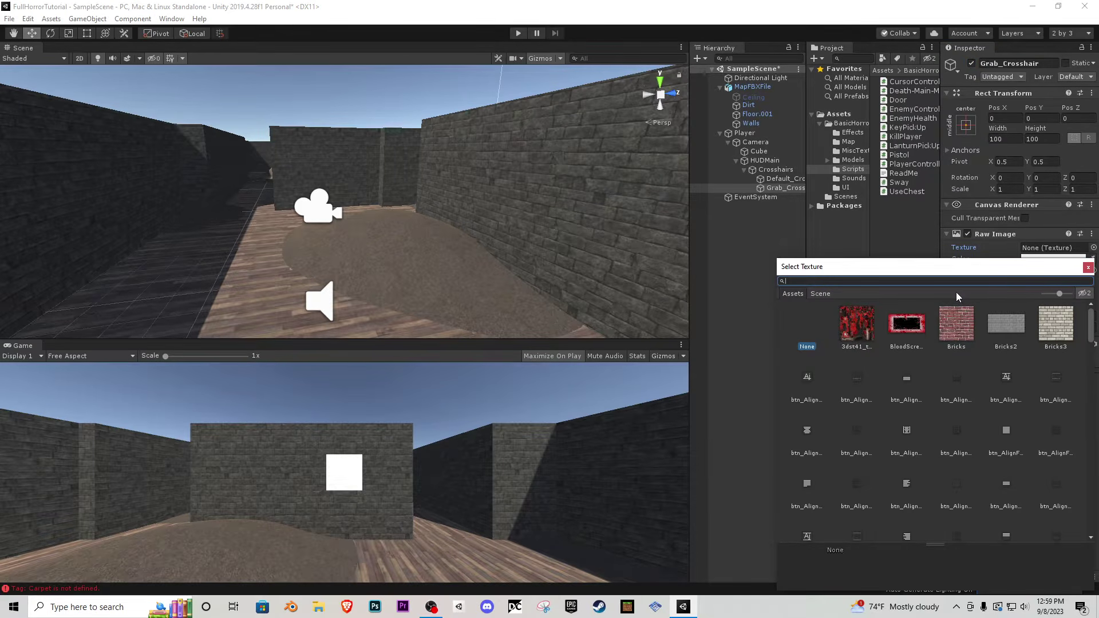
text(hand)
double_click(857, 321)
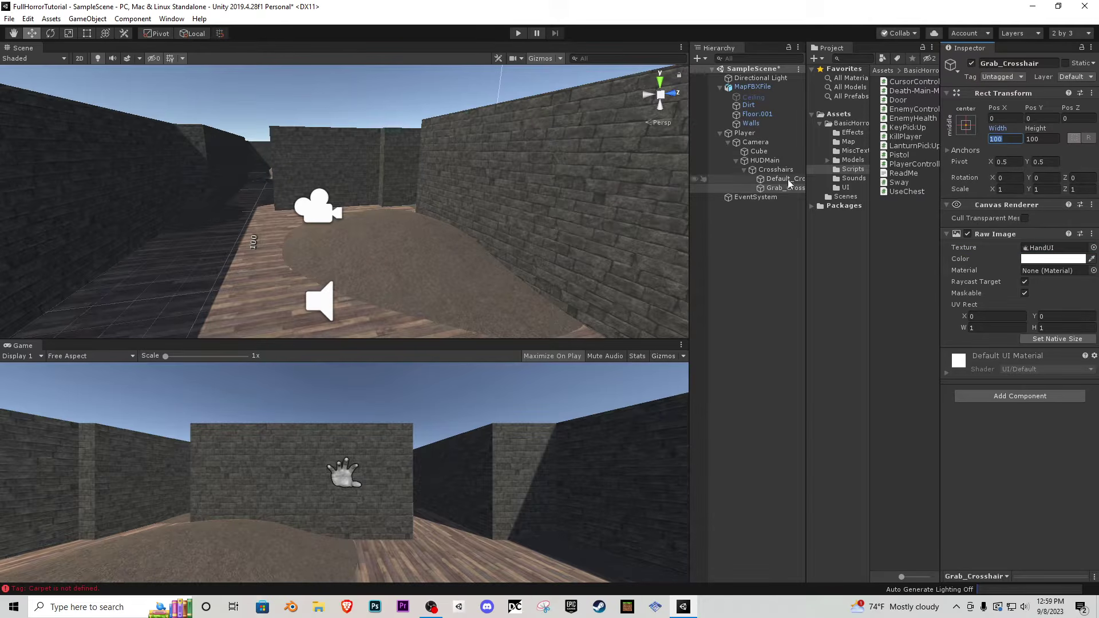
- Set Grab_Crosshair's width and height to 50
click(999, 139)
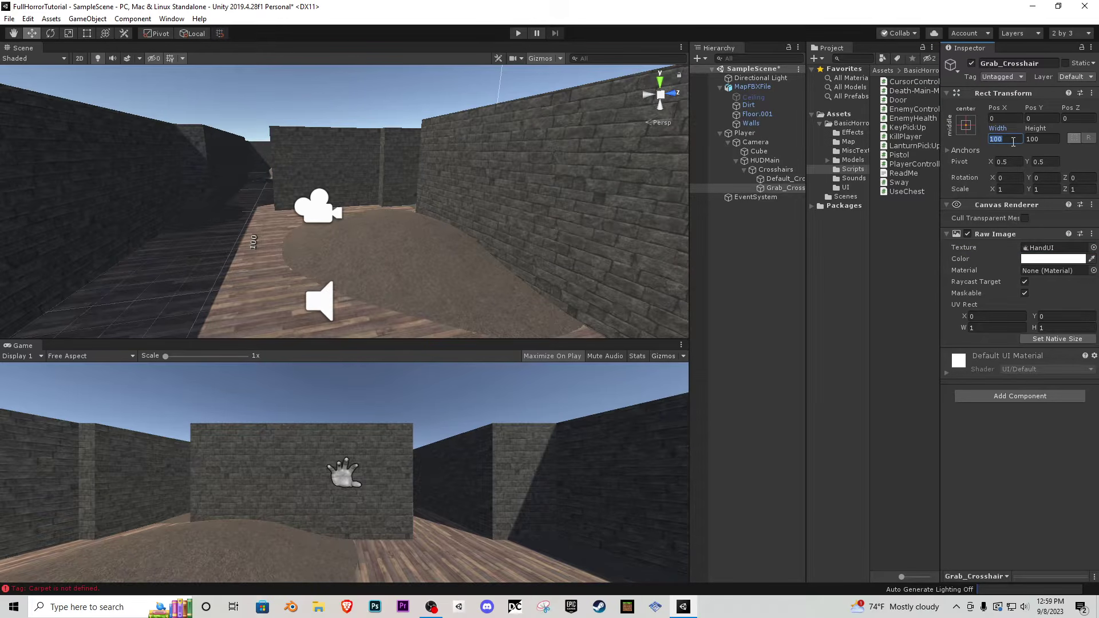
text(50)
key(Tab)
text(5)
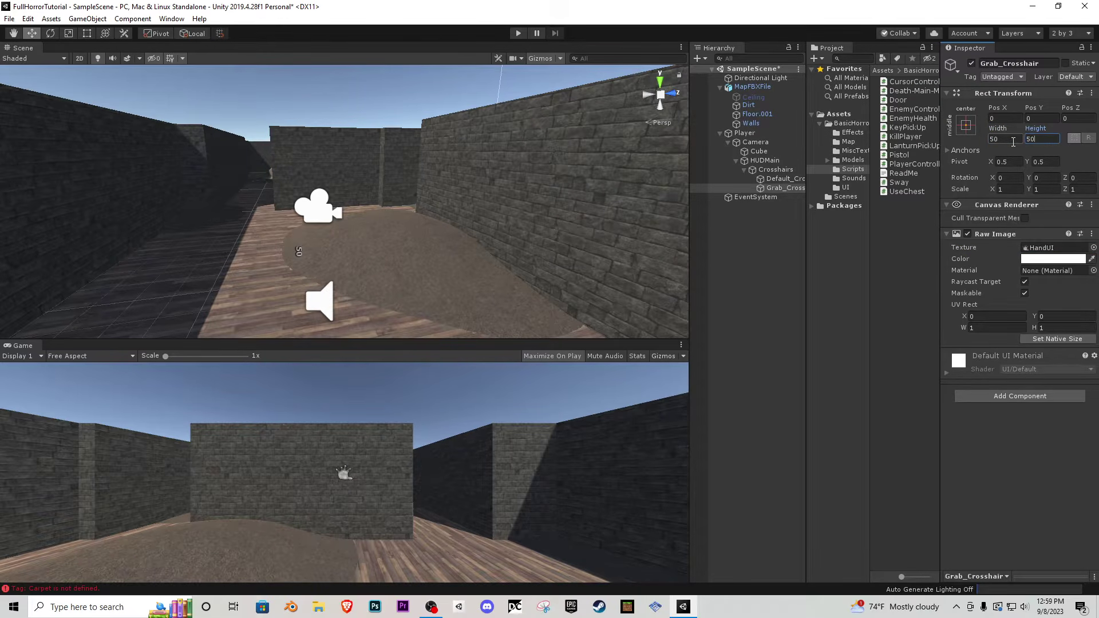
- Set Grab_Crosshair's width and height to 75 and enlarge the Game view to check the hand icon
click(1001, 139)
text(75)
key(Tab)
text(75)
drag(374, 339, 374, 167)
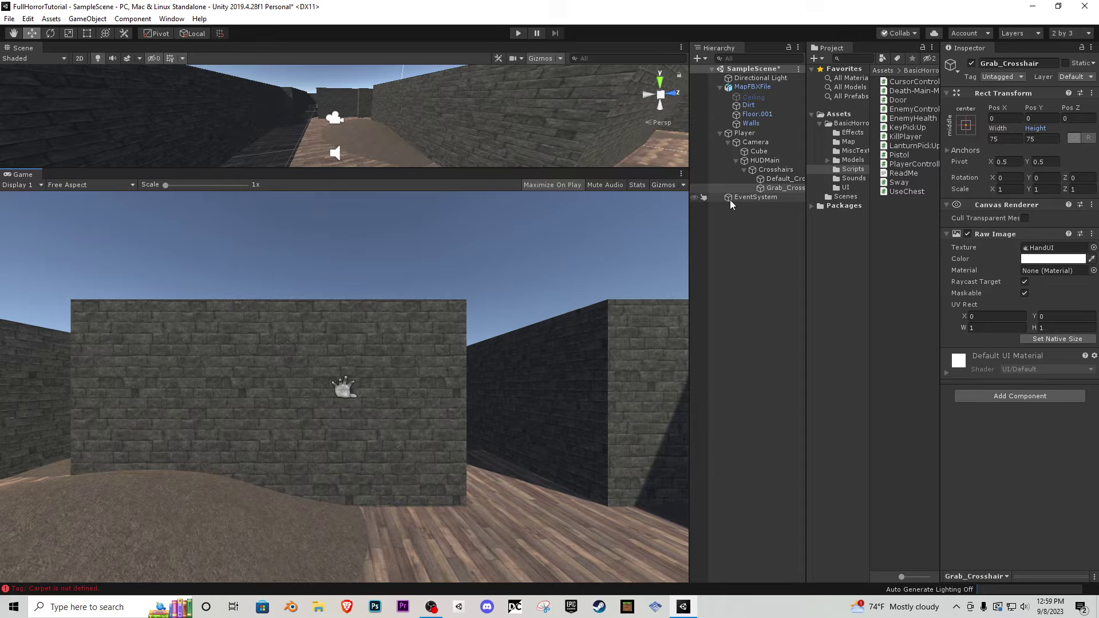
- Toggle Grab_Crosshair off and on, leaving it active, and run the scene briefly to check the hand crosshair
click(780, 188)
mouse_move(780, 192)
mouse_down()
mouse_move(777, 175)
mouse_move(779, 197)
mouse_up()
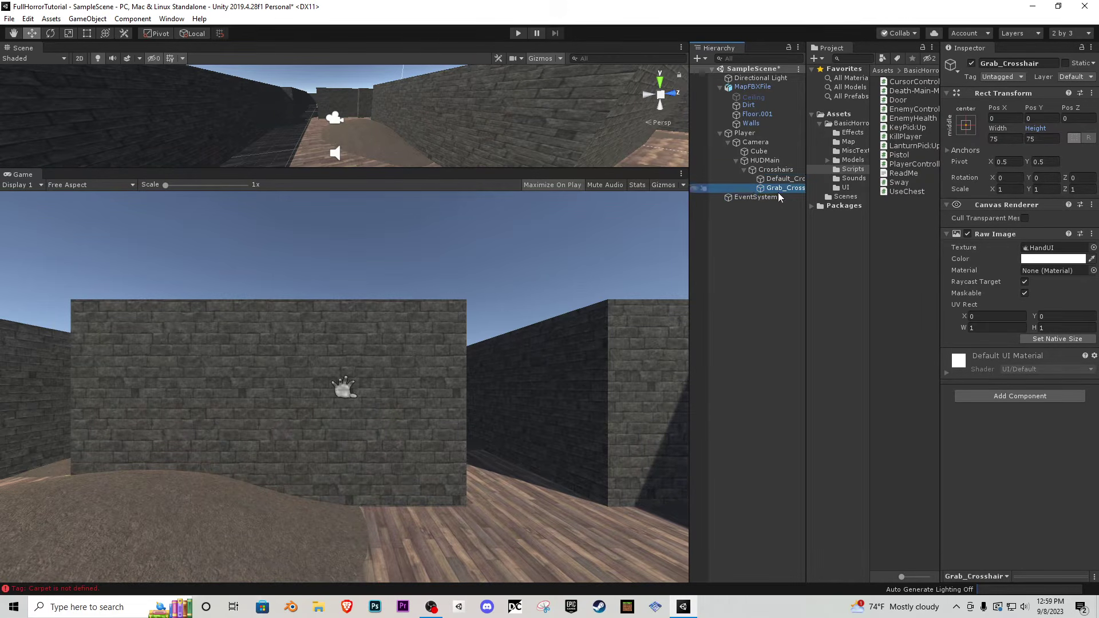
click(971, 63)
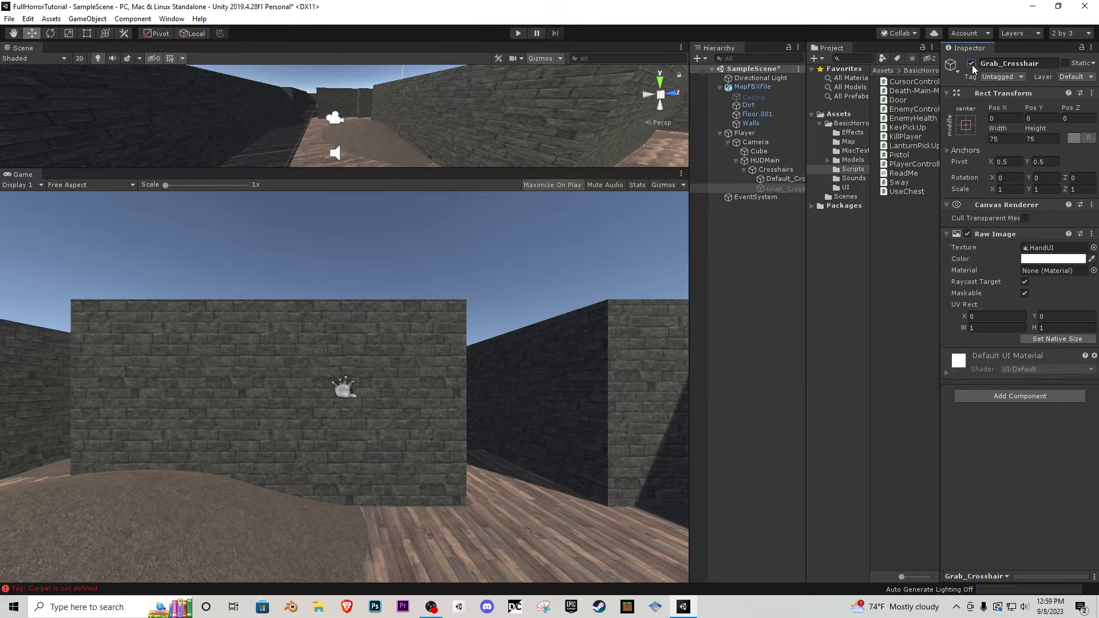
click(971, 63)
click(971, 63)
click(971, 63)
click(517, 34)
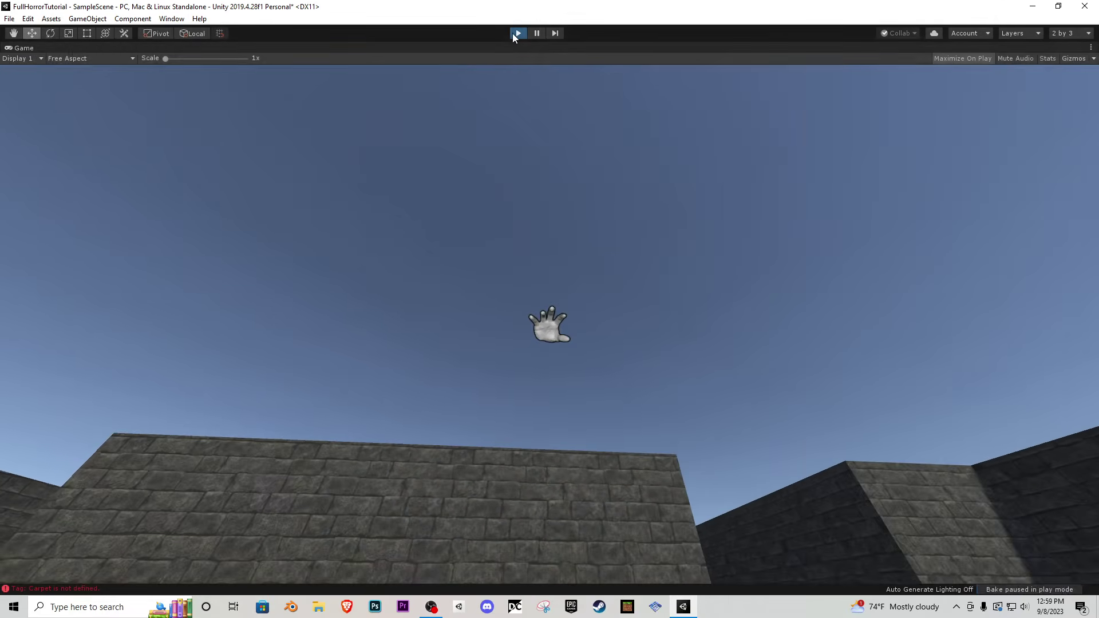
click(516, 33)
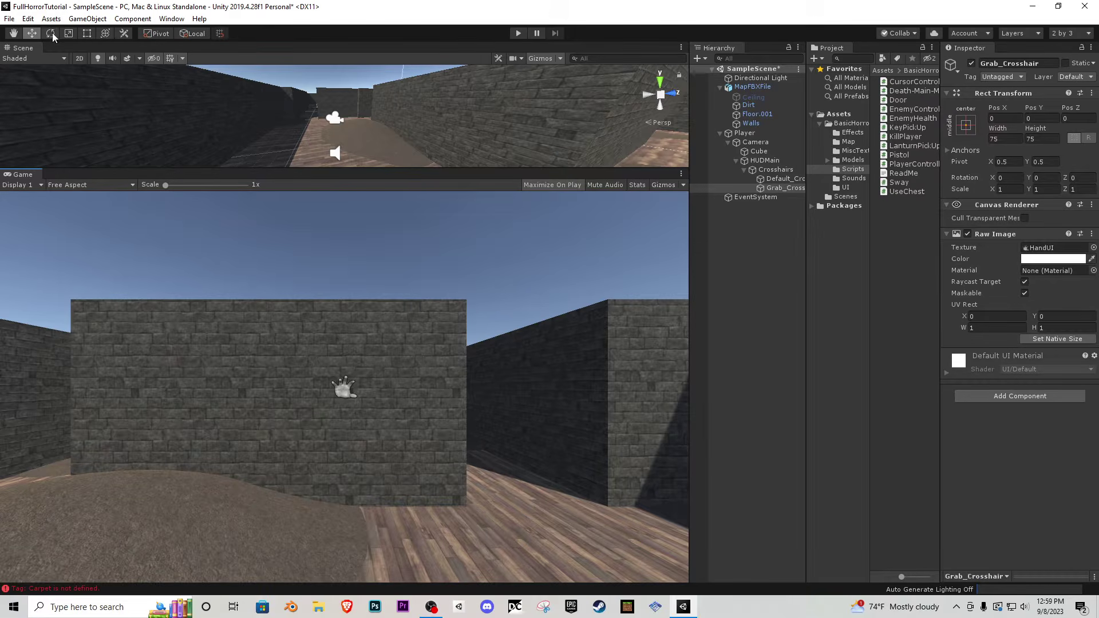
- Set the number of axes in the project's Input Manager settings to 19
click(28, 19)
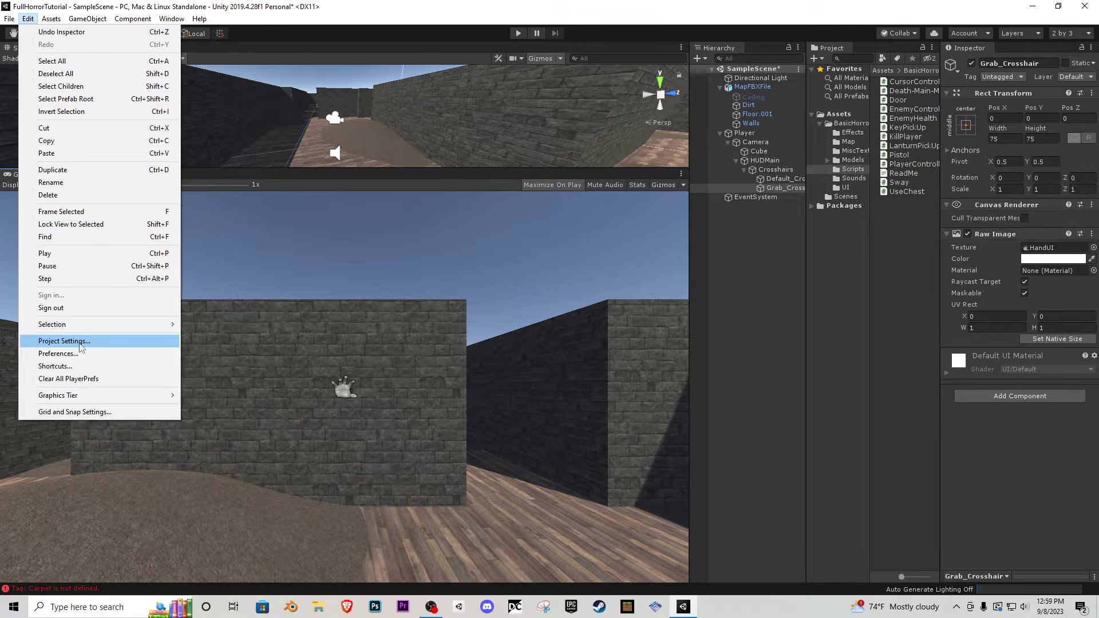
click(64, 341)
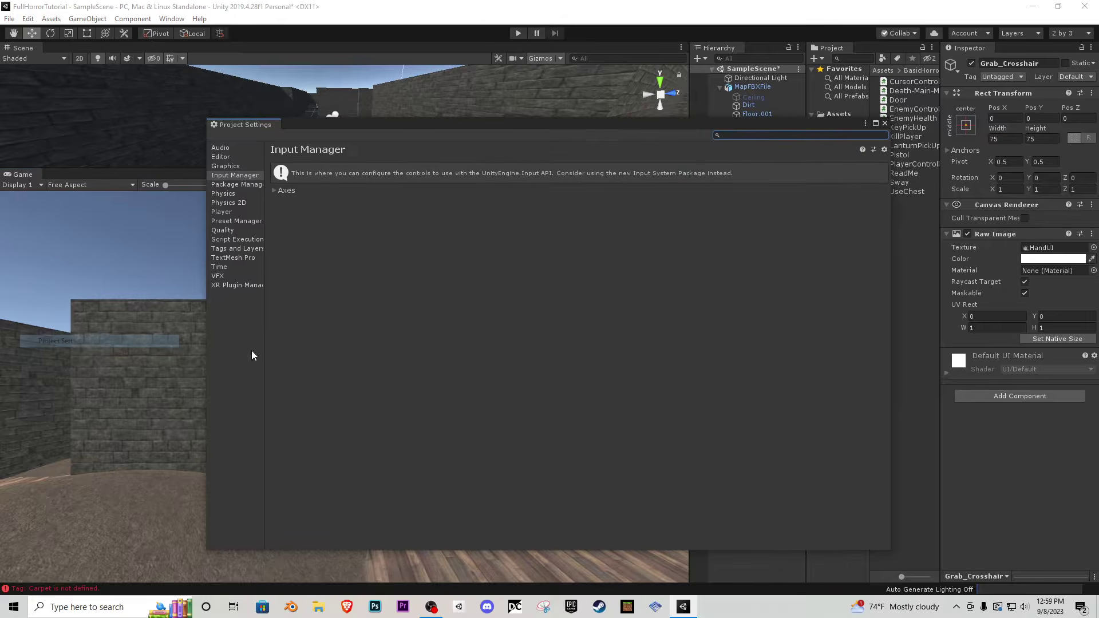
click(276, 191)
click(438, 202)
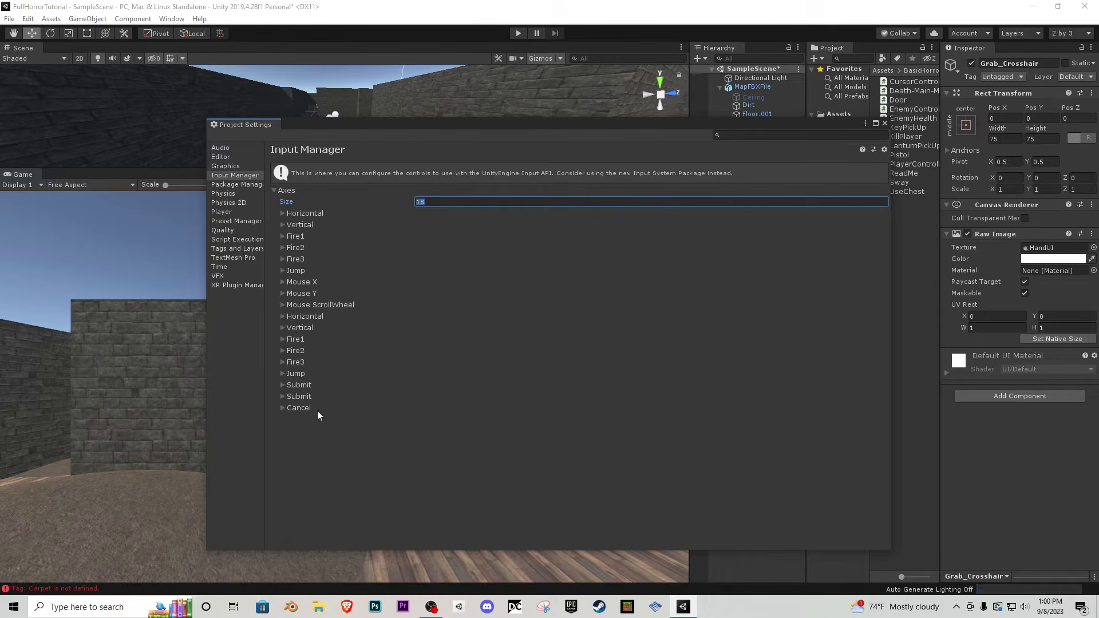
text(19)
key(Return)
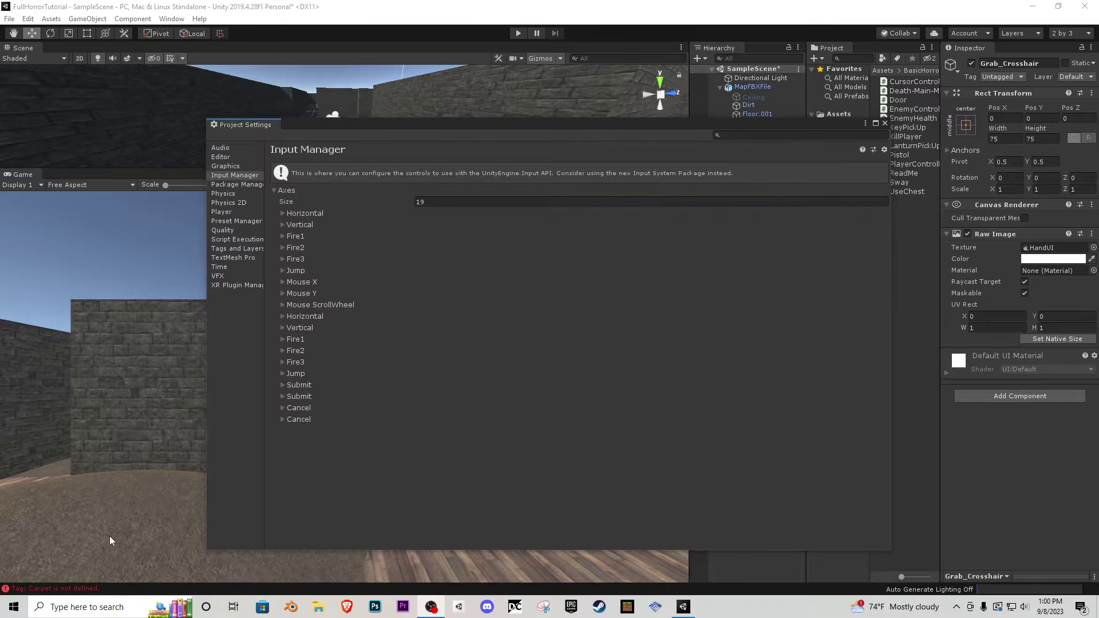
- Rename the first Cancel axis to Interact, set its positive button to e, and close the project settings
click(281, 407)
click(444, 419)
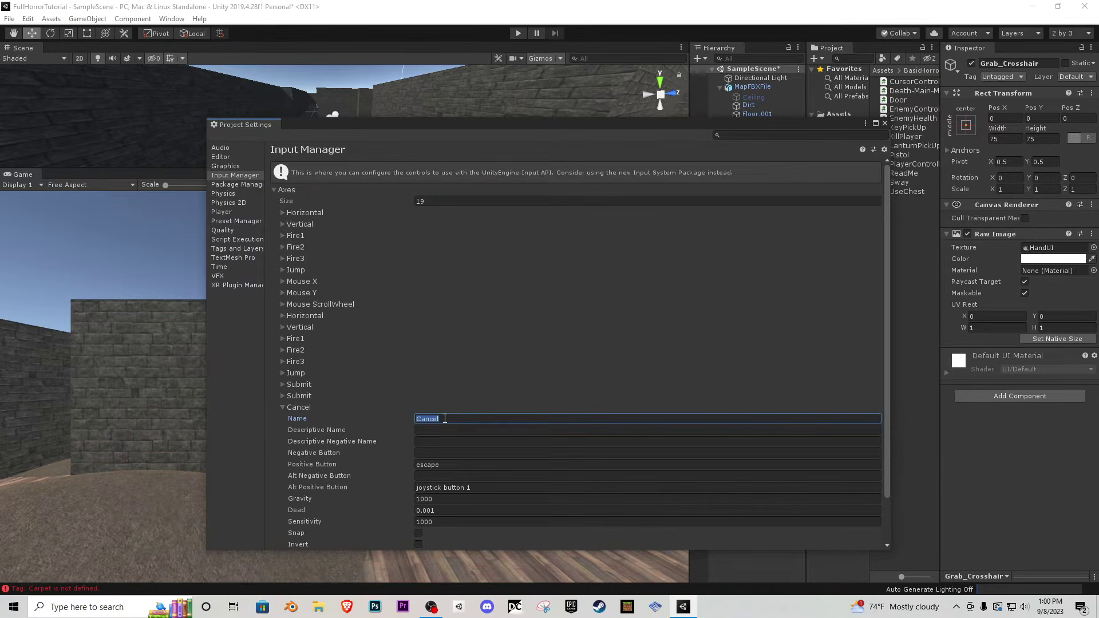
text(Interact)
click(451, 465)
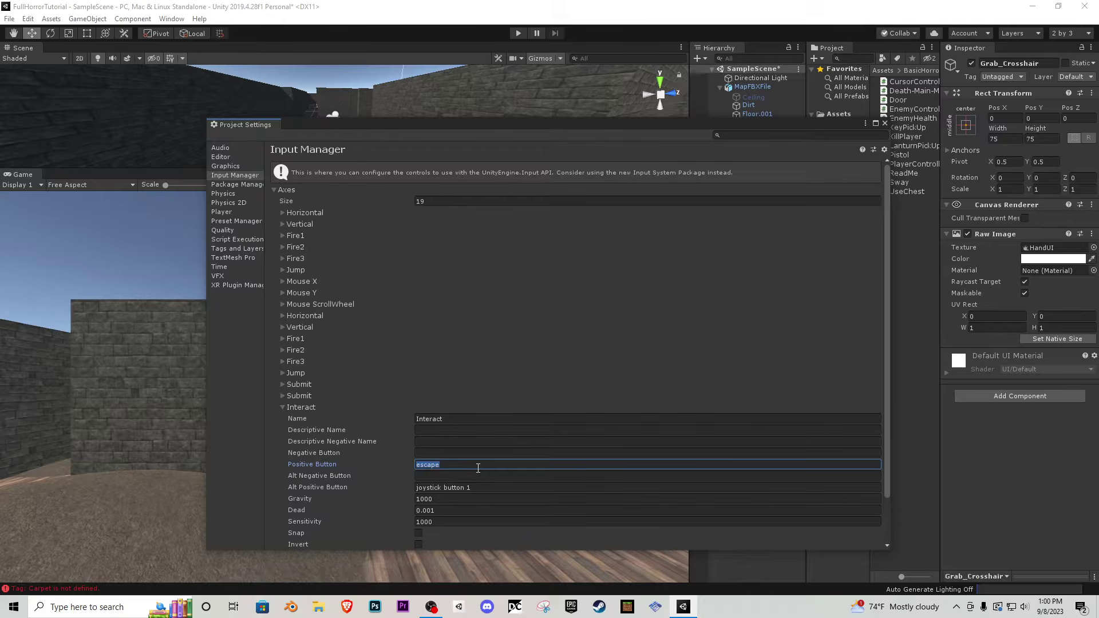
text(e)
key(Return)
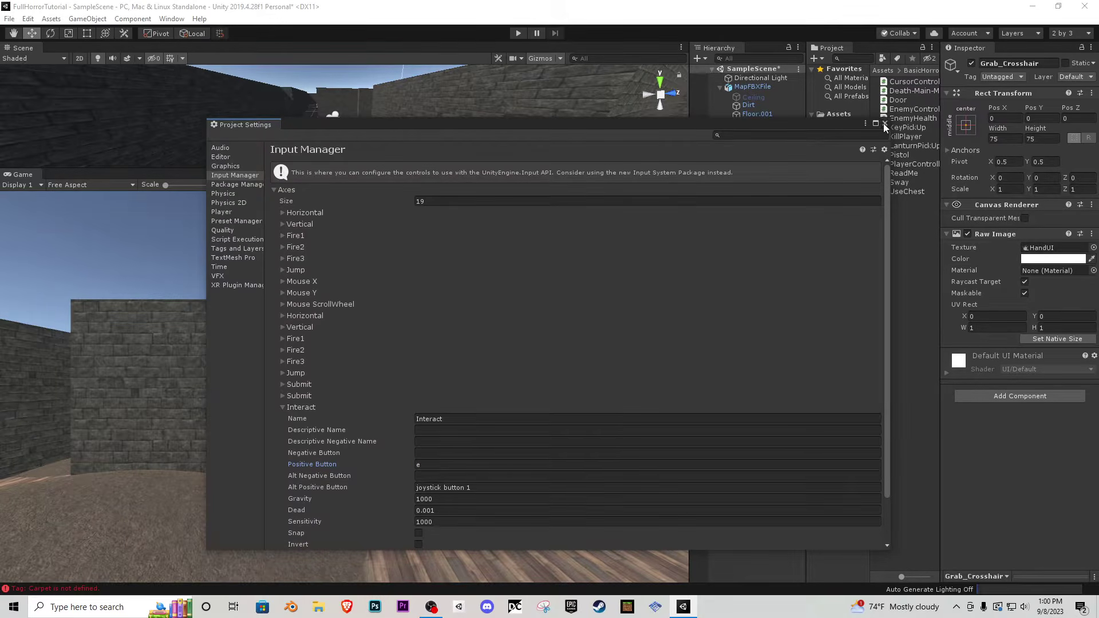
click(884, 123)
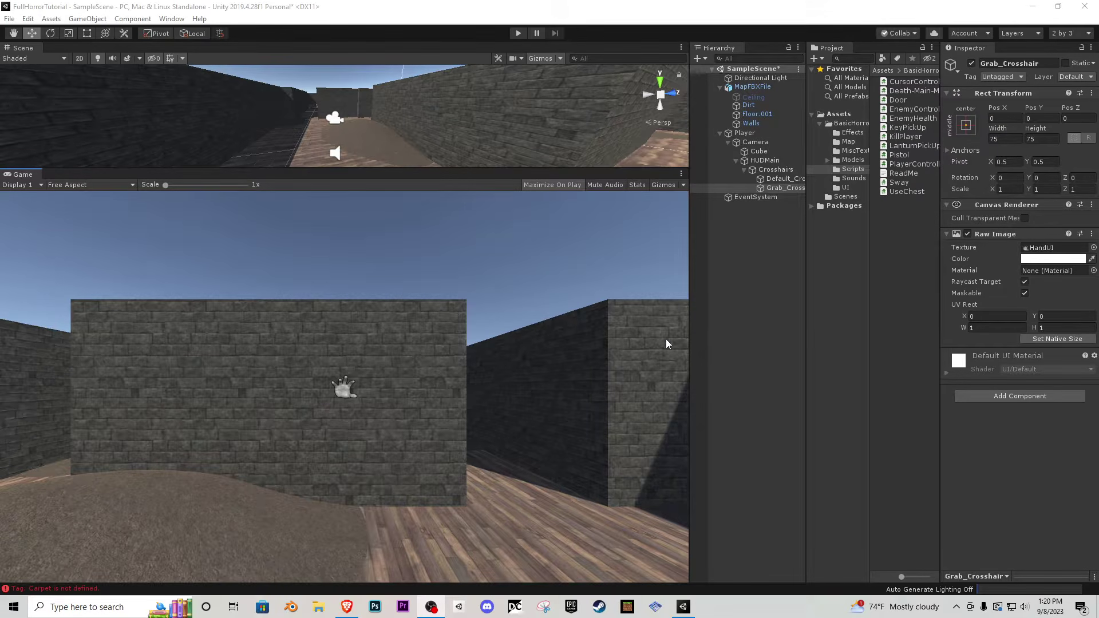
- Enlarge the Scene view and rename the Cube under the player's Camera to ReachTool
drag(465, 170, 434, 466)
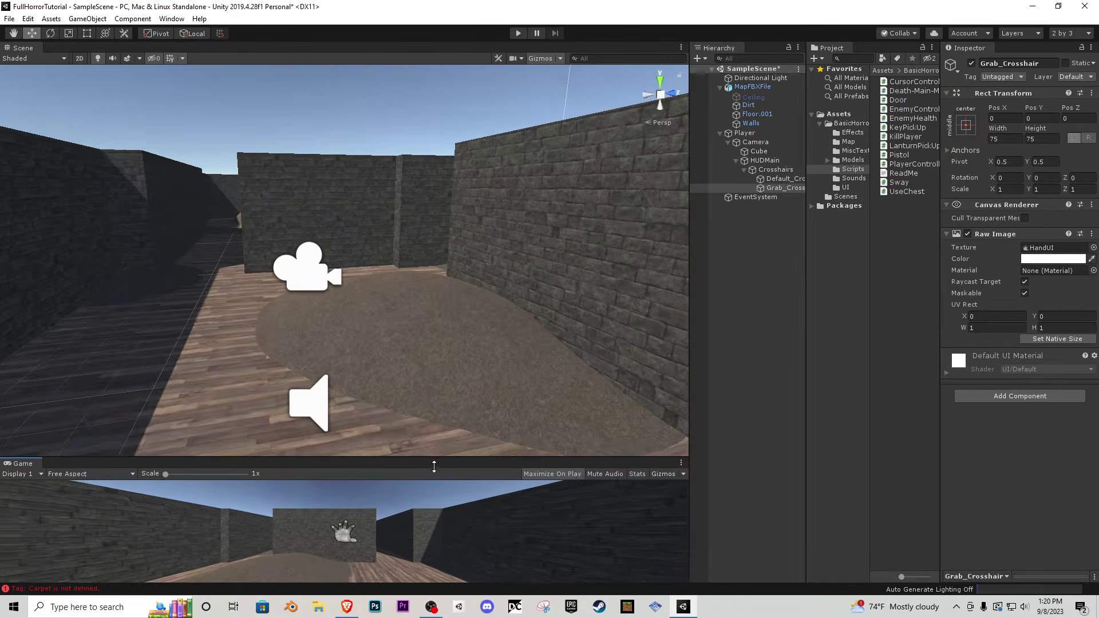
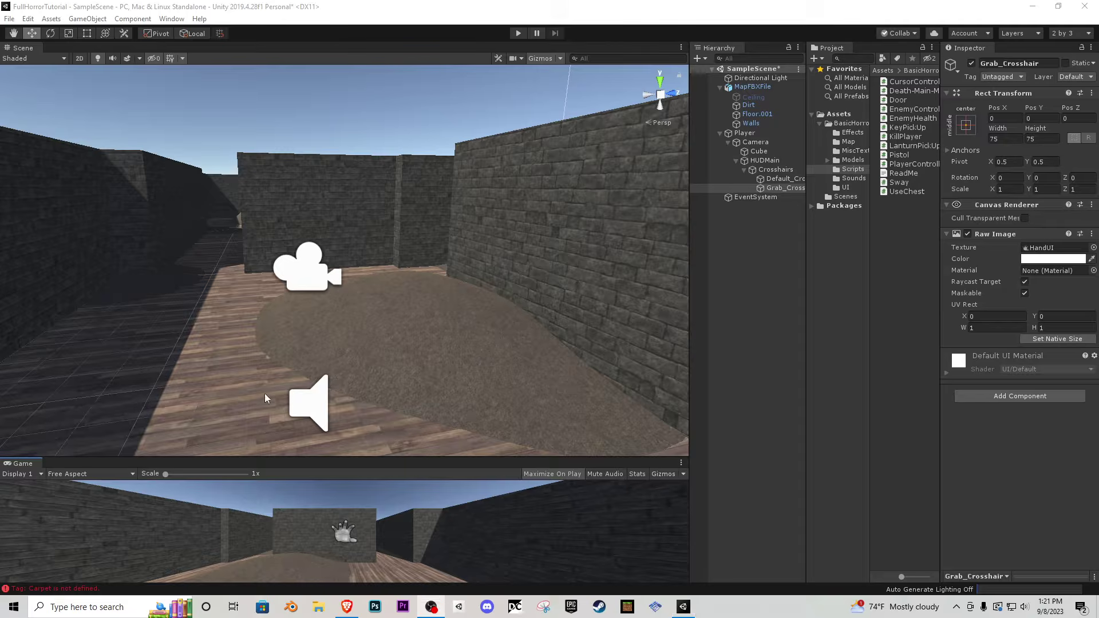
click(409, 460)
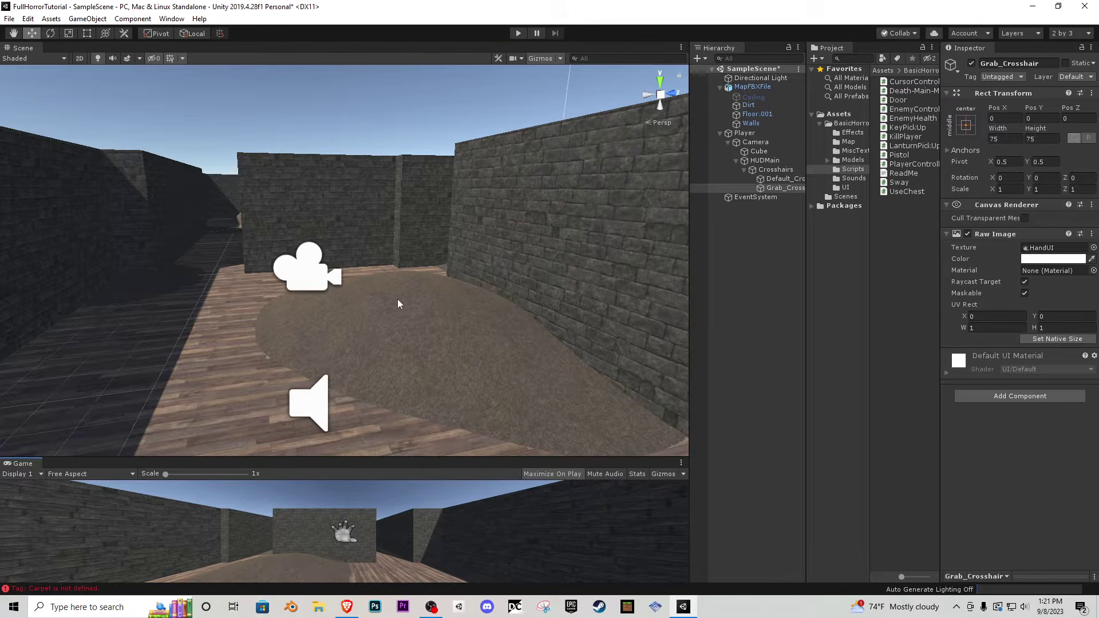
click(736, 160)
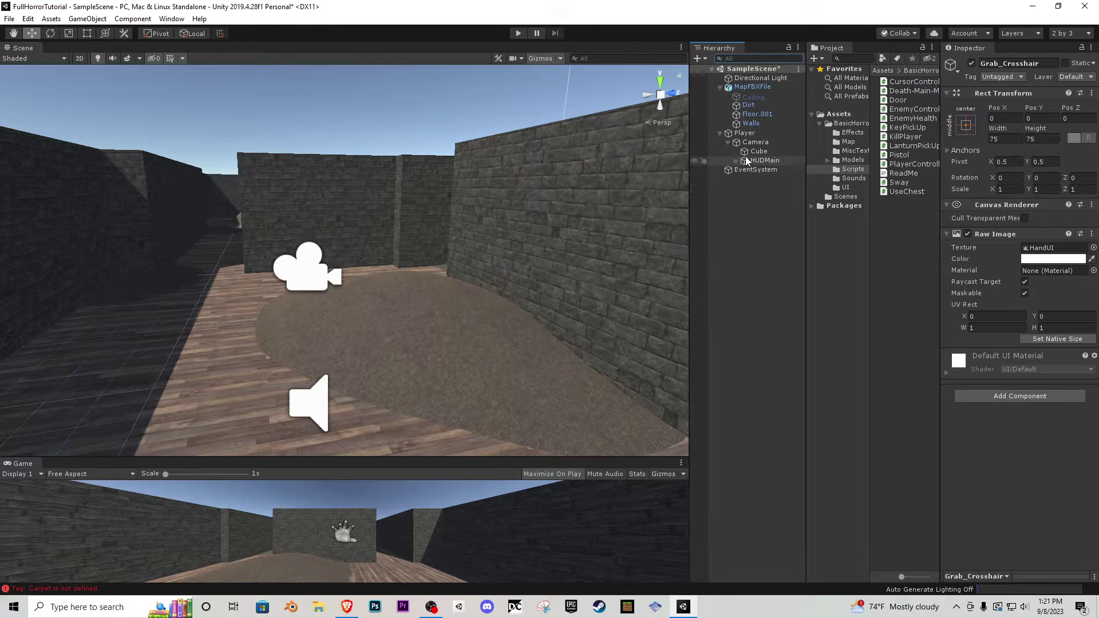
click(760, 152)
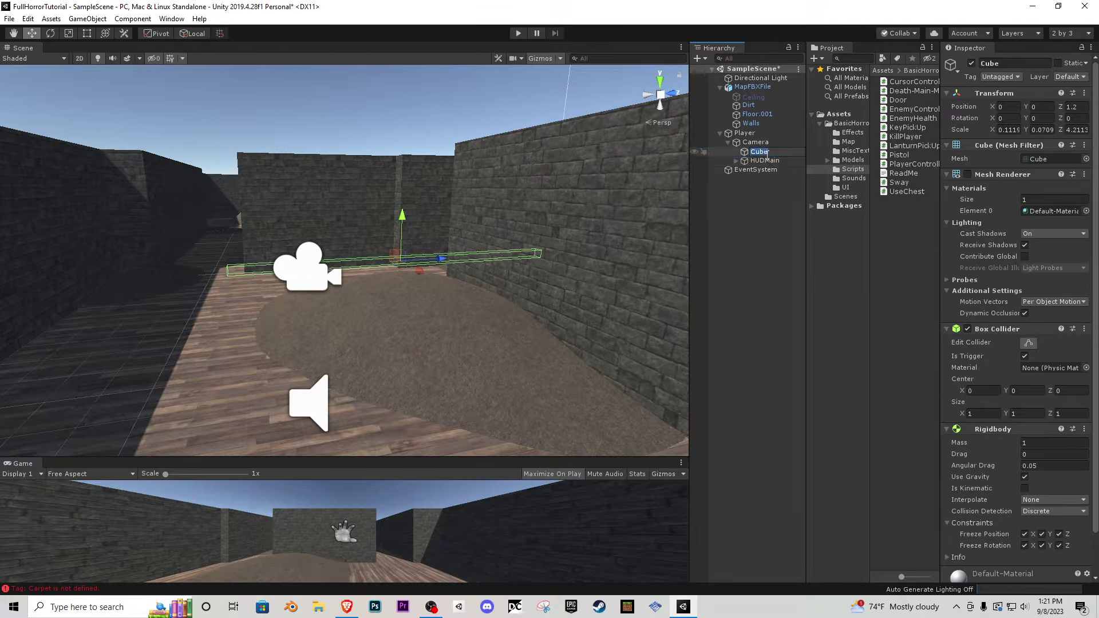
text(ReachTool)
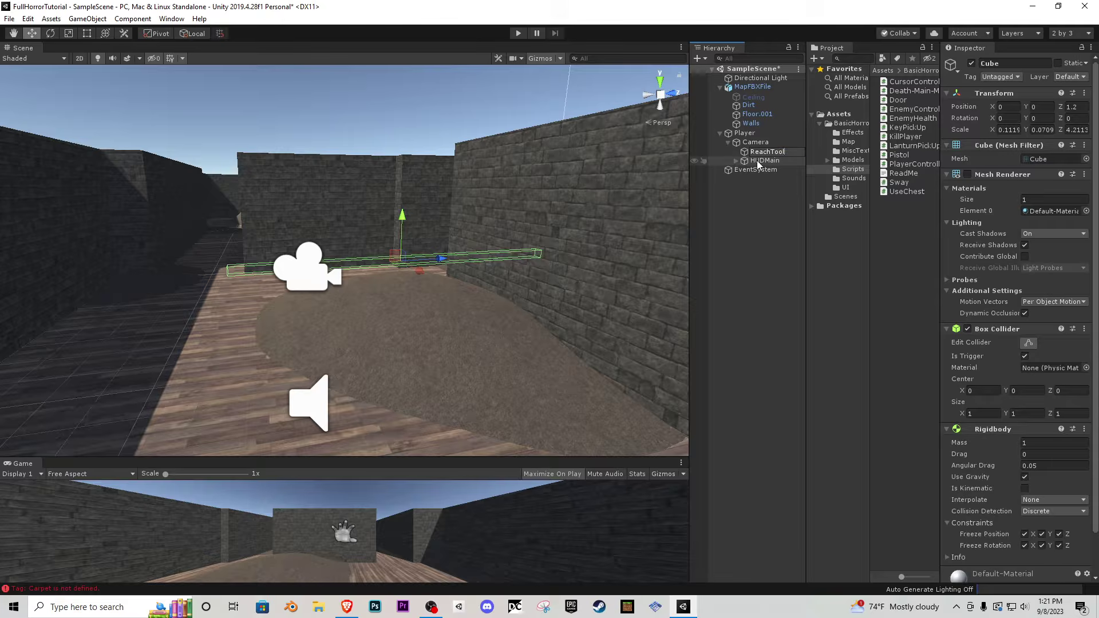
key(Return)
- Create a new tag named Reach and assign it to ReachTool
click(1000, 77)
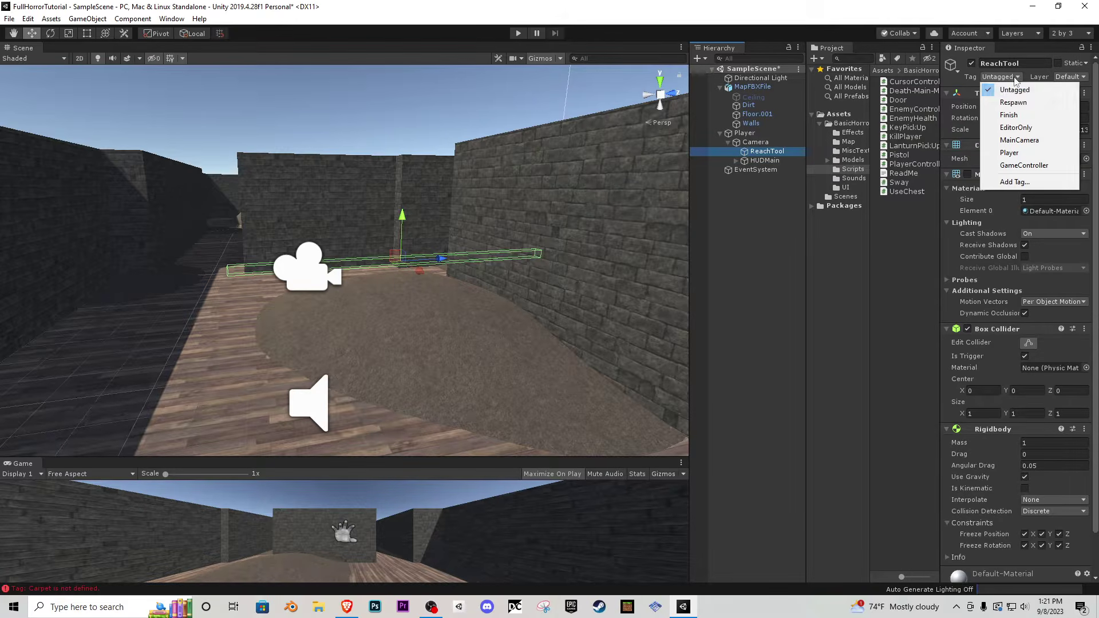
click(1025, 181)
click(1066, 117)
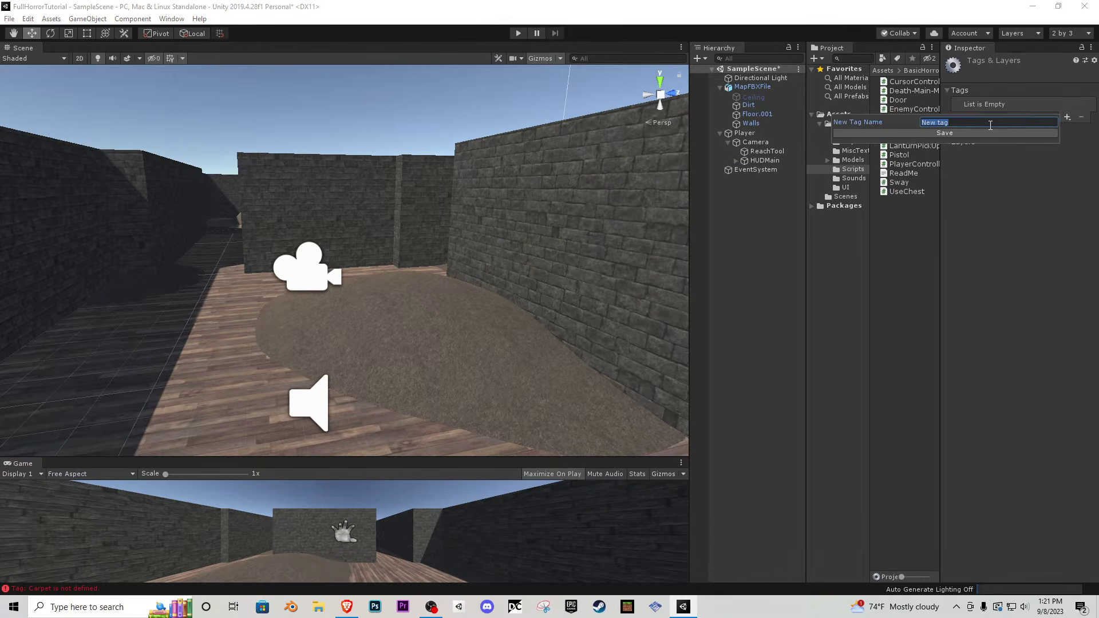
text(Reach)
click(992, 131)
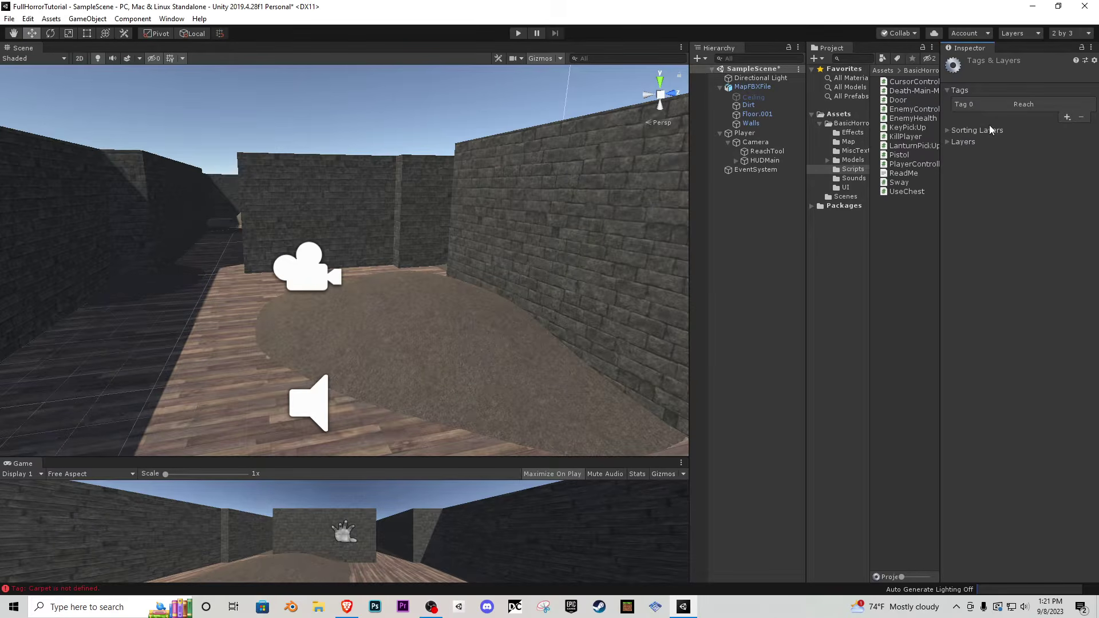
click(767, 154)
click(1000, 77)
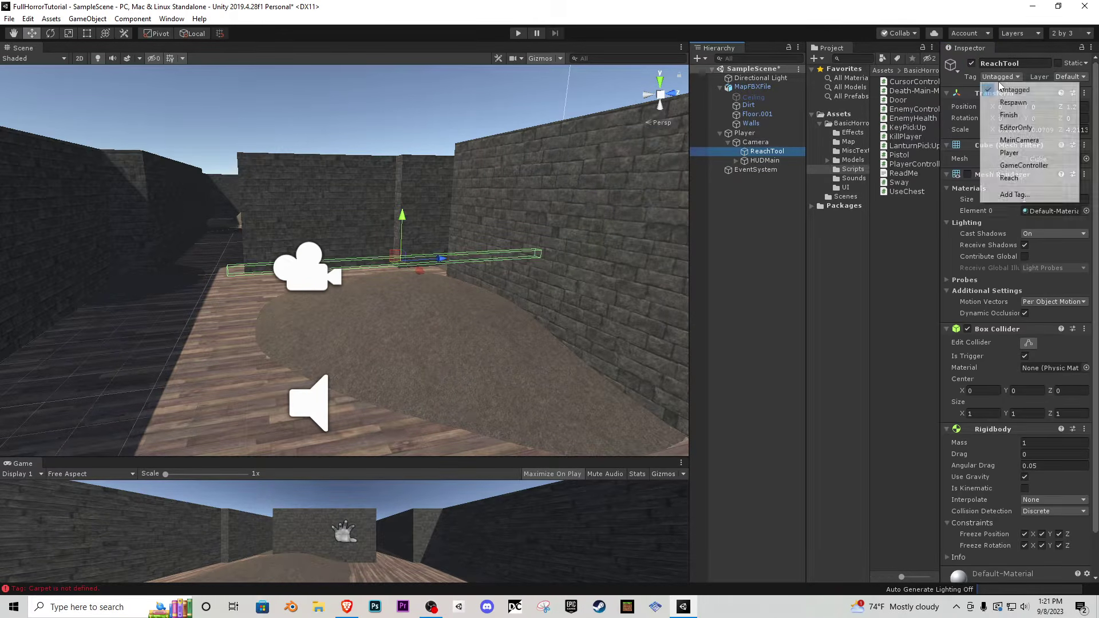
click(1004, 179)
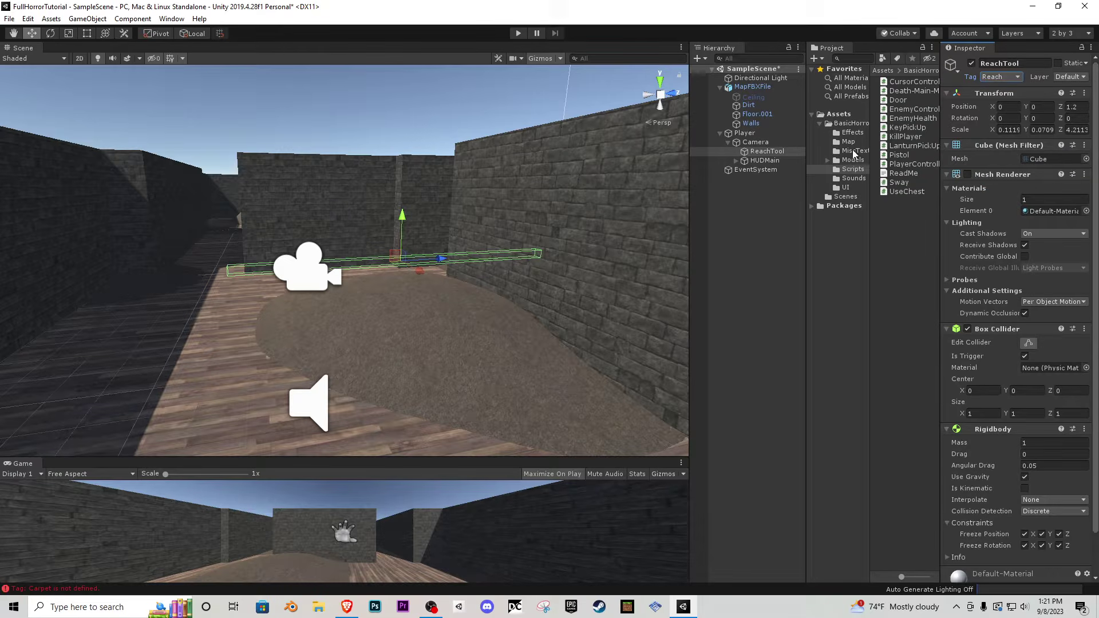
- Add an empty child object named Inventory under the player's Camera
right_click(753, 142)
click(792, 249)
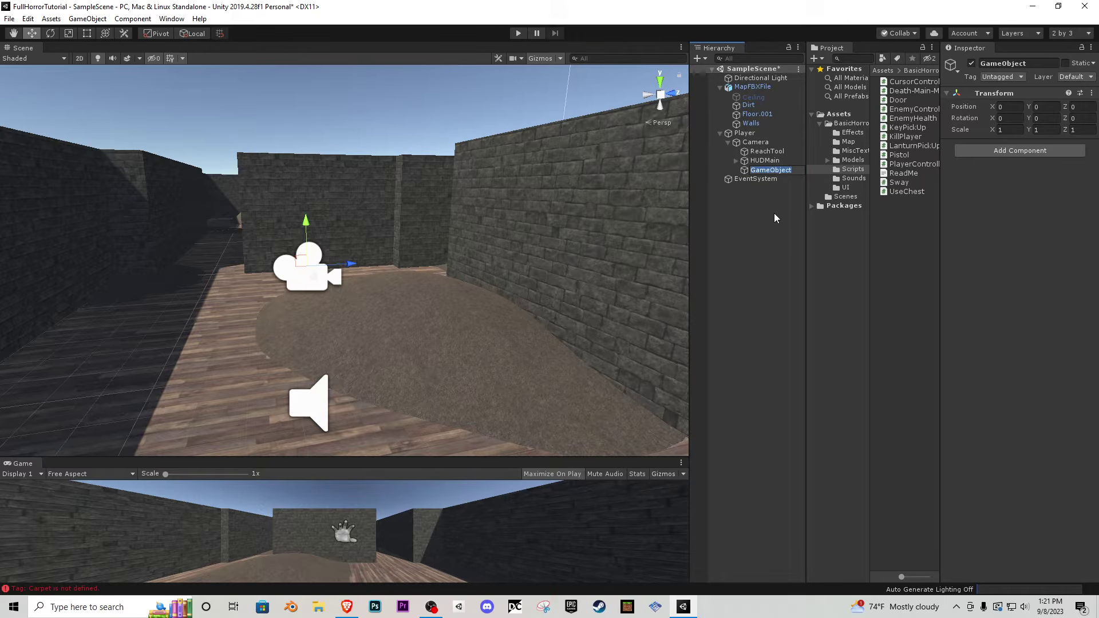
text(Inventory)
key(Return)
mouse_move(407, 262)
right_down()
mouse_move(421, 264)
mouse_move(407, 269)
right_up()
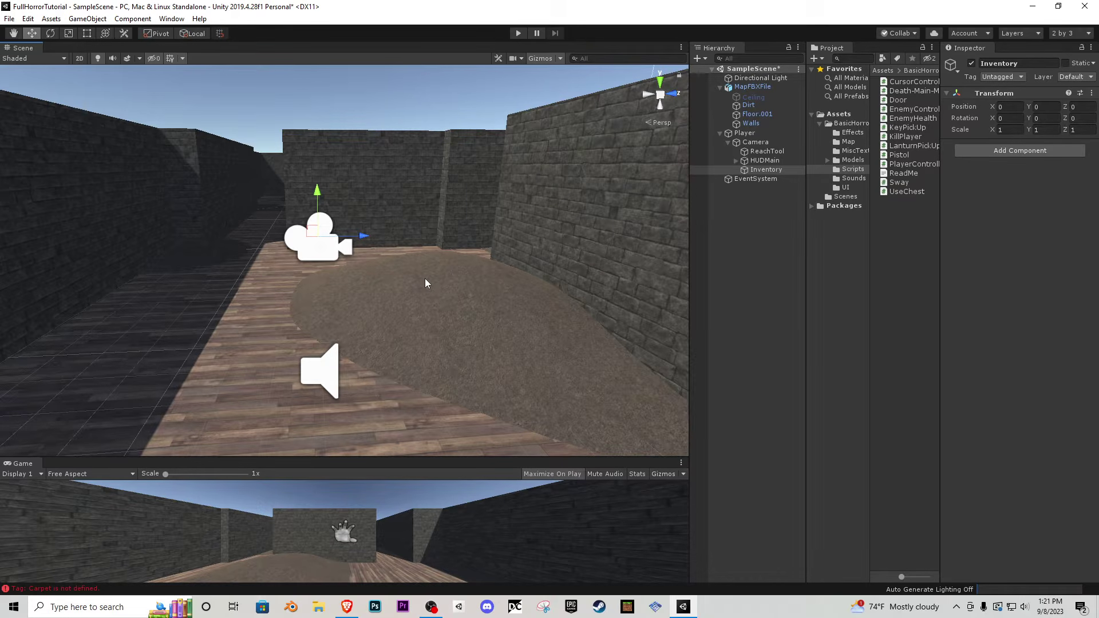
- Open the Arms folder within Models and examine the Arms model and its material import settings in an enlarged preview
click(861, 125)
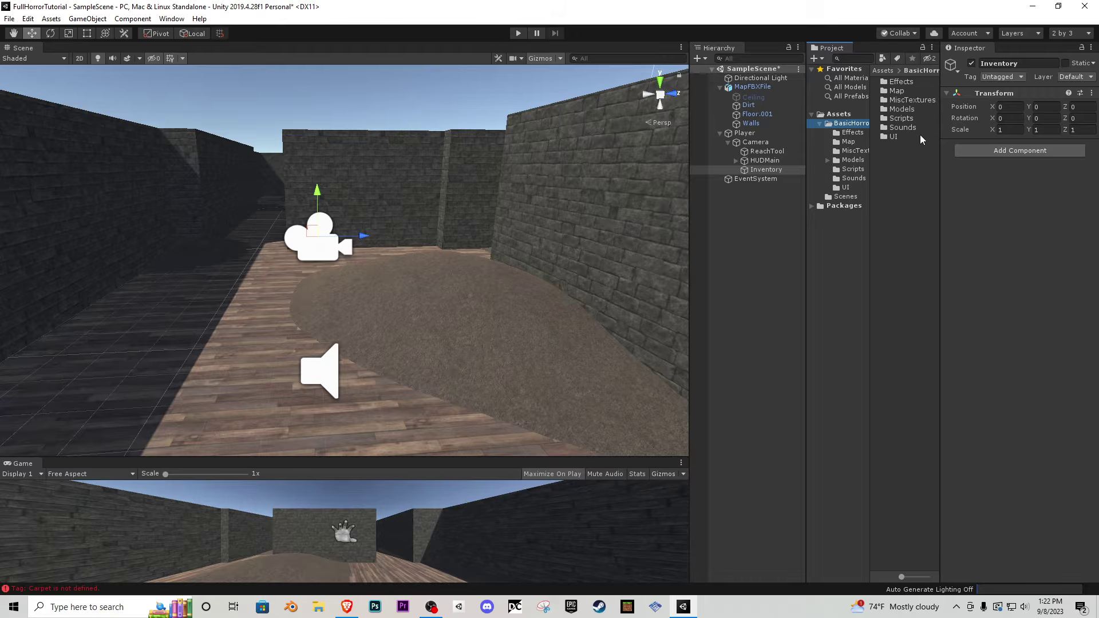
double_click(912, 108)
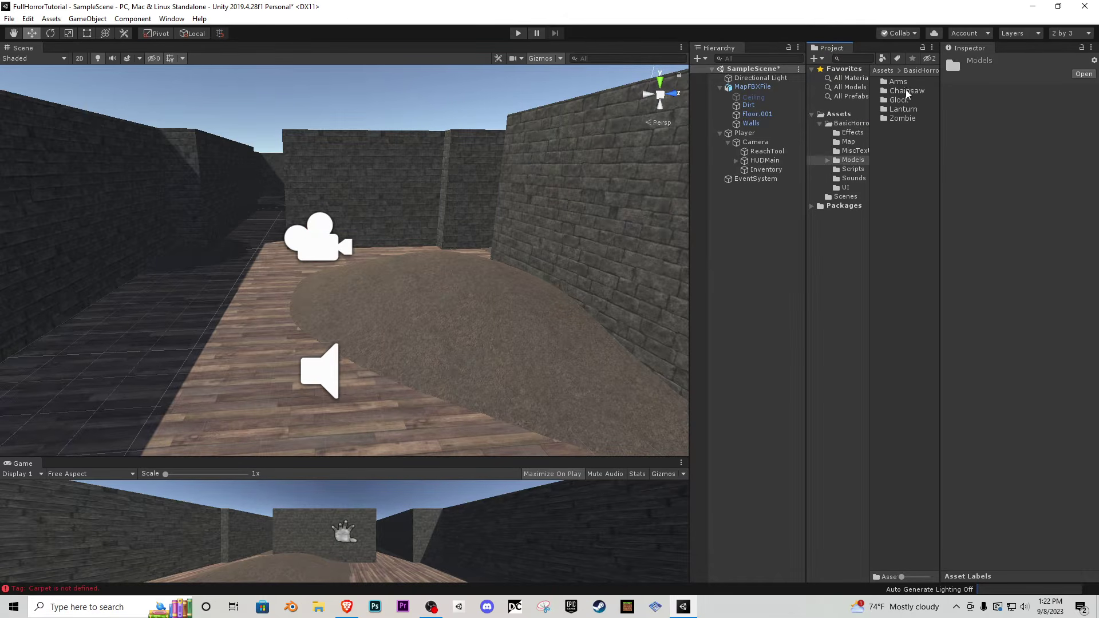
double_click(906, 84)
click(898, 81)
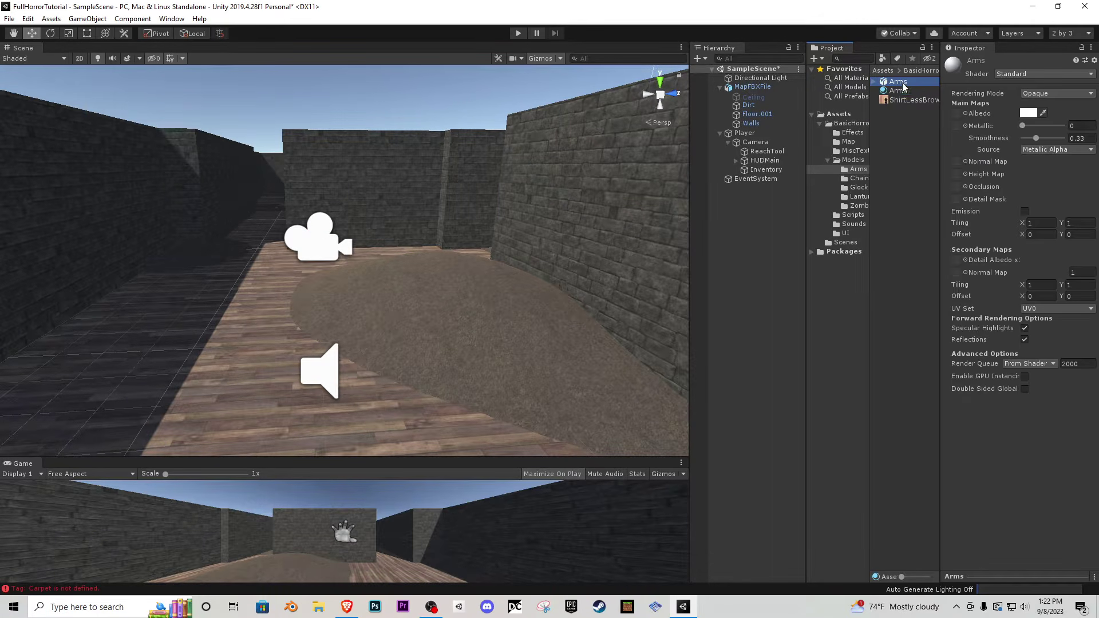
click(1062, 93)
drag(1021, 572, 1010, 338)
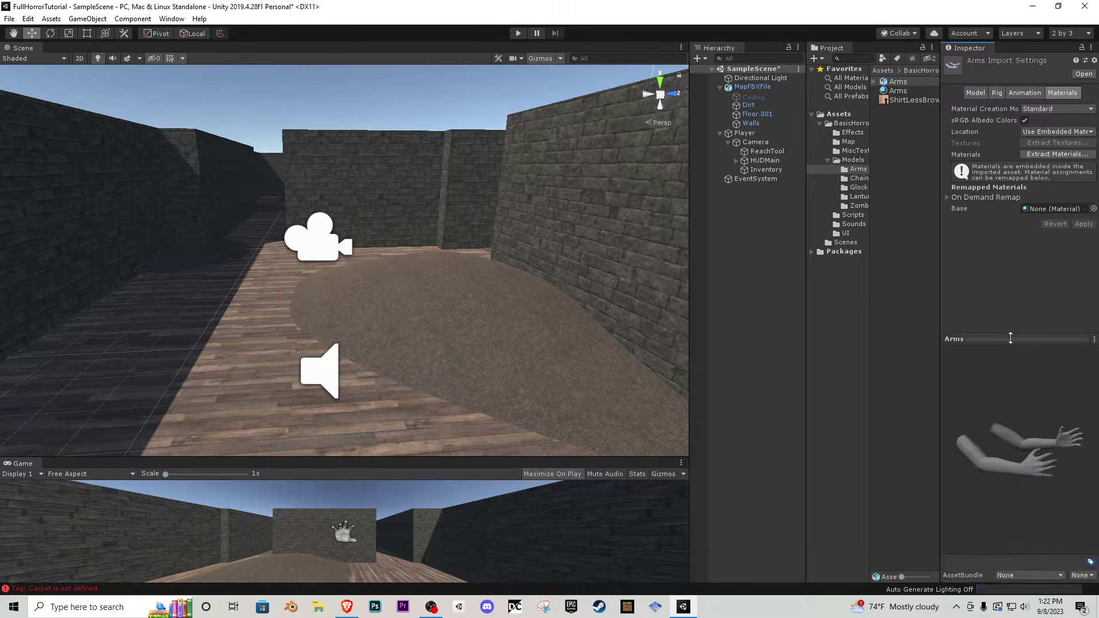
drag(1033, 484, 1024, 462)
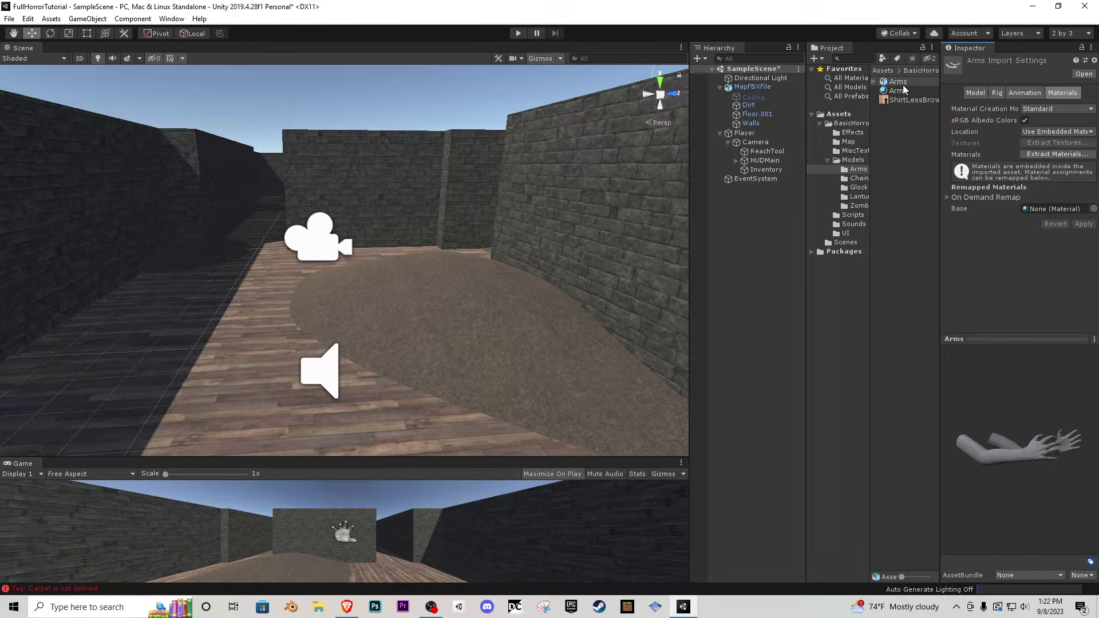
- Place the Arms model in the scene near the player and scale it uniformly to about 47.7
drag(897, 82, 458, 342)
mouse_move(413, 397)
mouse_down()
mouse_move(716, 331)
mouse_move(410, 379)
mouse_up()
drag(354, 418, 354, 418)
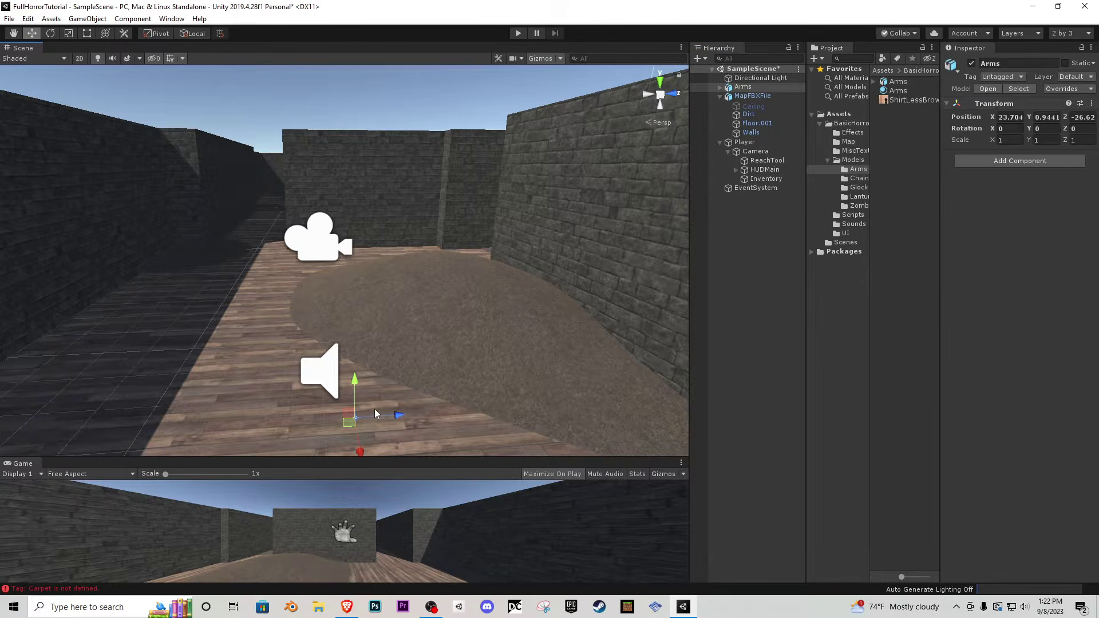
key(f)
right_drag(343, 494, 350, 405)
key(s)
key(r)
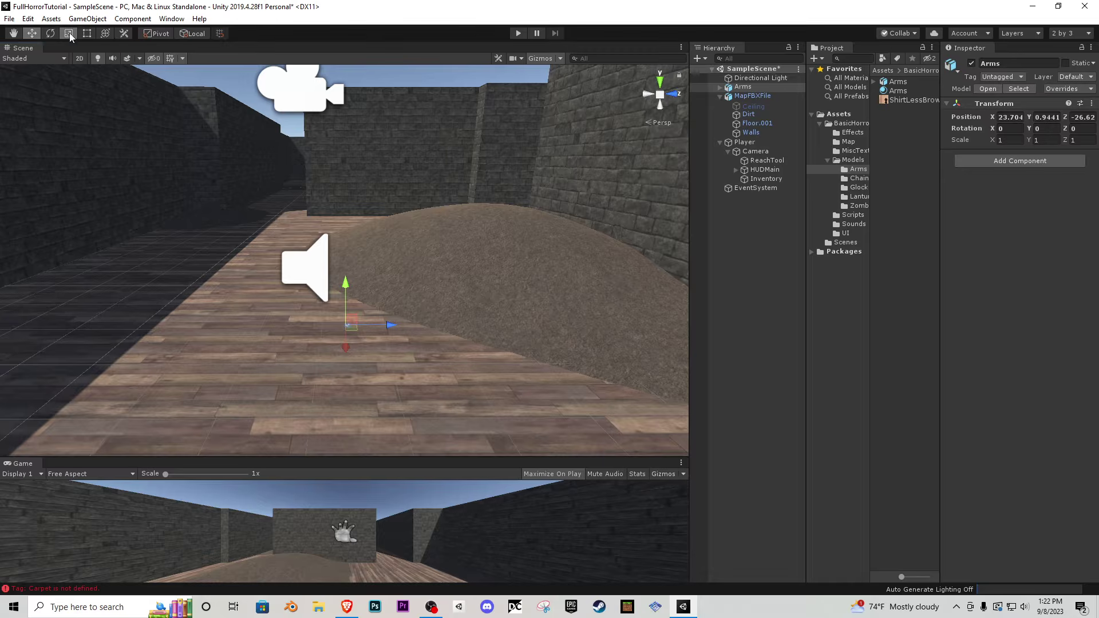
drag(343, 326, 844, 346)
- Move the Arms to the player's camera at about X 23.4, Y 3.38, Z -27.4, checking them in the Game view
right_drag(418, 323, 366, 296)
key(s)
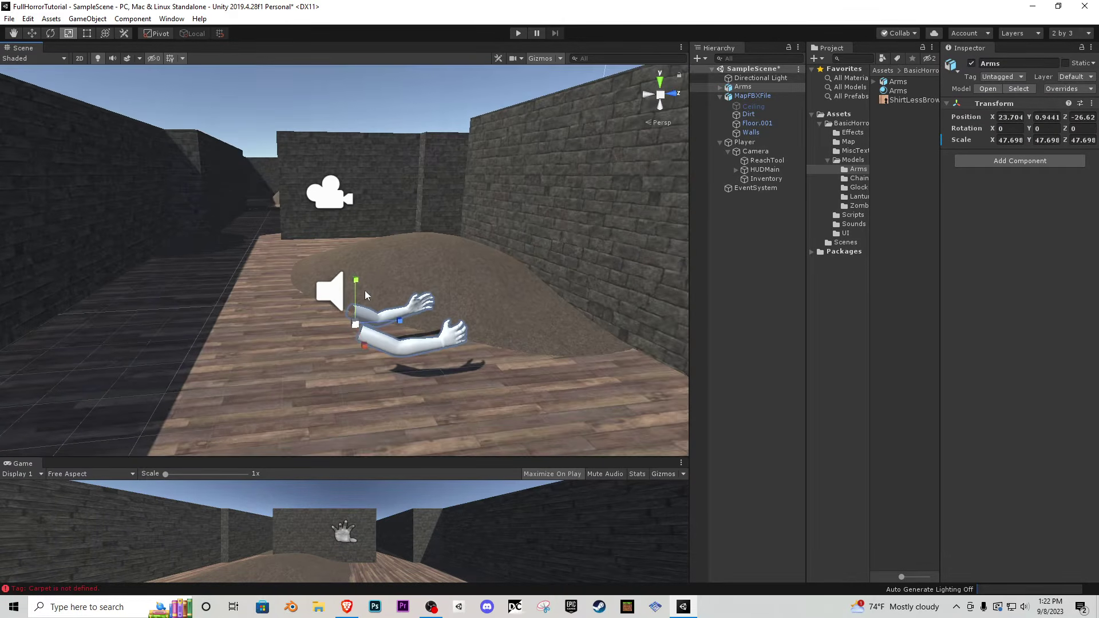
key(w)
drag(355, 271, 357, 147)
click(660, 81)
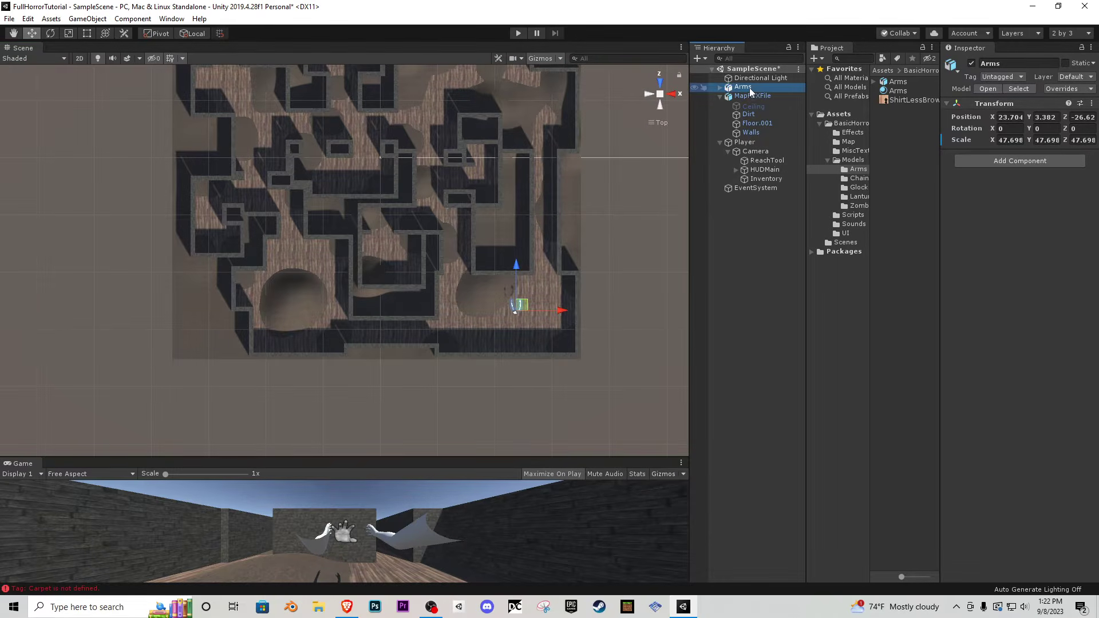
double_click(742, 86)
drag(458, 276, 411, 319)
drag(430, 456, 414, 163)
drag(364, 96, 363, 116)
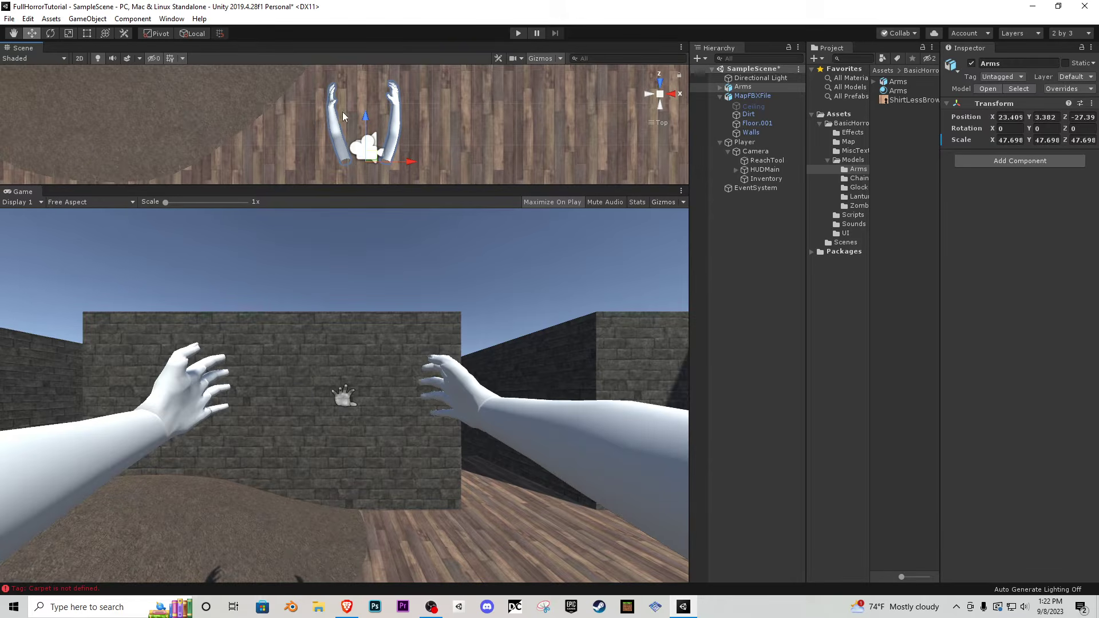
- Assign the skin texture in the Arms folder as the Arms material's albedo map
drag(423, 185, 436, 448)
right_drag(530, 331, 412, 252)
click(897, 90)
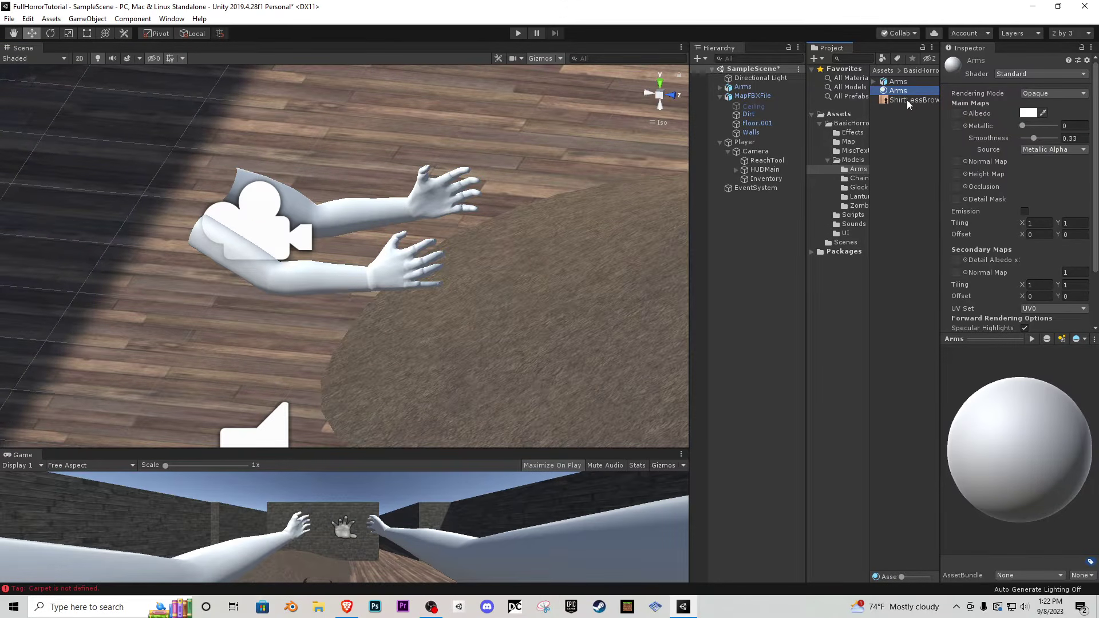
drag(908, 101, 963, 116)
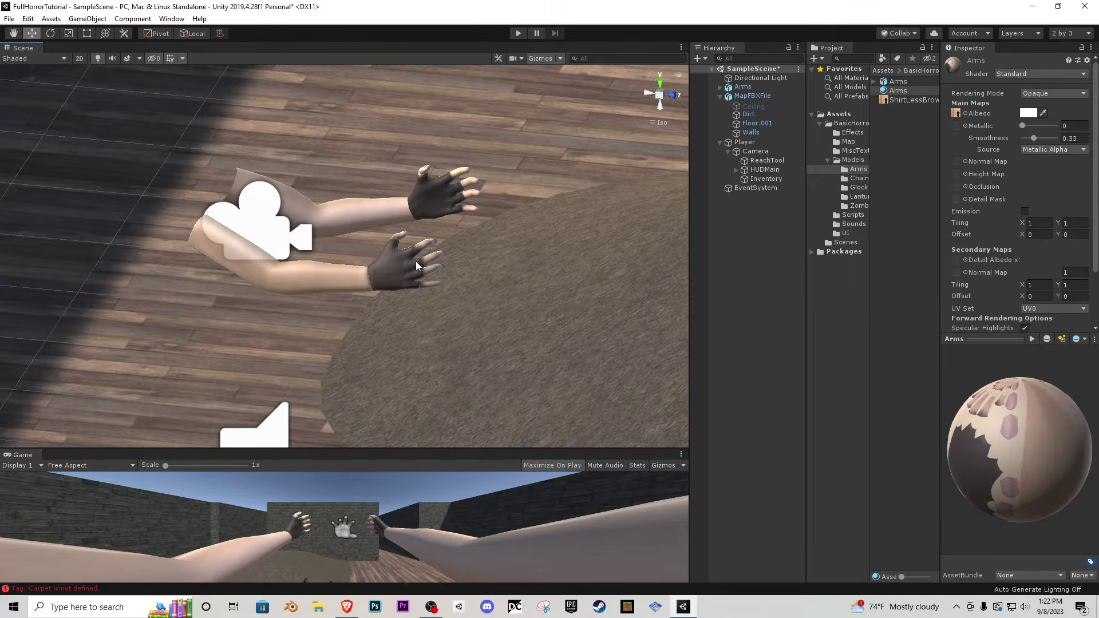
drag(434, 445, 428, 482)
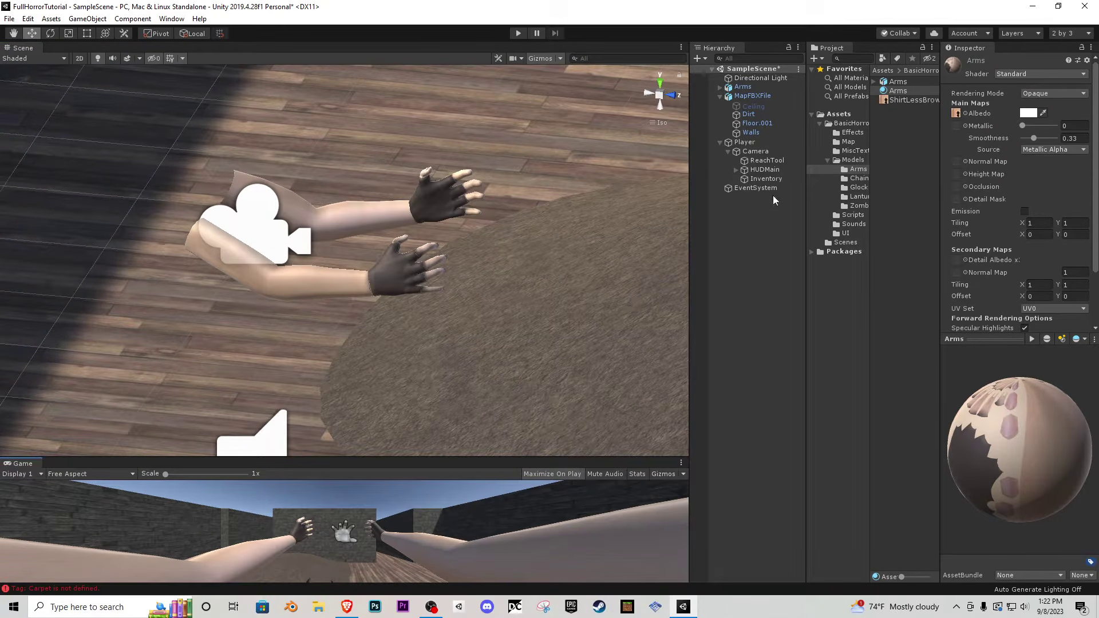
- Parent the Arms to the Inventory object and rename them LanturnArms
click(764, 87)
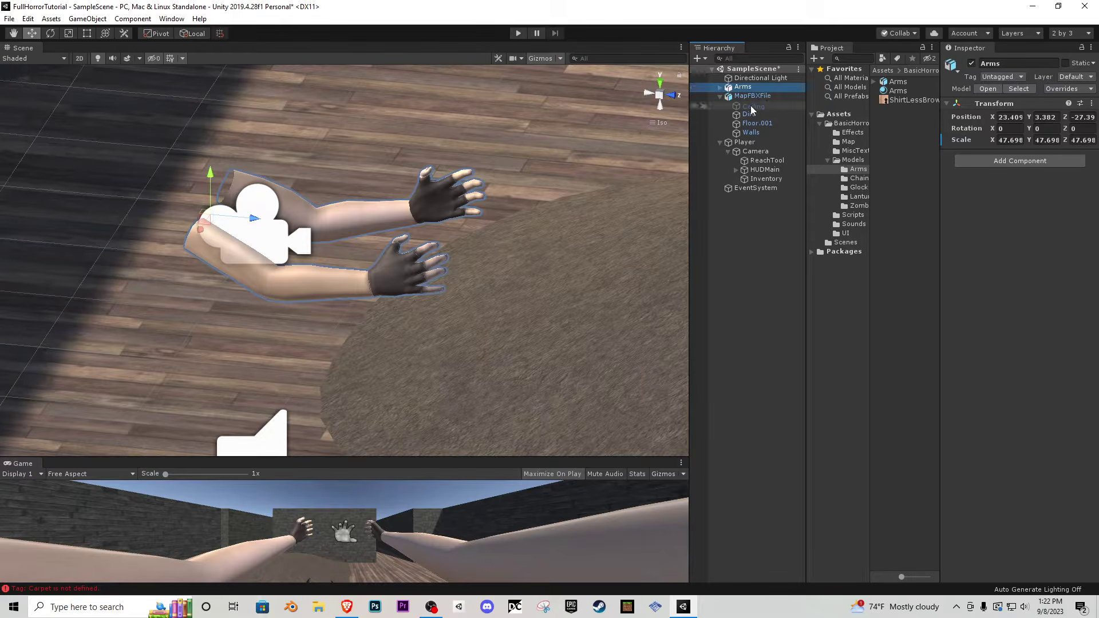
drag(745, 87, 778, 179)
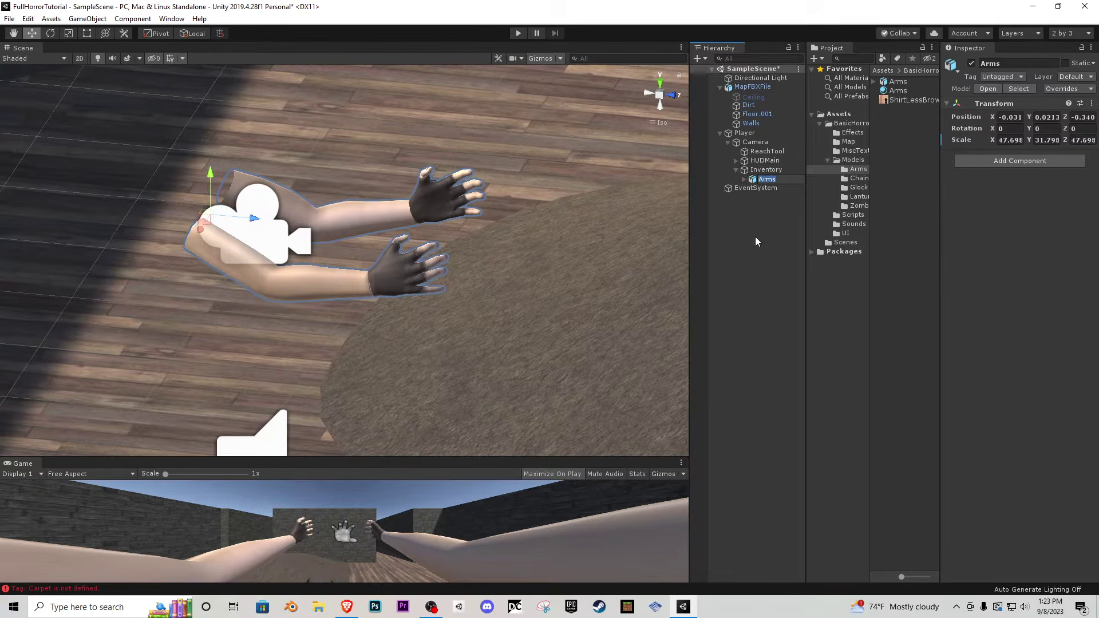
key(F2)
text(LanturnArms)
key(Return)
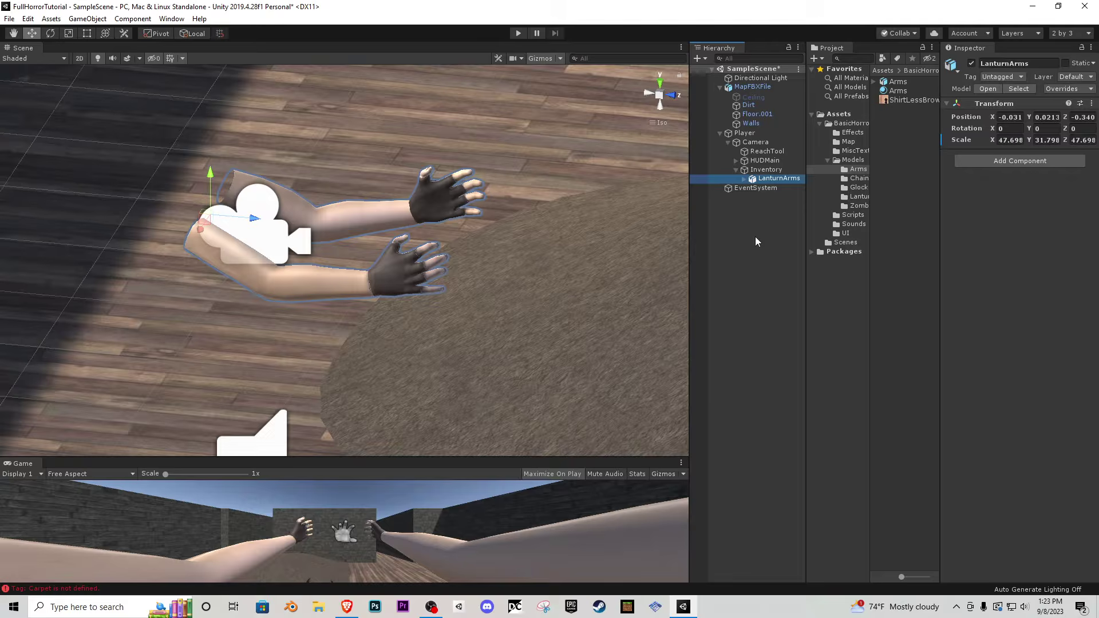
- Duplicate LanturnArms within Inventory and name the copy GunArms
key(ctrl+d)
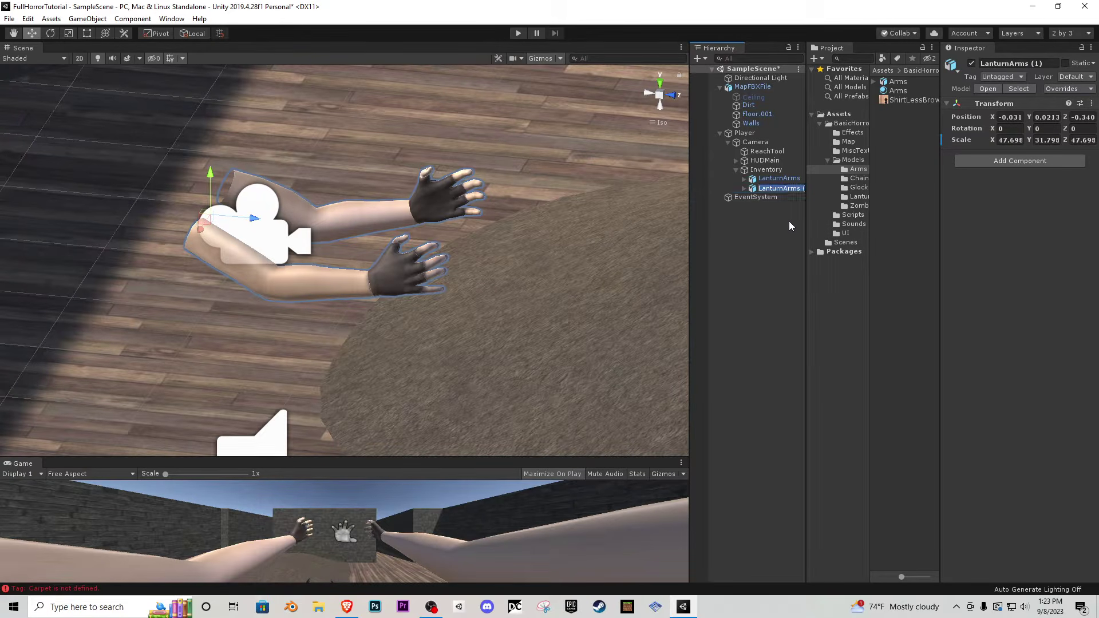
text(GunArms)
key(Return)
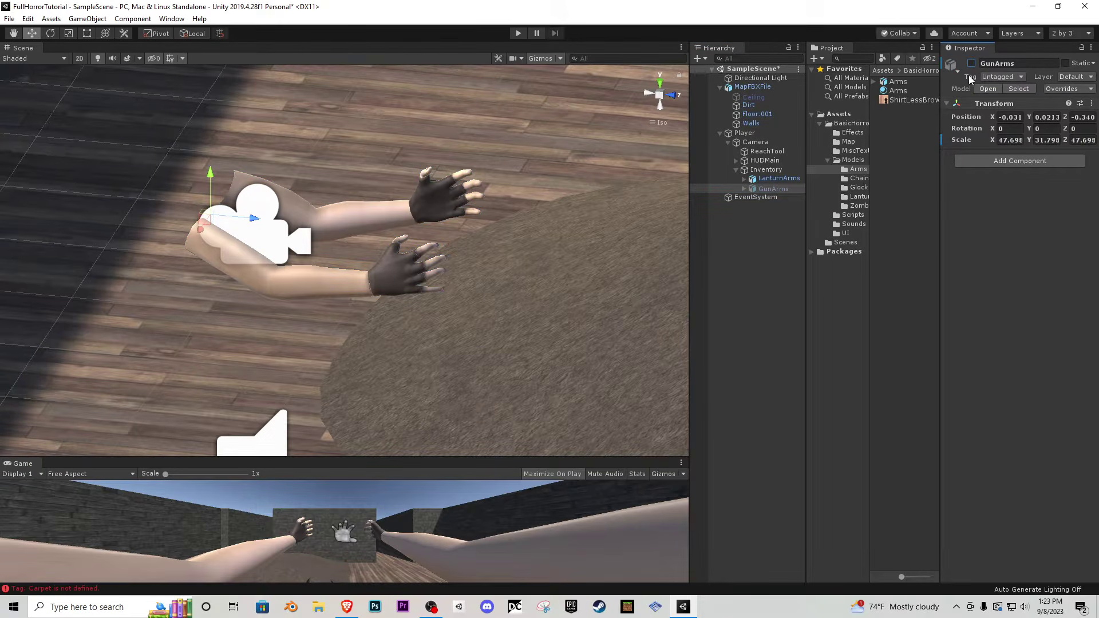
- Place the Lanturn model from the Lanturn folder under Models into the scene
click(860, 163)
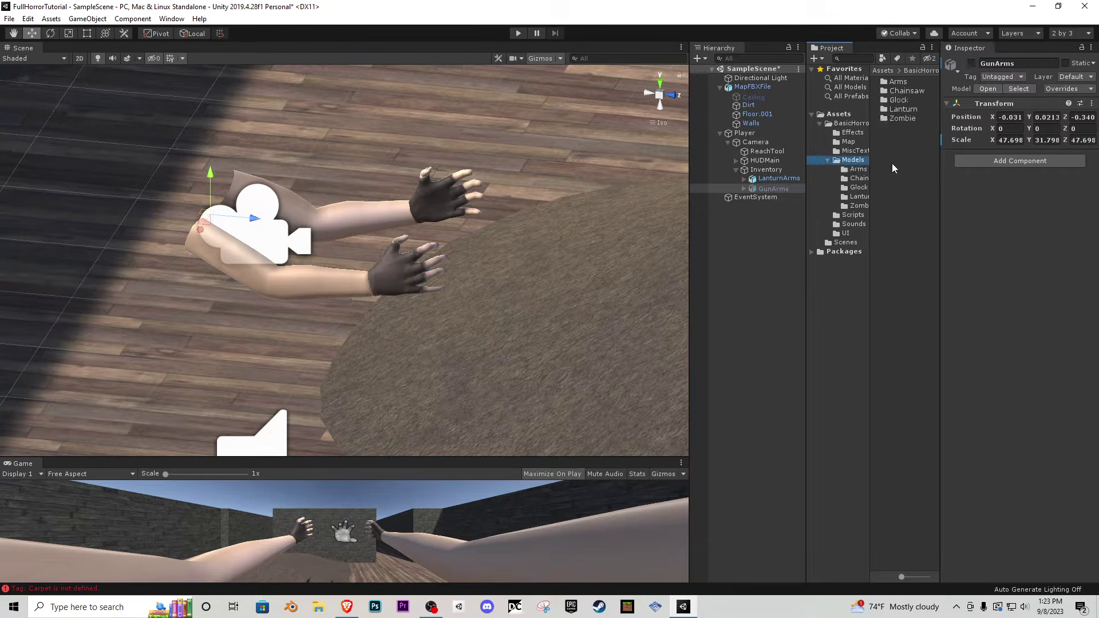
click(902, 101)
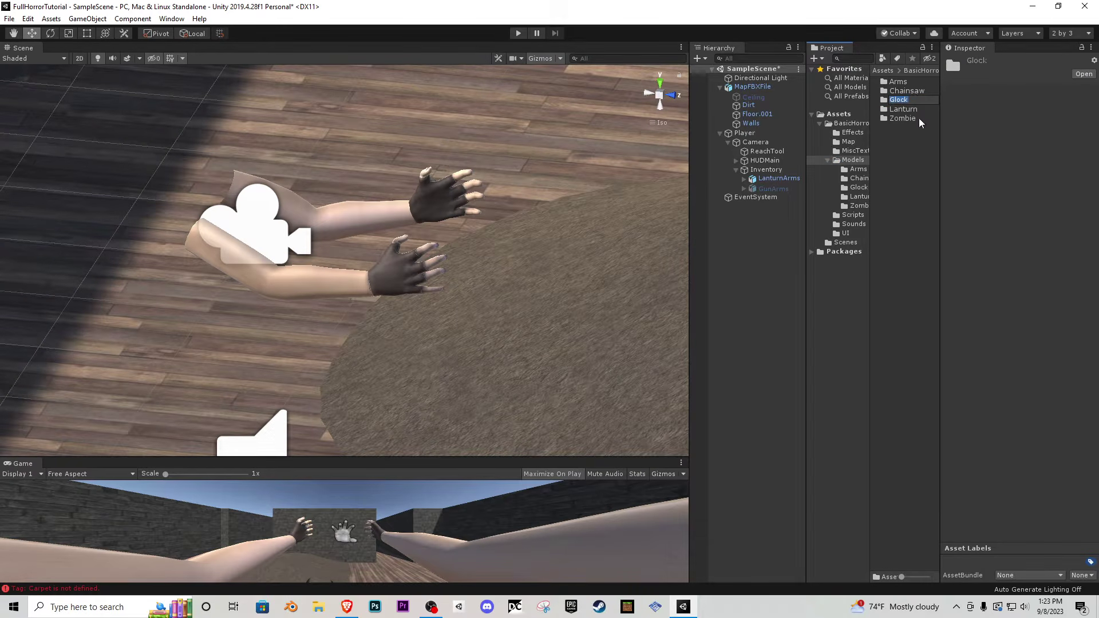
double_click(907, 110)
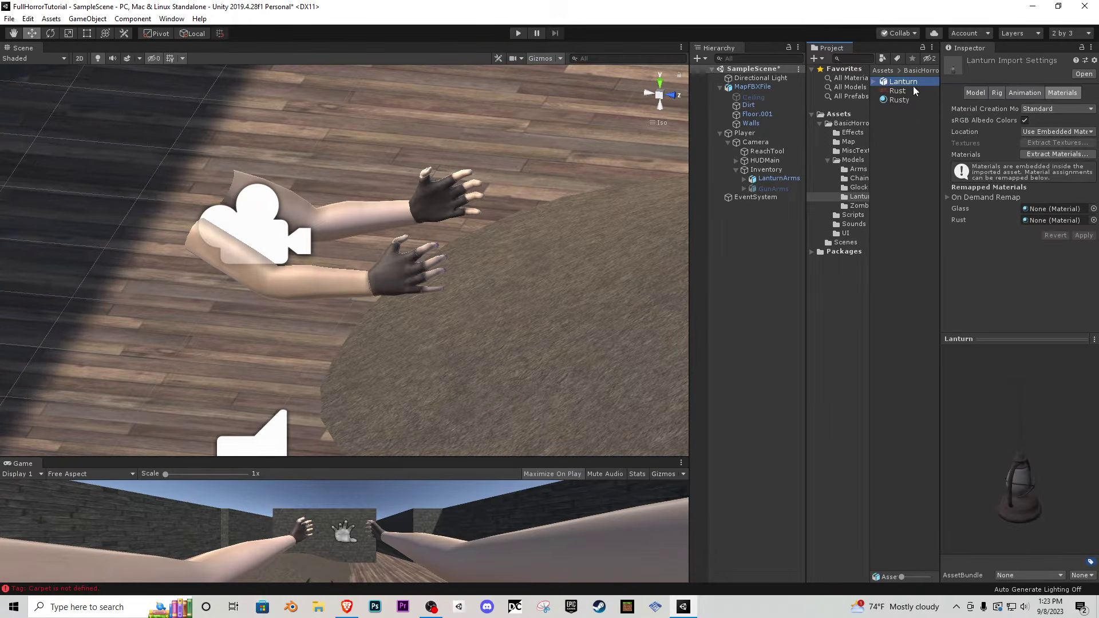
drag(909, 84, 534, 362)
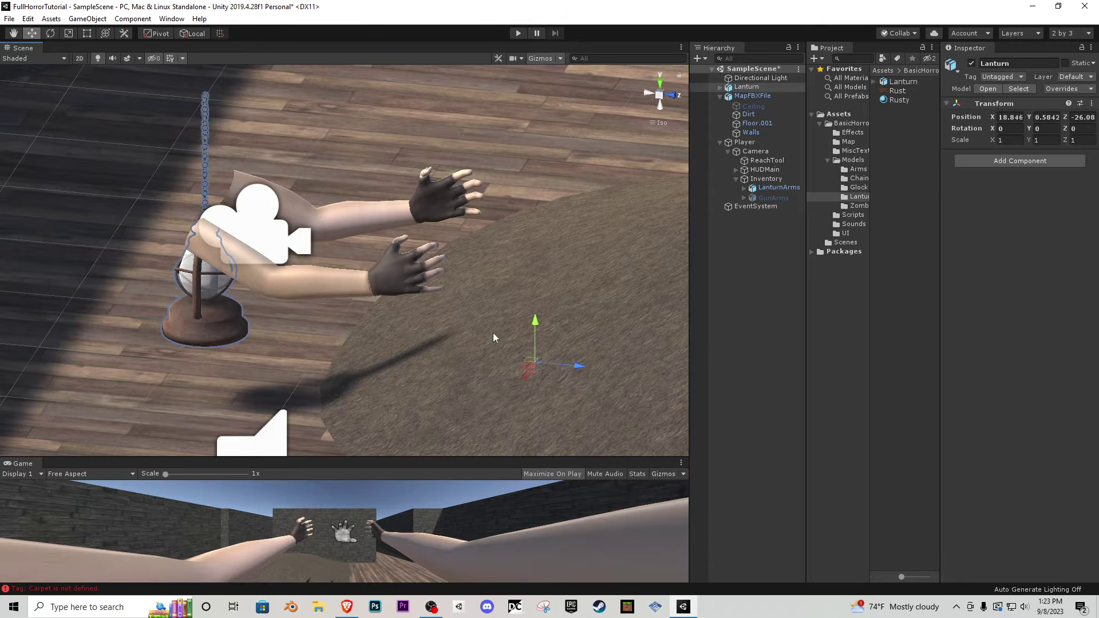
- With handles at object centers, move the Lanturn to about X 24.03, Y 2.11, Z -23.27 at one hand, checking the enlarged Game view
middle_drag(493, 332, 388, 294)
alt+drag(388, 294, 412, 314)
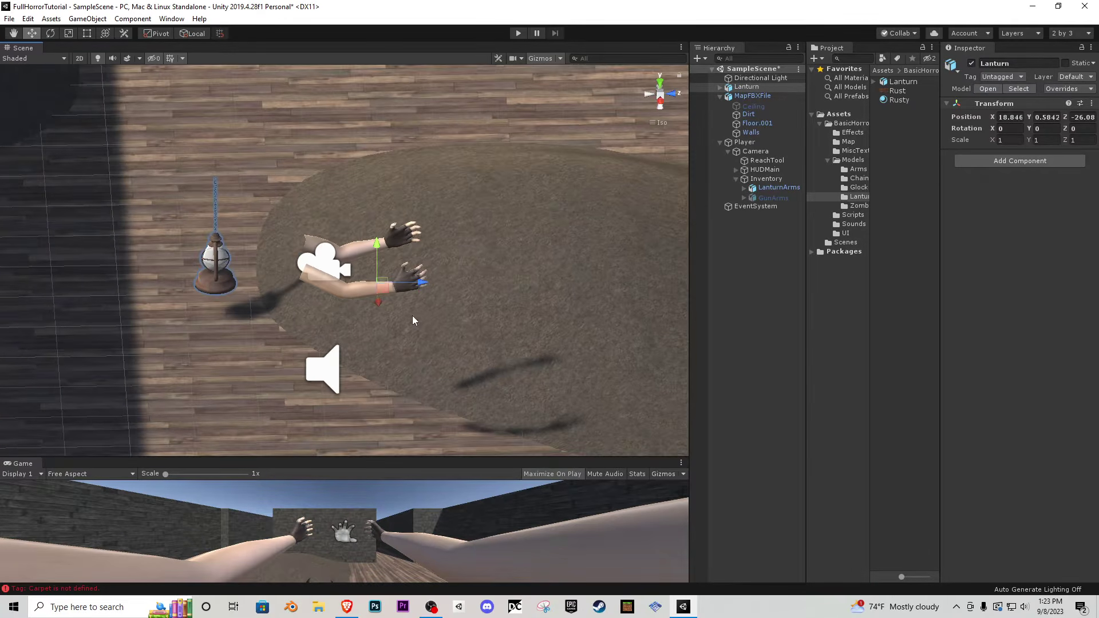
click(159, 34)
alt+drag(255, 265, 327, 246)
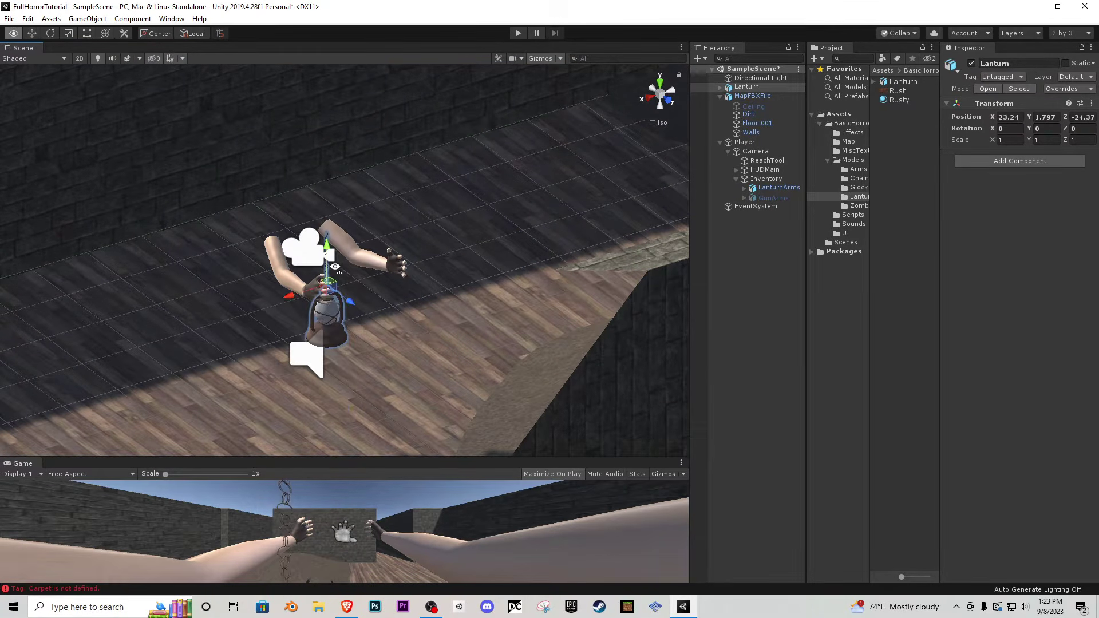
click(664, 86)
click(665, 85)
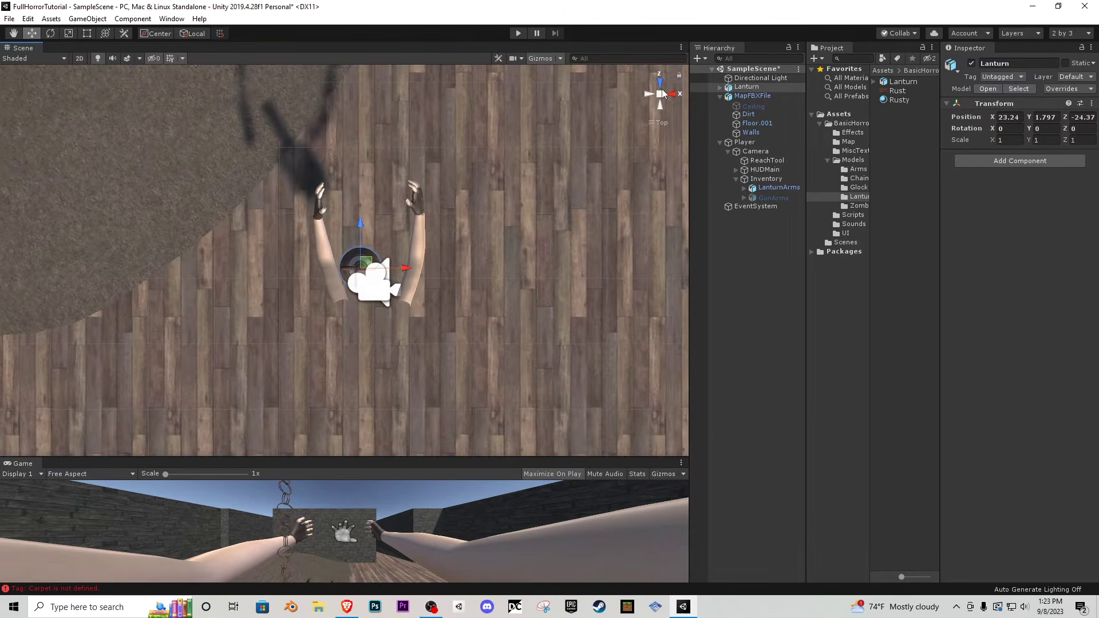
drag(314, 282, 271, 262)
click(670, 94)
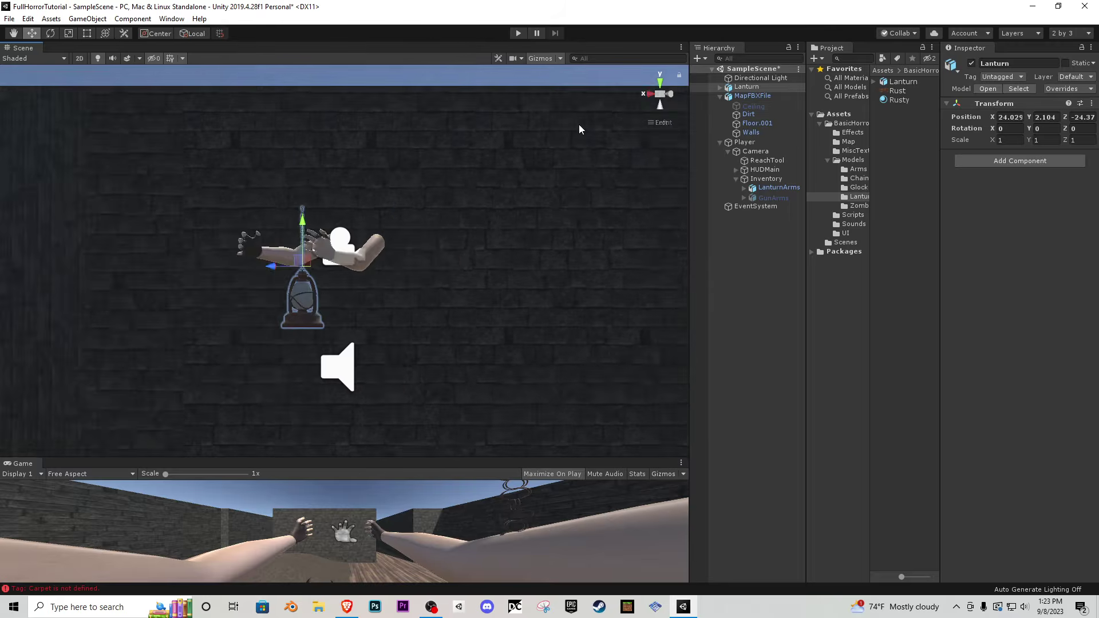
drag(343, 264, 279, 266)
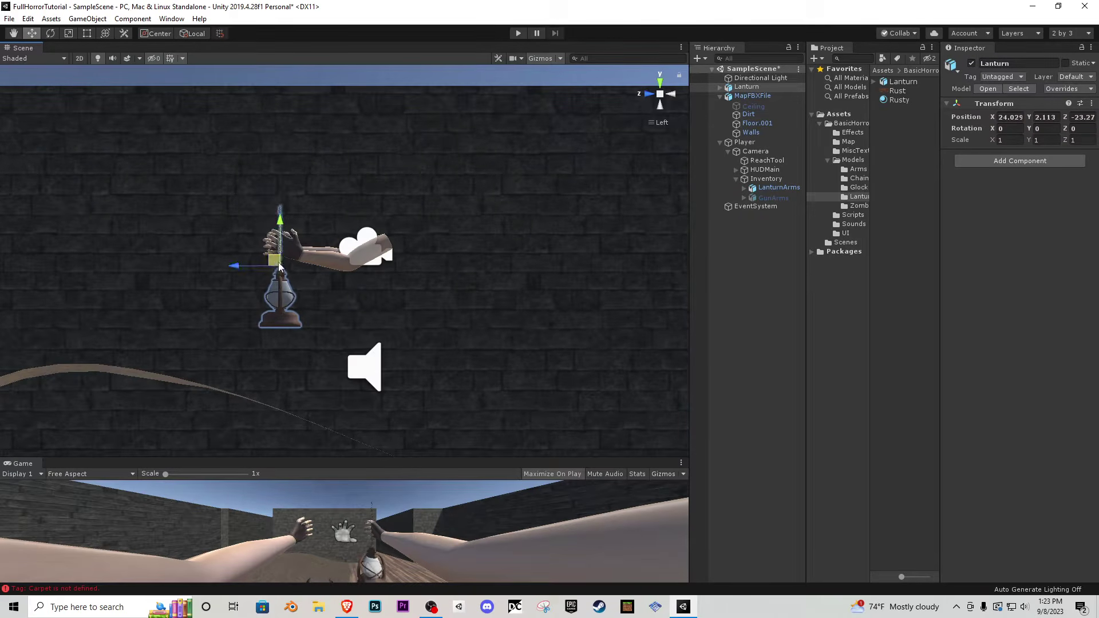
drag(417, 455, 405, 159)
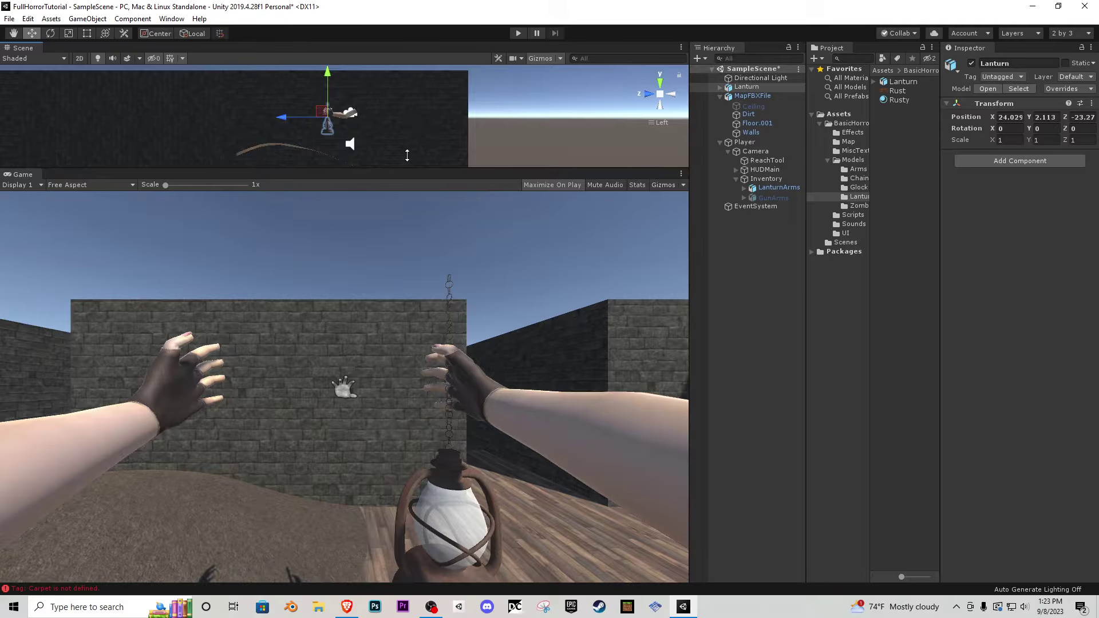
drag(407, 155, 461, 457)
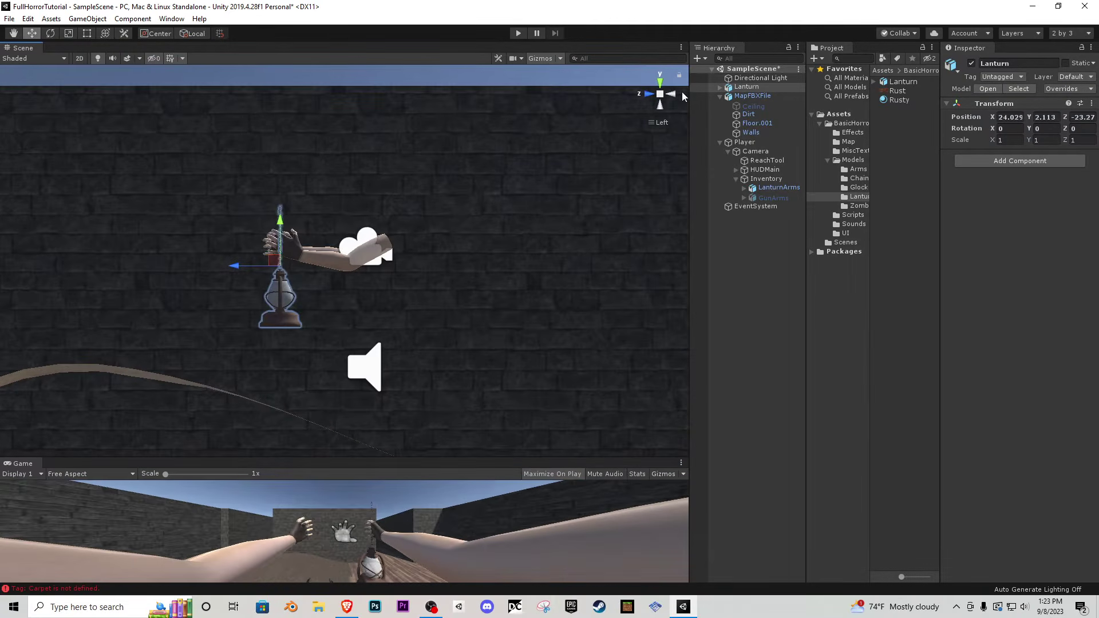
- Set the scale of the InnerArm_L bone in the LanturnArms armature to 0 on X, Y and Z
click(659, 94)
right_drag(457, 243, 484, 318)
key(w)
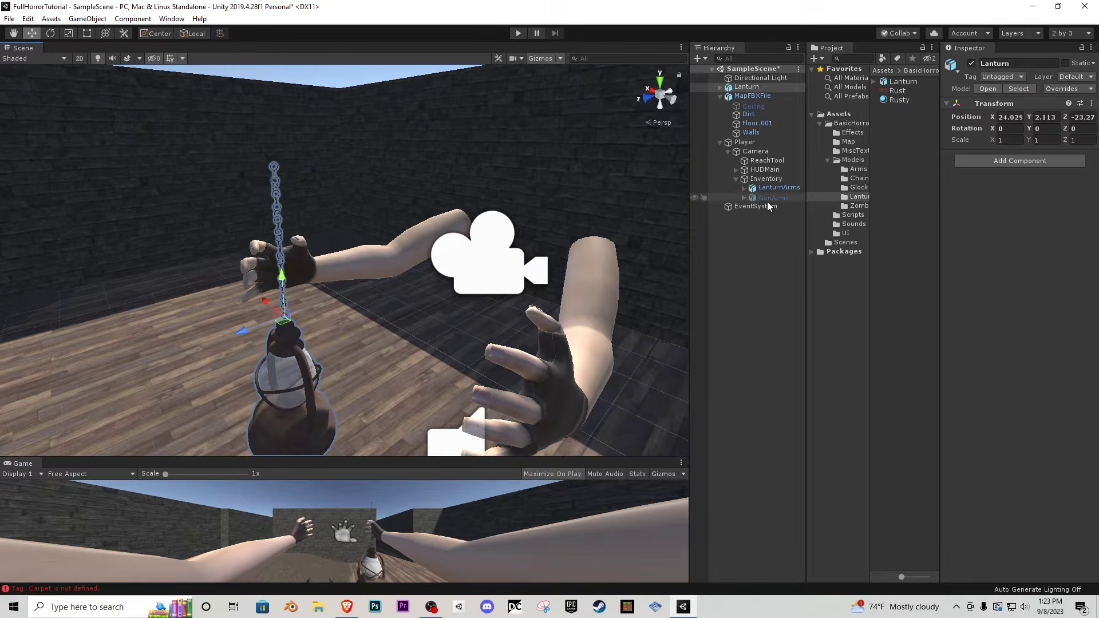
drag(691, 198, 589, 198)
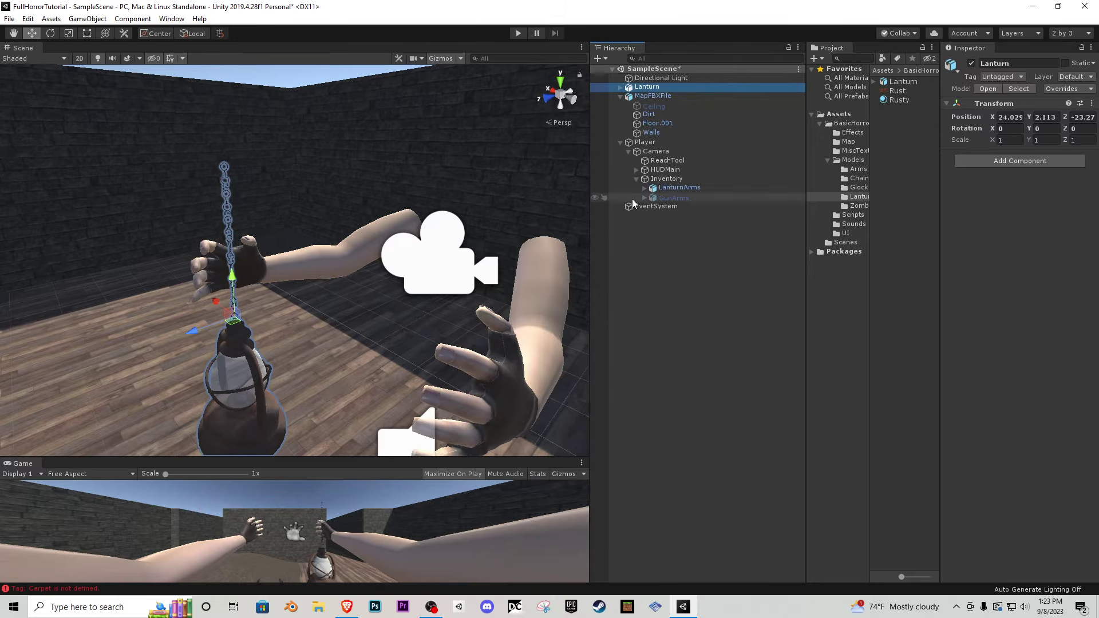
click(644, 188)
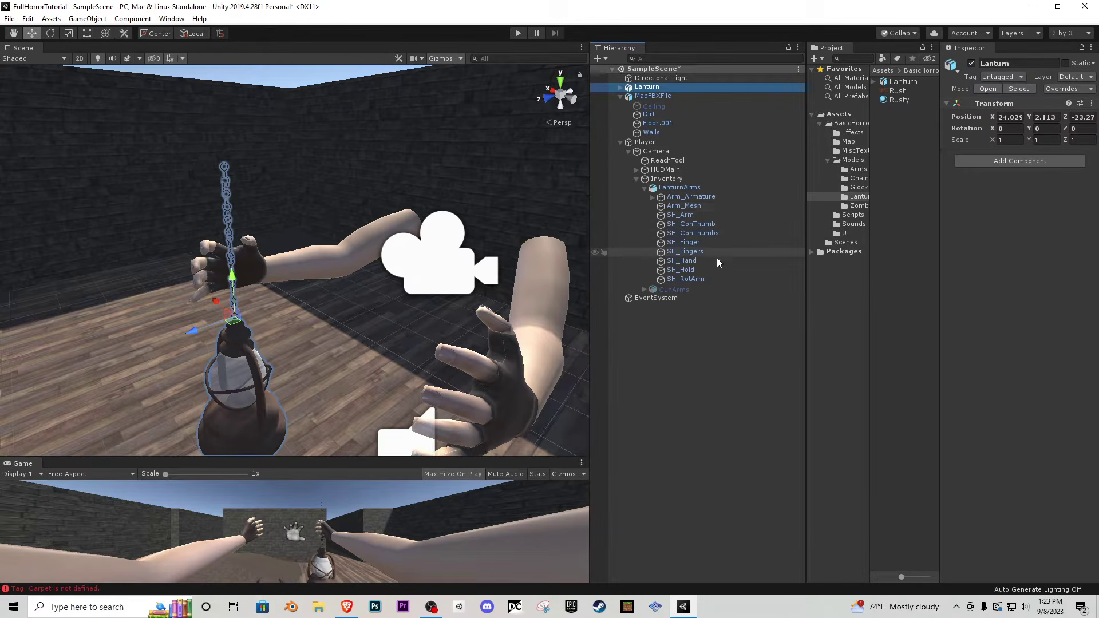
click(652, 196)
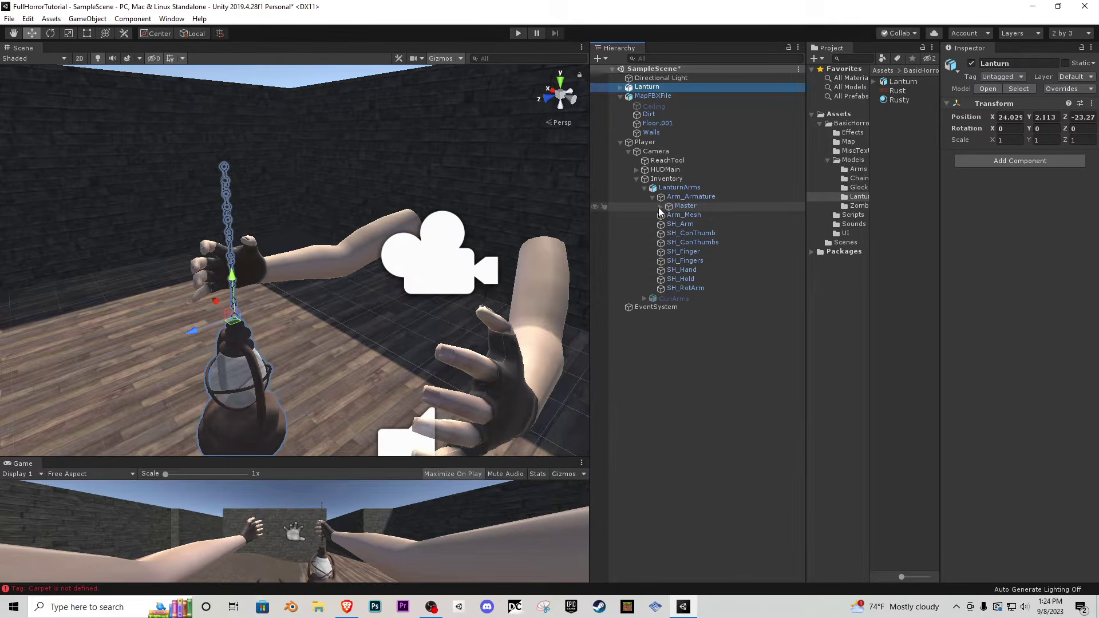
click(660, 206)
click(706, 226)
right_drag(408, 266, 459, 271)
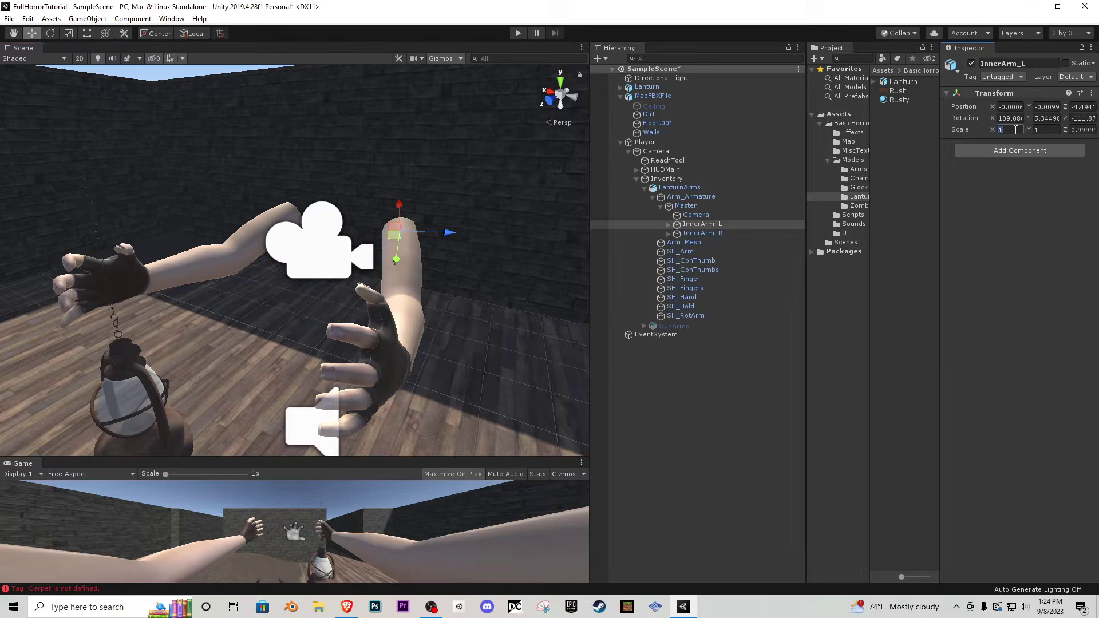
text(0)
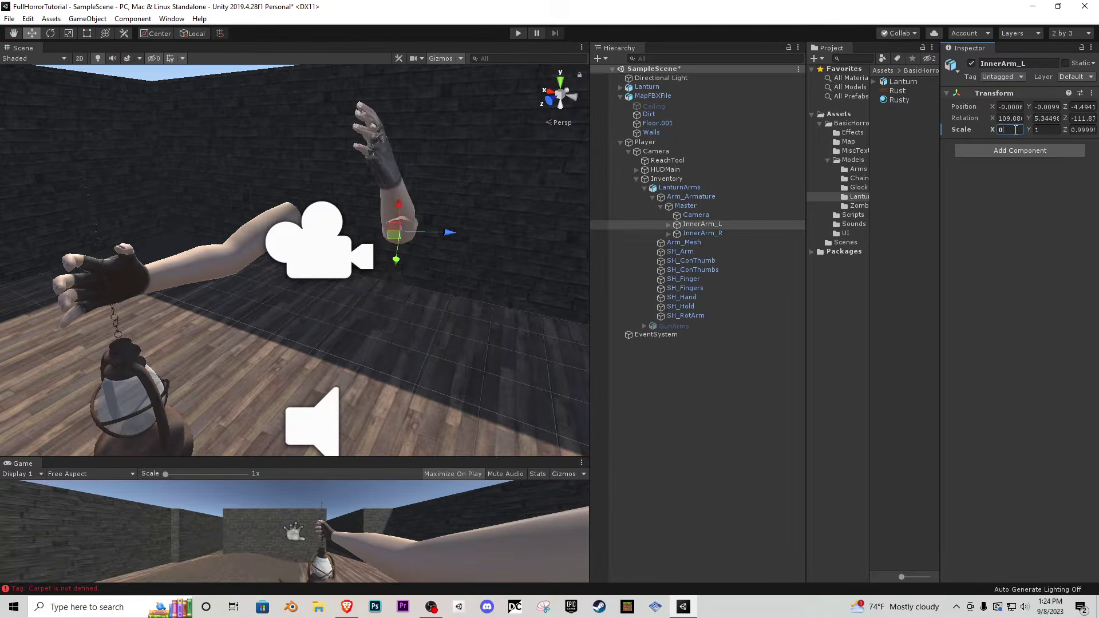
key(Tab)
text(0)
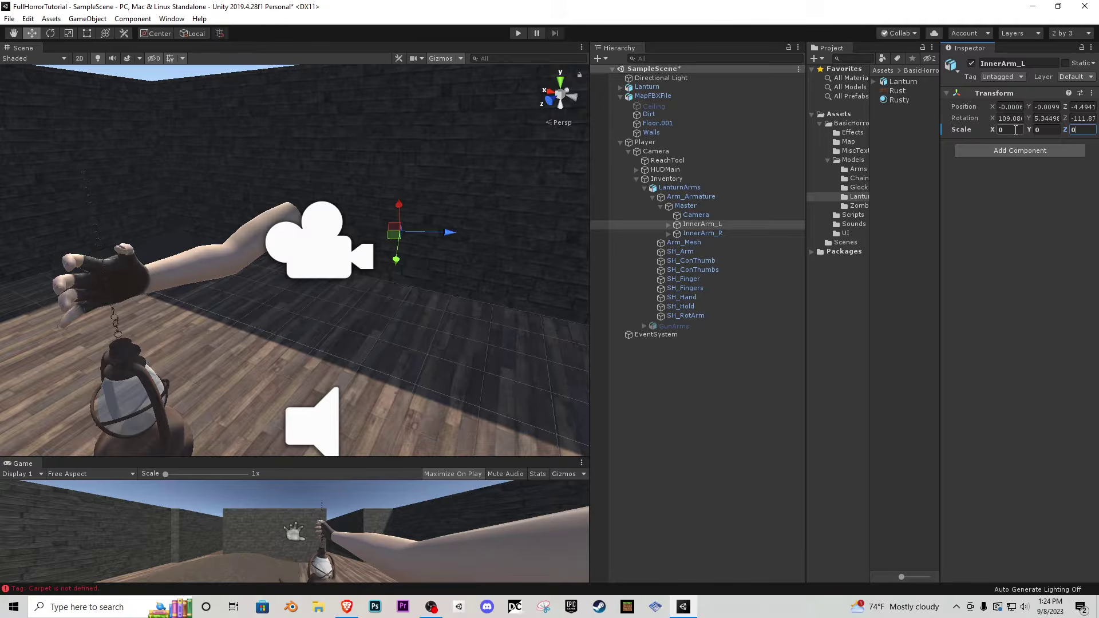
- Turn off the Scene view gizmos and check the lantern against the hand in the enlarged Game view
right_drag(451, 221, 338, 220)
click(438, 60)
right_drag(439, 203, 454, 214)
click(438, 58)
click(438, 57)
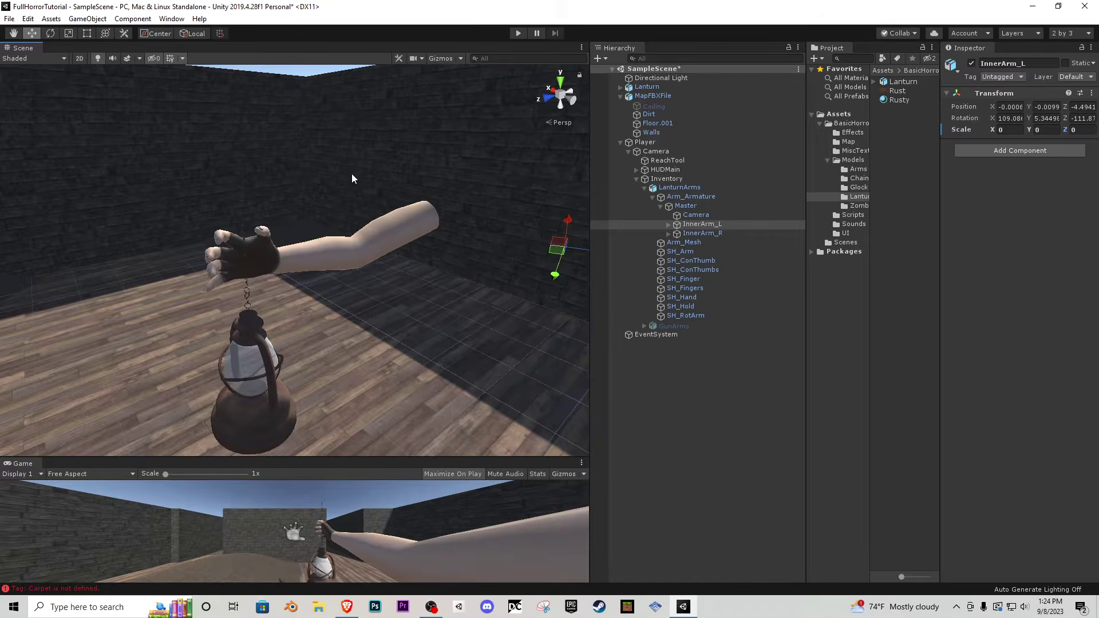
right_drag(352, 174, 211, 186)
key(s)
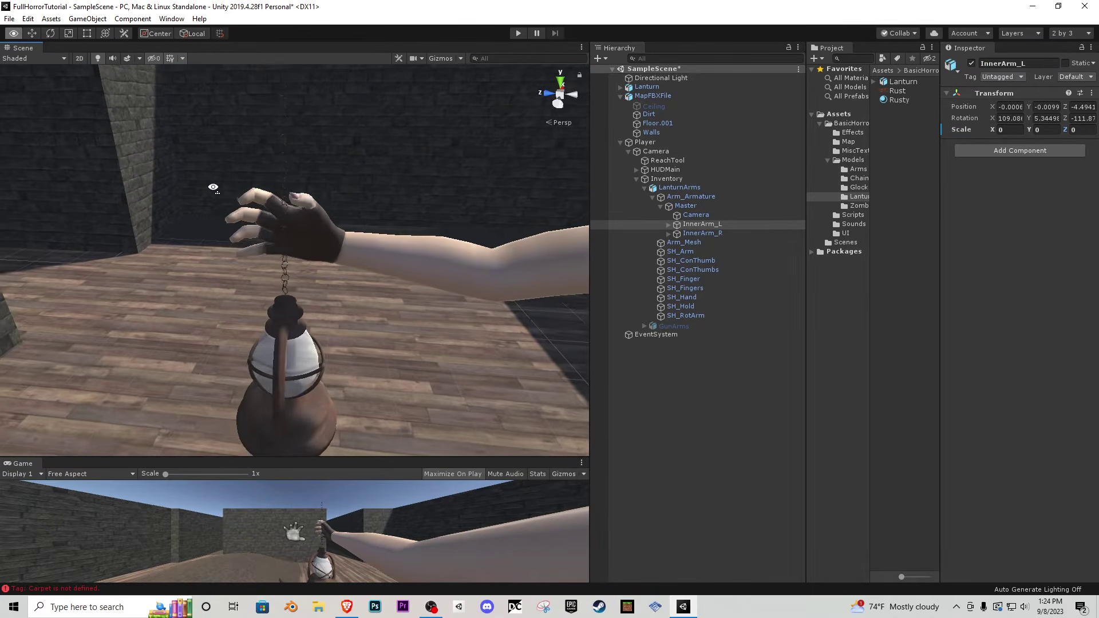
drag(389, 458, 353, 75)
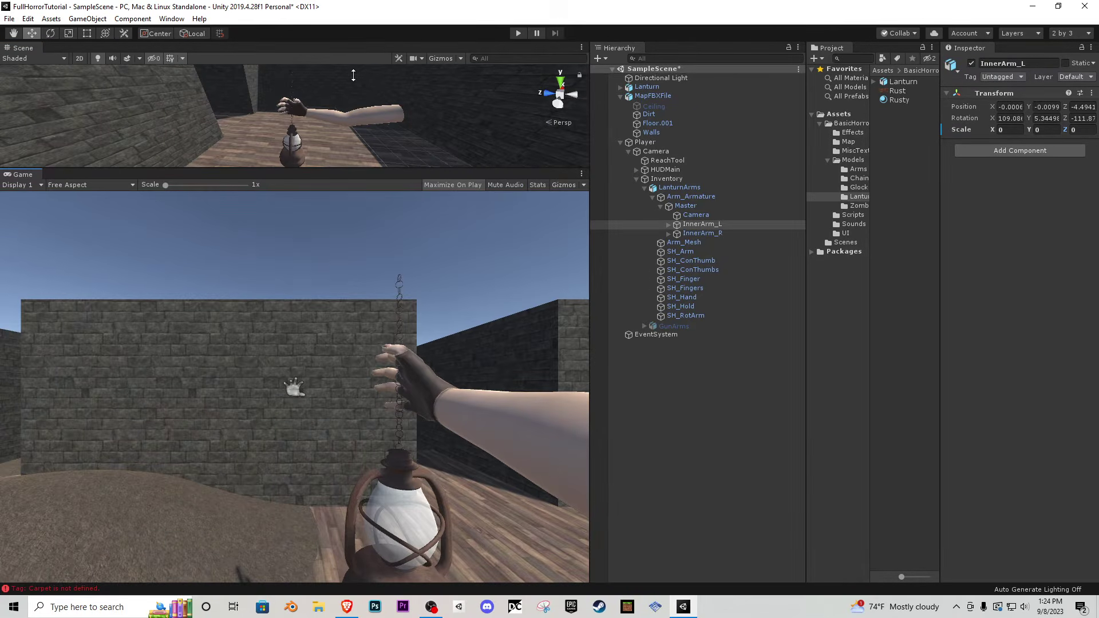
- Rotate the Lanturn to about -34.26 degrees around Y and enlarge the Scene view again
click(667, 88)
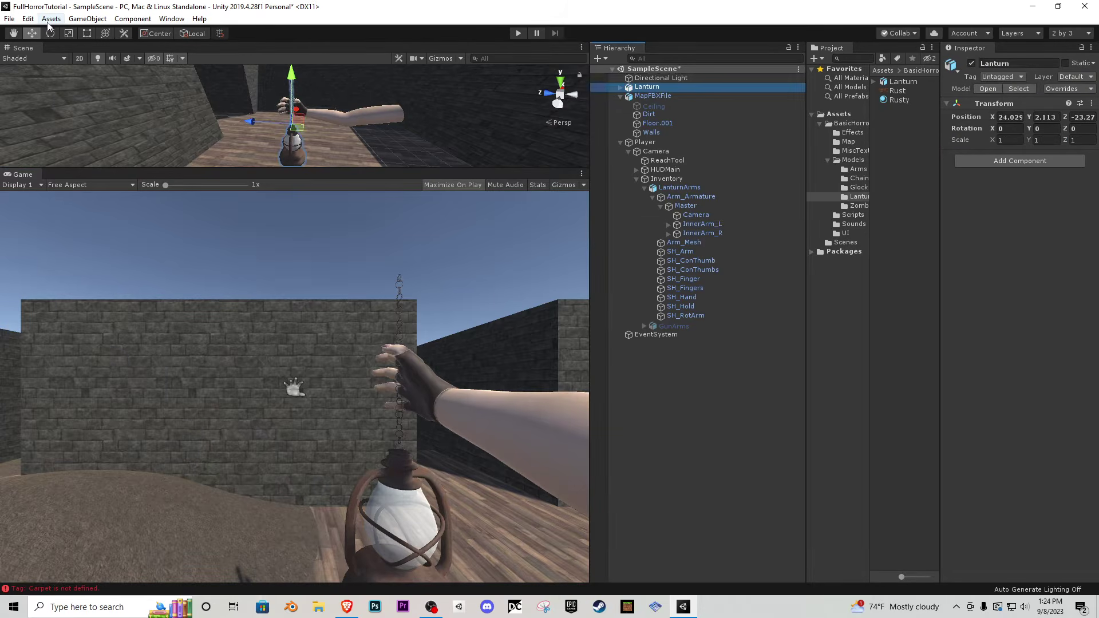
click(55, 34)
drag(313, 163, 362, 513)
right_drag(281, 343, 417, 238)
key(a)
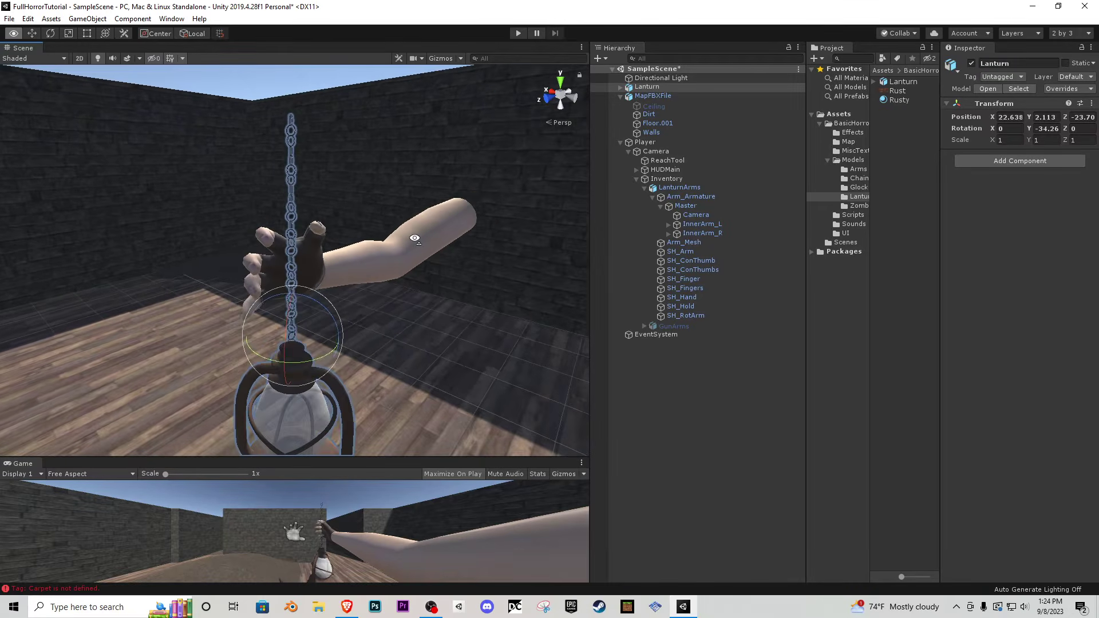
- Expand the Lanturn's armature to Bone.005 and rotate that bone to about 172.75 degrees on Z, undoing the first trial rotation
click(621, 88)
click(628, 97)
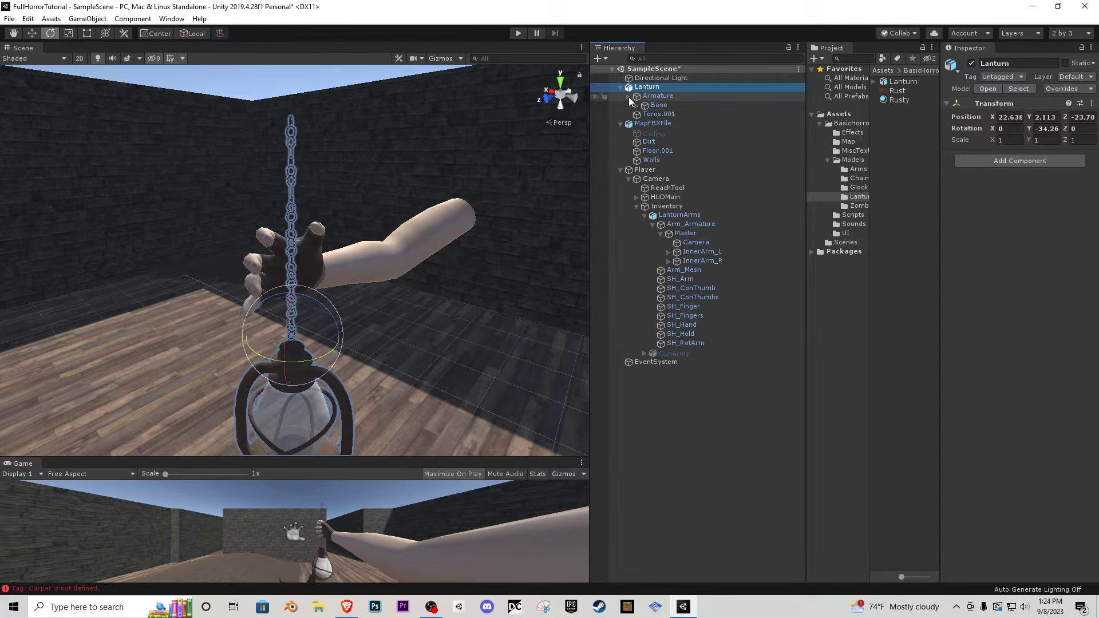
click(636, 106)
click(645, 115)
click(653, 123)
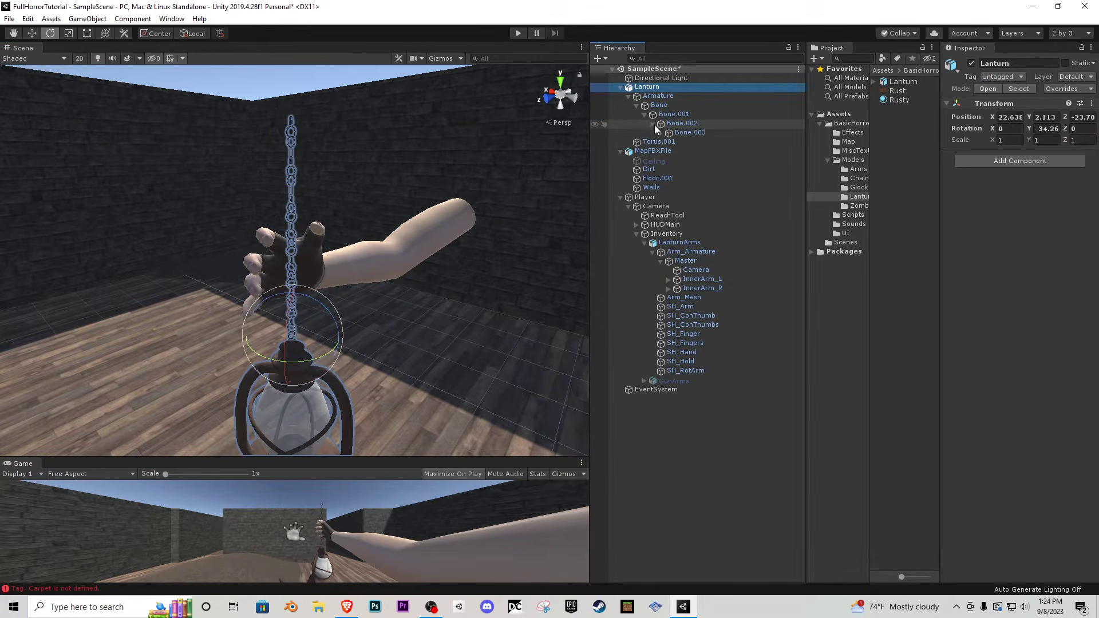
click(660, 133)
click(668, 142)
click(676, 151)
click(706, 152)
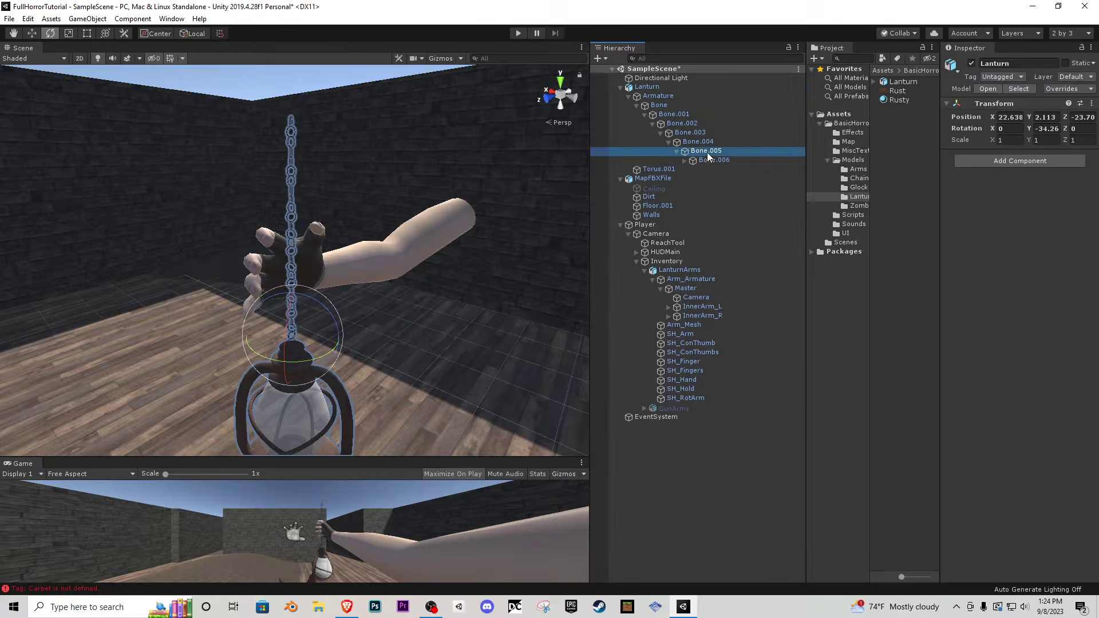
drag(331, 143, 364, 248)
key(ctrl+z)
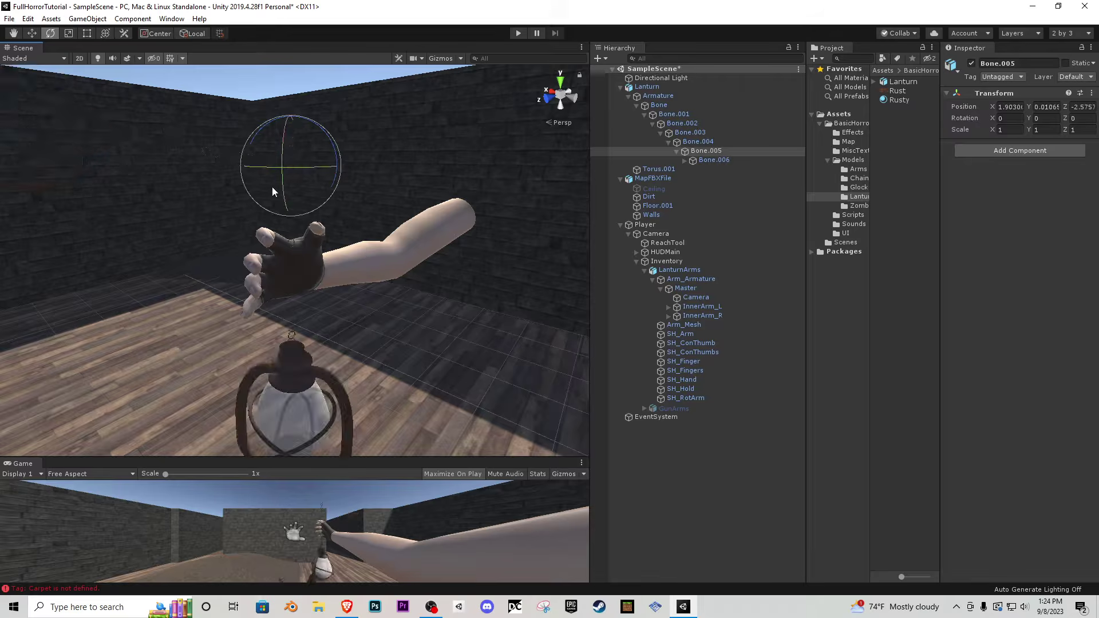
right_drag(320, 190, 316, 151)
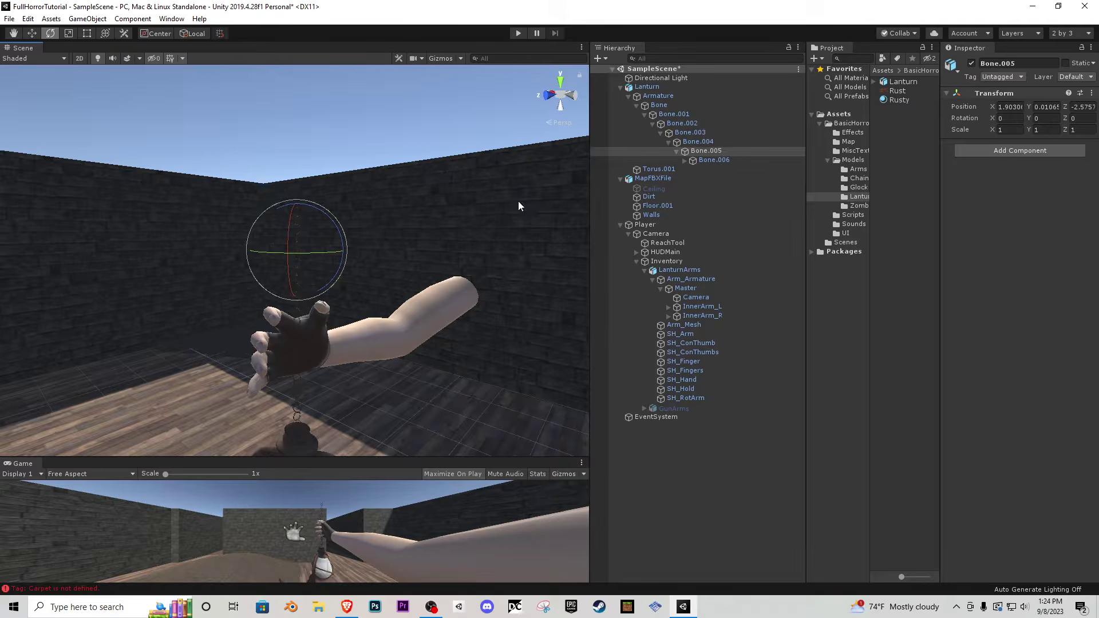
drag(335, 228, 376, 520)
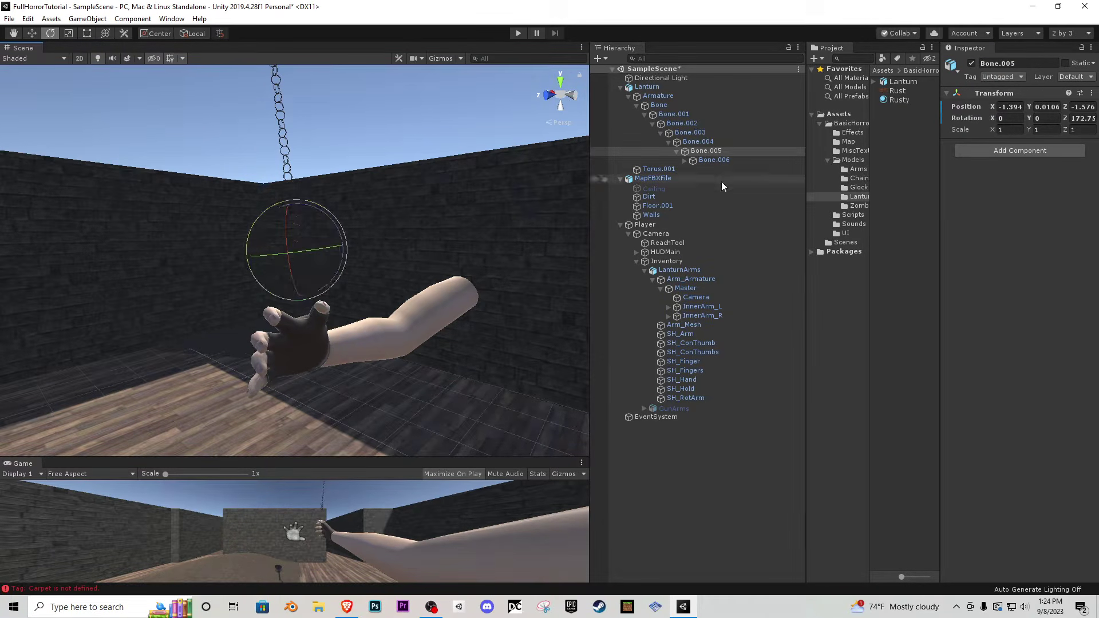
- Expand the chain bones below Bone.005 and rotate Bone.010 to about X -5.7, Y -22.35, Z -169.5
click(685, 160)
click(692, 169)
click(700, 179)
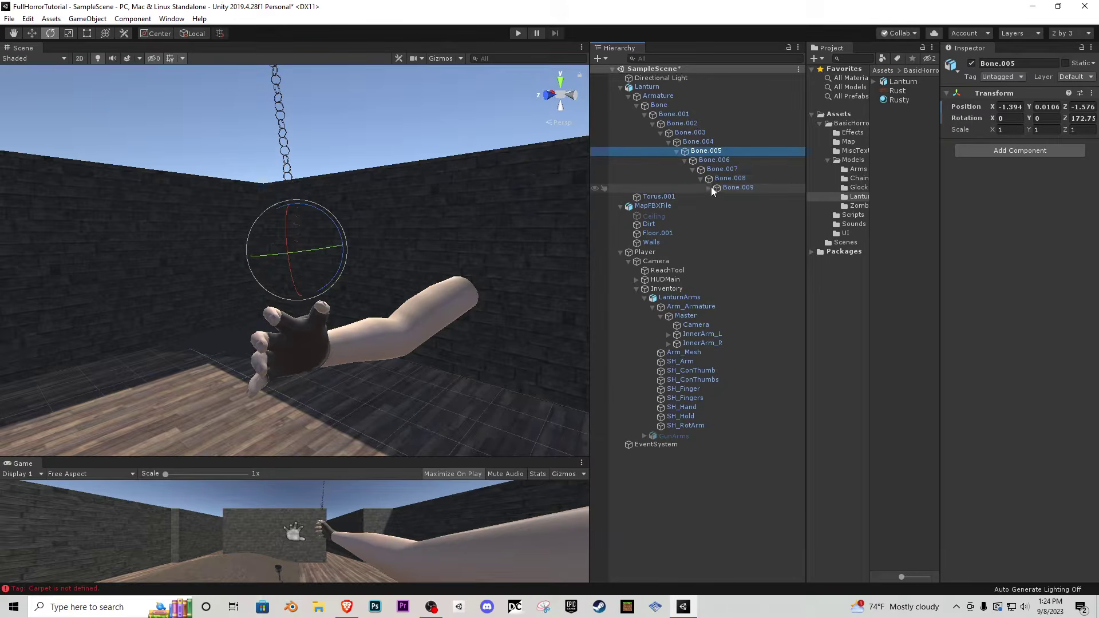
click(708, 187)
click(710, 196)
drag(335, 185, 923, 109)
key(w)
right_drag(328, 210, 313, 228)
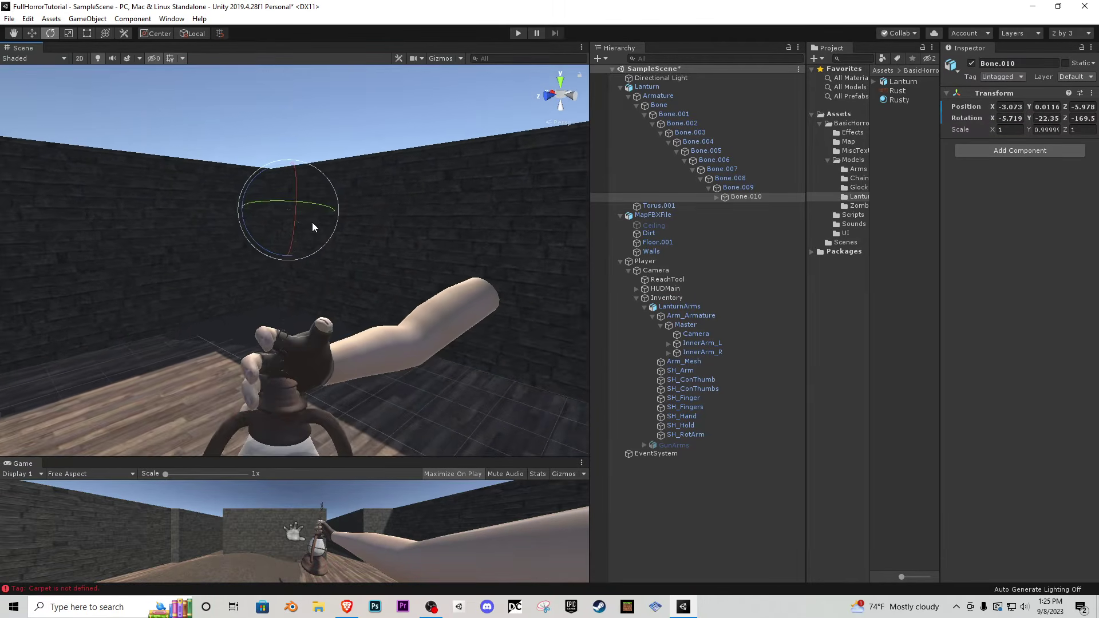
- Rotate Bone.011 to about X -47, Y -103.2, Z 160.77 using global handle orientation
click(716, 197)
click(744, 208)
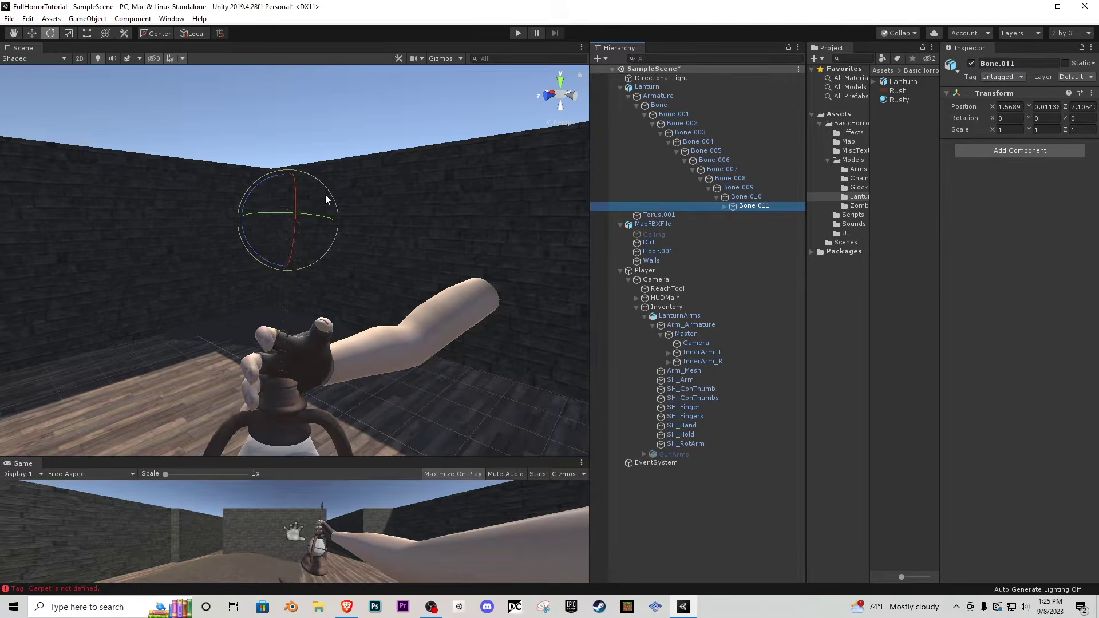
key(s)
mouse_move(326, 199)
right_down()
mouse_move(404, 215)
mouse_move(322, 199)
right_up()
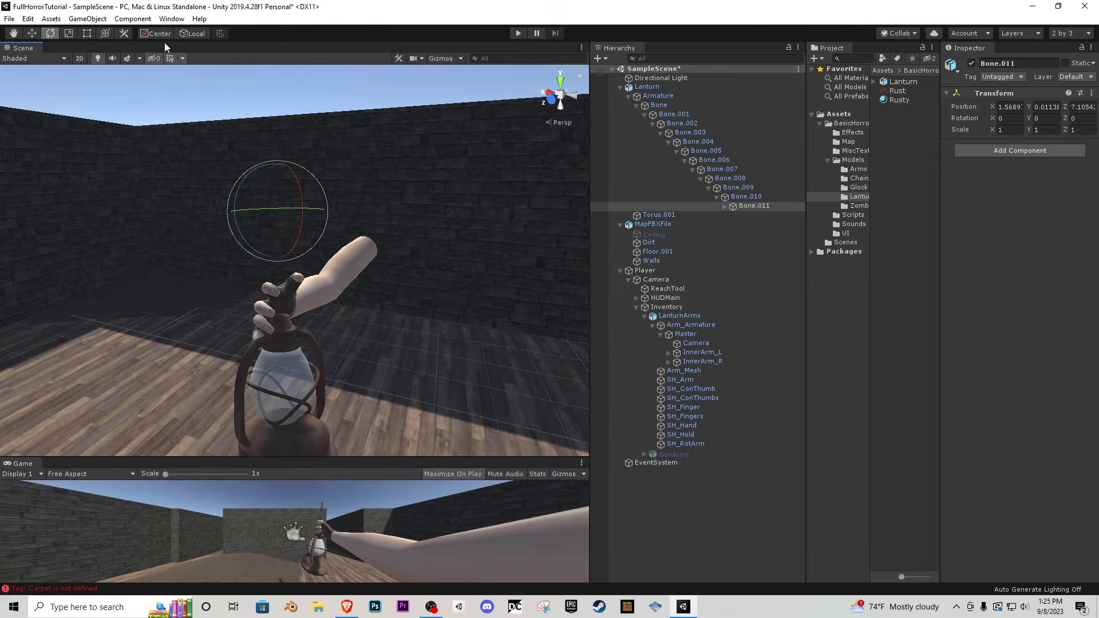
drag(314, 184, 324, 430)
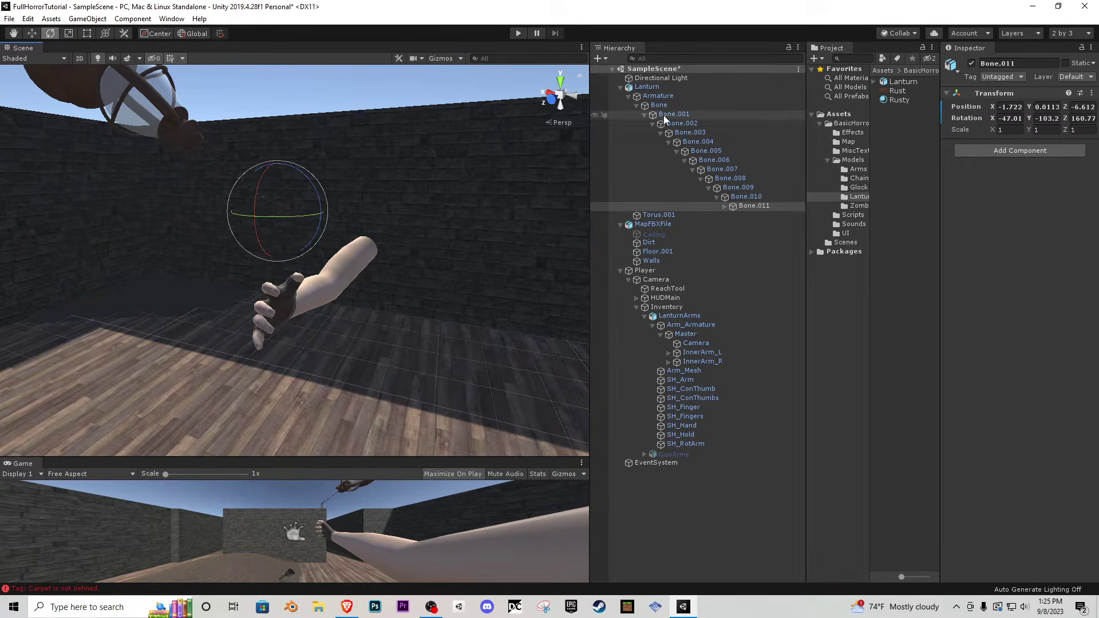
- Rotate the Lanturn upright to about -128 degrees on Z, undoing the first trial rotation
click(646, 87)
drag(320, 344, 289, 258)
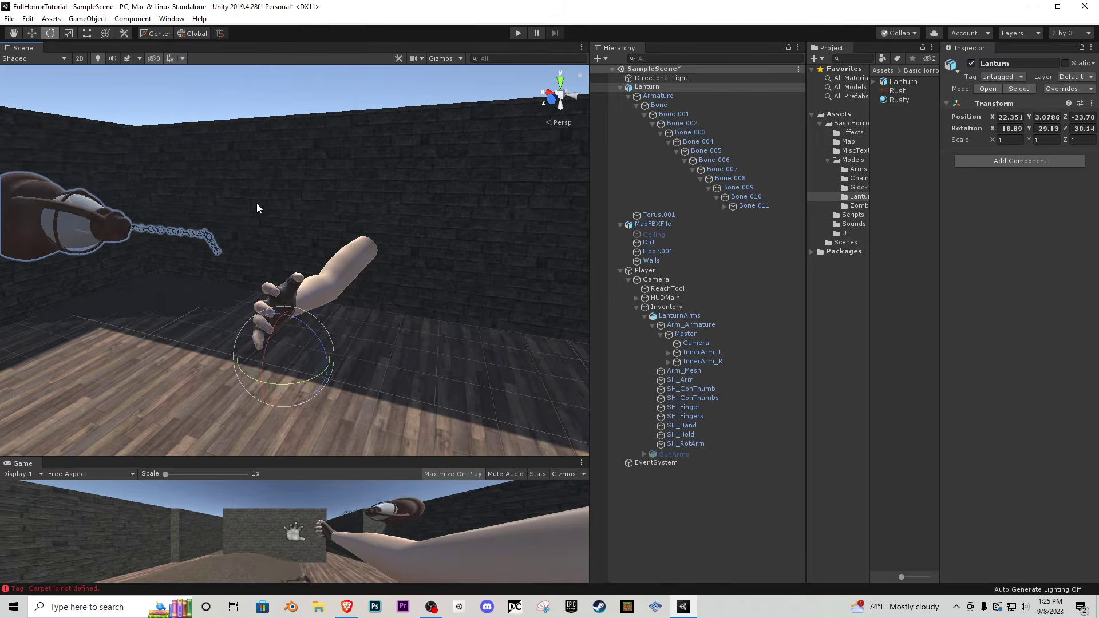
key(ctrl+z)
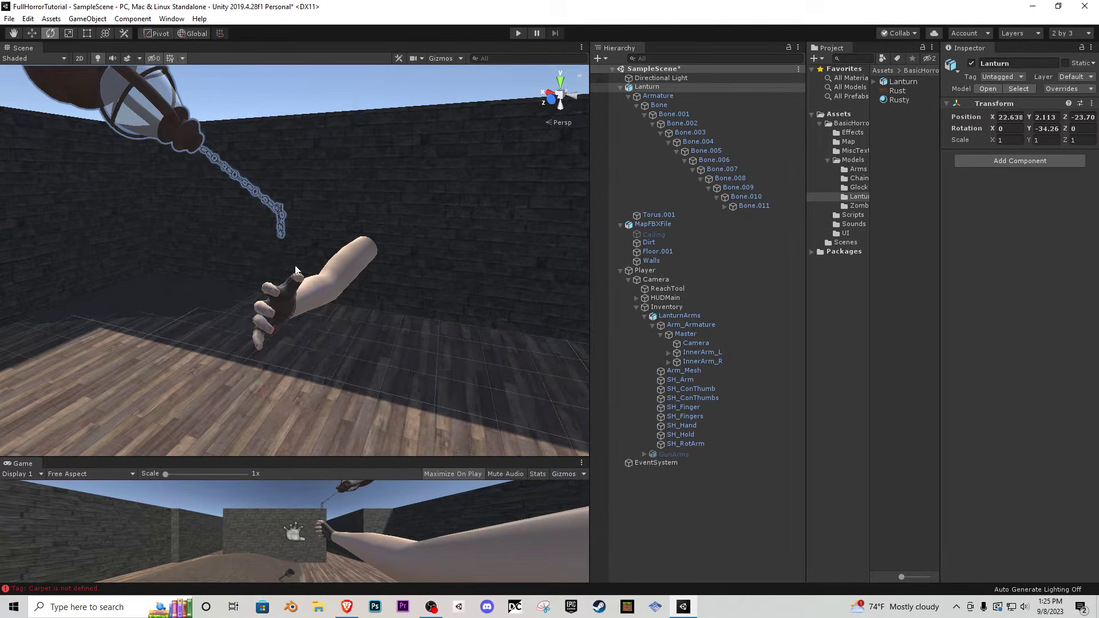
key(s)
right_drag(272, 155, 309, 153)
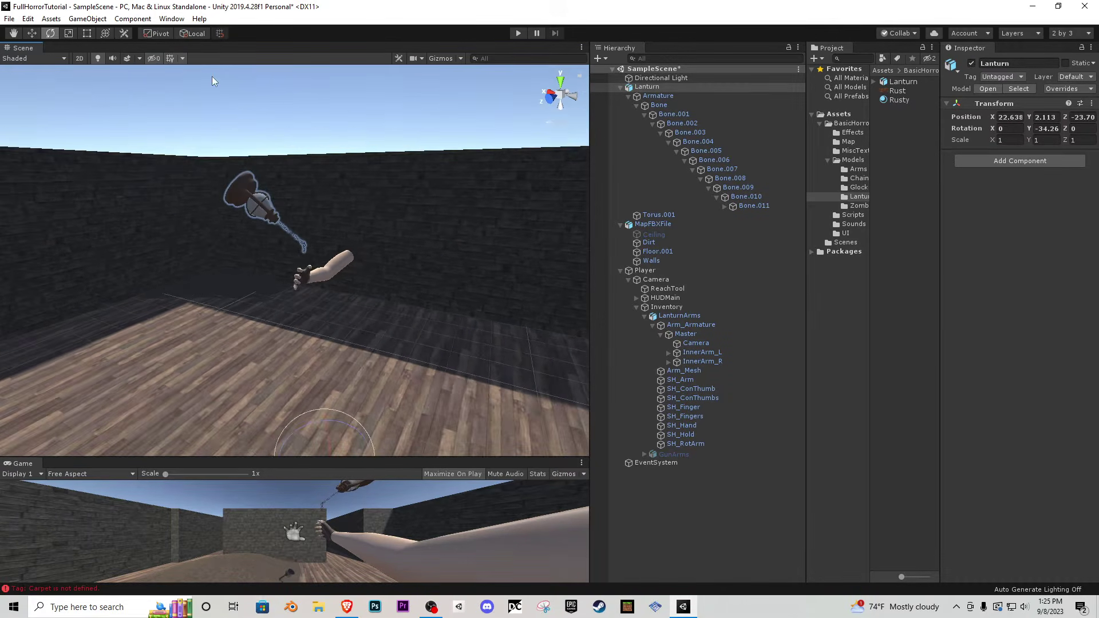
click(155, 33)
drag(336, 276, 134, 209)
- Move the Lanturn up and beside the hand, to about X 21.256, Y 4.951
key(w)
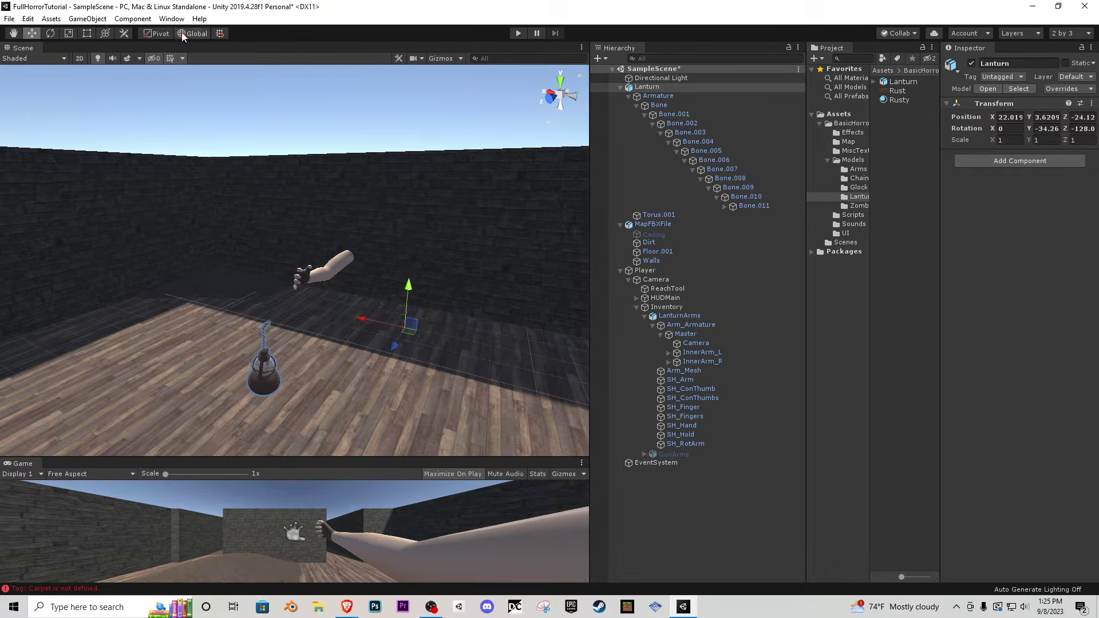
drag(304, 254, 297, 183)
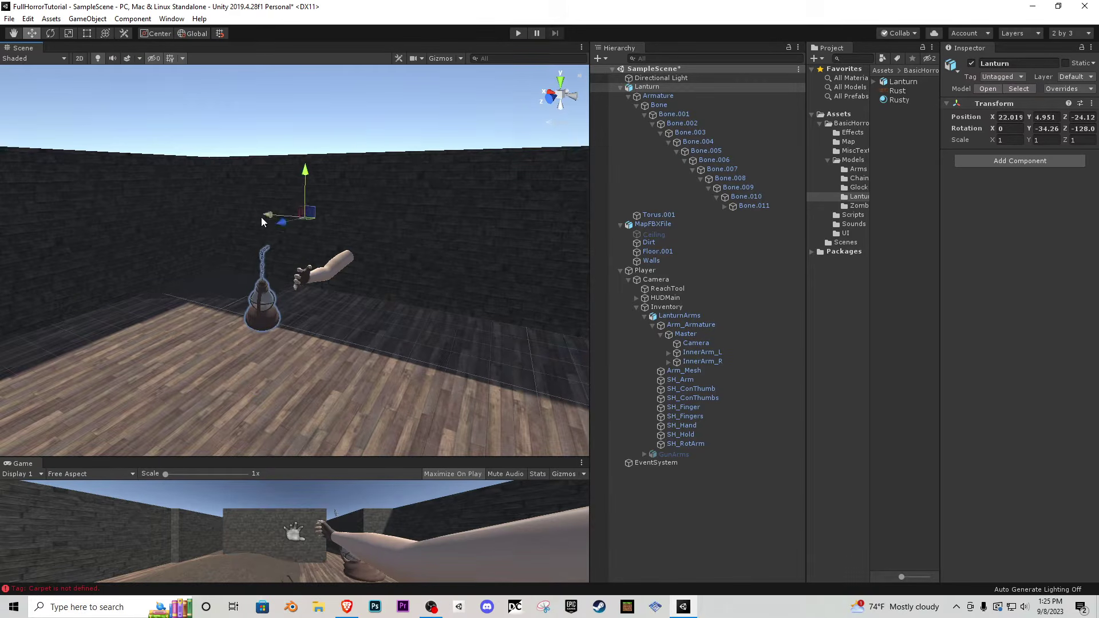
mouse_move(262, 222)
mouse_down()
mouse_move(309, 227)
mouse_move(264, 241)
mouse_up()
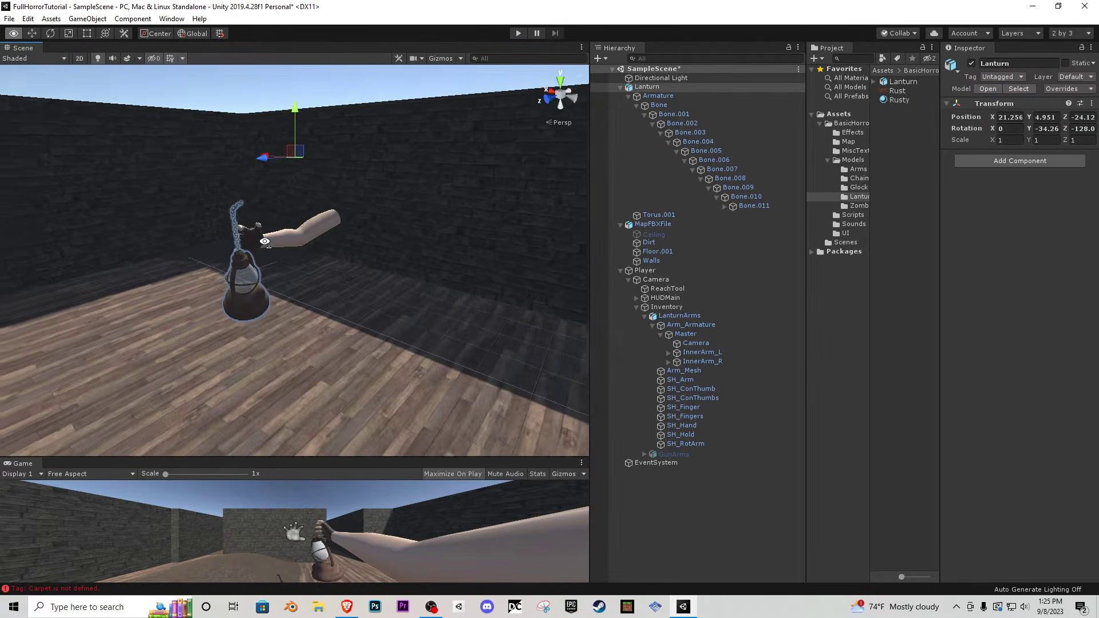
- Tilt the Lanturn to about X -20.58, Y -35.93, Z -128.9 so its chain hangs straight down
key(w)
right_drag(264, 241, 146, 215)
key(s)
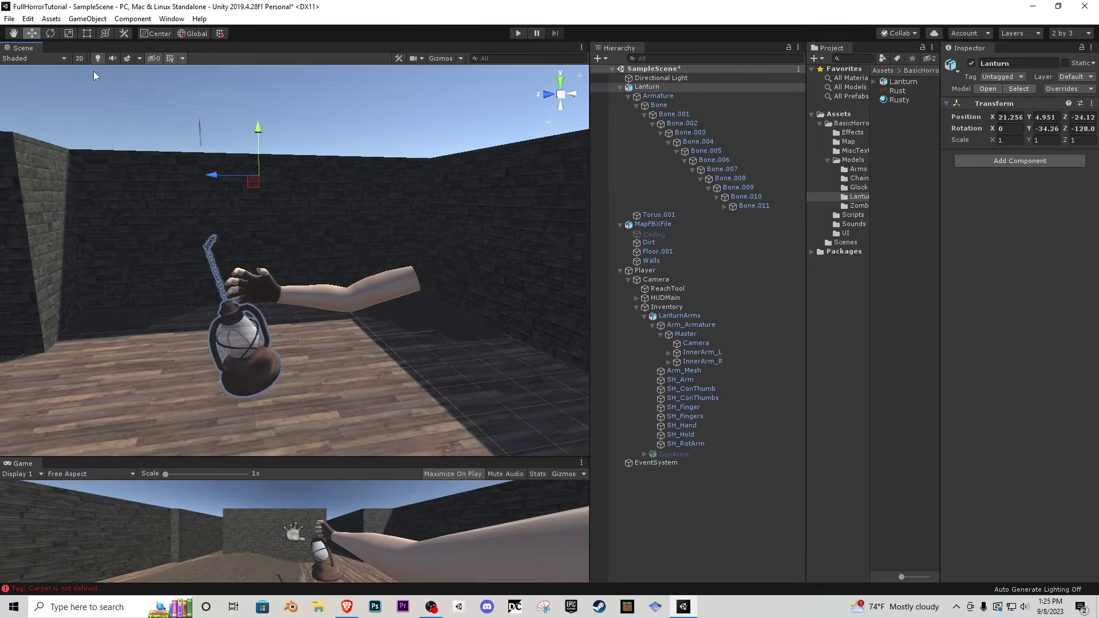
click(49, 34)
mouse_move(271, 152)
mouse_down()
mouse_move(260, 137)
mouse_move(300, 155)
mouse_move(292, 150)
mouse_up()
- Move the Lanturn to about X 21.842, Y 5.481, Z -25.05 so its chain meets the hand
click(31, 34)
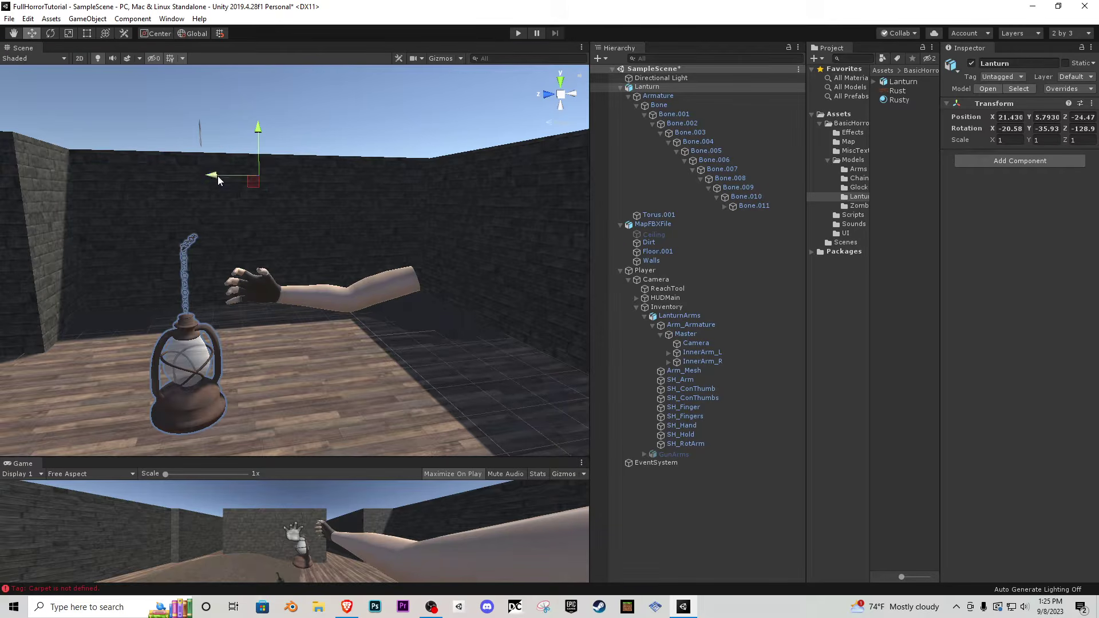
drag(218, 181, 292, 184)
right_drag(294, 183, 466, 209)
key(a)
drag(339, 84, 336, 131)
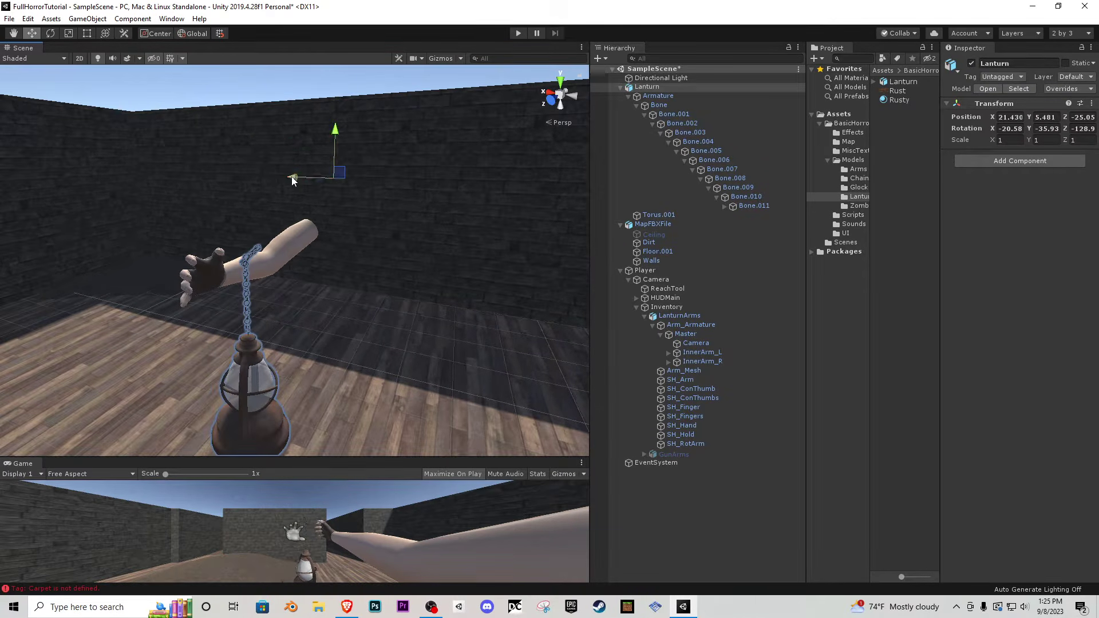
drag(292, 181, 245, 177)
- Rotate the Lanturn around the vertical axis to about -157.3 degrees on Y
right_drag(245, 177, 127, 166)
key(e)
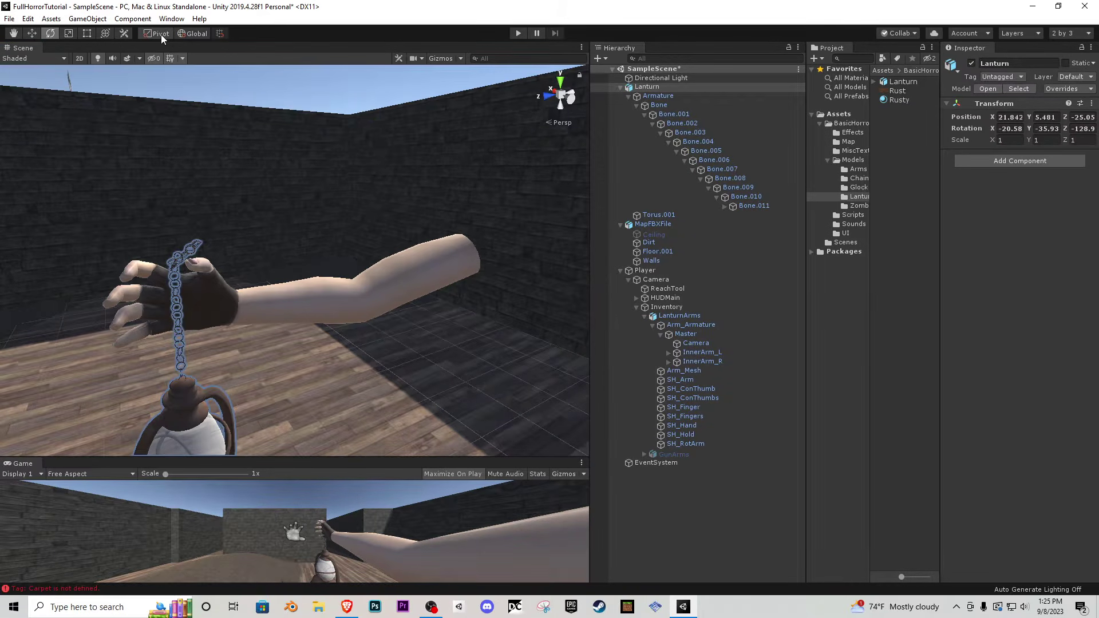
key(f)
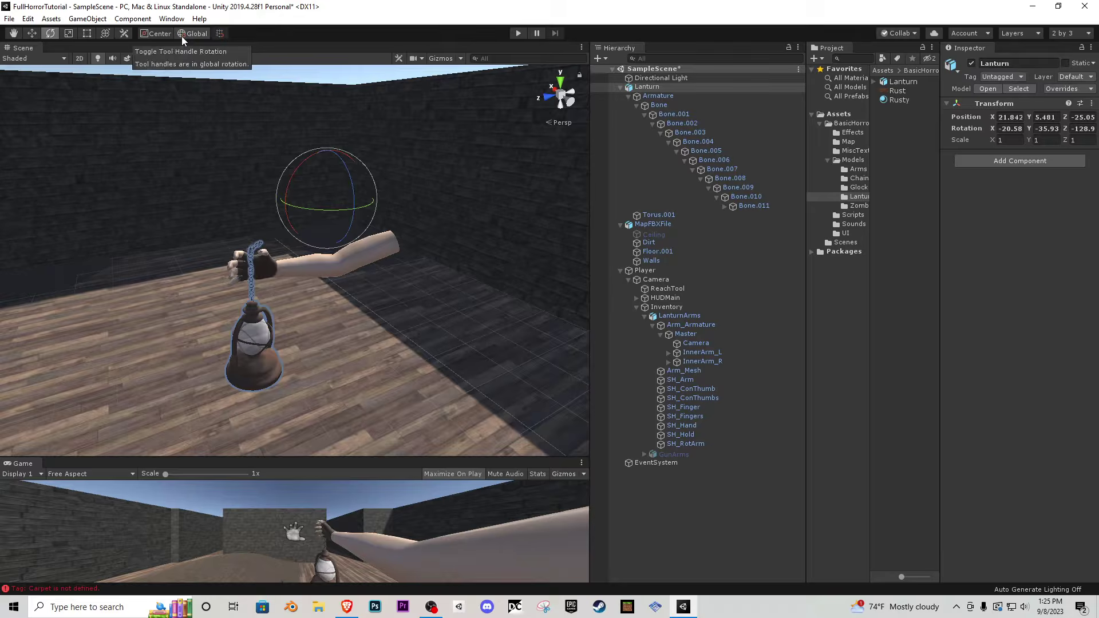
drag(324, 210, 521, 232)
- Slide the Lanturn along X to about 24.642 to line its chain up with the arm
click(35, 38)
key(a)
right_drag(120, 131, 301, 181)
drag(294, 200, 163, 200)
key(d)
right_drag(163, 199, 40, 204)
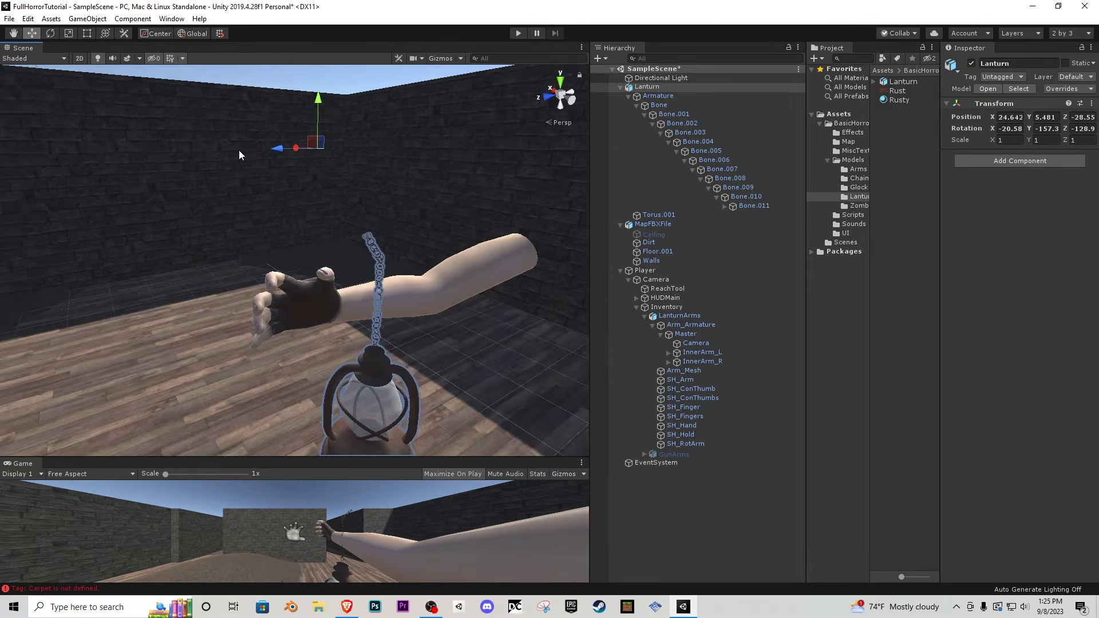
- Fine-tune the Lanturn's position to about Y 5.462, Z -28.08 so the chain rests in the palm
drag(282, 151, 234, 150)
drag(249, 103, 251, 94)
key(a)
right_drag(253, 94, 392, 130)
key(d)
right_drag(423, 214, 285, 175)
drag(190, 77, 191, 93)
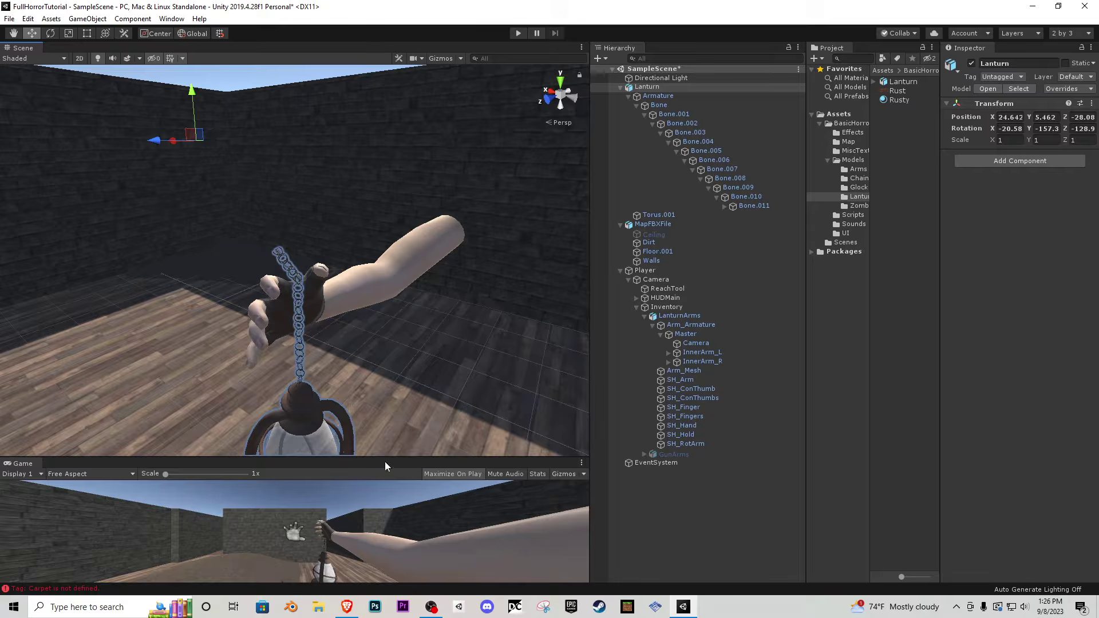
- Expand LanturnArms' left arm bones down to Hand_L and select the IndexIn_L finger bone
drag(387, 459, 382, 435)
alt+drag(341, 261, 309, 269)
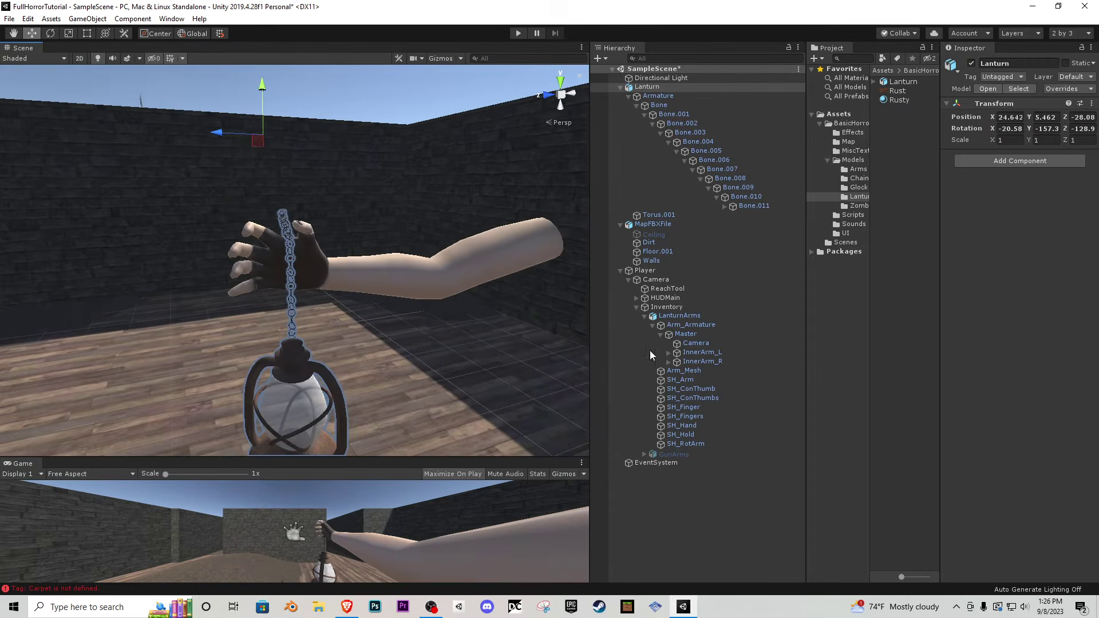
click(669, 353)
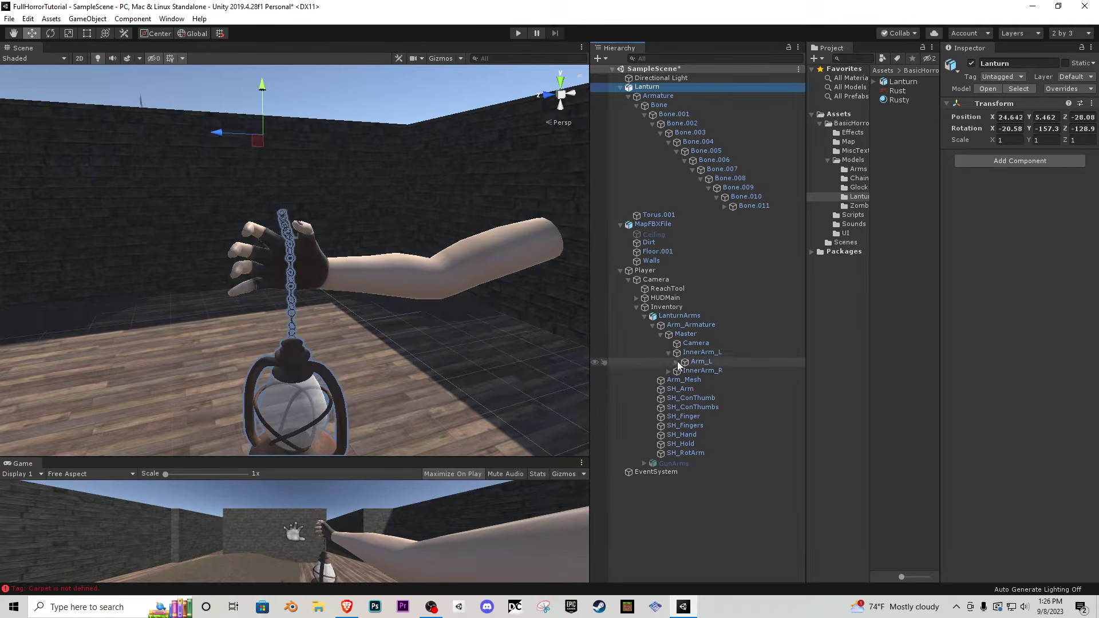
click(677, 361)
click(684, 379)
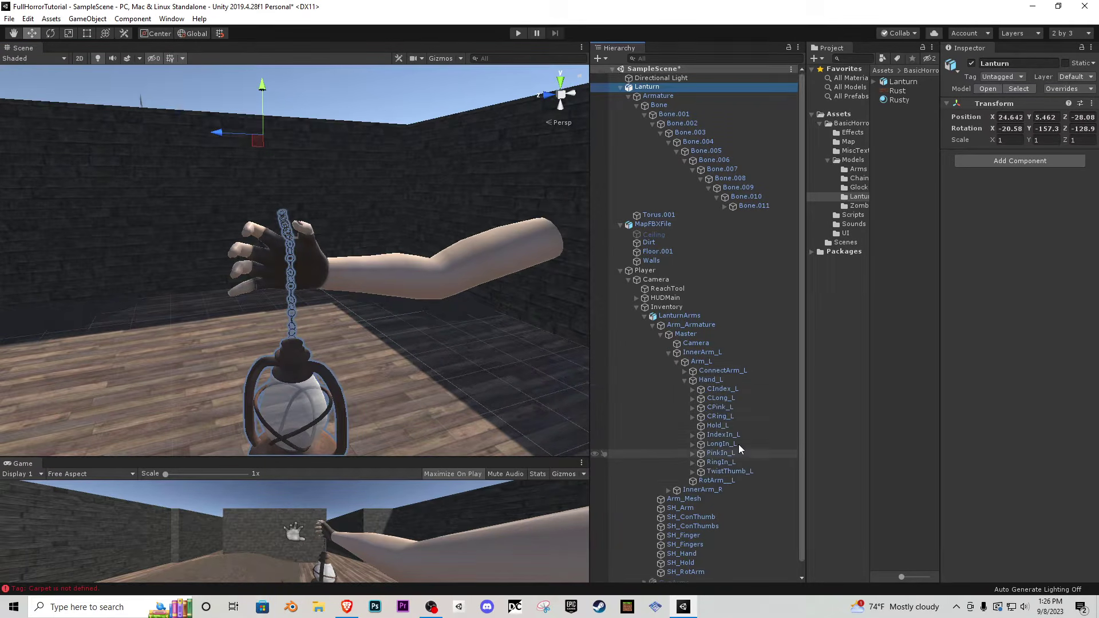
click(725, 389)
click(710, 434)
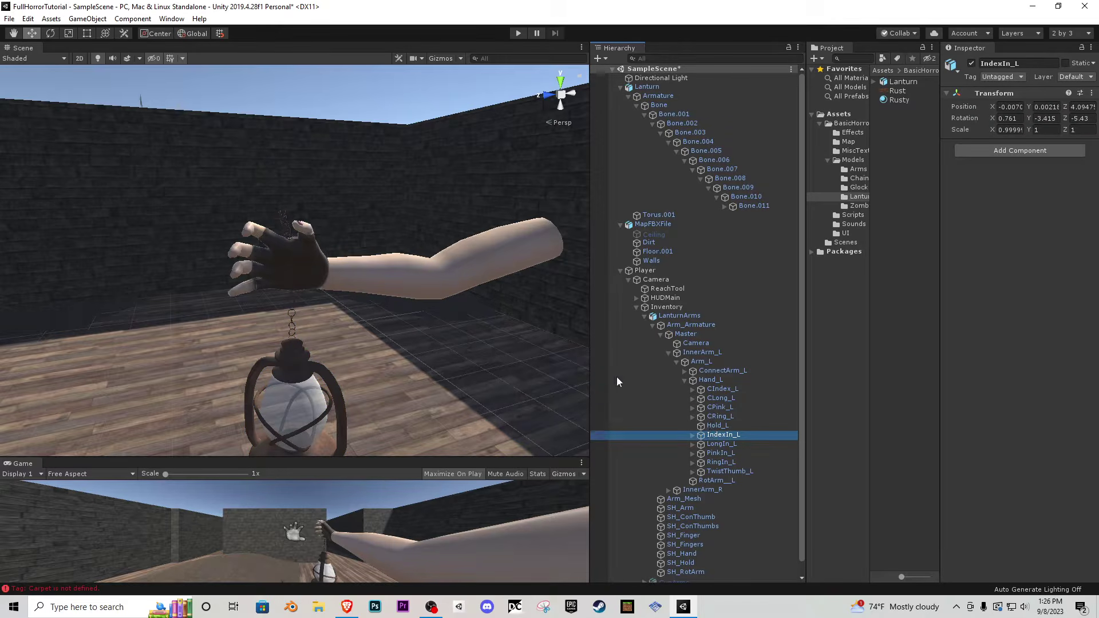
- Try rotating the CIndex_L bone using the pivot and global handle settings, and undo the rotation
click(159, 33)
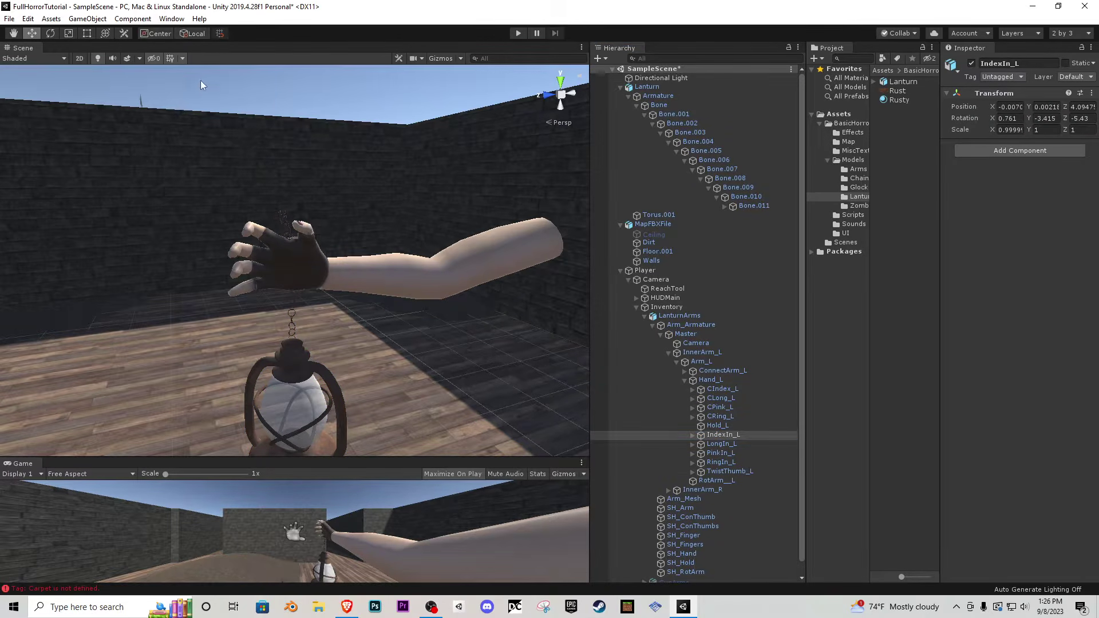
key(f)
click(193, 34)
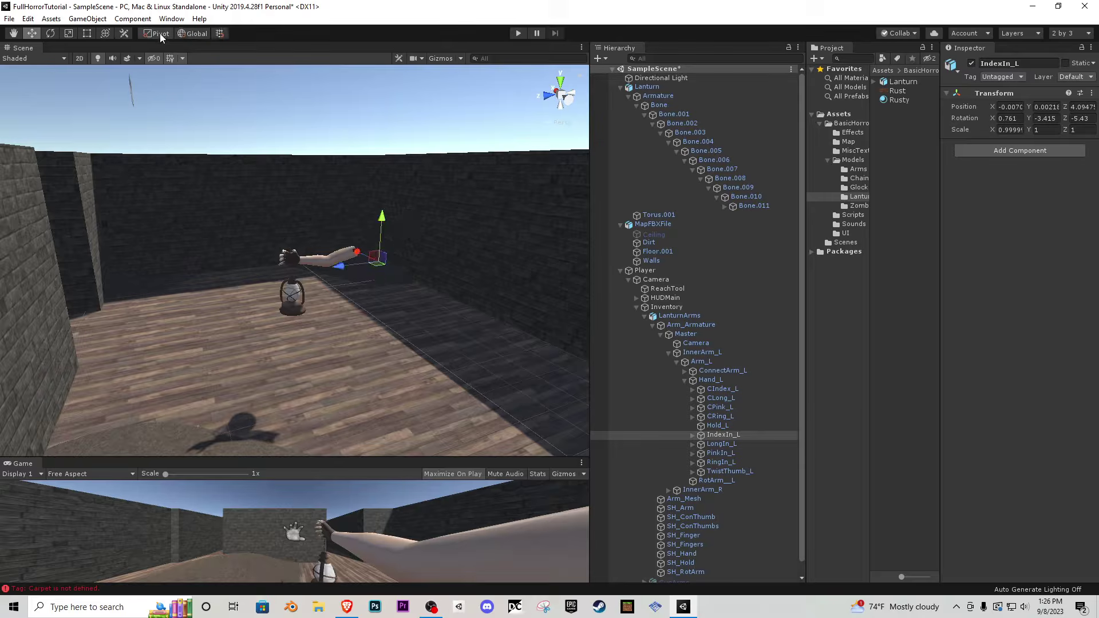
click(731, 389)
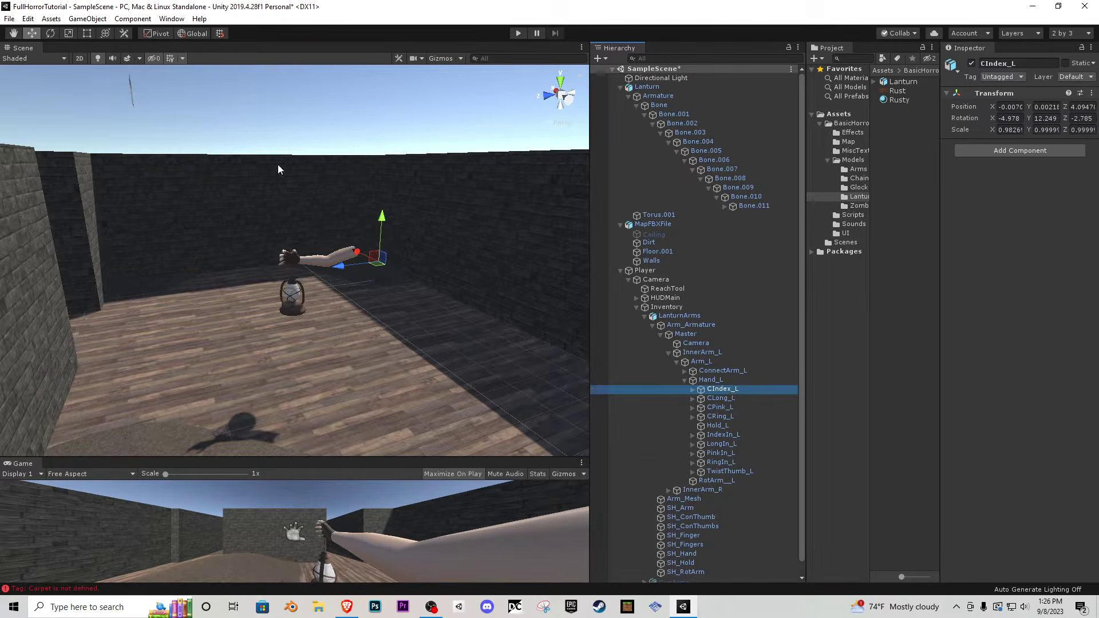
click(50, 34)
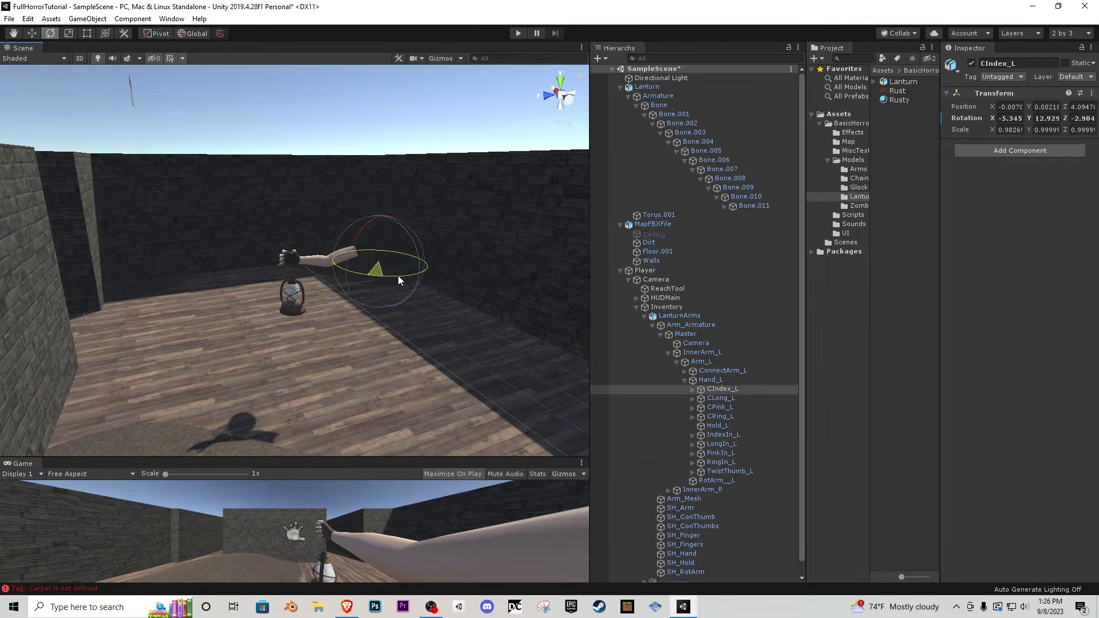
drag(398, 277, 405, 274)
scroll(405, 274, up, 3)
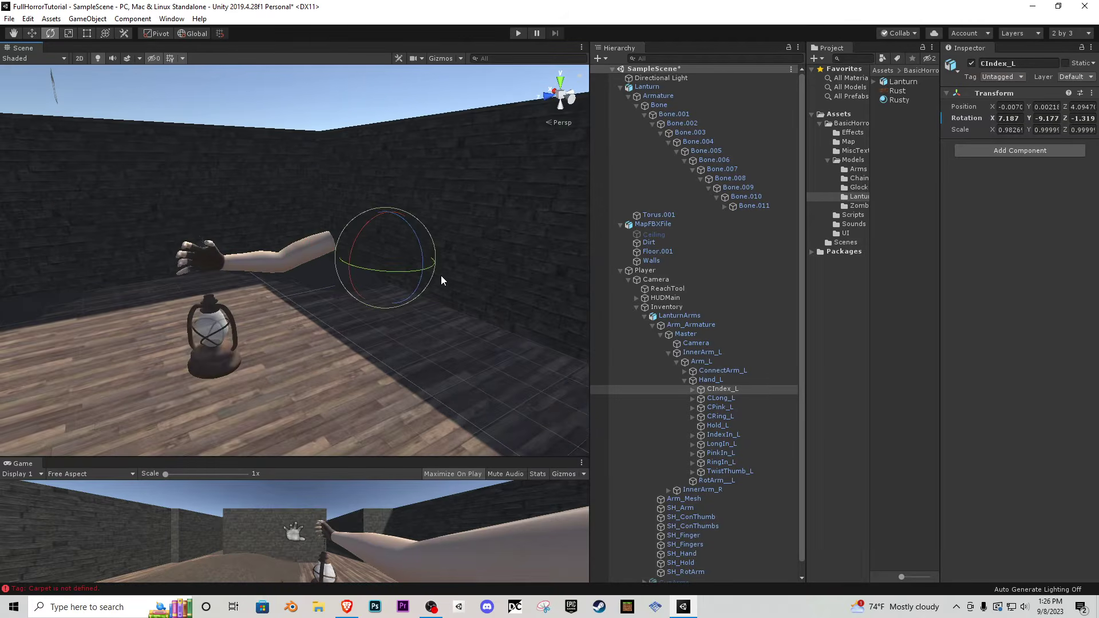
key(ctrl+z)
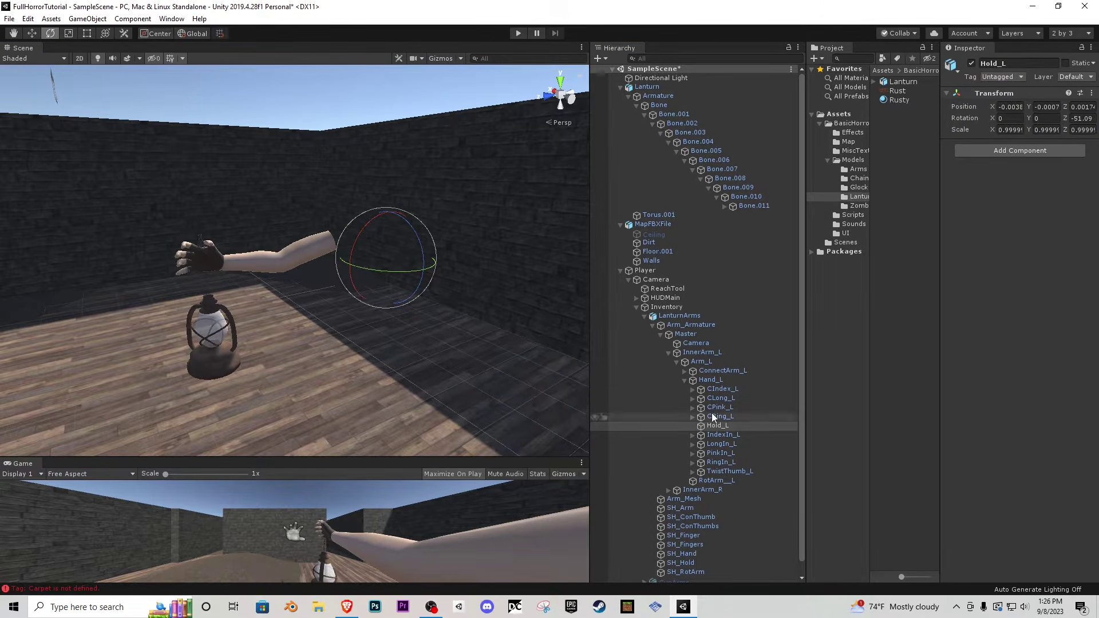
- Try rotating the Hold_L, IndexIn_L and CIndex_L bones of the left hand, undoing the trial rotations
drag(387, 273, 430, 277)
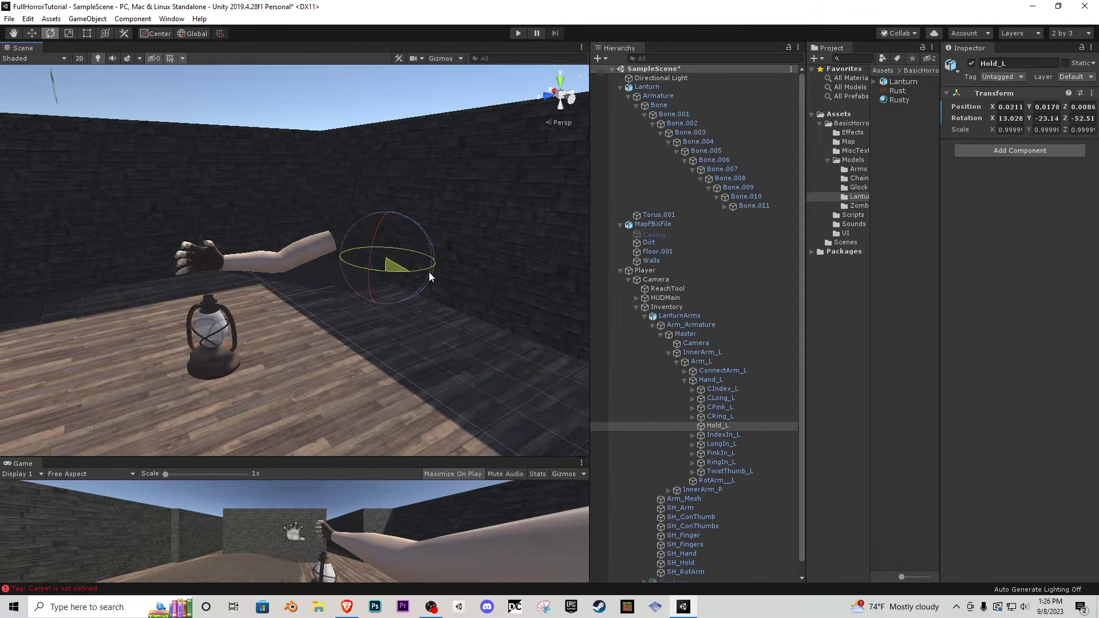
click(723, 435)
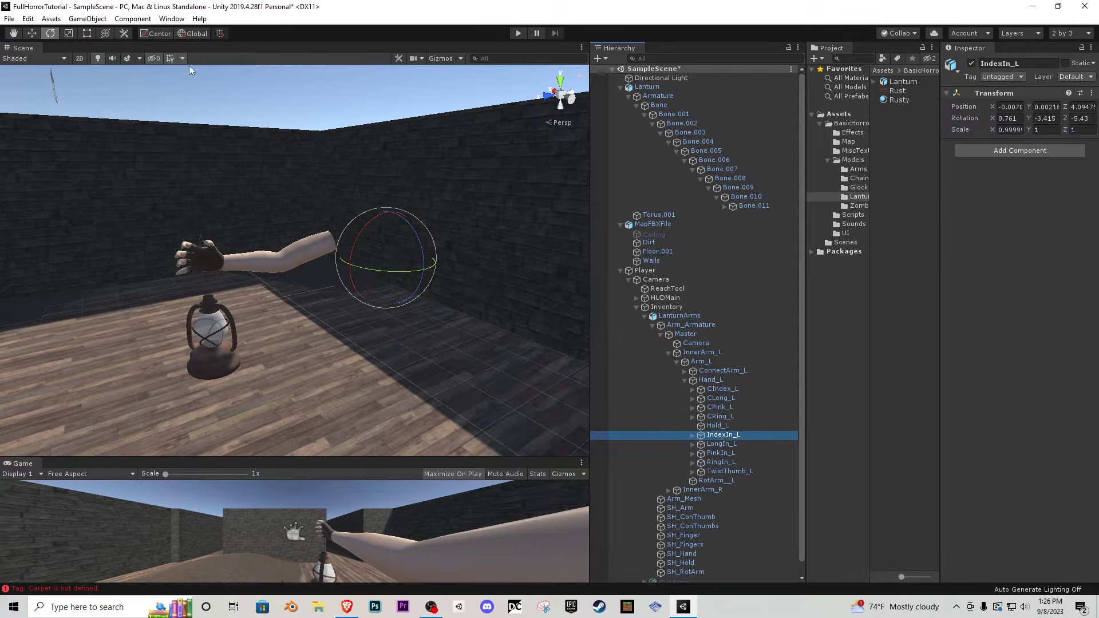
click(155, 34)
click(155, 34)
drag(377, 266, 580, 336)
key(ctrl+z)
click(717, 391)
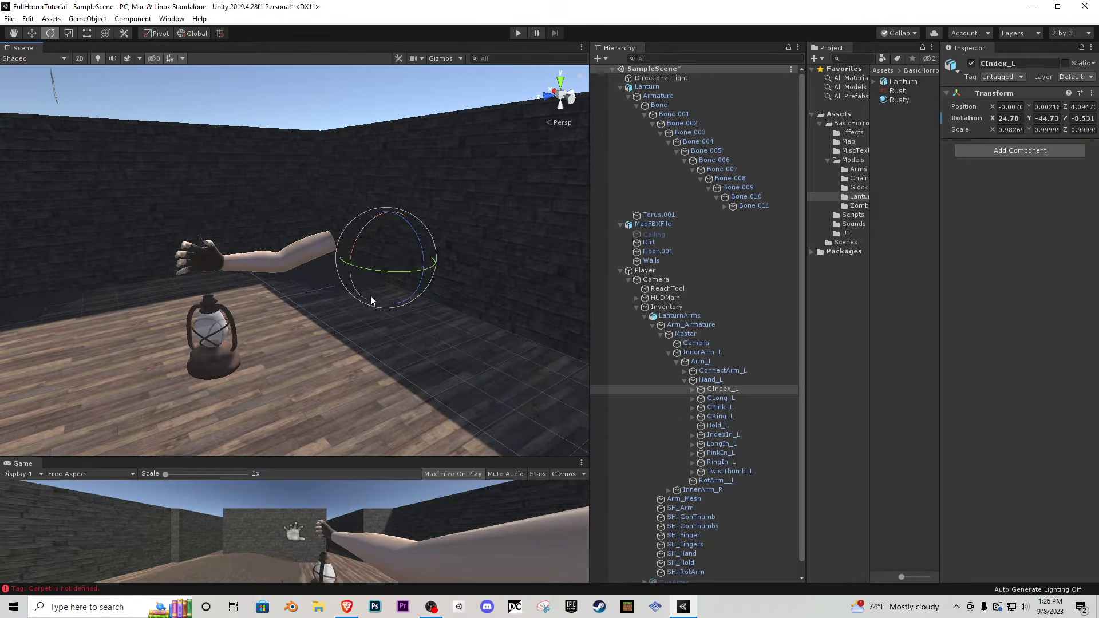
key(ctrl+z)
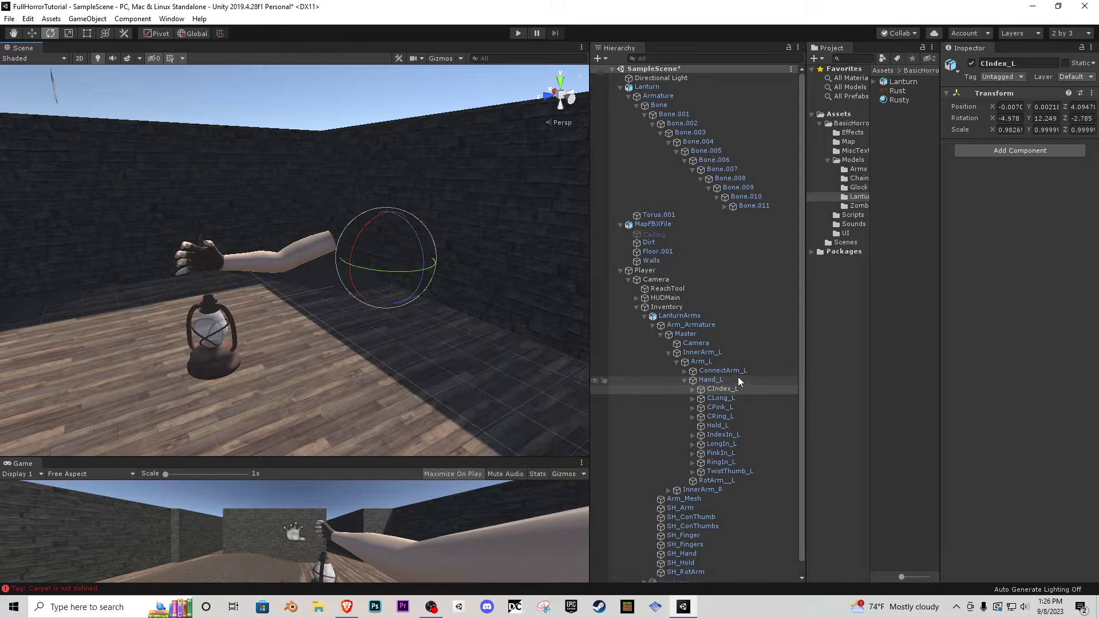
- Try rotating the InnerArm_L bone to about Y 5.34, Z -96.46, and undo the rotation
alt+drag(372, 300, 282, 275)
key(w)
right_drag(282, 276, 307, 289)
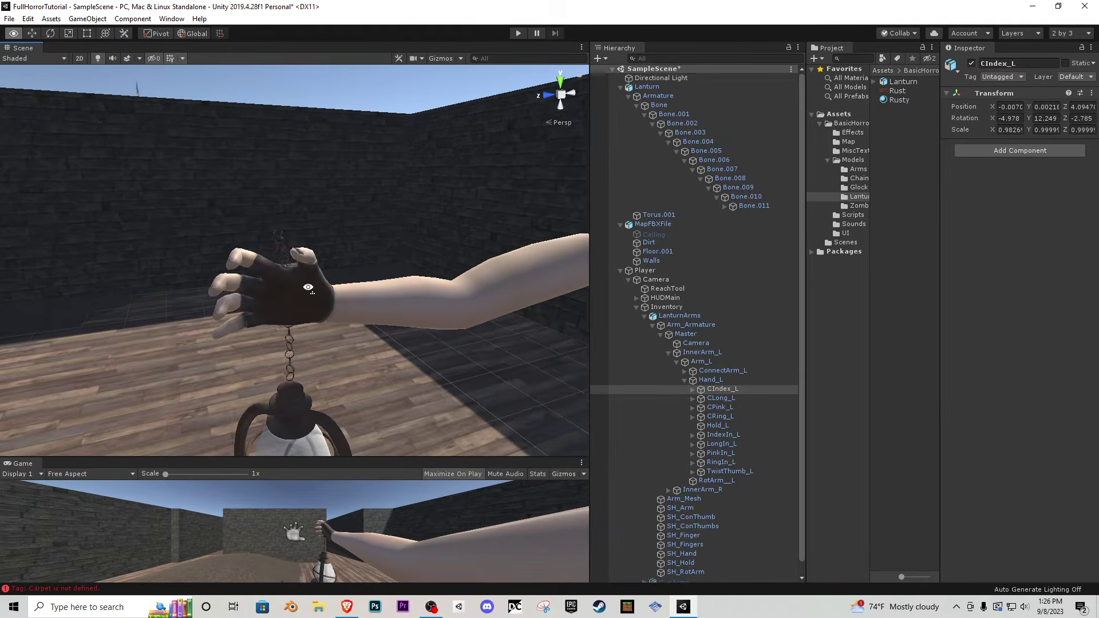
double_click(701, 351)
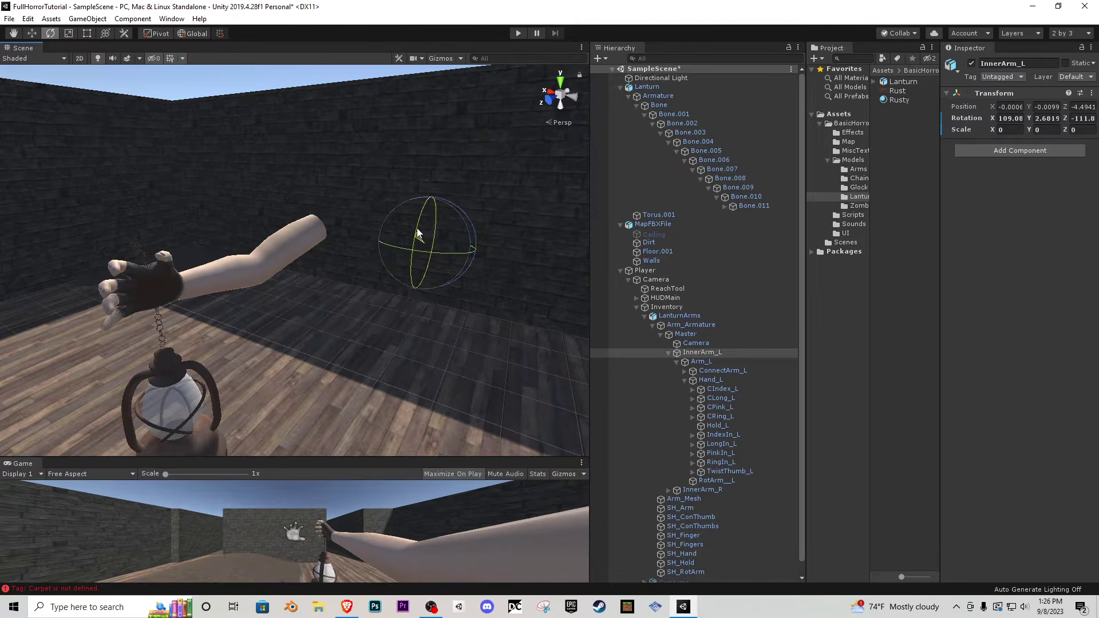
drag(417, 232, 435, 201)
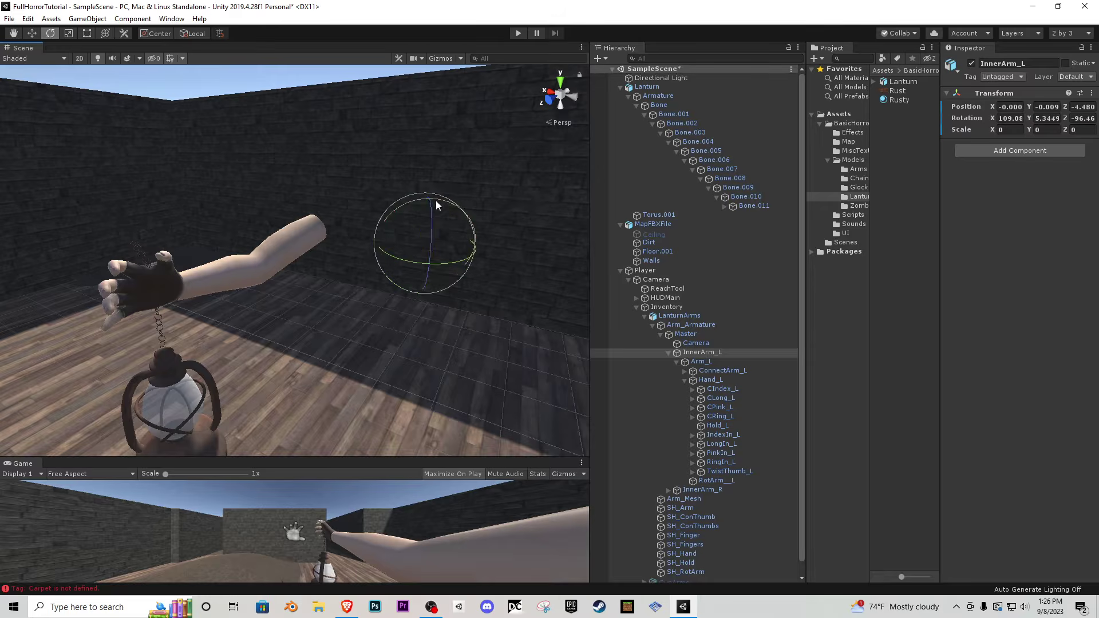
key(ctrl+z)
- Collapse InnerArm_L, expand InnerArm_R down to Hand_R, and frame the IndexIn_R finger bone in the Scene view
click(668, 353)
click(669, 353)
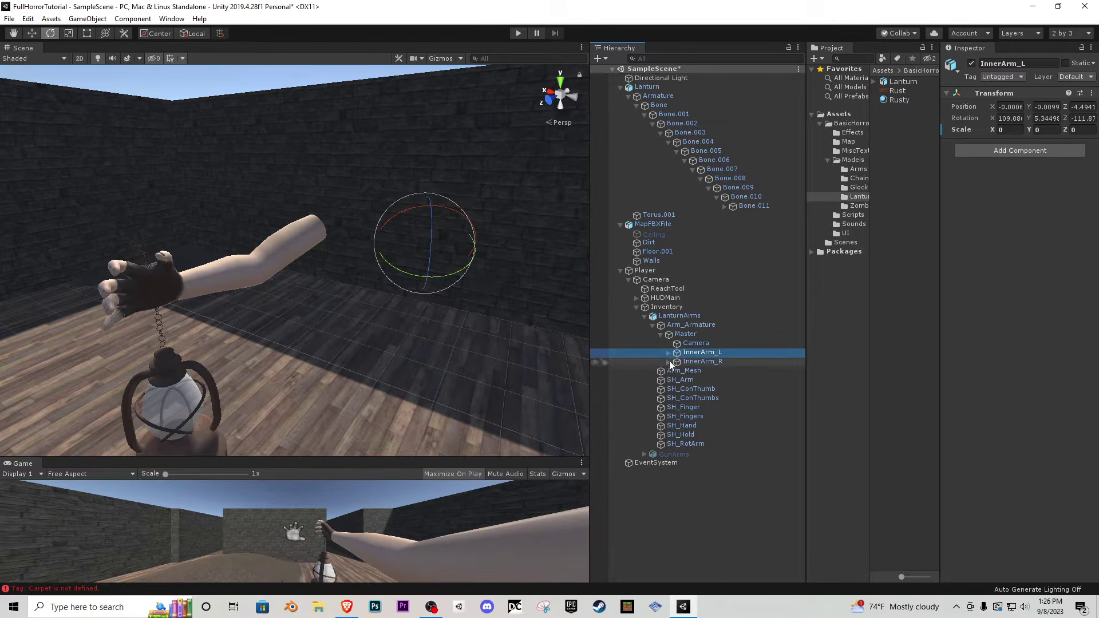
click(669, 362)
click(676, 371)
click(684, 389)
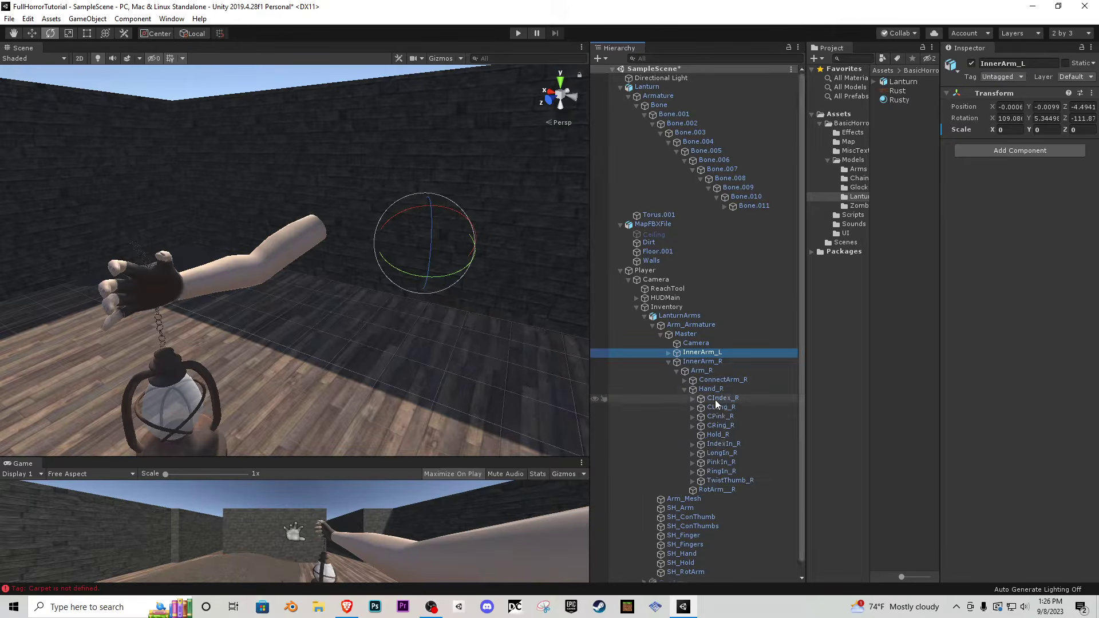
click(722, 443)
key(f)
alt+drag(172, 250, 152, 215)
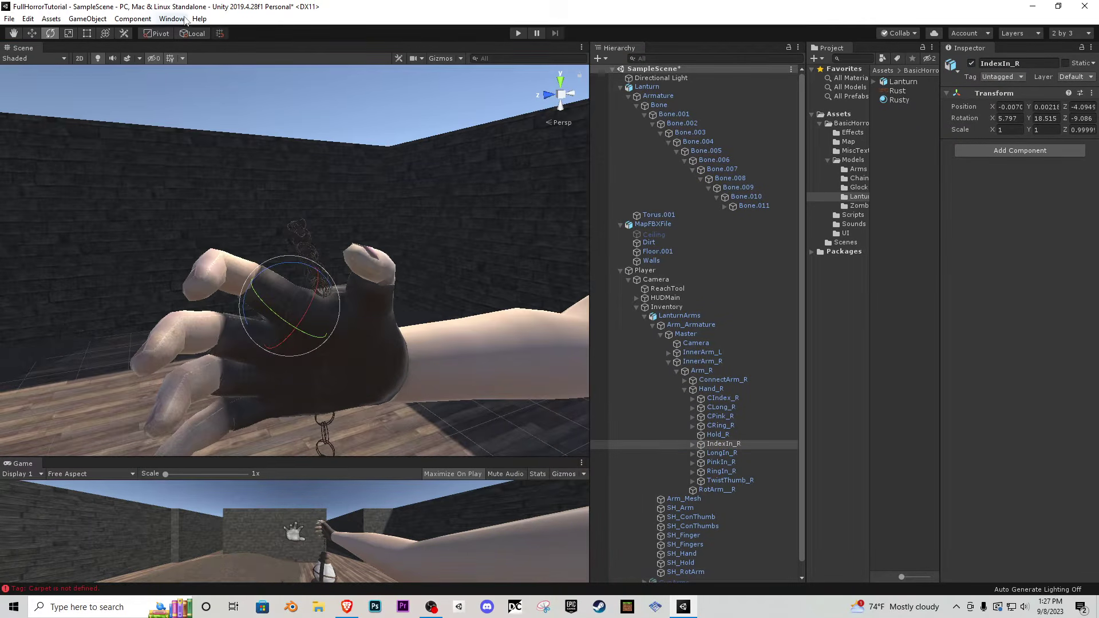
- Try rotating IndexIn_R to about X 18.18, Y -15.91, Z -21.68, and undo the rotation
drag(287, 321, 339, 335)
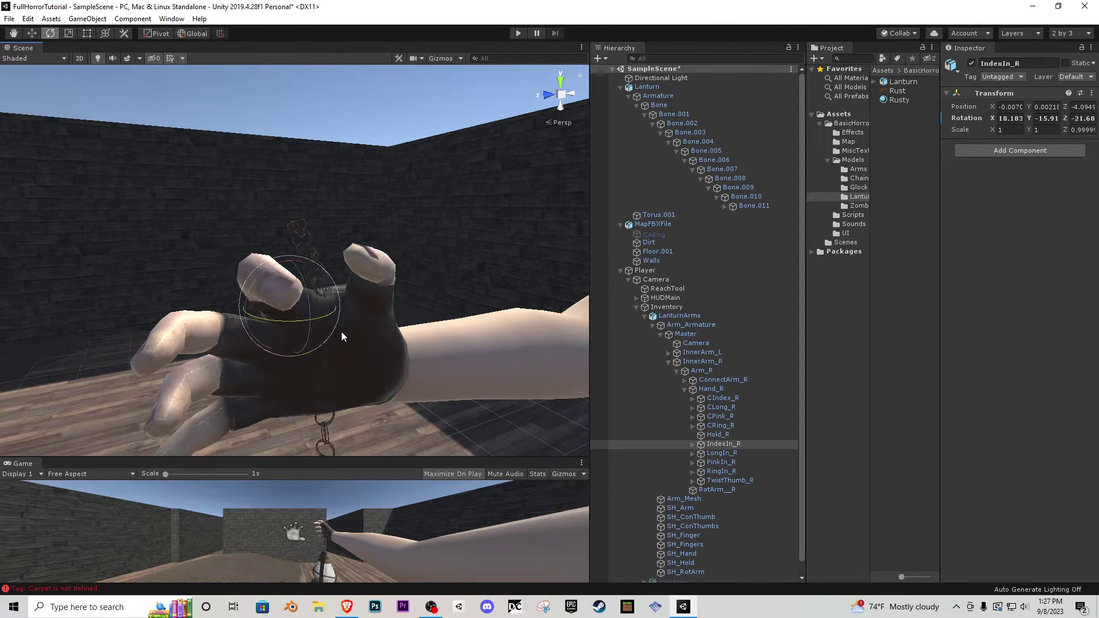
key(ctrl+z)
right_drag(357, 318, 325, 315)
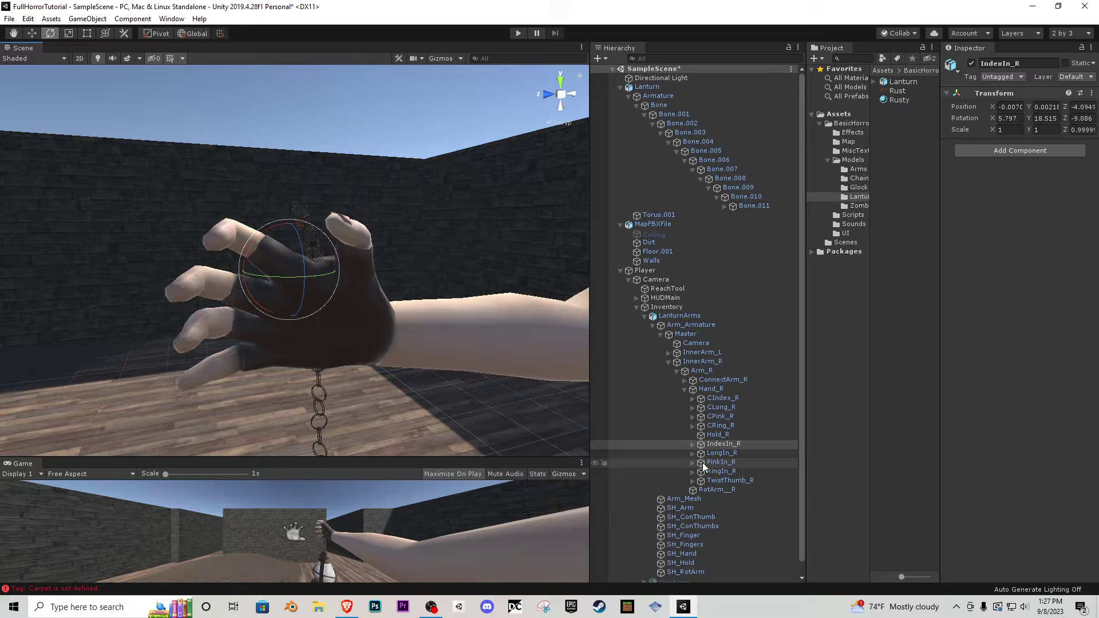
- Curl the right hand's four finger base bones, IndexIn_R, LongIn_R, PinkIn_R and RingIn_R, inward together by rotating them in local space
click(737, 443)
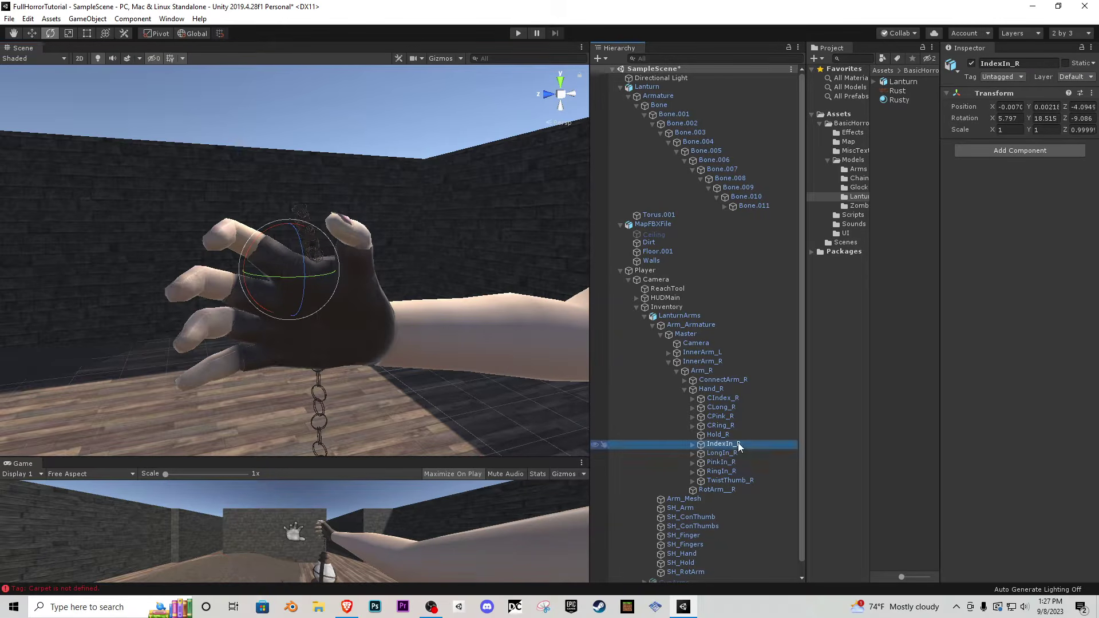
ctrl+click(738, 452)
ctrl+click(737, 461)
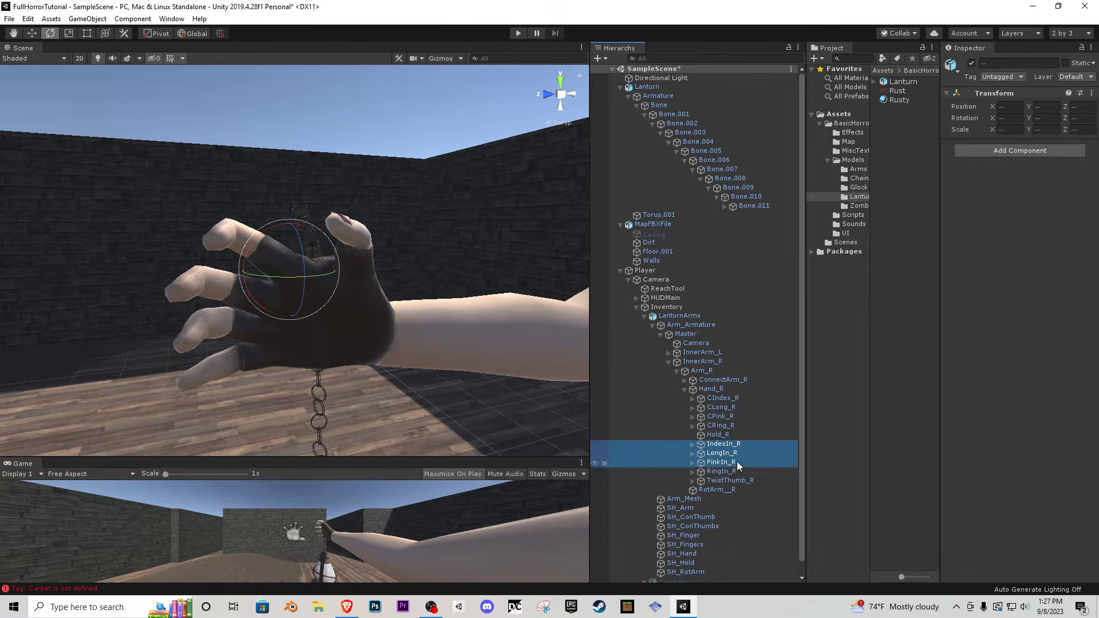
ctrl+click(739, 472)
click(188, 32)
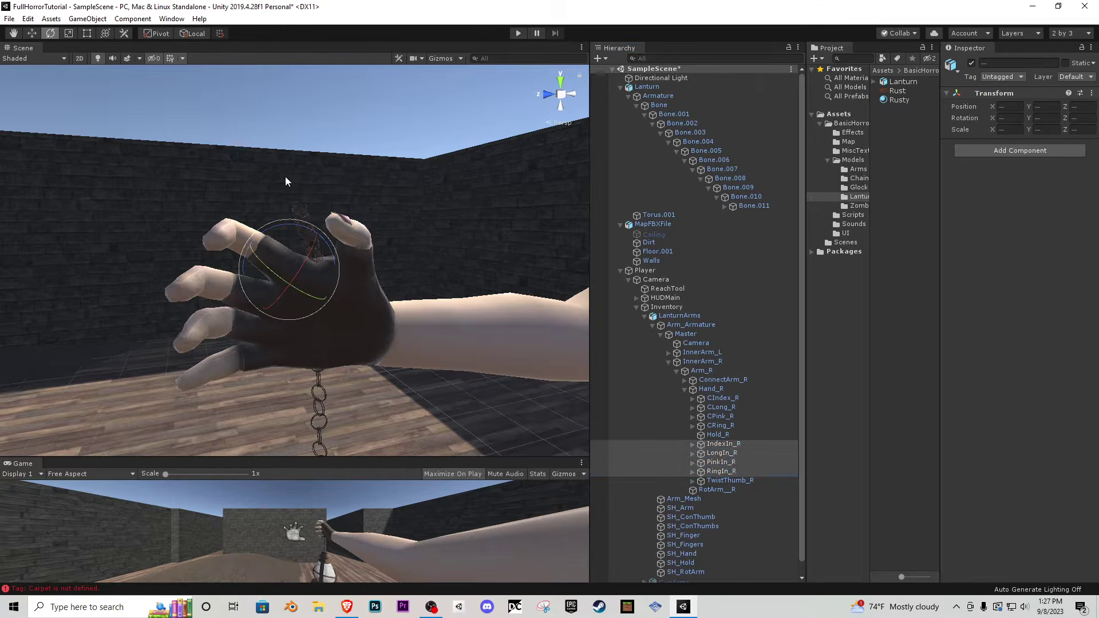
drag(296, 289, 419, 332)
- Rotate the middle finger bones IndexMid_R, LongMid_R, PinkMid_R and RingMid_R together so the fingers close around the lantern chain
click(692, 471)
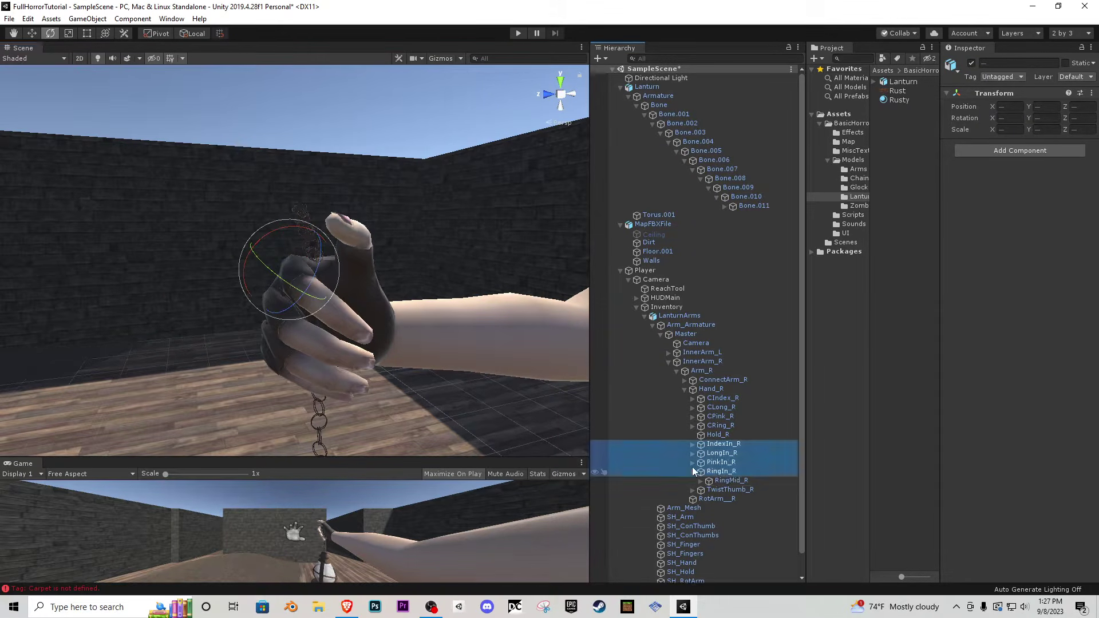
click(692, 463)
click(692, 454)
click(714, 446)
click(693, 444)
click(729, 452)
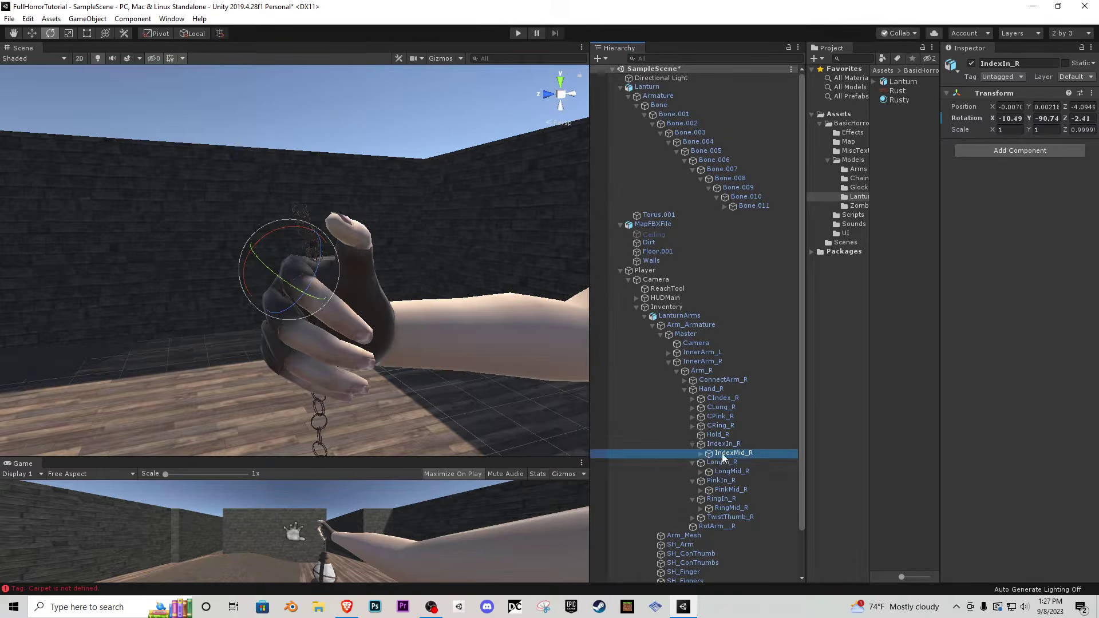
ctrl+click(732, 471)
ctrl+click(728, 489)
ctrl+click(730, 507)
drag(316, 319, 346, 336)
- Rotate the TwistThumb_R bone so the thumb folds over the curled fingers gripping the chain
key(d)
right_drag(346, 336, 232, 330)
key(a)
click(730, 517)
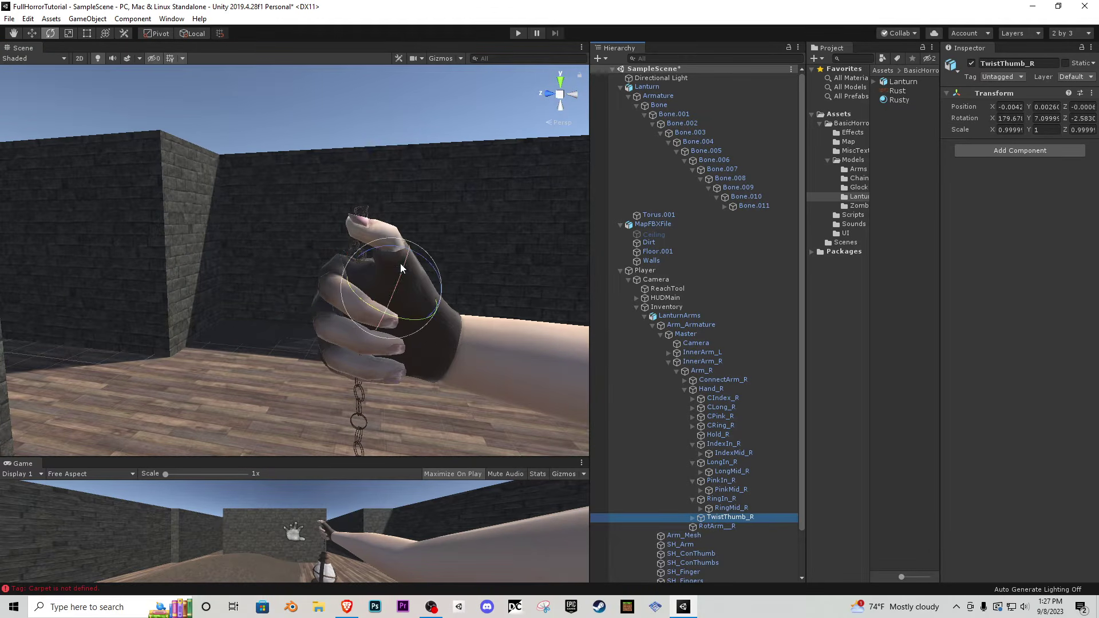
drag(395, 252, 373, 290)
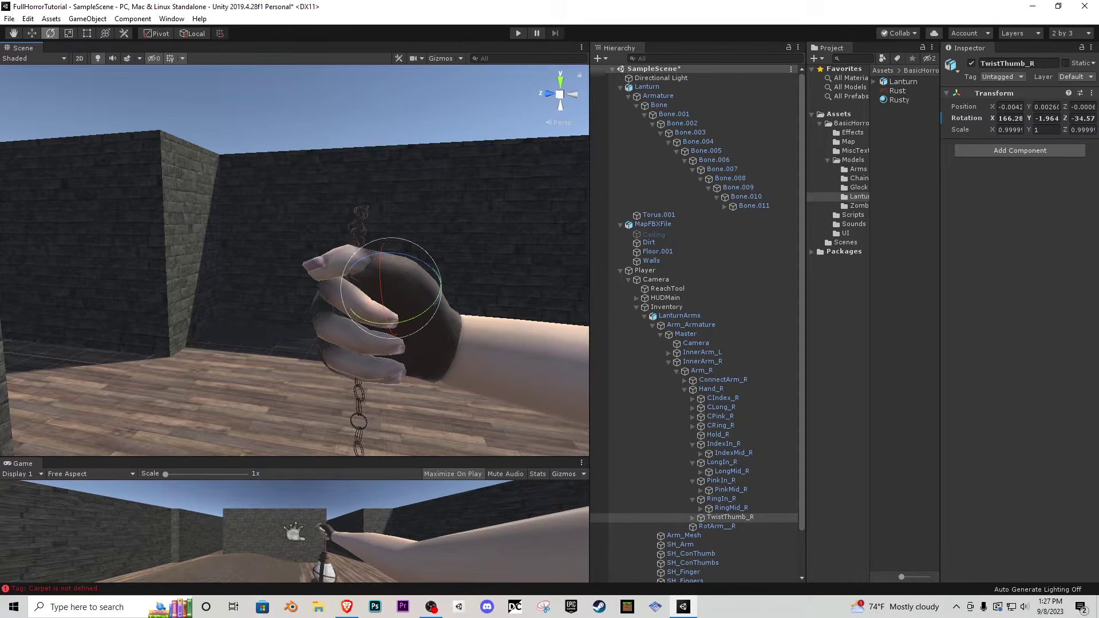
- Parent the Lanturn object to the Hand_R bone of LanturnArms so it follows the hand
right_drag(274, 364, 462, 379)
key(a)
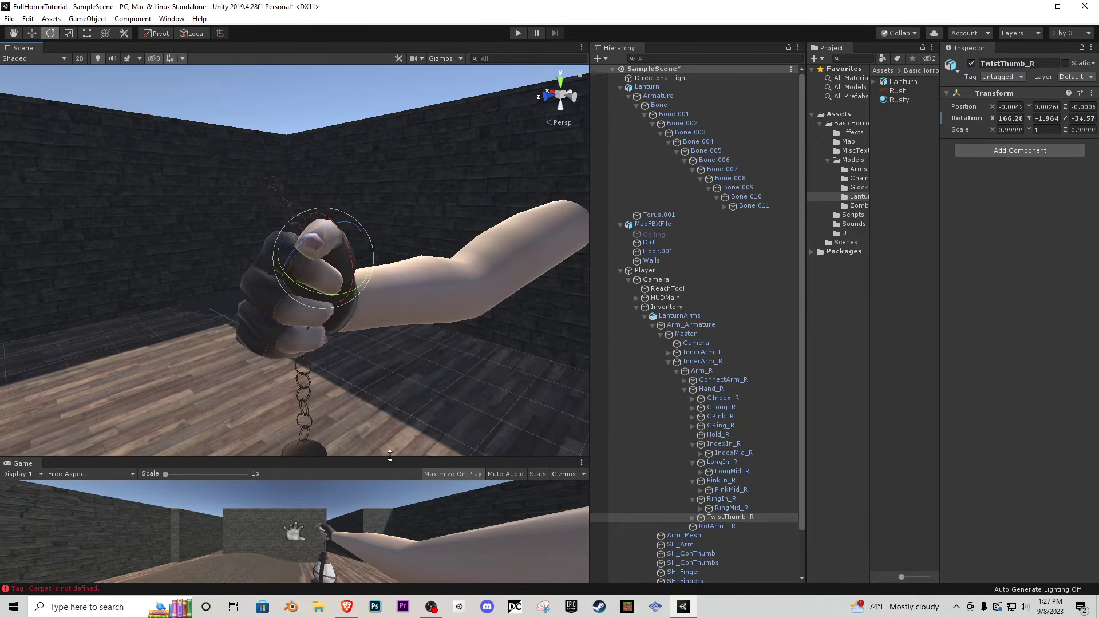
mouse_move(389, 456)
mouse_down()
mouse_move(395, 113)
mouse_move(393, 452)
mouse_up()
scroll(344, 257, down, 2)
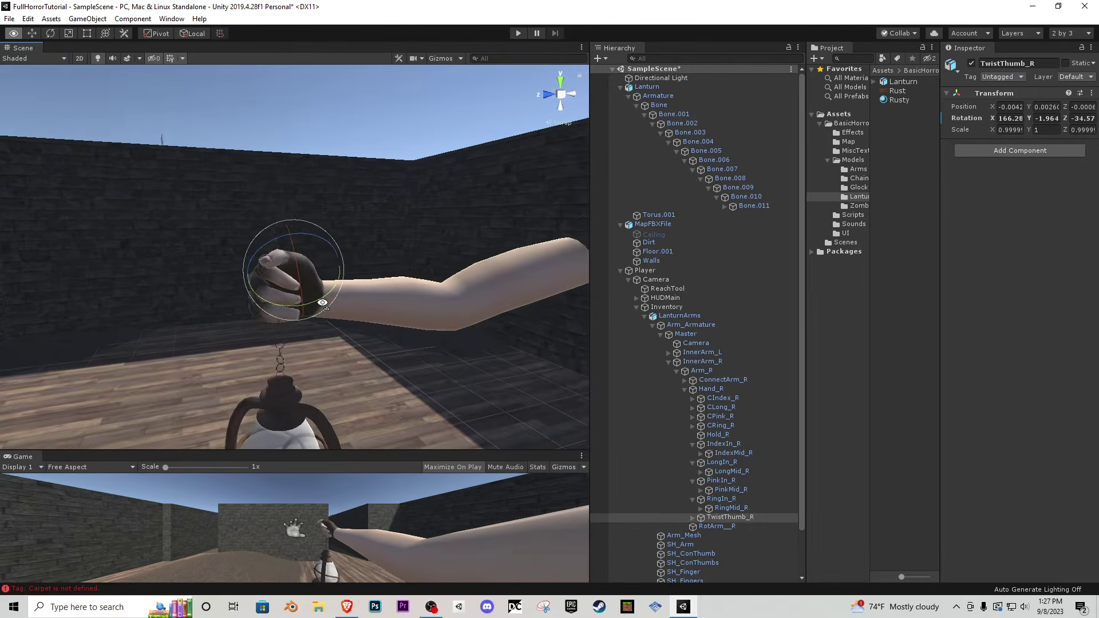
click(684, 389)
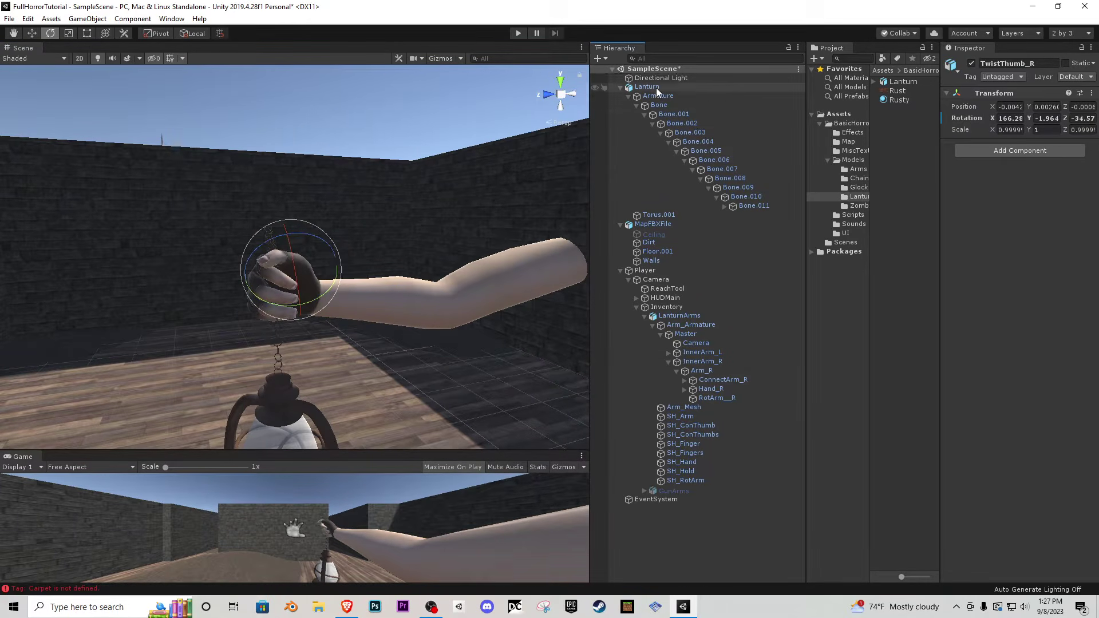
click(621, 87)
click(636, 88)
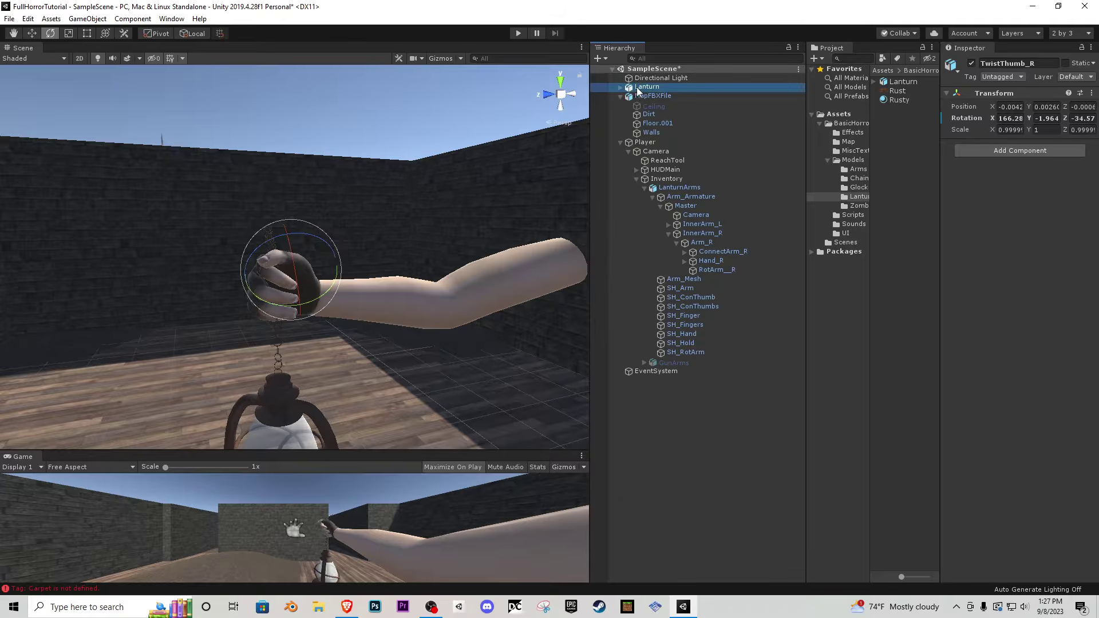
drag(721, 264, 716, 261)
key(f)
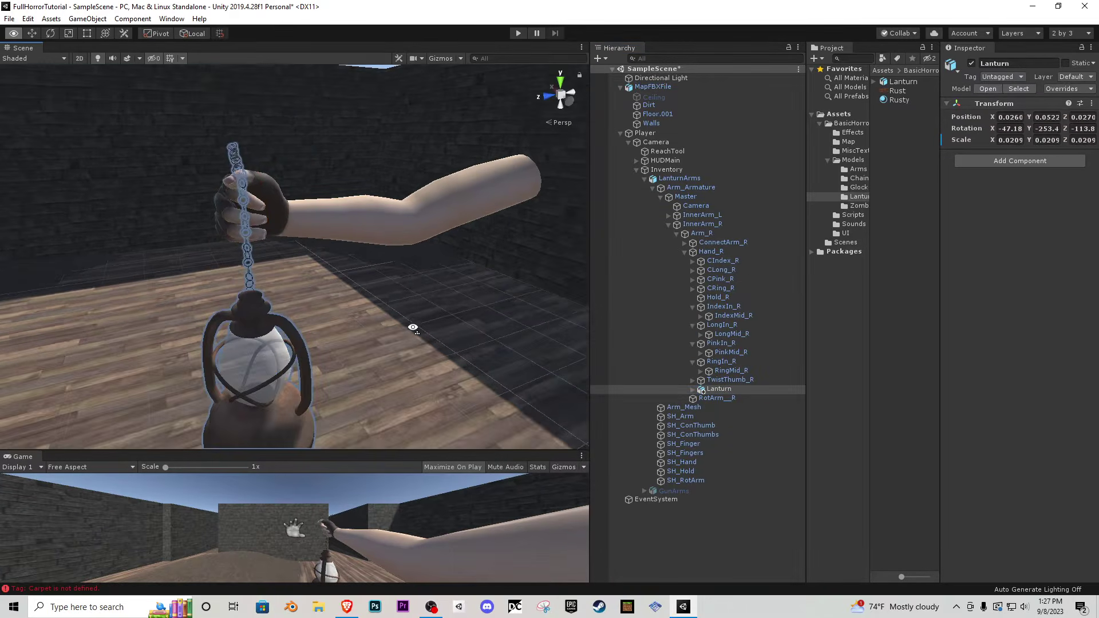
click(684, 252)
- Try rotating Hand_R, and rotate Arm_R to bend the forearm upward at the elbow, raising the hand and lantern
click(710, 252)
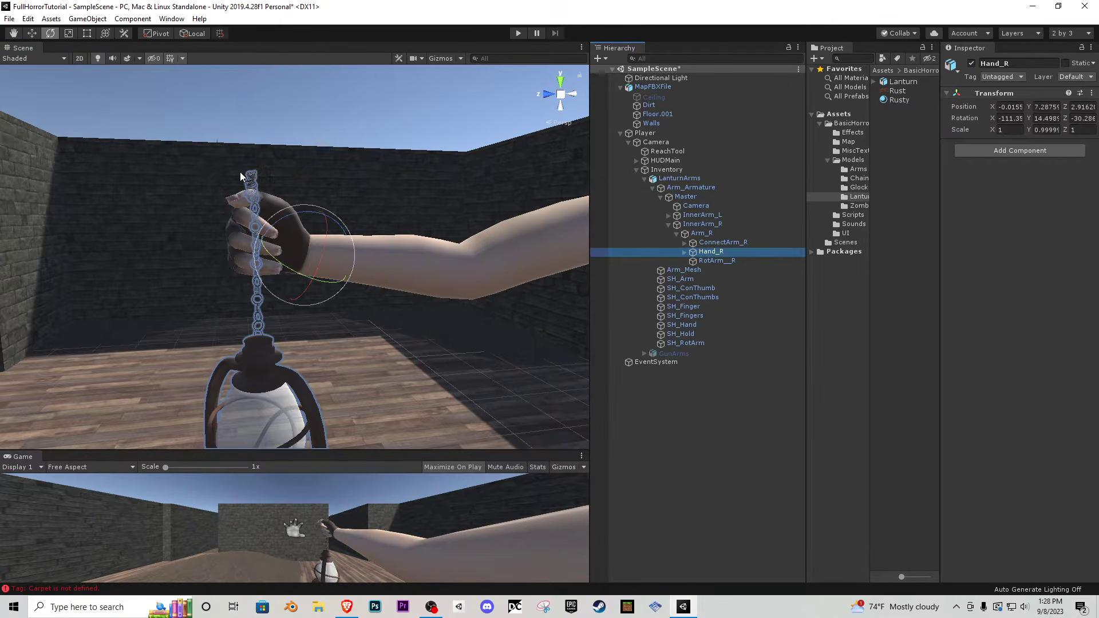
drag(313, 214, 590, 256)
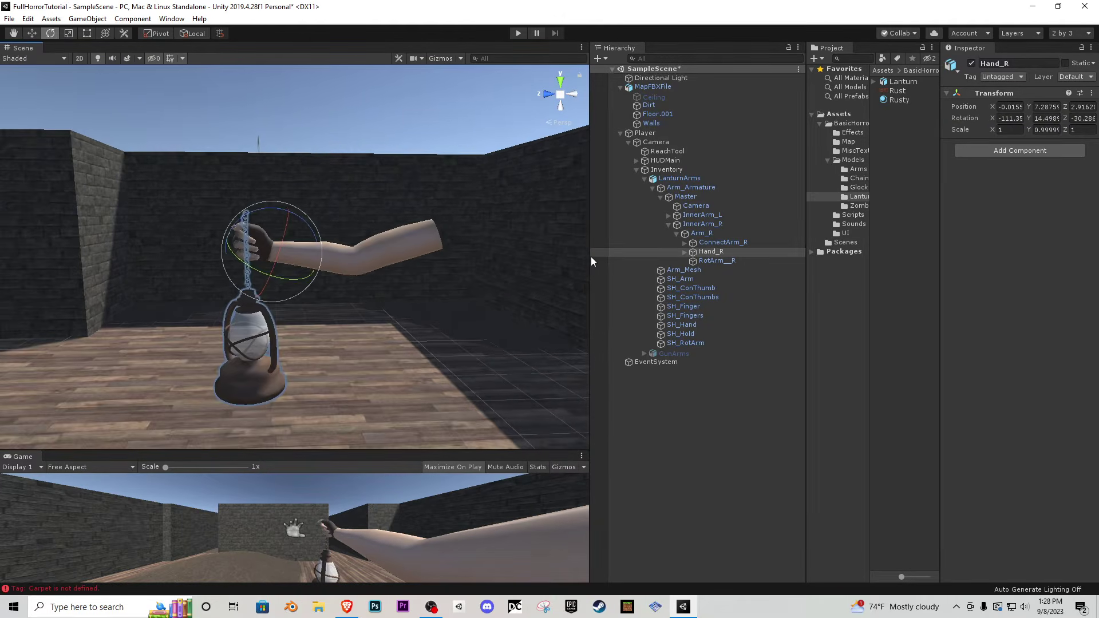
click(710, 233)
drag(355, 217, 426, 243)
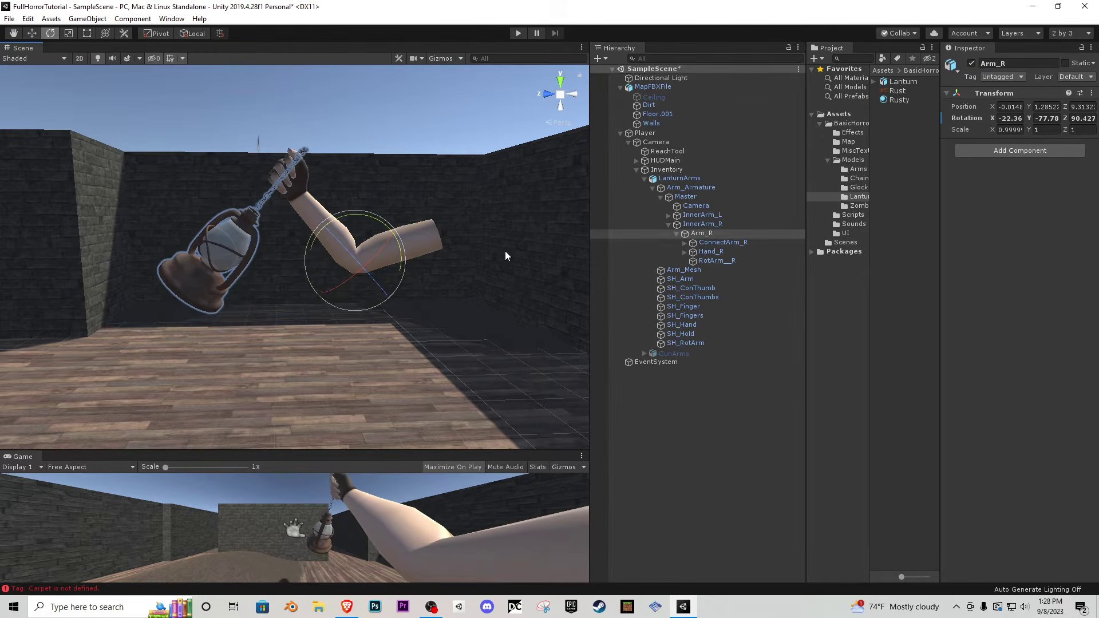
- Rotate Hand_R to make the lantern hang straight down, checking it in an enlarged Game view
click(709, 252)
drag(329, 161, 247, 156)
drag(379, 450, 370, 153)
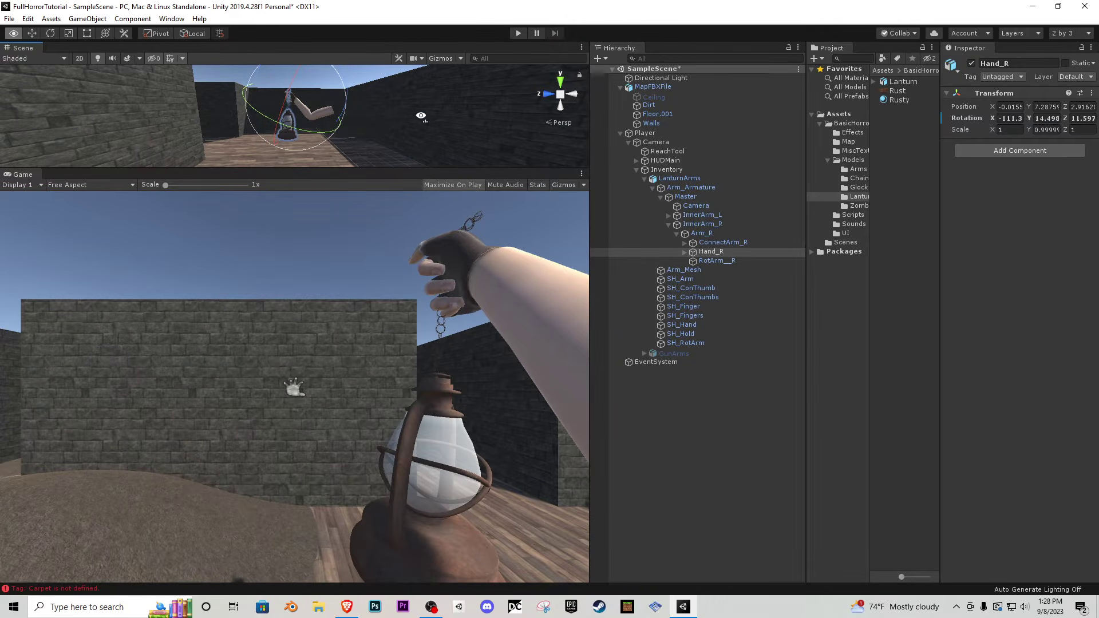
alt+drag(421, 115, 202, 87)
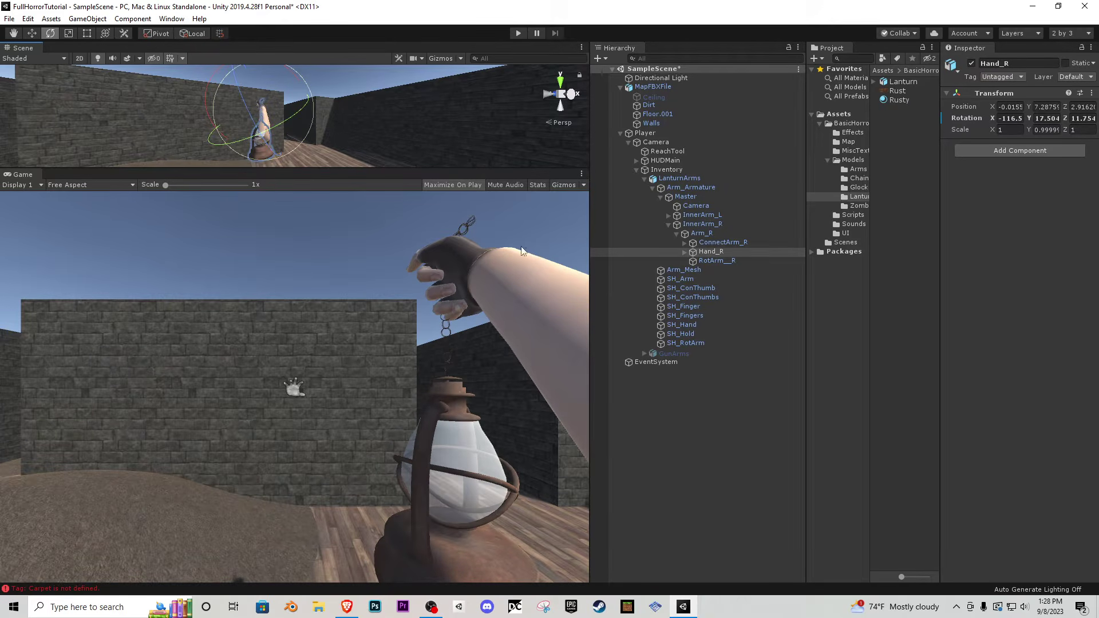
- Move the InnerArm_R bone to lower the lantern arm within the player's camera view
click(702, 224)
alt+drag(504, 134, 310, 87)
key(w)
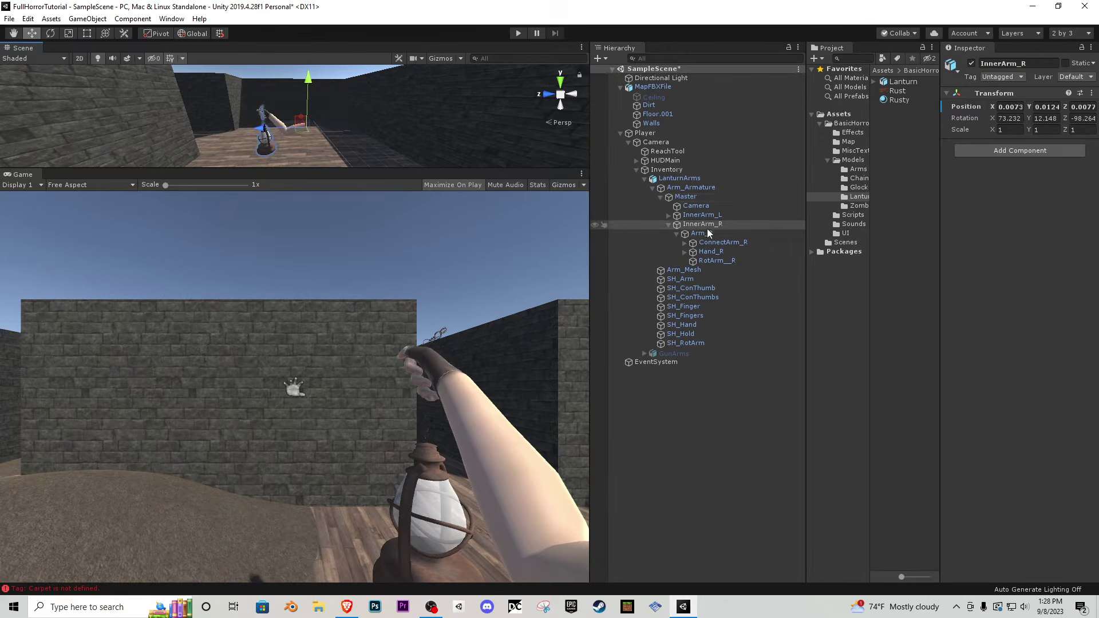
- Rotate Arm_R to reposition the forearm and readjust Hand_R so the lantern hangs upright
click(688, 233)
click(50, 33)
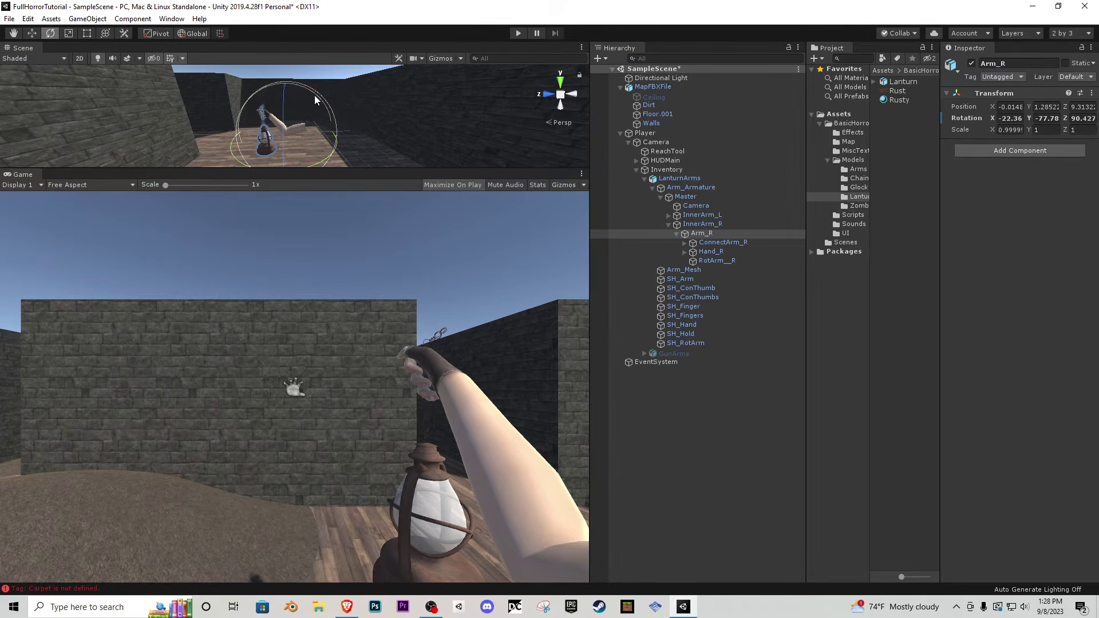
drag(314, 95, 261, 106)
click(709, 252)
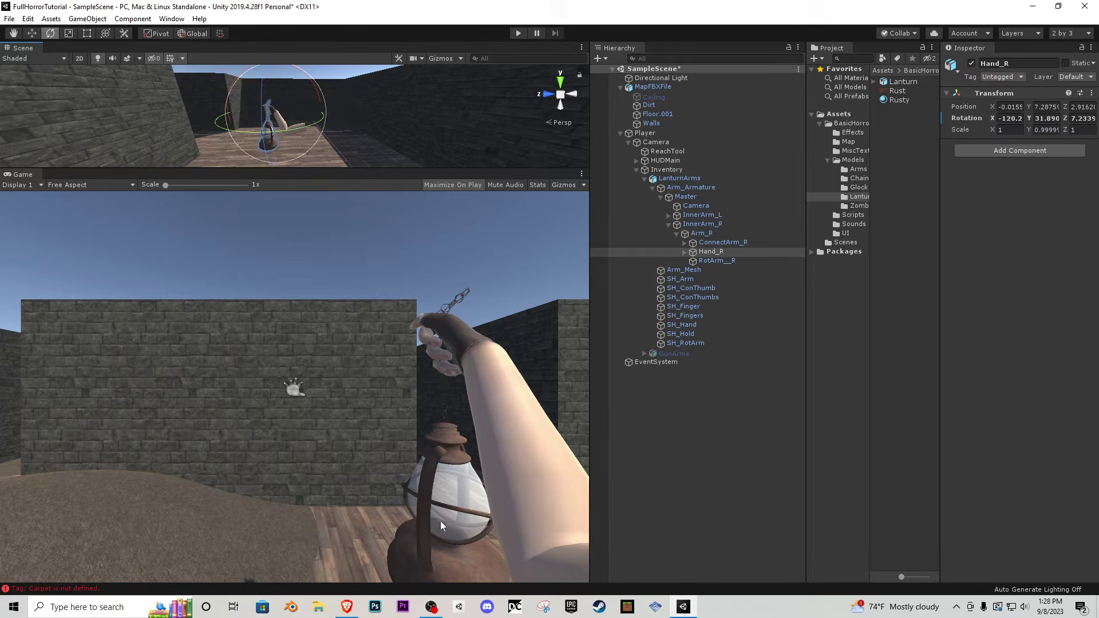
- Play-test the lantern arm pose and set the Player's Y scale to 1
click(518, 33)
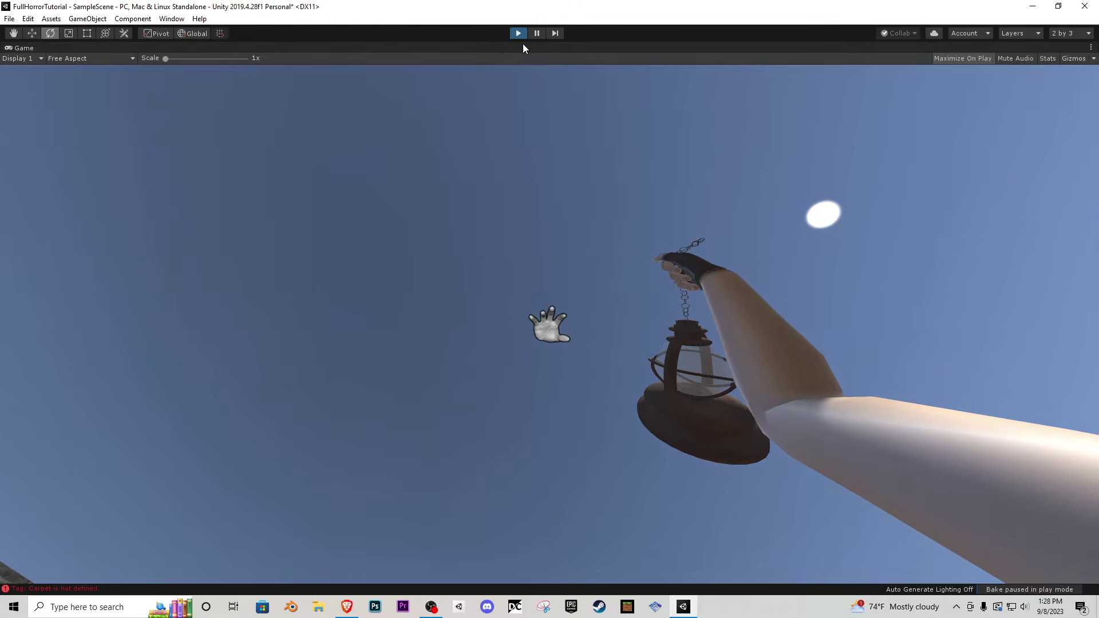
click(518, 33)
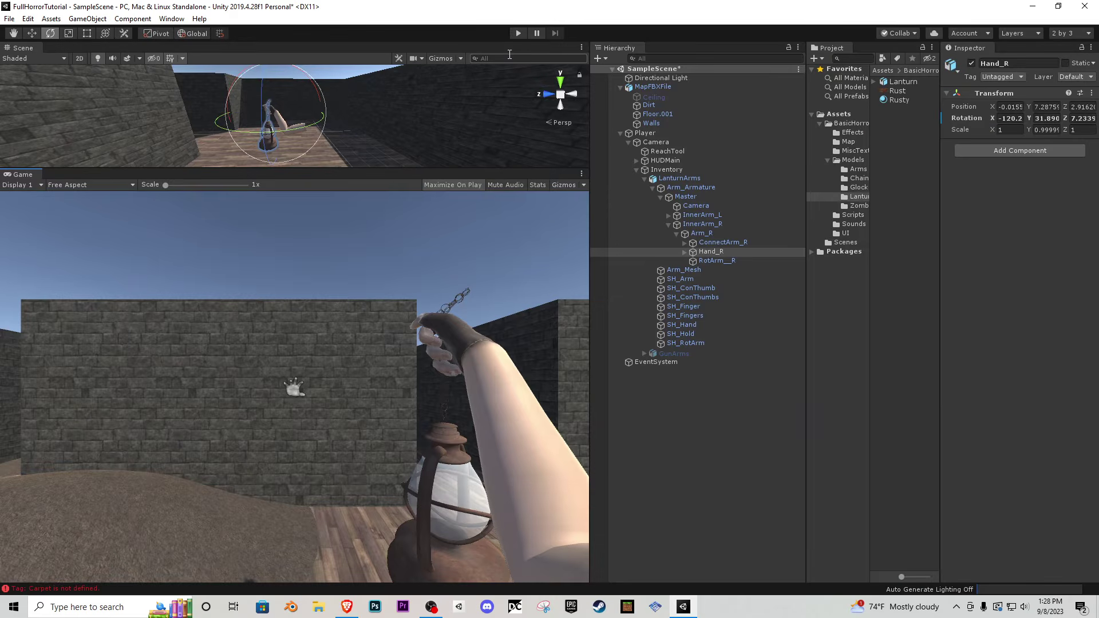
click(652, 134)
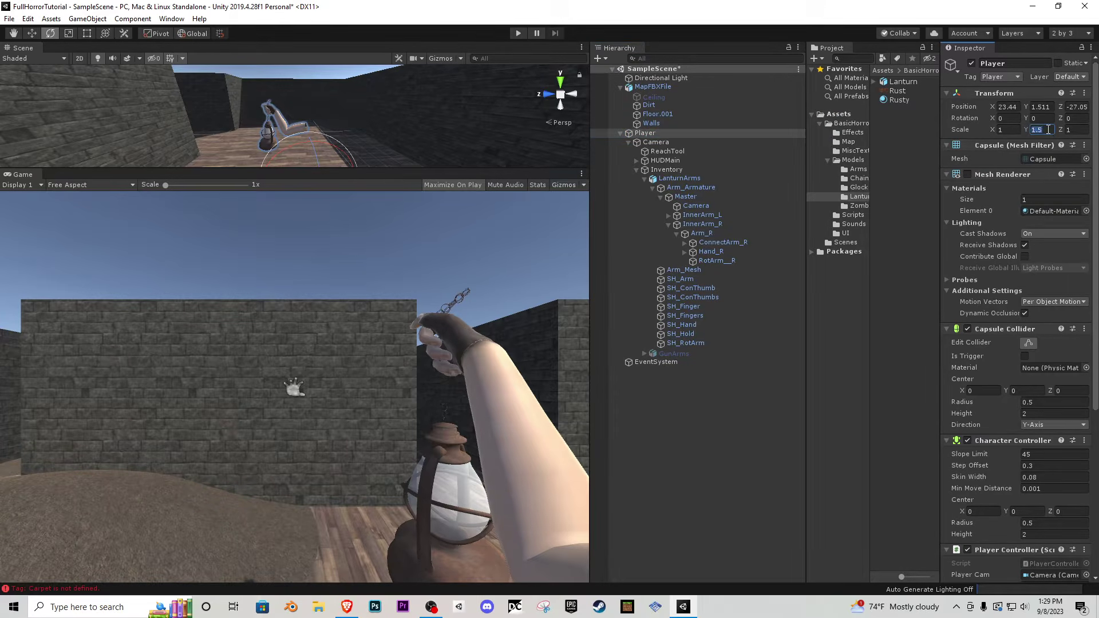
text(1)
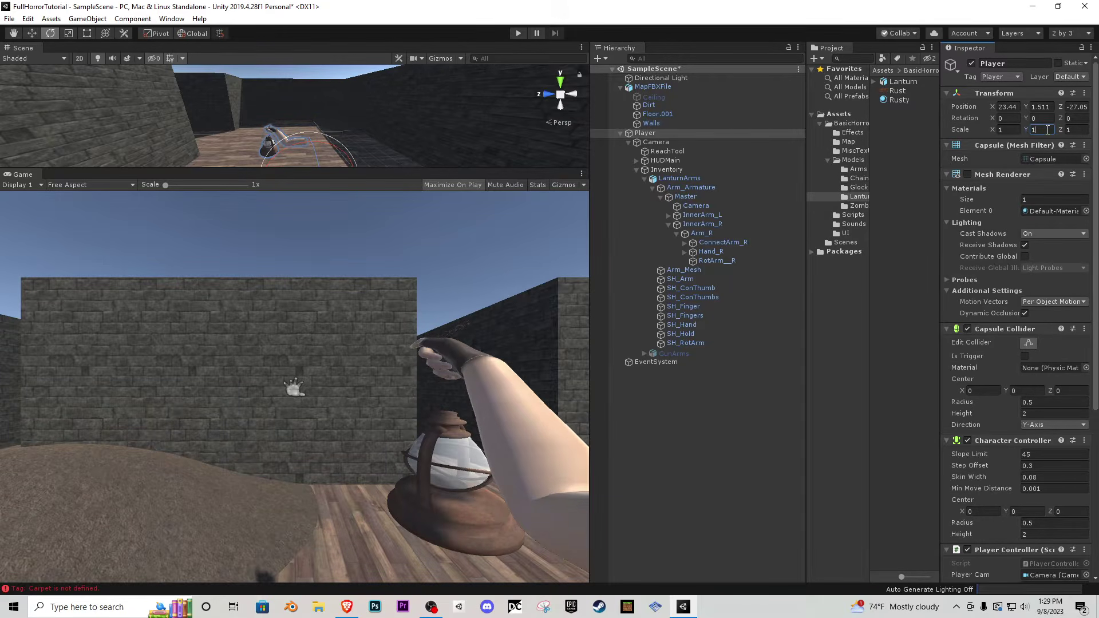
- Play-test the scene to check how the lantern arm looks with the rescaled Player
click(526, 34)
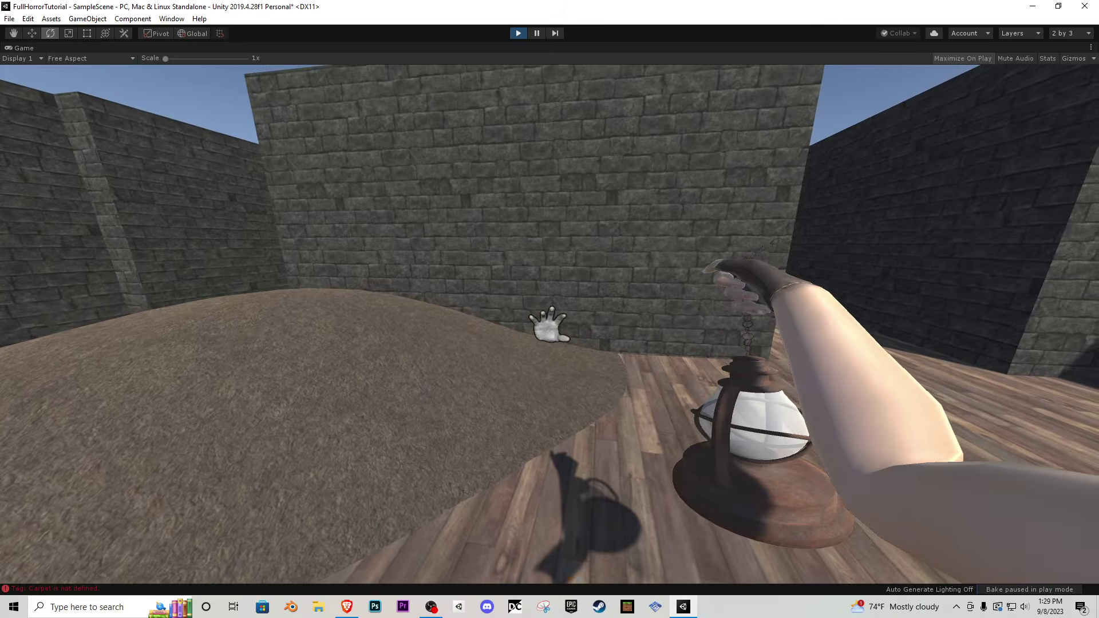
key(Escape)
click(523, 34)
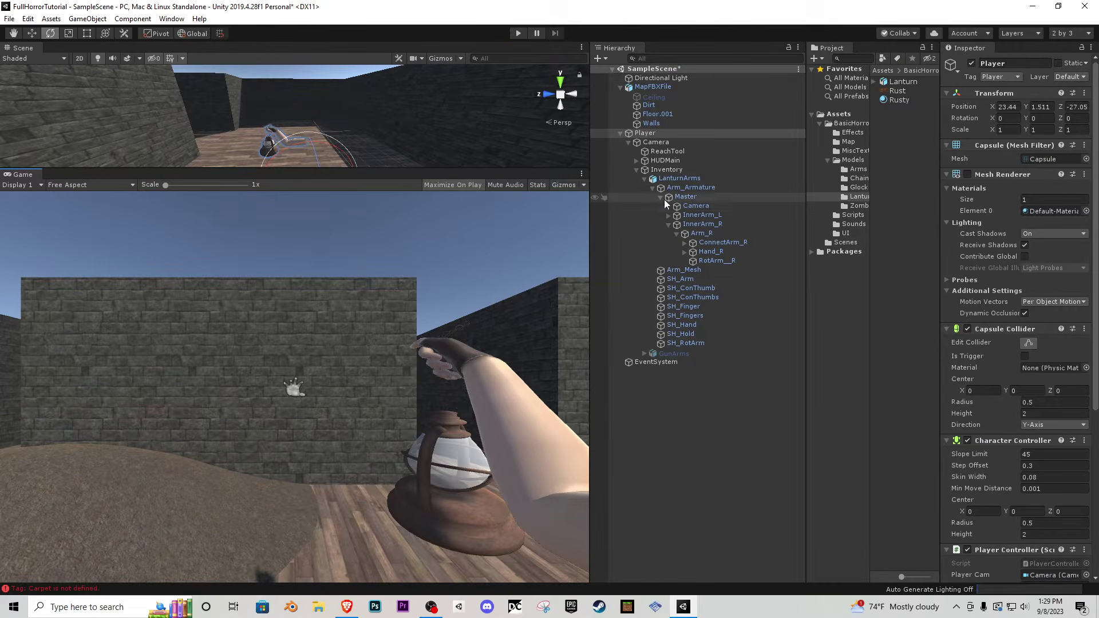
- Activate the GunArms object under Inventory and enlarge the Scene view to show both sets of arms
click(644, 179)
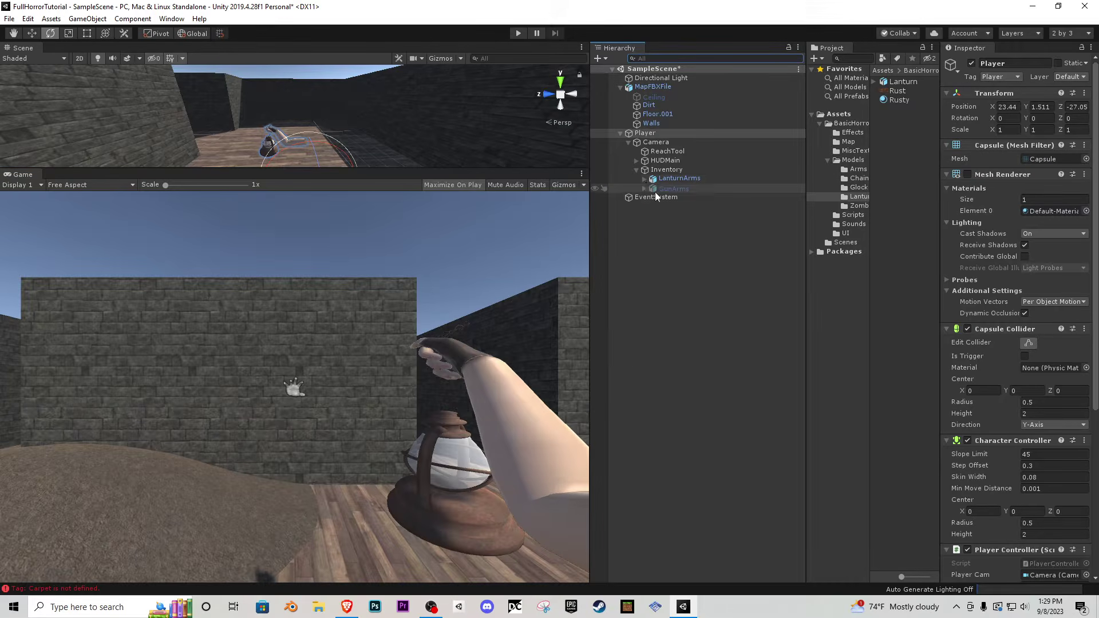
click(655, 197)
click(674, 188)
click(971, 63)
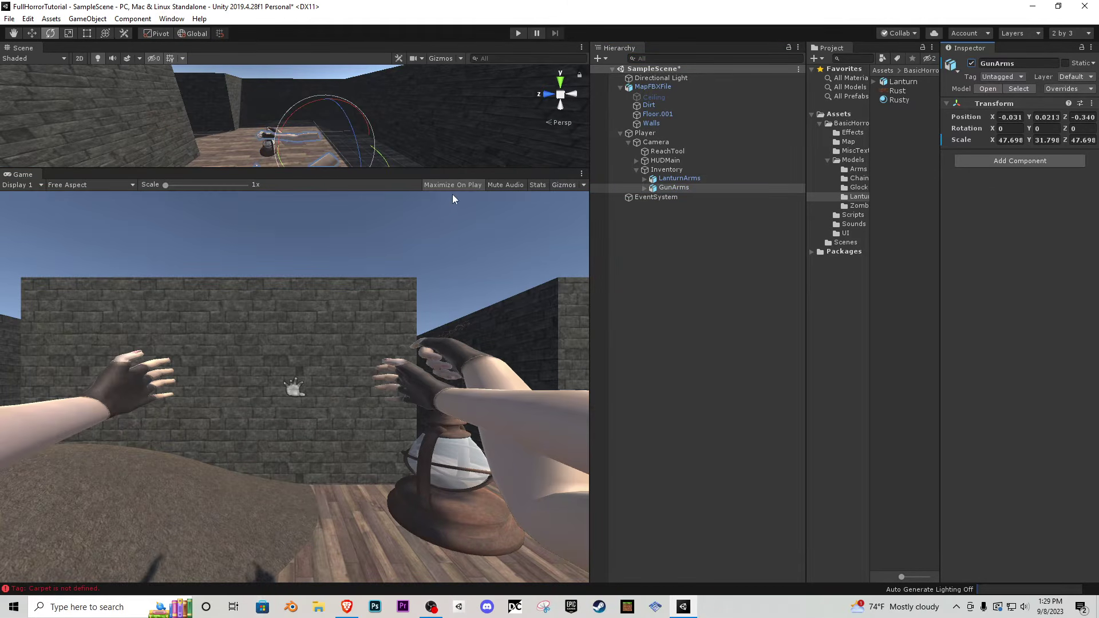
drag(418, 169, 409, 450)
key(s)
right_drag(399, 373, 376, 382)
key(w)
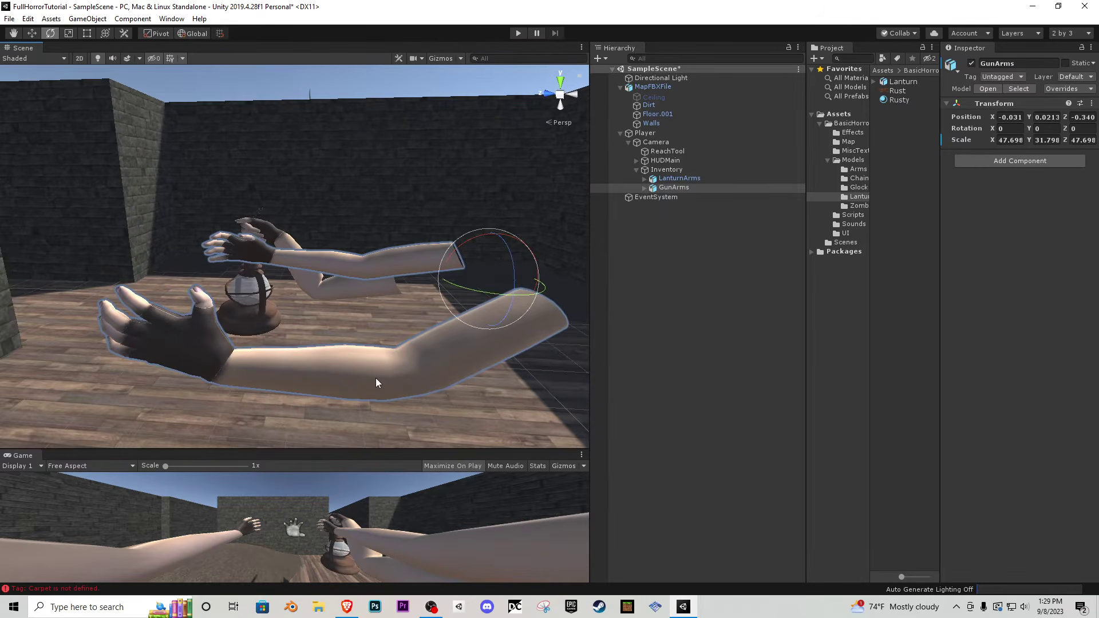
- Scale LanturnArms and GunArms together along the Y axis to about 46.76
ctrl+click(683, 179)
right_drag(305, 321, 372, 316)
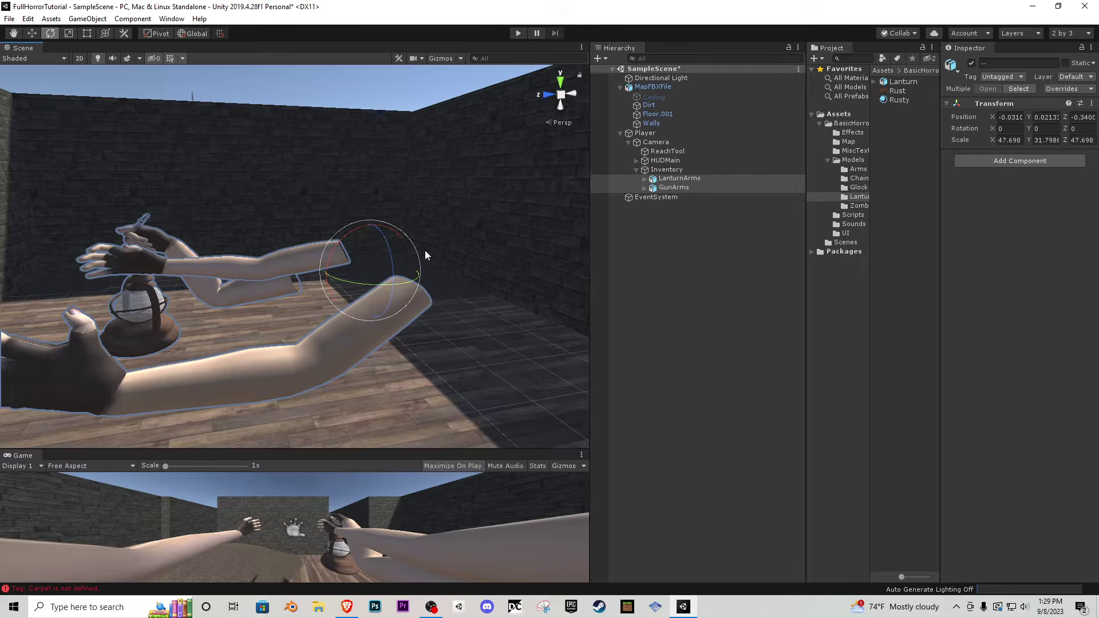
click(69, 36)
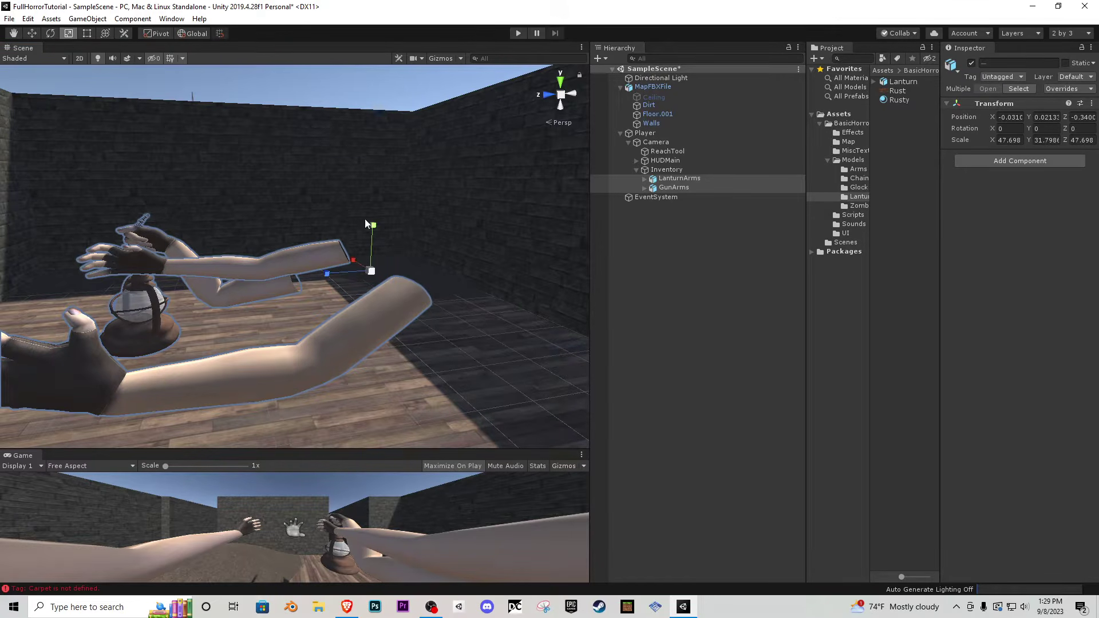
drag(375, 228, 382, 206)
- Deactivate the GunArms object so only the lantern arm remains active
right_drag(380, 208, 576, 226)
click(674, 188)
click(971, 63)
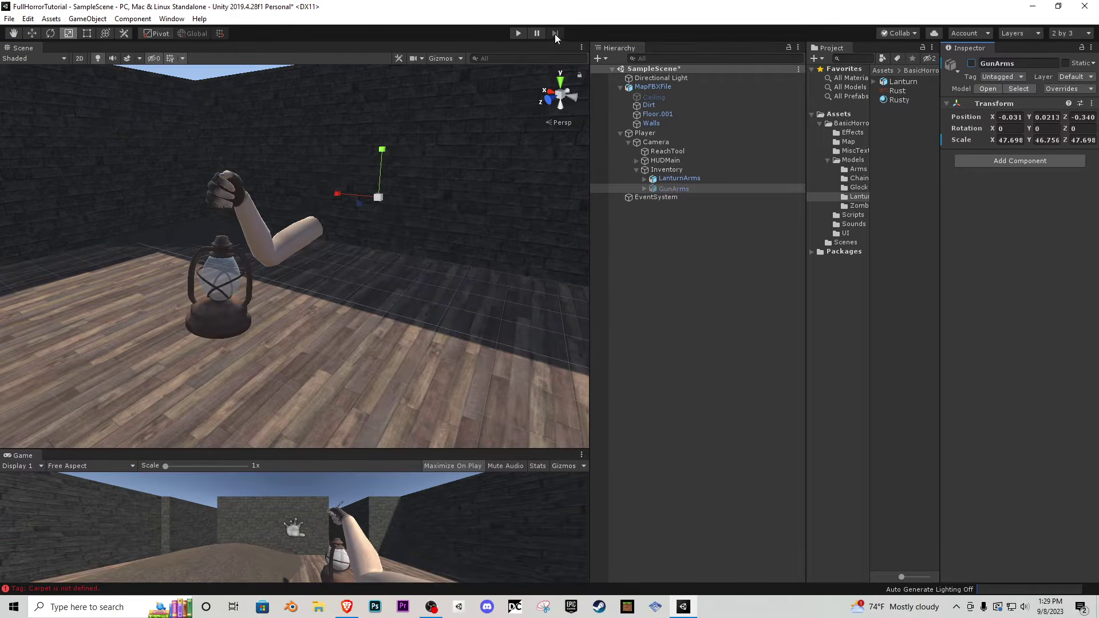
- Play-test the scene to check the proportions of the rescaled lantern arm
click(517, 33)
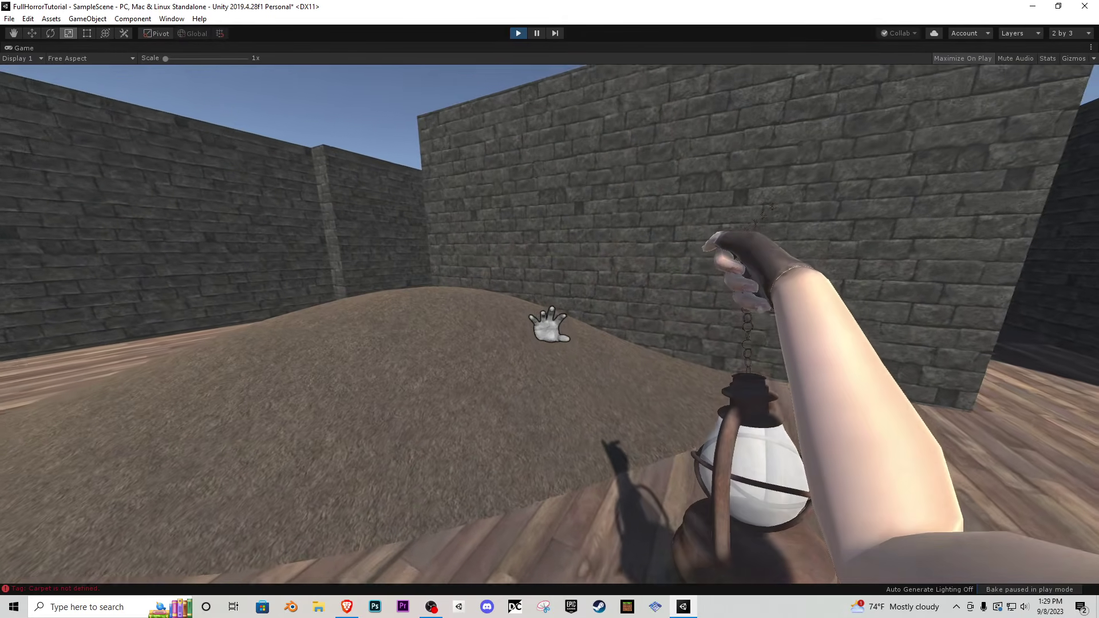
key(Escape)
click(524, 35)
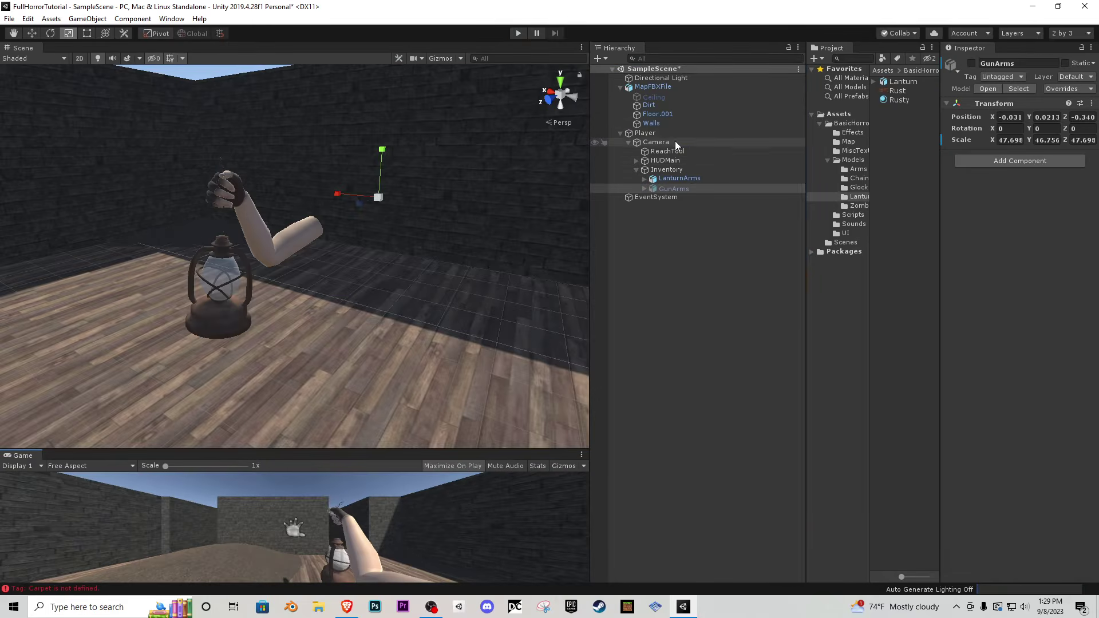
- Show the scene gizmos and raise the player's Camera to a Y position of about 1.78
double_click(666, 143)
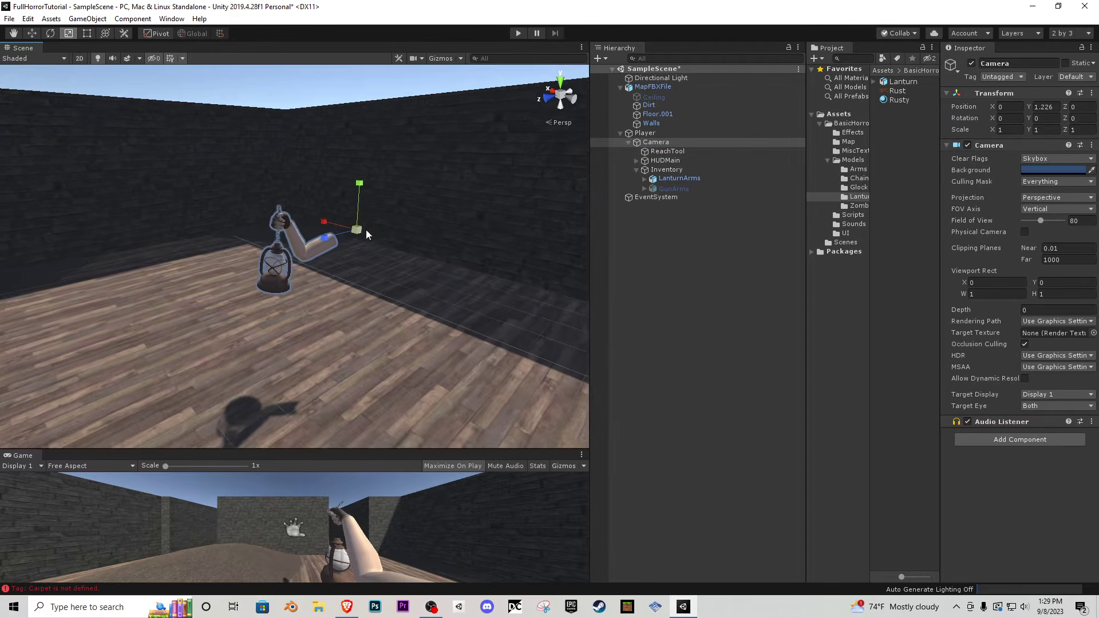
click(32, 33)
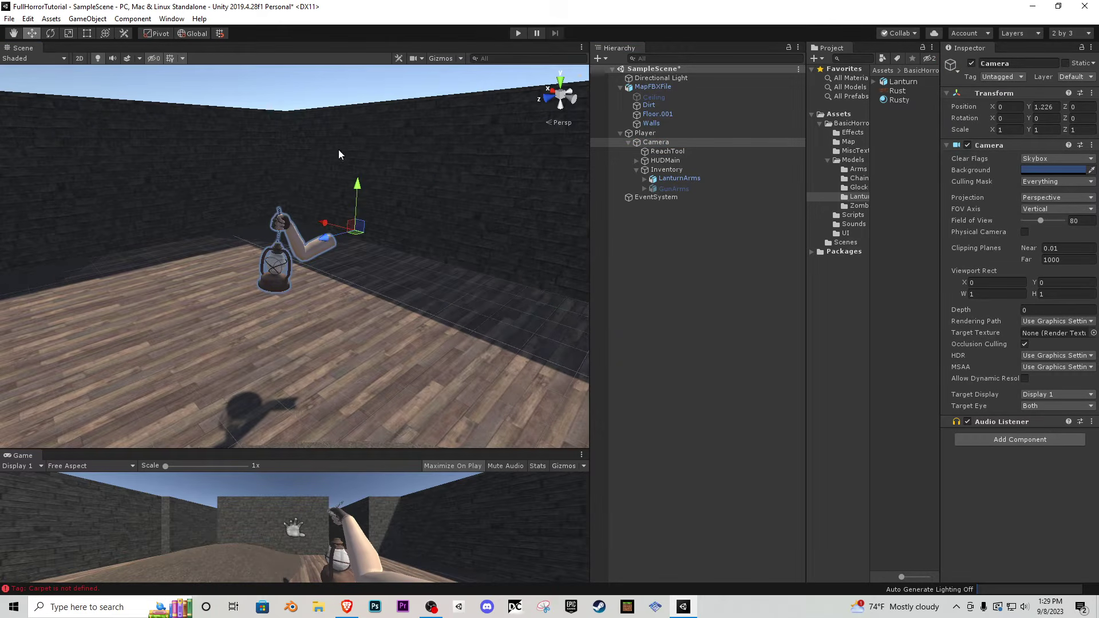
click(441, 58)
drag(358, 189, 366, 159)
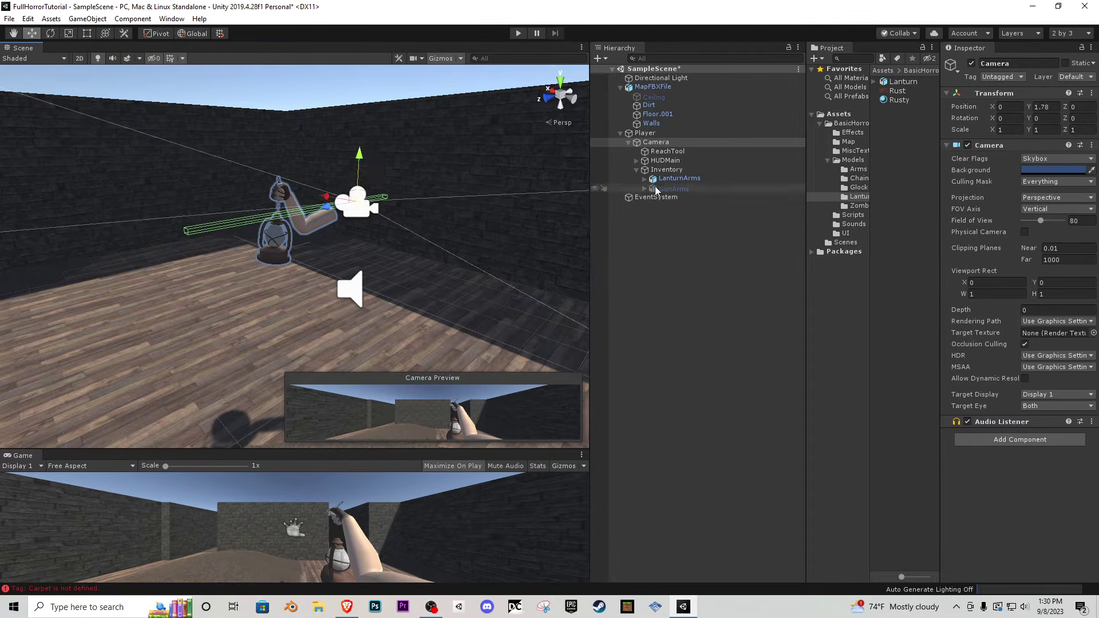
- Briefly show the Player's capsule mesh to compare it with the camera height, and hide it again
click(645, 133)
click(967, 175)
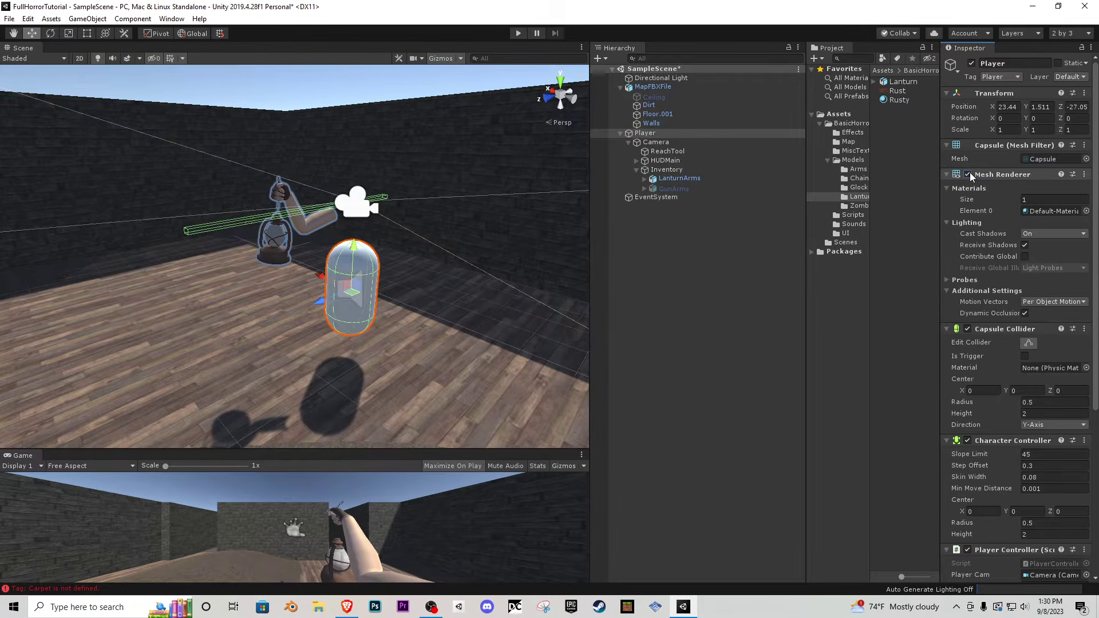
click(967, 175)
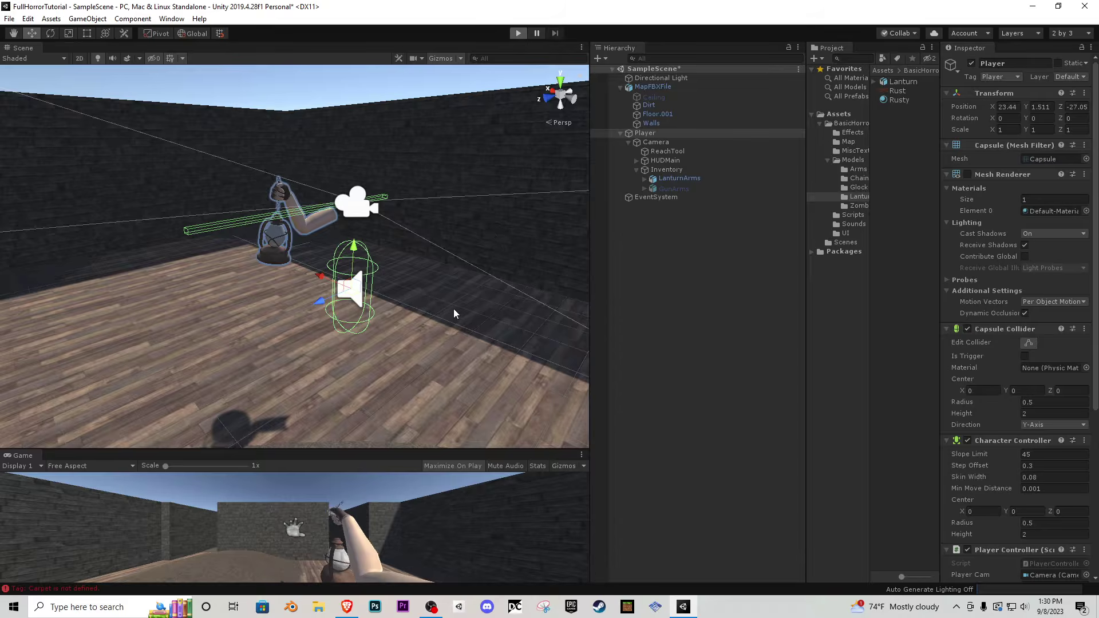
- Play-test the scene to check the view from the raised camera, and end the test
key(ctrl+p)
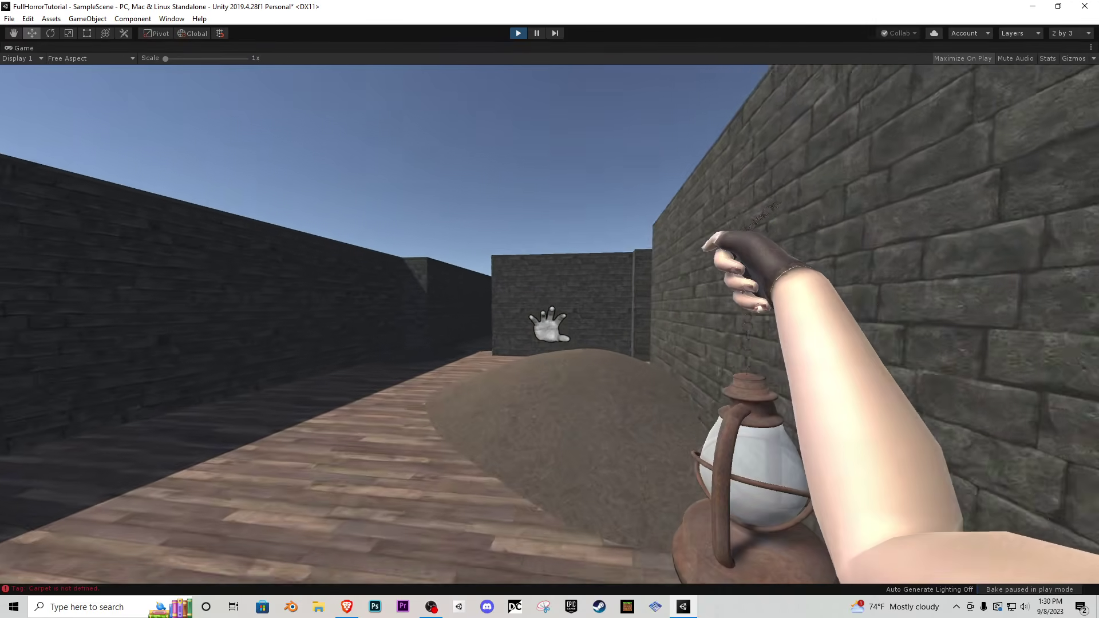
key(Escape)
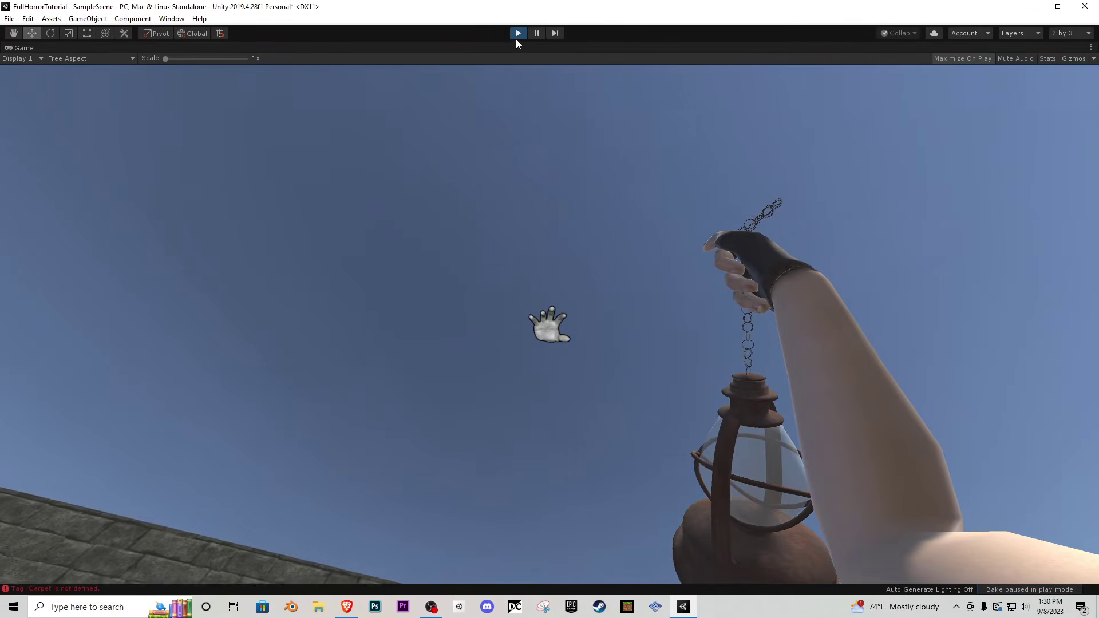
click(518, 32)
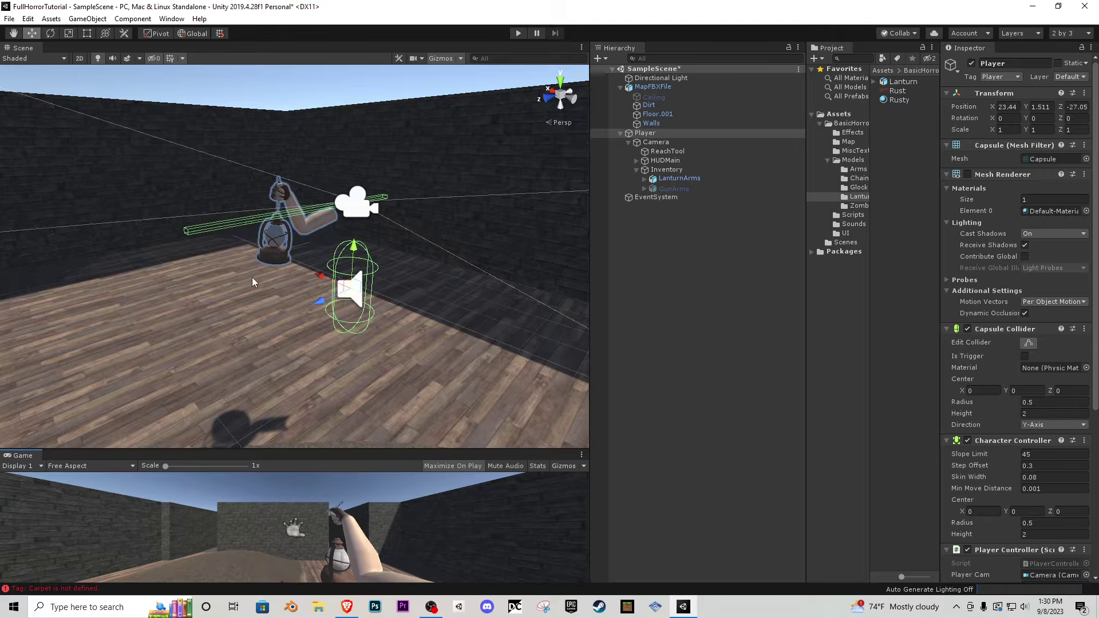
- Open the Animation window and dock it beside the Game view
click(172, 19)
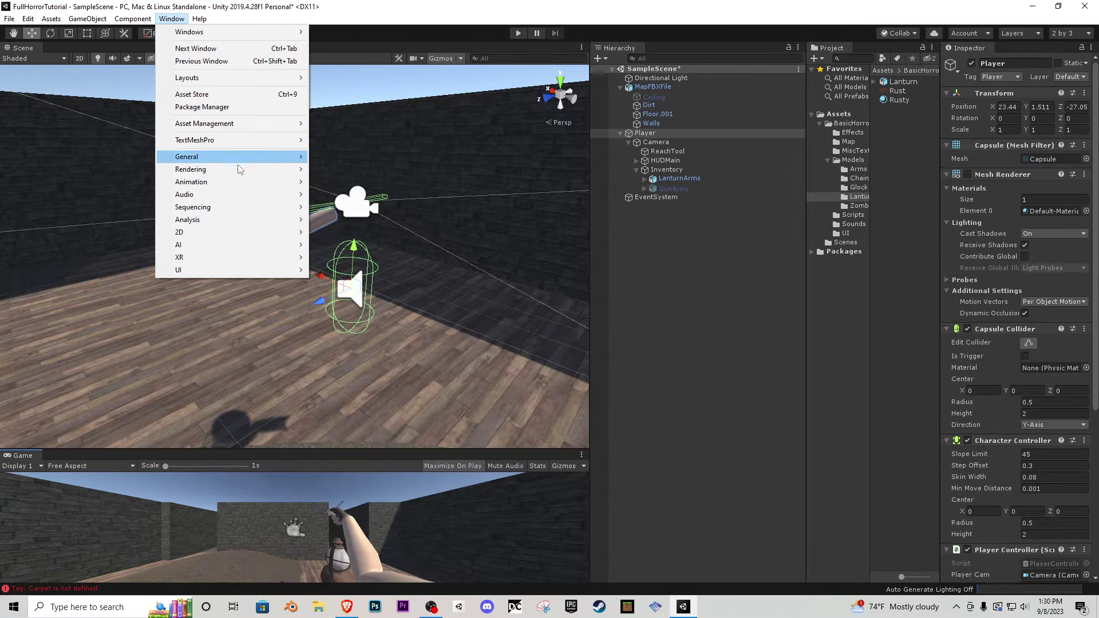
mouse_move(232, 182)
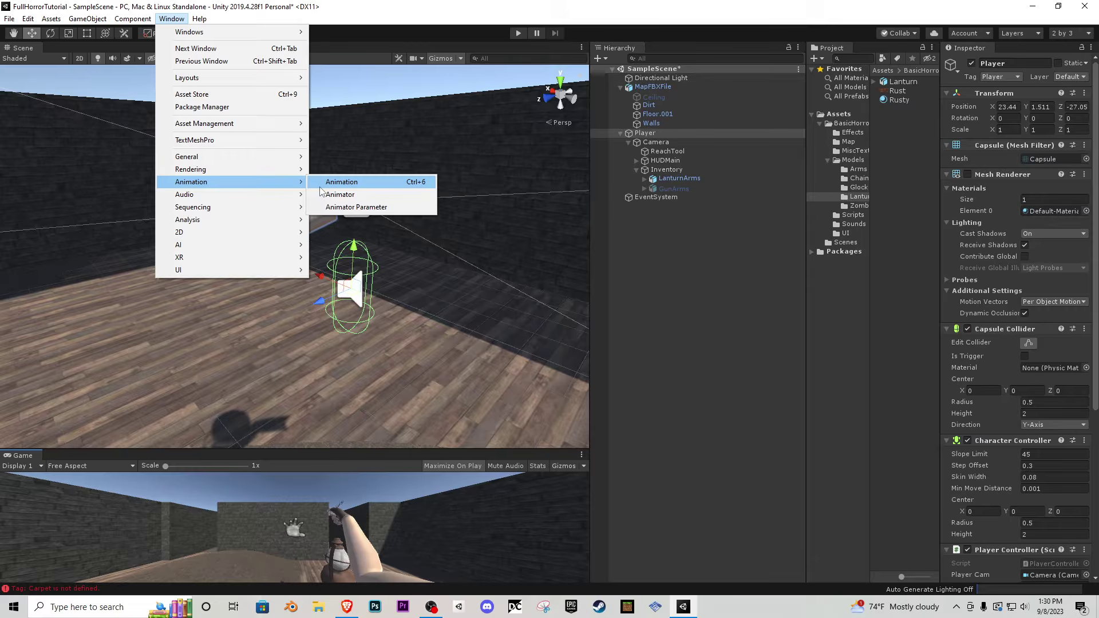
click(354, 185)
drag(43, 13, 169, 402)
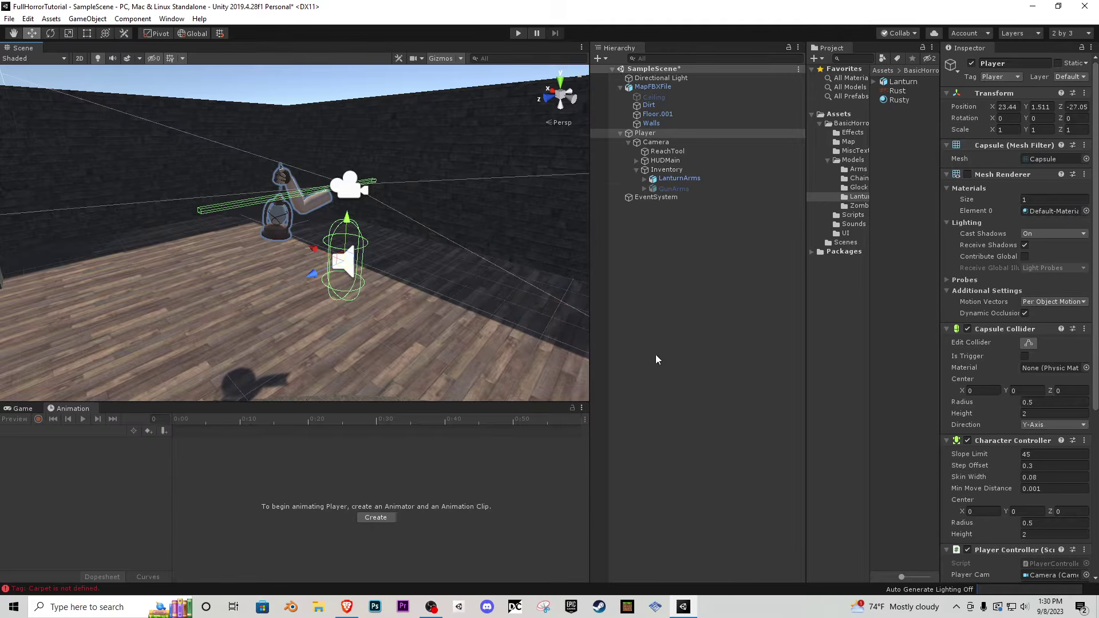
- Create a folder named Animations inside BasicHorrorGameAssets and open it
click(844, 125)
click(821, 124)
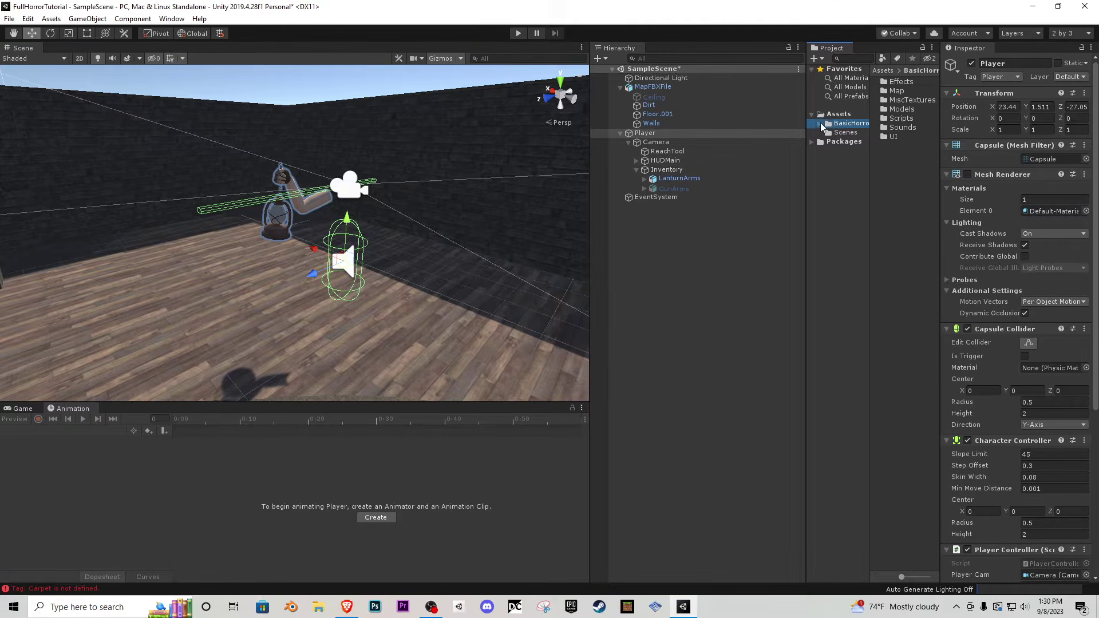
click(884, 196)
right_click(890, 210)
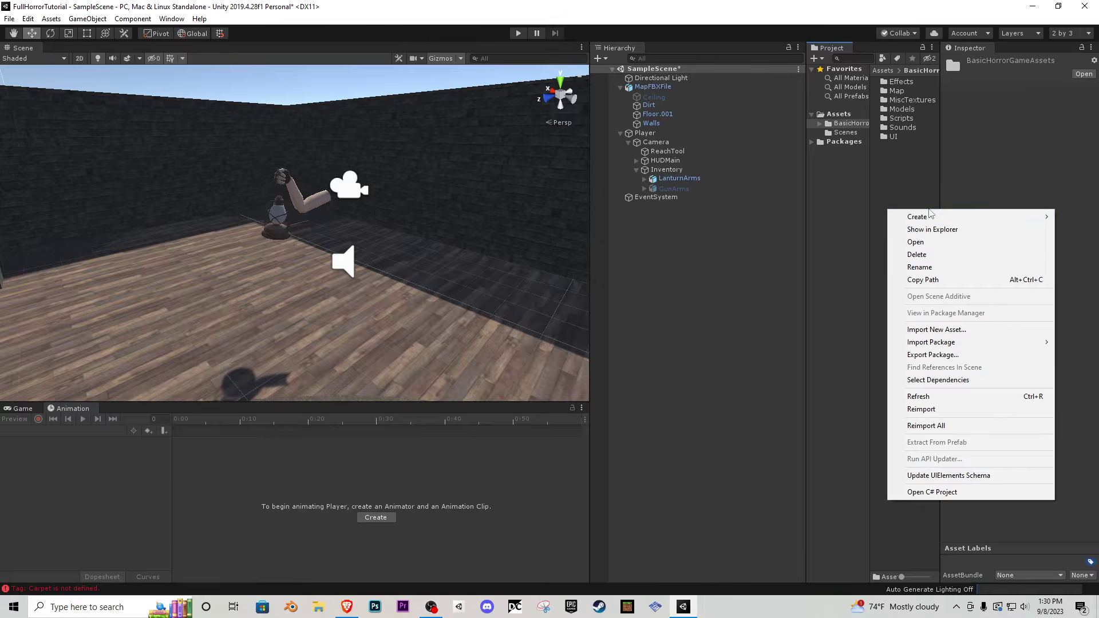
mouse_move(921, 217)
click(801, 175)
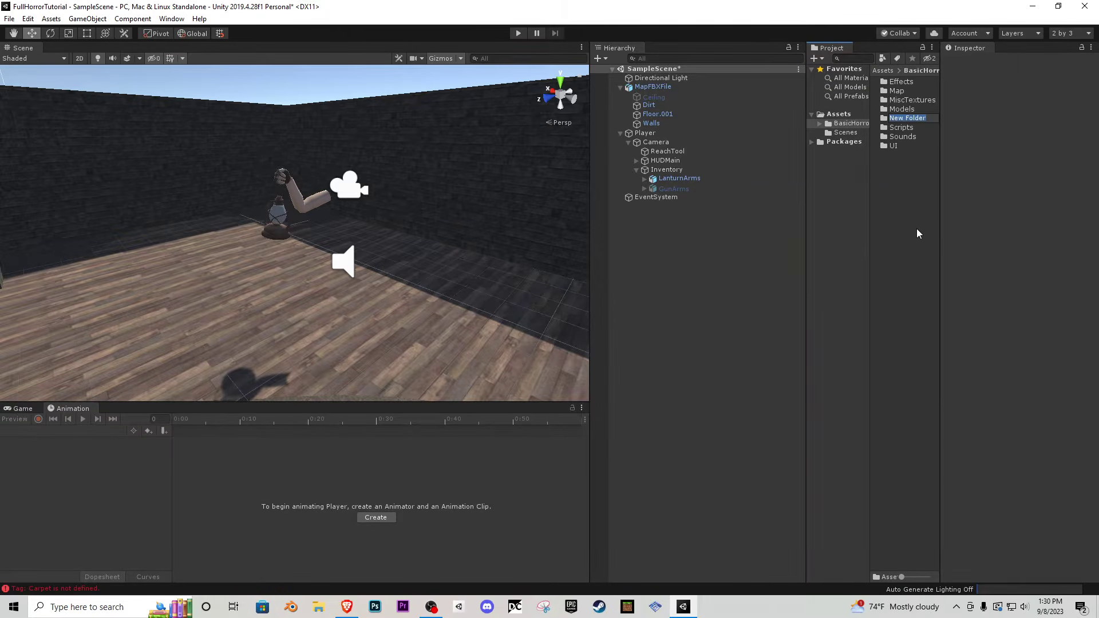
key(BackSpace)
text(Animations)
key(Return)
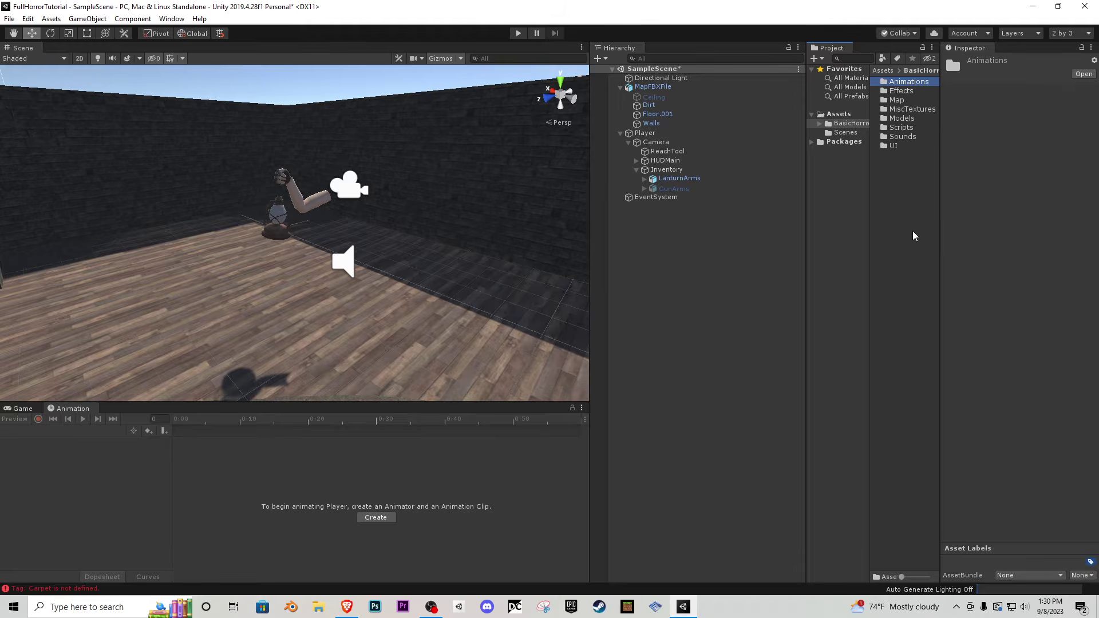
double_click(909, 82)
- Create an animation clip for the Player named Lanturn_Idle, saved in the Animations folder
click(376, 517)
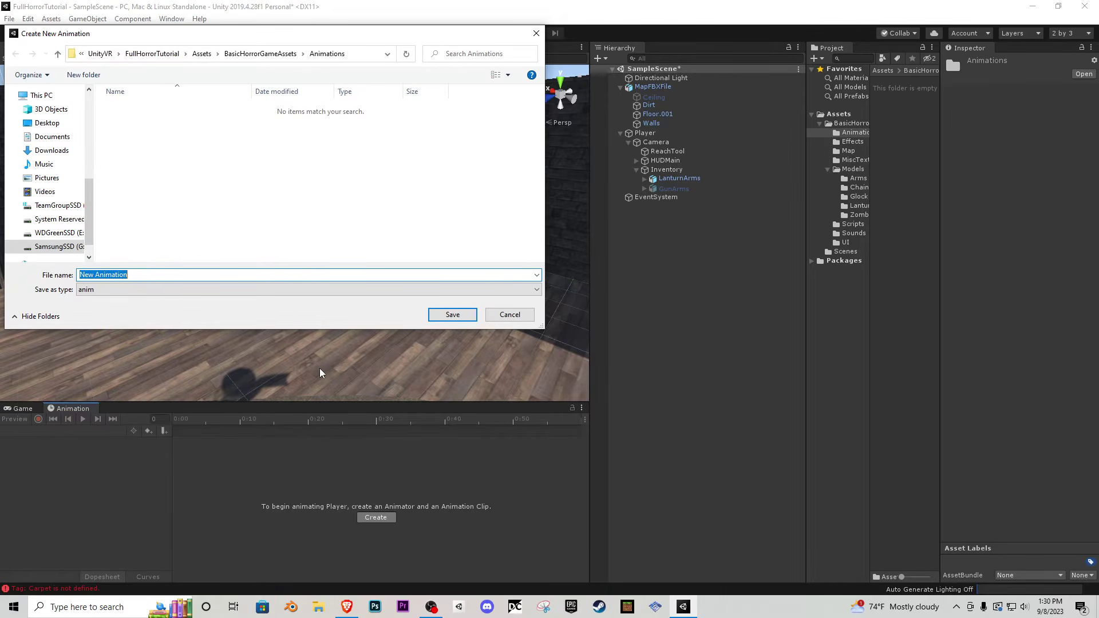
key(BackSpace)
text(Lantum_Idle)
key(Return)
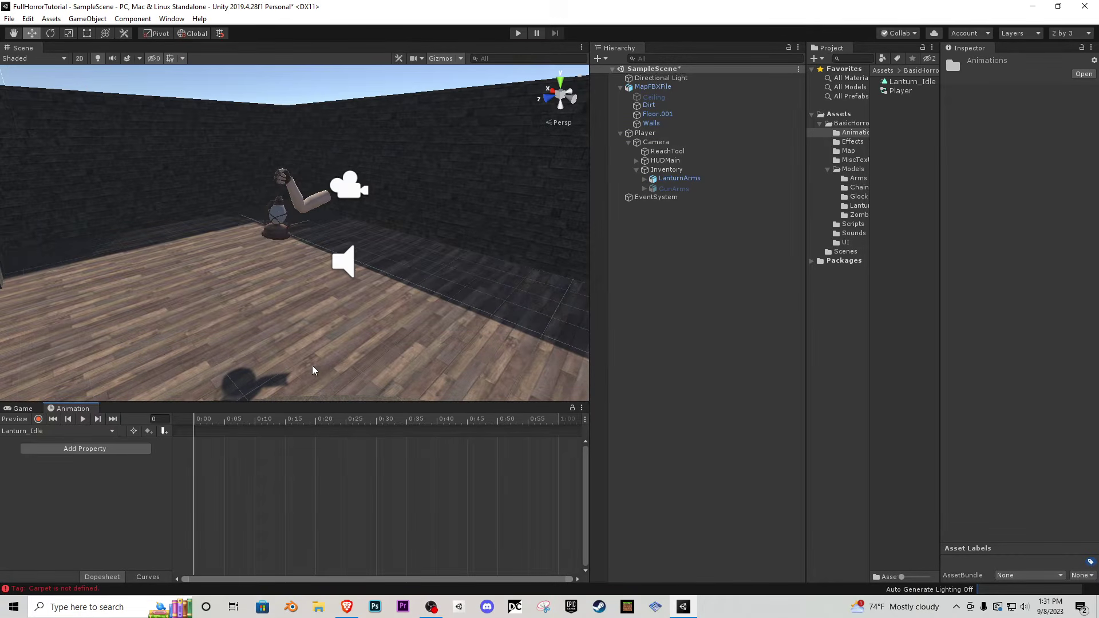
- Start recording keyframes and lower LanturnArms to a Y position of about -0.059 at frame 0
click(38, 419)
scroll(326, 297, up, 5)
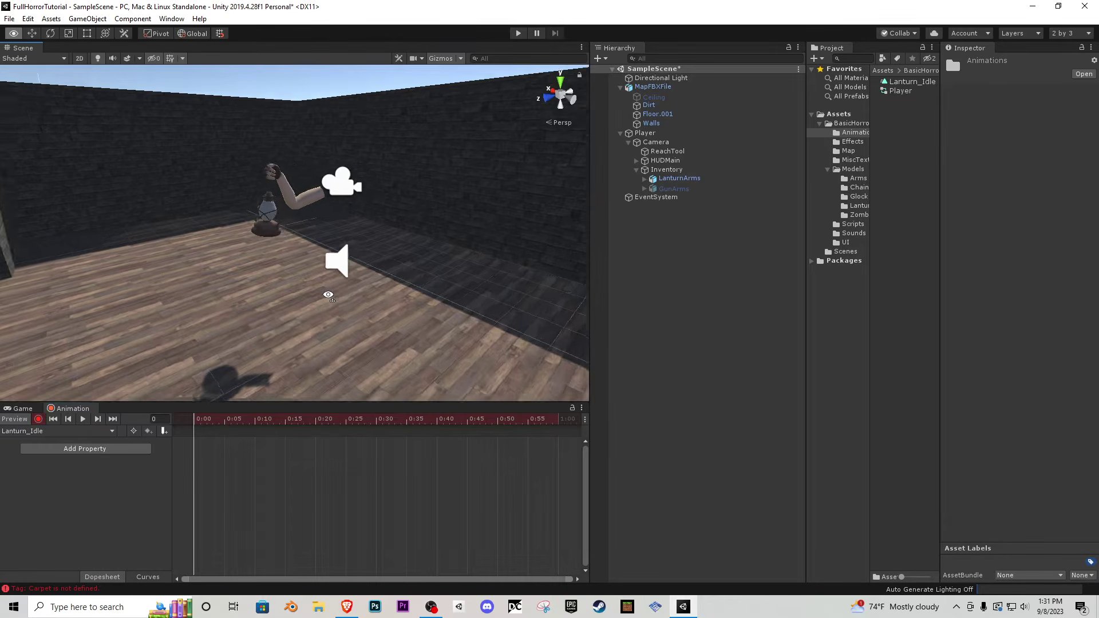
click(668, 181)
right_drag(406, 197, 418, 196)
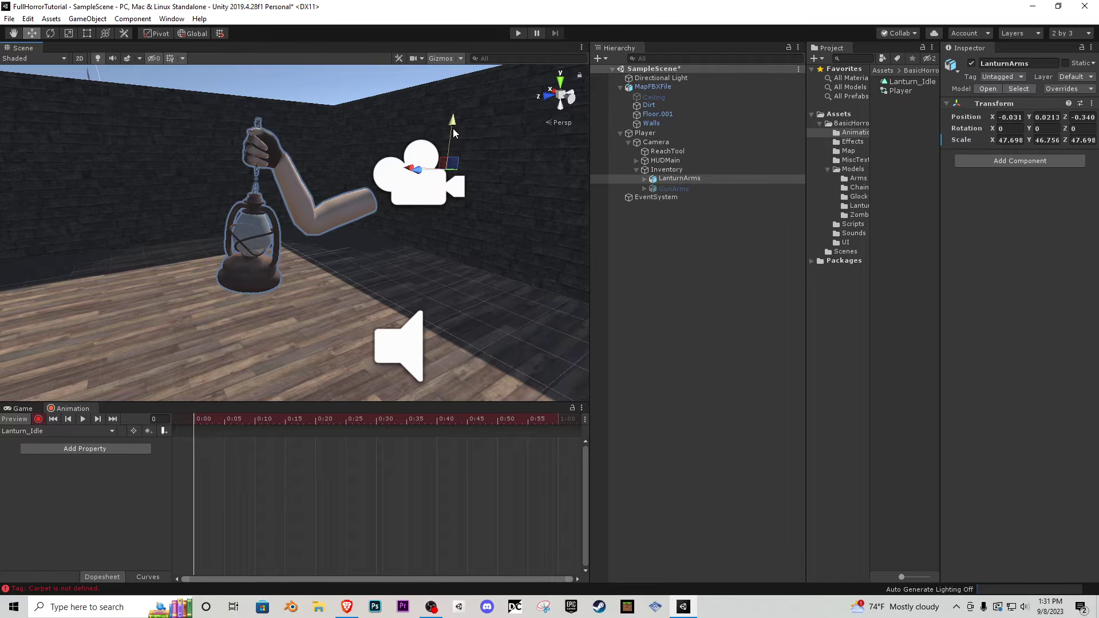
drag(452, 126, 452, 136)
- Rotate the Arm_R bone of LanturnArms to about -15.09, -77.30, 89.87 at frame 0
click(52, 34)
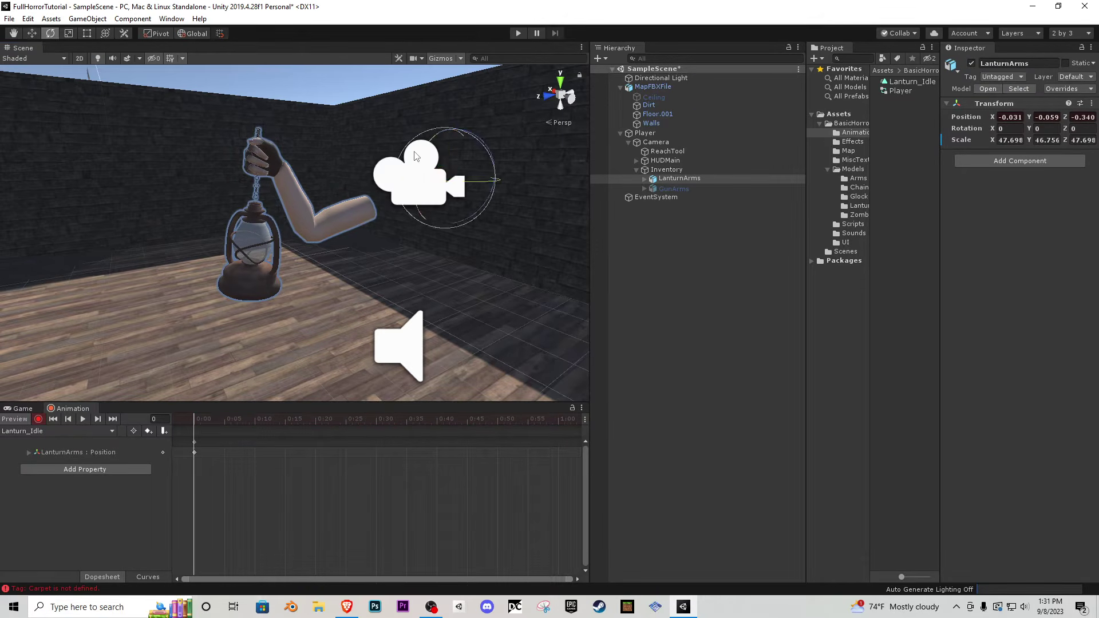
click(645, 178)
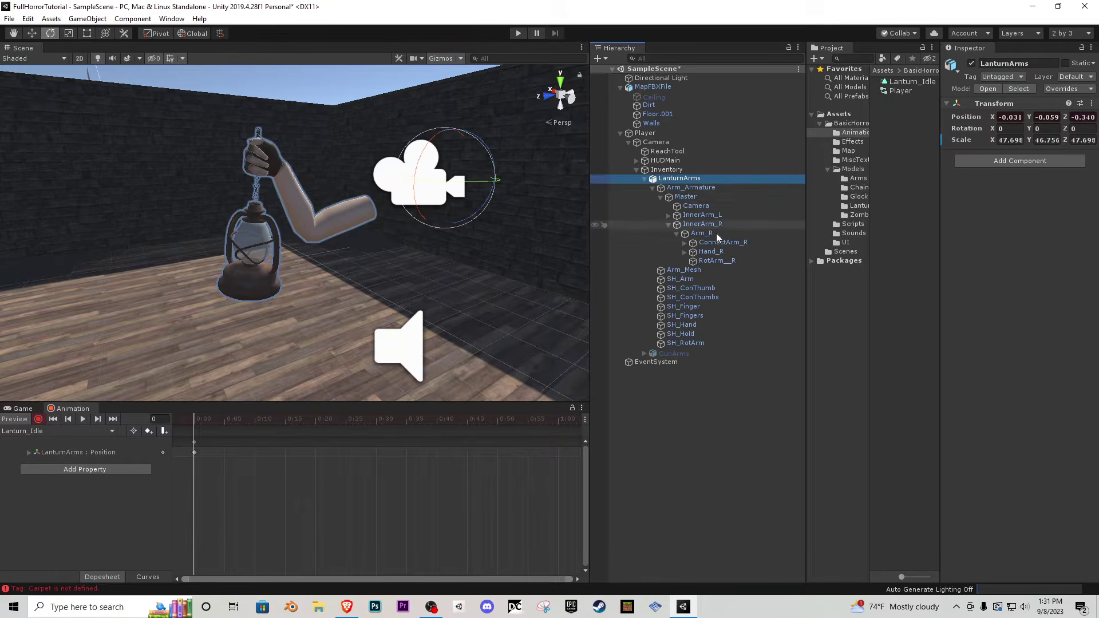
click(698, 234)
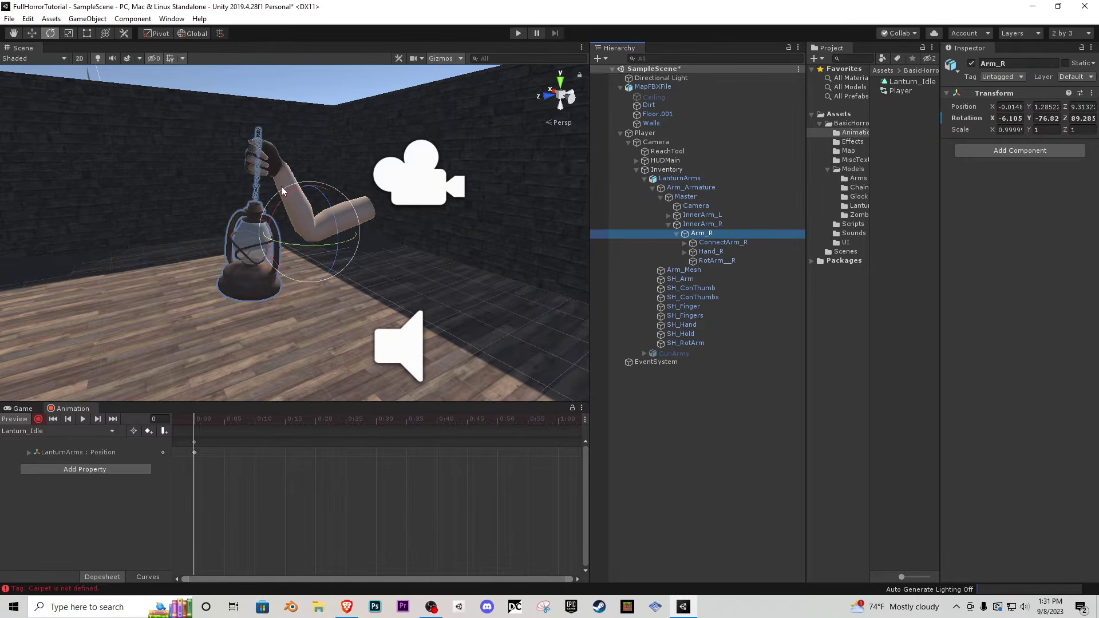
drag(290, 191, 279, 196)
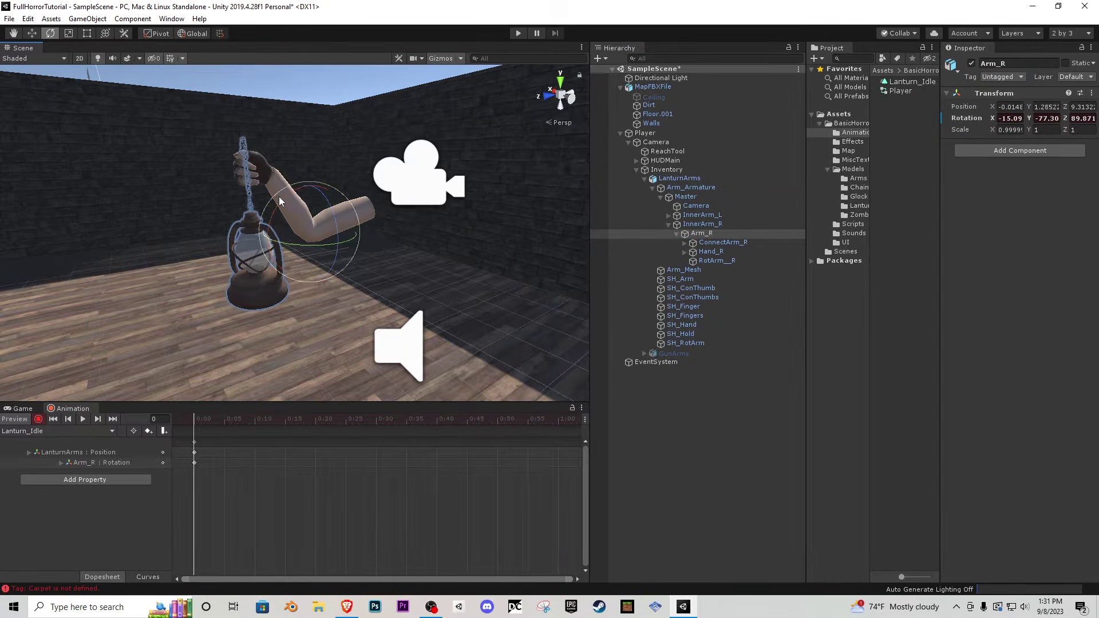
- Rotate the Hand_R bone to about -119.9, 27.45, 7.39 at frame 0 and check the pose in the Game view
click(726, 252)
drag(239, 147, 243, 141)
right_drag(268, 173, 352, 182)
key(a)
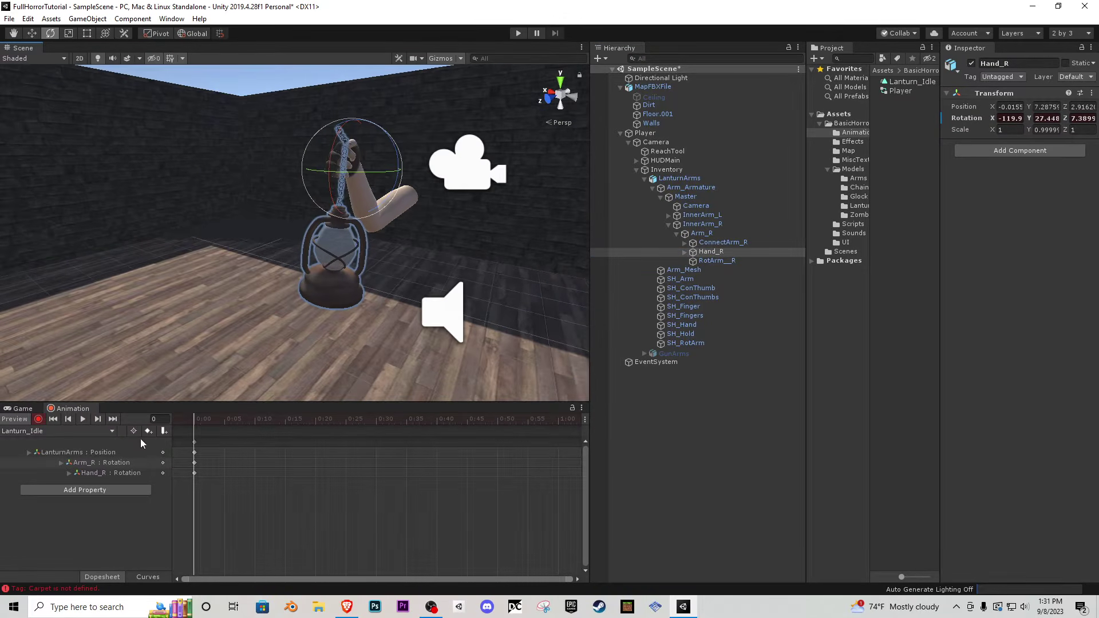
click(23, 408)
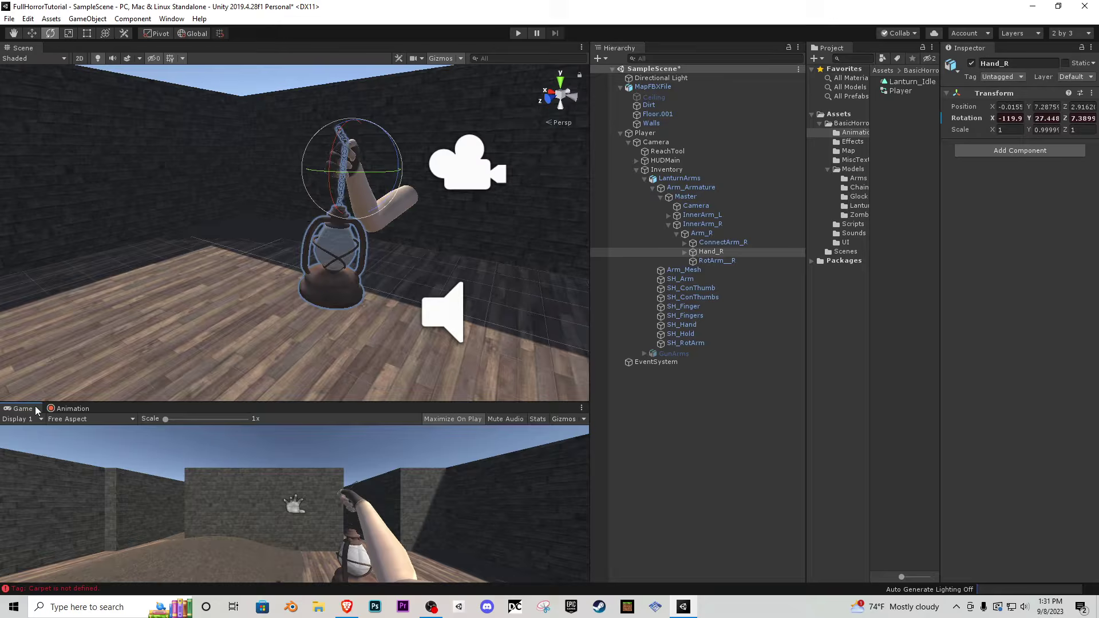
click(92, 408)
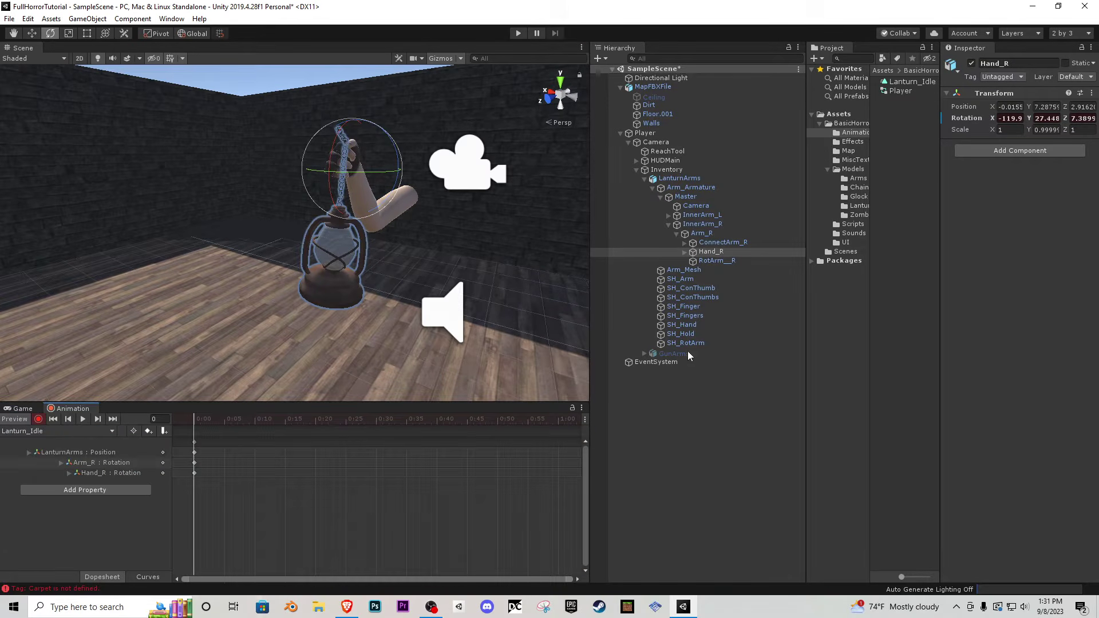
- Expand Hand_R, collapse its finger bones, and select the root Bone in the Lanturn armature
click(684, 251)
click(693, 307)
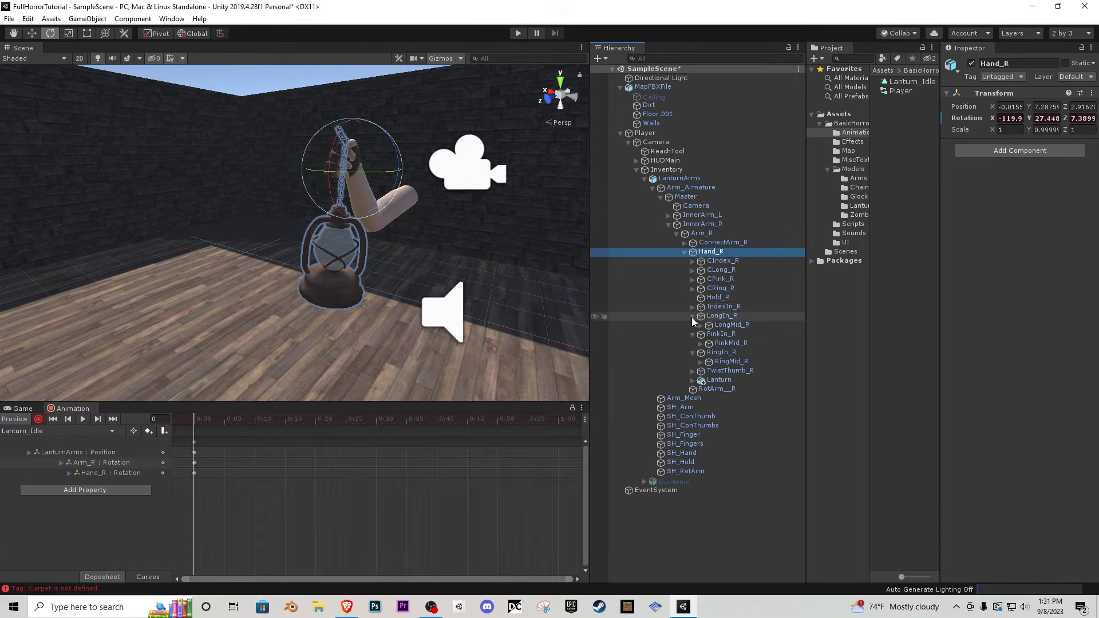
click(691, 316)
click(692, 325)
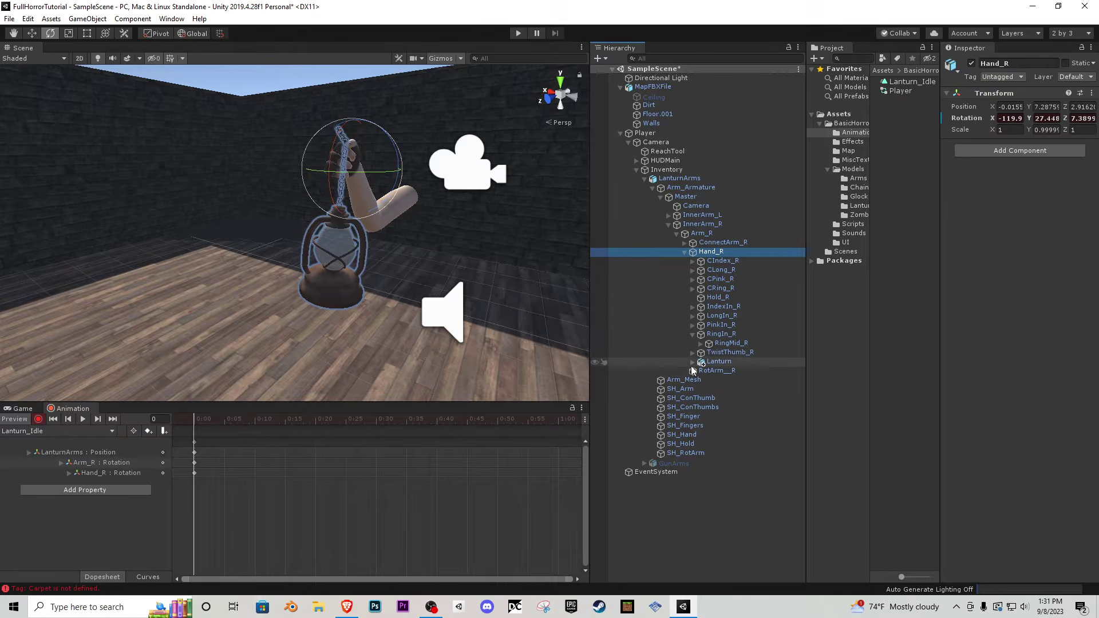
click(693, 361)
scroll(744, 395, down, 1)
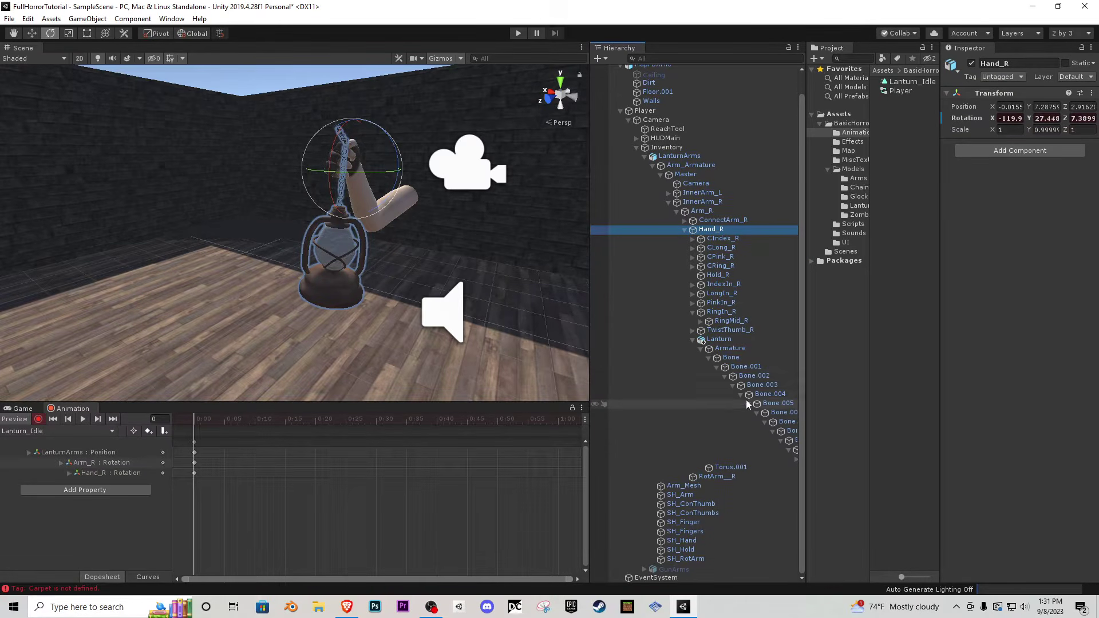
click(737, 357)
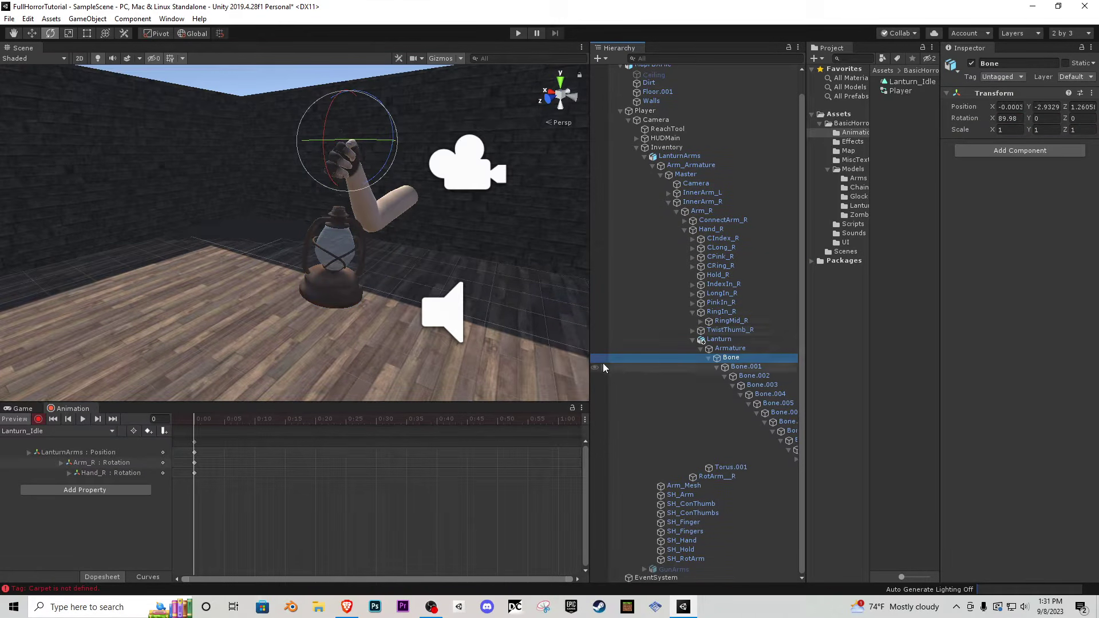
- Widen the Hierarchy and expand the lantern's bone chain down to Bone.015
drag(588, 346, 500, 347)
click(706, 458)
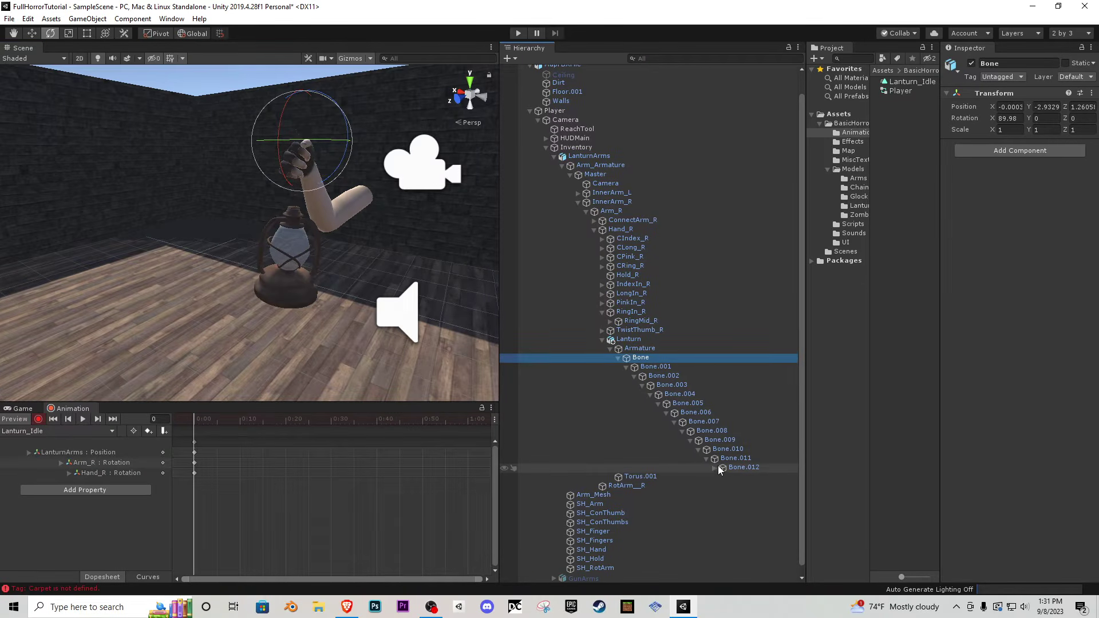
click(714, 468)
click(722, 477)
click(730, 486)
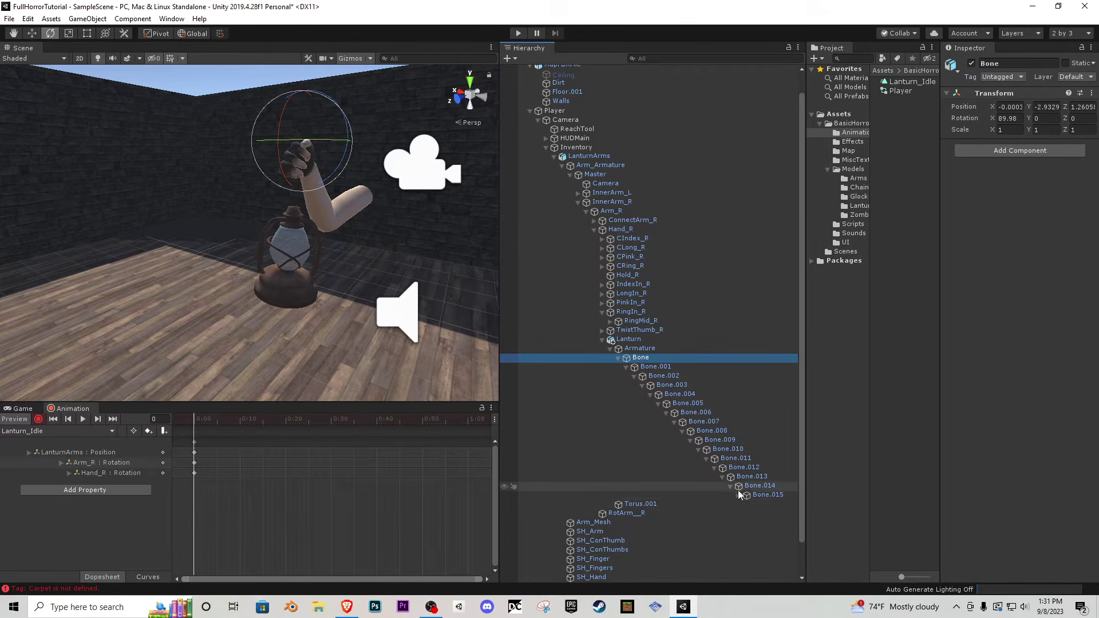
- Try to rotate the lantern chain from Bone.015, and undo the rotation
click(748, 495)
right_drag(343, 146, 204, 154)
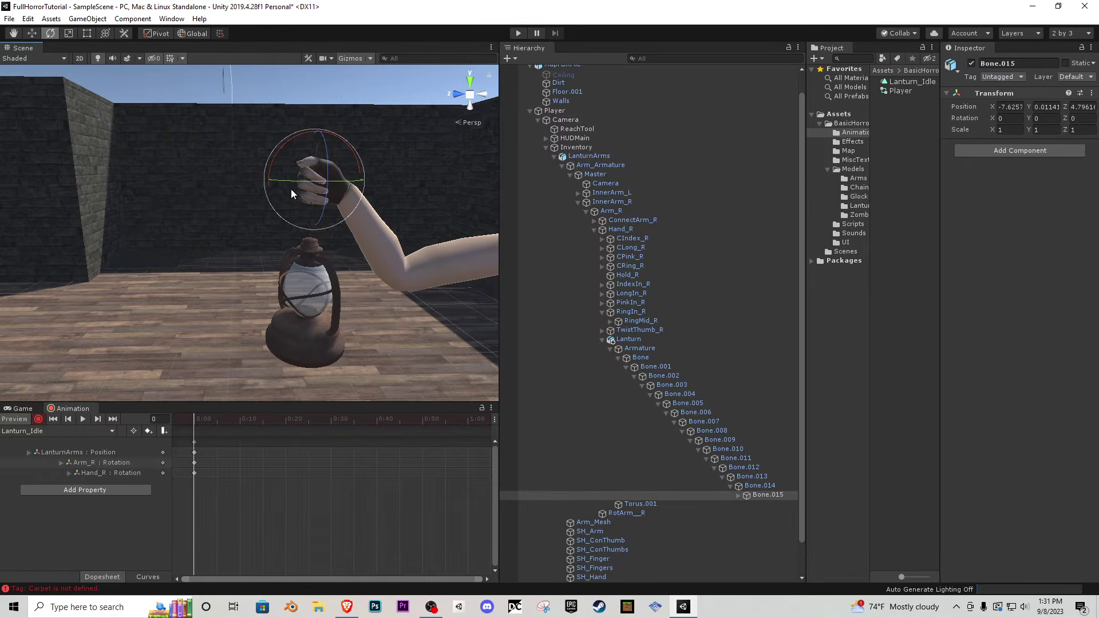
drag(294, 147, 309, 145)
key(ctrl+z)
- Rotate Bone.018 further down the lantern chain to about -7.79, -0.21, -5.87 at frame 0 and check the Game view
click(738, 495)
click(746, 504)
click(754, 513)
click(767, 521)
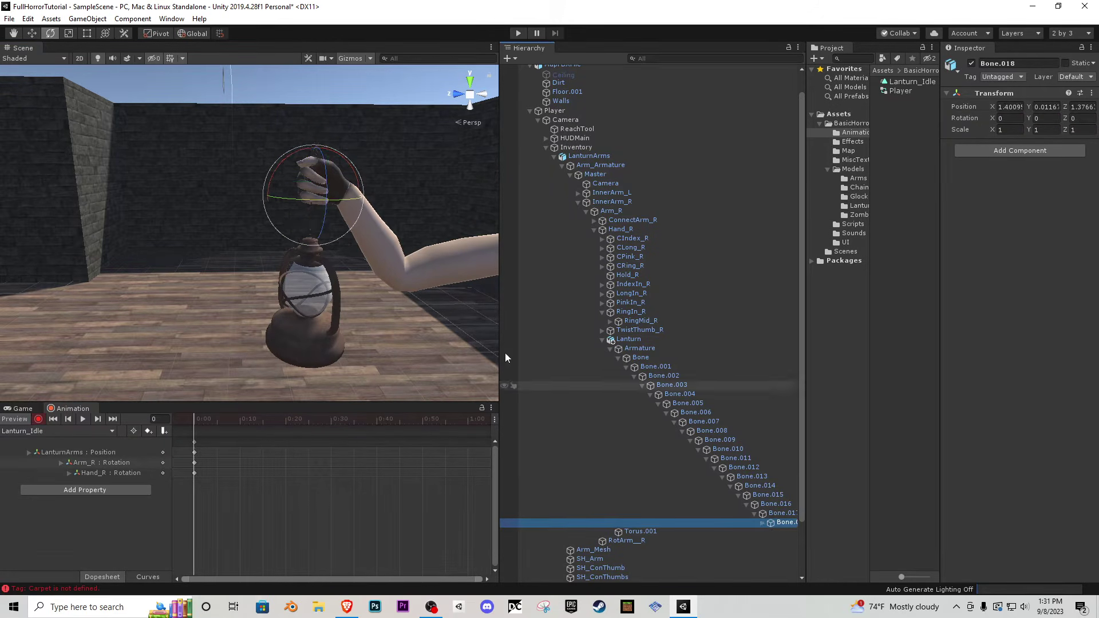
drag(356, 179, 356, 185)
click(36, 410)
click(71, 409)
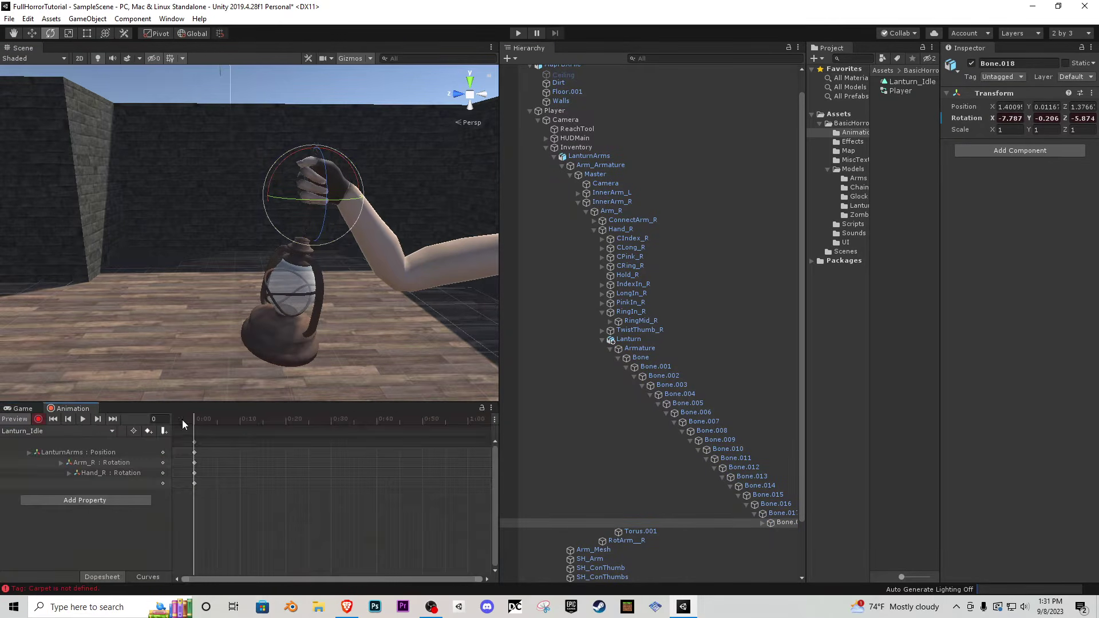
- At frame 120 of Lanturn_Idle, raise InnerArm_R slightly to an X position of about 0.0052
scroll(330, 481, down, 5)
drag(308, 432, 382, 425)
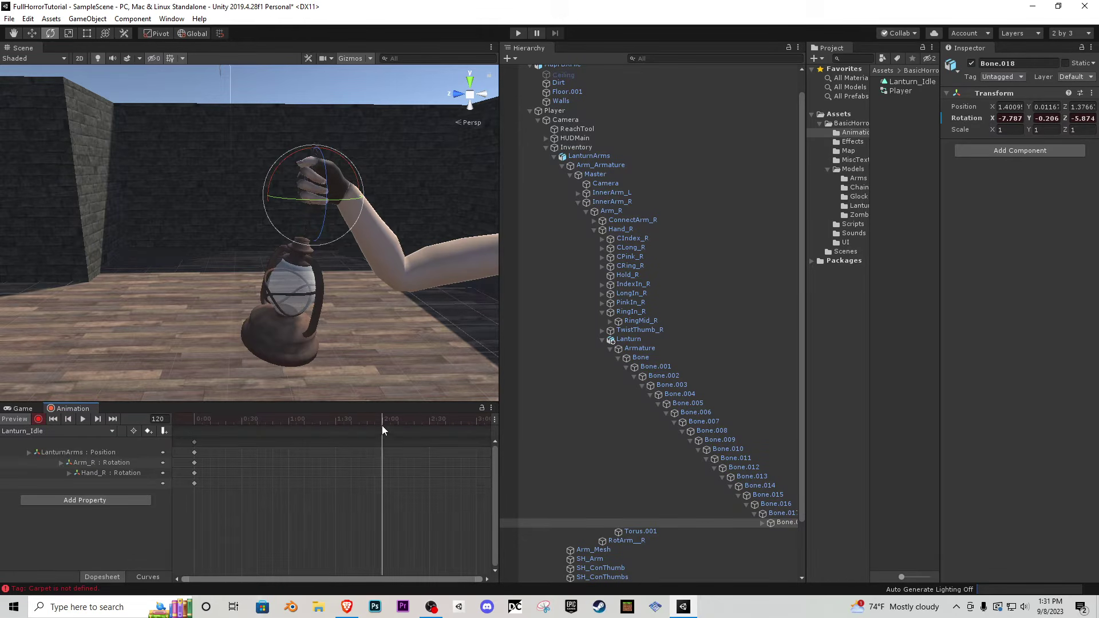
double_click(624, 210)
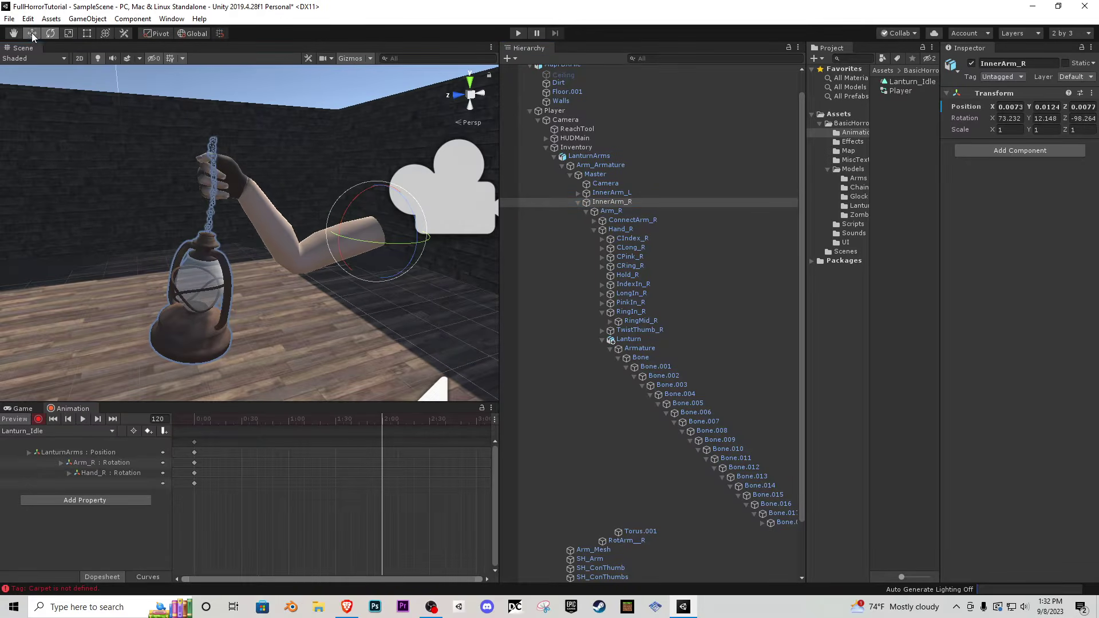
click(32, 33)
drag(382, 198, 383, 184)
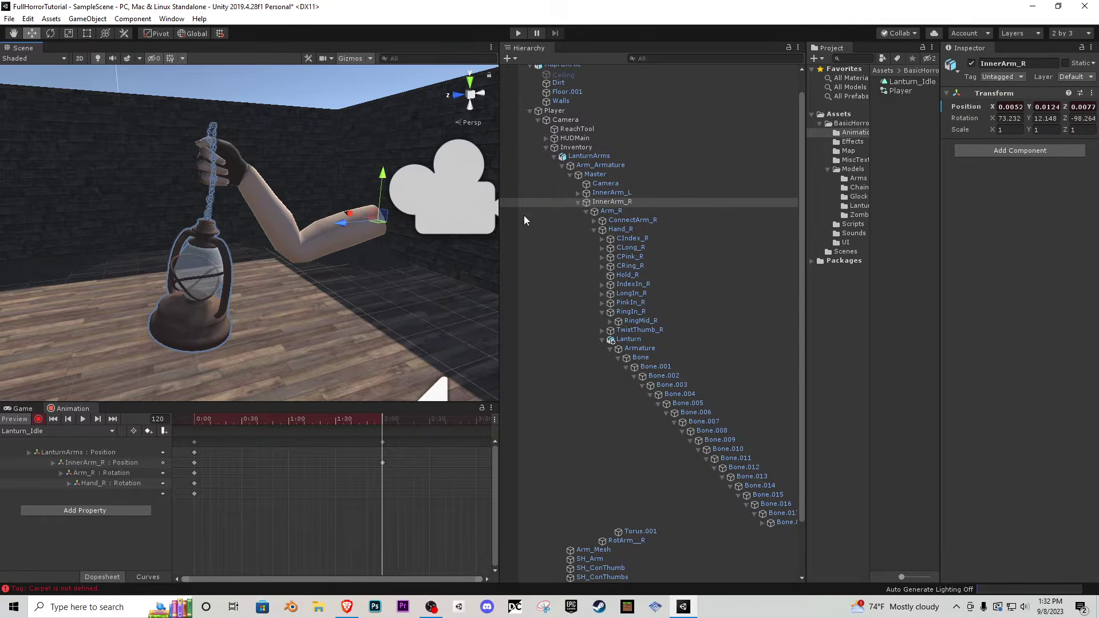
- At frame 120, rotate Arm_R to about -25.08, -77.99, 90.66 and Hand_R to about -120.4, 34.11, 7.18
click(569, 209)
click(50, 33)
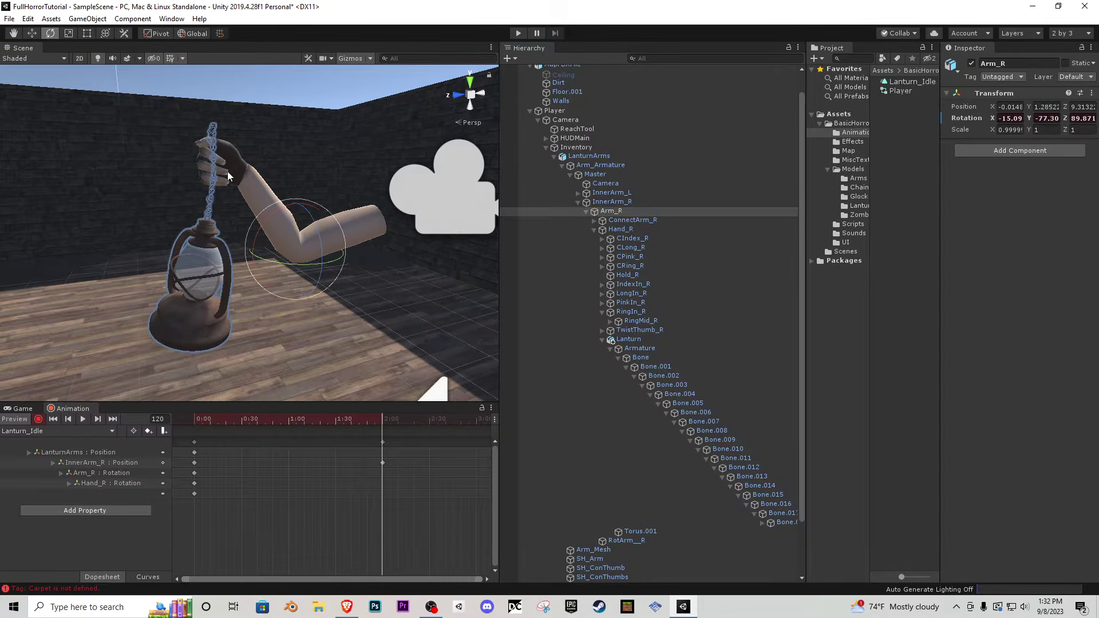
drag(266, 220, 255, 227)
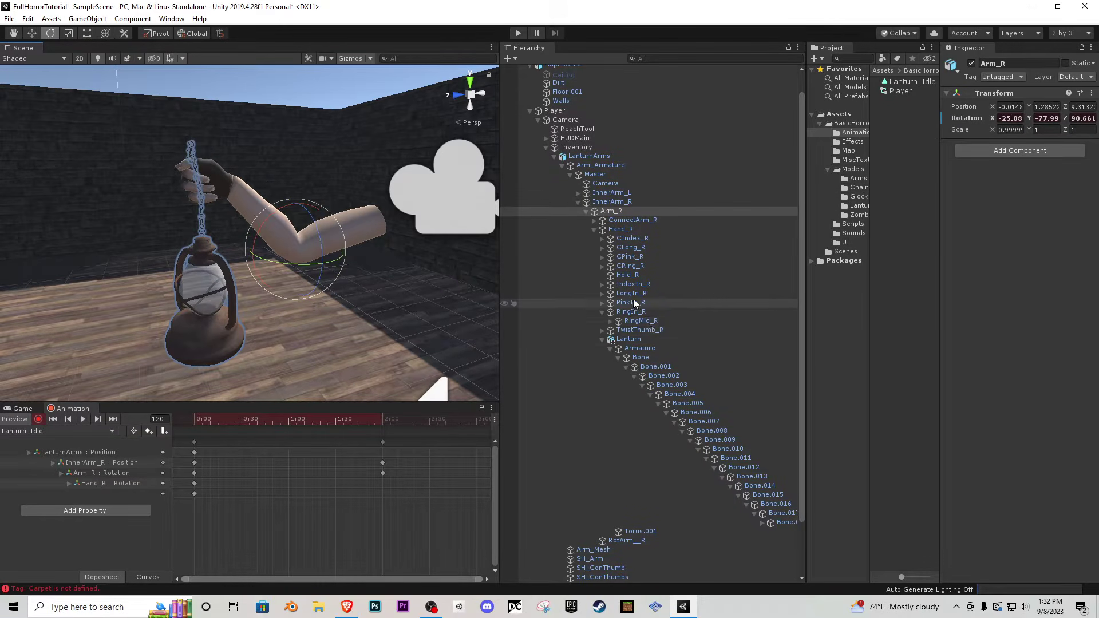
click(621, 230)
drag(205, 155, 198, 161)
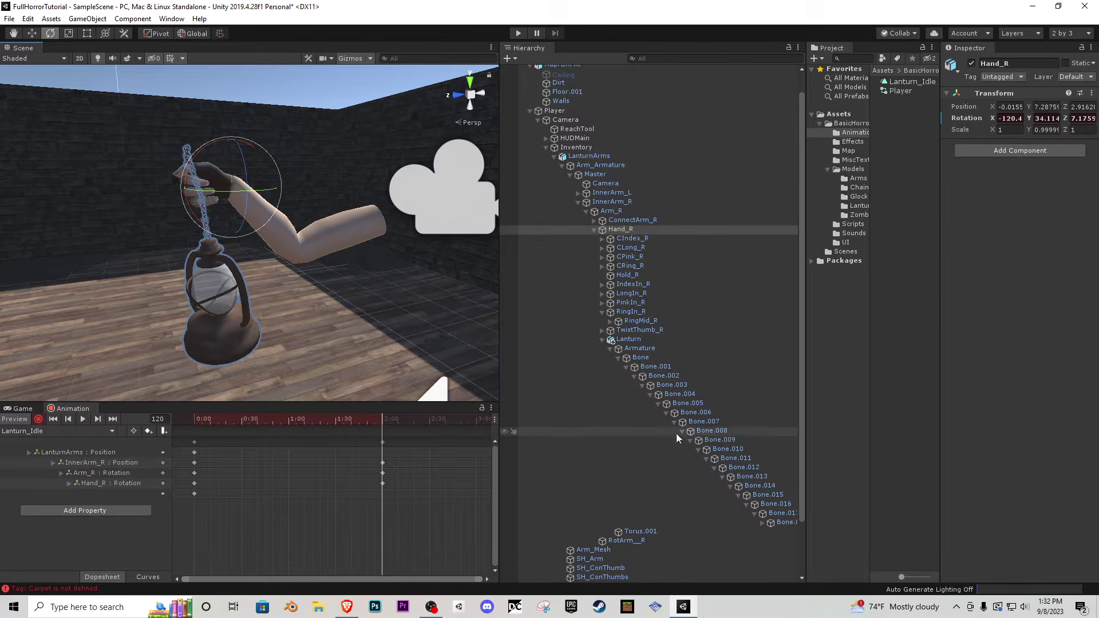
- Key a lantern twist on Bone.018 with Y rotation about -12.08 at frame 0, 16.08 at frame 60 and 6.84 at frame 120
click(780, 522)
drag(172, 170, 156, 177)
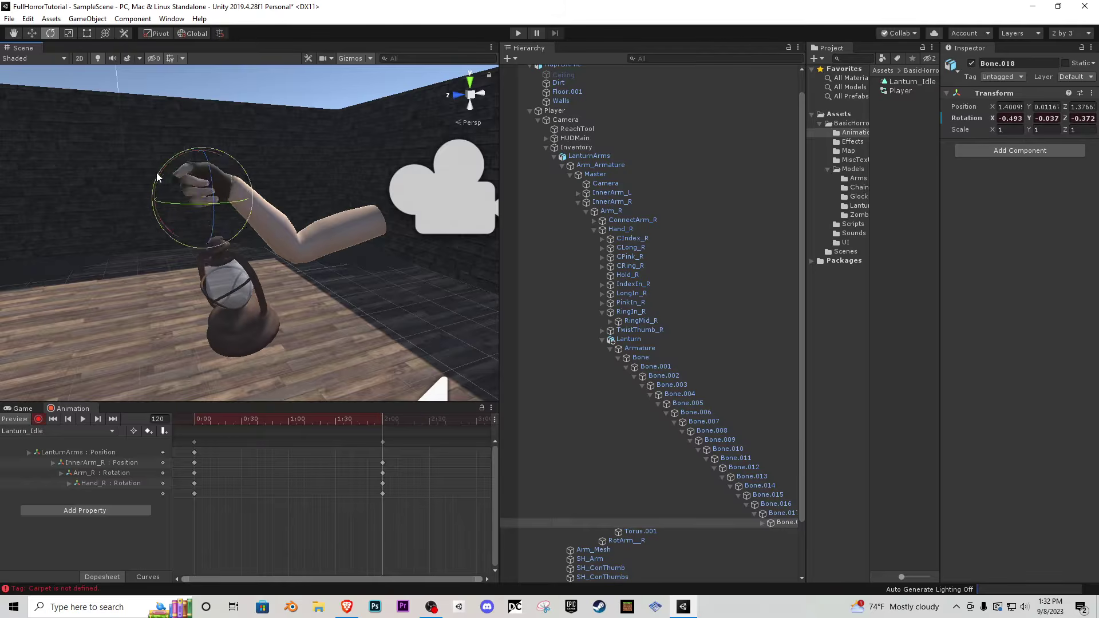
drag(341, 424, 288, 425)
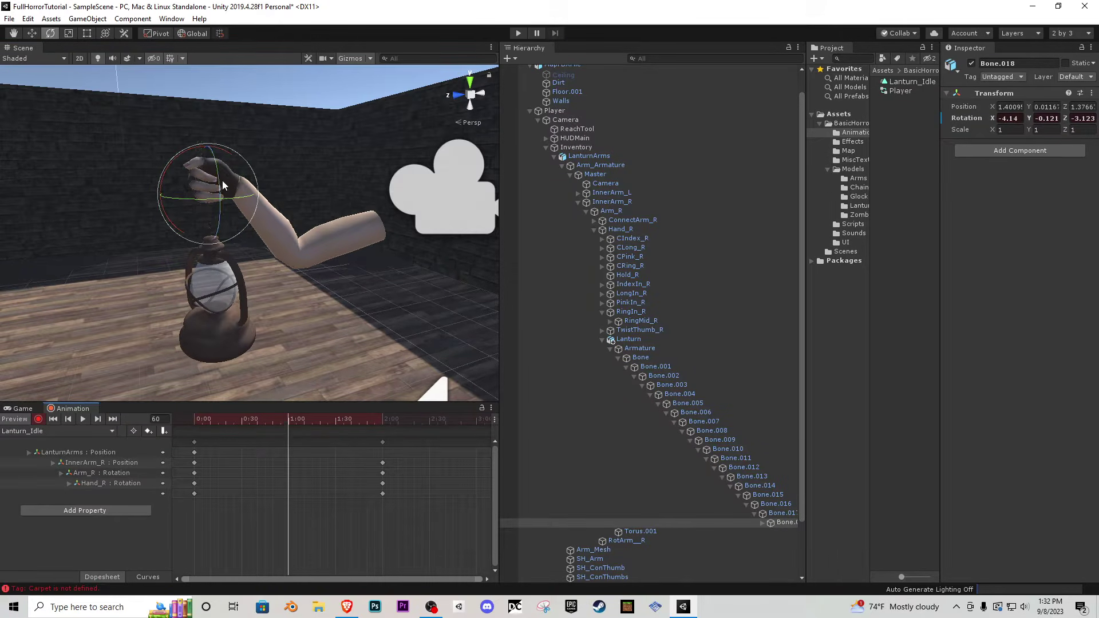
drag(220, 184, 253, 198)
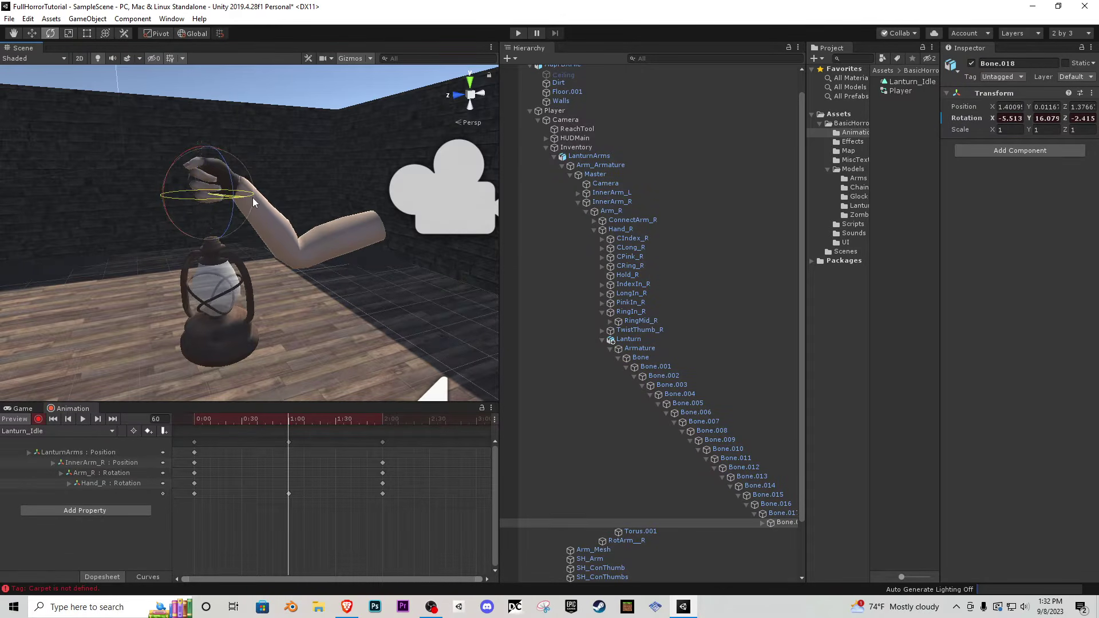
click(197, 418)
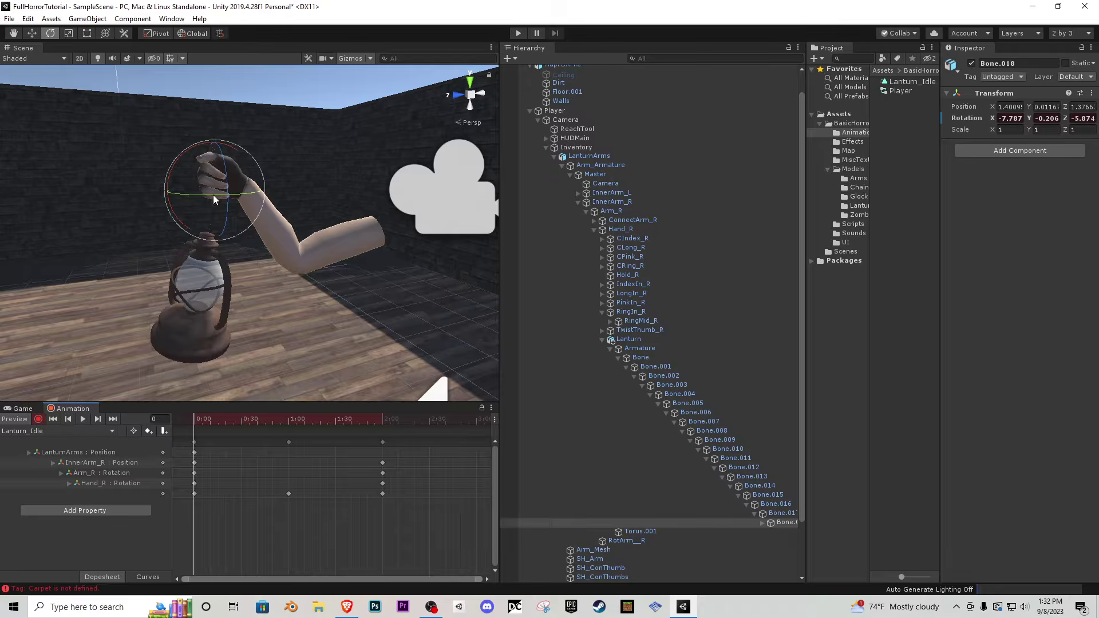
drag(197, 197, 194, 197)
drag(377, 425, 382, 424)
drag(232, 198, 240, 208)
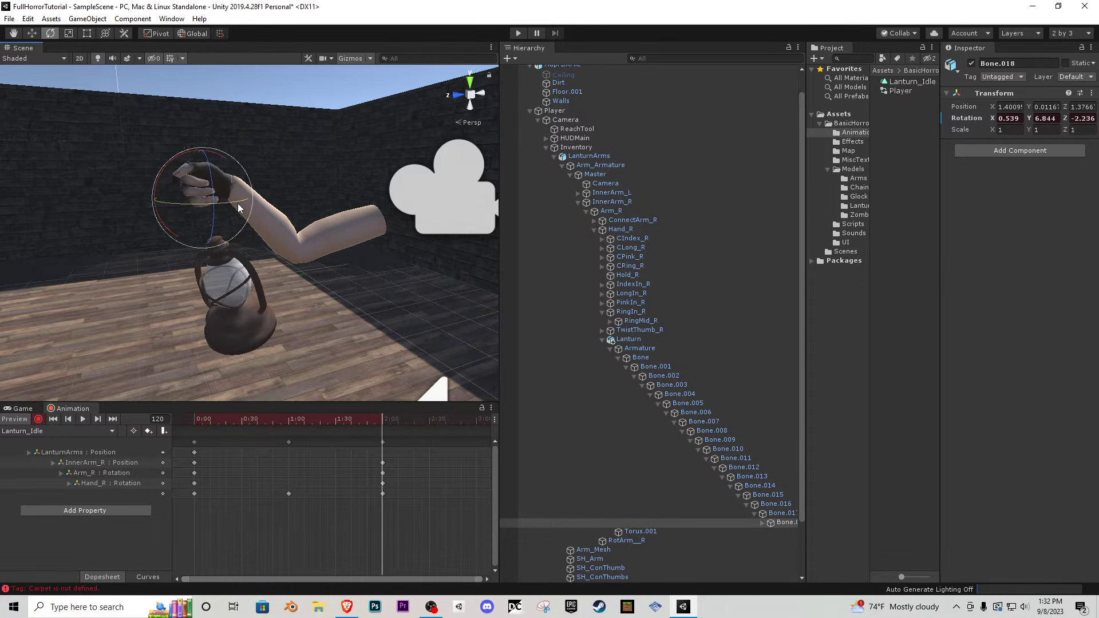
- Copy all the frame 0 keyframes and paste them at frame 240 to close the animation loop
drag(218, 518, 195, 452)
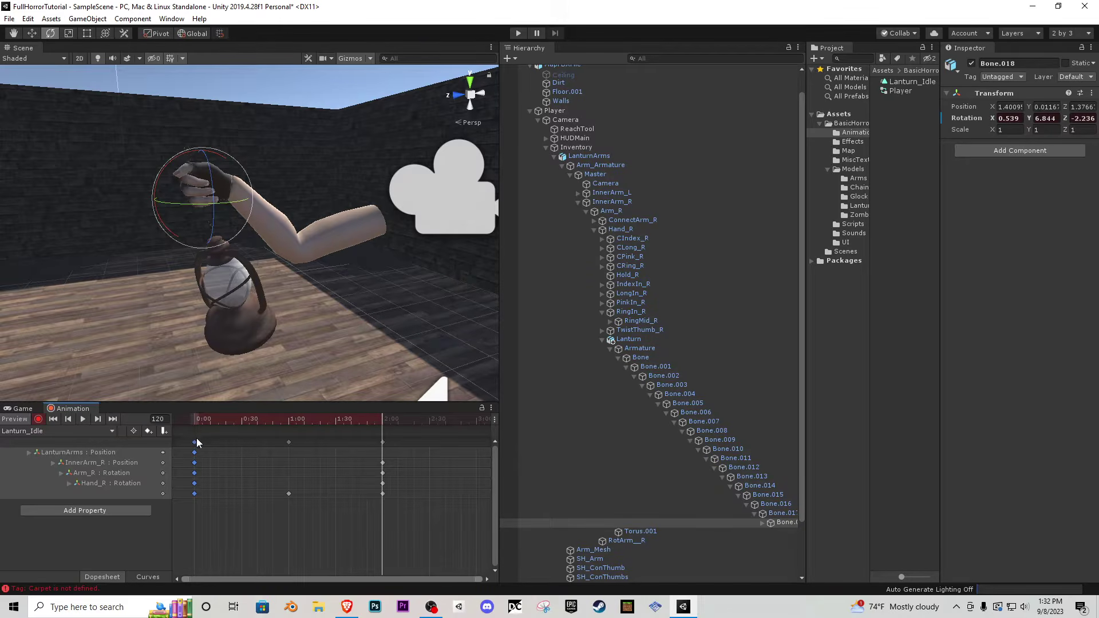
click(294, 420)
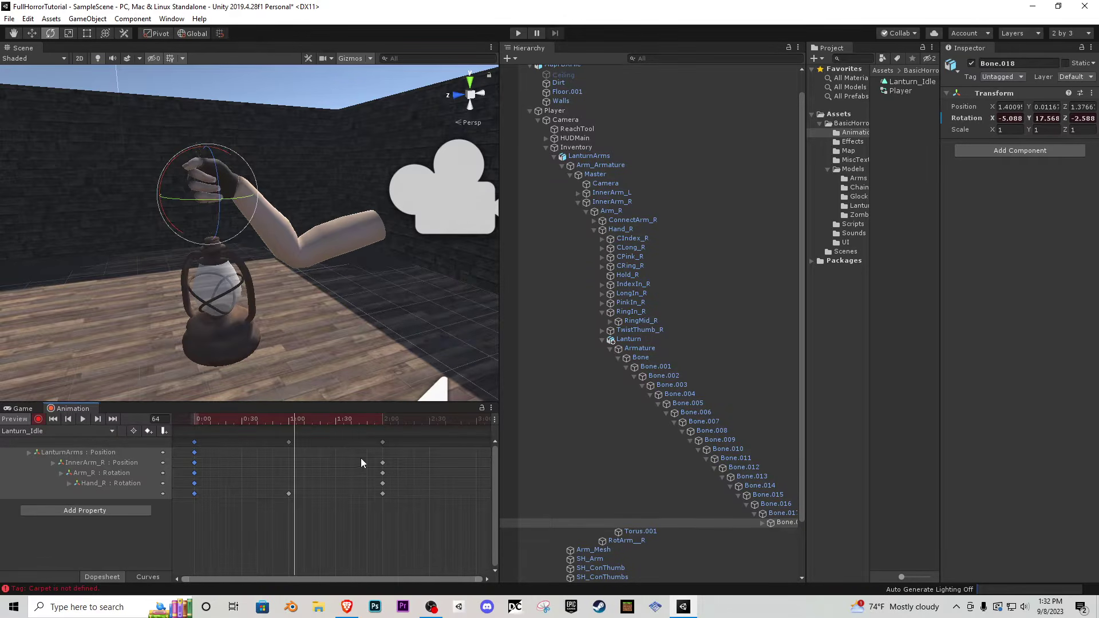
scroll(361, 458, down, 3)
click(424, 424)
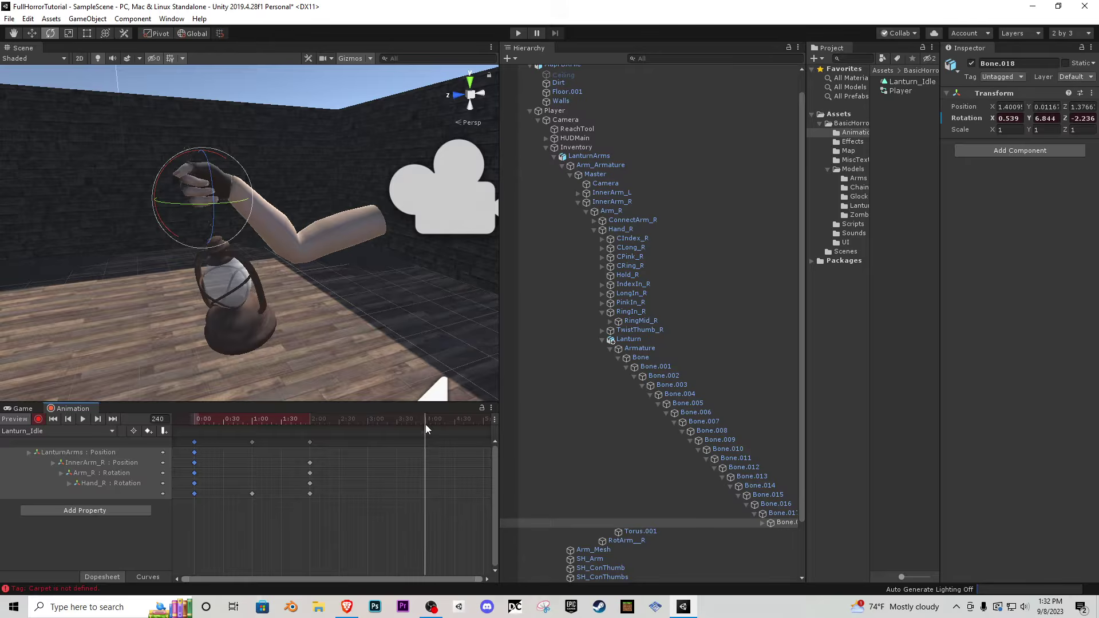
key(ctrl+v)
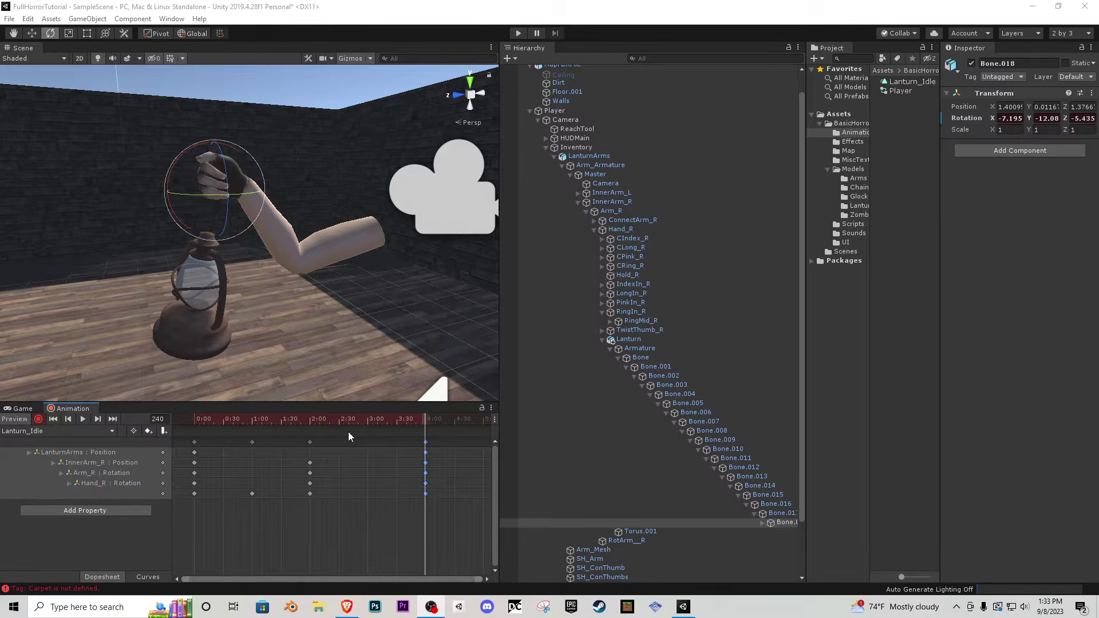
- Rotate Bone.018 to about -3.04, -31.88, 0.47 at frame 180, and preview the whole Lanturn_Idle clip
click(367, 424)
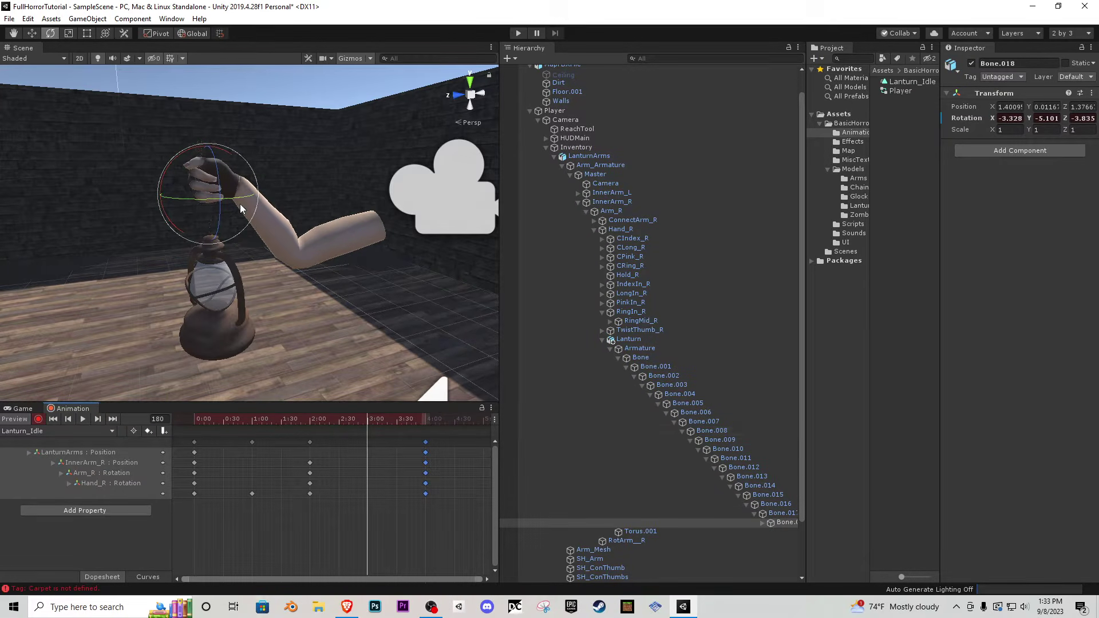
drag(240, 202, 216, 200)
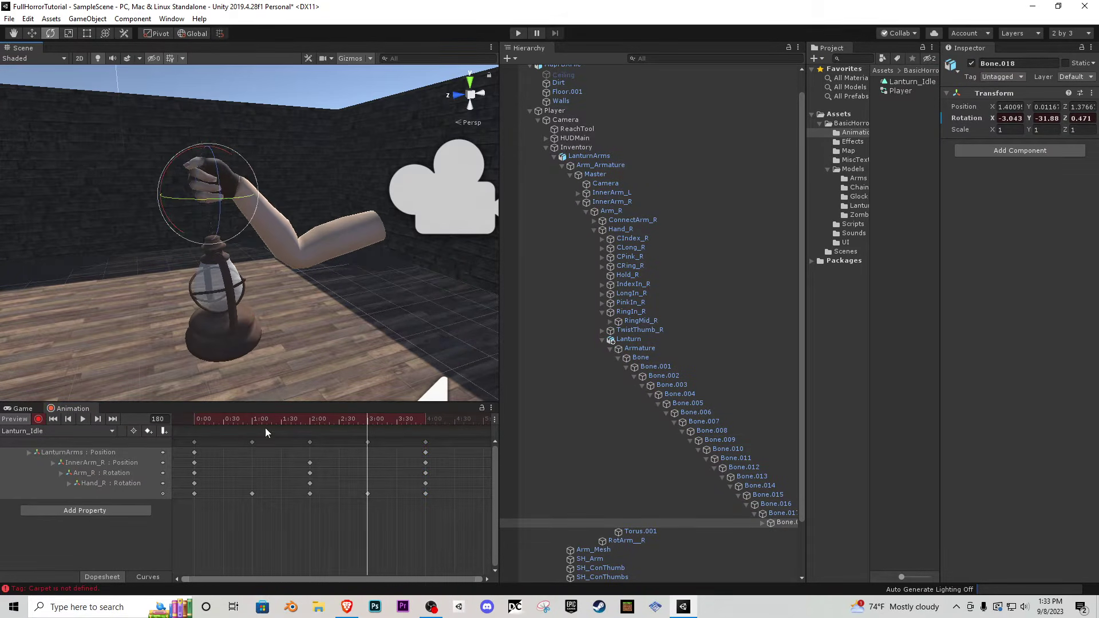
click(195, 418)
click(84, 419)
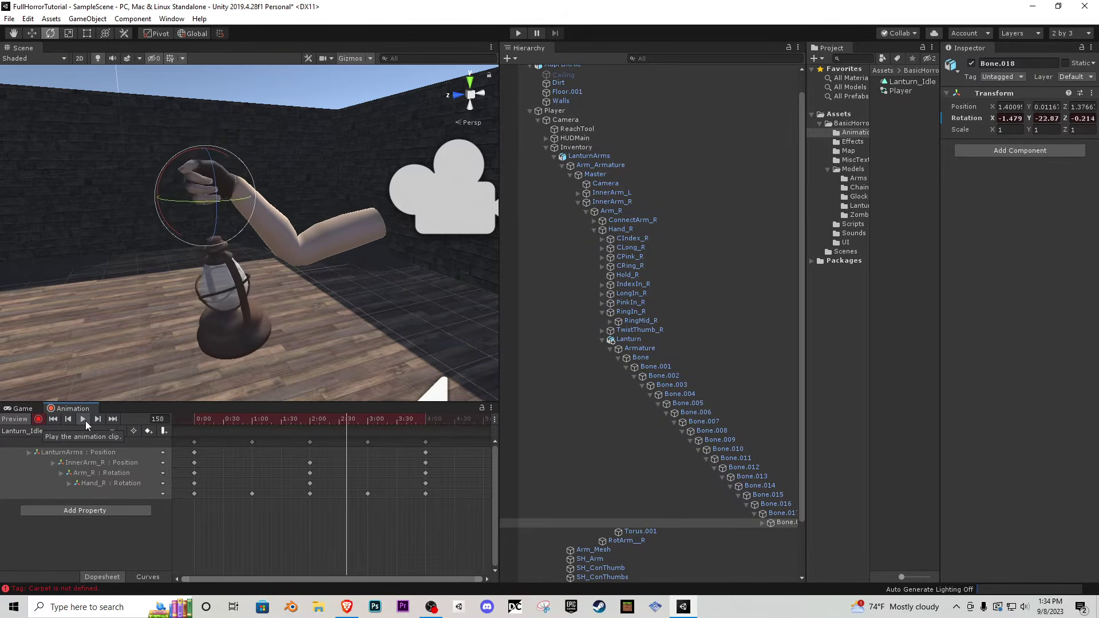
click(177, 420)
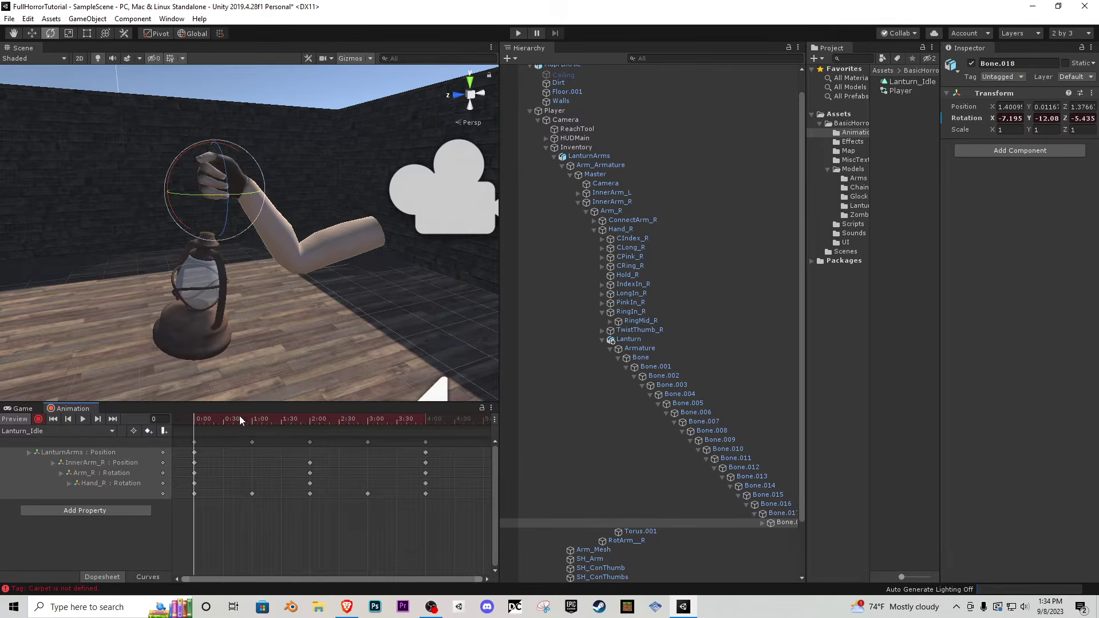
click(308, 420)
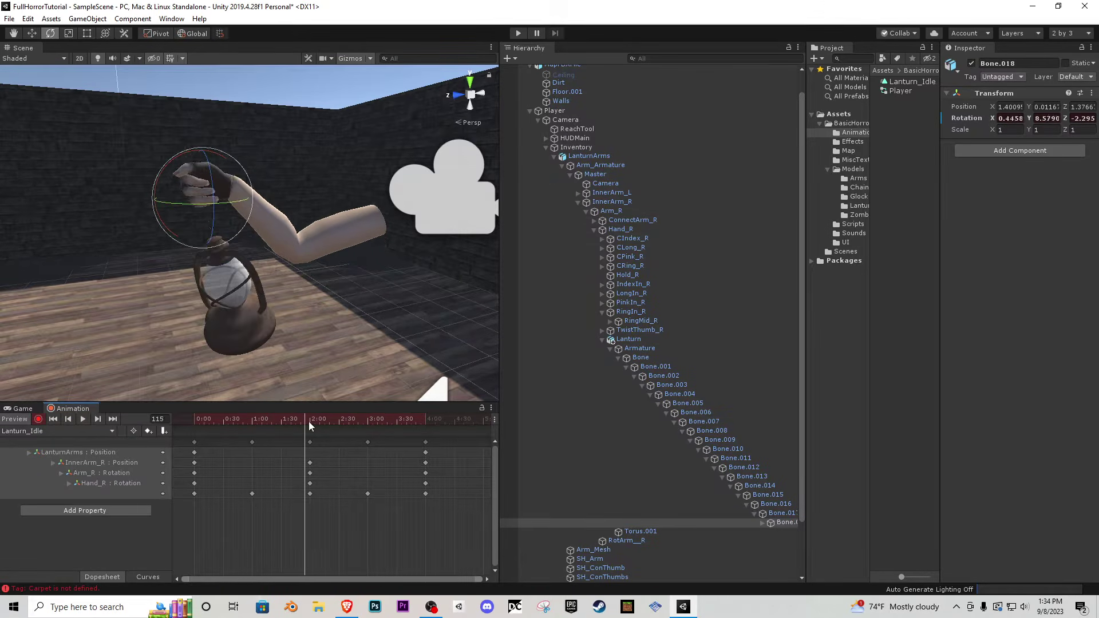
drag(309, 425, 399, 436)
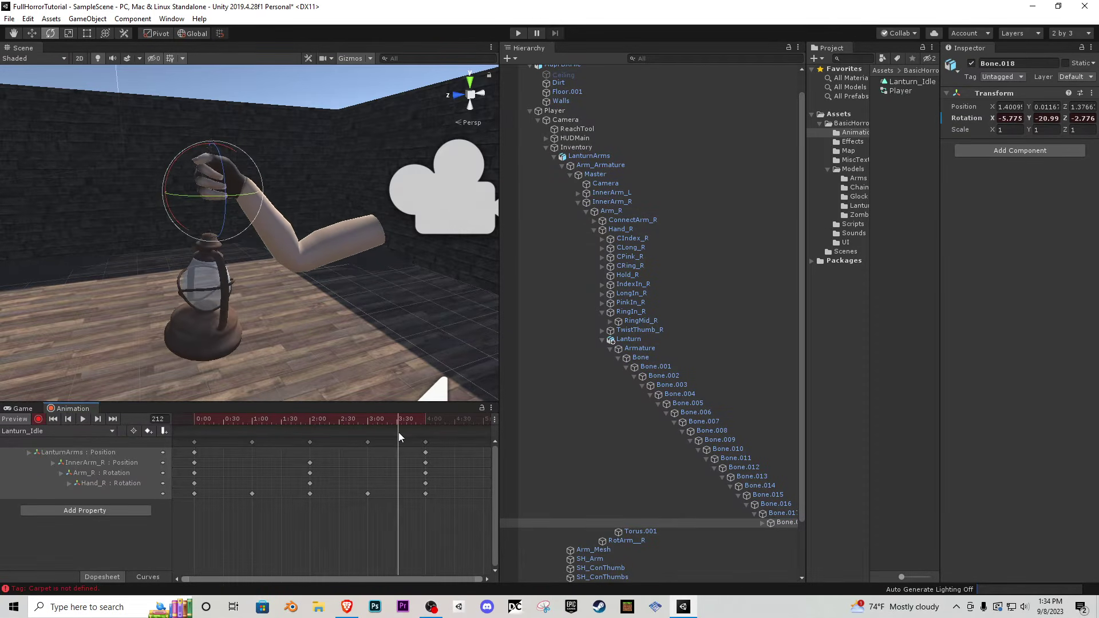
- Turn off animation recording and play-test the lantern idle motion in the game, walking forward before stopping
click(42, 422)
click(518, 33)
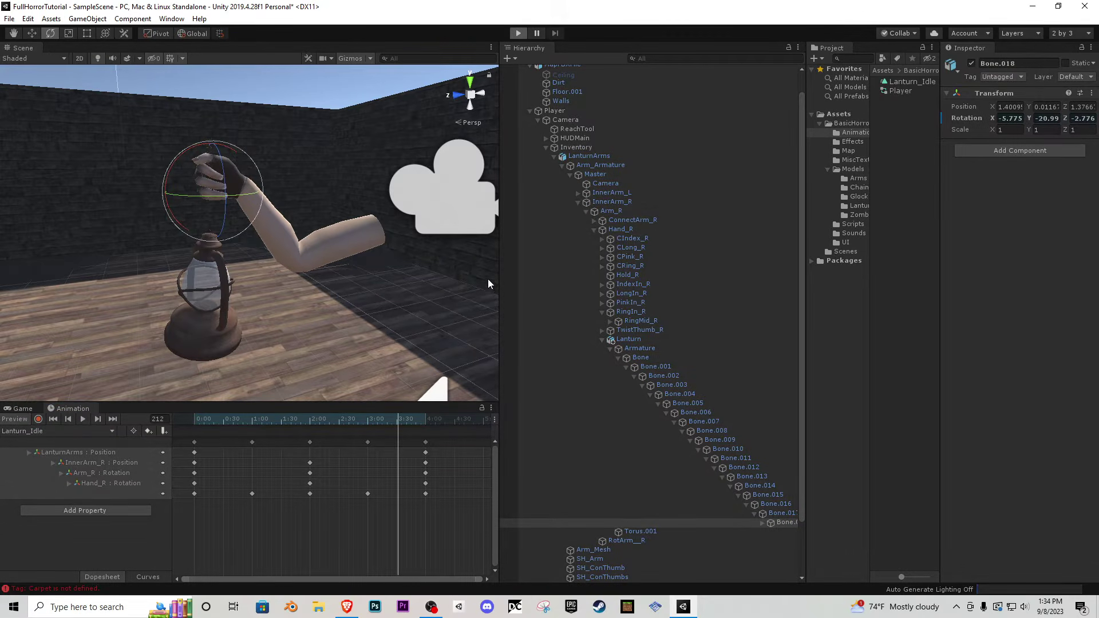
key(w)
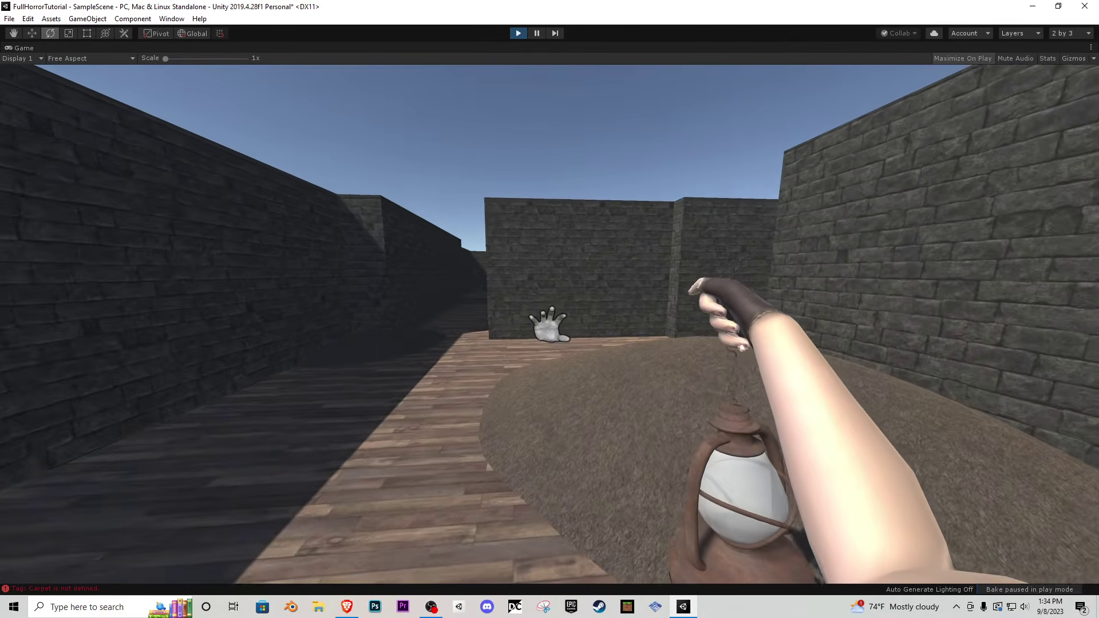
key(Escape)
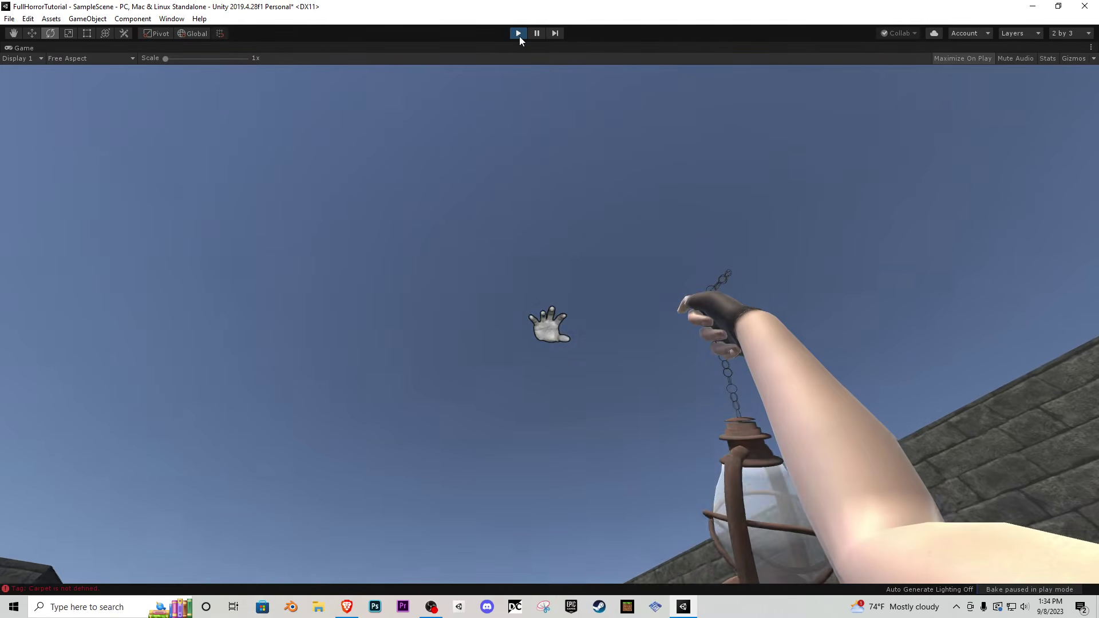
click(518, 33)
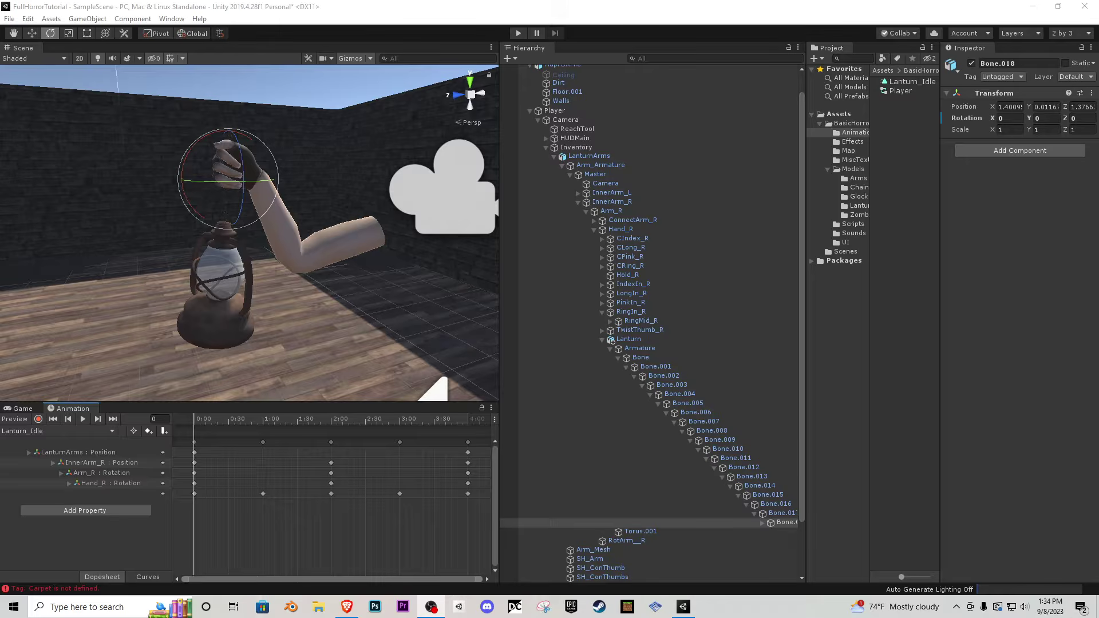
- Attach the Sway script from the Scripts folder to LanturnArms and briefly play-test the game
click(554, 156)
click(582, 179)
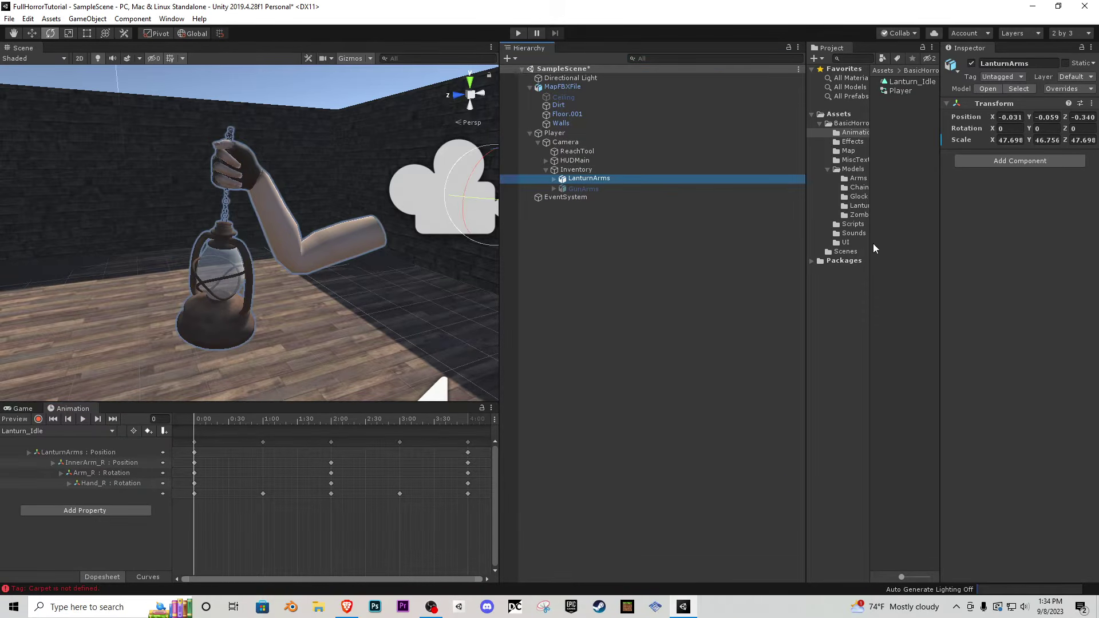
click(858, 123)
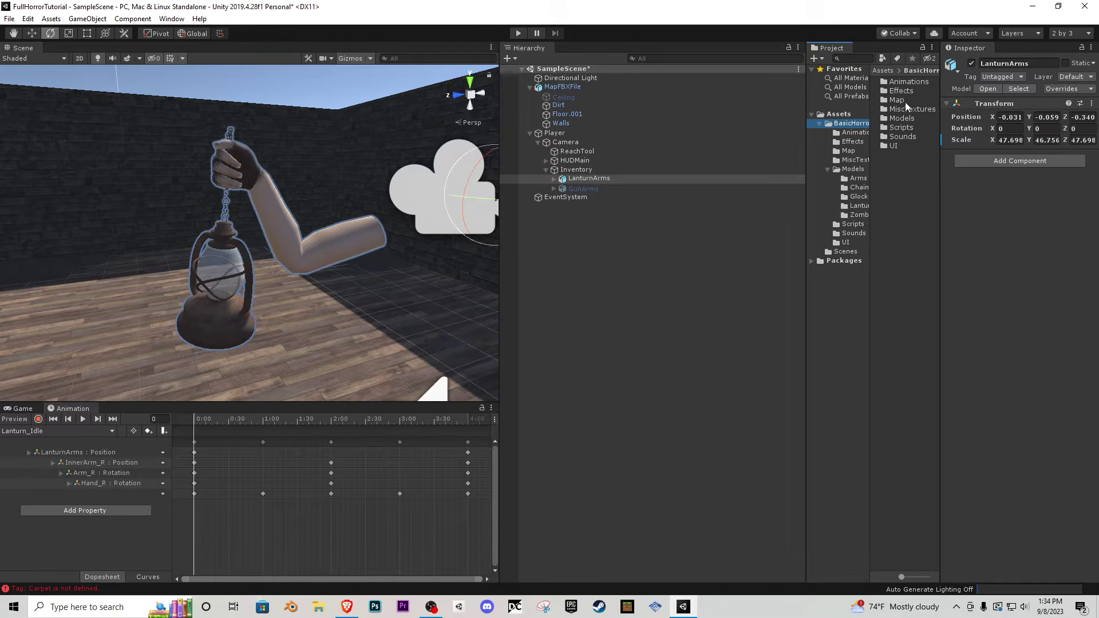
double_click(909, 127)
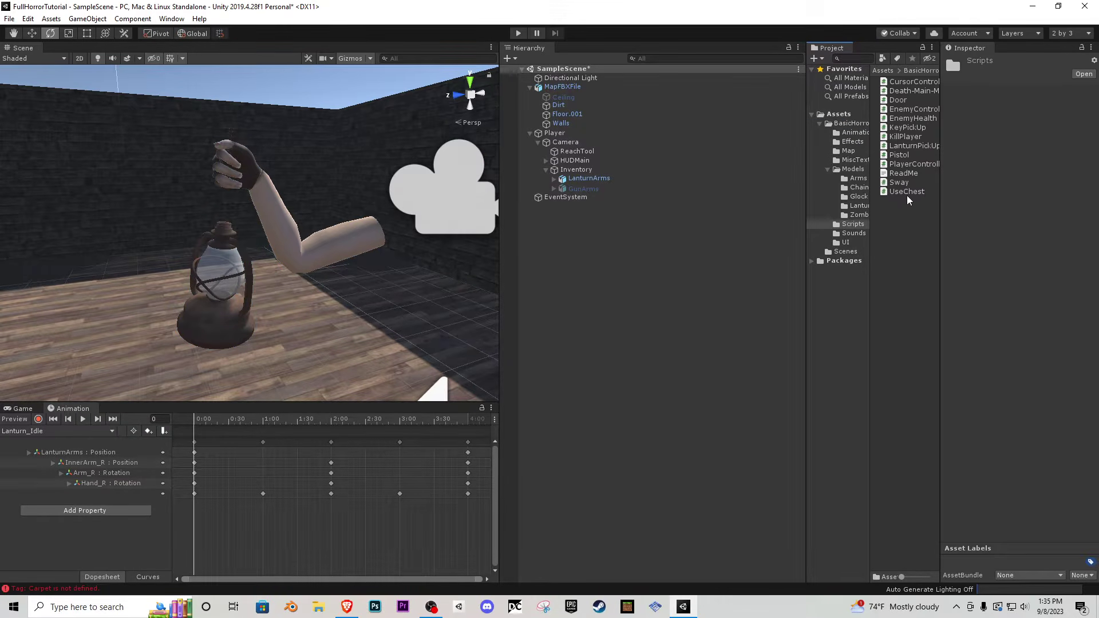
drag(900, 182, 595, 182)
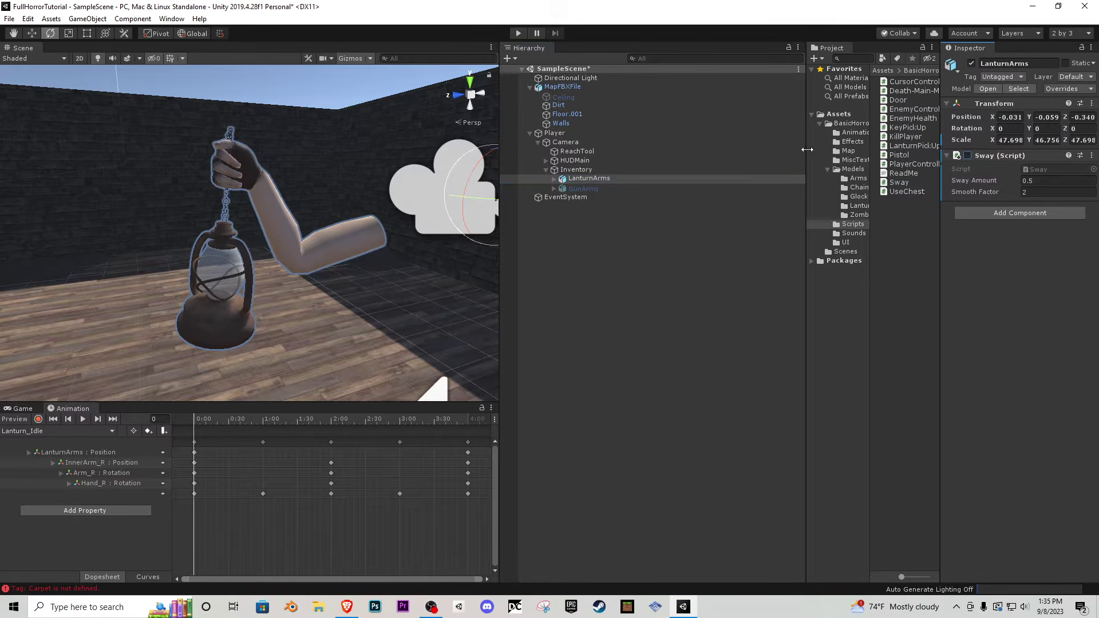
click(515, 33)
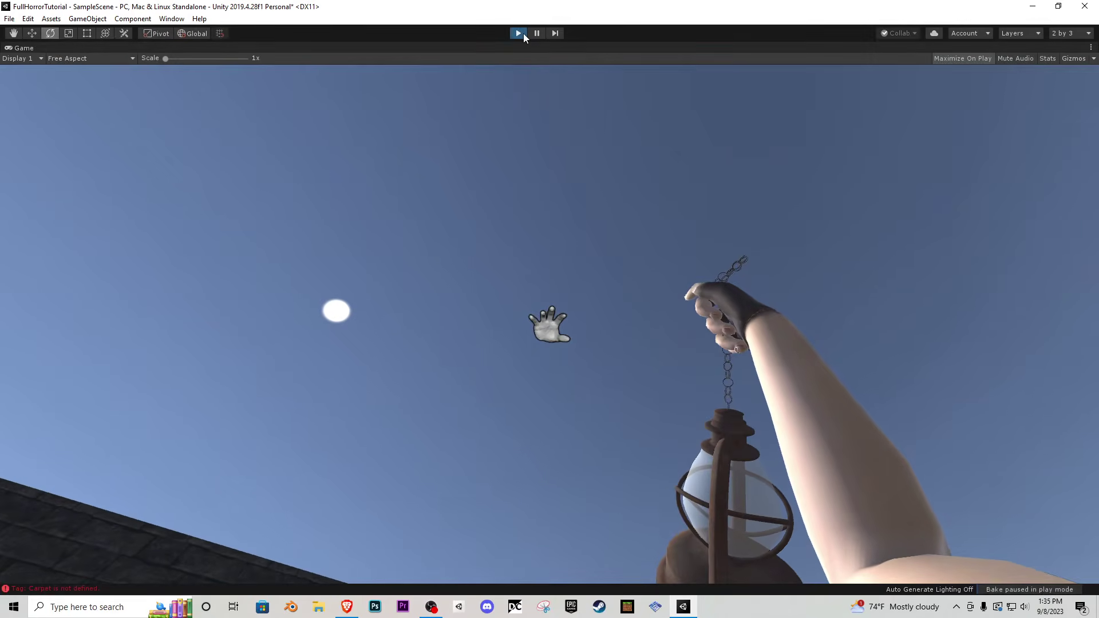
click(520, 34)
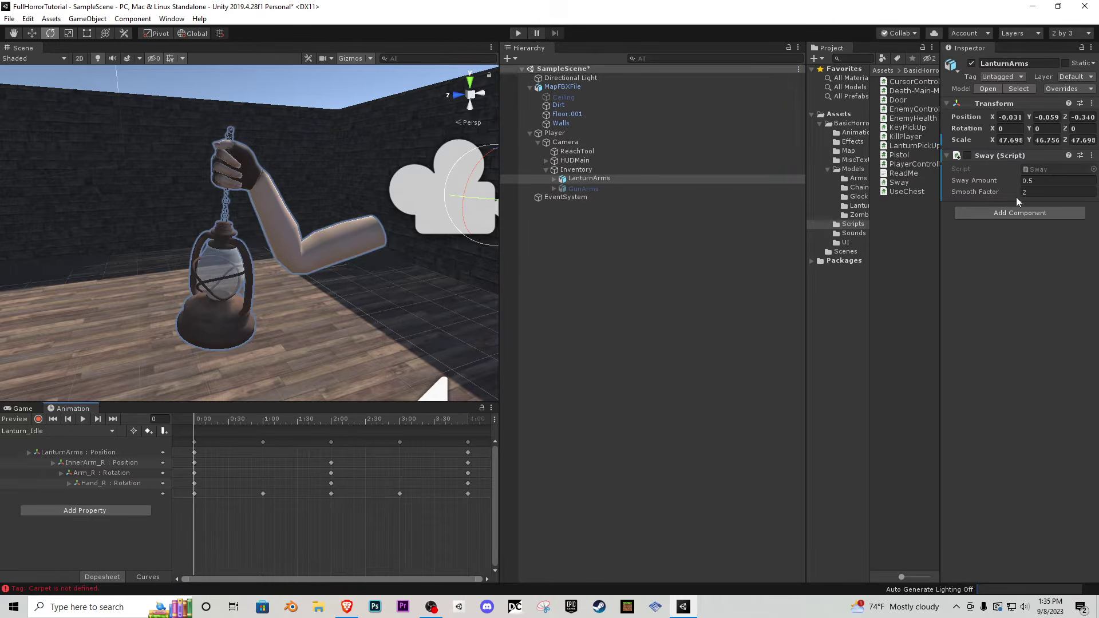
- Enable the Sway script on LanturnArms and set its Sway Amount to 7.5
click(967, 157)
click(1054, 180)
text(7.5)
- Play-test the enabled lantern sway by looking around and walking forward and backward in the game
click(518, 33)
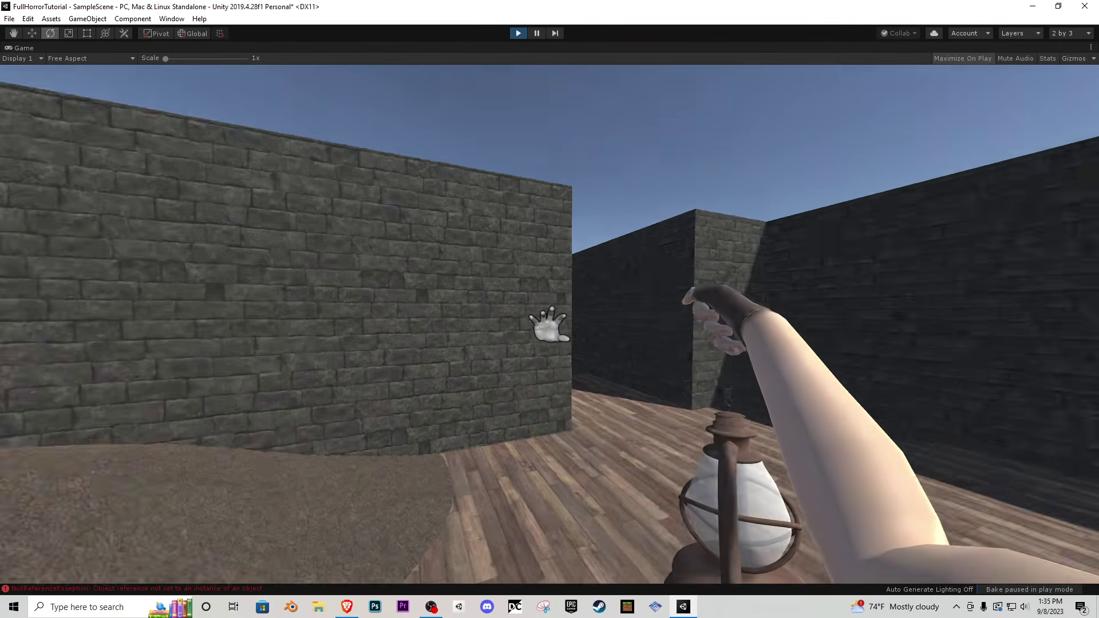
key(w)
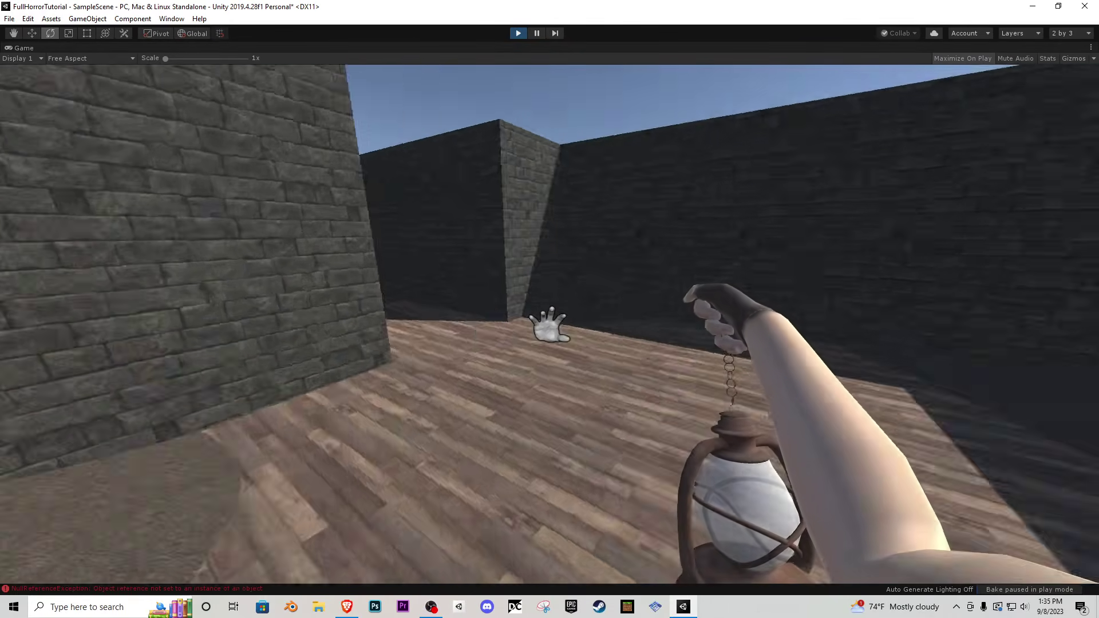
key(s)
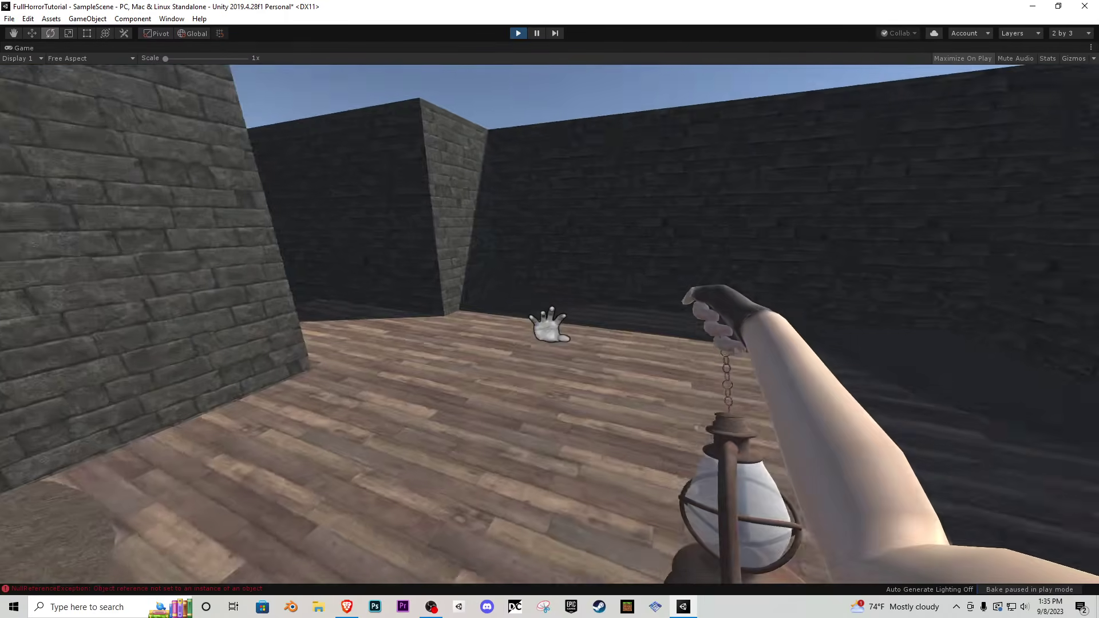
key(Escape)
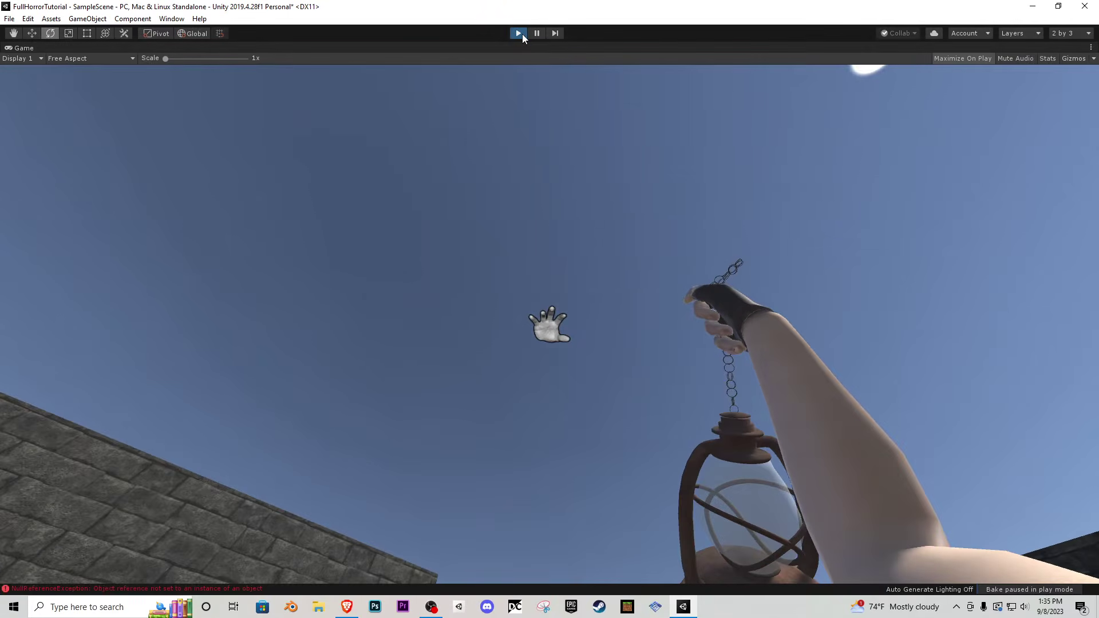
- Stop the play-test, expand the LanturnArms hierarchy, and inspect the Animator on the Player alongside the Lanturn_Idle clip
click(519, 33)
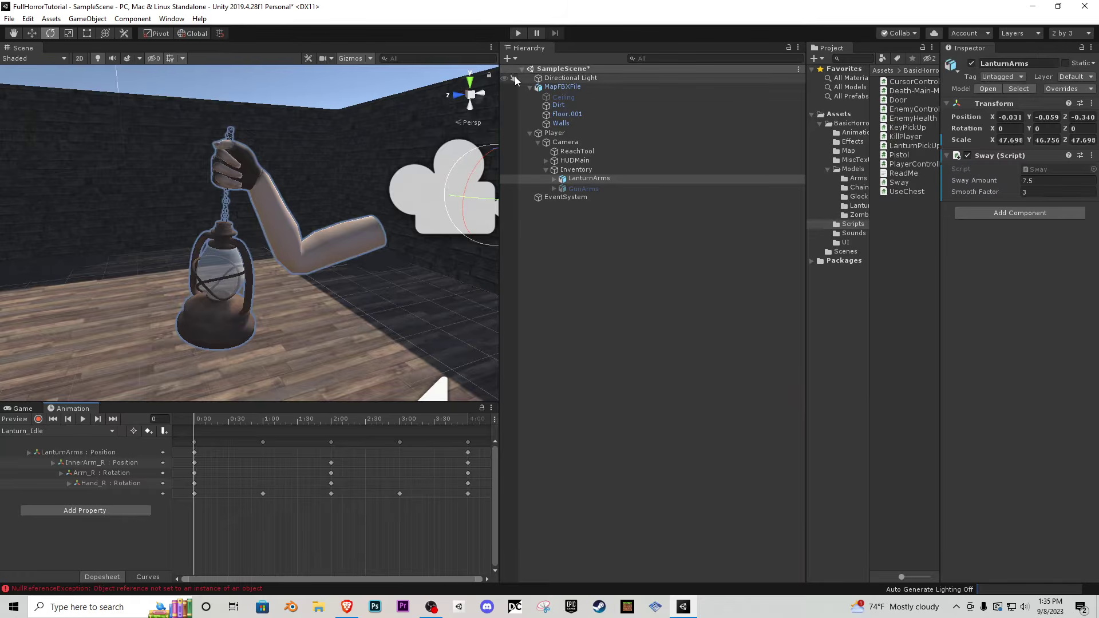
alt+click(554, 179)
click(554, 179)
click(569, 179)
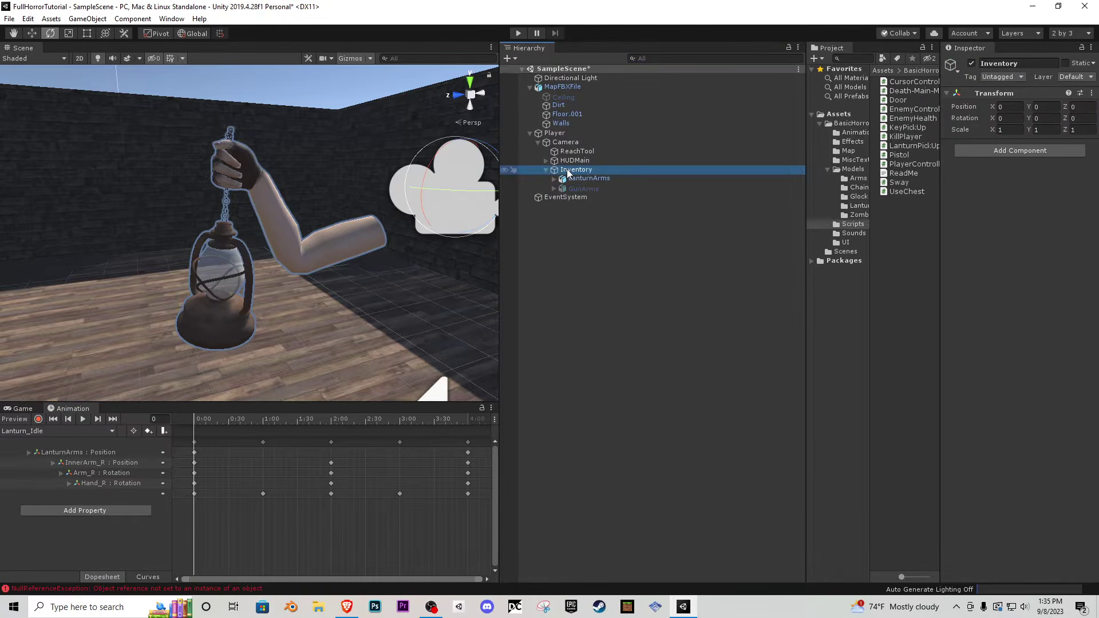
alt+click(554, 179)
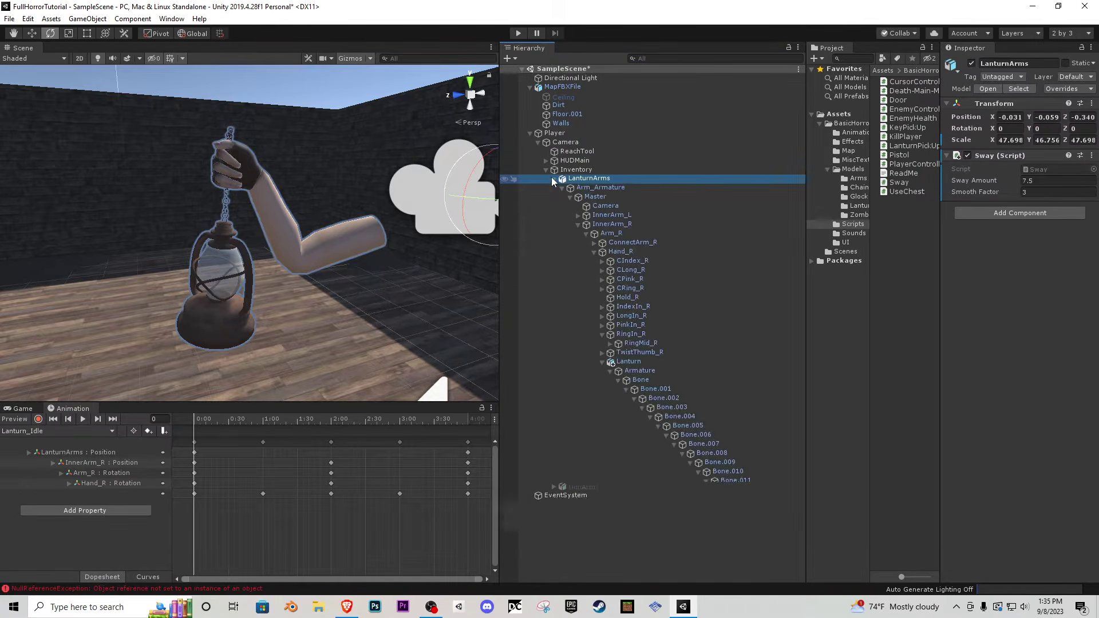
click(595, 187)
click(582, 179)
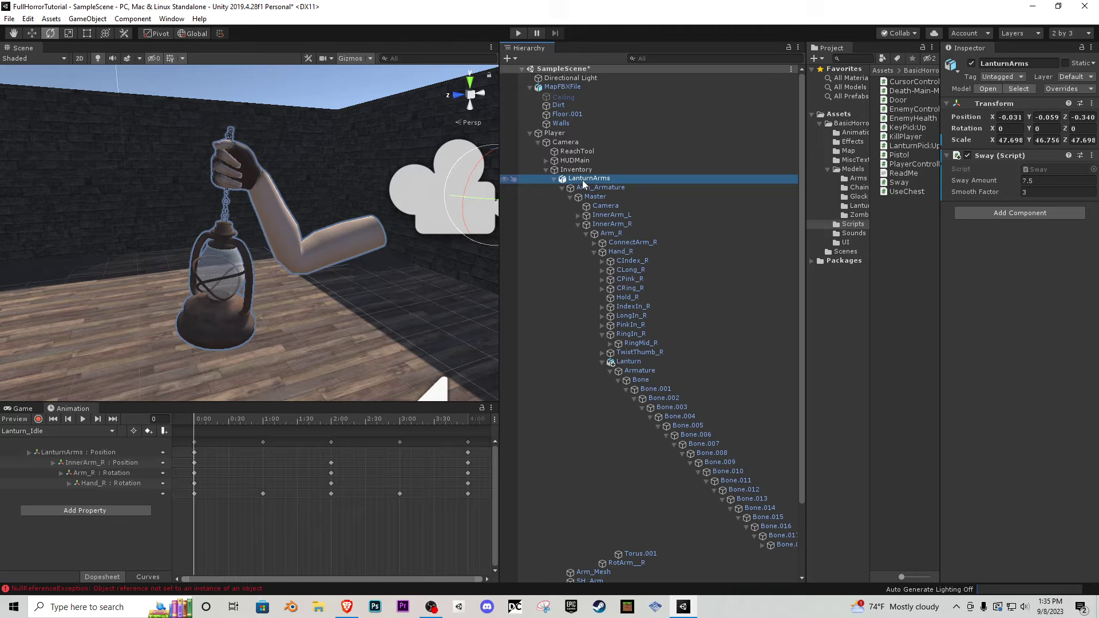
click(569, 134)
scroll(1036, 400, down, 10)
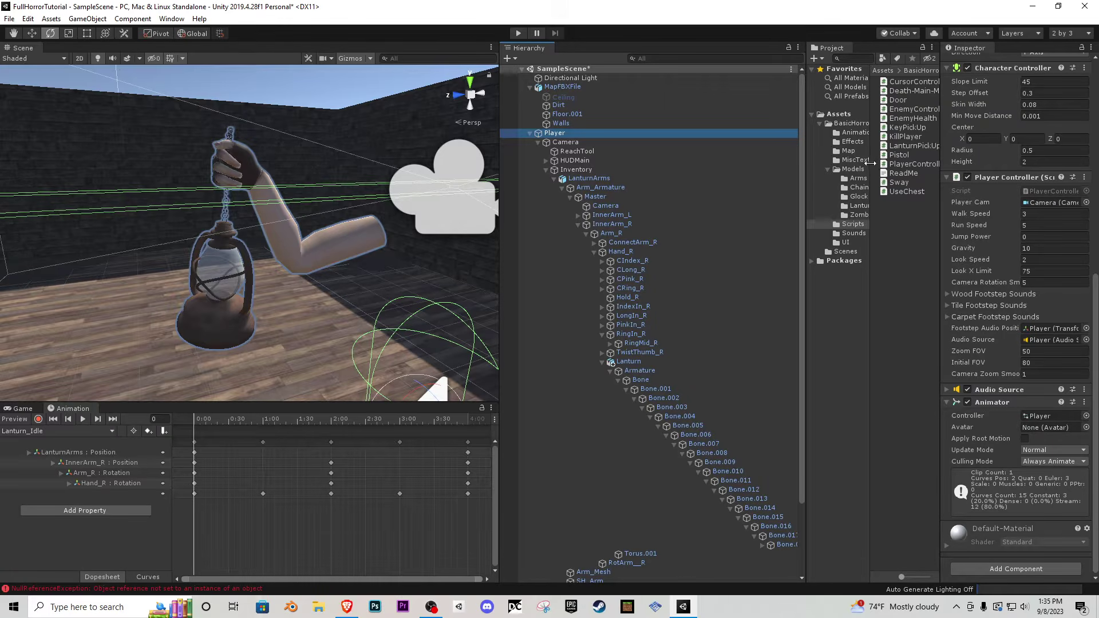
mouse_move(205, 424)
mouse_down()
mouse_move(439, 417)
mouse_move(454, 421)
mouse_move(190, 430)
mouse_move(451, 427)
mouse_move(195, 429)
mouse_move(464, 443)
mouse_move(193, 441)
mouse_up()
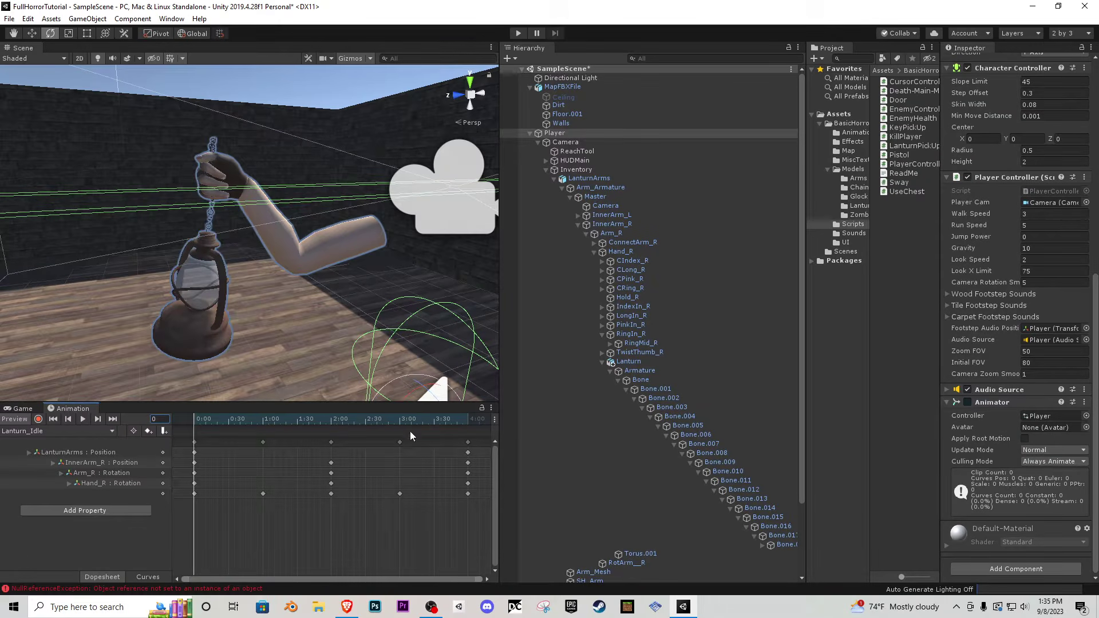
- Copy the Animator component of the Player and remove it from that object
click(1086, 408)
click(1030, 468)
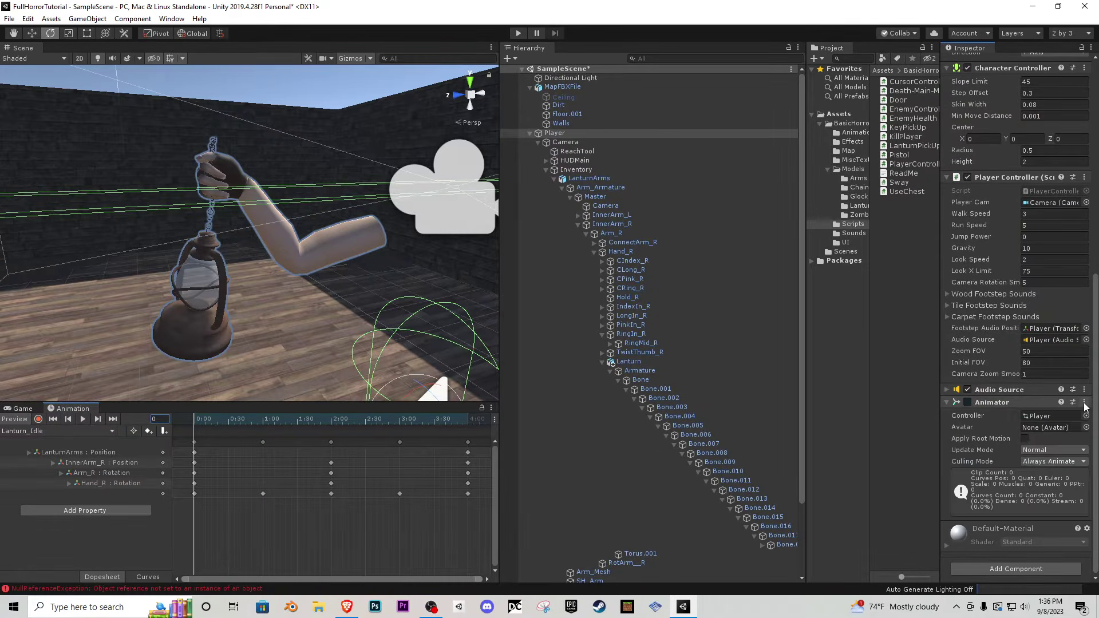
click(1084, 402)
click(1056, 431)
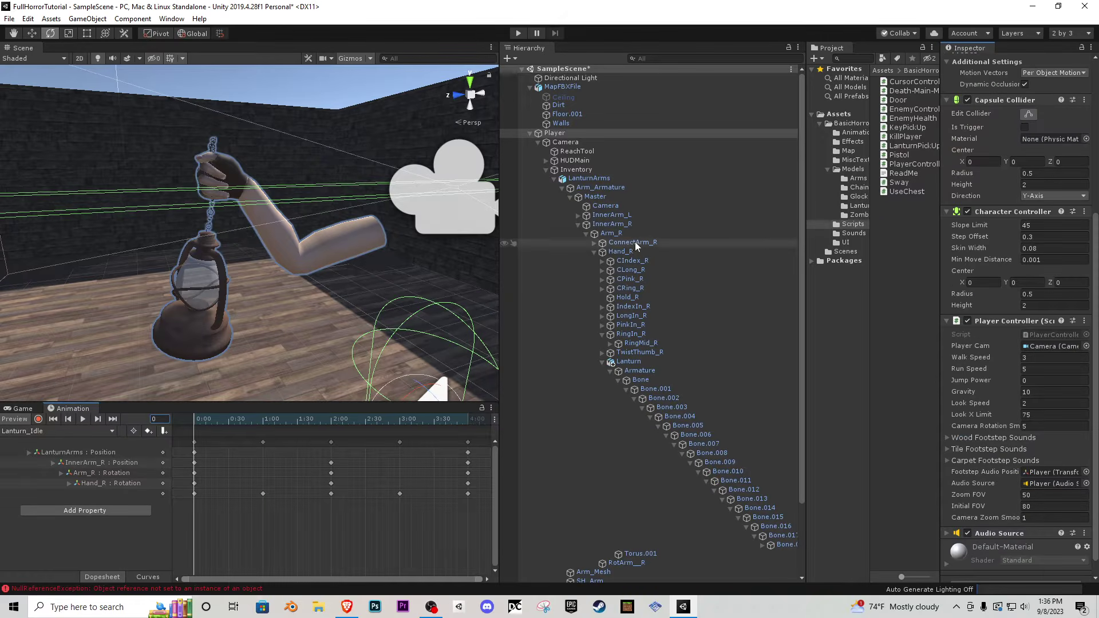
- Paste the copied Animator as a new component on LanturnArms and delete all keyframes of the Lanturn_Idle clip
click(600, 178)
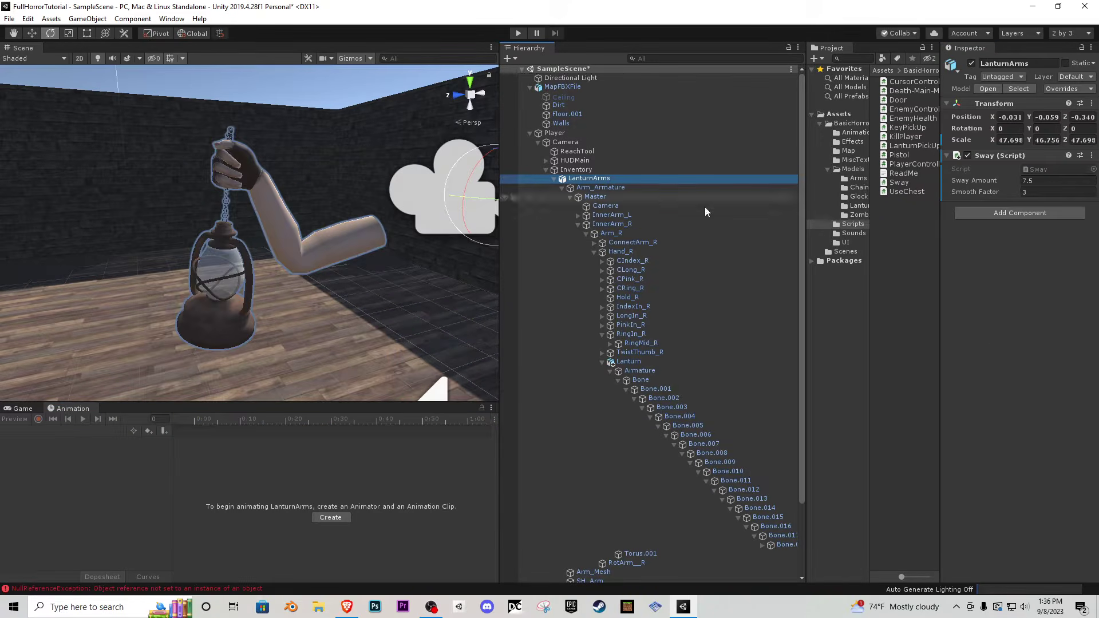
click(1091, 156)
click(1065, 247)
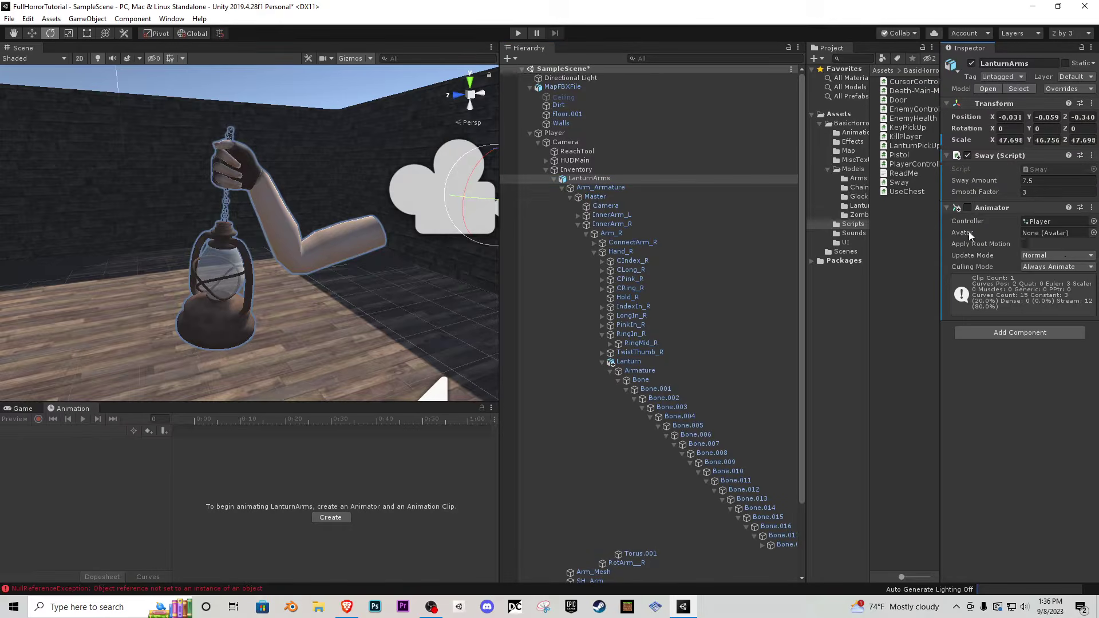
mouse_move(190, 419)
mouse_down()
mouse_move(331, 426)
mouse_move(195, 430)
mouse_up()
drag(471, 508, 192, 409)
key(Delete)
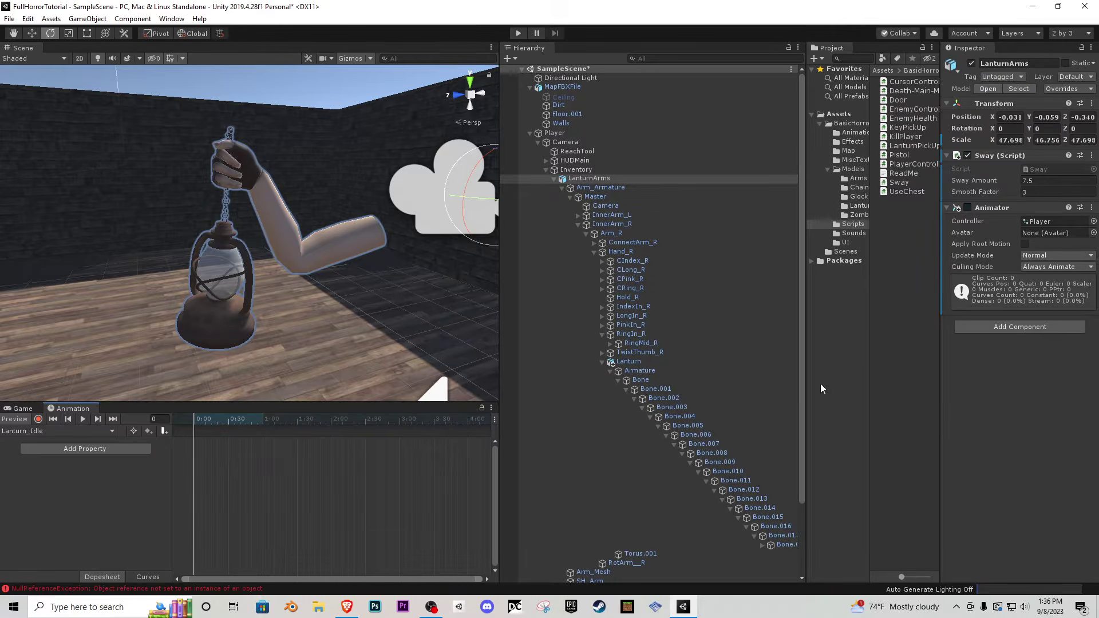
- Open the Animations folder, assign the Lanturn_Idle clip to LanturnArms, and check its timeline
click(854, 132)
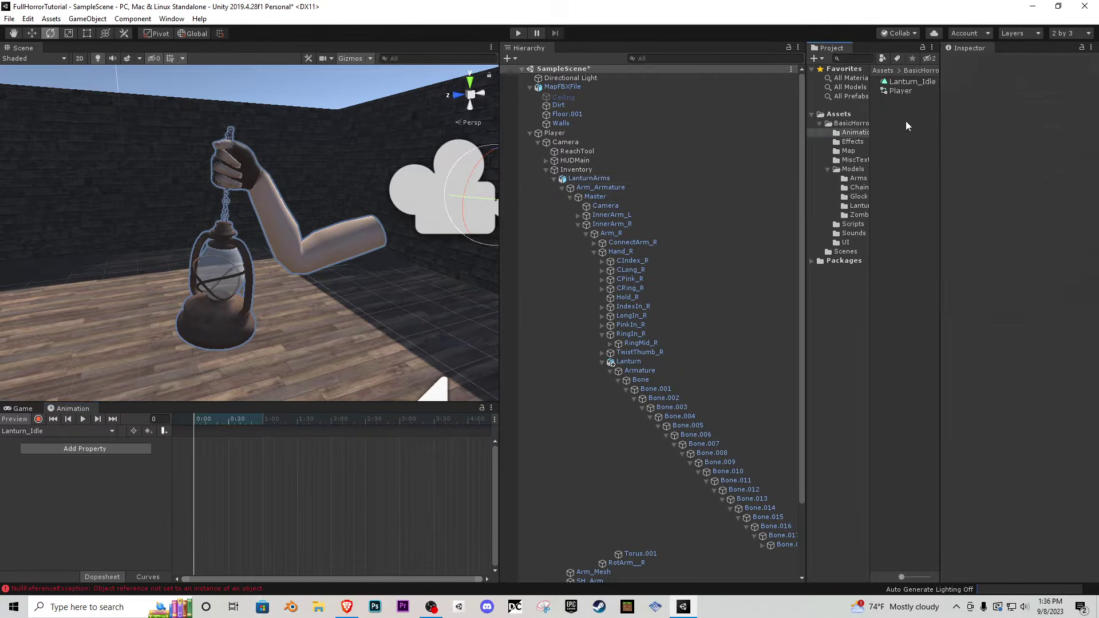
click(900, 91)
shift+click(912, 83)
right_click(912, 84)
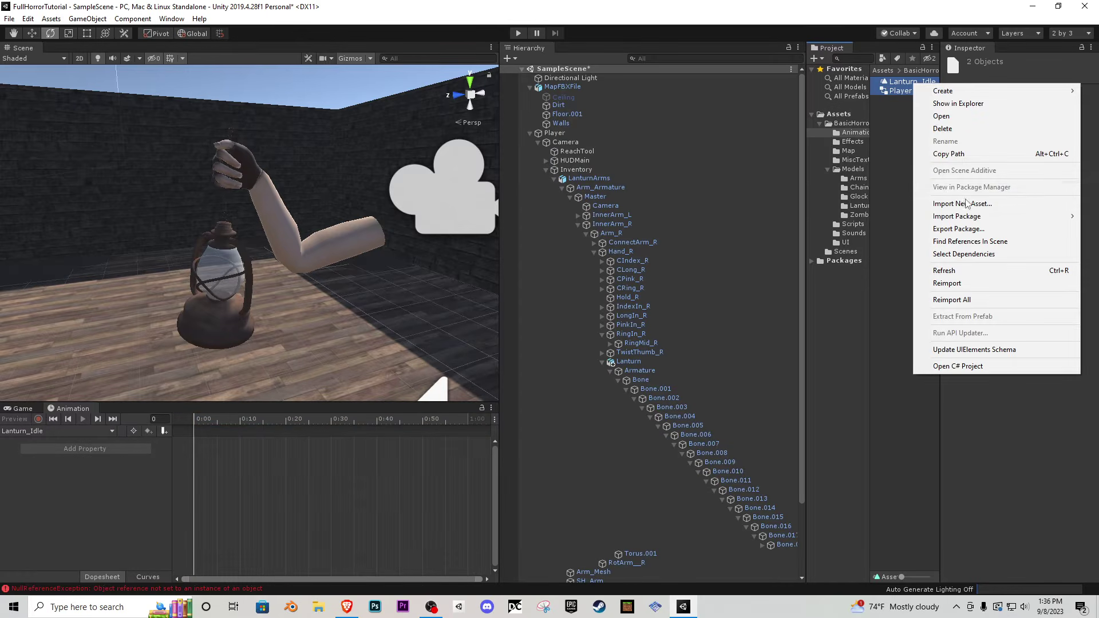
click(897, 136)
click(899, 80)
drag(892, 82, 599, 179)
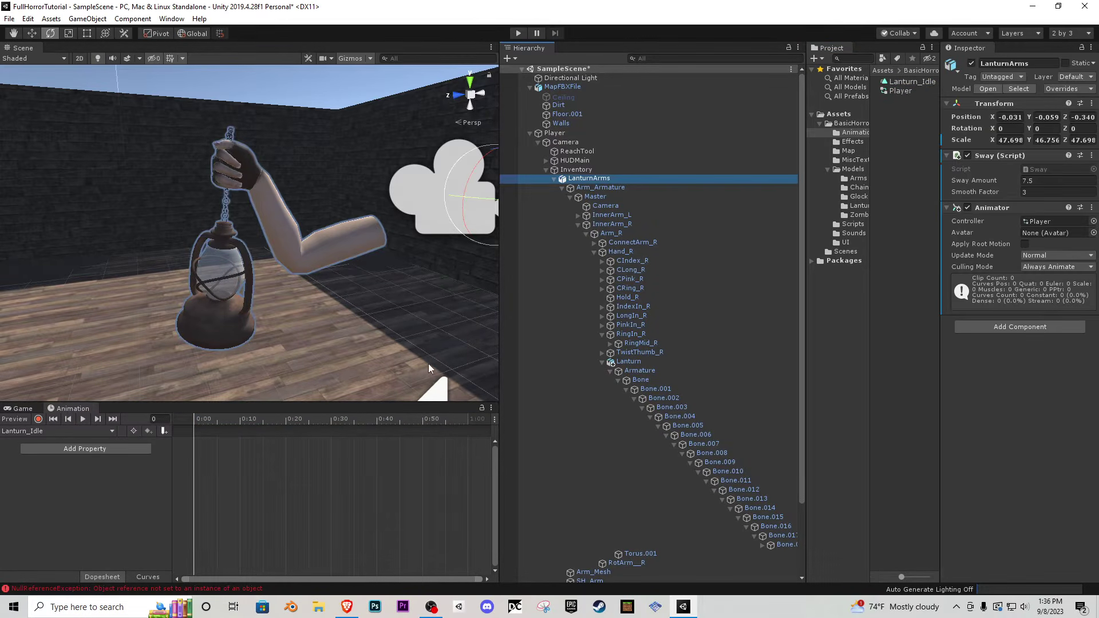
click(98, 433)
mouse_move(194, 420)
mouse_down()
mouse_move(265, 423)
mouse_move(193, 424)
mouse_up()
- Delete the Lanturn_Idle clip and the Player animator controller from the Animations folder
click(909, 91)
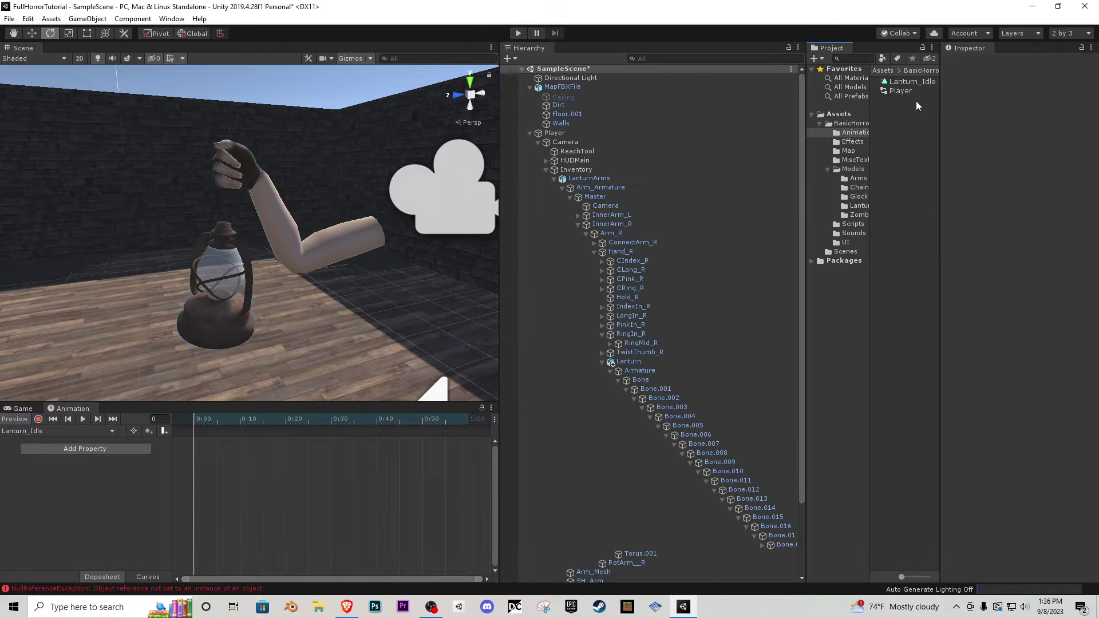
ctrl+click(911, 82)
right_click(916, 82)
click(961, 127)
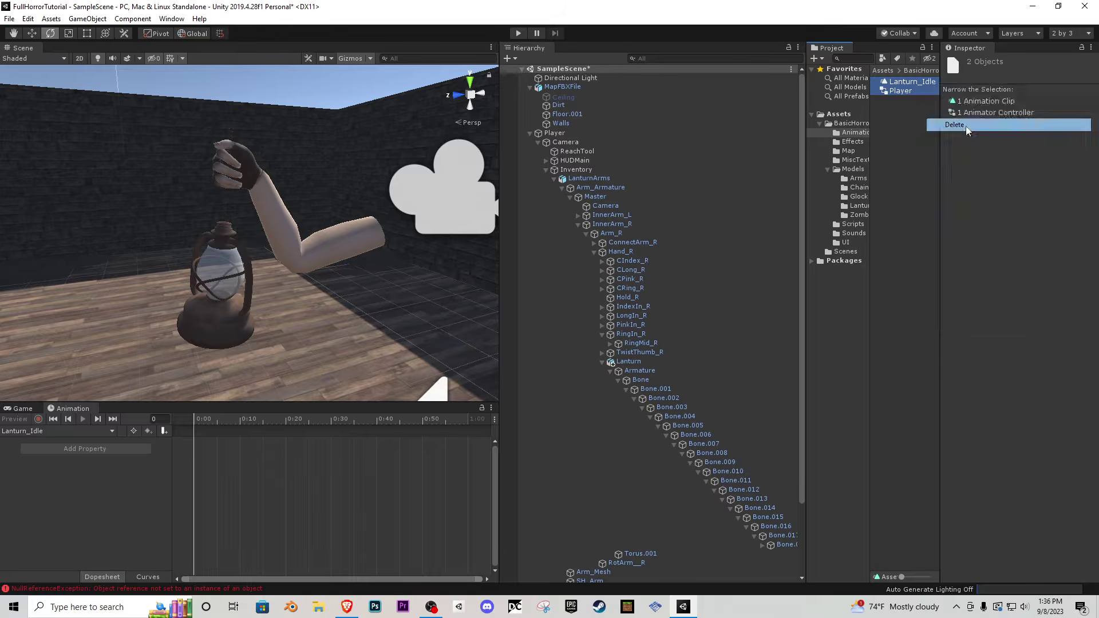
- Remove the Animator component from LanturnArms
click(600, 331)
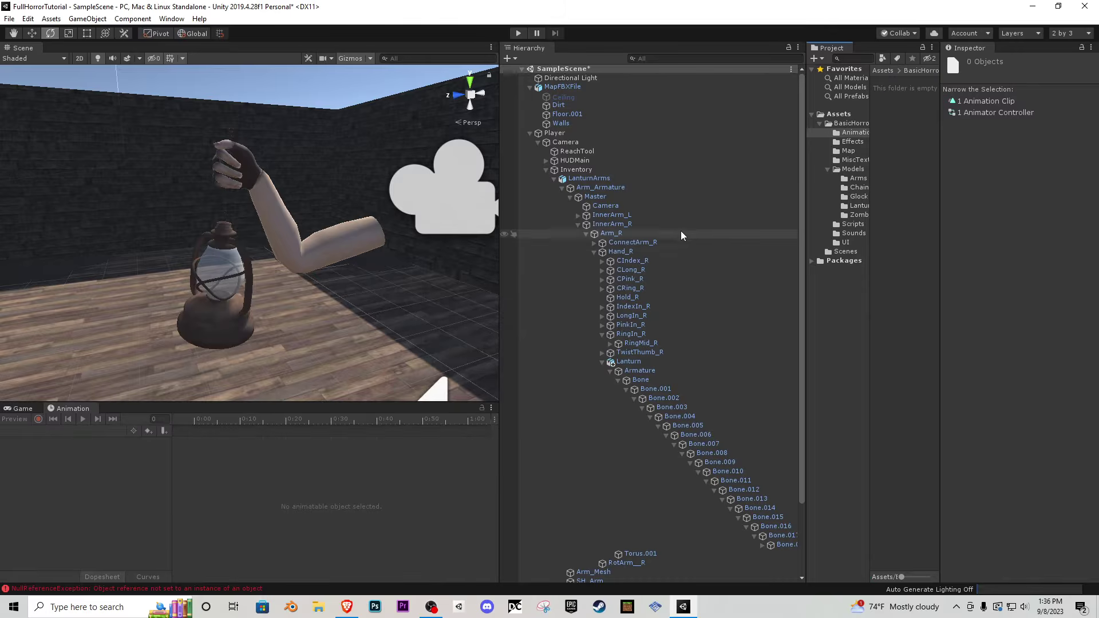
click(596, 178)
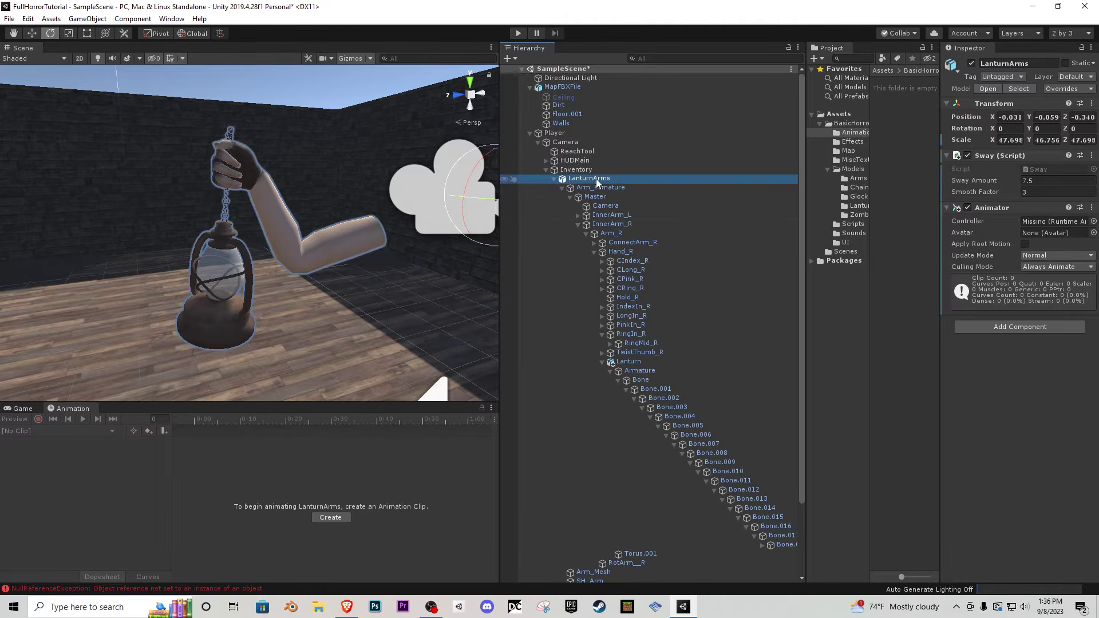
click(1090, 208)
click(1048, 248)
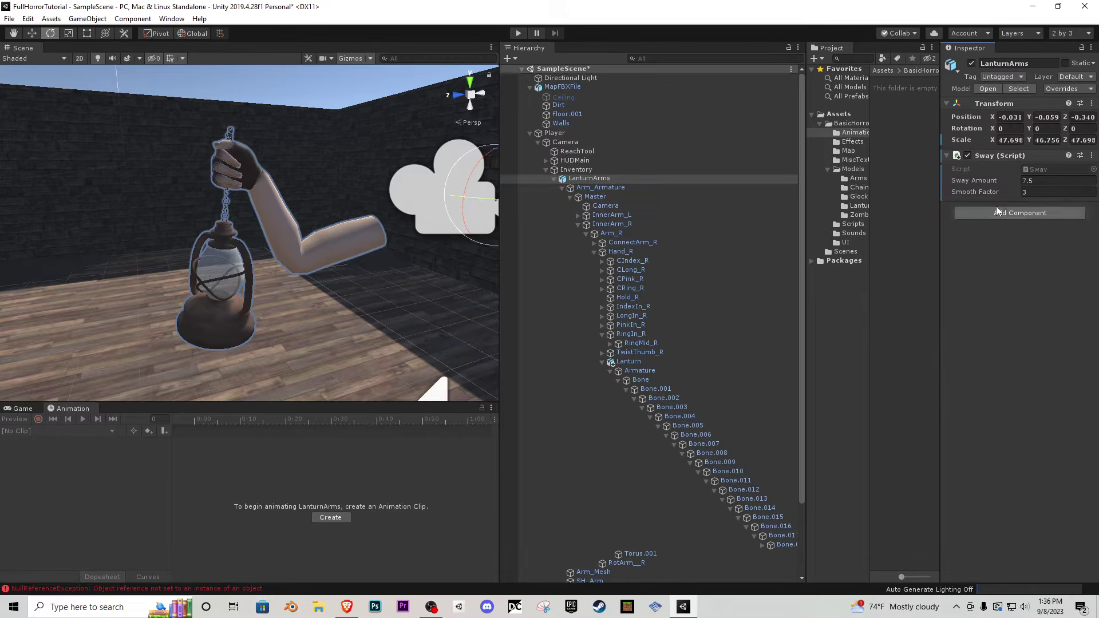
- Create a new animation clip for LanturnArms and save it as Lanturn_Idle in the Animations folder
click(330, 517)
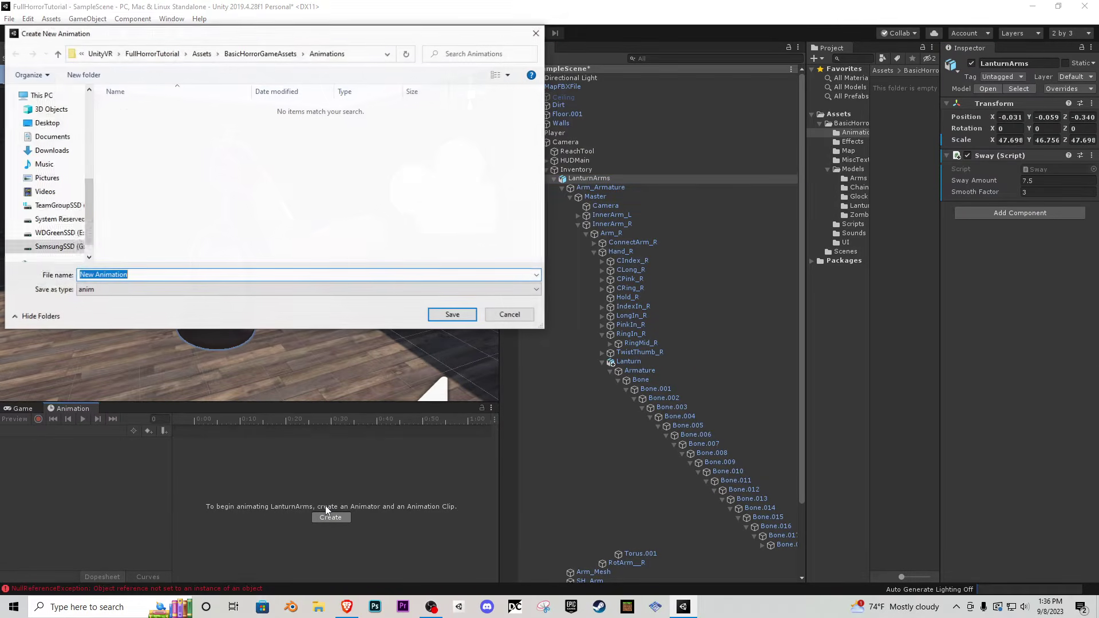
text(Ln)
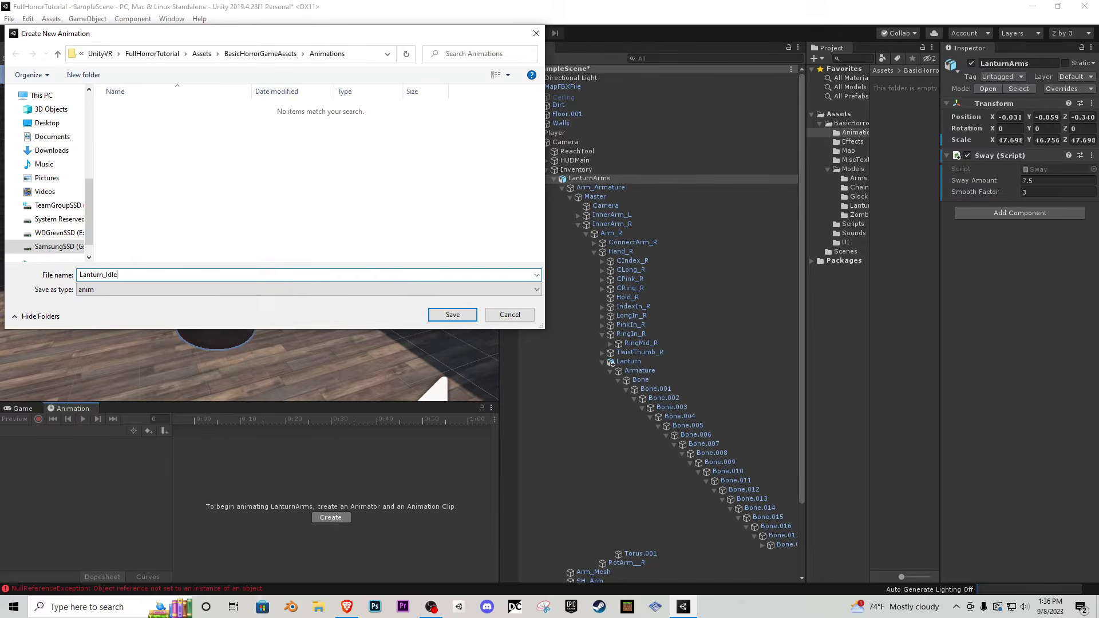
text(nturn_Idle)
key(Return)
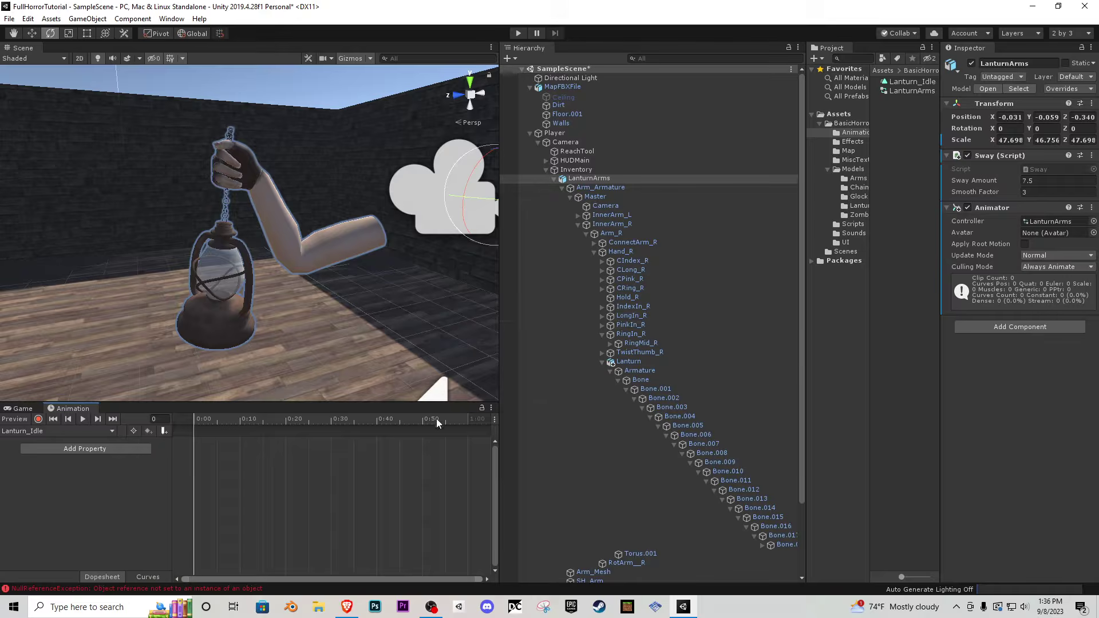
- Start recording and key the InnerArm_R rotation at frame 0 with Y about 20.5 and at frame 121 with Y about 13.8
click(38, 418)
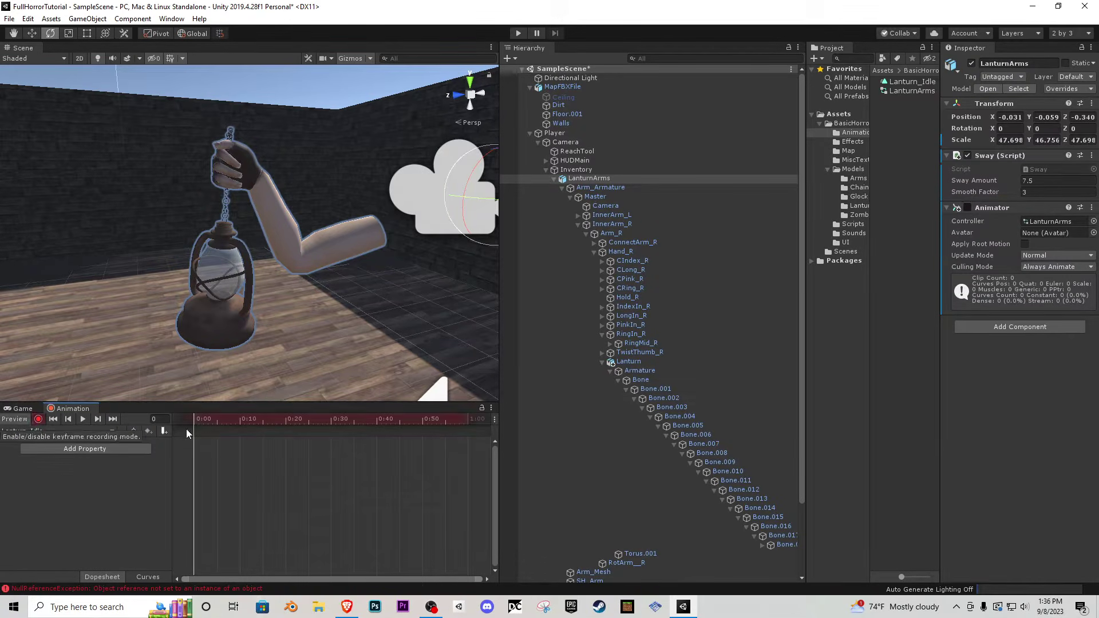
click(628, 224)
drag(363, 192, 352, 198)
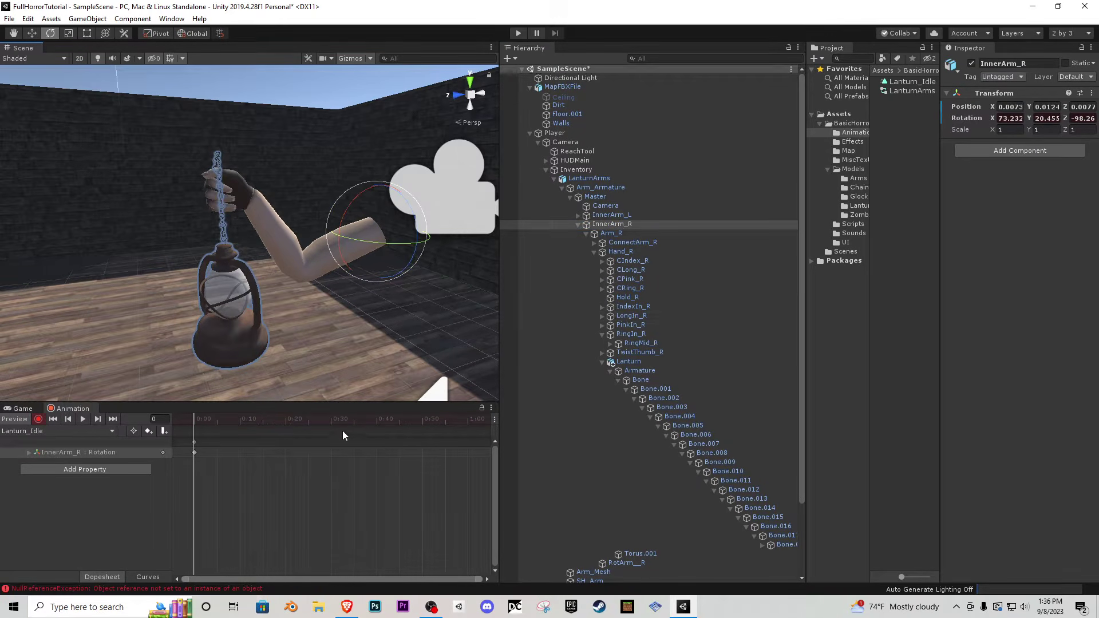
scroll(343, 464, down, 10)
drag(267, 421, 270, 424)
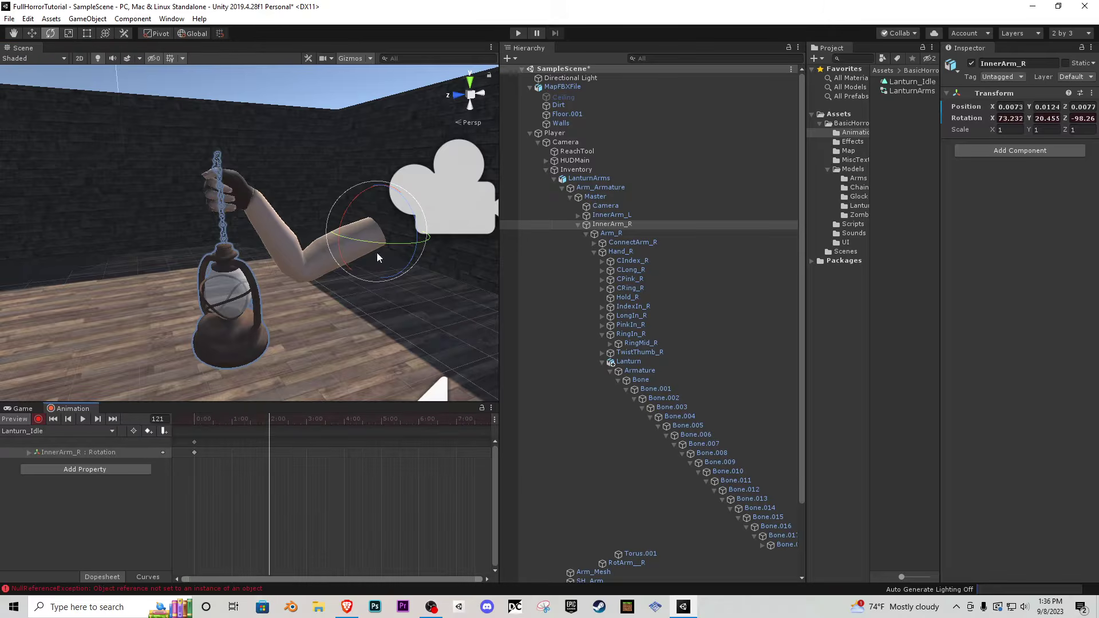
drag(354, 205, 341, 351)
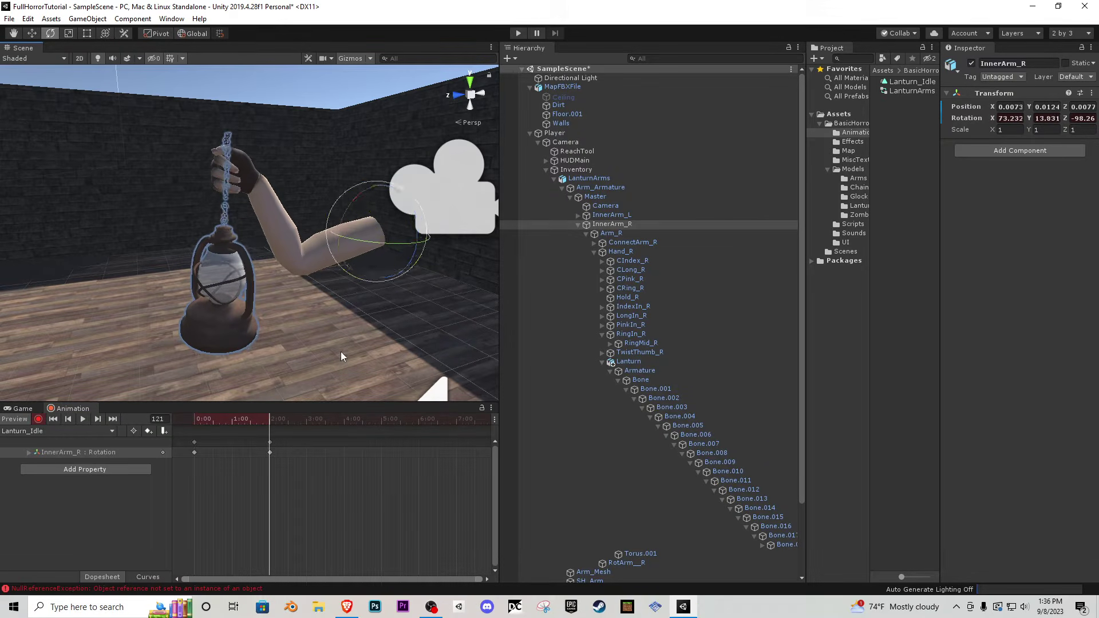
- Copy the starting InnerArm_R rotation keyframe to frame 240 so the motion loops
drag(342, 427, 344, 427)
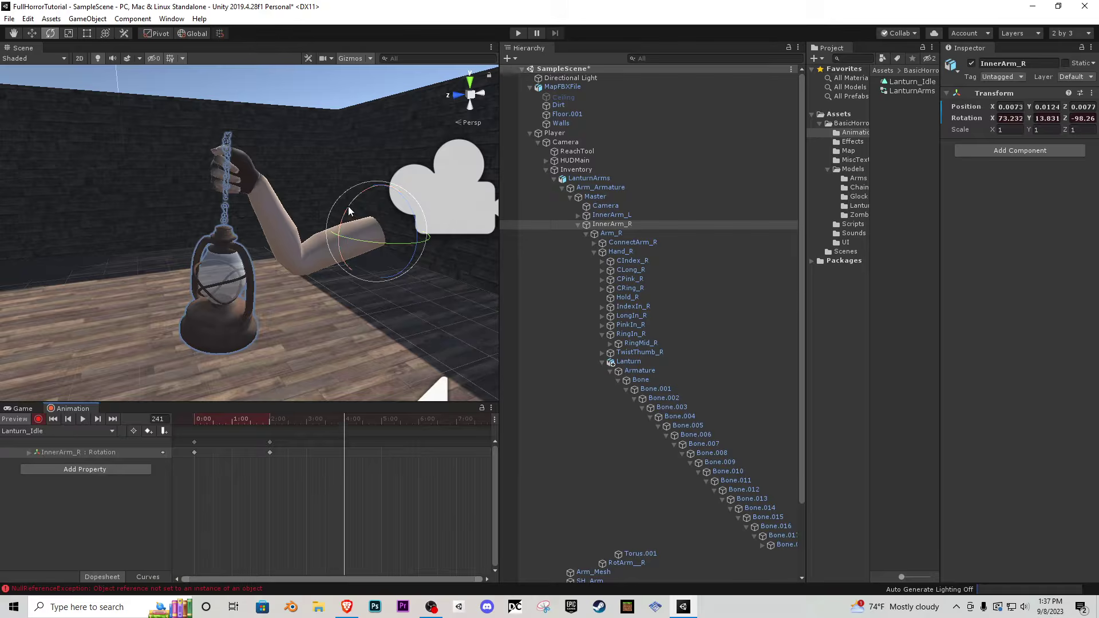
drag(348, 207, 345, 217)
key(ctrl+z)
drag(350, 423, 344, 425)
key(ctrl+v)
- Key the Arm_R rotation at frame 0 to about -2.2, -79.1, 92.7 and copy the starting keyframes to frame 240
click(616, 235)
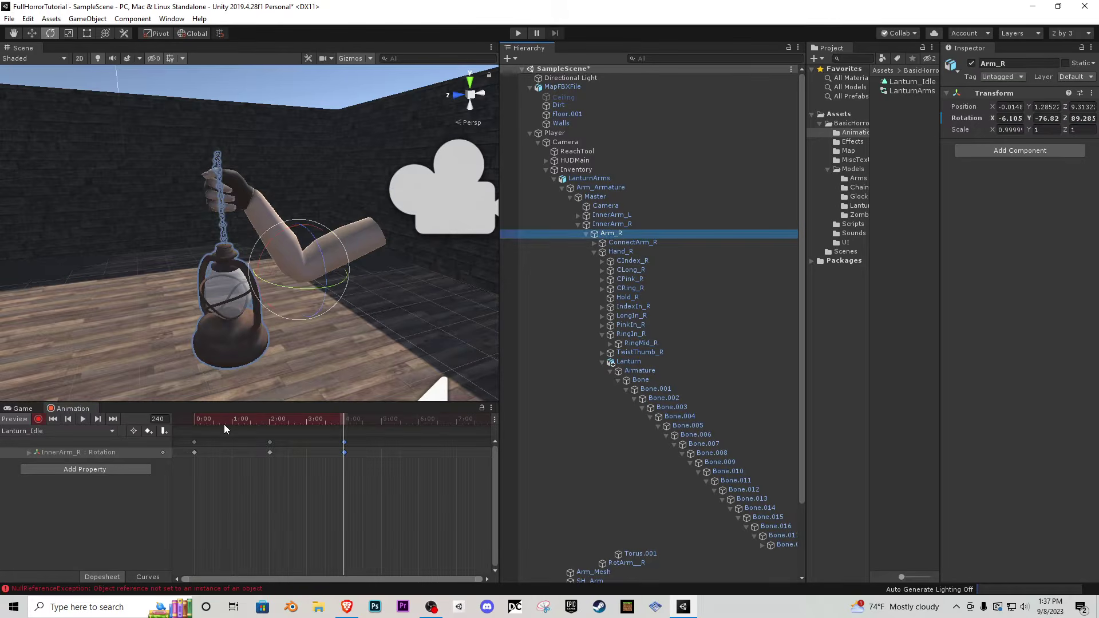
drag(211, 422, 194, 421)
drag(272, 237, 287, 230)
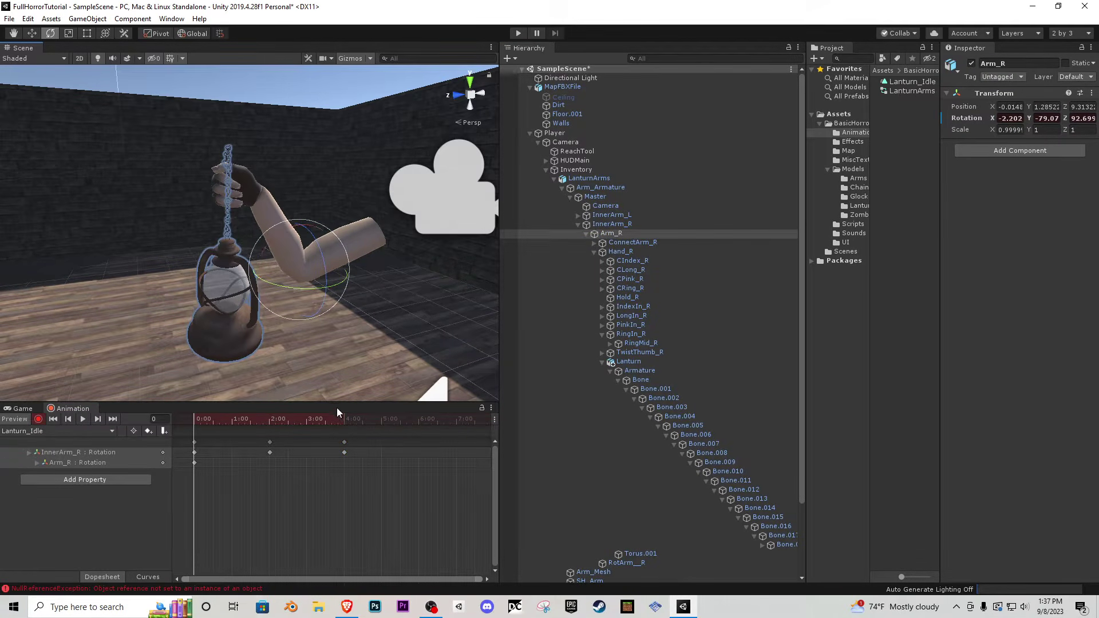
drag(196, 481, 176, 430)
click(344, 421)
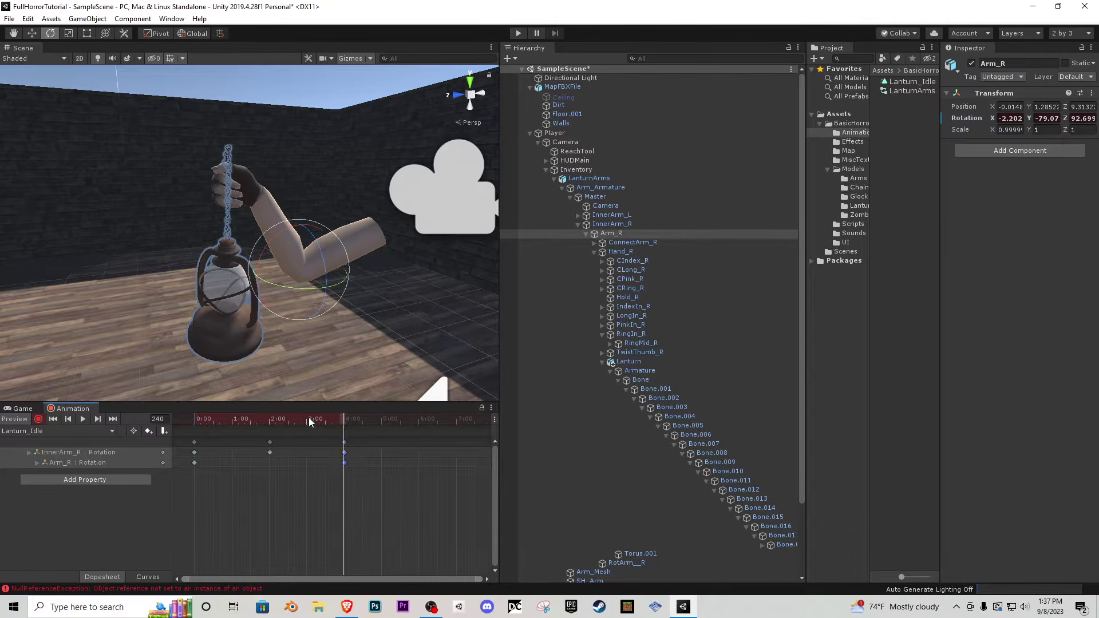
- Key the Arm_R rotation at frame 121 to about -8.0, -74.1, 83.4
drag(308, 417, 270, 416)
click(249, 458)
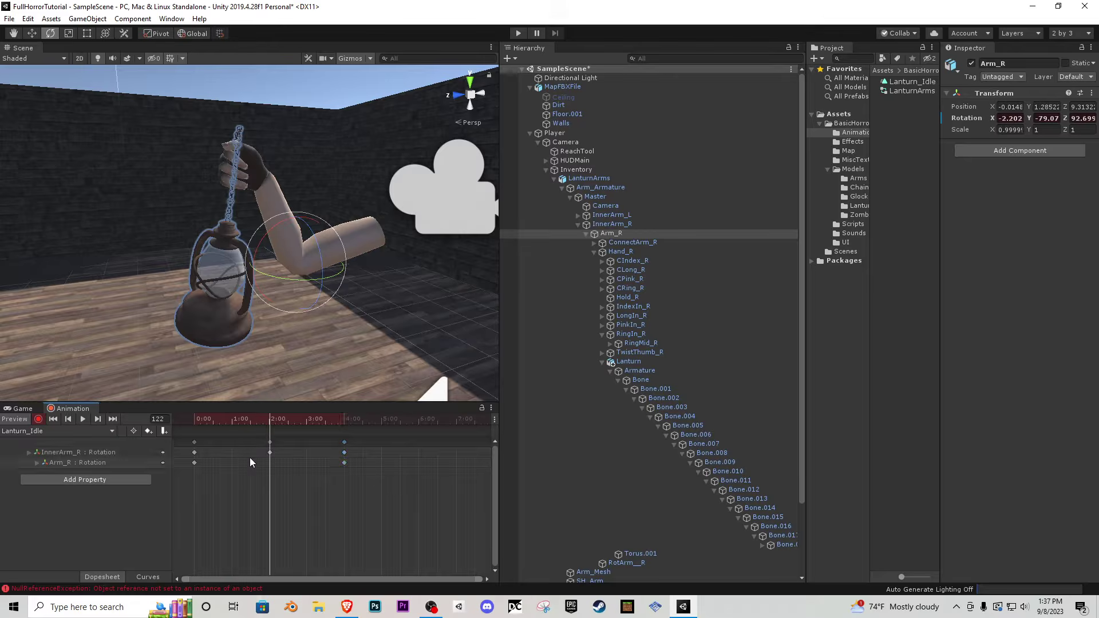
scroll(260, 462, up, 3)
scroll(274, 467, up, 1)
click(282, 418)
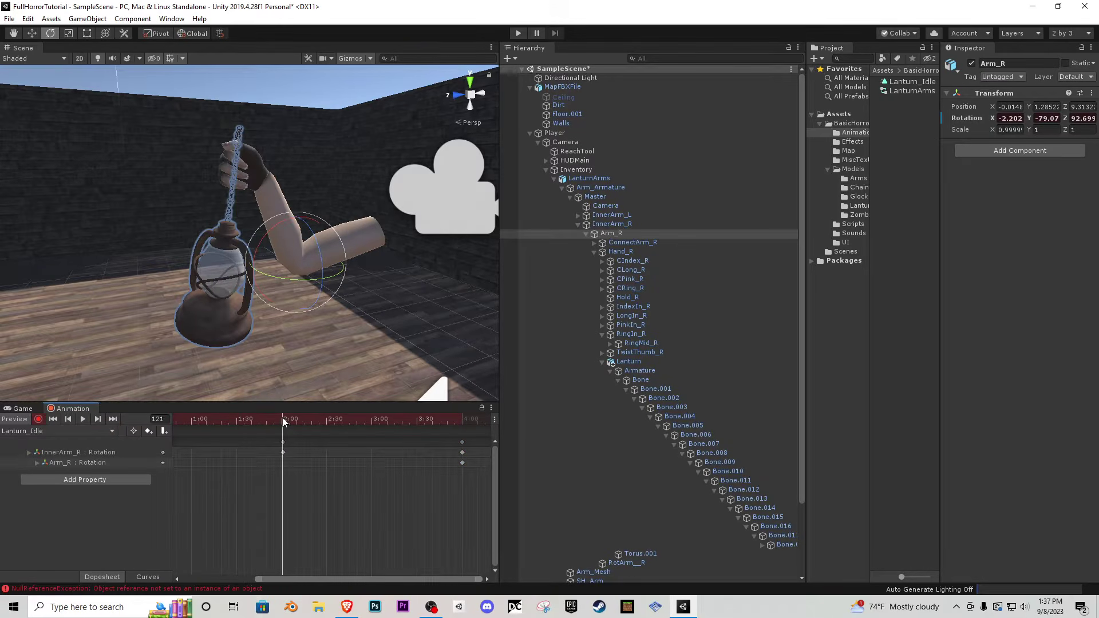
mouse_move(280, 232)
mouse_down()
mouse_move(273, 227)
mouse_move(310, 250)
mouse_move(289, 246)
mouse_up()
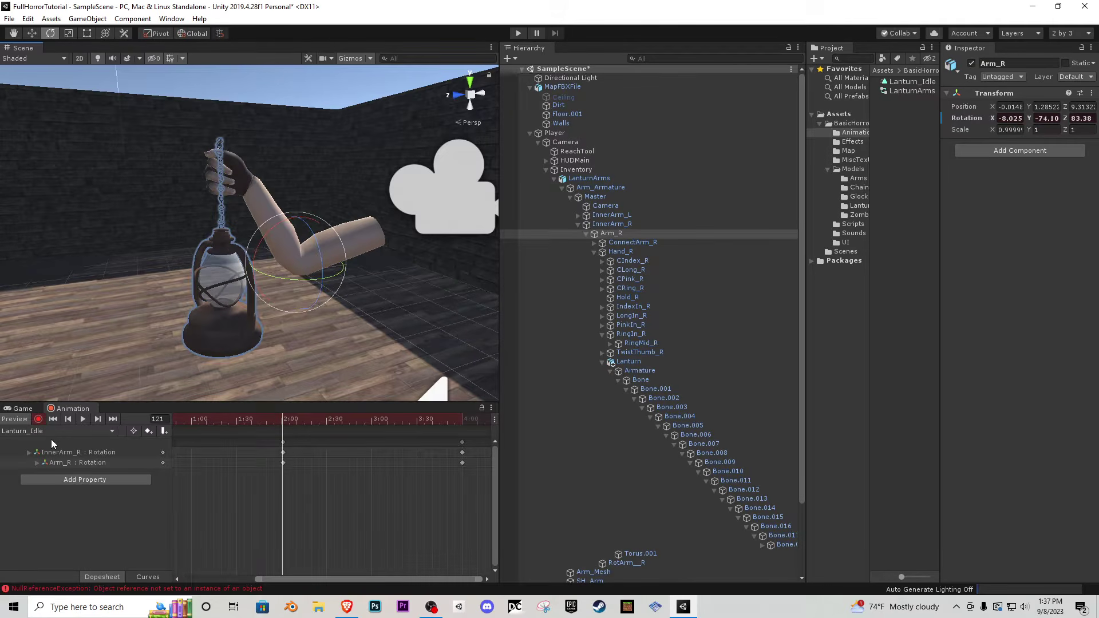
- Scrub through the first two seconds of Lanturn_Idle to check the combined arm motion
click(23, 408)
click(72, 408)
click(260, 420)
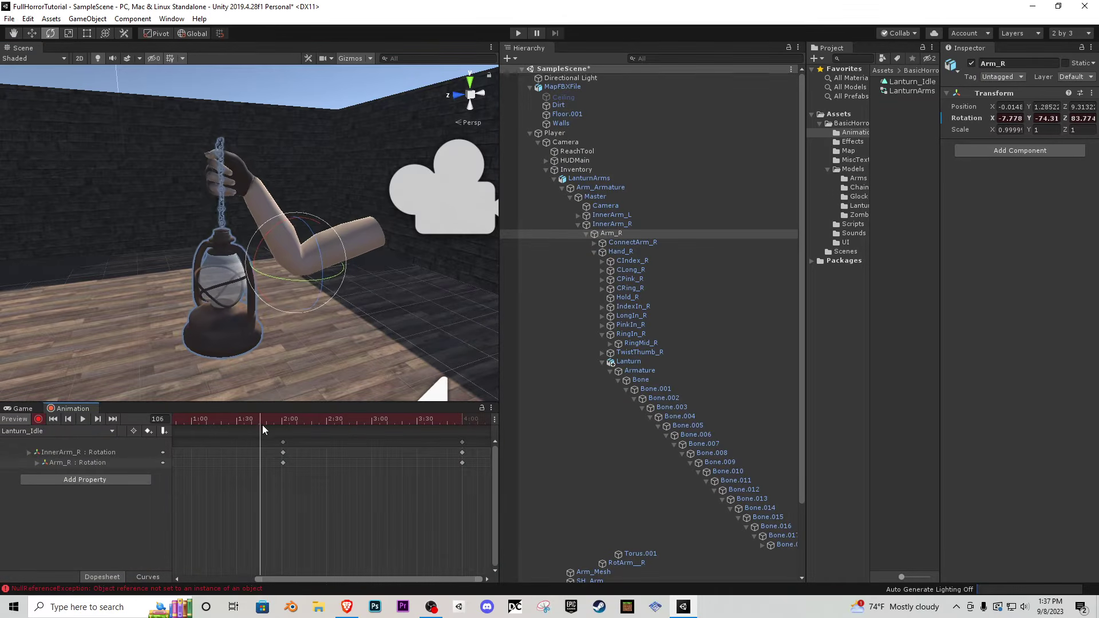
drag(262, 425, 207, 424)
scroll(277, 451, down, 3)
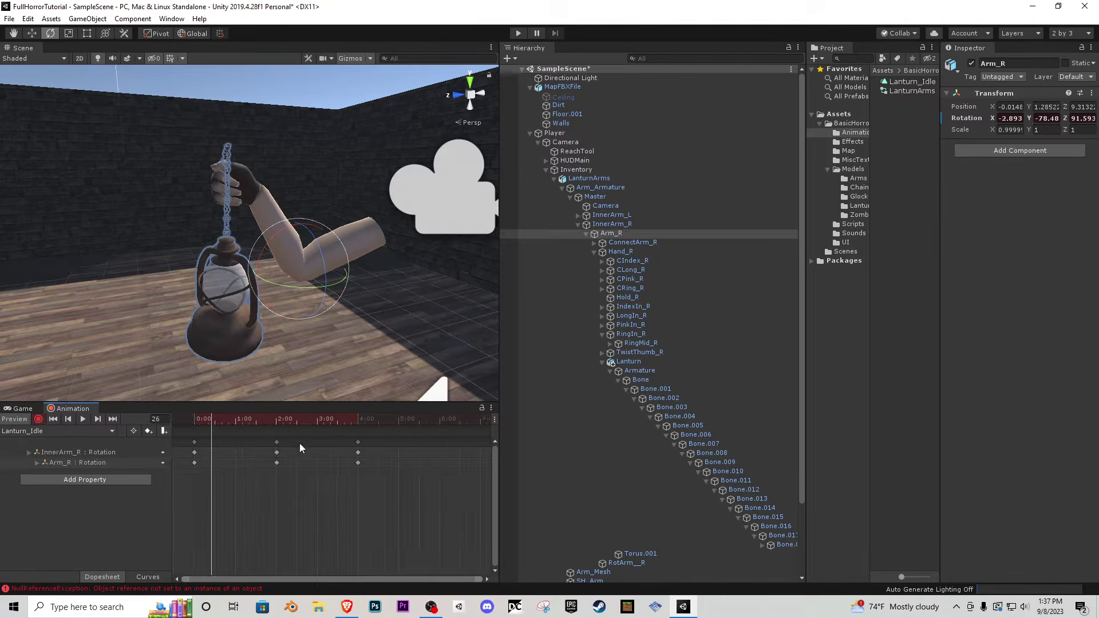
- Key the Hand_R rotation at frame 0 to about -120.6, 40.5, 6.0
click(180, 422)
click(629, 251)
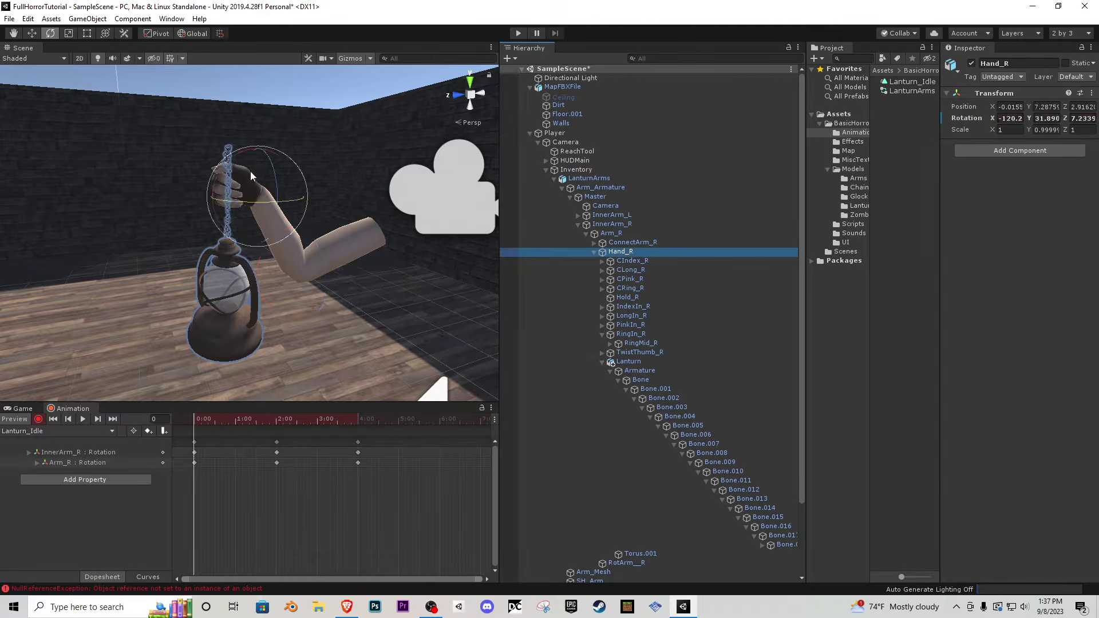
drag(251, 175, 231, 184)
- Key the Hand_R rotation at frame 121 to about -119.4, 32.9, 4.4
click(276, 422)
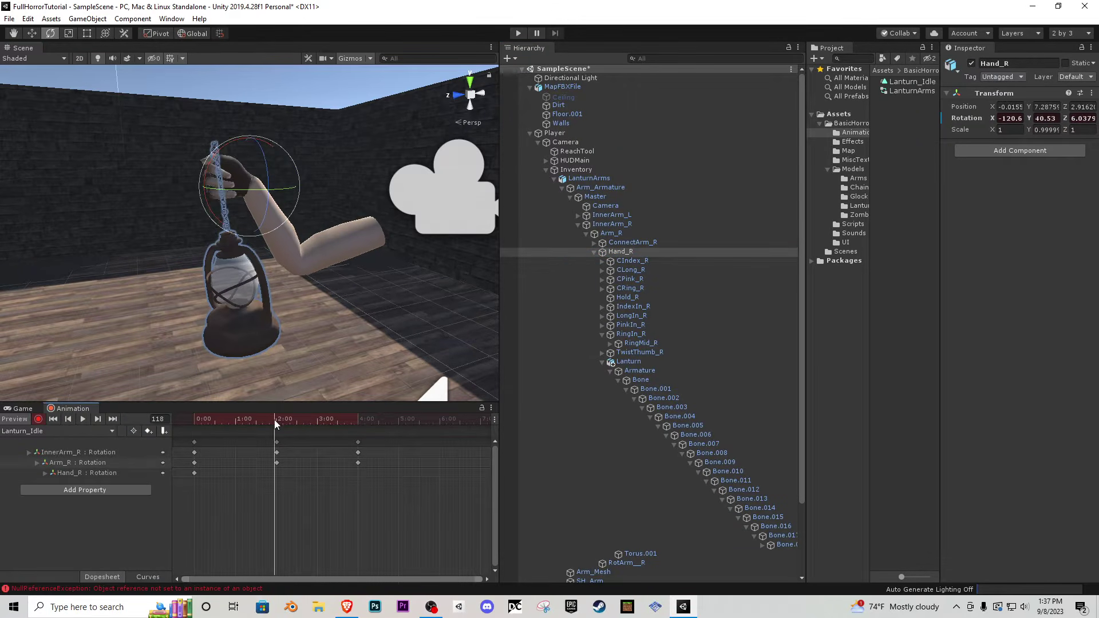
drag(274, 422, 277, 425)
drag(229, 150, 240, 145)
key(ctrl+z)
scroll(267, 453, up, 3)
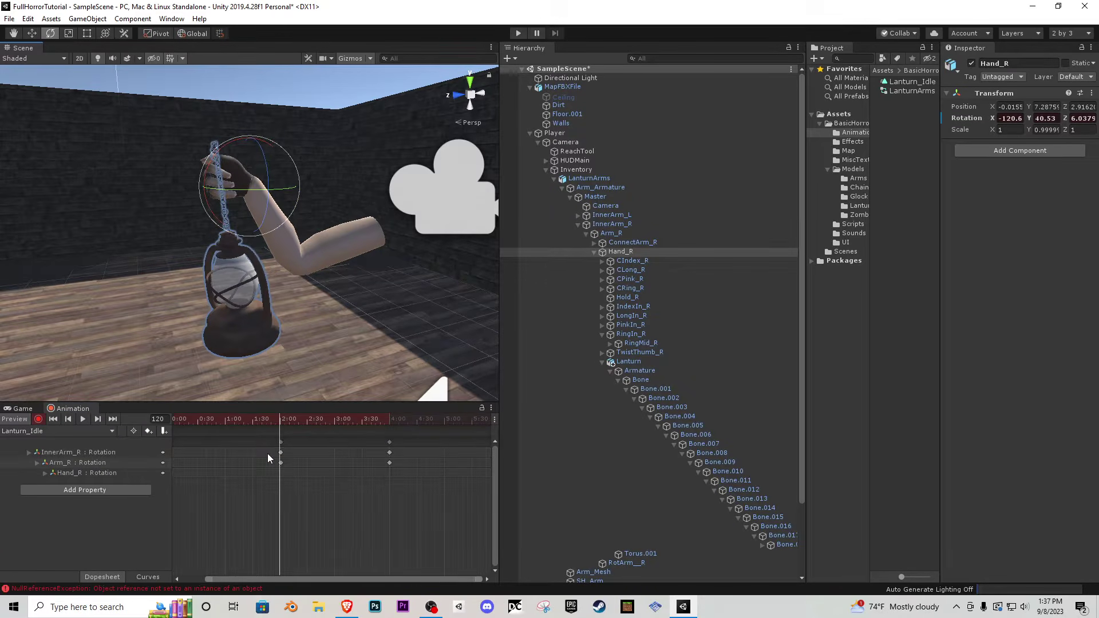
click(285, 424)
drag(206, 169, 218, 164)
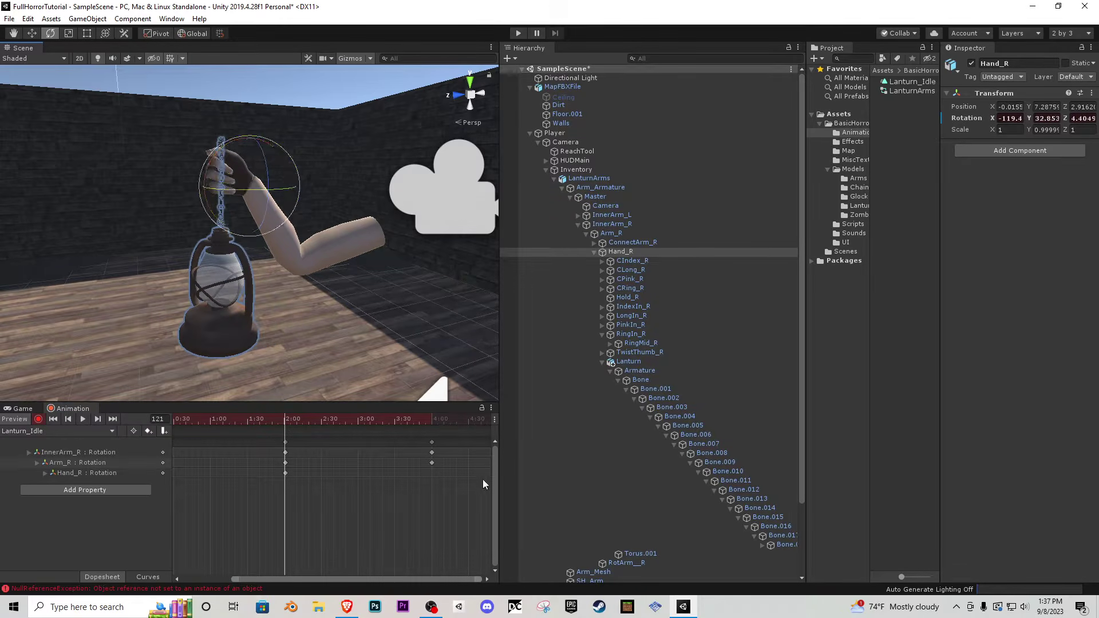
- Key the Bone.018 rotation to about 3.8, 16.2, -0.3 at frame 0 and 0.9, -33.7, -6.3 at frame 121
click(773, 544)
scroll(269, 463, down, 1)
scroll(266, 449, down, 2)
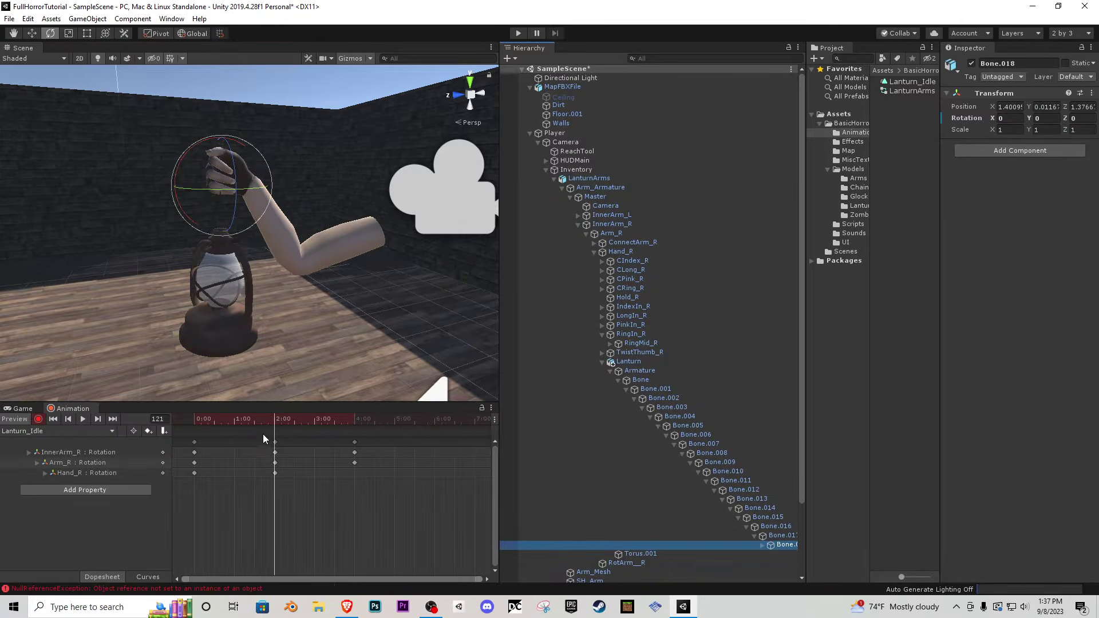
click(184, 420)
drag(207, 161, 275, 207)
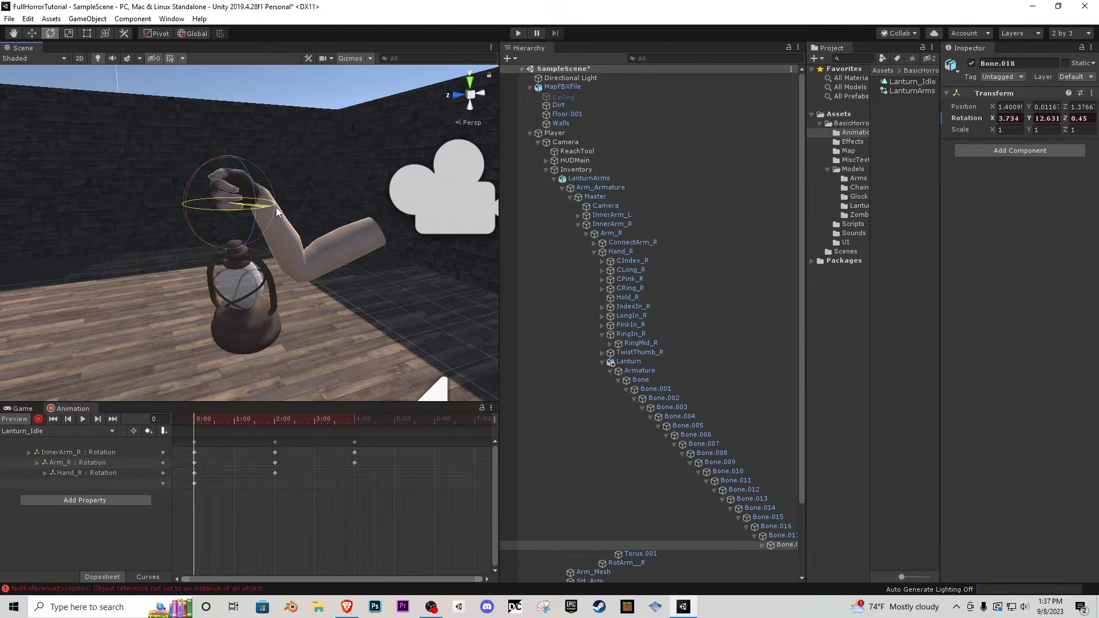
drag(251, 420, 273, 424)
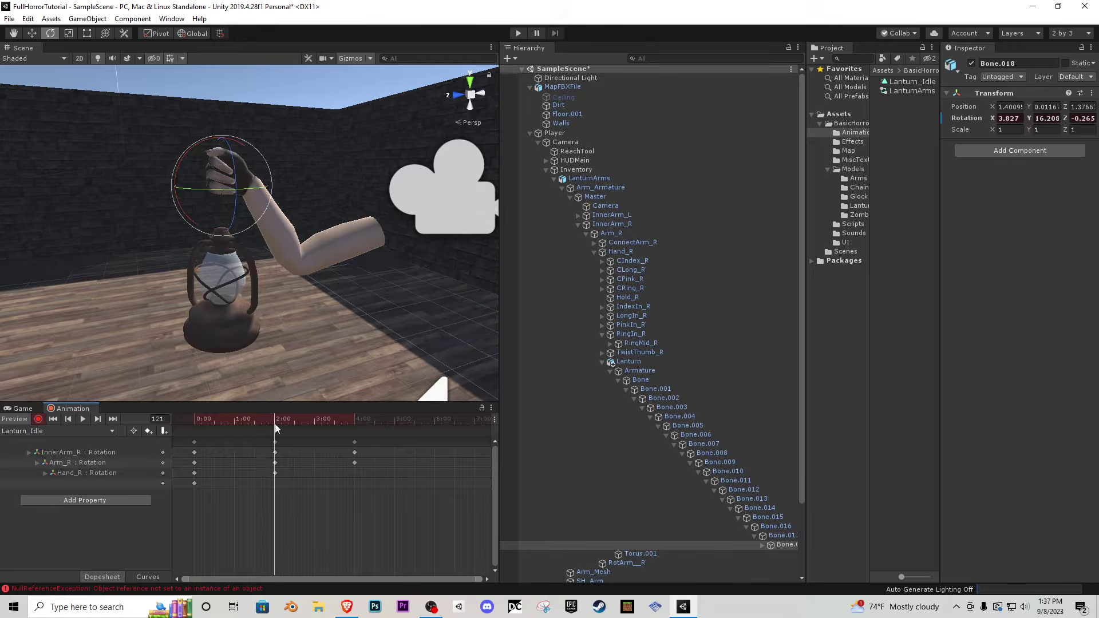
drag(183, 166, 130, 186)
- Copy the starting keyframes of all animated bones to frame 240 so the whole Lanturn_Idle clip loops
click(194, 443)
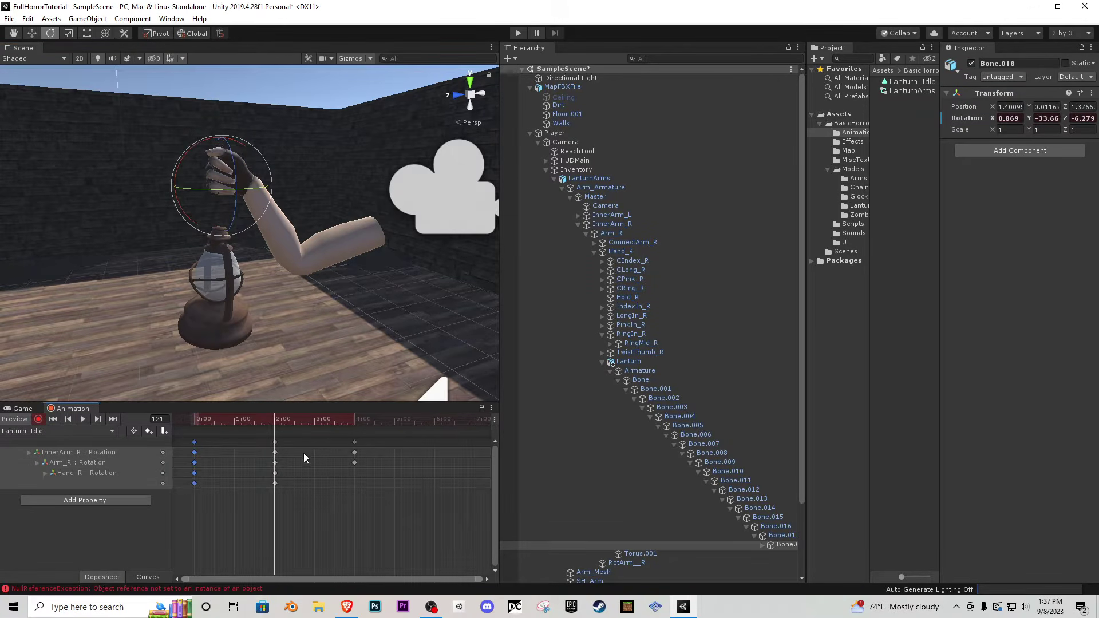
click(355, 421)
click(355, 424)
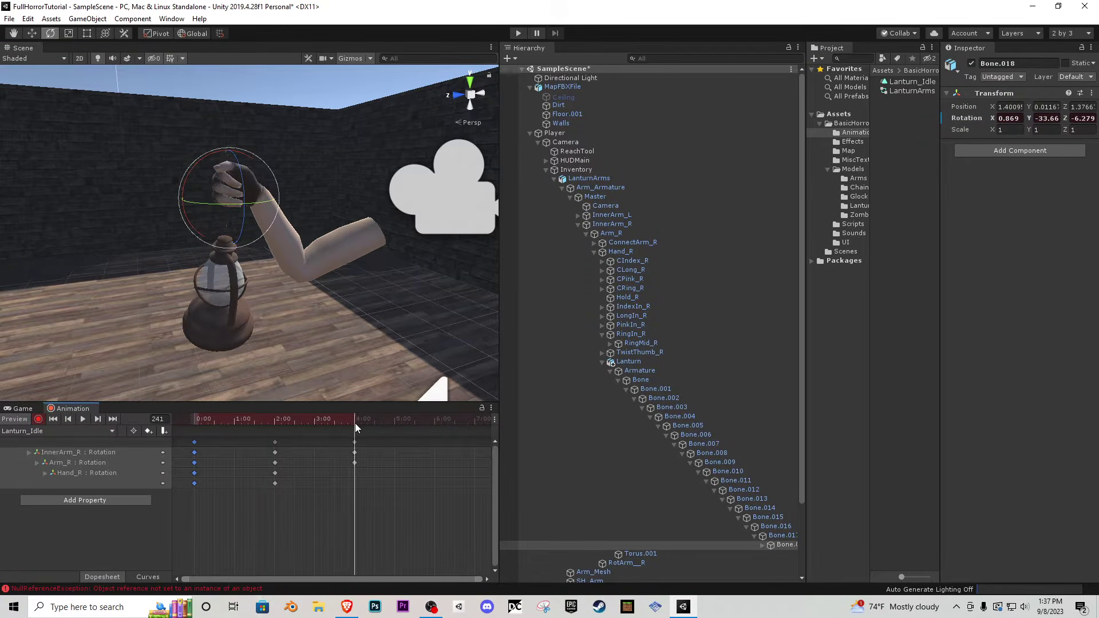
key(ctrl+v)
scroll(370, 457, up, 3)
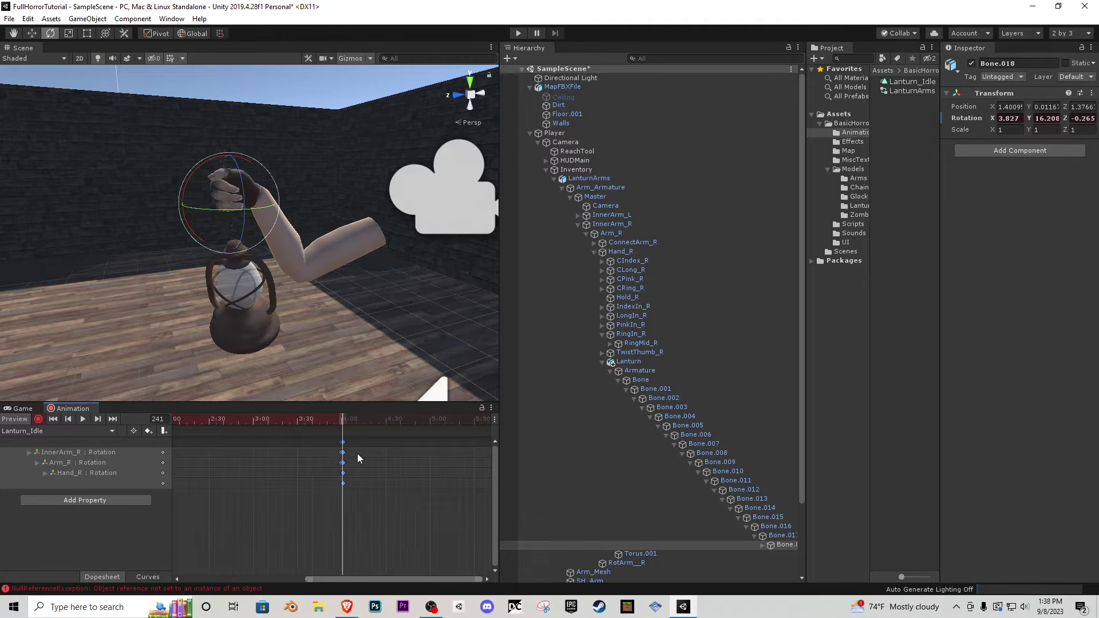
scroll(343, 451, up, 5)
click(338, 444)
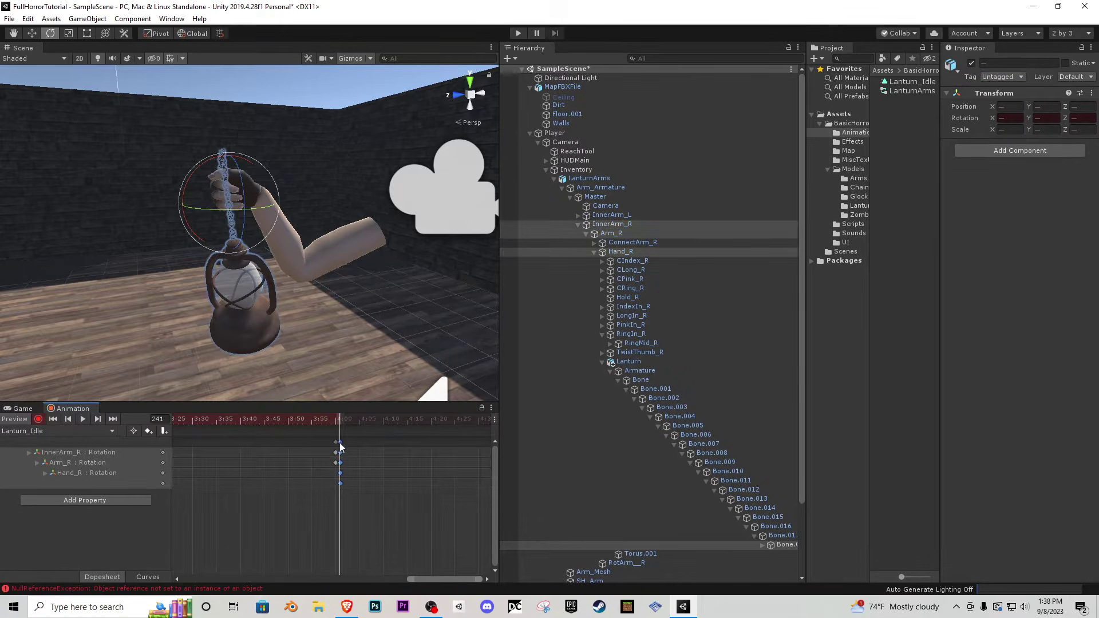
scroll(336, 448, down, 2)
scroll(338, 451, left, 10)
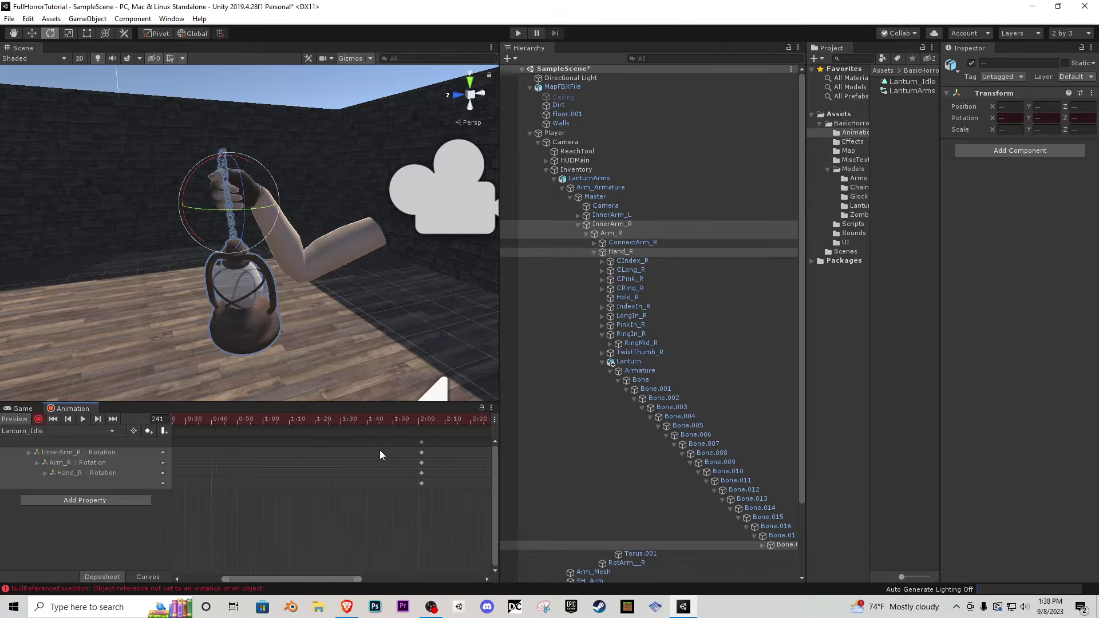
scroll(201, 444, down, 5)
- Play back the Lanturn_Idle clip to check the arm and lantern motion, and turn off keyframe recording
click(186, 425)
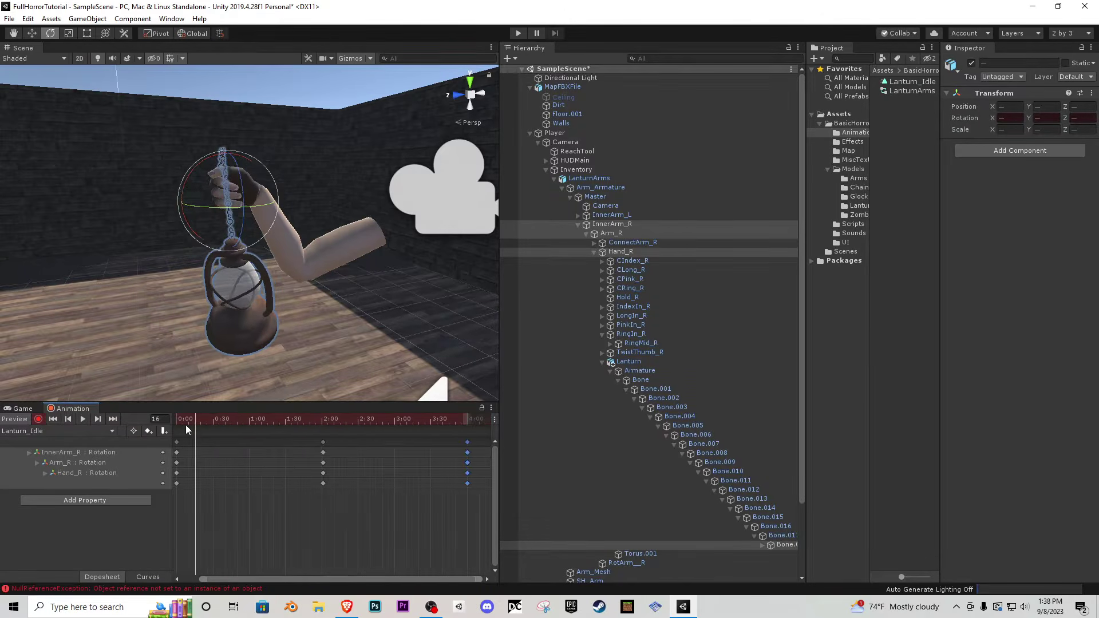
click(83, 419)
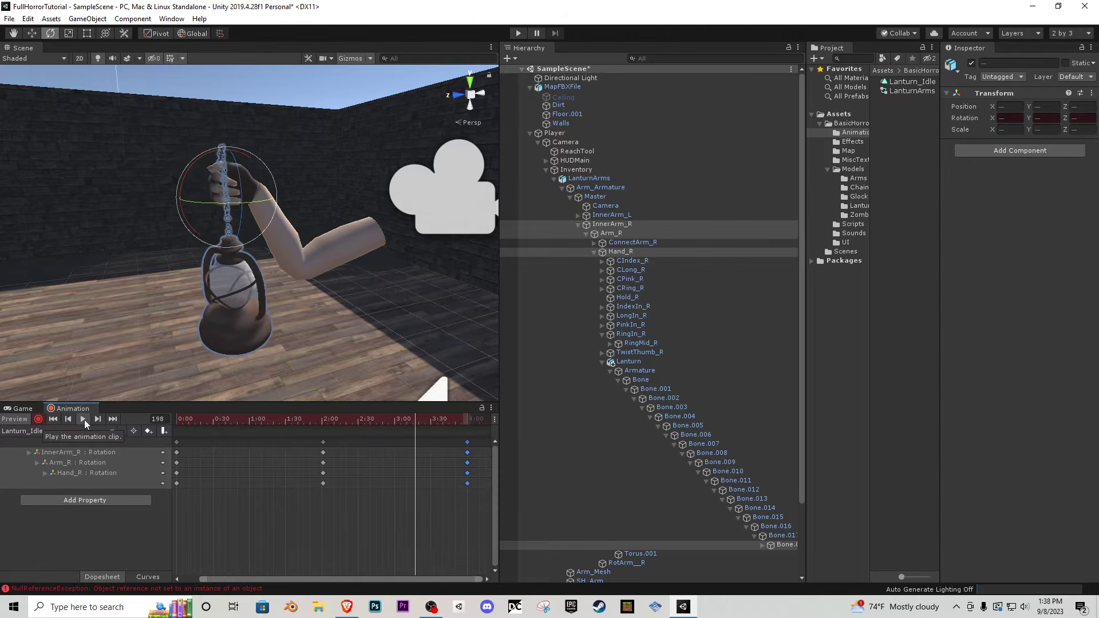
click(39, 418)
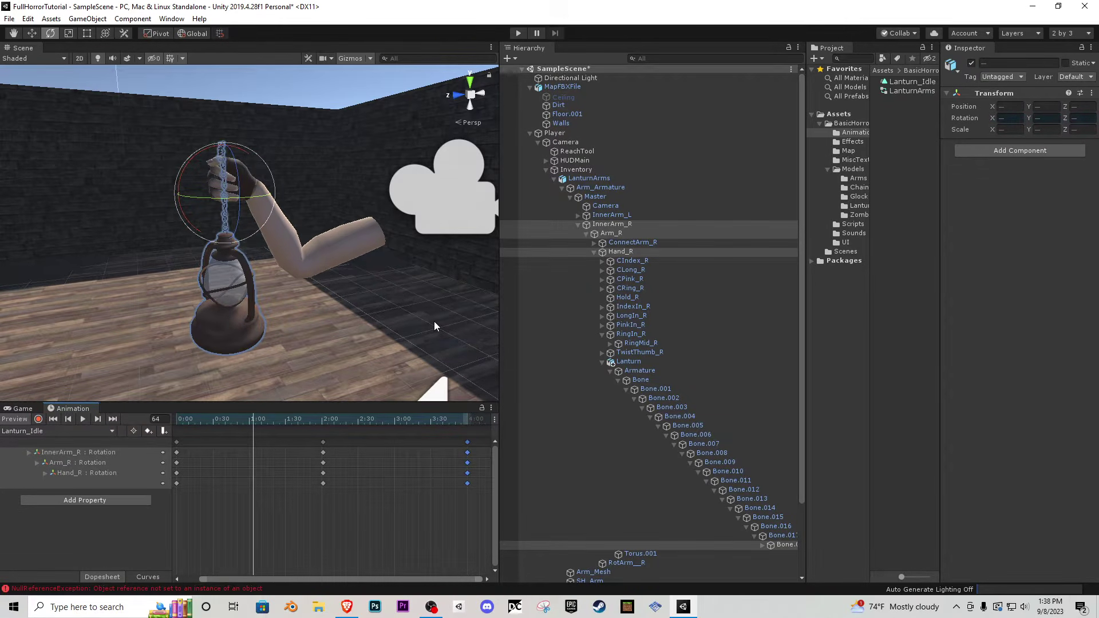
- Disable the Sway script on LanturnArms and play-test the lantern's idle animation
click(598, 223)
click(590, 178)
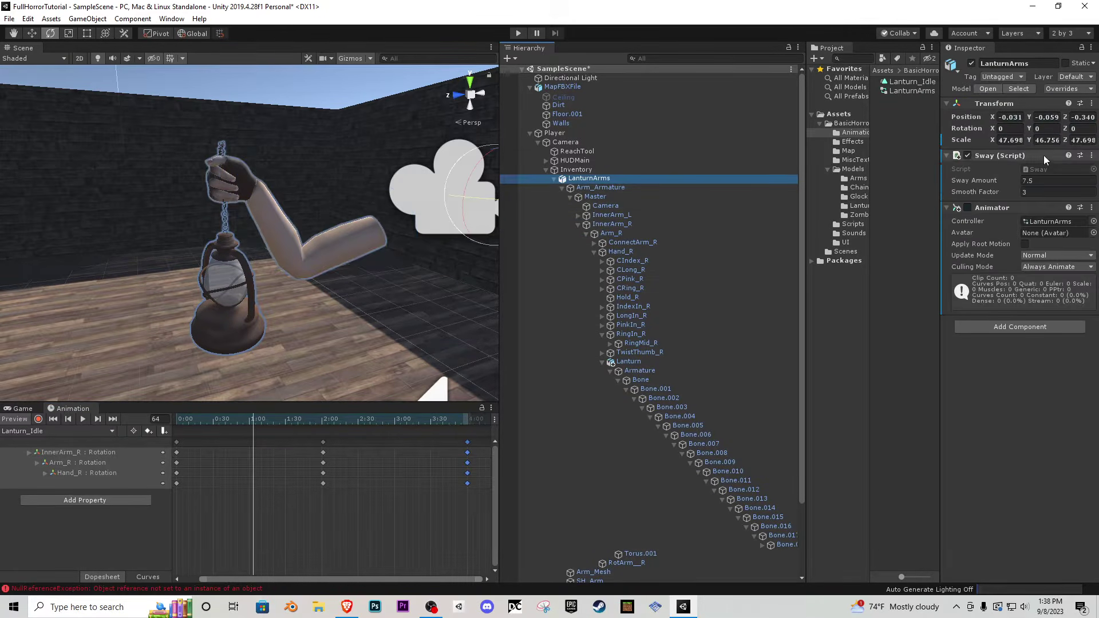
click(967, 155)
click(518, 33)
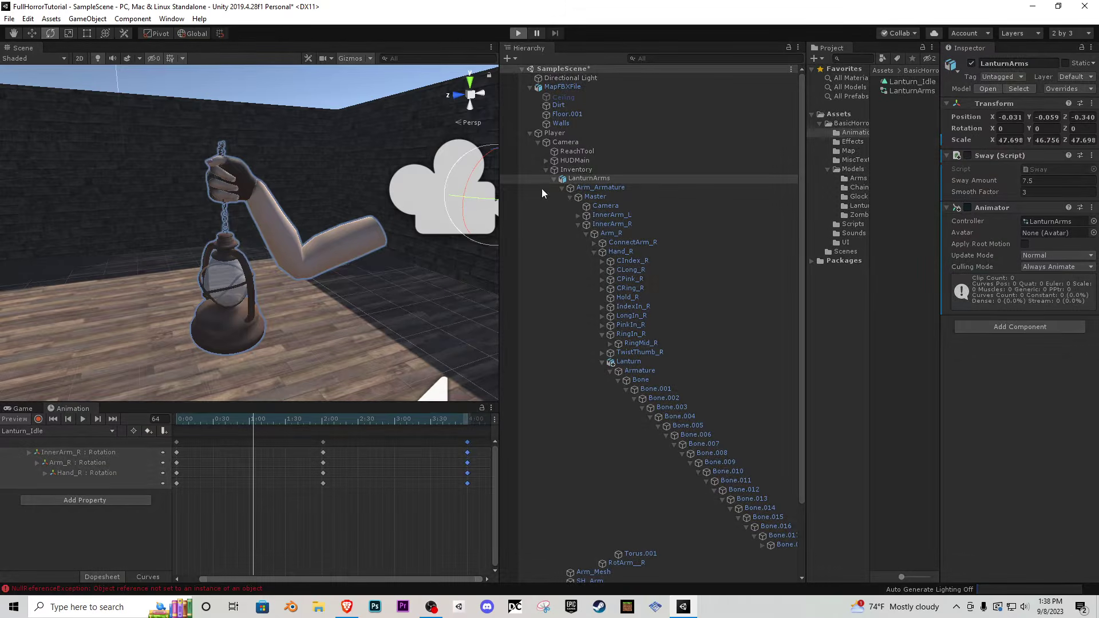
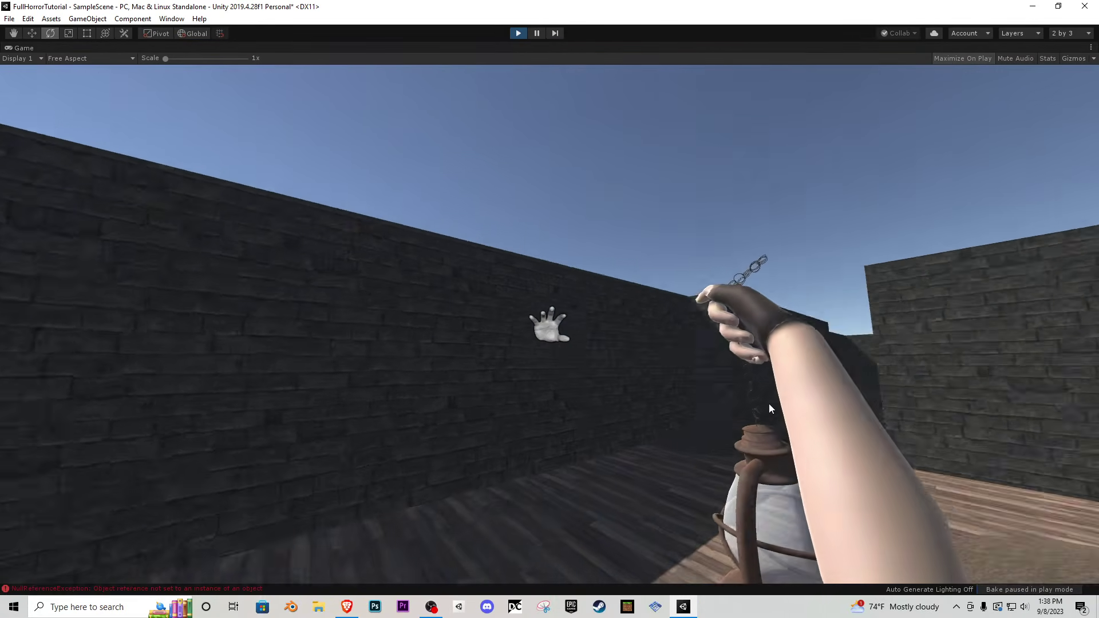
key(ctrl+p)
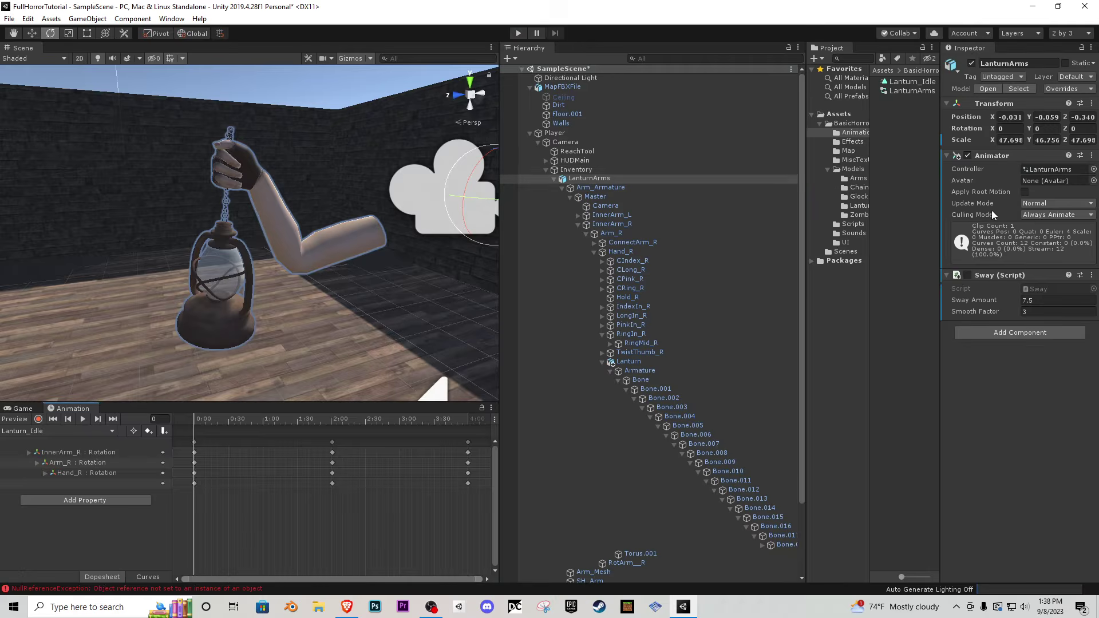
- Enable the Sway script and the Animator's Apply Root Motion on LanturnArms, play-testing the lantern after each change
click(517, 33)
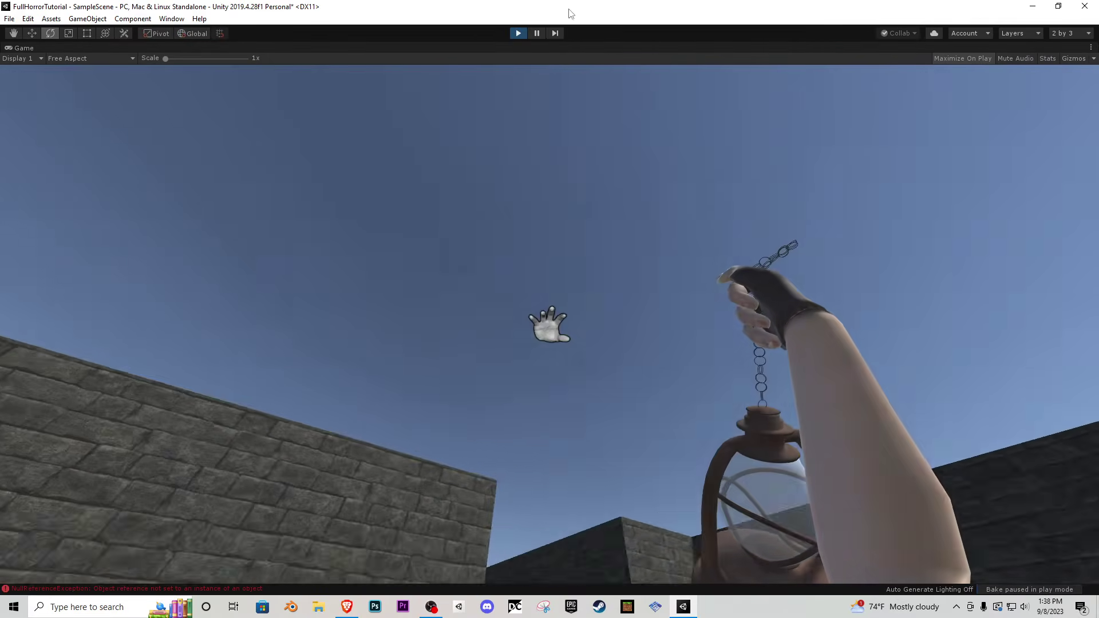
key(ctrl+p)
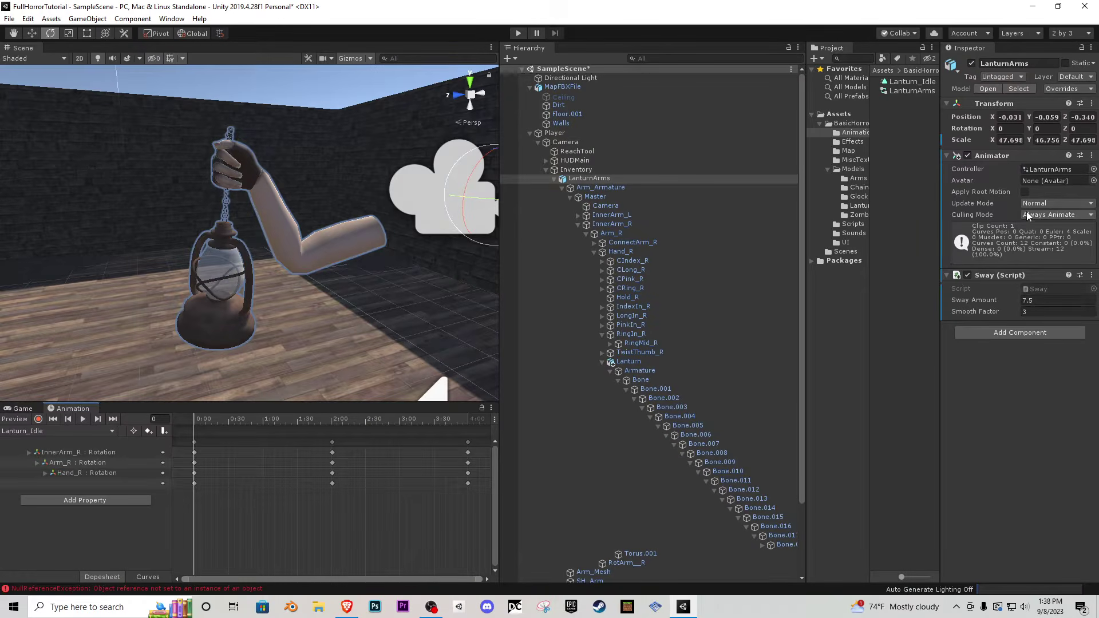
click(518, 33)
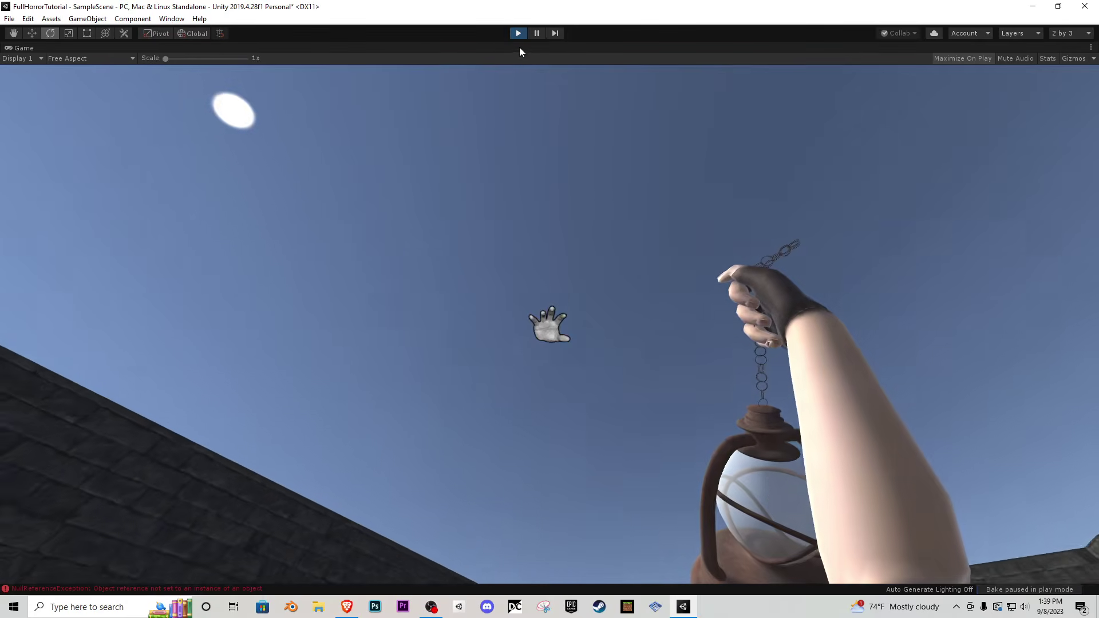
click(518, 34)
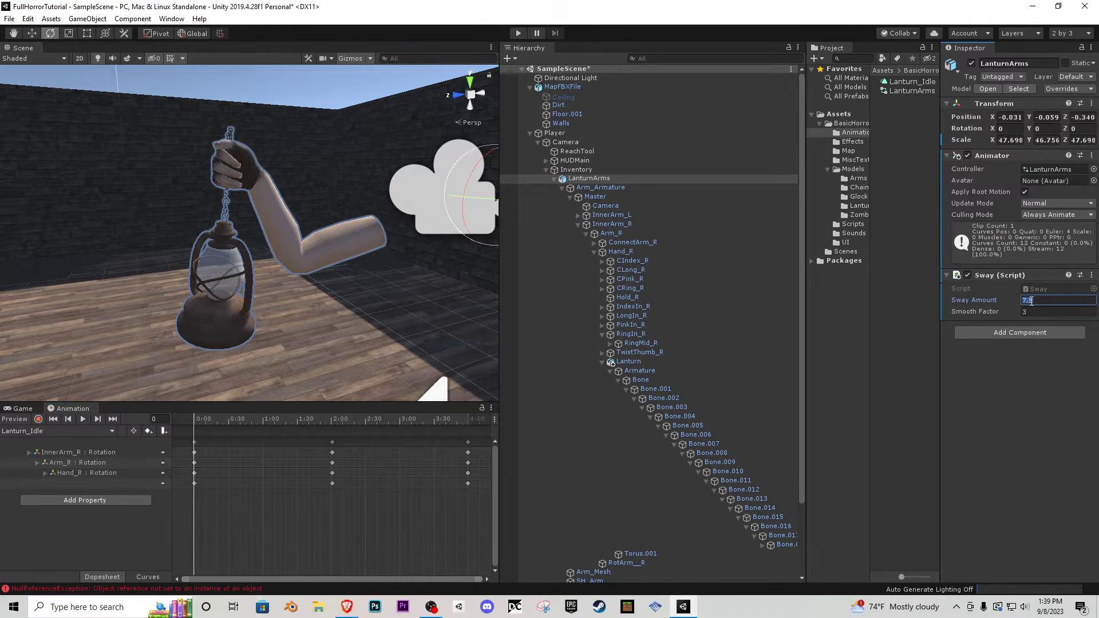
- Set the Sway script's Sway Amount to 99 and Smooth Factor to 5, and play-test the lantern
text(5)
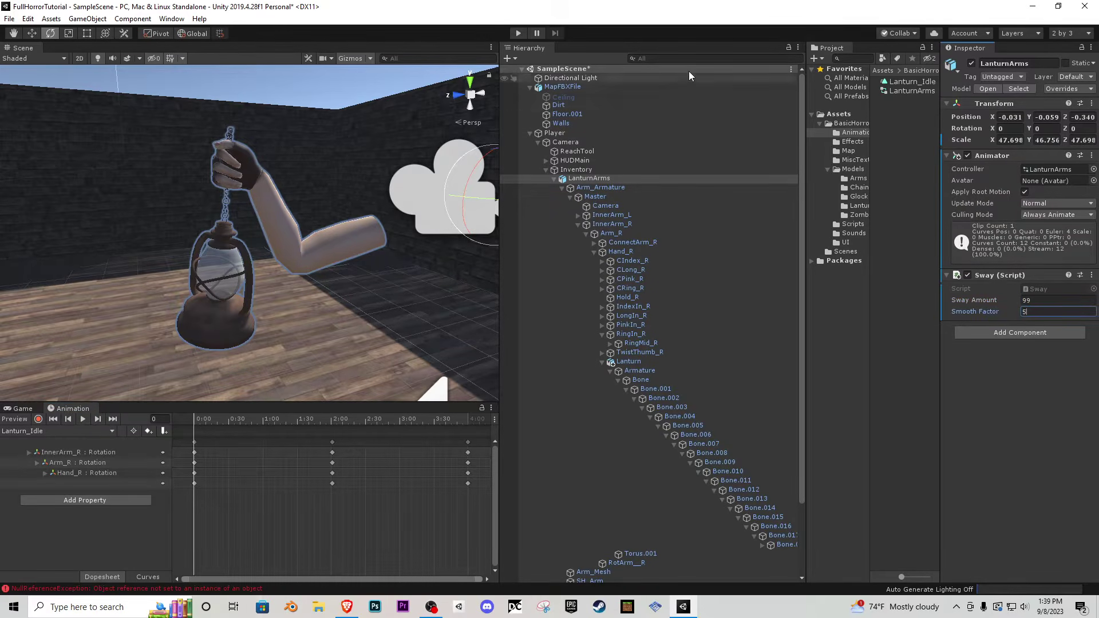
key(ctrl+p)
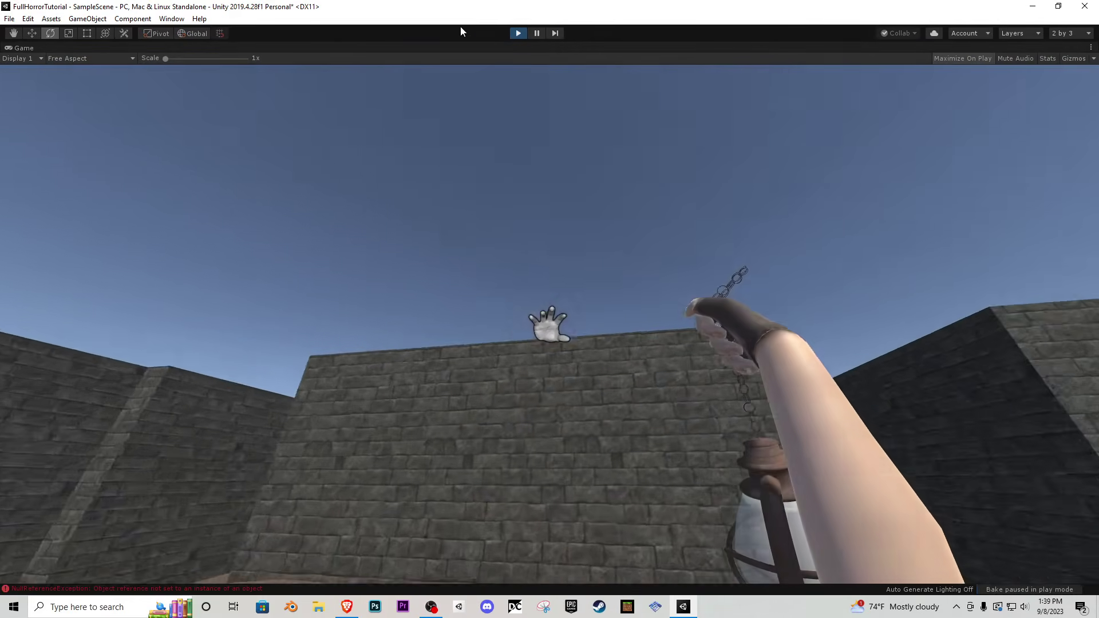
key(ctrl+p)
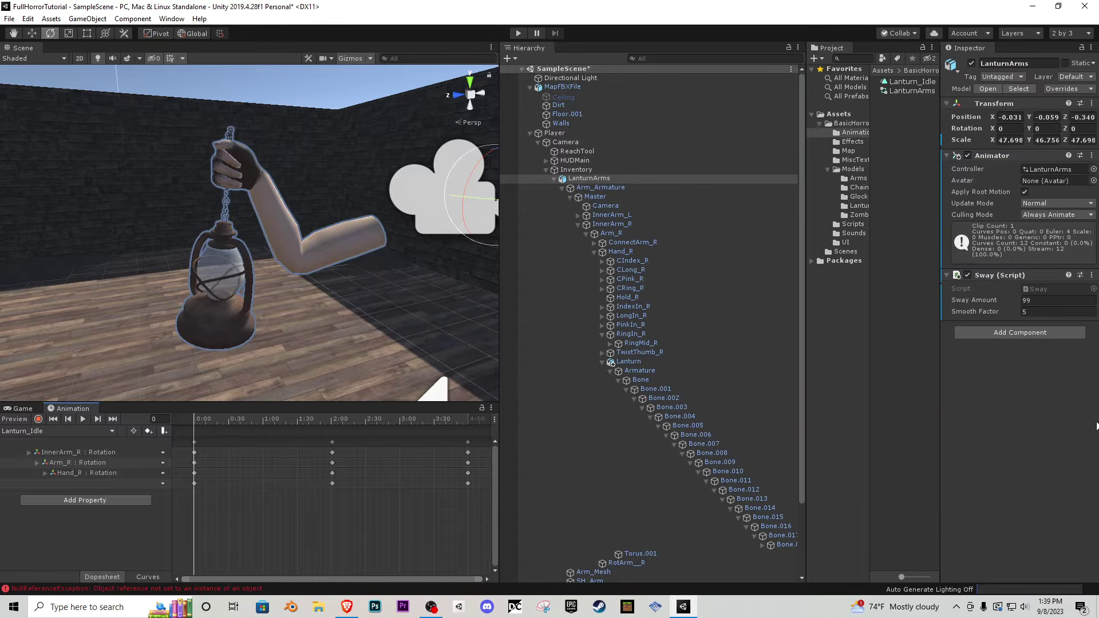
- Locate the Sway script asset, and set Sway Amount back to 7.5 and Smooth Factor to 3 on LanturnArms
click(1036, 290)
click(899, 183)
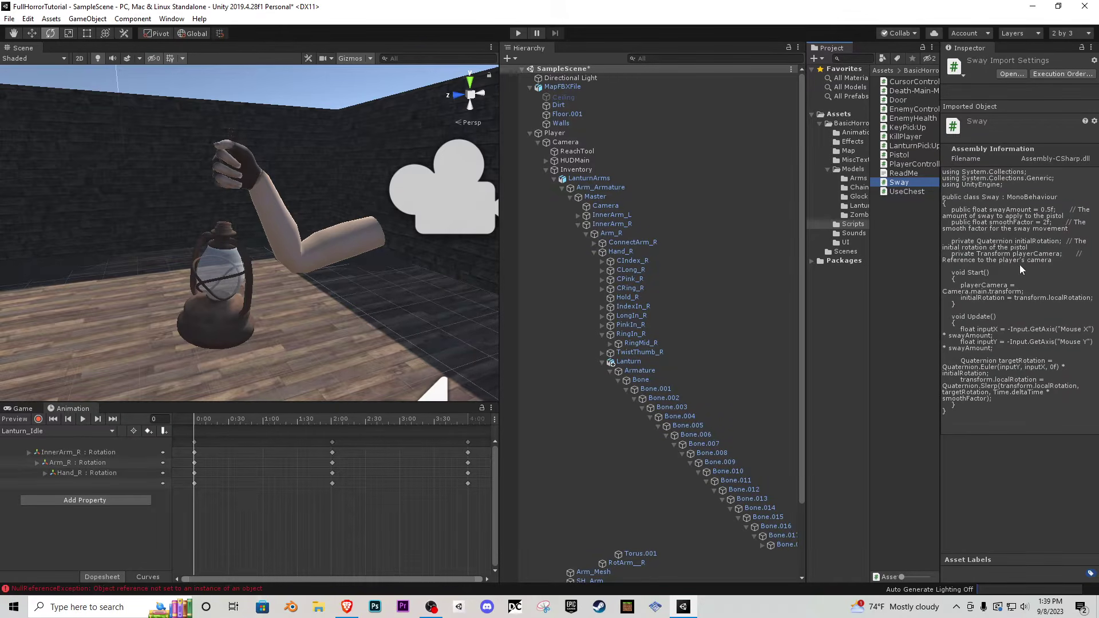
click(600, 180)
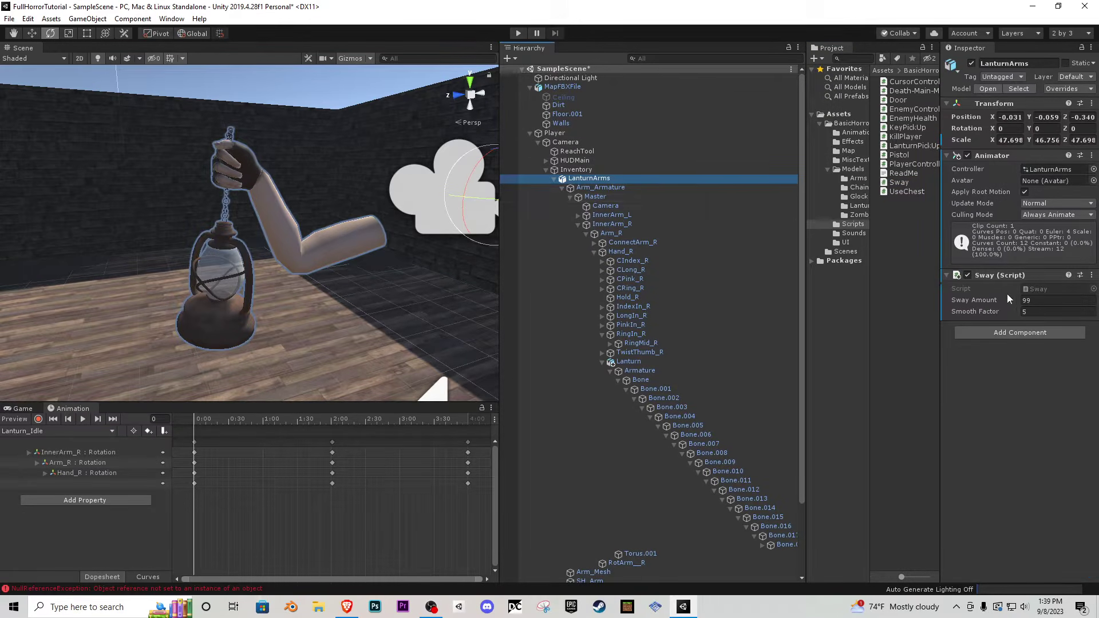
click(1041, 299)
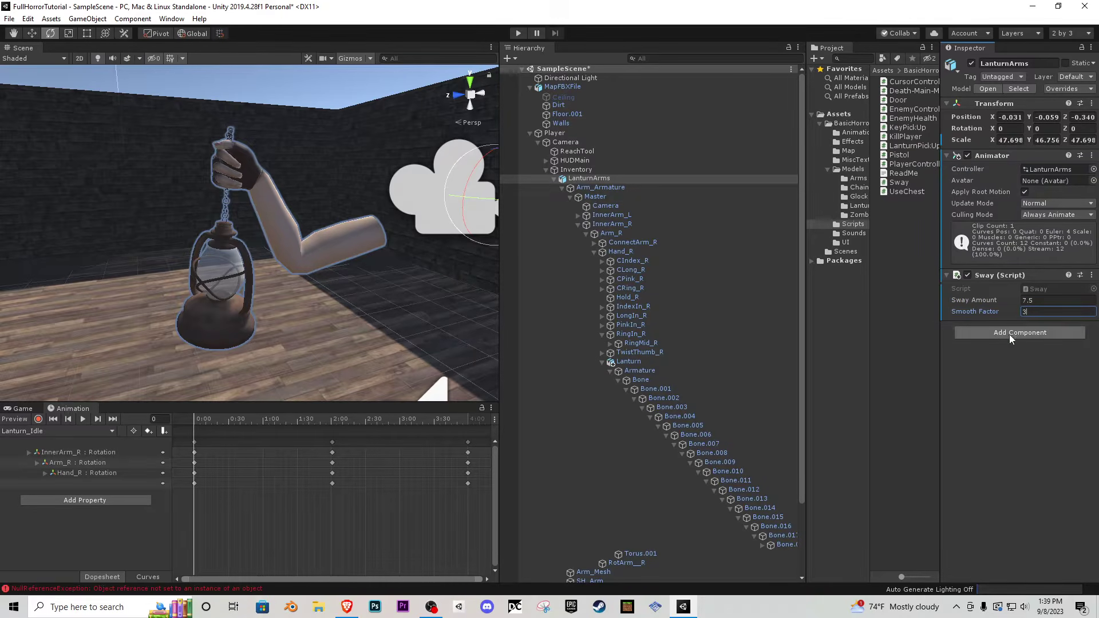
- Open the Sway script in Visual Studio, examine how it assigns playerCamera from Camera.main, and return to Unity
double_click(913, 181)
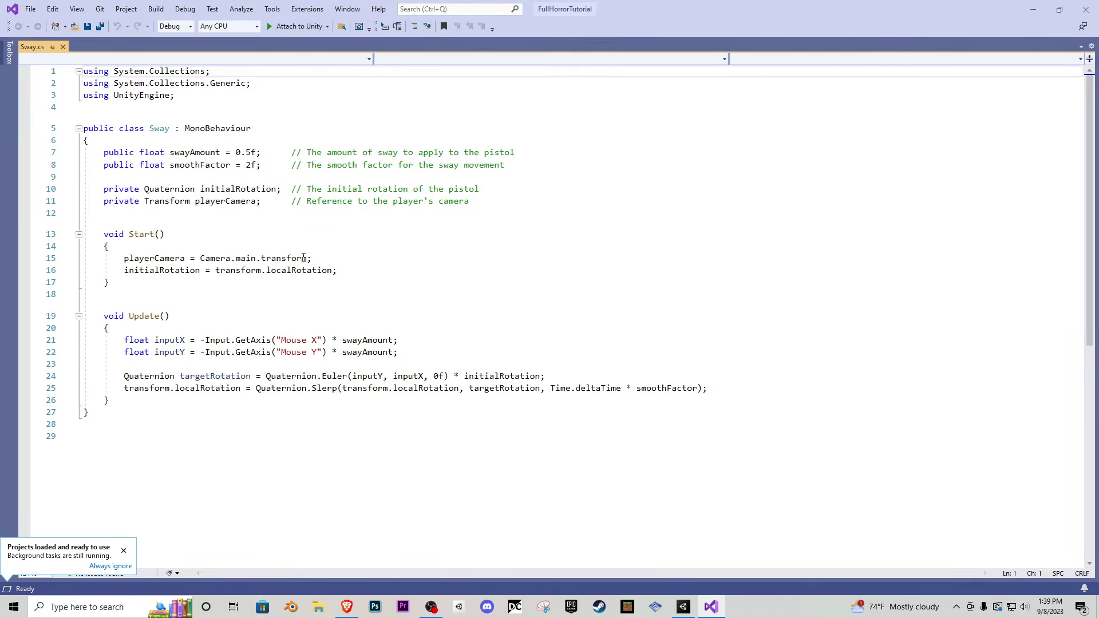
drag(315, 258, 215, 258)
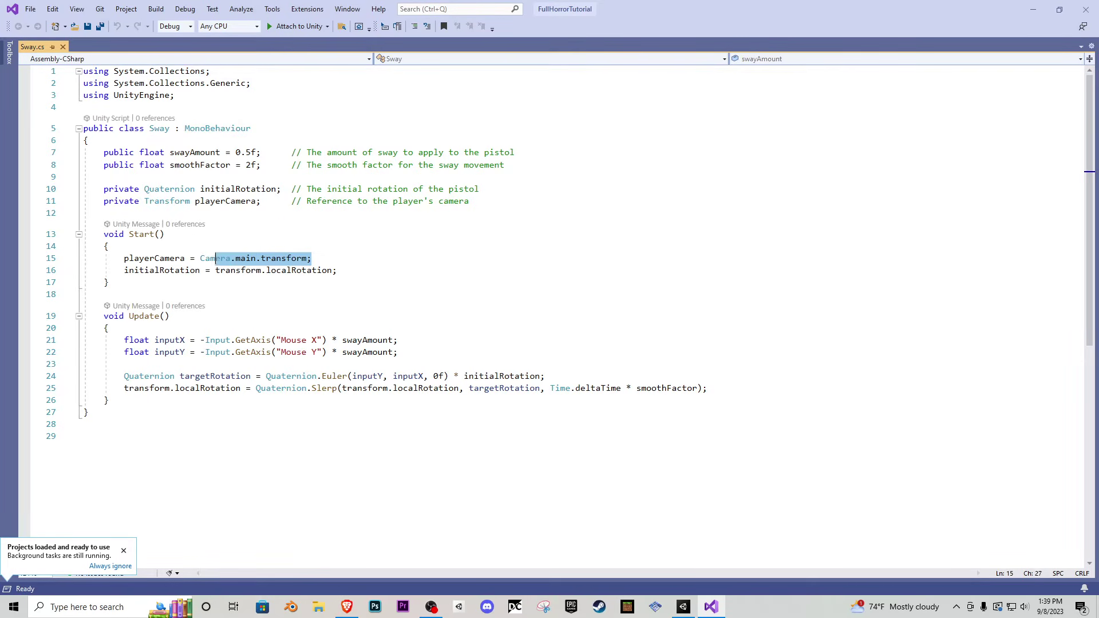
double_click(246, 258)
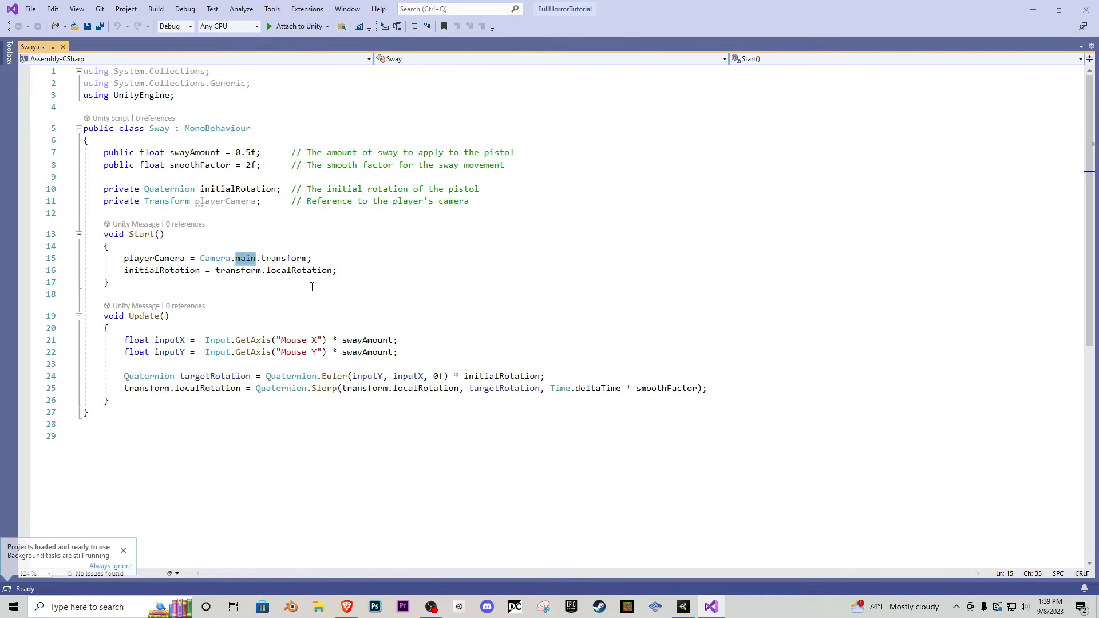
click(1030, 11)
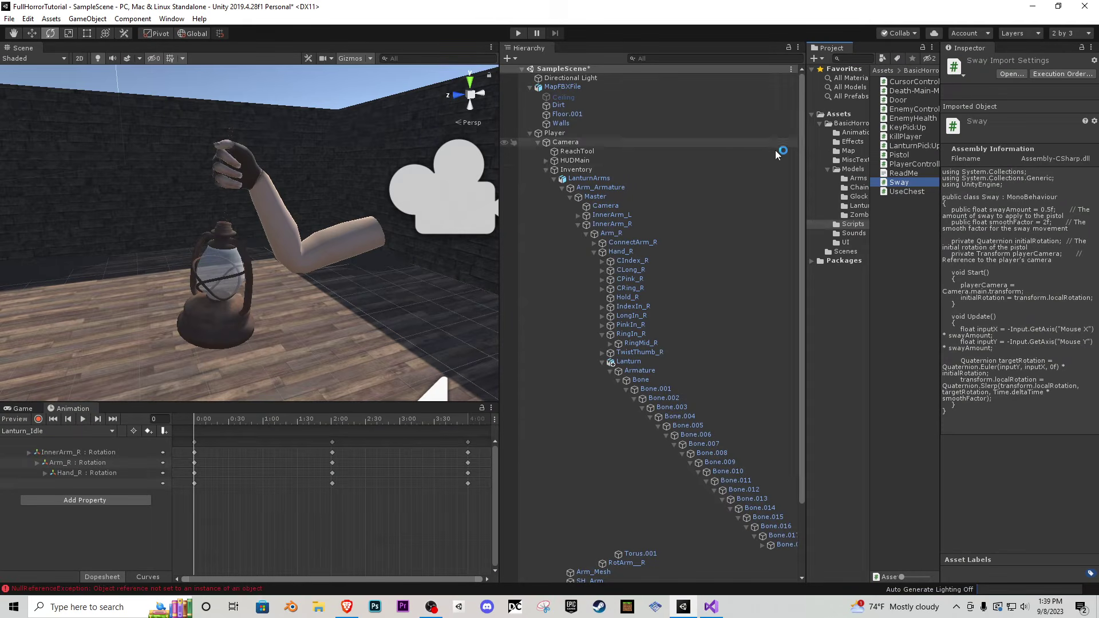
- Assign the MainCamera tag to the Player's Camera, and play-test the lantern sway
click(587, 142)
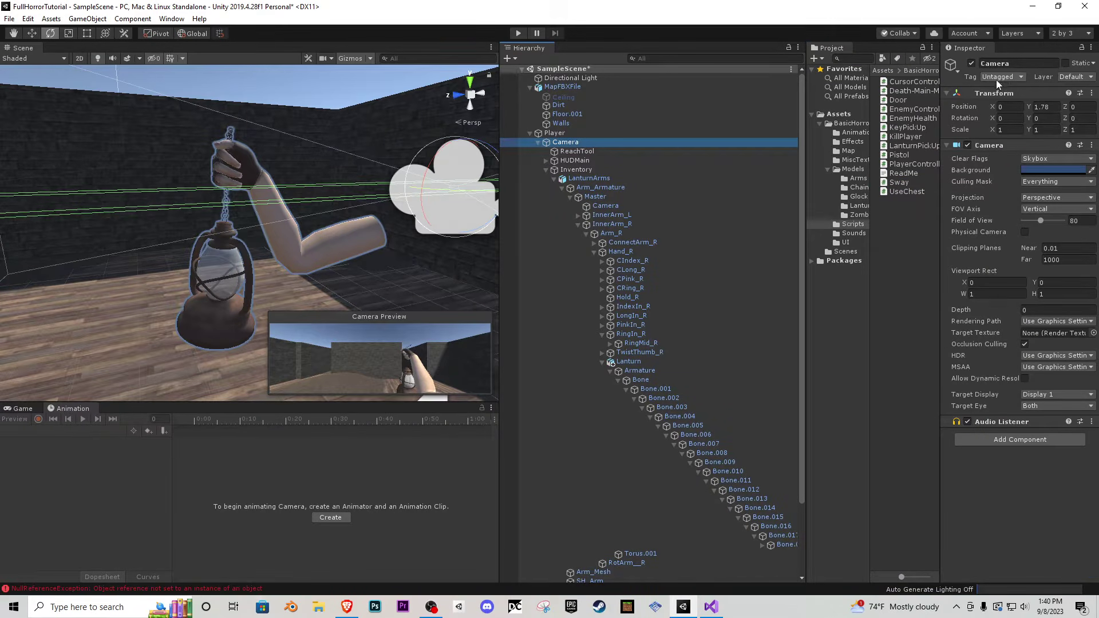
click(997, 79)
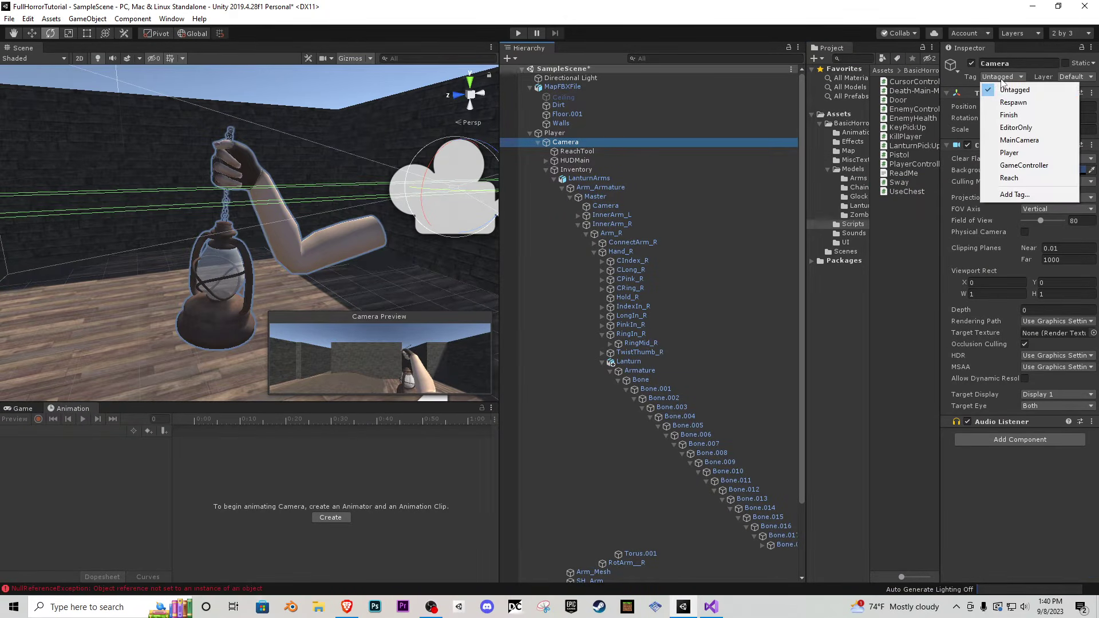
click(1019, 141)
click(519, 34)
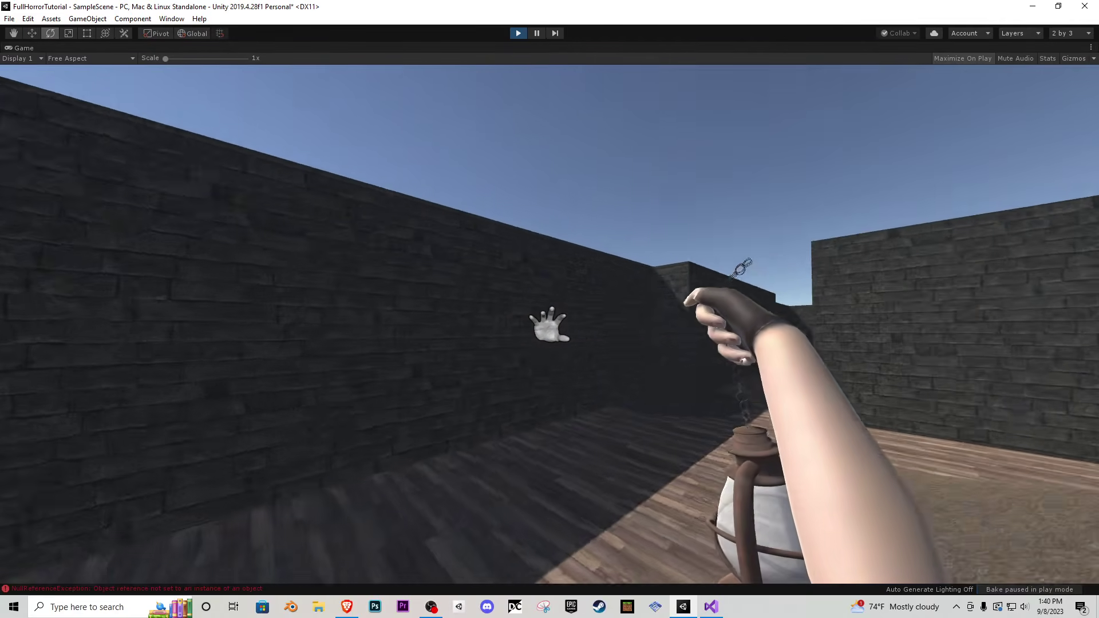
key(Escape)
click(518, 33)
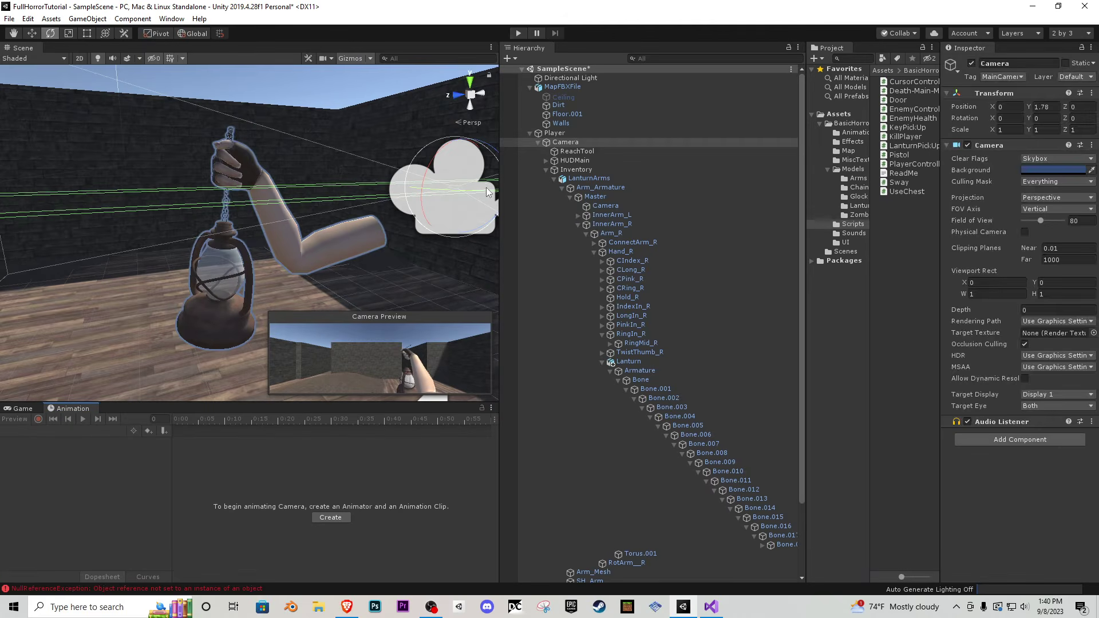
- Collapse the LanturnArms hierarchy, deactivate LanturnArms, and activate GunArms in the Player's Inventory
click(545, 170)
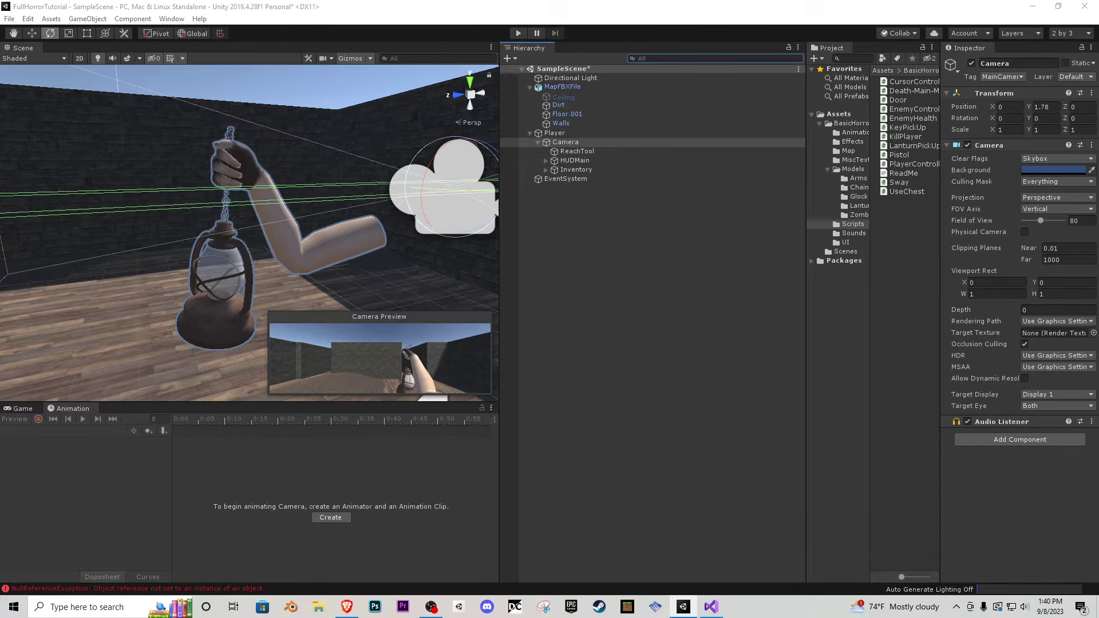
click(545, 170)
click(554, 179)
click(582, 181)
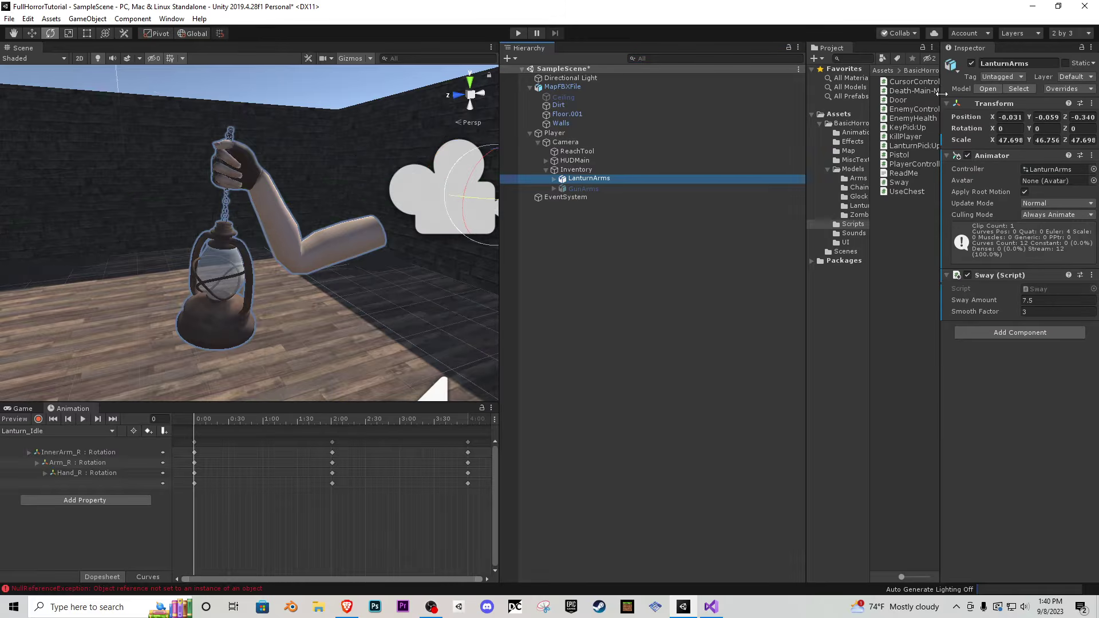
click(578, 189)
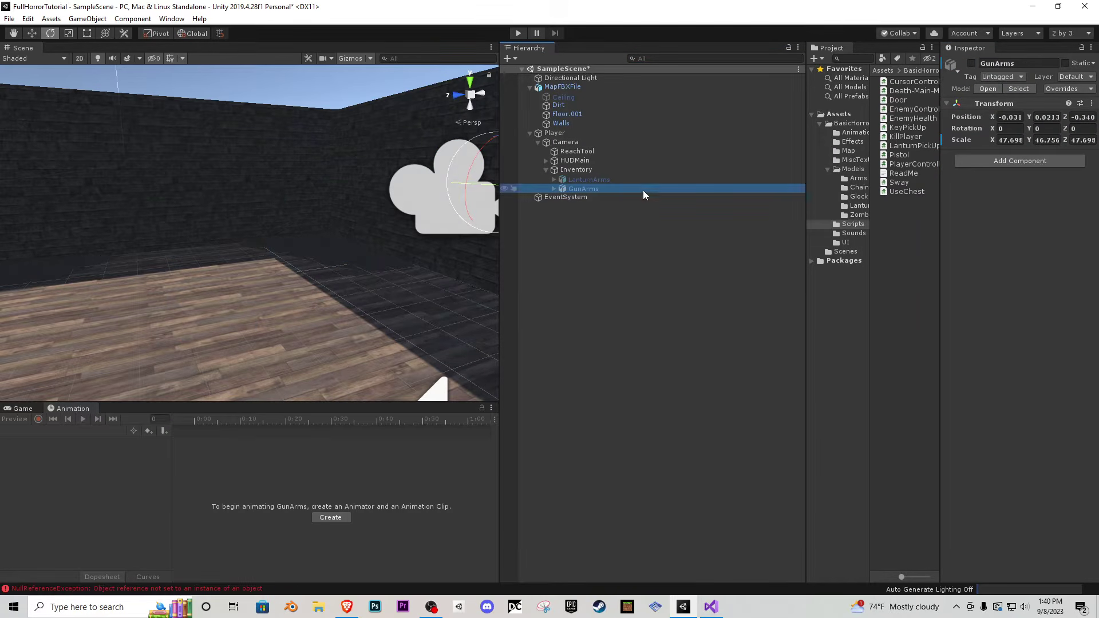
click(971, 63)
right_drag(269, 246, 393, 256)
scroll(393, 256, down, 5)
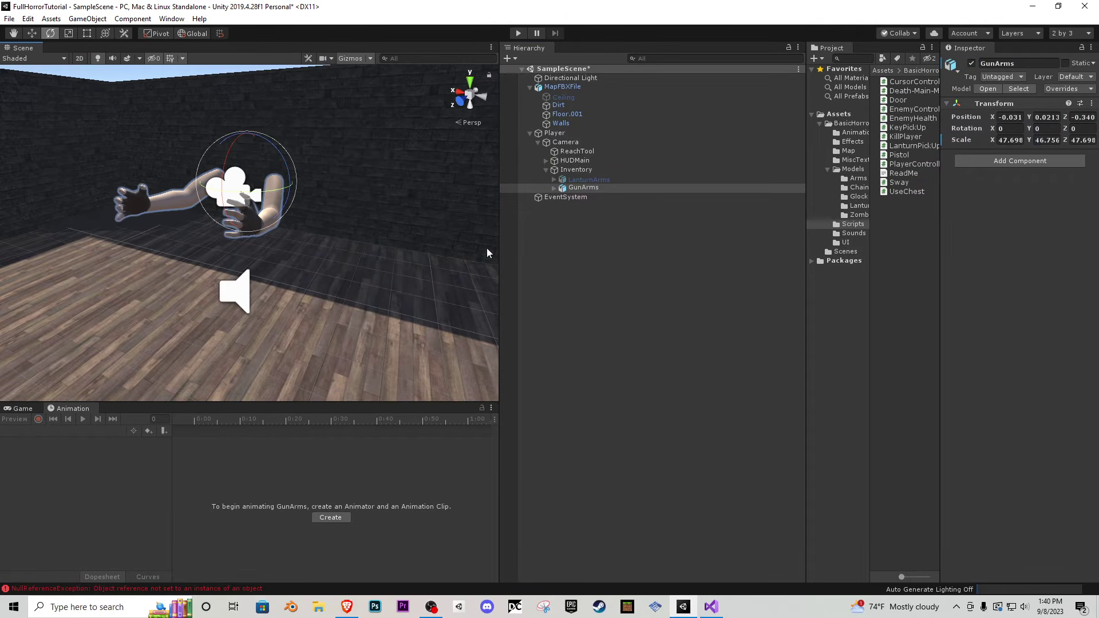
- Expand the GunArms armature down to Master and hide the right arm by setting InnerArm_R's X, Y and Z scale to 0
click(554, 188)
click(562, 196)
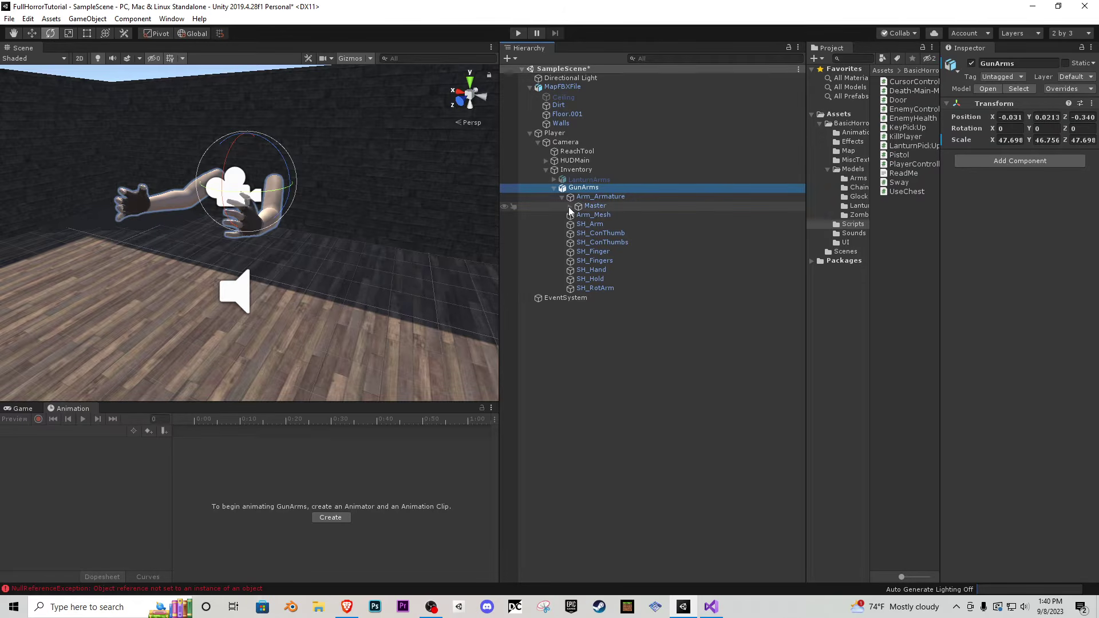
click(569, 206)
click(612, 231)
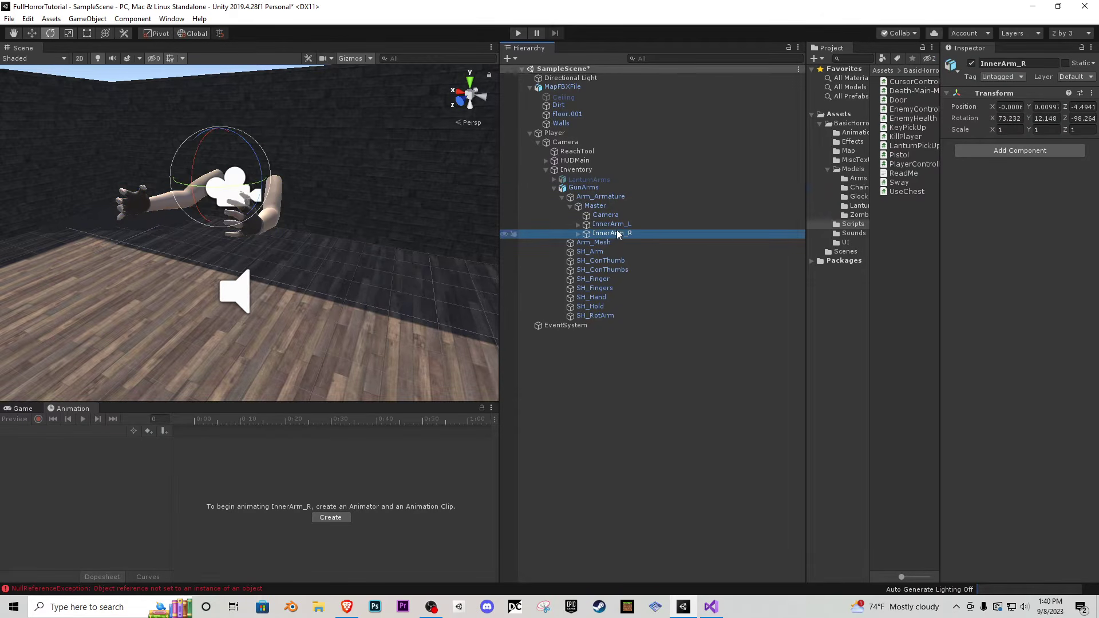
click(1006, 129)
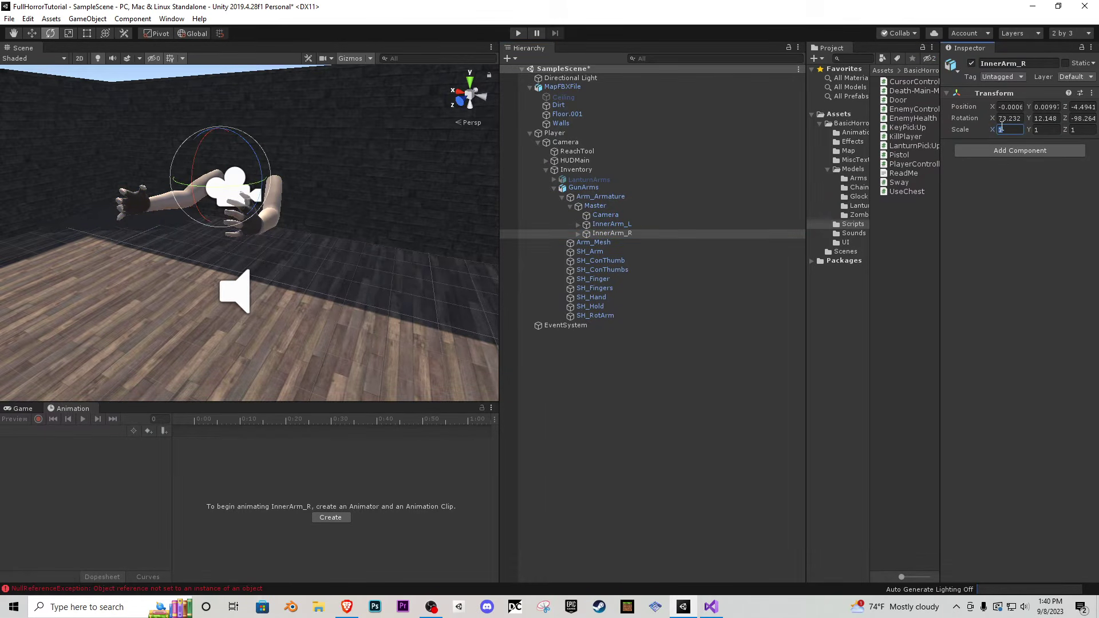
text(0)
key(Tab)
text(0)
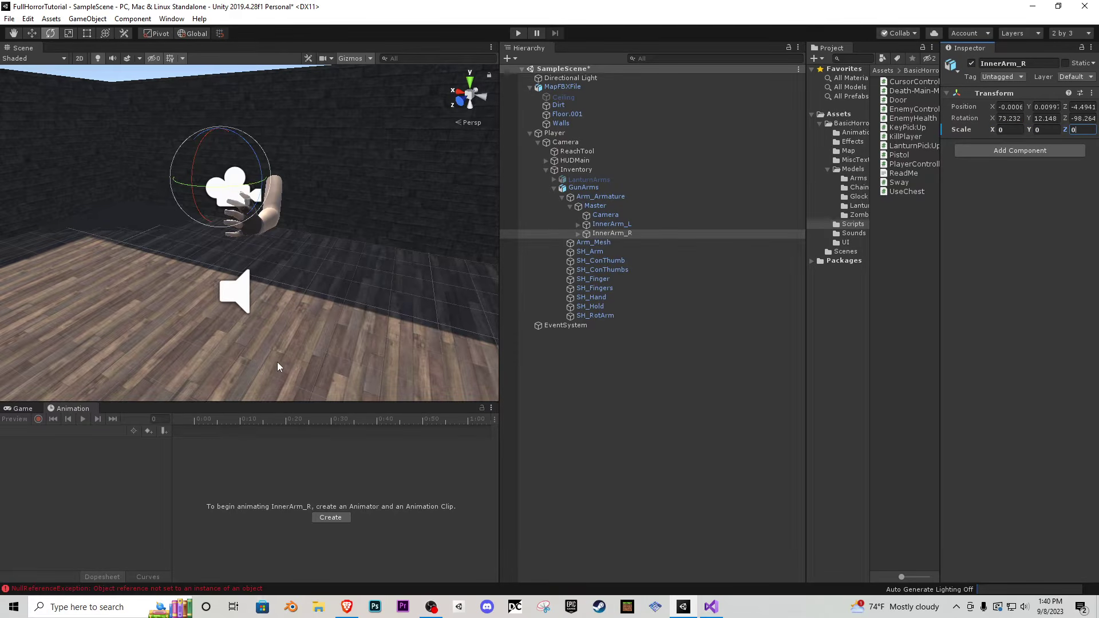
scroll(277, 361, up, 5)
- Briefly activate LanturnArms to compare it with the remaining GunArms arm, and deactivate it again
click(611, 224)
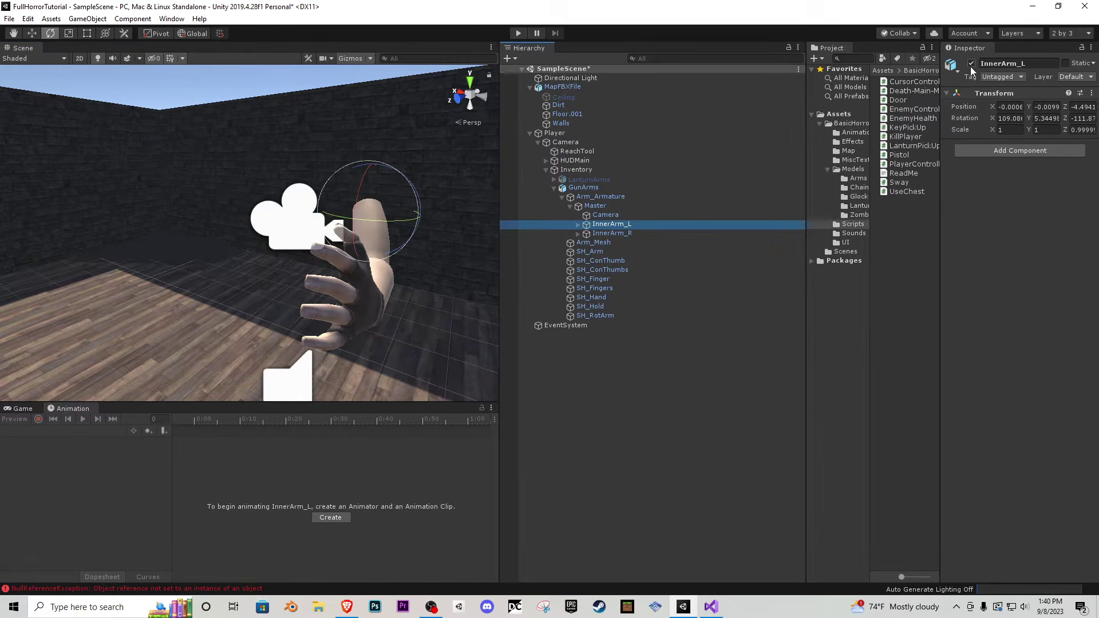
click(608, 179)
click(971, 64)
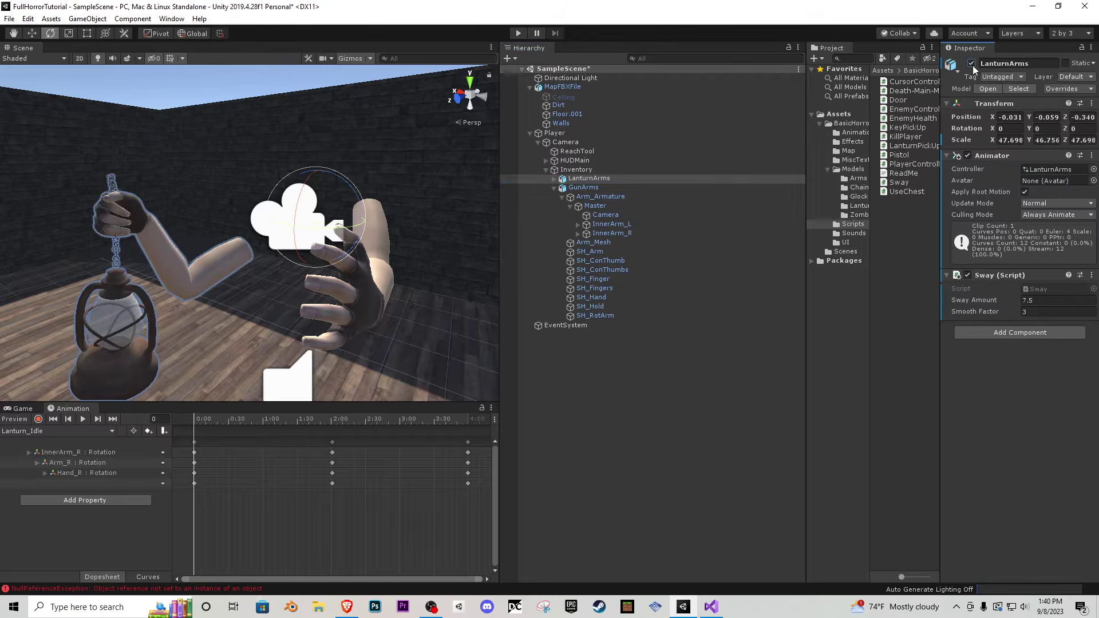
click(971, 63)
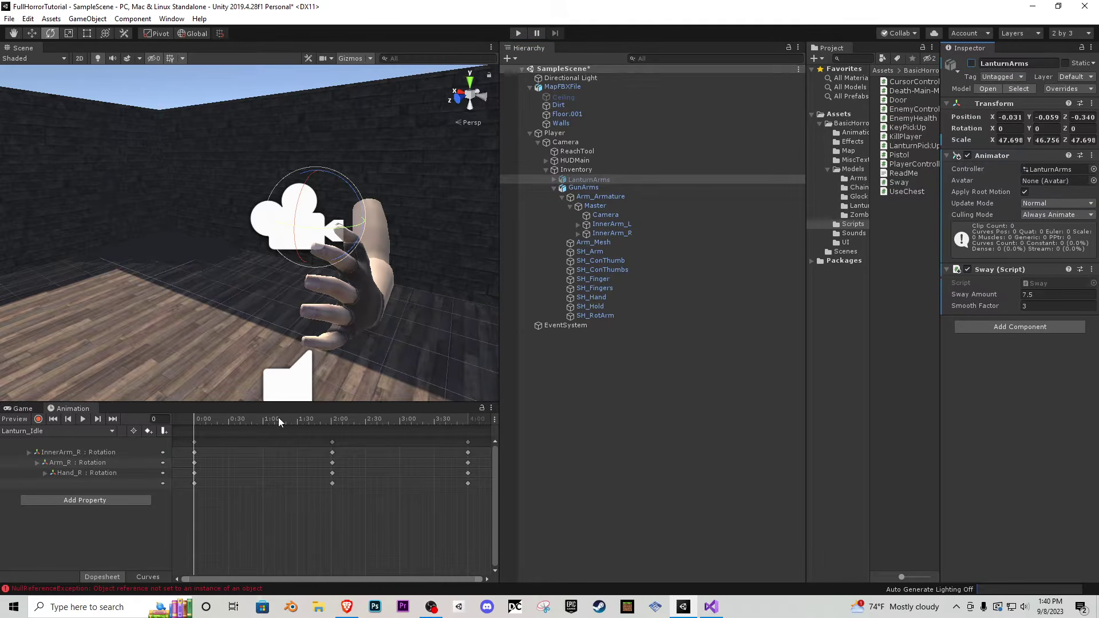
- Select GunArms, enlarge the Scene view, and bring the open hand into side view
click(576, 190)
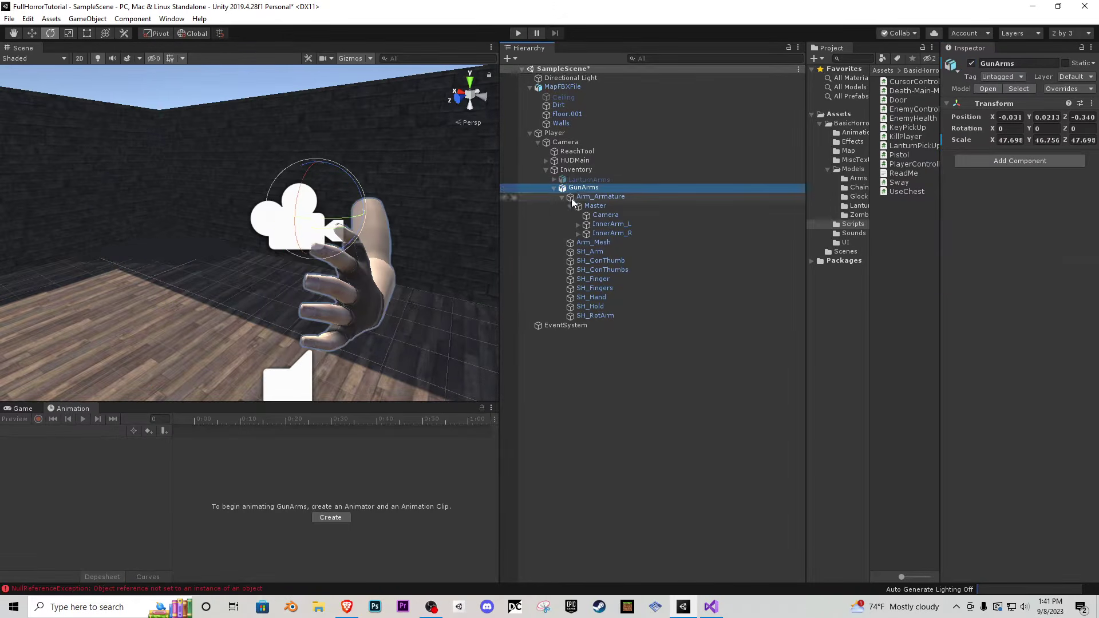
right_drag(252, 295, 365, 318)
drag(343, 404, 332, 525)
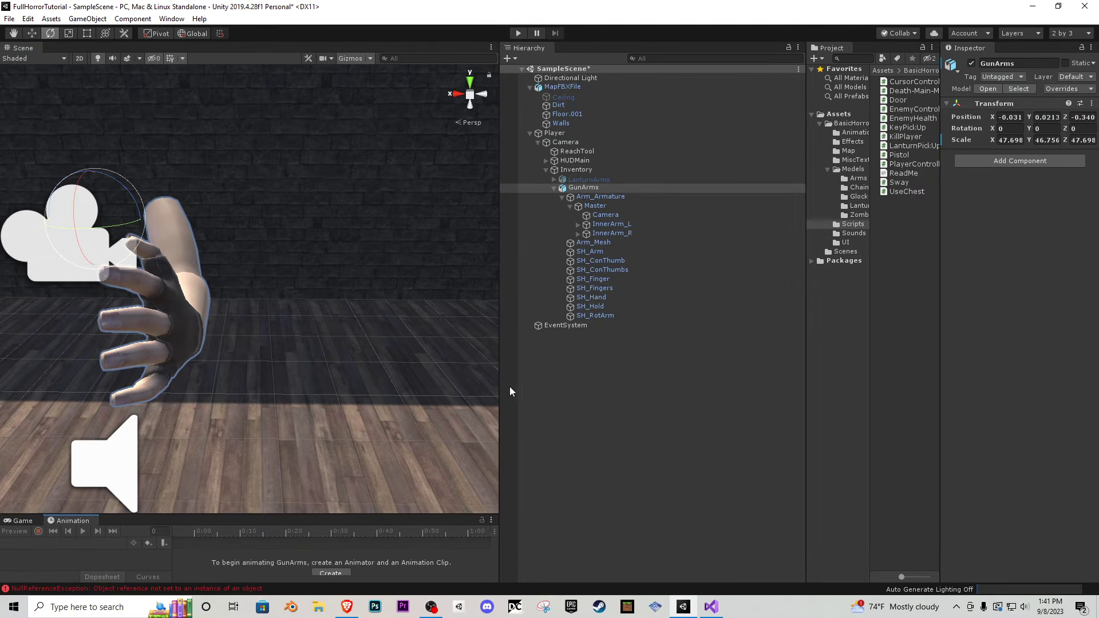
drag(500, 391, 721, 369)
right_drag(303, 355, 734, 314)
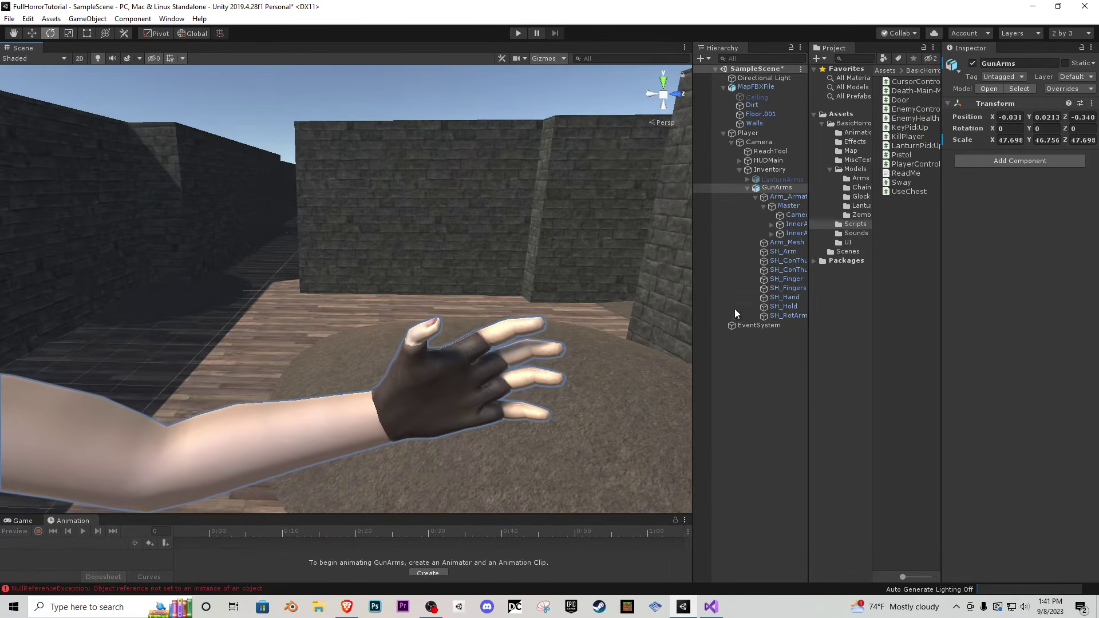
- Open the Glock folder in Models and examine its materials and the Low Poly Glock 19 model
click(858, 124)
double_click(904, 118)
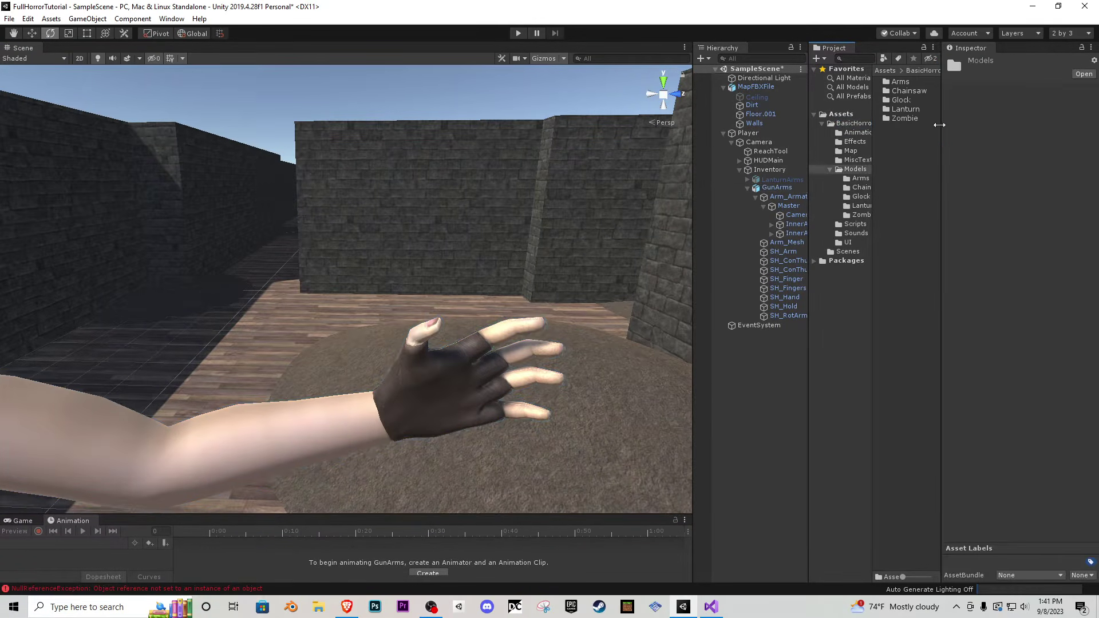
double_click(911, 100)
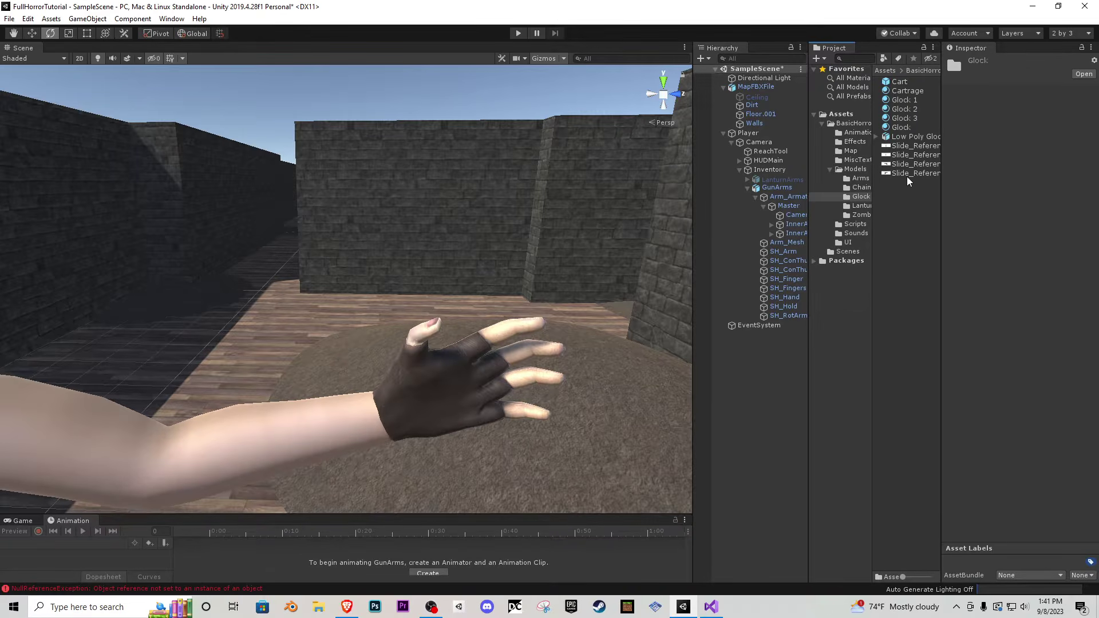
click(912, 90)
click(912, 101)
click(915, 109)
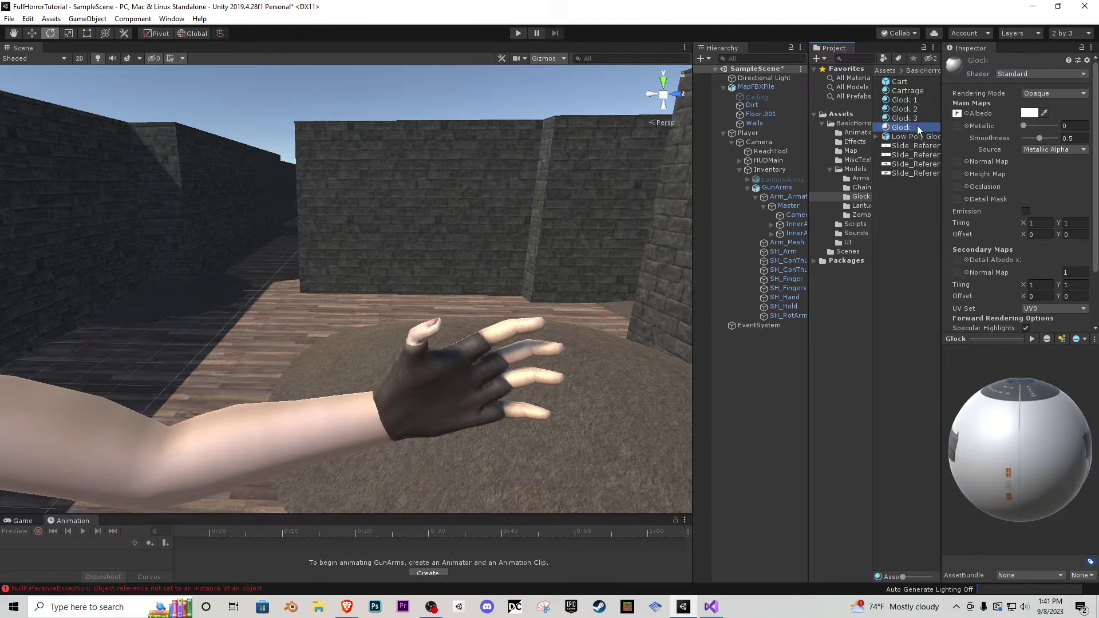
click(916, 137)
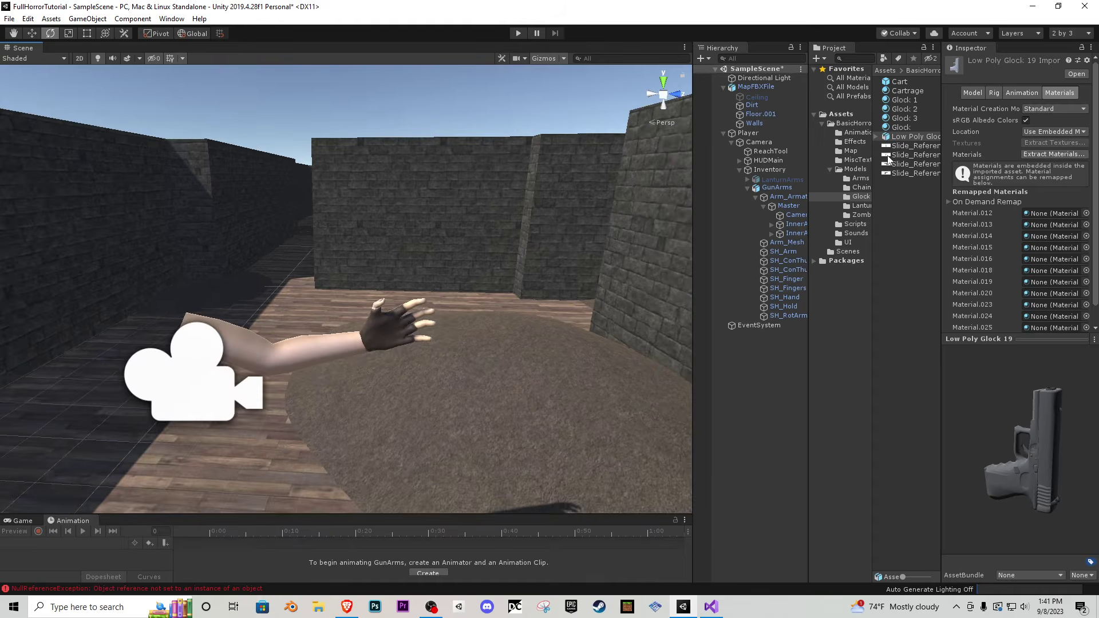
- Place the Low Poly Glock 19 model in the scene near the hand and raise it to a height of about 3.8
drag(422, 489, 421, 490)
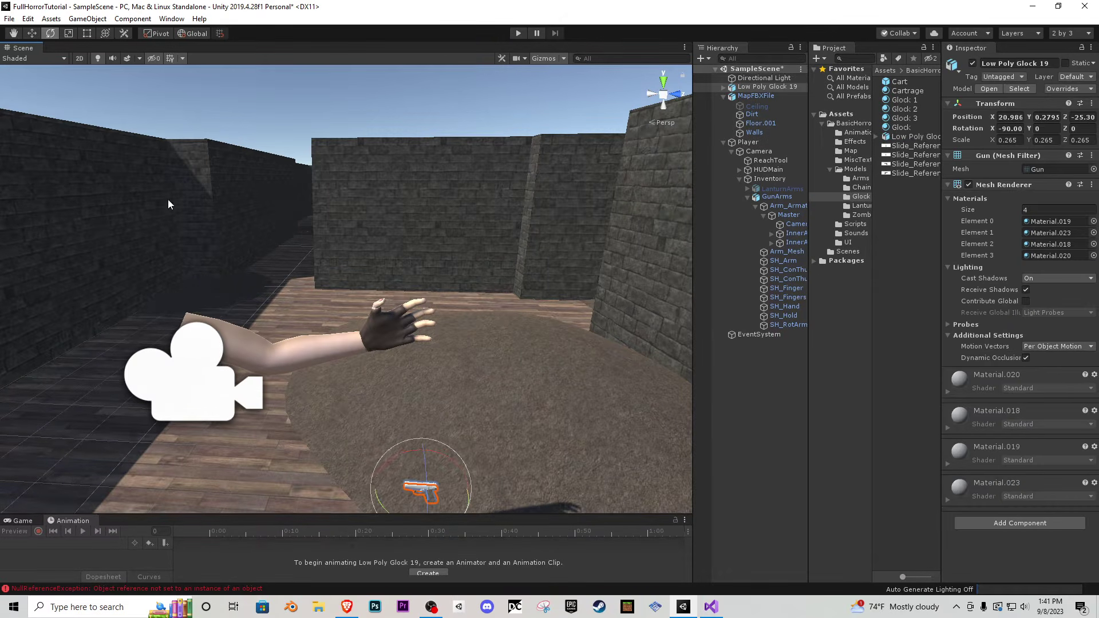
drag(422, 451, 421, 250)
alt+drag(421, 250, 258, 254)
key(f)
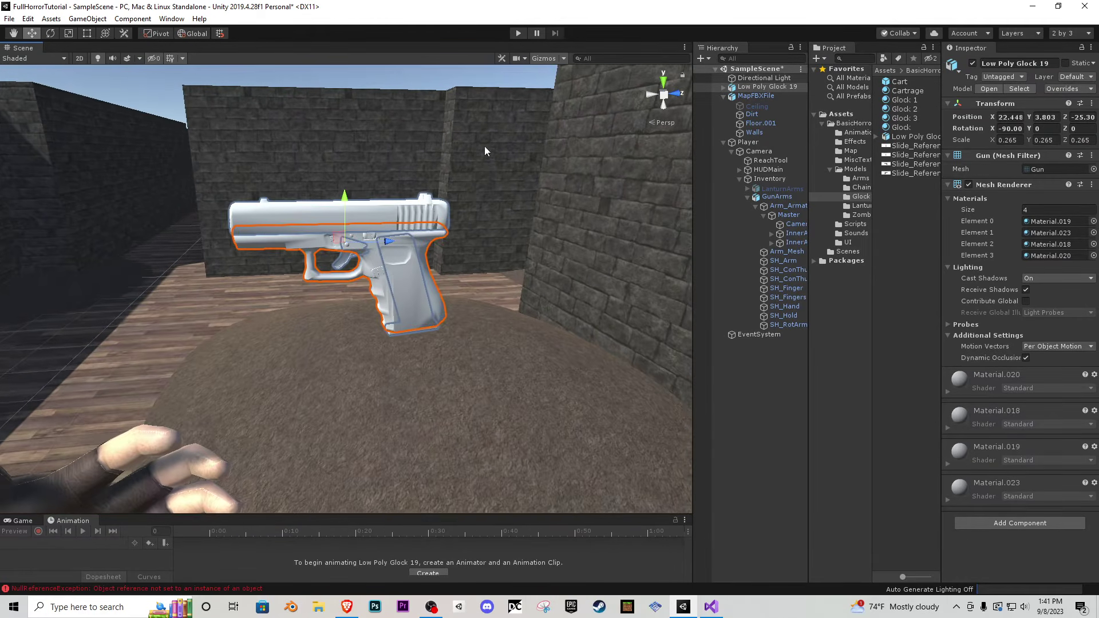
- Examine the Glock 2 and Cartrage materials and the Cart prefab's preview
click(905, 110)
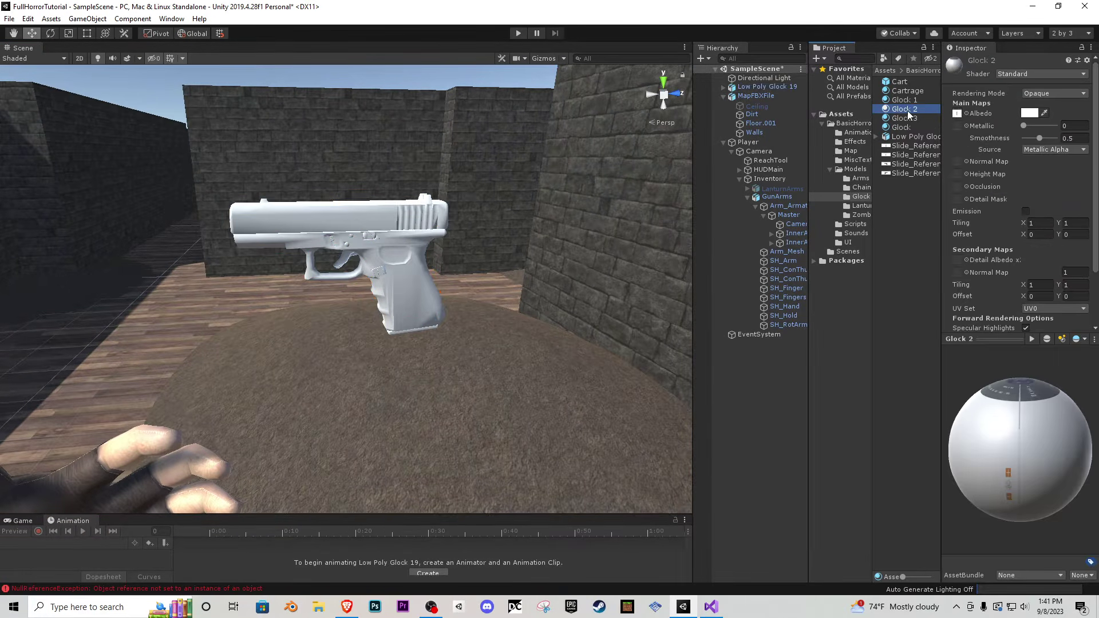
click(913, 90)
click(903, 82)
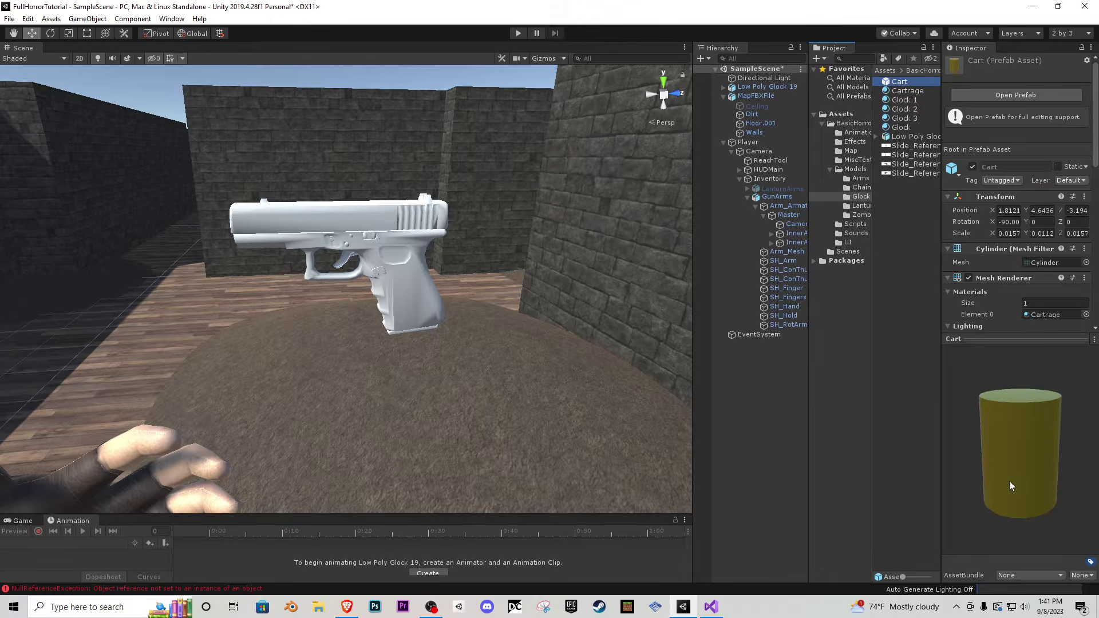
drag(1008, 481, 1010, 391)
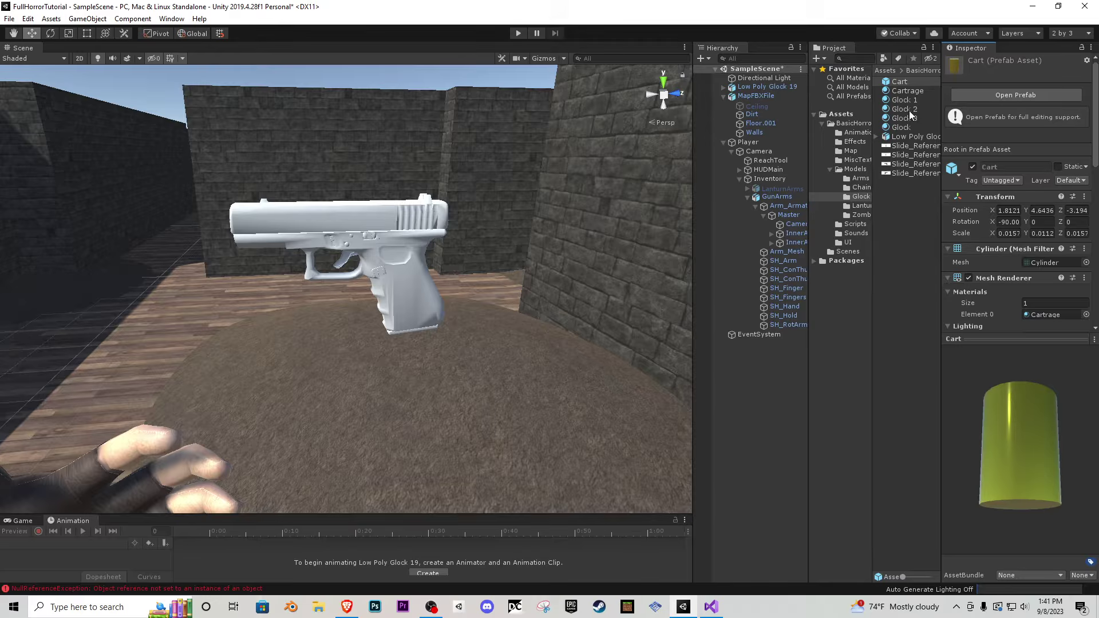
- Apply the Glock 1 material to the left side of the pistol's frame, and try Glock 2 on the pistol
drag(909, 103, 428, 234)
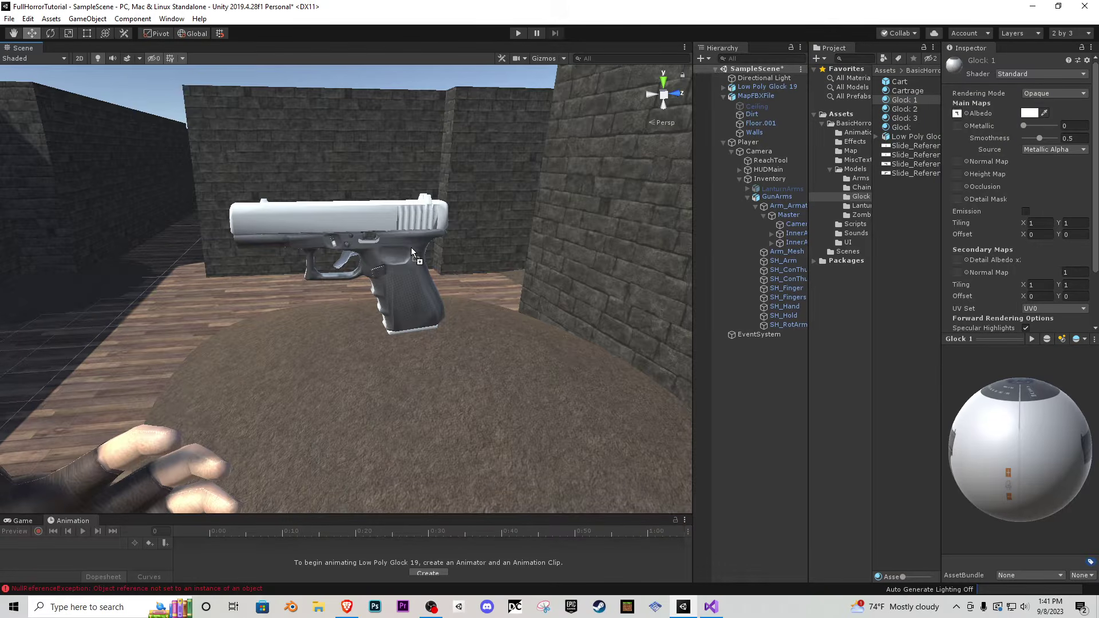
drag(913, 117, 880, 211)
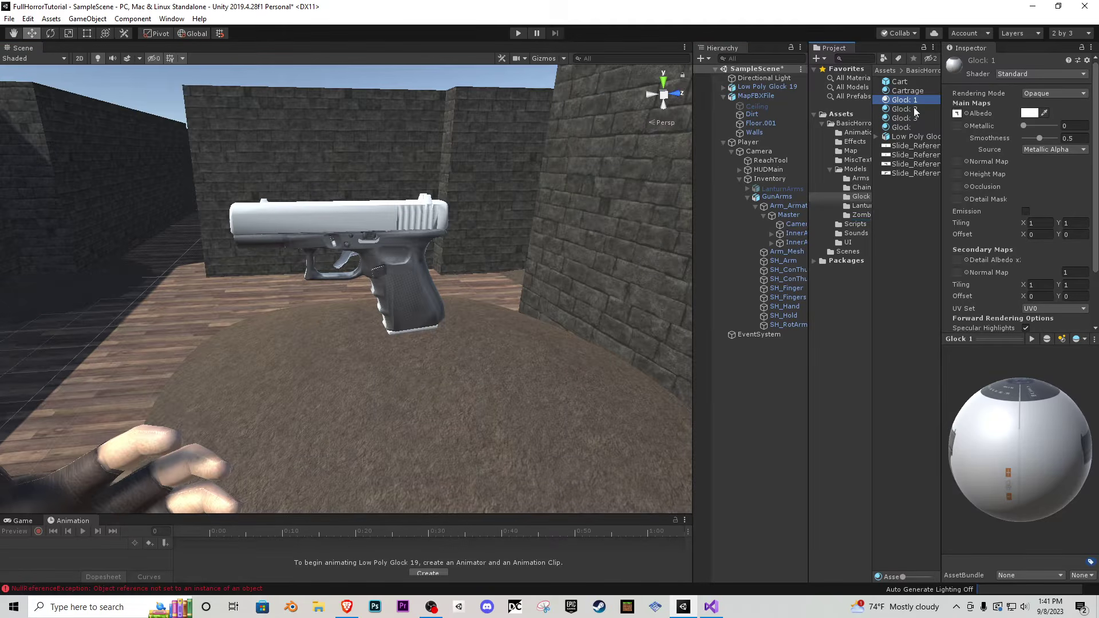
drag(914, 111, 374, 221)
drag(738, 238, 904, 204)
click(909, 118)
- Apply the Glock 3 material to the front of the pistol's slide, and try Glock 2 there as well
right_drag(501, 269, 581, 274)
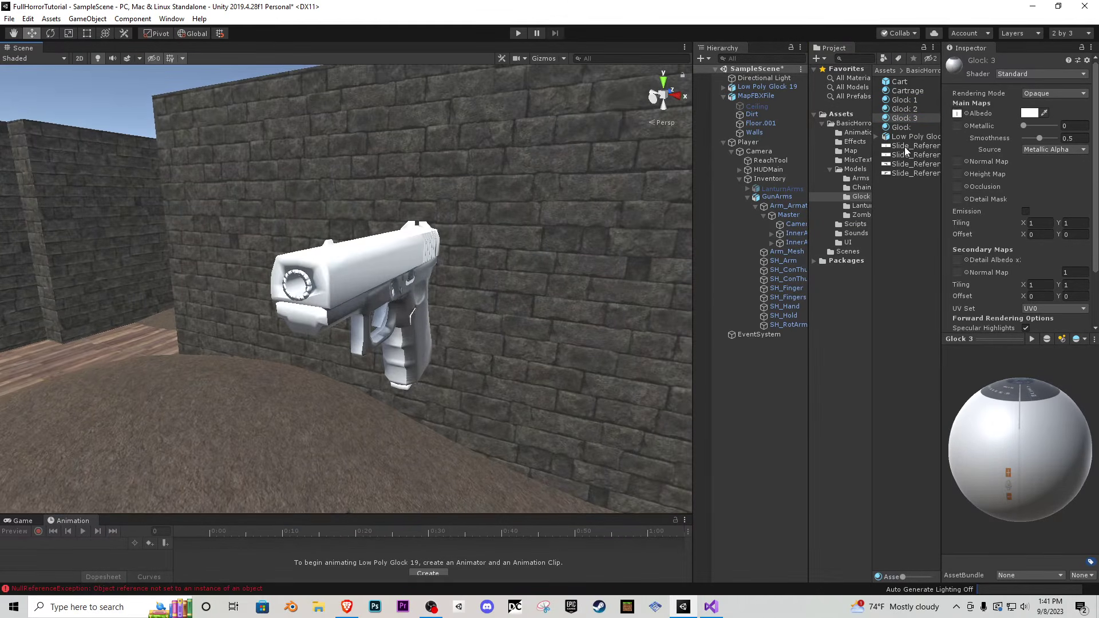
drag(861, 124, 359, 345)
drag(915, 117, 350, 276)
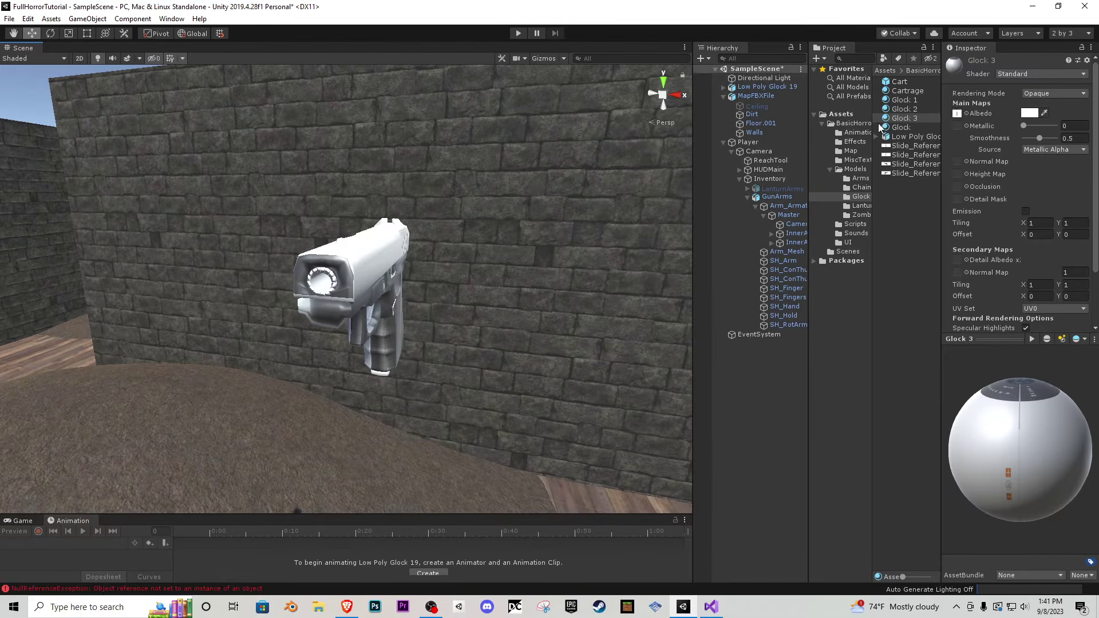
drag(902, 108, 331, 278)
alt+drag(333, 278, 635, 277)
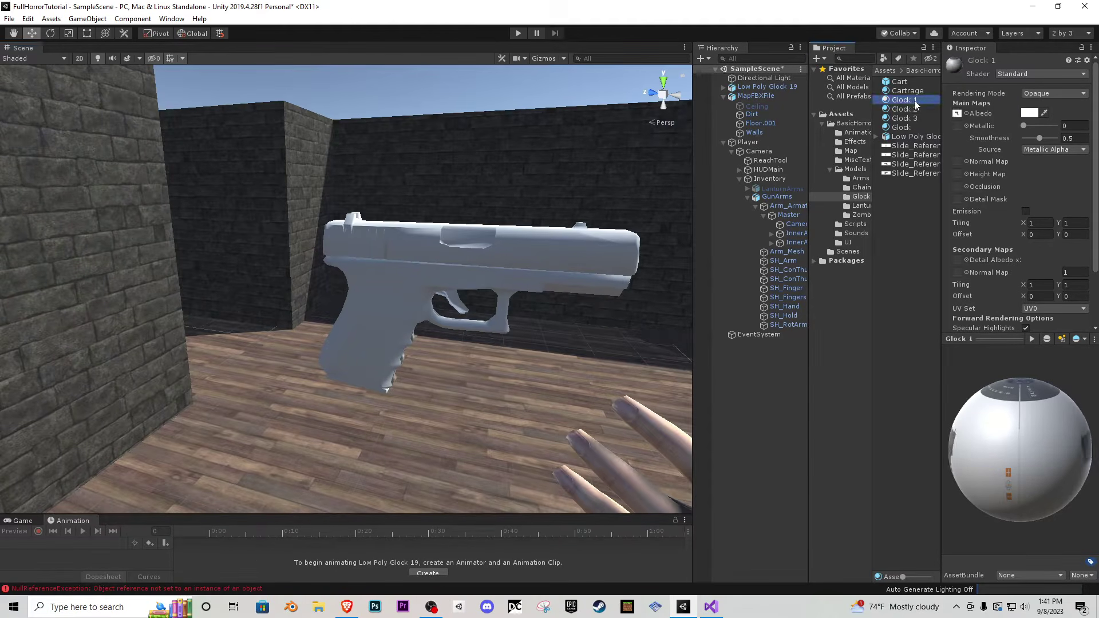
- Apply the Glock 1 material to the right side of the pistol's slide and frame, and inspect the grip up close
drag(904, 99, 941, 173)
drag(906, 136, 533, 252)
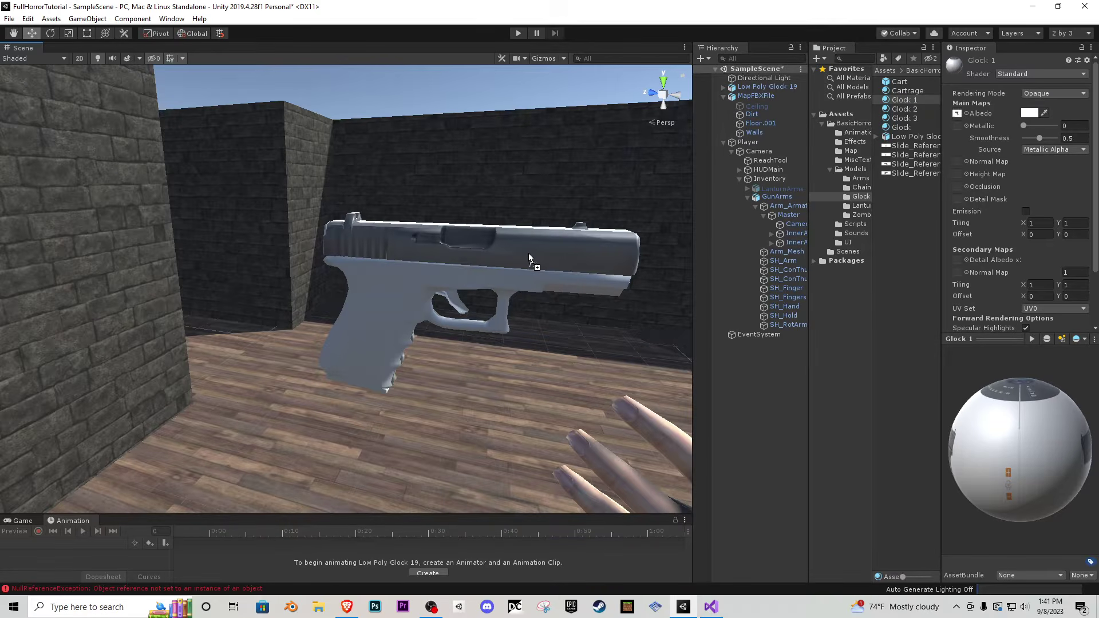
drag(905, 124, 418, 277)
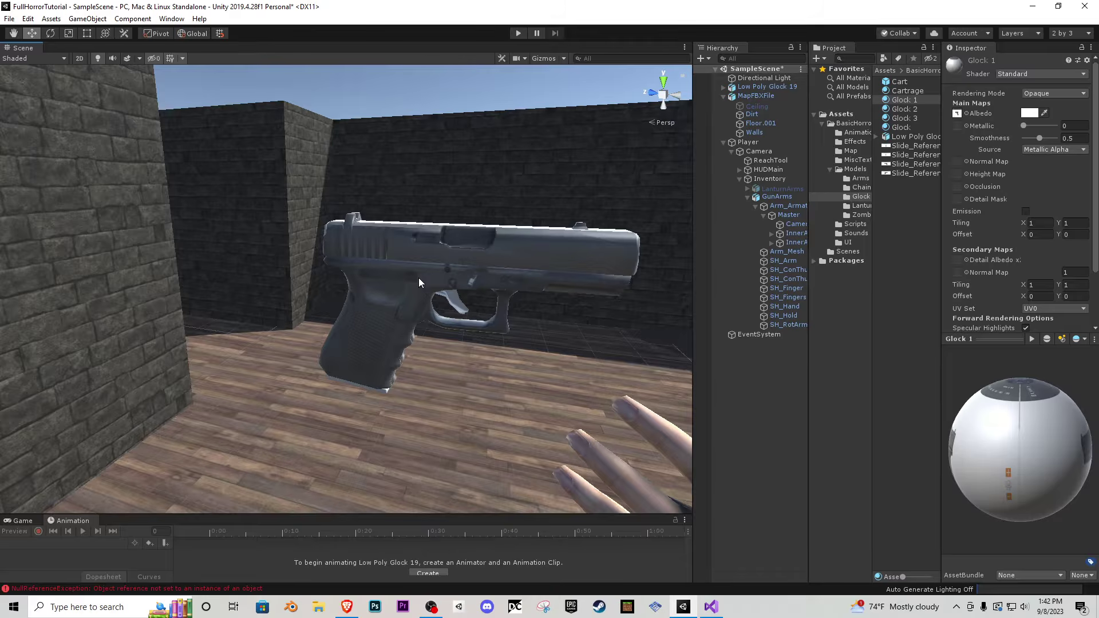
drag(900, 128, 456, 304)
key(d)
right_drag(456, 304, 329, 287)
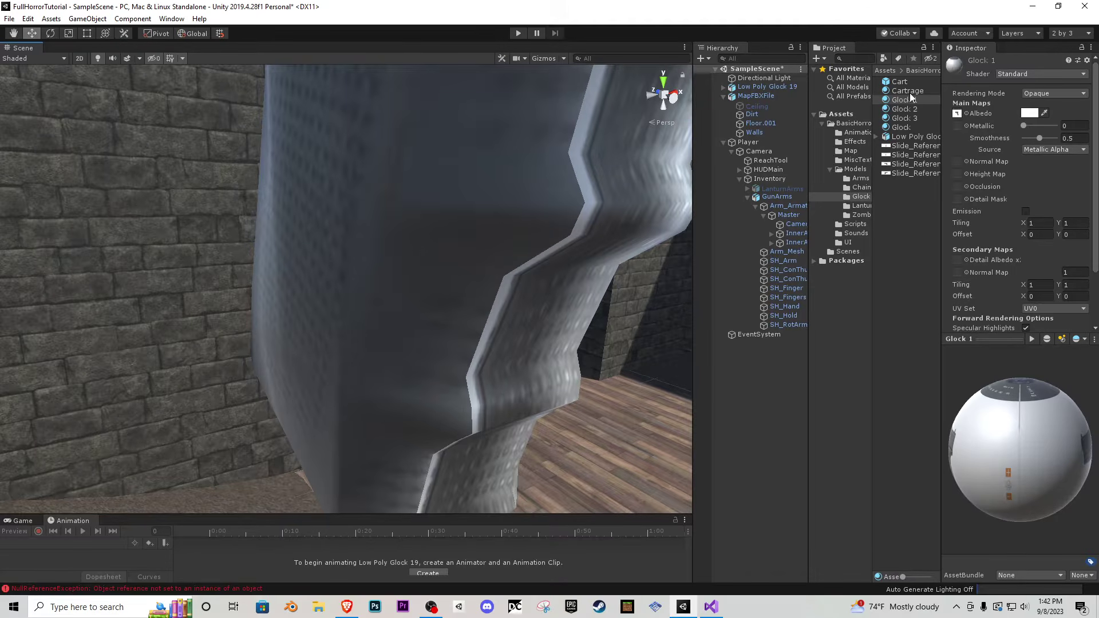
- Apply the Glock material to the back of the pistol's slide and to the back of its grip
drag(905, 98, 758, 193)
right_drag(452, 262, 387, 263)
right_drag(565, 303, 919, 186)
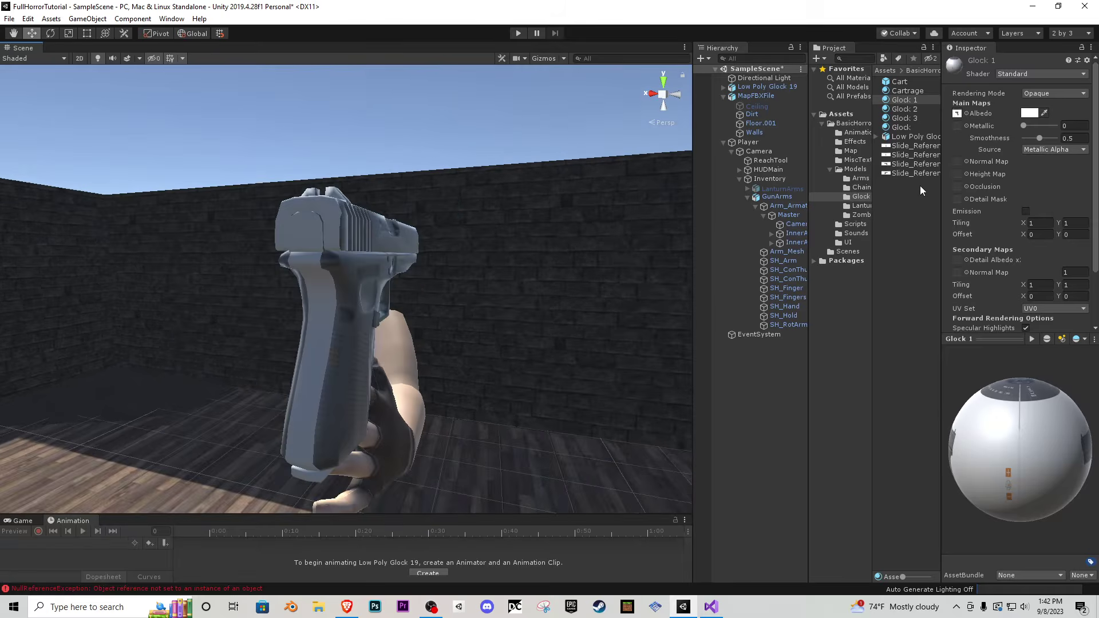
click(910, 128)
drag(910, 128, 918, 179)
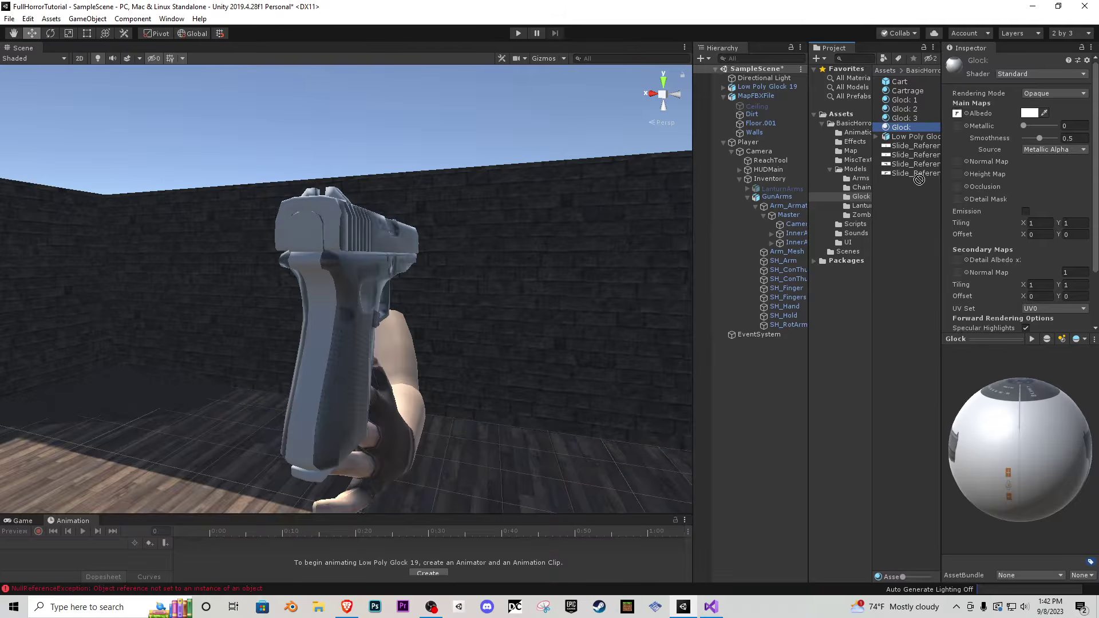
drag(914, 123, 305, 232)
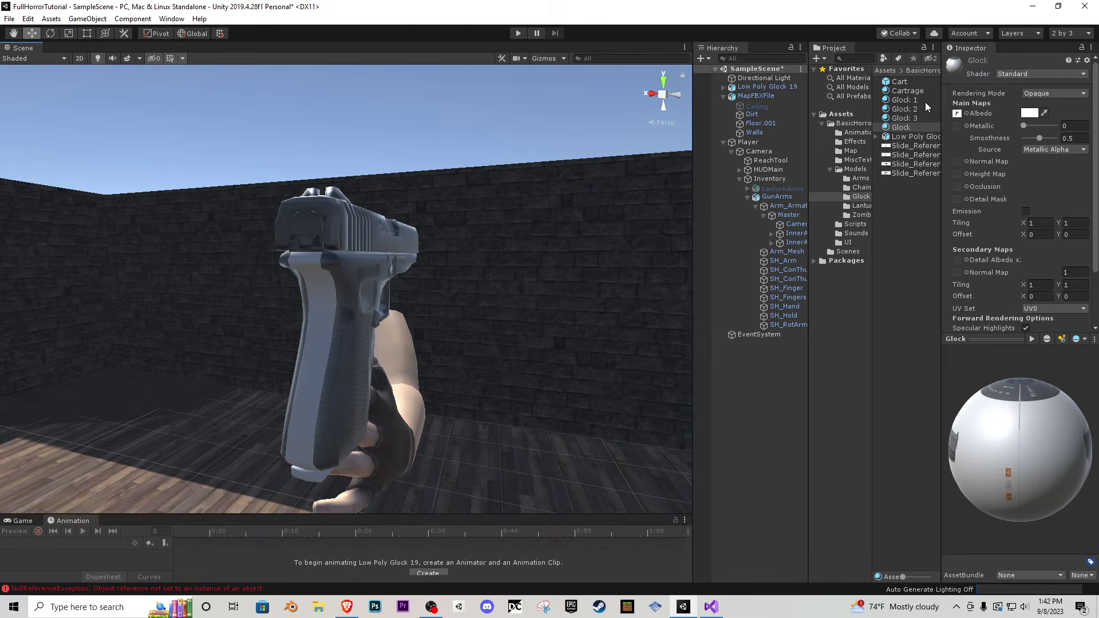
drag(903, 127, 320, 291)
alt+drag(321, 291, 566, 373)
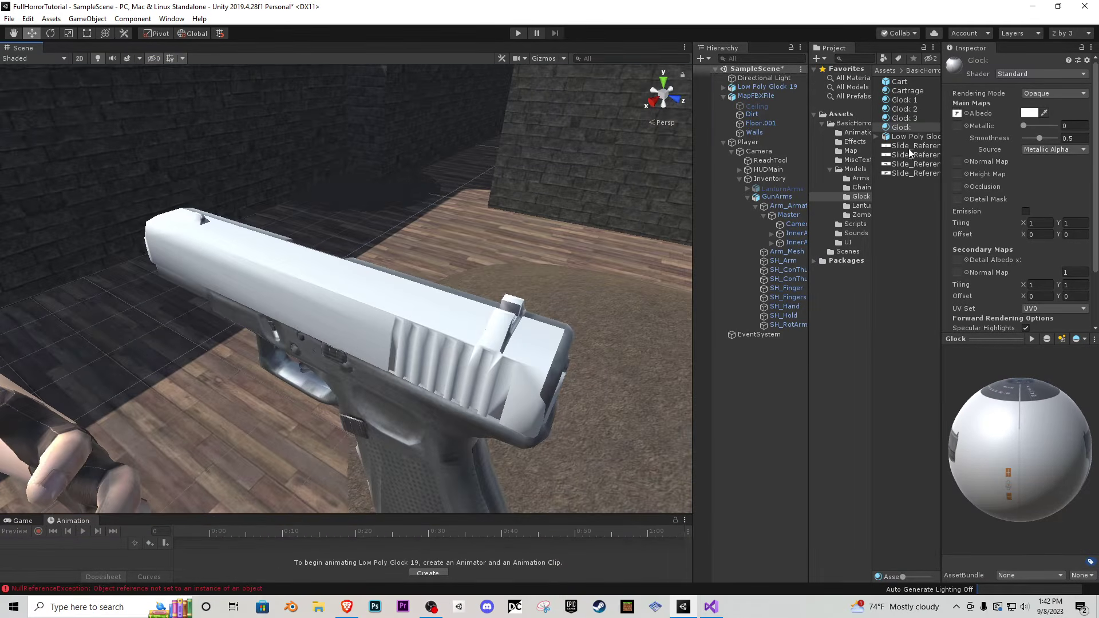
- Apply the Glock 1 material to the side and the top of the pistol's slide
drag(912, 100, 443, 347)
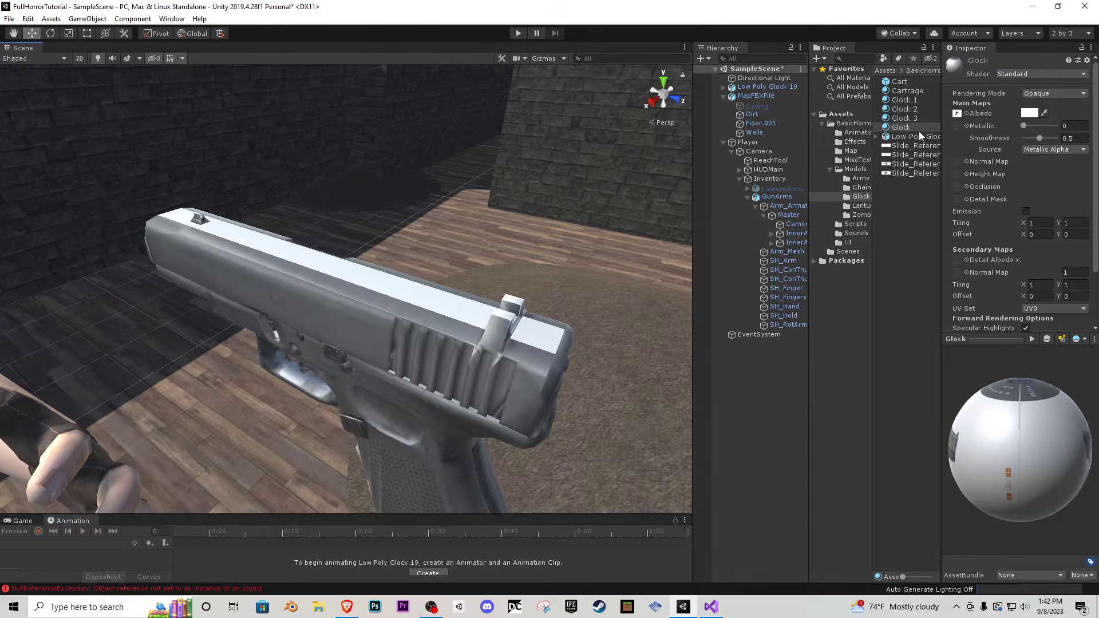
drag(889, 103, 470, 311)
key(a)
right_drag(469, 310, 578, 263)
key(w)
key(s)
key(d)
key(a)
- Rotate the Low Poly Glock 19 to -180 on Z so the muzzle points the same way as the fingers
click(769, 87)
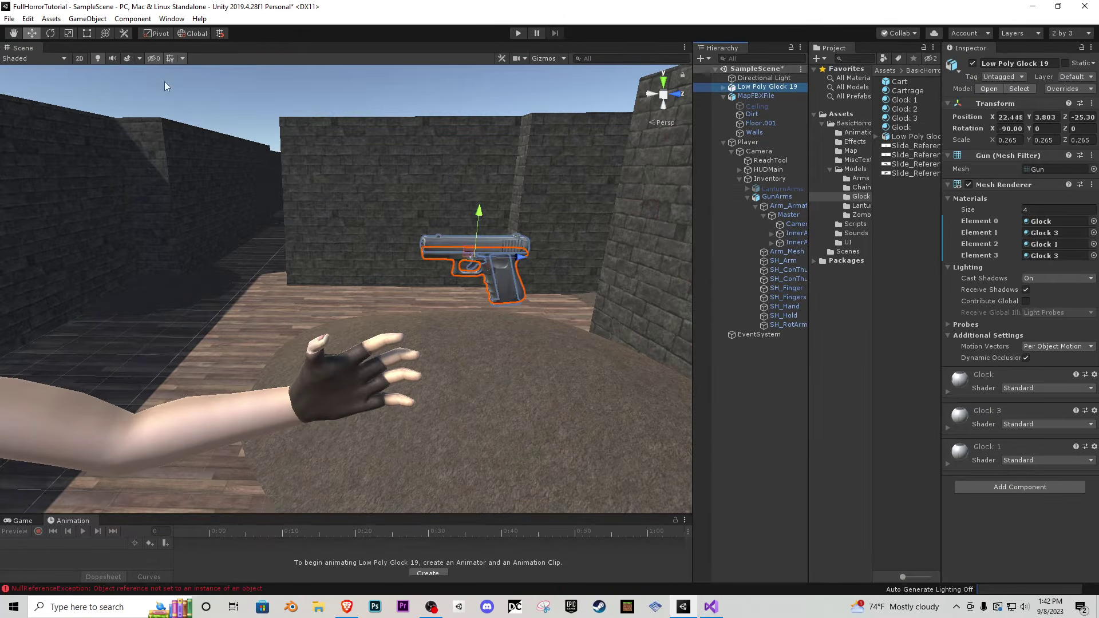
click(51, 33)
drag(473, 273, 192, 78)
click(29, 35)
- Move the pistol beside the open hand, to about X 22.756, Y 3.48, Z -25.90
right_drag(80, 86, 351, 161)
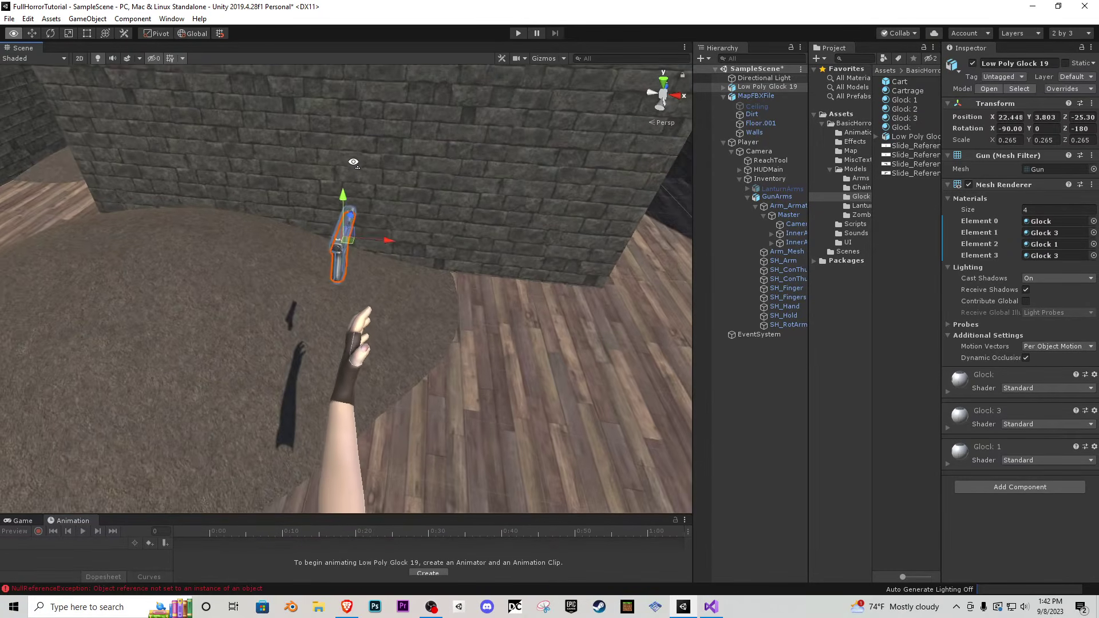
drag(367, 243, 393, 262)
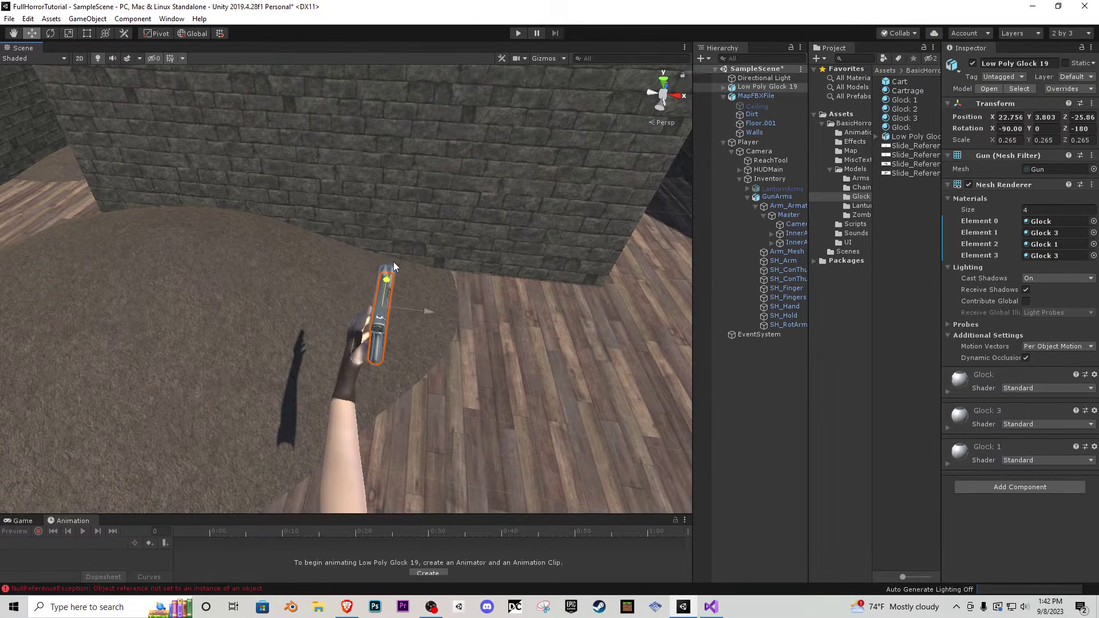
right_drag(393, 262, 358, 196)
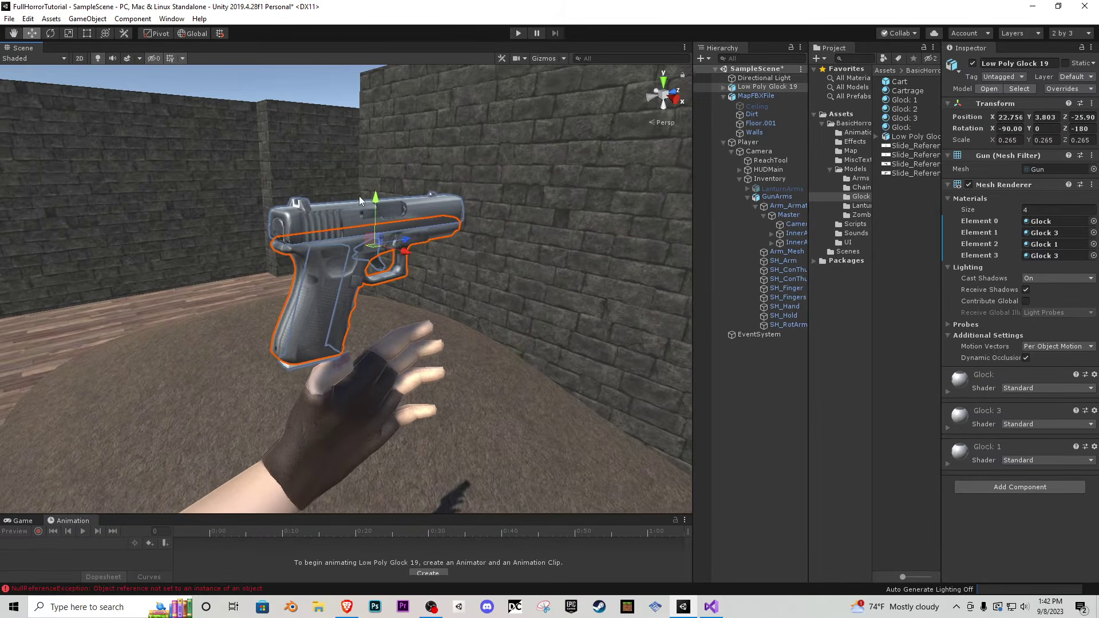
drag(376, 201, 387, 311)
right_drag(387, 311, 332, 271)
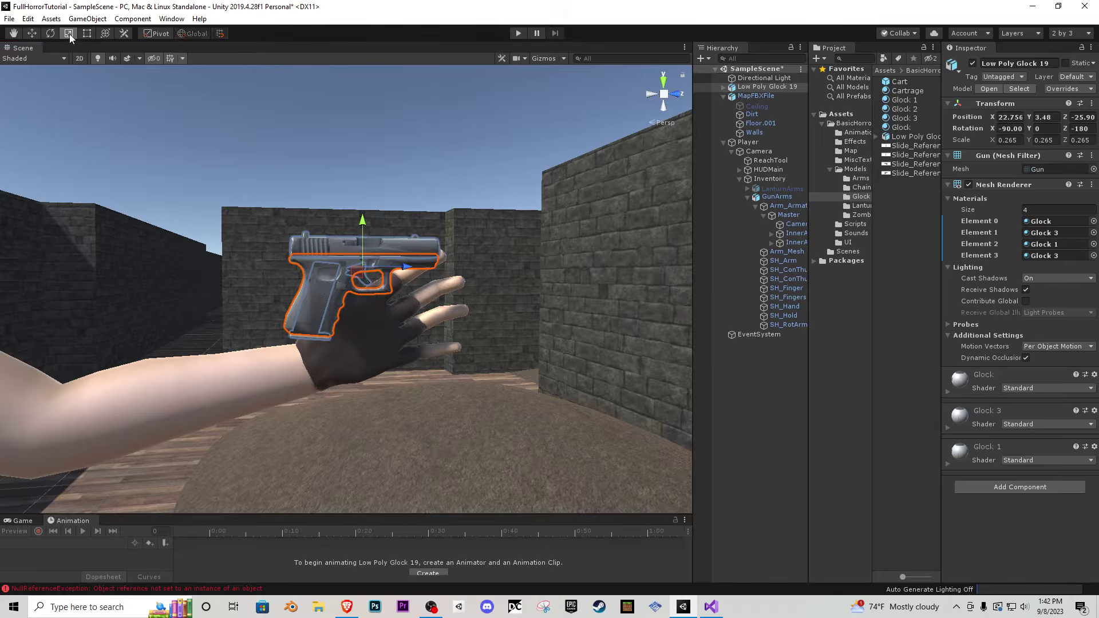
- Scale the pistol up uniformly to about 0.412 and shift it into the palm, to about X 22.648, Z -25.64
drag(363, 268, 468, 269)
click(32, 33)
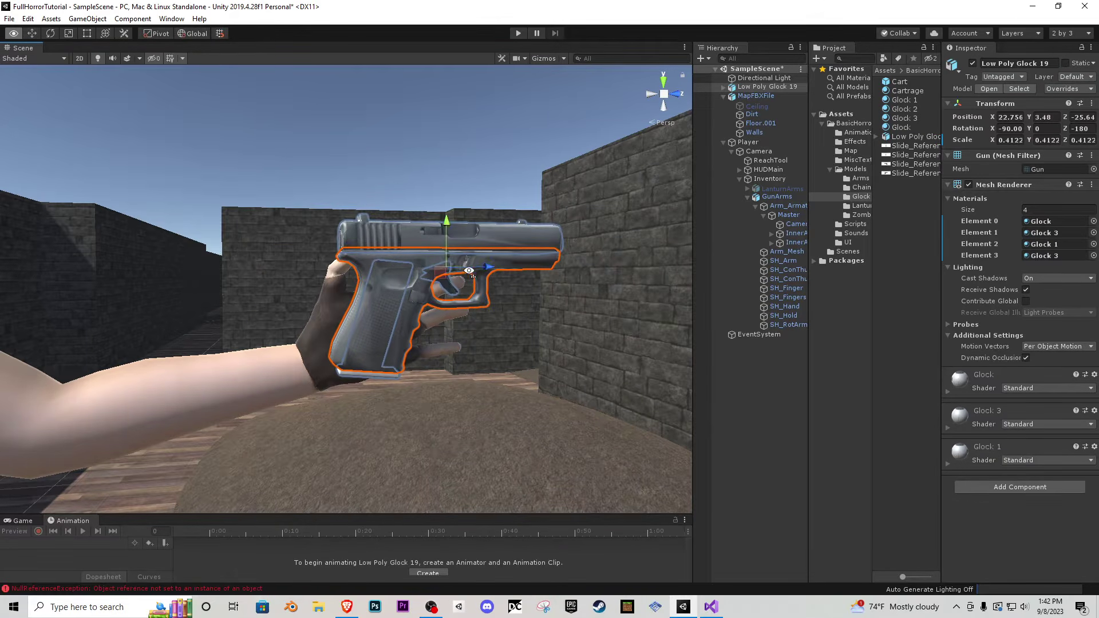
right_drag(446, 270, 259, 256)
drag(298, 255, 268, 256)
right_drag(268, 257, 46, 264)
key(d)
key(w)
- Tilt the pistol's muzzle up to about -102.1 on X and seat it in the hand at about Y 3.52, Z -25.69
click(49, 38)
right_drag(321, 217, 349, 223)
key(s)
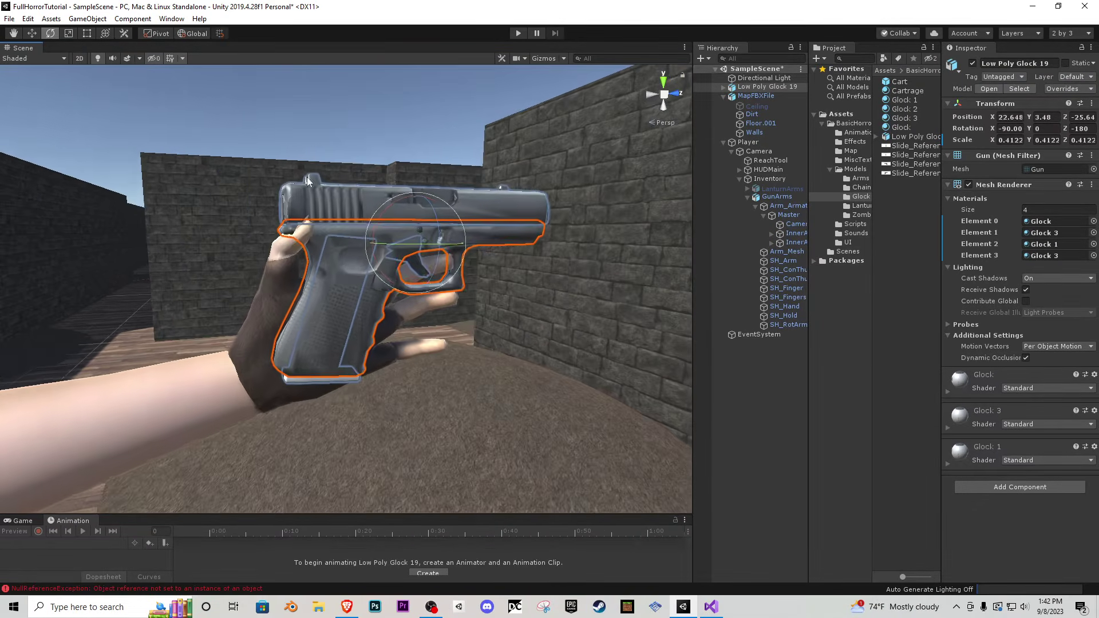
mouse_move(400, 204)
mouse_down()
mouse_move(385, 209)
mouse_move(410, 194)
mouse_up()
click(29, 33)
drag(458, 226, 411, 241)
scroll(411, 240, up, 3)
- Show the Game view below the scene, make it taller, and widen the Hierarchy
click(25, 520)
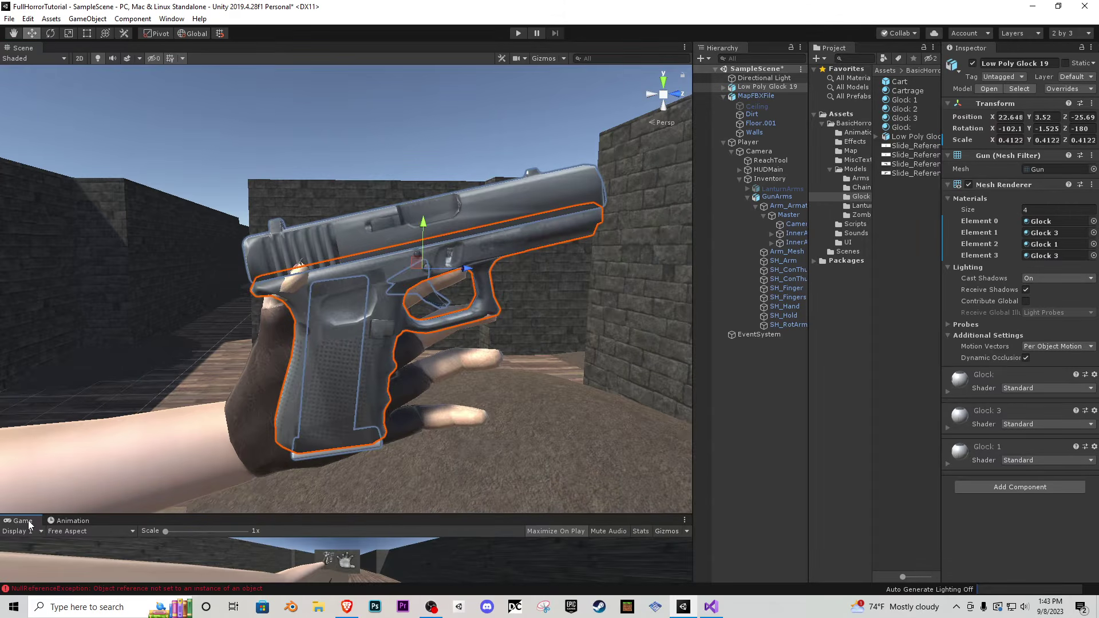
drag(217, 514, 283, 505)
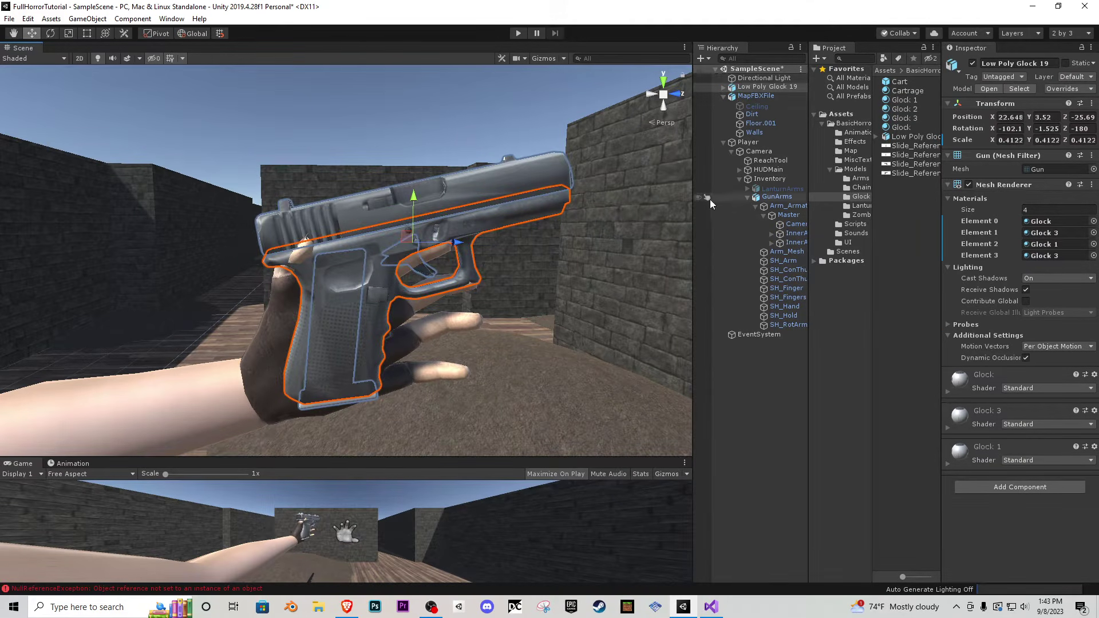
drag(694, 197, 589, 196)
- Nudge the pistol's position in the palm to about X 22.654 and Z -25.67
right_drag(298, 246, 548, 258)
key(a)
drag(327, 213, 337, 212)
key(d)
right_drag(464, 226, 343, 211)
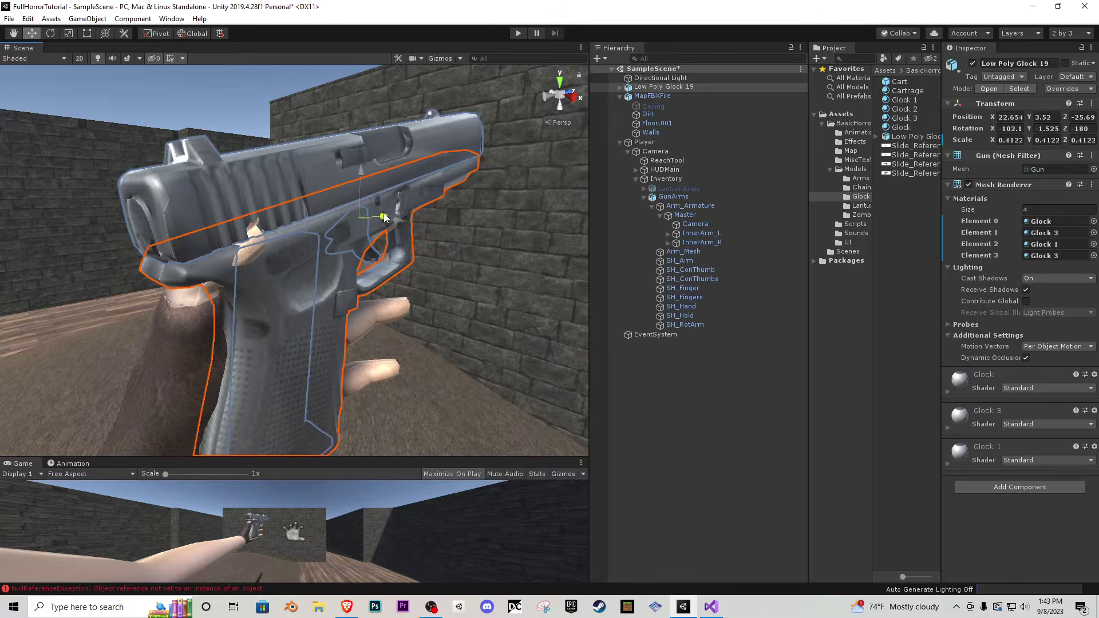
drag(384, 217, 389, 217)
right_drag(386, 220, 359, 211)
key(s)
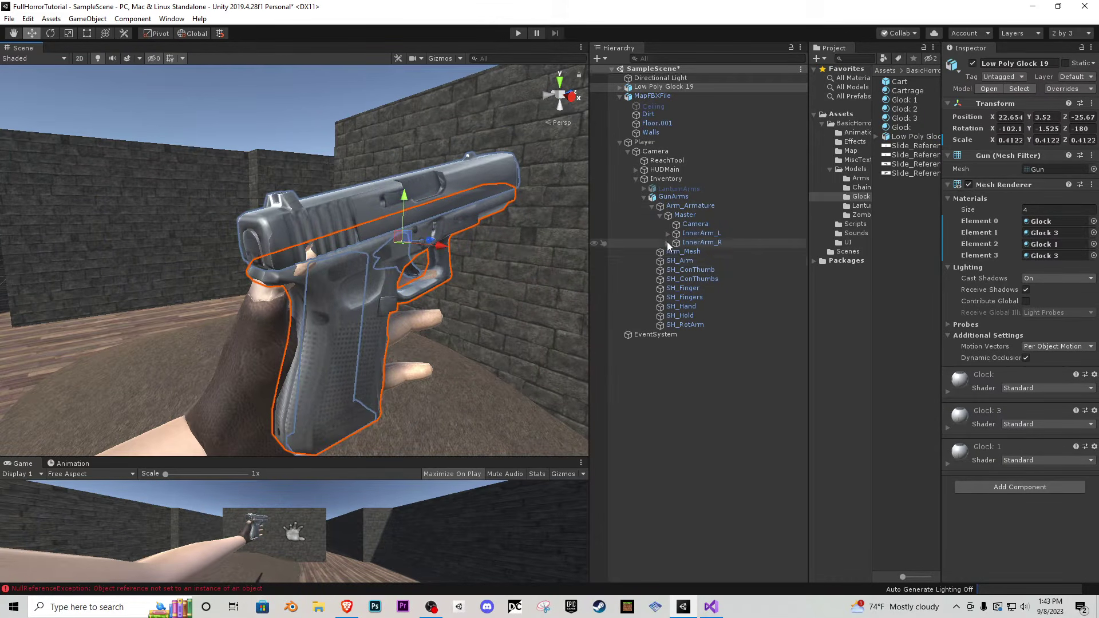
- Expand the left arm's bones down to Hand_L and rotate IndexIn_L to about 6.23, -12.79, 0.38
click(668, 234)
click(676, 243)
click(684, 261)
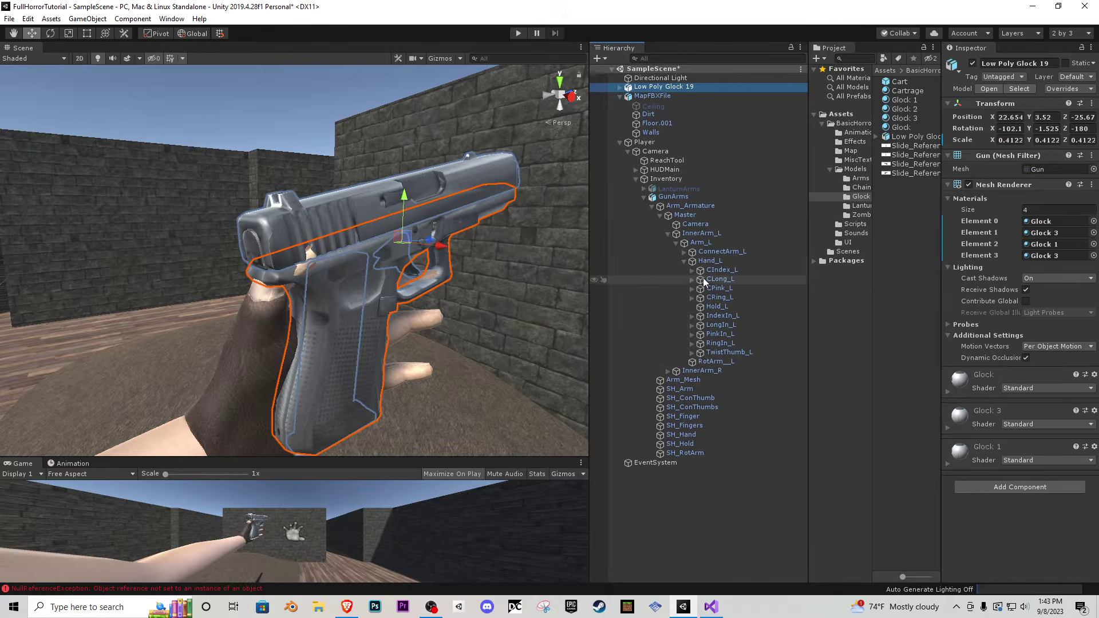
double_click(720, 316)
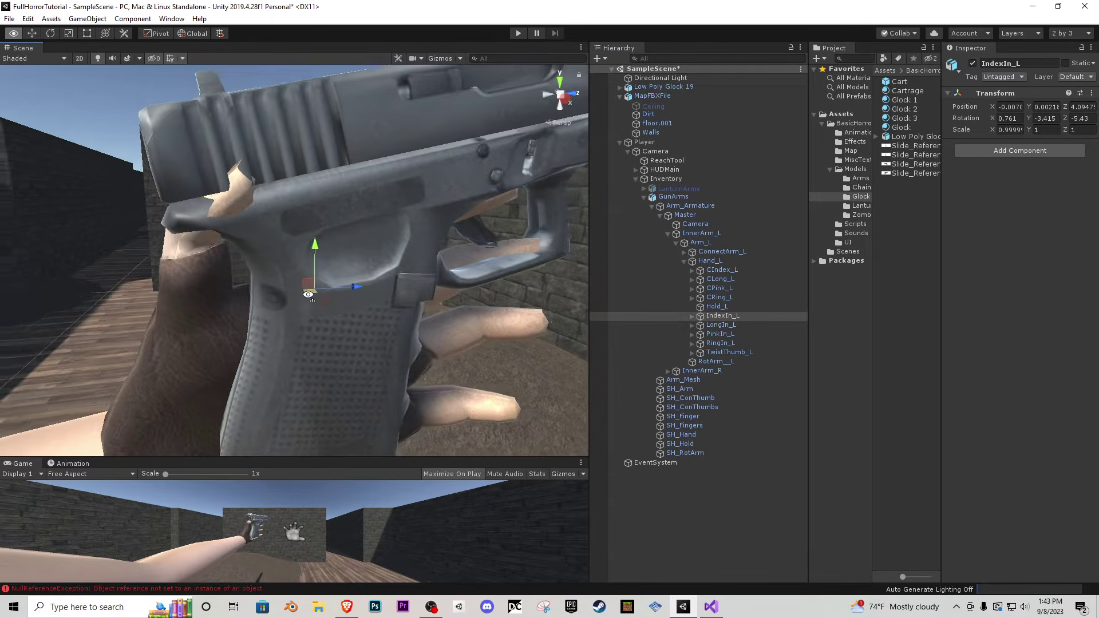
click(50, 33)
drag(154, 247, 153, 307)
- Bend the index fingertip around the trigger by rotating IndexOut_L to about -13.83, 43.39, 0.84
click(692, 316)
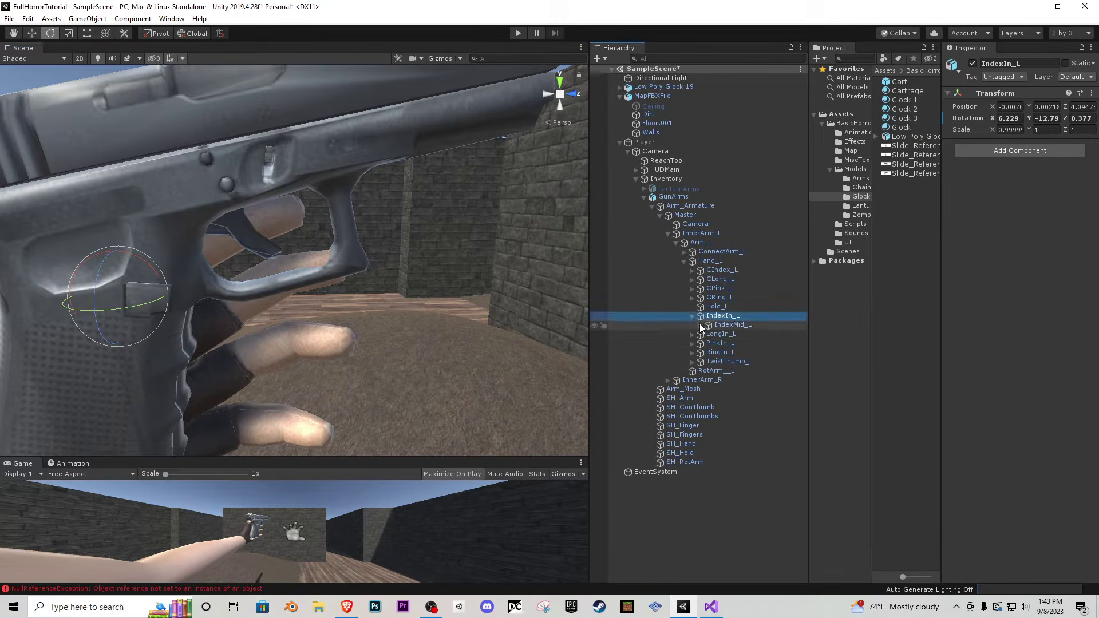
click(700, 325)
click(726, 335)
drag(268, 240, 235, 218)
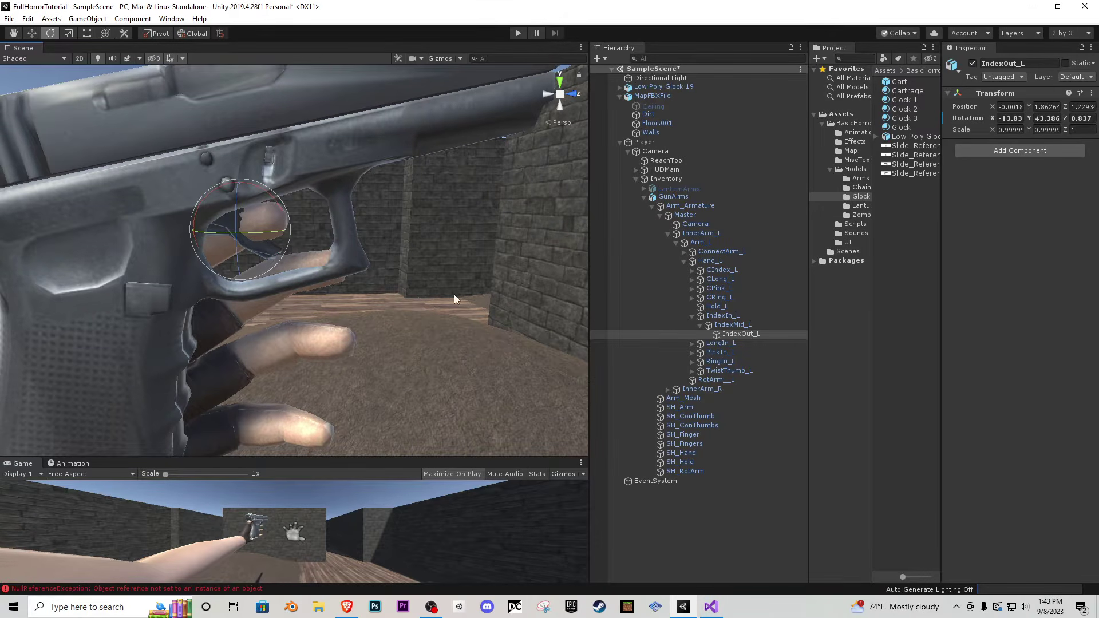
alt+drag(455, 299, 389, 264)
- Curl the middle finger by rotating LongIn_L to about -20.34, 23.02, 8.42 and LongMid_L to about -15.09, 92.78, -17.20
click(692, 343)
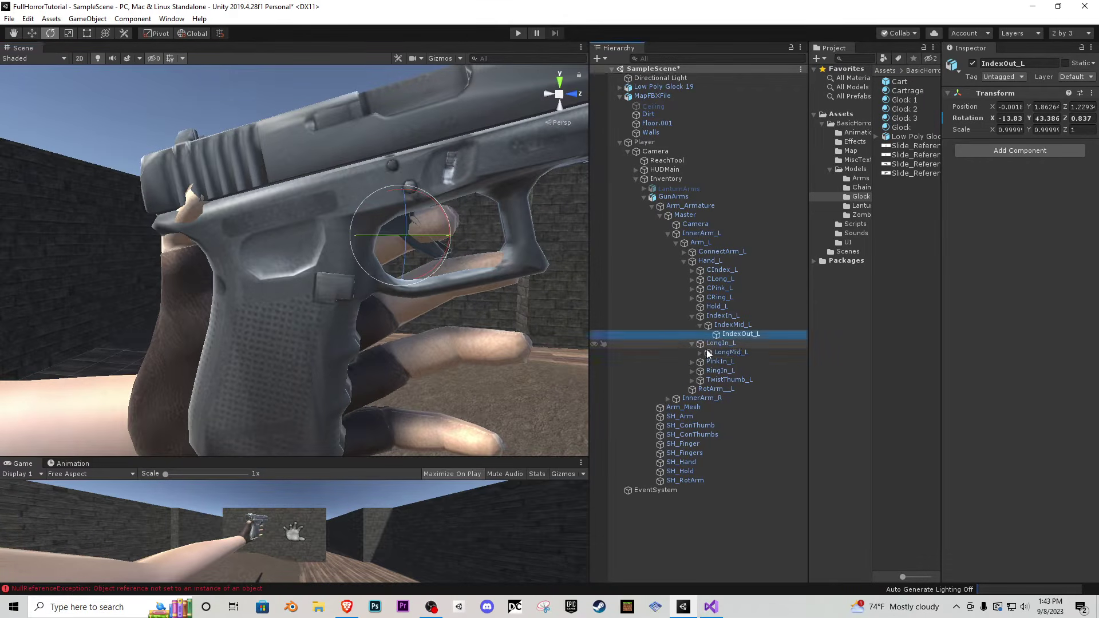
click(719, 343)
drag(352, 315, 332, 359)
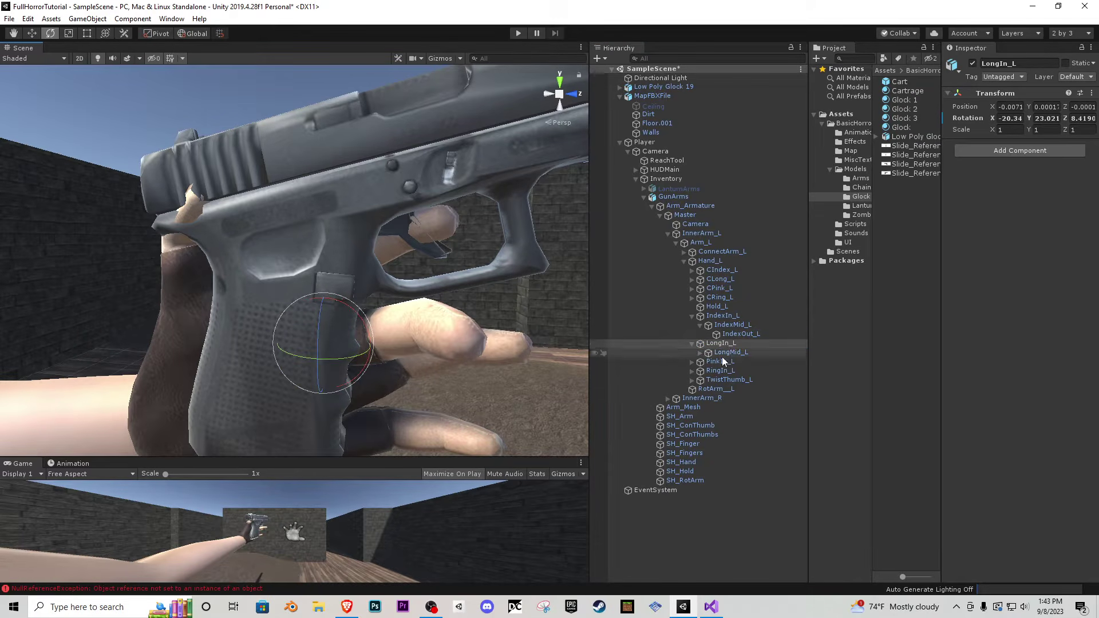
click(724, 352)
drag(424, 347, 370, 356)
- Wrap the middle finger onto the grip by rotating LongOut_L to about -4.56, 40.49, 6.79 and LongIn_L to about -16.25, 25.43, 0.25
click(699, 353)
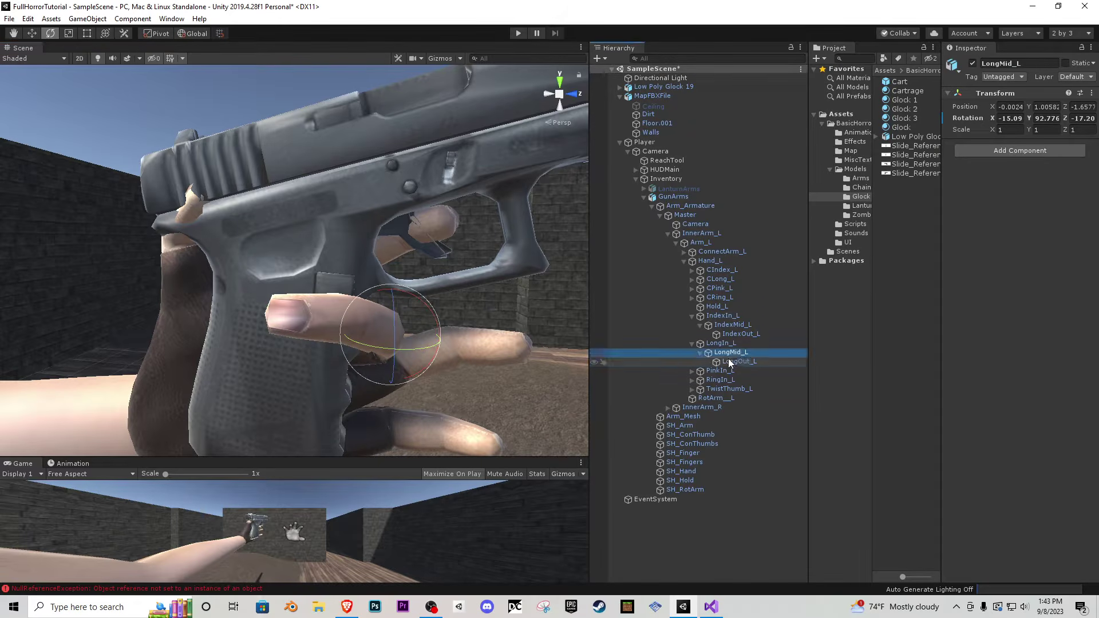
click(731, 360)
right_drag(351, 319, 519, 328)
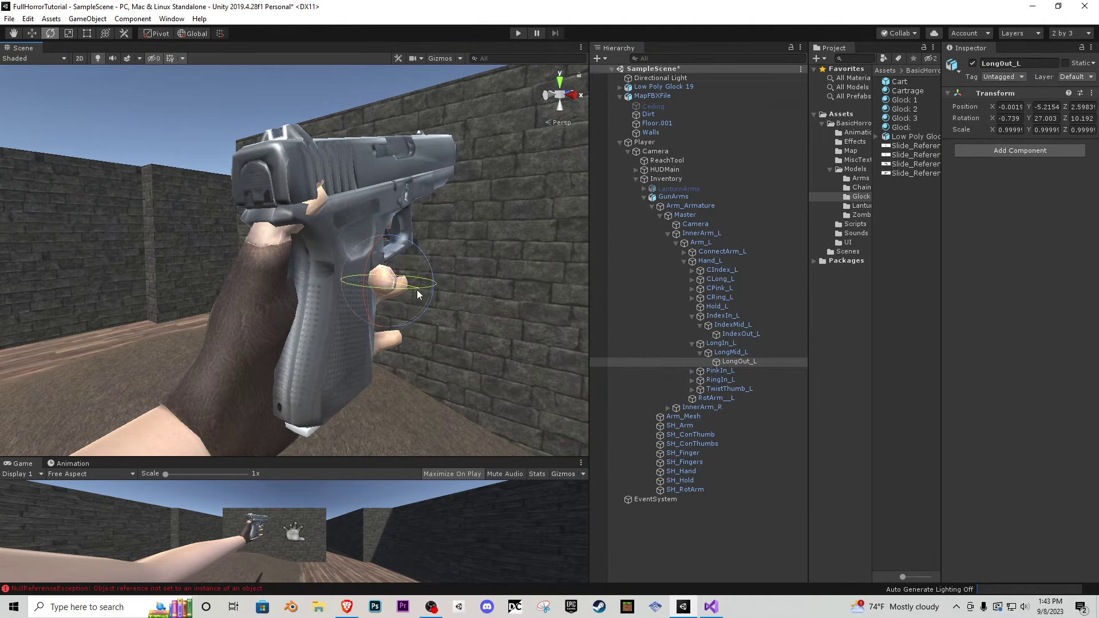
key(d)
right_drag(407, 301, 280, 296)
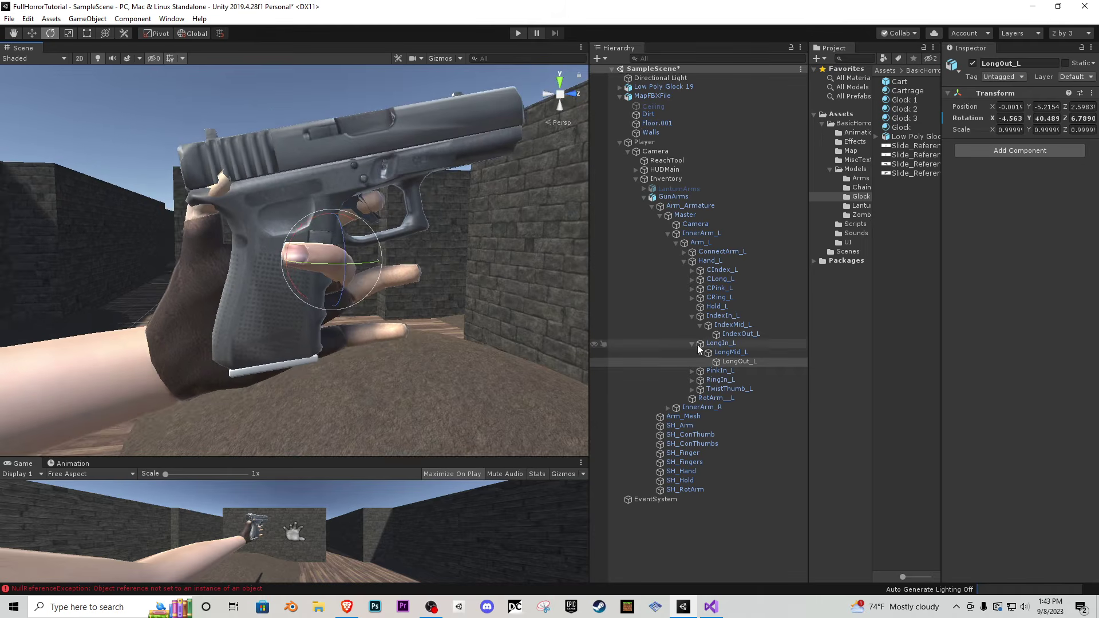
click(722, 346)
drag(287, 242, 276, 254)
- Curl the ring finger around the grip, rotating RingMid_L to about -15.86, 97.90, -21.33
click(691, 380)
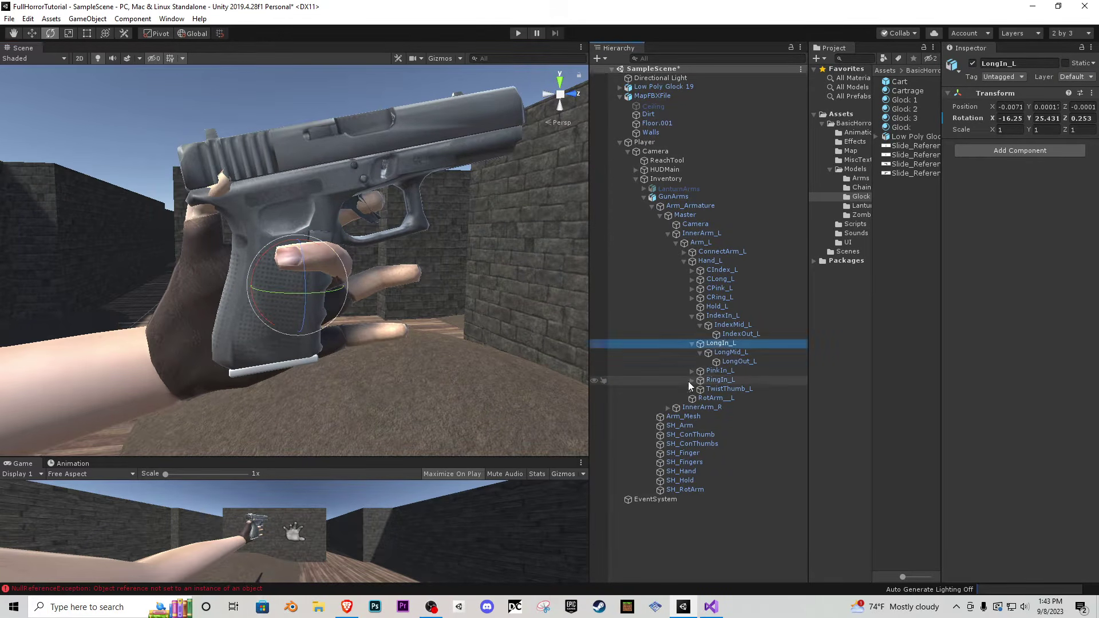
click(687, 379)
drag(345, 332, 309, 291)
click(726, 389)
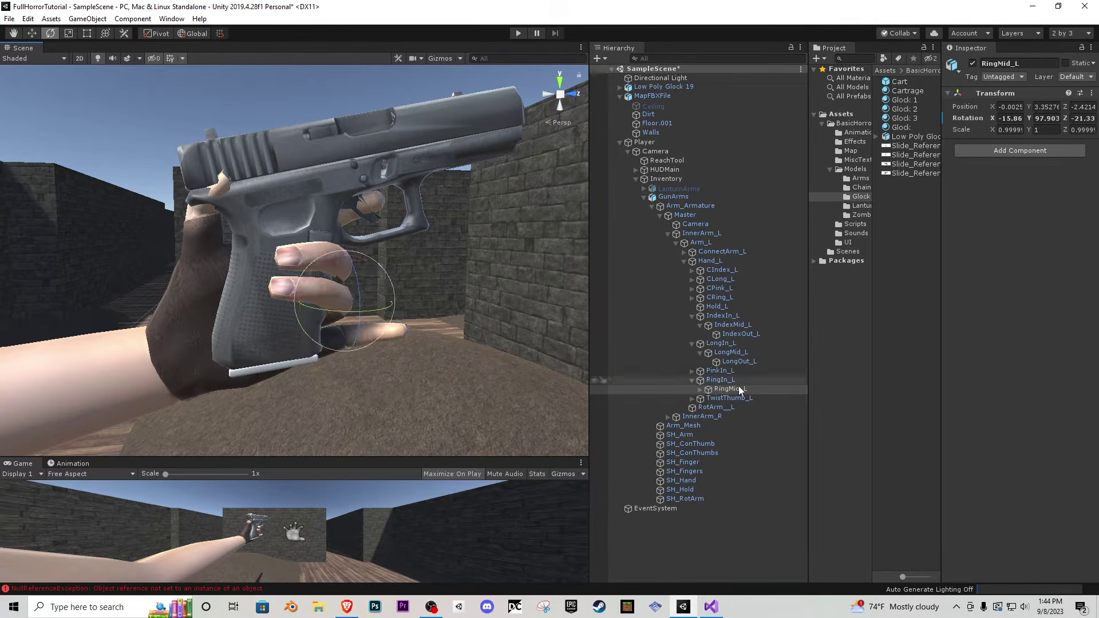
- Bend the ring fingertip against the grip by rotating RingOut_L to about -4.89, 25.72, 7.90
click(699, 390)
click(718, 399)
alt+drag(392, 343, 497, 321)
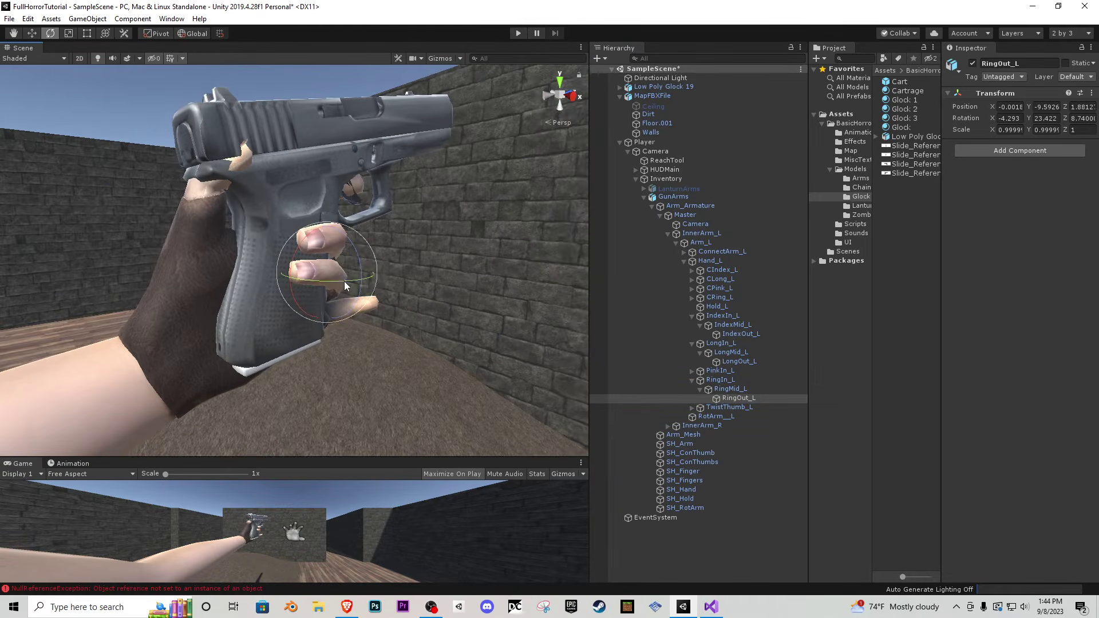
alt+drag(343, 286, 434, 284)
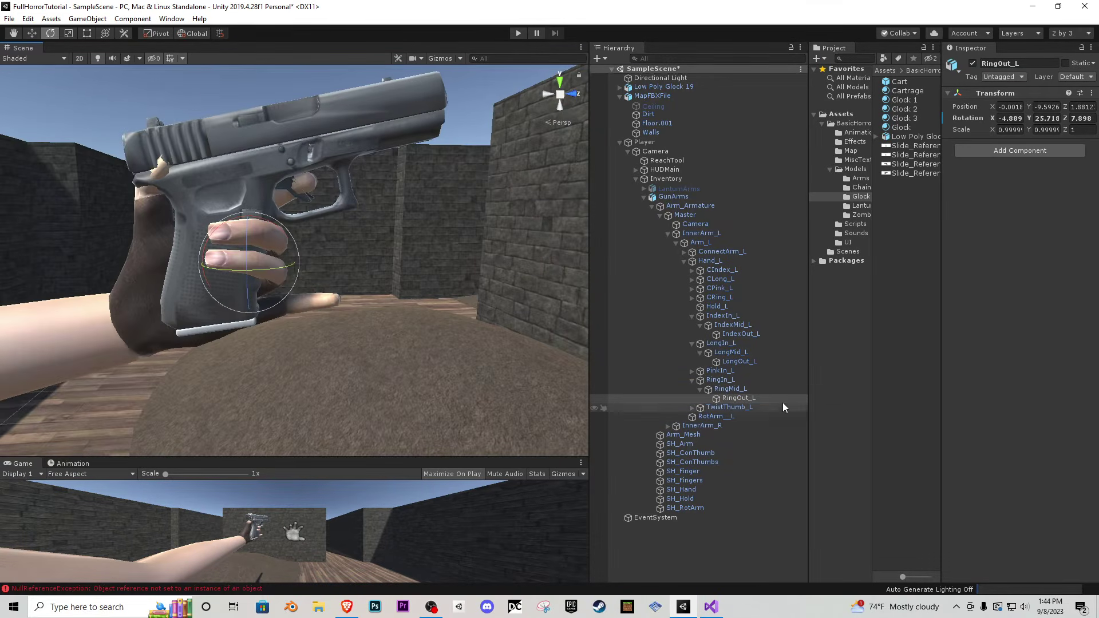
- Curl the little finger by rotating PinkIn_L to about -33.15, 48.31, -9.28 and PinkMid_L to -6.36, 82.86, -3.25, and raise PinkIn_L slightly
click(692, 371)
click(722, 380)
click(721, 372)
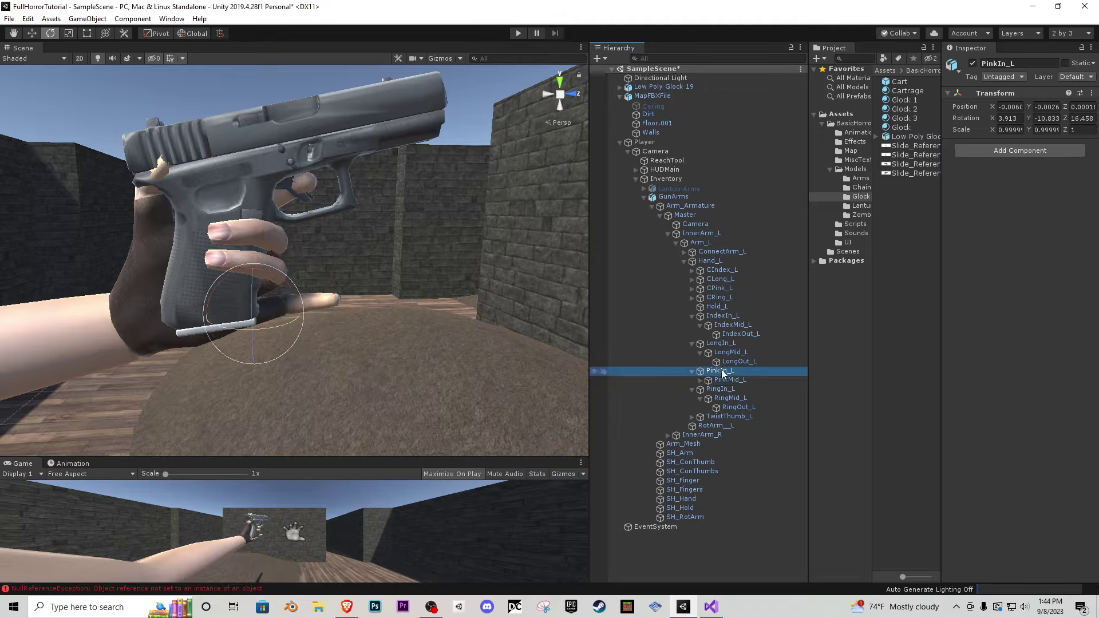
drag(255, 323, 249, 289)
click(699, 380)
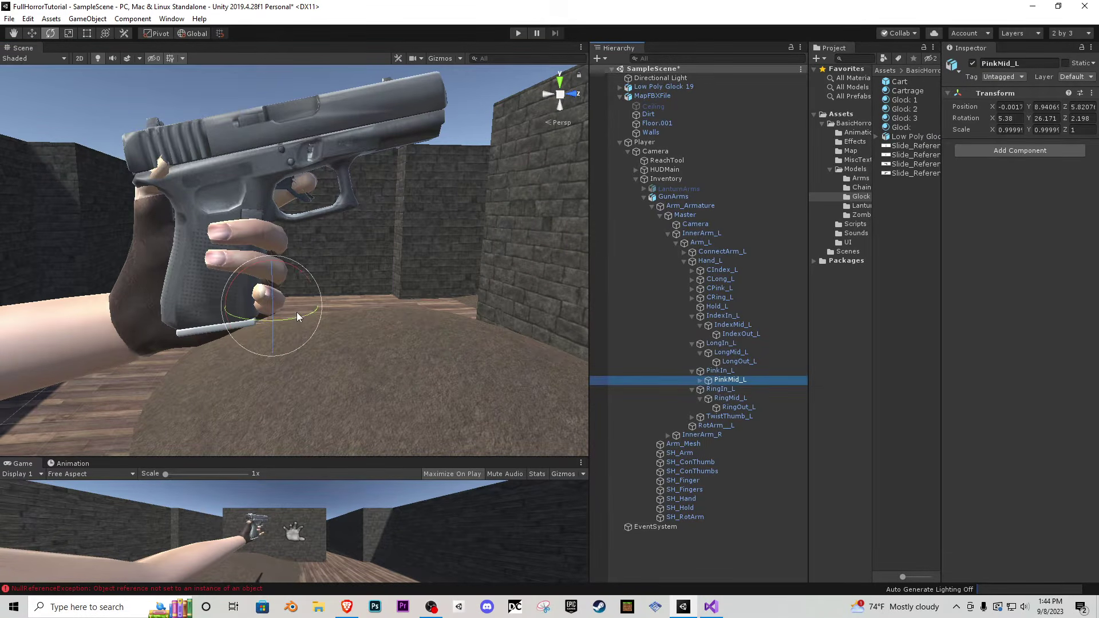
drag(297, 316, 252, 312)
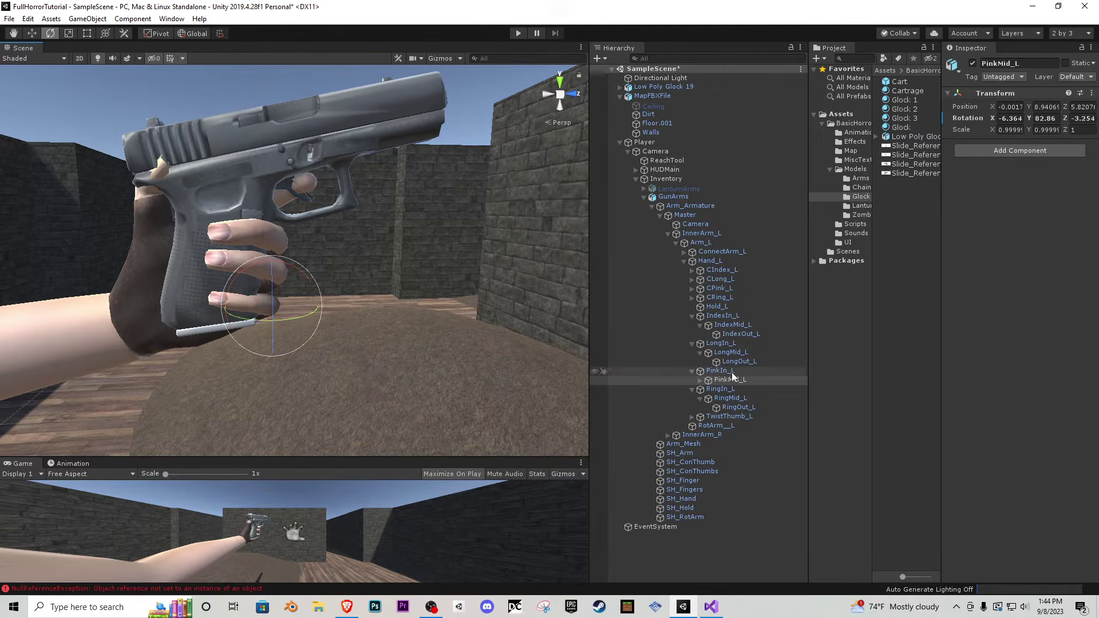
click(720, 371)
click(30, 35)
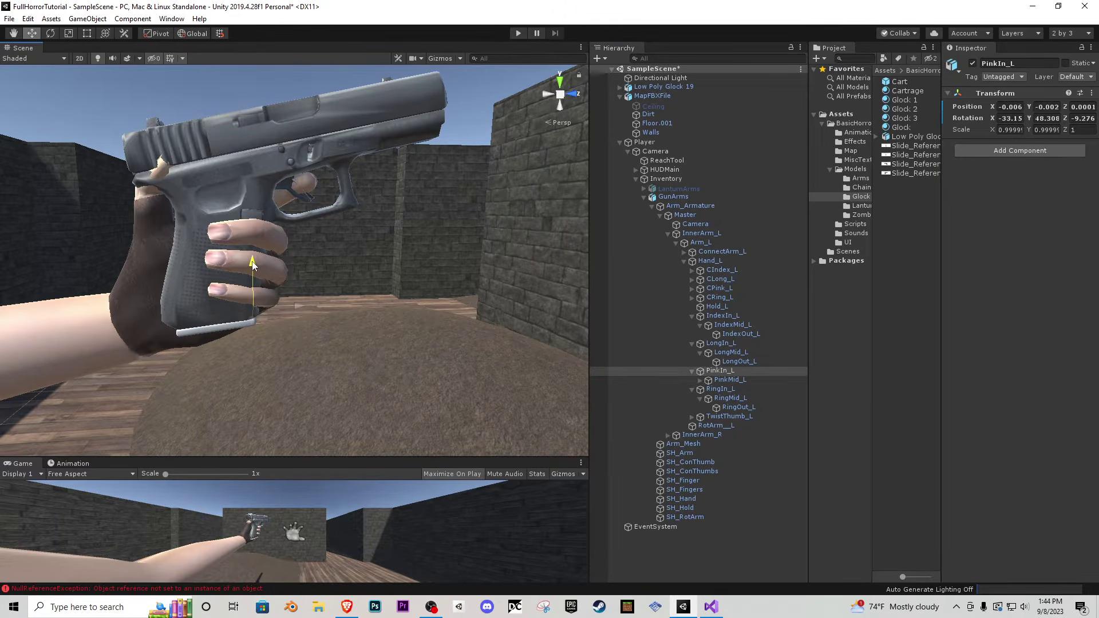
- Wrap the thumb against the grip by rotating TwistThumb_L, and rotate its child TwistTh_L to about -6.02, 140.55, 120.39
key(a)
right_drag(251, 264, 385, 225)
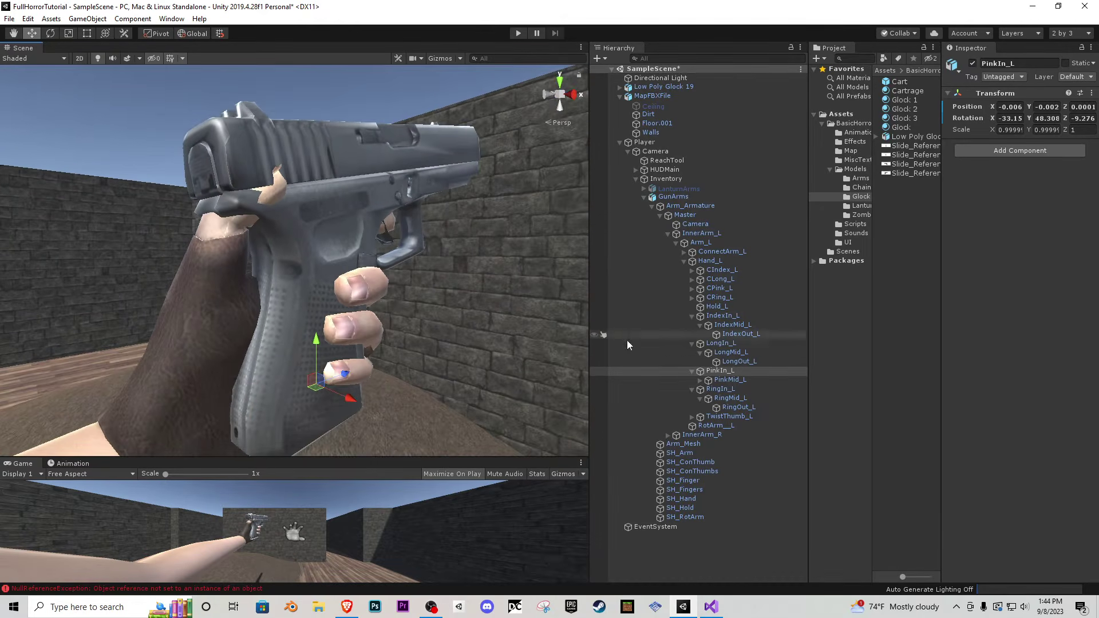
click(727, 417)
click(50, 34)
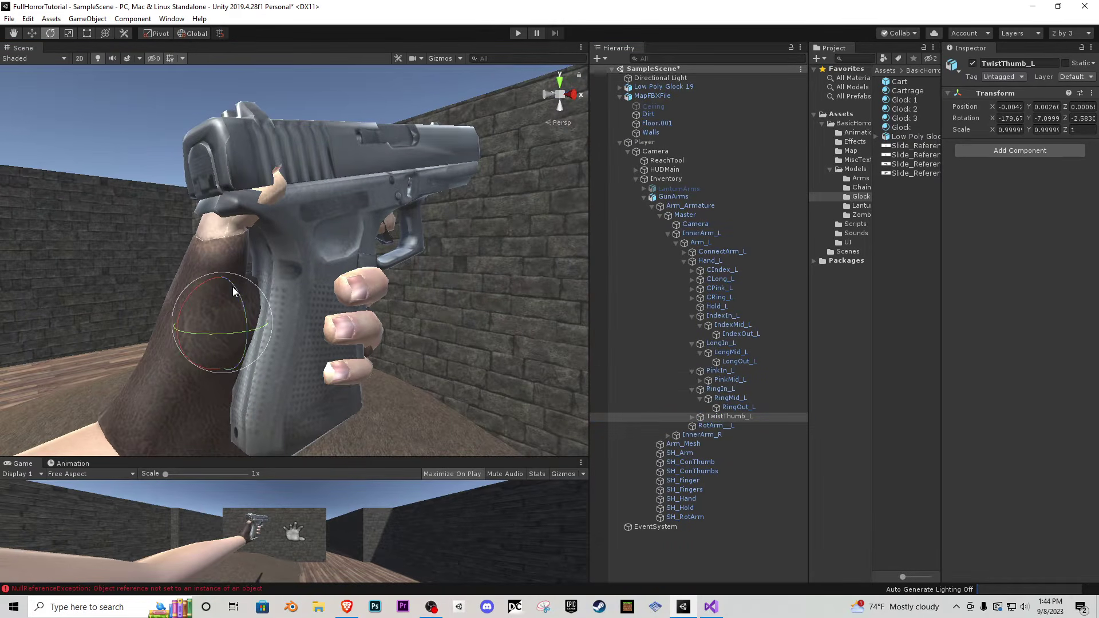
mouse_move(233, 291)
mouse_down()
mouse_move(230, 300)
mouse_move(220, 280)
mouse_move(241, 308)
mouse_move(230, 309)
mouse_up()
click(692, 417)
click(729, 425)
right_drag(466, 342, 454, 406)
key(s)
- Seat the Low Poly Glock 19 in the hand using local axes, at about 22.654, 3.503, -25.73 with rotation -108.6, -1.525, -180
drag(369, 461, 365, 151)
right_drag(381, 149, 144, 113)
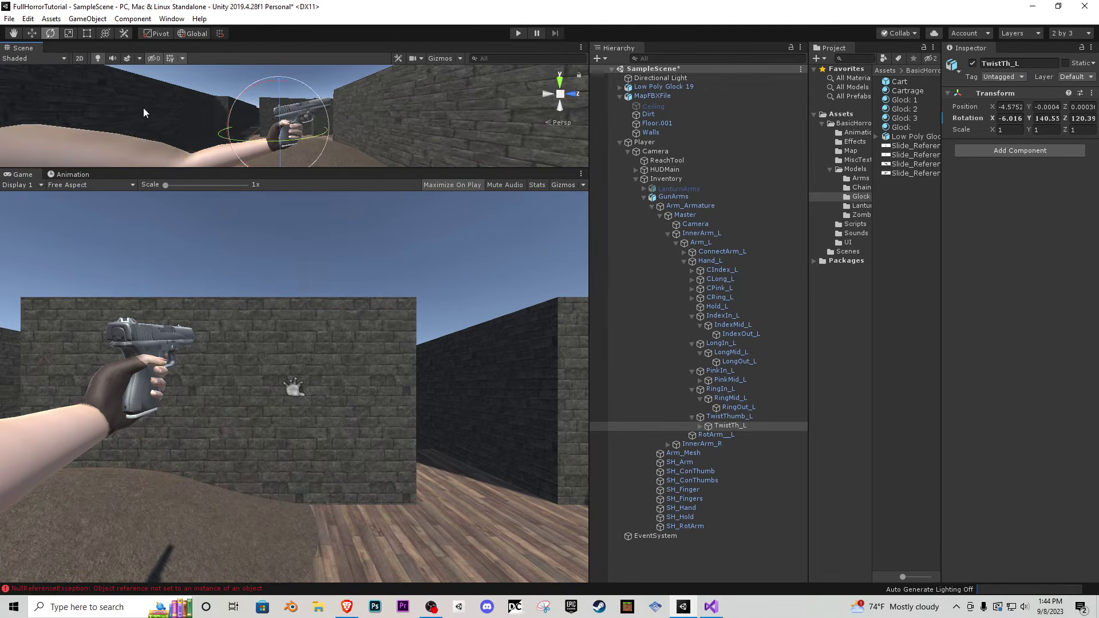
click(657, 88)
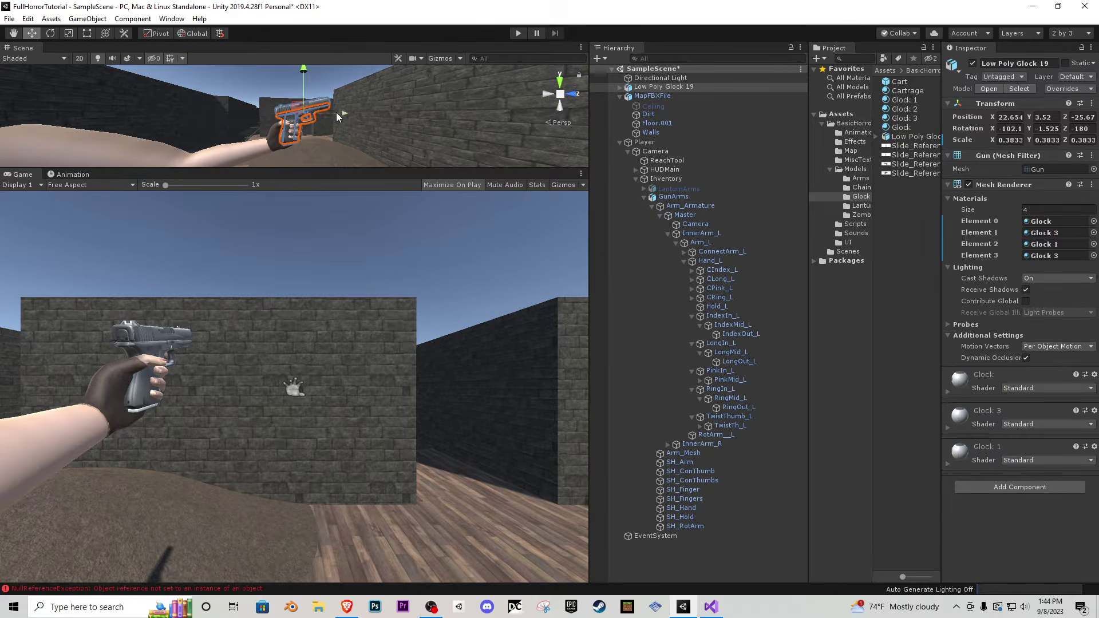
click(196, 36)
drag(345, 107, 342, 107)
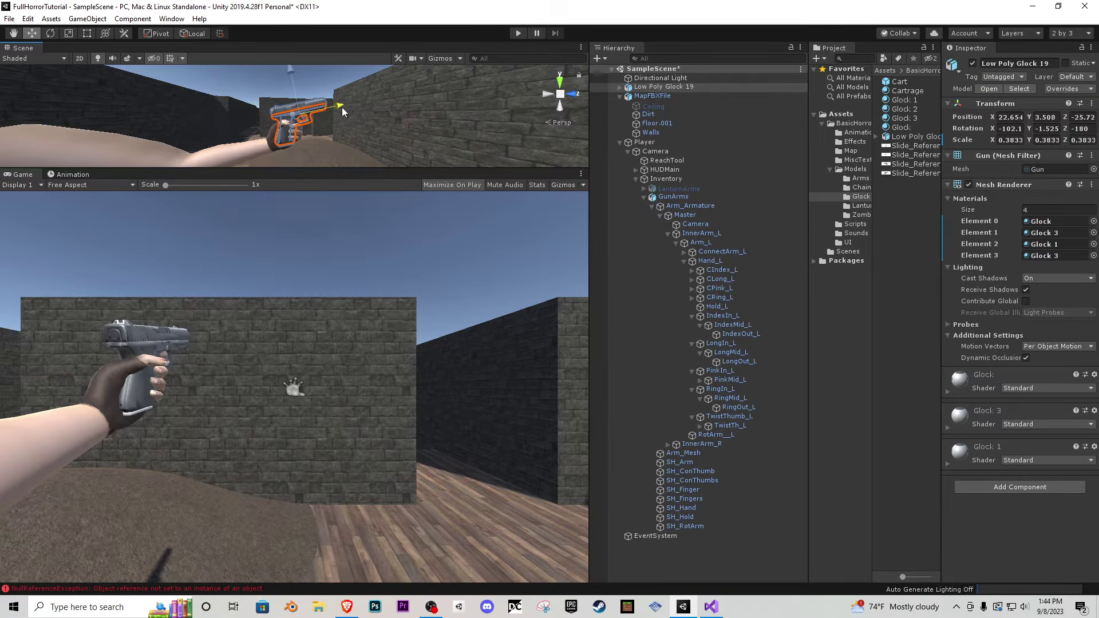
mouse_move(290, 74)
mouse_down()
mouse_move(273, 87)
mouse_move(286, 81)
mouse_up()
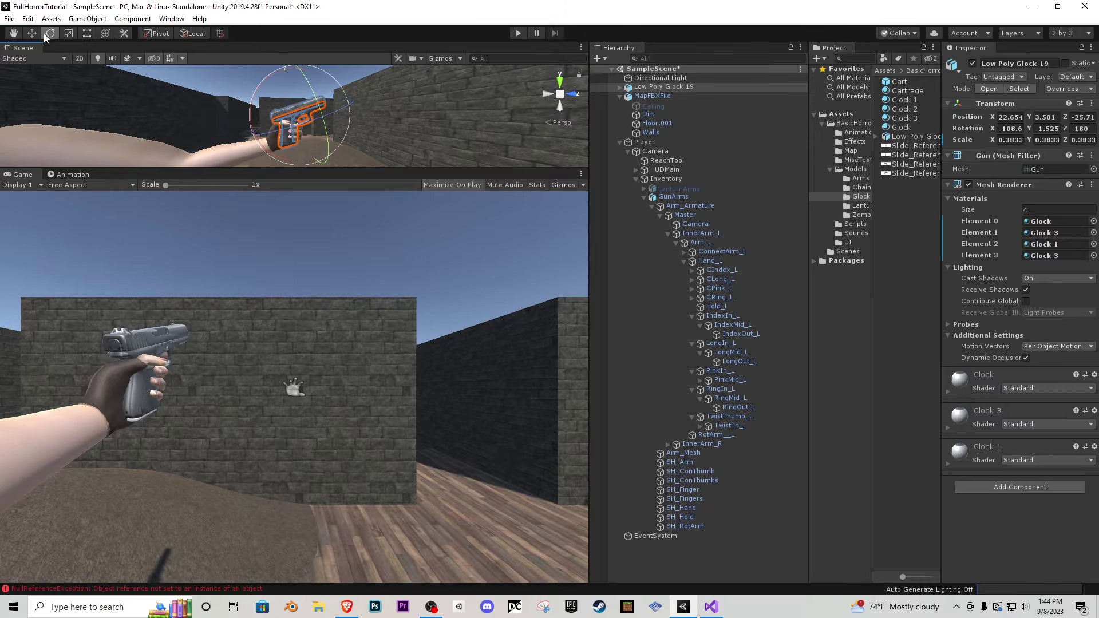
key(w)
drag(335, 107, 335, 107)
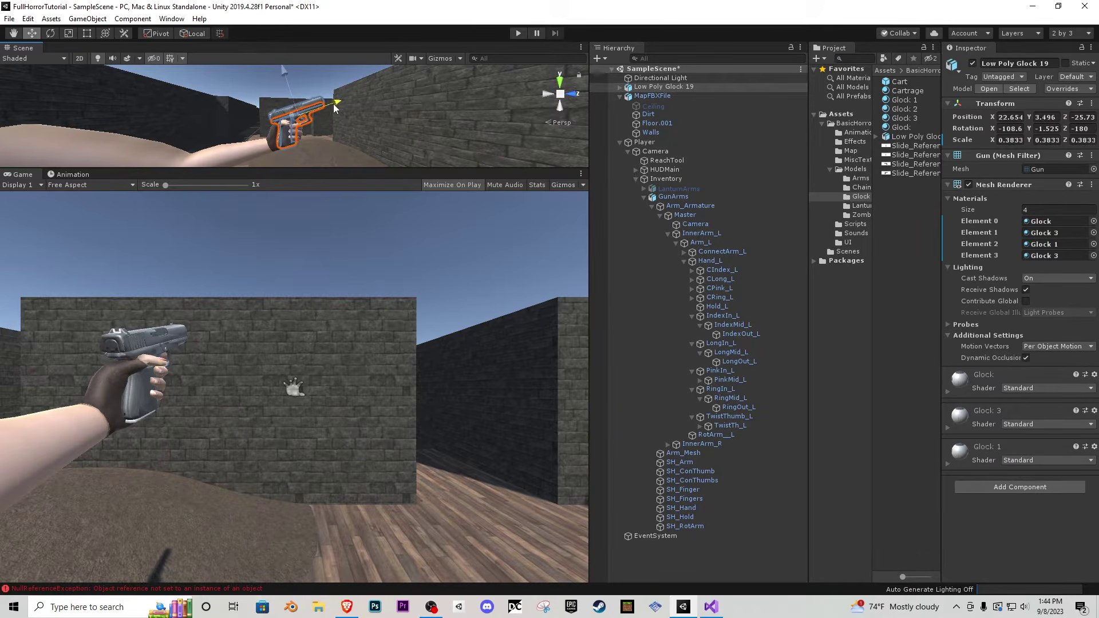
drag(283, 74, 283, 74)
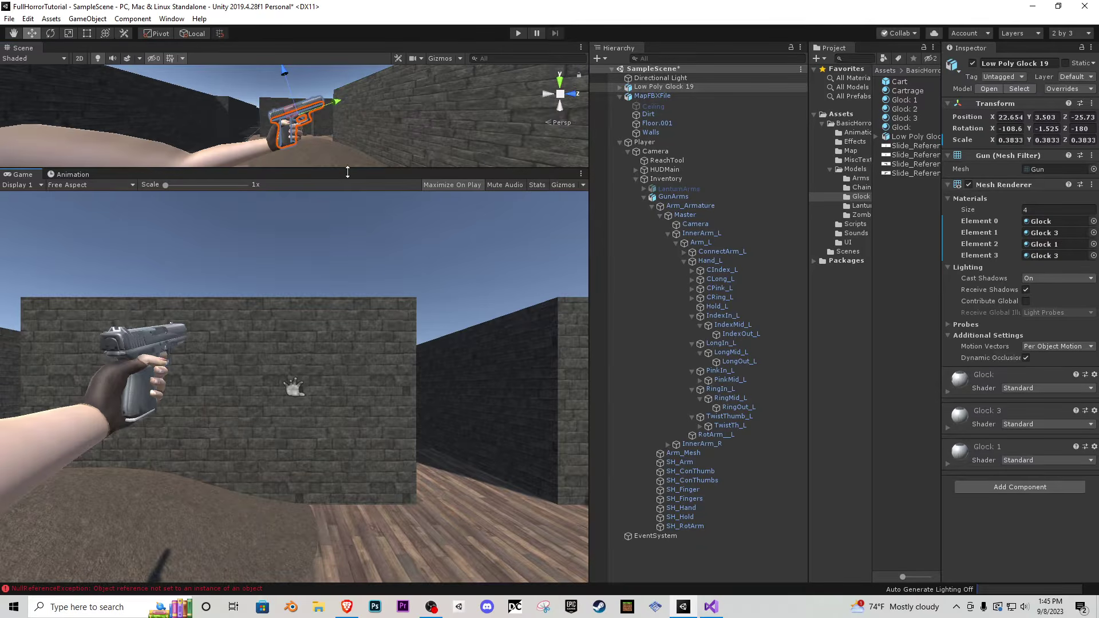
- Make Low Poly Glock 19 a child of Hand_L in the GunArms armature and bring up the Animation window
drag(347, 172, 353, 461)
key(s)
right_drag(314, 366, 366, 395)
drag(366, 458, 368, 295)
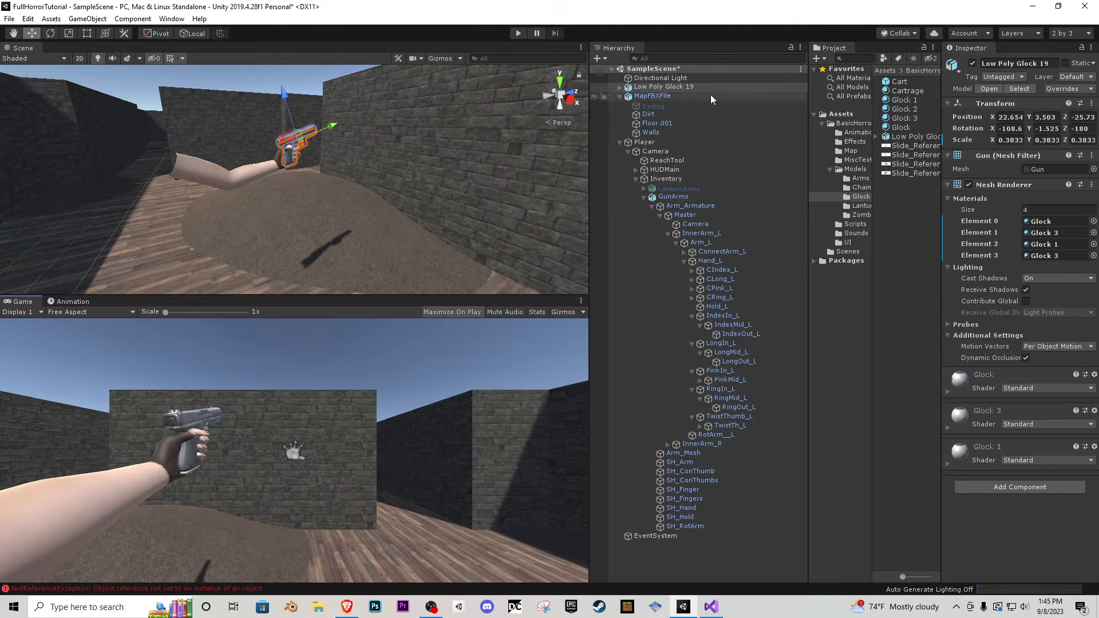
drag(675, 86, 737, 261)
click(653, 258)
drag(668, 89, 716, 260)
click(655, 256)
click(683, 252)
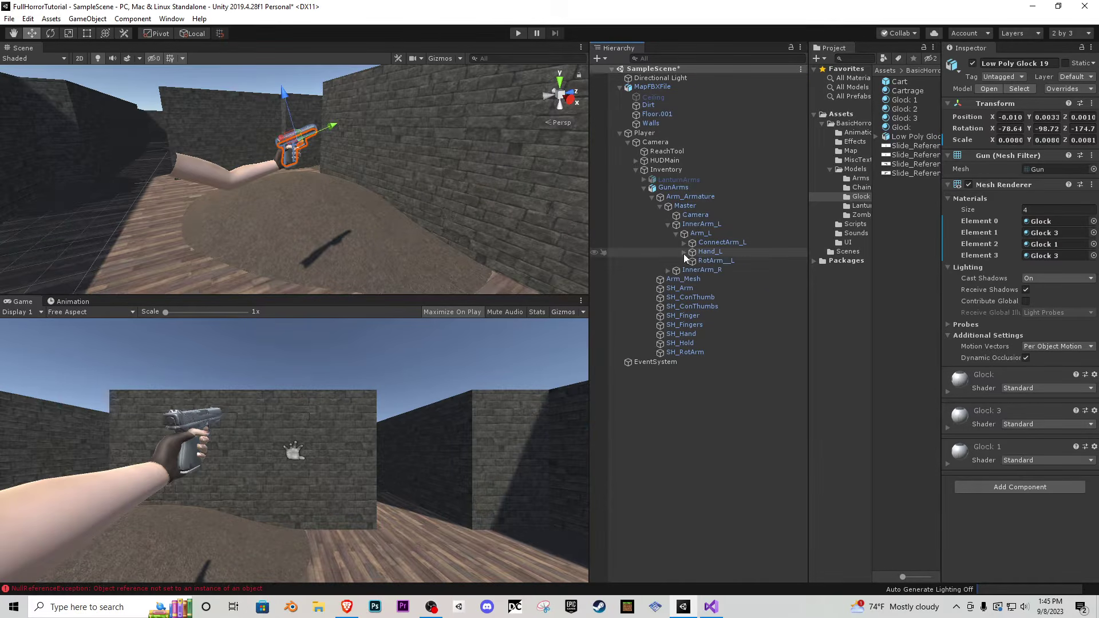
click(73, 303)
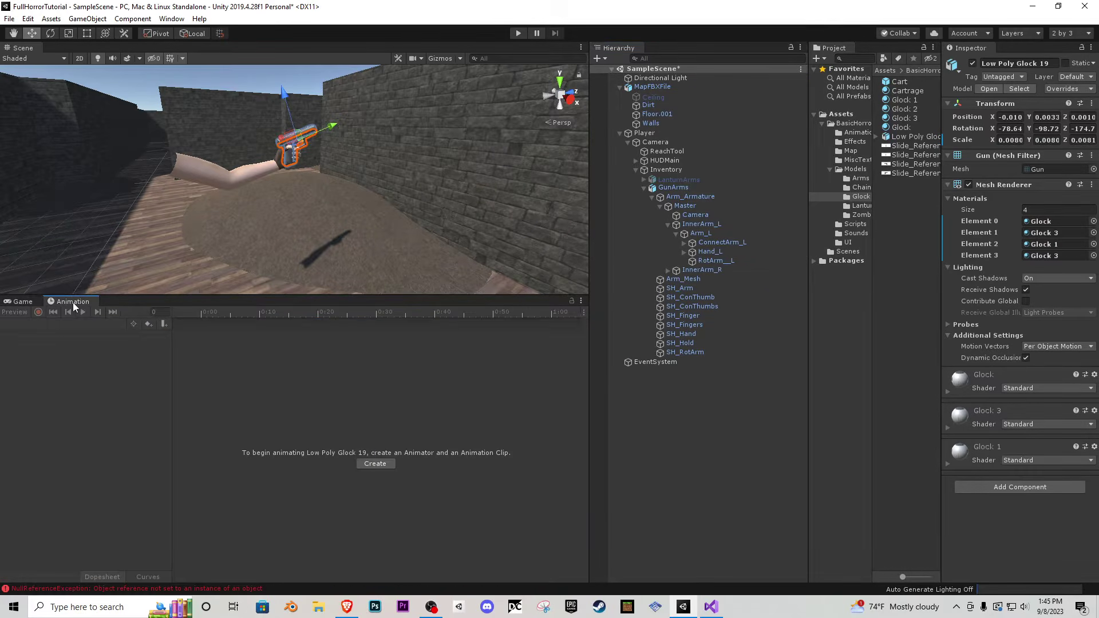
click(376, 464)
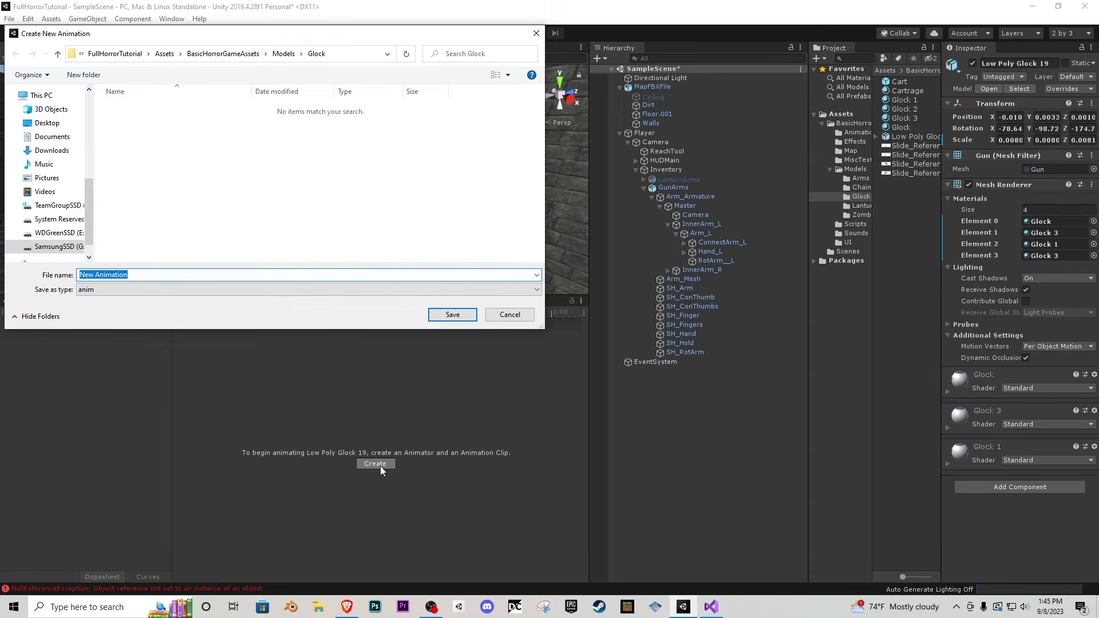
text(Gl)
key(Escape)
key(Escape)
- Create an animation clip named Glock_Idle for GunArms in the Glock folder and start recording keyframes
click(682, 187)
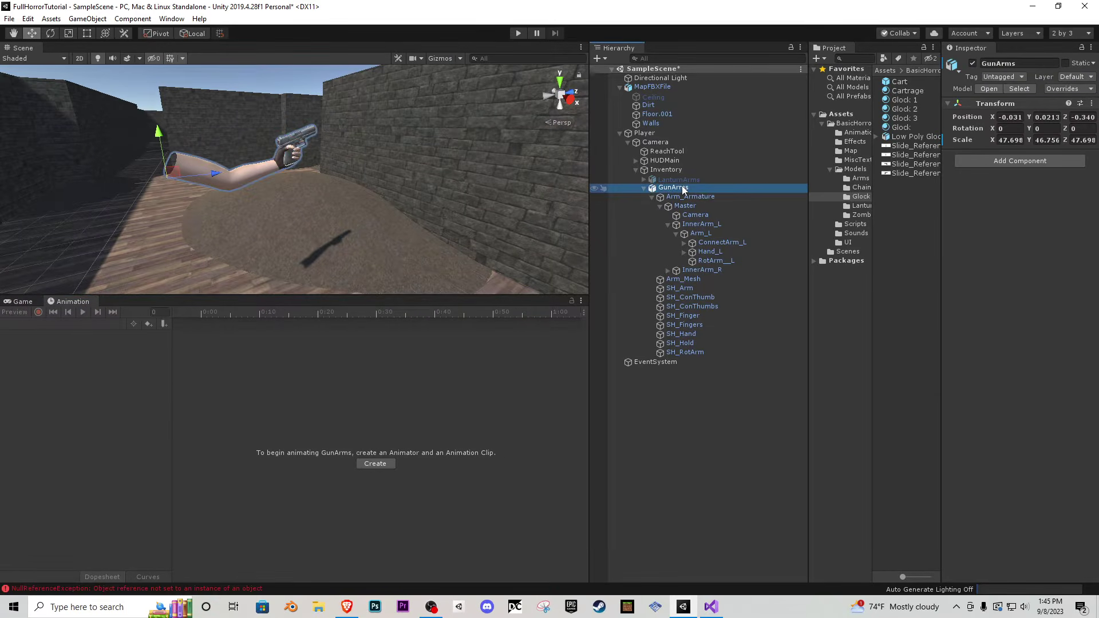
click(376, 463)
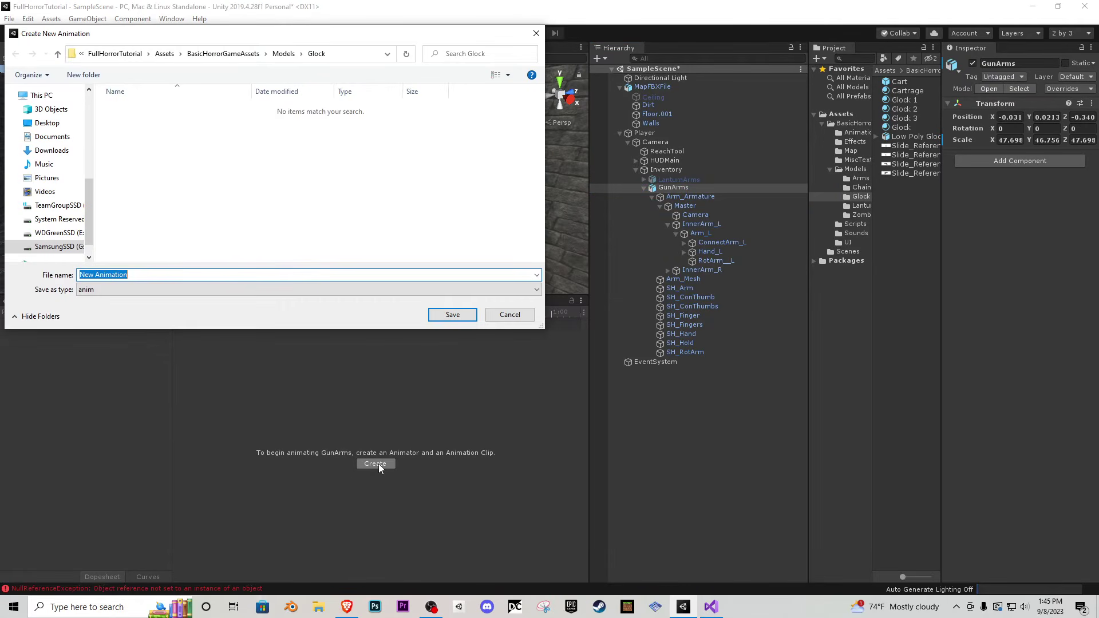
text(Glock)
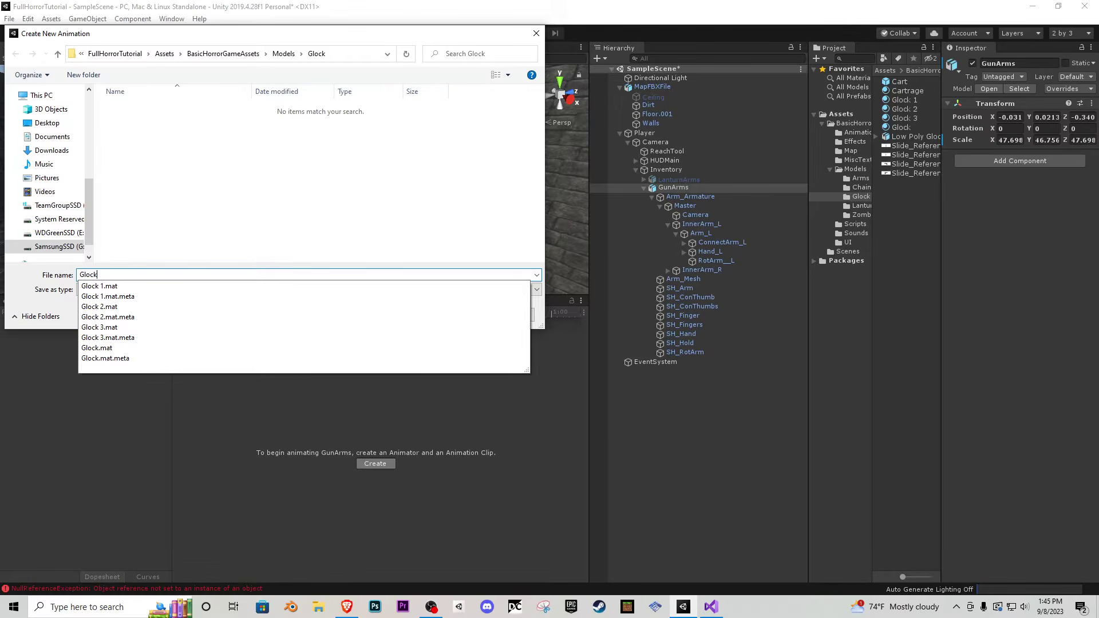
text(_Idle)
key(Return)
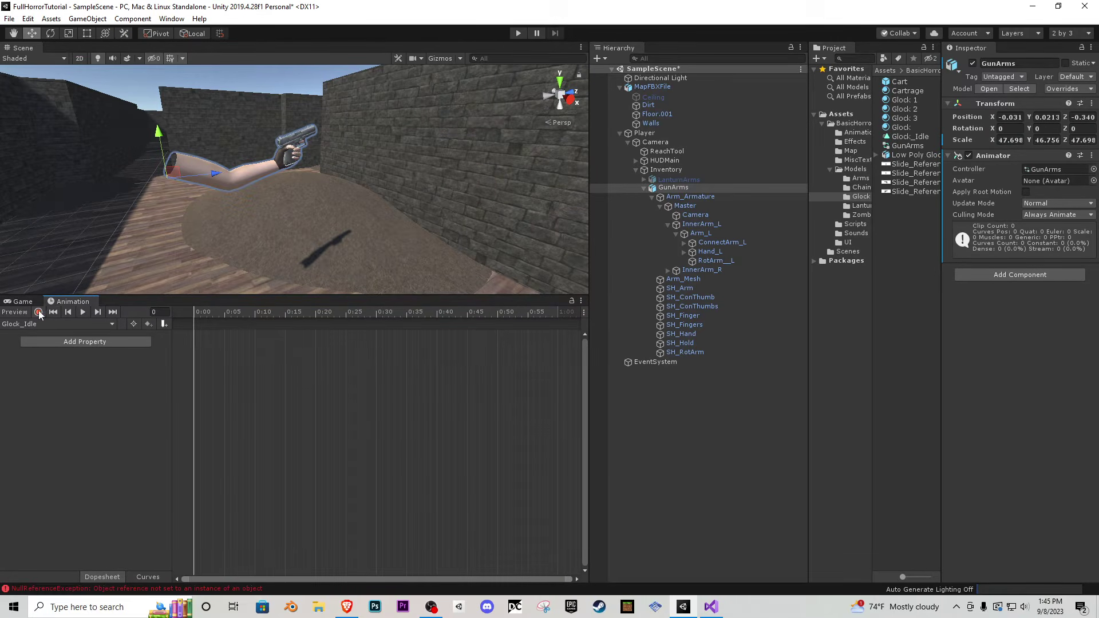
click(38, 312)
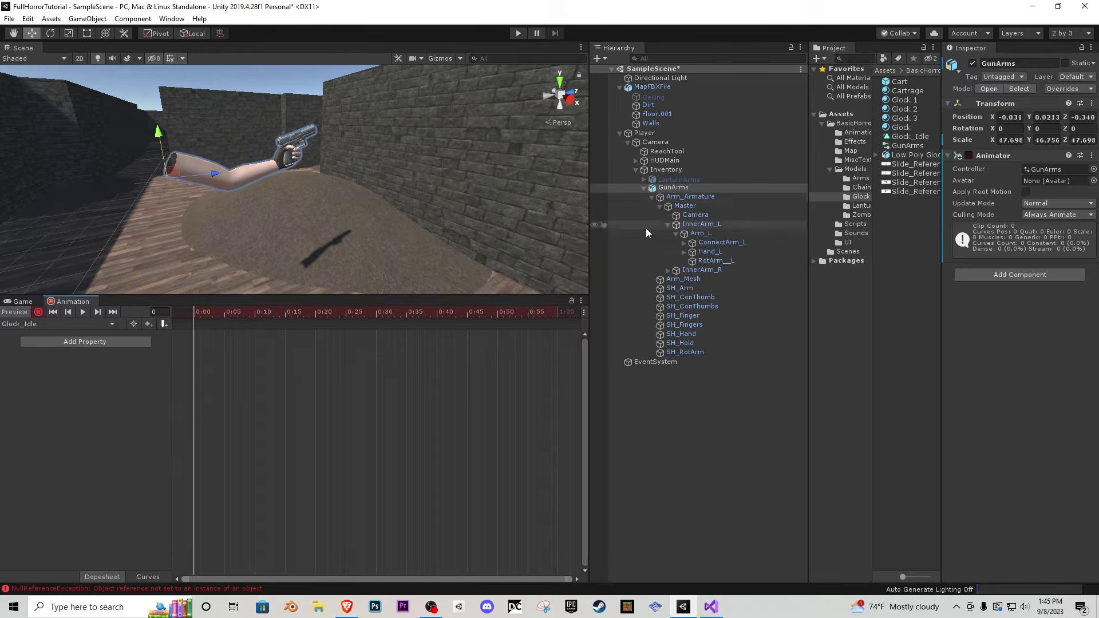
- With the game view showing, lower the left arm and pistol by rotating InnerArm_L at frame 0
click(23, 301)
alt+drag(156, 243, 267, 178)
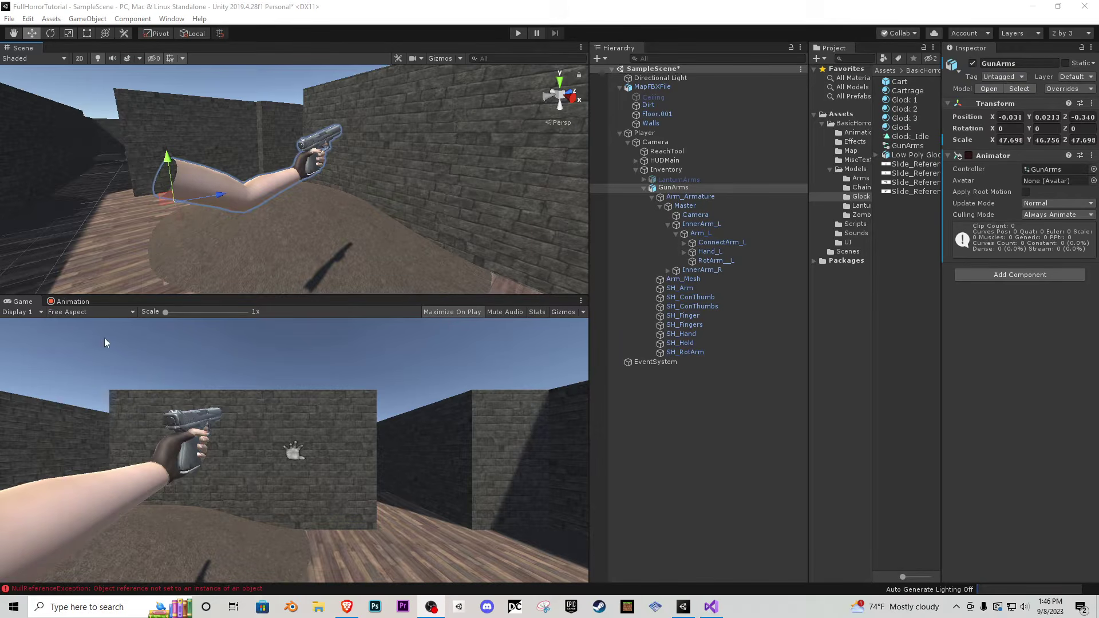
click(72, 301)
click(22, 301)
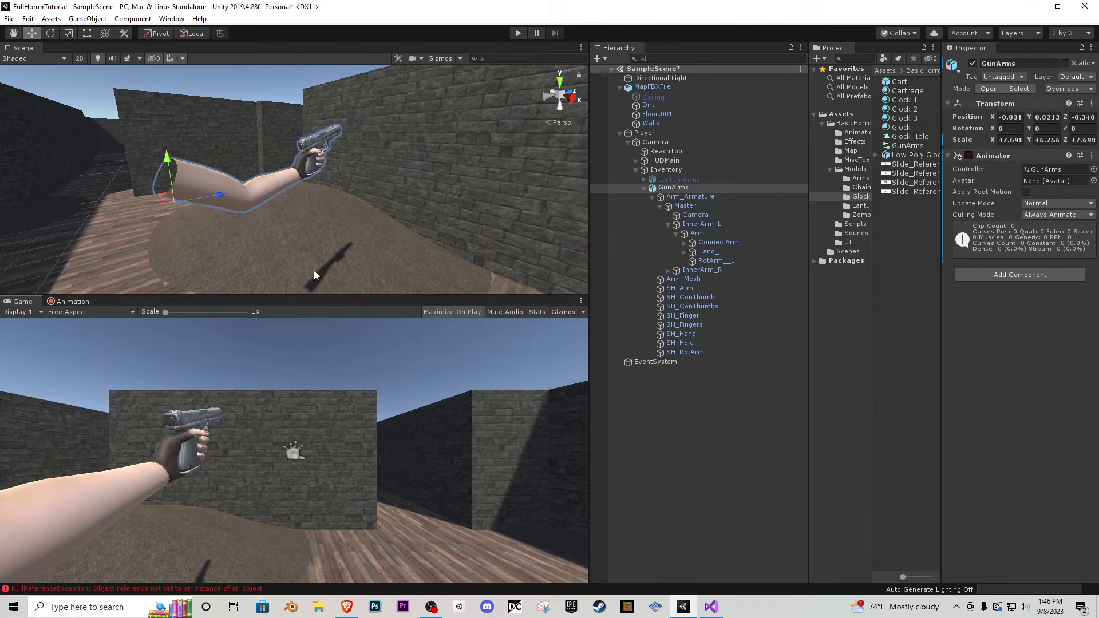
alt+drag(326, 166, 275, 191)
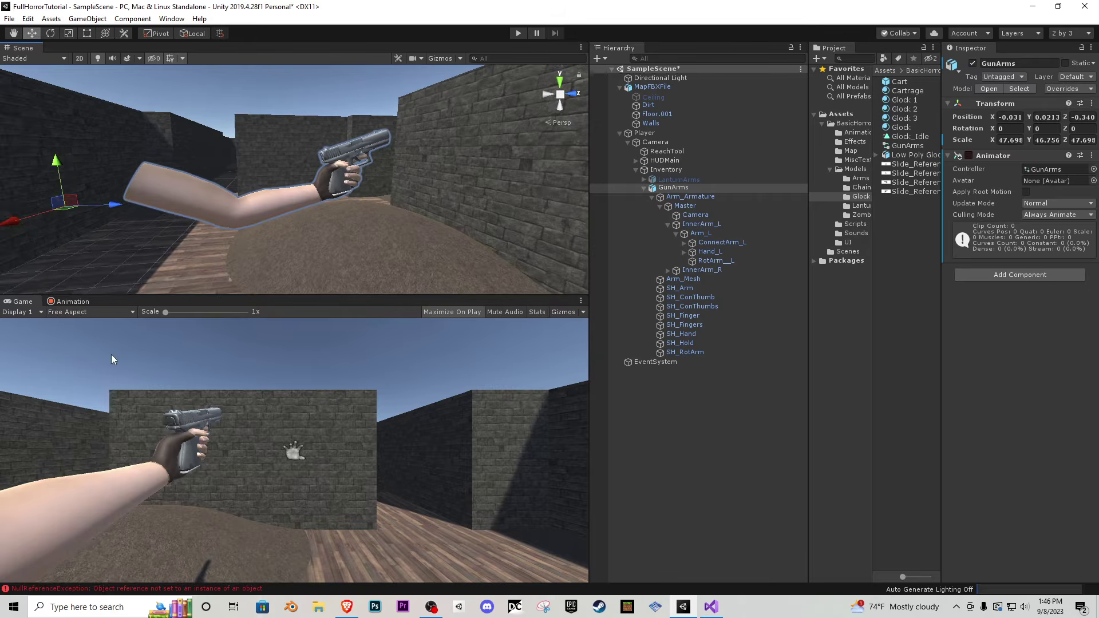
click(60, 302)
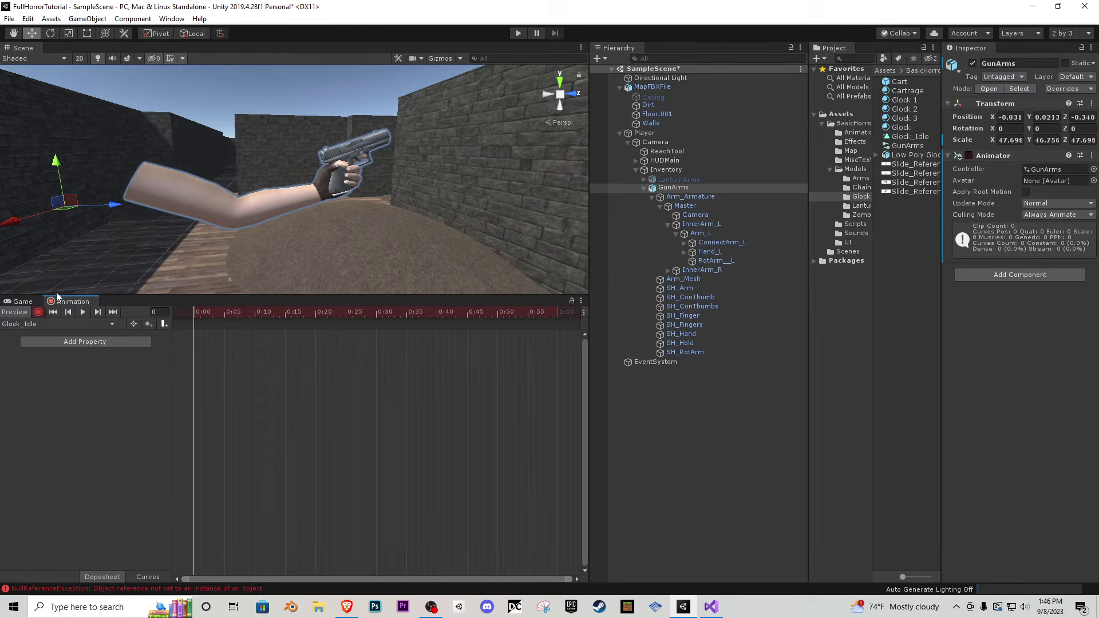
click(22, 301)
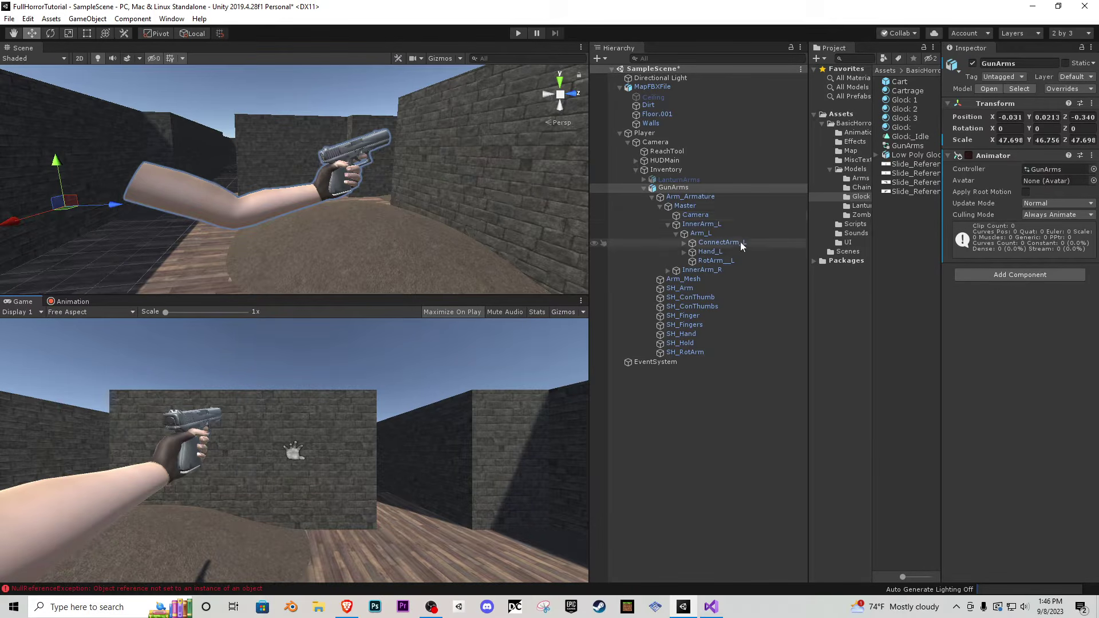
click(710, 233)
click(710, 225)
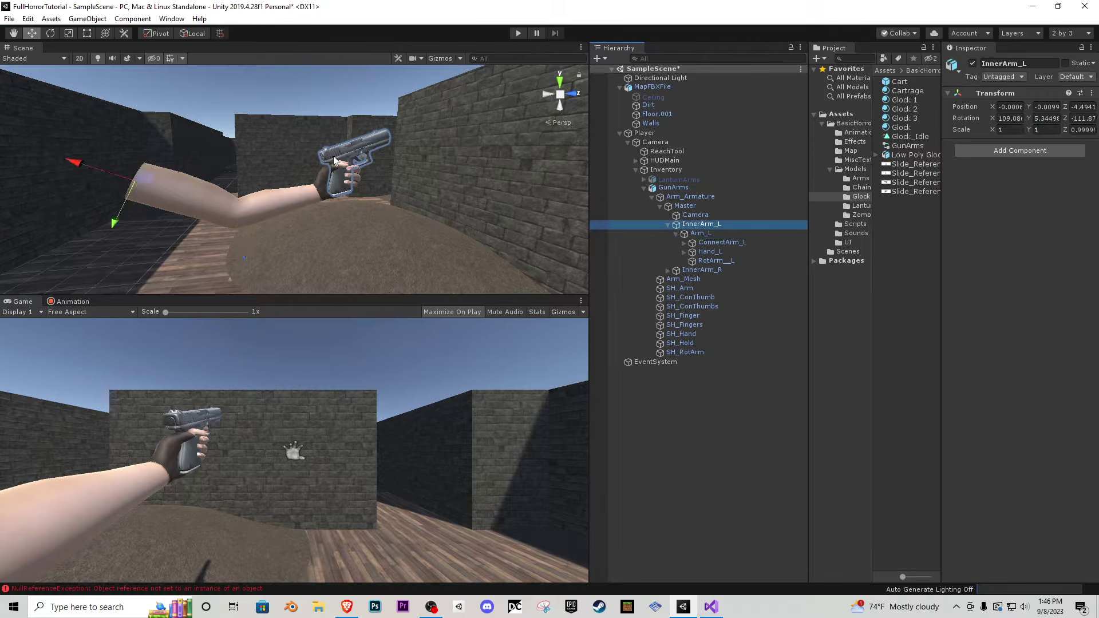
click(50, 33)
drag(147, 139, 164, 160)
- Raise the forearm using global rotation, bringing Arm_L to about -18.06, -107.0, 91.32
click(697, 233)
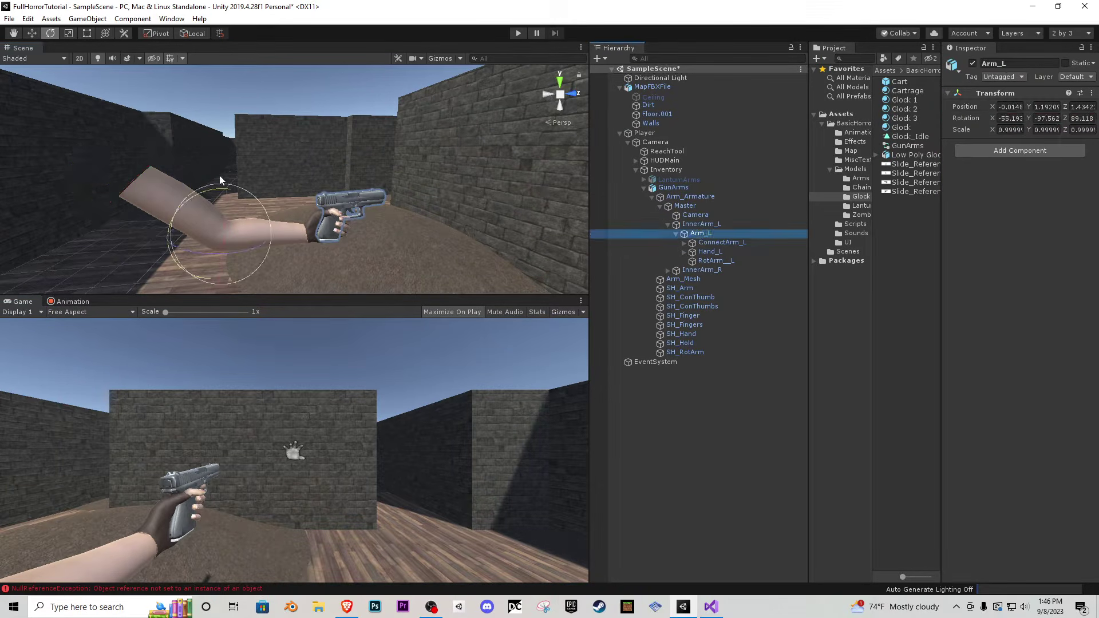
click(194, 33)
drag(235, 195, 184, 176)
- Rotate Hand_L to level the pistol and aim it forward
click(710, 252)
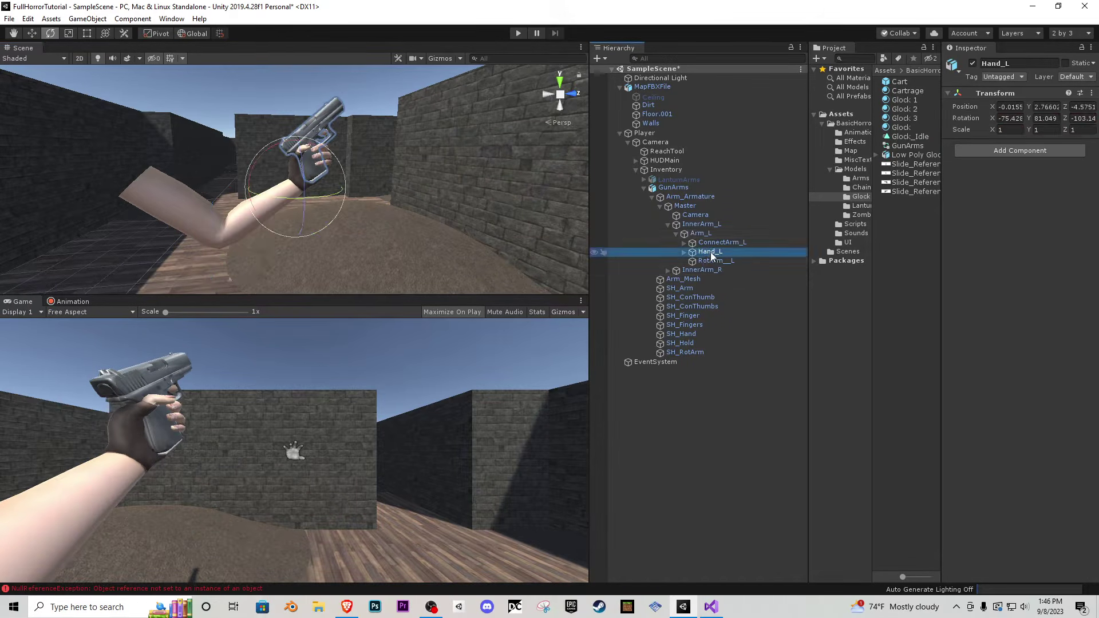
drag(307, 152, 350, 194)
key(a)
right_drag(350, 195, 343, 237)
key(a)
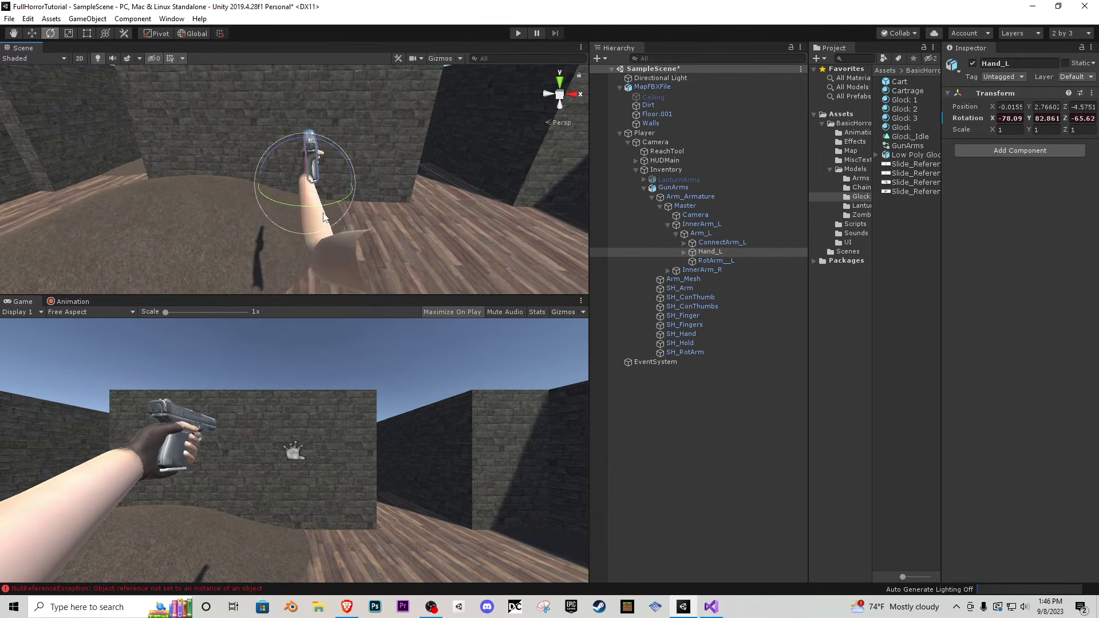
drag(324, 203, 340, 152)
click(700, 234)
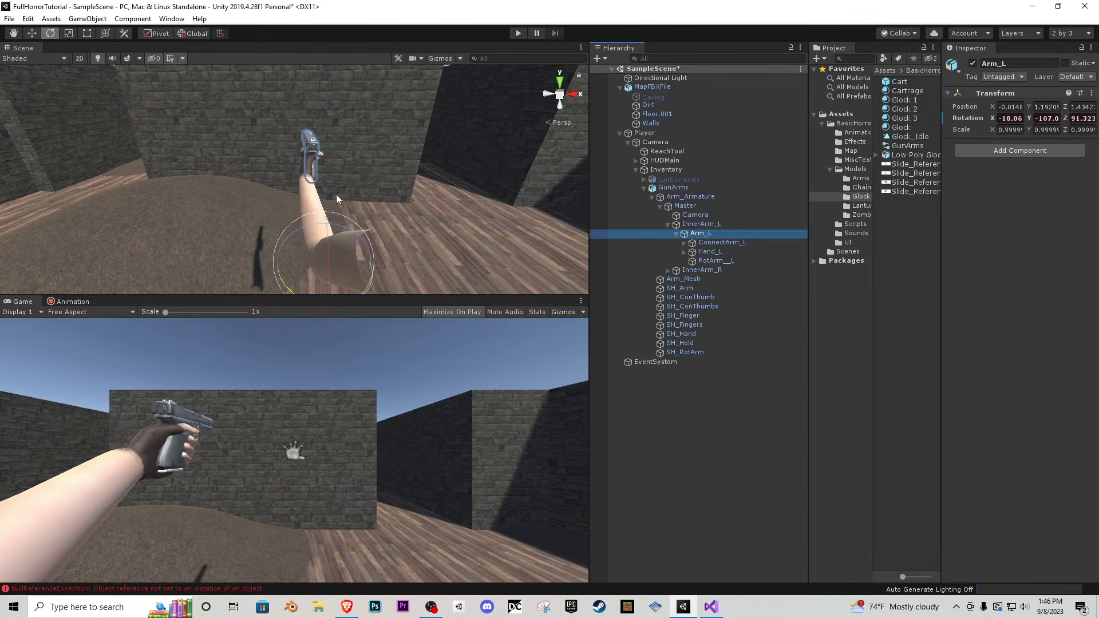
drag(328, 246, 329, 233)
key(ctrl+z)
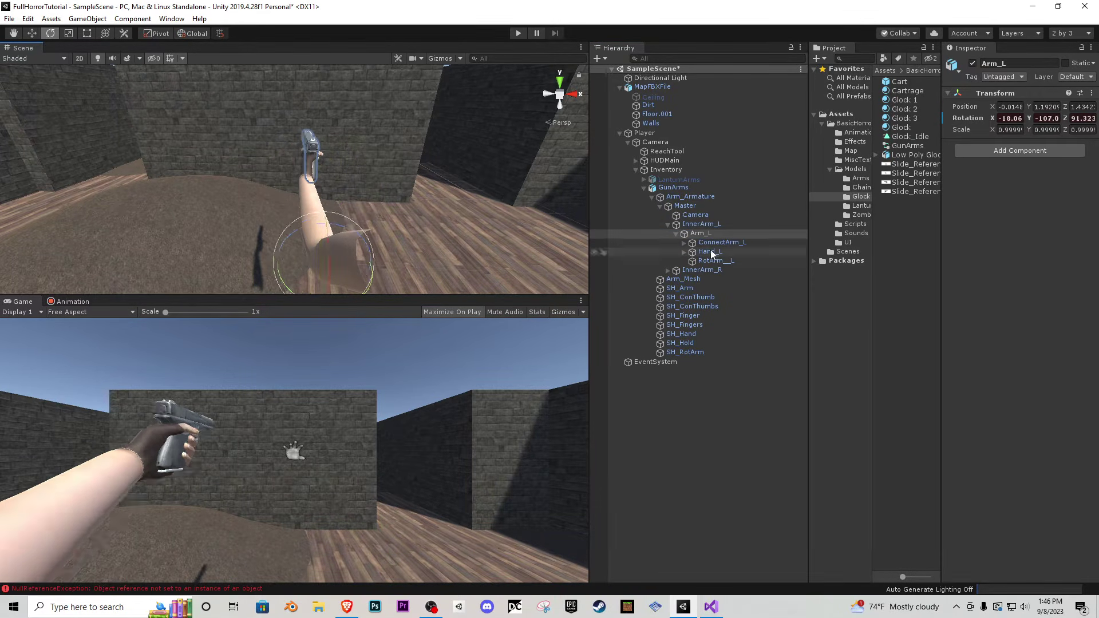
- Swing the arm toward the centre by rotating InnerArm_L to about 98.02, 25.49, -113.6 and Arm_L to about -4.24, -107.3, 88.88
click(701, 224)
drag(420, 227, 343, 269)
click(701, 234)
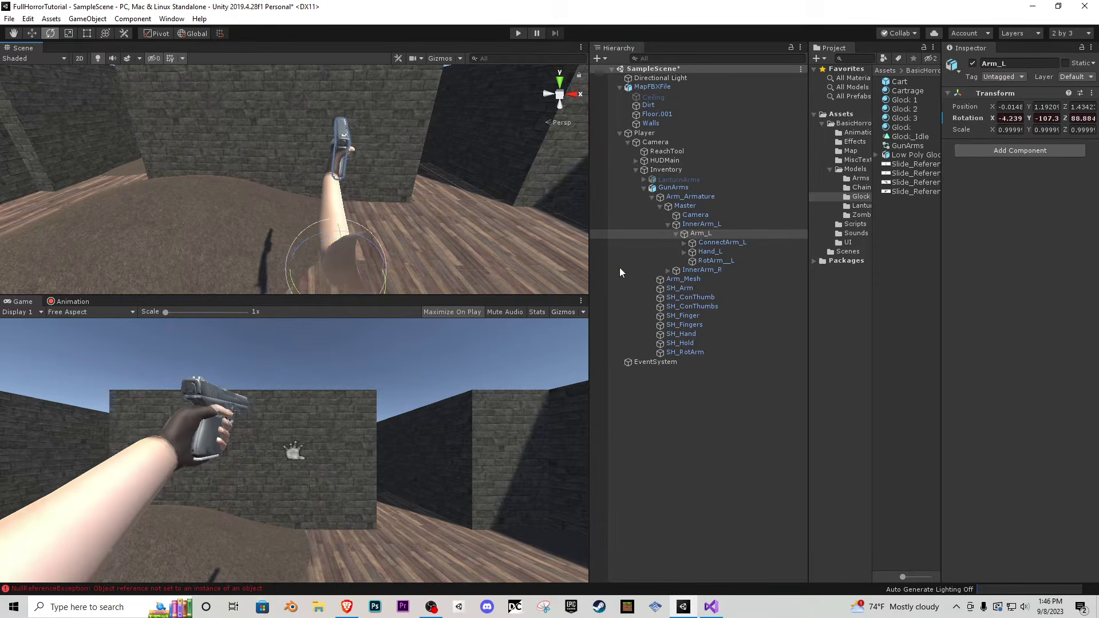
- Realign the pistol by rotating Hand_L to about -85.13, 47.02, -23.94
click(710, 251)
drag(334, 179, 342, 207)
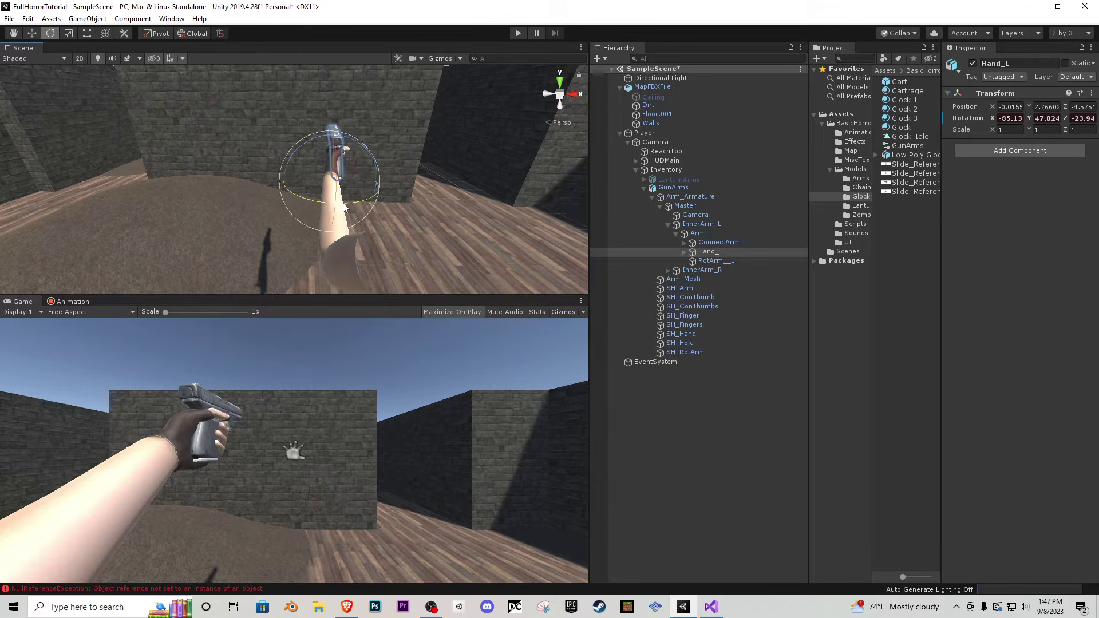
click(709, 233)
- Lower the whole left arm by moving InnerArm_L to about 0.009, -0.009, 0
alt+drag(503, 211, 475, 197)
click(689, 225)
click(33, 34)
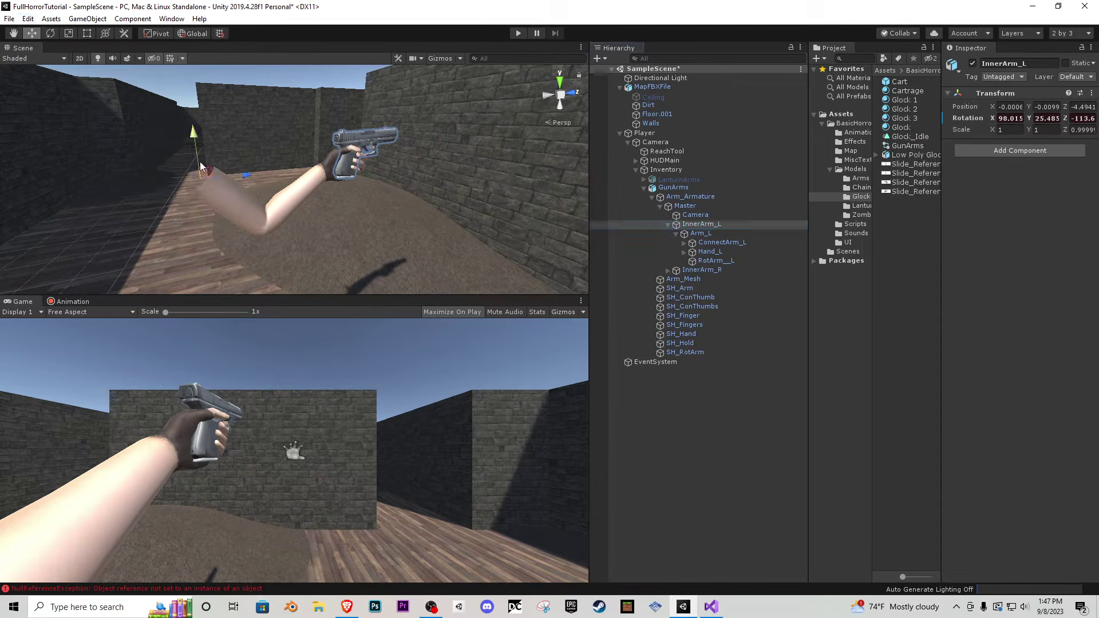
drag(195, 136, 187, 186)
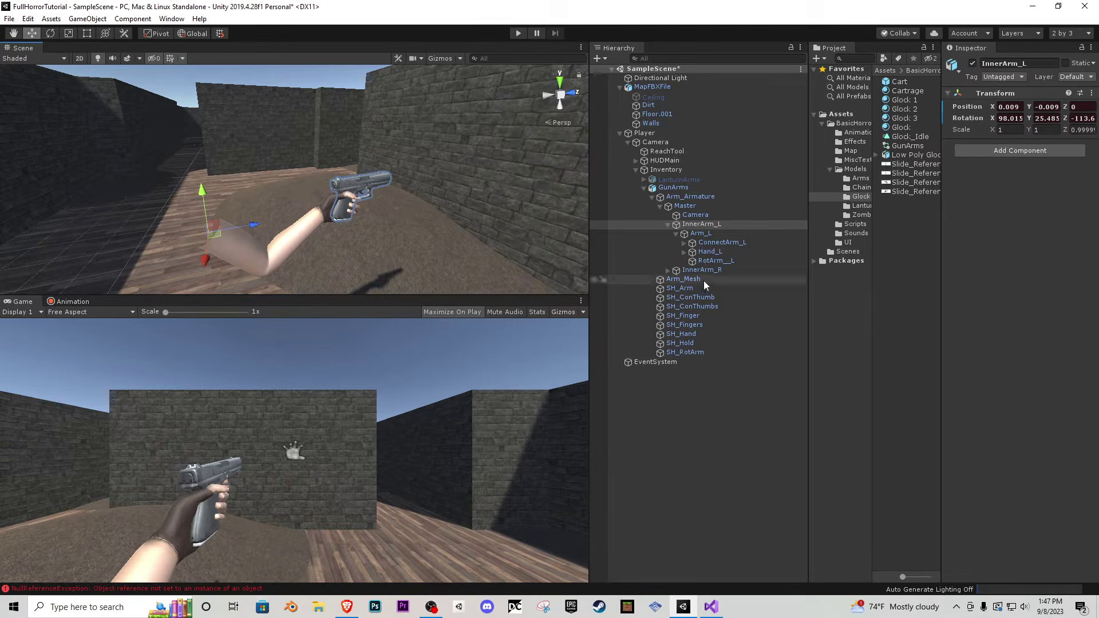
alt+drag(305, 215, 257, 183)
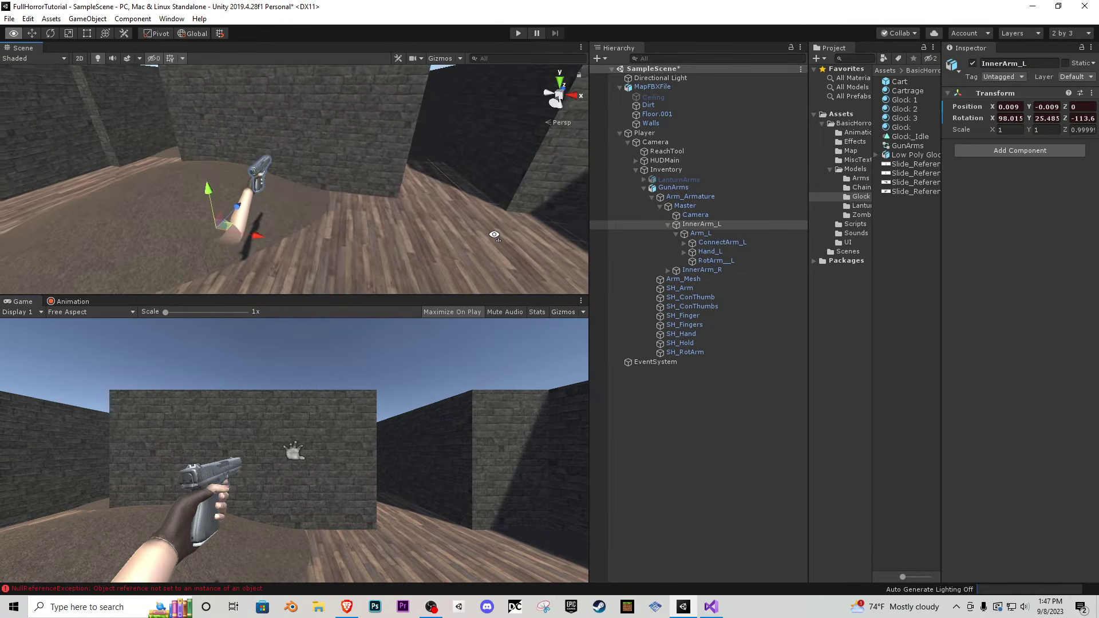
- At frame 120 of Glock_Idle, lower the forearm by rotating Arm_L to about -12.75, -107.0, 90.38
click(66, 301)
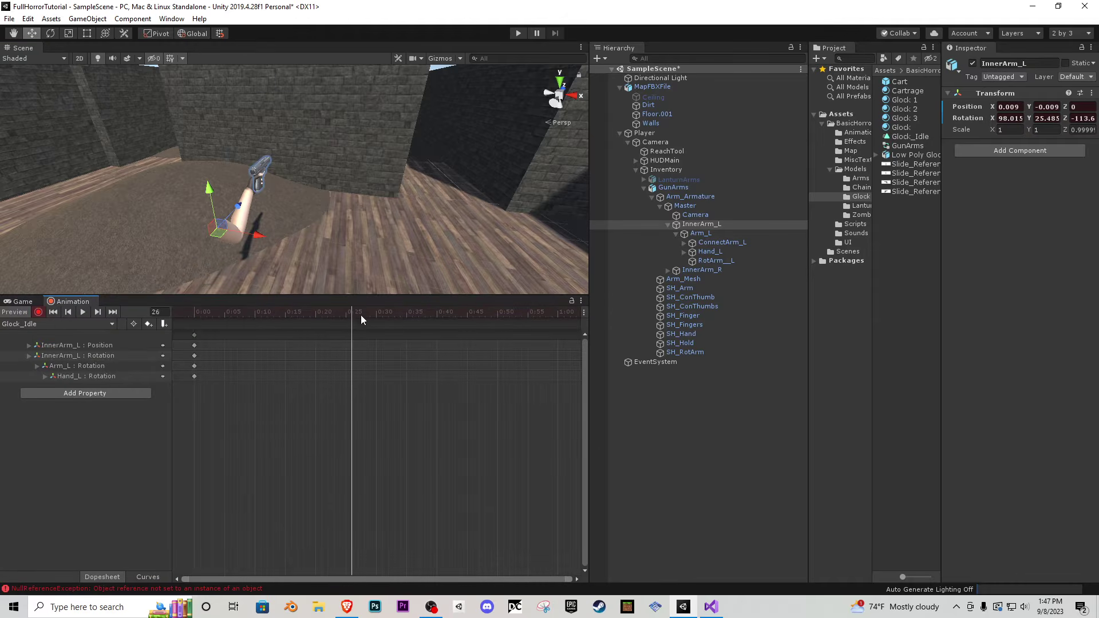
scroll(435, 354, down, 5)
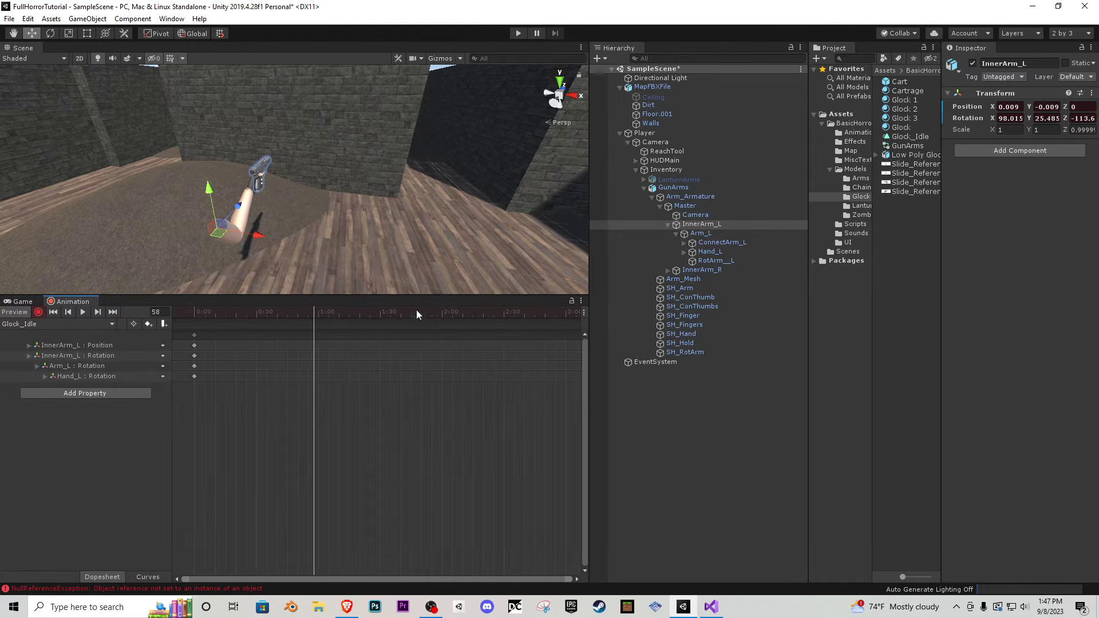
drag(413, 310, 441, 319)
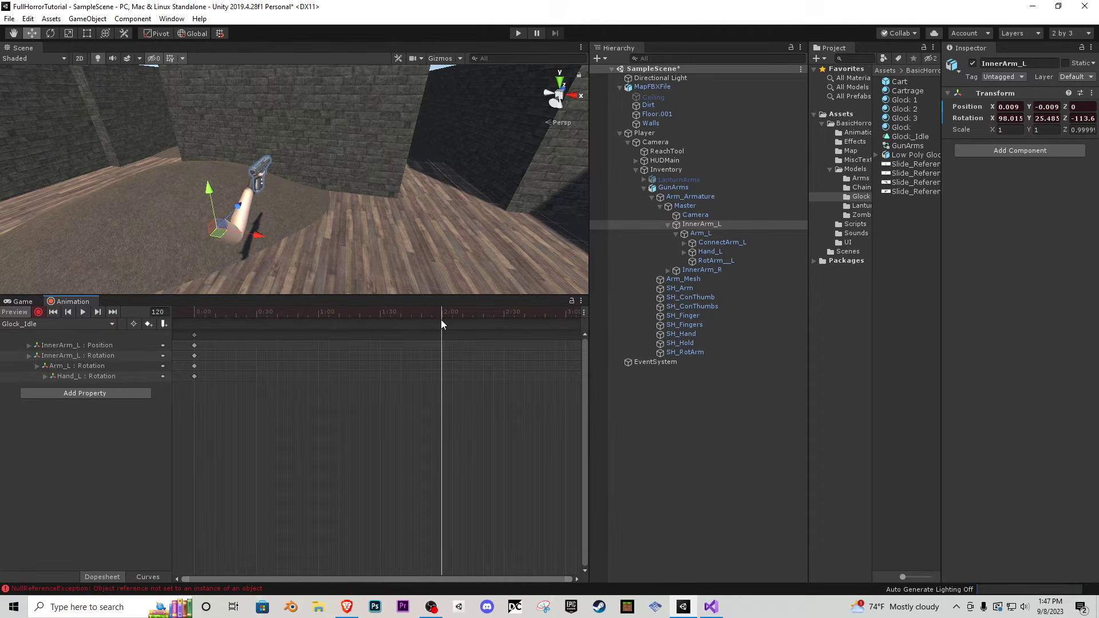
click(22, 301)
alt+drag(167, 269, 144, 134)
click(701, 233)
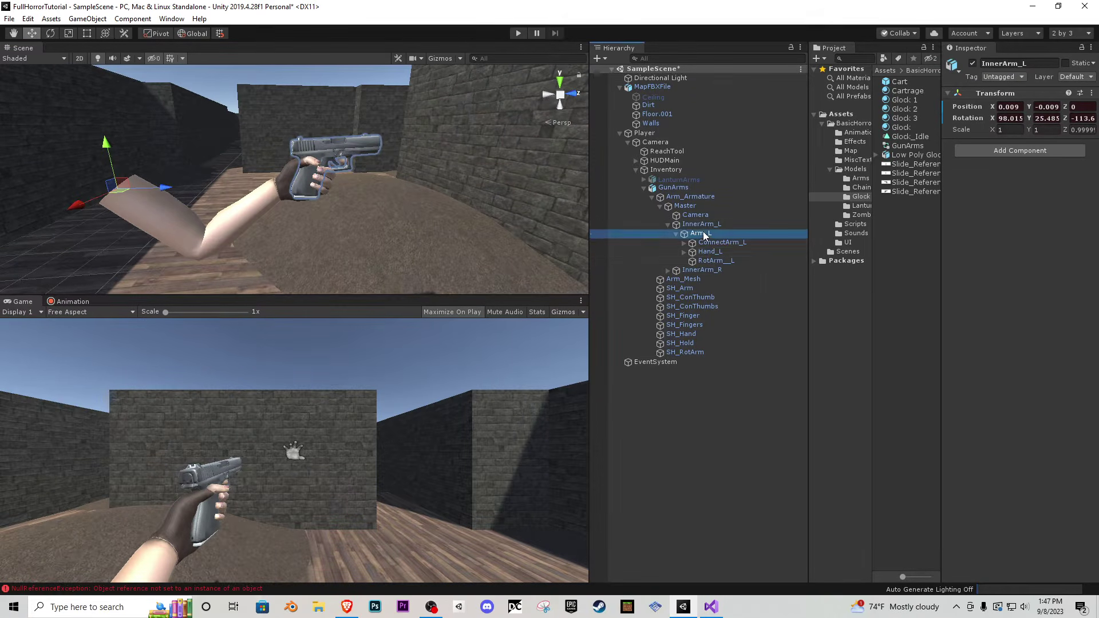
click(50, 34)
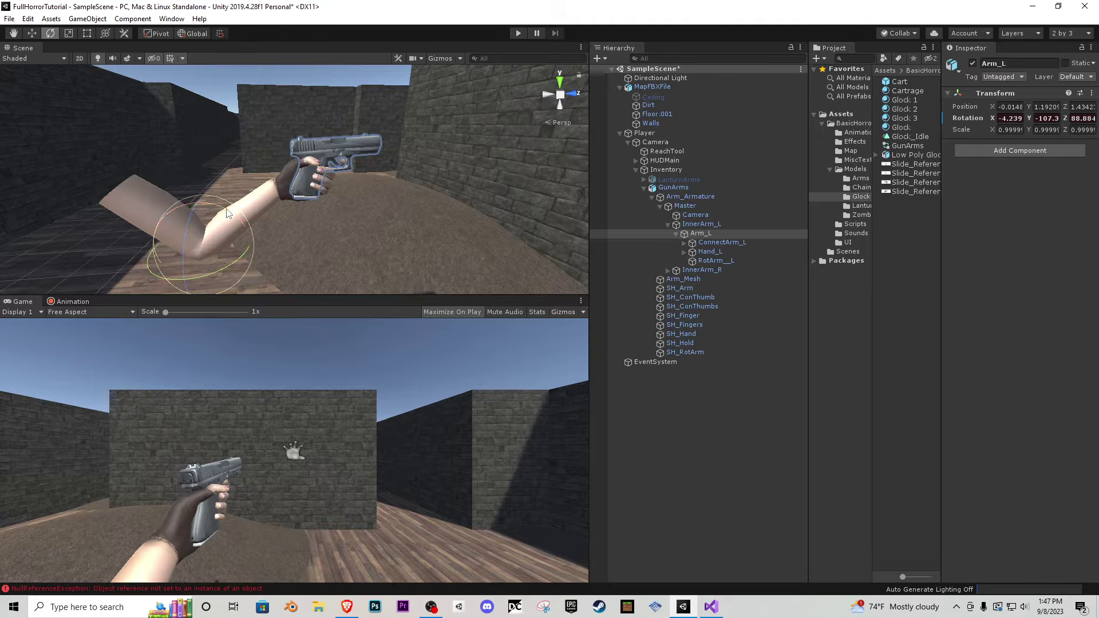
drag(227, 213, 304, 225)
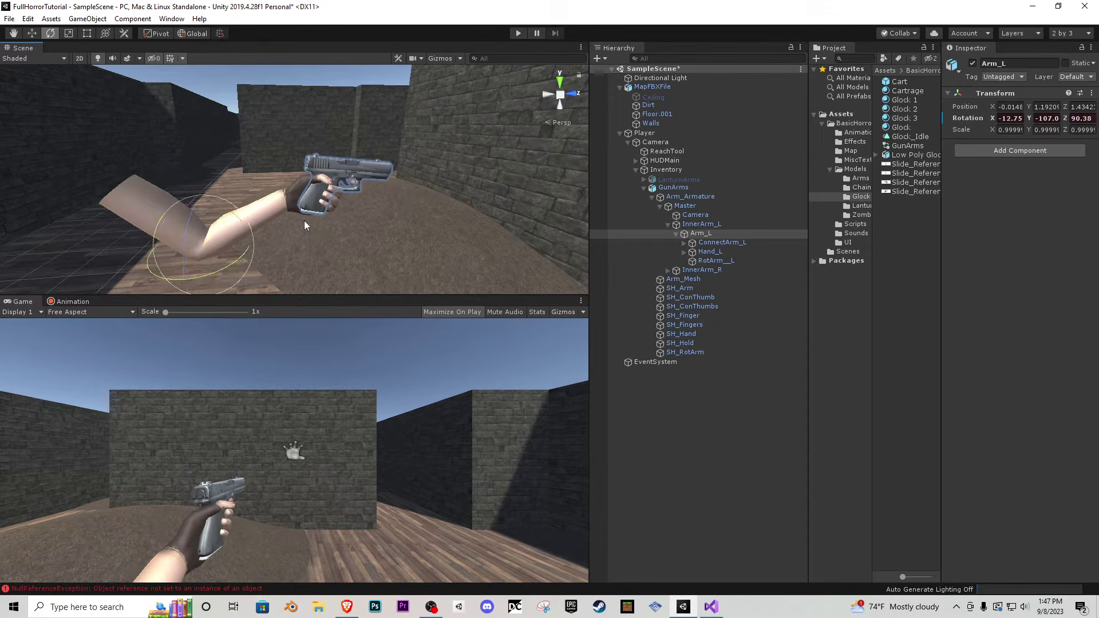
- Level the pistol at frame 120 by rotating Hand_L to about -87.64, 106.41, -91.70
click(716, 252)
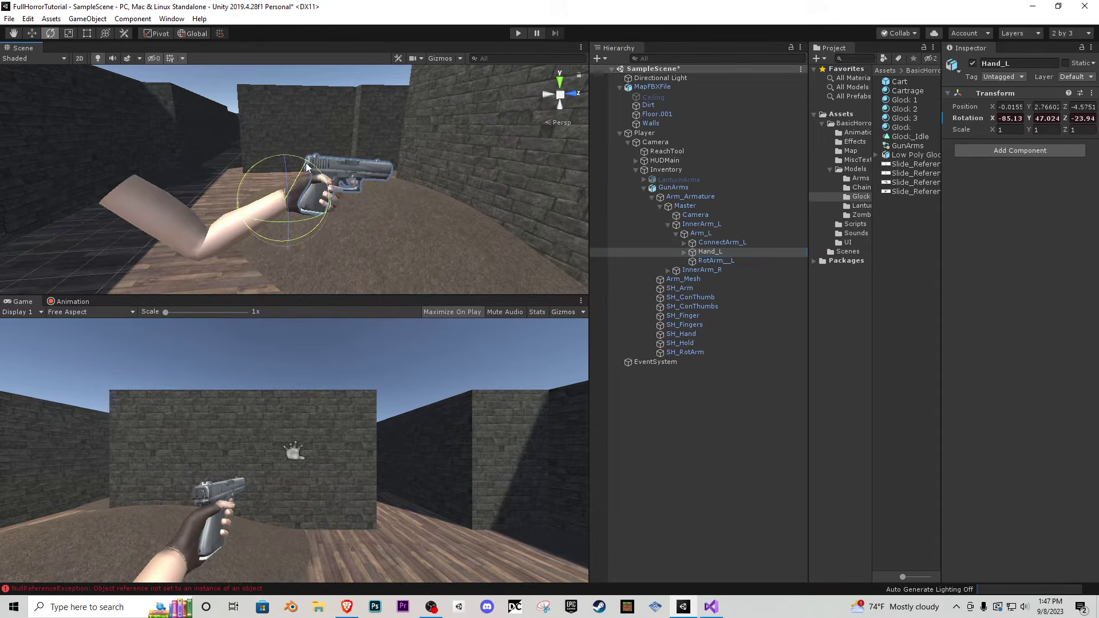
drag(307, 167, 282, 182)
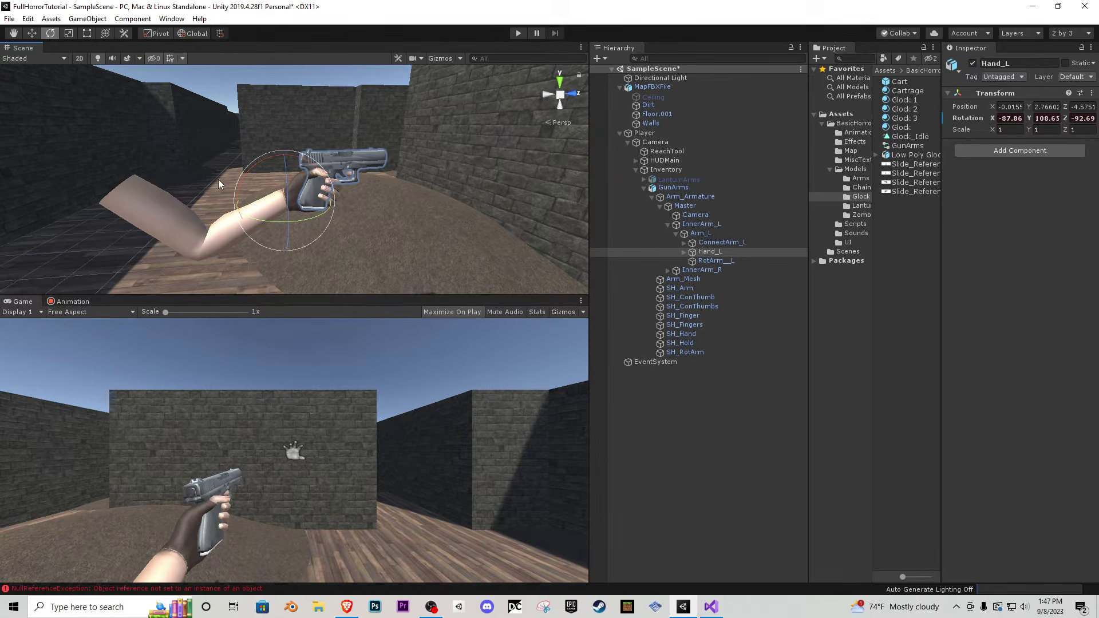
drag(262, 165, 258, 170)
- Copy Glock_Idle's first-frame keyframes to frame 240 and preview the idle loop
click(69, 301)
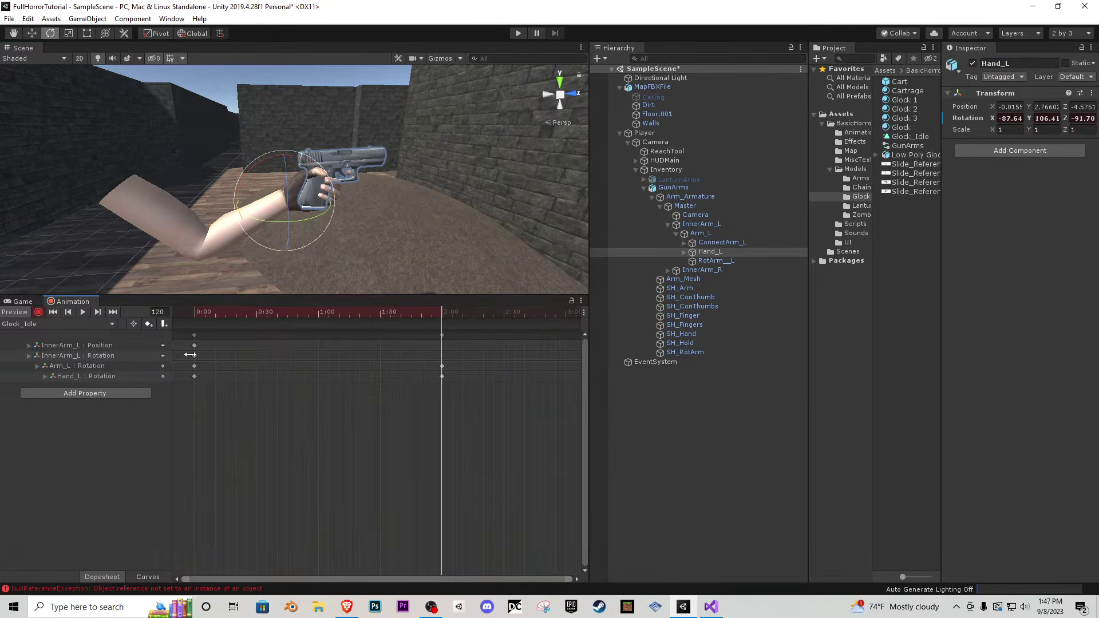
drag(187, 331, 188, 332)
scroll(272, 368, down, 3)
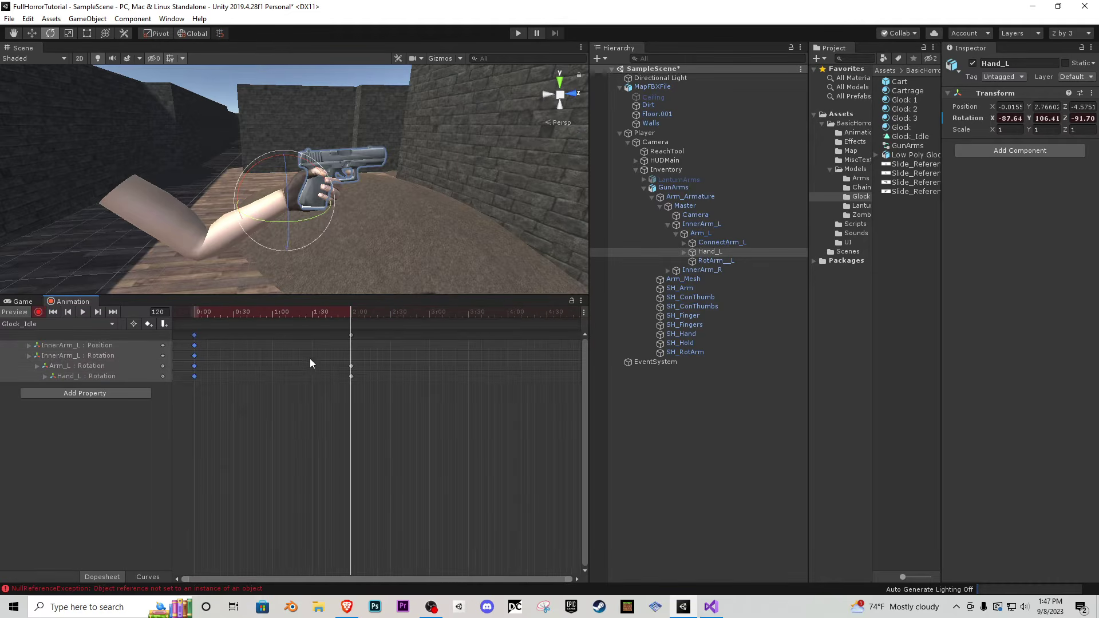
key(ctrl+v)
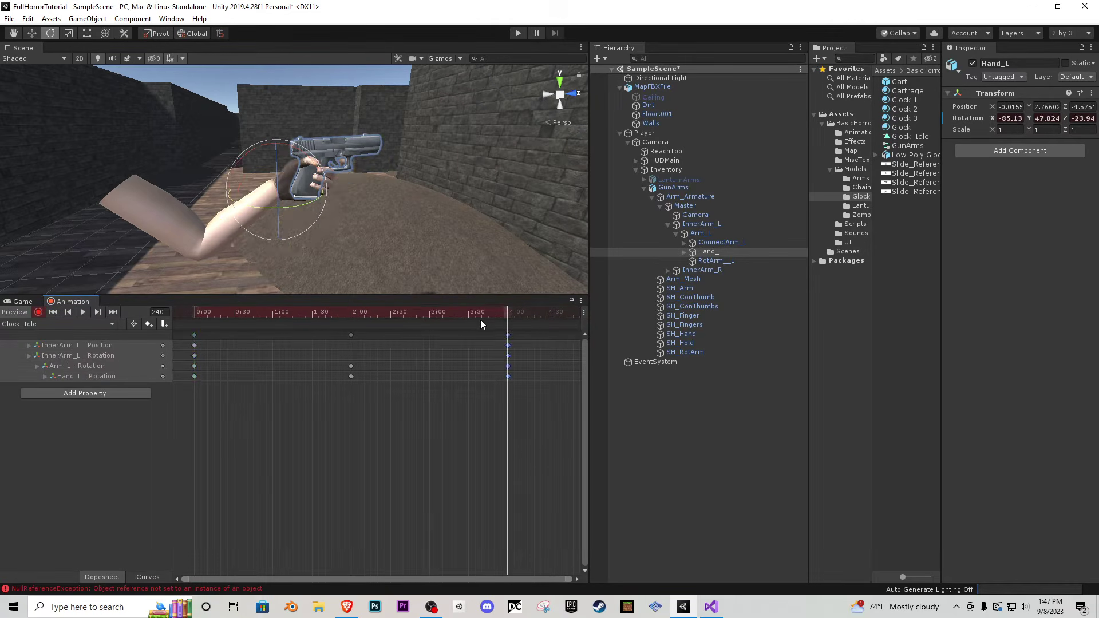
click(82, 312)
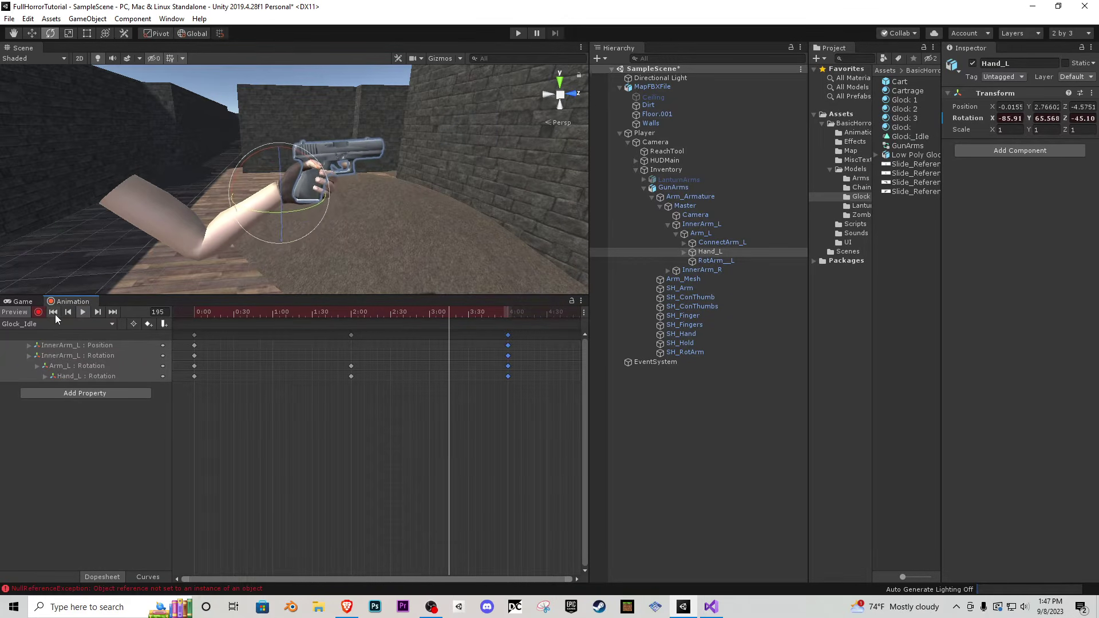
- Enable LanturnArms and play-test the scene with the gun and lantern arms together
click(22, 302)
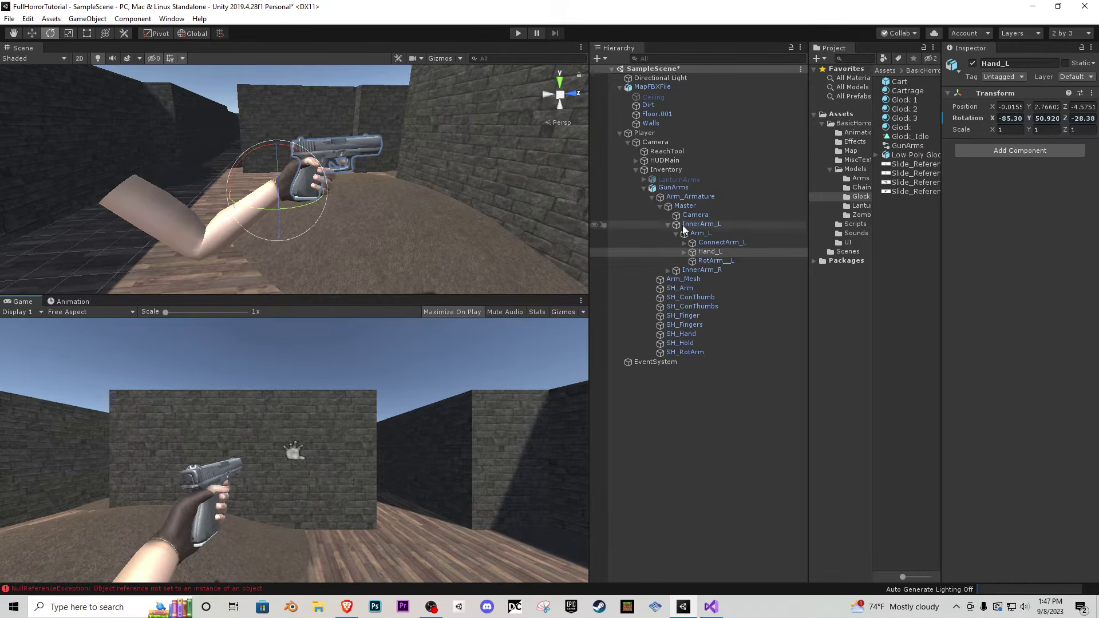
click(668, 225)
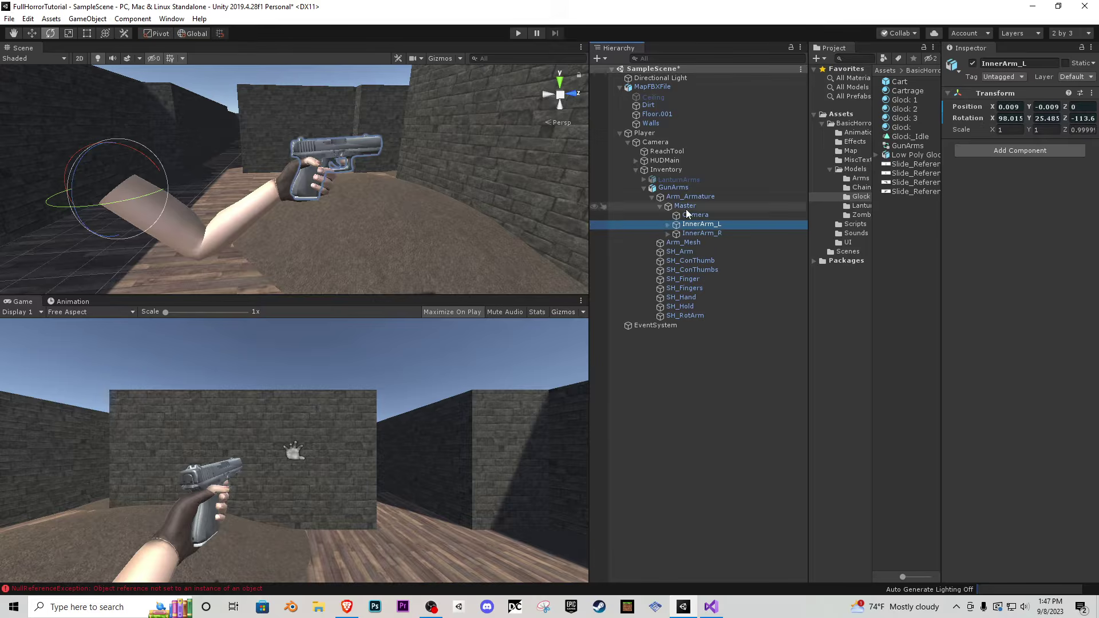
click(677, 180)
click(973, 64)
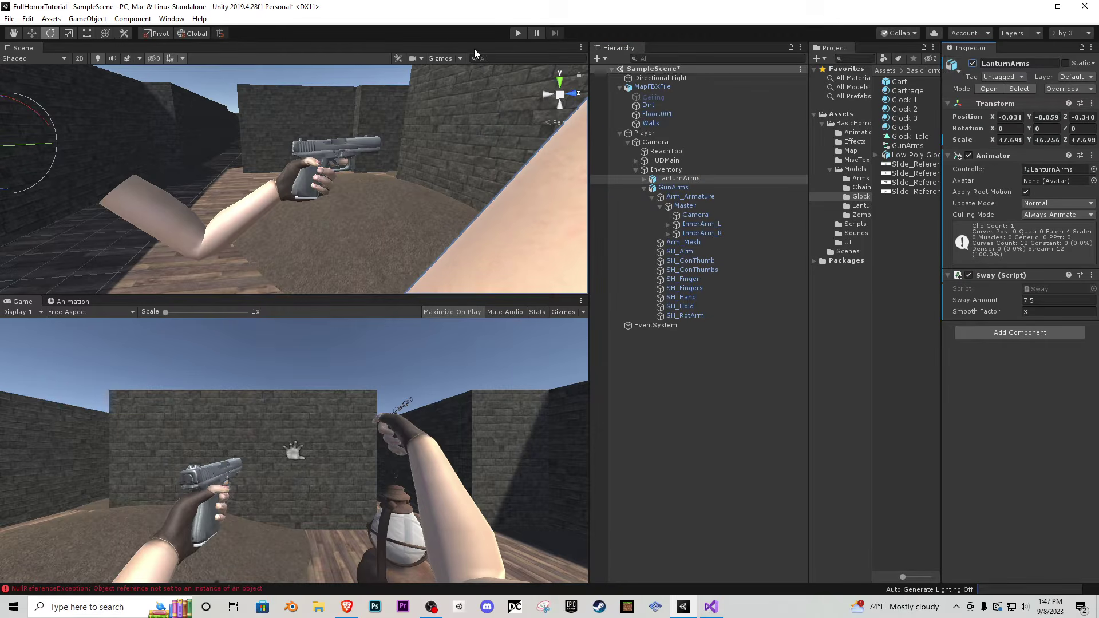
click(517, 33)
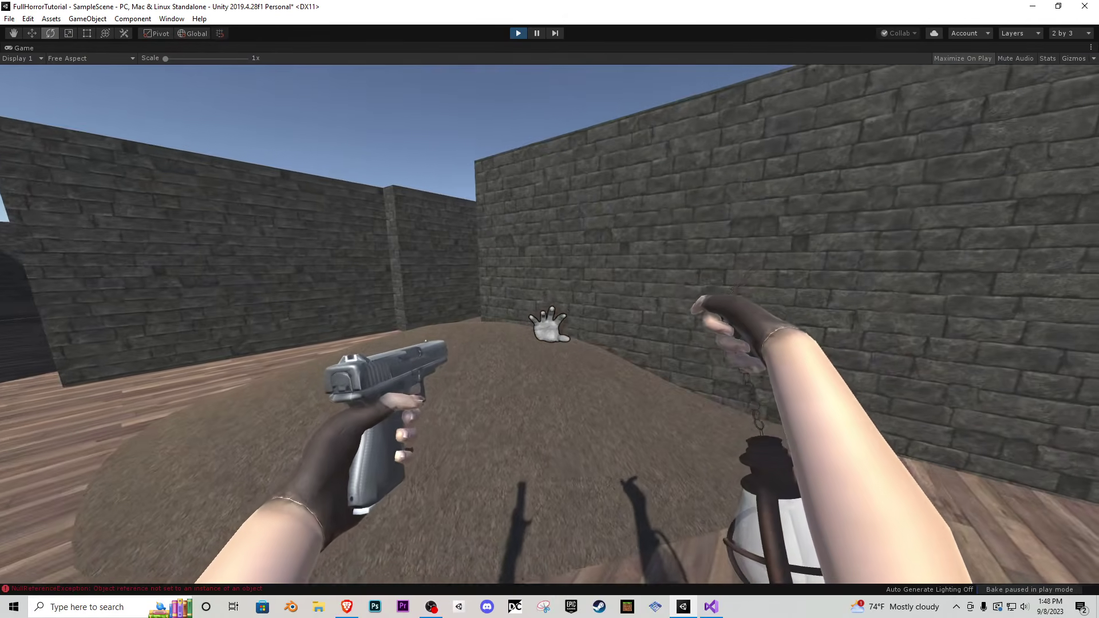
key(Escape)
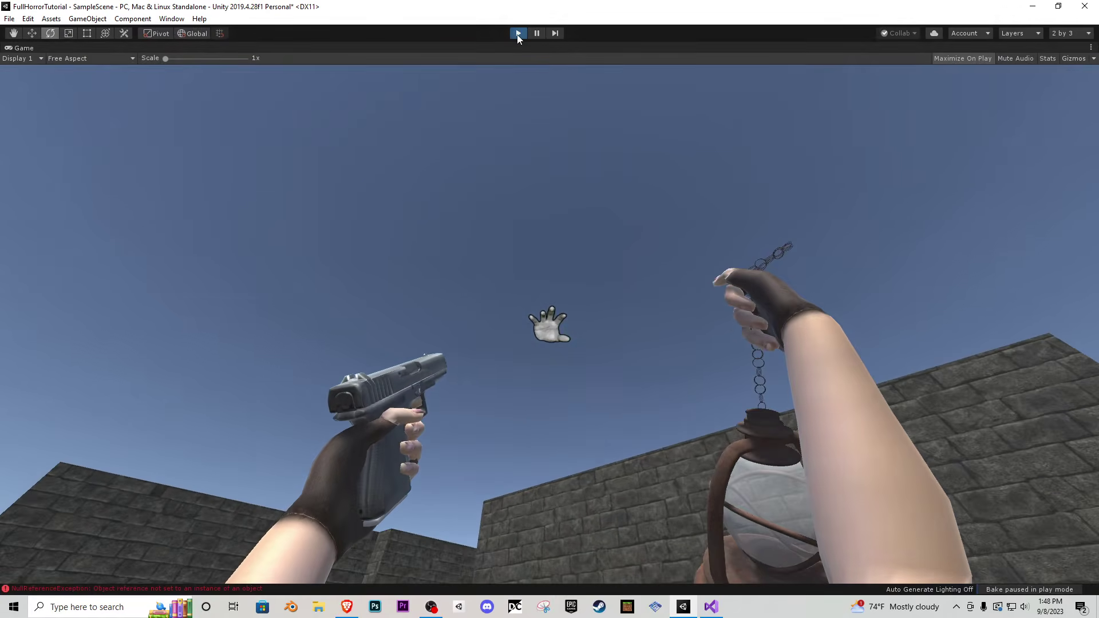
click(518, 34)
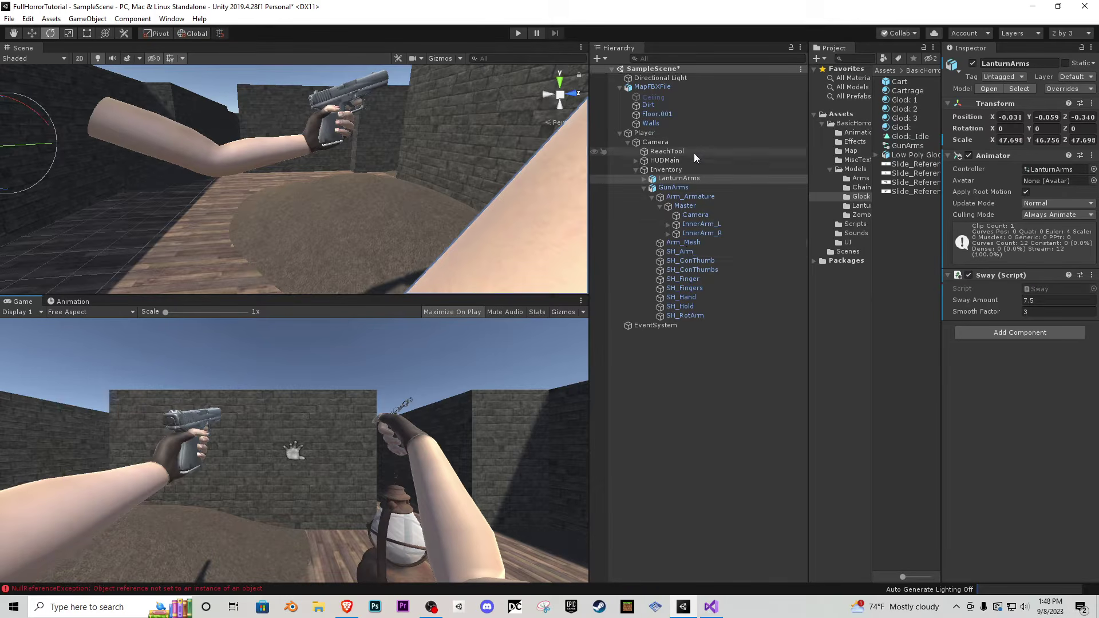
- Add the Sway script to GunArms with Sway Amount 10 and Smooth Factor 4
click(680, 187)
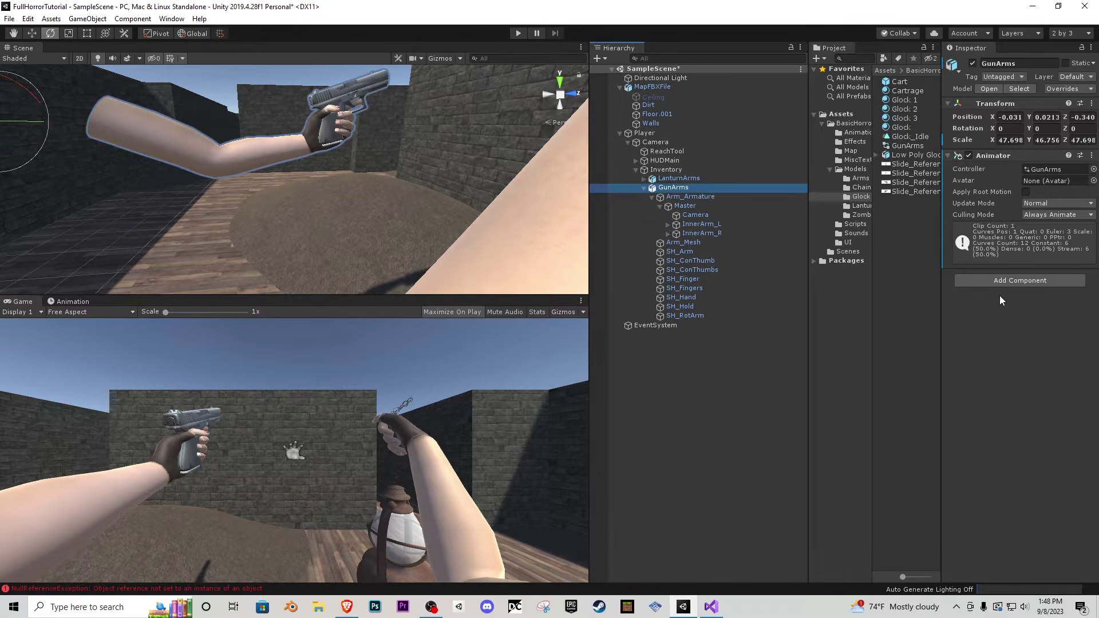
click(1007, 280)
text(swa)
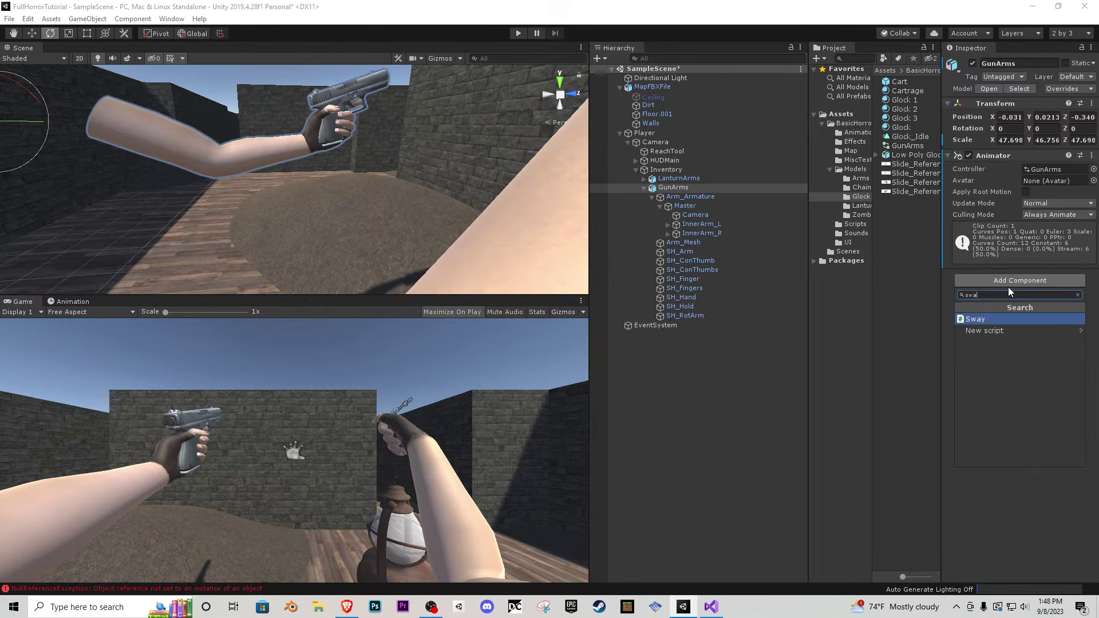
click(989, 319)
click(1058, 302)
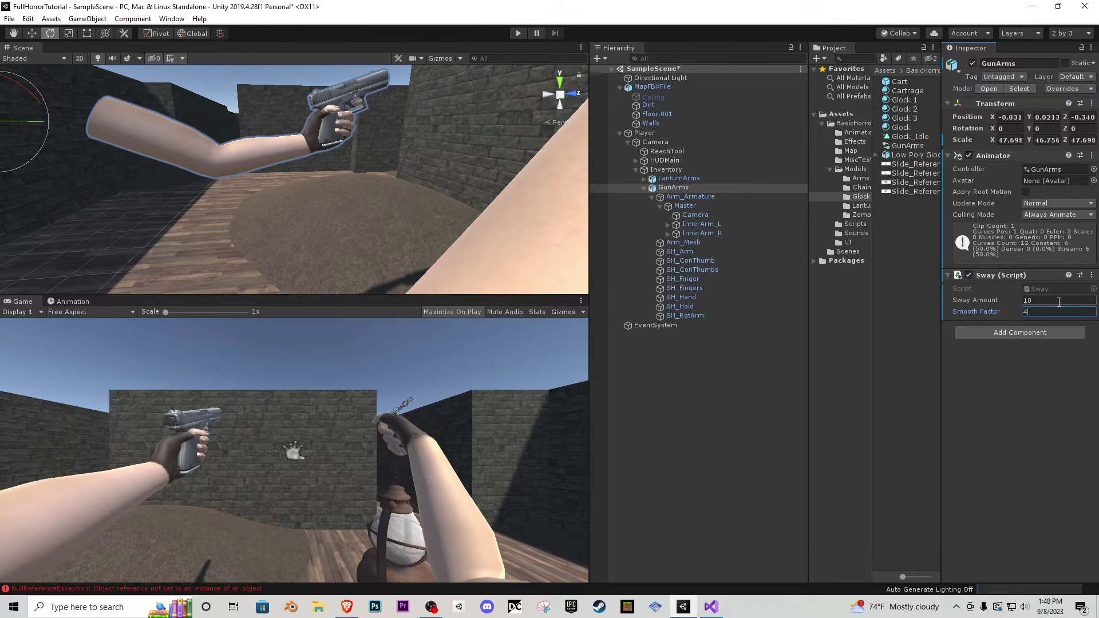
- Play-test the scene to check how the gun arm sways while looking around
click(517, 34)
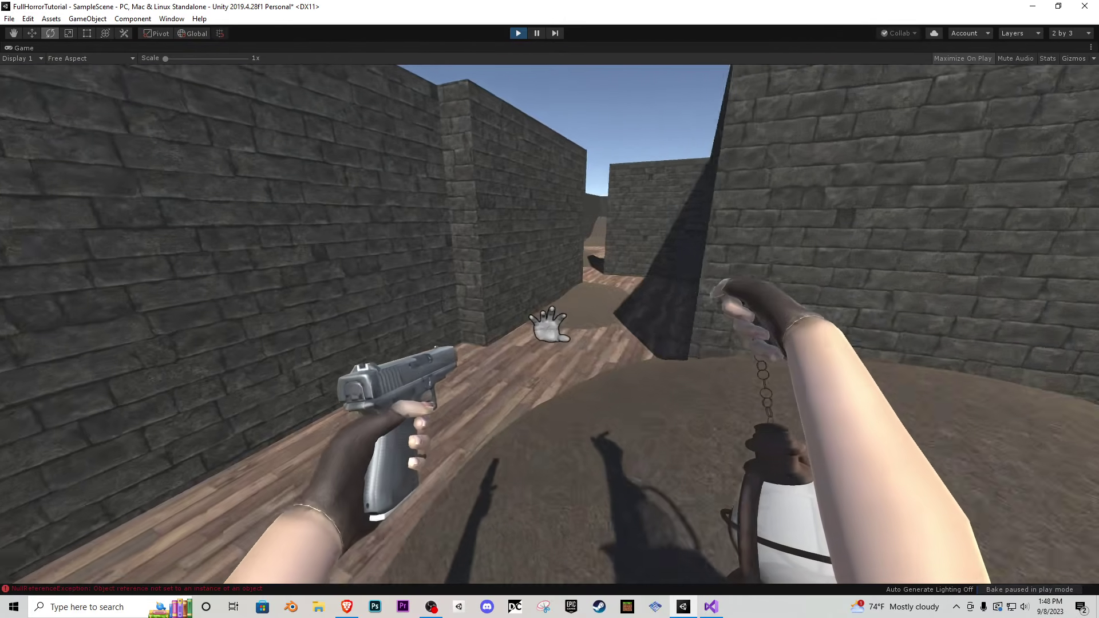
key(Escape)
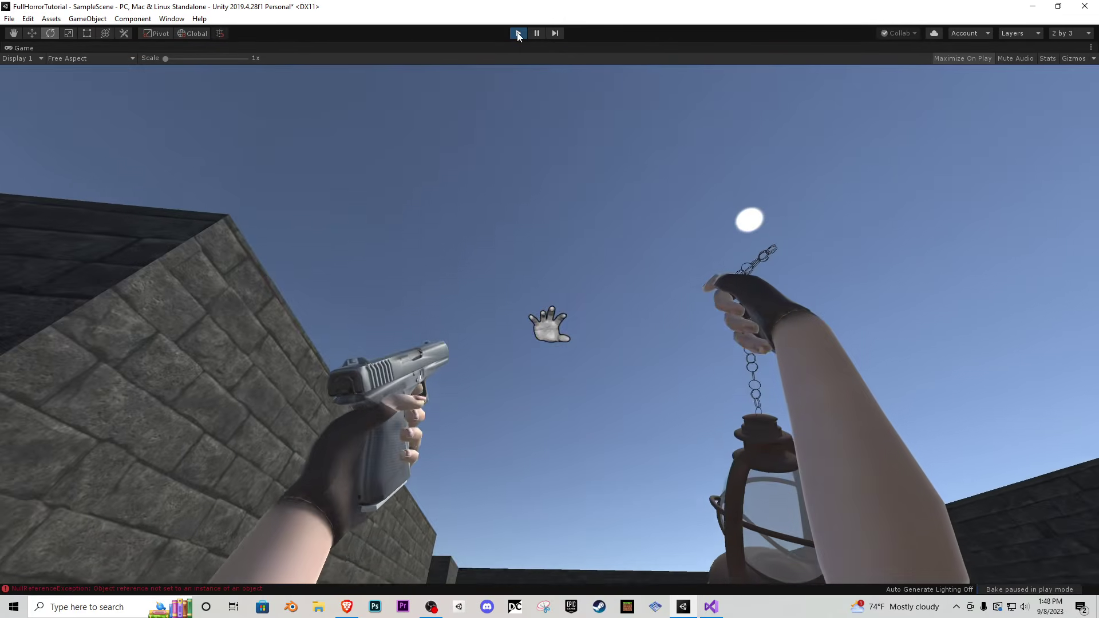
click(518, 34)
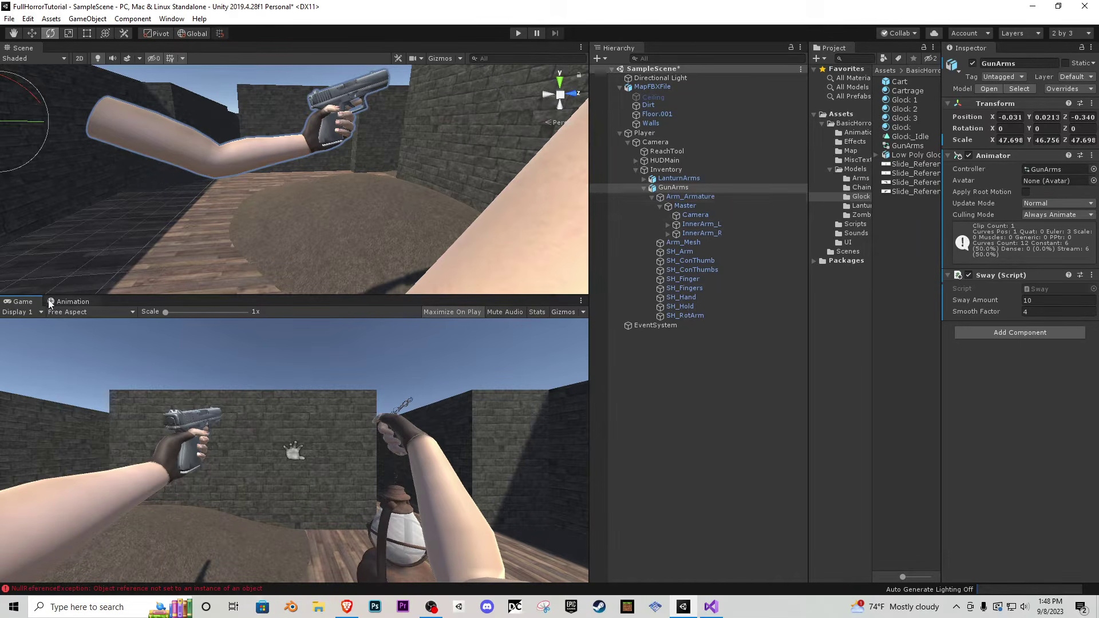
- Create a Glock_Shoot clip for GunArms and paste Glock_Idle's first-frame keyframes at frame 0
click(73, 301)
drag(194, 324, 190, 331)
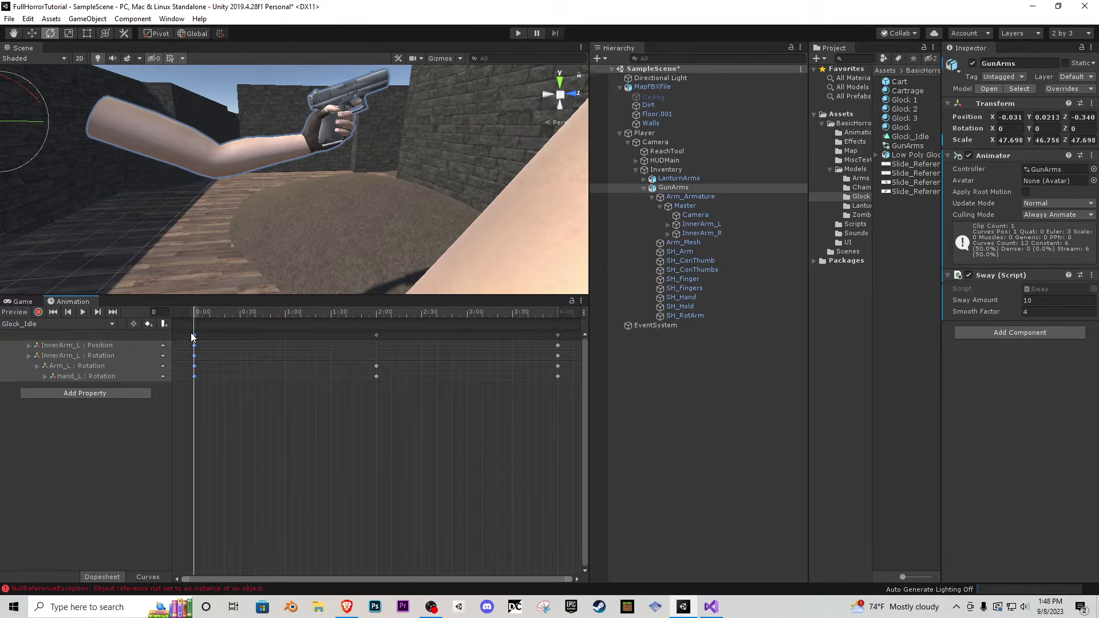
click(54, 325)
click(97, 350)
text(G)
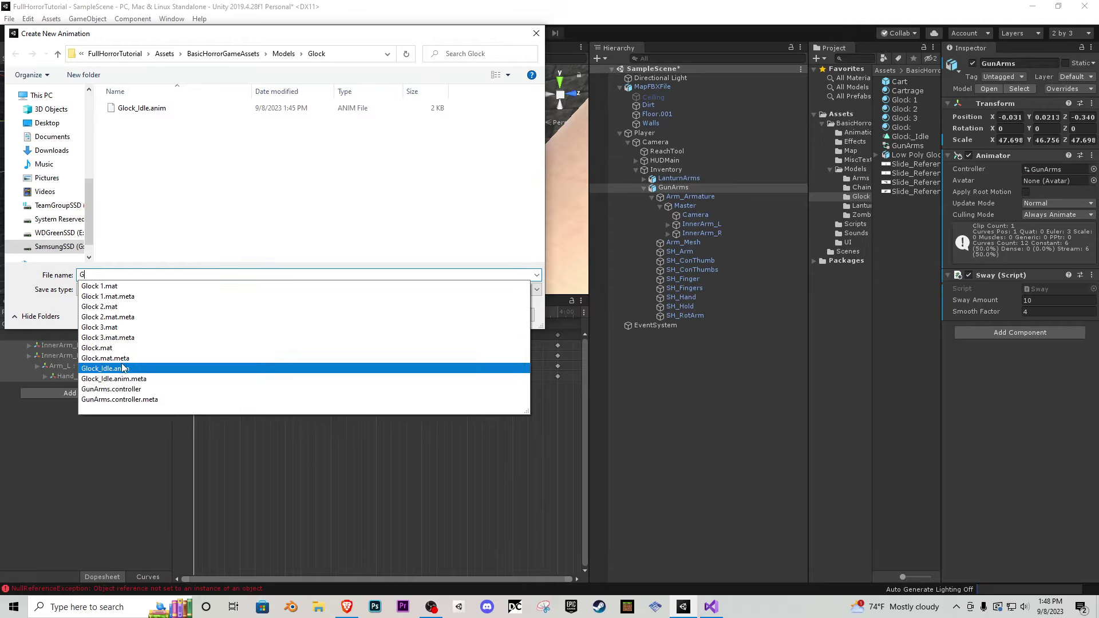
text(lock_Shoot)
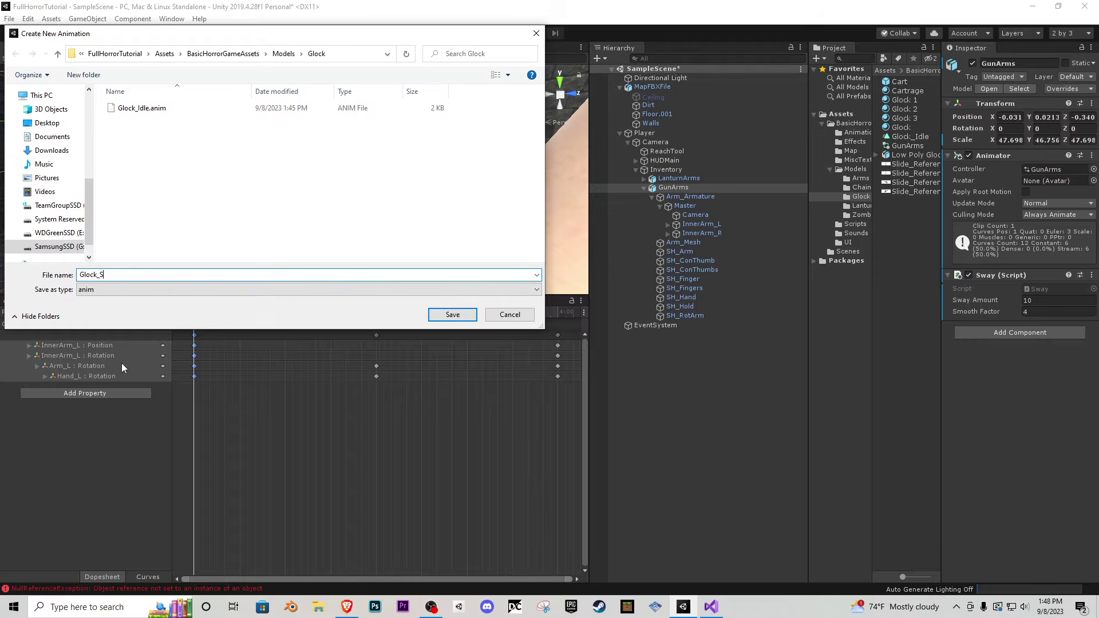
key(Return)
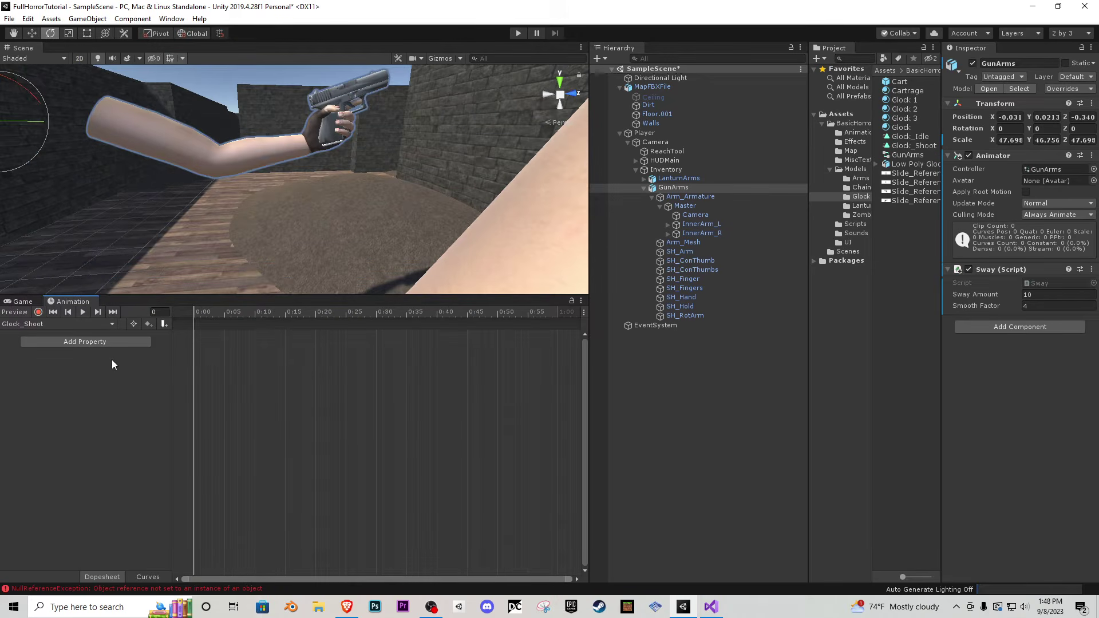
key(ctrl+v)
click(183, 310)
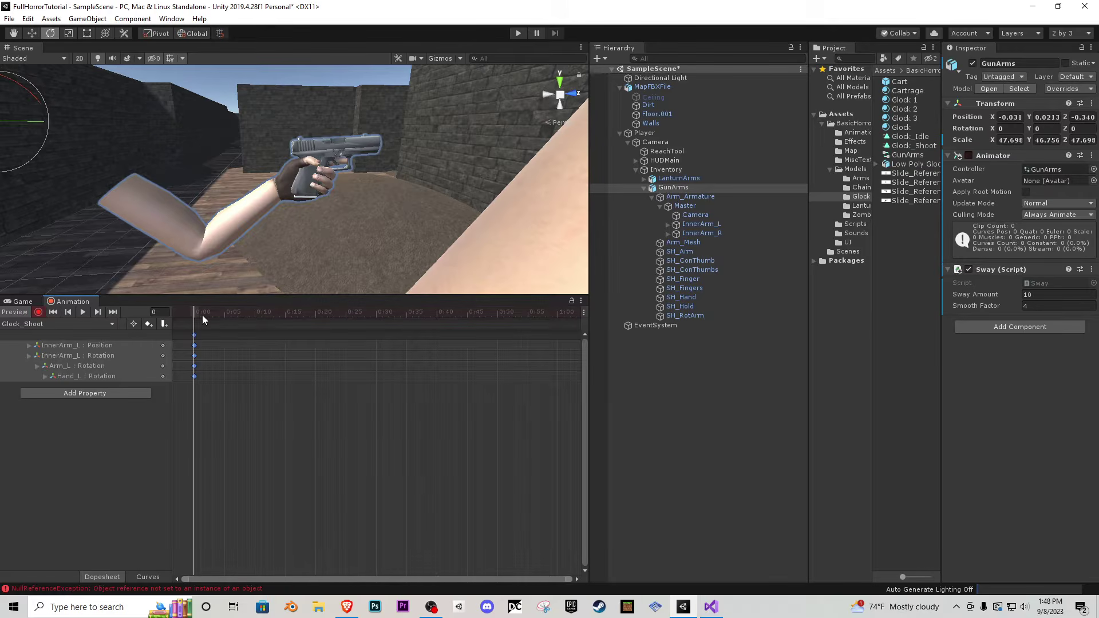
- At frame 20 of Glock_Shoot, tilt the pistol upward by rotating Hand_L to about -79.25, -9.03, 8.42
drag(202, 314, 245, 317)
drag(298, 317, 316, 318)
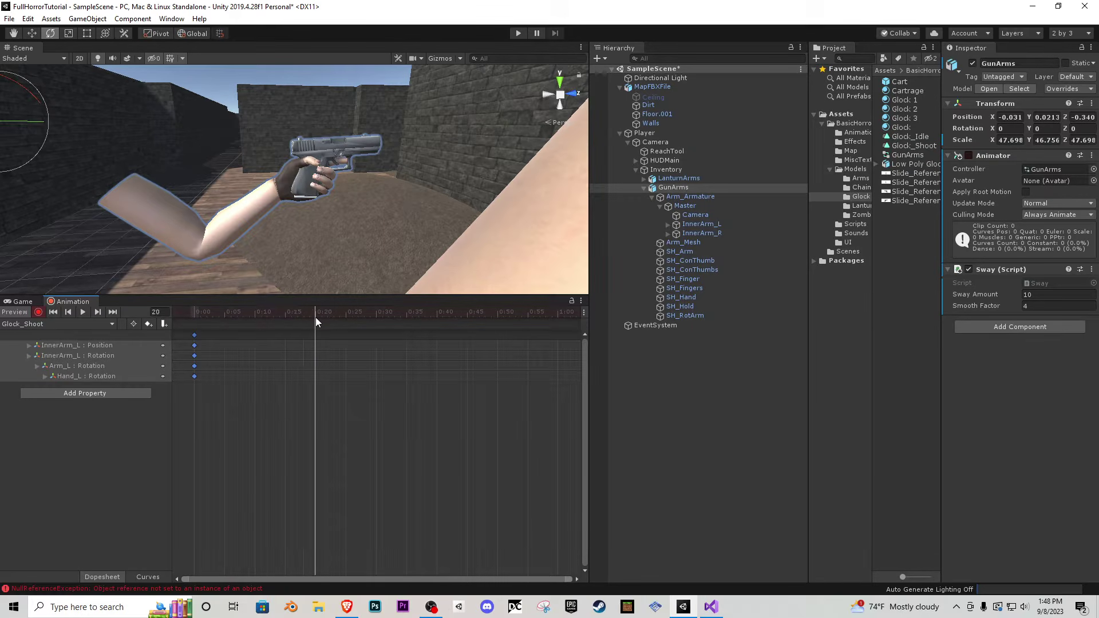
click(667, 225)
click(702, 252)
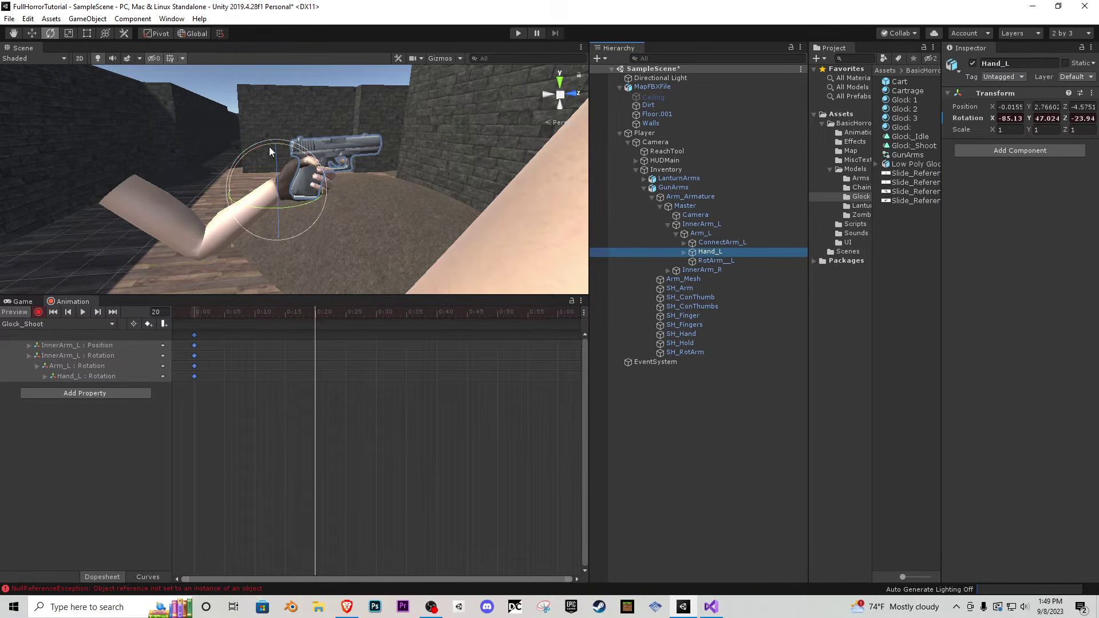
click(36, 302)
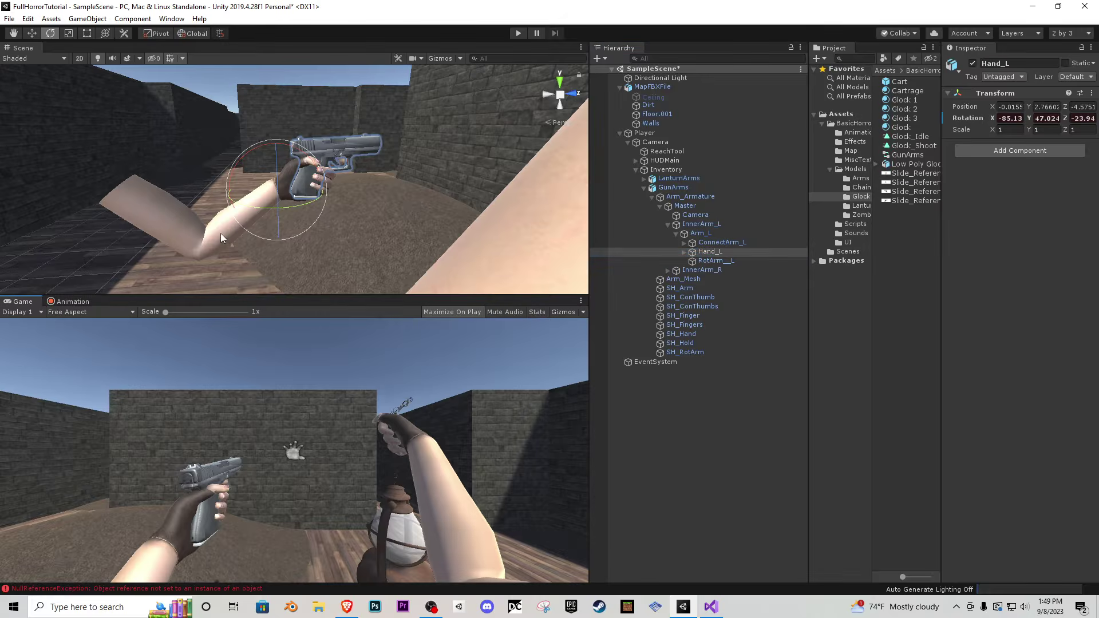
drag(260, 150, 222, 154)
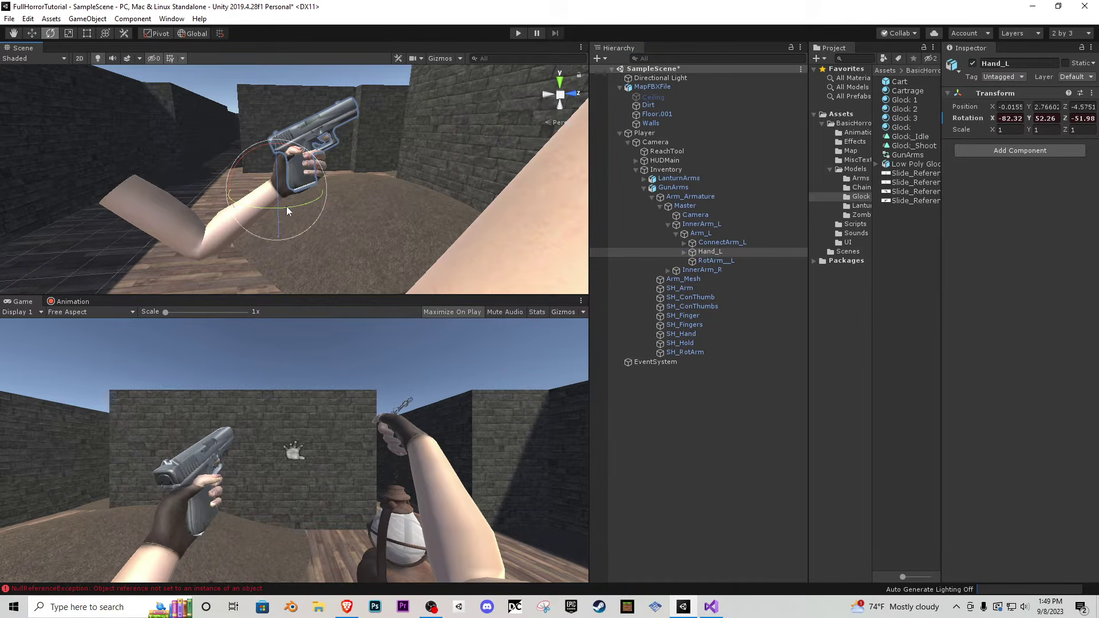
drag(287, 206, 301, 206)
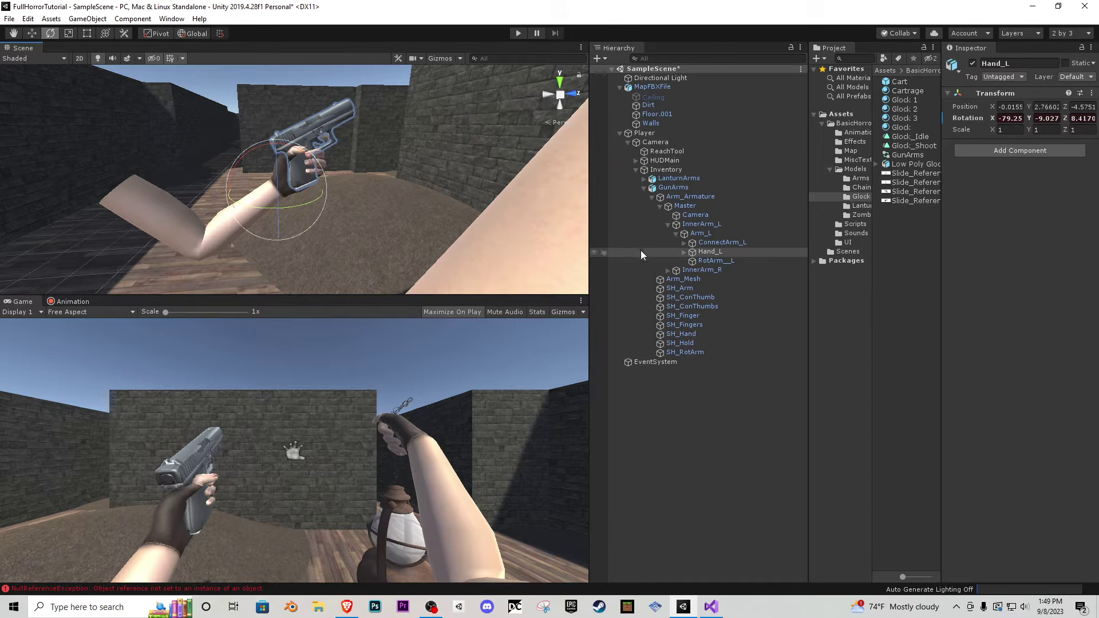
- At frame 20 of Glock_Shoot, pull InnerArm_L back and down to a position of about 0.010, -0.009, -0.001
click(700, 224)
key(w)
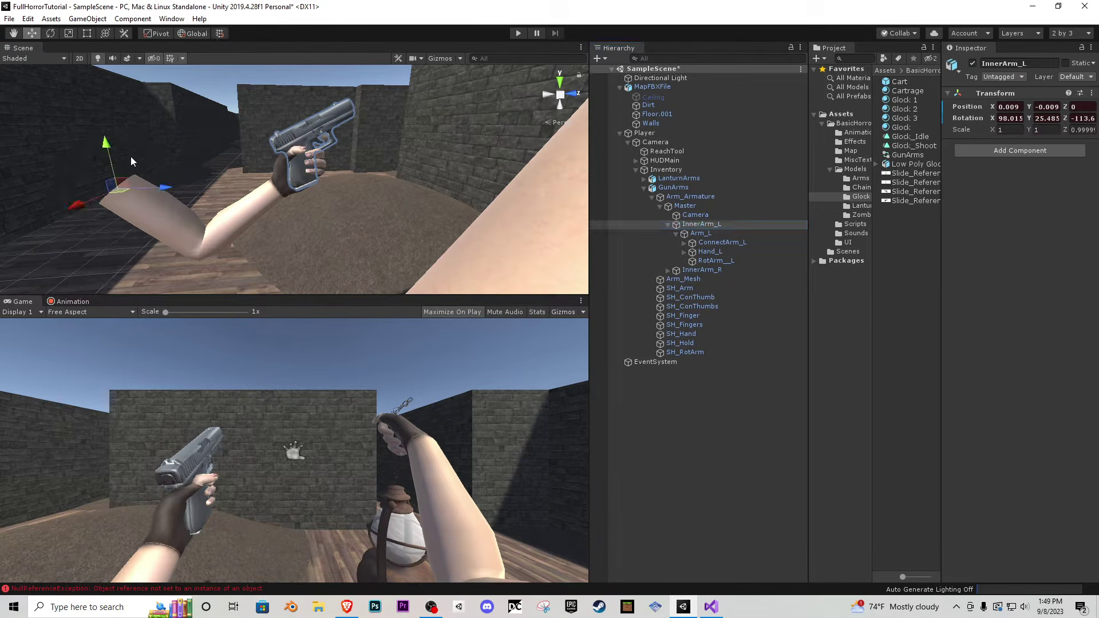
drag(162, 186, 149, 187)
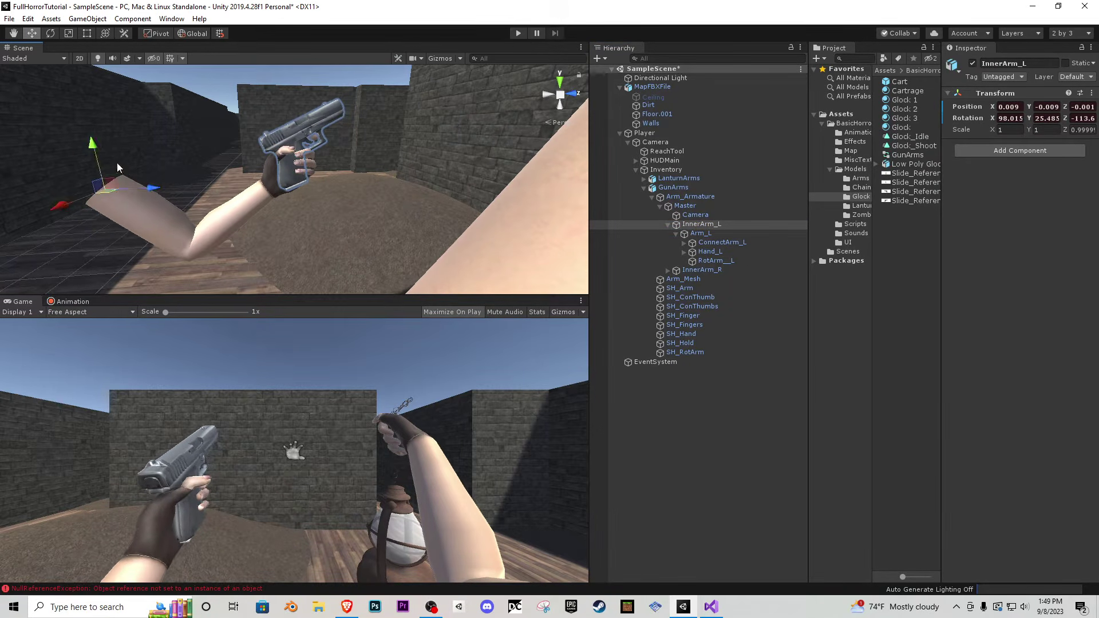
drag(94, 144, 96, 154)
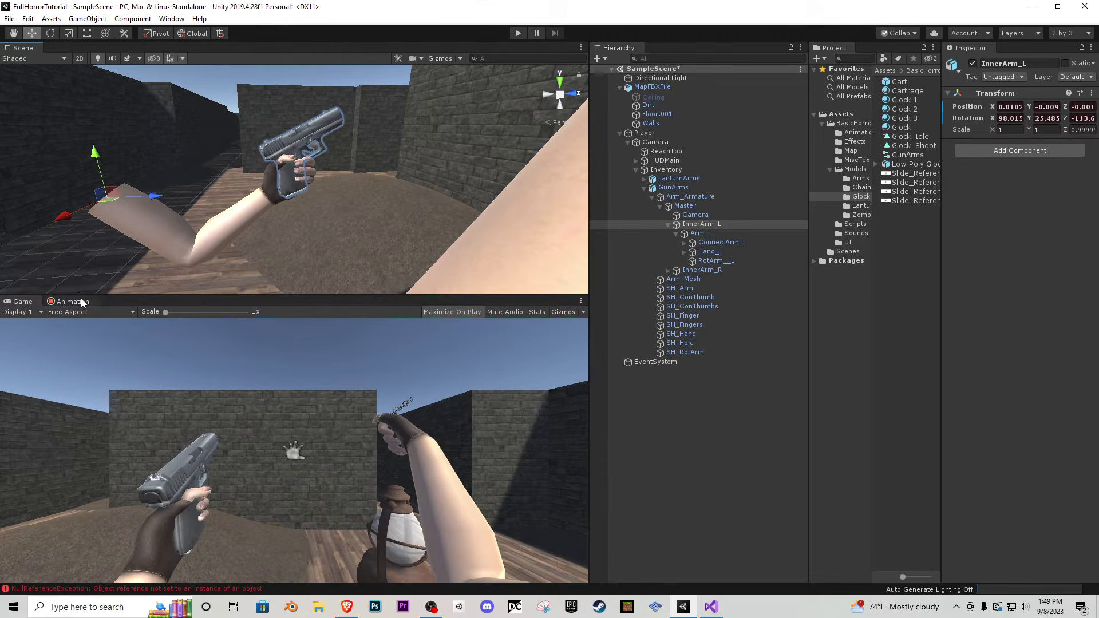
- Copy Glock_Shoot's first-frame keyframes to frame 30 and preview the clip
click(82, 303)
drag(306, 310, 181, 312)
drag(219, 418, 182, 318)
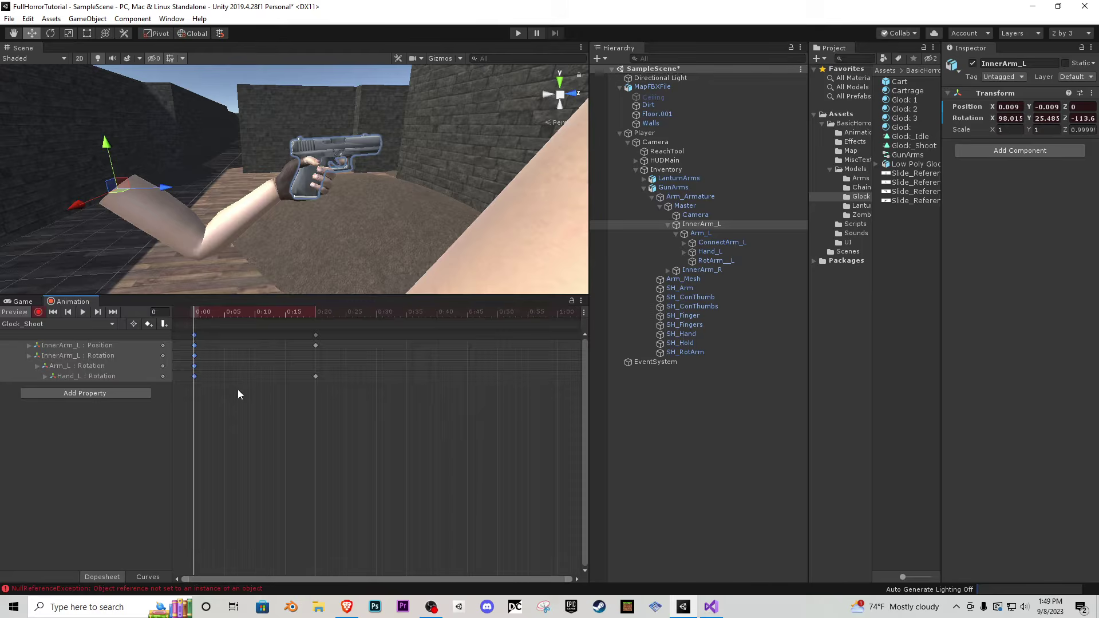
drag(283, 312, 372, 320)
key(ctrl+v)
click(85, 311)
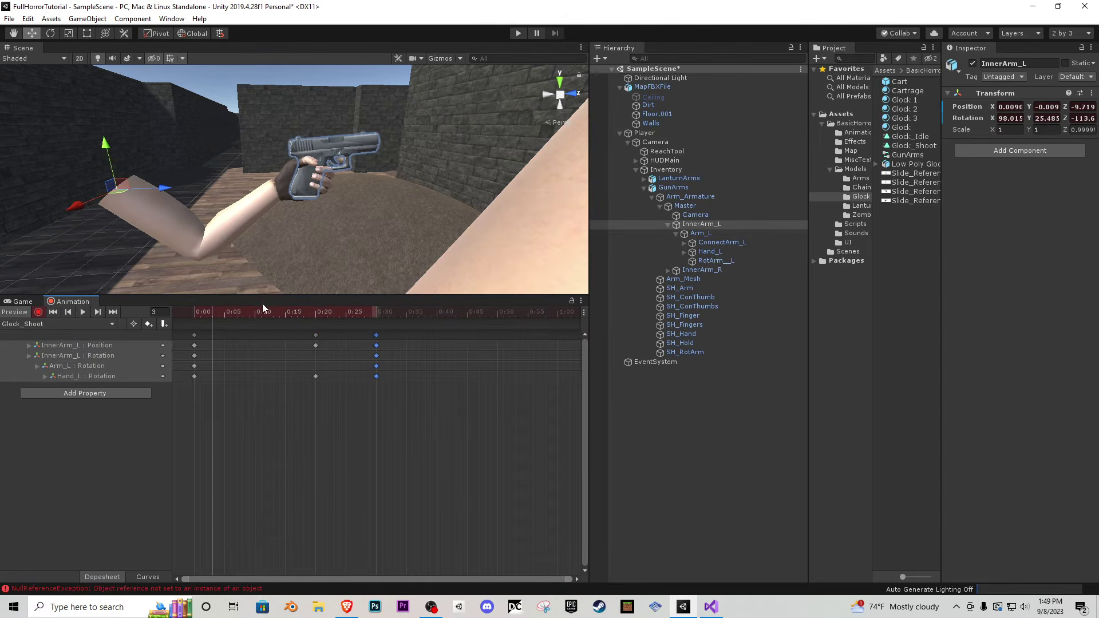
- Record a position keyframe for the Low Poly Glock 19's Slide at frame 0 of Glock_Shoot, keeping it at rest
drag(191, 317, 225, 326)
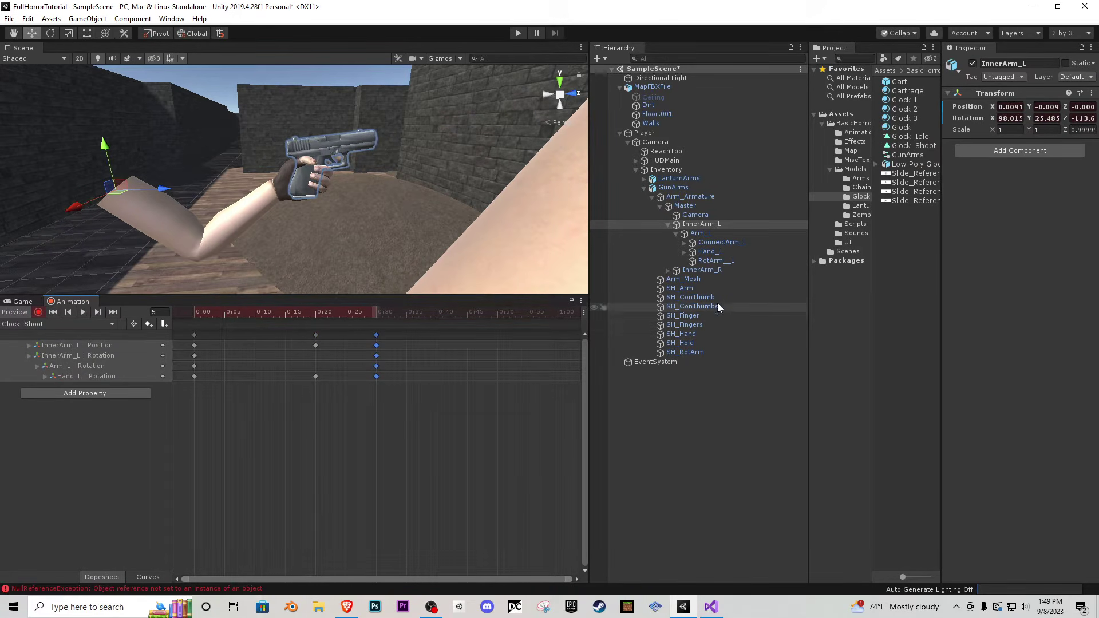
click(684, 252)
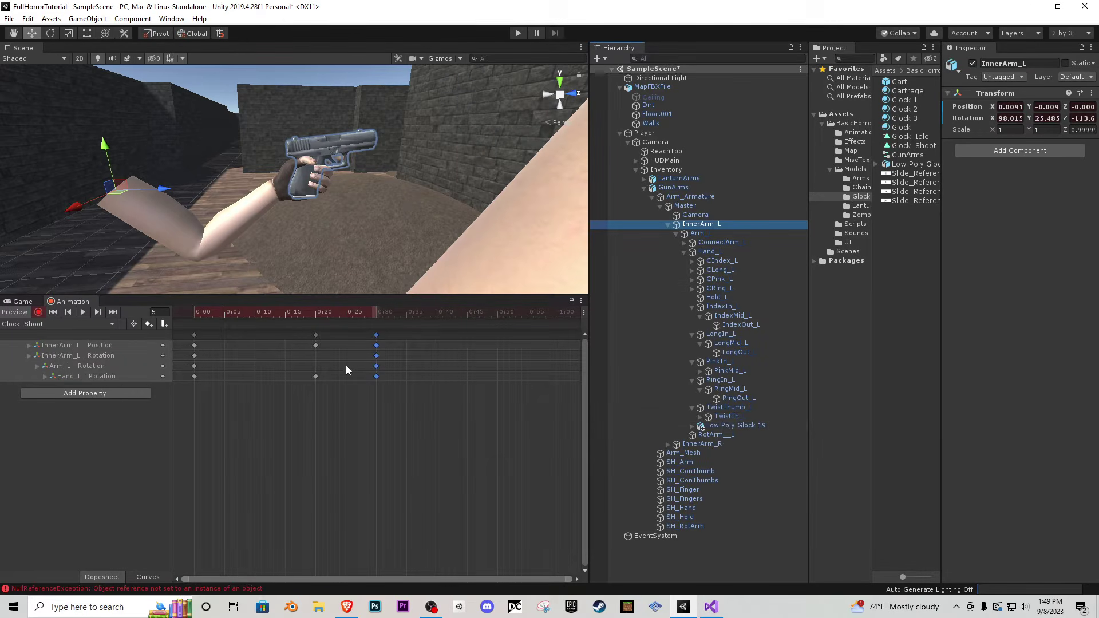
drag(225, 314, 194, 317)
click(691, 427)
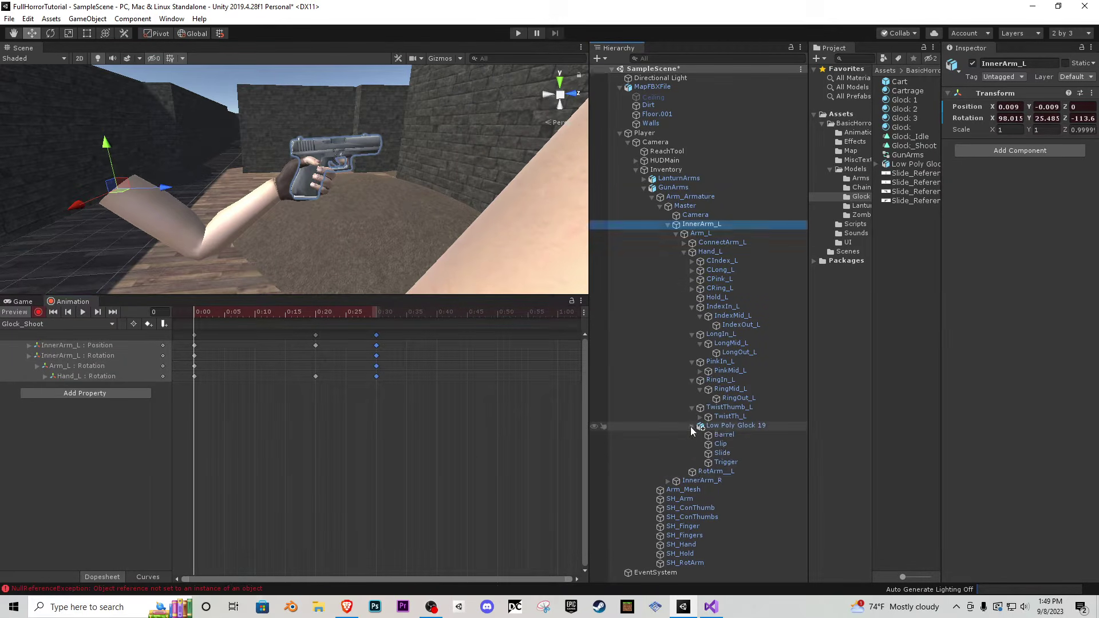
click(726, 452)
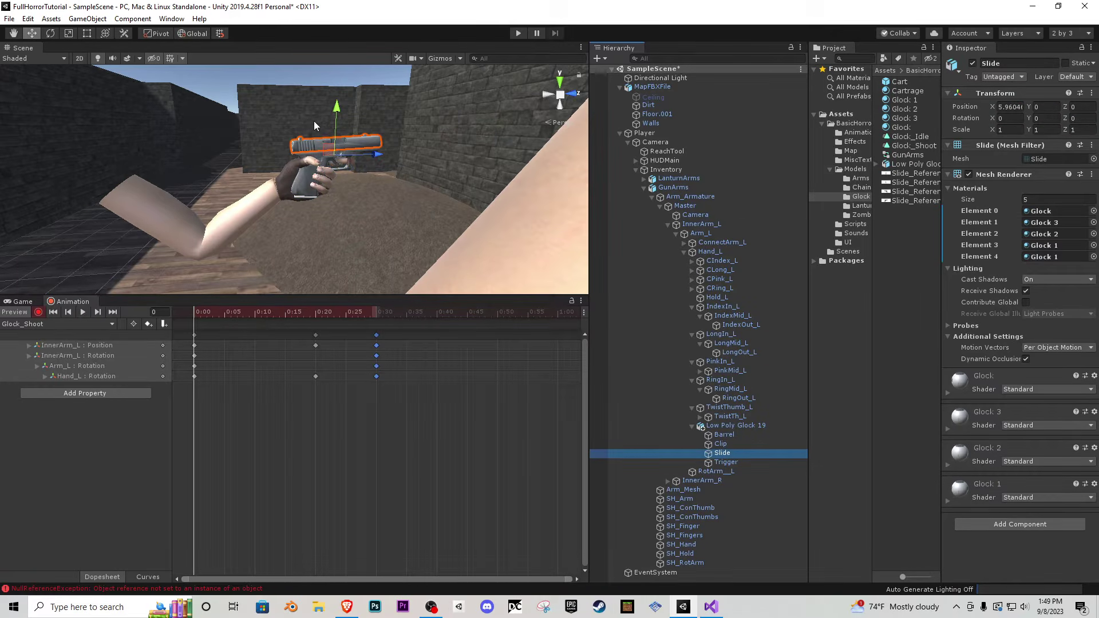
mouse_move(378, 156)
mouse_down()
mouse_move(348, 153)
mouse_move(369, 151)
mouse_up()
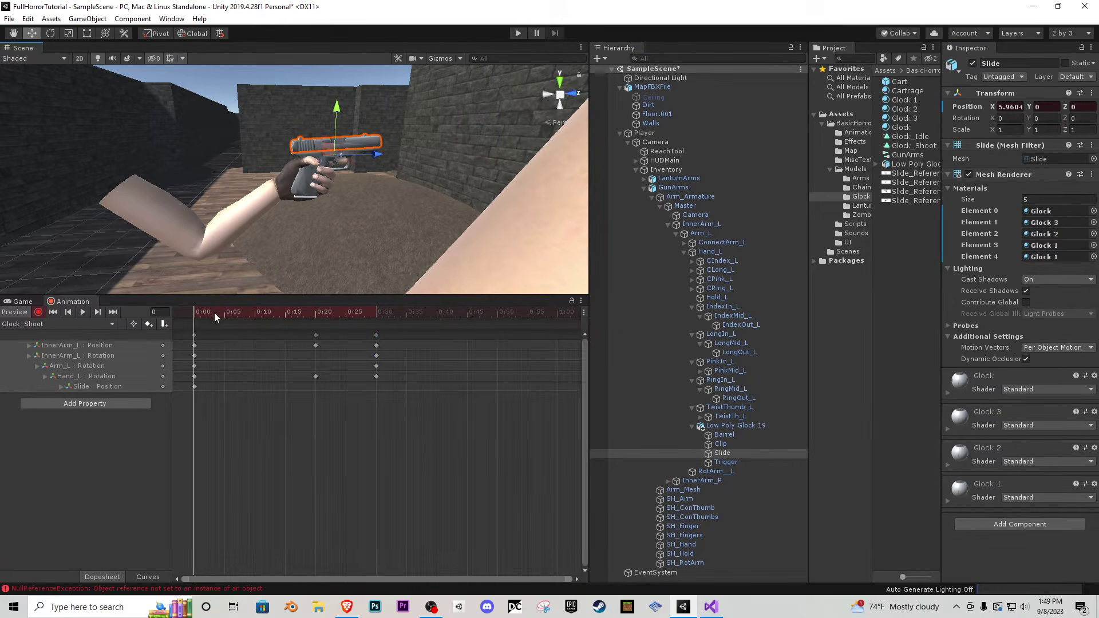
- At frame 5, try pulling the Slide back along the global axis to about -0.01, -0.37, 0.04
drag(214, 314, 224, 317)
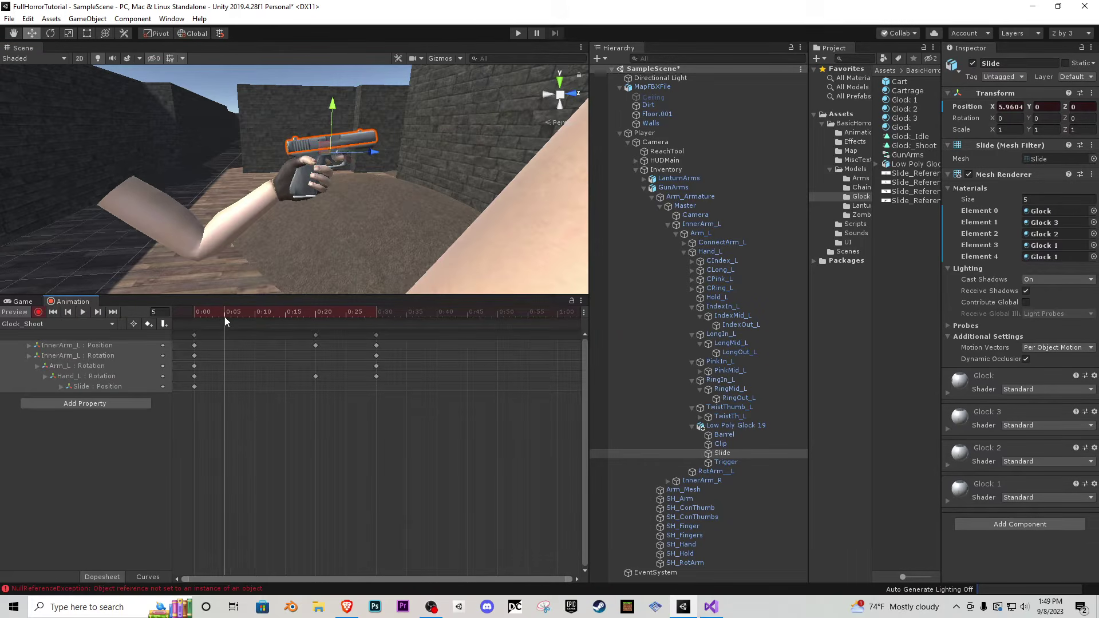
drag(372, 154, 356, 159)
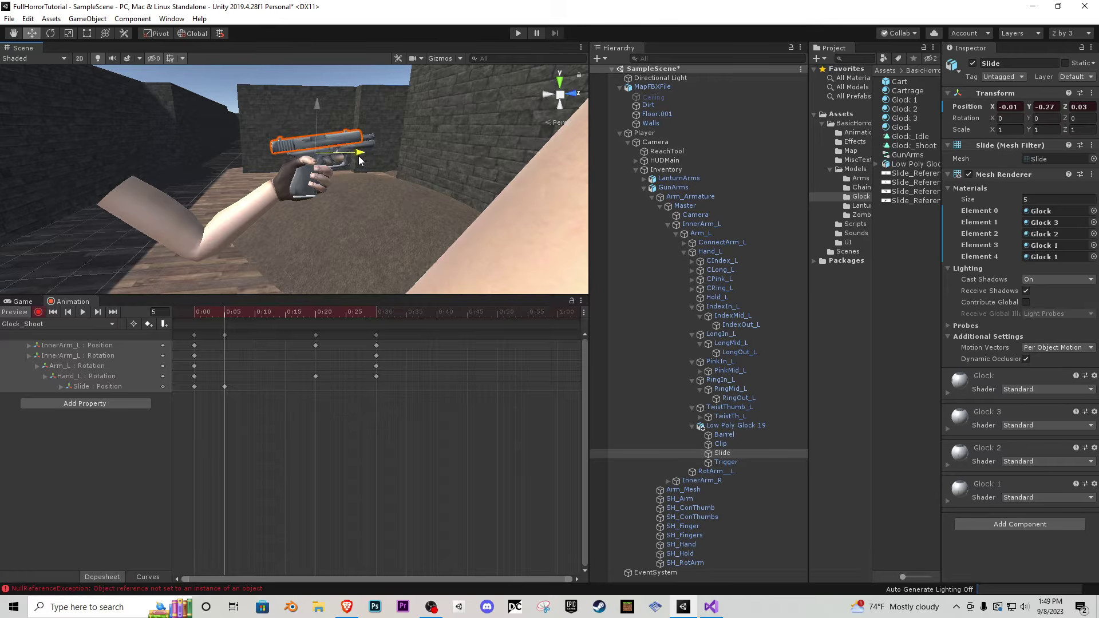
click(23, 301)
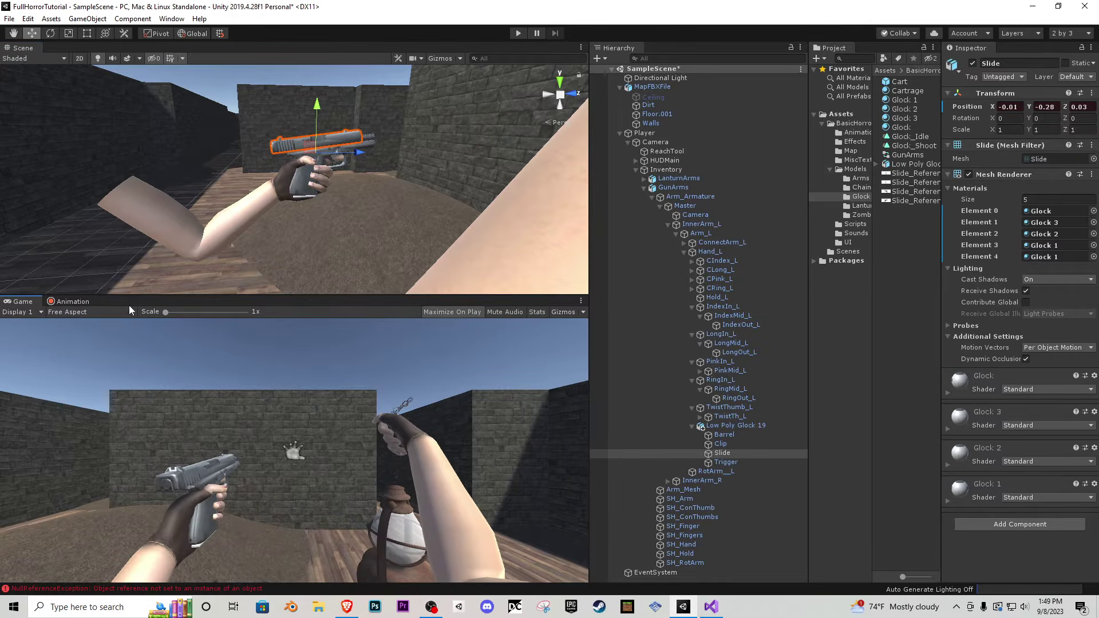
drag(207, 297, 274, 256)
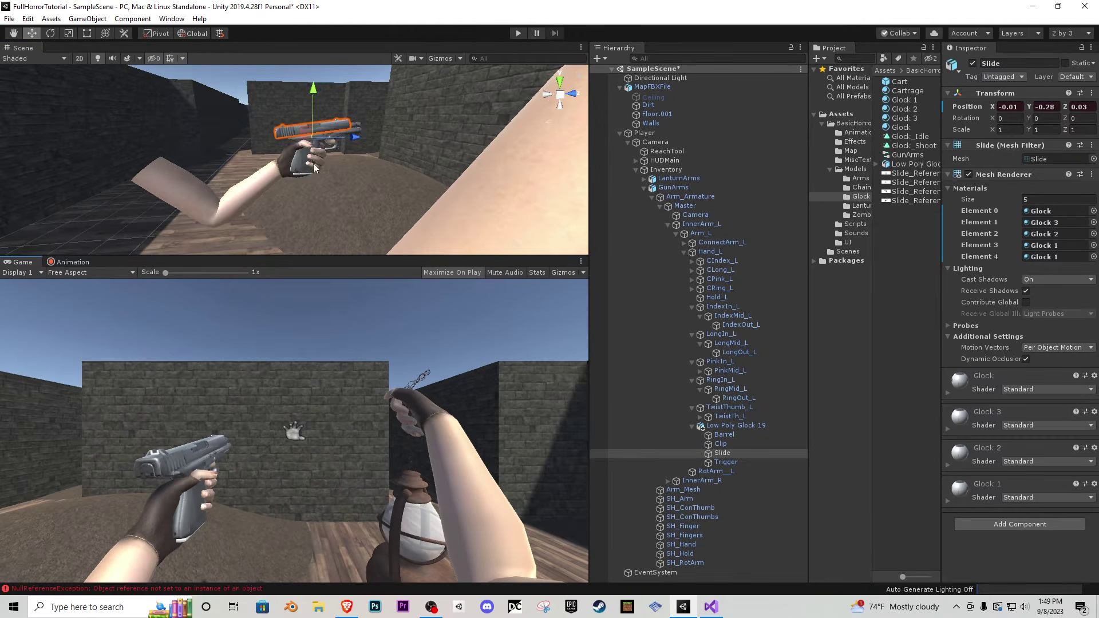
drag(353, 138, 351, 138)
click(86, 263)
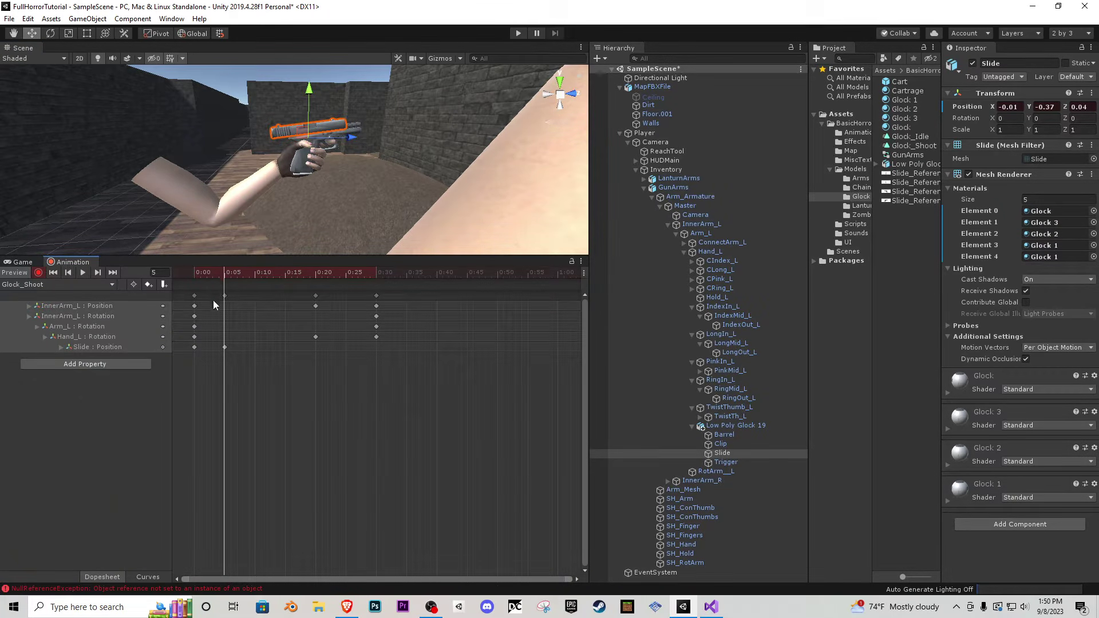
- Switch the move handles to local orientation and delete the Slide's keyframe at frame 5
drag(229, 274, 285, 278)
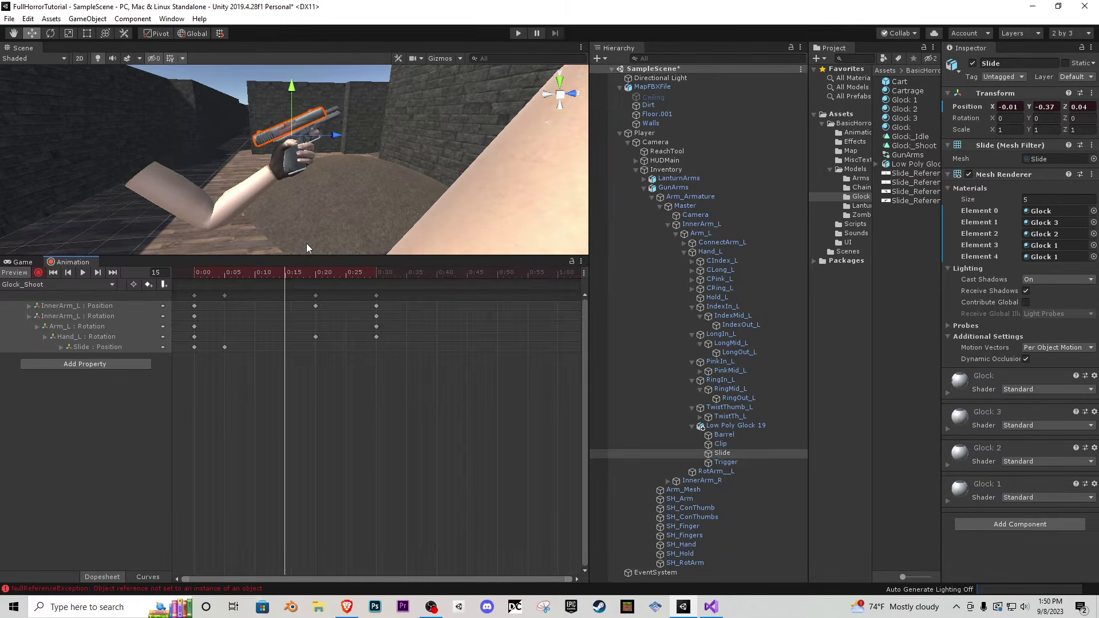
key(w)
right_drag(316, 197, 320, 165)
key(s)
click(194, 33)
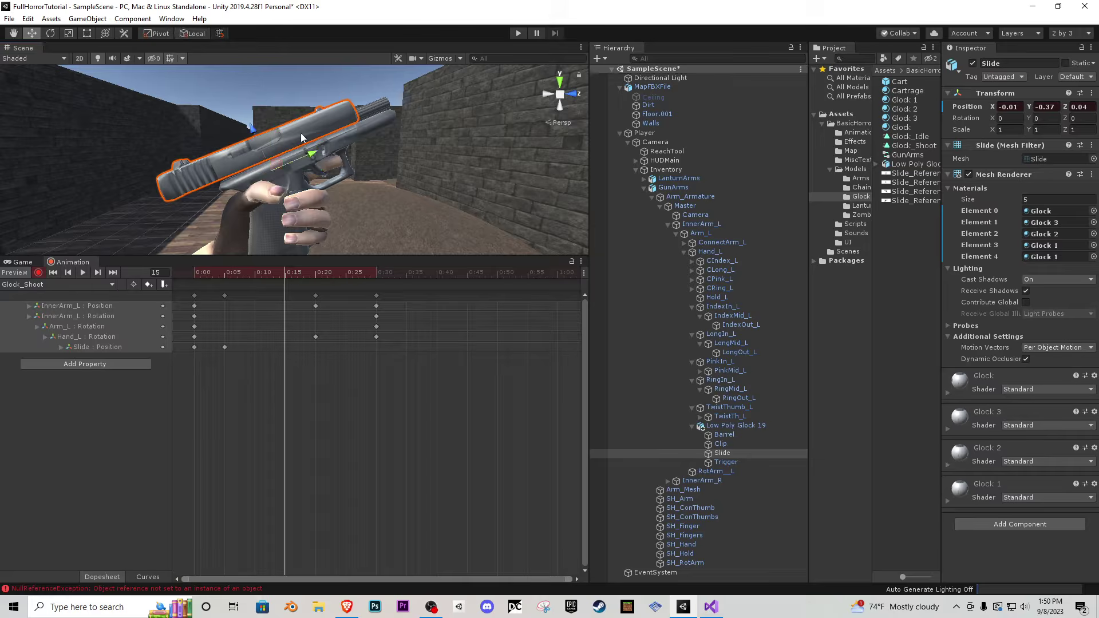
drag(259, 310, 220, 372)
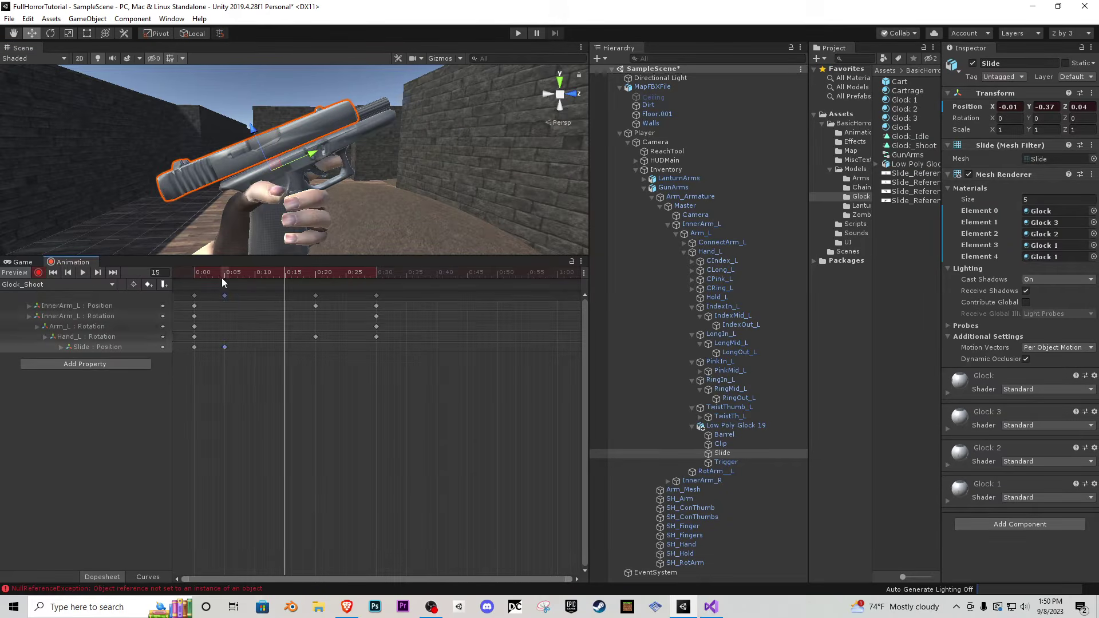
key(Delete)
- Key the Slide pulled back along its local axis to Y about -0.356 at frame 5 and returned to about -0.015 at frame 15
click(257, 272)
drag(258, 273, 229, 278)
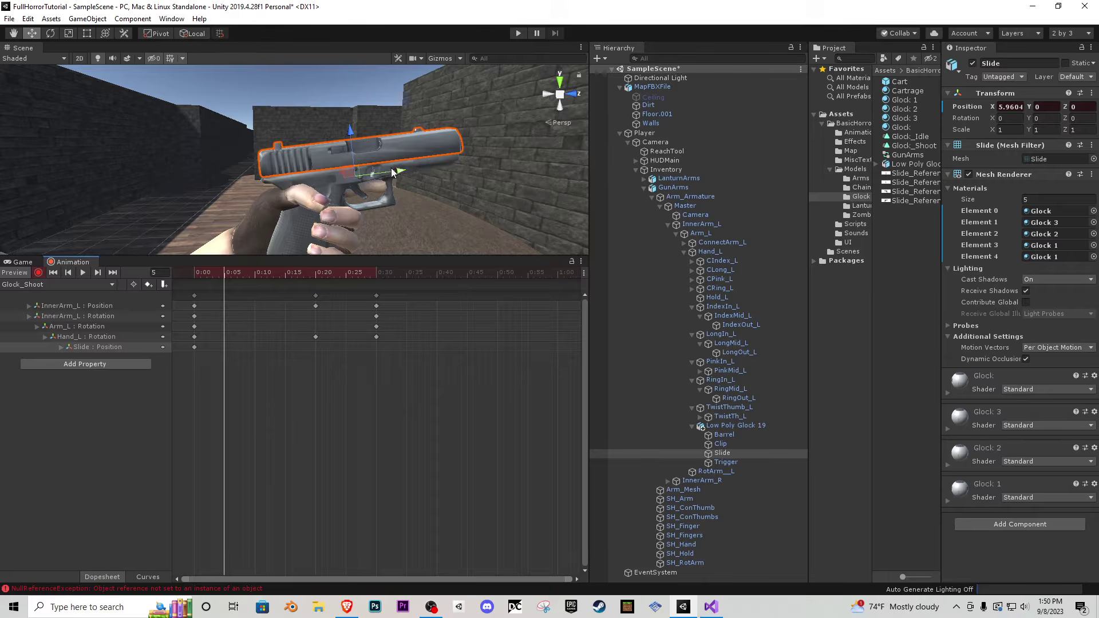
drag(397, 172, 358, 180)
drag(249, 277, 283, 277)
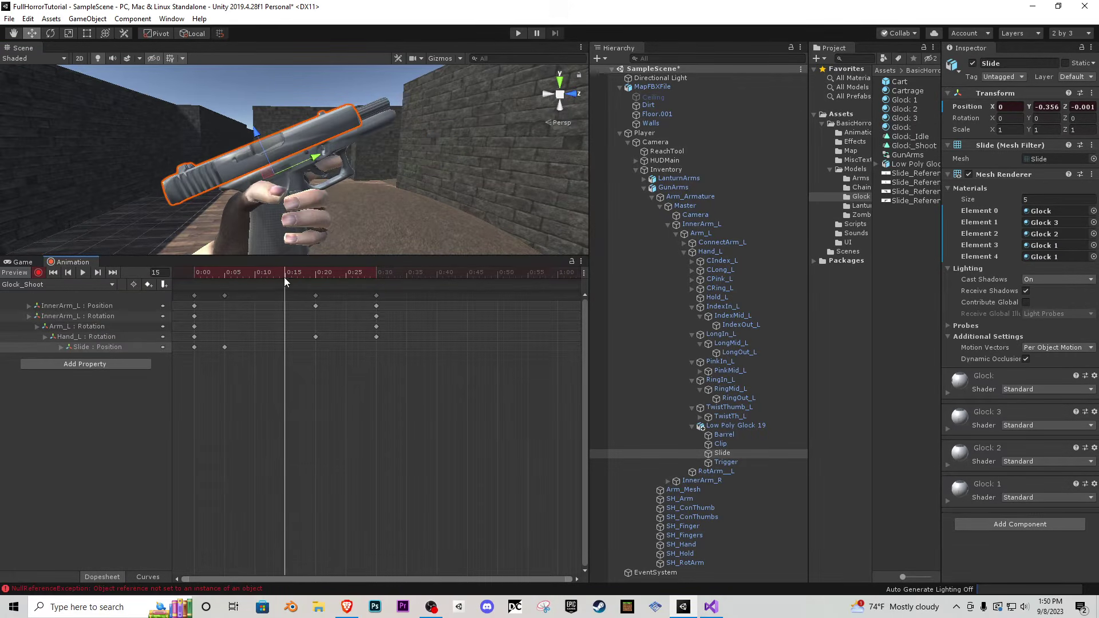
drag(333, 155, 348, 150)
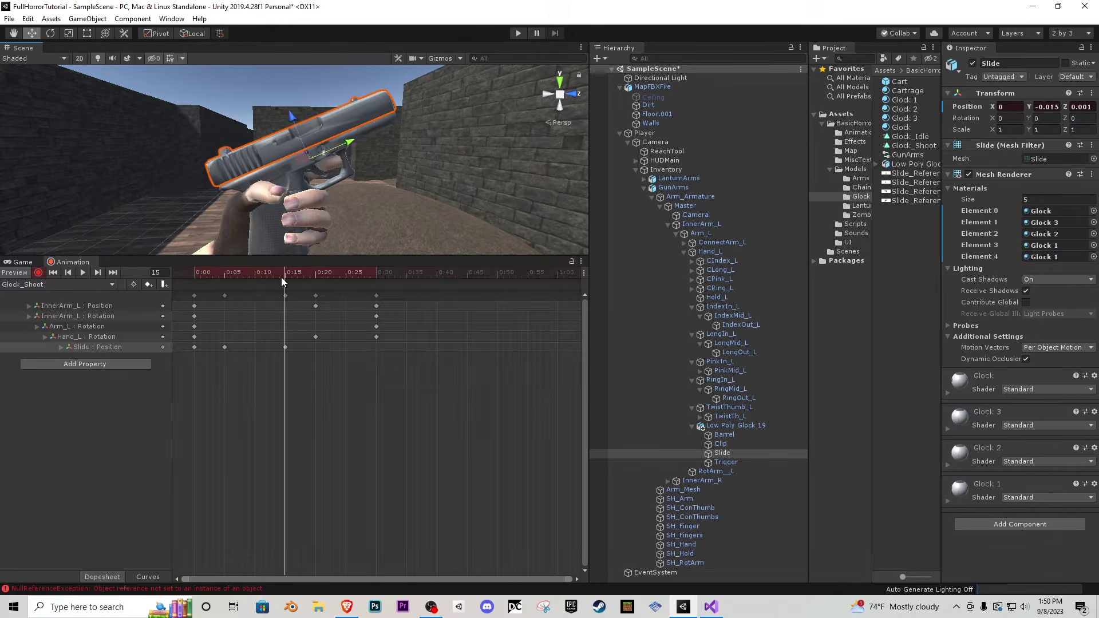
- Copy all first-frame keyframes, including the Slide's, to frame 30 and preview the Glock_Shoot animation
drag(201, 371, 185, 281)
click(376, 272)
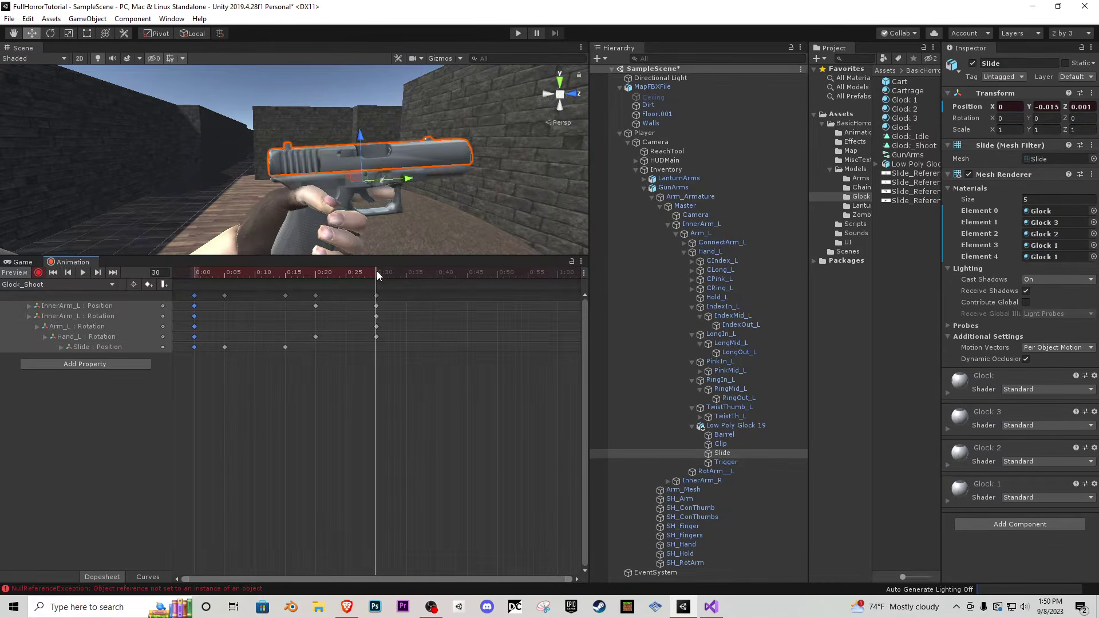
key(ctrl+v)
drag(377, 271, 122, 294)
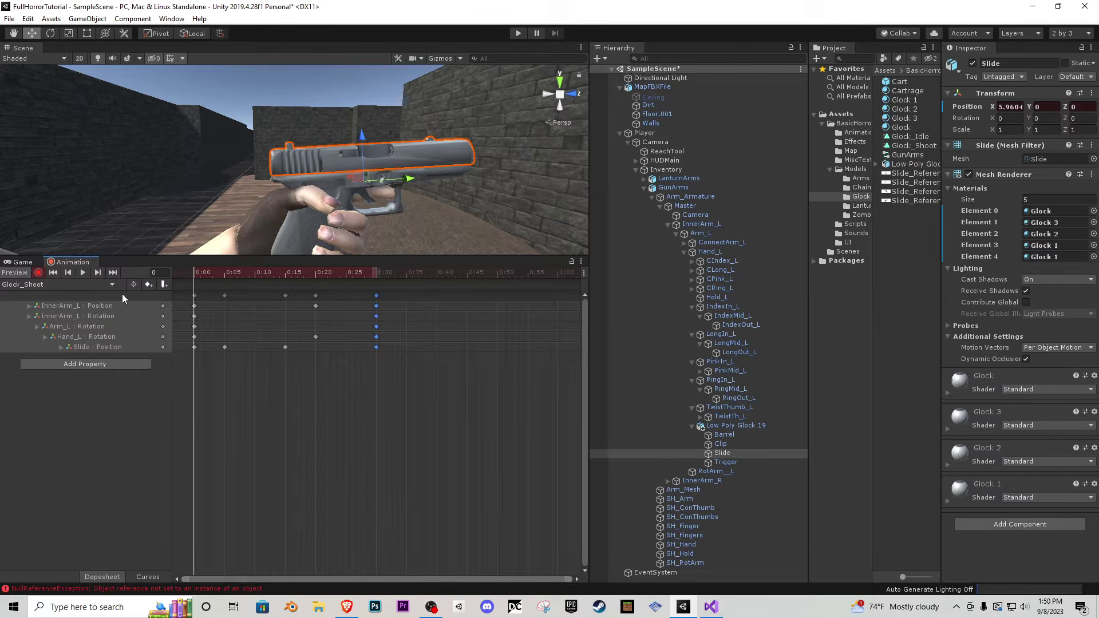
click(82, 272)
mouse_move(269, 189)
alt+mouse_down()
mouse_move(298, 199)
mouse_move(278, 201)
alt+mouse_up()
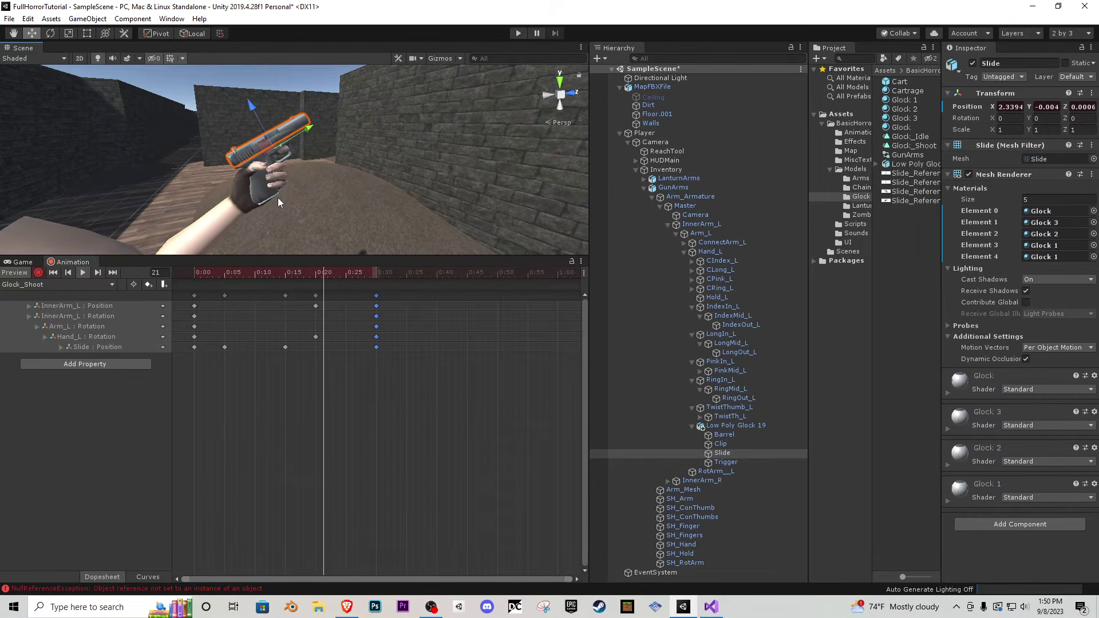
click(82, 273)
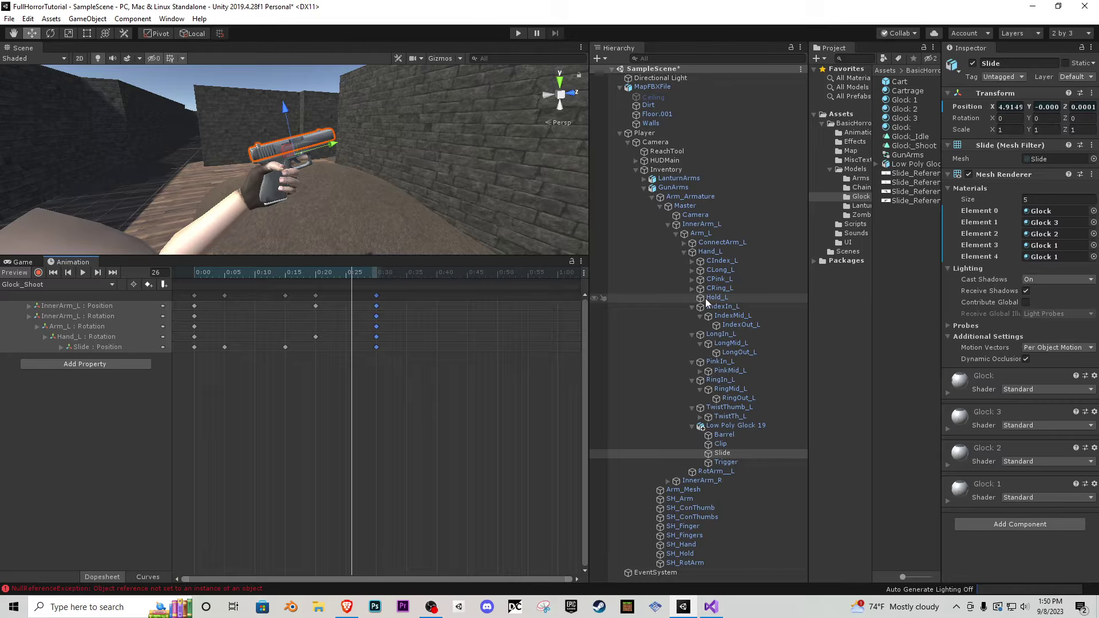
- Move Glock_Idle, Glock_Shoot and the GunArms controller into the Animations folder, and turn off Loop Time for Glock_Shoot
click(907, 153)
shift+click(909, 137)
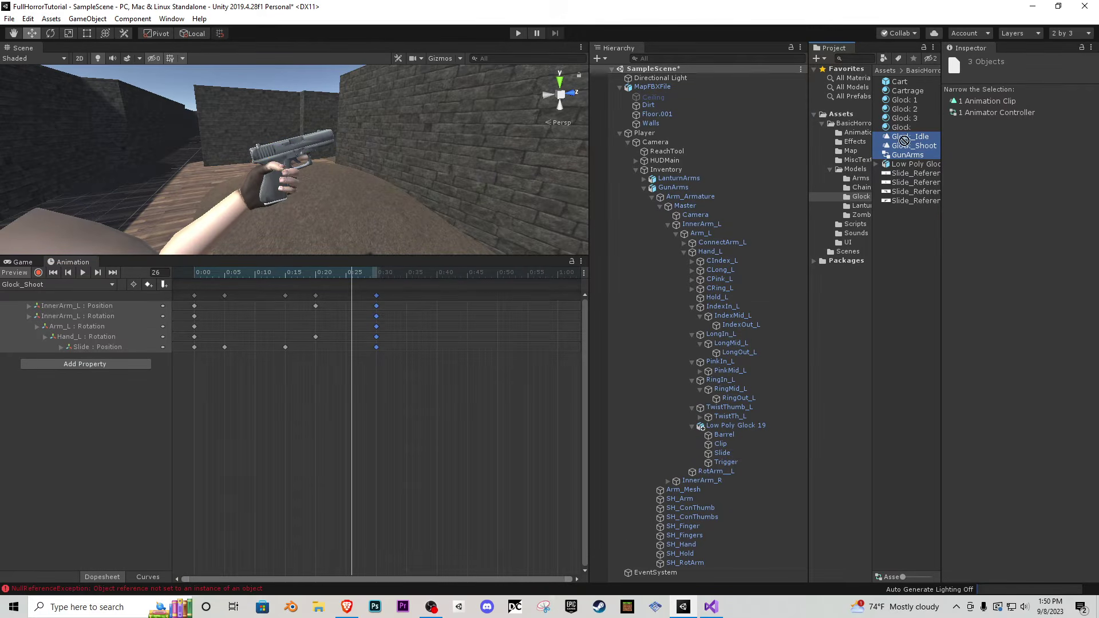
drag(904, 141, 857, 132)
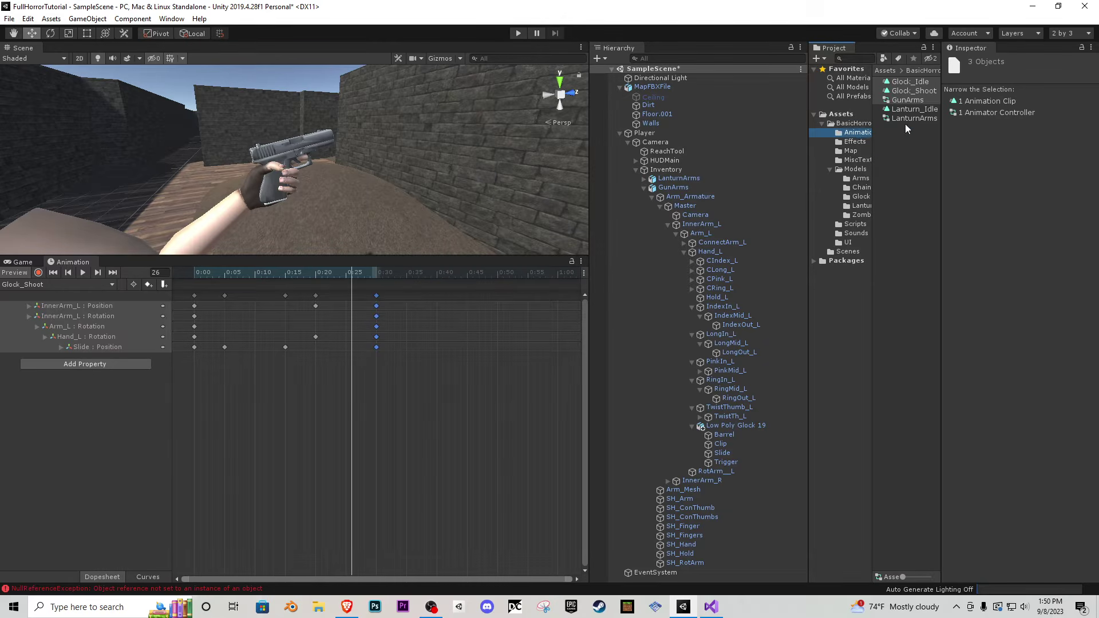
click(918, 89)
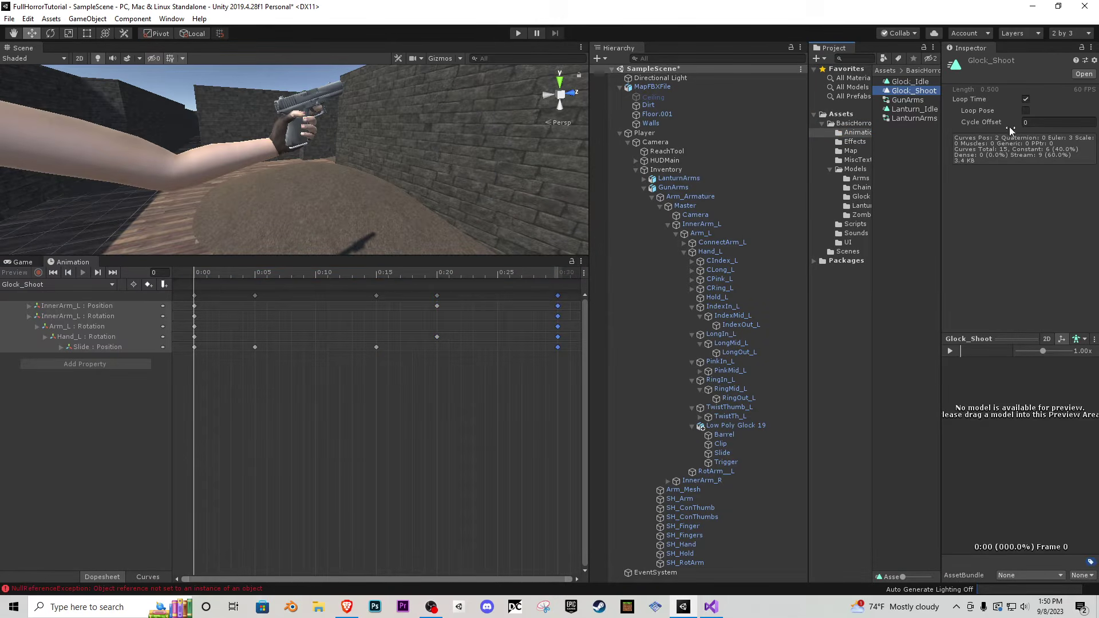
click(1025, 99)
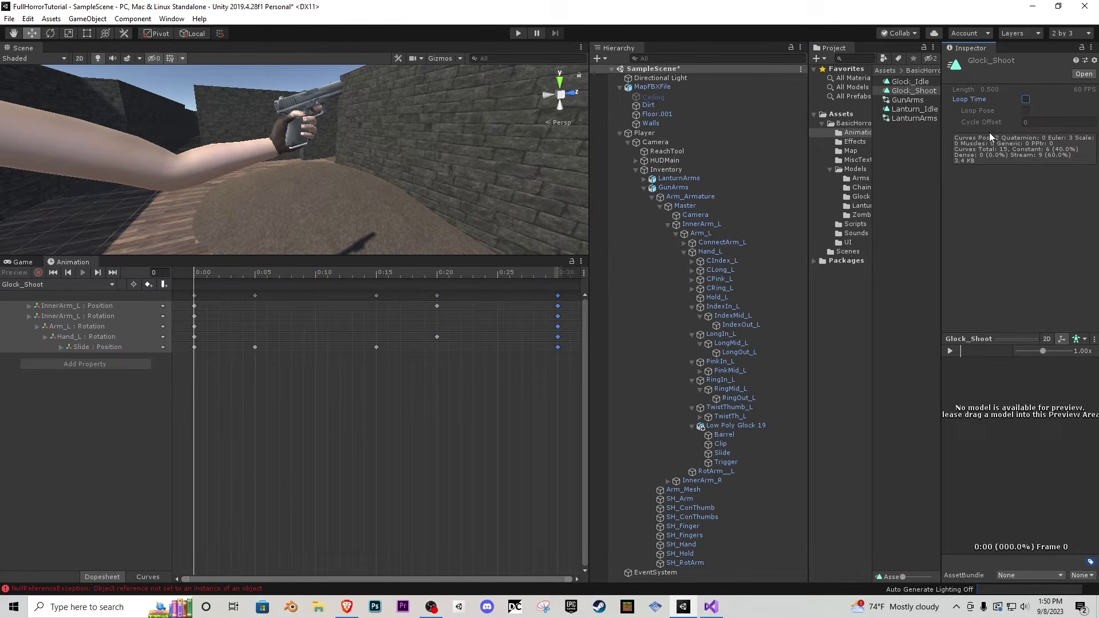
- Collapse the arm's armature, enlarge the Scene view, and add the Pistol script to GunArms
click(653, 198)
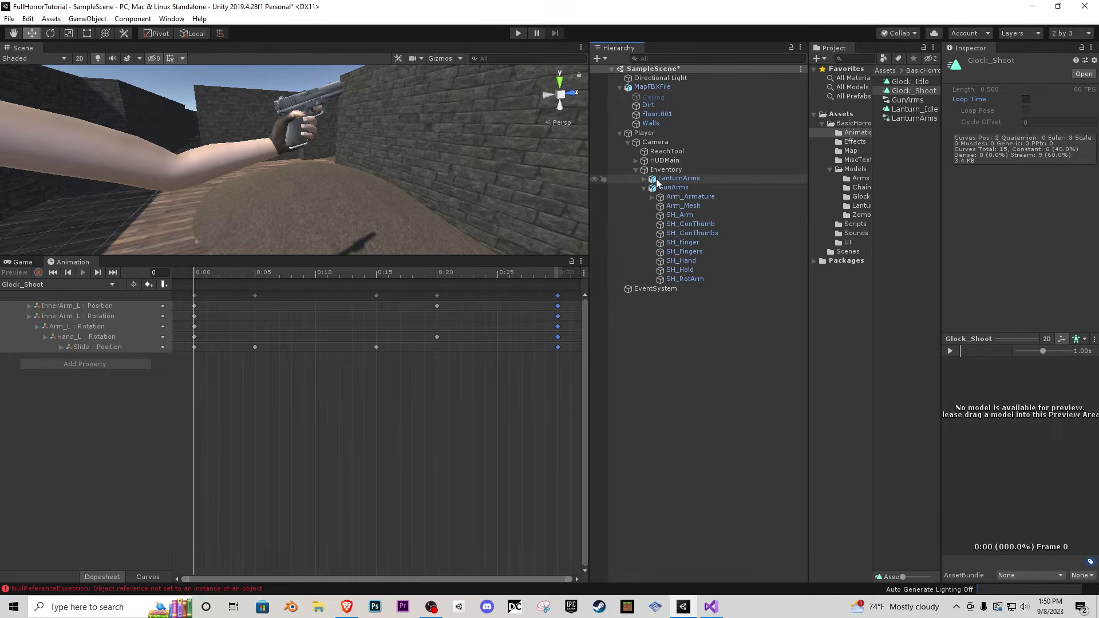
click(23, 262)
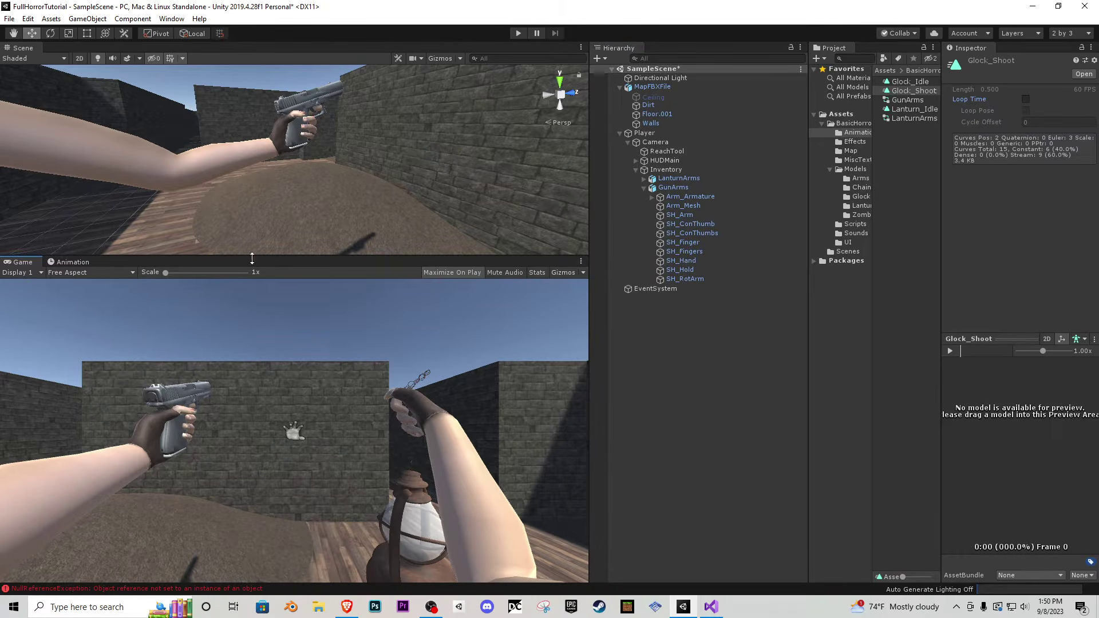
drag(257, 258, 241, 447)
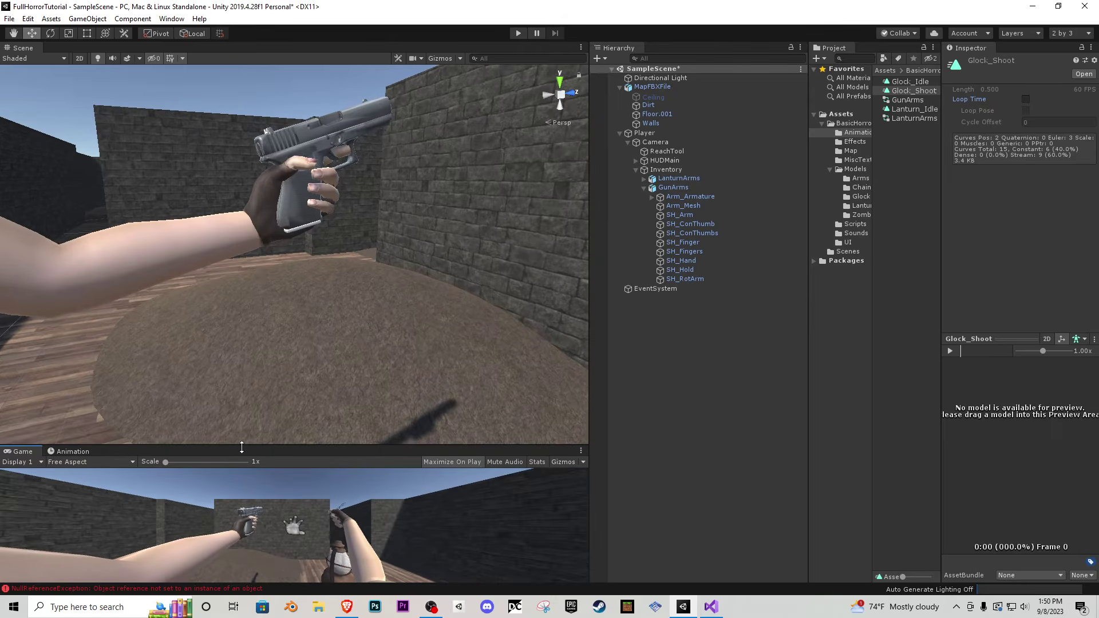
click(671, 187)
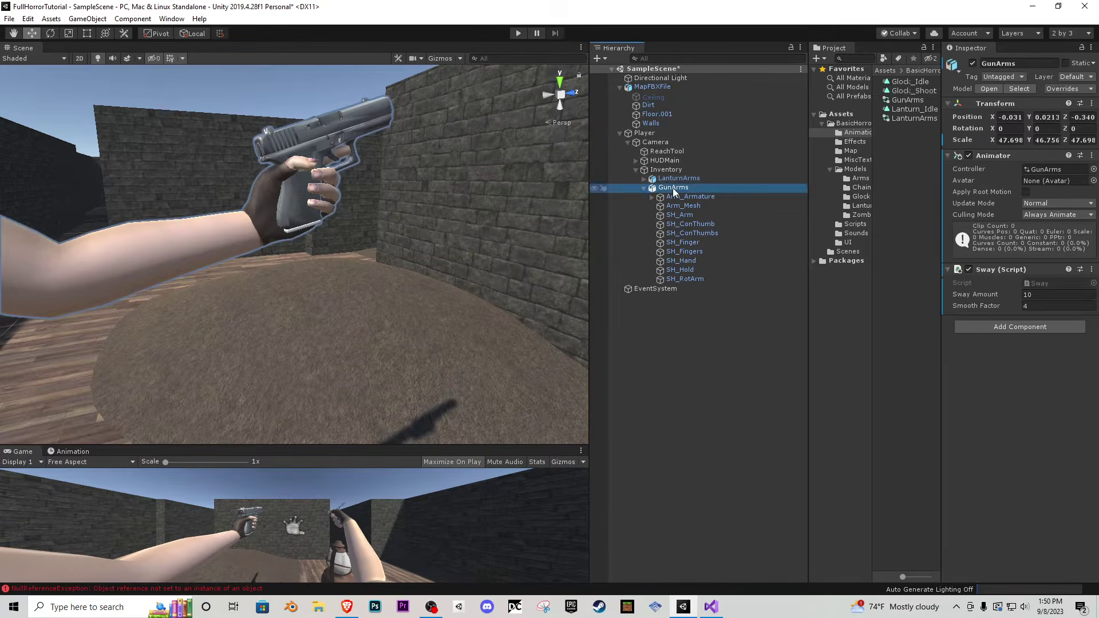
click(1013, 327)
text(pistol)
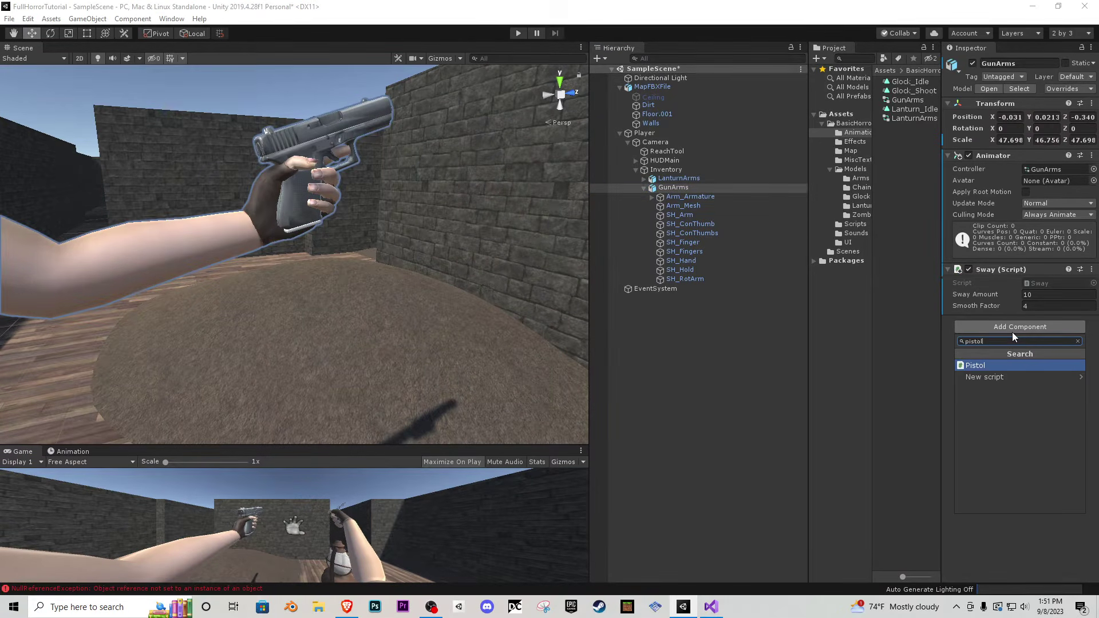
key(Return)
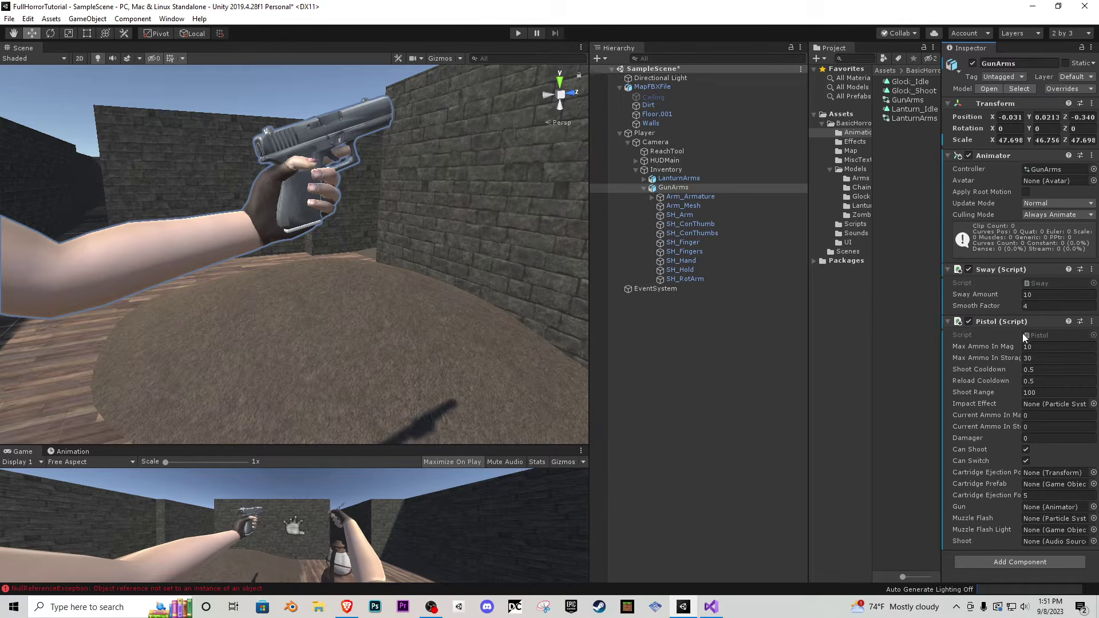
- Set the Pistol script's Max Ammo In Mag to 15, Max Ammo In Storage 0, Shoot Cooldown 0.75, Shoot Range 250 and Damager 15
click(1042, 359)
click(1035, 372)
click(1047, 393)
text(250)
click(1033, 438)
- Expand the GunArms hierarchy and create an empty child of Low Poly Glock 19 named Eject_Point
alt+click(652, 196)
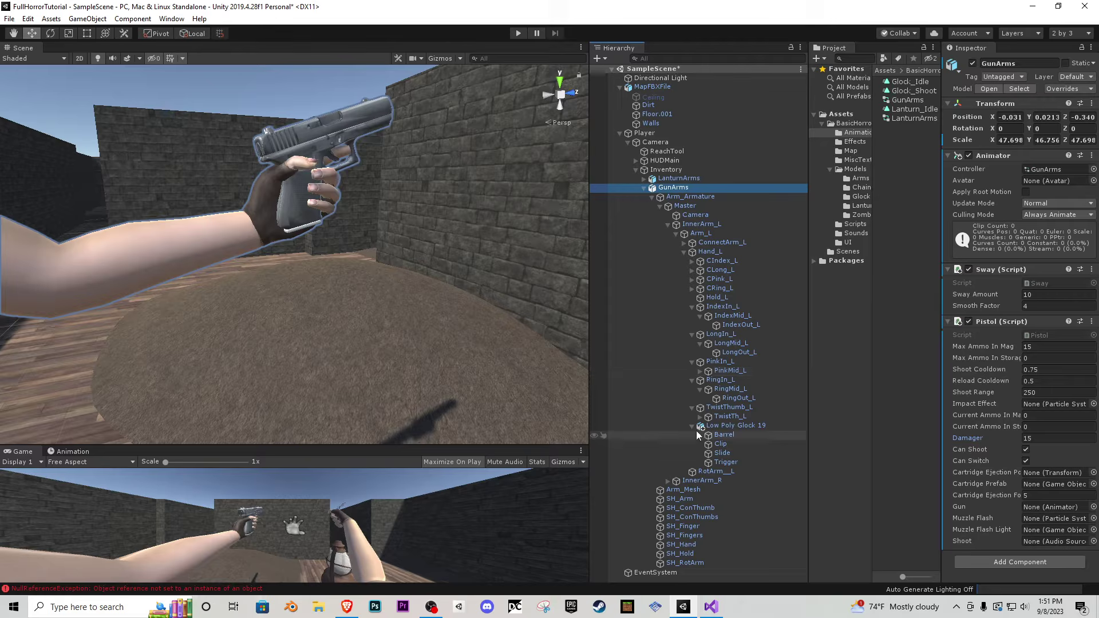
right_click(713, 427)
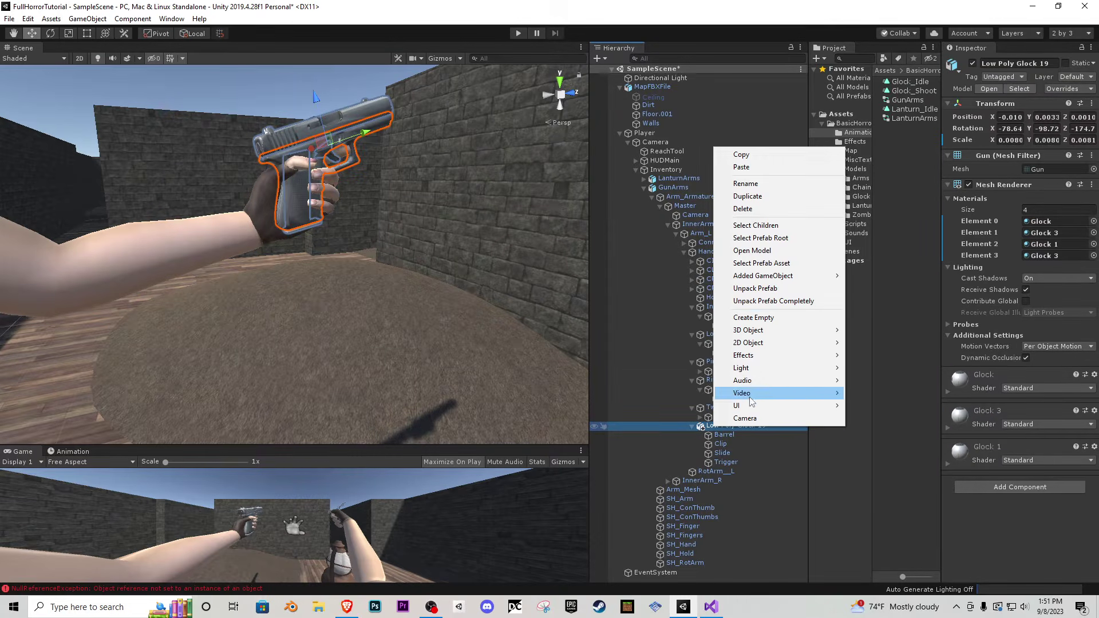
click(753, 317)
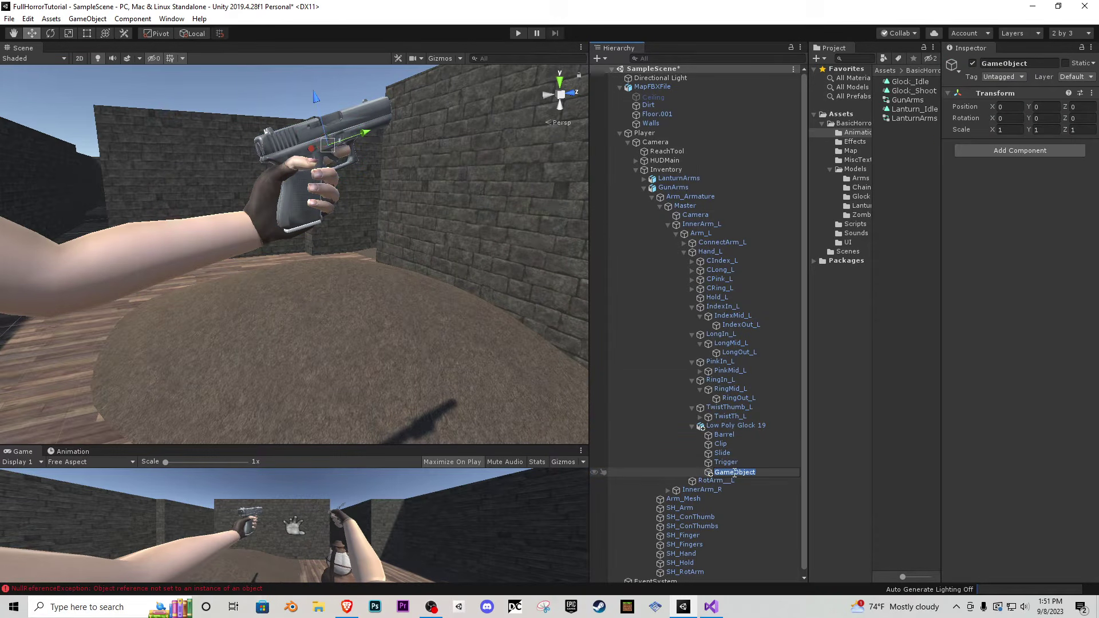
text(Eject_Point)
key(Return)
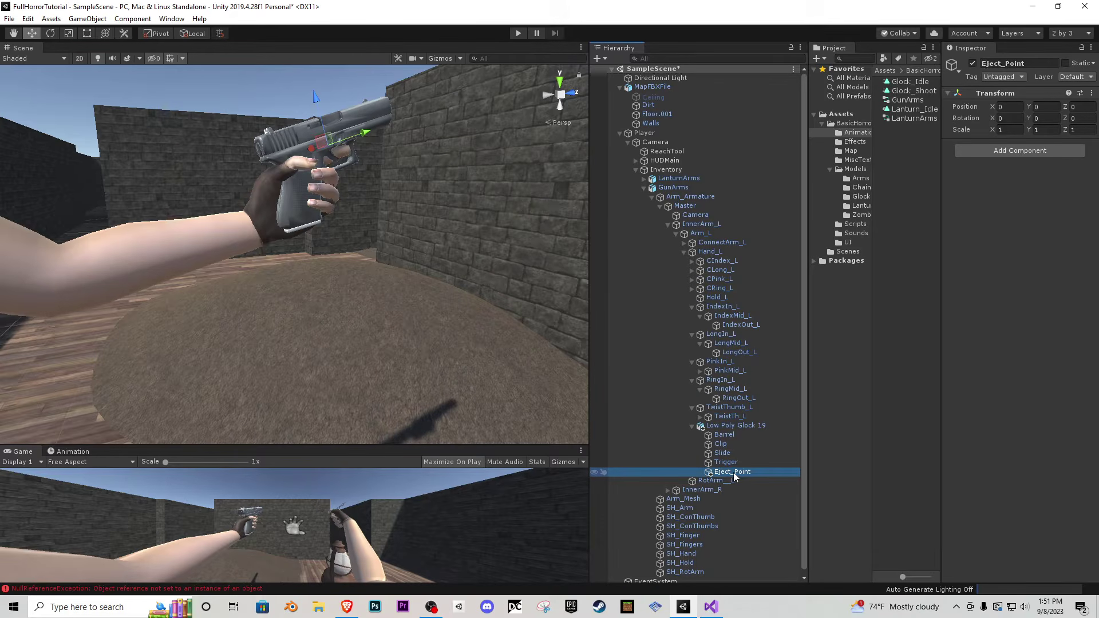
- Place Eject_Point at the slide's ejection port, about X -0.369, Y 0.001, Z 0.21, and assign it as the Pistol script's cartridge ejection point
right_drag(458, 297, 498, 218)
key(f)
drag(269, 235, 349, 234)
drag(414, 187, 422, 145)
right_drag(404, 174, 338, 155)
key(d)
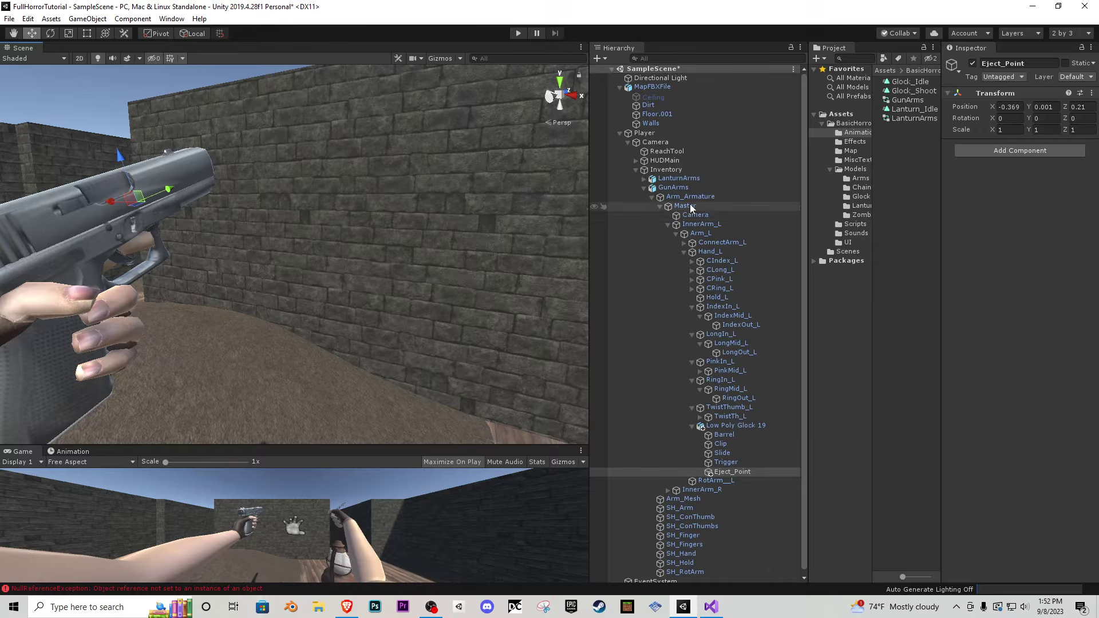
click(677, 189)
drag(732, 472, 1058, 476)
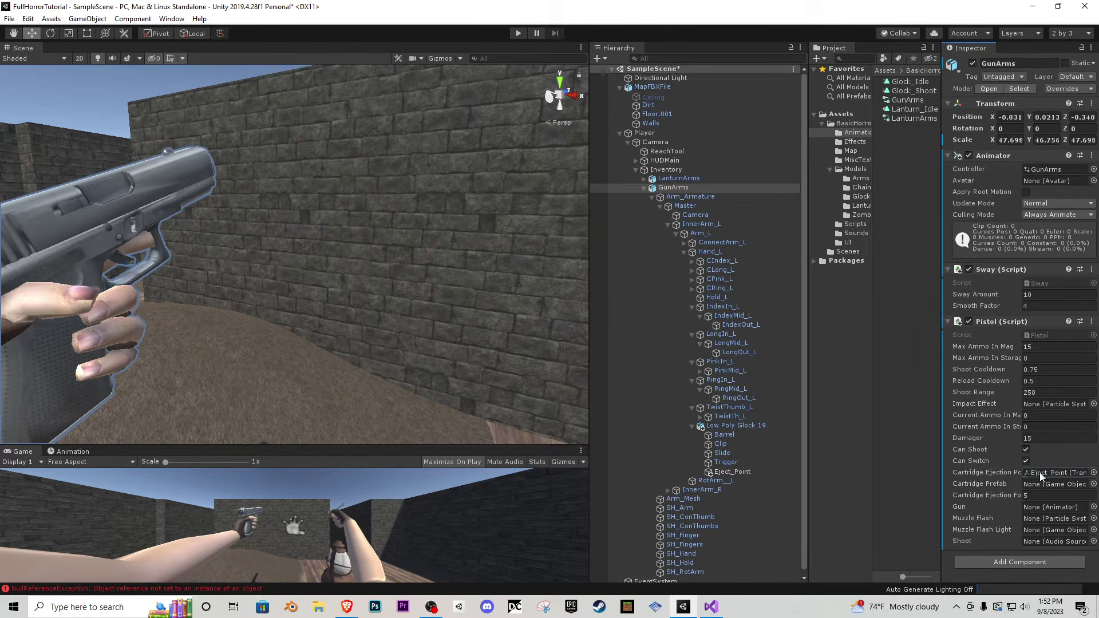
click(1093, 483)
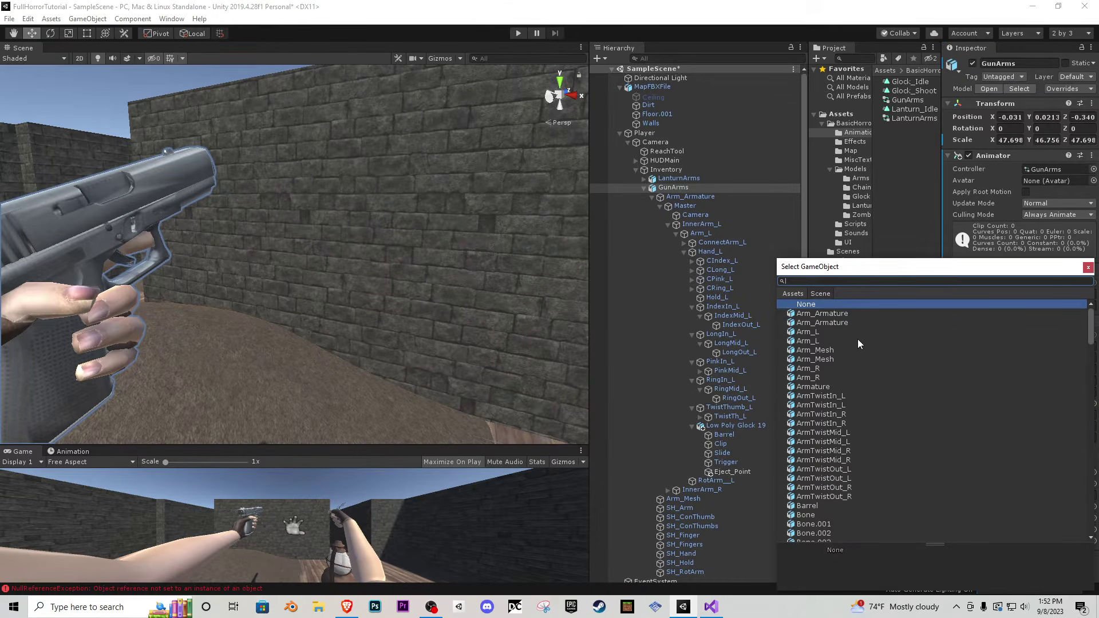
text(ca)
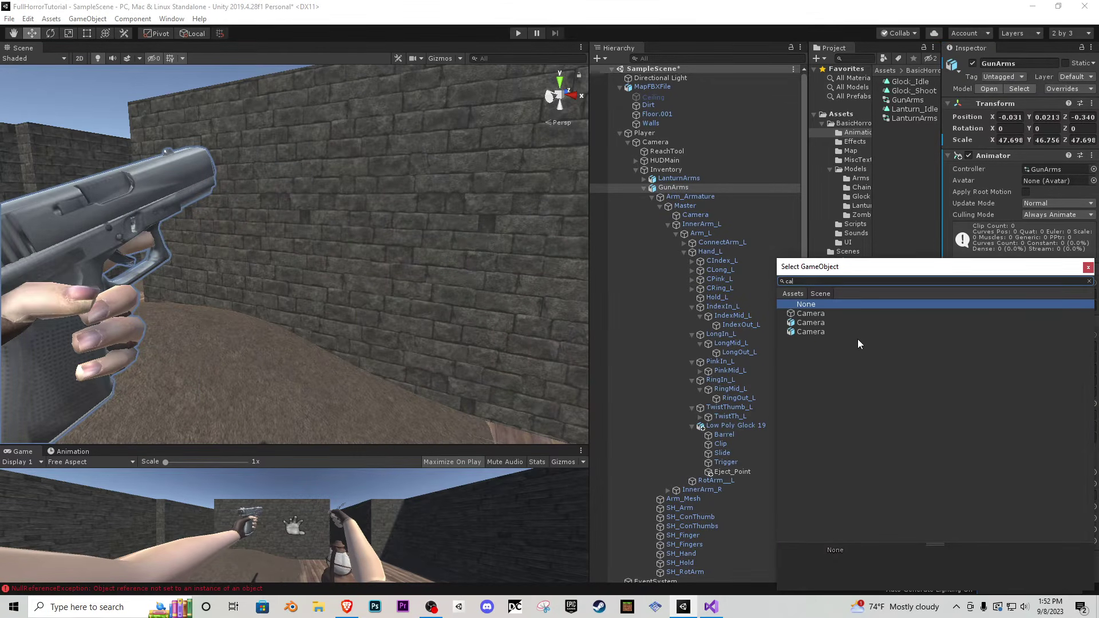
key(BackSpace)
key(BackSpace)
key(Escape)
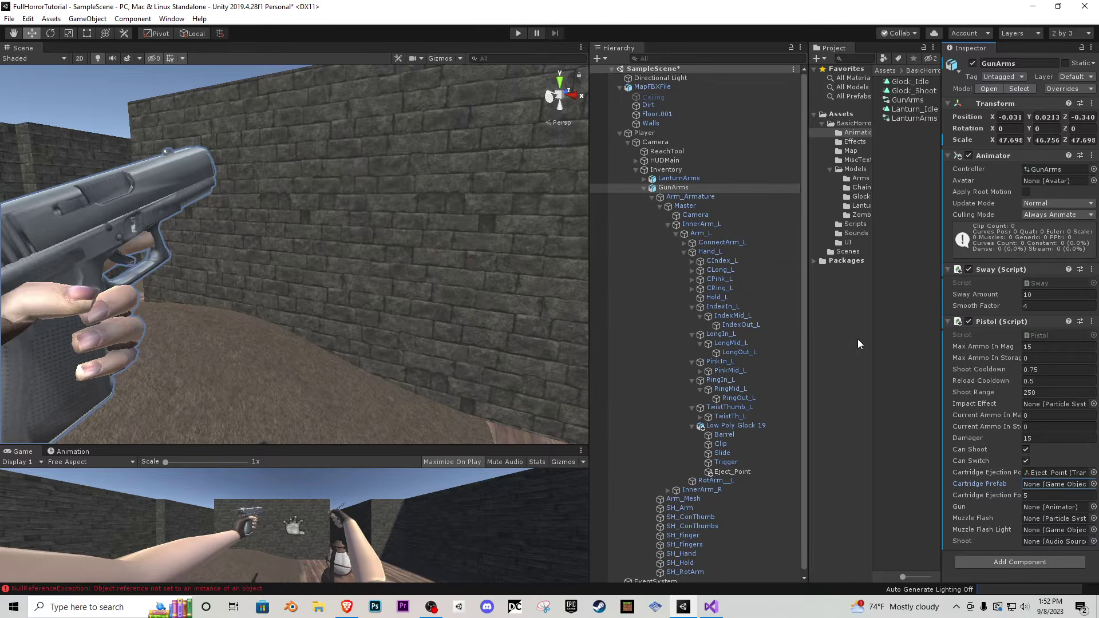
- Assign the Cart prefab from the Glock models folder as the Cartridge Prefab of the GunArms Pistol script
click(846, 171)
double_click(913, 98)
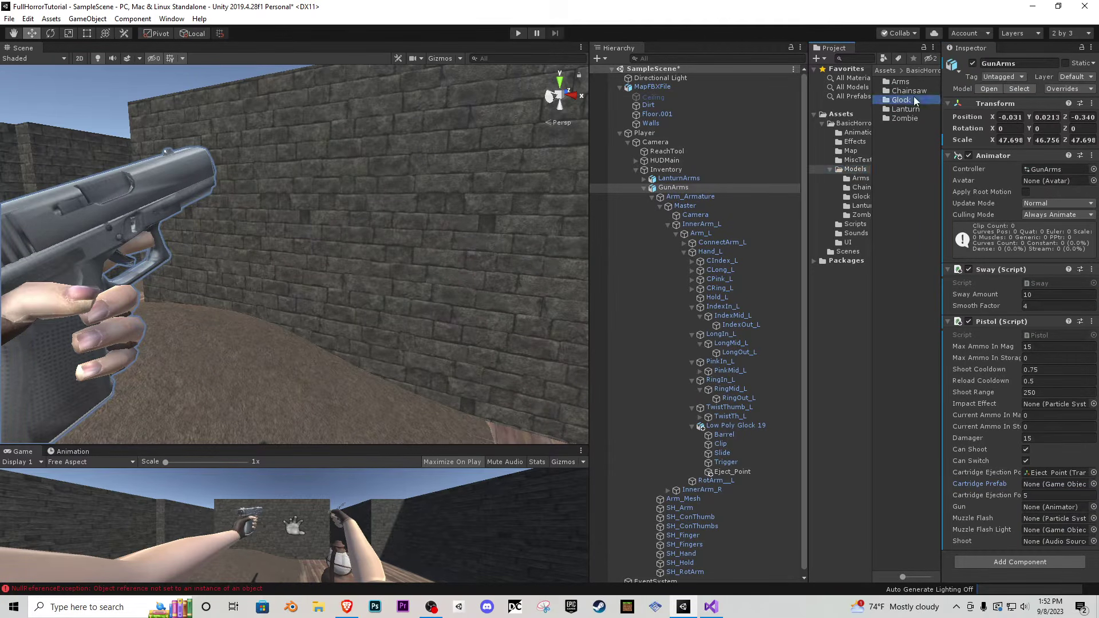
click(906, 83)
mouse_move(1015, 403)
mouse_down()
mouse_move(1006, 397)
mouse_move(1025, 393)
mouse_move(1024, 379)
mouse_move(1022, 395)
mouse_up()
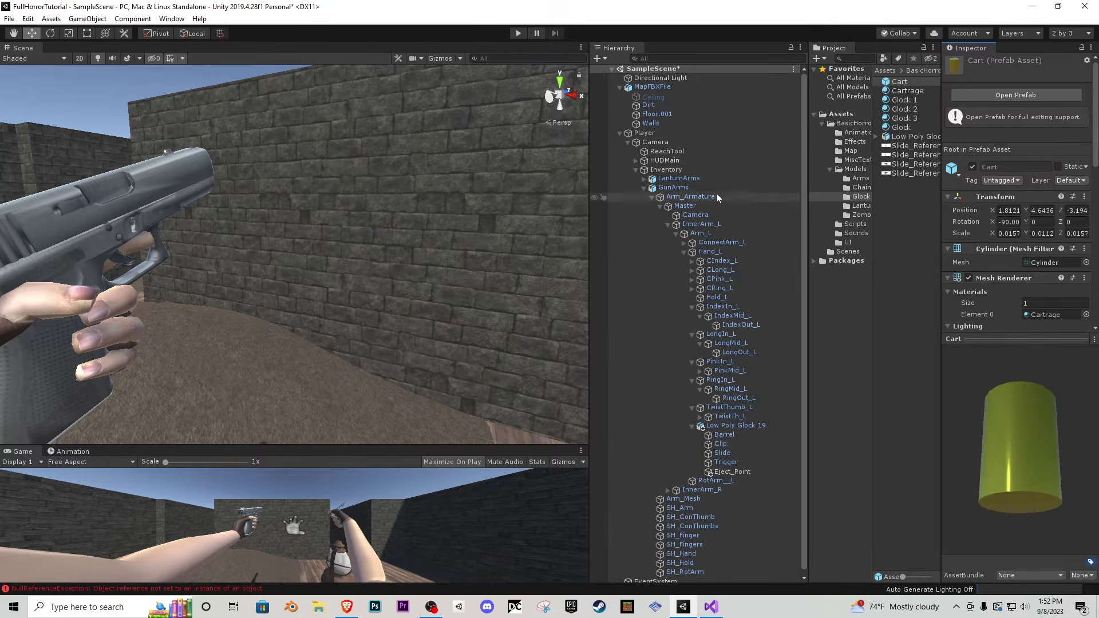
click(688, 190)
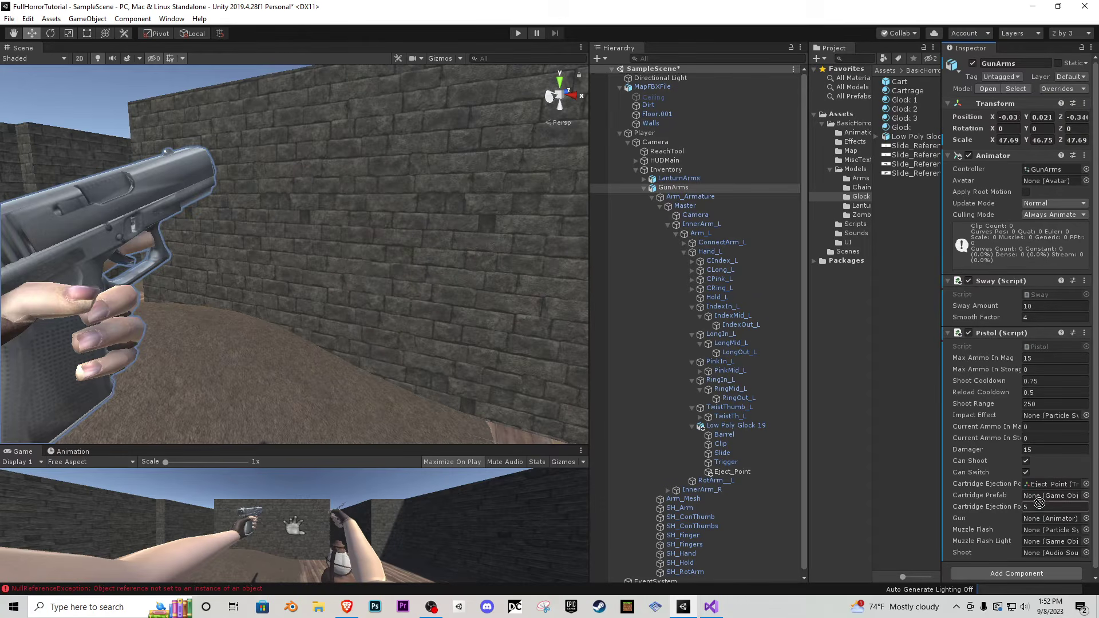
drag(1039, 502, 1038, 496)
- Rearrange the Hierarchy and Project panel widths, and assign the GunArms Animator as the Pistol script's Gun
drag(941, 495, 1000, 492)
click(818, 456)
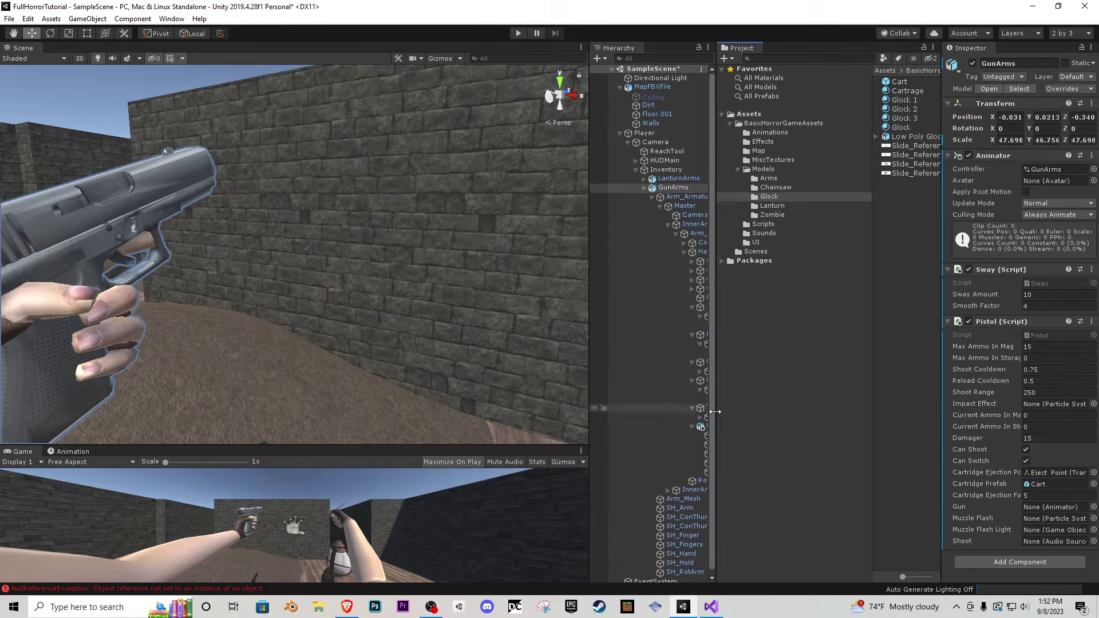
drag(715, 419, 839, 417)
drag(589, 401, 623, 402)
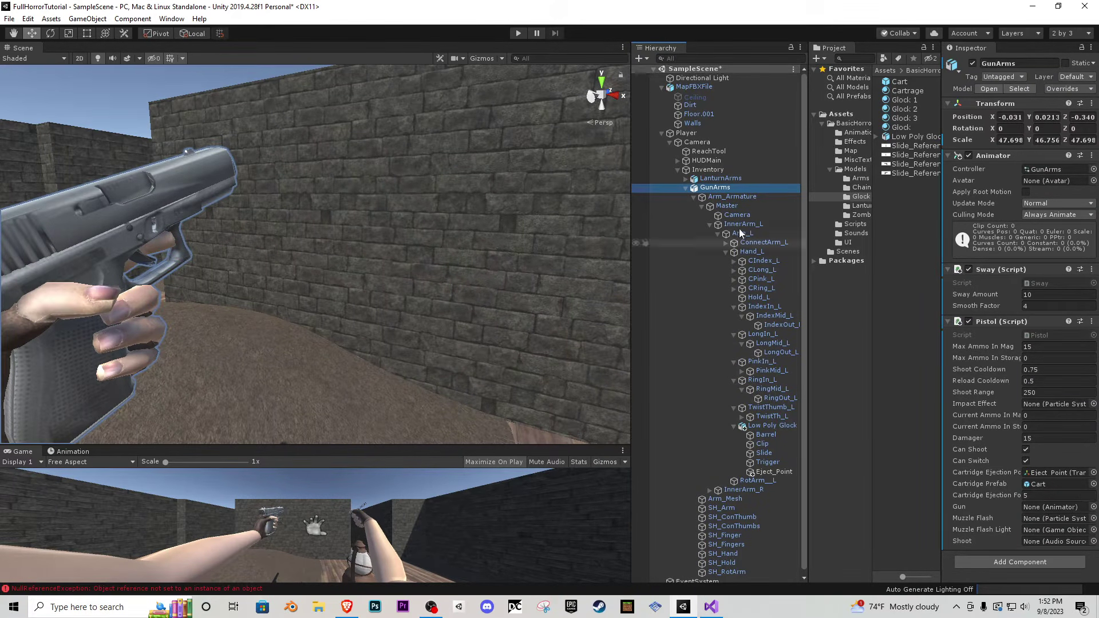
click(1051, 484)
drag(1050, 504, 1050, 504)
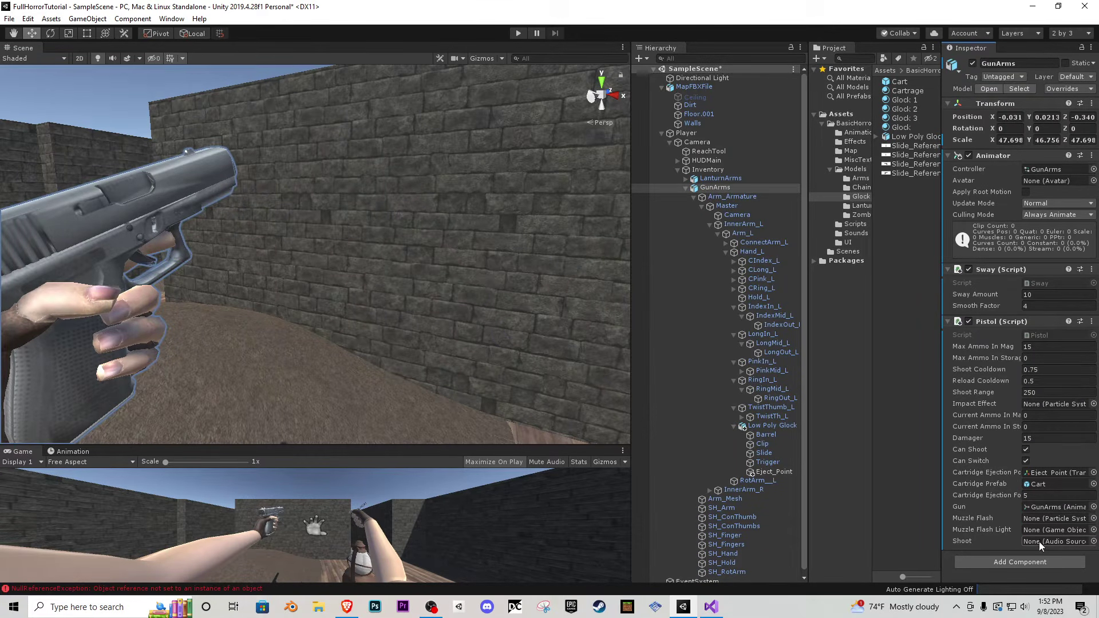
- Find the PistolShot clip in the Sounds folder and play its preview
click(1093, 541)
click(1088, 267)
click(852, 124)
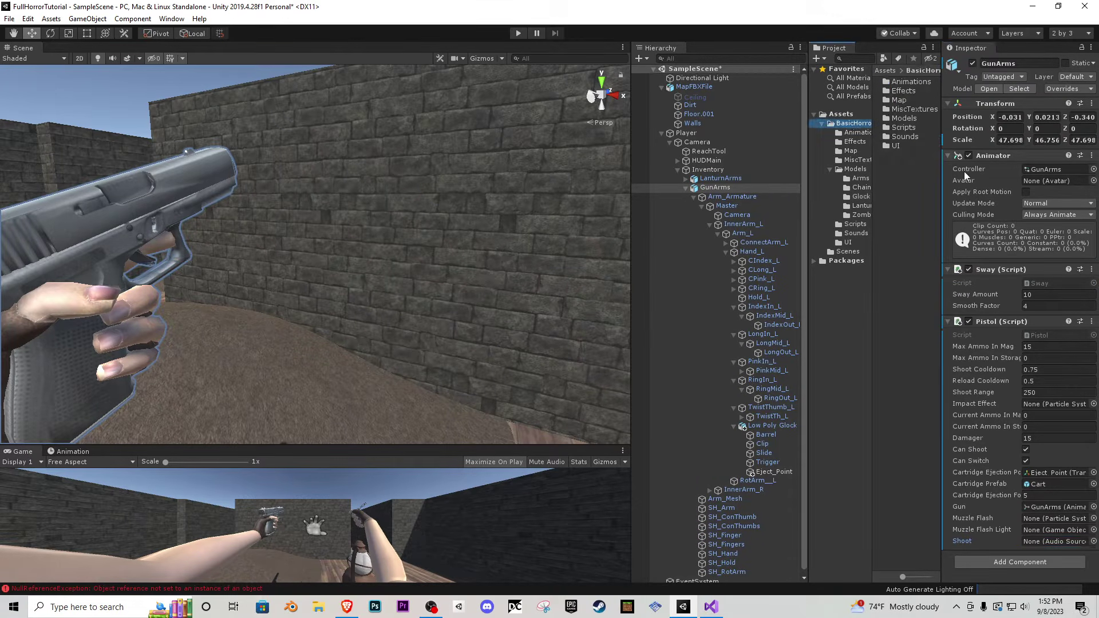
double_click(907, 136)
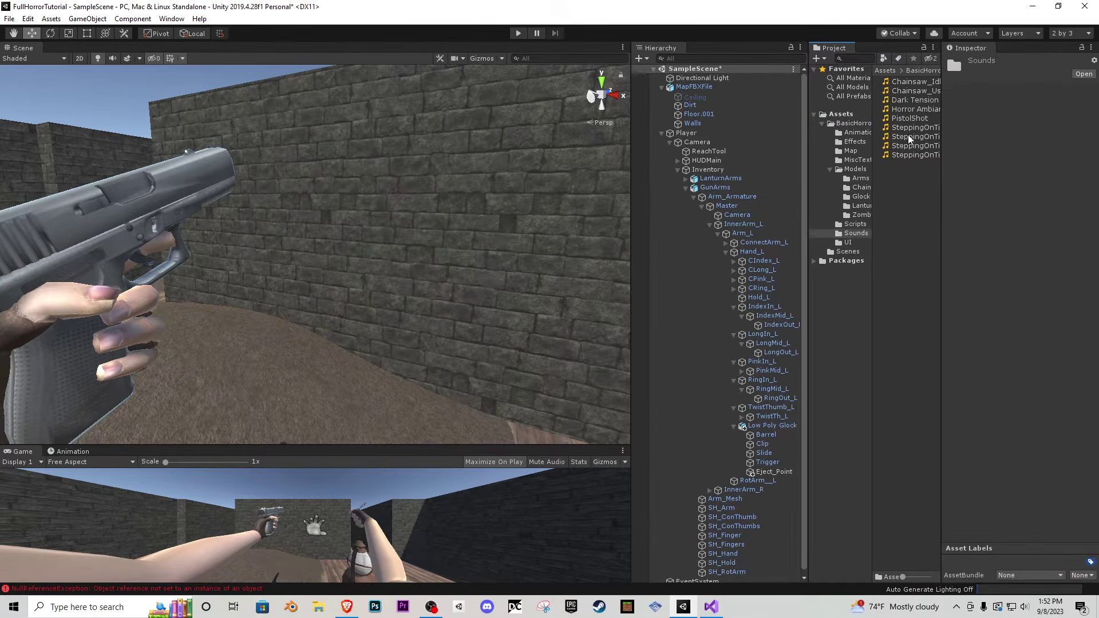
click(915, 118)
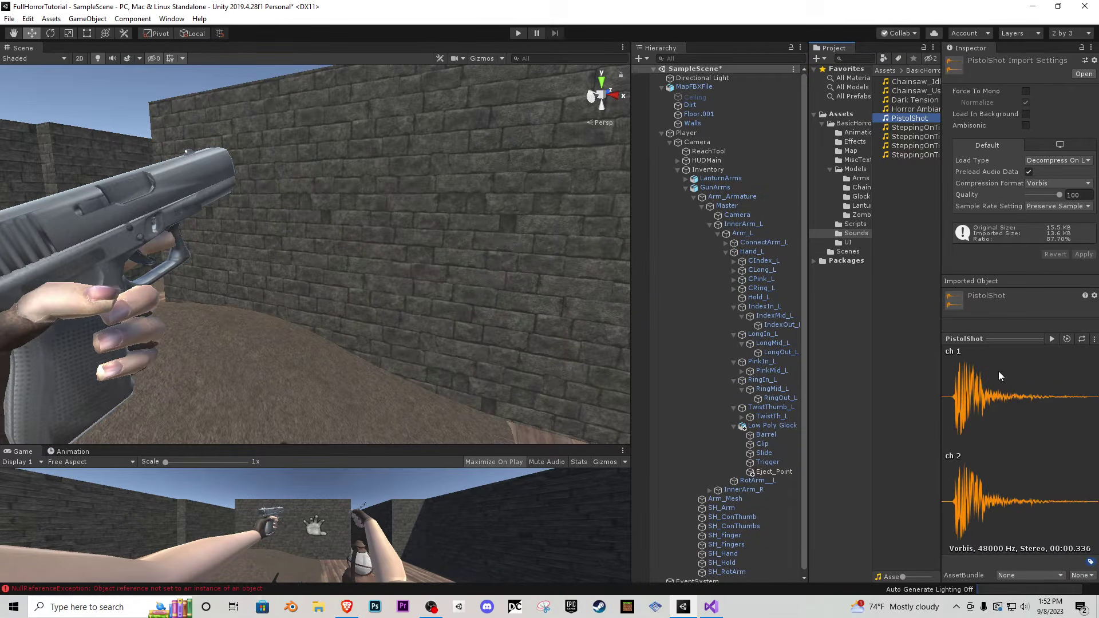
click(1025, 604)
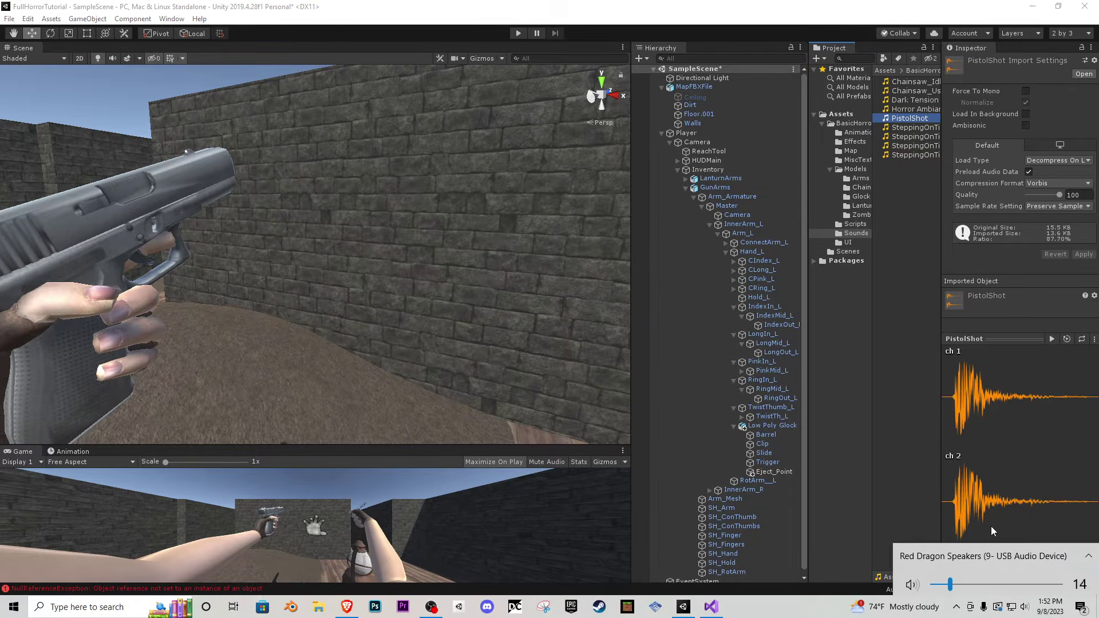
click(1052, 338)
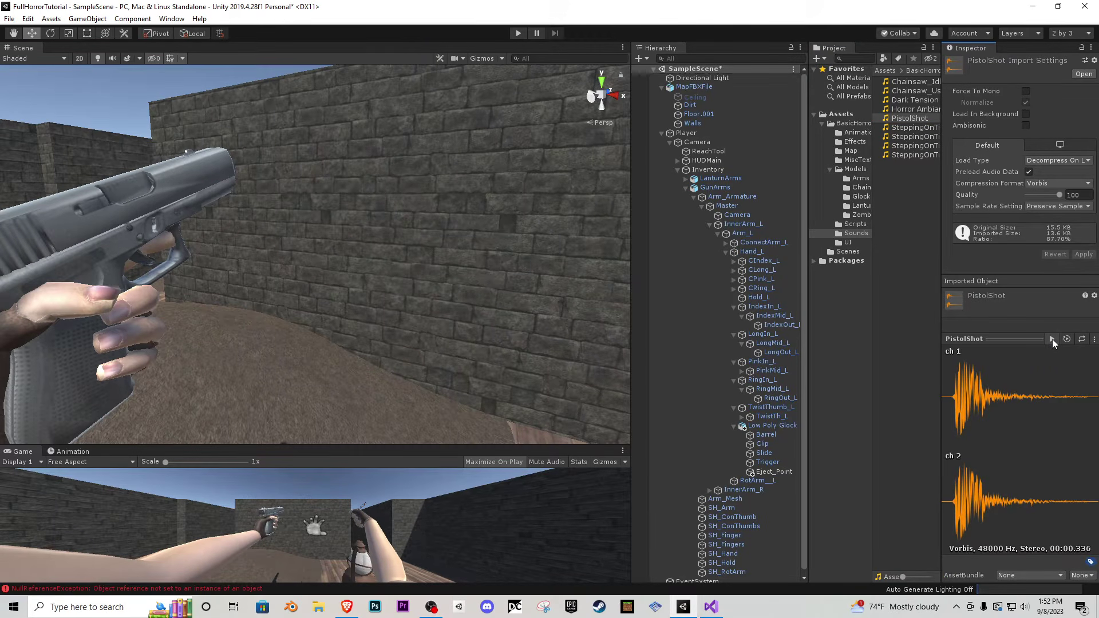
- Try to assign the PistolShot clip directly as the Shoot audio source of the GunArms Pistol script
click(714, 187)
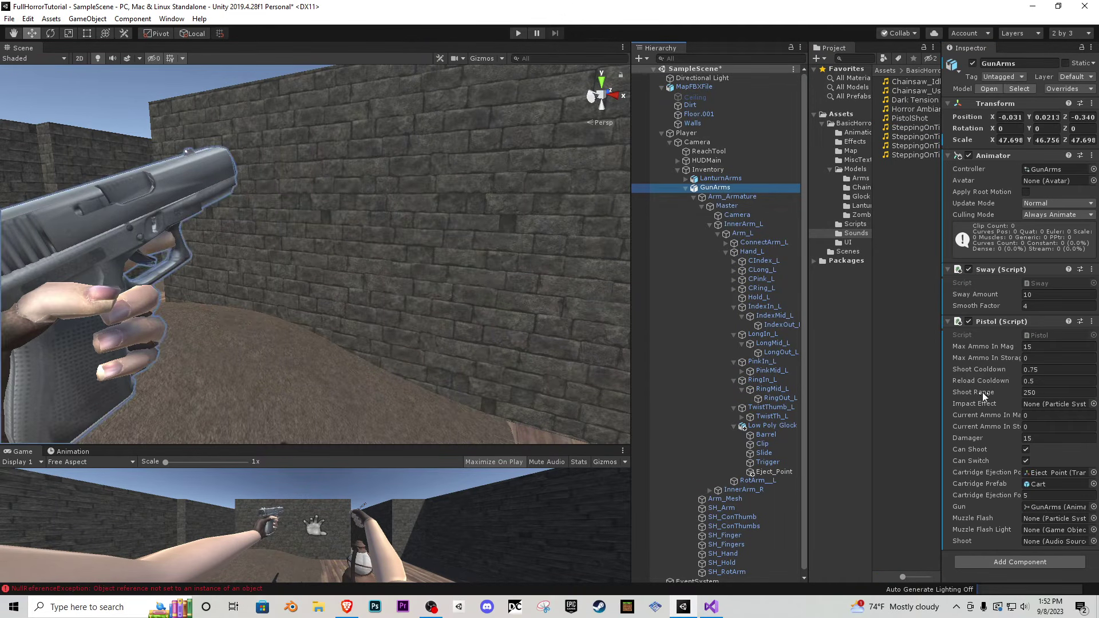
drag(916, 117, 1065, 440)
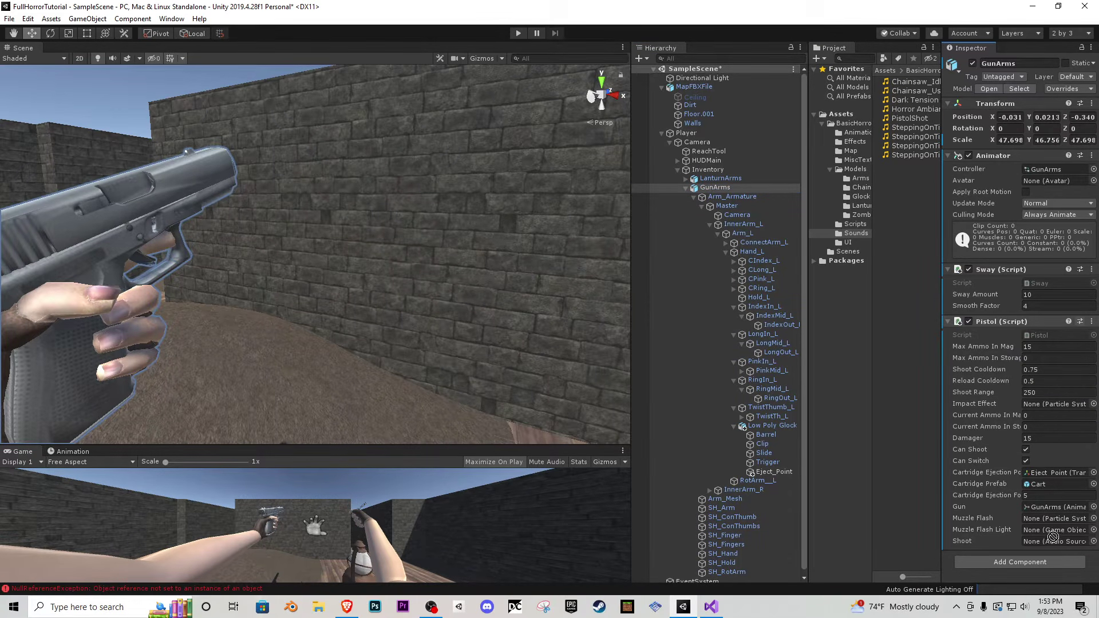
drag(1053, 538, 924, 180)
- Add an Audio Source with PistolShot and Play On Awake off to GunArms, and assign it to the Pistol script's Shoot reference
drag(911, 119, 723, 191)
scroll(1016, 245, down, 1)
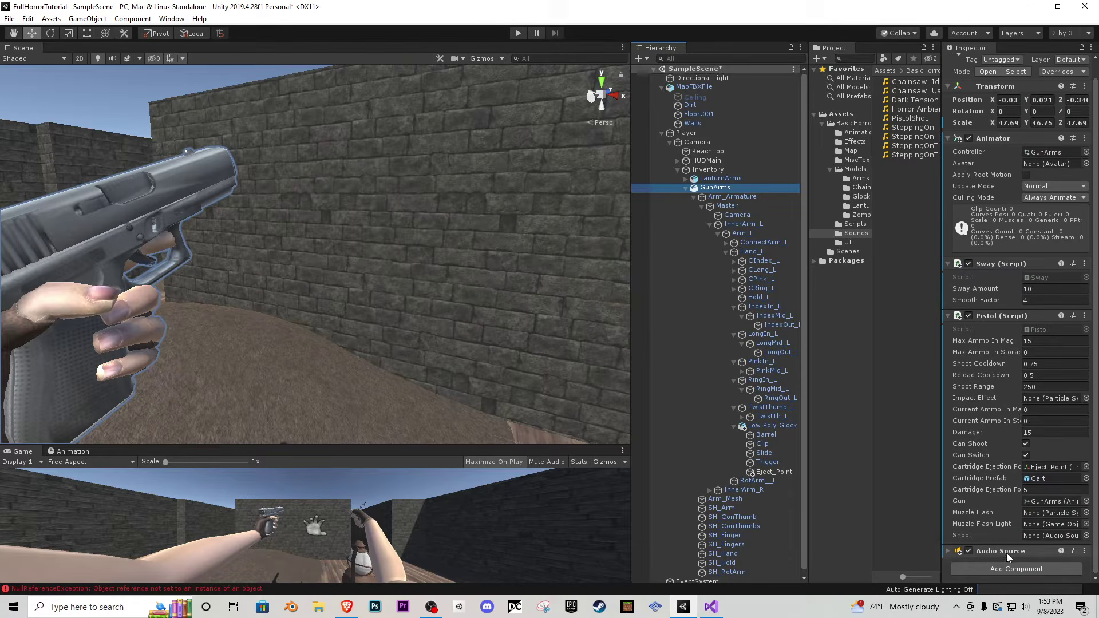
drag(1005, 552, 1034, 537)
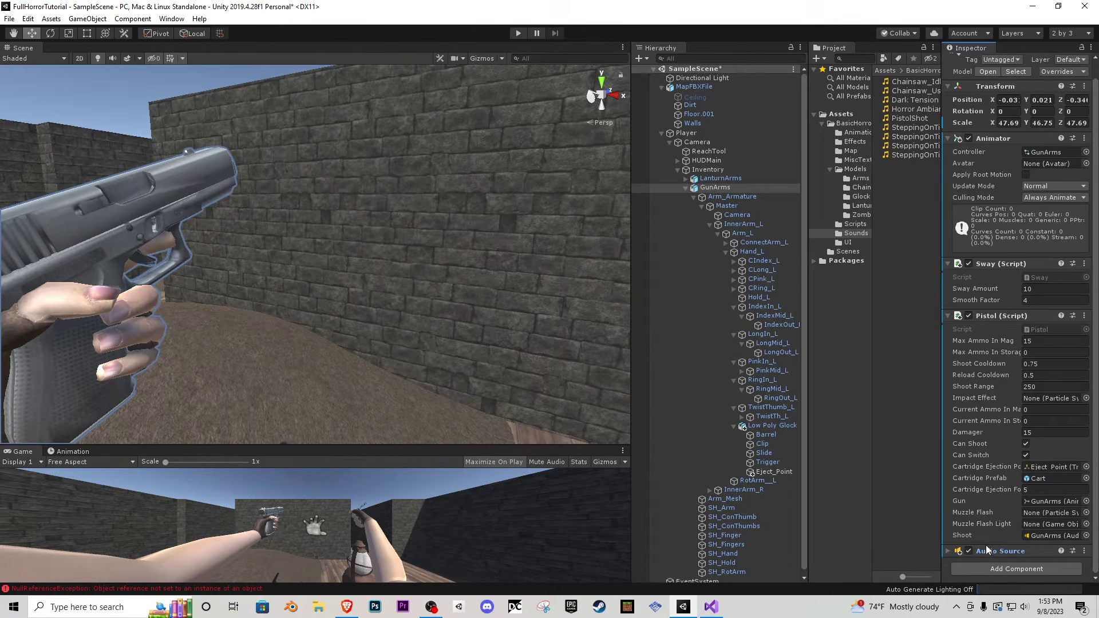
click(948, 551)
scroll(1023, 478, down, 5)
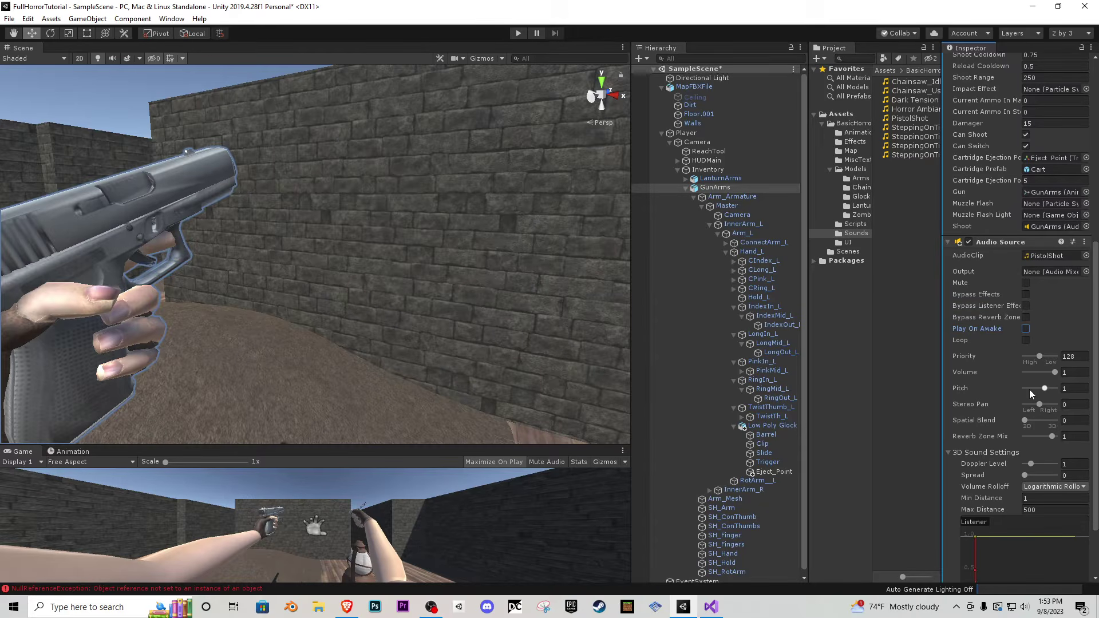
- Open the Effects folder of BasicHorrorGameAssets and select the MuzzleFlash prefab
click(837, 125)
double_click(904, 91)
click(911, 91)
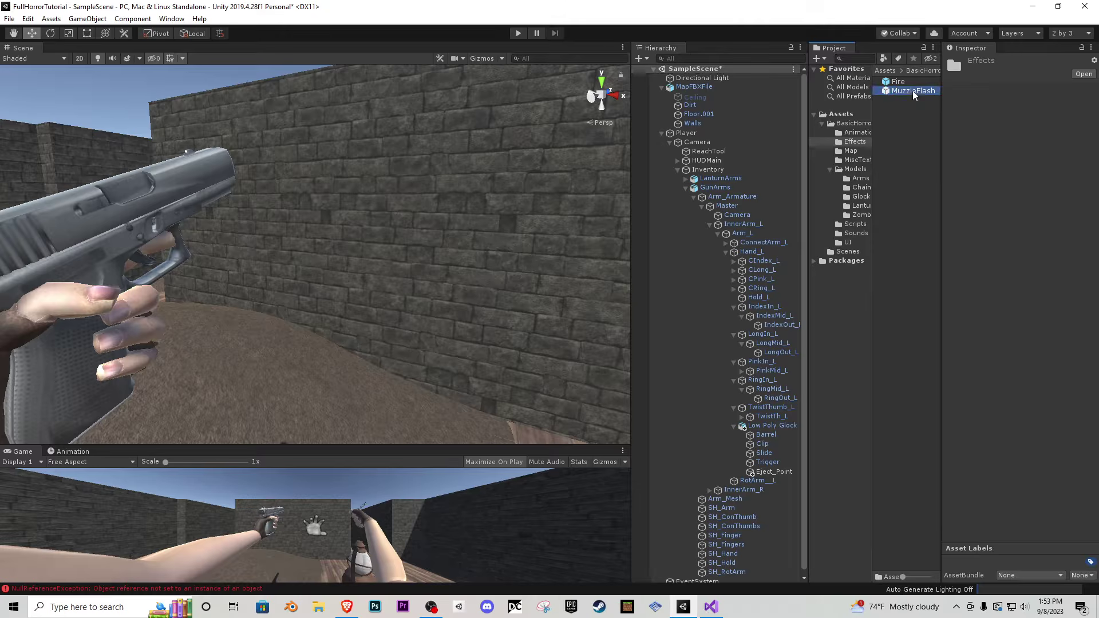
- Place the MuzzleFlash prefab on the dirt mound in the scene and review its particle Renderer settings
right_drag(497, 200, 355, 220)
scroll(366, 218, down, 3)
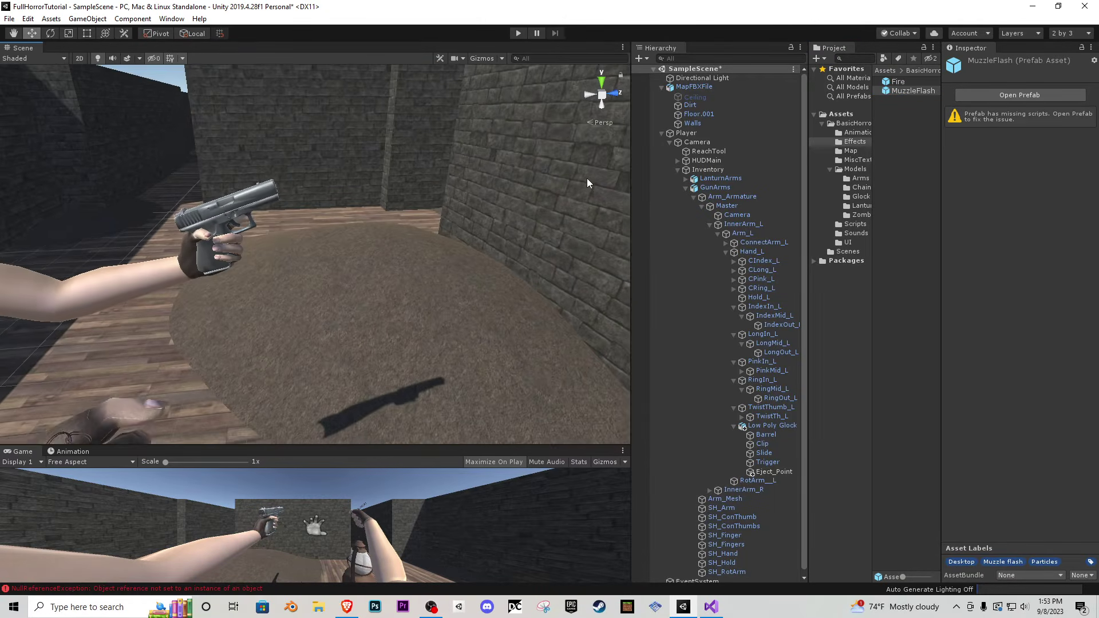
drag(368, 350, 368, 351)
right_drag(368, 350, 383, 380)
scroll(1056, 294, down, 10)
click(1056, 294)
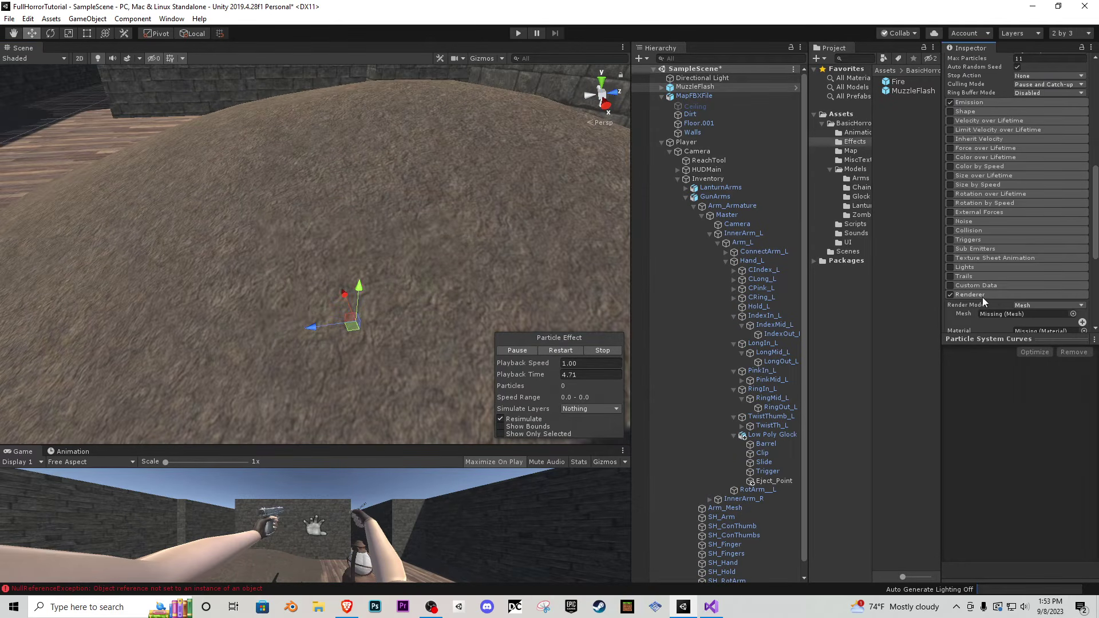
scroll(1049, 171, down, 5)
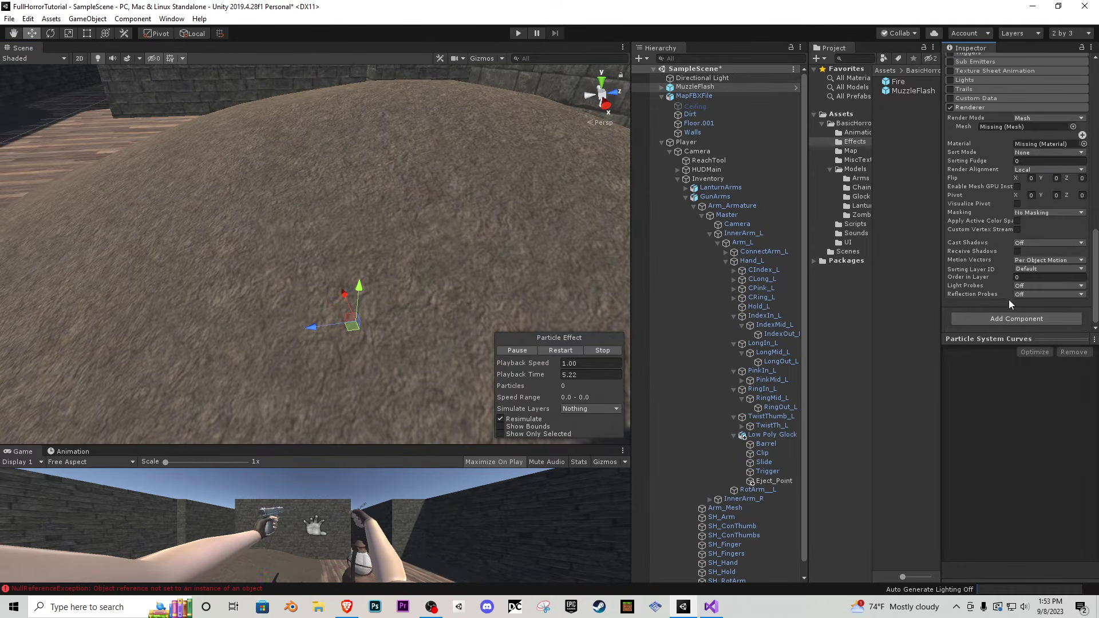
- Assign the Default-Particle material to the MuzzleFlash particle system's Renderer
click(1083, 144)
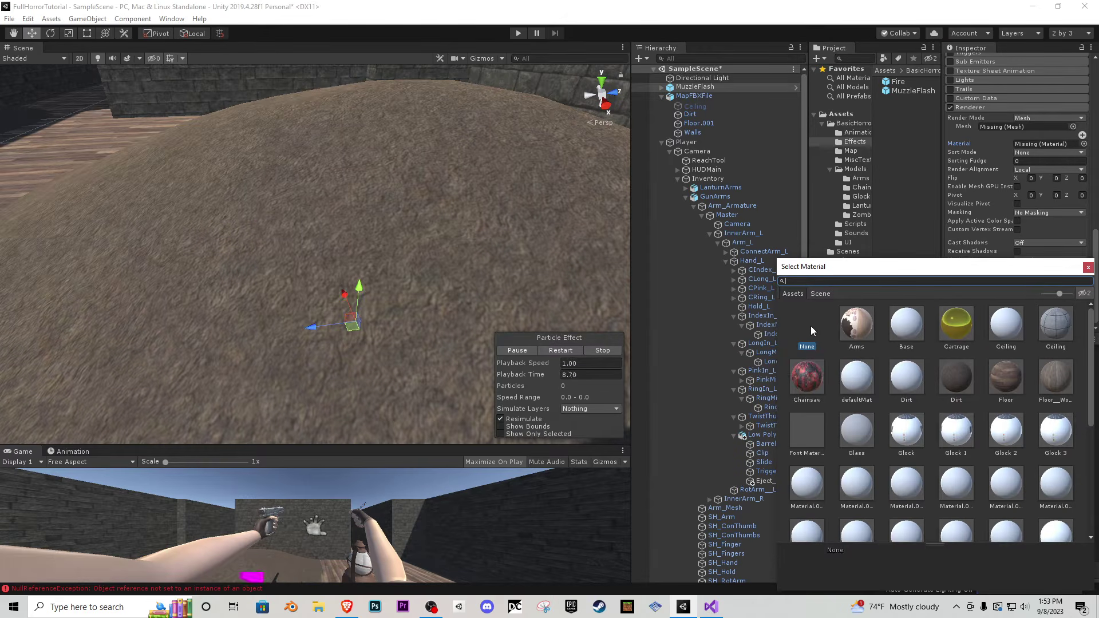
scroll(970, 338, down, 5)
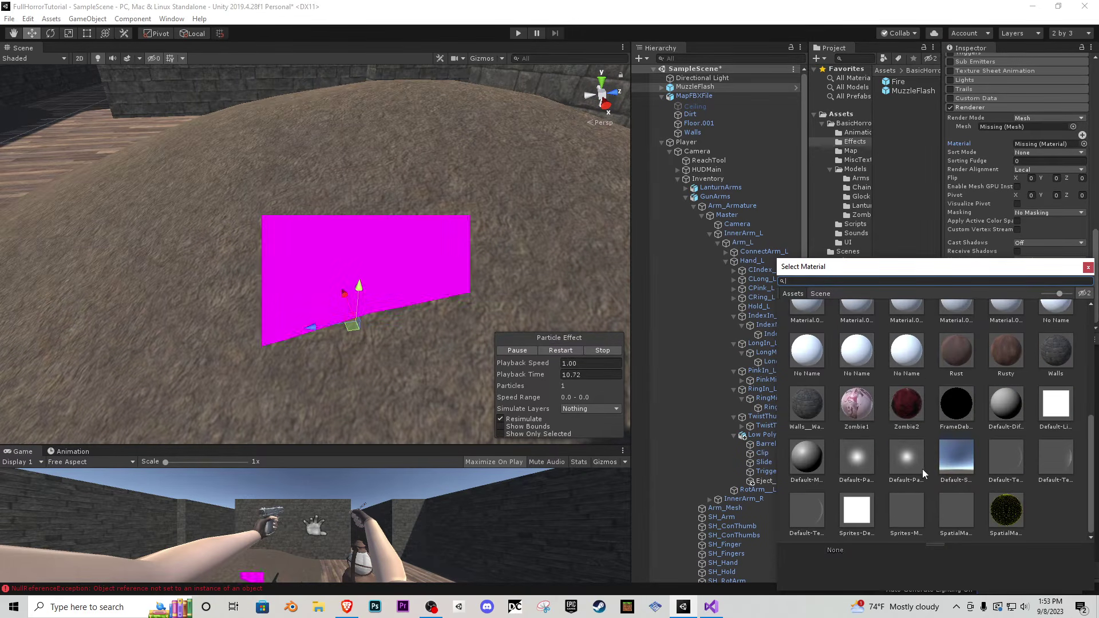
click(903, 457)
click(866, 459)
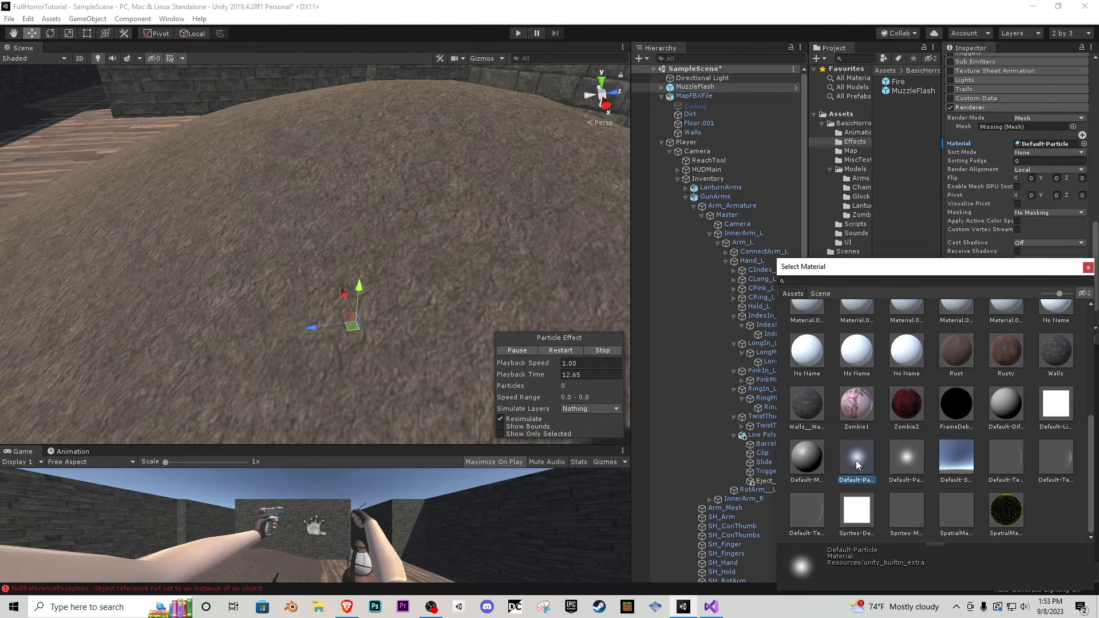
double_click(856, 460)
scroll(1029, 183, down, 2)
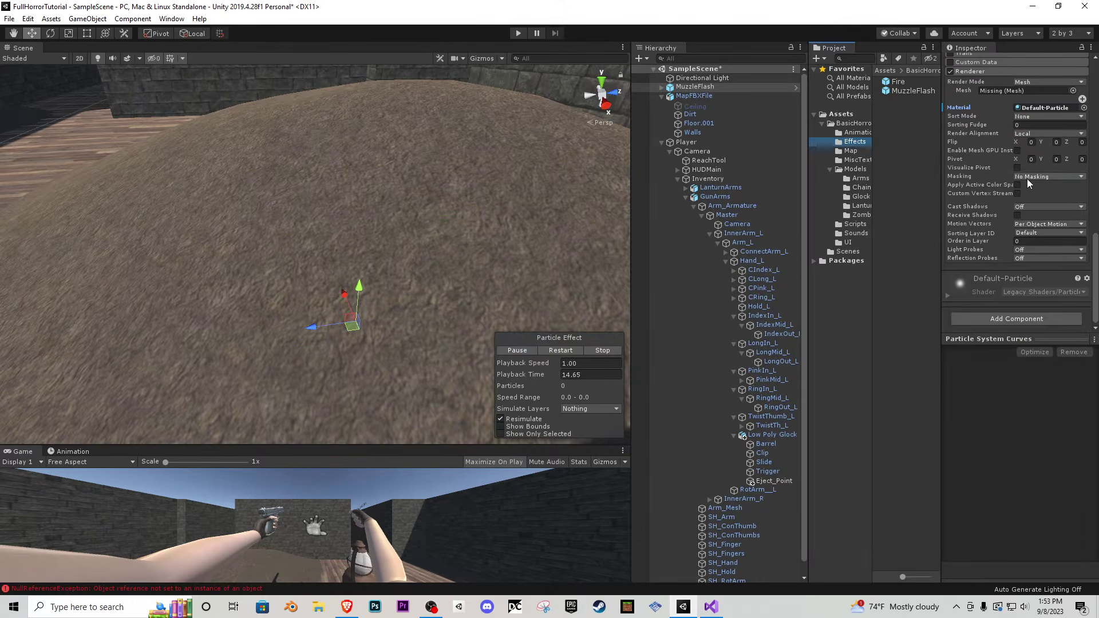
scroll(1030, 240, up, 10)
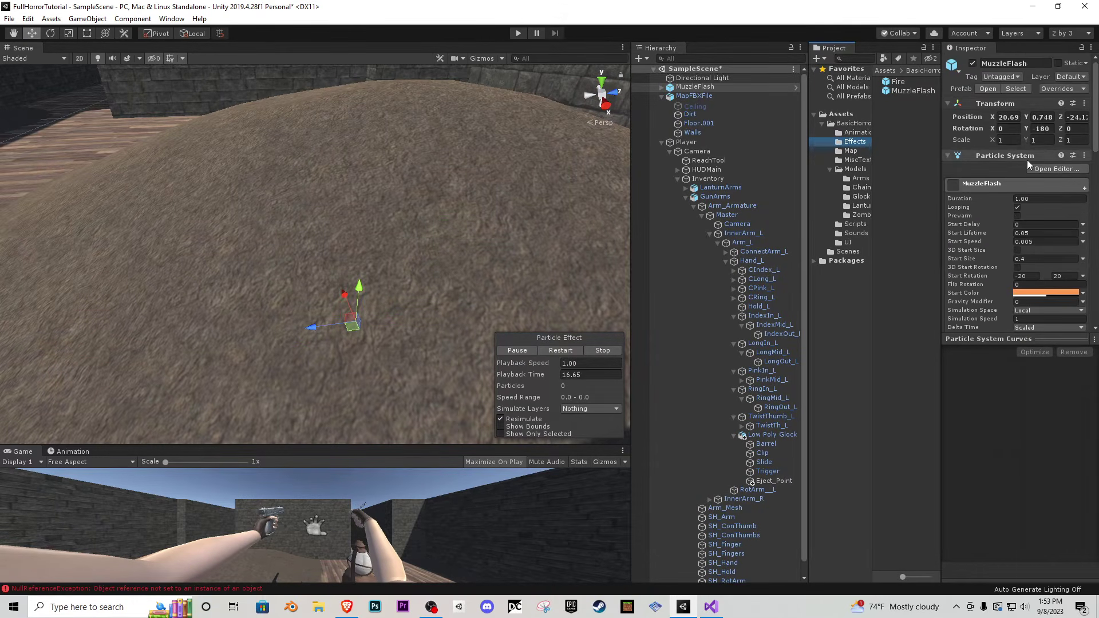
- Add the Fire prefab to the scene and preview all its child particle systems together, from Fire_Orange_BigFire to Smoke_Medium
drag(898, 81, 627, 96)
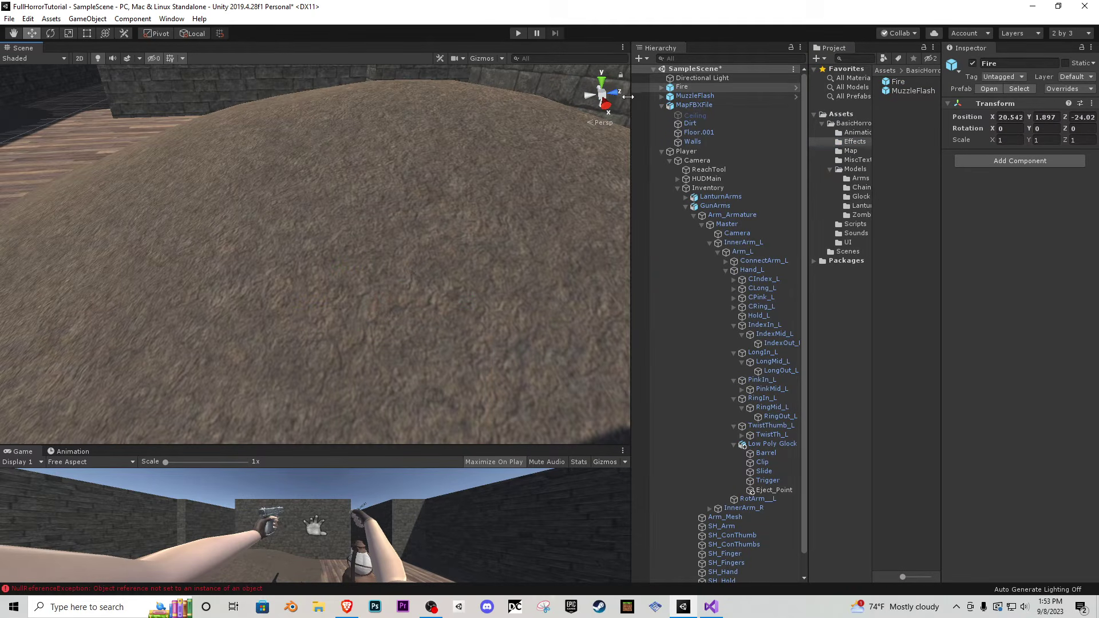
click(667, 88)
click(662, 88)
click(691, 96)
shift+click(709, 132)
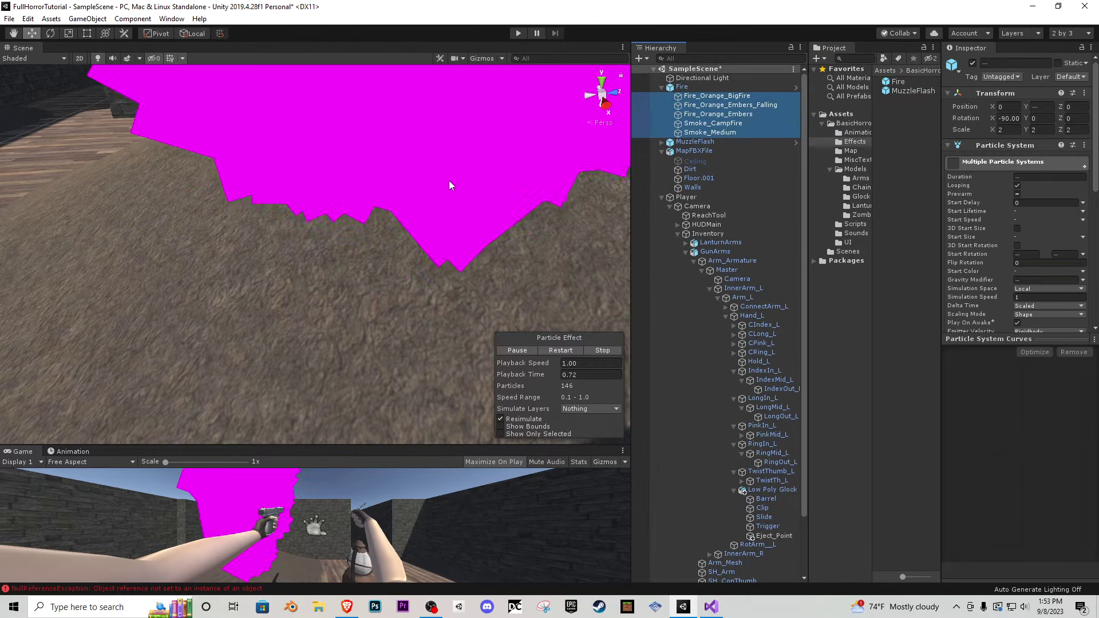
key(s)
right_drag(449, 186, 409, 72)
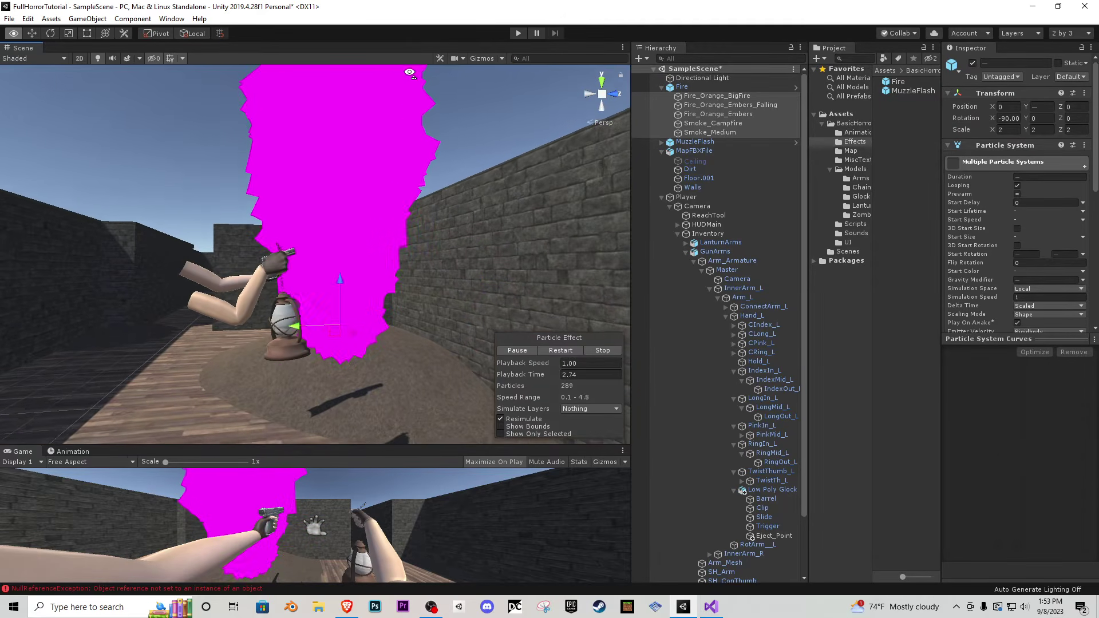
- Delete the Fire and MuzzleFlash objects from the scene
click(681, 86)
right_click(684, 89)
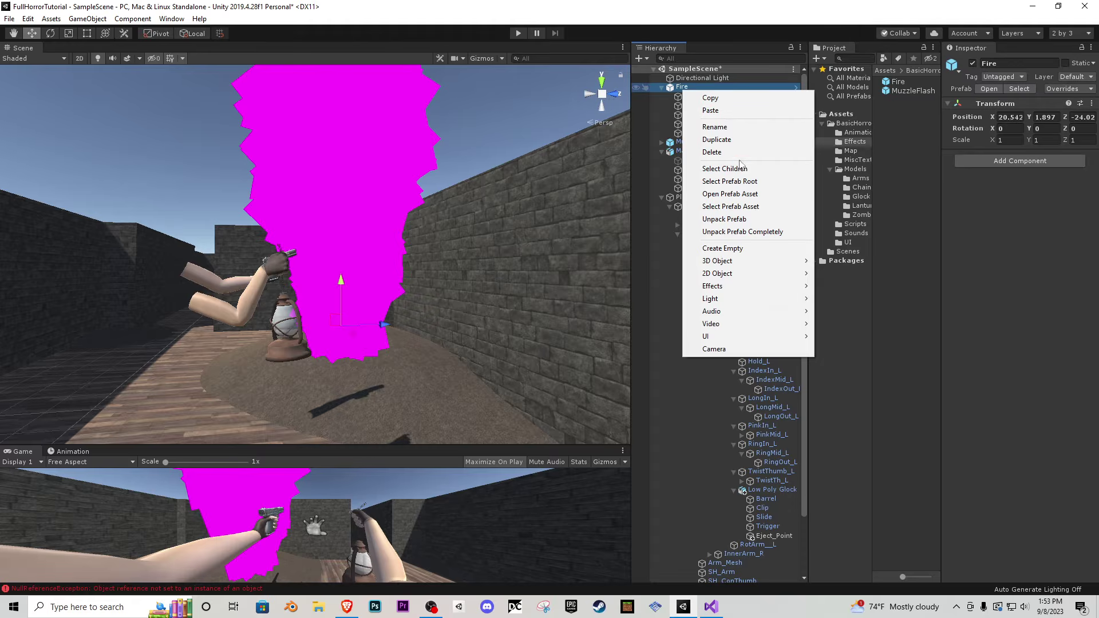
click(716, 153)
click(697, 87)
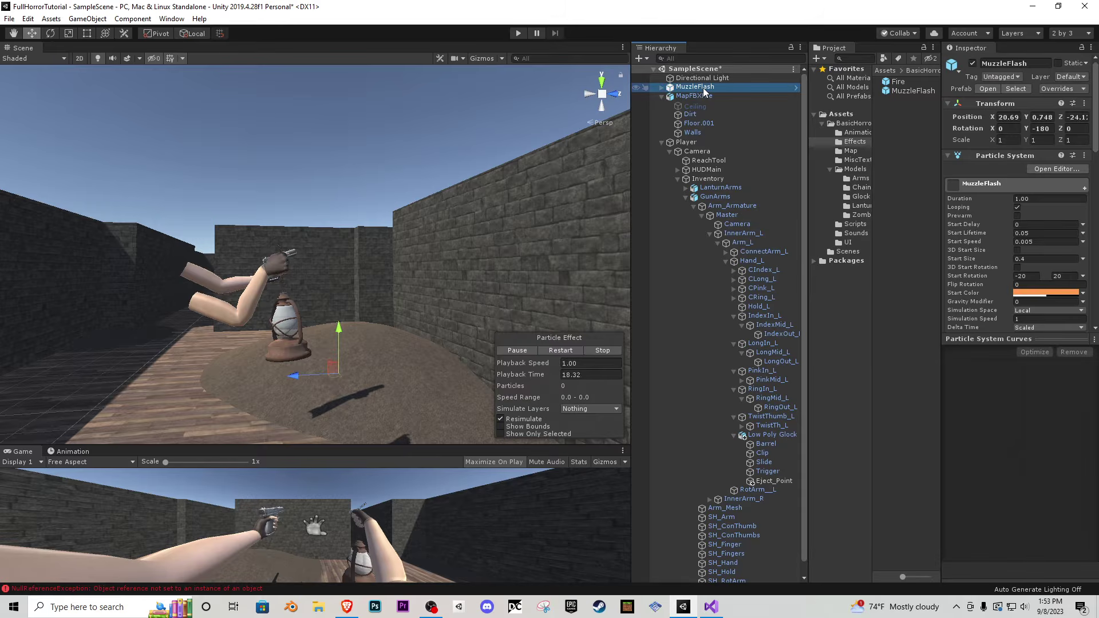
right_click(704, 89)
click(716, 152)
key(w)
right_drag(372, 323, 366, 269)
- Delete the Effects folder from the project's assets
right_click(854, 141)
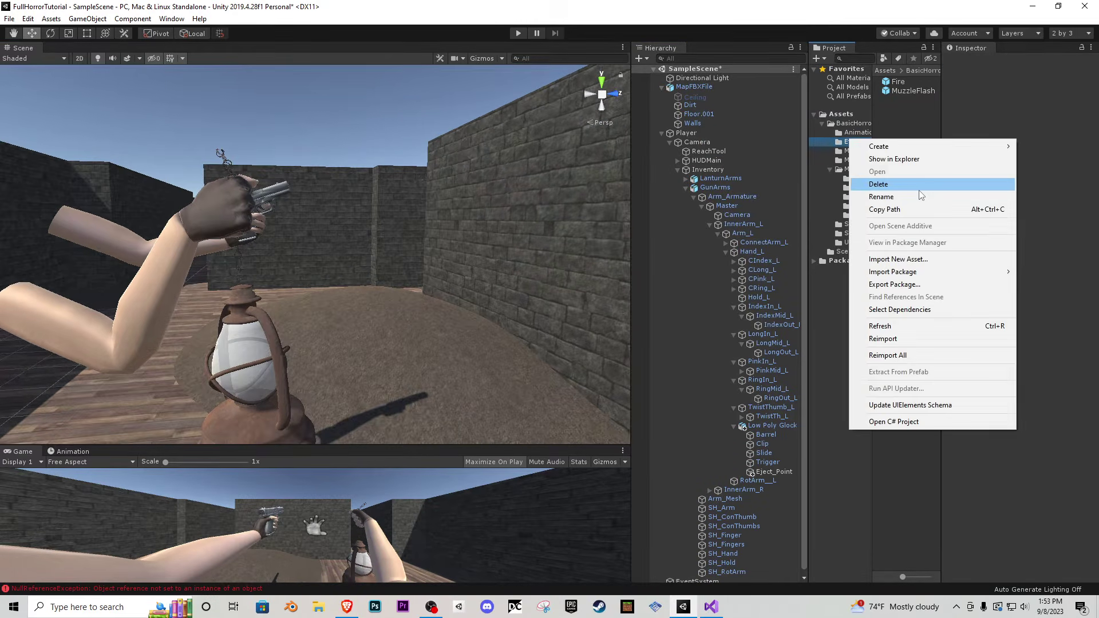
click(878, 183)
click(582, 325)
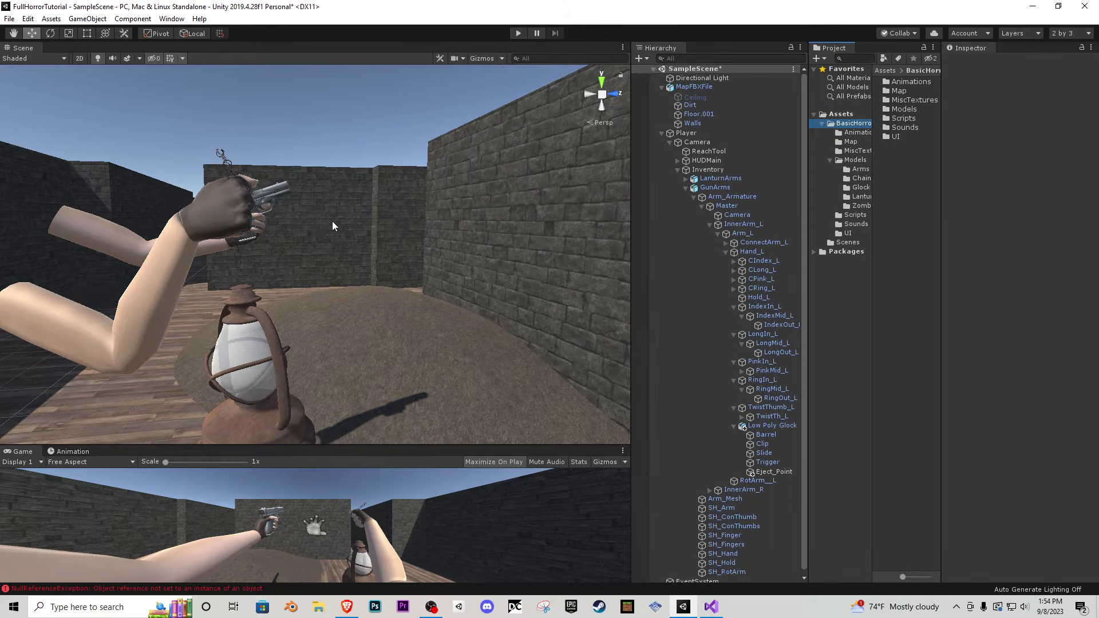
- Open the Asset Store window and maximize it
click(175, 19)
click(218, 93)
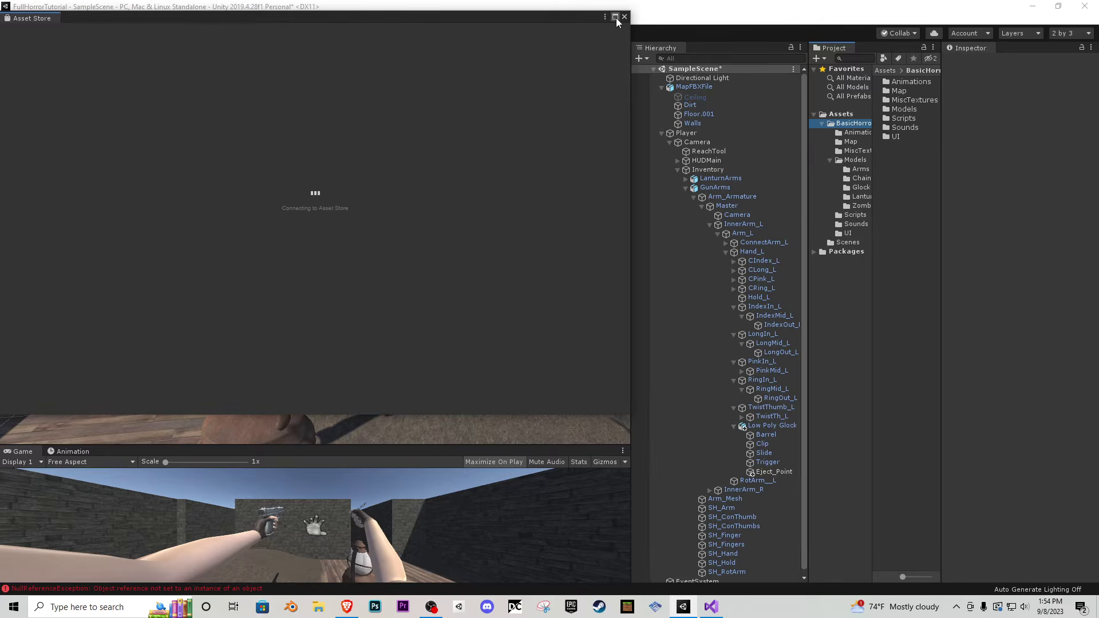
click(616, 18)
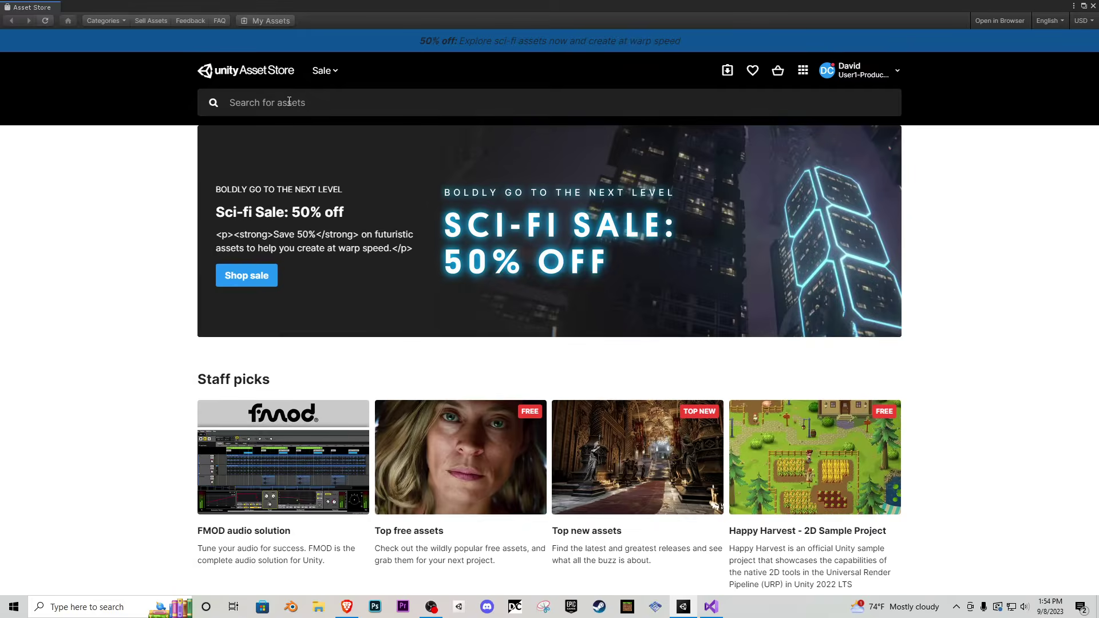
- Search the Asset Store for fire and sort the results by Price (Low to High)
click(289, 102)
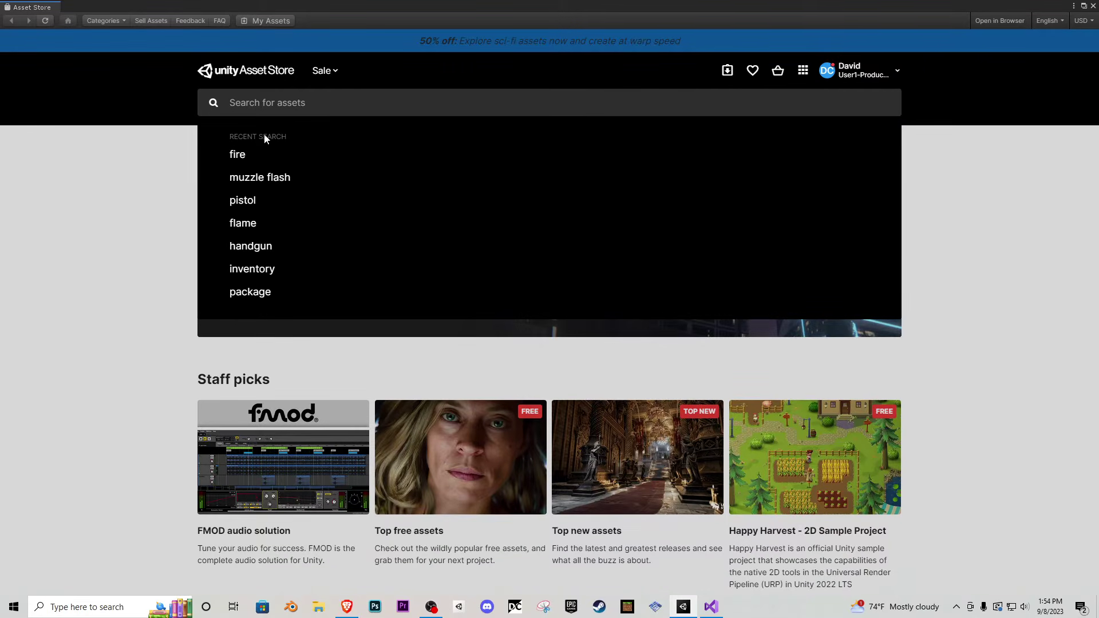
click(260, 156)
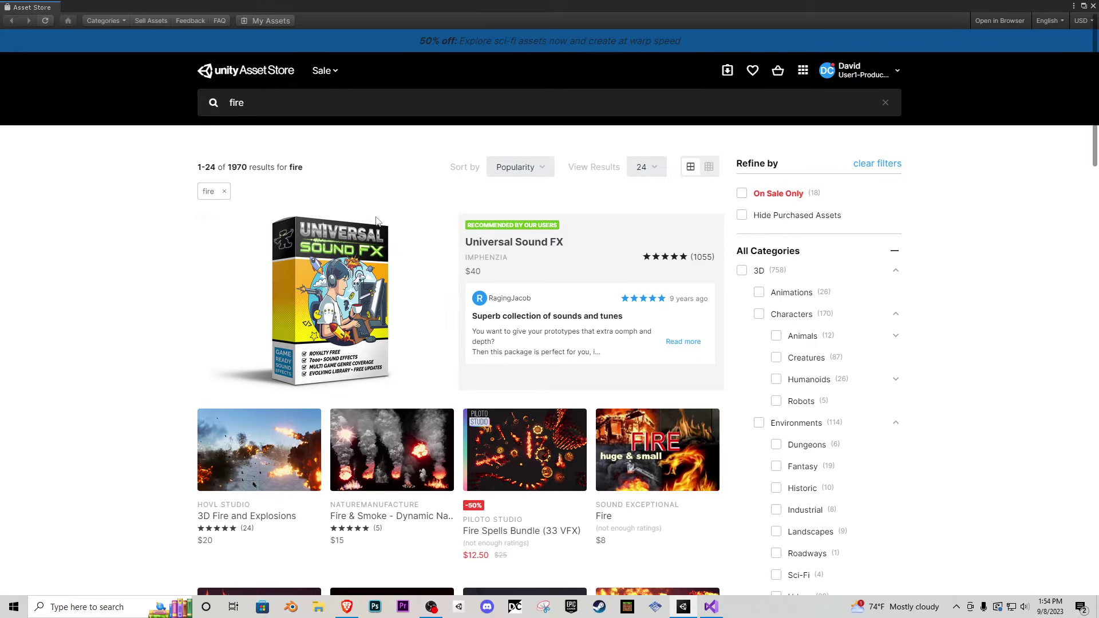
click(526, 167)
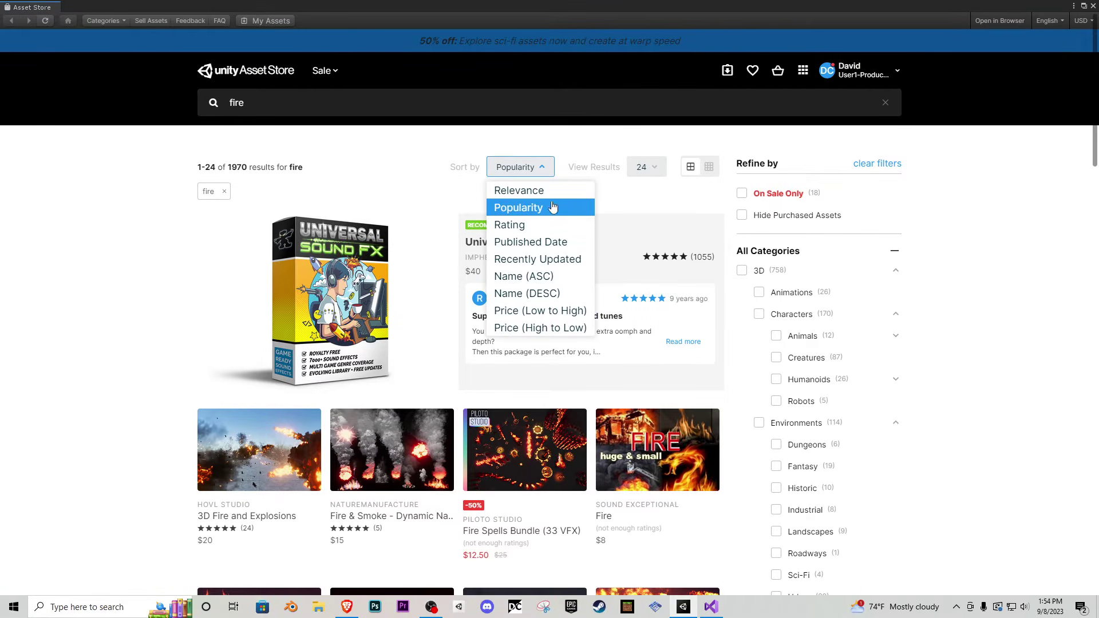
click(569, 310)
- Check the quick-look details of Free Fire VFX - HDRP and Fire & Spell Effects among the free results
scroll(577, 332, down, 3)
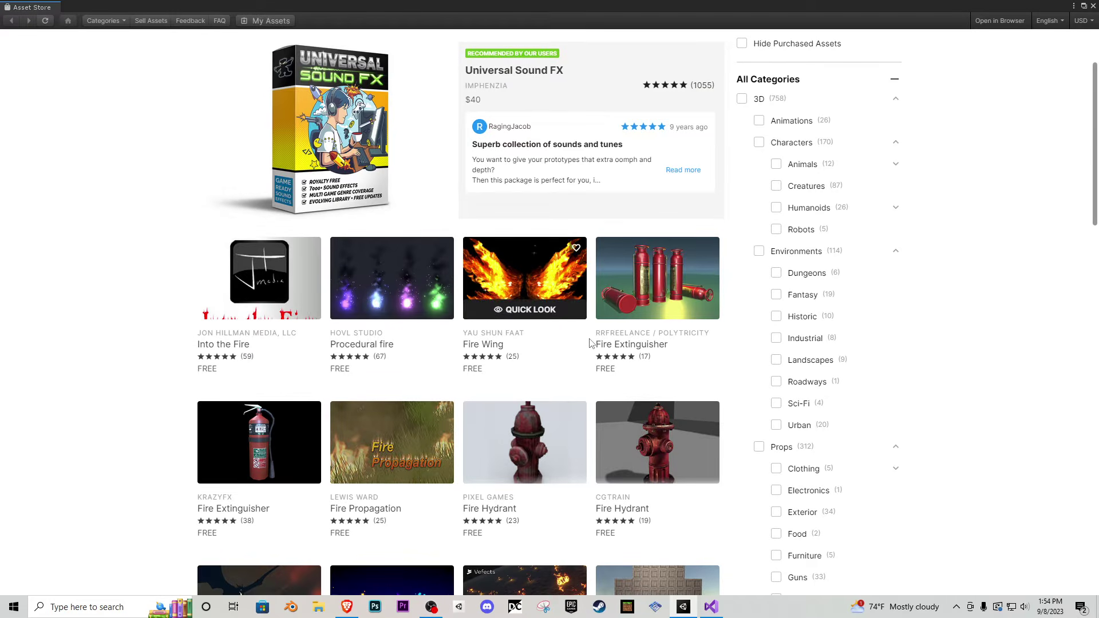
scroll(502, 330, down, 5)
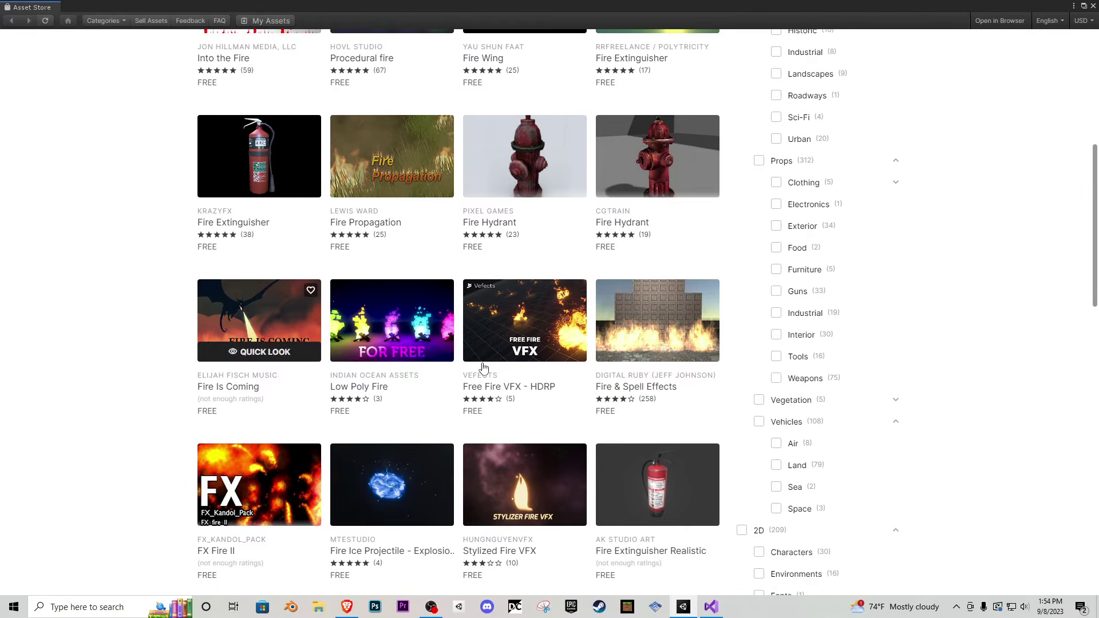
click(499, 353)
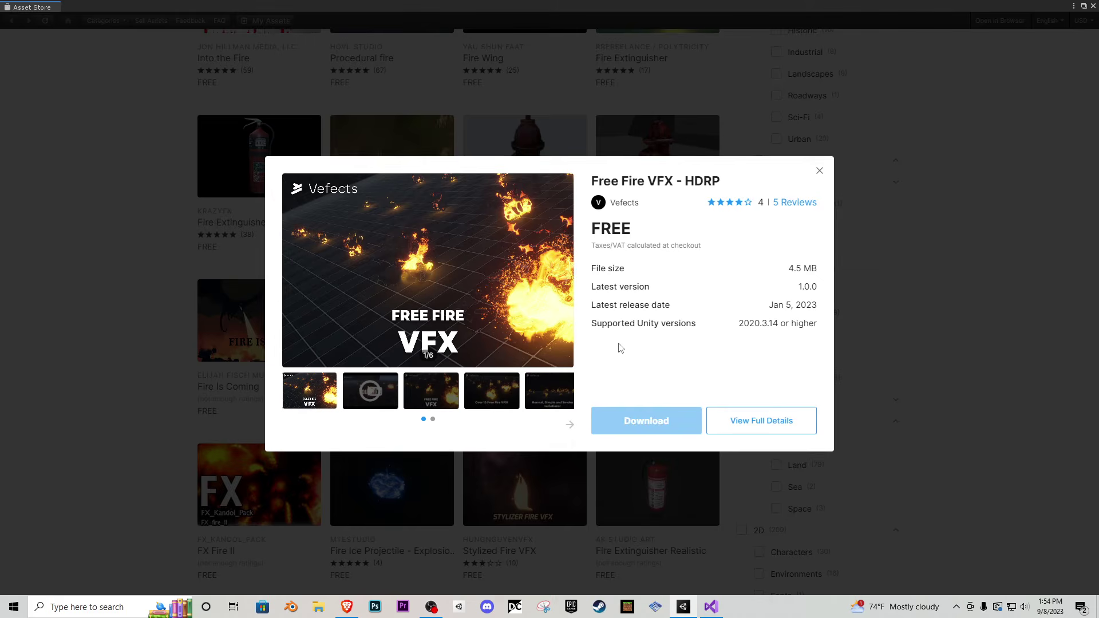
click(142, 269)
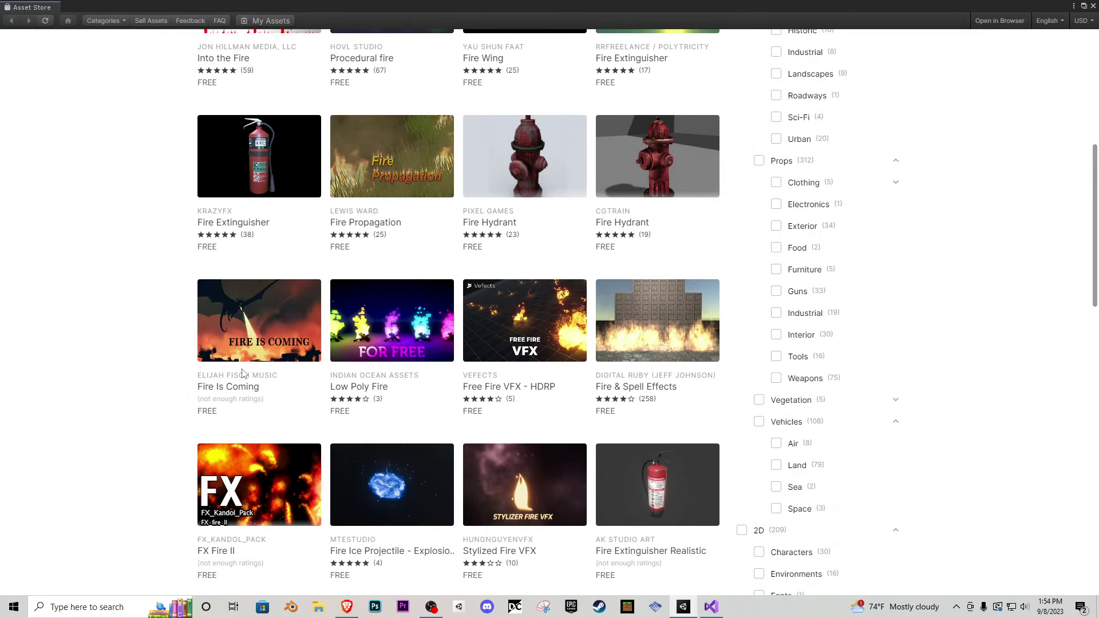
click(627, 350)
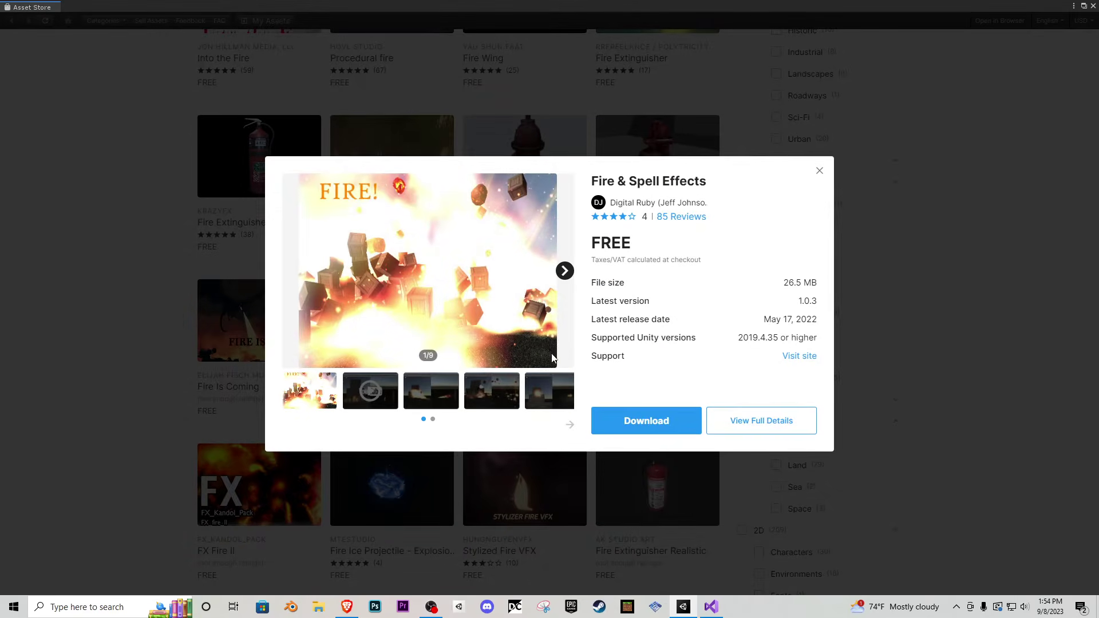
click(110, 292)
- Browse the remaining free results and examine the quick-look details and preview images of FX Fire Free
scroll(110, 292, down, 5)
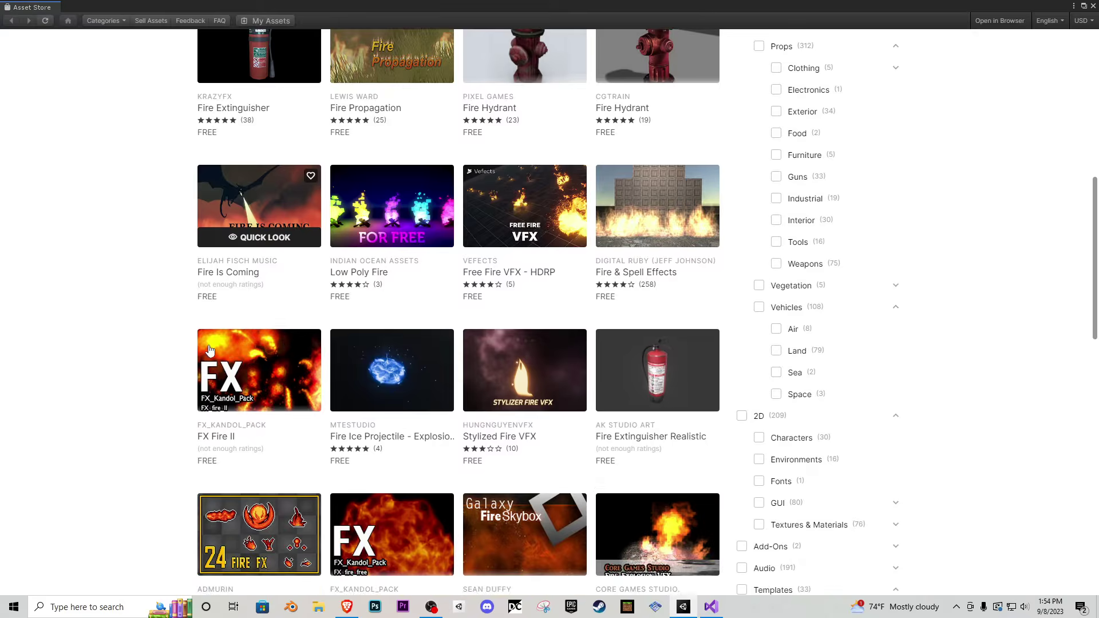
scroll(212, 345, down, 1)
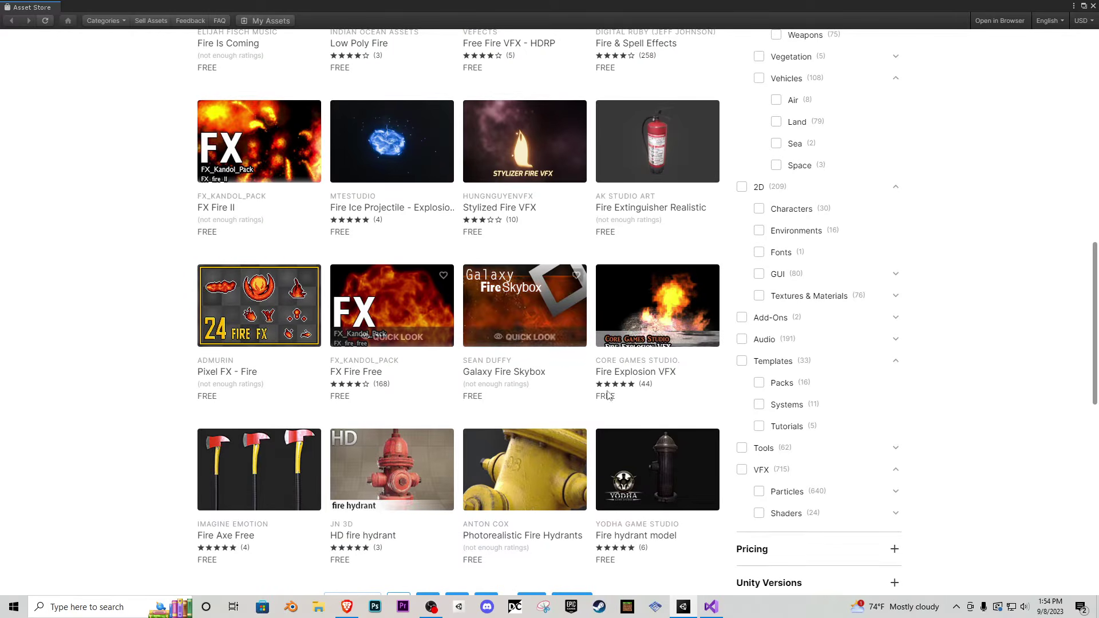
scroll(435, 395, down, 4)
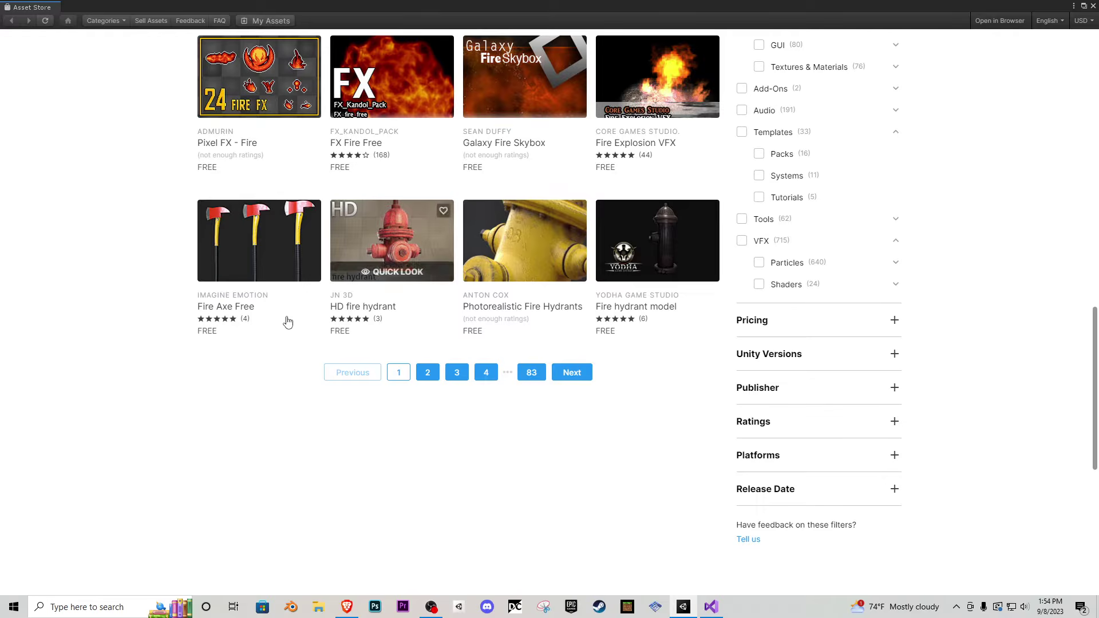
scroll(287, 319, up, 6)
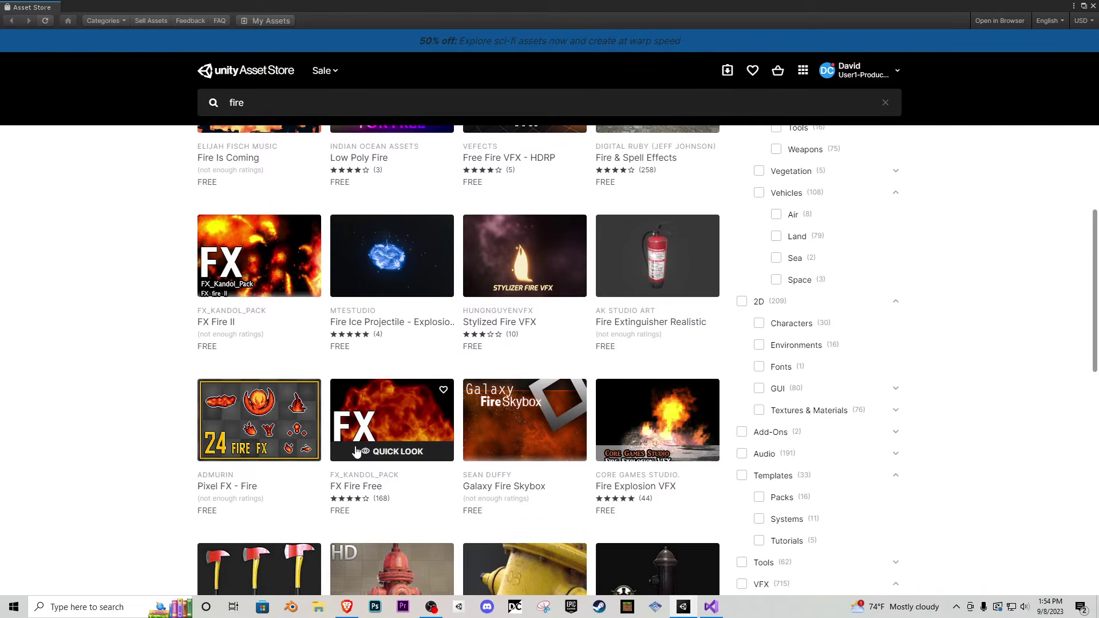
click(392, 451)
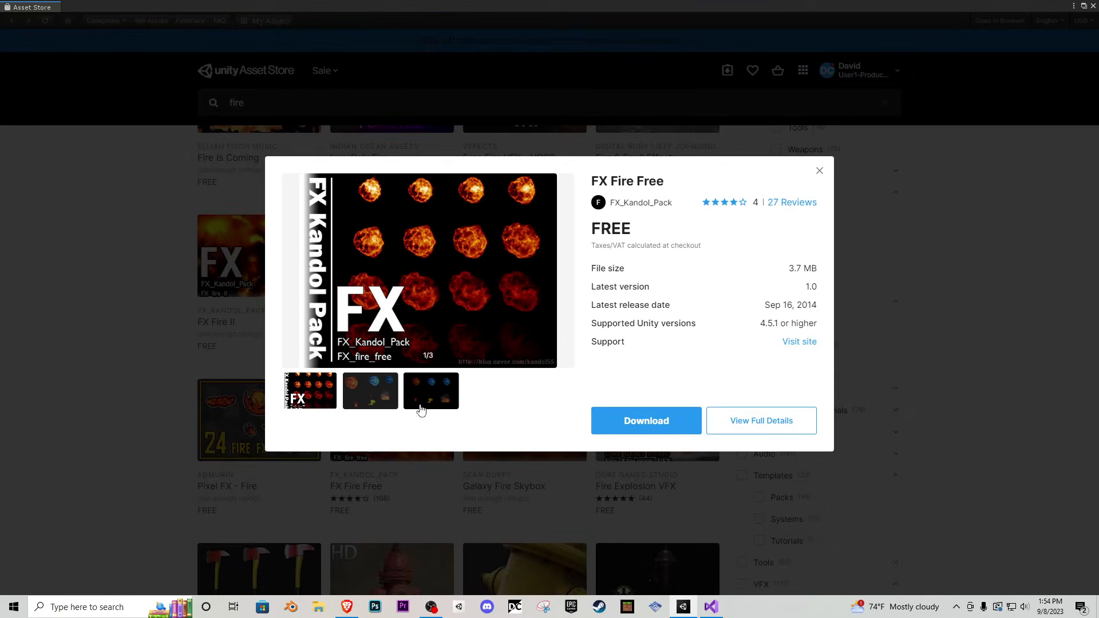
click(383, 399)
click(137, 328)
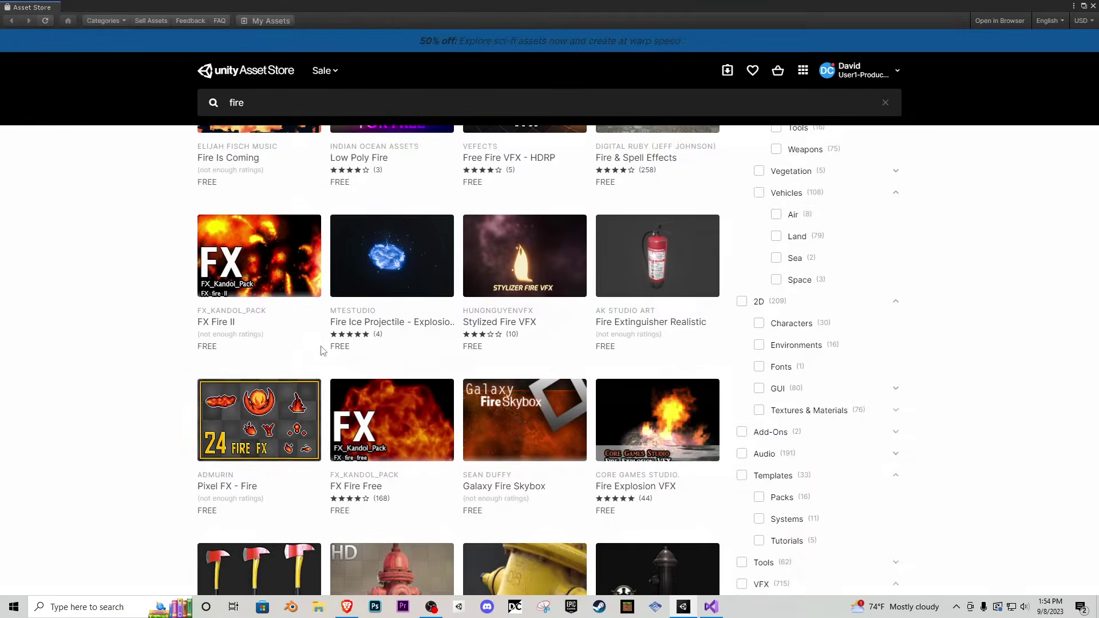
- Examine the quick-look details and second preview image of Stylized Fire VFX, then return to the first search results
click(498, 289)
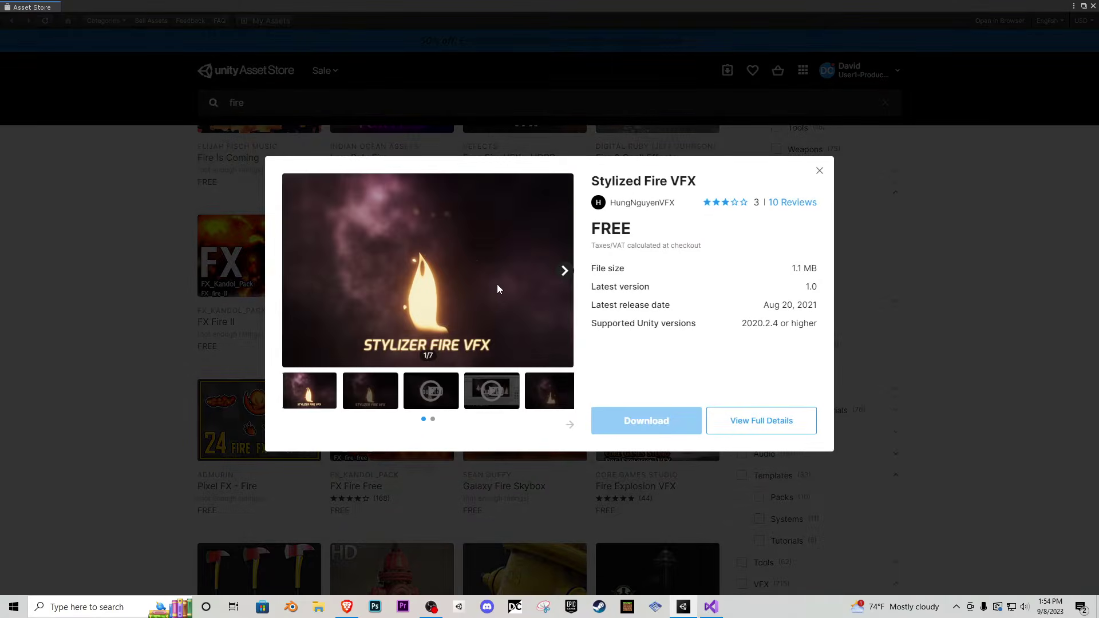
click(382, 398)
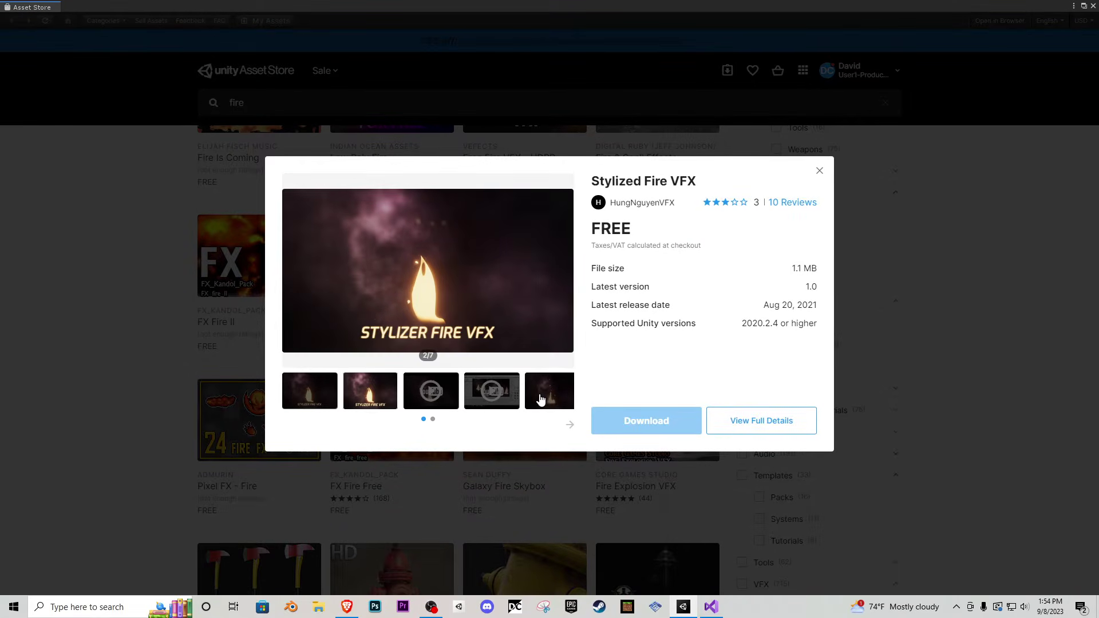
click(137, 326)
scroll(332, 350, up, 5)
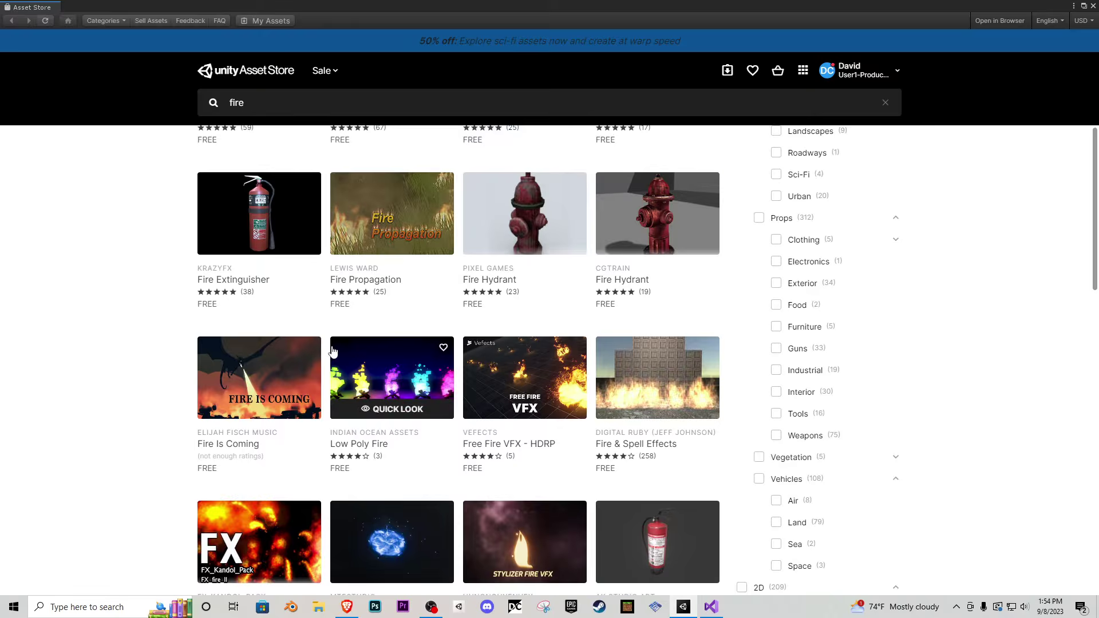
scroll(333, 350, up, 6)
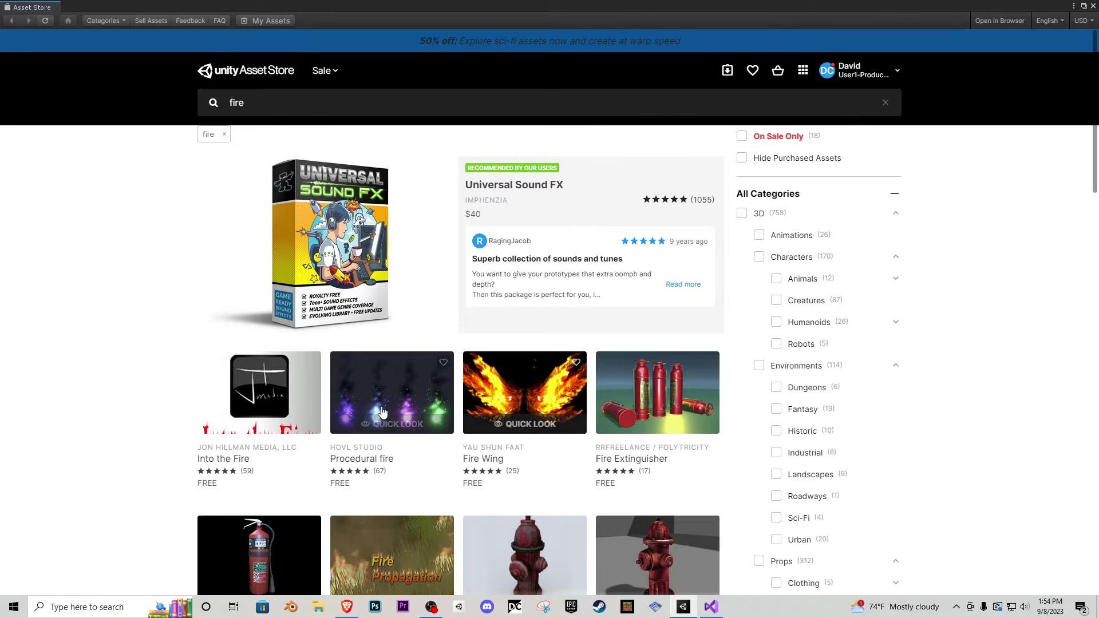
- Preview the coloured flames of Procedural fire, download the free package, and import all its files into the project
click(369, 422)
click(480, 398)
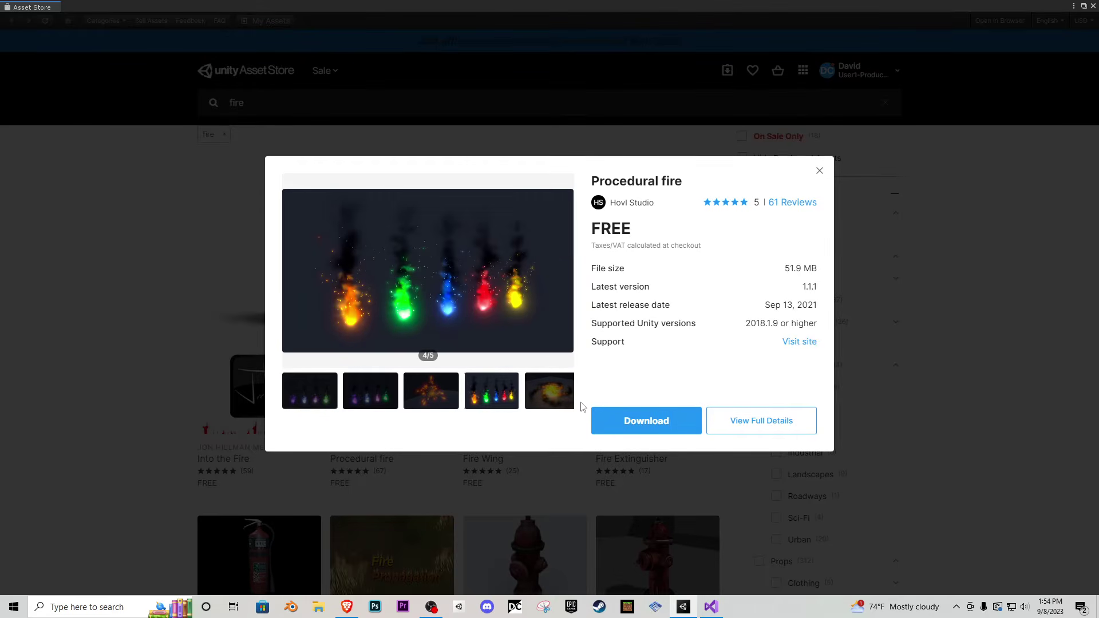
click(615, 412)
click(666, 420)
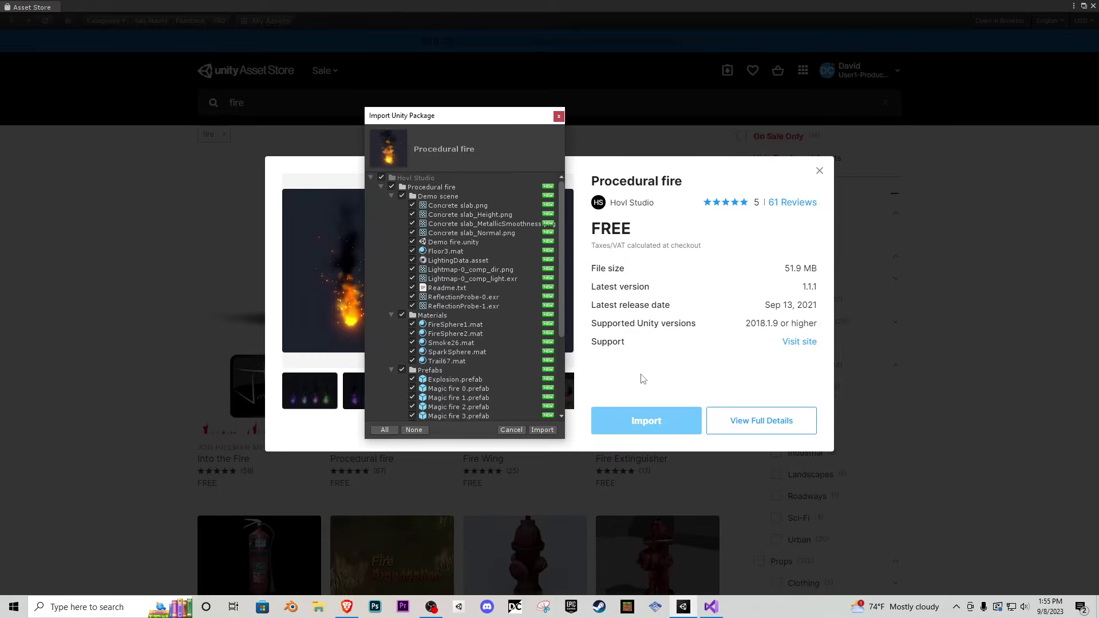
click(541, 430)
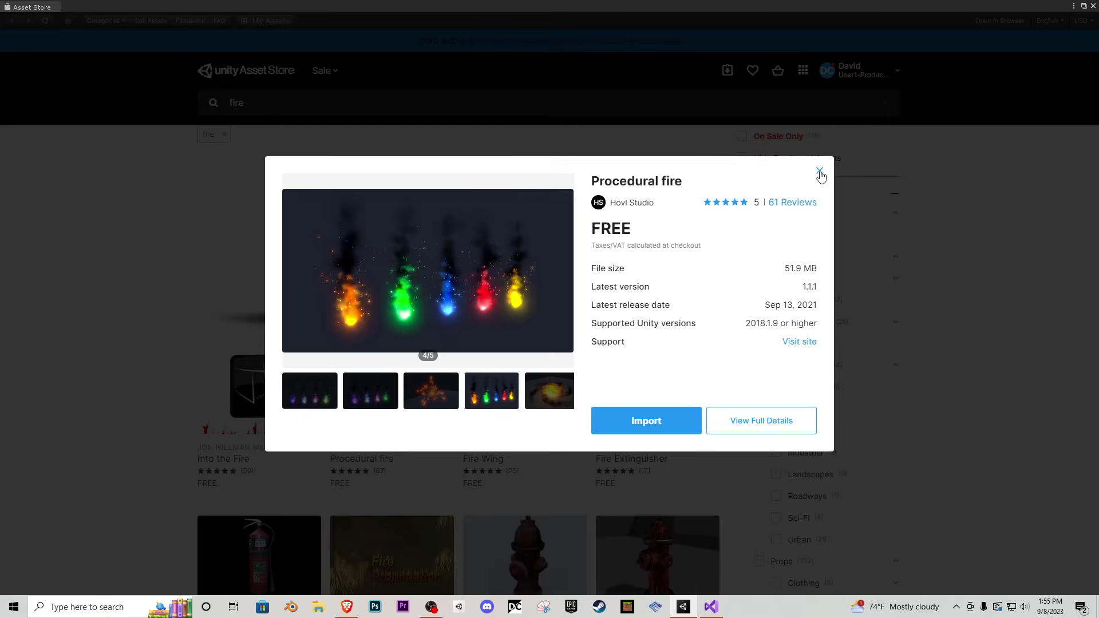
click(820, 173)
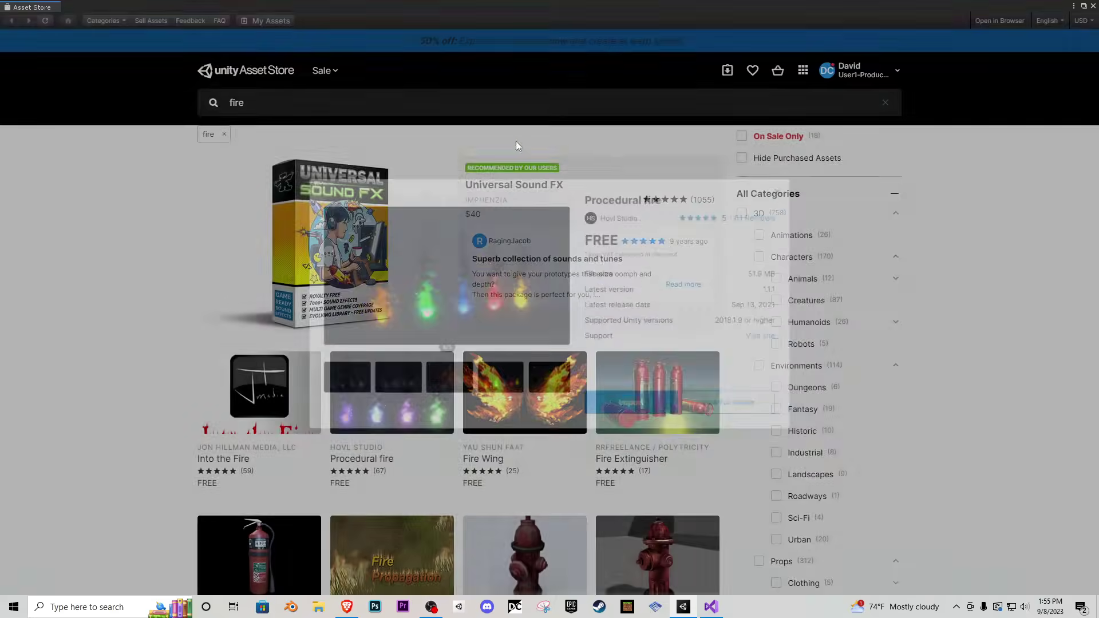
- Search the Asset Store for muzzle flash
click(222, 101)
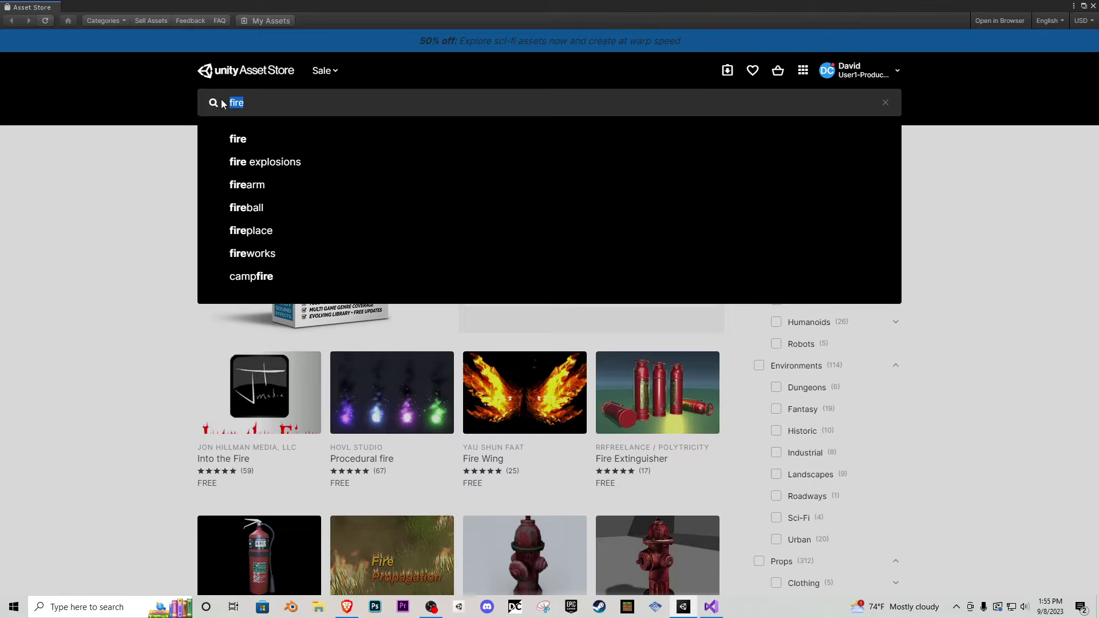
text(muzzle fla)
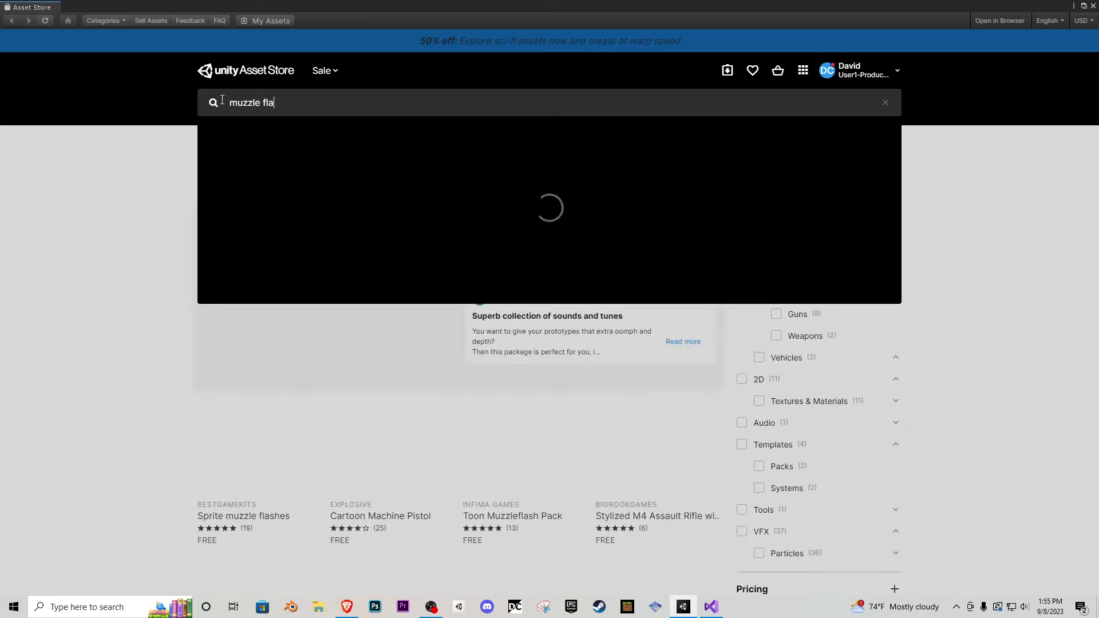
text(sh)
key(Return)
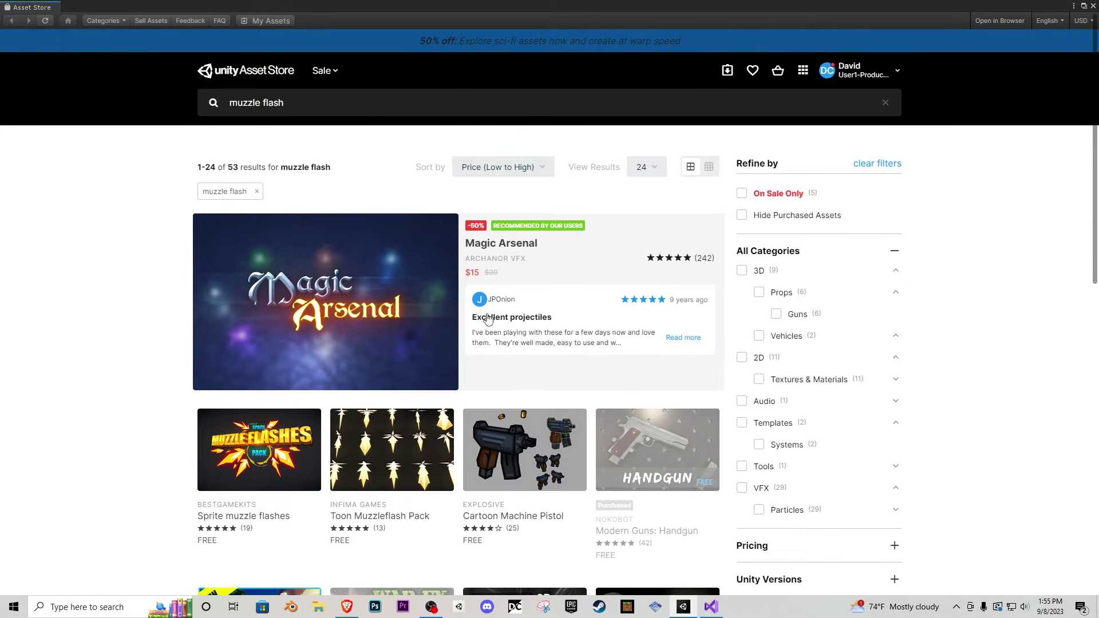
- Import all files of the free War FX package from its quick-look details
scroll(487, 320, down, 4)
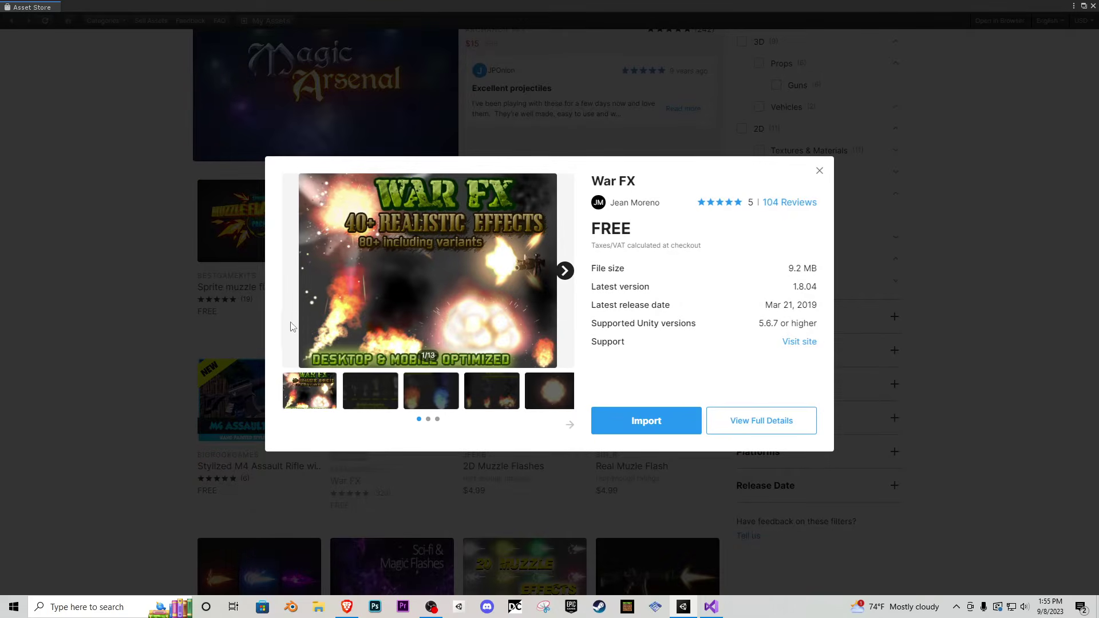
click(621, 423)
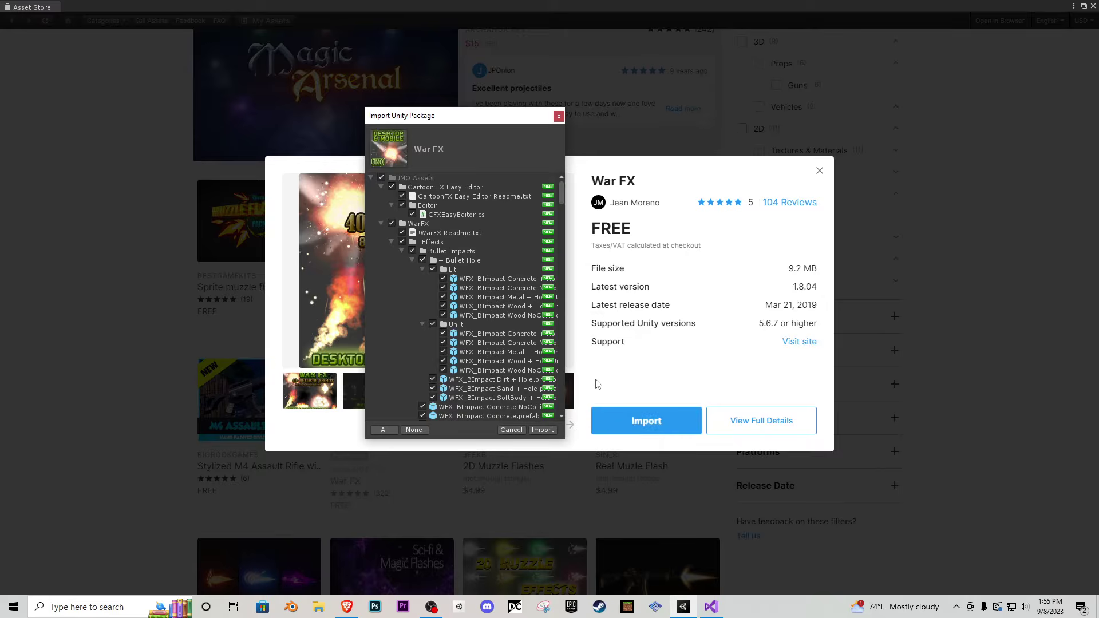
click(542, 430)
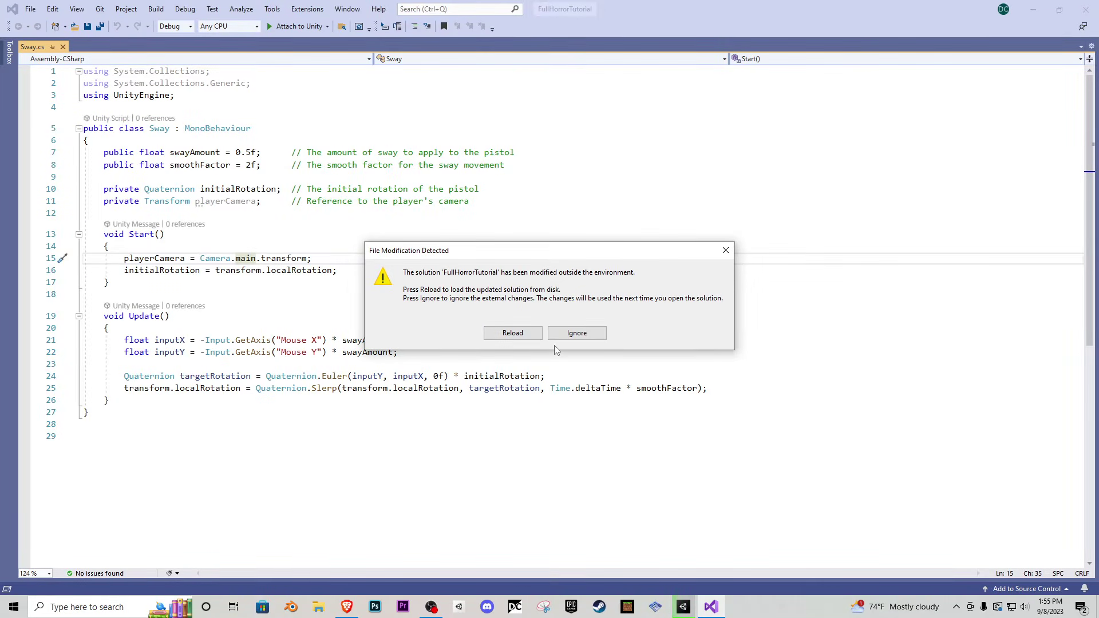
- Reload the externally modified solution in Visual Studio, return to Unity, and close the War FX details and the Asset Store window
click(535, 339)
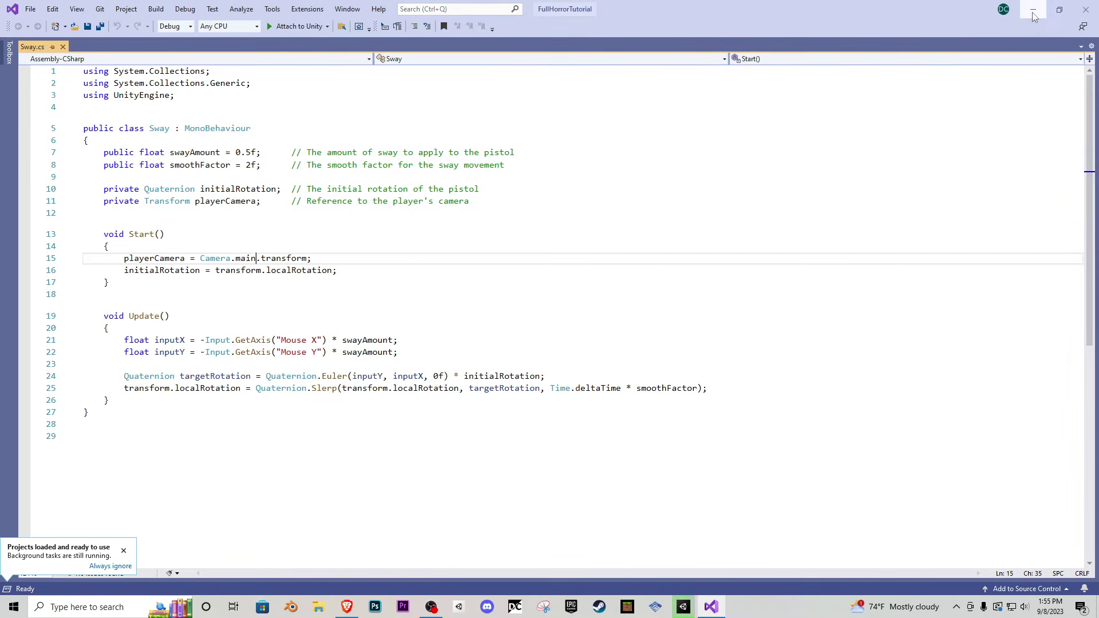
click(1033, 11)
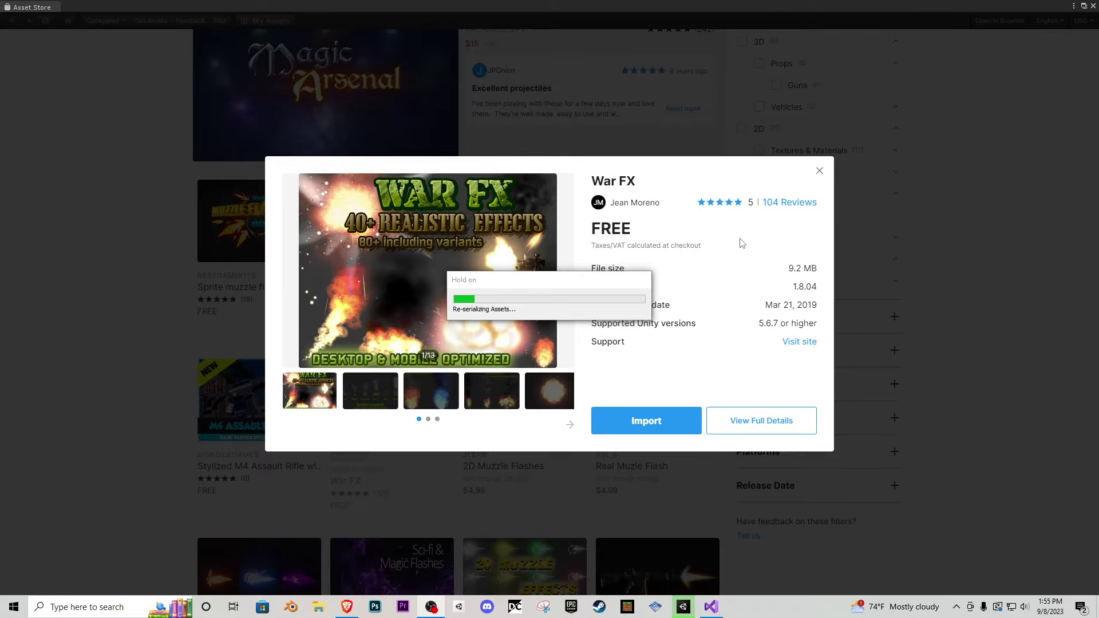
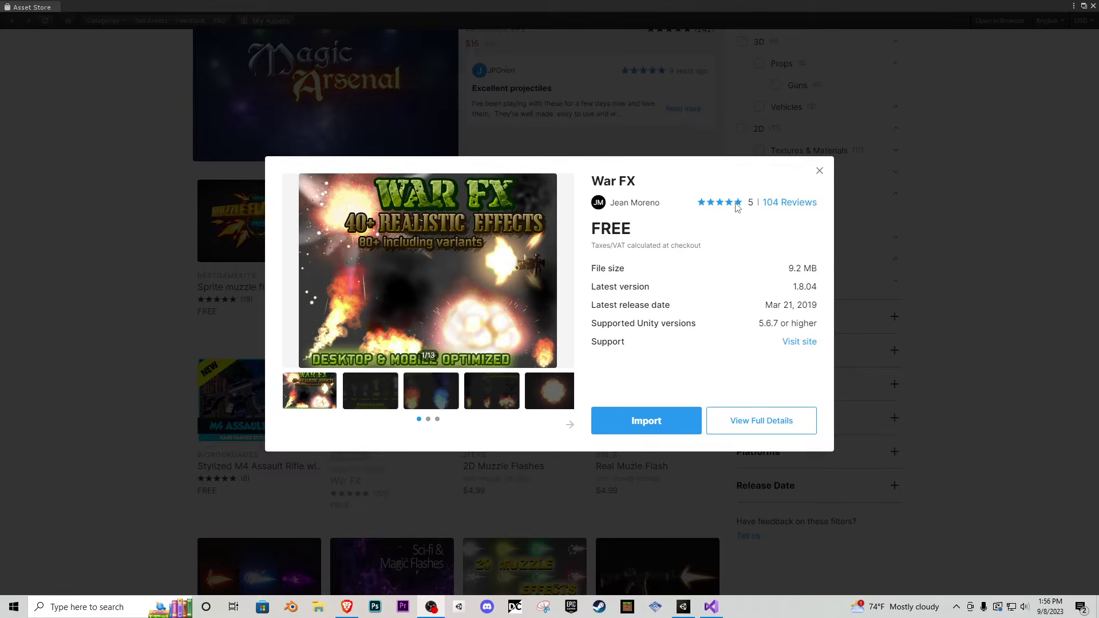
click(820, 172)
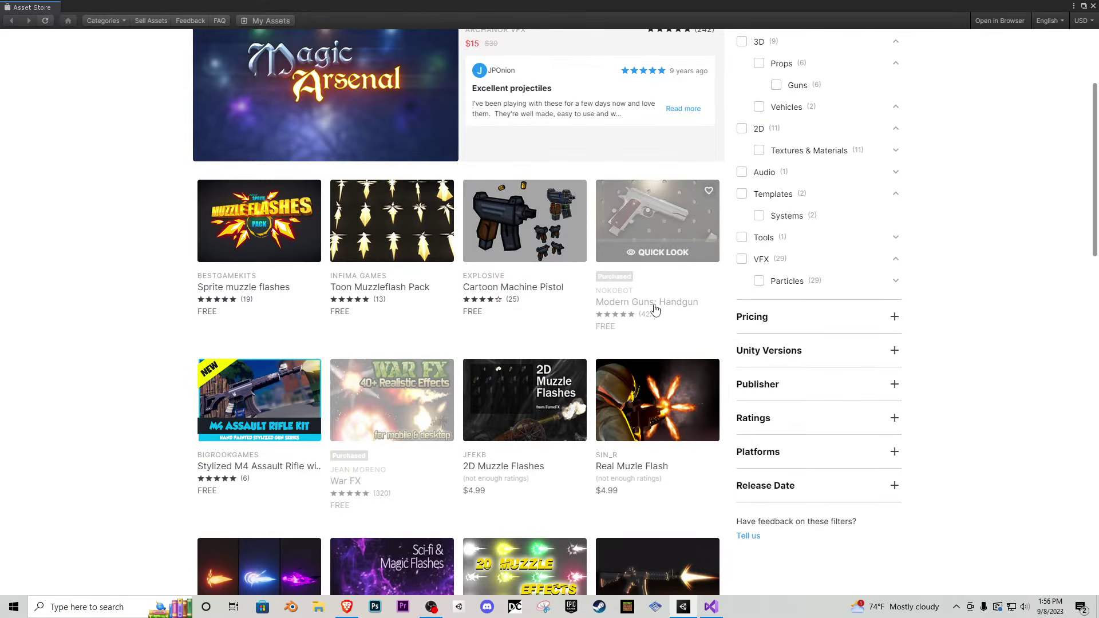
scroll(337, 302, down, 3)
scroll(261, 312, up, 7)
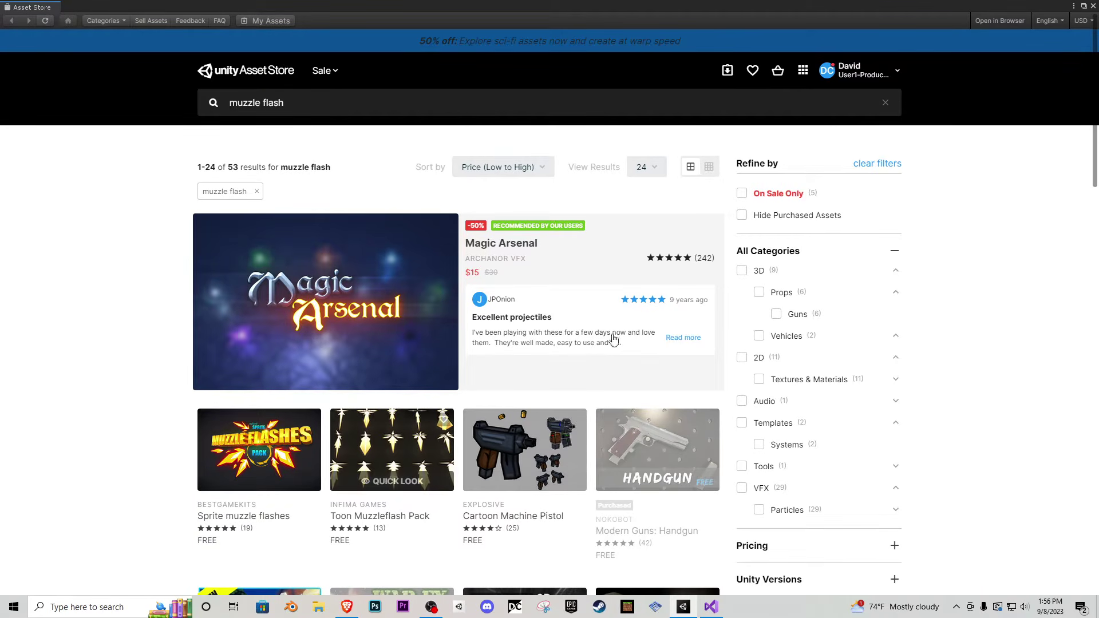
click(1092, 7)
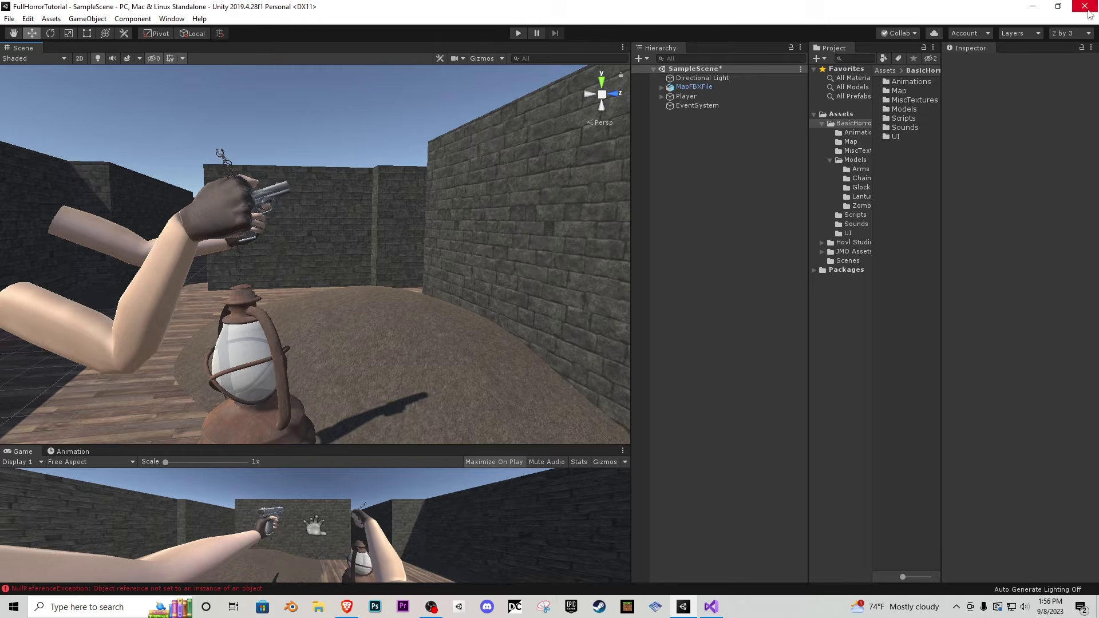
- Expand the Player hierarchy through Inventory and GunArms down to Hand_L, and select the Low Poly Glock 19
click(662, 96)
click(669, 106)
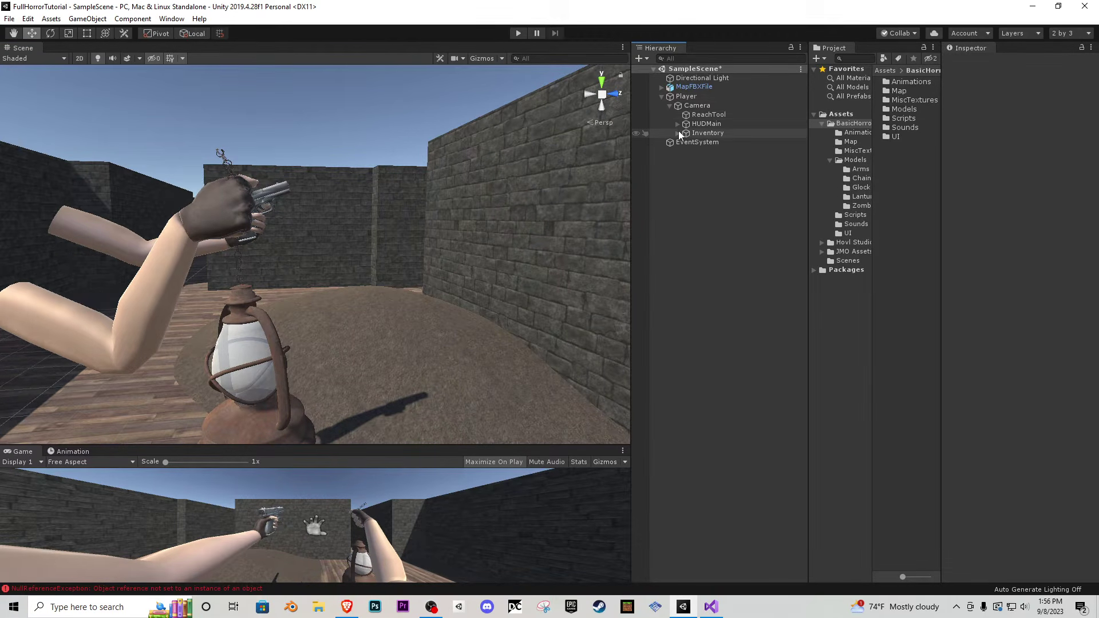
click(678, 133)
click(685, 150)
click(693, 161)
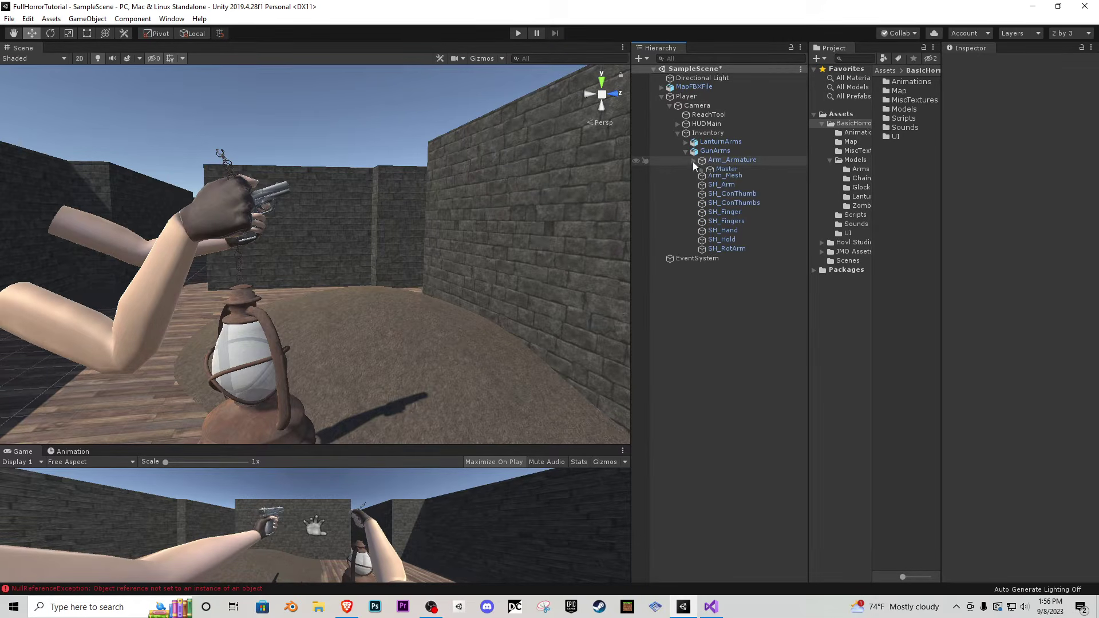
click(702, 170)
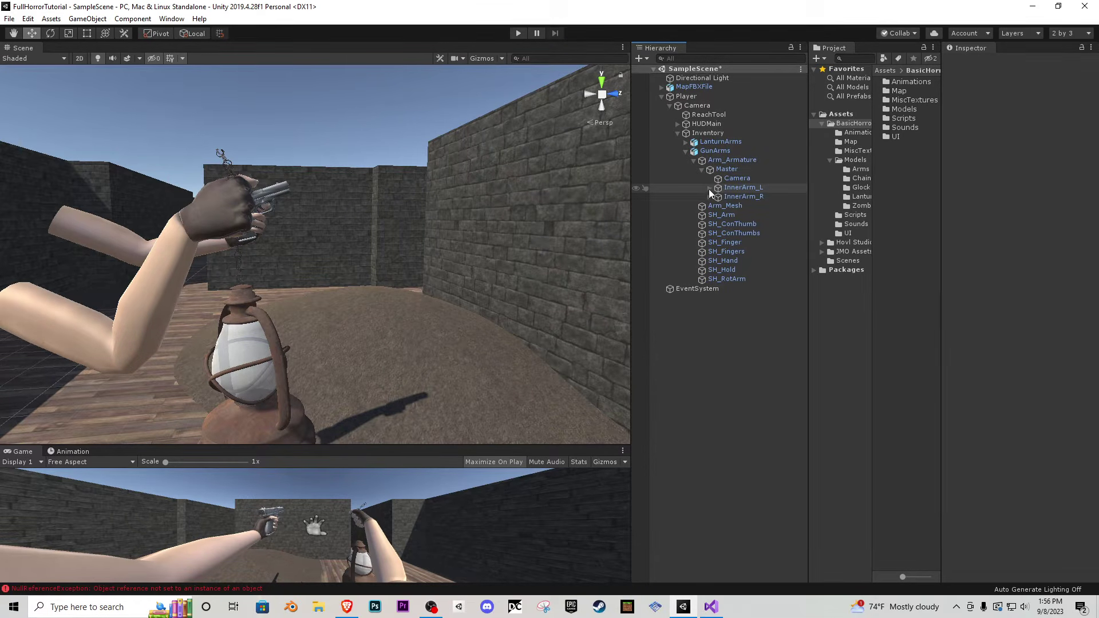
click(709, 188)
click(717, 197)
click(725, 215)
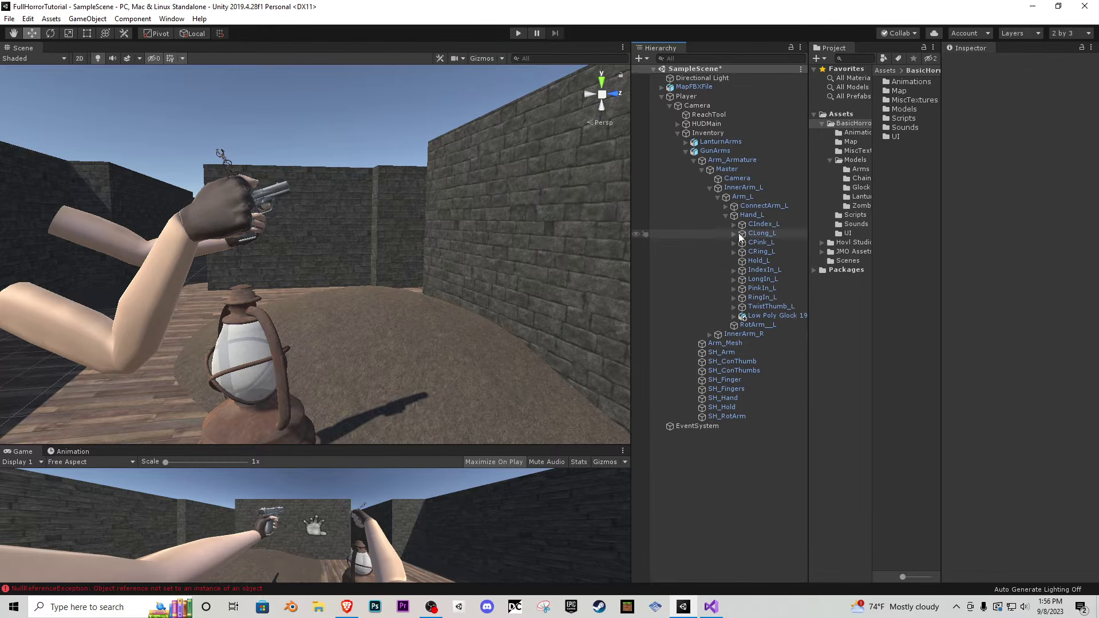
click(733, 316)
click(769, 316)
right_drag(270, 226, 274, 261)
- Browse the project to JMO Assets > WarFX > _Effects > MuzzleFlashes > FPS and select the WFX_MF FPS RIFLE1 prefab
click(829, 162)
click(822, 124)
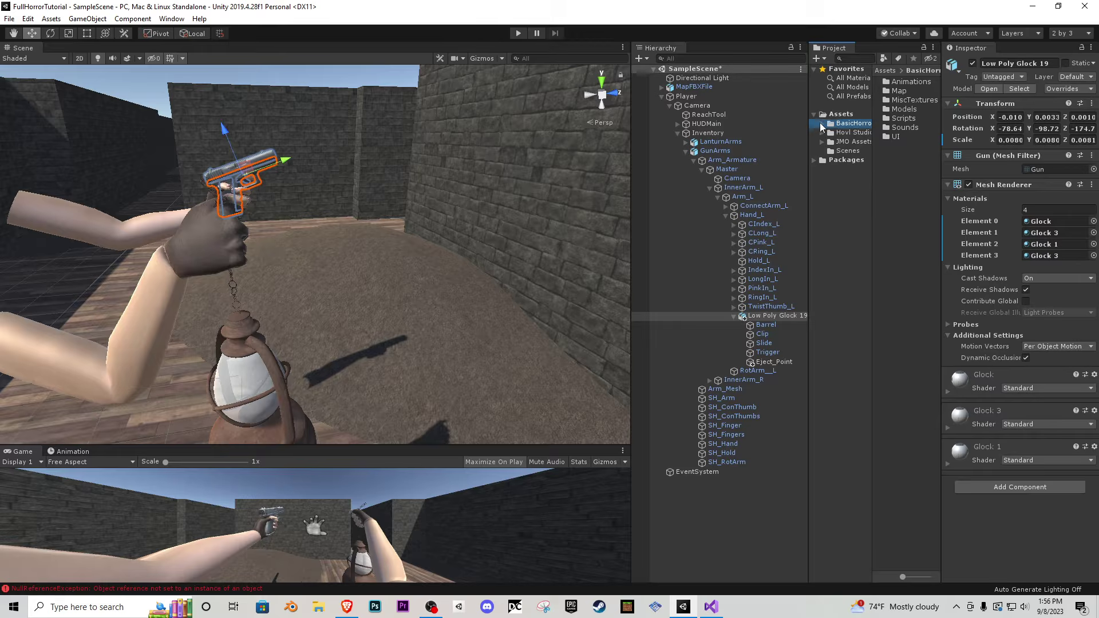
click(858, 142)
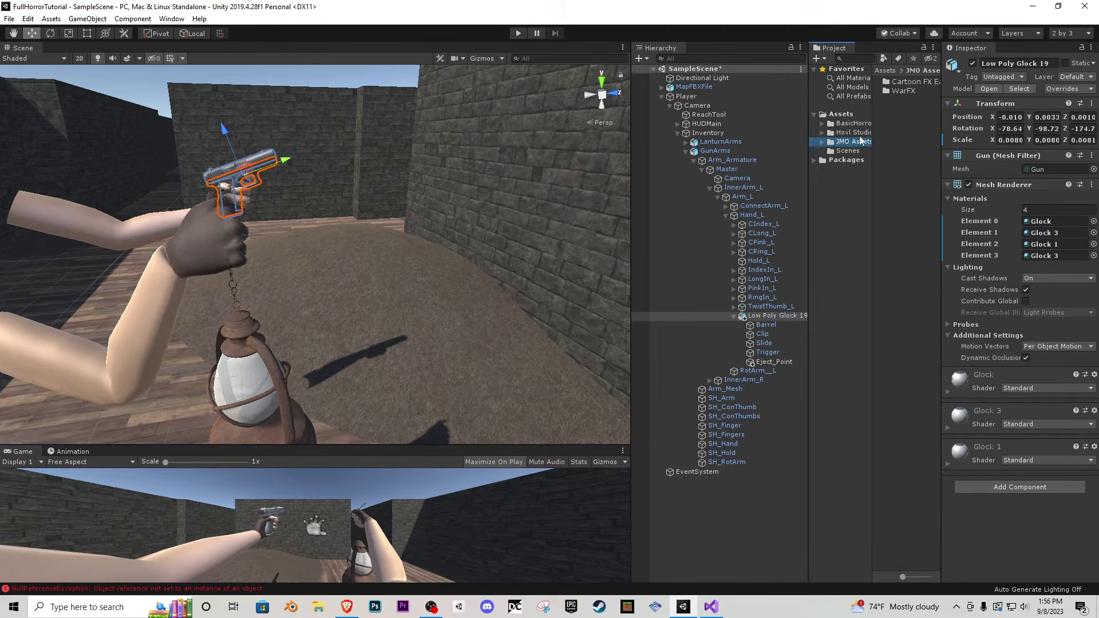
double_click(903, 90)
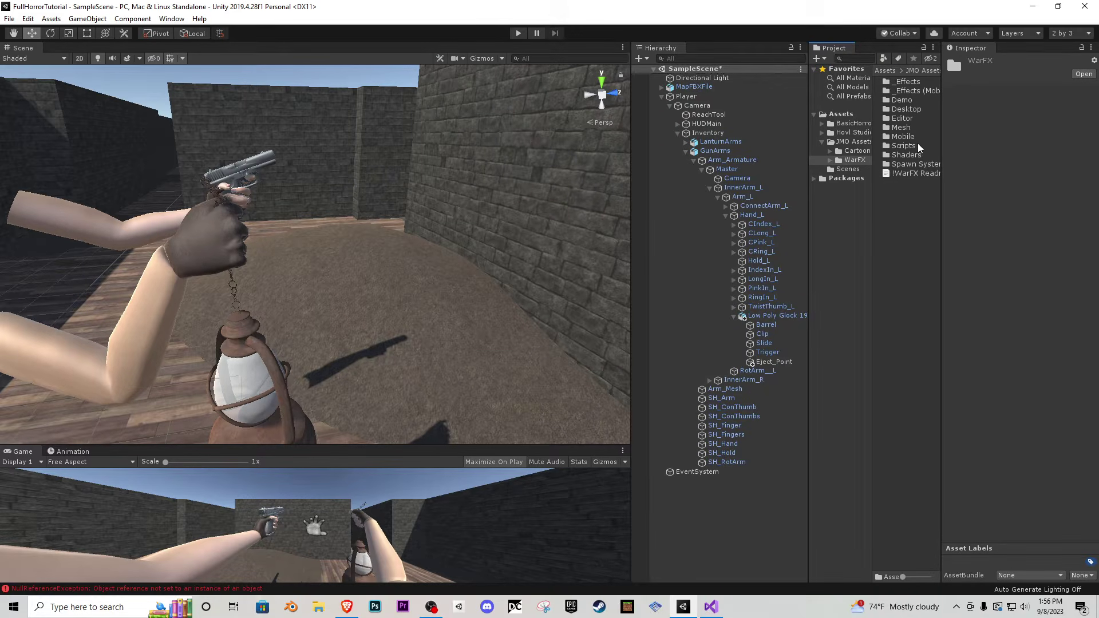
click(909, 82)
double_click(910, 82)
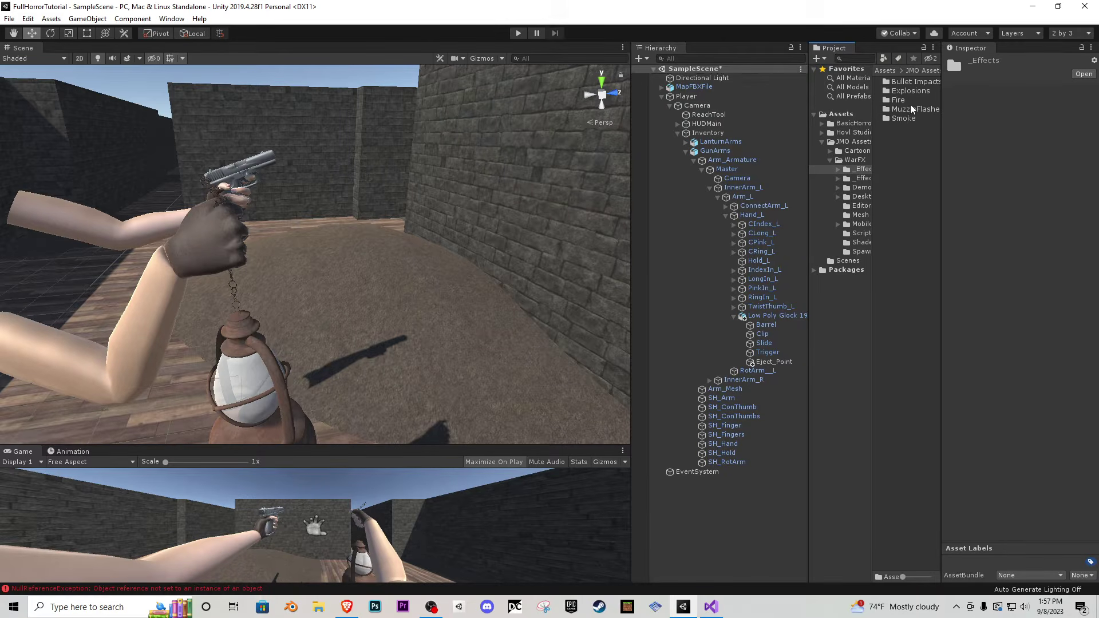
double_click(912, 110)
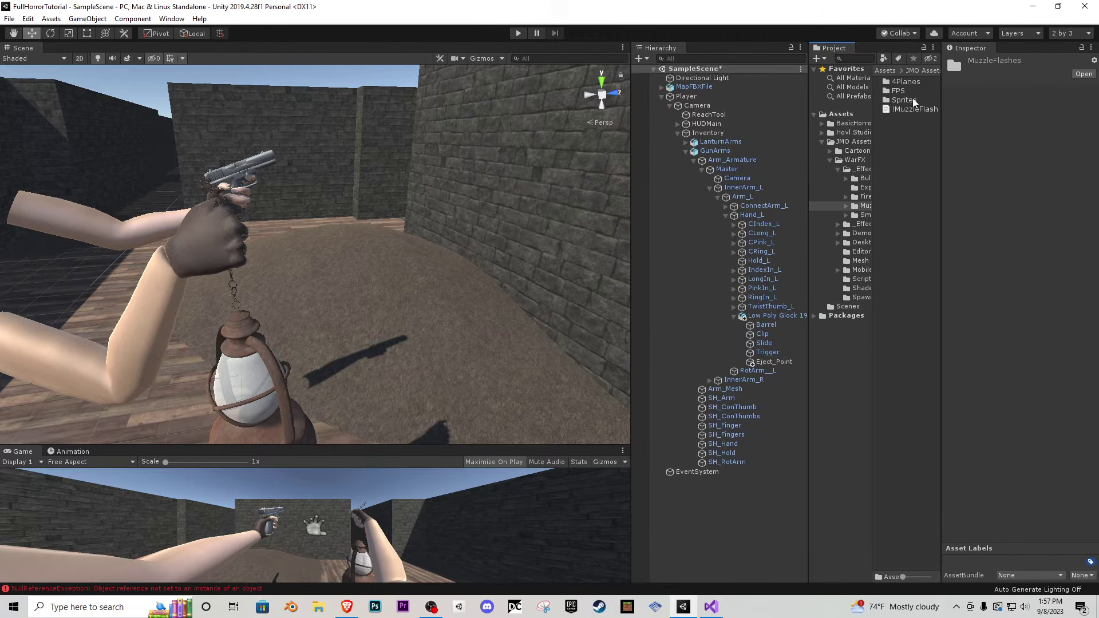
double_click(902, 91)
click(922, 83)
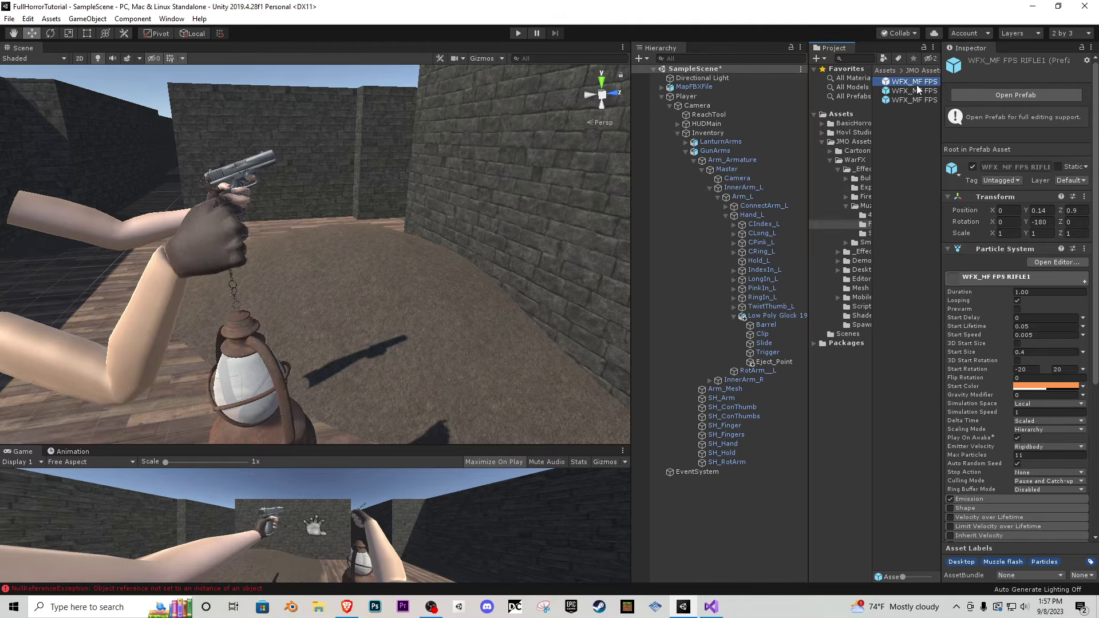
- Place the WFX_MF FPS RIFLE1 muzzle flash prefab in the scene near the player's pistol
drag(918, 90, 357, 105)
key(w)
right_drag(359, 108, 499, 180)
key(s)
key(s)
right_drag(286, 129, 350, 149)
- Move the muzzle flash along its axes until it sits close to the pistol's barrel
drag(273, 139, 358, 144)
drag(398, 97, 393, 134)
key(d)
right_drag(393, 134, 280, 127)
key(w)
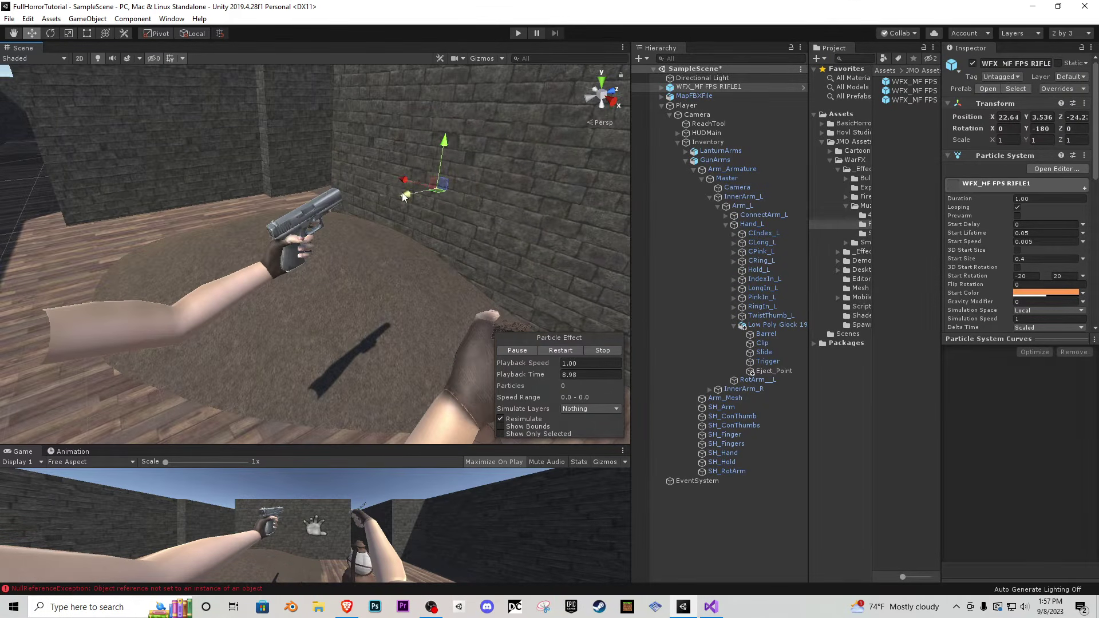
drag(404, 196, 309, 215)
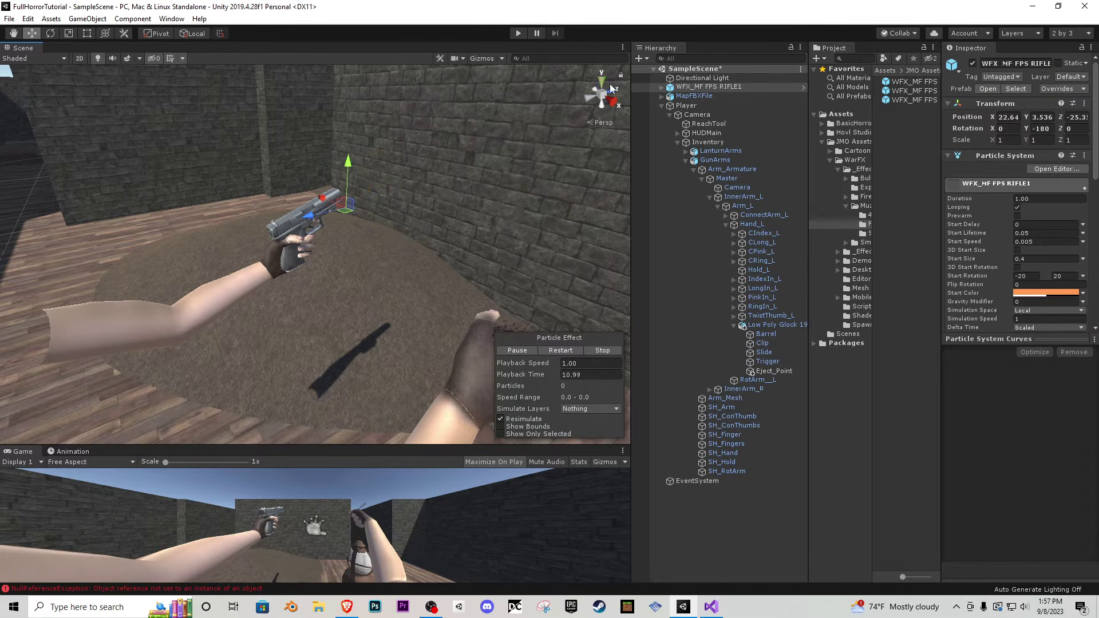
- From the right side view, raise the muzzle flash to the pistol's muzzle, at a Y position of about 3.68
click(611, 88)
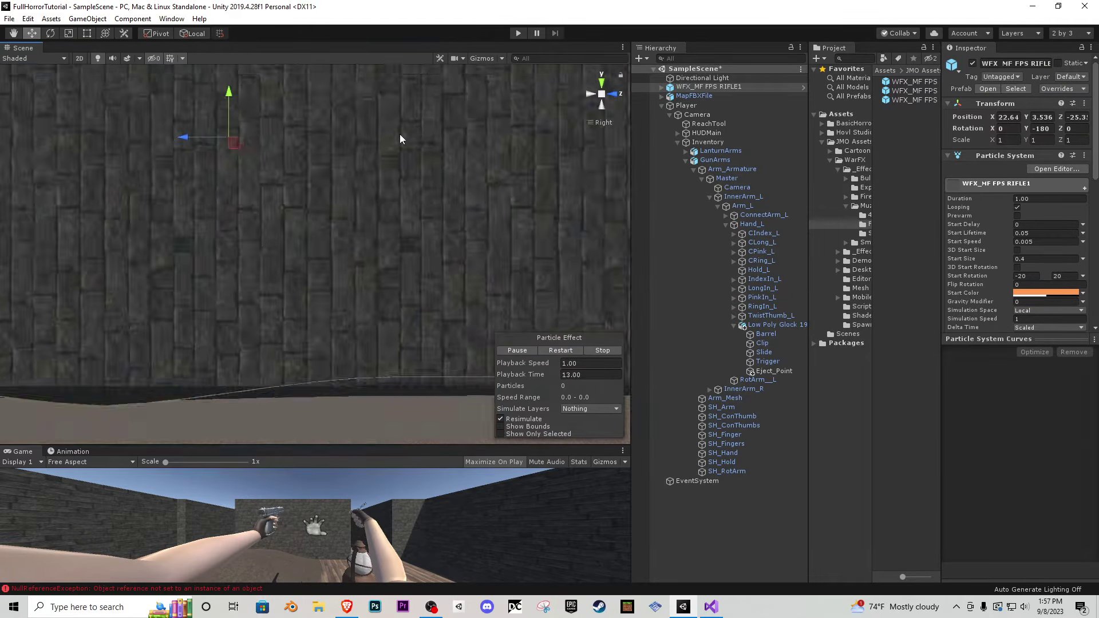
middle_drag(316, 141, 429, 215)
scroll(386, 203, up, 12)
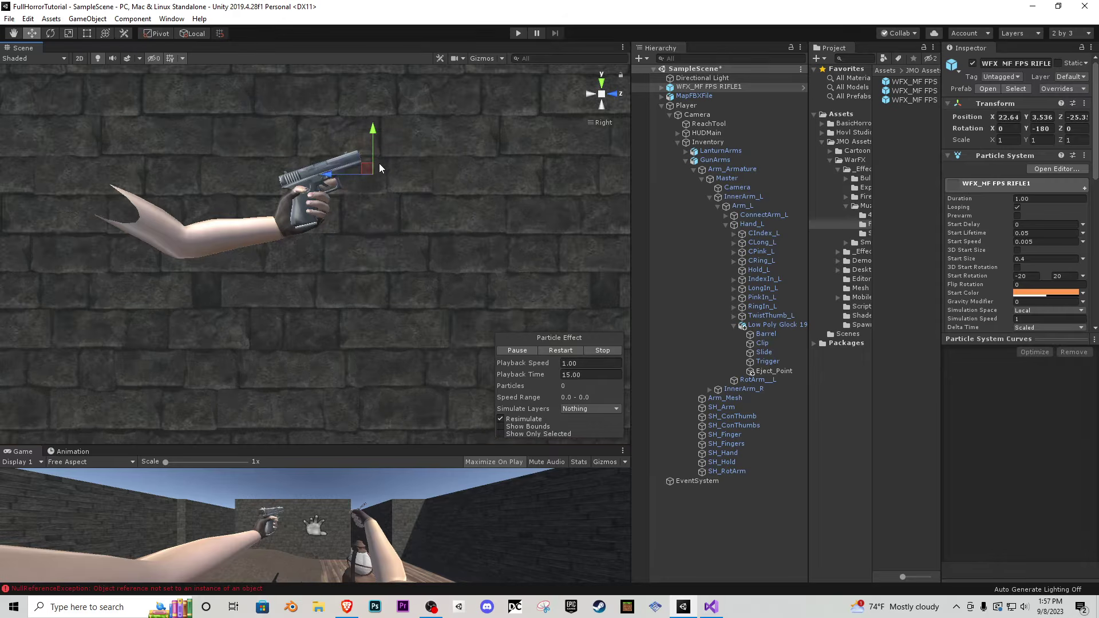
middle_drag(379, 163, 355, 211)
drag(344, 216, 372, 143)
- Rotate the muzzle flash to about 7.4 degrees on X while checking the aim in an enlarged Game view
click(51, 33)
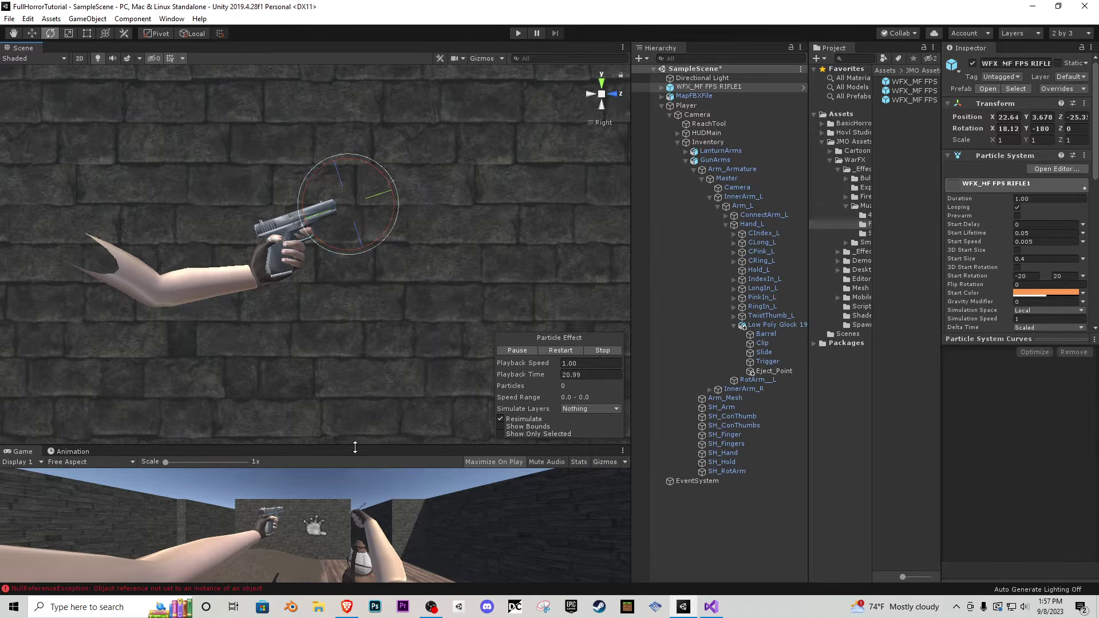
drag(355, 445, 345, 200)
drag(364, 101, 376, 107)
key(w)
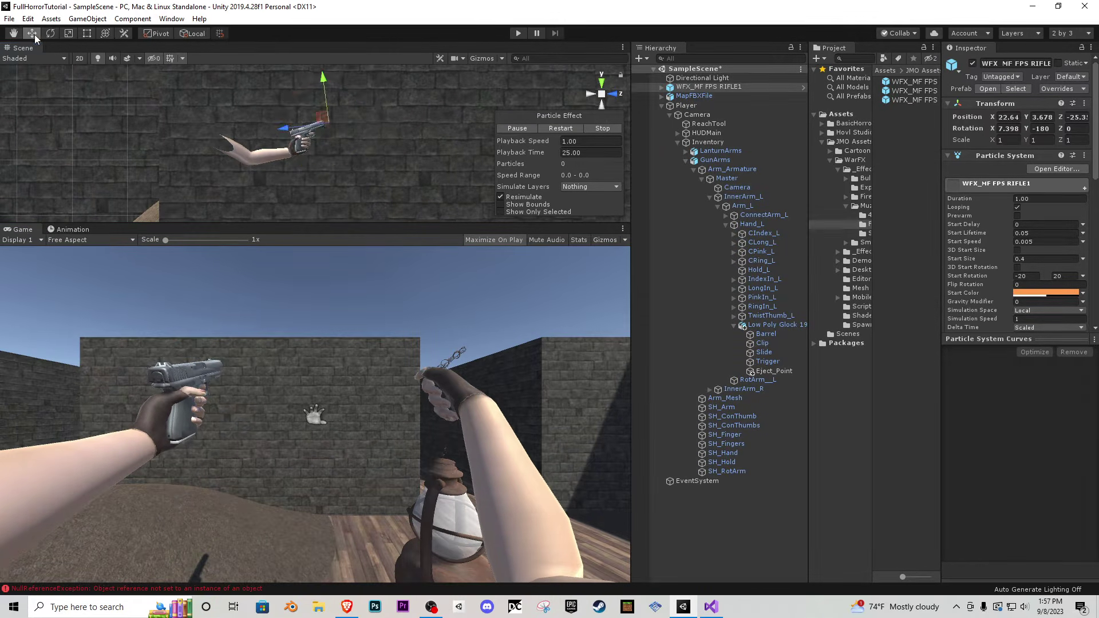
drag(301, 224, 309, 469)
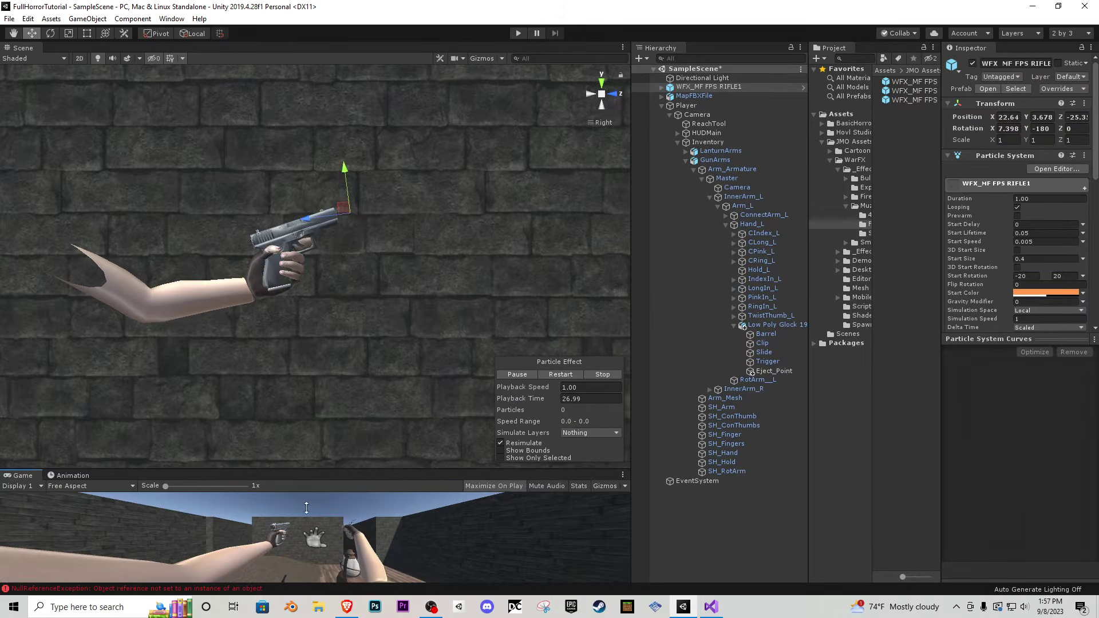
- Deactivate the Light child of the WFX_MF FPS RIFLE1 muzzle flash
right_drag(385, 291, 541, 172)
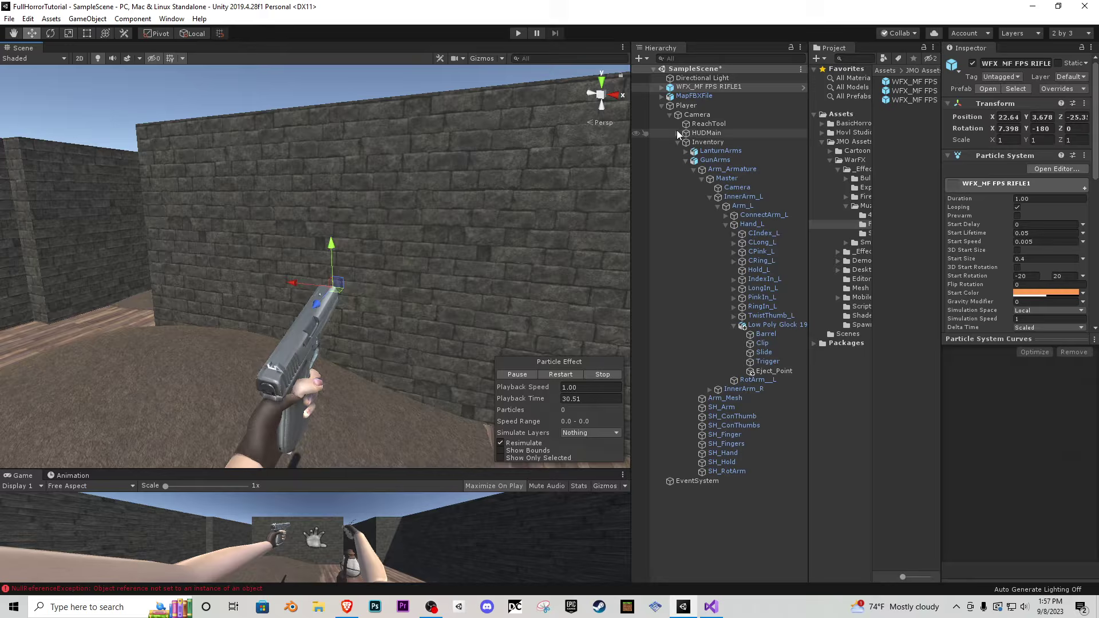
click(661, 88)
click(691, 106)
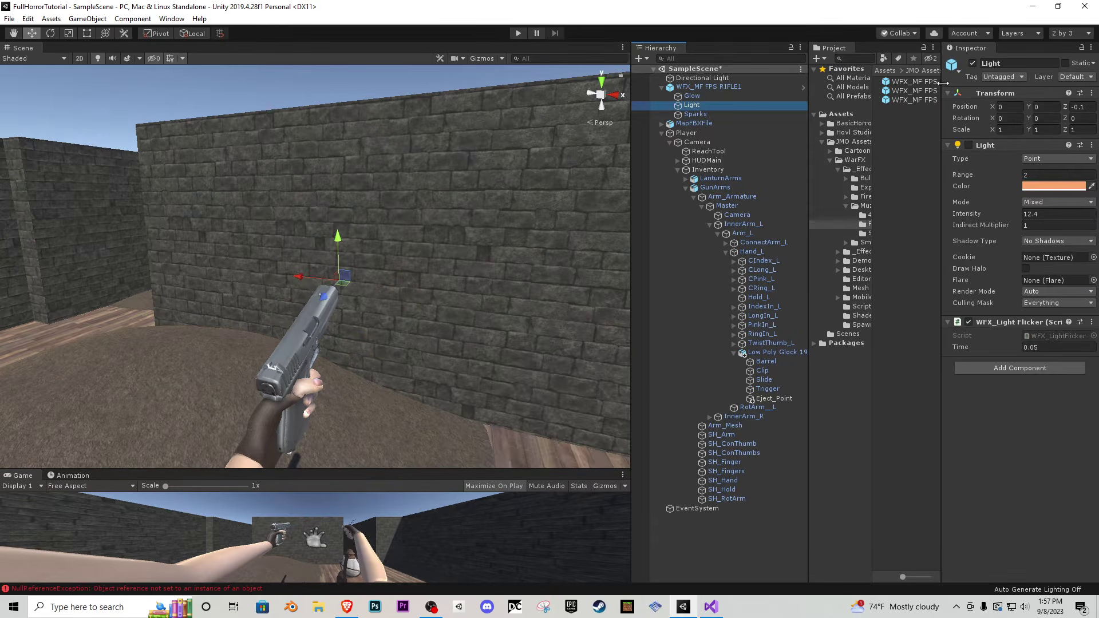
click(972, 63)
- Turn off looping for the Glow and Sparks particle systems together and replay the effect
click(716, 113)
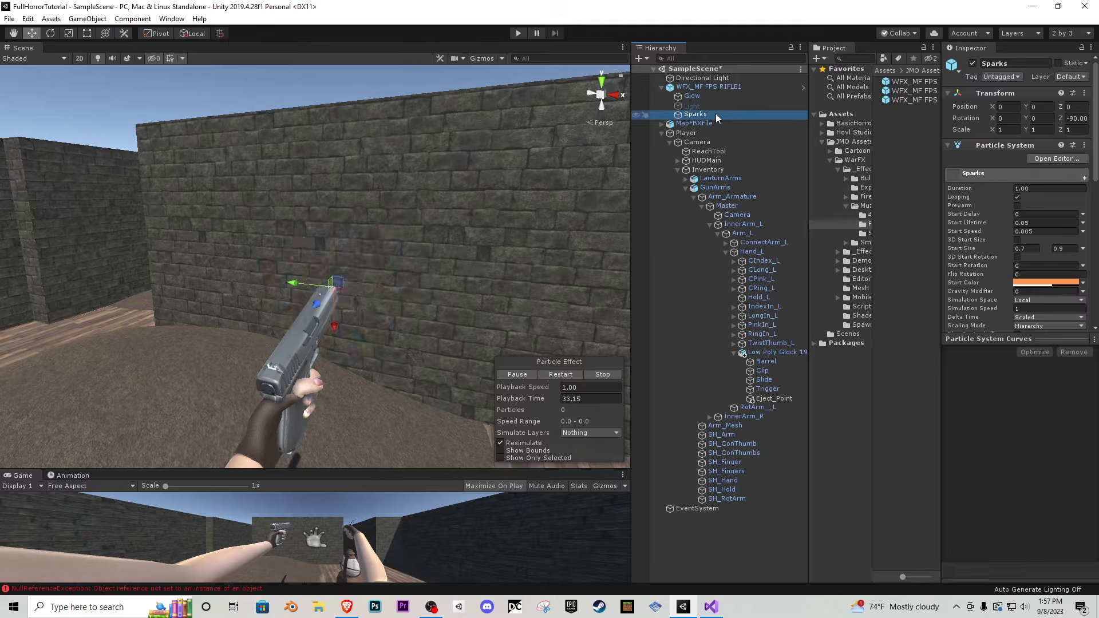
ctrl+click(696, 96)
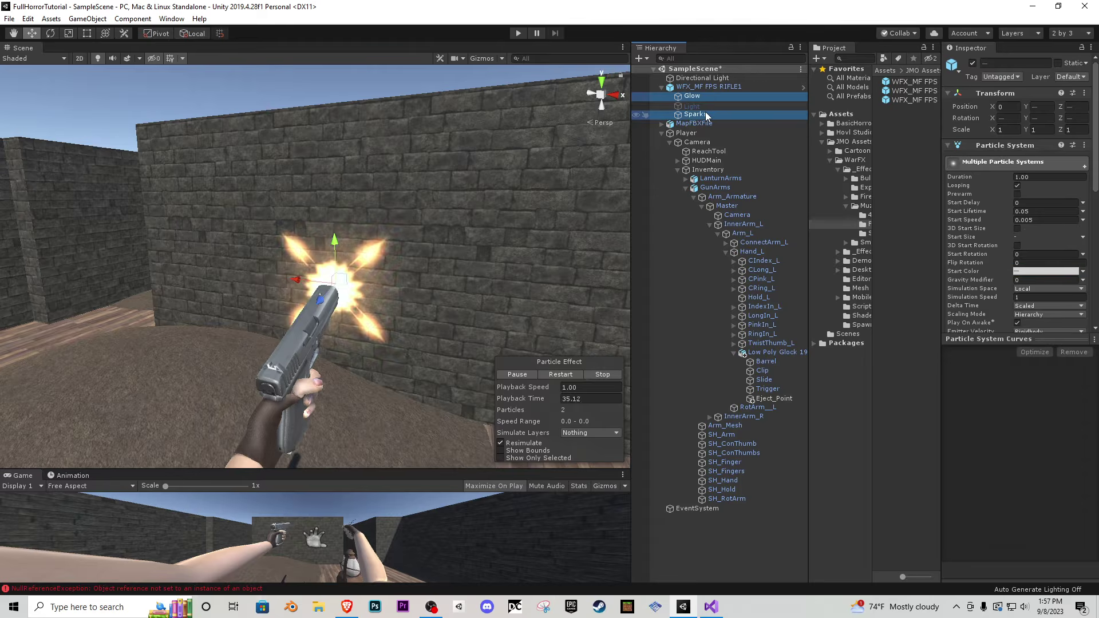
click(1017, 185)
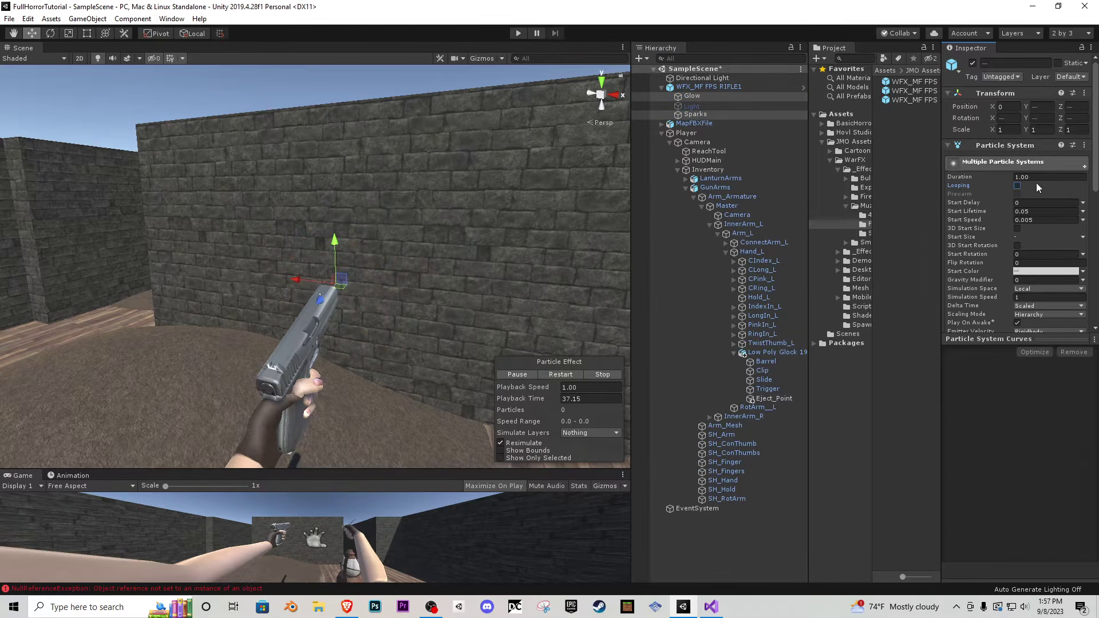
click(574, 370)
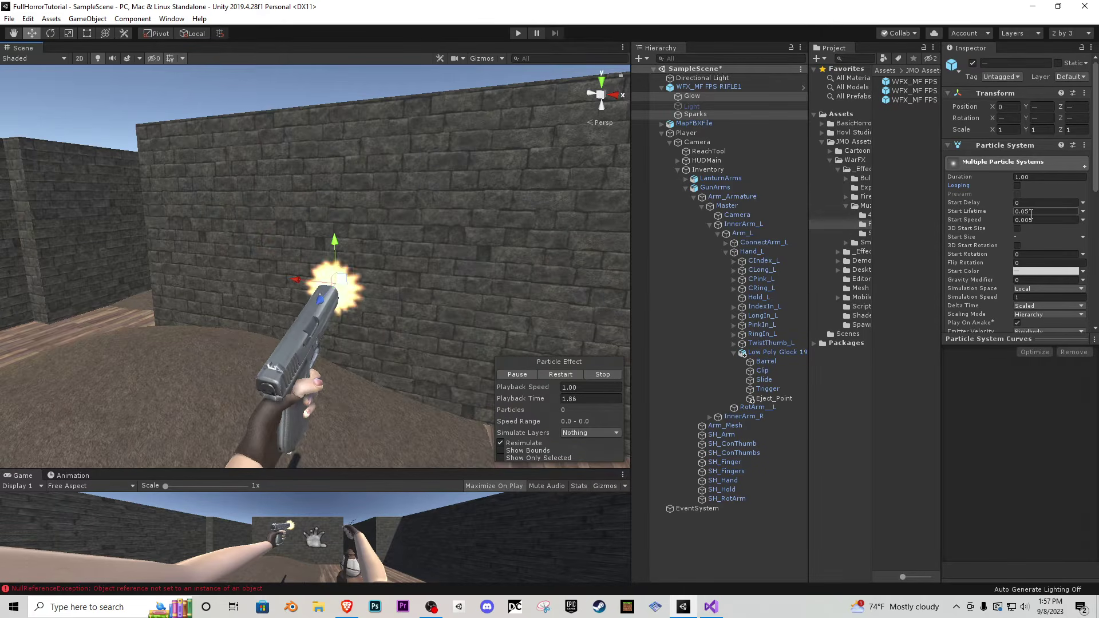
- Set the duration of Glow and Sparks to 0.35, replay the effect, and check both children individually
click(1043, 177)
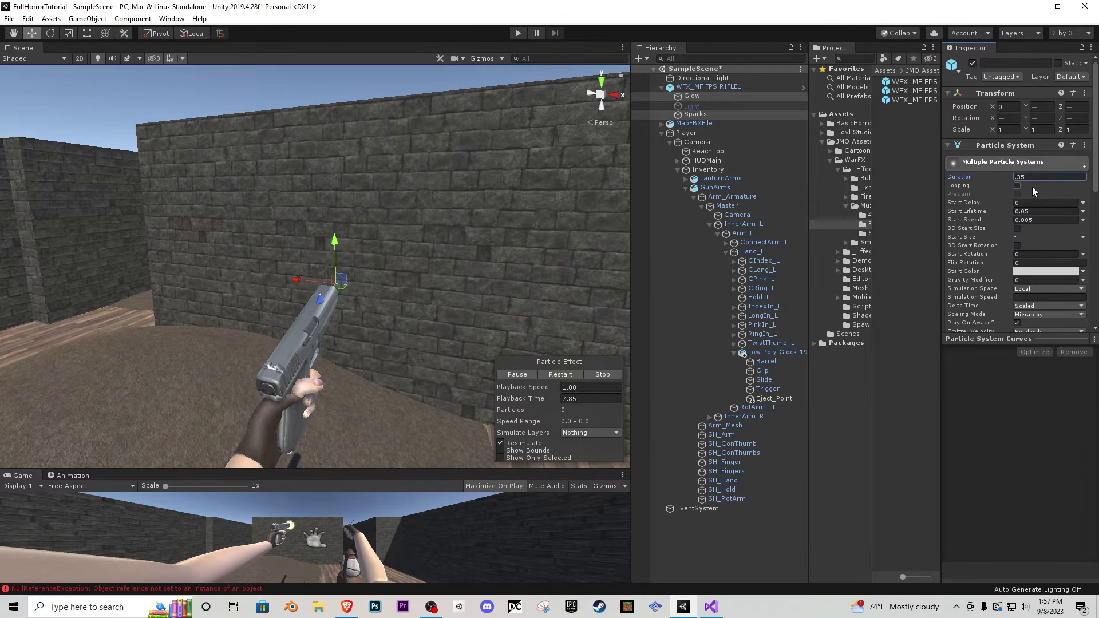
click(574, 374)
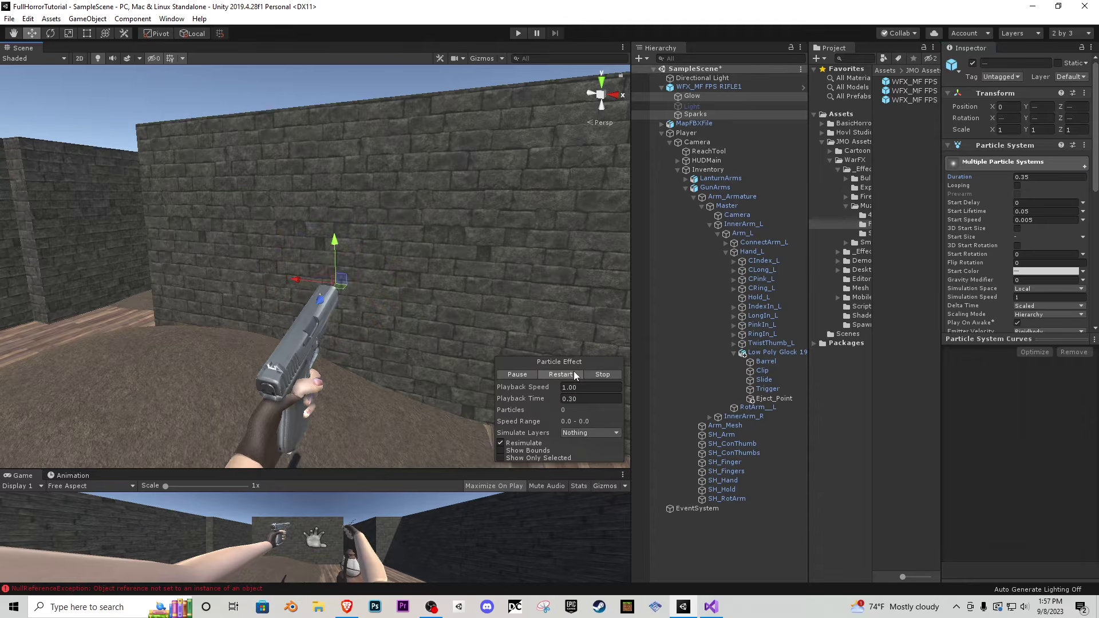
click(696, 114)
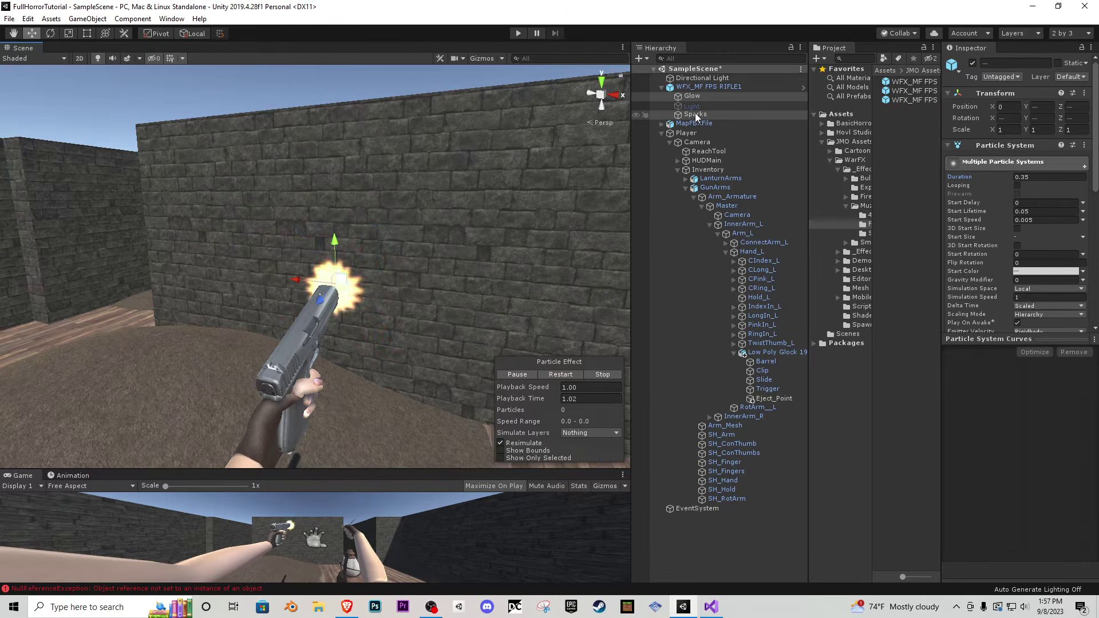
click(699, 96)
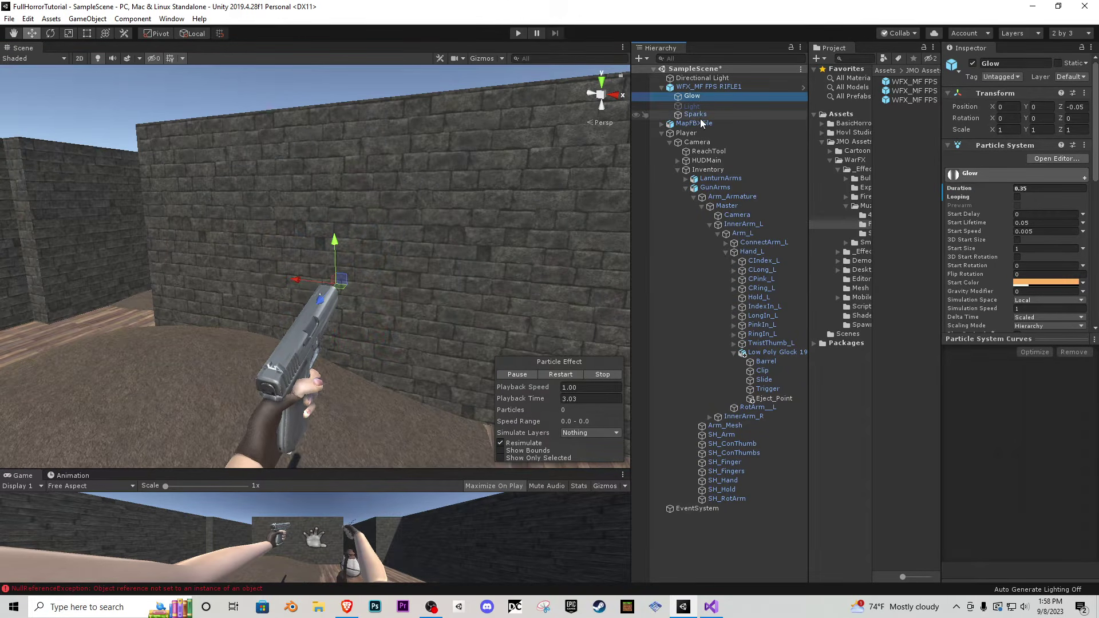
click(702, 115)
click(703, 98)
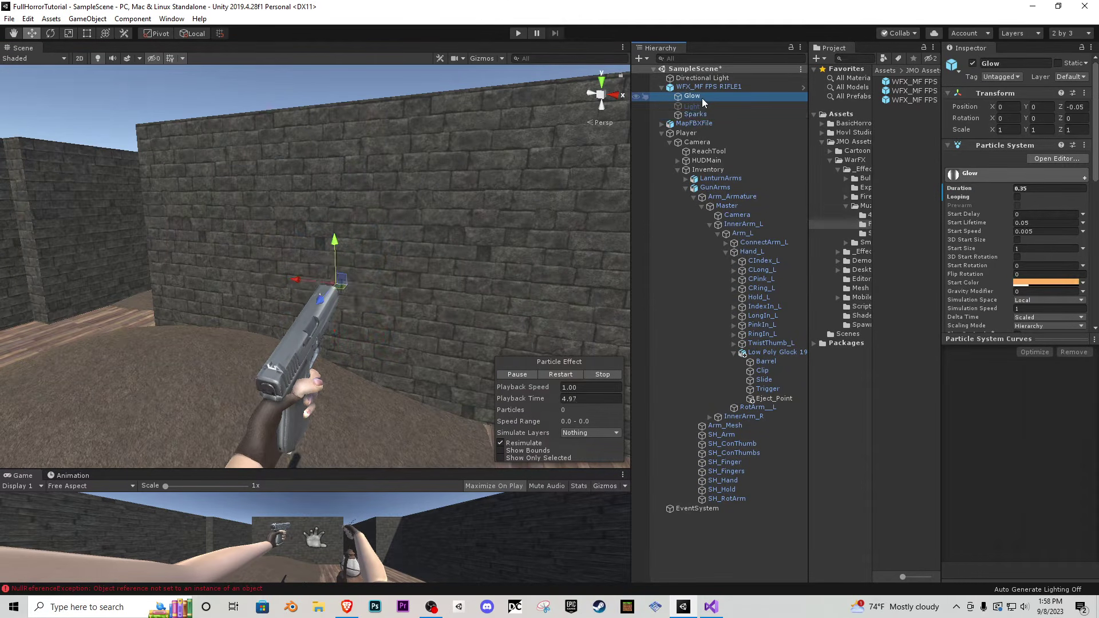
click(698, 115)
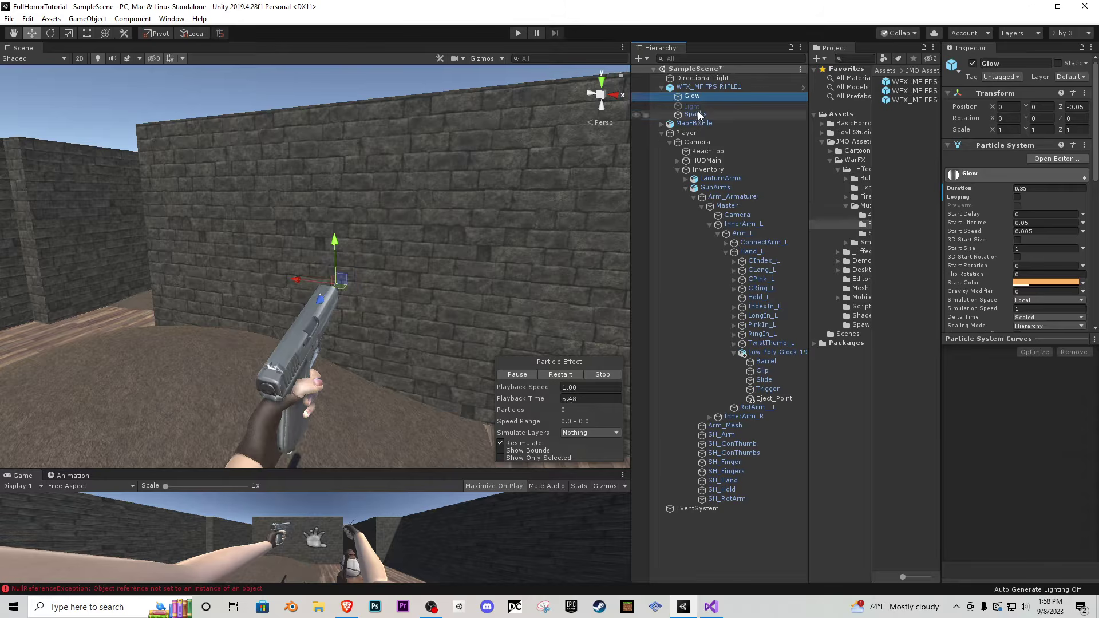
click(561, 375)
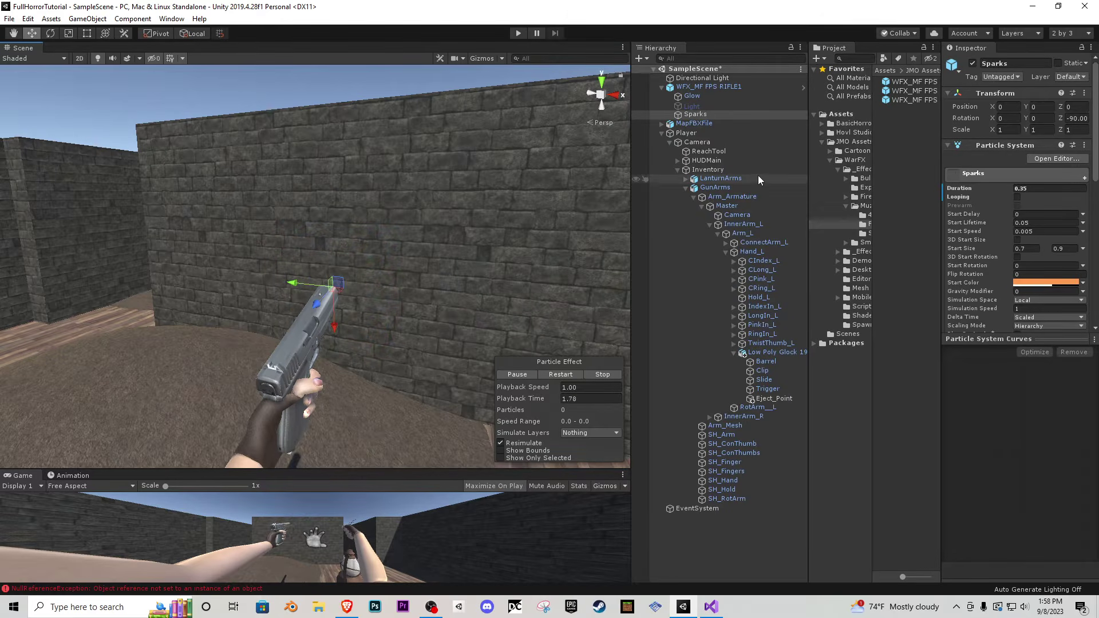
- Set the duration of Glow and Sparks to 0.05 and replay the effect
ctrl+click(709, 98)
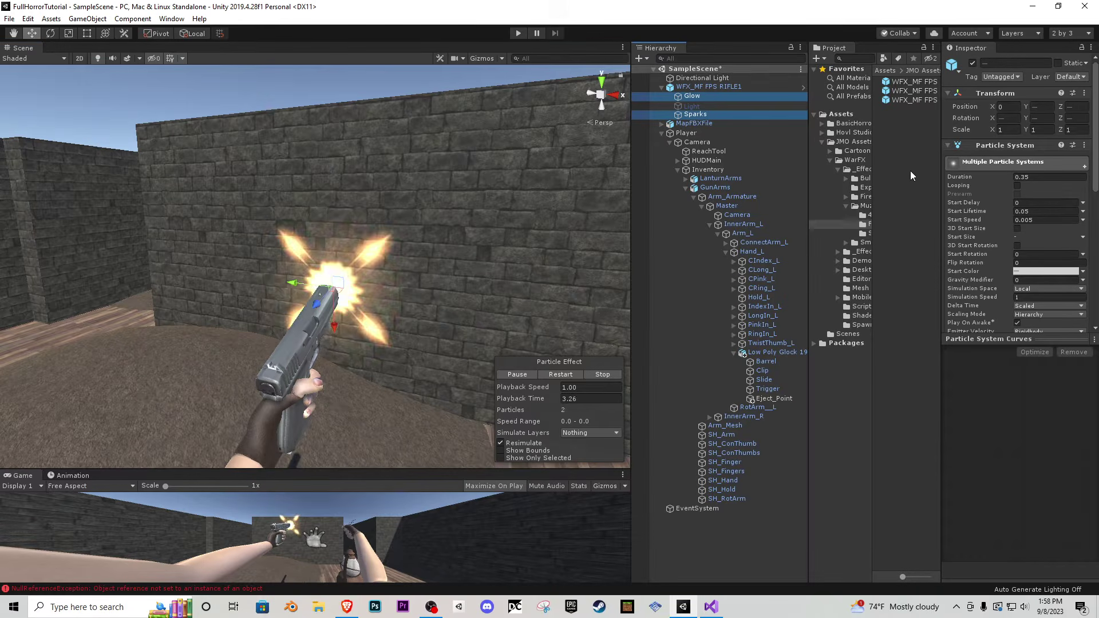
click(1037, 178)
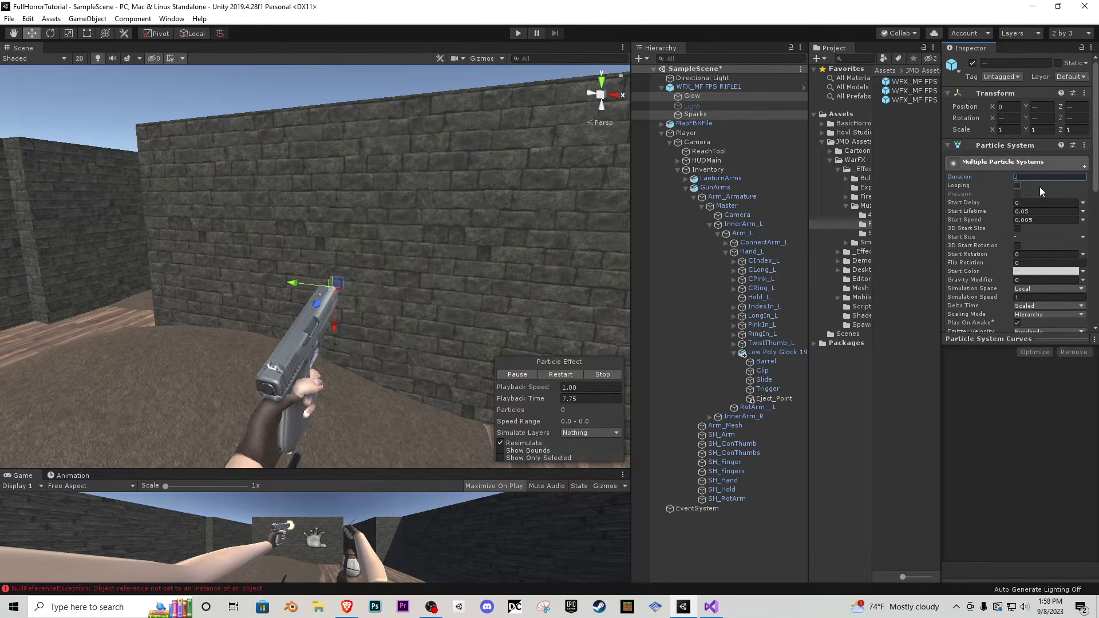
key(Return)
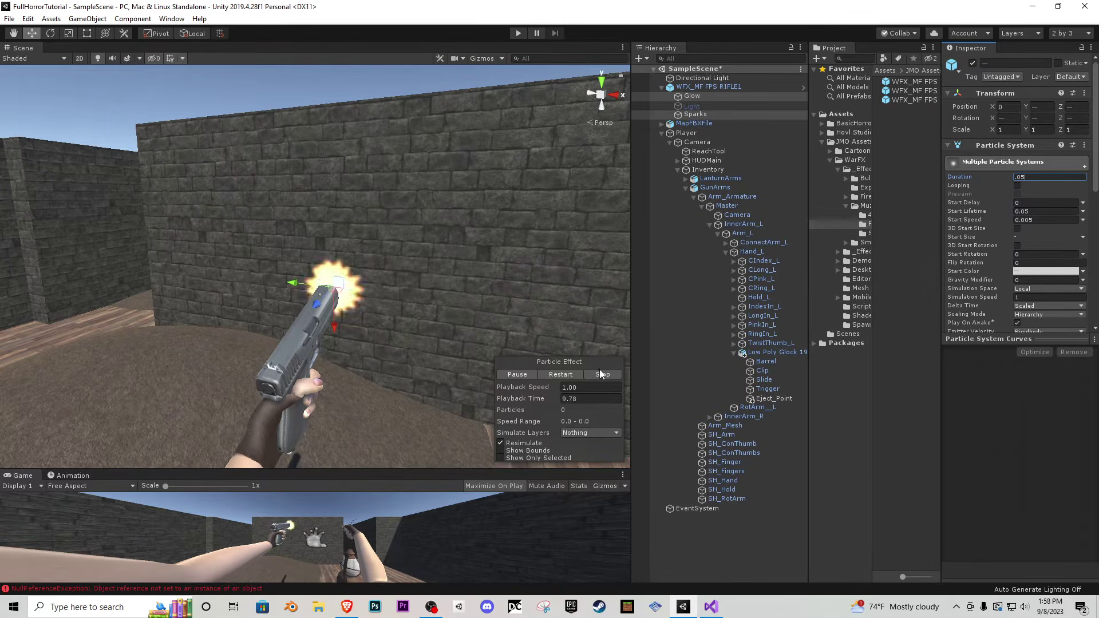
click(561, 375)
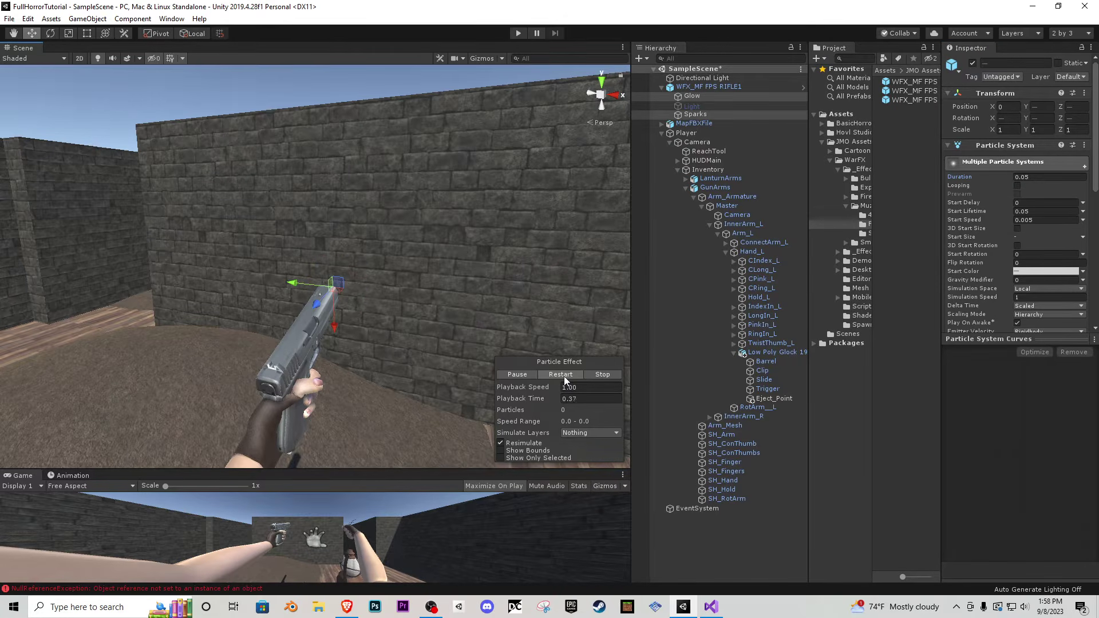
- Deactivate Glow, replay the effect from Sparks, and deactivate Sparks as well
click(704, 97)
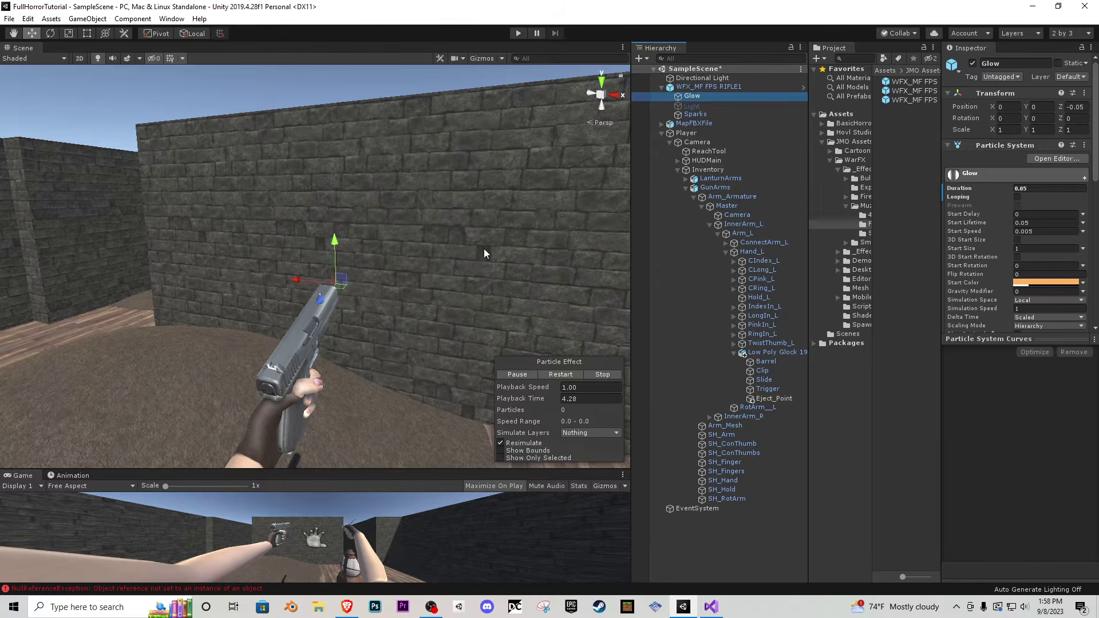
right_drag(485, 254, 447, 258)
click(972, 64)
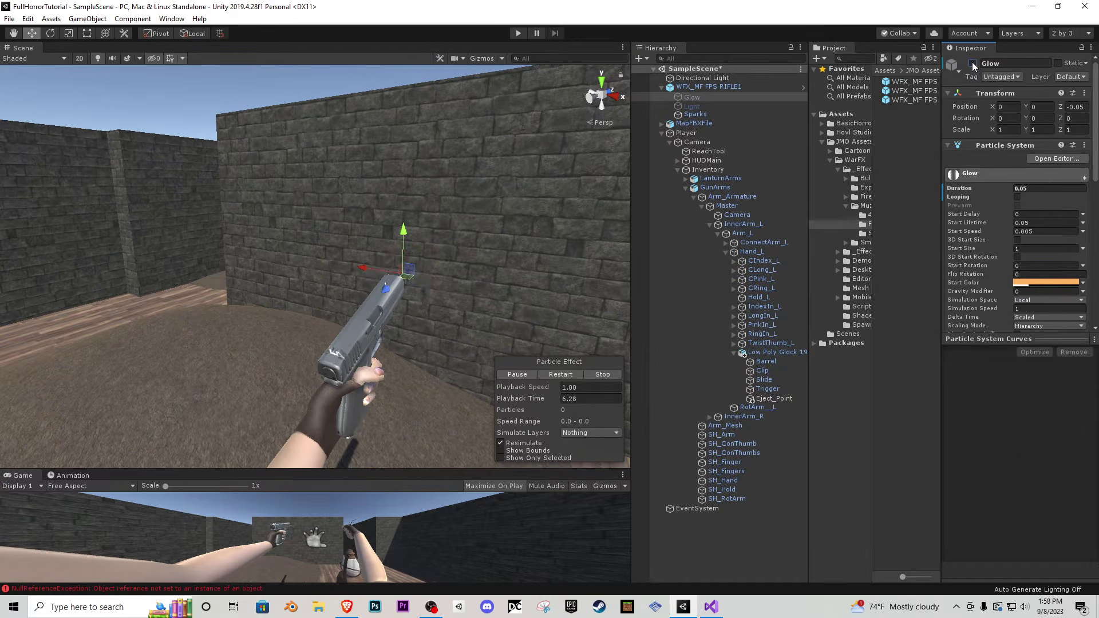
click(972, 64)
click(972, 64)
click(695, 114)
click(572, 373)
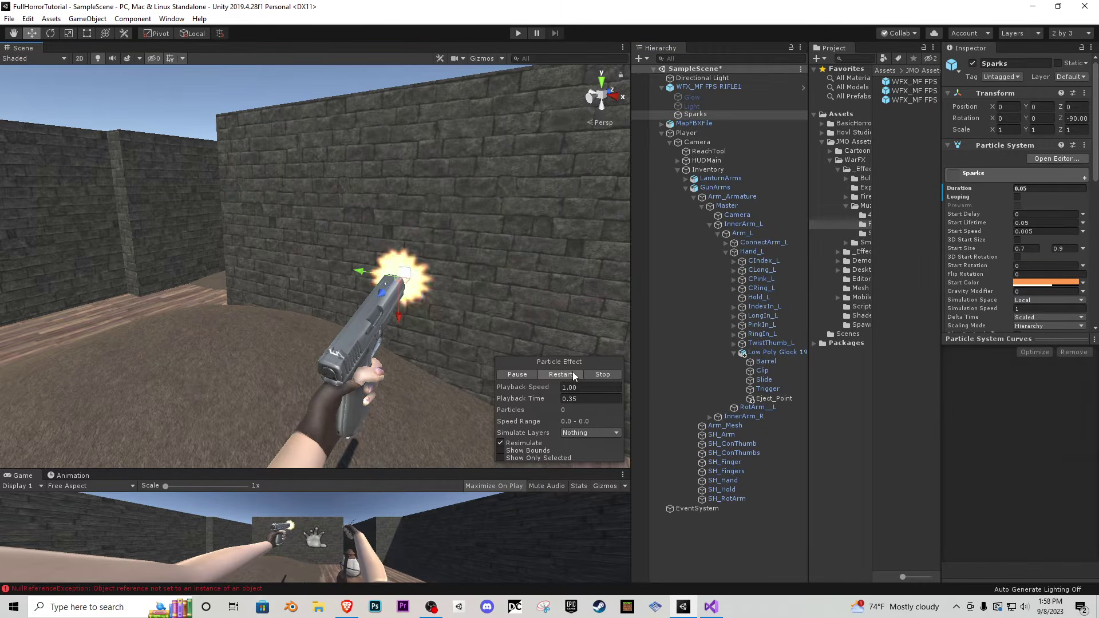
click(972, 63)
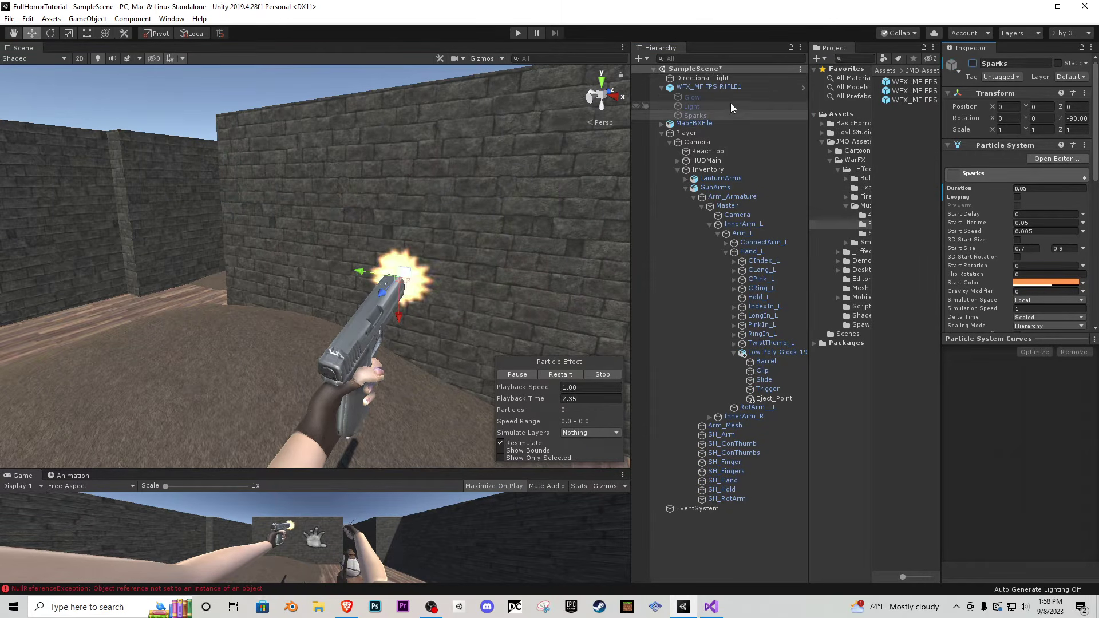
- Replay the parent WFX_MF FPS RIFLE1 particle system on its own and examine its flash at the muzzle
alt+drag(412, 275, 344, 306)
click(714, 87)
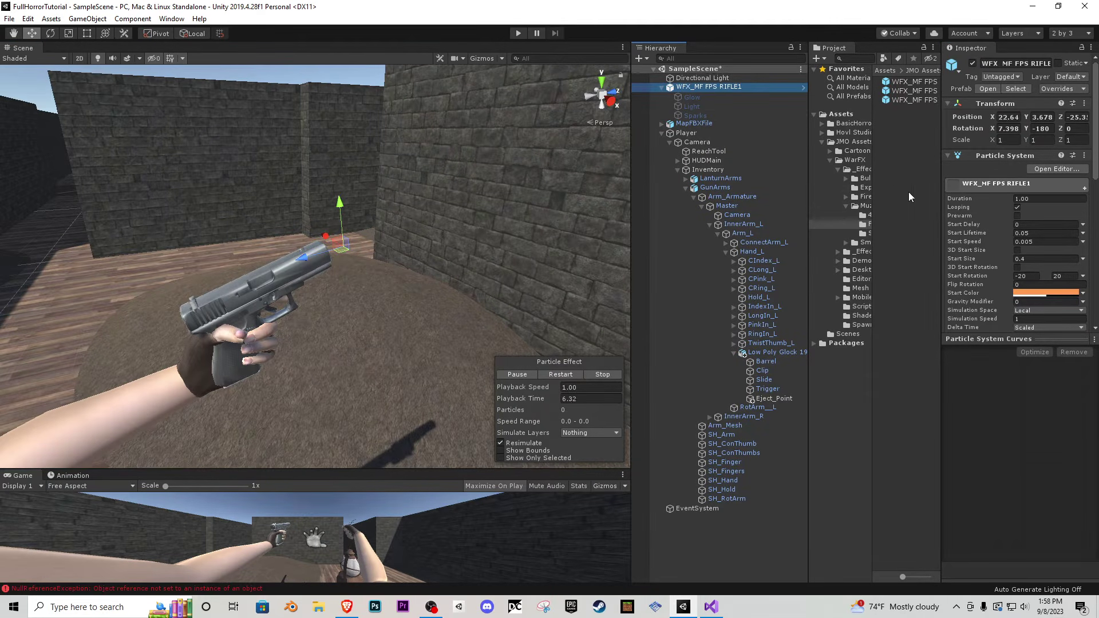
click(560, 375)
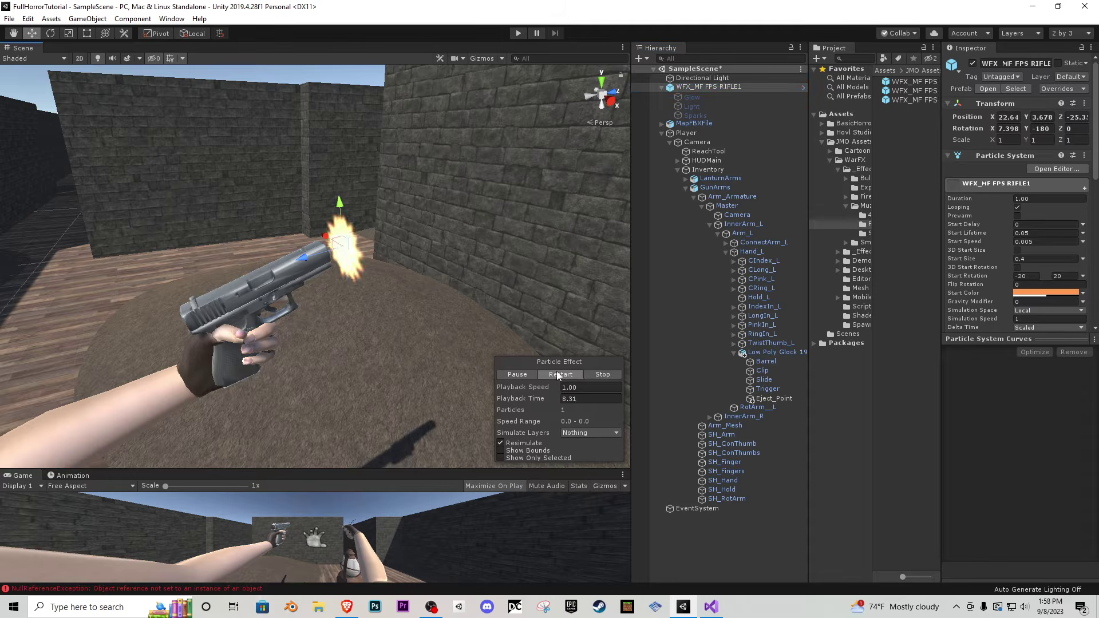
- Reactivate Glow and Sparks together, set their duration to 0.3, and replay the effect
click(695, 115)
ctrl+click(705, 99)
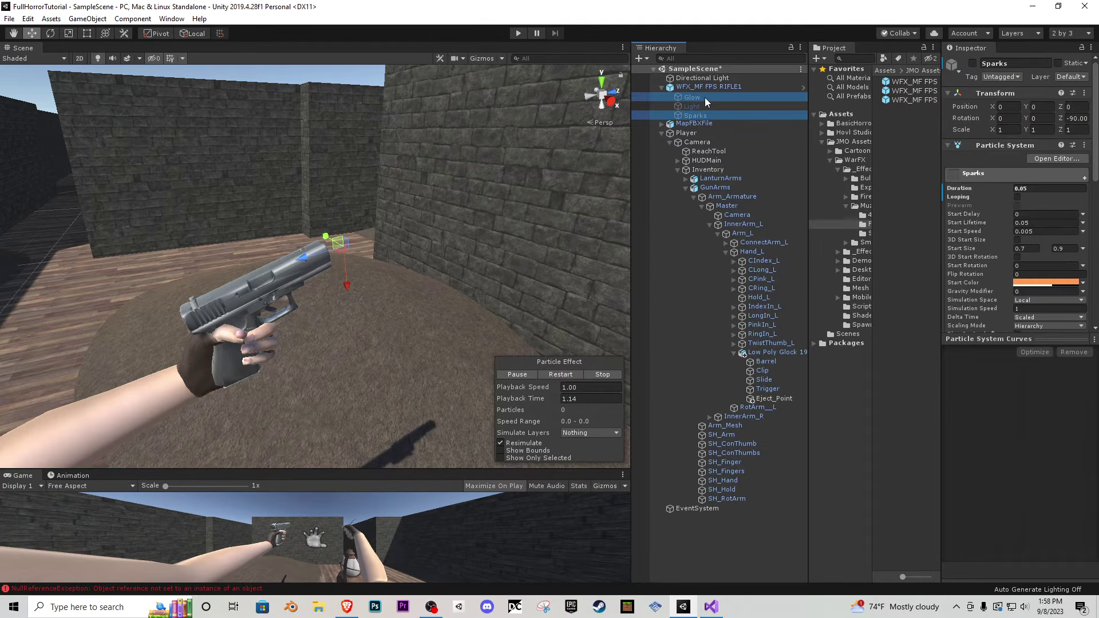
click(973, 65)
click(1042, 176)
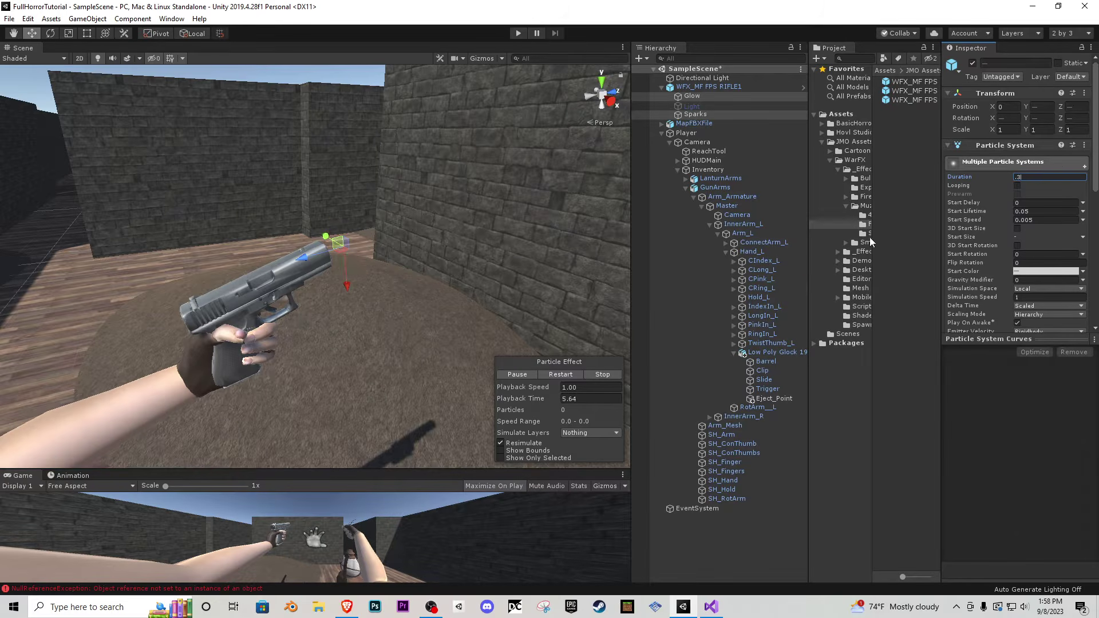
click(572, 371)
click(572, 371)
click(572, 372)
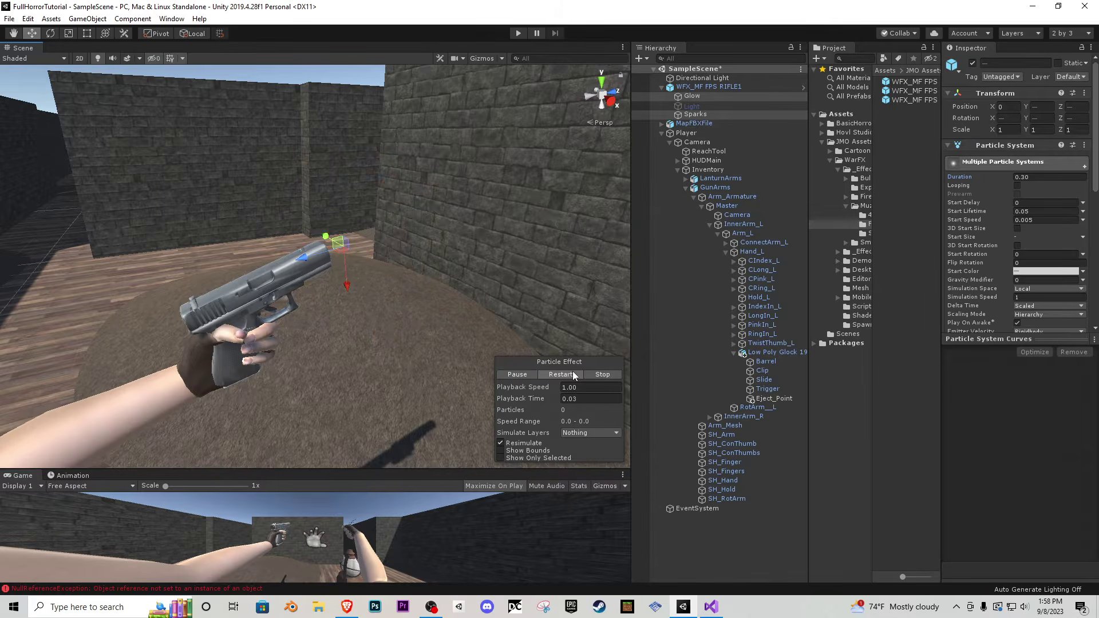
- Set the duration of Glow and Sparks to 0.2 and replay the effect
click(1041, 176)
text(0.2)
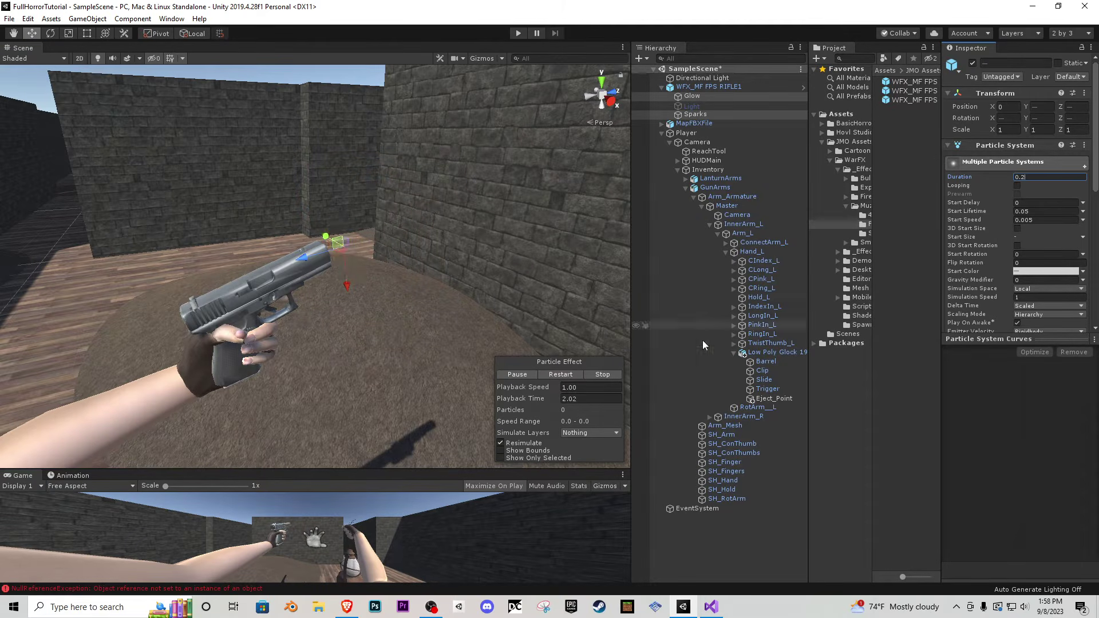
click(568, 376)
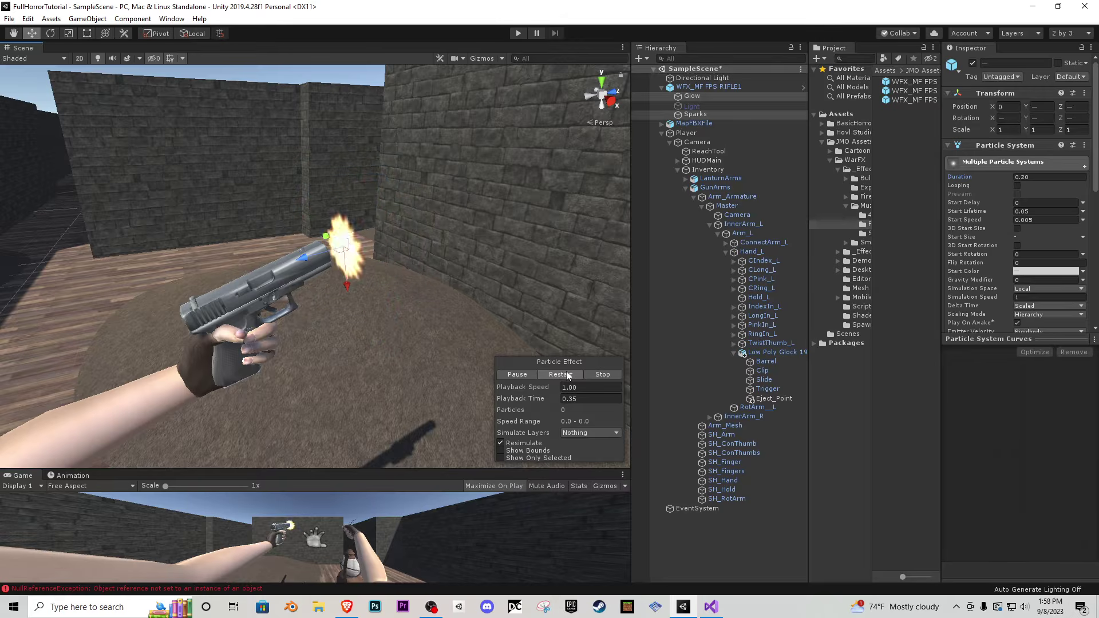
- Set the duration of the parent WFX_MF FPS RIFLE1 particle system to 0.2 and replay it
click(709, 88)
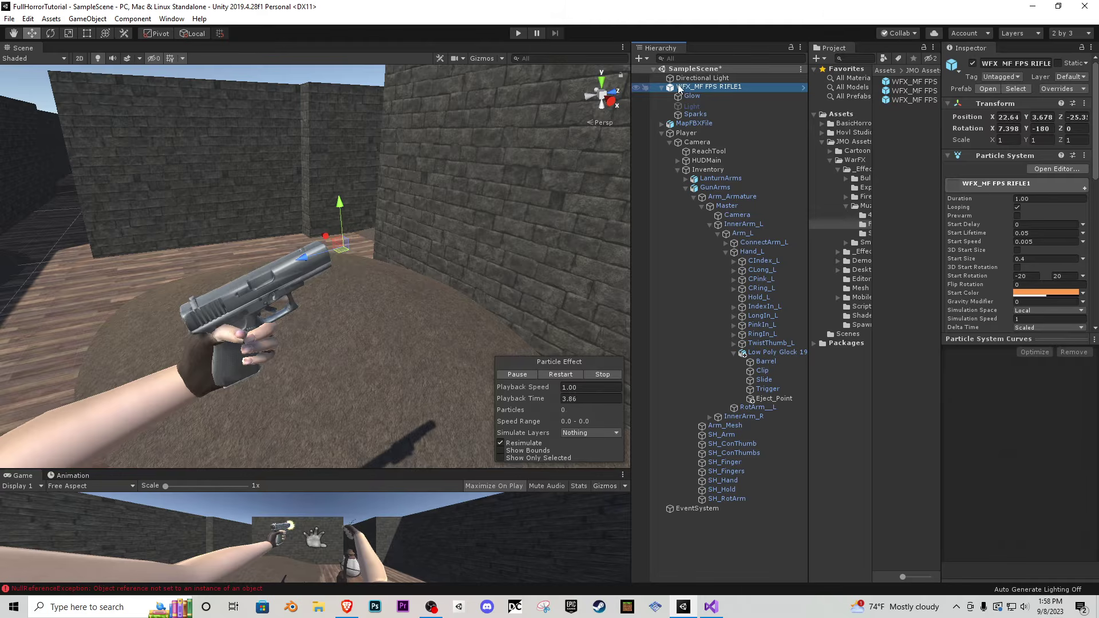
click(1036, 197)
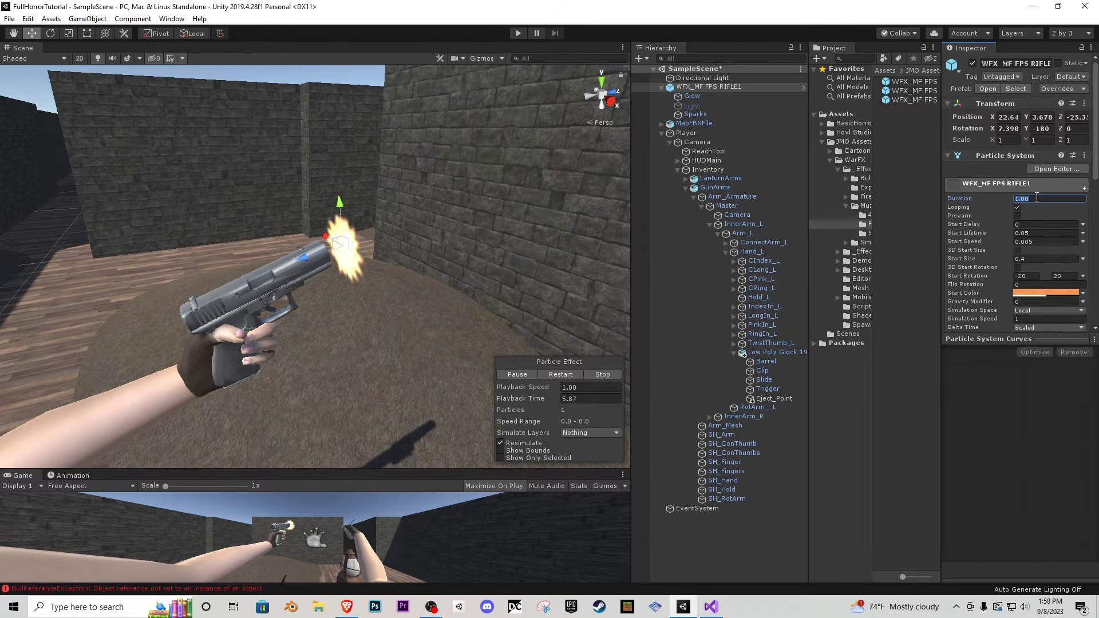
text(.2)
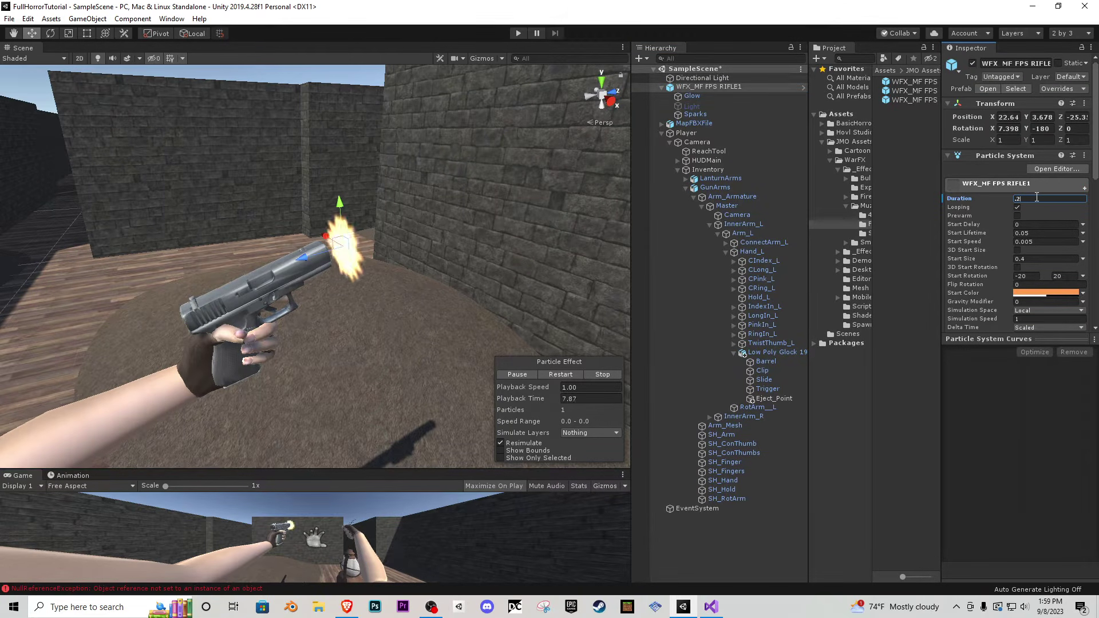
click(566, 375)
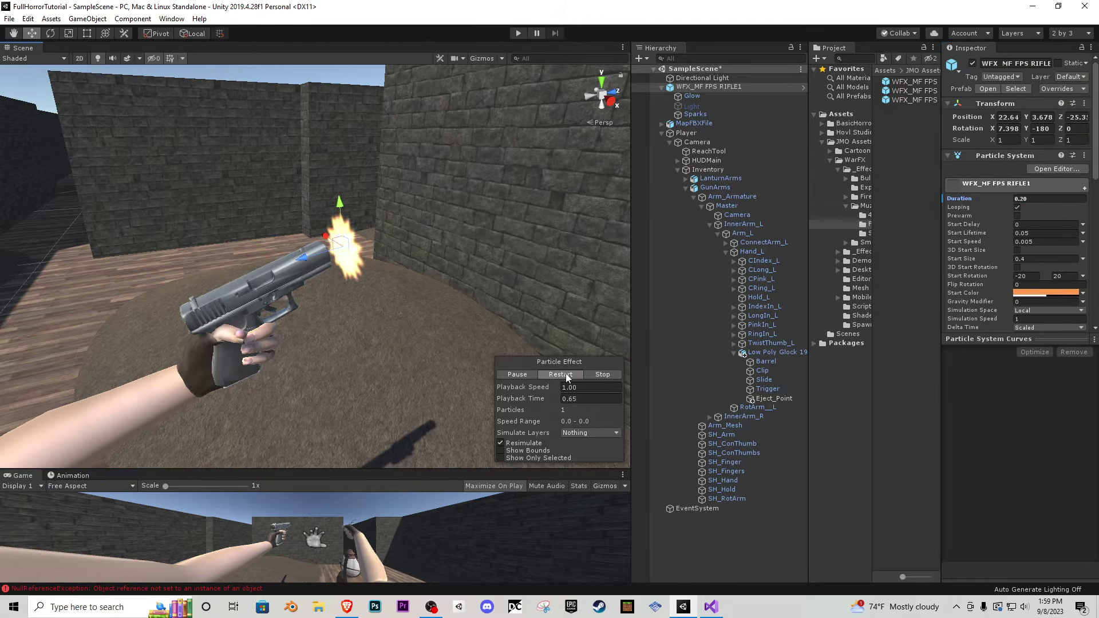
click(566, 375)
- Turn off looping on the parent WFX_MF FPS RIFLE1 particle system and replay the single flash several times
click(1016, 207)
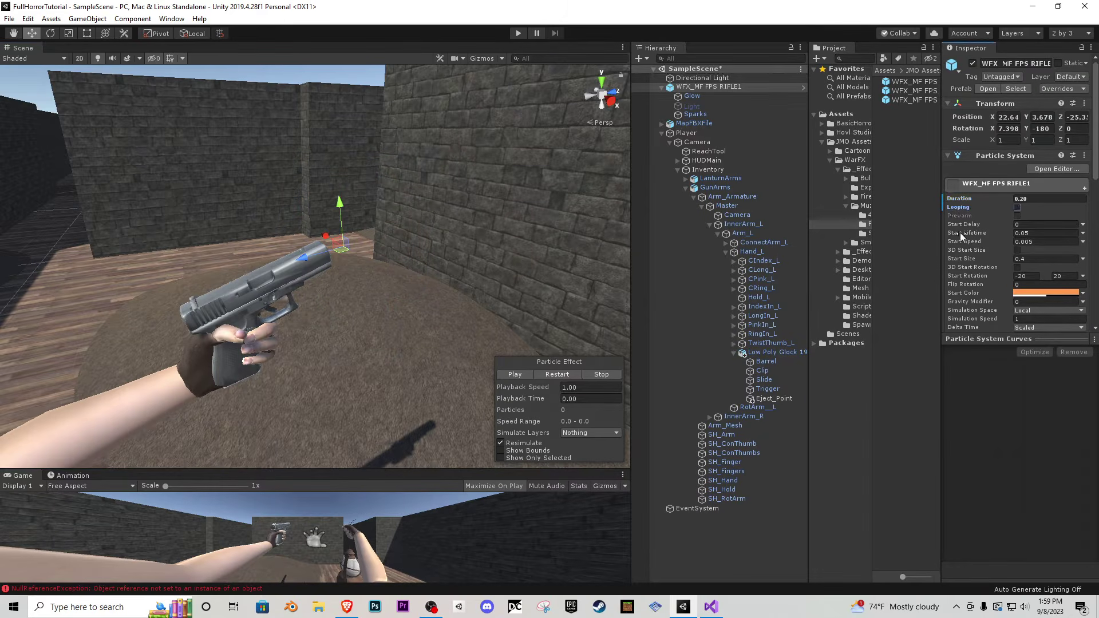
click(556, 376)
click(557, 375)
click(557, 375)
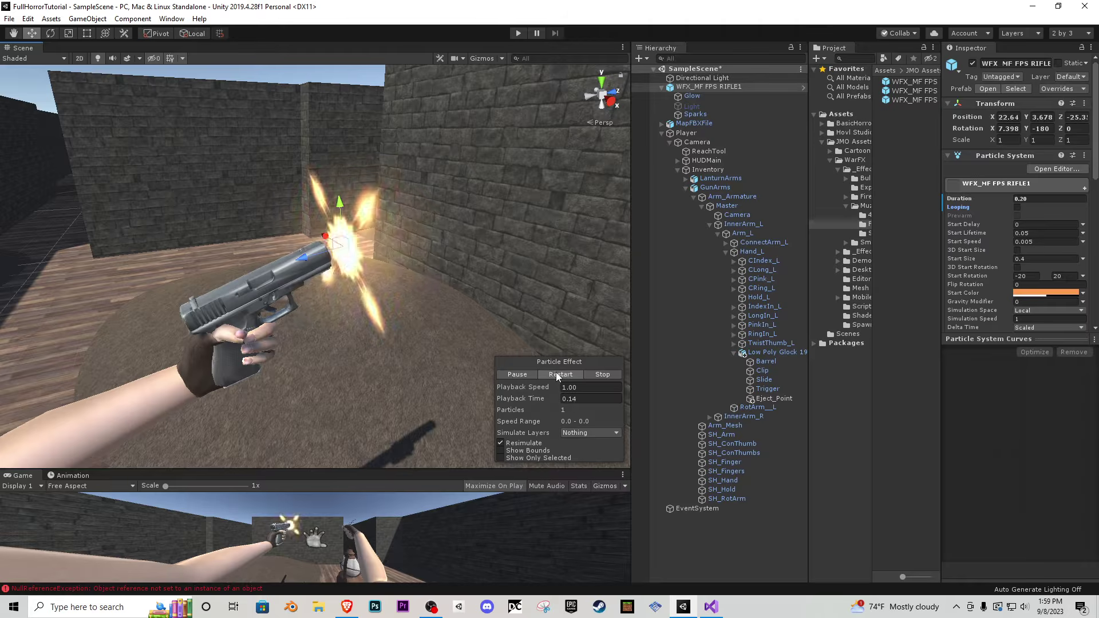
click(557, 375)
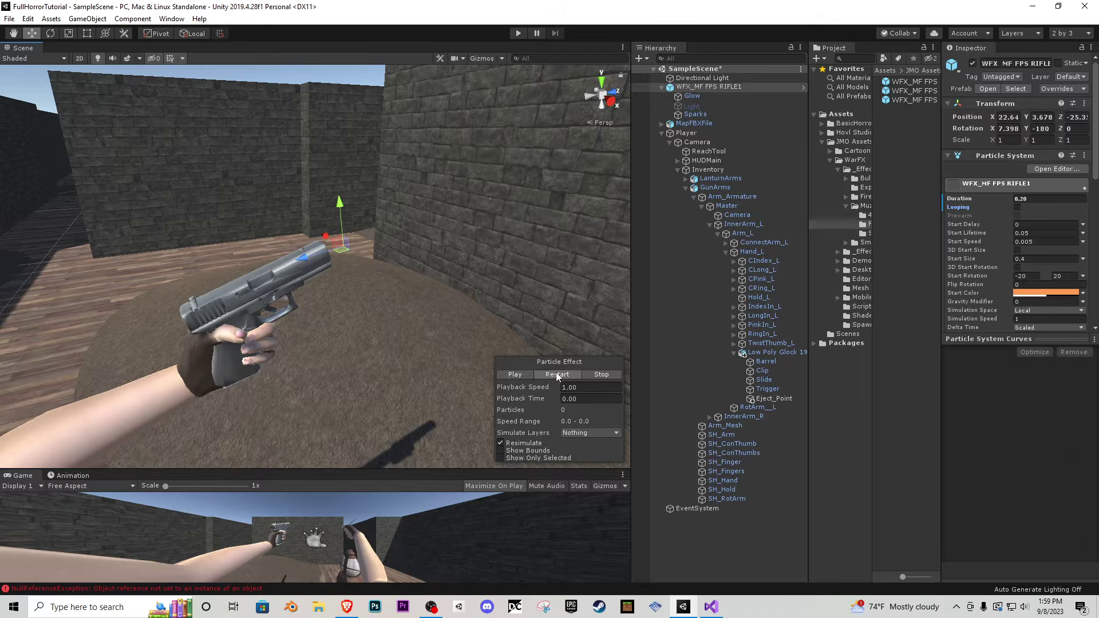
- Parent the WFX_MF FPS RIFLE1 effect to Low Poly Glock 19 and assign it as the Muzzle Flash in GunArms' Pistol script
click(662, 87)
drag(706, 87, 781, 324)
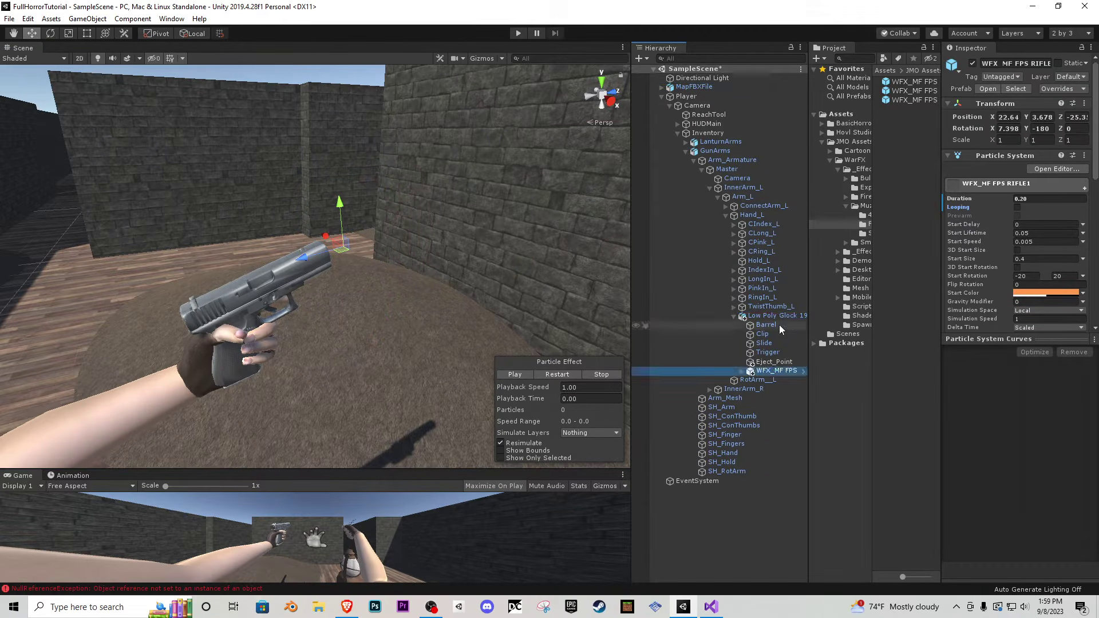
click(714, 151)
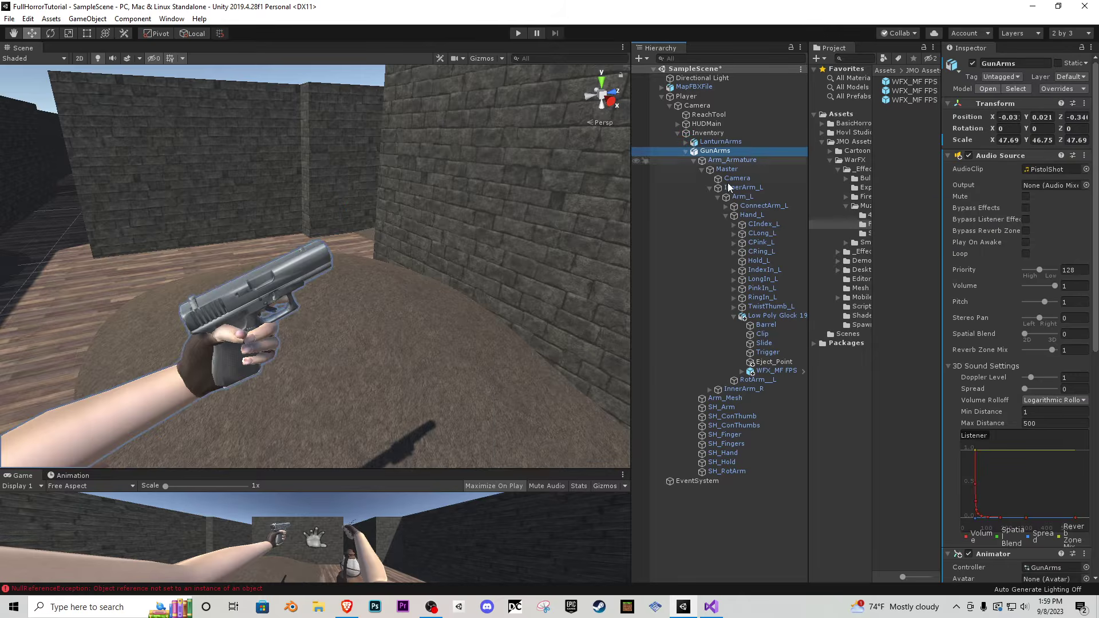
scroll(1001, 538, down, 3)
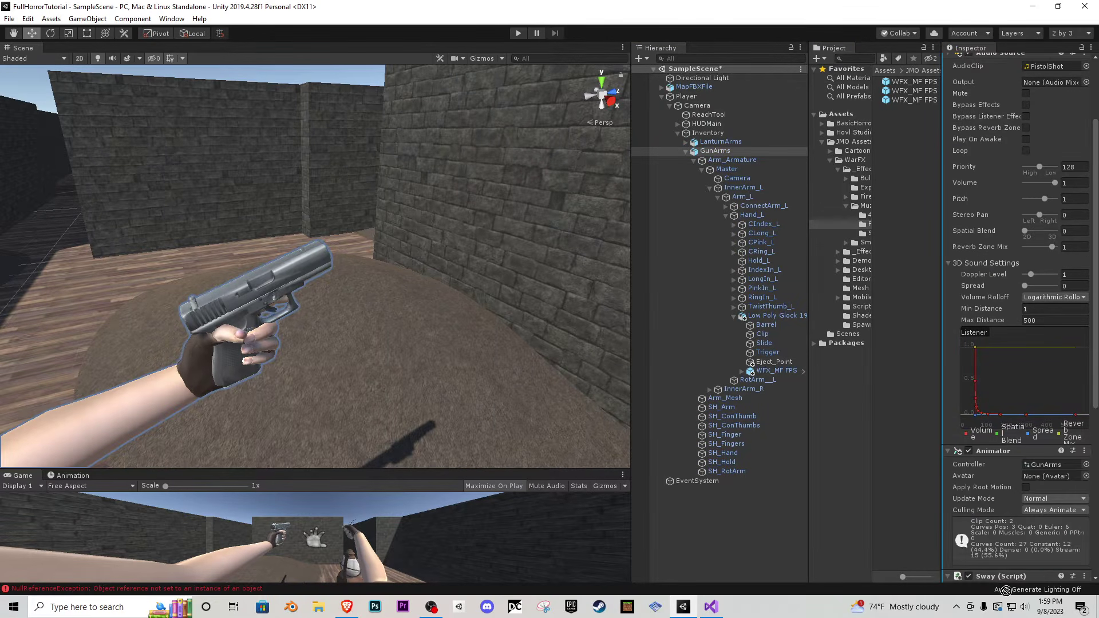
scroll(983, 578, down, 9)
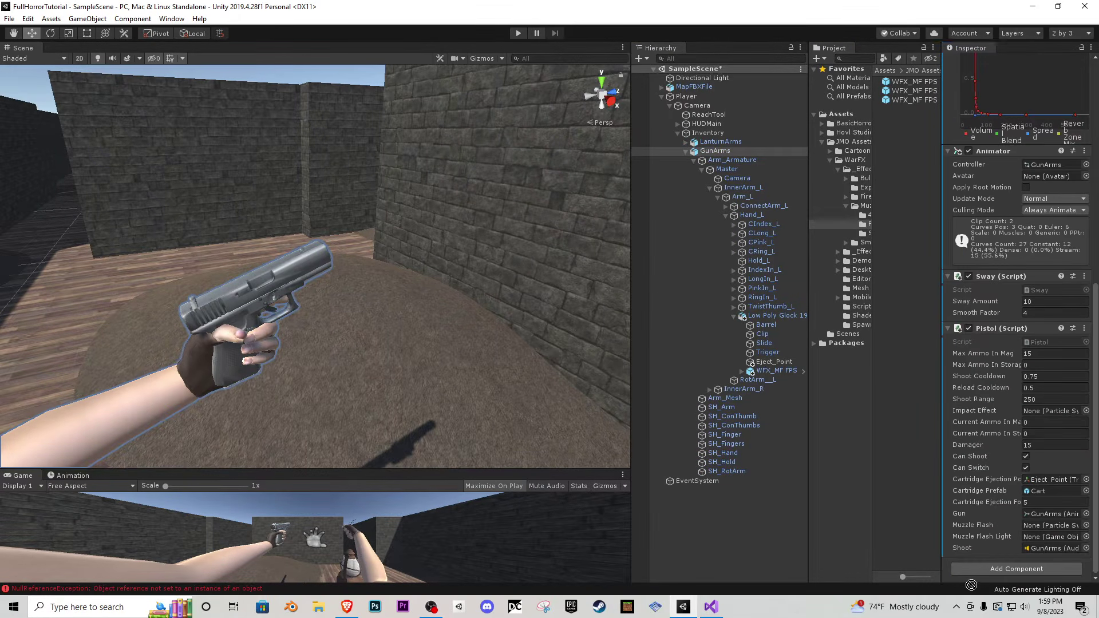
drag(1012, 542, 1053, 525)
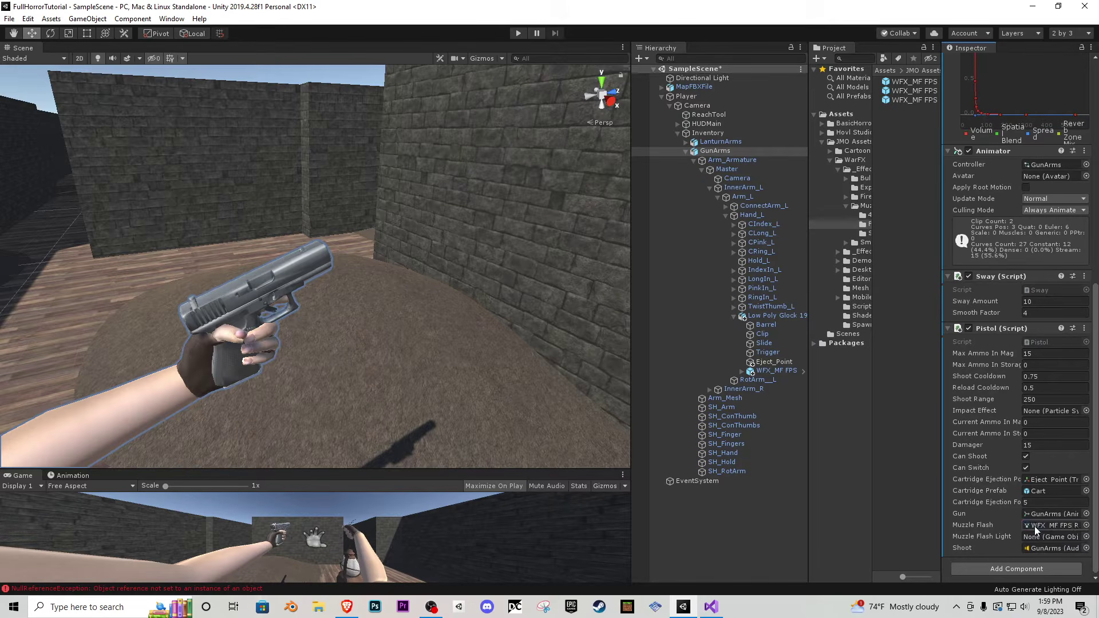
- Add a Point Light as a child of Low Poly Glock 19 and set its color to orange
right_click(762, 319)
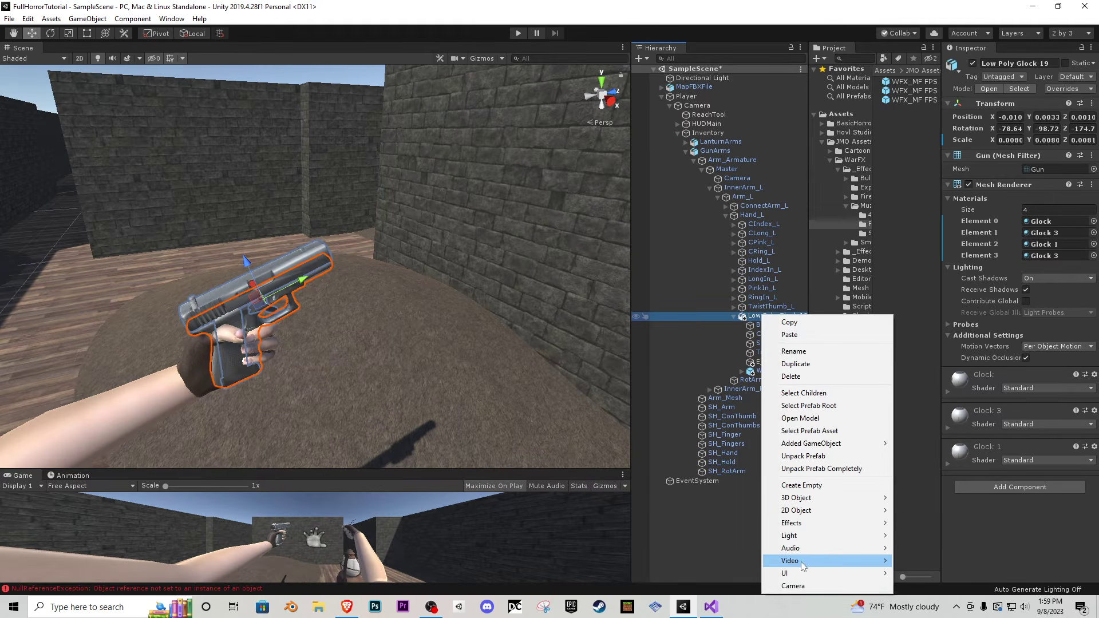
mouse_move(804, 535)
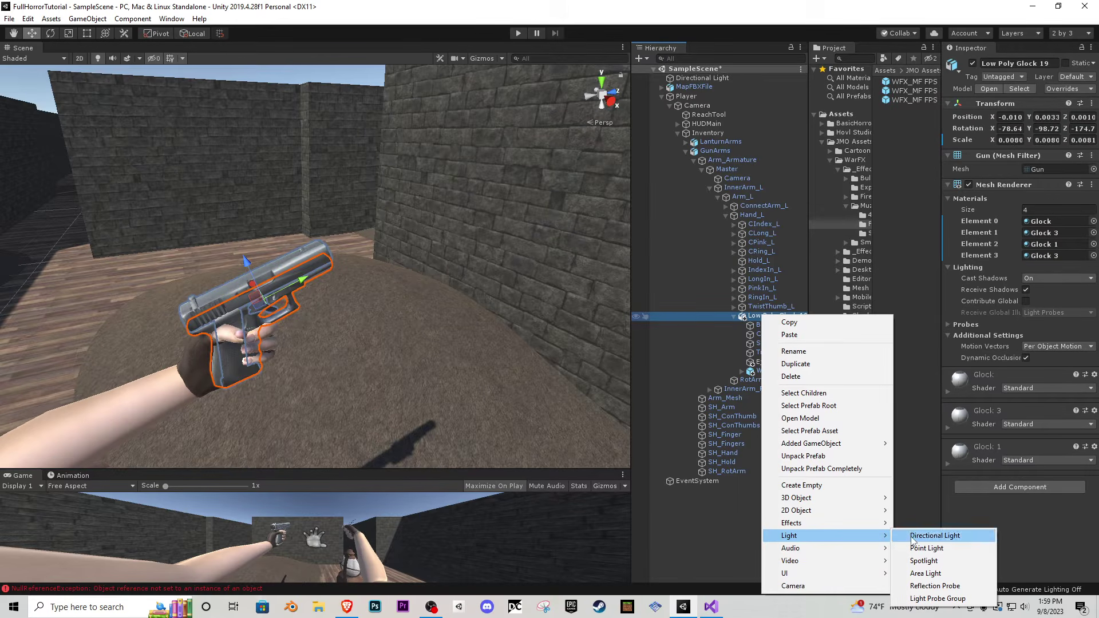
click(927, 547)
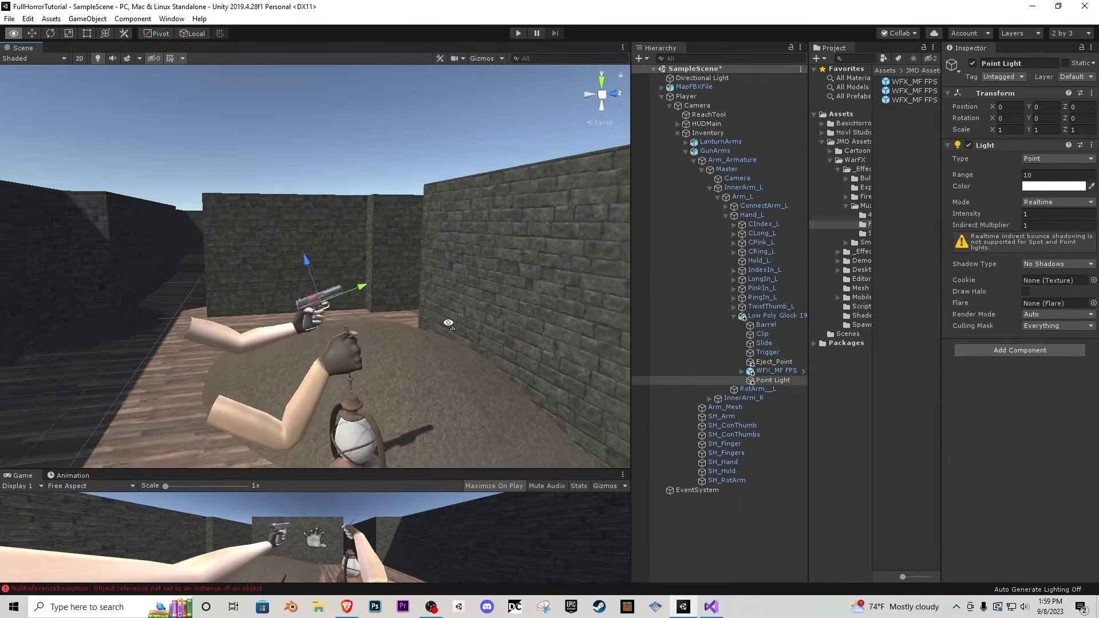
scroll(231, 217, up, 5)
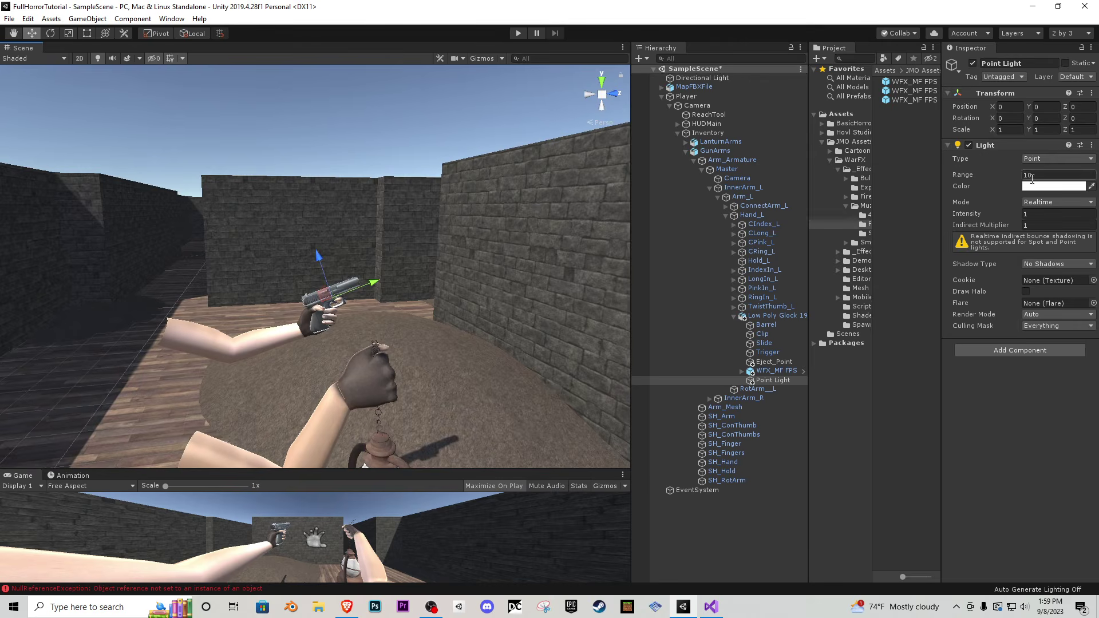
click(1053, 186)
mouse_move(1078, 367)
mouse_down()
mouse_move(1071, 352)
mouse_move(1050, 365)
mouse_up()
click(1056, 355)
click(1088, 287)
- Show the scene gizmos and move the Point Light forward to the pistol's muzzle, about Y 1.57 and Z -0.27
right_drag(332, 160, 368, 213)
key(s)
click(492, 56)
key(s)
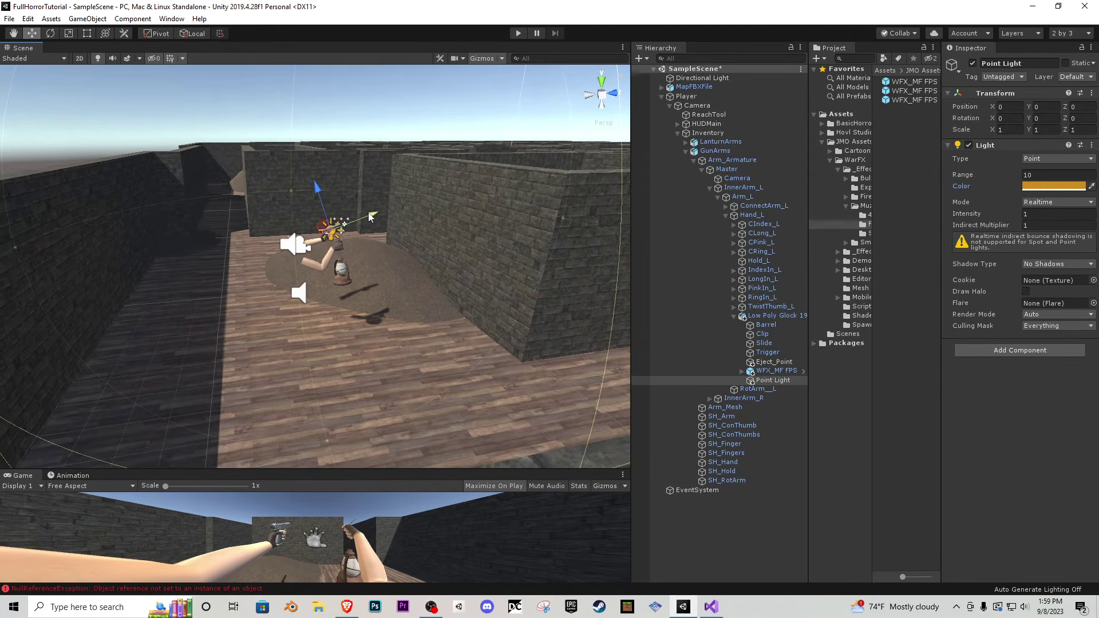
mouse_move(369, 218)
mouse_down()
mouse_move(404, 209)
mouse_move(386, 219)
mouse_up()
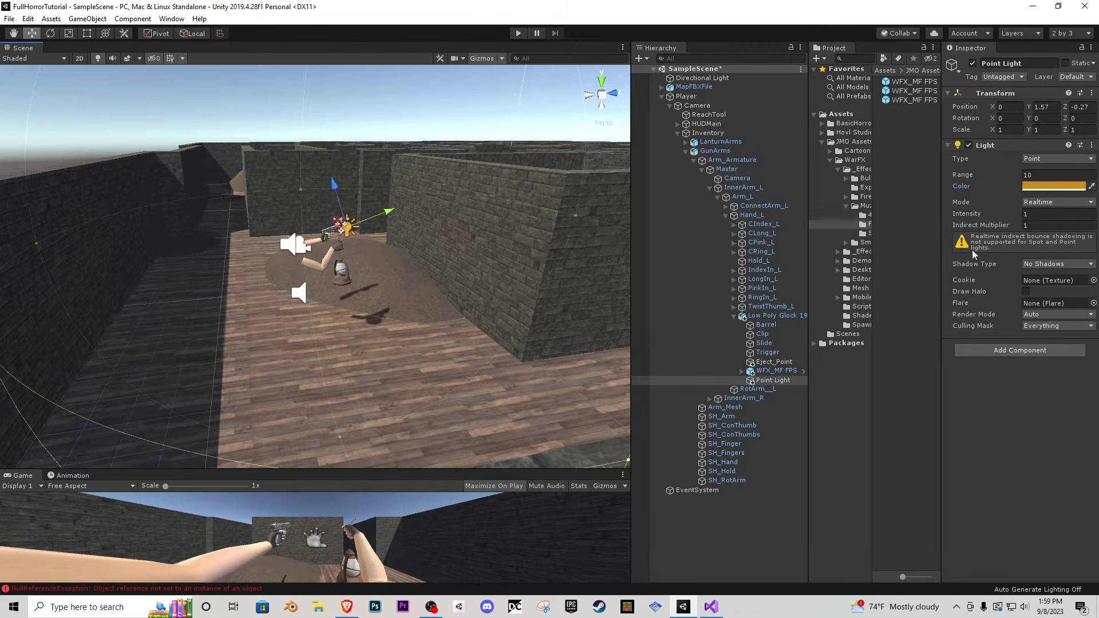
- Set the Point Light's range to 5 and its intensity to 2
click(1048, 175)
text(5)
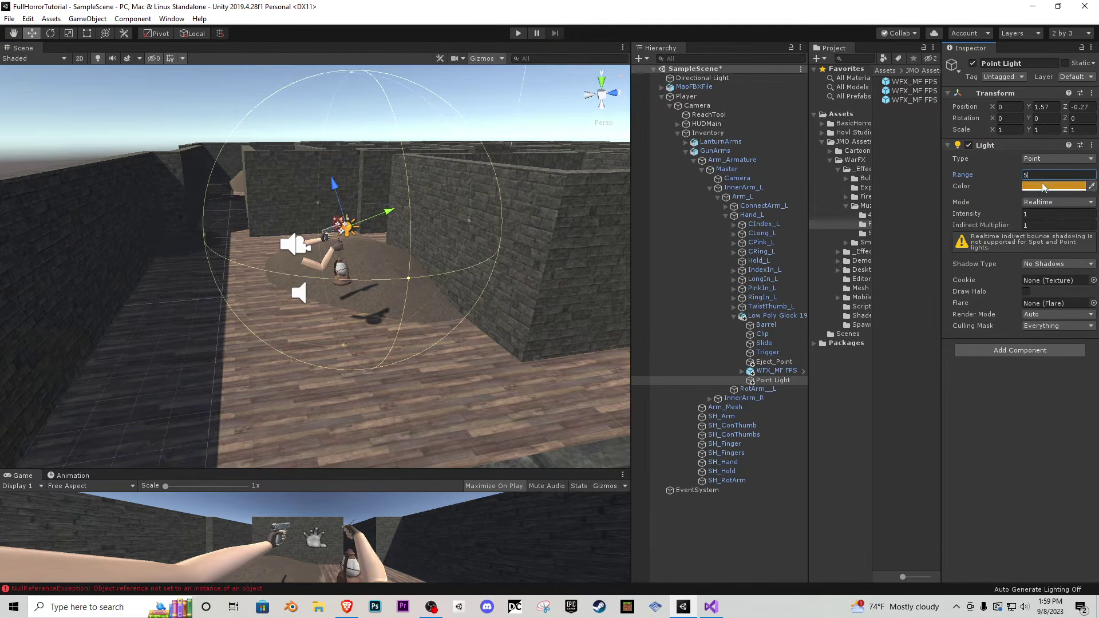
click(1038, 214)
text(2)
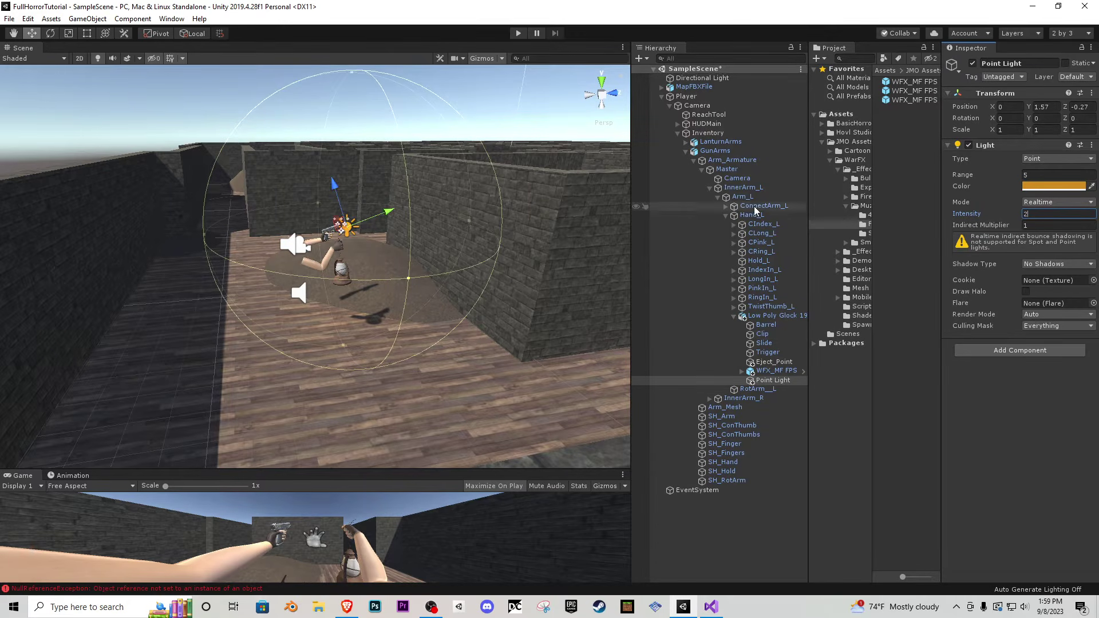
- Assign the Point Light as the Muzzle Flash Light in GunArms' Pistol script
click(725, 152)
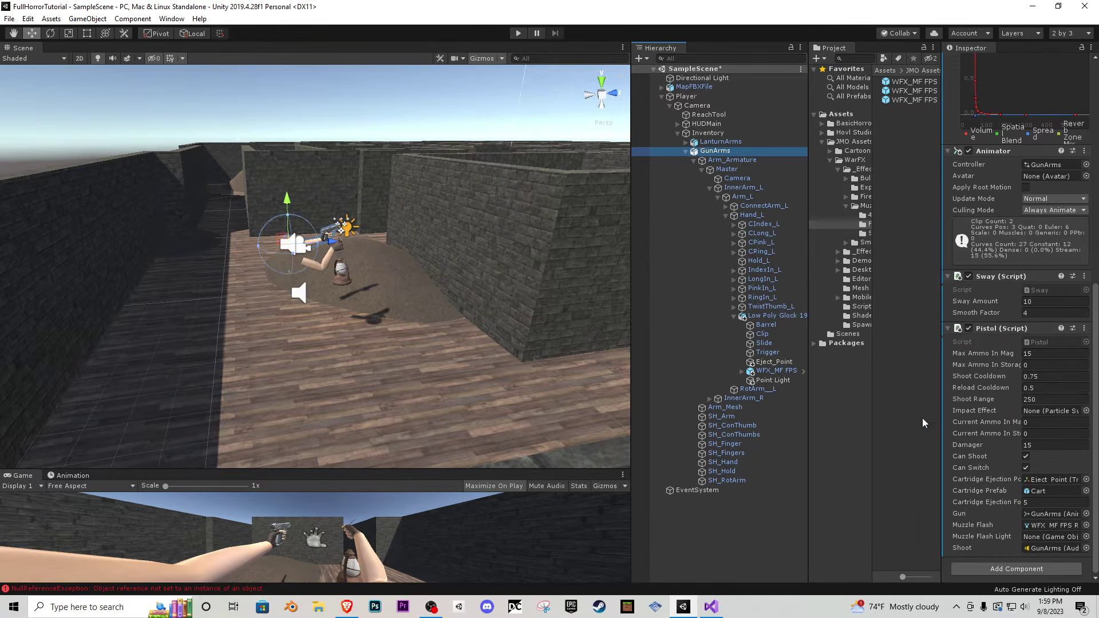
drag(1034, 502, 1042, 543)
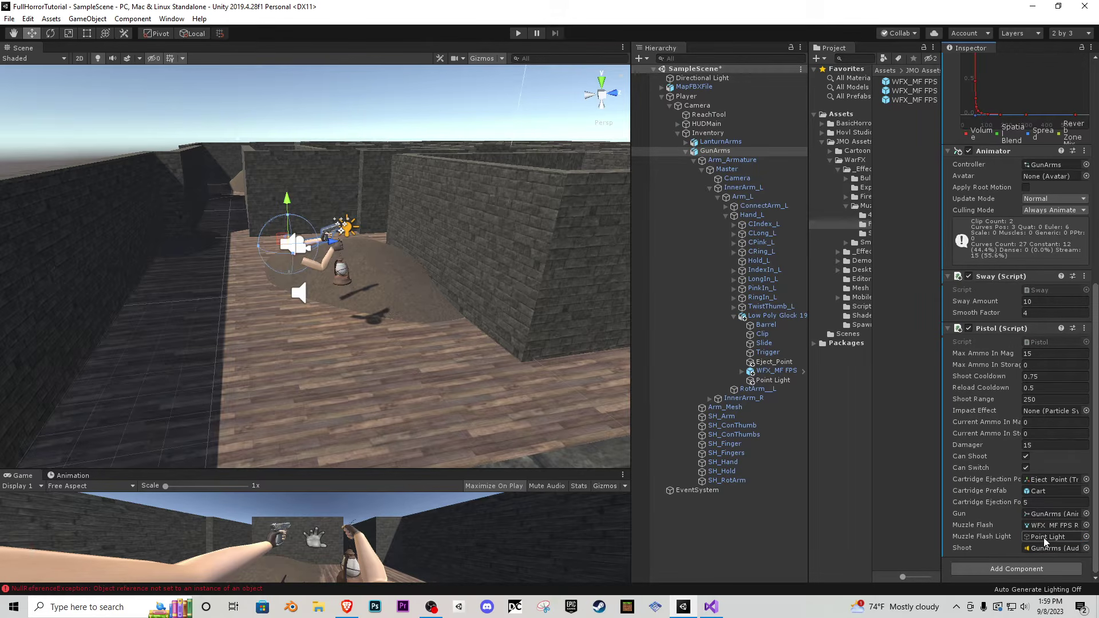
- Assign the second WFX_BImpact prefab from WarFX's Bullet Impacts folder as the Impact Effect in GunArms' Pistol script
click(1085, 411)
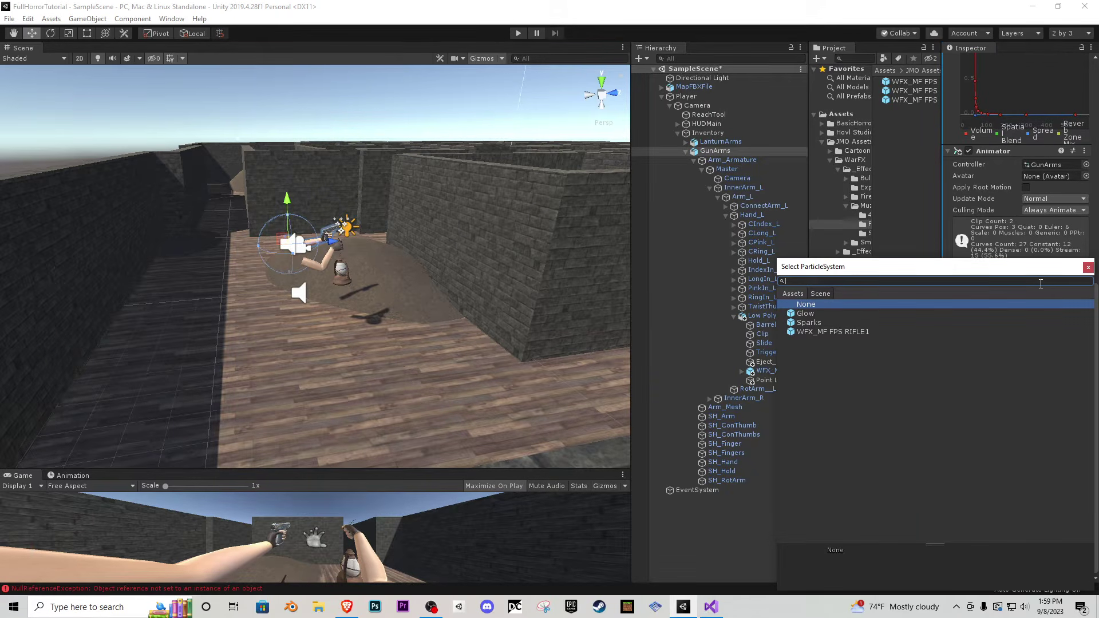
click(1087, 267)
click(854, 141)
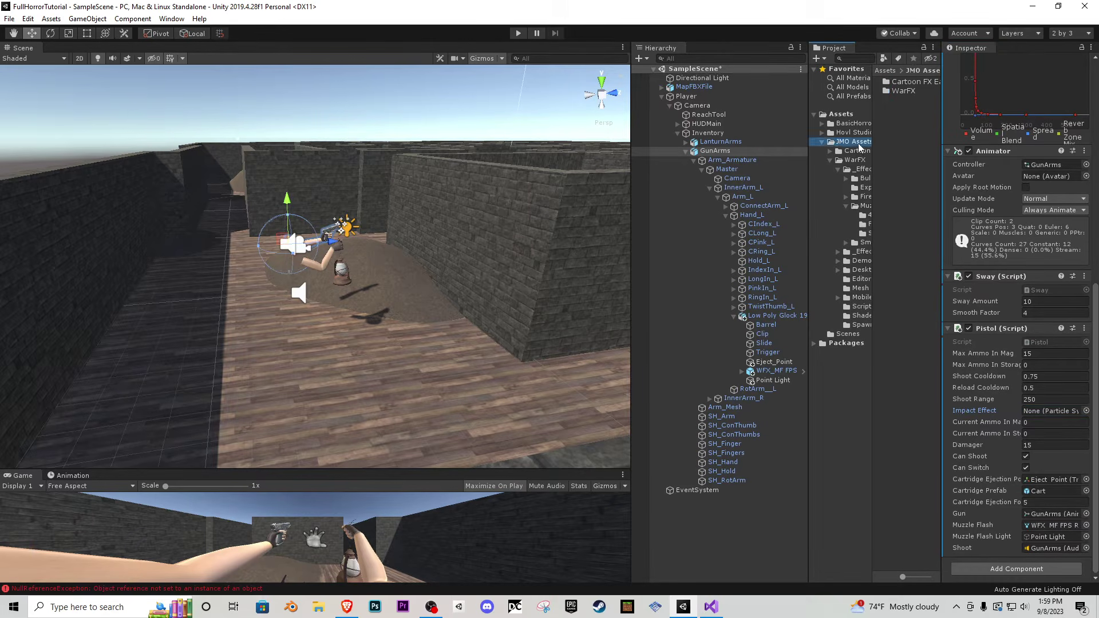
double_click(909, 90)
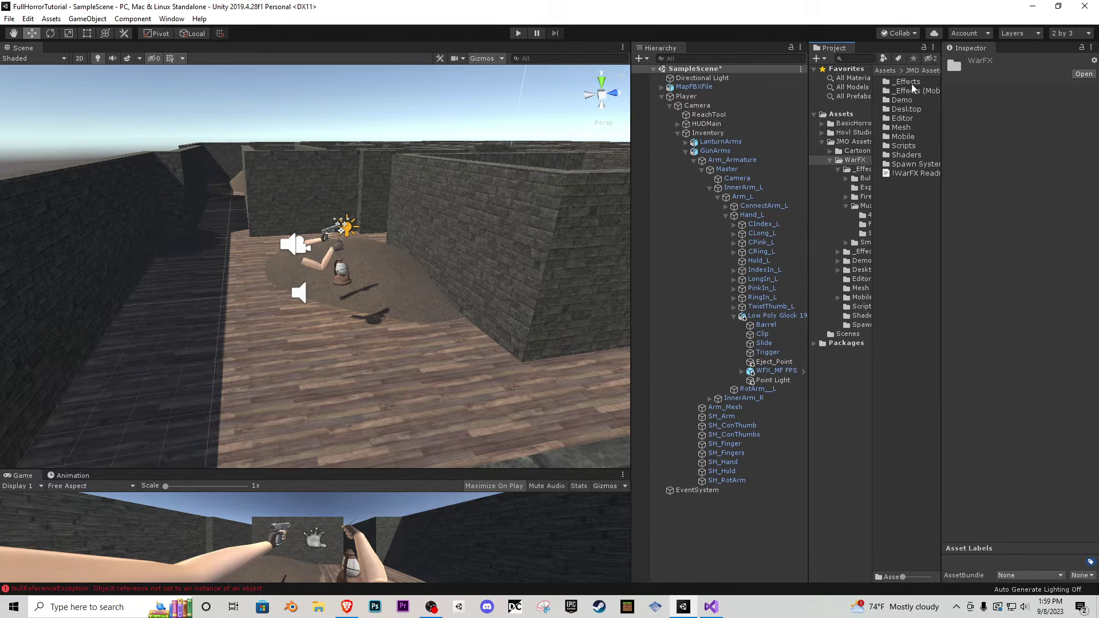
double_click(913, 83)
double_click(918, 110)
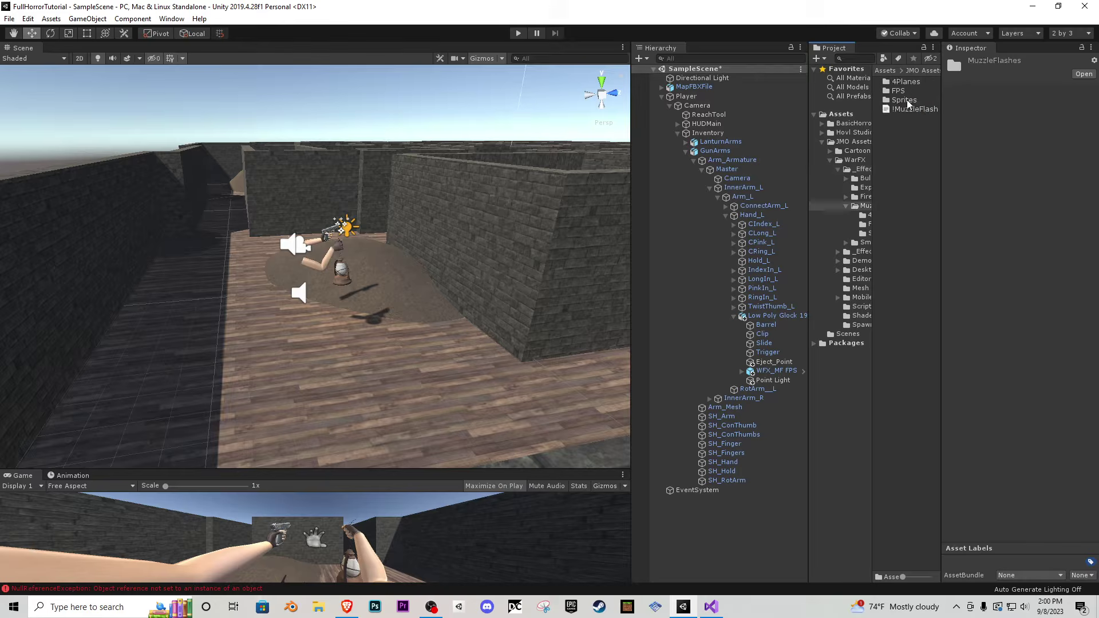
click(860, 169)
double_click(919, 83)
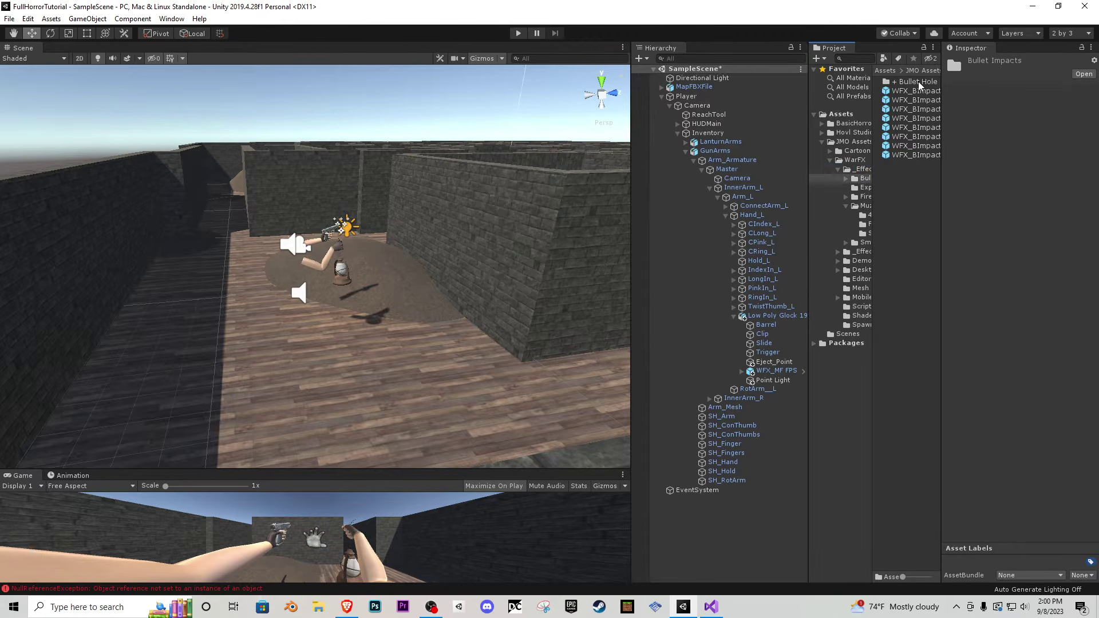
click(714, 150)
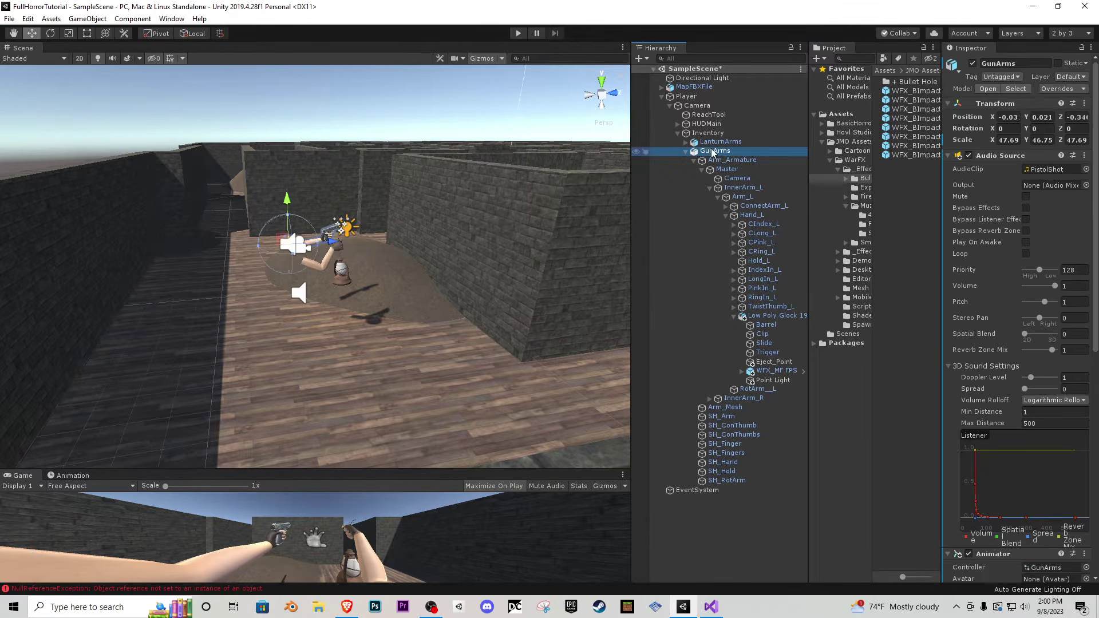
scroll(987, 446, down, 10)
drag(914, 100, 1043, 416)
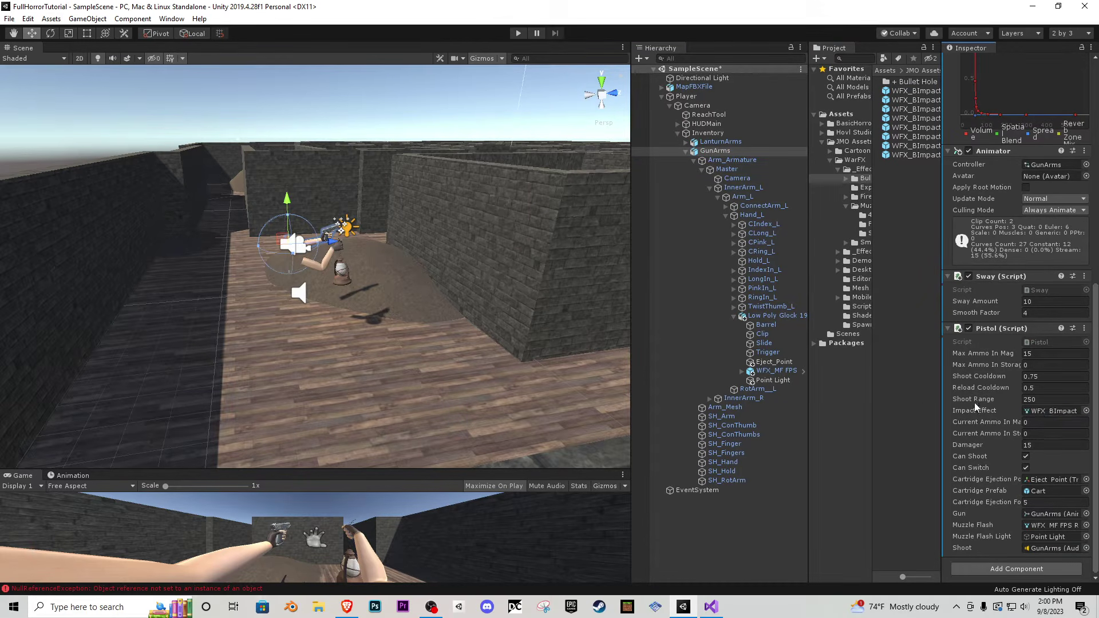
- Run the game, test-fire the pistol at the surroundings, and exit play mode
click(517, 34)
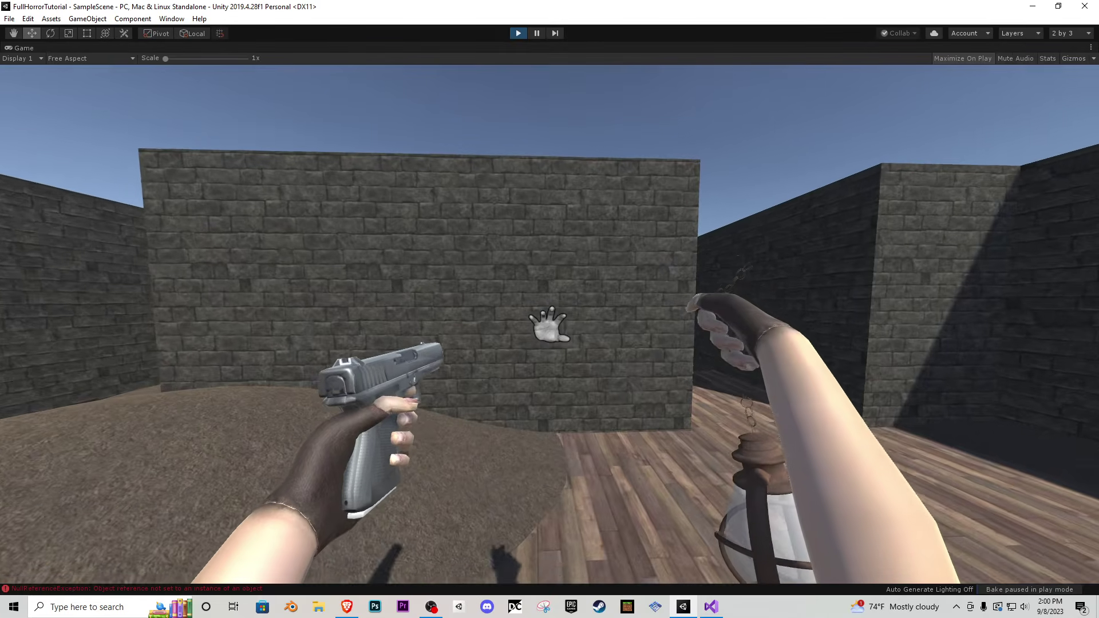
click(549, 324)
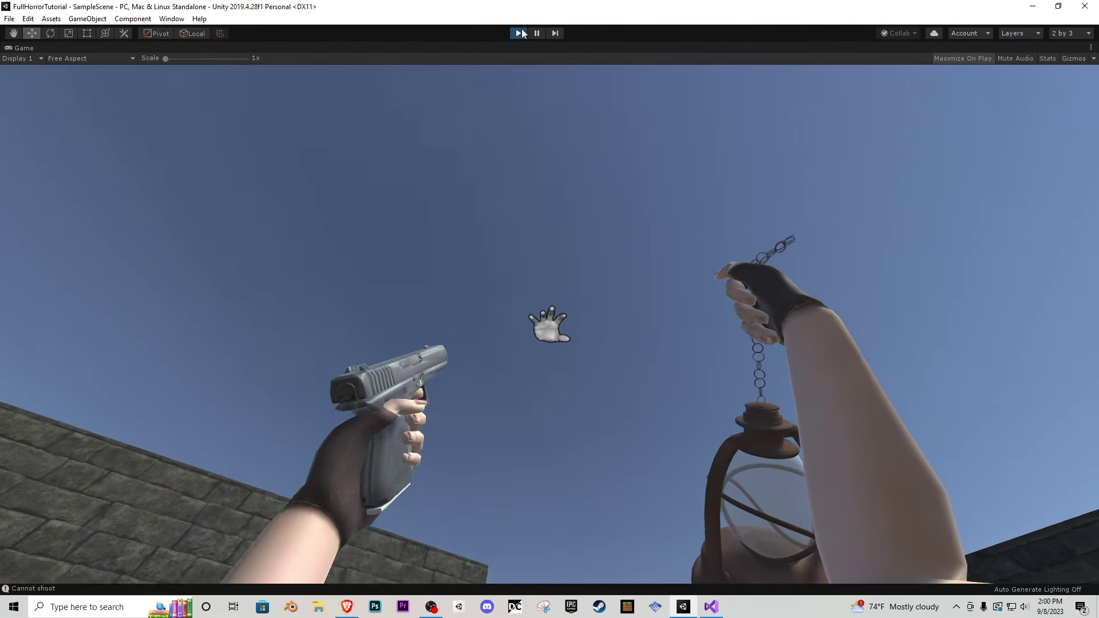
key(ctrl+p)
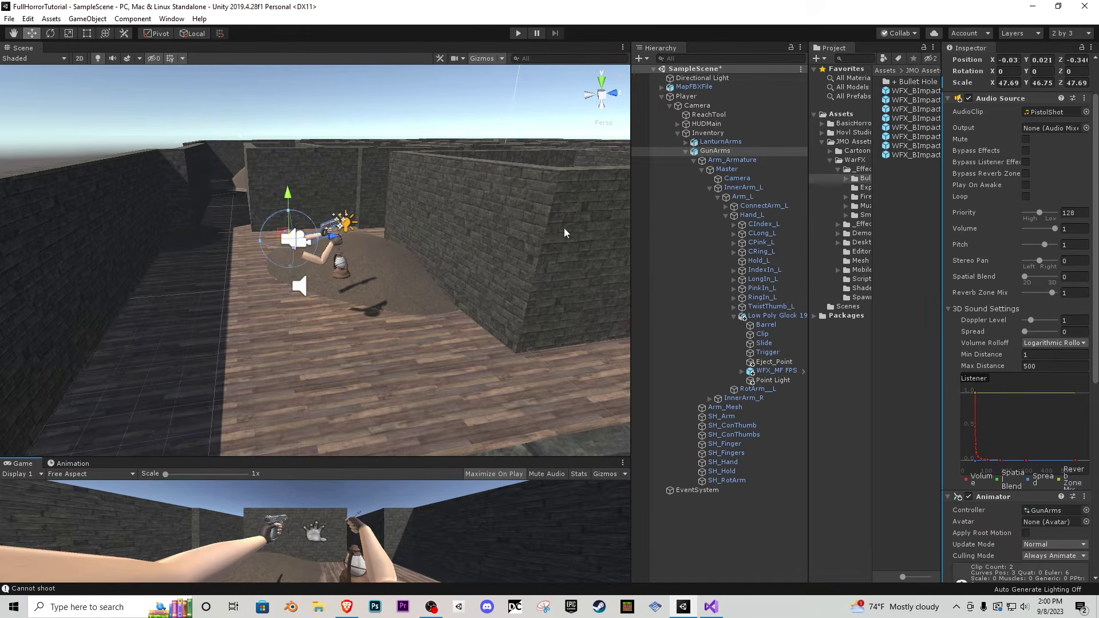
- Open the Pistol script from GunArms in Visual Studio, examine the animator bools used in Shoot and Reload, and return to Unity
click(738, 151)
scroll(1045, 348, down, 10)
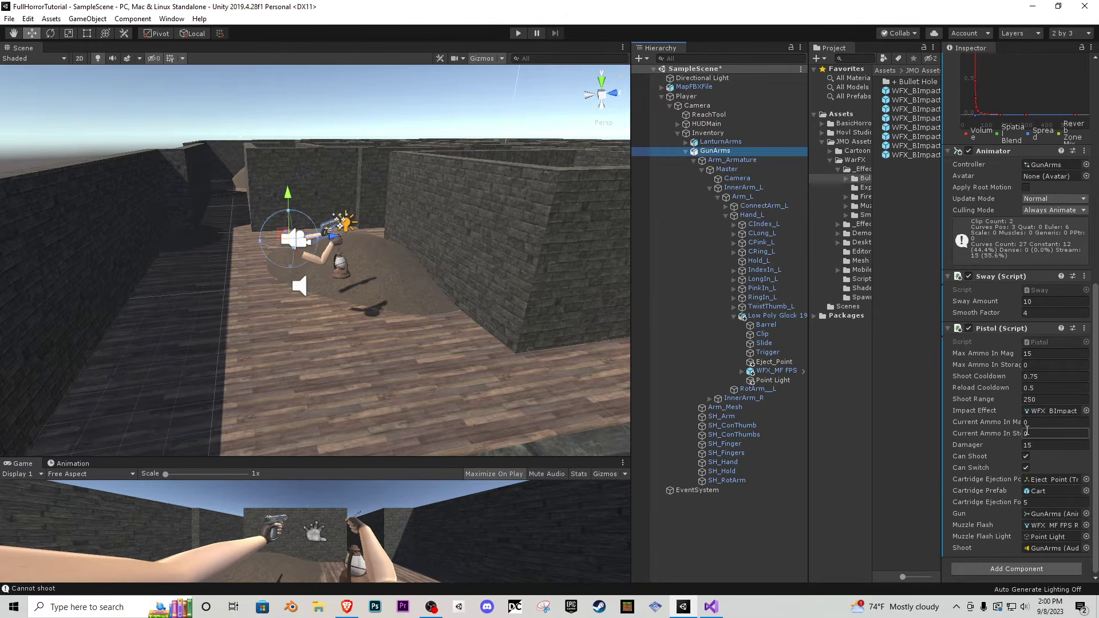
click(1041, 342)
double_click(900, 156)
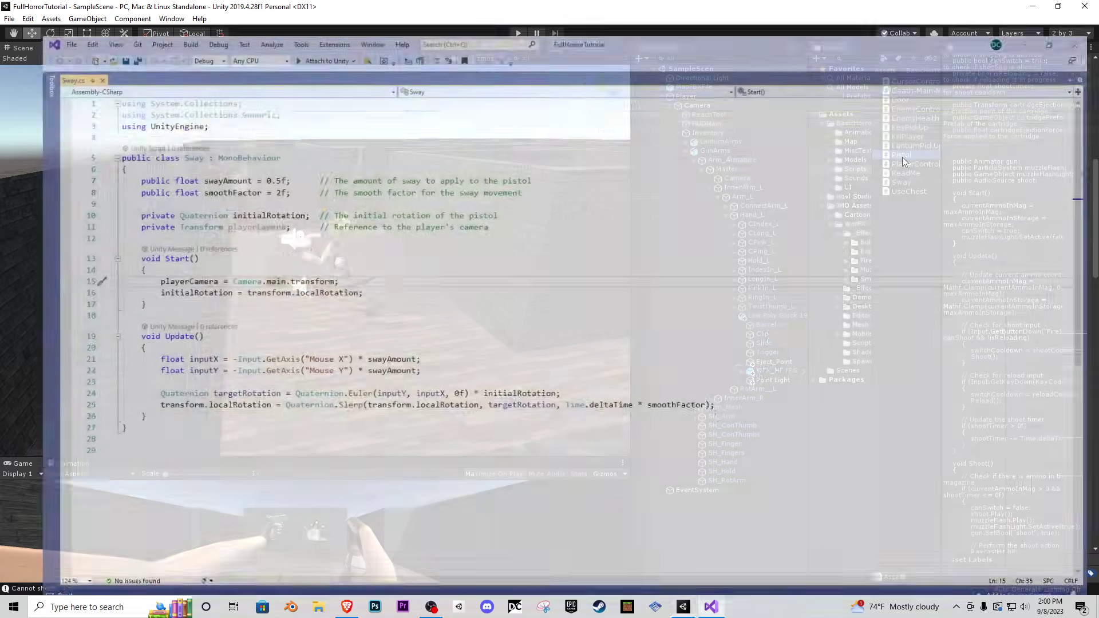
scroll(273, 448, down, 13)
scroll(273, 448, down, 7)
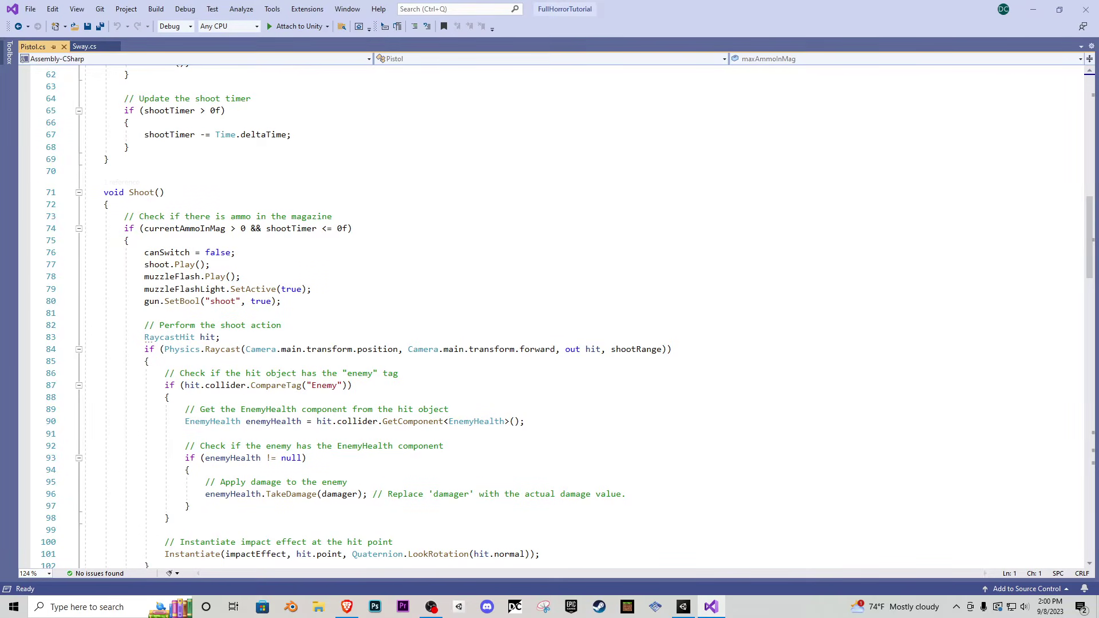
double_click(228, 303)
scroll(235, 310, down, 16)
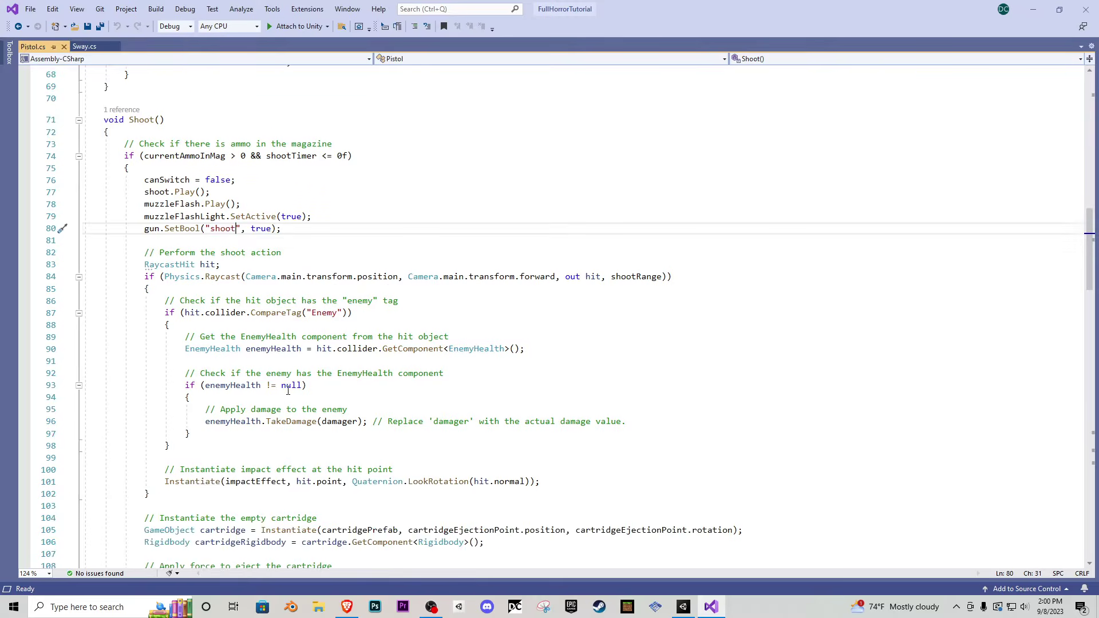
scroll(272, 380, down, 8)
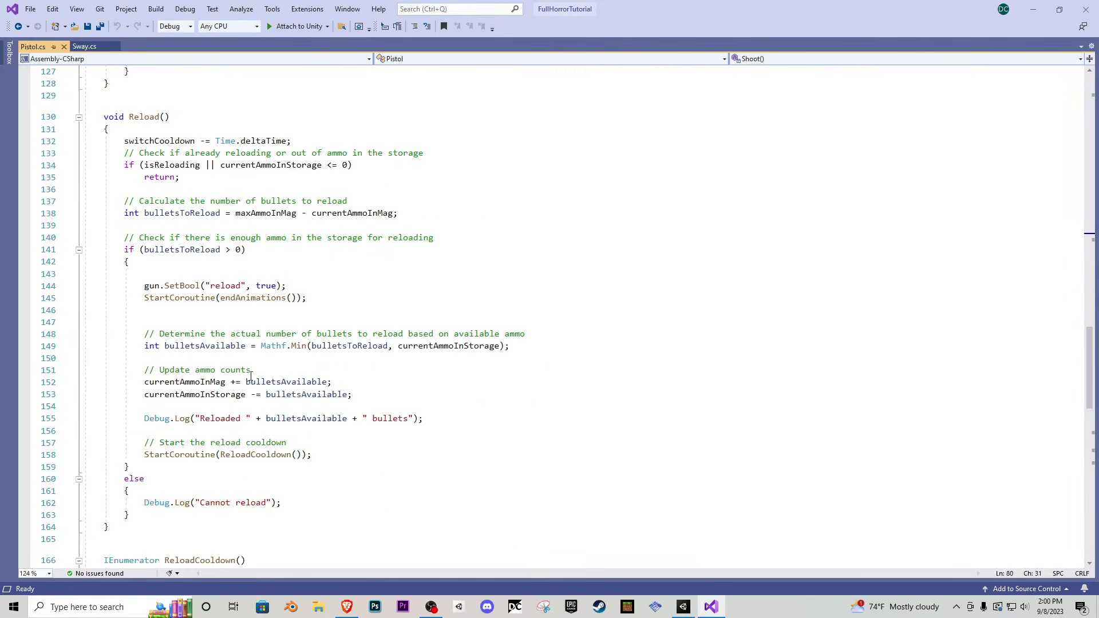
click(1033, 10)
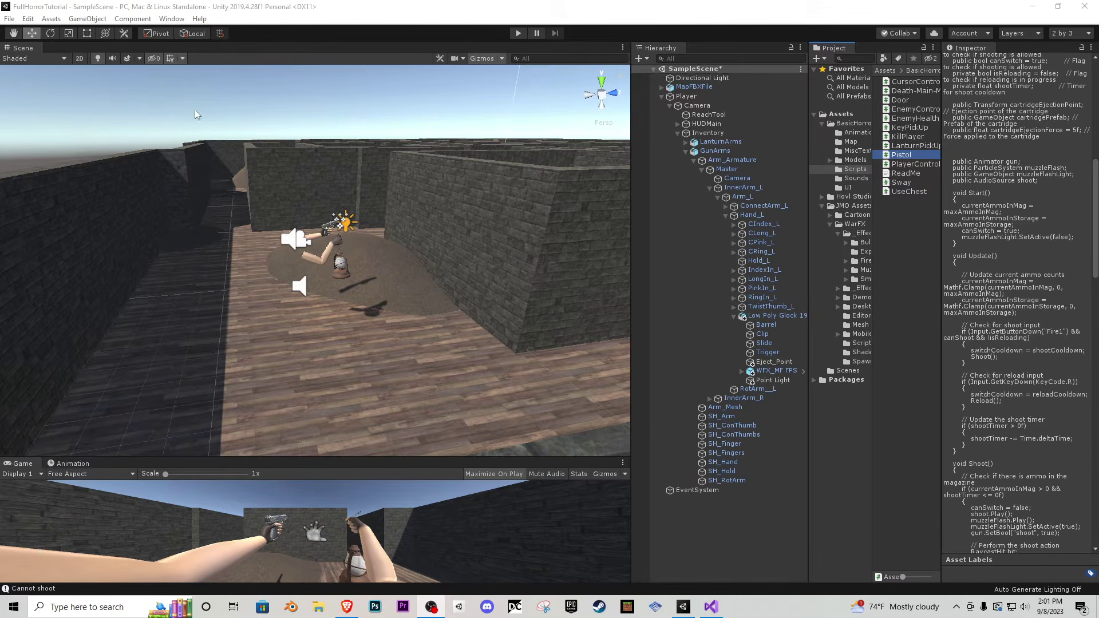
- Open the Animator window and display the GunArms controller with its idle and shoot states
click(182, 22)
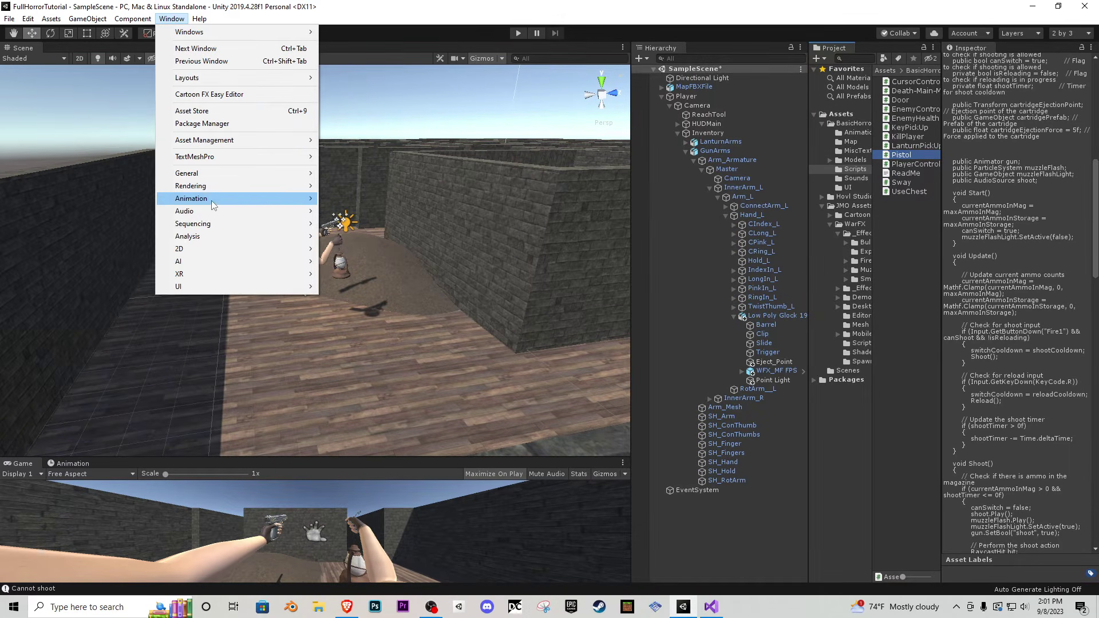
mouse_move(211, 198)
click(349, 210)
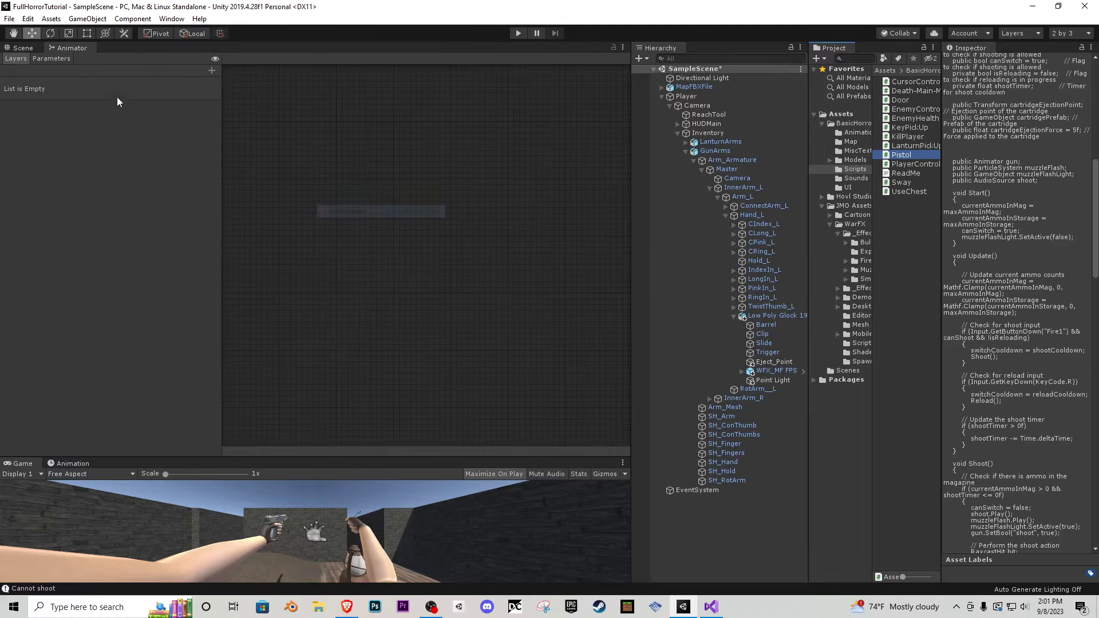
click(736, 152)
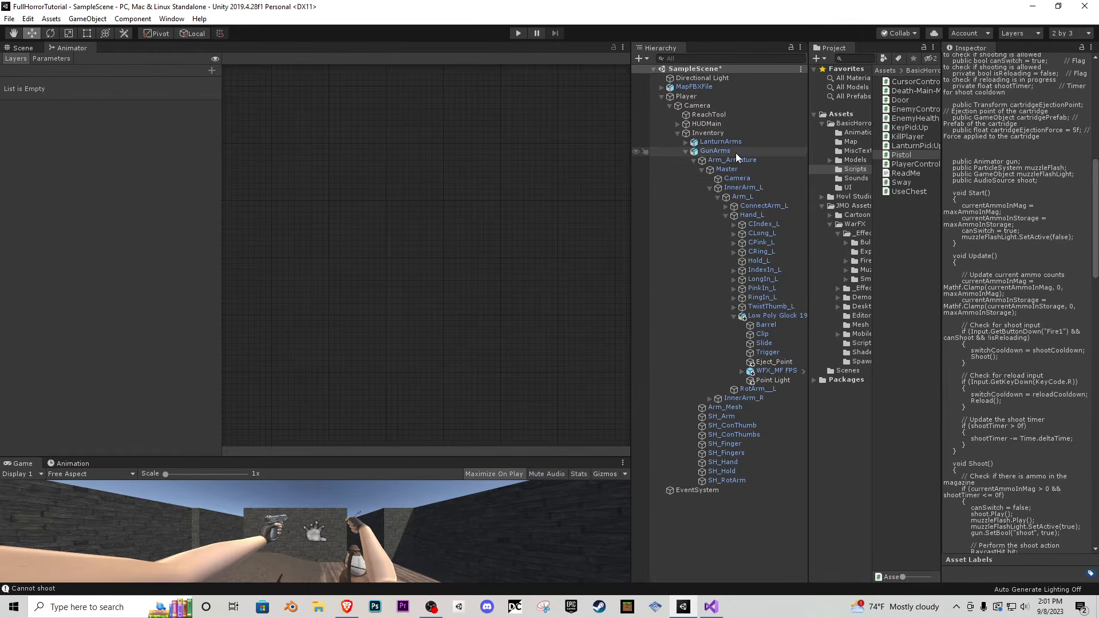
middle_drag(396, 250, 423, 282)
scroll(373, 269, up, 3)
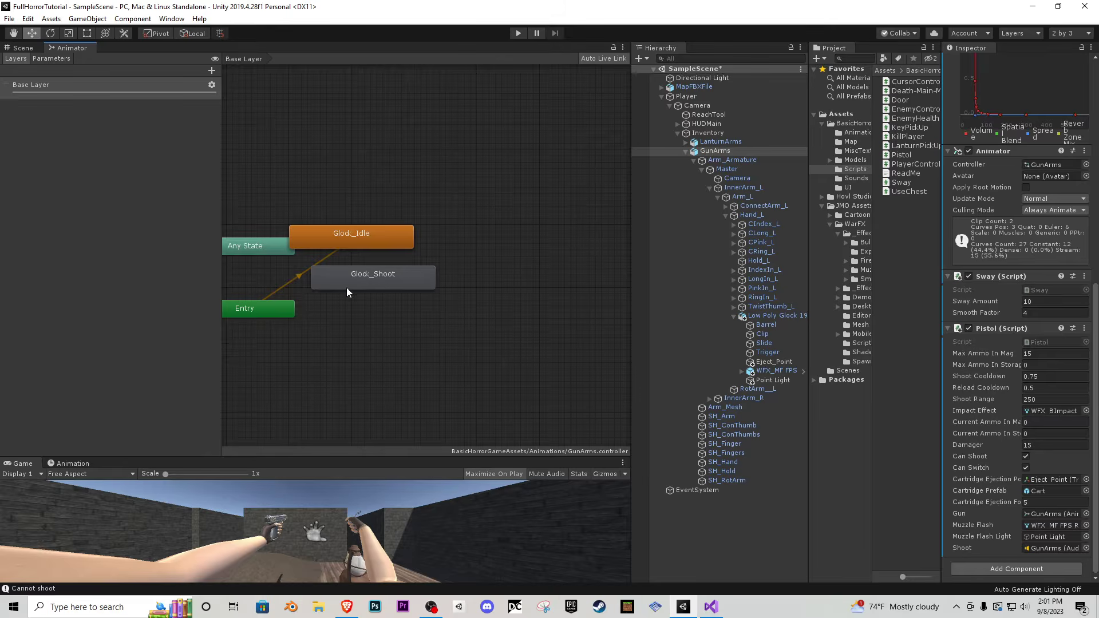
- Move the Glock_Shoot state further below and away from the Glock_Idle state in the GunArms controller
drag(380, 277, 451, 311)
click(366, 234)
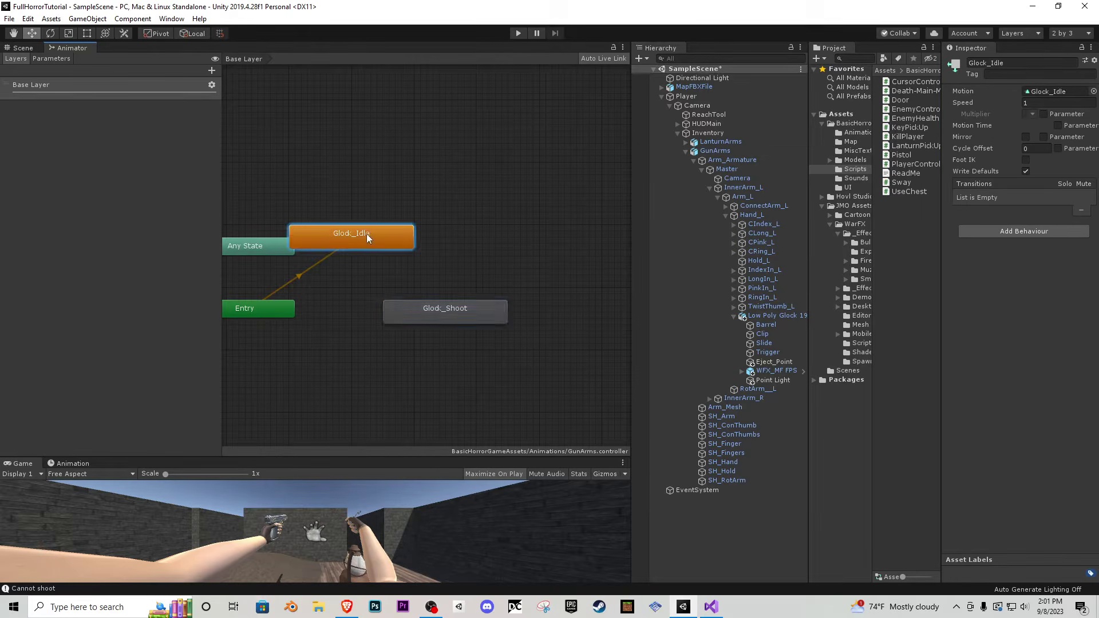
click(441, 311)
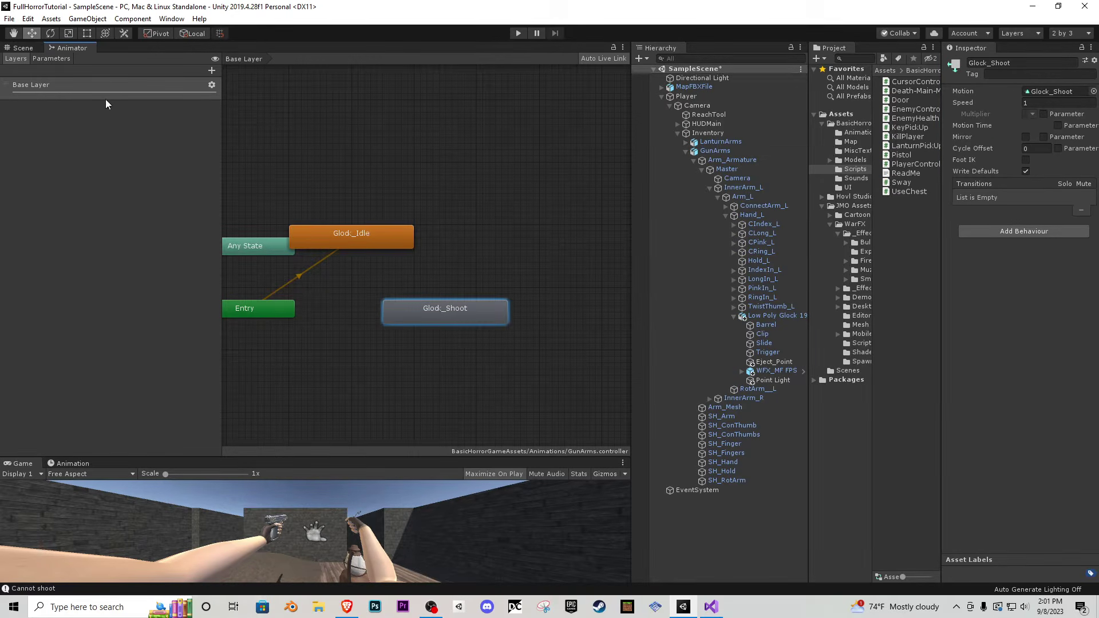
- Check the animator bool name in the Pistol script's Shoot method in Visual Studio and add a bool parameter named shoot in Unity
click(34, 59)
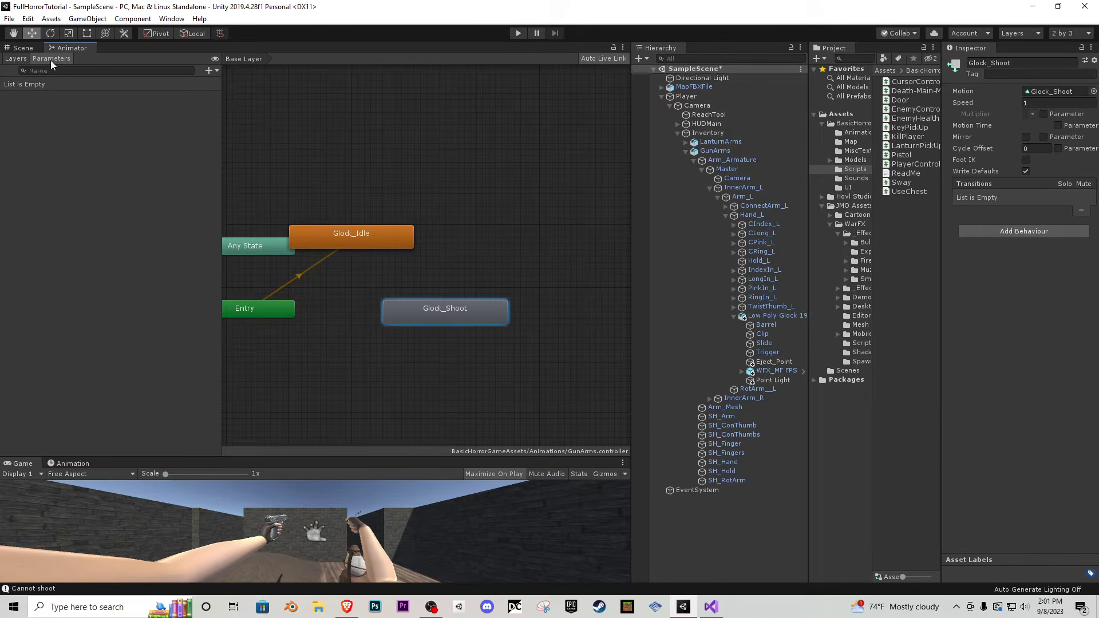
click(209, 70)
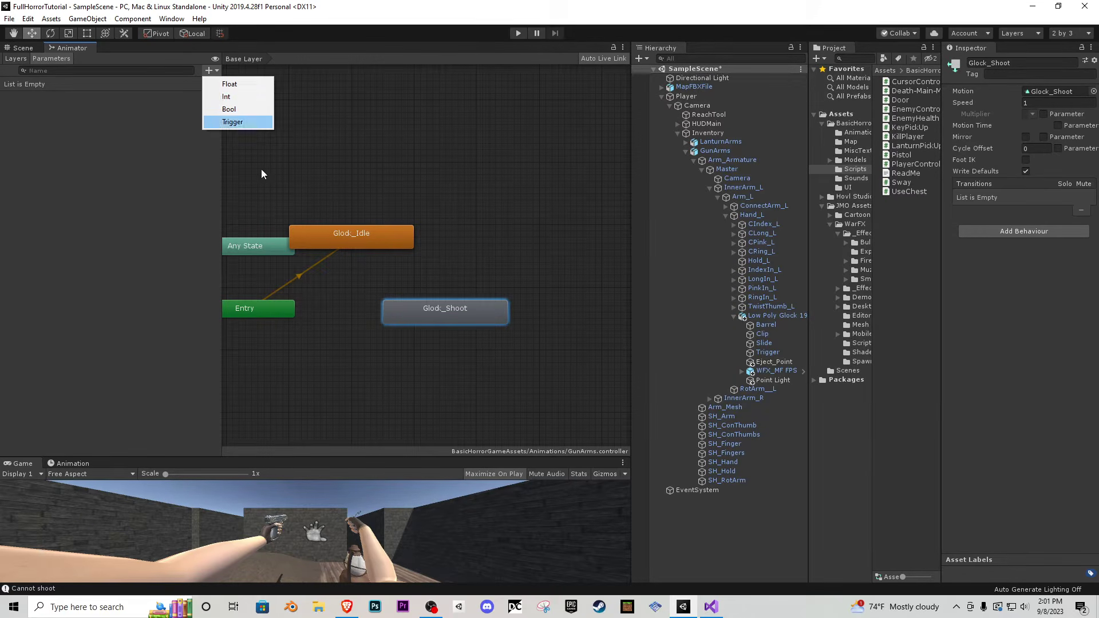
click(708, 603)
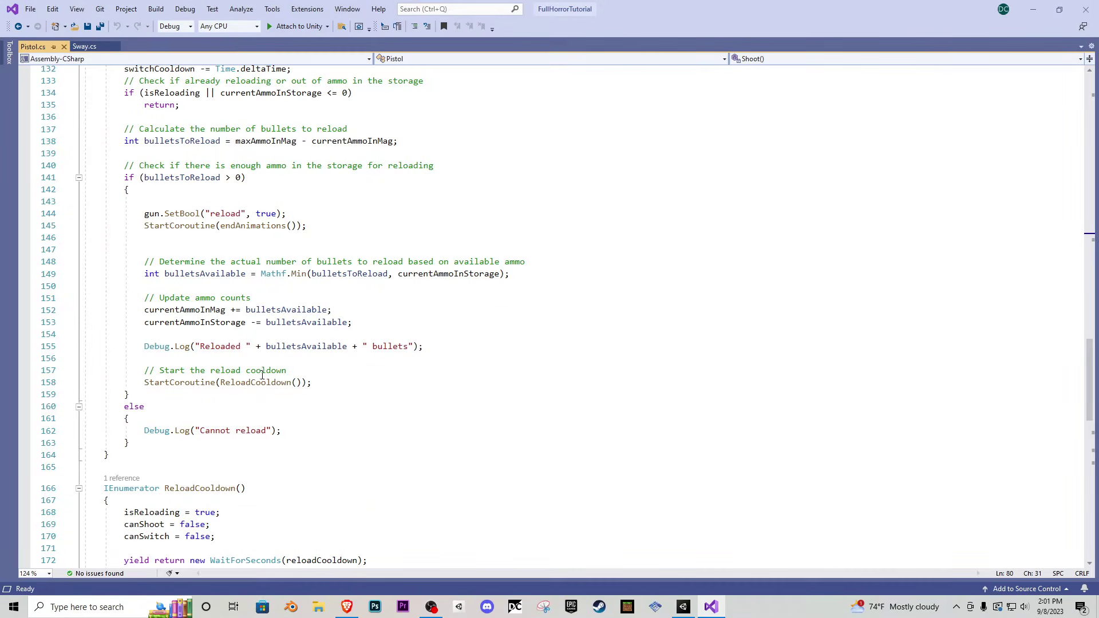
scroll(262, 375, up, 20)
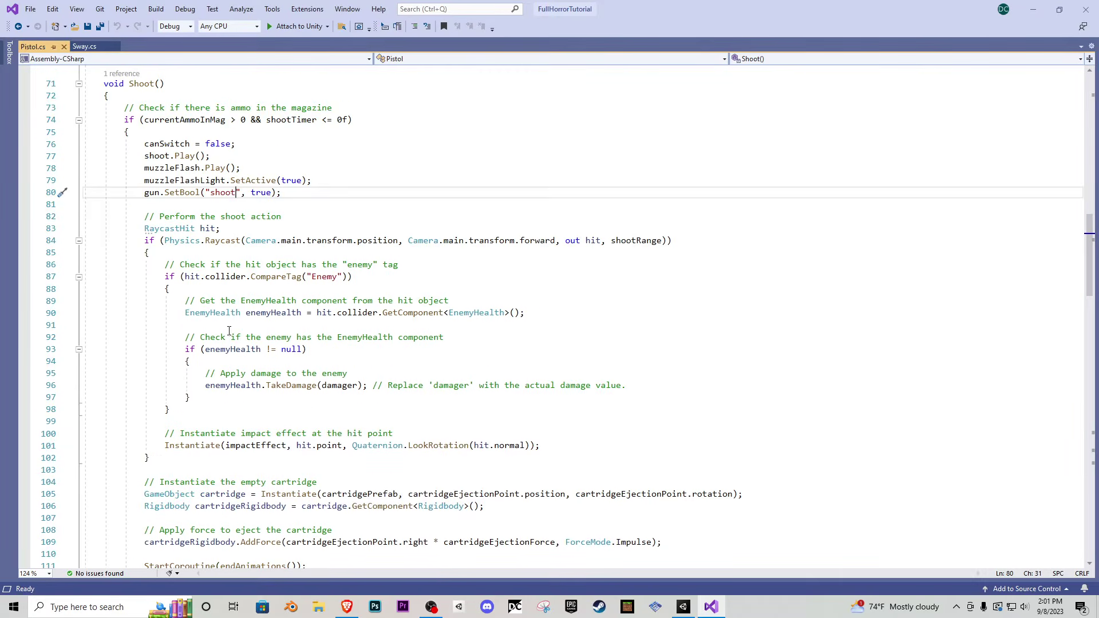
scroll(243, 252, up, 1)
click(1033, 9)
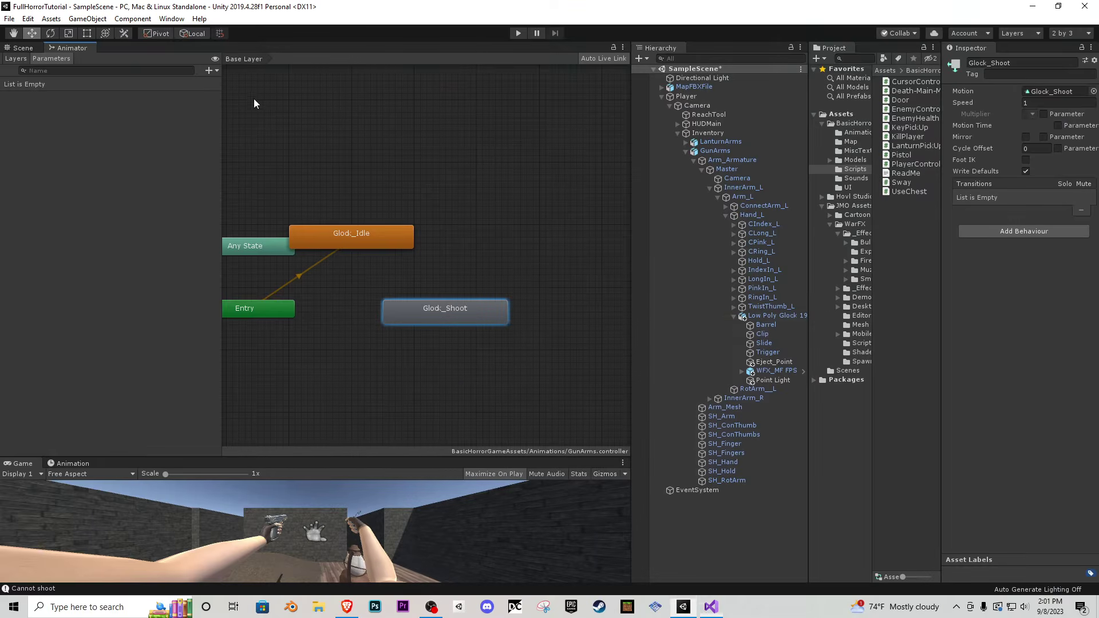
click(210, 72)
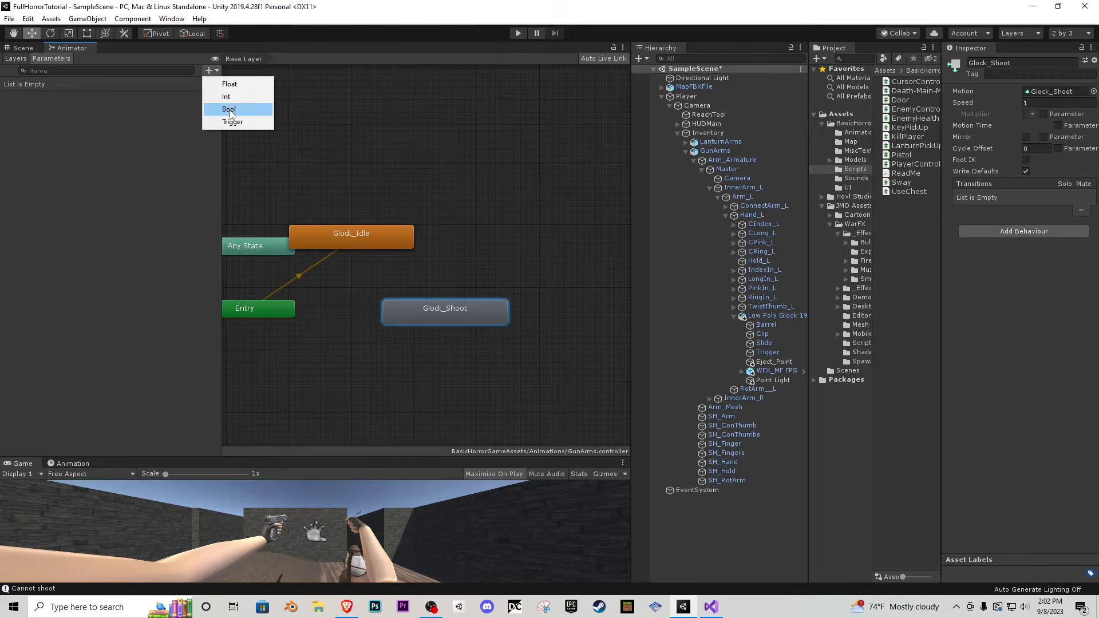
click(231, 113)
text(shoot)
key(Return)
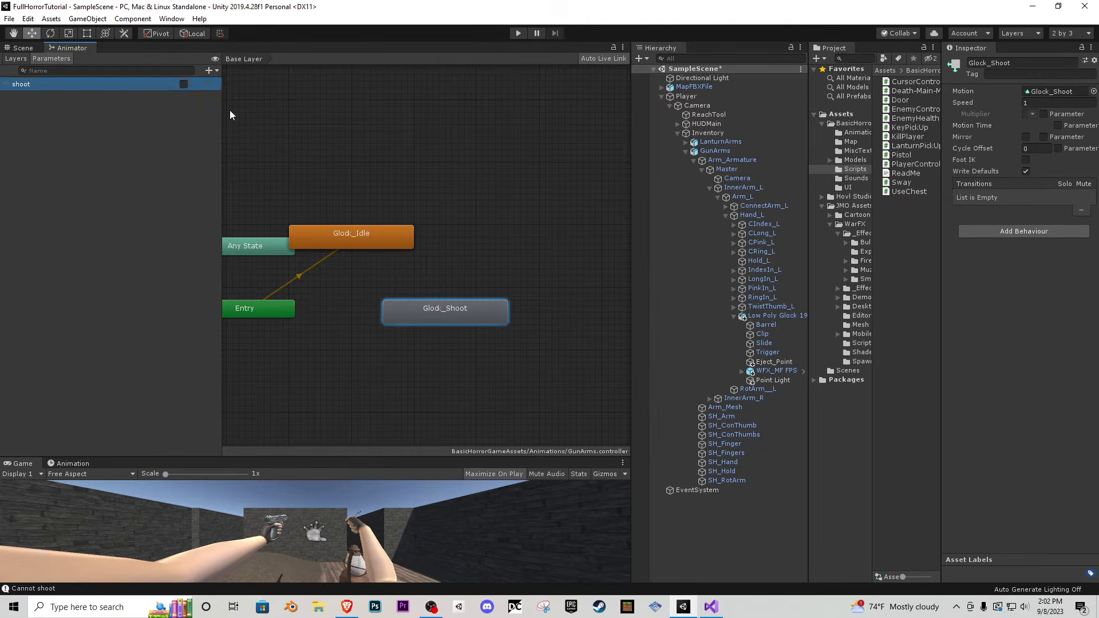
- Create a transition from the Glock_Idle state to the Glock_Shoot state
right_click(373, 243)
click(401, 249)
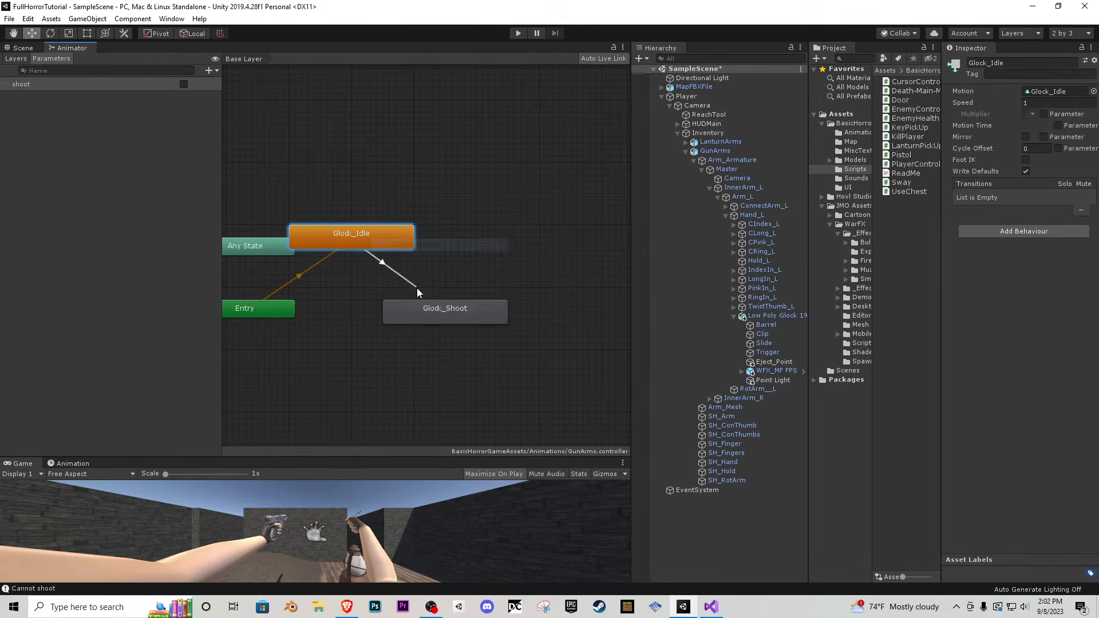
click(427, 308)
- Disable Has Exit Time on the Glock_Idle to Glock_Shoot transition, set its duration to about 0.46 with offset 0, and preview it
click(402, 282)
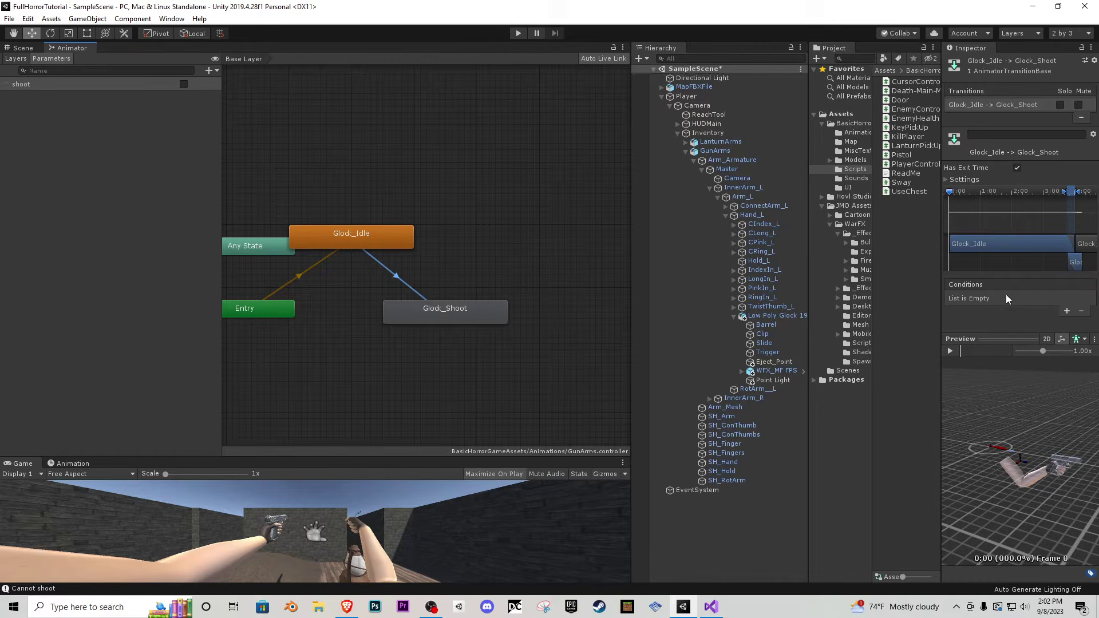
click(957, 179)
click(1017, 168)
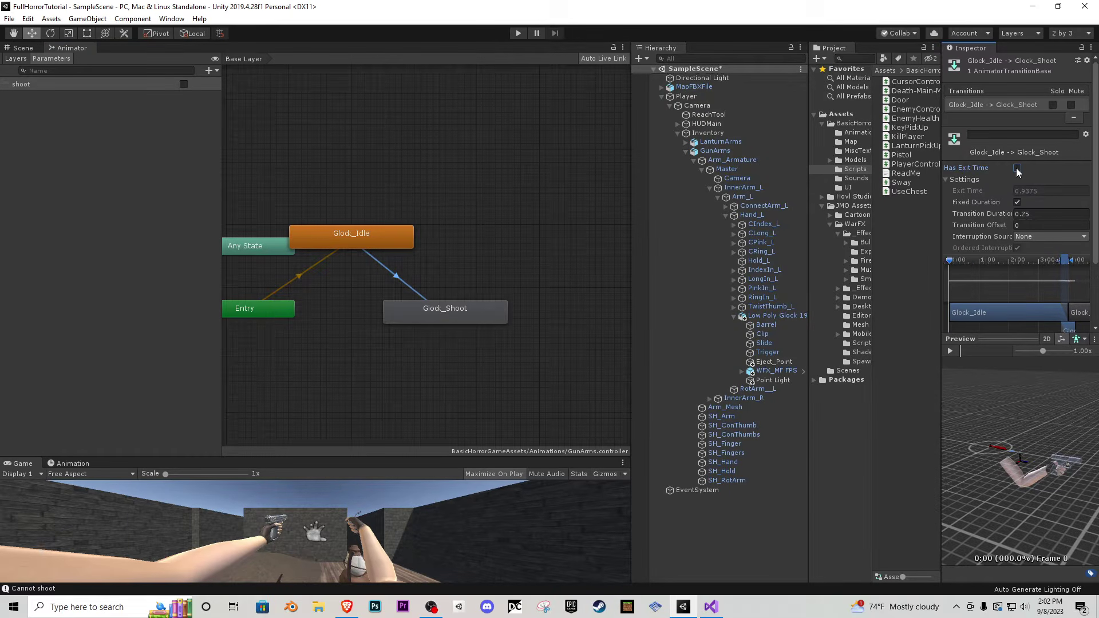
click(1018, 202)
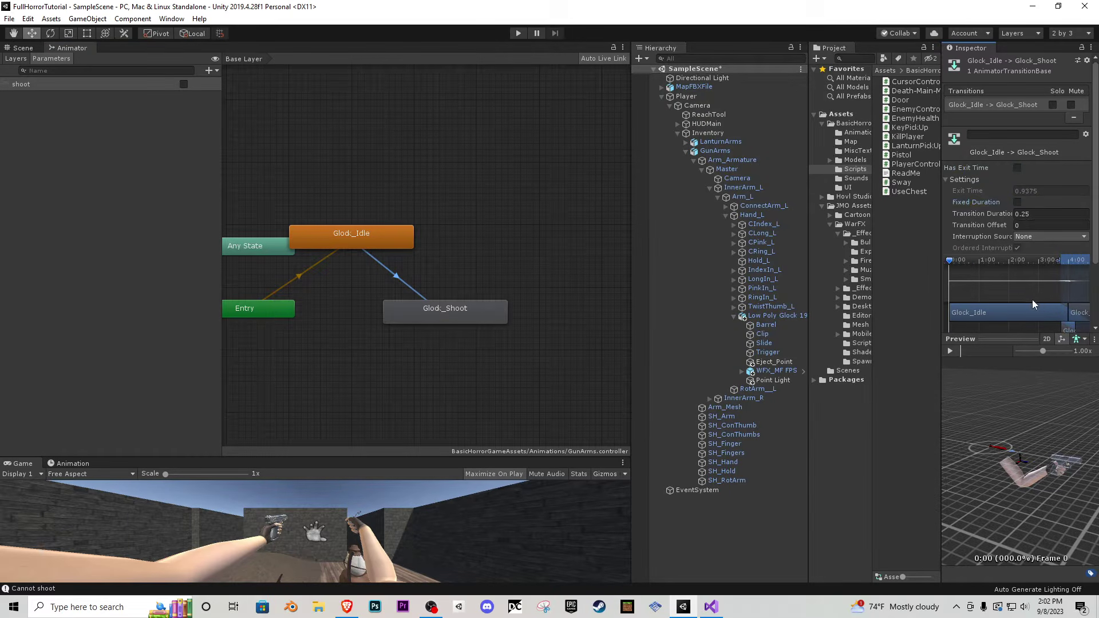
click(1017, 203)
drag(1016, 325, 1008, 321)
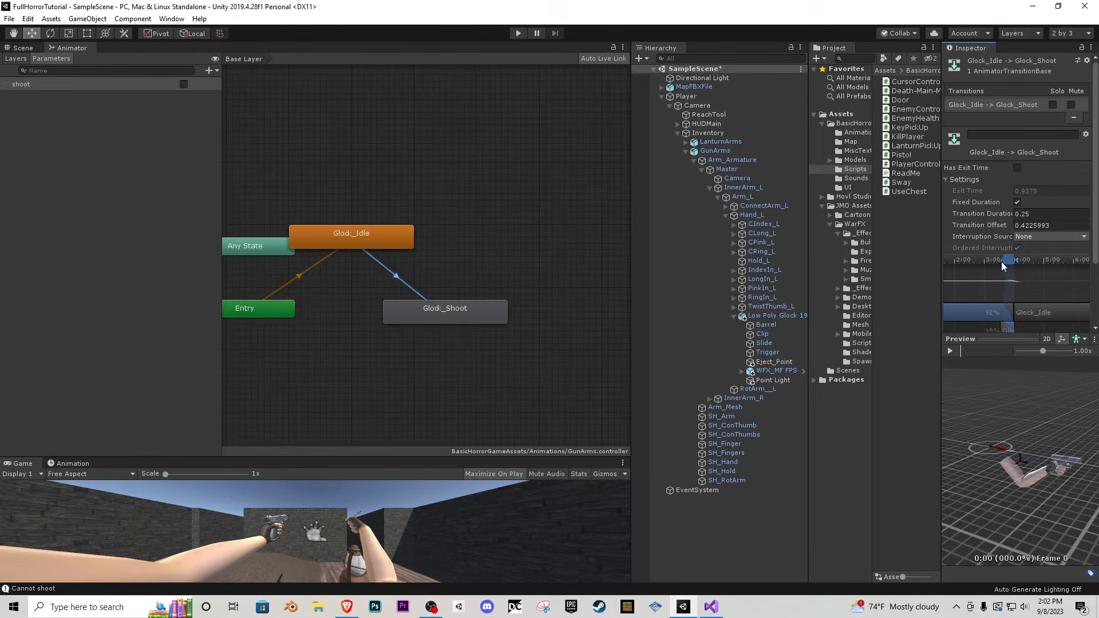
drag(998, 262, 998, 262)
click(952, 351)
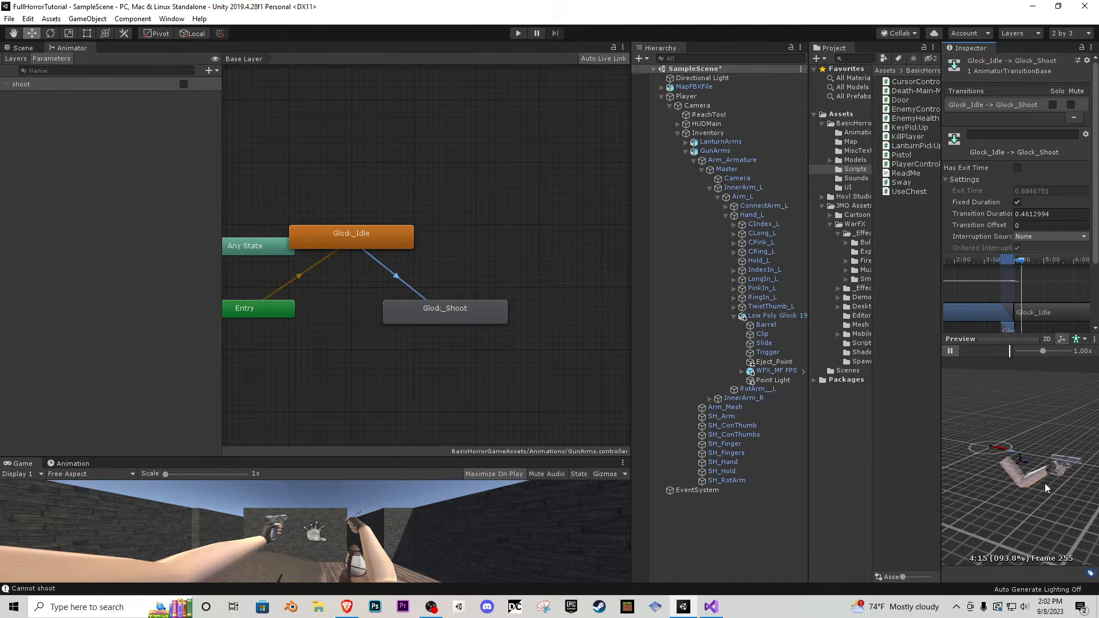
- Create a transition from Glock_Shoot back to Glock_Idle and show its settings
right_click(475, 310)
click(510, 314)
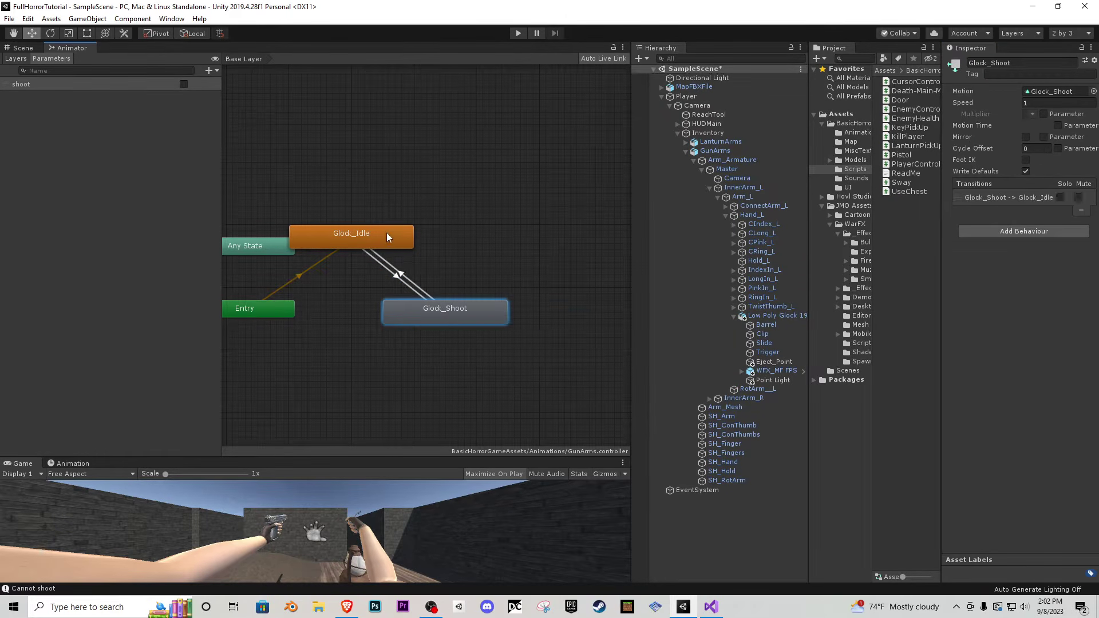
click(386, 233)
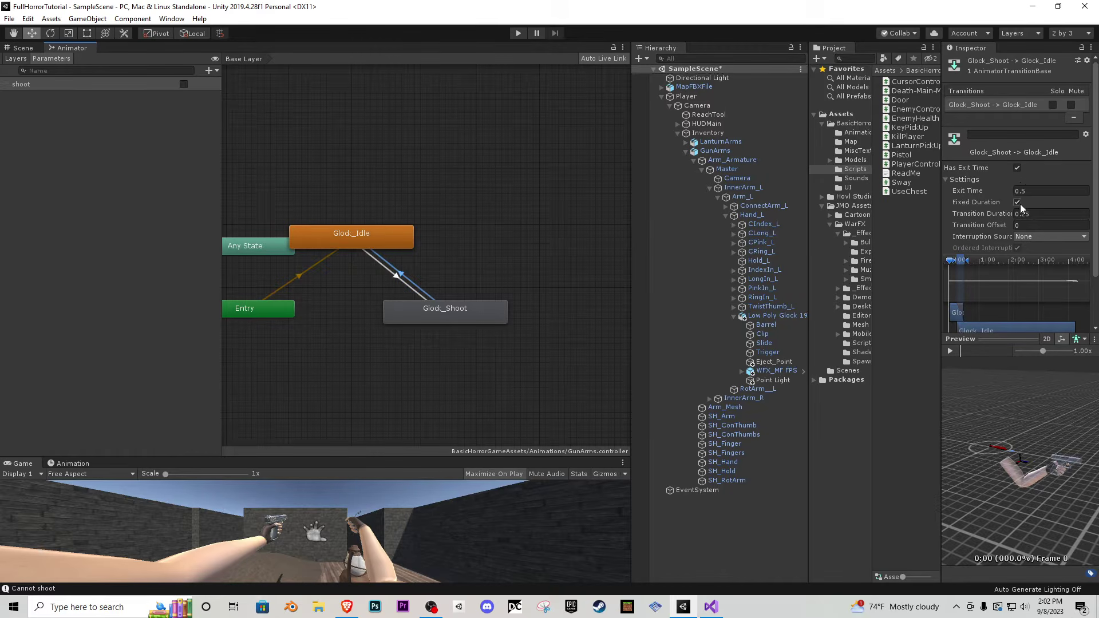
right_click(447, 309)
click(389, 242)
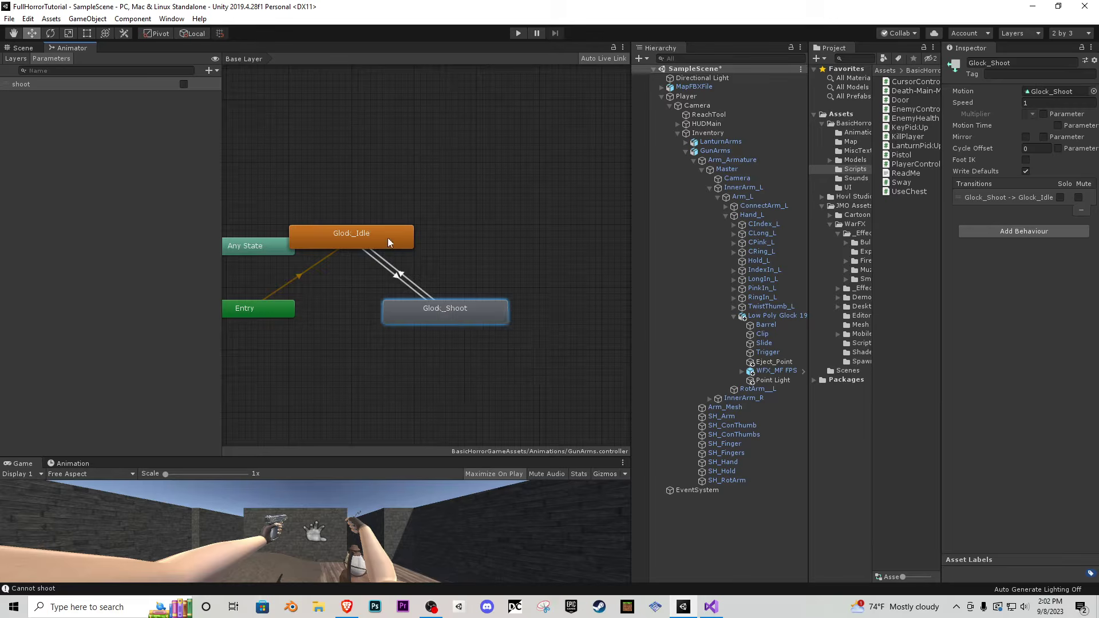
click(411, 280)
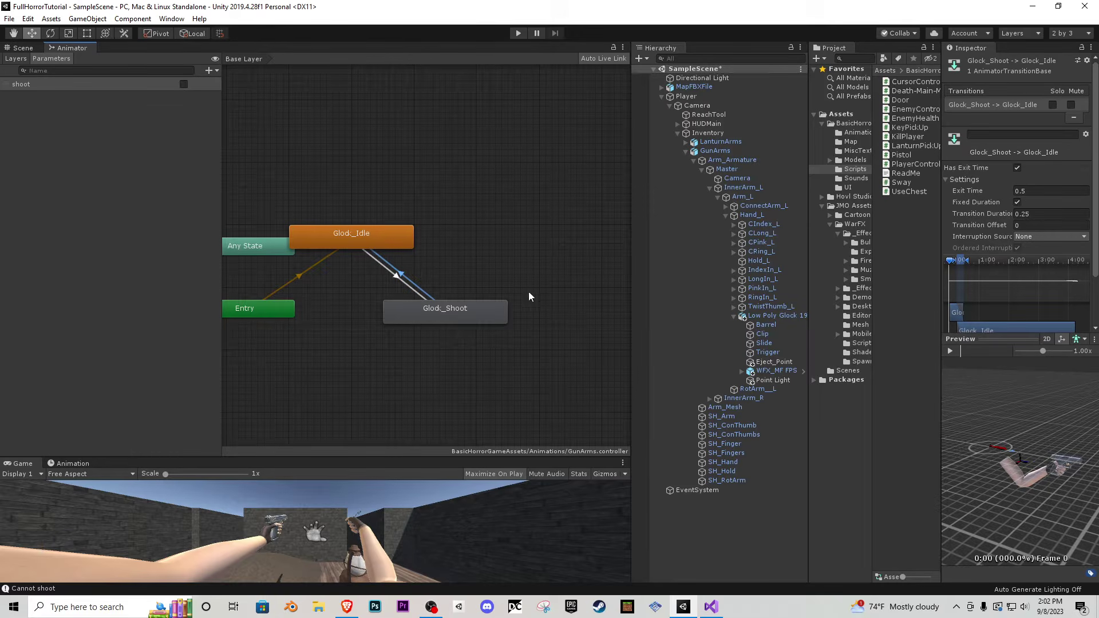
- Set the Glock_Shoot state's speed to 1.2
click(492, 311)
click(1044, 103)
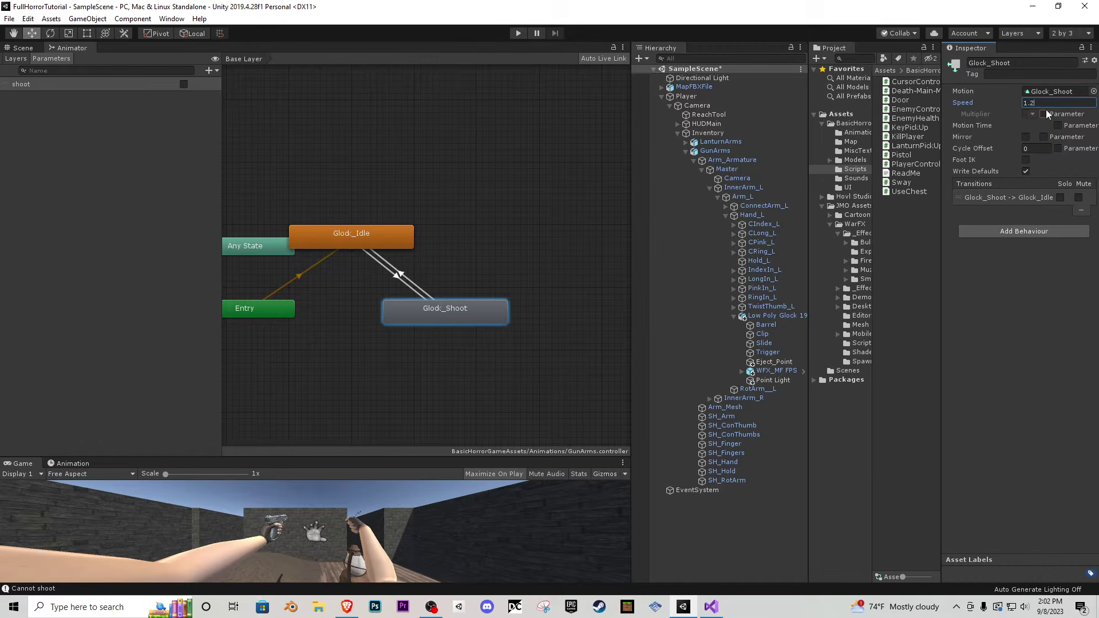
click(559, 309)
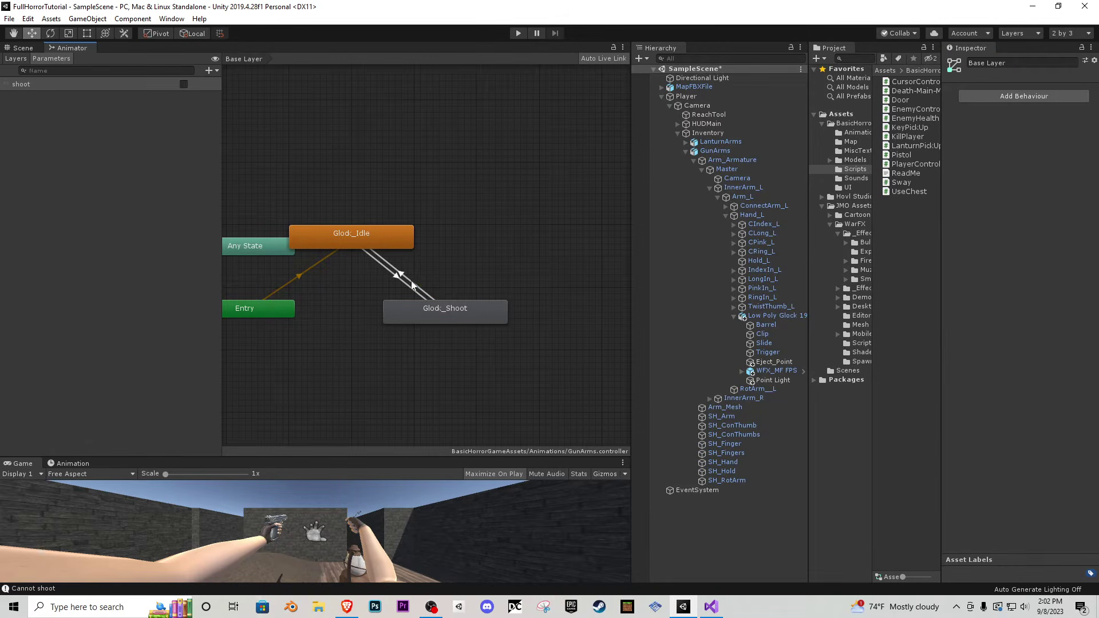
- Adjust the Glock_Shoot to Glock_Idle transition to exit time about 0.96, duration about 0.35 and offset about 0.05, and preview it
click(411, 283)
scroll(1017, 226, down, 3)
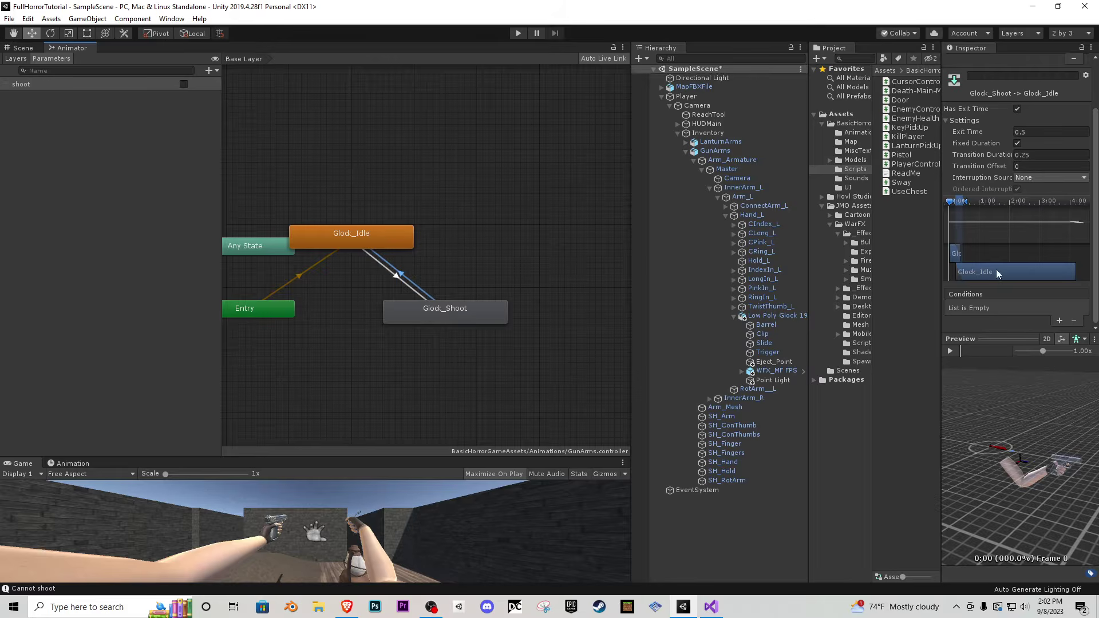
drag(963, 271, 969, 268)
scroll(973, 221, up, 4)
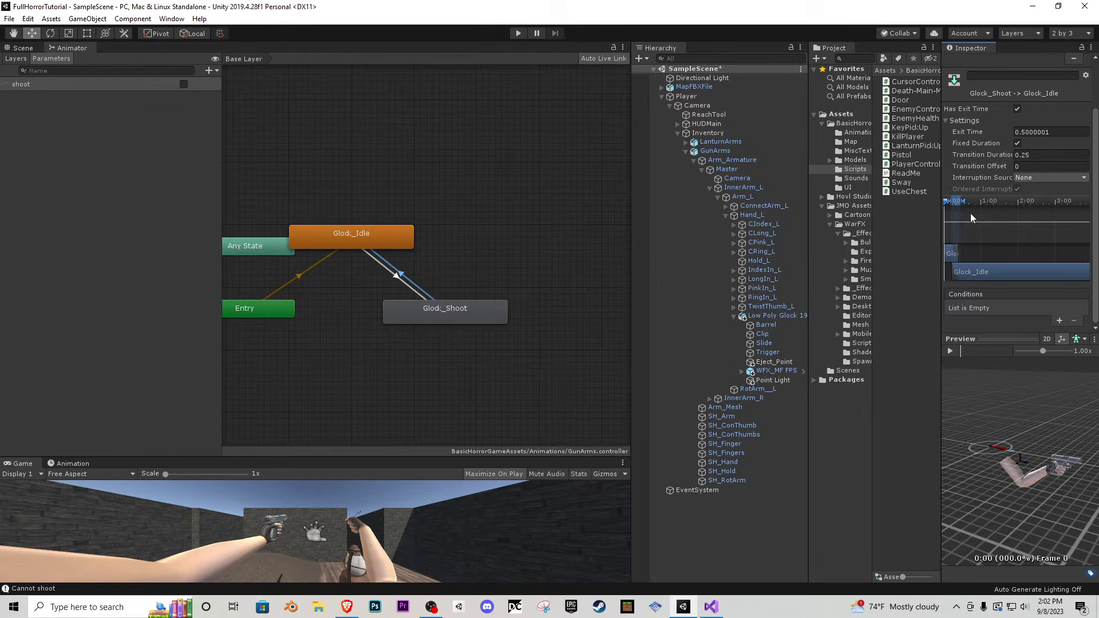
drag(973, 201, 999, 204)
click(951, 350)
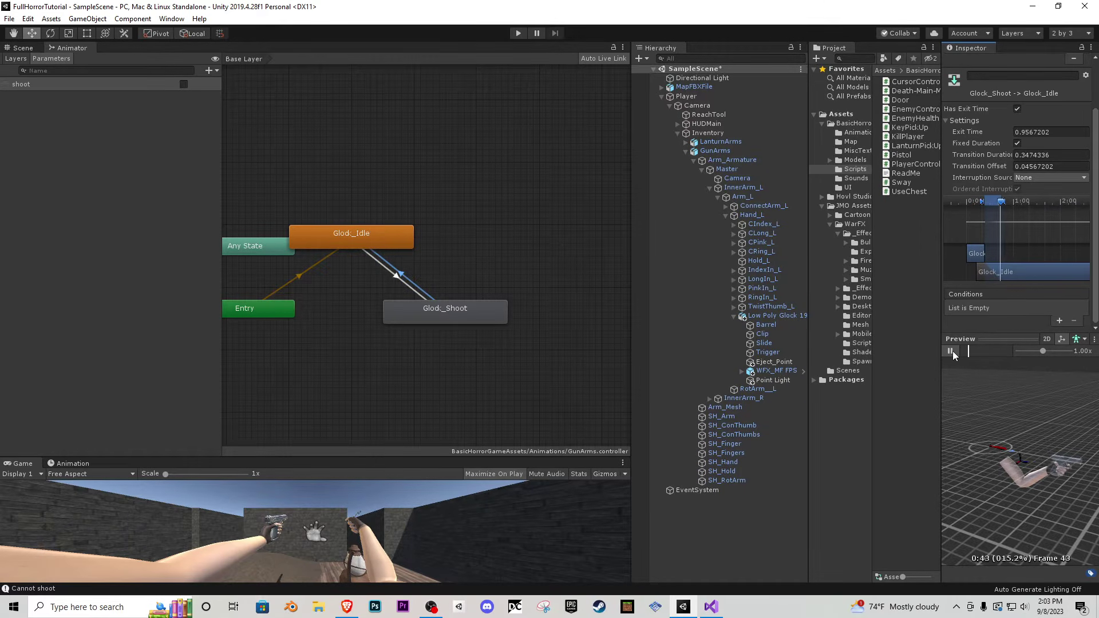
click(950, 350)
click(947, 347)
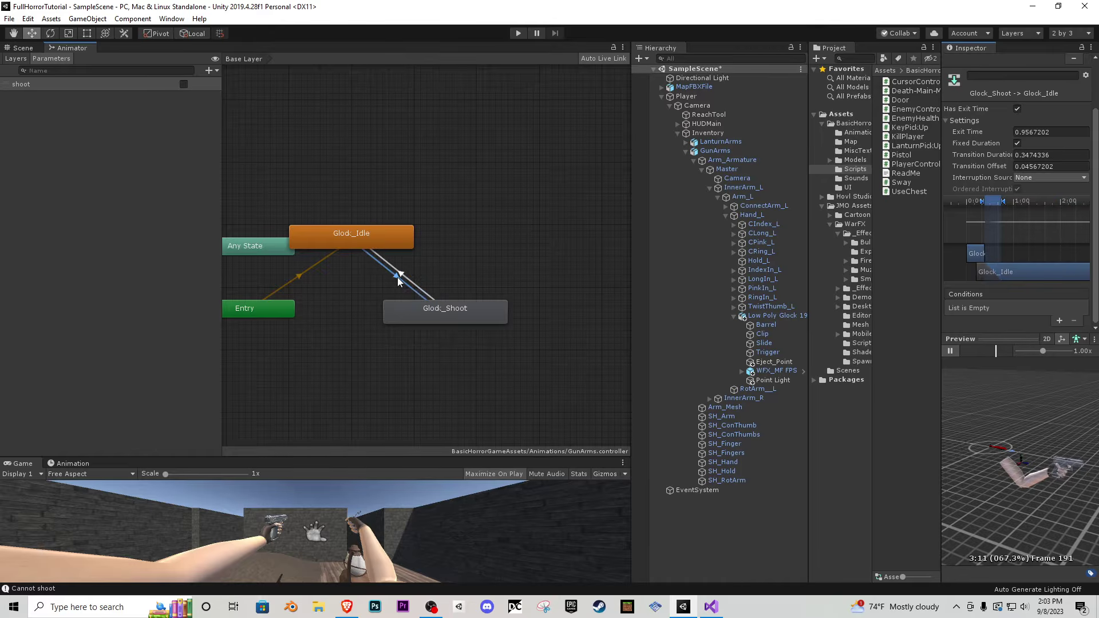
- Add the condition shoot is true to the Glock_Idle to Glock_Shoot transition and test it in play mode
click(387, 262)
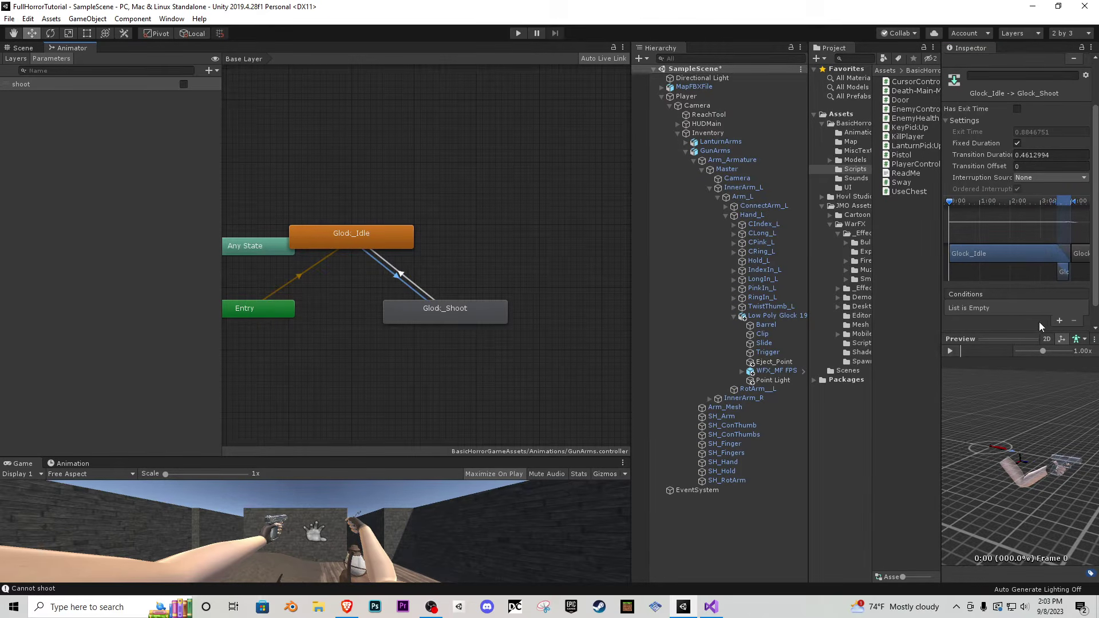
click(1058, 320)
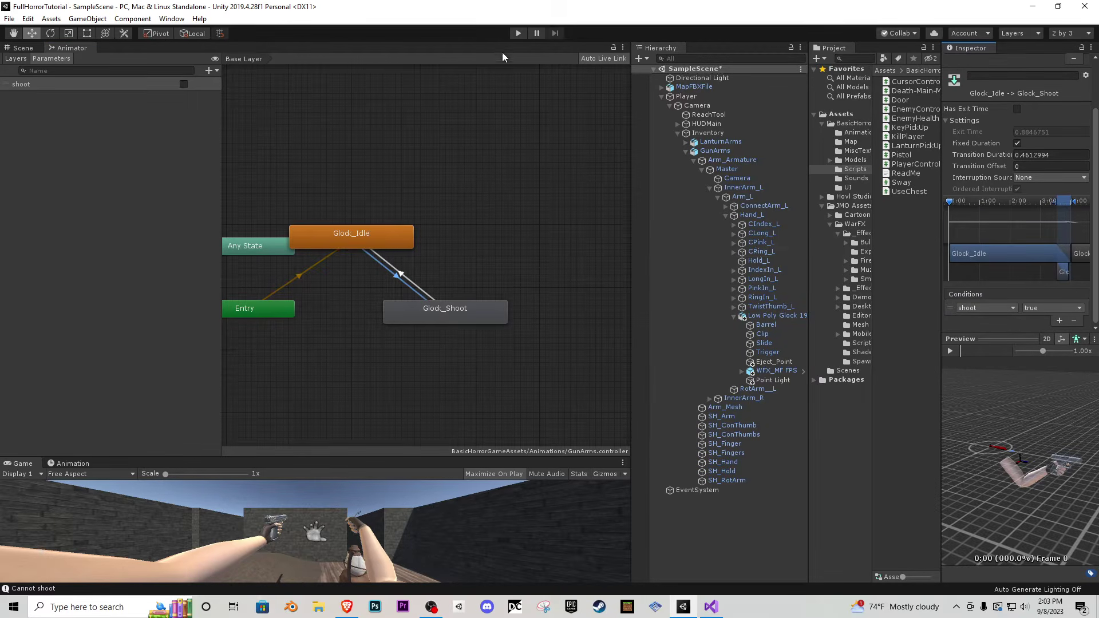
click(518, 33)
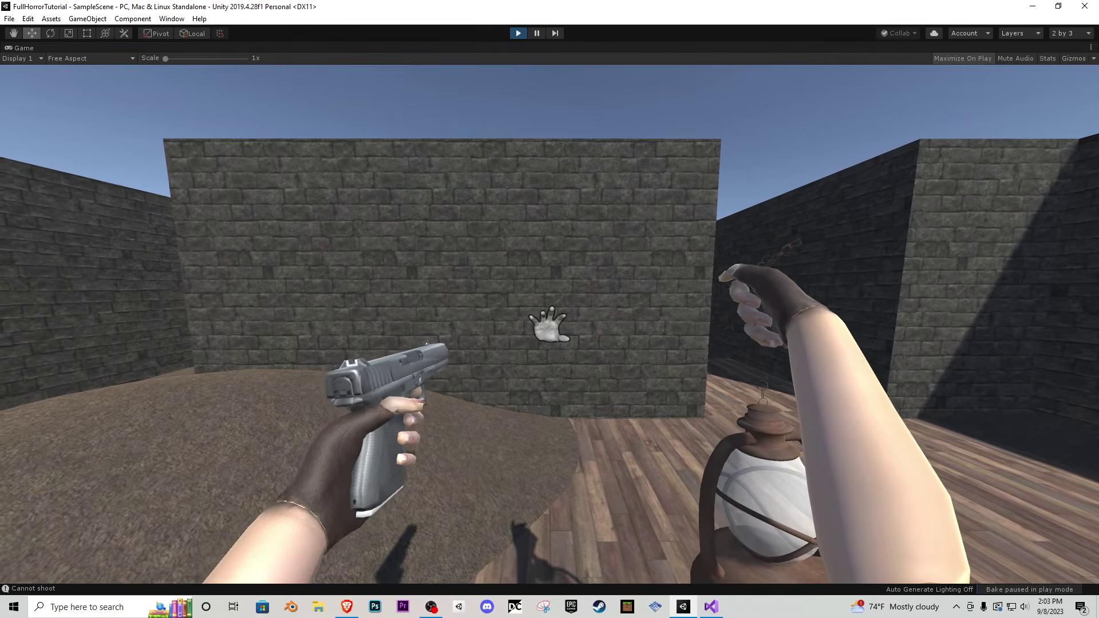
key(Escape)
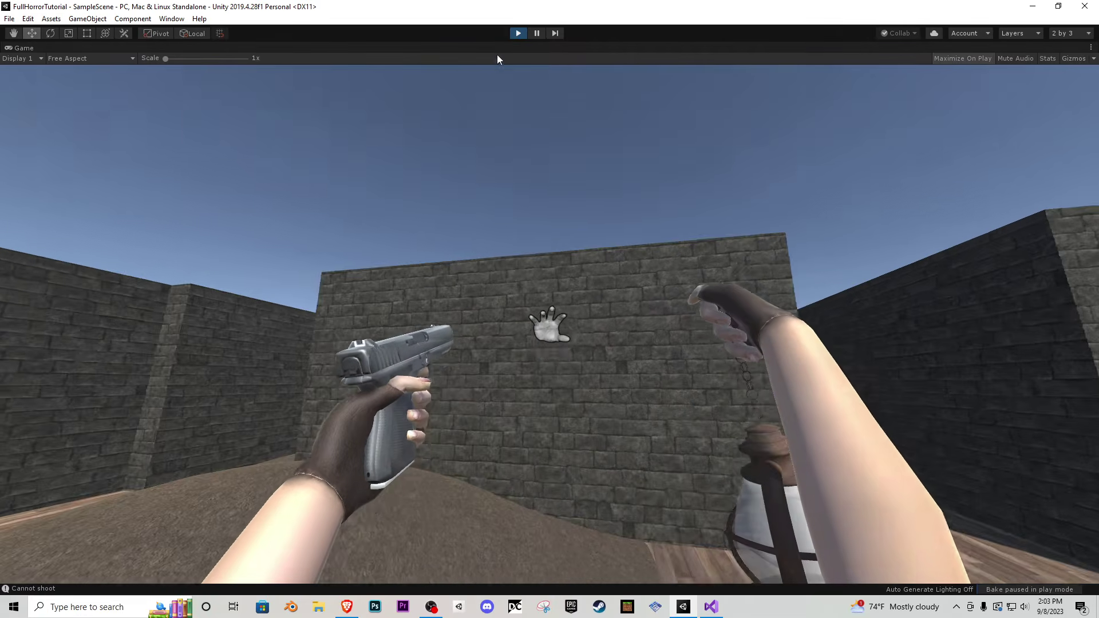
click(518, 34)
- Stretch the Glock_Shoot to Glock_Idle transition by moving its start earlier and its end later, to a duration of about 1.8
click(406, 279)
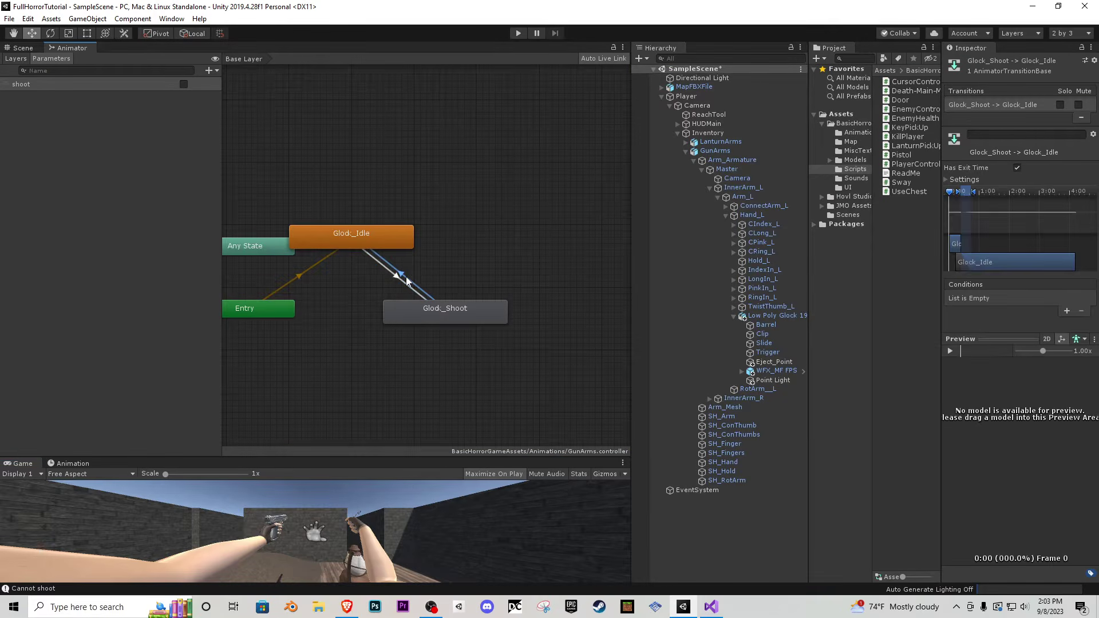
click(947, 180)
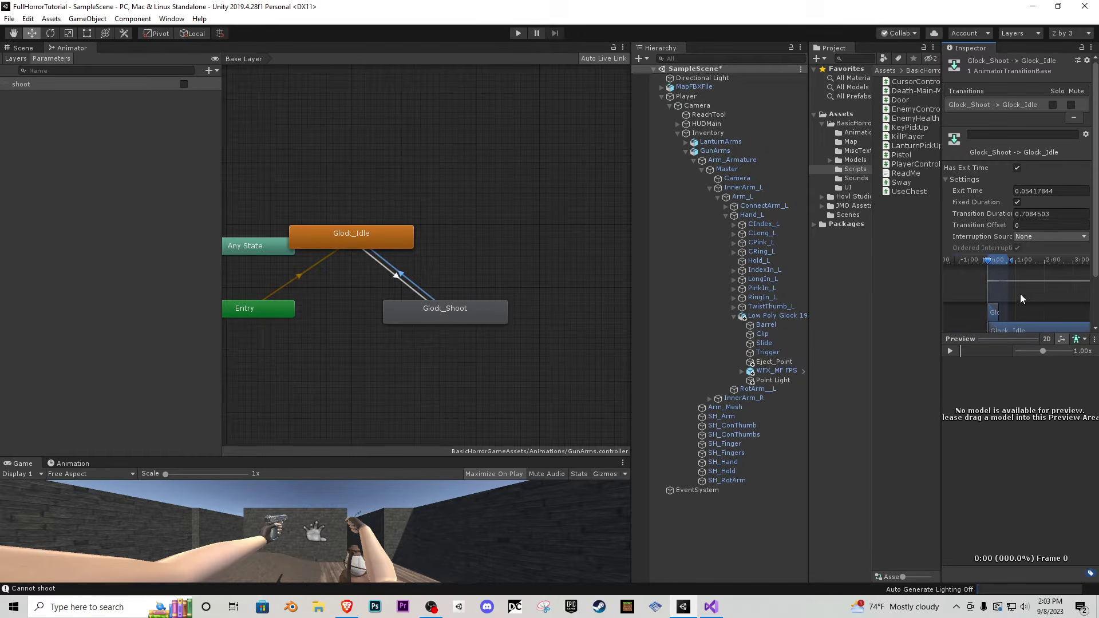
drag(1009, 260, 1027, 260)
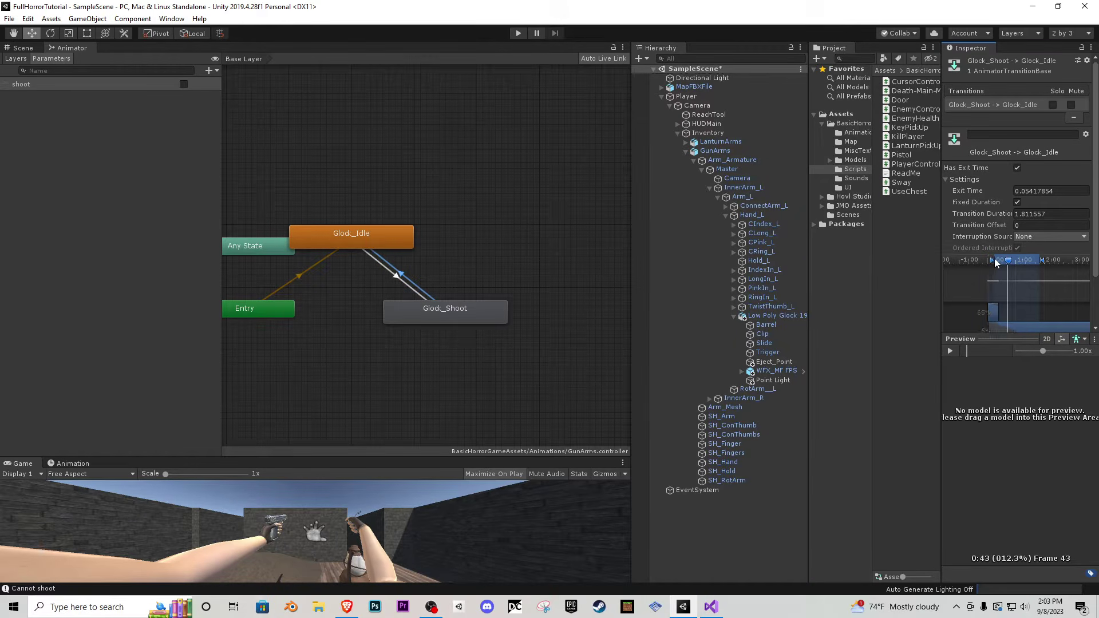
drag(994, 258, 983, 260)
- Run the game to test the adjusted shooting animation, exit play mode, and select GunArms
click(518, 33)
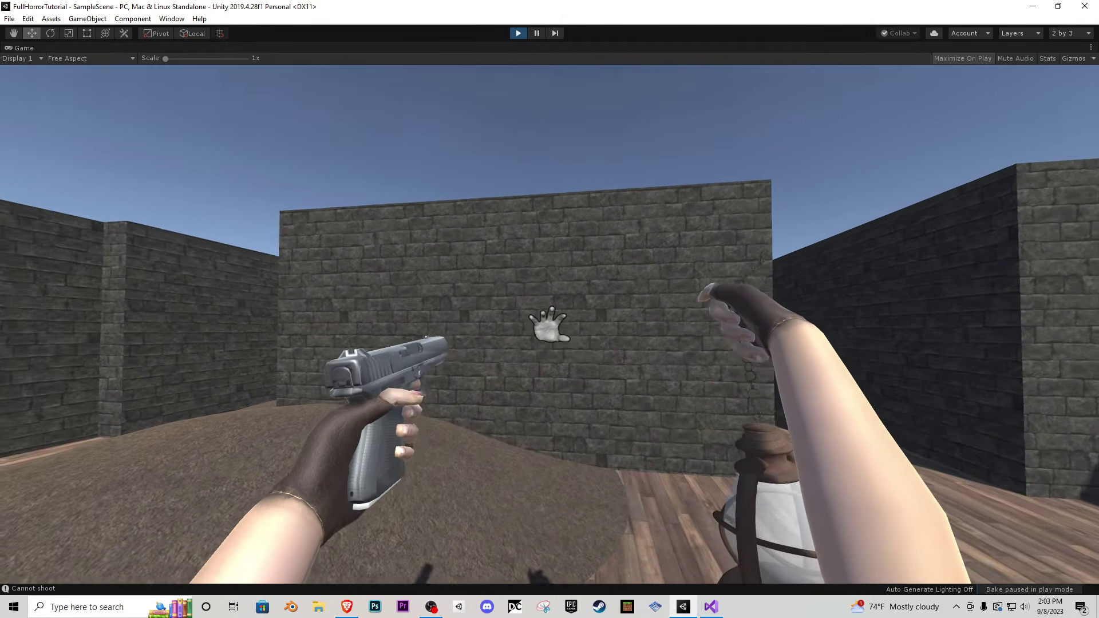
key(Escape)
key(ctrl+p)
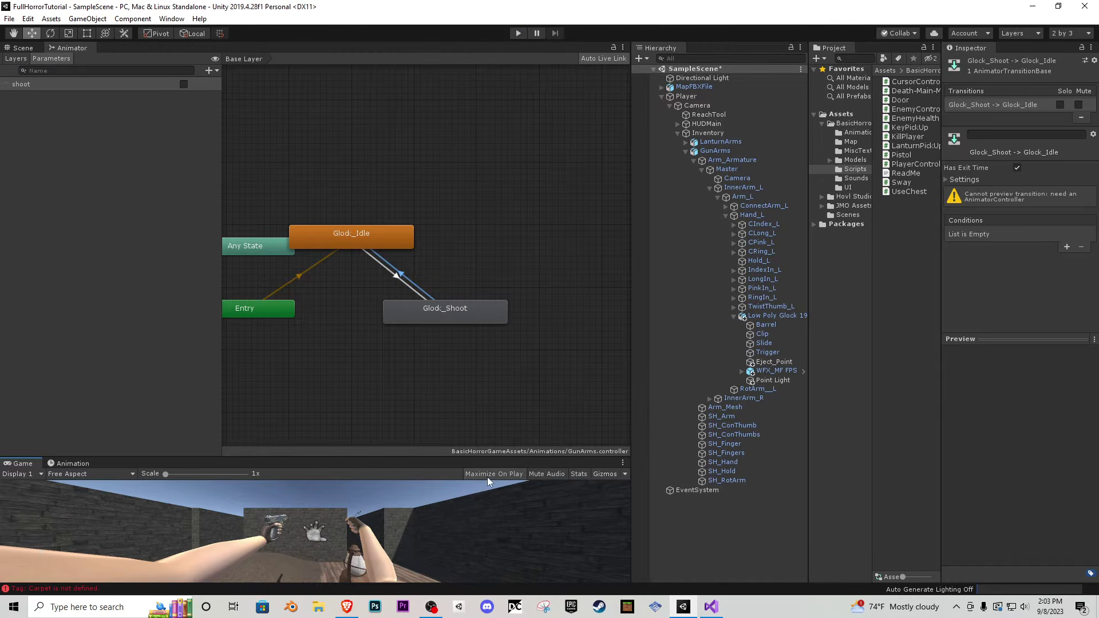
click(744, 151)
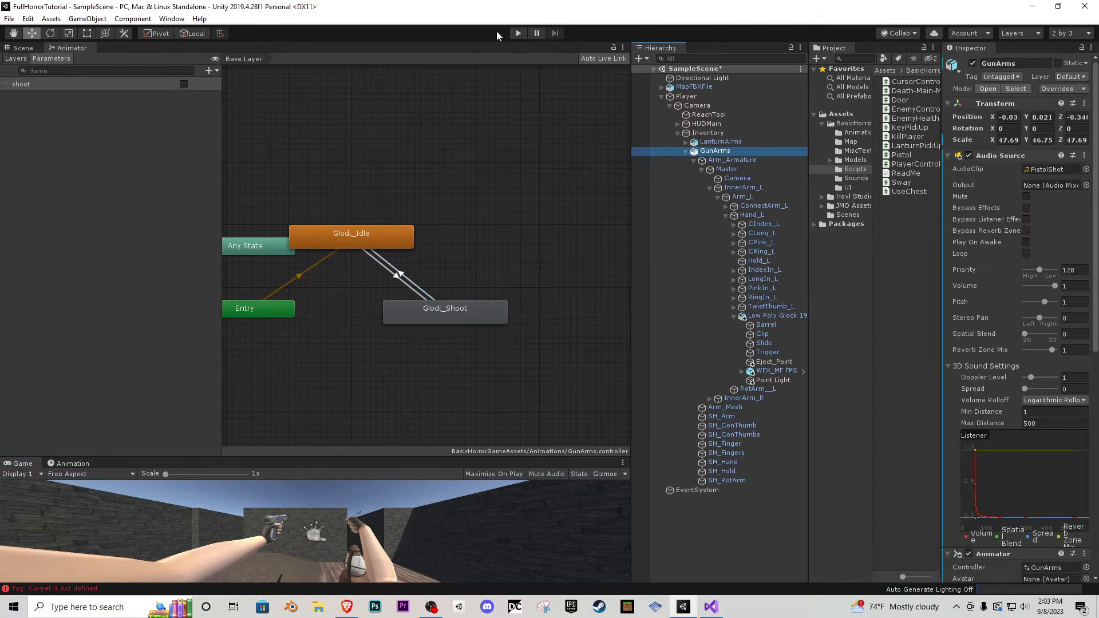
- Run the game to test firing the pistol with the stretched return transition, and exit play mode
click(518, 33)
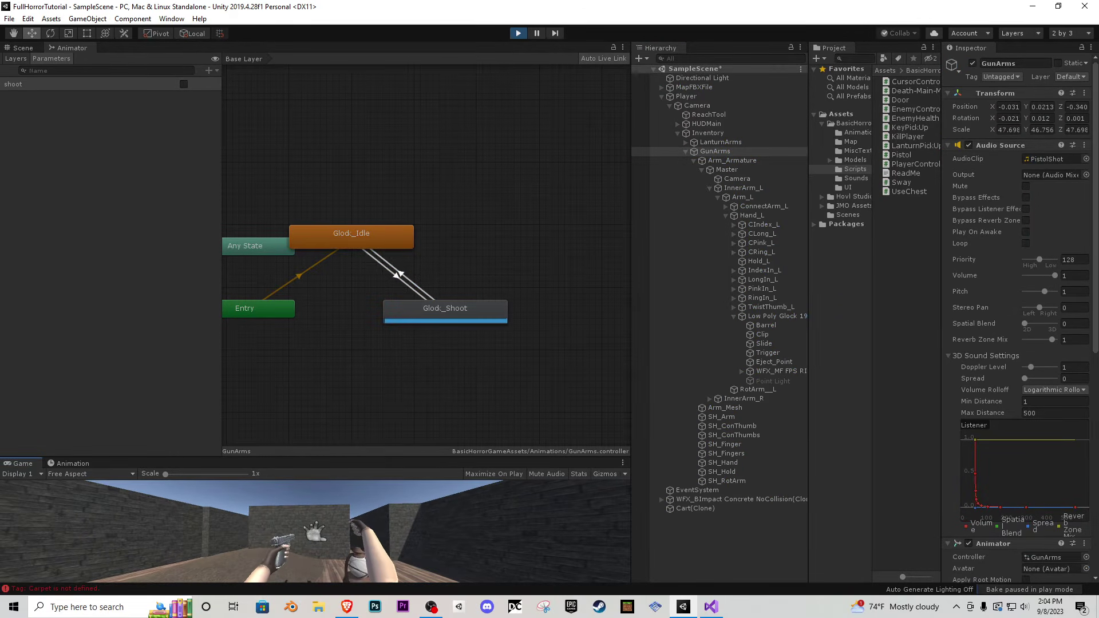
click(315, 532)
key(Escape)
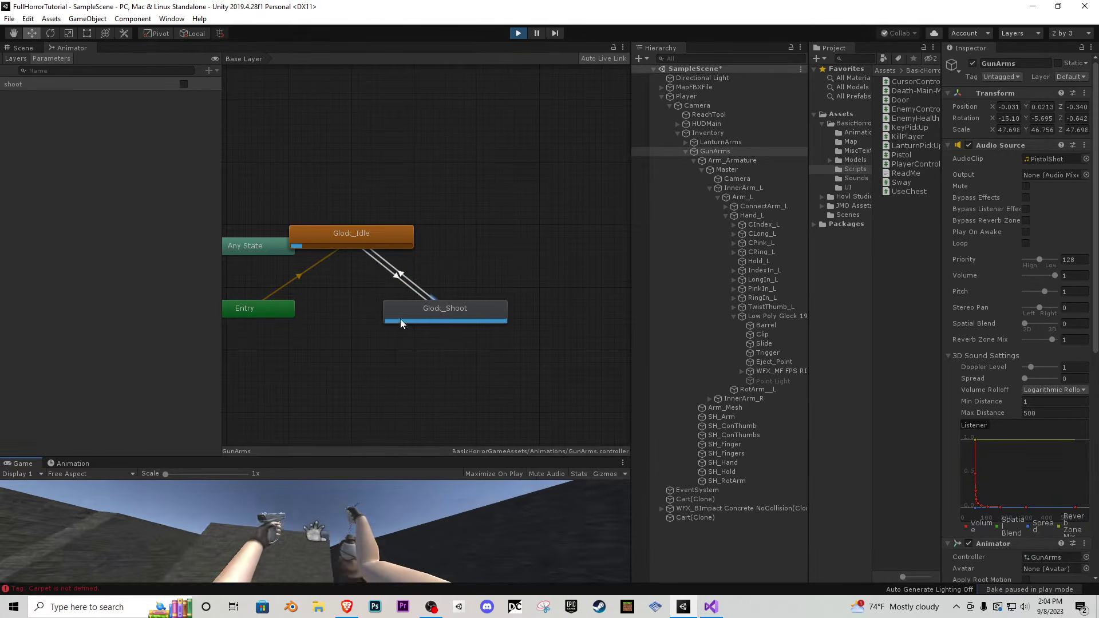
key(ctrl+p)
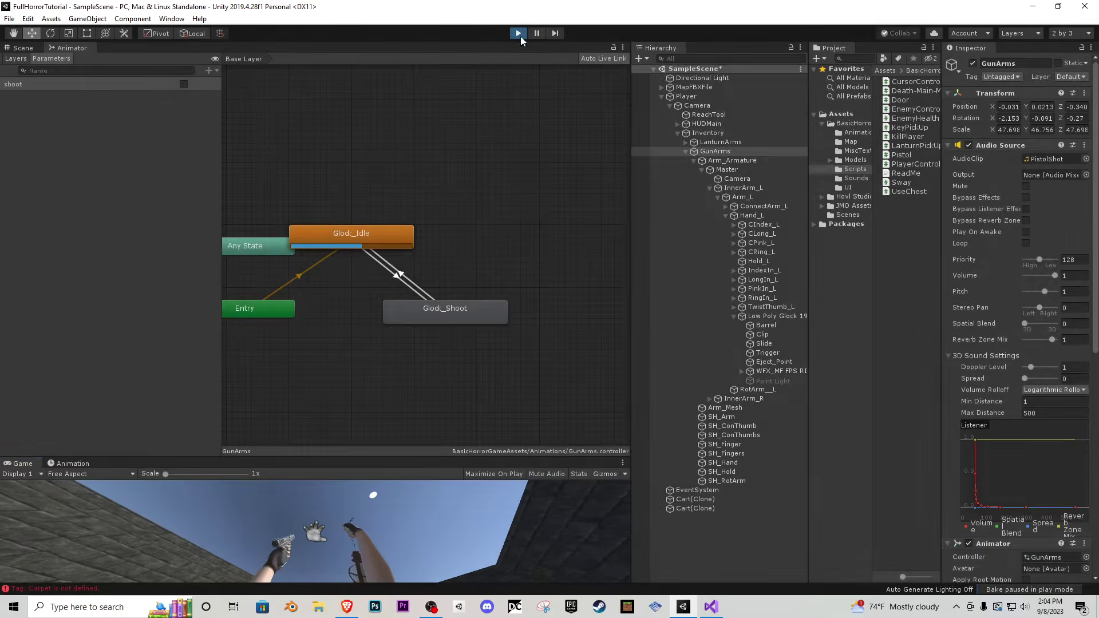
- Try the Glock_Shoot to Glock_Idle transition without exit time and fixed duration, testing repeated shots in play mode
click(416, 286)
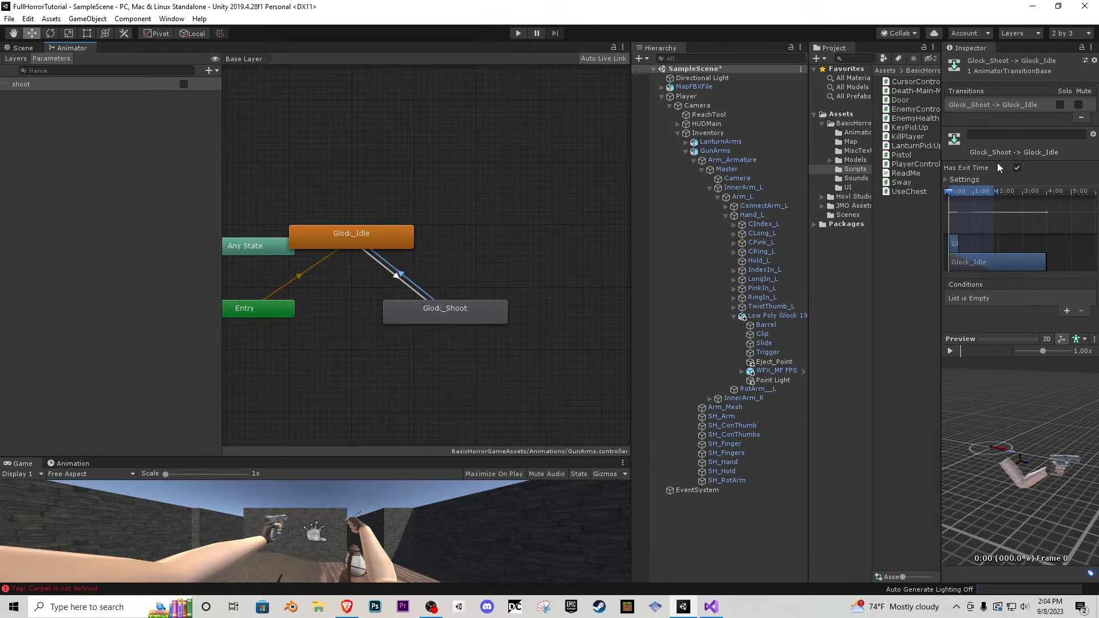
click(1017, 168)
click(947, 180)
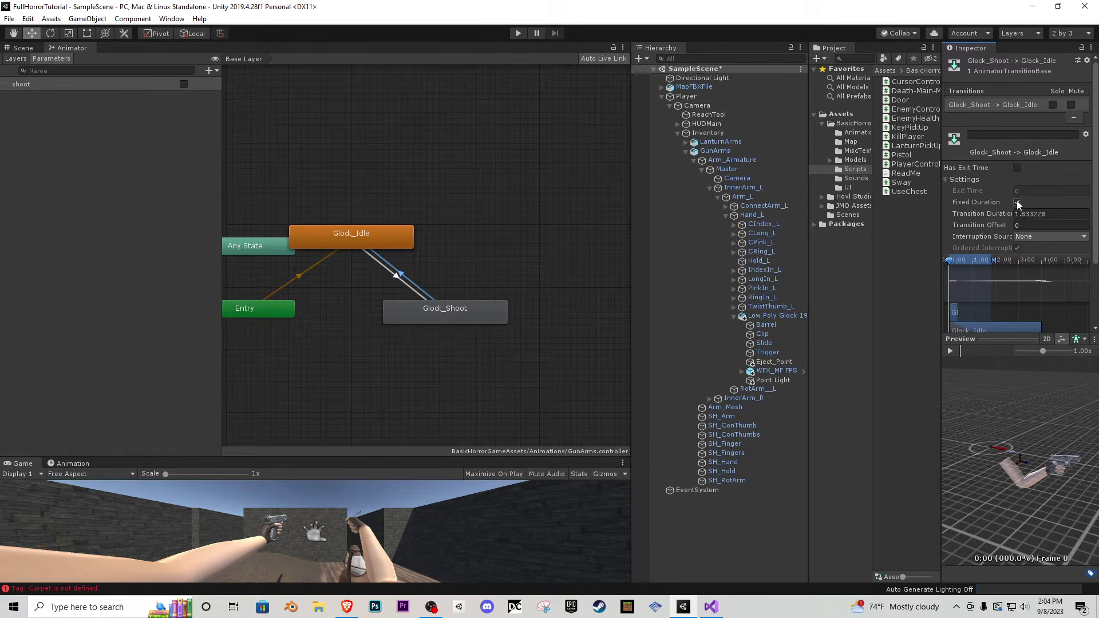
click(520, 34)
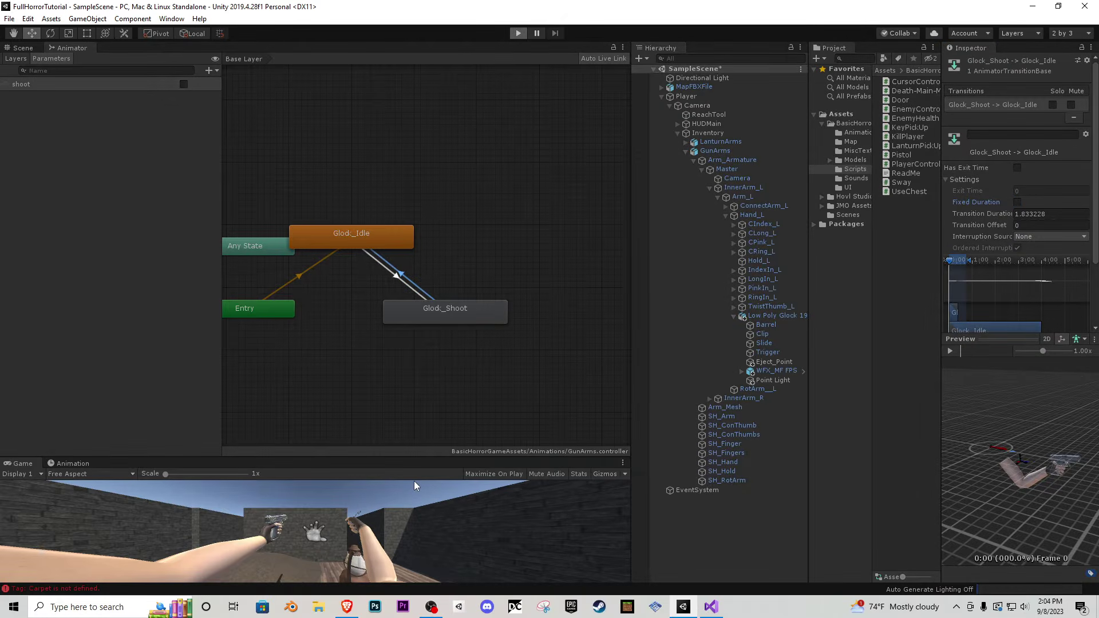
click(316, 531)
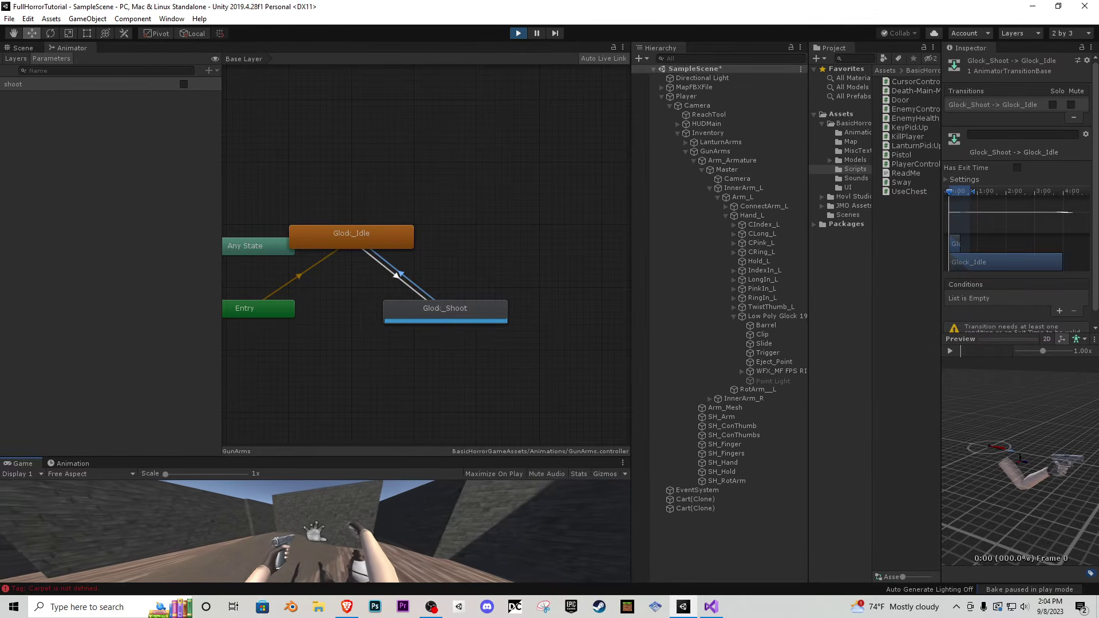
click(315, 531)
click(315, 531)
key(Escape)
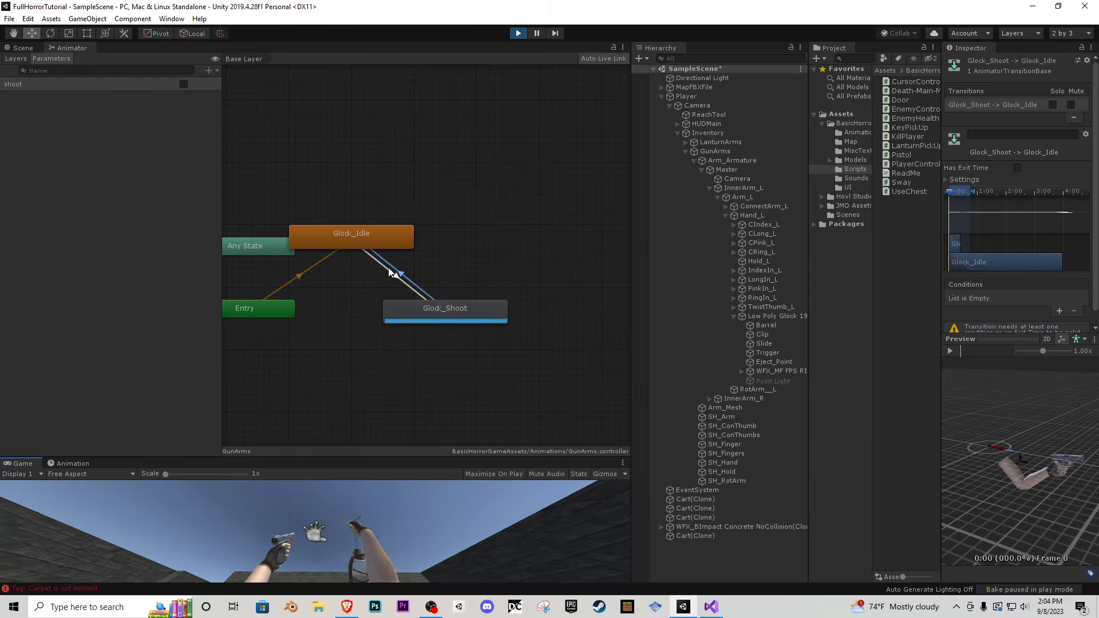
click(519, 34)
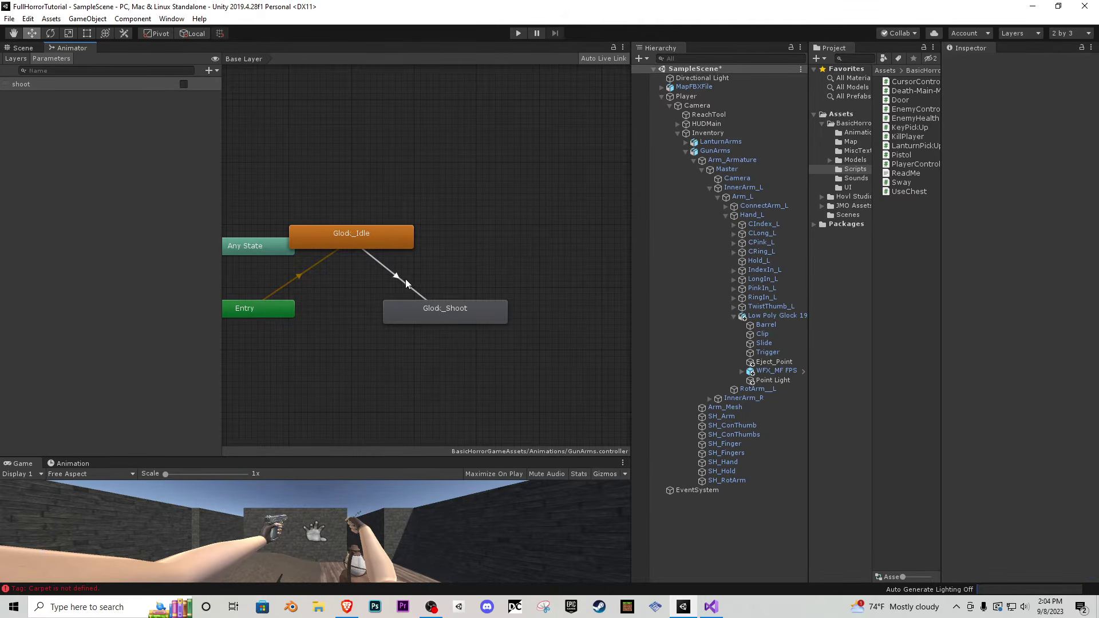
- Recreate the Glock_Shoot to Glock_Idle transition from scratch and turn off its fixed duration
right_click(477, 308)
click(517, 314)
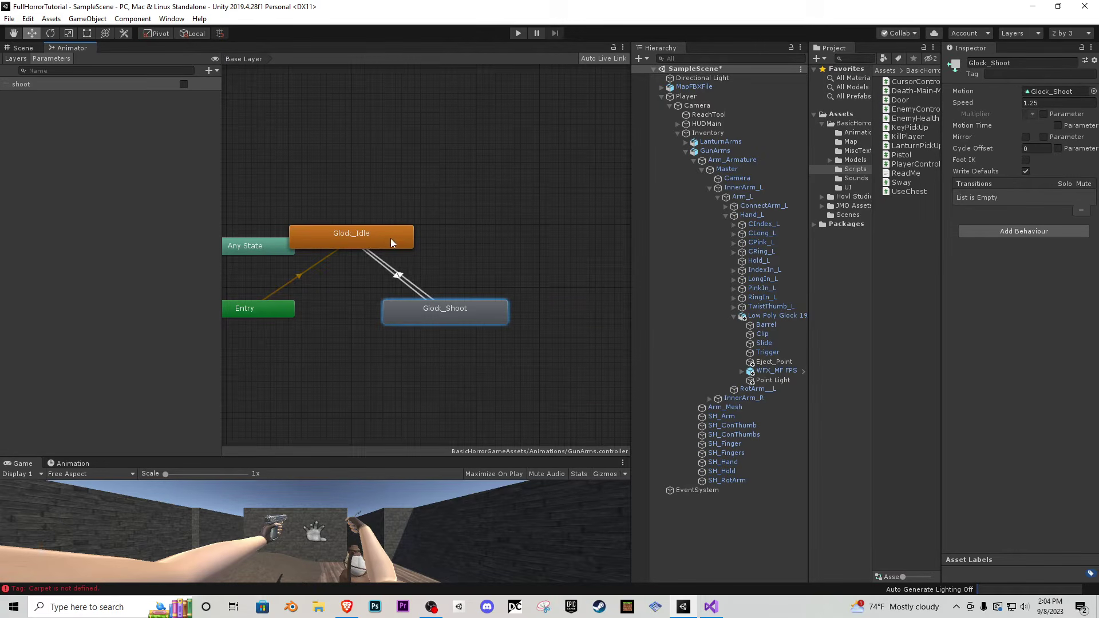
click(400, 270)
click(946, 180)
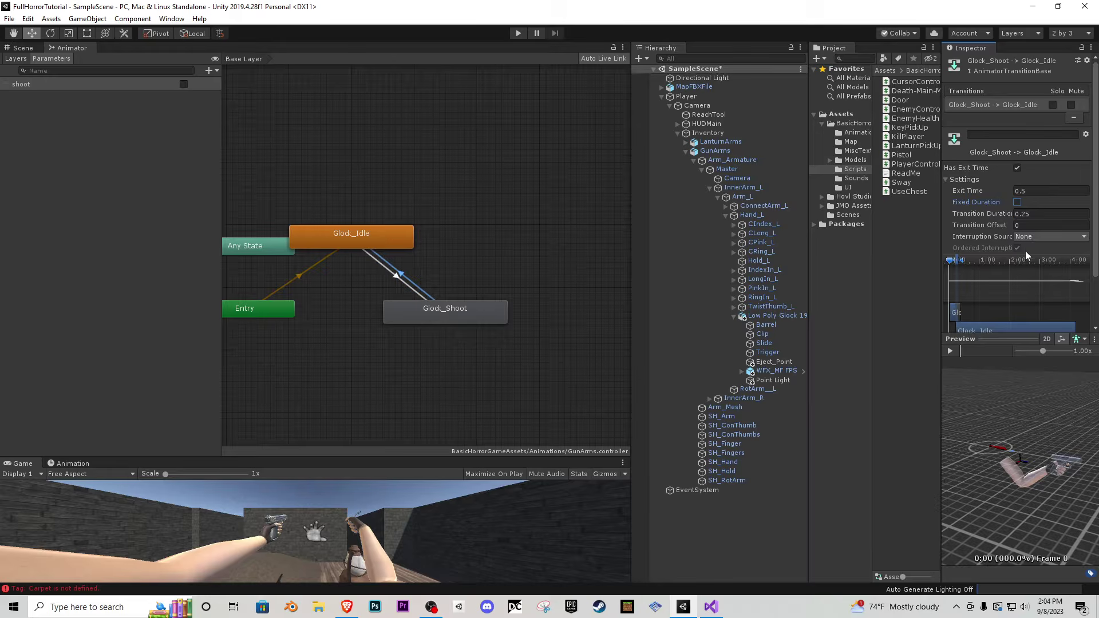
- Run the game and fire the pistol repeatedly to test the recreated return transition, and exit play mode
click(519, 33)
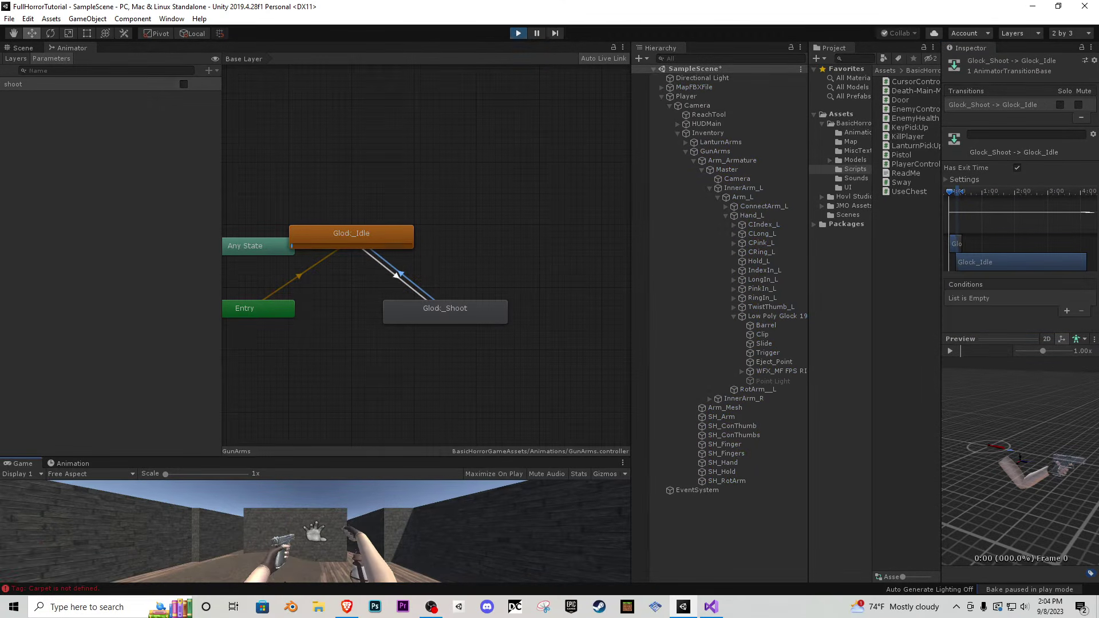
click(292, 529)
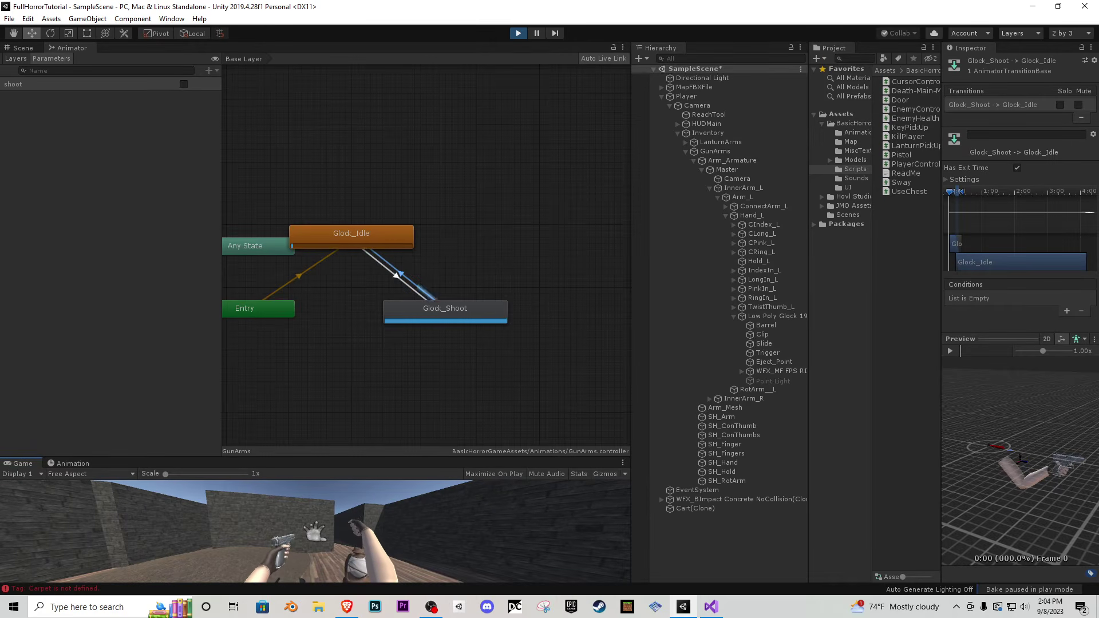
click(316, 531)
click(315, 531)
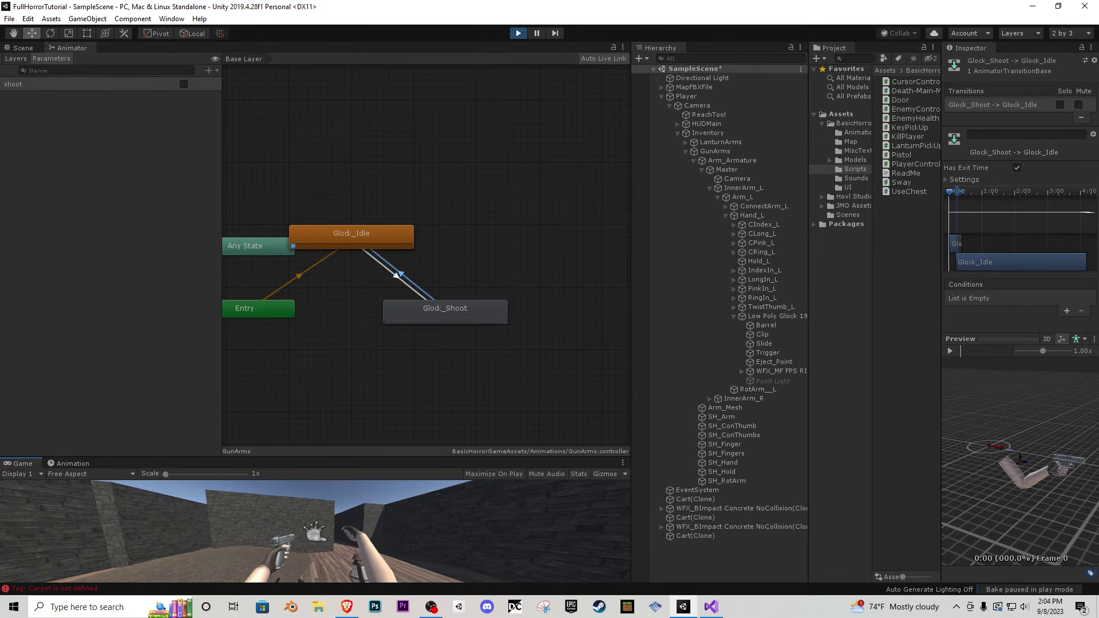
click(315, 532)
click(315, 531)
click(315, 532)
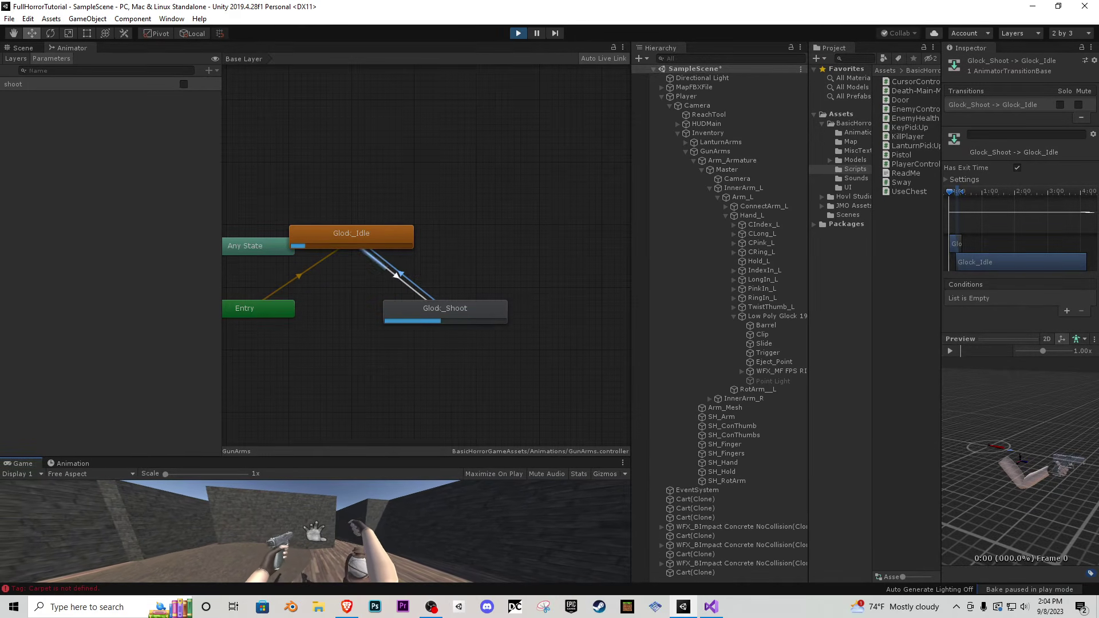
click(315, 532)
click(315, 532)
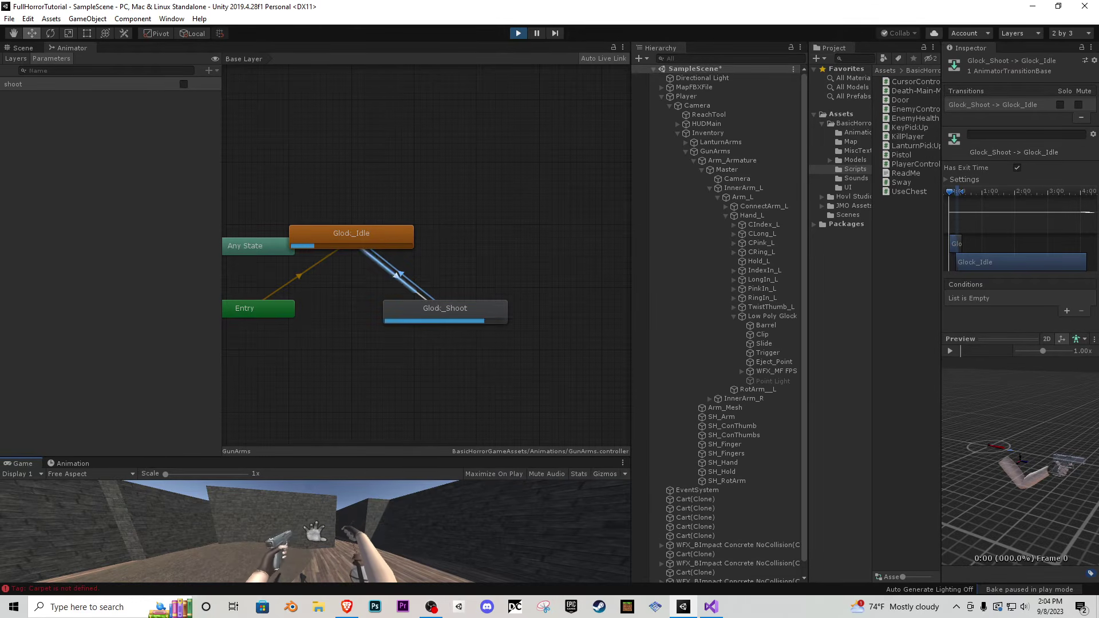
click(315, 531)
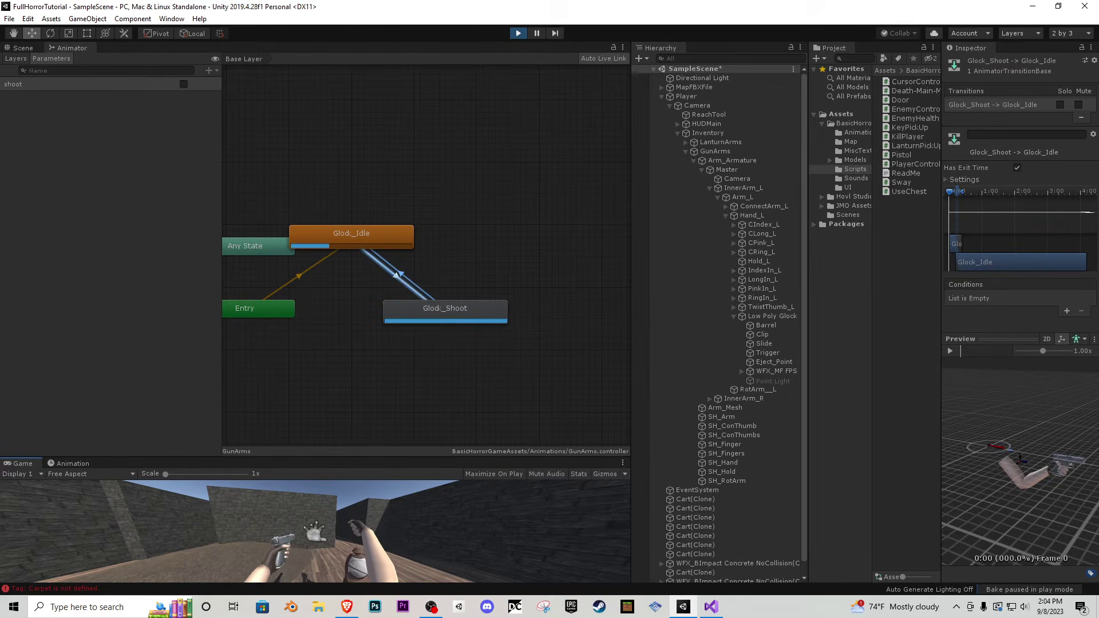
click(315, 532)
click(316, 531)
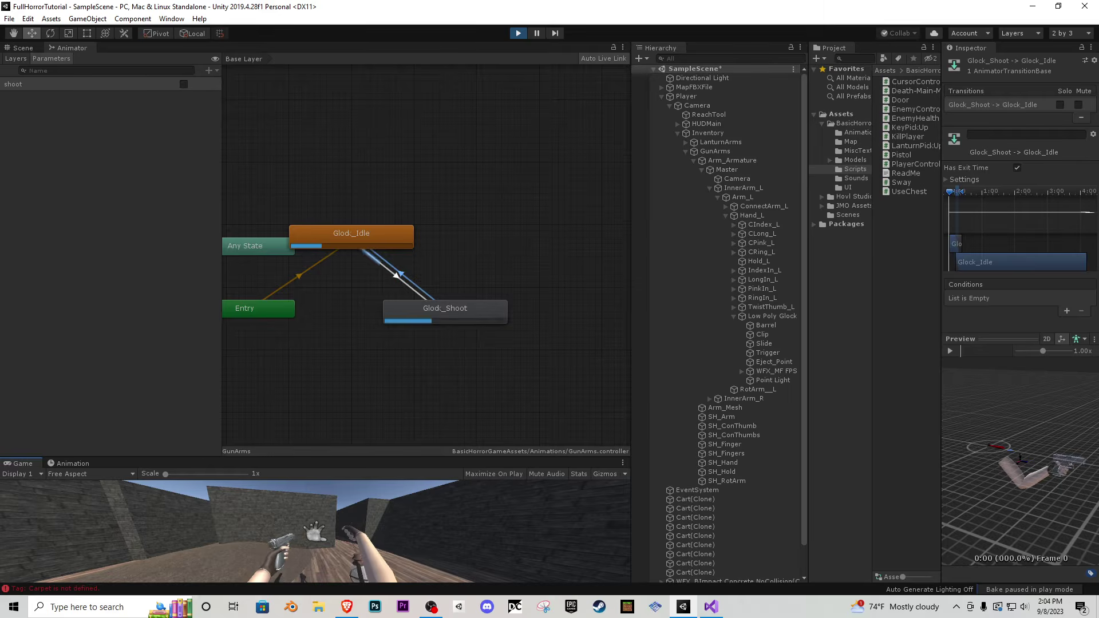
click(517, 34)
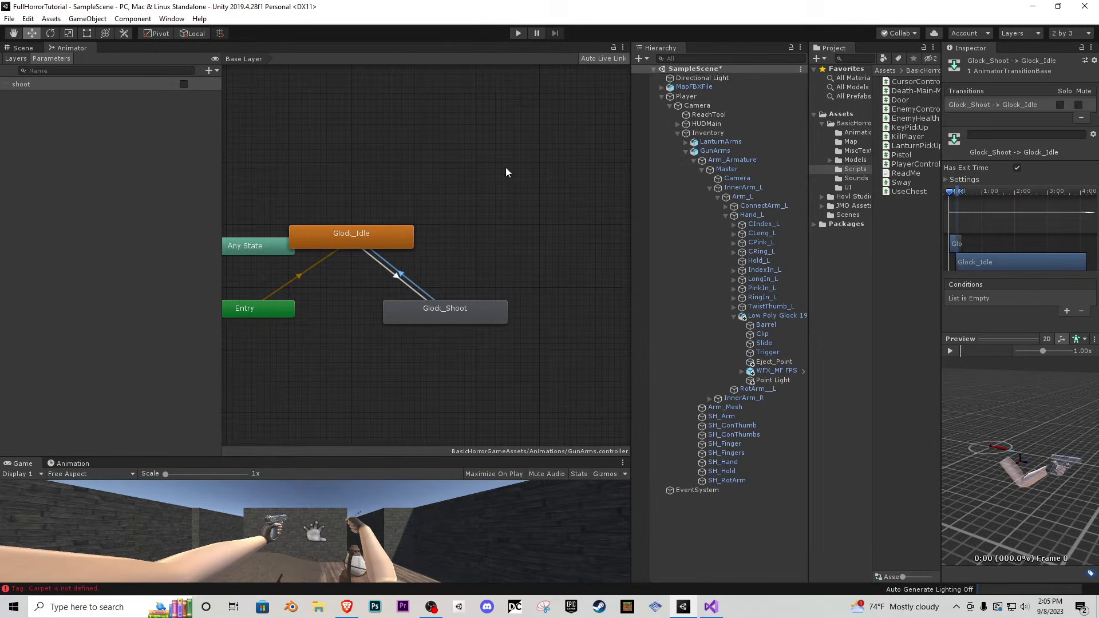
- Enable Maximize On Play for the game view, run the game to check the pistol at full size, and exit play mode
click(521, 33)
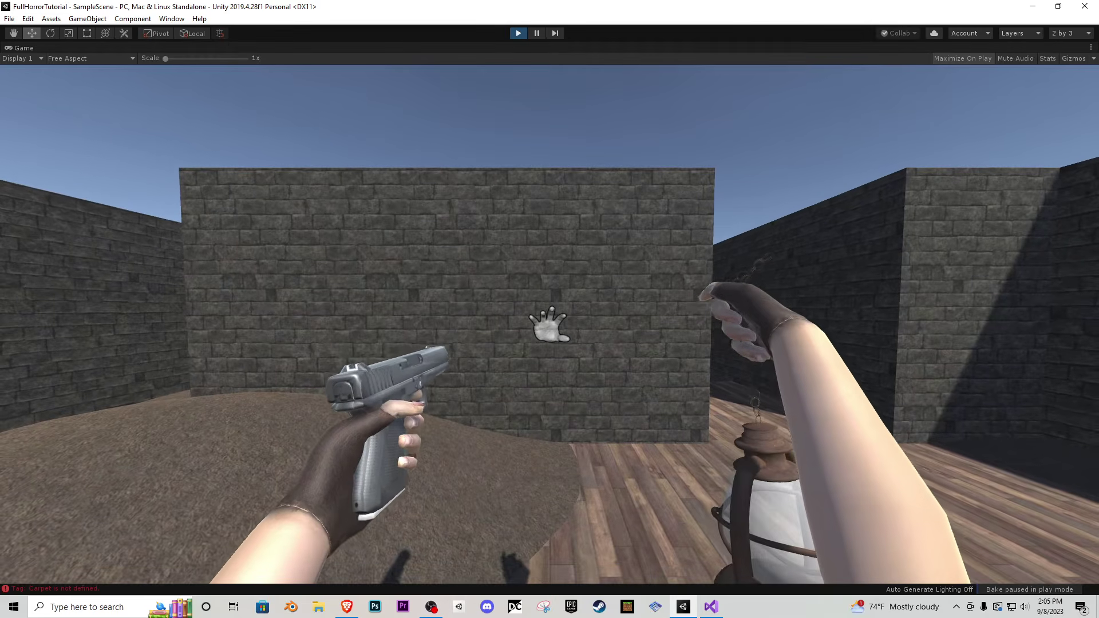
key(Escape)
click(522, 33)
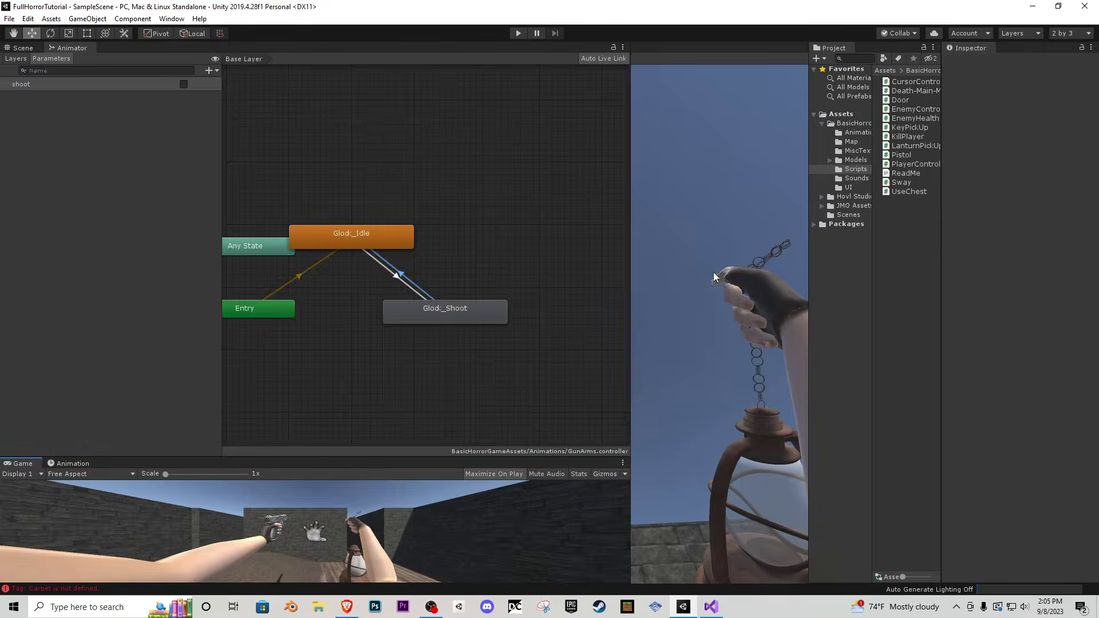
- Rotate the pistol's Eject_Point to -180 on the Y axis in the scene
click(774, 362)
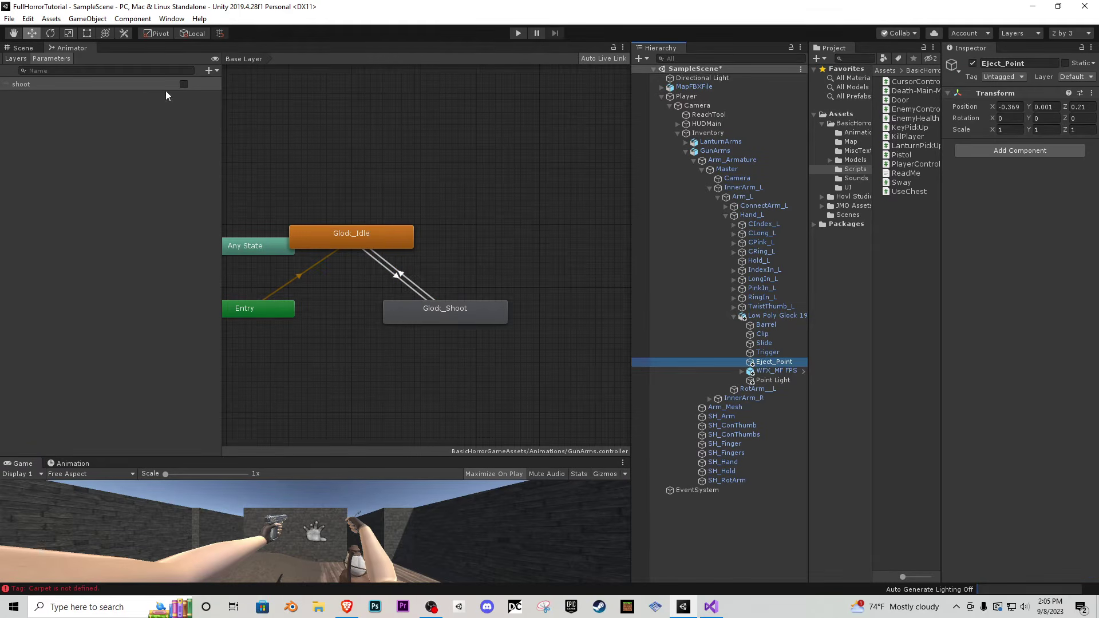
click(26, 47)
right_drag(424, 195, 454, 185)
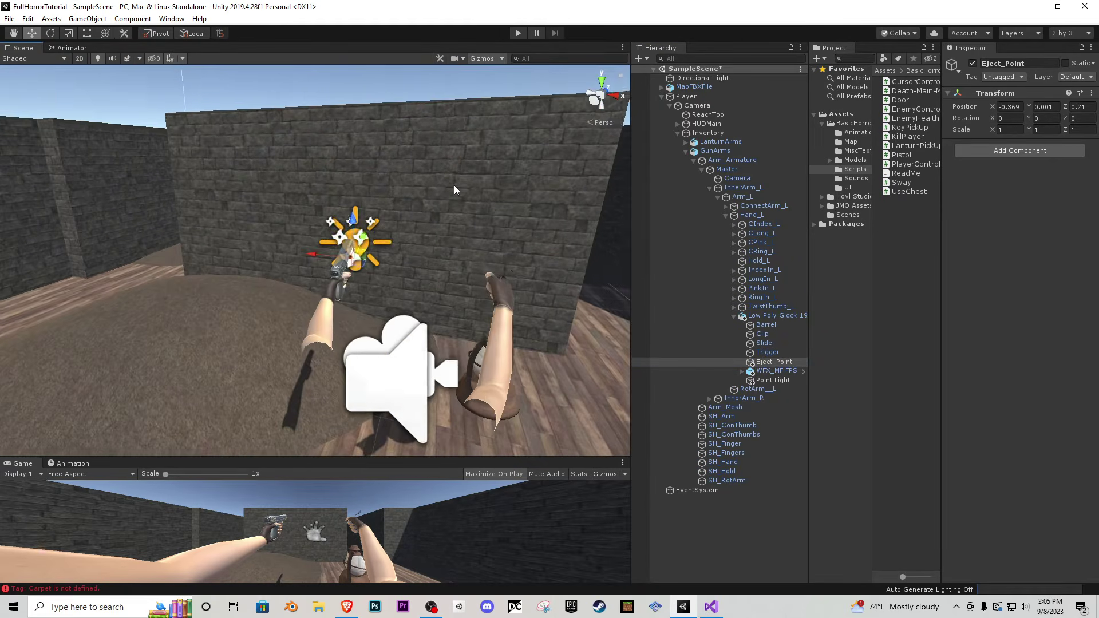
click(50, 33)
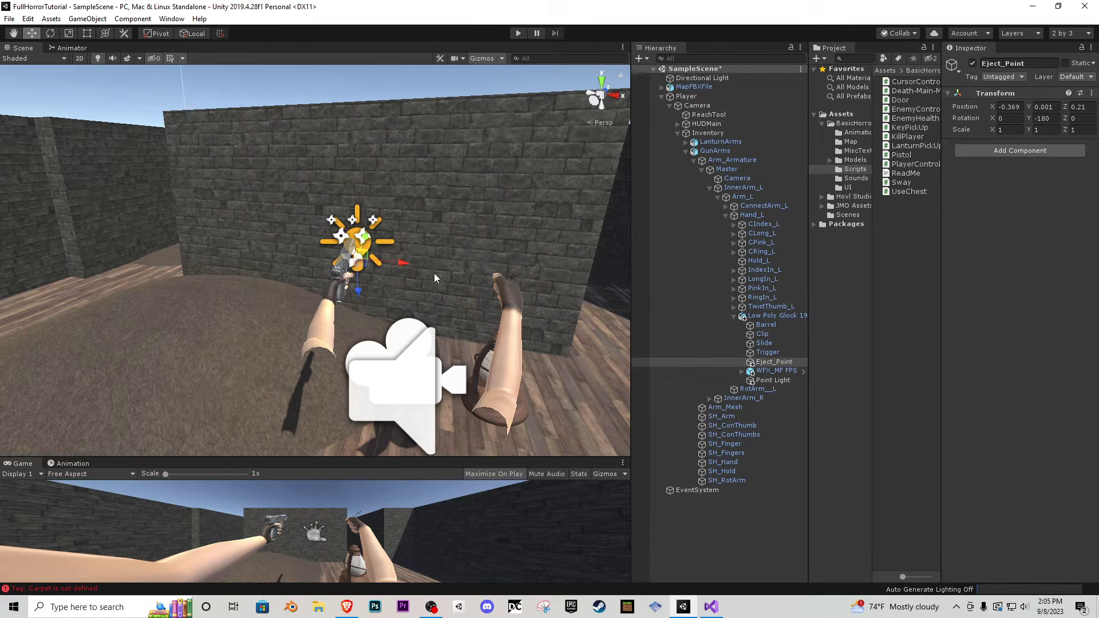
- Run the game and fire the pistol to test the cartridge ejection direction, and exit play mode
click(512, 33)
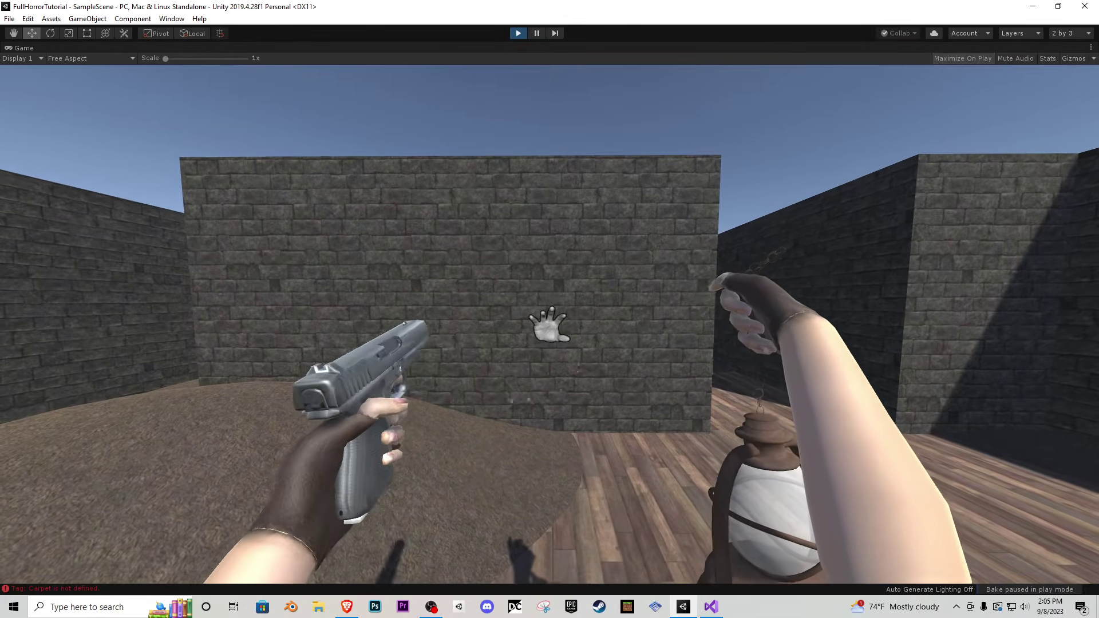
click(550, 323)
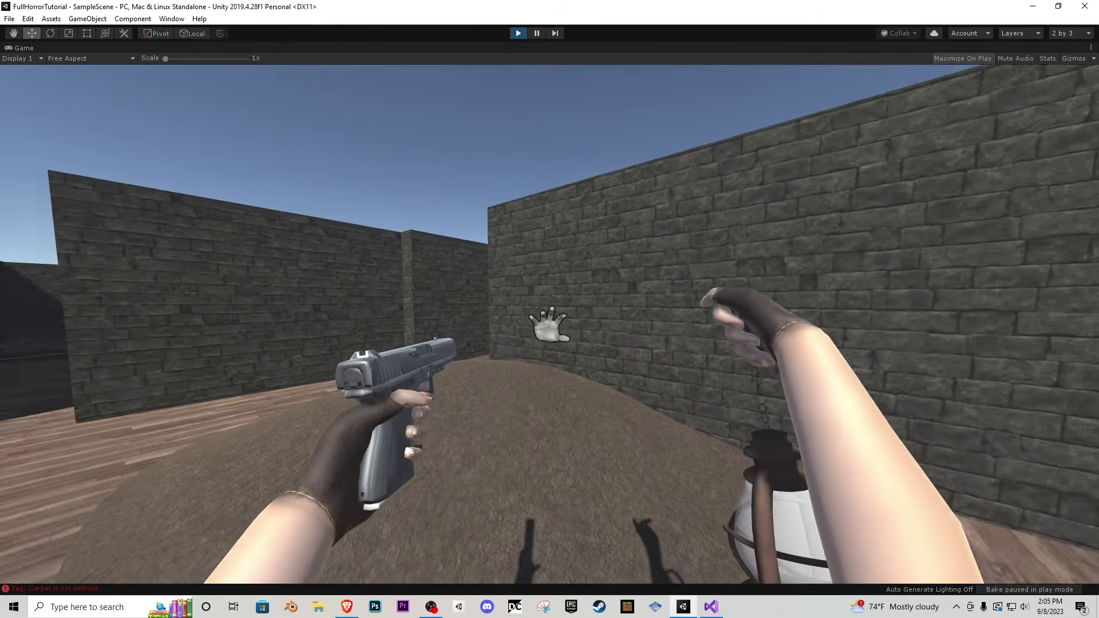
click(549, 323)
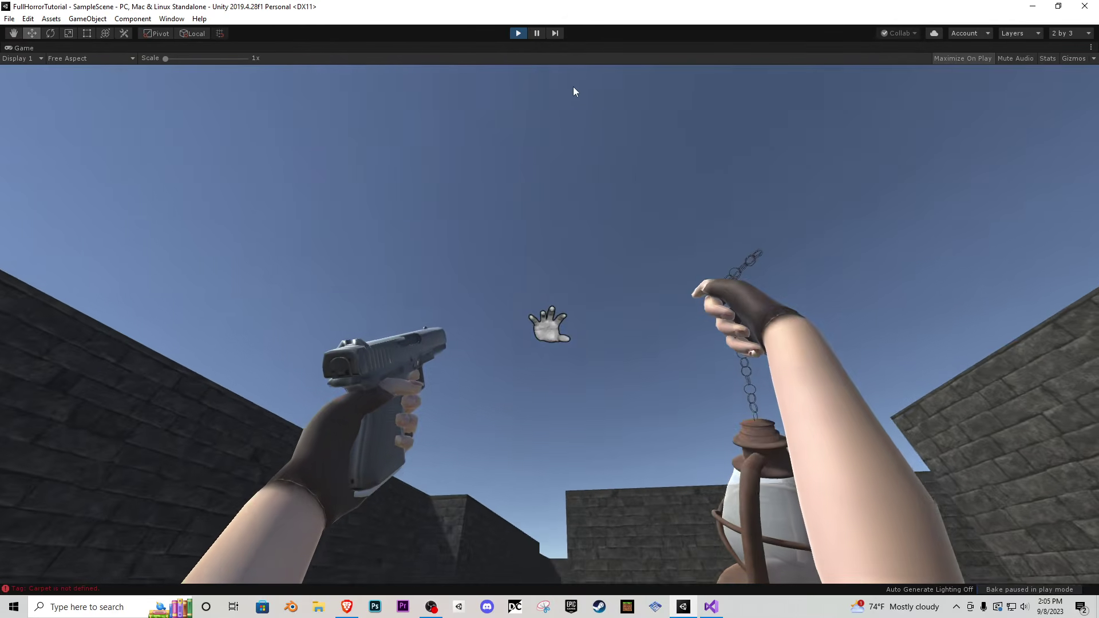
click(512, 33)
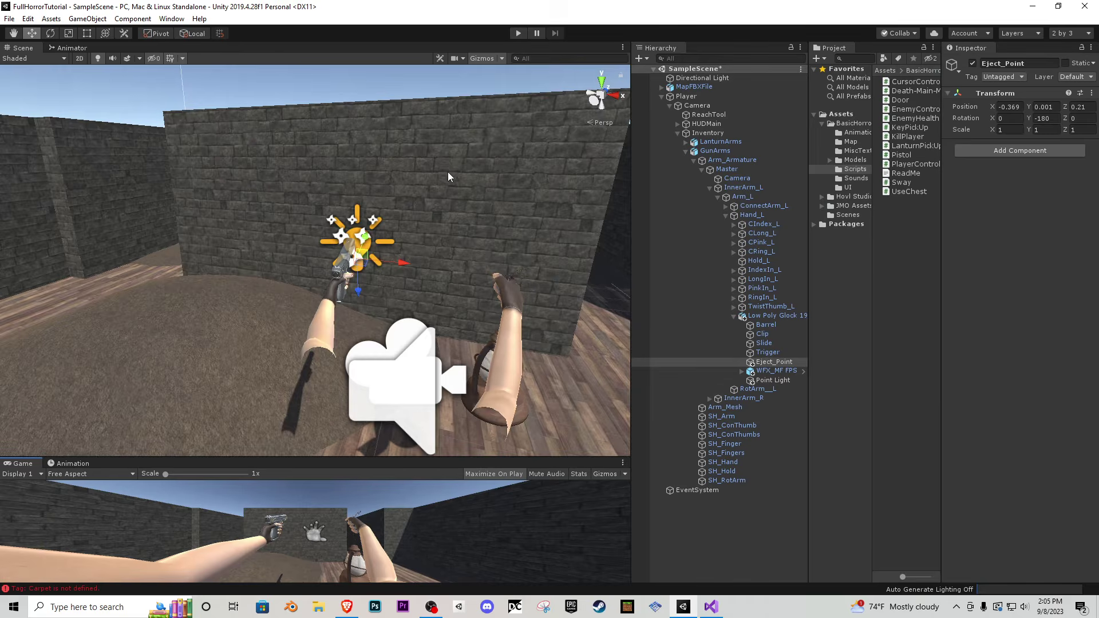
- Collapse the GunArms hierarchy and deactivate both GunArms and LanturnArms in the player's Inventory
click(685, 150)
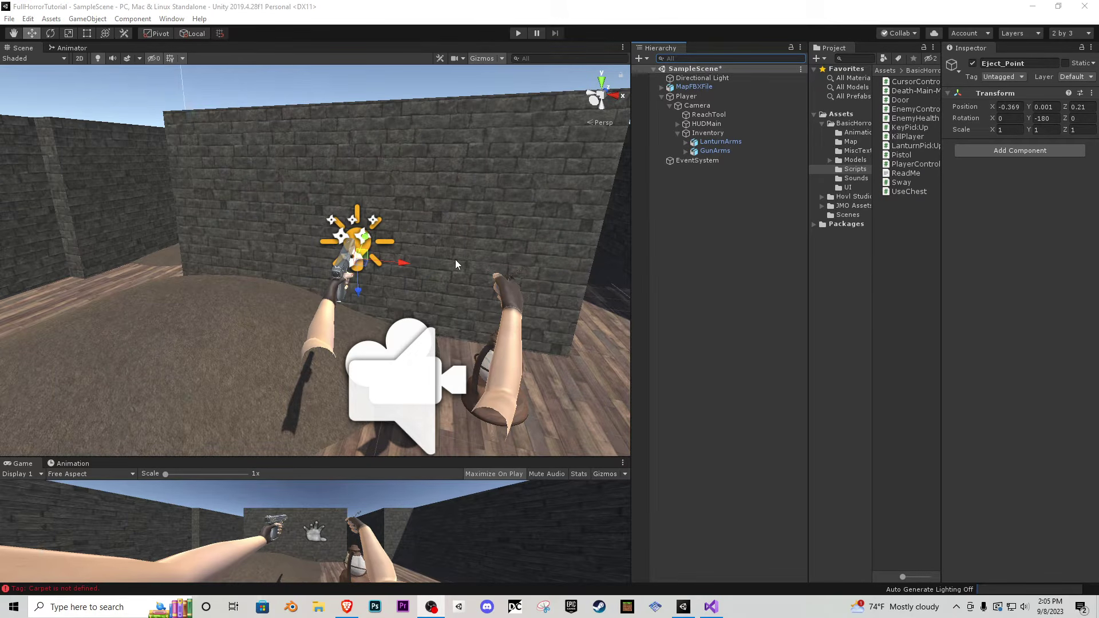
right_drag(317, 294, 224, 279)
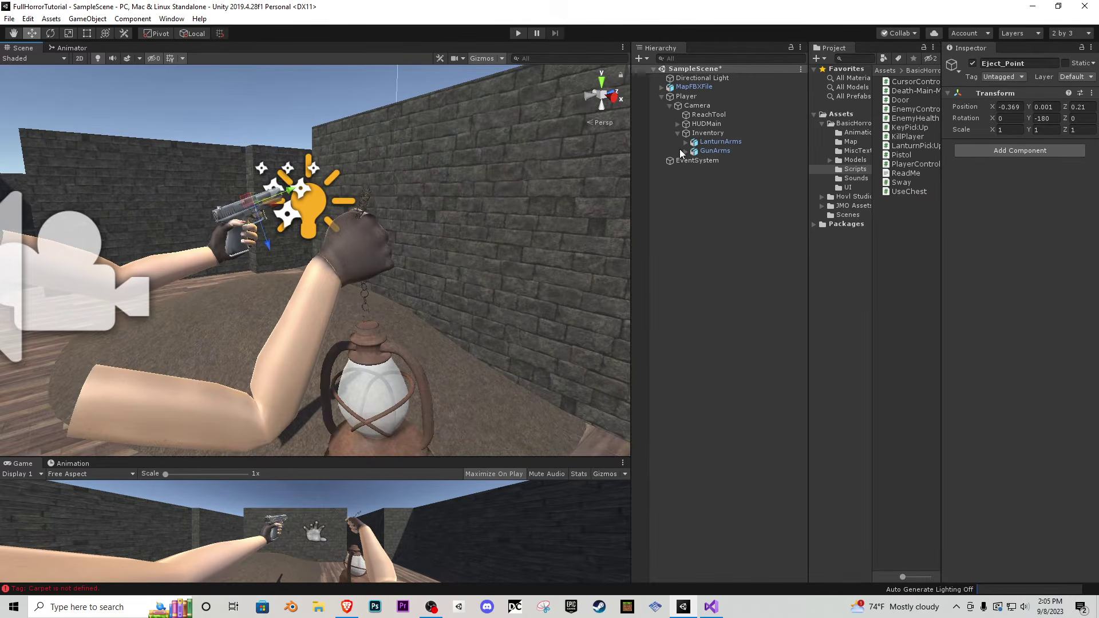
click(730, 149)
ctrl+click(730, 141)
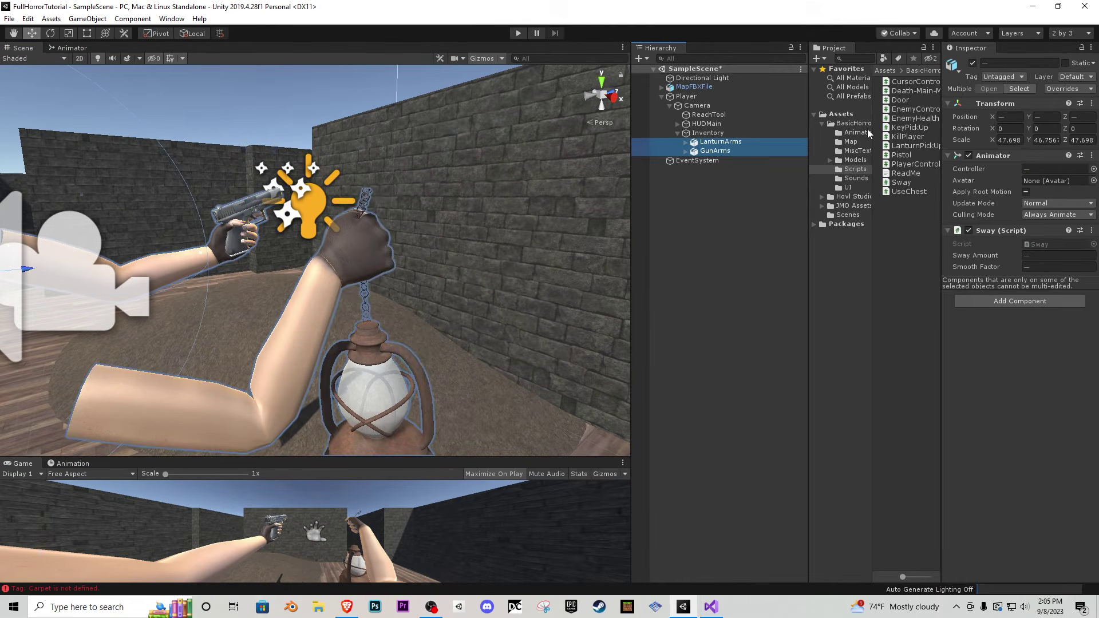
click(968, 68)
click(971, 63)
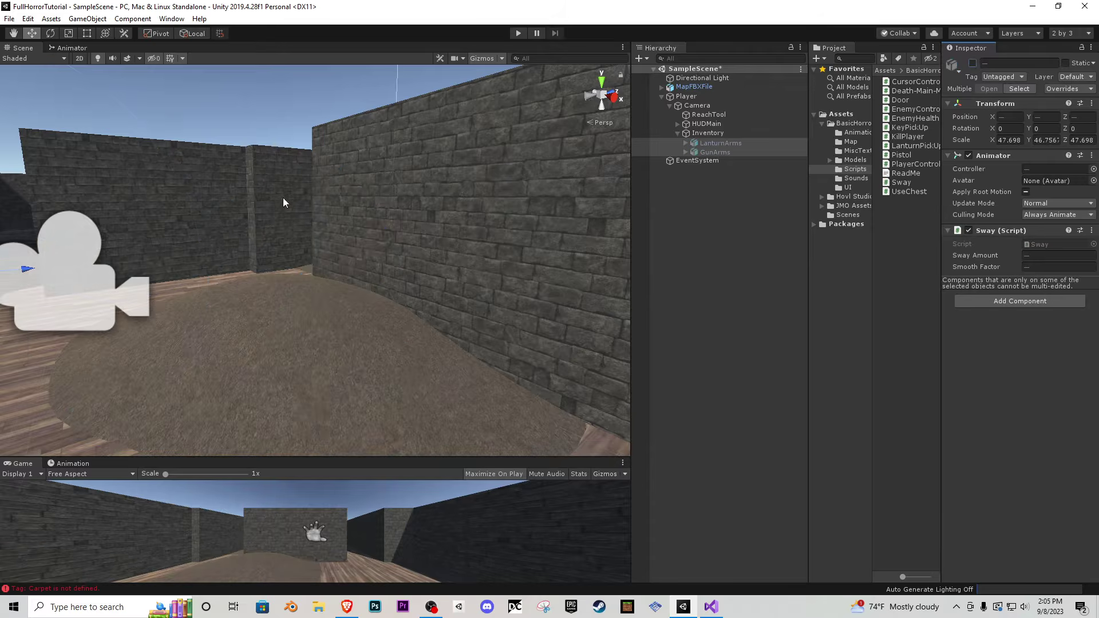
- Select only LanturnArms in the player's Inventory and activate it again
right_drag(282, 197, 434, 286)
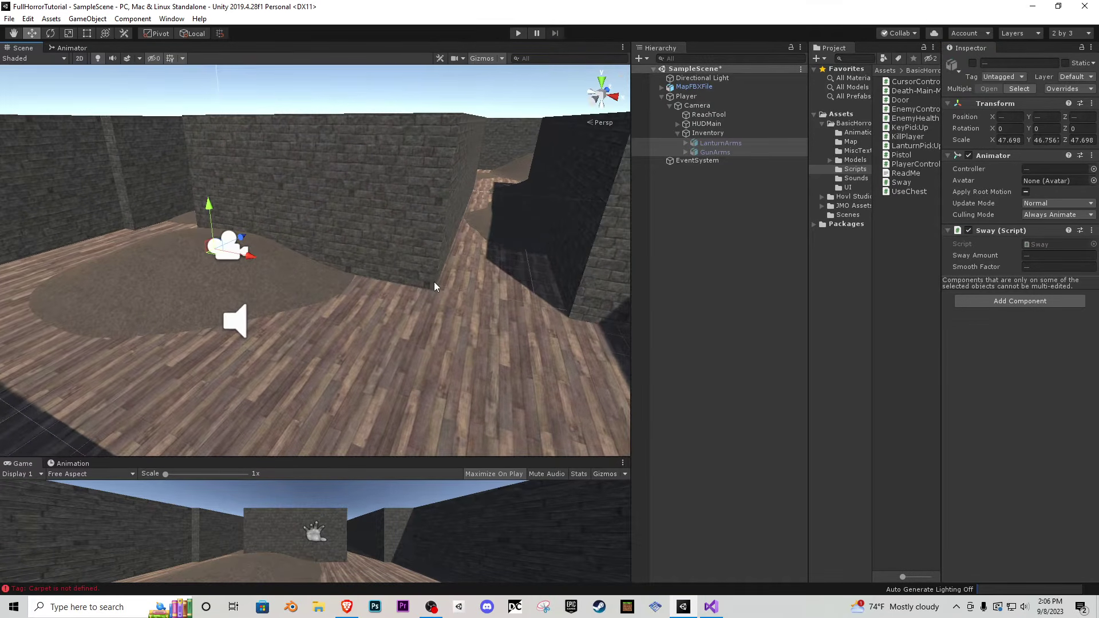
click(723, 239)
click(718, 143)
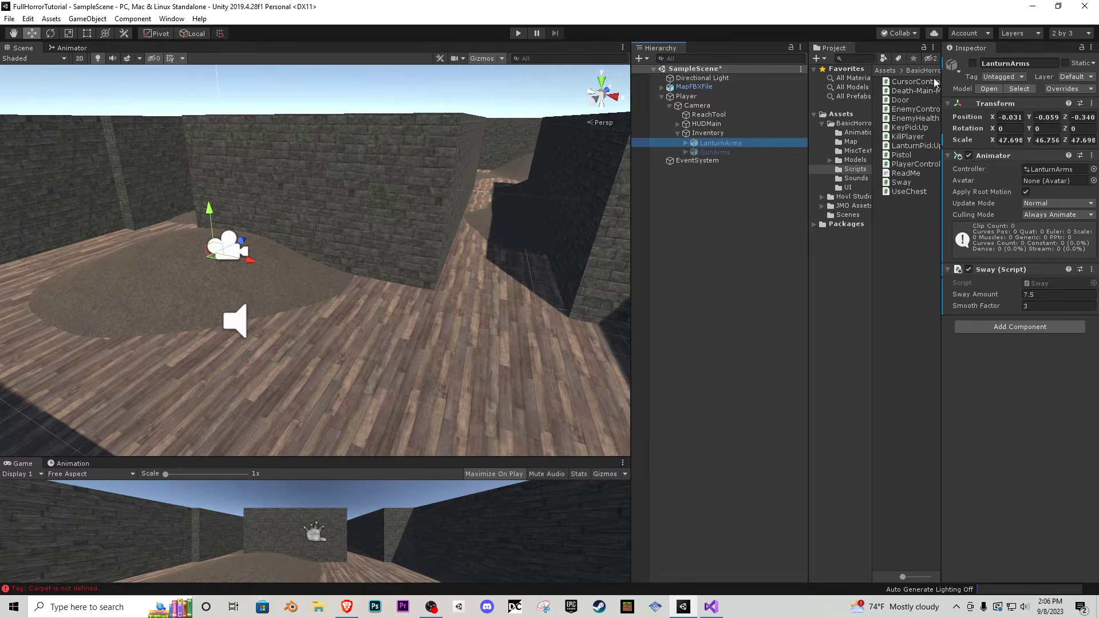
click(973, 64)
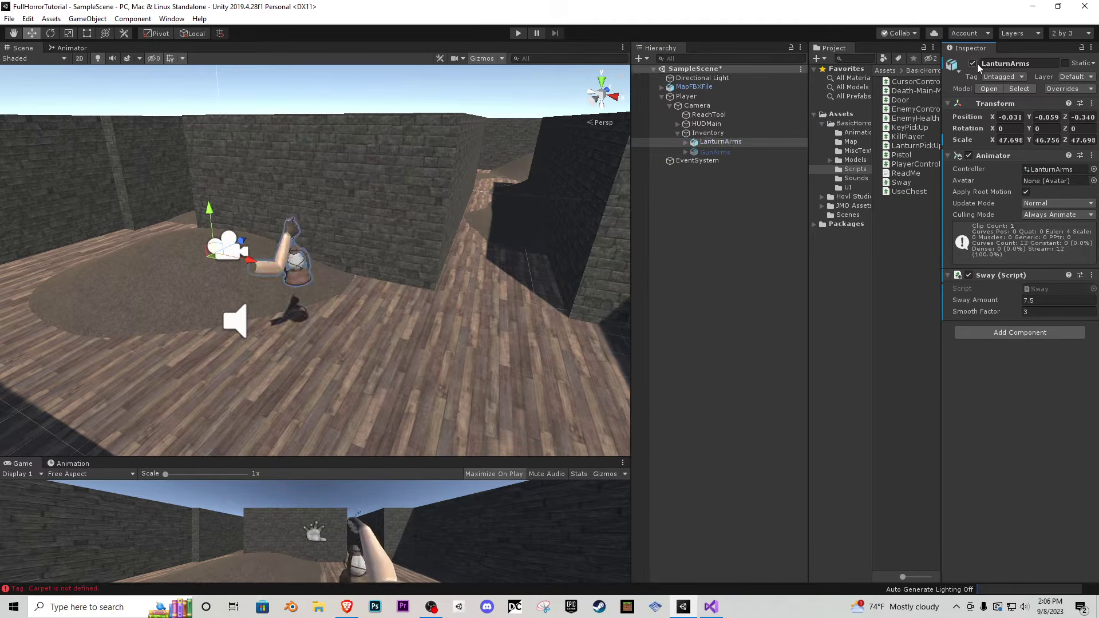
- Search the project assets for fire, browse the Magic fire prefabs and place Magic fire pro orange in the scene near the lantern
right_drag(487, 165, 503, 218)
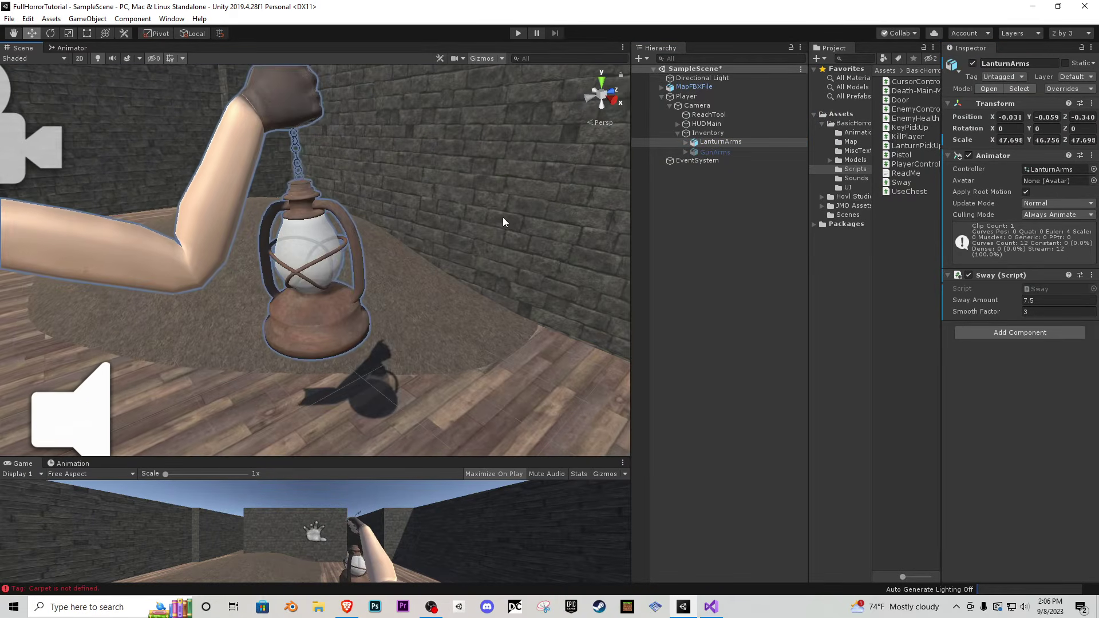
click(851, 62)
text(fire)
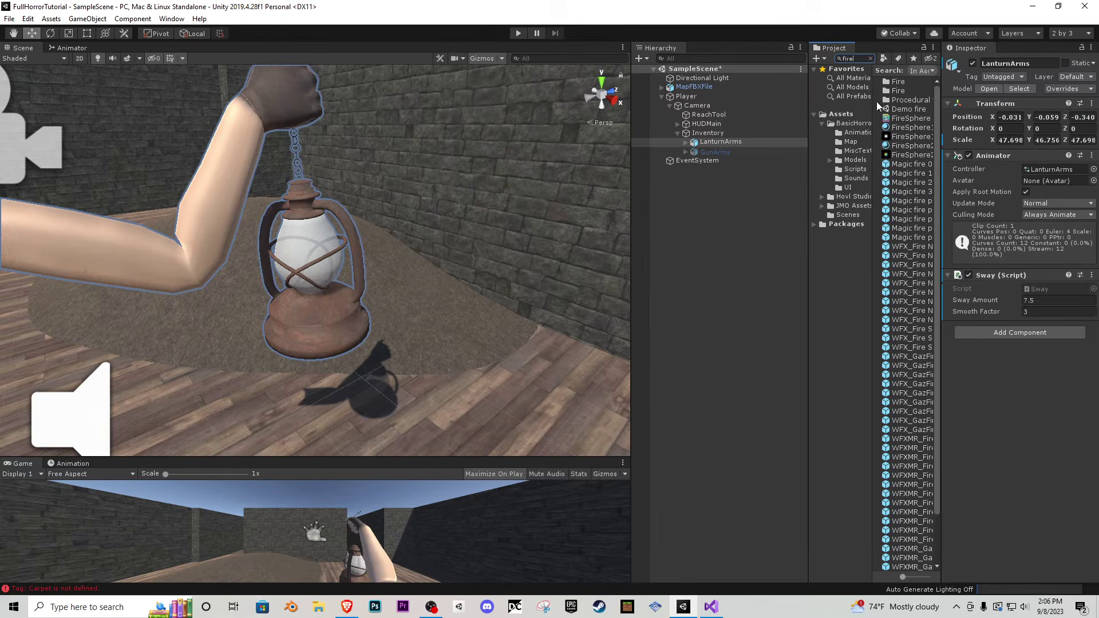
click(912, 164)
click(912, 173)
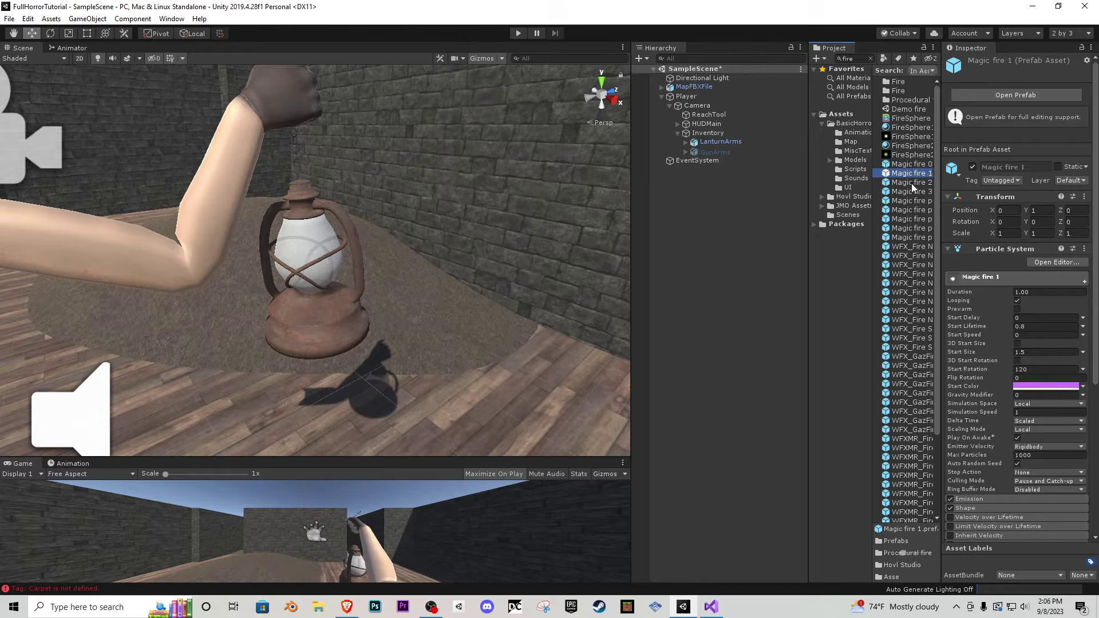
click(911, 193)
click(911, 201)
click(911, 210)
click(911, 219)
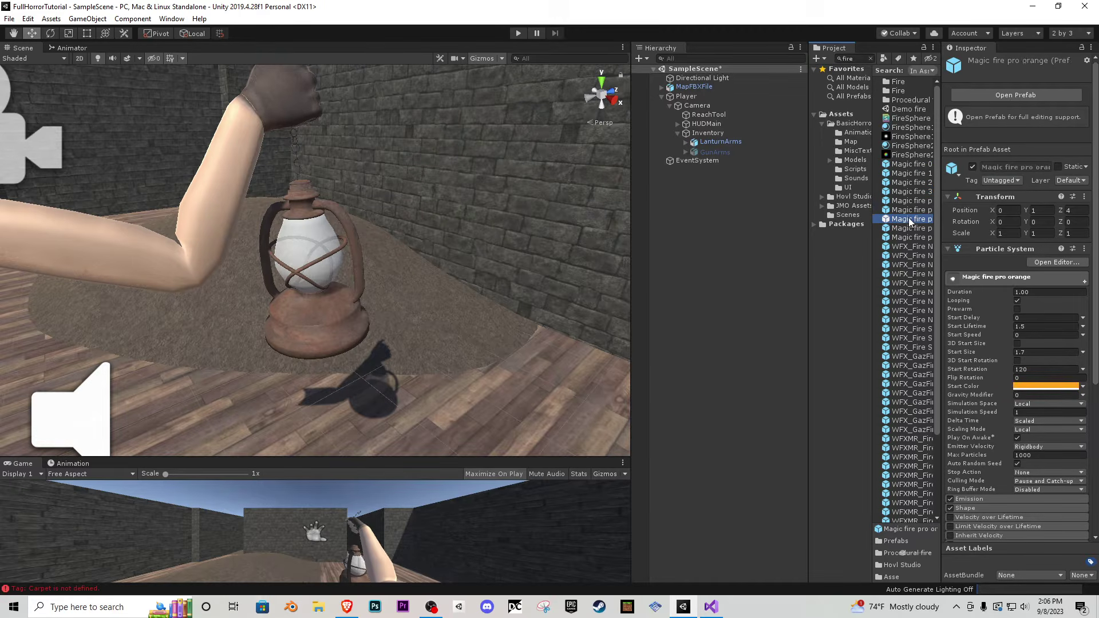
click(910, 228)
drag(339, 345, 368, 378)
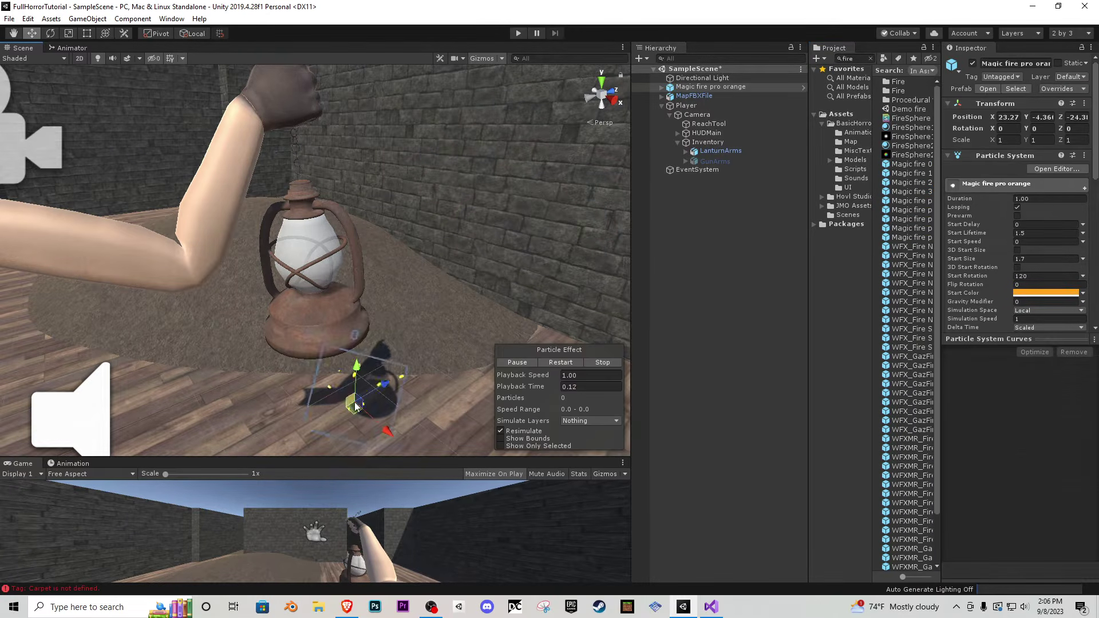
- Move the Magic fire pro orange effect onto the lantern and restart its particle playback
right_drag(375, 389, 312, 372)
key(s)
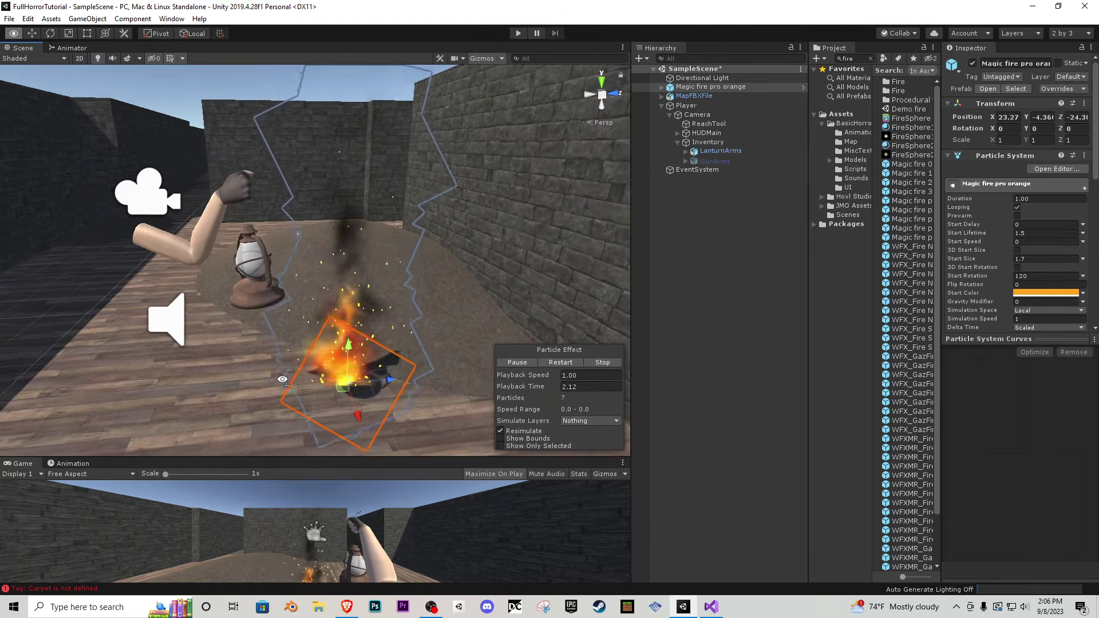
drag(349, 354, 360, 232)
drag(393, 233, 297, 245)
key(a)
right_drag(301, 246, 426, 258)
drag(324, 261, 353, 290)
key(r)
key(ctrl+z)
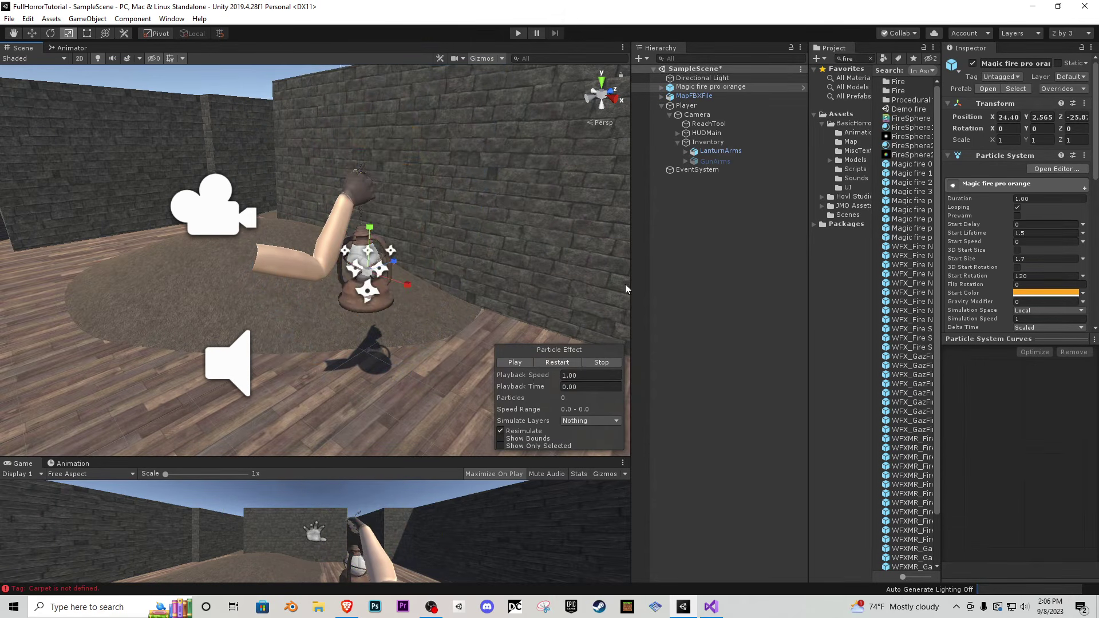
click(568, 362)
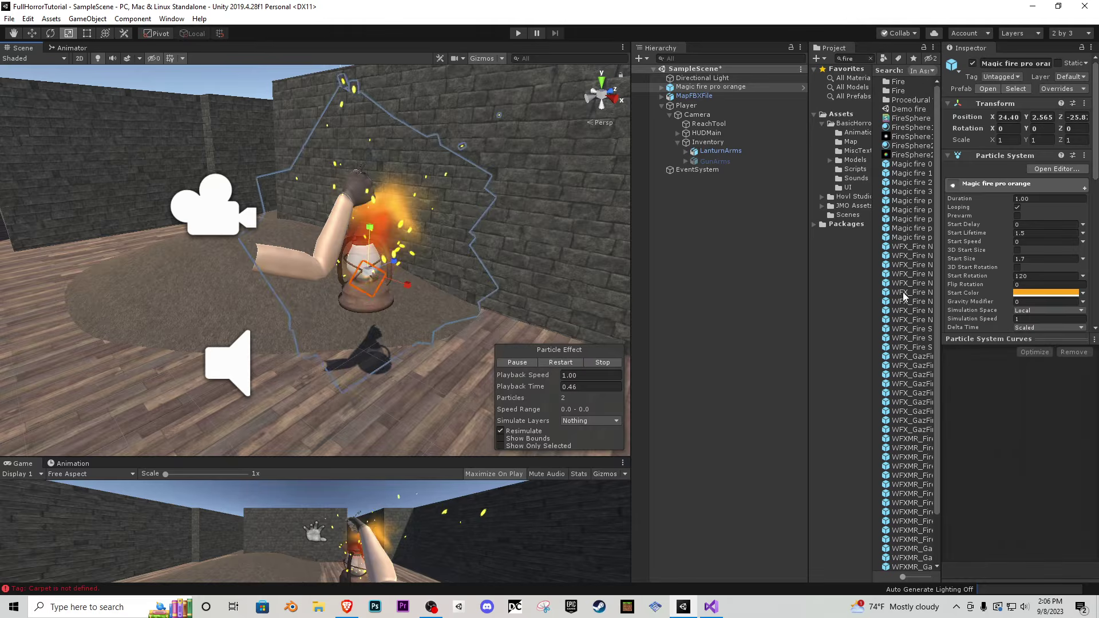
- Set both the Start Lifetime and the Duration of Magic fire pro orange's own particle system to 0.75
click(1043, 234)
text(.75)
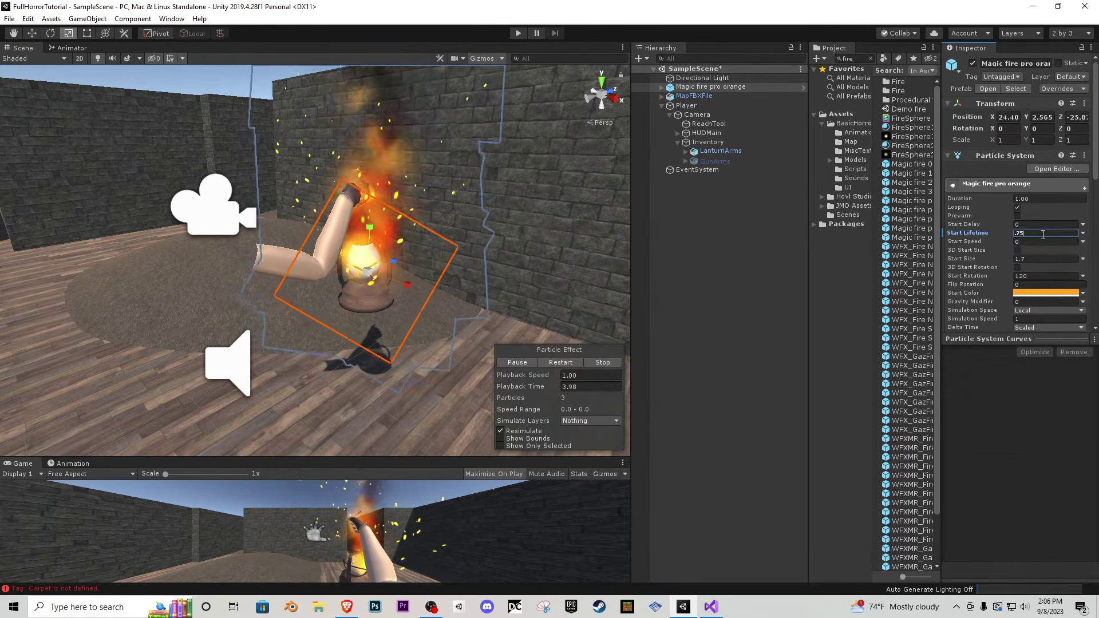
click(1036, 199)
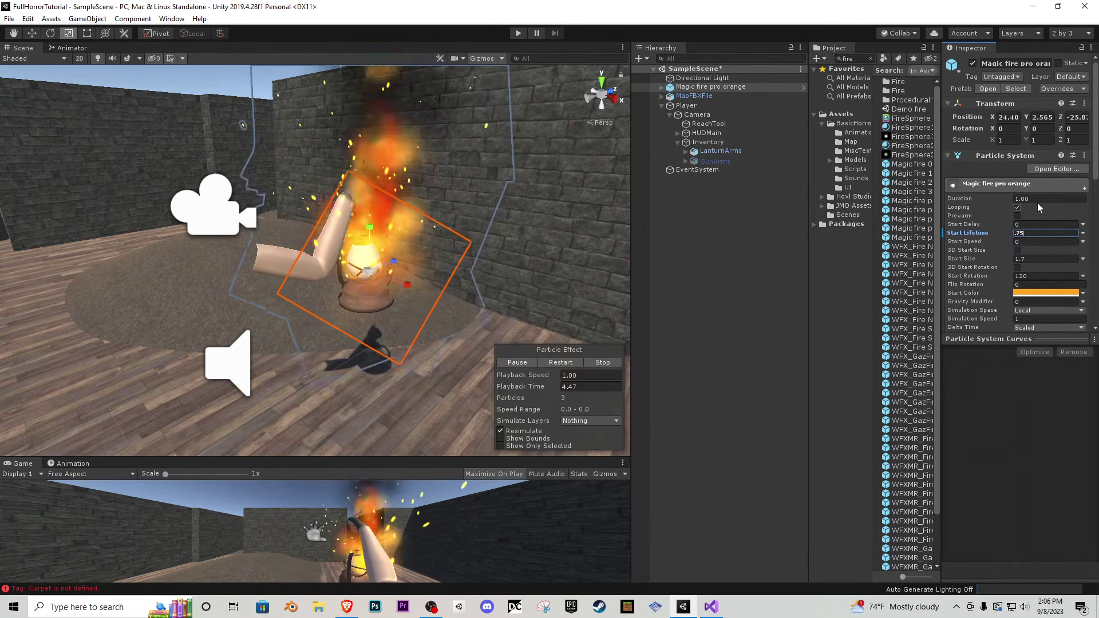
text(.75)
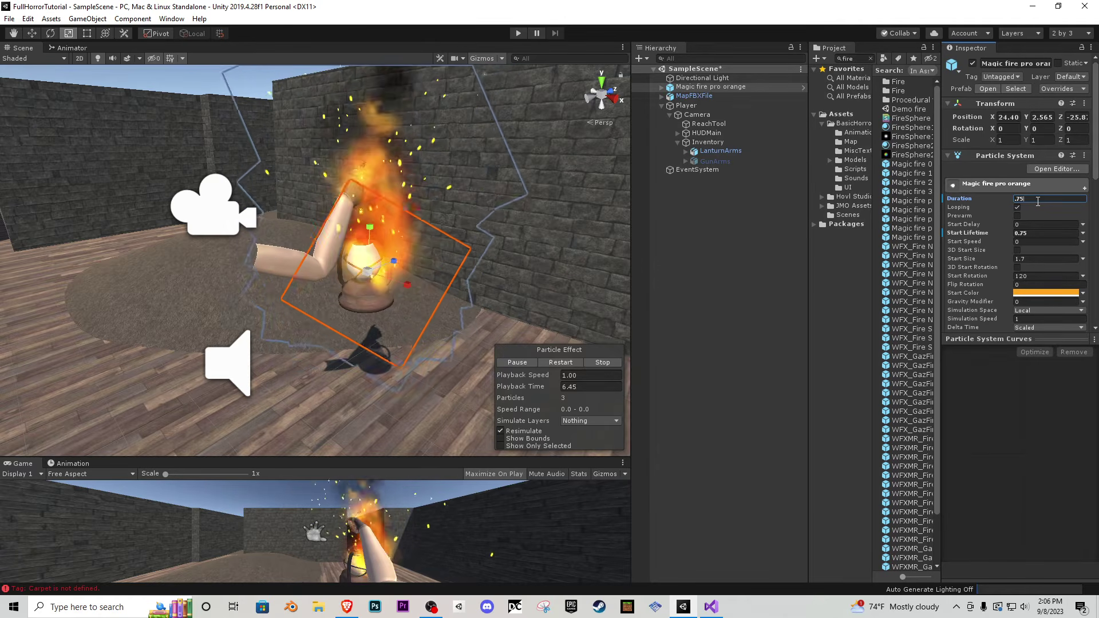
- Set Duration and Start Lifetime to 1 for Sparks, Fire, Smoke and FireDark together, and restart the particle preview
click(661, 86)
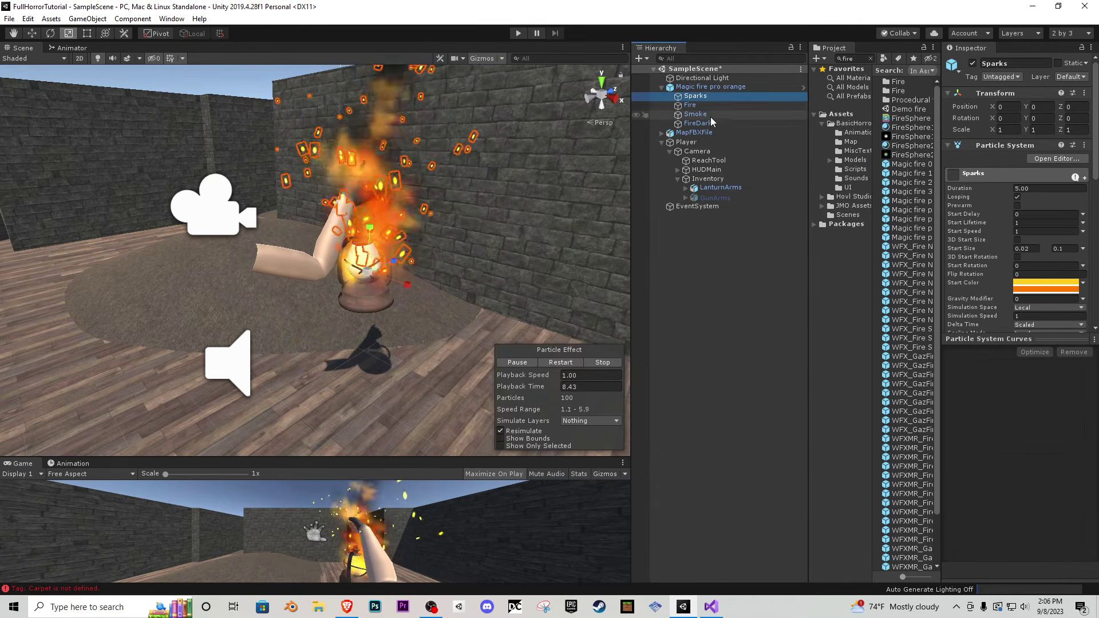
shift+click(709, 120)
click(1036, 178)
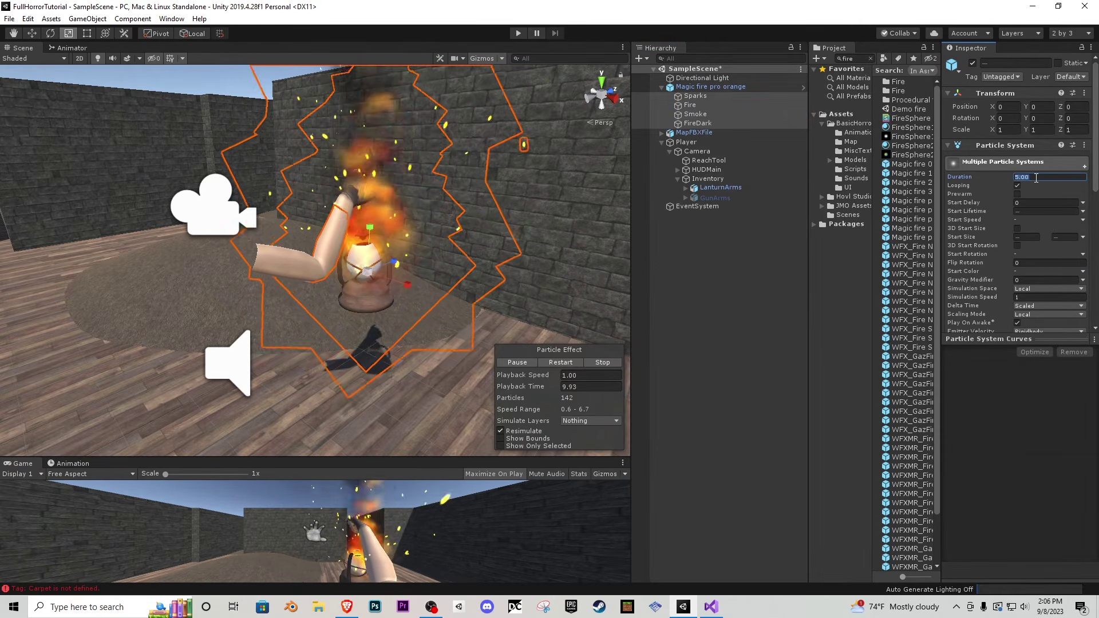
text(1)
click(1031, 211)
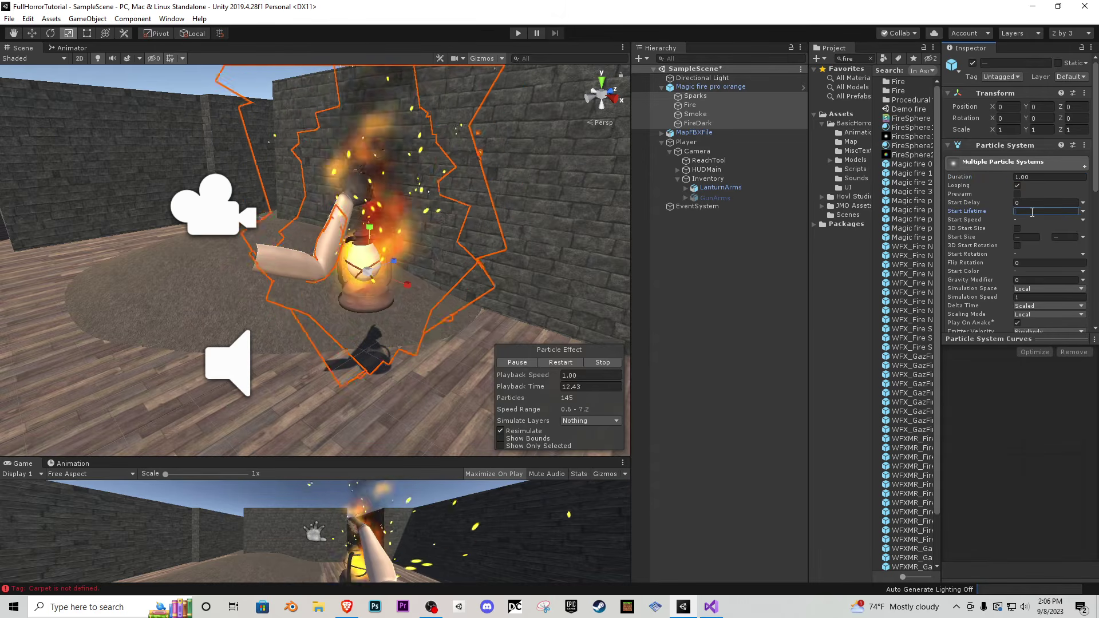
text(1)
click(566, 363)
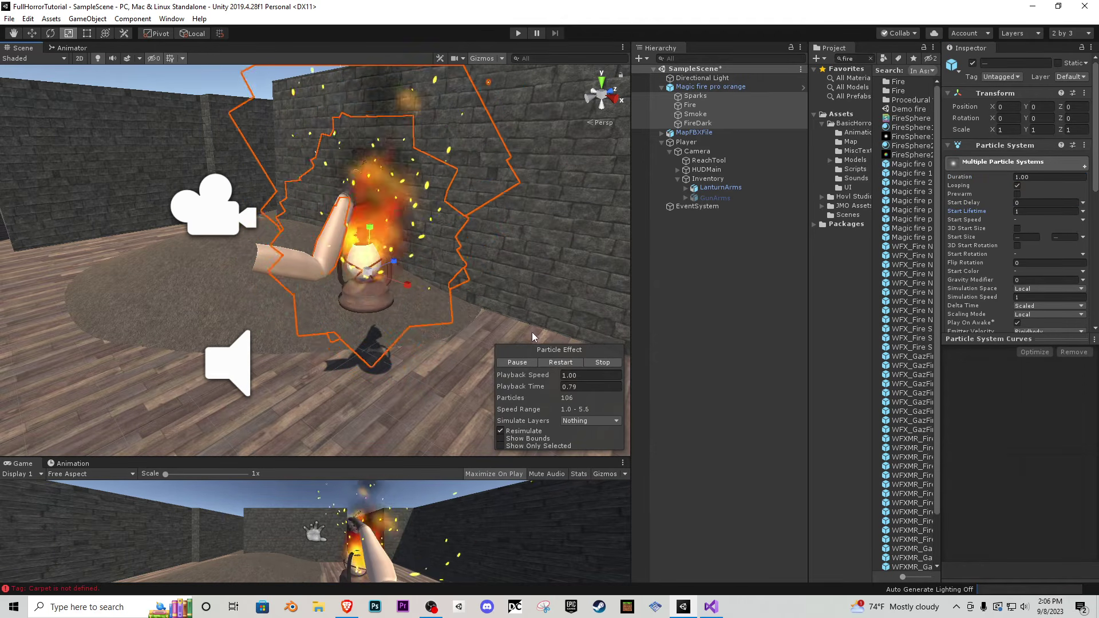
- Examine the parent fire effect's Emission and Shape settings and the Shape settings of Sparks
click(702, 88)
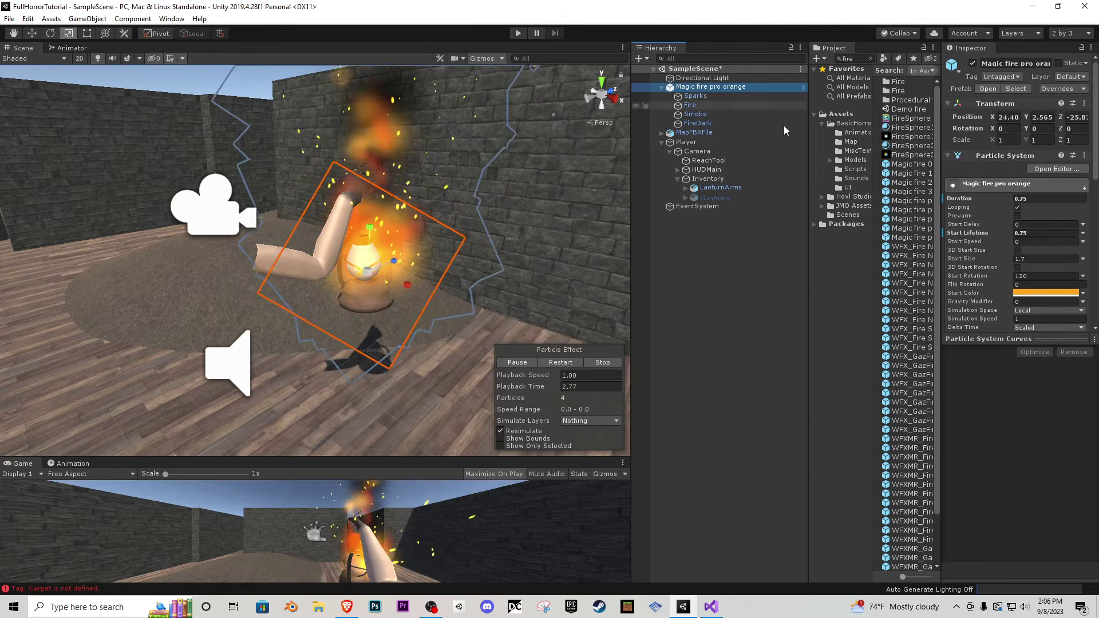
scroll(1044, 277, down, 6)
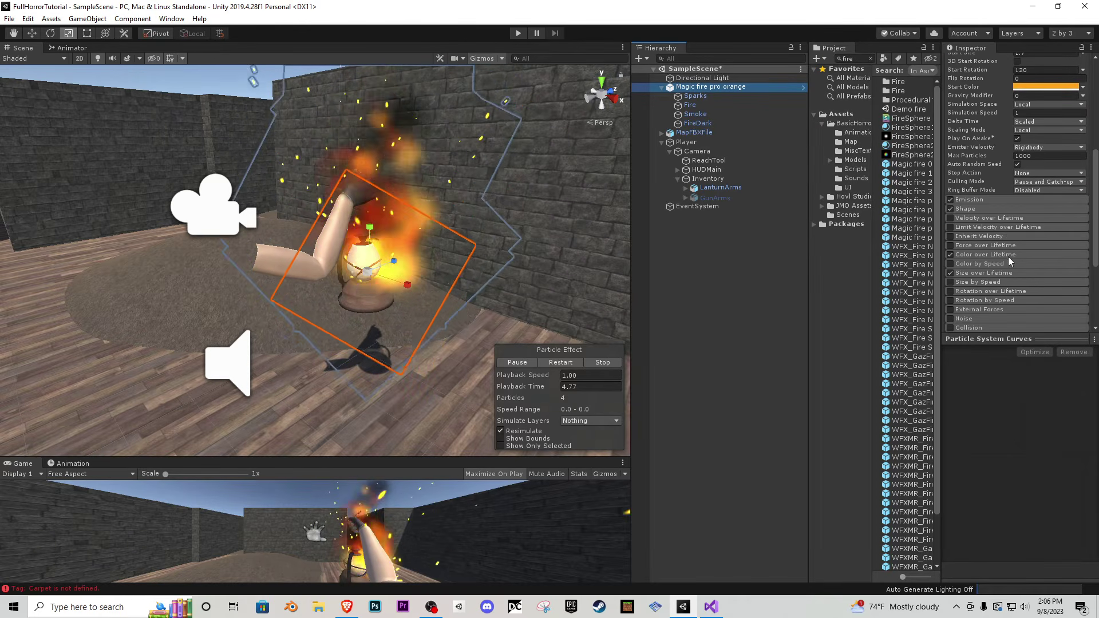
click(974, 278)
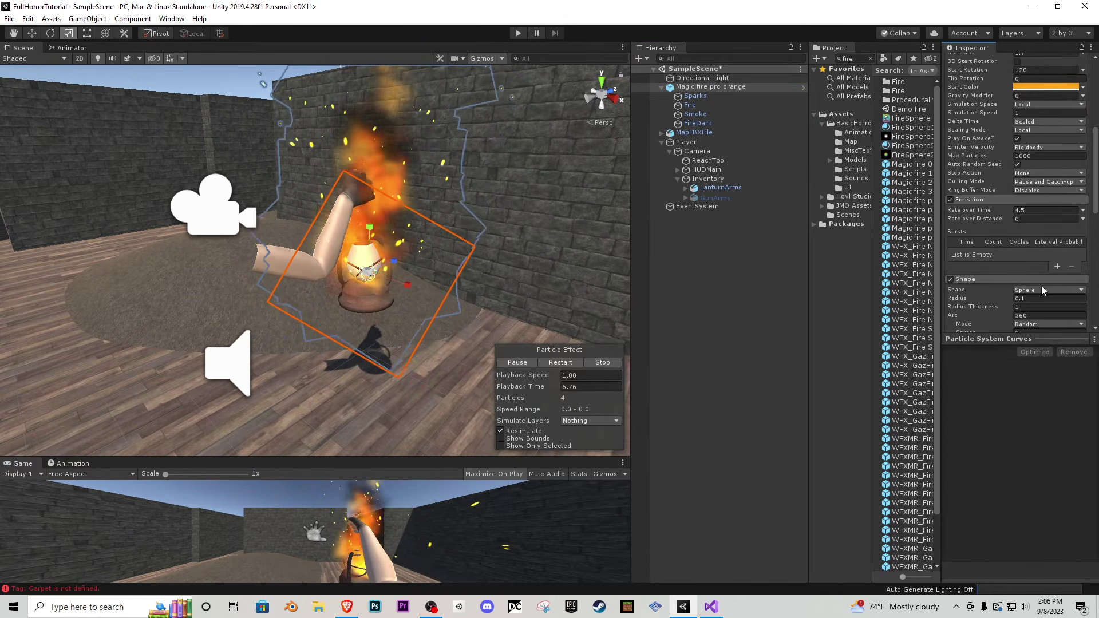
scroll(1041, 286, down, 3)
click(714, 97)
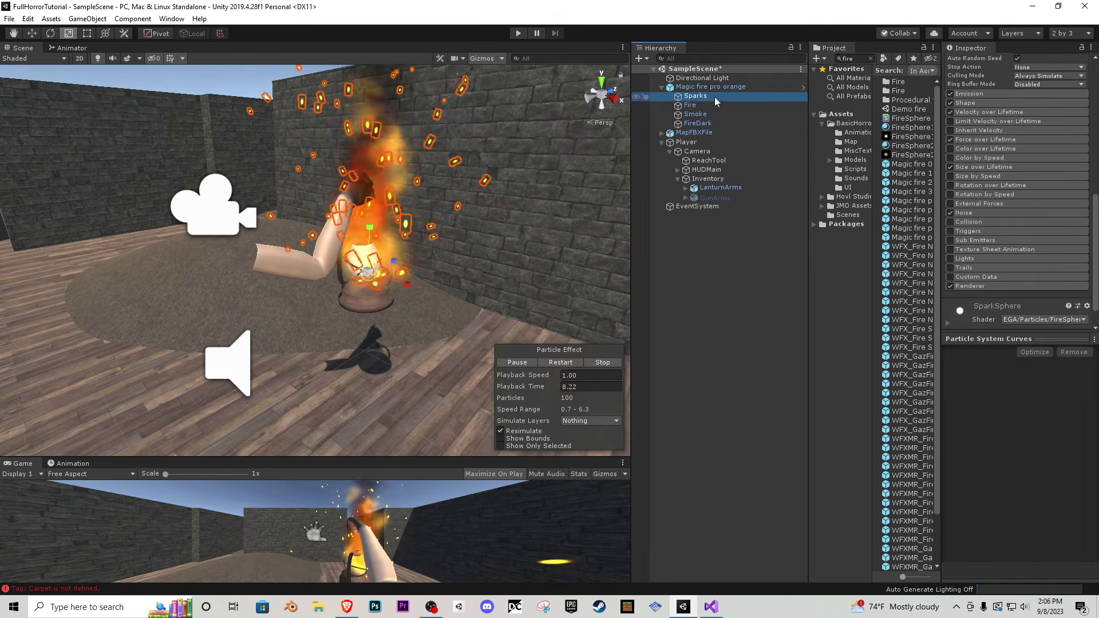
click(979, 102)
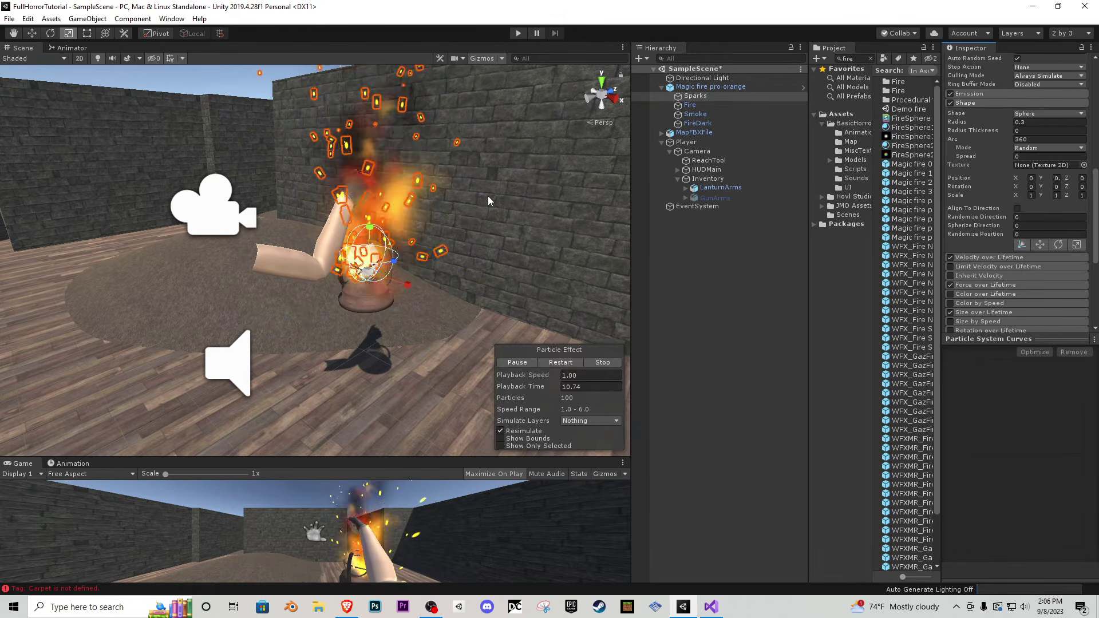
alt+drag(487, 196, 307, 150)
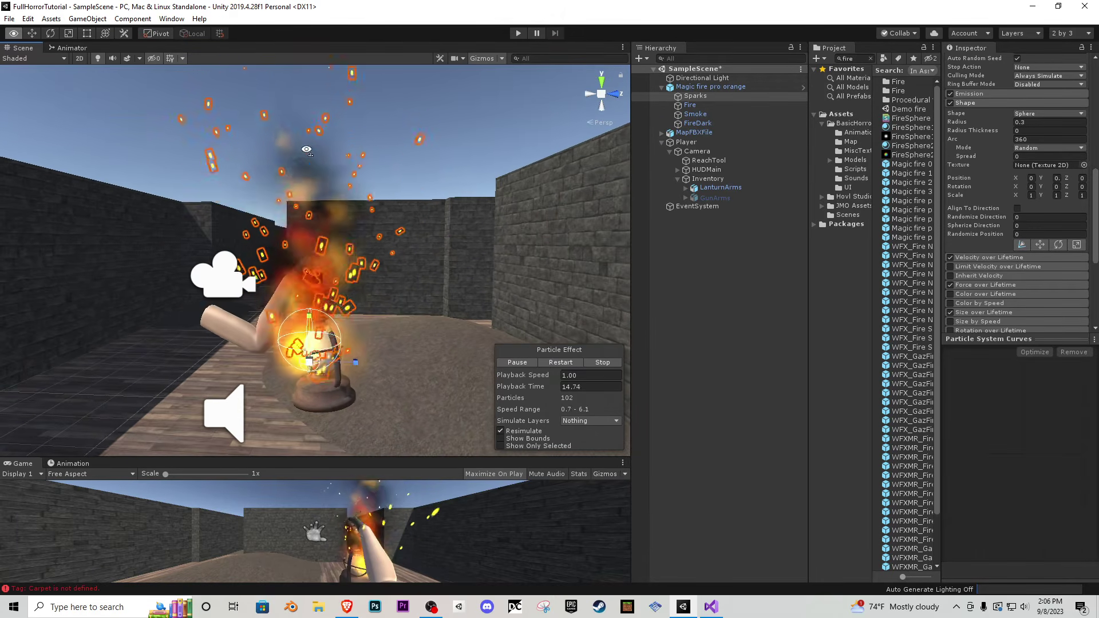
- Try to switch Start Speed to Constant for Magic fire pro orange and all four of its child particle systems
click(710, 86)
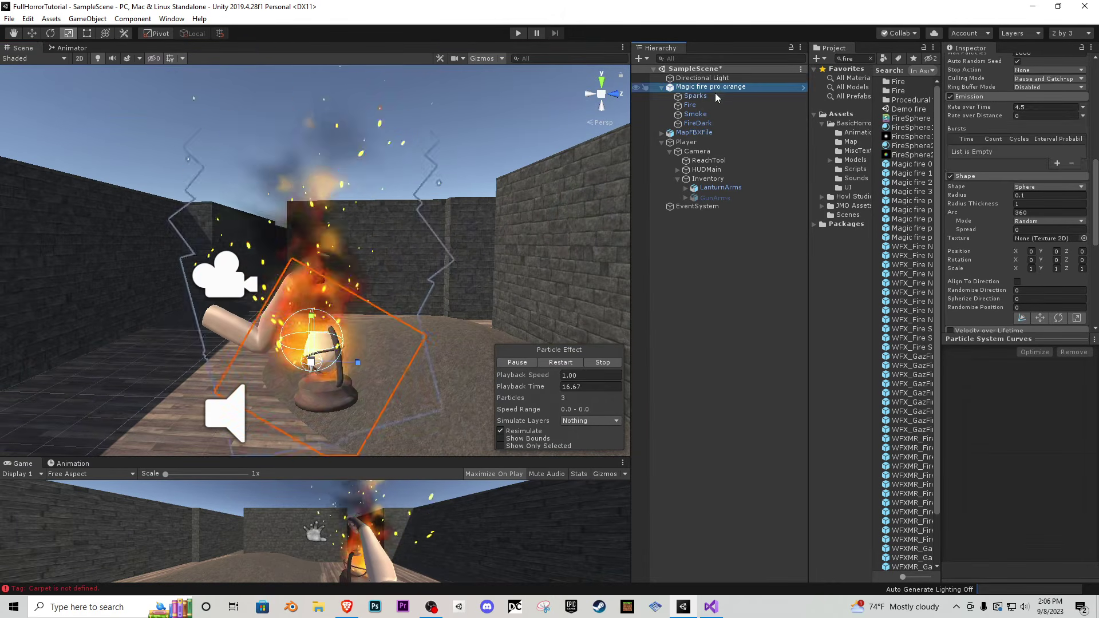
shift+click(697, 123)
scroll(1041, 252, up, 10)
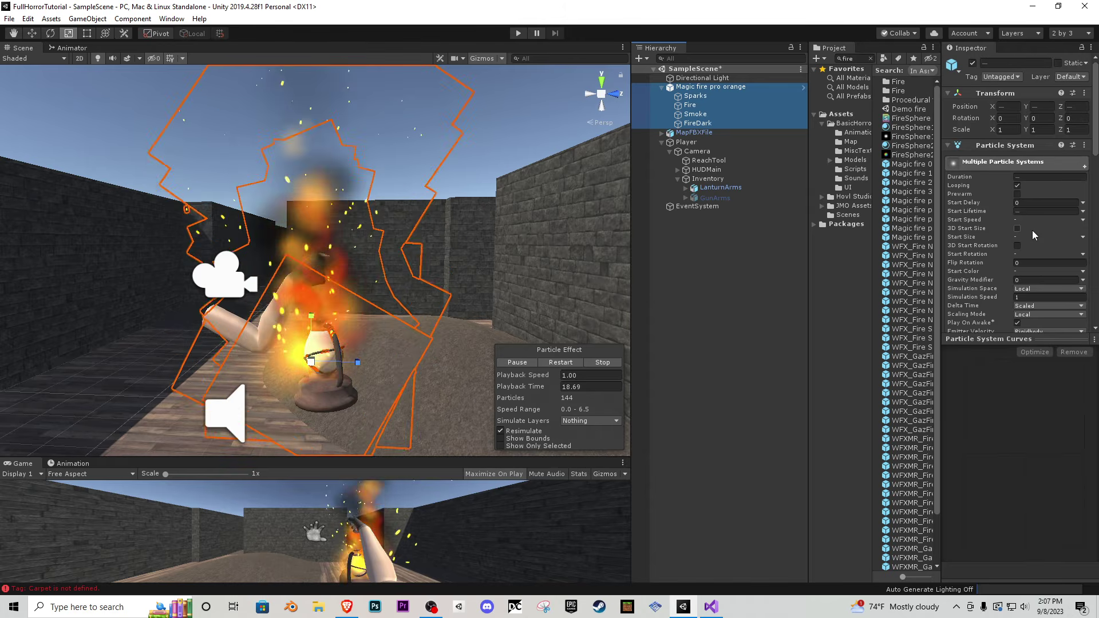
click(1082, 220)
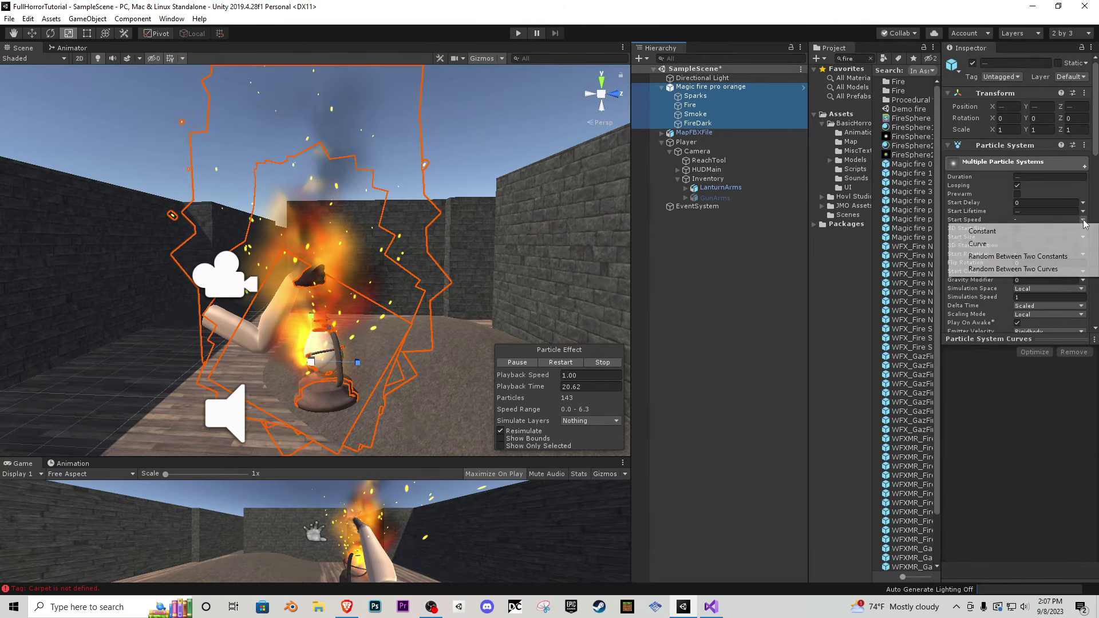
click(1028, 232)
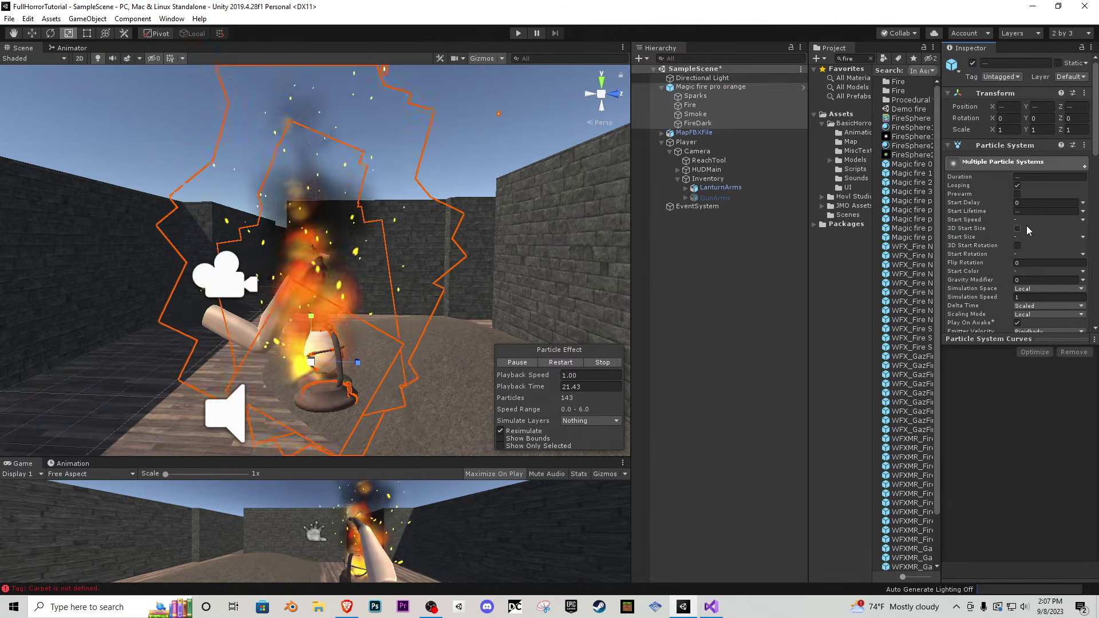
- Compare the particle settings of FireDark, Smoke, Fire and Sparks, including the Velocity over Lifetime values of Sparks
click(697, 123)
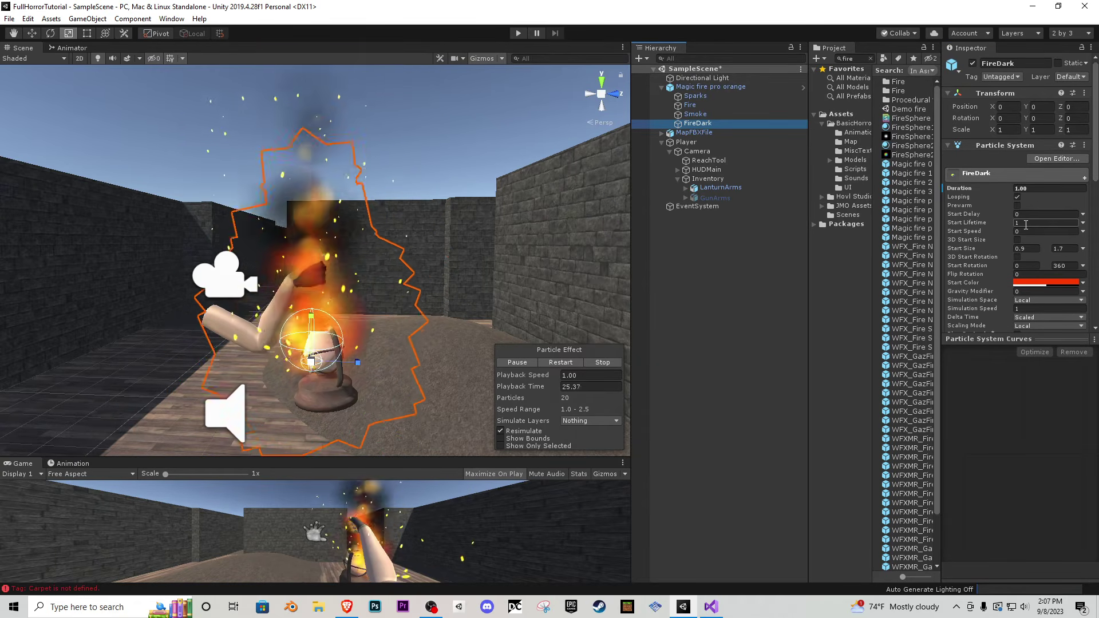
click(703, 115)
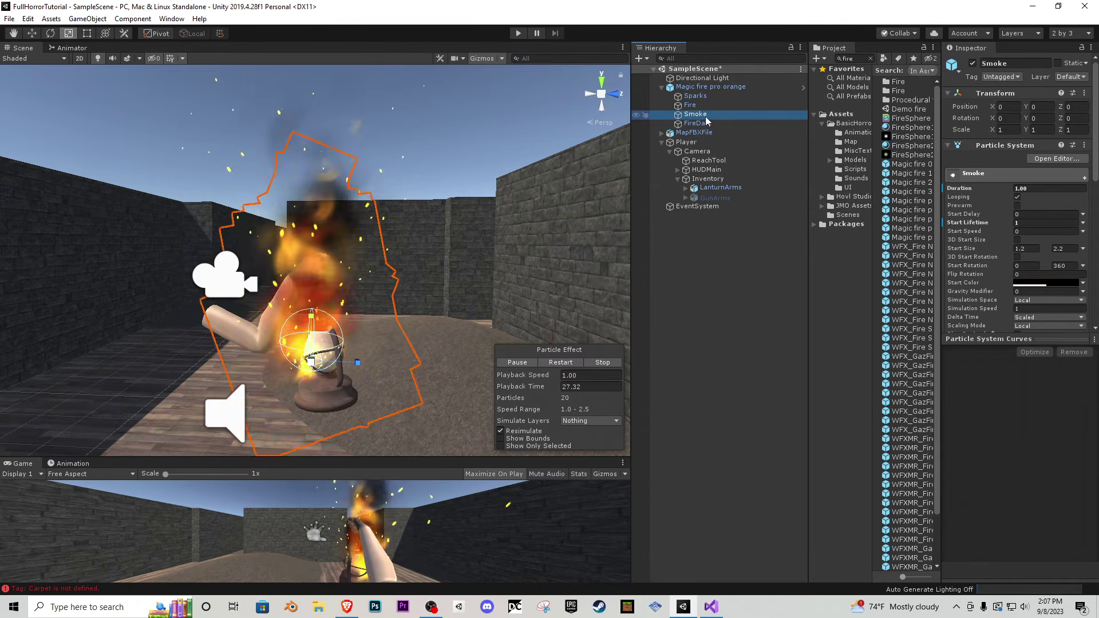
click(691, 106)
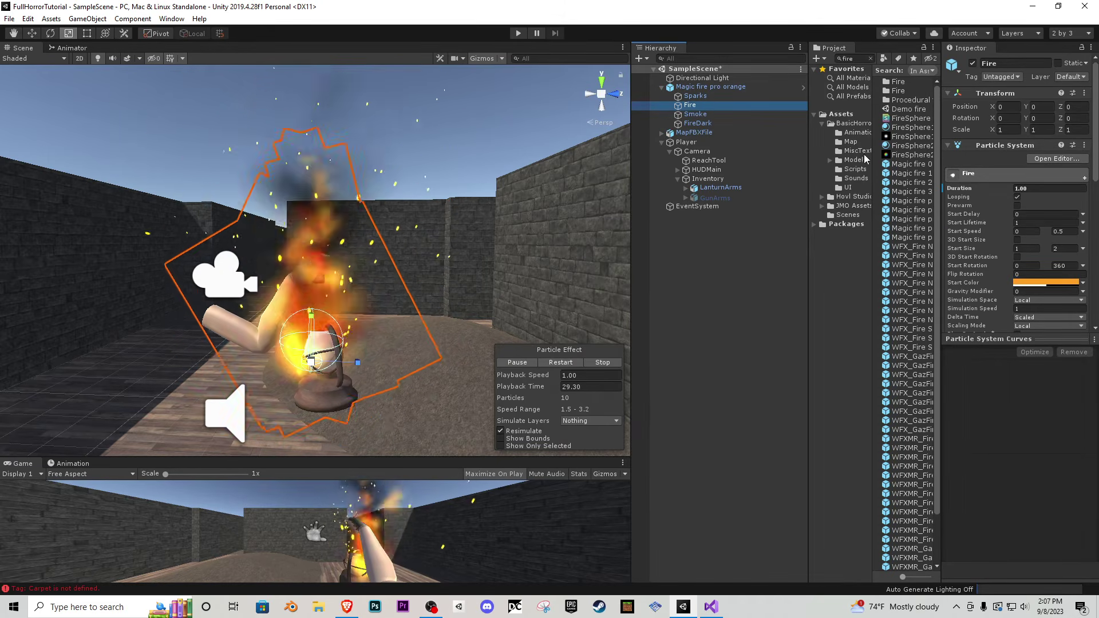
click(711, 99)
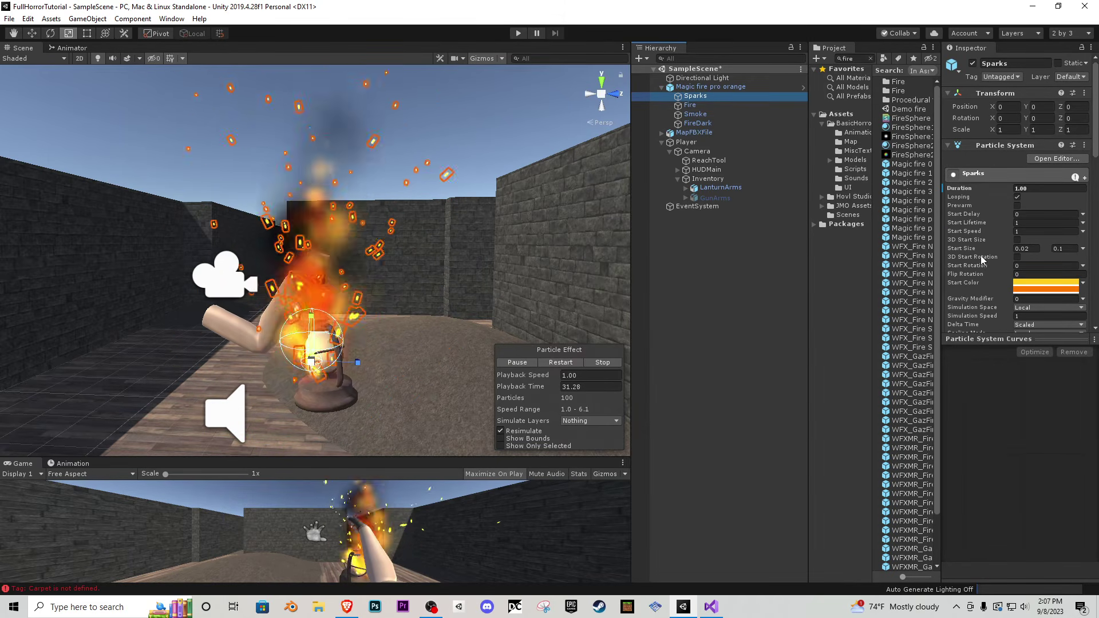
scroll(982, 259, down, 10)
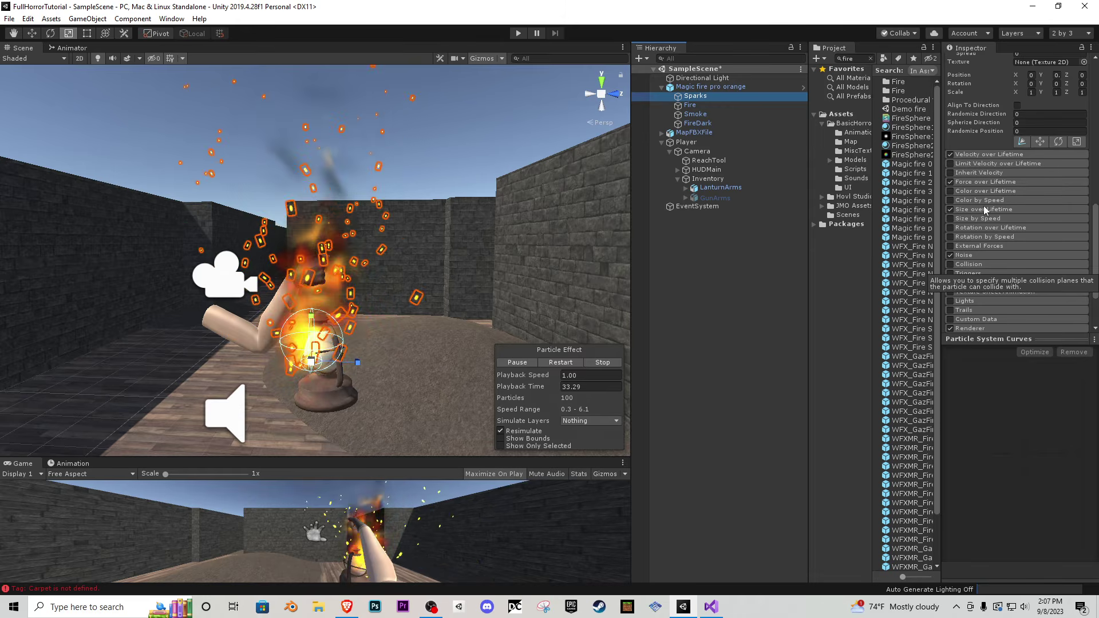
click(990, 157)
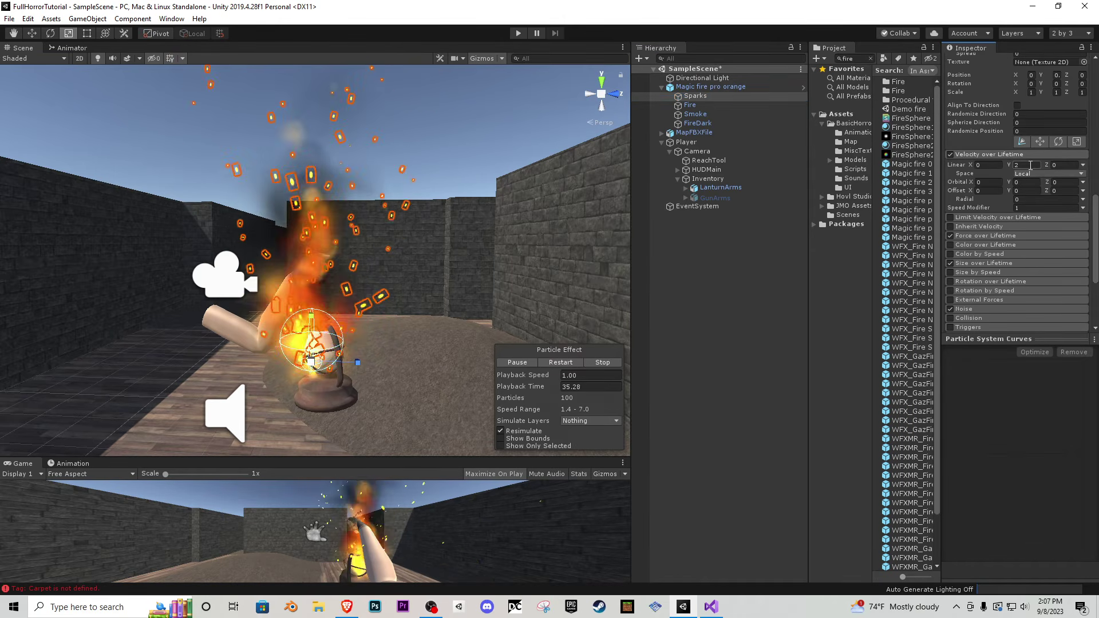
click(722, 90)
click(718, 98)
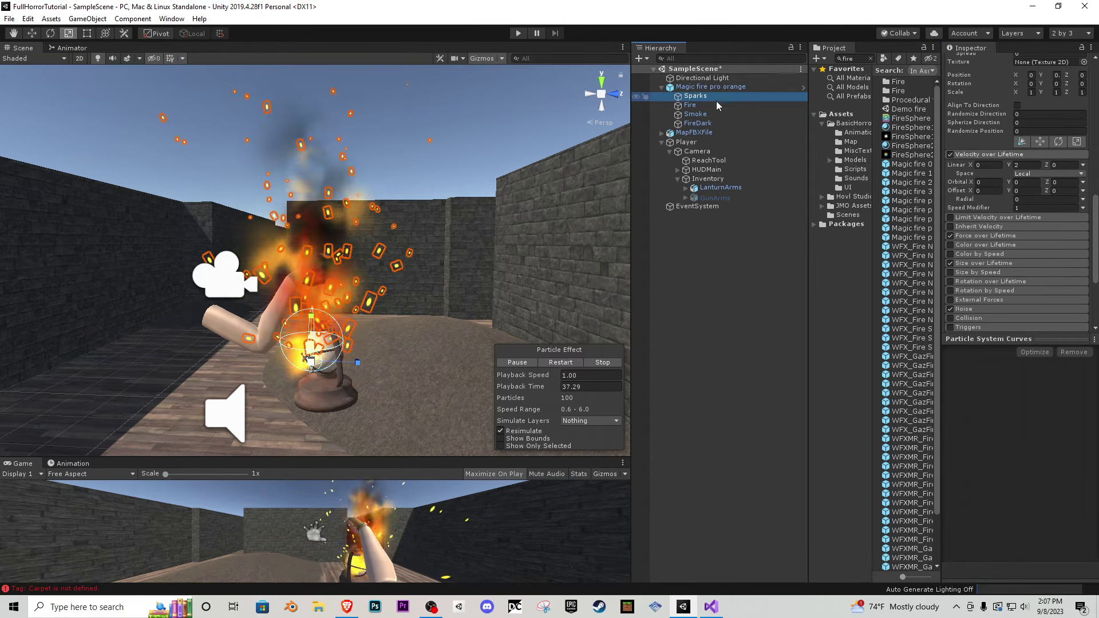
click(715, 107)
- Set the Velocity over Lifetime linear Y to 0.5 for Magic fire pro orange and its four child particle systems
click(716, 87)
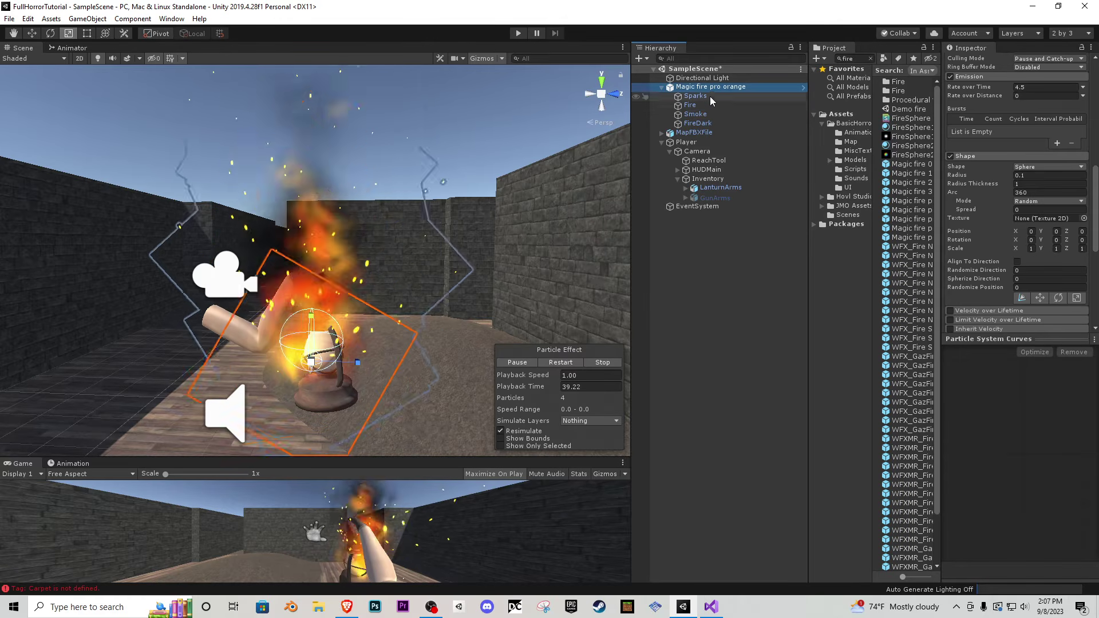
shift+click(706, 122)
scroll(1027, 226, down, 4)
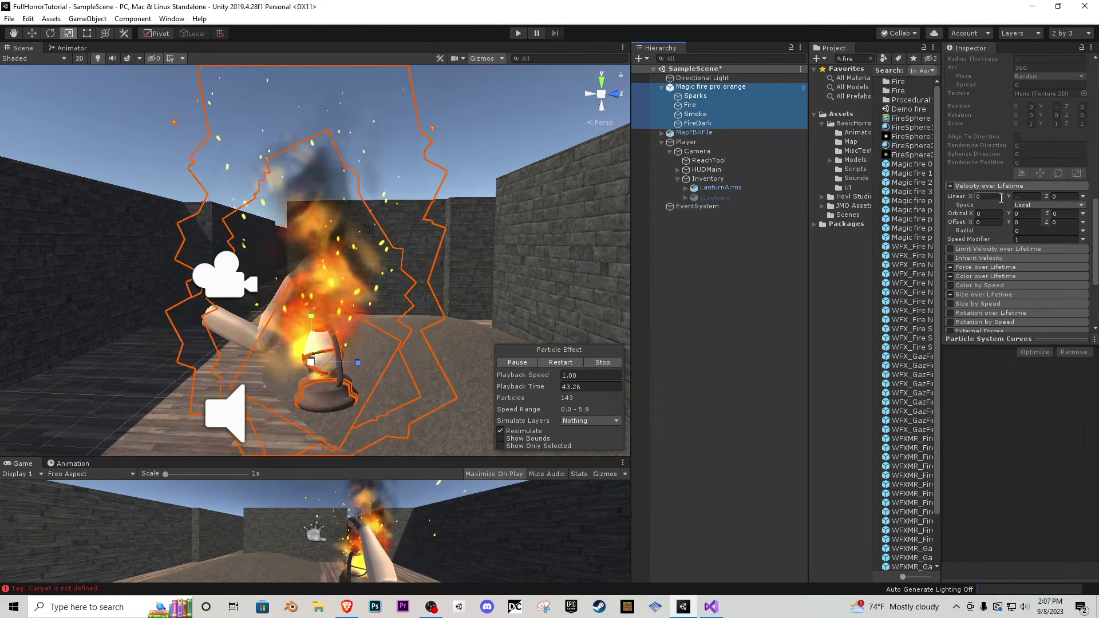
click(1029, 196)
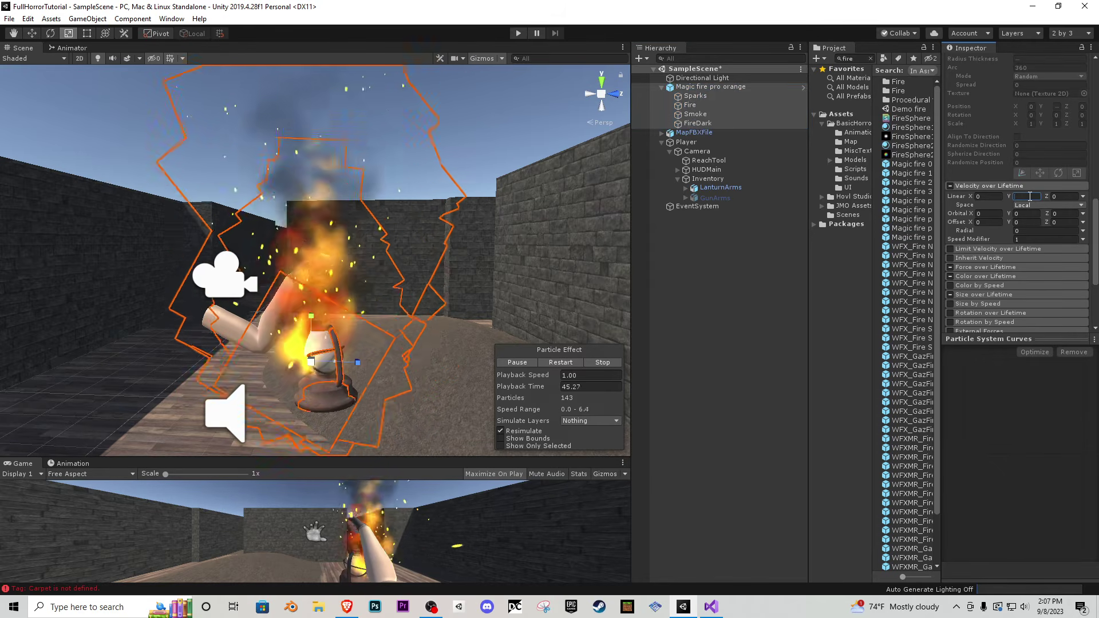
text(.5)
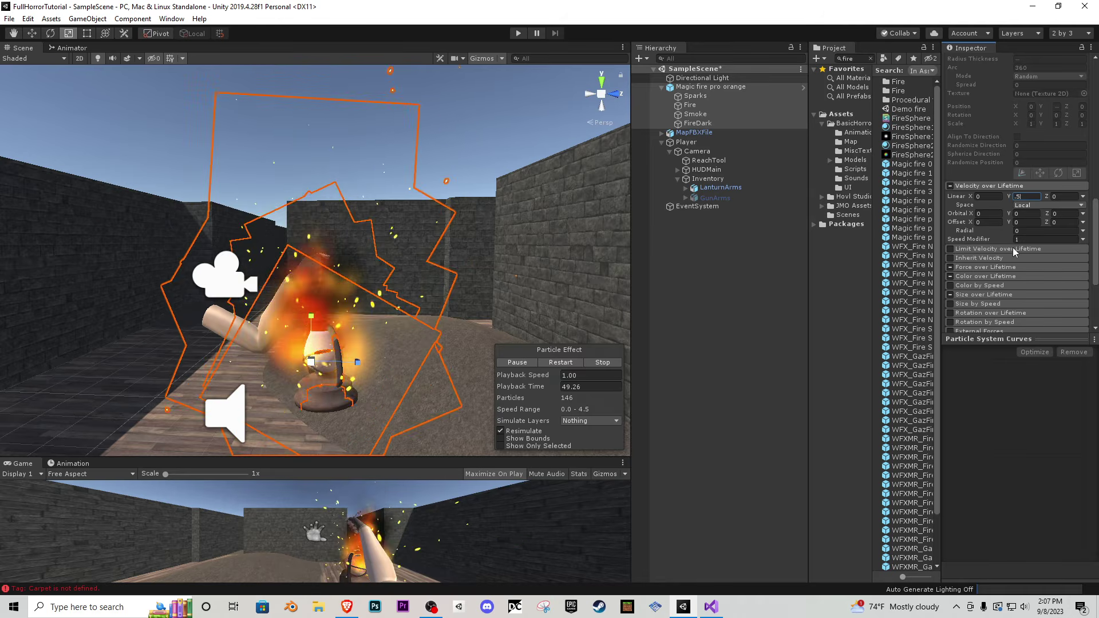
- Set the Force over Lifetime Y value to 0.5 for all five fire particle systems and expand Size over Lifetime
click(1022, 267)
click(1015, 277)
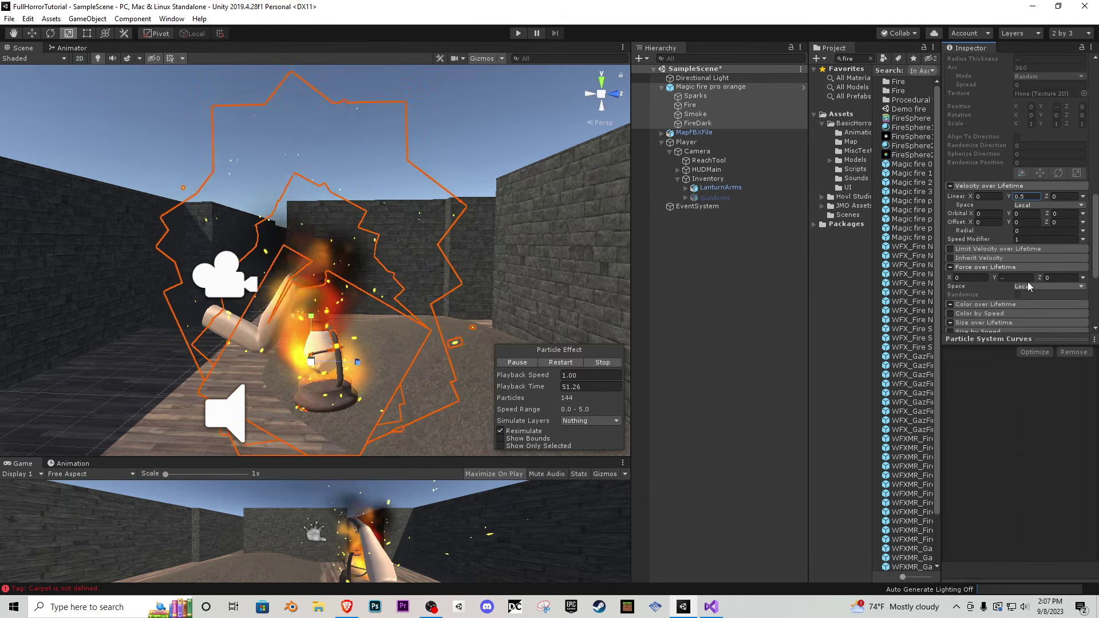
text(.5)
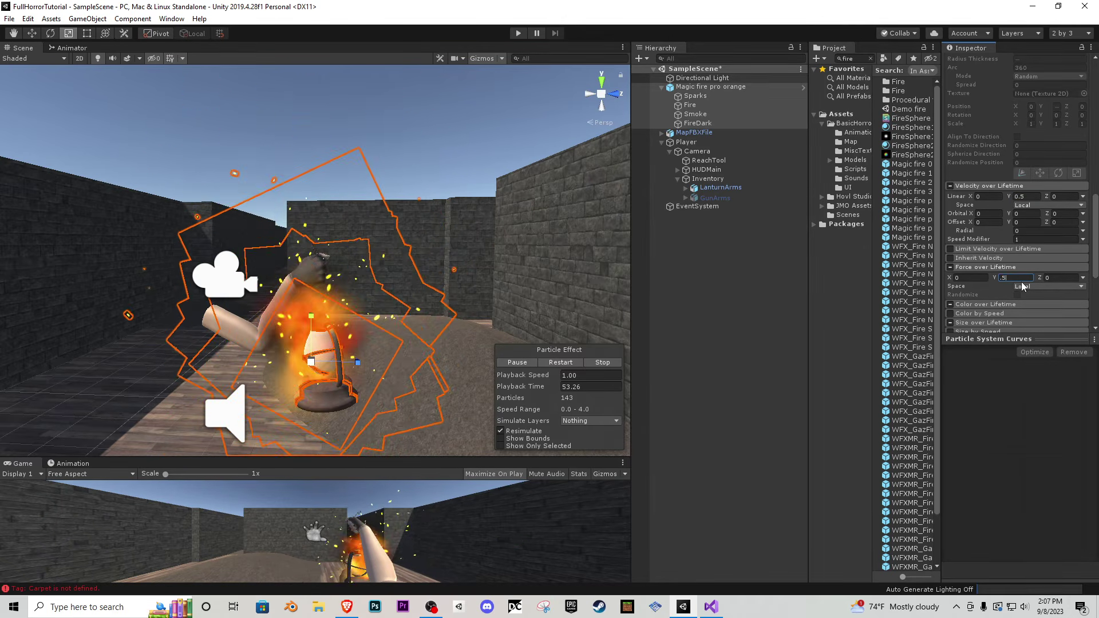
scroll(1007, 278, down, 3)
click(1002, 220)
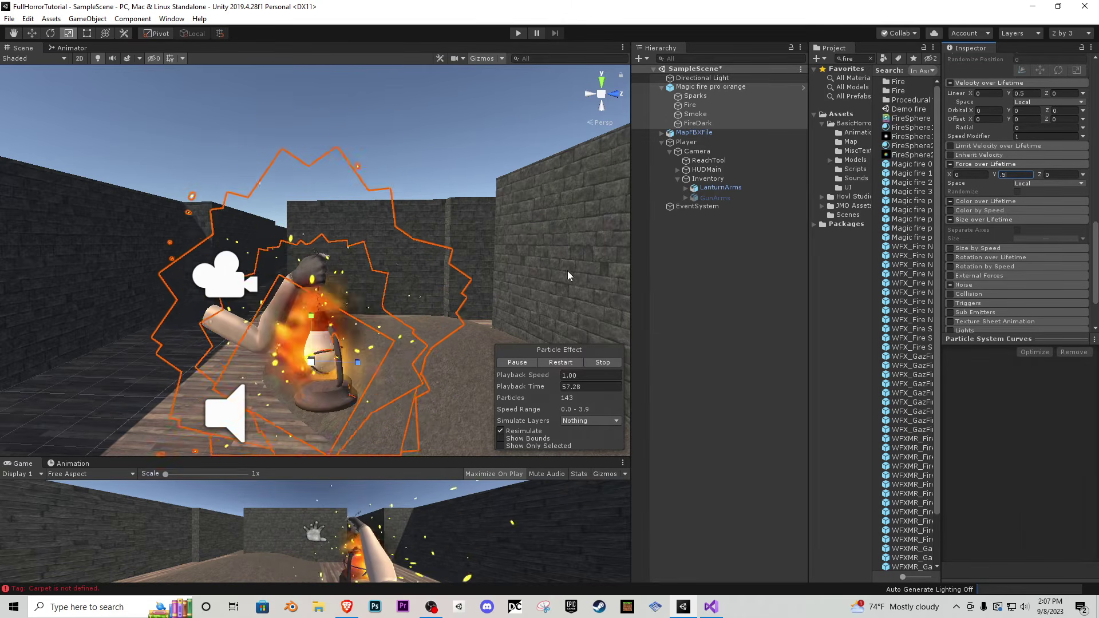
- Create an empty GameObject in the scene and make Magic fire pro orange its child
right_click(710, 271)
click(747, 378)
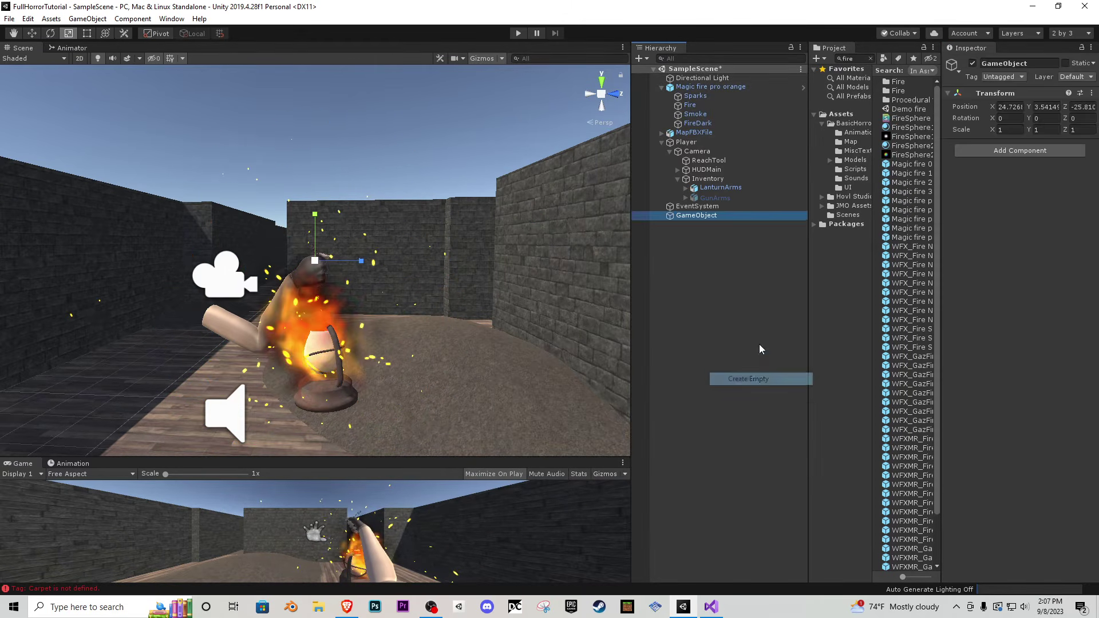
drag(696, 215, 711, 91)
drag(700, 217, 700, 216)
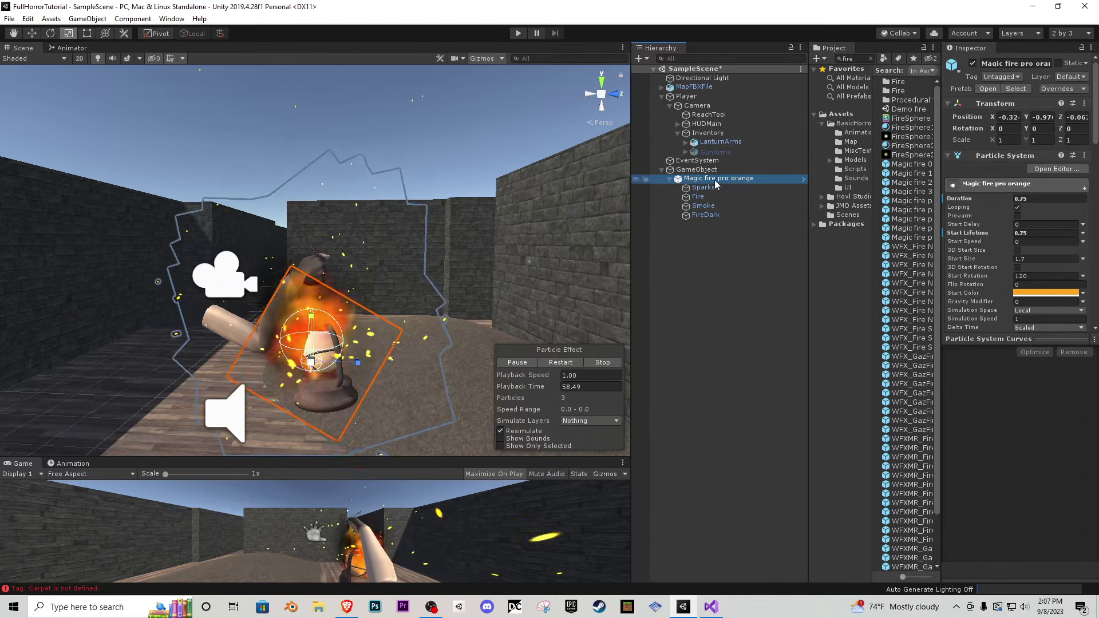
- Scale the parent GameObject uniformly to about -0.0021 on all axes to shrink the fire effect
click(698, 170)
drag(320, 263, 303, 307)
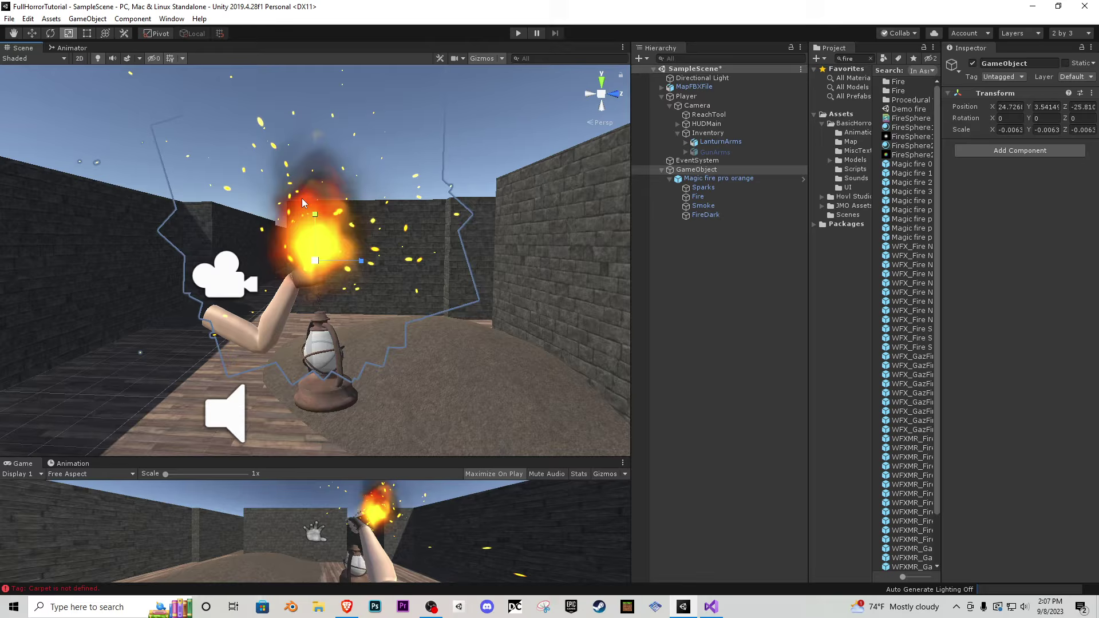
click(699, 180)
right_drag(353, 239, 536, 241)
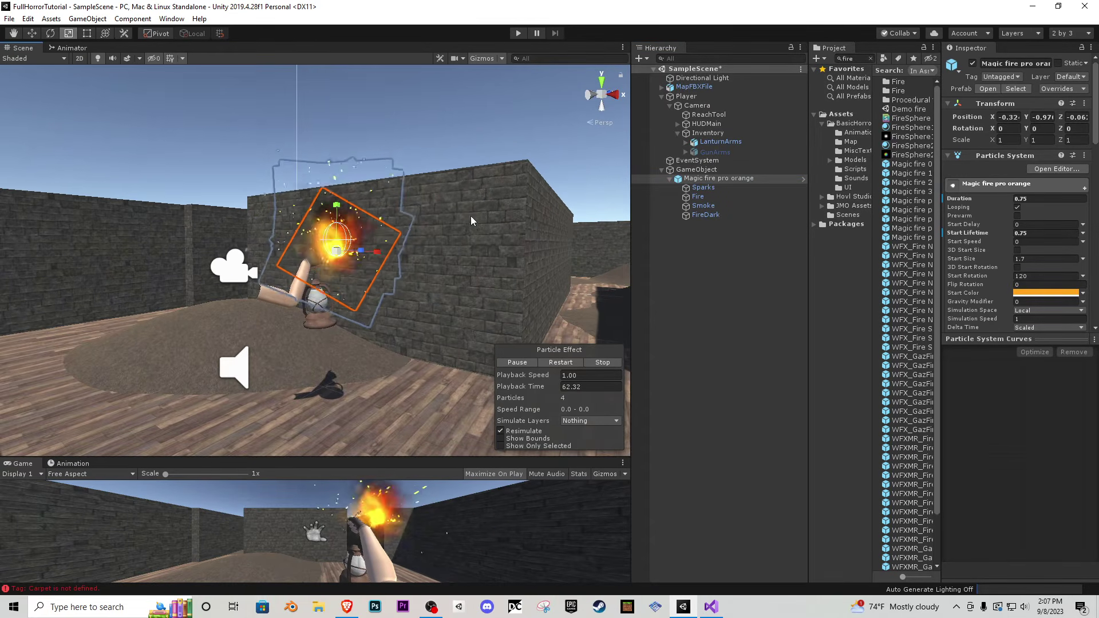
click(351, 218)
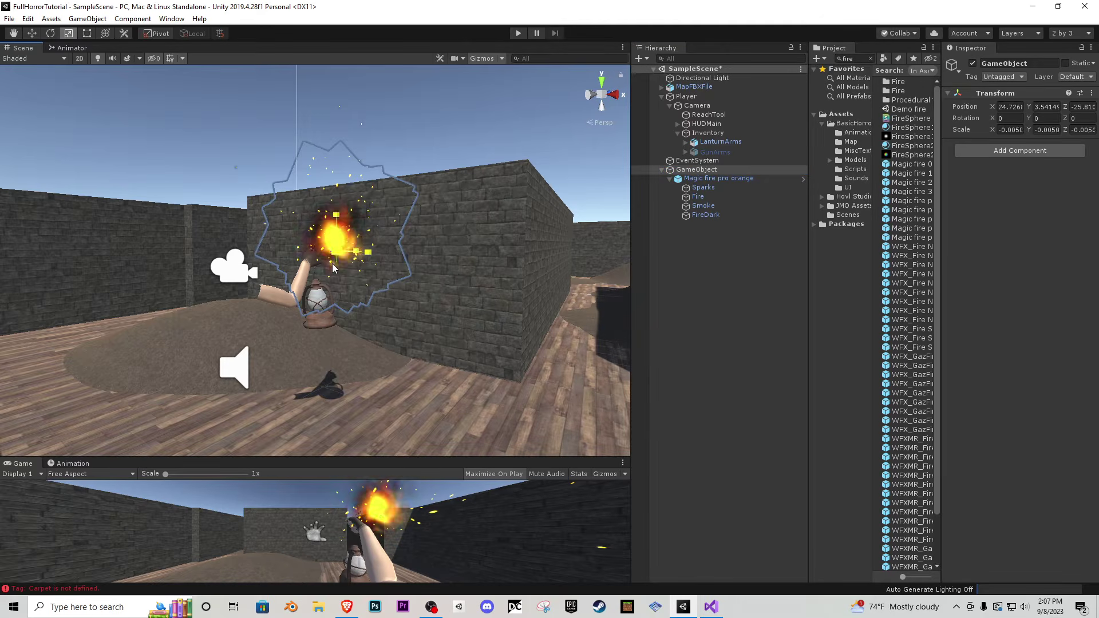
drag(333, 268, 325, 288)
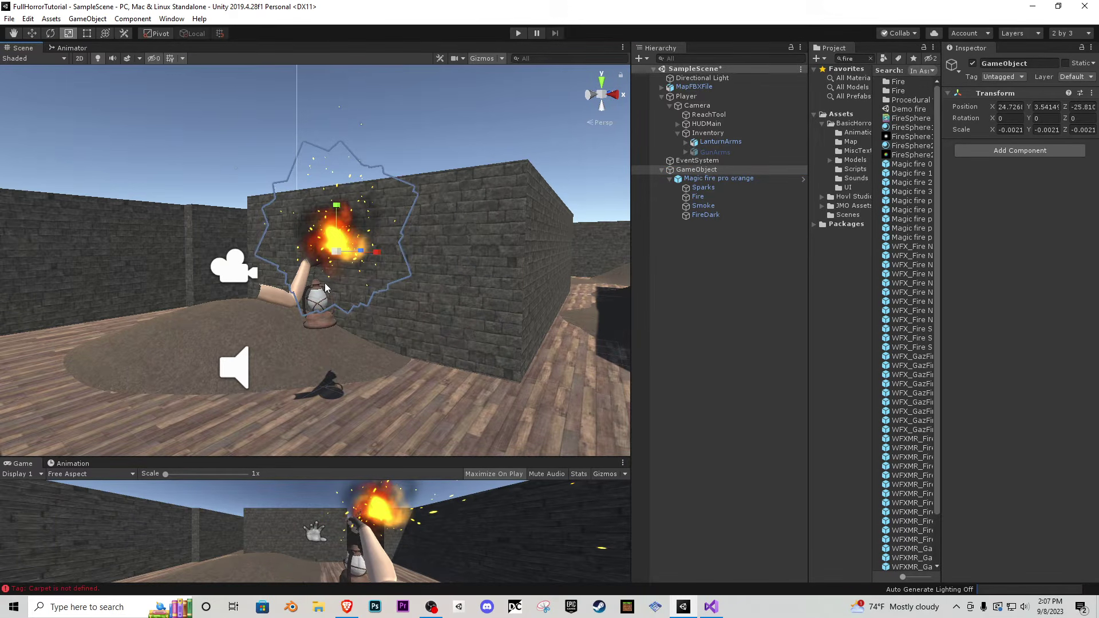
- Move the parent GameObject down and sideways onto the lantern, to about X 24.18 and Y 2.575
click(700, 180)
key(w)
right_drag(436, 345, 298, 293)
key(s)
key(w)
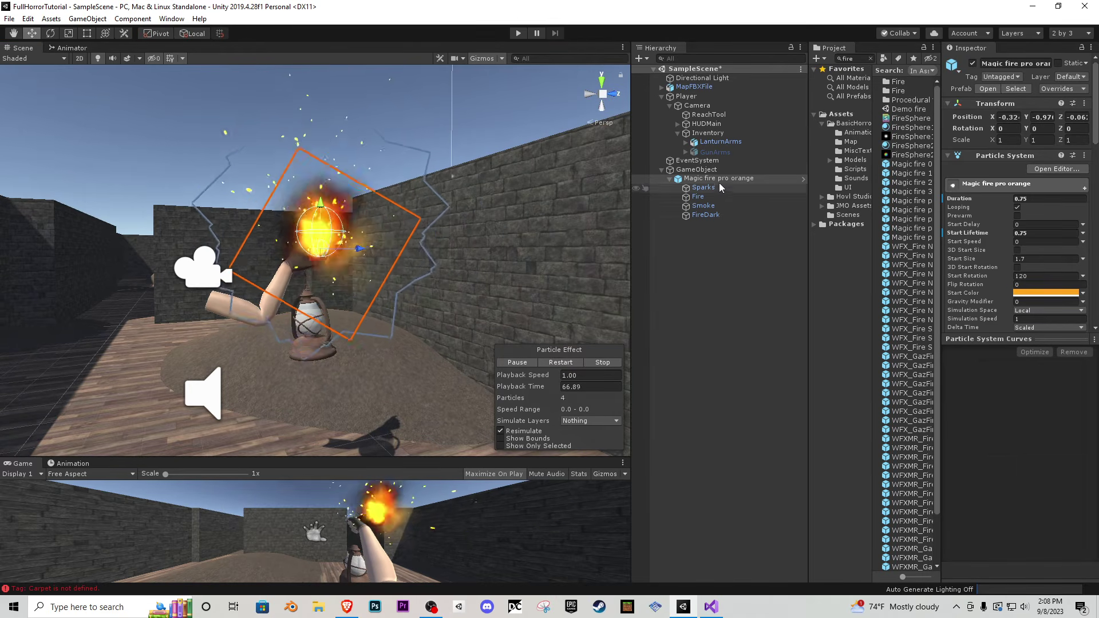
click(696, 169)
drag(321, 204, 326, 287)
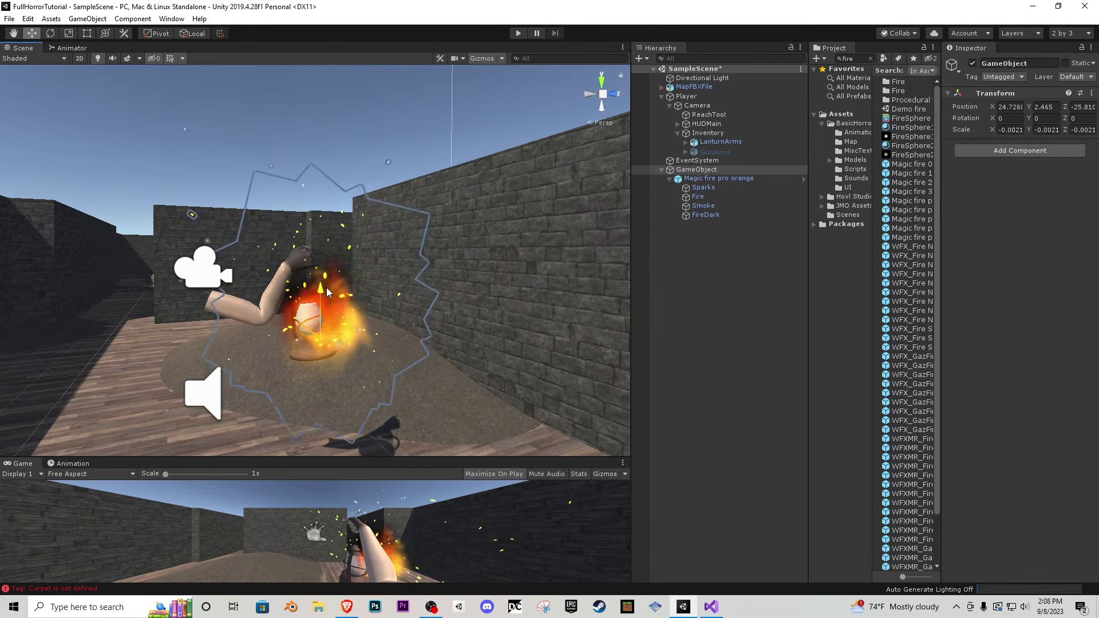
right_drag(326, 287, 392, 290)
drag(392, 290, 348, 286)
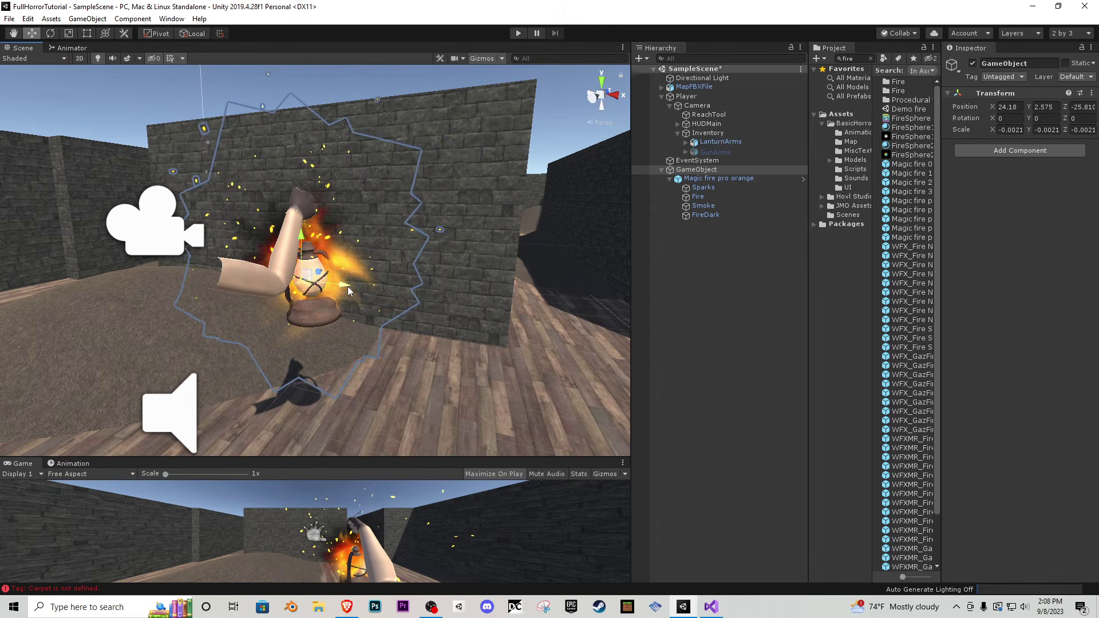
- Frame the fire effect at the lantern and deactivate its FireDark child
click(735, 179)
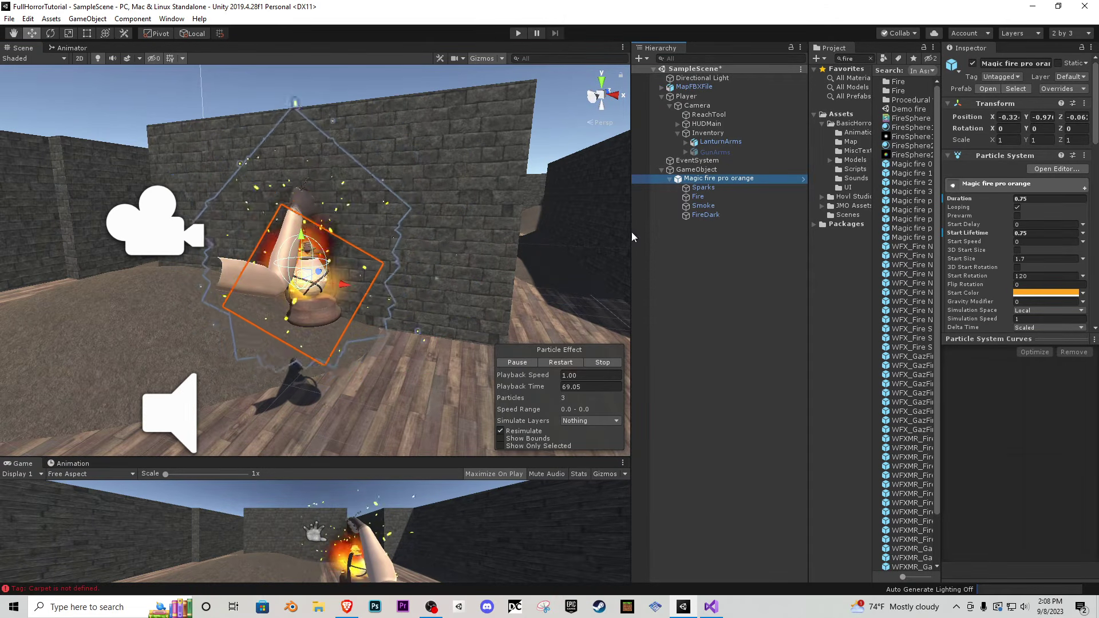
key(f)
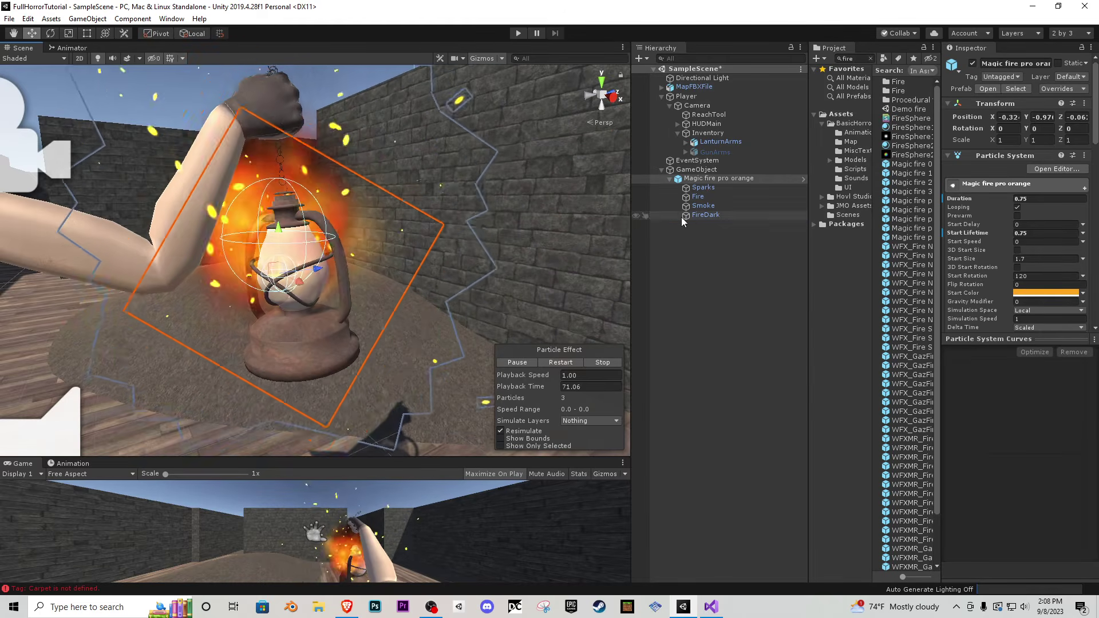
click(706, 216)
click(972, 63)
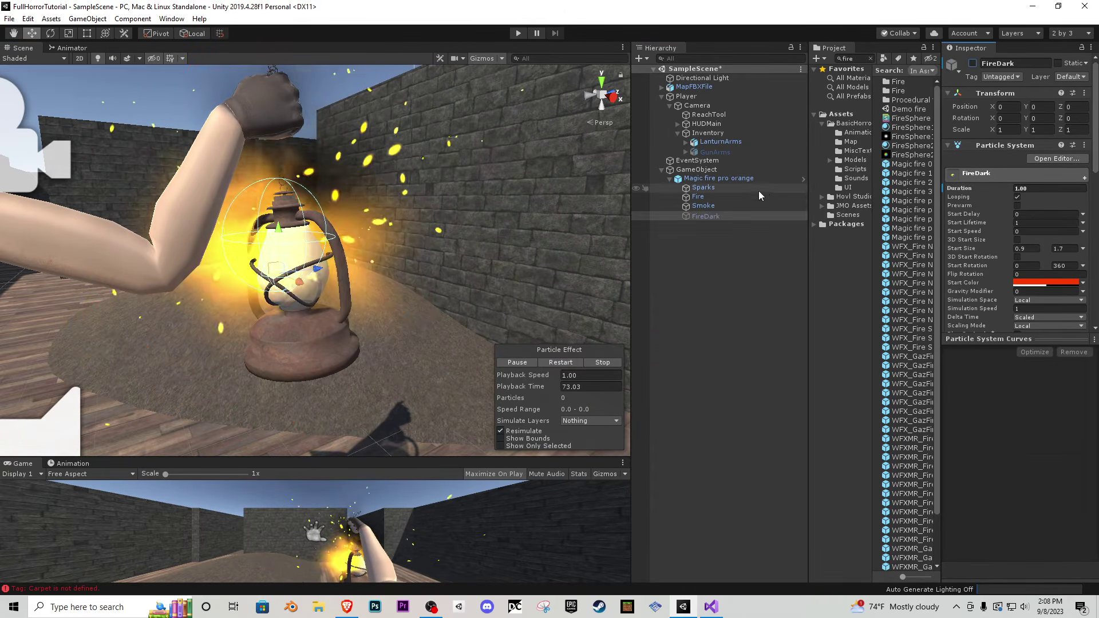
click(972, 63)
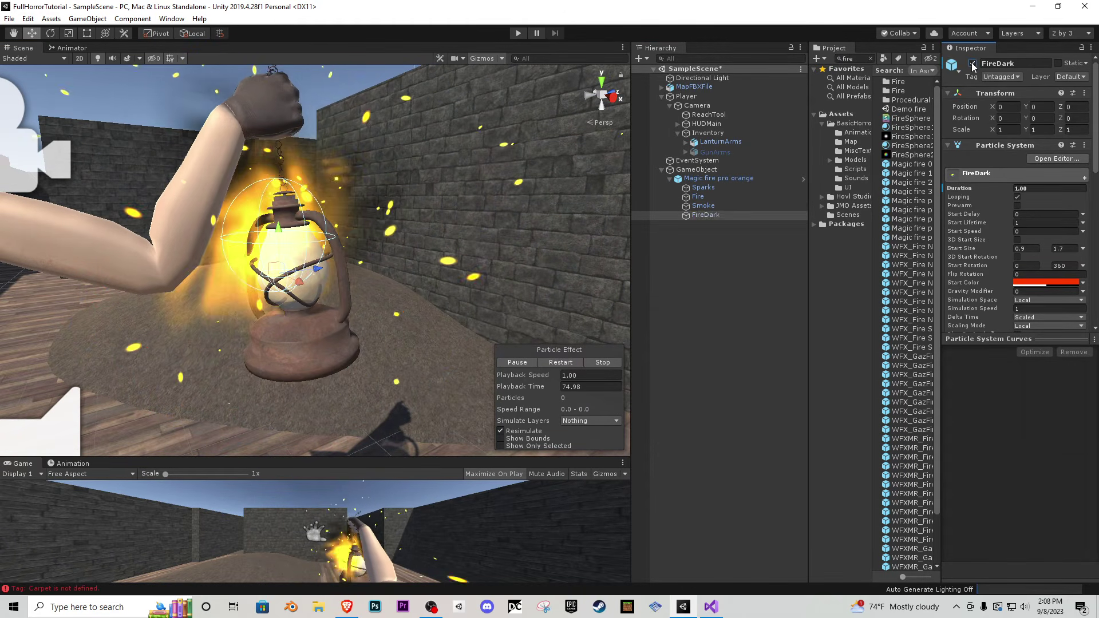
click(972, 64)
- Deactivate the Fire, Smoke and Sparks children of Magic fire pro orange
click(698, 196)
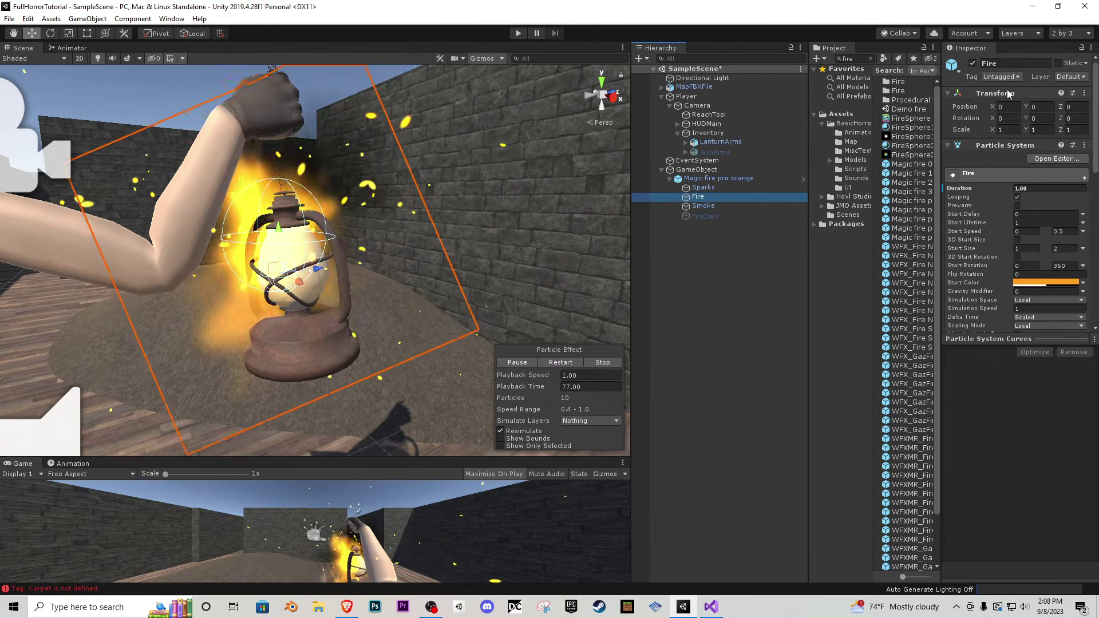
click(972, 64)
click(729, 204)
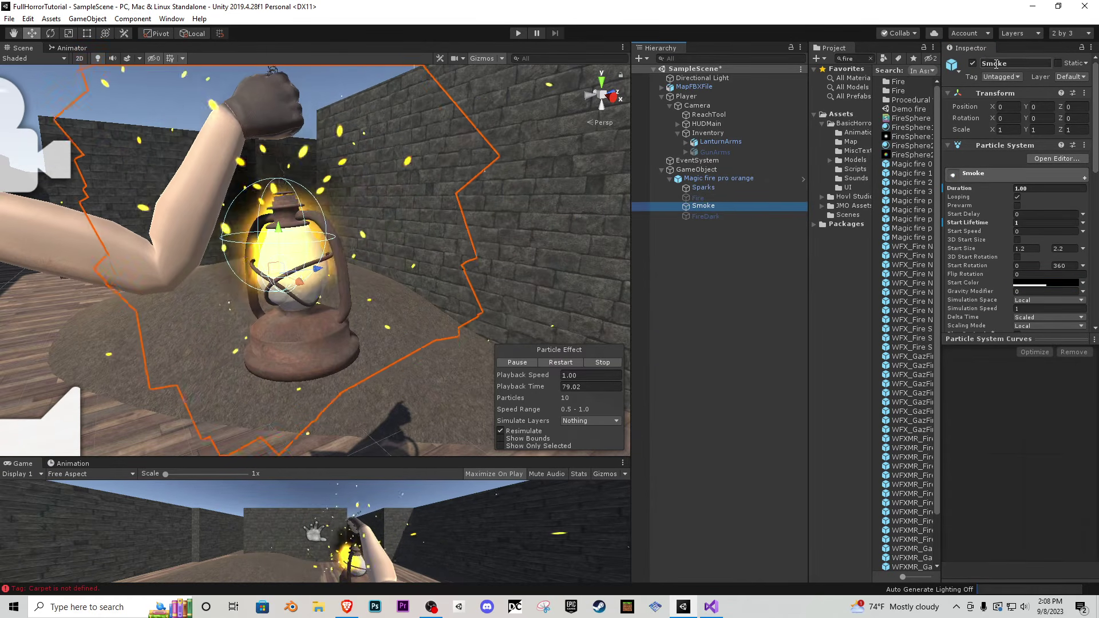
click(972, 64)
click(703, 188)
click(972, 64)
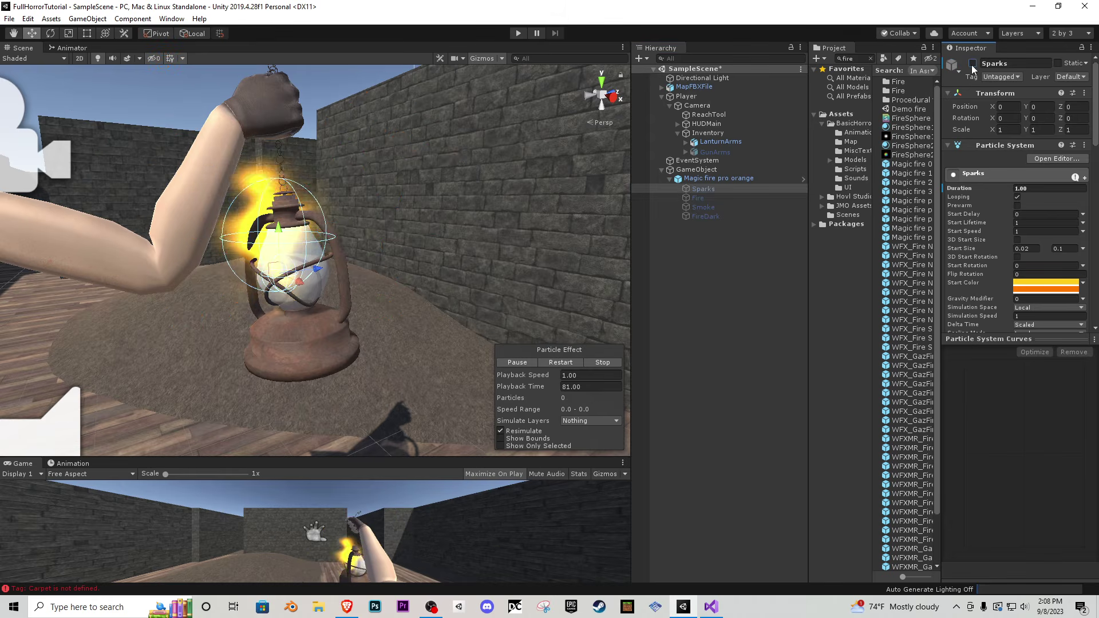
- Move Magic fire pro orange into the centre of the lantern's glass, to about X -58 and Y 49
click(733, 179)
alt+drag(269, 252, 324, 268)
drag(289, 213, 291, 233)
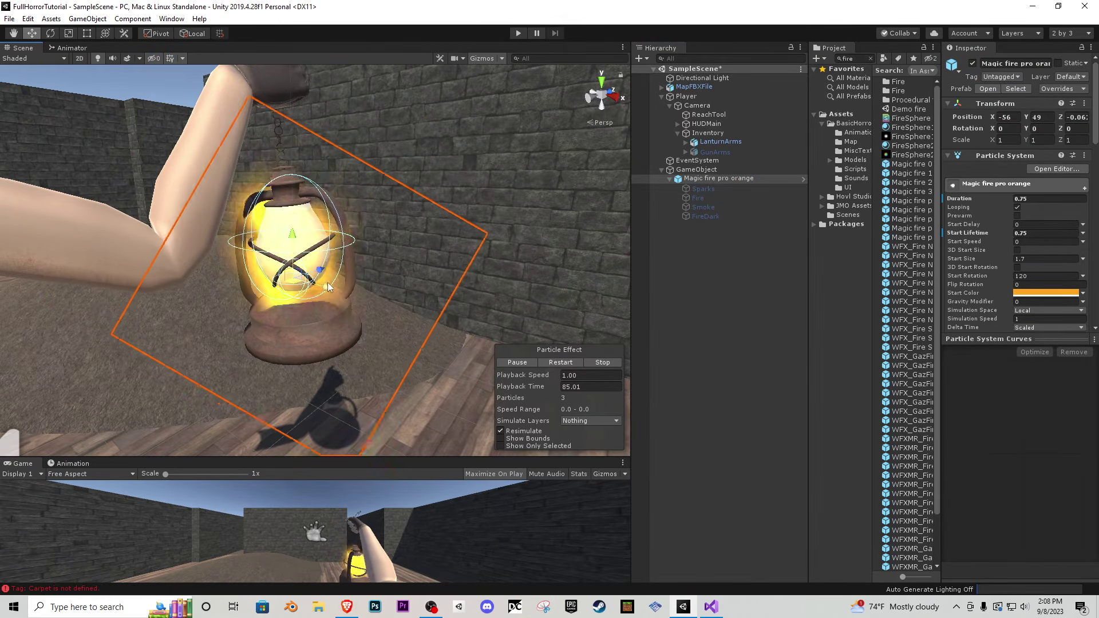
drag(328, 283, 327, 284)
- Try a Duration and Start Lifetime of 0.25 on Magic fire pro orange, and undo both changes
click(1044, 199)
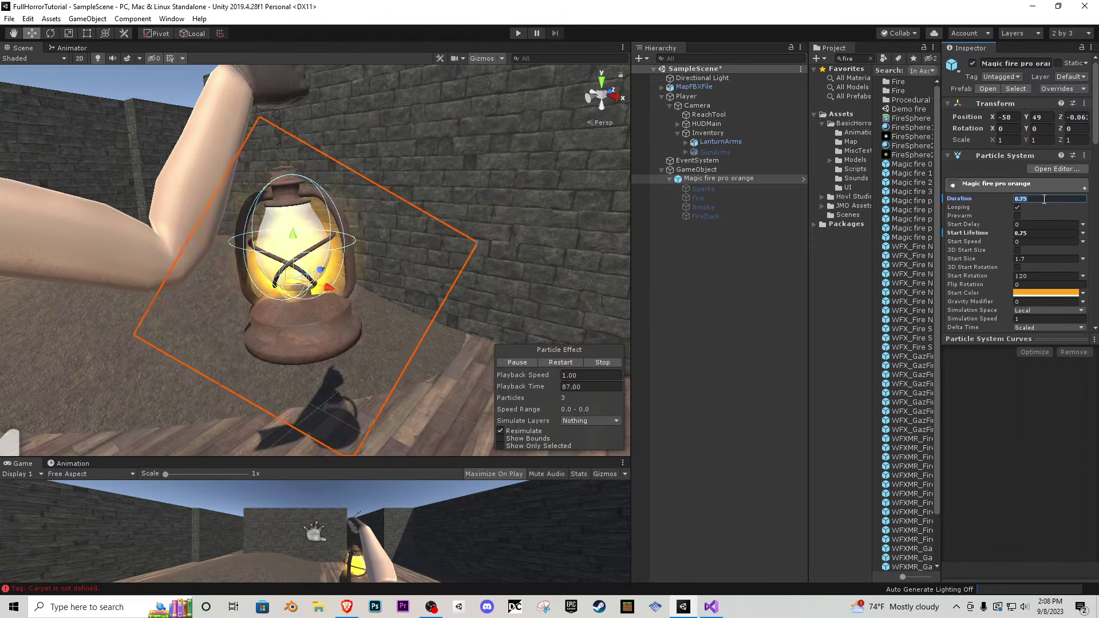
text(0.25)
key(Tab)
key(Tab)
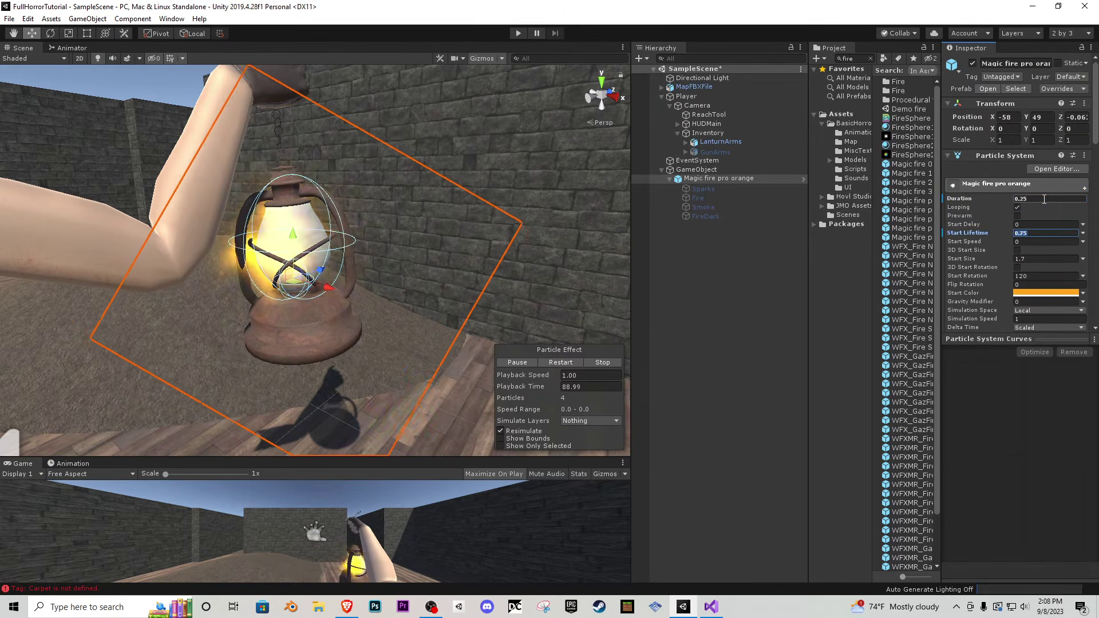
text(.25)
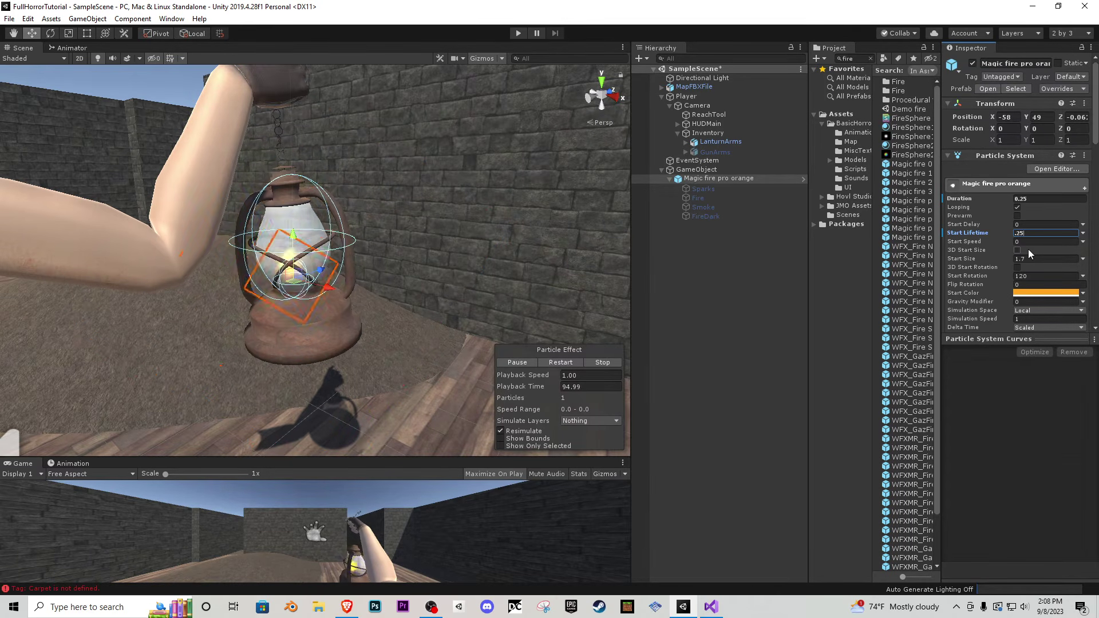
key(ctrl+z)
key(ctrl+z)
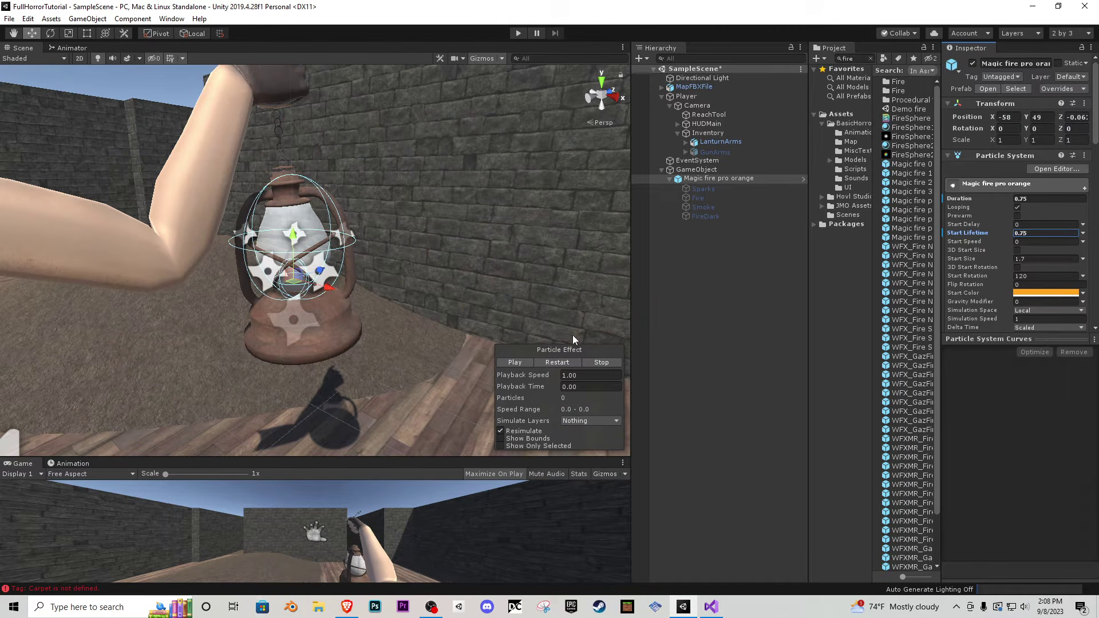
- Set the Start Size of Magic fire pro orange to 0.4 and reactivate its Sparks and Fire children
click(1033, 259)
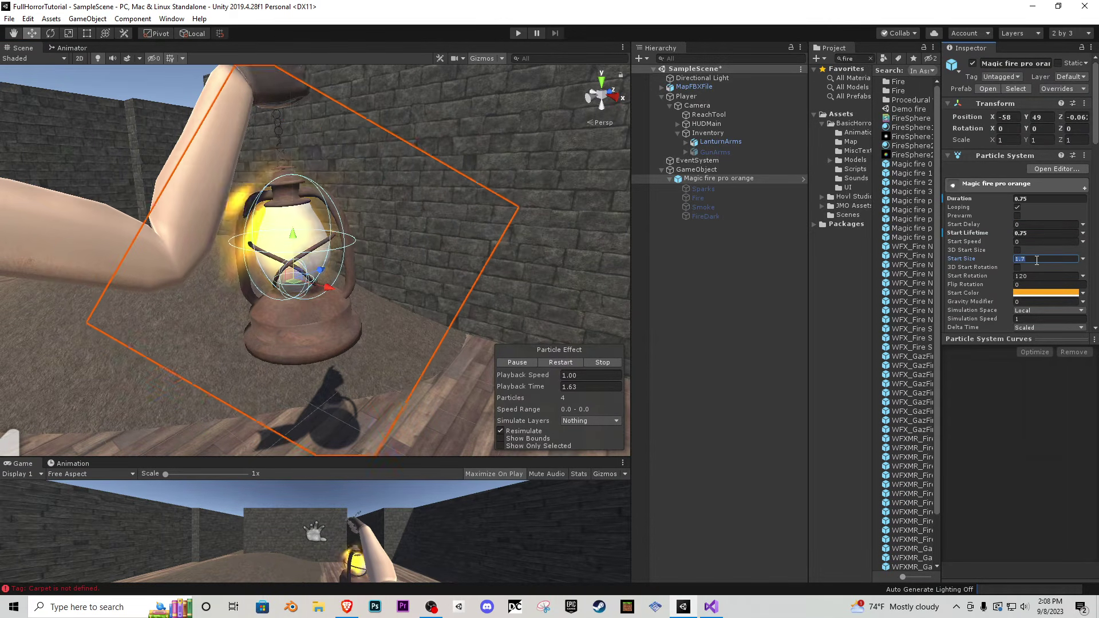
text(.5)
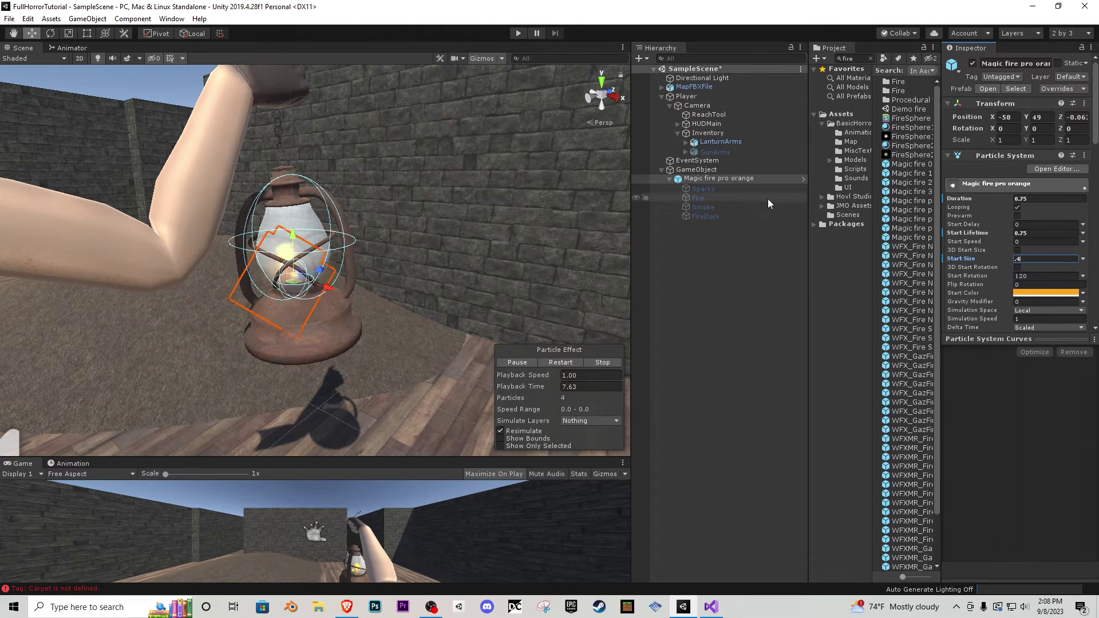
click(713, 189)
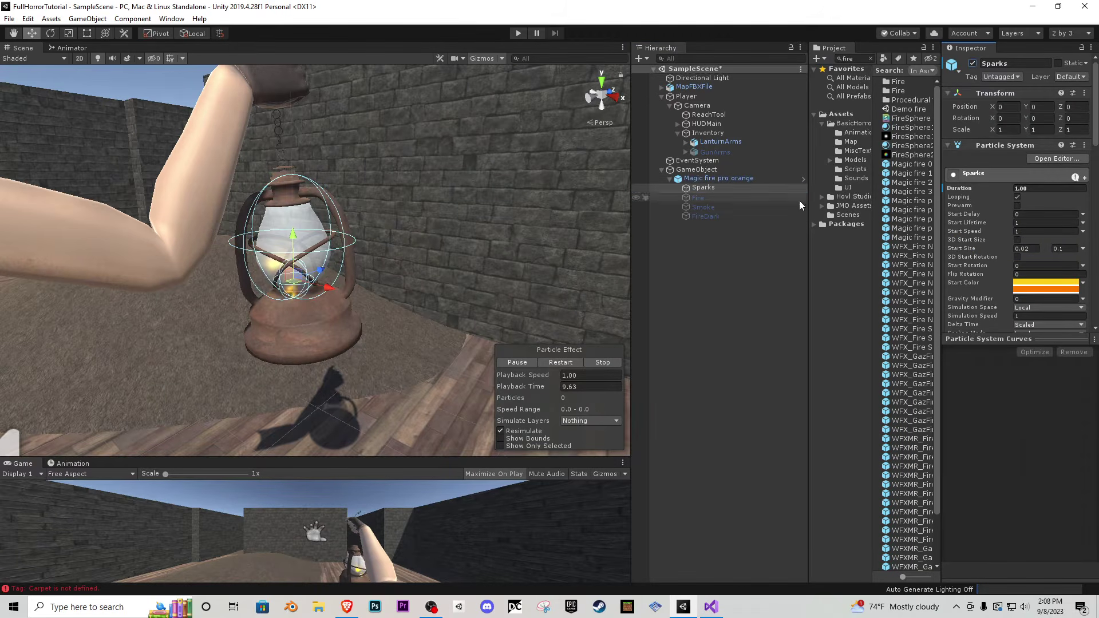
click(715, 198)
- Set the Duration and Start Lifetime of Sparks to 0.1 and its Start Speed to 0.2
click(702, 188)
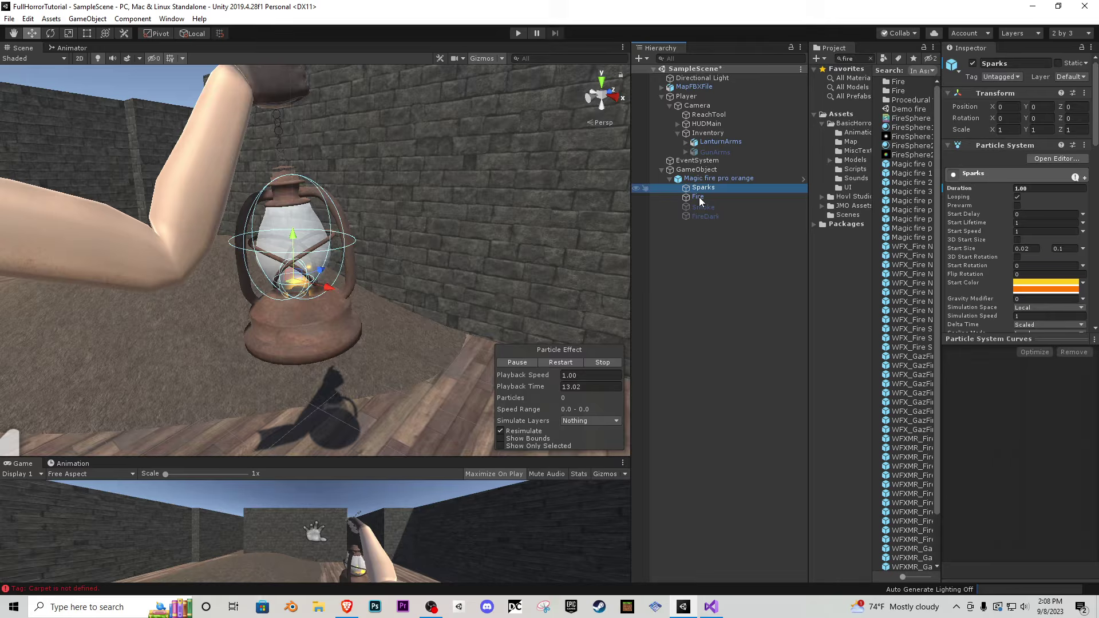
click(1033, 223)
text(.1)
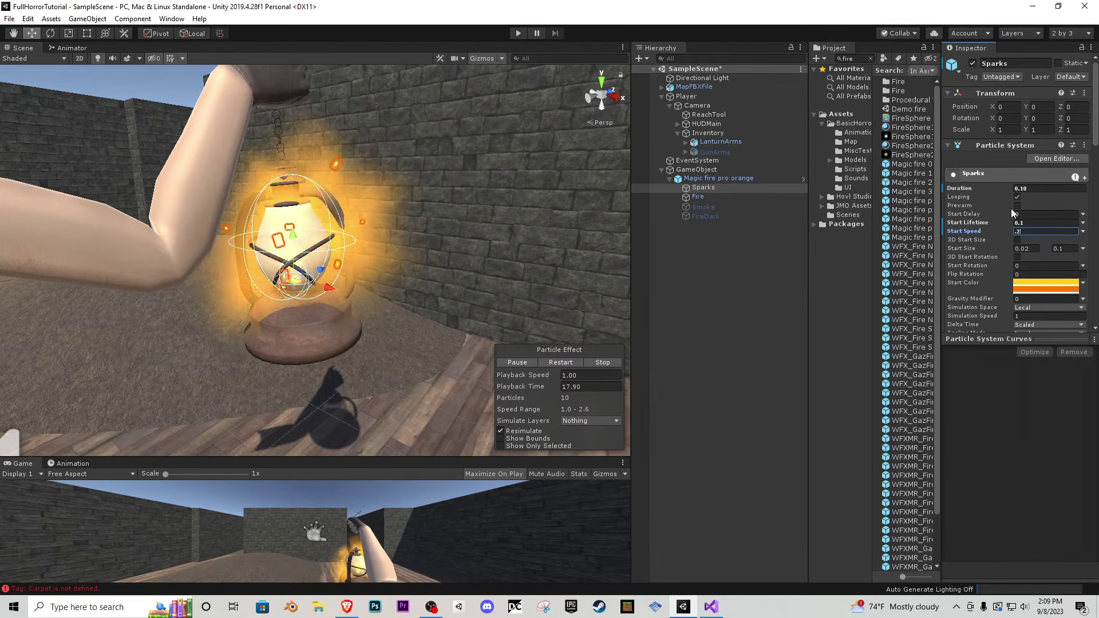
- Set the Shape radius of Sparks to 0.1
scroll(1011, 211, down, 6)
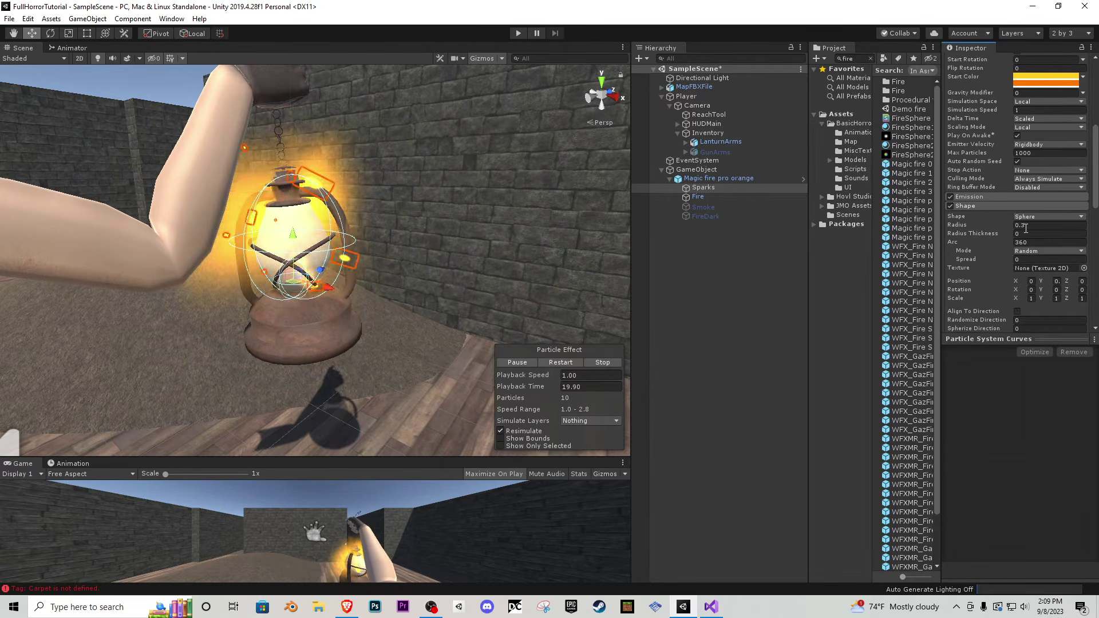
click(1025, 226)
text(0.1)
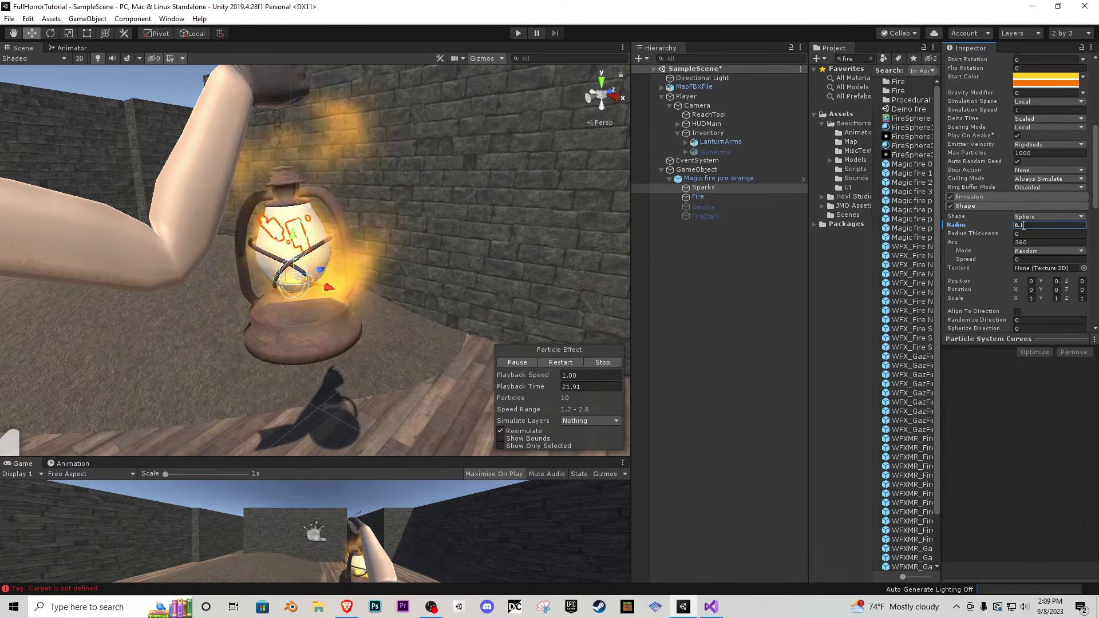
- Try a Start Lifetime of 1 on Sparks, and set it back to 0.1
scroll(1023, 215, up, 6)
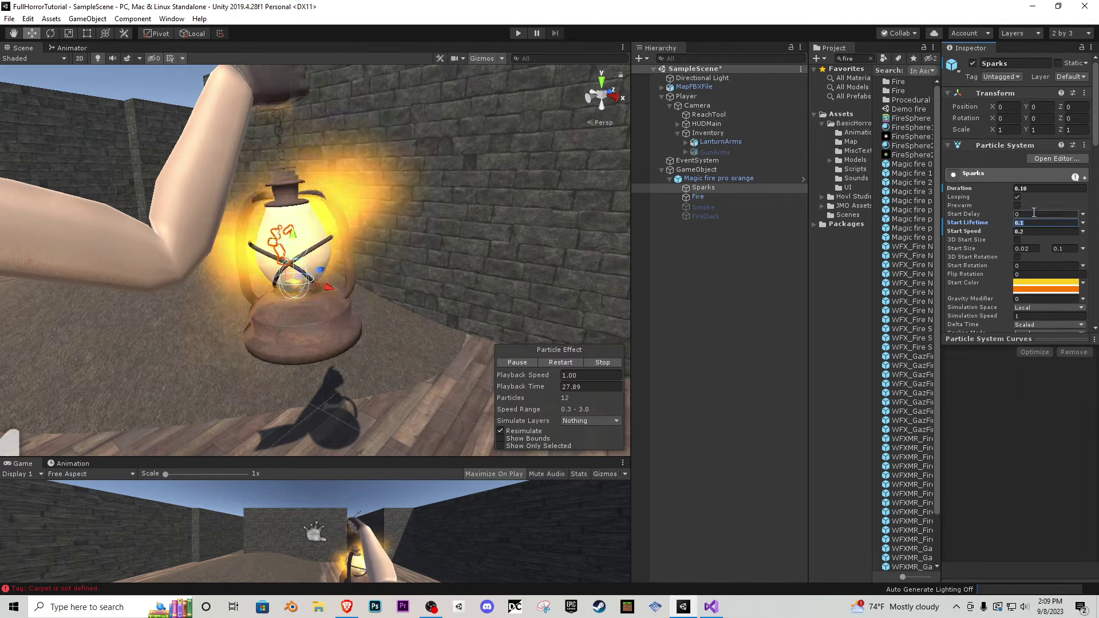
text(1)
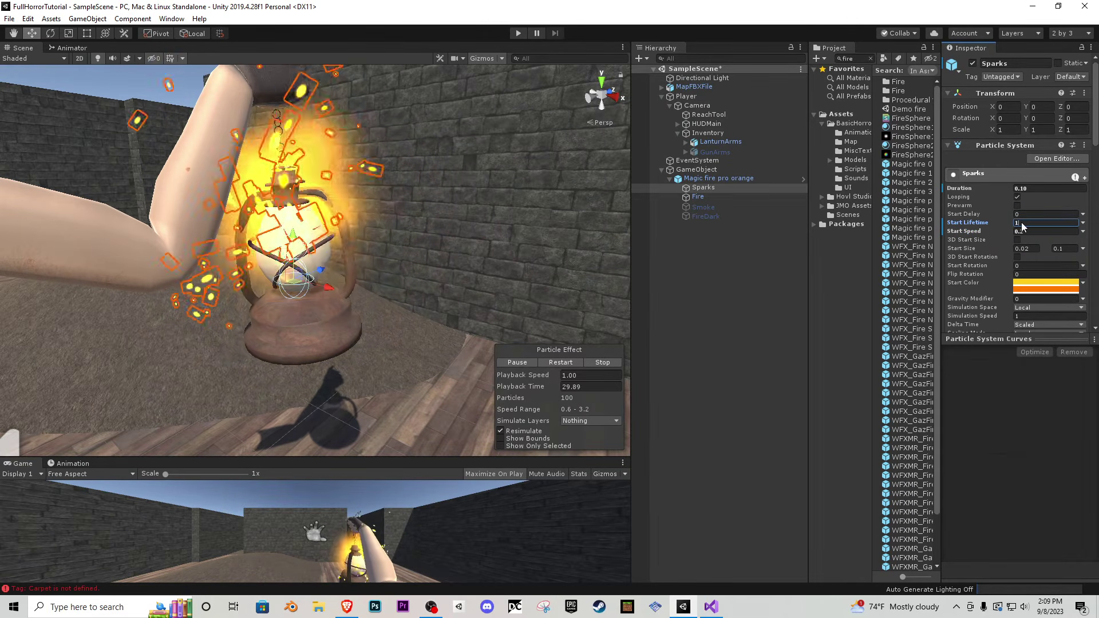
key(BackSpace)
text(0.1)
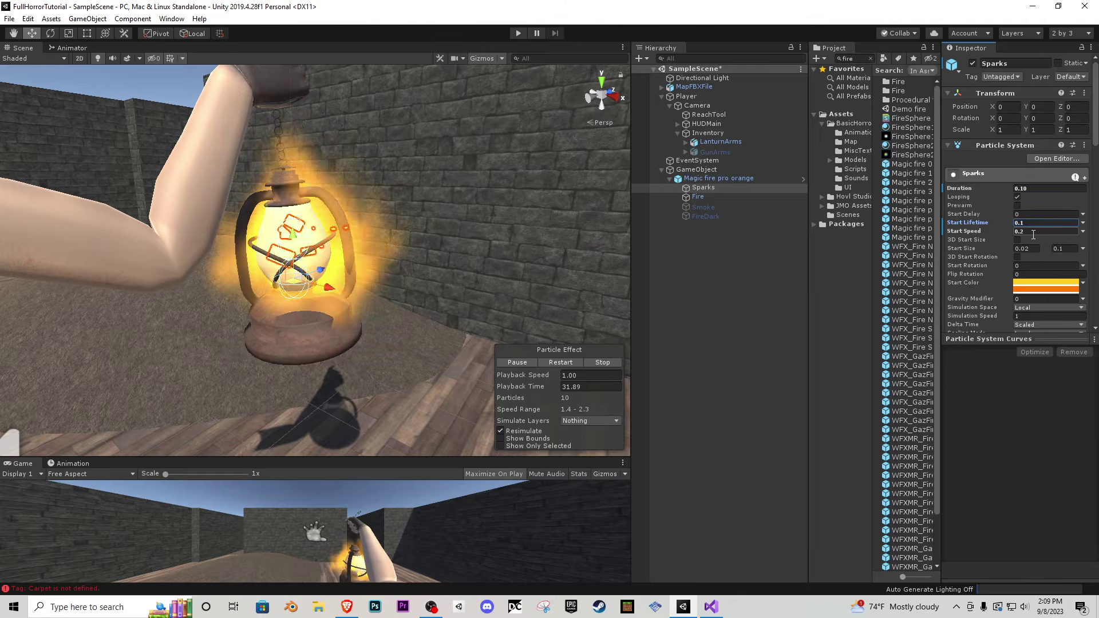
- Set the Start Speed of Sparks to 0.001, and deactivate the Sparks object
click(1027, 232)
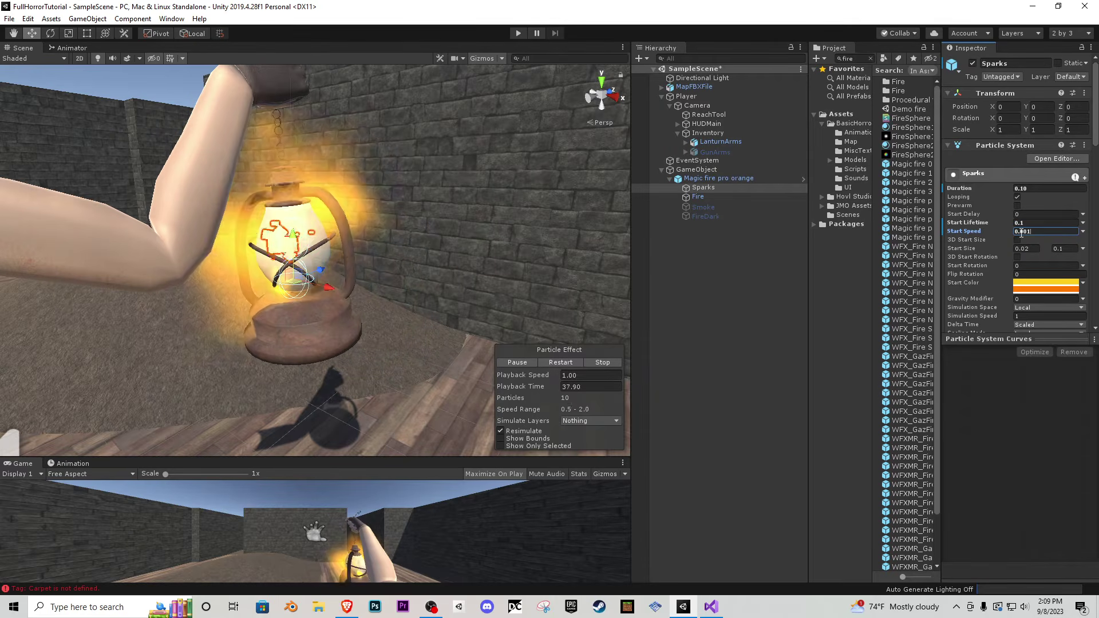
alt+drag(466, 230, 694, 225)
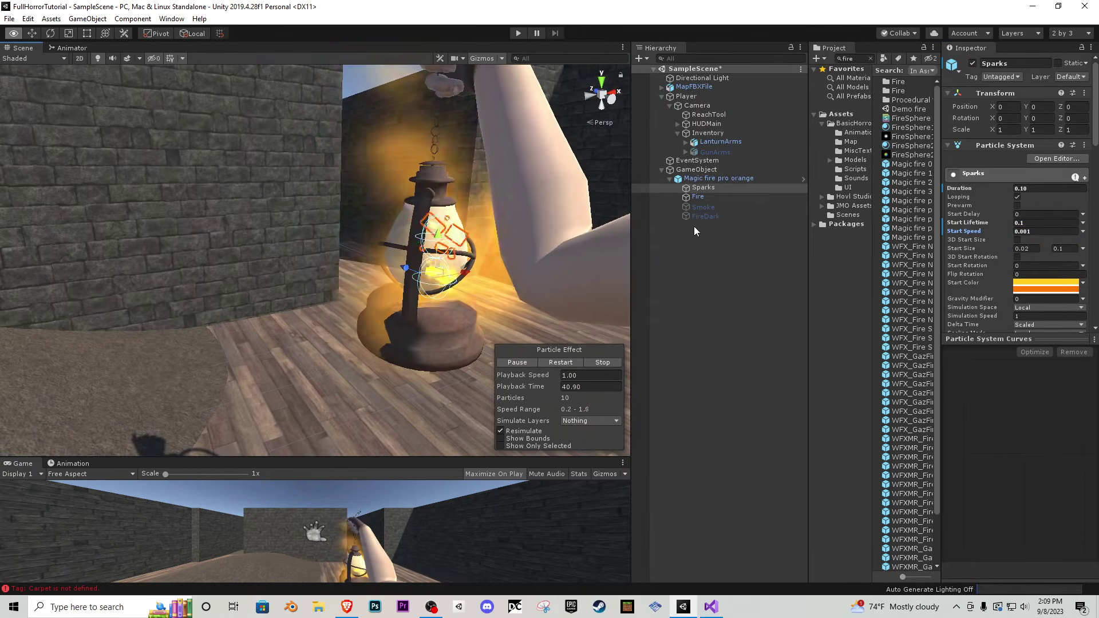
click(973, 64)
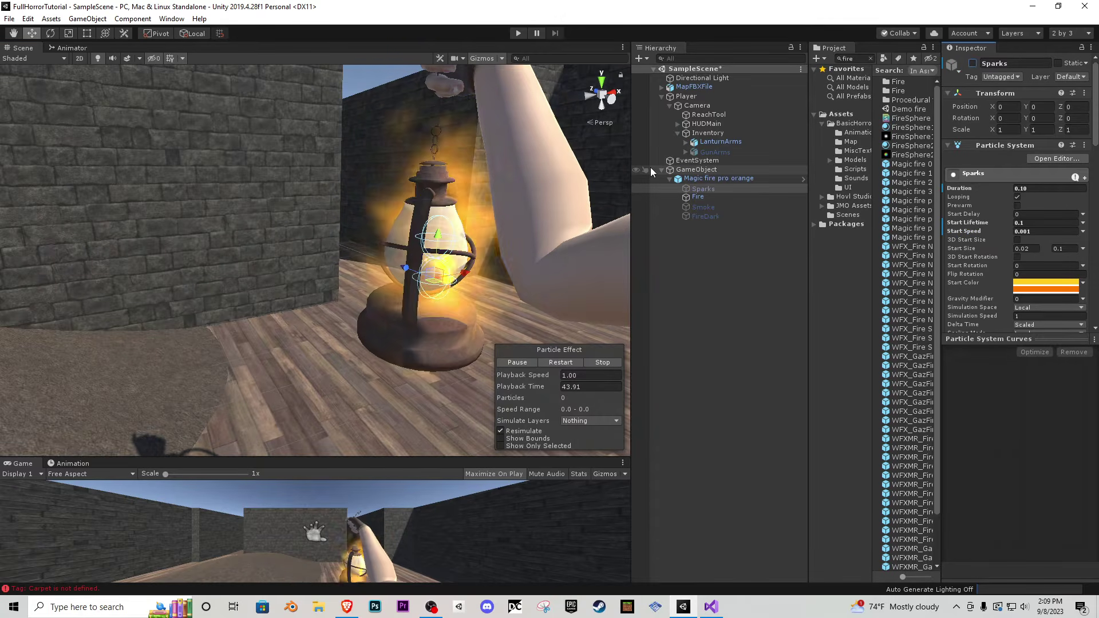
- Set the Duration and Start Lifetime of the Fire child to 0.75
click(702, 198)
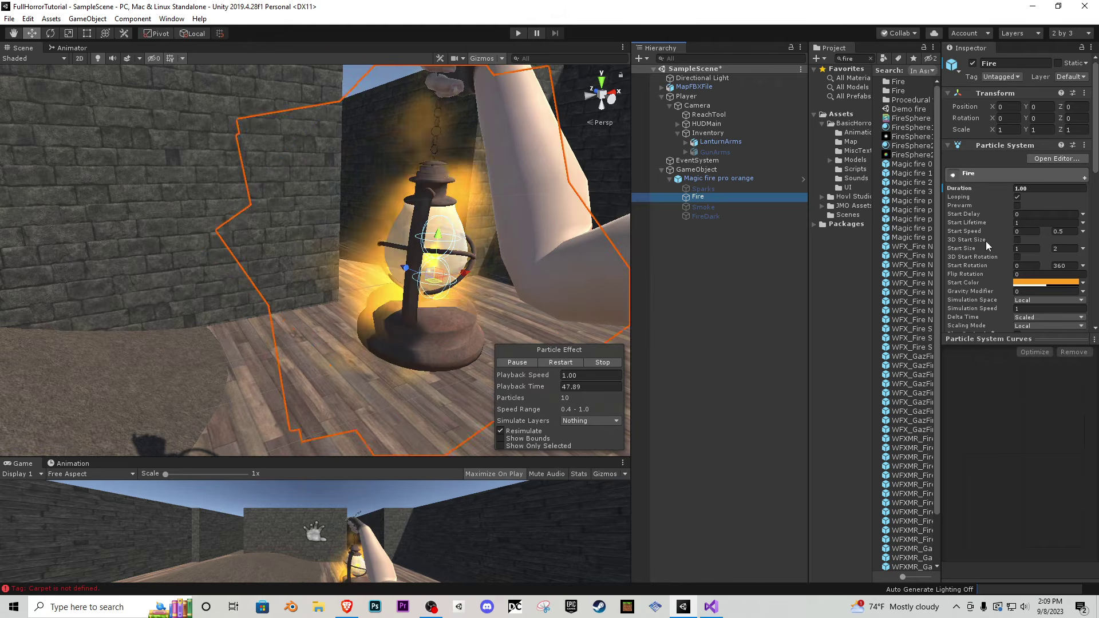
click(1033, 188)
text(0.75)
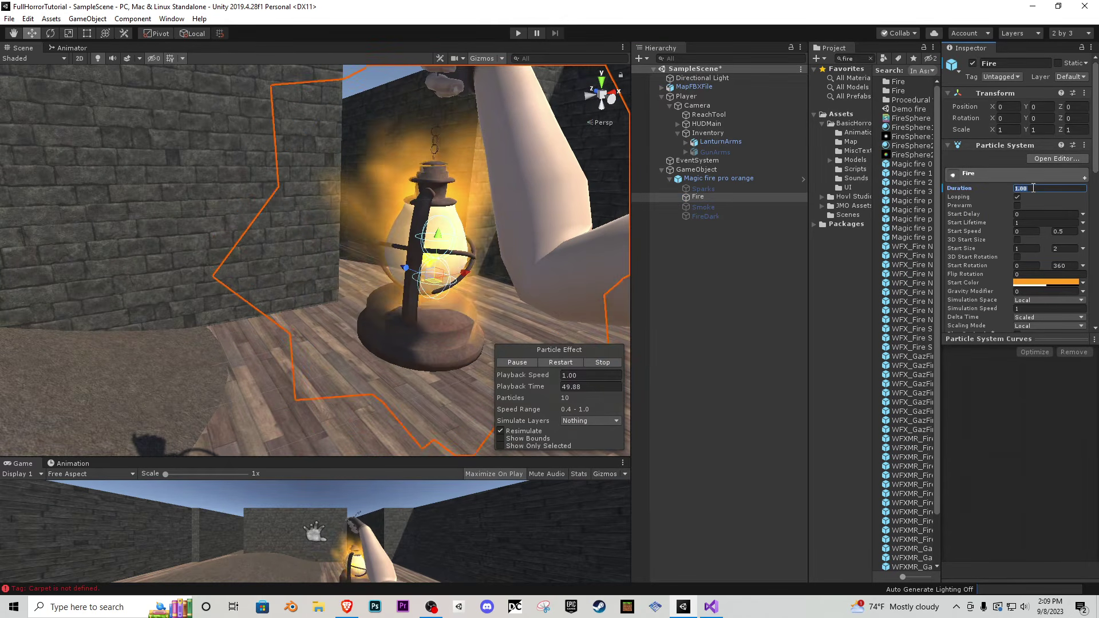
key(Tab)
text(.)
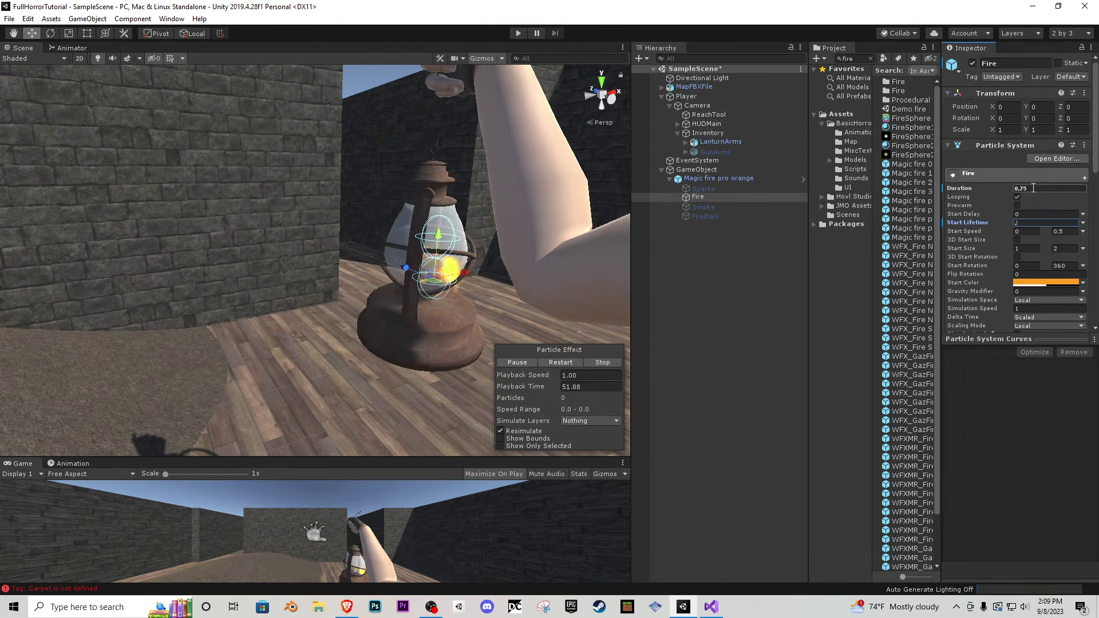
text(75)
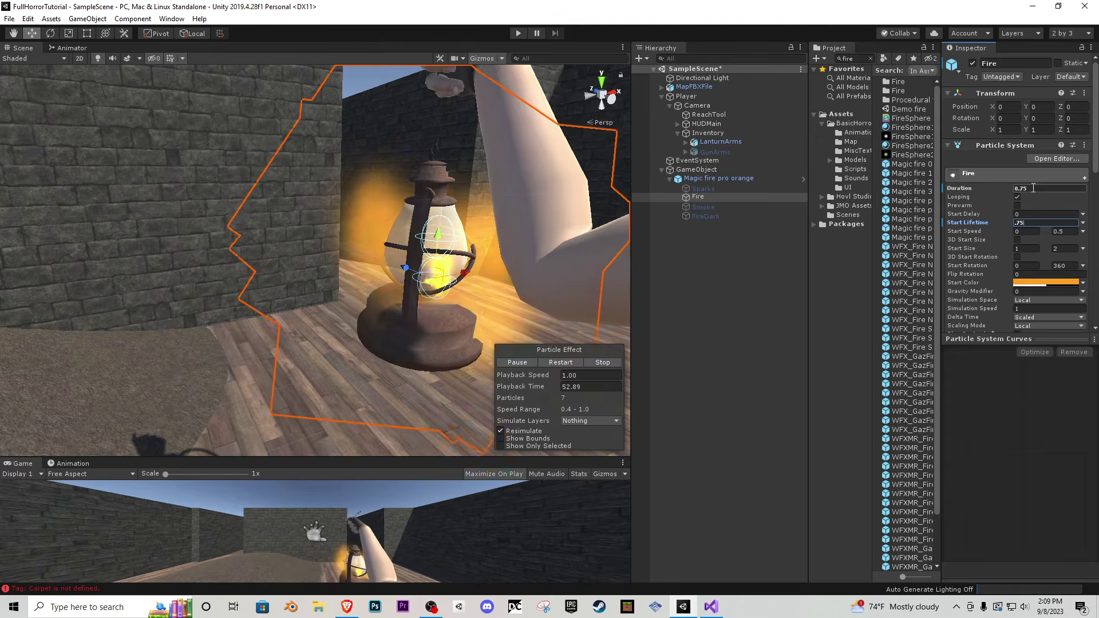
- Set the Start Size range of Fire to between 0.3 and 0.7
click(1036, 250)
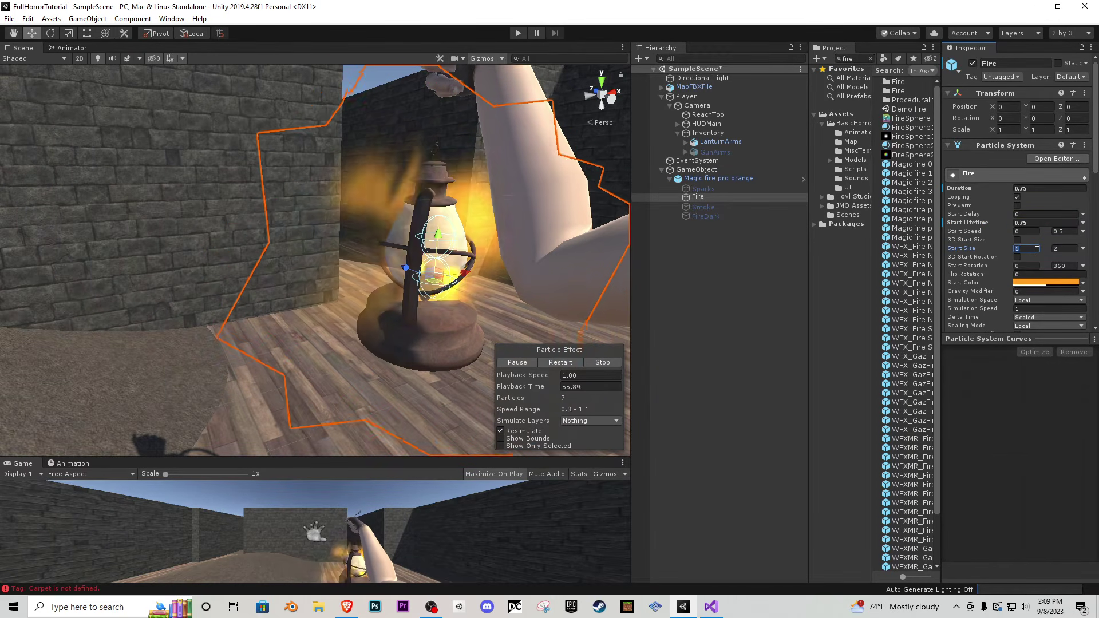
text(.3)
key(Tab)
text(.)
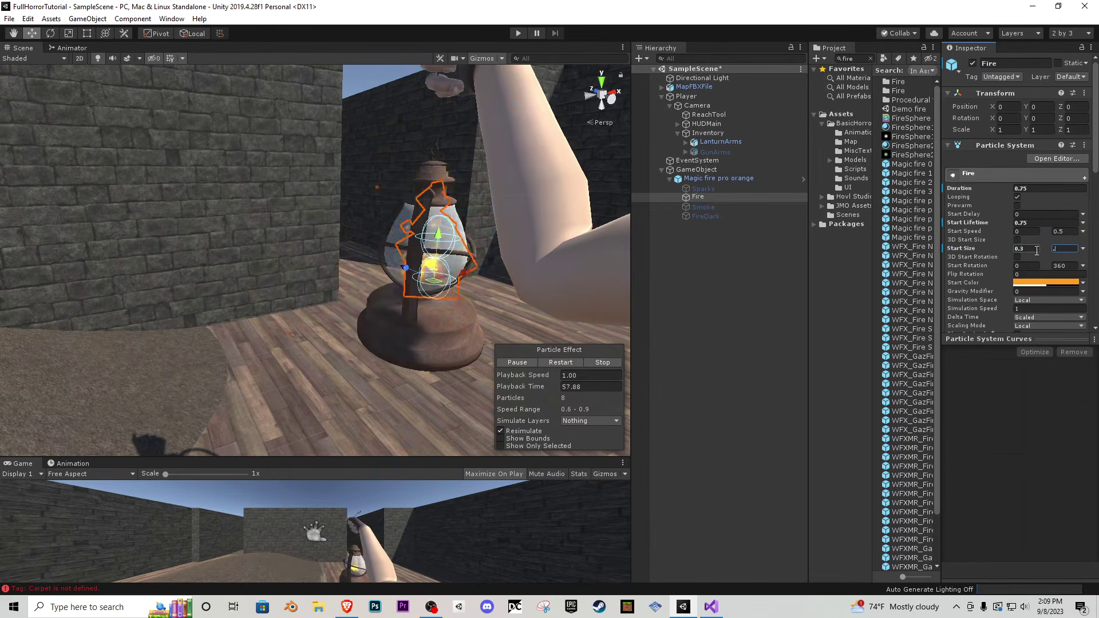
text(7)
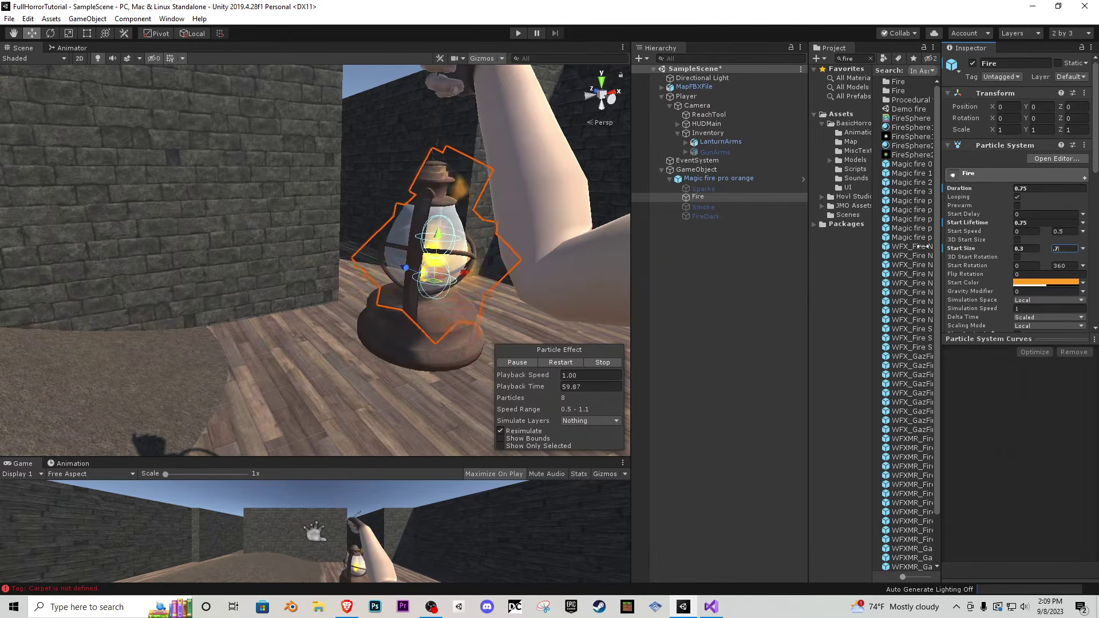
- Activate the Smoke child and restart the particle preview to see it around the lantern
click(702, 206)
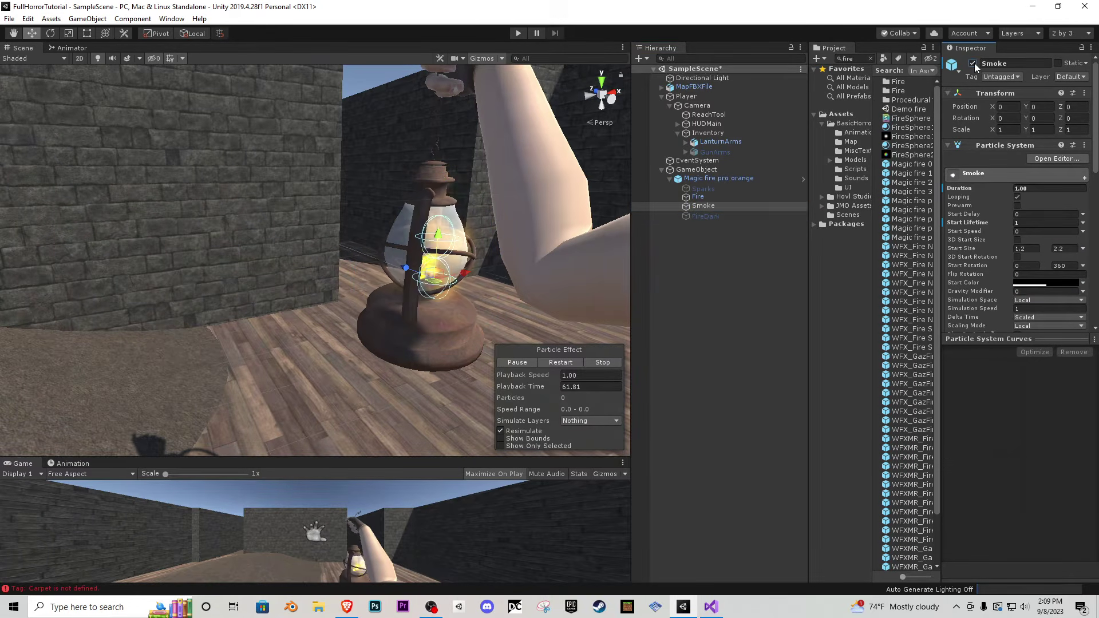
key(d)
right_drag(452, 150, 269, 163)
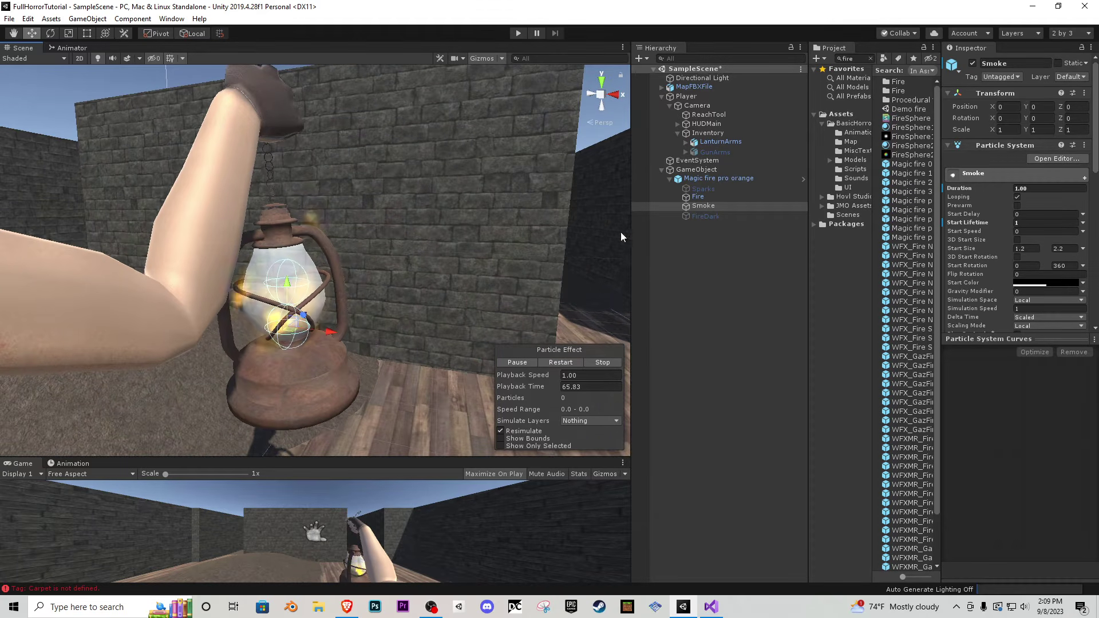
click(560, 363)
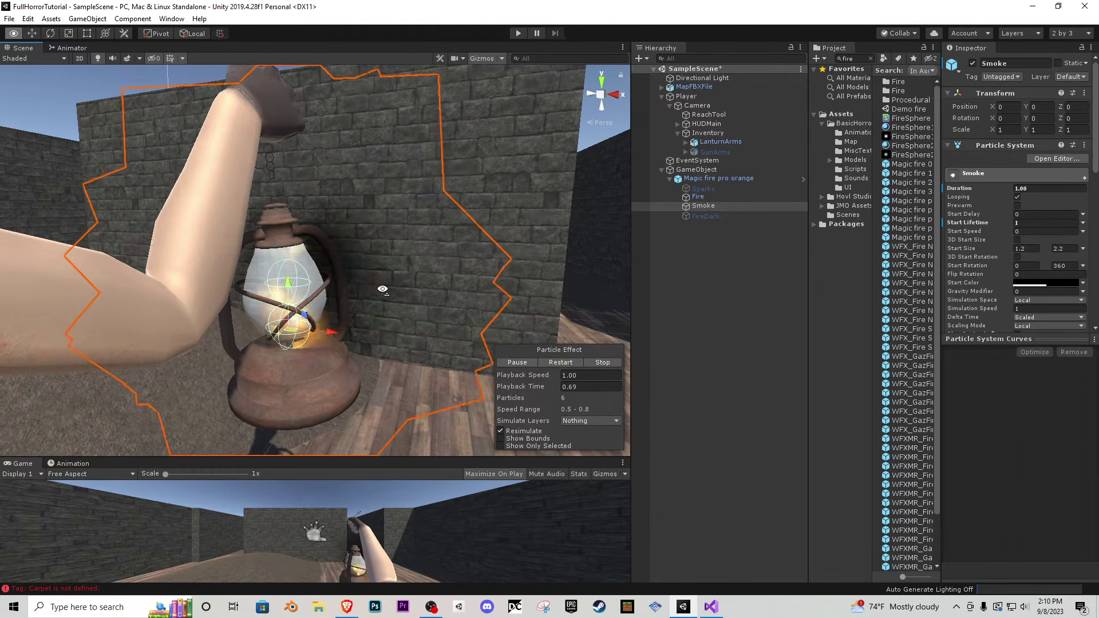
right_drag(380, 290, 343, 286)
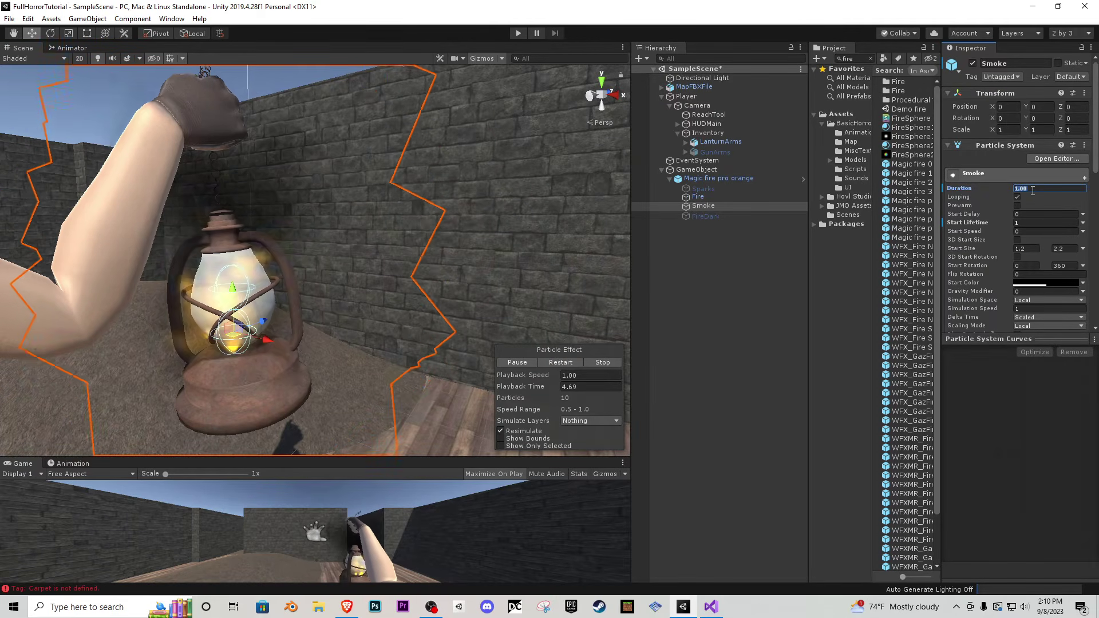
- Set the Duration and Start Lifetime of Smoke to 0.5
text(0.5)
key(Tab)
key(Tab)
text(0.5)
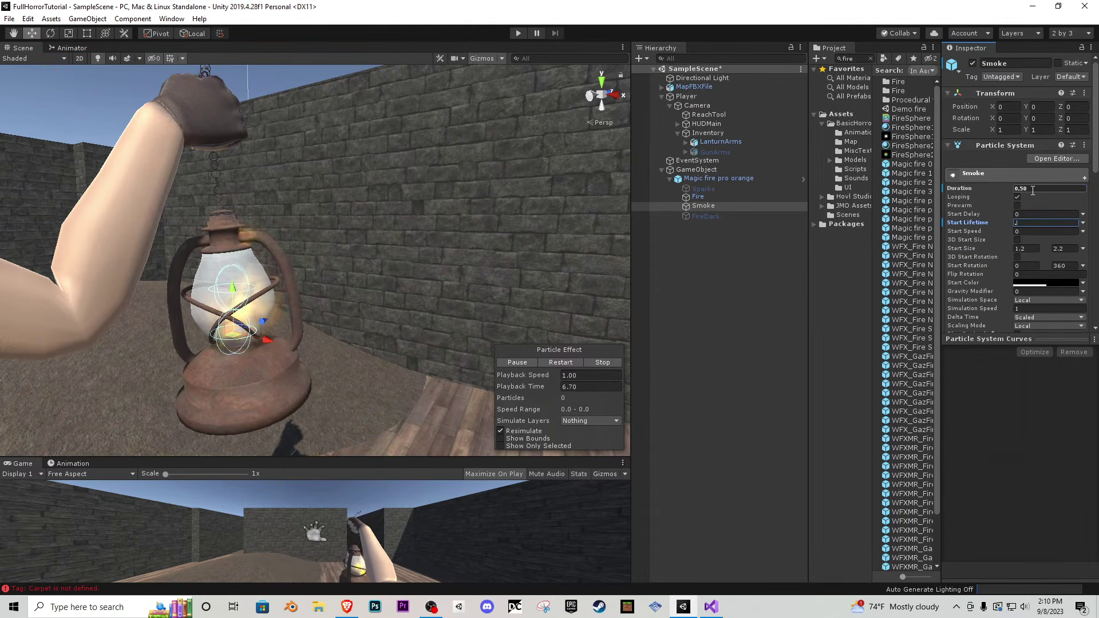
- Set the Start Size range of Smoke to between 0.4 and 0.8
click(1027, 249)
text(0.4)
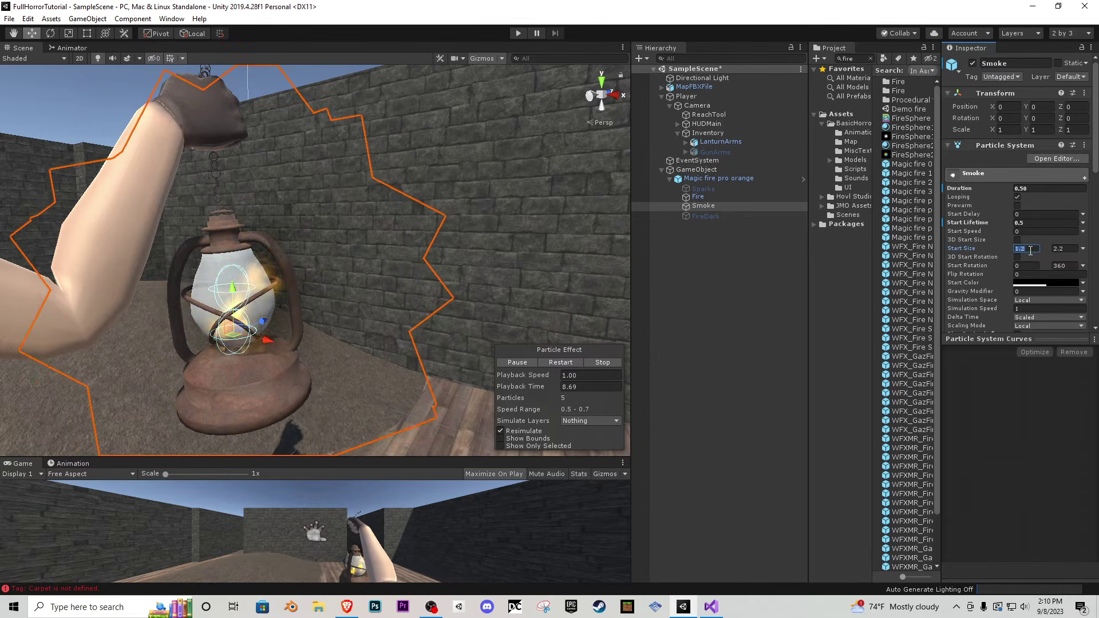
key(Tab)
text(.8)
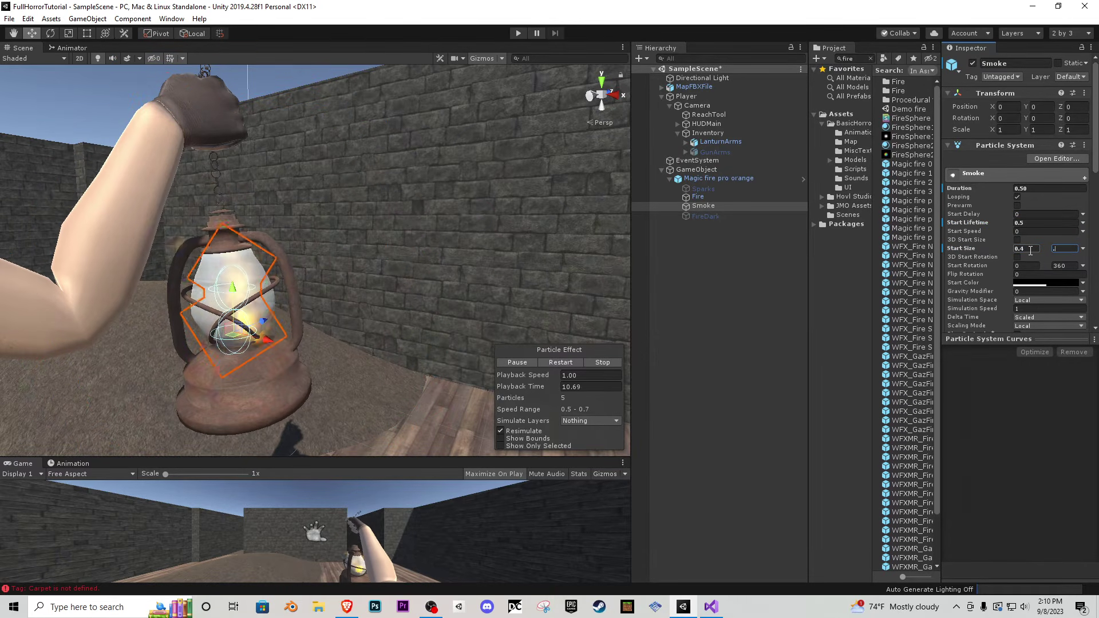
- Activate the FireDark child and restart the particle preview
click(719, 215)
click(971, 64)
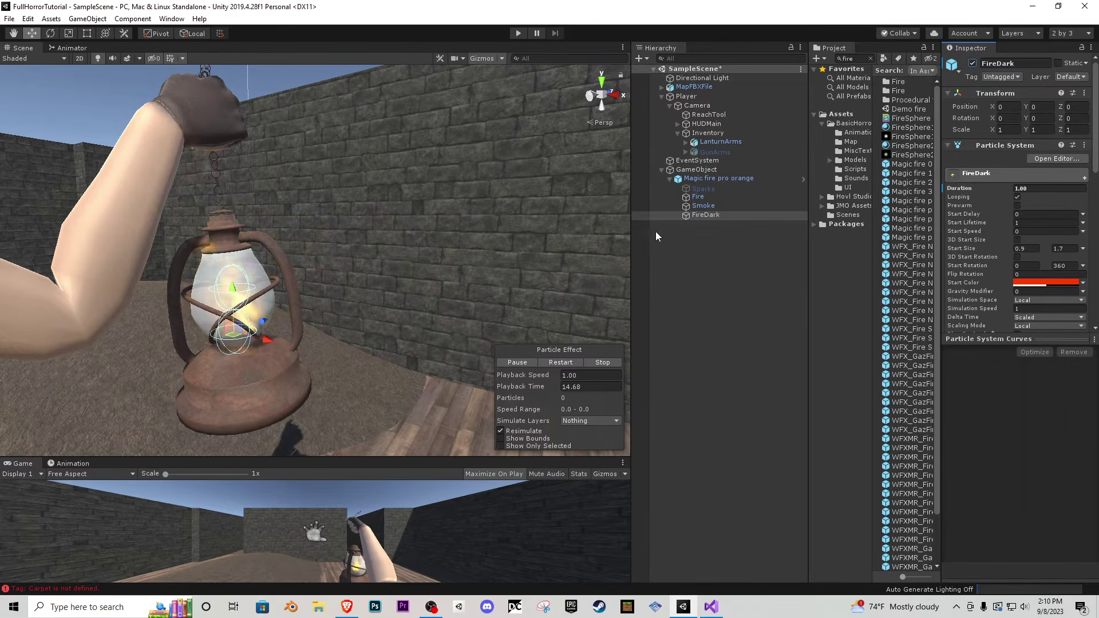
click(569, 364)
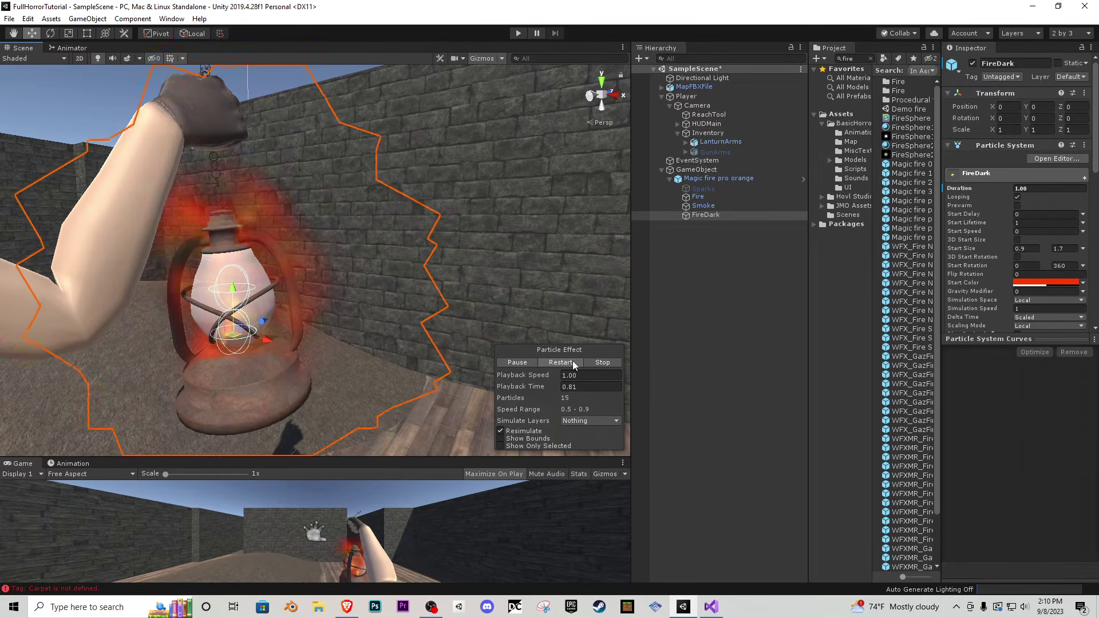
- Set the Duration and Start Lifetime of FireDark to 0.5
click(1034, 189)
text(0.5)
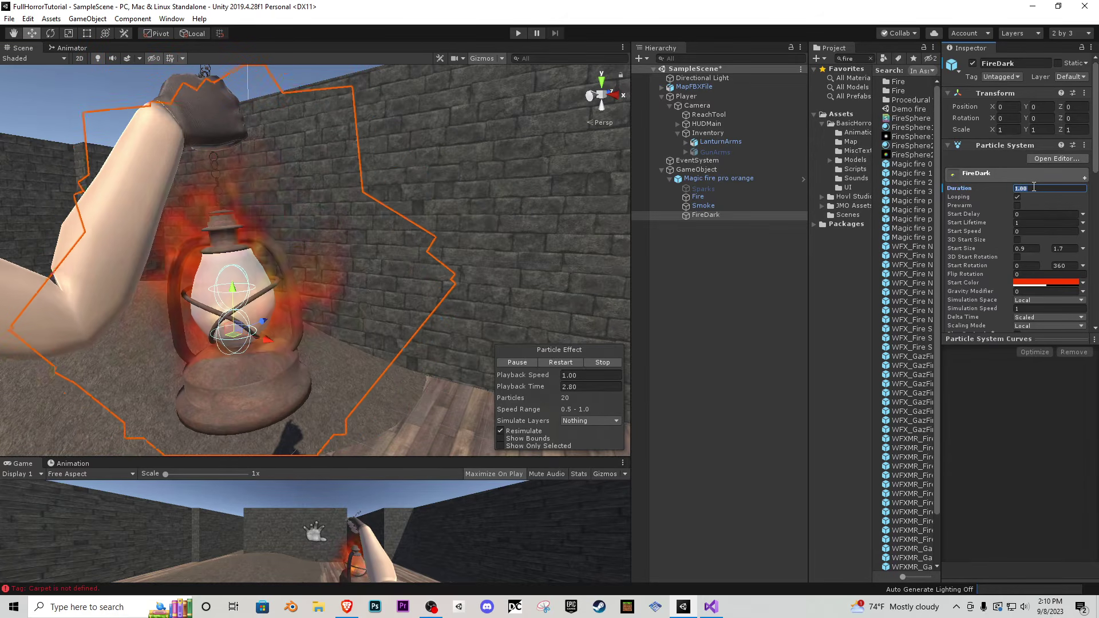
key(Tab)
key(Tab)
text(0.5)
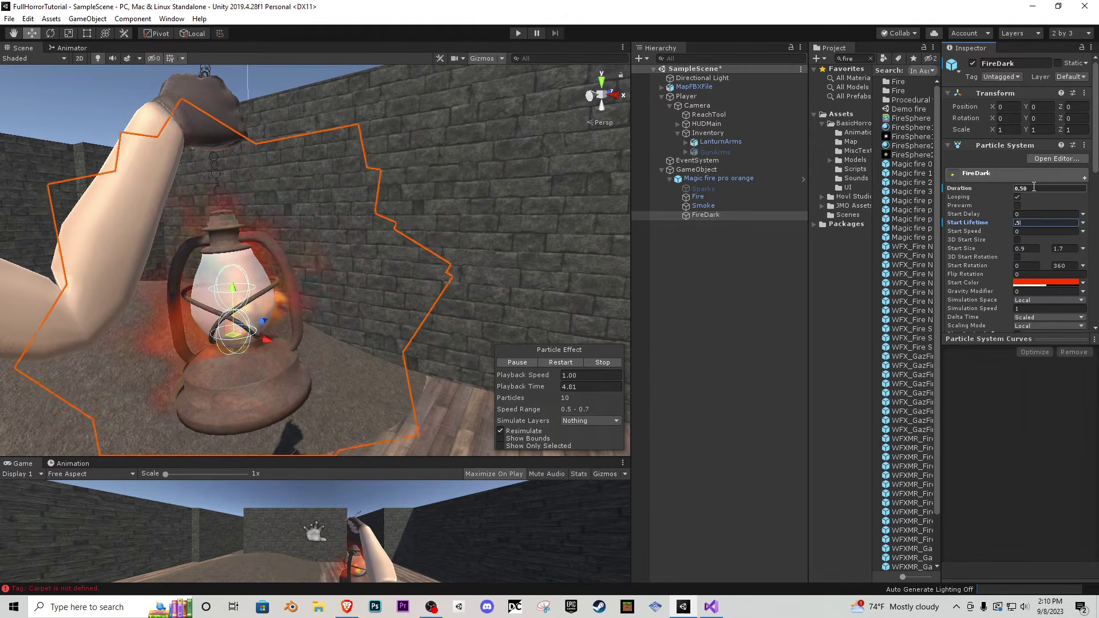
- Set the Start Size range of FireDark to between 0.1 and 1
click(1021, 249)
key(BackSpace)
text(1)
click(1065, 248)
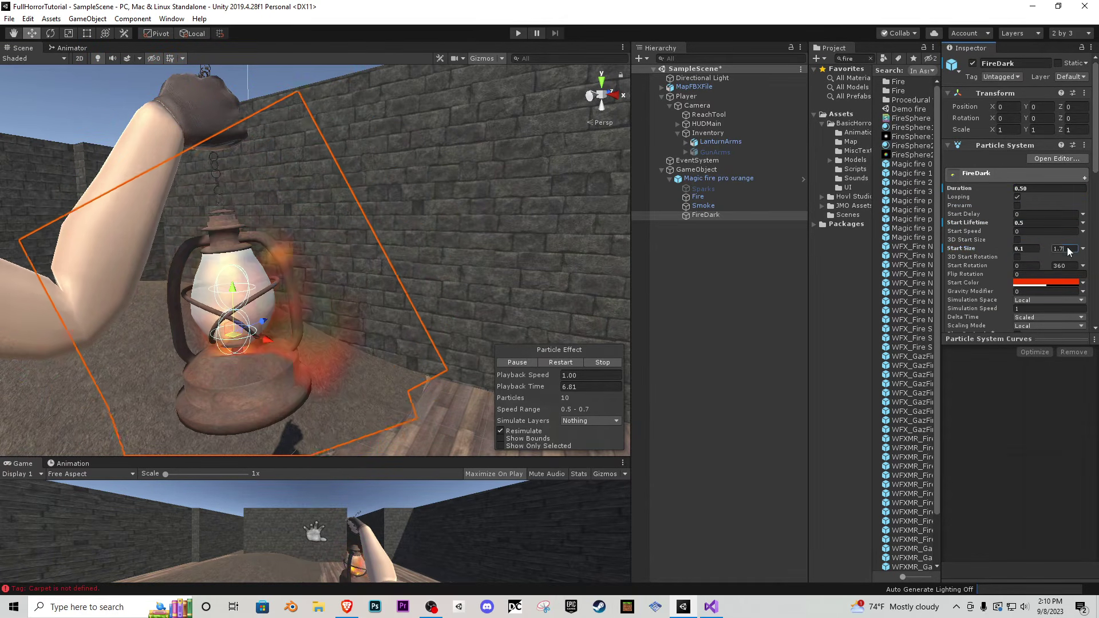
text(1)
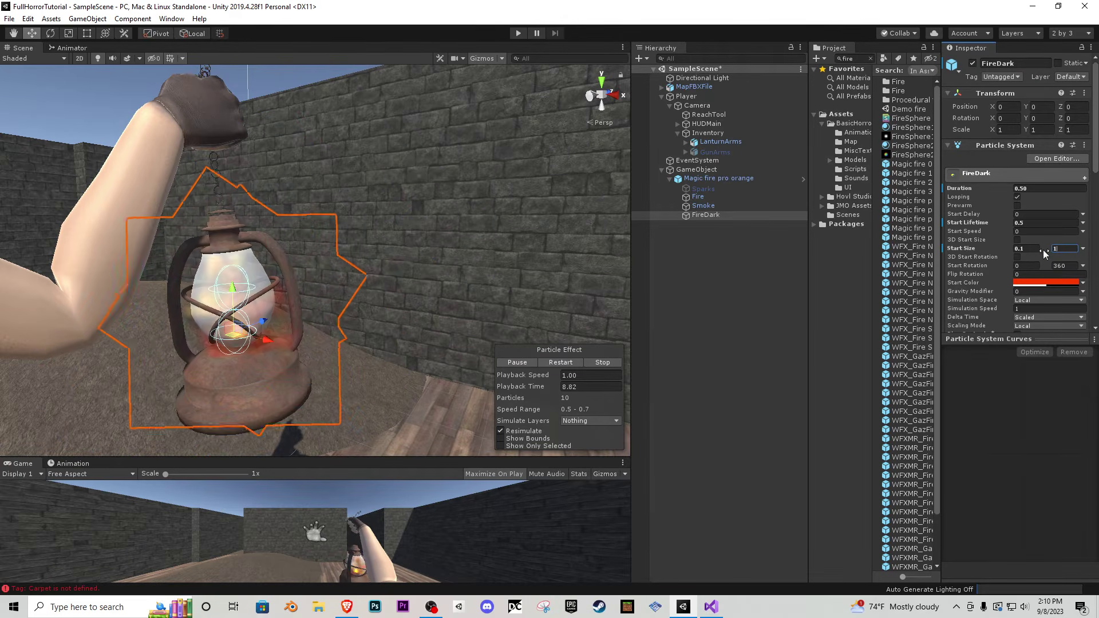
right_drag(285, 252, 355, 255)
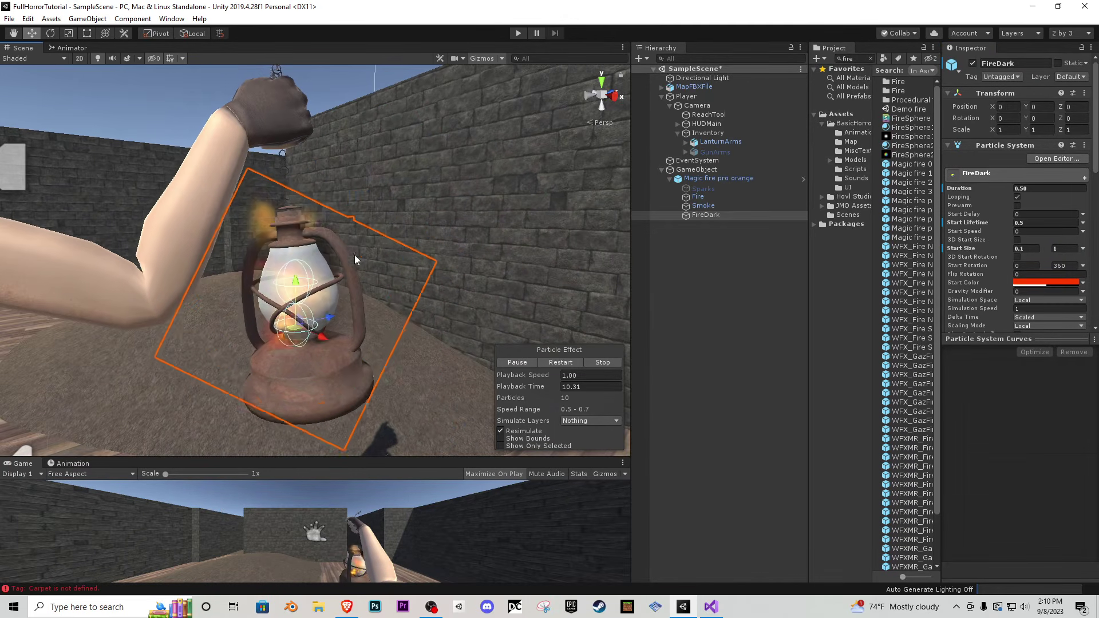
- Move Magic fire pro orange out of its GameObject parent to the scene's top level, and delete the empty GameObject
click(702, 178)
drag(704, 174, 708, 171)
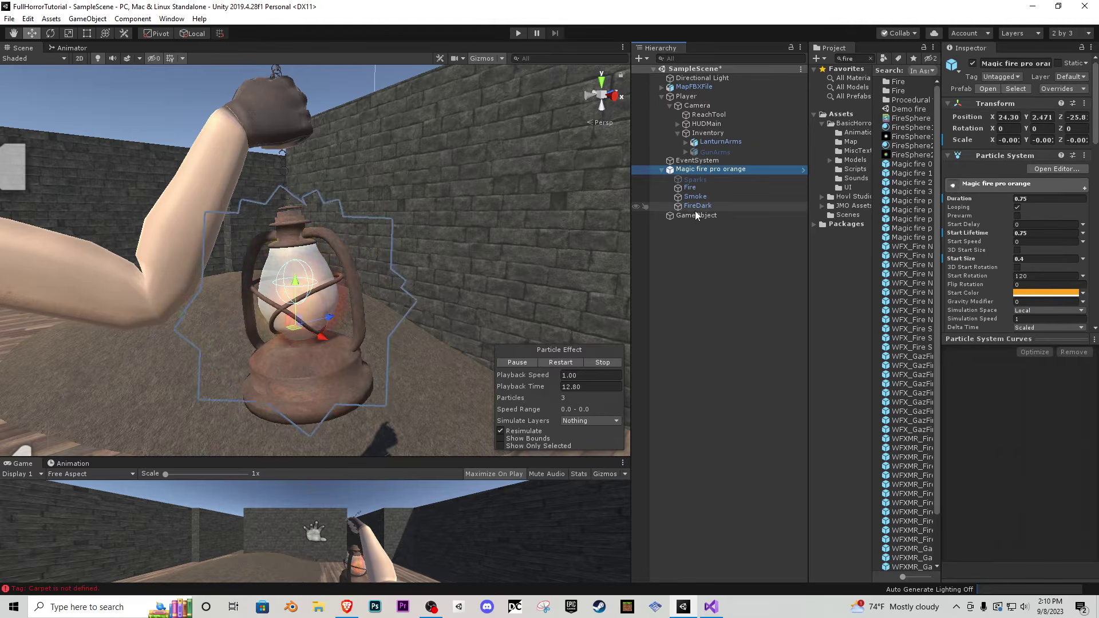
right_click(695, 214)
click(740, 277)
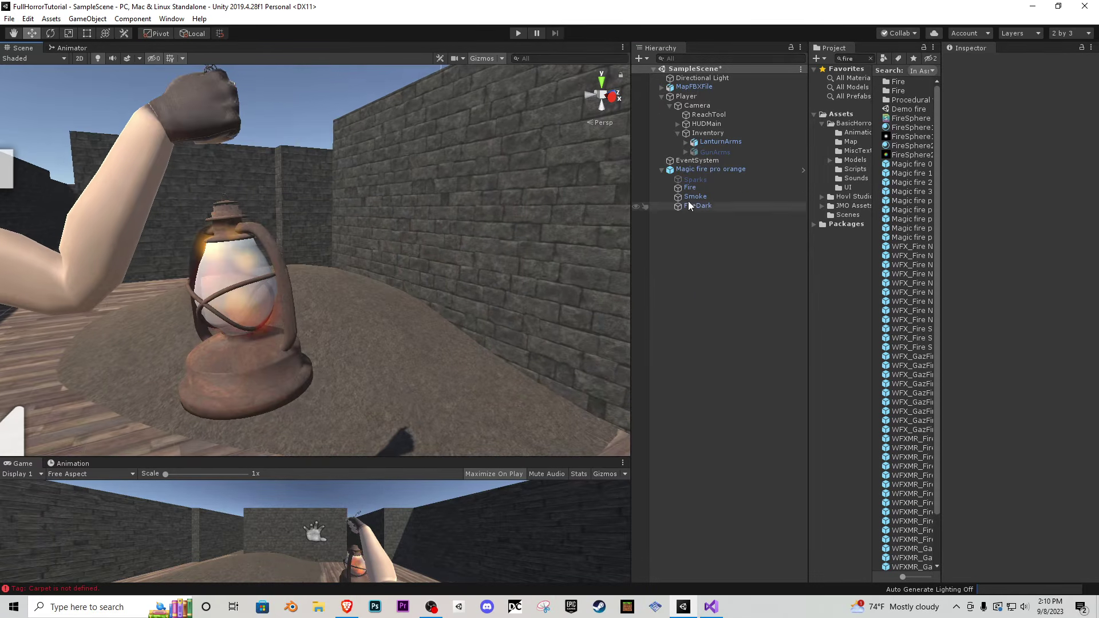
- Add a Point Light as a child of Magic fire pro orange
click(702, 169)
right_click(717, 171)
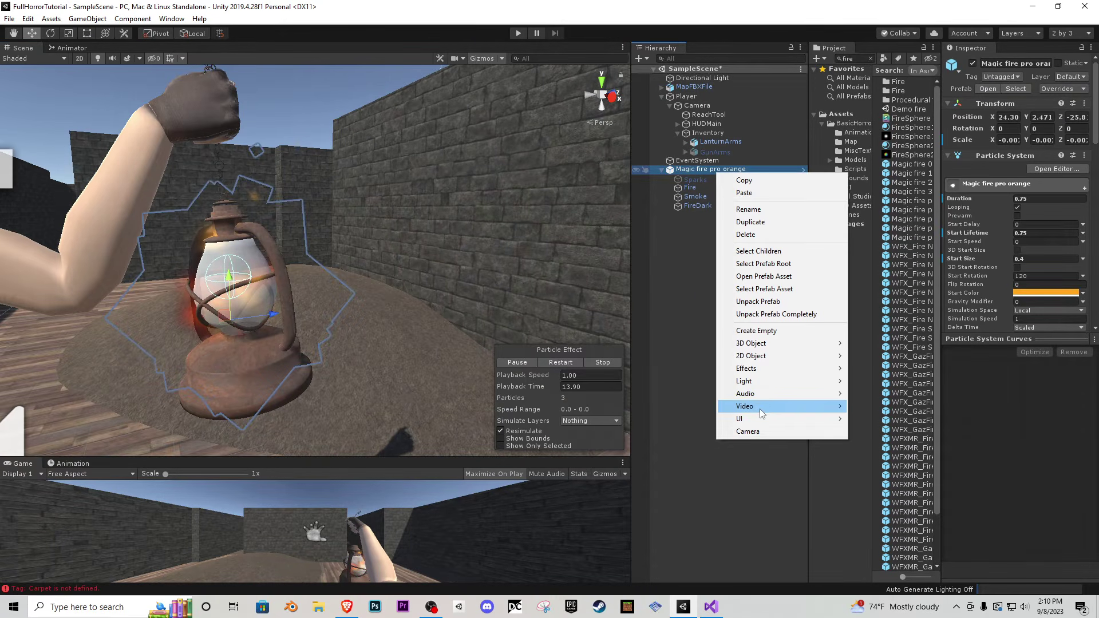
mouse_move(758, 382)
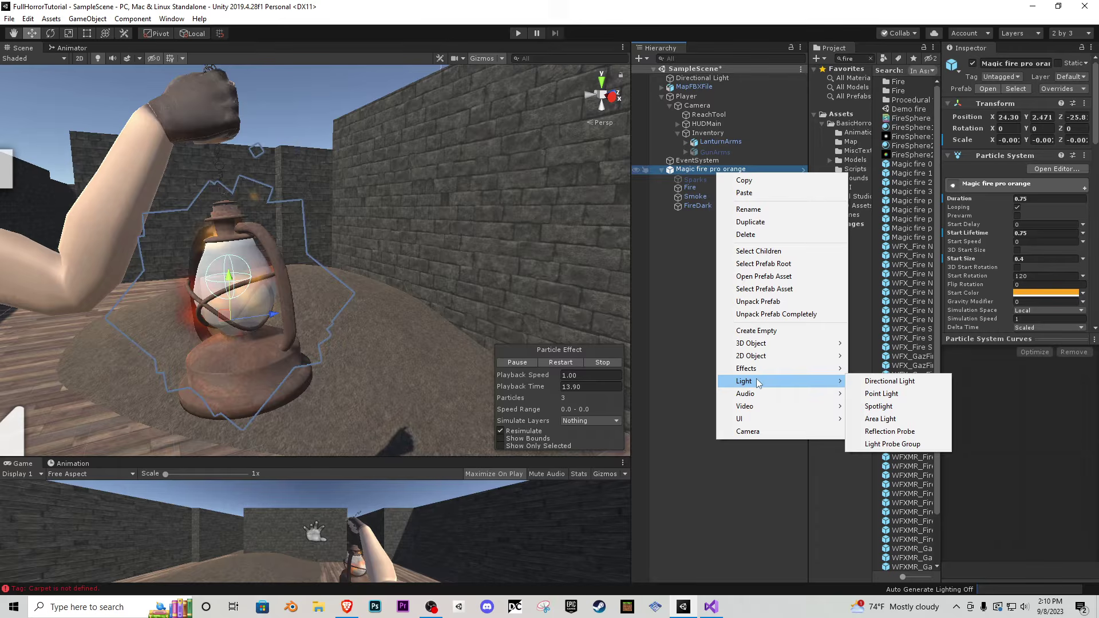
click(895, 395)
scroll(428, 303, down, 10)
alt+drag(428, 303, 540, 293)
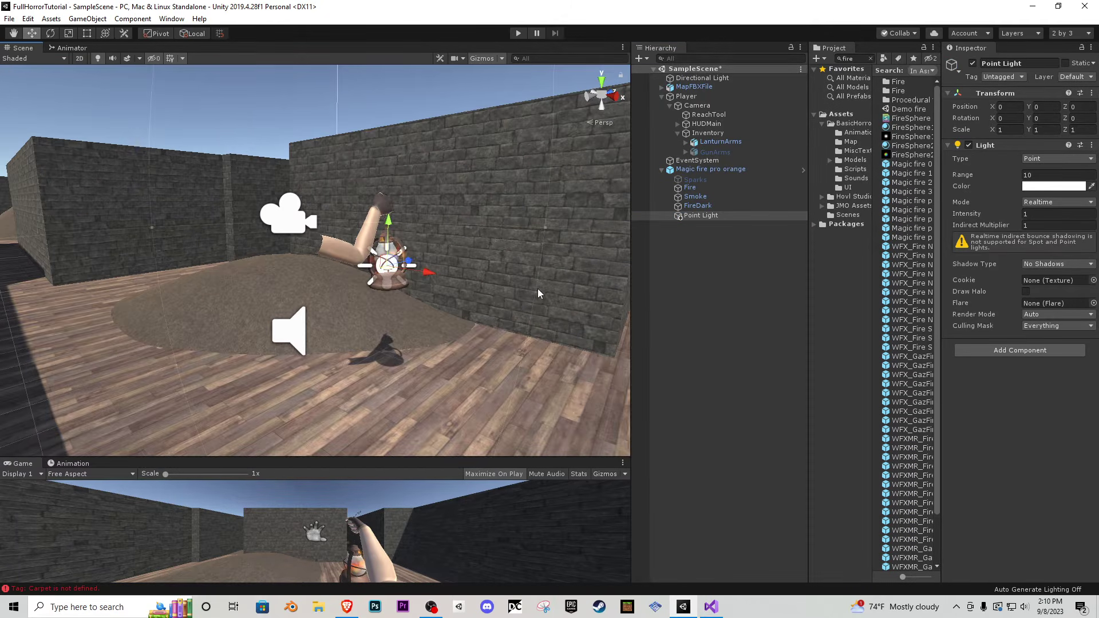
- Set the Point Light's Range to 25 and its Intensity to 1.2
click(1040, 175)
text(25)
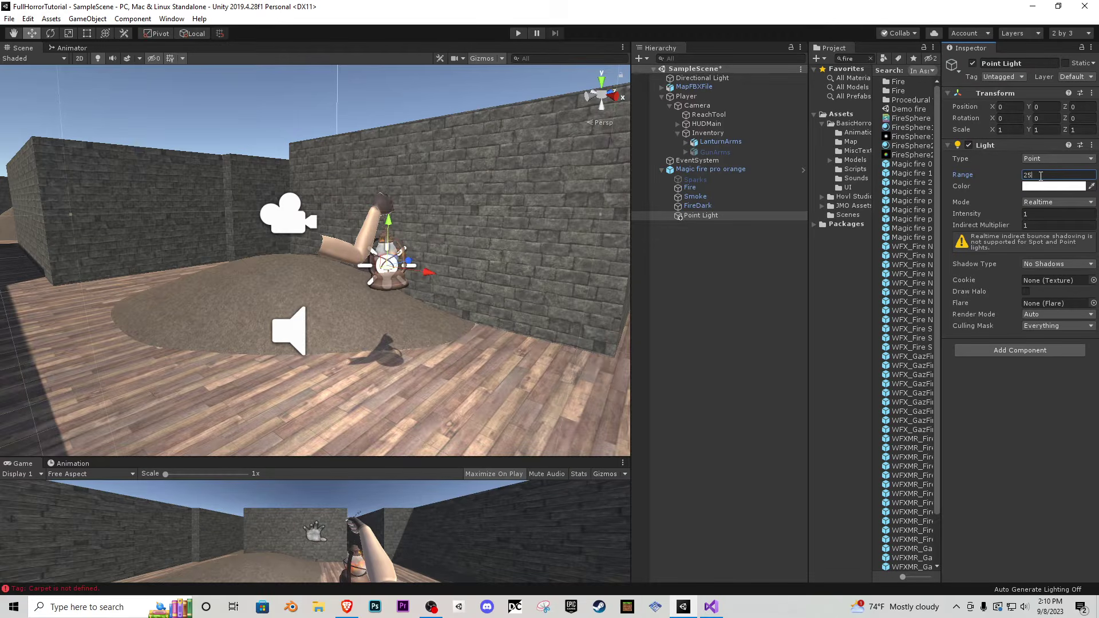
text(1.2)
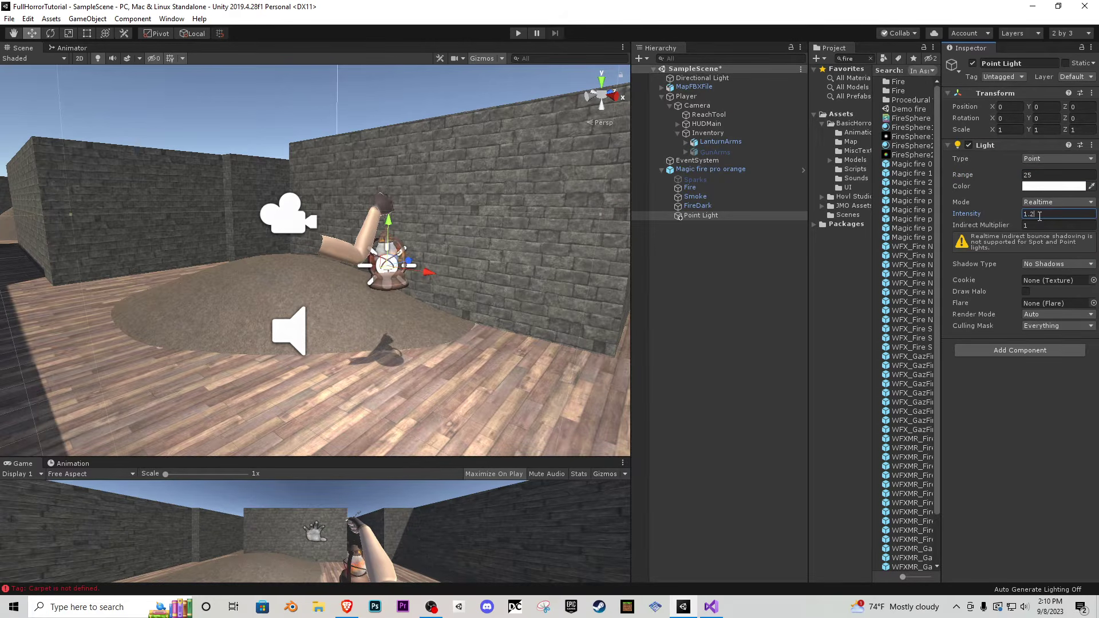
- Add a Halo component to the Point Light and set the halo's color to orange
click(1048, 350)
text(hall)
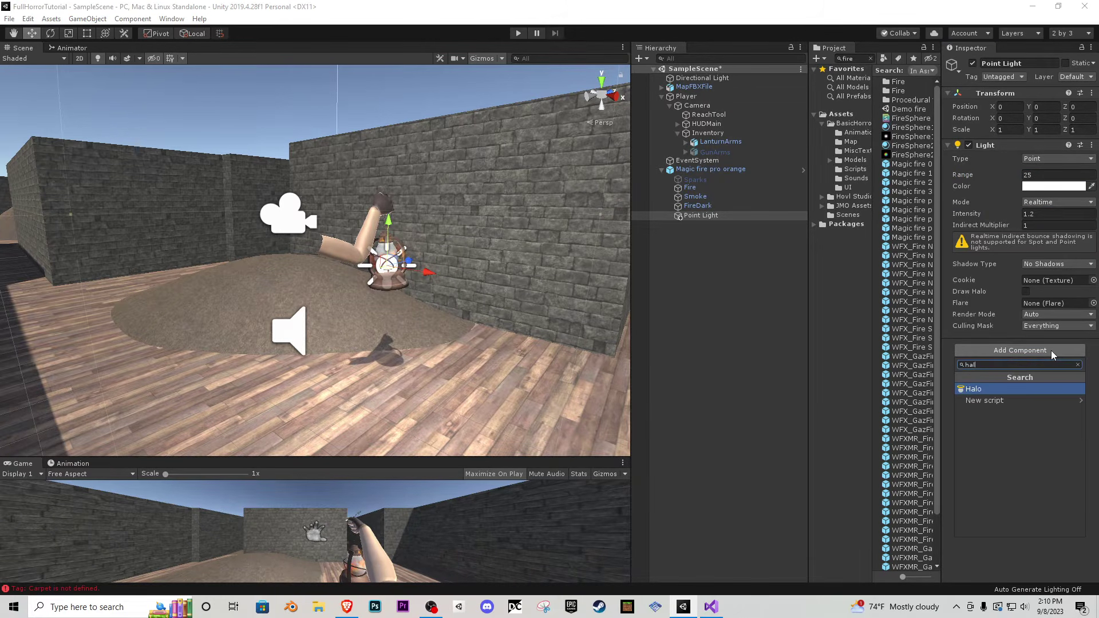
key(Return)
click(1043, 358)
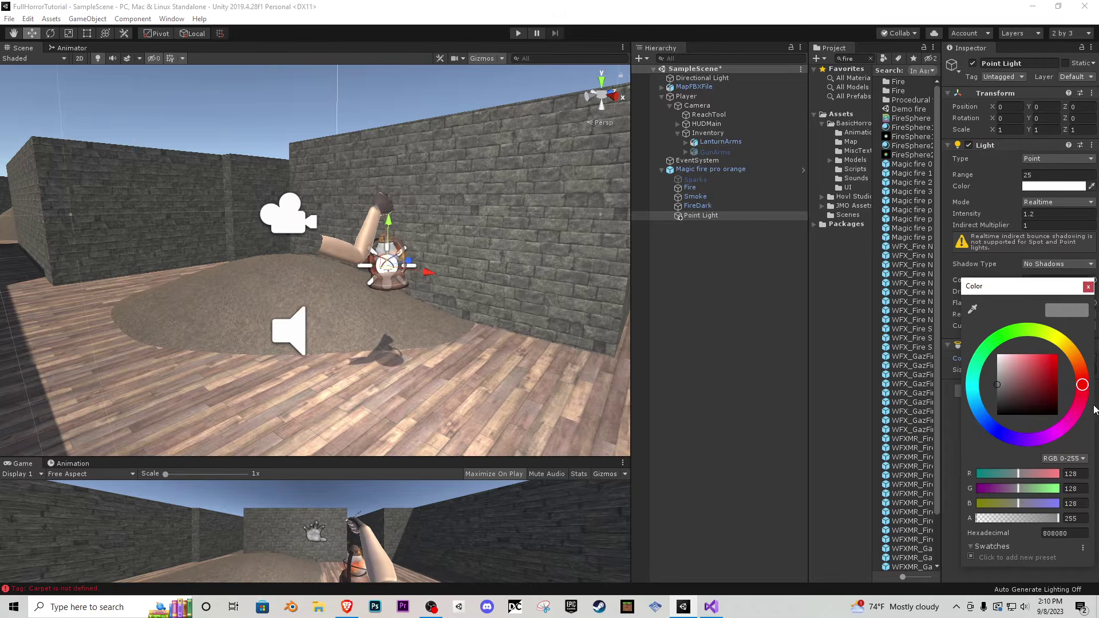
click(1064, 343)
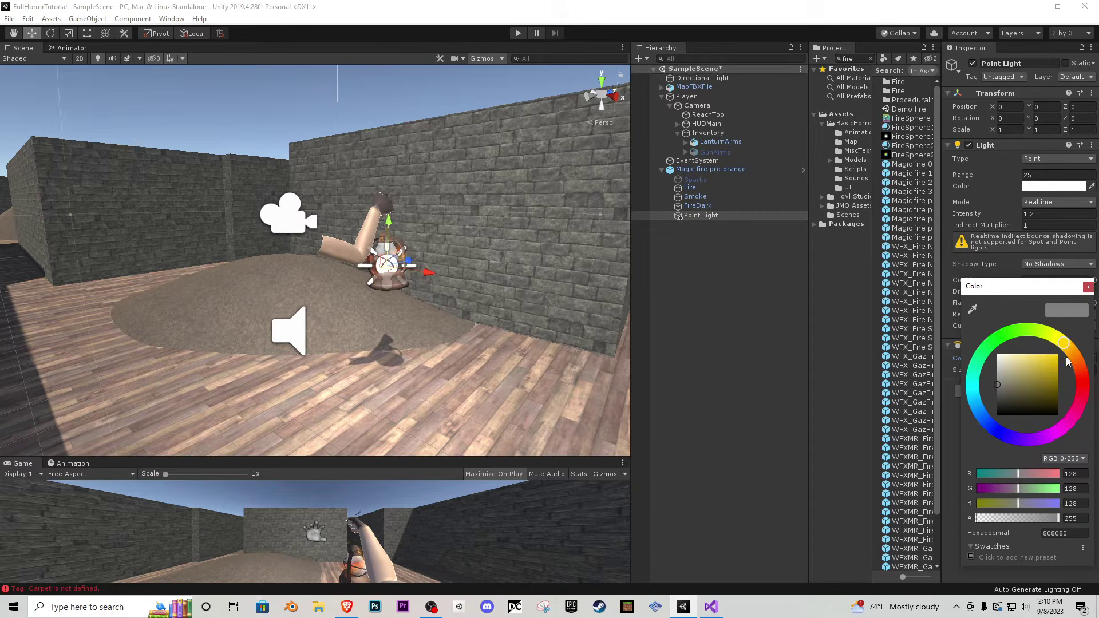
click(1068, 362)
click(1056, 356)
click(1087, 286)
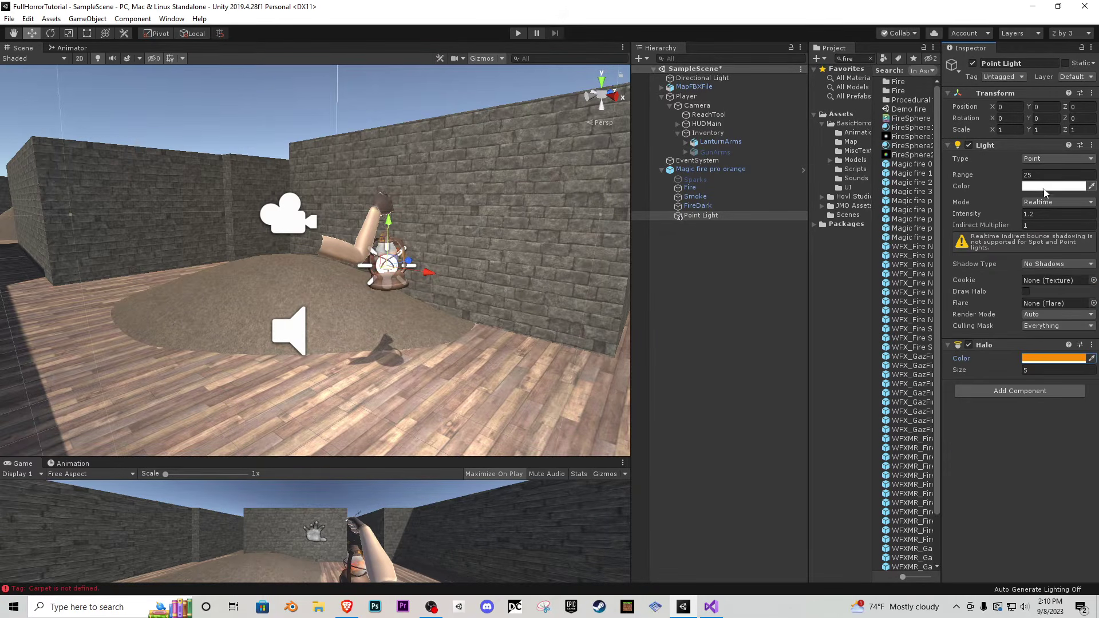
- Change the Point Light's own light color to orange
click(1053, 186)
click(1068, 349)
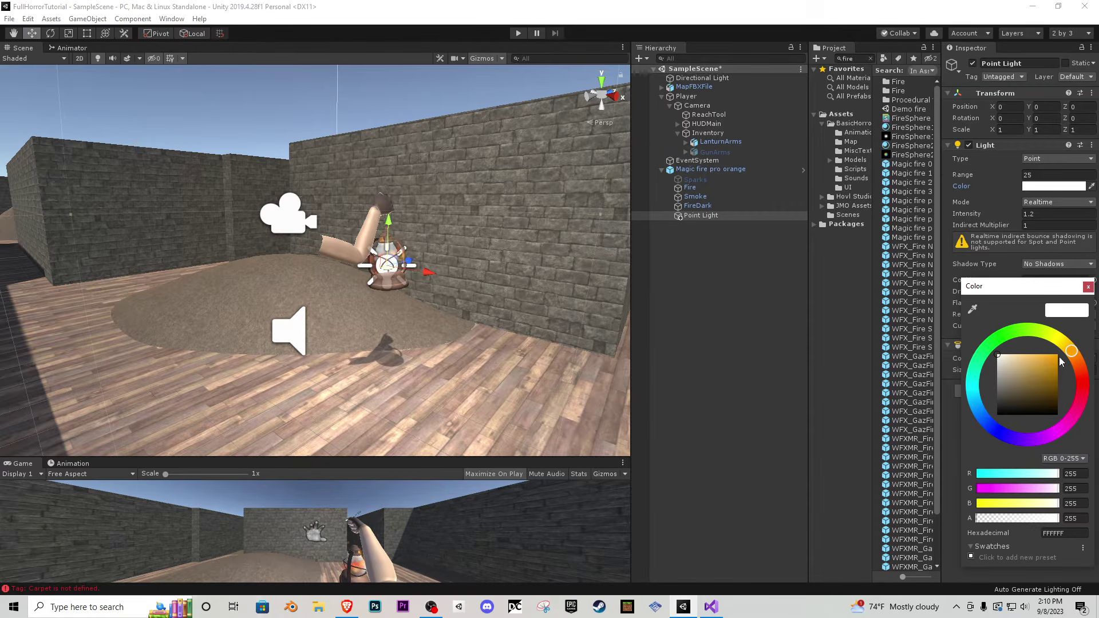
click(1060, 362)
click(1087, 286)
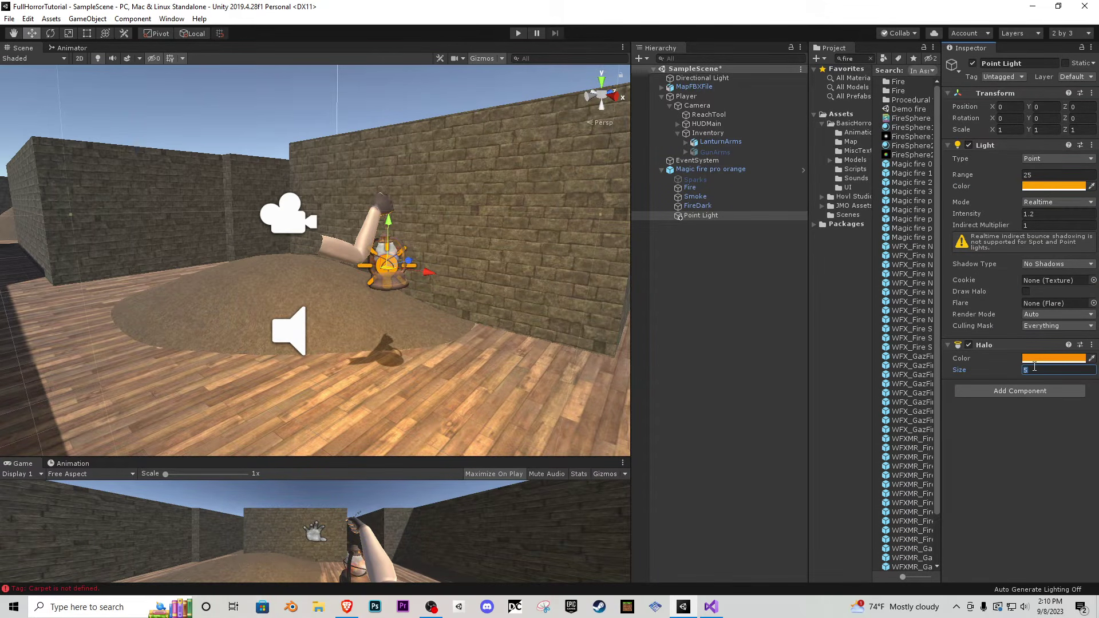
- Set the Halo component's Size to 0.65
key(BackSpace)
text(5)
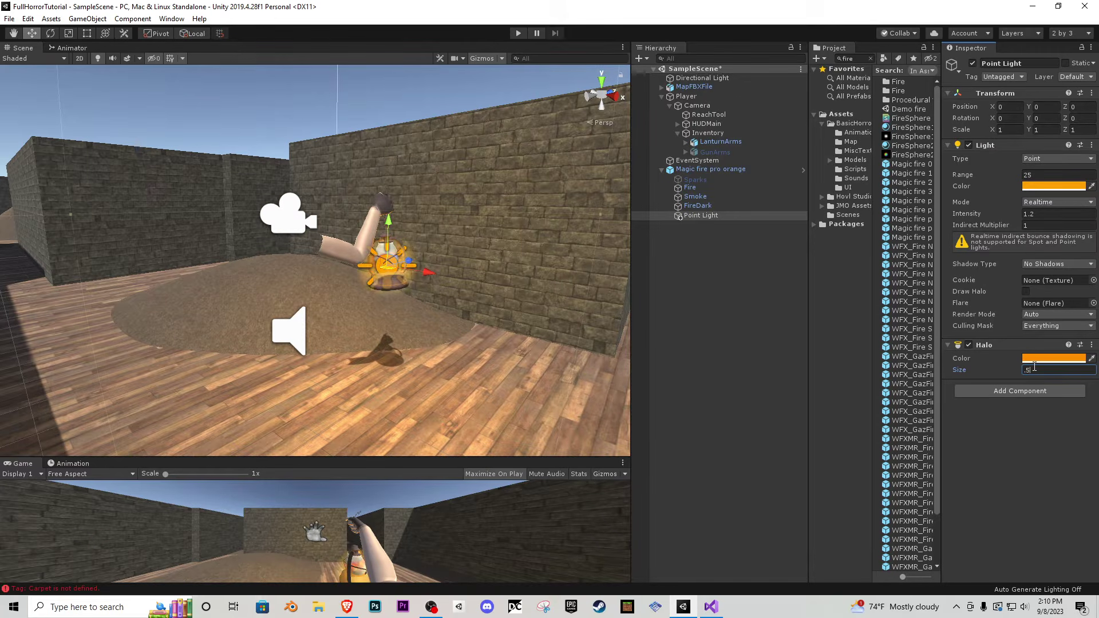
key(BackSpace)
text(6)
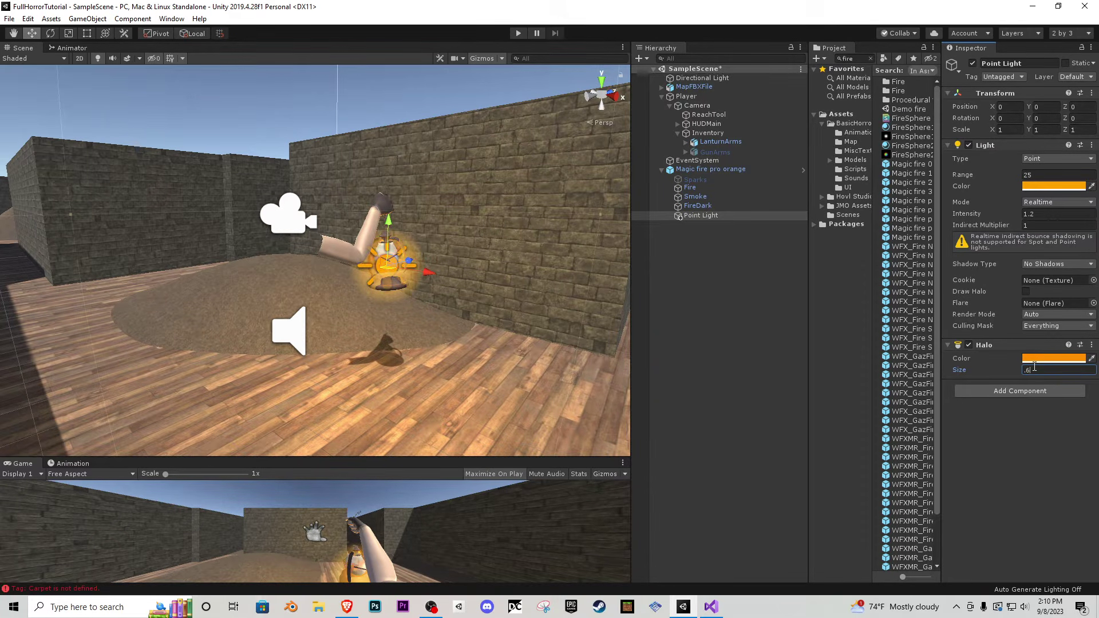
text(5)
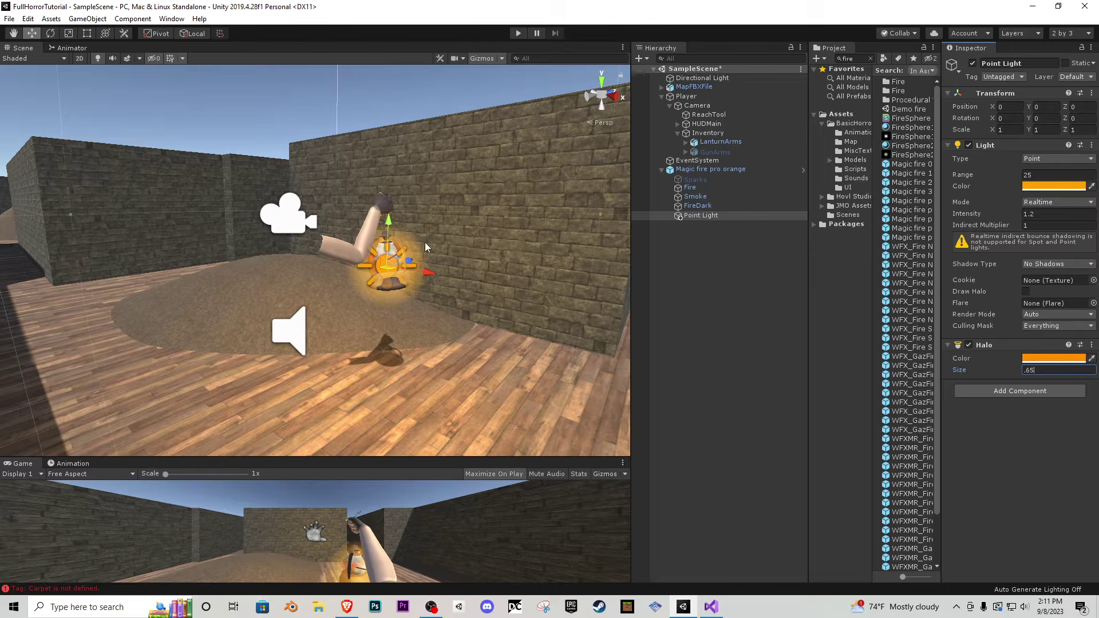
- Raise the Point Light into the lantern's glass, to a local Y position of about -85
drag(696, 217, 702, 179)
click(653, 256)
alt+drag(506, 249, 424, 235)
scroll(420, 235, up, 4)
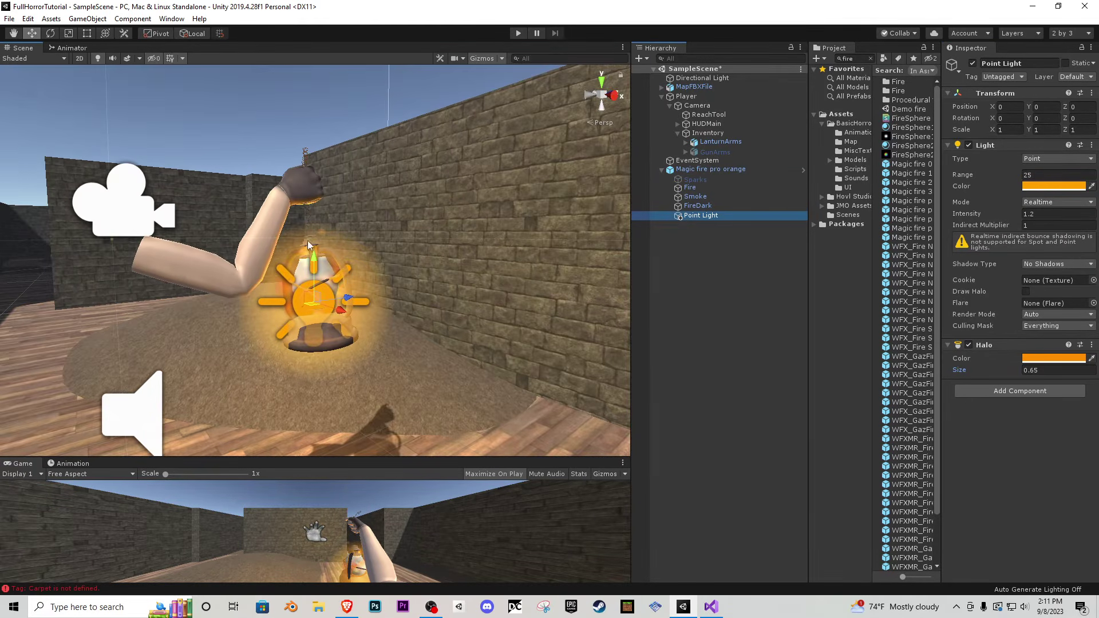
drag(313, 257, 313, 231)
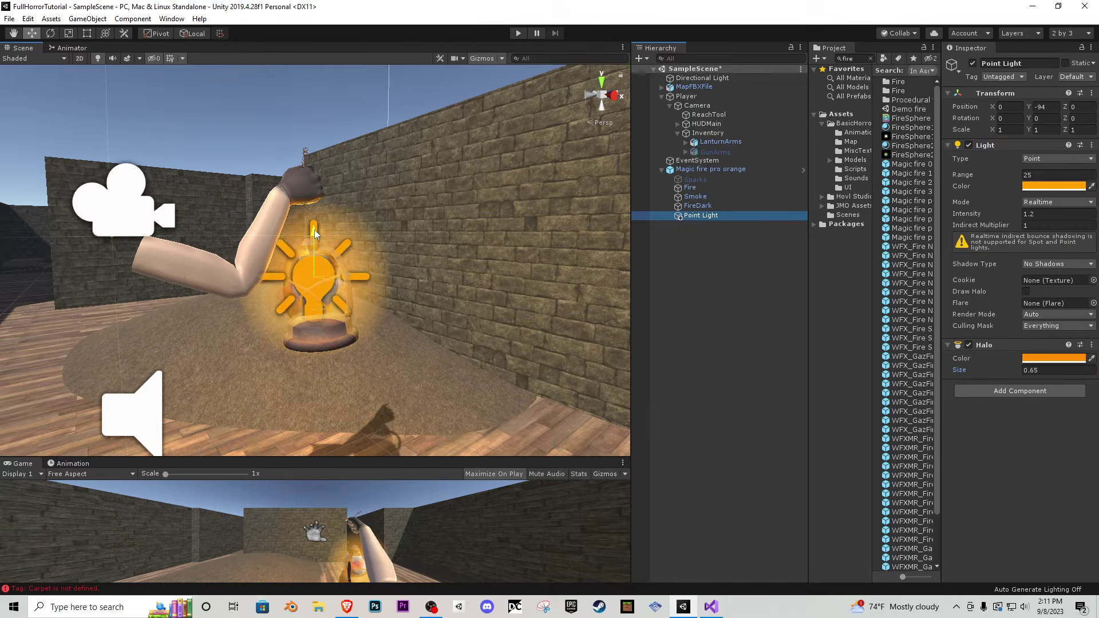
- Make Magic fire pro orange a child of the Lanturn object under Hand_R in the LanturnArms armature
click(692, 178)
click(695, 169)
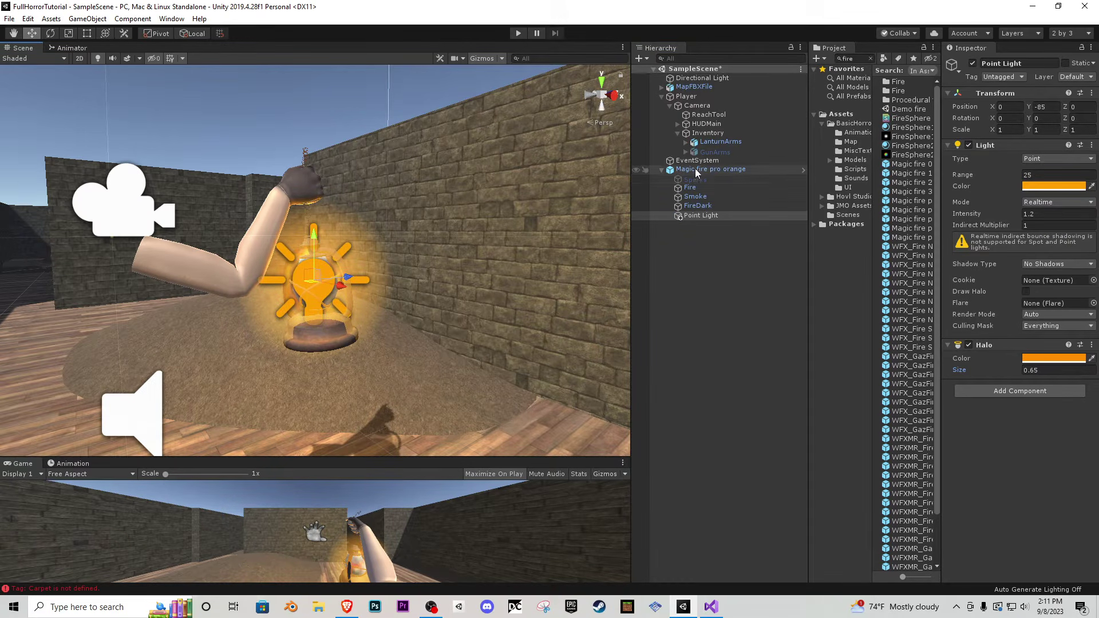
click(686, 142)
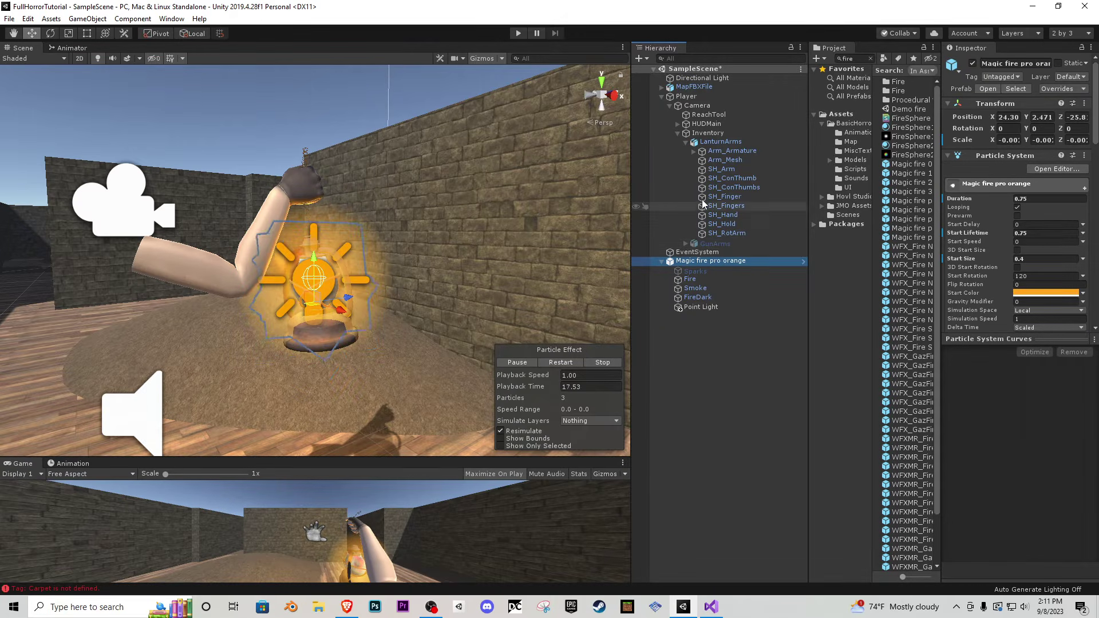
click(695, 150)
click(695, 161)
click(701, 160)
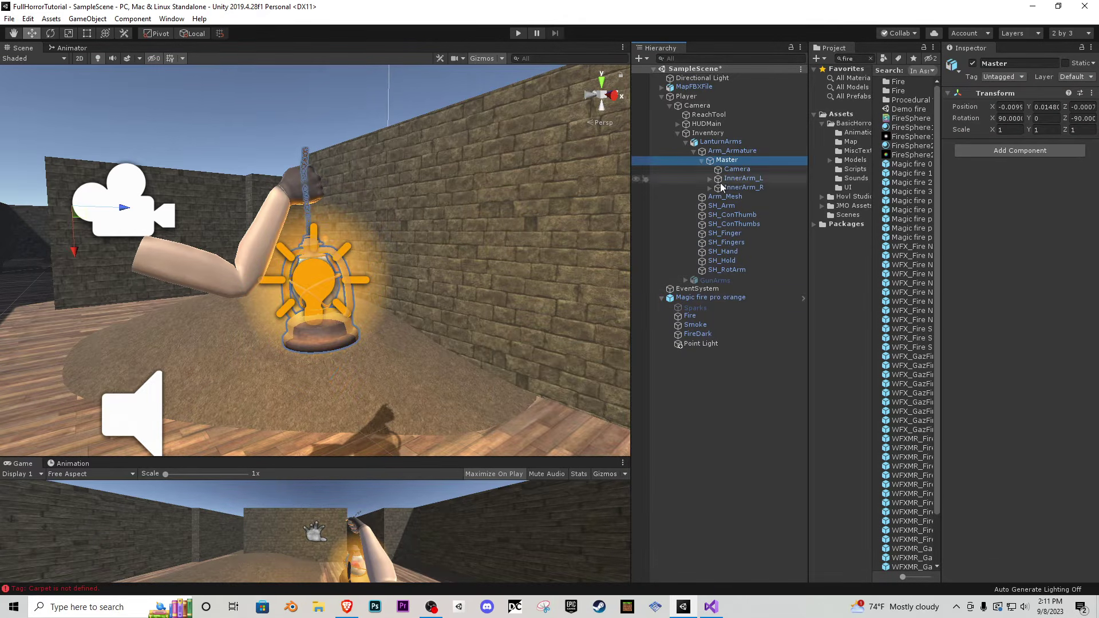
click(713, 190)
click(710, 187)
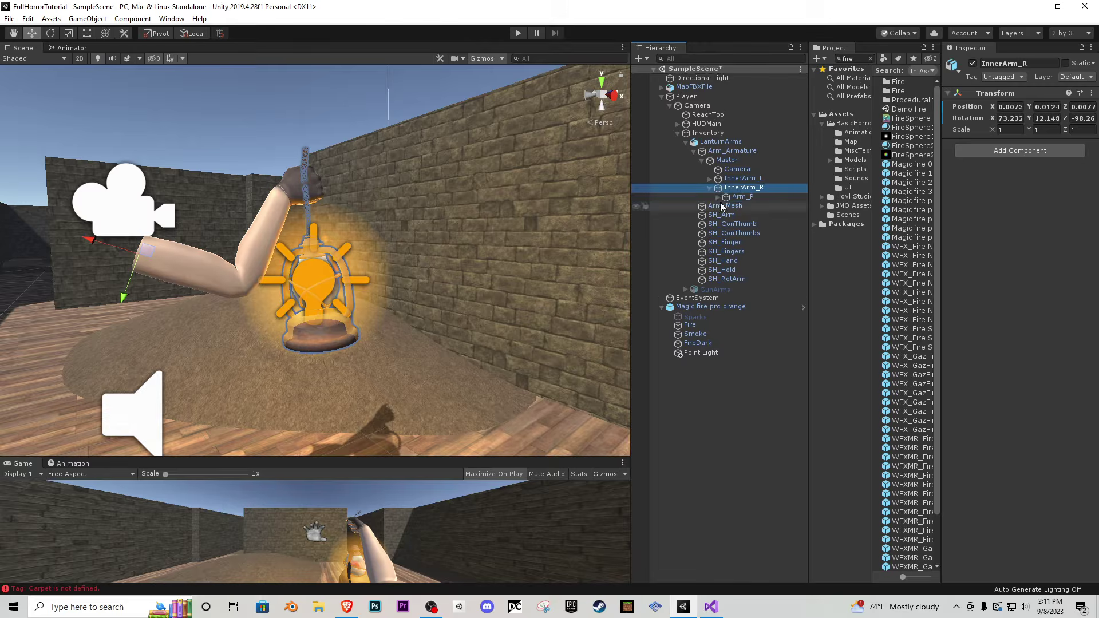
click(717, 198)
click(725, 215)
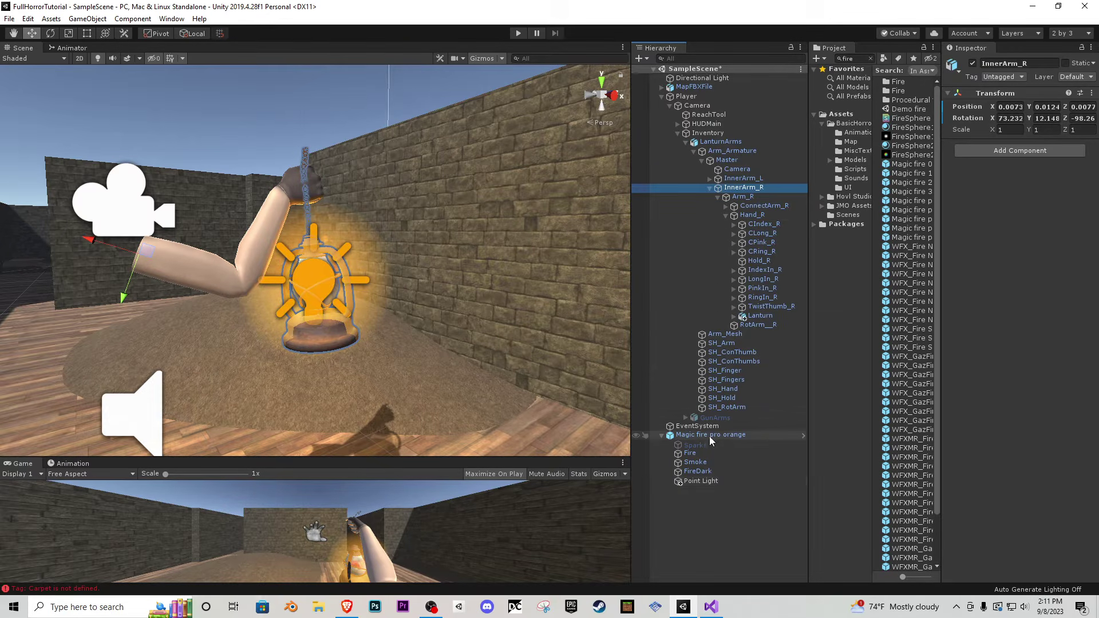
mouse_move(709, 436)
mouse_down()
mouse_move(764, 348)
mouse_move(764, 316)
mouse_up()
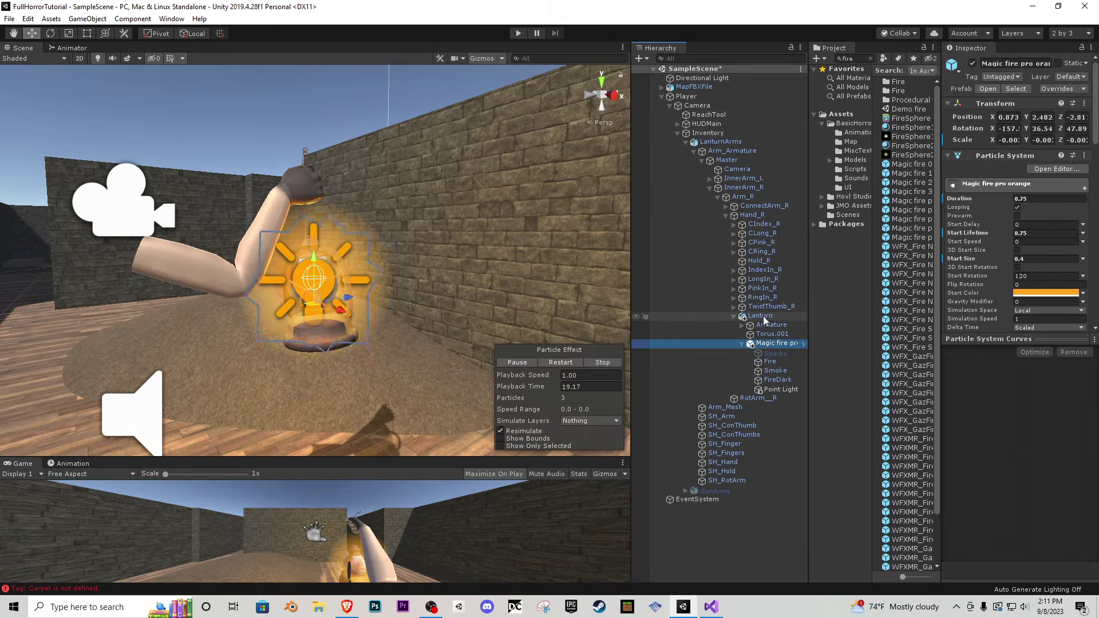
- Play-test the game by walking through the maze to check the lantern's fire and glow, and end the test
click(517, 33)
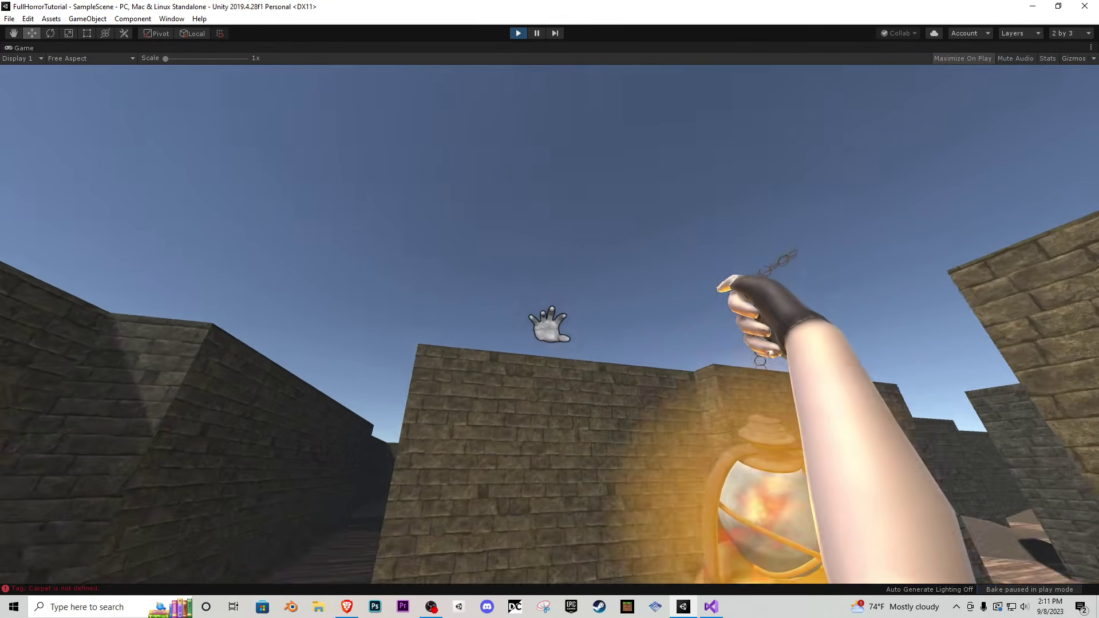
key(w)
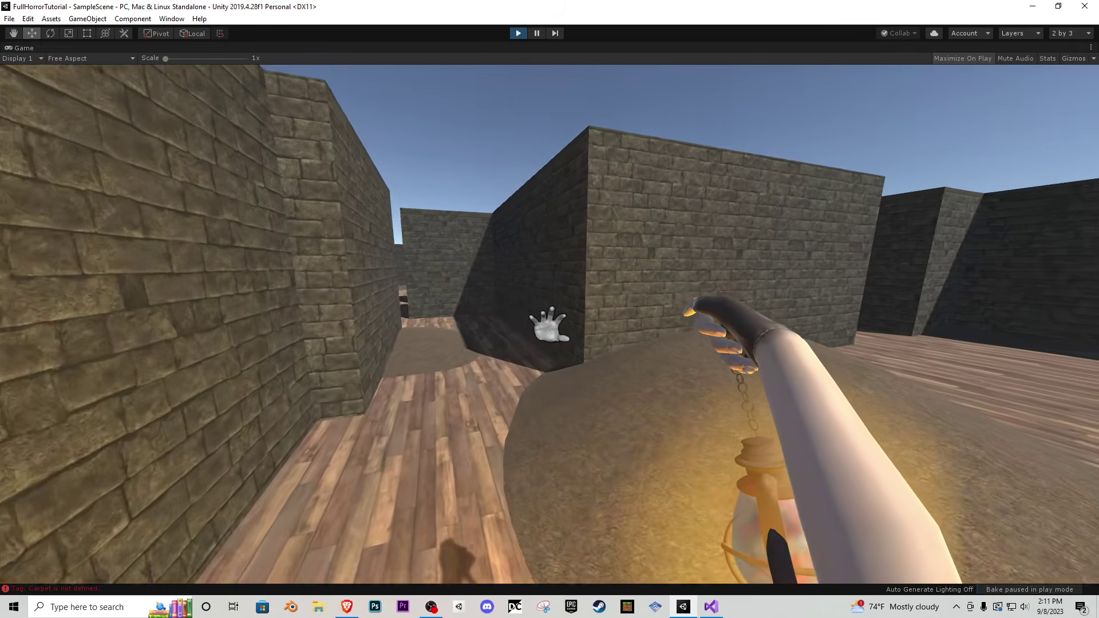
key(w)
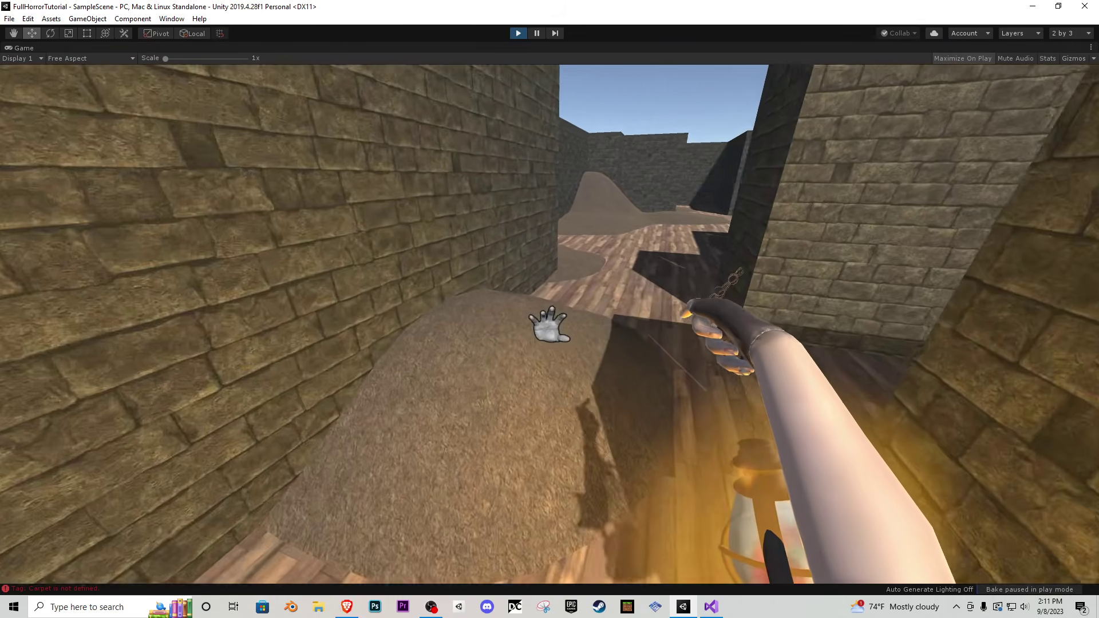
key(w)
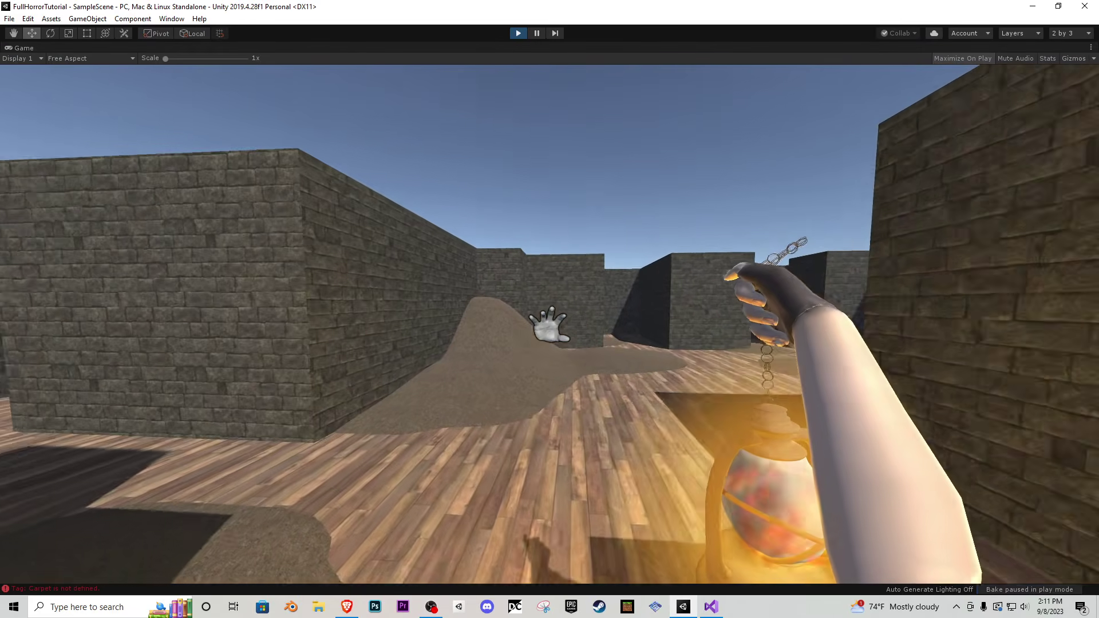
key(w)
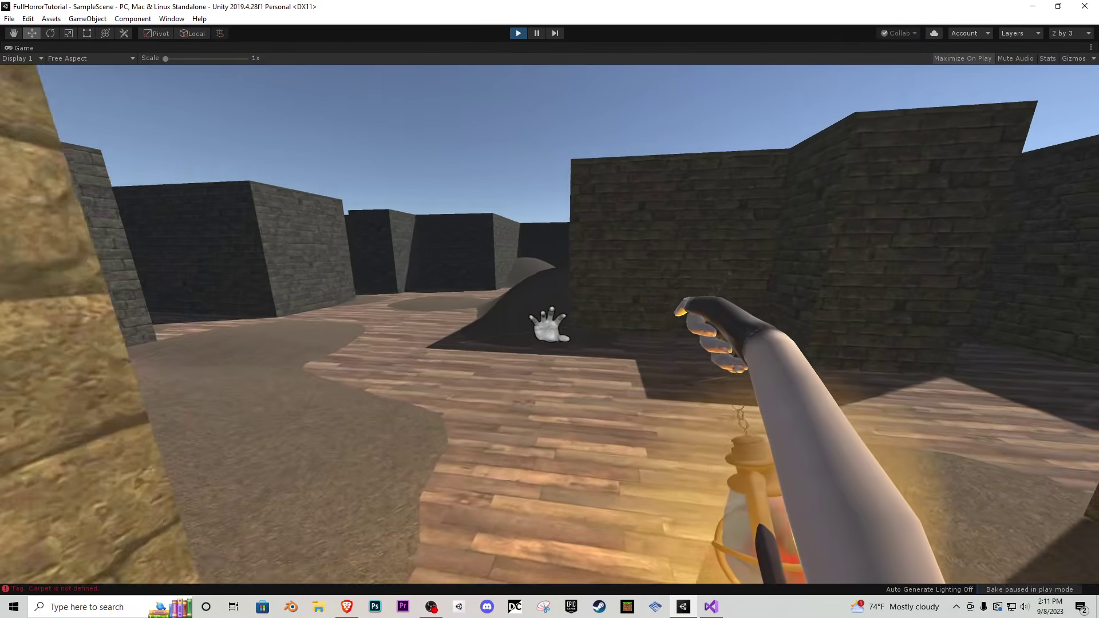
key(Escape)
click(517, 33)
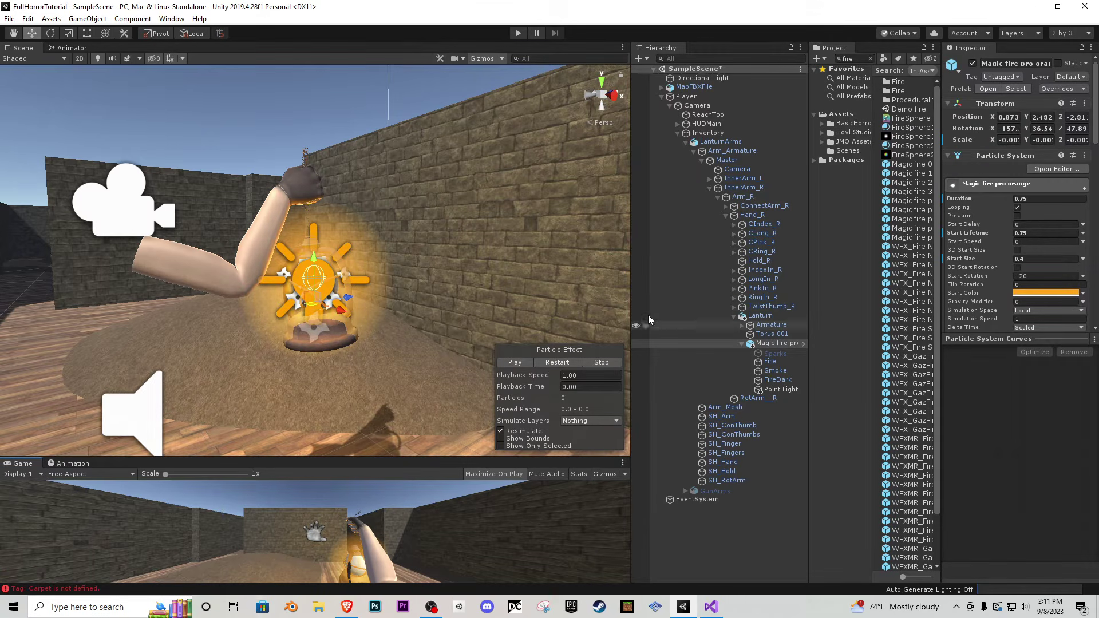
- Collapse the LanturnArms hierarchy and deactivate the LanturnArms object
click(734, 315)
click(725, 216)
click(719, 197)
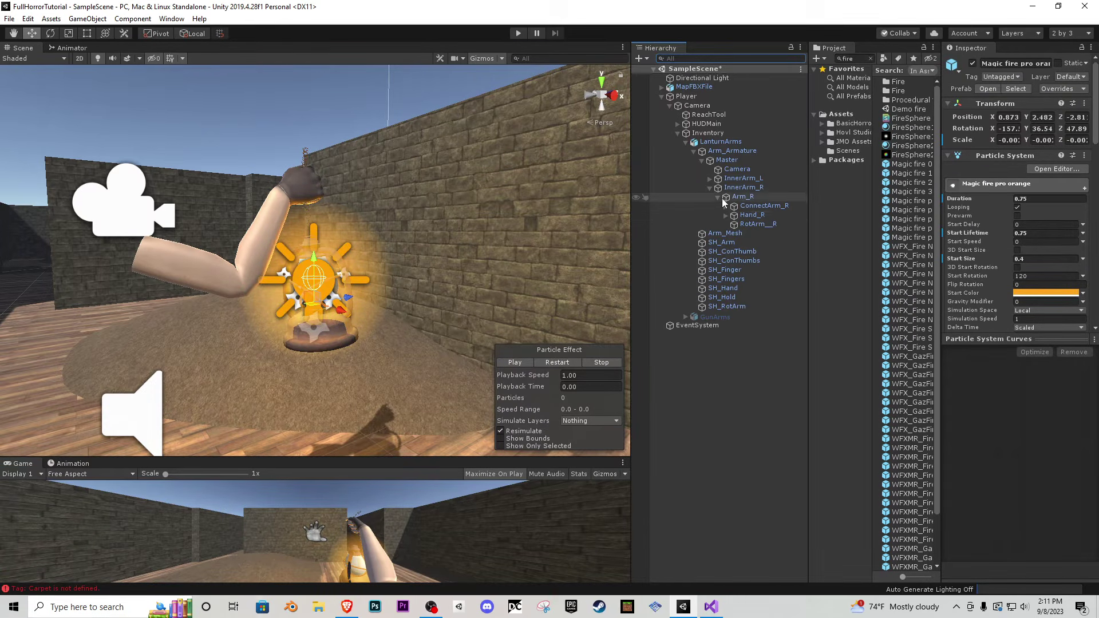
click(709, 187)
click(685, 143)
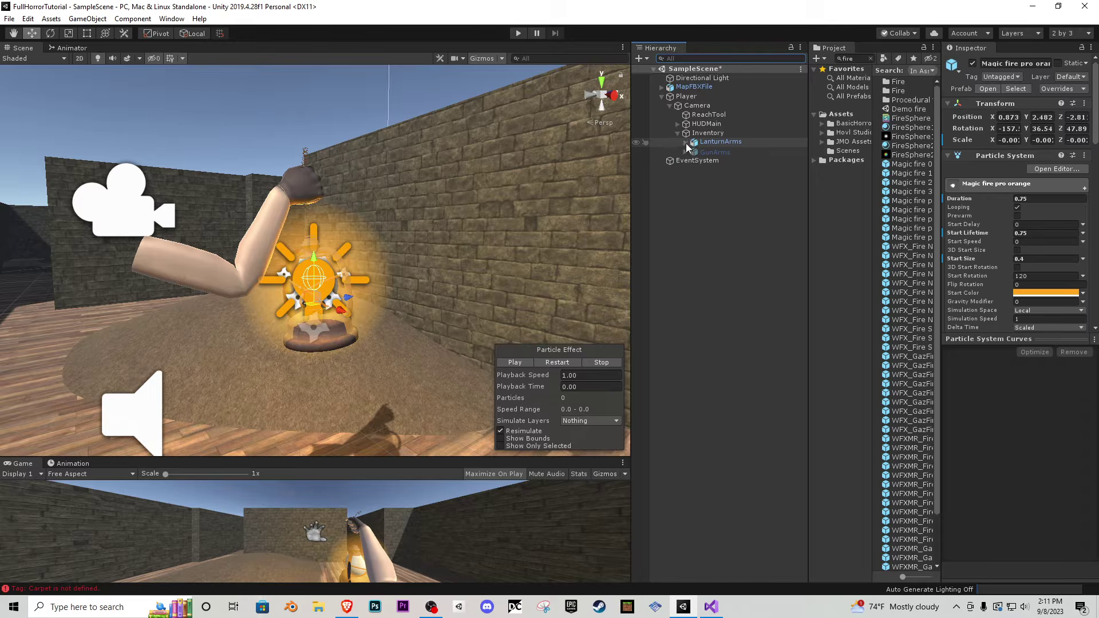
key(s)
right_drag(329, 263, 324, 303)
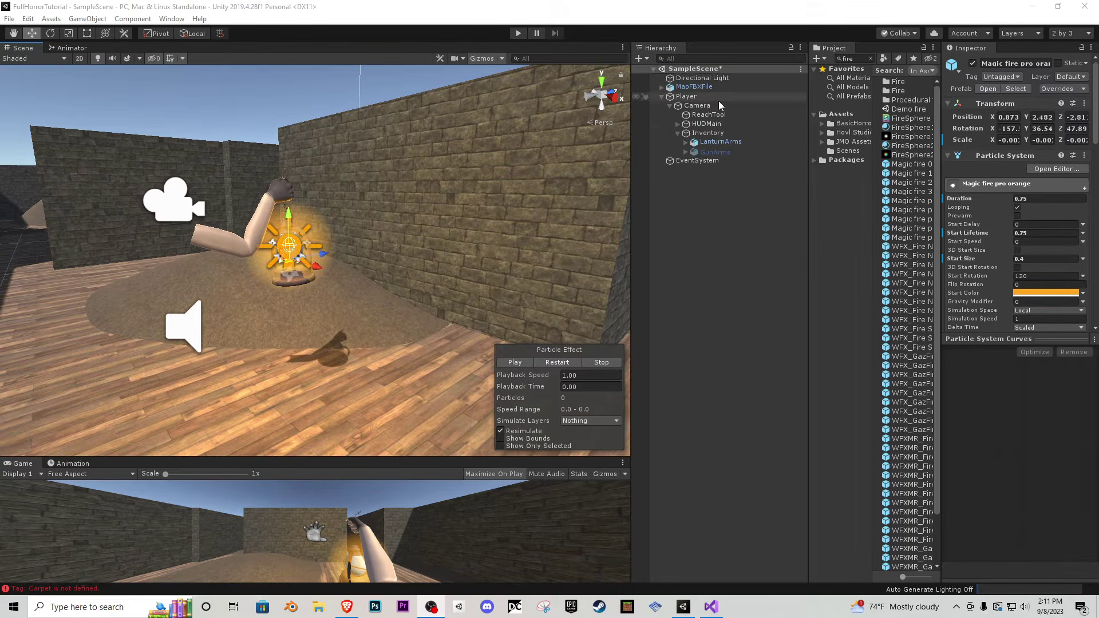
click(775, 142)
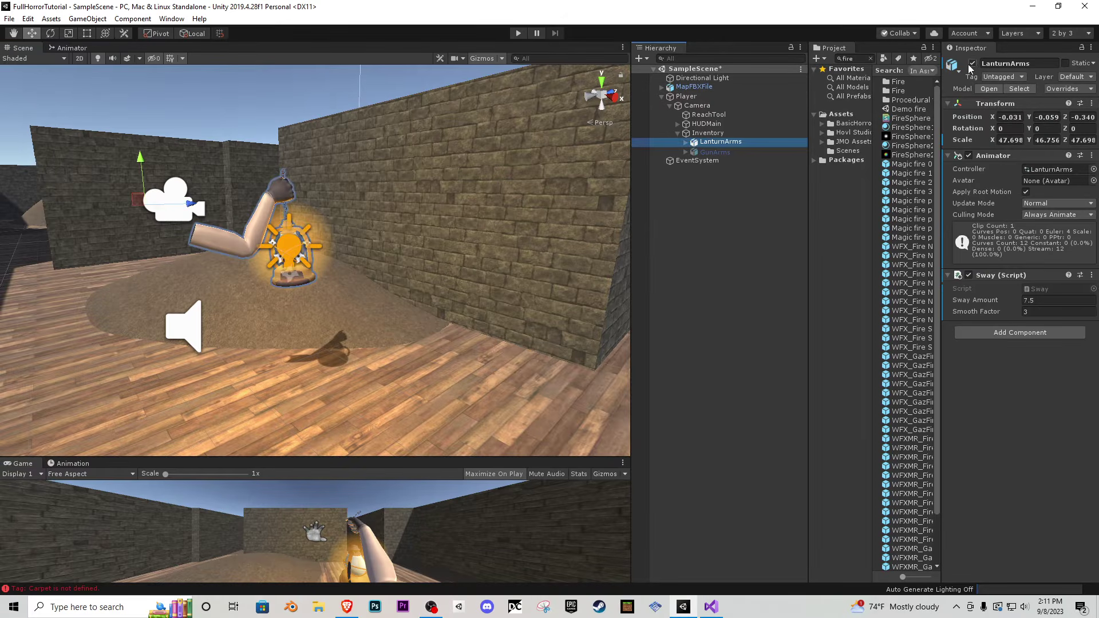
click(971, 65)
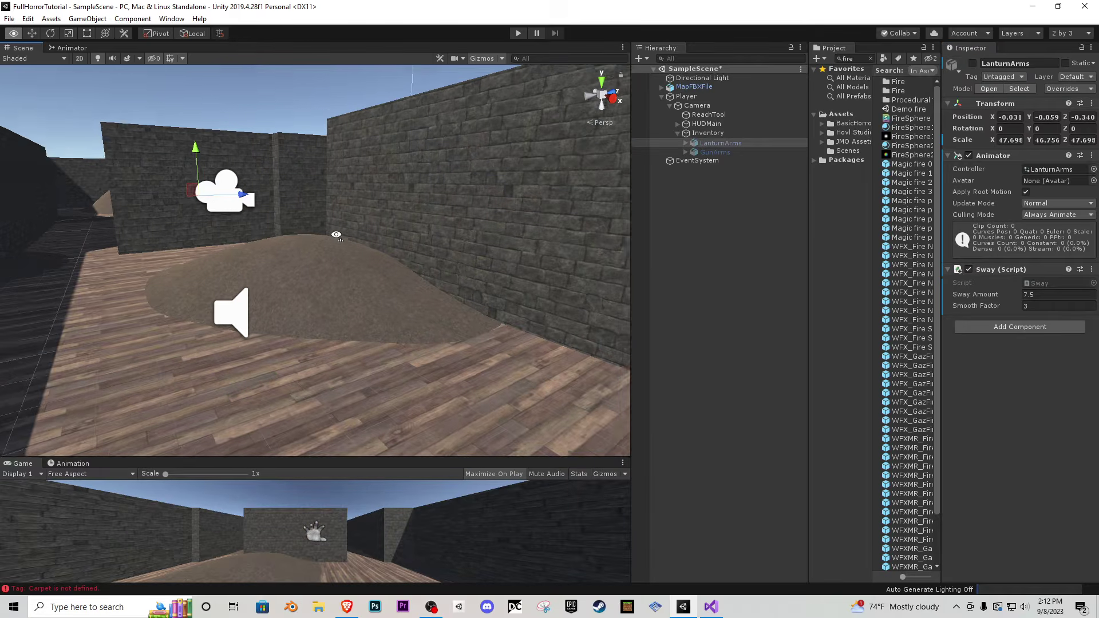
- Clear the project's fire search and look through the BasicHorror assets and Models folder for a chest model
click(870, 58)
click(845, 114)
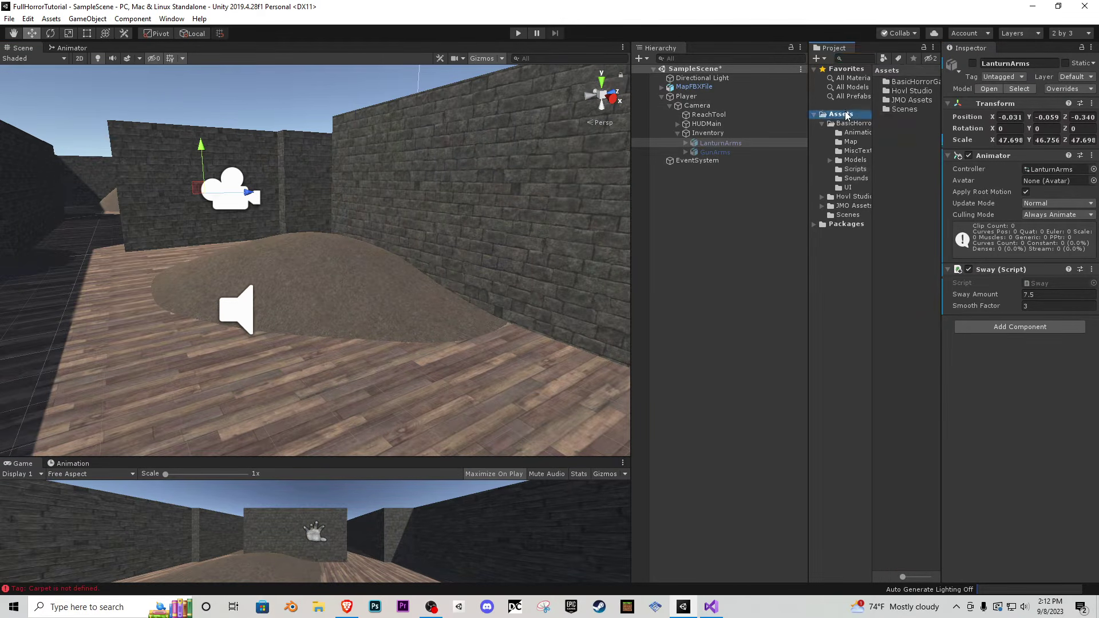
click(853, 123)
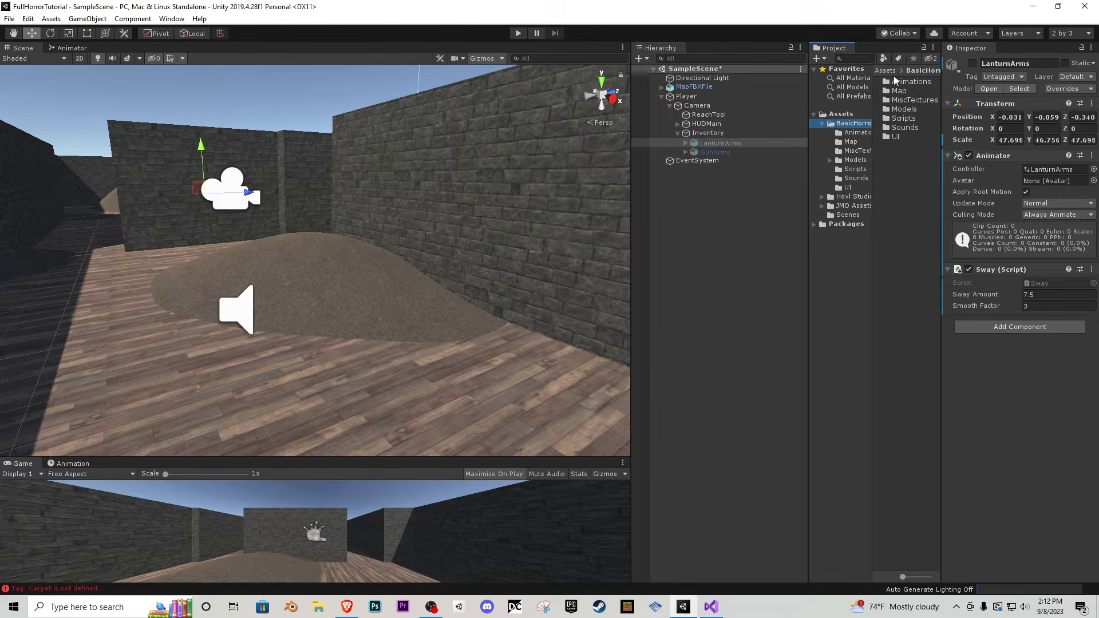
double_click(908, 110)
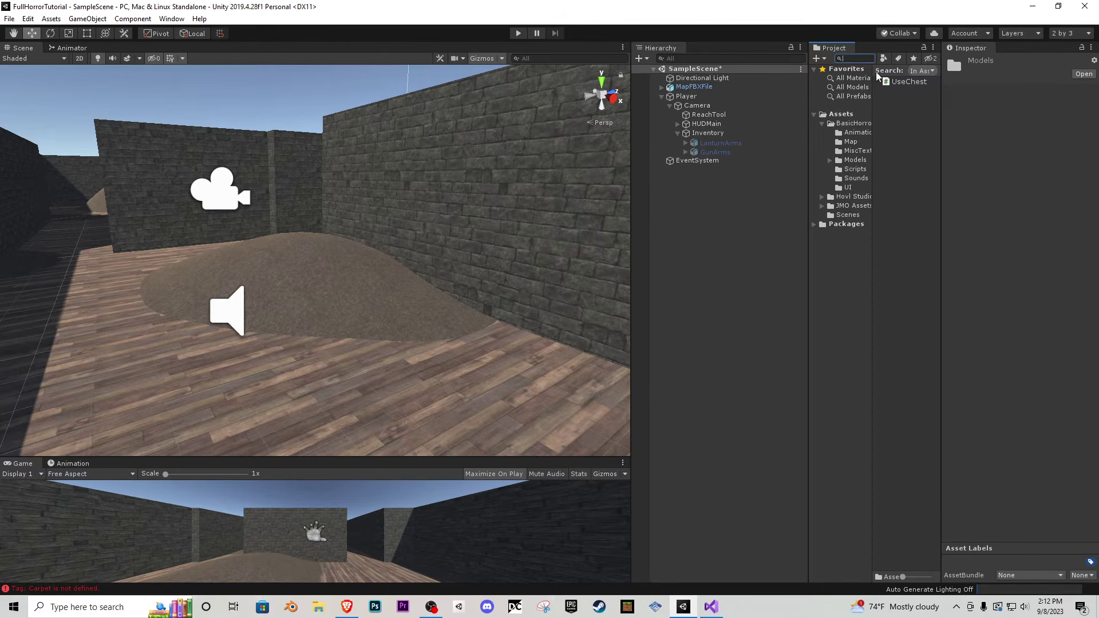
click(895, 110)
click(898, 142)
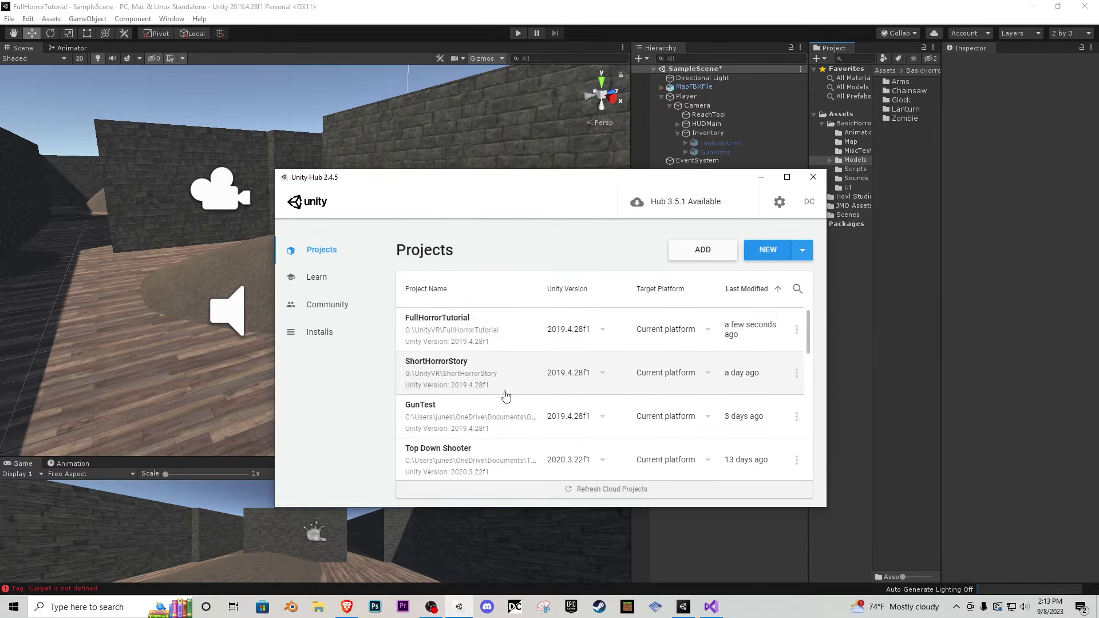
- Open the ShortHorrorStory project from Unity Hub and dismiss the editor update notice
click(458, 369)
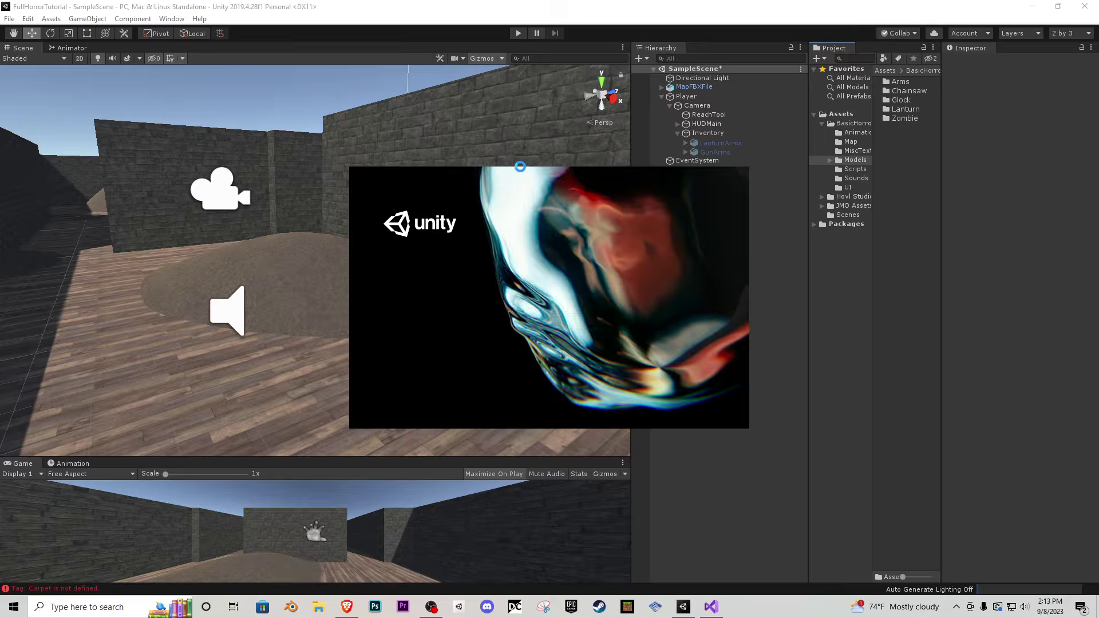
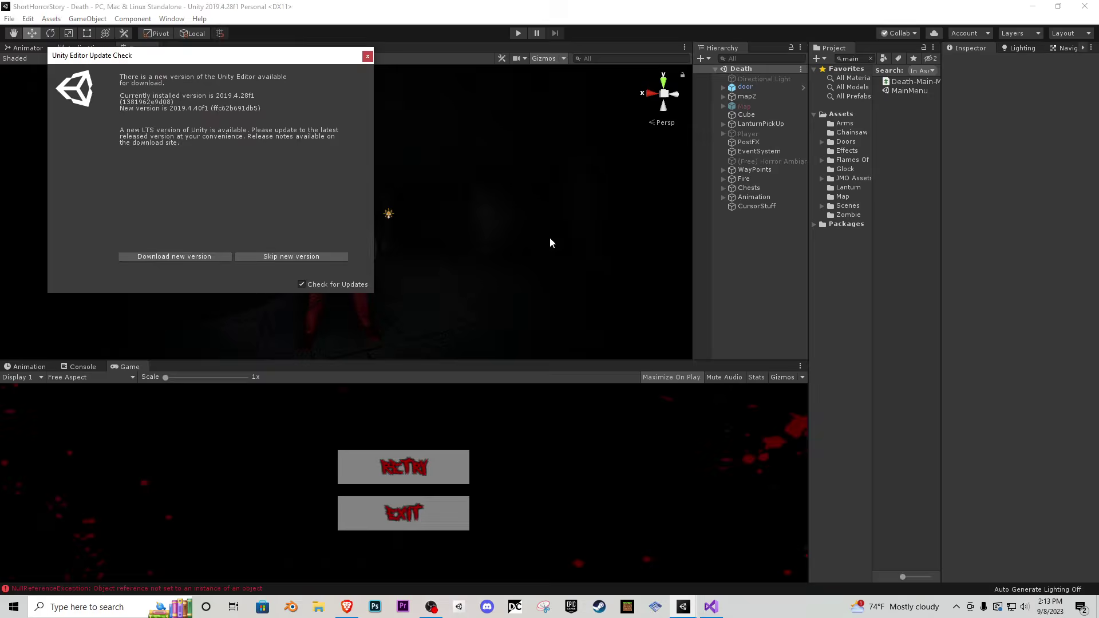
click(367, 57)
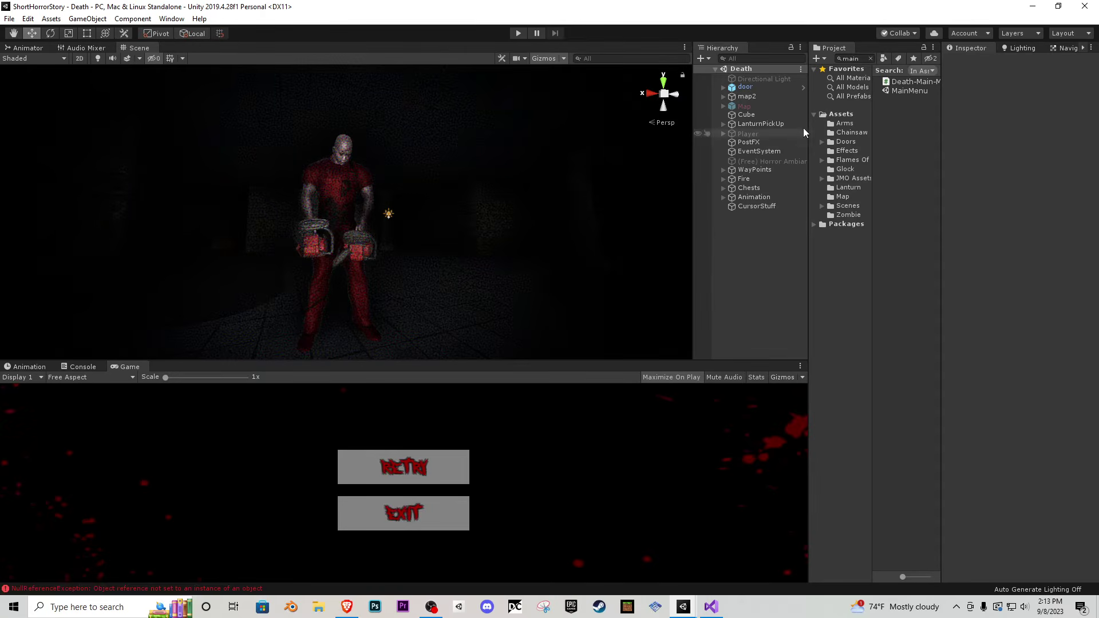
- Search the project for chest assets, then locate and select a placed chest, Chest (7), in the Death scene
click(848, 116)
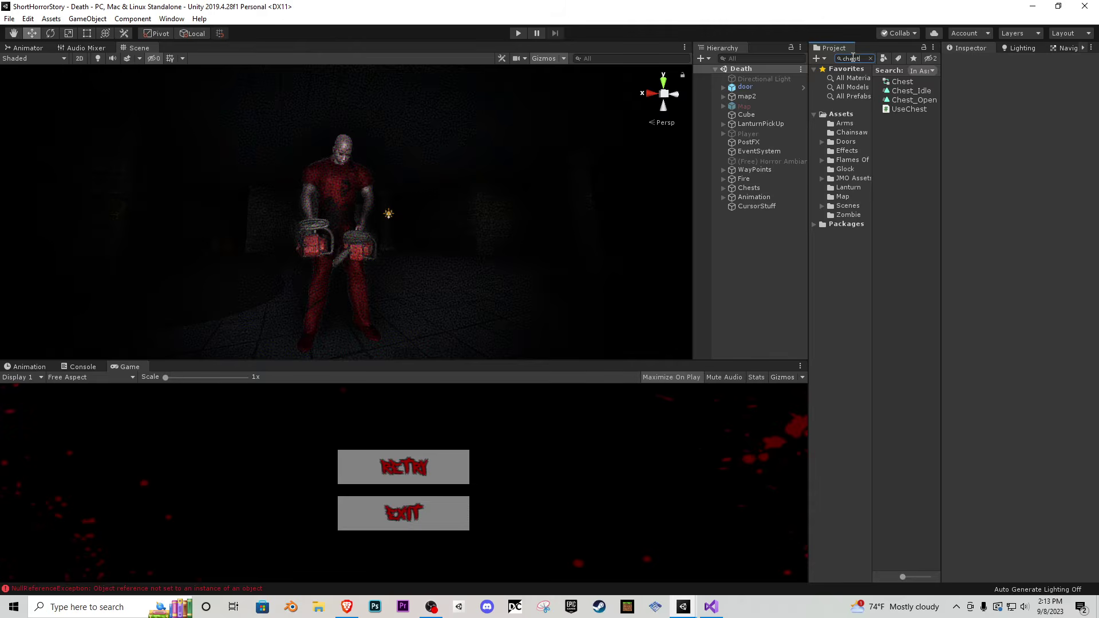
click(857, 113)
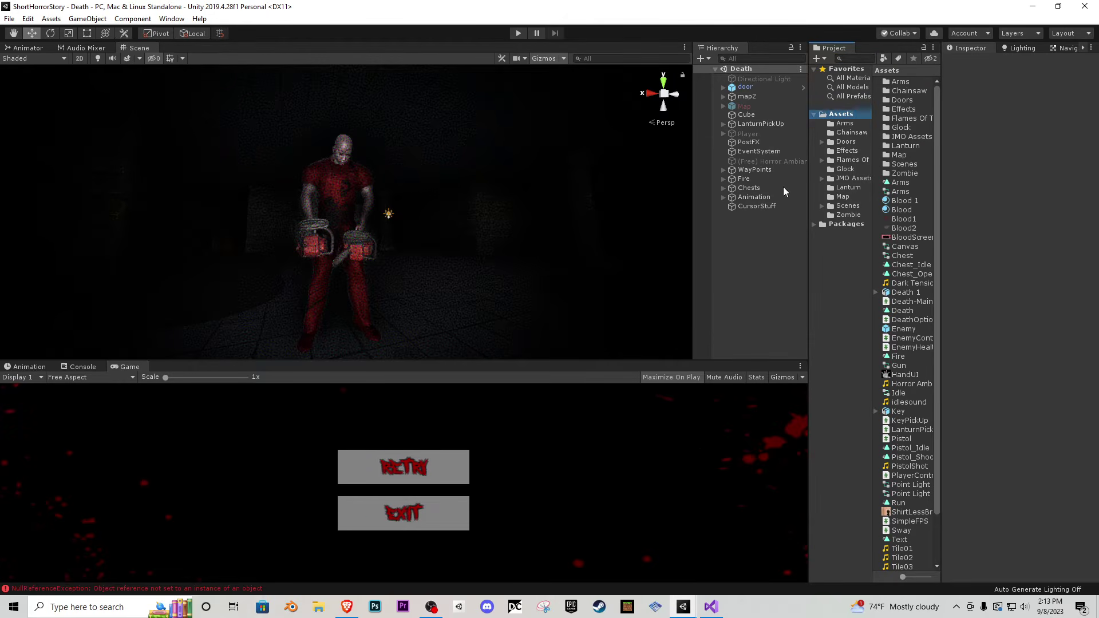
right_drag(478, 220, 272, 220)
click(279, 224)
- Remove the Animator component from the Chest object inside Chest (7) and save that object as a prefab in Assets
click(772, 261)
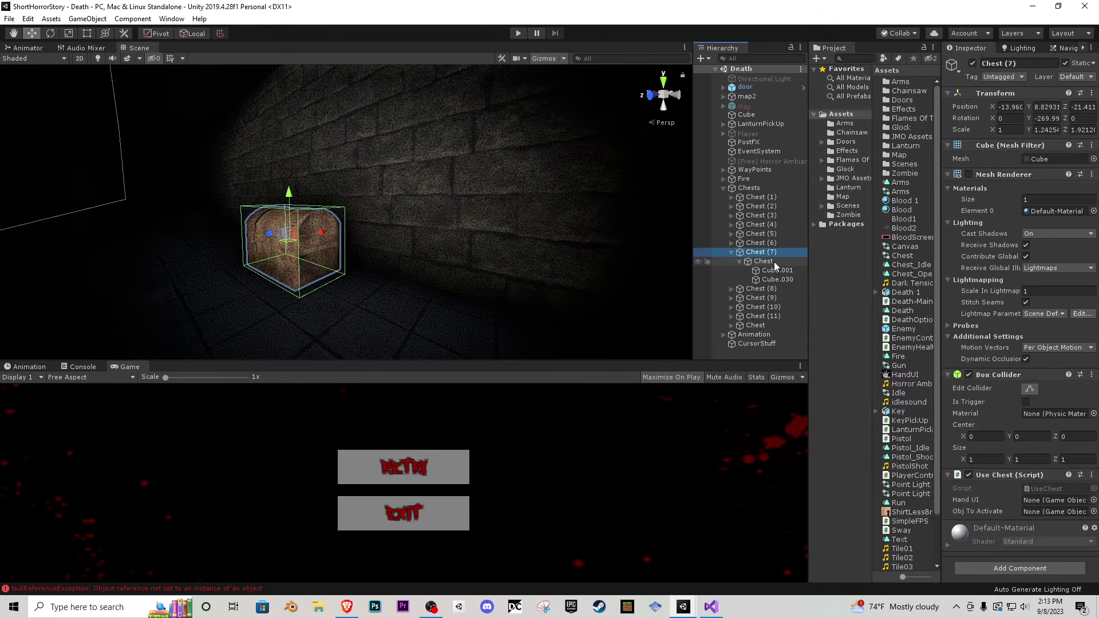
click(1091, 144)
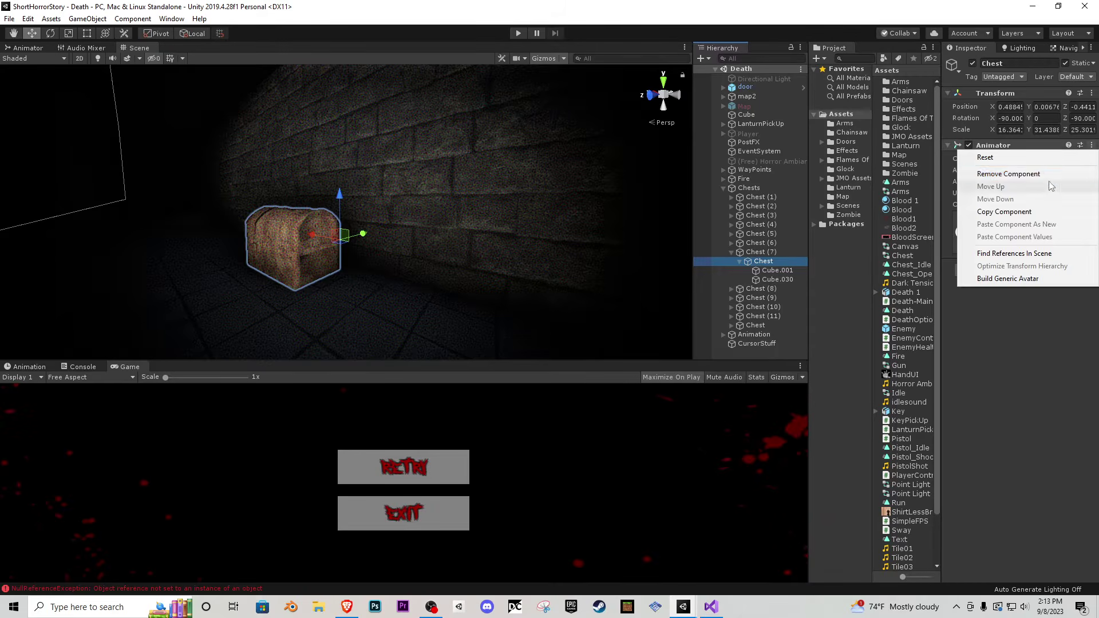
click(1008, 172)
drag(761, 261, 851, 120)
- Reveal the new Chest prefab in File Explorer and copy Chest.prefab into the FullHorrorTutorial project's Models folder
right_click(908, 267)
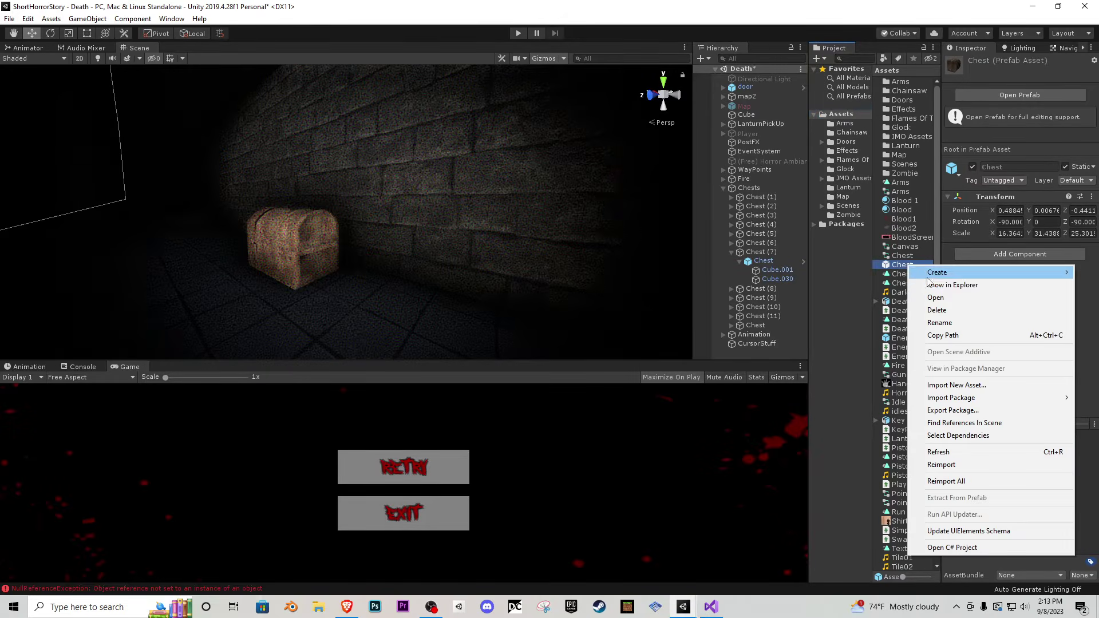
click(947, 285)
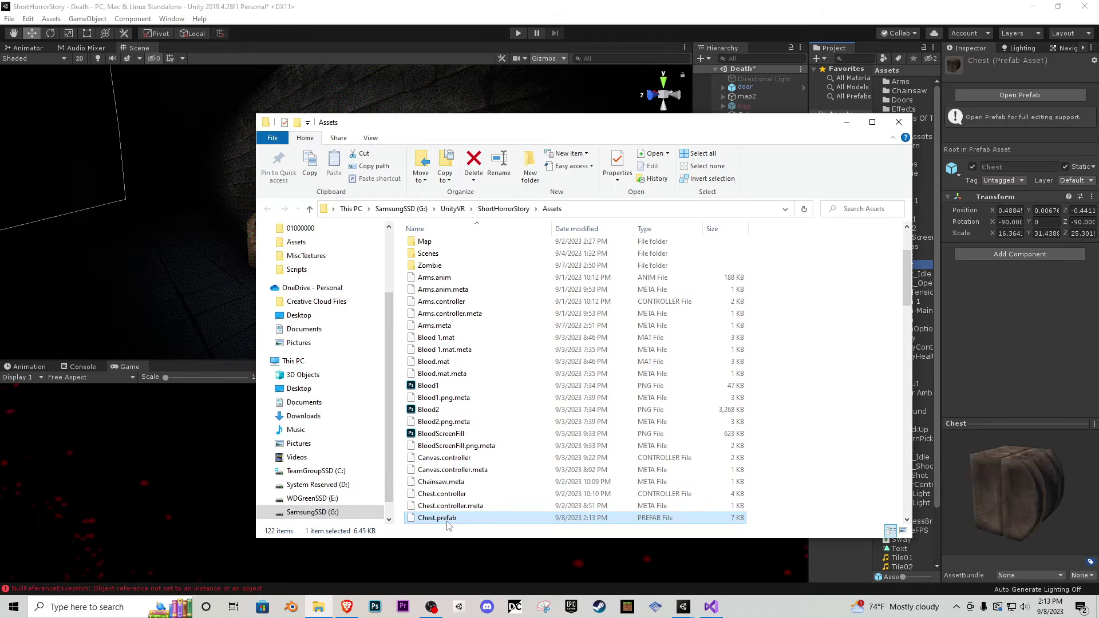
scroll(458, 504, down, 4)
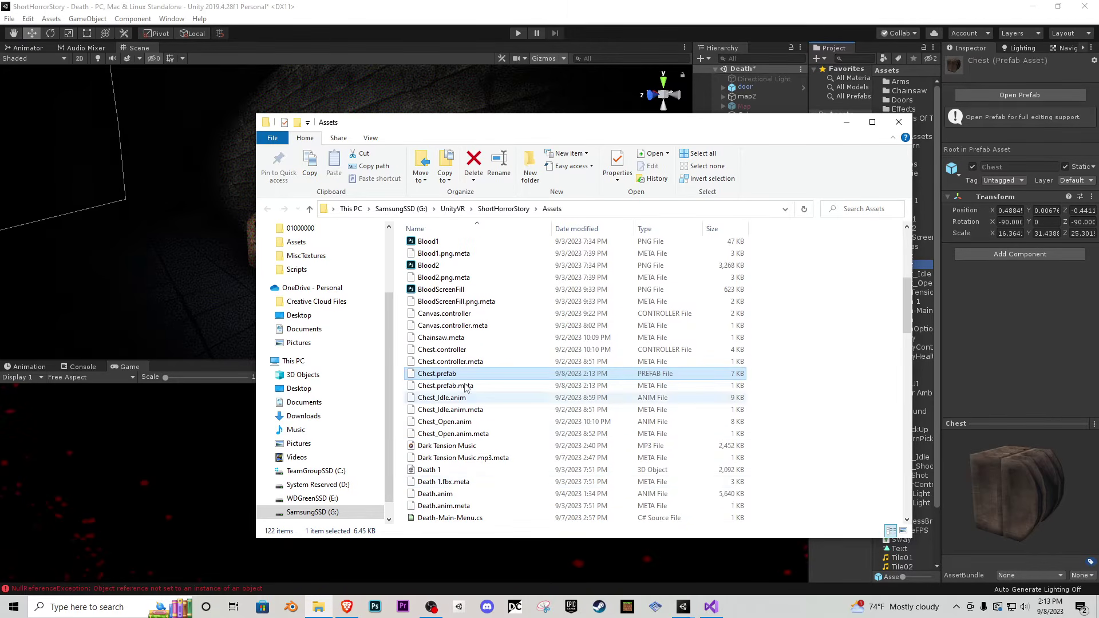
scroll(454, 393, down, 1)
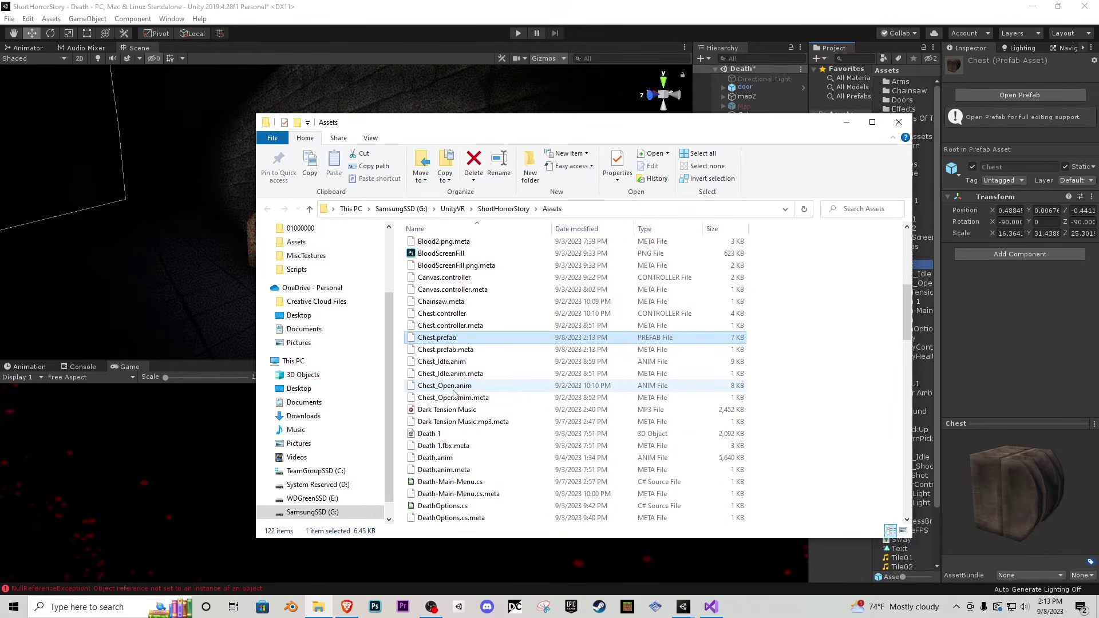
right_click(469, 338)
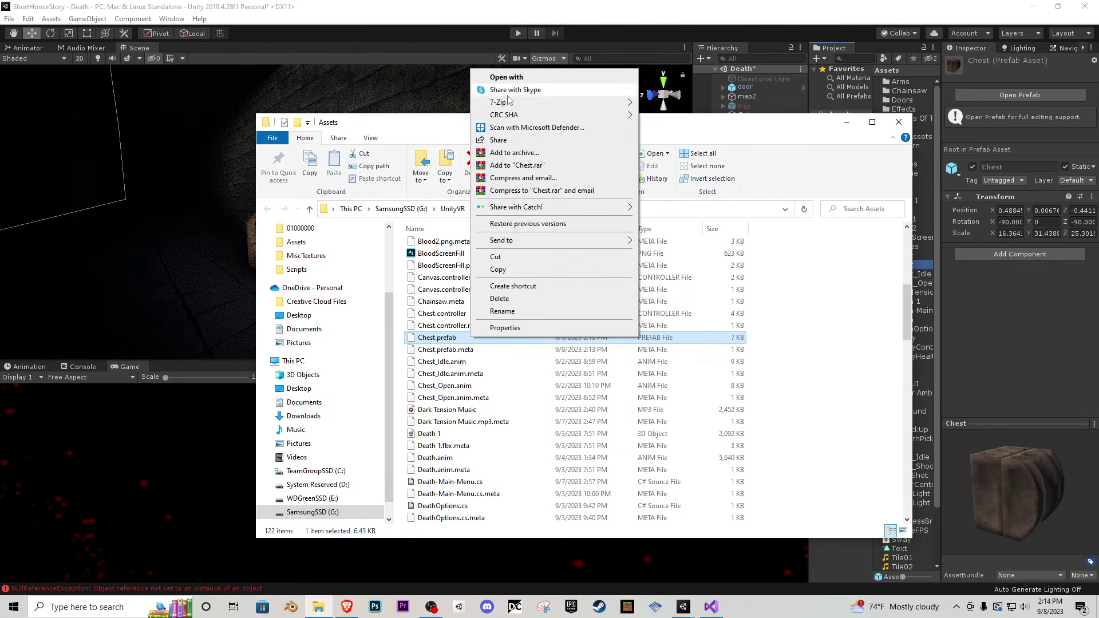
click(527, 268)
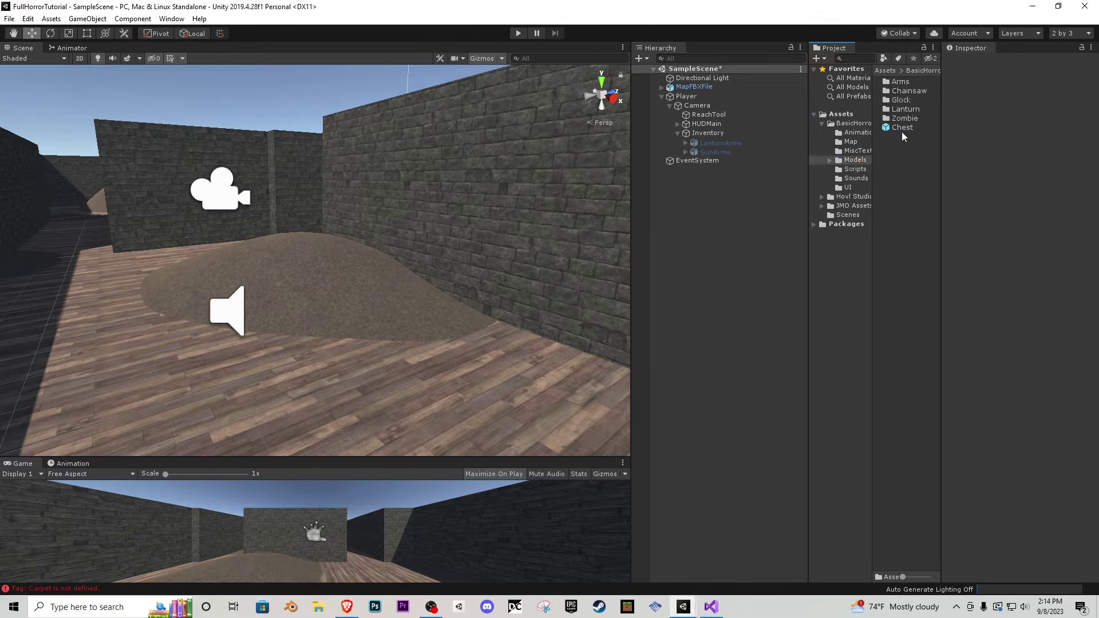
- Try the Chest prefab in the maze scene, check its child objects, and delete it from the scene
click(905, 130)
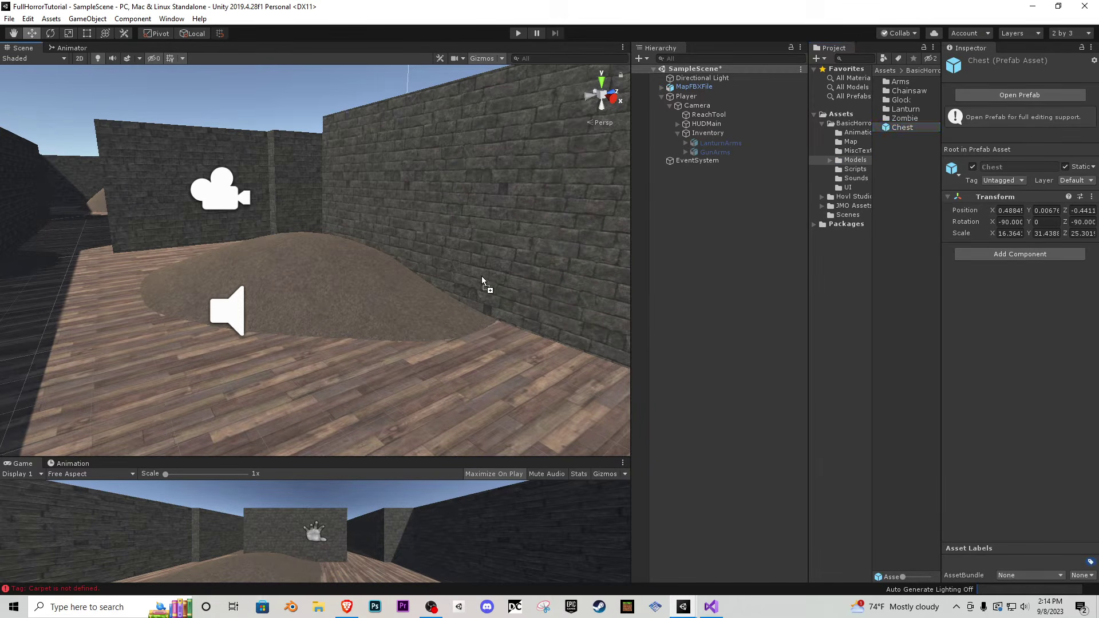
drag(399, 359, 399, 358)
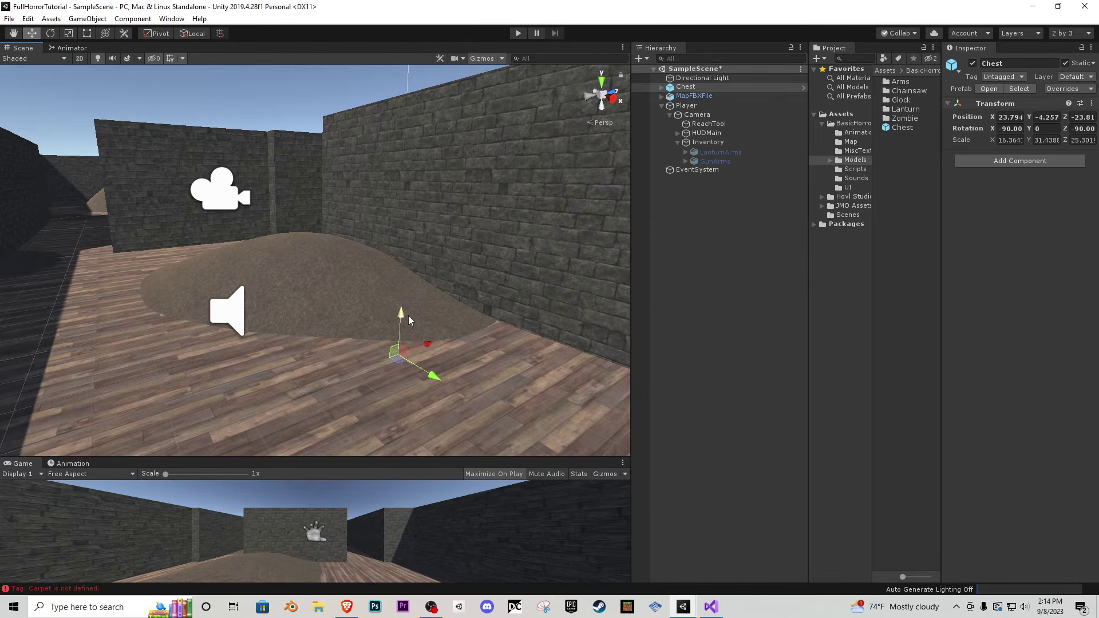
click(662, 87)
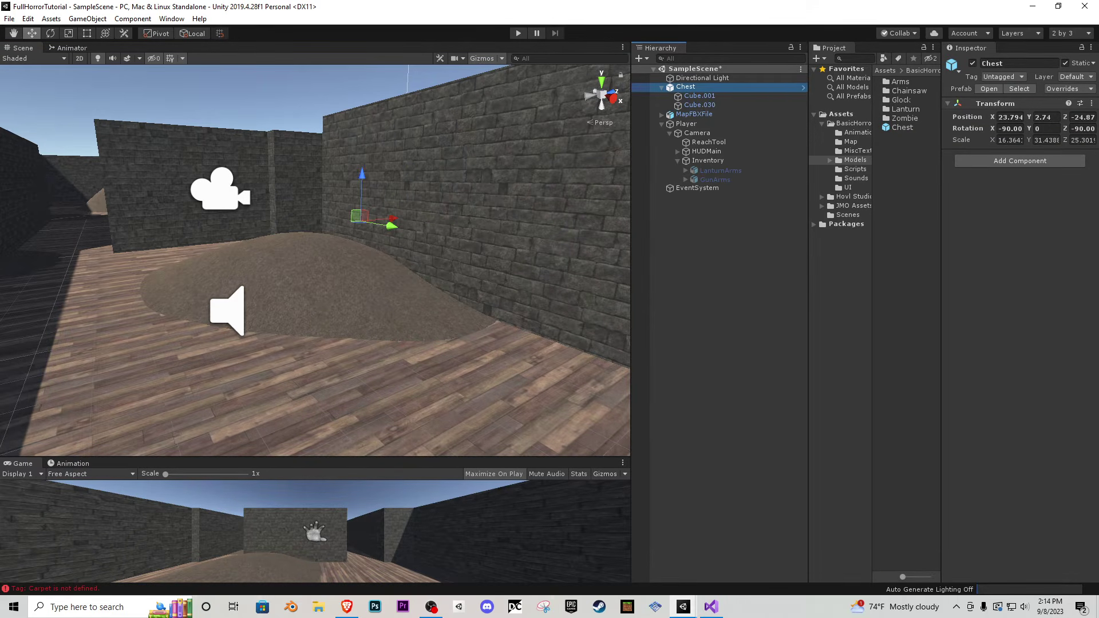
key(Delete)
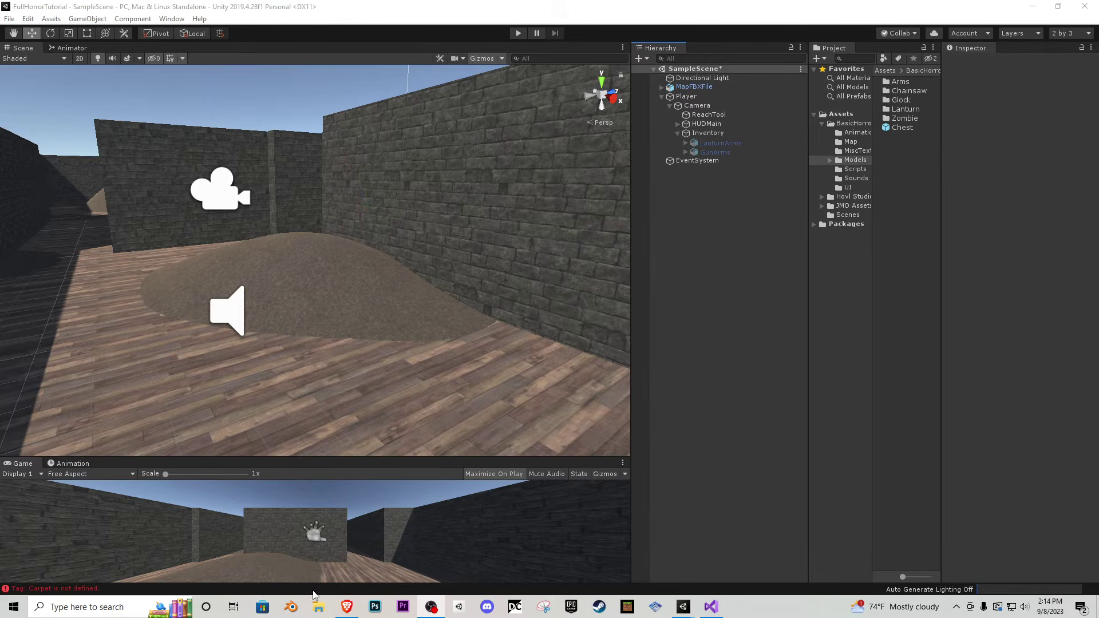
- Switch to Blender, try to open the recent Map.blend file, and dismiss the splash screen
click(300, 608)
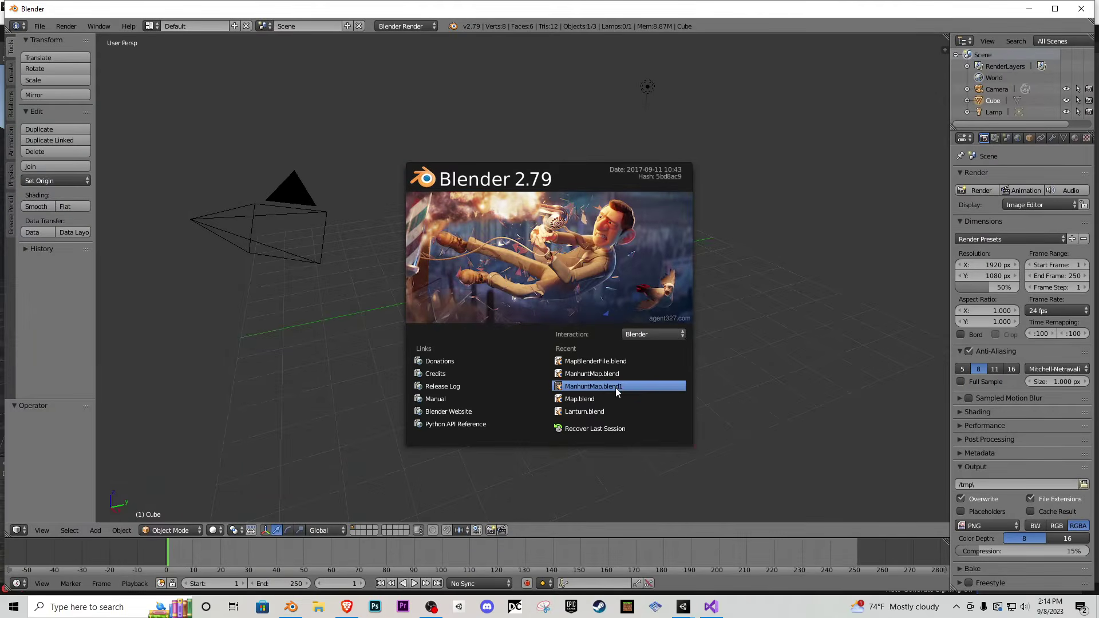
click(603, 397)
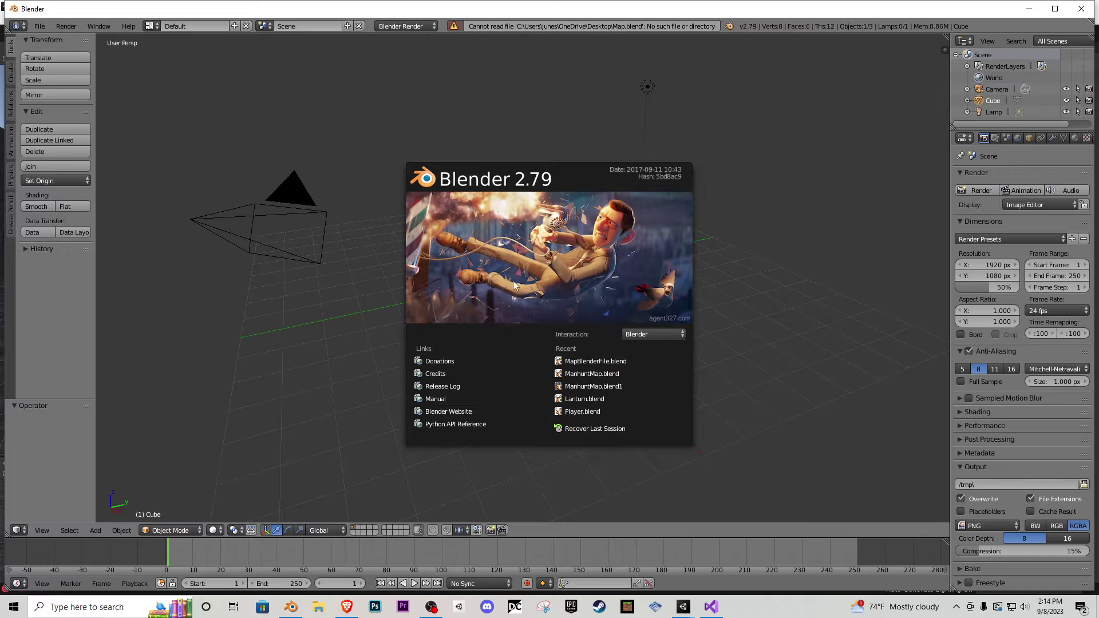
click(384, 239)
click(40, 26)
mouse_move(78, 245)
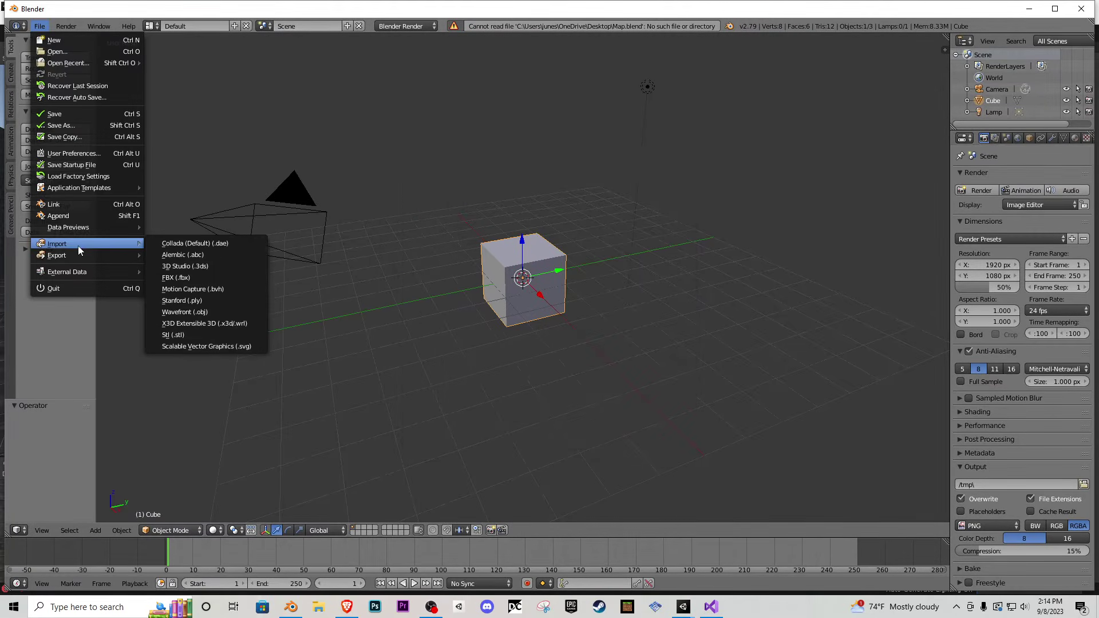
click(179, 278)
key(Escape)
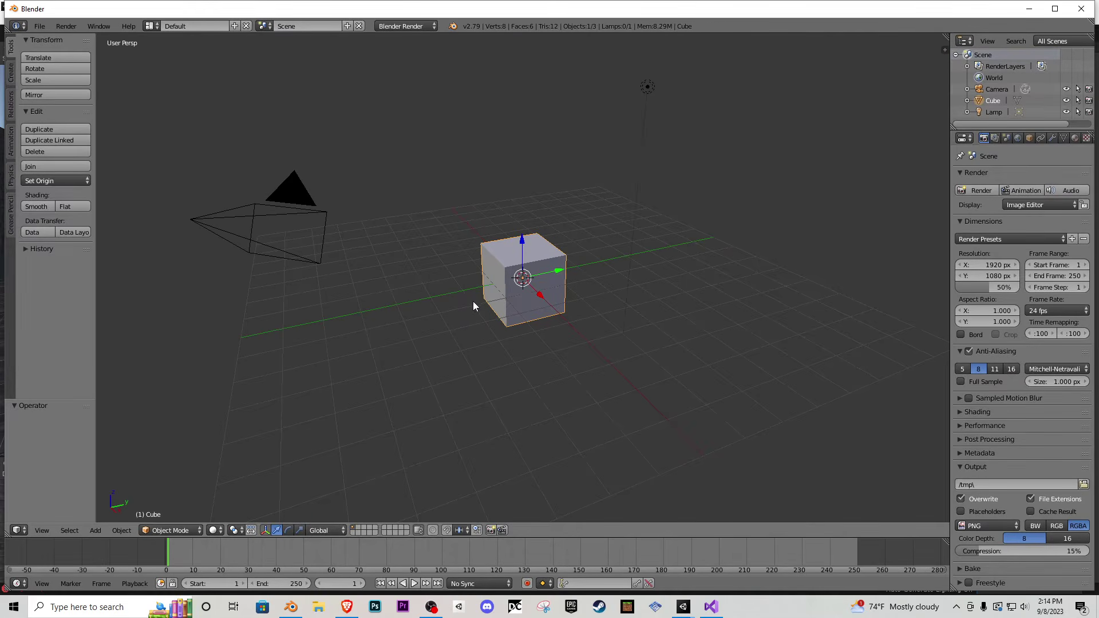
- Scale the default cube's mesh by 2.4 along the X axis in front view to form the chest's base
key(KP_1)
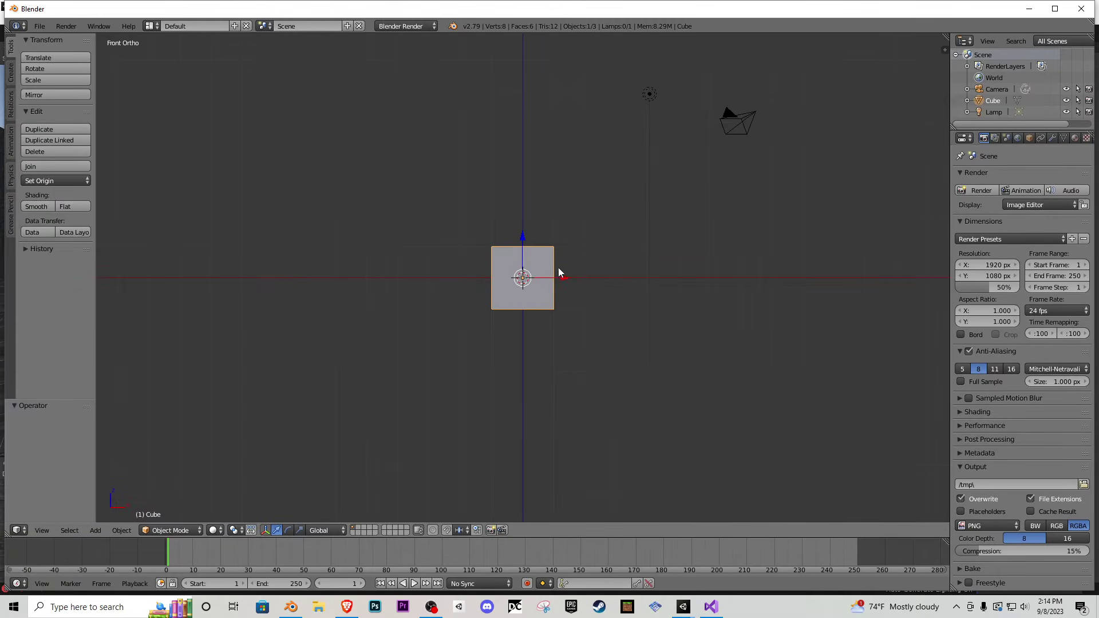
key(Tab)
key(s)
key(x)
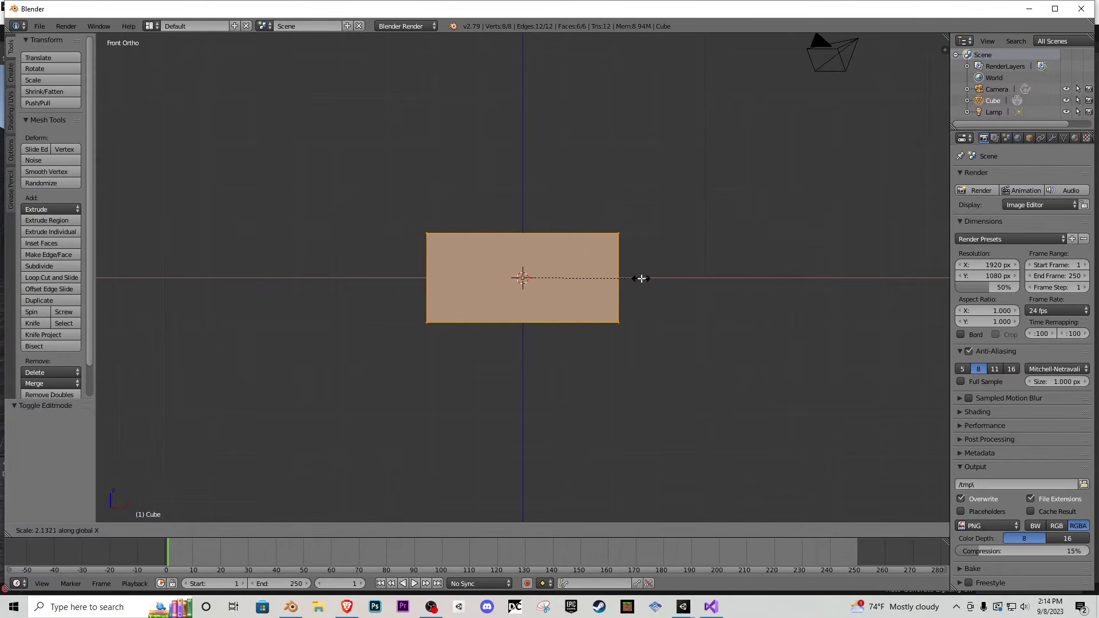
click(653, 277)
- Duplicate the box mesh in place and move the copy up about 1.99 along Z to sit on the original
middle_drag(654, 277, 549, 279)
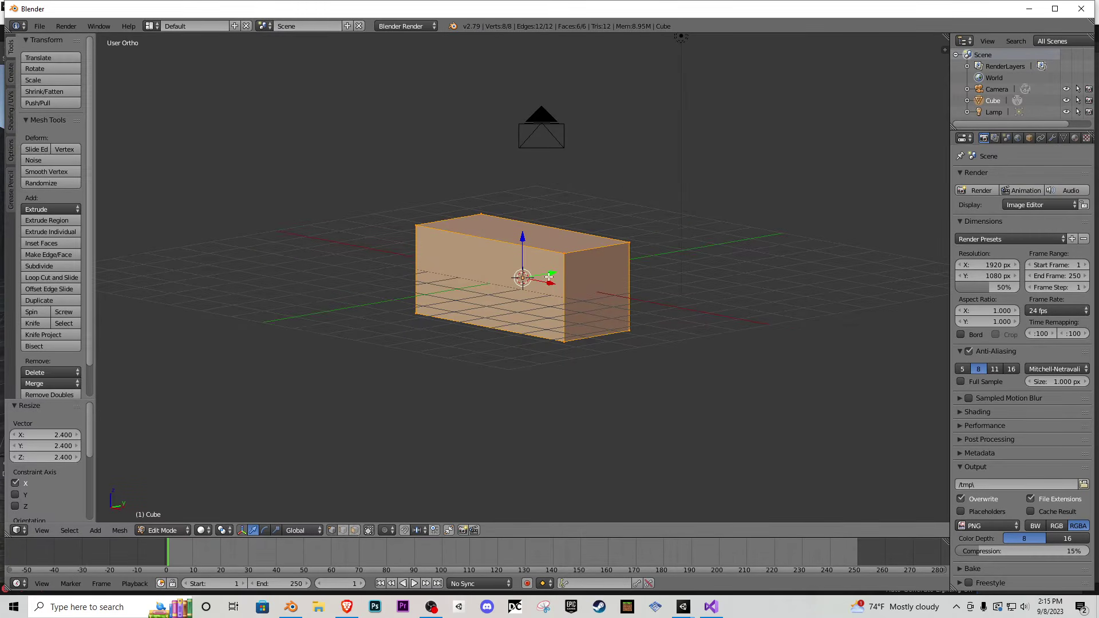
key(shift+d)
right_click(549, 278)
key(KP_1)
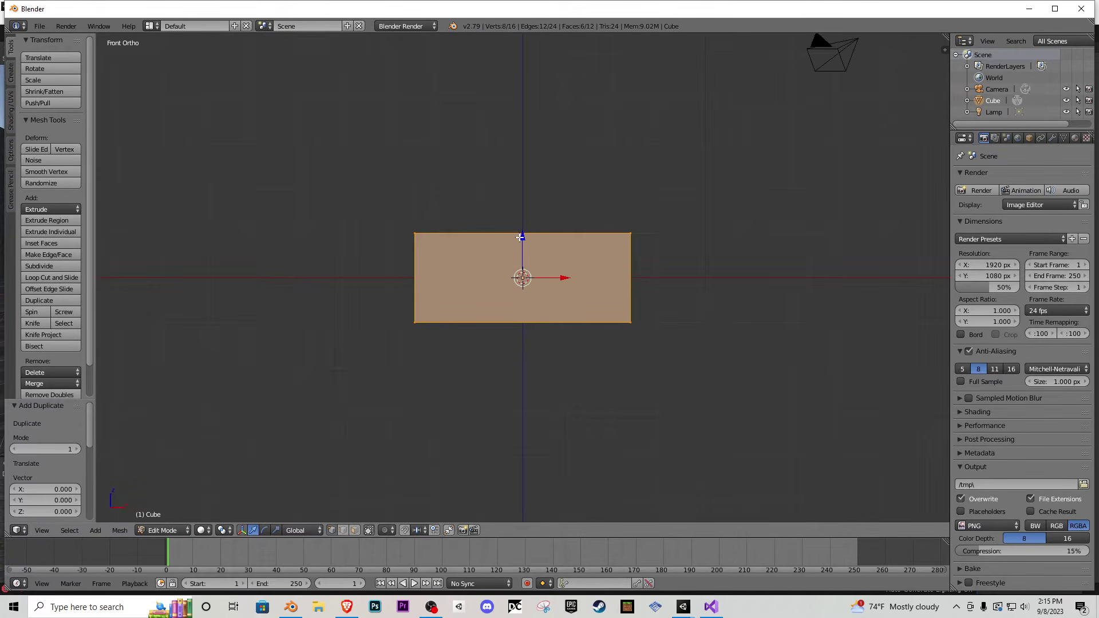
drag(520, 237, 520, 146)
shift+middle_drag(520, 146, 509, 215)
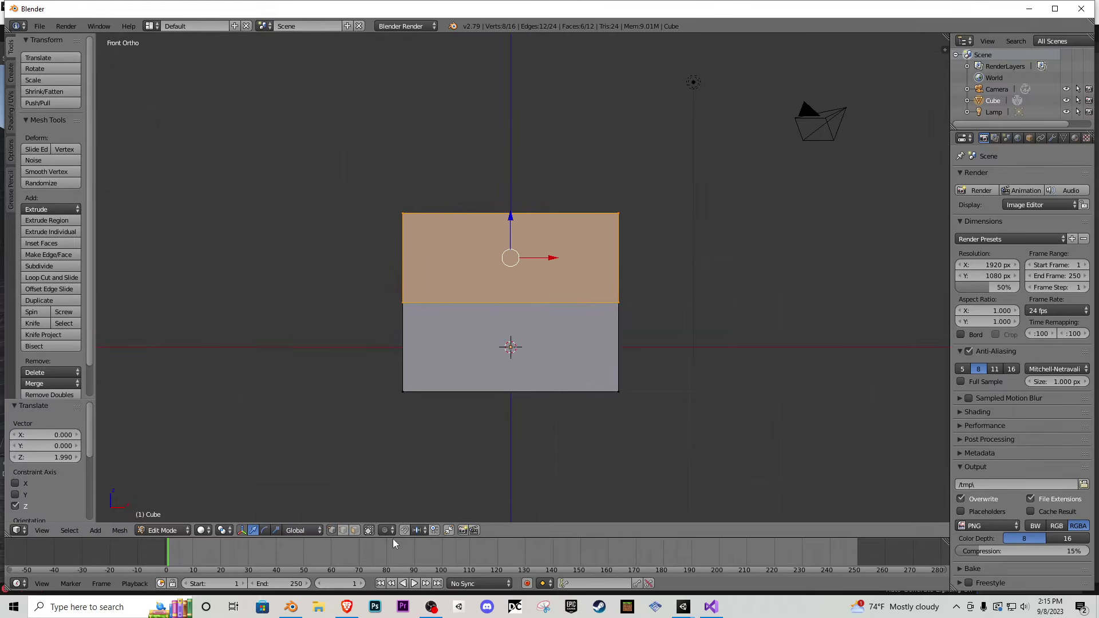
middle_drag(366, 492, 572, 401)
right_click(608, 235)
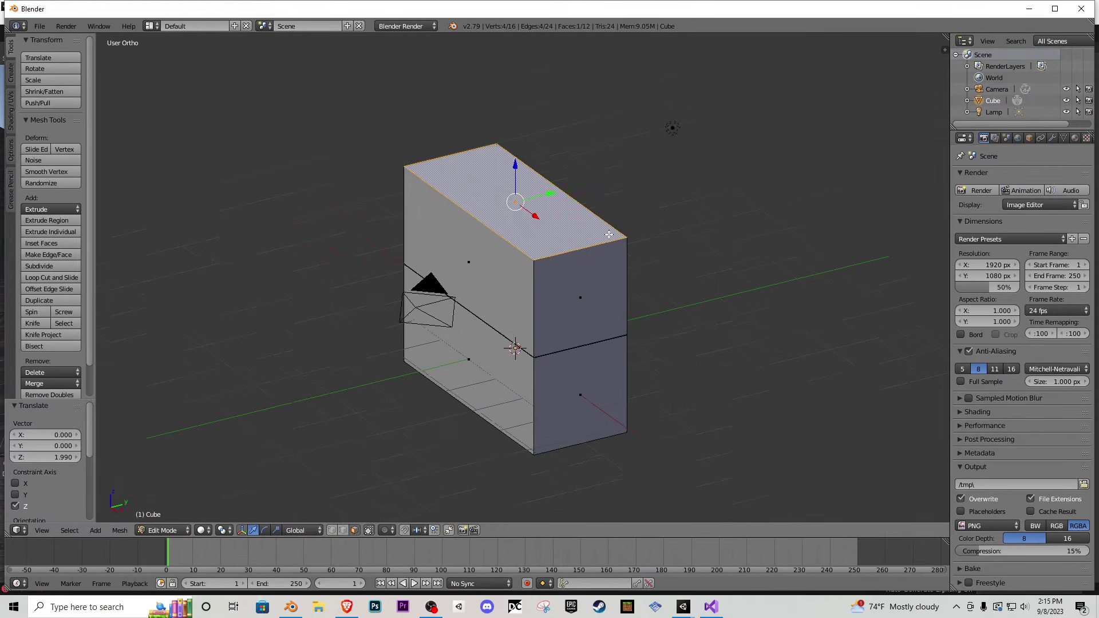
scroll(608, 234, up, 2)
key(w)
click(592, 382)
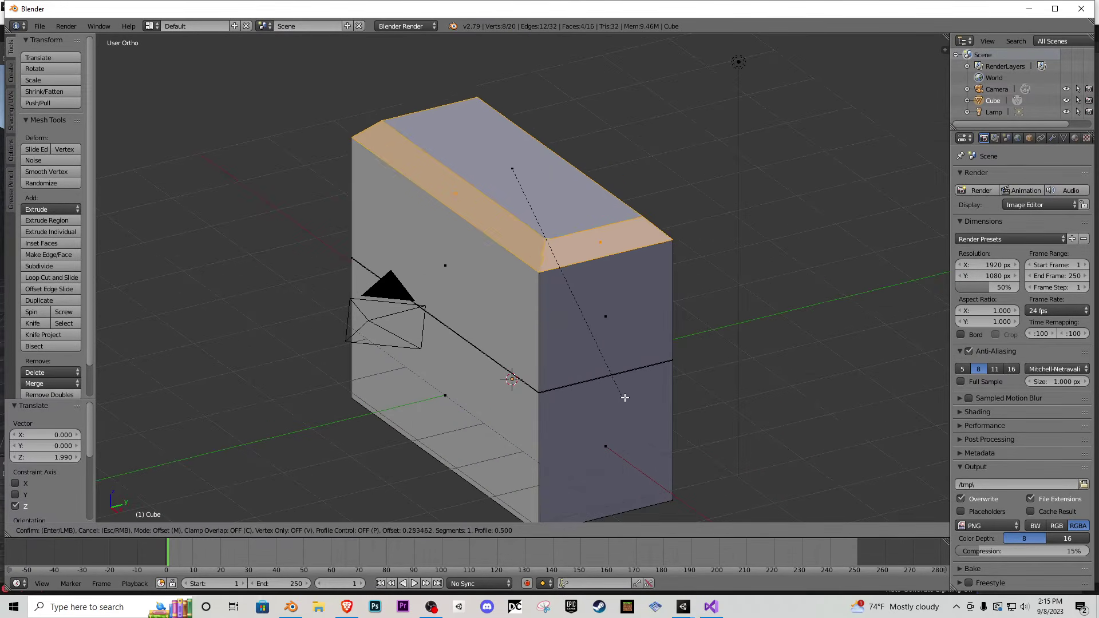
key(Escape)
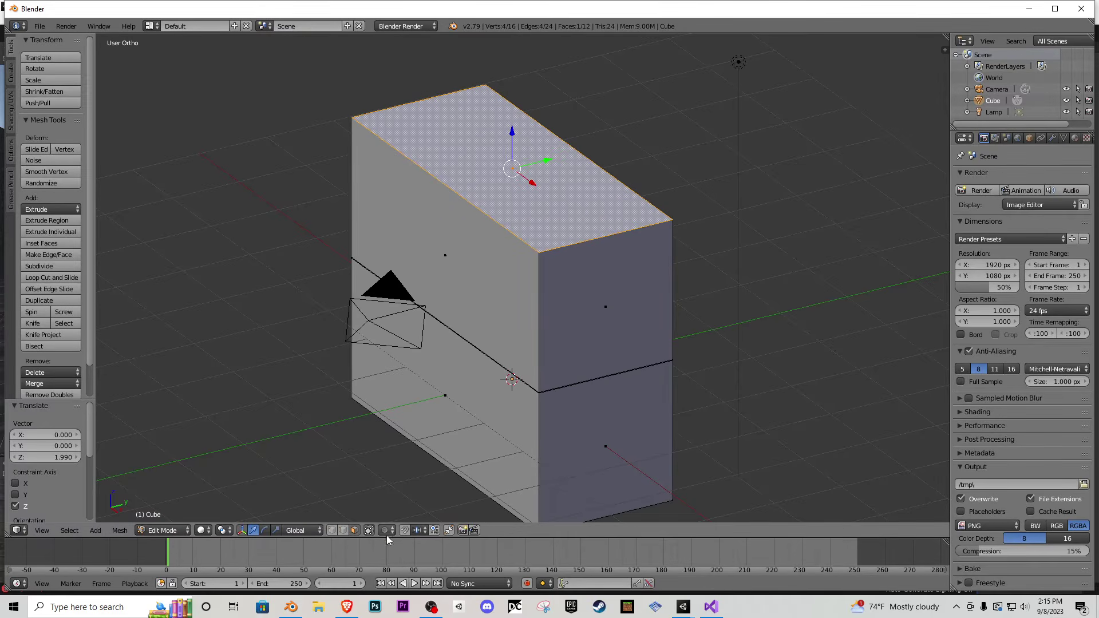
- Bevel the two long top edges of the box with 2 segments and an offset of about 0.78 to round the lid
right_click(517, 235)
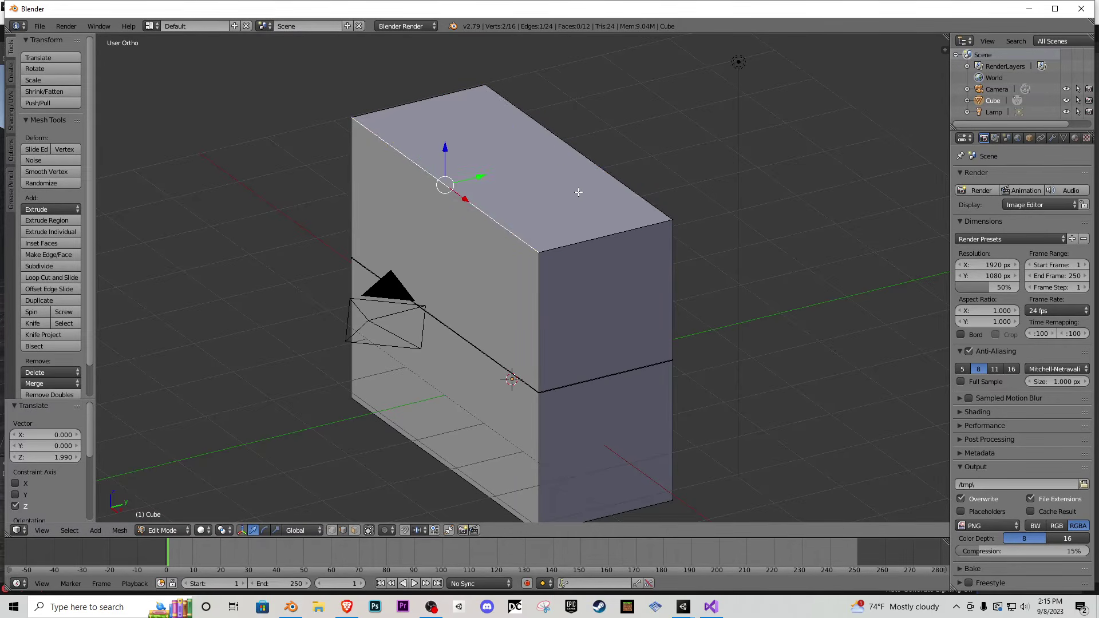
key(w)
click(611, 243)
scroll(630, 275, up, 1)
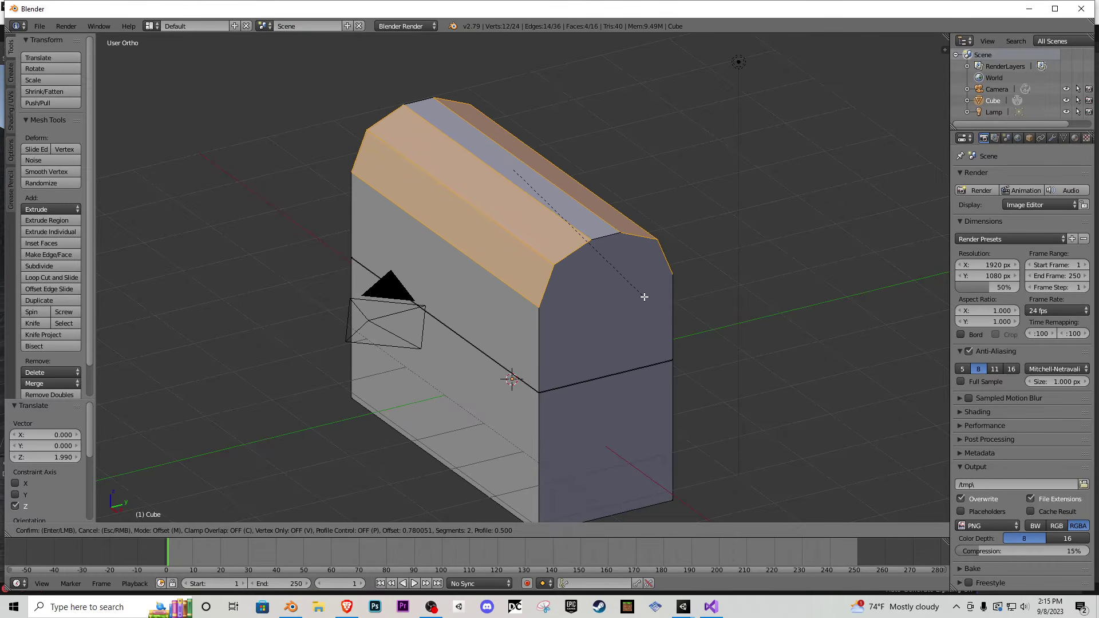
click(643, 296)
middle_drag(552, 311, 524, 399)
key(Tab)
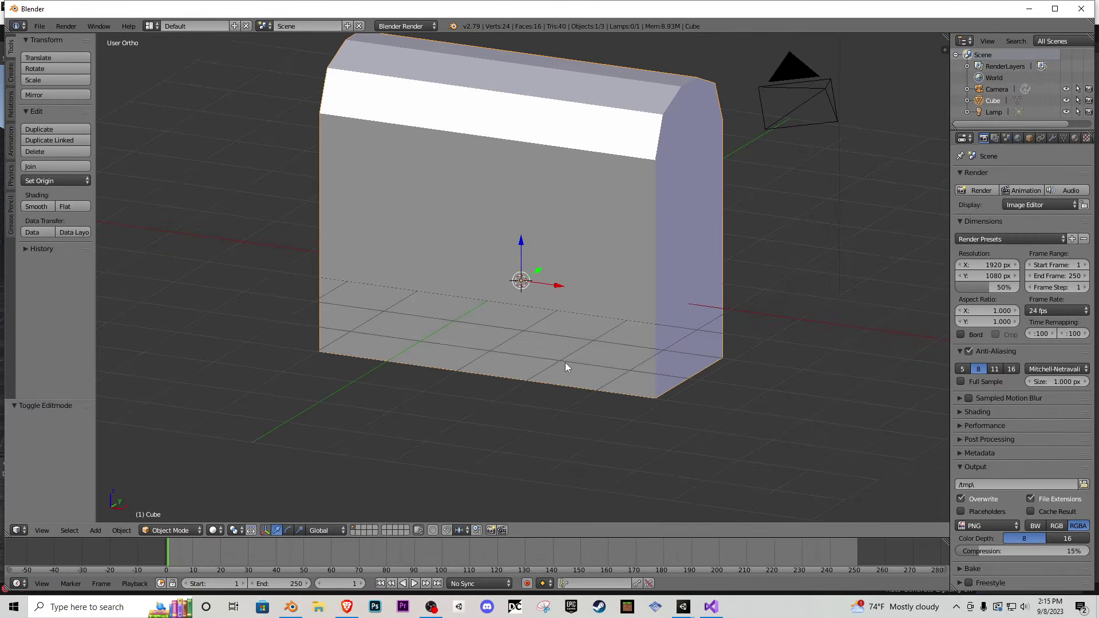
- Raise the bottom face of the mesh by about 1.064 along Z to shorten the base
key(Tab)
key(z)
right_click(504, 352)
key(z)
drag(526, 325, 532, 246)
shift+middle_drag(528, 267, 535, 333)
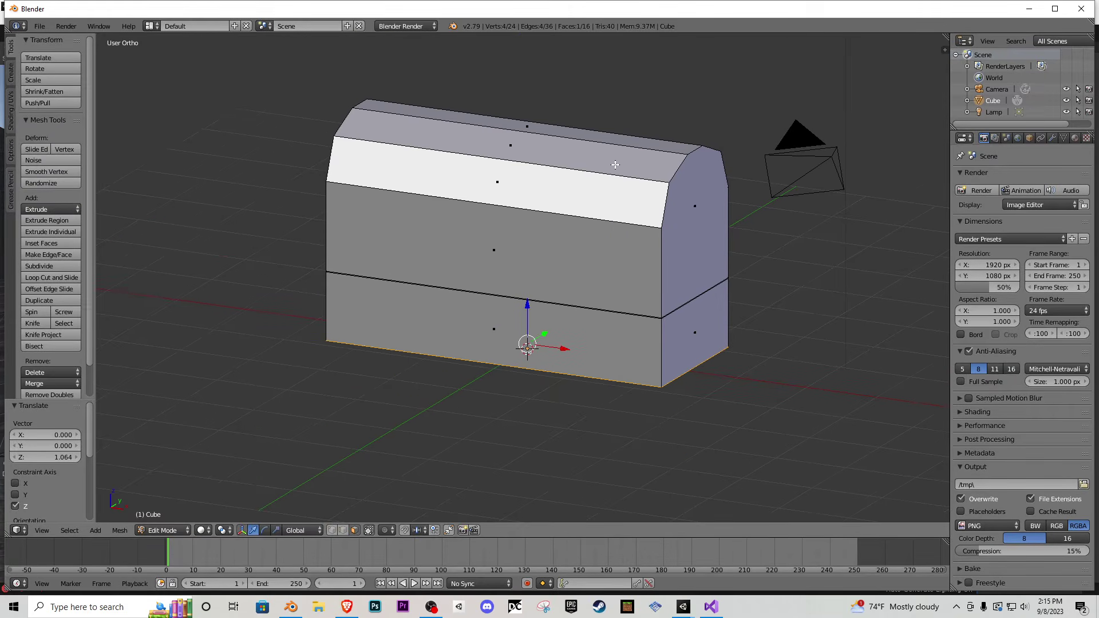
key(KP_1)
key(z)
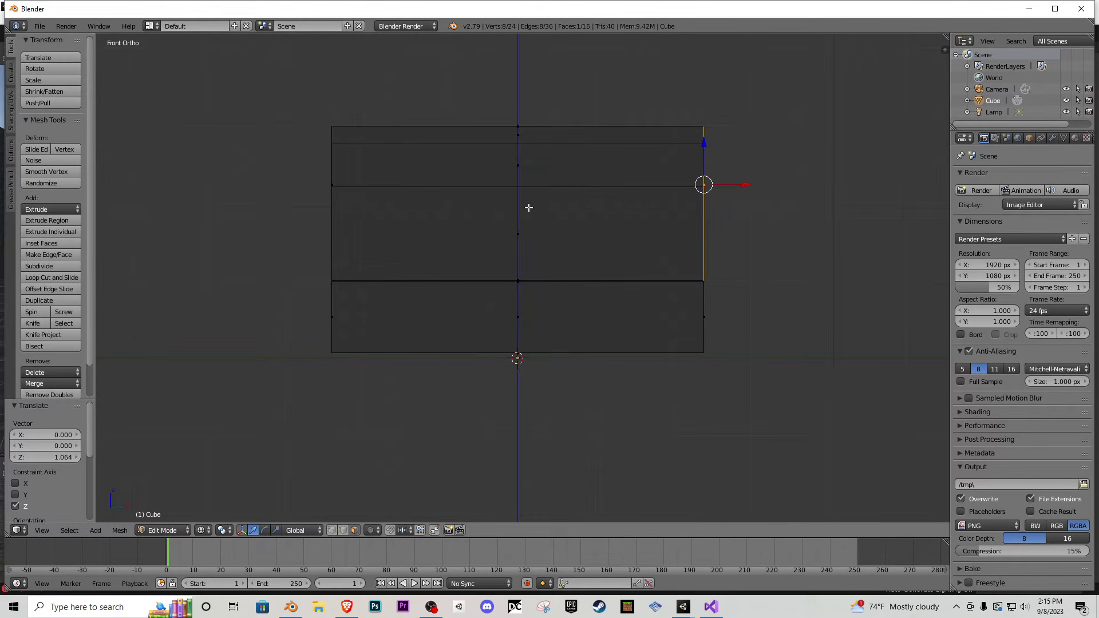
click(343, 530)
right_click(703, 281)
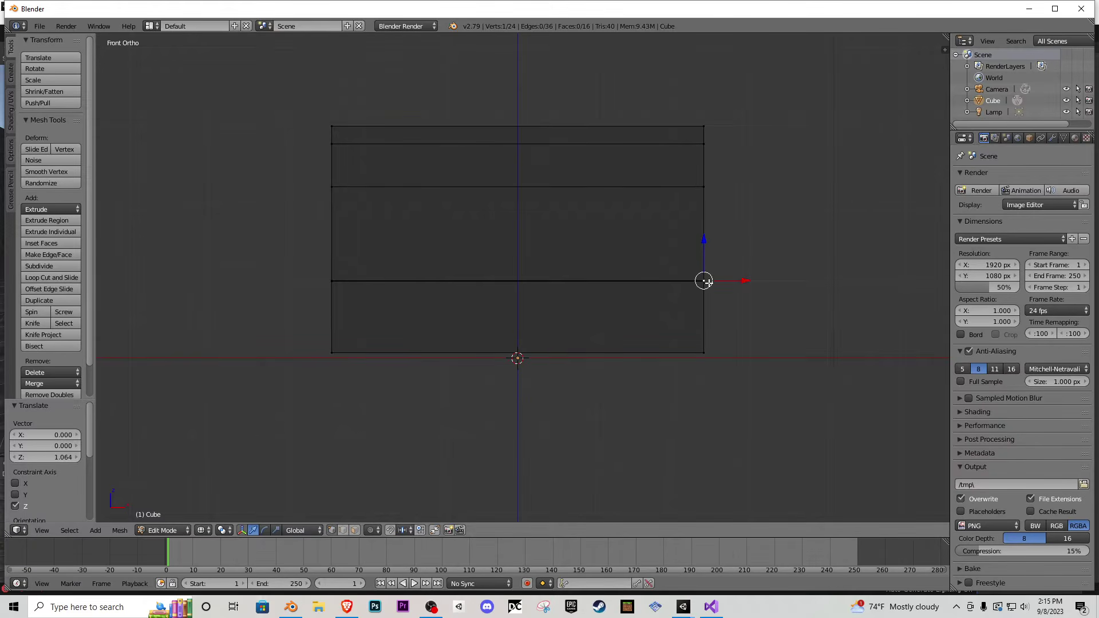
key(z)
middle_drag(700, 283, 597, 298)
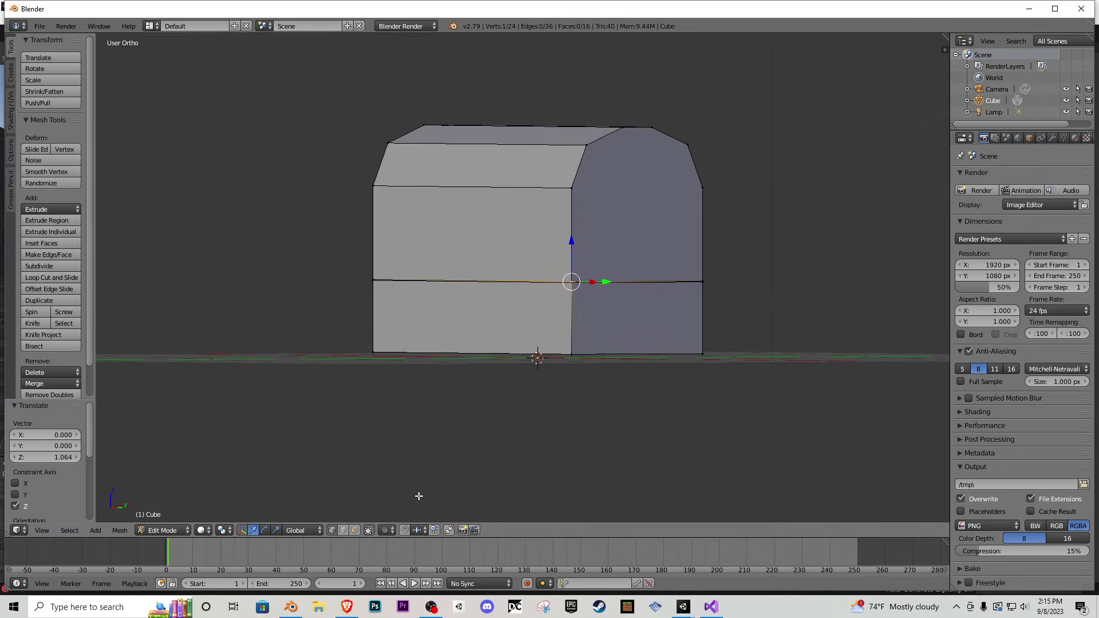
- Select the whole linked base part and move it down about 0.753 along Z, away from the lid
right_click(505, 330)
key(l)
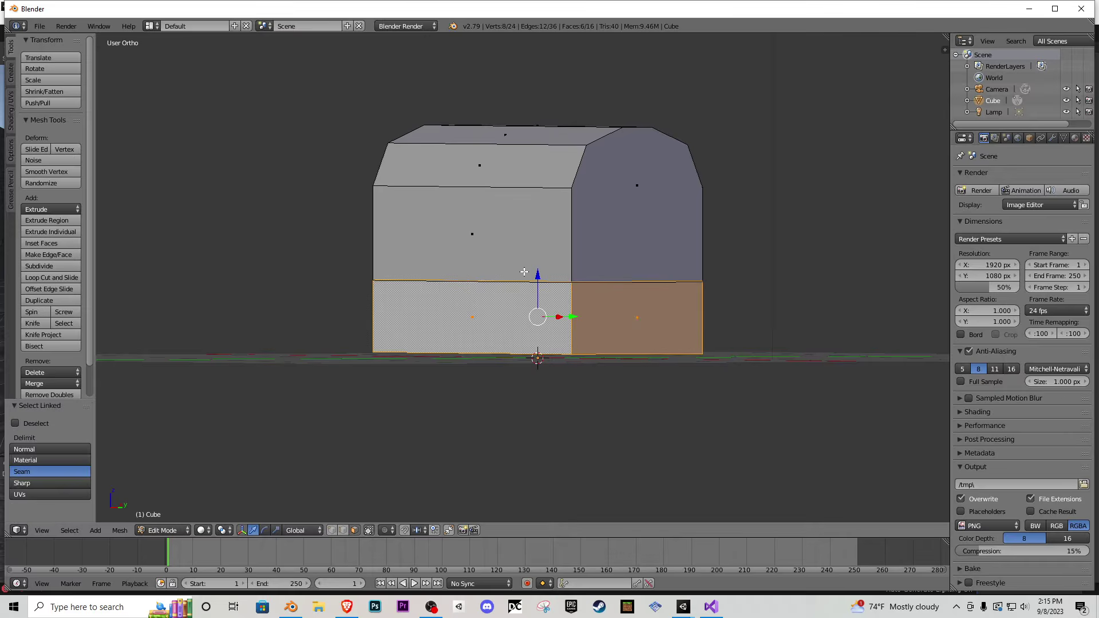
drag(537, 279, 537, 337)
middle_drag(507, 344, 544, 301)
- Raise the lid's bottom face to make the lid shallower, and lower the whole lid onto the base
right_click(544, 301)
middle_drag(544, 249, 537, 310)
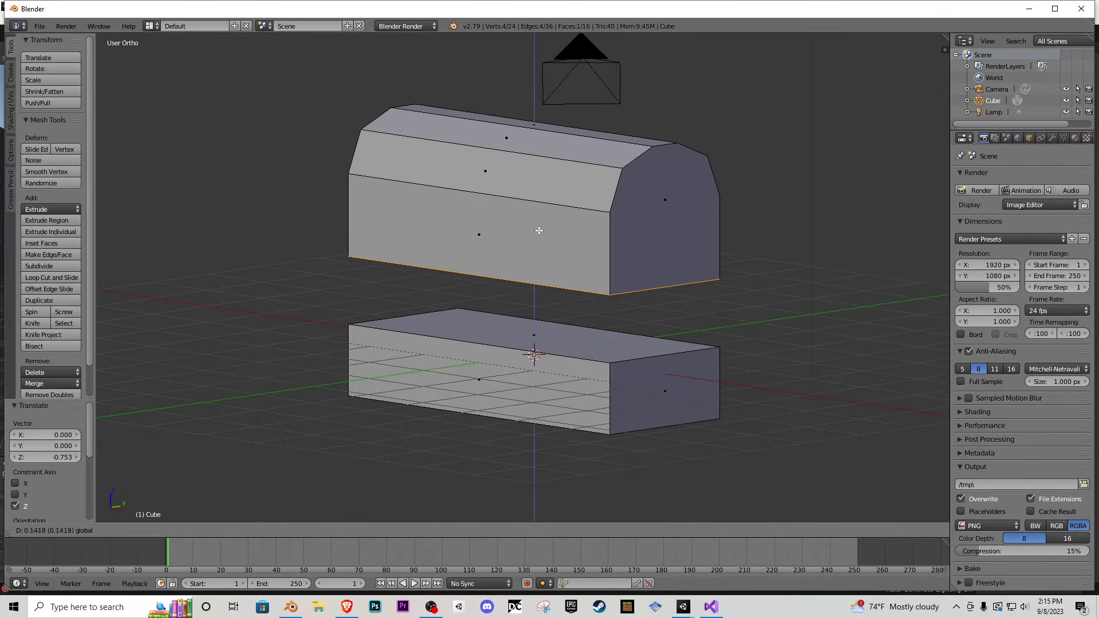
right_click(544, 203)
key(l)
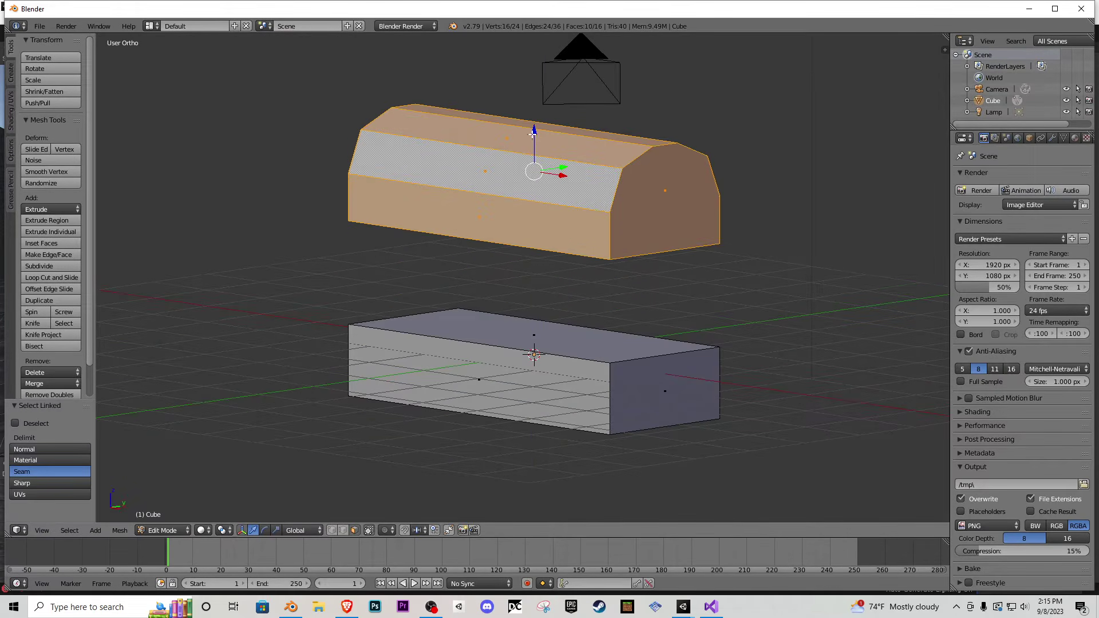
drag(532, 133, 537, 184)
- Select the whole linked lid and lift it straight up above the base
key(l)
middle_drag(537, 183, 572, 189)
right_click(564, 232)
key(l)
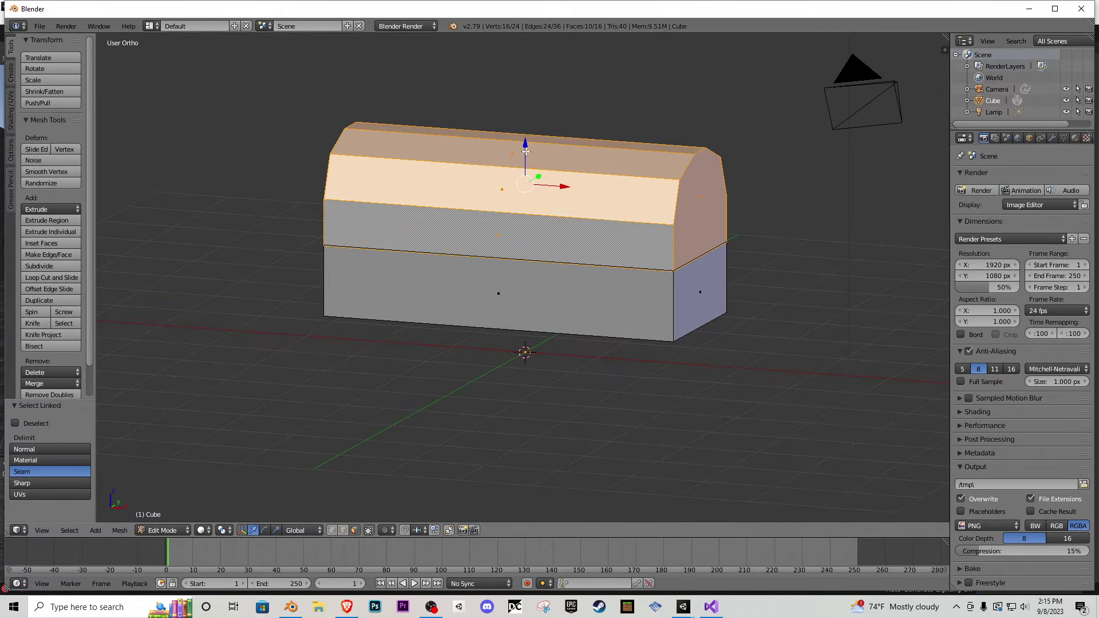
drag(524, 144, 525, 74)
- Extrude the lid's underside face in place and scale it to about 0.88 to form an inner rim
middle_drag(551, 236, 530, 183)
right_click(577, 199)
key(r)
click(597, 204)
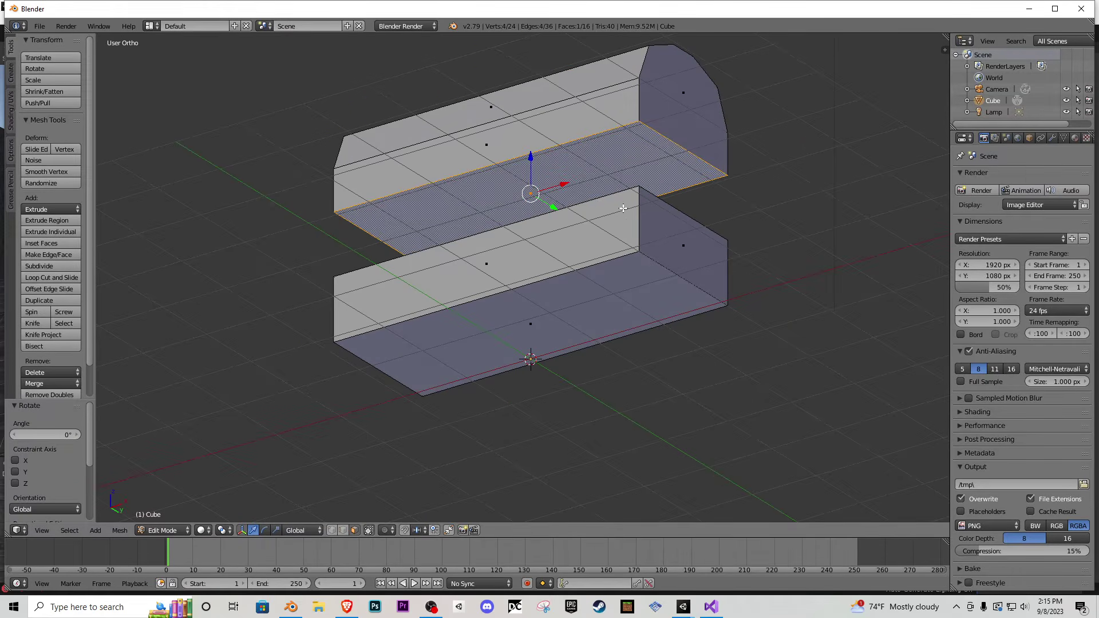
key(e)
click(659, 220)
key(s)
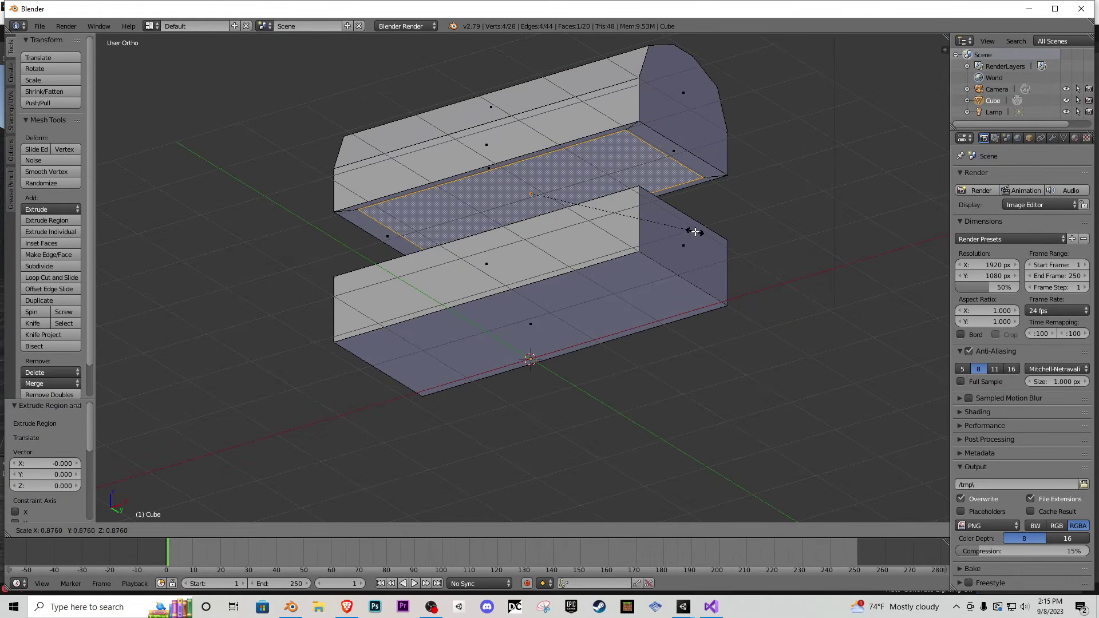
click(695, 231)
- Extrude the lid's inner underside face and move it about 0.363 up along Z to hollow out the lid
middle_drag(695, 231, 629, 266)
key(e)
click(583, 178)
drag(538, 140, 538, 113)
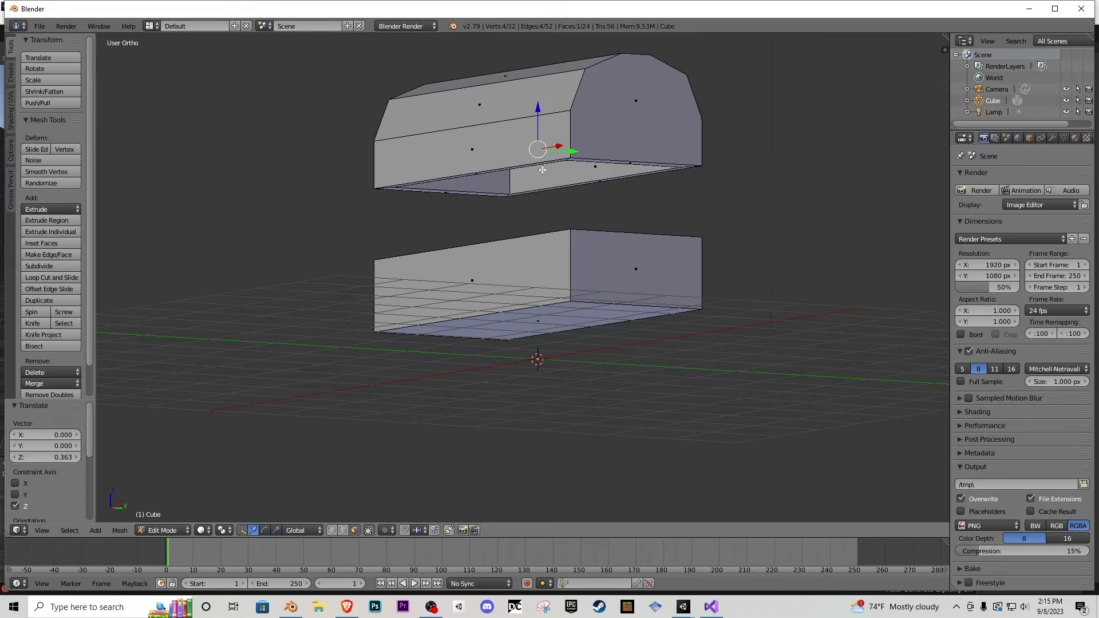
- Extrude the base's top face in place and scale it to 0.850 to form a rim
middle_drag(542, 170, 582, 241)
right_click(523, 258)
middle_drag(523, 258, 540, 249)
key(e)
click(540, 249)
key(s)
click(647, 279)
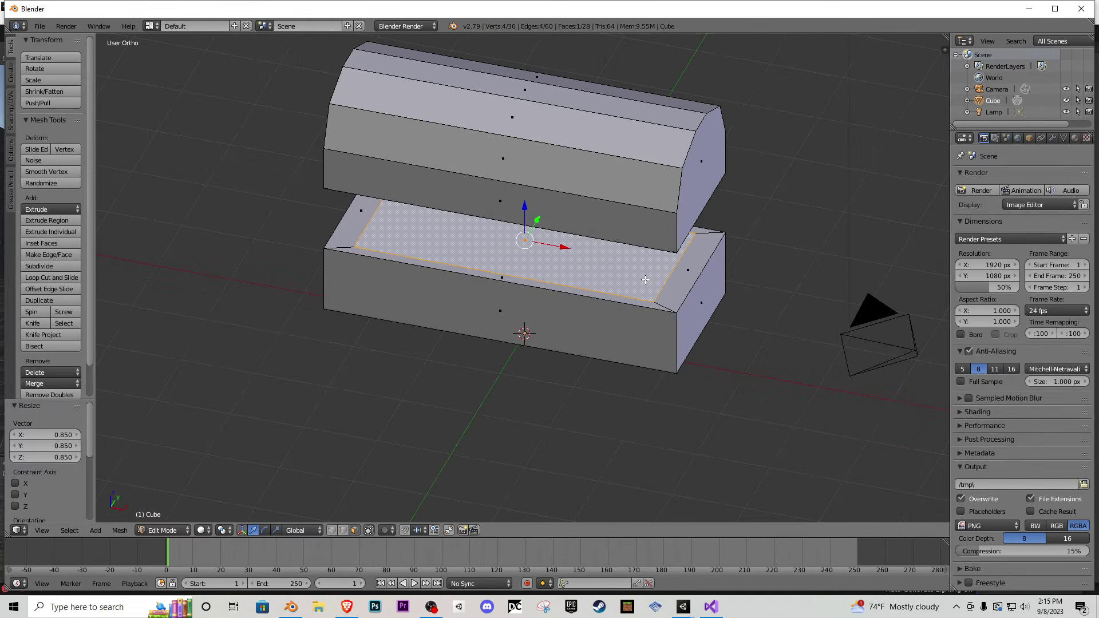
- Extrude the base's inner top face downward to hollow out the chest base
key(e)
click(560, 276)
middle_drag(560, 276, 622, 241)
key(Tab)
key(Tab)
- Select the whole linked lid and move it down about 0.924 along Z onto the base
right_click(534, 151)
key(l)
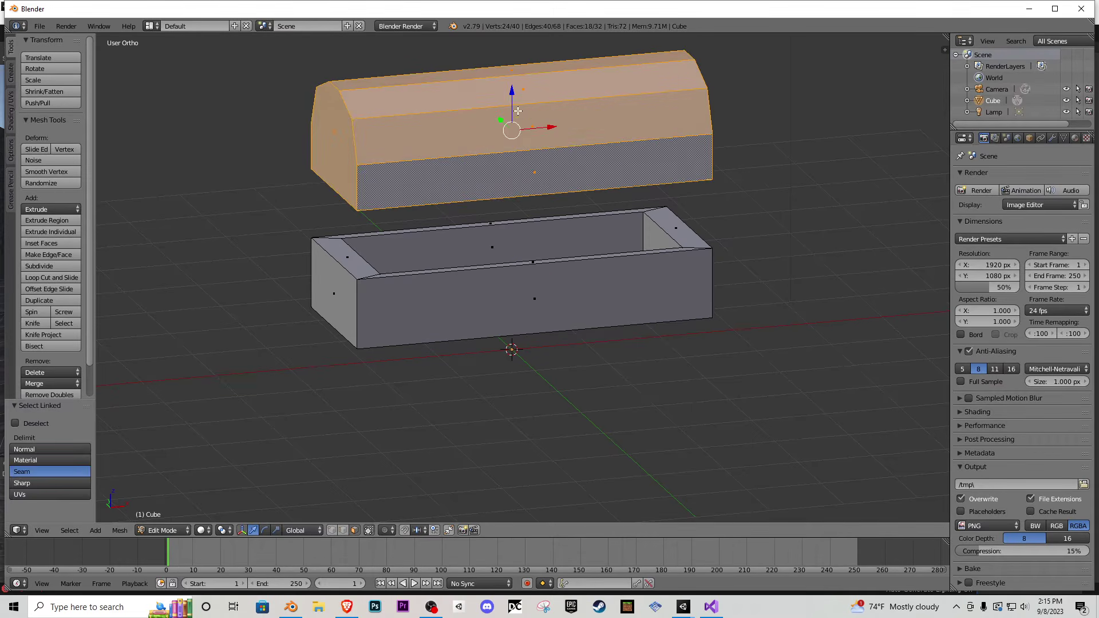
key(g)
key(z)
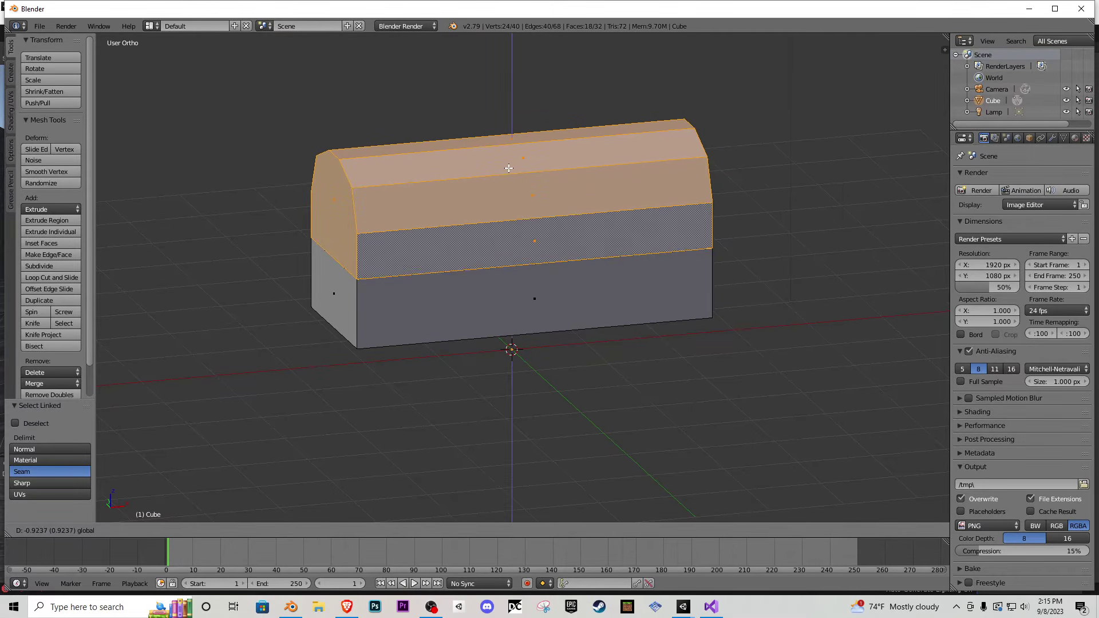
click(508, 167)
- Select both the lid and base faces at one end of the chest
middle_drag(508, 168, 448, 256)
right_click(448, 256)
shift+right_click(439, 318)
middle_drag(484, 297, 505, 287)
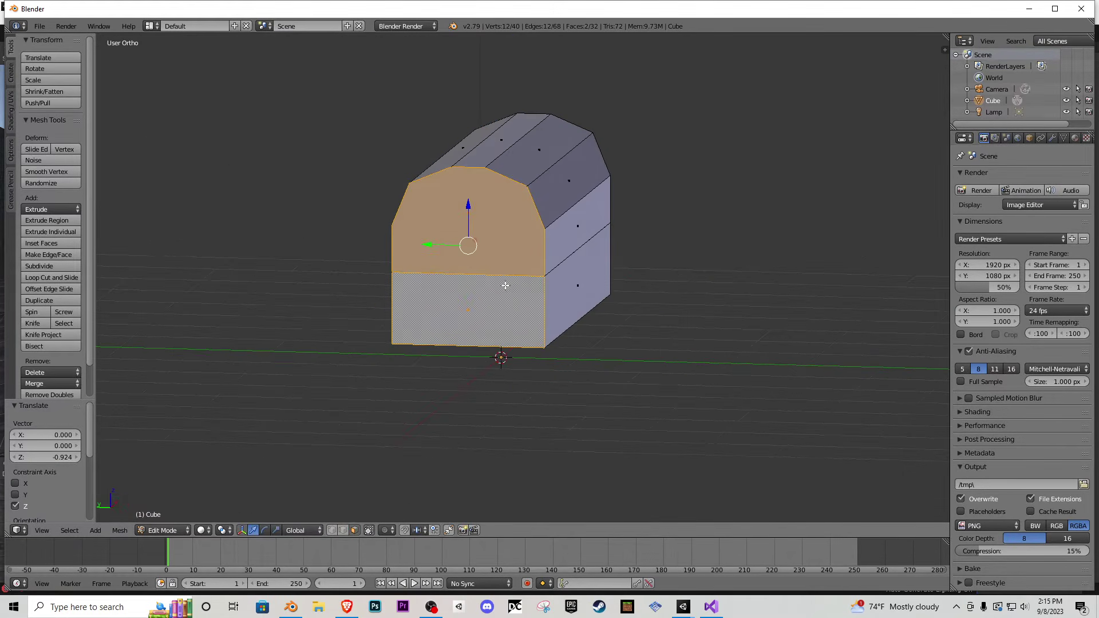
- Extrude the two selected end faces in place and try to scale them inward together
key(e)
click(523, 274)
key(s)
click(618, 288)
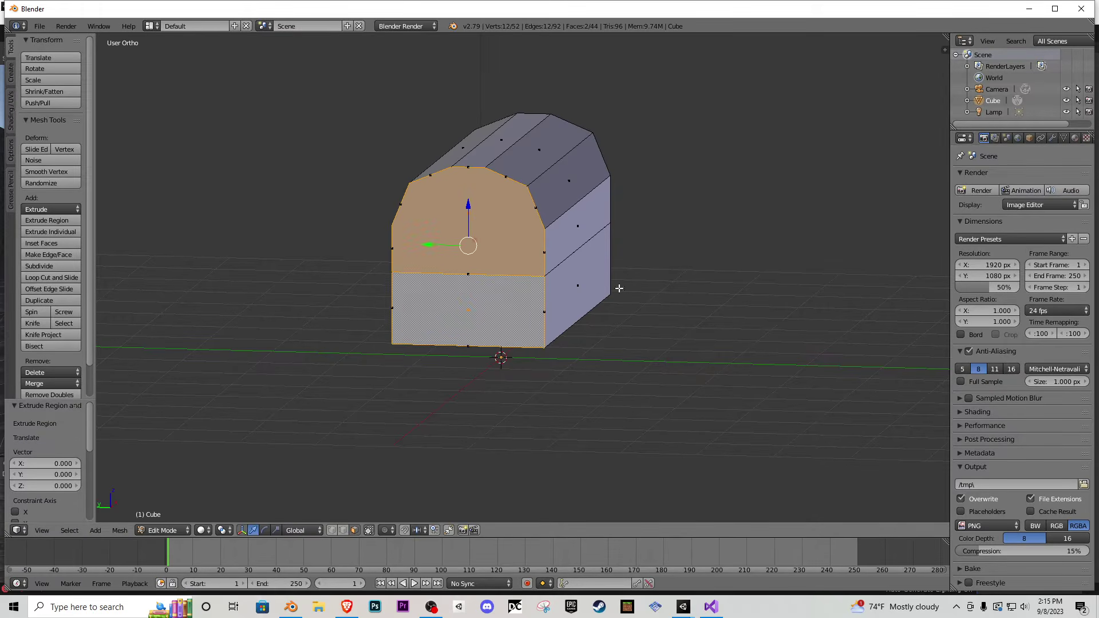
- Set the pivot point to Individual Origins
click(229, 522)
click(246, 491)
scroll(400, 397, up, 2)
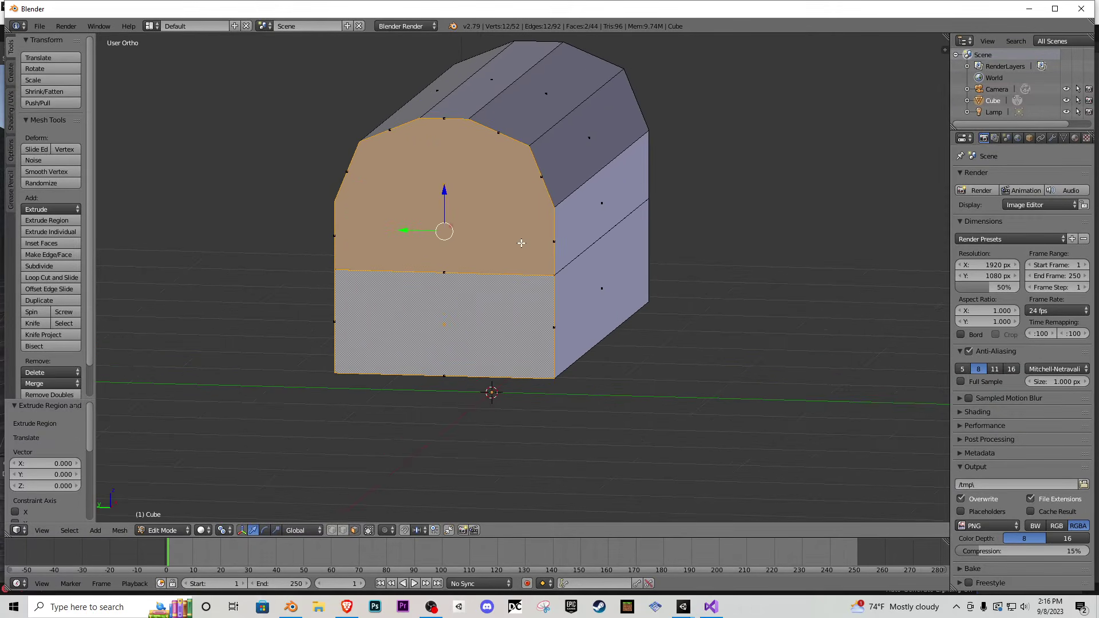
- Try scaling the extruded end faces inward about their own centres, and undo the extrusion and scaling
key(s)
click(628, 264)
middle_drag(628, 263, 498, 250)
key(ctrl+z)
- Add the opposite end's lid and base faces to the selection, extrude all four in place and scale them to 0.810
shift+right_click(629, 305)
shift+right_click(621, 241)
middle_drag(572, 252, 608, 260)
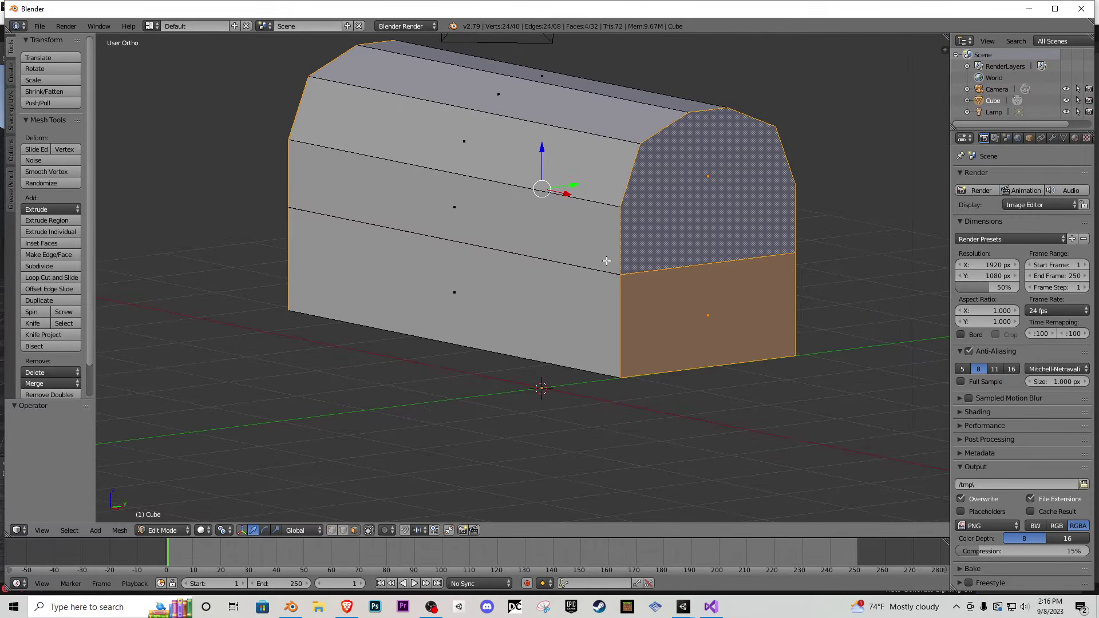
key(e)
click(607, 261)
key(s)
click(718, 299)
middle_drag(718, 299, 567, 255)
key(s)
key(x)
key(z)
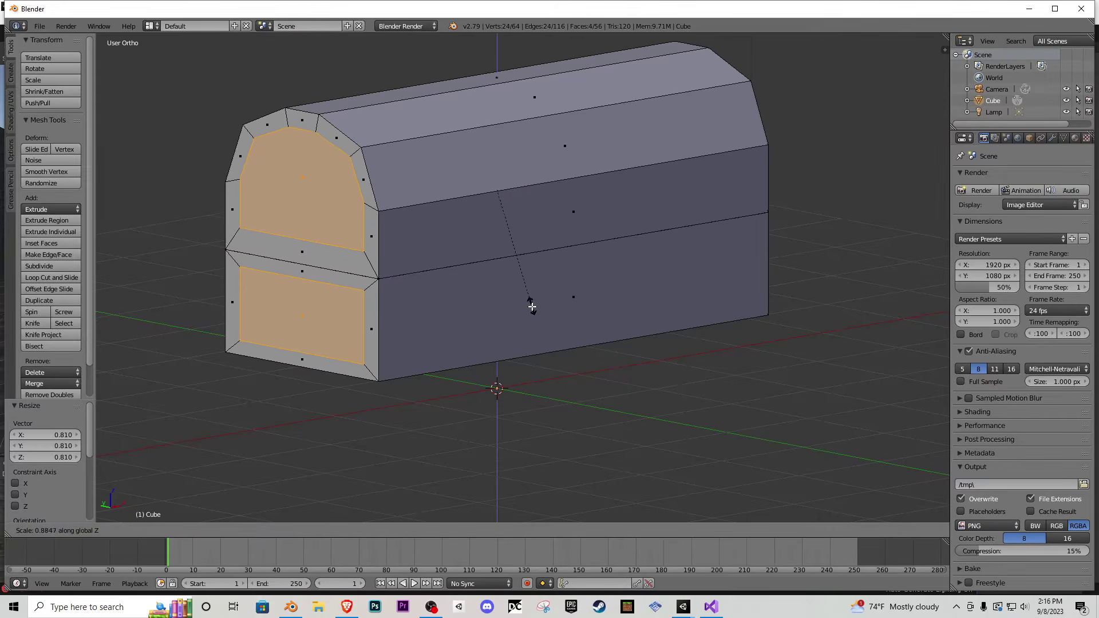
key(y)
right_click(527, 286)
- Set the pivot point to Median Point and try scaling the four end panels along X
click(226, 531)
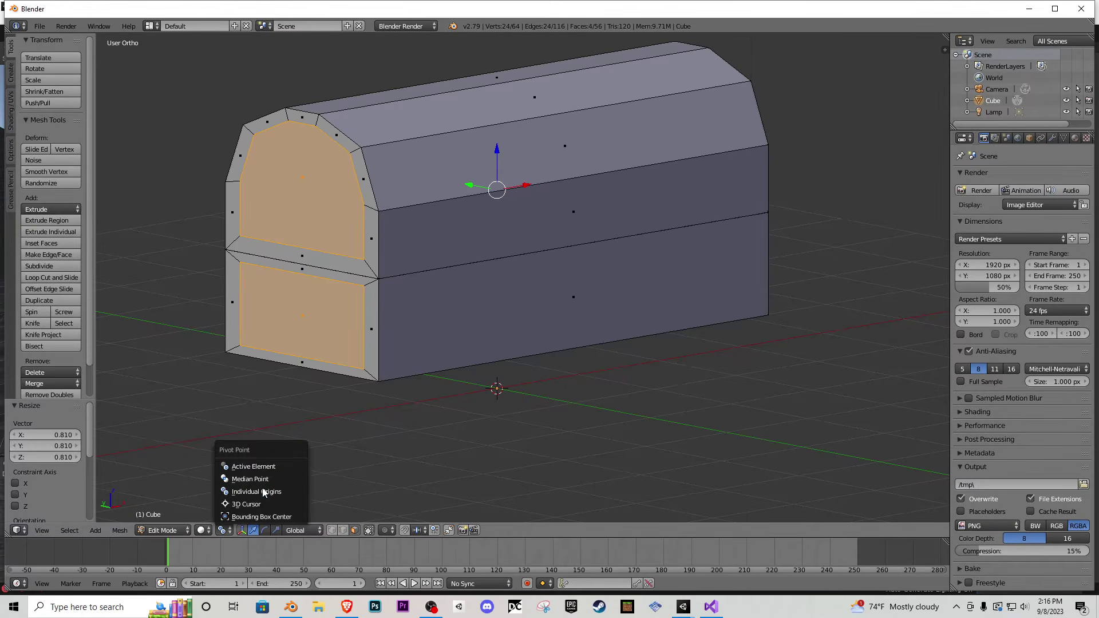
click(268, 479)
key(s)
key(y)
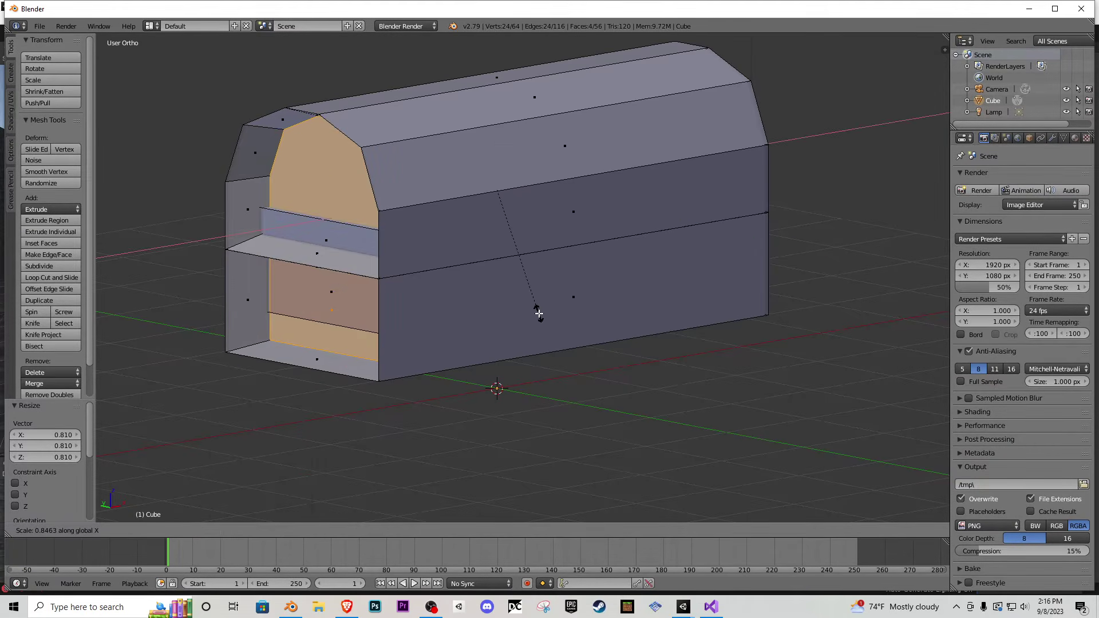
click(533, 332)
- Extrude the four end panels in place and scale them to 0.956 along X to recess them into the chest
key(e)
right_click(534, 332)
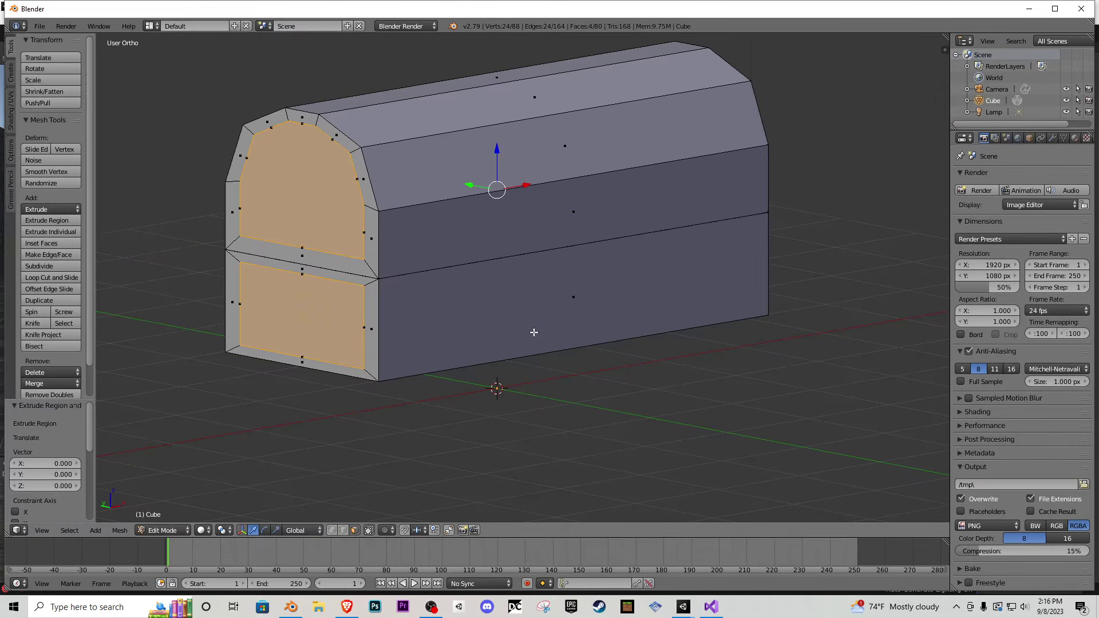
key(s)
key(x)
click(533, 326)
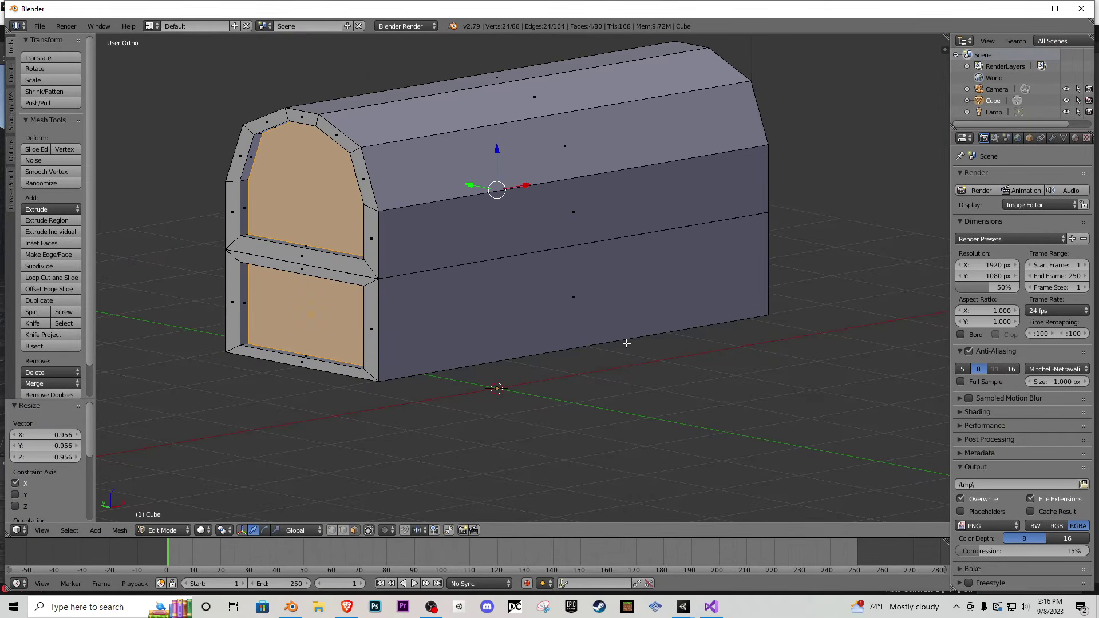
- Set the pivot point to Individual Origins, scale the recessed end panels down slightly, and leave mesh editing
click(210, 531)
click(229, 530)
click(252, 491)
key(s)
click(552, 360)
key(Tab)
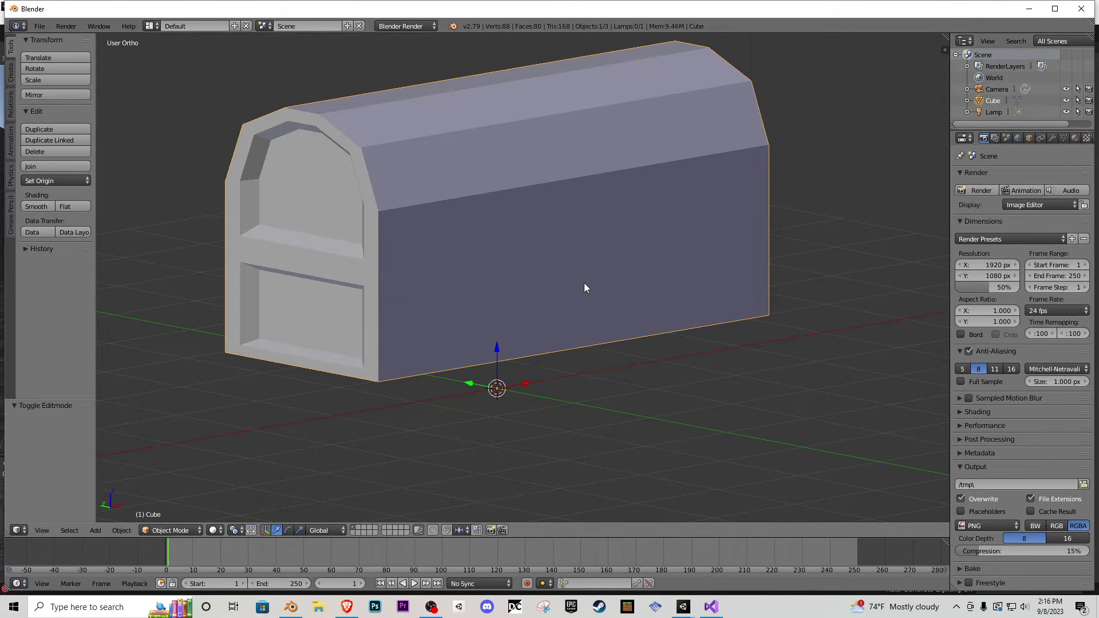
- Add 11 evenly spaced loop cuts across the length of the chest lid
middle_drag(583, 283, 526, 278)
key(Tab)
key(ctrl+r)
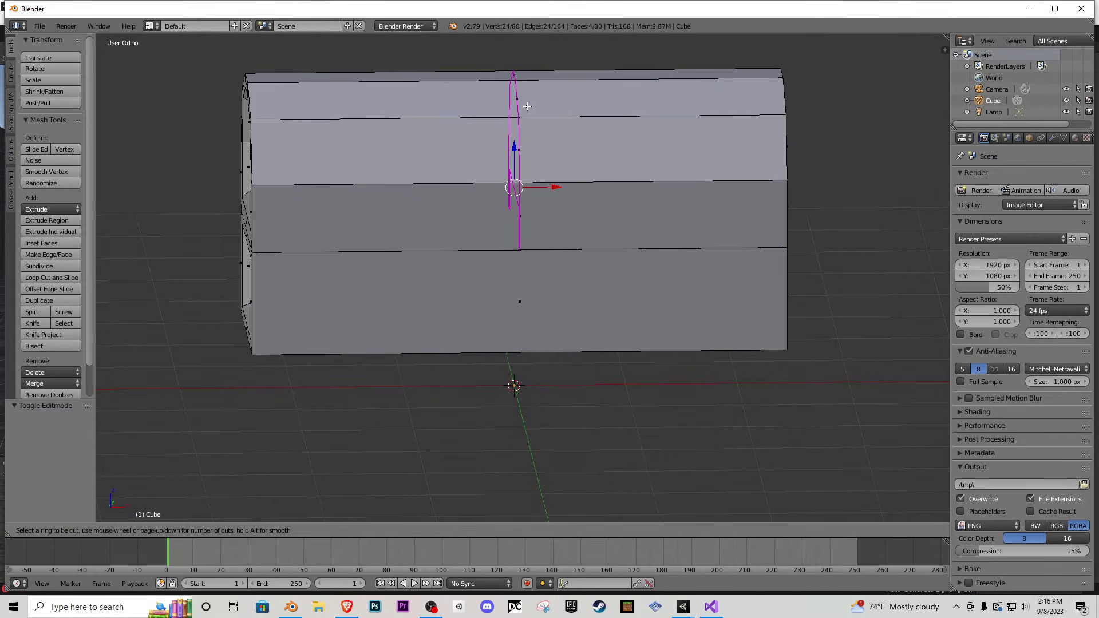
scroll(526, 105, up, 5)
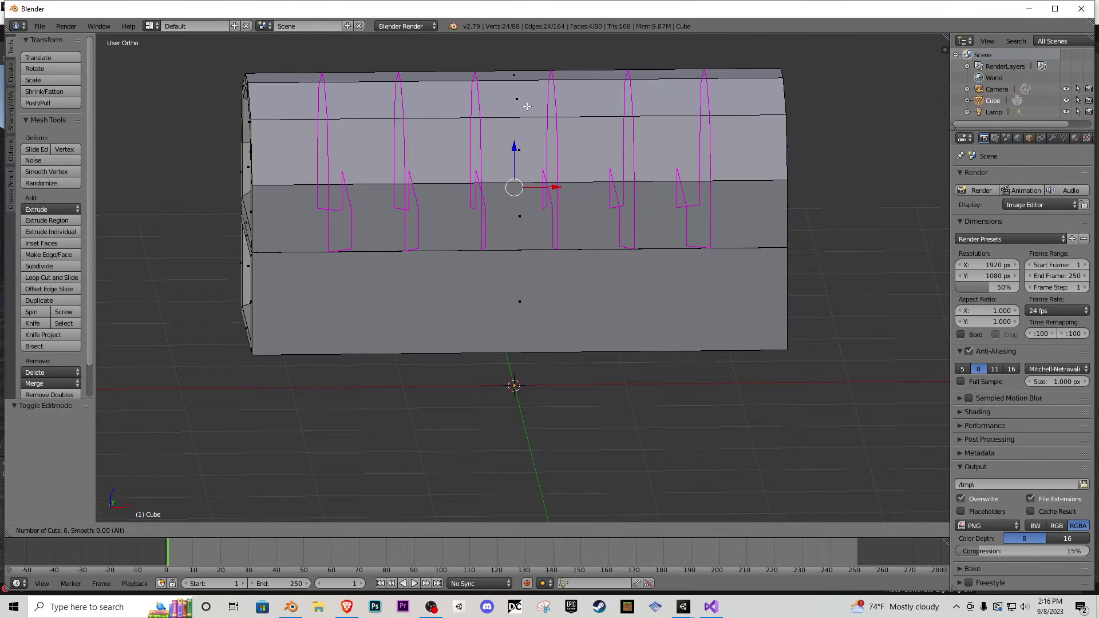
scroll(526, 106, up, 5)
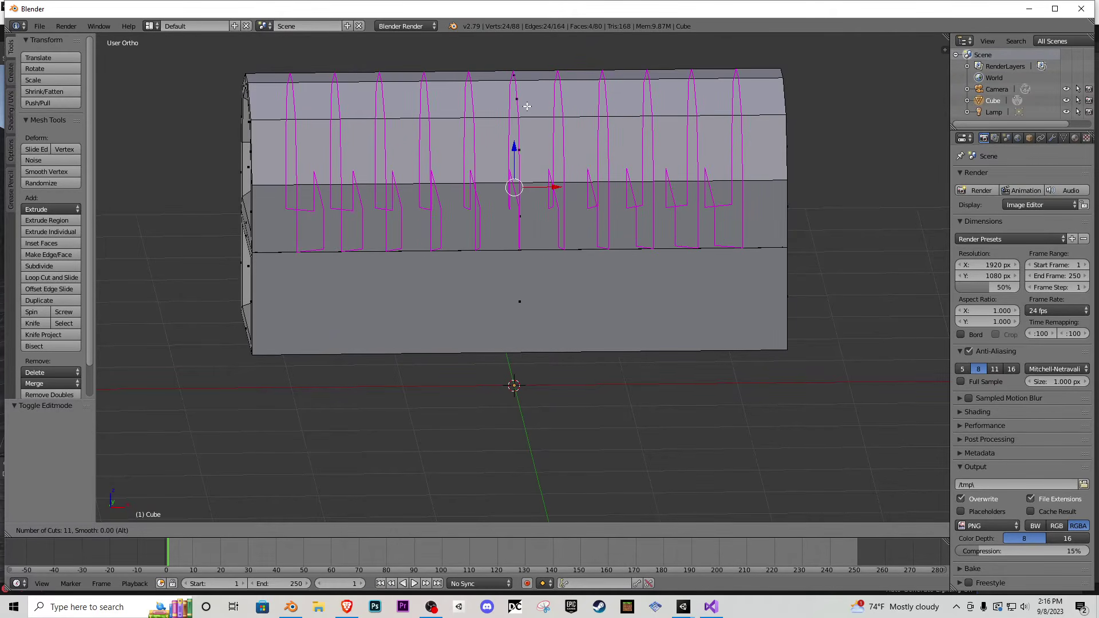
click(526, 106)
right_click(520, 304)
- Add 11 evenly spaced loop cuts across the length of the chest's lower body, matching the lid divisions
scroll(518, 348, up, 7)
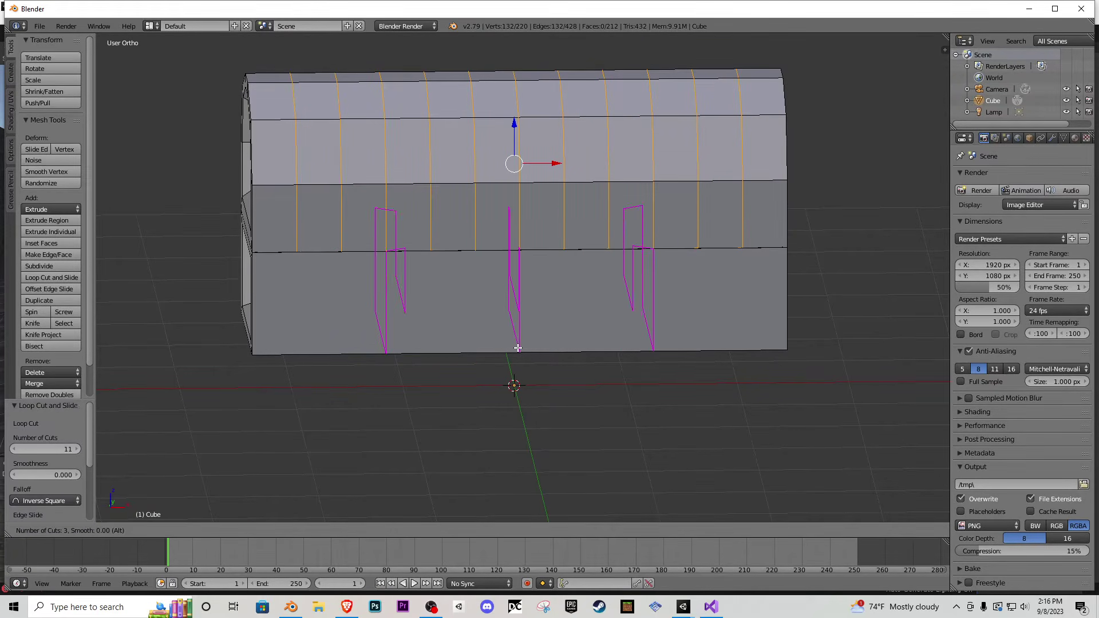
scroll(517, 347, up, 3)
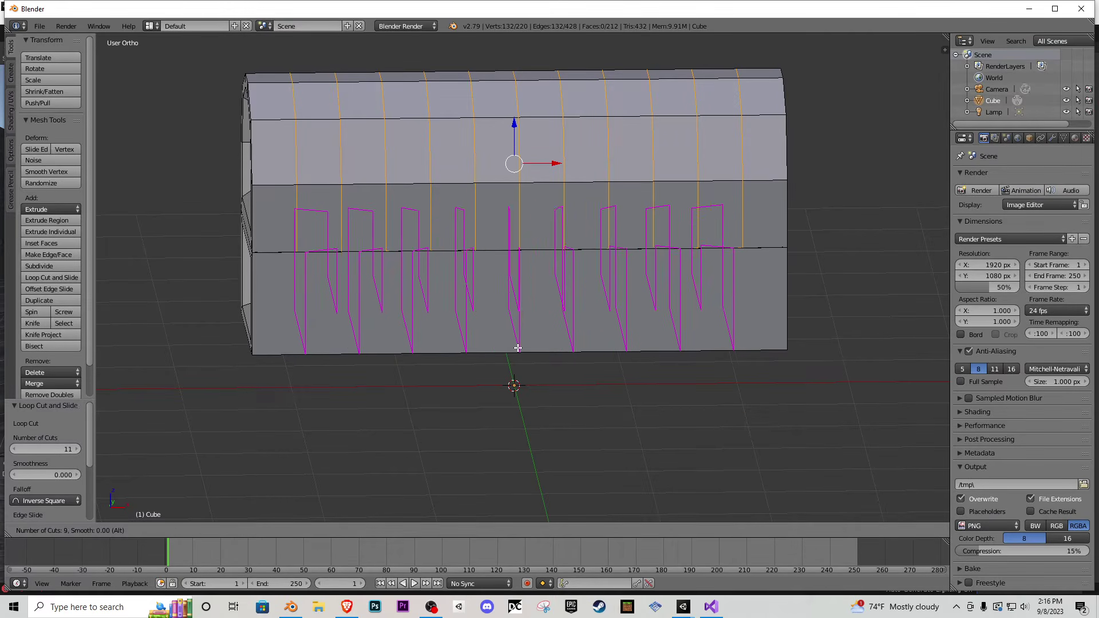
click(518, 348)
right_click(503, 365)
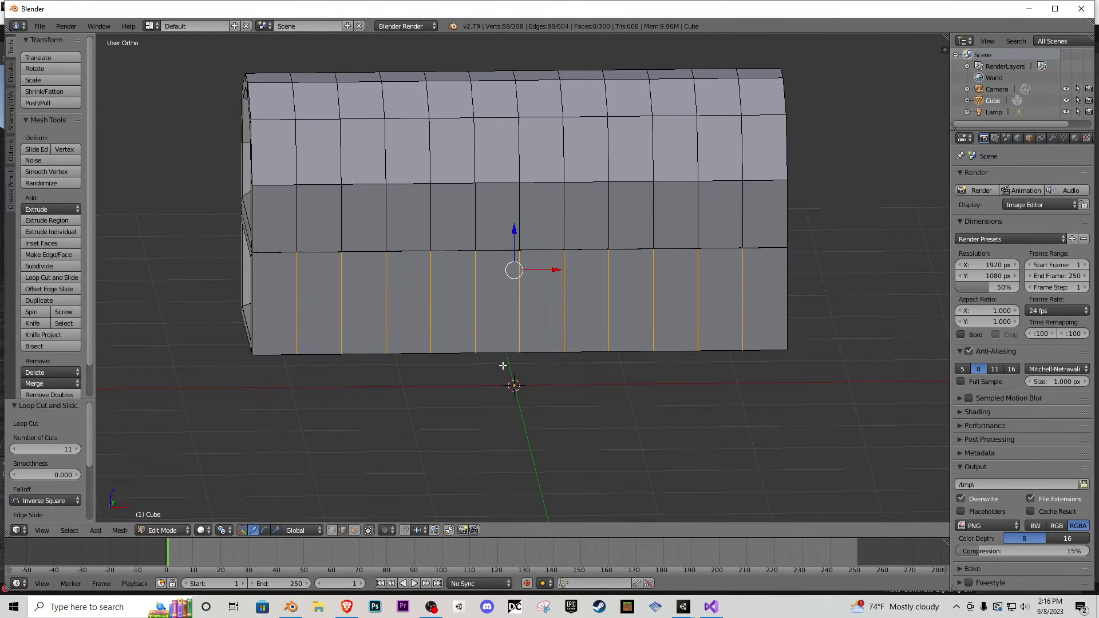
- In face select mode, select the second plank column from the chest's negative-X end, over the front, lid and back
click(355, 530)
middle_drag(401, 266, 371, 278)
right_click(341, 300)
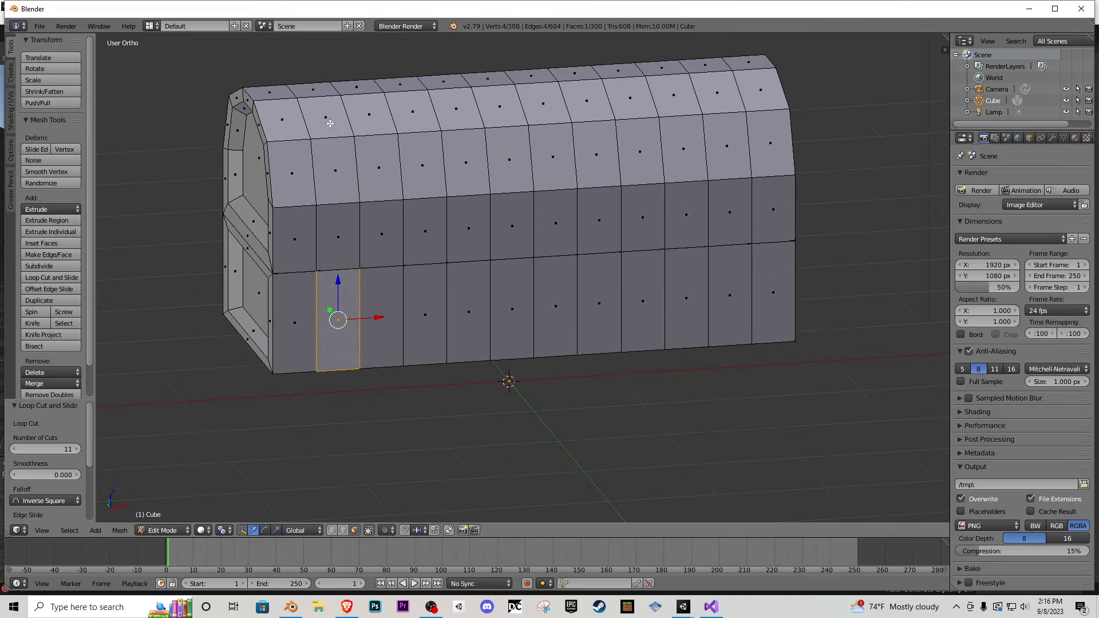
ctrl+right_click(330, 123)
middle_drag(330, 123, 523, 169)
ctrl+right_click(697, 186)
ctrl+right_click(677, 226)
ctrl+right_click(656, 283)
ctrl+right_click(648, 348)
ctrl+right_click(648, 404)
middle_drag(583, 348, 604, 346)
- Add the two middle plank columns on the chest's back to the face selection, from the bottom row up to the lid
ctrl+right_click(563, 359)
ctrl+right_click(518, 362)
ctrl+right_click(518, 289)
ctrl+right_click(563, 287)
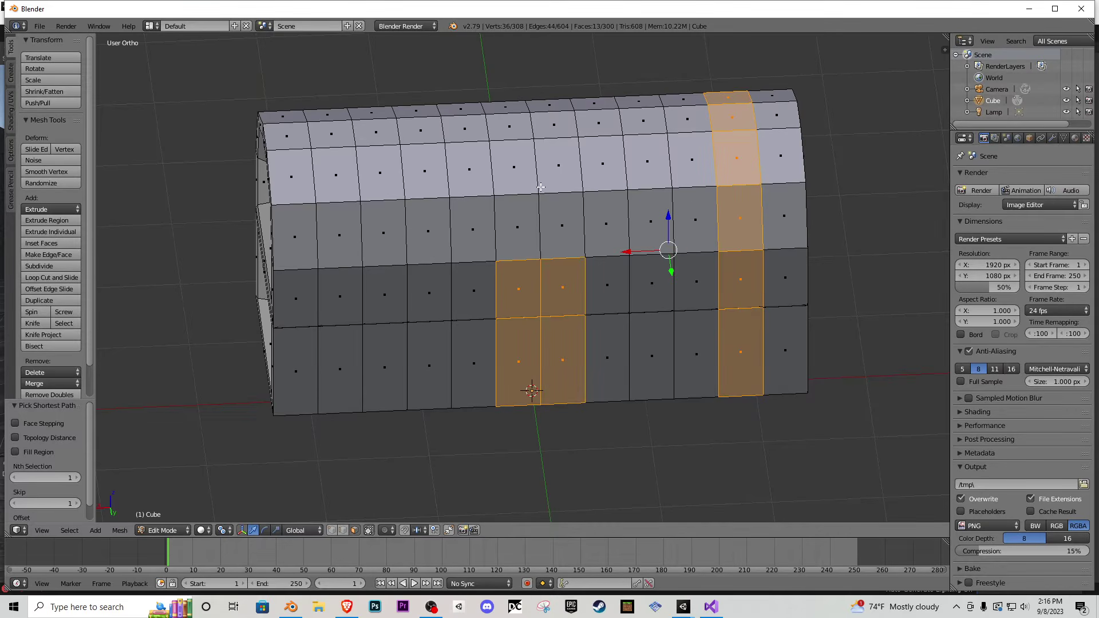
shift+right_click(518, 173)
shift+right_click(520, 223)
shift+right_click(560, 217)
shift+right_click(561, 170)
- Extend the selection of the two middle plank columns over the lid and down the chest's front
middle_drag(605, 162, 491, 177)
shift+right_click(496, 174)
shift+right_click(492, 144)
shift+right_click(545, 146)
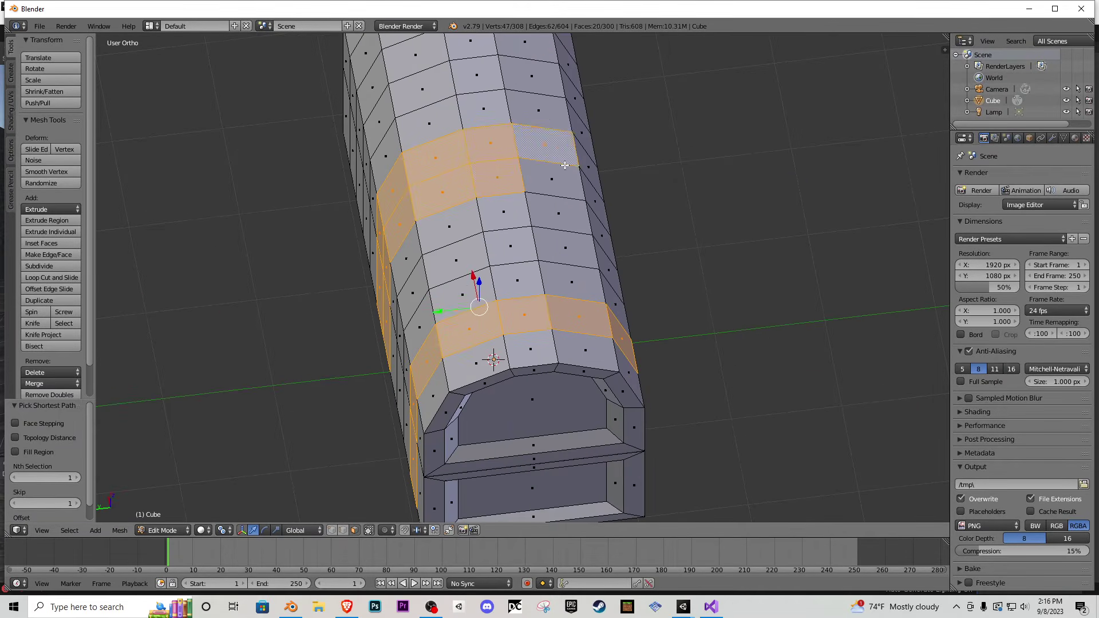
shift+right_click(561, 175)
middle_drag(563, 175, 482, 160)
shift+right_click(523, 208)
shift+right_click(571, 198)
shift+right_click(567, 254)
shift+right_click(530, 264)
shift+right_click(527, 327)
shift+right_click(567, 321)
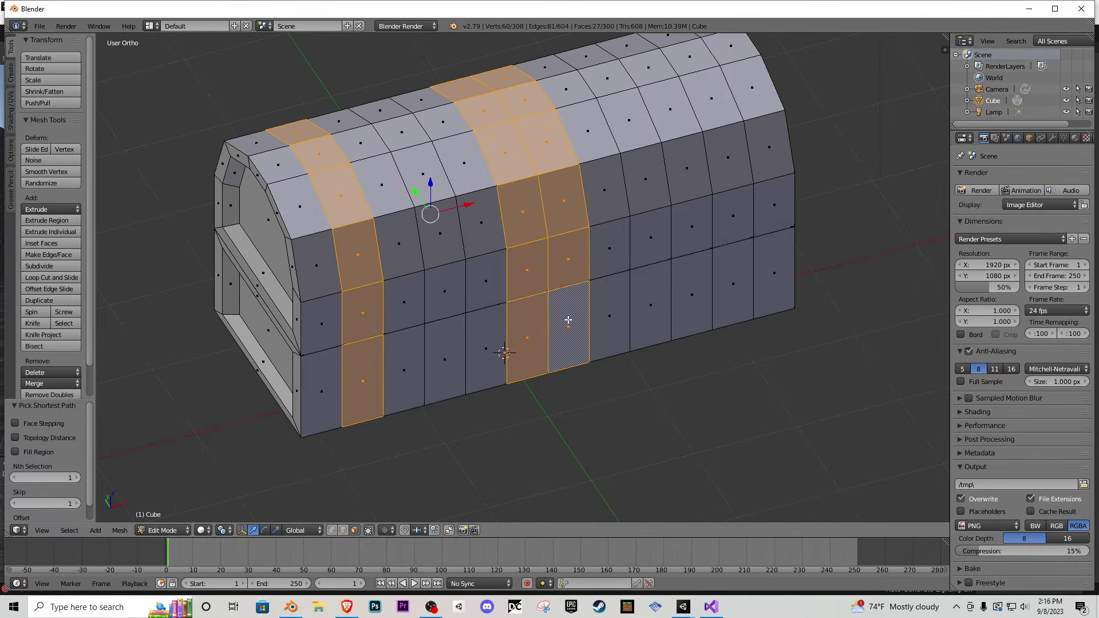
- Add the second plank column from the positive-X end to the selection, over the front, lid and back
middle_drag(568, 320, 687, 309)
shift+right_click(695, 324)
shift+right_click(695, 243)
shift+right_click(698, 177)
shift+right_click(709, 126)
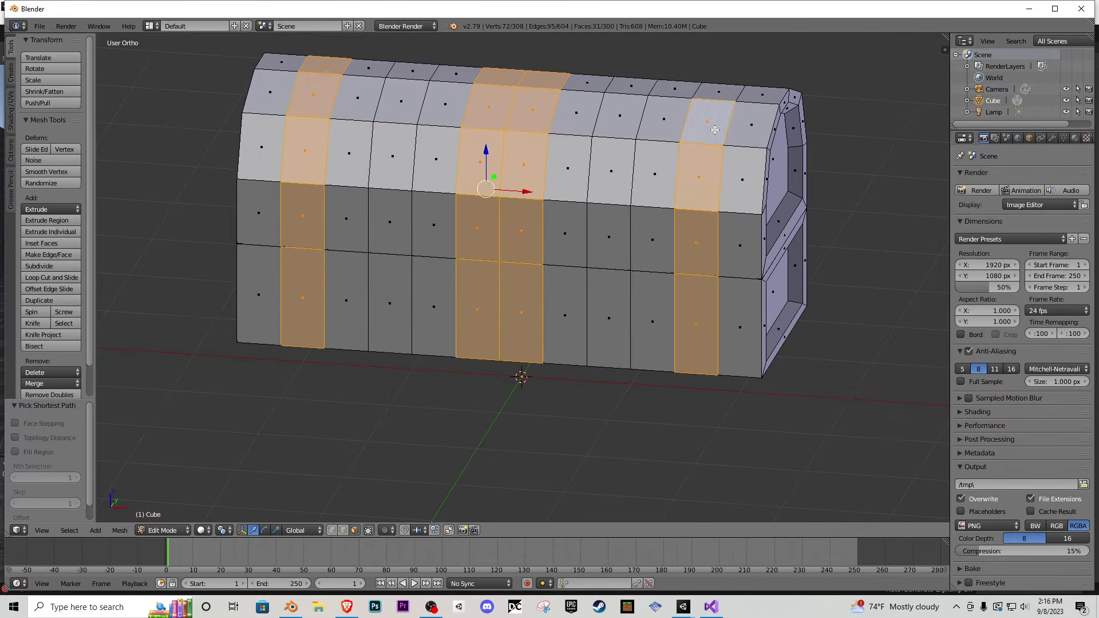
middle_drag(715, 130, 627, 163)
shift+right_click(620, 263)
shift+right_click(674, 256)
middle_drag(658, 248, 549, 225)
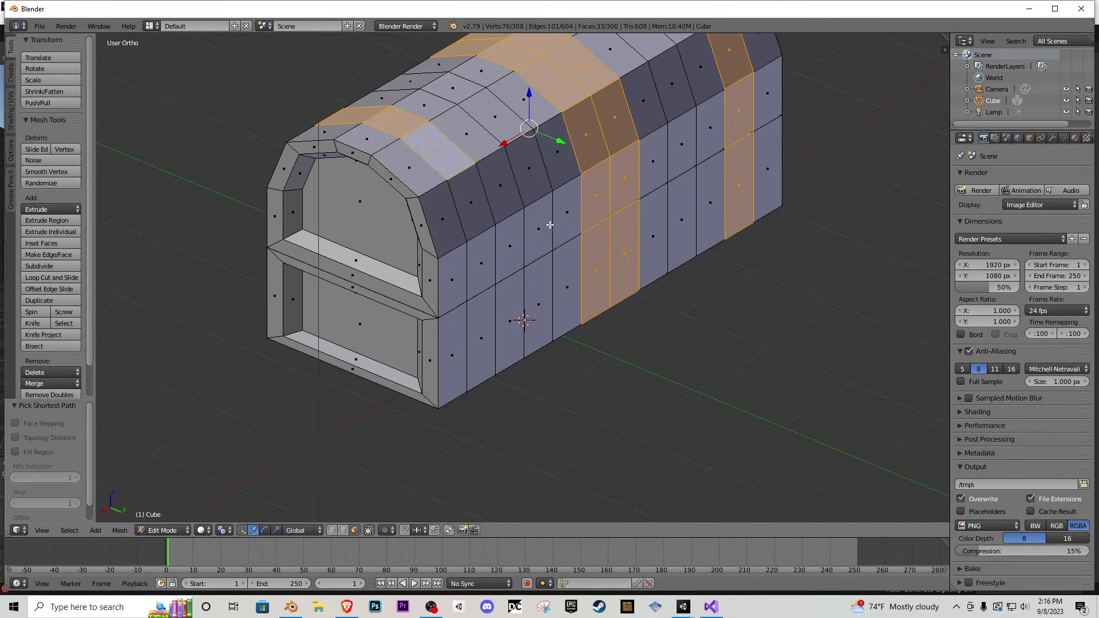
shift+right_click(475, 212)
shift+right_click(495, 266)
shift+right_click(495, 269)
shift+right_click(490, 318)
shift+right_click(493, 287)
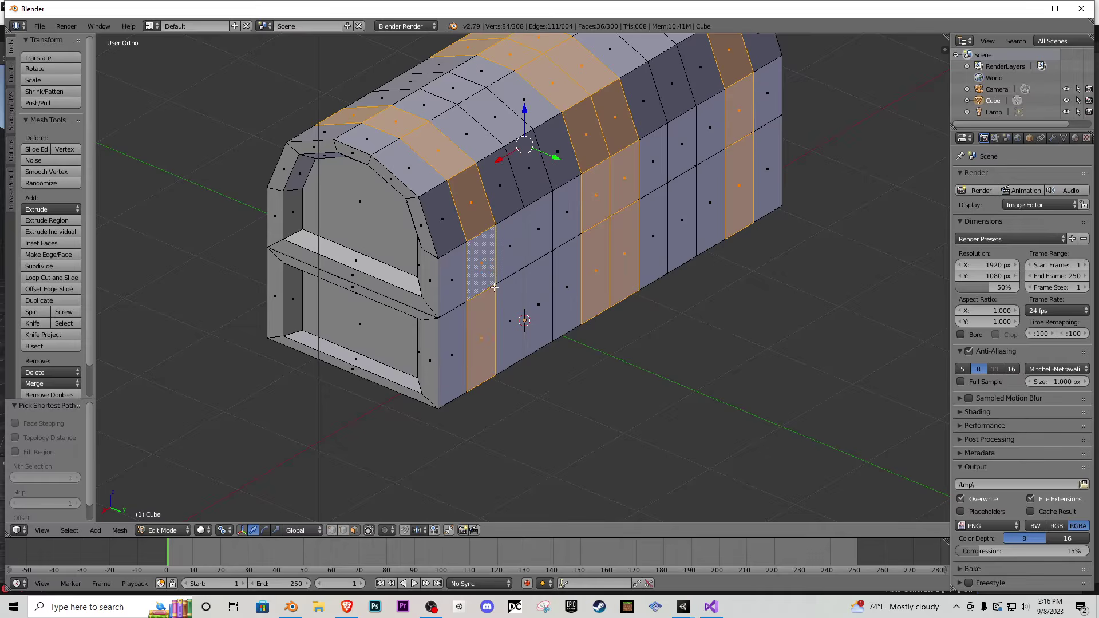
- Extrude the three selected bands in place and try scaling them uniformly
middle_drag(494, 286, 579, 216)
key(e)
right_click(566, 221)
key(s)
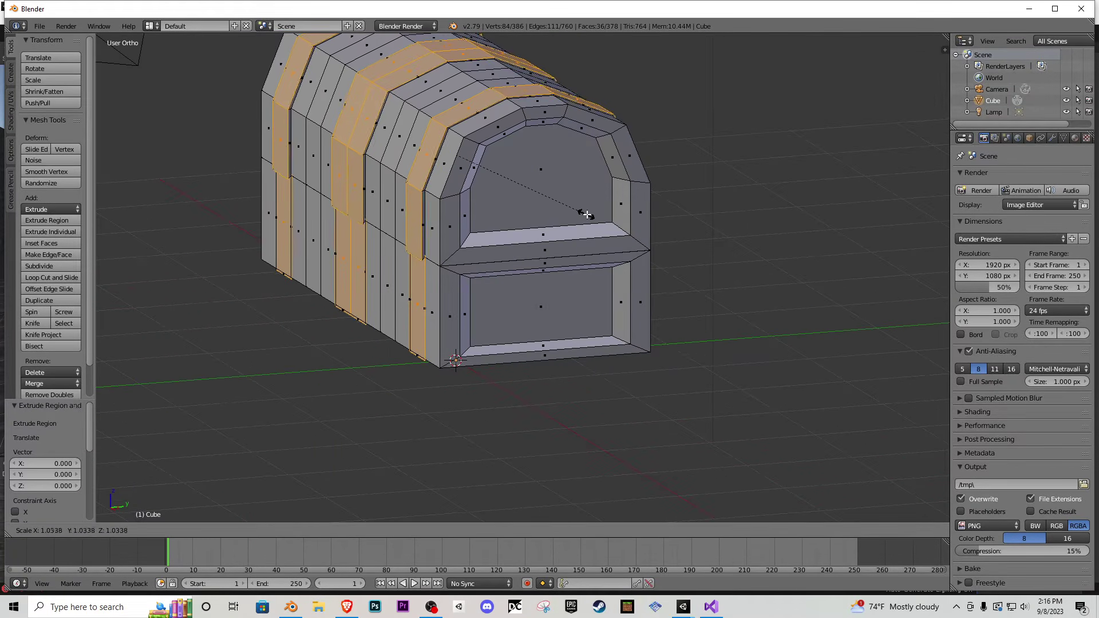
click(486, 314)
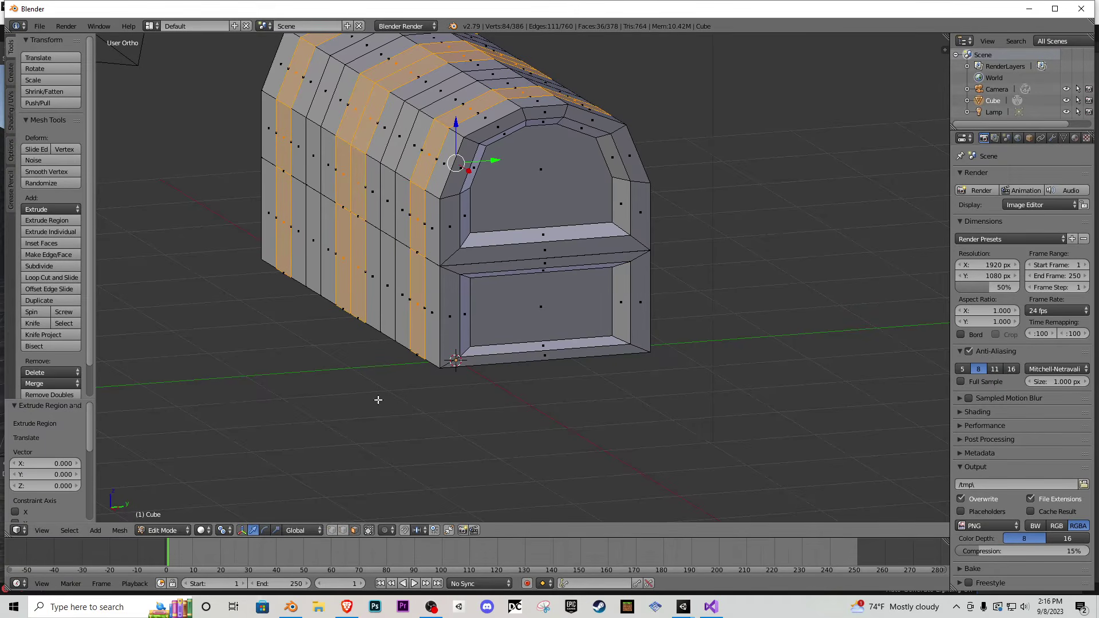
- Set the pivot point to Median Point and scale the extruded bands to 1.099 along Y
click(223, 530)
click(259, 490)
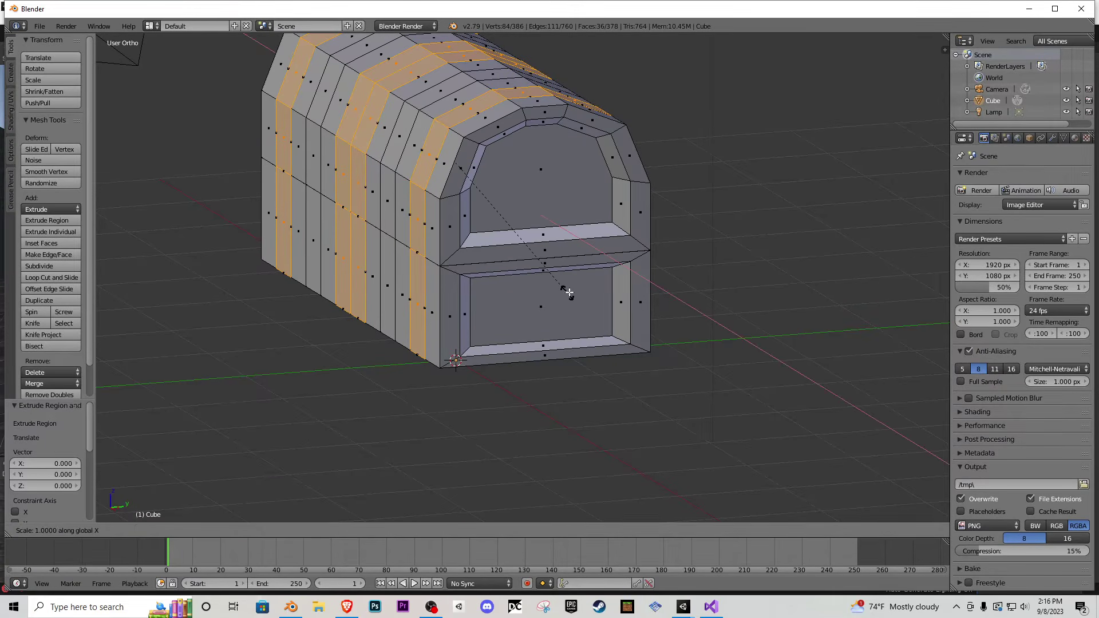
key(s)
key(y)
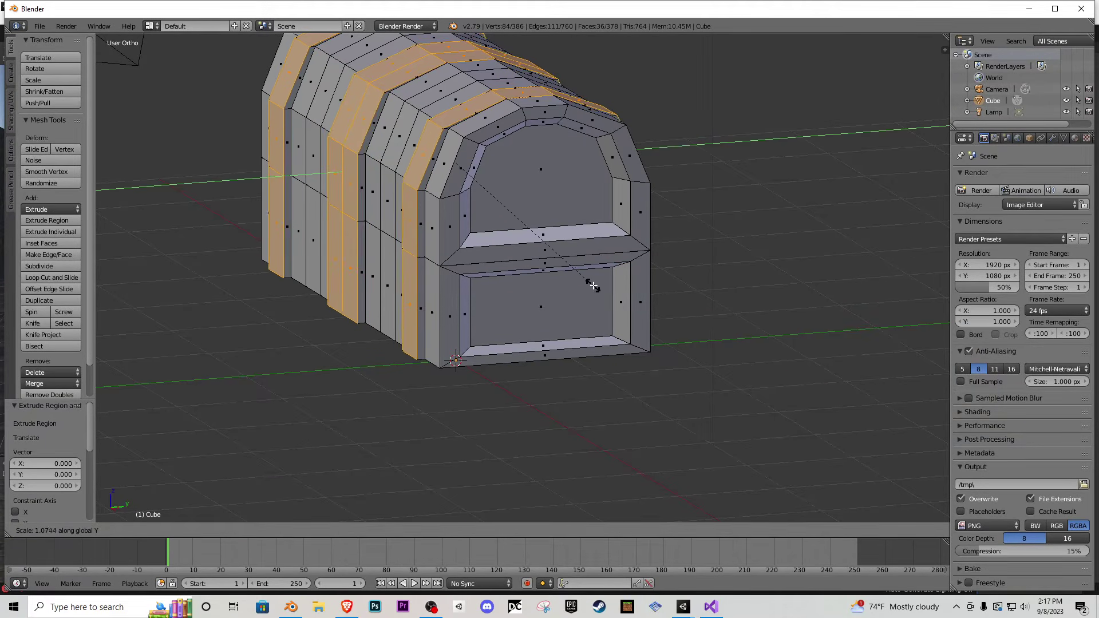
click(599, 282)
- Scale the bands to 1.06 along Z, raise them slightly, and leave mesh editing
key(s)
key(z)
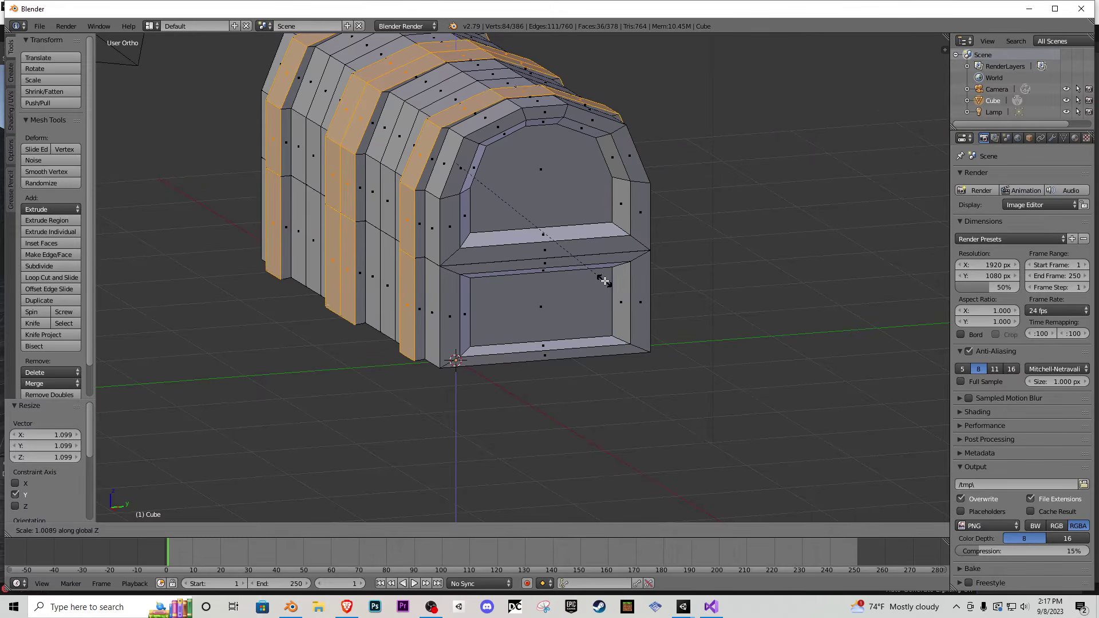
click(607, 279)
key(KP_1)
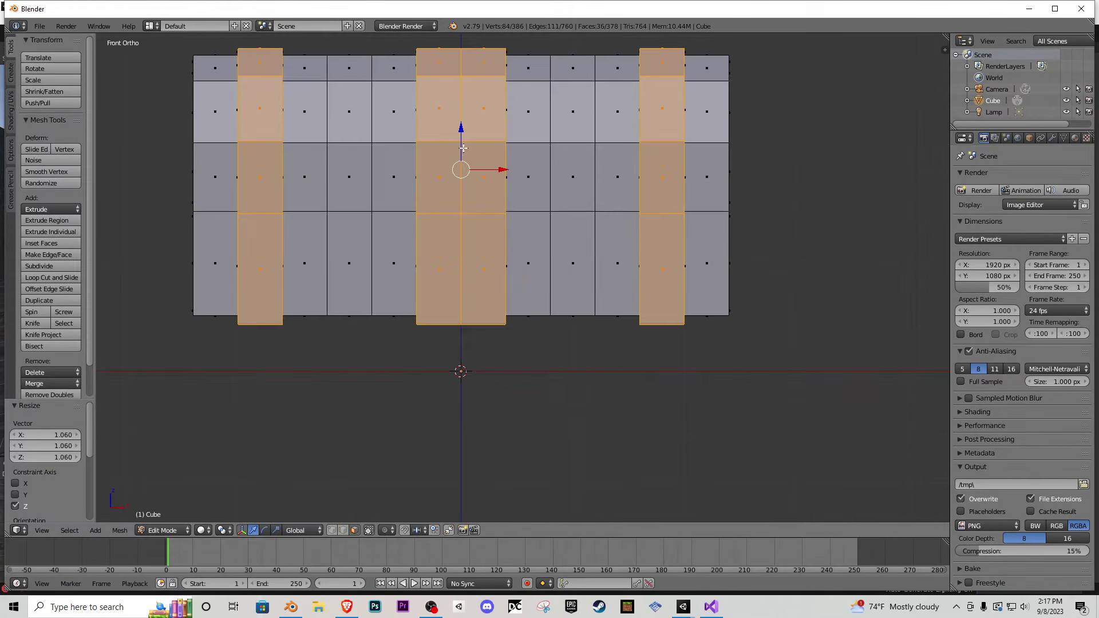
drag(463, 148, 475, 126)
key(Tab)
middle_drag(653, 205, 644, 305)
- Add two horizontal loop cuts around the chest's lower body, one near the bottom edge and one just below the lid seam
key(Tab)
key(ctrl+r)
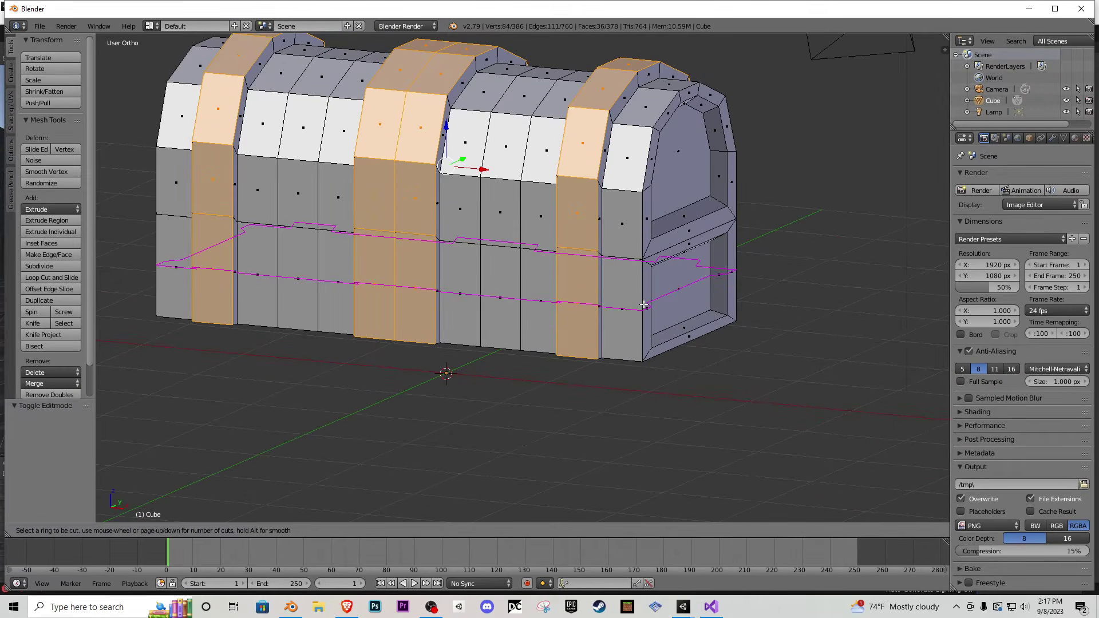
click(644, 305)
click(644, 337)
key(ctrl+r)
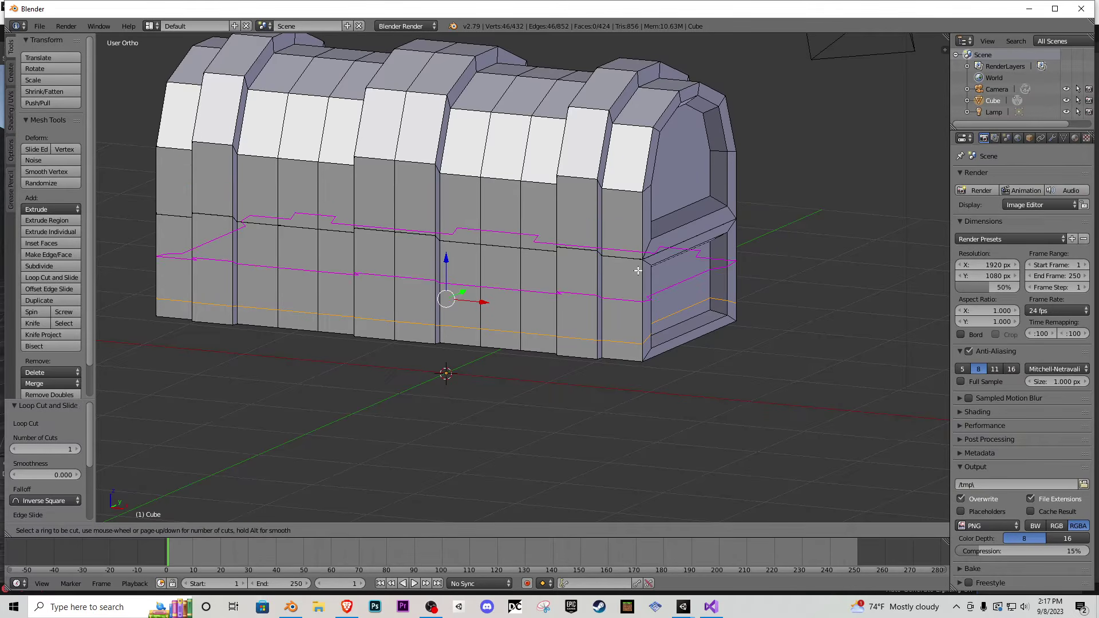
click(641, 264)
click(651, 242)
key(ctrl+r)
click(650, 243)
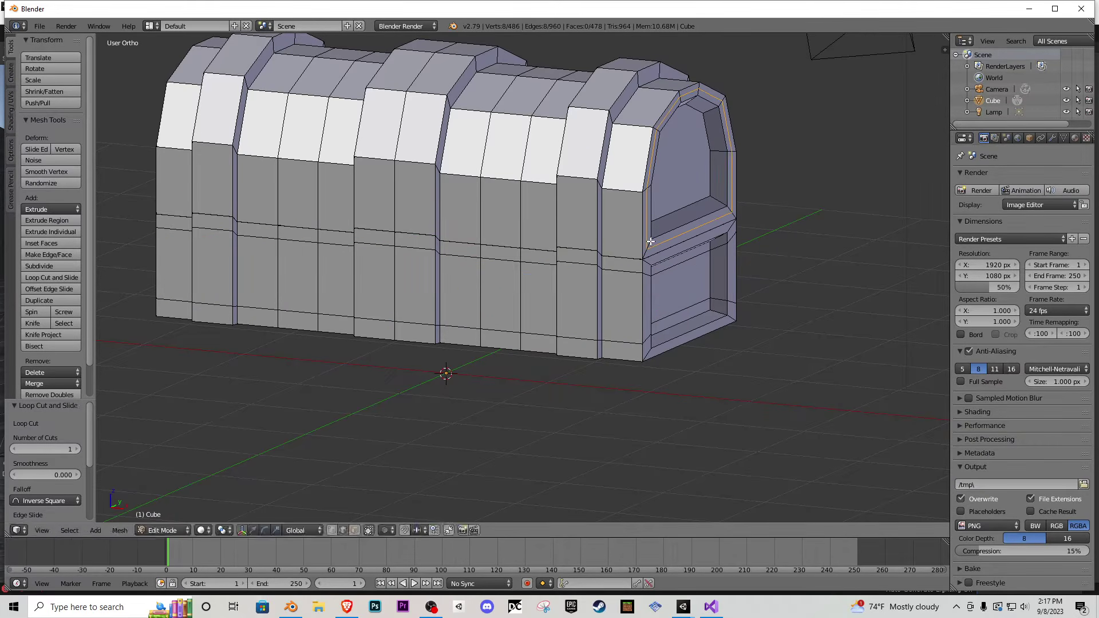
click(651, 244)
key(ctrl+z)
- Add a horizontal loop cut around the lid just above the seam and switch to face select mode
key(ctrl+r)
click(626, 234)
click(625, 234)
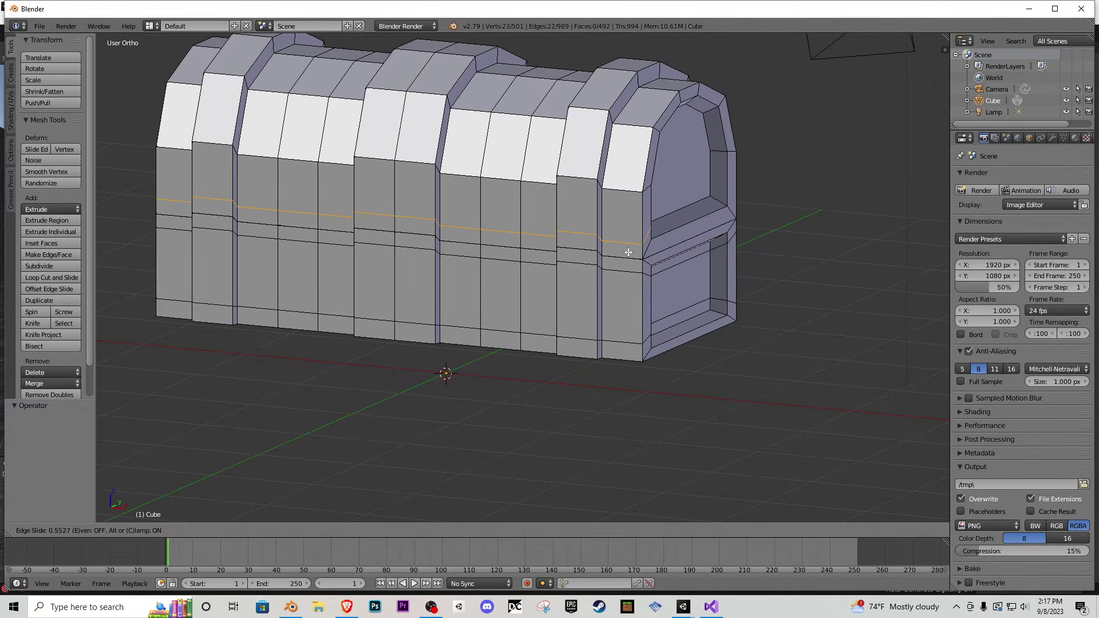
click(628, 252)
middle_drag(628, 252, 526, 270)
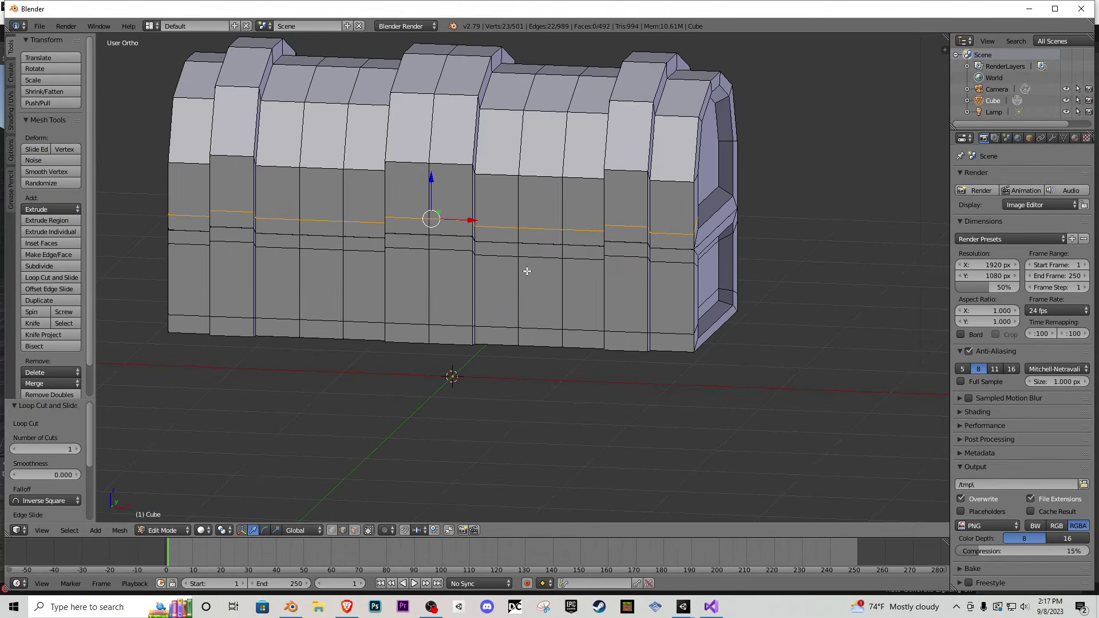
click(355, 530)
- Try to bridge both seam rows at once between the middle and positive-X bands on the front, then undo it
middle_drag(435, 332, 469, 305)
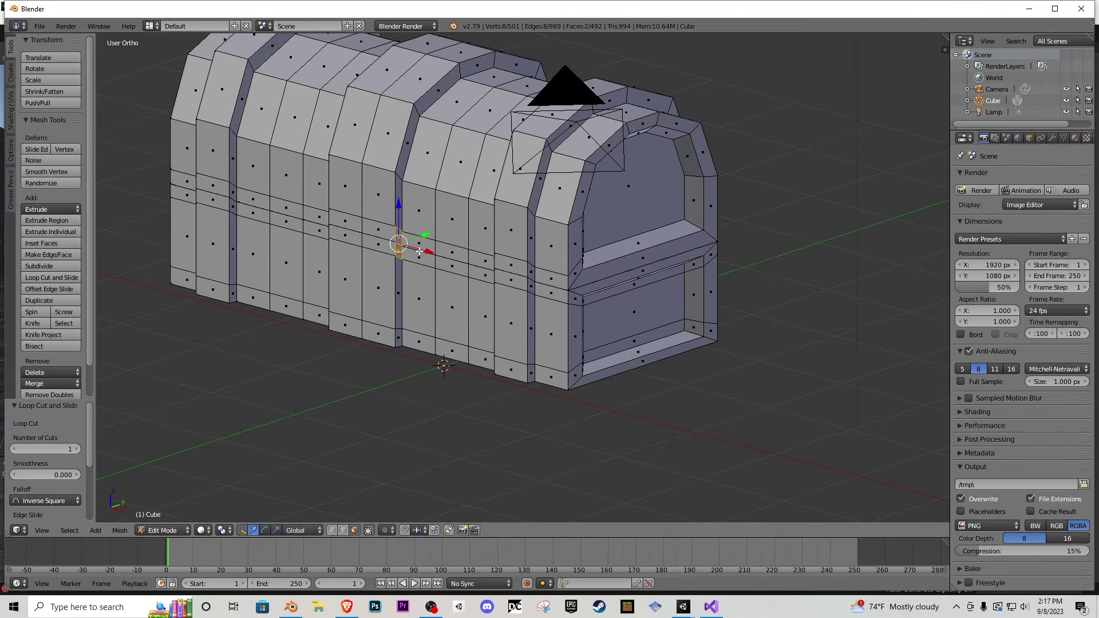
middle_drag(419, 251, 564, 247)
key(space)
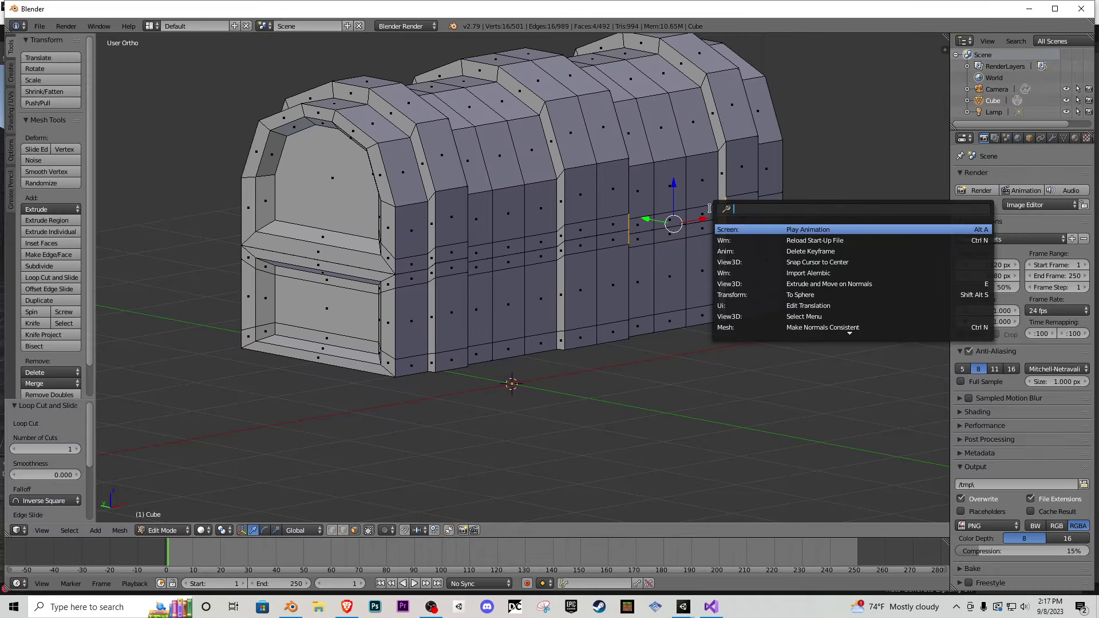
text(bridge)
key(Return)
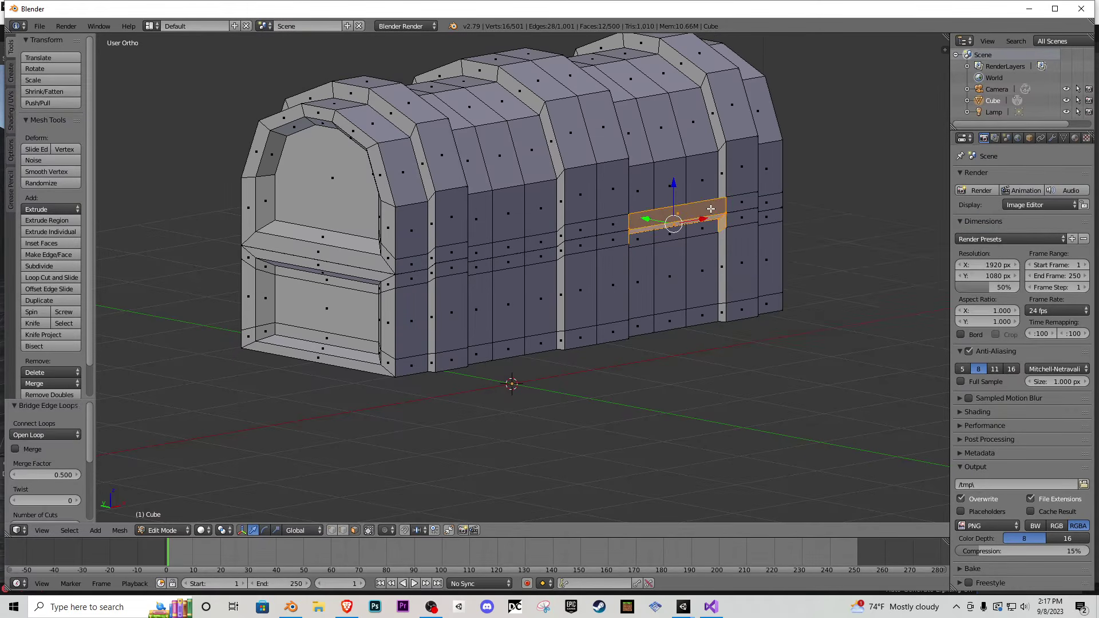
middle_drag(717, 205, 600, 183)
key(ctrl+z)
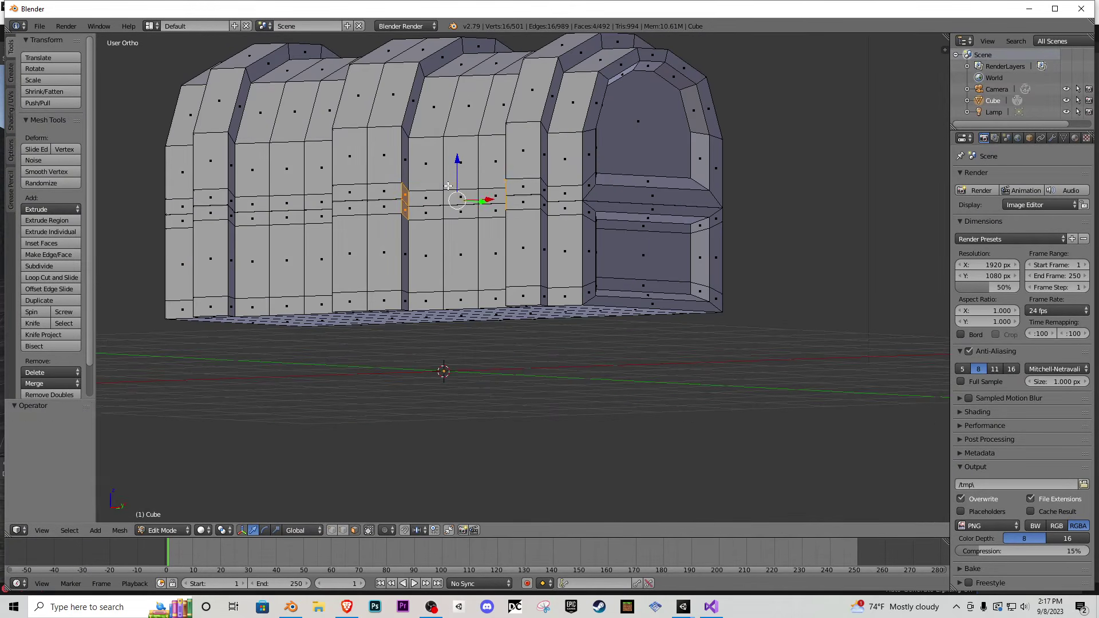
- Bridge the facing band sides between the middle and positive-X bands on the front, one seam row at a time, using Bridge Edge Loops
scroll(422, 182, up, 3)
middle_drag(421, 182, 436, 248)
right_click(851, 189)
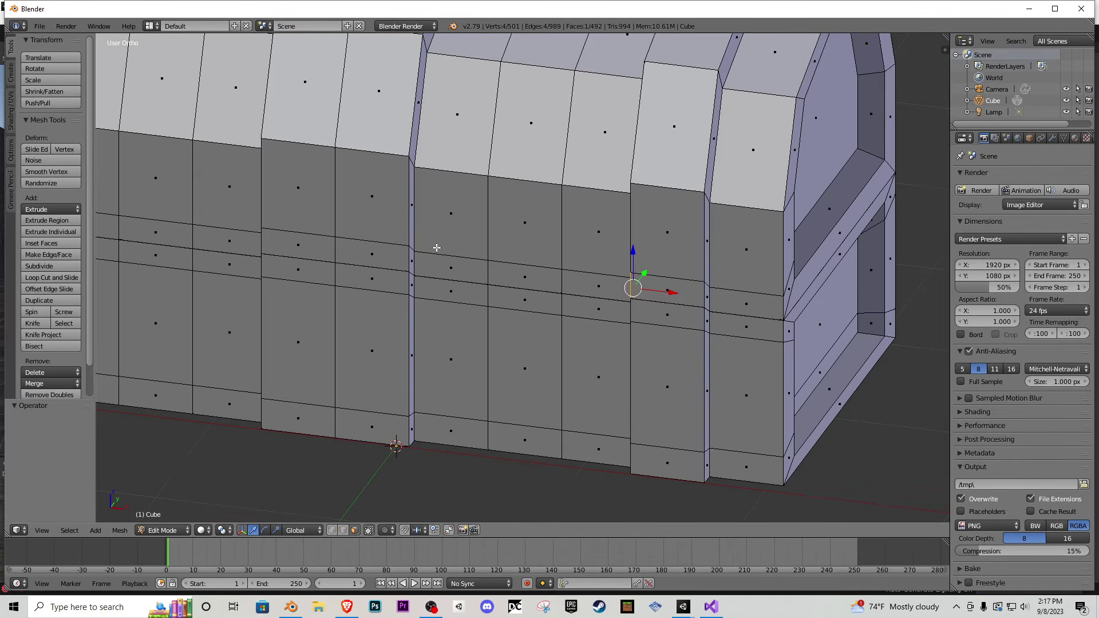
key(space)
key(Return)
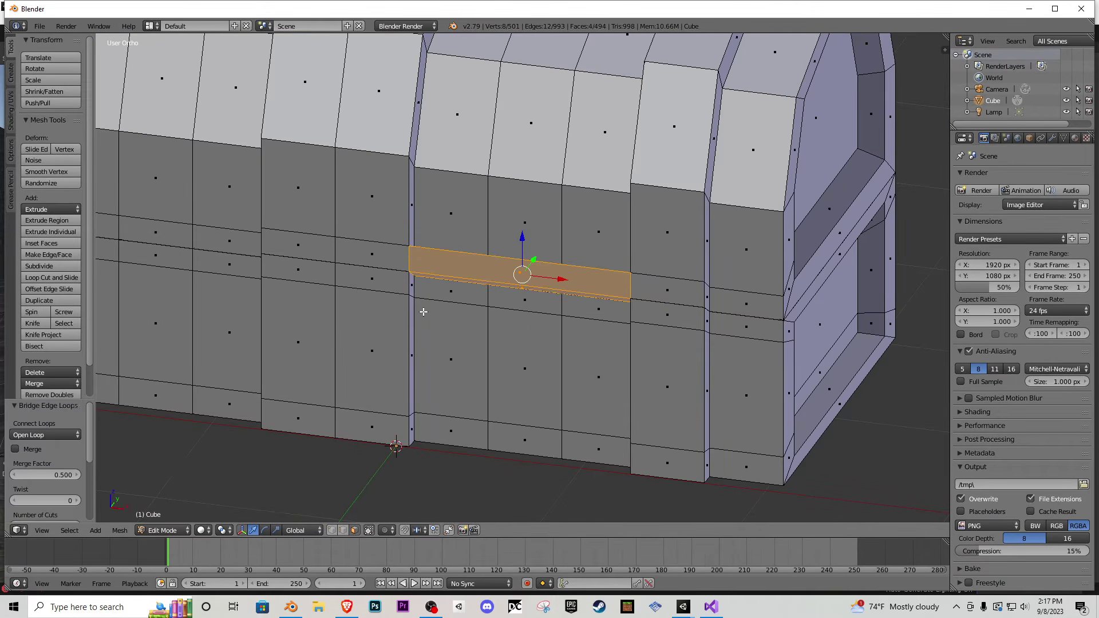
right_click(409, 284)
middle_drag(409, 284, 529, 266)
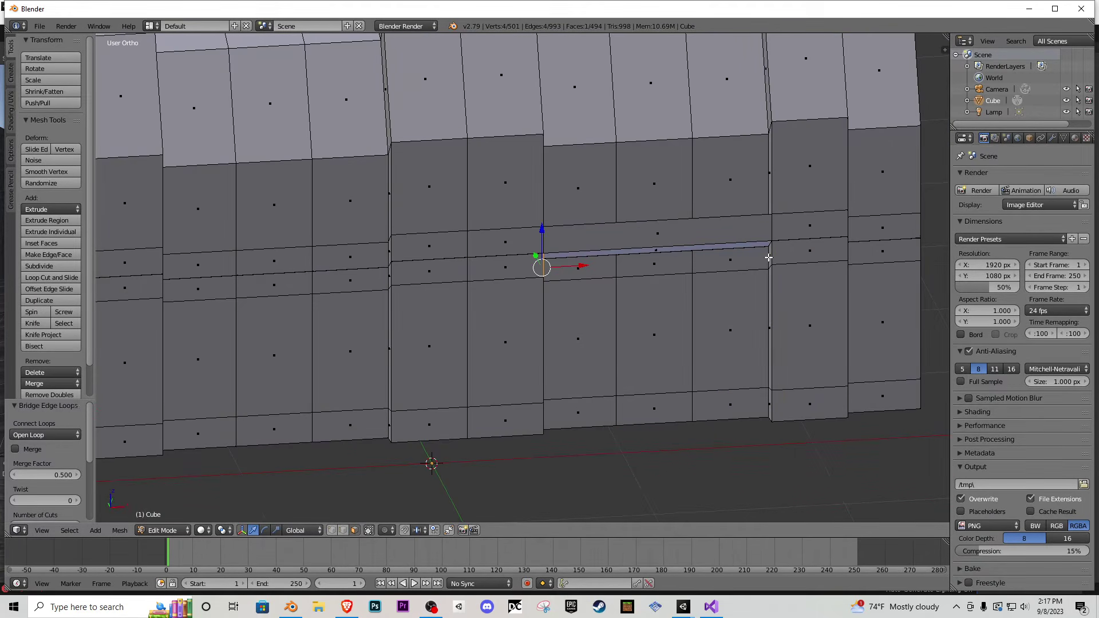
key(space)
key(Return)
- Bridge the upper and lower seam rows between the negative-X and middle bands on the chest's front
middle_drag(766, 254, 225, 222)
right_click(619, 206)
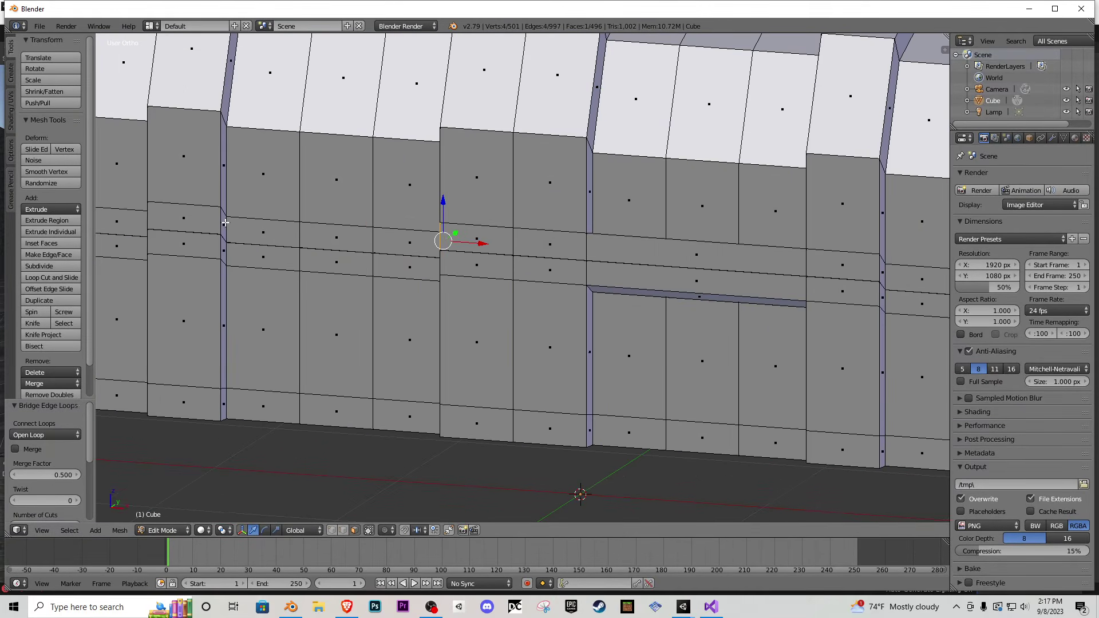
key(space)
key(Return)
middle_drag(440, 289, 526, 305)
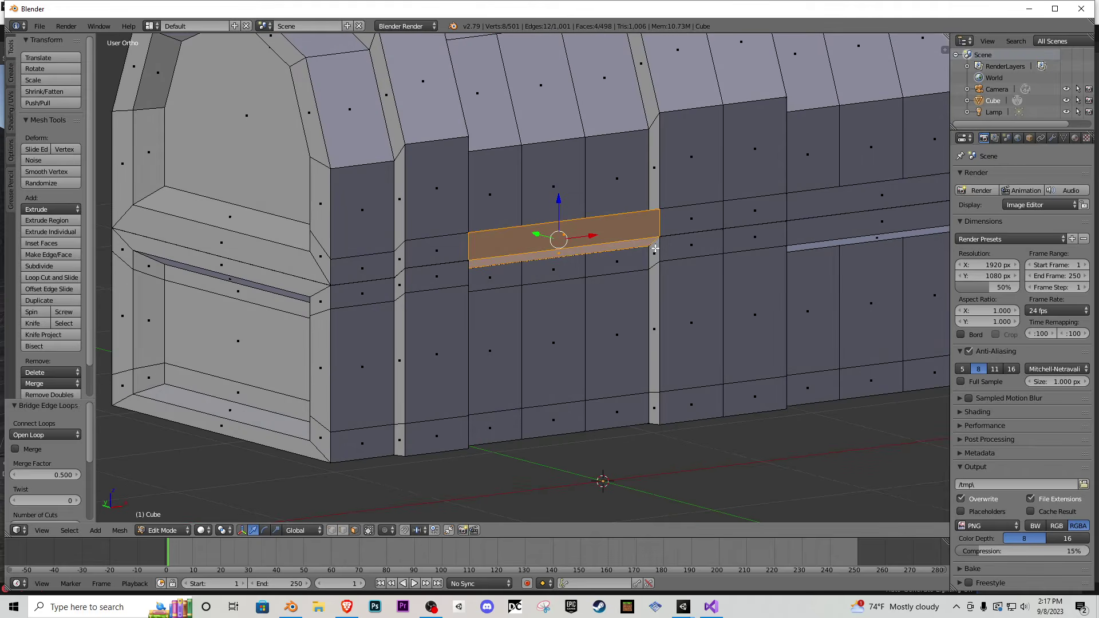
right_click(654, 251)
middle_drag(654, 251, 197, 218)
key(space)
key(Return)
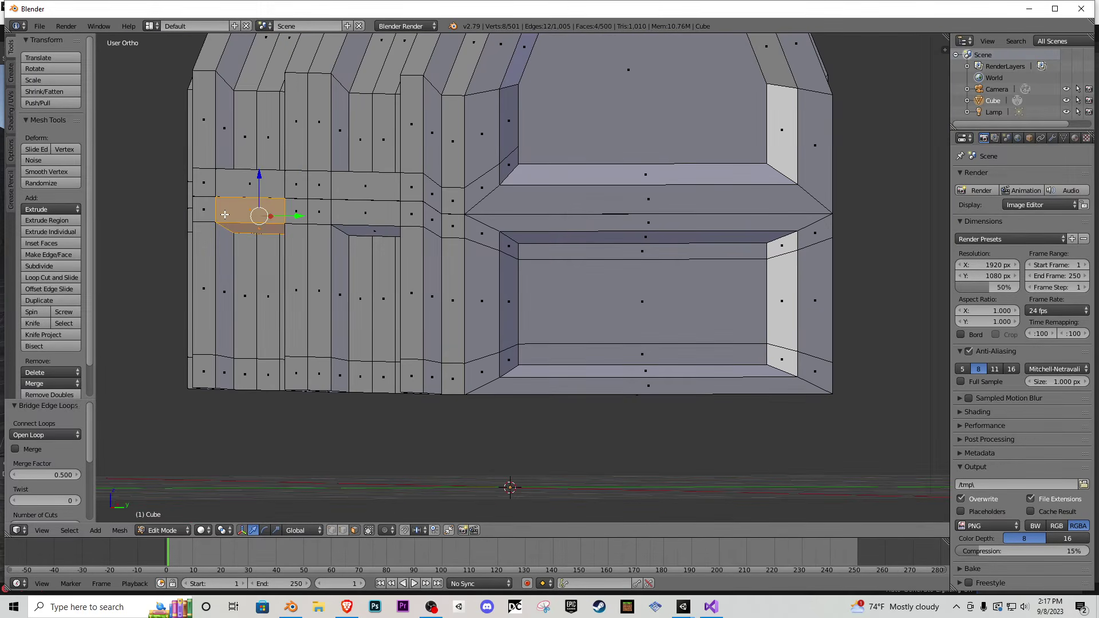
key(Tab)
middle_drag(365, 227, 449, 260)
scroll(515, 261, down, 4)
key(Tab)
- Bridge the bottom-row side faces of neighbouring bands on the chest's front, on both sides of the middle band
middle_drag(521, 265, 575, 360)
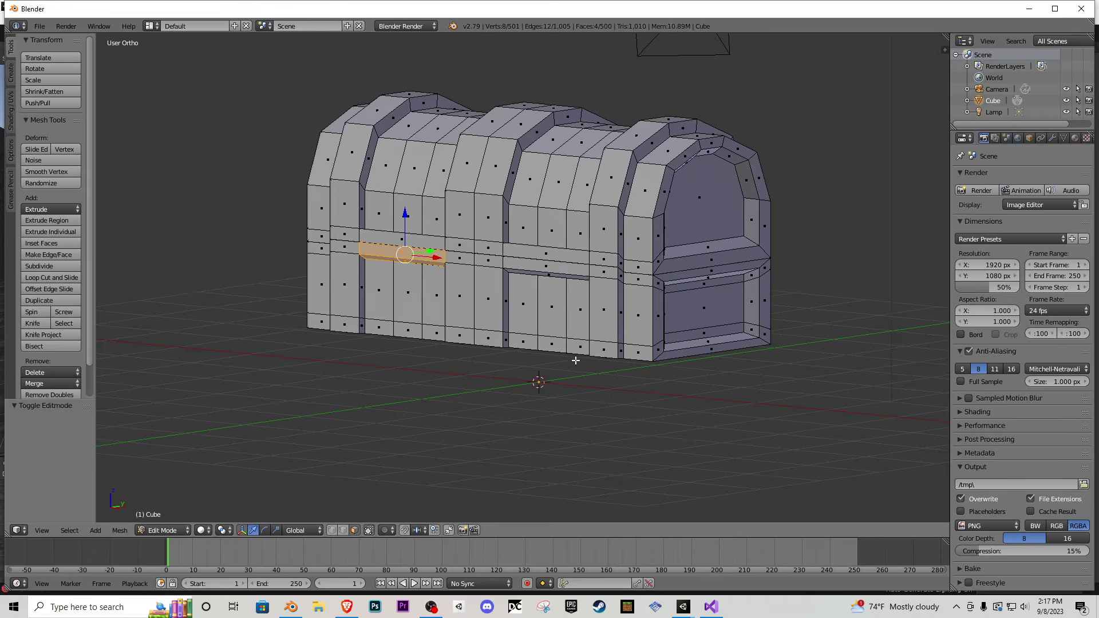
right_click(501, 345)
middle_drag(501, 345, 718, 321)
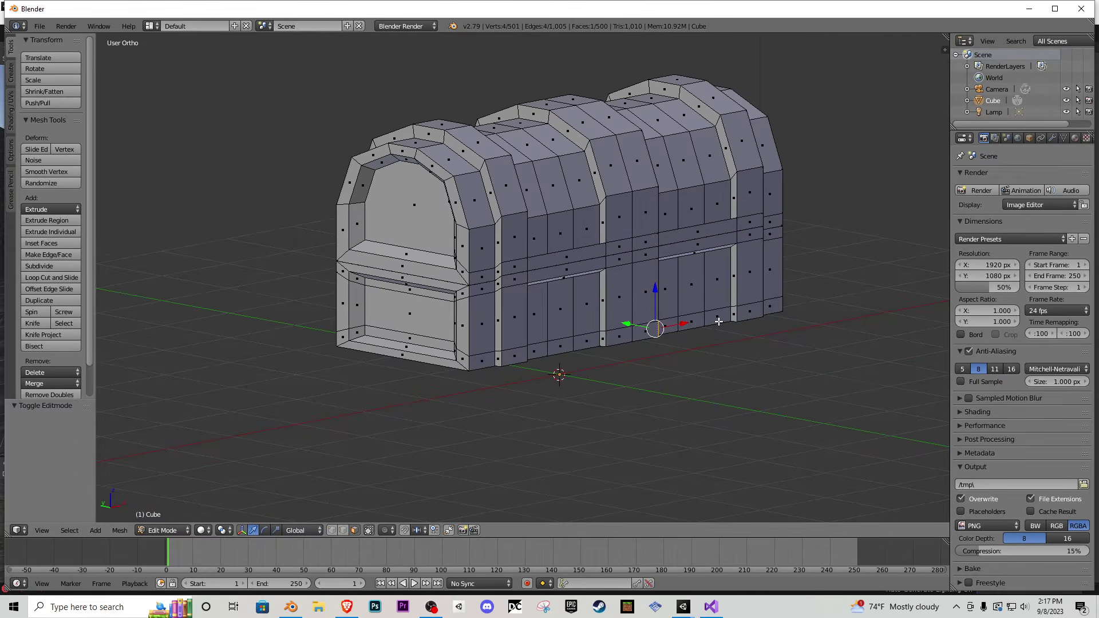
middle_drag(734, 310, 574, 347)
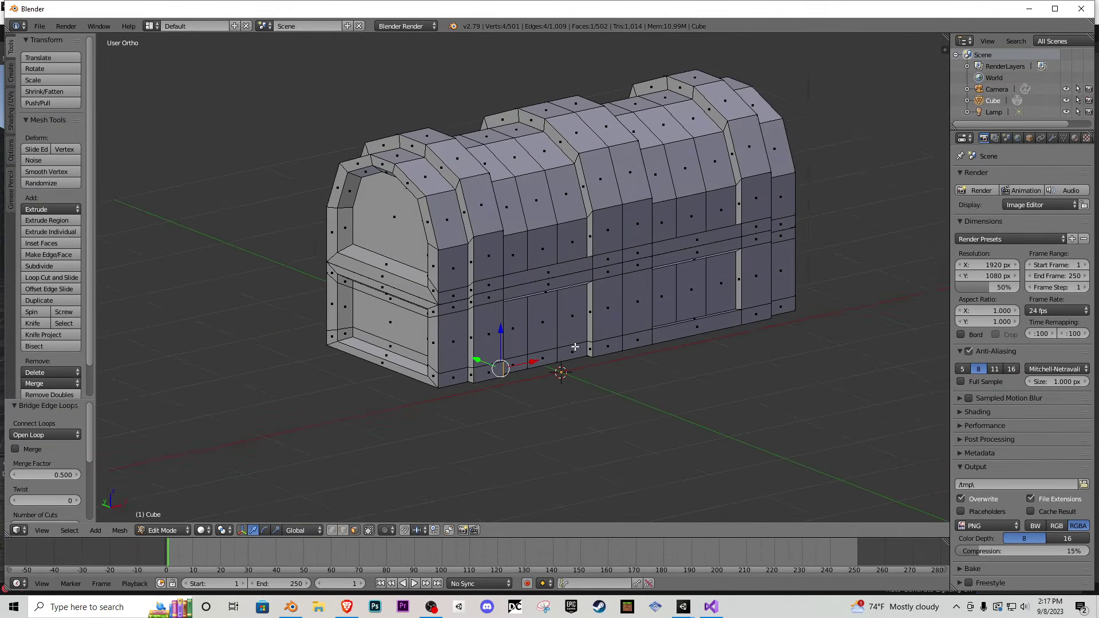
shift+right_click(589, 347)
key(space)
key(Return)
- Bridge the bottom-row side faces between the middle and negative-X bands on the chest's back
middle_drag(523, 257, 687, 261)
right_click(485, 345)
middle_drag(485, 346, 590, 339)
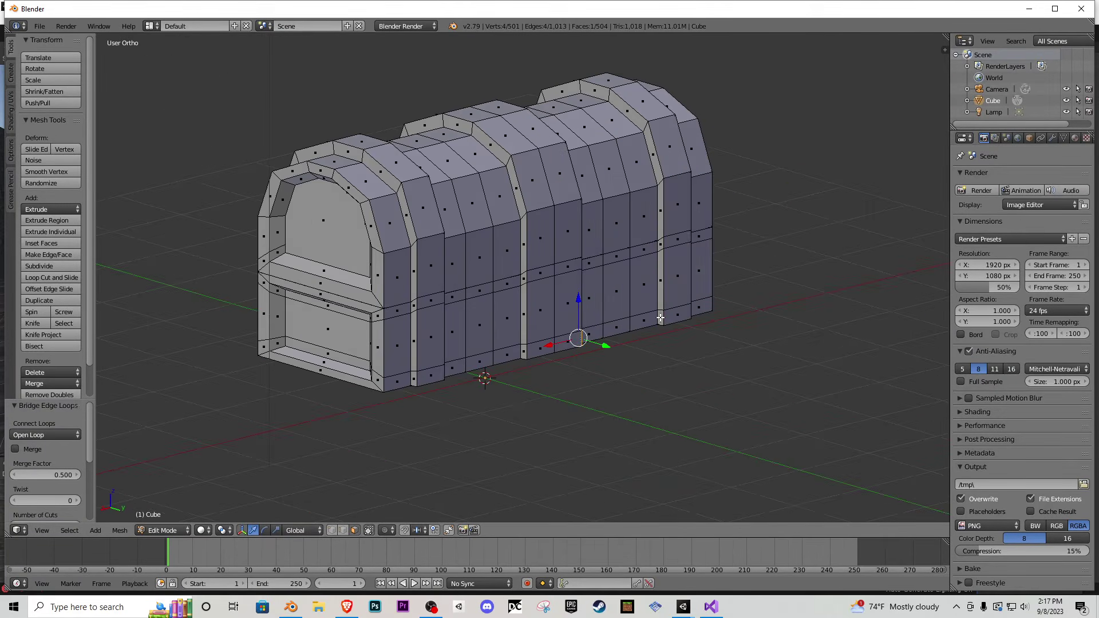
- Add a horizontal loop cut across the lid's back just above its lower edge to form the upper seam row
right_click(663, 246)
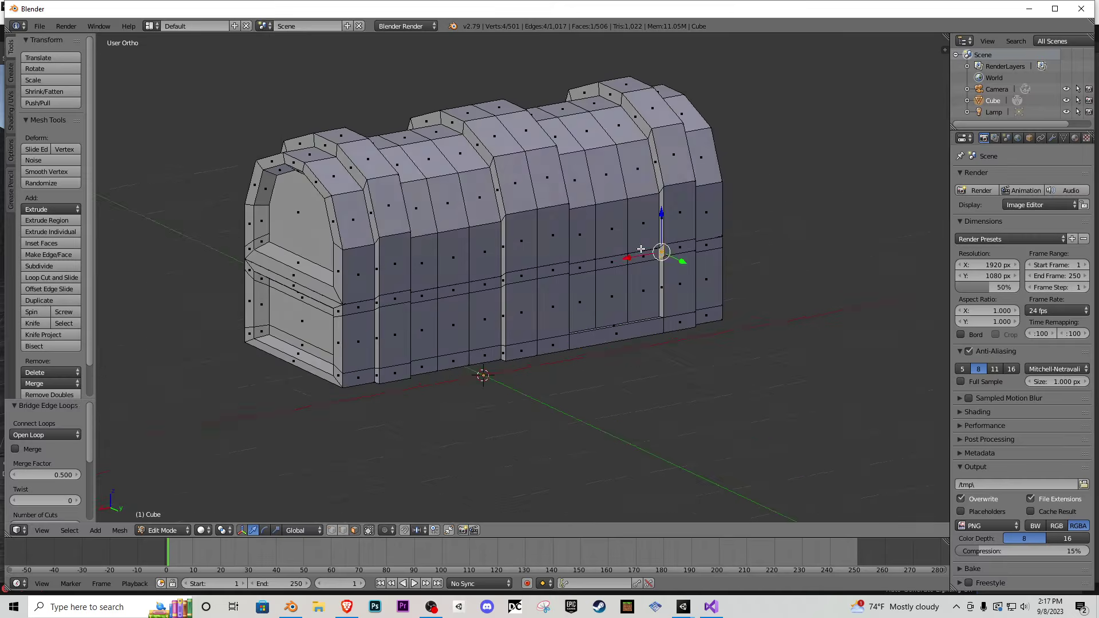
middle_drag(663, 246, 503, 320)
key(ctrl+r)
click(615, 254)
click(626, 271)
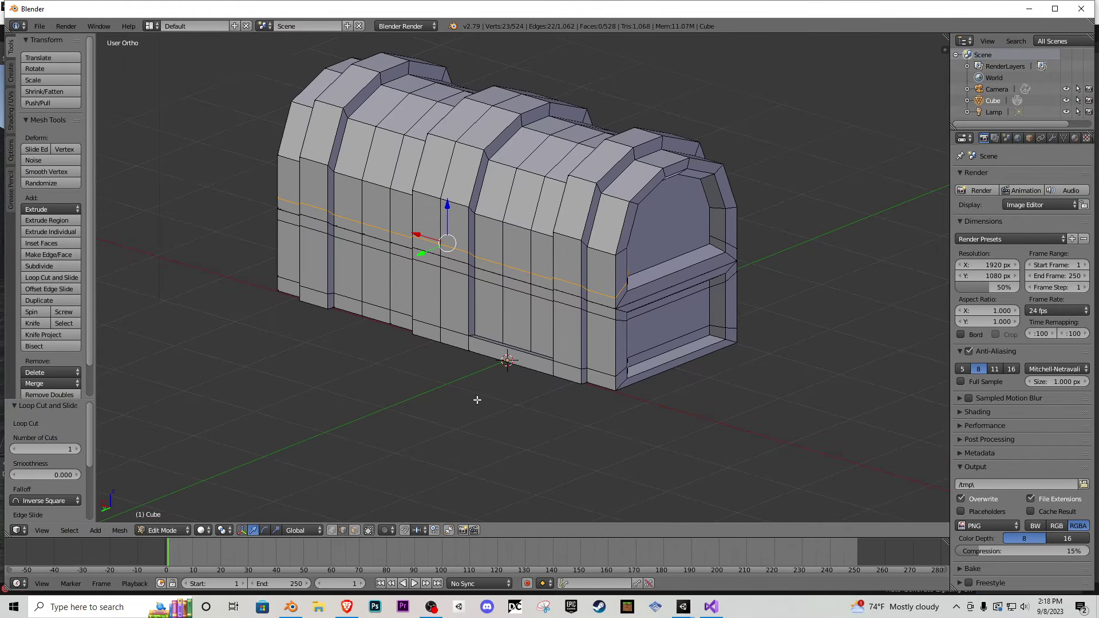
- Bridge the upper and lower seam rows between the middle and negative-X bands on the chest's back
middle_drag(472, 272, 449, 380)
key(ctrl+e)
click(627, 246)
right_click(653, 226)
key(ctrl+e)
click(459, 253)
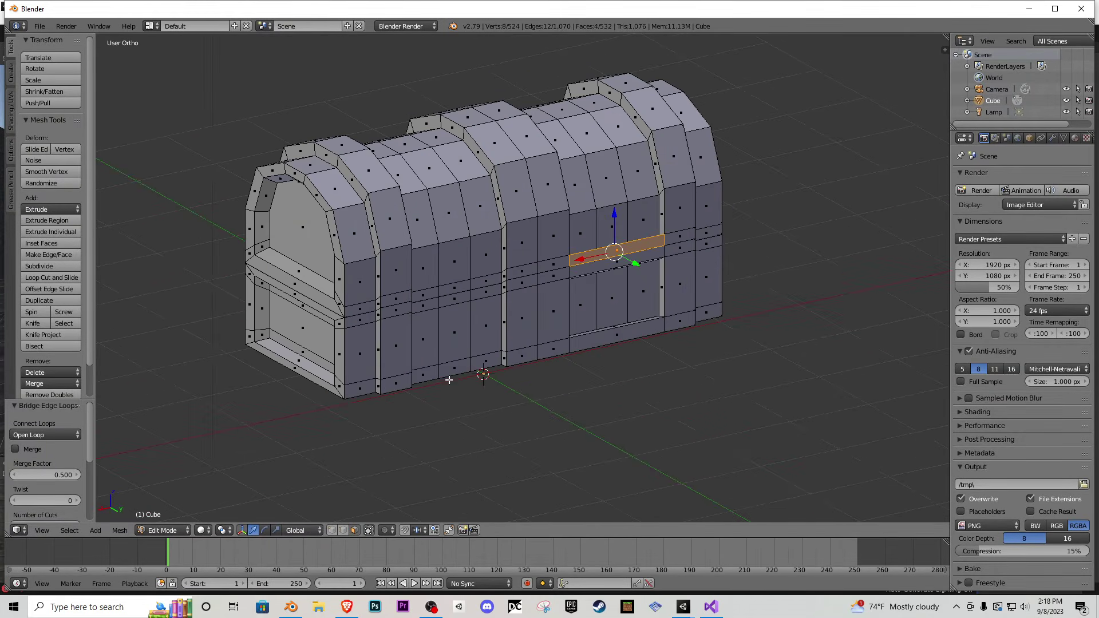
- Bridge the facing bottom-row sides of the middle and positive-X bands on the chest's back
right_click(505, 356)
middle_drag(505, 356, 351, 336)
shift+right_click(311, 310)
key(space)
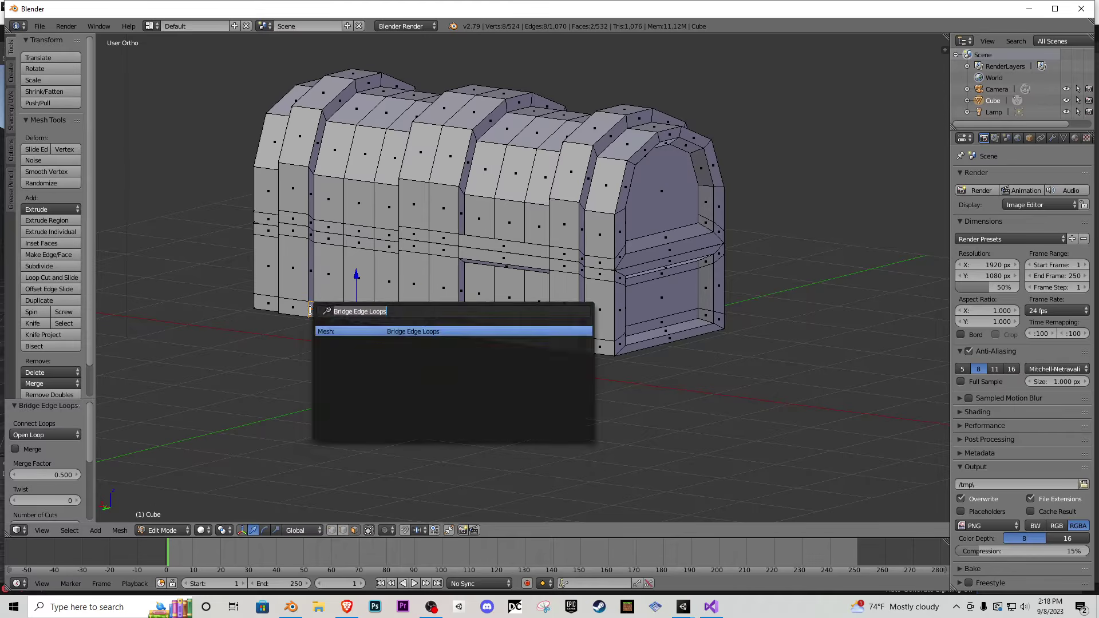
key(Return)
- Bridge the lower and upper seam rows between the middle and positive-X bands on the back, and inspect the solid chest
right_click(309, 231)
middle_drag(309, 232, 481, 288)
key(space)
key(Return)
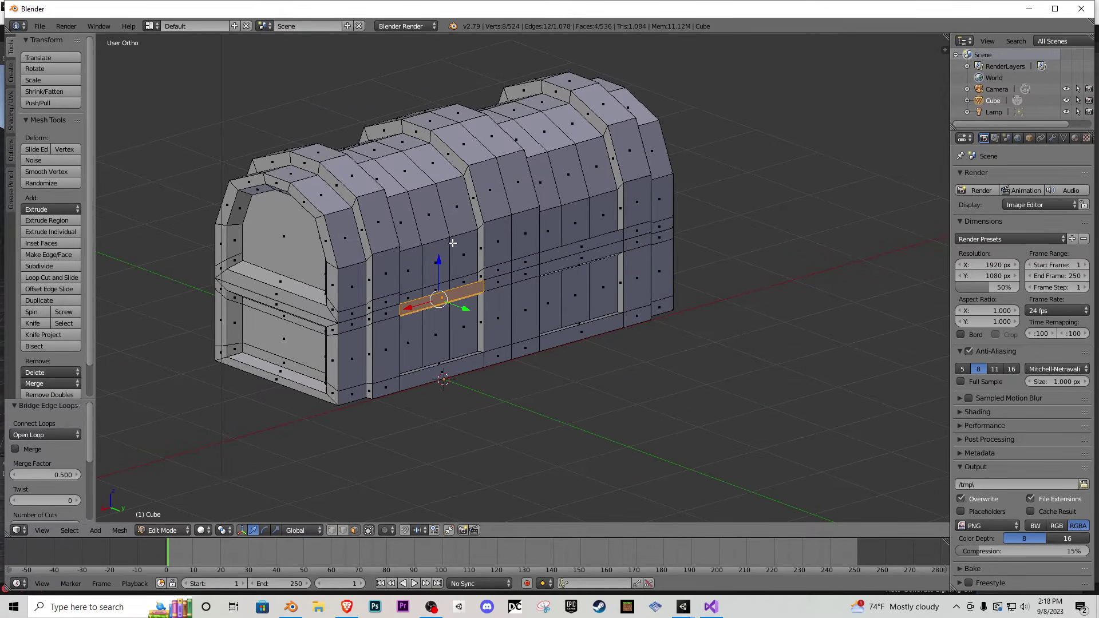
middle_drag(453, 243, 499, 281)
right_click(321, 224)
key(space)
key(Return)
key(Tab)
scroll(503, 289, up, 3)
key(Tab)
scroll(504, 289, up, 2)
scroll(507, 302, down, 4)
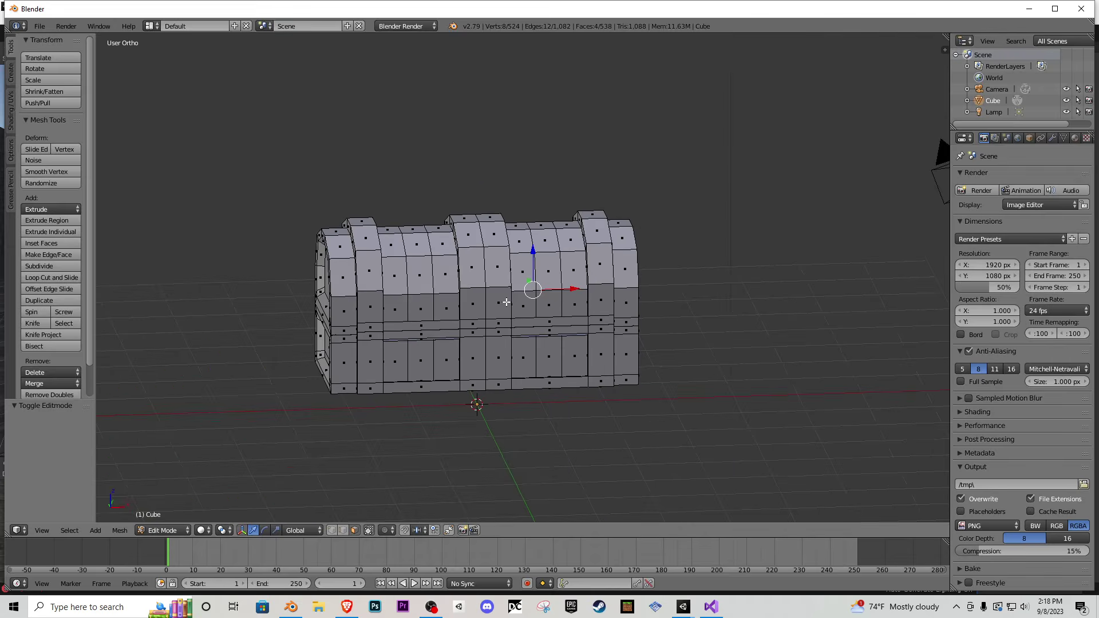
- Rename the chest's material as Chest and create a new texture in its second texture slot
key(a)
key(a)
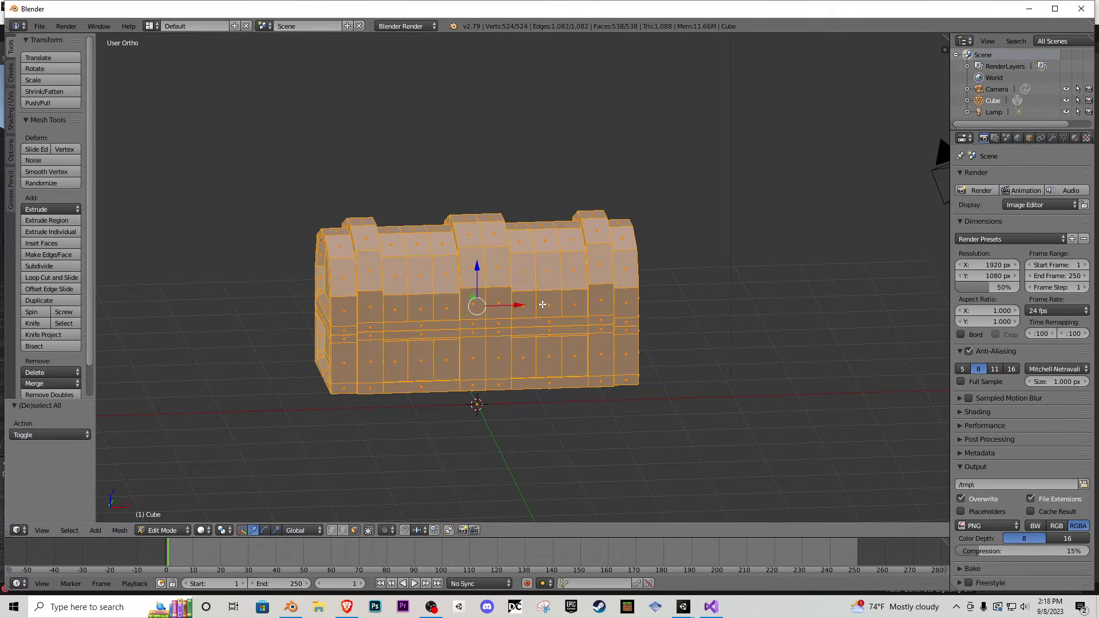
key(Tab)
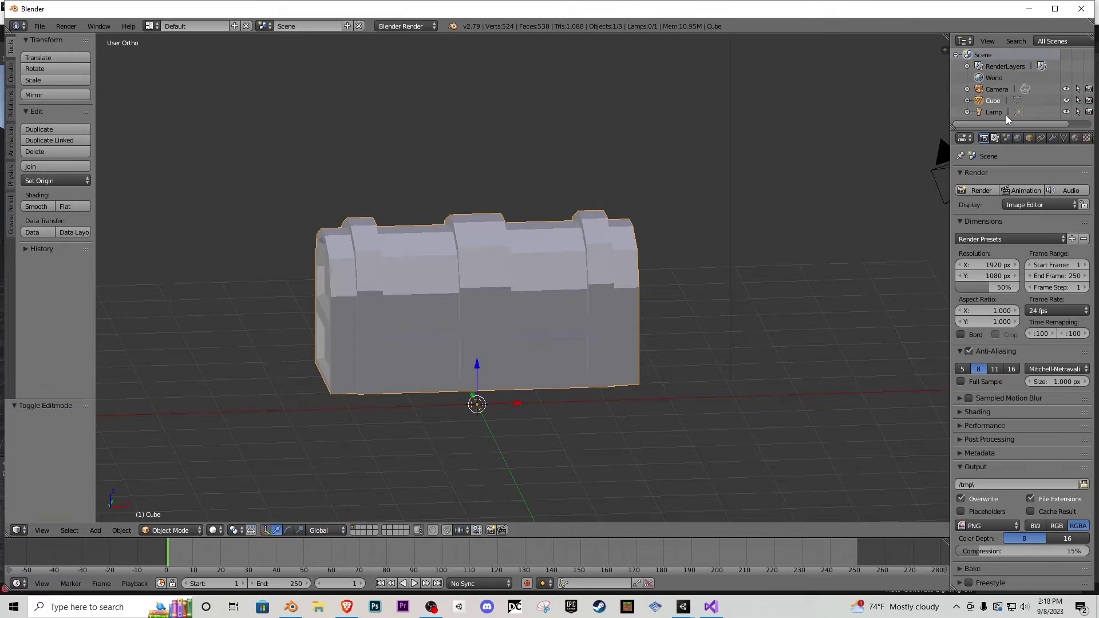
click(1074, 138)
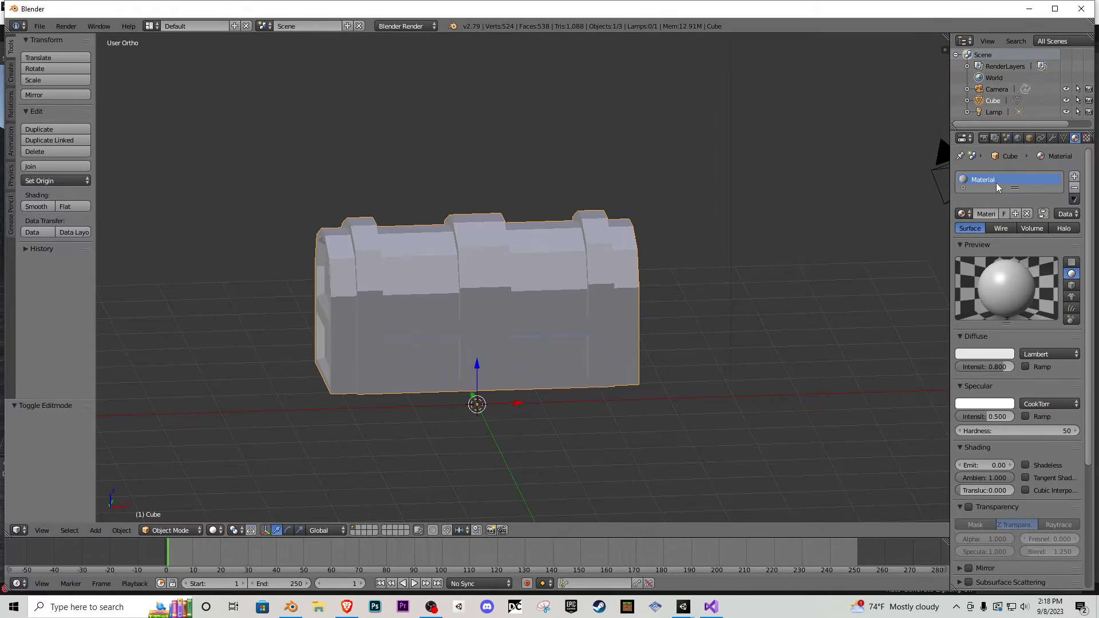
click(1086, 138)
click(1024, 205)
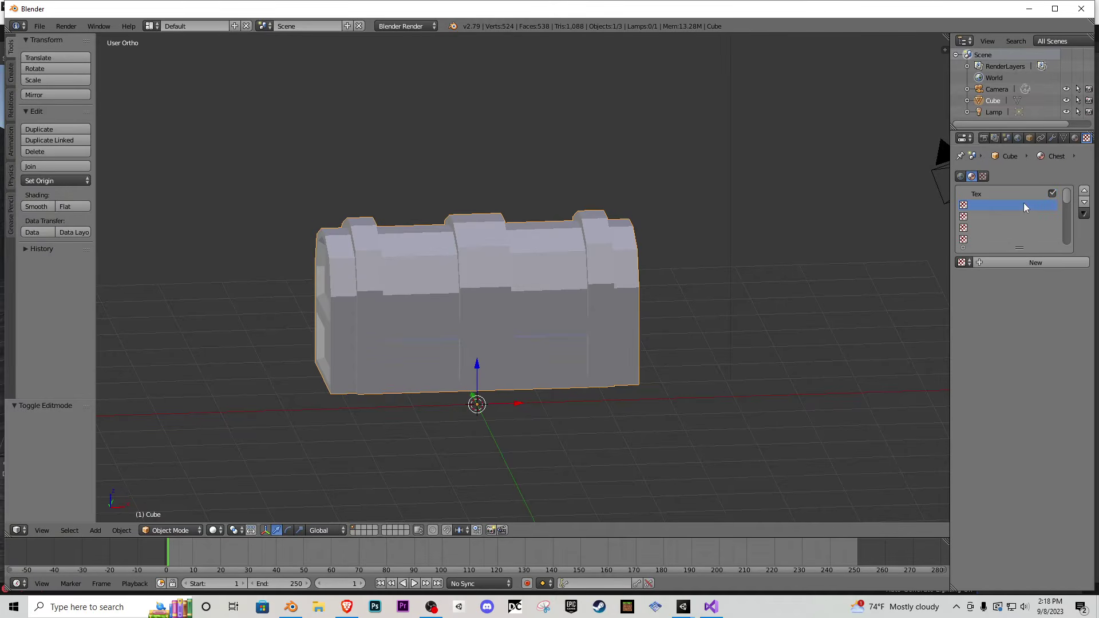
click(1037, 262)
- Load Wood2.jpg from the MiscTextures folder as the new texture's image
click(1049, 448)
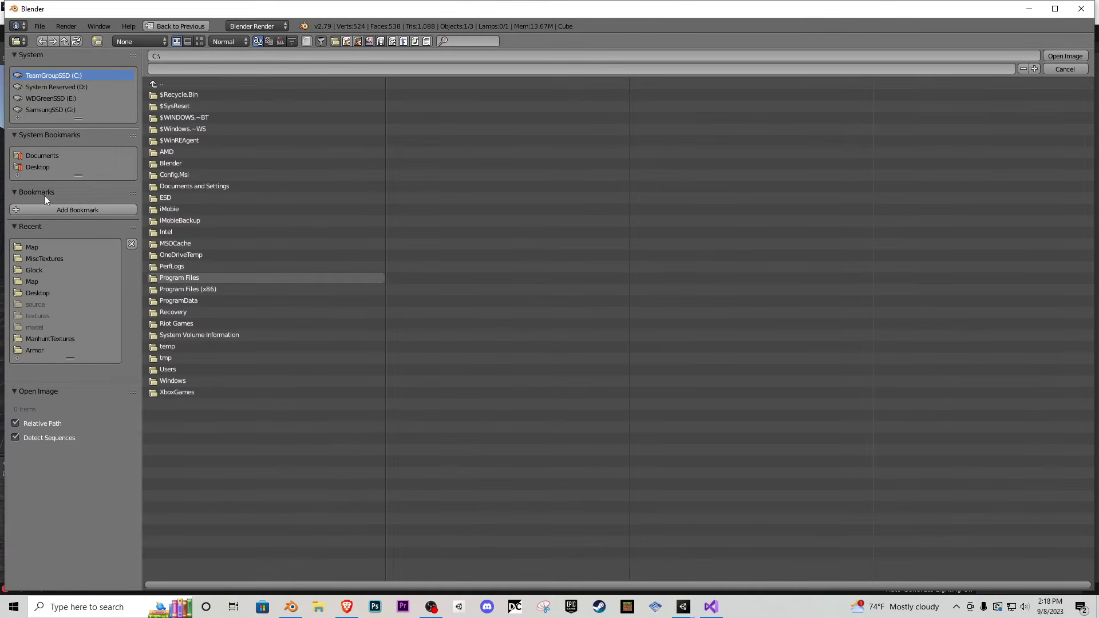
click(46, 260)
click(199, 41)
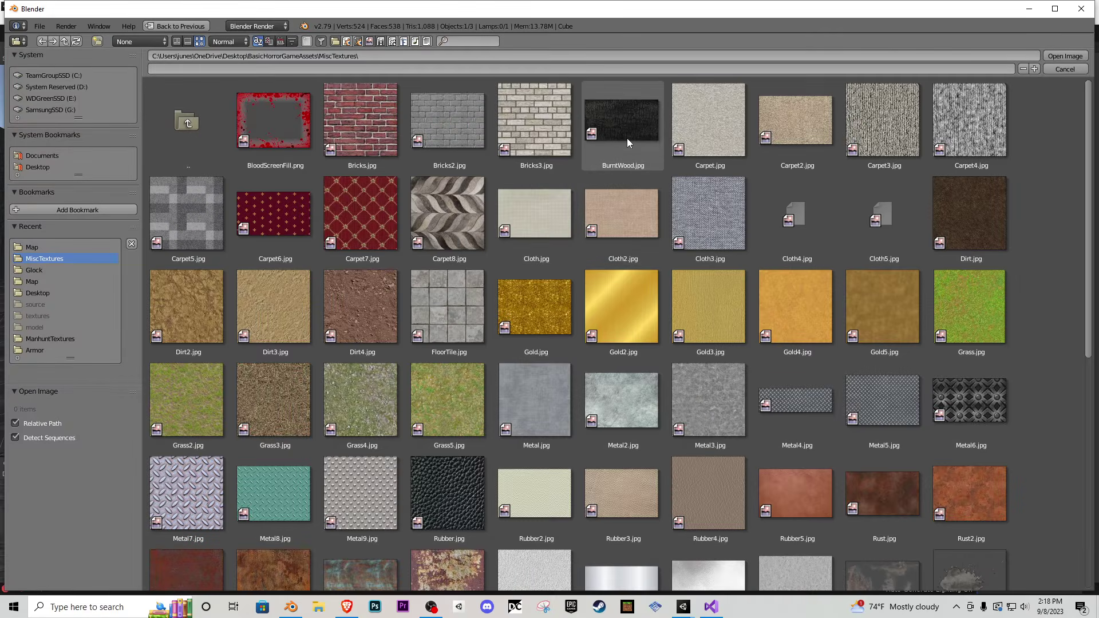
scroll(655, 246, down, 8)
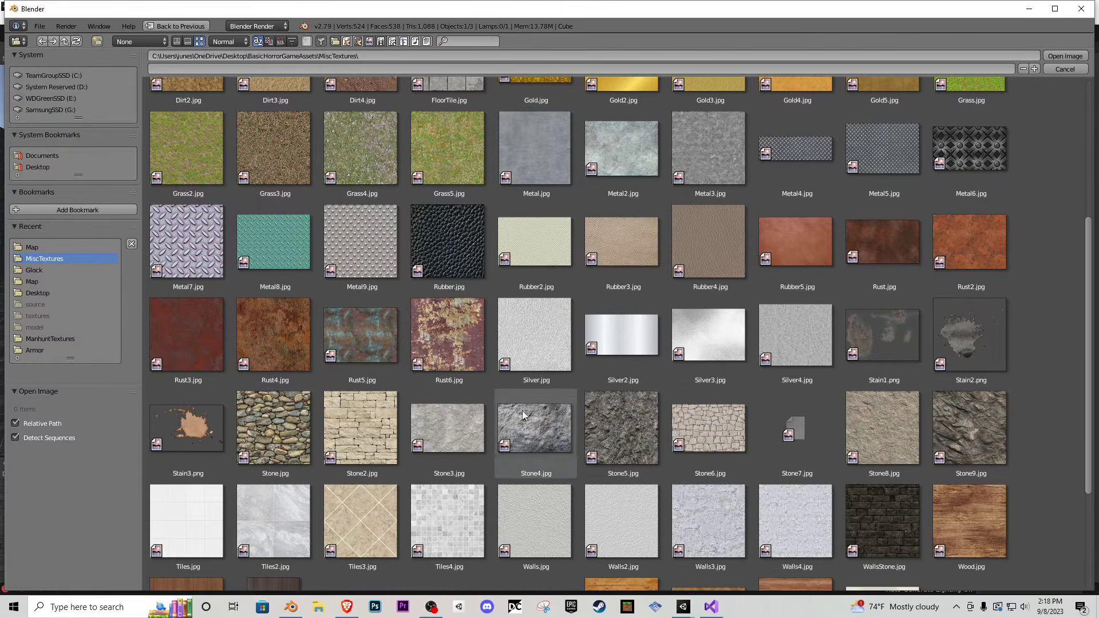
scroll(726, 432, down, 2)
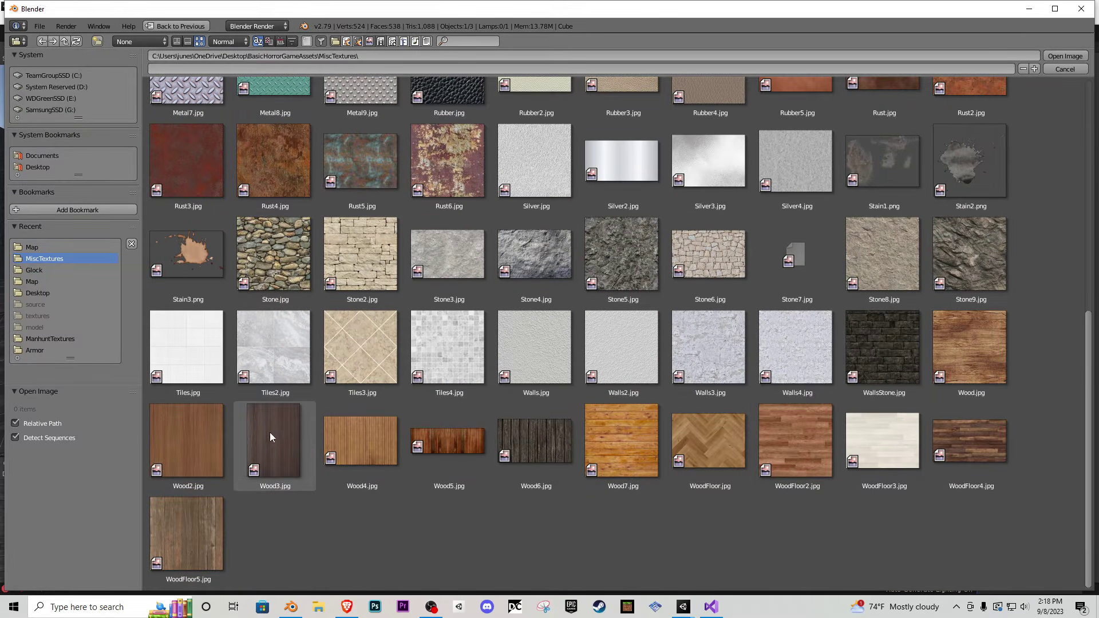
double_click(218, 431)
- Unwrap the entire chest mesh with Smart UV Project, keeping the default settings
key(Tab)
key(a)
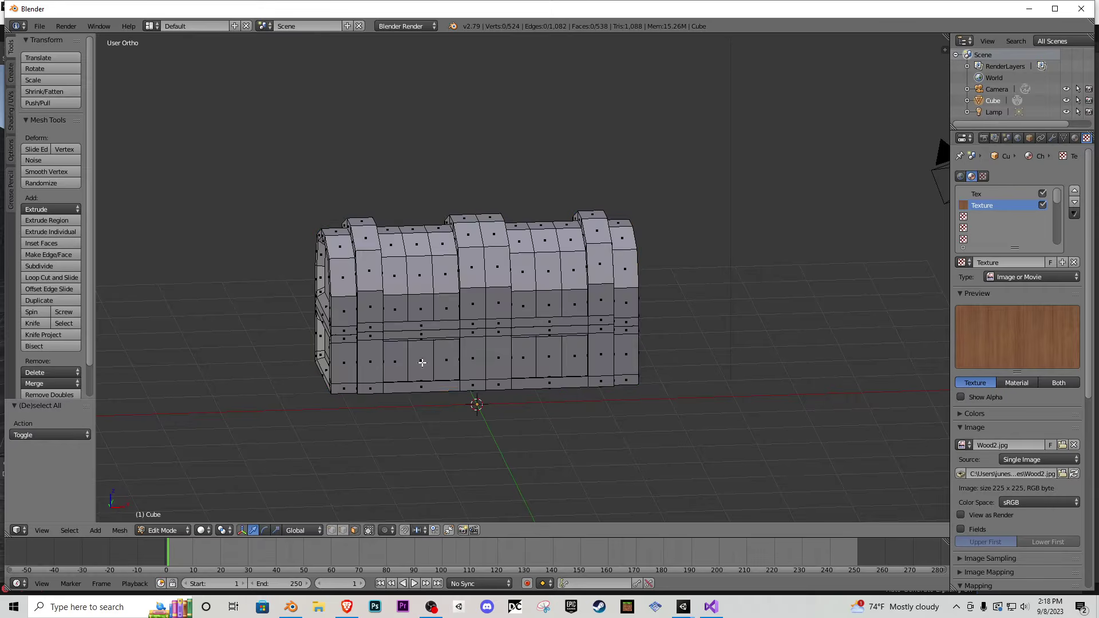
key(a)
click(120, 530)
mouse_move(154, 456)
click(235, 447)
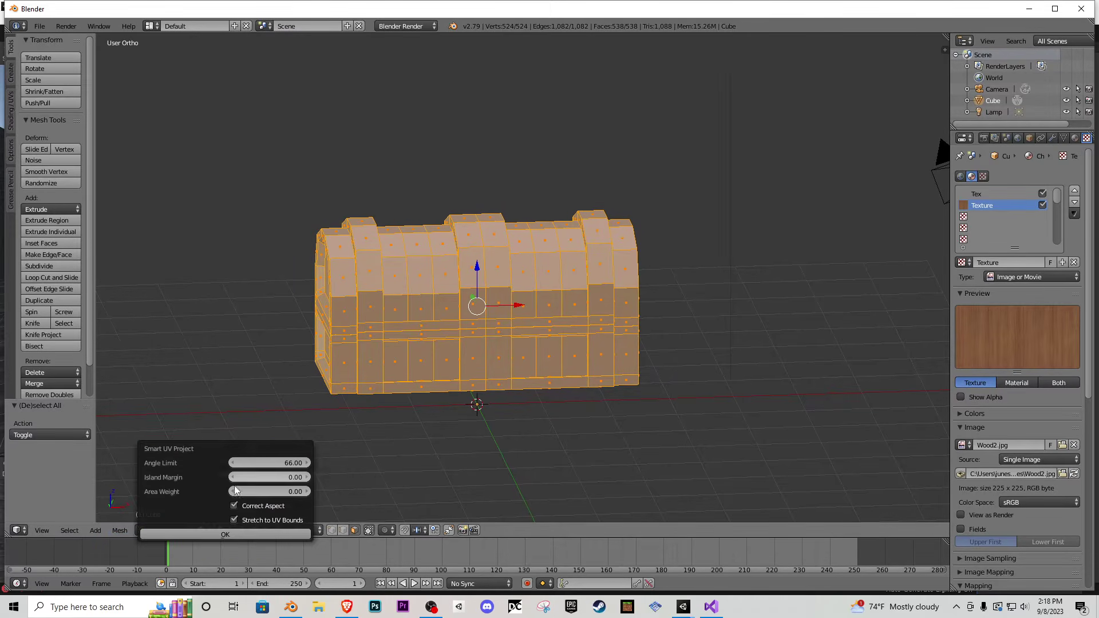
click(270, 516)
- Enable Ambient Occlusion and Environment Lighting for the world
key(Tab)
click(1017, 137)
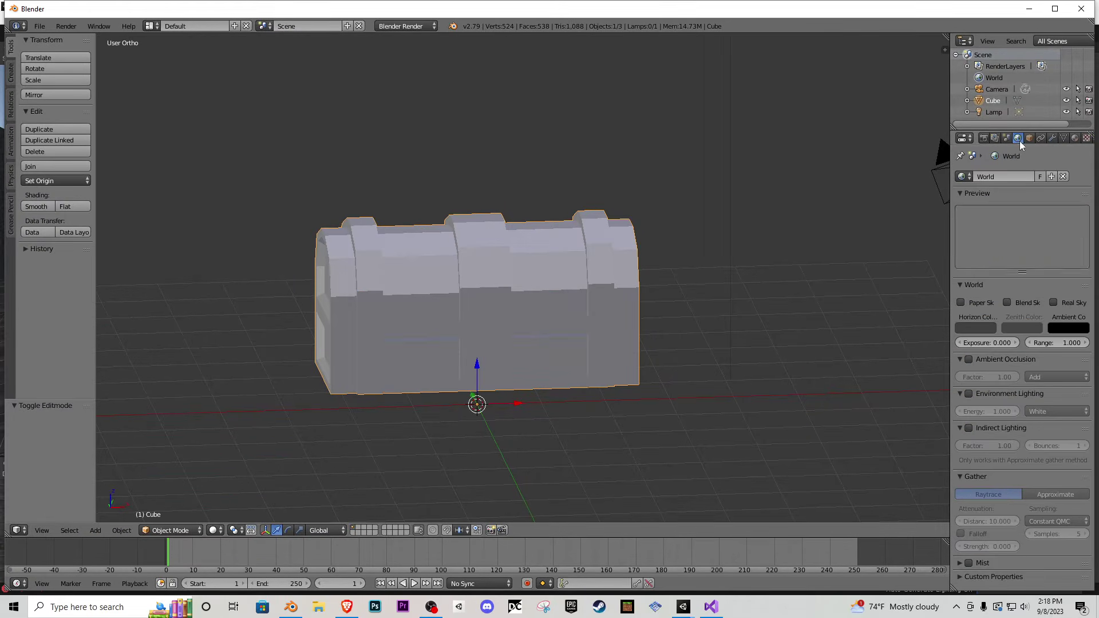
click(968, 359)
click(969, 393)
- Switch to the UV Editing screen layout and change the viewport shading to show the chest's wood texture
click(149, 25)
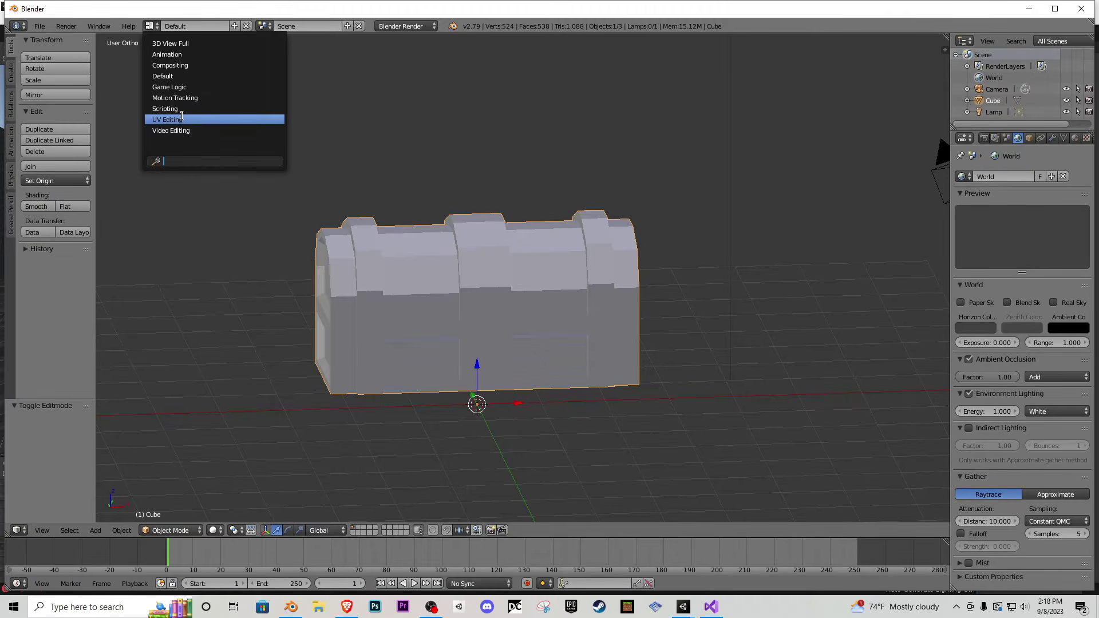
click(196, 98)
click(150, 26)
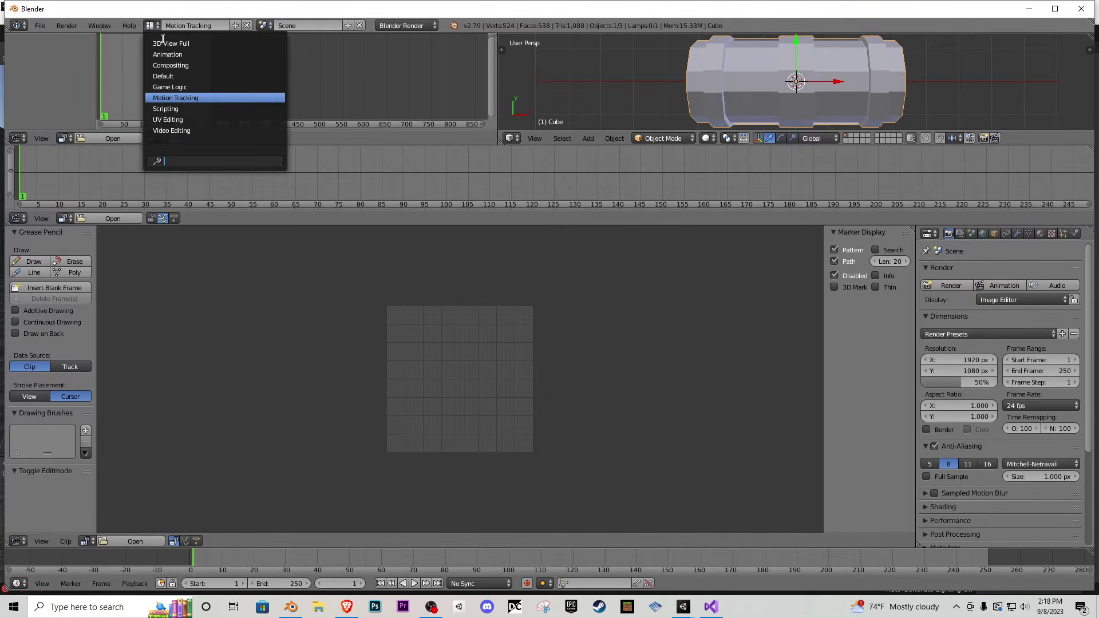
click(201, 115)
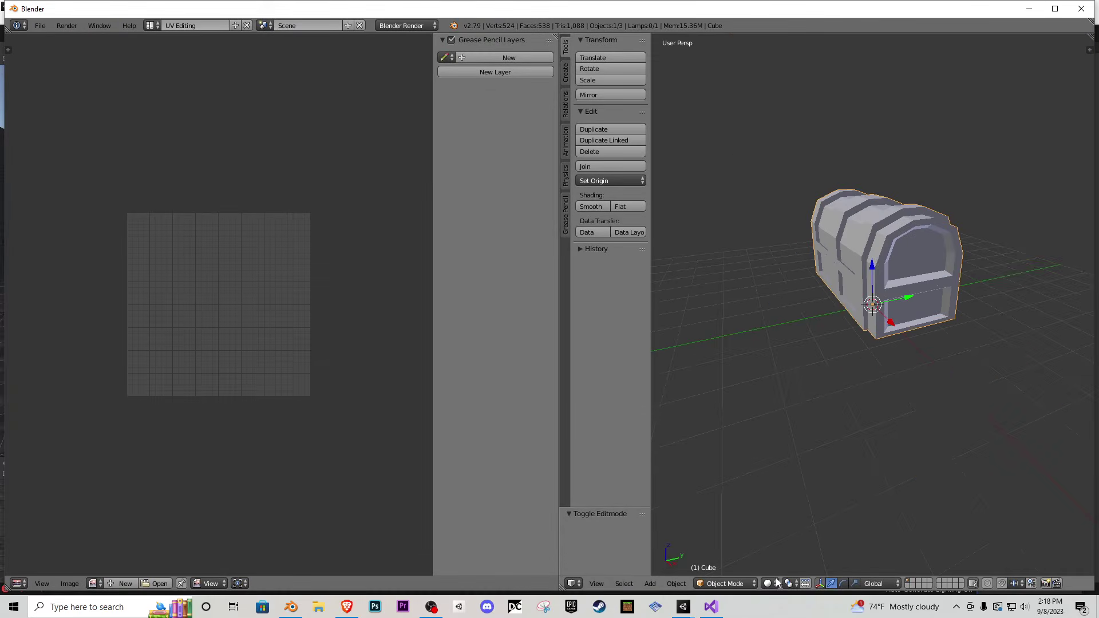
click(768, 583)
click(795, 532)
- Scale up the chest's entire UV layout beyond the image bounds, checking the wood texture on the model
mouse_move(797, 518)
middle_down()
mouse_move(907, 238)
mouse_move(873, 296)
middle_up()
key(Tab)
key(a)
scroll(253, 367, up, 4)
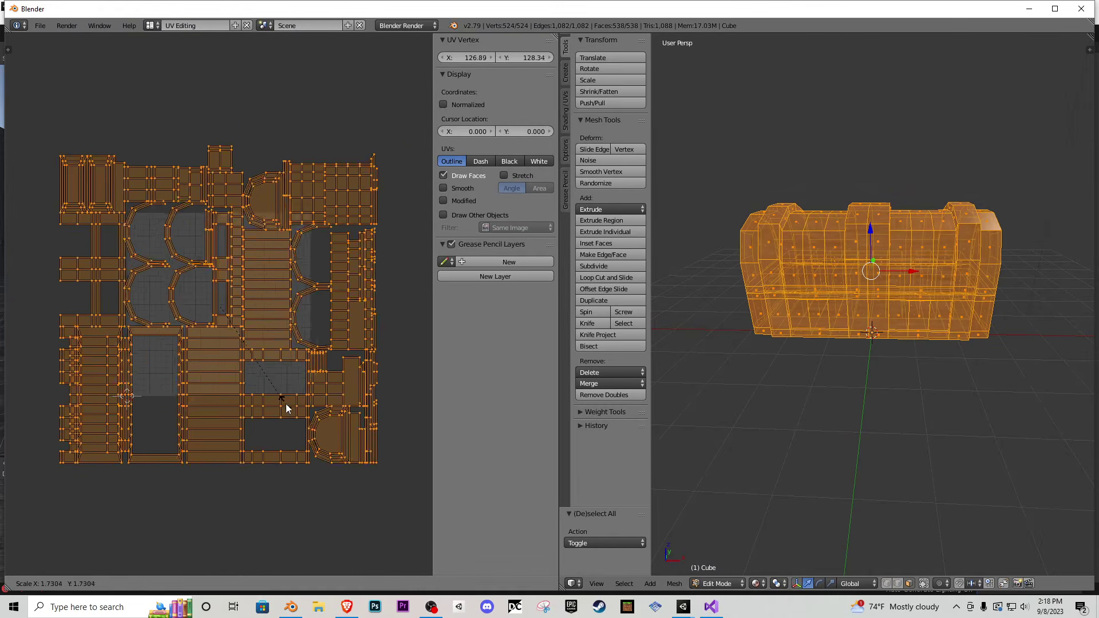
scroll(351, 486, down, 4)
key(Tab)
middle_drag(805, 321, 729, 265)
key(Tab)
scroll(929, 284, up, 4)
scroll(862, 291, down, 4)
key(Tab)
- Return to the Default screen layout and select all of the lid's linked geometry in the right orthographic view
key(Tab)
right_click(940, 231)
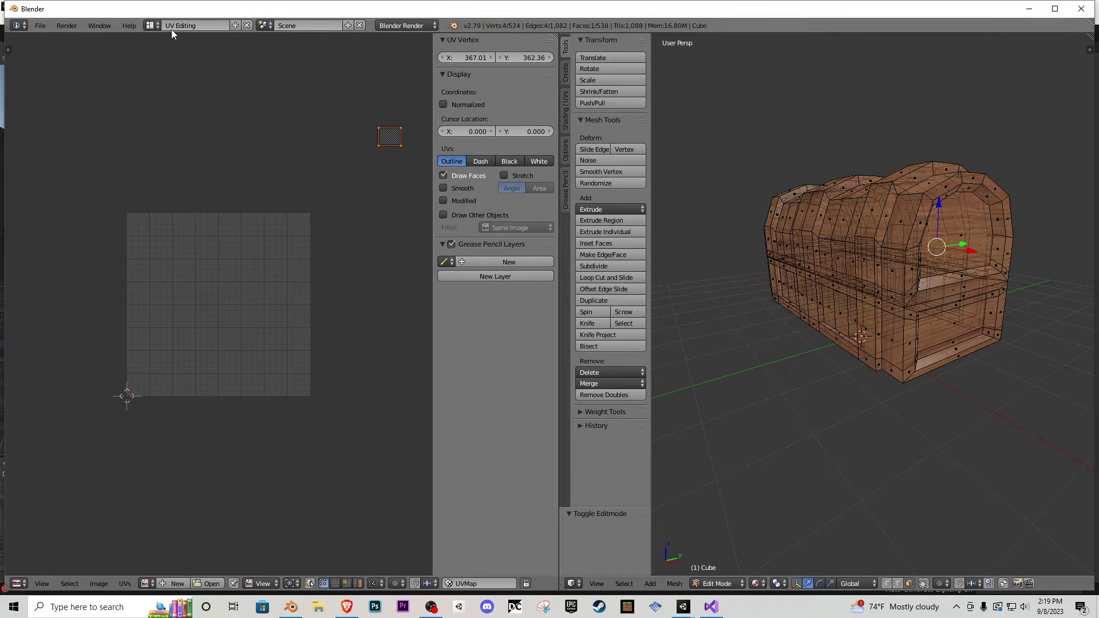
click(151, 25)
click(183, 74)
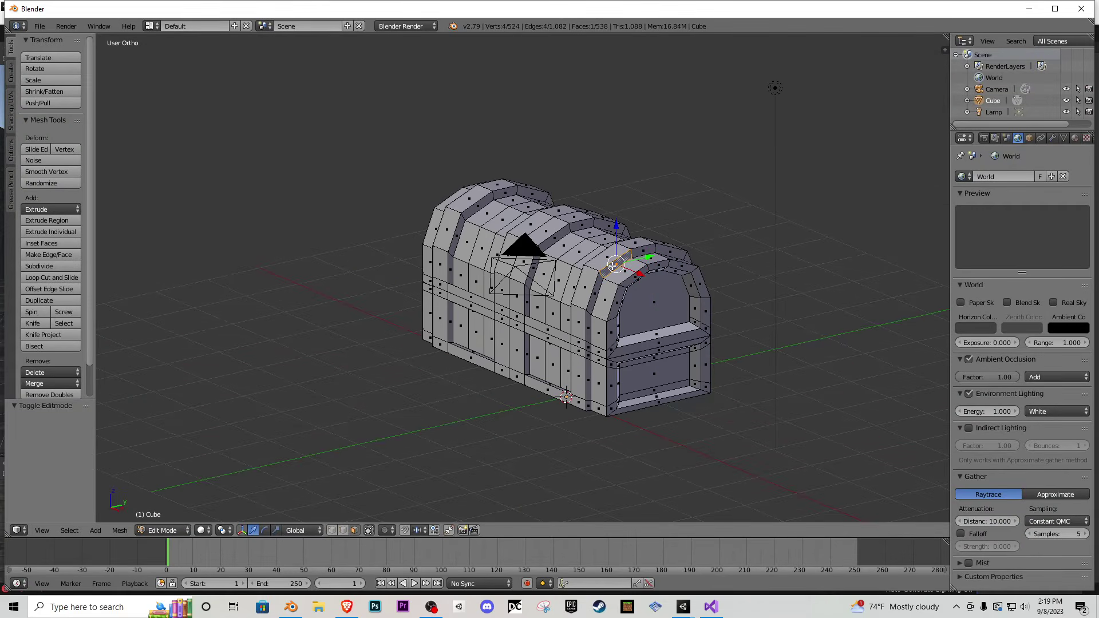
key(l)
key(KP_3)
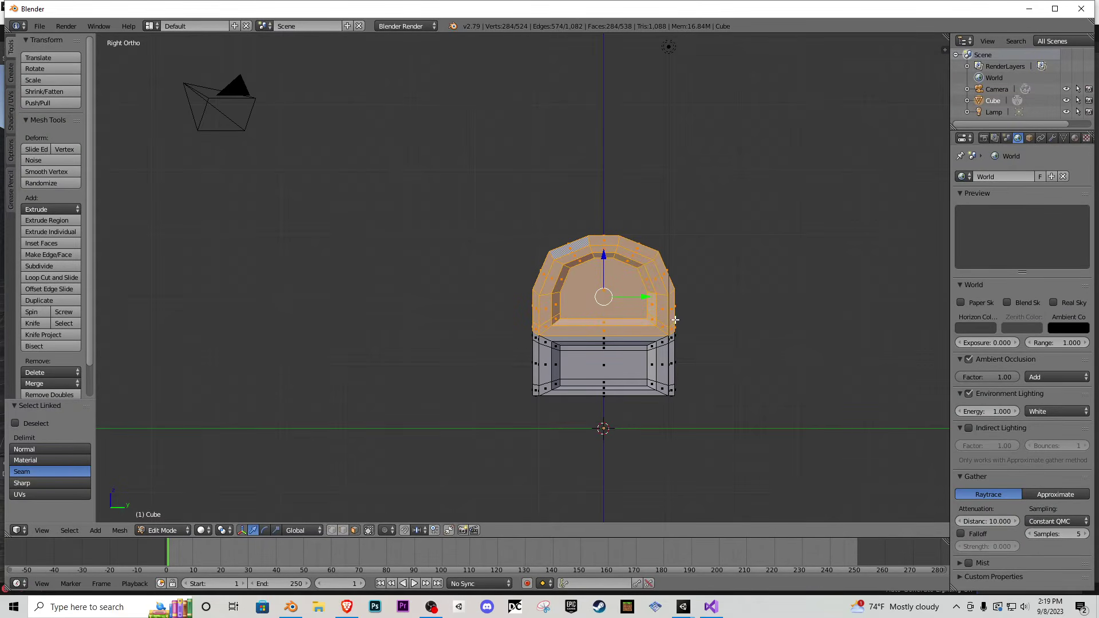
- Place the 3D cursor at the lid's lower rear corner and separate the selected lid into its own object
key(ctrl+shift+alt+c)
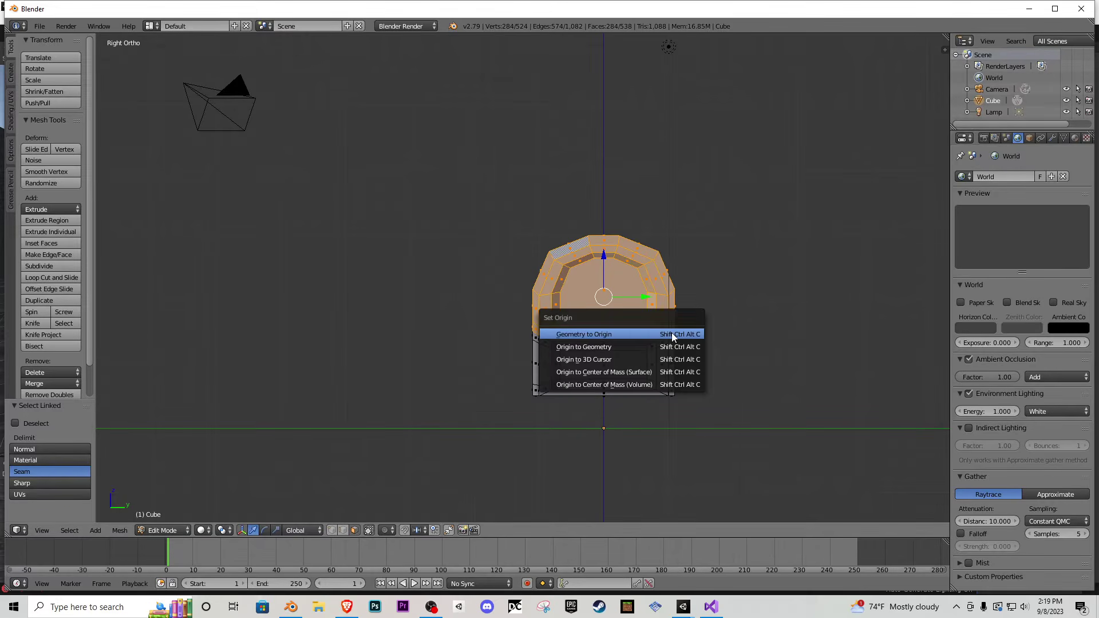
click(642, 360)
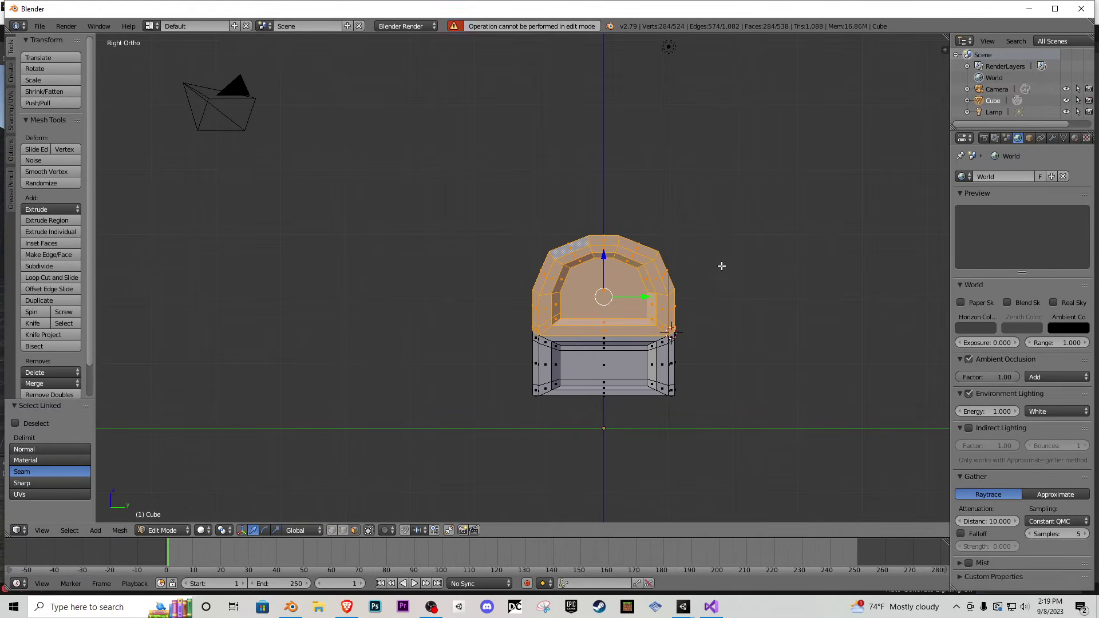
key(Tab)
key(Tab)
key(p)
click(702, 279)
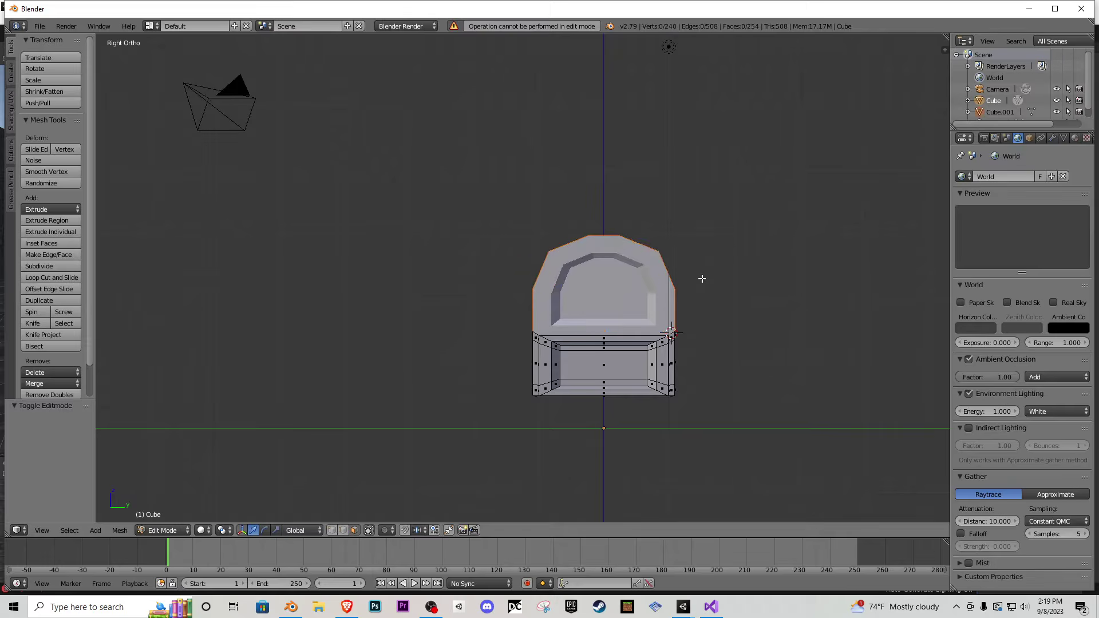
- Set the origin of both the lid and the chest base to the 3D cursor at the hinge corner
key(Tab)
key(ctrl+shift+alt+c)
click(688, 307)
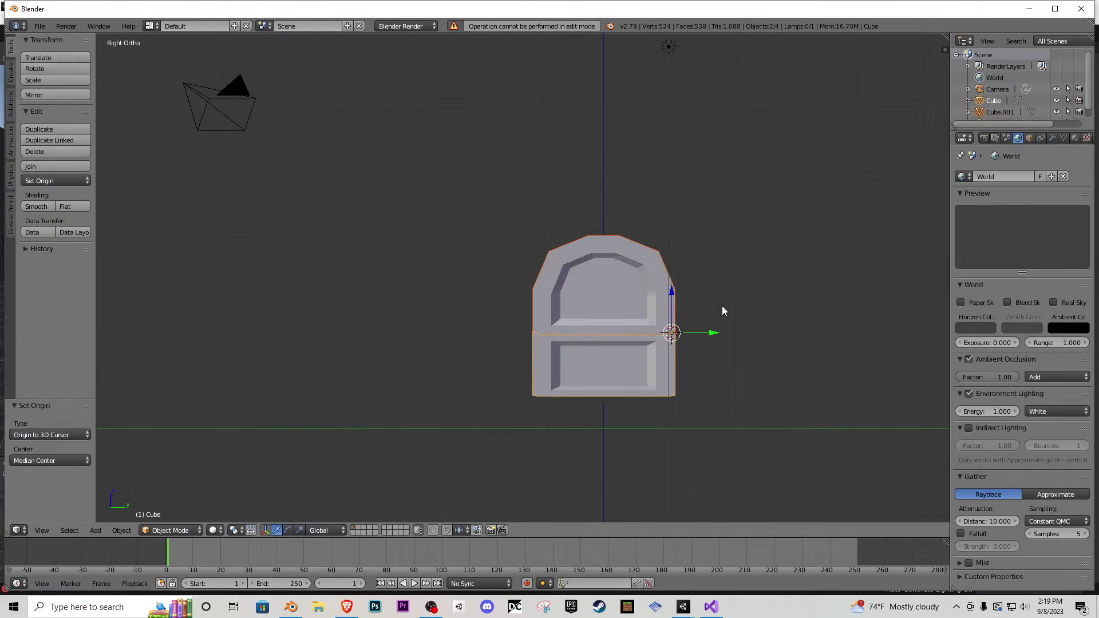
- Test the hinge by rotating only the lid open by about 97.6°, and undo the rotation
key(r)
right_click(723, 313)
right_click(670, 309)
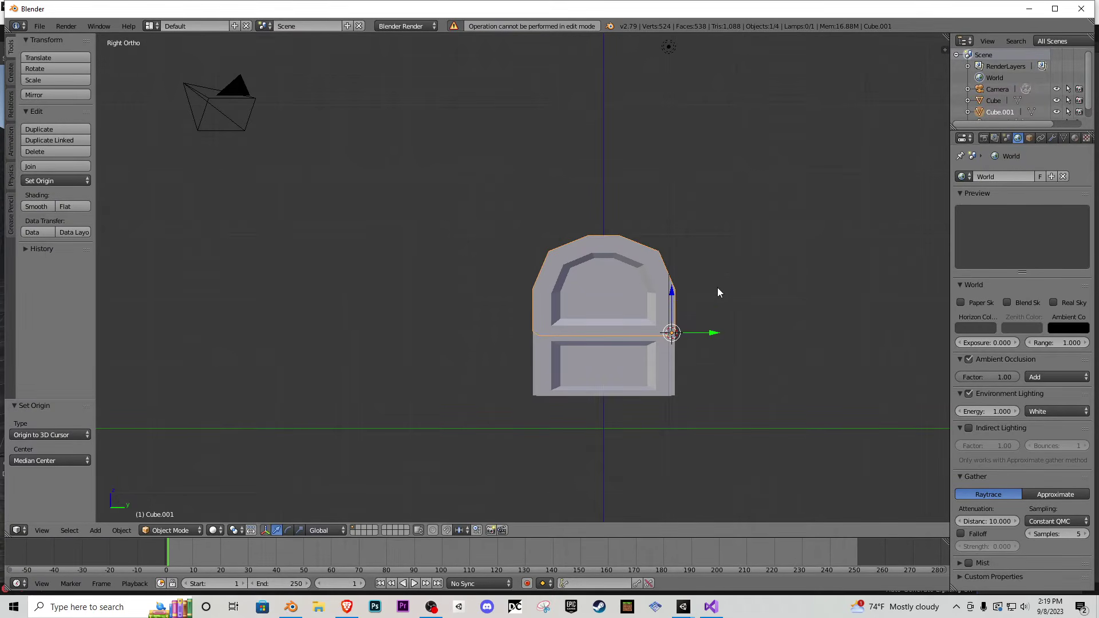
key(r)
click(718, 405)
middle_drag(719, 405, 716, 348)
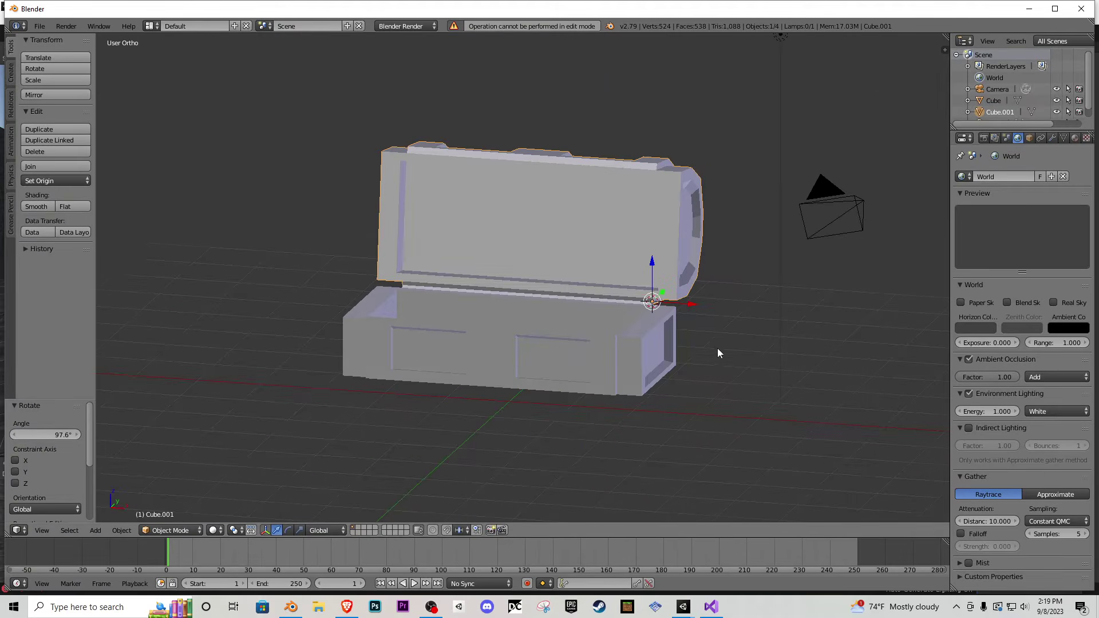
key(ctrl+z)
- Delete the camera and the lamp from the scene
middle_drag(624, 301, 800, 233)
scroll(798, 229, down, 3)
right_click(734, 259)
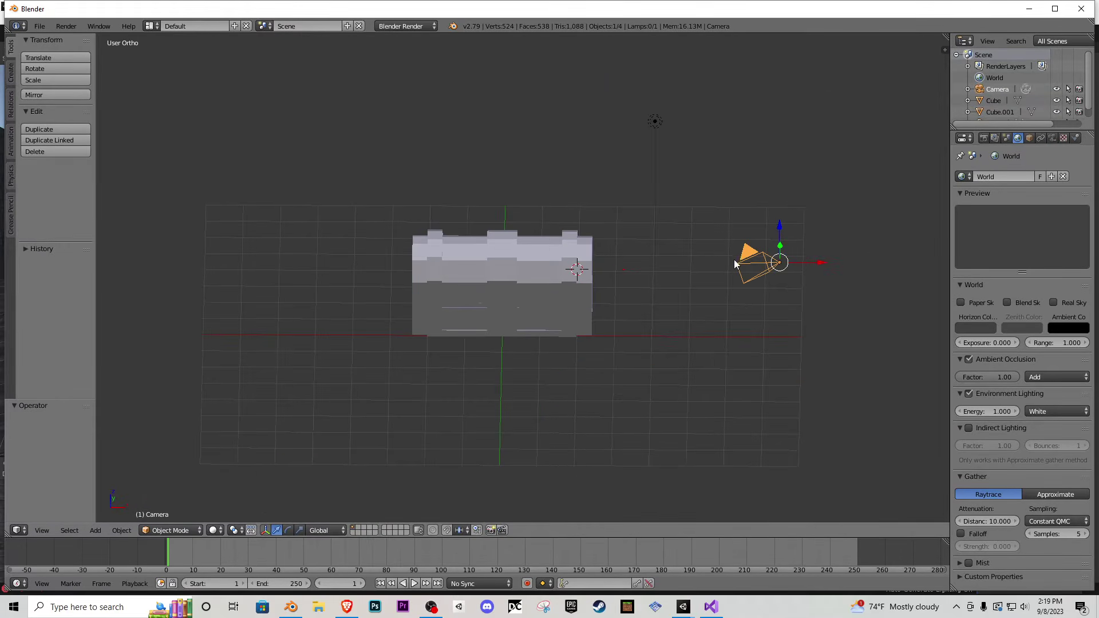
key(Delete)
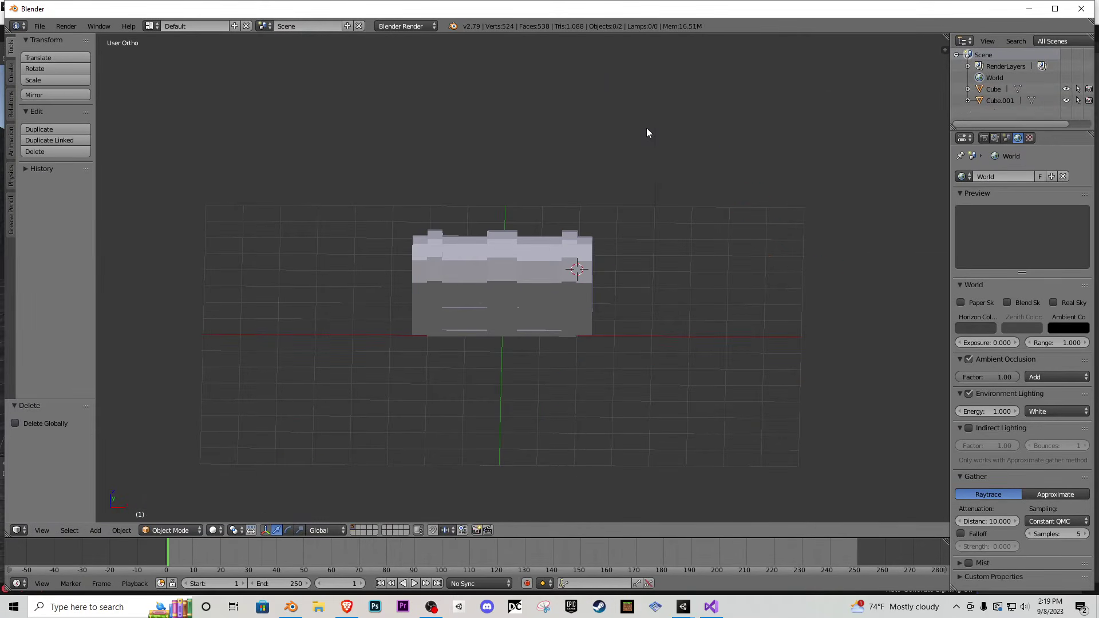
- Select the lid and the base together and scale them uniformly to about 0.631
right_click(524, 267)
shift+right_click(524, 266)
key(s)
click(660, 297)
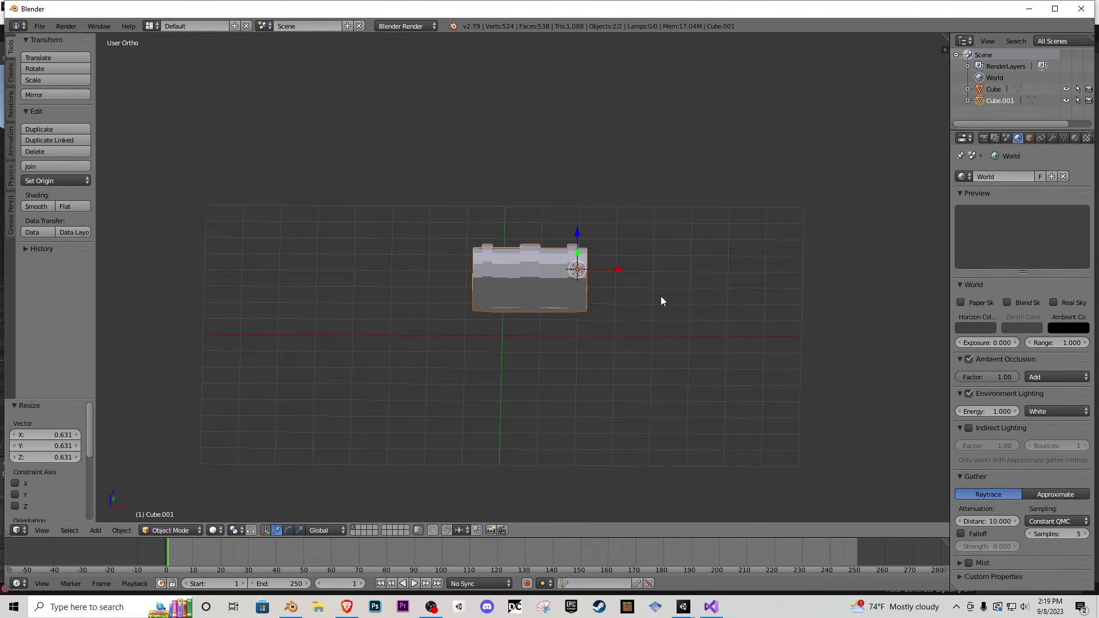
- Move the lid and base together about -0.735 on X, -0.842 on Z and -0.392 on Y to centre the chest on the ground
key(KP_1)
key(g)
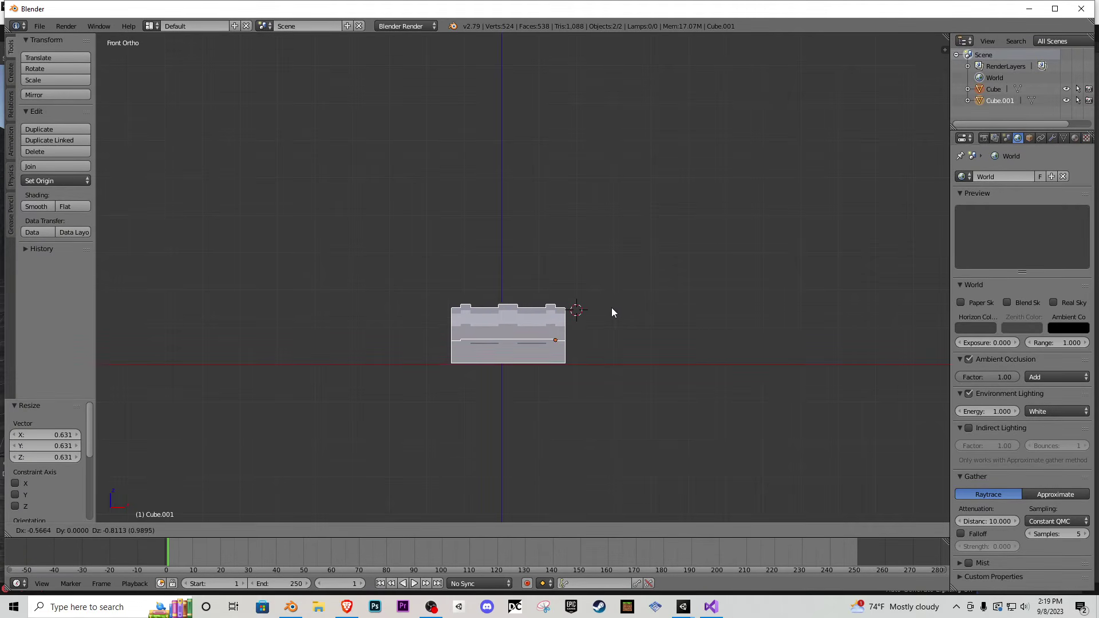
click(605, 308)
middle_drag(605, 309, 532, 327)
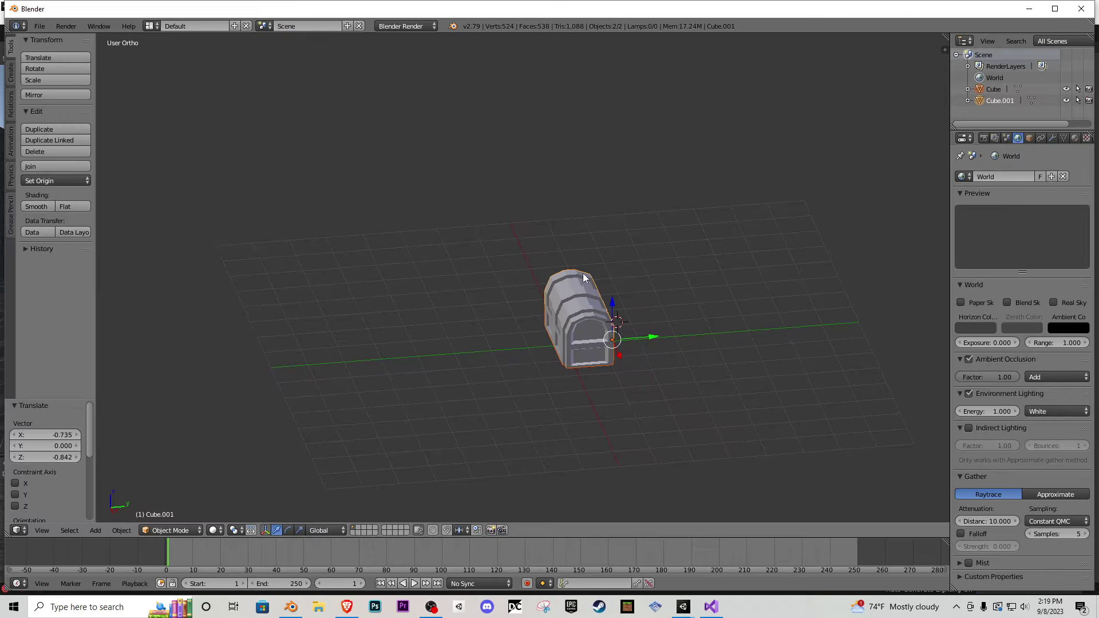
drag(656, 339, 640, 338)
- Export the chest model as an FBX file named Chest to the Desktop folder
click(39, 26)
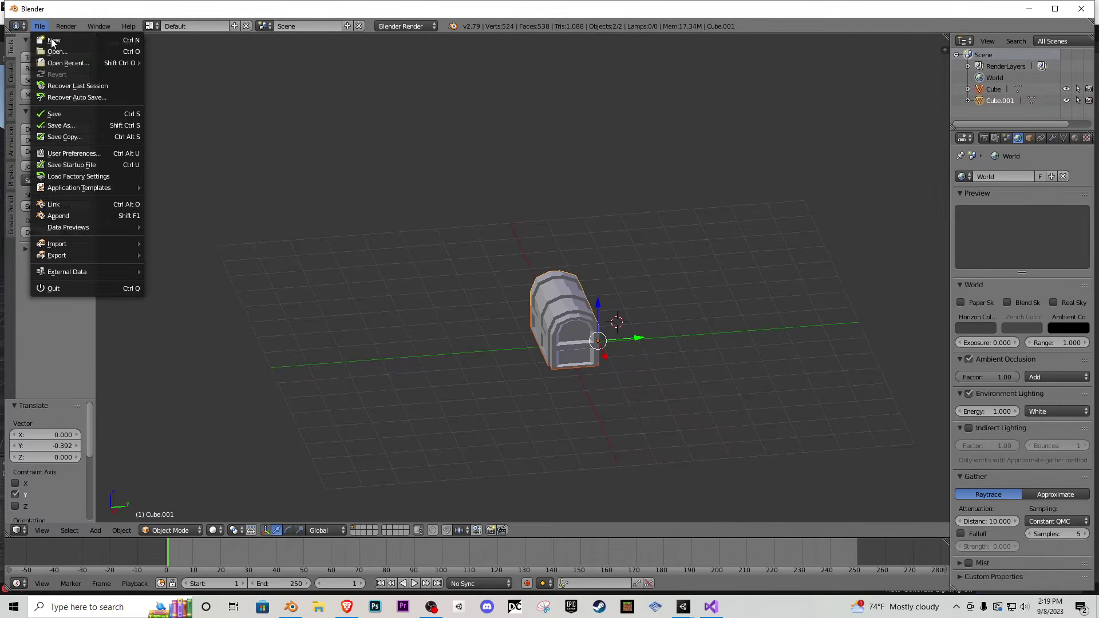
mouse_move(79, 251)
click(200, 289)
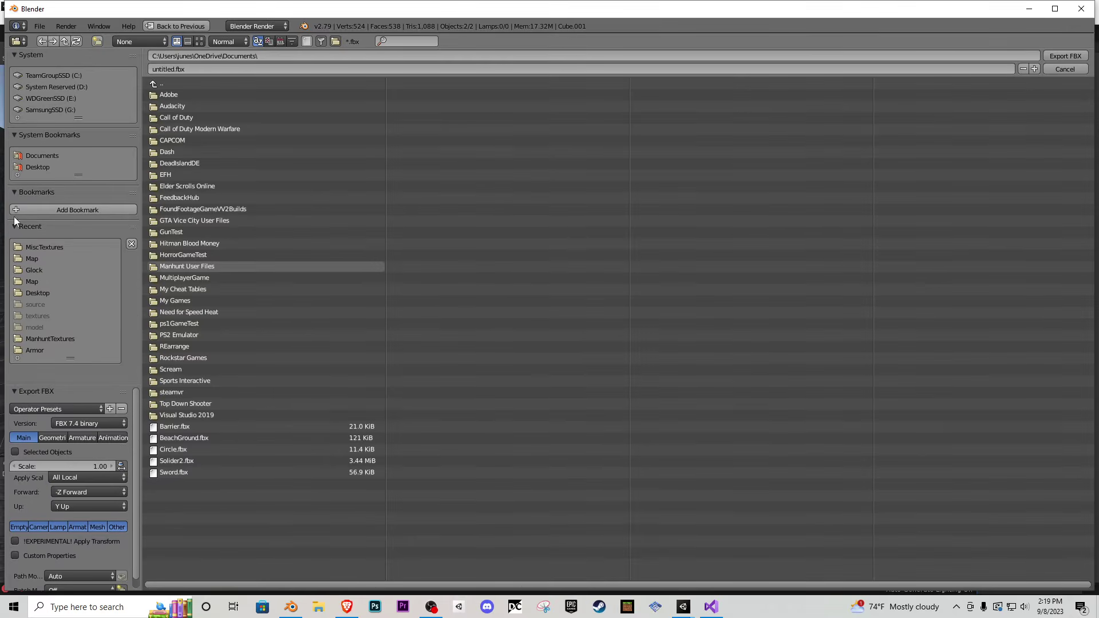
click(33, 166)
click(181, 68)
text(Ches)
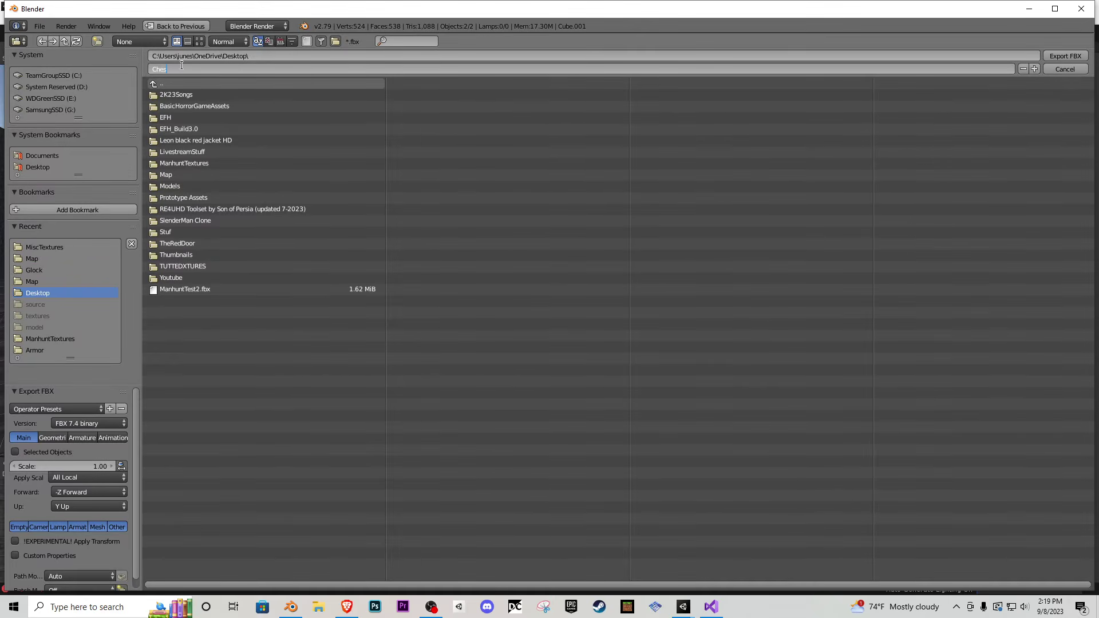
text(t)
key(Return)
key(Return)
- Import the exported Chest file from the desktop into the Models folder of the FullHorrorTutorial project in Unity
click(1029, 10)
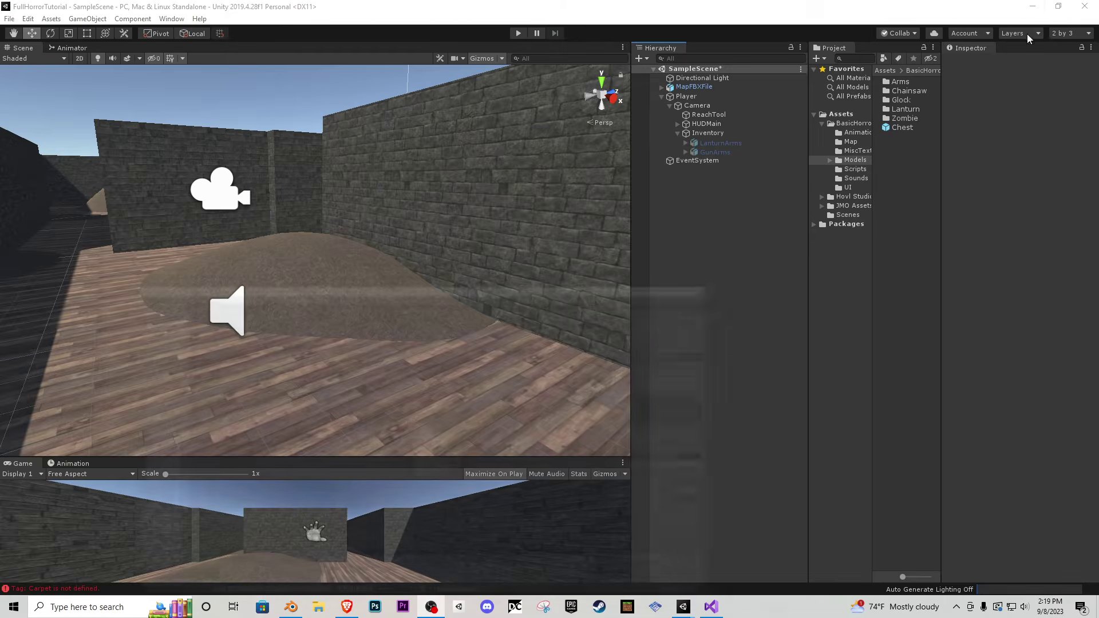
click(1032, 6)
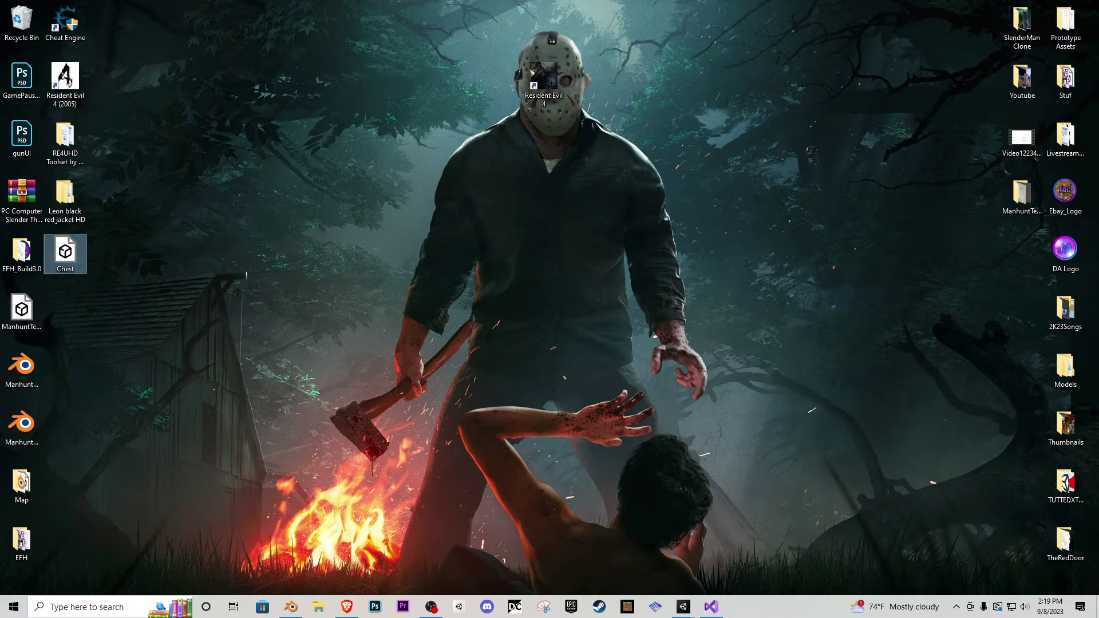
click(683, 607)
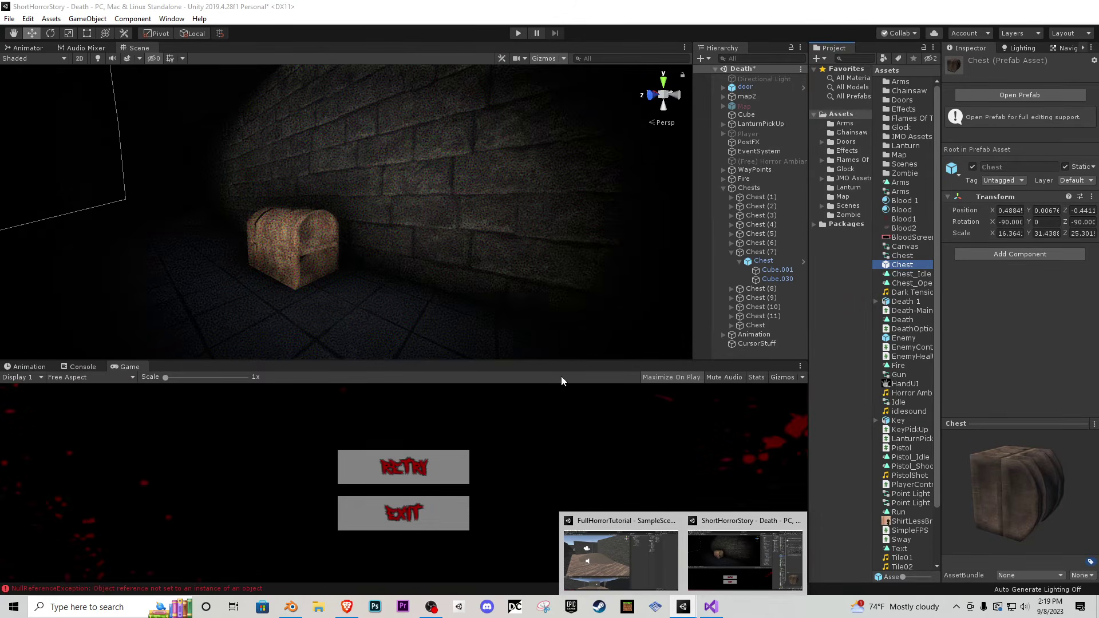
click(797, 520)
click(578, 326)
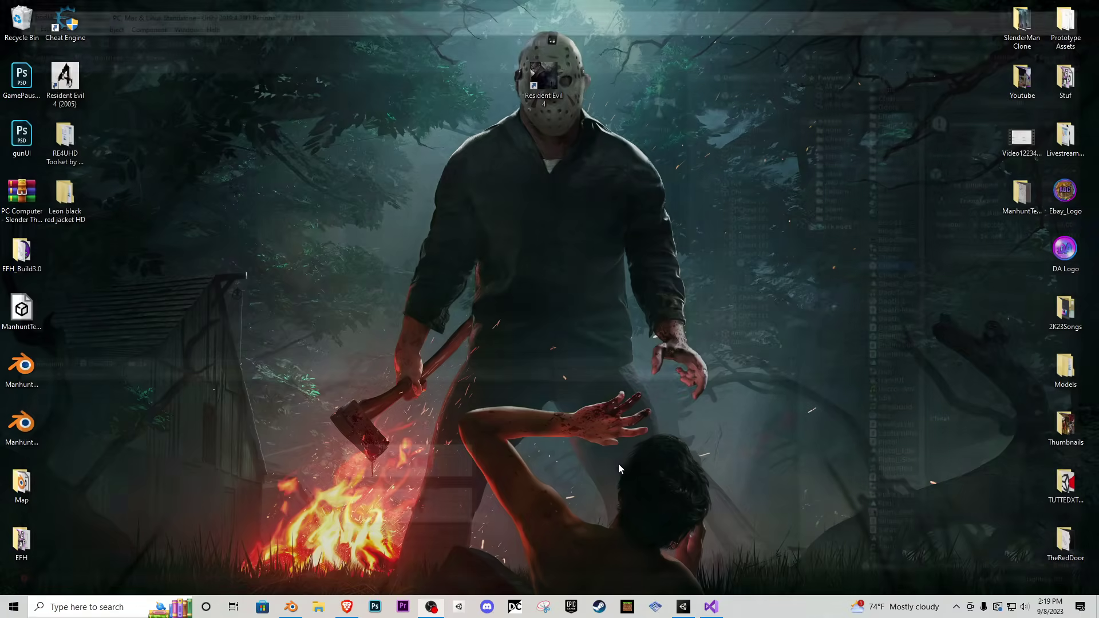
click(683, 606)
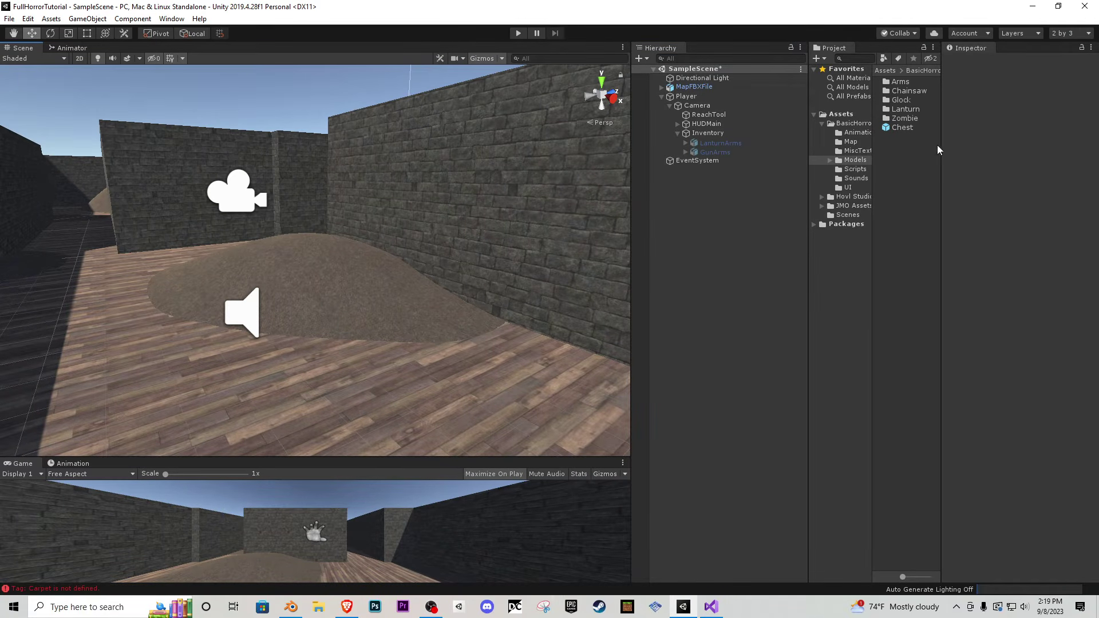
drag(1098, 218, 861, 216)
- Place the newly imported chest on the wooden floor beside the dirt mound and scale it uniformly to about 0.52
click(906, 128)
drag(516, 252, 431, 375)
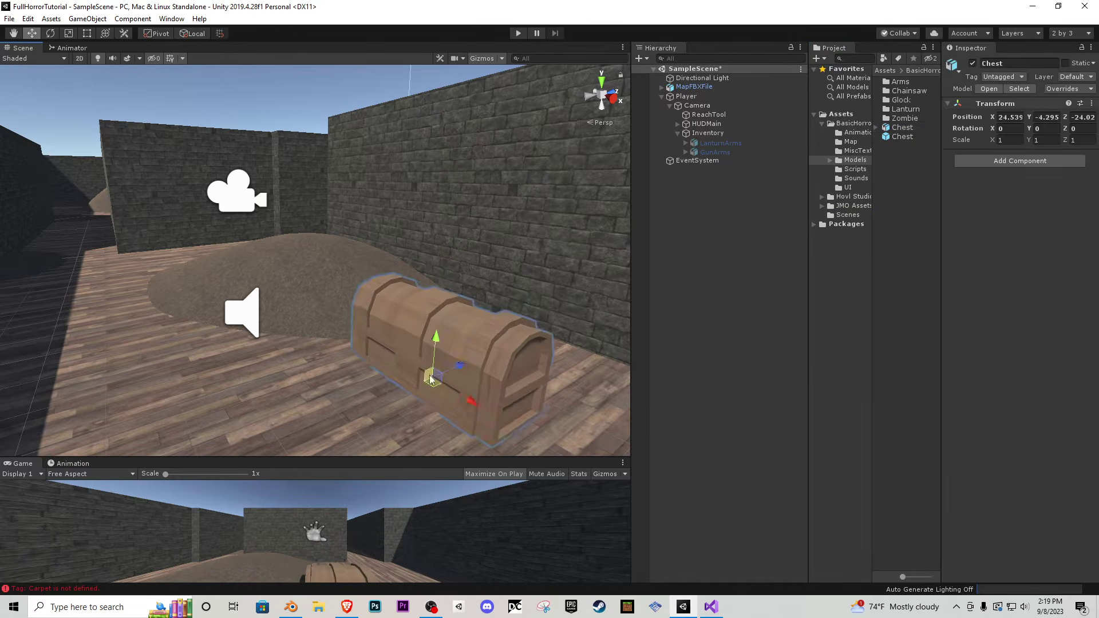
key(w)
right_drag(432, 375, 572, 386)
key(s)
key(a)
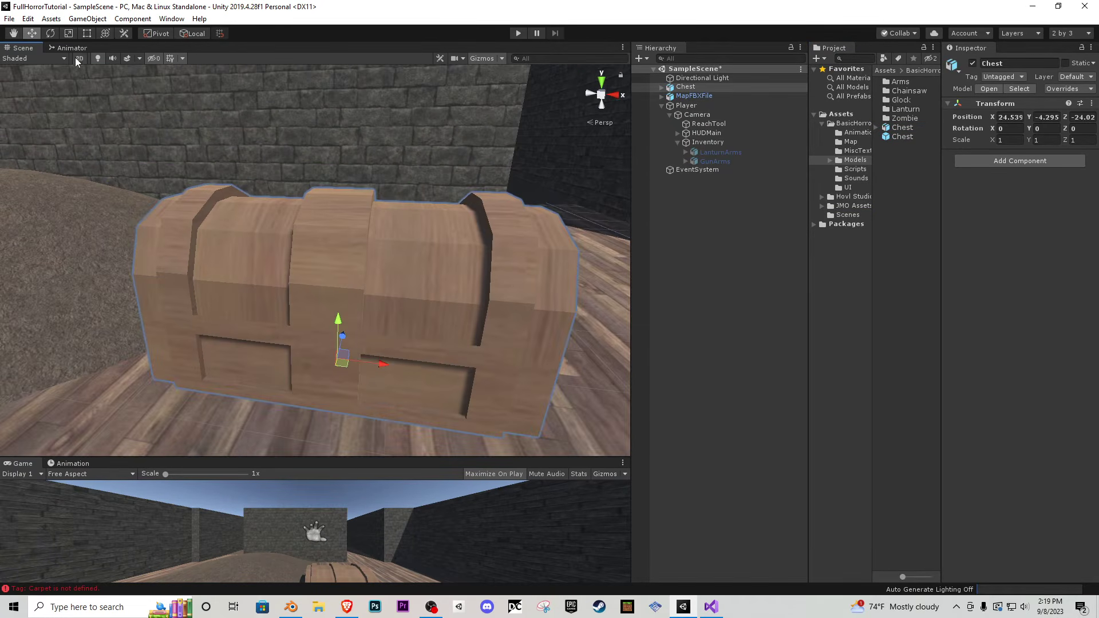
drag(338, 359, 318, 368)
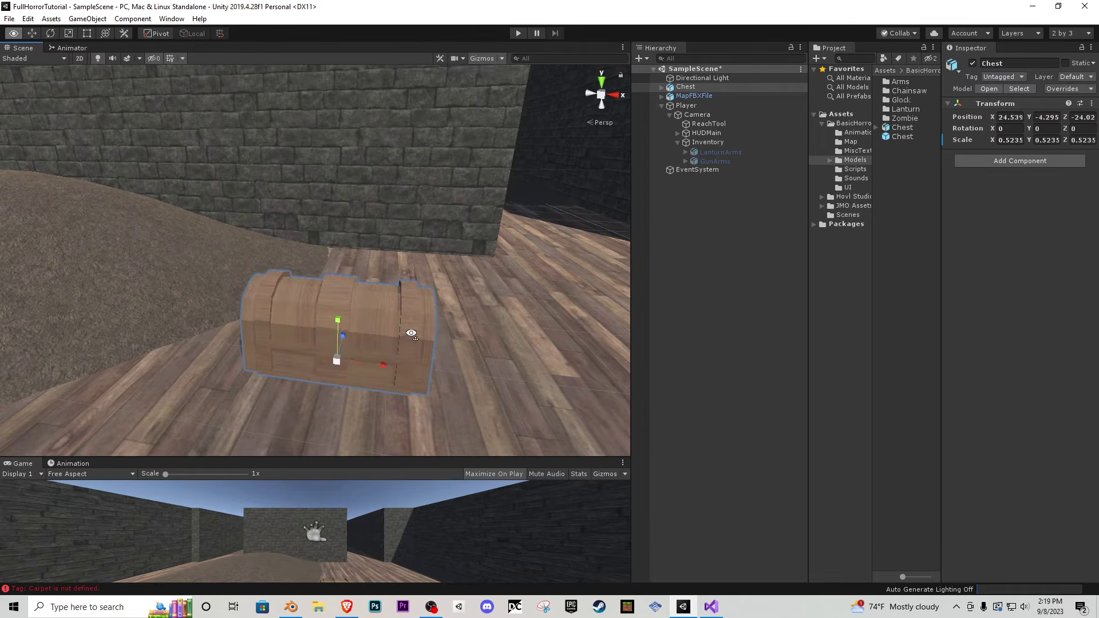
- Examine the scaled chest's size and wood texture from several angles in the scene
right_drag(318, 368, 426, 387)
key(a)
key(w)
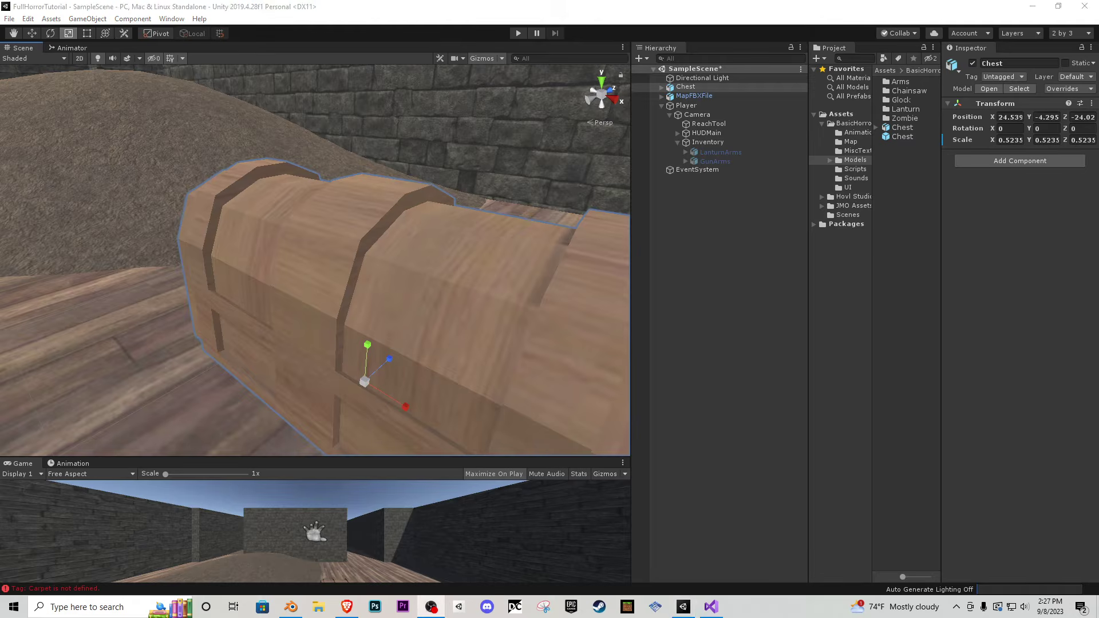
mouse_move(452, 173)
right_down()
mouse_move(382, 158)
mouse_move(215, 162)
mouse_move(444, 167)
mouse_move(469, 182)
right_up()
key(s)
key(w)
key(d)
key(s)
key(w)
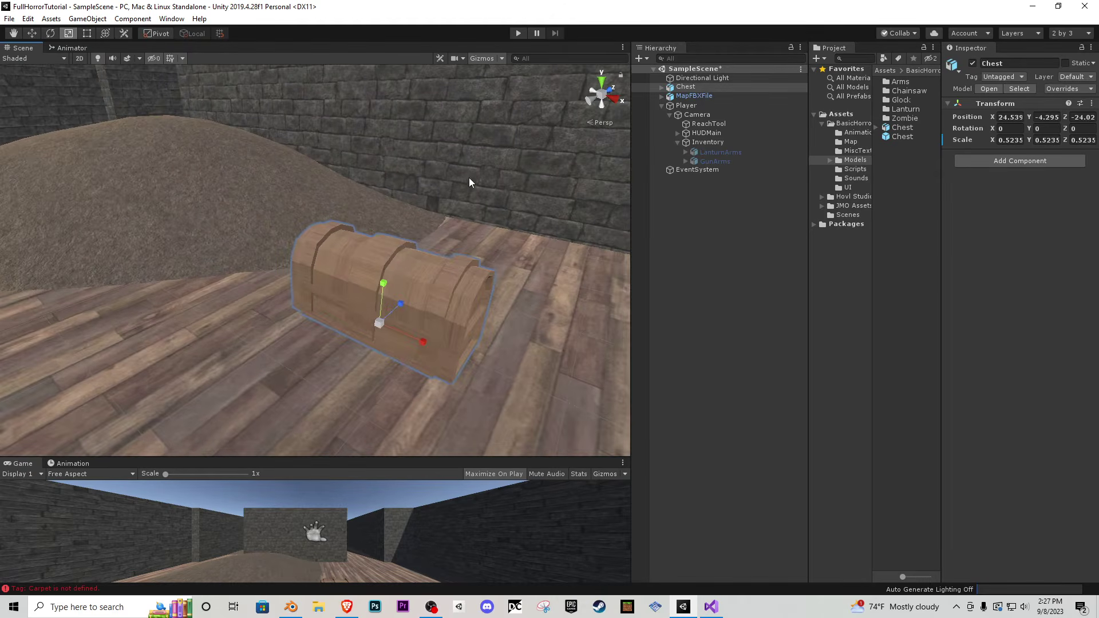
- Add a Box Collider component to the Chest object
click(1024, 162)
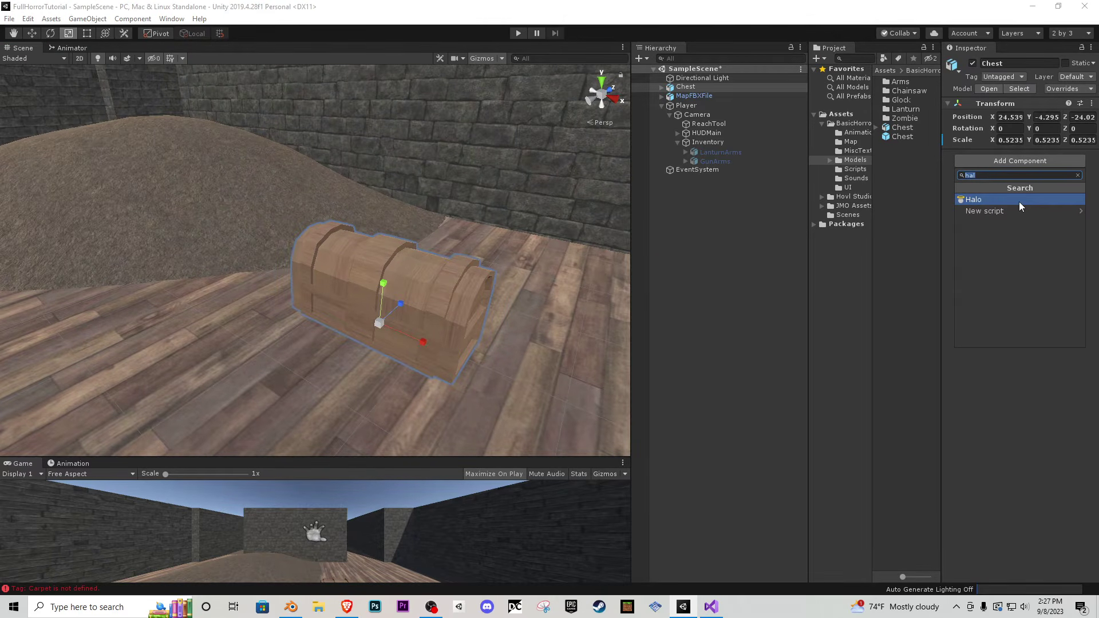
text(box)
click(1018, 201)
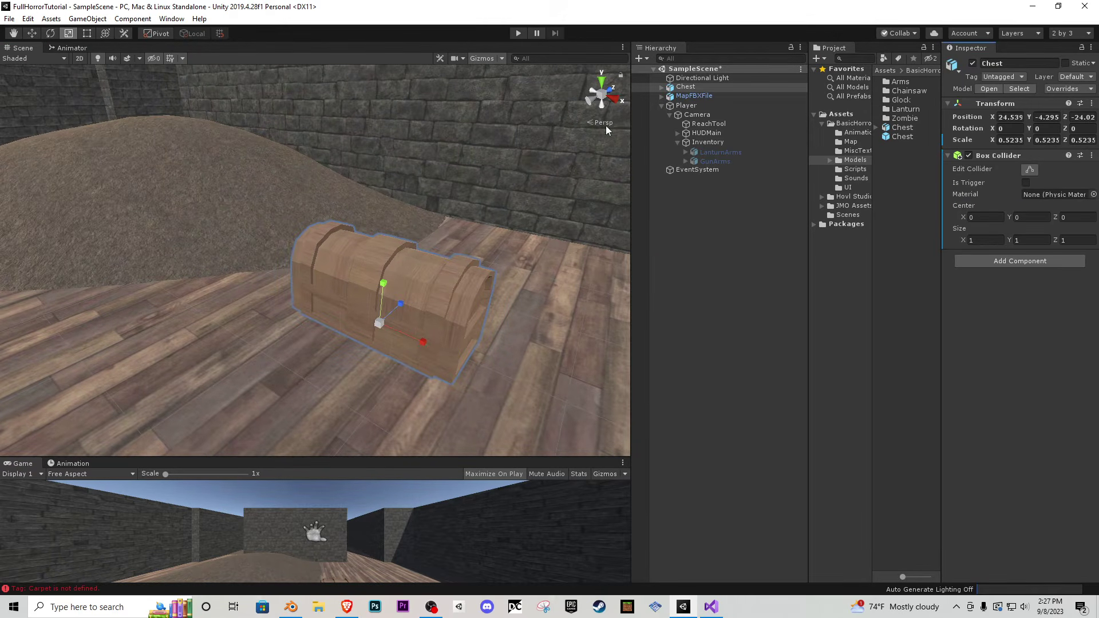
- Fit the Box Collider around the chest with size X 3.45, Y 1.78, Z 1.36 and its centre at Y 0.83
mouse_move(466, 172)
right_down()
mouse_move(458, 206)
mouse_move(467, 193)
right_up()
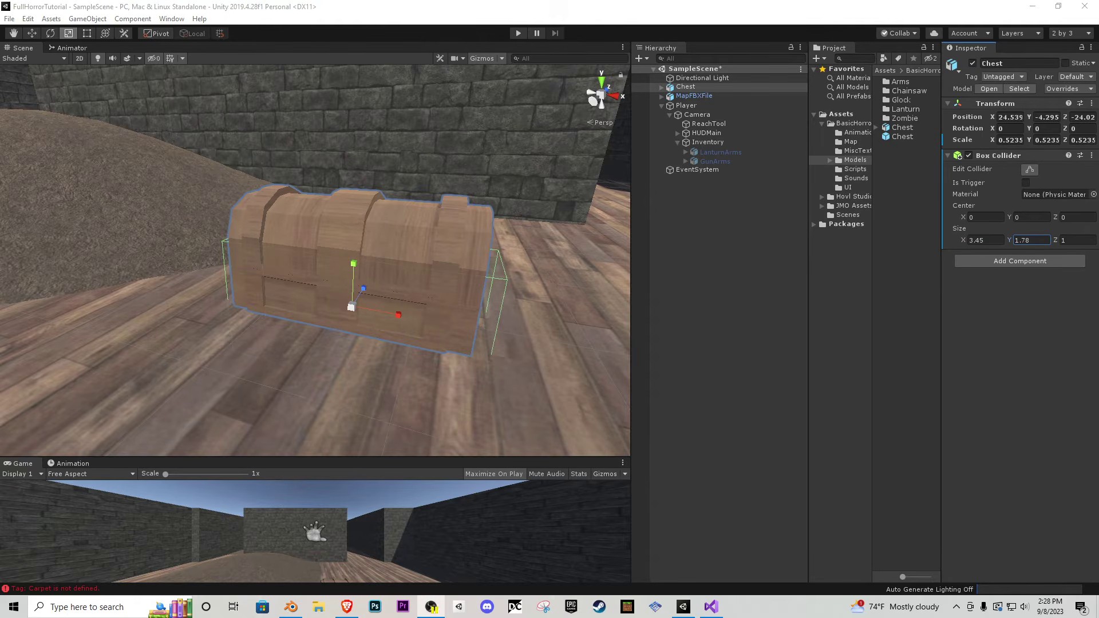
right_drag(518, 257, 256, 257)
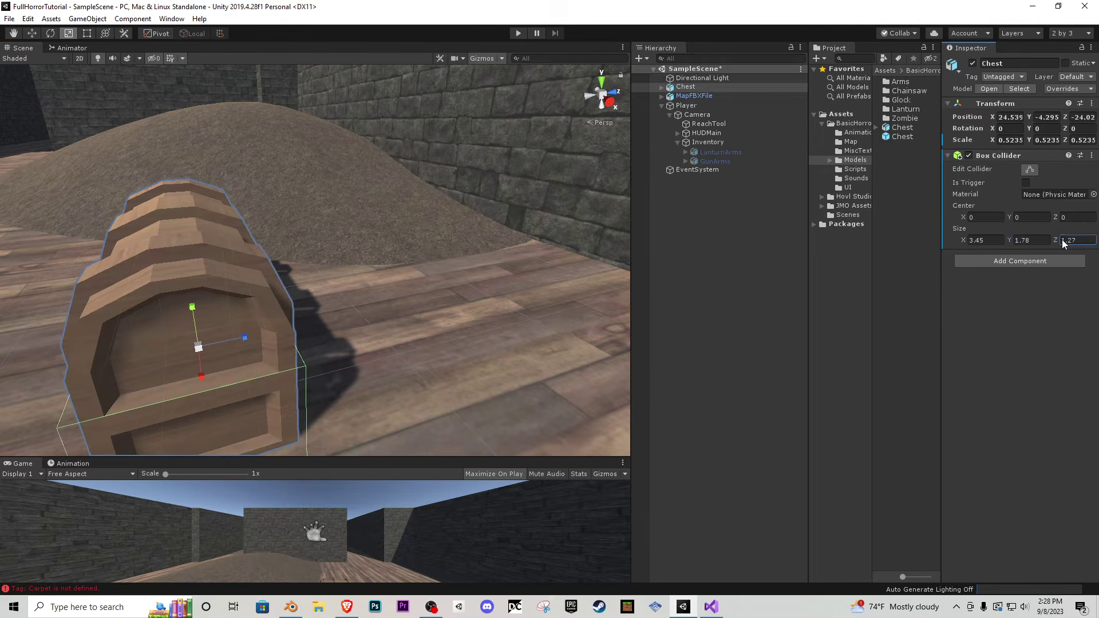
right_drag(553, 298, 292, 286)
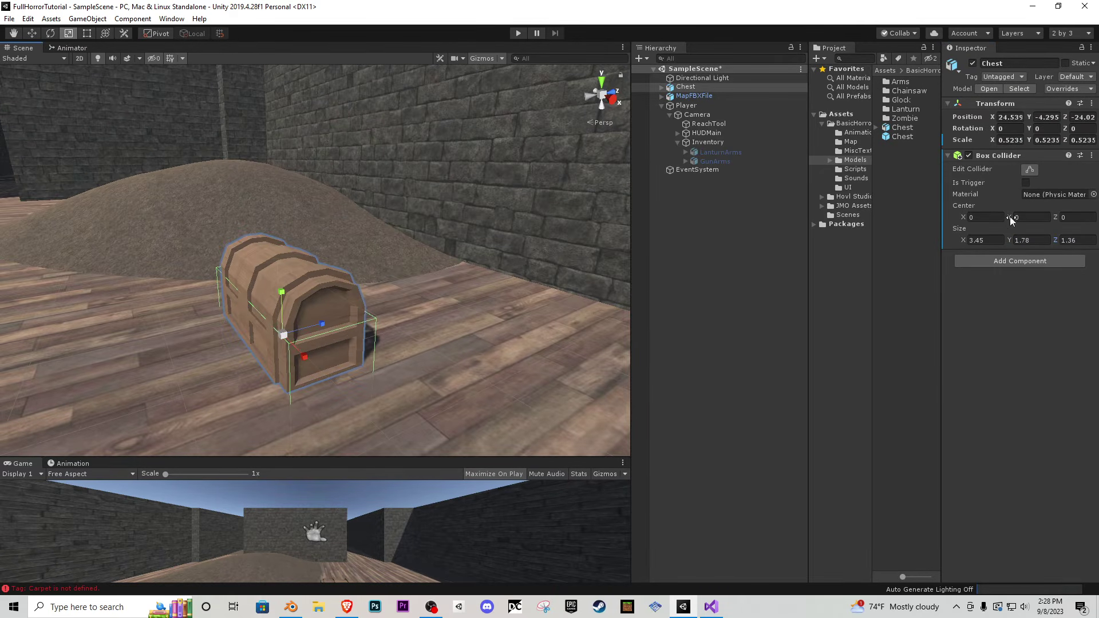
drag(1024, 219, 1029, 217)
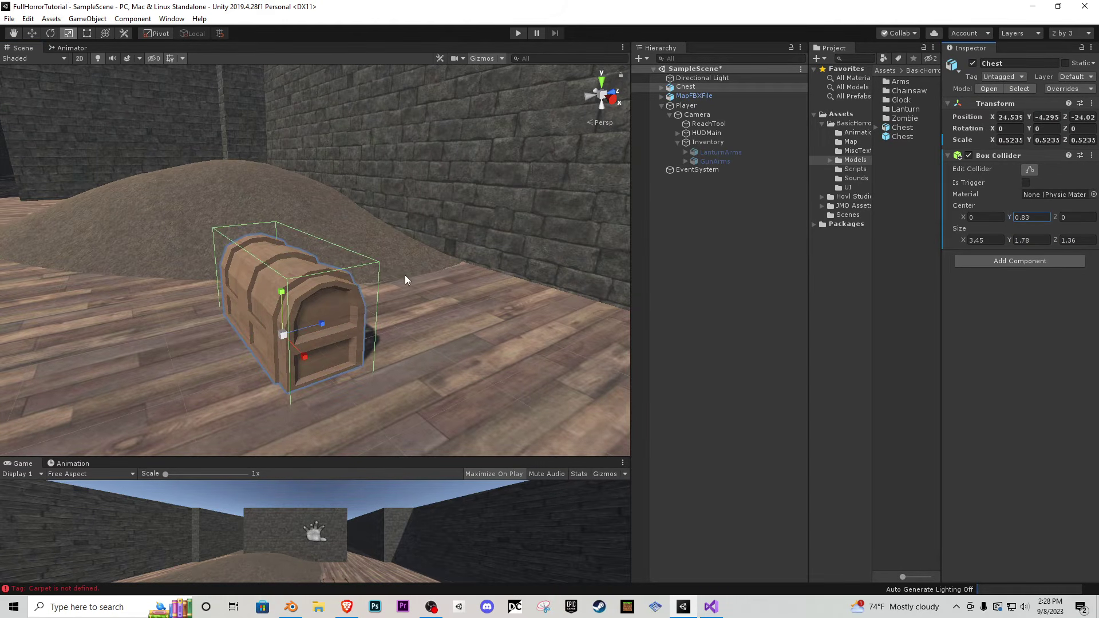
right_drag(405, 279, 371, 282)
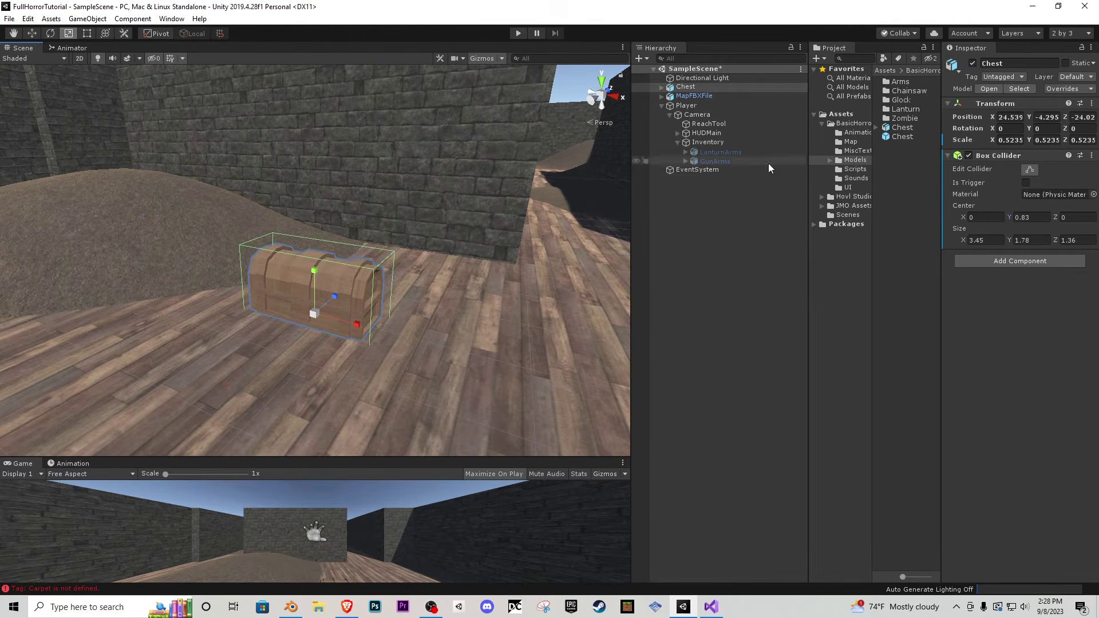
- Rename the chest's child objects, calling the base Cube "Bottom" and the lid Cube.001 "Top"
click(662, 87)
click(692, 96)
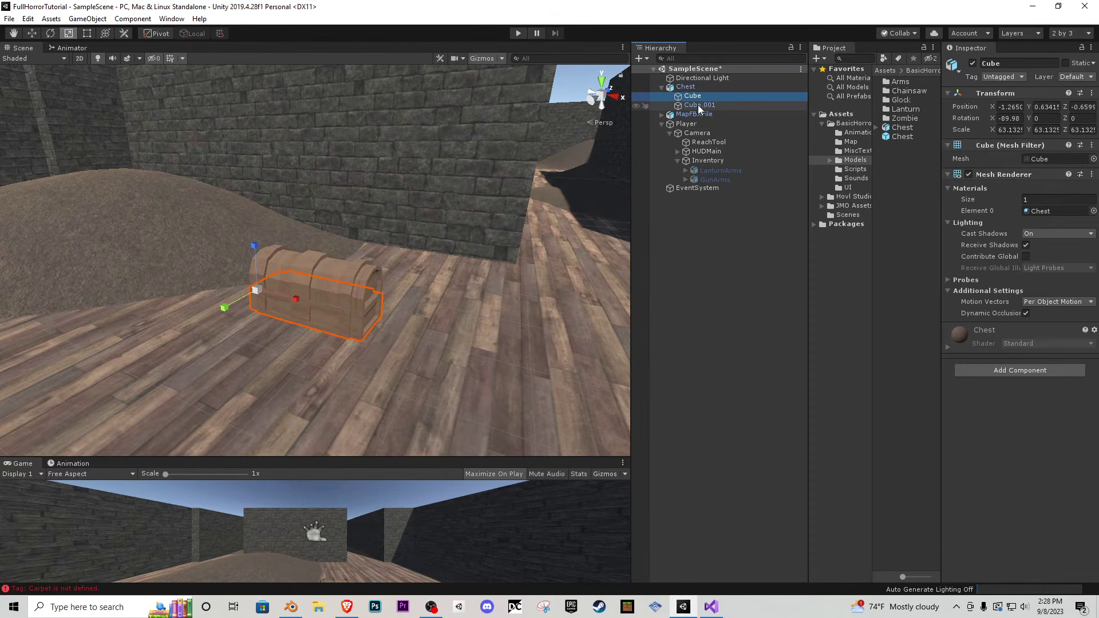
shift+click(699, 106)
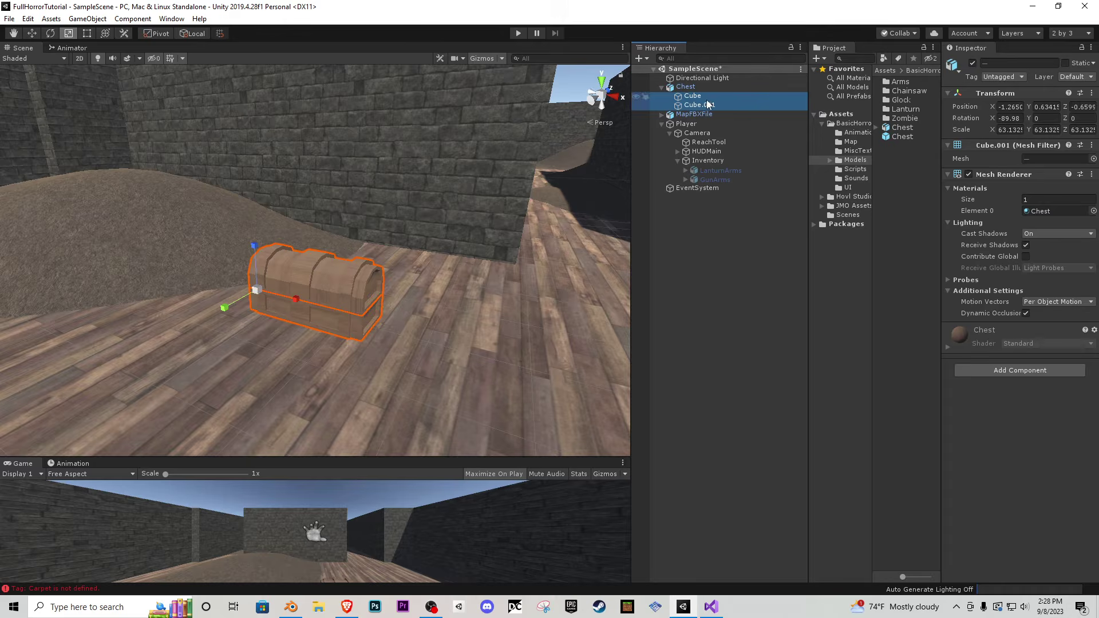
click(703, 97)
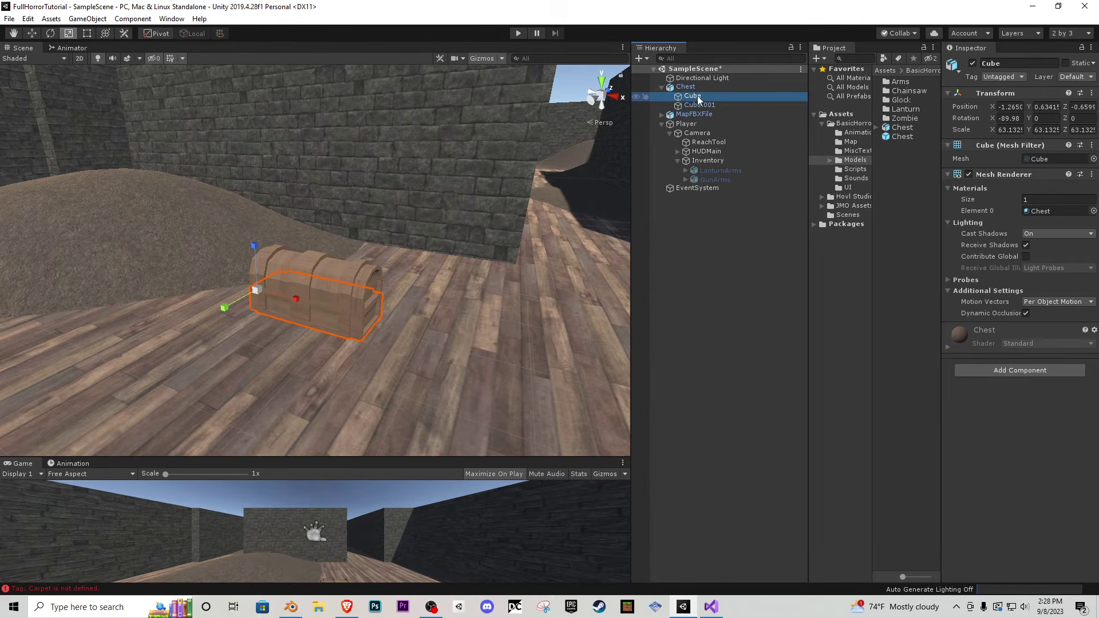
text(B)
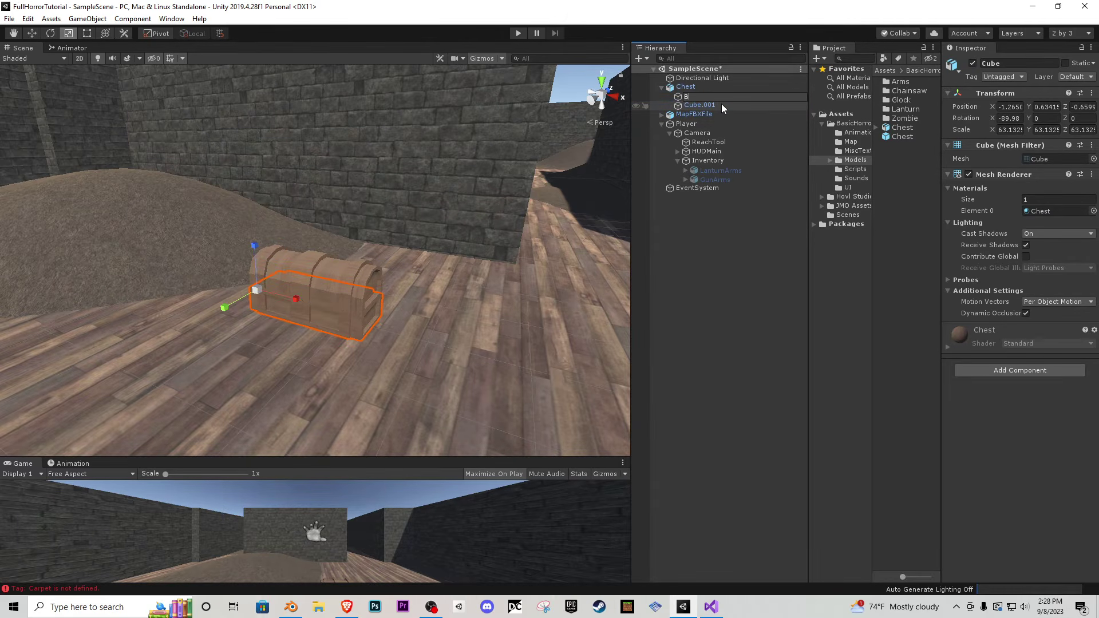
text(ottom)
key(Return)
double_click(699, 105)
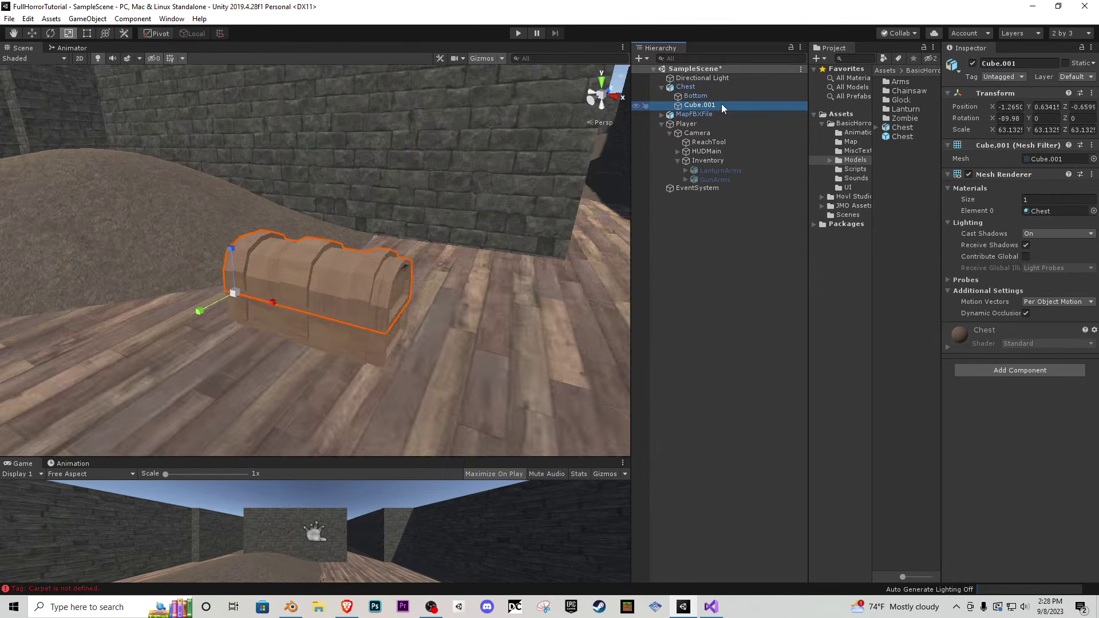
click(721, 104)
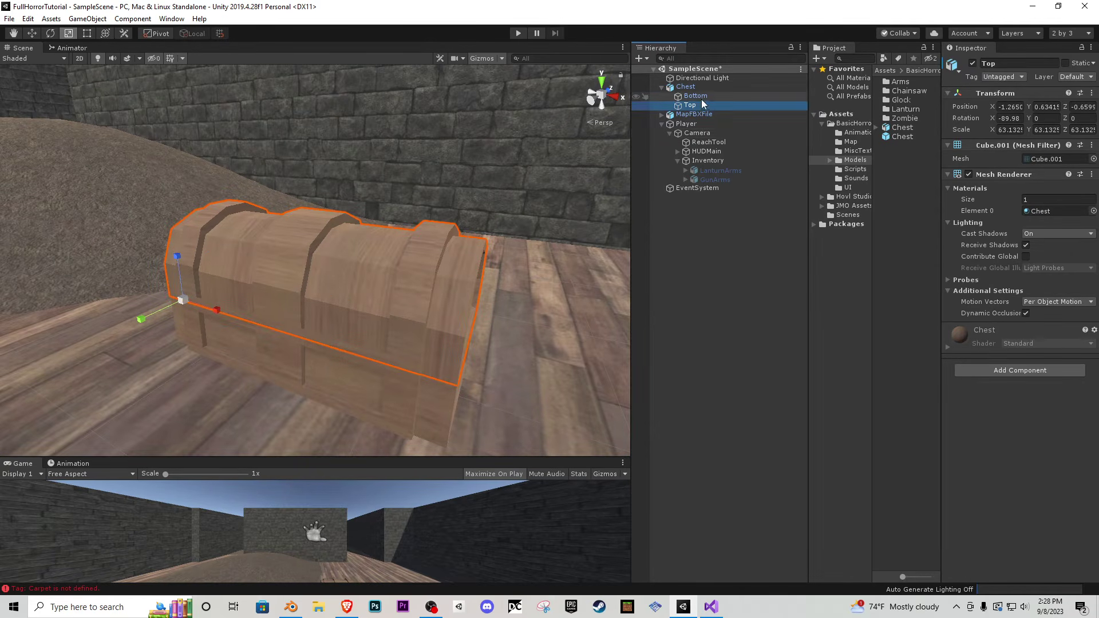
- Add a Mesh Collider component to both the Bottom and Top objects of the chest
click(1016, 370)
text(mesh)
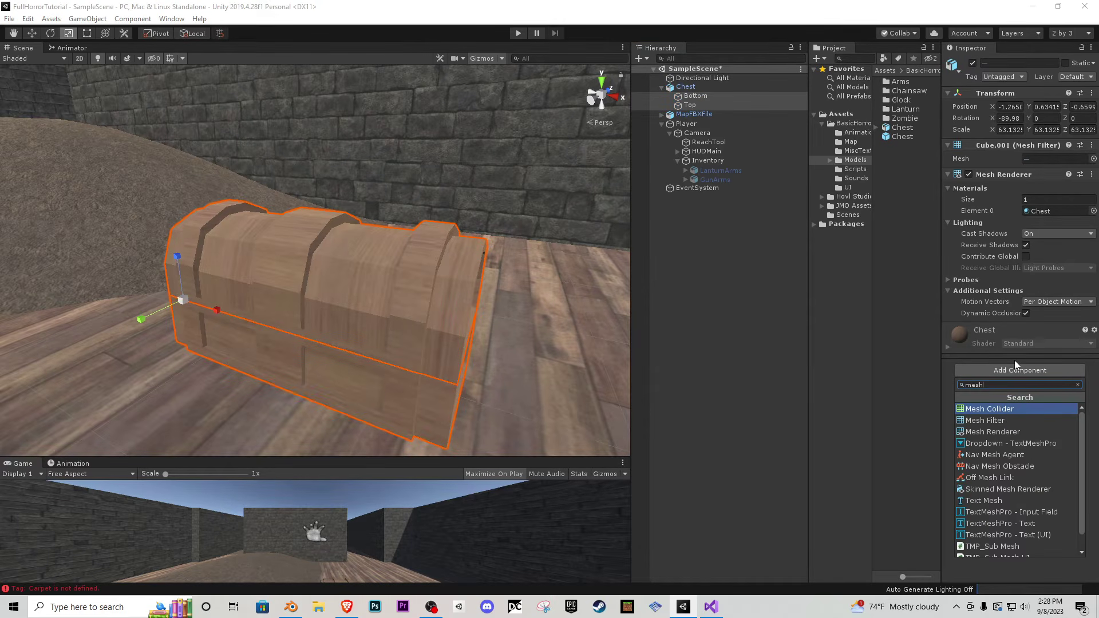
key(Return)
- Create an animation clip named Chest_Idle for the parent Chest object in the Models folder
click(685, 86)
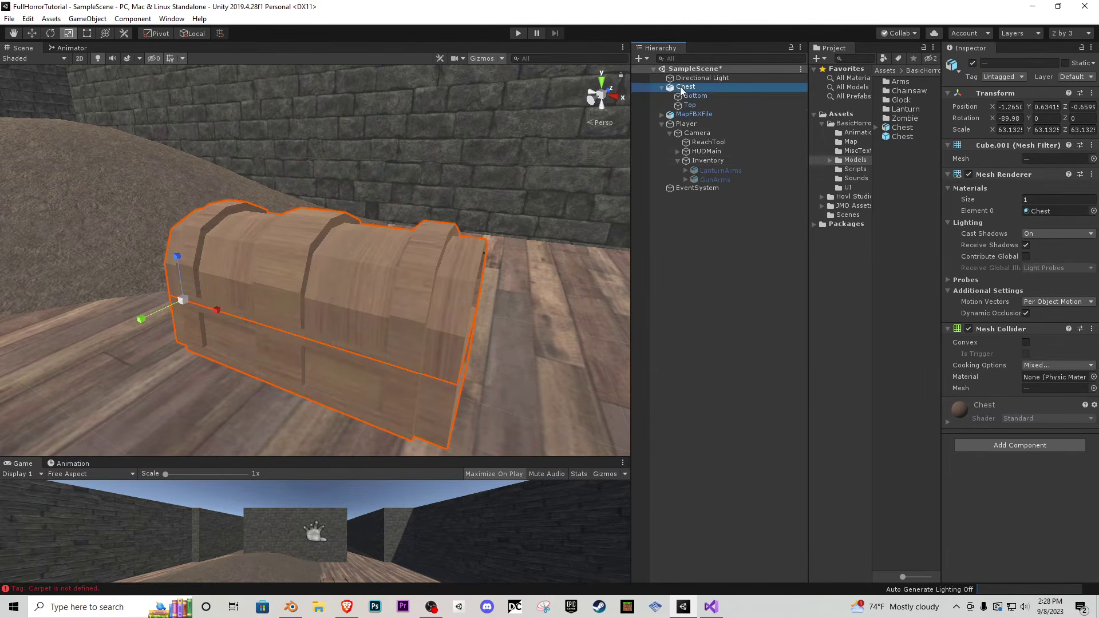
click(661, 88)
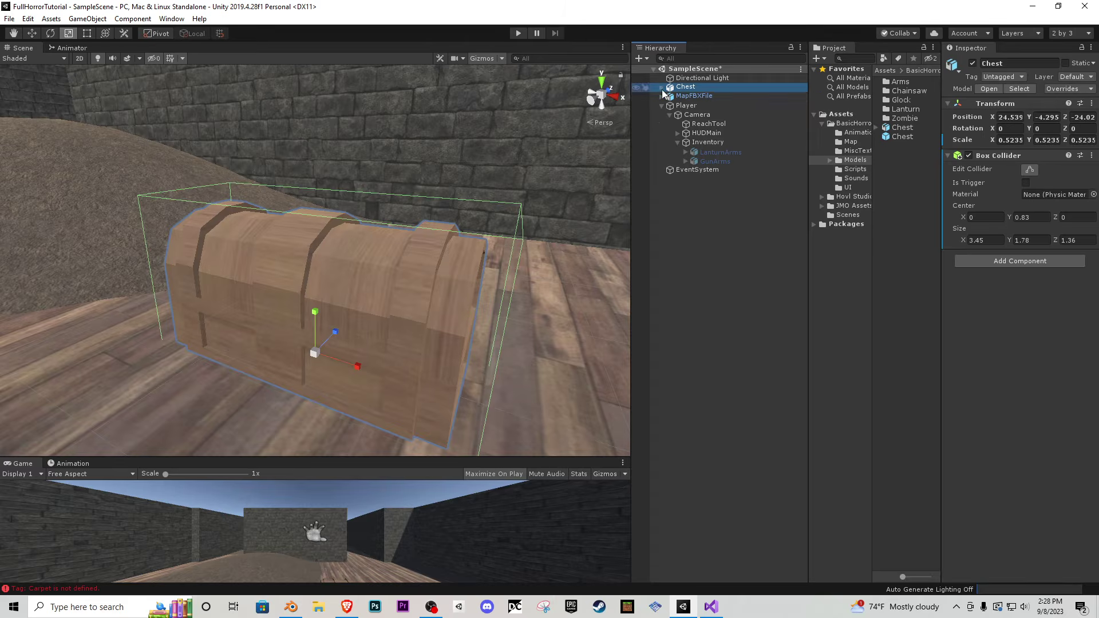
right_drag(490, 244, 296, 243)
key(s)
key(w)
key(s)
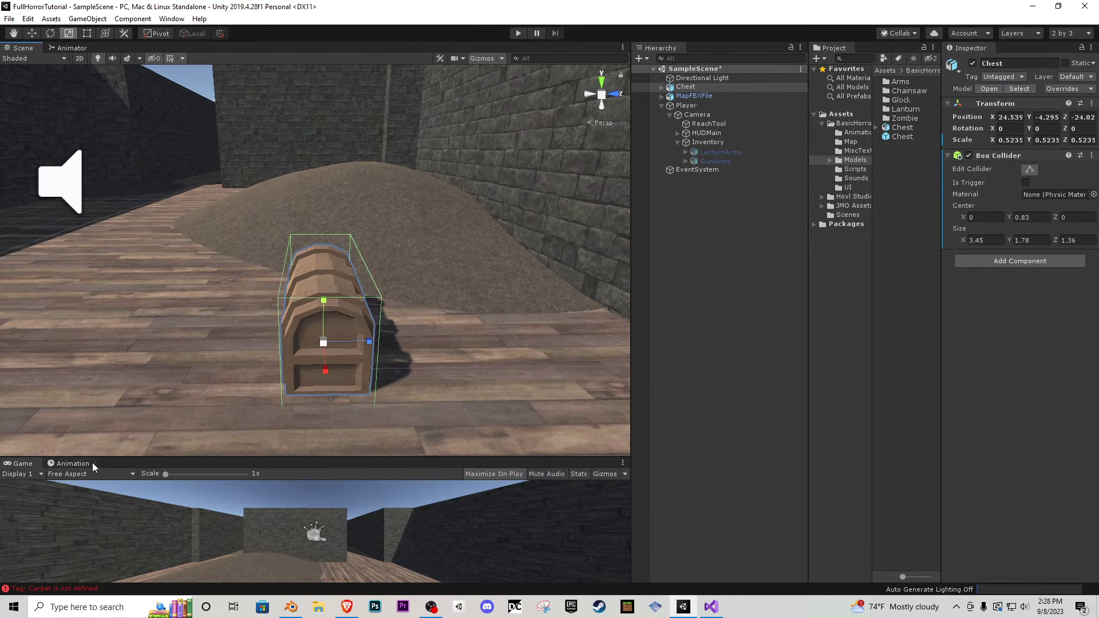
click(72, 463)
click(412, 544)
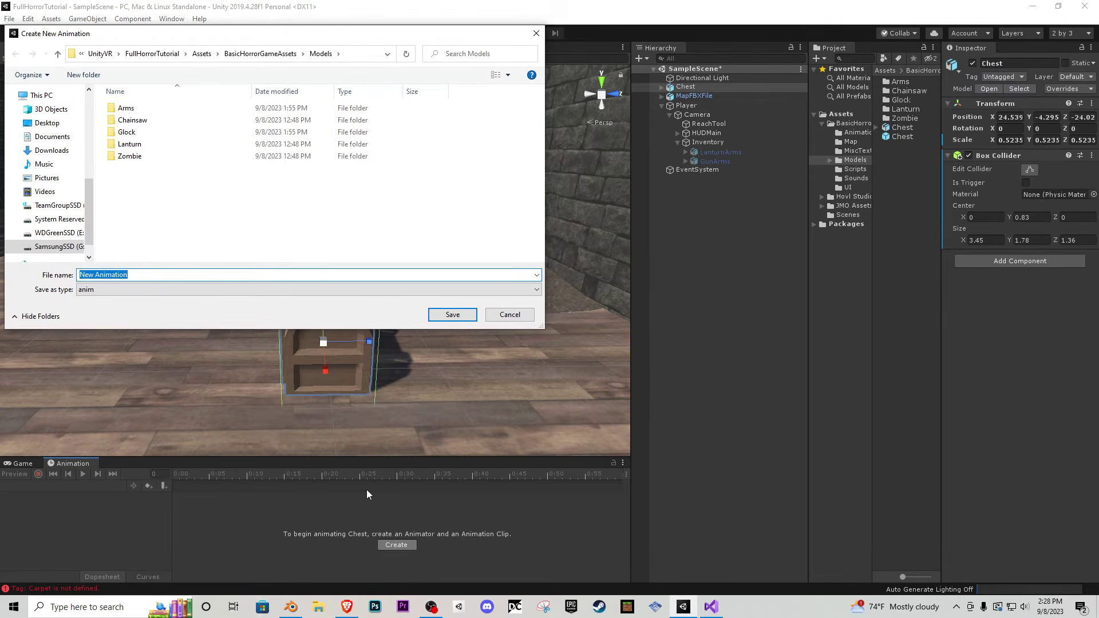
text(Chest_Idle)
key(Return)
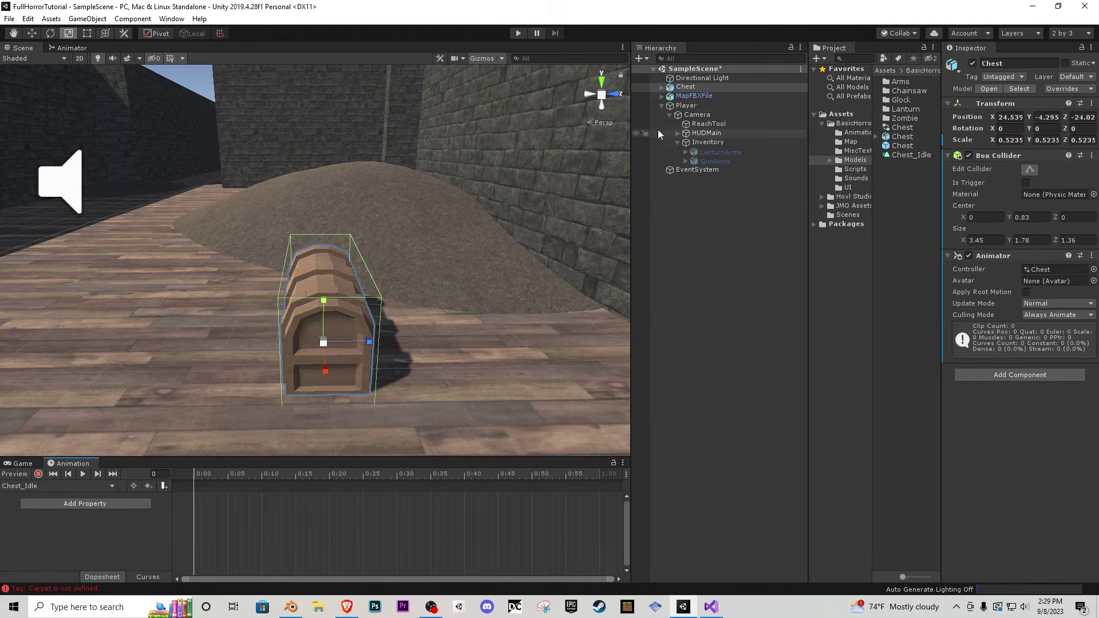
- Record a starting keyframe at frame 0 of Chest_Idle for the position and rotation of the chest's Bottom and Top
click(661, 86)
shift+click(689, 104)
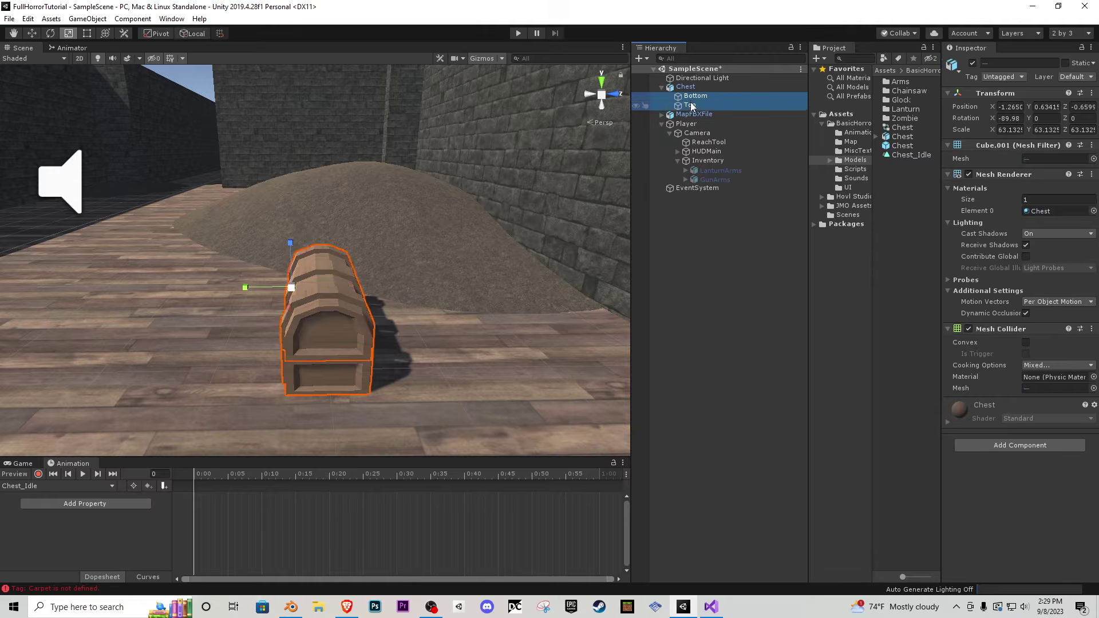
click(33, 33)
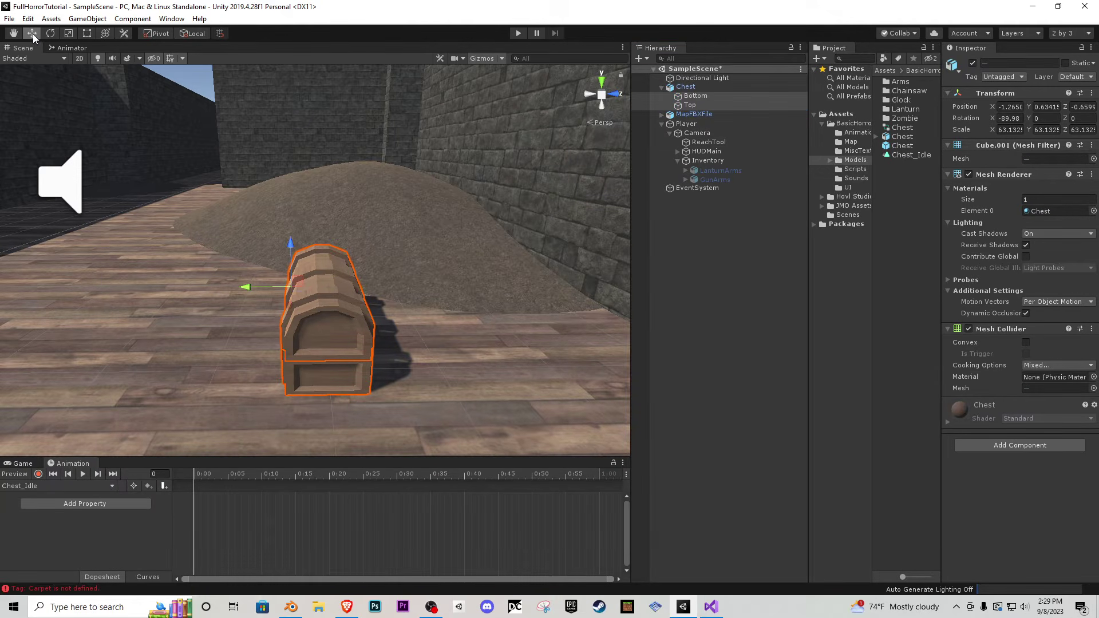
click(39, 474)
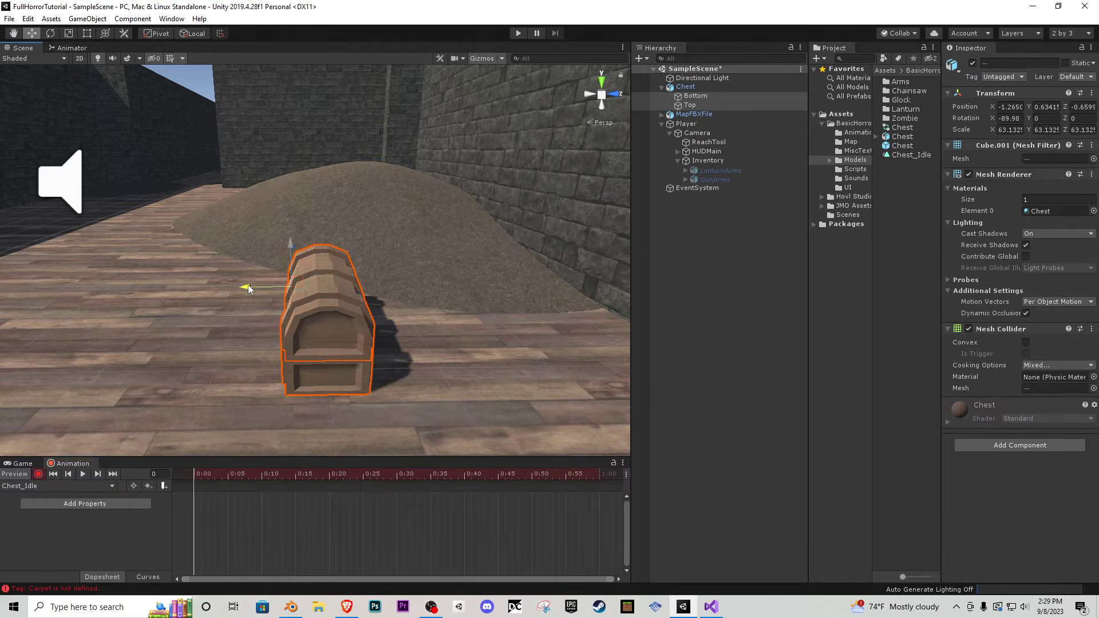
drag(251, 286, 249, 304)
click(50, 33)
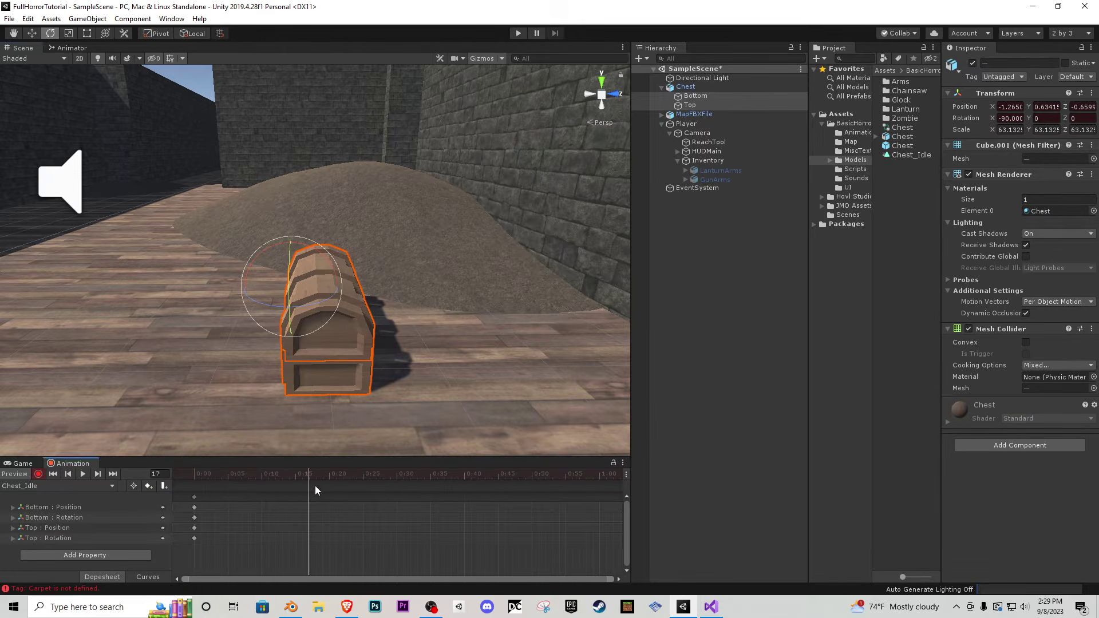
- Copy all of the Chest_Idle keyframes from frame 0 to 1:00 and stop recording at the start of the clip
drag(223, 565, 175, 490)
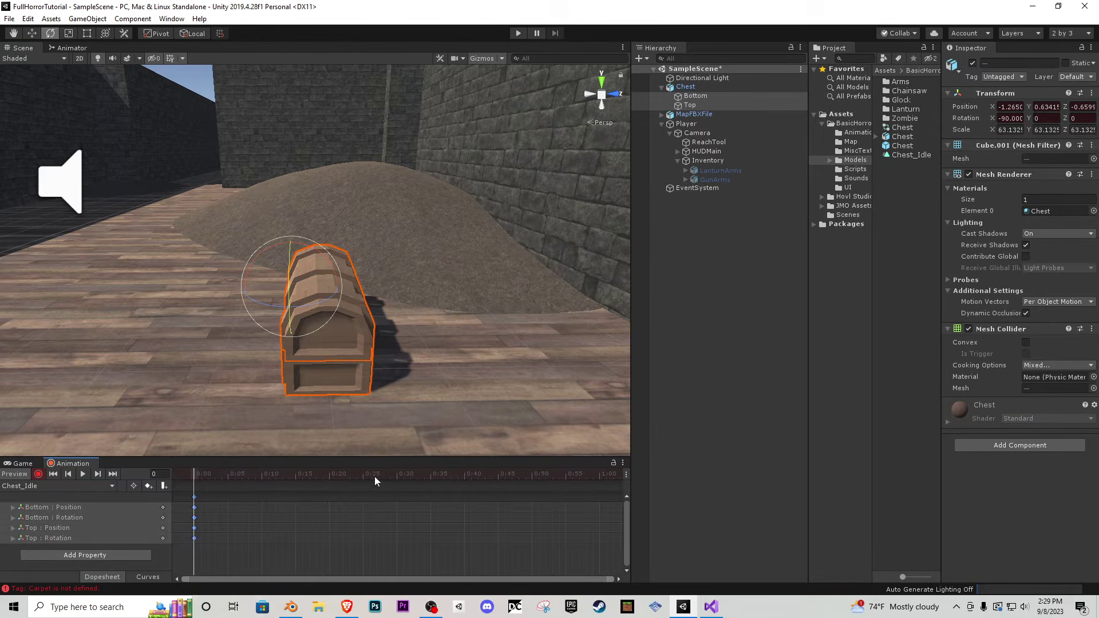
key(ctrl+c)
drag(436, 475, 599, 482)
key(ctrl+v)
click(417, 474)
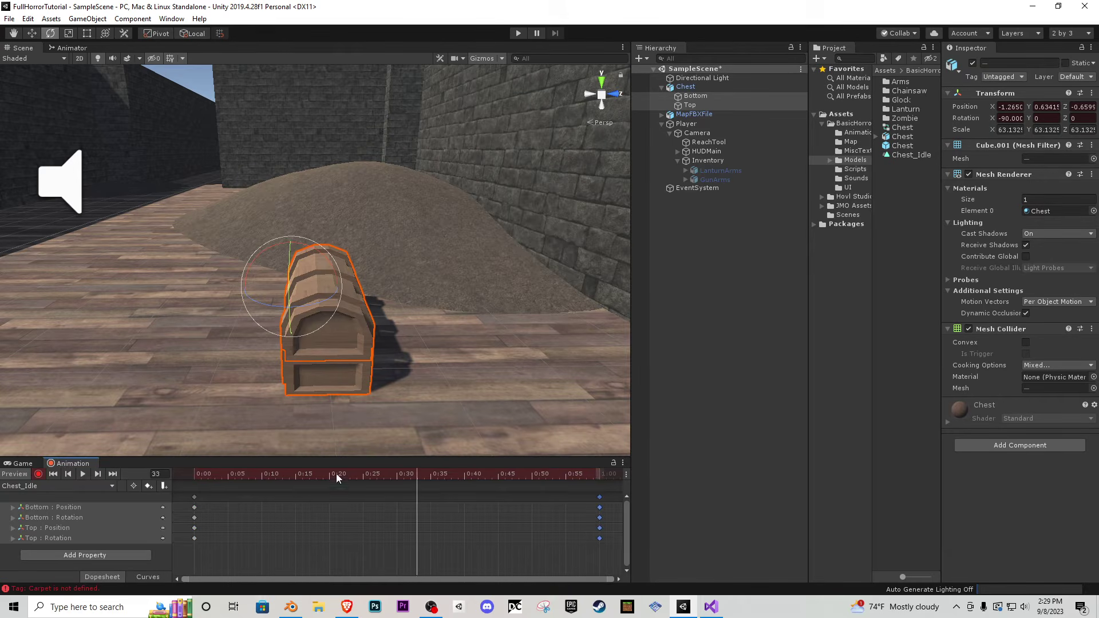
drag(337, 479, 192, 477)
click(38, 474)
- Create a new animation clip named Chest_Open in the Models folder
click(51, 486)
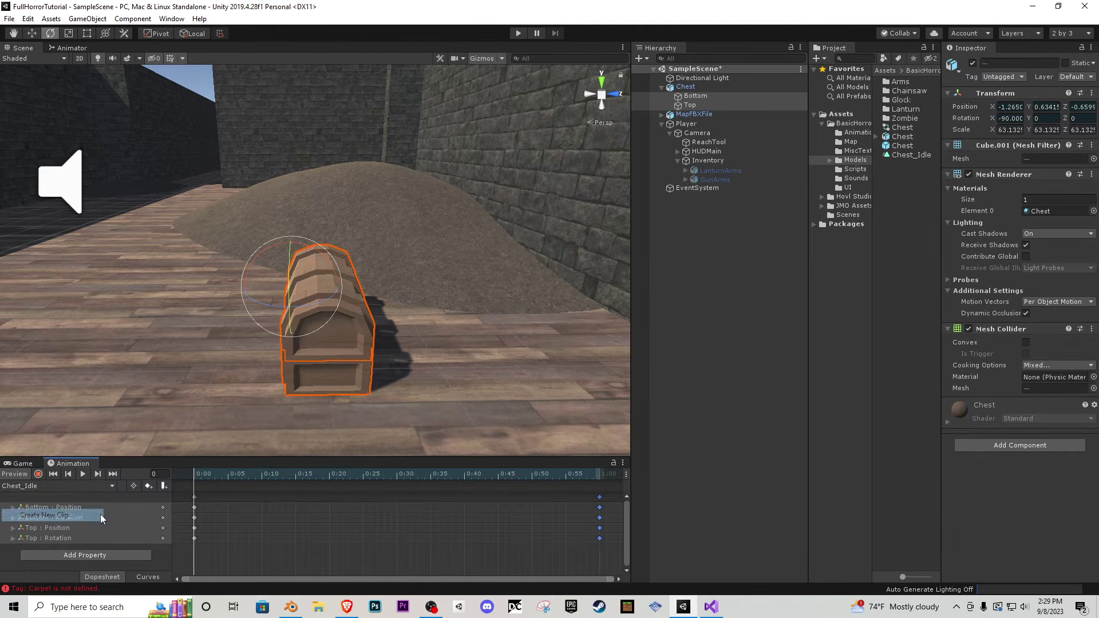
click(101, 517)
text(Chest_)
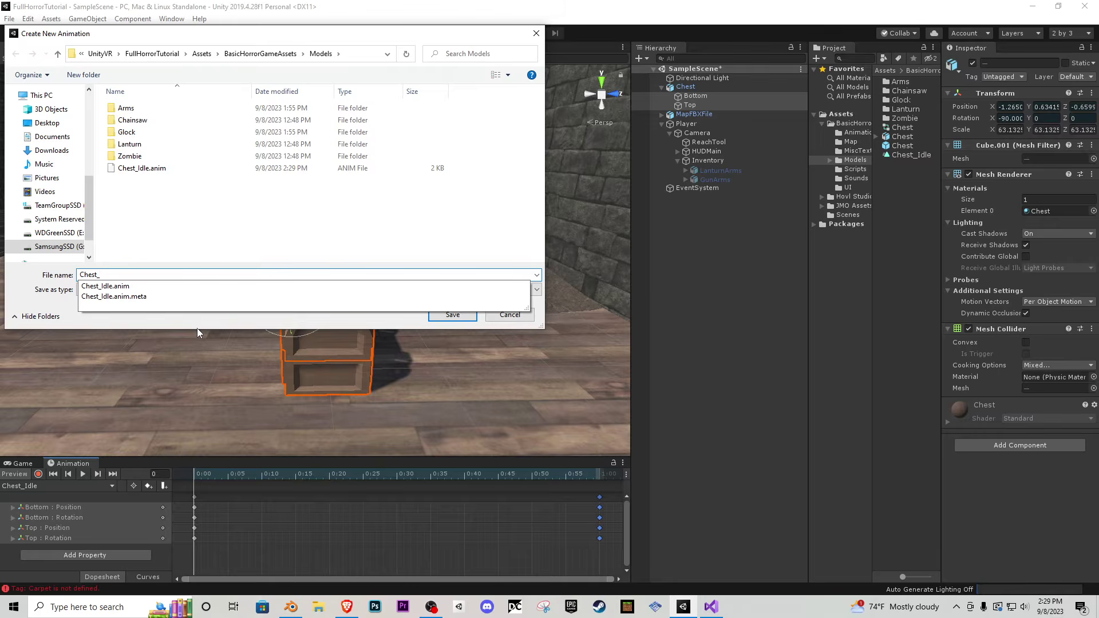
text(Open)
key(Return)
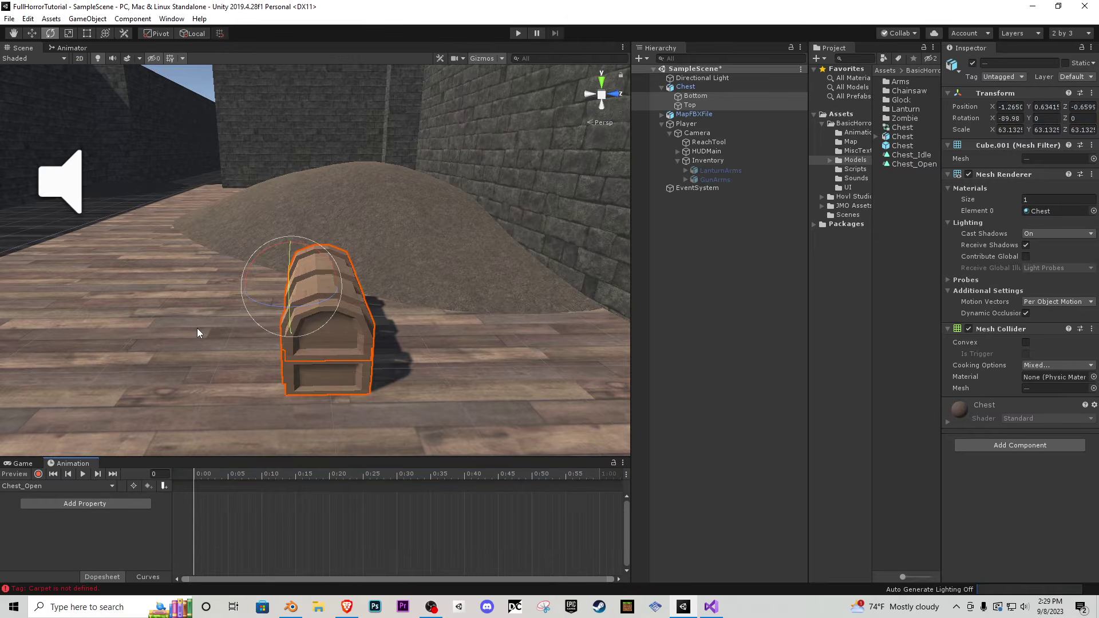
- Key both chest parts at frame 0 of Chest_Open, record the Top rotated open at frame 60, and preview the clip
key(k)
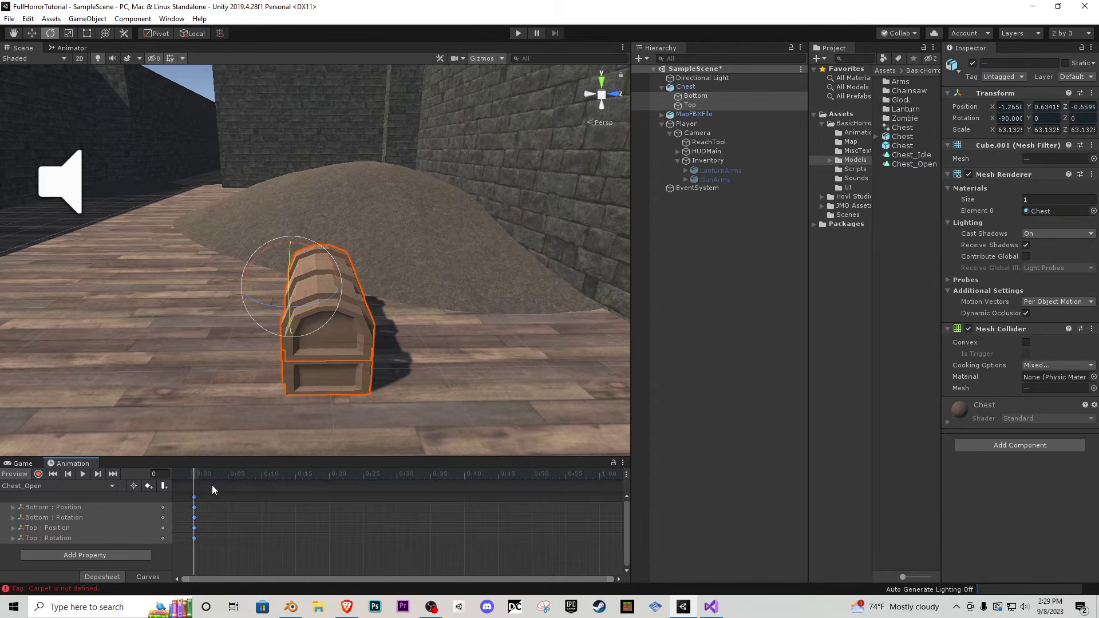
drag(221, 475, 597, 490)
click(38, 473)
click(690, 105)
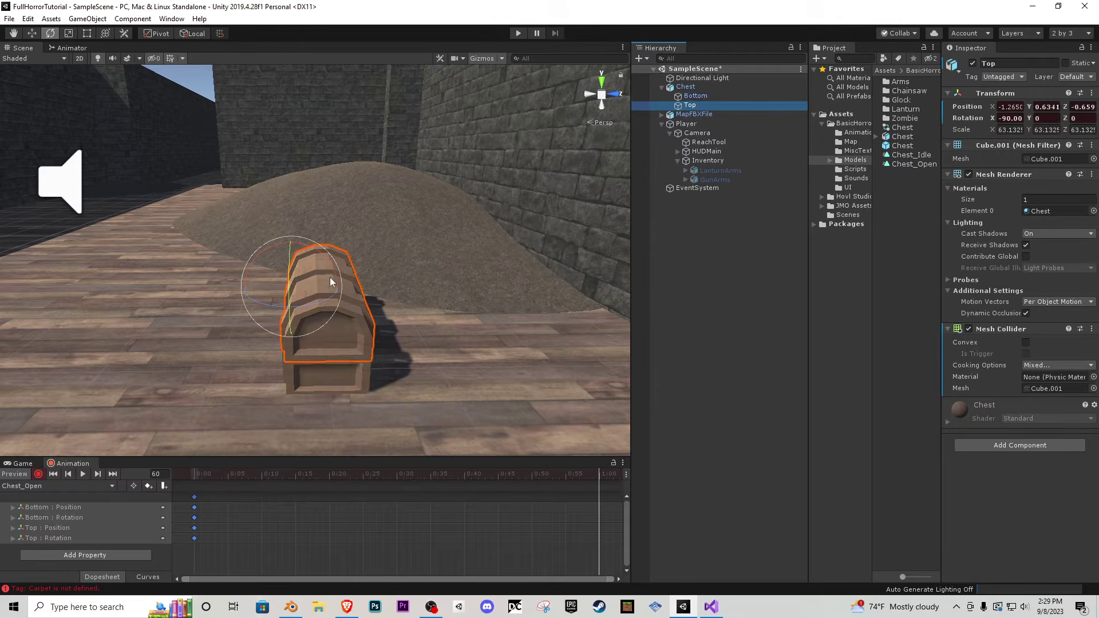
drag(315, 252, 129, 236)
click(85, 475)
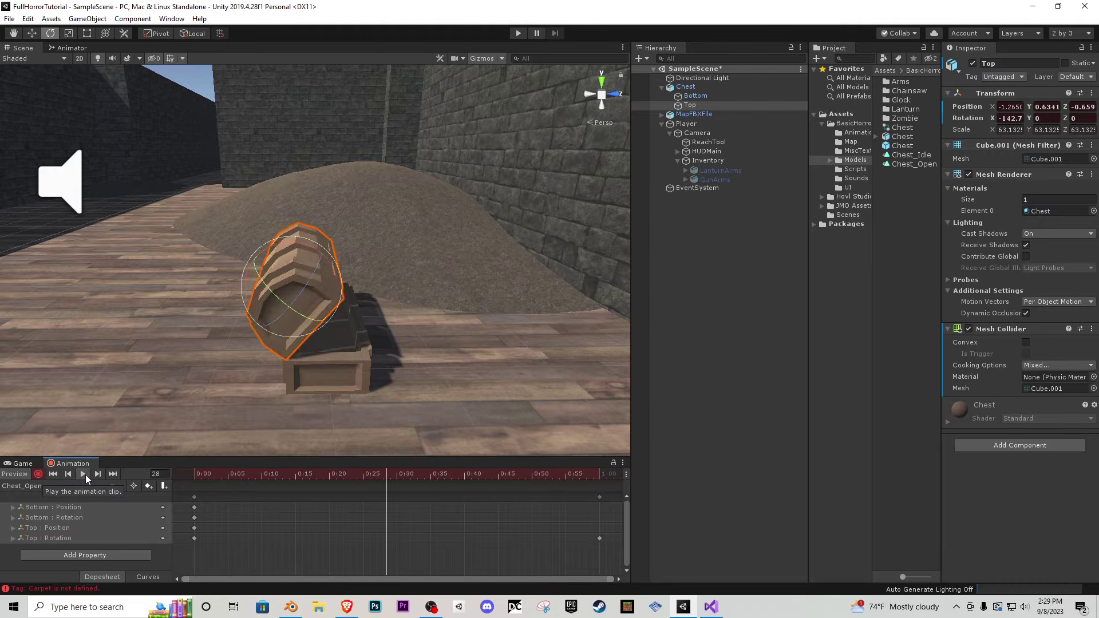
click(85, 475)
click(38, 473)
- Move the parent Chest against the stone wall at about X 25.32, Z -21.24, and rewind the clip to frame 0
click(687, 90)
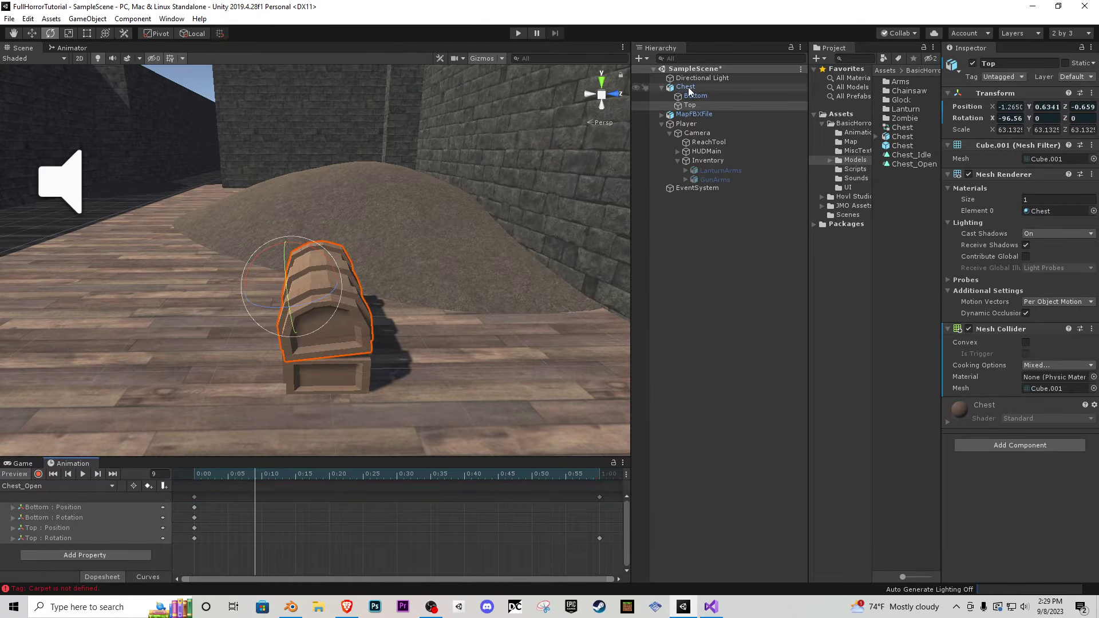
drag(360, 372, 241, 208)
key(a)
right_drag(240, 208, 395, 215)
click(33, 33)
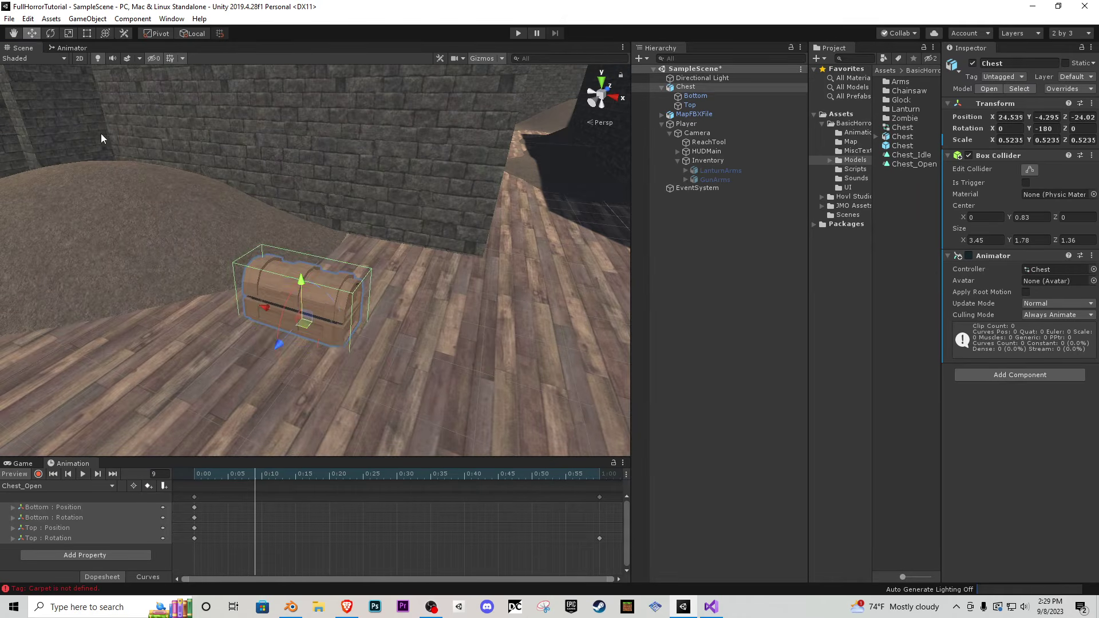
drag(276, 346, 362, 251)
key(w)
right_drag(367, 246, 252, 344)
drag(246, 474, 195, 473)
key(s)
right_drag(326, 371, 412, 451)
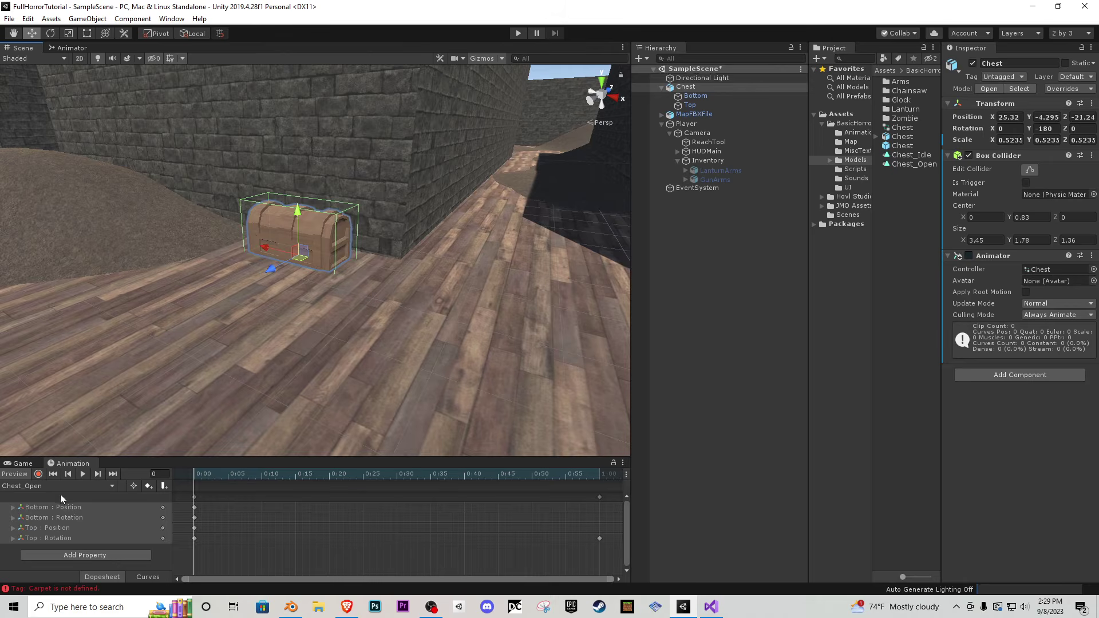
- Turn off Loop Time for the Chest_Open clip in the Models folder
click(911, 155)
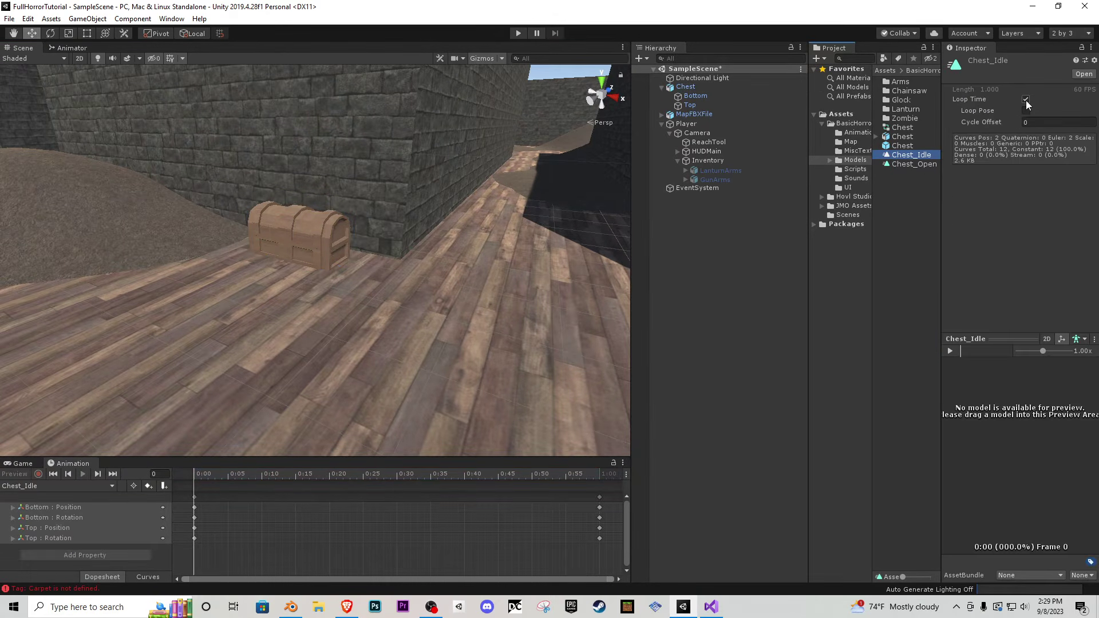
click(924, 164)
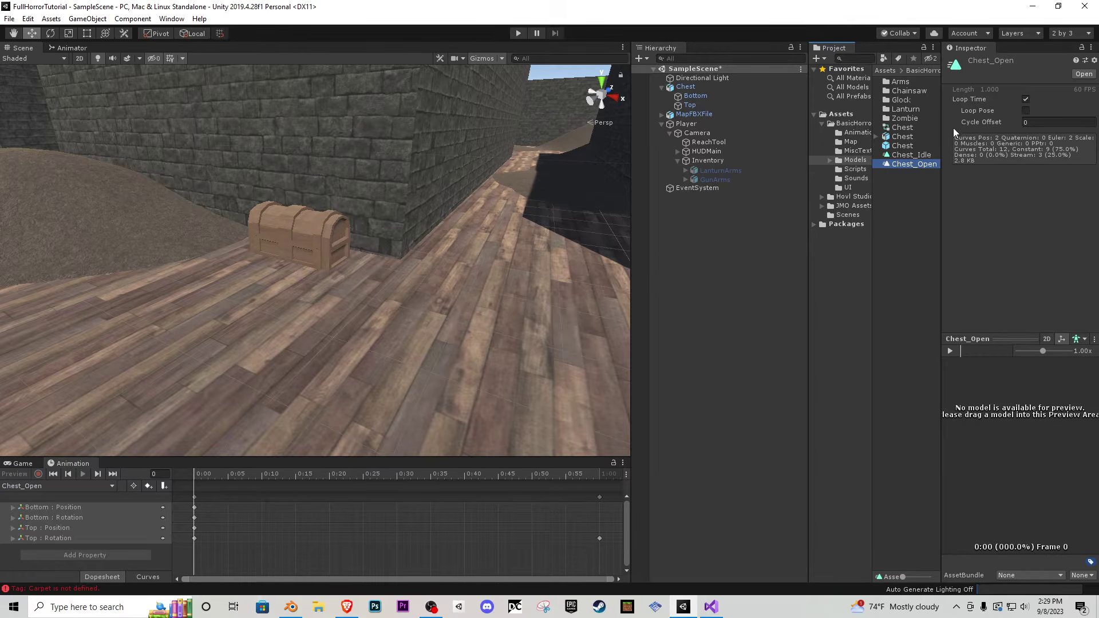
click(1023, 99)
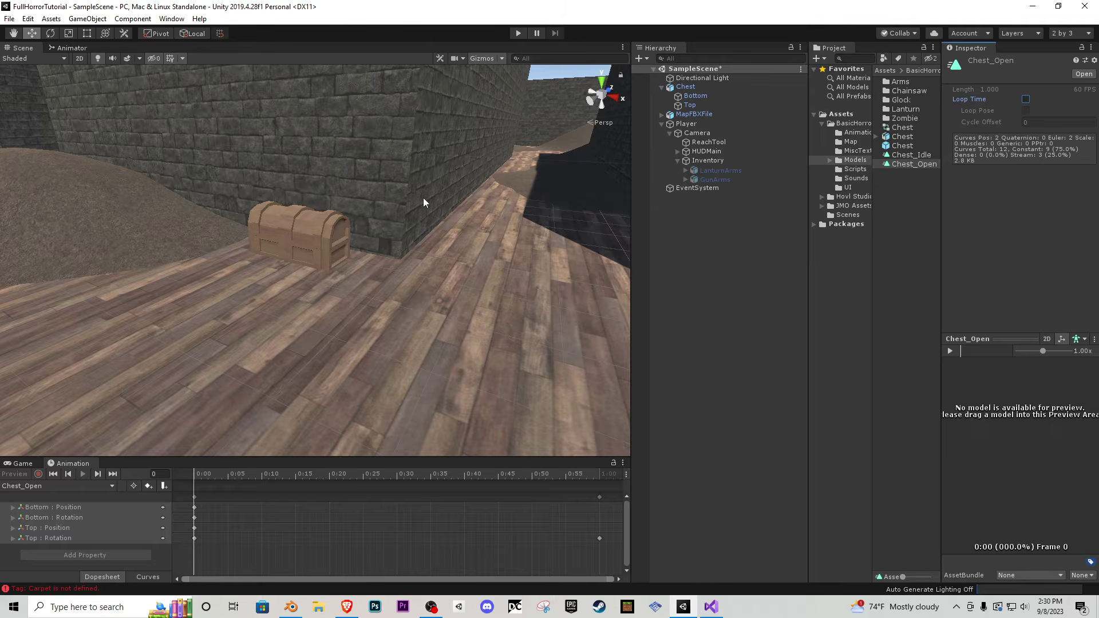
- Attach the UseChest script from the Scripts folder to the parent Chest object
click(30, 466)
scroll(296, 301, down, 2)
middle_drag(297, 301, 308, 284)
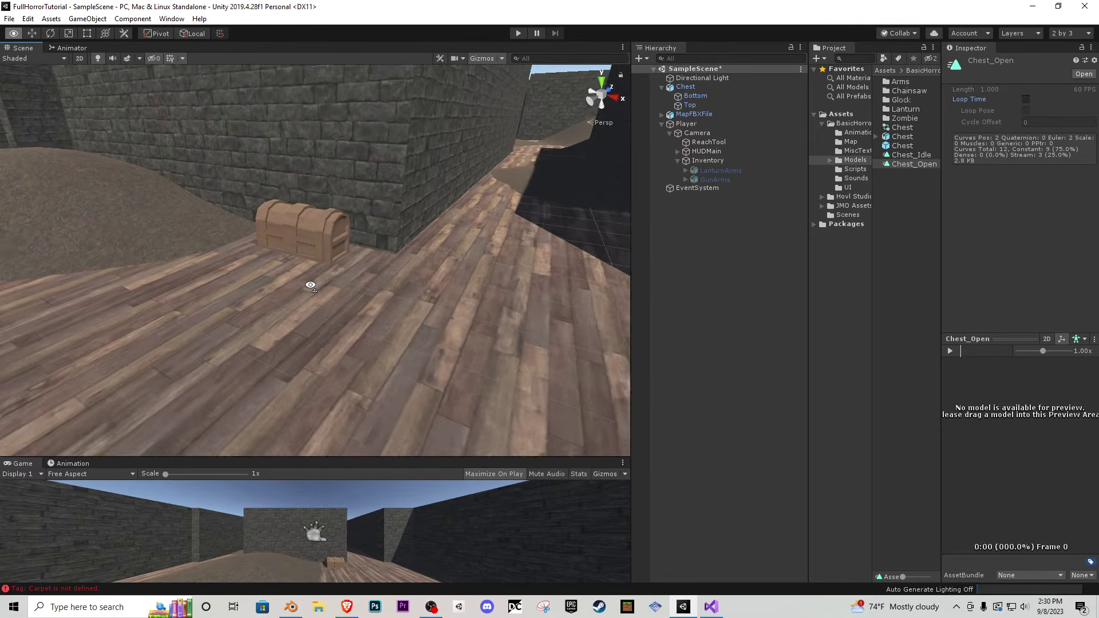
click(726, 88)
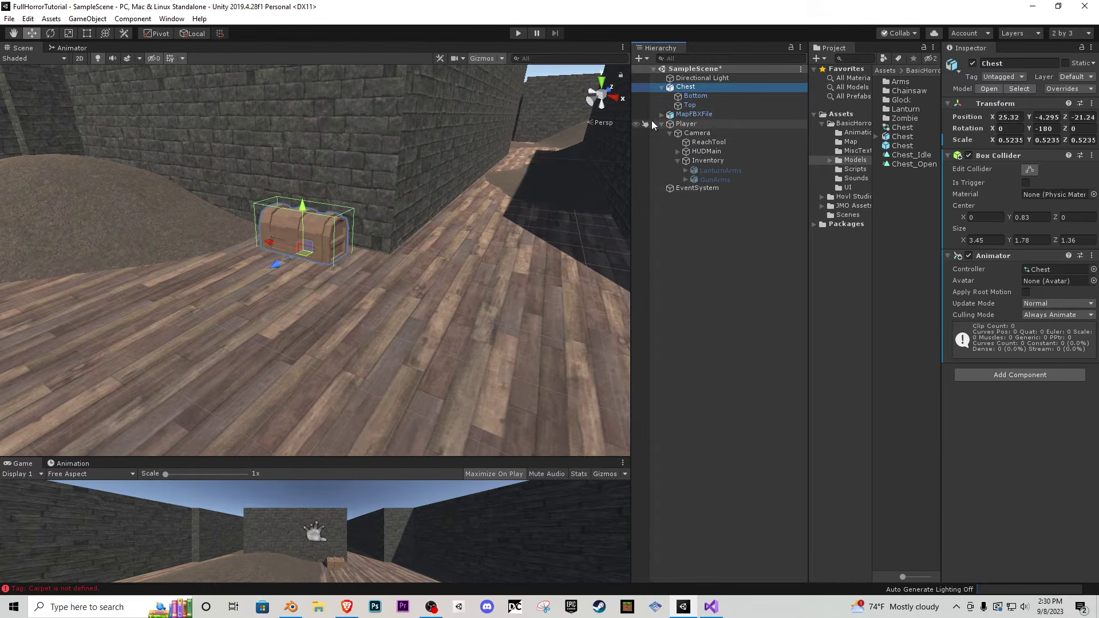
click(841, 125)
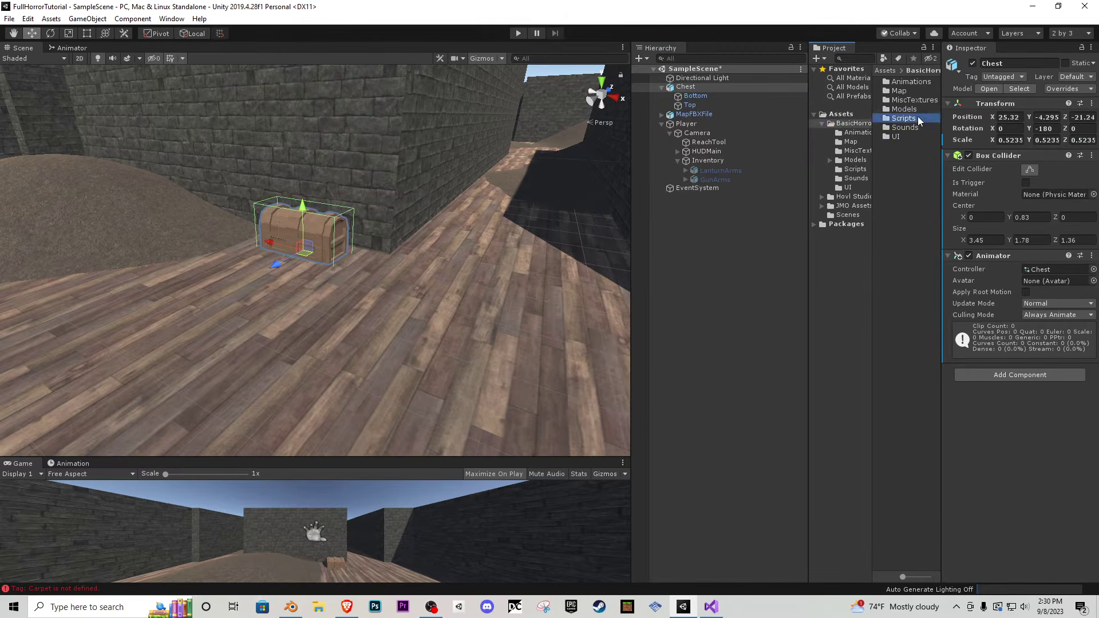
double_click(918, 116)
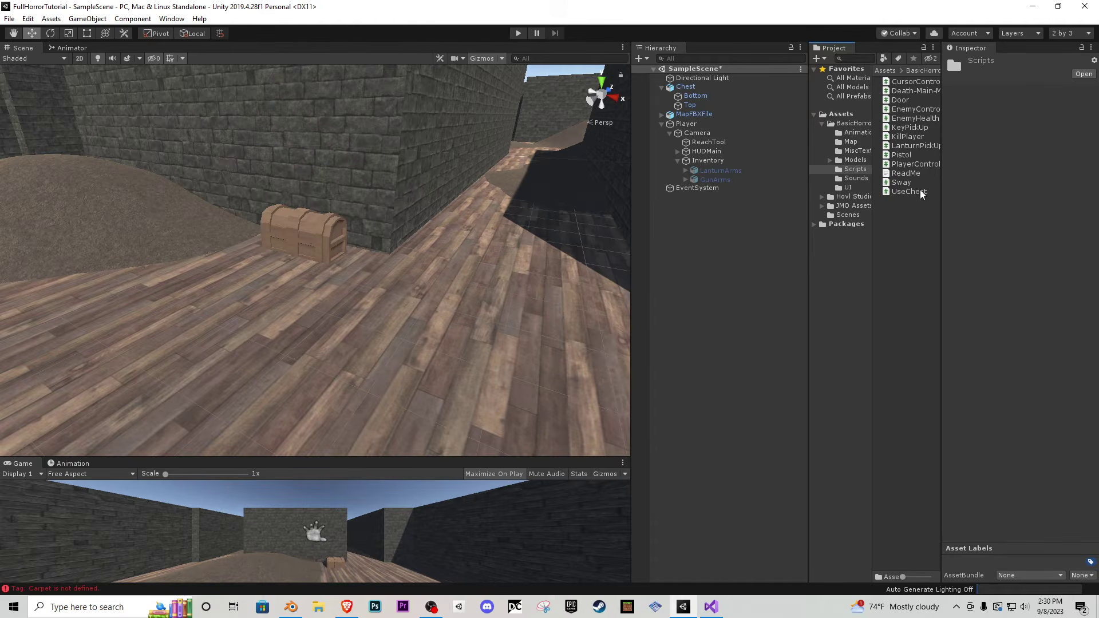
drag(921, 194, 692, 92)
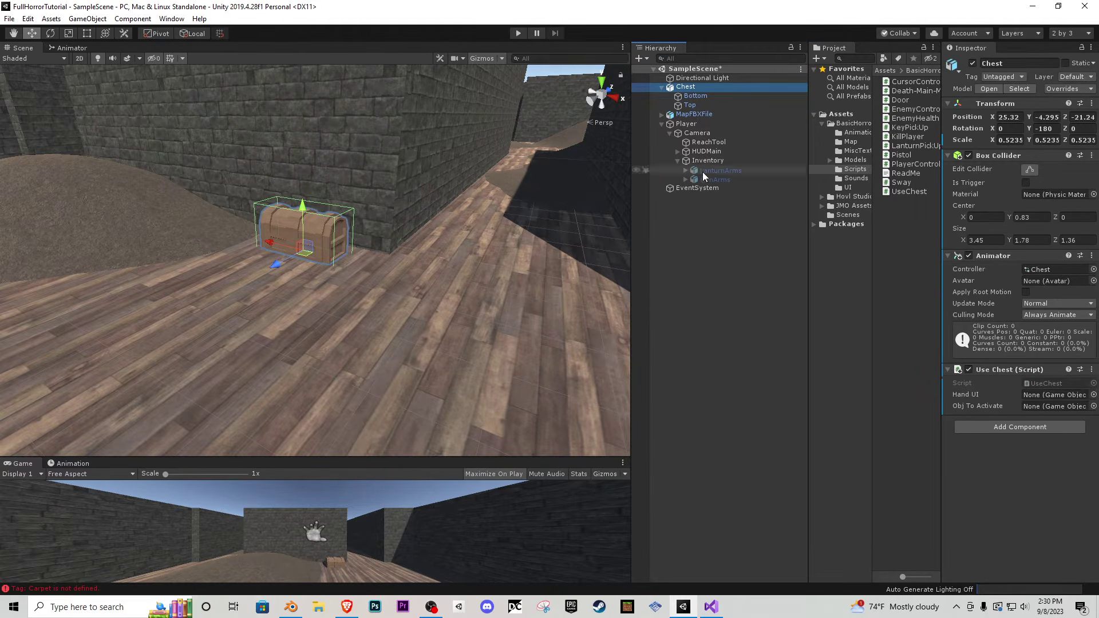
- Assign the HUD's Grab_Crosshair object as the Hand UI of the chest's Use Chest script
click(678, 151)
click(685, 161)
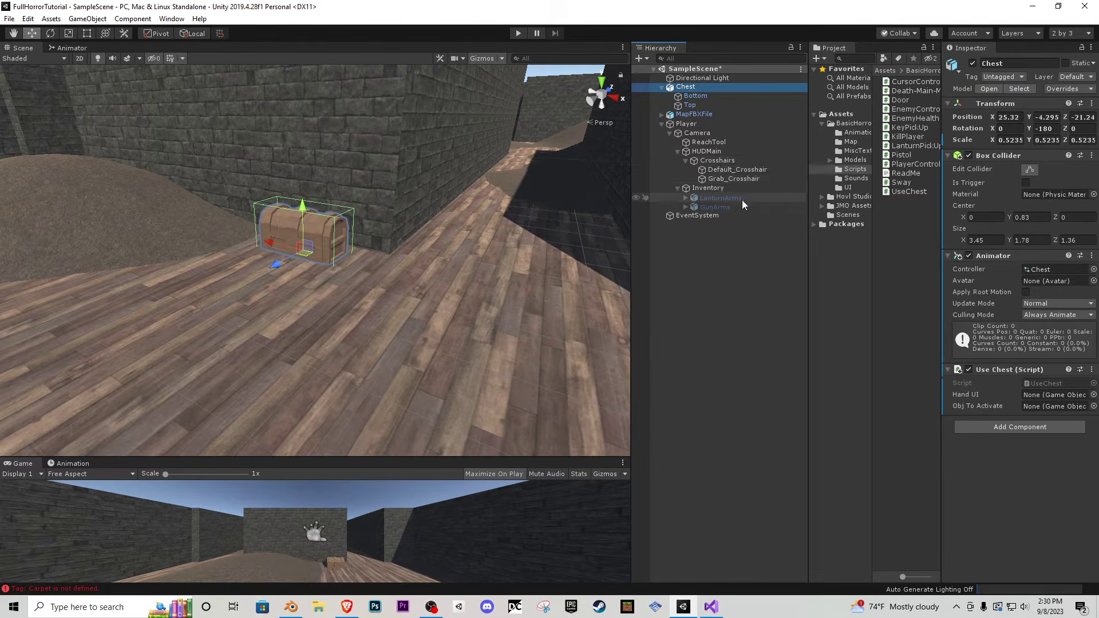
drag(736, 178, 1040, 395)
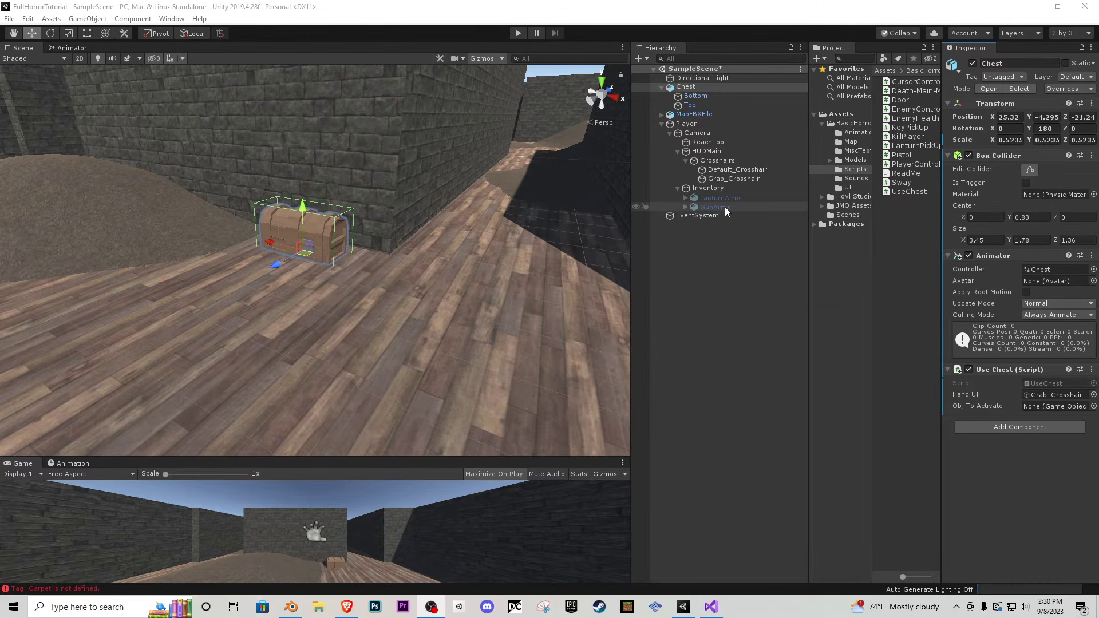
- Create an empty child object named "Empty" under the player's Inventory
right_click(711, 190)
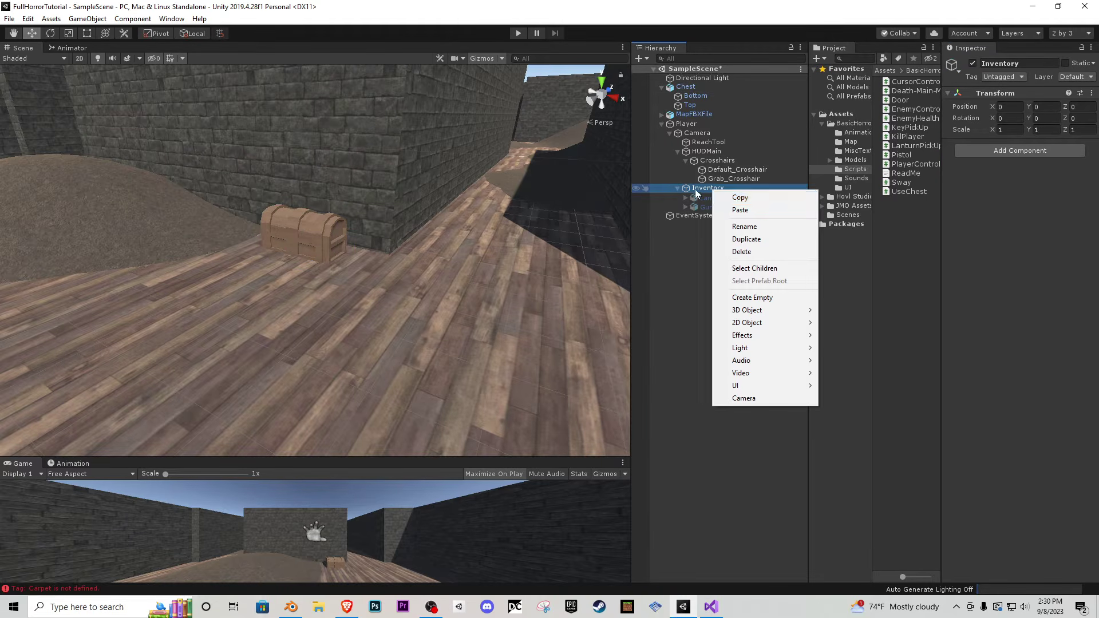
click(752, 297)
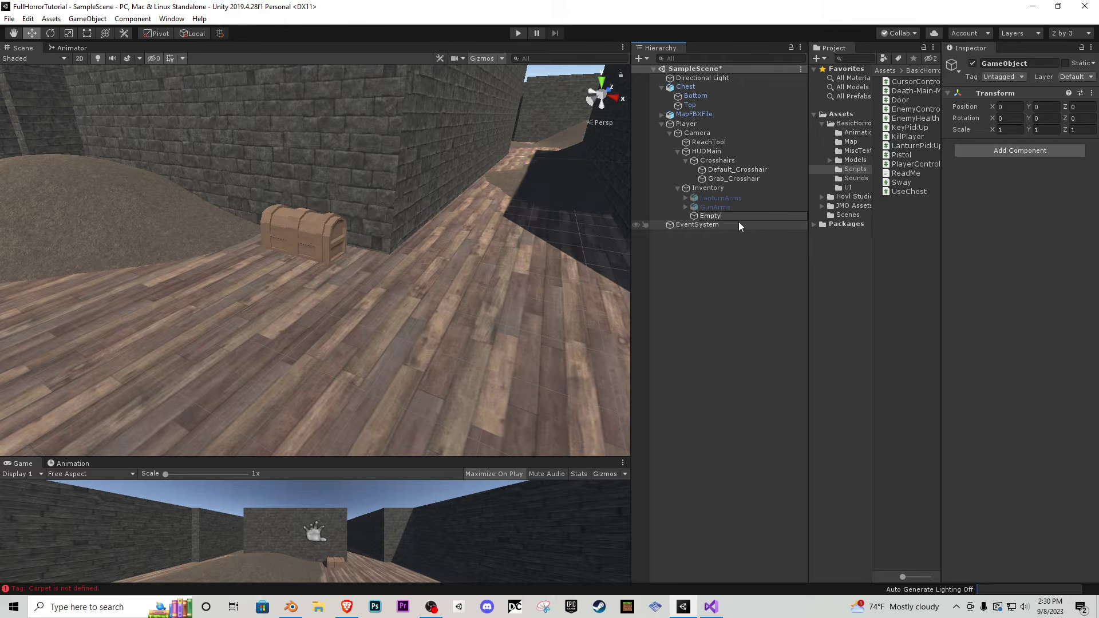
key(Return)
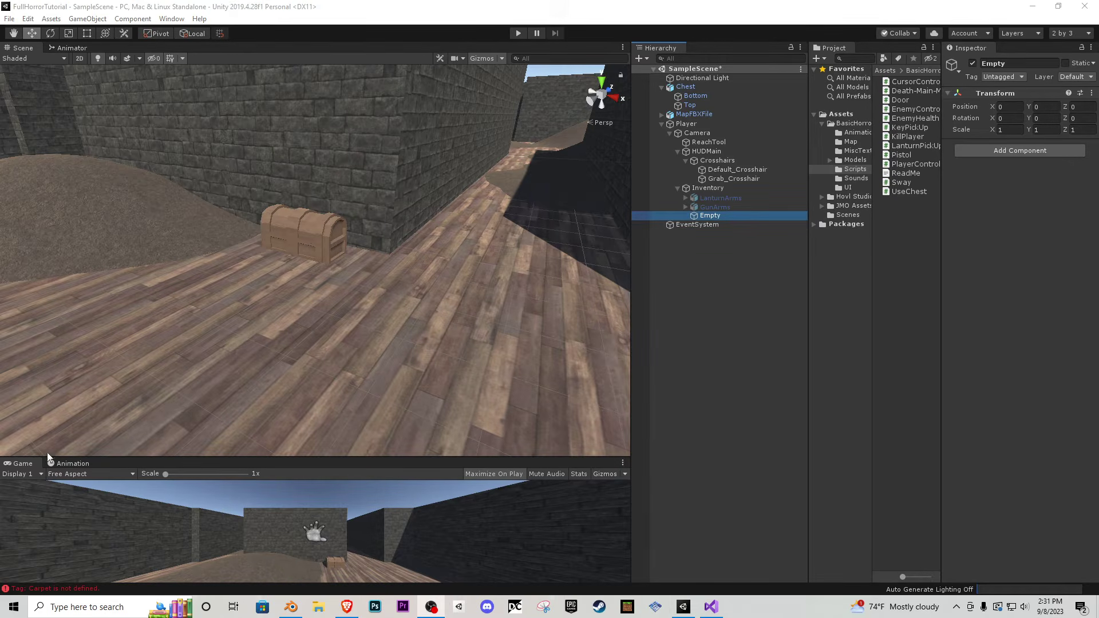
- Assign the Empty object as the Obj To Activate of the chest's Use Chest script
key(w)
right_drag(332, 255, 337, 222)
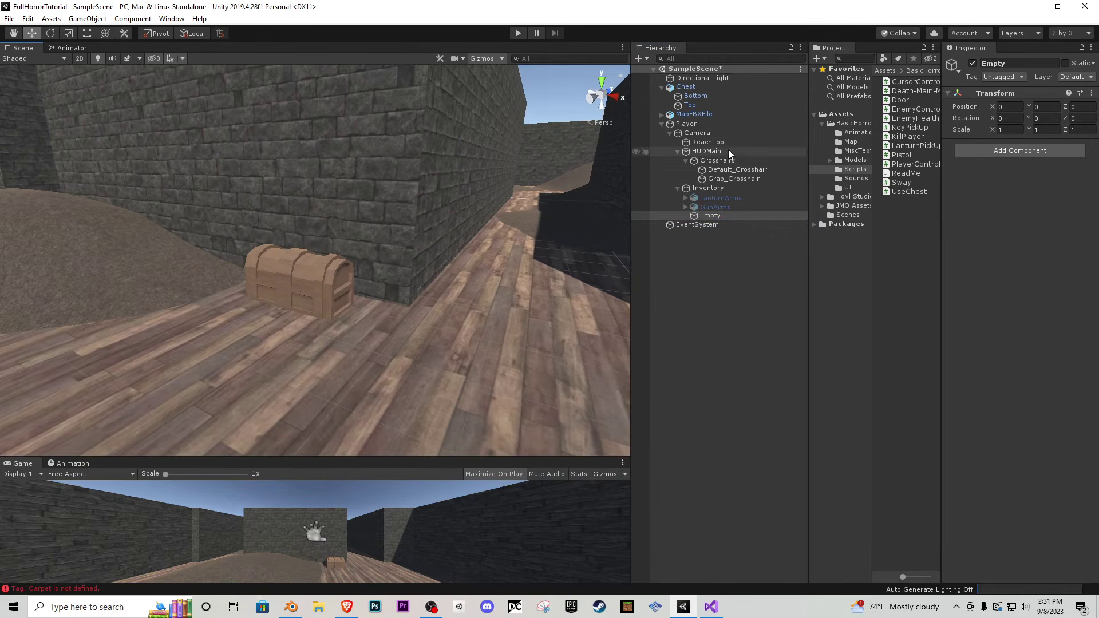
click(700, 88)
drag(743, 217, 1014, 408)
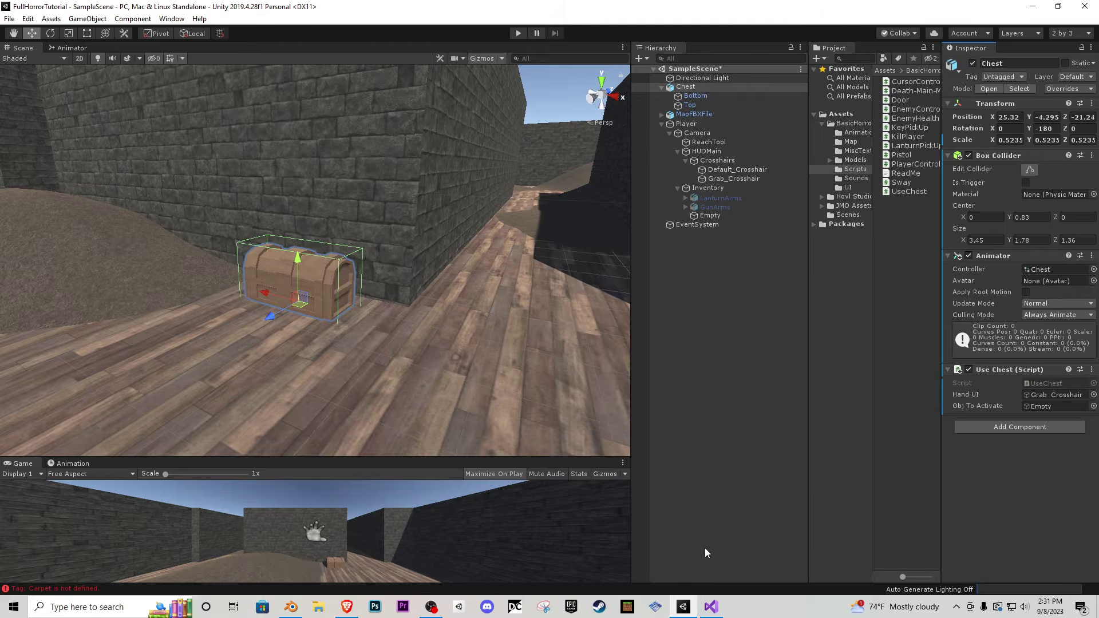
- Check the UseChest script's Update function for the name of the Animator bool it sets
double_click(905, 192)
scroll(367, 376, down, 8)
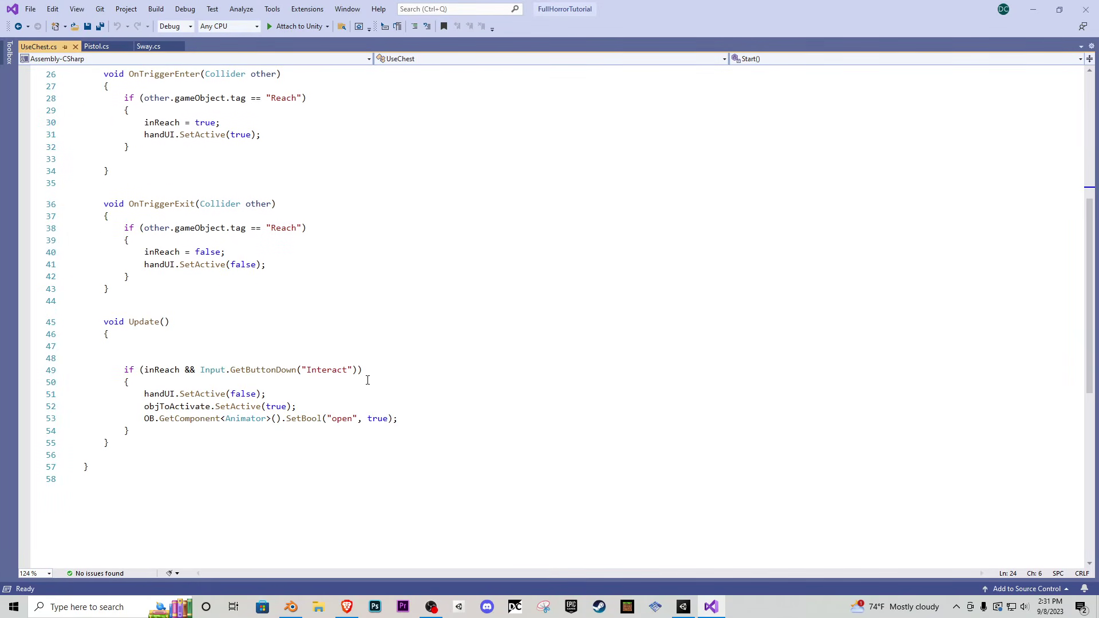
double_click(346, 418)
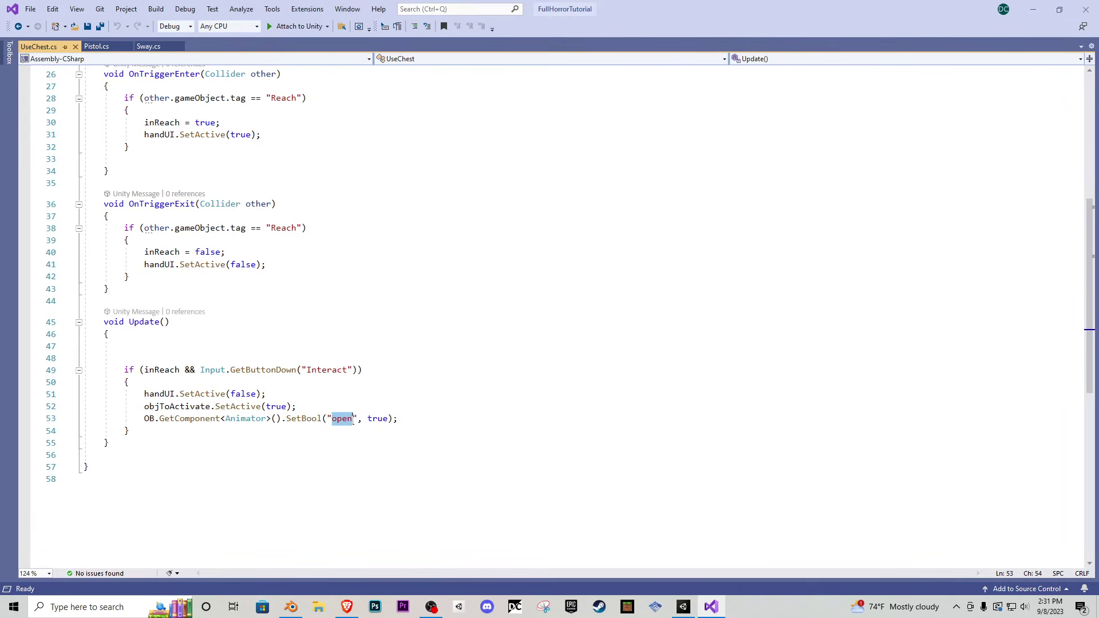
click(1033, 9)
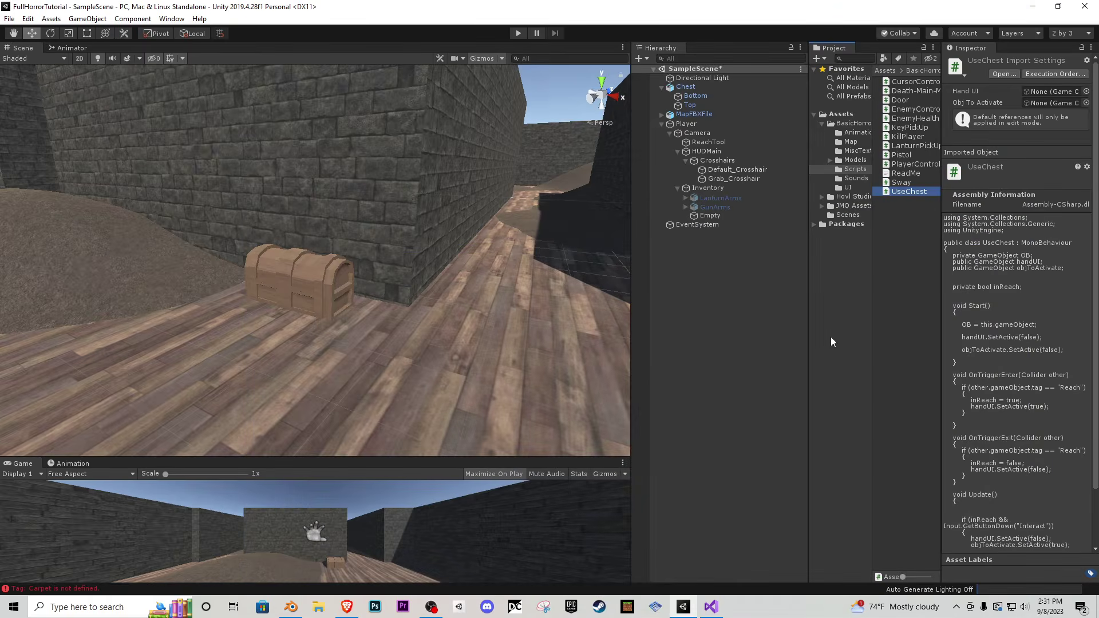
- Add a Bool parameter named "open" to the Chest's Animator controller
click(685, 86)
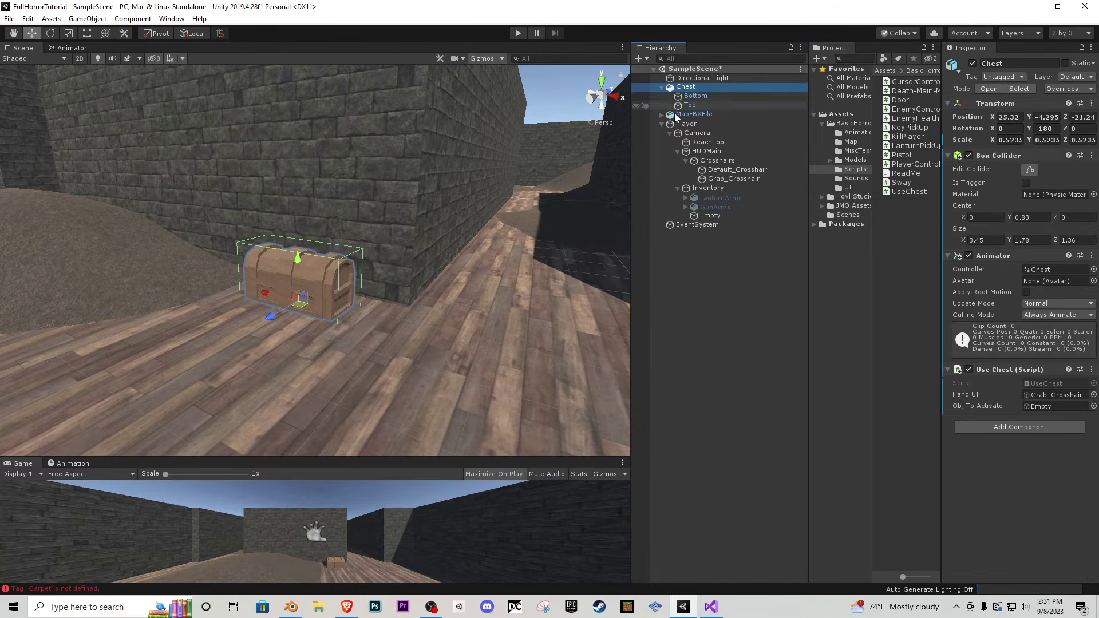
click(80, 49)
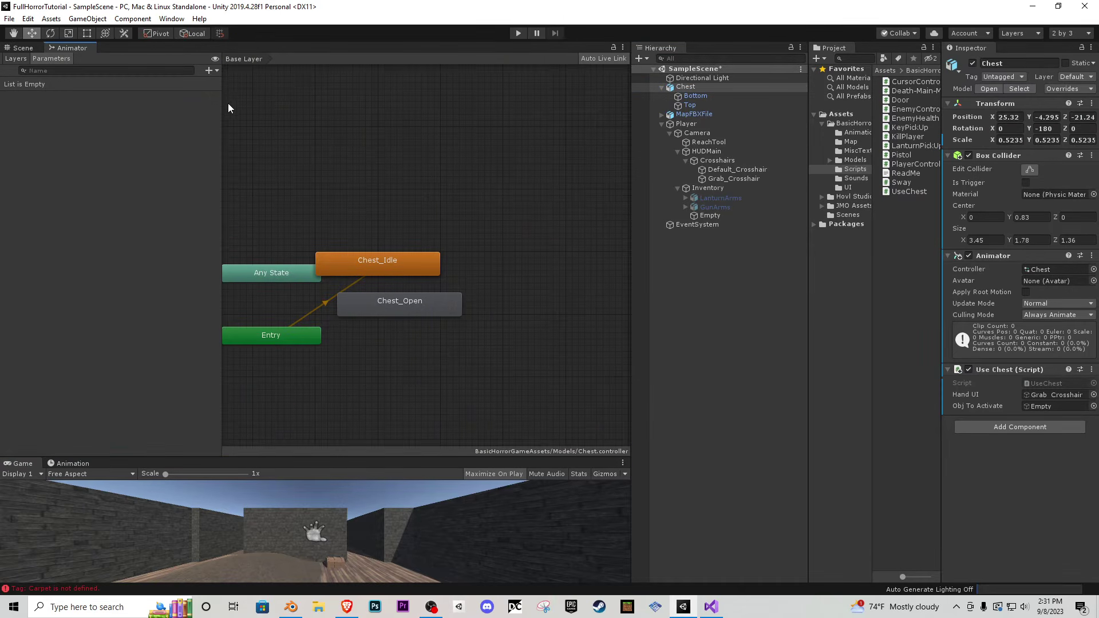
click(209, 69)
click(221, 108)
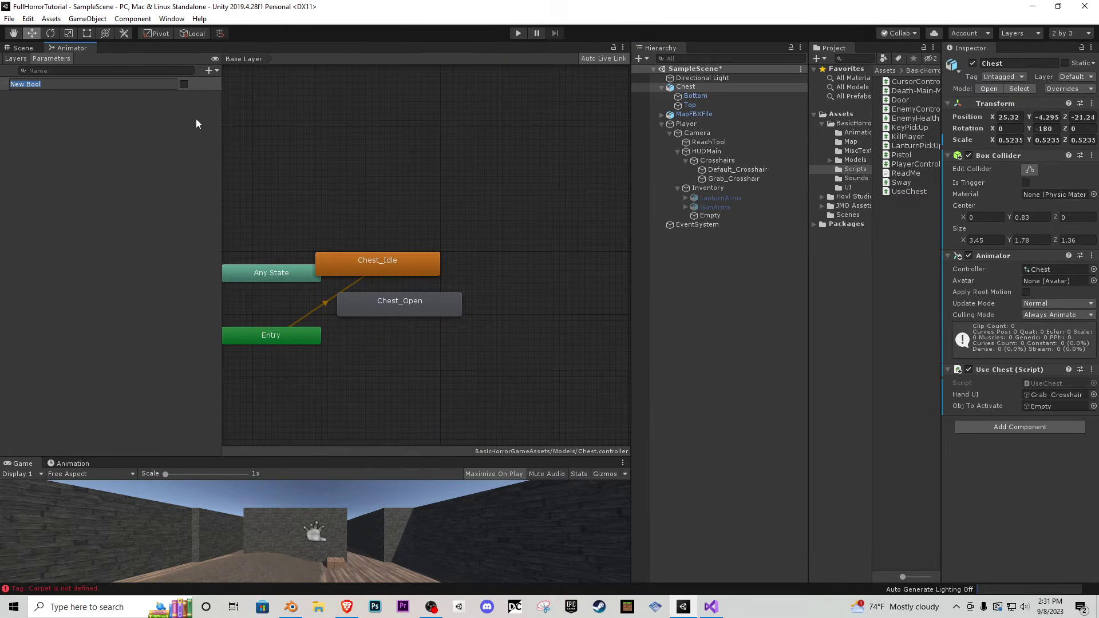
text(open)
key(Return)
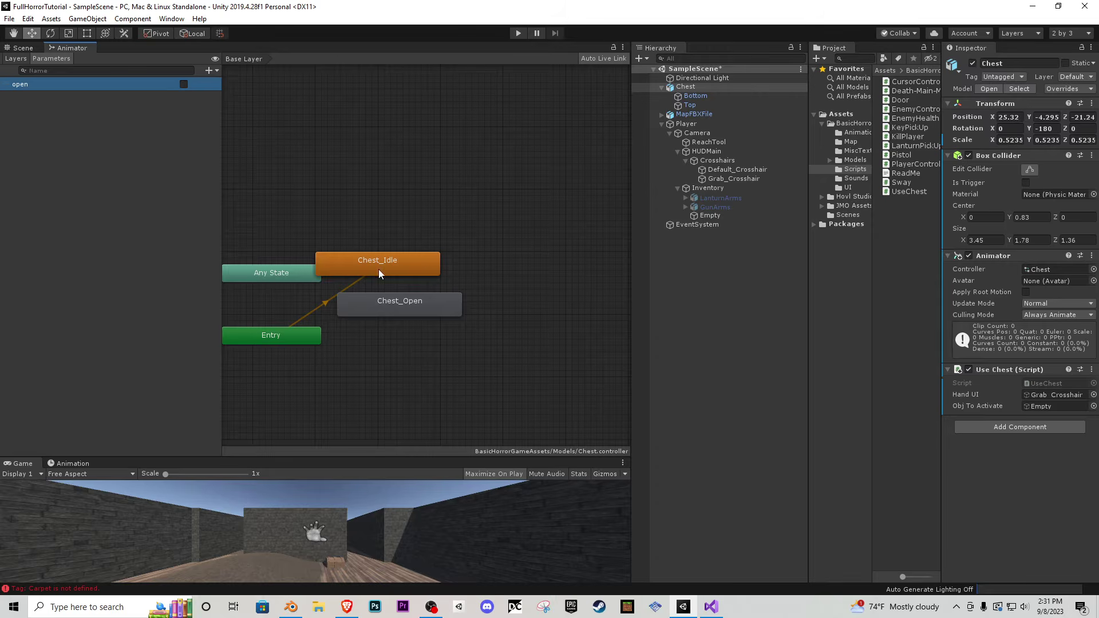
- Space out the Chest_Idle and Chest_Open states and make a transition from Chest_Idle to Chest_Open
drag(379, 272, 335, 203)
drag(407, 304, 474, 270)
right_click(337, 195)
click(369, 204)
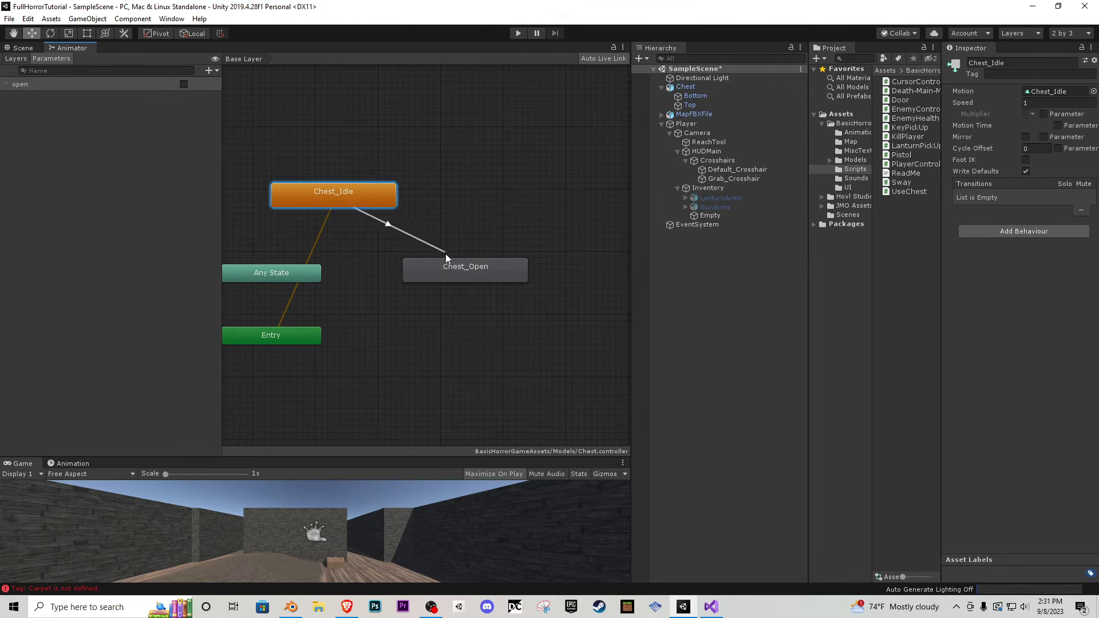
click(450, 269)
- Give the Chest_Idle to Chest_Open transition the condition open is true and turn off Has Exit Time
click(403, 241)
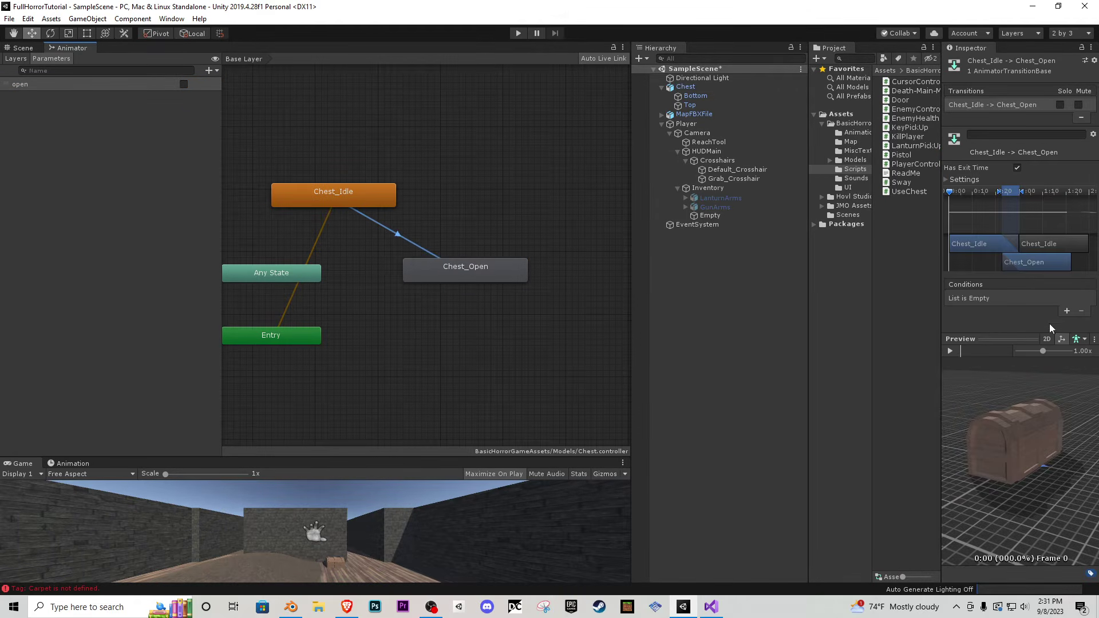
click(1066, 310)
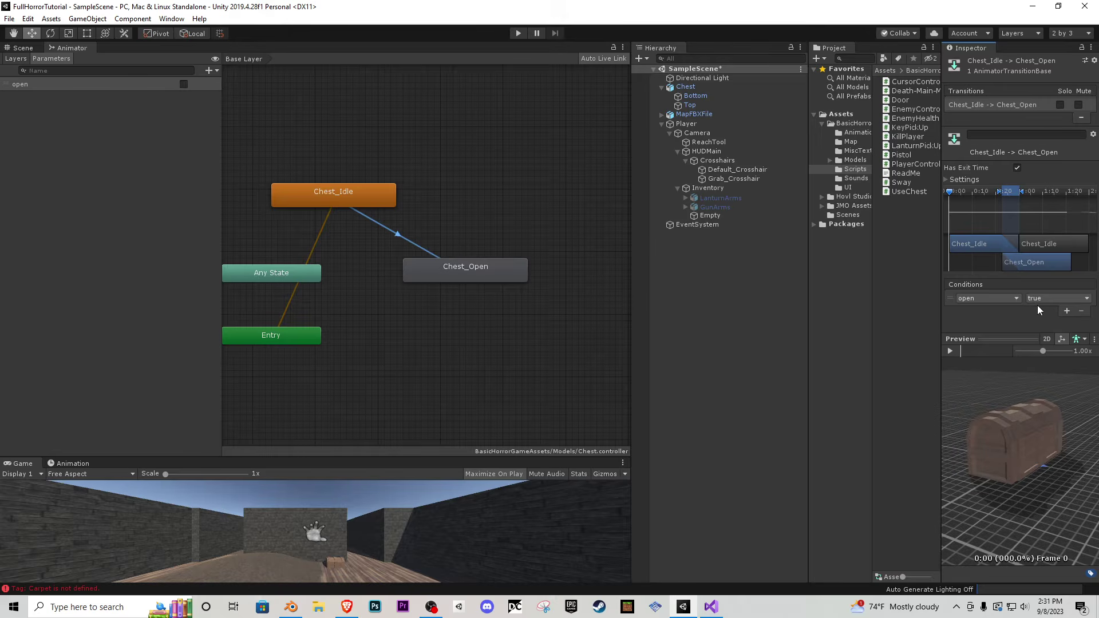
click(947, 179)
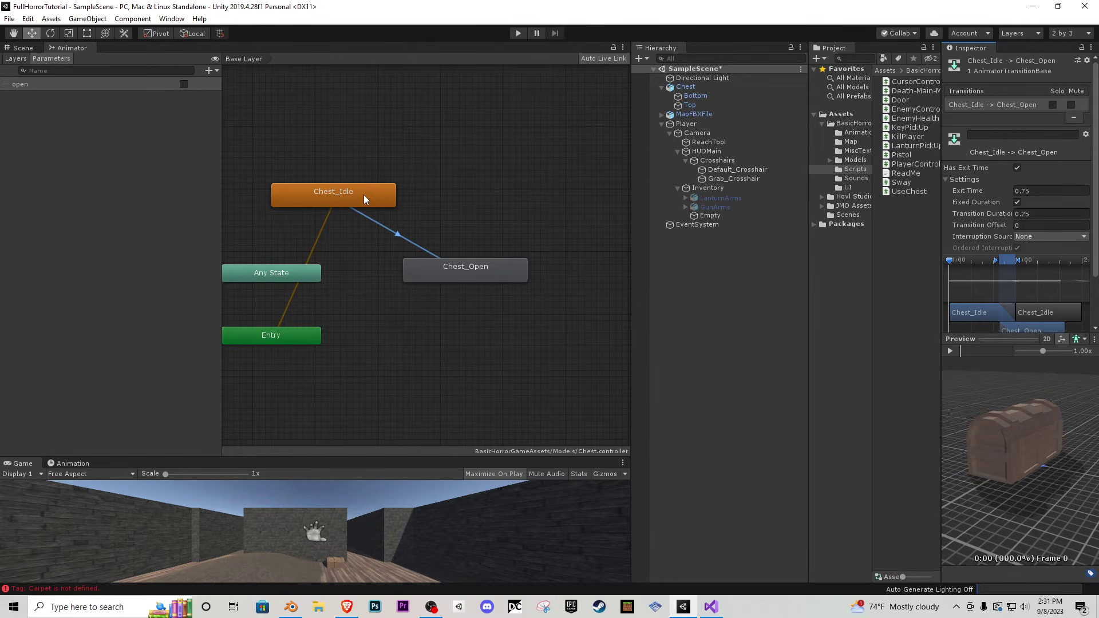
click(1017, 169)
- Play-test the scene by walking up to the chest and opening it, and stop the game
click(35, 48)
click(519, 33)
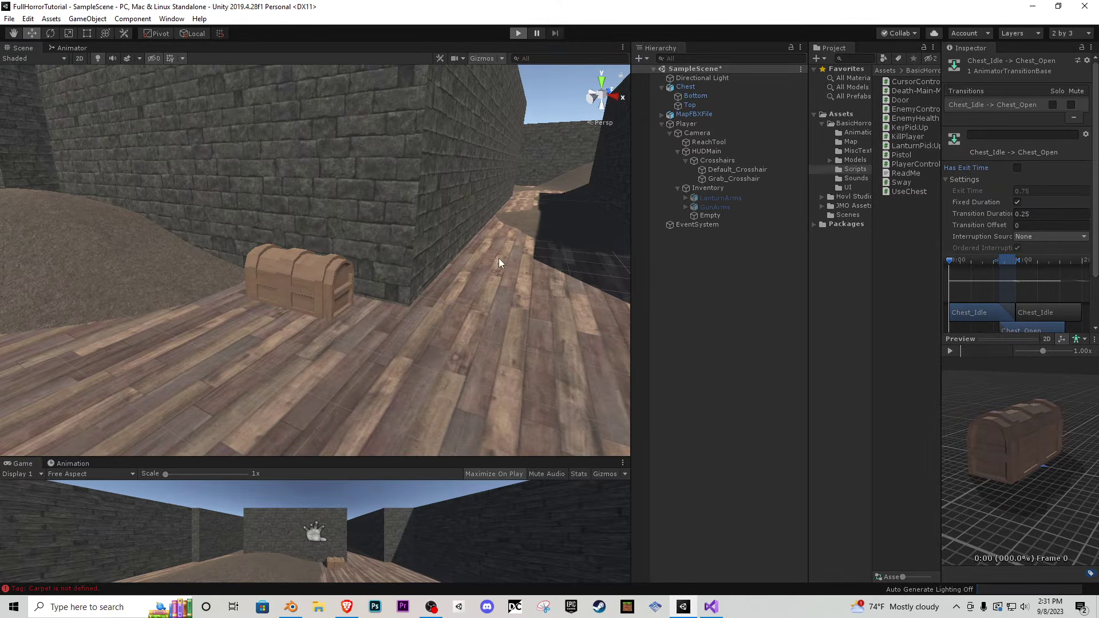
key(w)
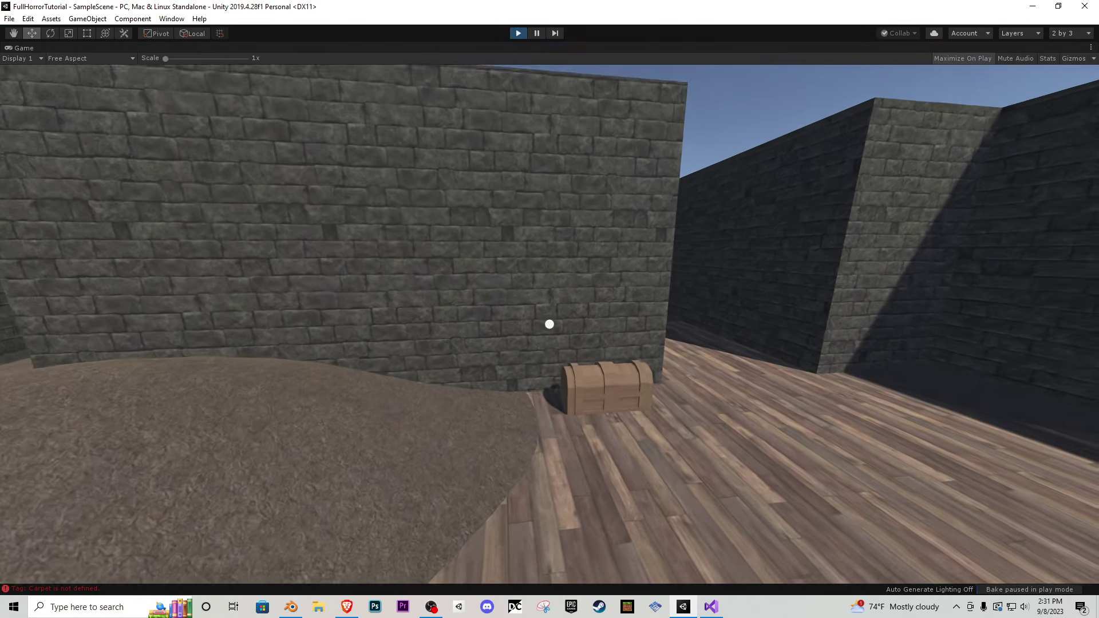
key(w)
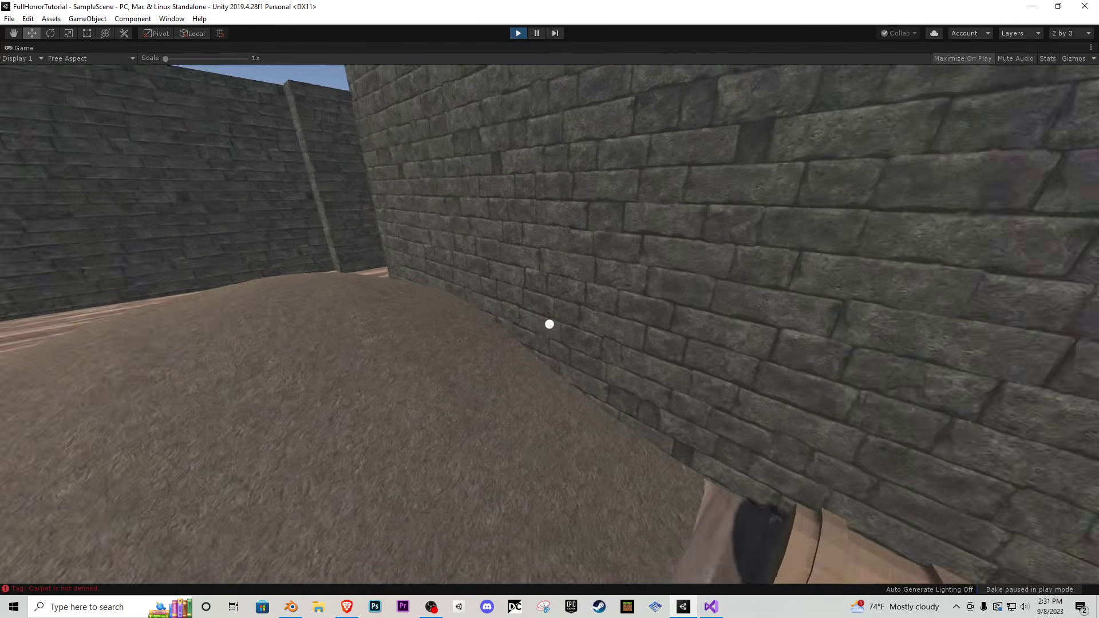
key(a)
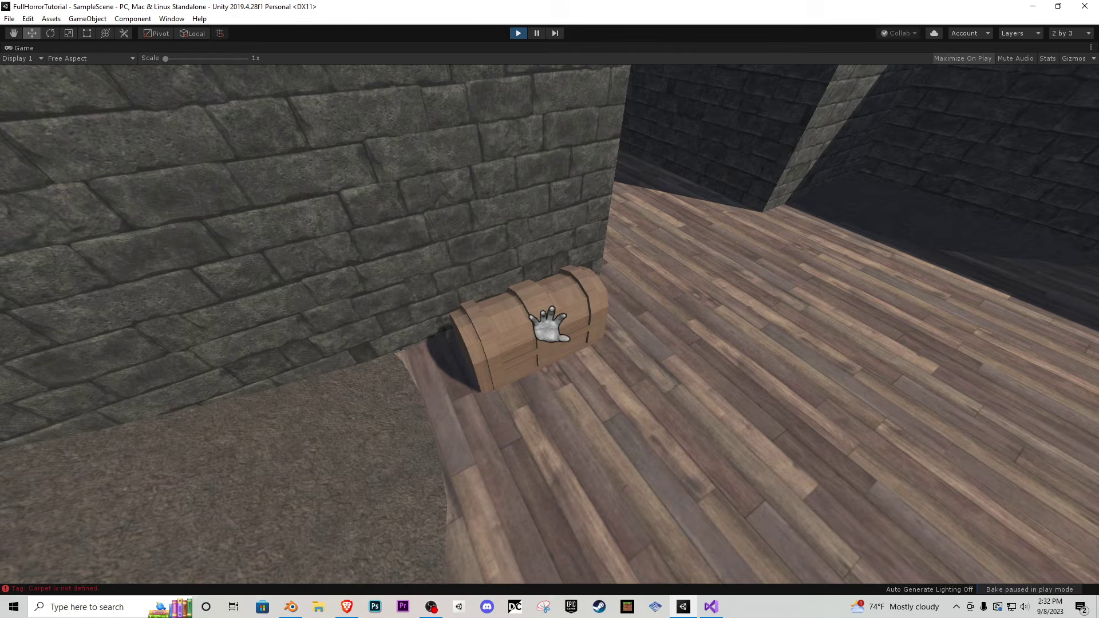
key(e)
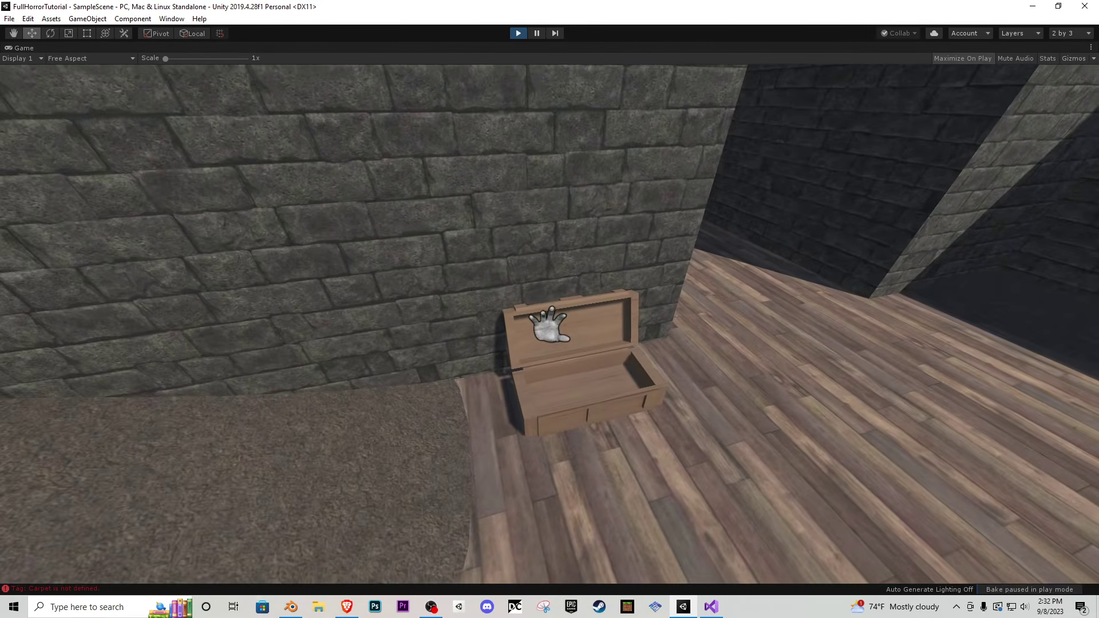
key(w)
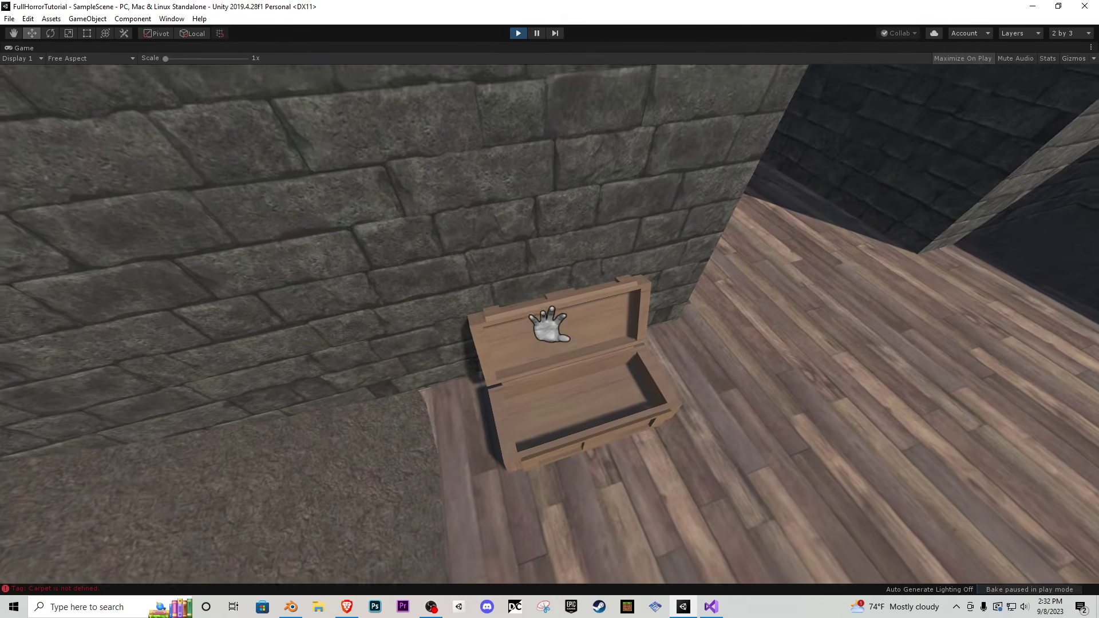
key(s)
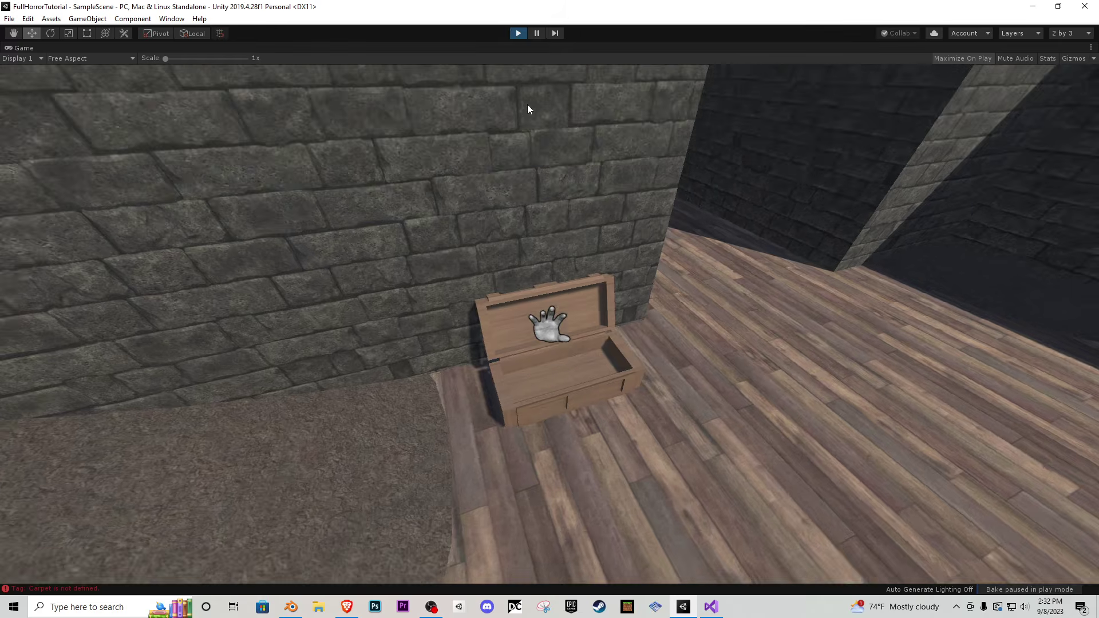
click(518, 32)
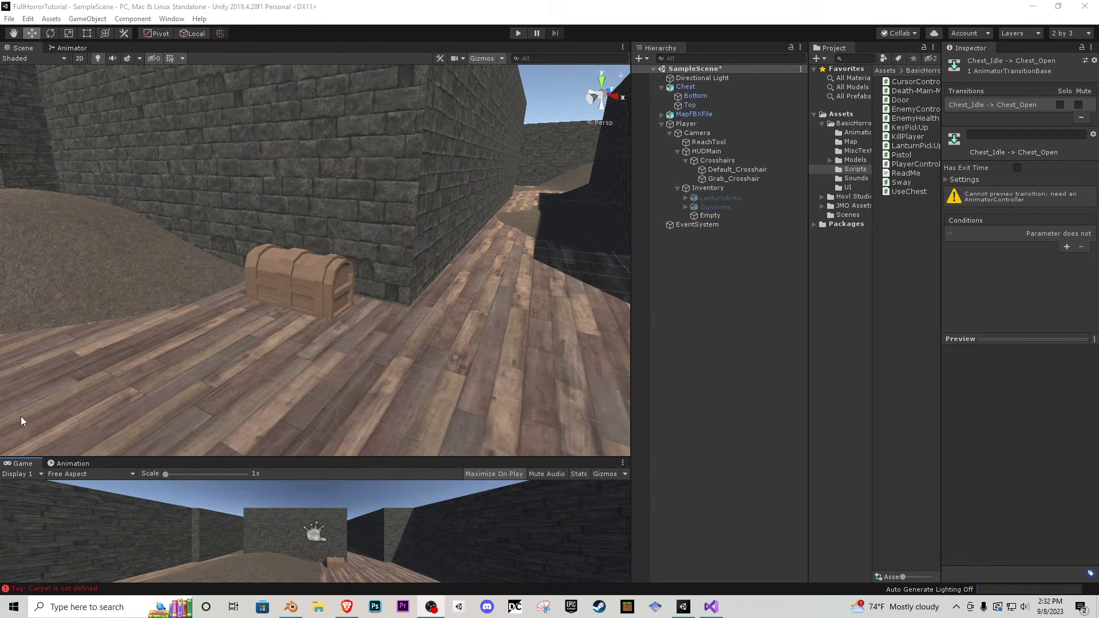
- Scale the Chest up uniformly to about 0.80 on all axes
click(685, 87)
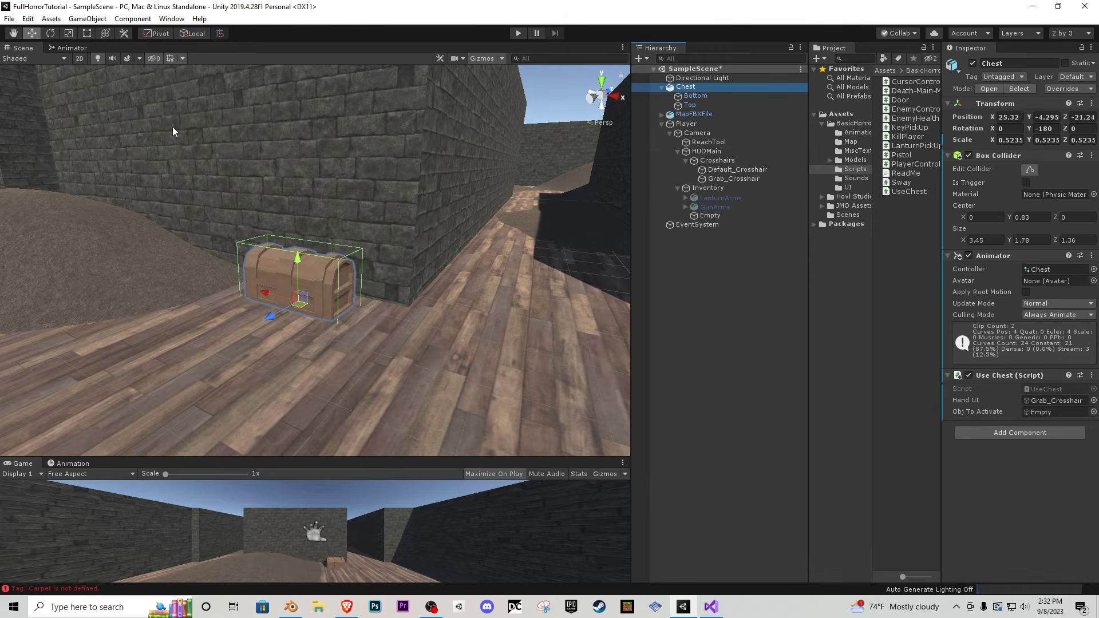
click(68, 33)
drag(298, 301, 328, 299)
- In the UseChest script's Update function, add OB.GetComponent<BoxCollider>().enabled = false; below the SetBool line and save the script
click(1062, 389)
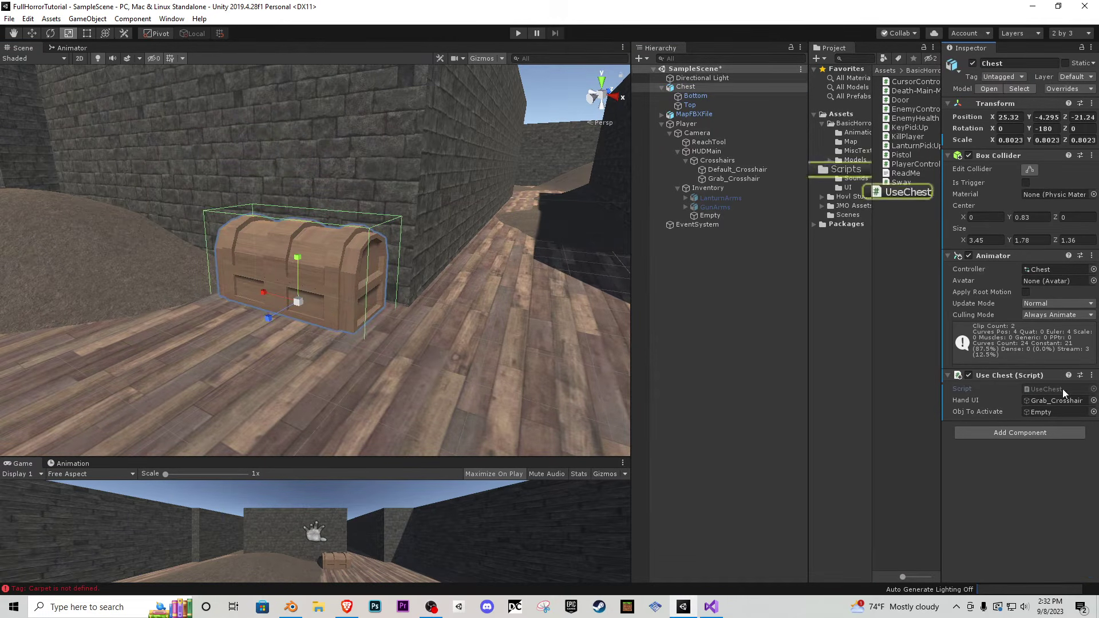
double_click(914, 193)
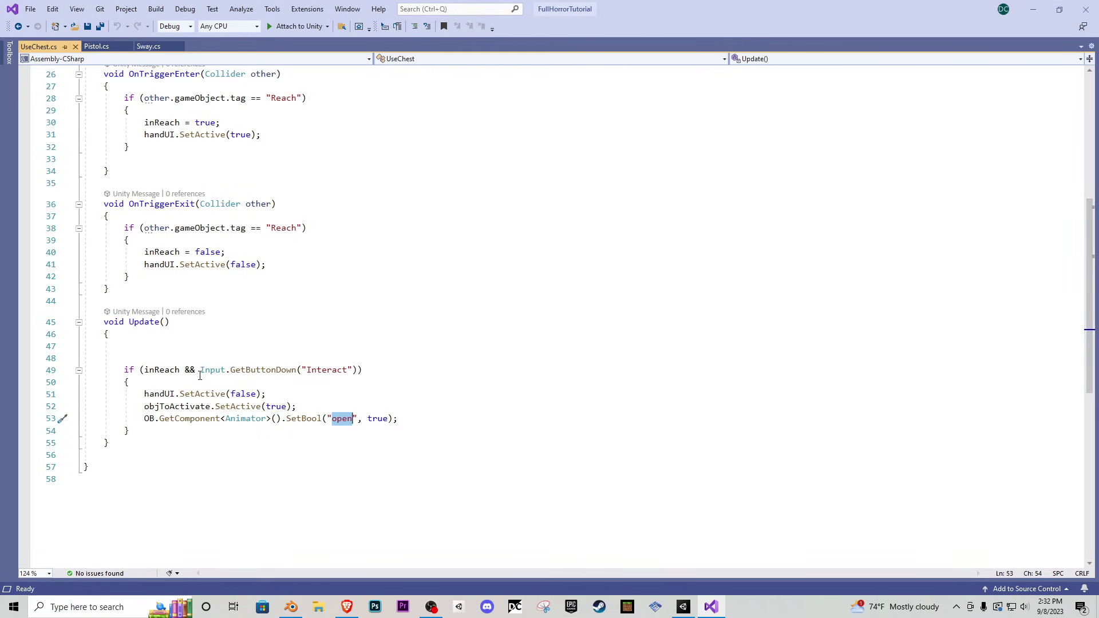
click(410, 421)
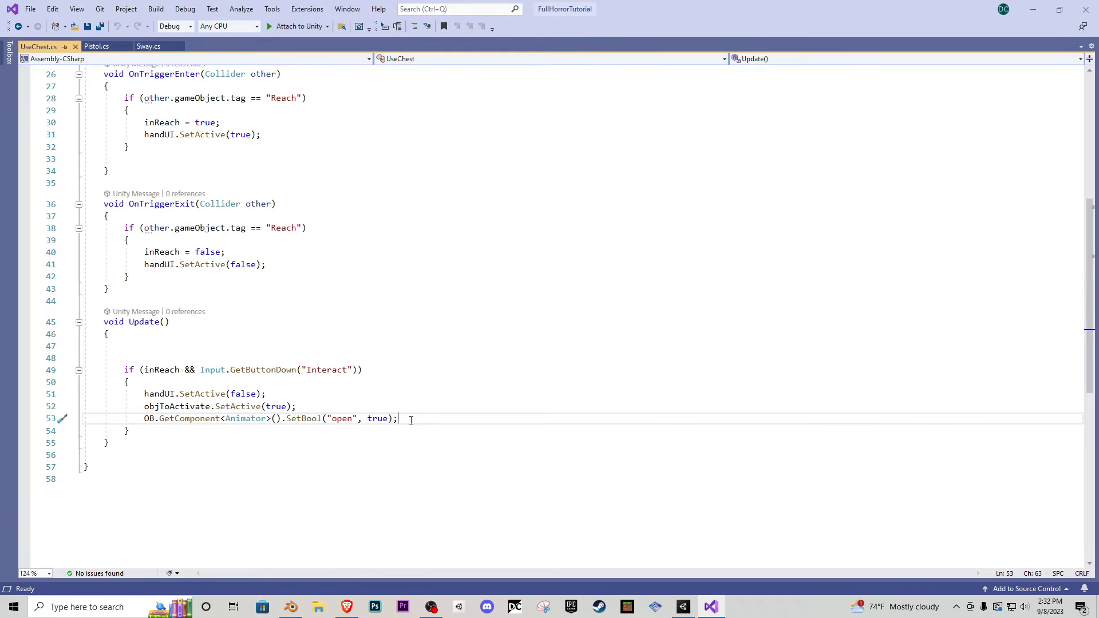
key(ctrl+d)
double_click(255, 431)
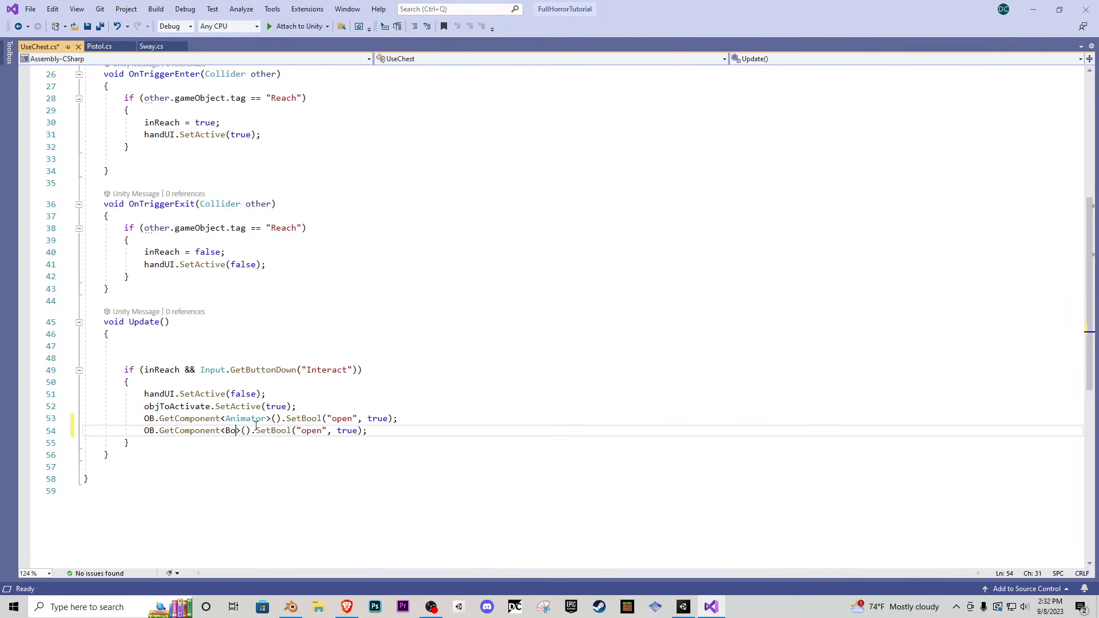
text(BoxCollider)
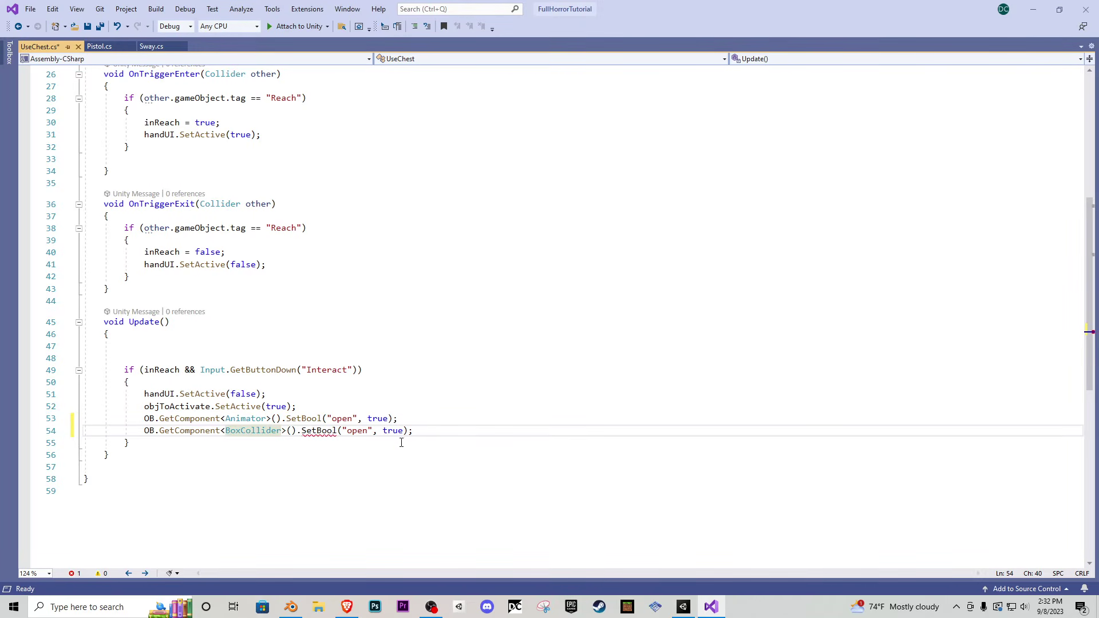
drag(408, 430, 306, 433)
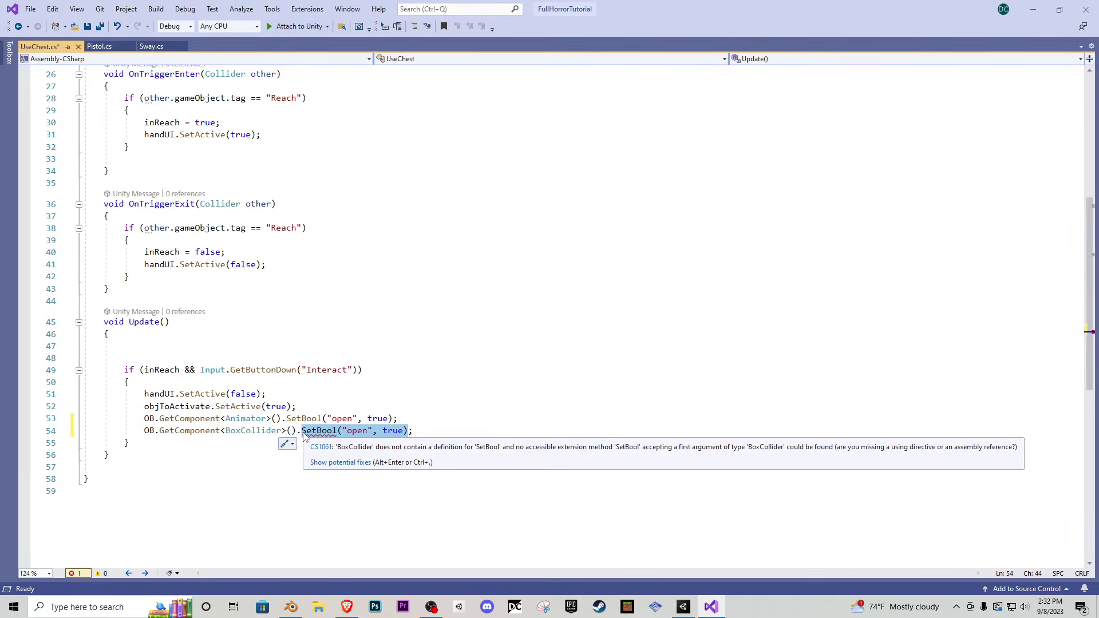
text(enabled )
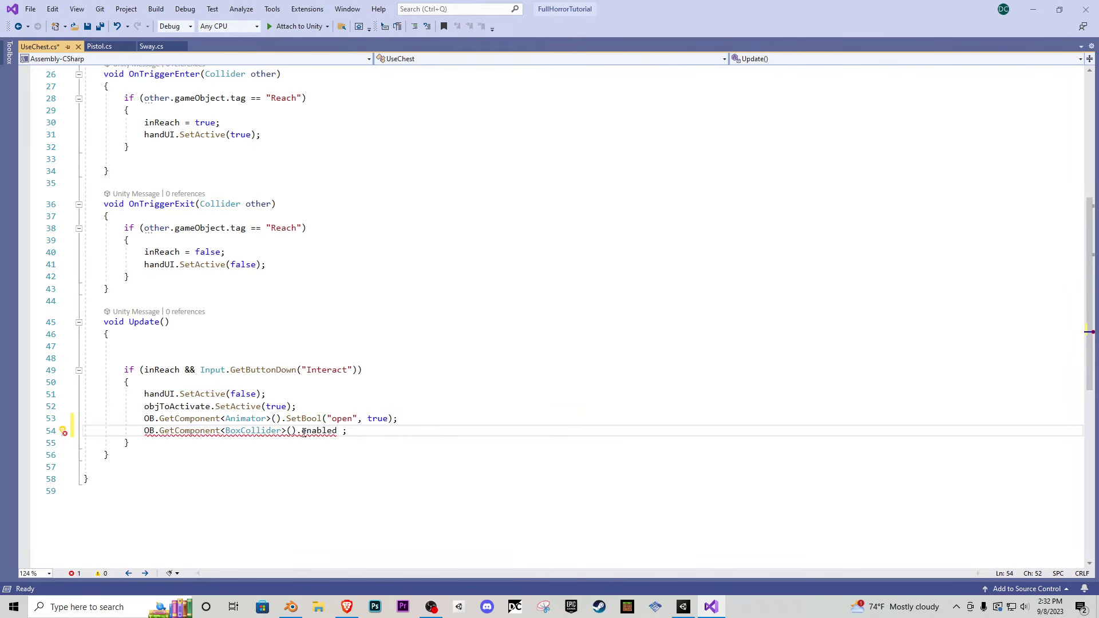
text(= false)
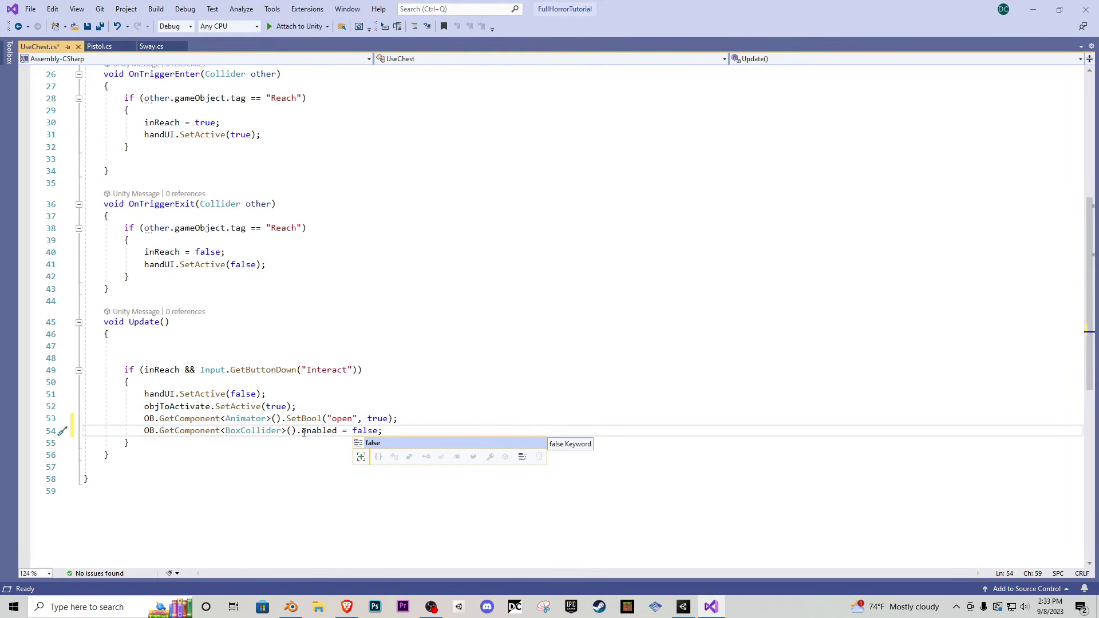
key(ctrl+s)
- Back in Unity, play-test opening the chest and inspect its Box Collider during the test
click(682, 607)
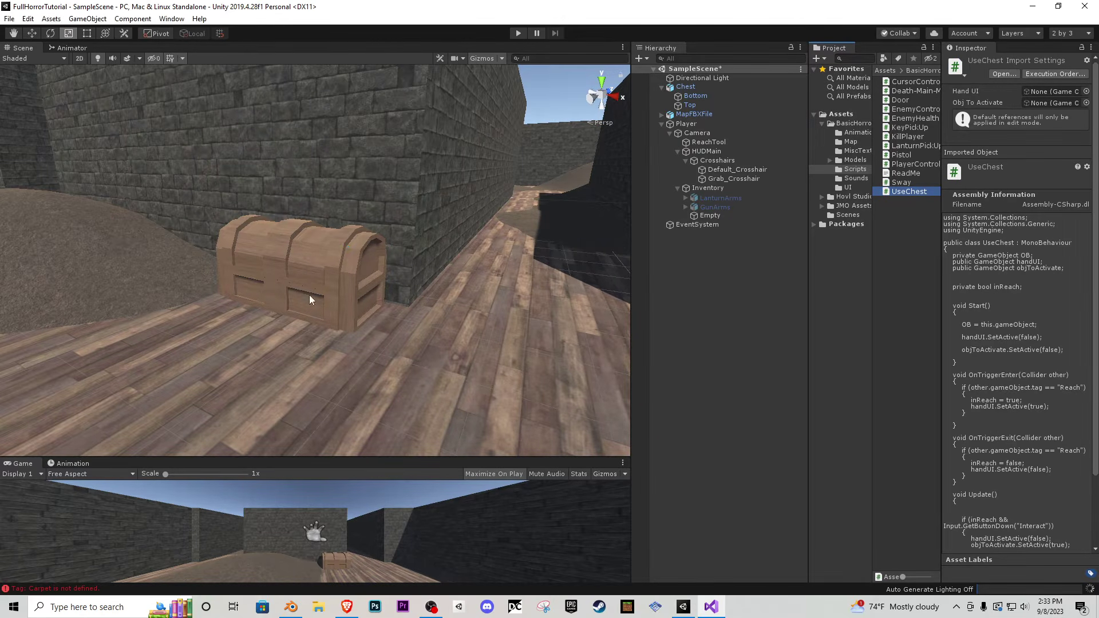
click(517, 33)
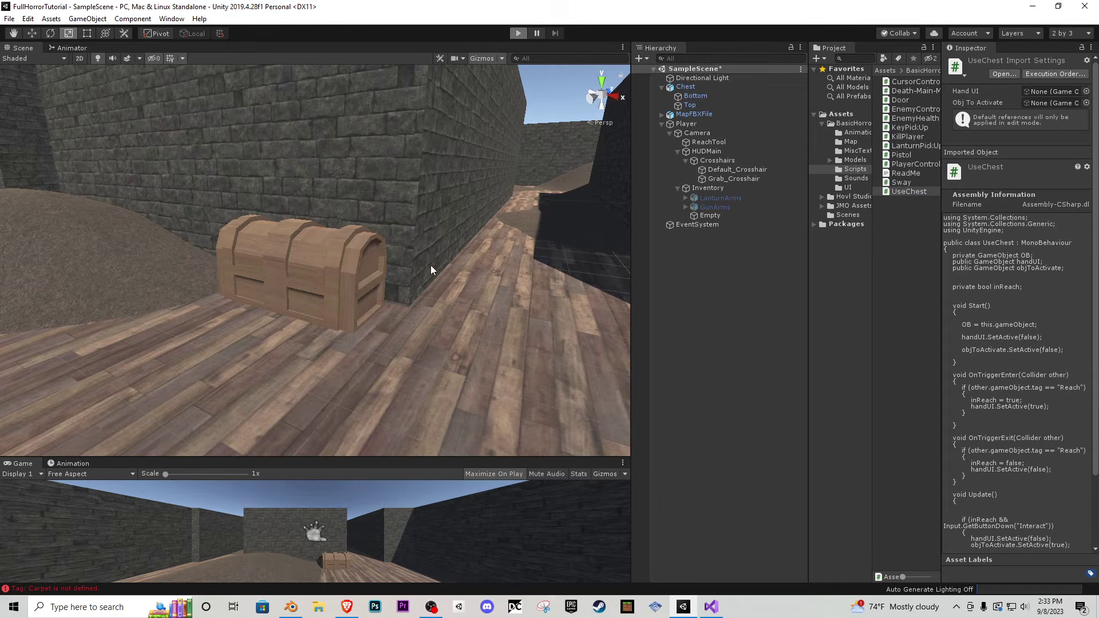
key(w)
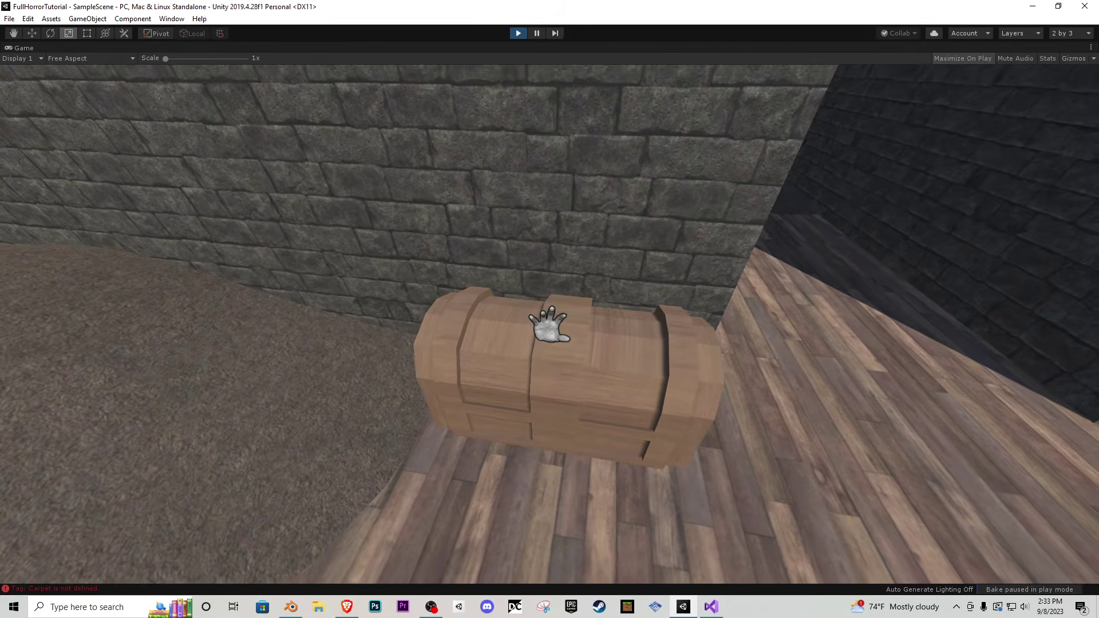
click(549, 324)
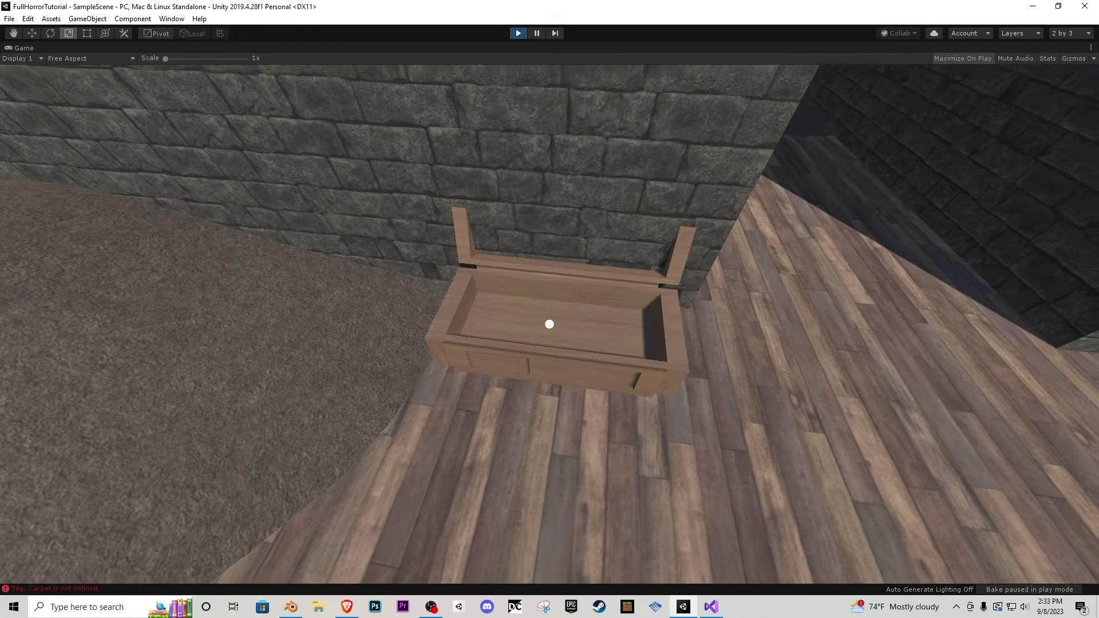
key(Escape)
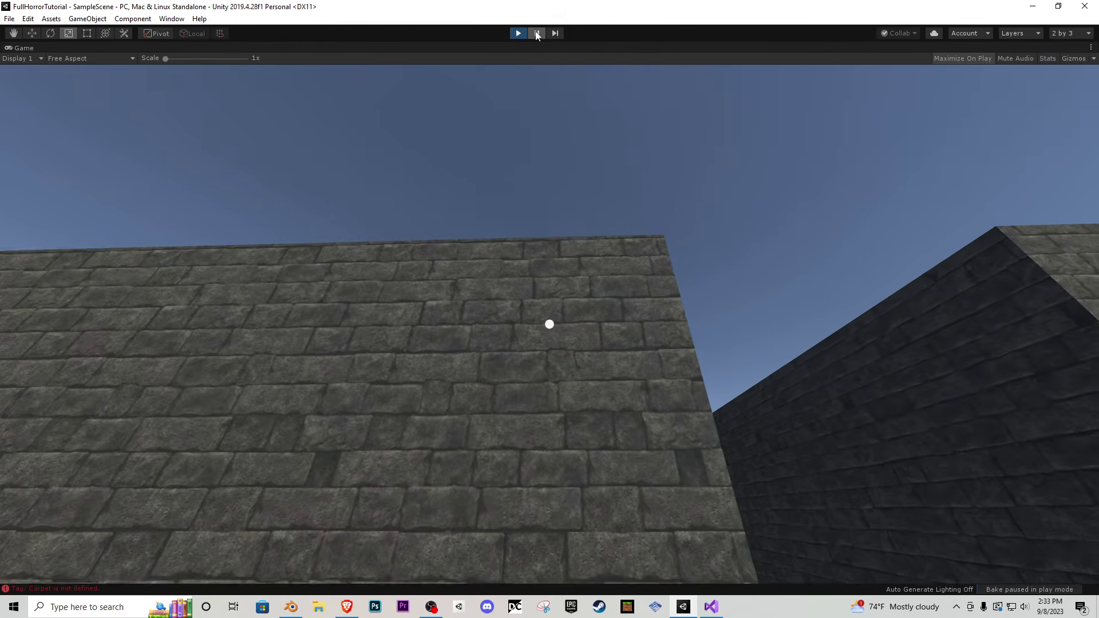
click(536, 33)
click(696, 87)
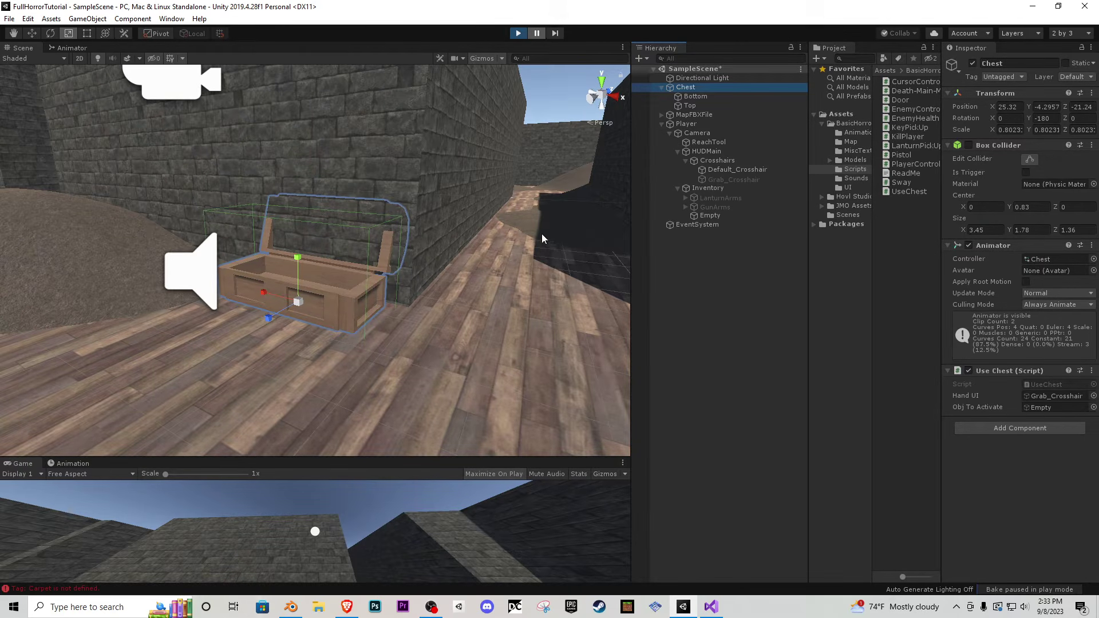
click(522, 33)
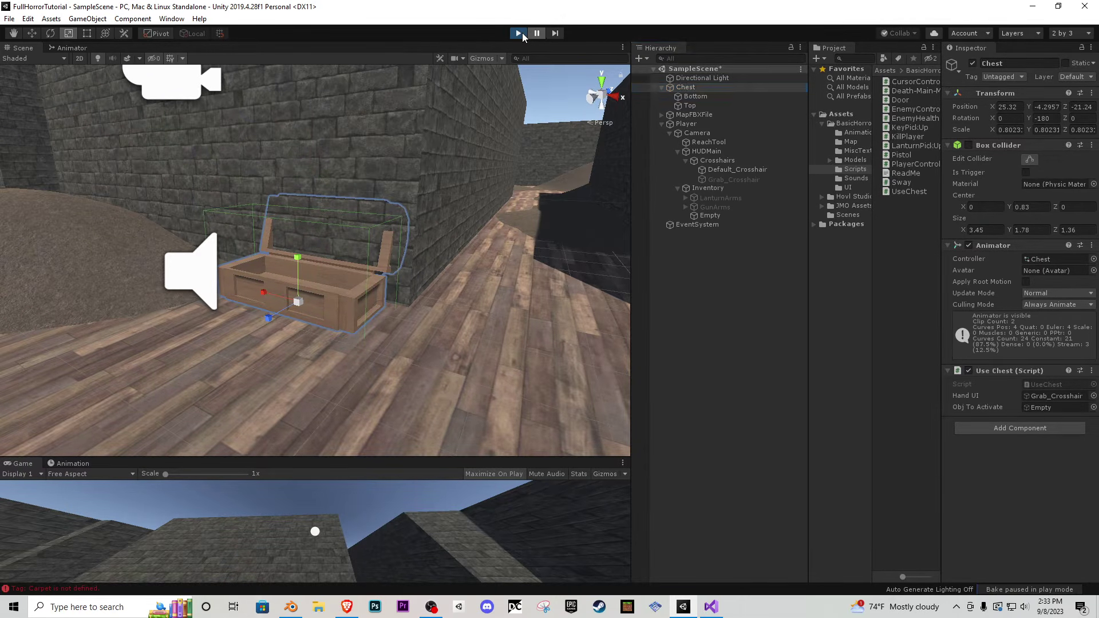
- Move the Chest away from the wall along Z to about -22.98
right_drag(424, 221, 264, 269)
drag(322, 286, 235, 281)
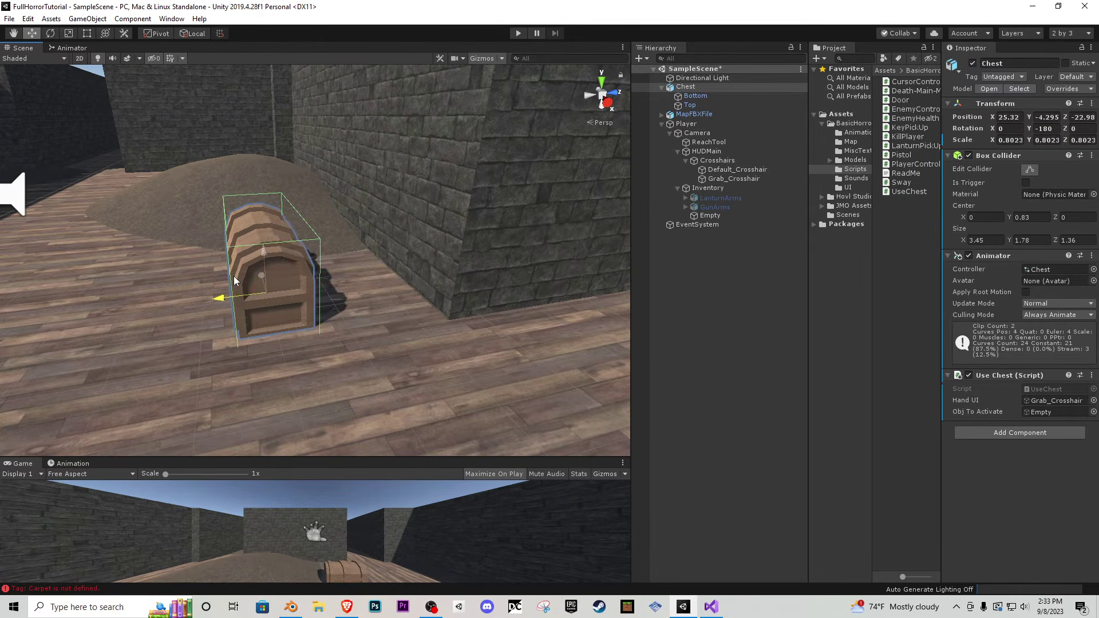
- Duplicate the Chest twice and space the copies along X at about 28.84 and 32.2
right_drag(234, 280, 290, 297)
key(ctrl+d)
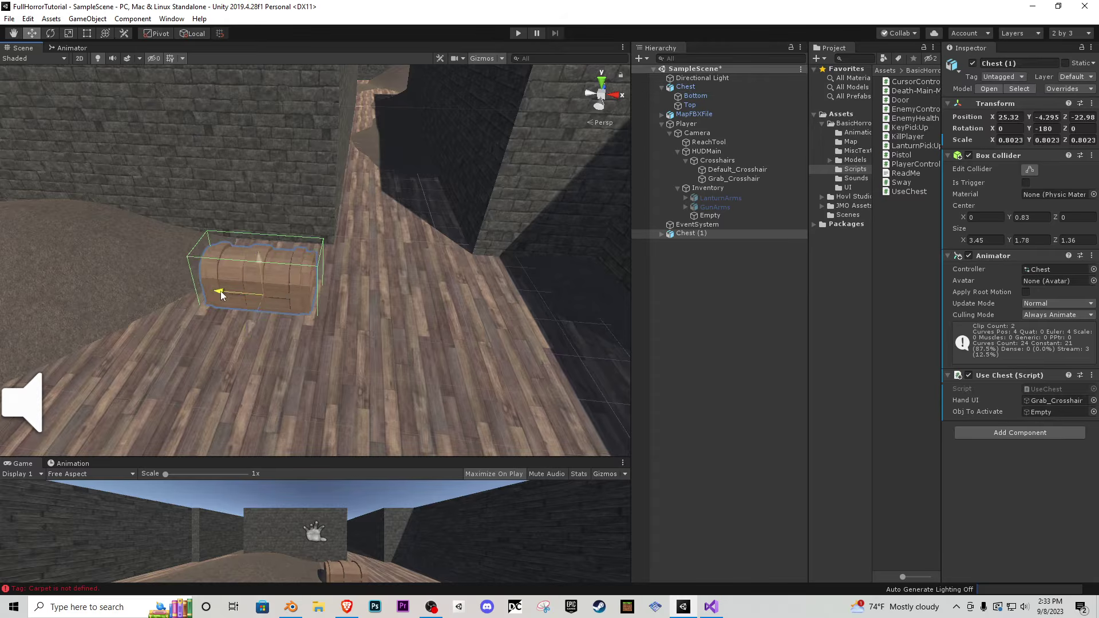
drag(221, 295, 368, 294)
mouse_move(368, 294)
right_down()
mouse_move(393, 319)
mouse_move(360, 314)
right_up()
key(ctrl+d)
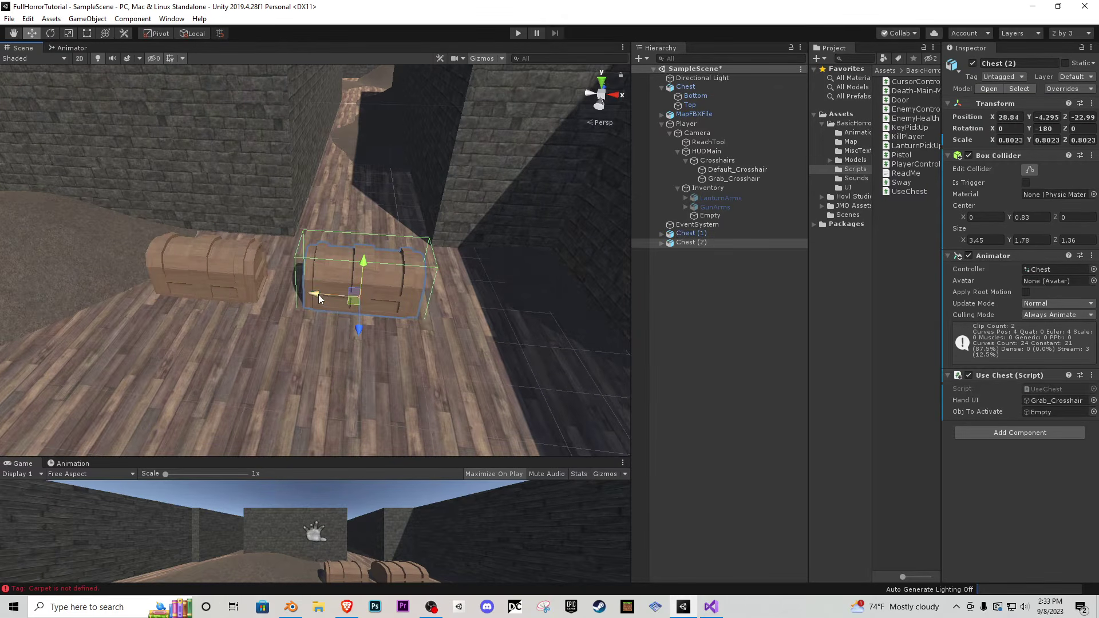
drag(319, 298, 474, 307)
right_drag(473, 307, 444, 305)
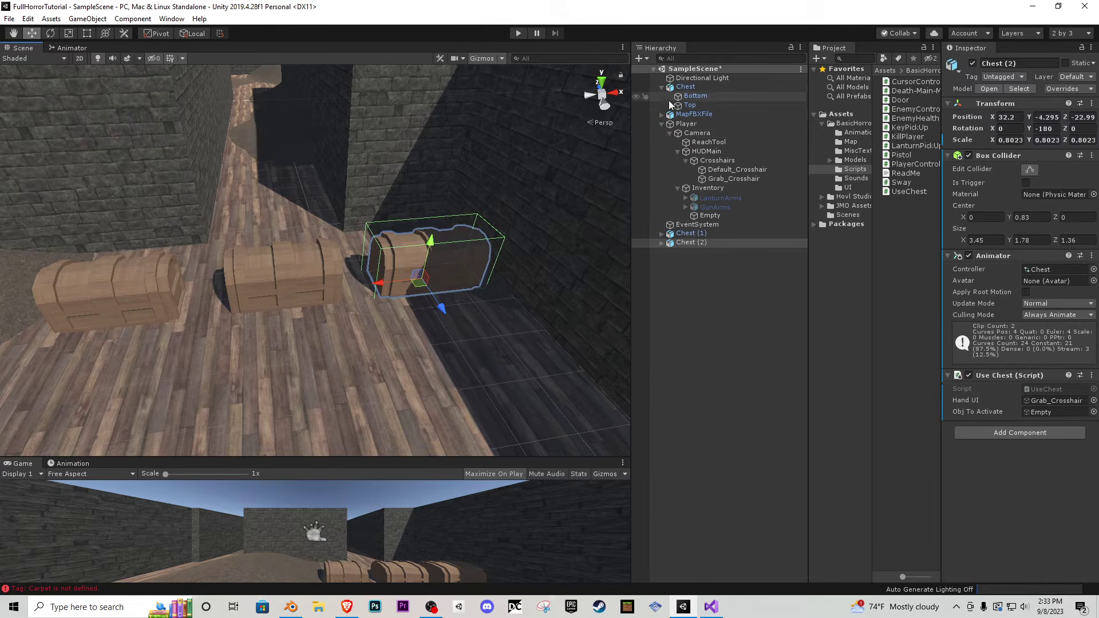
- Collapse the Player hierarchy and move the original Chest below EventSystem, beside its two copies
click(661, 124)
drag(685, 86, 689, 142)
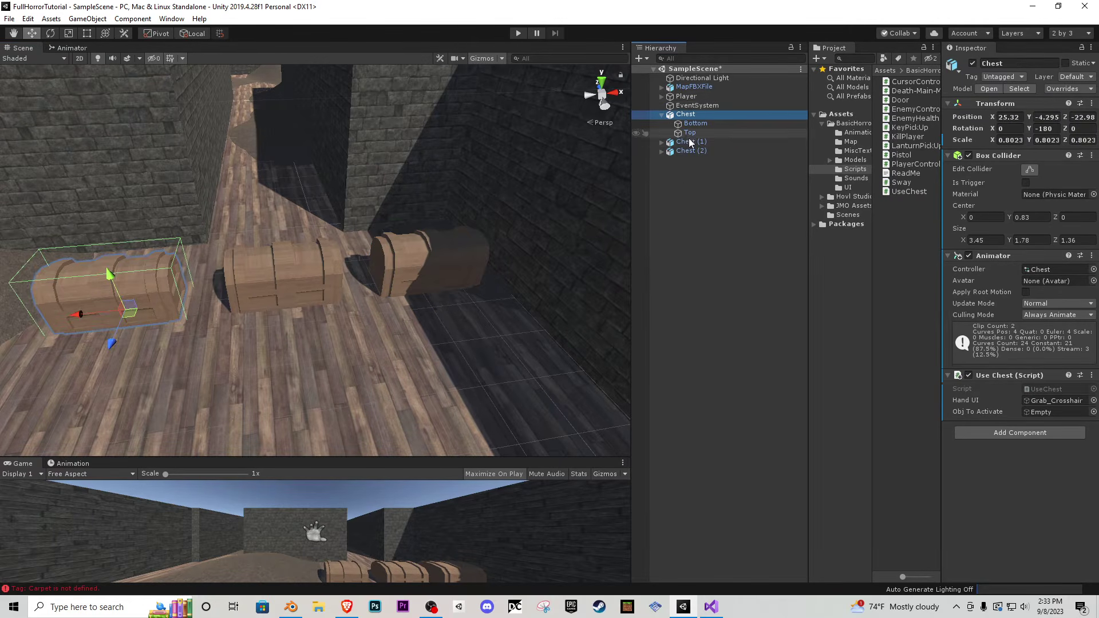
click(661, 115)
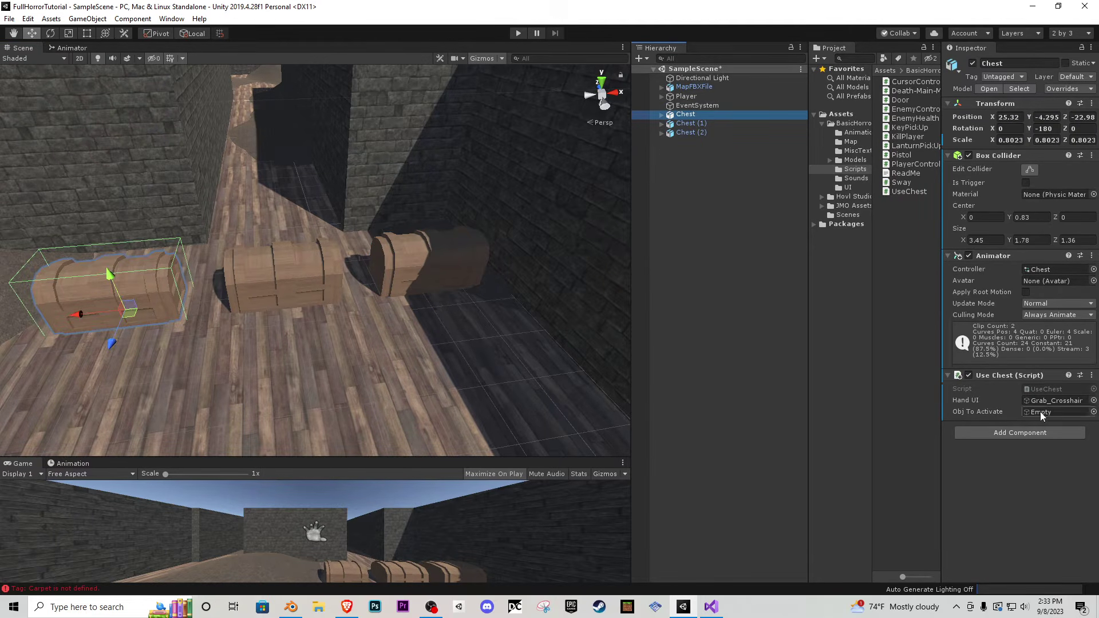
- Assign LanturnArms from the Inventory as the Obj To Activate of Chest (1)
click(662, 123)
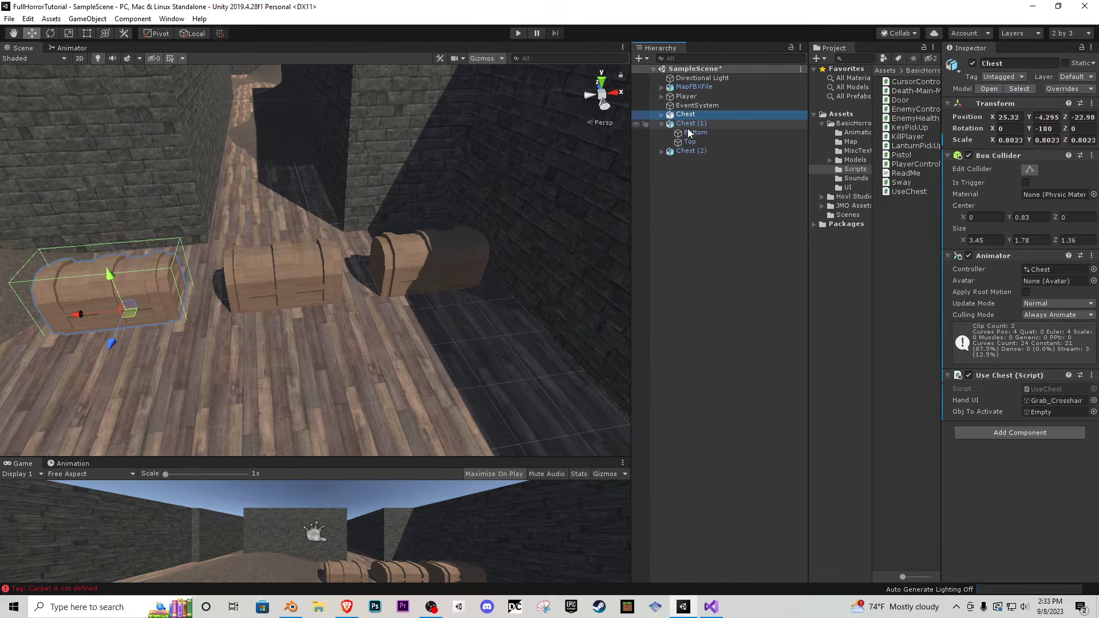
click(690, 124)
click(661, 123)
click(662, 97)
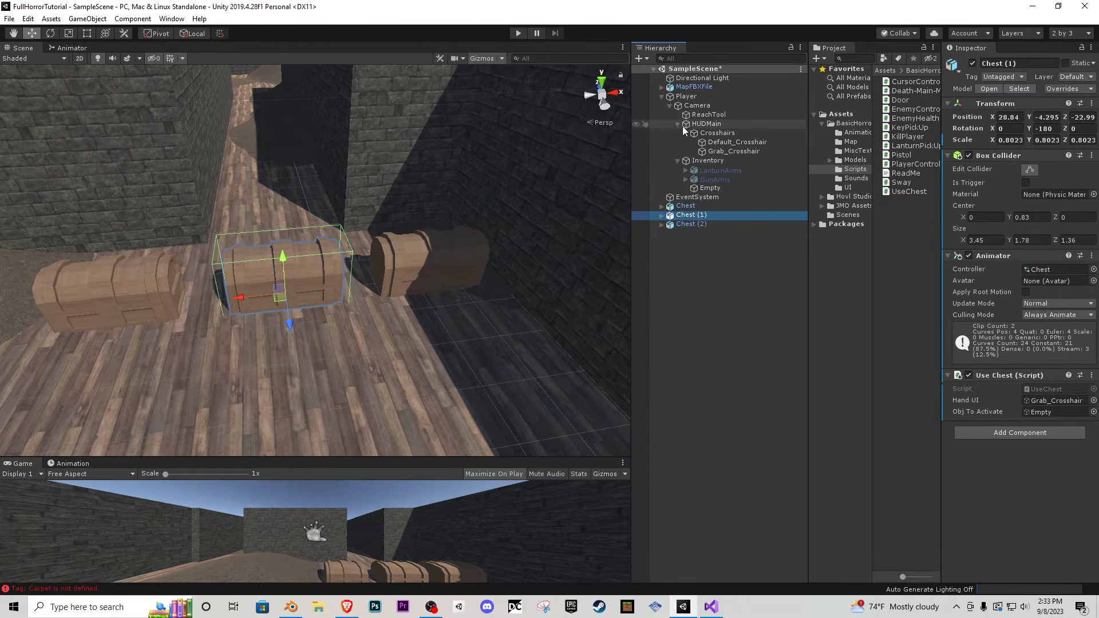
click(677, 124)
click(676, 124)
click(676, 124)
drag(708, 144, 1054, 413)
- Assign GunArms from the Inventory as the Obj To Activate of Chest (2)
click(691, 196)
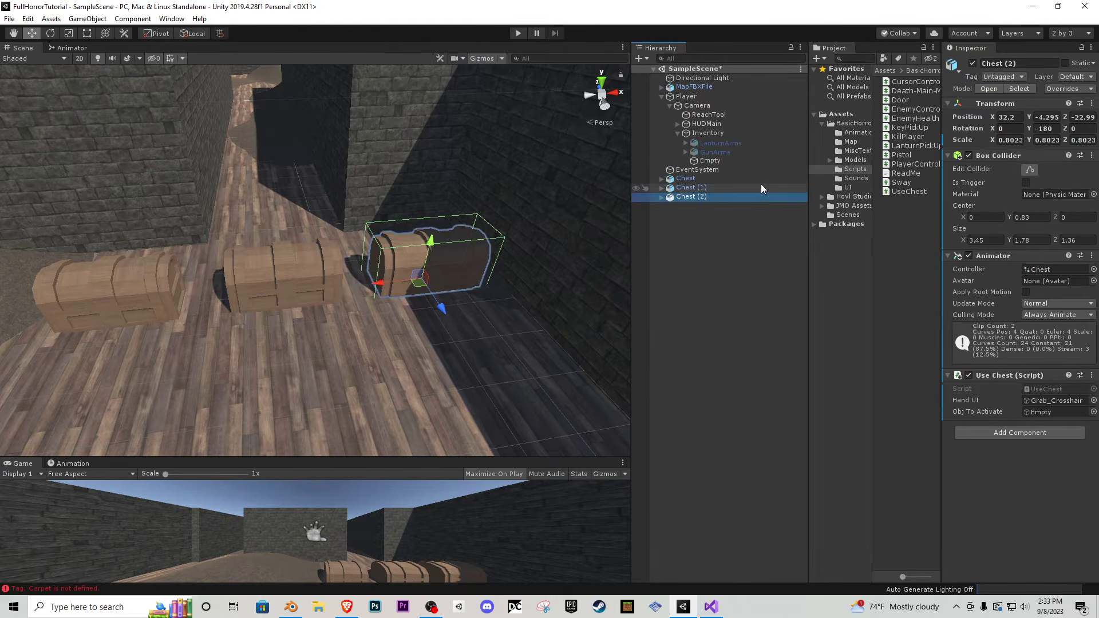
drag(709, 160, 1039, 414)
right_drag(458, 250, 309, 221)
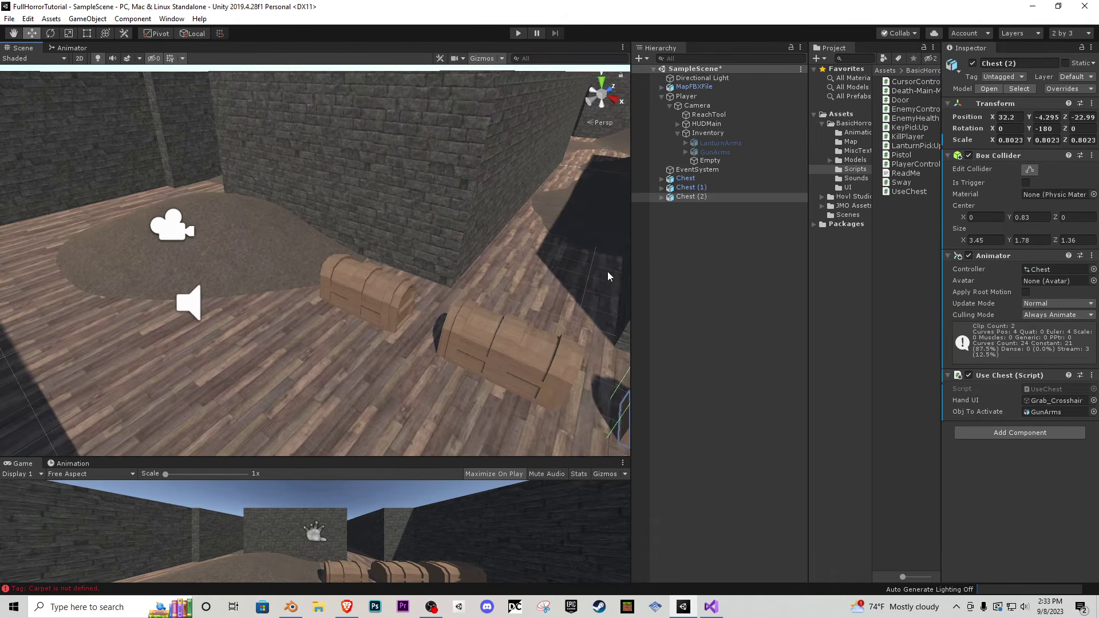
- Create a UI Canvas as a child of the Empty inventory object and name it PickUpNotification
click(709, 160)
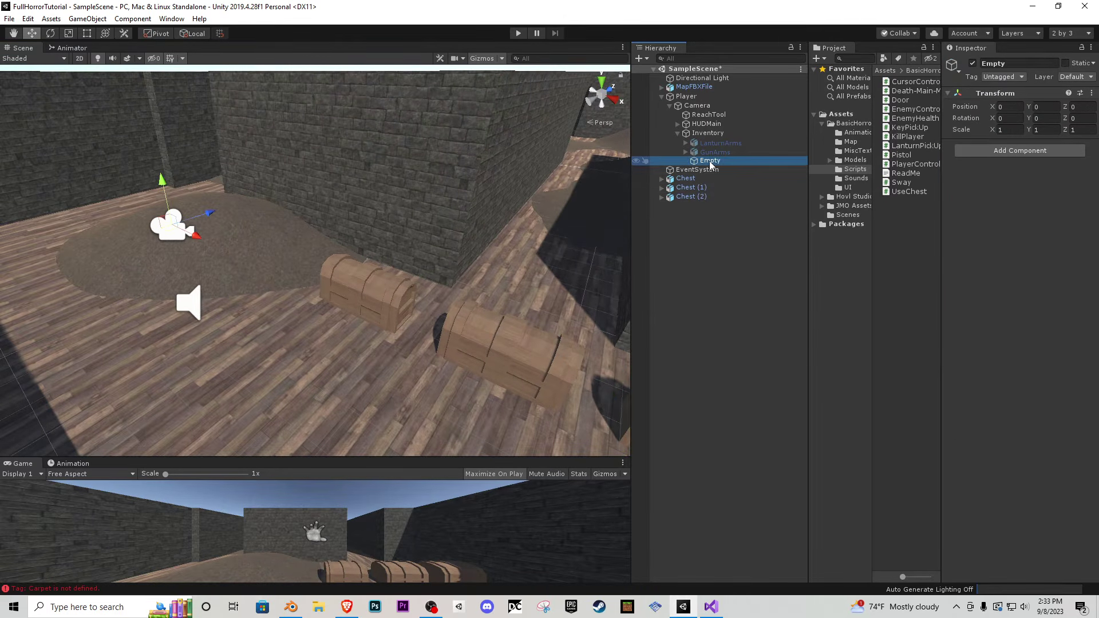
right_click(715, 166)
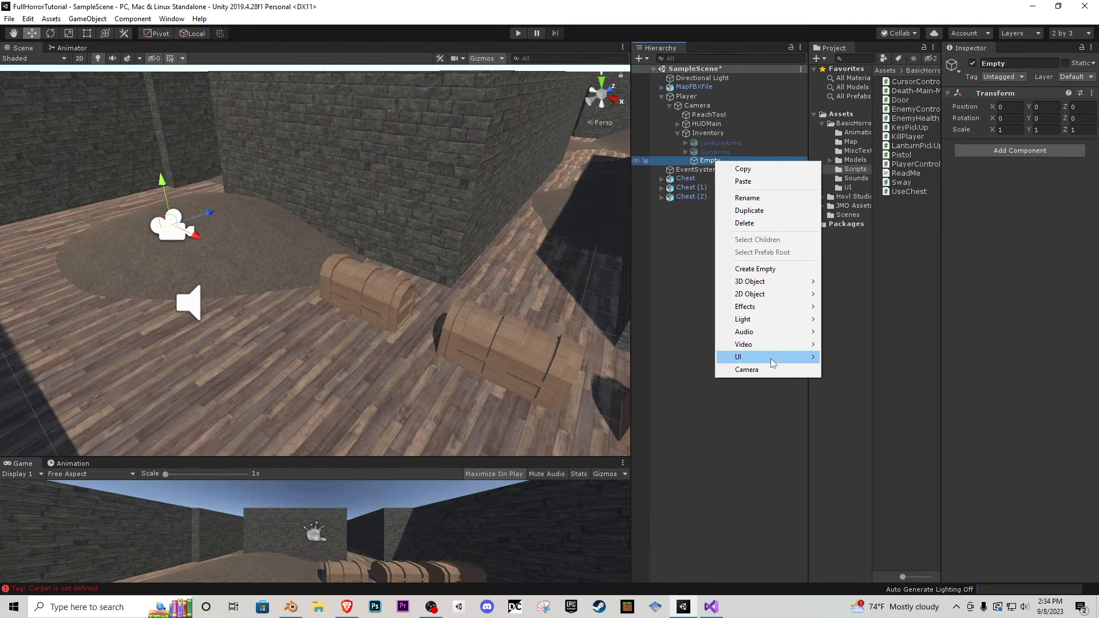
mouse_move(775, 361)
click(851, 521)
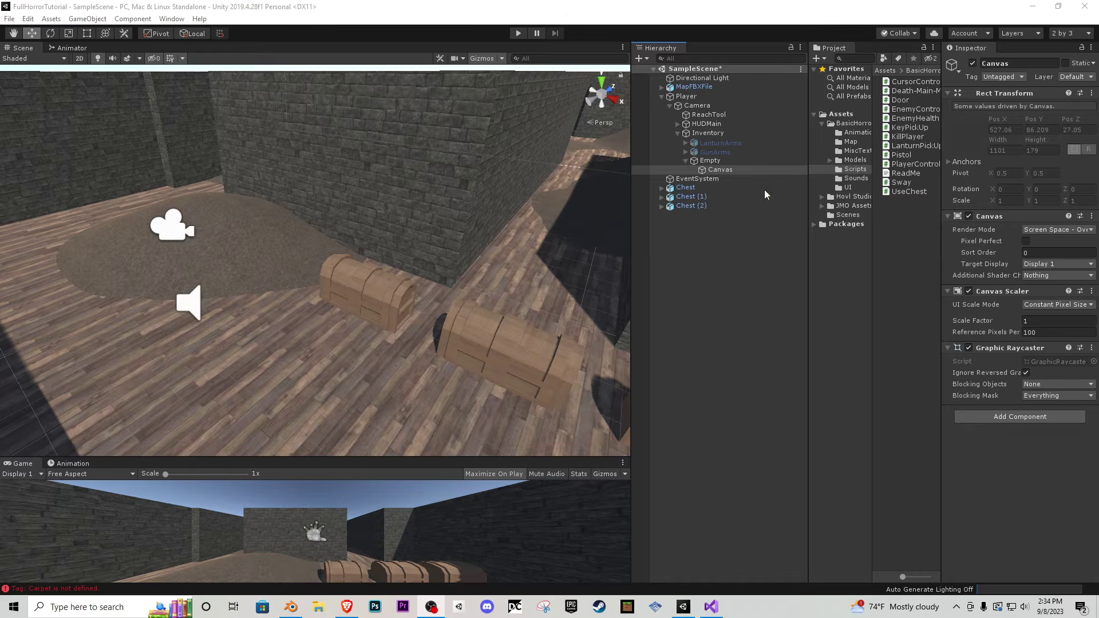
click(727, 170)
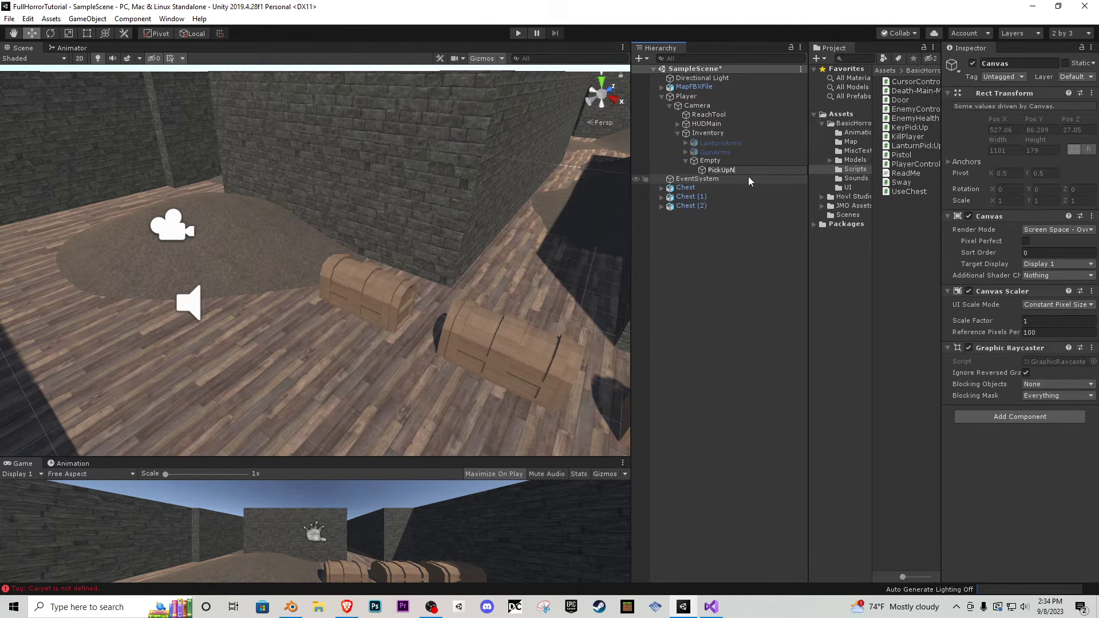
text(PickUpNotification)
key(Return)
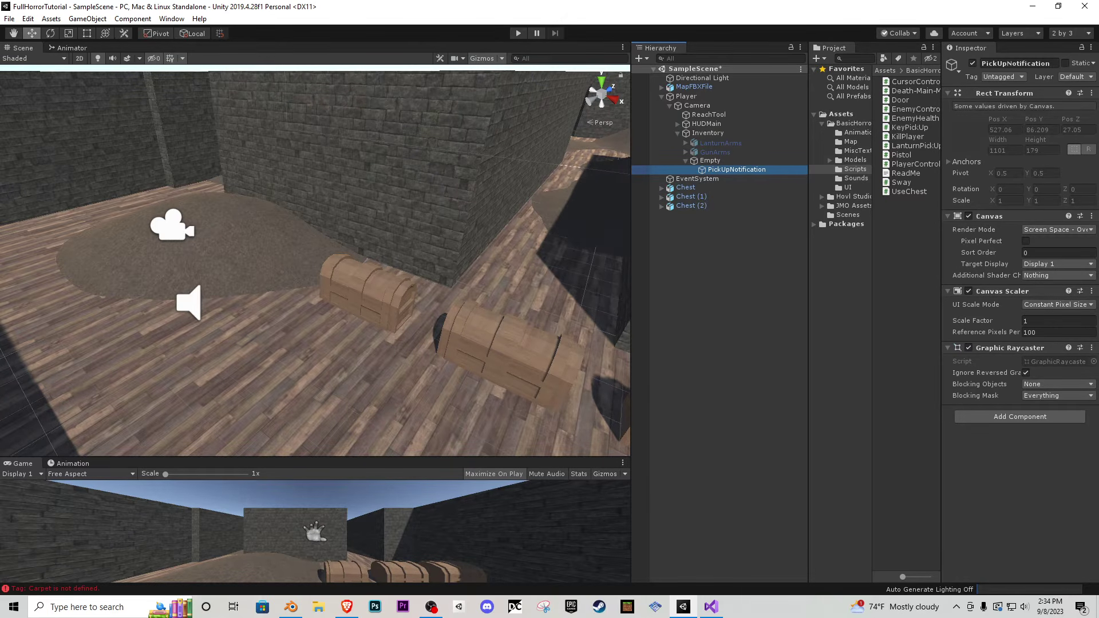
- Add a UI Text under PickUpNotification that reads "Chest Is Empty"
right_click(719, 169)
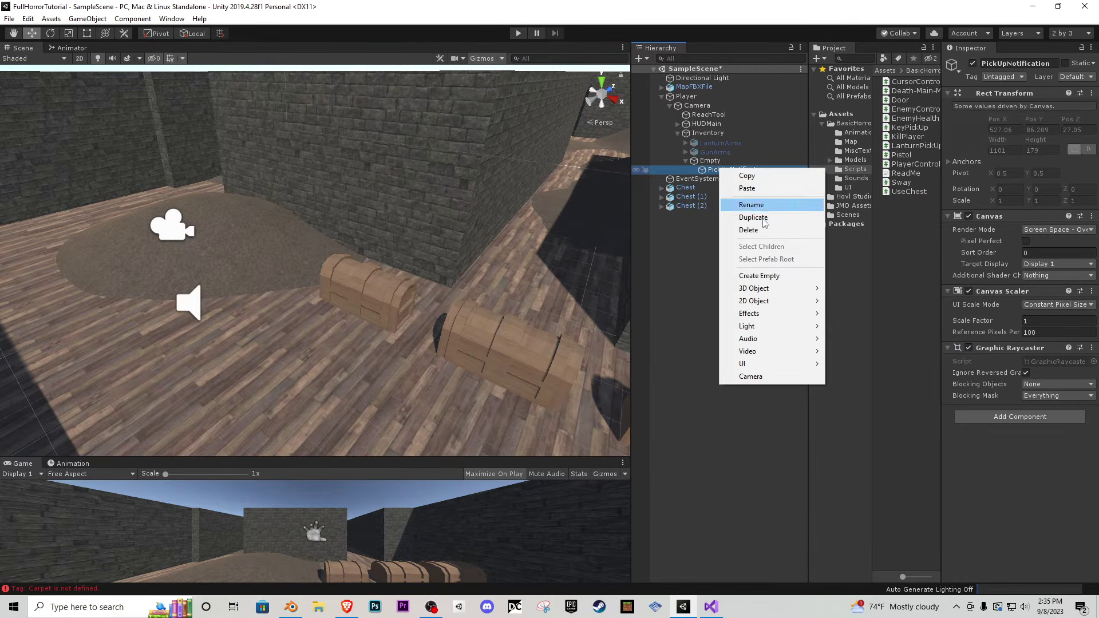
mouse_move(781, 364)
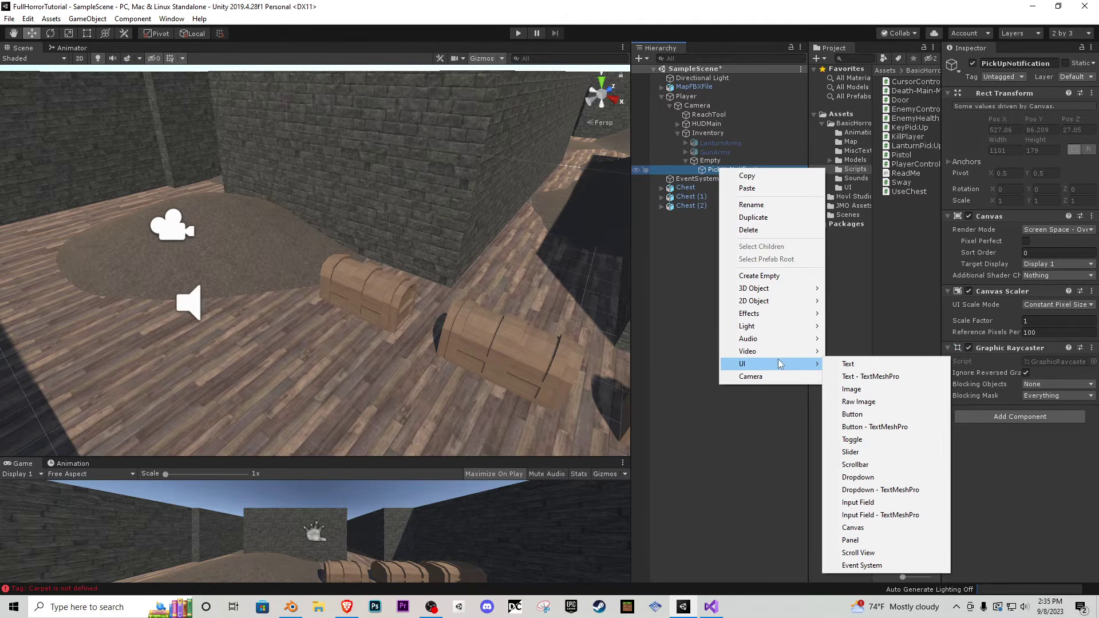
click(850, 364)
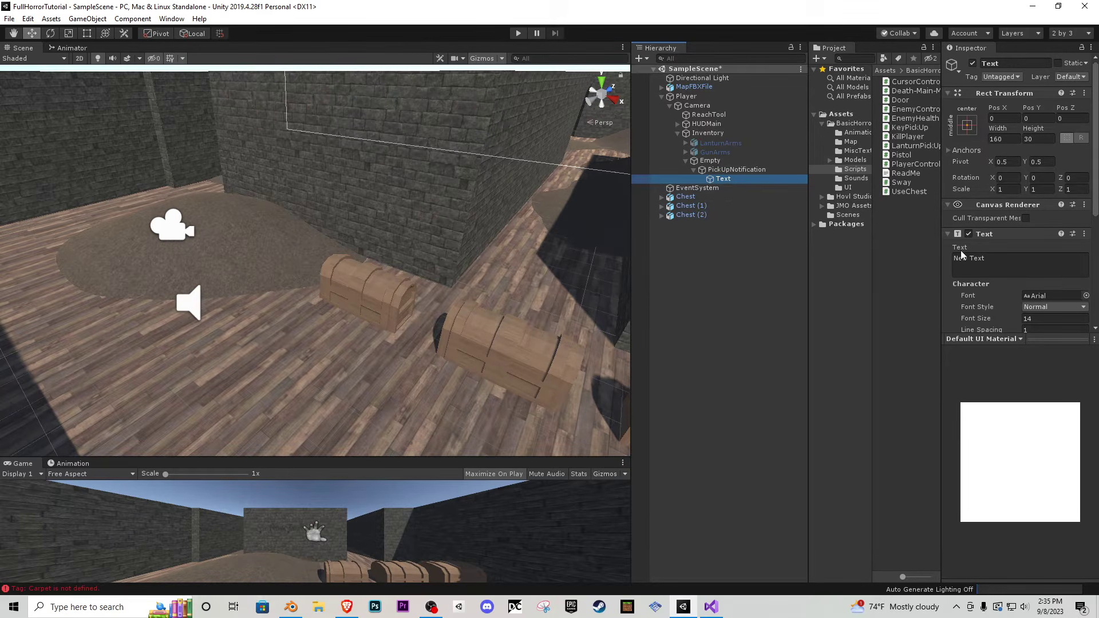
click(996, 261)
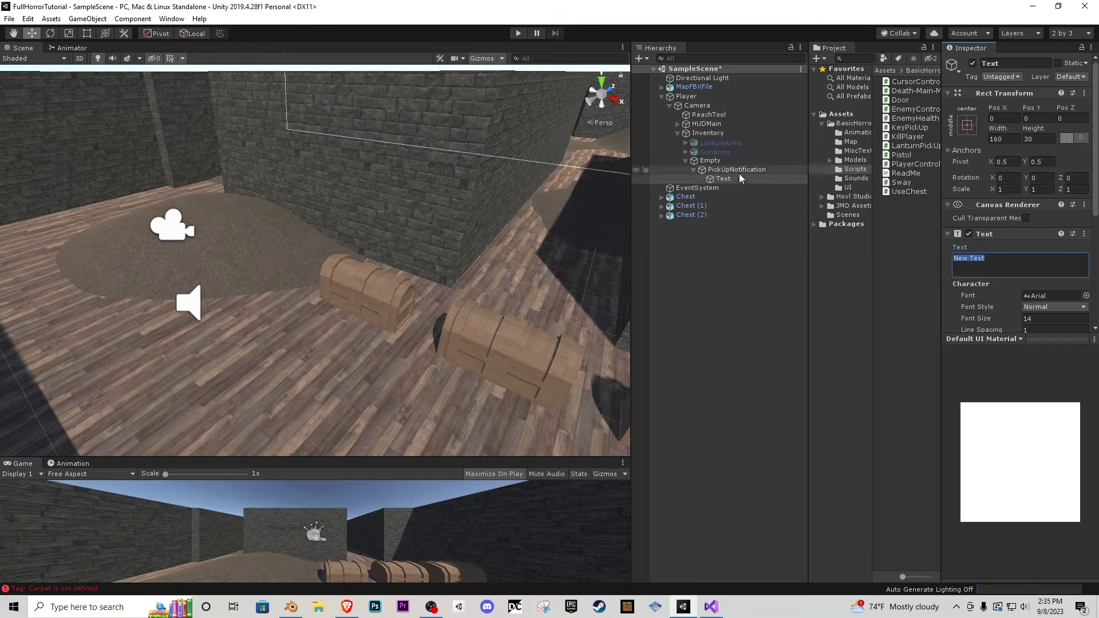
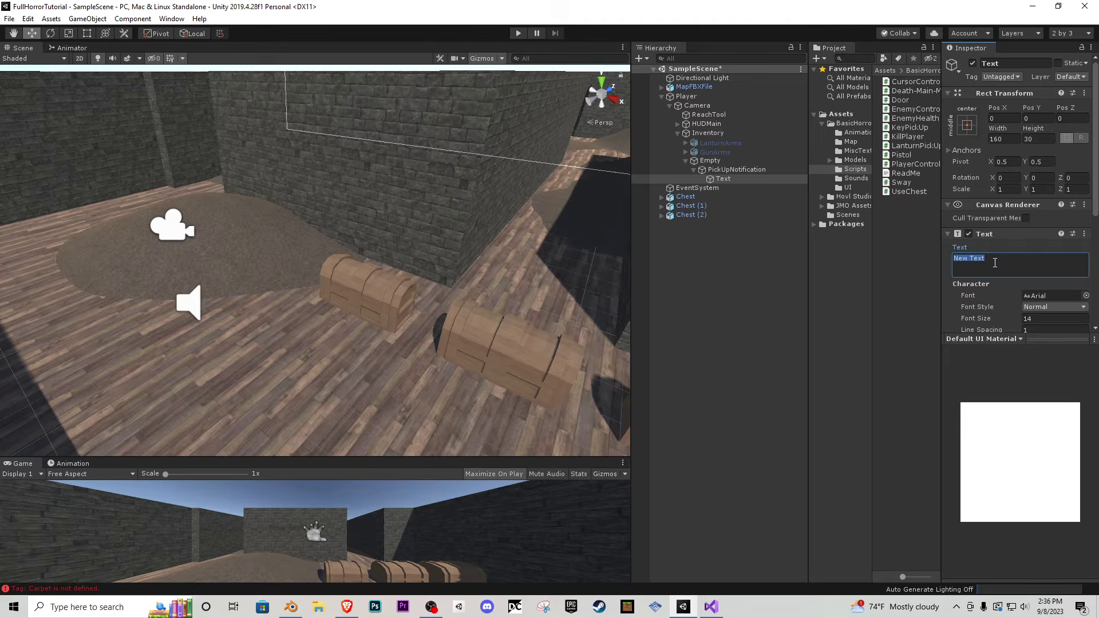
text(Chel)
- Set the text's font to Satan Text and its color to red, hexadecimal CB0000
click(1086, 296)
double_click(847, 338)
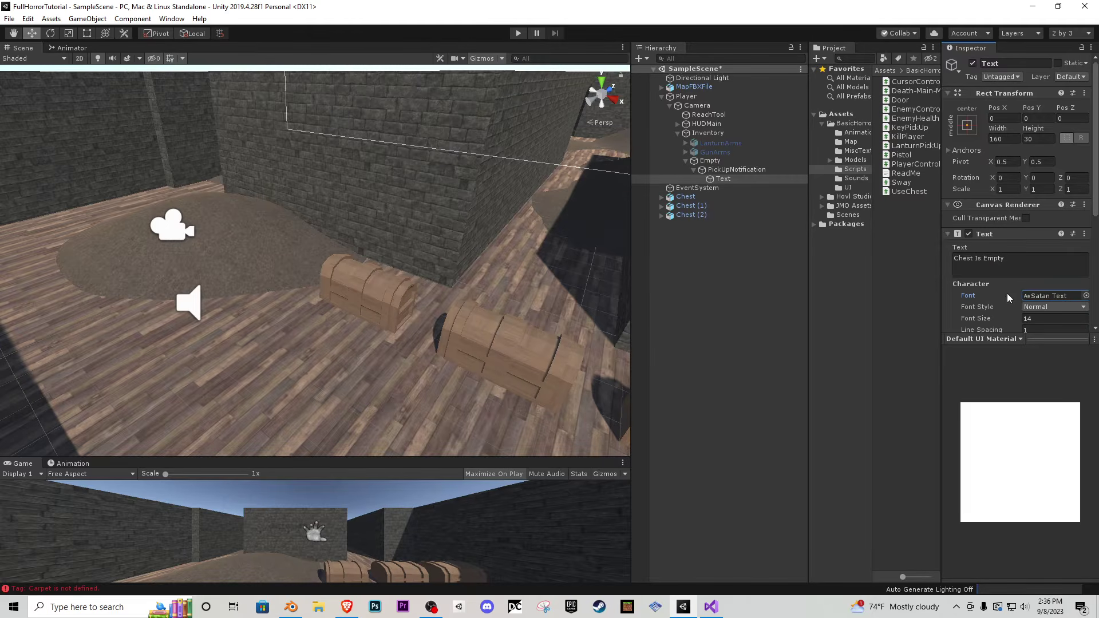
scroll(1009, 297, down, 5)
click(1050, 227)
click(1037, 380)
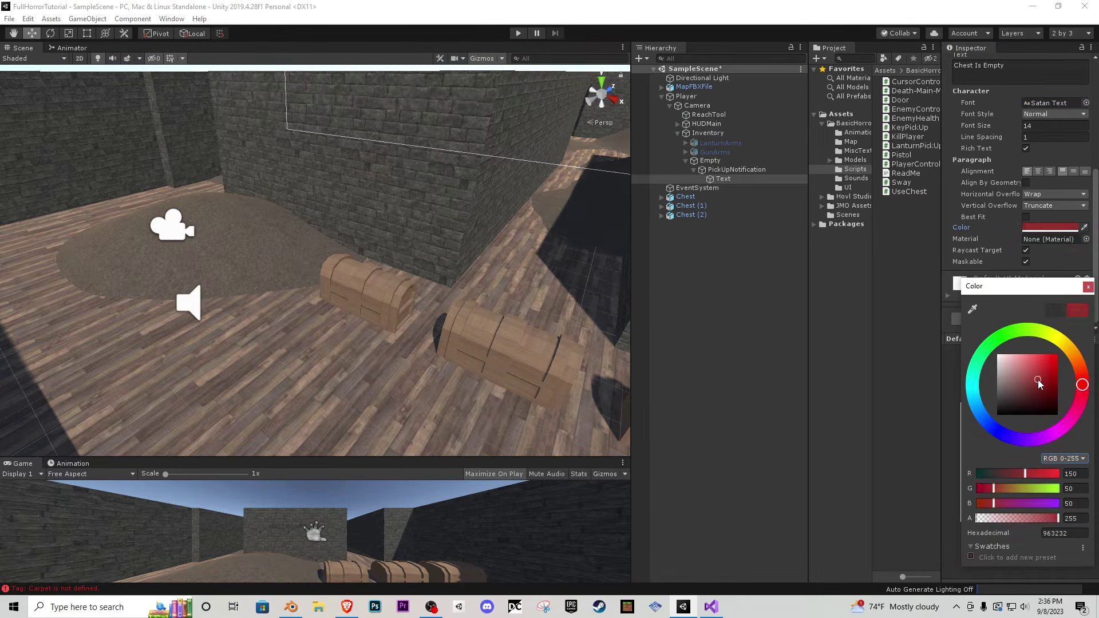
drag(1039, 384, 1066, 367)
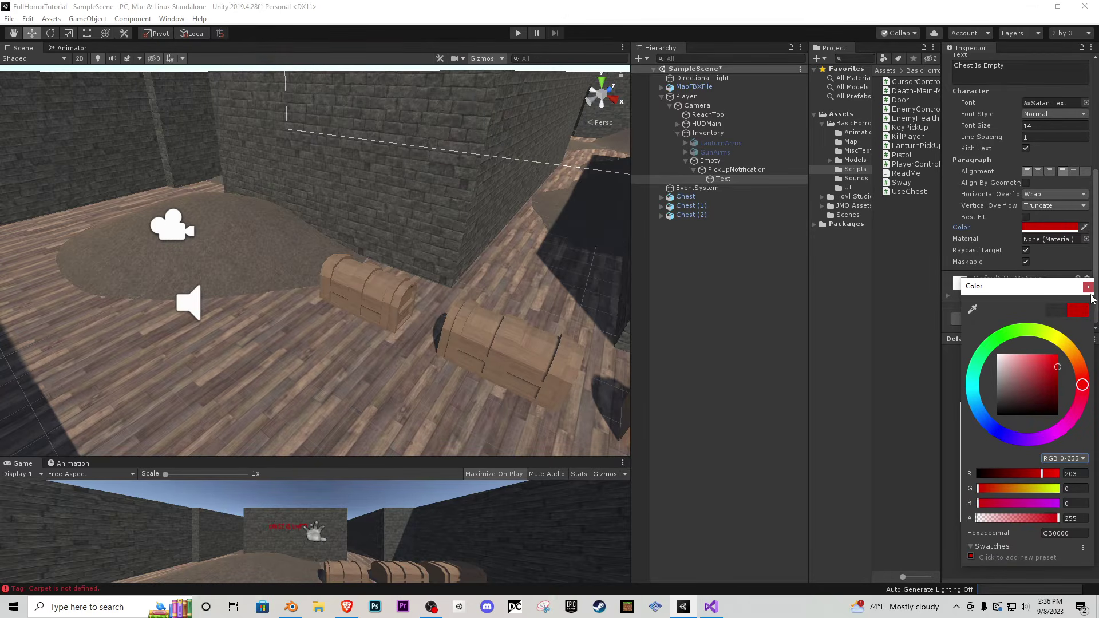
click(1088, 286)
- Set the text's font size to 30 and enlarge the Game view
click(1042, 125)
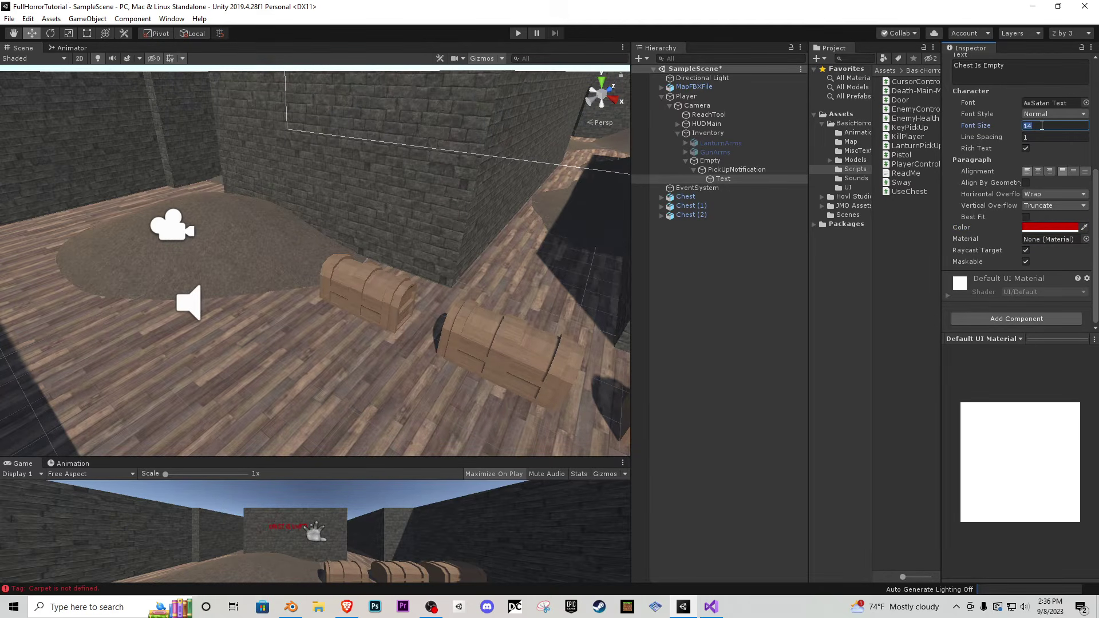
text(30)
drag(461, 456, 461, 258)
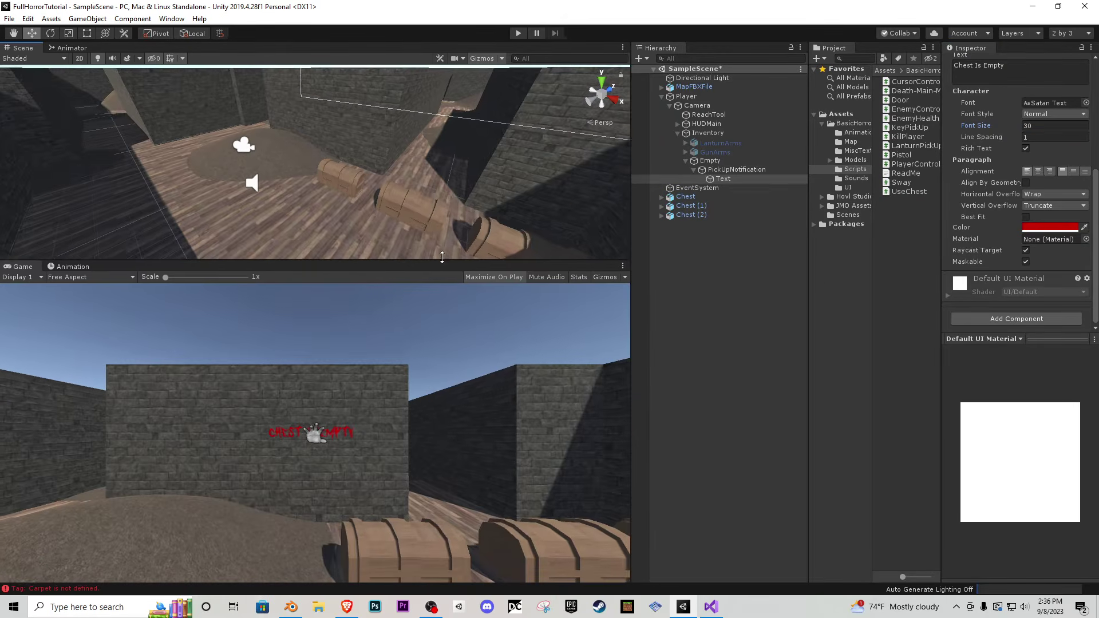
- Center the text horizontally and vertically, and lower it beneath the hand crosshair to Pos Y about -50.4
scroll(1042, 200, up, 3)
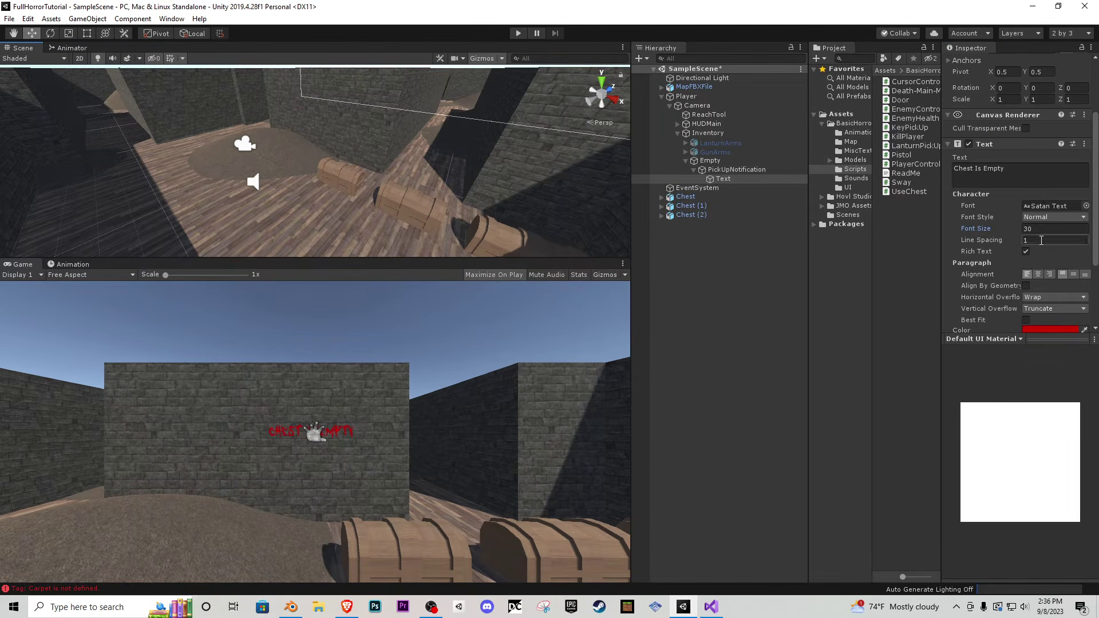
click(1038, 274)
click(1073, 275)
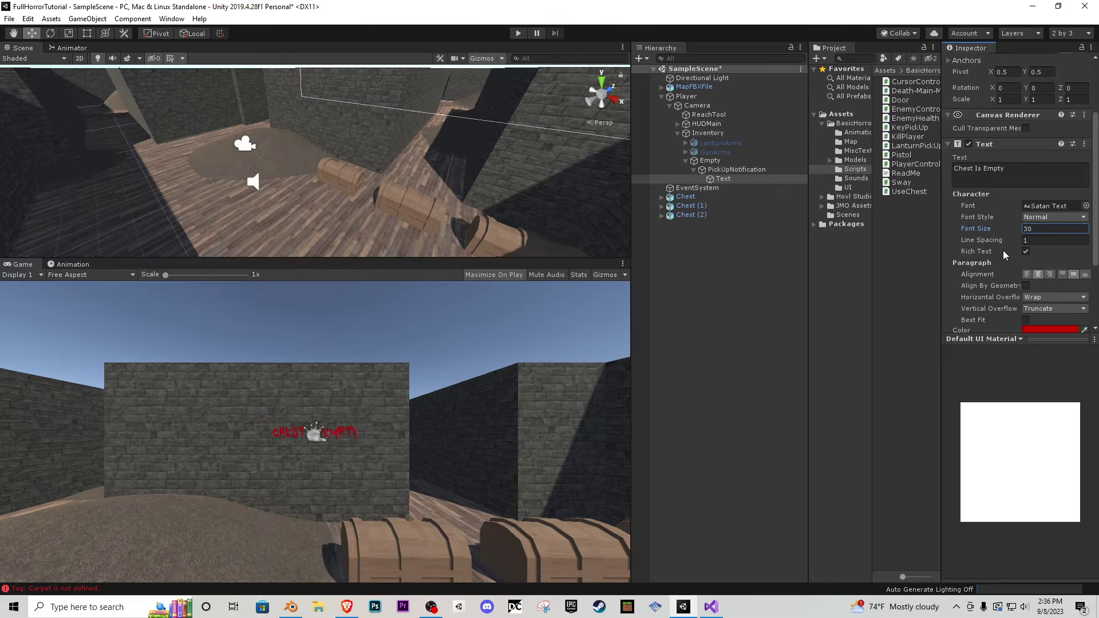
double_click(715, 178)
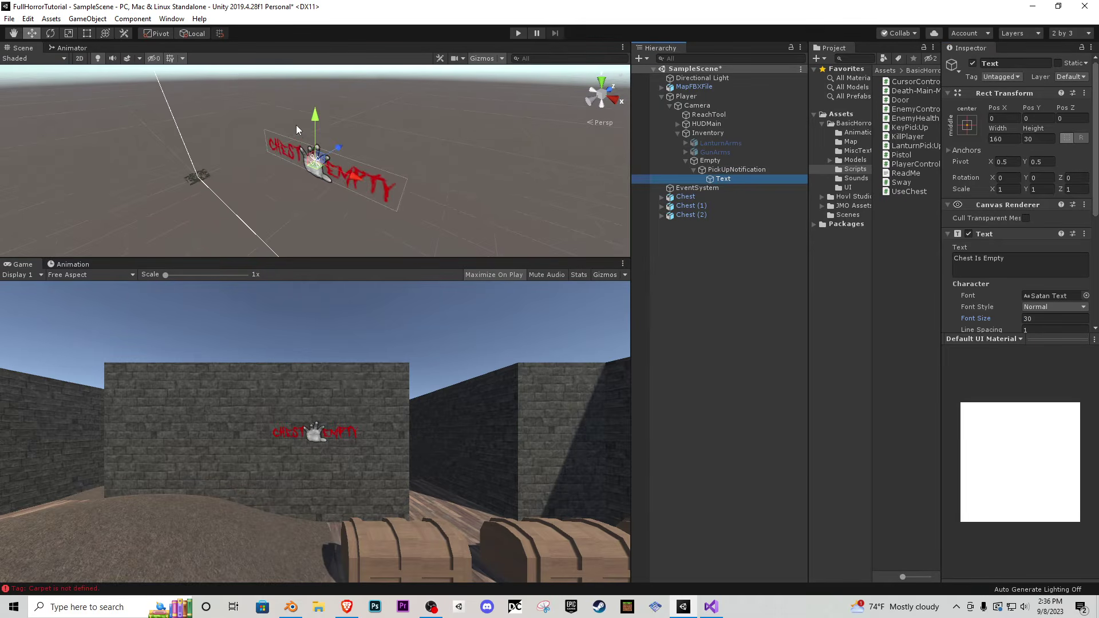
drag(315, 119, 314, 160)
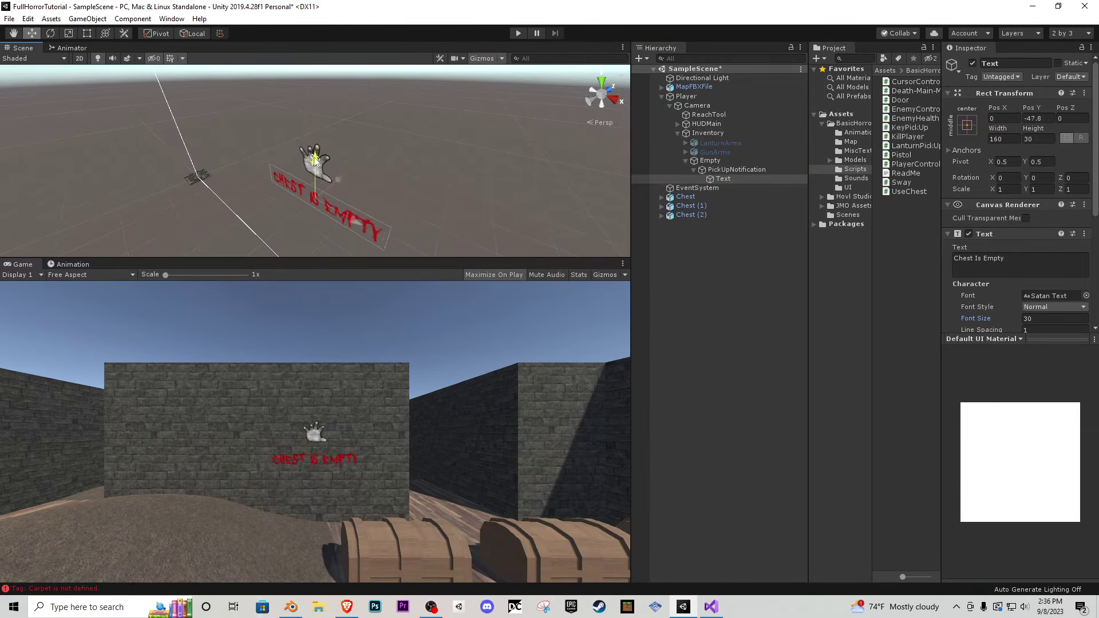
- Add an Outline component to the text with an Effect Distance of X 2 and Y -2
scroll(1009, 280, down, 3)
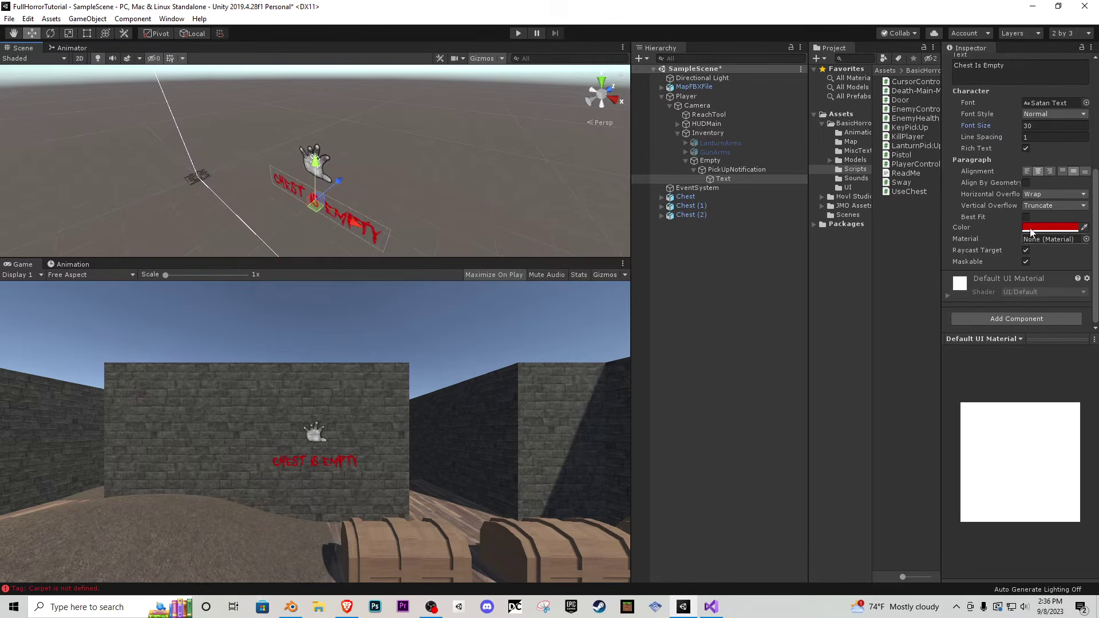
click(1031, 315)
text(out)
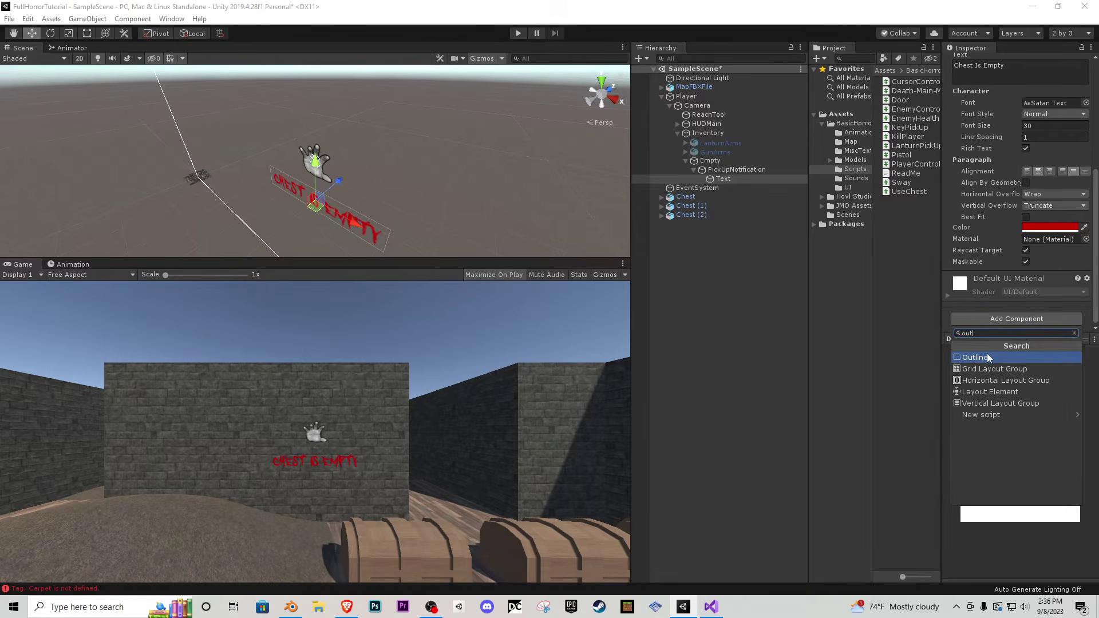
click(987, 357)
click(1003, 325)
text(2)
click(1045, 326)
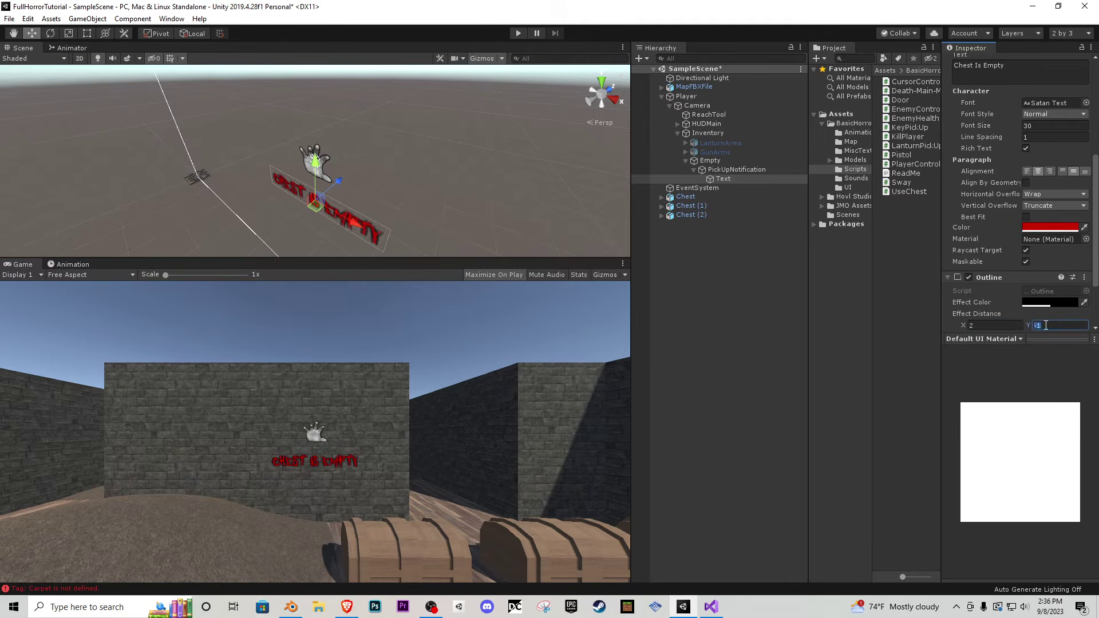
text(-2)
- Make the outline's black Effect Color fully opaque with an alpha of 255
click(1050, 303)
drag(1027, 521, 1068, 521)
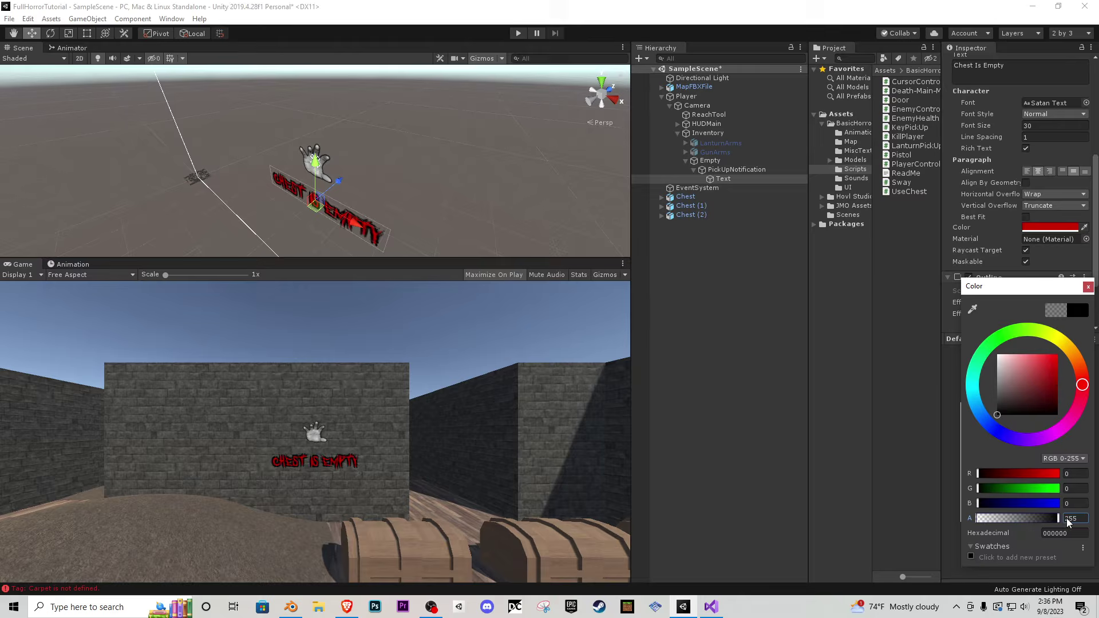
click(1088, 287)
- Set the text's font style to Bold and enlarge the Game view further
scroll(1004, 244, up, 5)
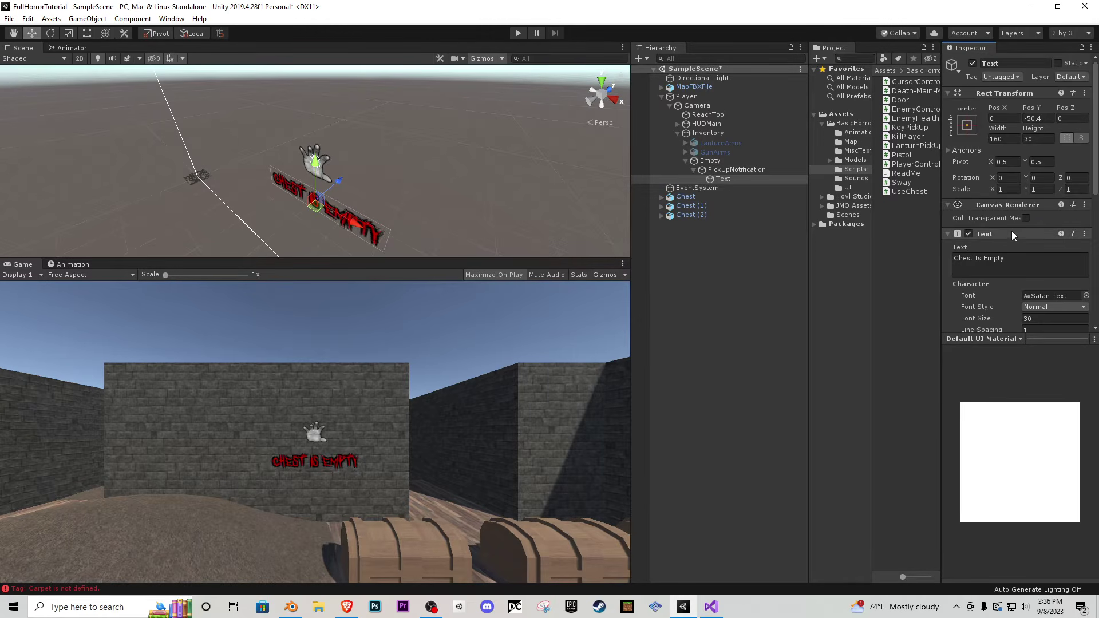
scroll(1013, 235, down, 3)
click(1047, 204)
click(1010, 227)
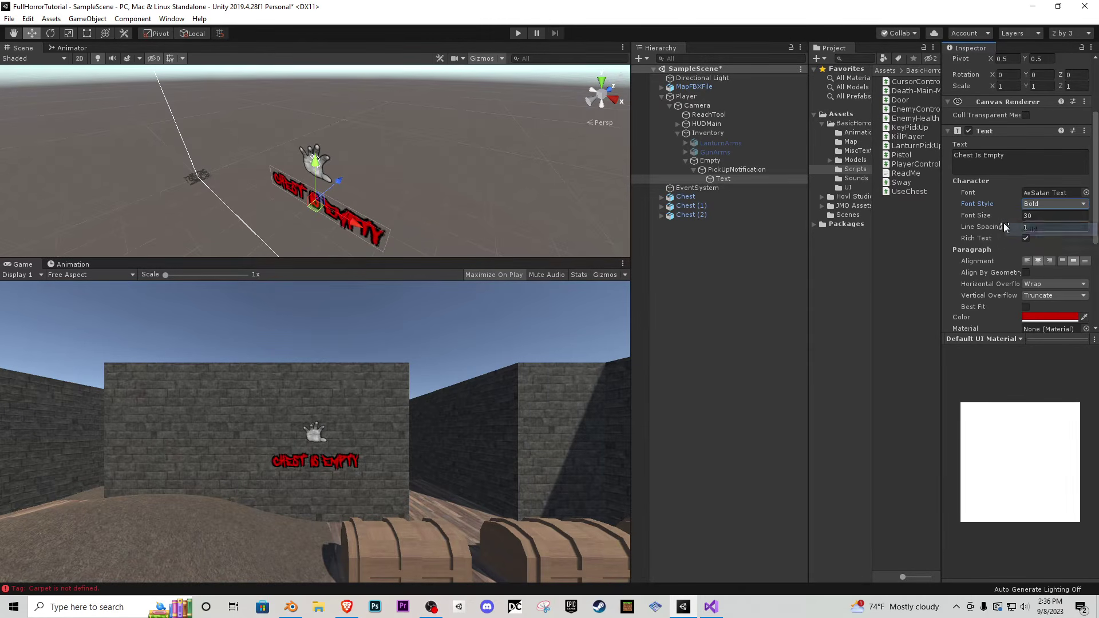
drag(463, 256, 456, 120)
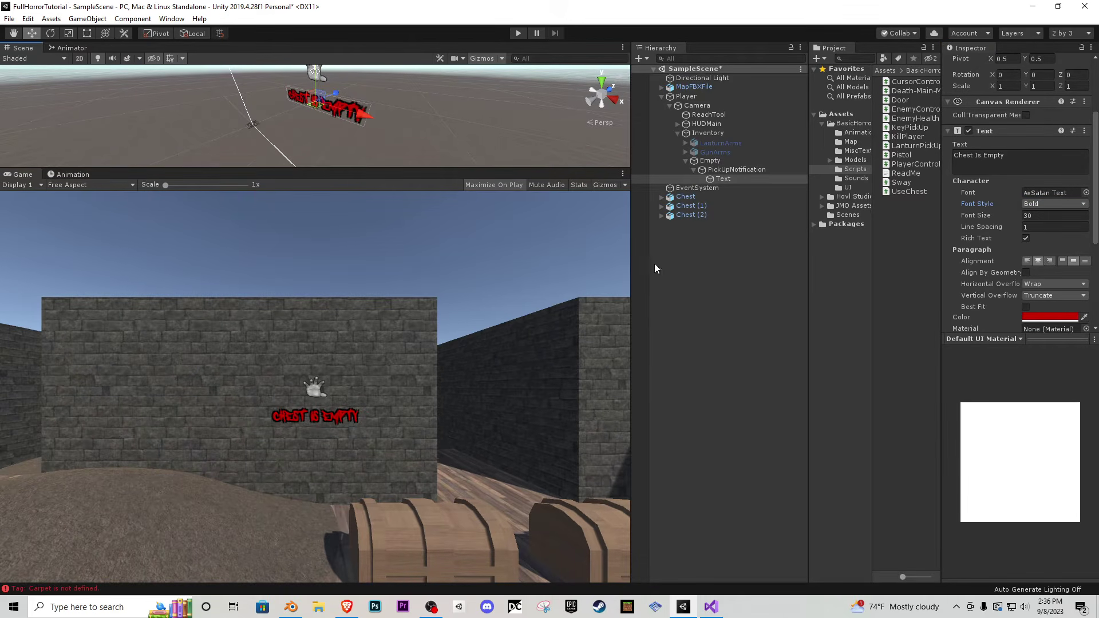
- Create an animation clip named PickUpNotification_Text for the PickUpNotification canvas
click(729, 170)
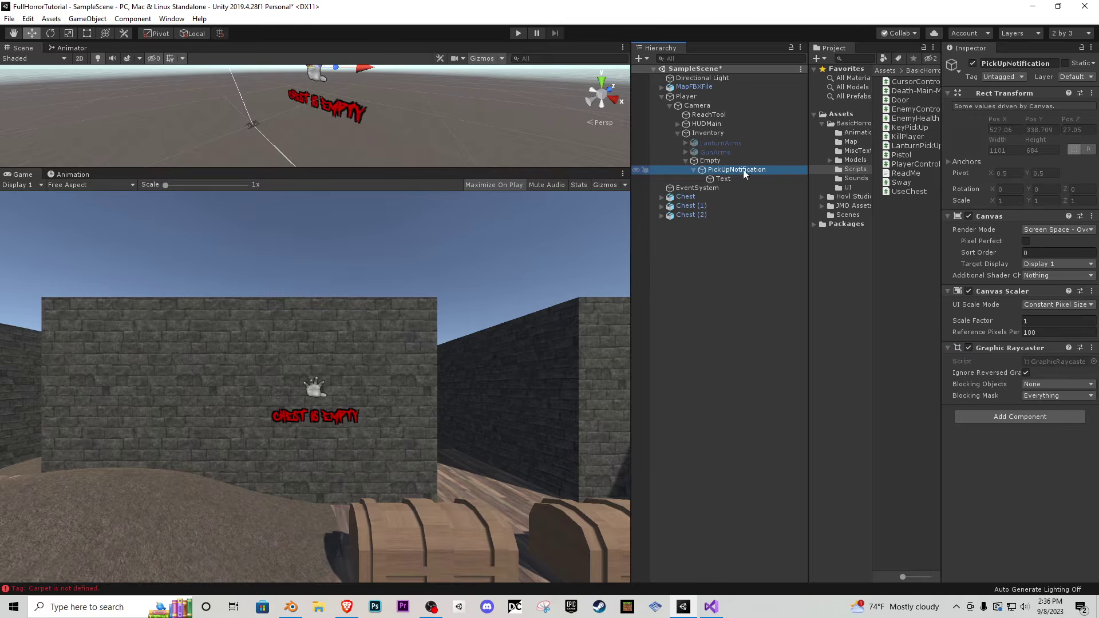
click(71, 175)
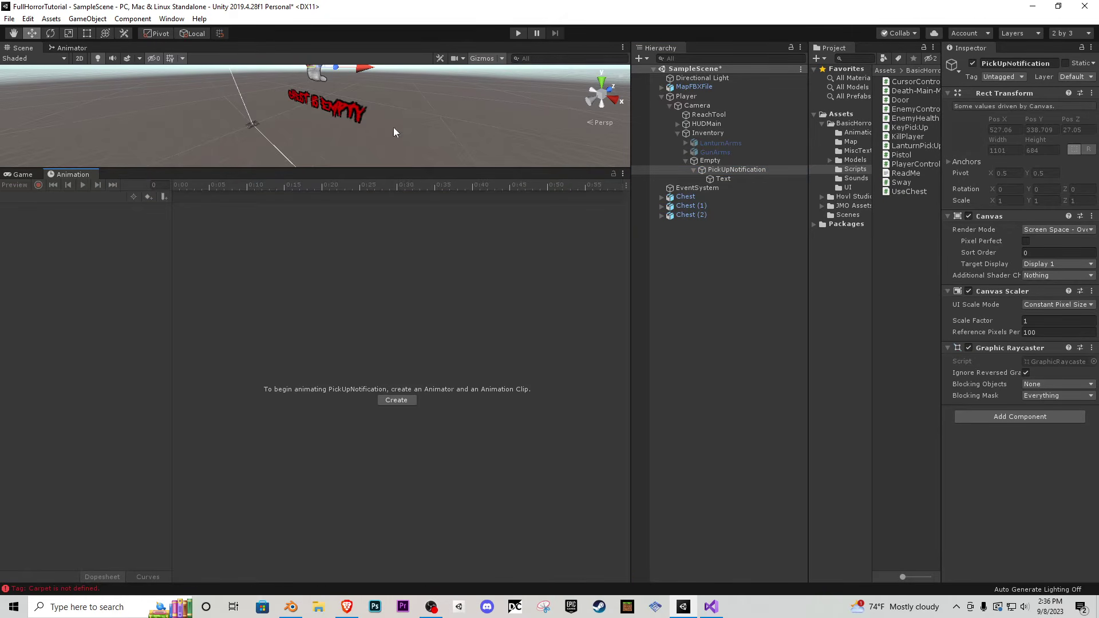
click(397, 399)
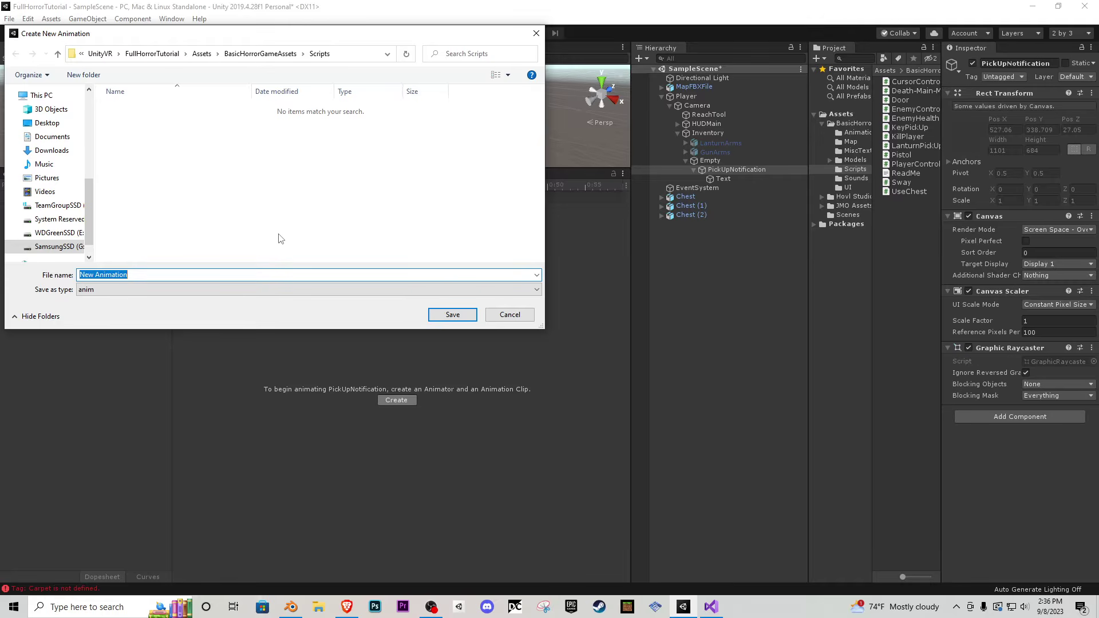
text(PickUpNotific)
key(Return)
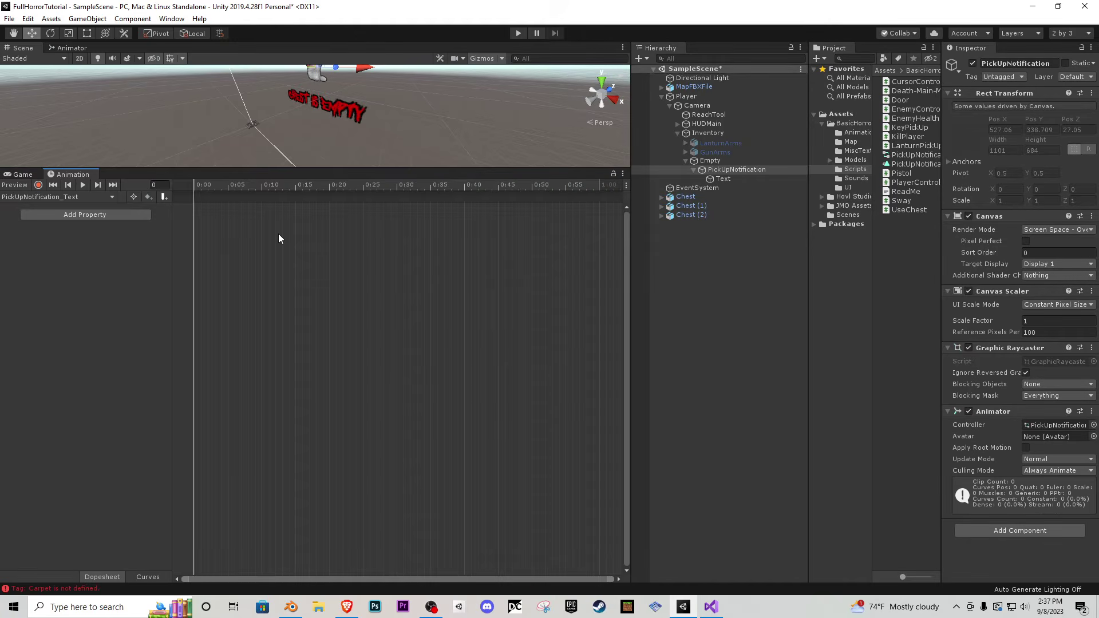
- Start recording the clip and key the child Text's color alpha at 0 on frame 0
click(39, 185)
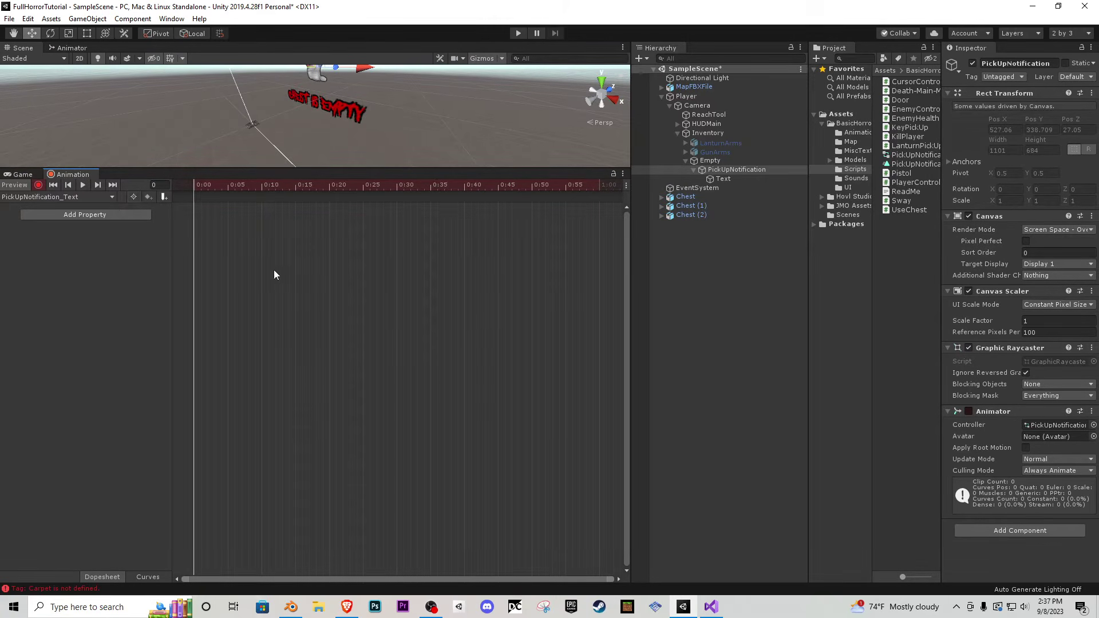
click(719, 180)
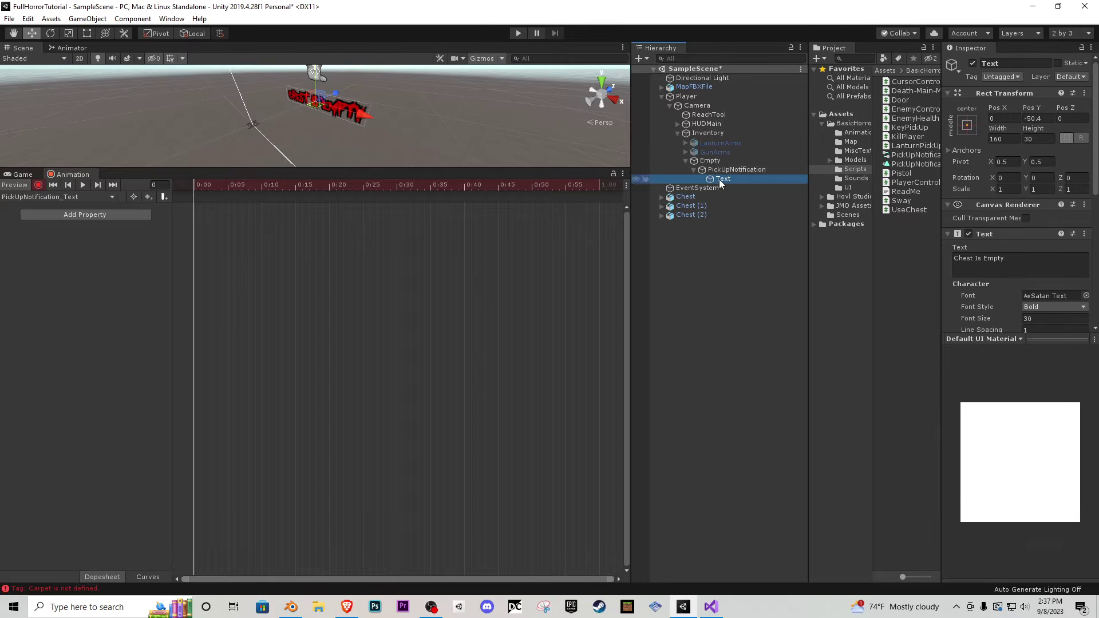
scroll(1009, 266, down, 6)
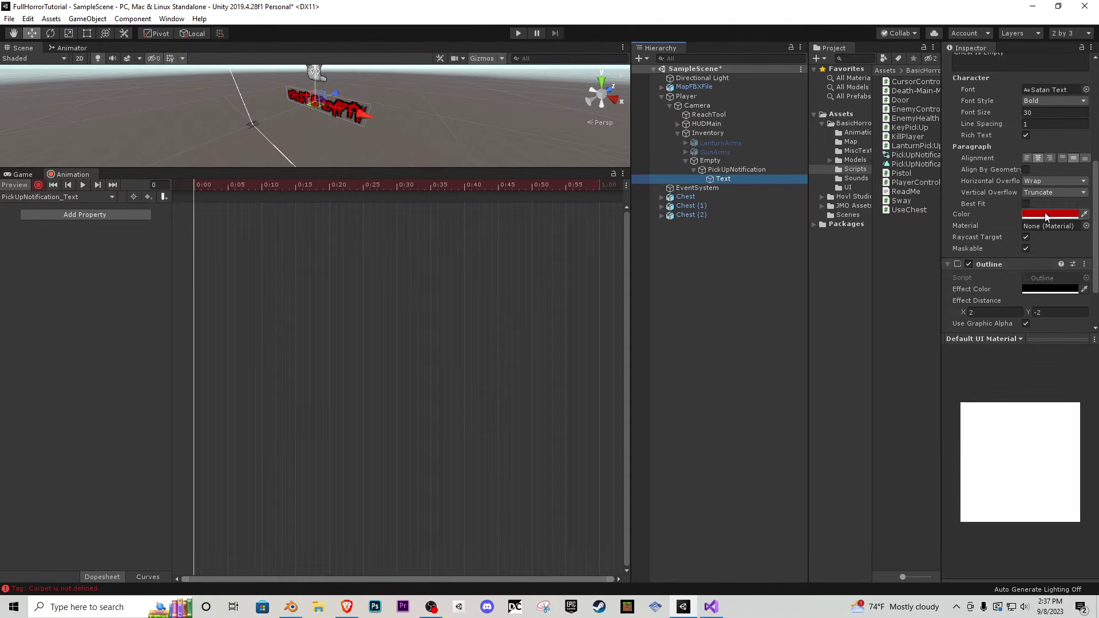
click(1045, 216)
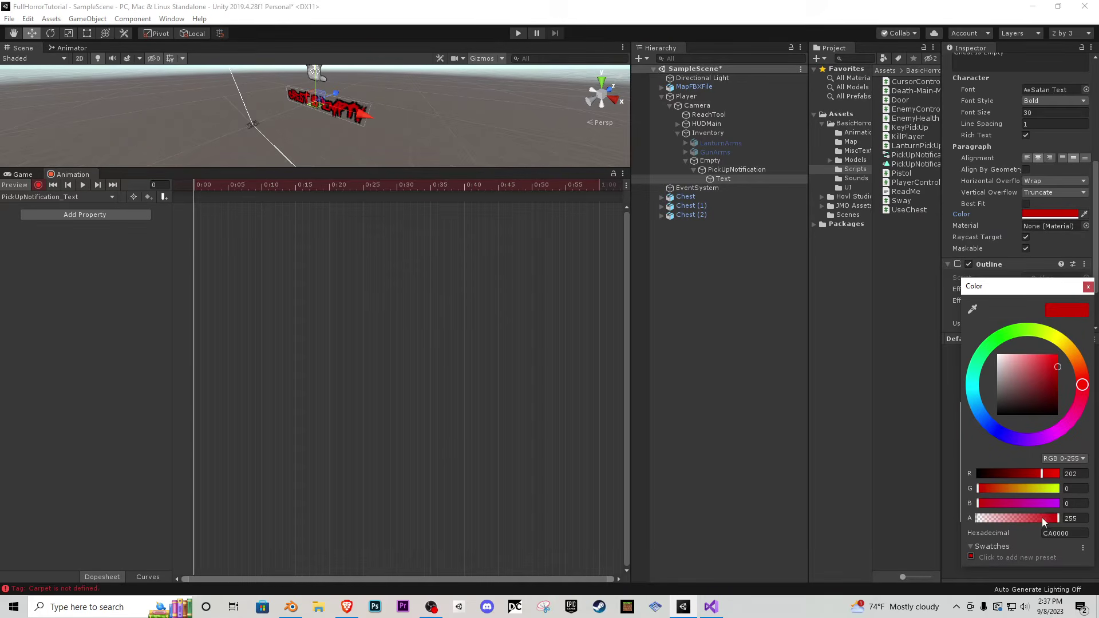
drag(1042, 517, 919, 520)
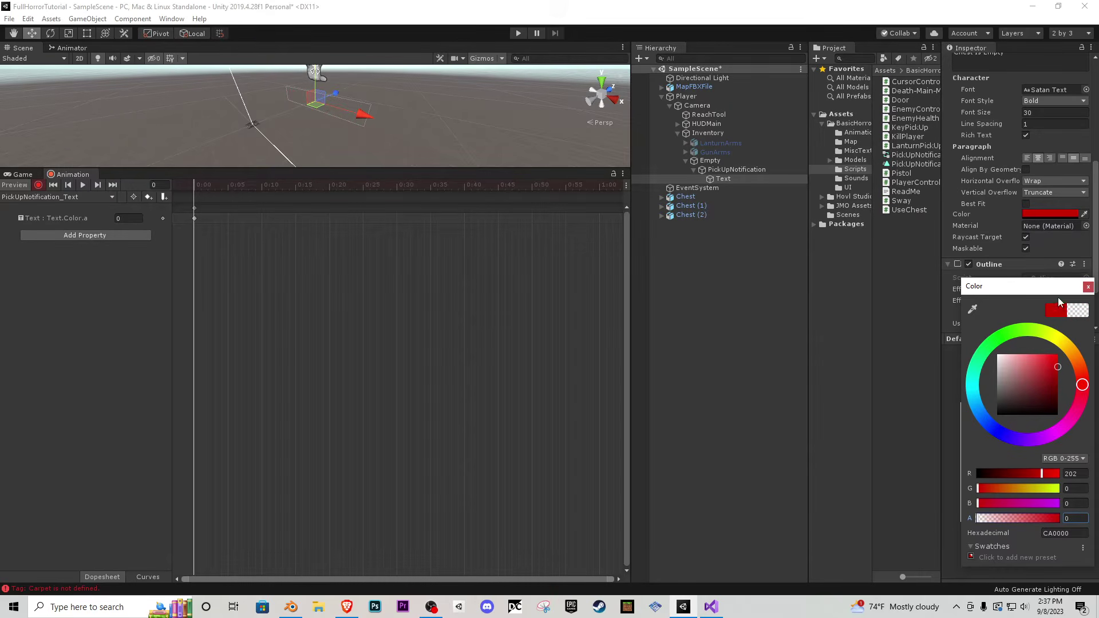
click(1088, 286)
- Key the Text's color alpha at 255 on frame 30 so the notification fades in
drag(238, 186, 404, 194)
click(1039, 214)
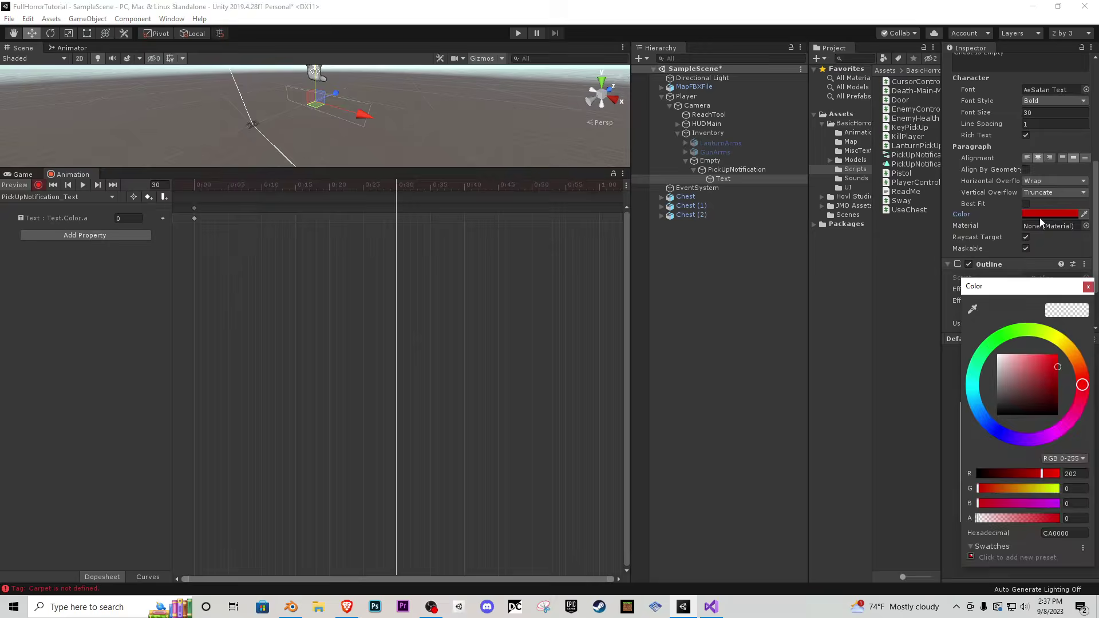
drag(1024, 518, 1081, 517)
click(1087, 287)
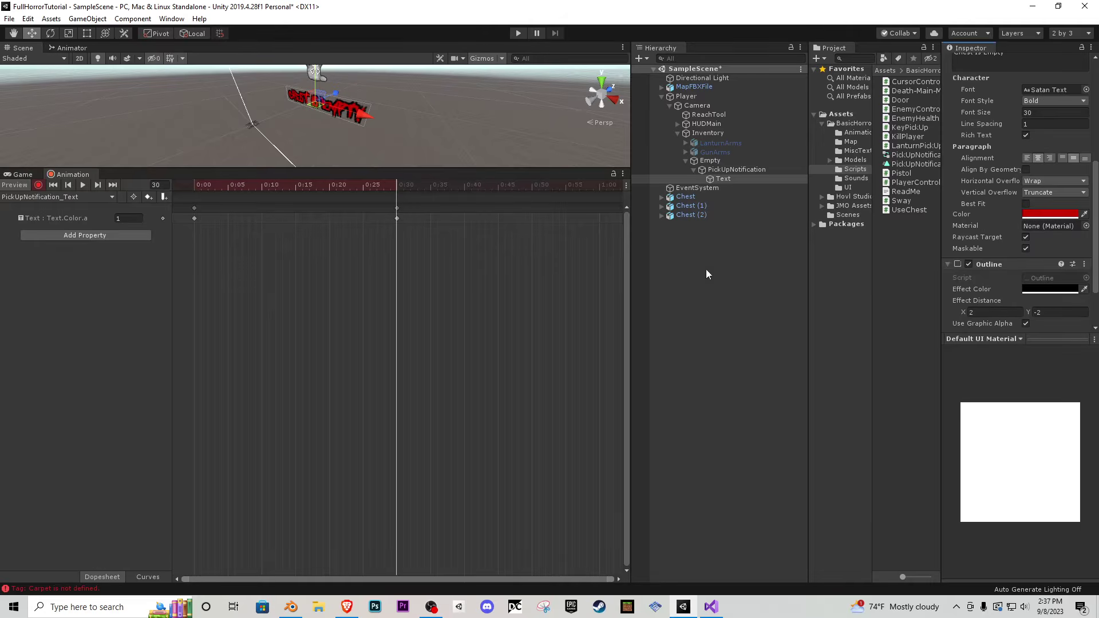
- Add another full-alpha keyframe for the Text color at frame 180 (3:00) to hold the notification
drag(445, 275, 373, 178)
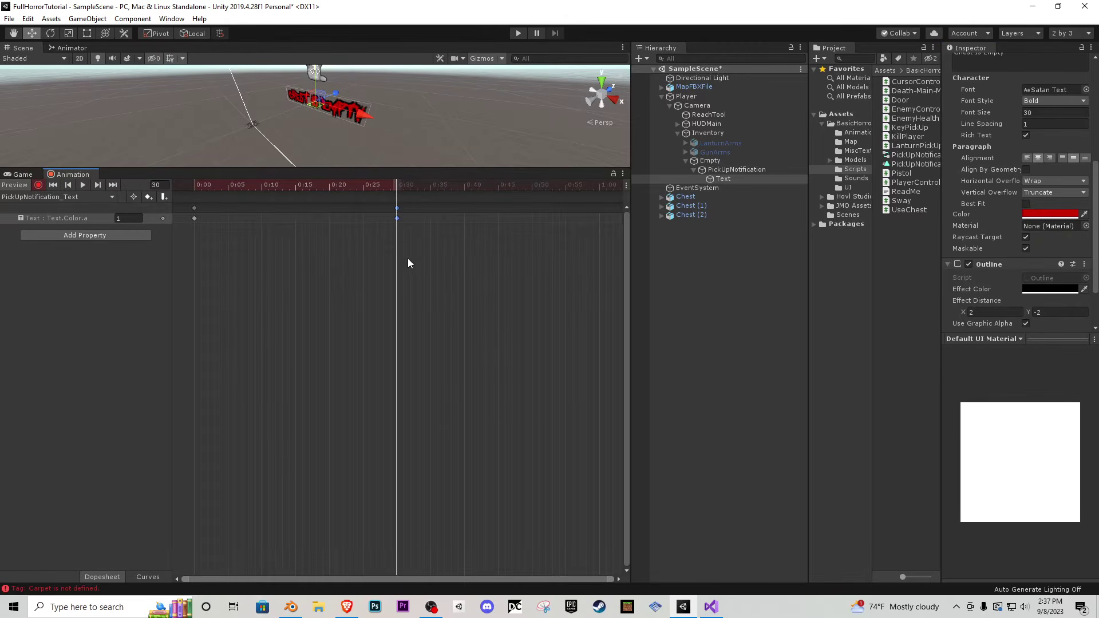
scroll(408, 259, down, 5)
drag(310, 185, 564, 191)
scroll(523, 208, down, 3)
scroll(527, 225, down, 2)
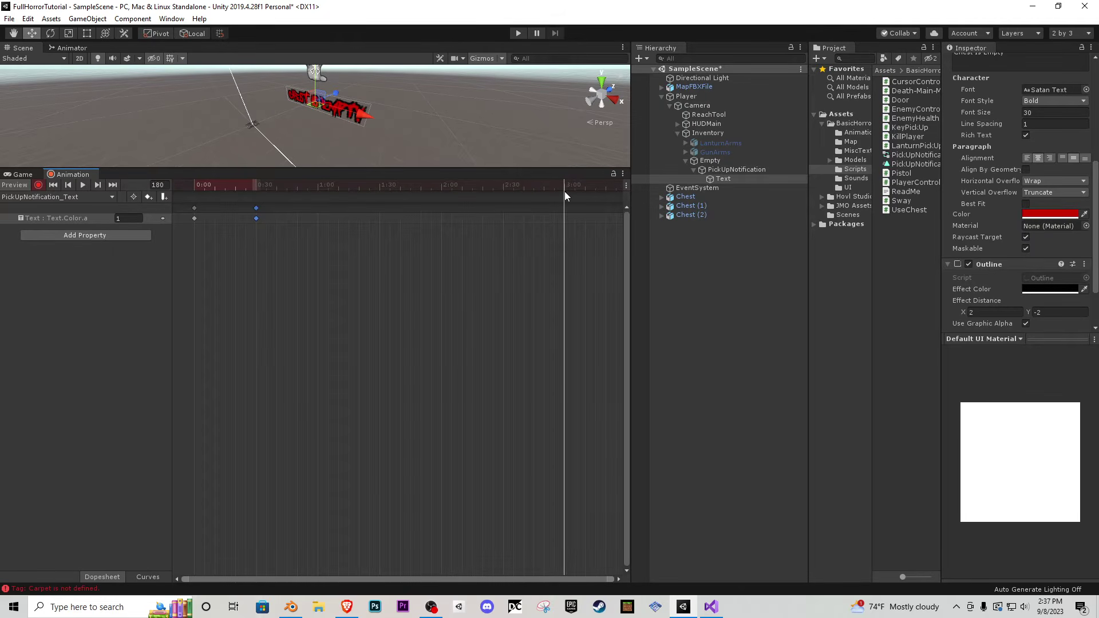
key(k)
scroll(366, 245, down, 2)
scroll(327, 238, down, 1)
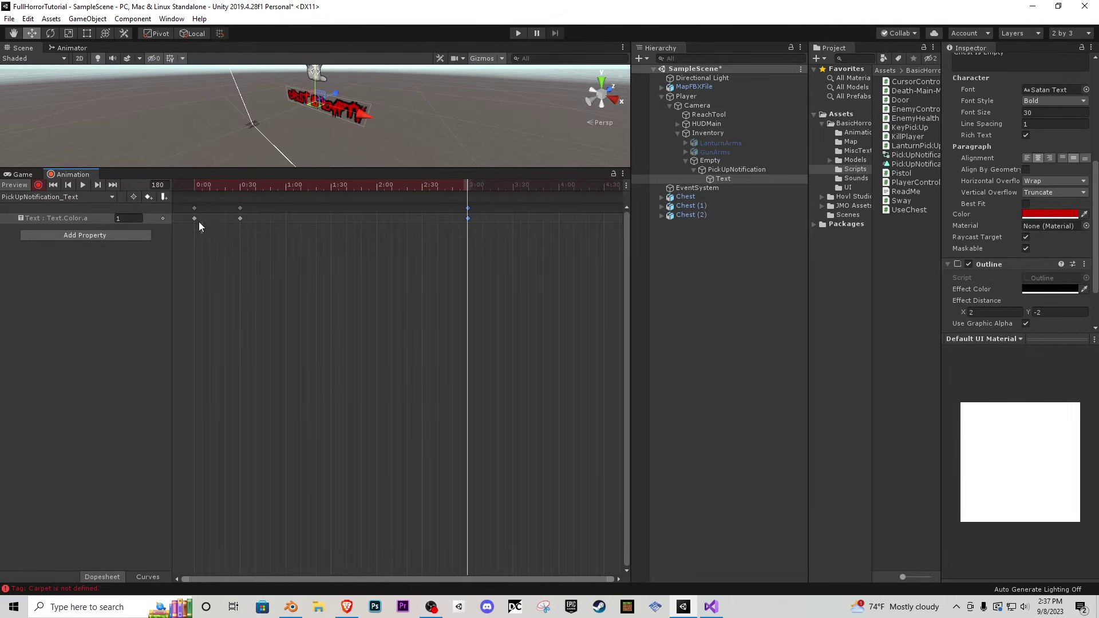
- Place a copy of the zero-alpha keyframe at 3:30 as a fade-out, preview the animation and stop recording
drag(472, 190, 175, 188)
key(ctrl+v)
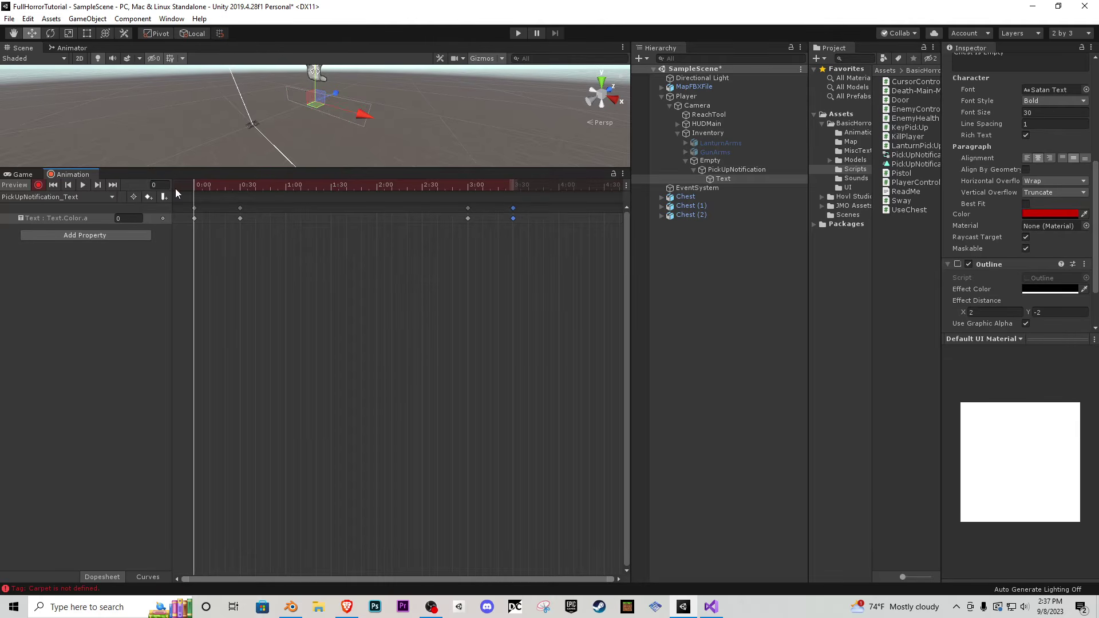
click(83, 184)
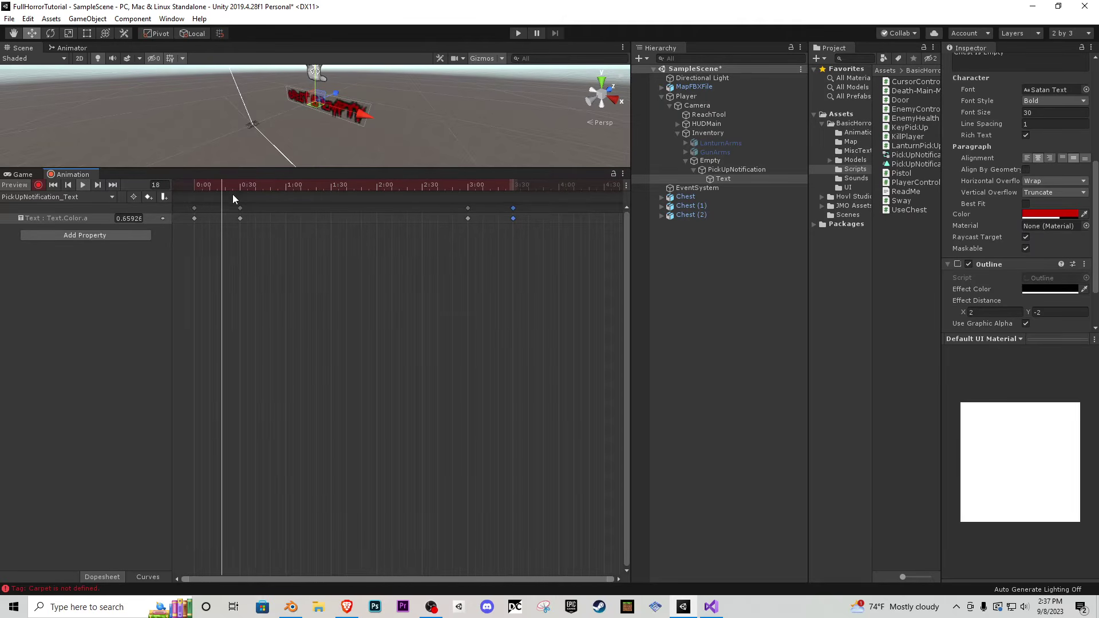
click(39, 185)
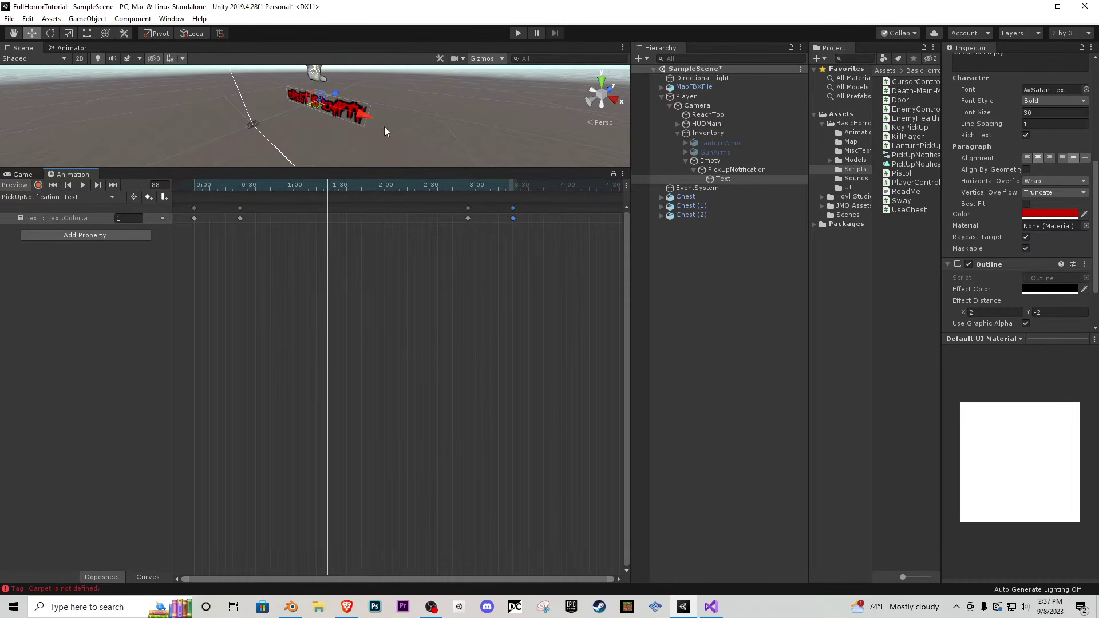
- Turn off Loop Time on the PickUpNotification_Text clip, return to the Game view and enlarge the Scene view
click(919, 163)
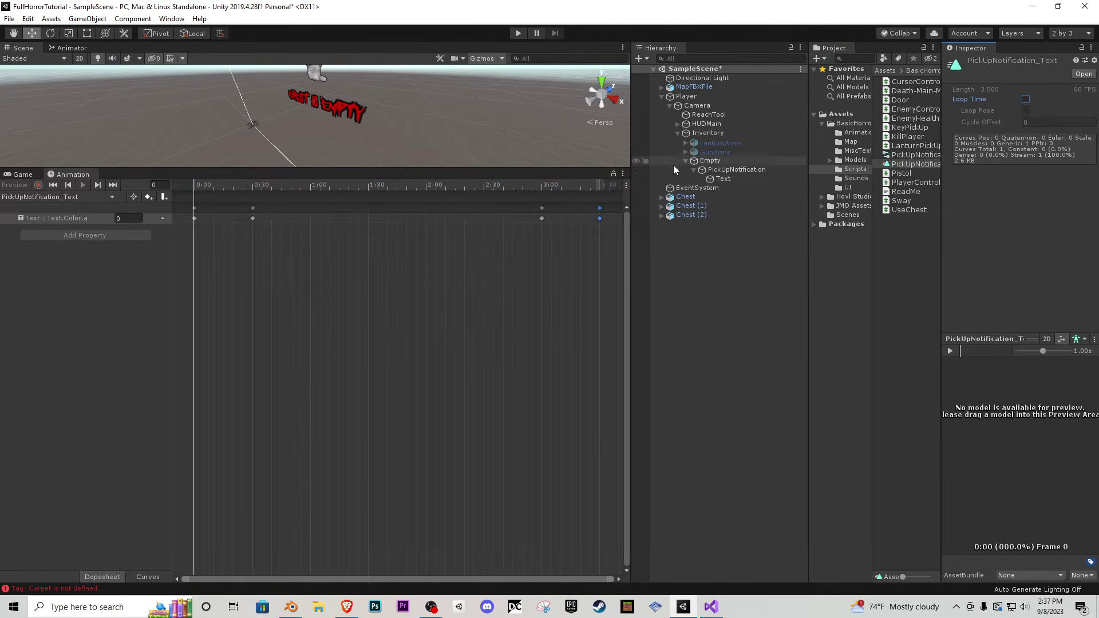
click(23, 174)
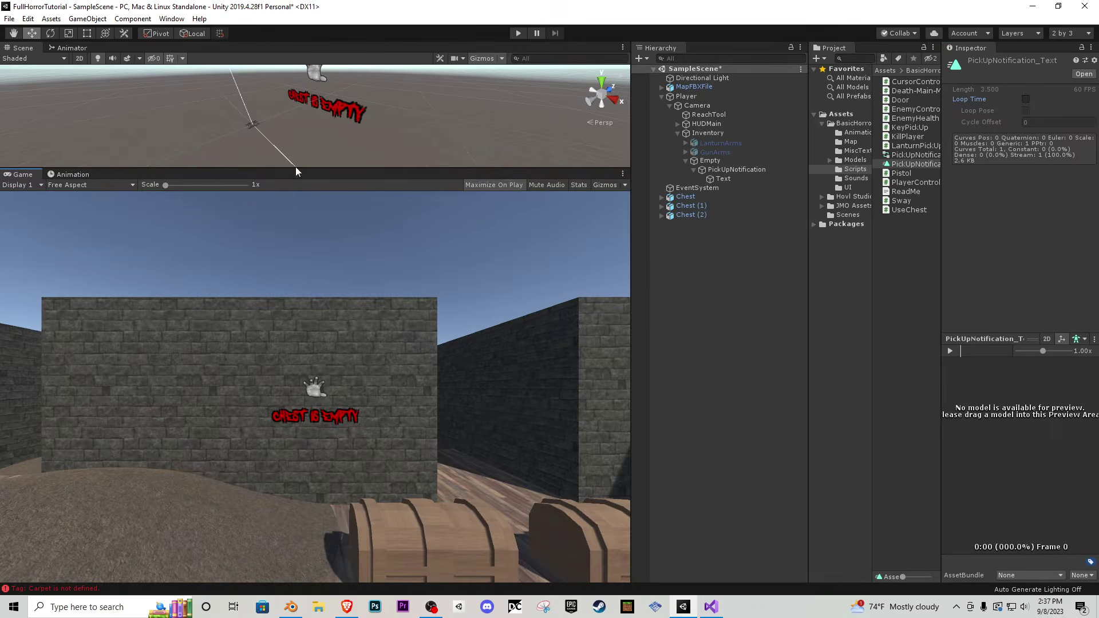
drag(292, 167, 292, 334)
- Duplicate PickUpNotification into the GunArms object and change the copy's text to "You Found A Gun"
click(693, 170)
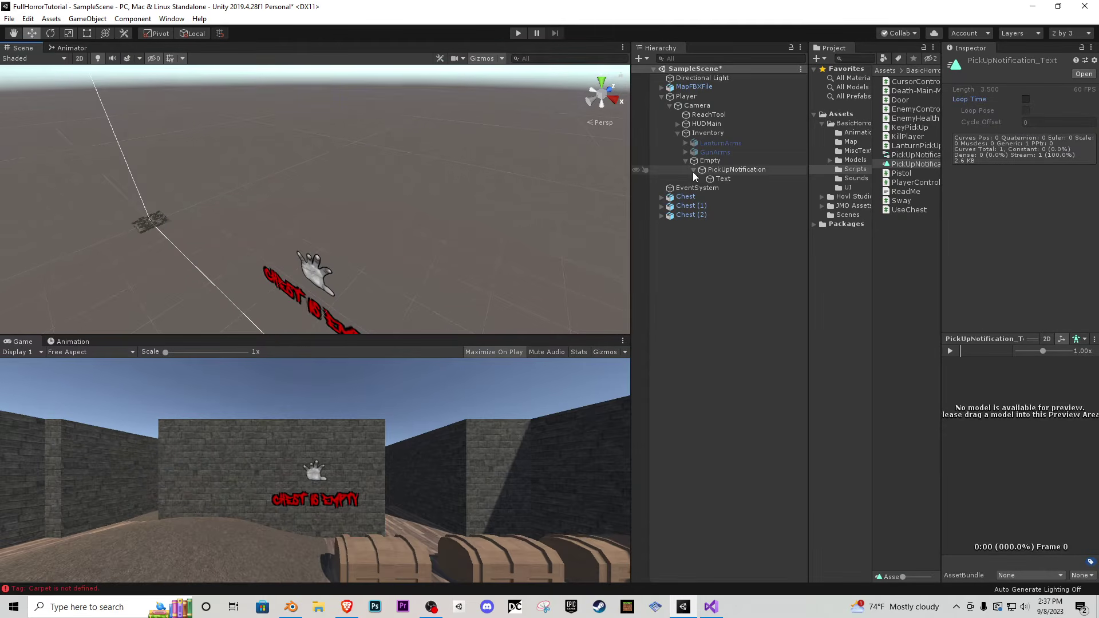
click(736, 170)
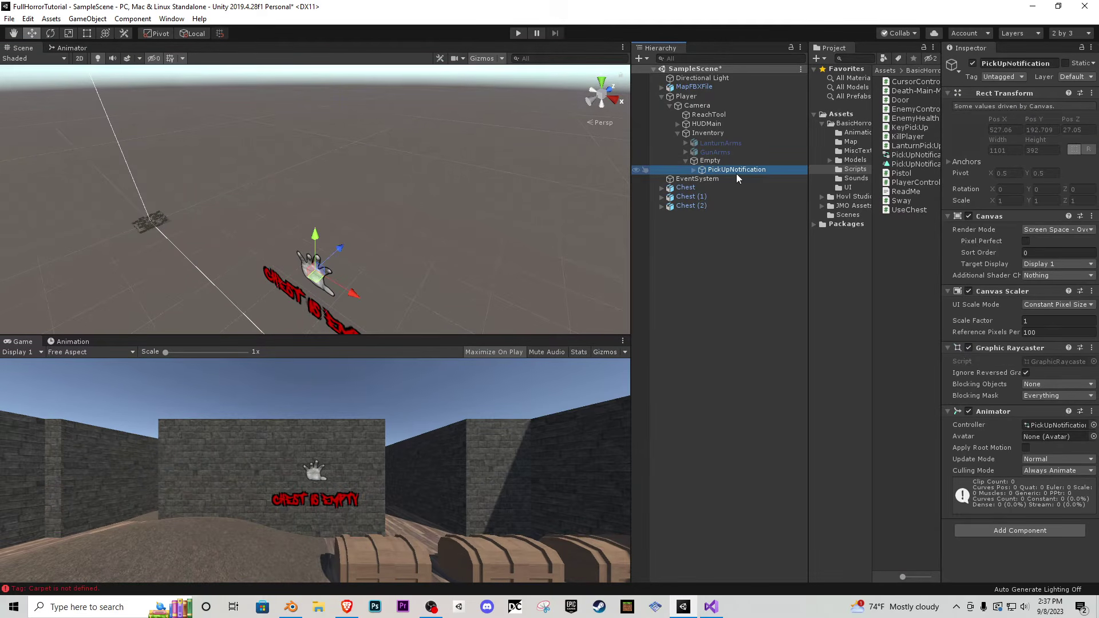
key(ctrl+d)
drag(726, 169, 735, 492)
click(723, 500)
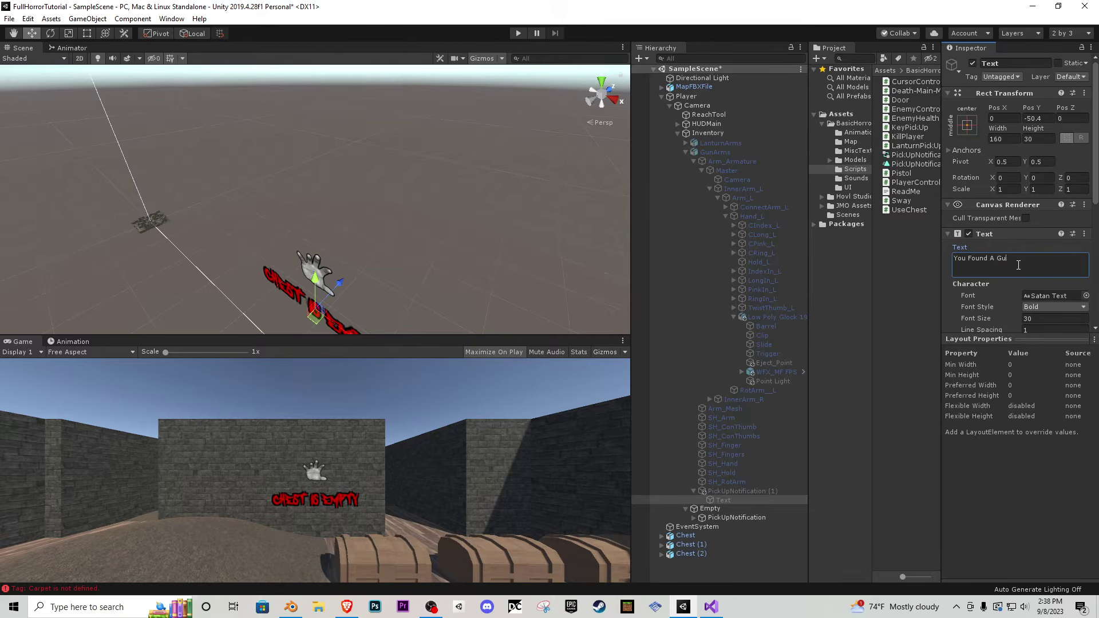
- Duplicate the gun notification into the LanturnArms object and change the copy's text to "You Found A Lanturn"
click(753, 489)
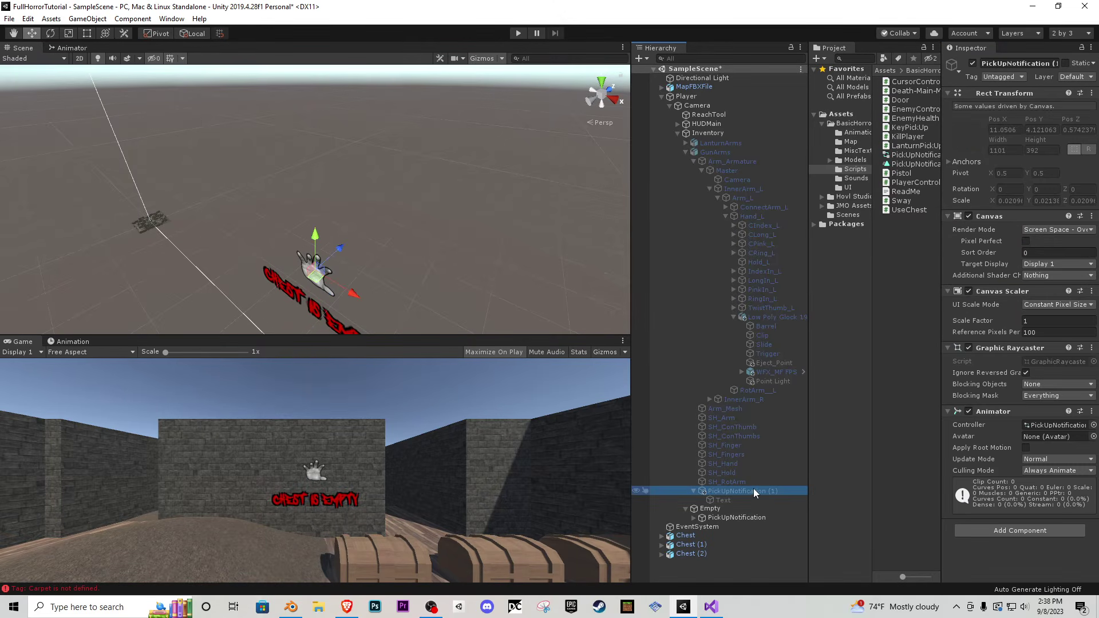
key(ctrl+d)
drag(735, 512, 687, 290)
click(687, 290)
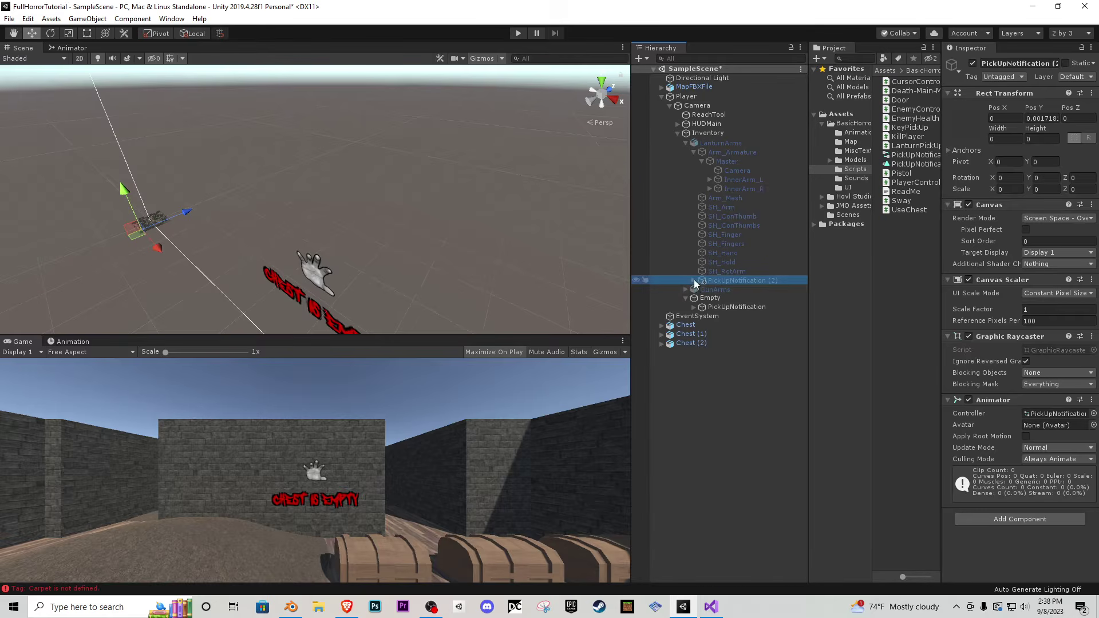
click(694, 279)
click(723, 289)
click(1031, 269)
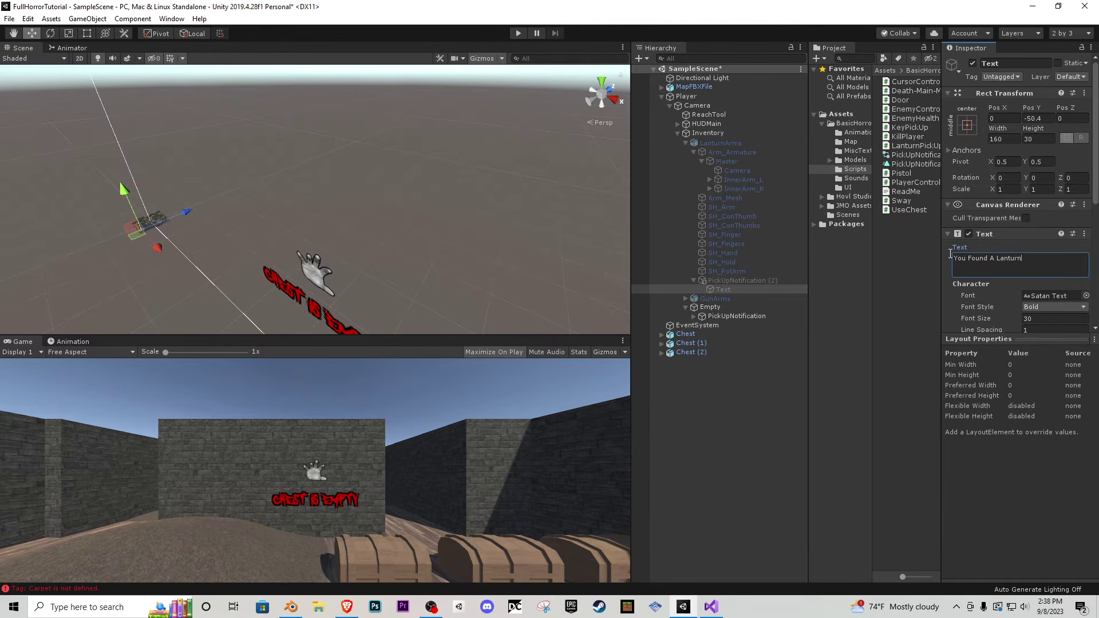
click(680, 143)
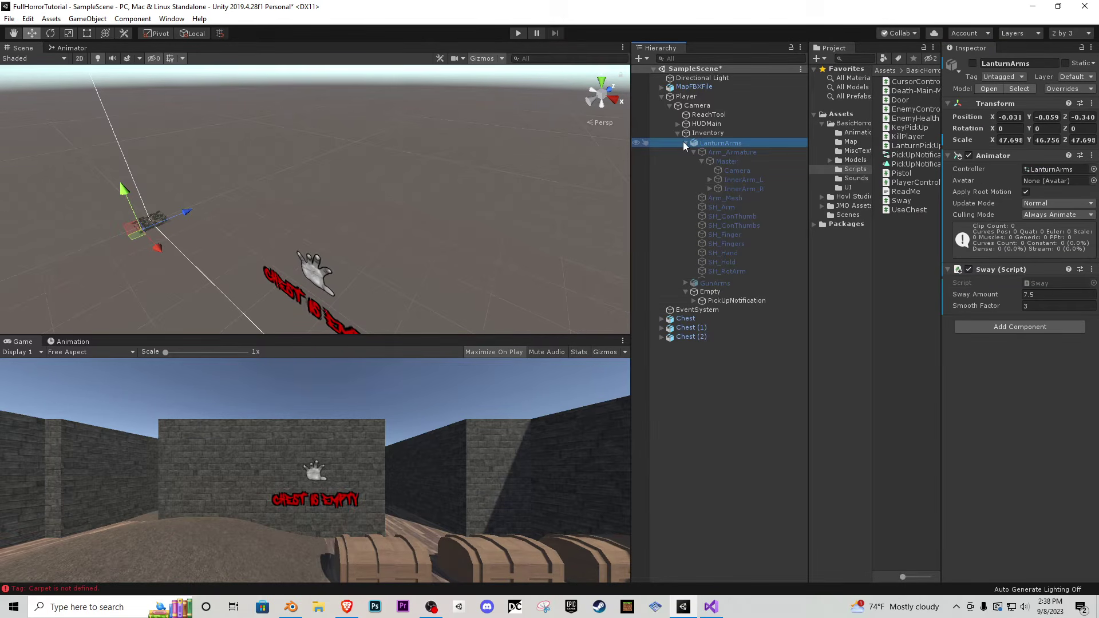
click(684, 143)
- Play-test the scene by opening all three chests to check their pickup notifications, and stop play mode
click(517, 34)
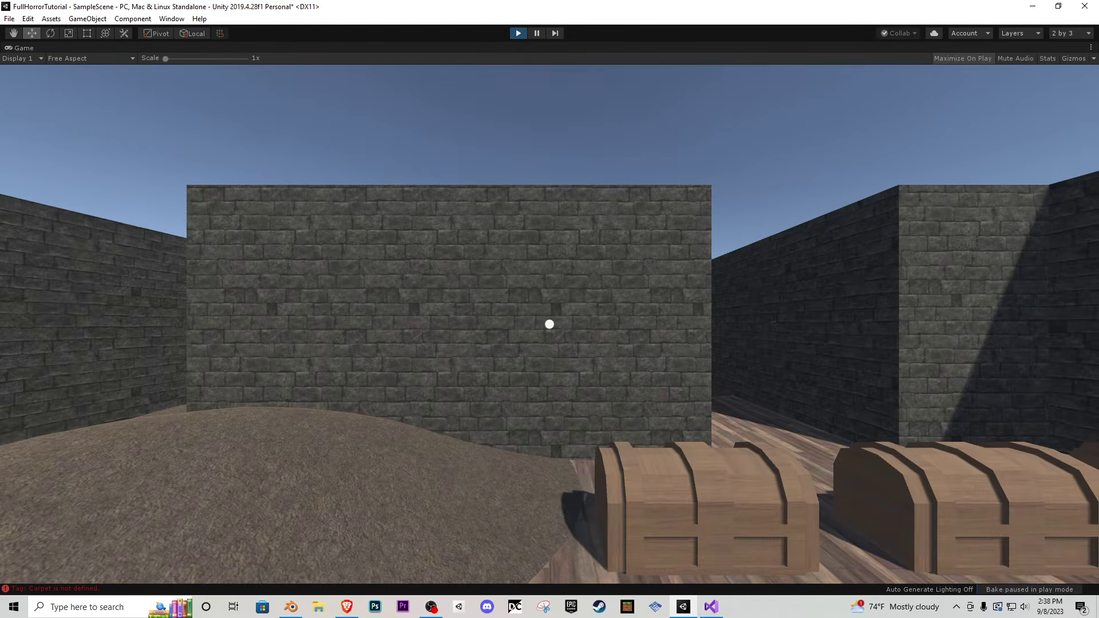
key(w)
key(e)
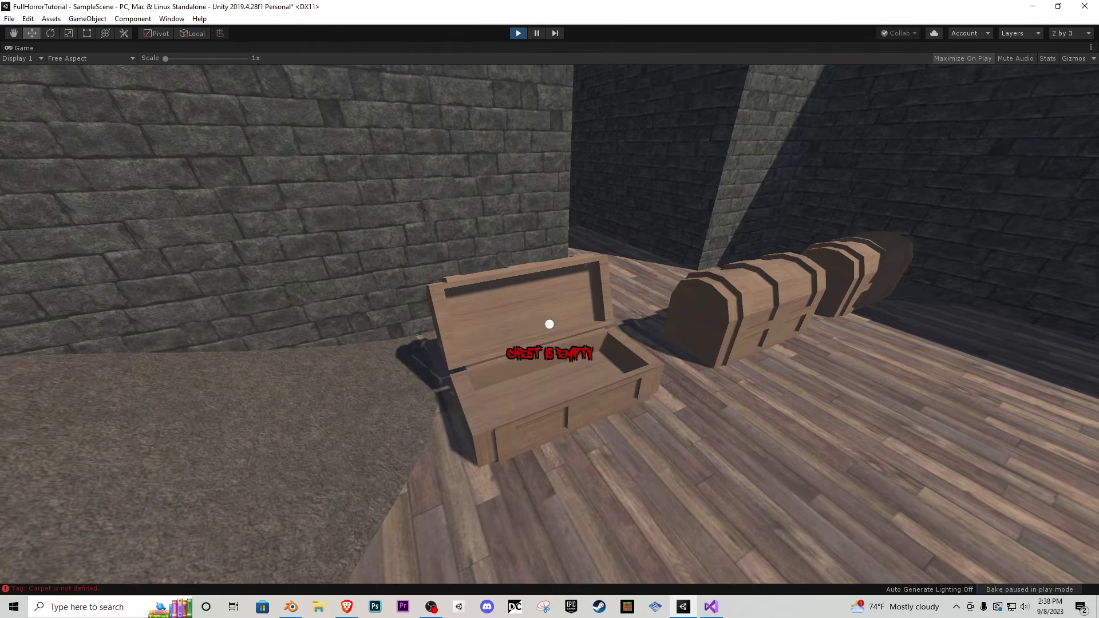
key(d)
key(w)
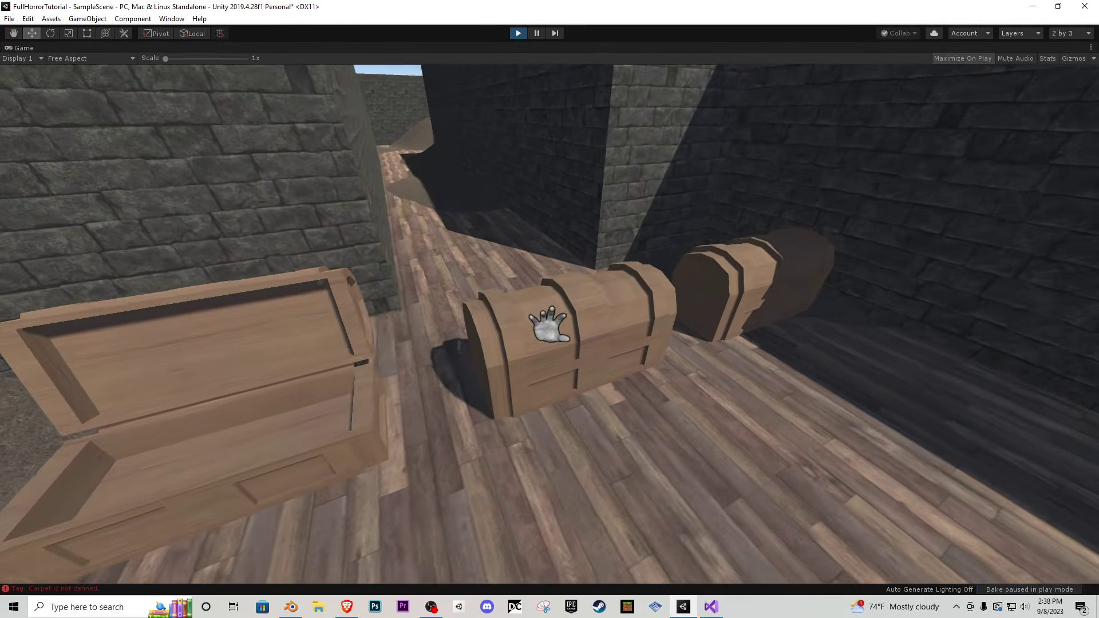
key(e)
key(e)
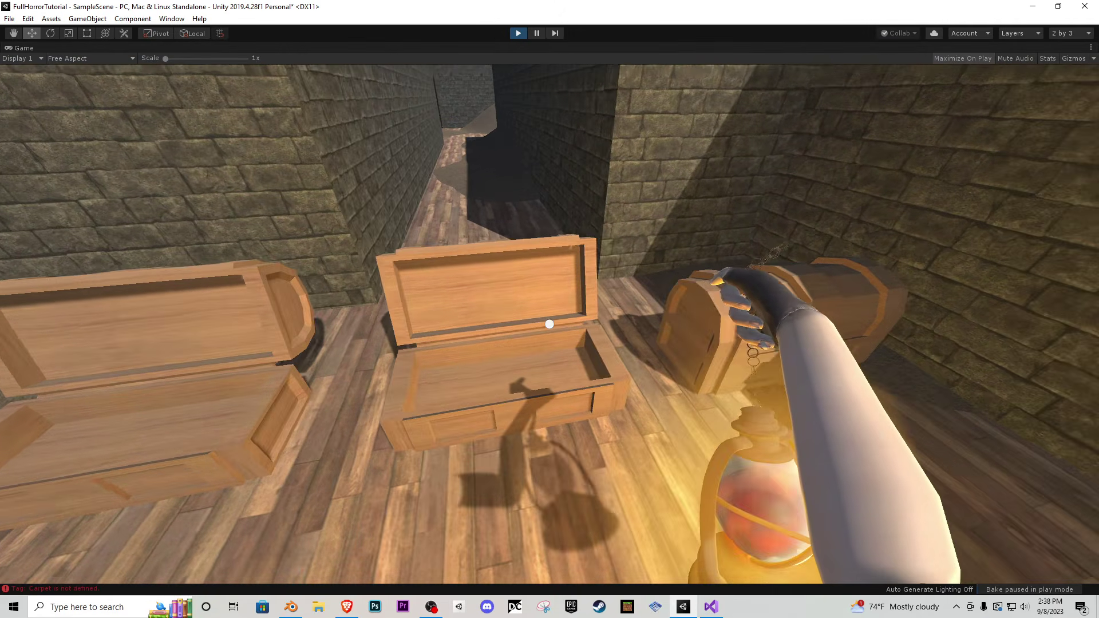
key(e)
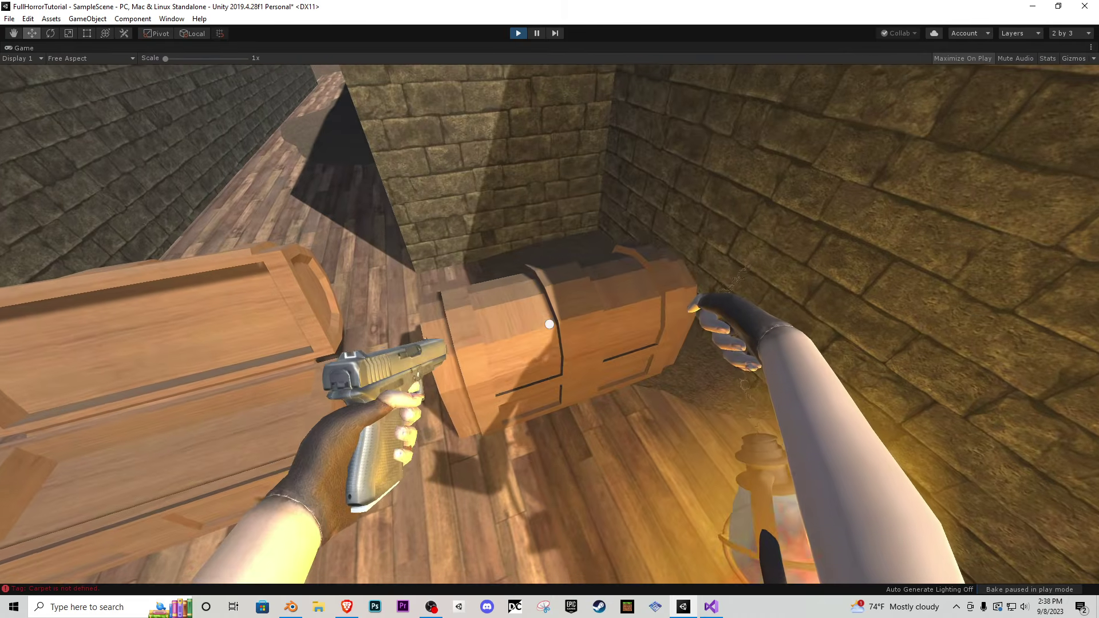
key(s)
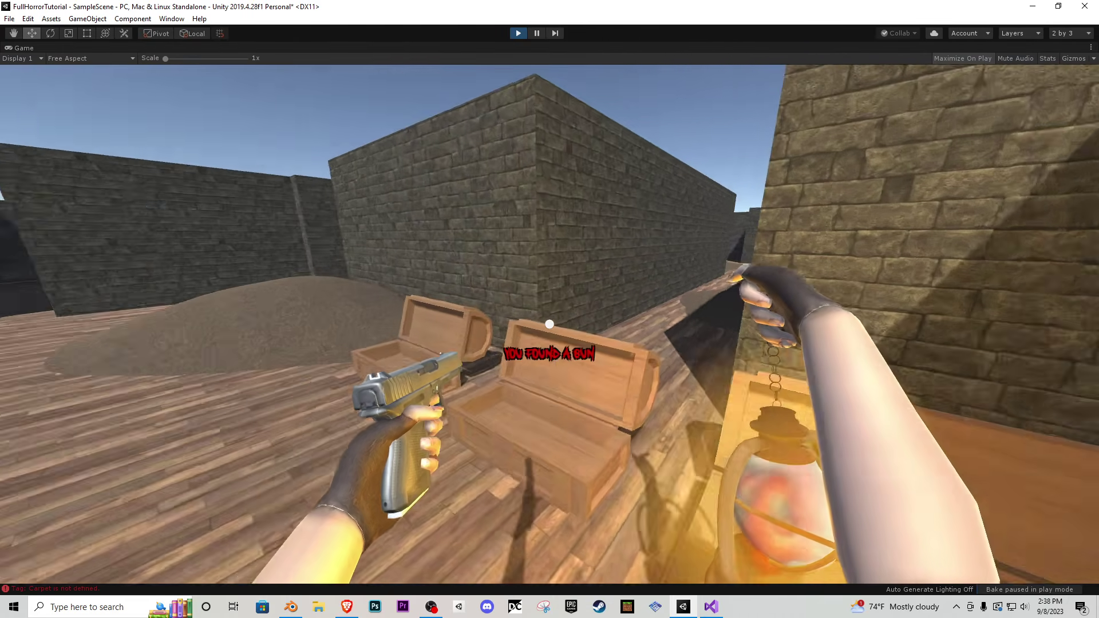
key(w)
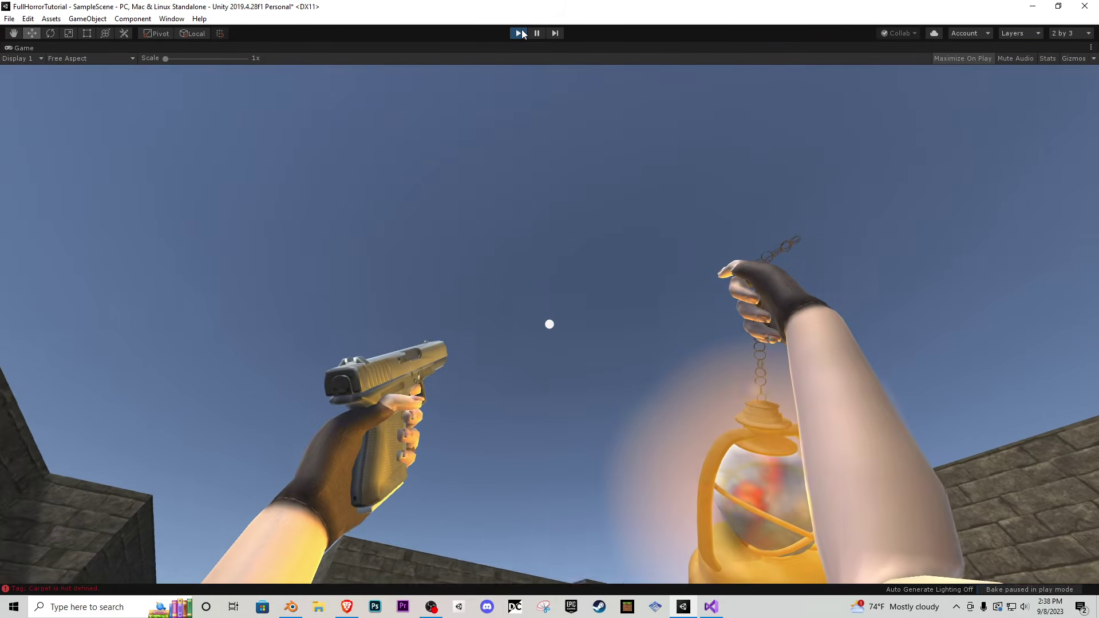
click(519, 32)
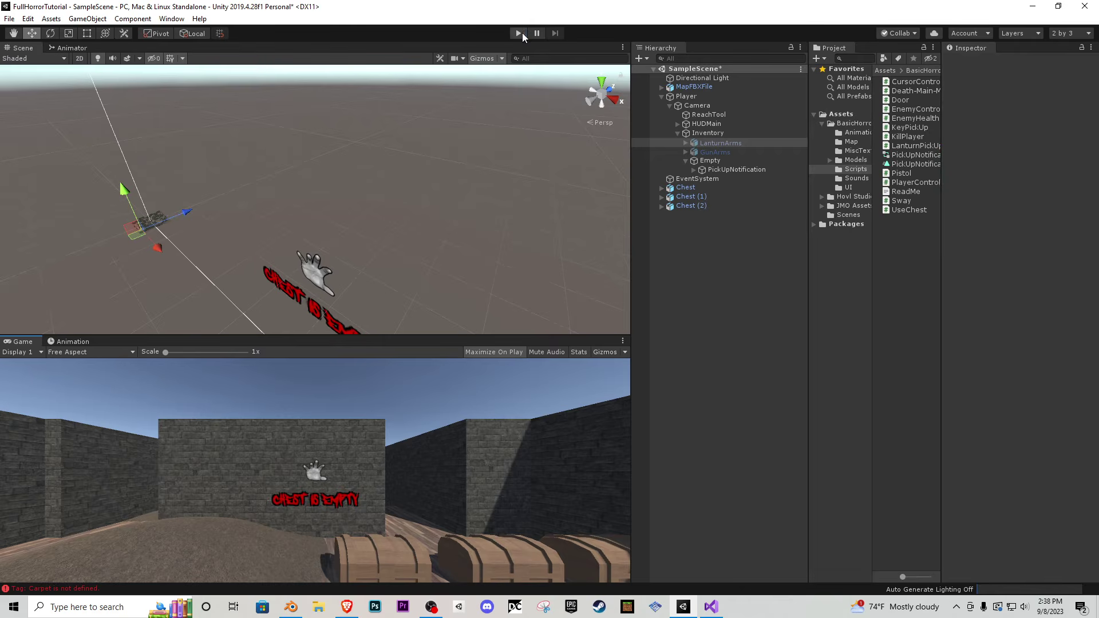
- Set the Text objects of the lanturn, gun and empty-chest pickup notifications to a width of 350 and a height of 75
click(684, 143)
click(736, 281)
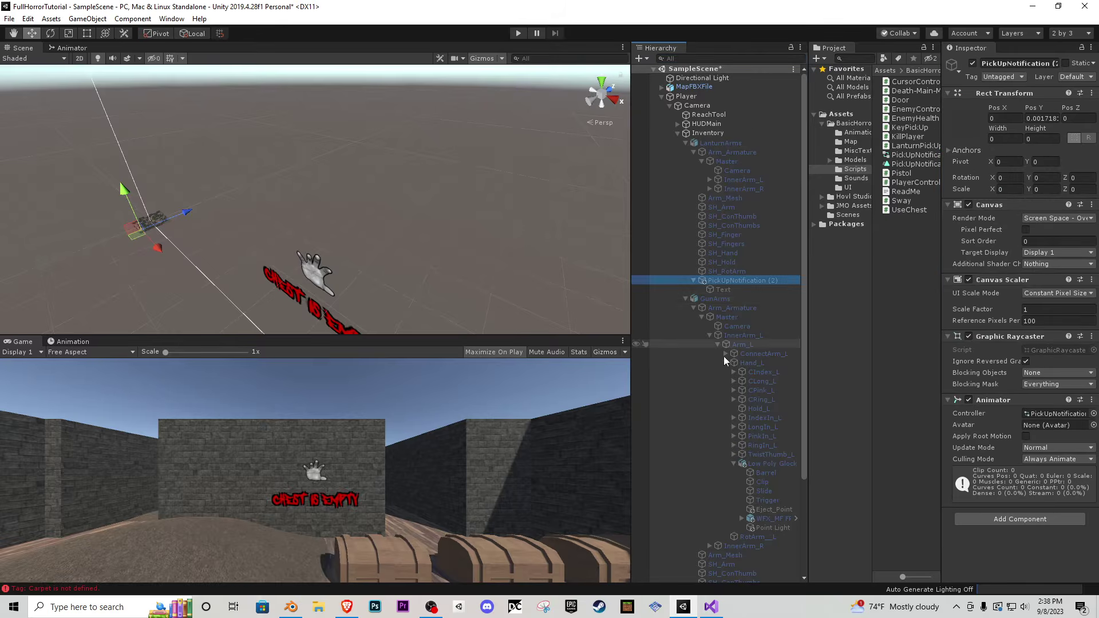
click(724, 289)
scroll(761, 423, down, 3)
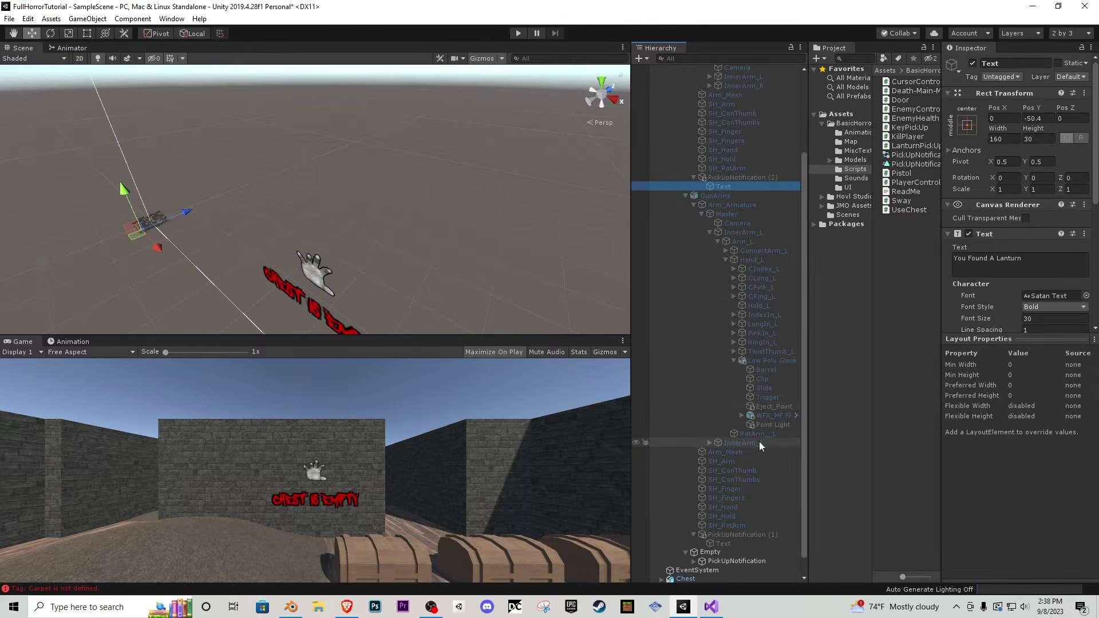
scroll(755, 464, down, 1)
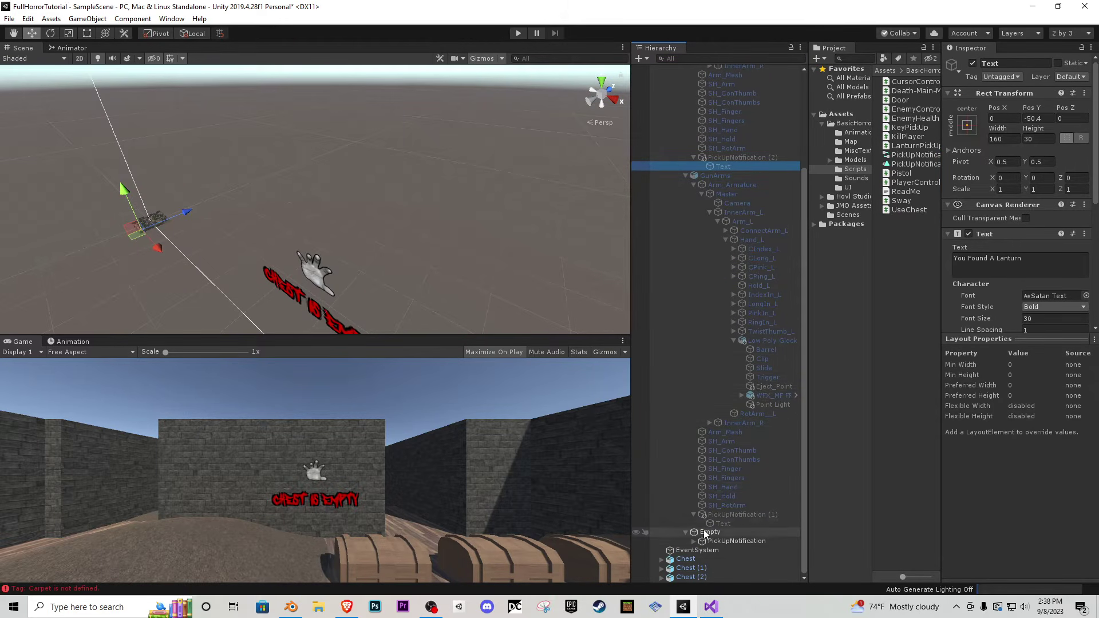
click(693, 541)
click(723, 550)
ctrl+click(723, 523)
ctrl+click(722, 166)
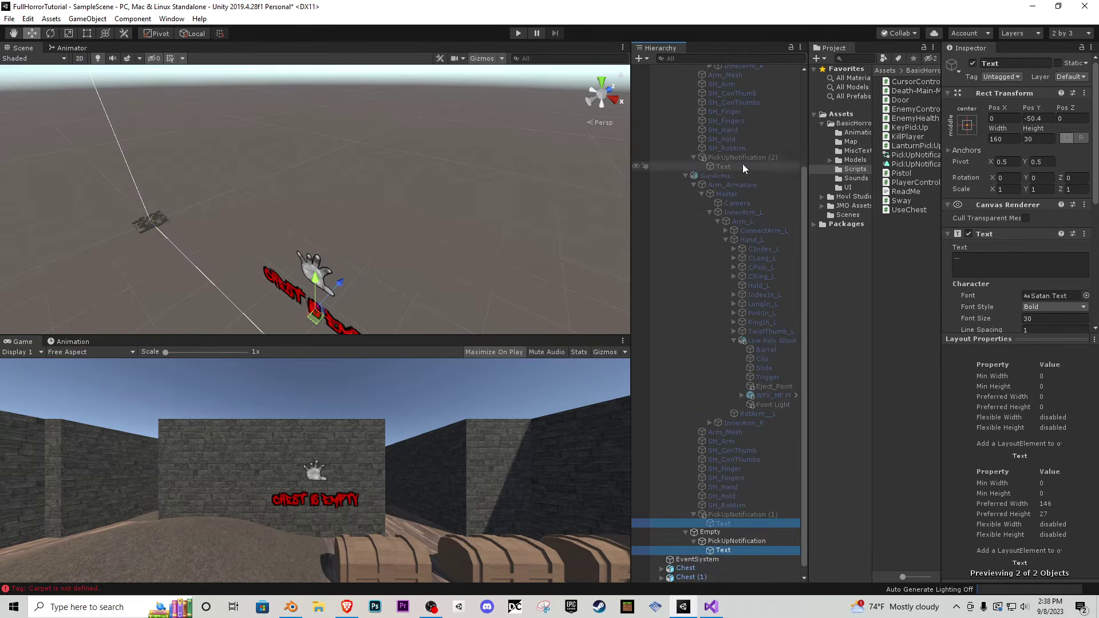
click(1010, 139)
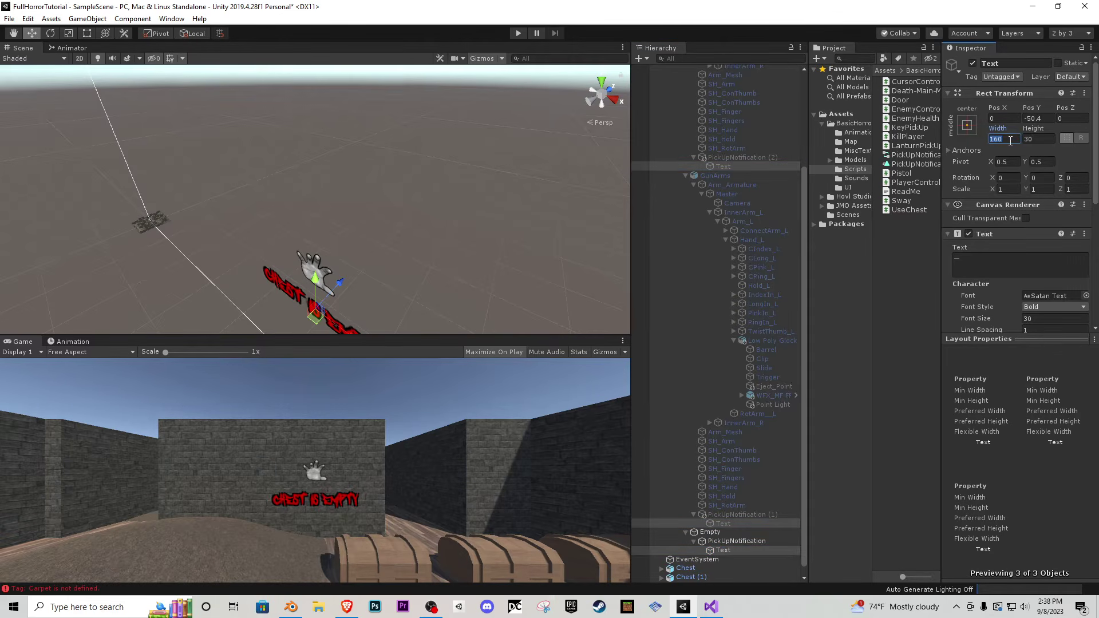
text(350)
text(75)
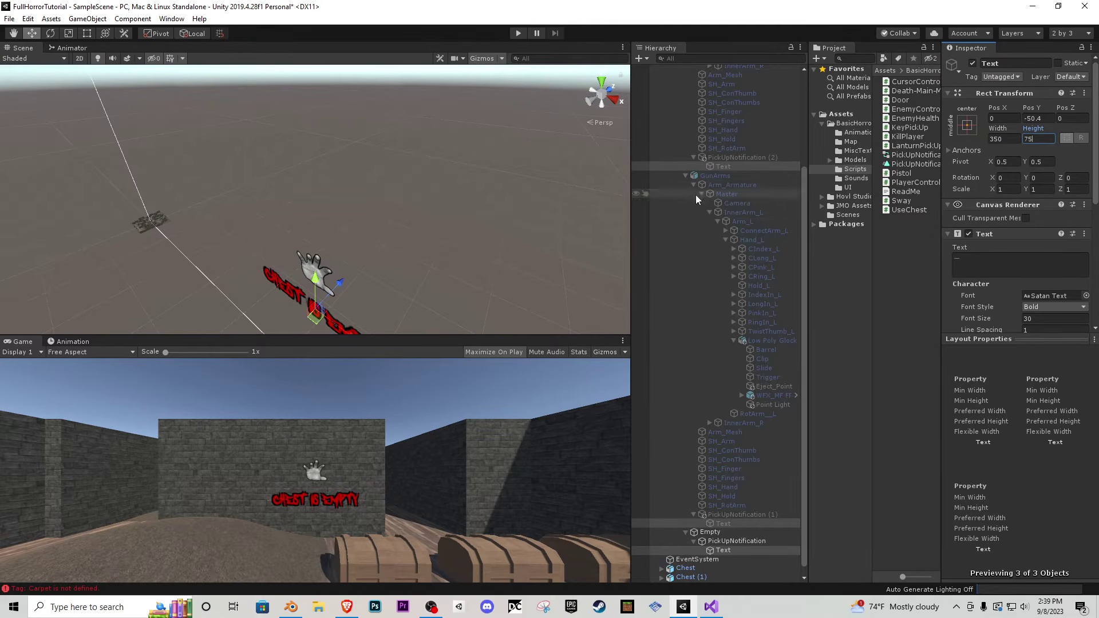
- Collapse the LanturnArms, GunArms and Empty objects in the hierarchy and deactivate the Empty object
scroll(694, 163, up, 5)
click(686, 143)
click(686, 153)
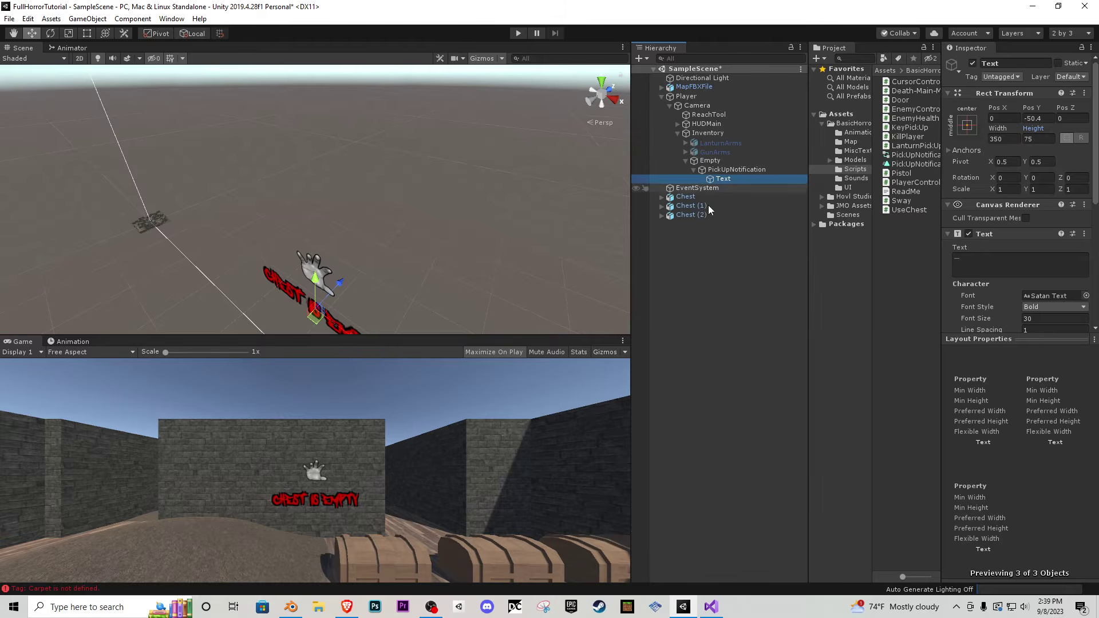
click(687, 162)
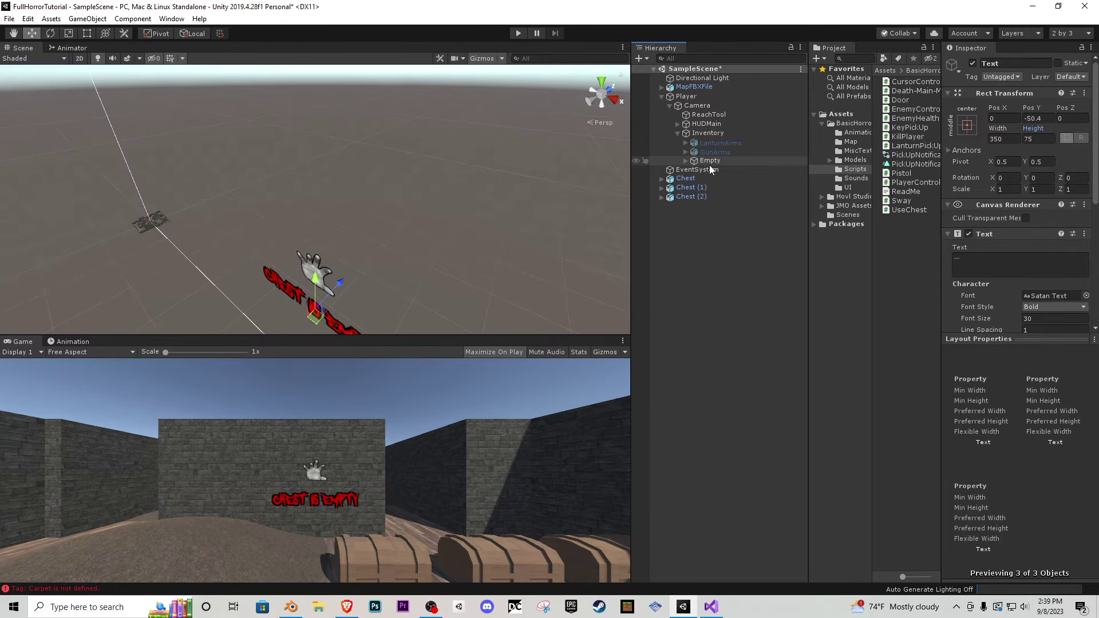
click(710, 163)
click(972, 64)
- Move the first Chest back toward the stone wall behind it, beside the dirt patch
right_drag(359, 195, 264, 192)
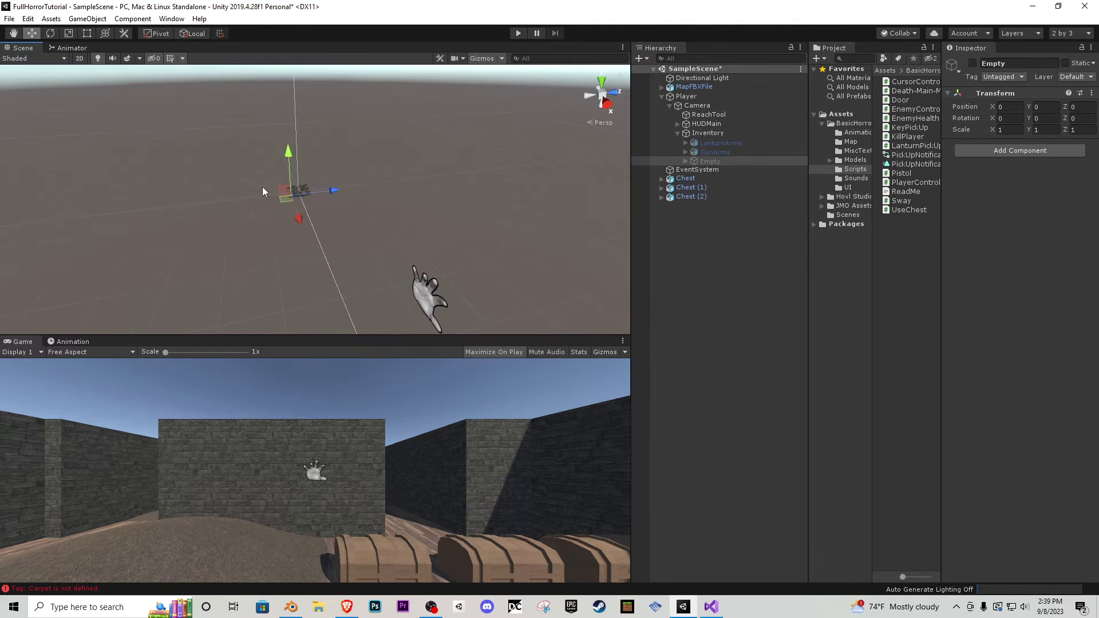
right_drag(603, 98, 634, 258)
scroll(380, 149, up, 3)
key(w)
key(a)
key(s)
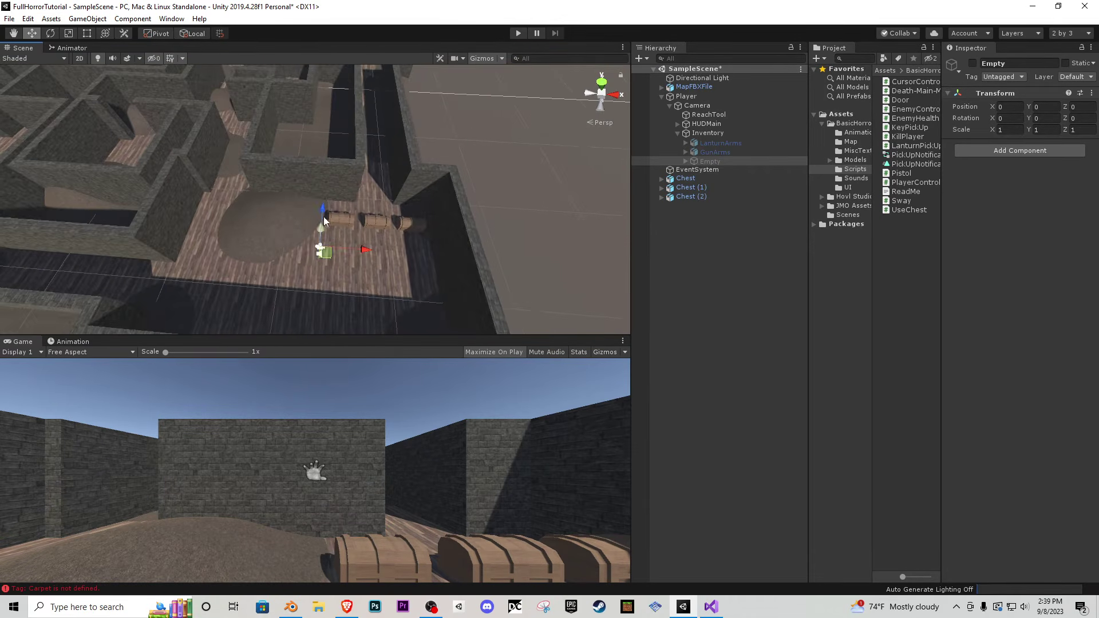
click(690, 178)
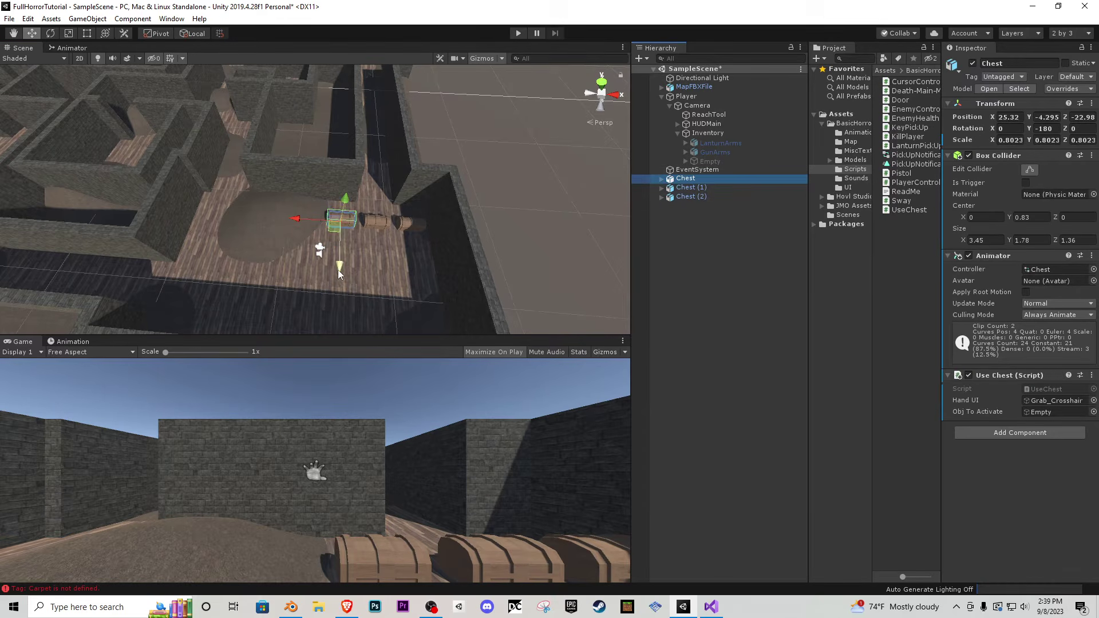
drag(338, 274, 338, 260)
- Rotate Chest (1) to -360 on Y and move it across the room to about Z -32.57
click(377, 230)
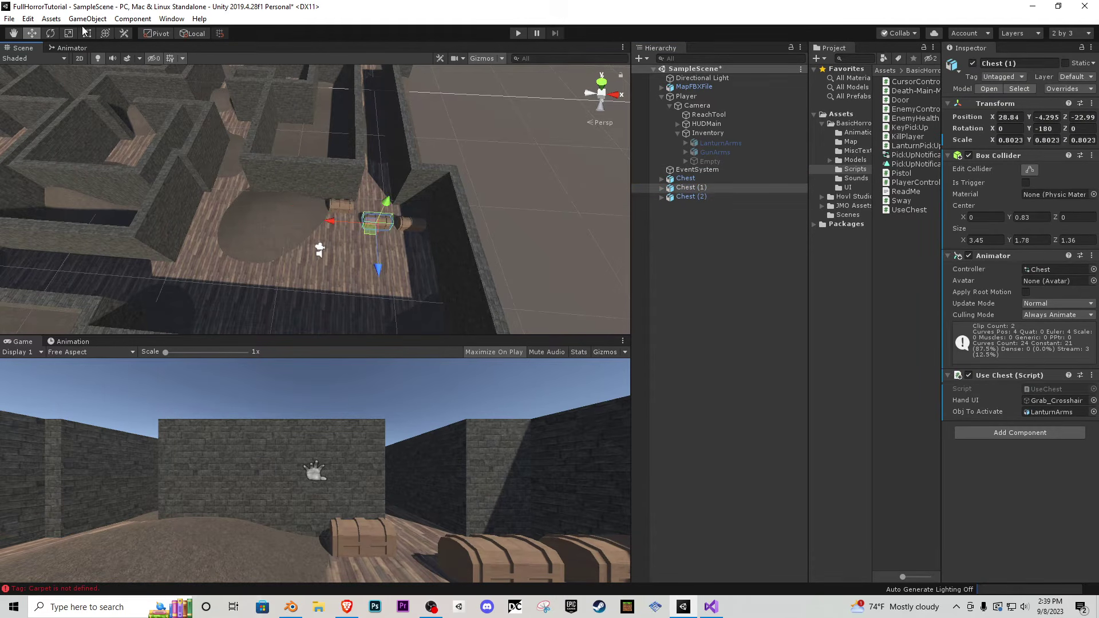
click(50, 33)
drag(387, 272, 684, 234)
right_drag(297, 212, 181, 101)
key(a)
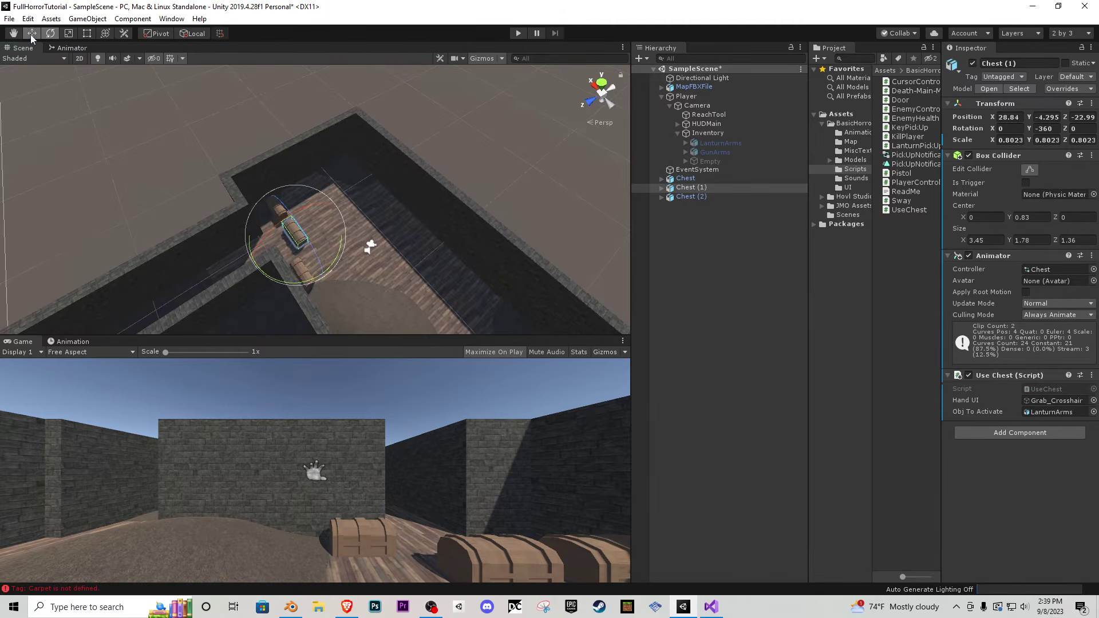
drag(240, 265, 309, 249)
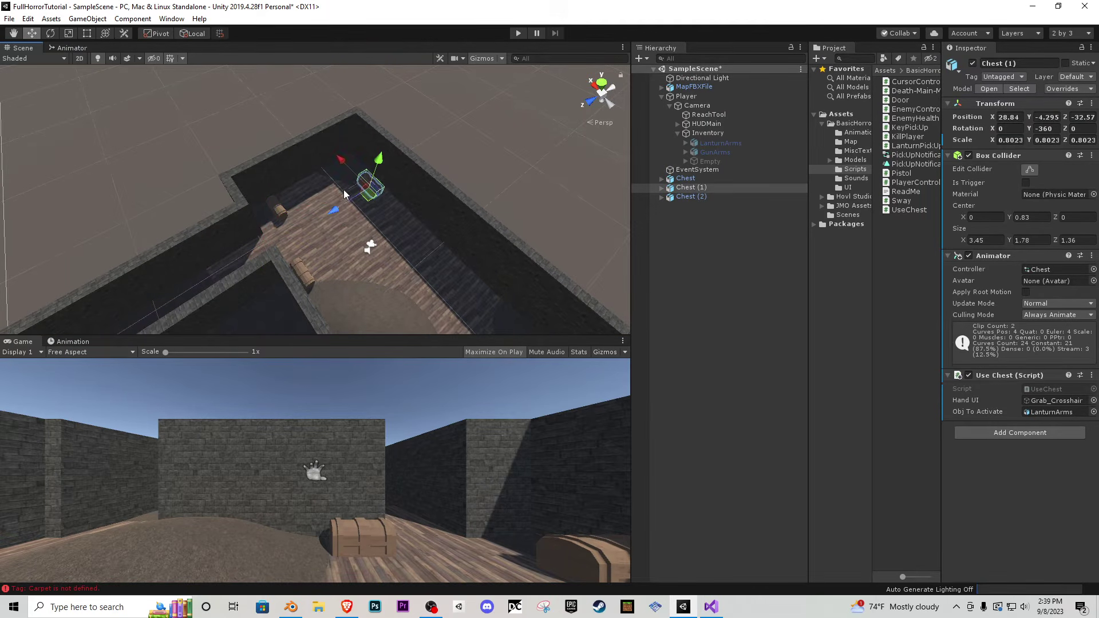
- Move Chest (2) to about Z -21.8 and the first Chest to about Z -21.97, closer to the walls behind them
double_click(755, 198)
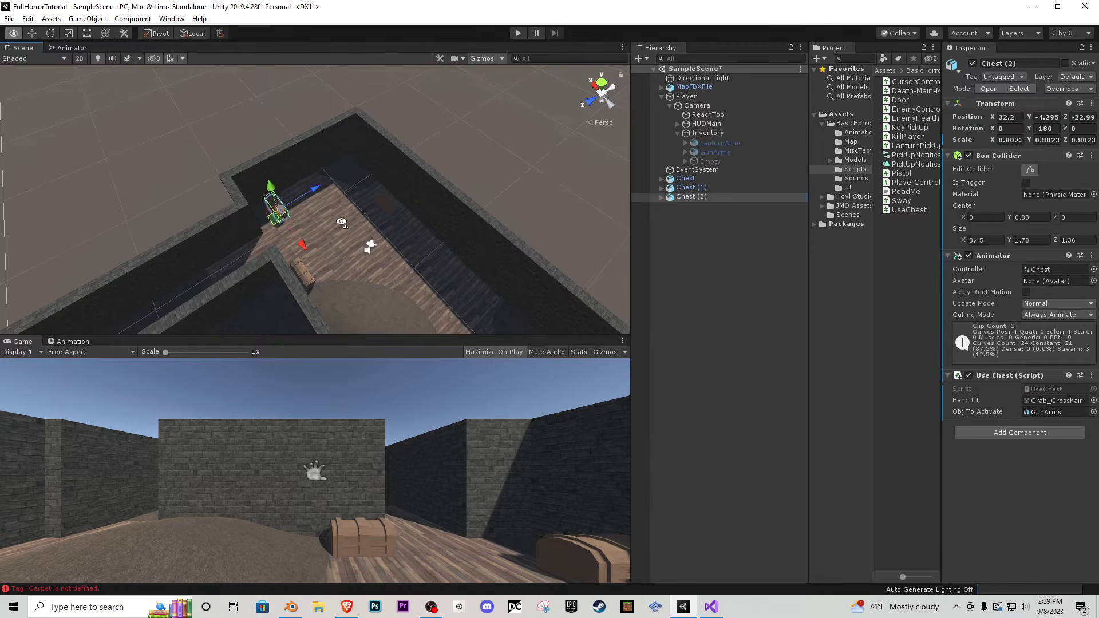
drag(270, 200, 246, 192)
right_drag(247, 193, 268, 219)
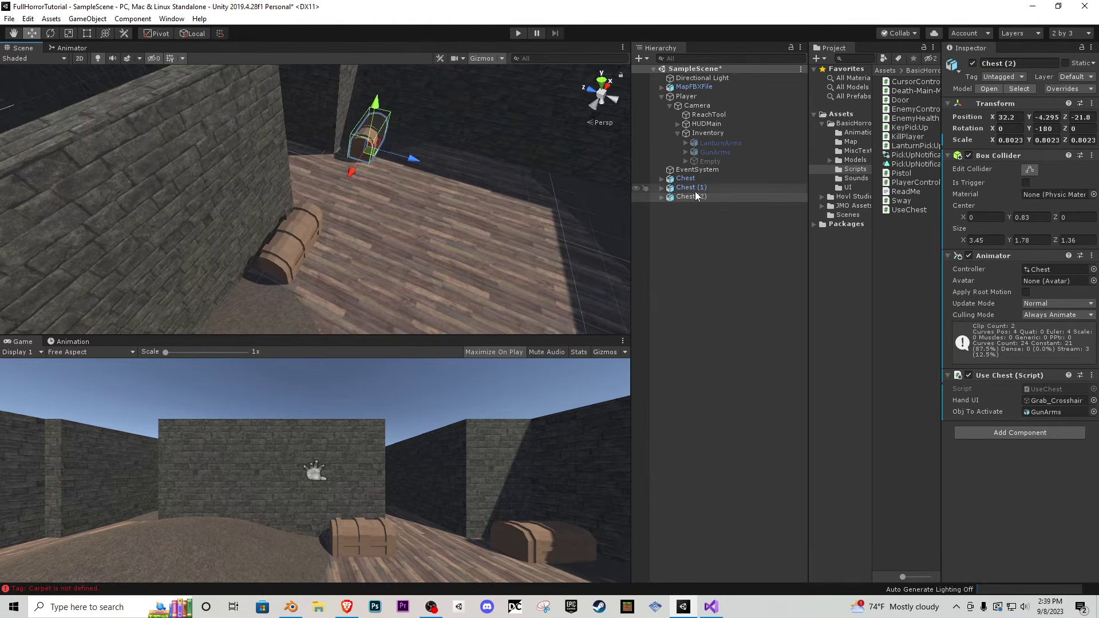
click(273, 232)
drag(336, 271, 358, 268)
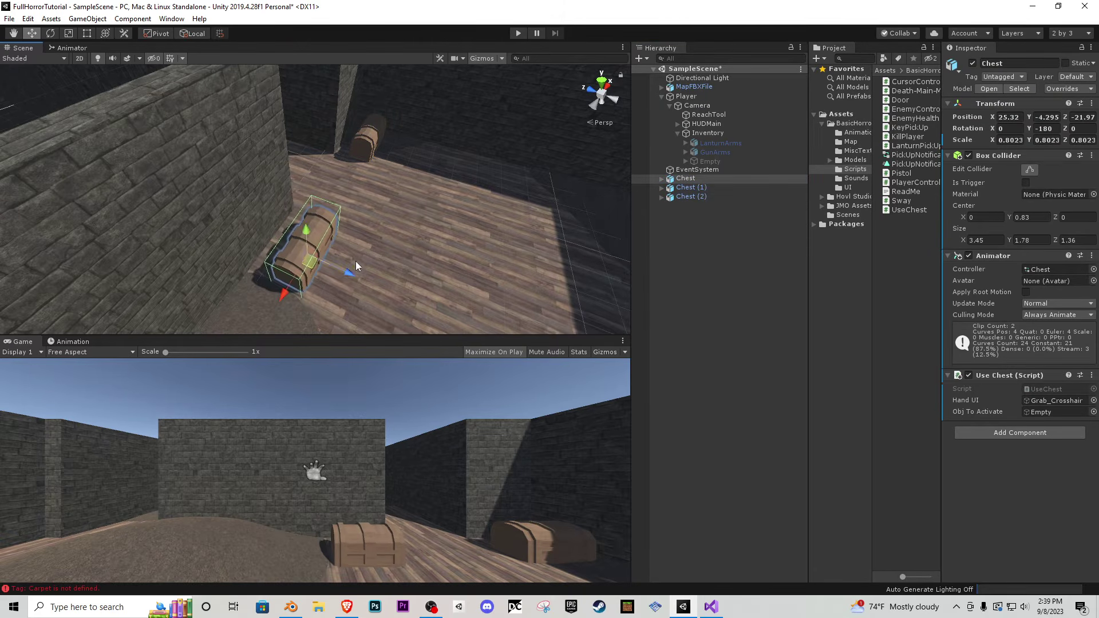
right_drag(359, 267, 255, 218)
- Add two copies of Chest rotated to -270 on Y, side by side along the far wall at about X 11.15, Z -22.32 and -25.71
drag(417, 336, 404, 459)
right_drag(437, 356, 380, 384)
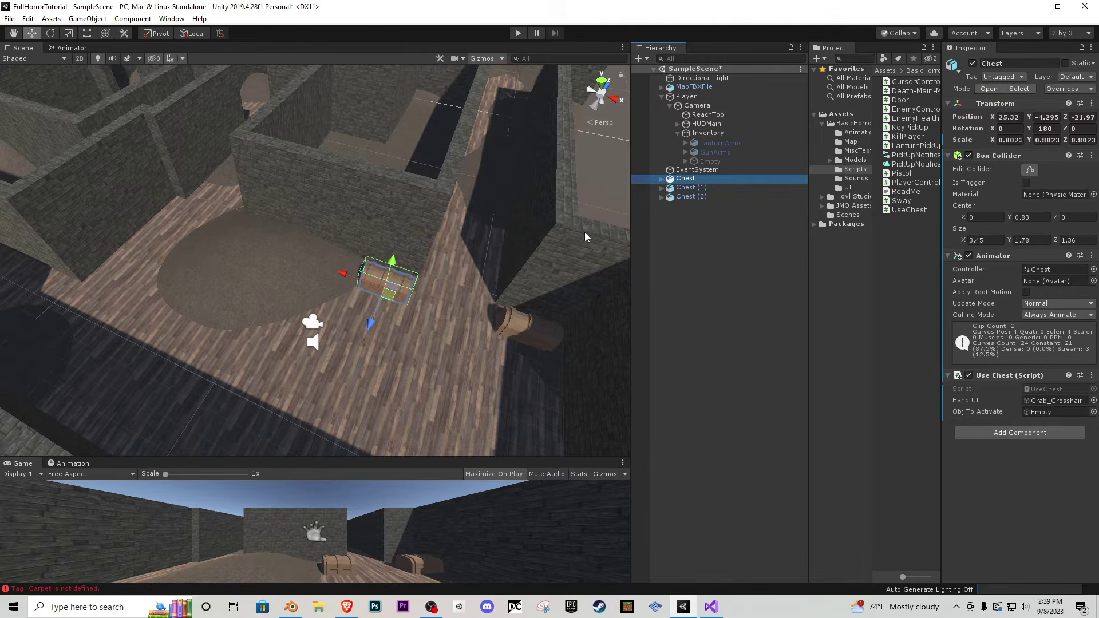
key(ctrl+d)
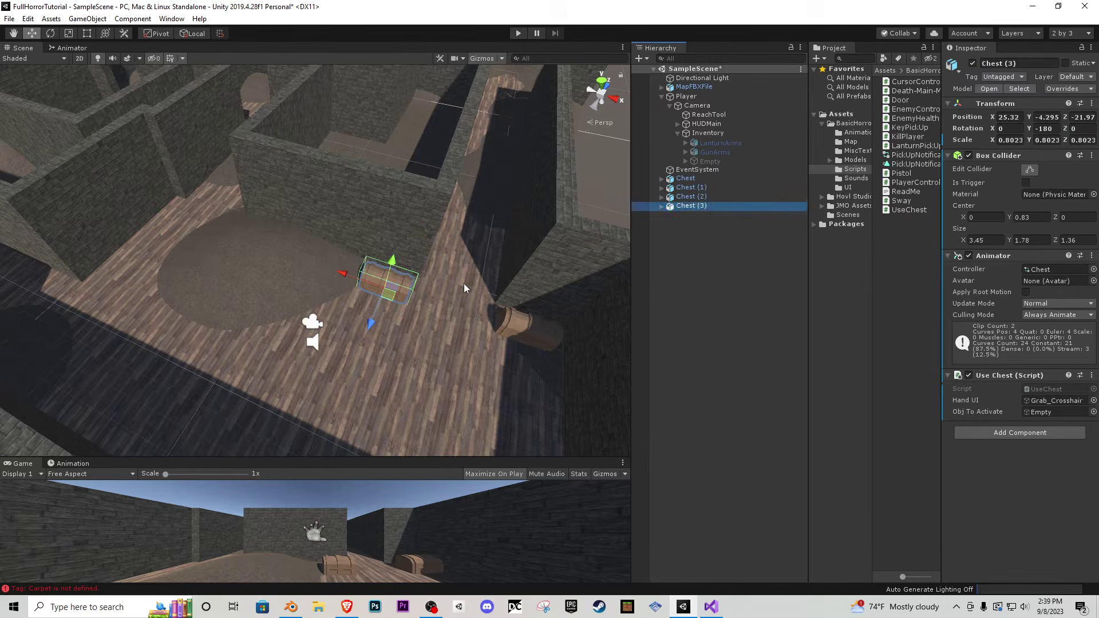
click(58, 33)
drag(394, 336, 527, 324)
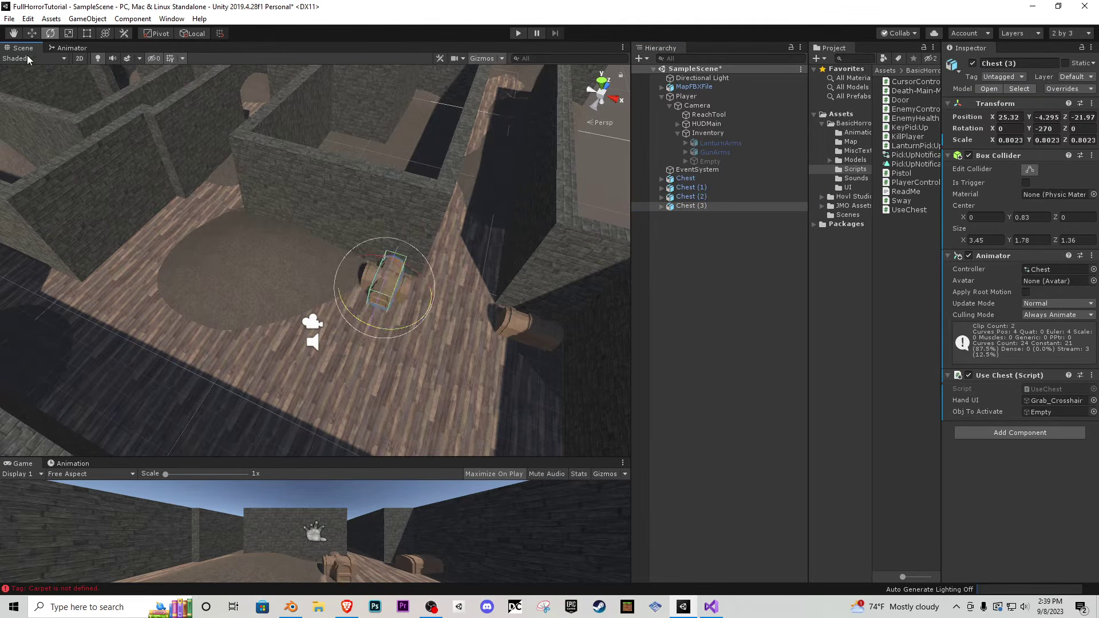
click(31, 34)
drag(428, 303, 99, 268)
key(ctrl+d)
click(686, 205)
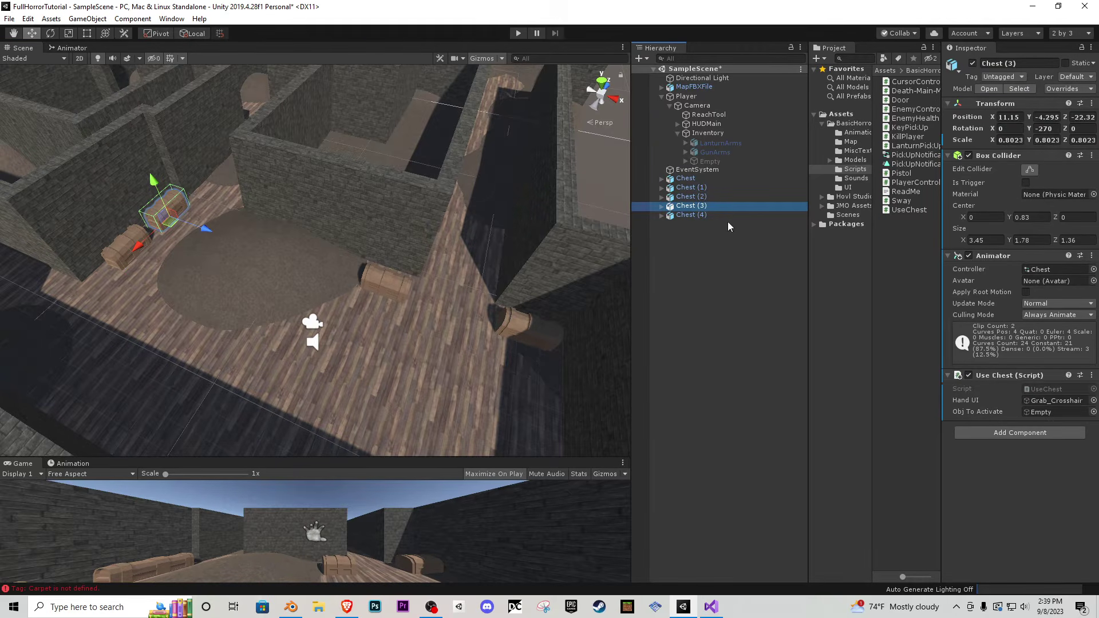
- Duplicate the Empty inventory object twice, together with its notification
click(715, 161)
key(ctrl+d)
key(ctrl+d)
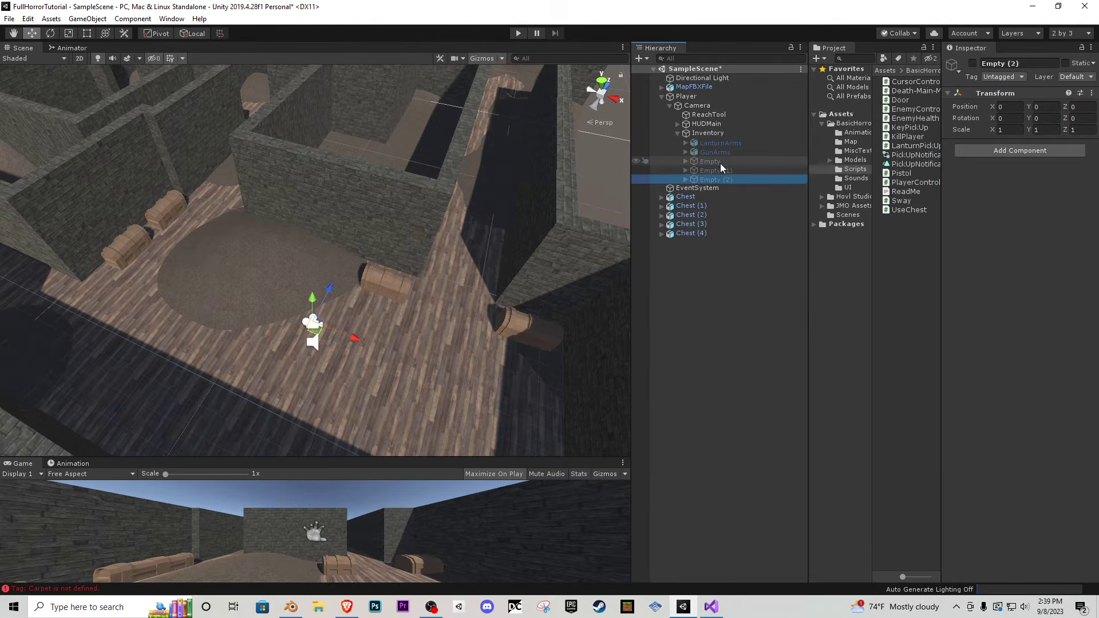
- Assign Empty (1) as the Obj To Activate of Chest (3) and Empty (2) as that of Chest (4)
click(174, 201)
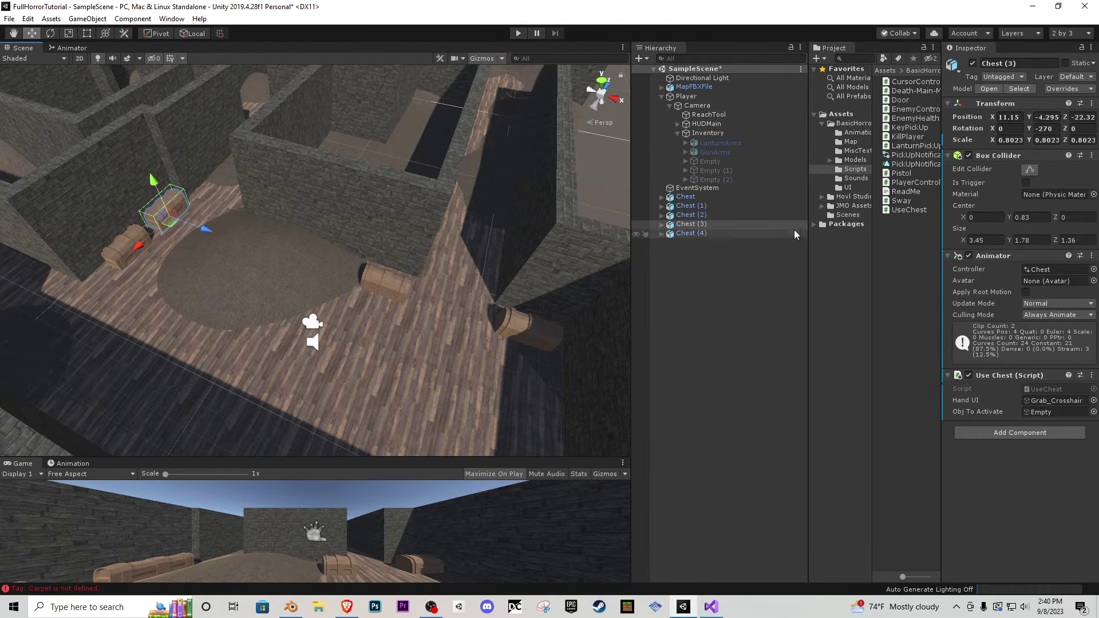
drag(710, 162, 1041, 416)
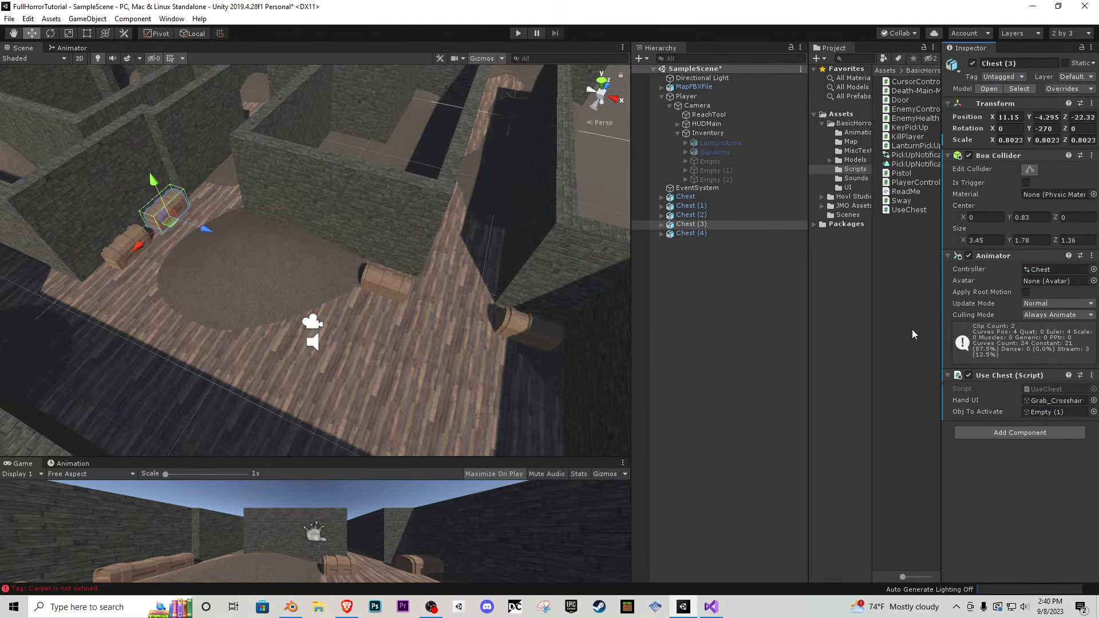
click(691, 233)
drag(712, 179, 1046, 416)
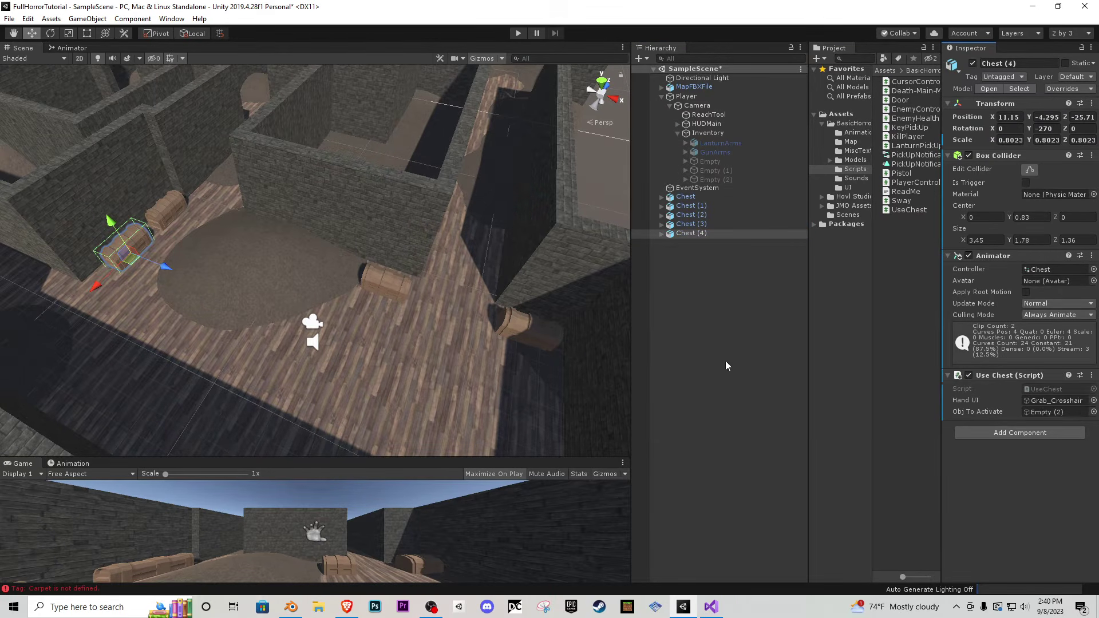
- Play-test the scene by opening the empty, lanturn and gun chests around the room, and stop play mode
click(517, 33)
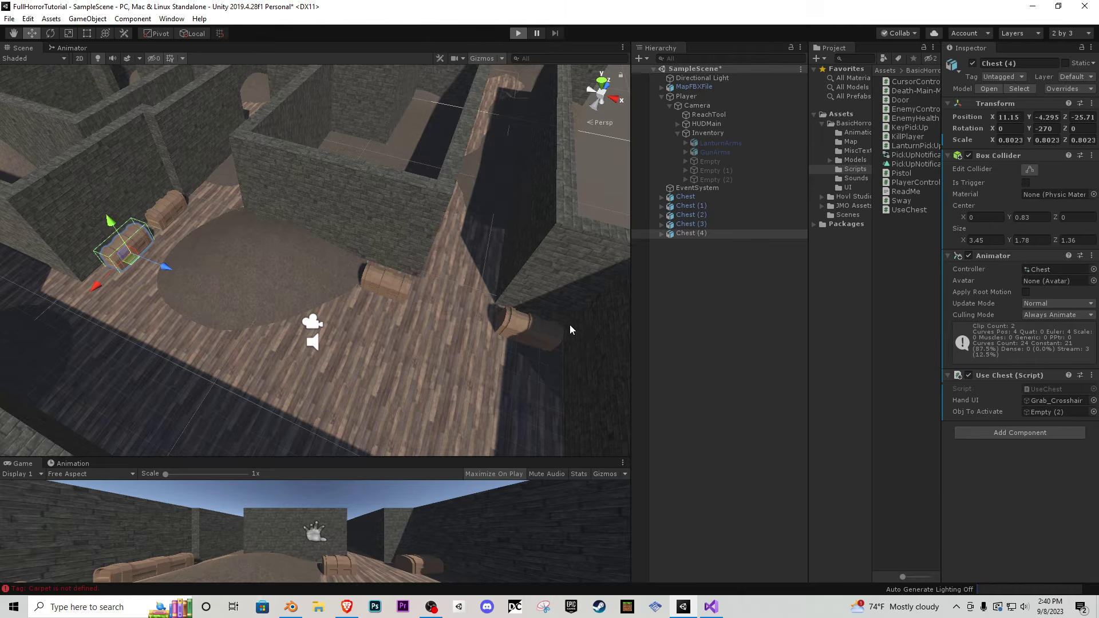
key(w)
key(w)
key(e)
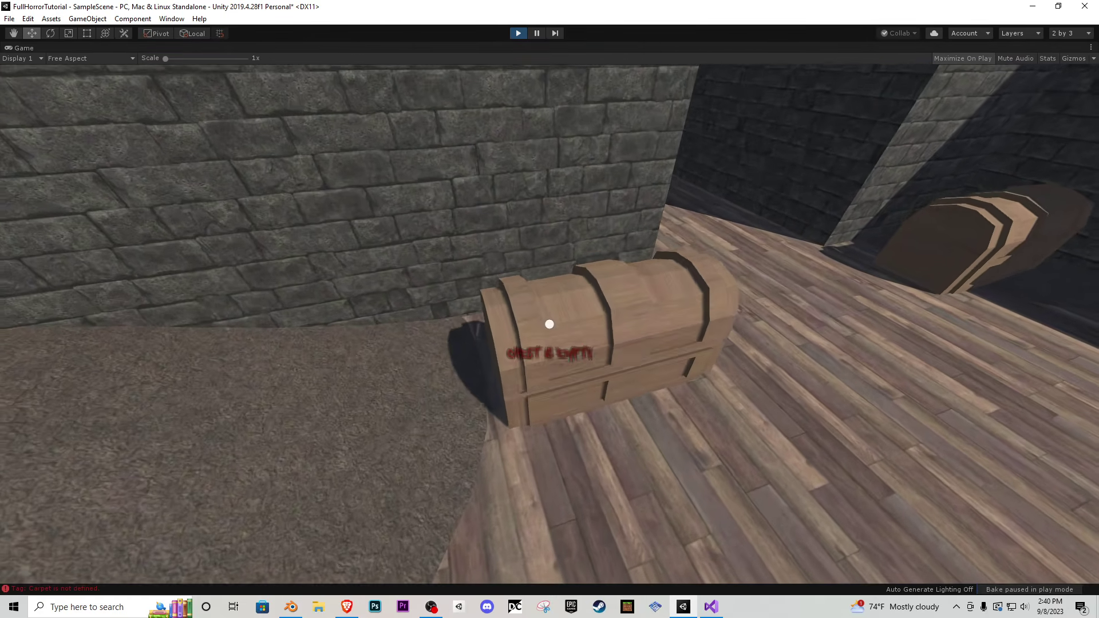
key(w)
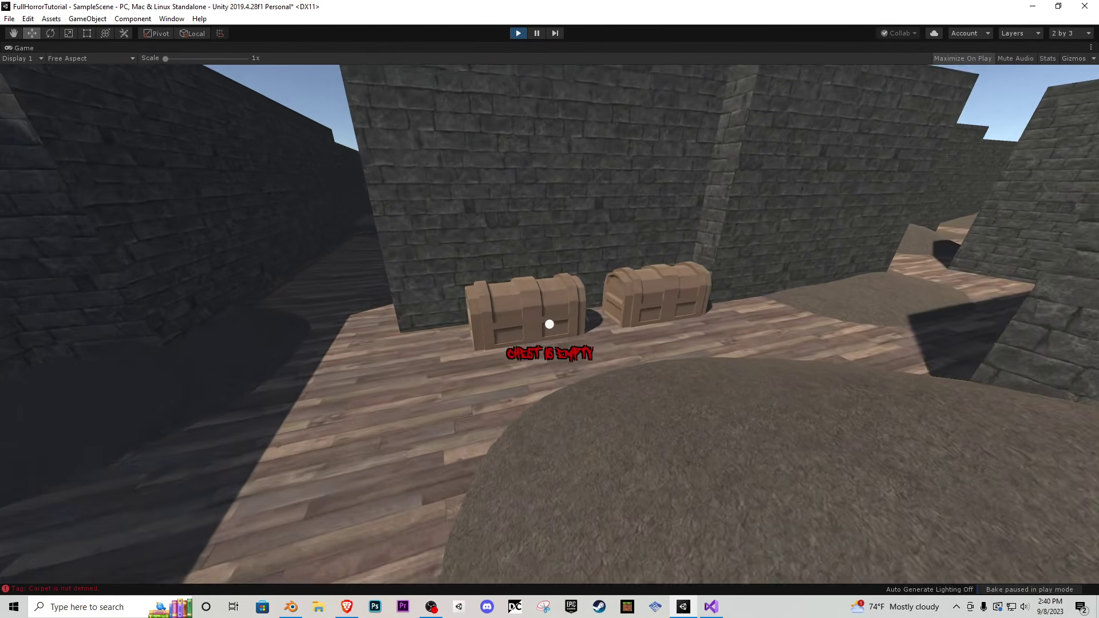
key(e)
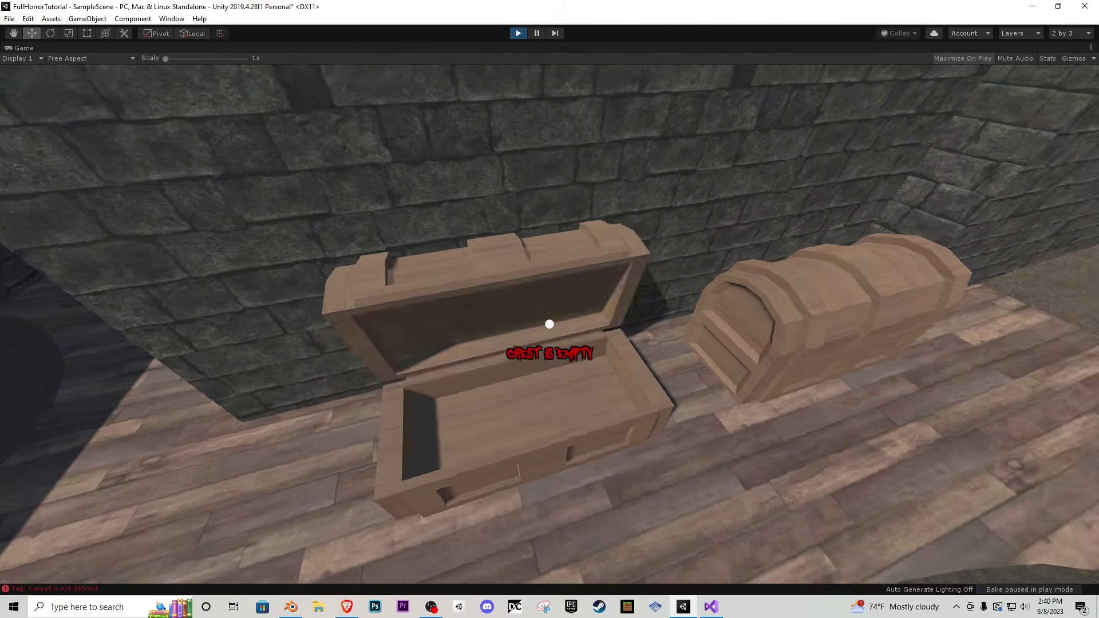
key(w)
key(w)
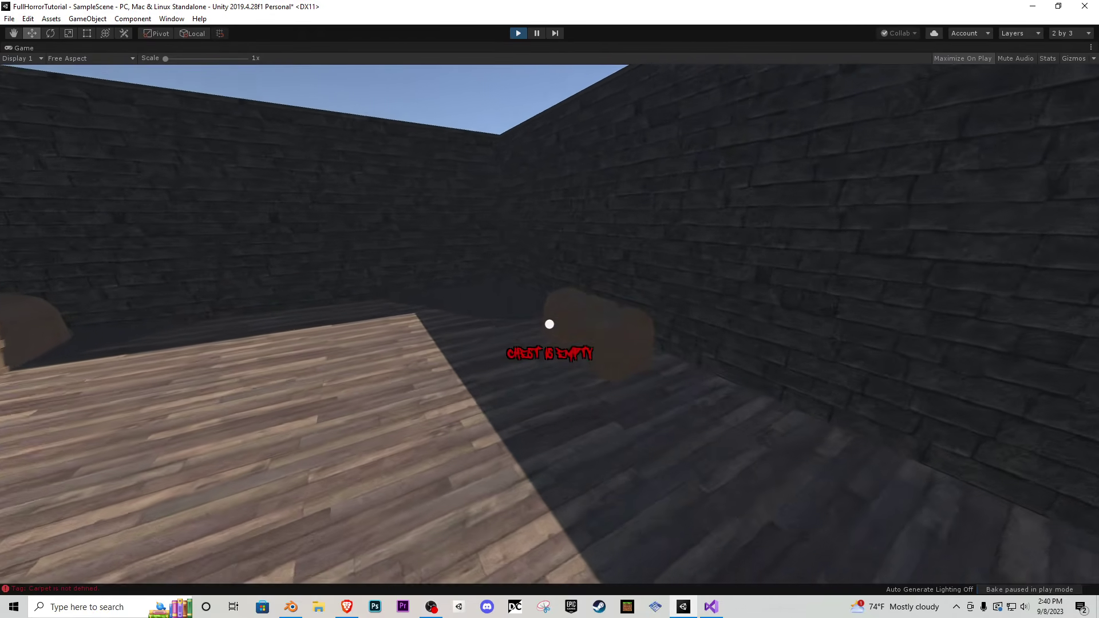
key(e)
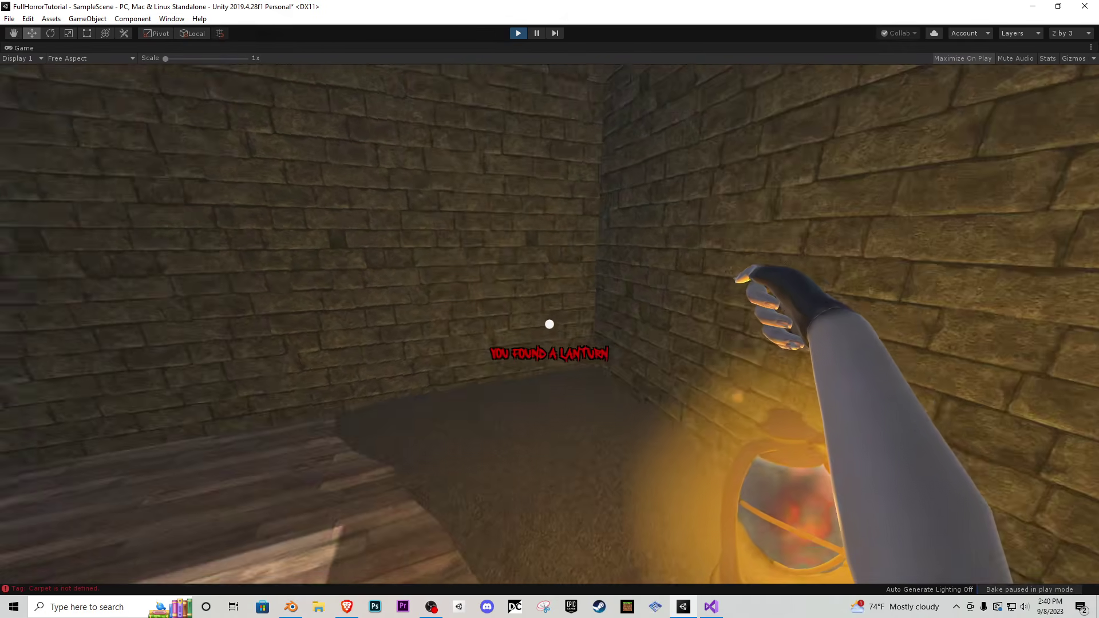
key(w)
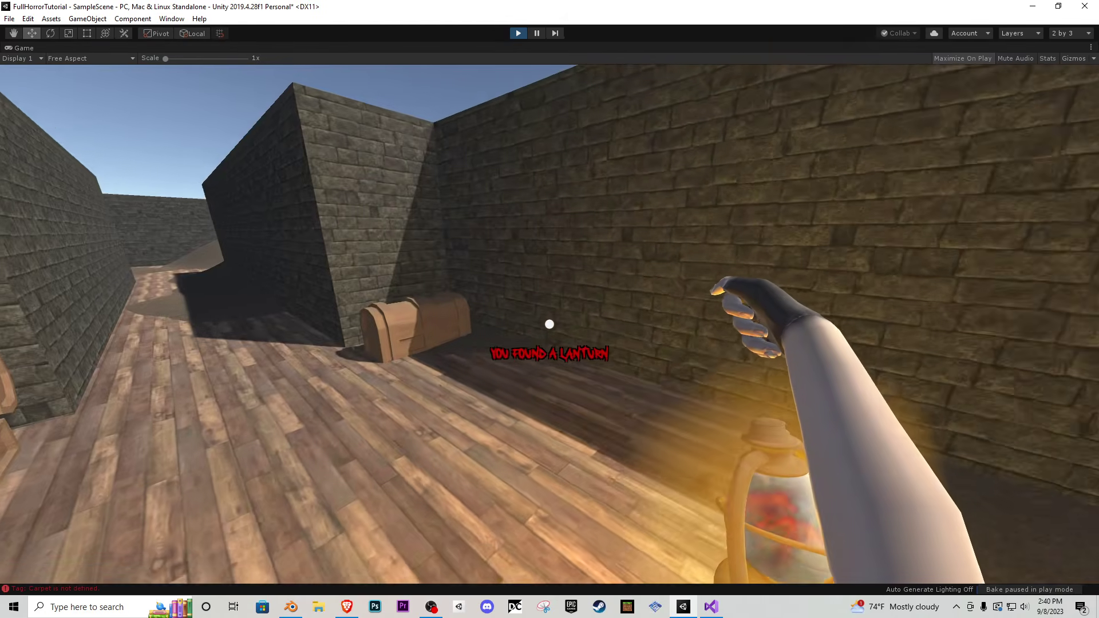
key(e)
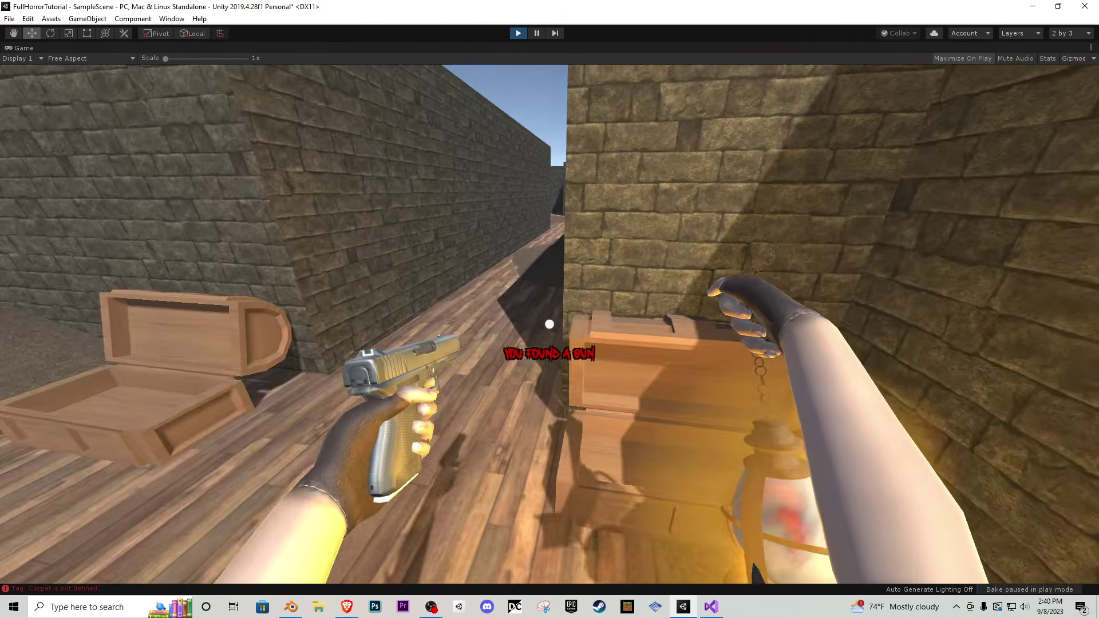
key(w)
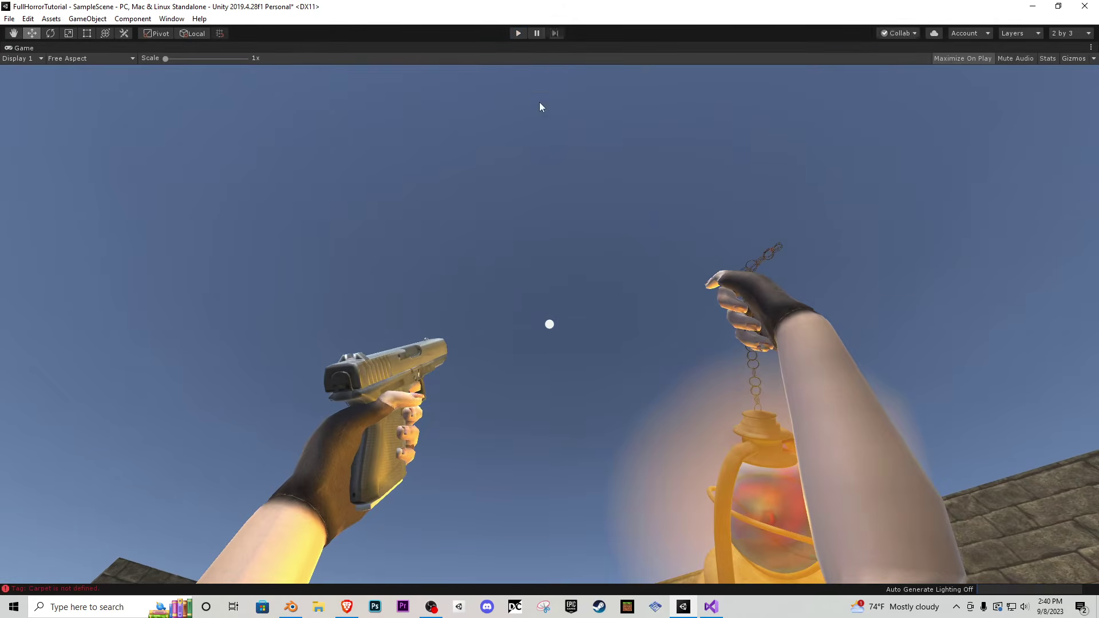
click(518, 33)
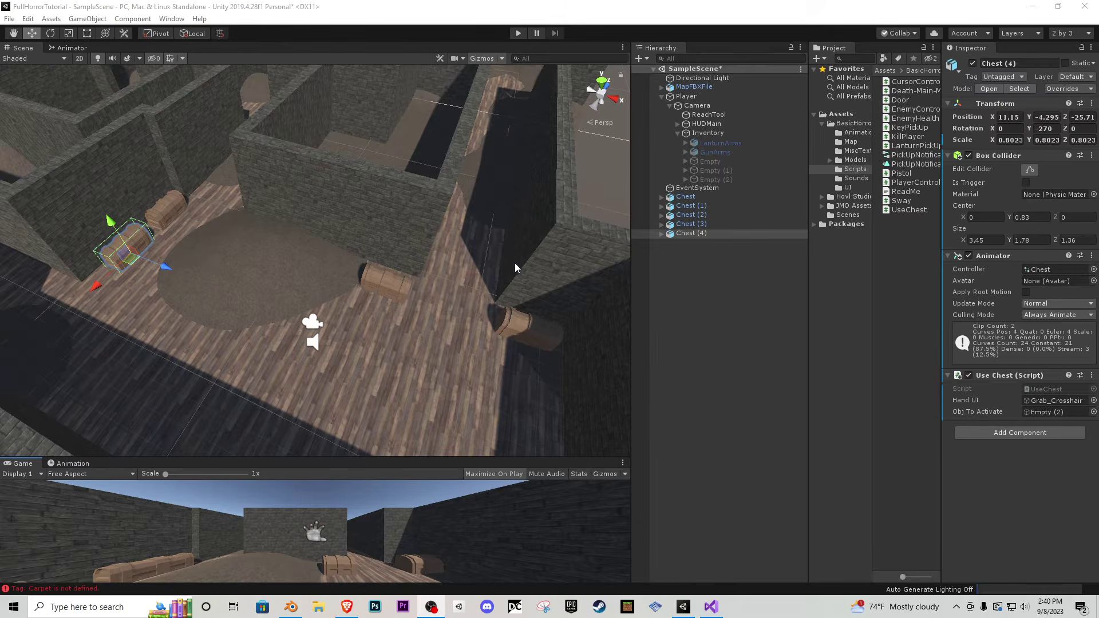
- Open the LanturnPickUp script and change the OB GameObject field from public to private
click(856, 169)
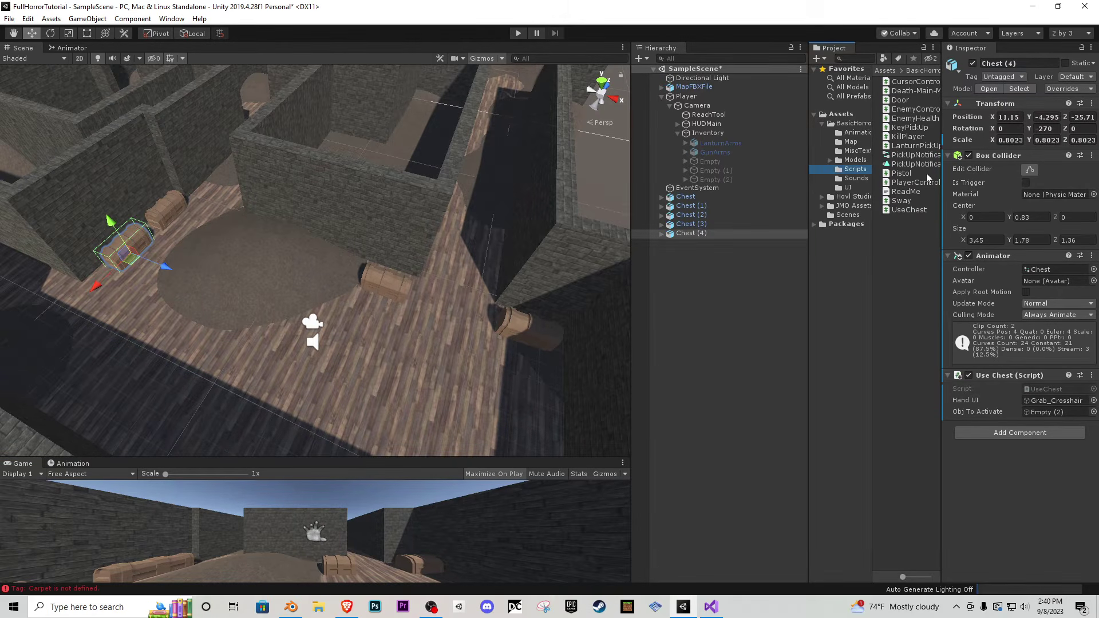
click(920, 149)
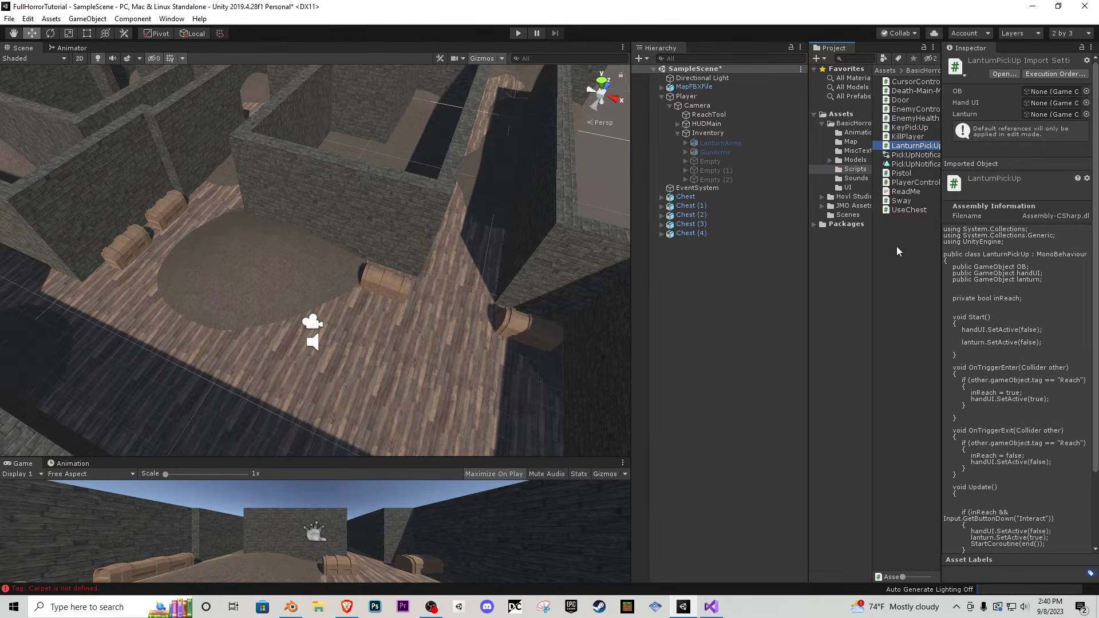
key(w)
right_drag(530, 235, 334, 301)
key(s)
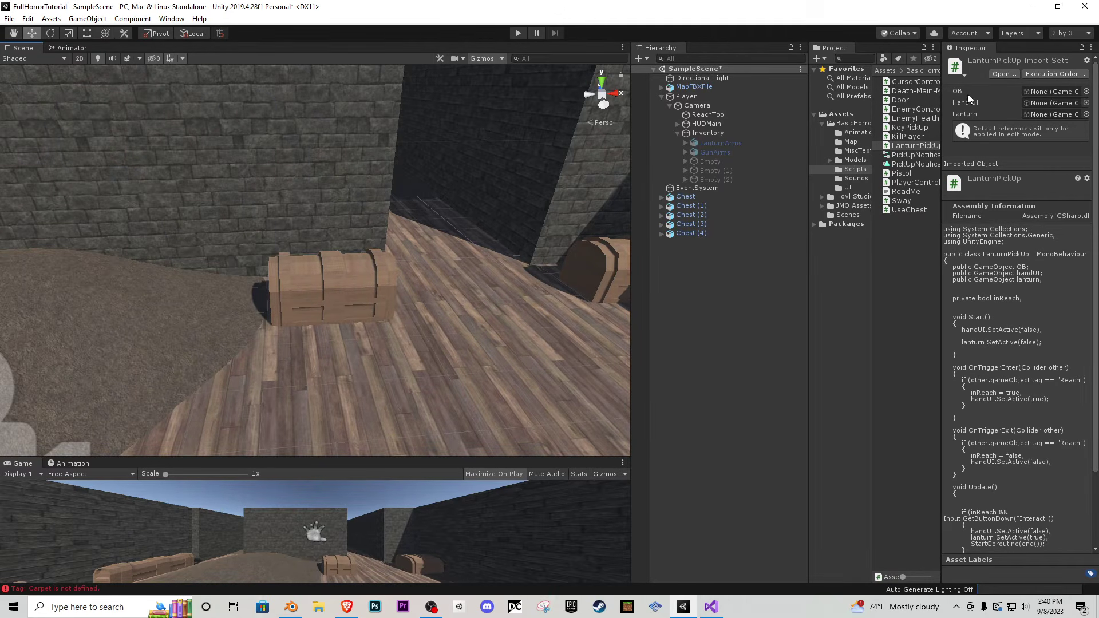
double_click(910, 146)
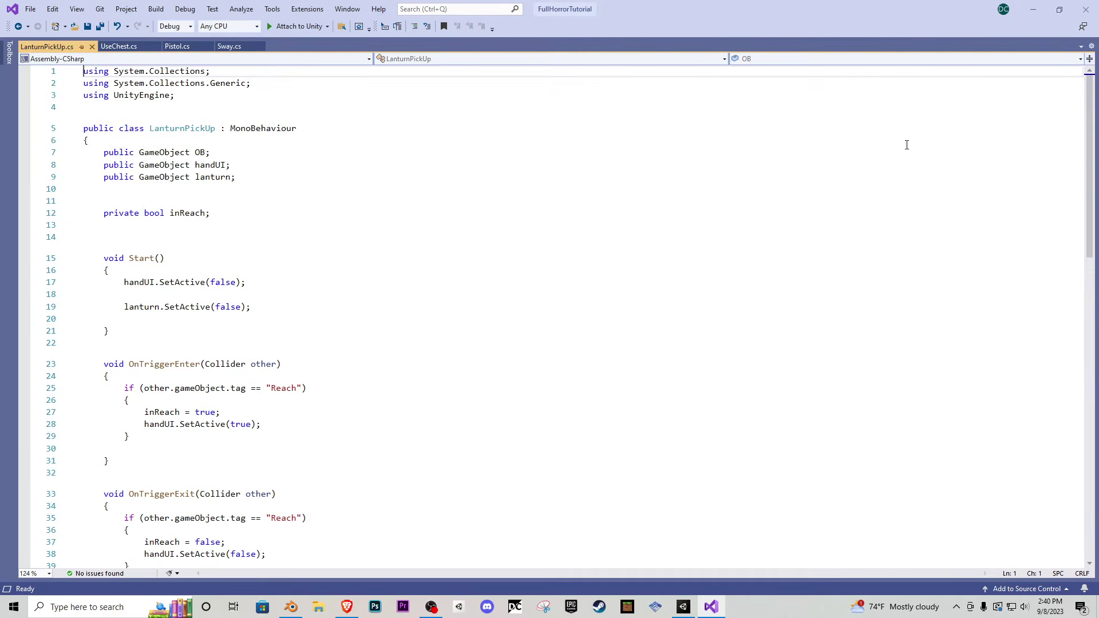
double_click(121, 153)
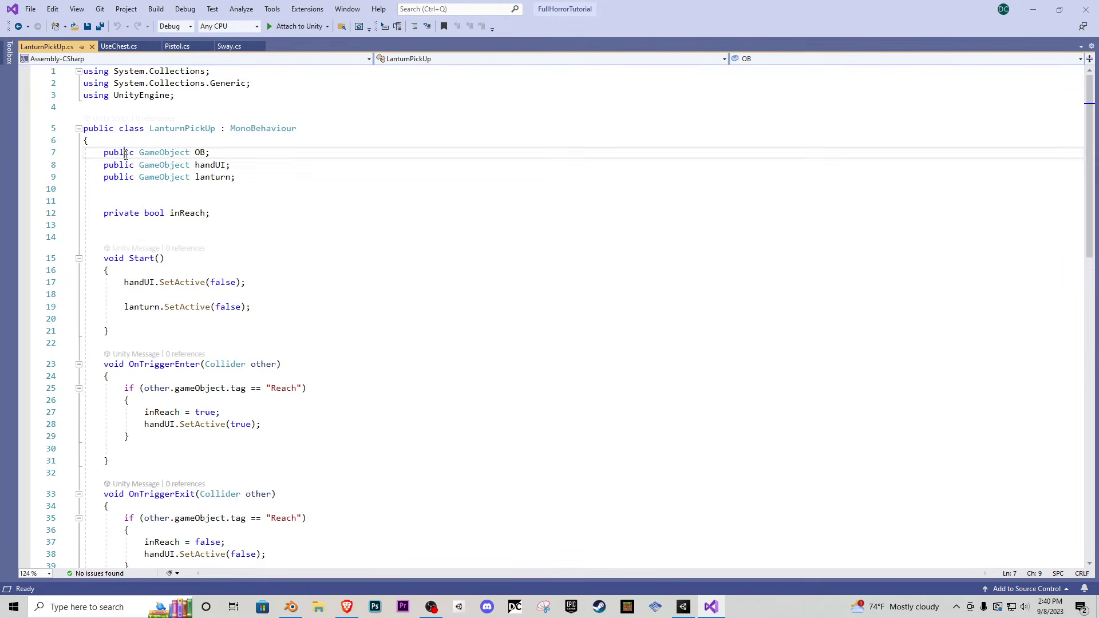
text(private)
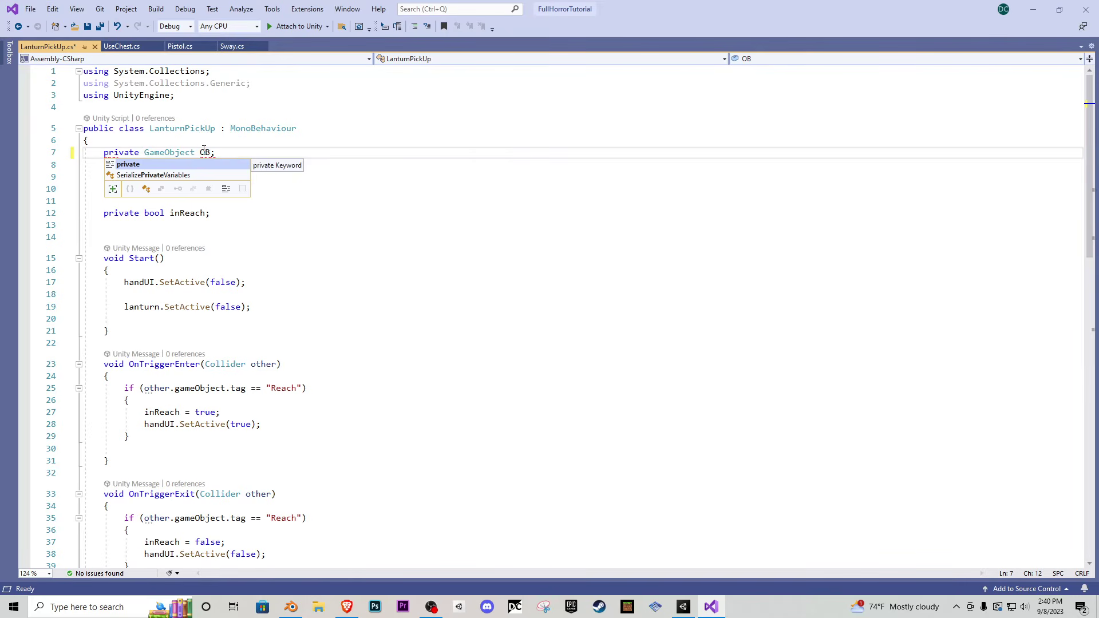
key(Escape)
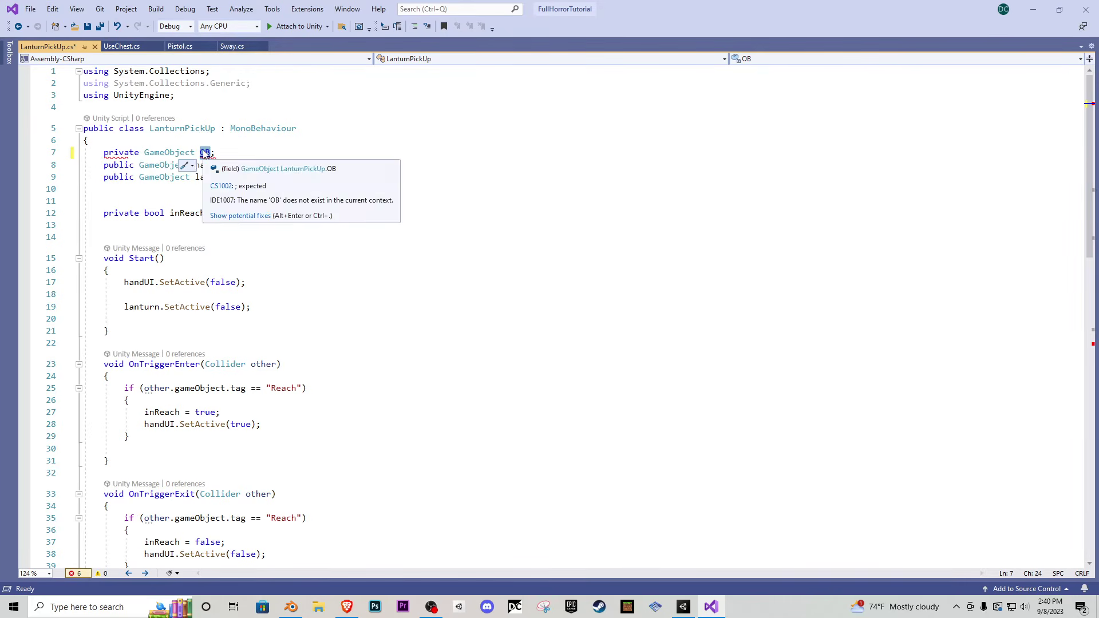
- Add the line "OB = this.gameObject;" at the beginning of Start() in LanturnPickUp and save the script
click(163, 270)
key(Return)
key(Return)
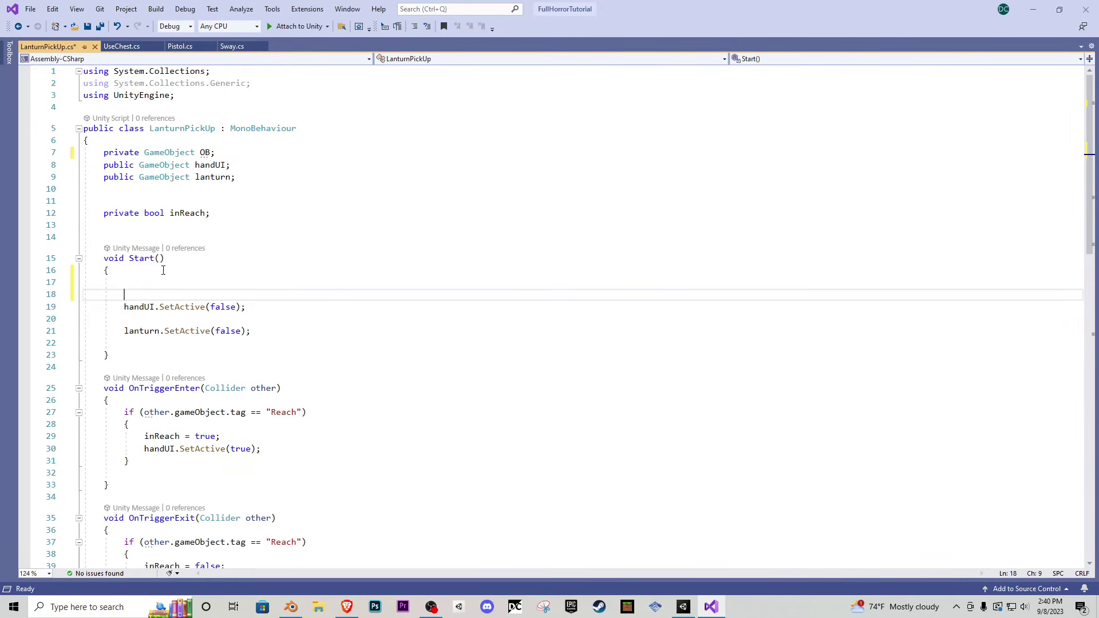
click(161, 283)
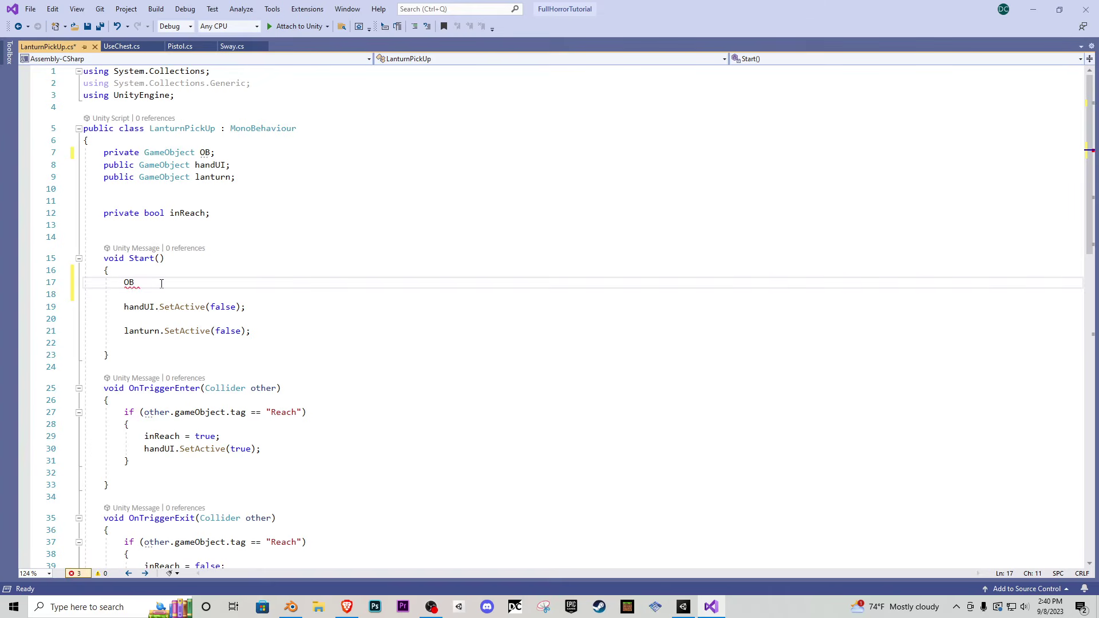
text(OB = this)
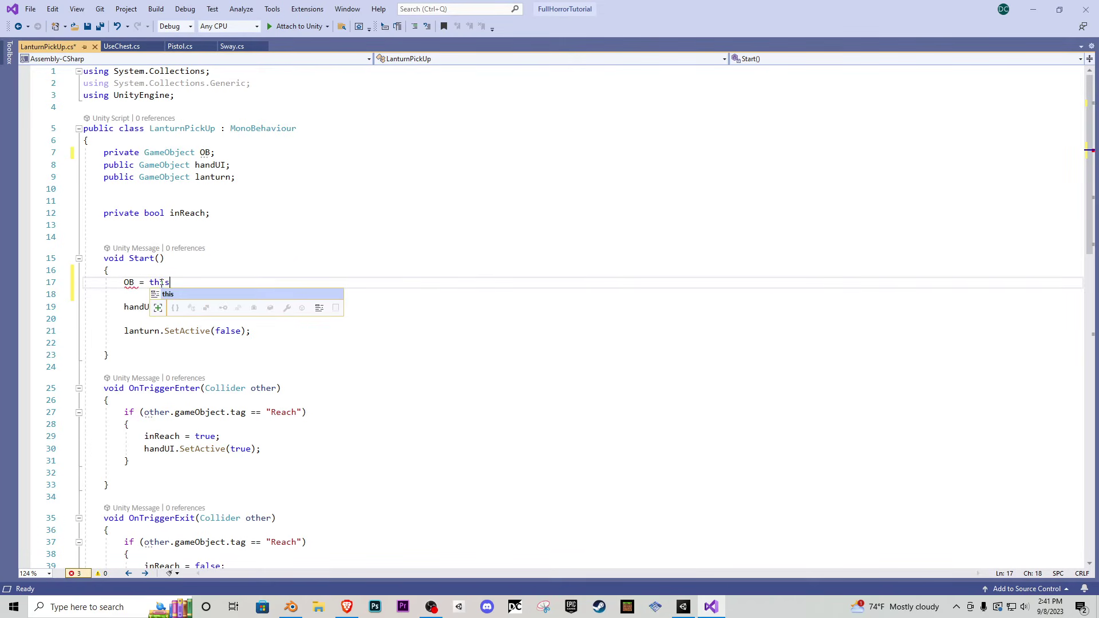
text(,.g)
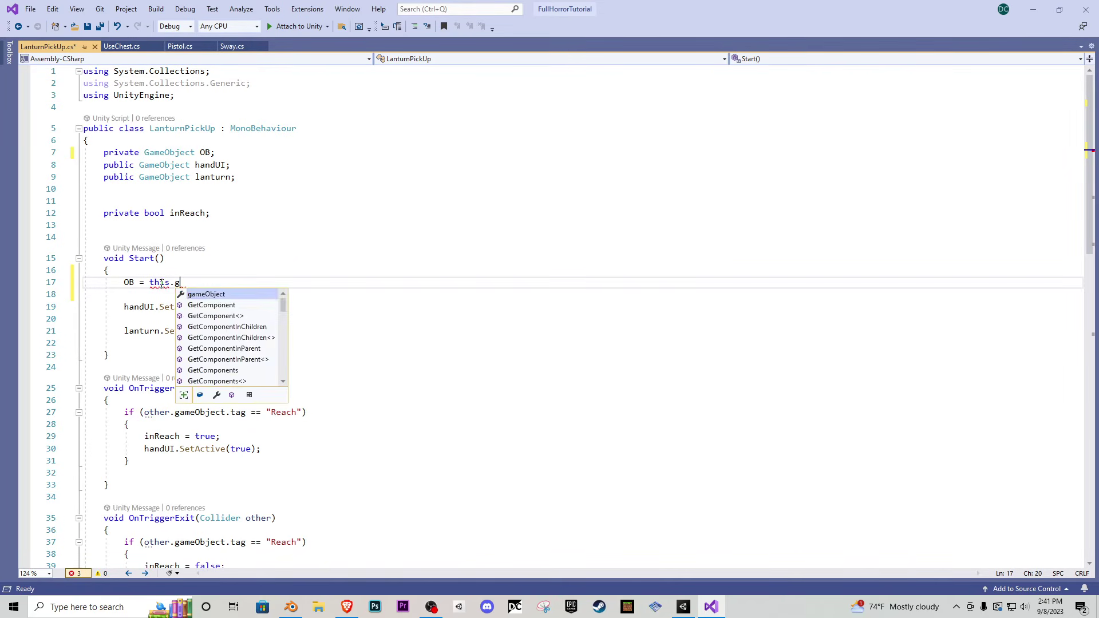
text(ameObject;)
key(ctrl+s)
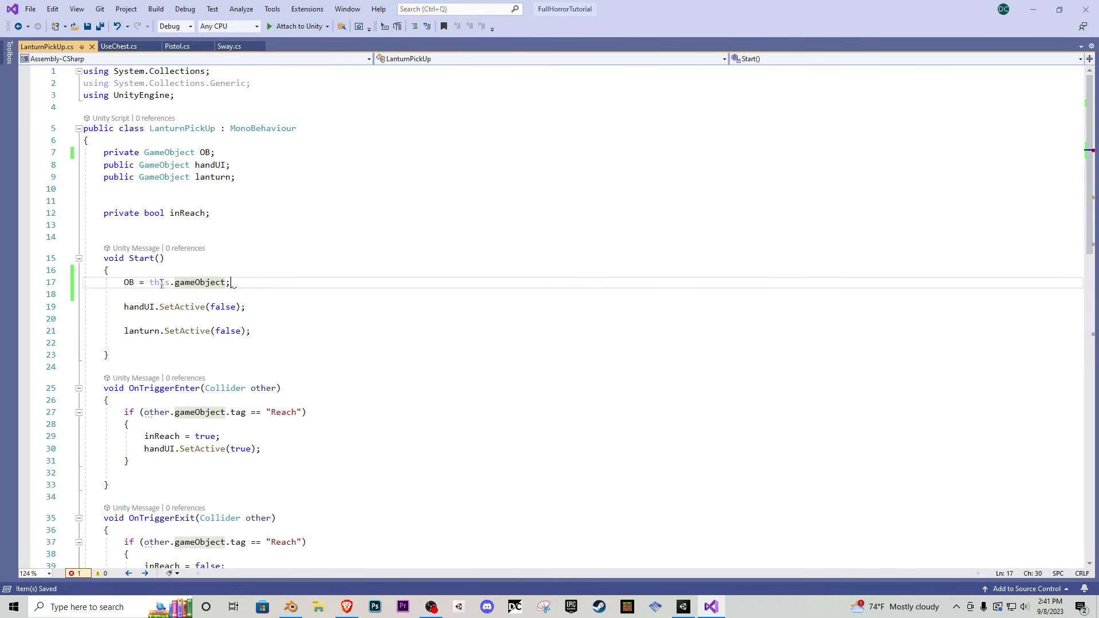
- Switch to Unity and place the Lanturn model on the wooden floor between the two chests, at about X 28.43, Y -3.54, Z -19.81
click(683, 607)
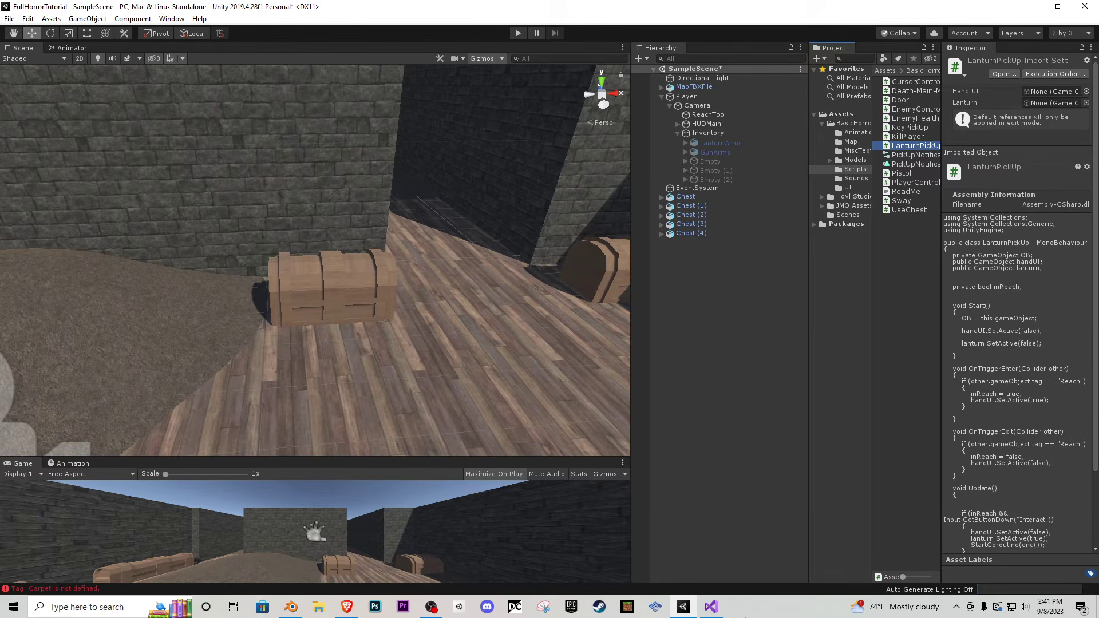
scroll(365, 310, down, 10)
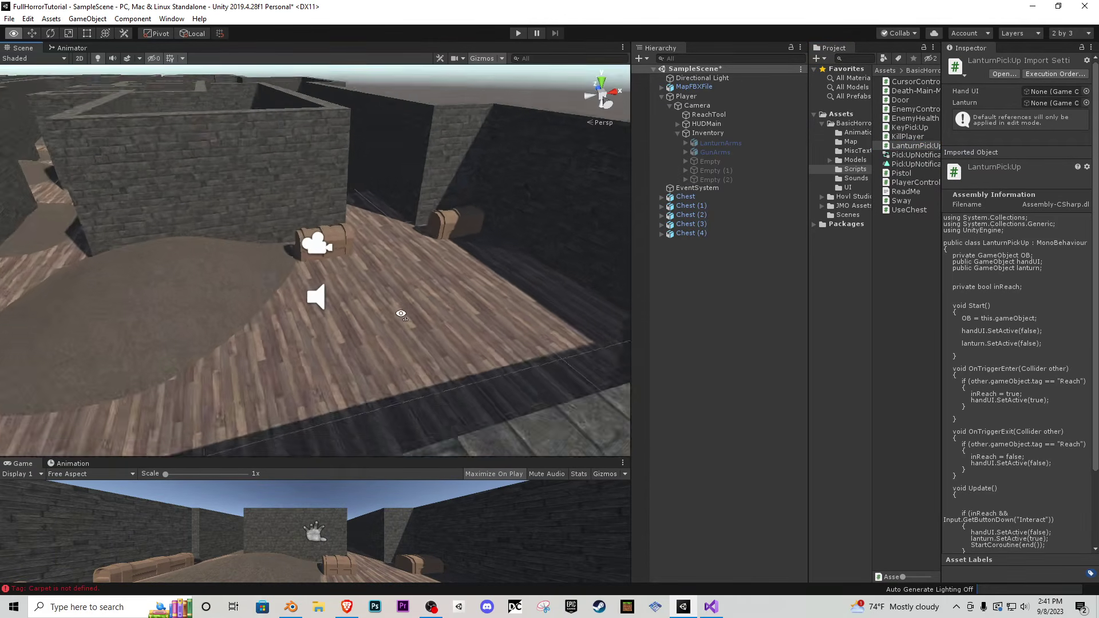
right_drag(371, 282, 462, 240)
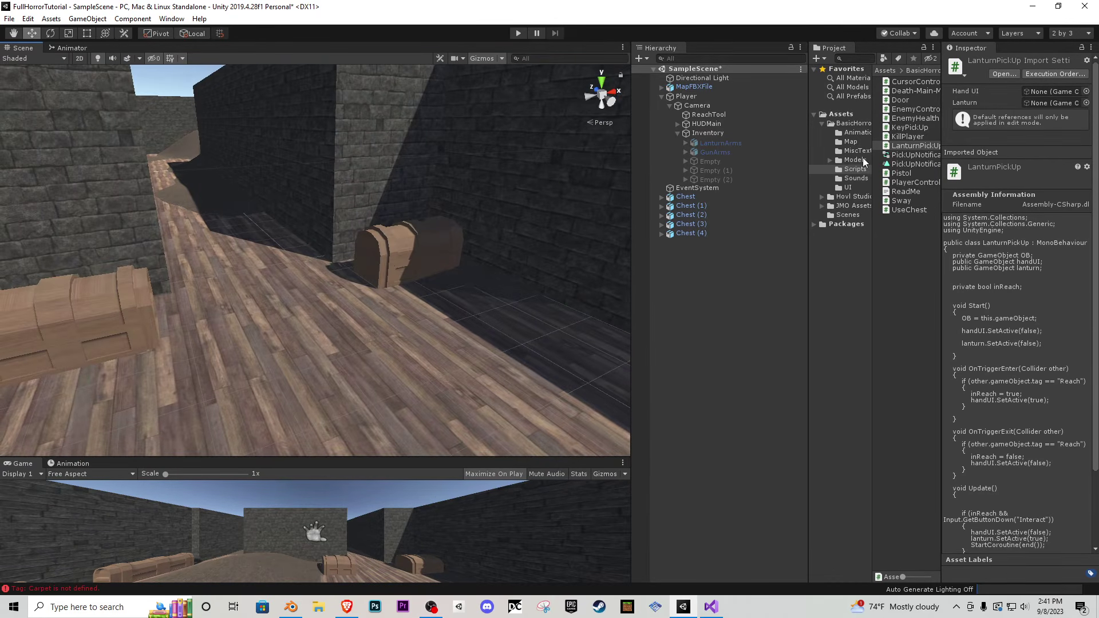
click(859, 160)
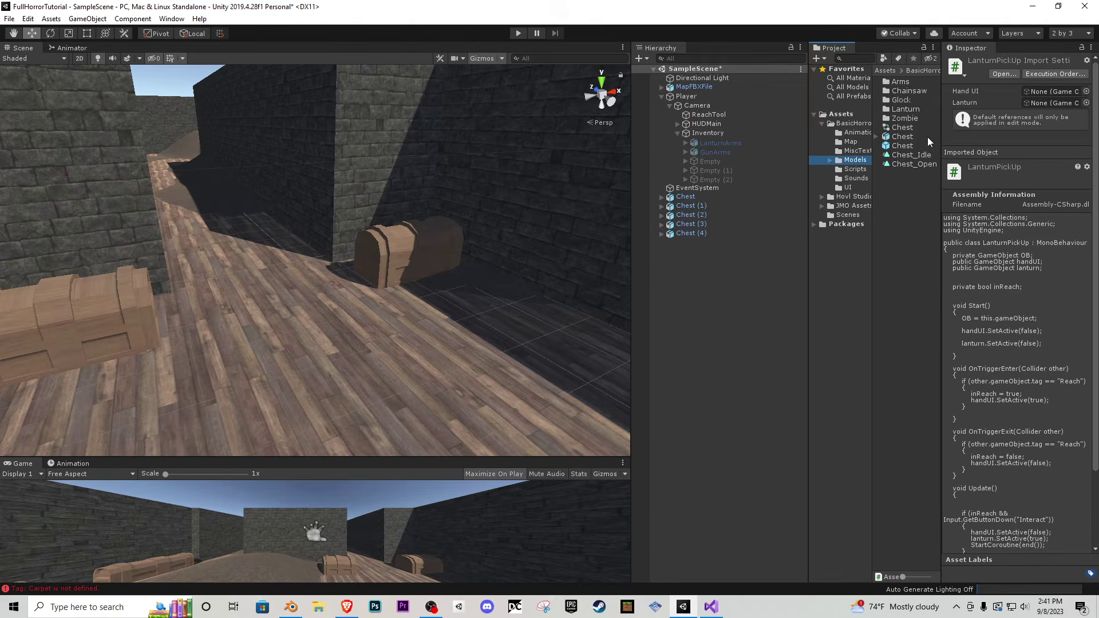
double_click(904, 108)
drag(917, 92, 236, 269)
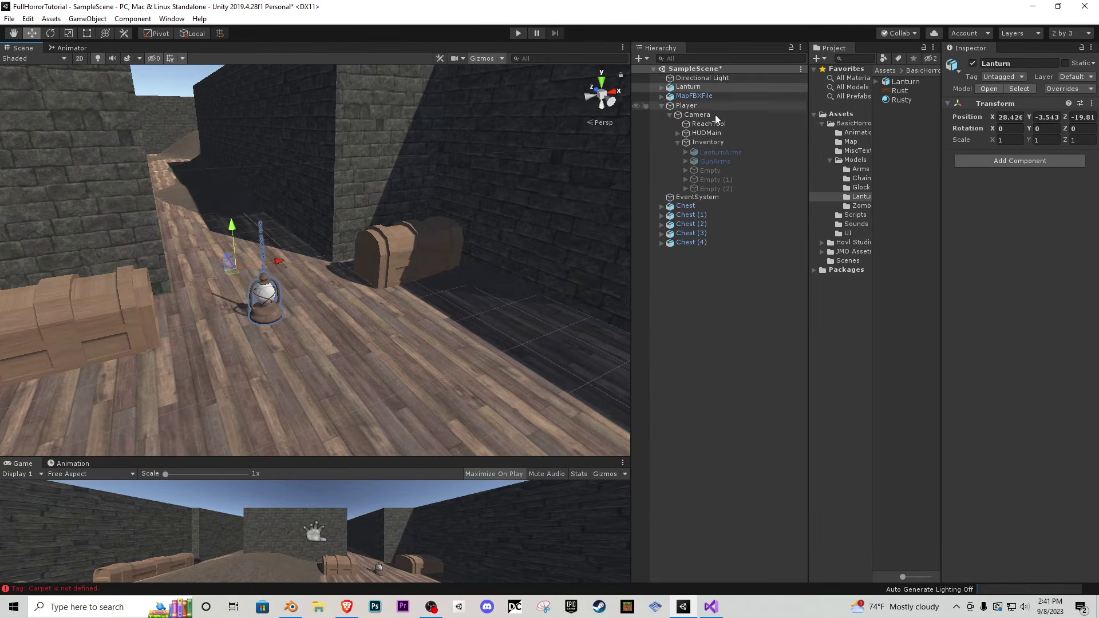
- Add a Box Collider to Lanturn and set its center to Y 0.45 and Z -2.32 so it surrounds the model
click(1017, 162)
text(box)
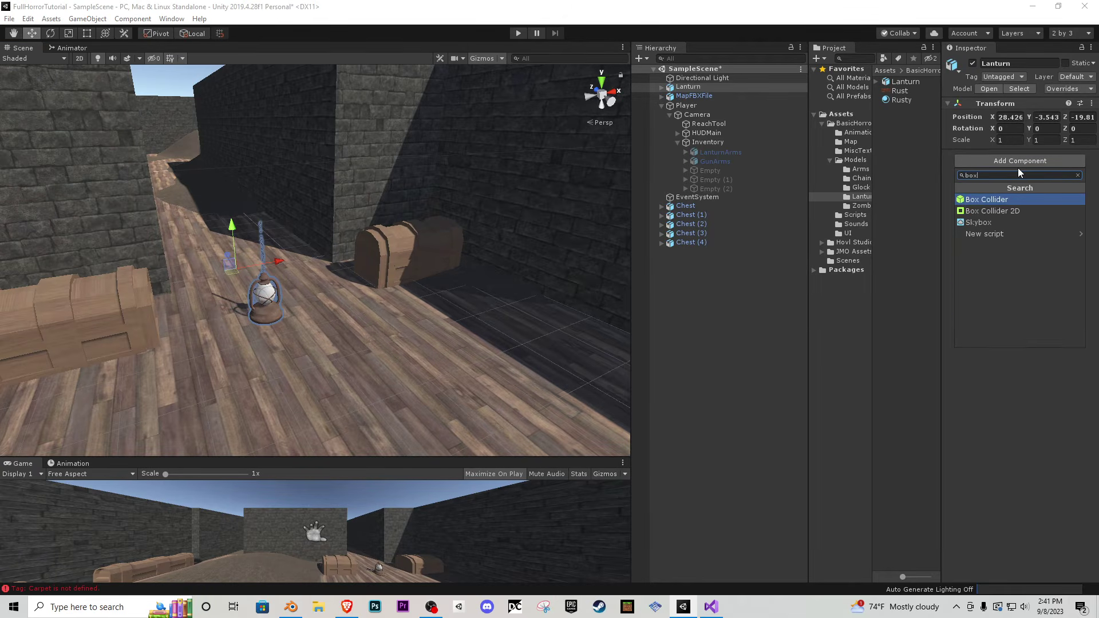
key(Return)
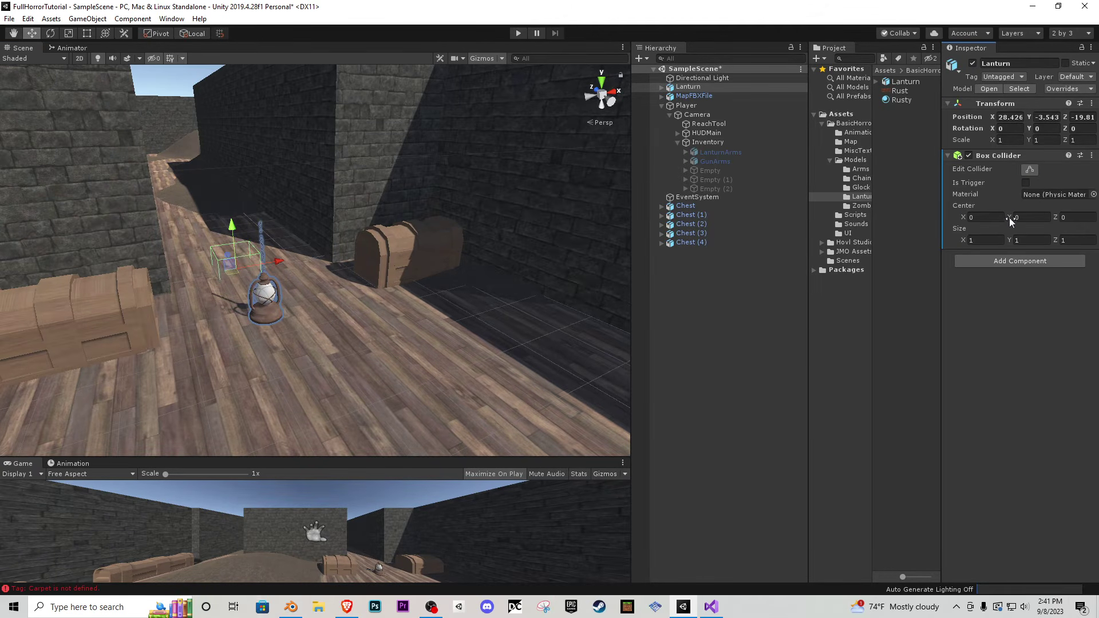
drag(1010, 218, 967, 217)
click(964, 217)
key(ctrl+z)
drag(1056, 217, 1014, 225)
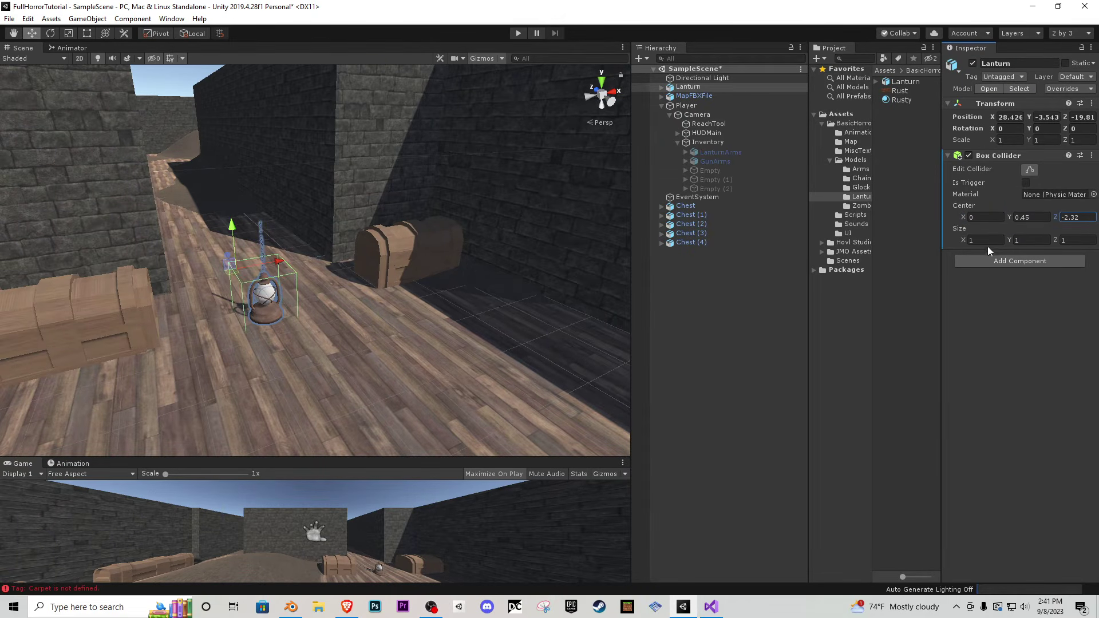
- Add the Lanturn Pick Up script to Lanturn, with Grab_Crosshair as its Hand UI and LanturnArms as its Lanturn
click(993, 261)
text(lanturn)
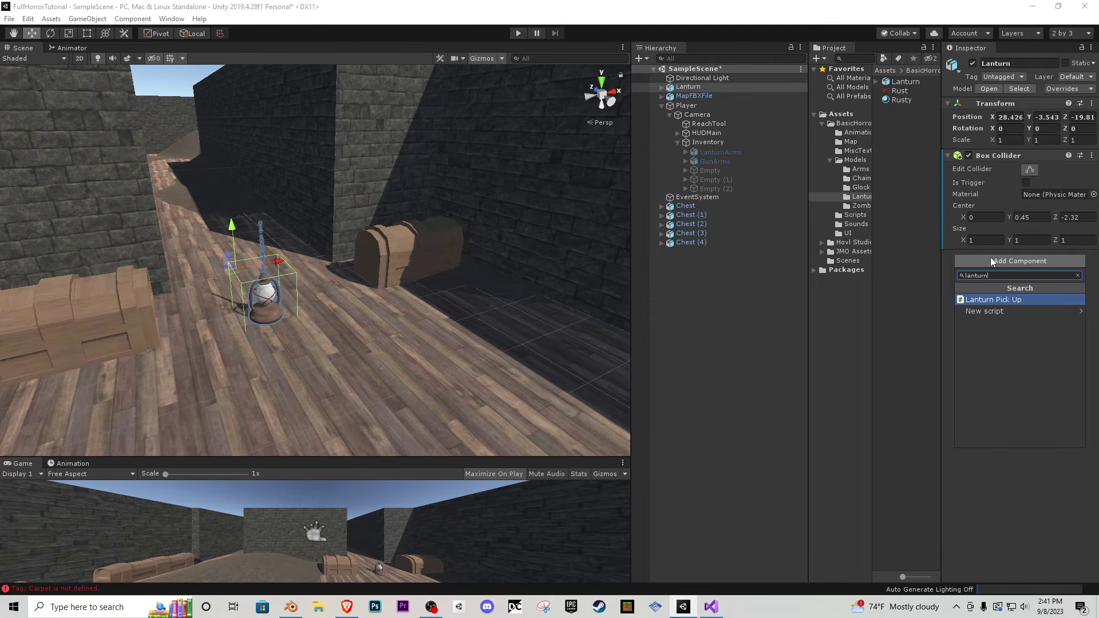
key(Return)
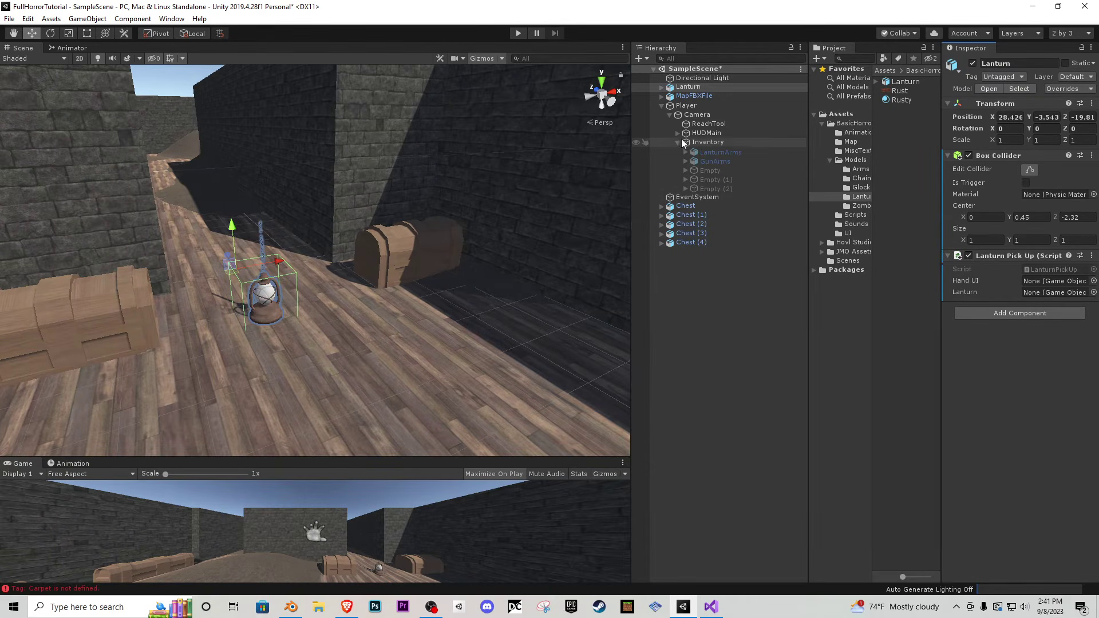
click(677, 133)
click(685, 142)
drag(719, 161, 1032, 283)
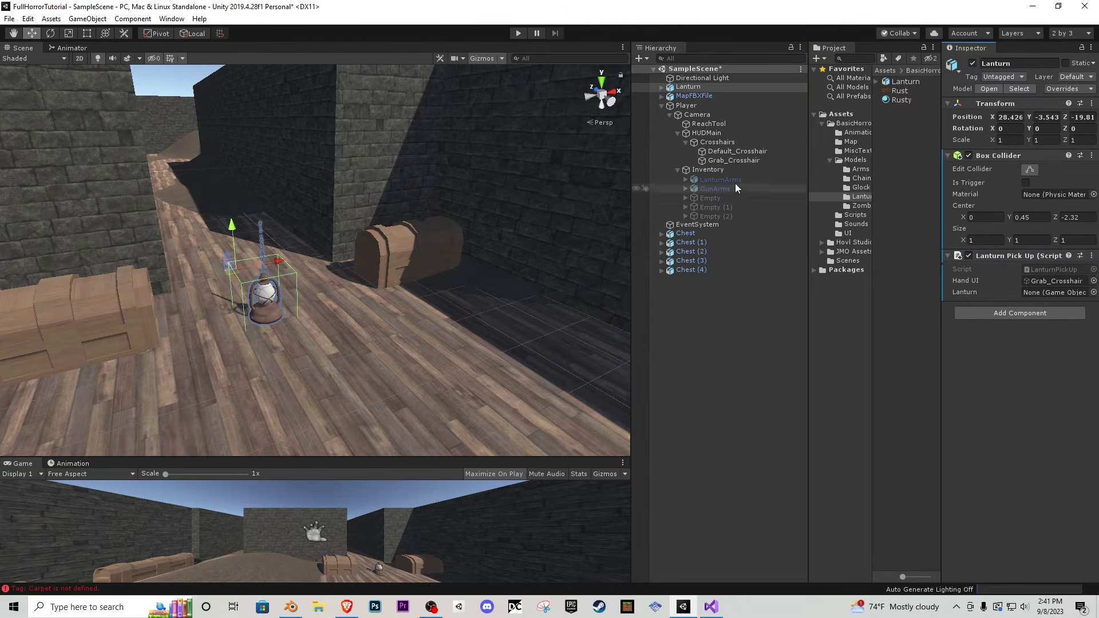
drag(950, 248, 1053, 292)
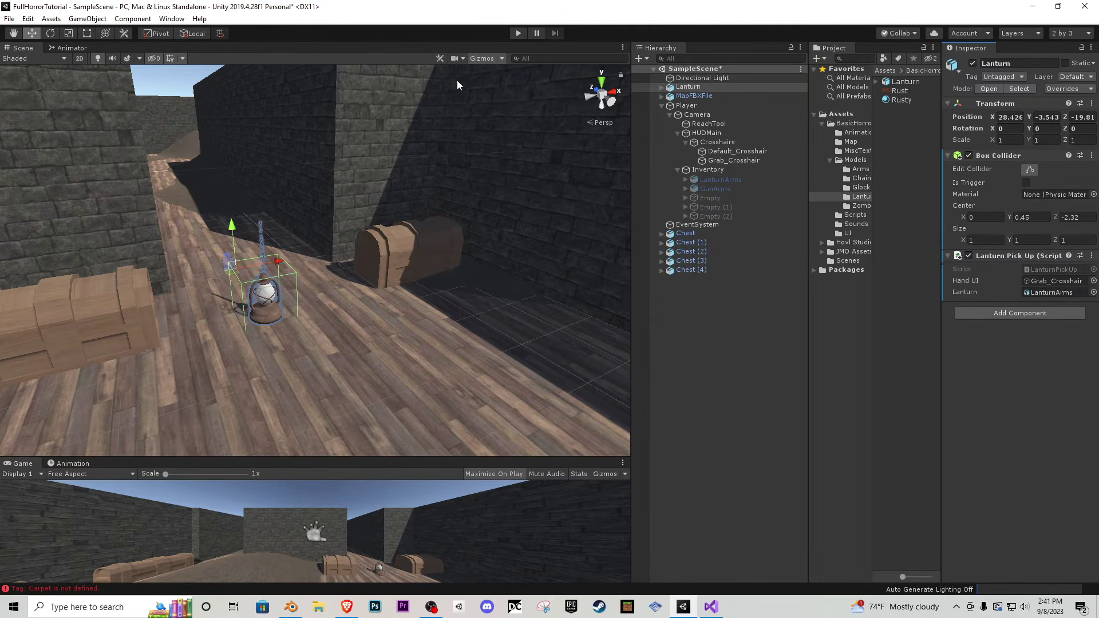
- Play-test the scene by walking to the lanturn on the floor and picking it up, and stop play mode
click(517, 34)
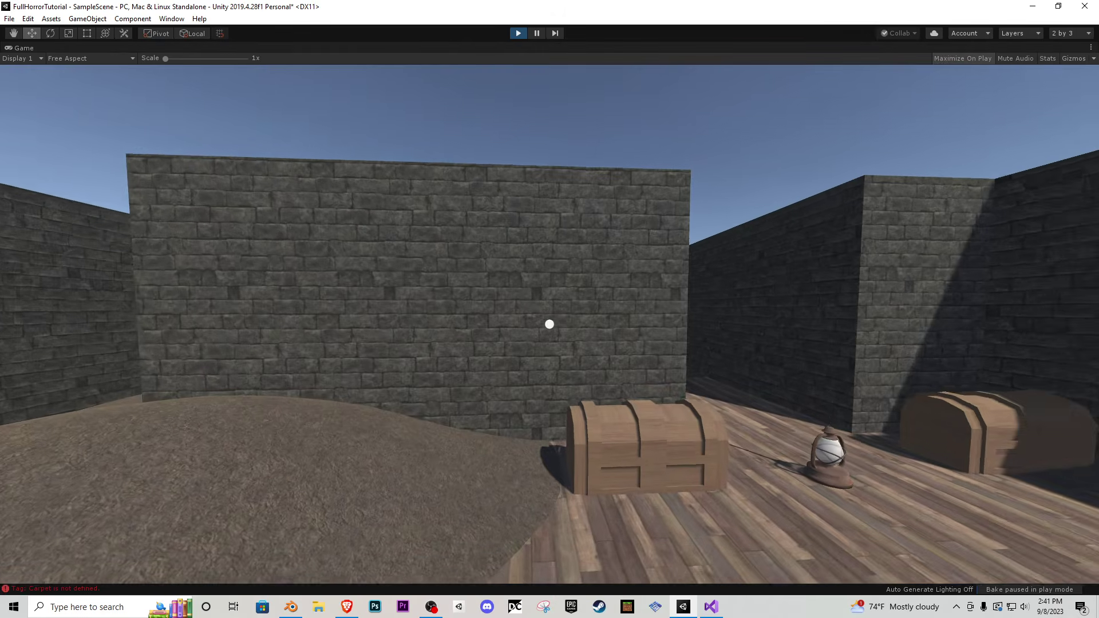
key(w)
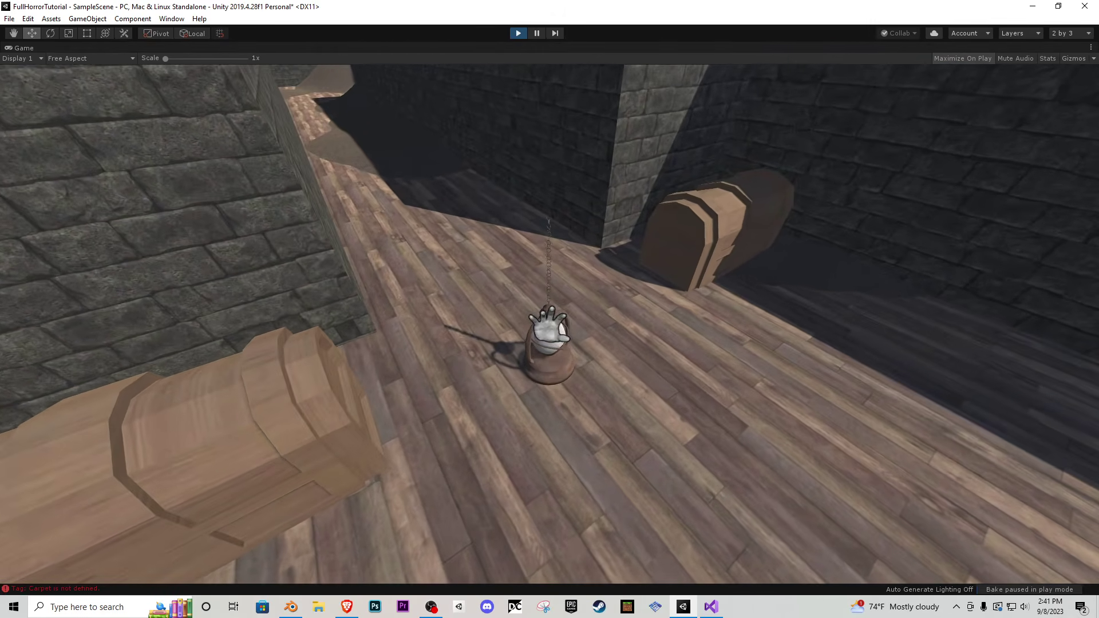
key(e)
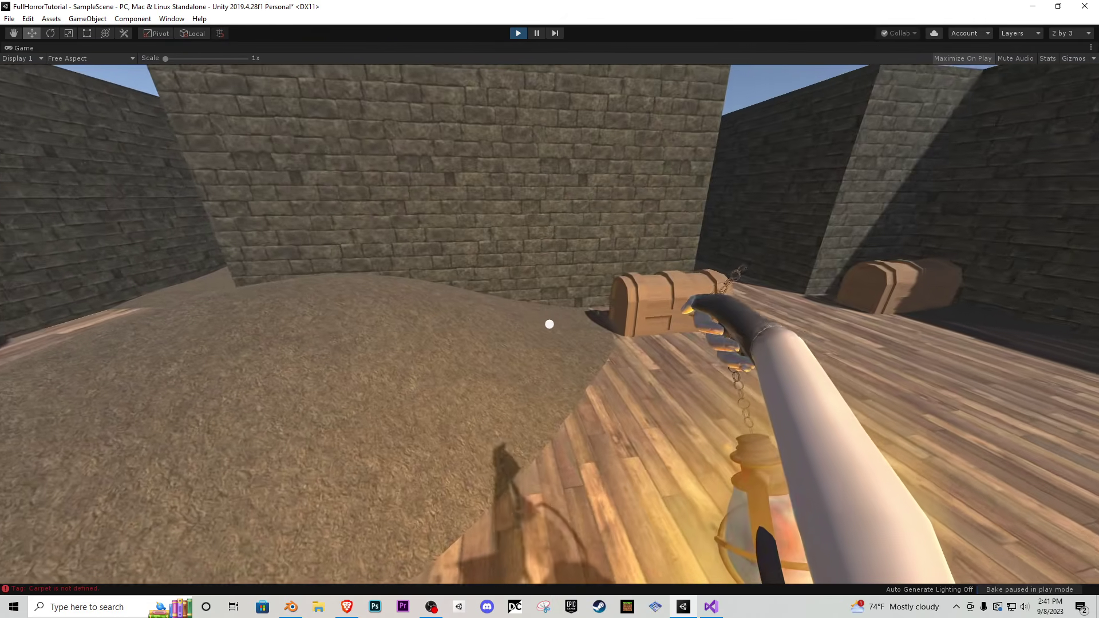
key(Escape)
click(518, 33)
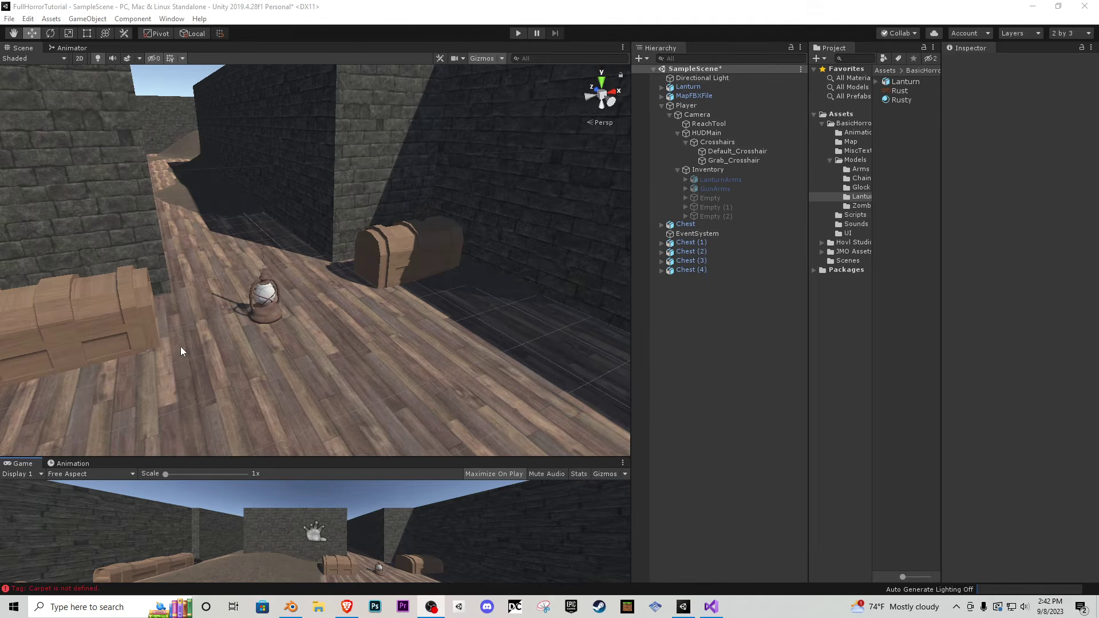
- Create an empty game object at the root of the scene and name it Chests
click(830, 160)
click(841, 124)
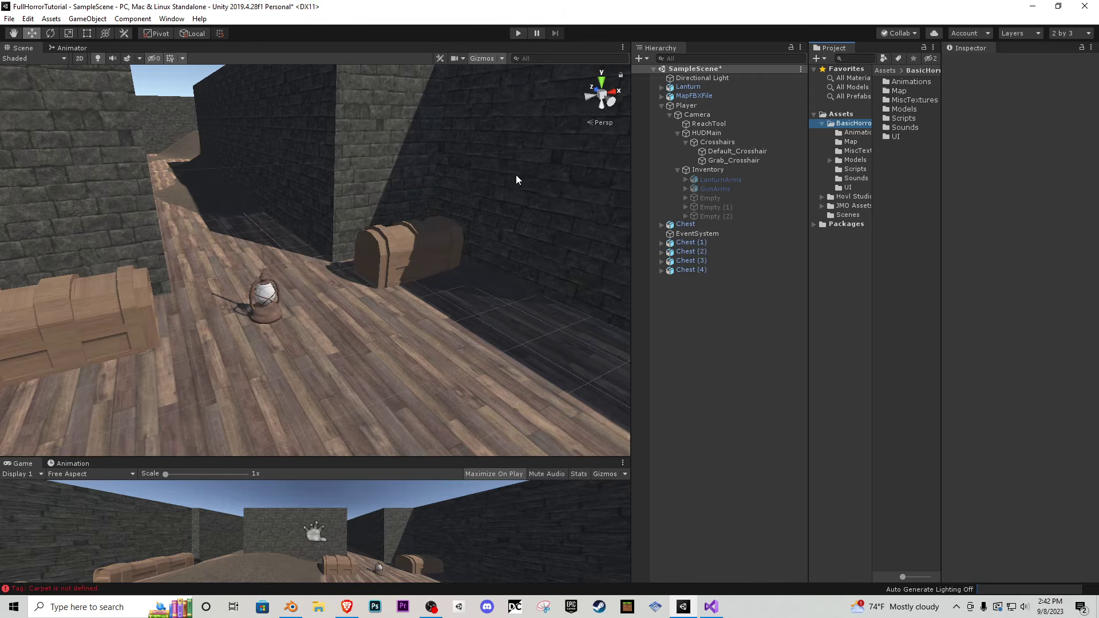
right_drag(516, 177, 425, 239)
key(s)
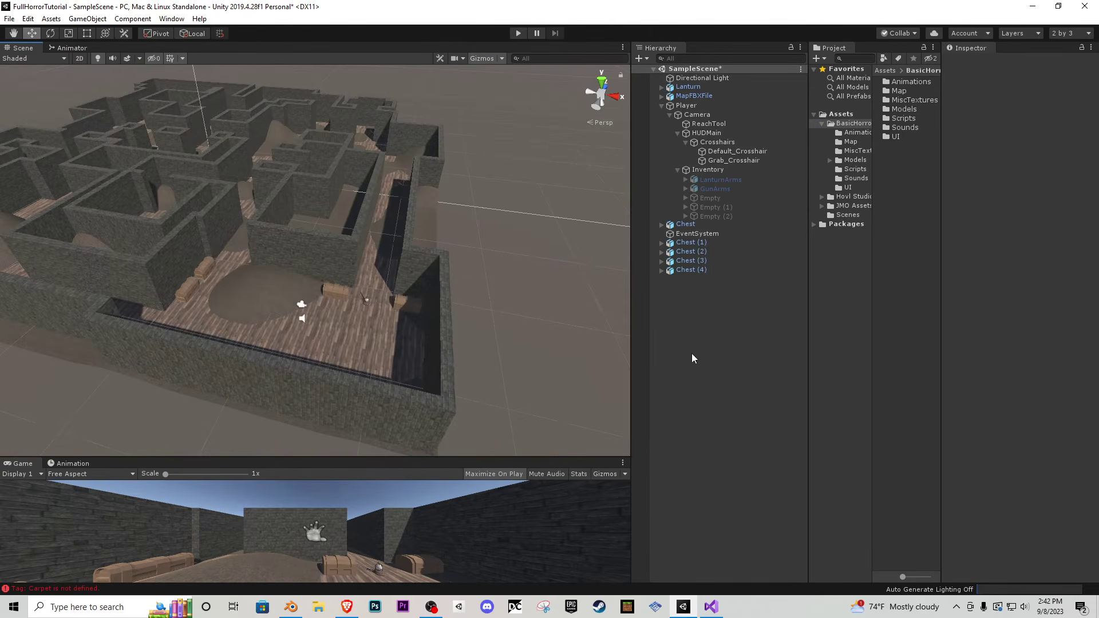
right_click(691, 353)
click(744, 462)
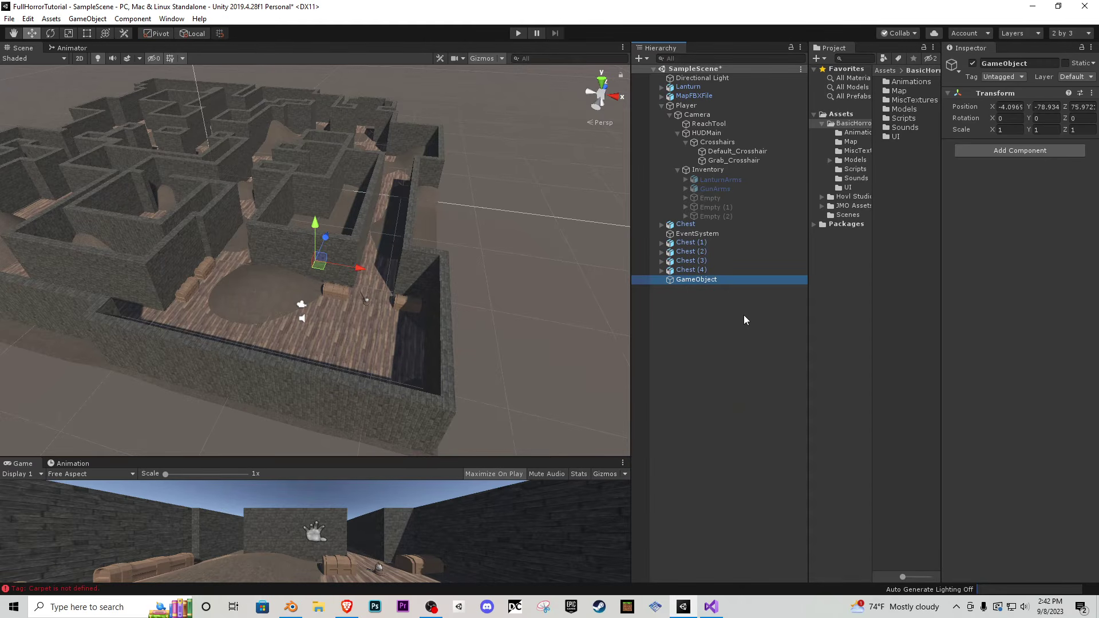
text(Chests)
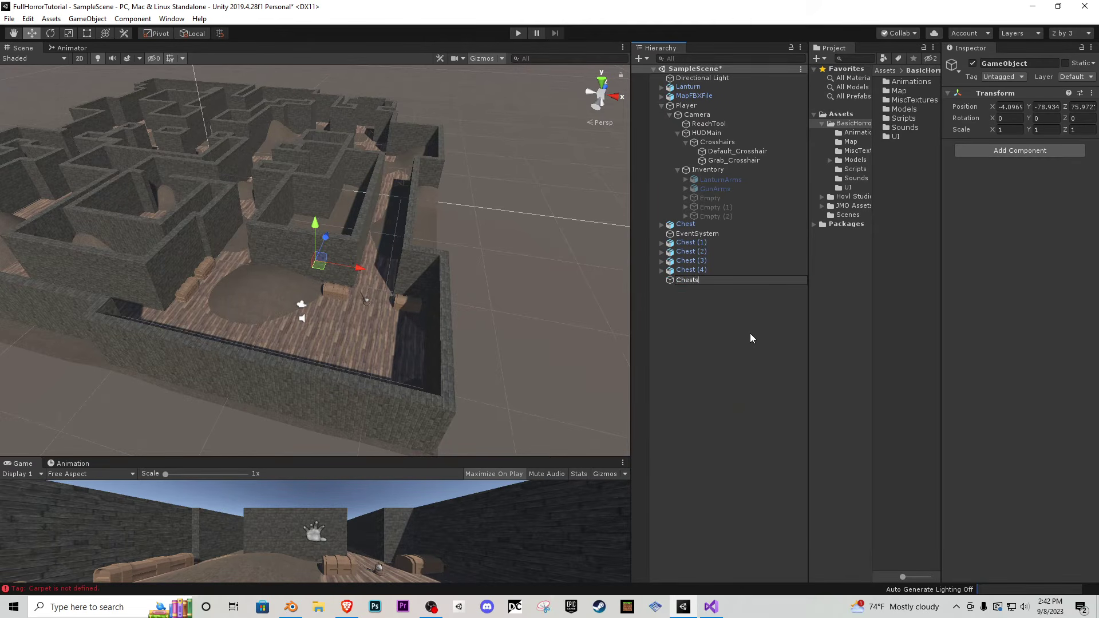
key(Return)
- Parent Chest and Chest (1) through Chest (4) to the Chests object and collapse the group
click(693, 269)
shift+click(698, 241)
drag(698, 241, 714, 279)
click(685, 224)
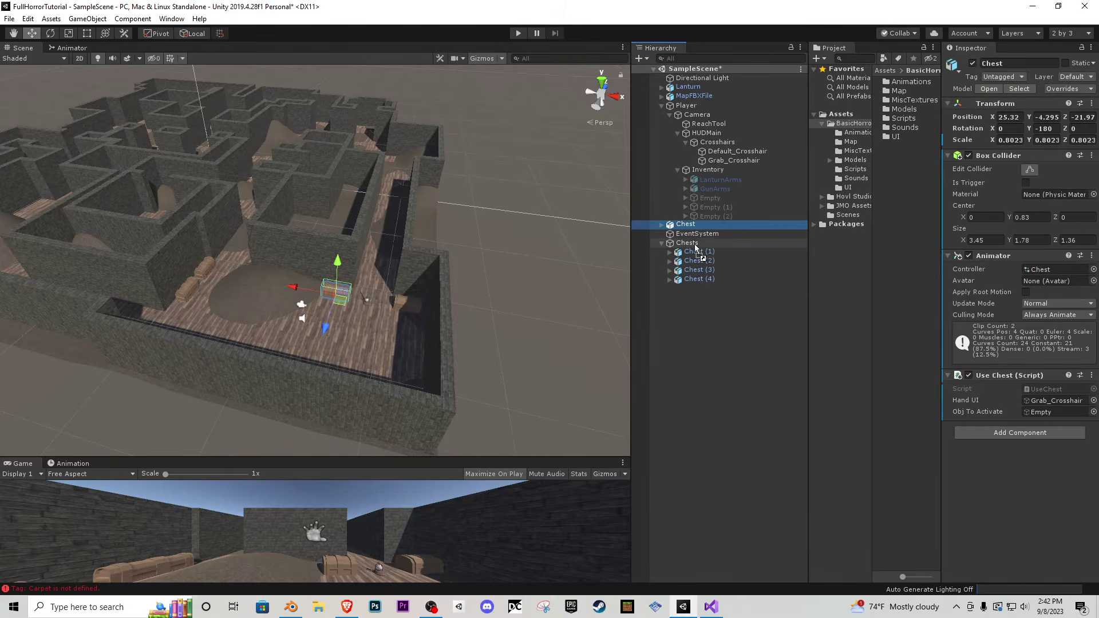
drag(695, 243, 668, 242)
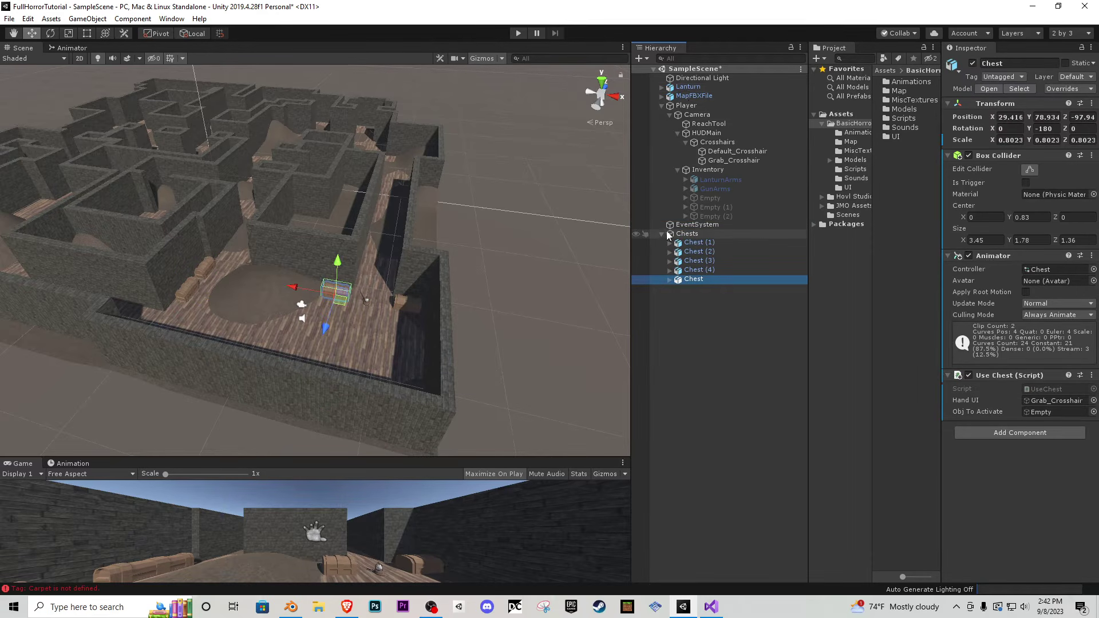
click(662, 234)
click(689, 235)
click(706, 236)
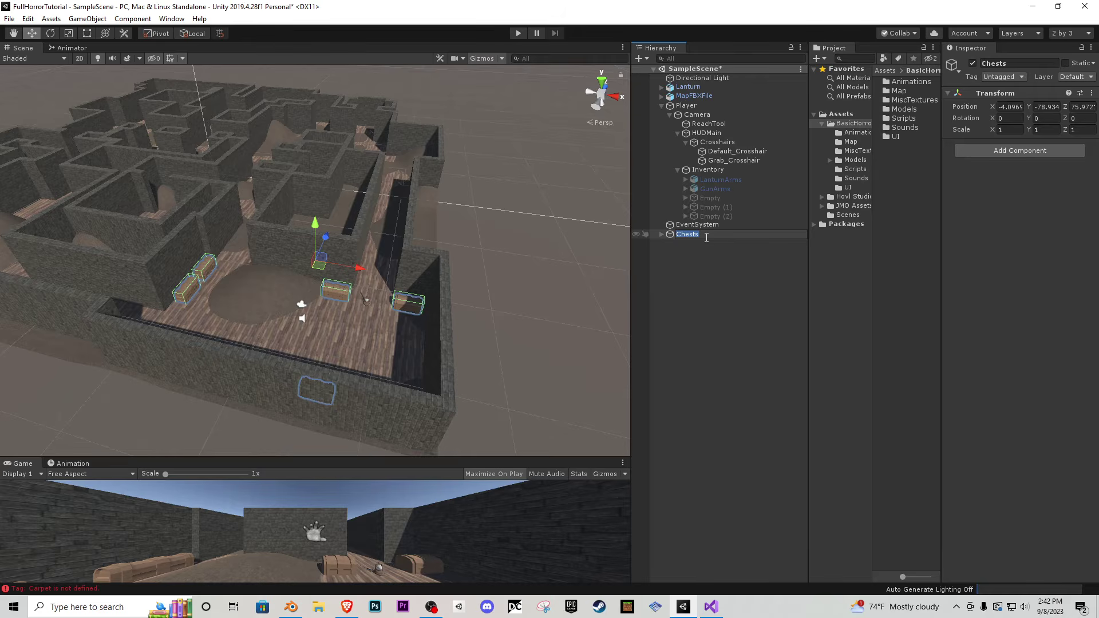
- Rename the Chests object to Usables and parent Lanturn to it
text(Usables)
key(Return)
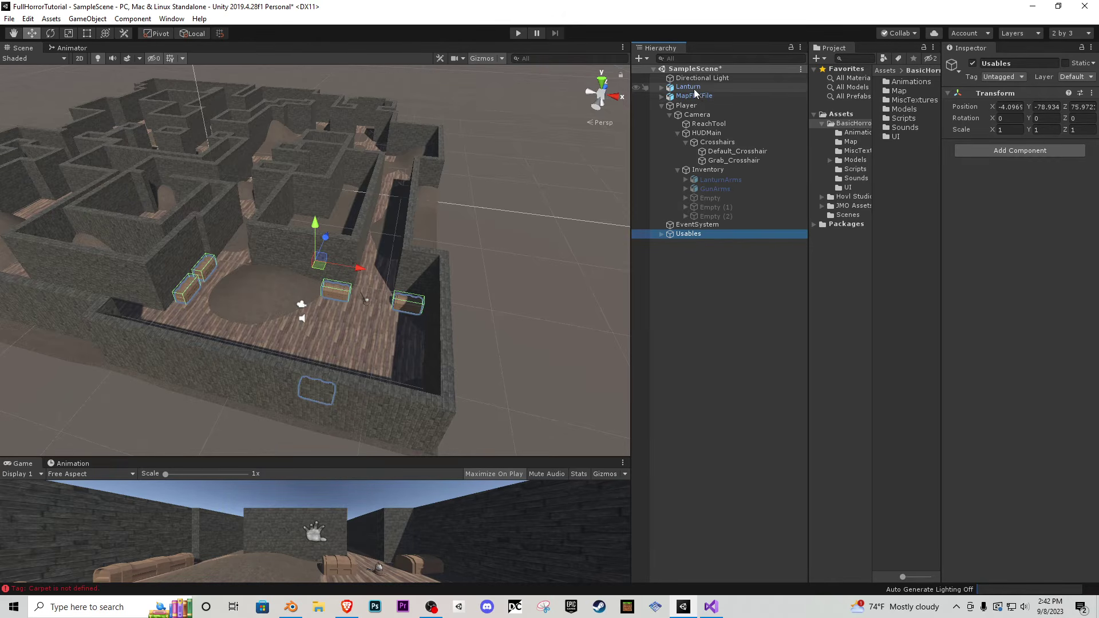
drag(696, 93, 693, 234)
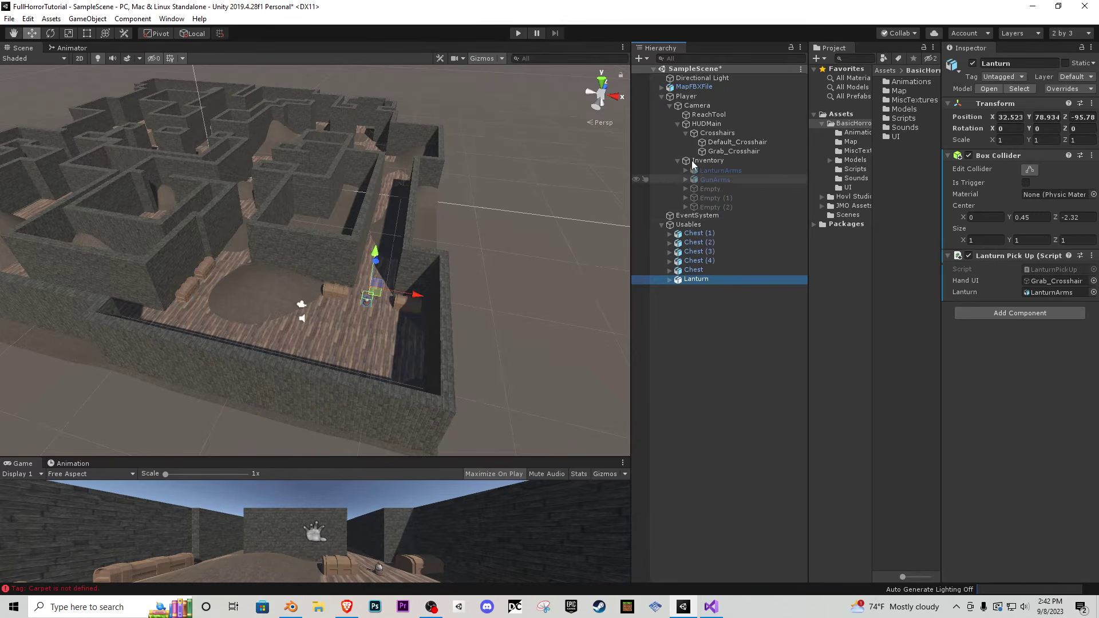
- Collapse the Player and Usables groups and move EventSystem directly below Directional Light in the hierarchy
click(662, 96)
click(662, 115)
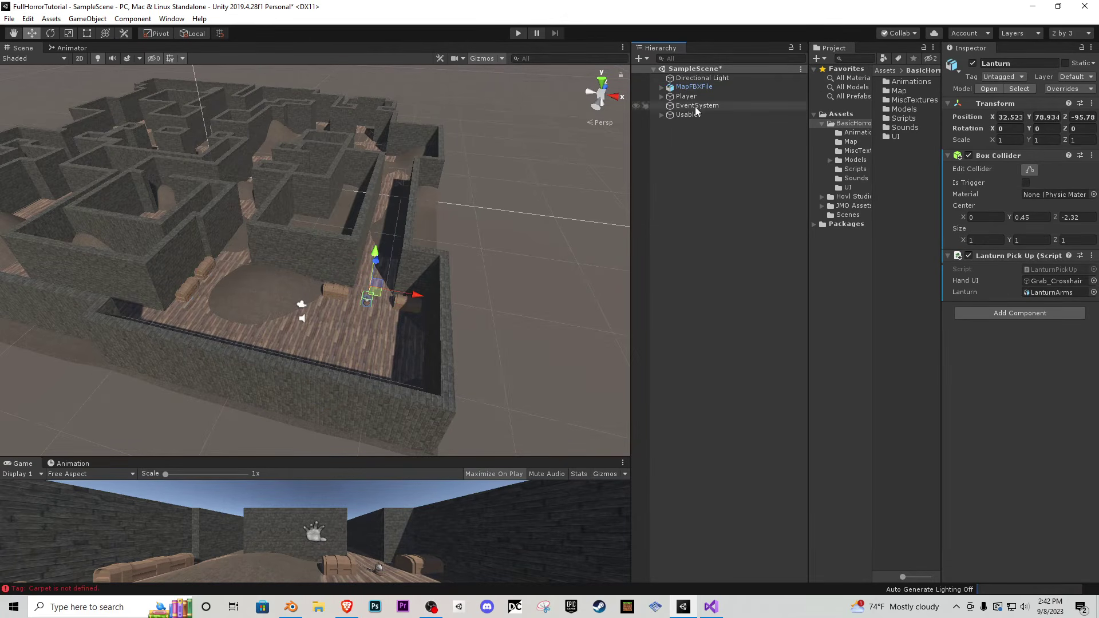
drag(694, 107, 699, 86)
click(719, 152)
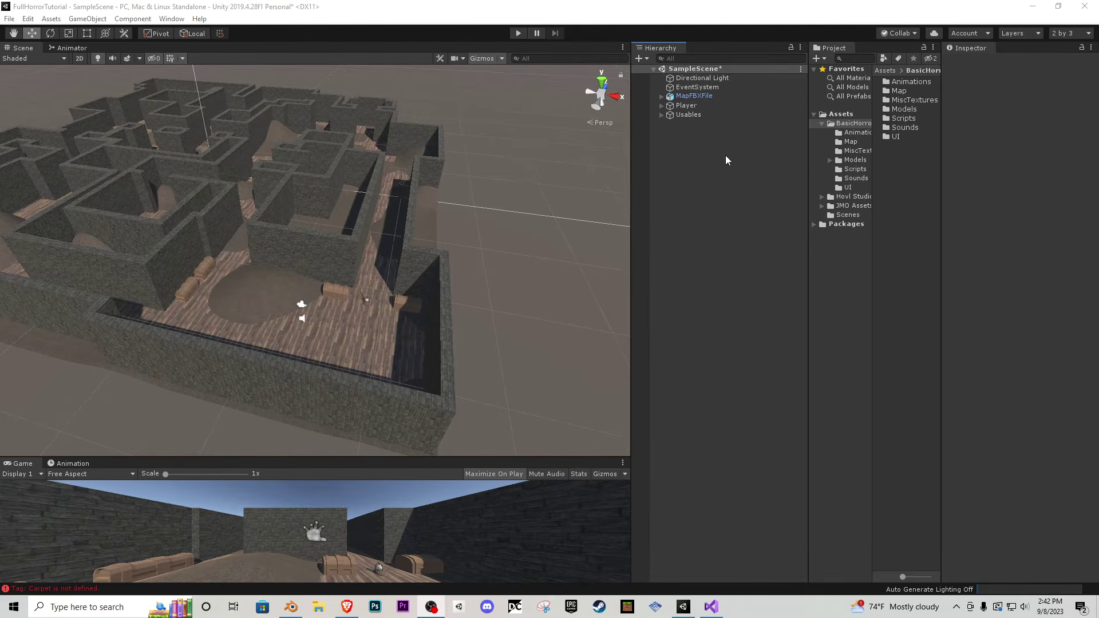
- Open the Zombie folder inside Models and preview the Idle, Run, Walk and Death models
click(848, 124)
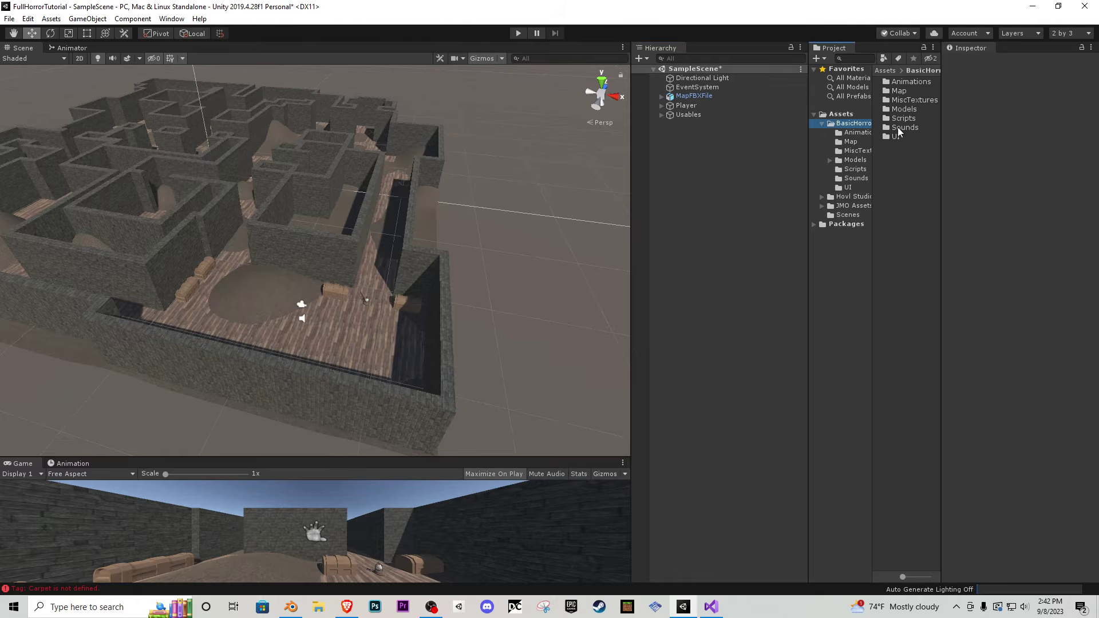
double_click(916, 109)
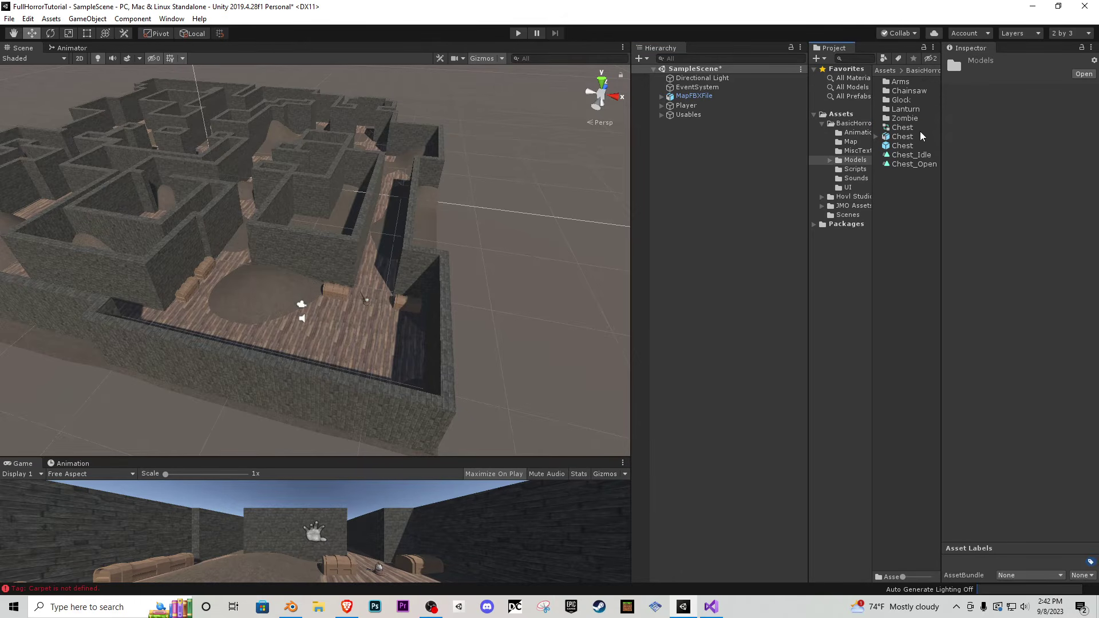
double_click(913, 119)
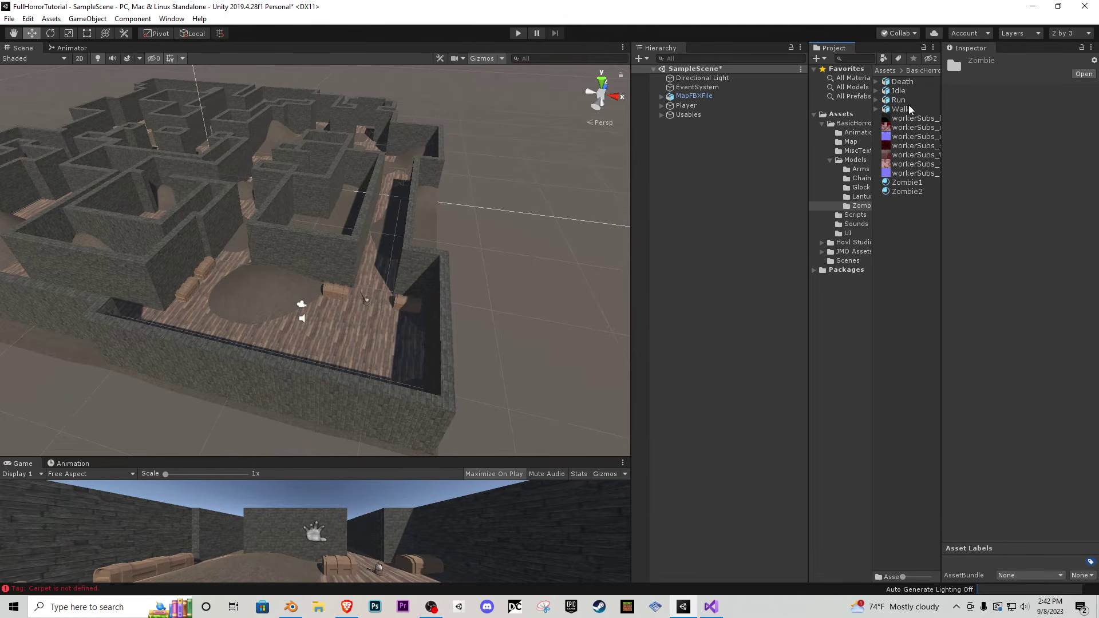
click(899, 91)
drag(971, 375, 953, 436)
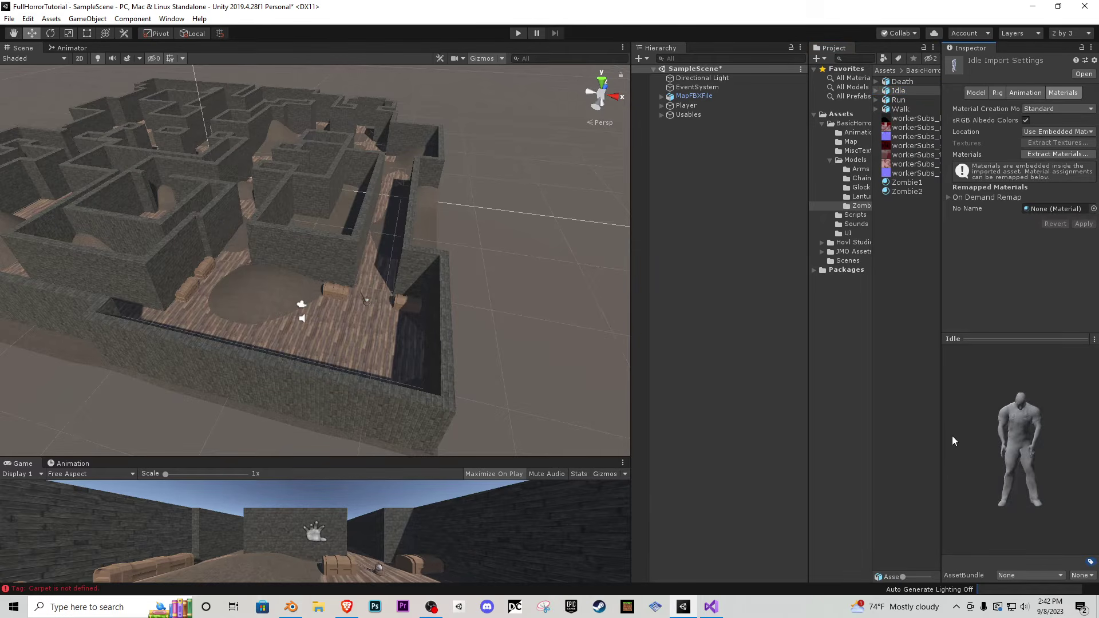
click(898, 109)
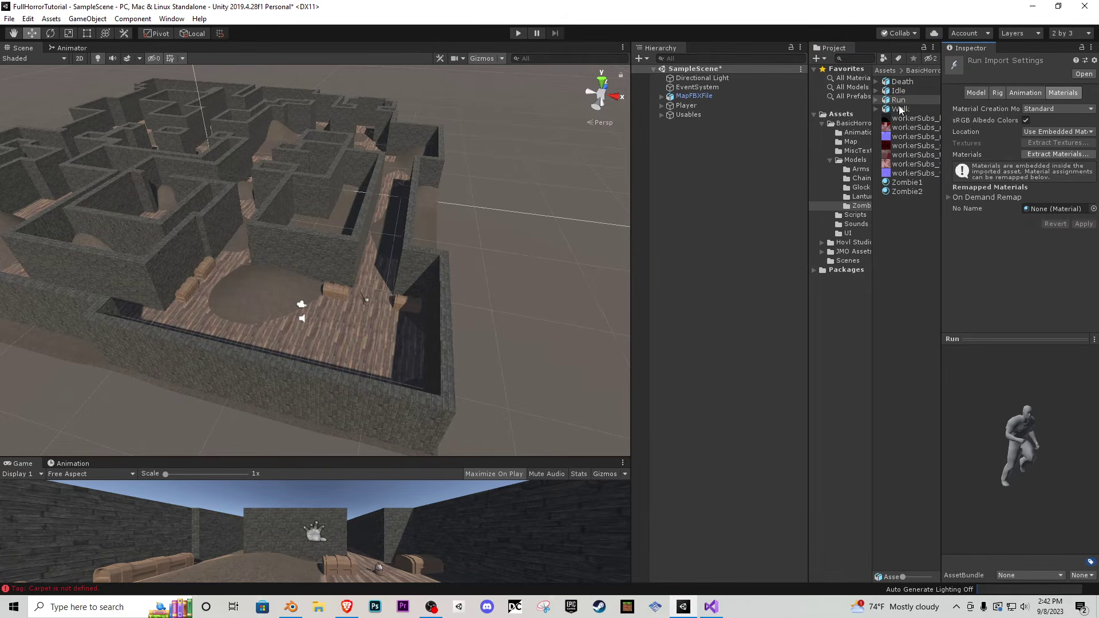
click(903, 82)
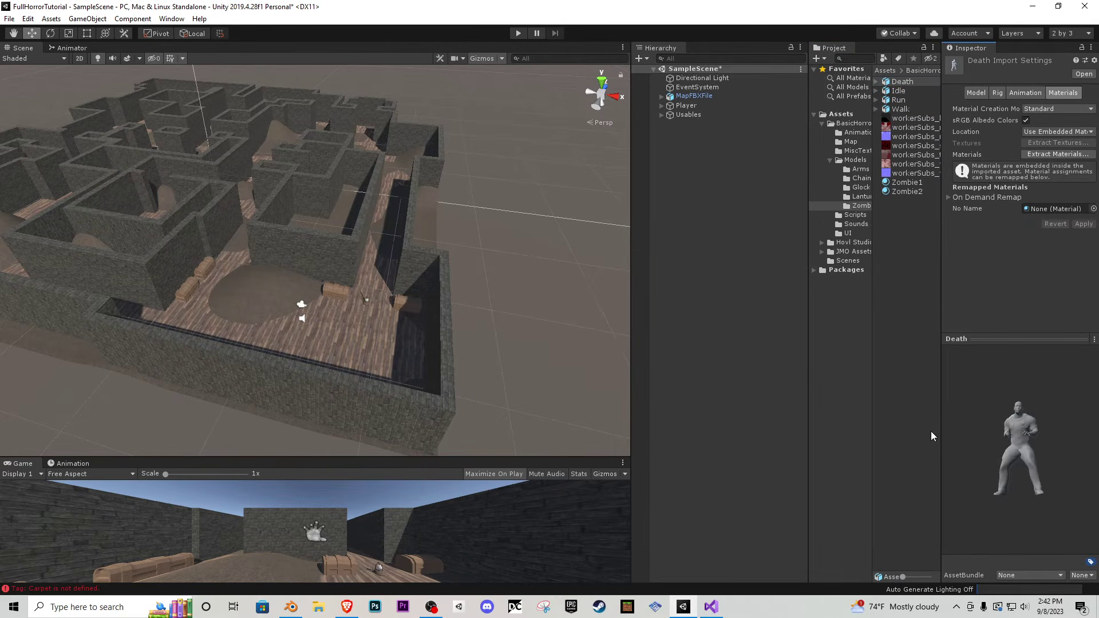
click(898, 91)
- Place the Idle zombie model on the maze floor and scale it uniformly to about 2.36
right_drag(448, 223, 687, 311)
key(w)
key(s)
key(w)
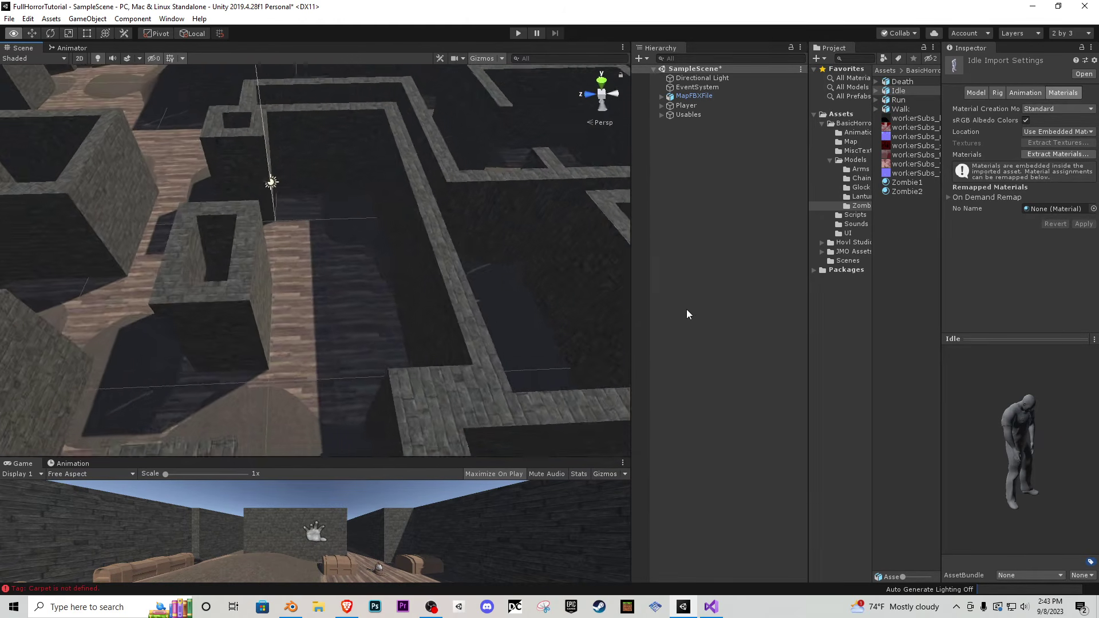
drag(898, 90, 340, 272)
key(ctrl+z)
right_drag(322, 294, 395, 239)
drag(897, 91, 269, 283)
key(r)
- Move the Idle model into a maze corridor at about X -5.67, Z -3.36
key(s)
right_drag(287, 278, 143, 306)
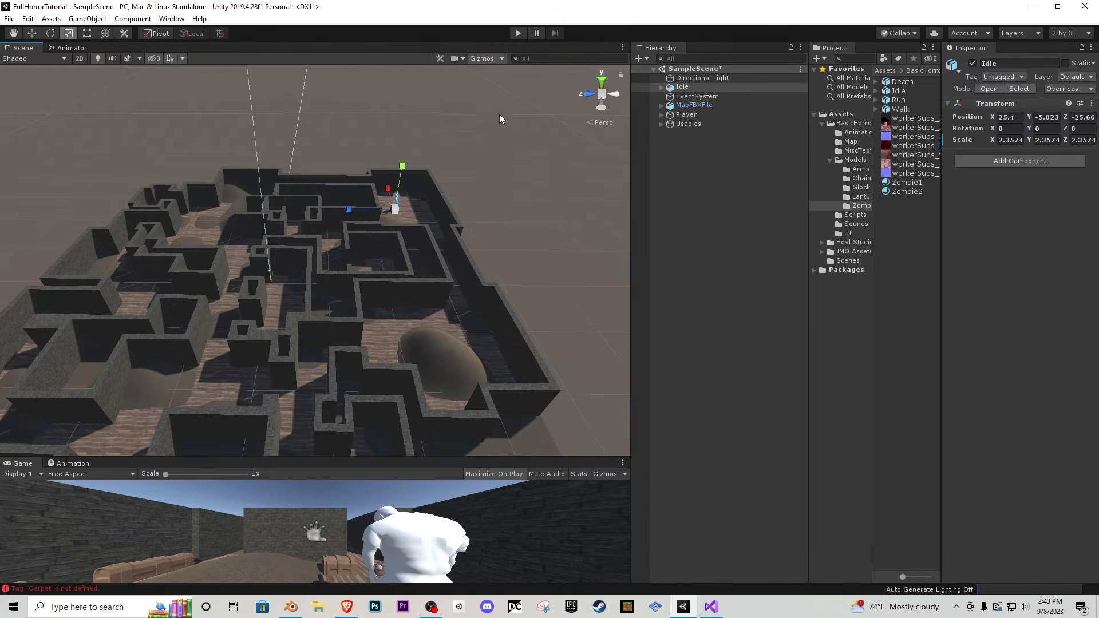
click(33, 34)
drag(389, 204, 286, 262)
right_drag(252, 260, 421, 257)
key(w)
drag(240, 364, 259, 353)
- Rename the Idle object in the scene to Enemy
click(687, 87)
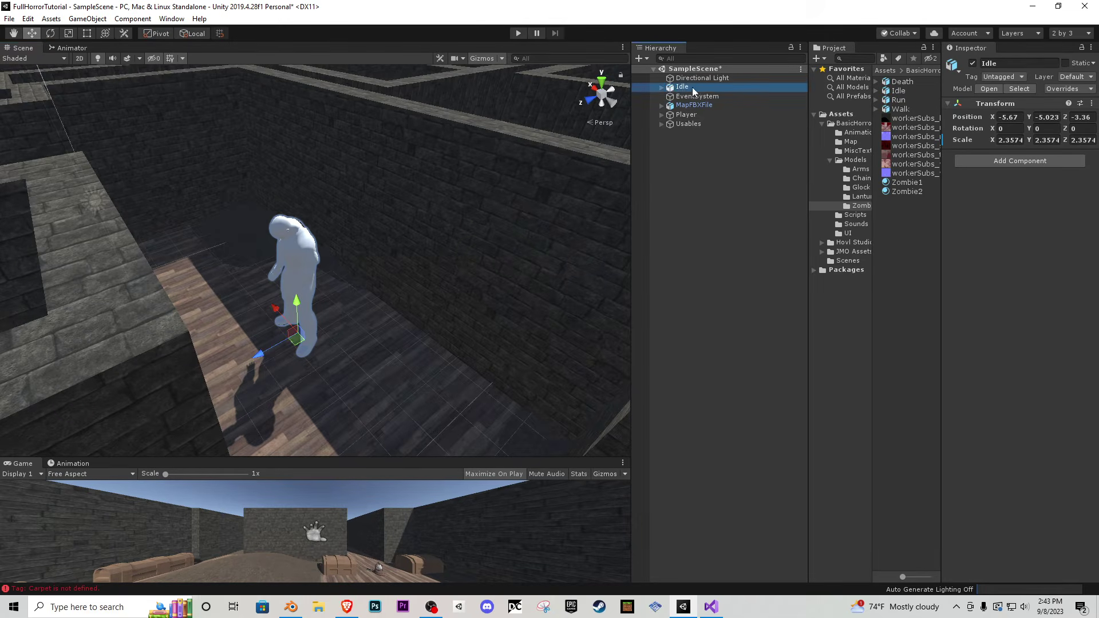
key(F2)
text(Enemy)
key(Return)
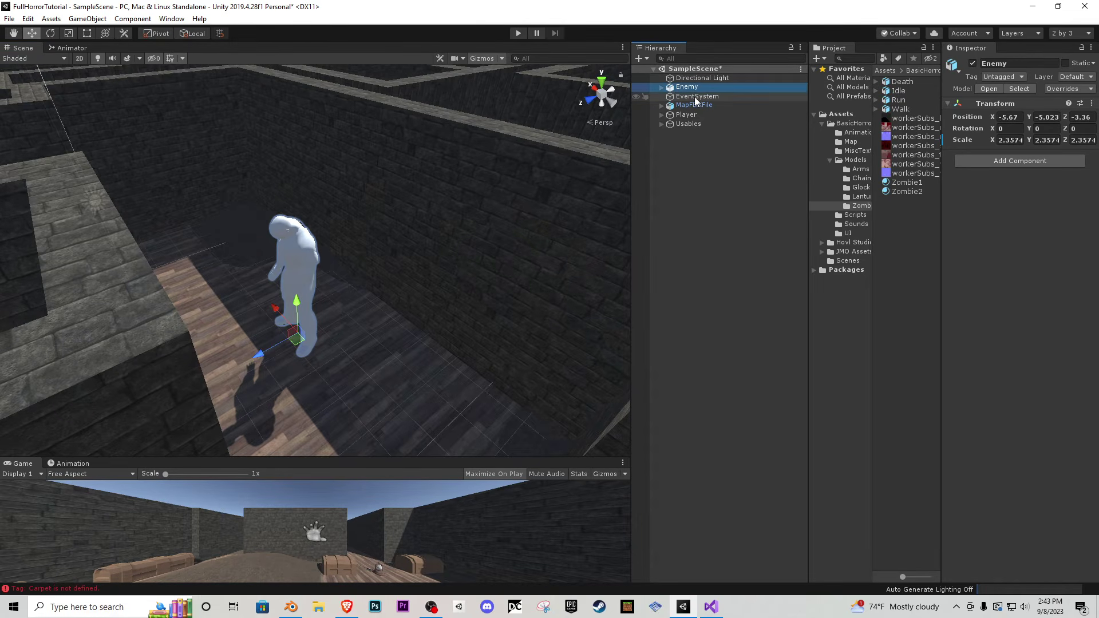
- Create a new tag named Enemy and assign it to the Enemy object
click(1001, 76)
click(1001, 210)
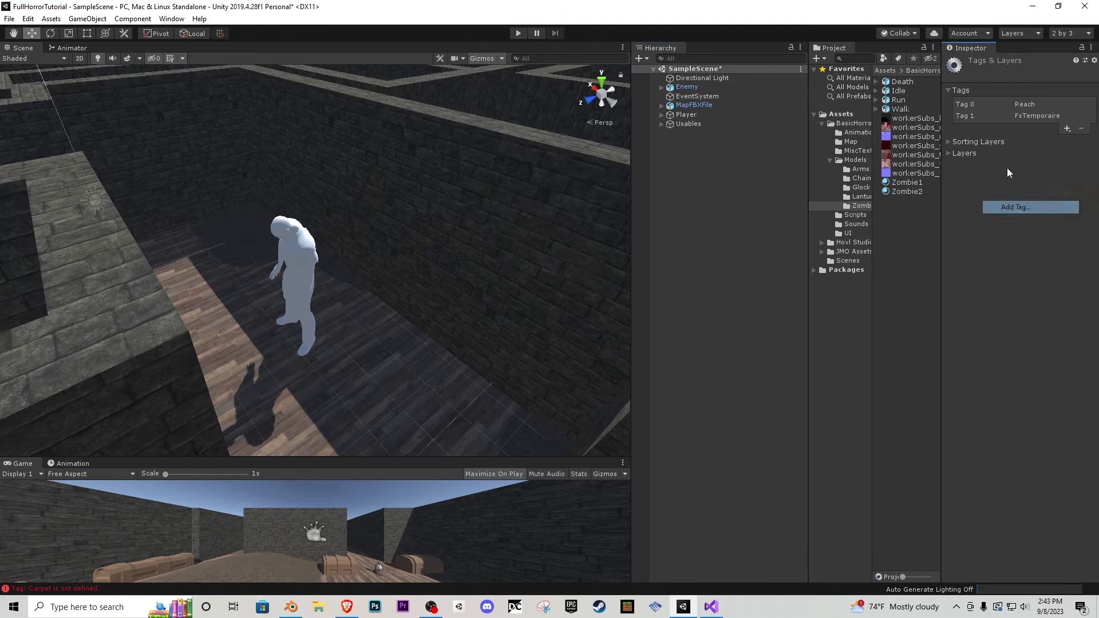
click(1067, 129)
text(Enemy)
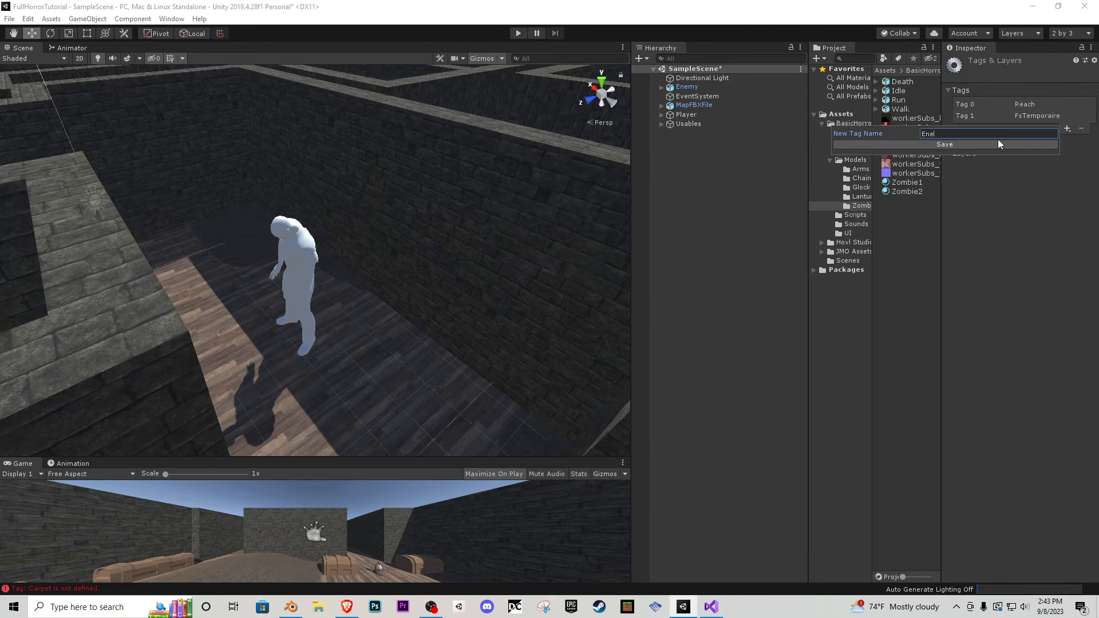
key(Return)
click(743, 86)
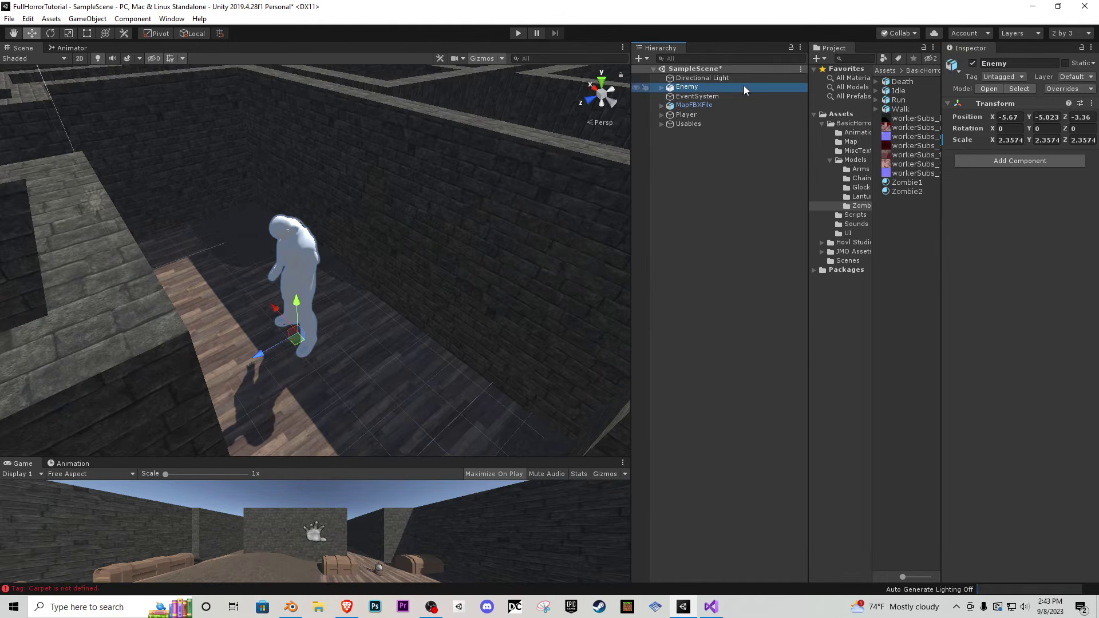
click(1002, 77)
click(1025, 203)
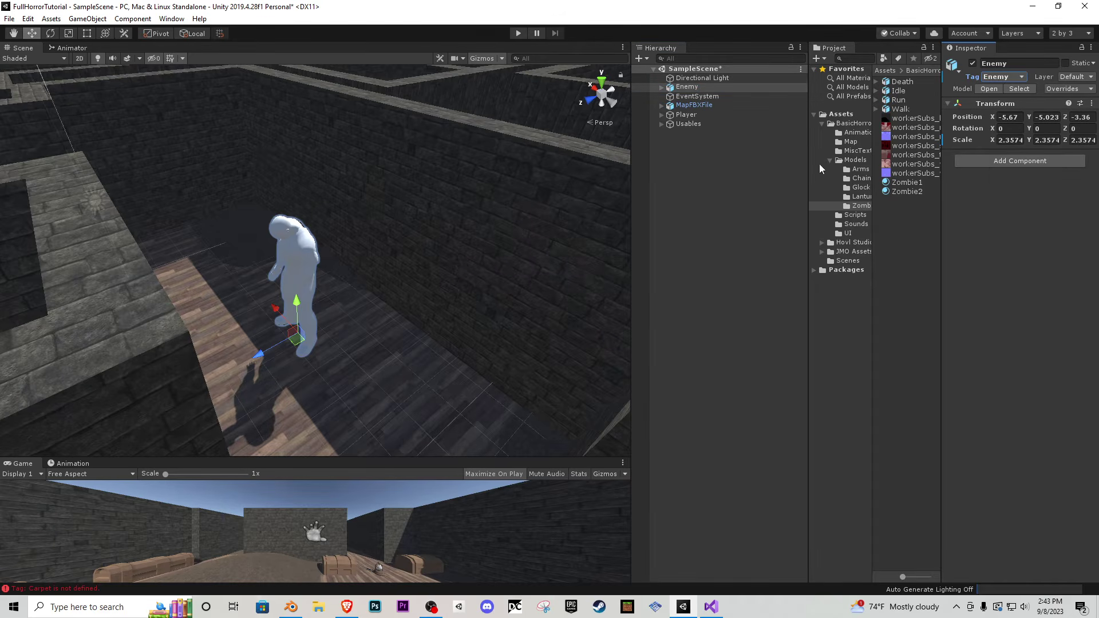
- Apply the Zombie1 material to the enemy's head and the Zombie2 material to its body
right_drag(337, 275, 315, 222)
click(908, 183)
drag(913, 185, 286, 180)
drag(896, 193, 318, 227)
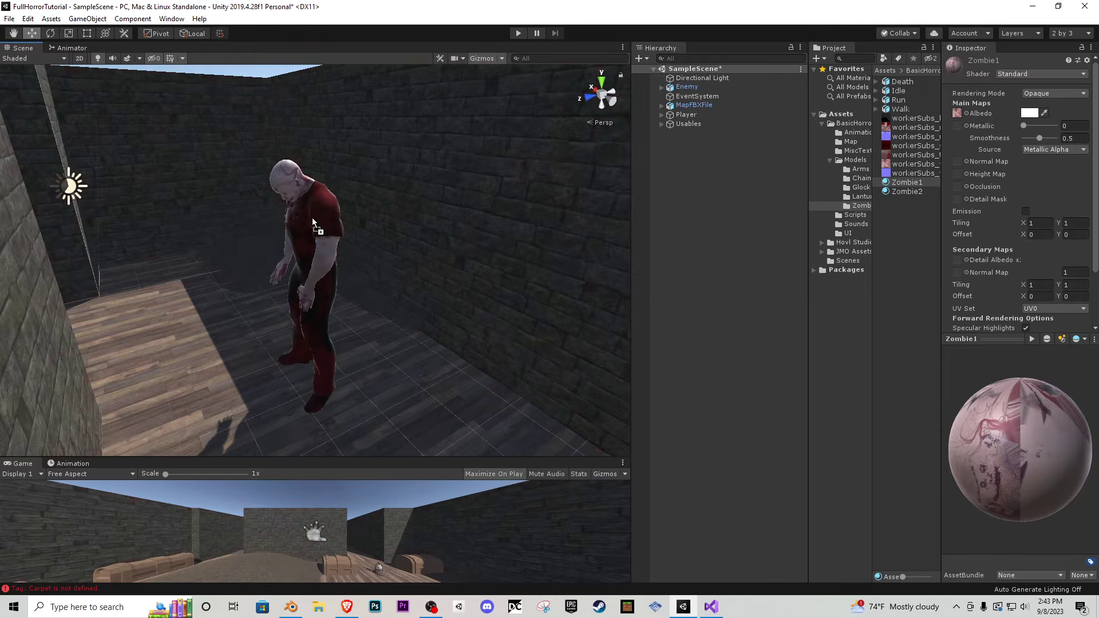
- Add a Nav Mesh Agent component to Enemy and check its cylinder around the zombie
right_drag(319, 226, 673, 204)
double_click(687, 87)
click(996, 162)
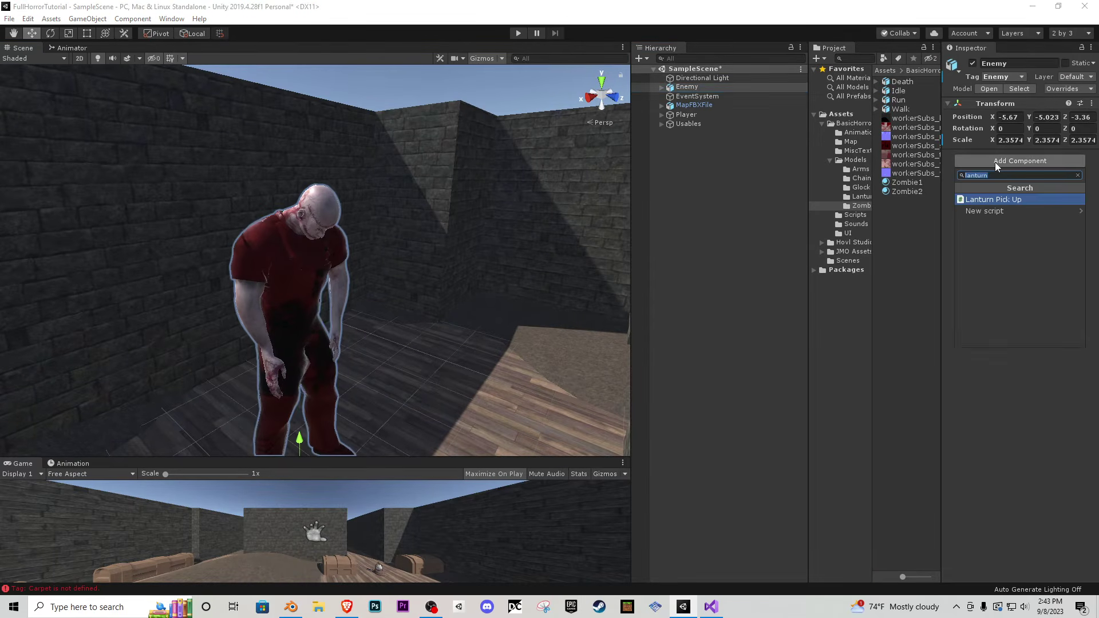
text(nav mesh)
key(Return)
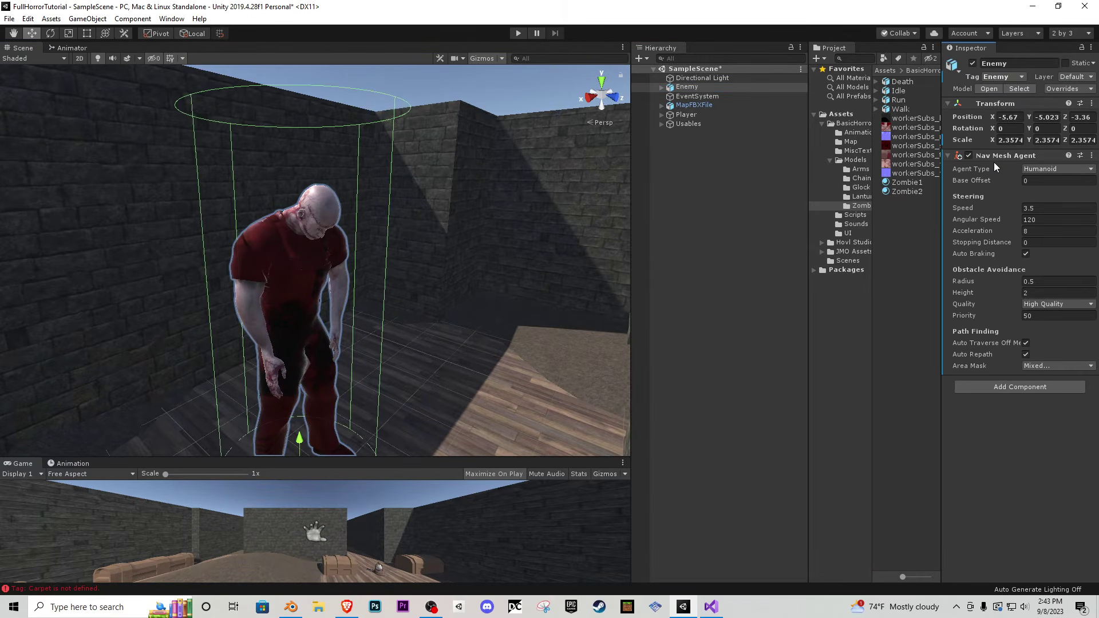
scroll(392, 226, down, 3)
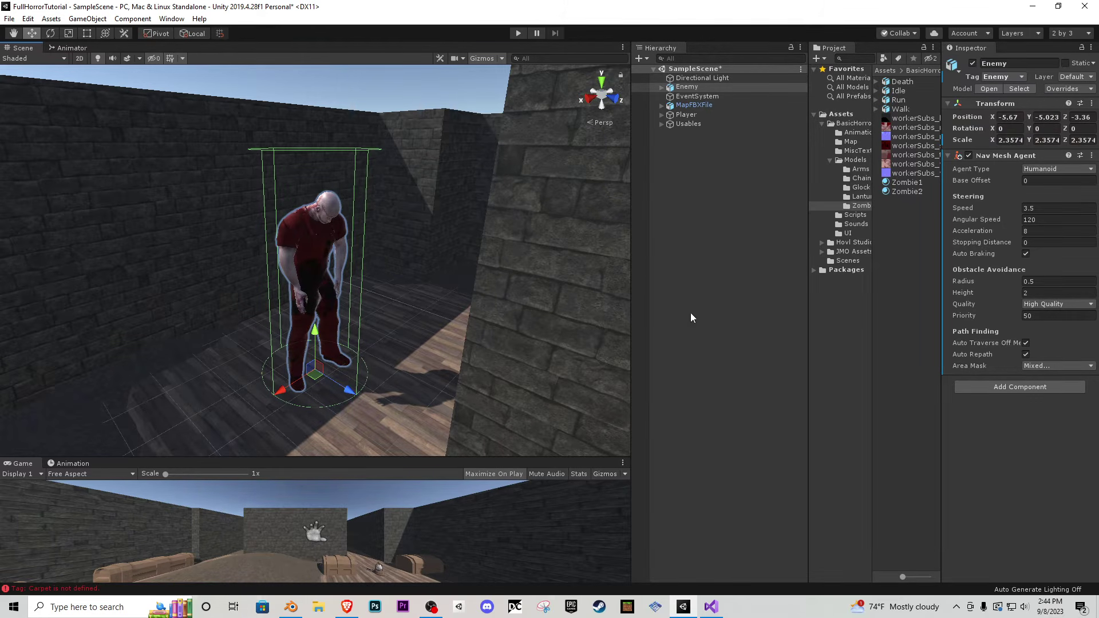
right_drag(349, 275, 363, 273)
scroll(363, 274, up, 5)
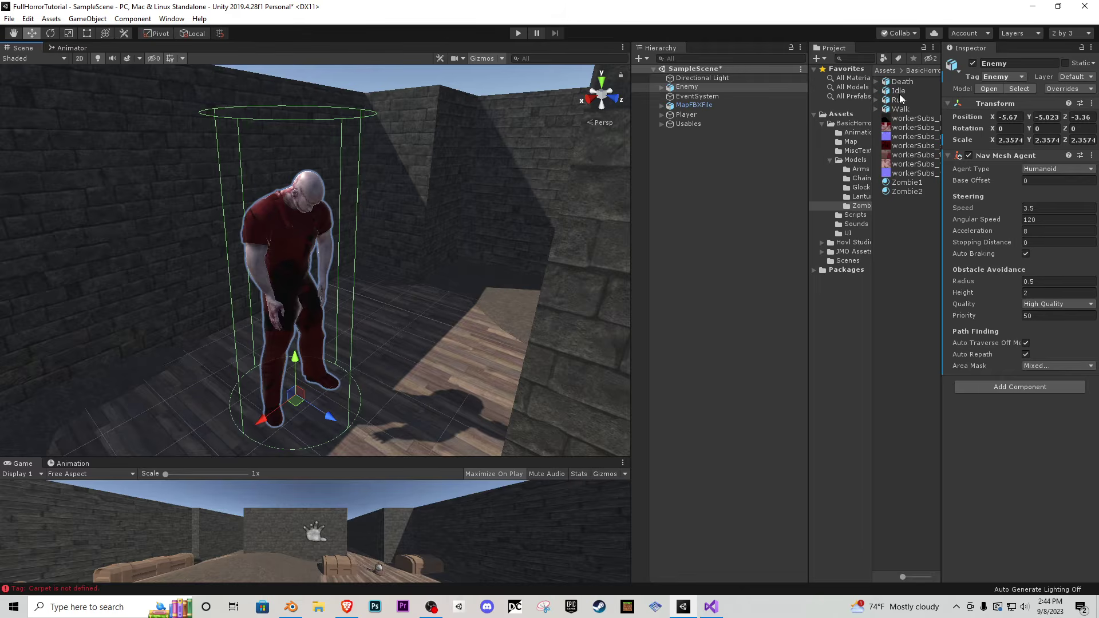
- Duplicate the mixamo.com animation clip inside the Idle model as a separate asset in the Zombie folder
click(877, 101)
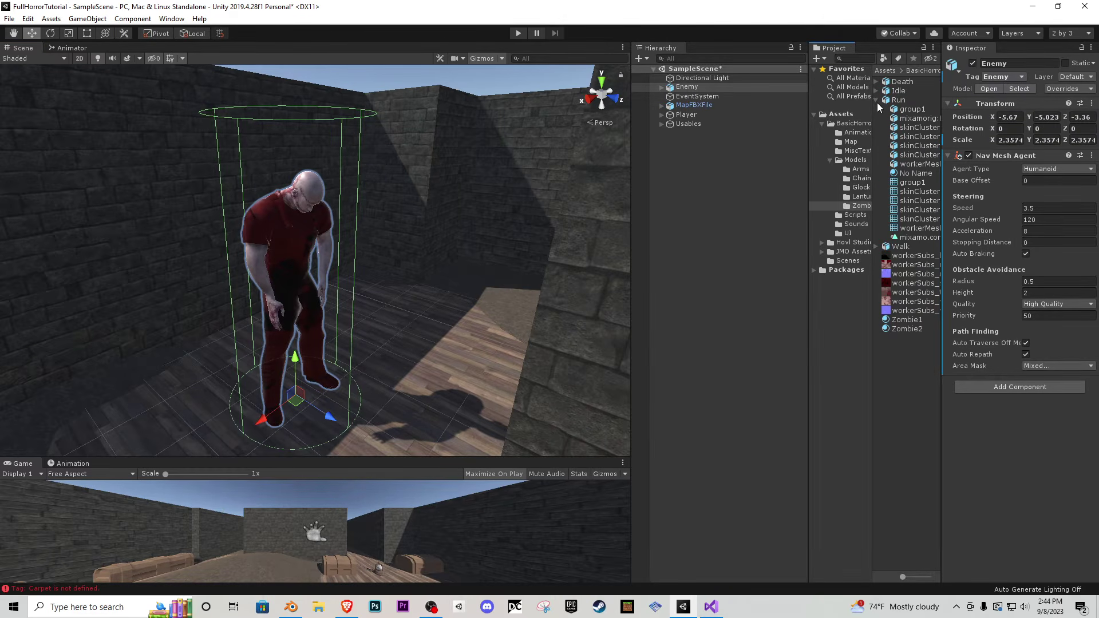
click(877, 103)
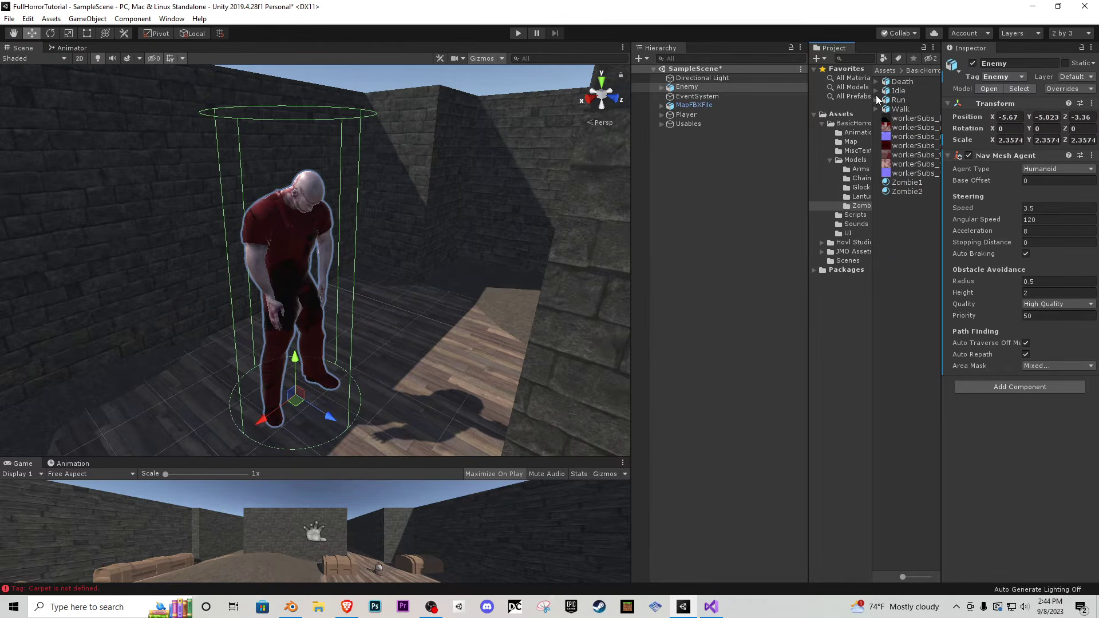
click(876, 90)
click(928, 228)
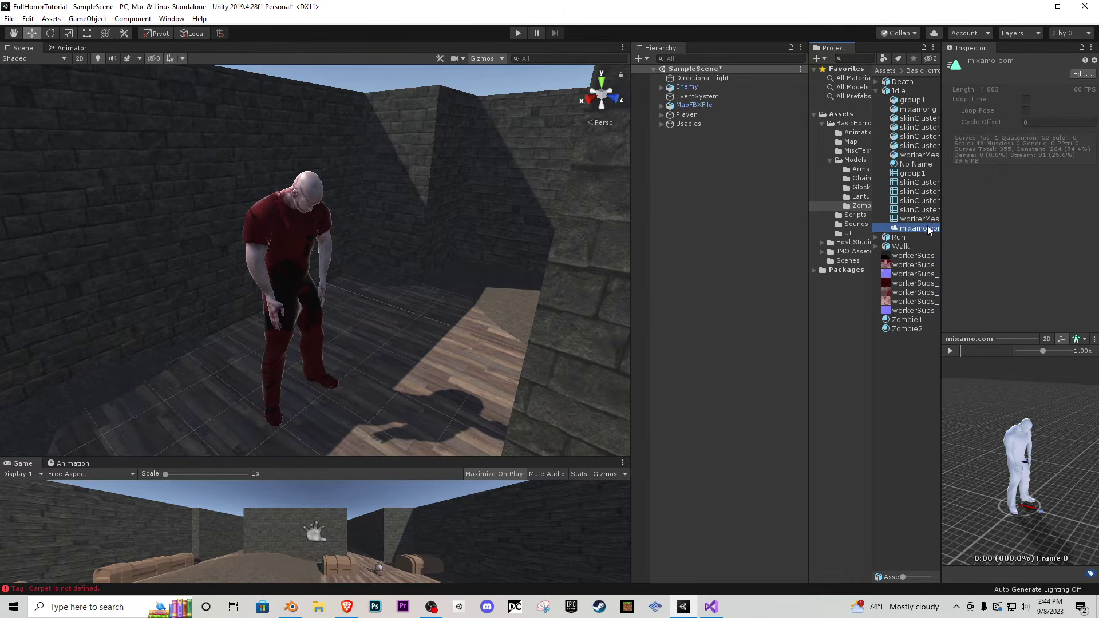
key(ctrl+d)
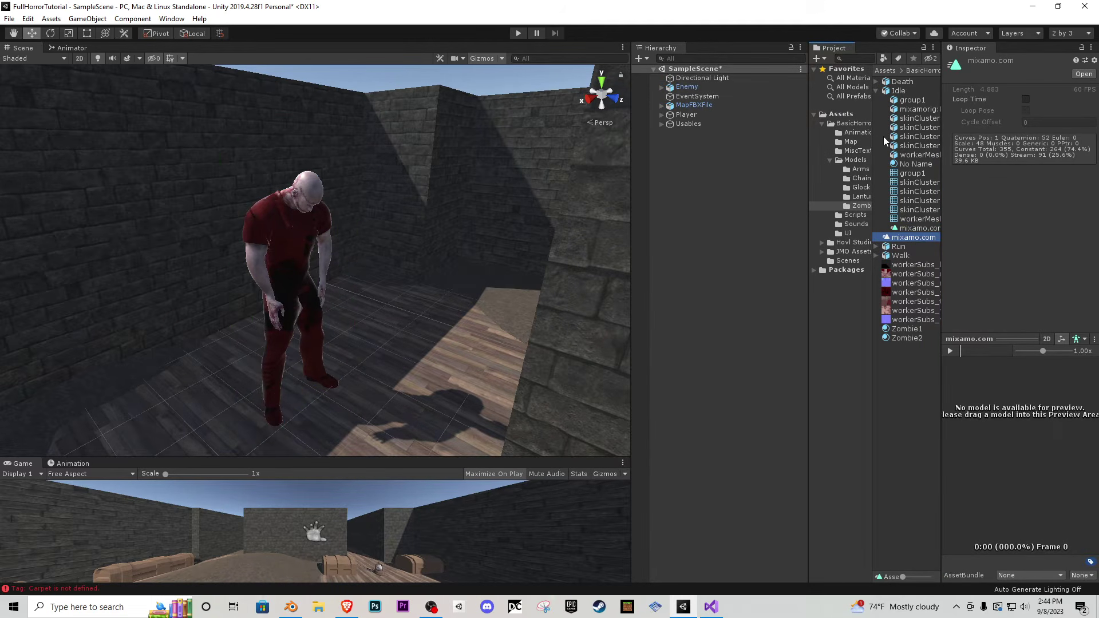
- Rename the duplicated mixamo.com idle clip as Enemy_Idle
click(874, 91)
click(876, 91)
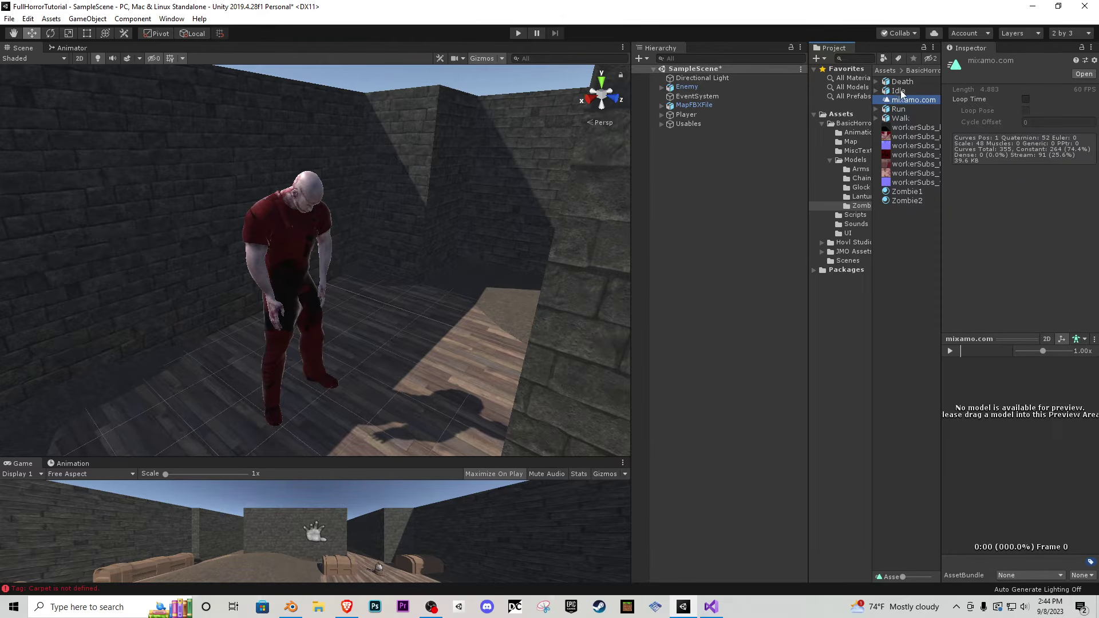
key(F2)
text(Enemy_Idle)
key(Return)
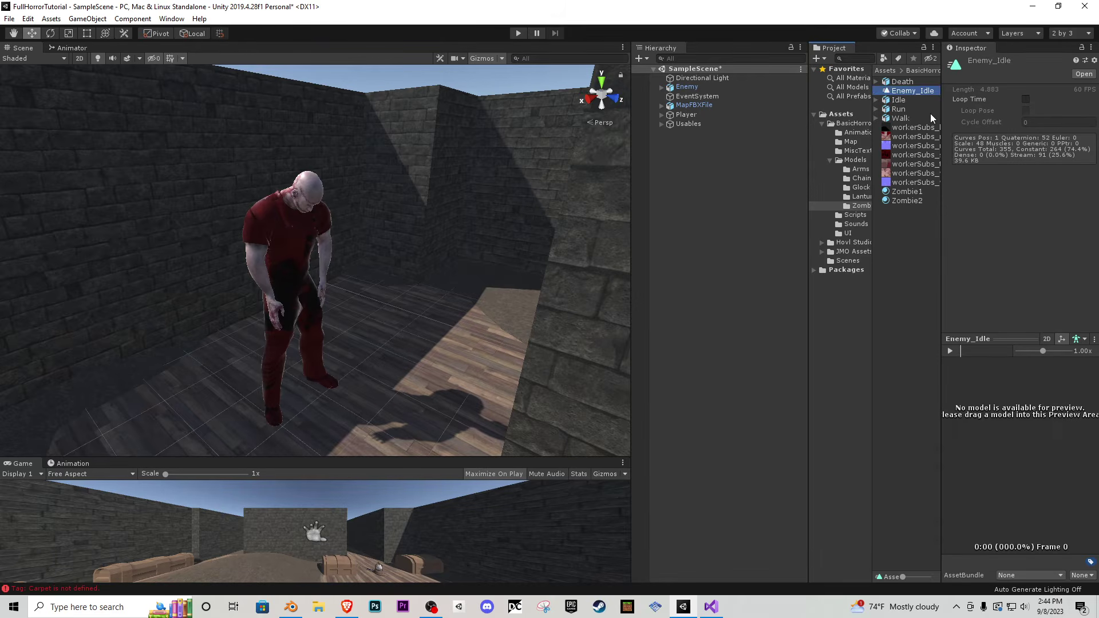
- Duplicate the mixamo.com clip inside the Walk model and name the copy Enemy_Walk
click(876, 118)
click(912, 255)
key(ctrl+d)
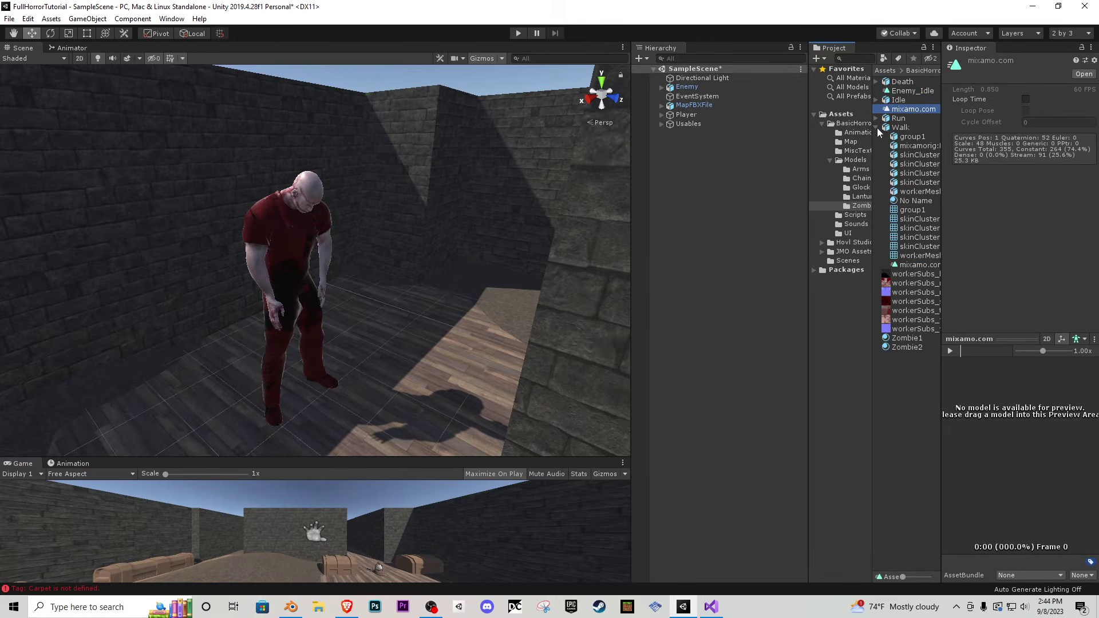
click(876, 127)
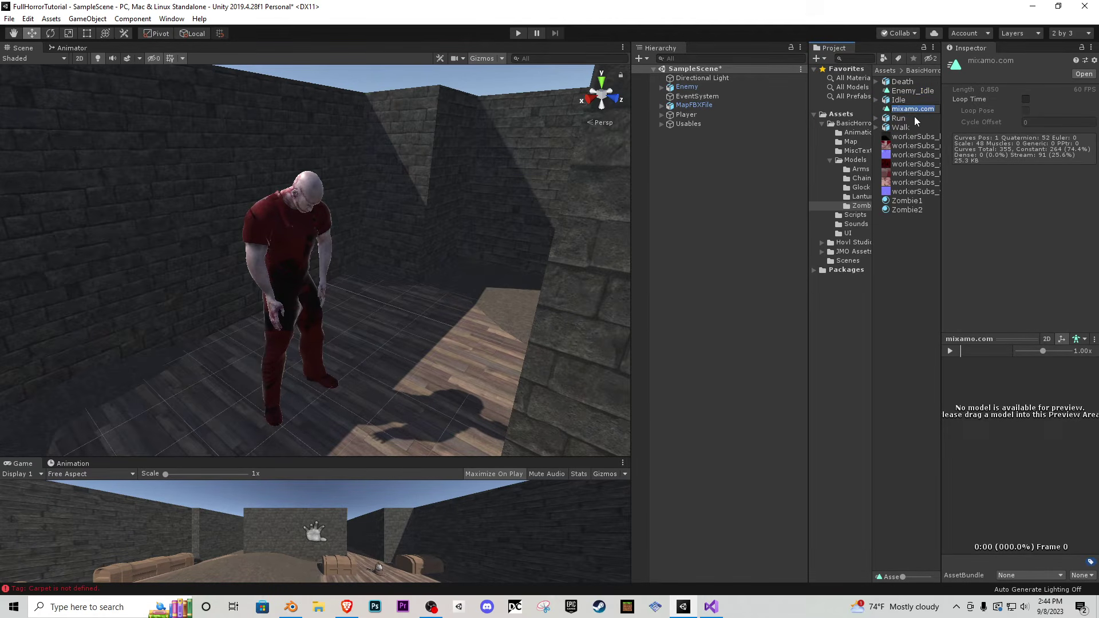
text(Enemy_Walk)
key(Return)
- Duplicate the mixamo.com clip inside the Run model and name the copy Enemy__run
click(876, 118)
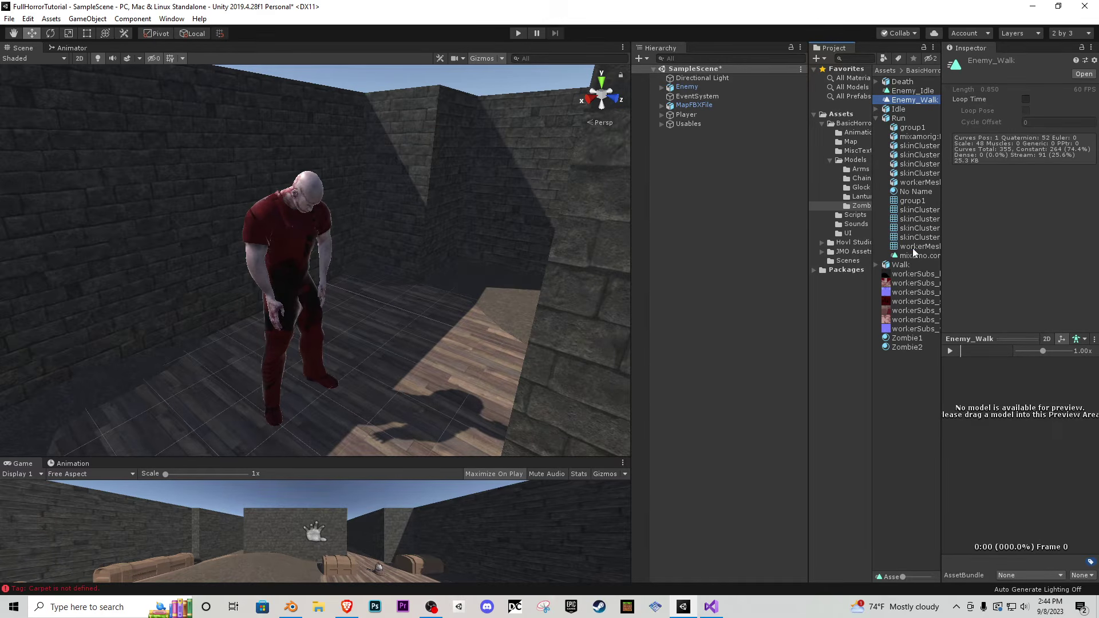
click(912, 255)
key(ctrl+d)
click(904, 117)
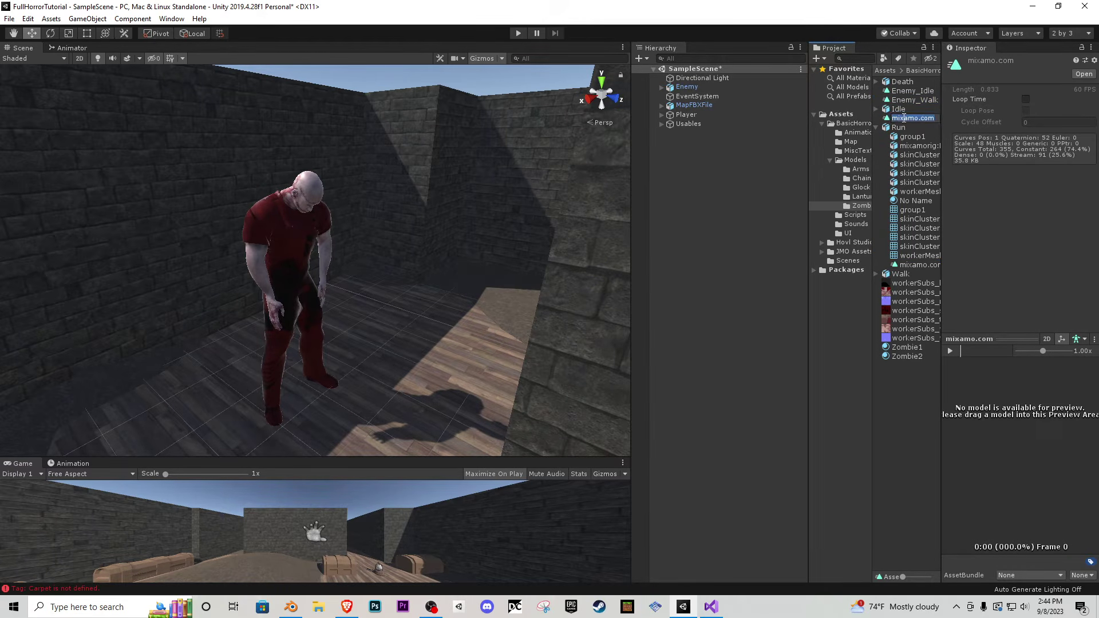
text(Enemy__run)
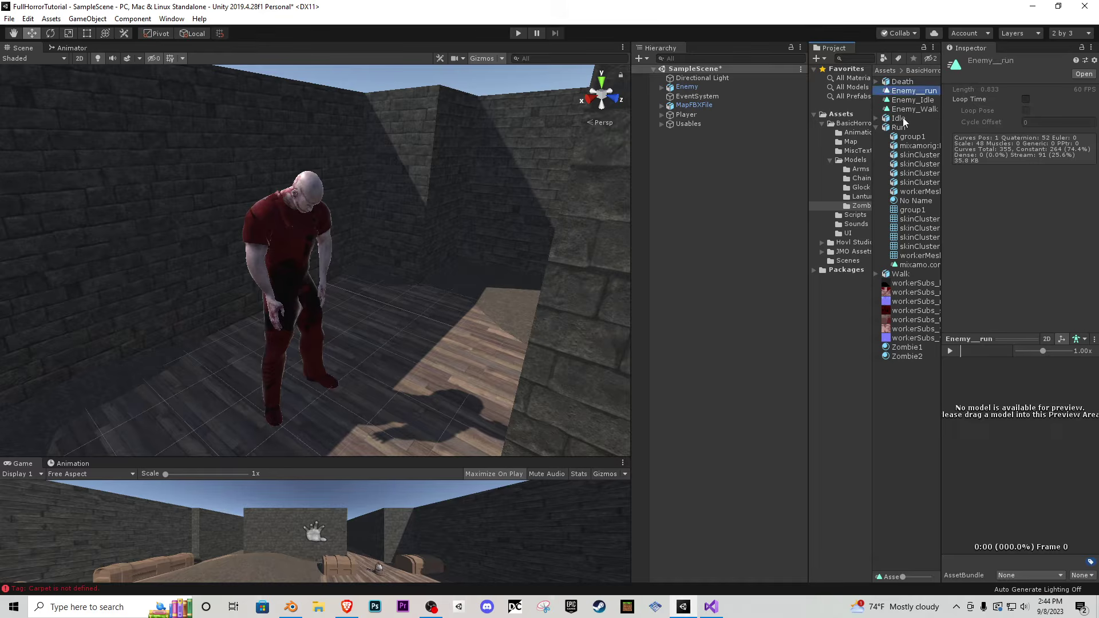
key(Return)
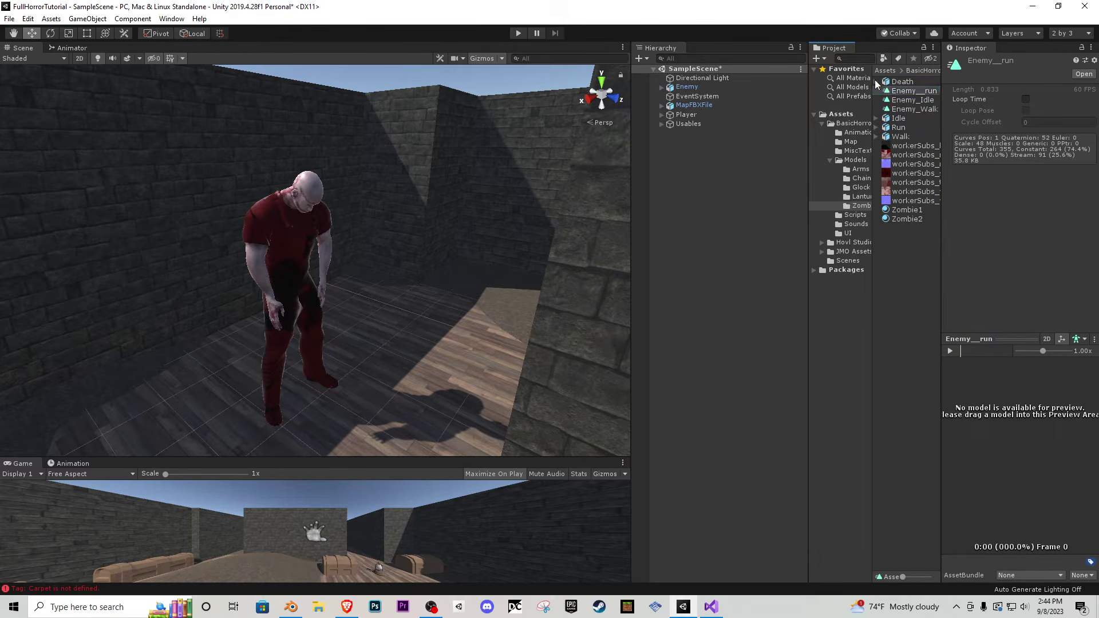
- Duplicate the mixamo.com clip inside the Death model and name the copy Enemy_Death
click(876, 81)
click(919, 218)
key(ctrl+d)
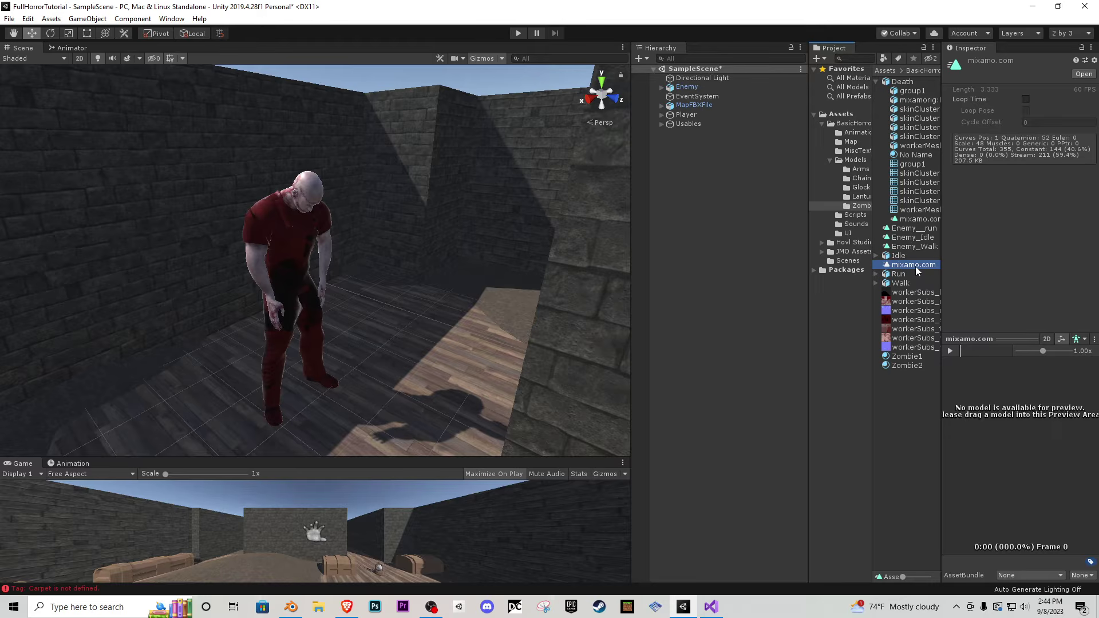
click(914, 265)
text(Enemy_Death)
key(Return)
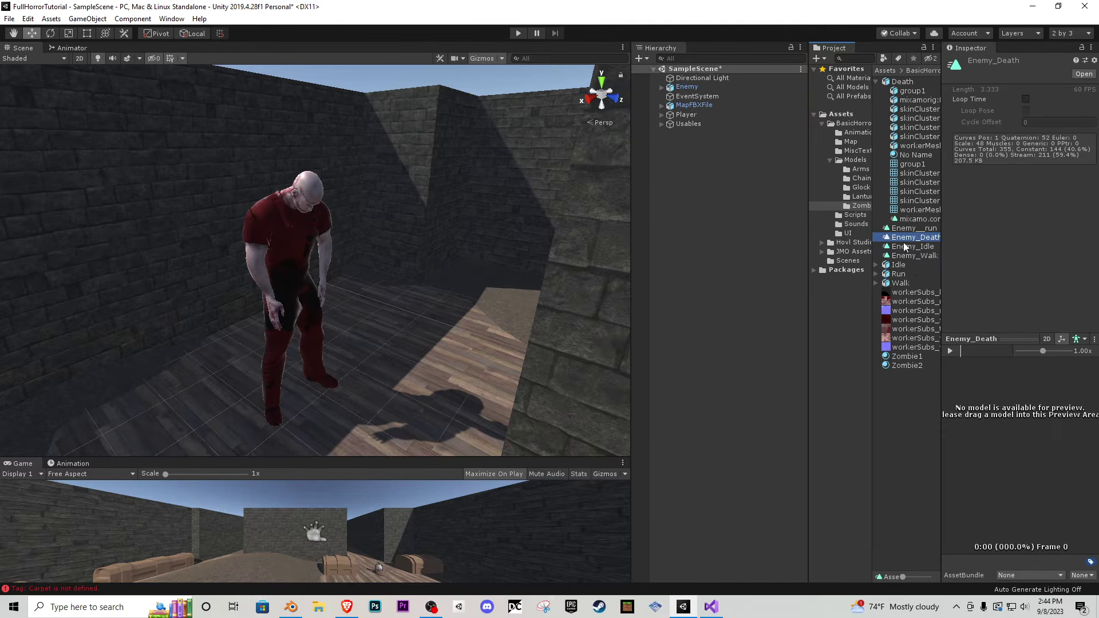
- Turn on Loop Time for the Enemy_Idle and Enemy_Walk animation clips
click(903, 91)
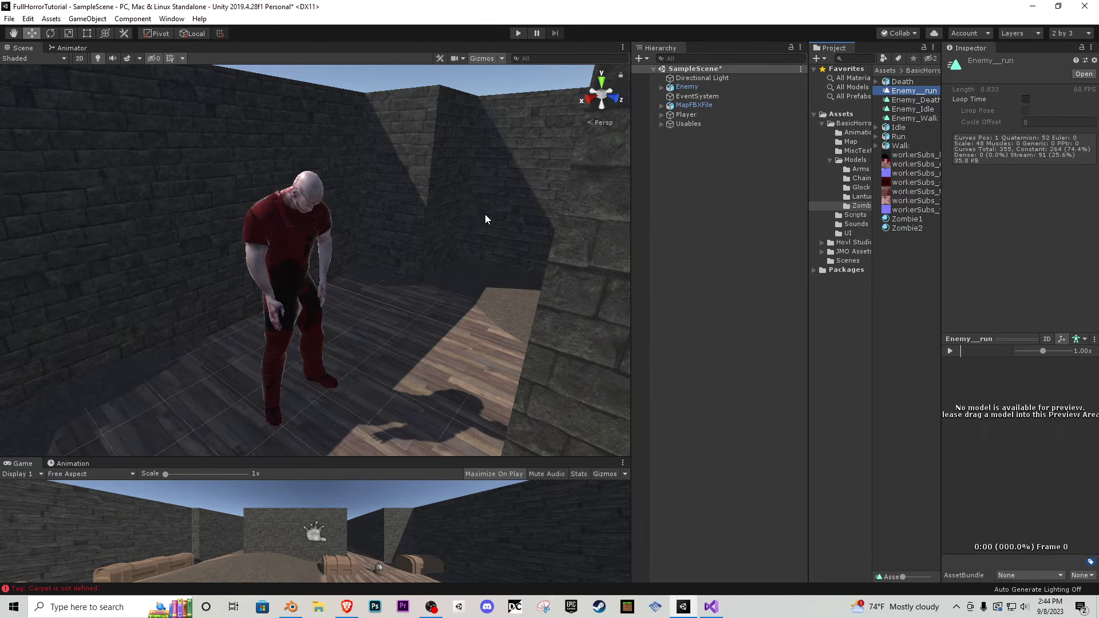
click(922, 110)
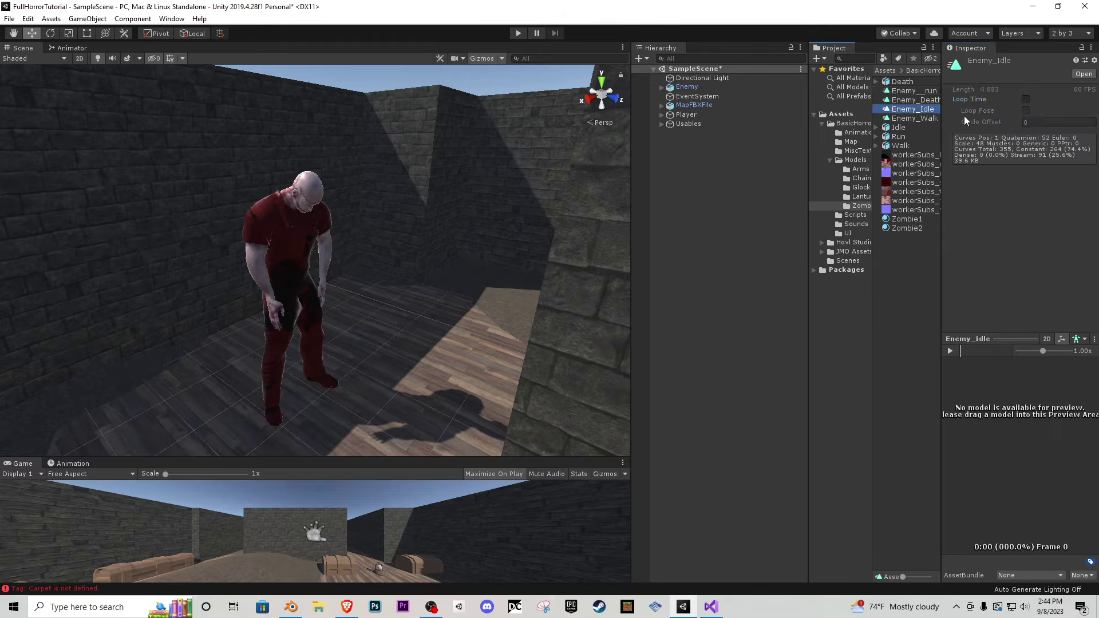
click(1025, 99)
click(925, 119)
click(1025, 99)
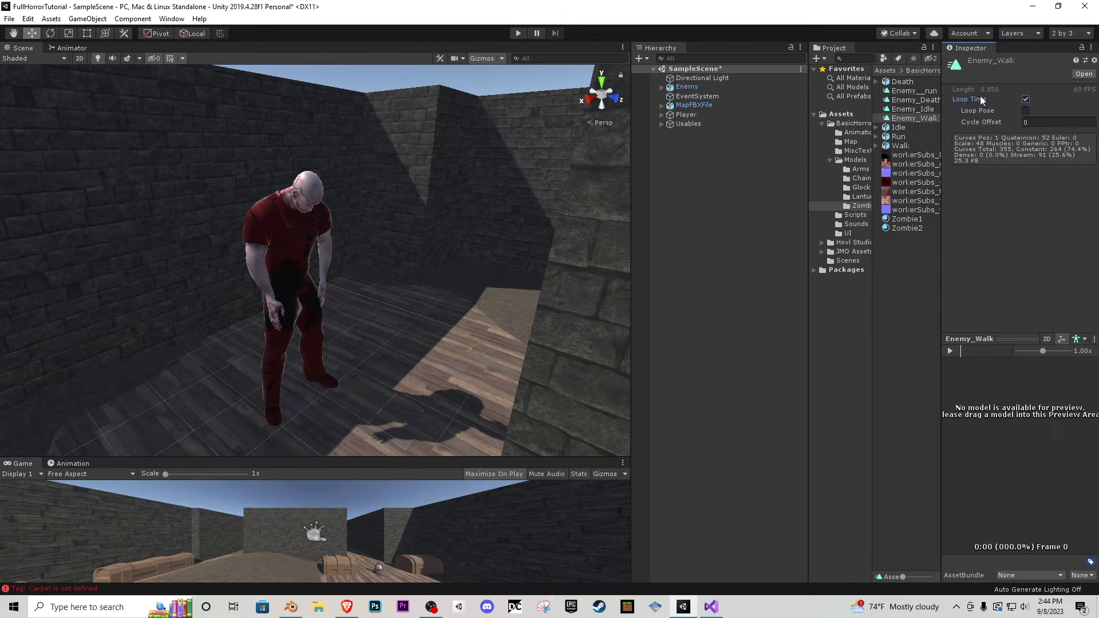
click(931, 101)
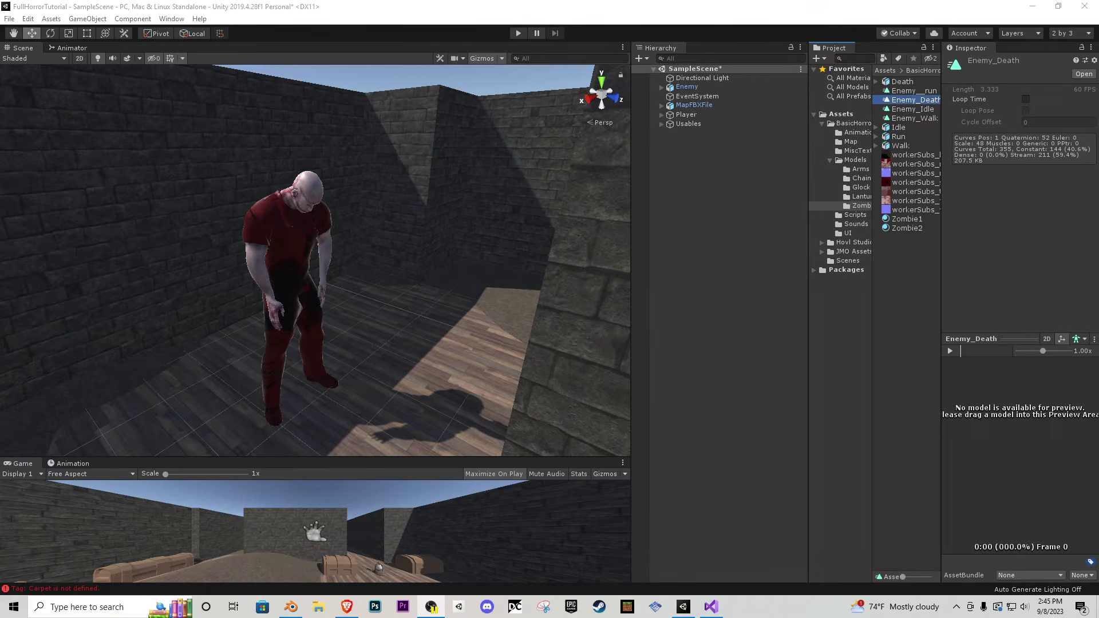
- Assign the four clips Enemy__run, Enemy_Death, Enemy_Idle and Enemy_Walk to the Enemy object in the scene
click(919, 118)
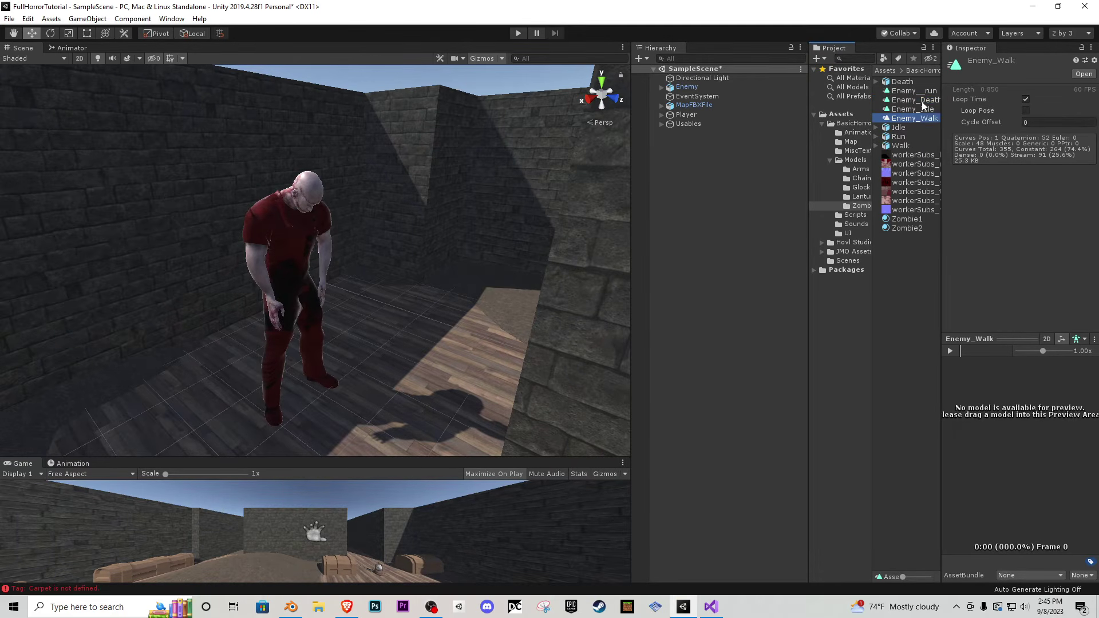
shift+click(914, 91)
drag(915, 92, 689, 91)
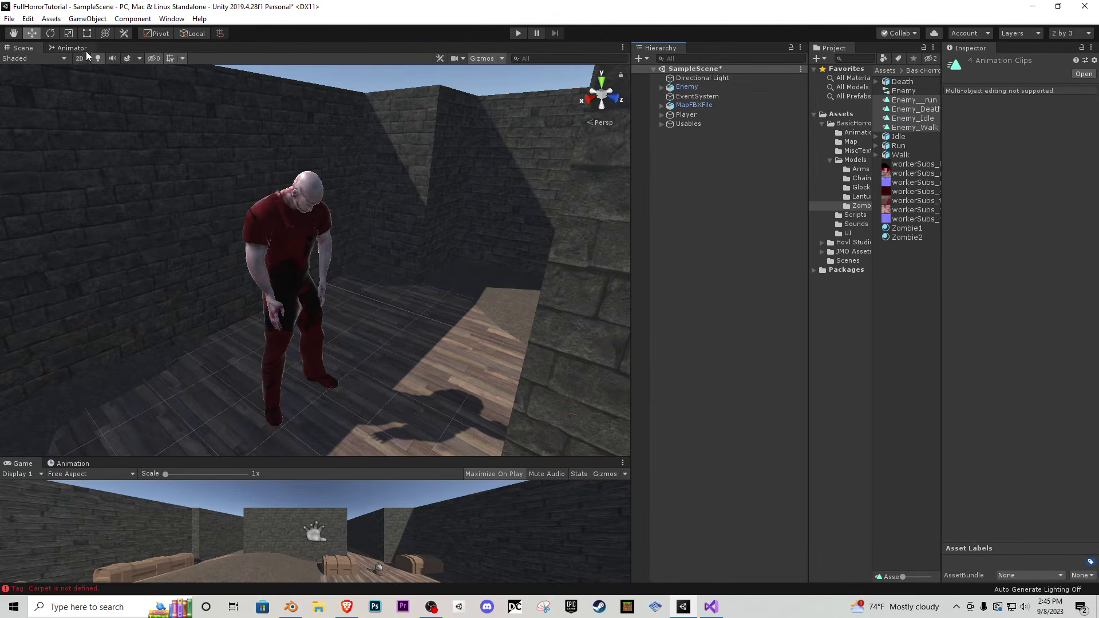
- Show the Enemy object's animator graph and set Enemy_Idle as the layer default state
click(71, 48)
click(701, 78)
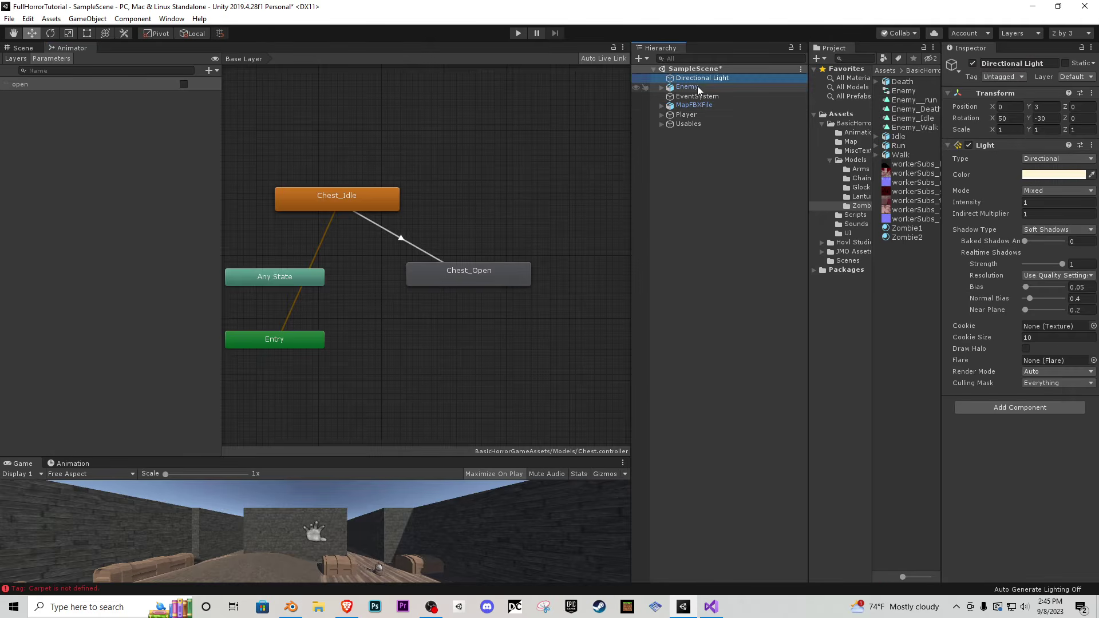
click(697, 86)
scroll(394, 246, up, 3)
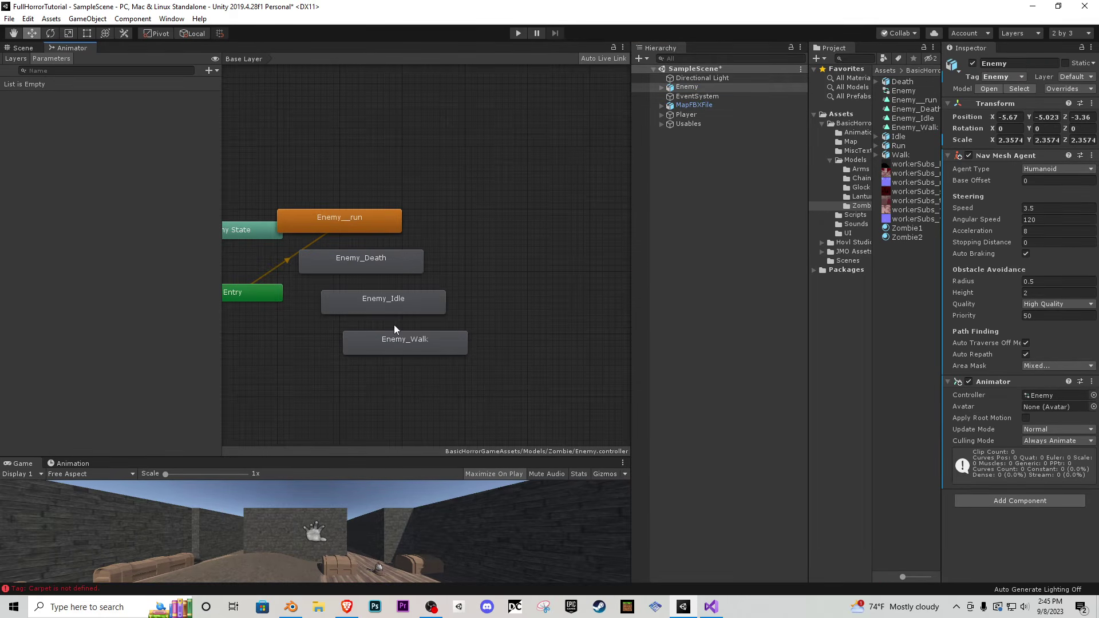
click(401, 300)
right_click(400, 300)
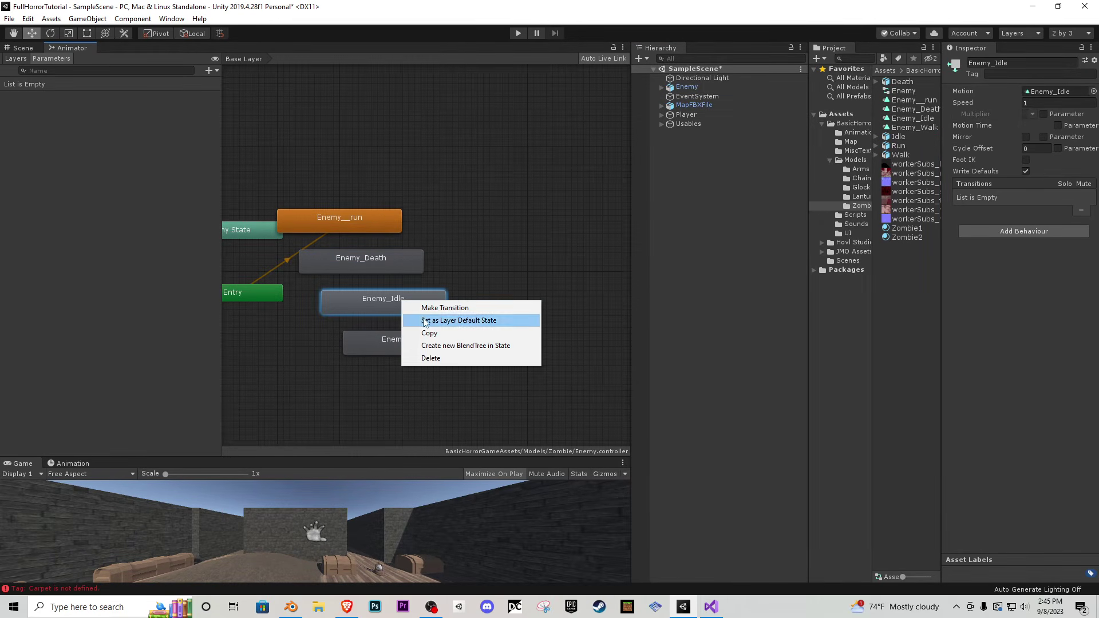
click(458, 321)
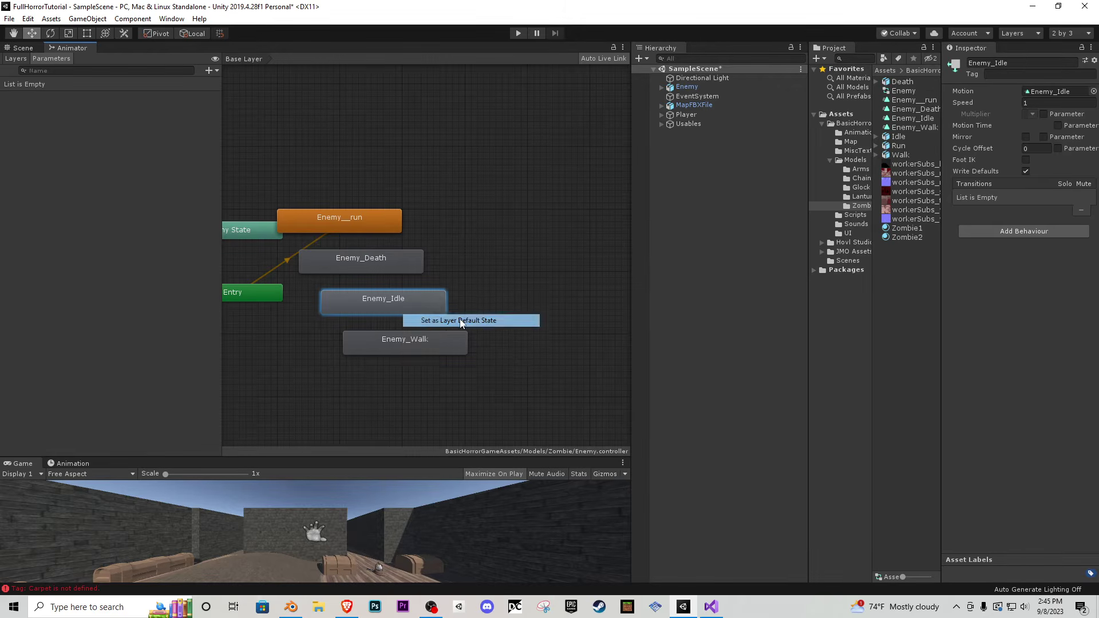
- Place the Enemy_Idle state beside Entry, with Enemy_Walk and Enemy__run lower down on opposite sides of it
drag(390, 300, 429, 223)
scroll(404, 243, down, 5)
click(356, 279)
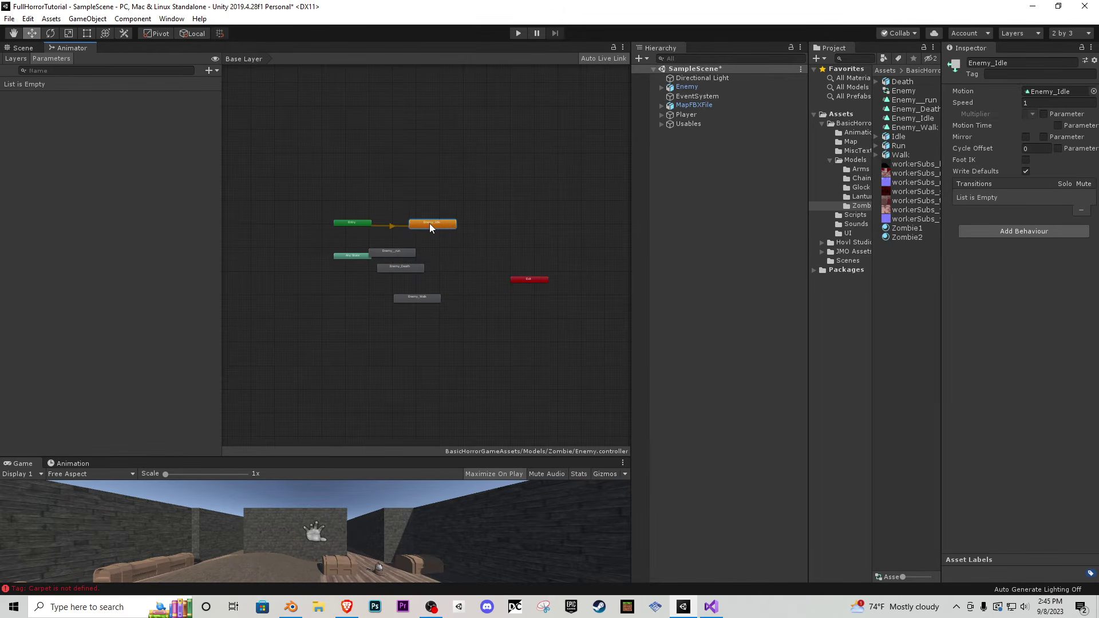
scroll(438, 227, up, 3)
drag(320, 301, 524, 300)
drag(379, 405, 335, 297)
drag(396, 240, 418, 235)
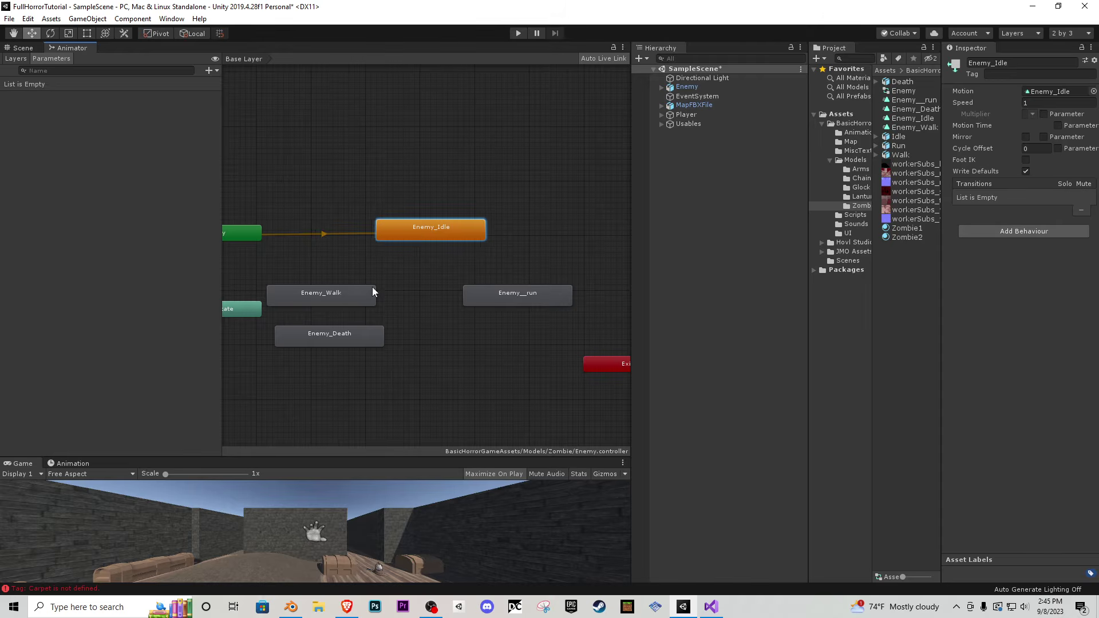
- Arrange the states in a diamond, with Enemy_Death centred below Enemy_Idle and Enemy_Walk and Enemy__run evenly spaced at the sides
drag(351, 296, 375, 280)
drag(496, 295, 497, 273)
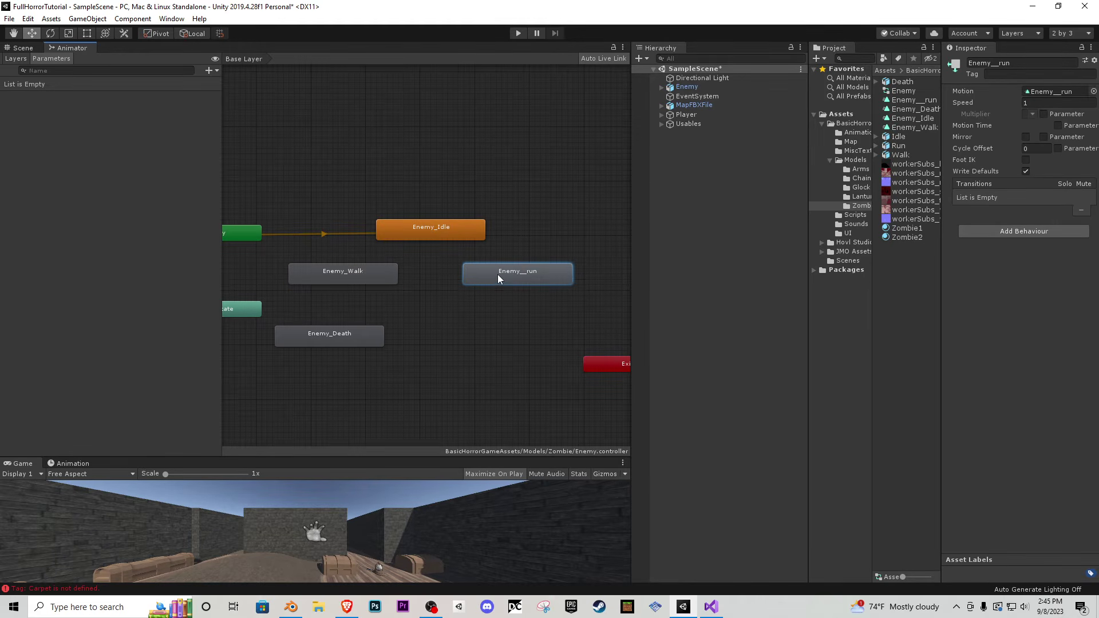
drag(356, 331, 430, 338)
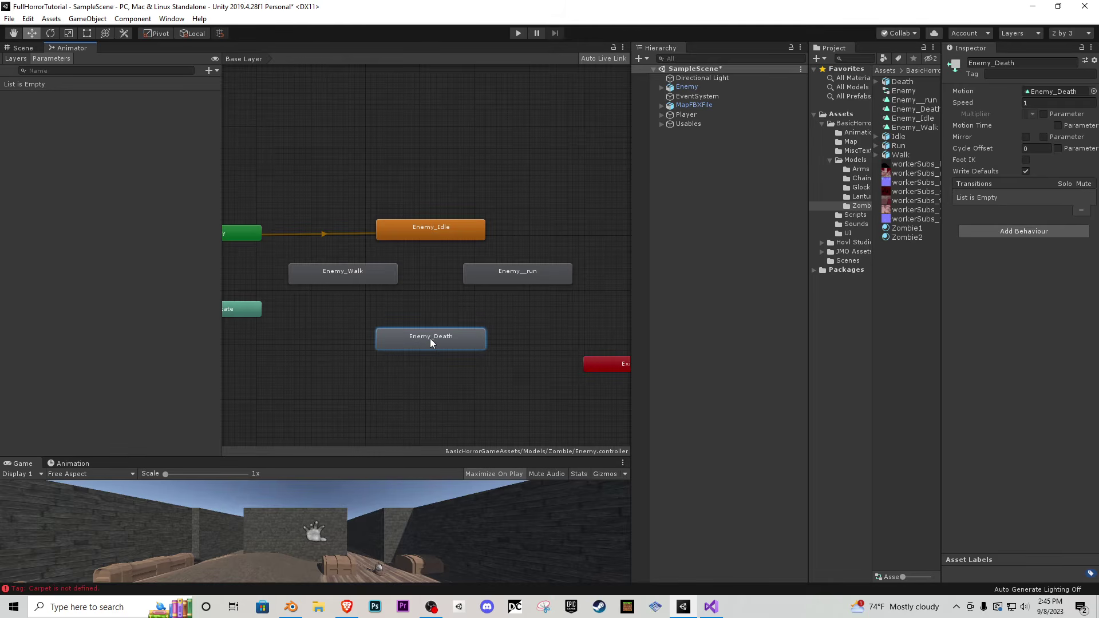
drag(386, 276, 372, 282)
drag(489, 275, 503, 281)
drag(350, 281, 338, 281)
click(448, 273)
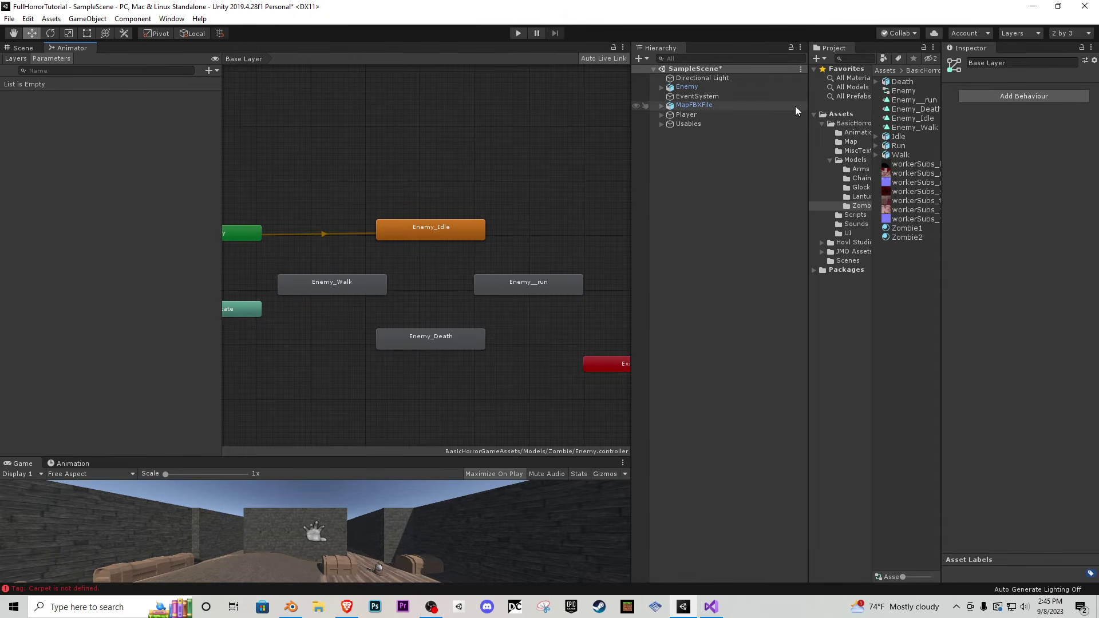
- Open the EnemyController script in Visual Studio and copy the IsWalking parameter name from the Idle case
click(858, 215)
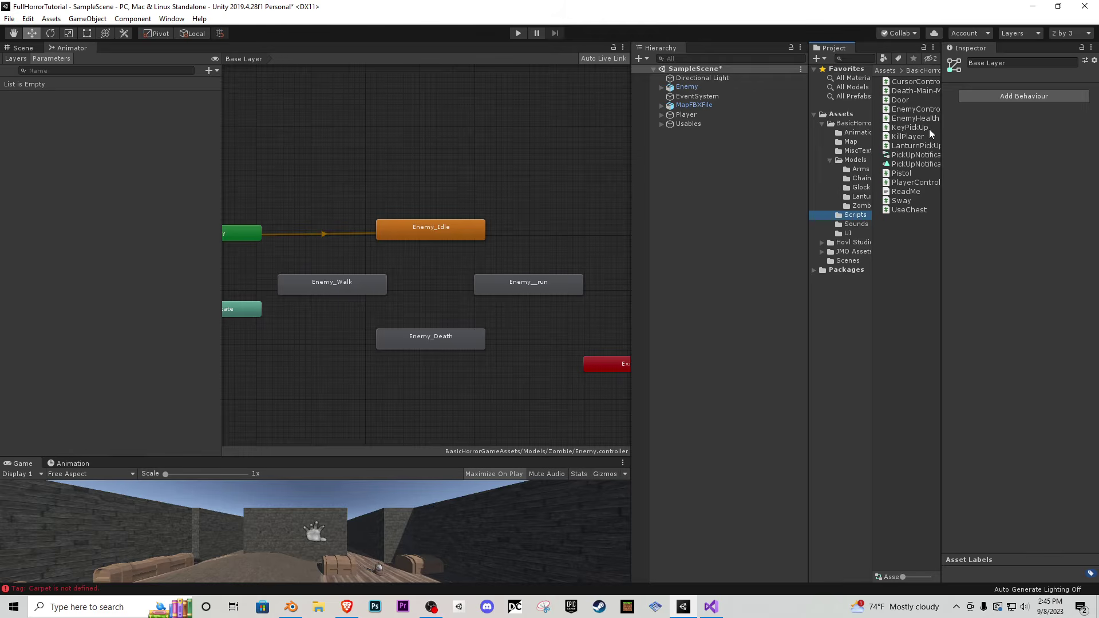
double_click(915, 109)
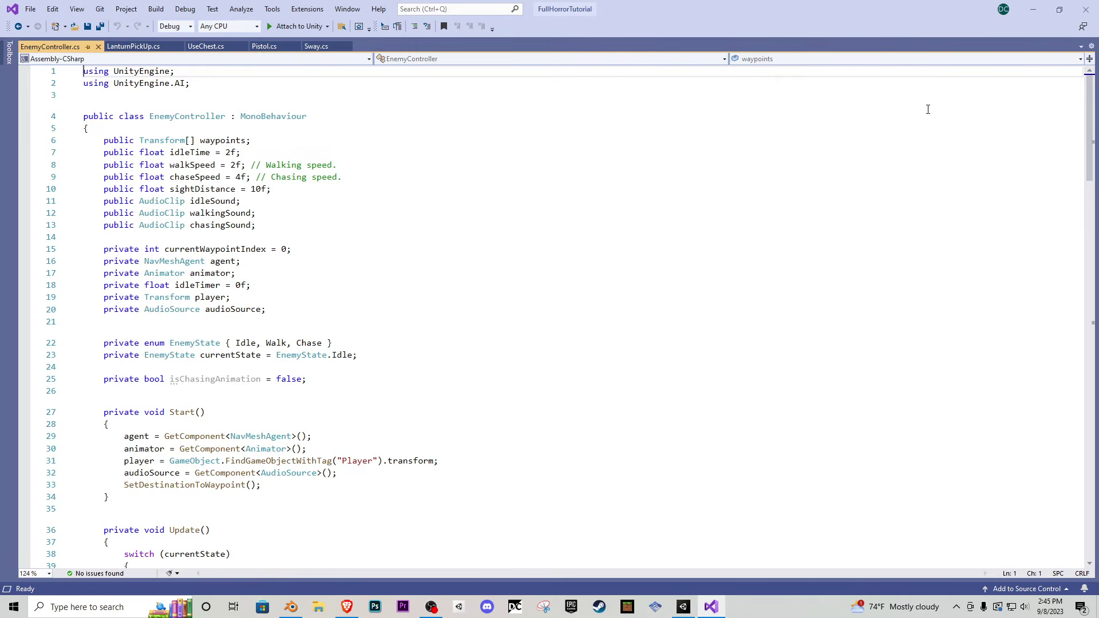
scroll(444, 368, down, 5)
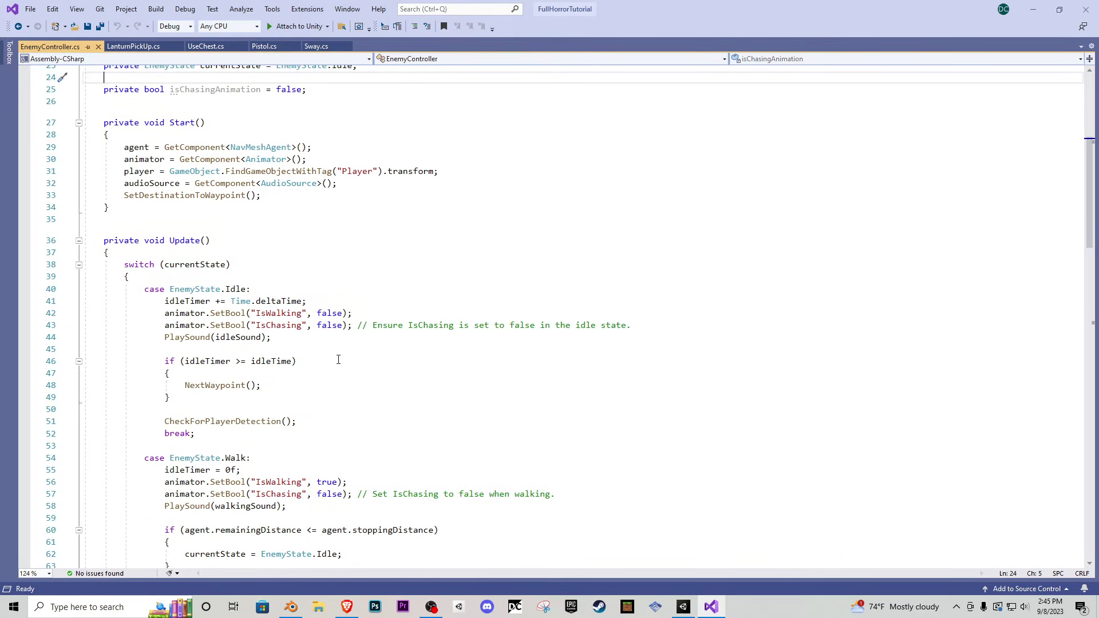
scroll(338, 360, down, 4)
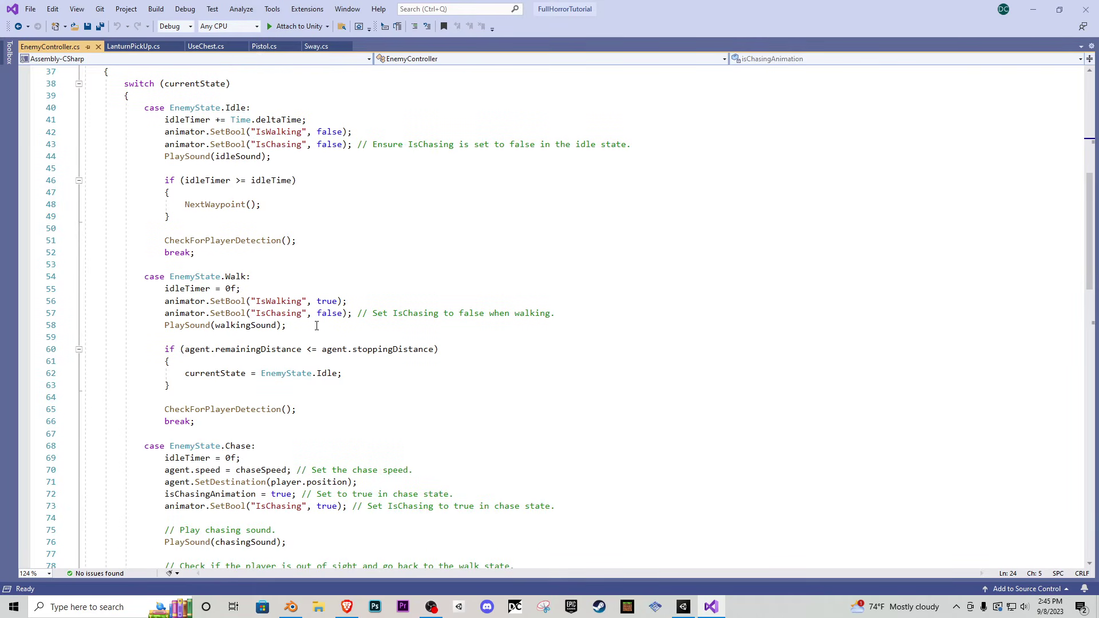
scroll(316, 325, up, 1)
double_click(279, 168)
key(ctrl+c)
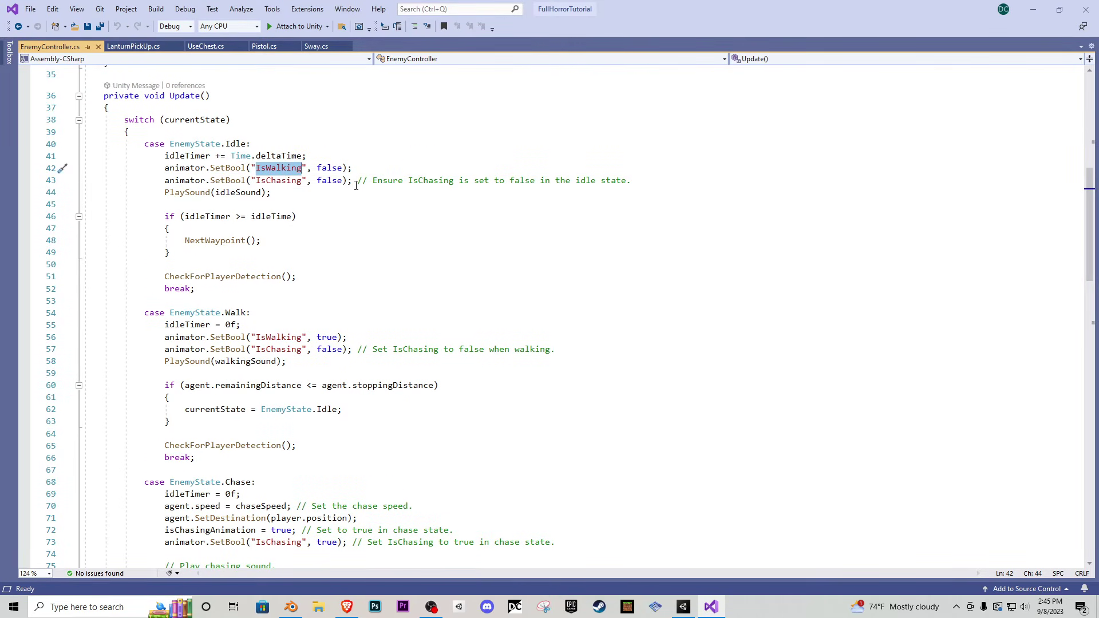
- Return to Unity and add a Bool animator parameter named IsWalking
click(1032, 9)
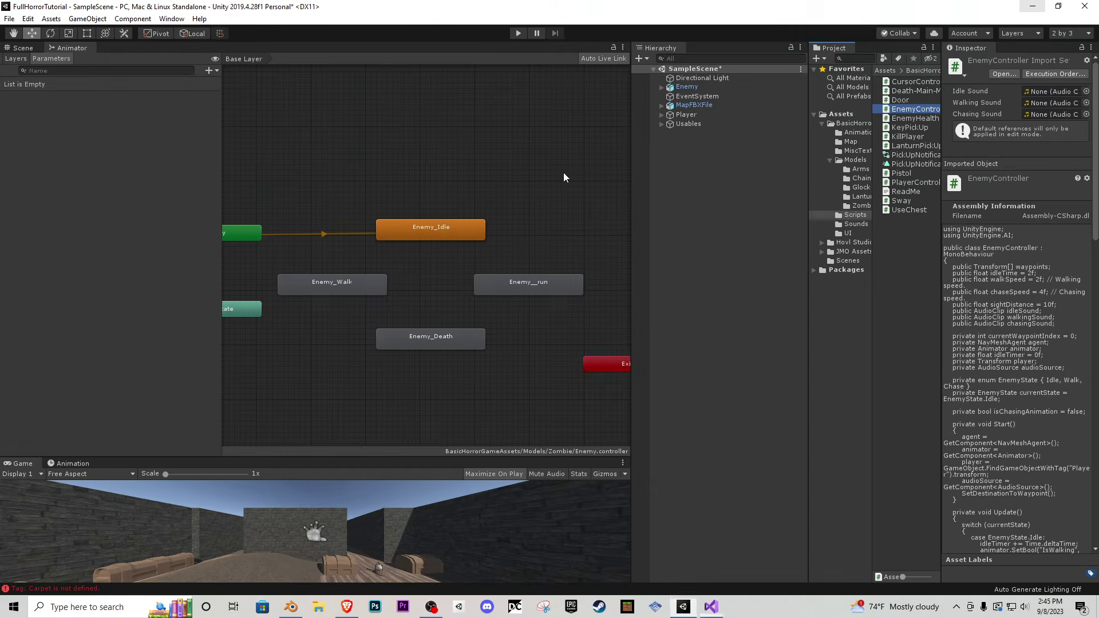
click(209, 69)
click(235, 110)
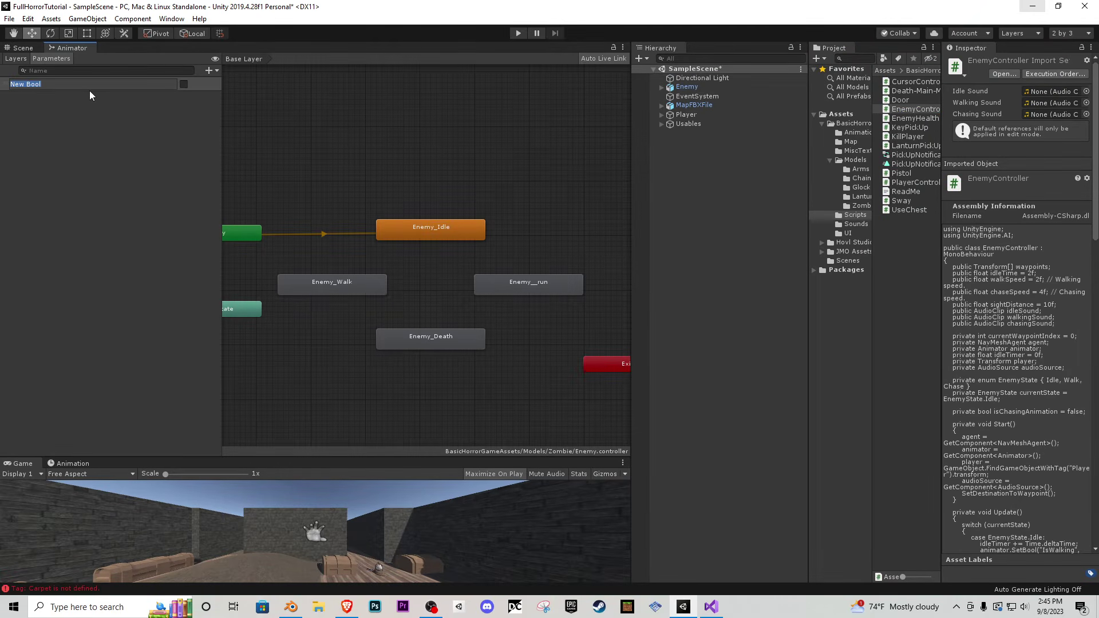
key(ctrl+v)
key(Return)
- Add a second Bool animator parameter named IsChasing
click(209, 70)
click(218, 109)
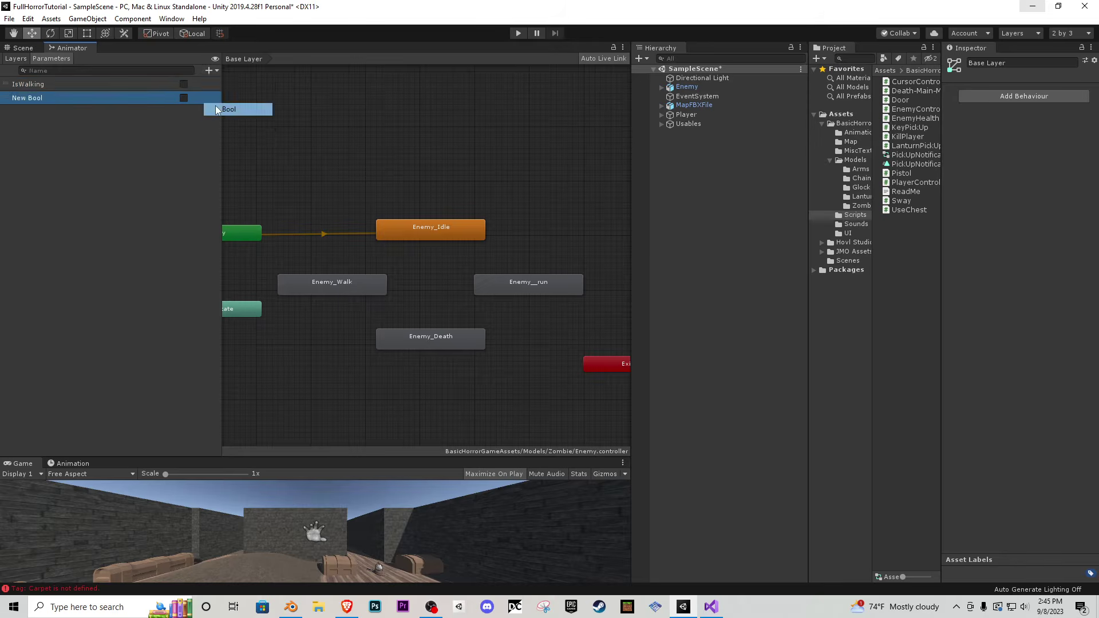
text(IsC)
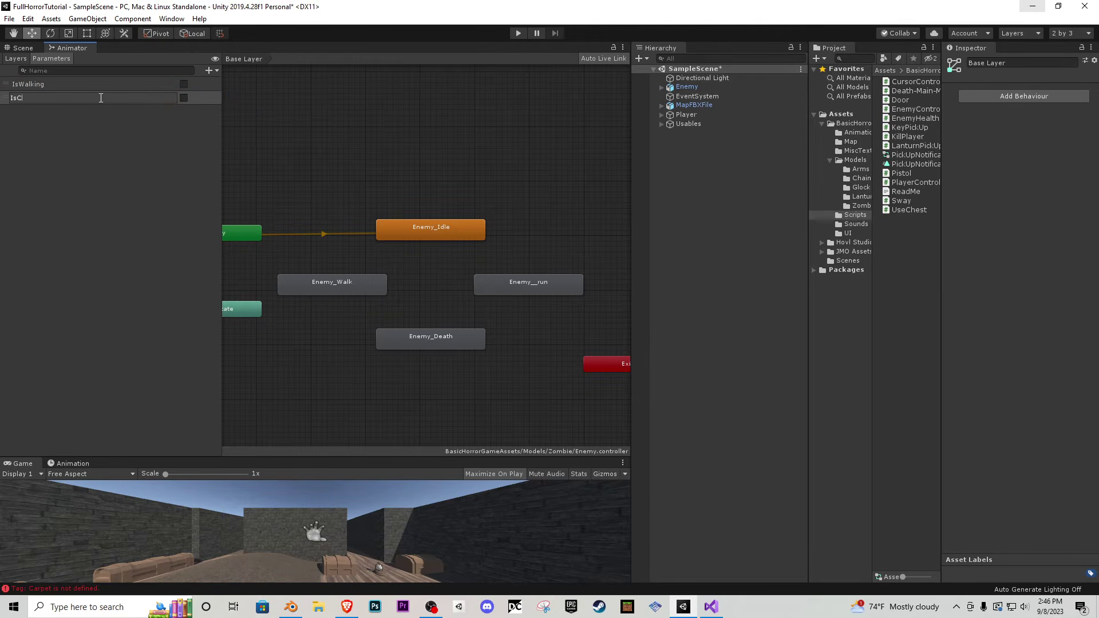
text(hasing)
key(Return)
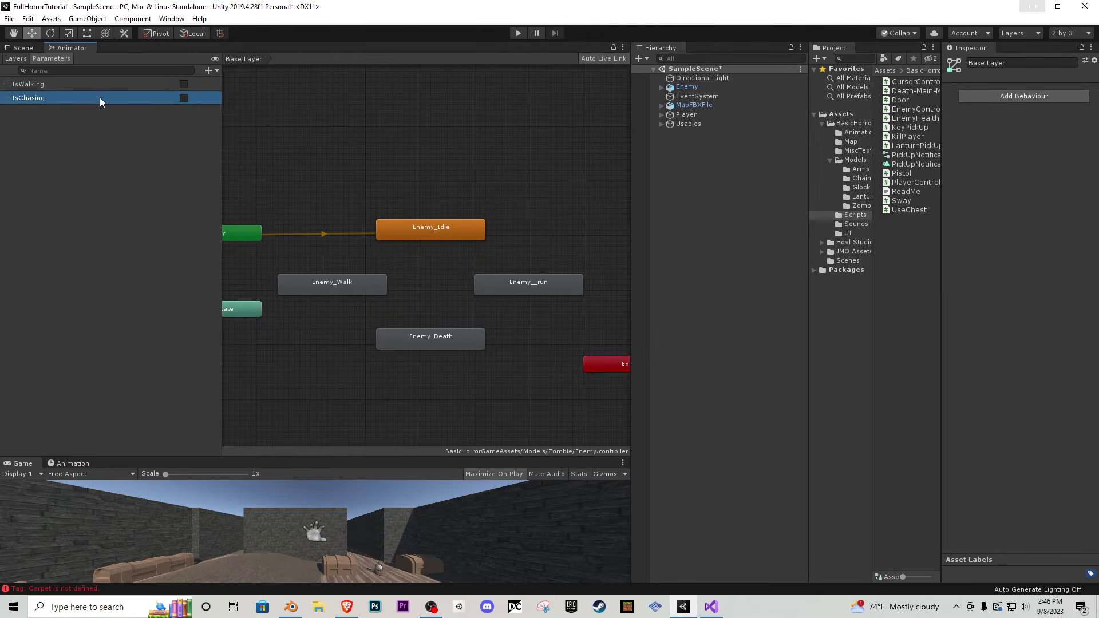
- Try making transitions from Enemy_Idle to Enemy_Walk, Enemy__run and Enemy_Death
click(437, 236)
right_click(428, 232)
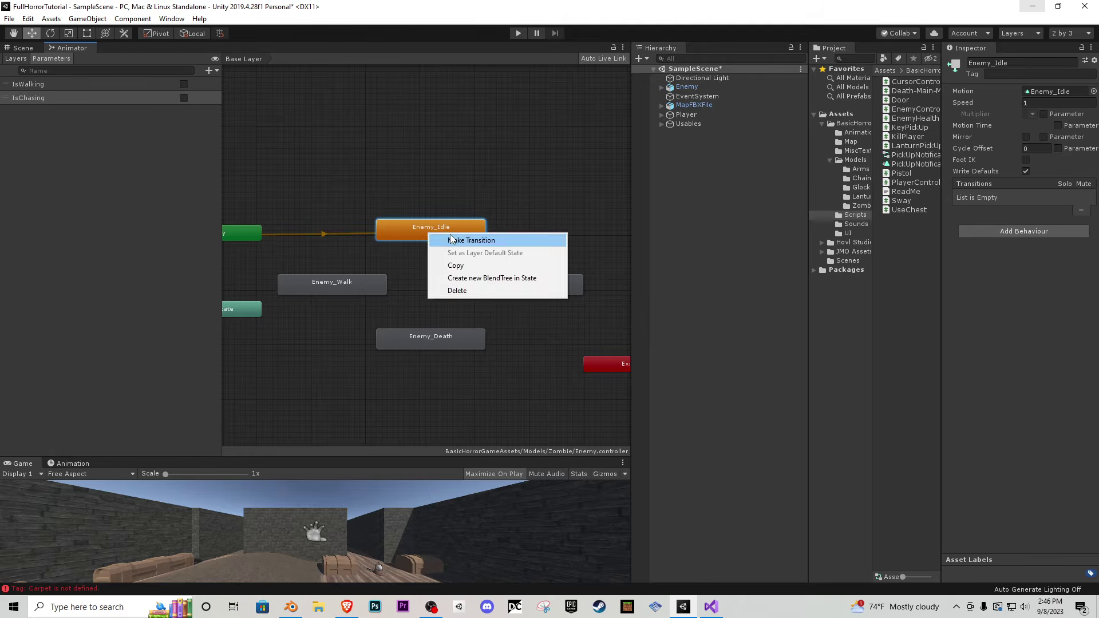
click(443, 238)
click(372, 280)
right_click(450, 241)
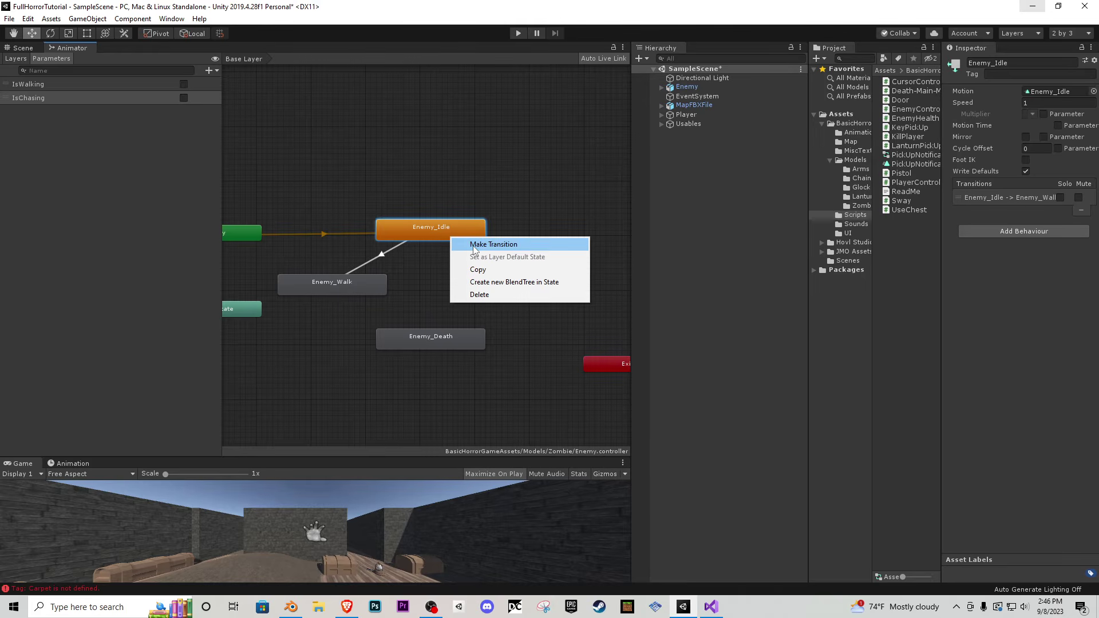
click(473, 249)
click(508, 284)
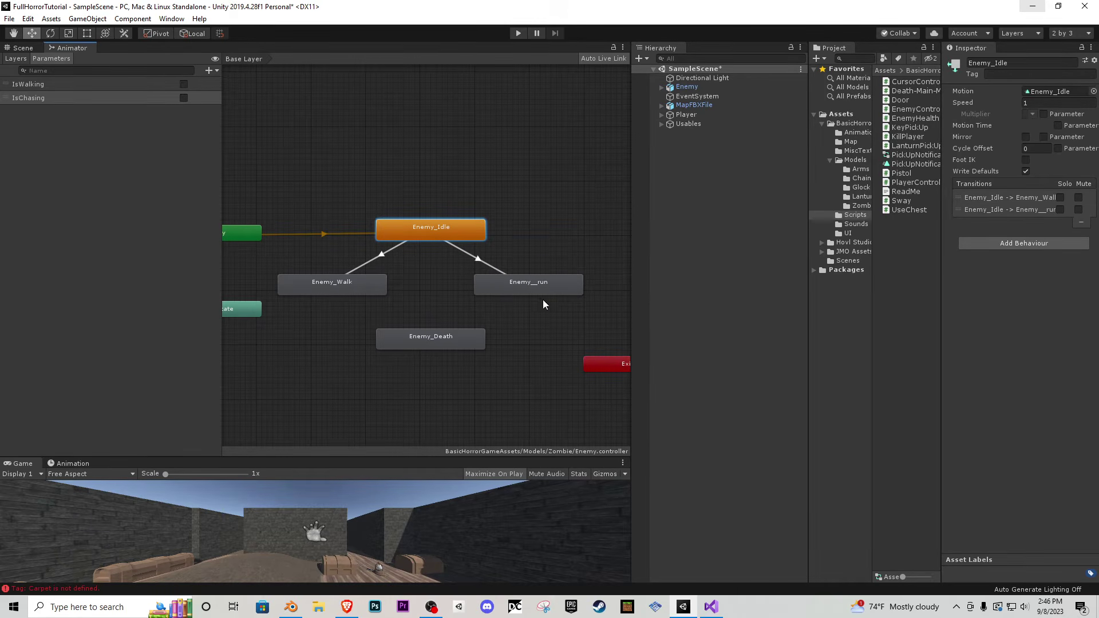
right_click(442, 233)
click(473, 234)
click(442, 338)
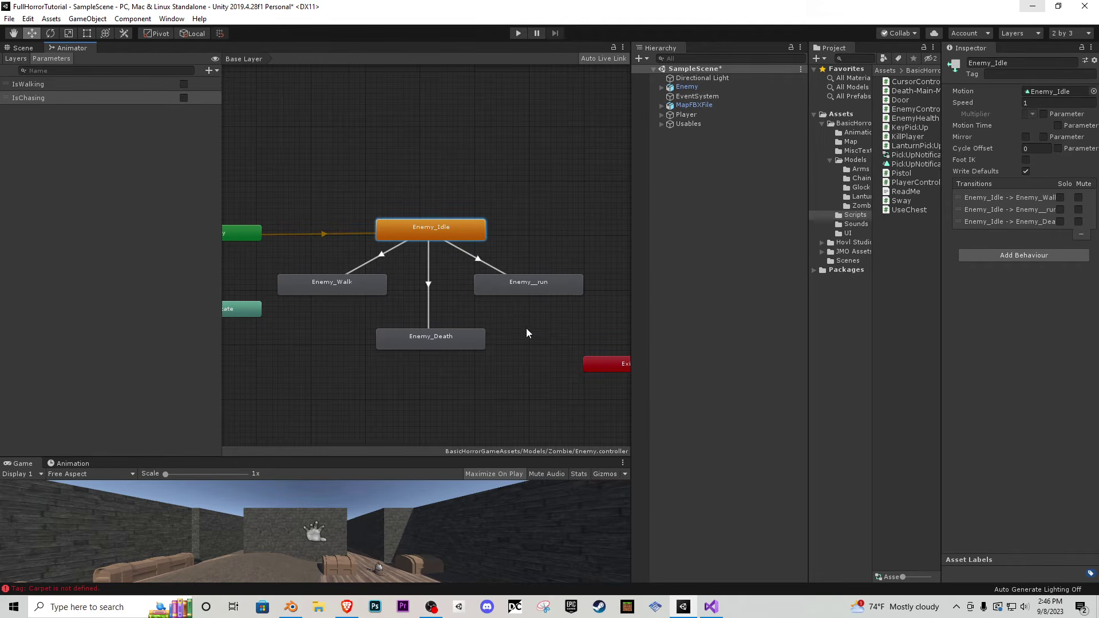
- Try making a transition from Enemy__run to Enemy_Walk and start another one from Enemy_Walk
right_click(550, 280)
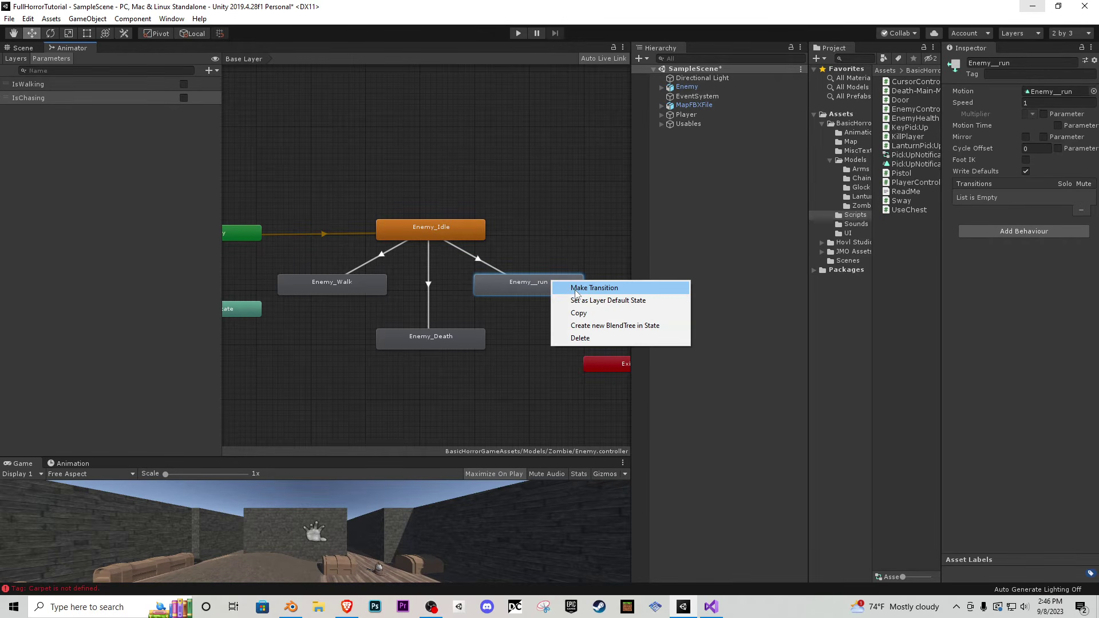
click(574, 286)
click(383, 289)
right_click(370, 286)
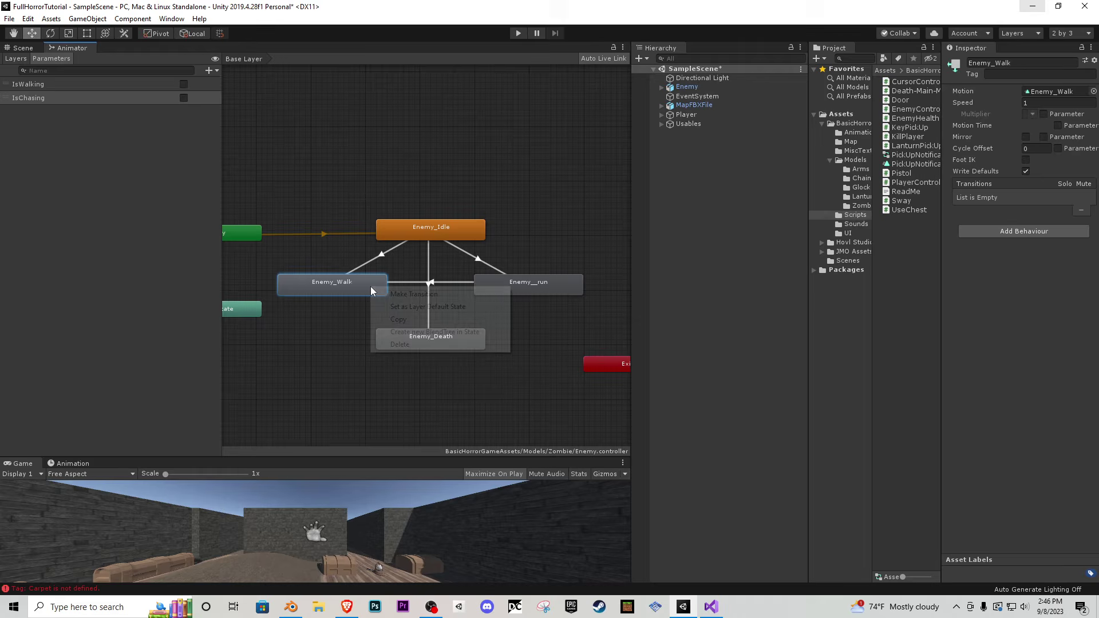
click(400, 290)
right_click(404, 293)
click(410, 274)
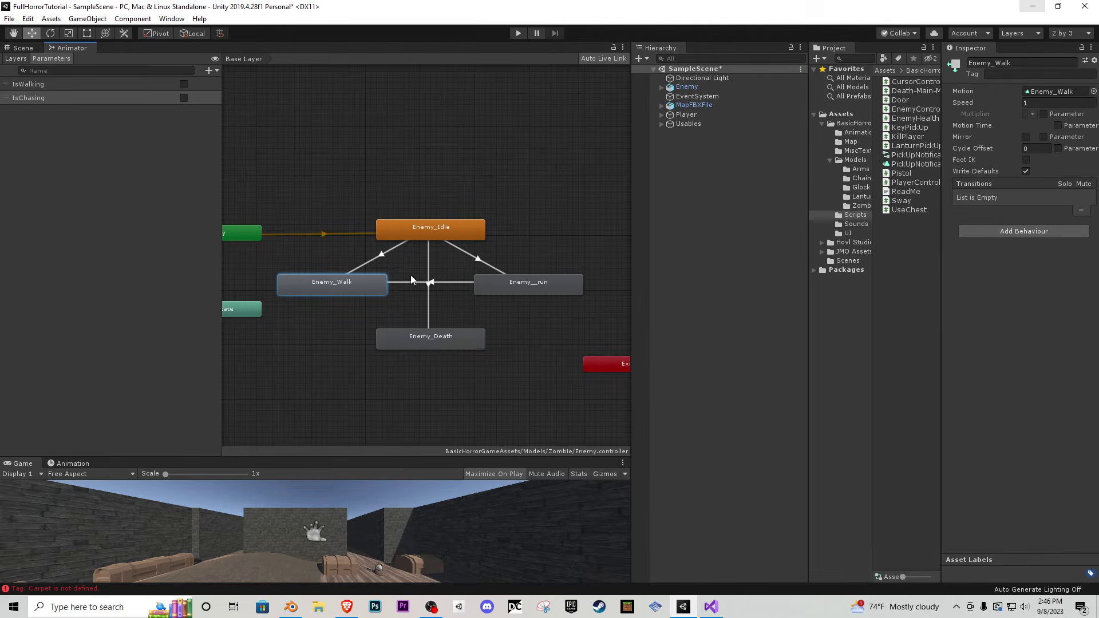
- Delete all the transitions between Enemy_Idle, Enemy_Walk, Enemy__run and Enemy_Death
click(421, 283)
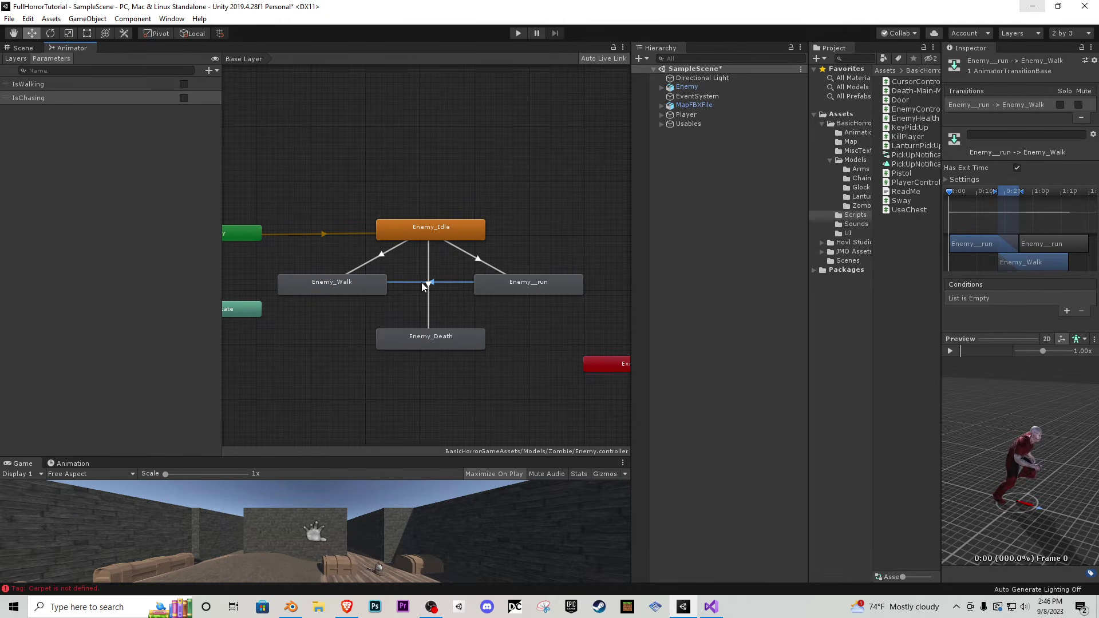
click(429, 289)
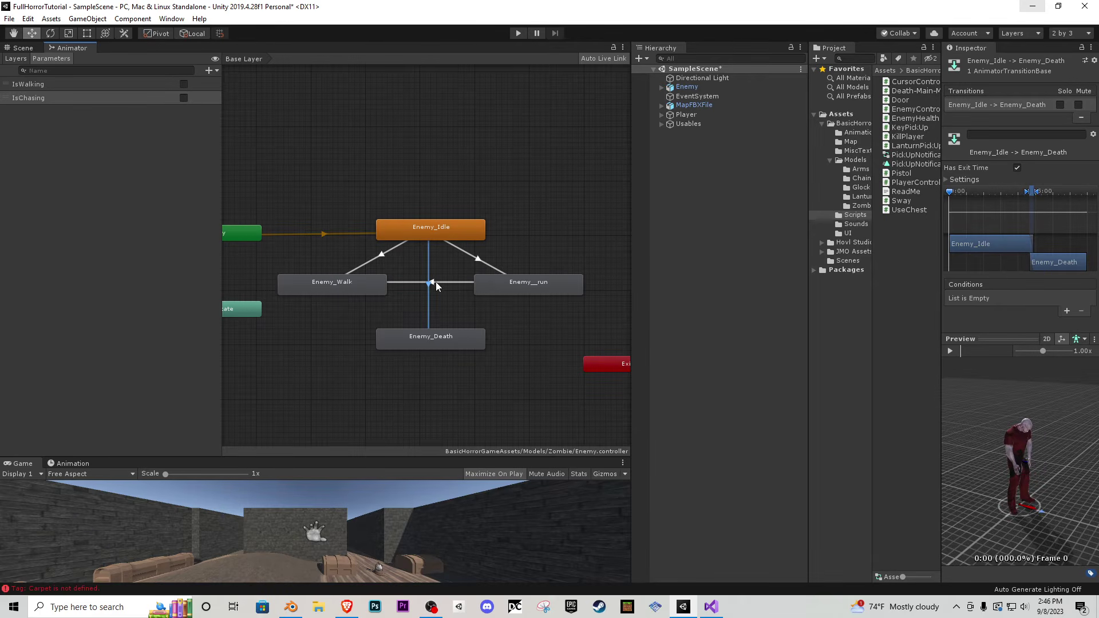
key(Delete)
click(432, 281)
key(Delete)
click(477, 258)
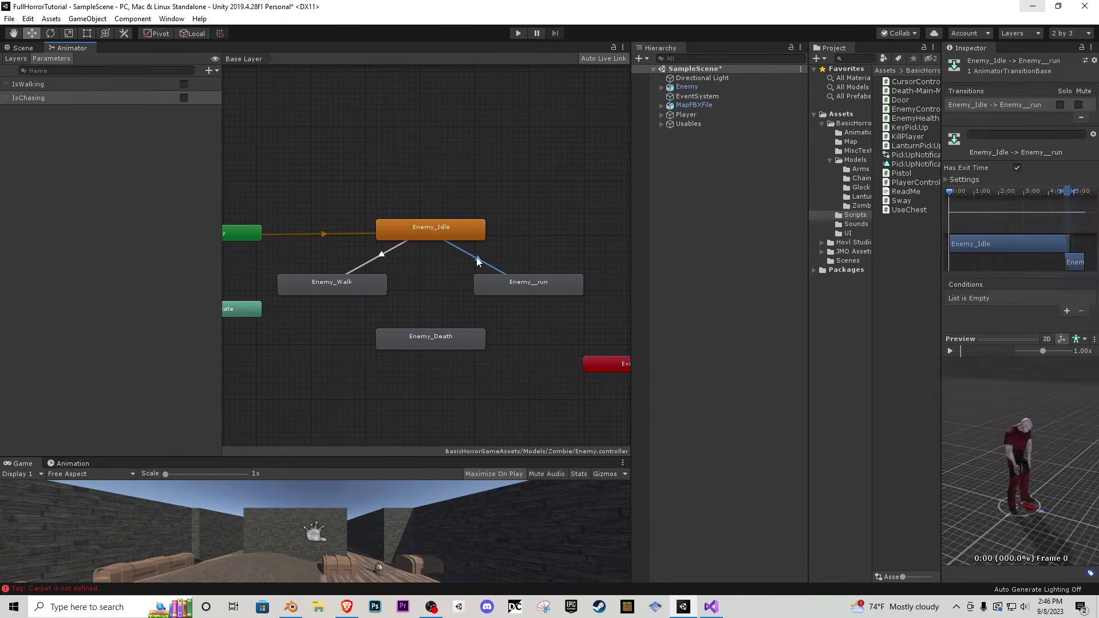
key(Delete)
click(387, 255)
key(Delete)
- Make a transition from Enemy_Idle to Enemy_Walk with the condition IsWalking true and Has Exit Time disabled
click(430, 228)
right_click(431, 228)
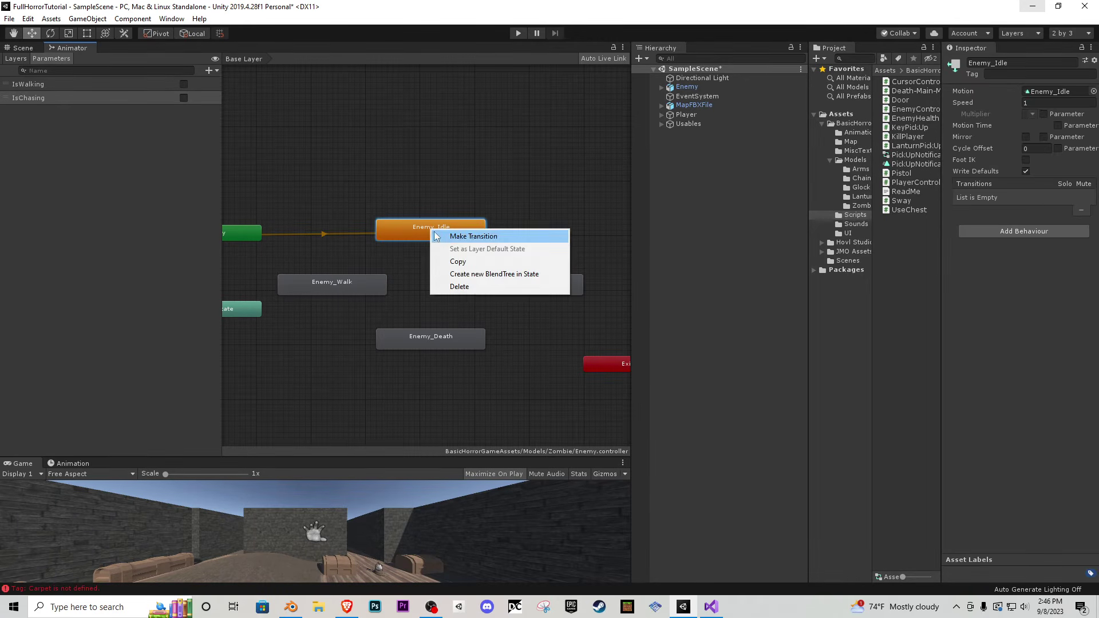
click(452, 231)
click(348, 282)
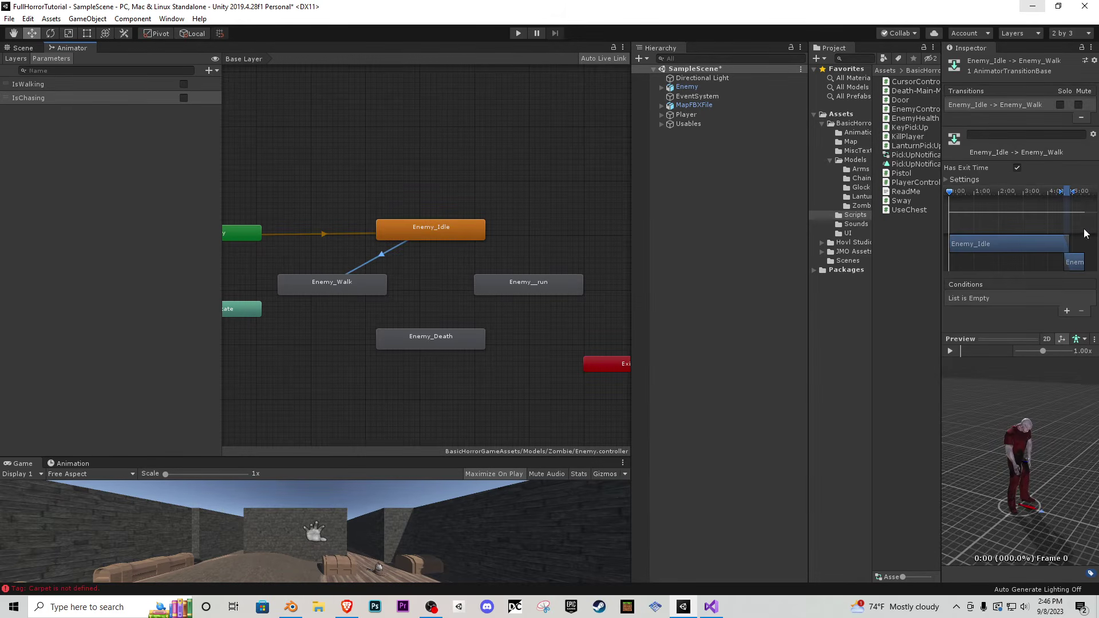
click(1063, 311)
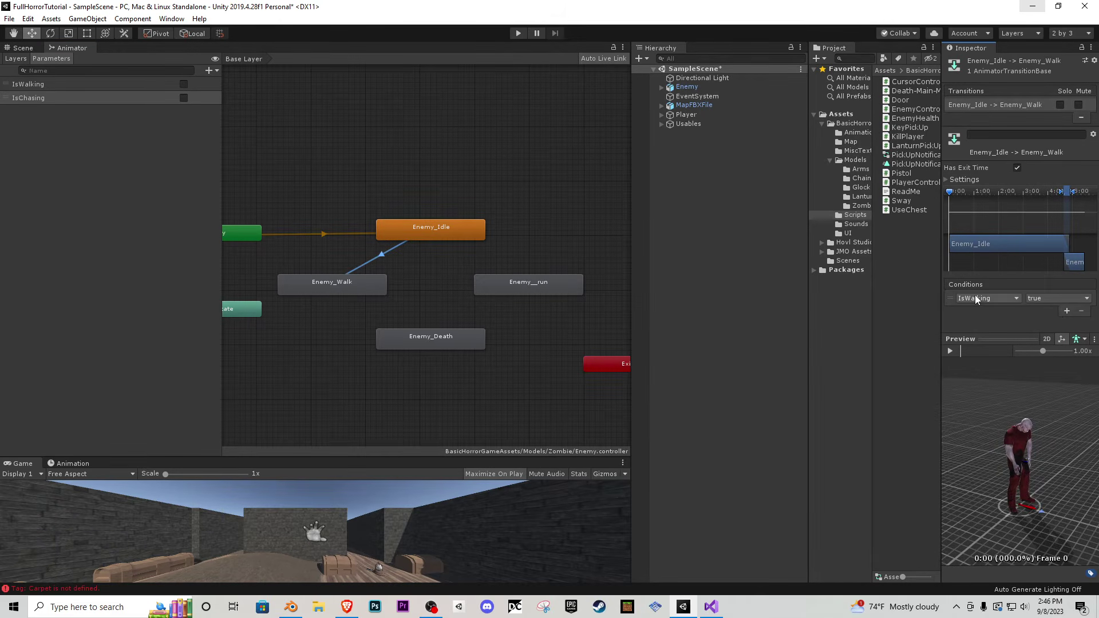
click(951, 179)
click(1016, 168)
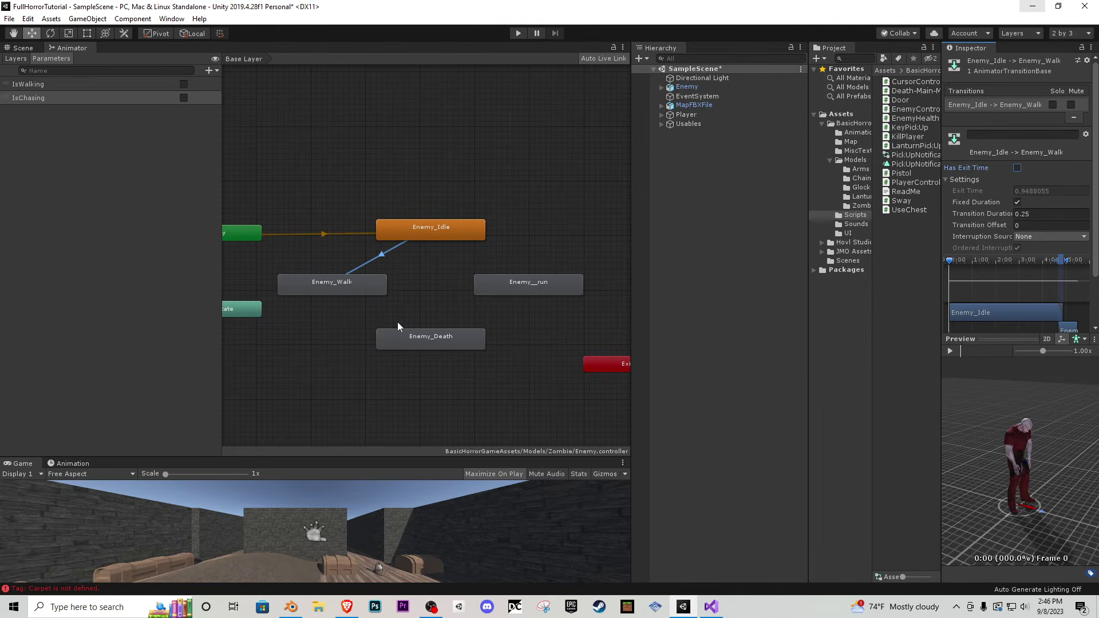
- Make a return transition from Enemy_Walk to Enemy_Idle with the condition IsWalking false and Has Exit Time disabled
click(350, 287)
right_click(352, 284)
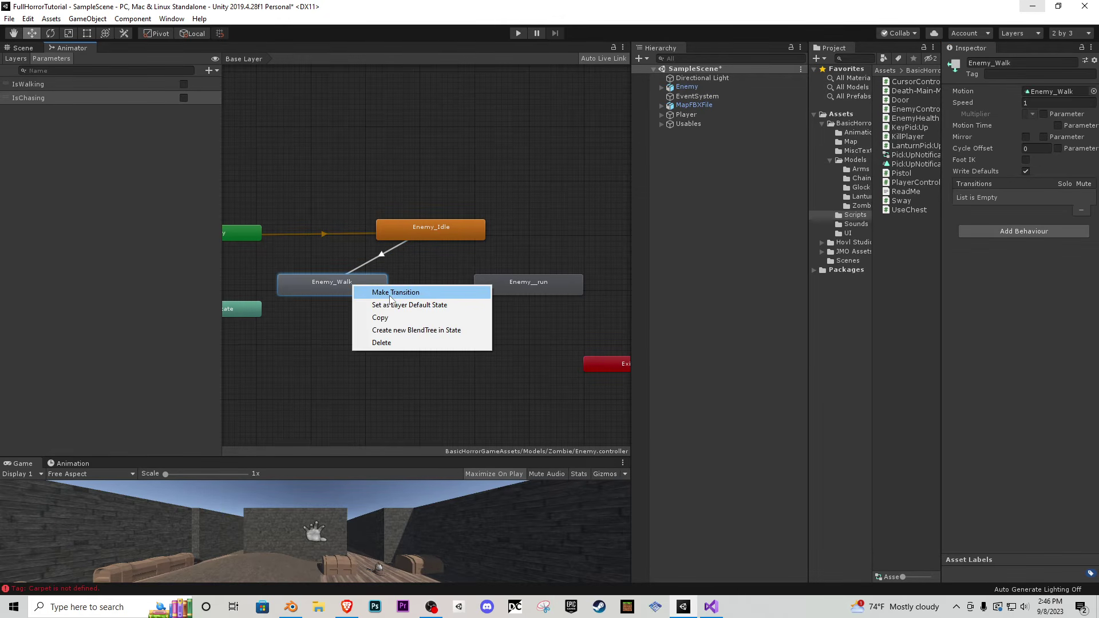
click(378, 290)
click(435, 236)
click(397, 256)
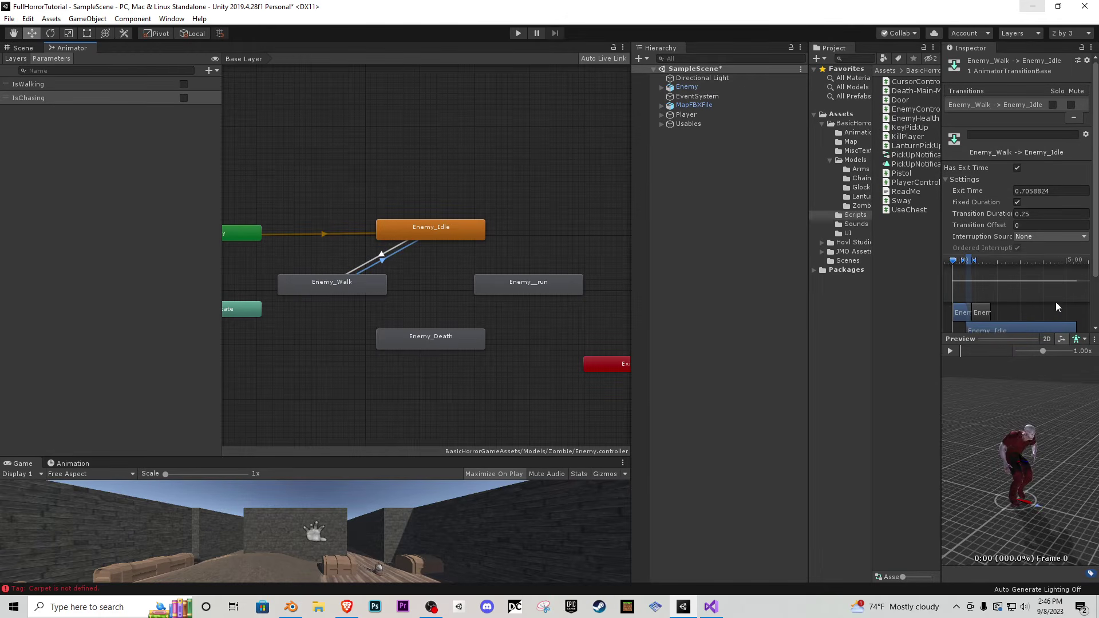
scroll(1095, 254, down, 3)
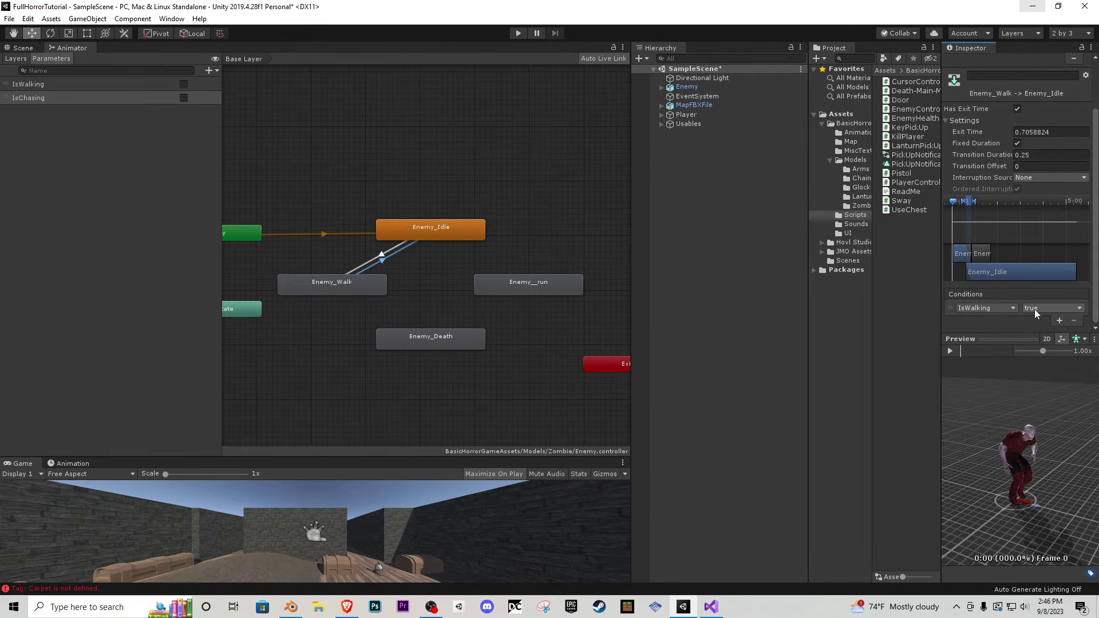
click(1035, 309)
click(1039, 330)
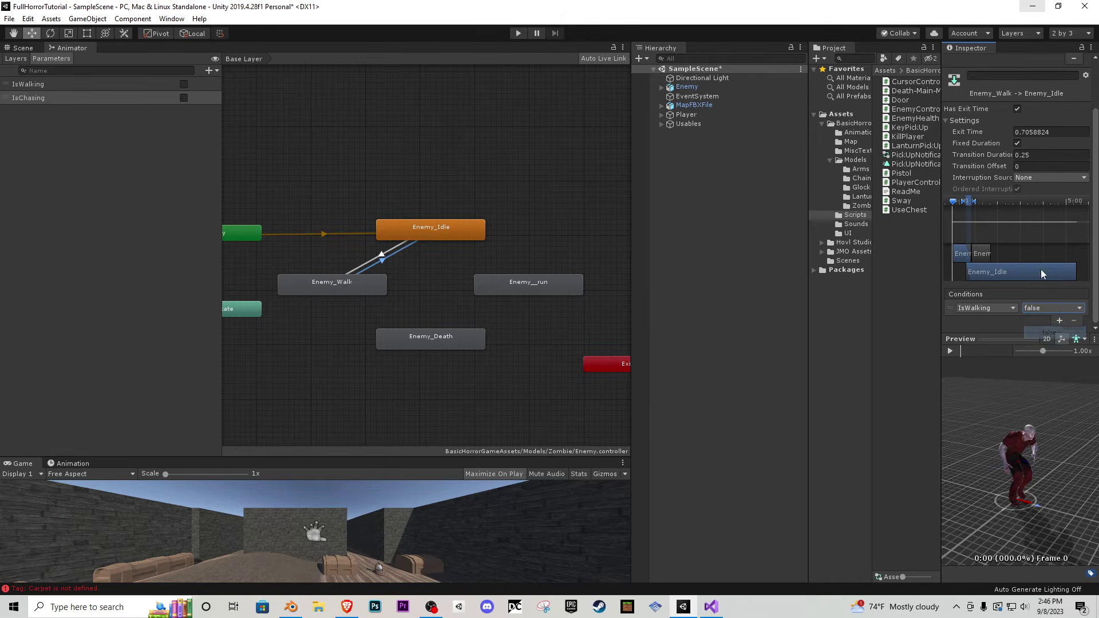
click(1016, 109)
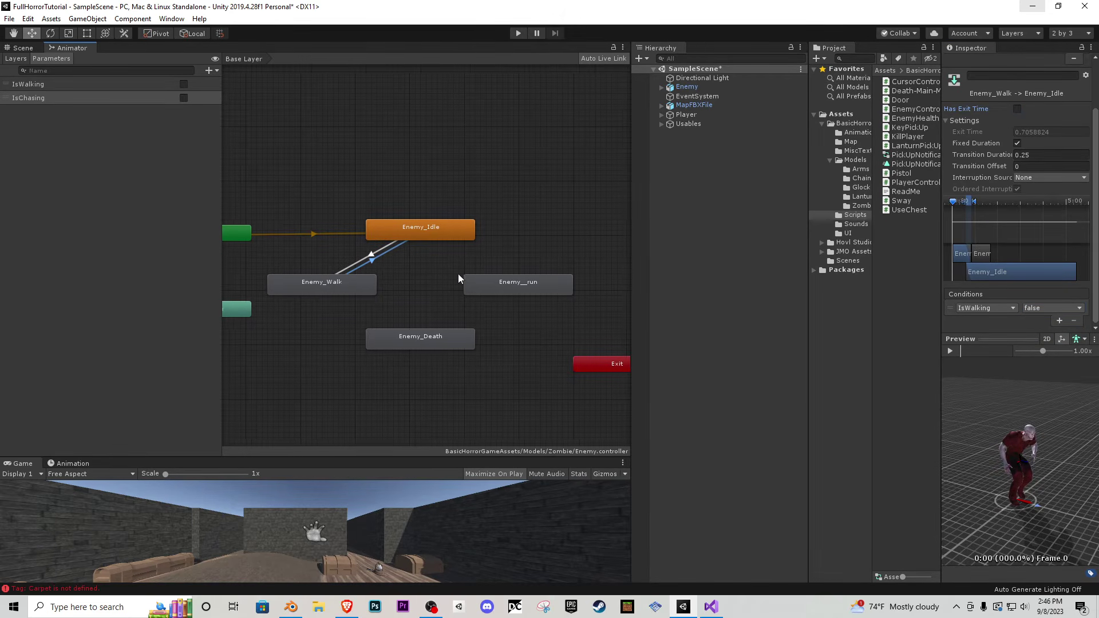
- Make a transition from Enemy_Idle to Enemy__run with the condition IsChasing true and Has Exit Time disabled
click(451, 225)
right_click(451, 225)
click(475, 230)
click(489, 279)
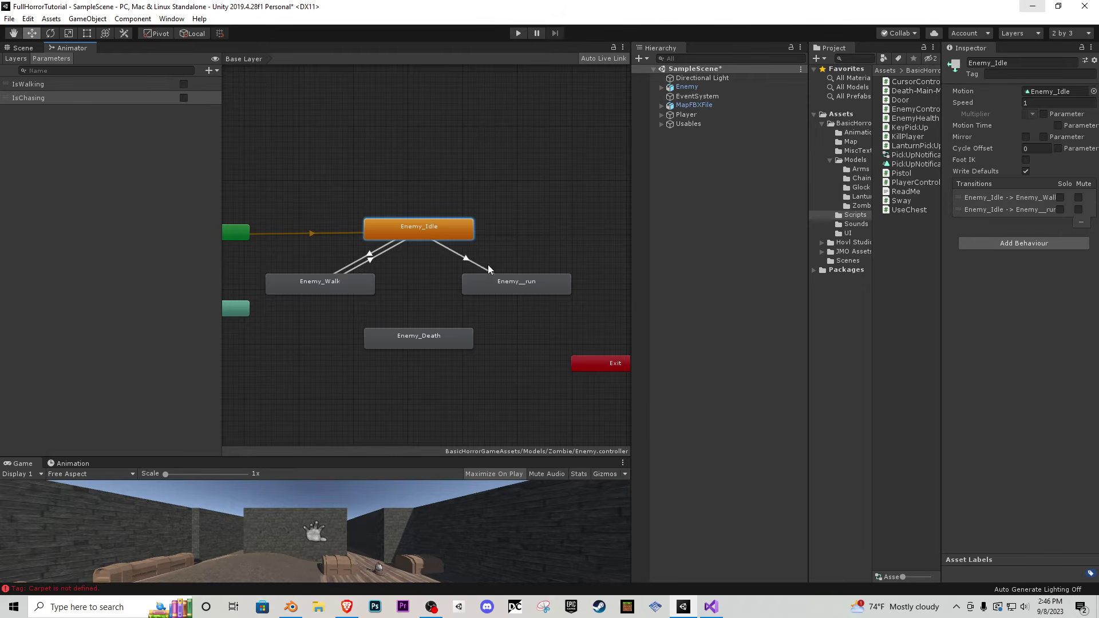
scroll(1076, 229, down, 3)
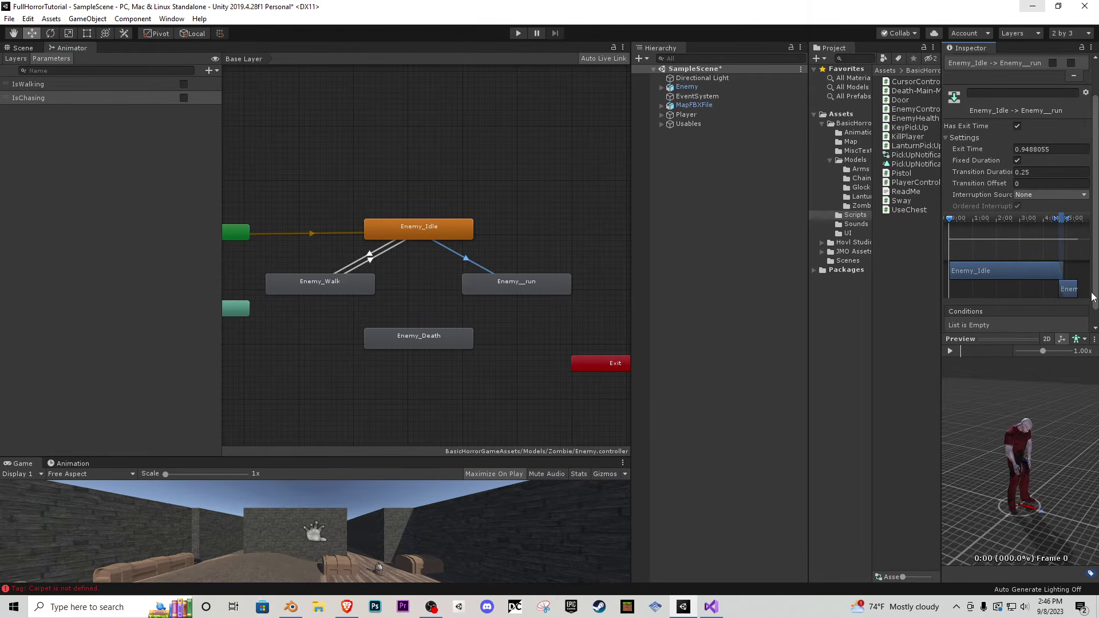
click(1059, 321)
click(998, 307)
click(983, 352)
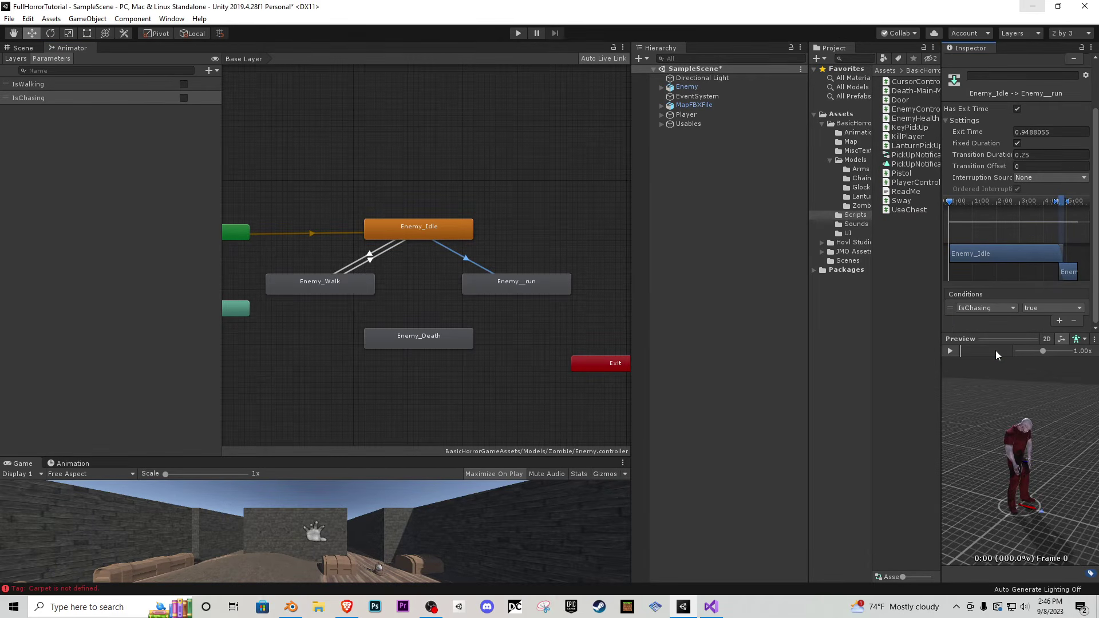
click(1016, 109)
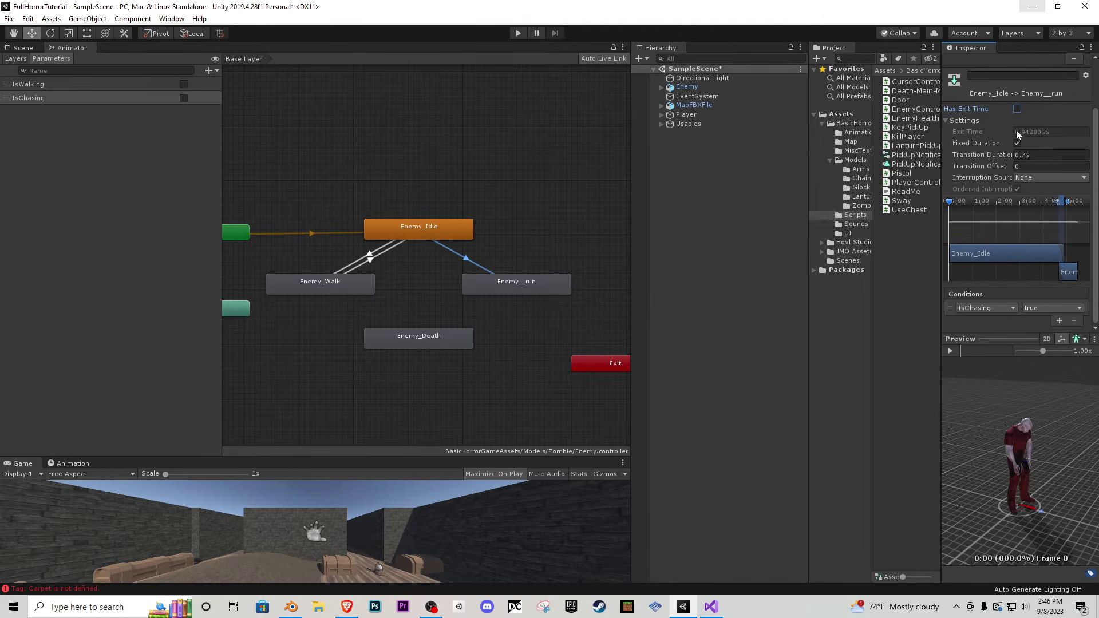
- Make a return transition from Enemy__run to Enemy_Idle and add the condition IsChasing true
right_click(536, 281)
click(547, 286)
click(454, 236)
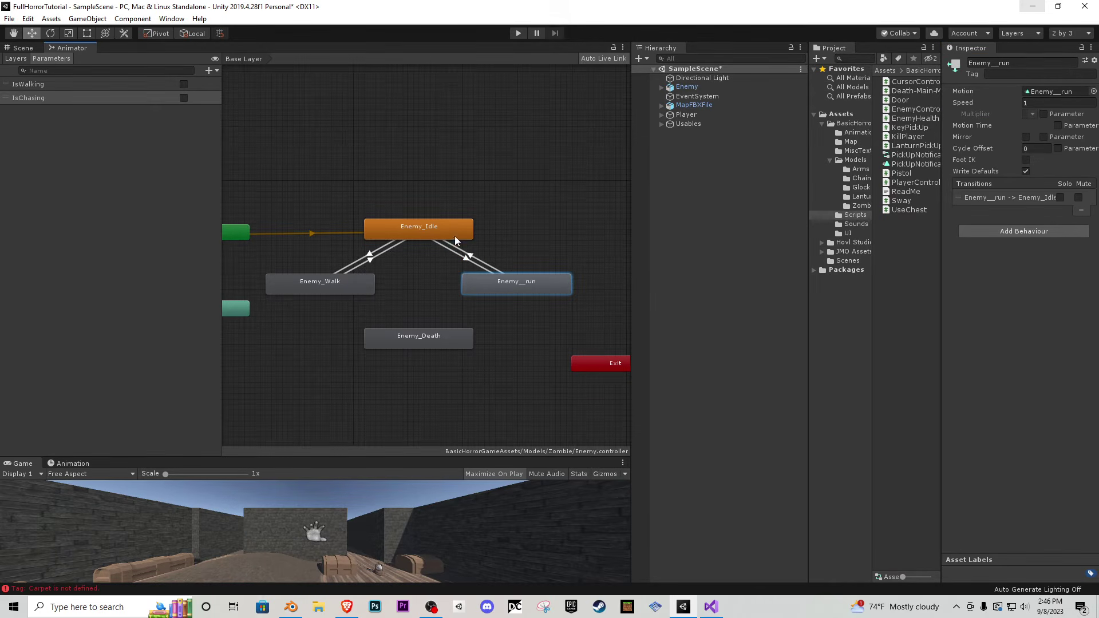
click(475, 262)
scroll(1058, 286, down, 3)
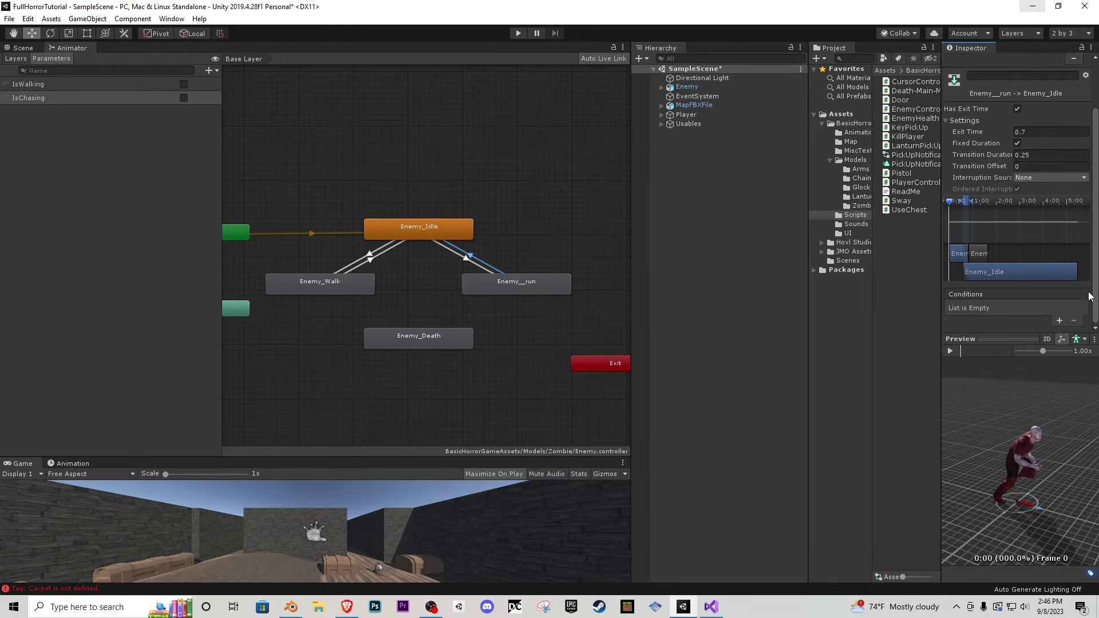
click(1059, 319)
click(1011, 310)
click(995, 349)
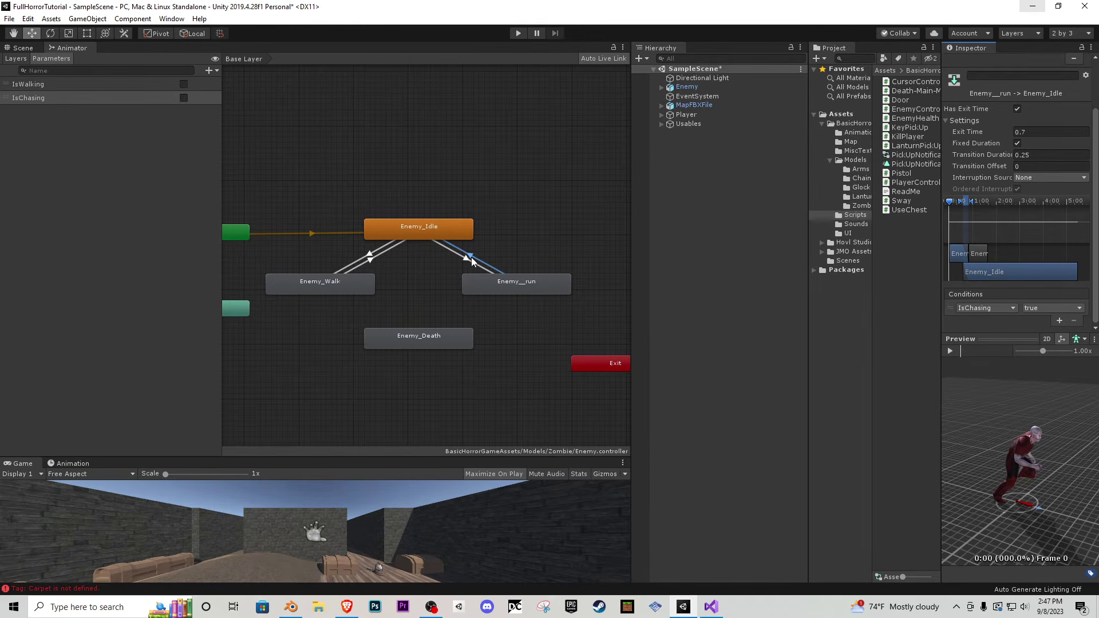
- Make a transition from Enemy_Idle to Enemy_Death and select it to show its conditions
click(420, 231)
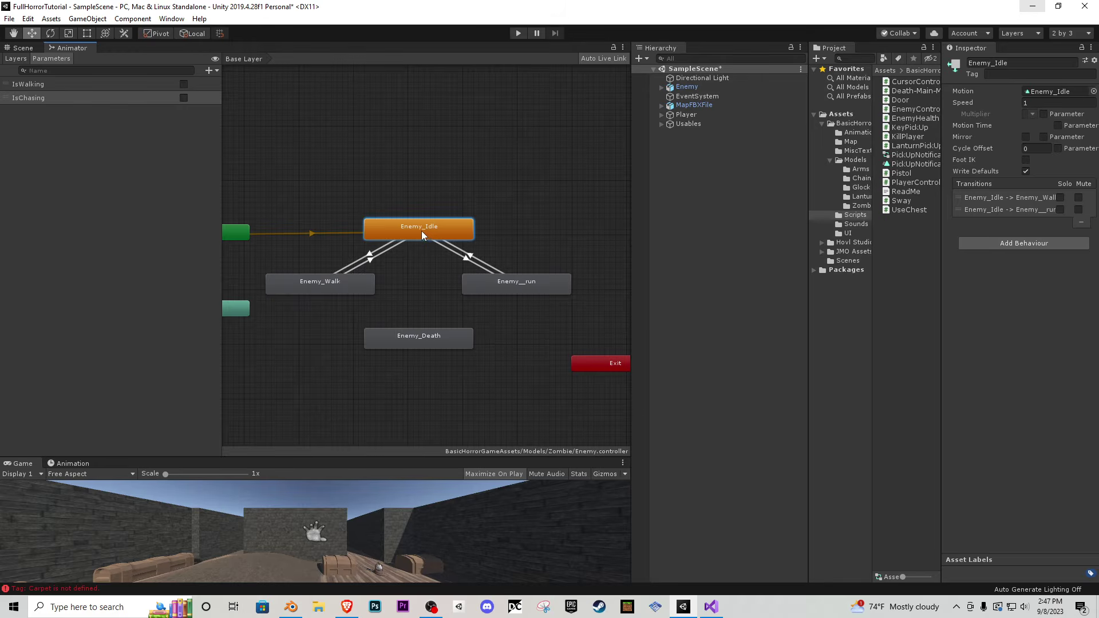
right_click(421, 231)
click(464, 239)
click(417, 340)
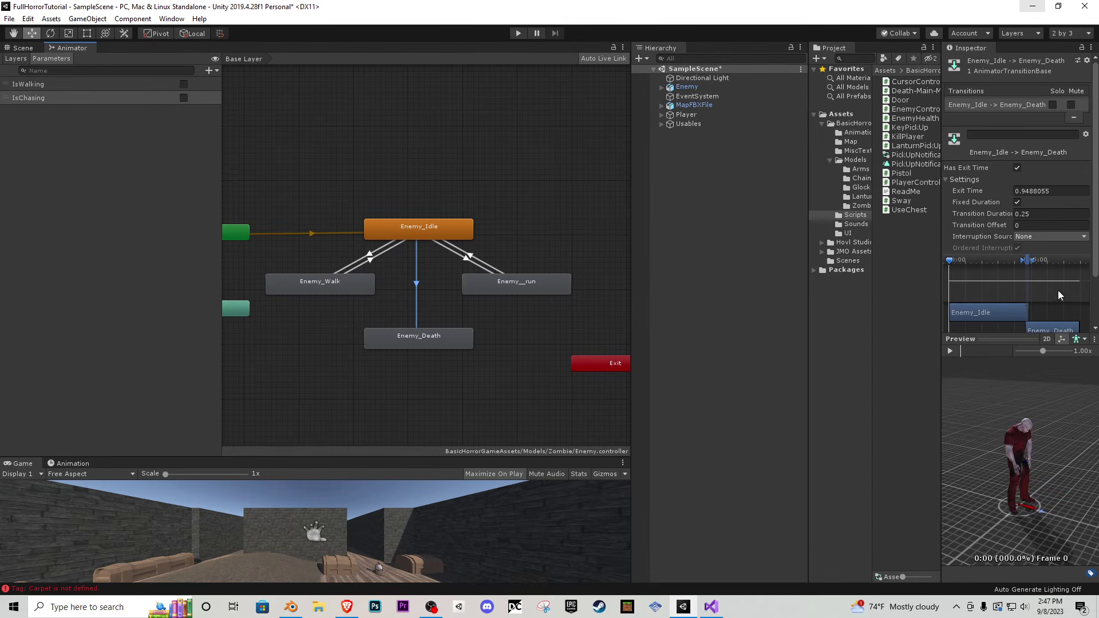
scroll(1058, 295, down, 2)
- Switch to Visual Studio, check the EnemyController script for a death animation parameter, and return to Unity
click(710, 605)
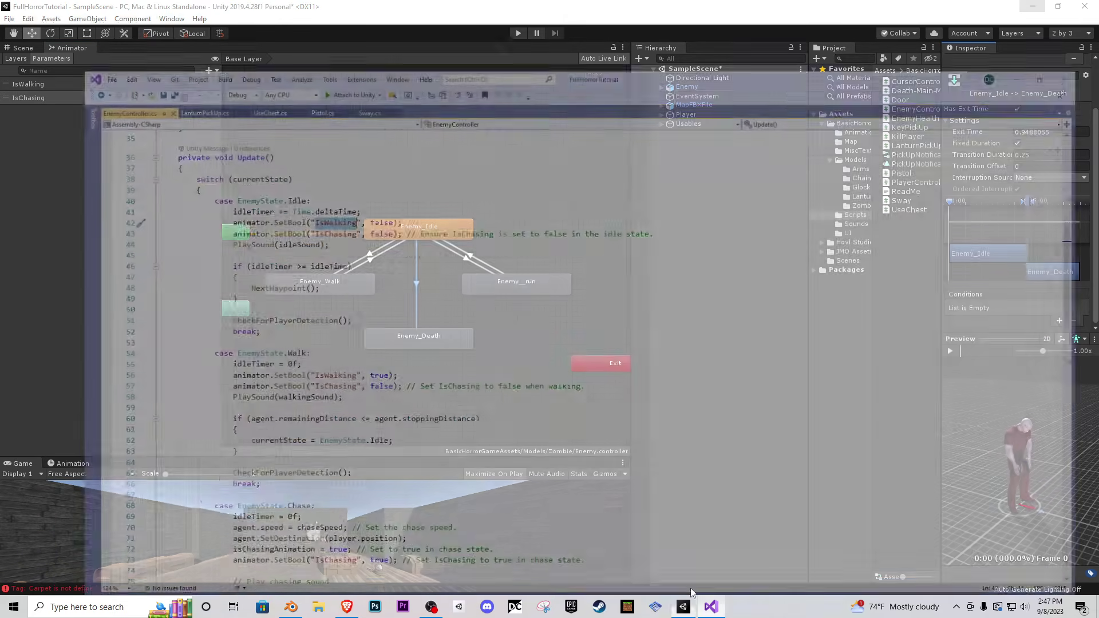
scroll(257, 385, down, 10)
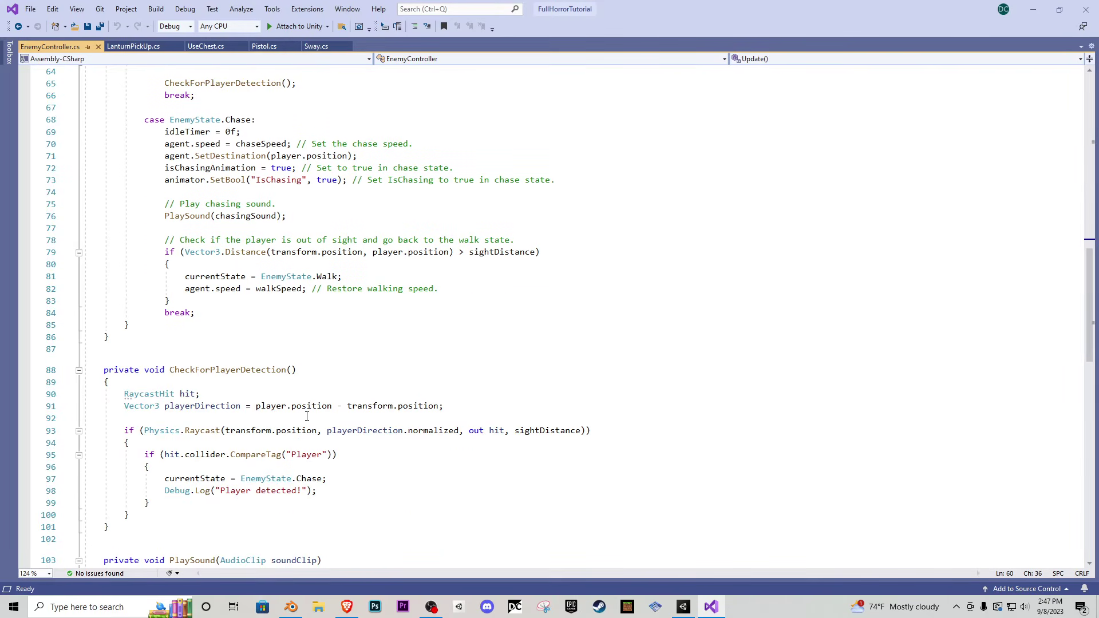
scroll(307, 416, down, 12)
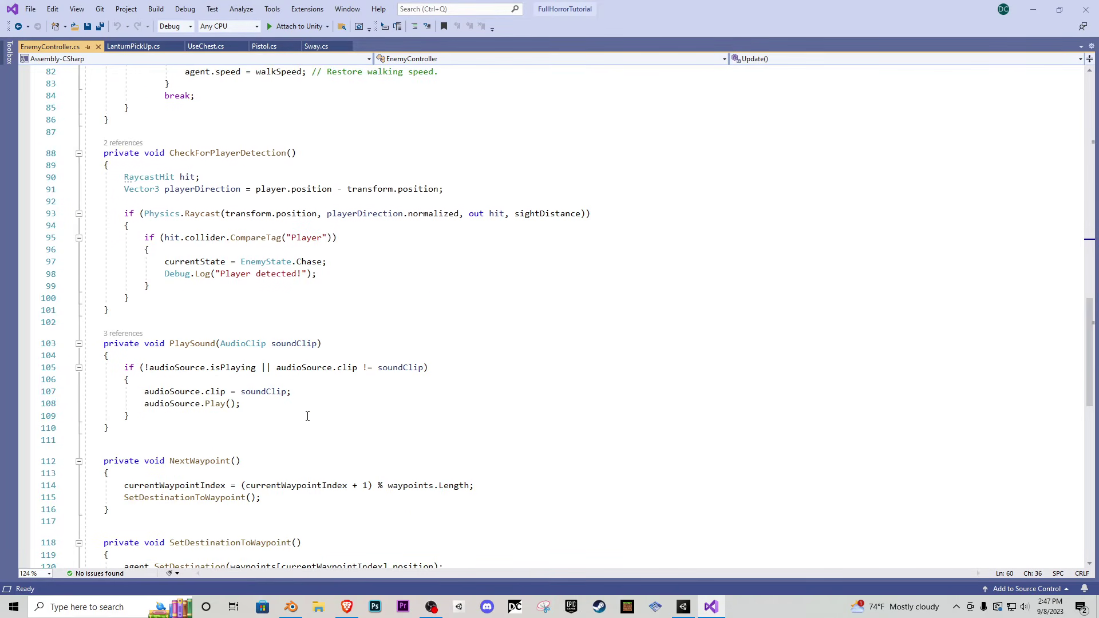
scroll(307, 416, up, 16)
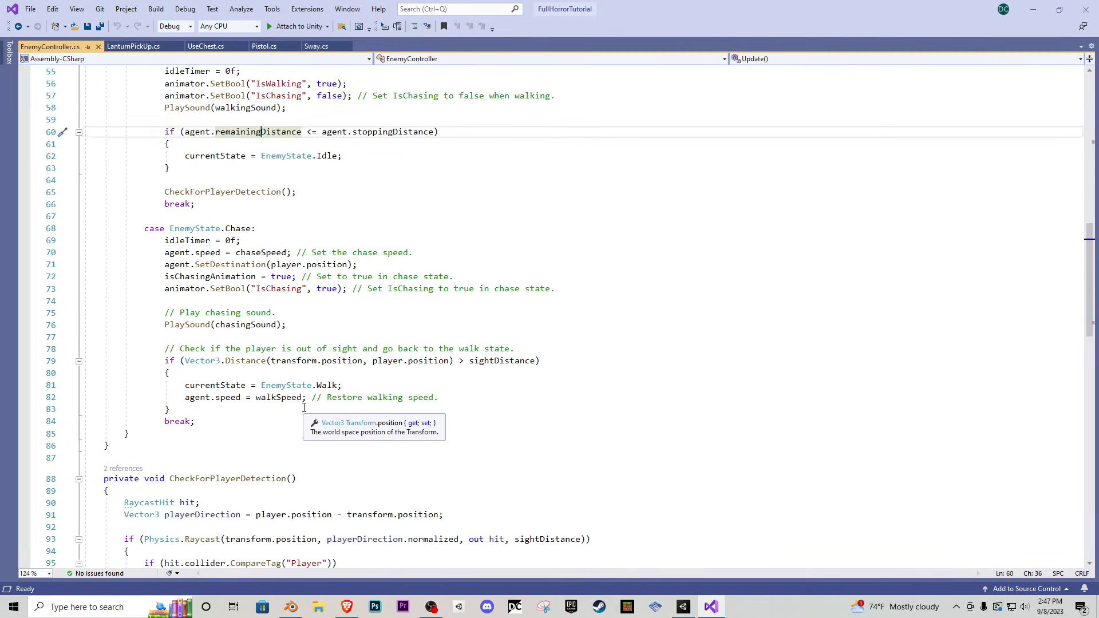
scroll(304, 406, up, 10)
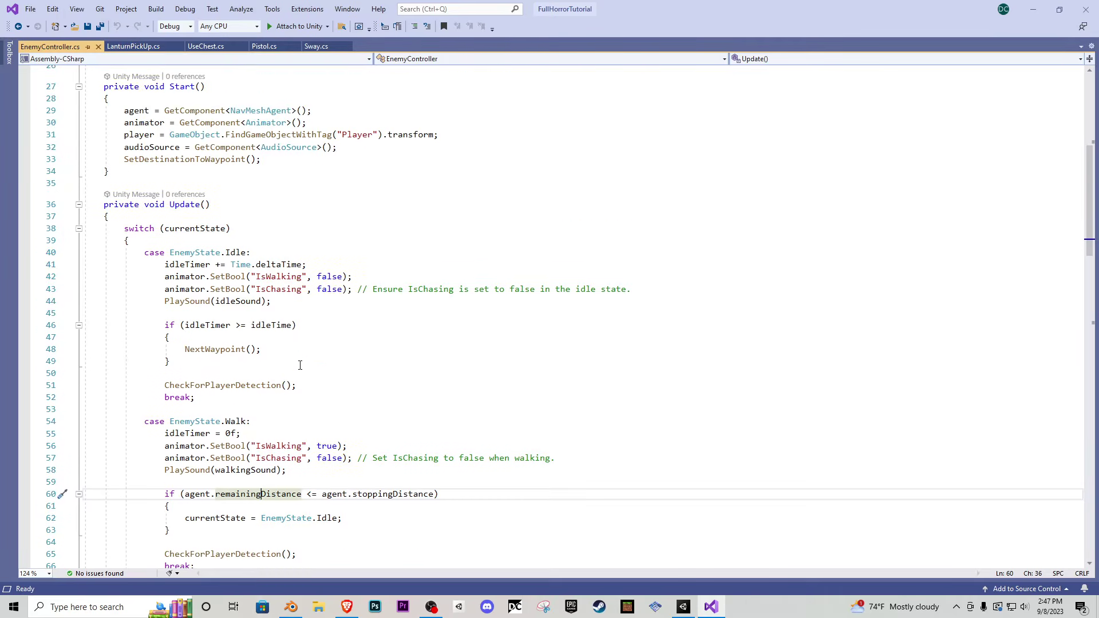
scroll(298, 362, up, 6)
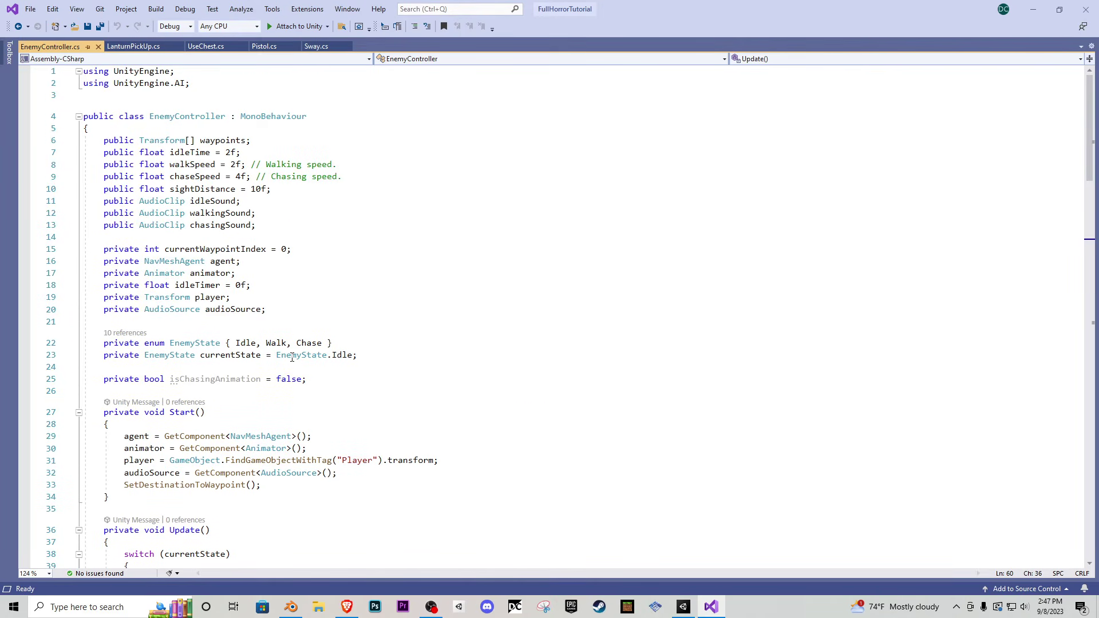
click(1033, 9)
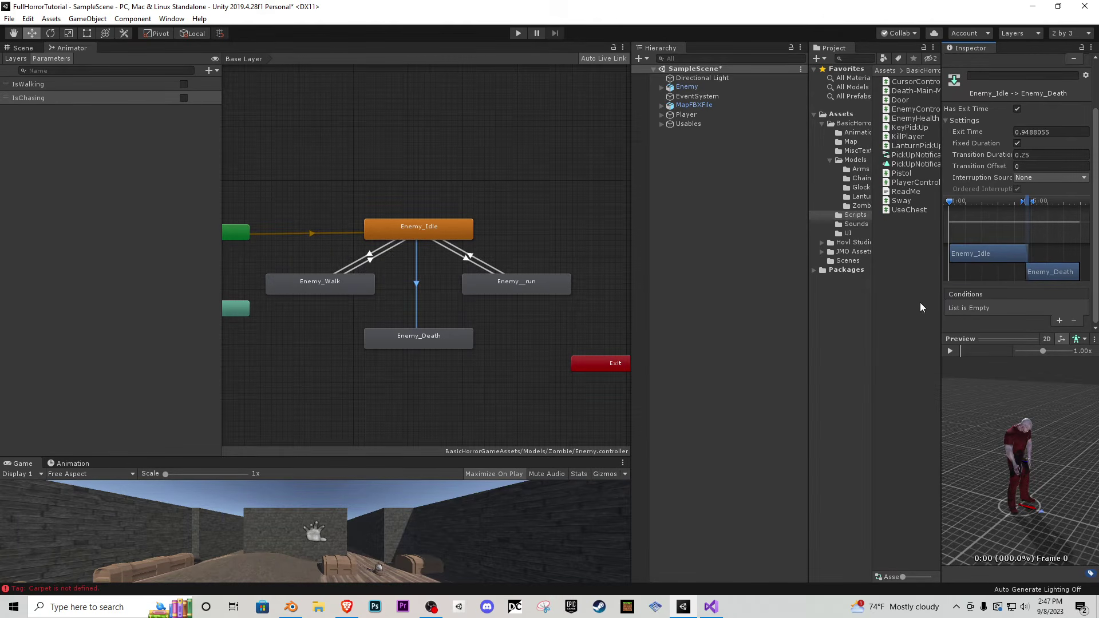
- Add the Enemy Controller script as a component to the Enemy object
click(695, 87)
click(1021, 503)
text(enemy)
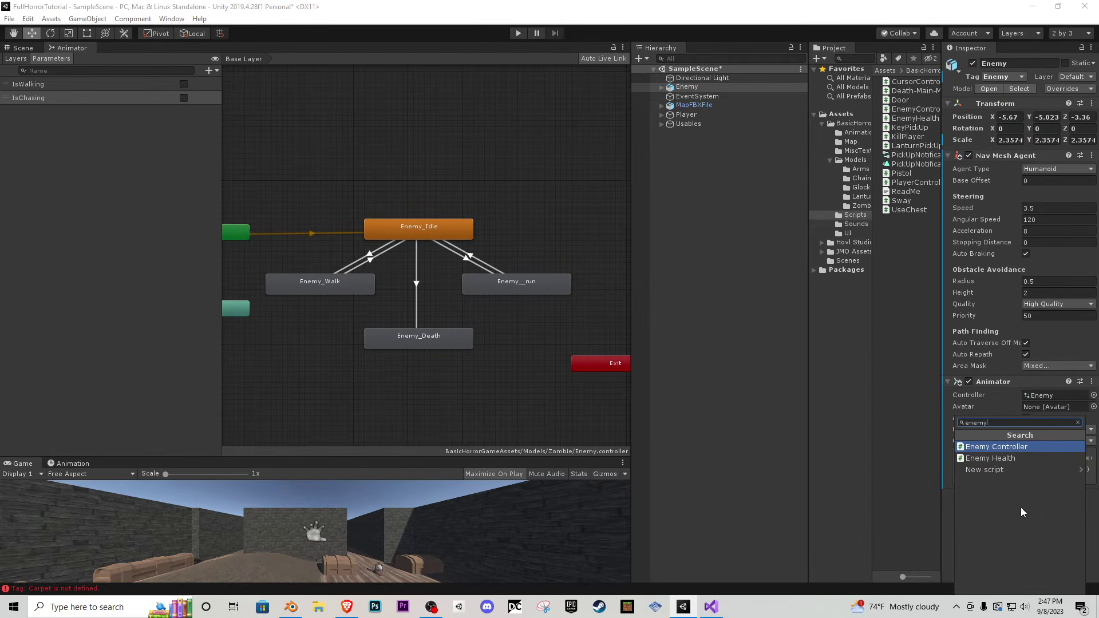
key(Return)
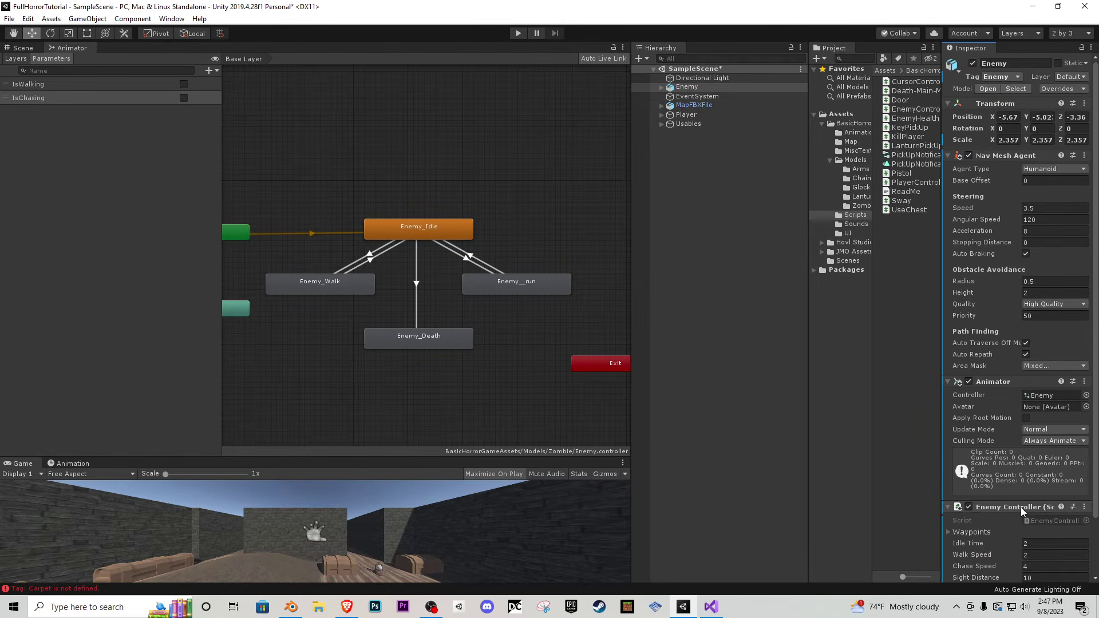
- Add the Enemy Health script to the Enemy object and set its Max Health to 125
scroll(1022, 513, down, 3)
click(1032, 569)
text(d)
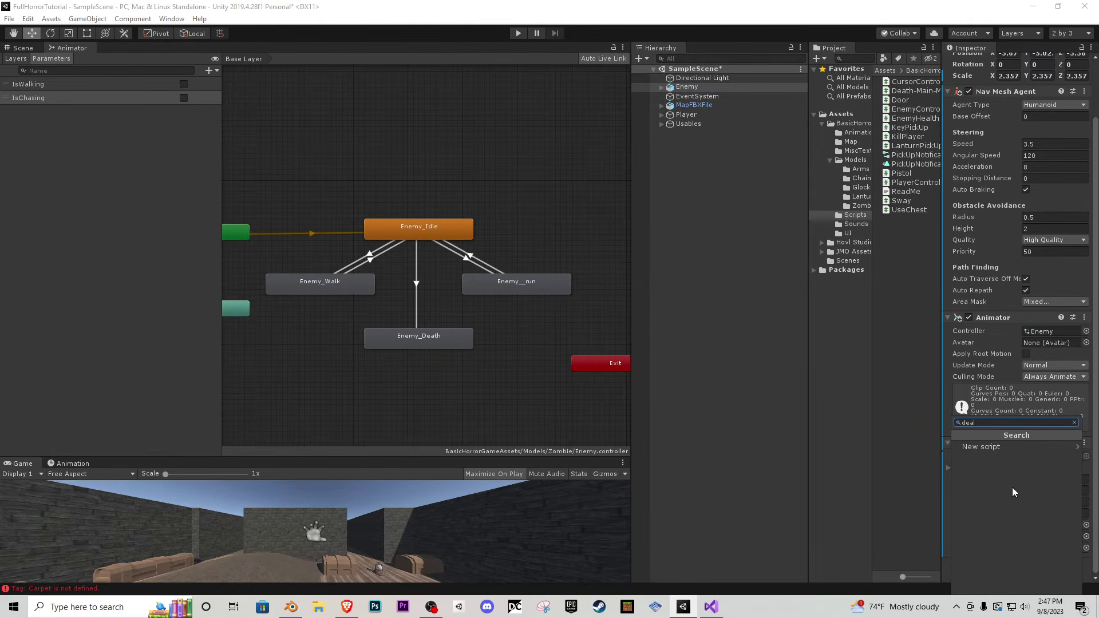
key(BackSpace)
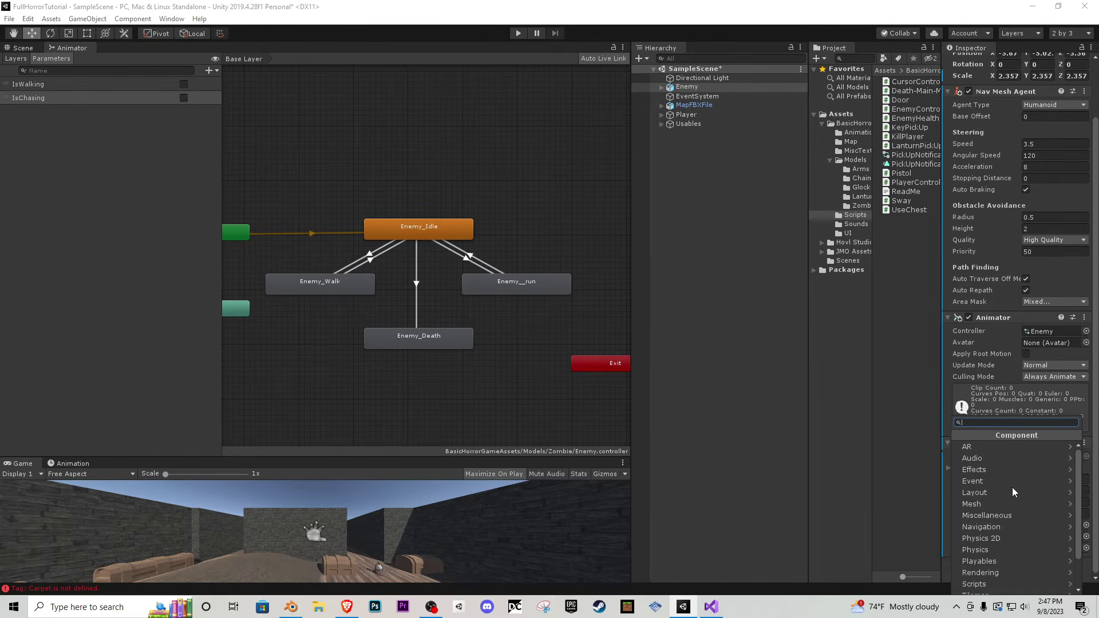
text(ene)
click(1012, 458)
scroll(1010, 465, down, 2)
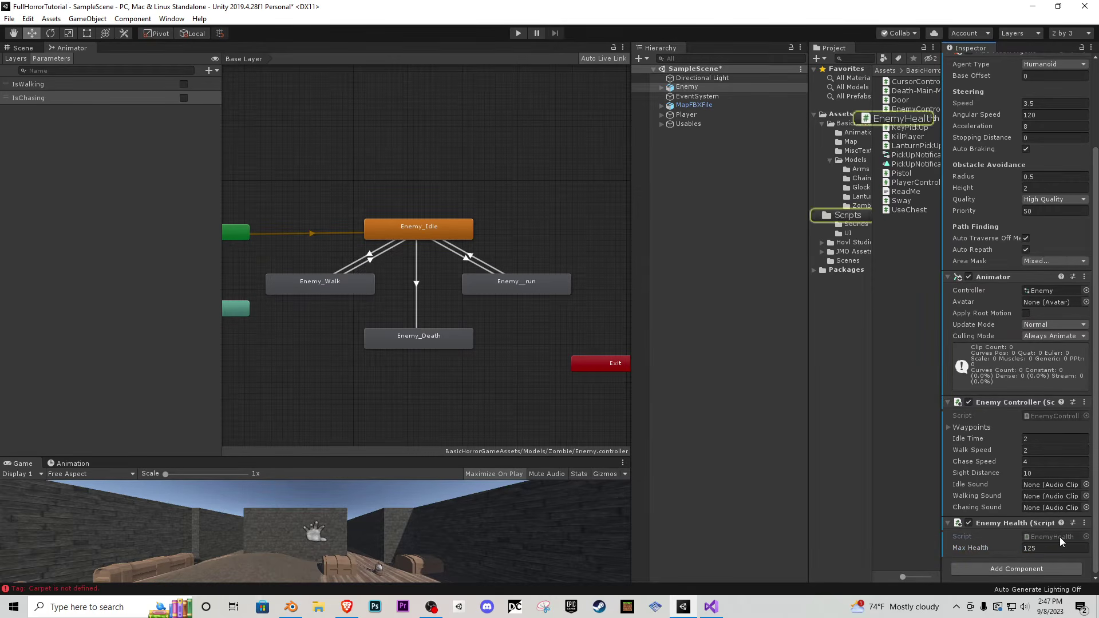
- Open the EnemyHealth script in Visual Studio, copy the bool name Death from the Die() function, and return to Unity
double_click(915, 117)
scroll(380, 400, down, 2)
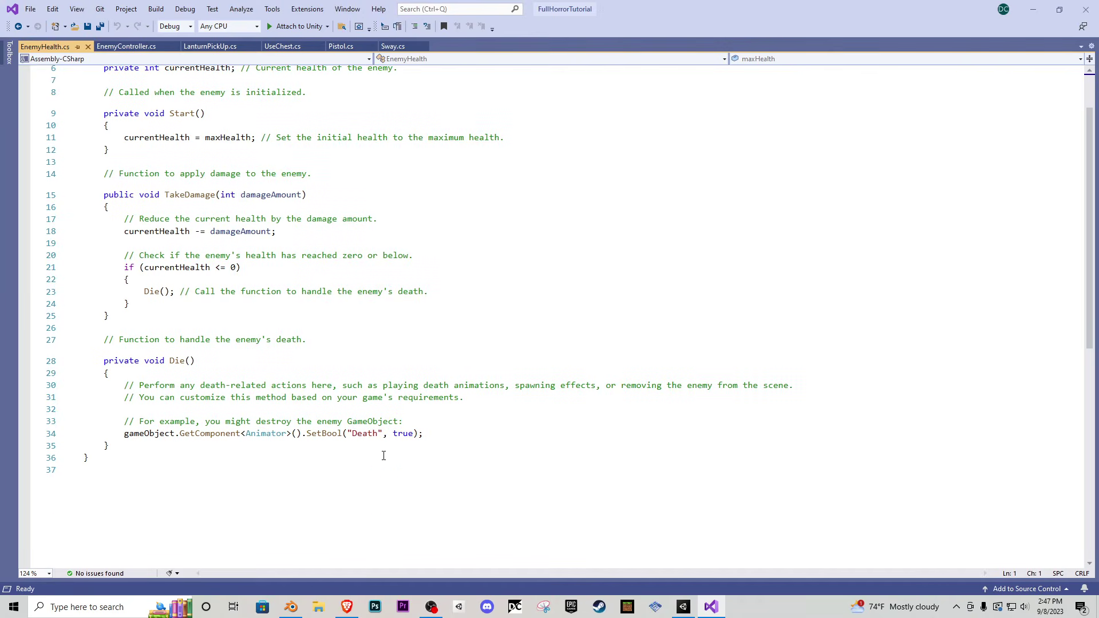
double_click(370, 436)
key(ctrl+c)
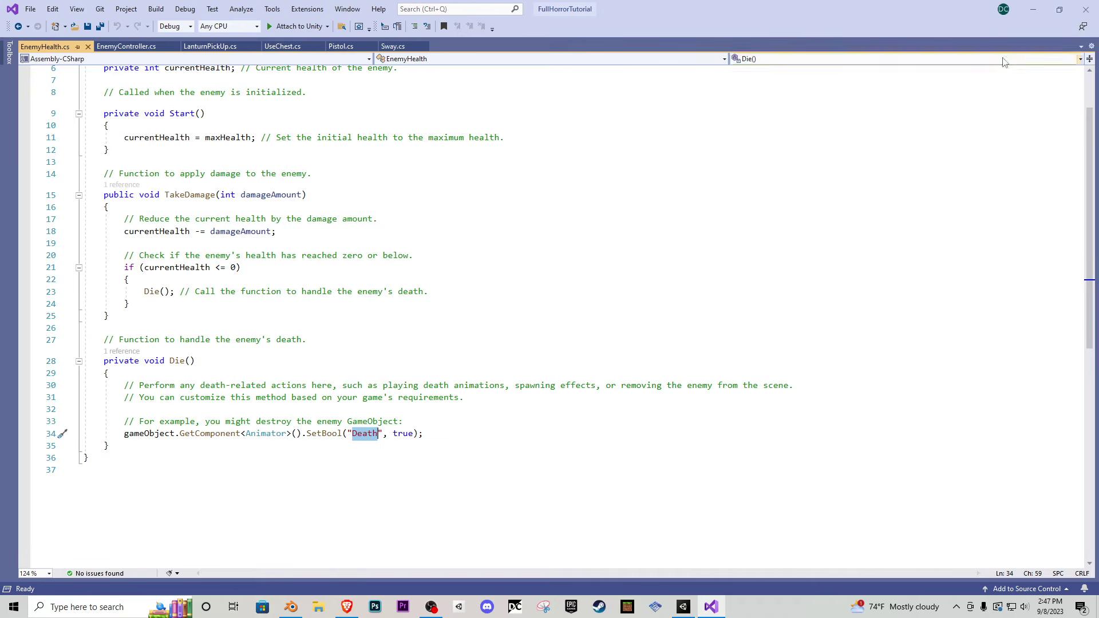
click(1032, 9)
- Add a Bool parameter named Death to the enemy's animator controller
click(208, 69)
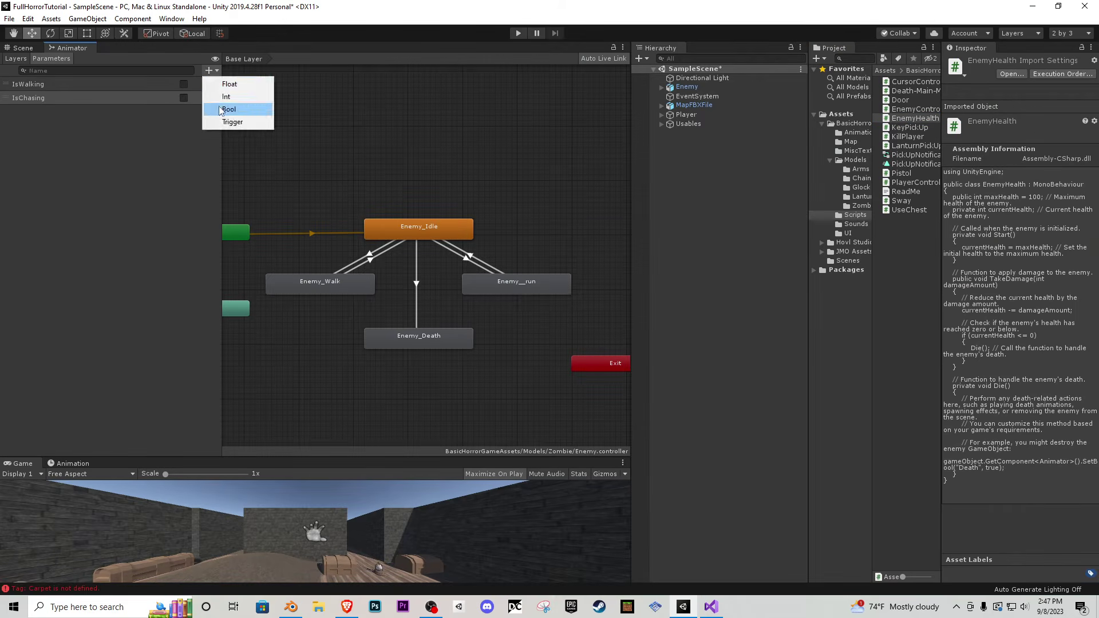
click(227, 108)
key(ctrl+v)
click(128, 167)
- Add the condition Death true to the transition from Enemy_Idle to Enemy_Death
click(417, 289)
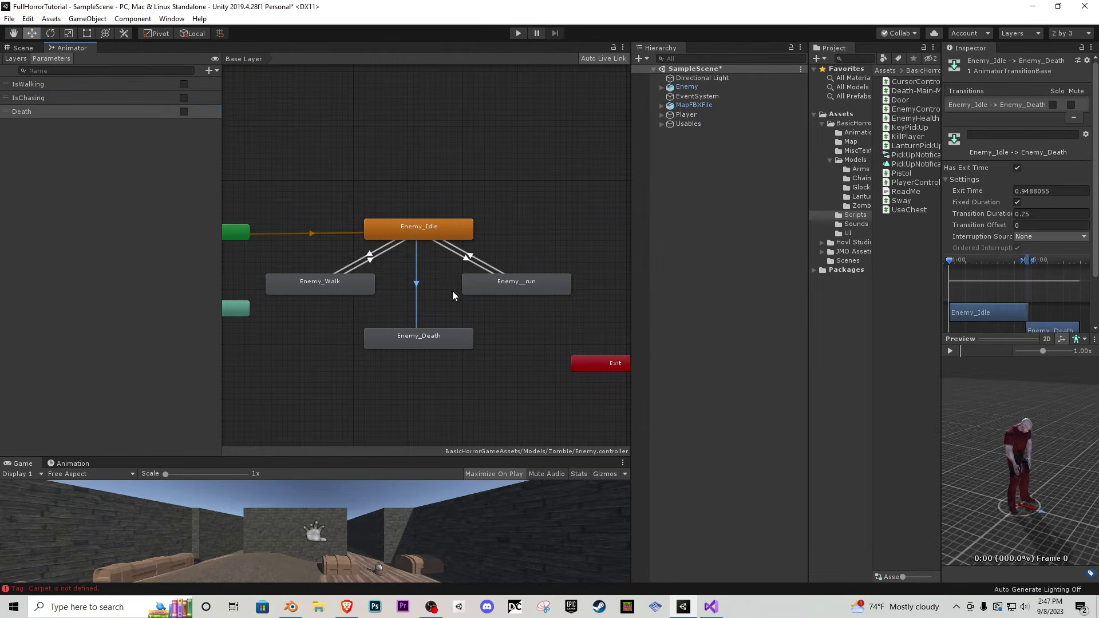
scroll(1024, 257, down, 2)
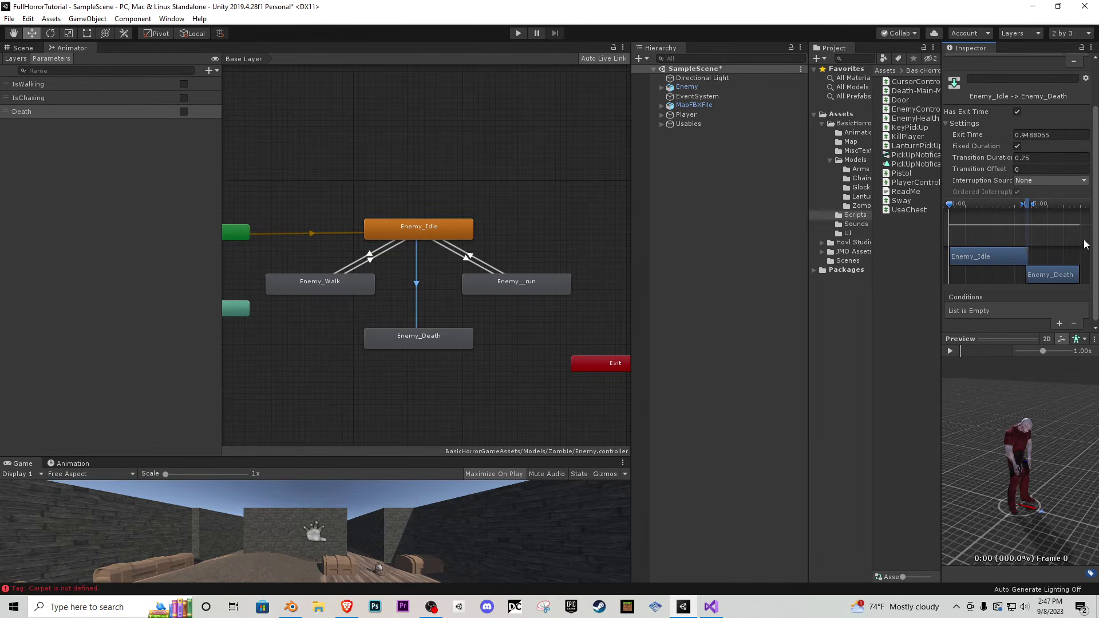
click(1059, 320)
click(1003, 308)
click(990, 353)
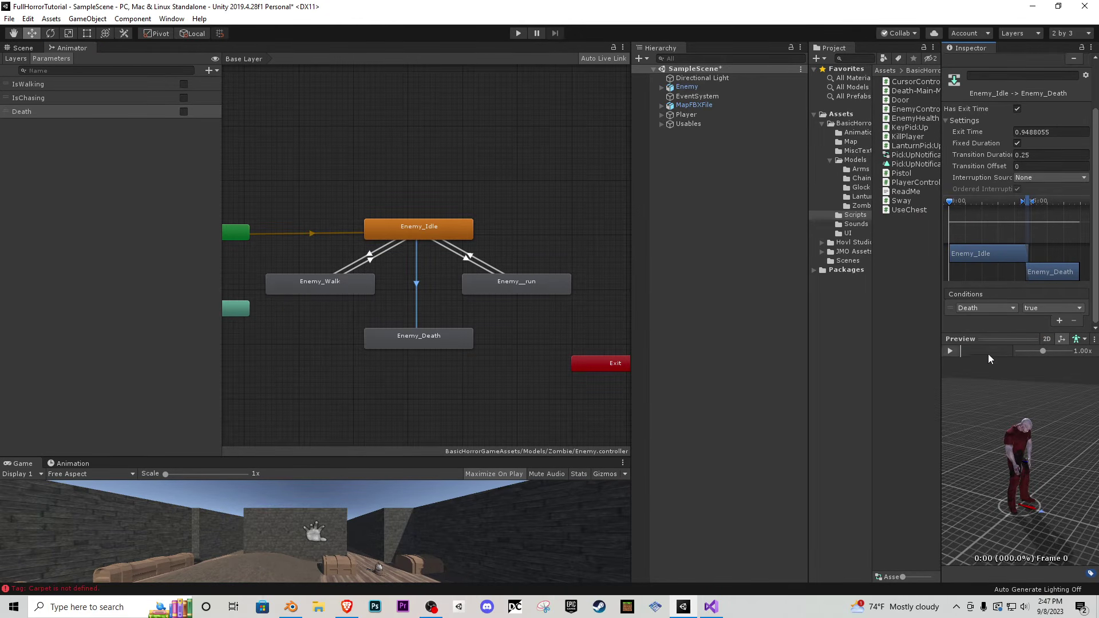
- Make a transition from Enemy__run to Enemy_Death with the condition Death true, and disable Has Exit Time on the Enemy_Idle to Enemy_Death transition
right_click(498, 291)
click(518, 293)
click(447, 335)
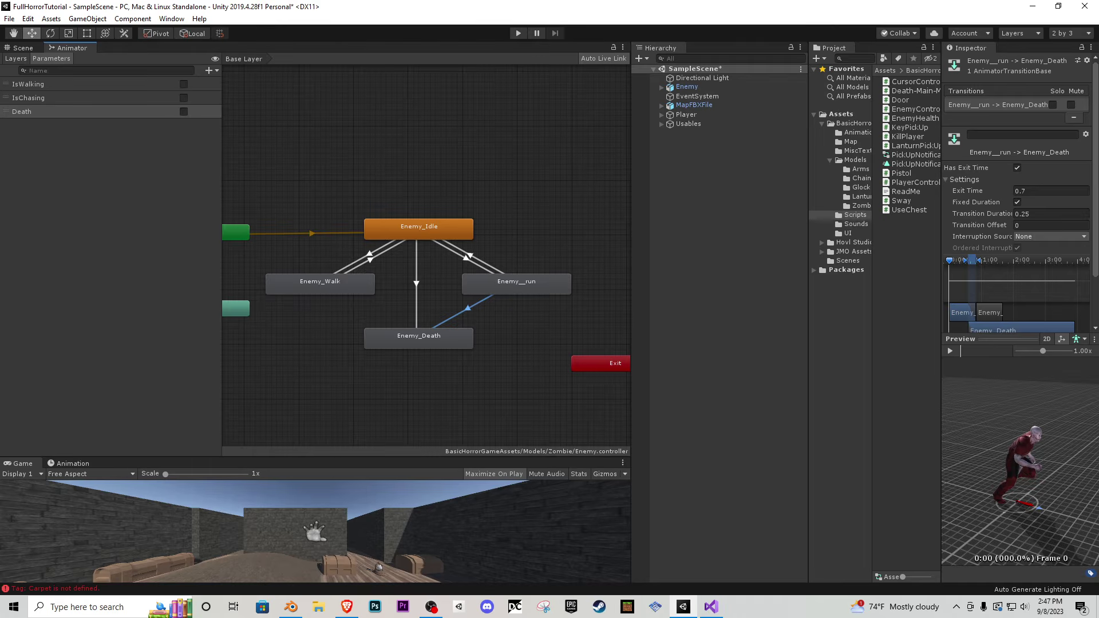
scroll(1024, 258, down, 2)
click(1059, 321)
click(1005, 309)
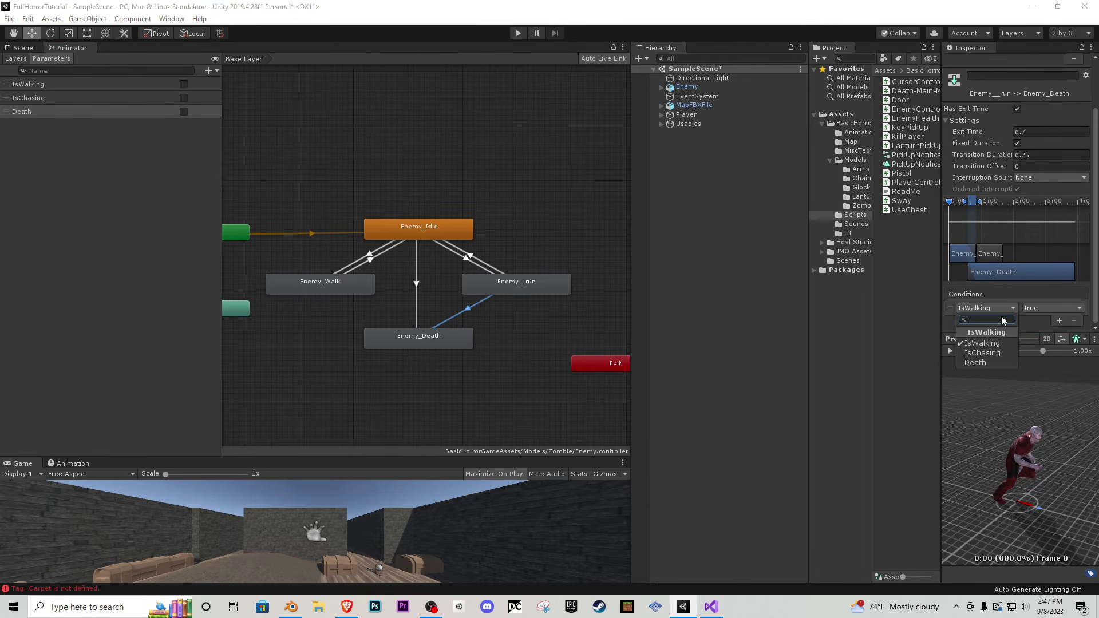
click(975, 363)
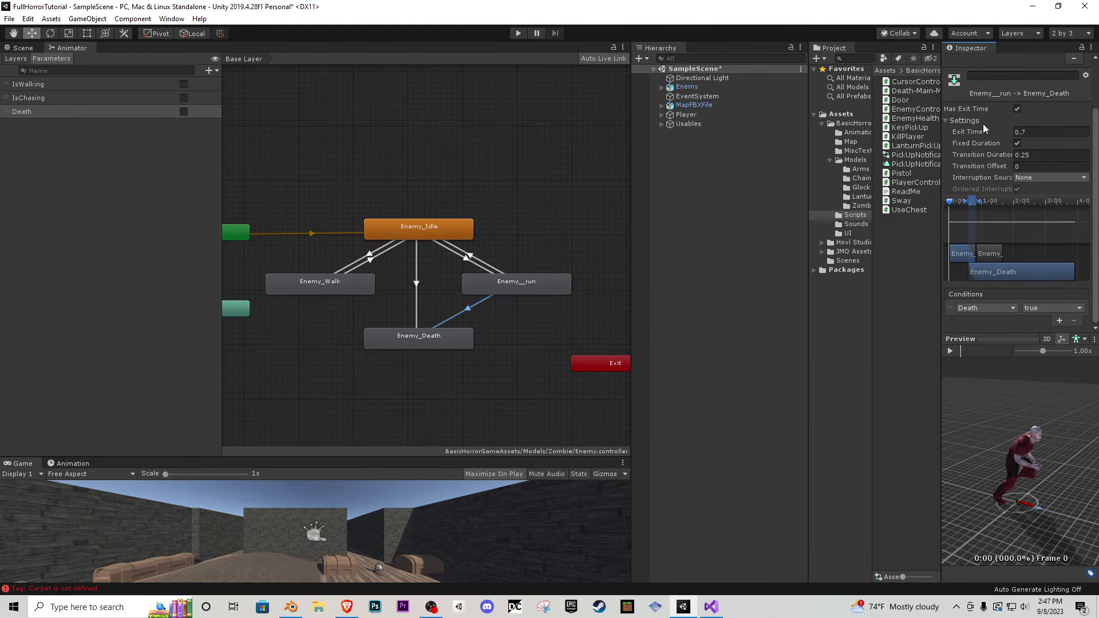
click(418, 285)
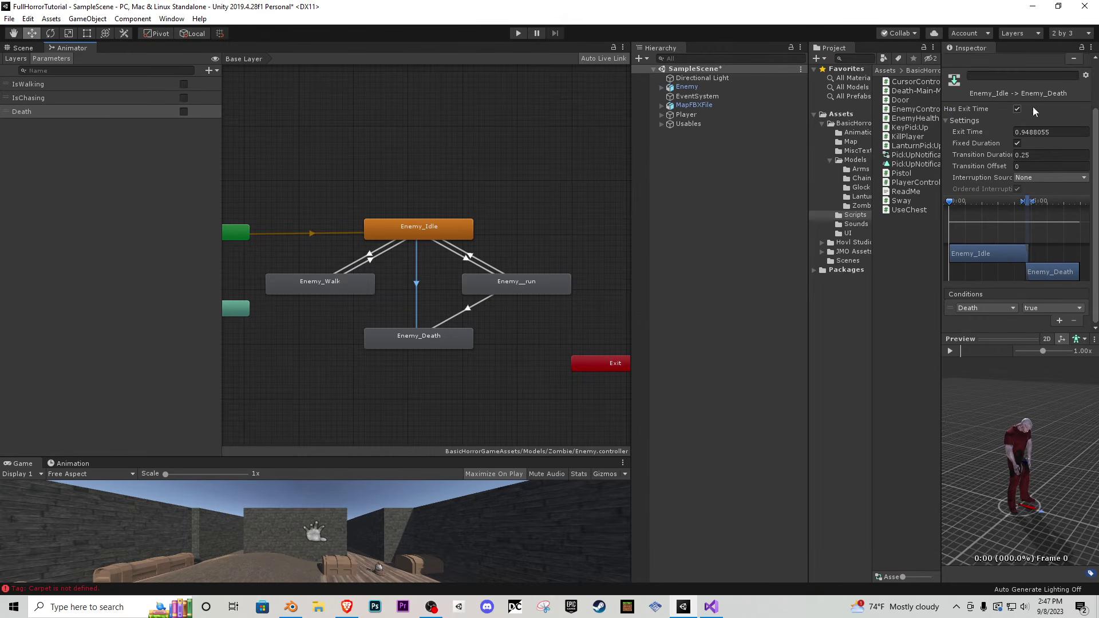
click(1017, 109)
- Make a transition from Enemy_Walk to Enemy_Death with the condition Death true and Has Exit Time disabled
right_click(339, 289)
click(362, 297)
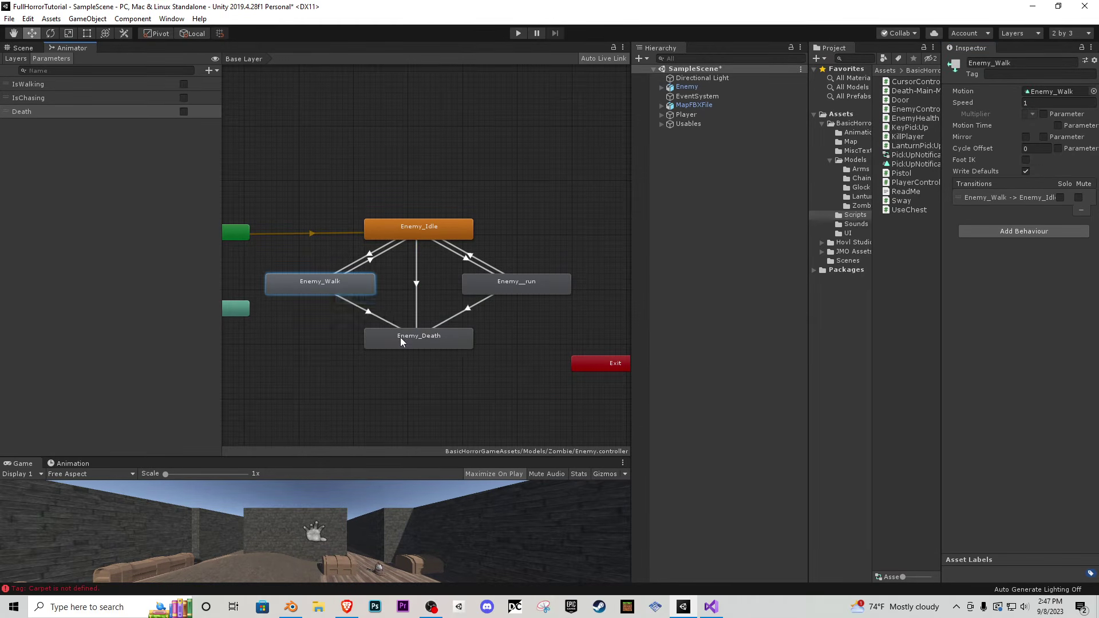
click(399, 338)
click(386, 319)
scroll(1019, 258, down, 2)
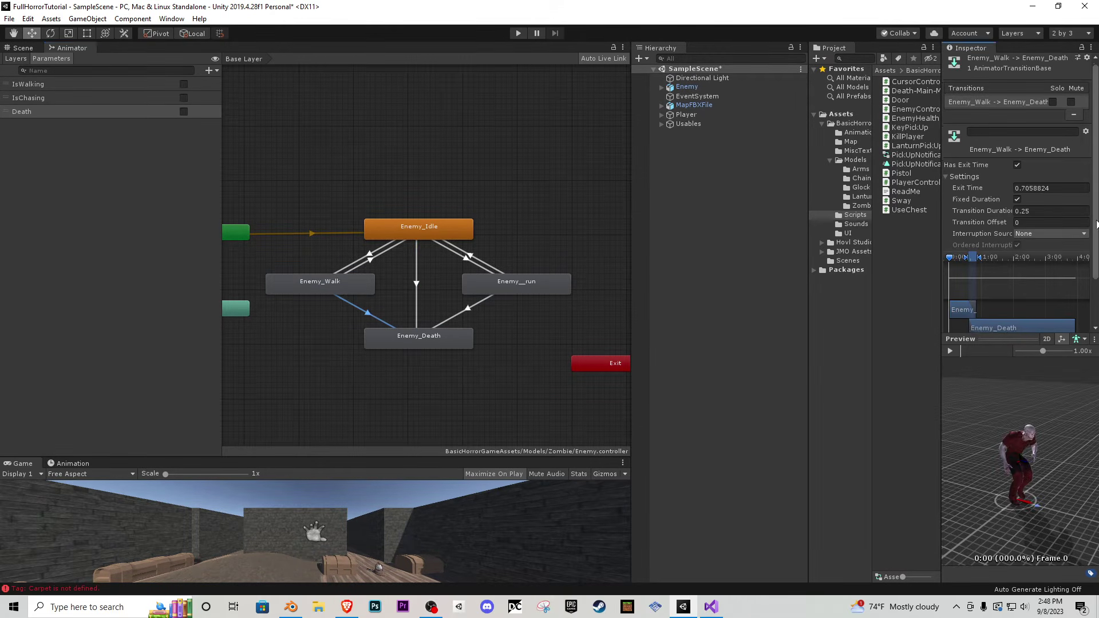
click(1059, 321)
click(986, 308)
click(984, 365)
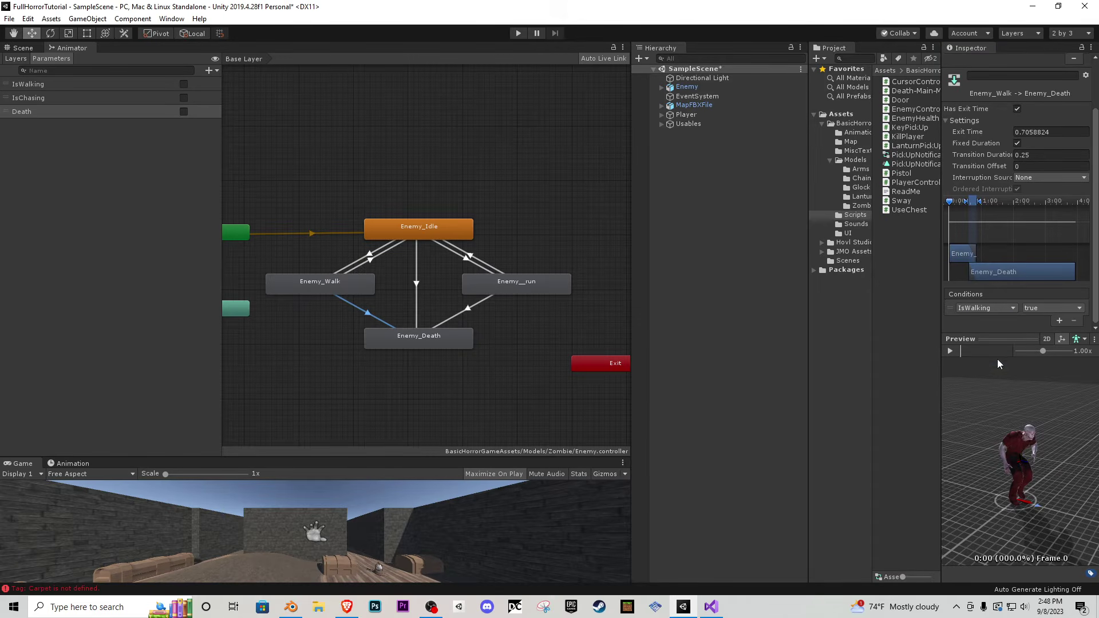
click(1017, 110)
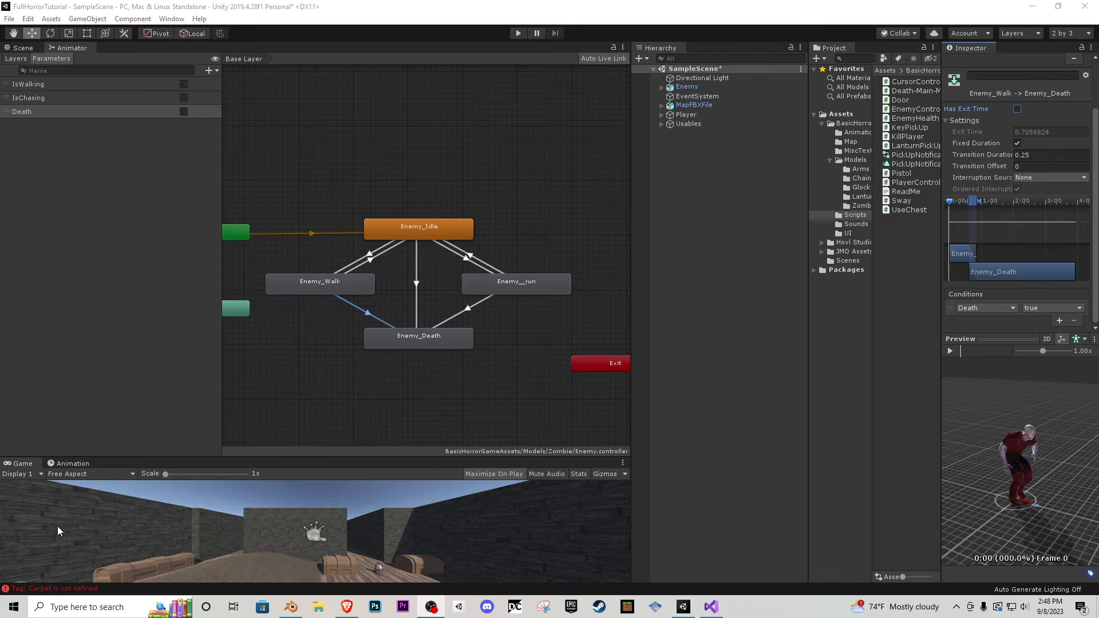
- Select the enemy in the scene, show its Enemy_Death clip in an enlarged animation timeline, and start keyframe recording
click(26, 48)
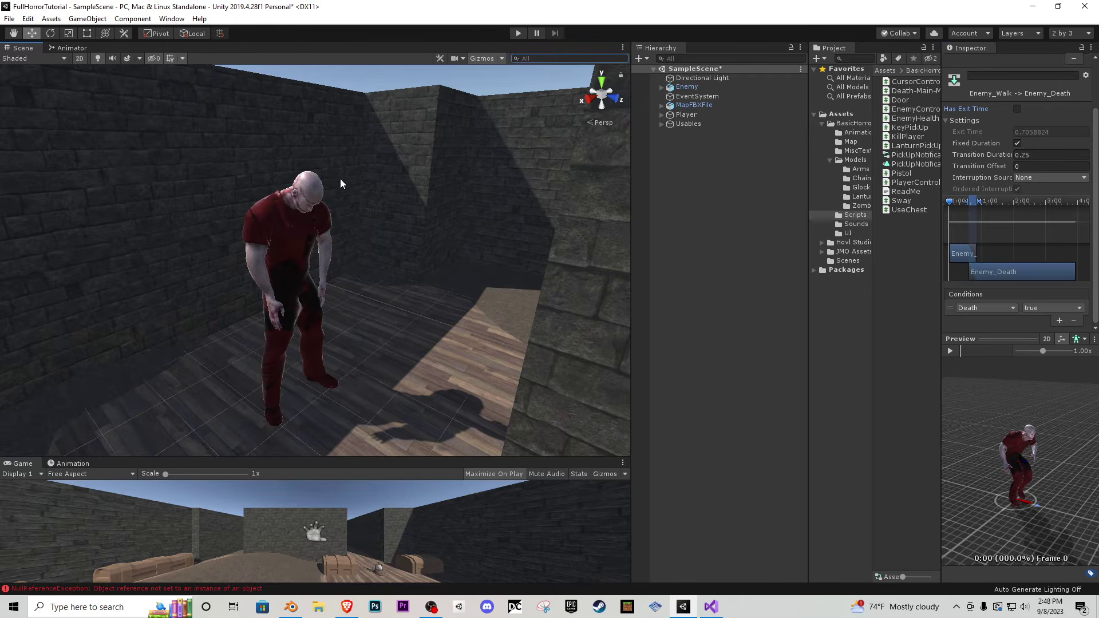
click(296, 245)
click(73, 464)
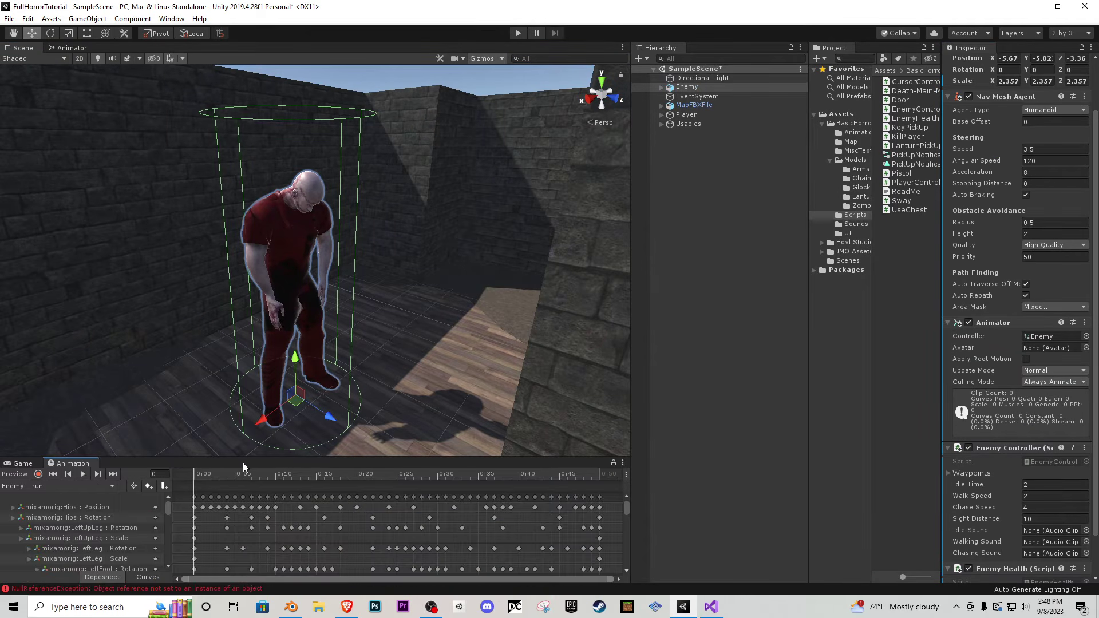
drag(248, 458, 293, 371)
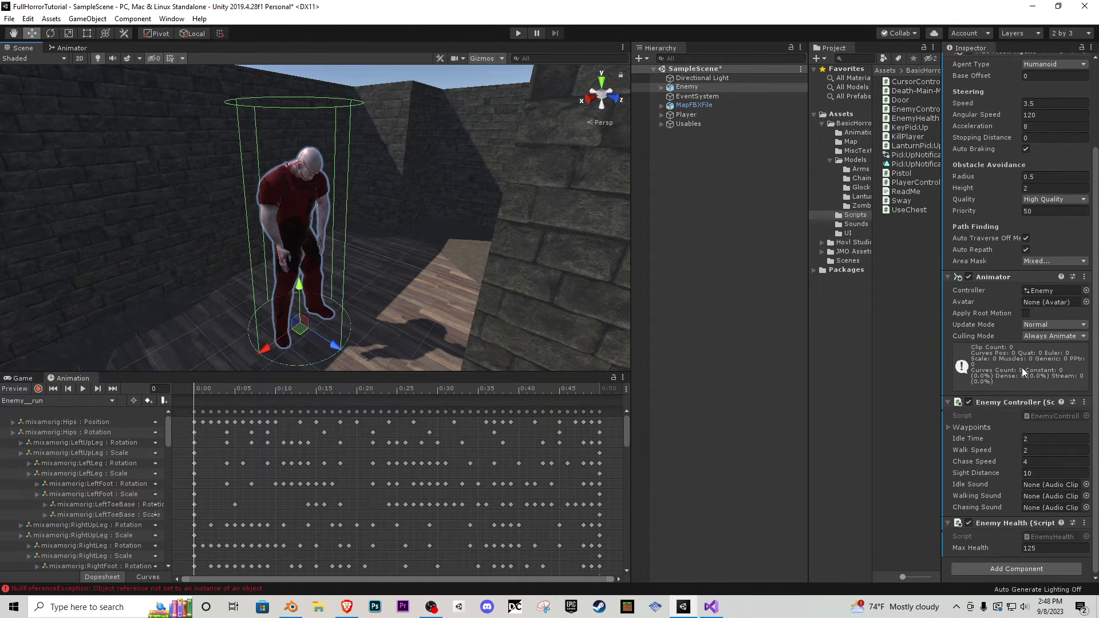
click(92, 402)
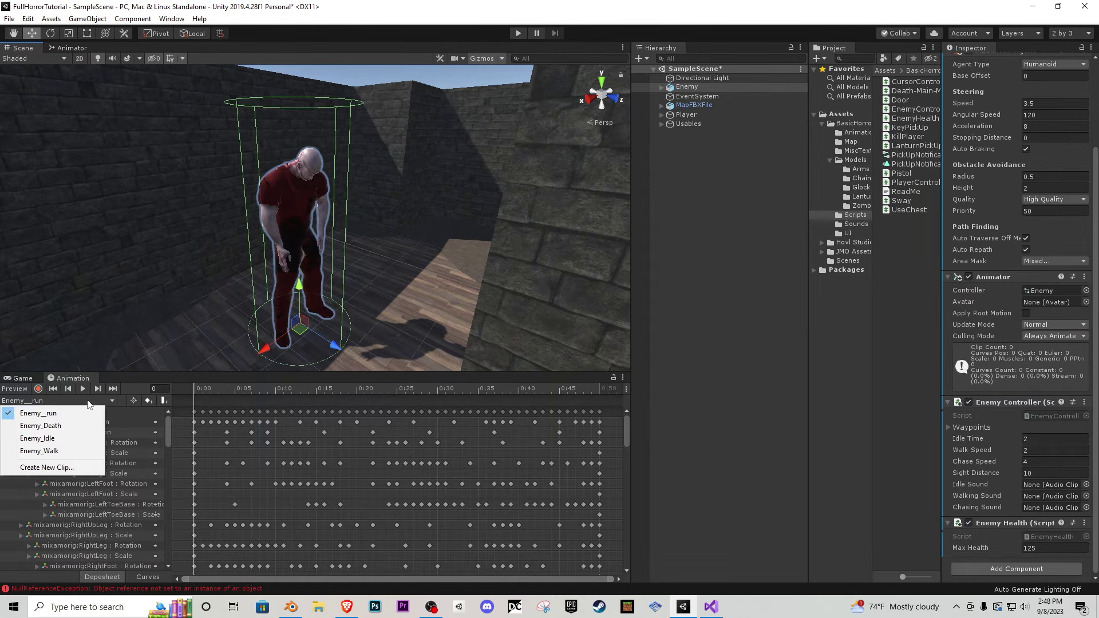
click(68, 428)
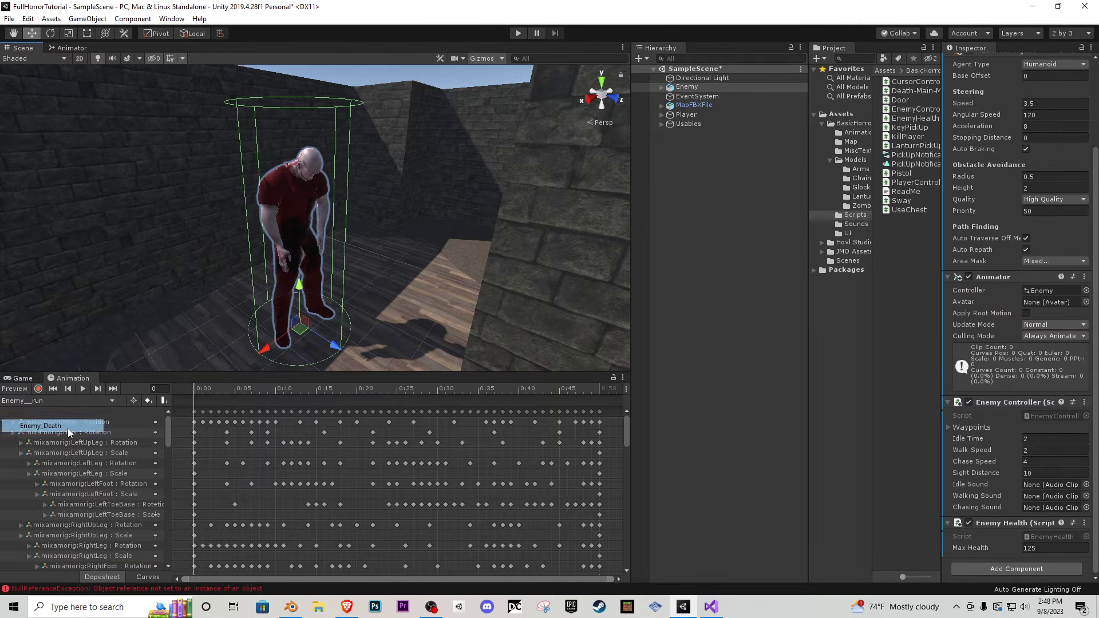
click(40, 390)
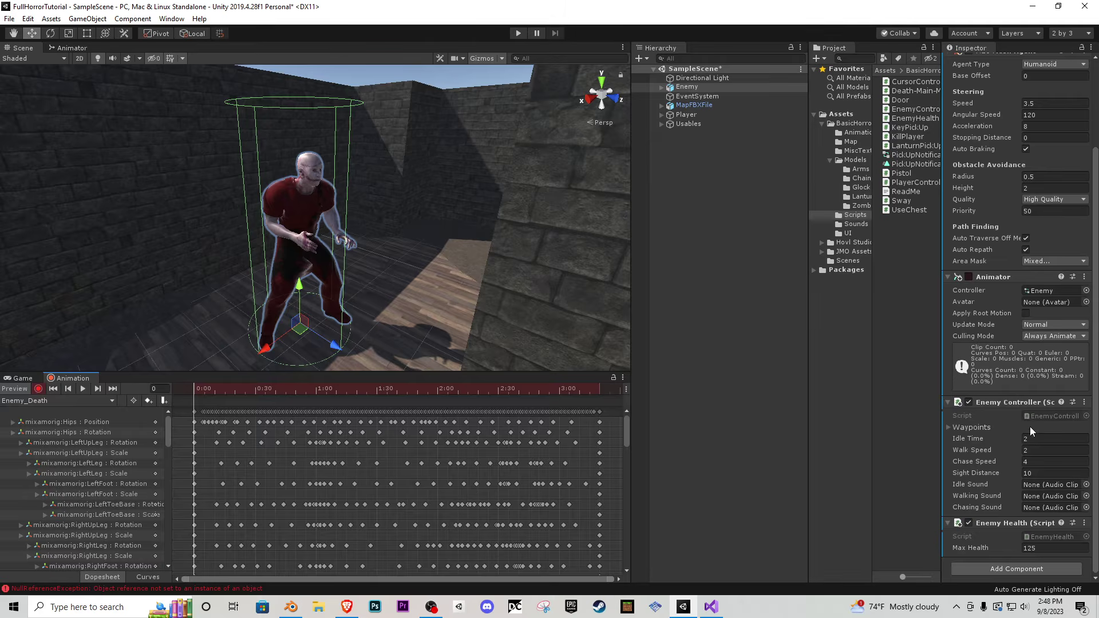
- Record the Enemy Controller and Nav Mesh Agent components as disabled at frame 0 of the Enemy_Death clip, then stop recording
click(968, 402)
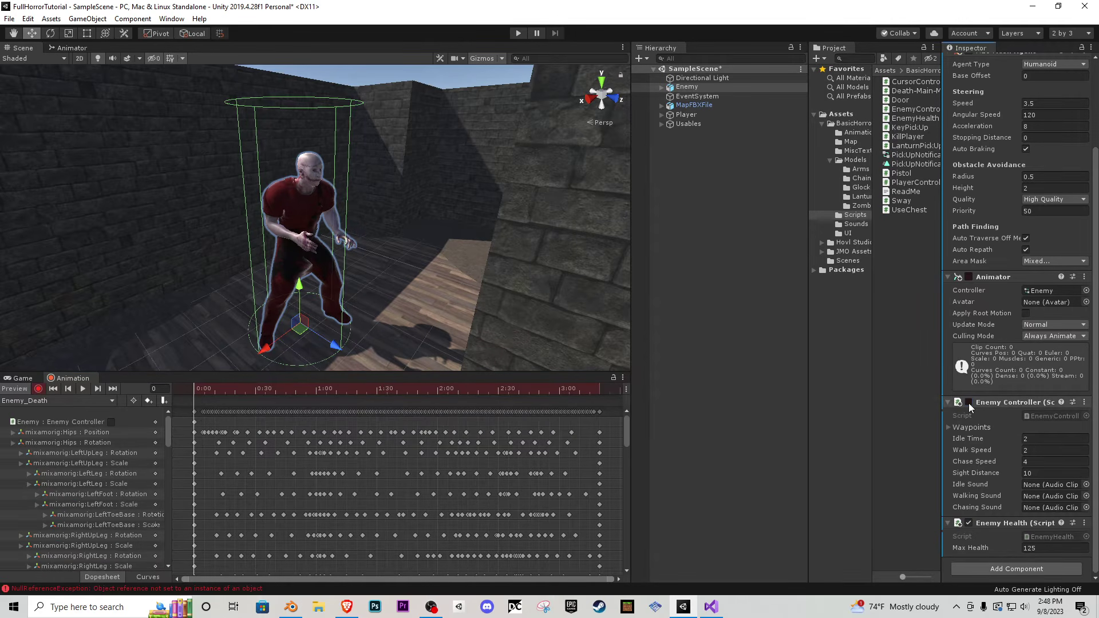
scroll(970, 404, up, 3)
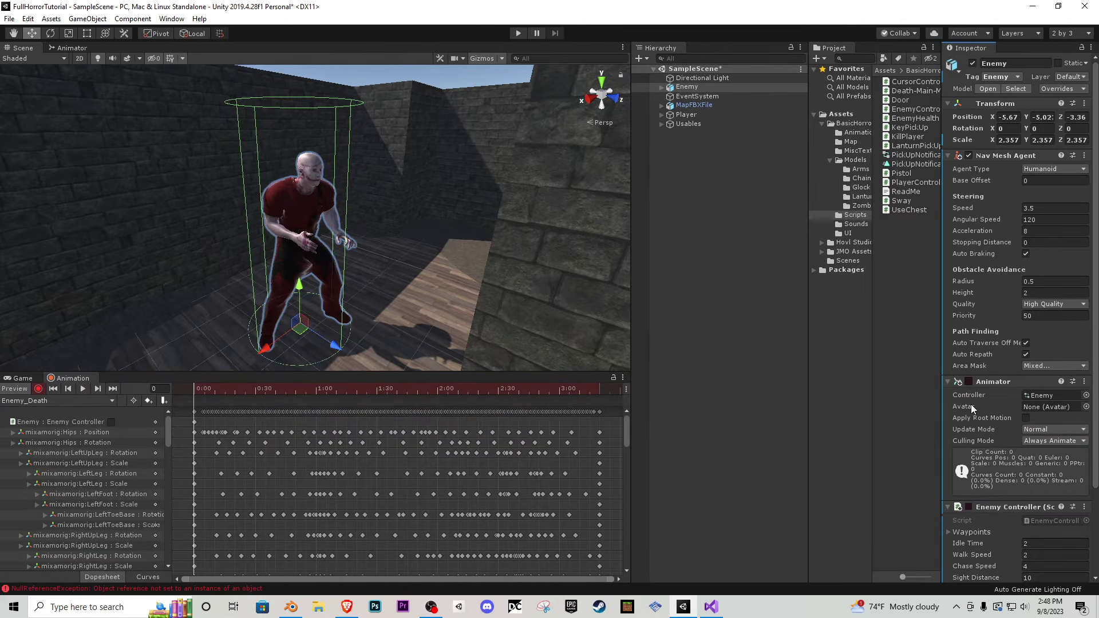
click(969, 156)
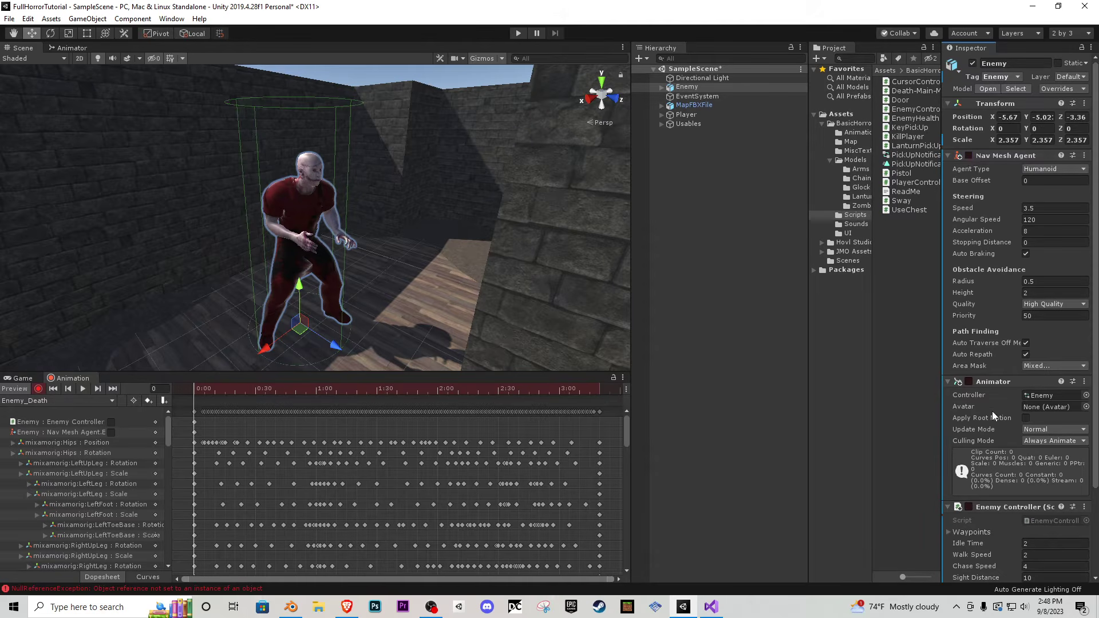
scroll(991, 411, down, 3)
scroll(1016, 349, up, 3)
drag(201, 390, 190, 411)
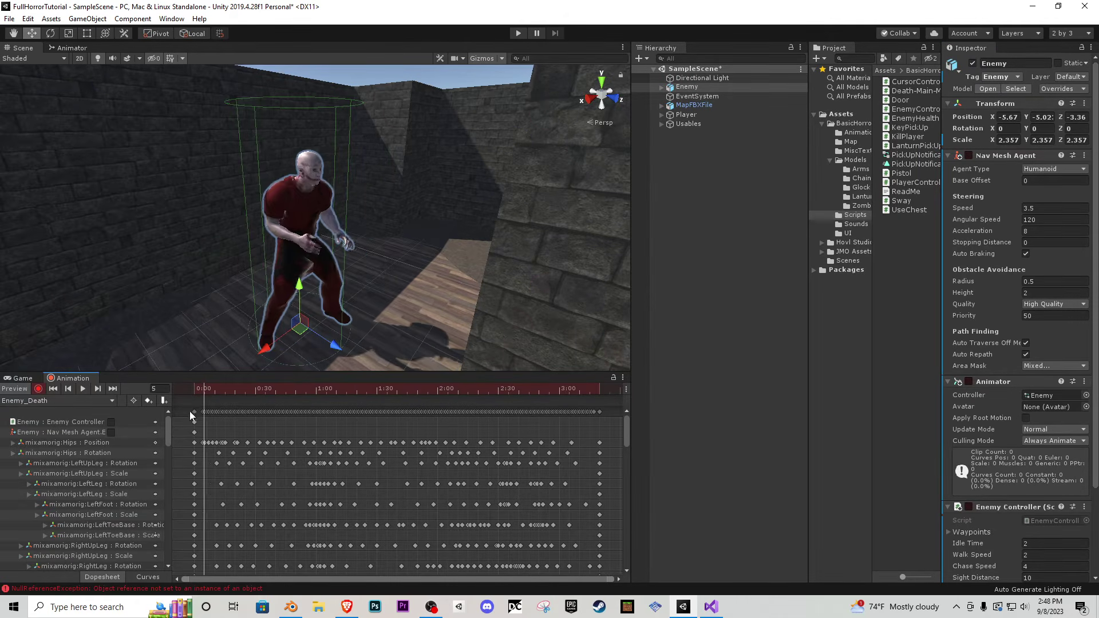
click(39, 389)
- Set the Enemy Controller's Idle Time to 4, Walk Speed to 2.5 and Sight Distance to 30
scroll(994, 462, down, 3)
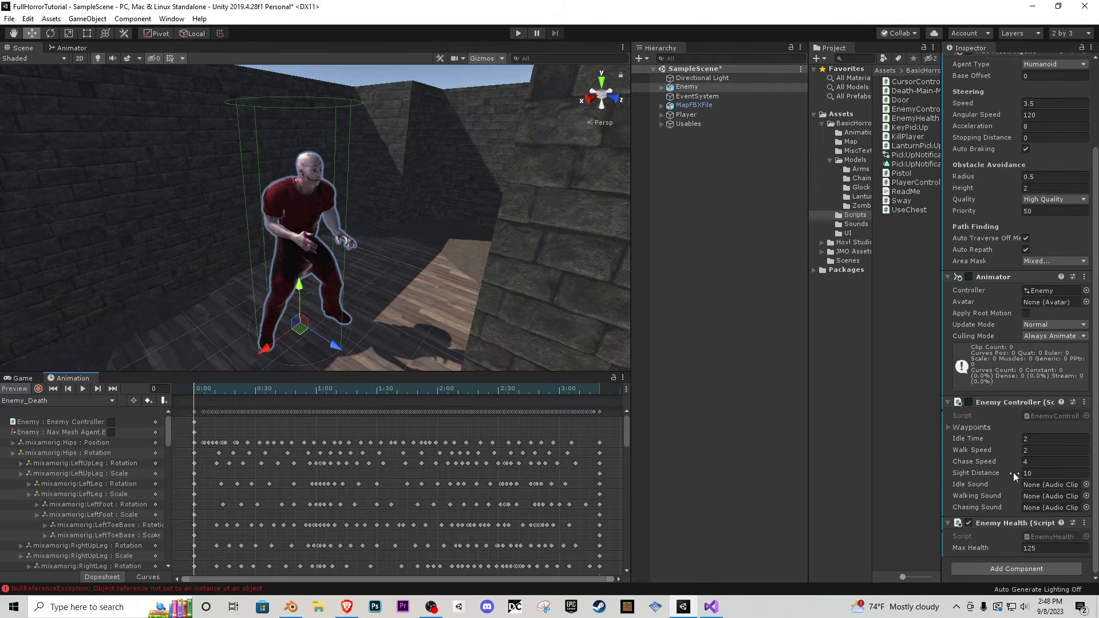
click(1041, 440)
click(1033, 451)
text(2.5)
key(Tab)
click(1046, 474)
scroll(457, 269, down, 10)
right_drag(454, 268, 353, 235)
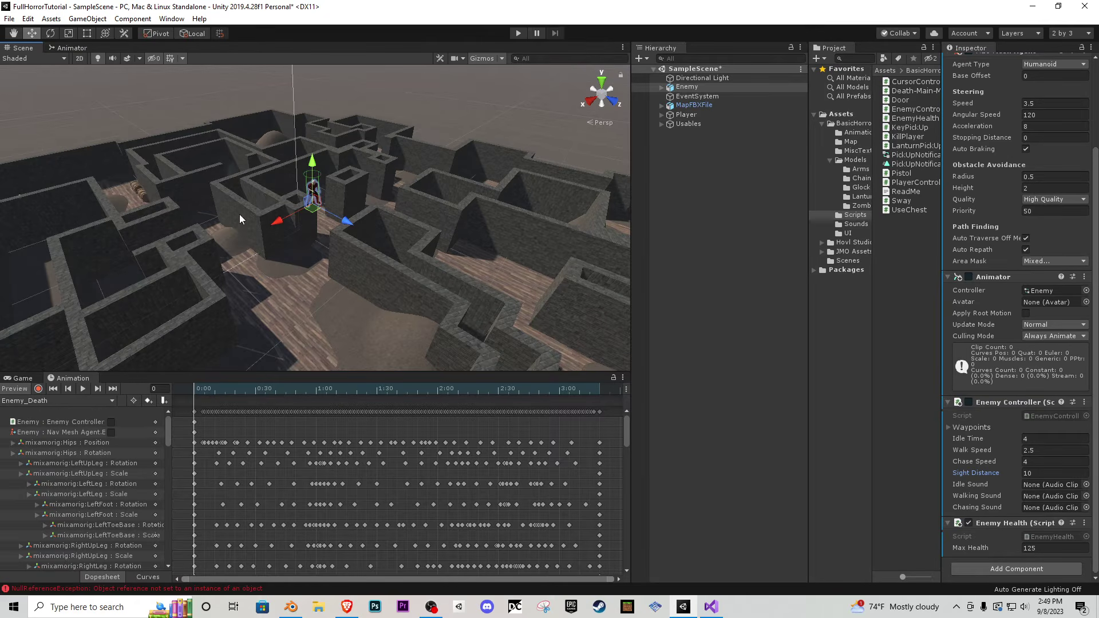
click(1044, 472)
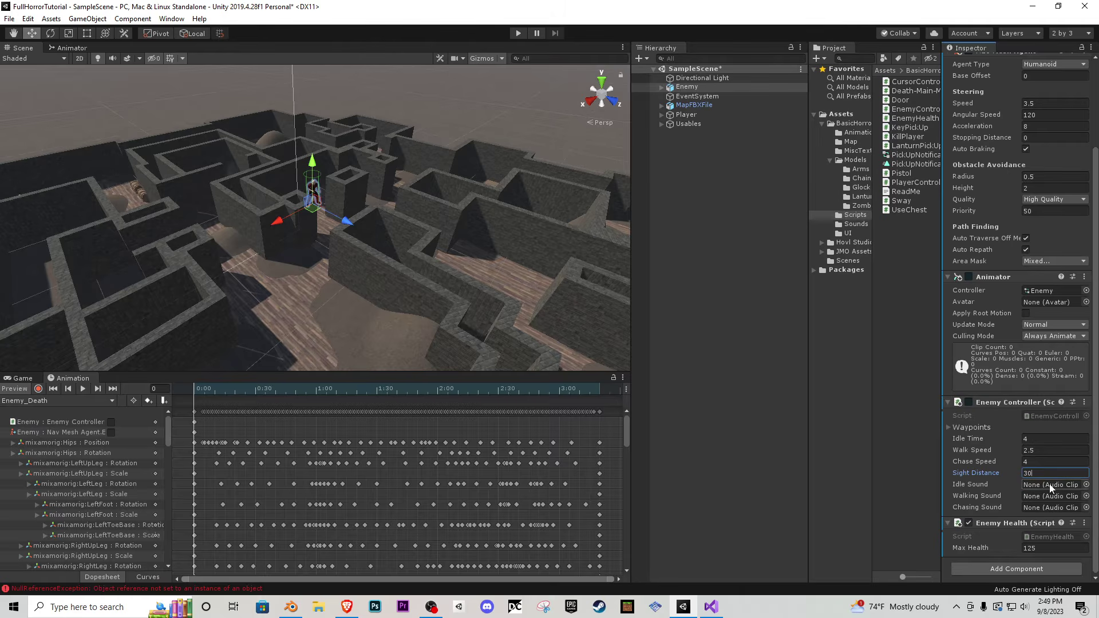
- Check which audio clips are available for the Enemy Controller's Walking Sound and Idle Sound, leaving both unassigned
click(1087, 496)
click(1088, 268)
click(1086, 485)
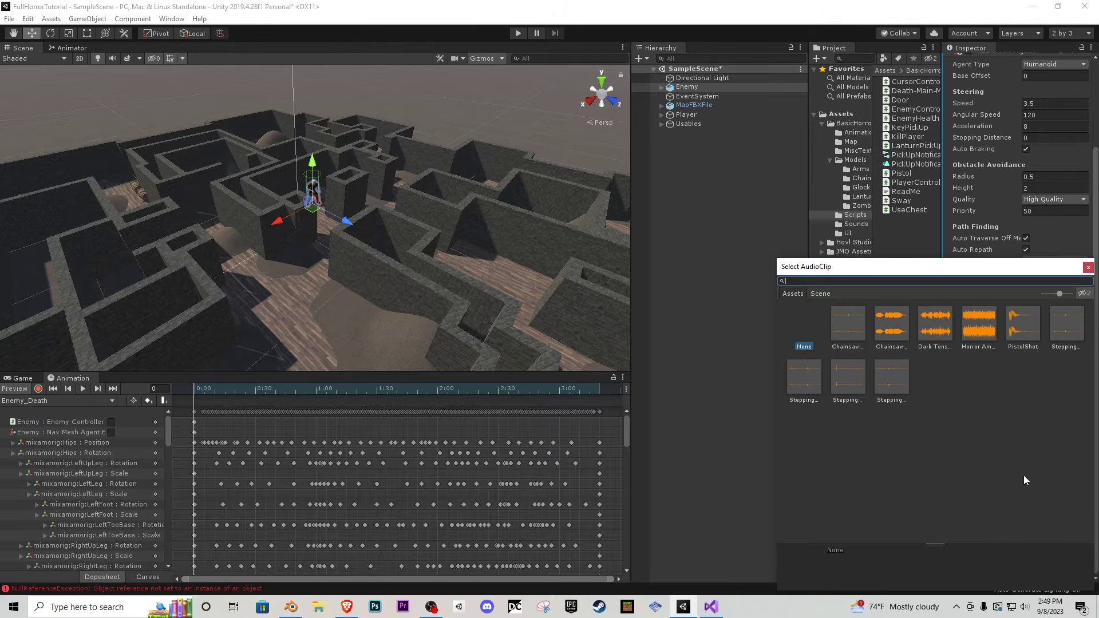
click(1086, 271)
- From the Sounds folder, assign Chainsaw_Idle to the Enemy Controller's Idle Sound and Walking Sound, and Chainsaw_Use to its Chasing Sound
click(848, 123)
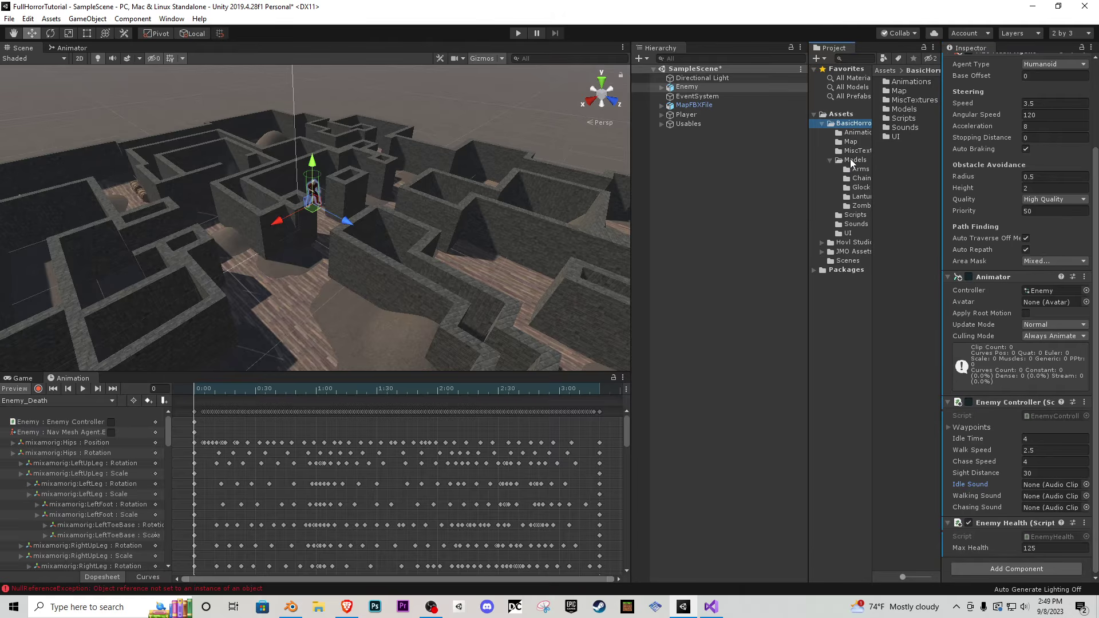
click(855, 159)
click(915, 91)
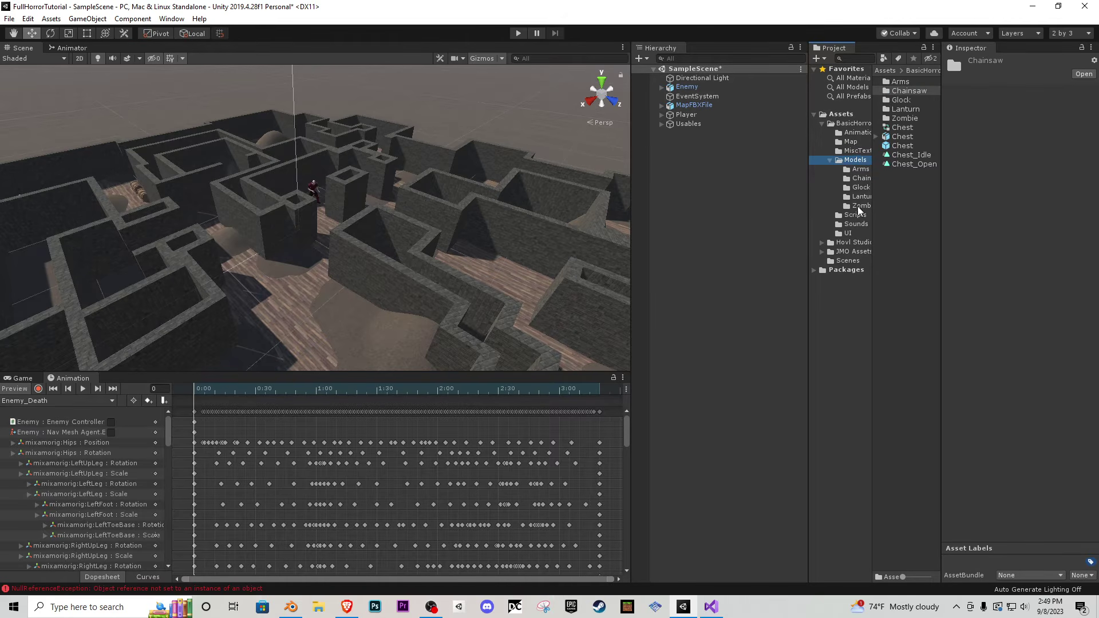
click(856, 224)
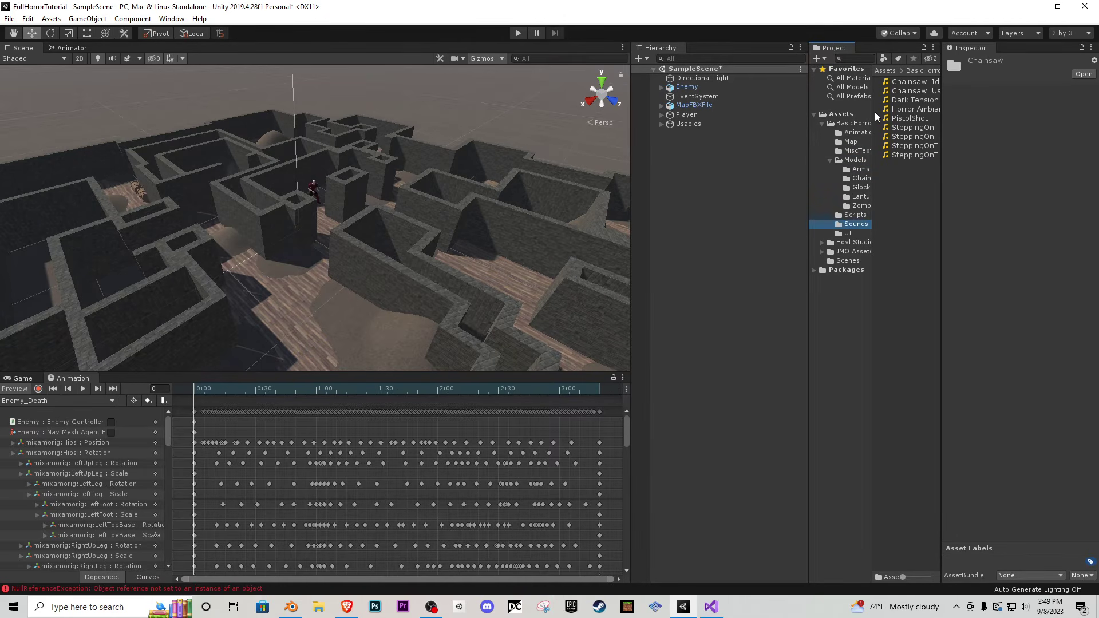
click(735, 87)
scroll(1006, 403, down, 10)
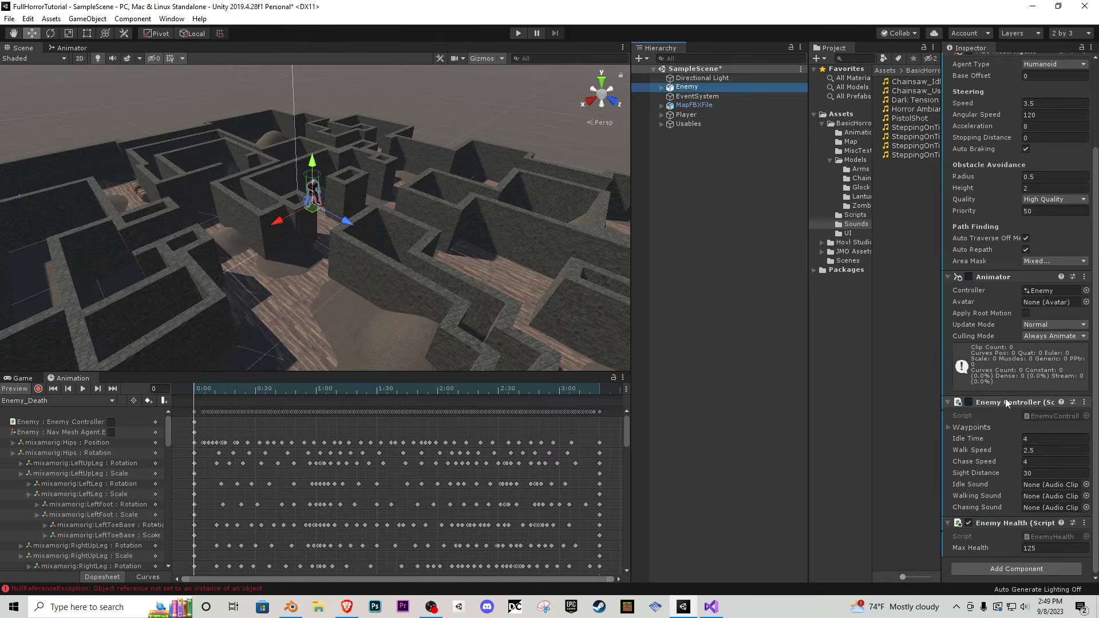
drag(918, 81, 1044, 484)
drag(916, 85, 1047, 496)
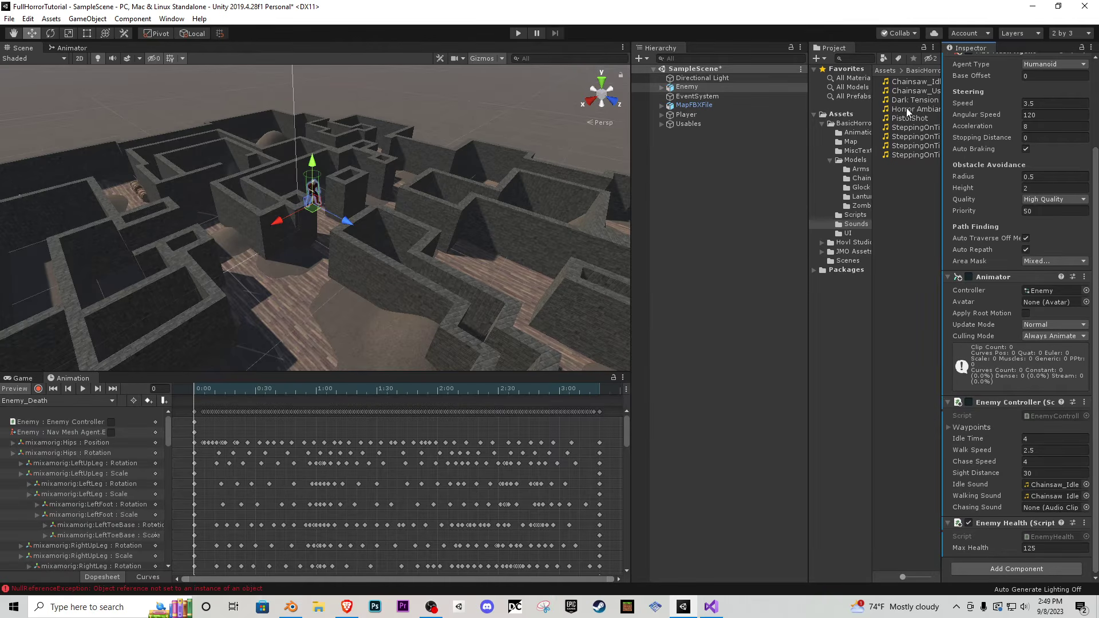
drag(912, 92, 1039, 503)
- Mark the Dirt, Floor.001 and Walls objects under MapFBXFile as static
right_drag(479, 235, 476, 229)
key(s)
scroll(986, 309, up, 3)
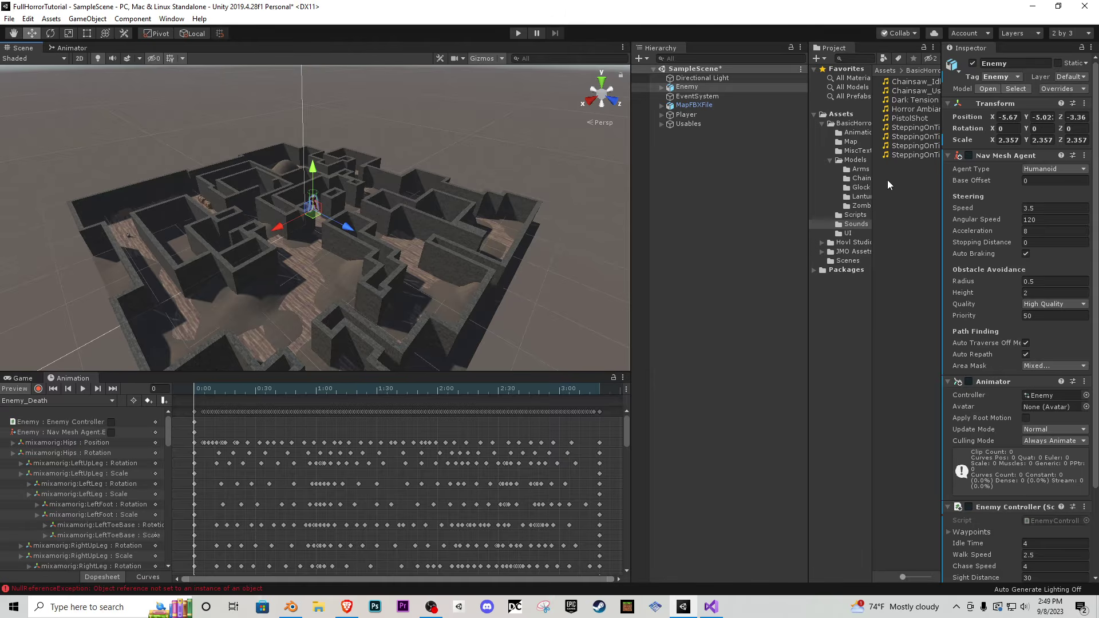
right_drag(480, 233, 478, 246)
key(s)
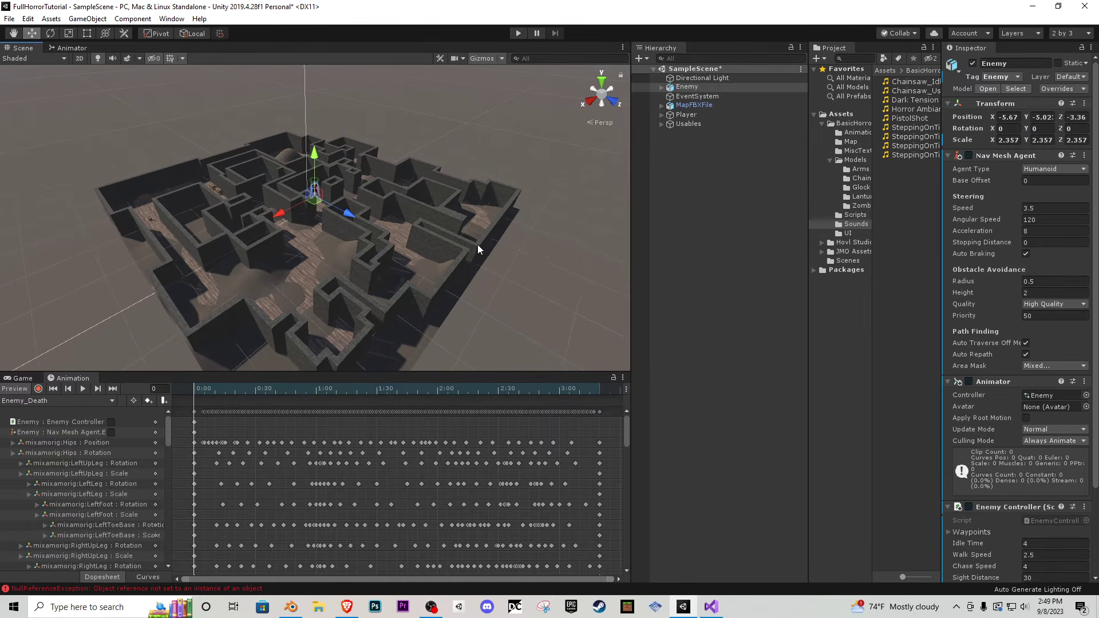
click(307, 267)
click(662, 106)
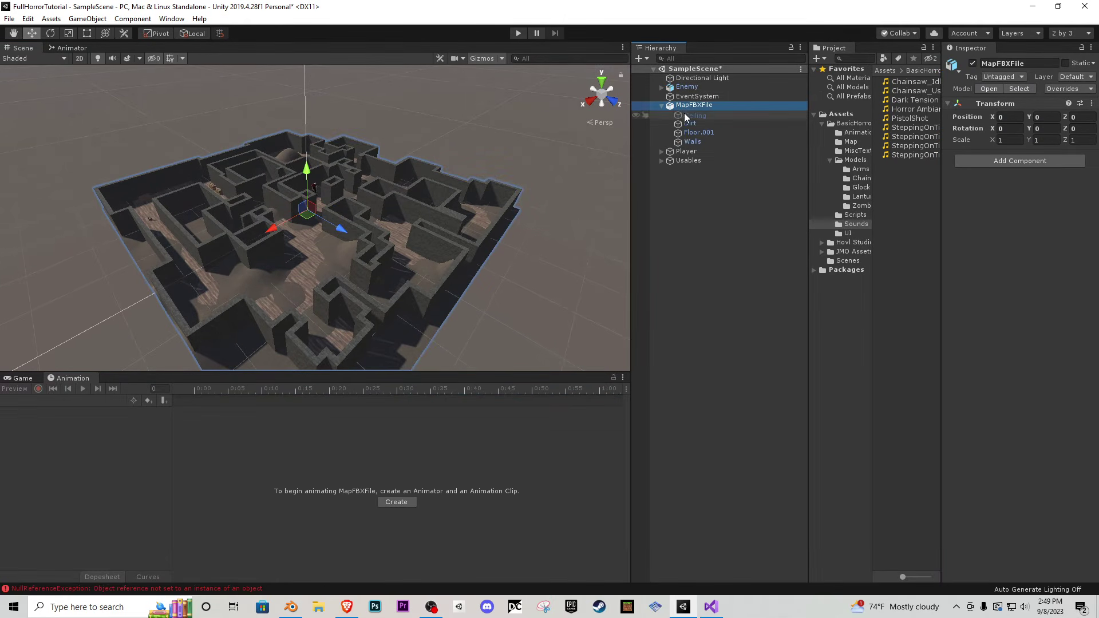
click(694, 123)
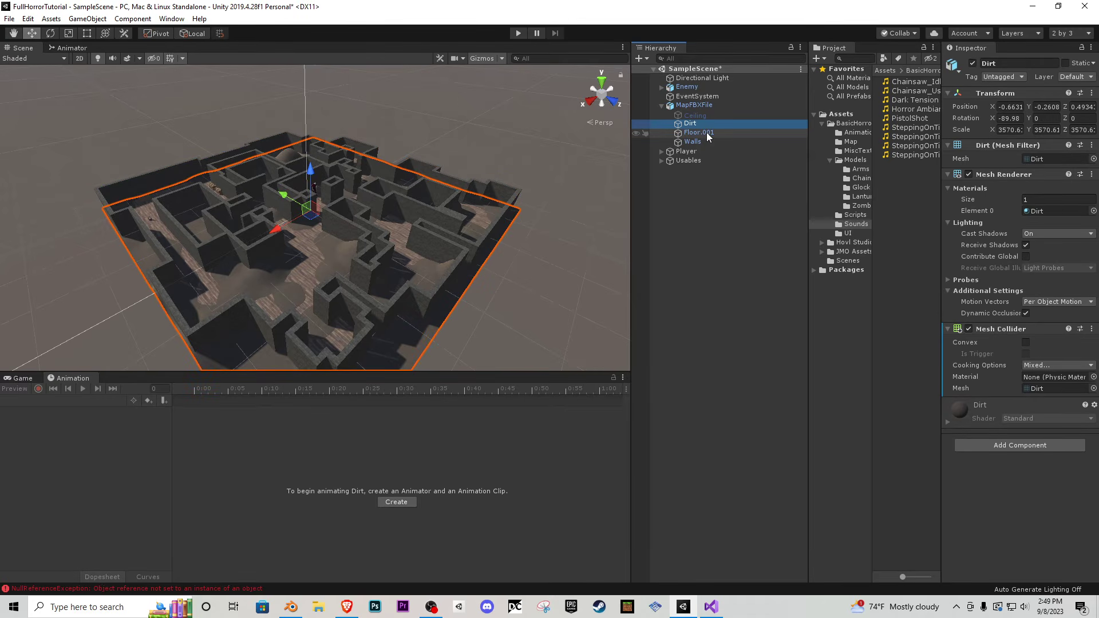
ctrl+click(707, 132)
ctrl+click(714, 141)
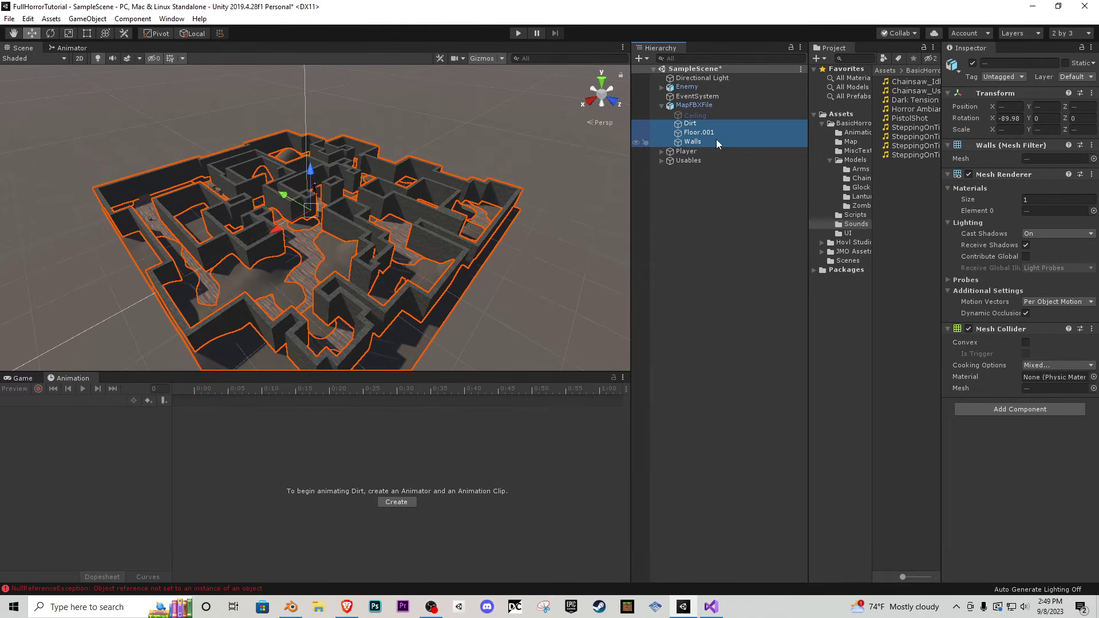
click(1066, 63)
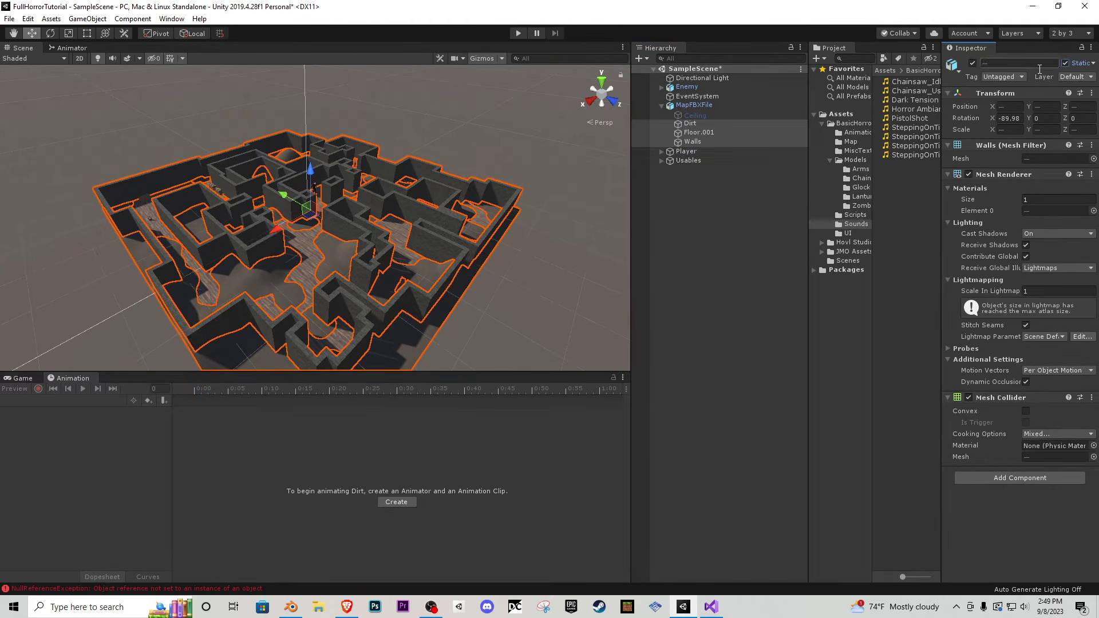
click(712, 201)
- Bake the map's navigation mesh with the default agent settings
click(171, 19)
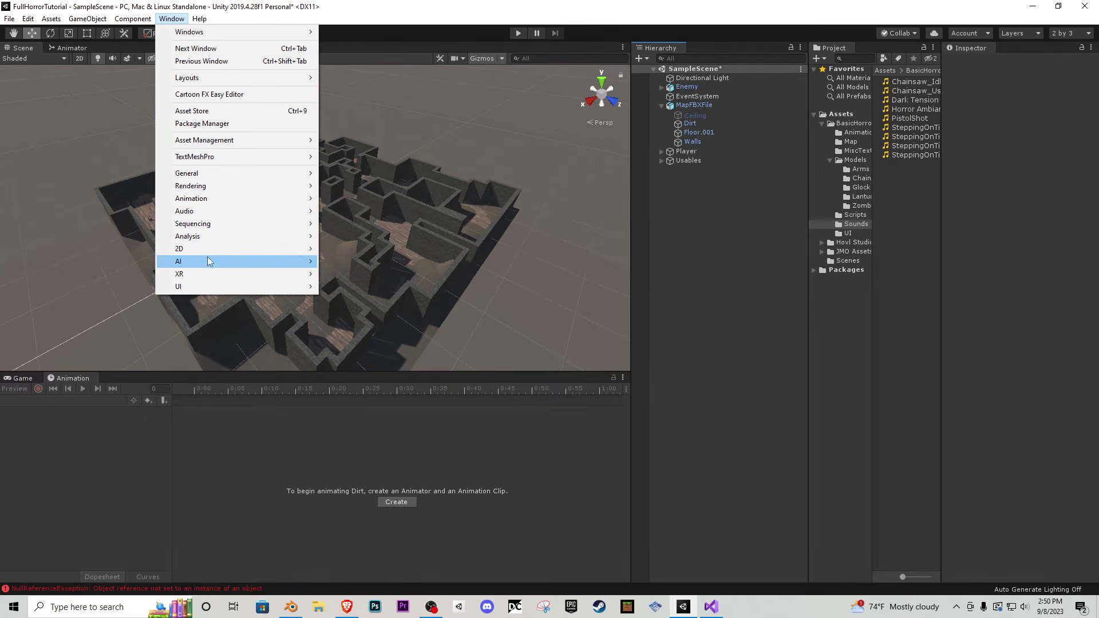
mouse_move(206, 261)
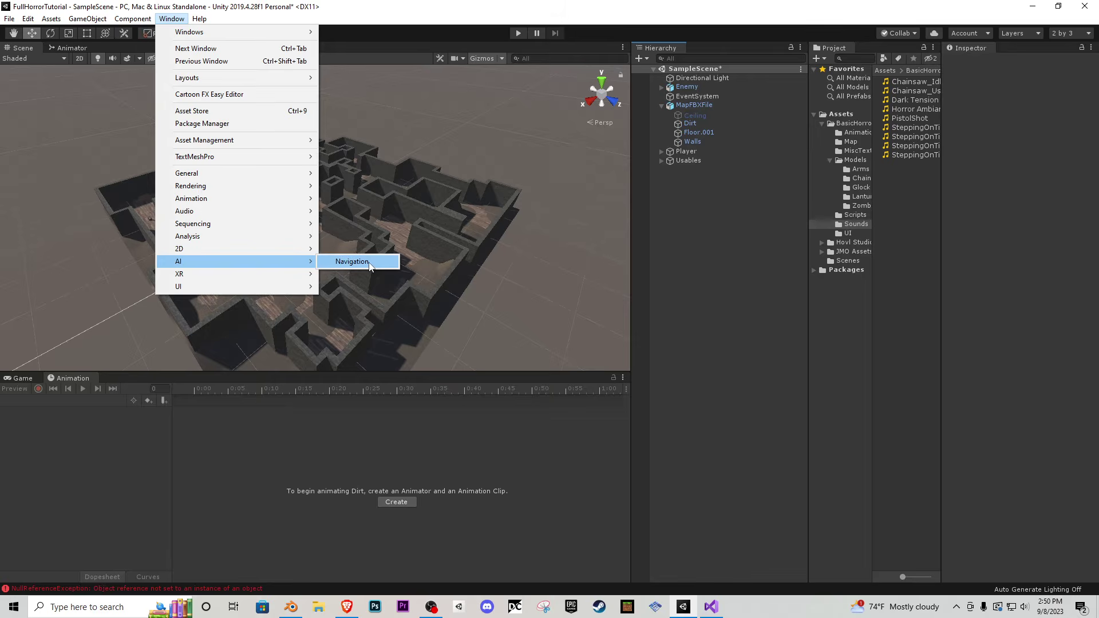
click(350, 261)
click(1037, 67)
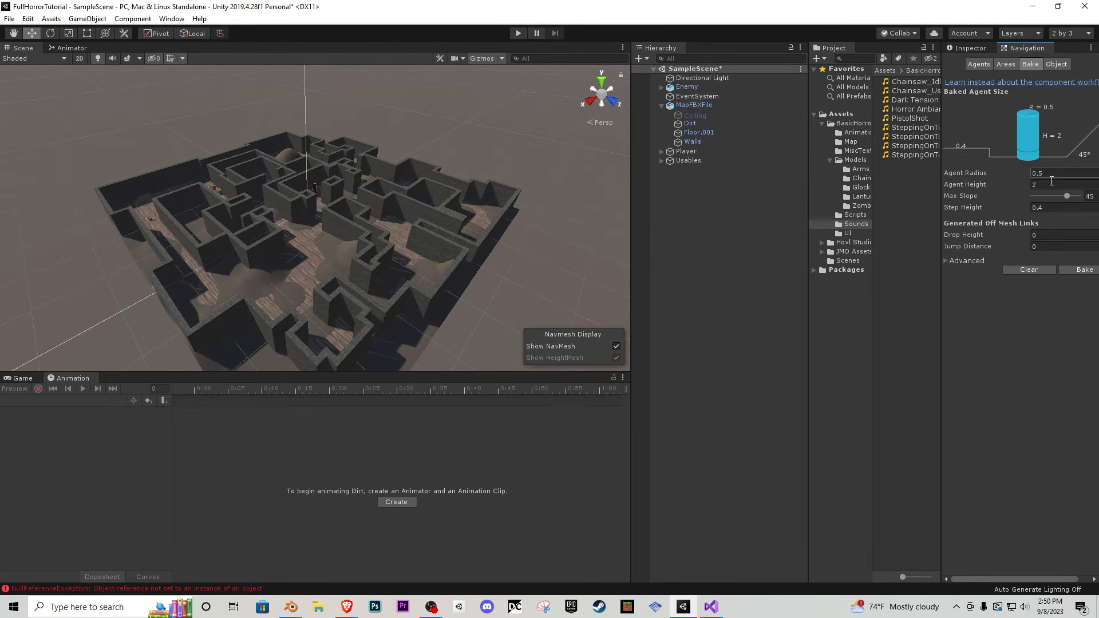
click(1084, 270)
- Create an empty game object at the top level of the scene
key(w)
right_drag(315, 186, 415, 281)
key(s)
right_click(716, 214)
click(767, 322)
key(w)
key(s)
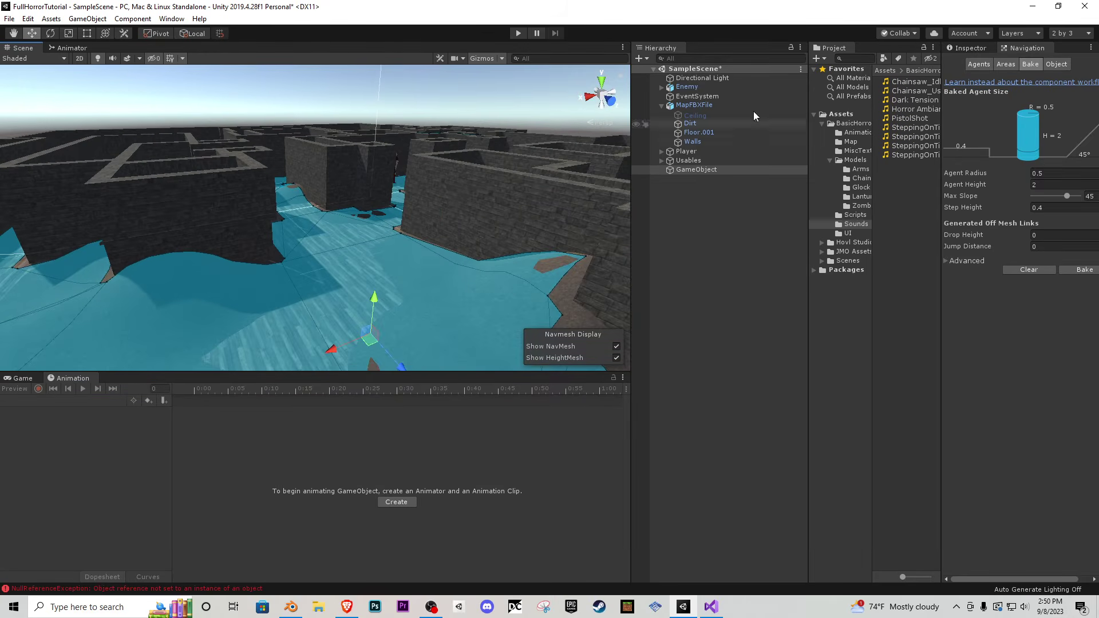
- Move the new empty object into a maze corridor, at about X 9.56, Y 2.33, Z 11.59
click(958, 47)
drag(374, 300, 353, 178)
click(349, 542)
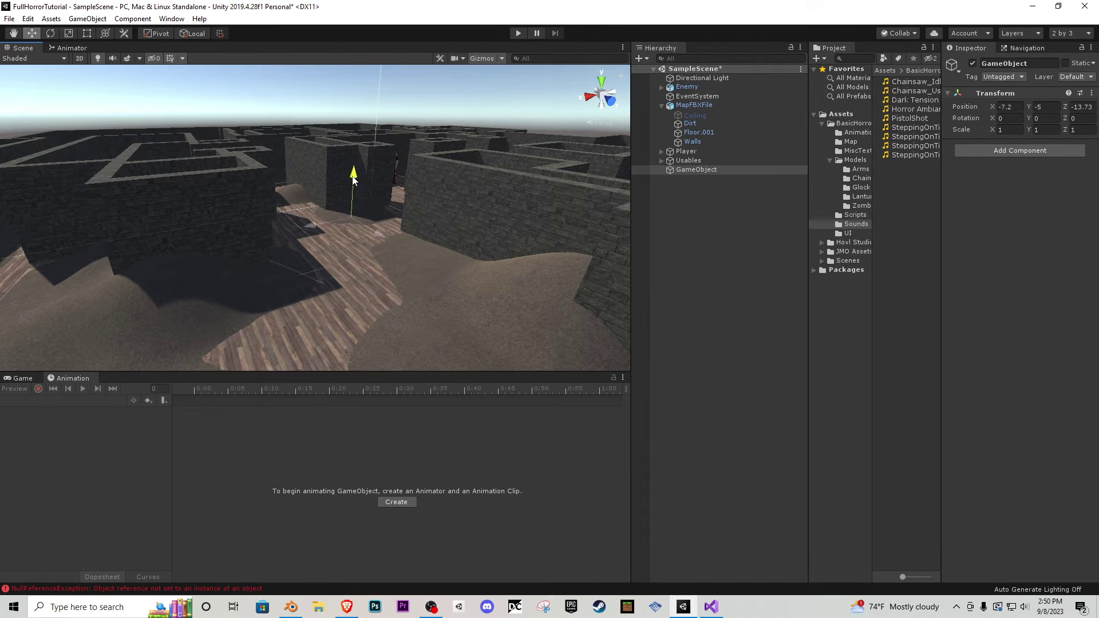
key(w)
right_drag(353, 178, 280, 269)
key(s)
drag(325, 181, 332, 235)
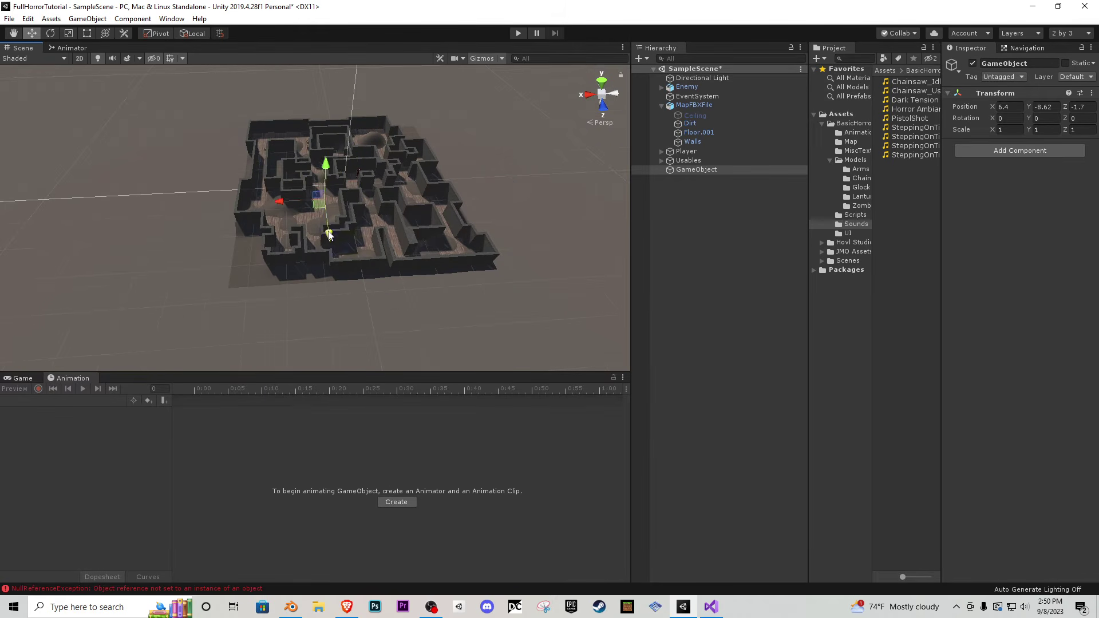
key(w)
mouse_move(332, 236)
right_down()
mouse_move(342, 195)
mouse_move(325, 238)
right_up()
key(w)
drag(325, 238, 293, 171)
right_drag(293, 171, 253, 171)
drag(252, 172, 241, 237)
right_drag(242, 237, 378, 254)
- Rename the empty game object as Waypoint
click(695, 173)
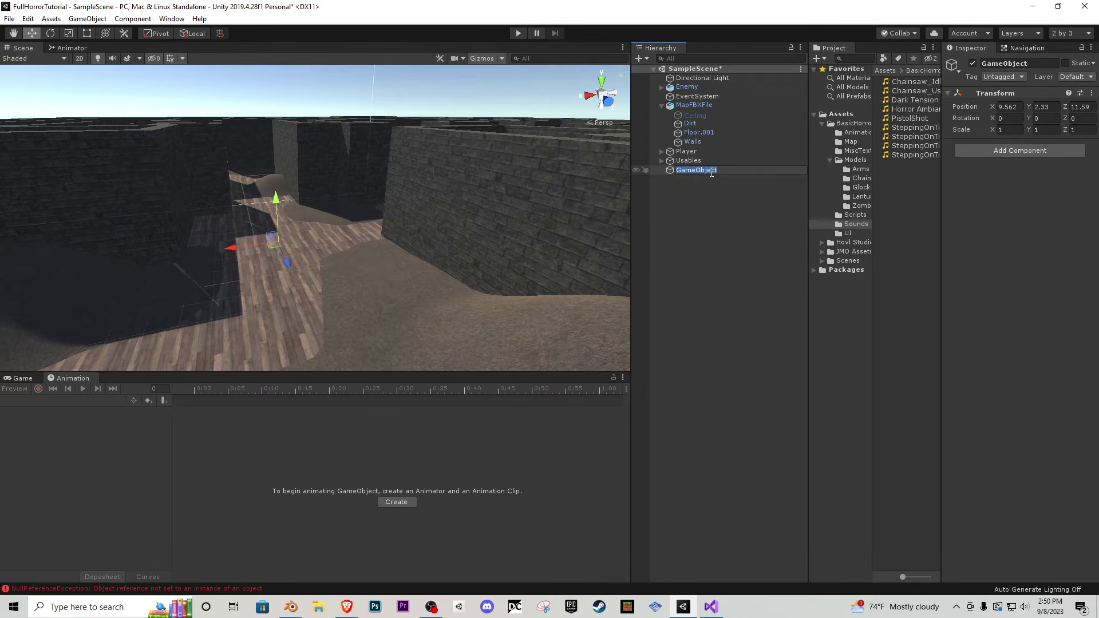
text(Wayloint)
key(Return)
- Working from a top-down view, reposition Waypoint in the maze at about X 13.73, Z 14.09
click(608, 80)
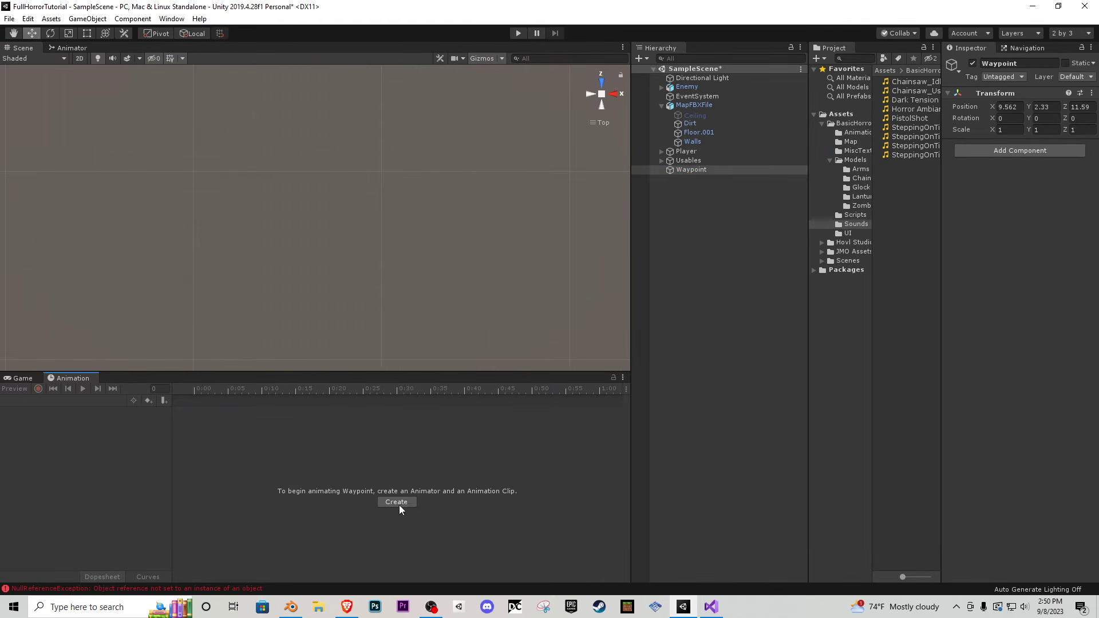
key(f)
double_click(692, 171)
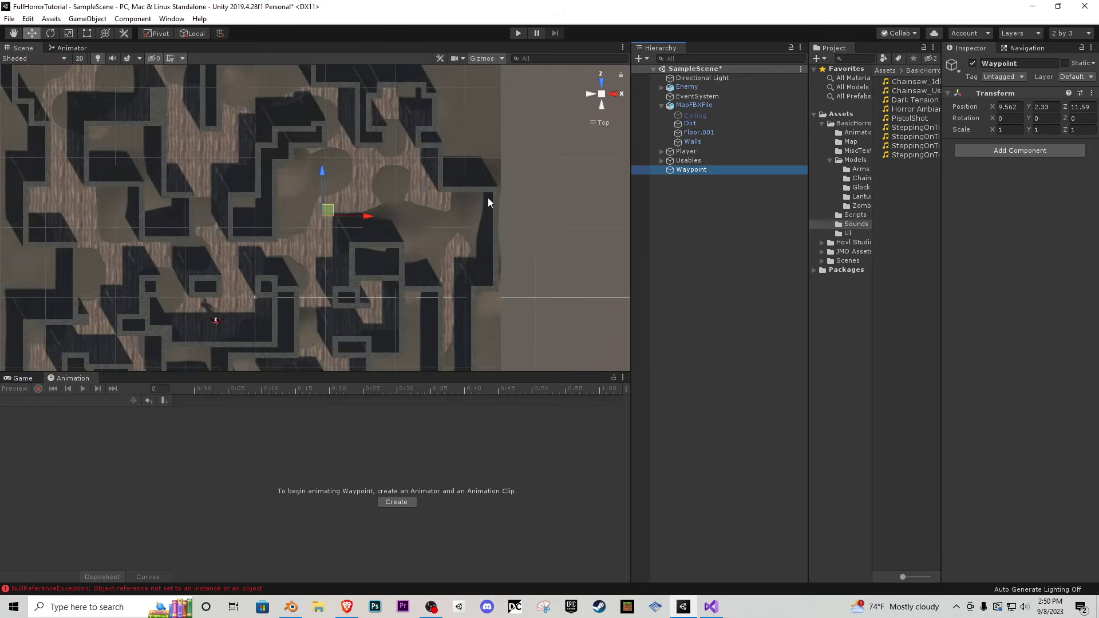
drag(367, 179, 304, 298)
- Duplicate Waypoint into Waypoint (1) to (4) and spread them across the maze, the last at about X 18.7, Z -30.2
key(ctrl+d)
scroll(421, 188, down, 3)
scroll(415, 197, down, 2)
key(ctrl+d)
middle_drag(303, 298, 353, 156)
key(ctrl+d)
drag(353, 156, 473, 297)
key(ctrl+d)
middle_drag(473, 297, 445, 348)
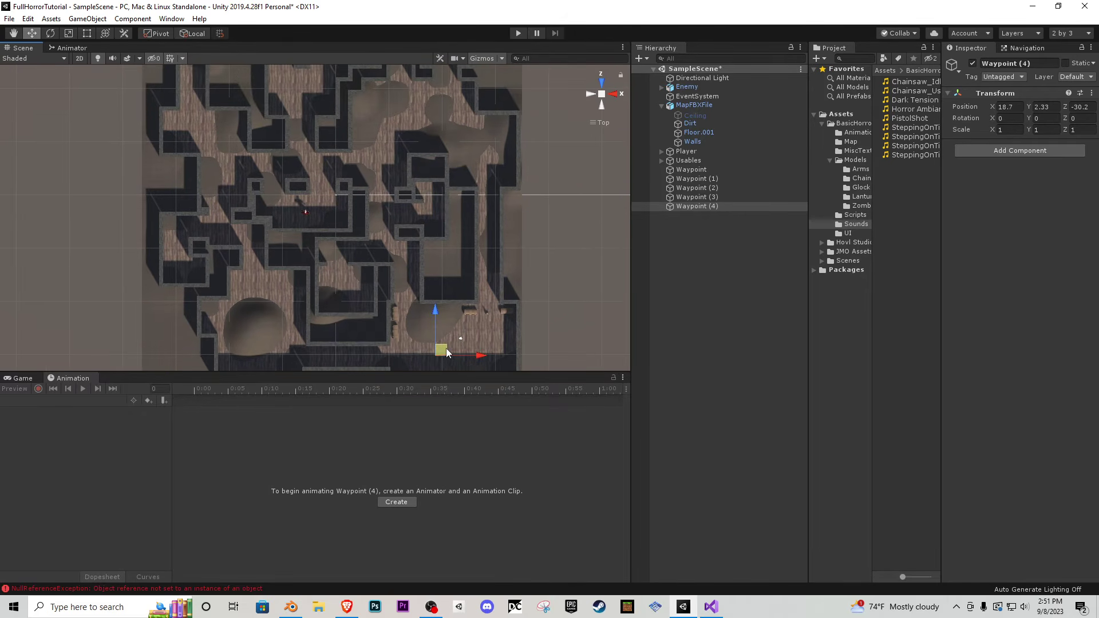
- Duplicate Waypoint (4) and move the copy to the maze's far end, at about X 0.6, Z 26.1
key(ctrl+d)
shift+click(703, 171)
click(706, 215)
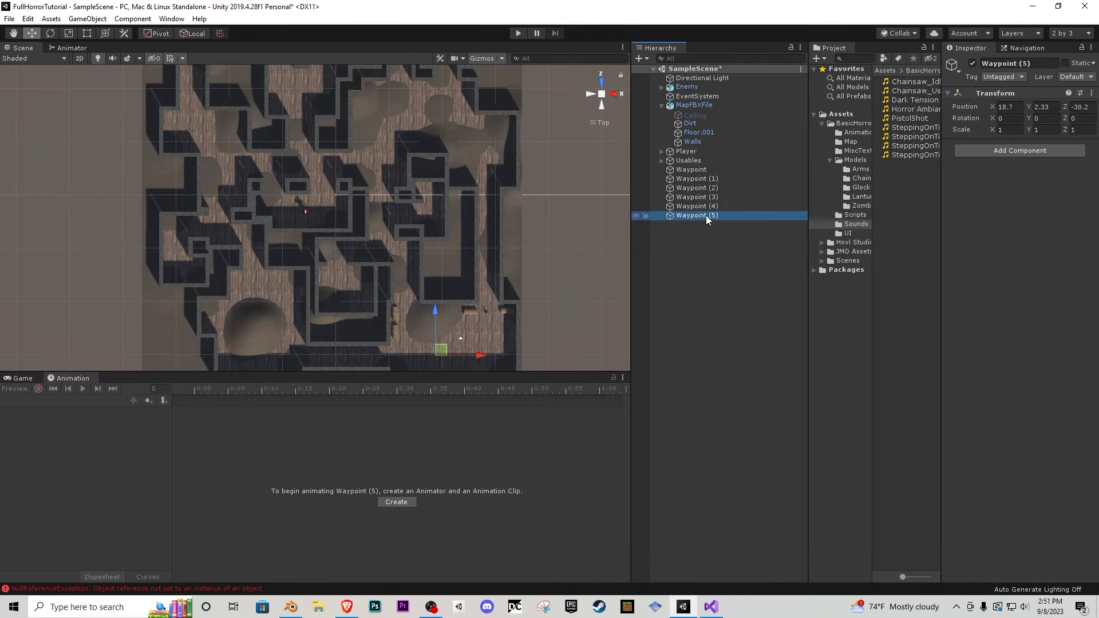
click(710, 206)
click(707, 217)
click(711, 206)
click(714, 196)
click(715, 207)
click(716, 215)
drag(446, 346, 464, 155)
middle_drag(464, 156, 477, 277)
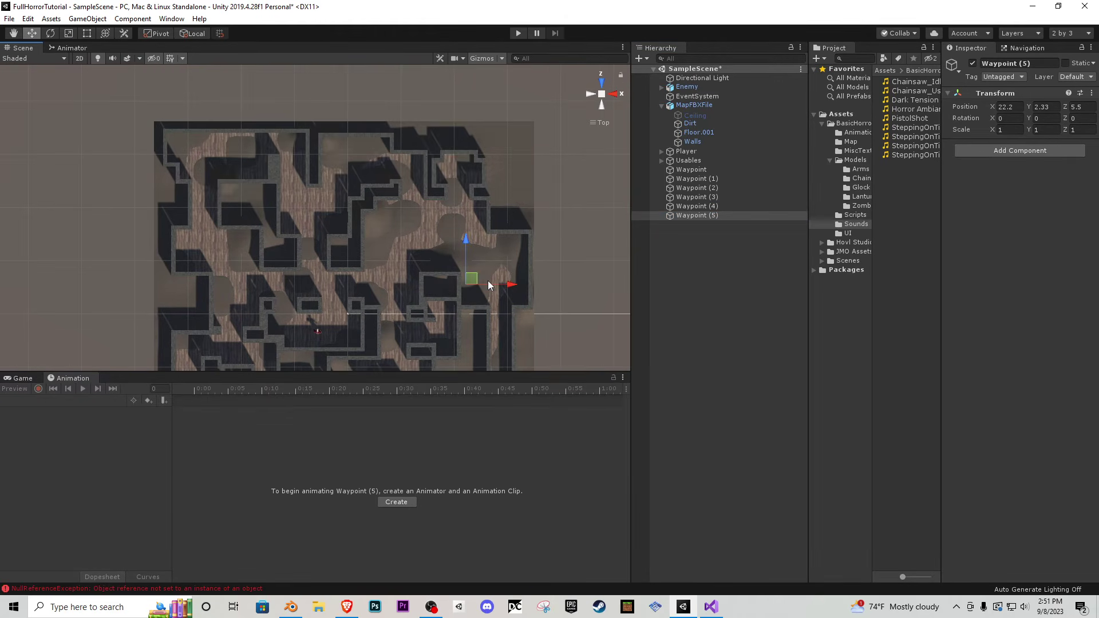
drag(472, 280, 356, 170)
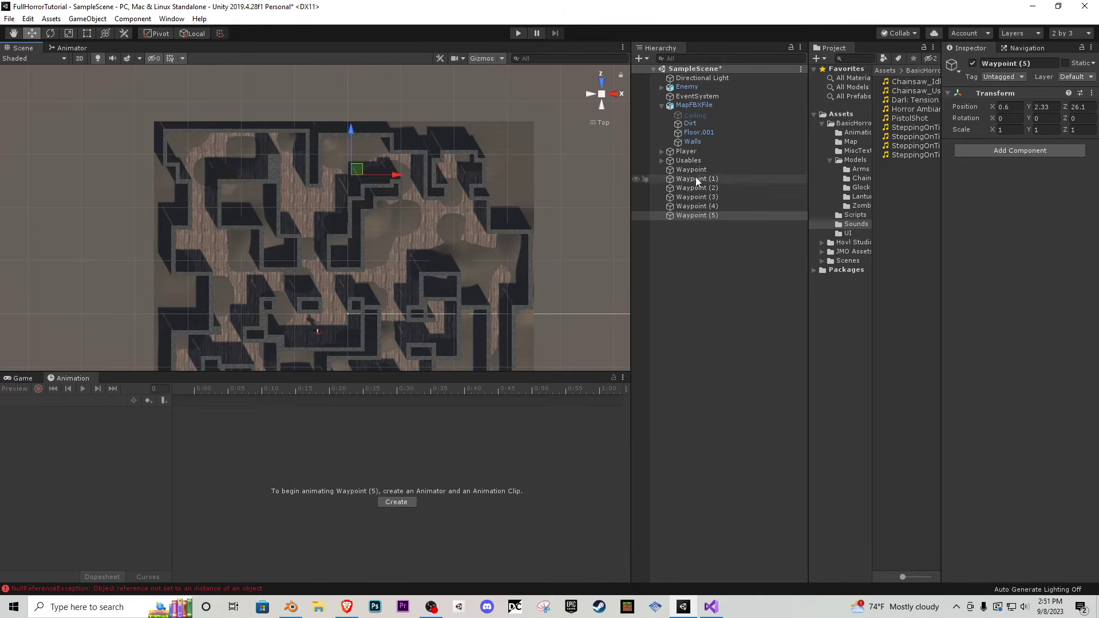
- Check the position of each of the six waypoints on the map, one after another
double_click(709, 170)
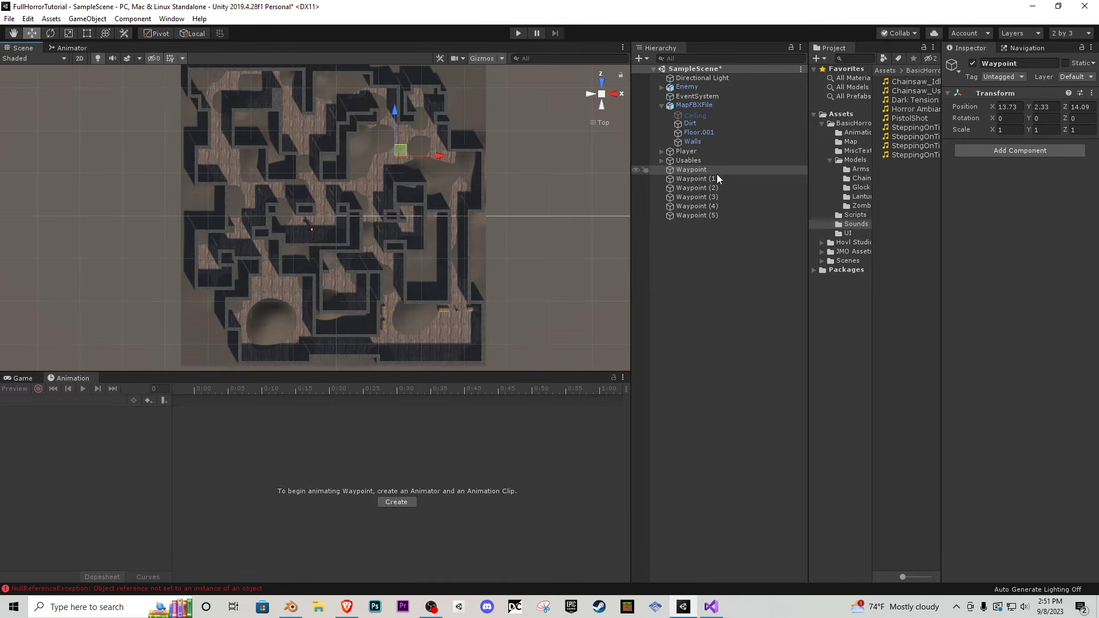
click(718, 178)
click(727, 187)
click(725, 196)
click(724, 206)
click(723, 215)
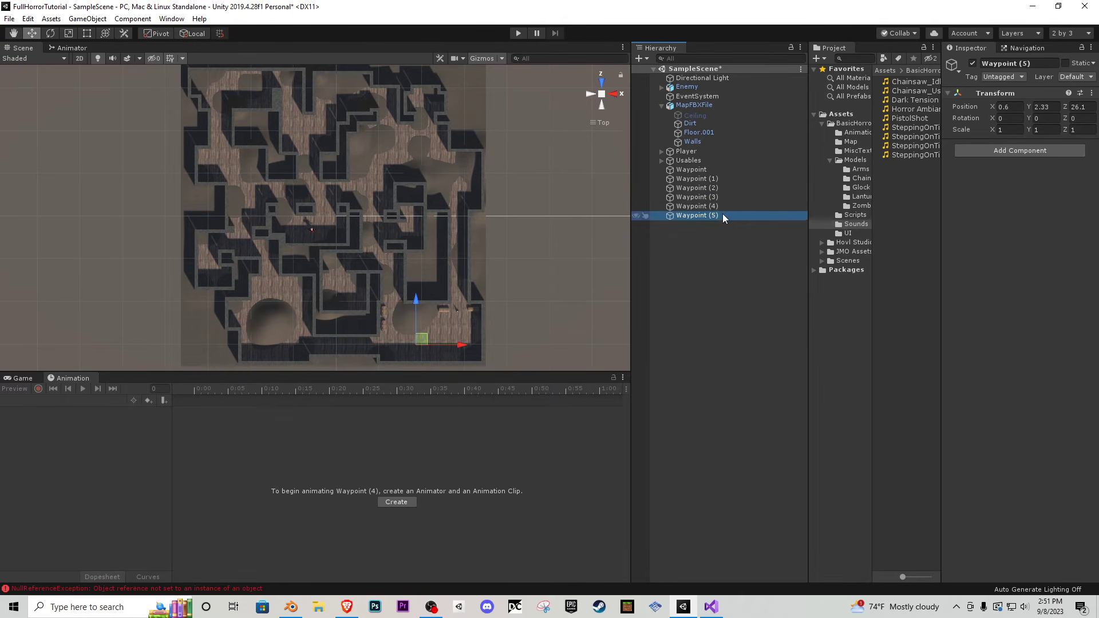
click(719, 206)
click(718, 197)
click(716, 186)
click(714, 179)
click(710, 169)
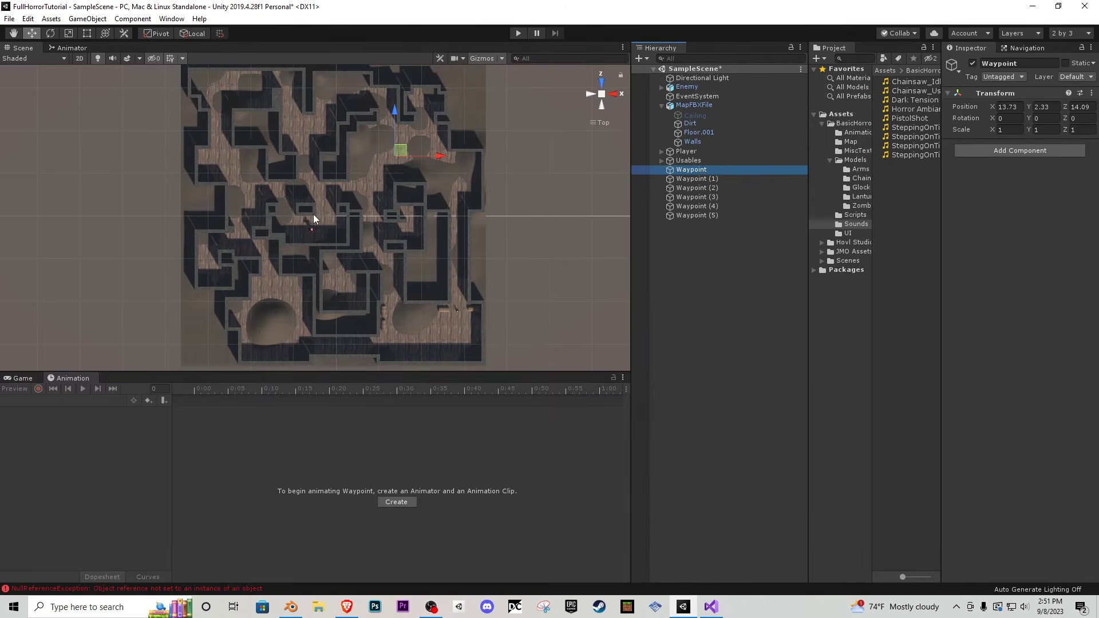
- Add all six waypoints, from Waypoint to Waypoint (5) in order, to the enemy's Enemy Controller Waypoints list
click(699, 85)
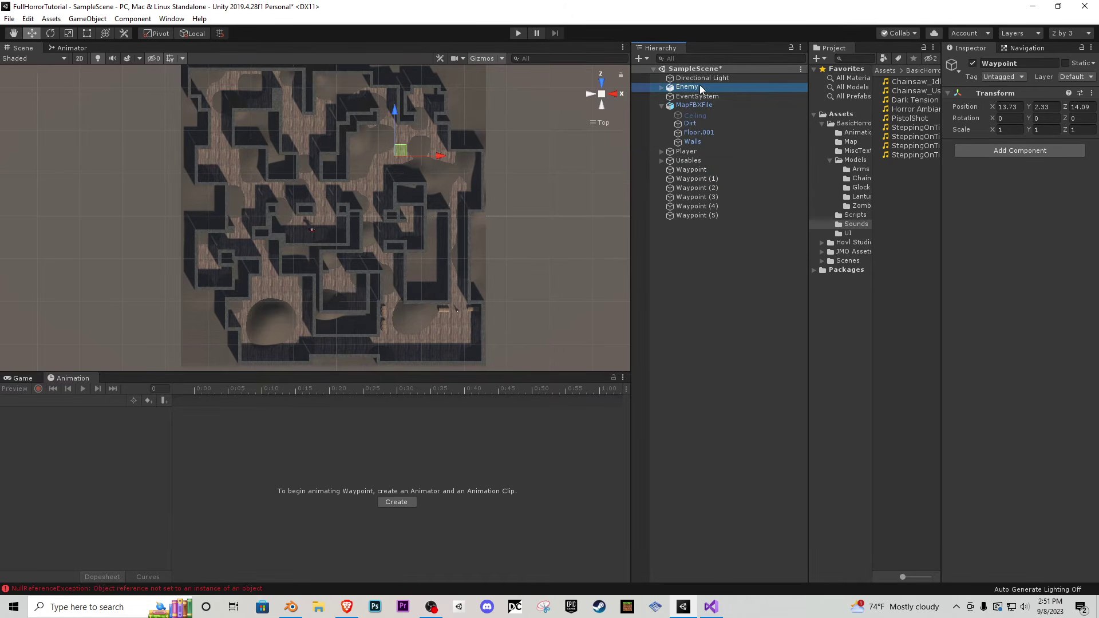
scroll(1003, 453, down, 4)
click(949, 428)
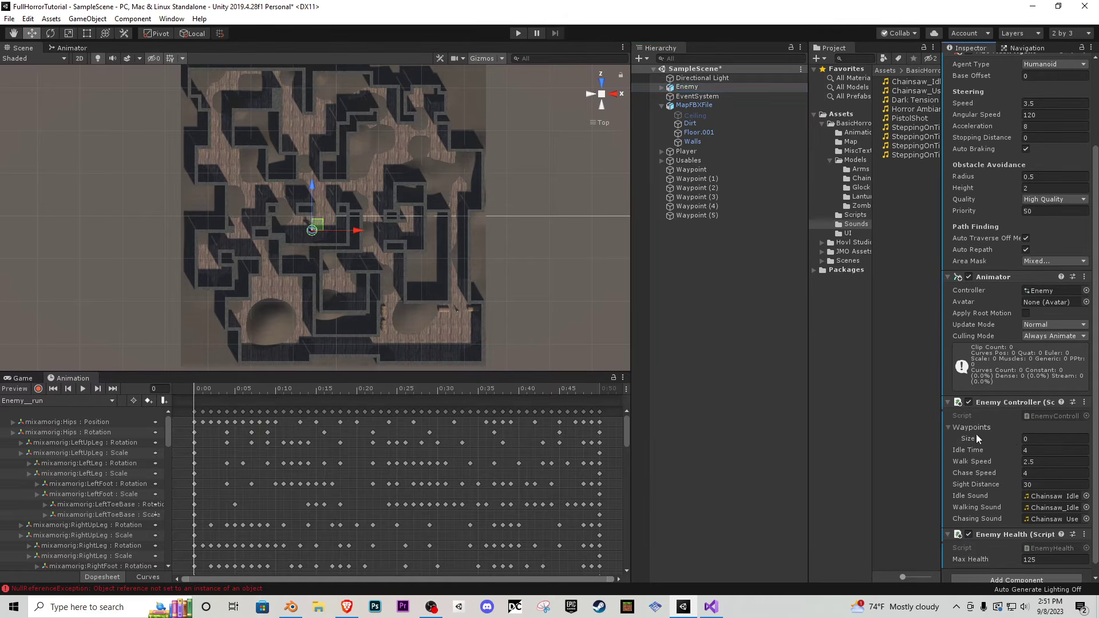
drag(706, 170, 985, 427)
drag(710, 179, 999, 432)
click(697, 188)
drag(697, 188, 988, 432)
click(726, 199)
drag(727, 199, 745, 232)
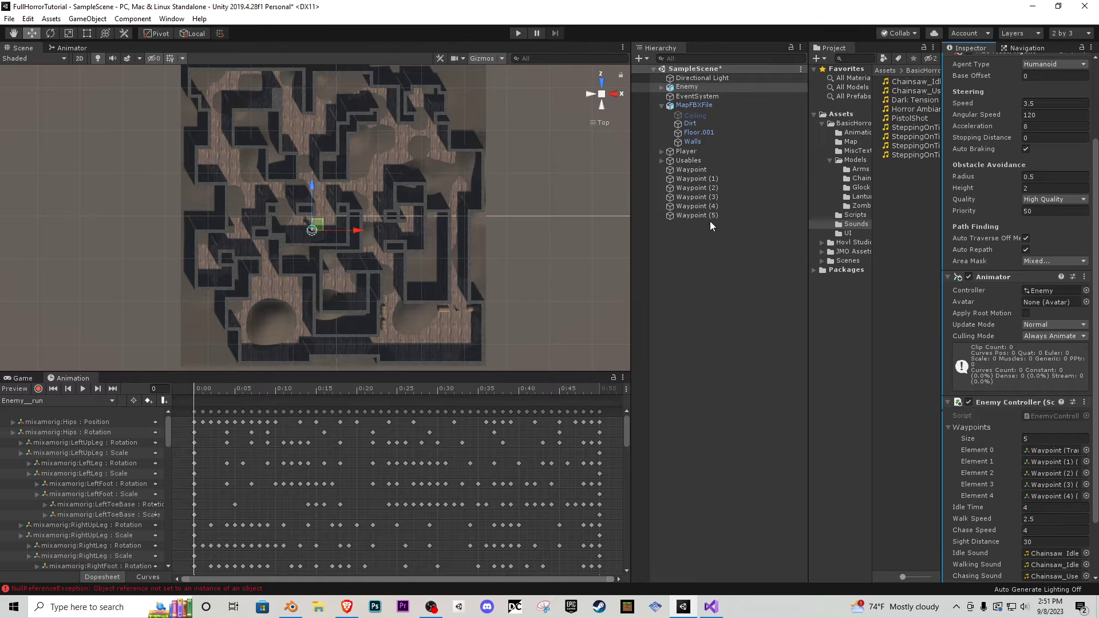
click(695, 206)
shift+click(696, 215)
drag(696, 215, 973, 427)
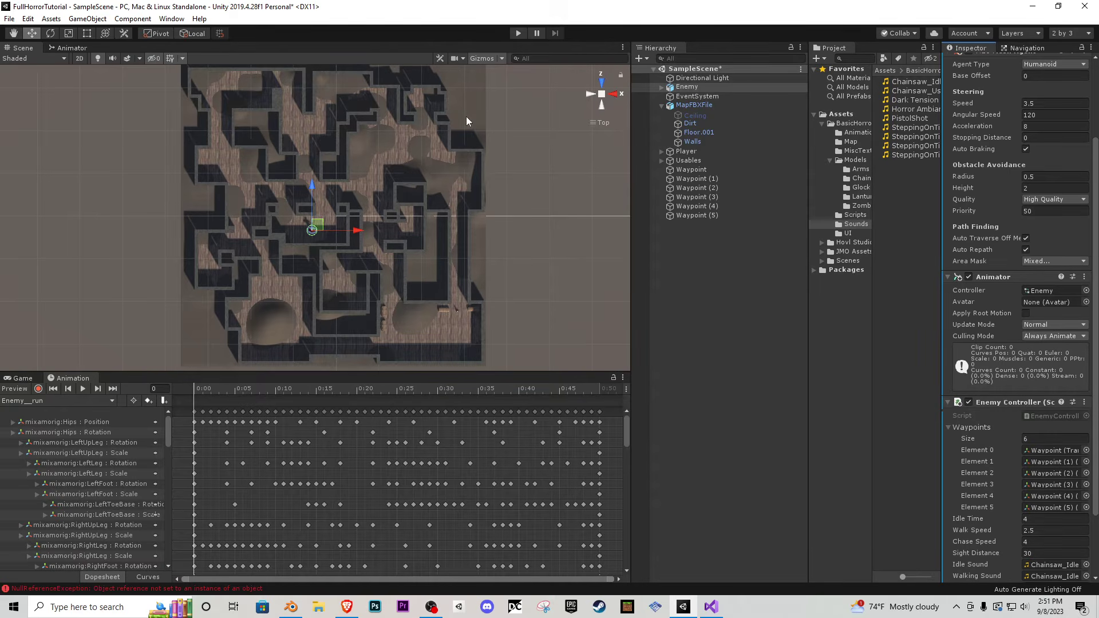
- Run the game with an enlarged scene view above the game view, and examine the enemy's movement up close
click(23, 379)
drag(512, 371, 512, 456)
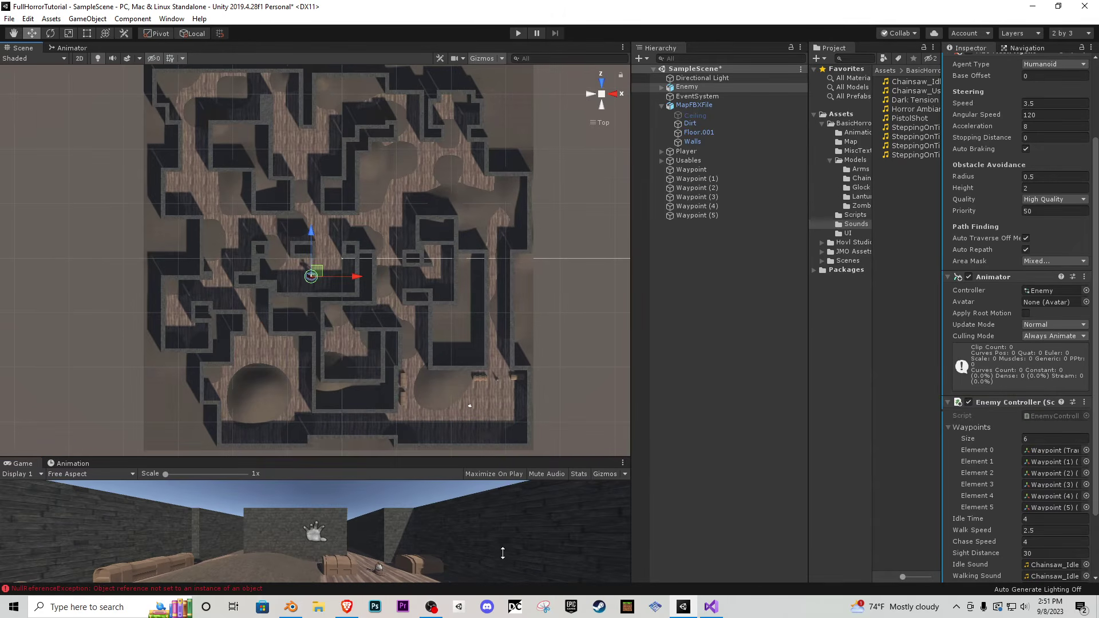
click(518, 33)
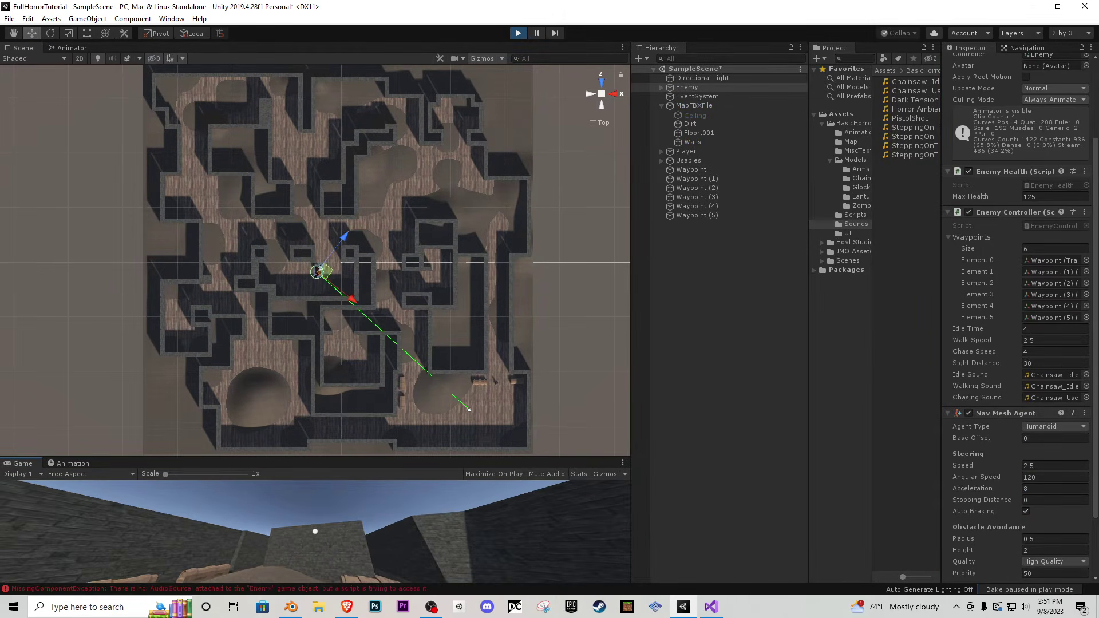
alt+drag(377, 320, 390, 151)
click(601, 94)
alt+drag(408, 257, 445, 139)
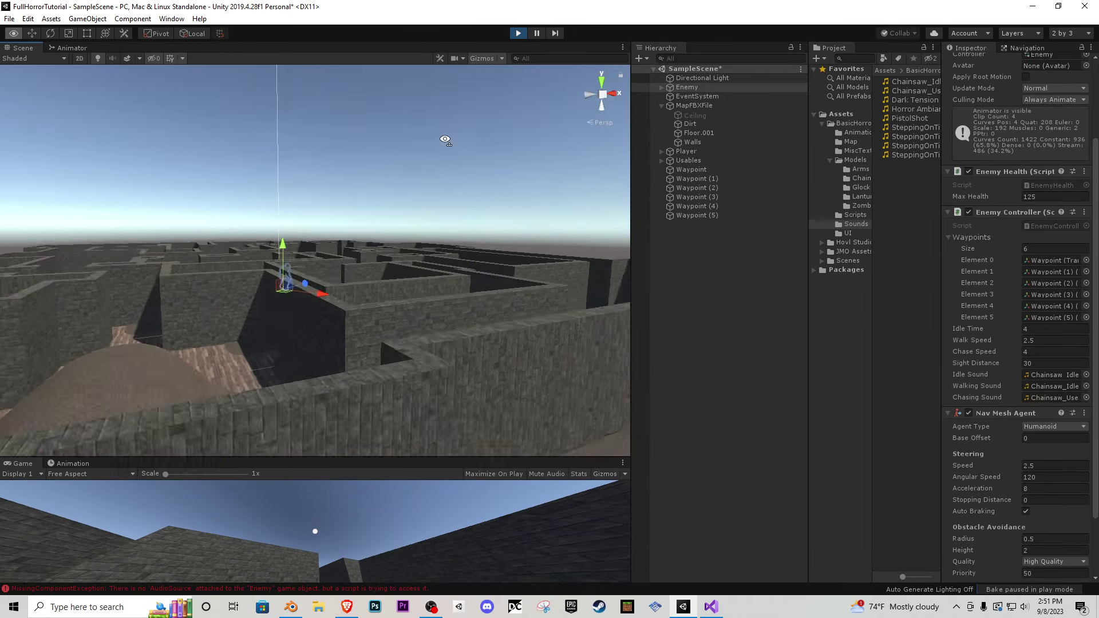
key(f)
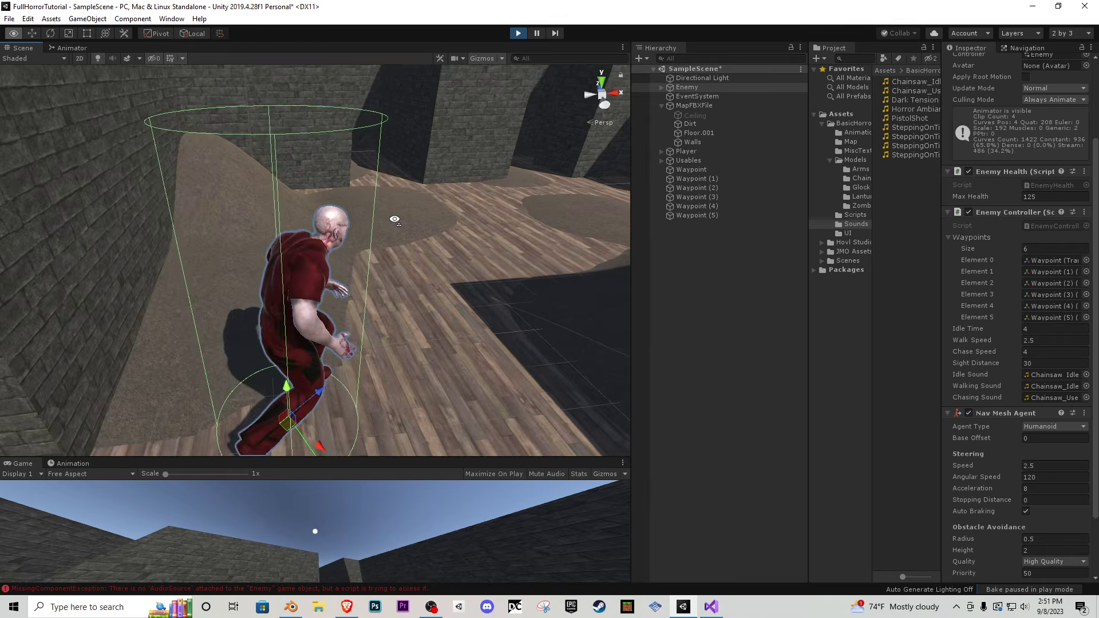
- Stop the test run and add an Audio Source component to the enemy
alt+drag(394, 219, 229, 207)
alt+scroll(443, 189, up, 5)
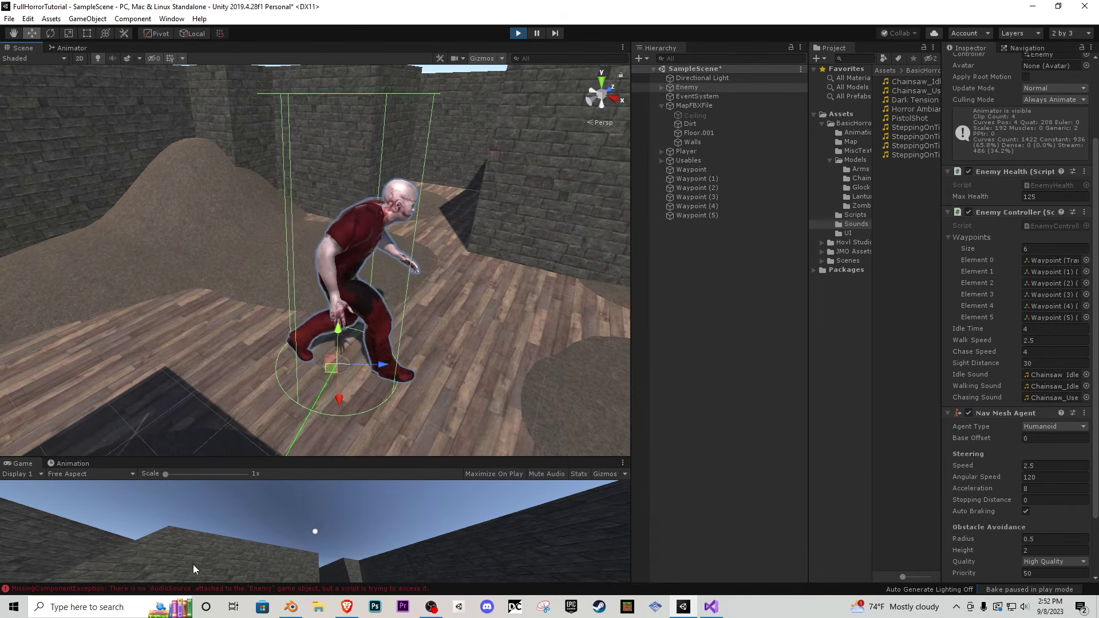
click(516, 33)
scroll(1006, 497, down, 3)
click(1013, 573)
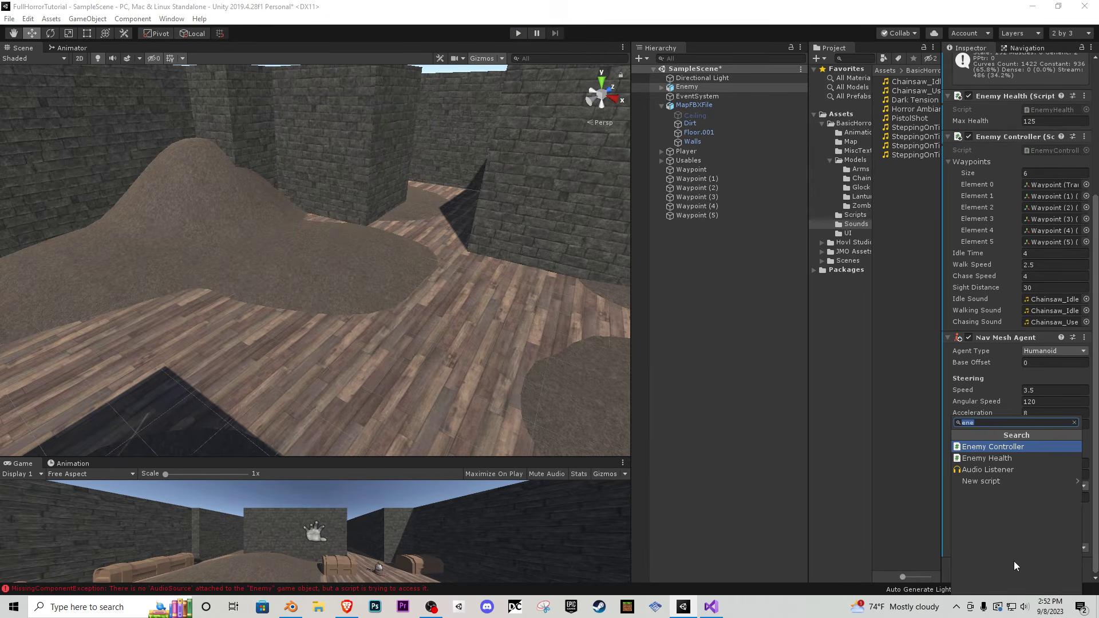
text(aud)
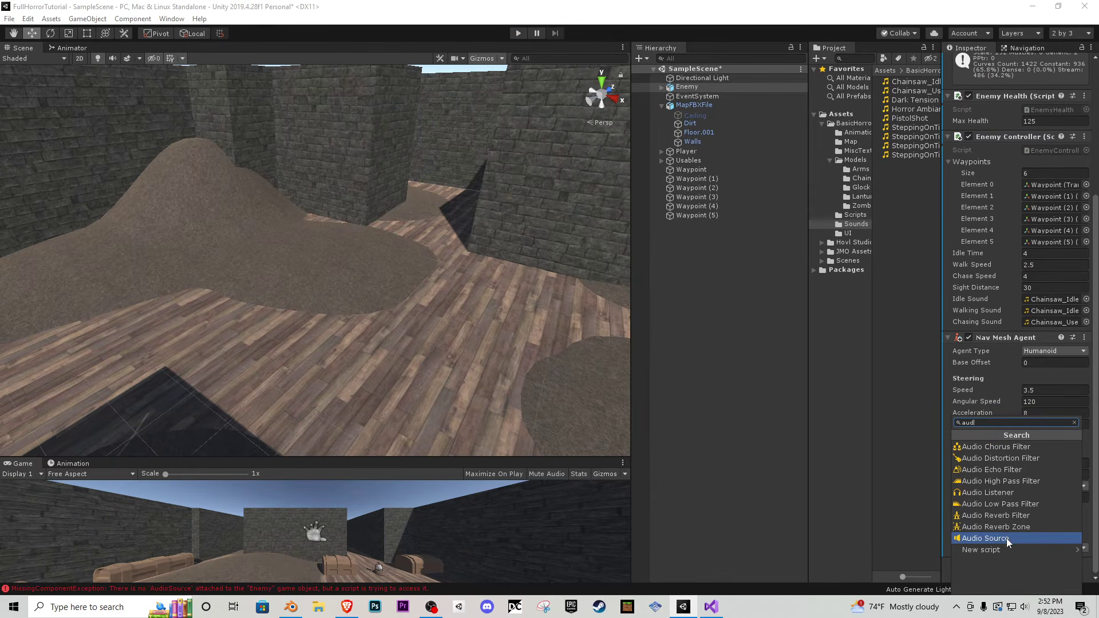
click(1006, 538)
- Set the enemy's Walk Speed to 3 and Chase Speed to 4.5 in its Enemy Controller
scroll(1010, 513, down, 8)
scroll(1012, 486, up, 10)
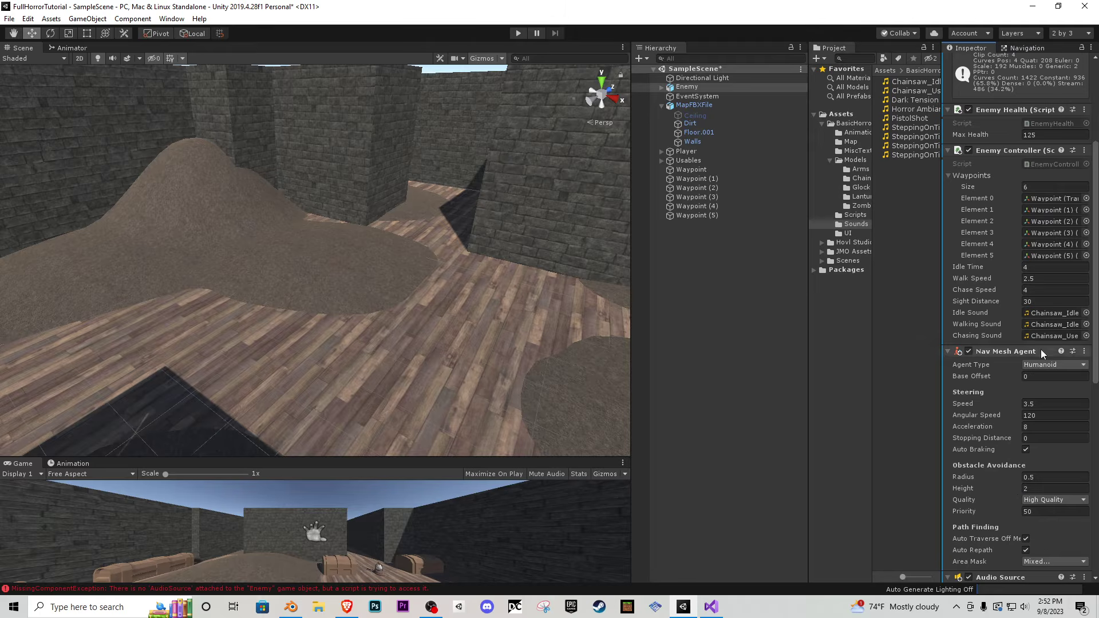
scroll(1039, 485, down, 5)
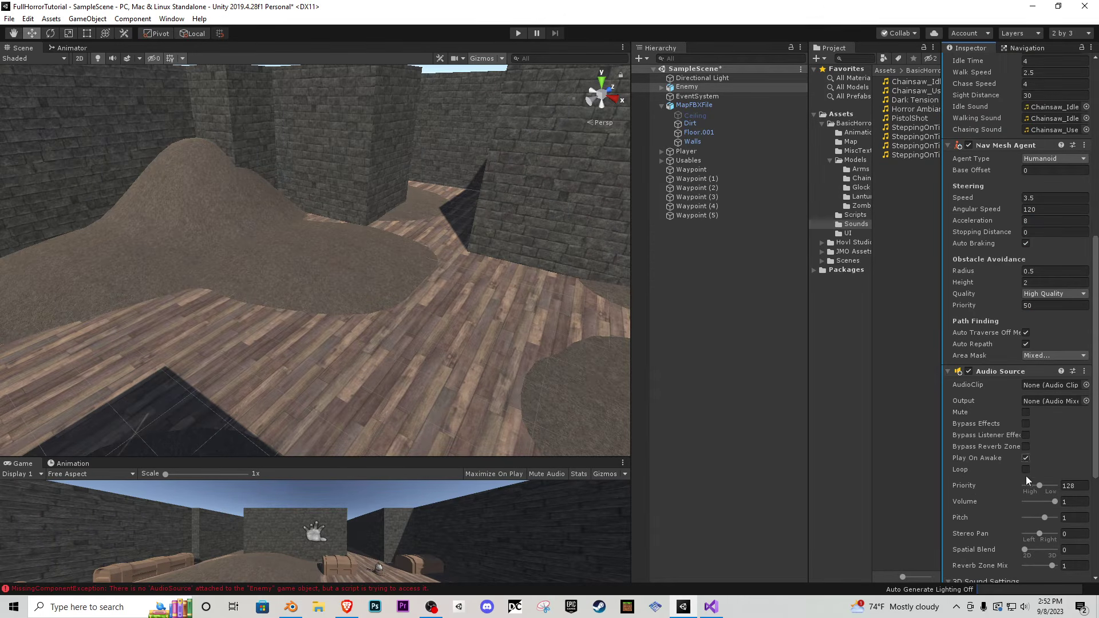
scroll(1024, 475, up, 5)
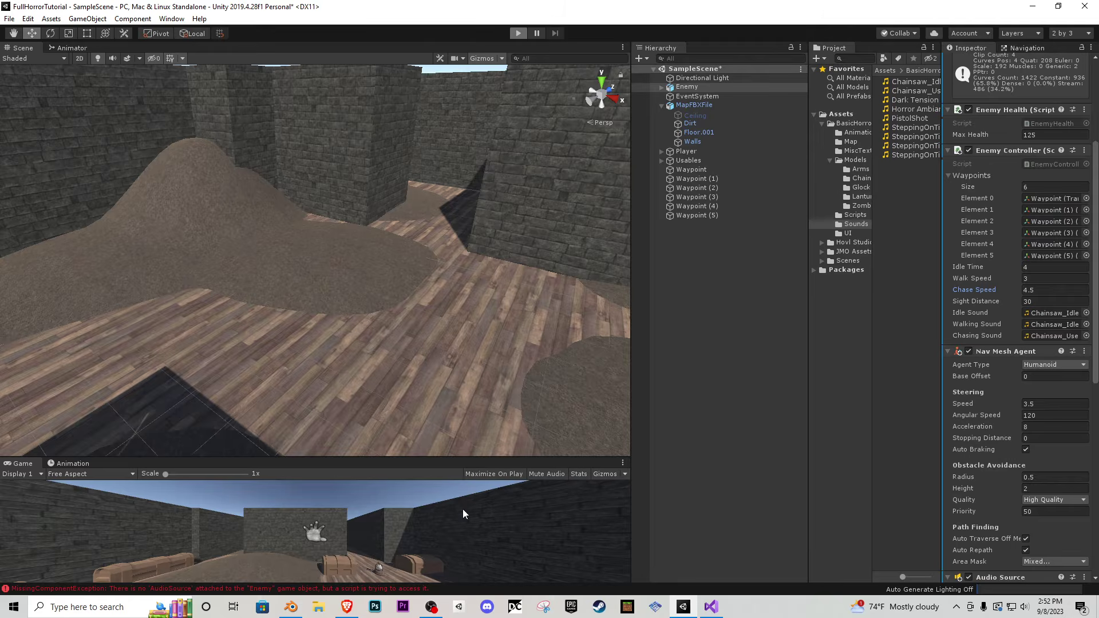
- Run the game with a taller game view and walk the player through the maze to meet the enemy
right_drag(388, 343, 324, 370)
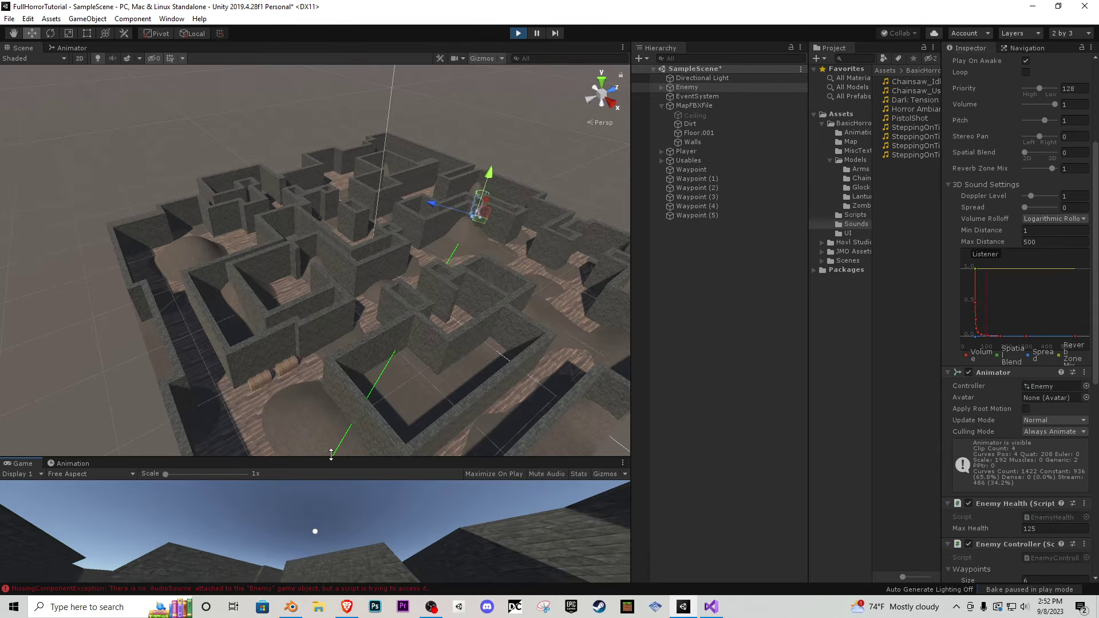
drag(330, 455, 331, 359)
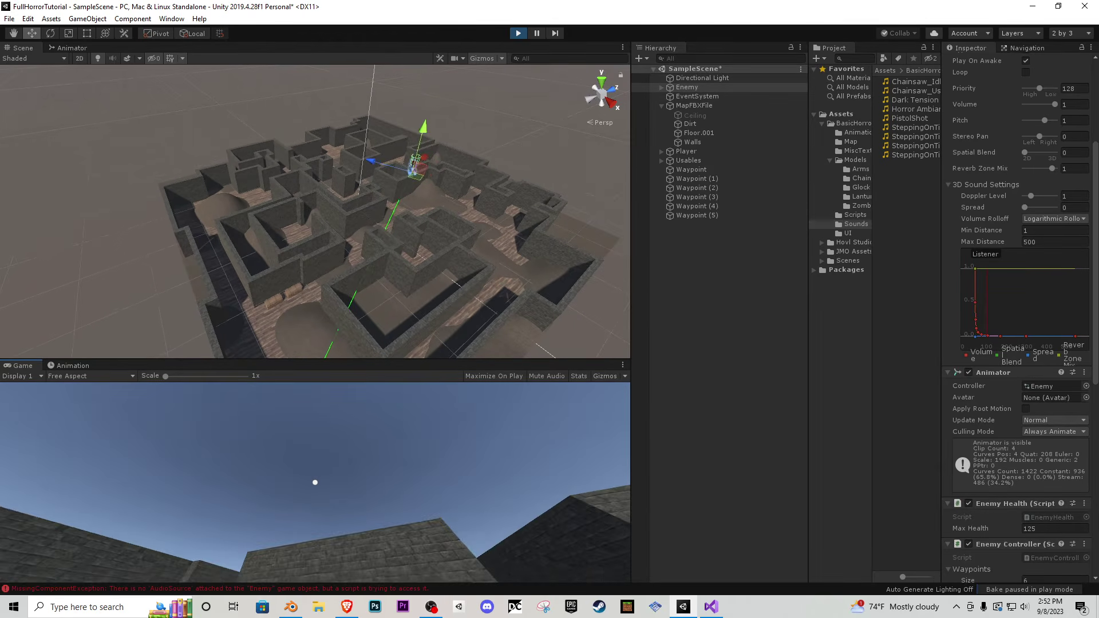
key(shift+w)
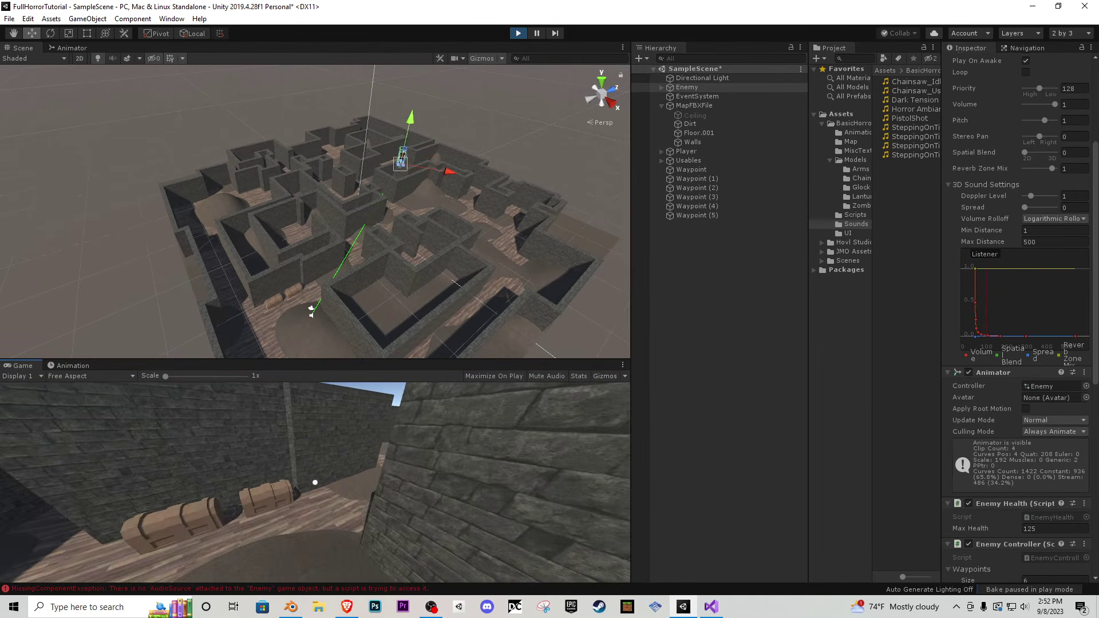
key(shift+w)
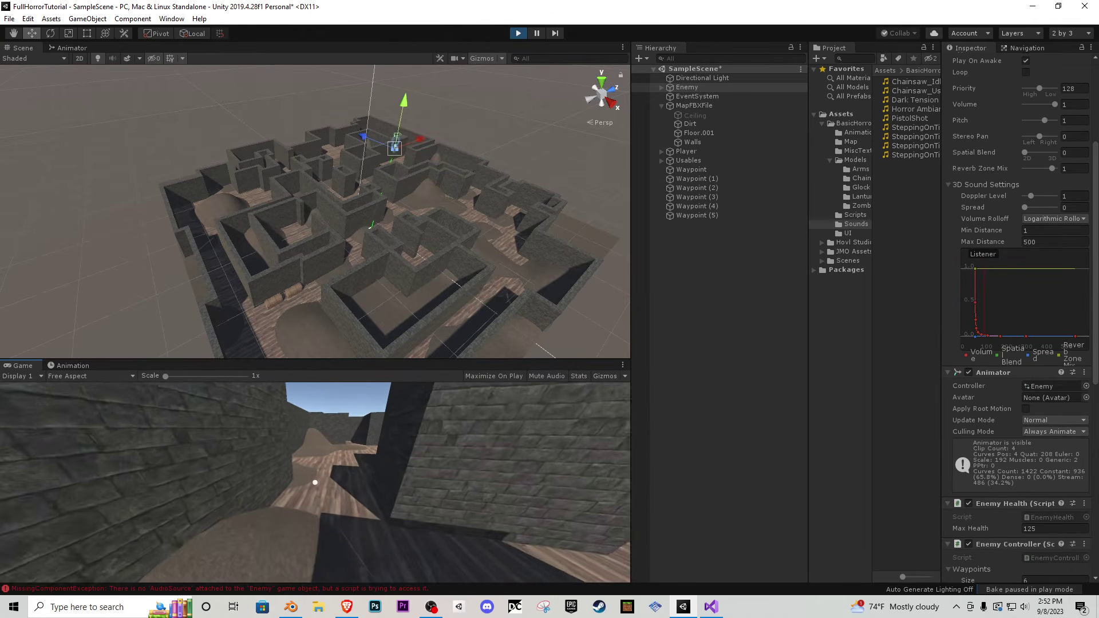
key(shift+w)
key(shift+w)
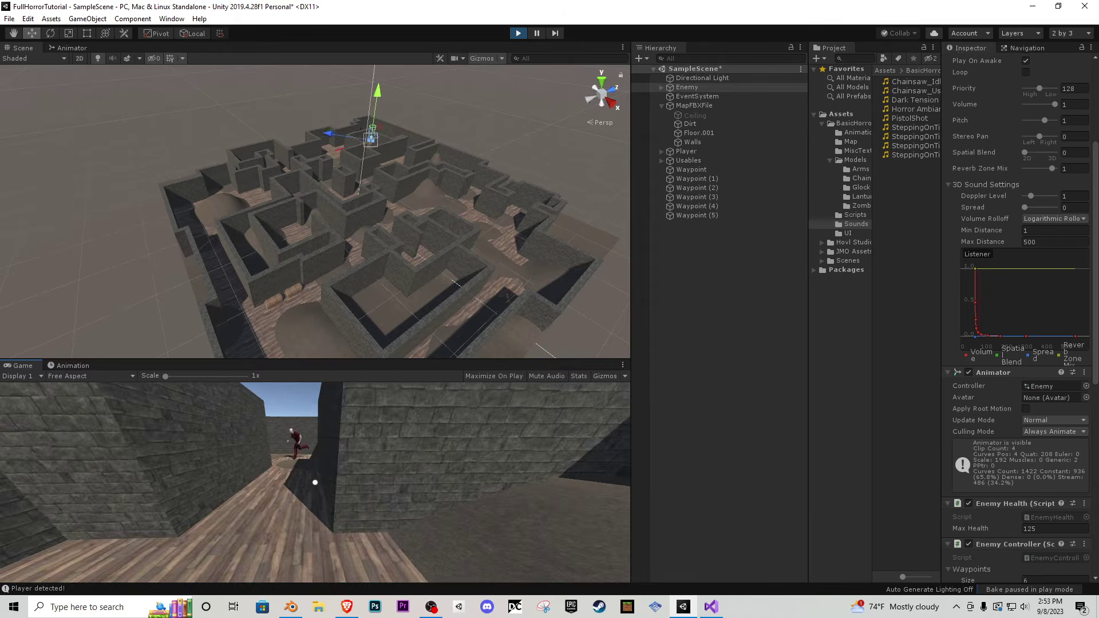
key(s)
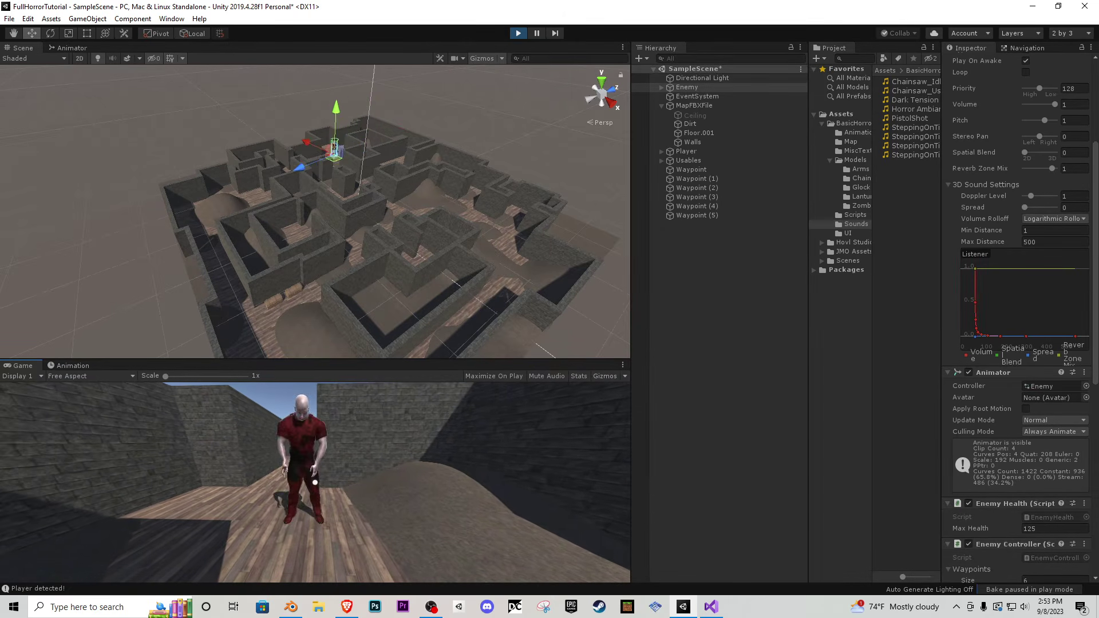
- Set the IsChasing condition to false on the animator transition from Enemy__run to Enemy_Idle
click(72, 49)
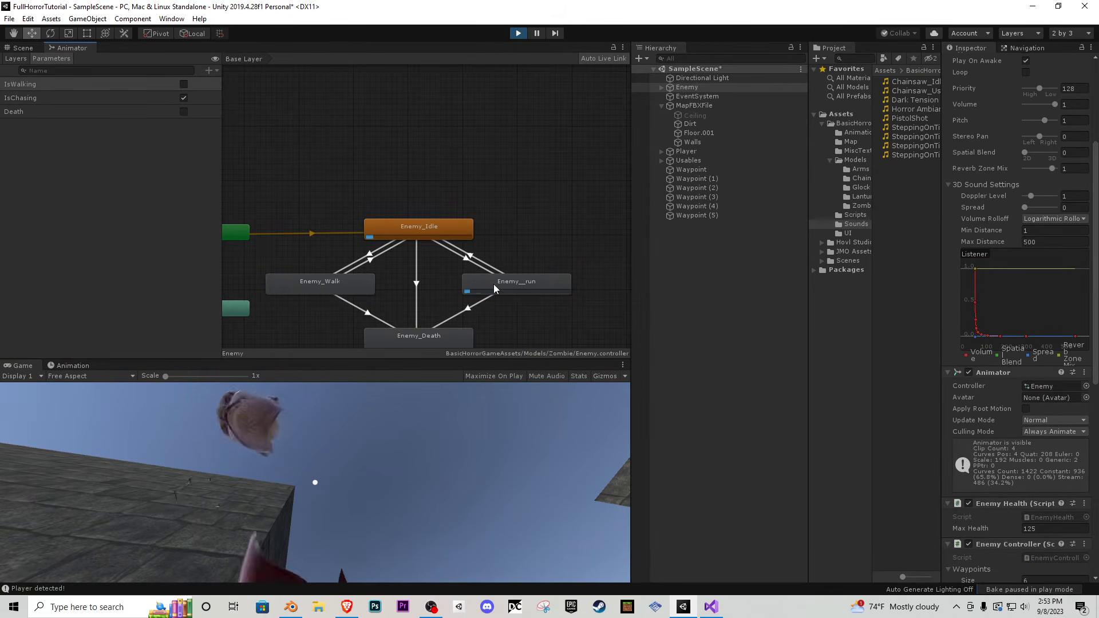
click(486, 264)
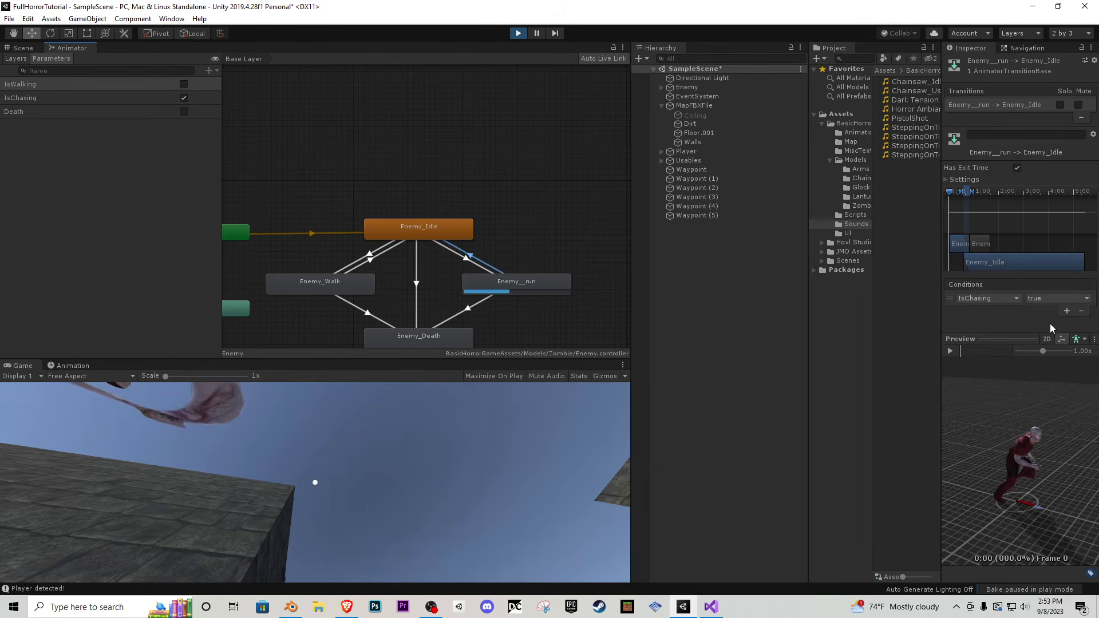
click(1055, 298)
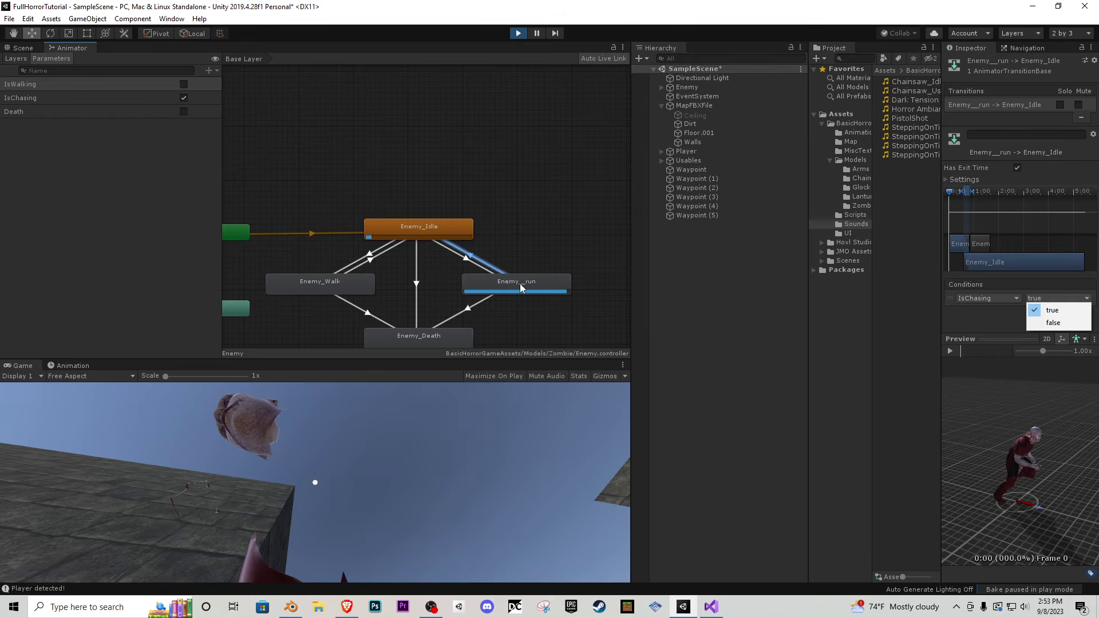
click(1053, 322)
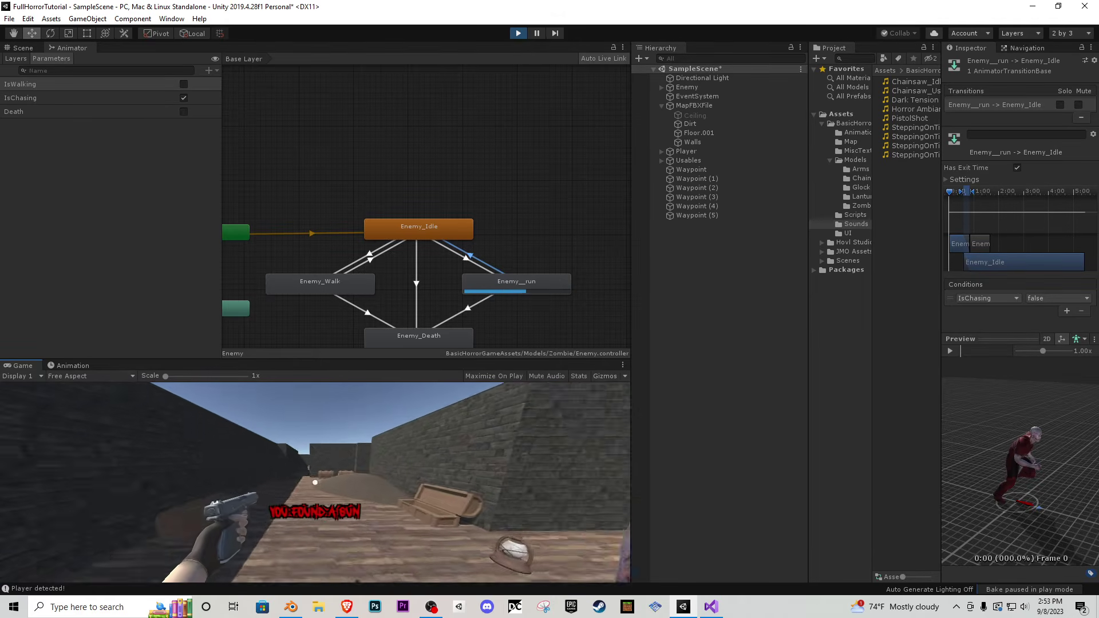
- Test shooting the chasing enemy repeatedly with the pistol while retreating through the maze, and stop the game
click(314, 482)
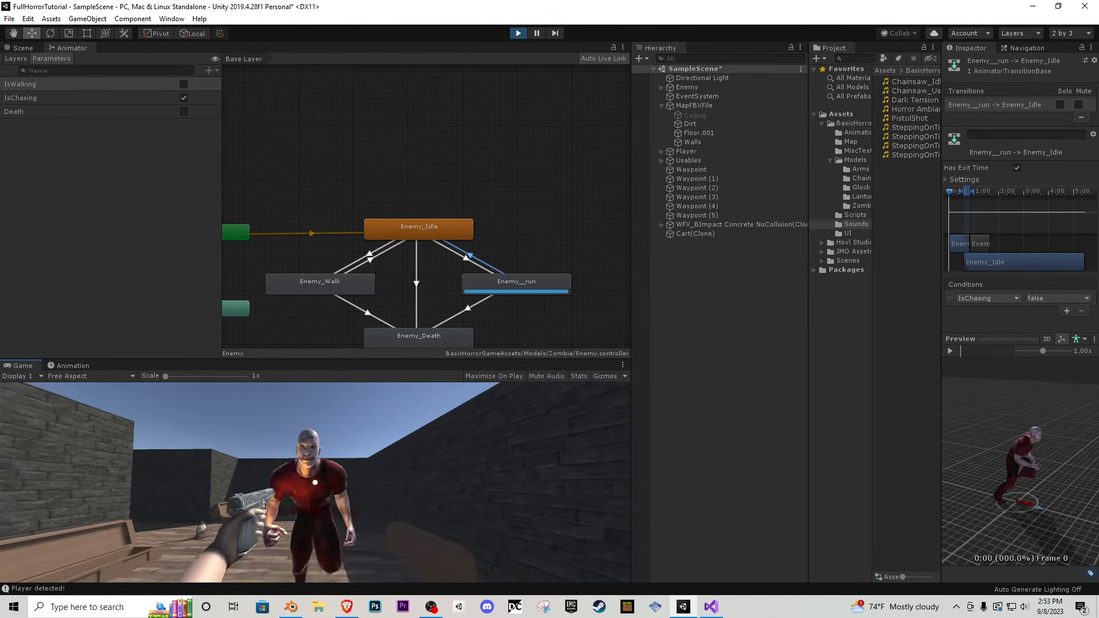
click(315, 482)
click(315, 482)
click(314, 483)
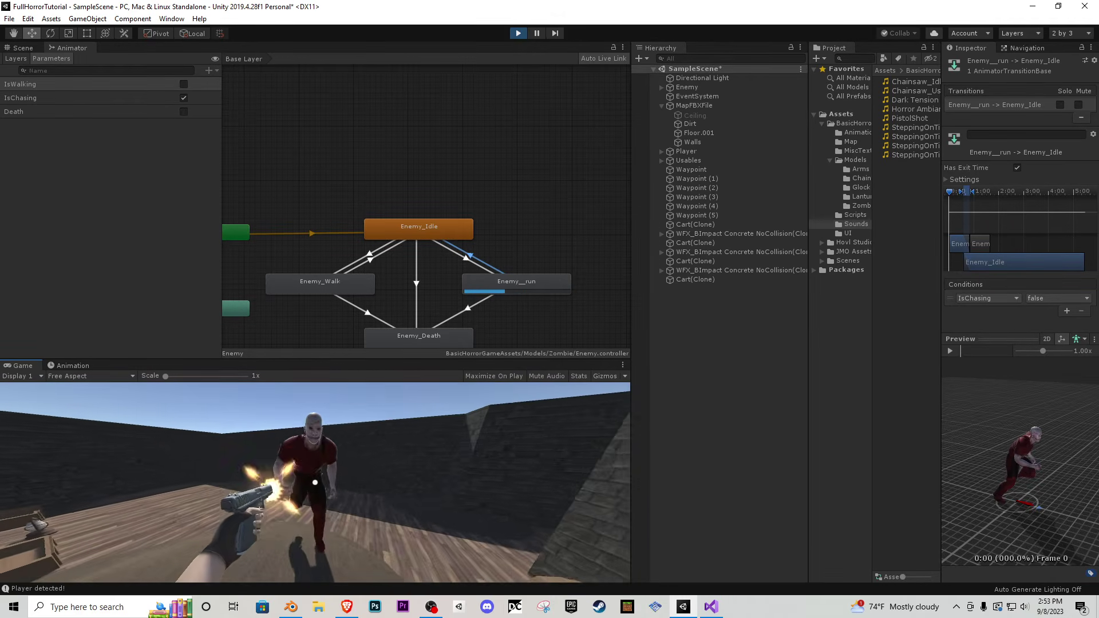
click(314, 483)
click(315, 482)
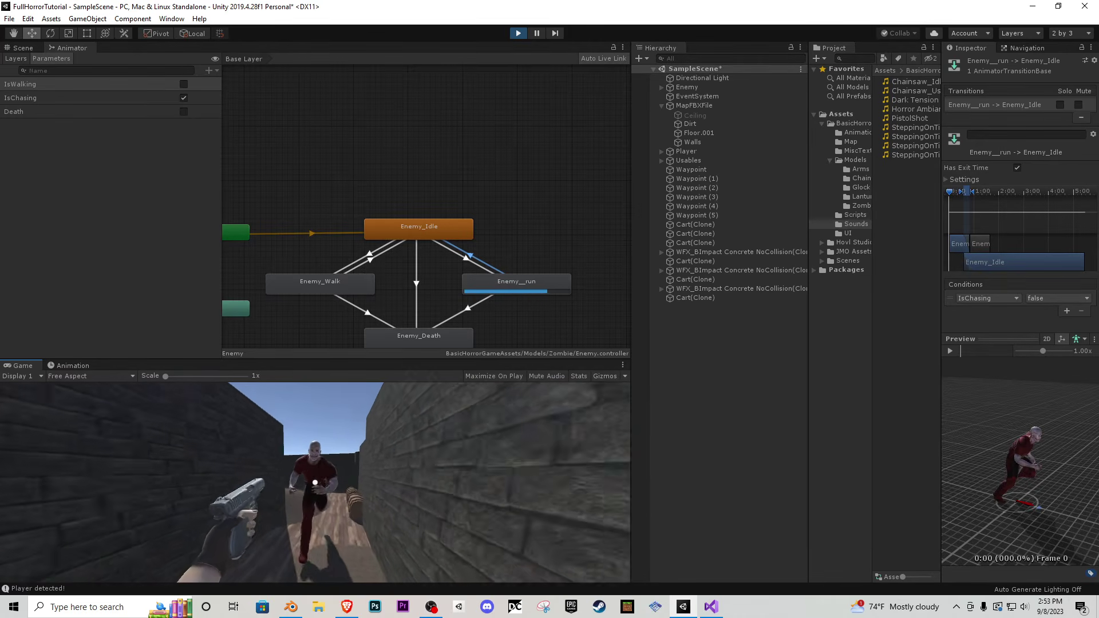
click(314, 482)
click(315, 482)
click(315, 483)
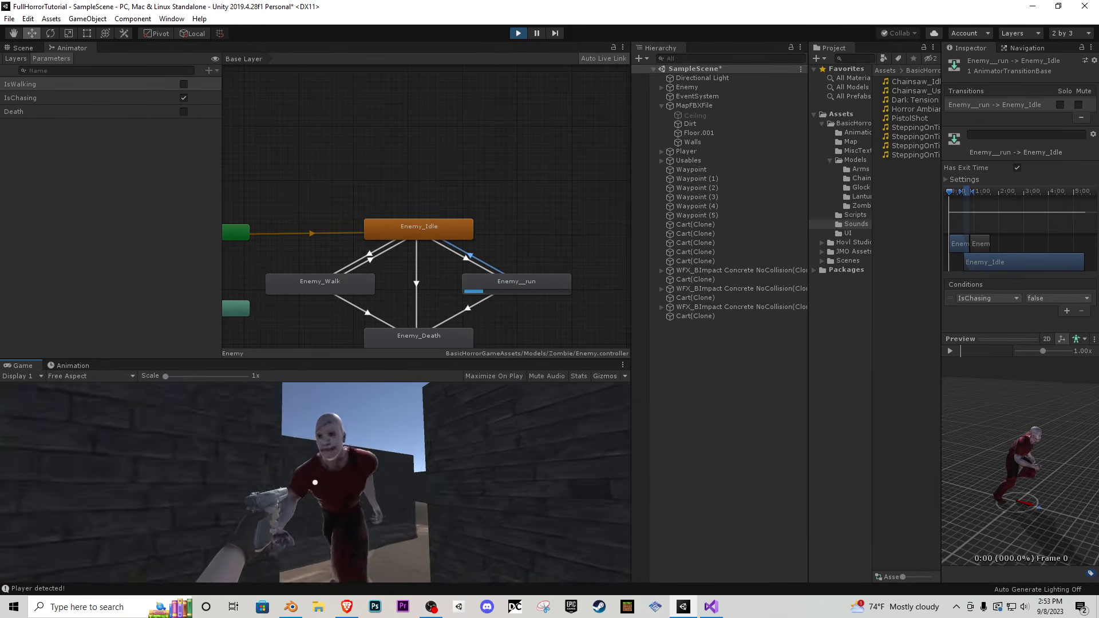
click(315, 482)
click(315, 482)
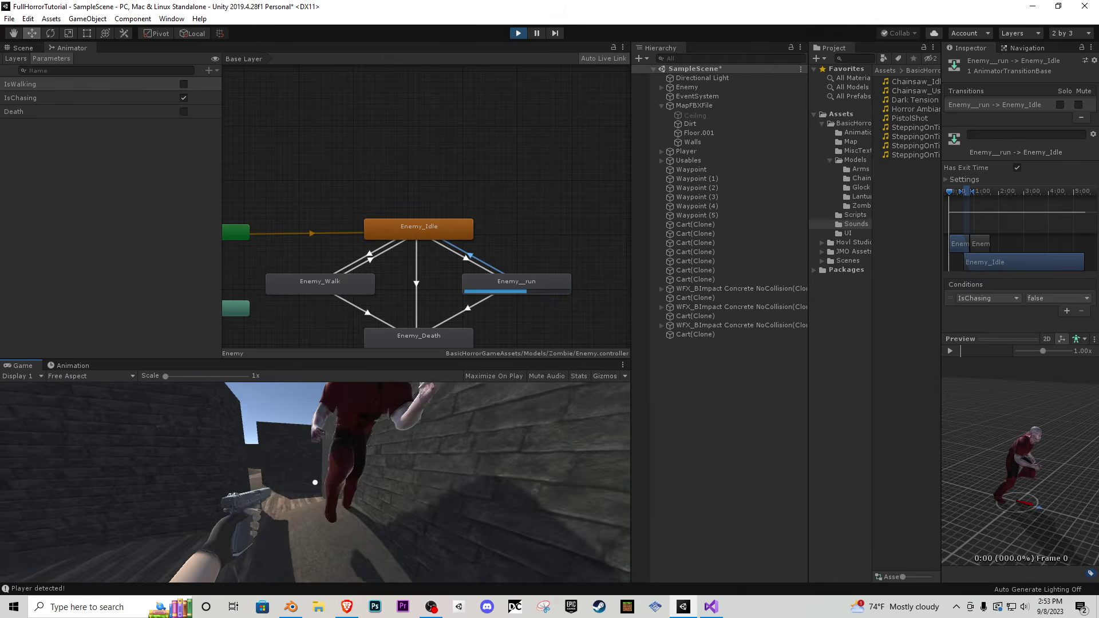
click(315, 482)
click(315, 482)
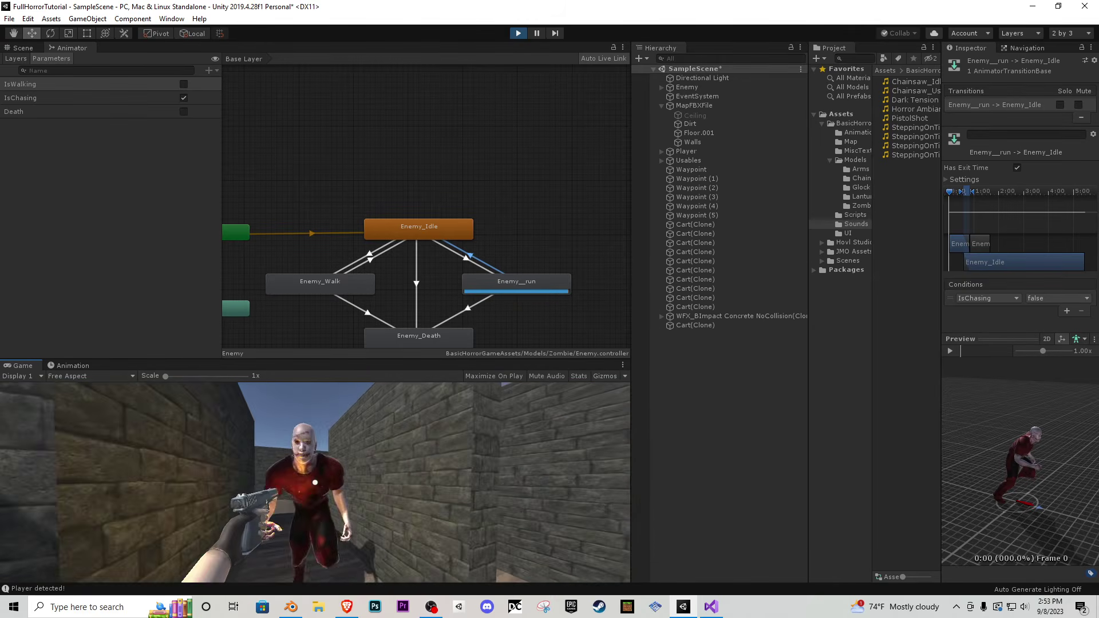
click(315, 483)
click(315, 483)
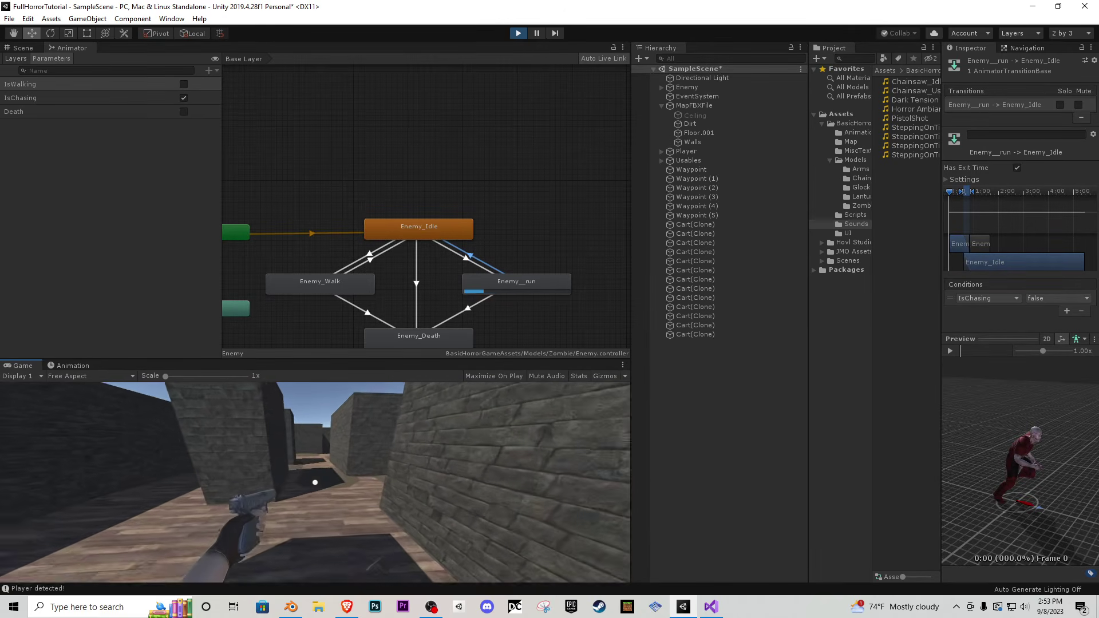
click(315, 482)
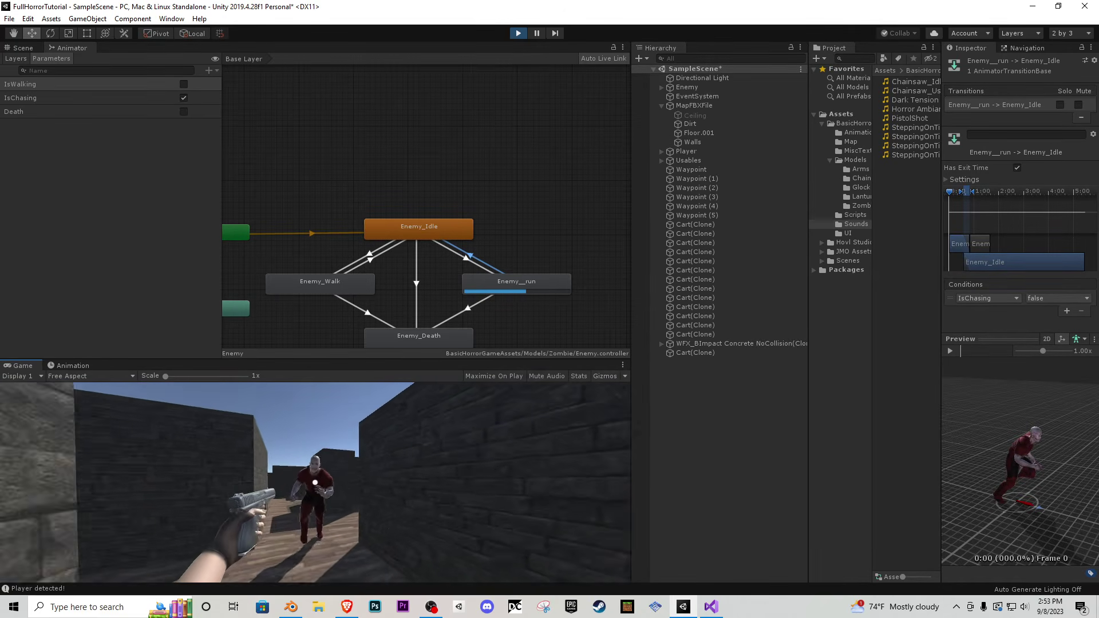
click(314, 482)
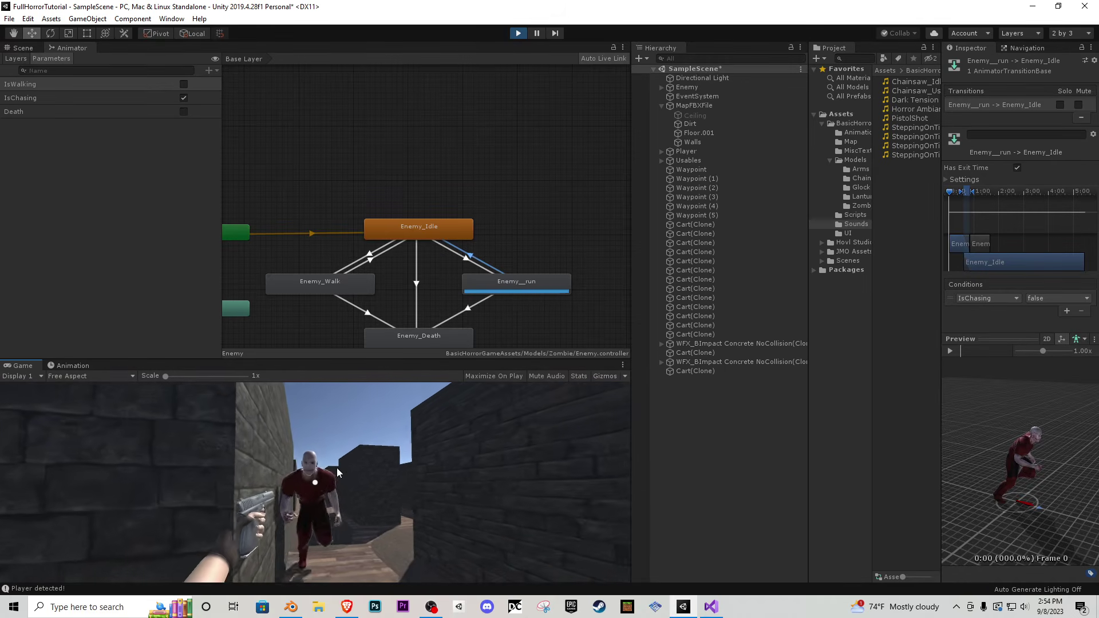
click(518, 32)
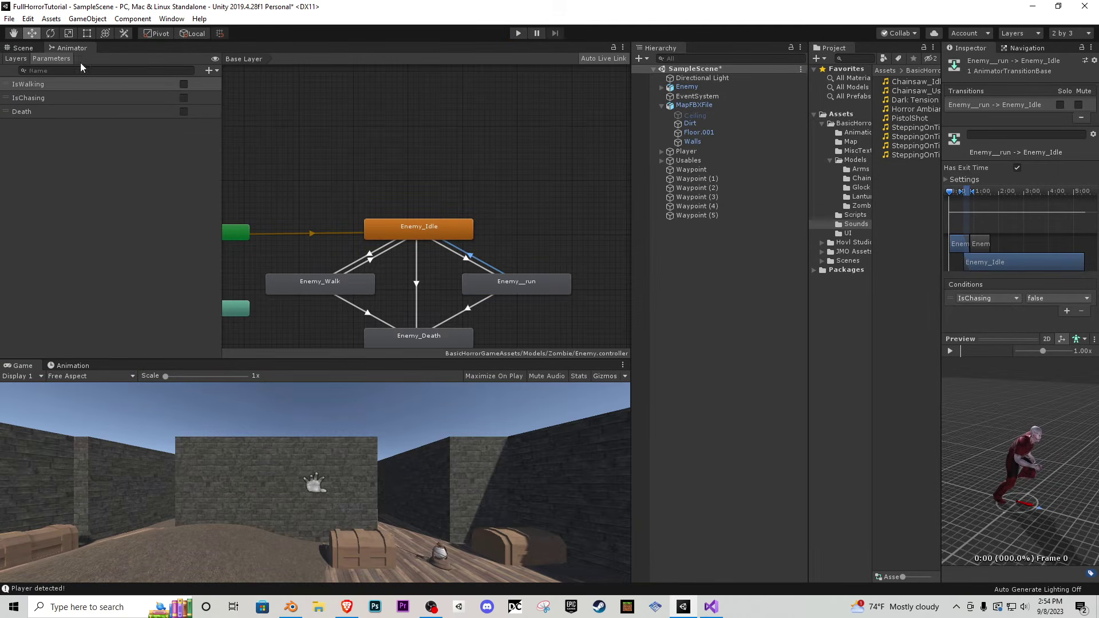
- Select the enemy in the scene and add a Capsule Collider component to it
click(33, 50)
double_click(705, 87)
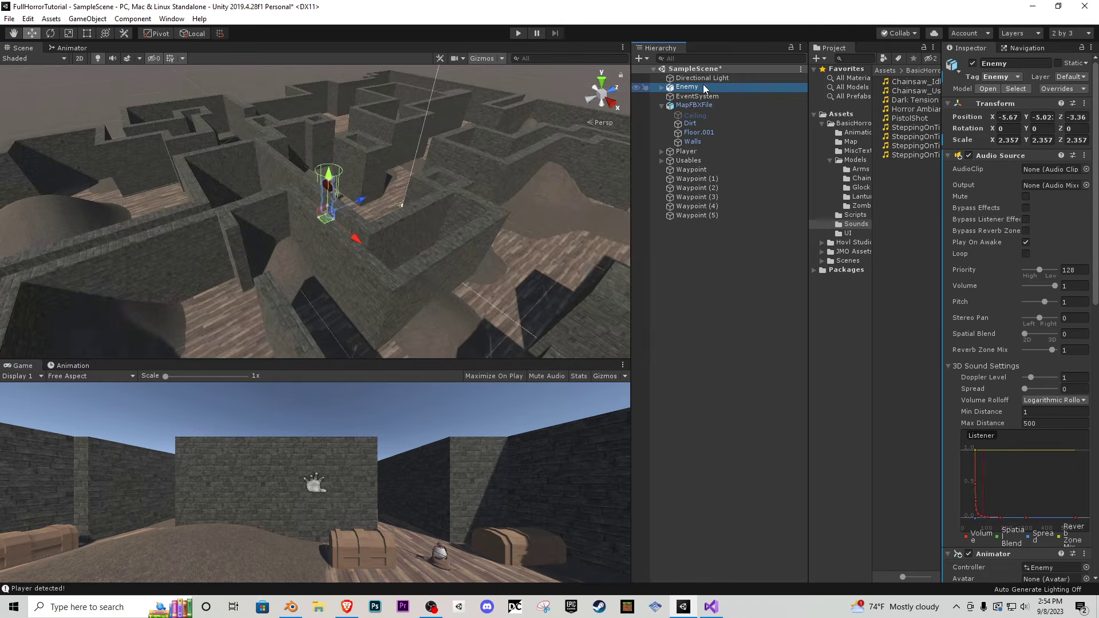
scroll(1011, 488, down, 10)
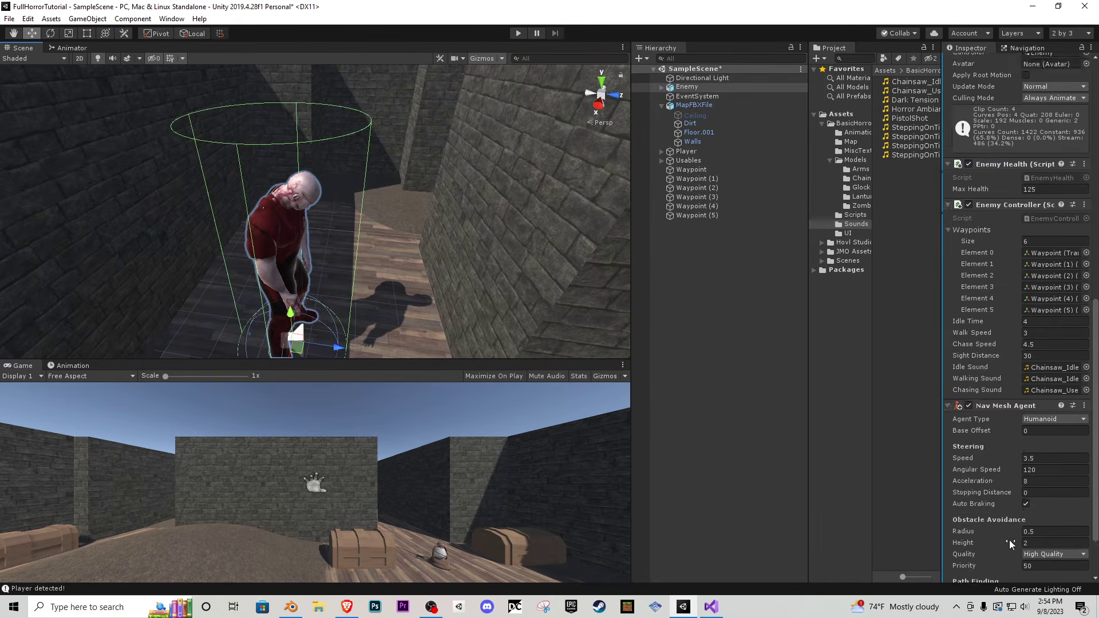
click(1039, 566)
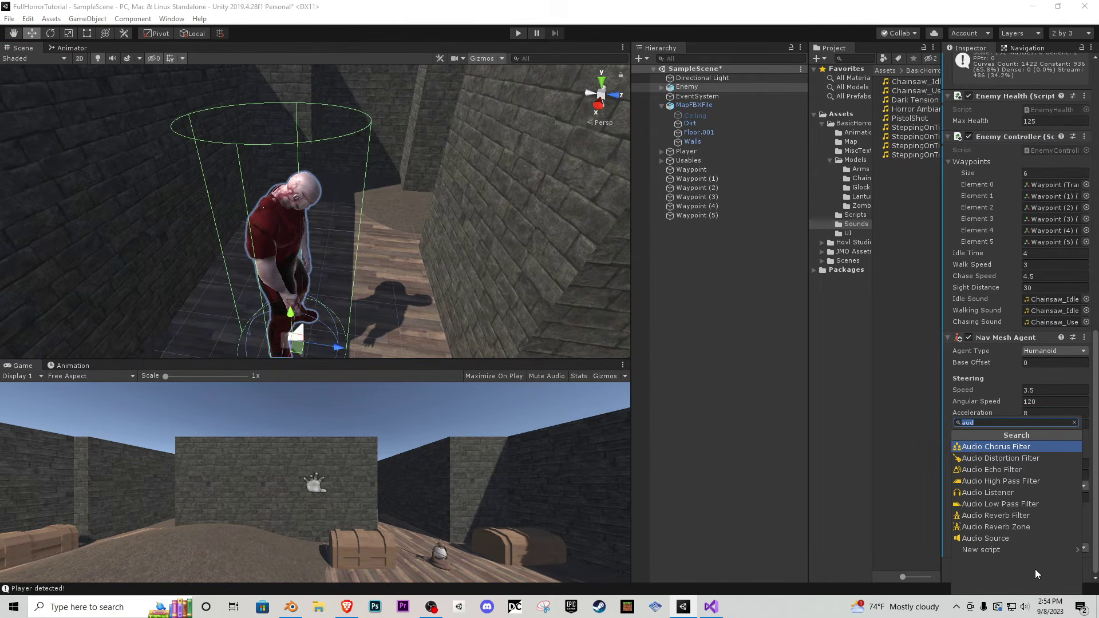
text(ca[)
key(BackSpace)
text(pl)
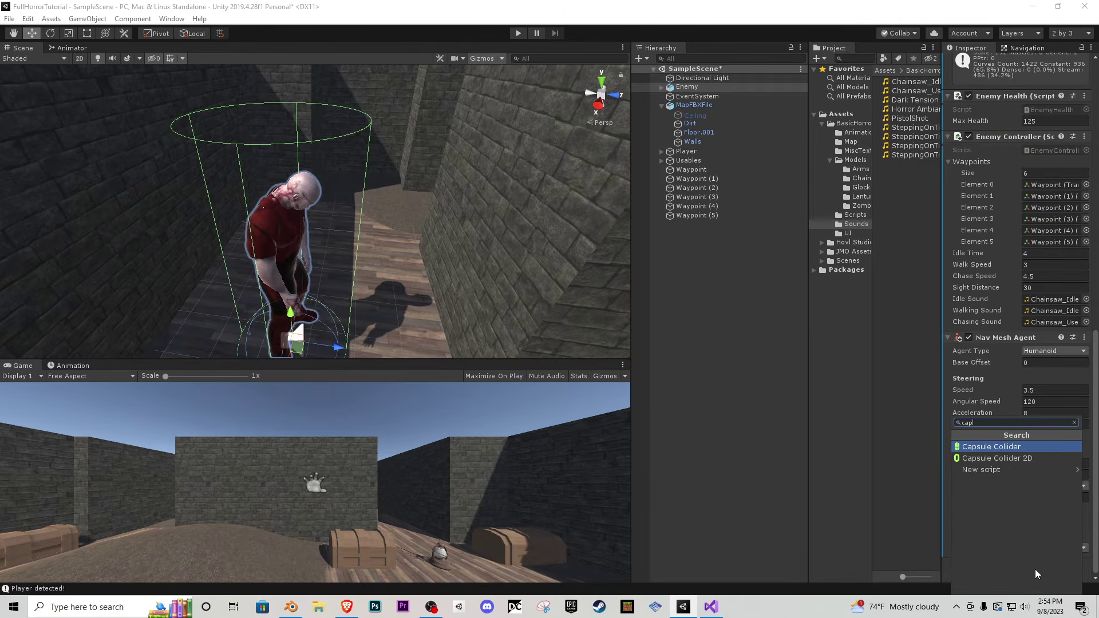
click(1005, 446)
- Fit the enemy's Capsule Collider to its body with center Y 0.88, radius 0.23 and height 1.75
right_drag(424, 189, 312, 177)
key(w)
key(f)
scroll(1031, 516, down, 5)
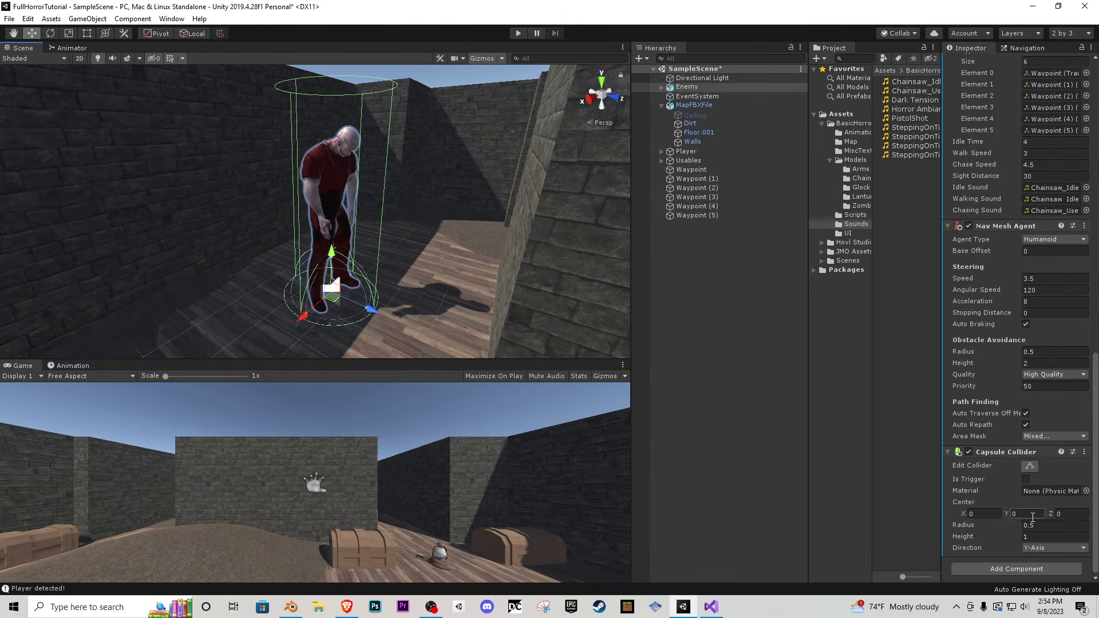
mouse_move(1021, 536)
mouse_down()
mouse_move(1045, 534)
mouse_move(1014, 512)
mouse_move(1028, 507)
mouse_move(1013, 537)
mouse_move(1004, 516)
mouse_move(1005, 540)
mouse_up()
key(s)
right_drag(482, 276, 372, 254)
key(d)
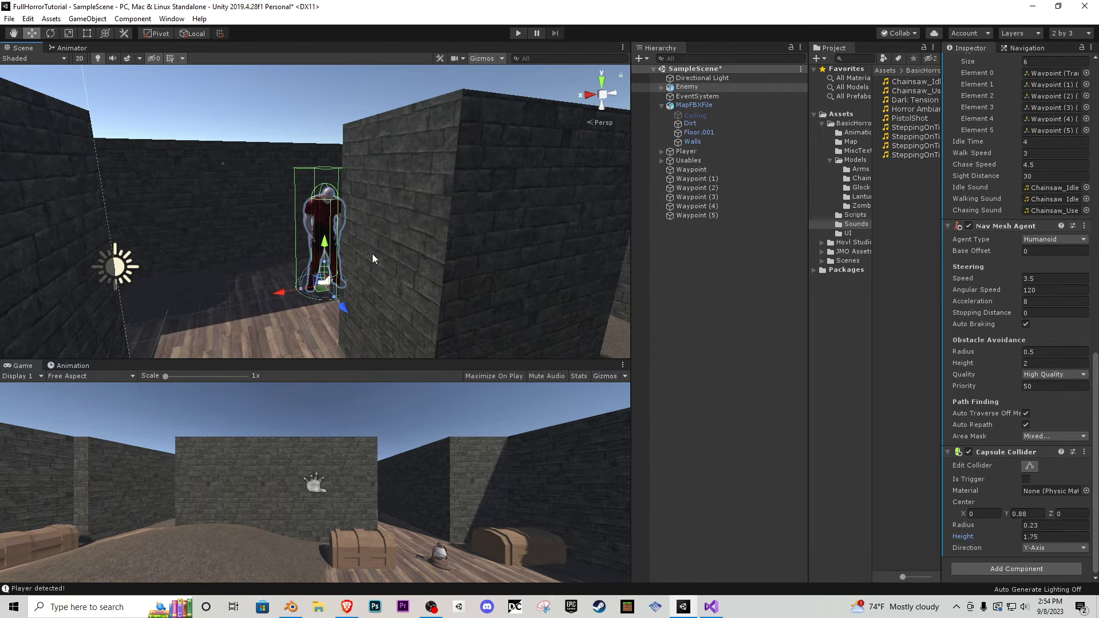
- Run the game, pick up the gun and walk through the maze until the enemy starts chasing
click(513, 35)
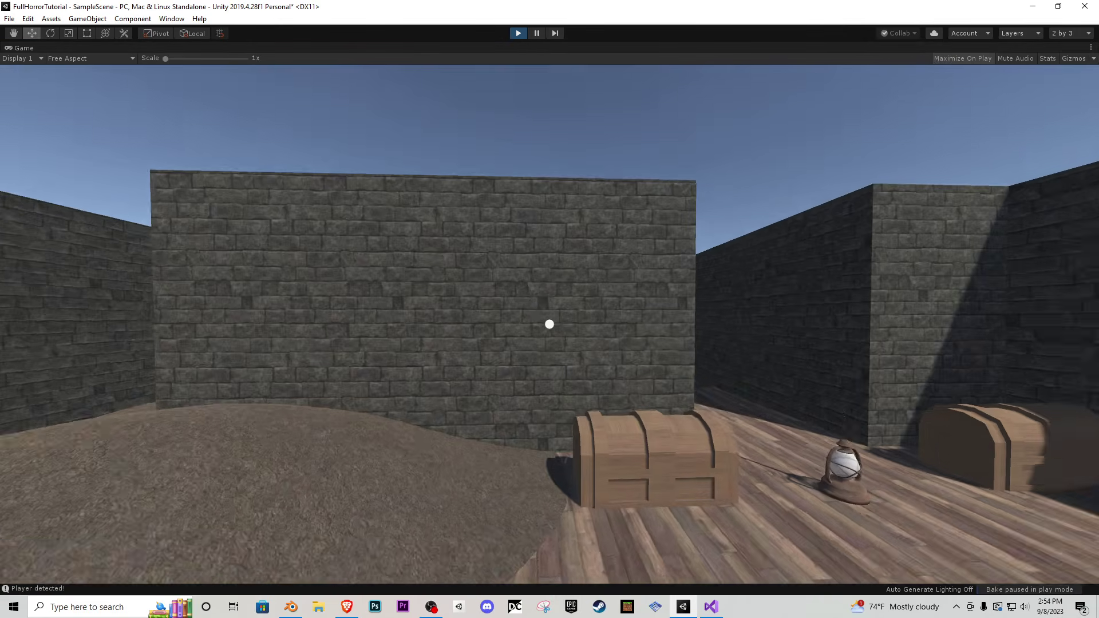
key(w)
key(e)
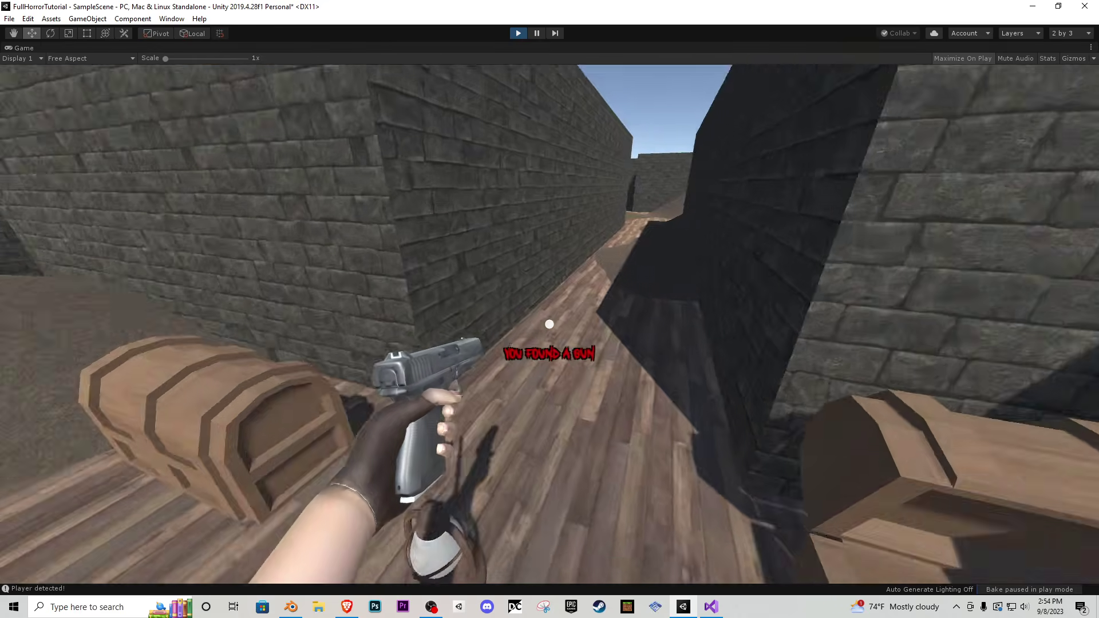
key(w)
key(w)
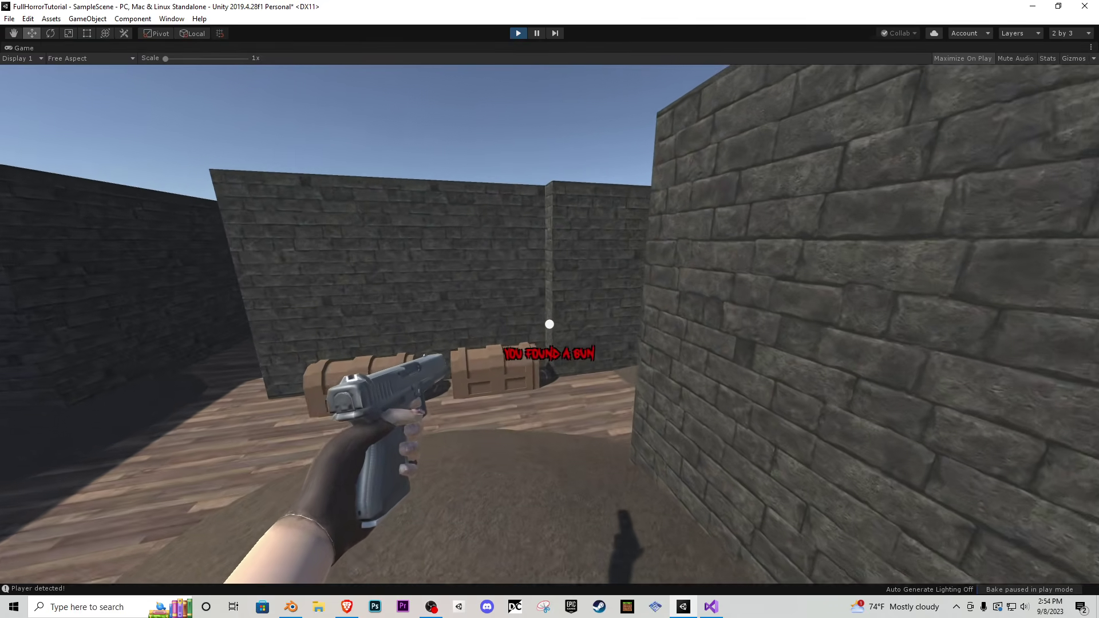
key(w)
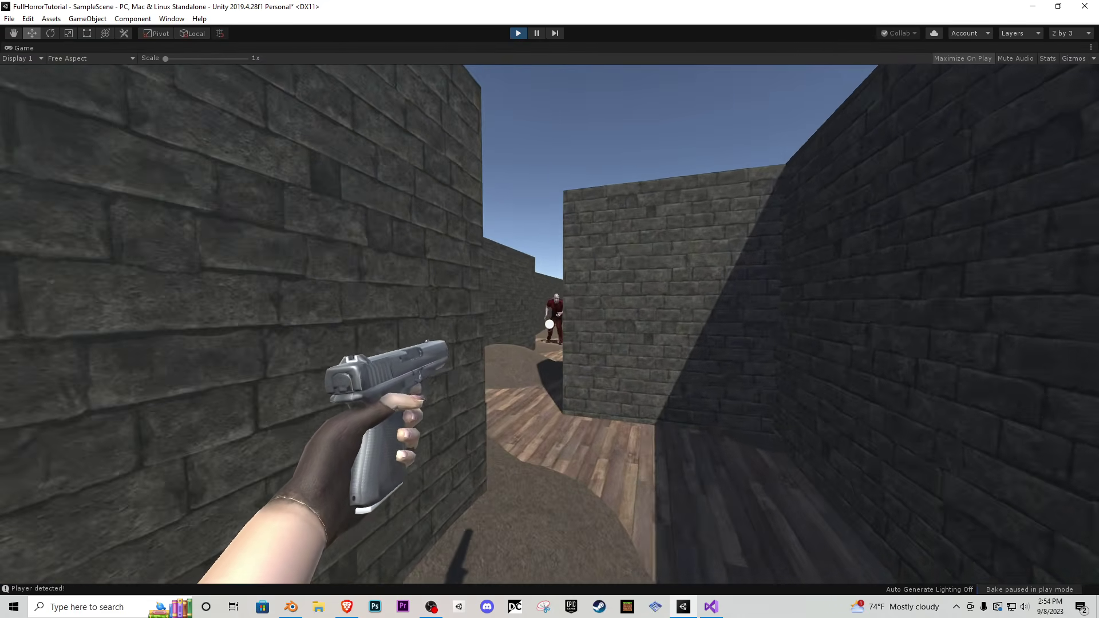
key(w)
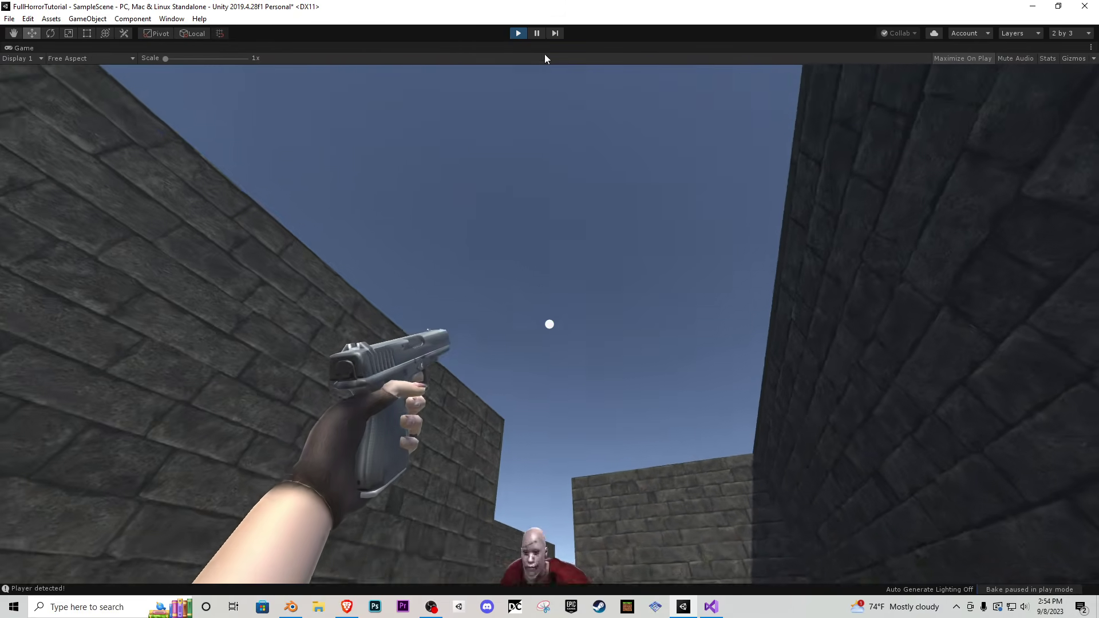
- Pause during the chase to examine the enemy's animator states, stop the game, and inspect the transition from Enemy__run to Enemy_Idle
click(537, 32)
middle_drag(406, 297, 378, 268)
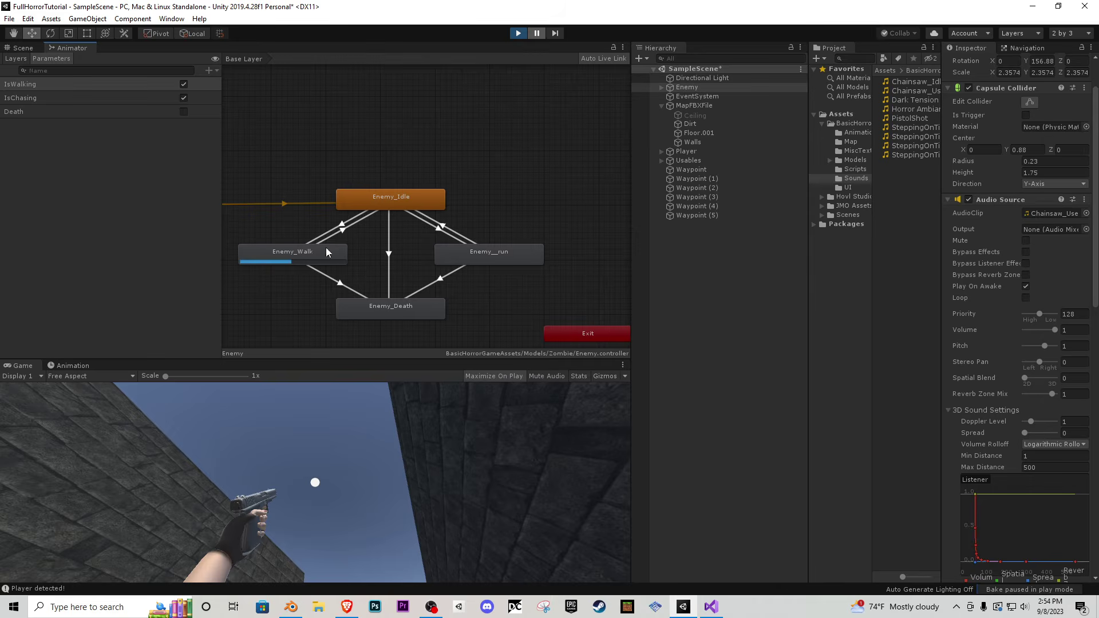
click(518, 33)
click(450, 228)
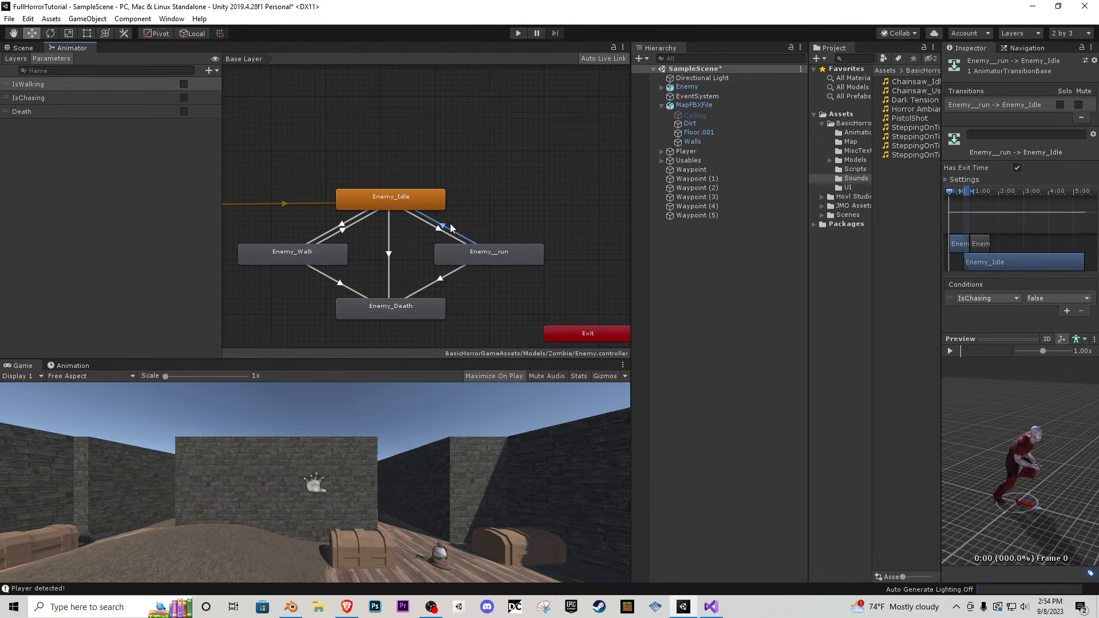
- Create an animator transition from Enemy_Walk to Enemy__run with the condition IsChasing true
right_click(324, 256)
click(343, 264)
click(438, 254)
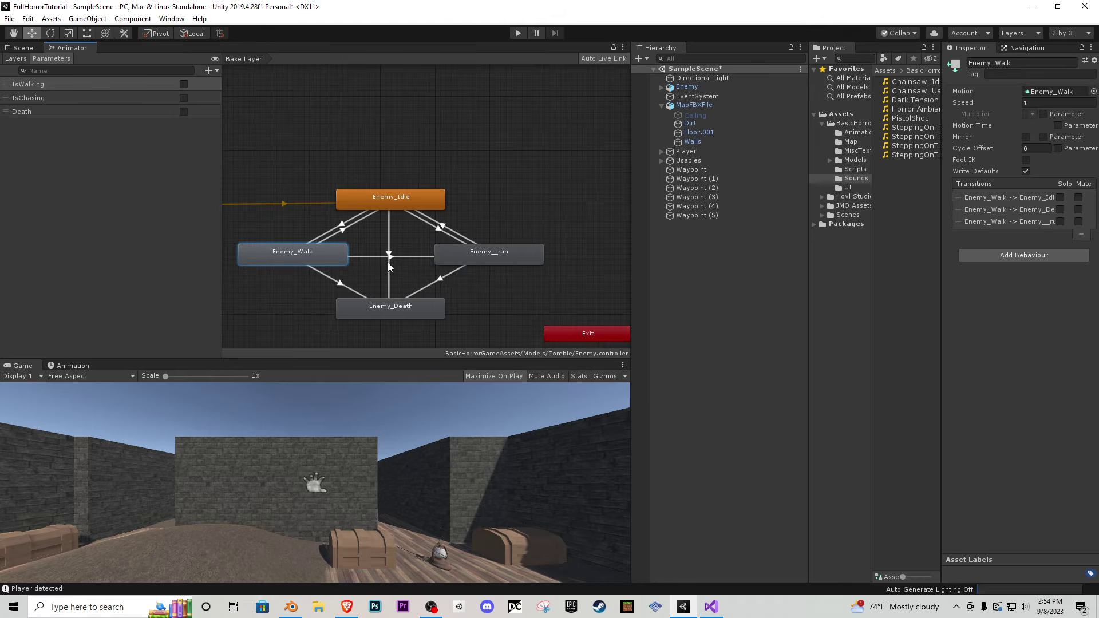
click(373, 256)
click(1065, 311)
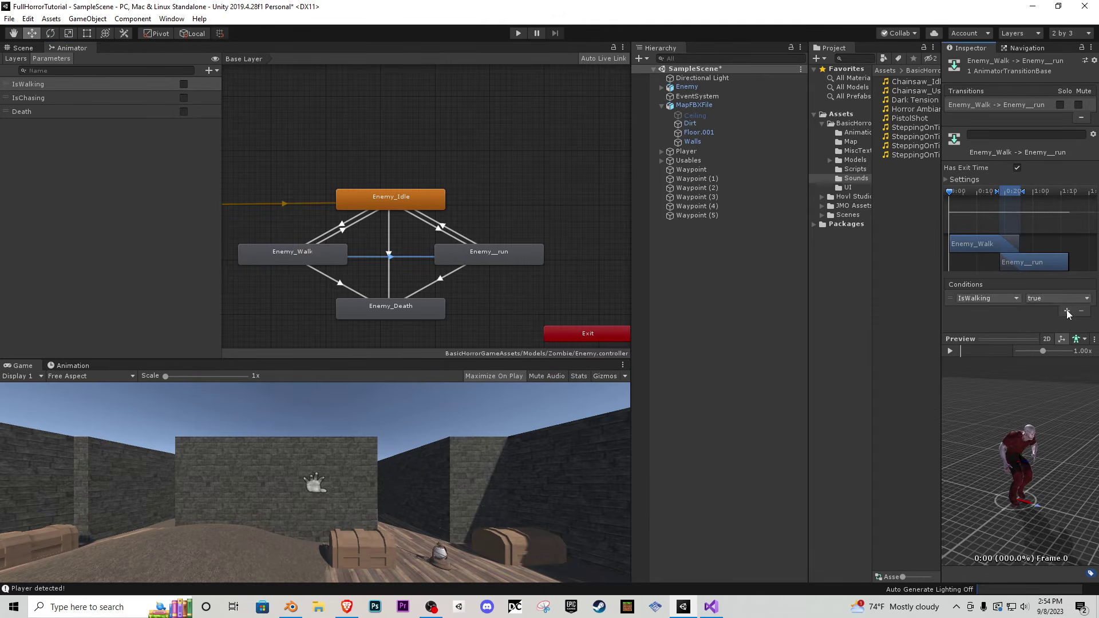
click(1008, 299)
click(989, 343)
- Create a transition from Enemy__run to Enemy_Walk with exit time disabled and the condition IsWalking true
right_click(465, 252)
click(489, 255)
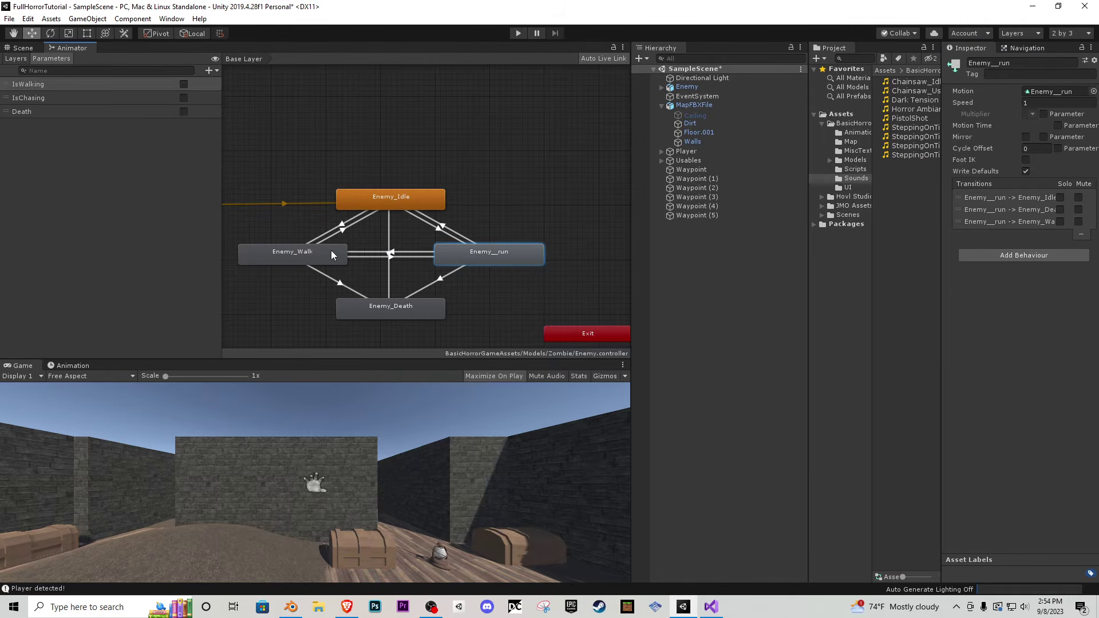
click(333, 256)
click(384, 253)
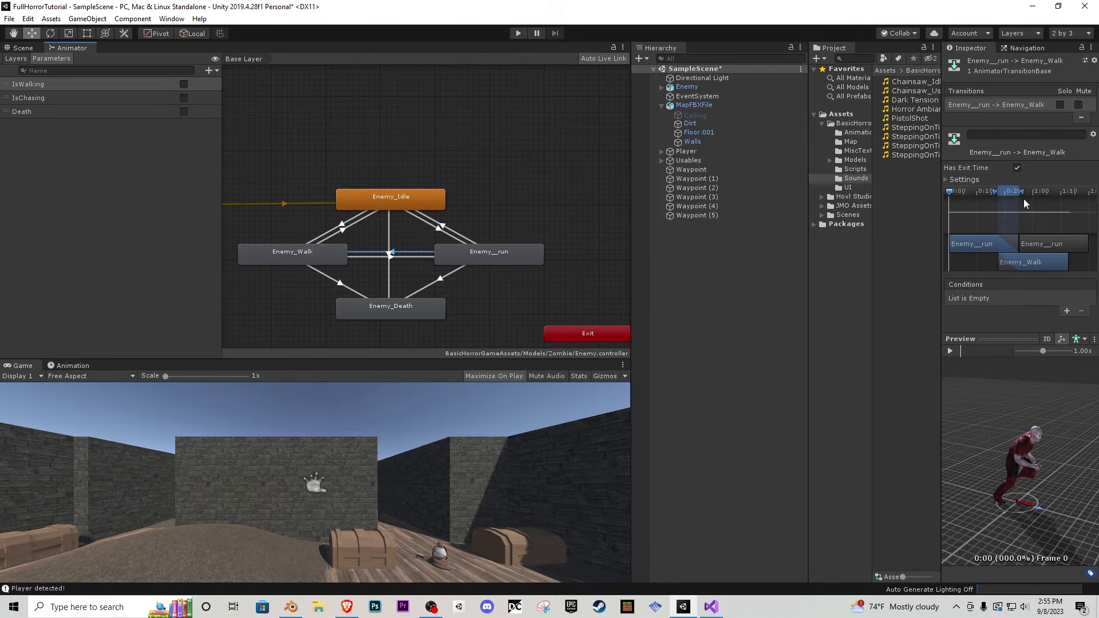
click(1017, 168)
click(1058, 311)
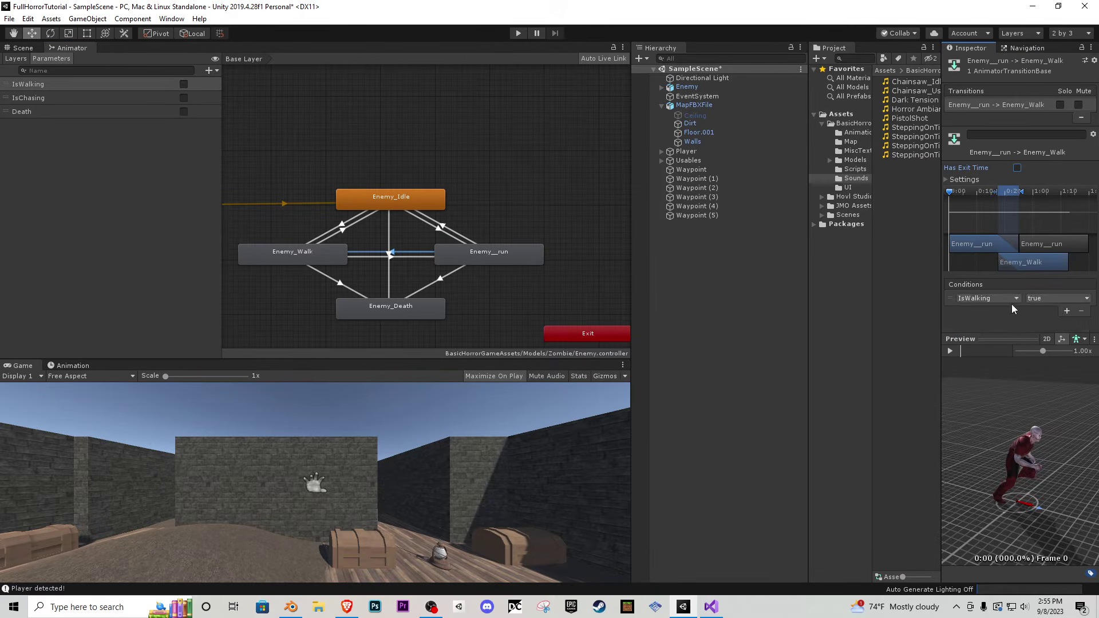
- Run the game again, collect the gun and approach the enemy to check its running animation
click(518, 34)
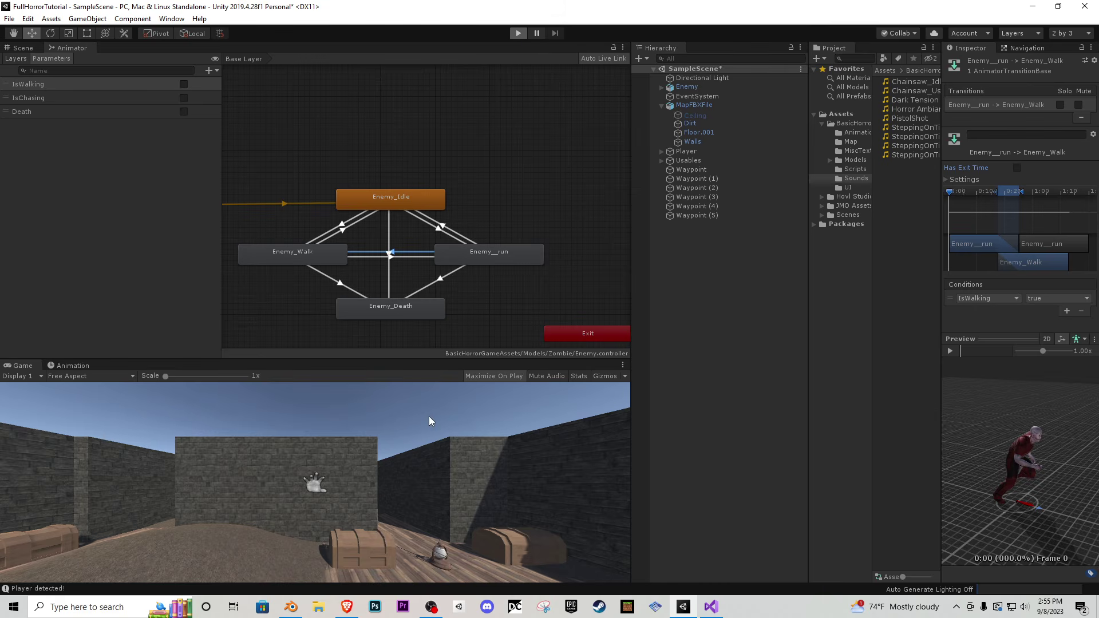
key(w)
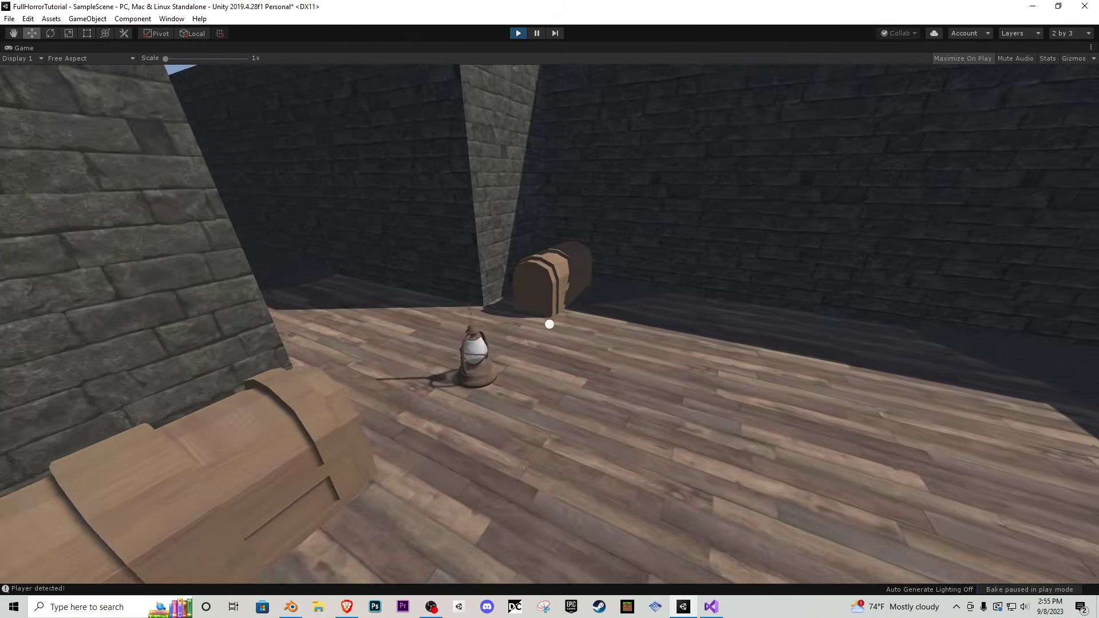
key(e)
key(w)
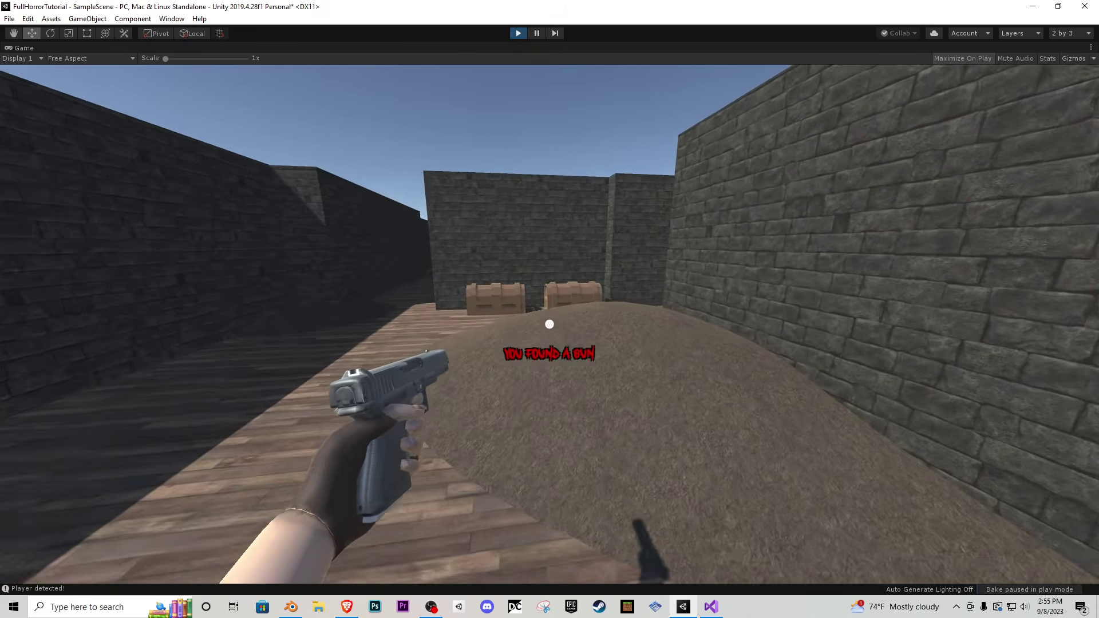
key(w)
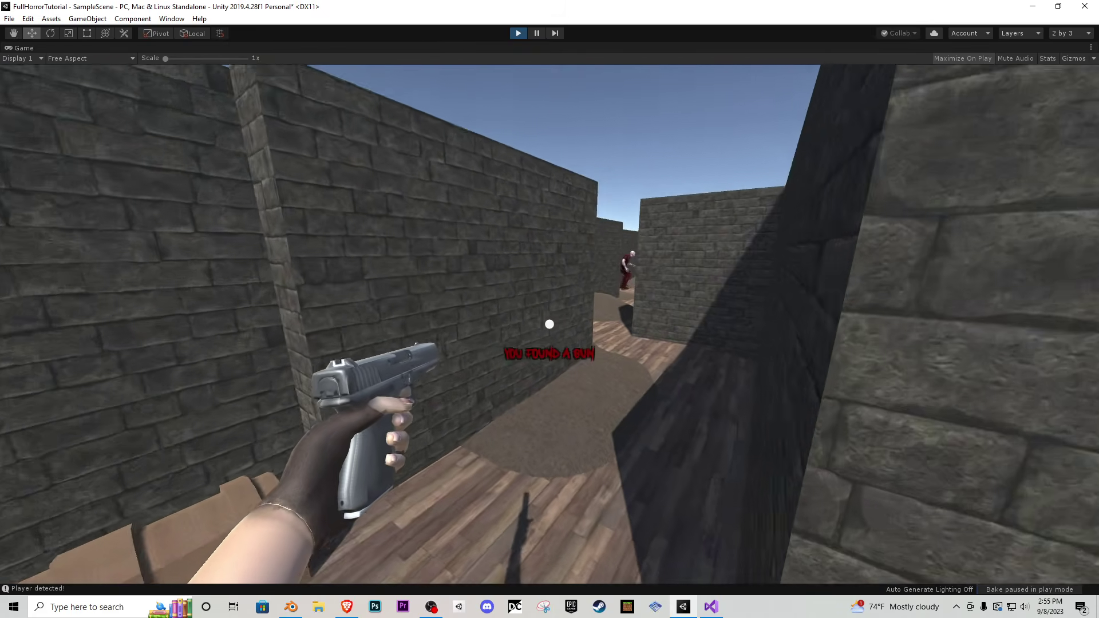
key(w)
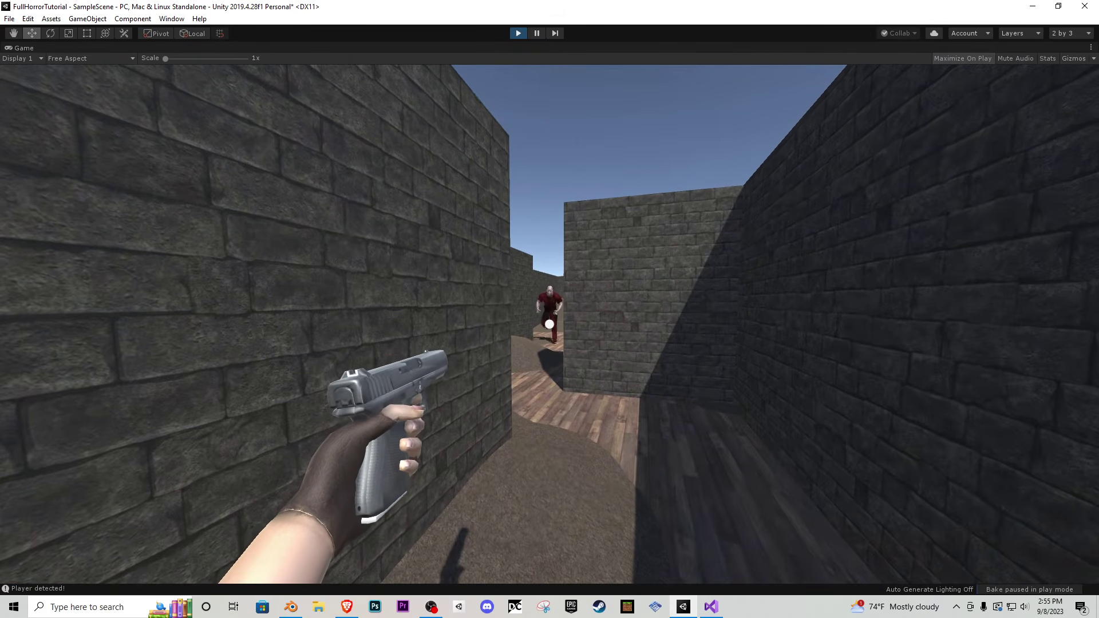
key(Escape)
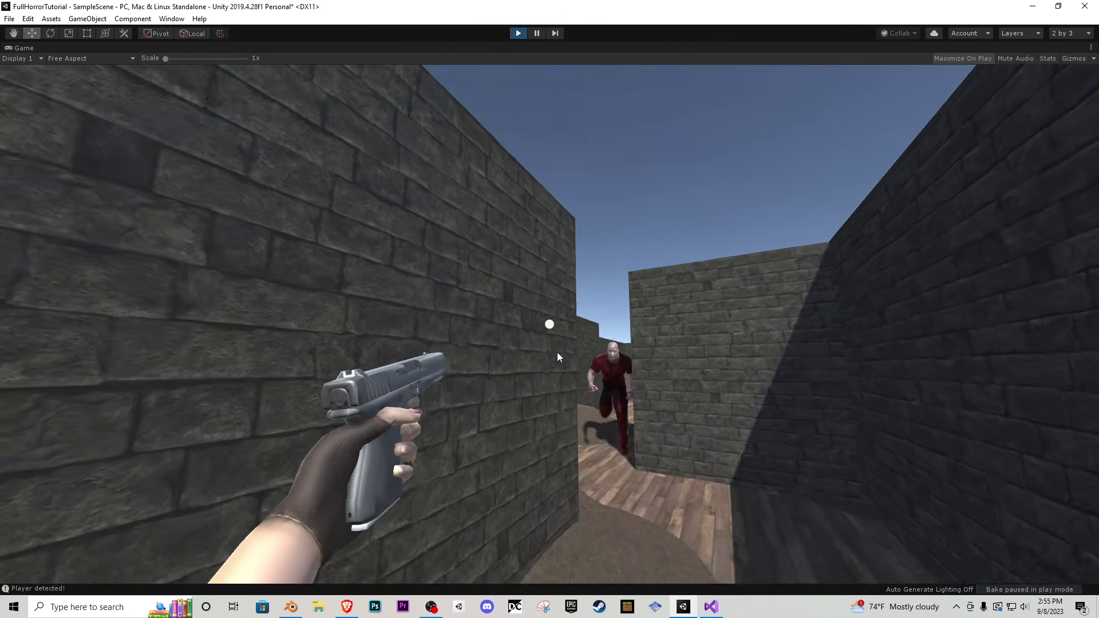
- Shoot the chasing enemy repeatedly while backing away through the maze until it dies
key(s)
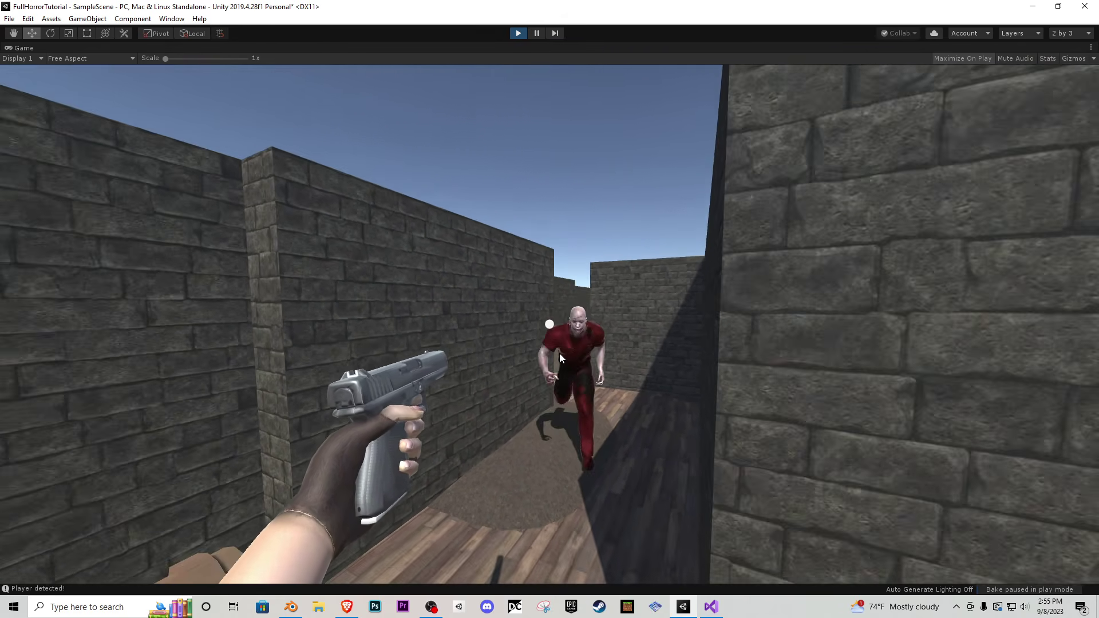
click(559, 353)
key(s)
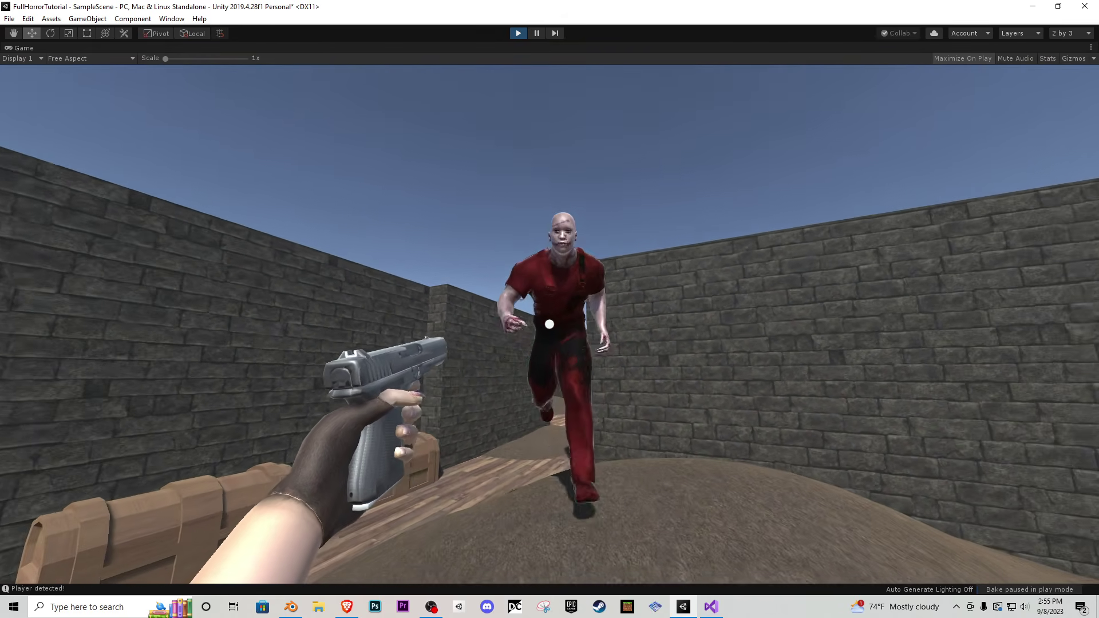
key(s)
click(550, 325)
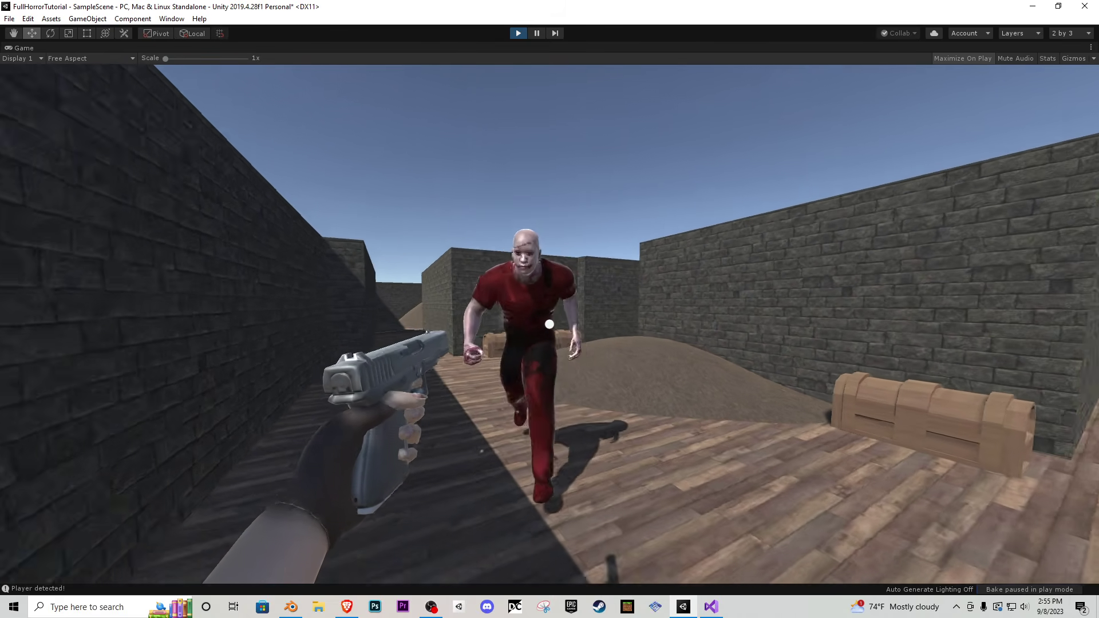
key(s)
click(550, 324)
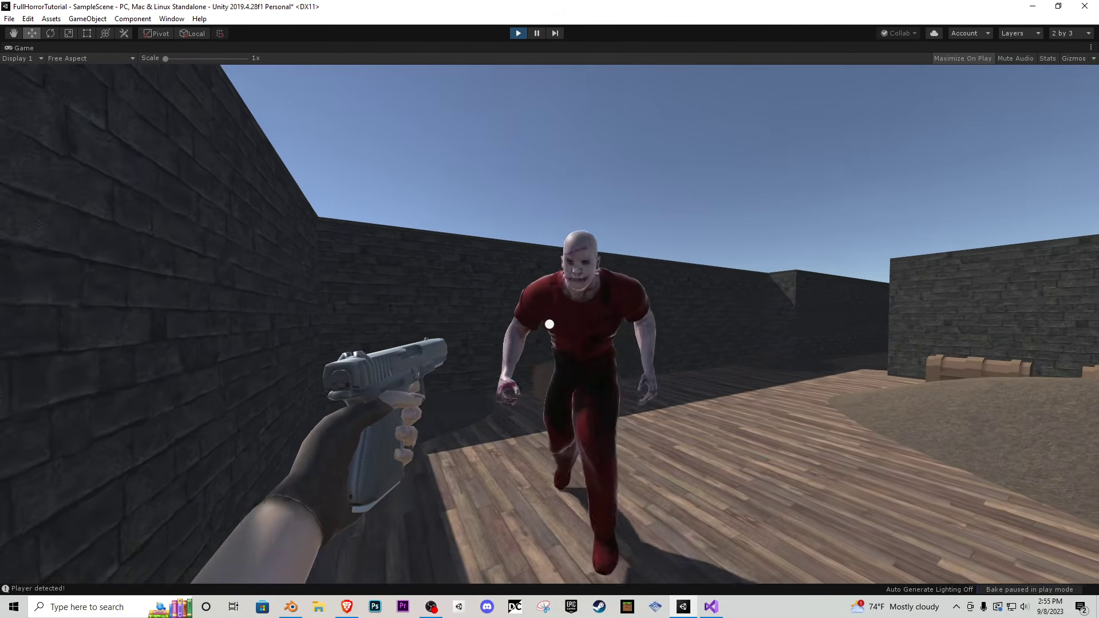
key(s)
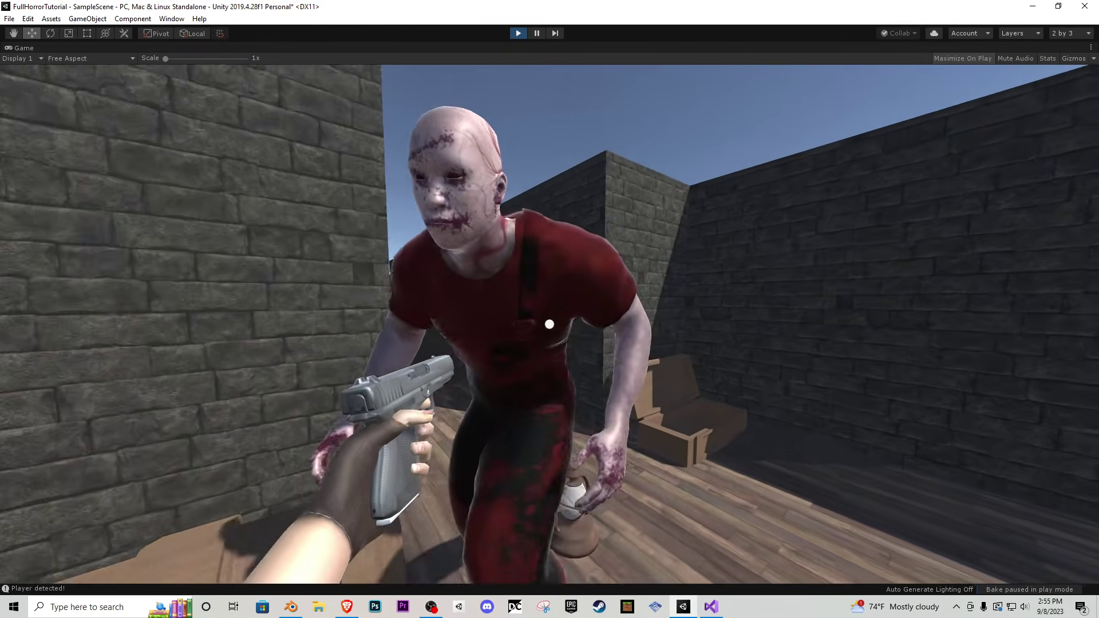
key(s)
click(549, 324)
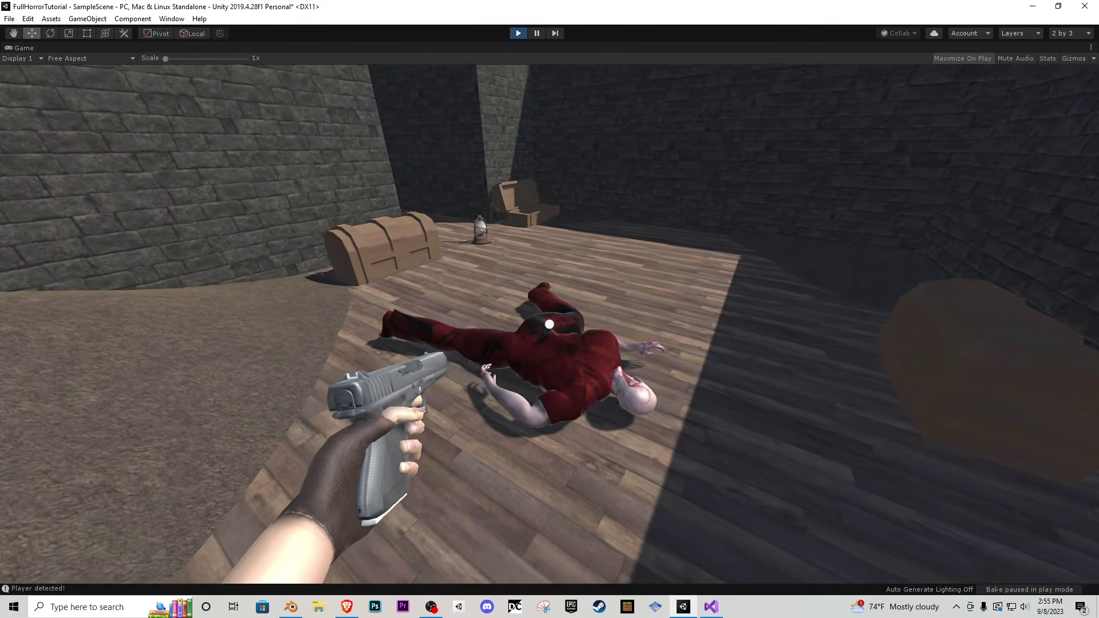
- Walk up to the fallen enemy to examine its death pose, and stop the game
key(w)
key(w)
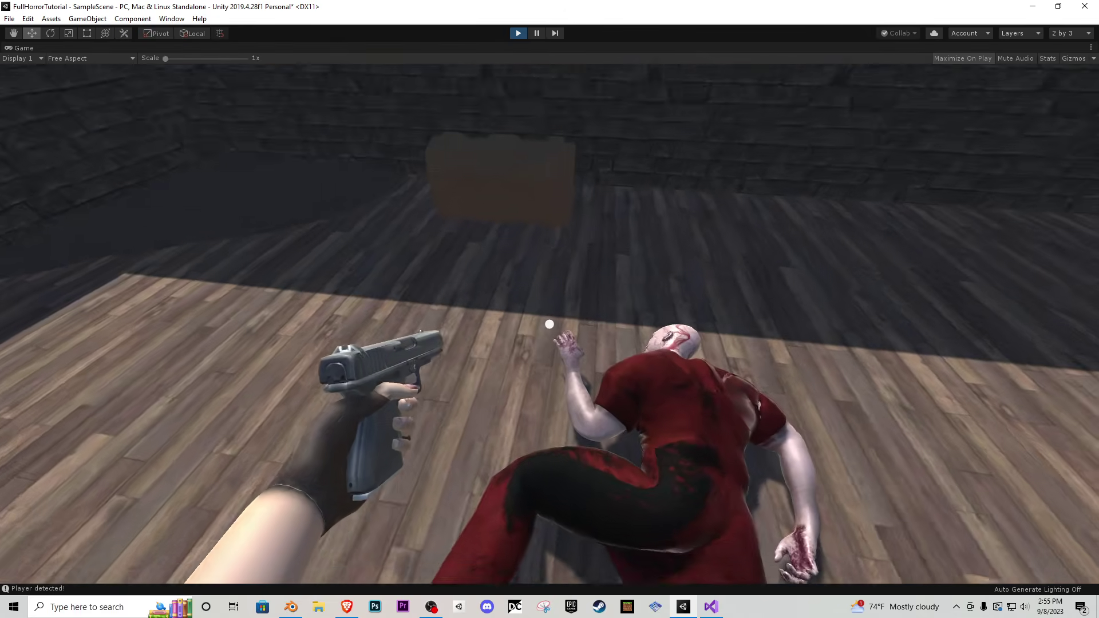
key(Escape)
click(518, 34)
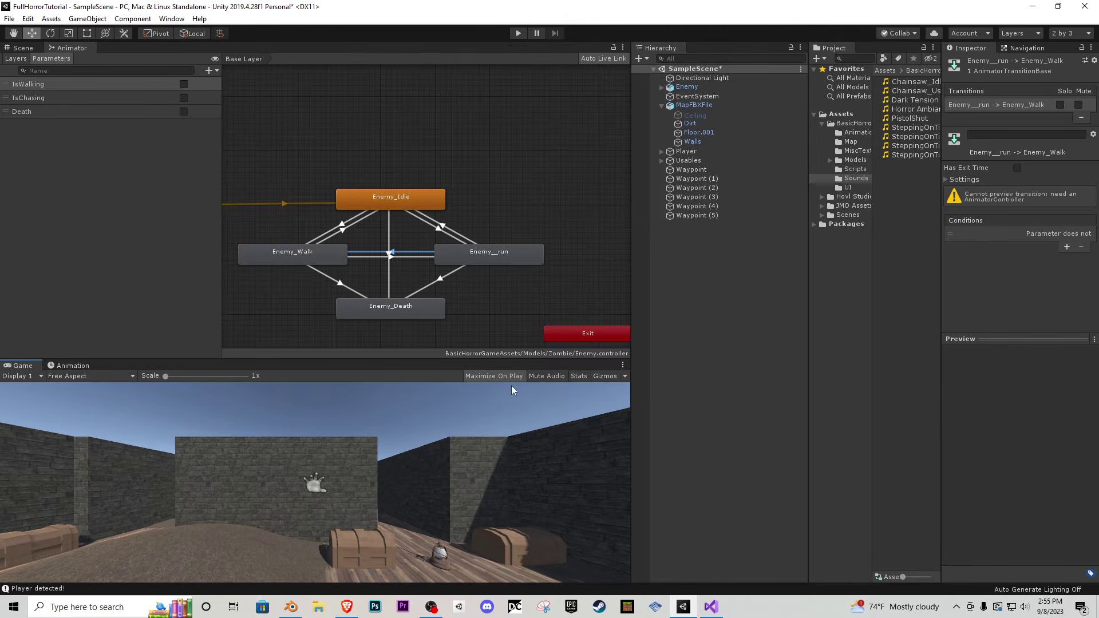
- Check both transitions between Enemy_Idle and Enemy__run, and playtest with the enemy selected to watch its animator states during a chase
click(451, 233)
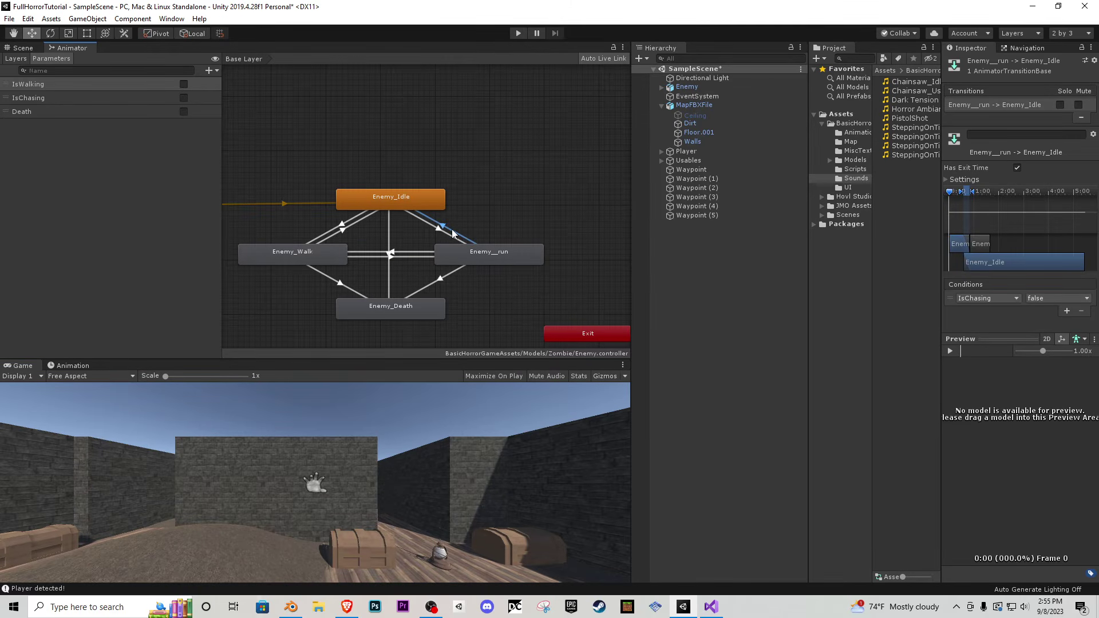
click(439, 229)
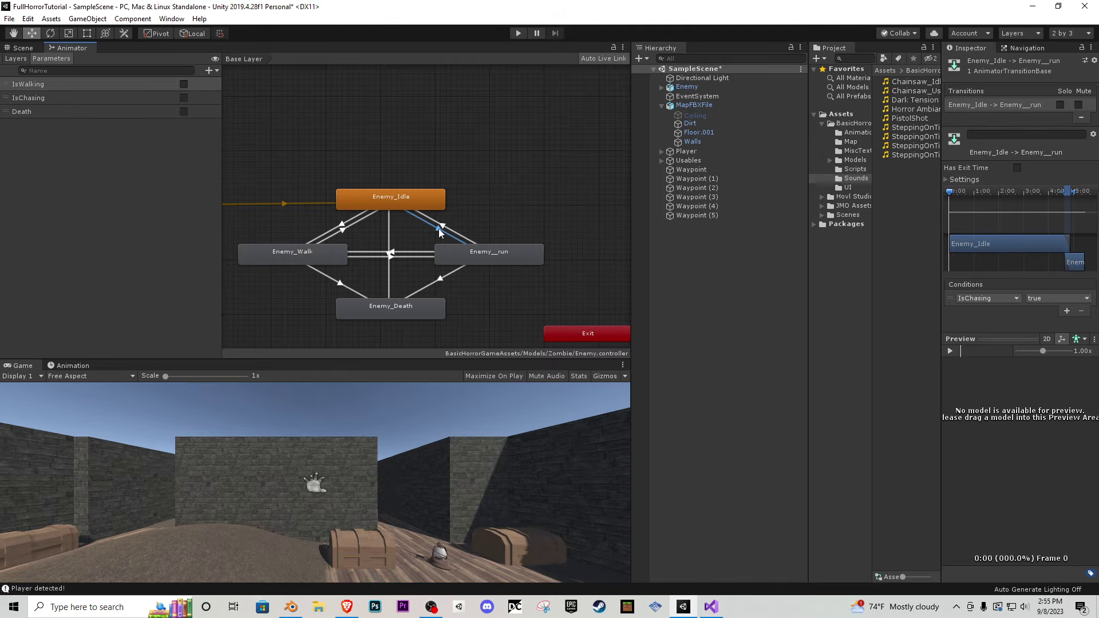
click(521, 34)
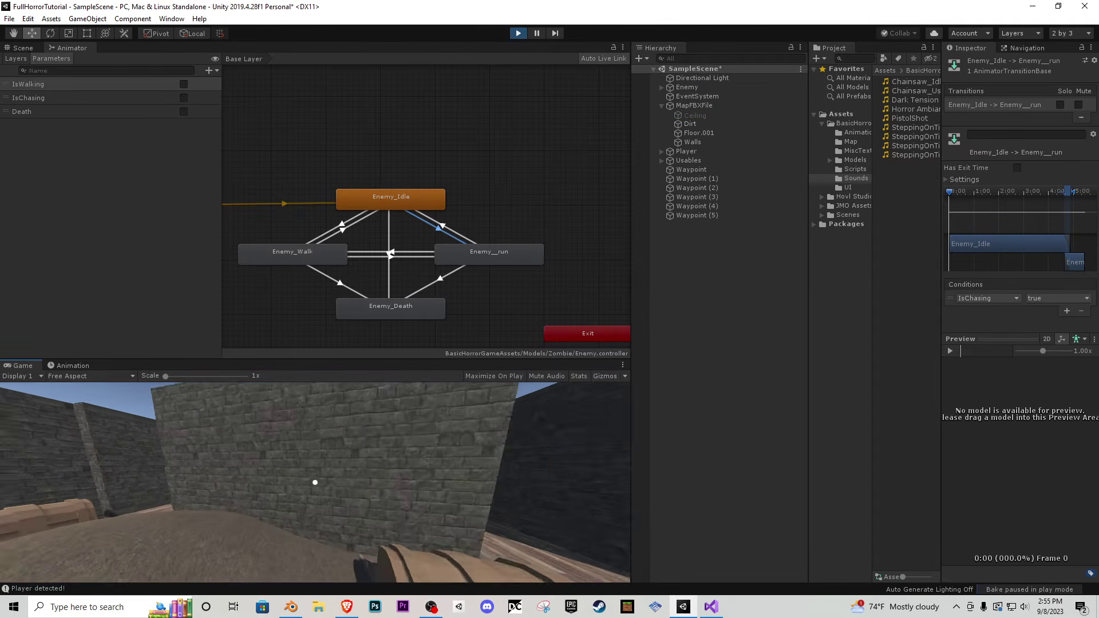
click(686, 87)
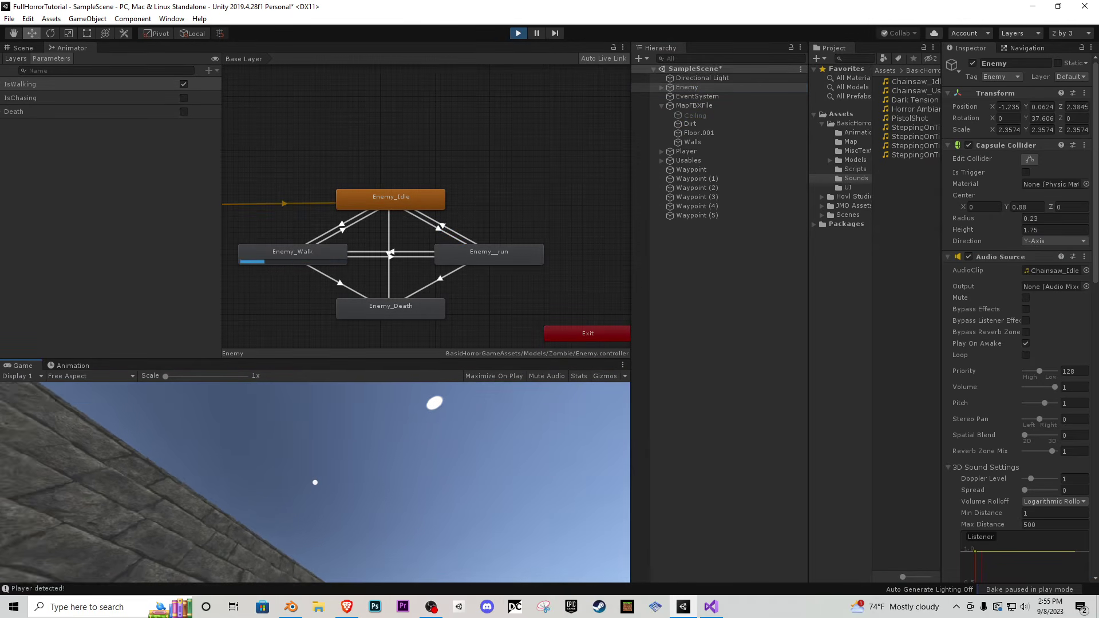
key(w)
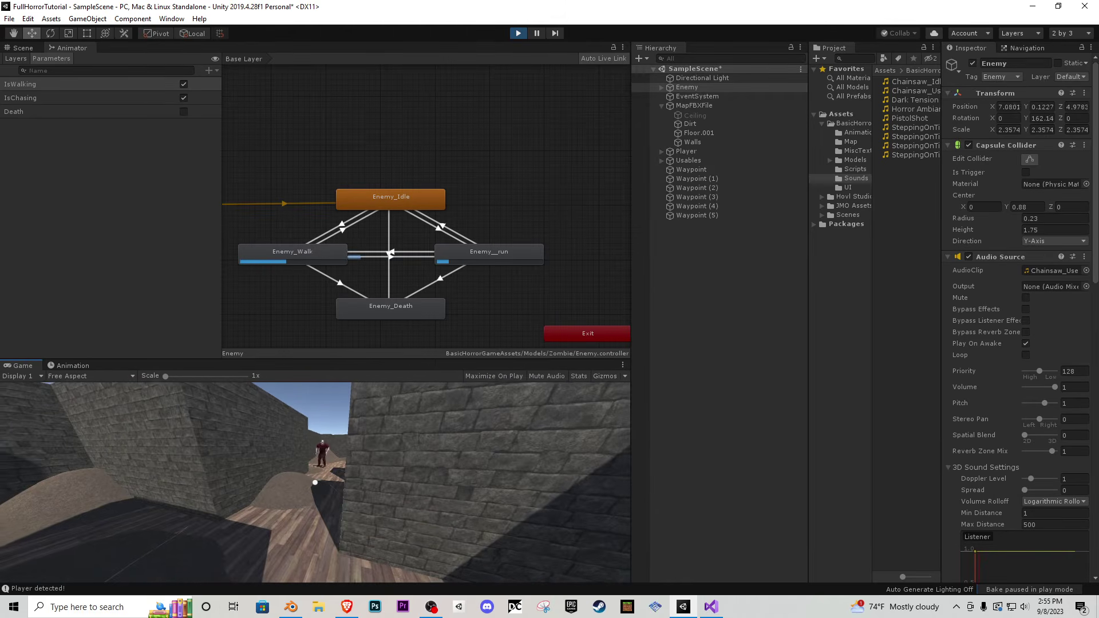
key(s)
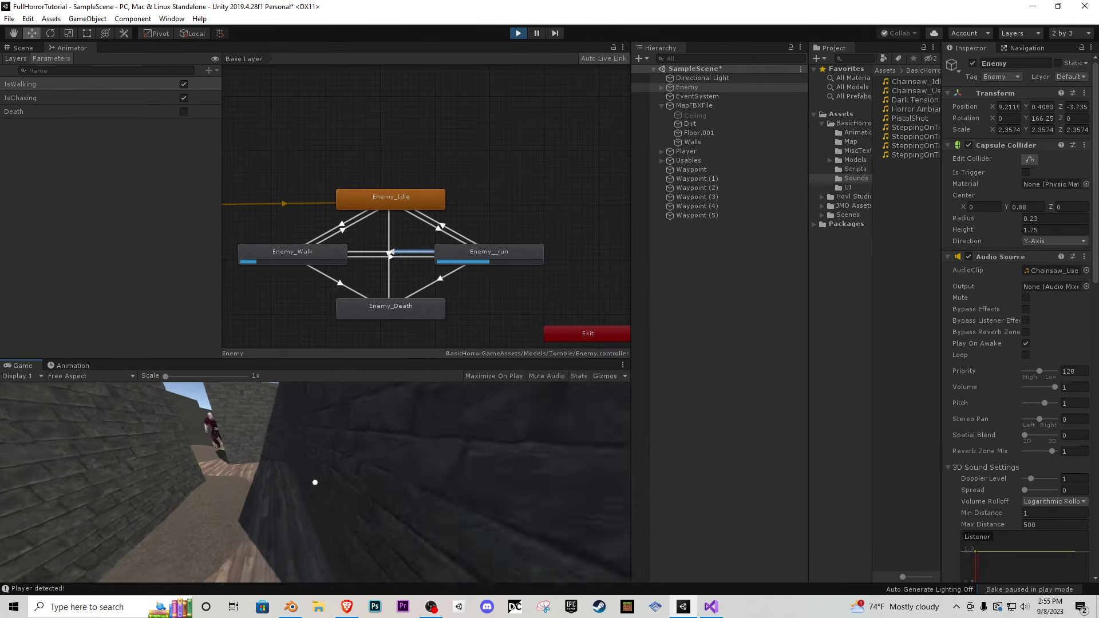
key(w)
key(w)
key(Escape)
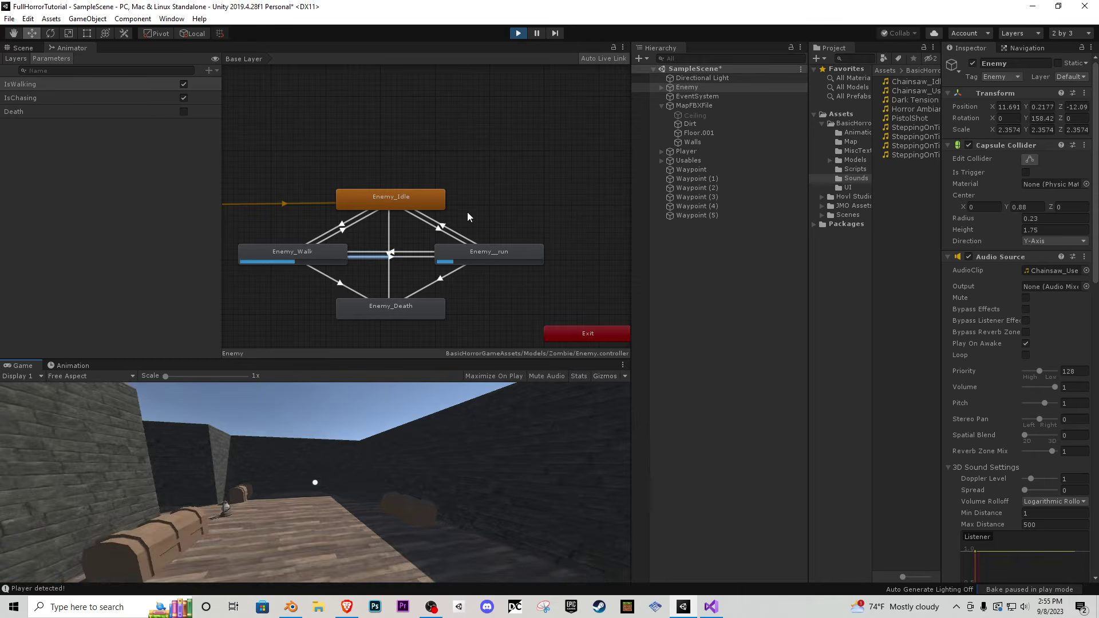
click(519, 35)
- Delete the animator transition from Enemy__run to Enemy_Walk
click(417, 252)
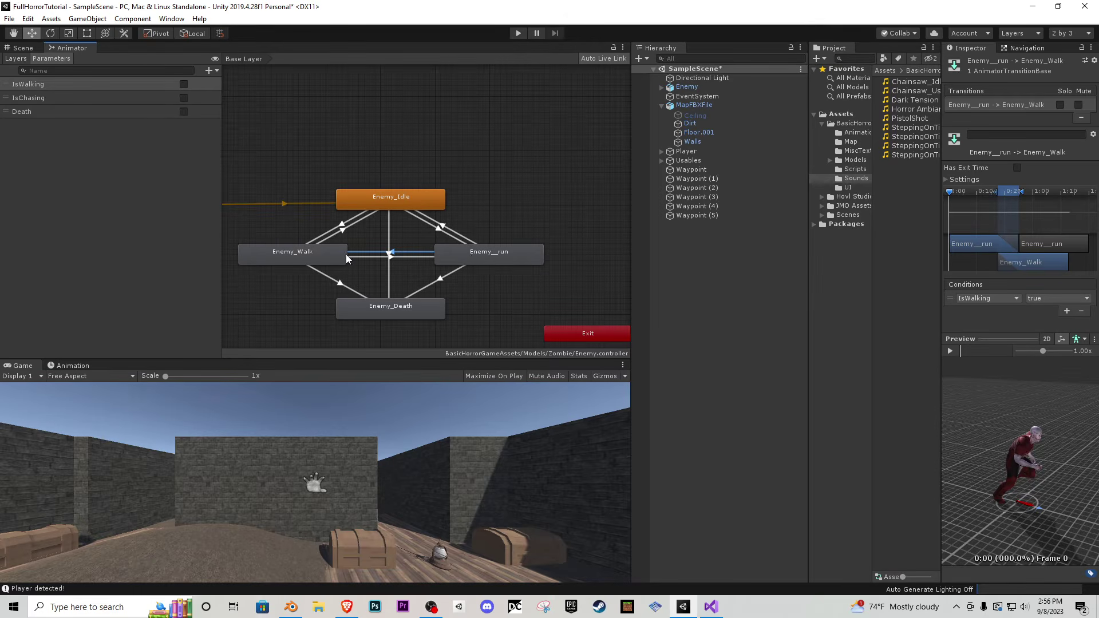
key(Delete)
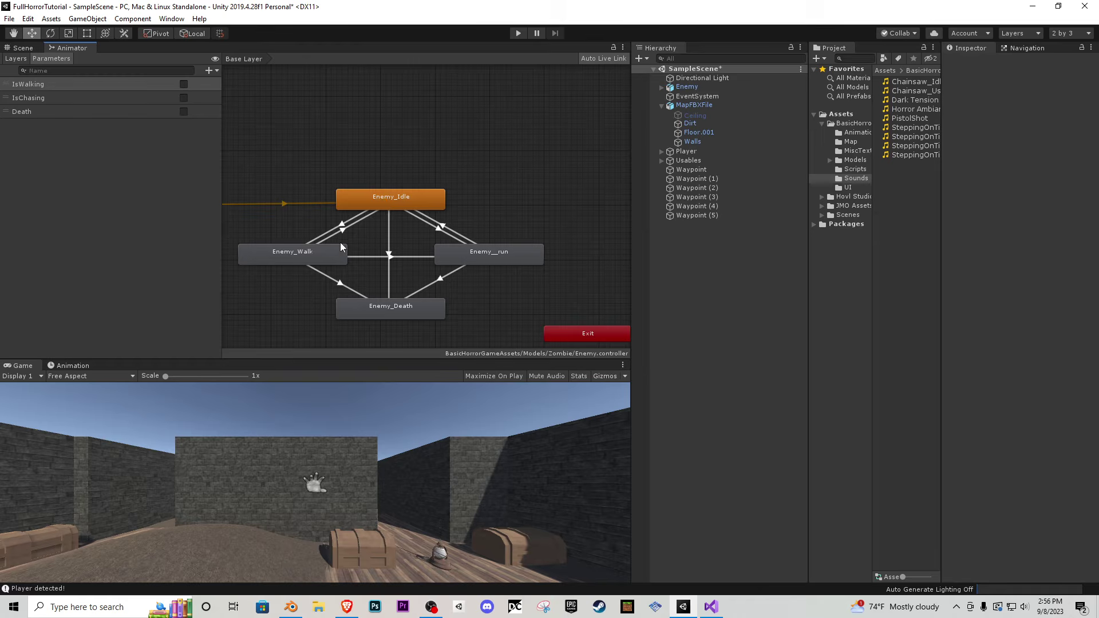
- Playtest the game, provoking the enemy into a chase through the maze to watch its animator states, and stop the game
click(518, 34)
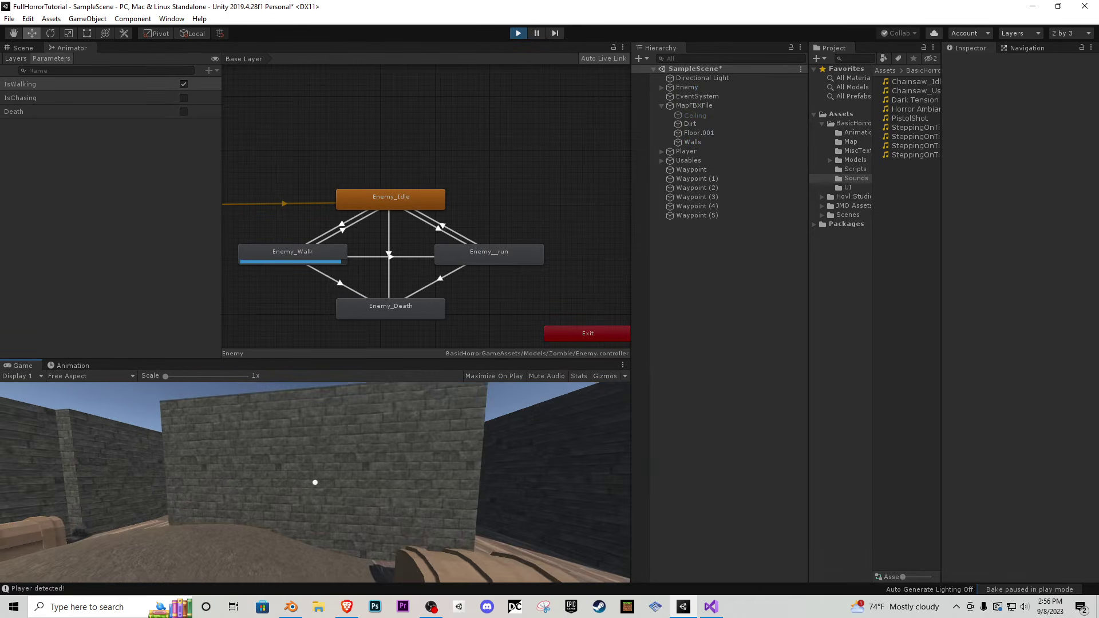
key(w)
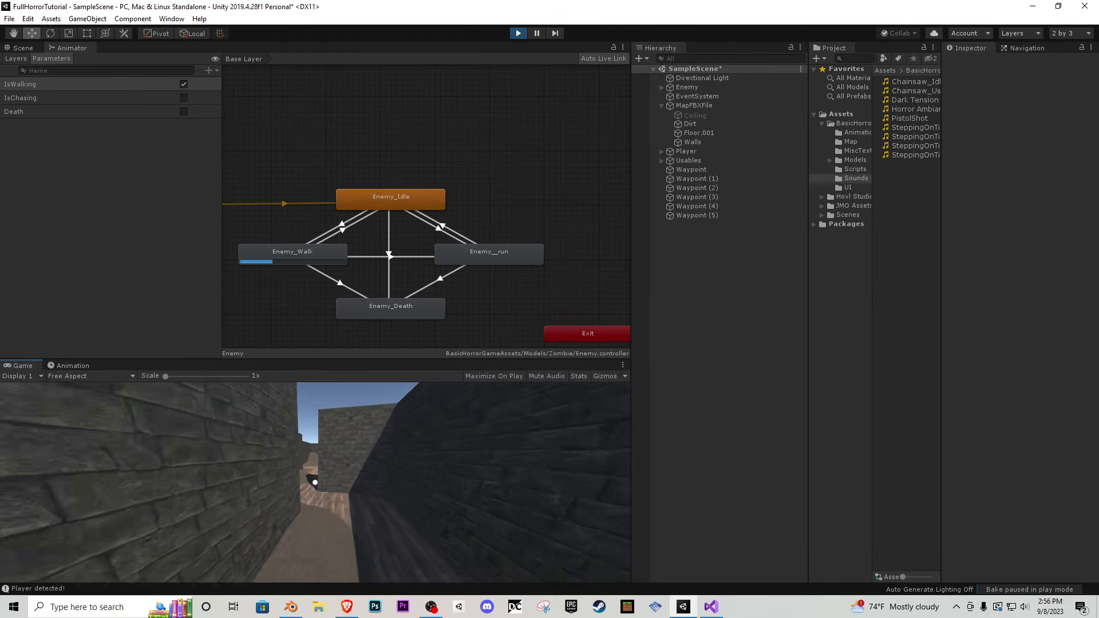
key(w)
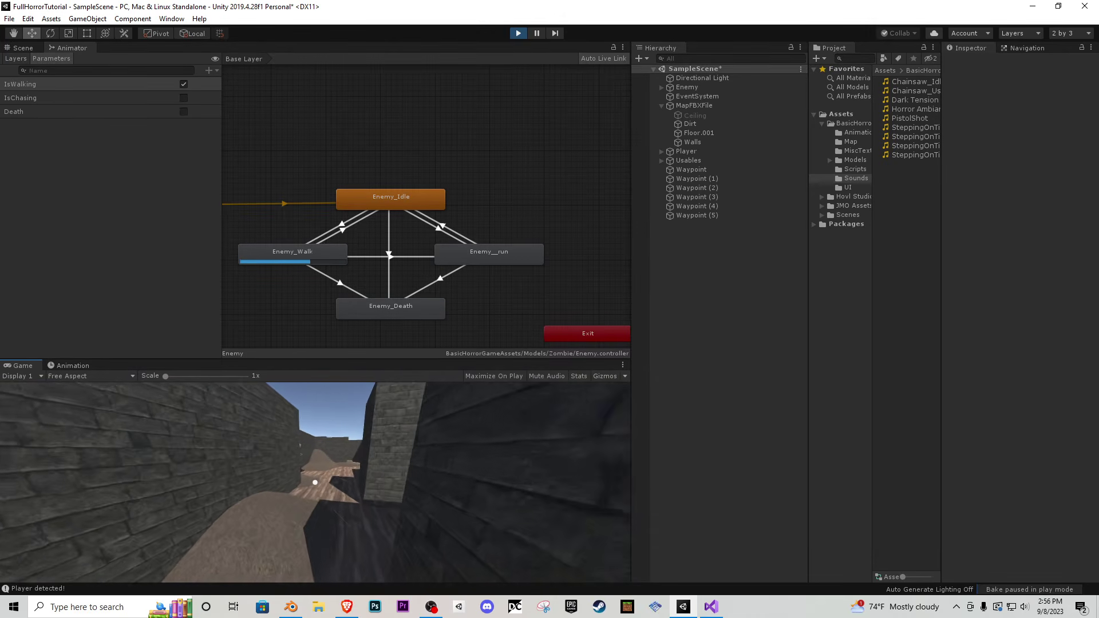
key(s)
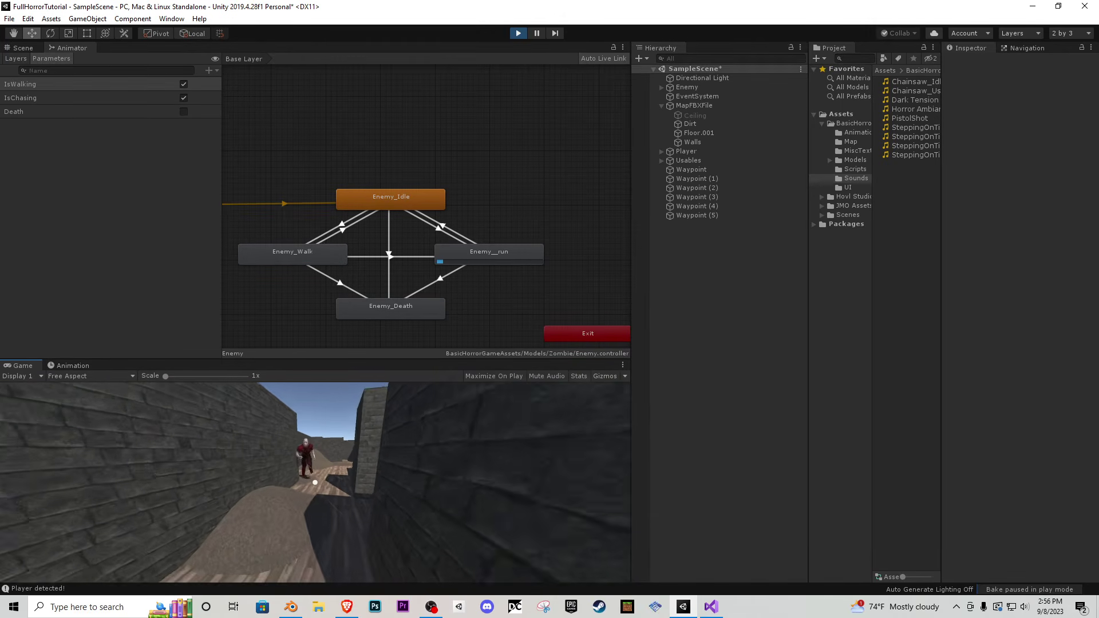
key(w)
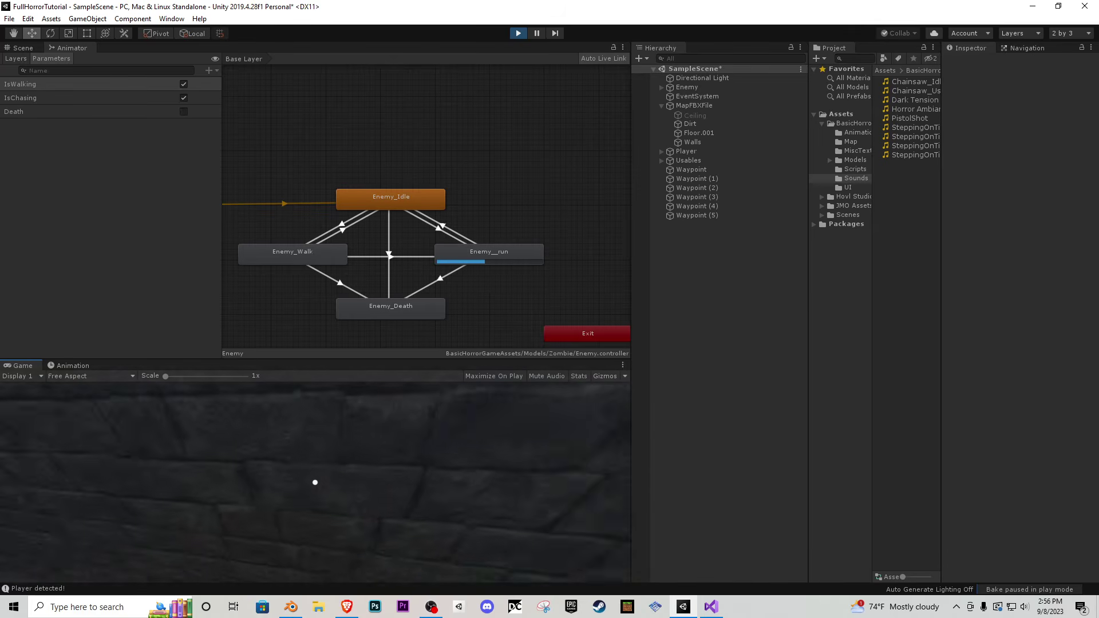
key(w)
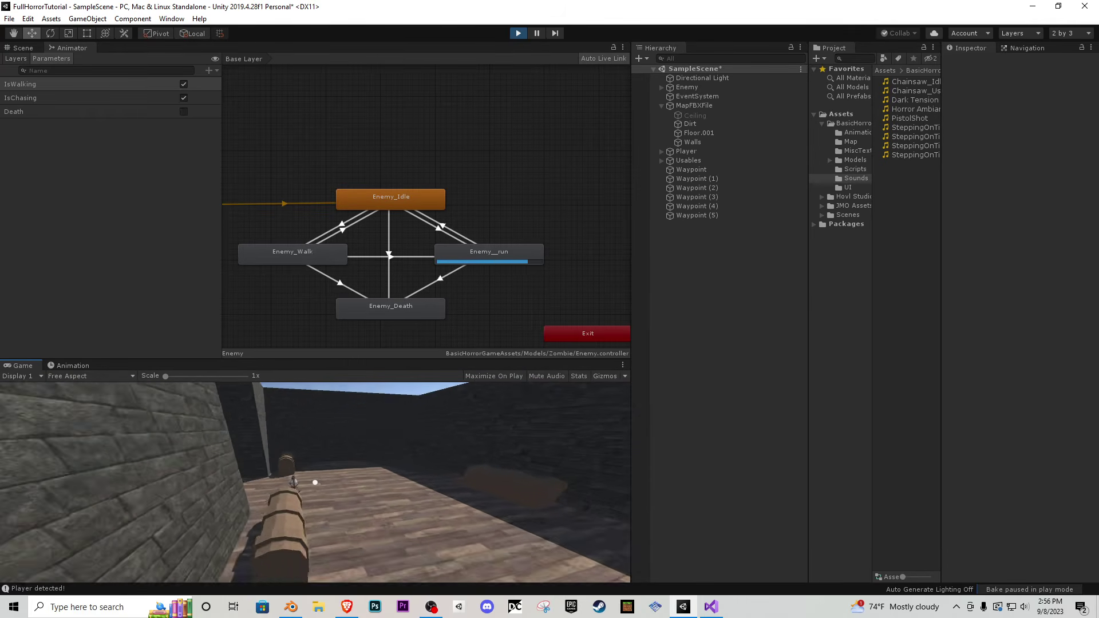
key(w)
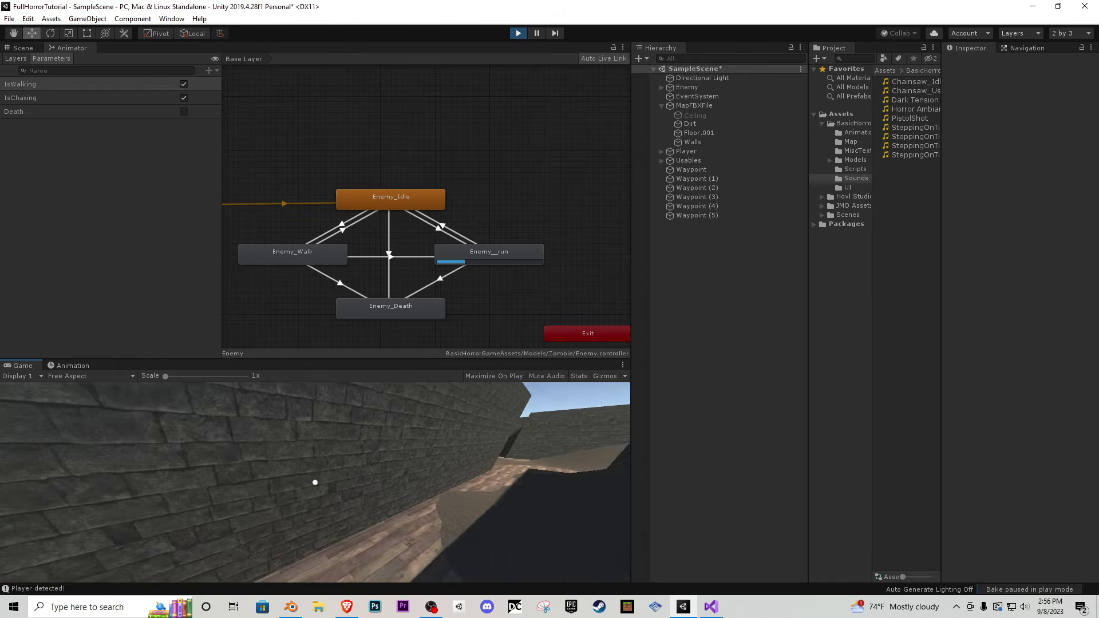
key(w)
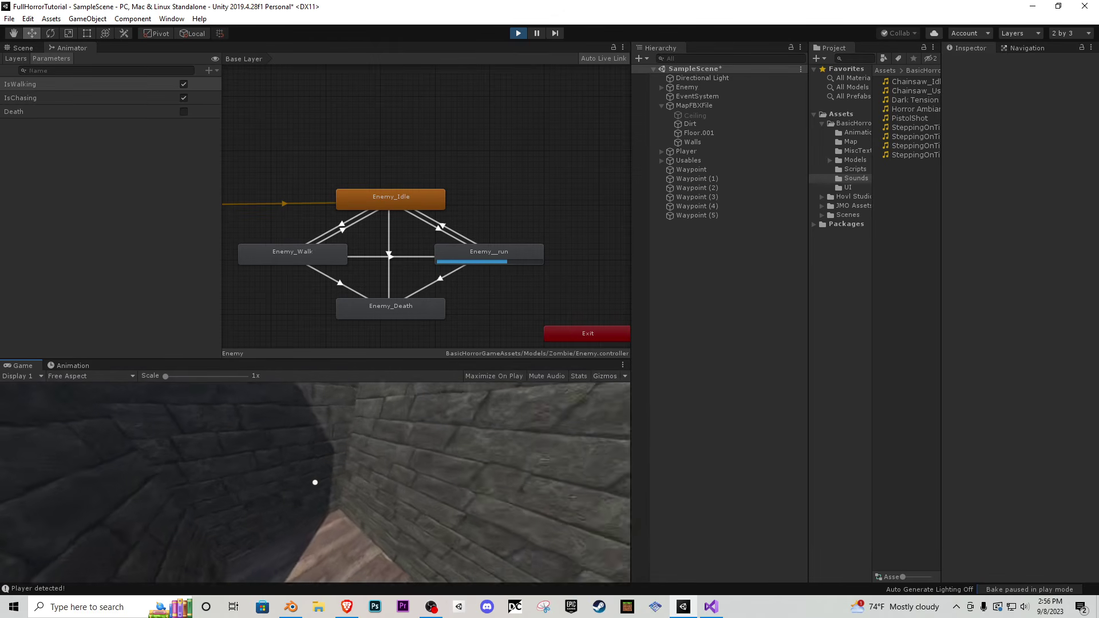
key(w)
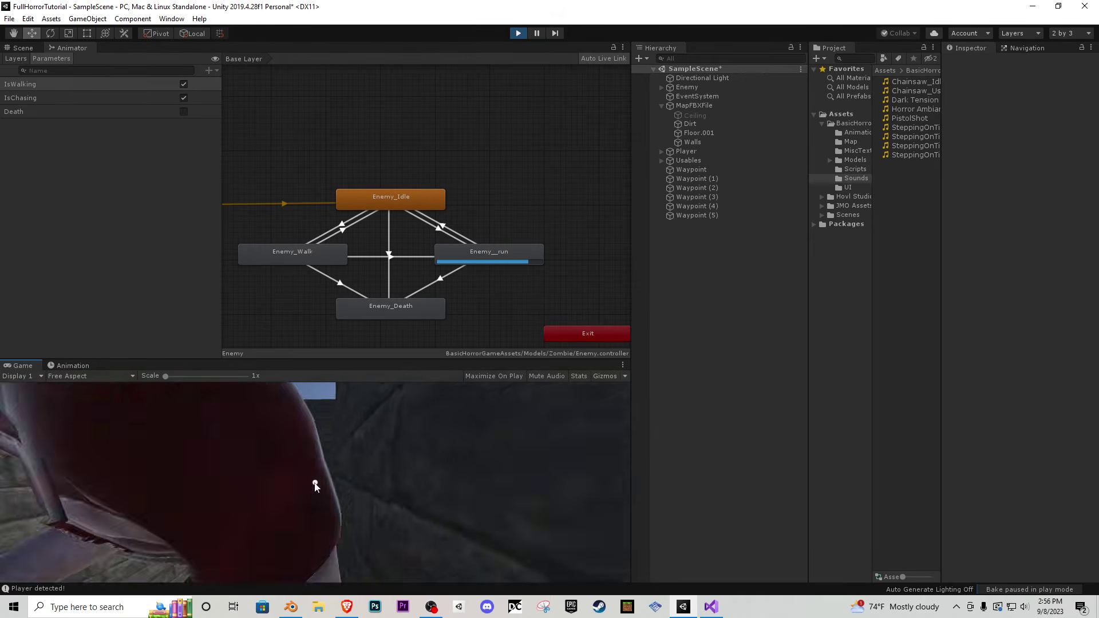
click(520, 35)
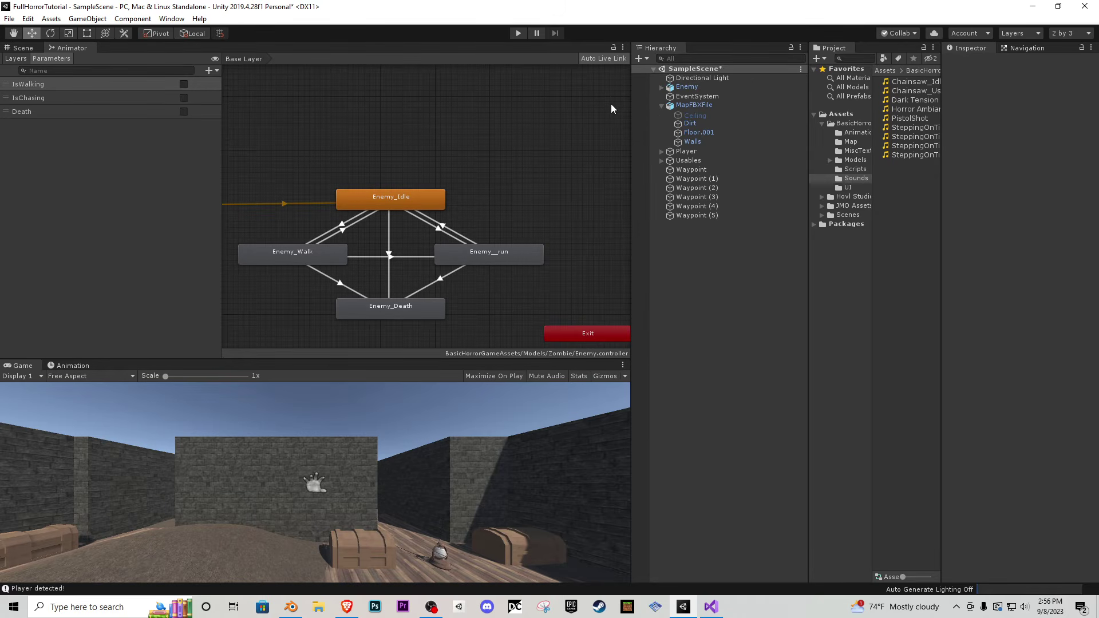
- Look over the enemy, the maze and the lantern and chest area in the scene, and browse the Scripts and Models folders
click(31, 48)
right_drag(378, 246, 375, 208)
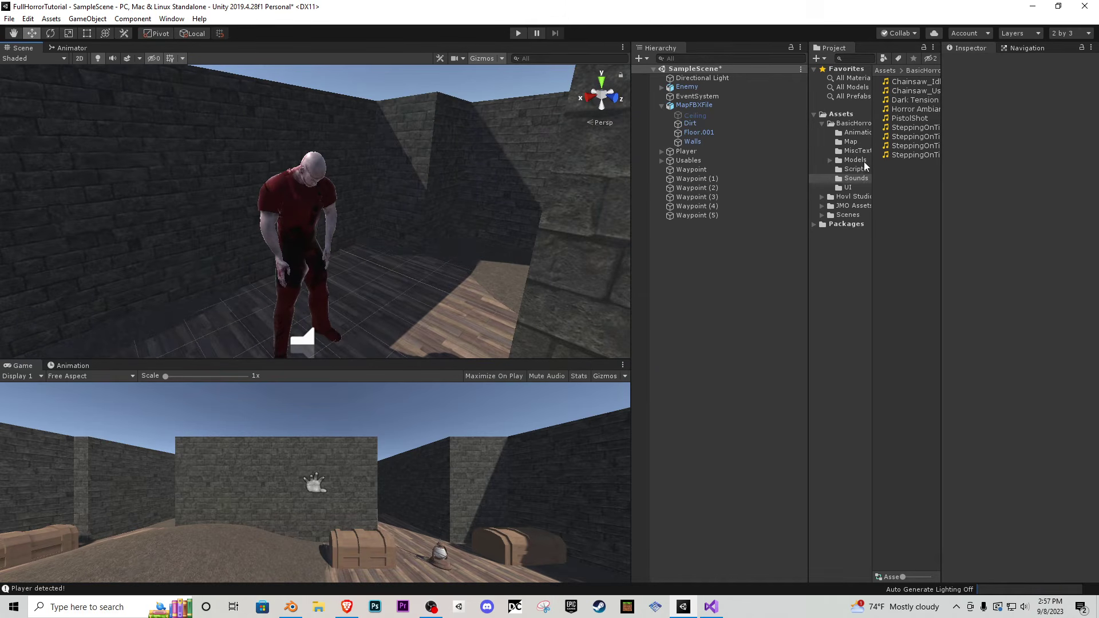
click(855, 169)
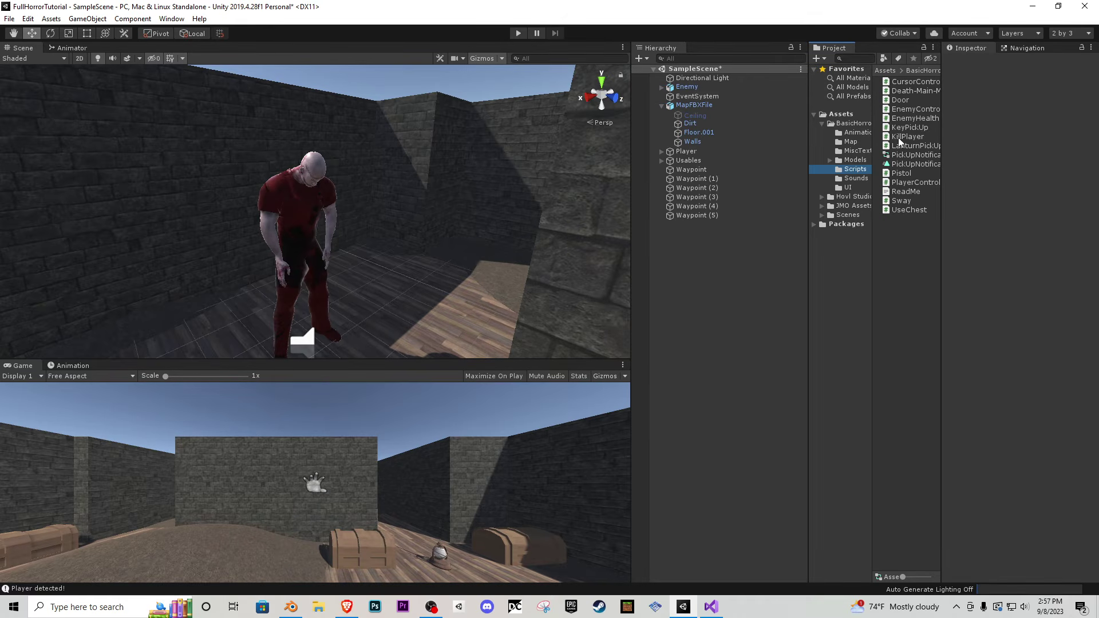
click(861, 161)
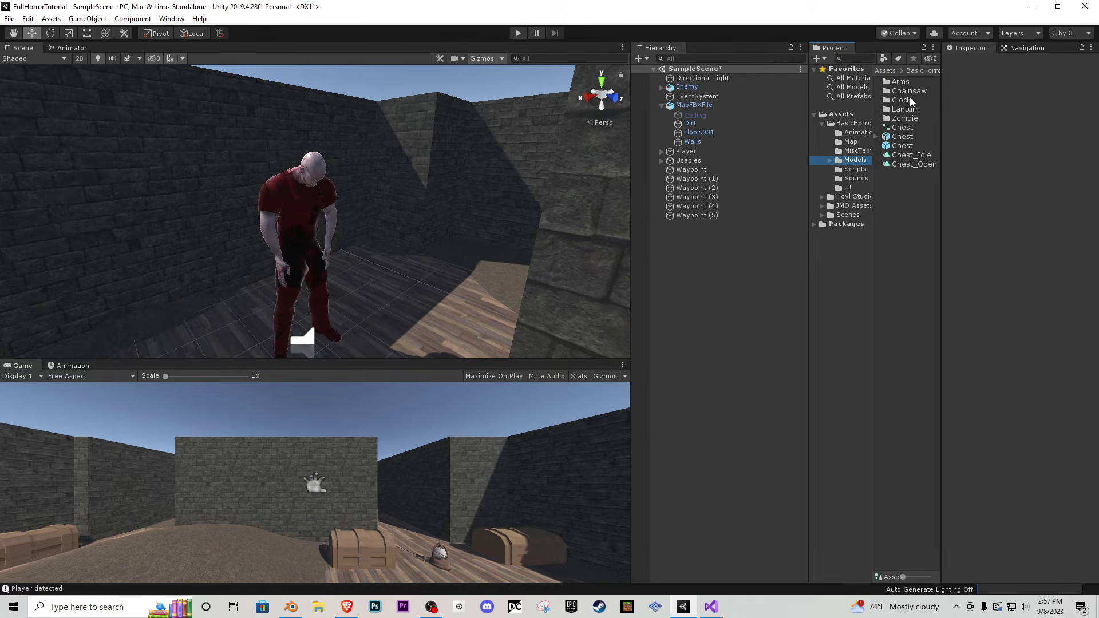
alt+drag(431, 158, 685, 187)
alt+drag(441, 190, 450, 238)
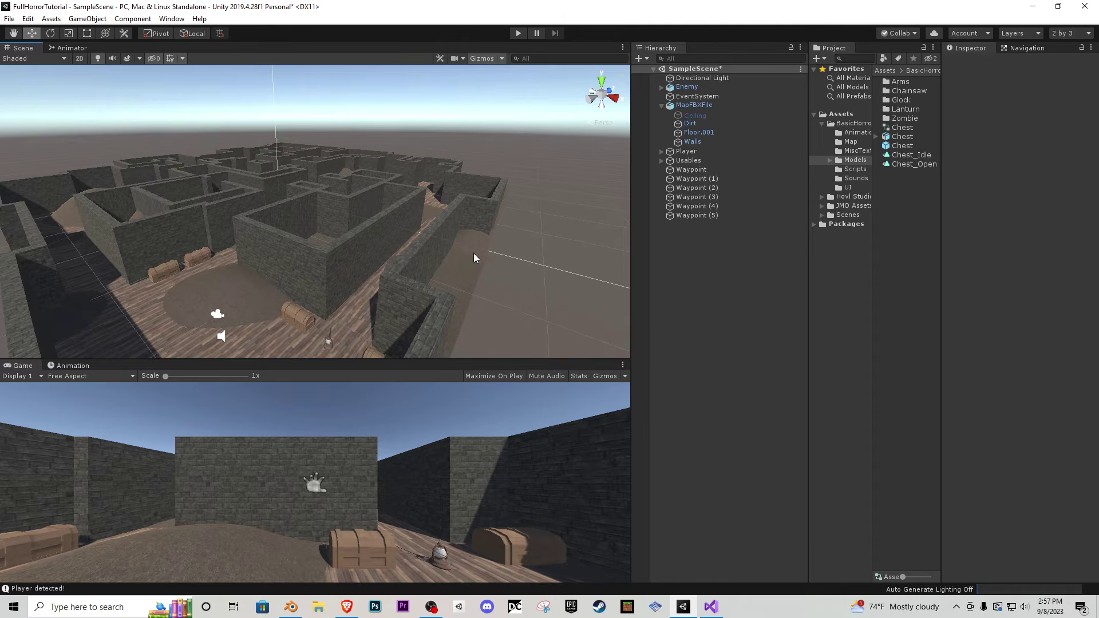
key(w)
right_drag(510, 232, 467, 242)
key(s)
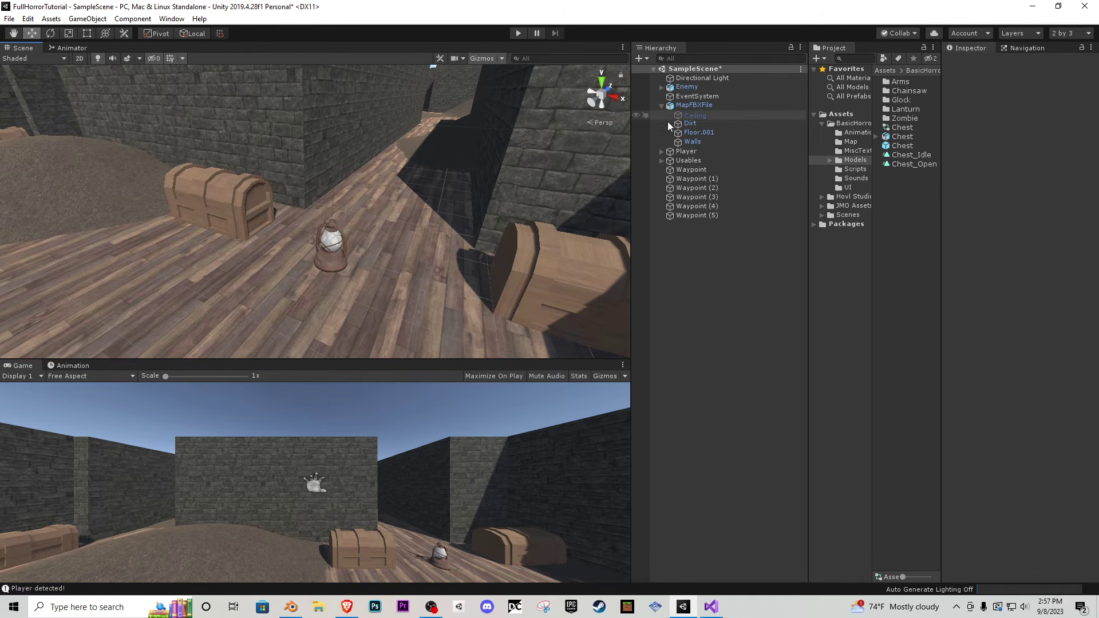
- Duplicate the Empty (2) object in the player's Inventory and rename the copy as Key
click(661, 151)
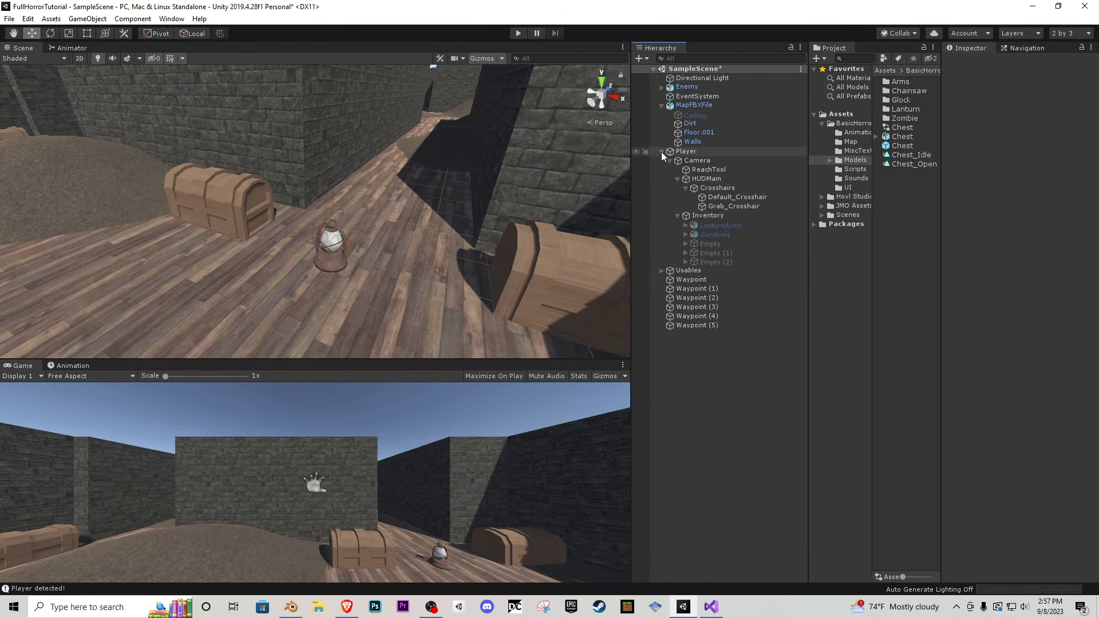
click(720, 262)
key(ctrl+d)
click(730, 273)
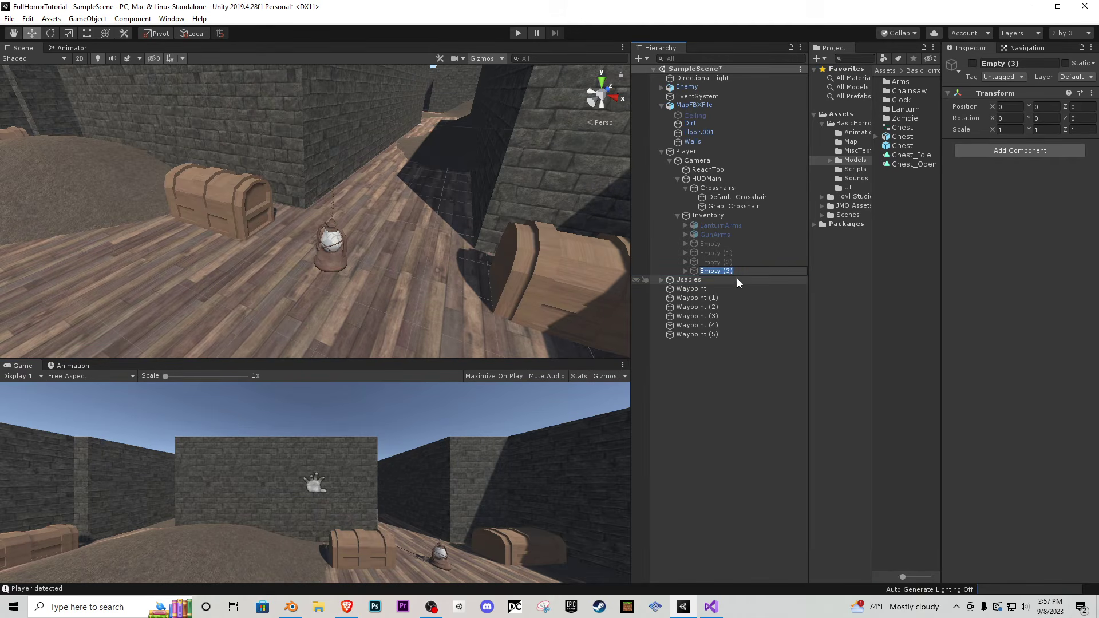
text(Key)
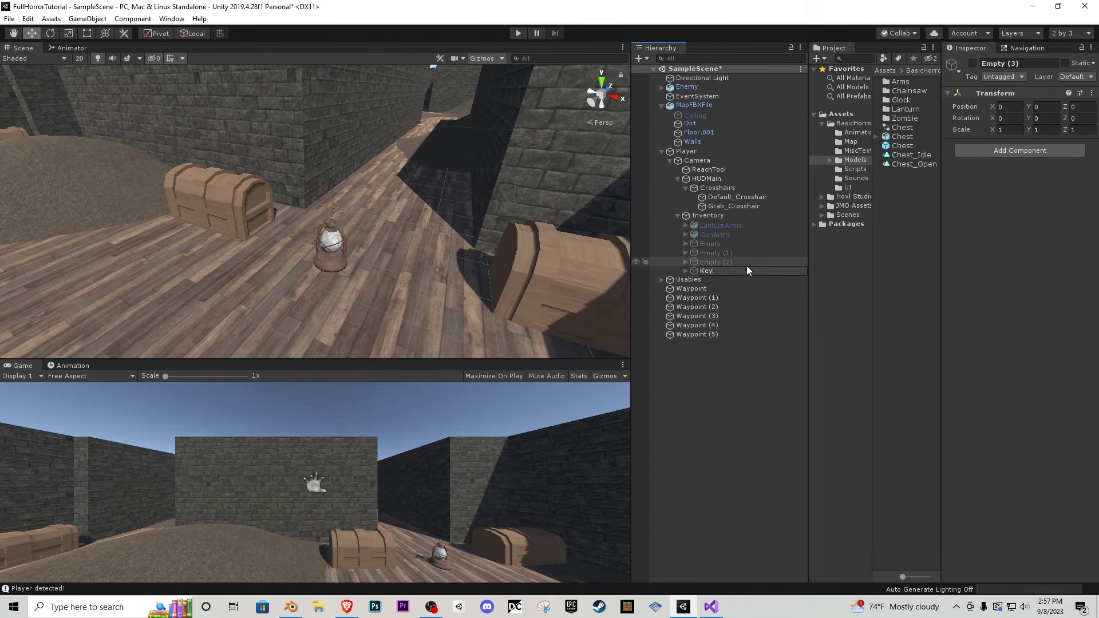
key(Return)
- Change the text of the Key object's PickUpNotification to "You Found The Key"
click(686, 272)
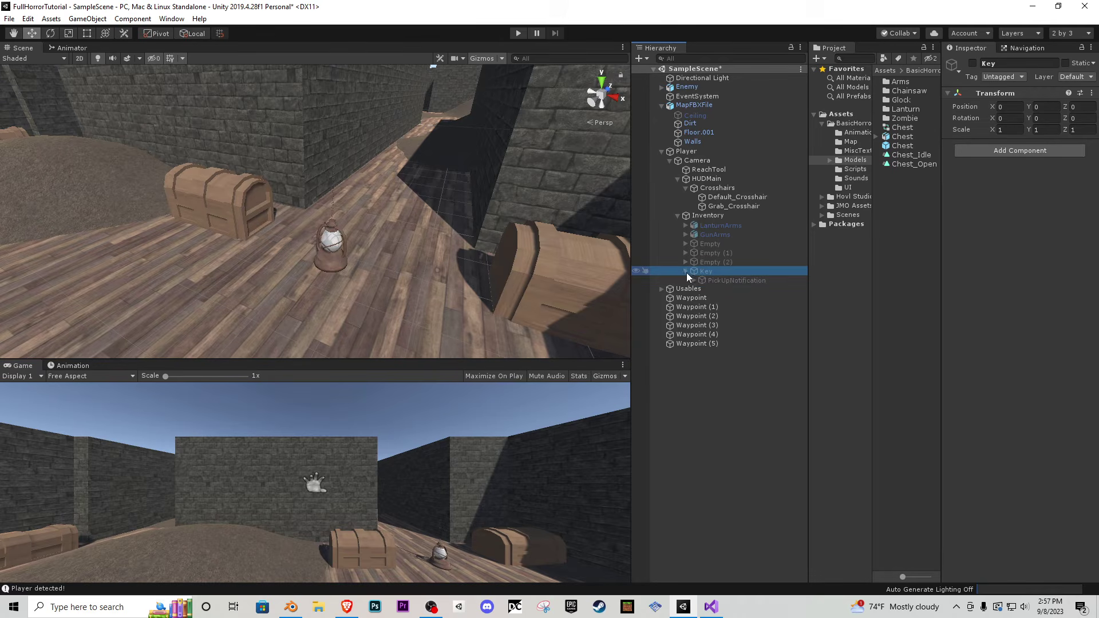
click(703, 281)
click(692, 281)
click(716, 290)
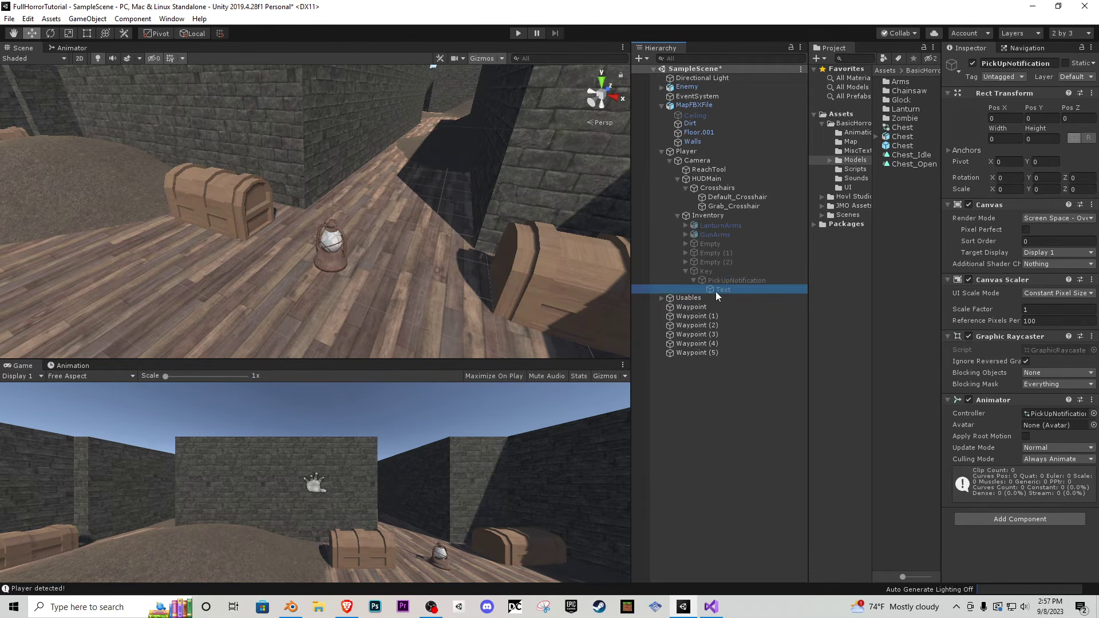
click(1020, 262)
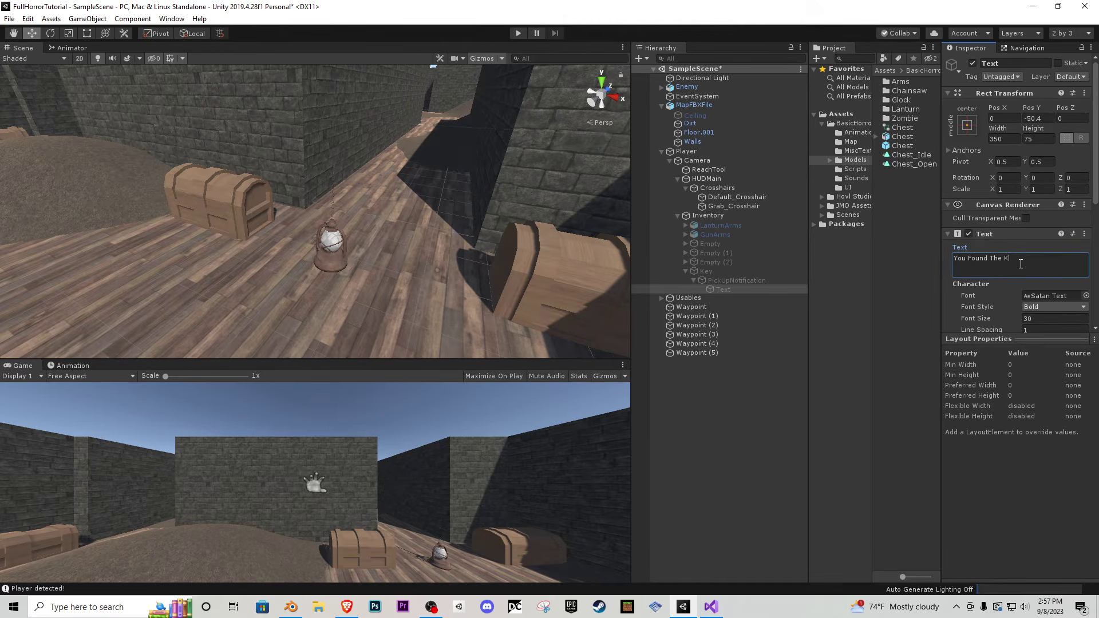
click(703, 428)
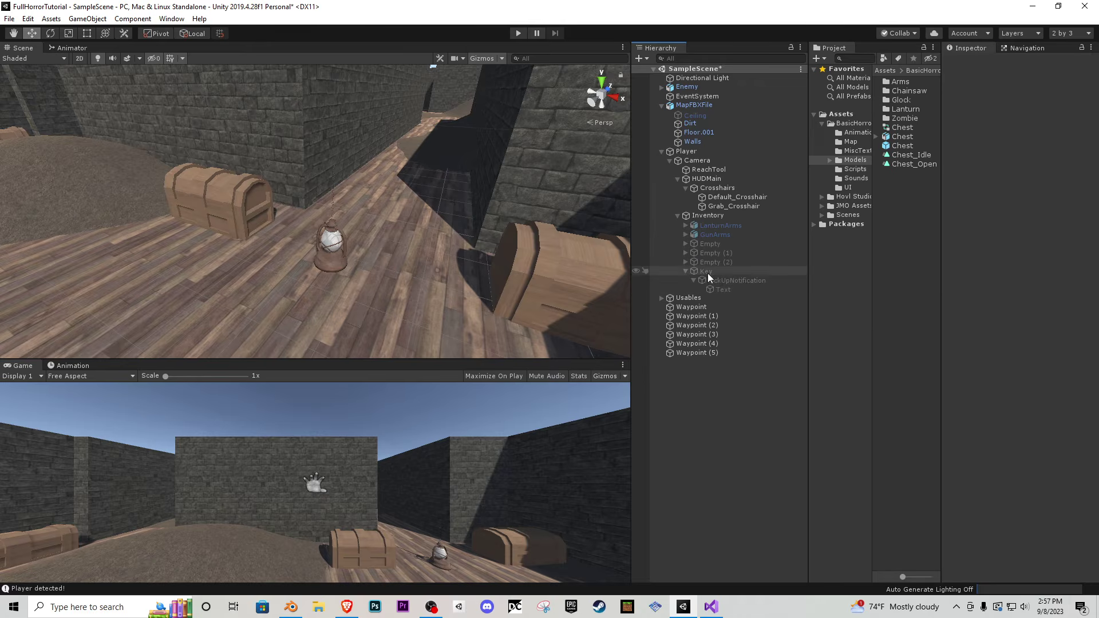
- Select the enemy in the scene and open its Enemy_Death clip for animation editing
click(707, 273)
key(s)
right_drag(372, 270, 258, 229)
key(w)
click(259, 229)
click(69, 365)
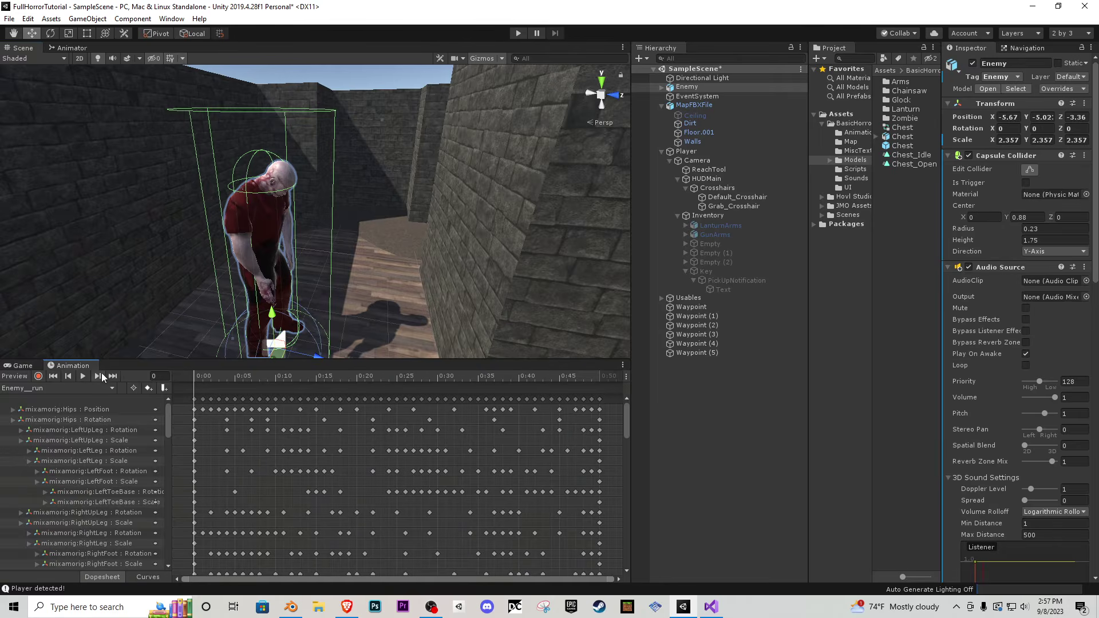
click(53, 389)
click(74, 409)
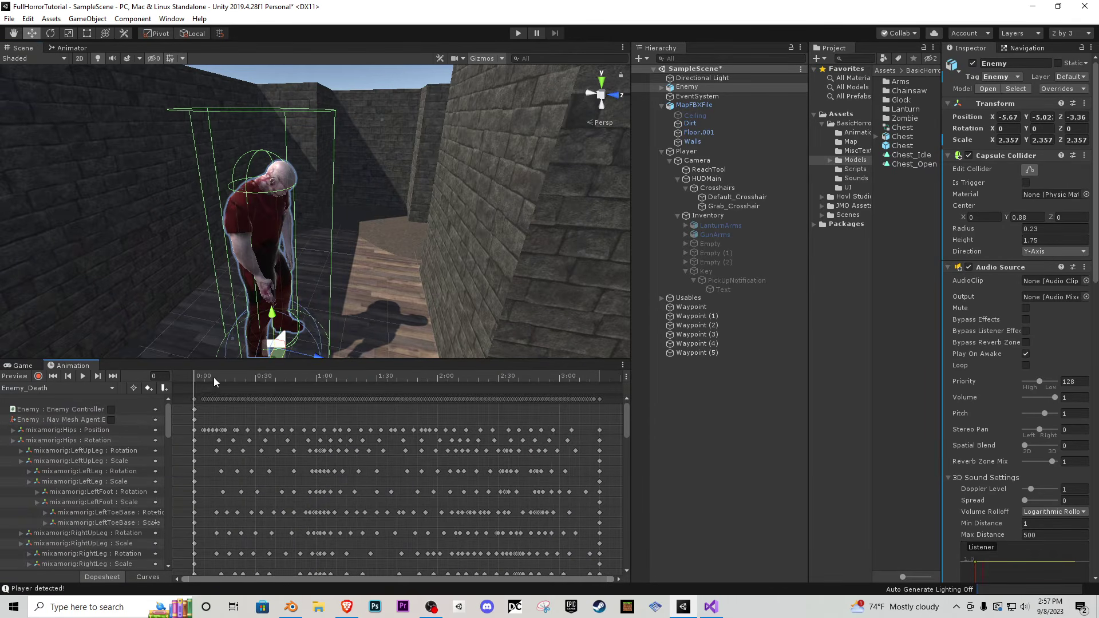
- Start recording on Enemy_Death, scrub through the fall to examine it, and return to frame 0
click(38, 376)
drag(197, 376, 577, 397)
right_drag(513, 339, 556, 400)
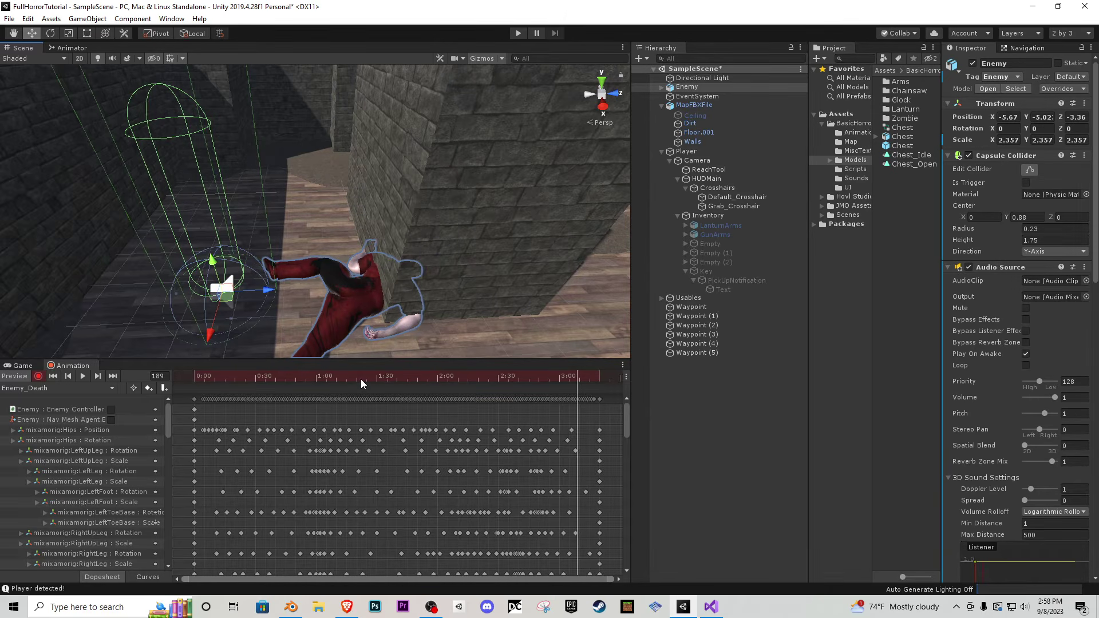
drag(360, 379, 181, 367)
right_drag(318, 240, 249, 225)
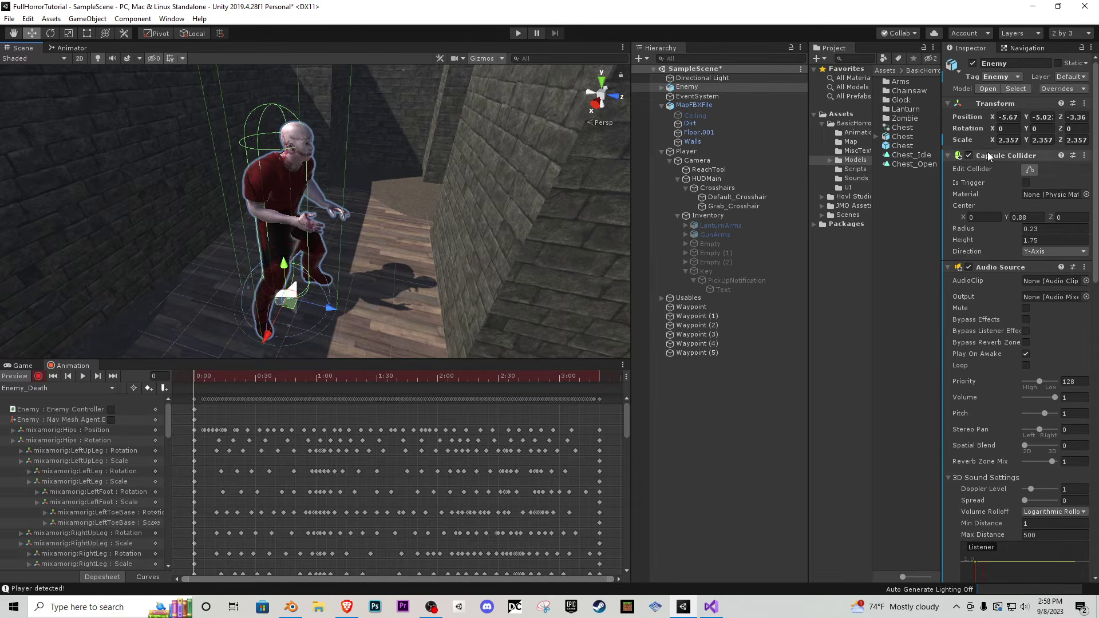
- Record the enemy's Capsule Collider and Audio Source being disabled at frame 0 of Enemy_Death, and end the recording
click(969, 154)
scroll(994, 245, down, 8)
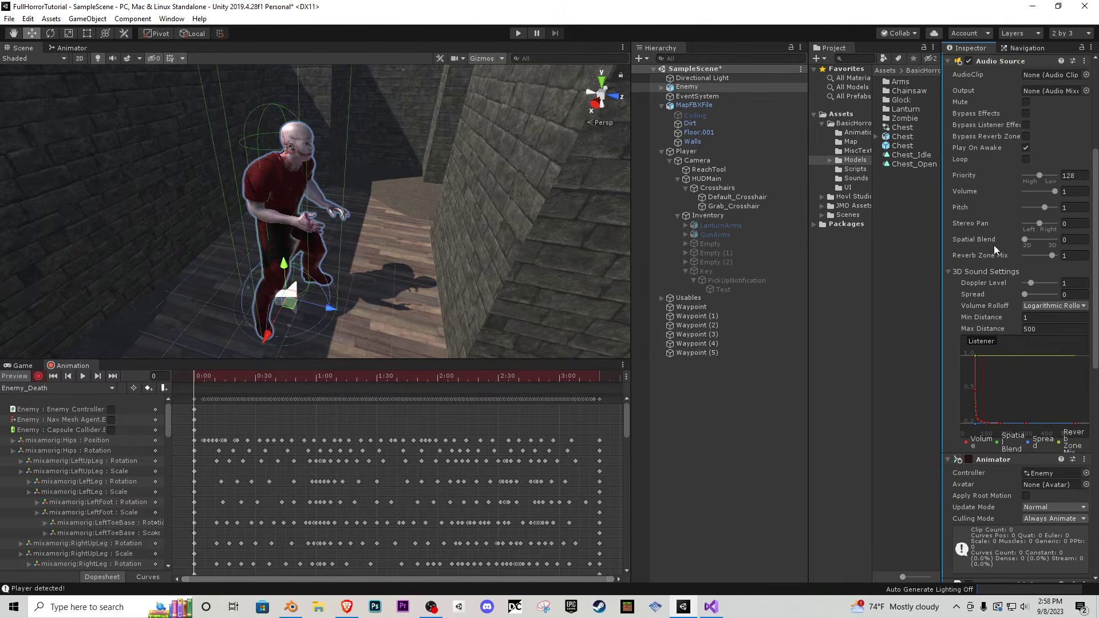
scroll(994, 245, down, 10)
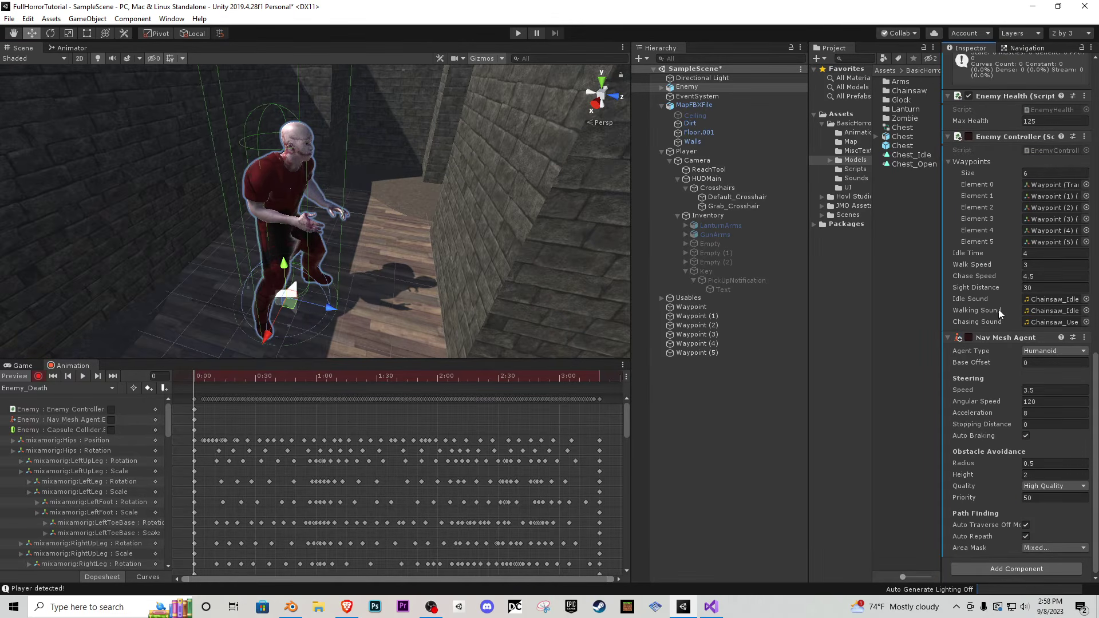
scroll(1004, 314, up, 8)
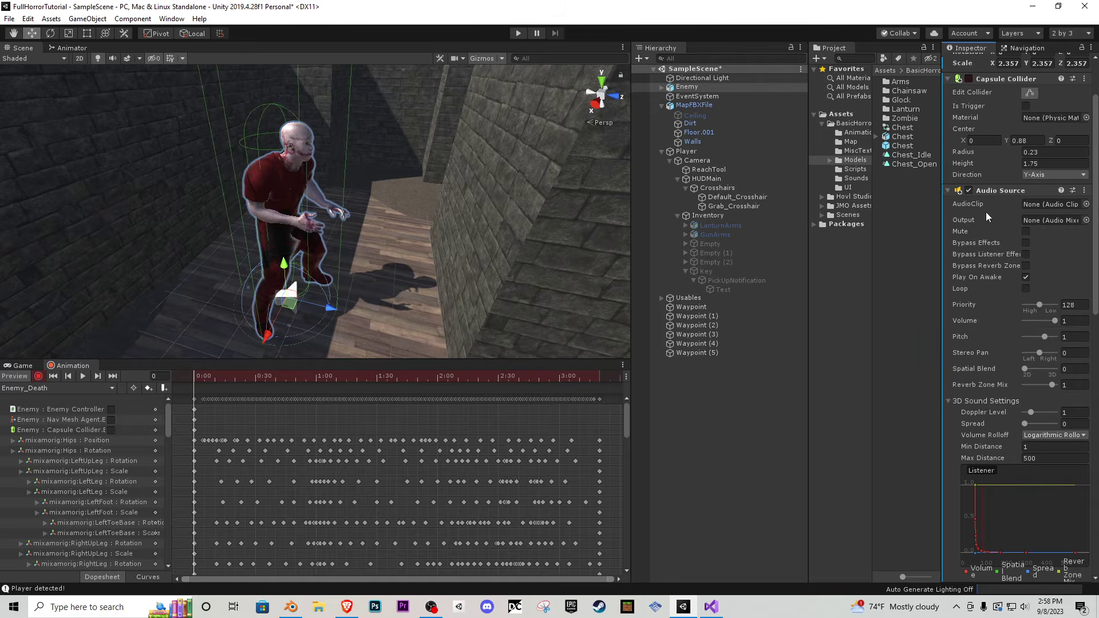
click(969, 192)
click(38, 376)
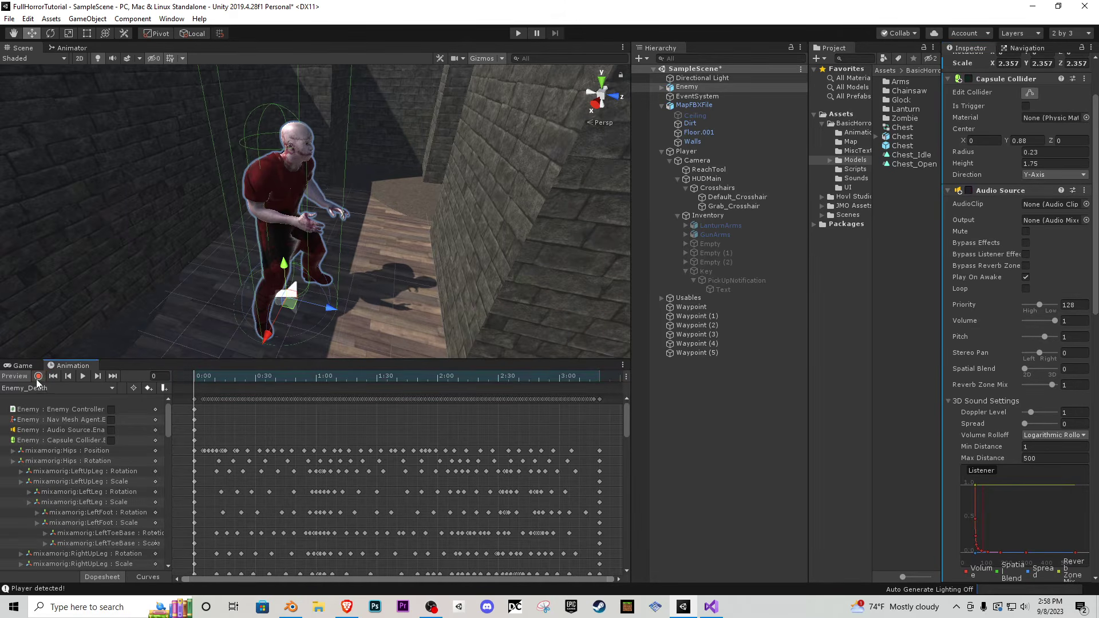
- Return to the game view, select the Enemy, and collapse its Audio Source component
click(23, 365)
alt+drag(357, 260, 307, 258)
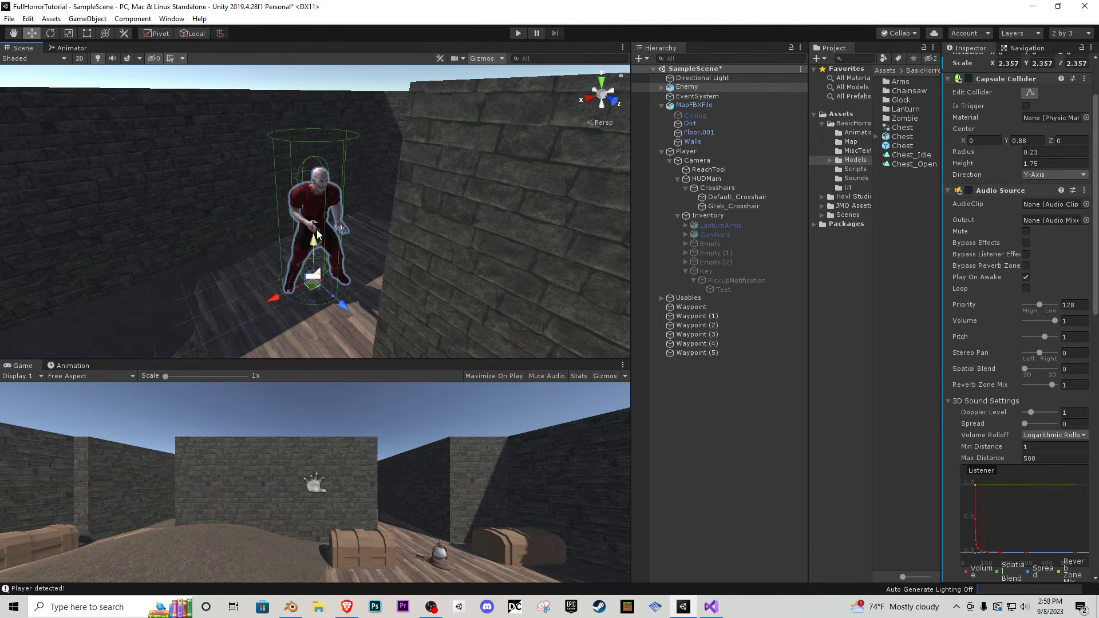
scroll(323, 223, up, 4)
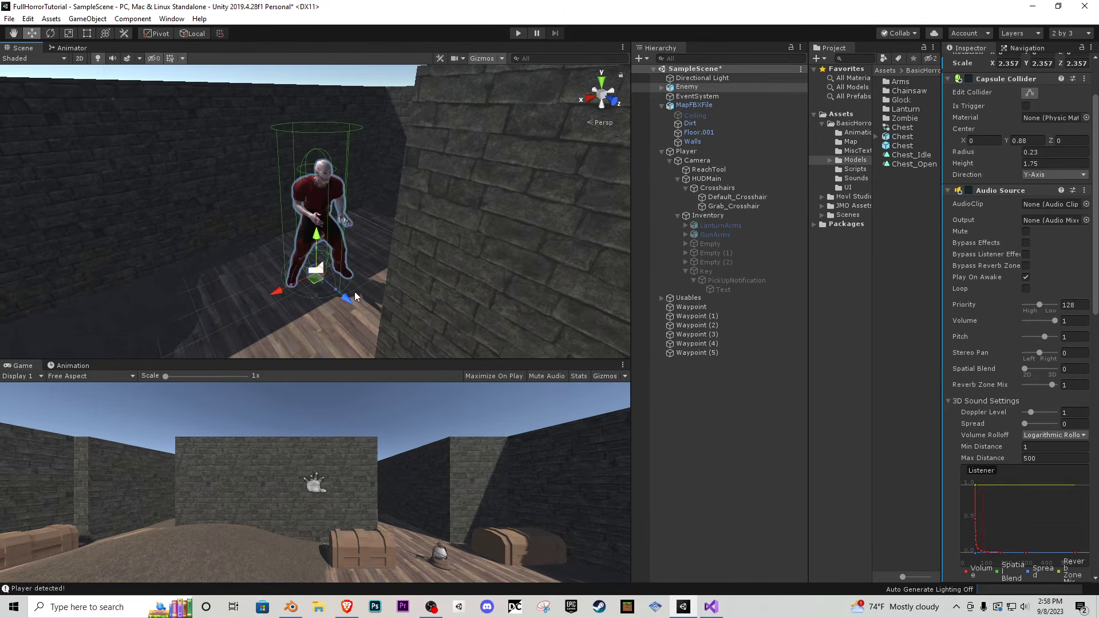
drag(415, 359, 400, 471)
right_drag(448, 400, 434, 310)
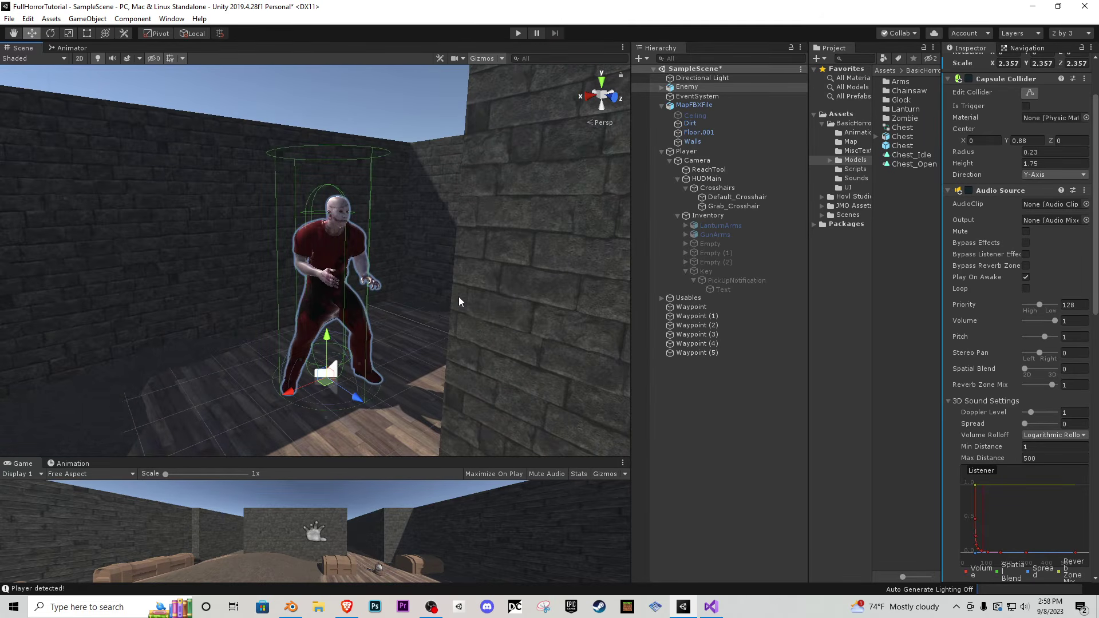
click(697, 87)
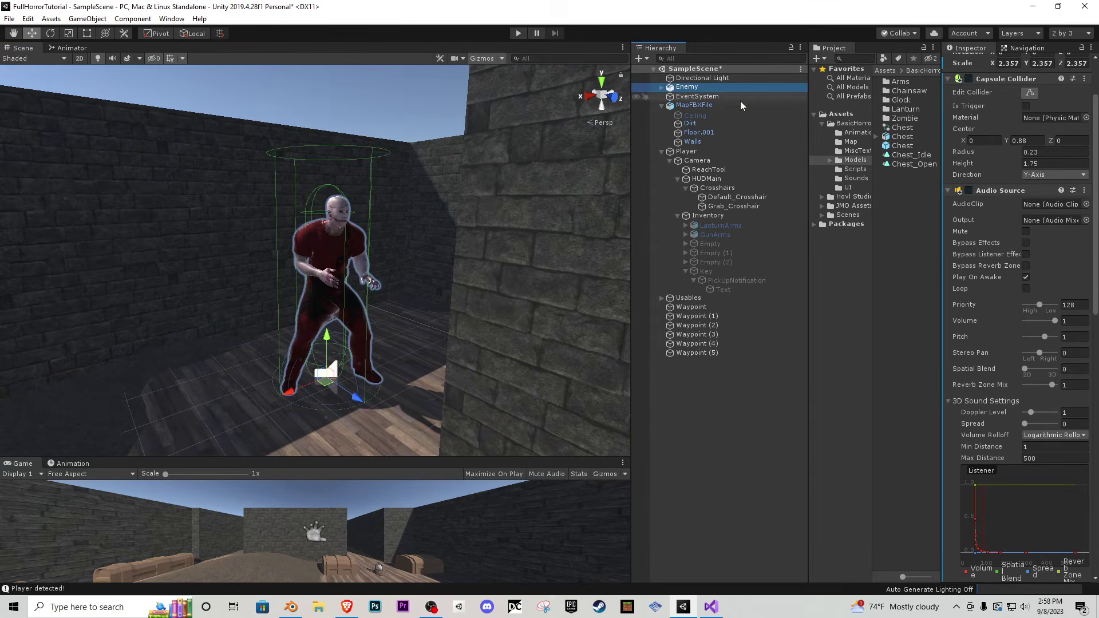
scroll(968, 264, up, 3)
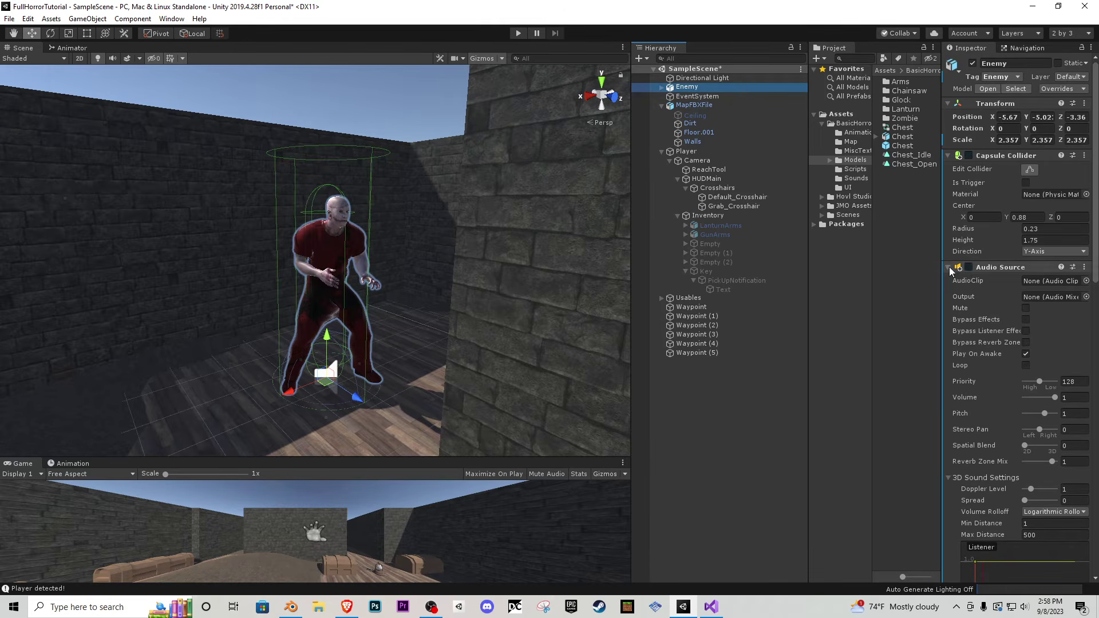
click(949, 267)
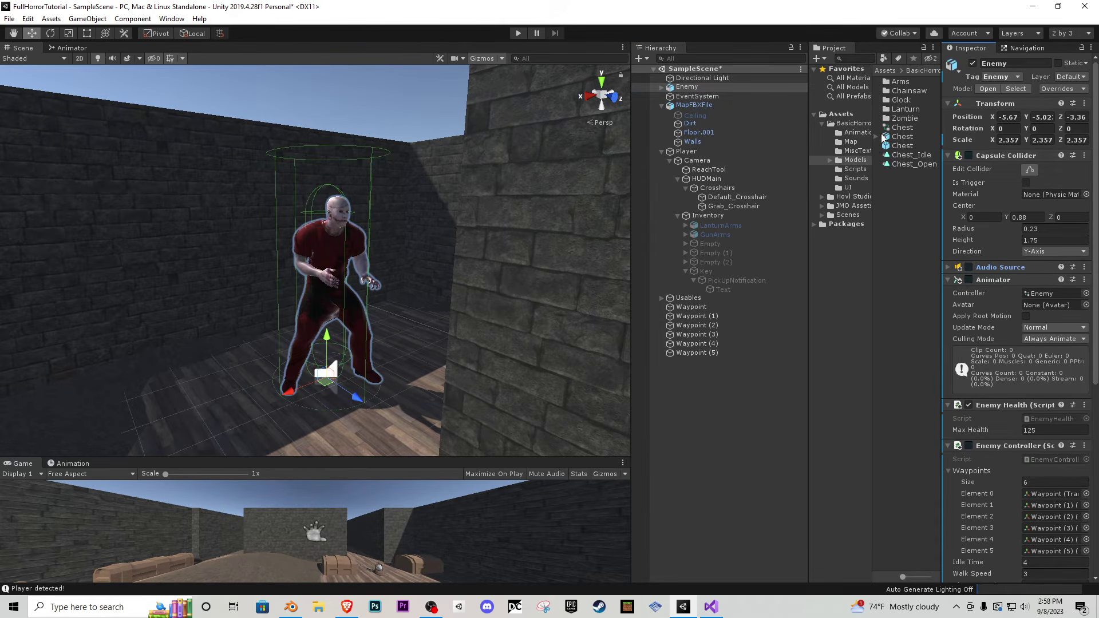
- Reselect the Enemy, then briefly run the game and stop it to refresh the Enemy's component states
click(694, 105)
click(687, 87)
double_click(697, 96)
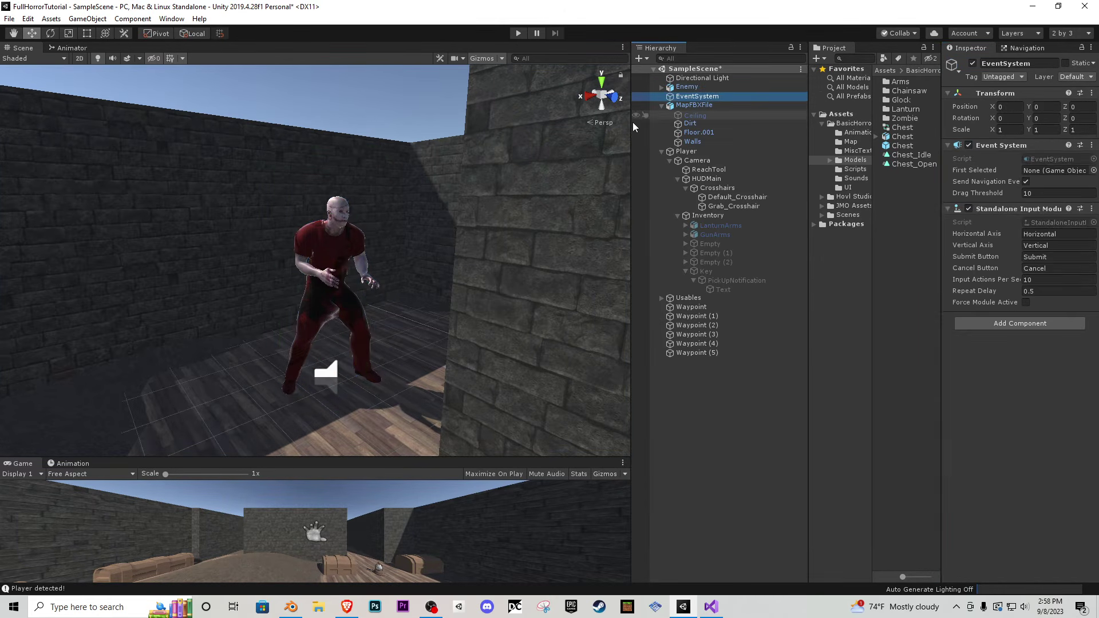
click(698, 133)
double_click(703, 89)
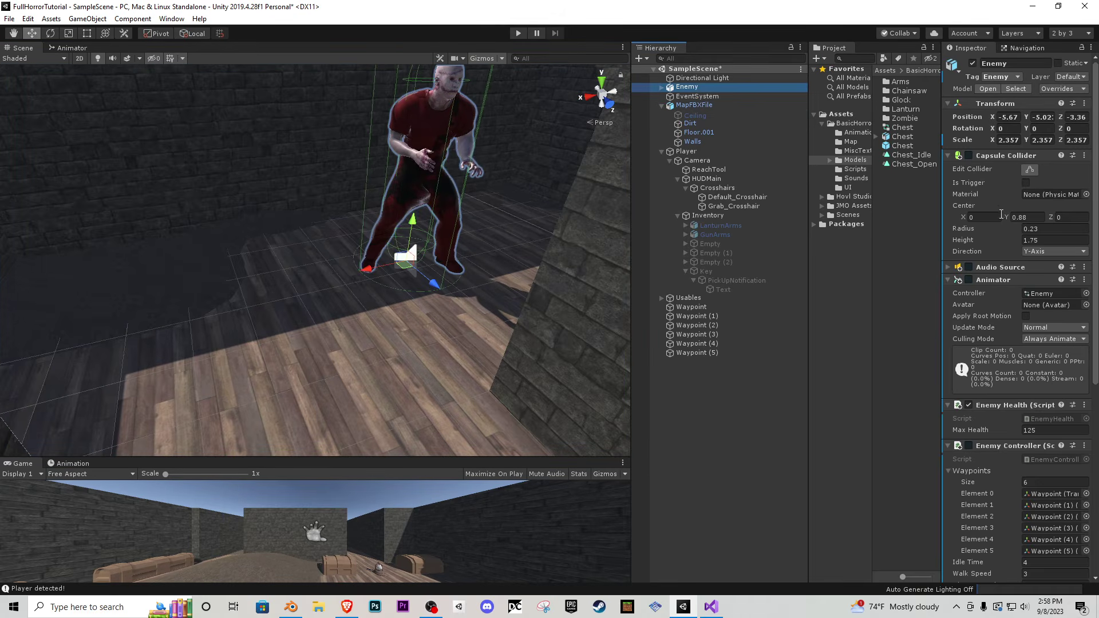
click(518, 33)
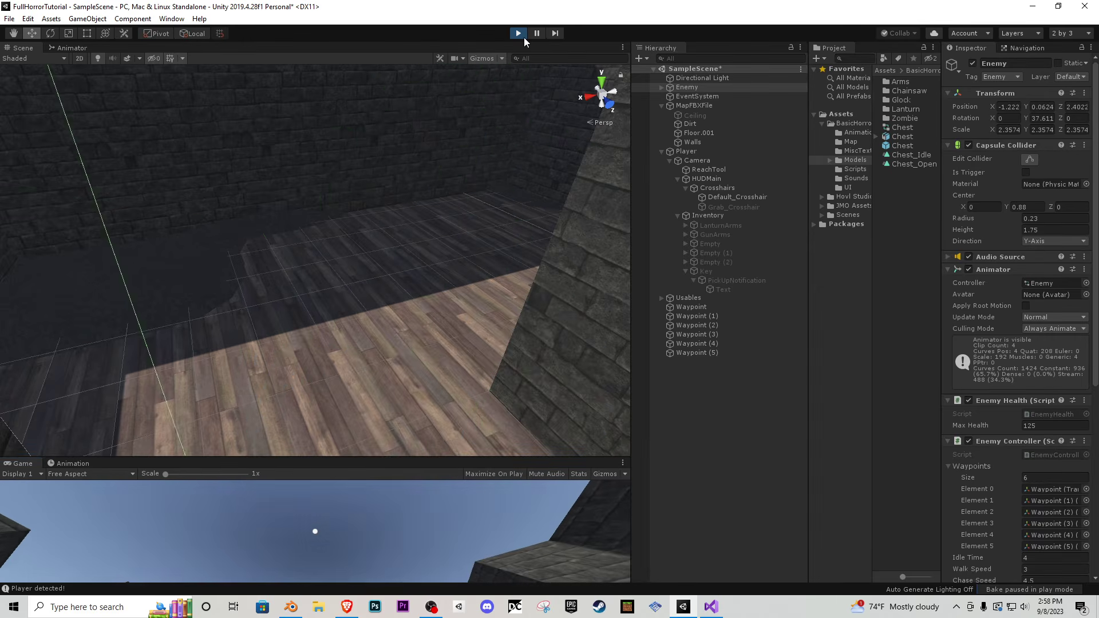
click(521, 36)
- Copy the Enemy's Capsule Collider and paste it as a new component on the same object
click(1083, 155)
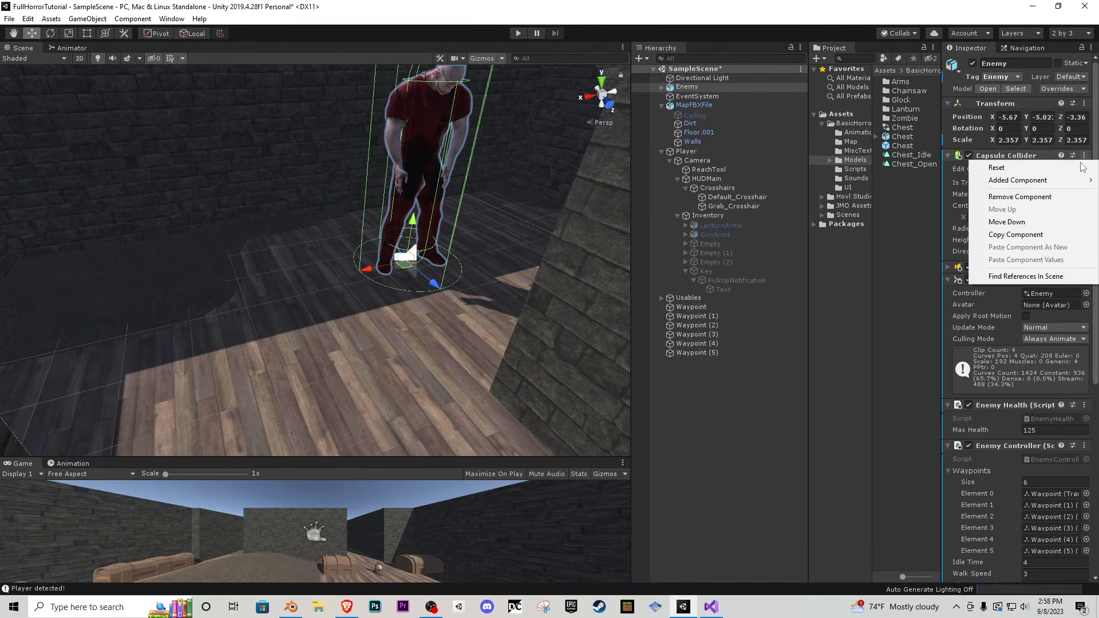
click(1016, 234)
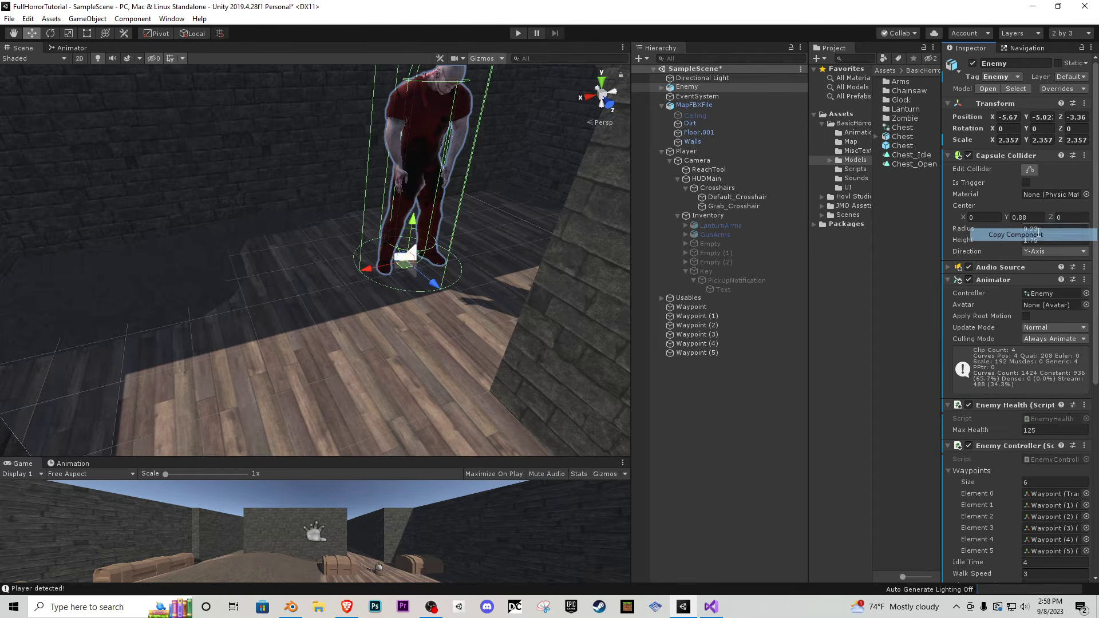
click(1084, 155)
click(1040, 248)
- Make the Enemy's second Capsule Collider a trigger and enlarge its radius to 0.74
scroll(1032, 260, down, 10)
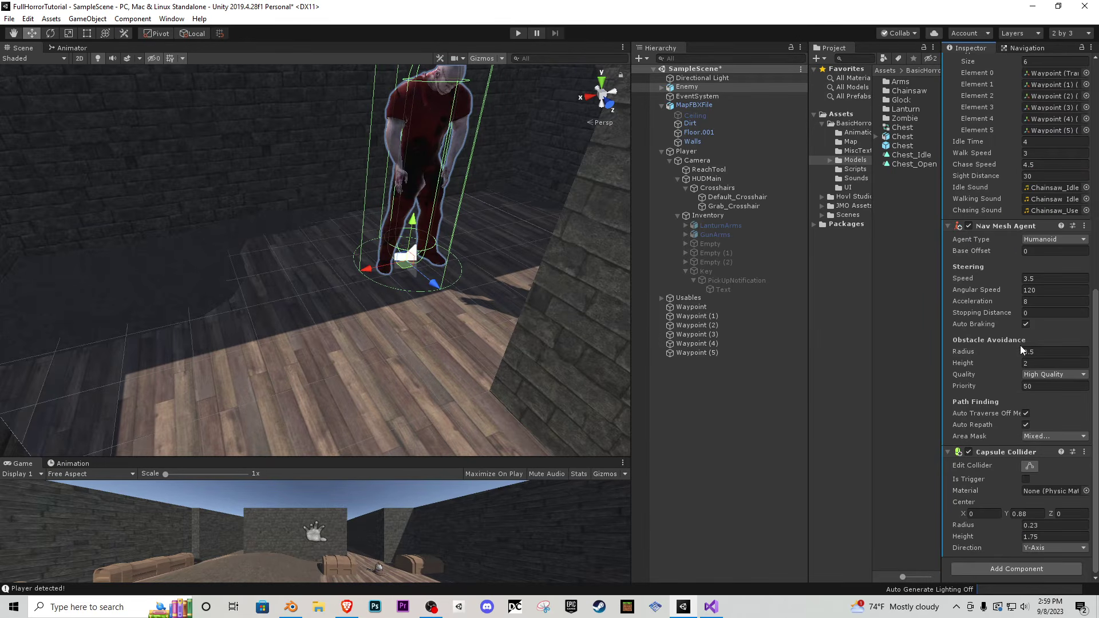
click(1025, 479)
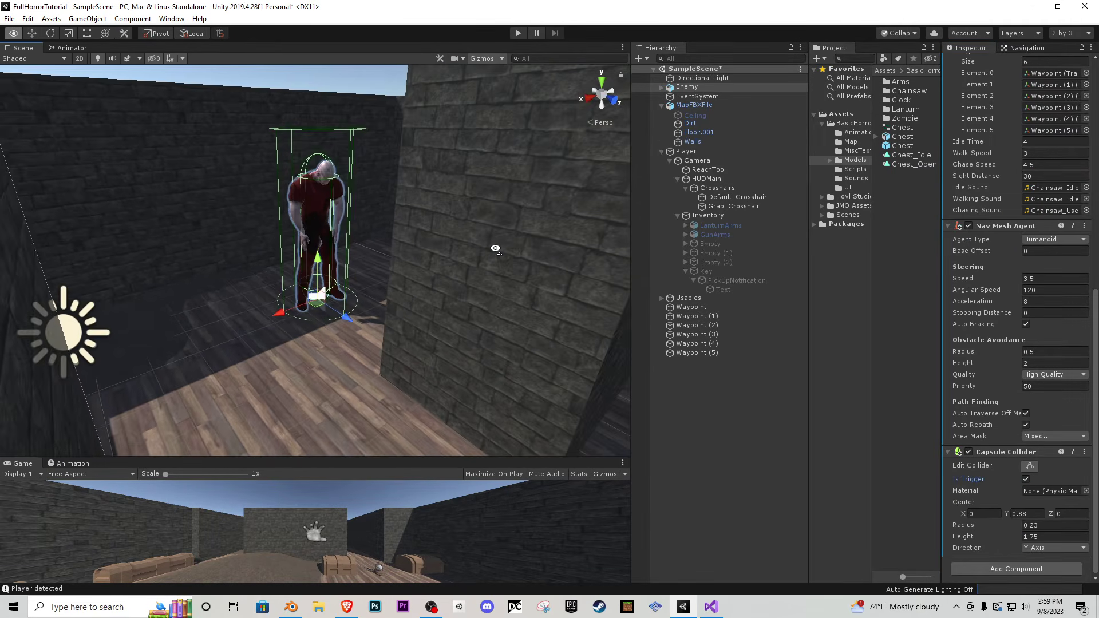
mouse_move(1016, 532)
mouse_down()
mouse_move(1033, 533)
mouse_move(1002, 528)
mouse_up()
alt+drag(355, 295, 436, 218)
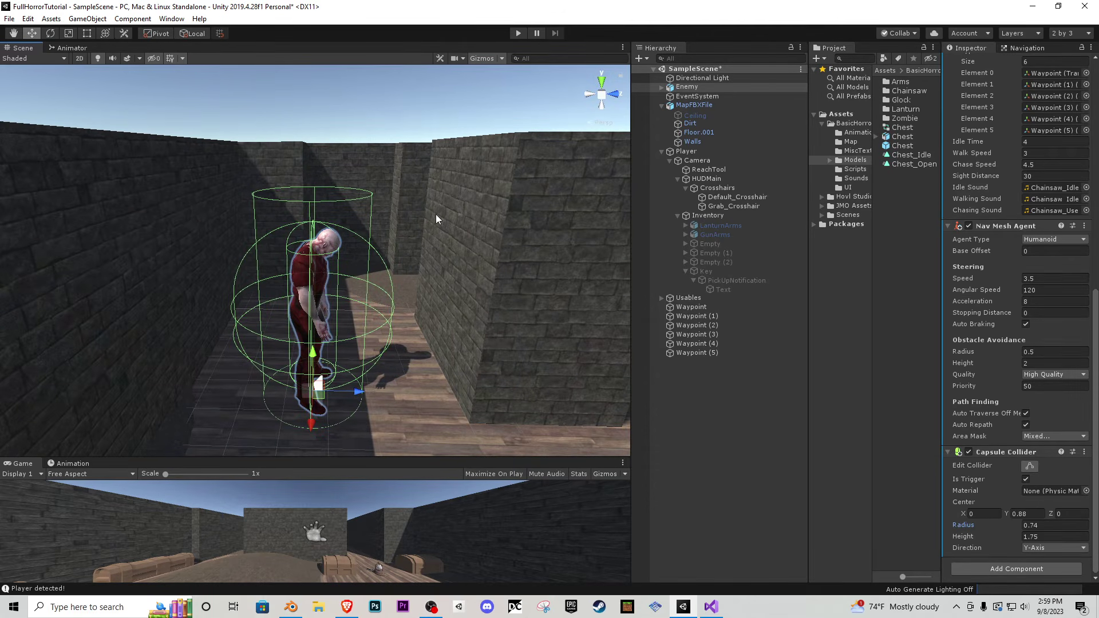
- Attach the KillPlayer script from the Scripts folder to the Enemy and open its Next Scene Name for editing
click(1029, 570)
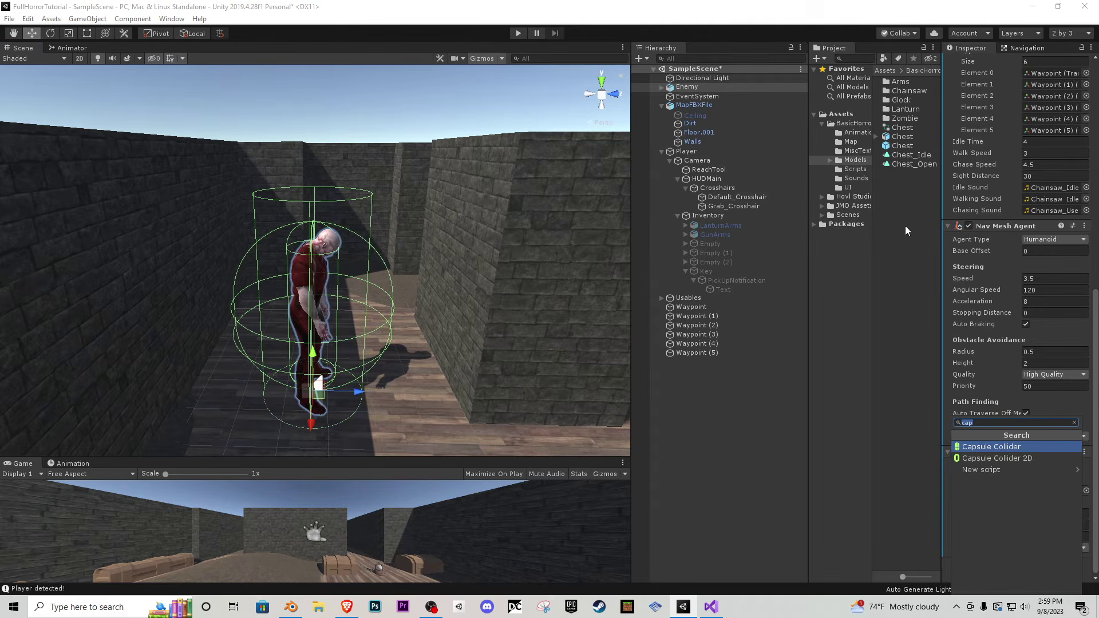
key(Return)
click(855, 169)
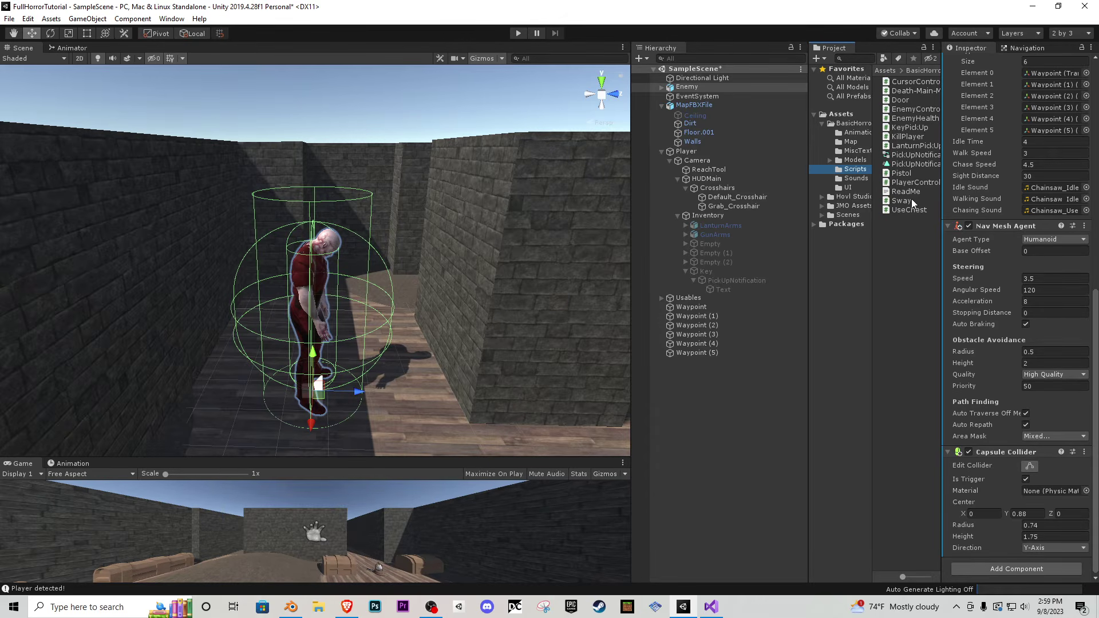
drag(910, 136, 703, 91)
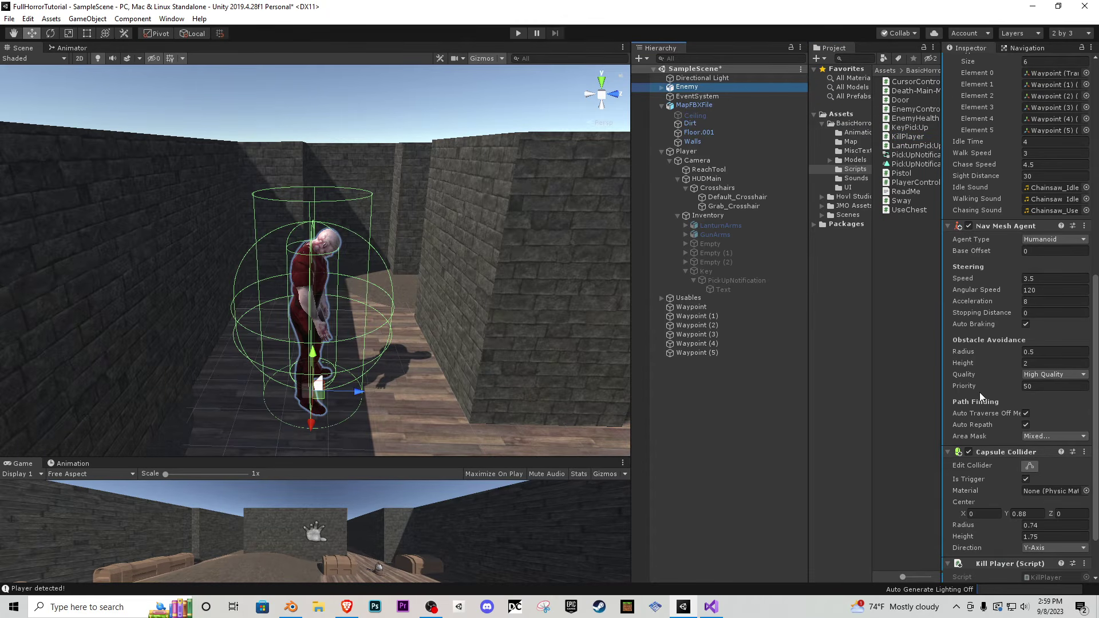
scroll(982, 398, down, 3)
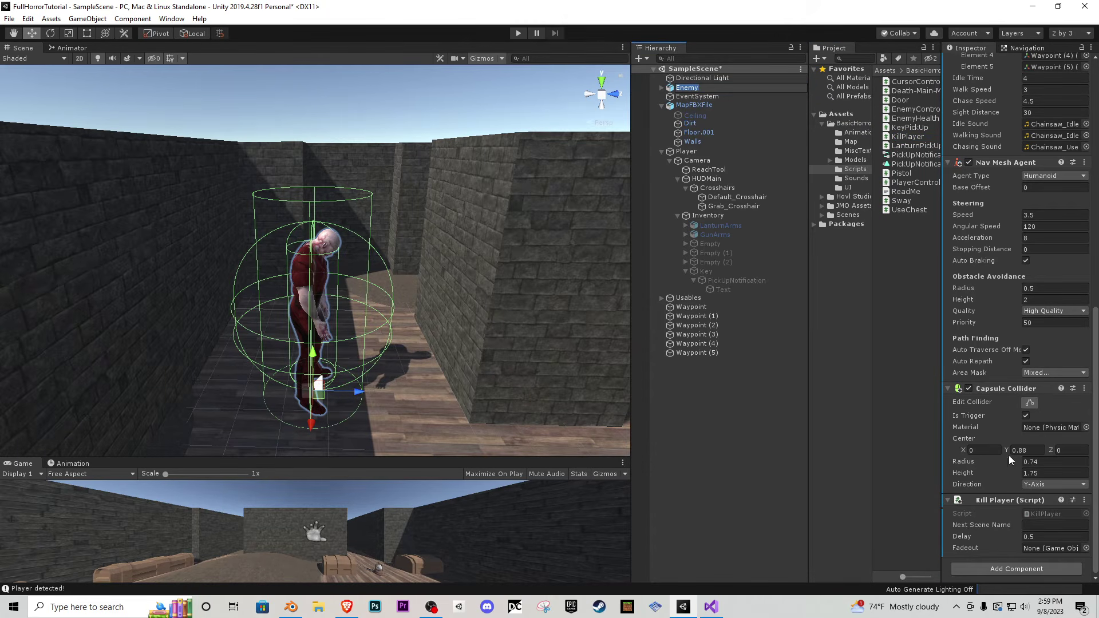
click(1035, 525)
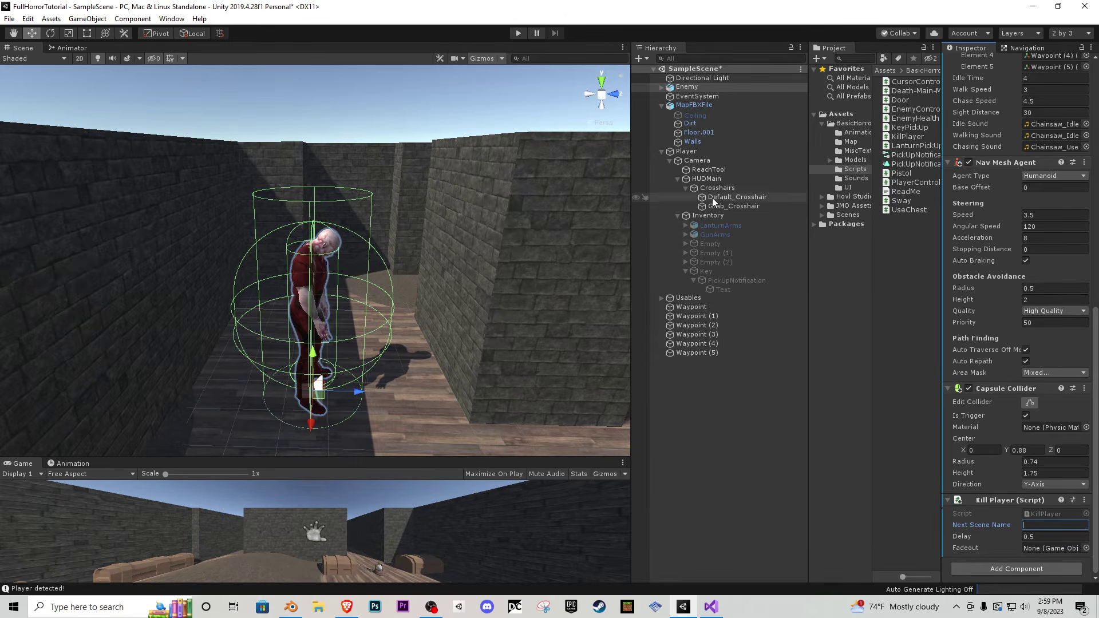
- Enlarge the game view and add a UI Raw Image under the HUDMain canvas
right_drag(457, 233, 426, 242)
key(s)
key(w)
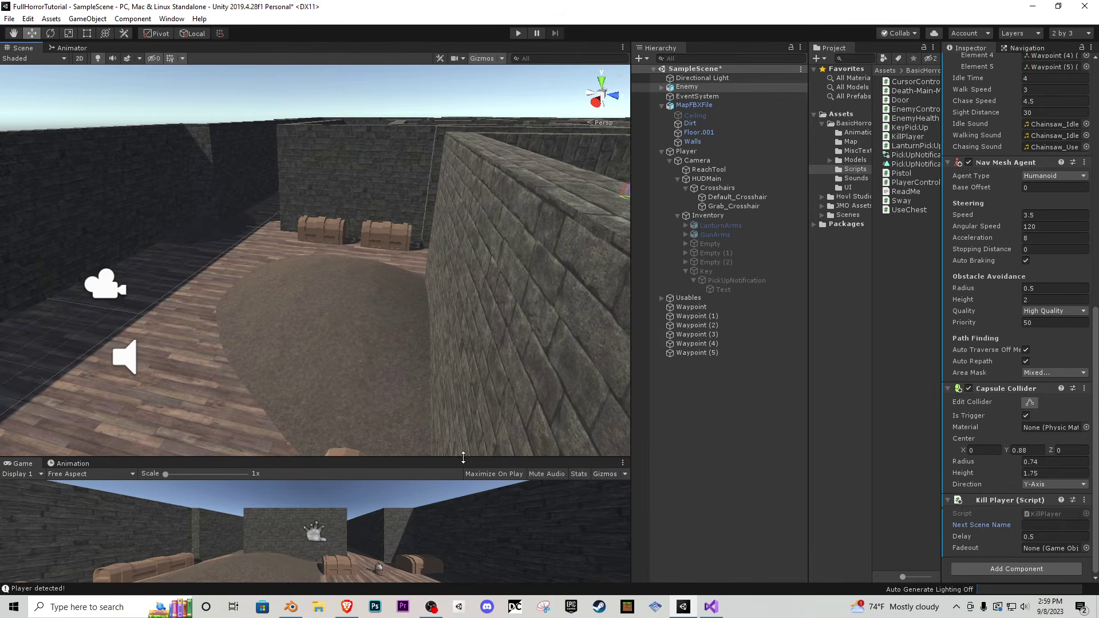
drag(463, 458, 463, 291)
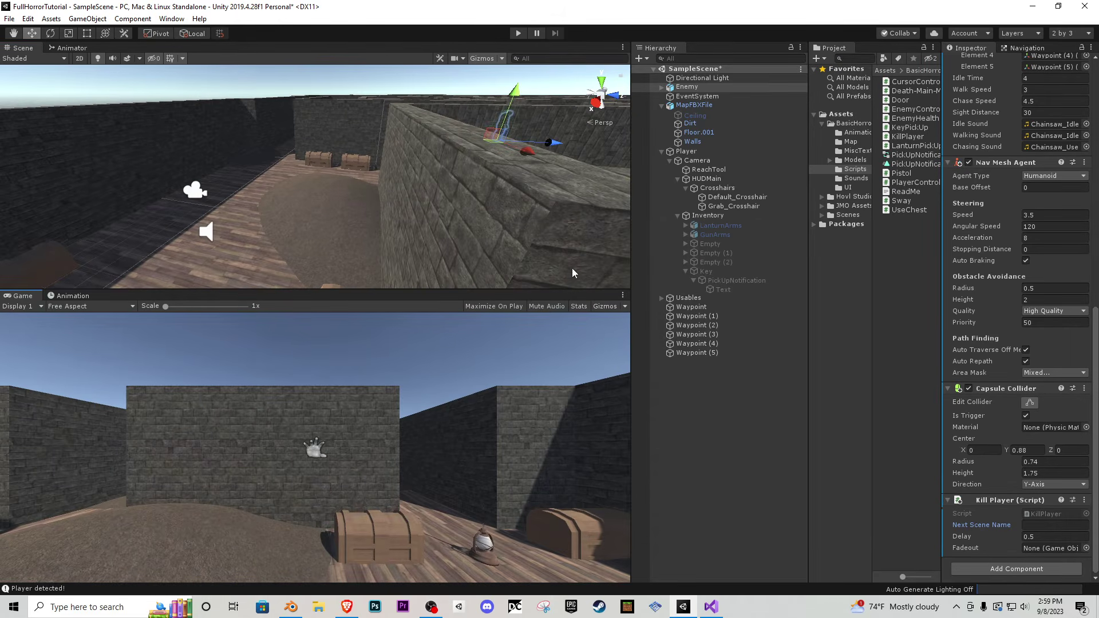
right_click(716, 182)
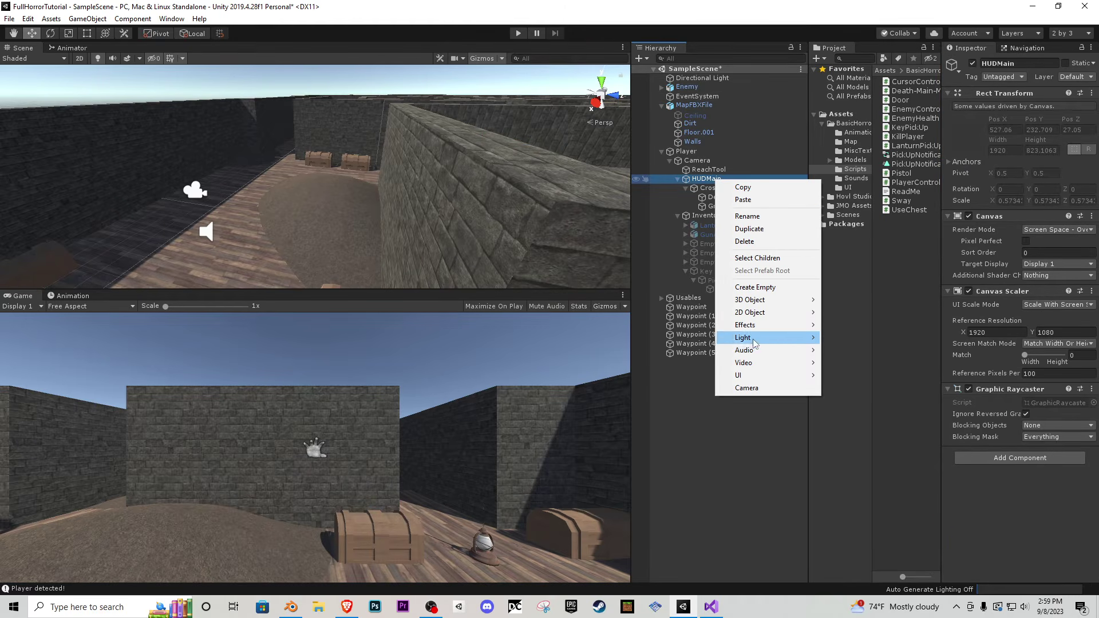
mouse_move(753, 378)
click(860, 412)
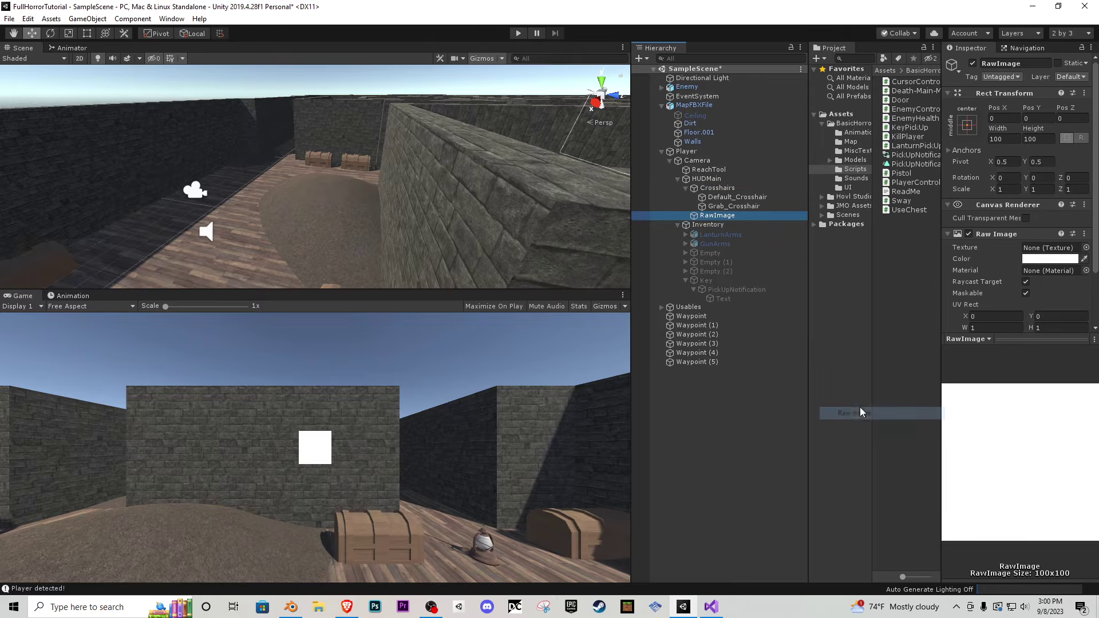
- Colour the Raw Image black and set its width and height to 2500
click(1050, 259)
drag(1034, 408, 997, 414)
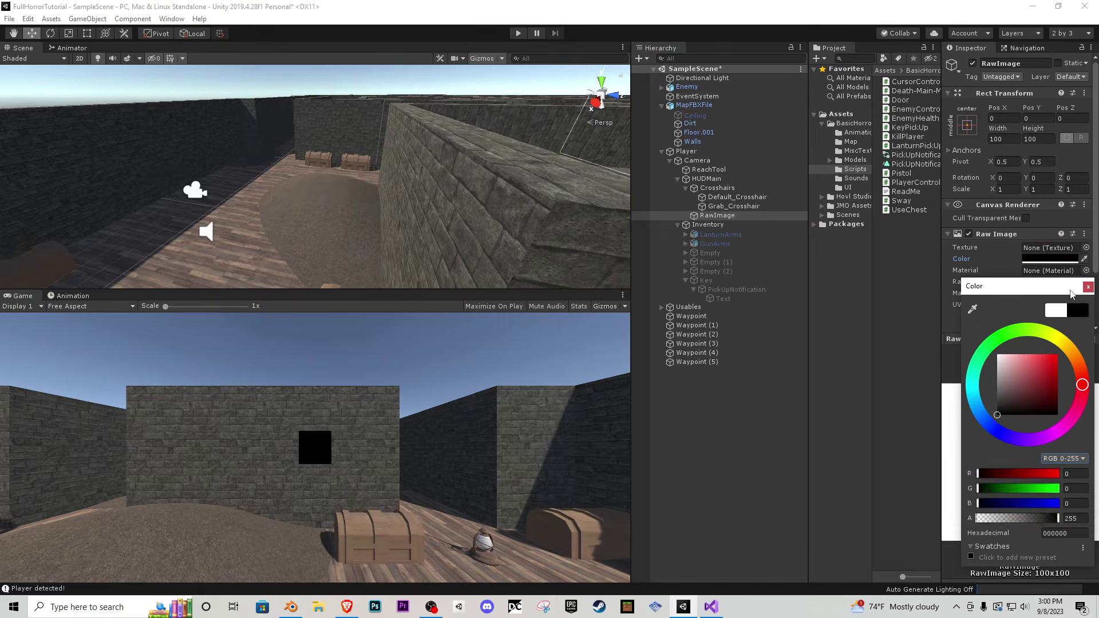
click(1087, 286)
click(1007, 138)
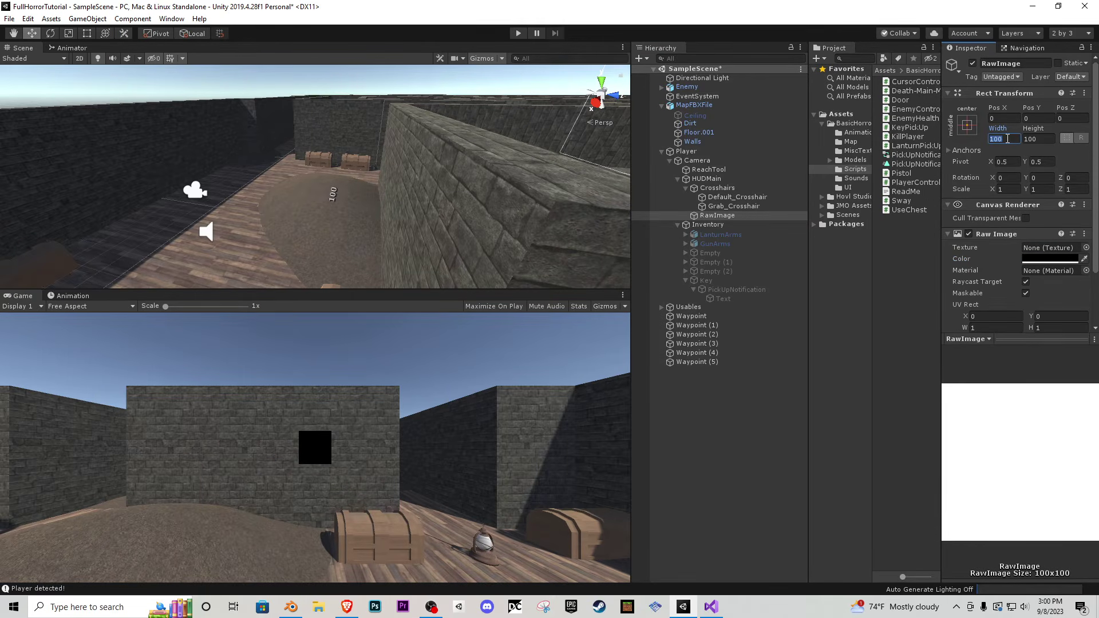
text(2500)
key(Tab)
text(2500)
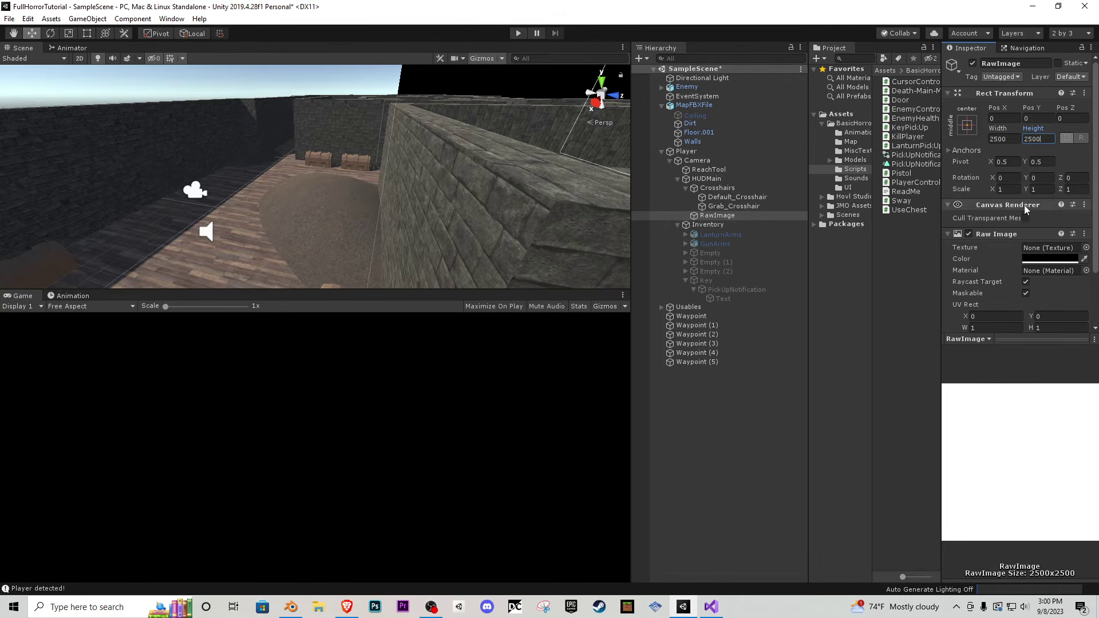
- Create an animation clip named FadeToBlack for the Raw Image in the Scripts folder
scroll(1025, 213, down, 3)
click(79, 296)
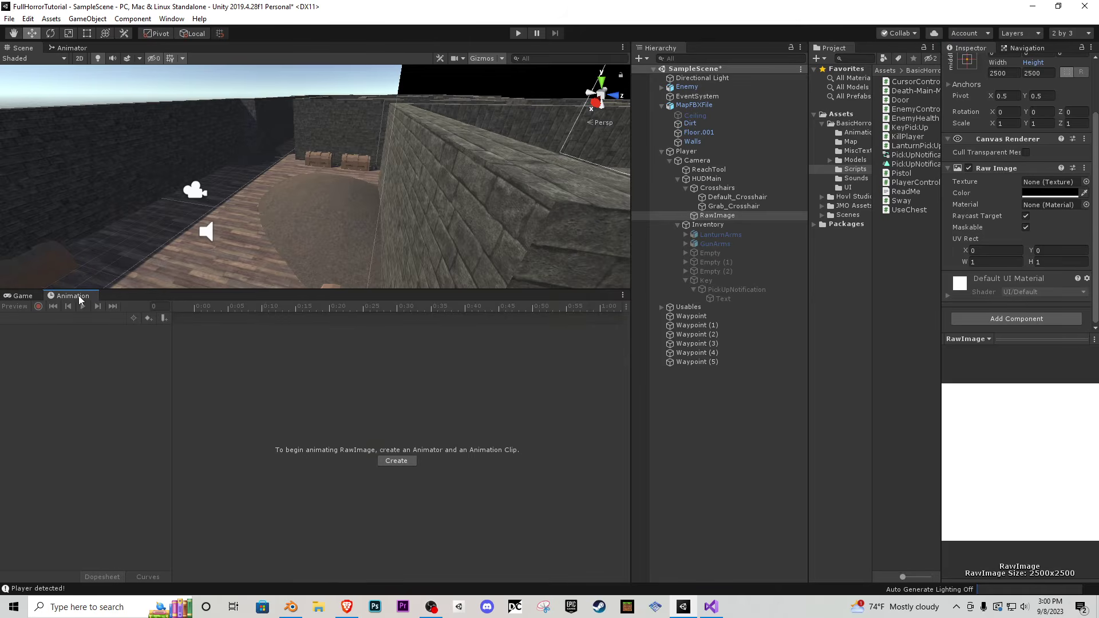
click(405, 463)
text(FD)
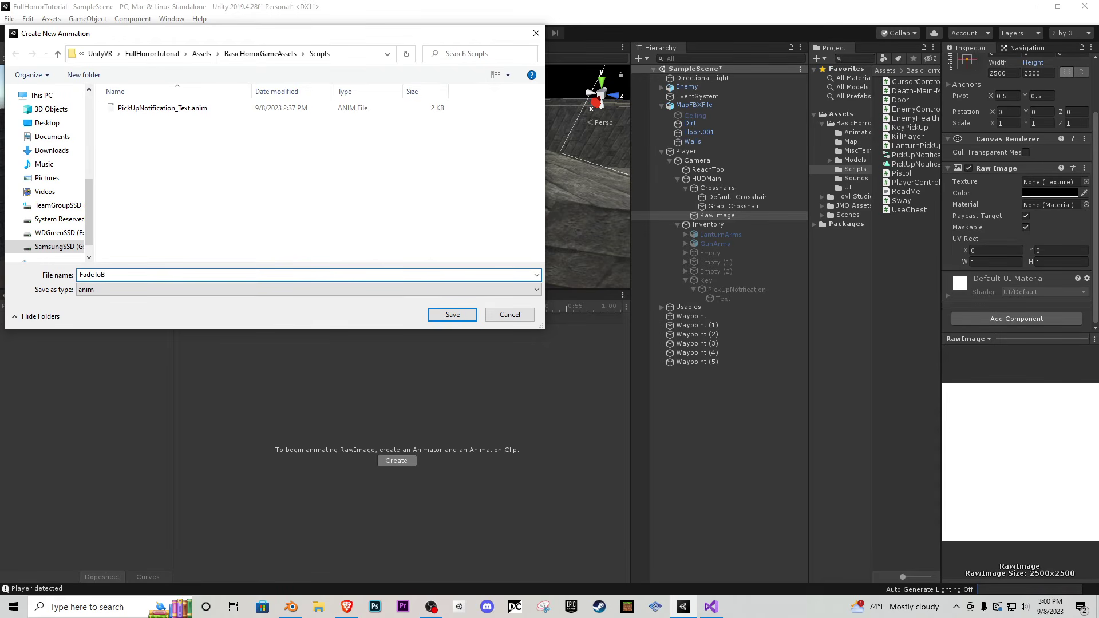
key(Return)
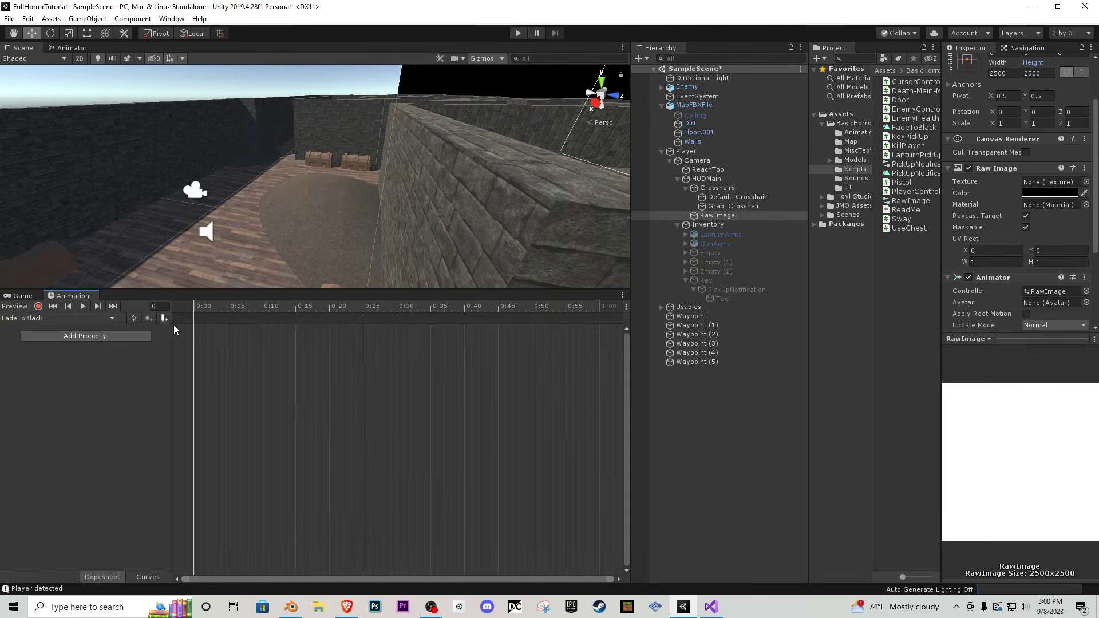
- Start recording on FadeToBlack and key the Raw Image's colour alpha at 0 on frame 0
click(40, 307)
right_drag(365, 208, 433, 195)
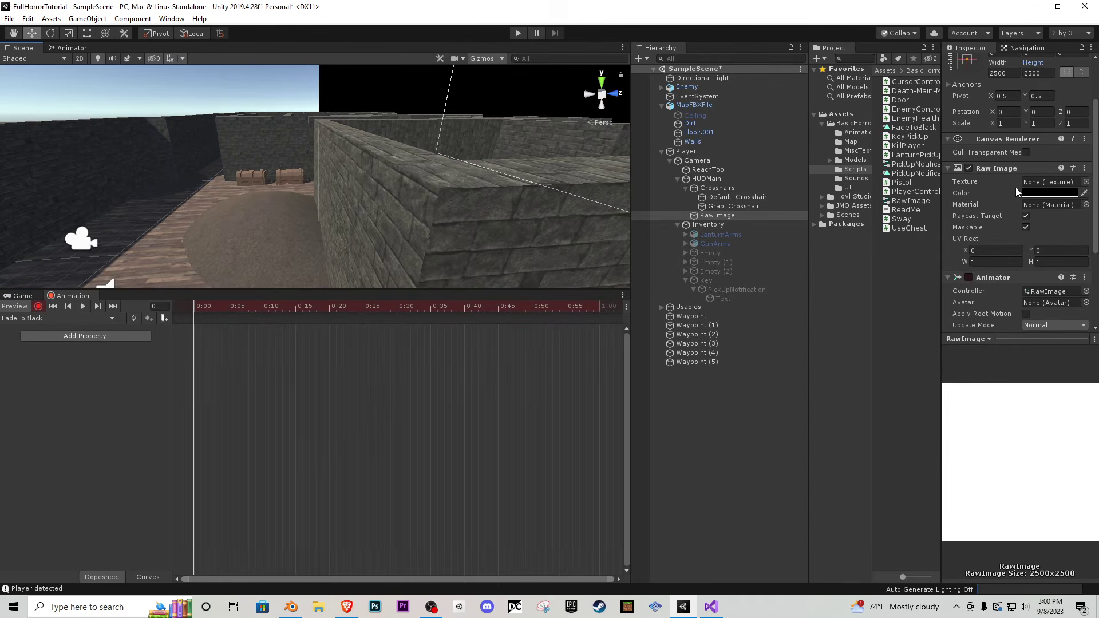
click(1048, 194)
drag(1057, 518, 915, 520)
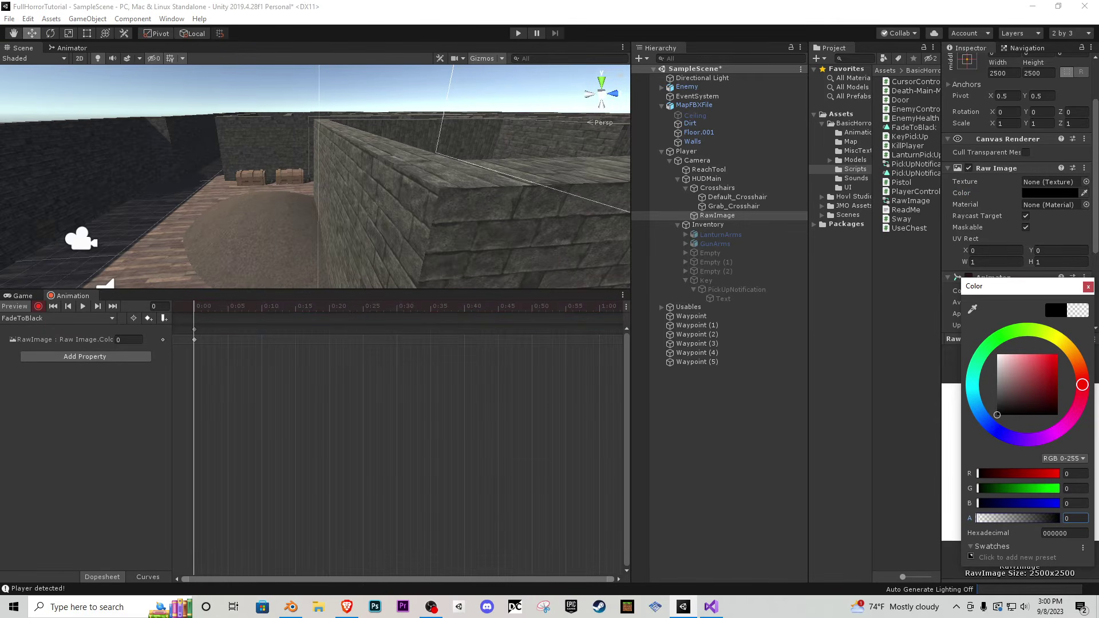
click(1087, 288)
- Key the Raw Image's colour alpha at 255 on frame 55 of FadeToBlack and end the recording
drag(278, 309, 564, 316)
click(1050, 193)
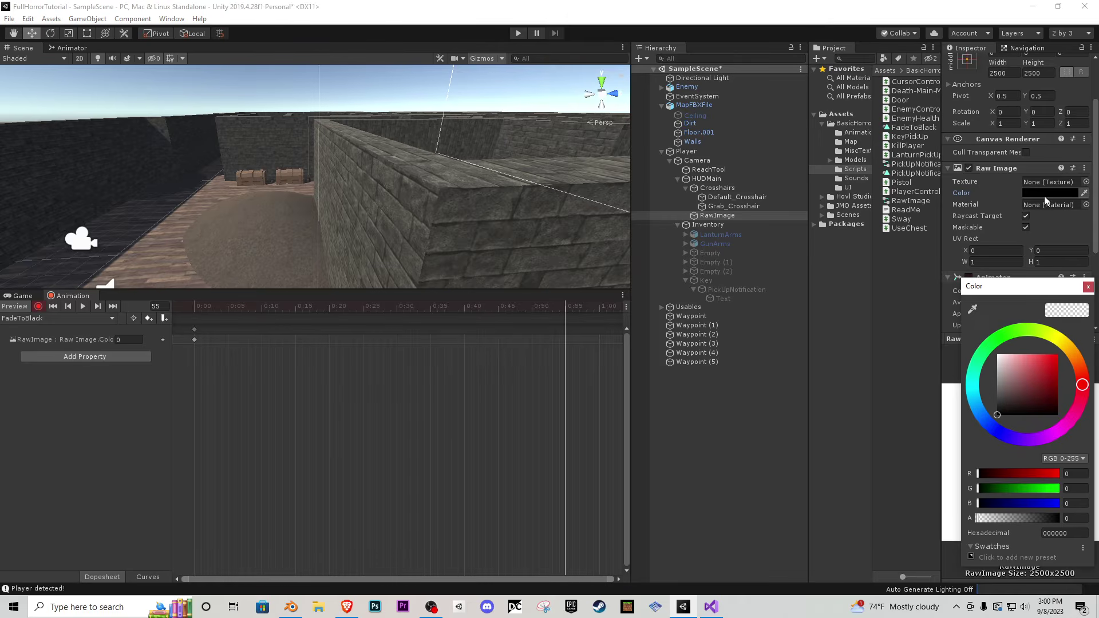
drag(1005, 519, 1075, 526)
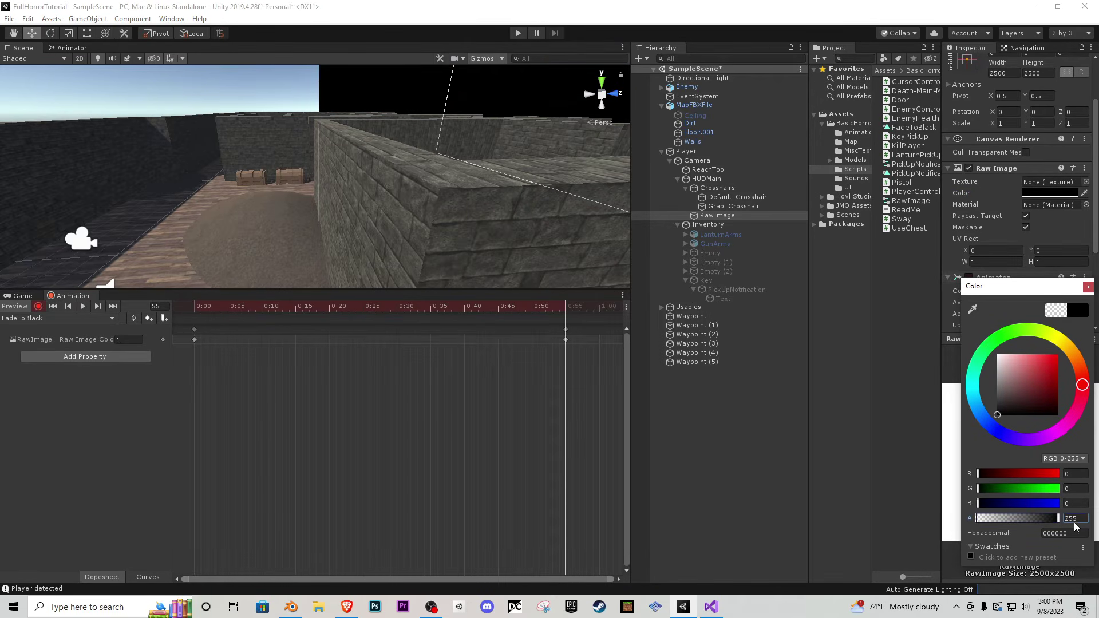
click(1088, 287)
click(38, 306)
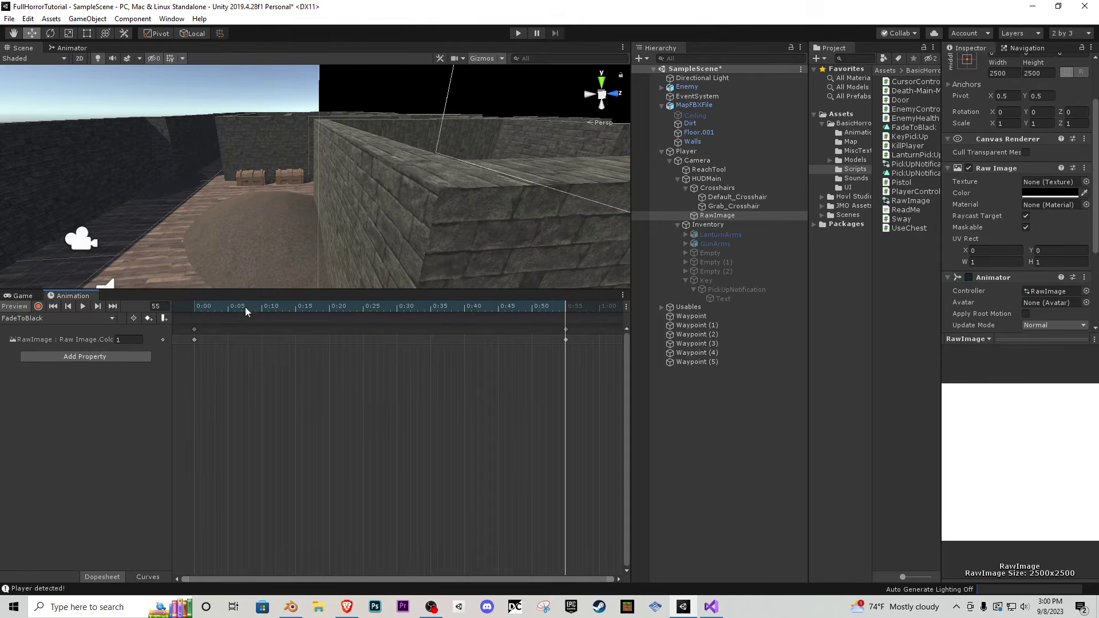
- Rename the Raw Image object to FadeToBlack and deactivate it in the scene
click(740, 218)
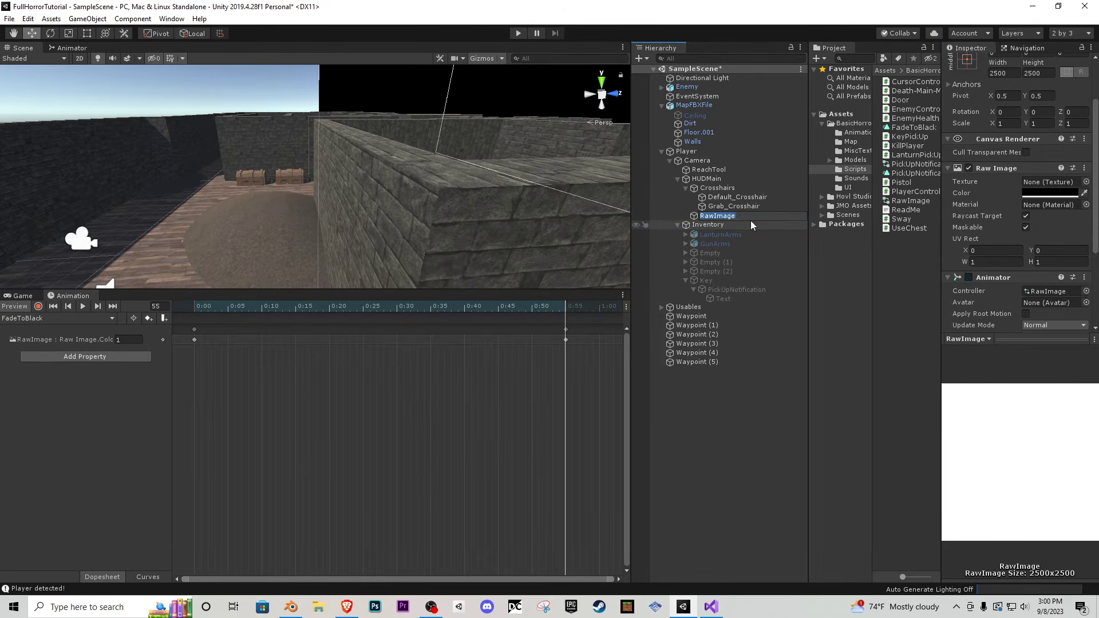
text(FadeToBlack)
key(Return)
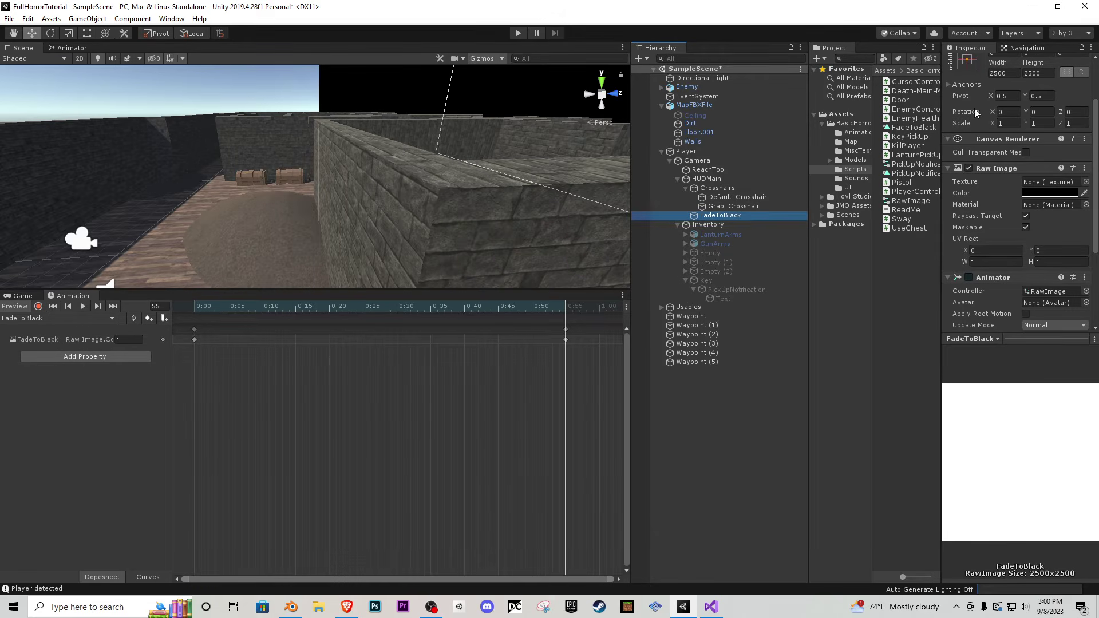
scroll(977, 113, up, 3)
click(972, 63)
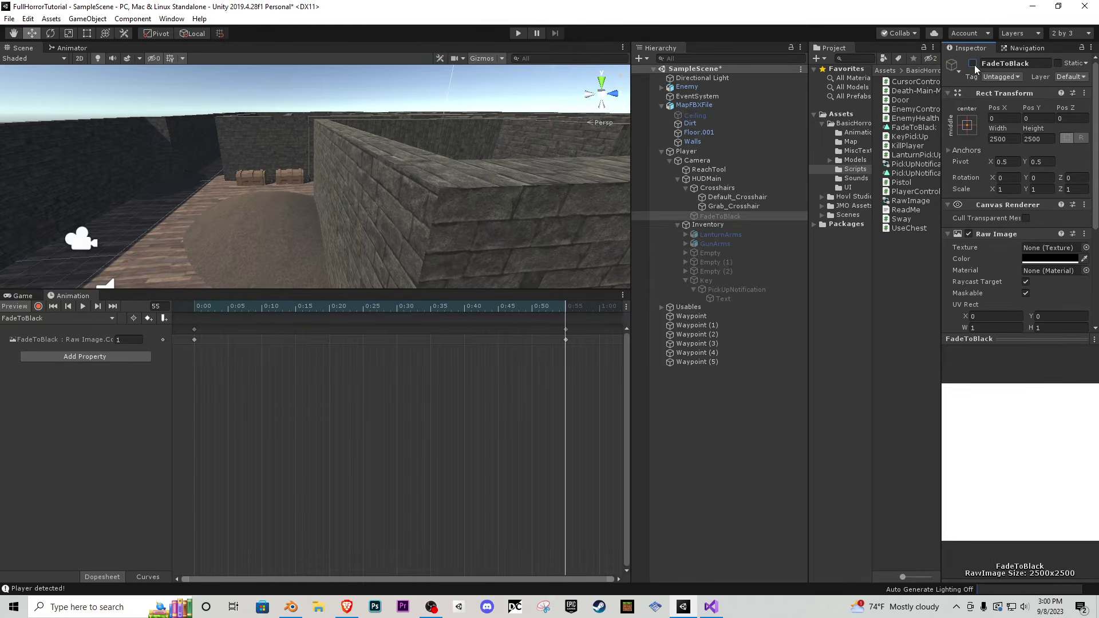
- On the Enemy's Kill Player script, set Delay to 1.2 and assign the FadeToBlack object as Fadeout
click(23, 296)
click(686, 87)
scroll(1015, 376, down, 3)
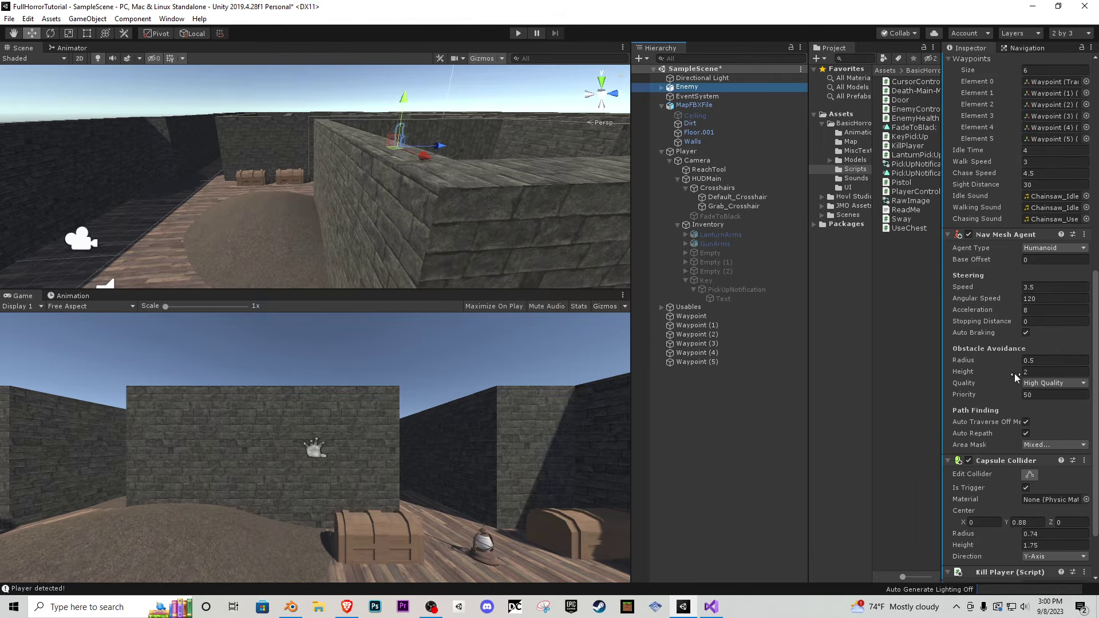
scroll(1016, 376, down, 3)
click(1051, 536)
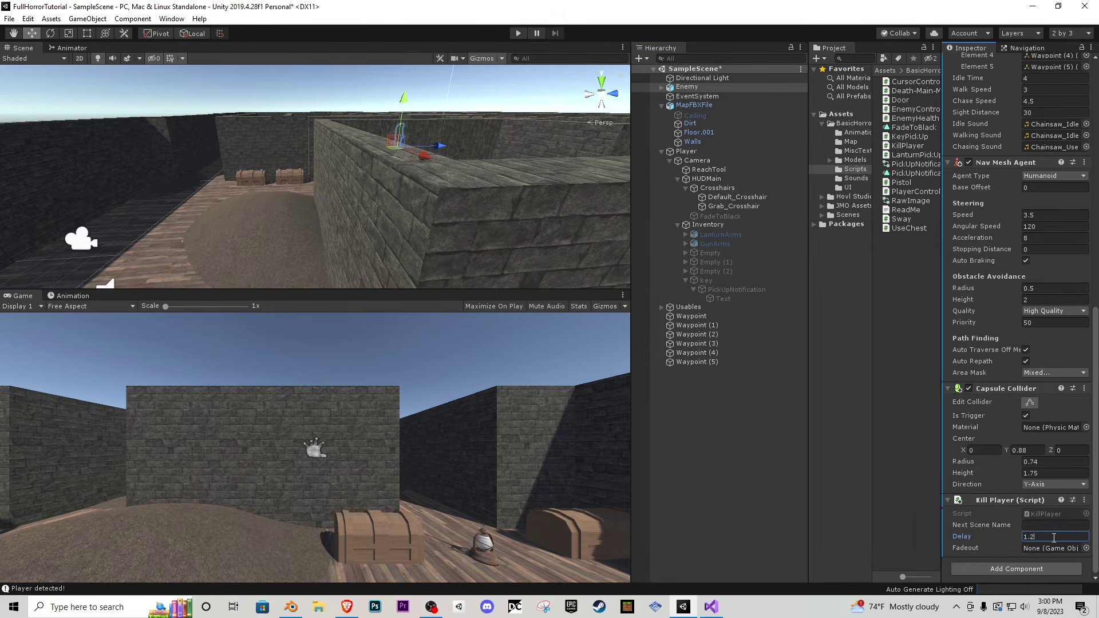
drag(720, 217, 1043, 549)
scroll(403, 199, down, 5)
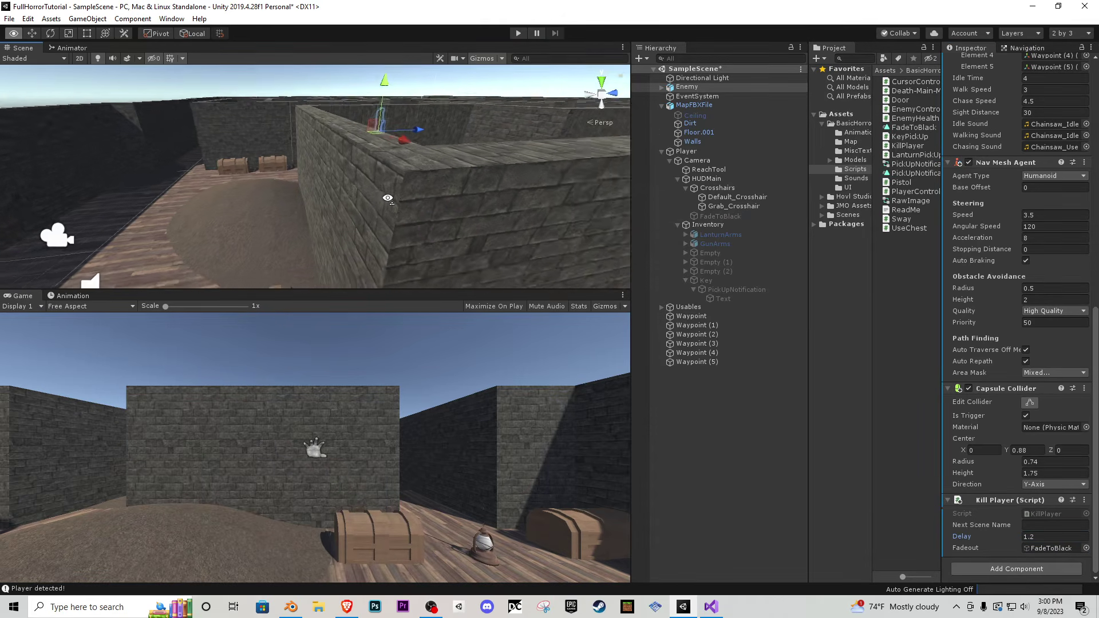
- Save the current scene and create a new empty scene
click(9, 18)
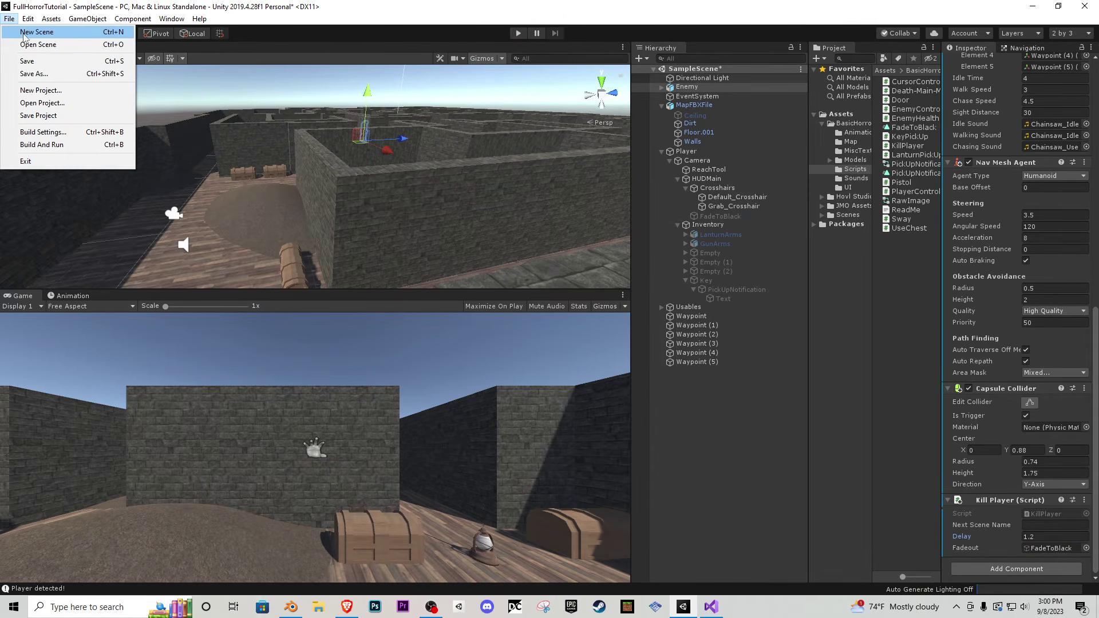
click(30, 59)
click(13, 21)
click(36, 32)
drag(420, 289, 410, 404)
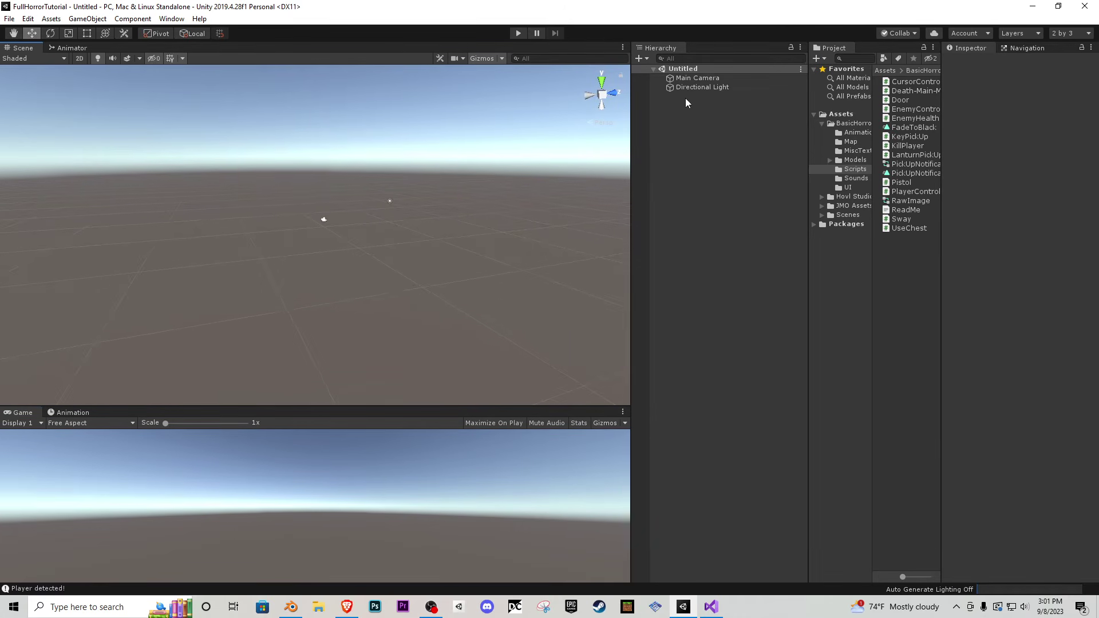
- Add a UI Canvas under Main Camera that scales with screen size at a 1920 x 1080 reference resolution
right_click(697, 80)
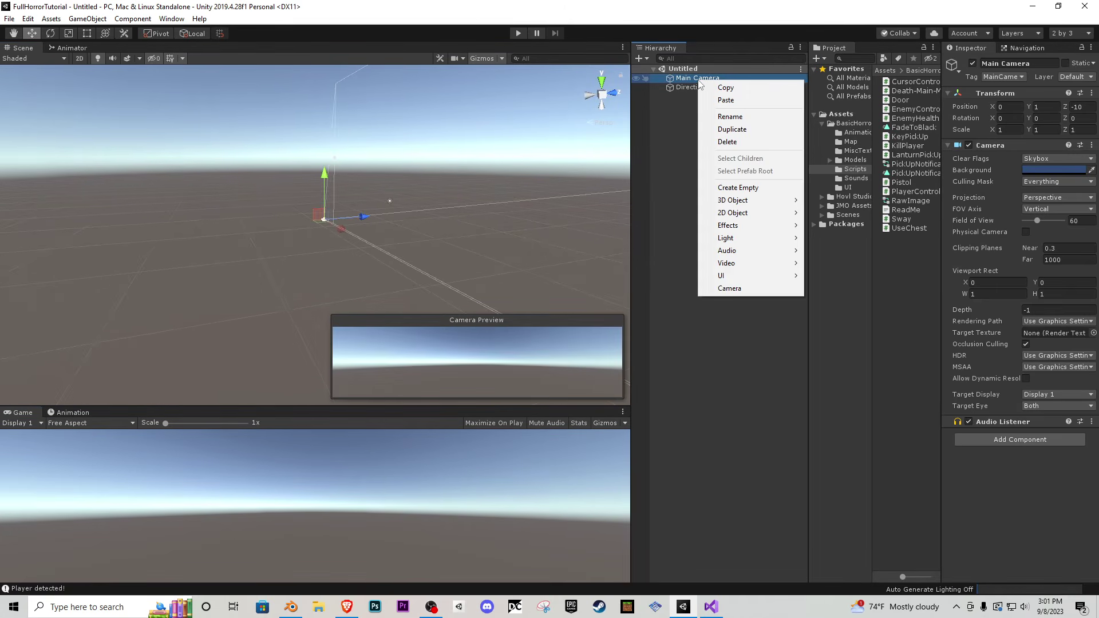
mouse_move(744, 276)
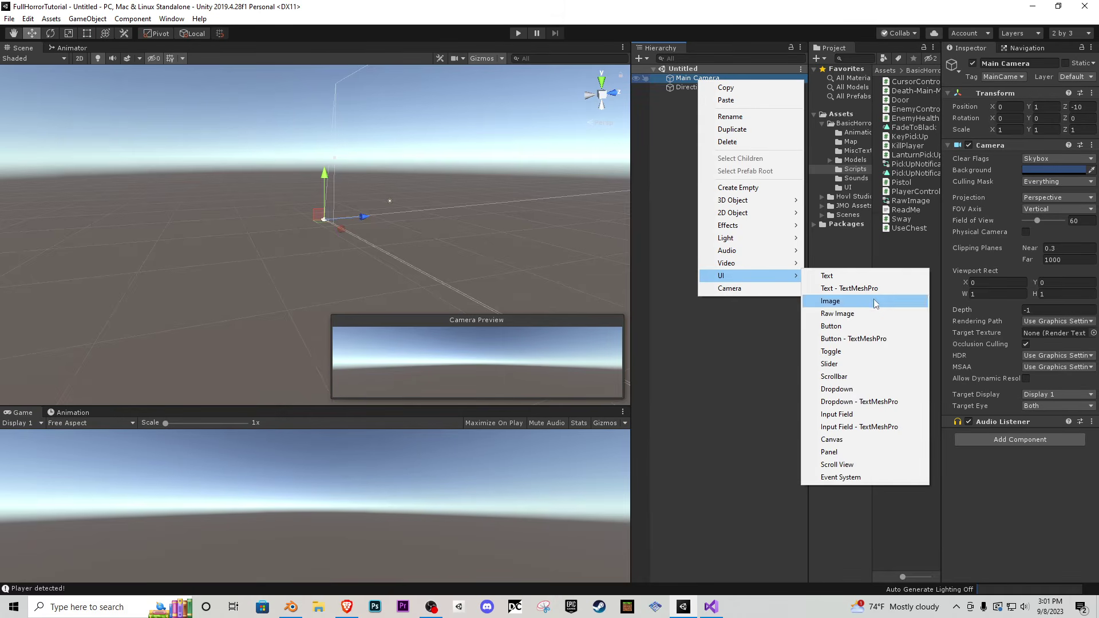
click(841, 440)
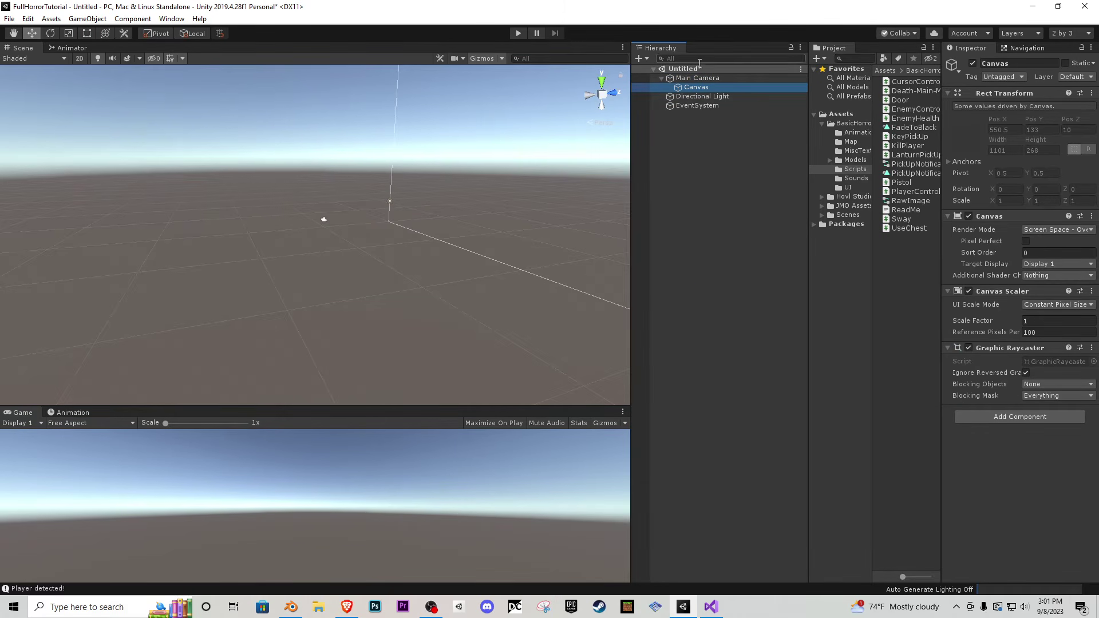
click(1058, 304)
click(985, 332)
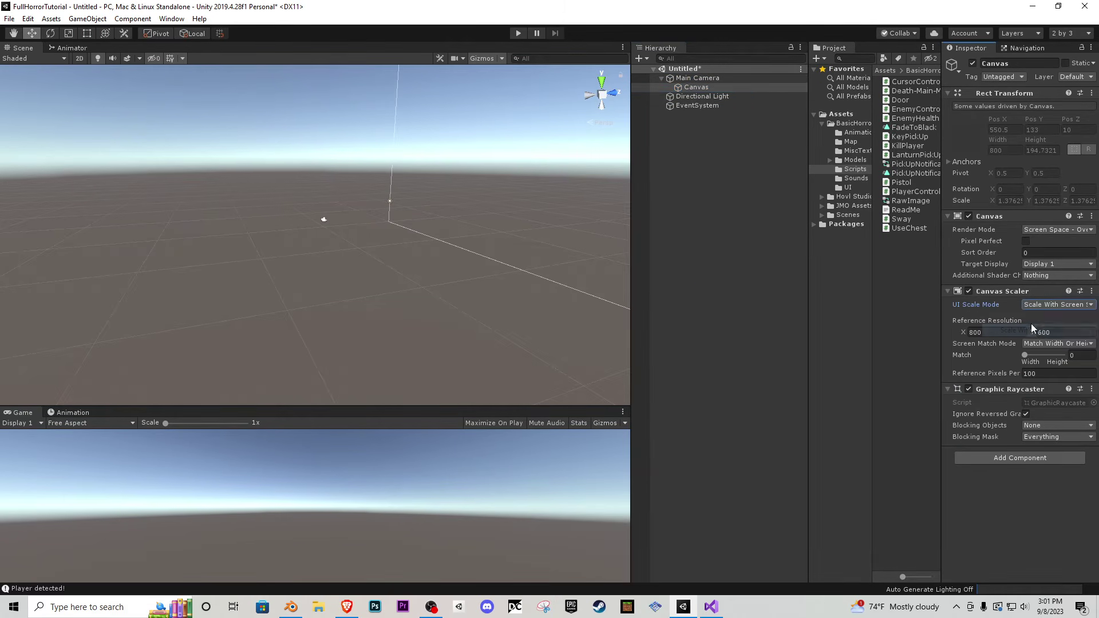
click(994, 334)
double_click(997, 331)
text(1920)
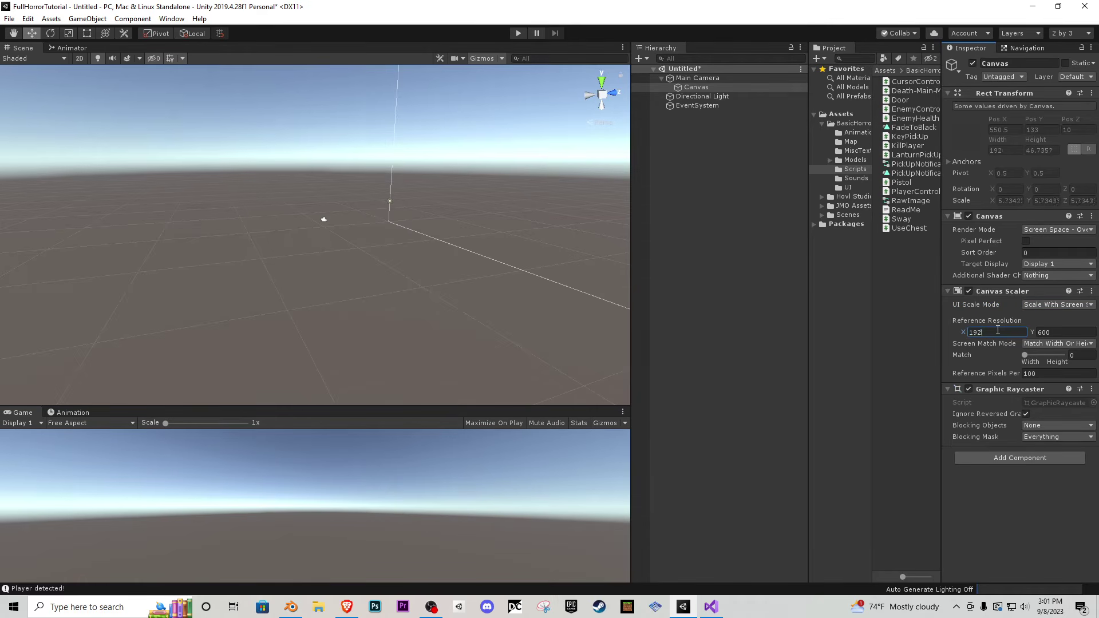
key(Tab)
- Add a Raw Image to the Canvas and colour it black
right_click(705, 87)
mouse_move(728, 284)
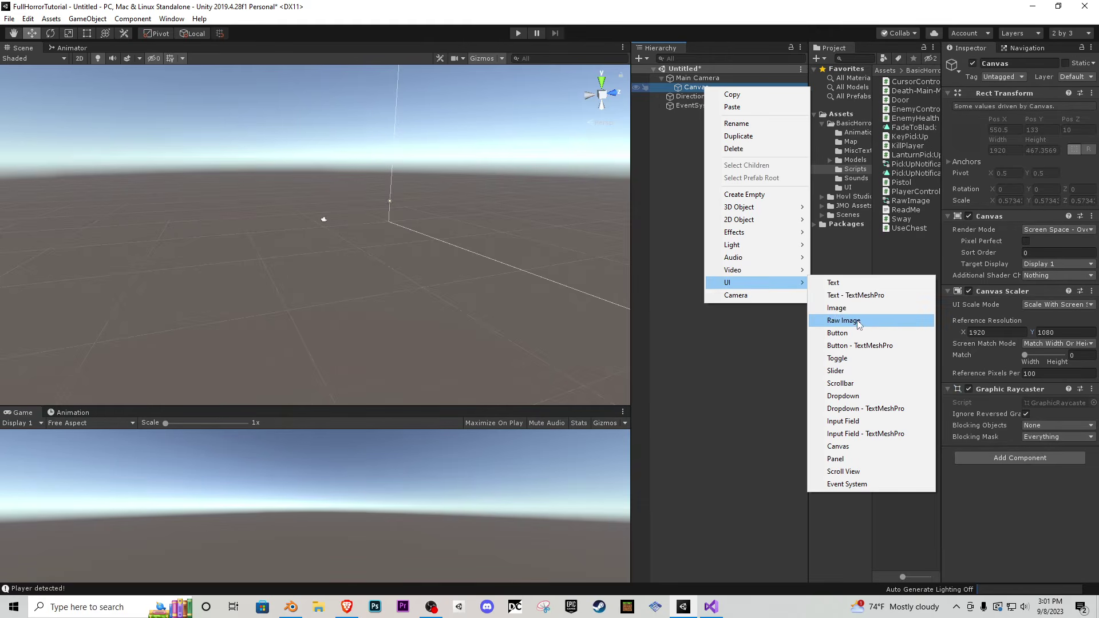
click(841, 321)
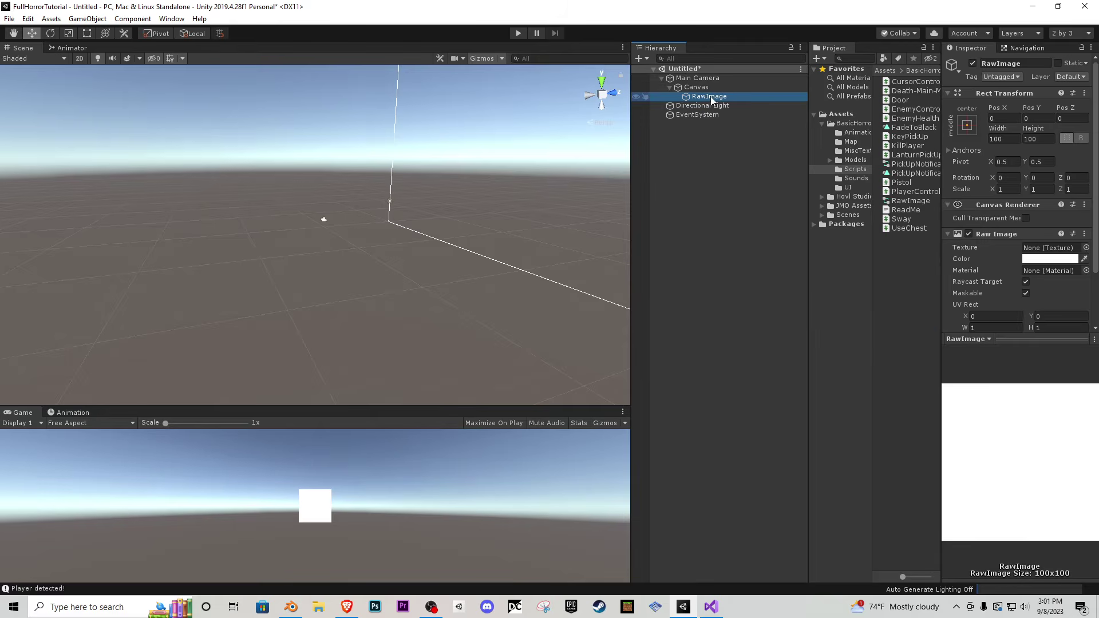
click(1035, 258)
drag(1024, 395, 932, 471)
click(1088, 286)
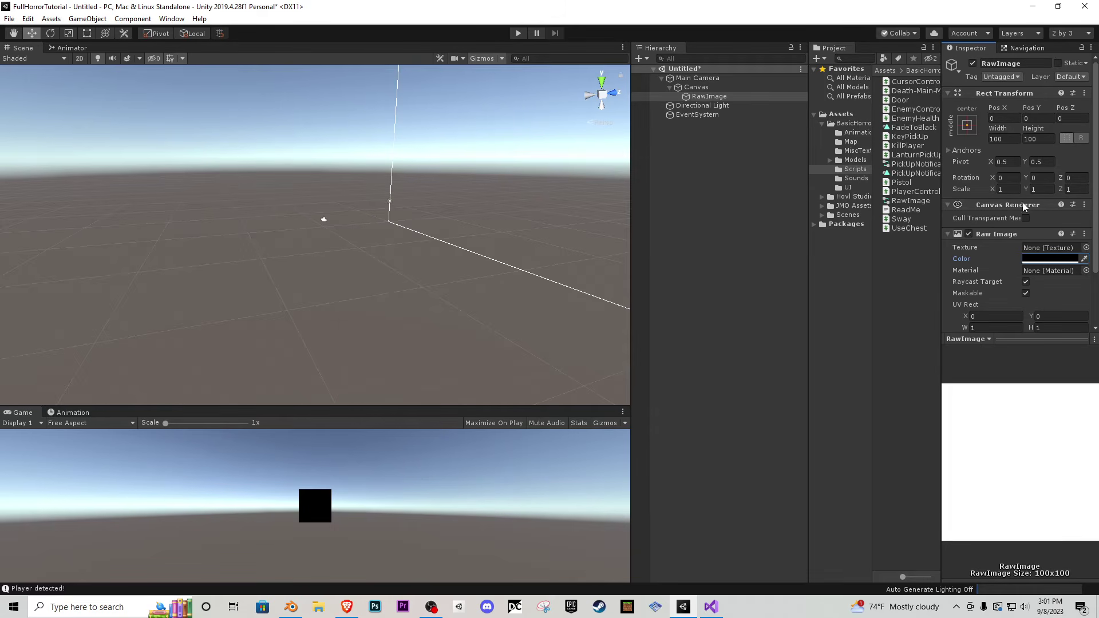
- Set the Raw Image's width and height to 2500 and turn off its Raycast Target
click(1013, 138)
text(2500)
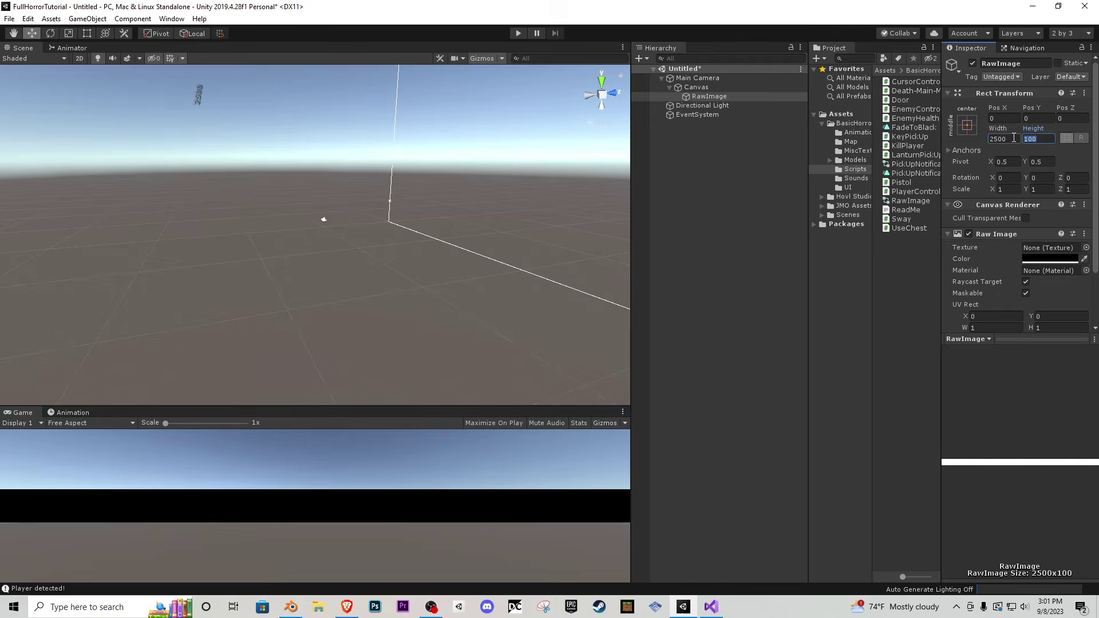
key(Tab)
text(2500)
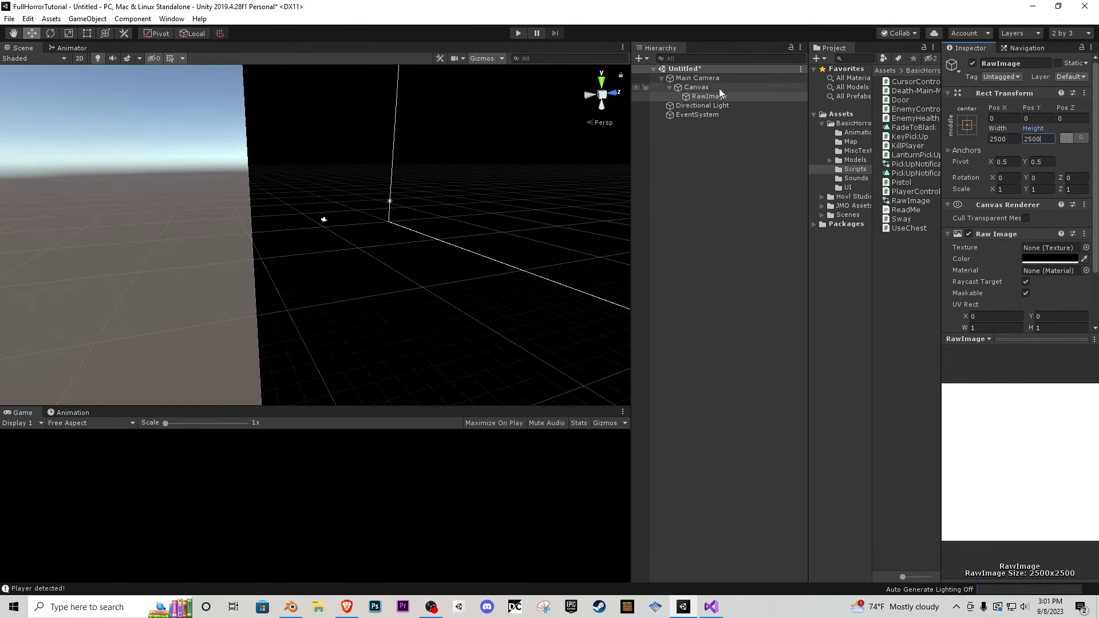
right_click(703, 97)
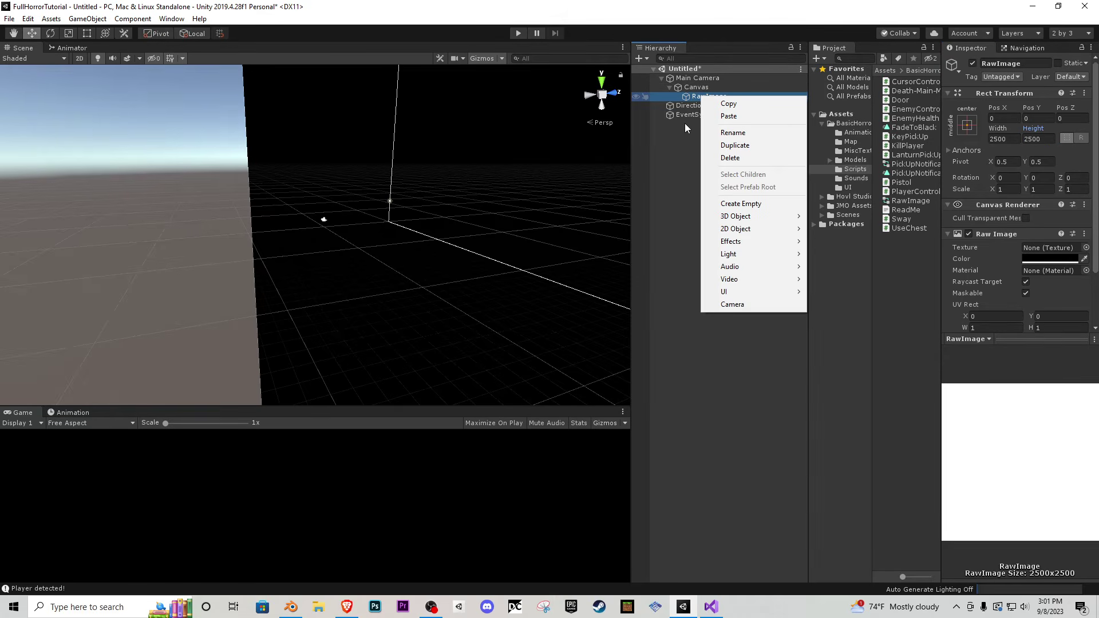
click(688, 161)
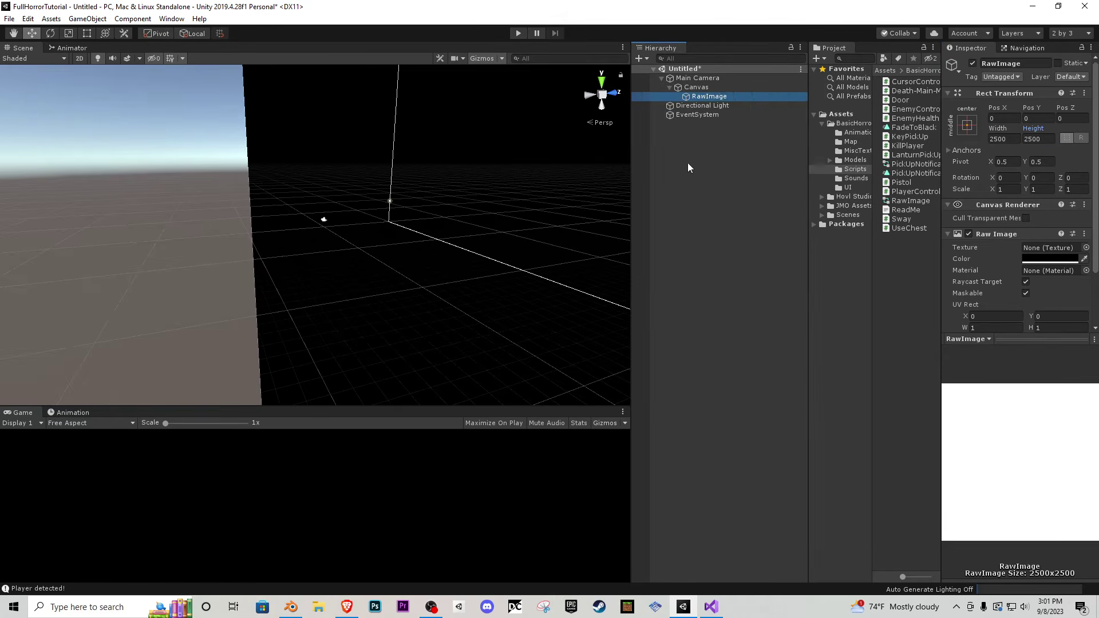
click(1025, 282)
- Add a UI Button to the Canvas and set its width to 300 and height to 75
right_click(702, 87)
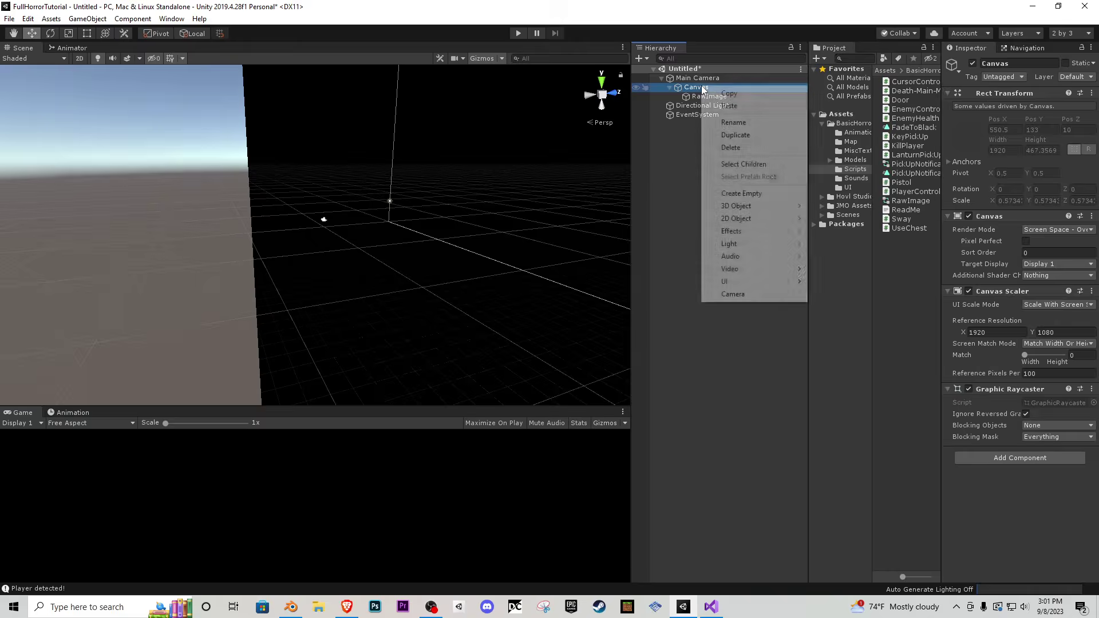
mouse_move(731, 285)
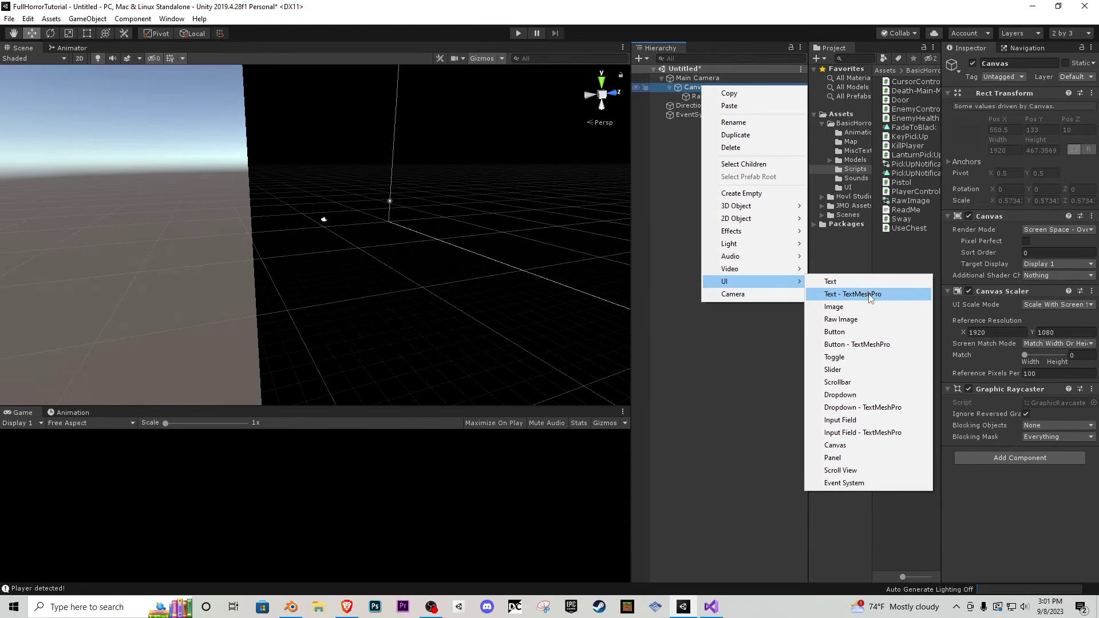
click(863, 334)
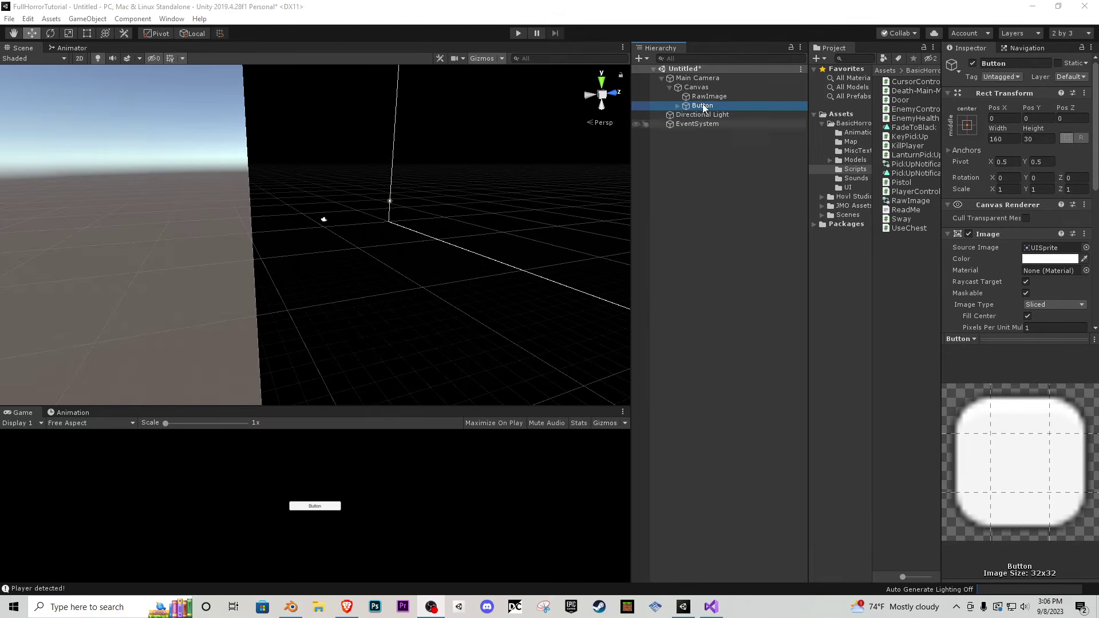
drag(427, 403, 412, 153)
click(1011, 139)
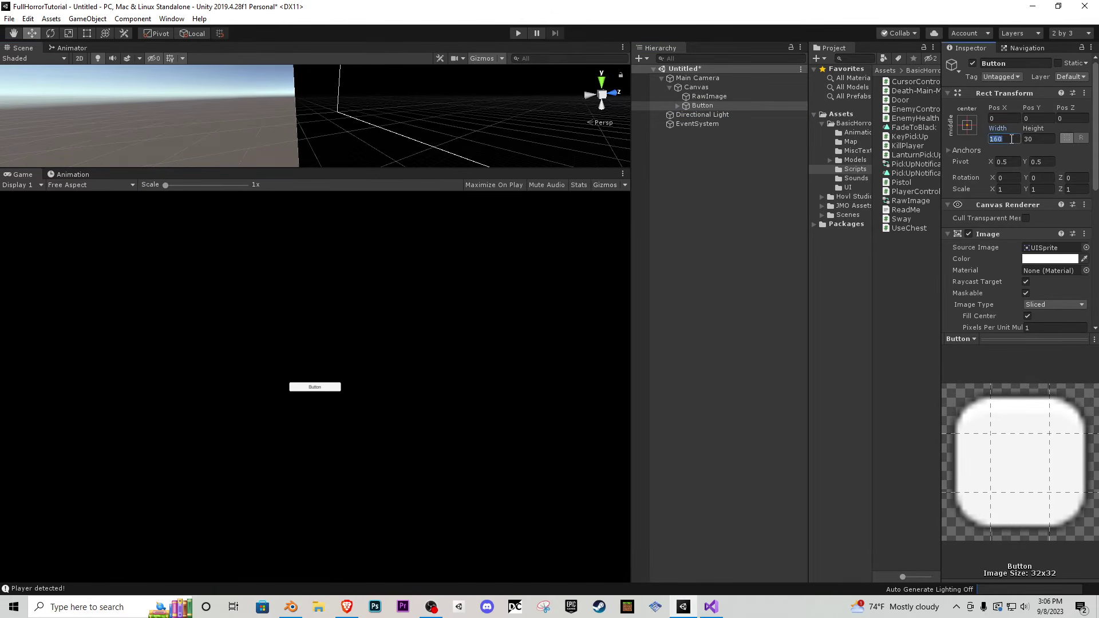
text(300)
key(Tab)
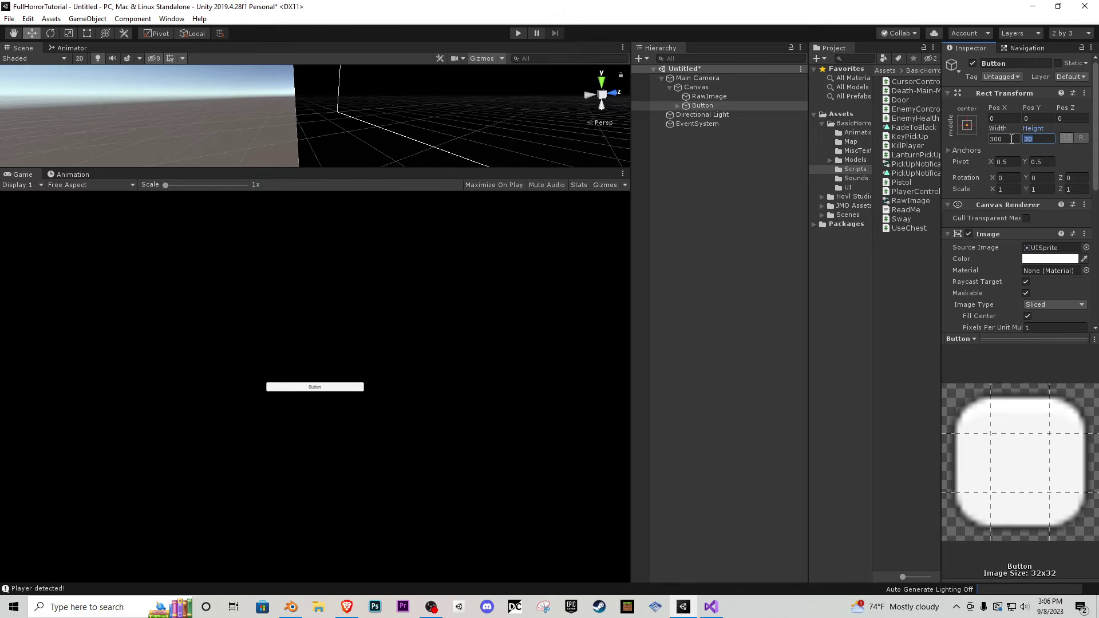
text(75)
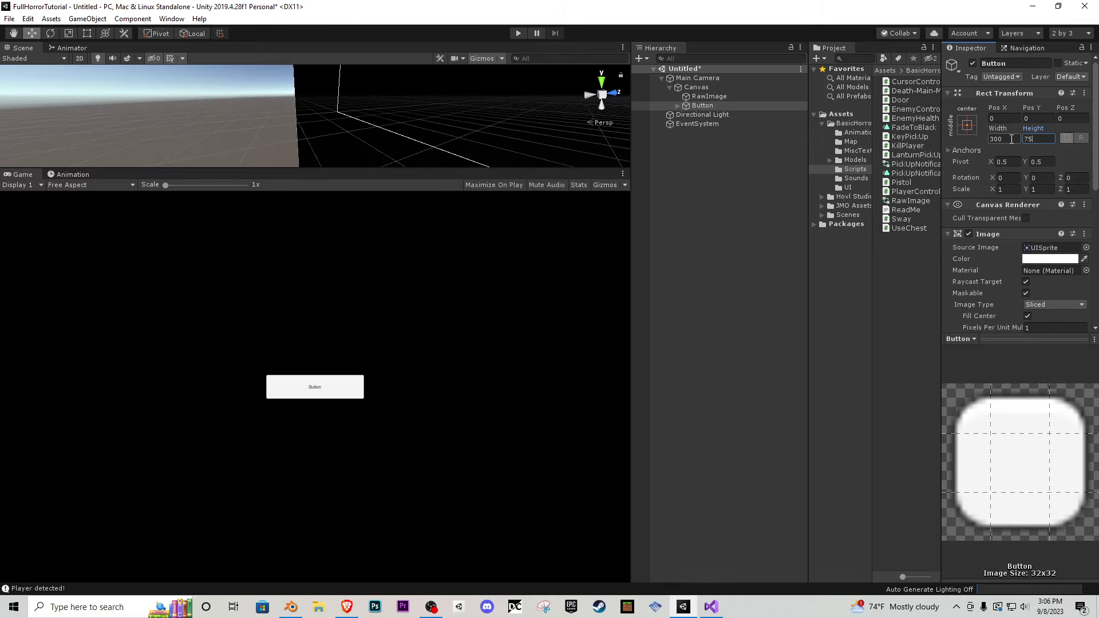
- Give the button's Text the Satan Text font at size 40
click(678, 105)
click(701, 115)
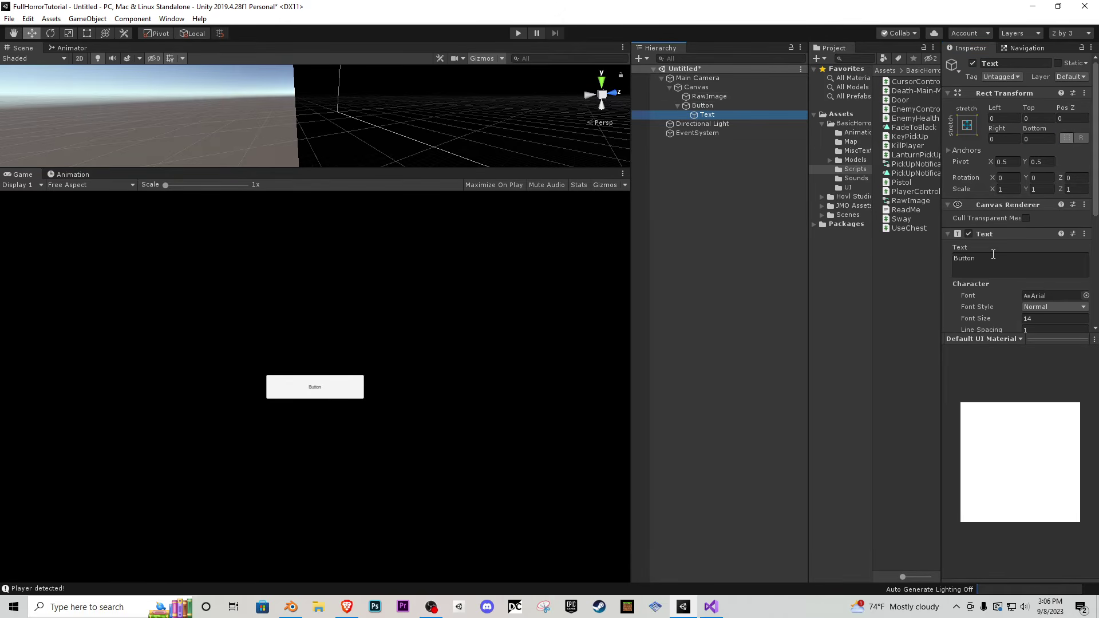
click(1086, 296)
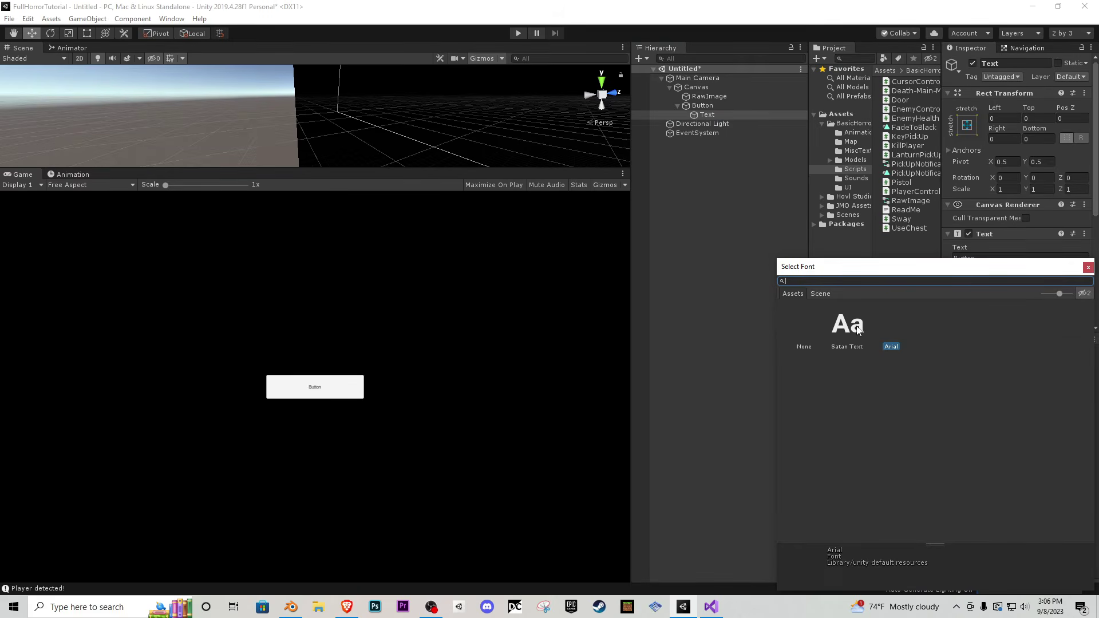
double_click(853, 324)
click(1044, 318)
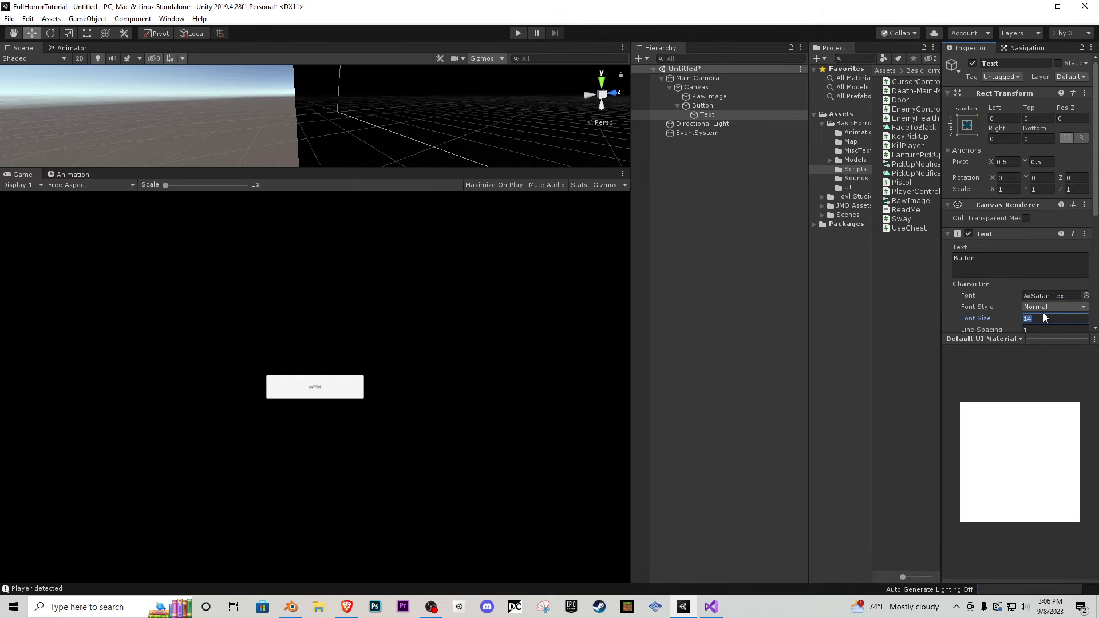
text(30)
key(BackSpace)
key(BackSpace)
text(40)
- Colour the button's text dark red, hexadecimal CB0000
scroll(1041, 318, down, 3)
scroll(1050, 291, down, 3)
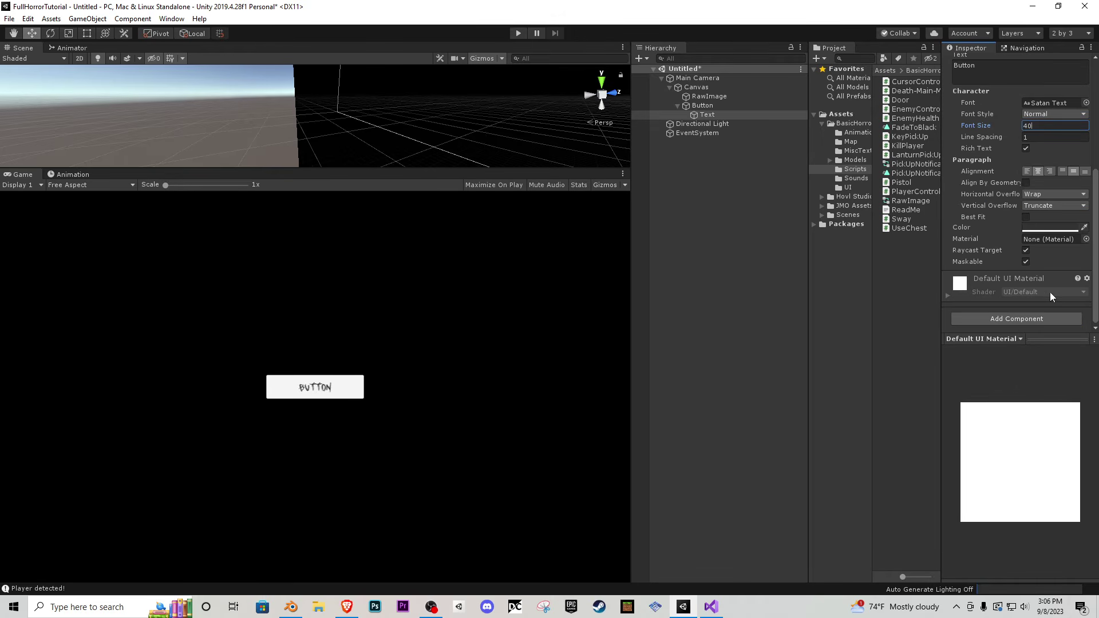
click(1041, 228)
click(1049, 376)
drag(1053, 375, 1065, 366)
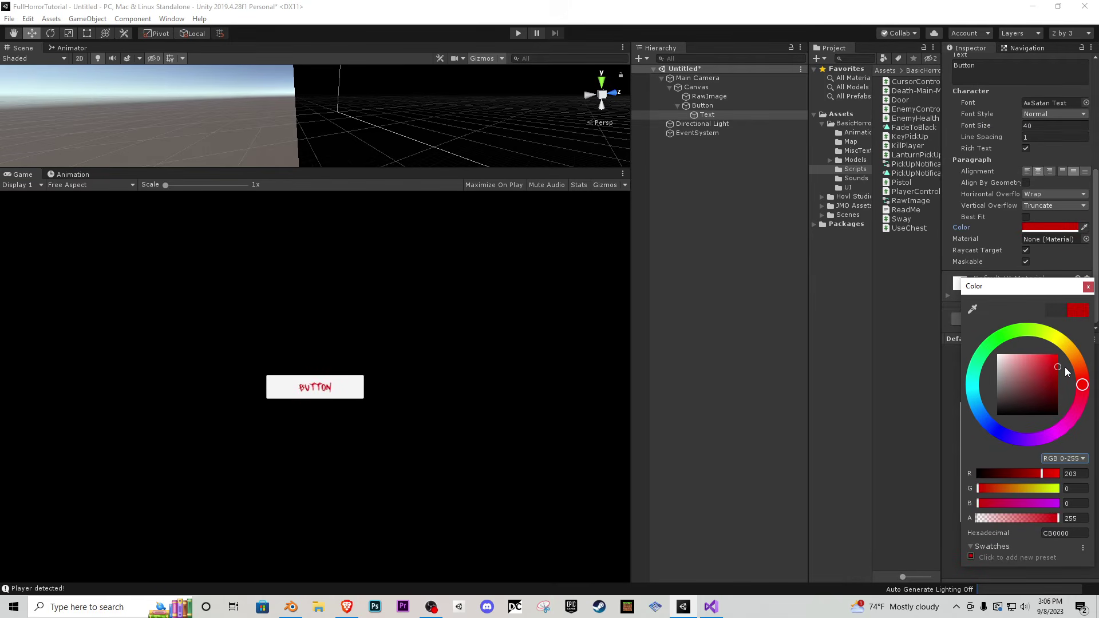
click(1088, 286)
- Add an Outline component to the button's Text with effect distance X 2, Y -2 and opaque black colour, alpha 255
click(1028, 318)
text(outline)
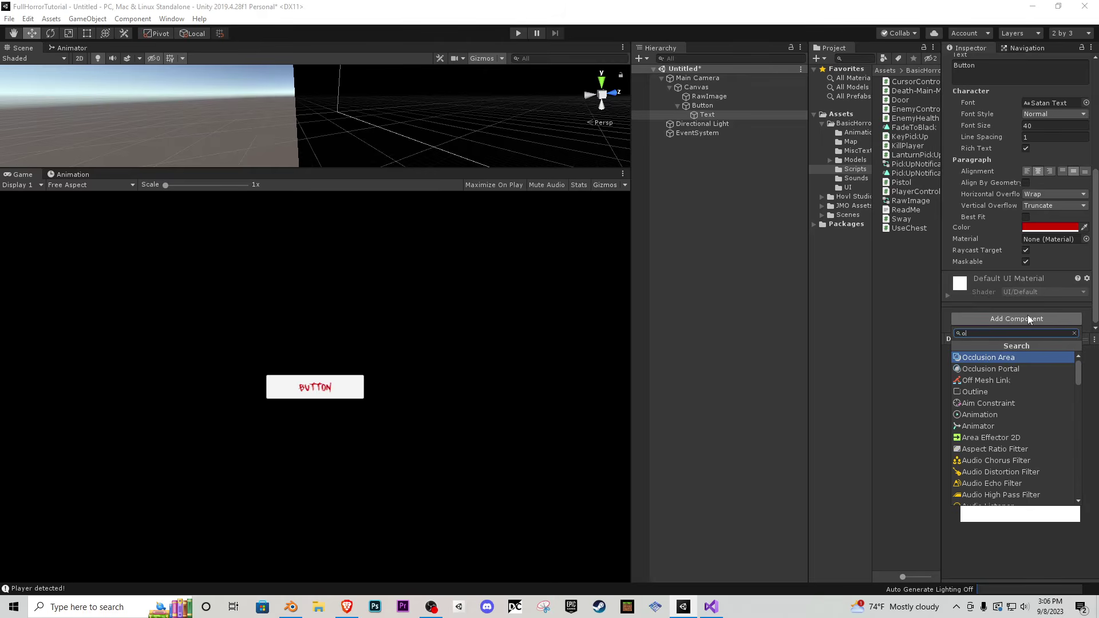
key(Return)
click(1020, 325)
text(2)
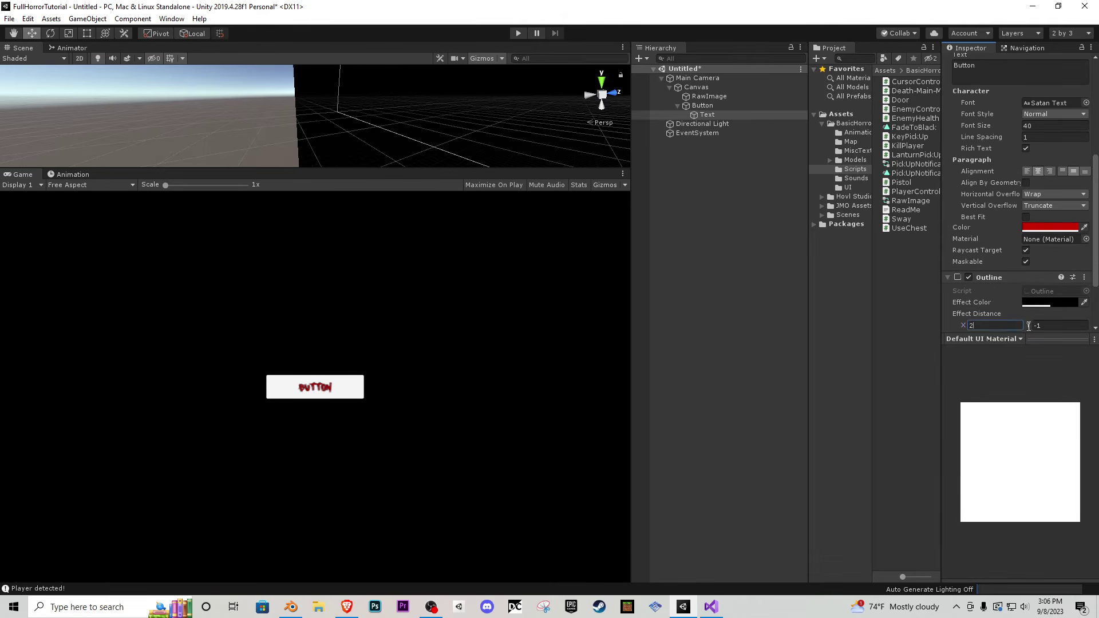
click(1053, 324)
text(-2)
click(1050, 302)
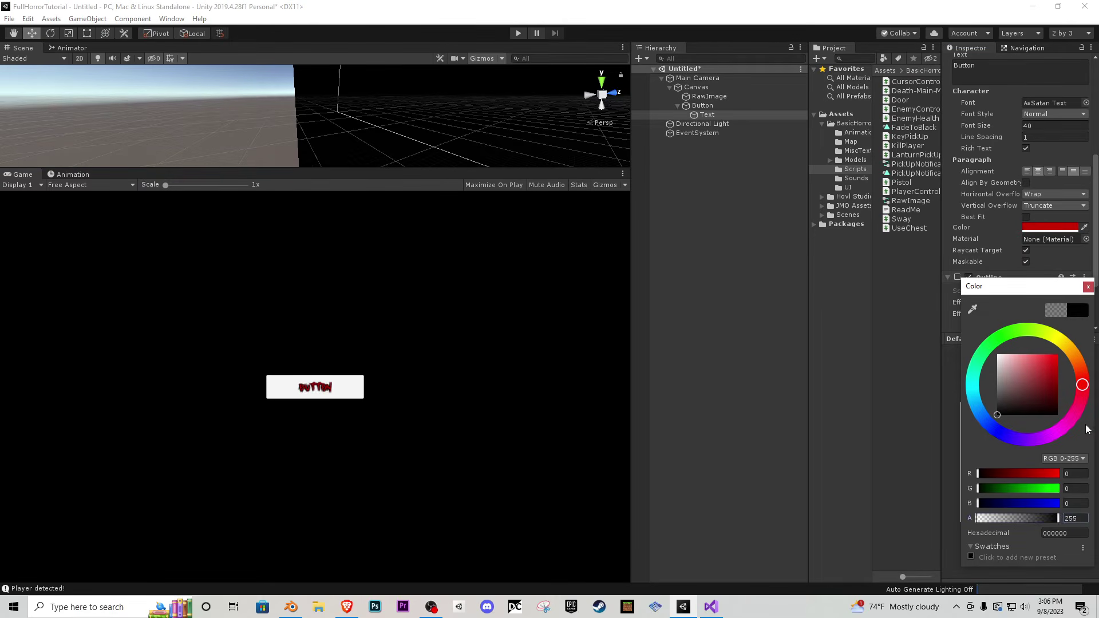
click(1087, 286)
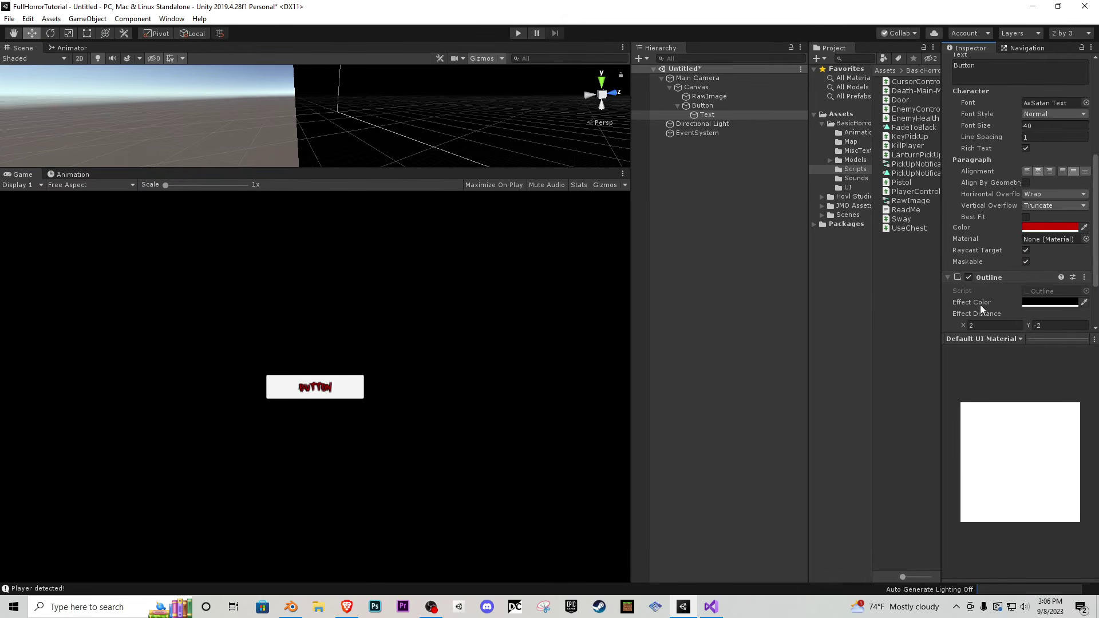
- Make the button's text bold and rename the Button object RetryButton
click(1057, 113)
click(1056, 136)
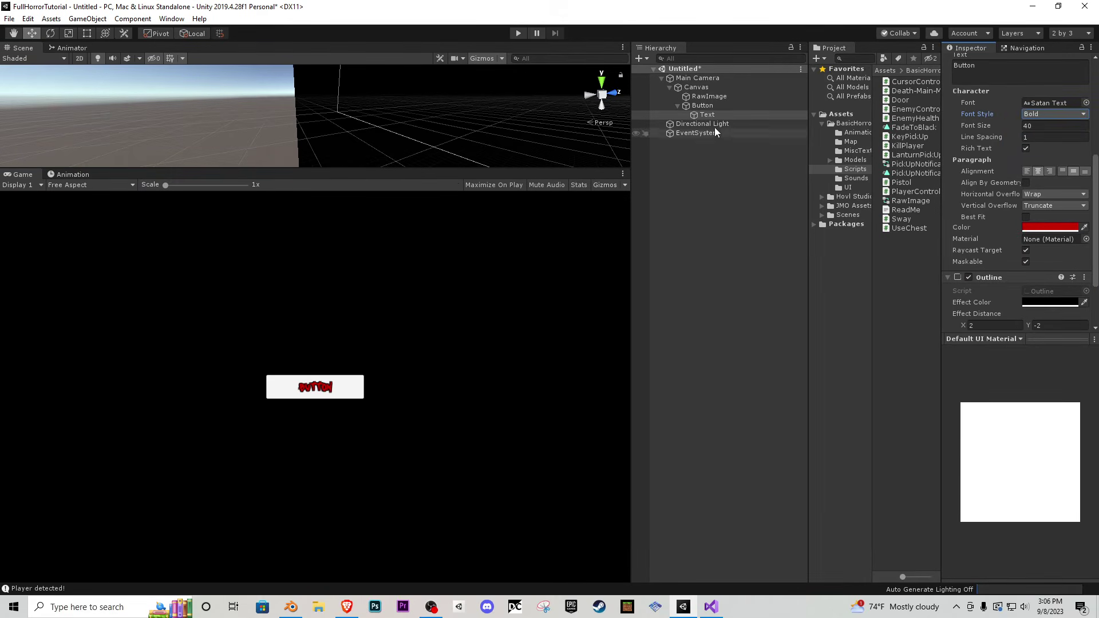
click(704, 108)
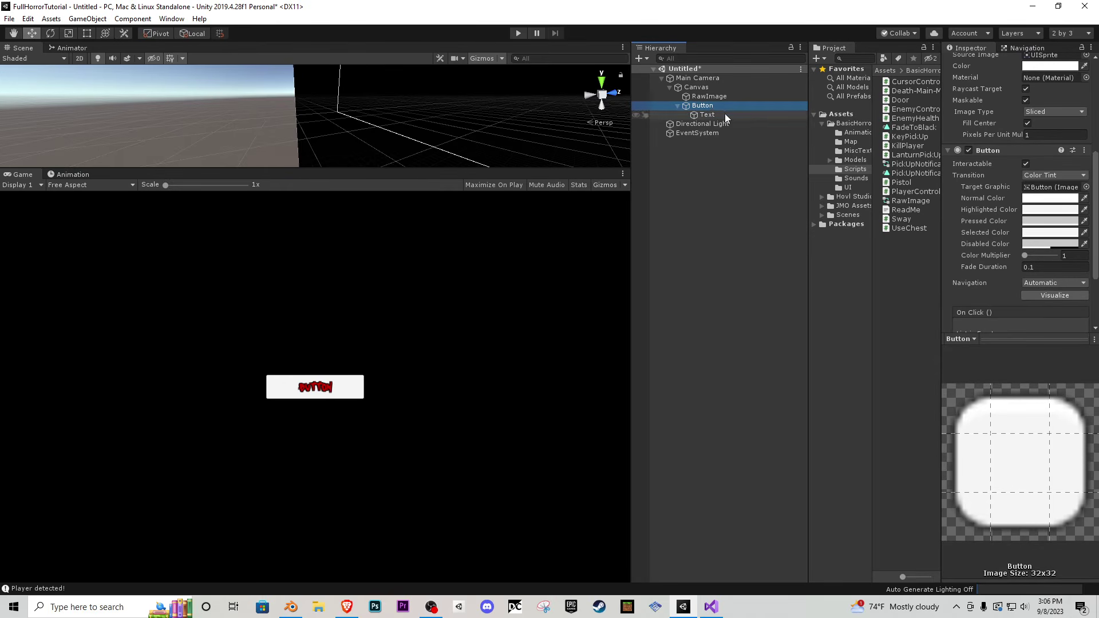
key(F2)
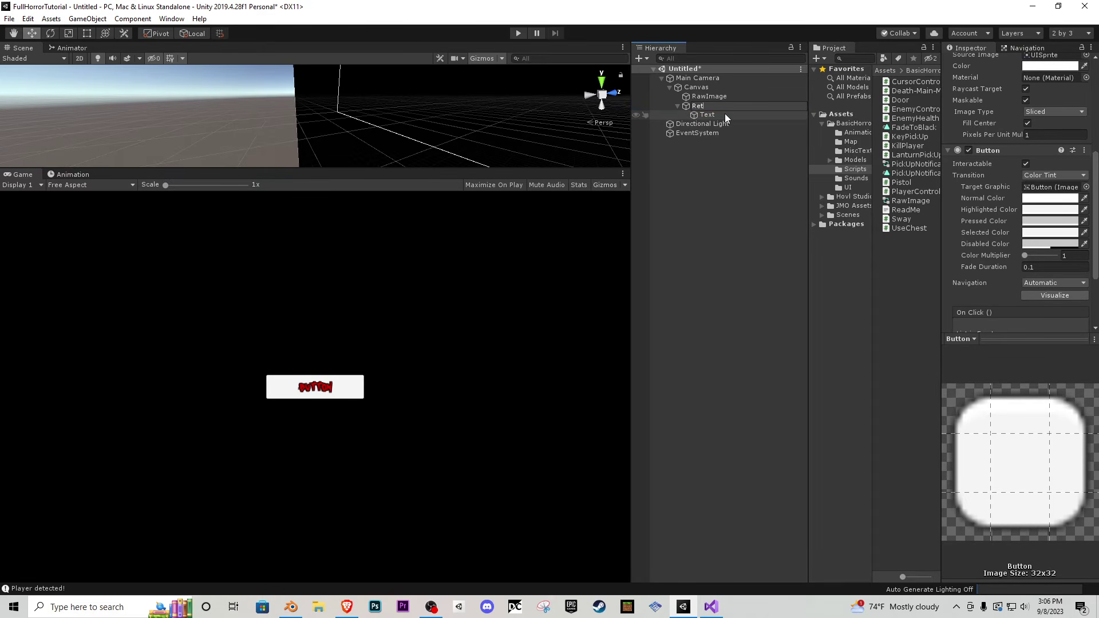
text(RetryButton)
key(Return)
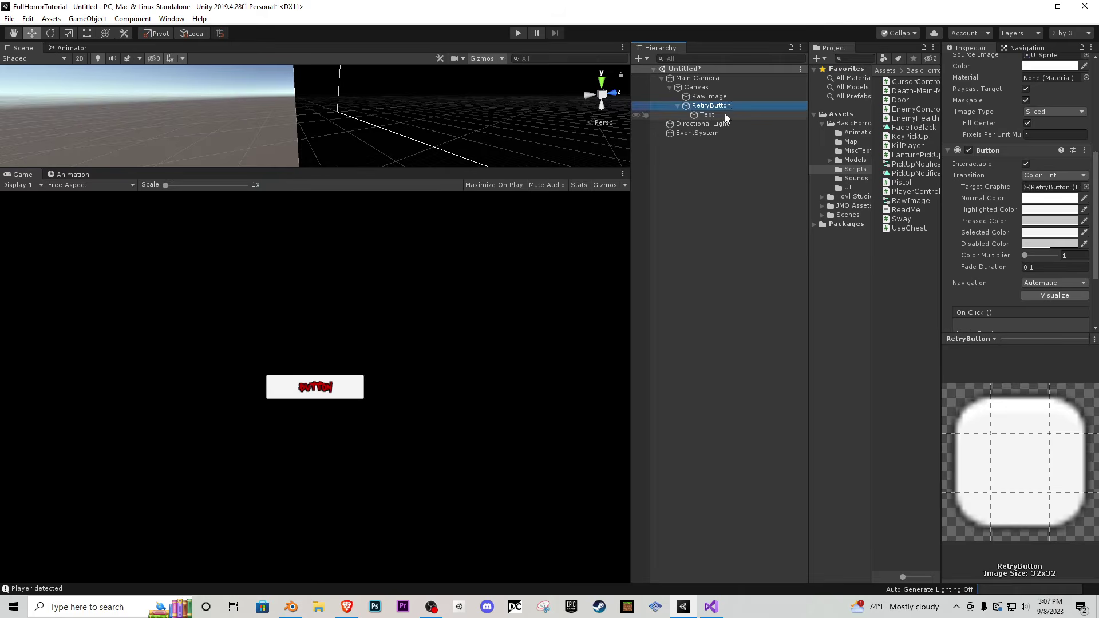
- Change the wording of RetryButton's Text to "Retry"
click(724, 113)
scroll(1048, 274, up, 5)
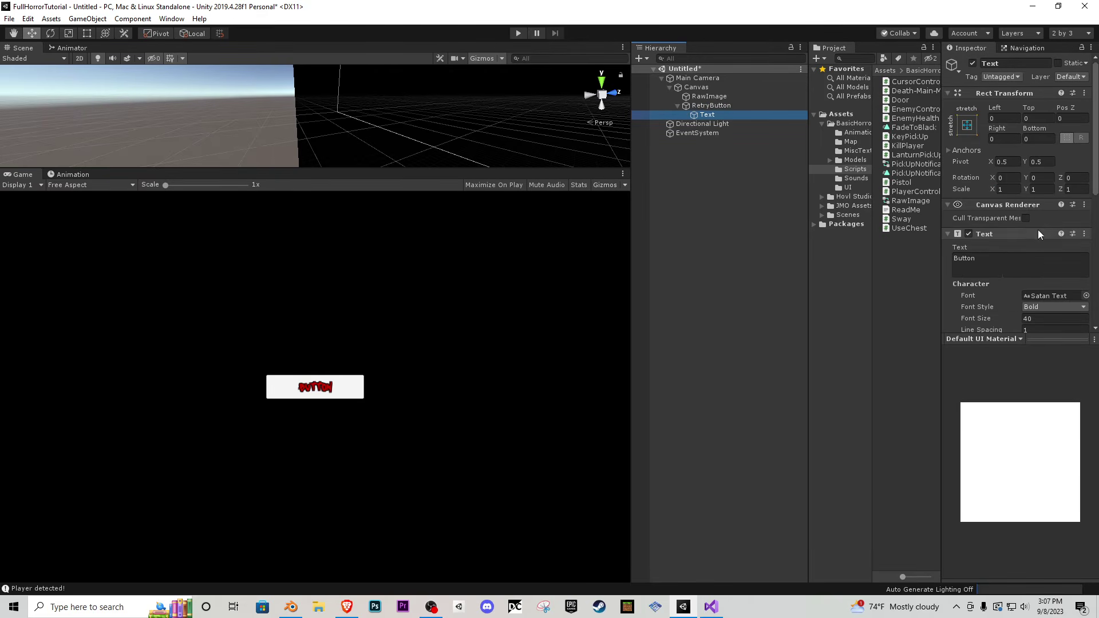
click(1005, 260)
text(Retry)
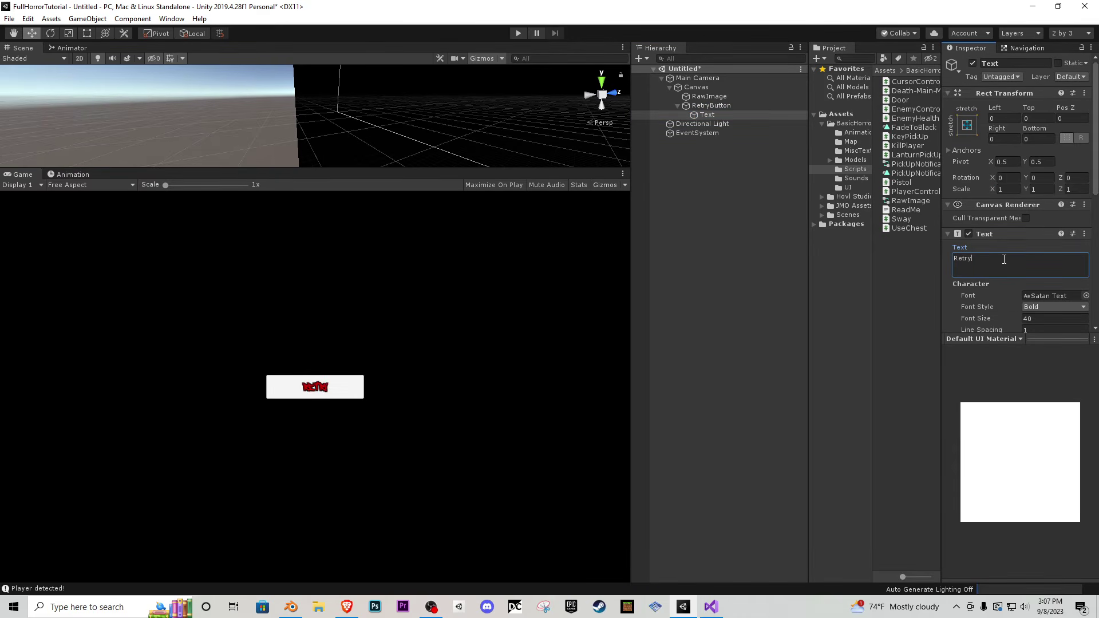
- Duplicate RetryButton on the Canvas and name the copy QuitButton
click(718, 106)
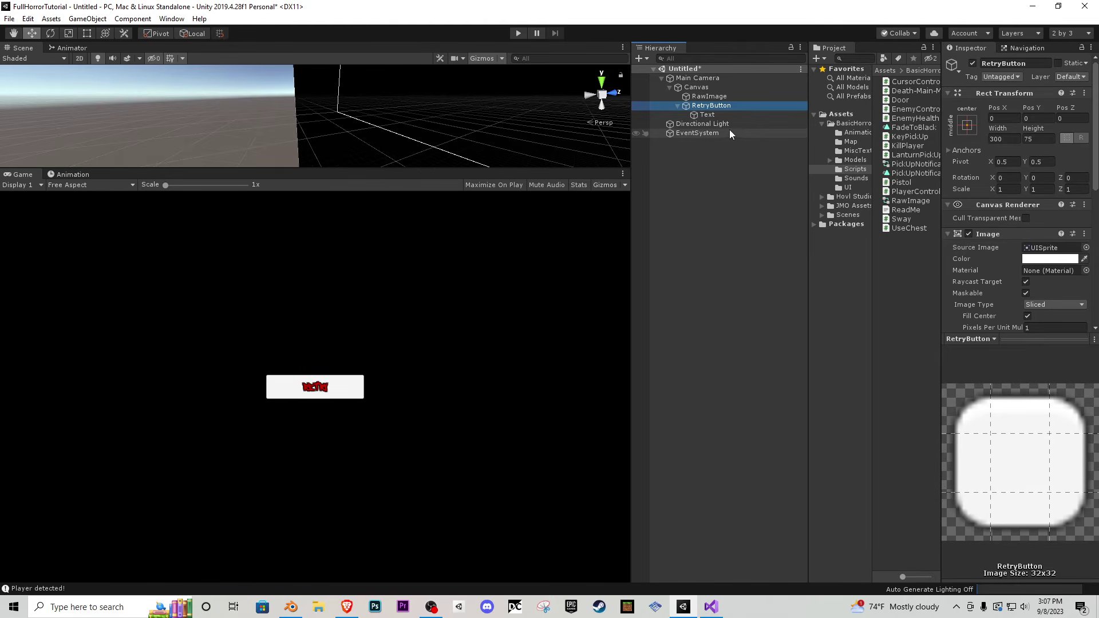
key(ctrl+d)
click(699, 124)
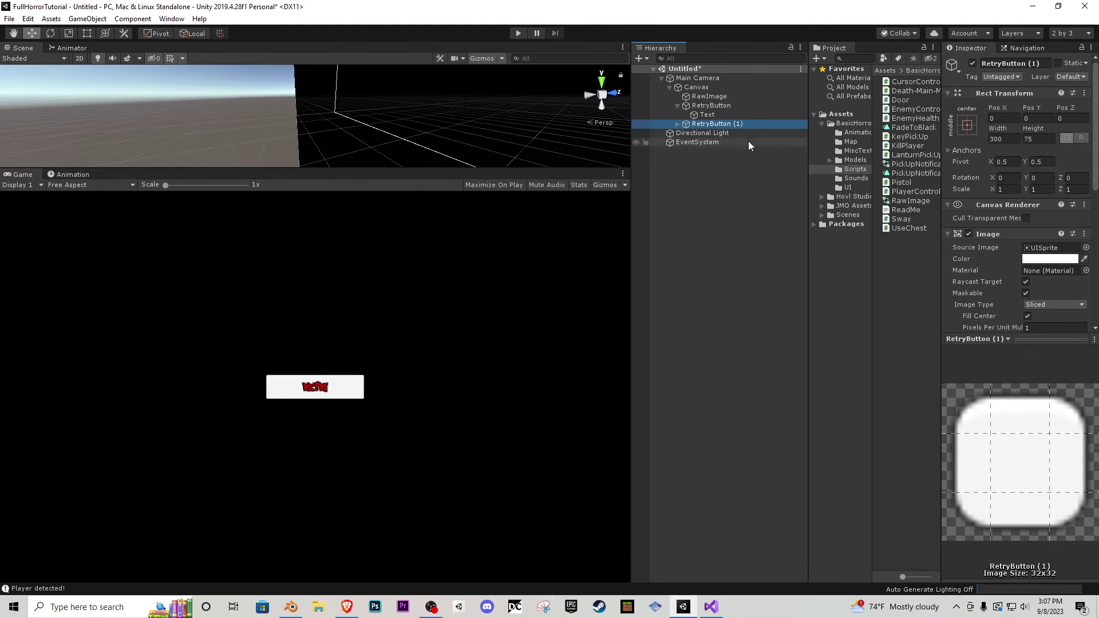
text(QuitButton)
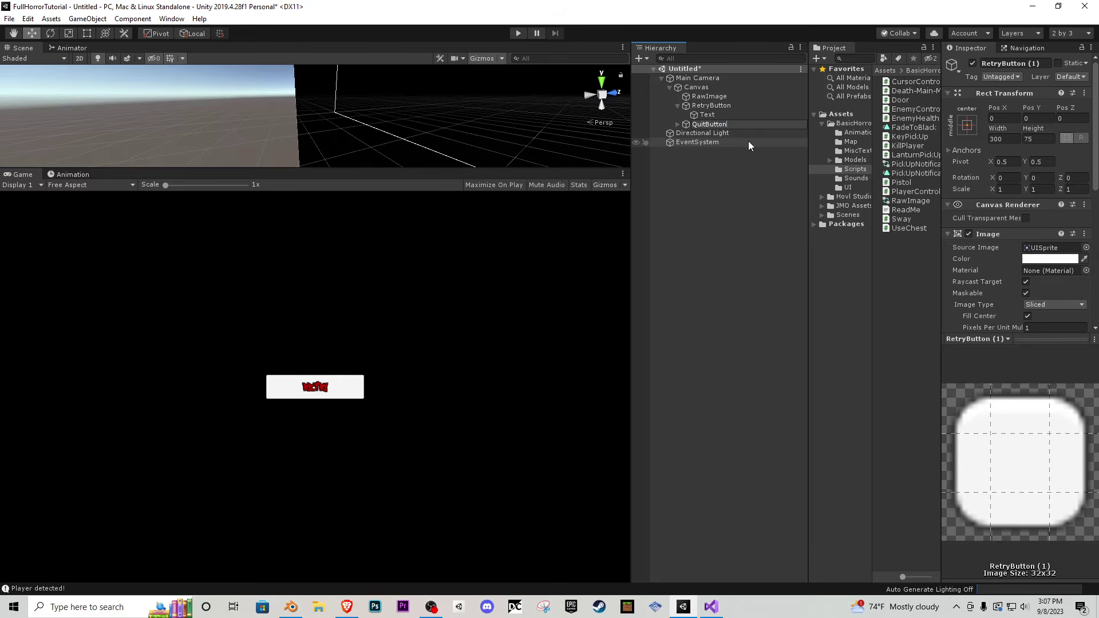
key(Return)
- Change the wording of QuitButton's Text to "Quit"
click(678, 124)
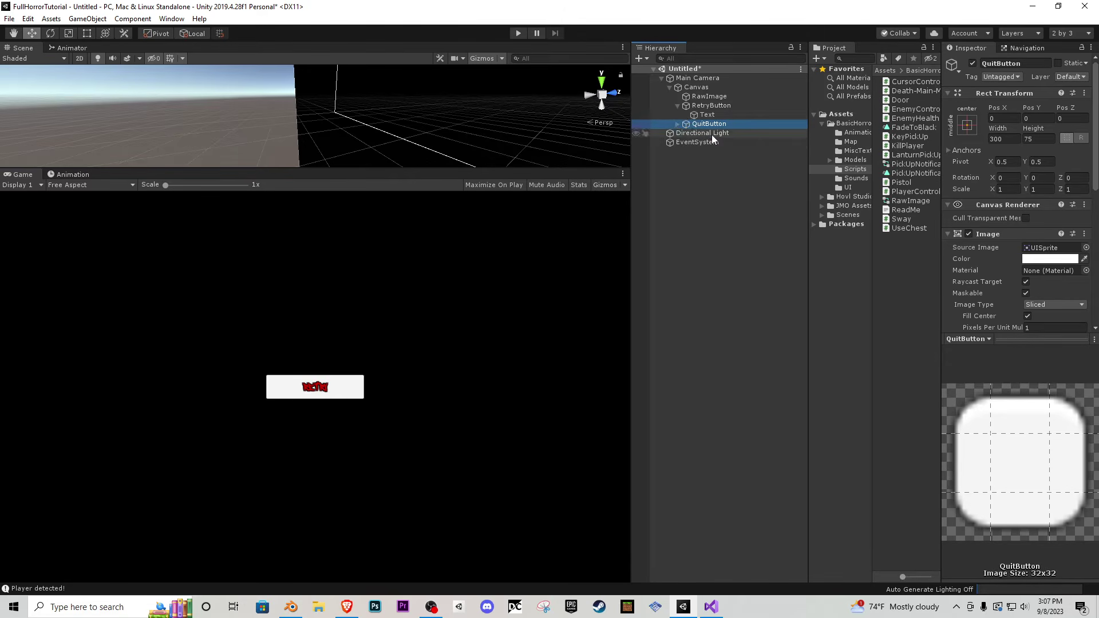
click(701, 133)
double_click(984, 262)
text(Quit)
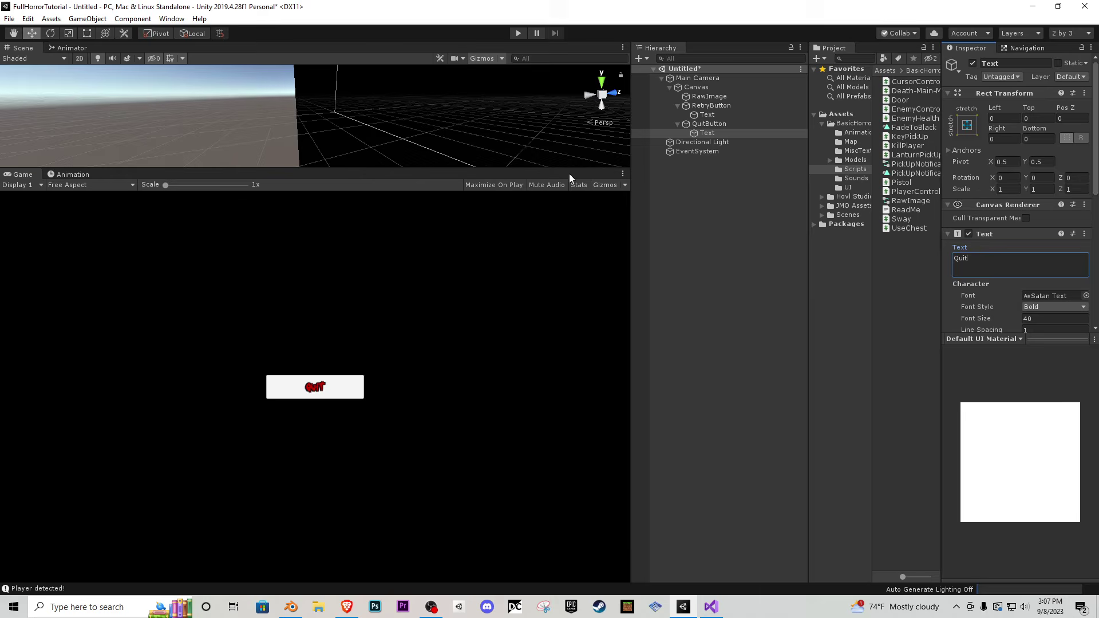
- Move QuitButton straight down below RetryButton, to about Y -105.5, and collapse both buttons in the hierarchy
drag(569, 174, 549, 302)
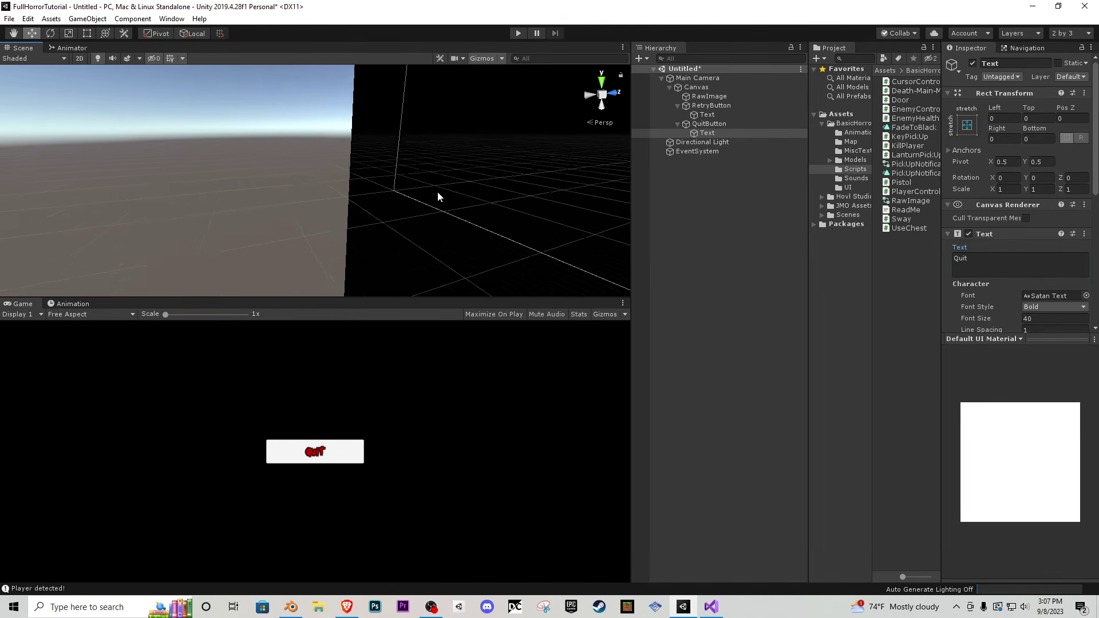
key(f)
scroll(485, 178, down, 1)
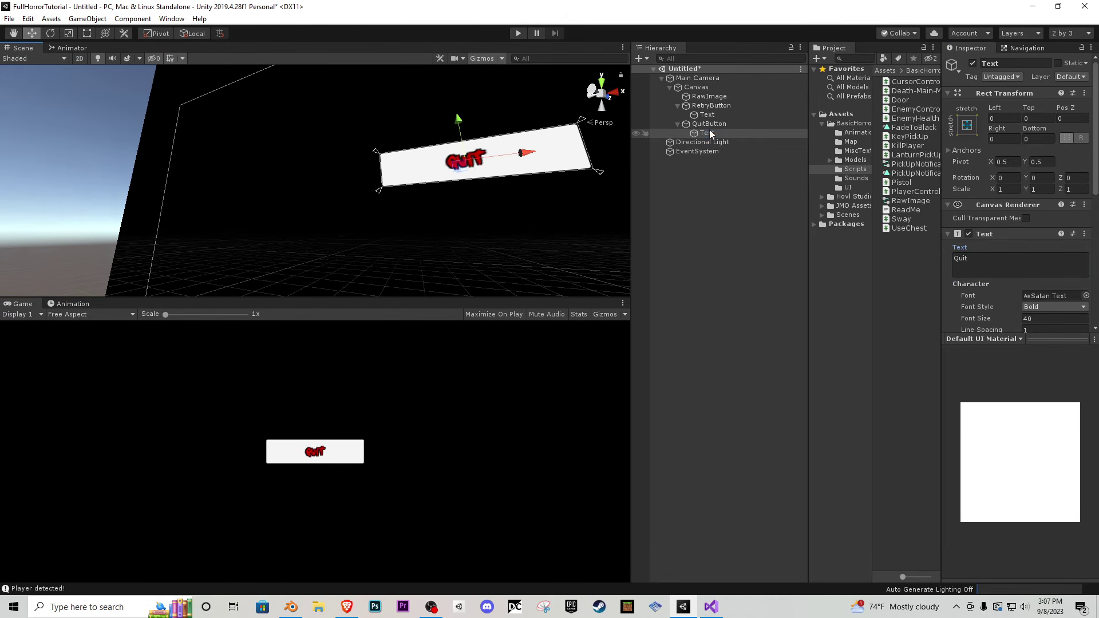
click(708, 124)
drag(458, 118, 468, 178)
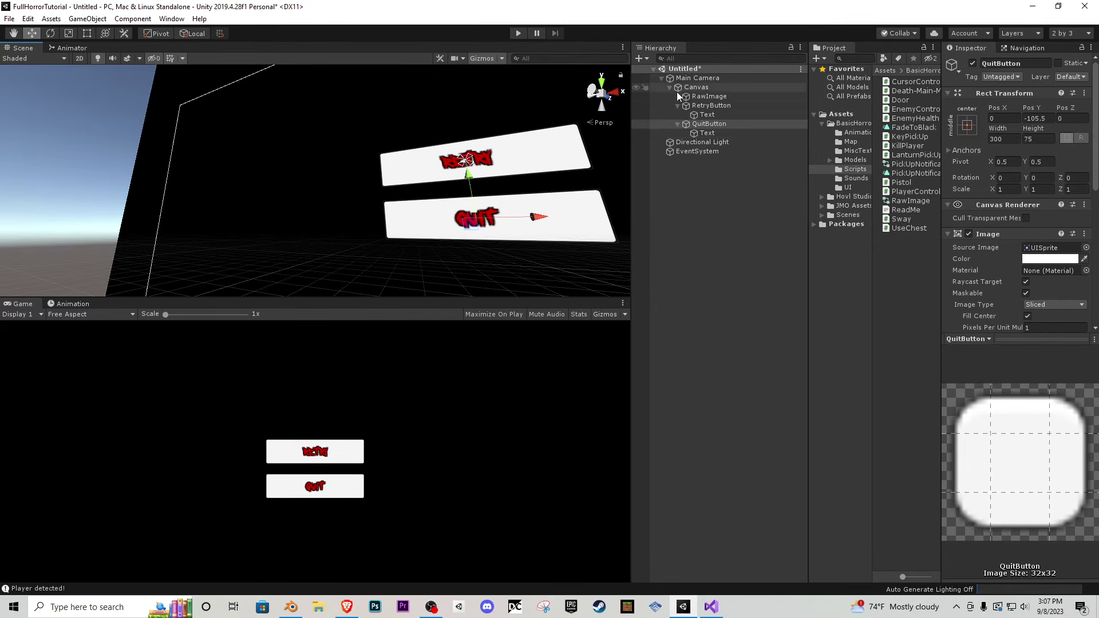
click(677, 106)
click(678, 115)
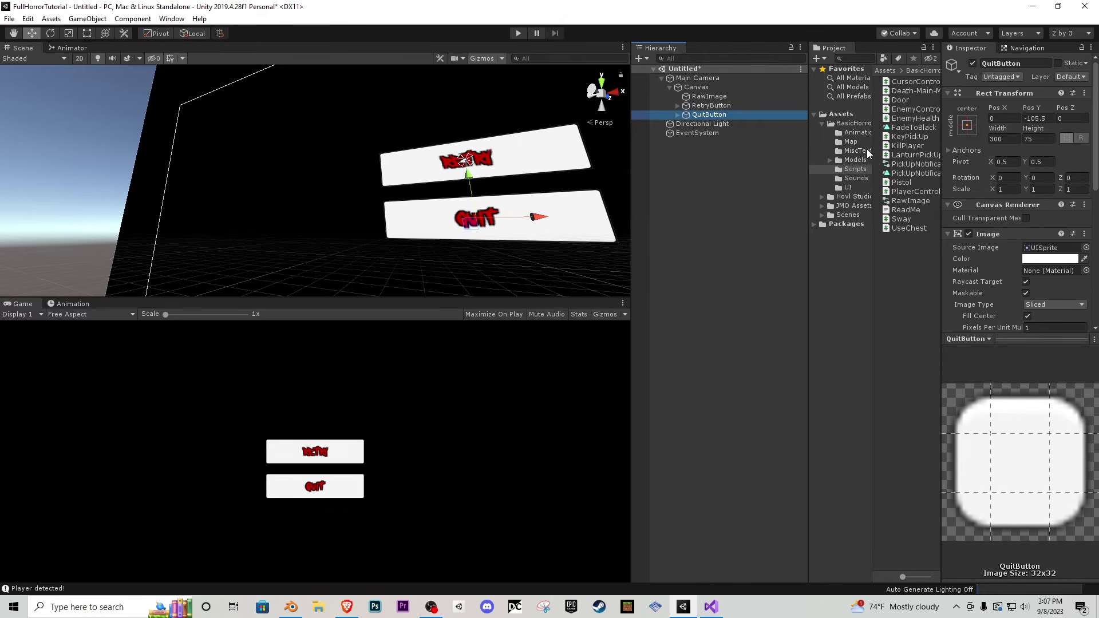
- Move the FadeToBlack, RawImage and two pick-up notification animation assets from the Scripts folder into the animations folder
click(907, 201)
ctrl+click(908, 173)
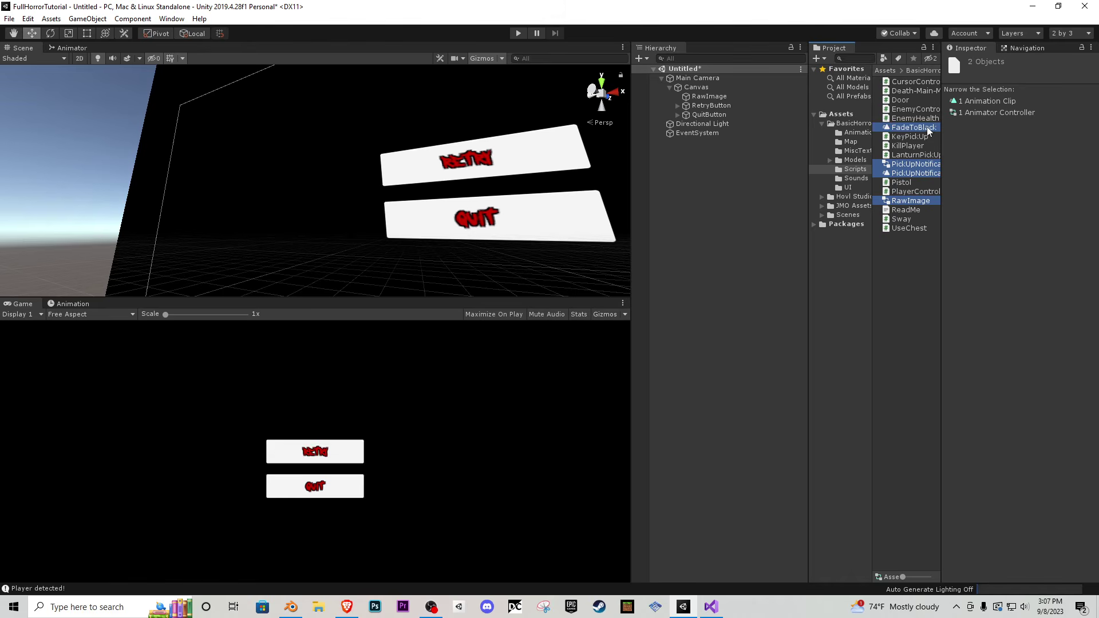
drag(928, 131, 862, 136)
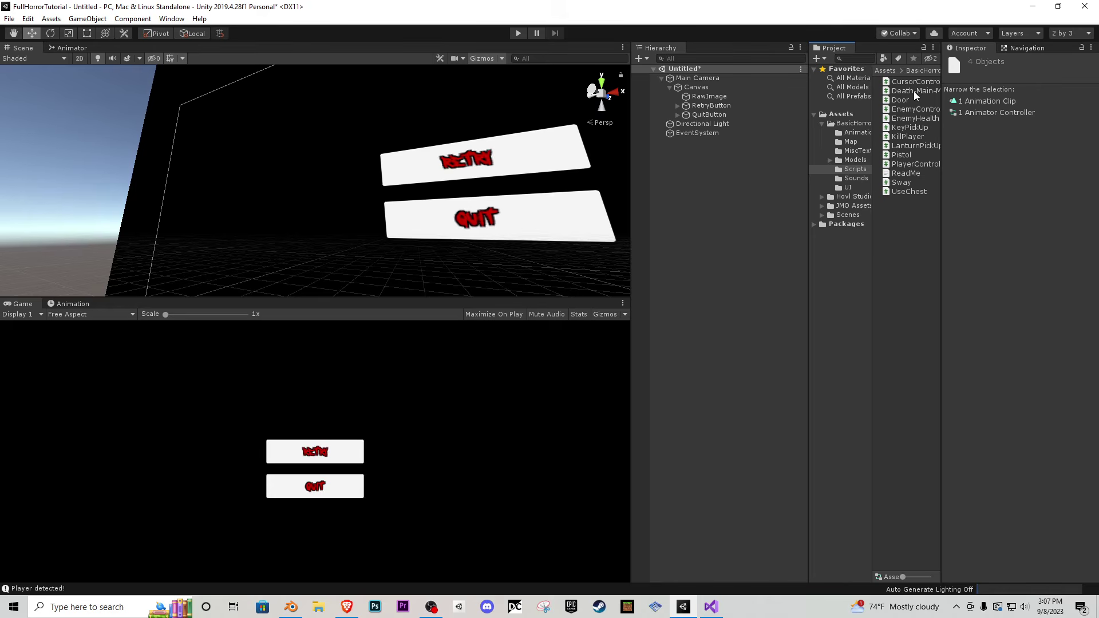
- Try to attach the Death-Main-Menu script to the Canvas, and open that script for editing
drag(924, 92, 709, 87)
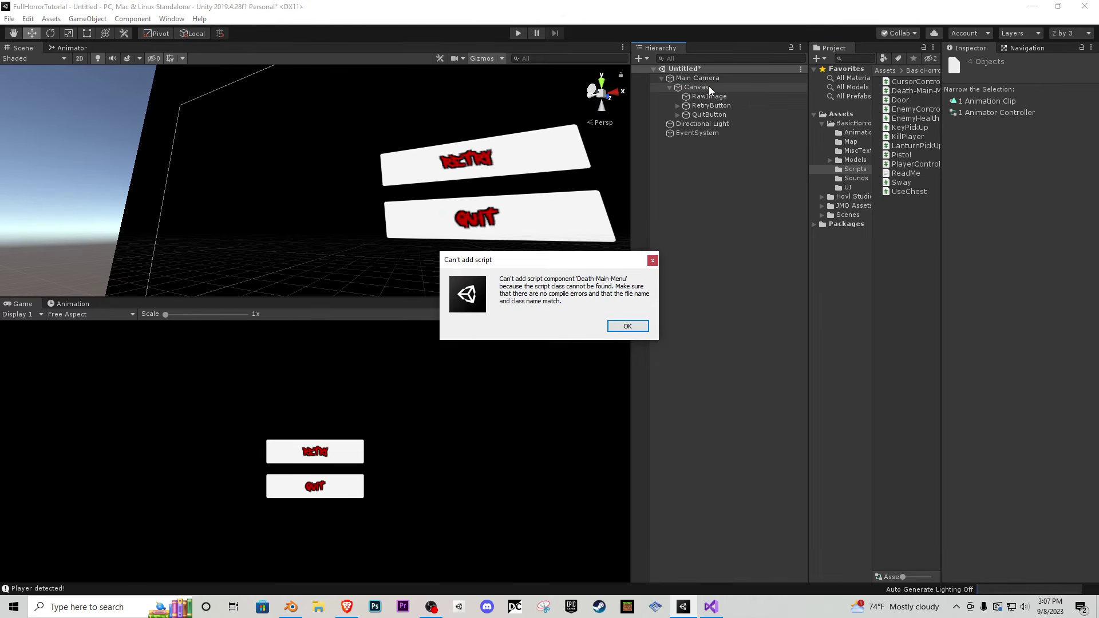
click(653, 262)
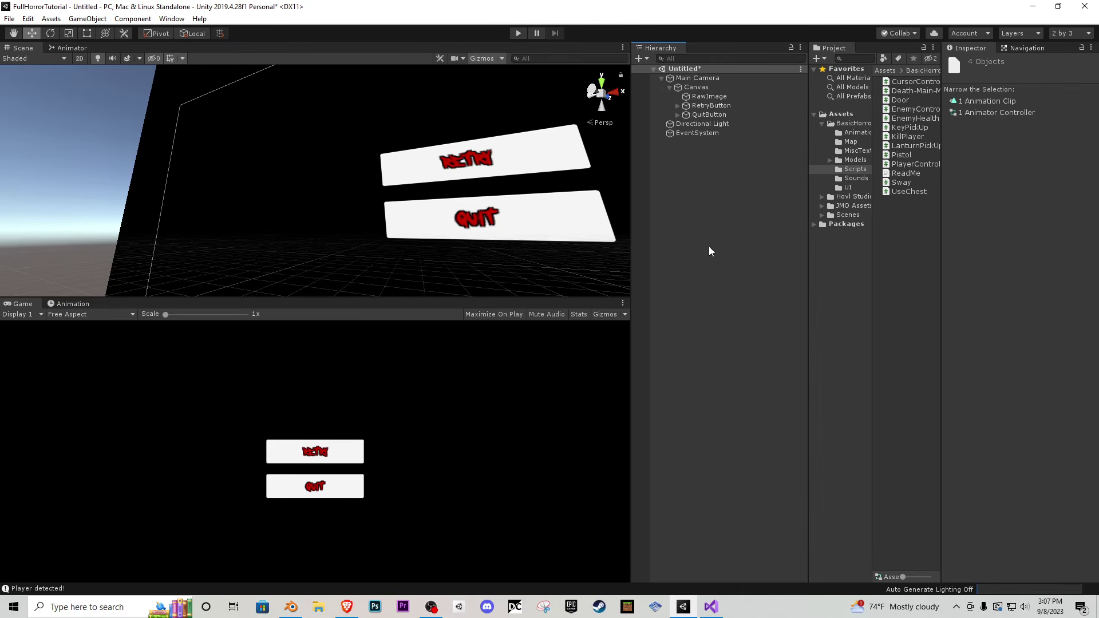
double_click(916, 91)
- Try to rename the script's MainMenu class to Death-Main-Menu
double_click(173, 143)
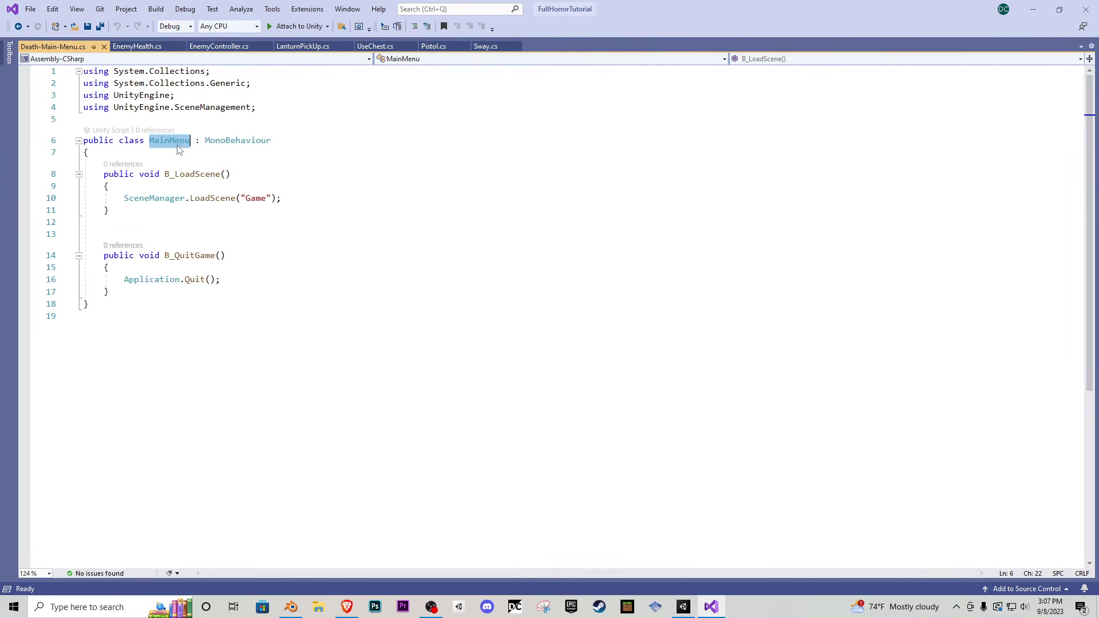
text(Death)
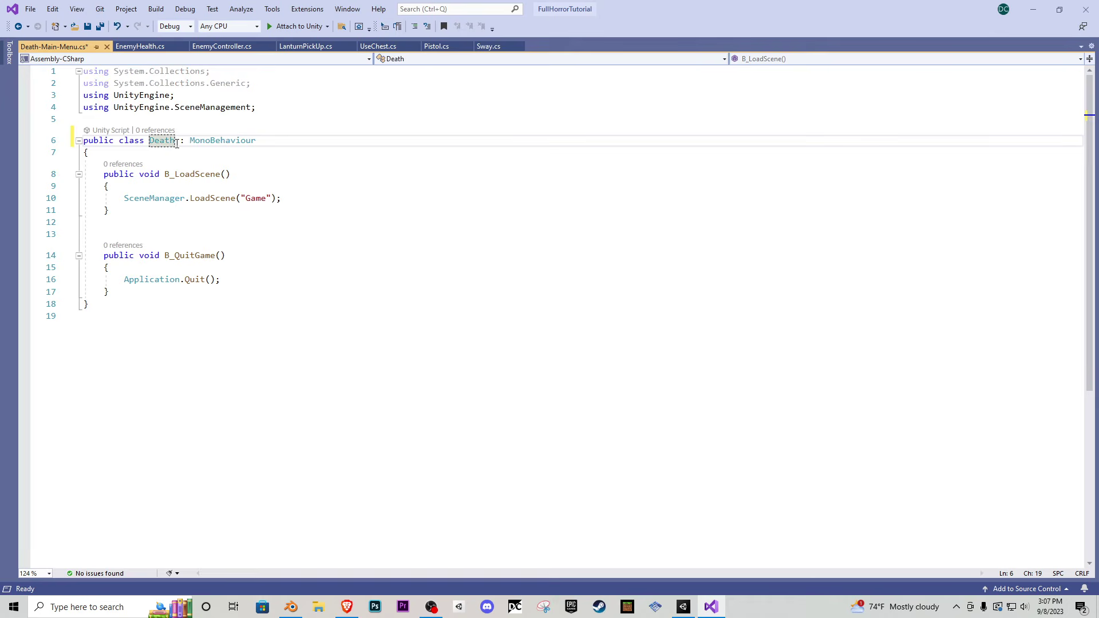
text(-Main-)
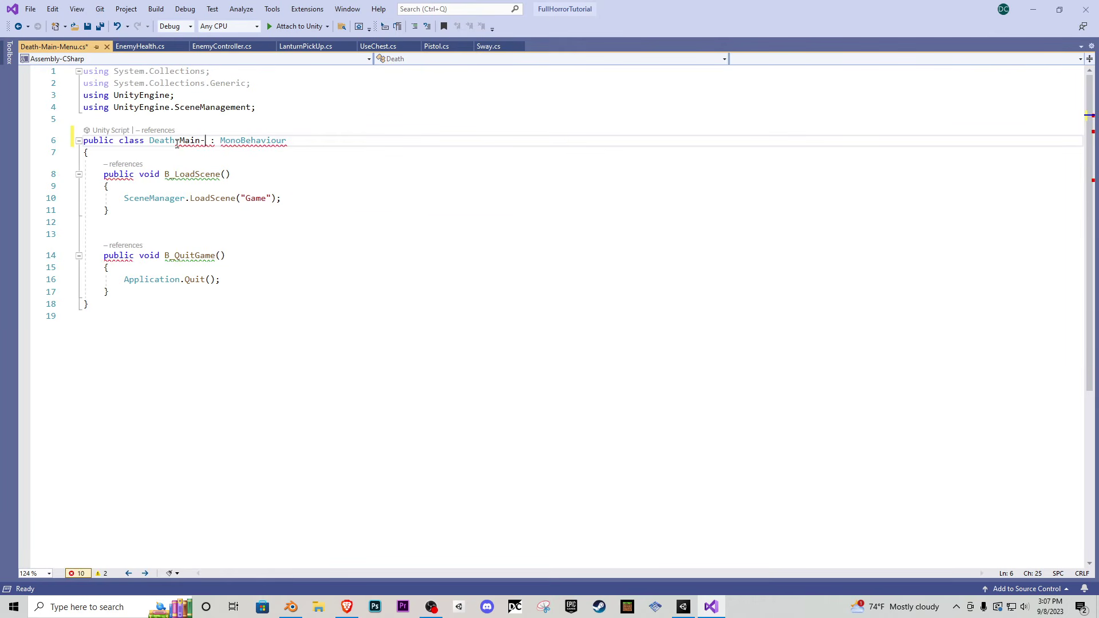
text(Menu)
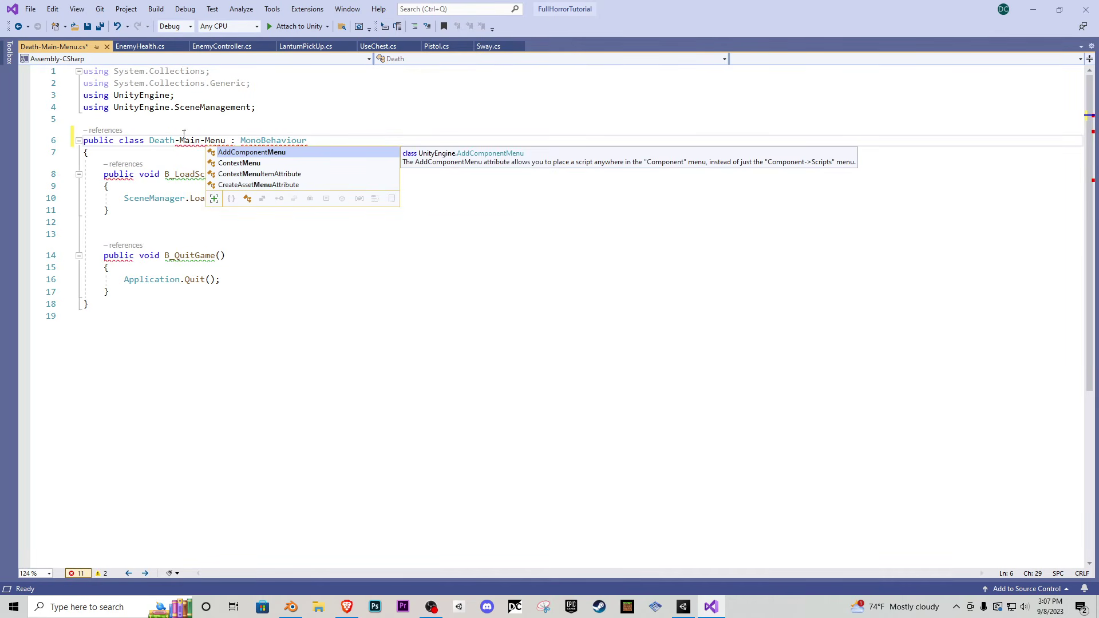
click(201, 127)
click(195, 141)
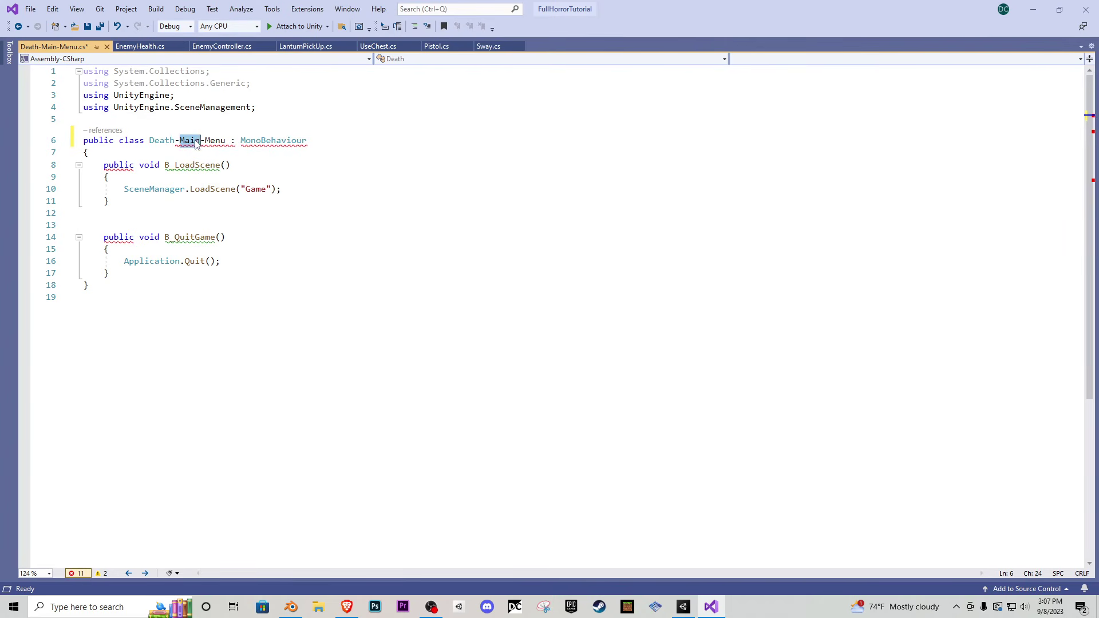
- Name the script's class MenuStuff and save the script
drag(227, 141, 151, 142)
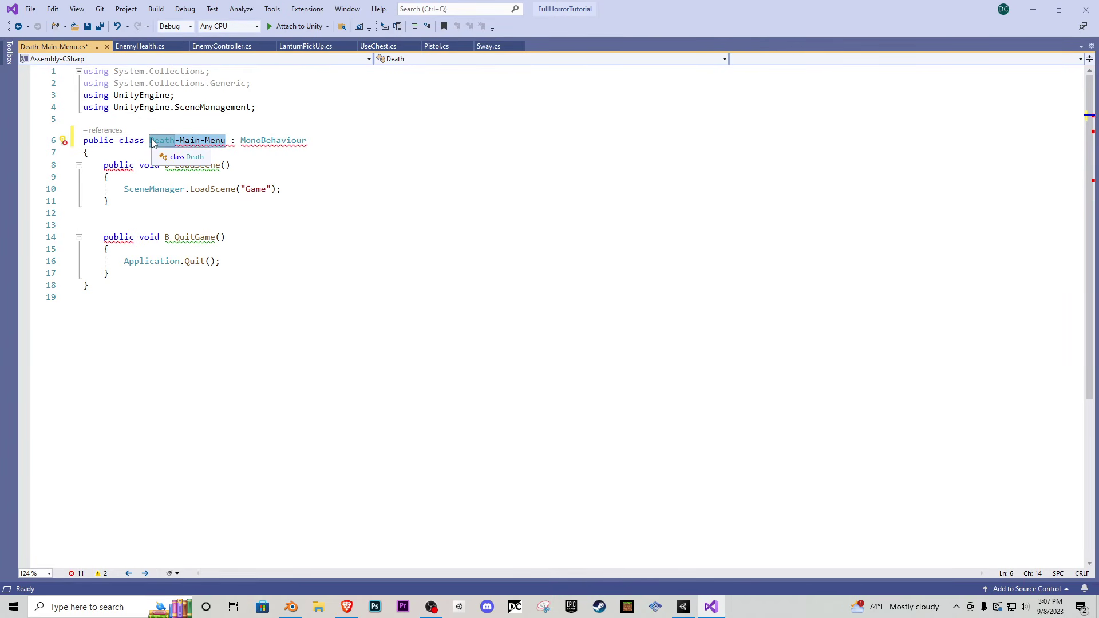
text(MenuStuff)
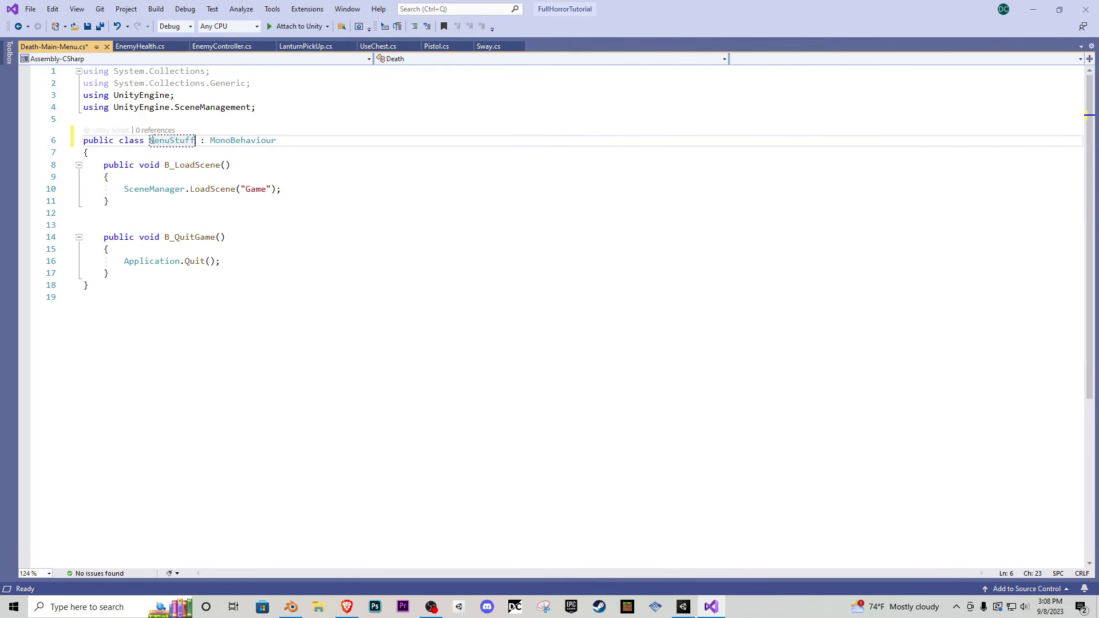
key(ctrl+s)
- Switch back to Unity and rename the Death-Main-Menu script asset MenuStuff
click(682, 606)
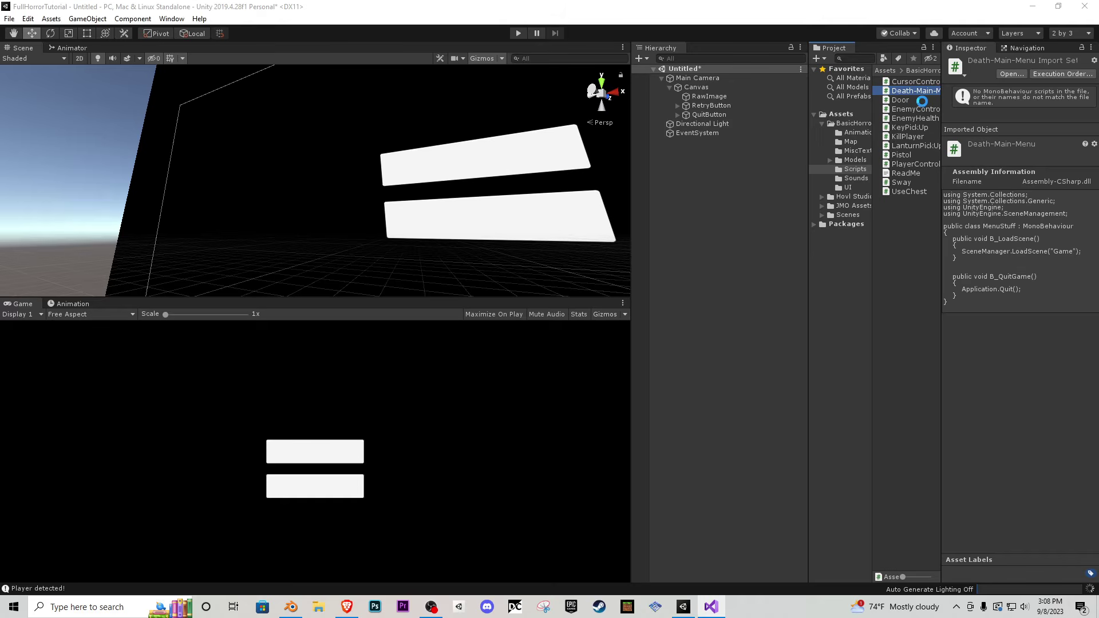
key(F2)
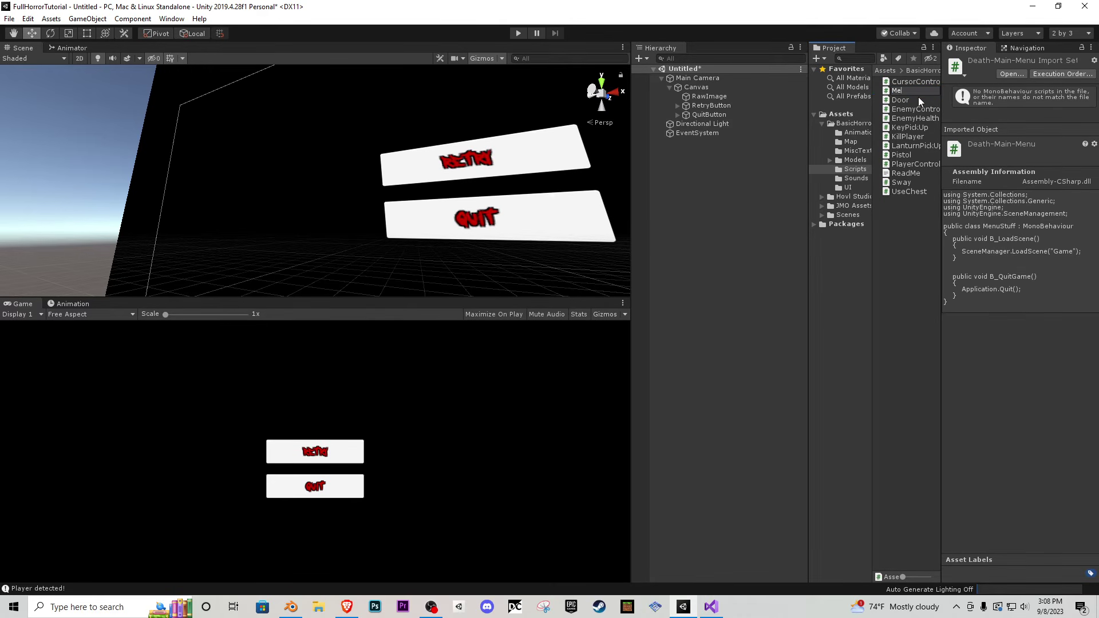
text(MenuStuff)
key(Return)
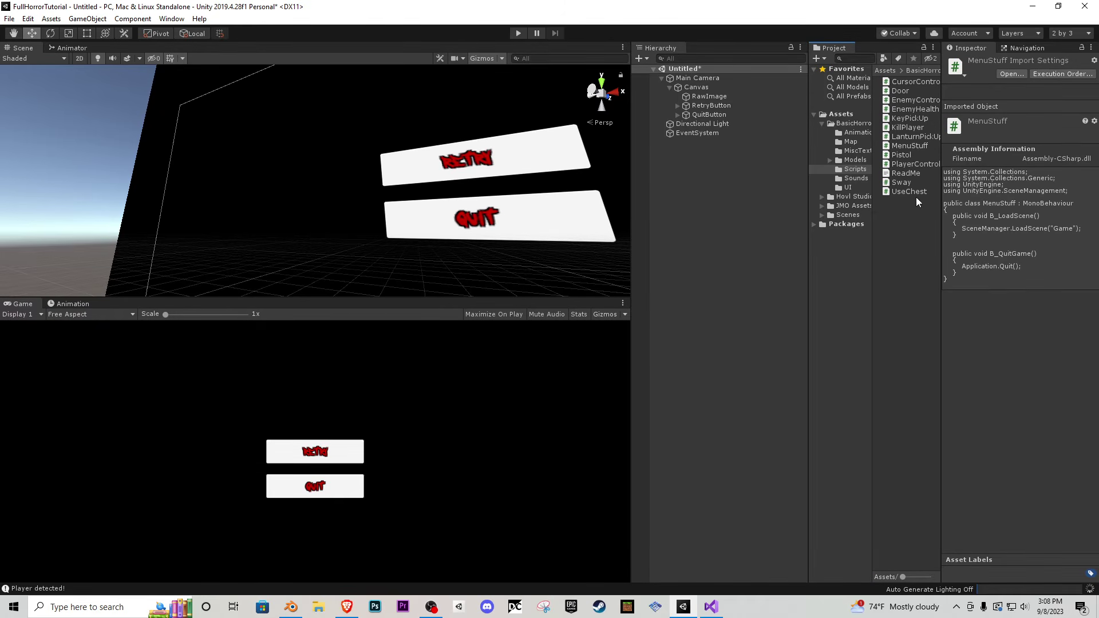
- Attach the MenuStuff script to the Canvas as a component
drag(914, 147, 699, 88)
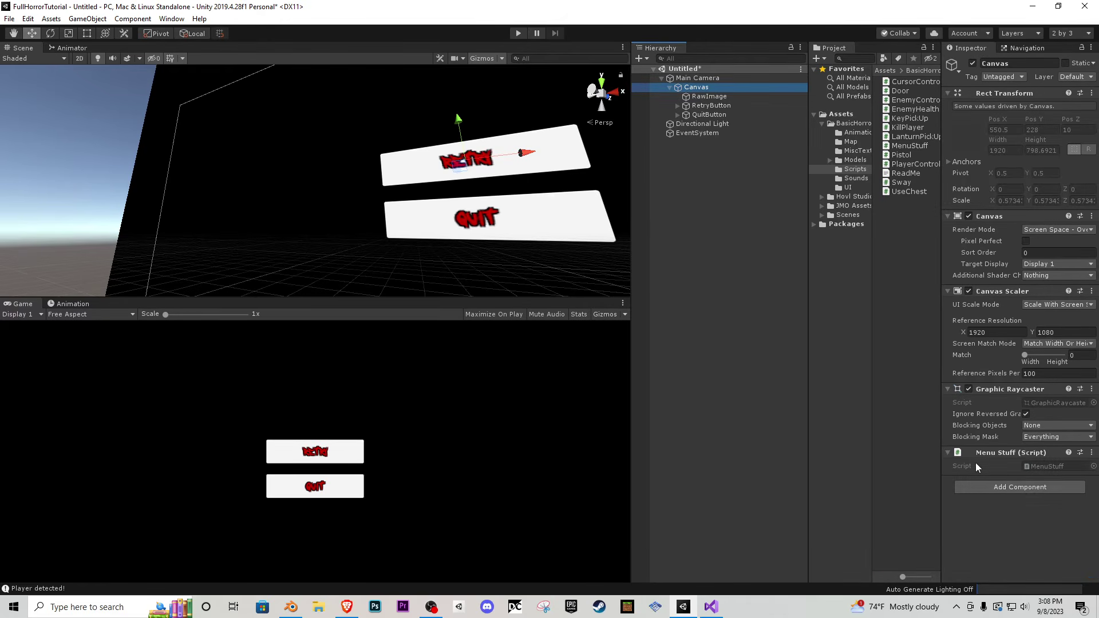
click(710, 606)
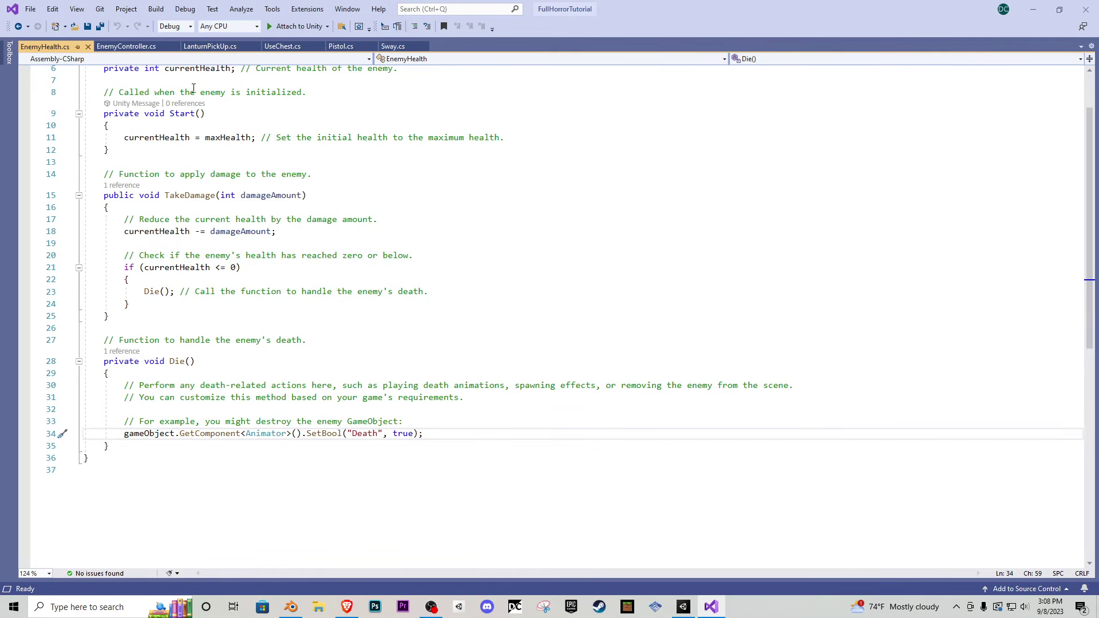
click(1032, 9)
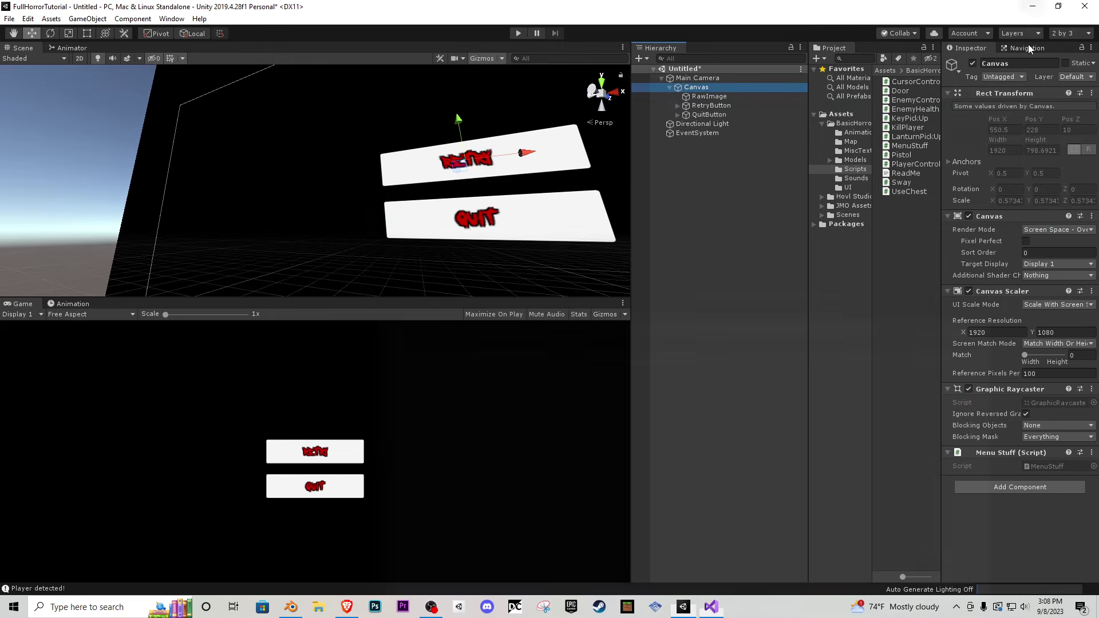
click(1041, 466)
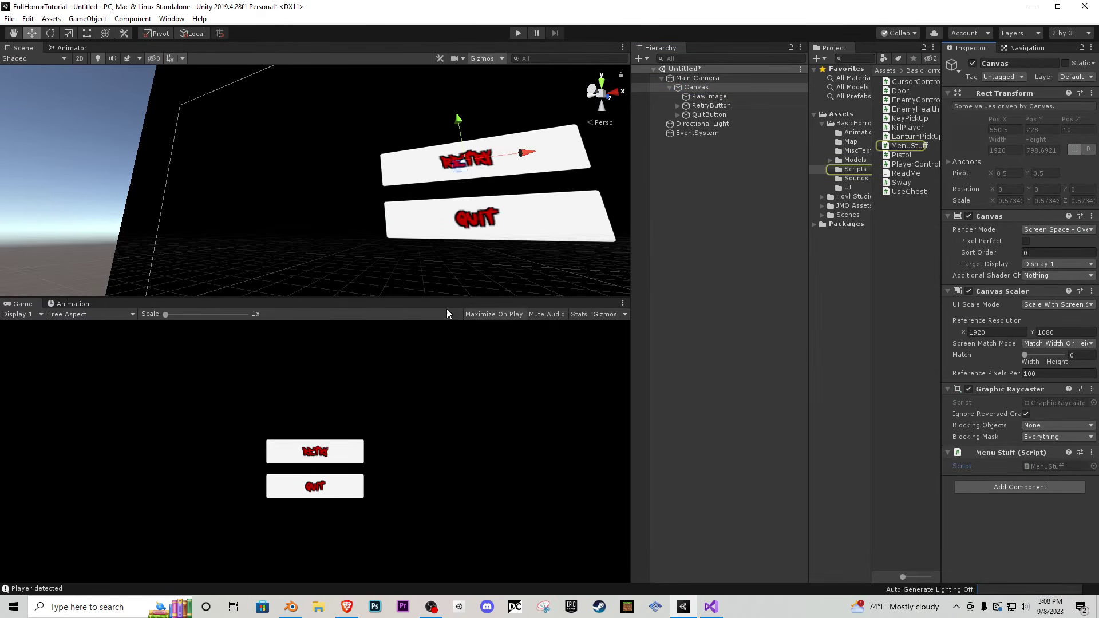
- Open the Console and clear all its logged messages
click(62, 588)
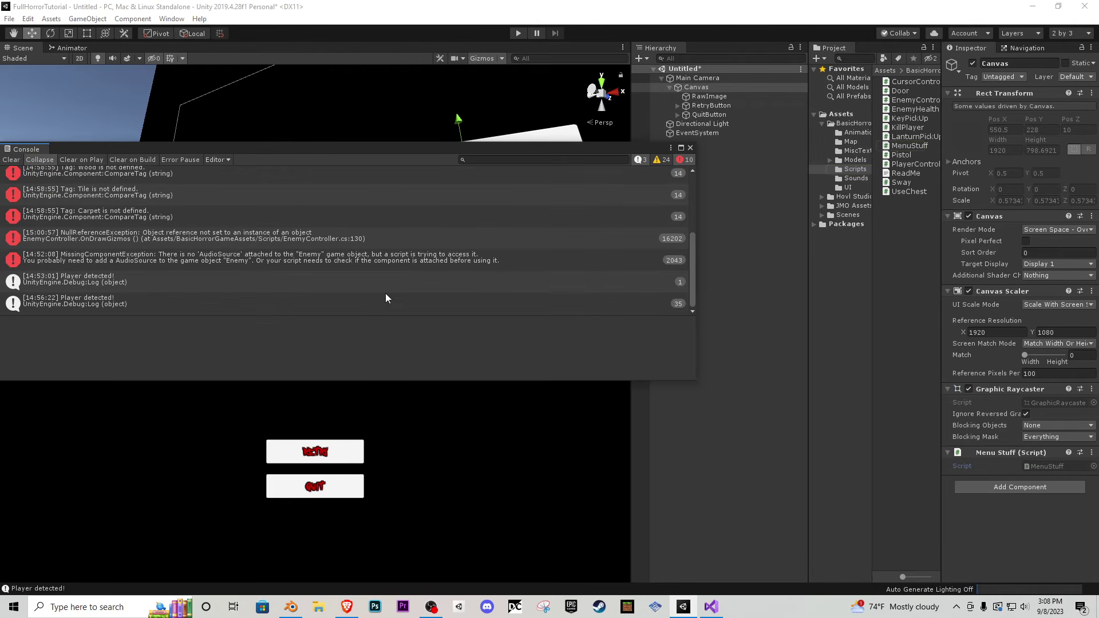
click(14, 161)
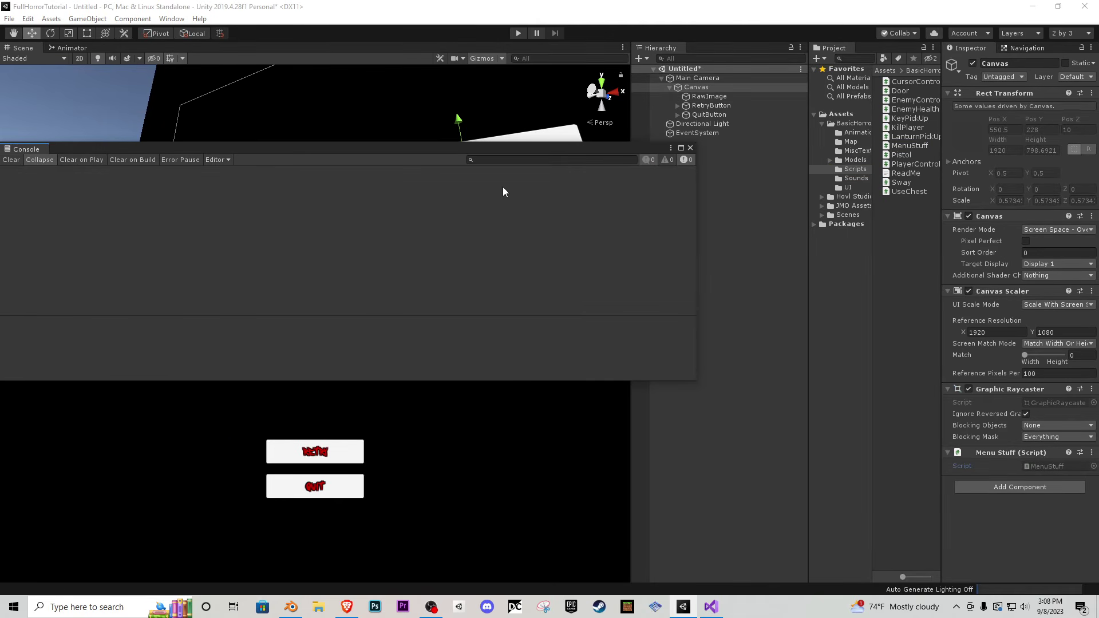
- Close the Console and look through the MenuStuff and EnemyHealth scripts in Visual Studio for a scene name variable
click(689, 147)
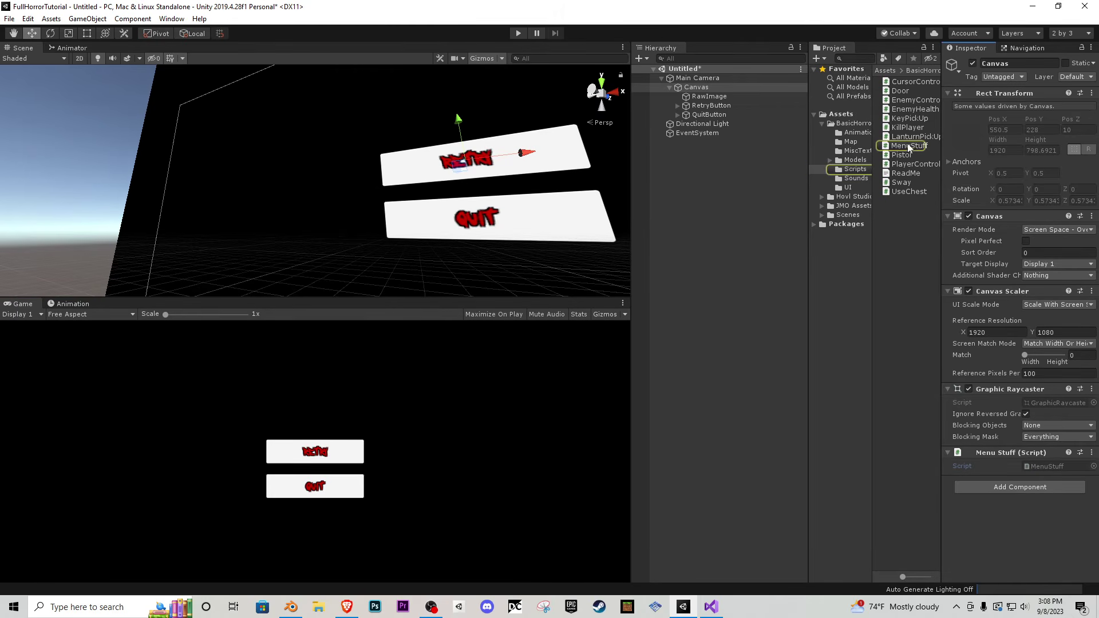
double_click(909, 146)
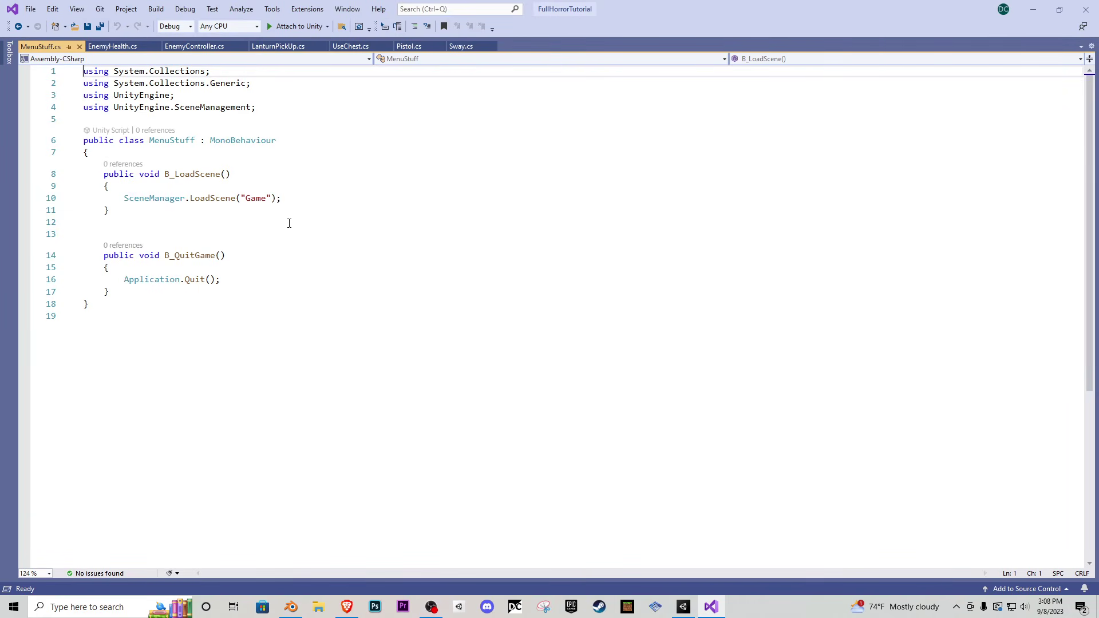
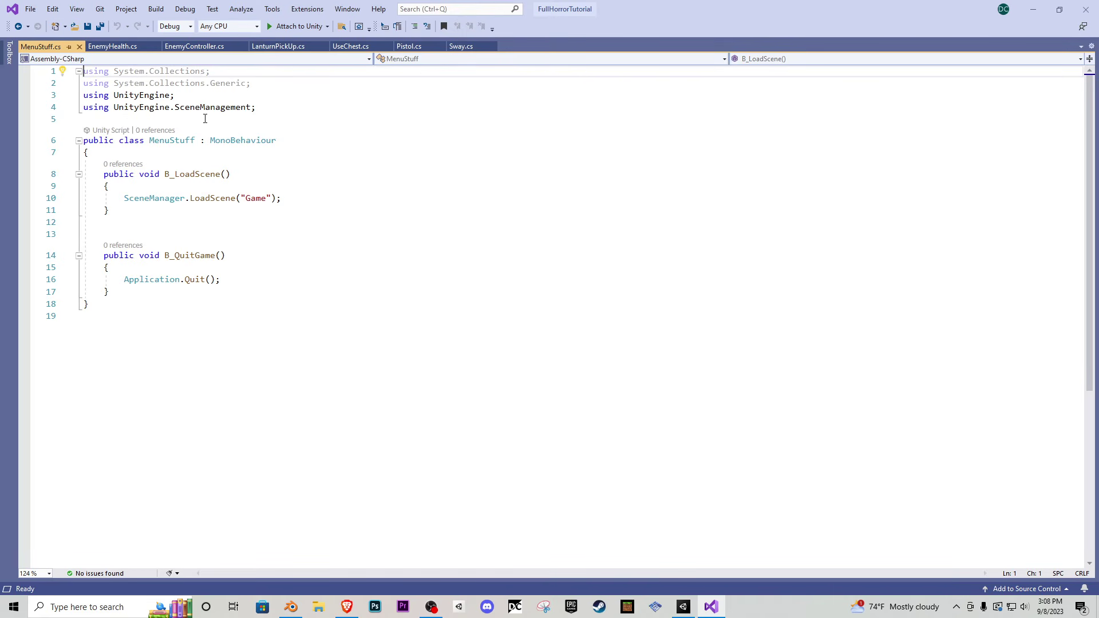
click(131, 46)
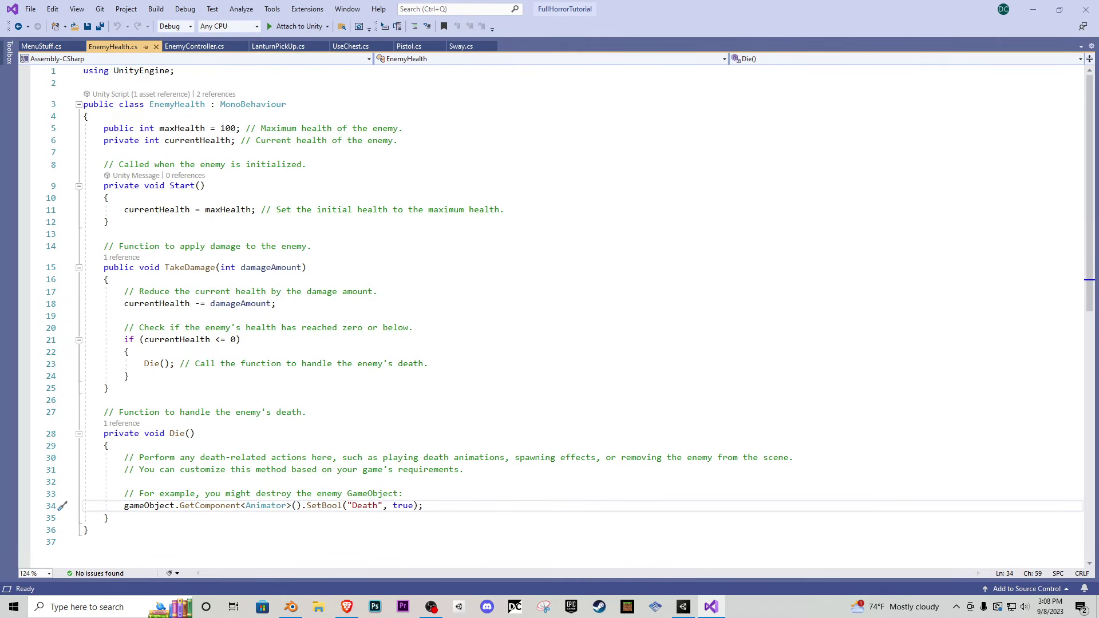
key(alt+Tab)
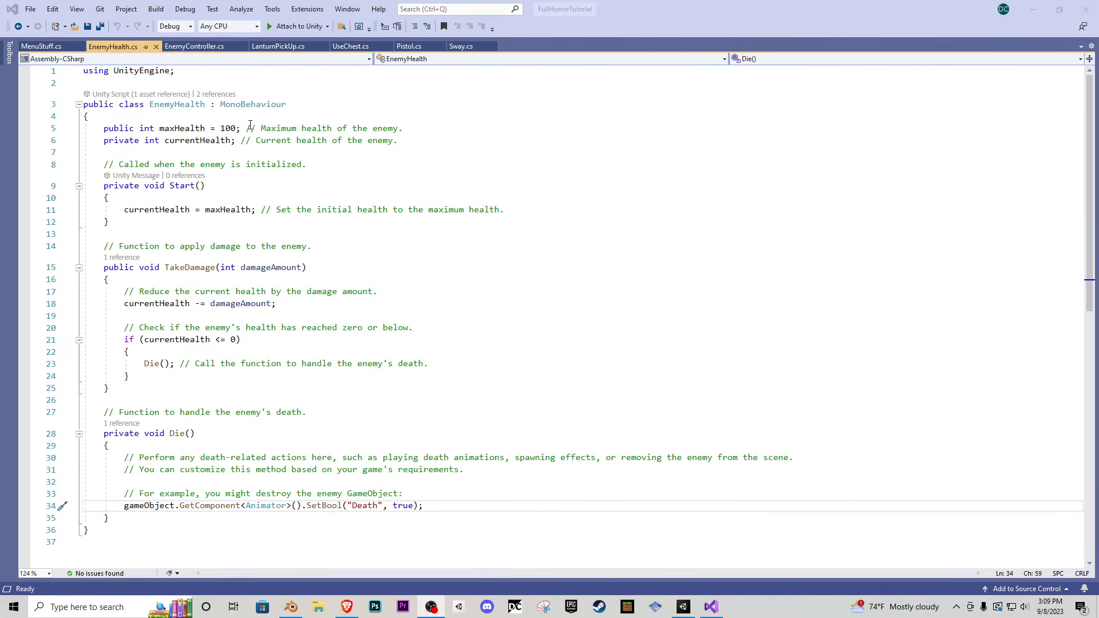
click(1037, 9)
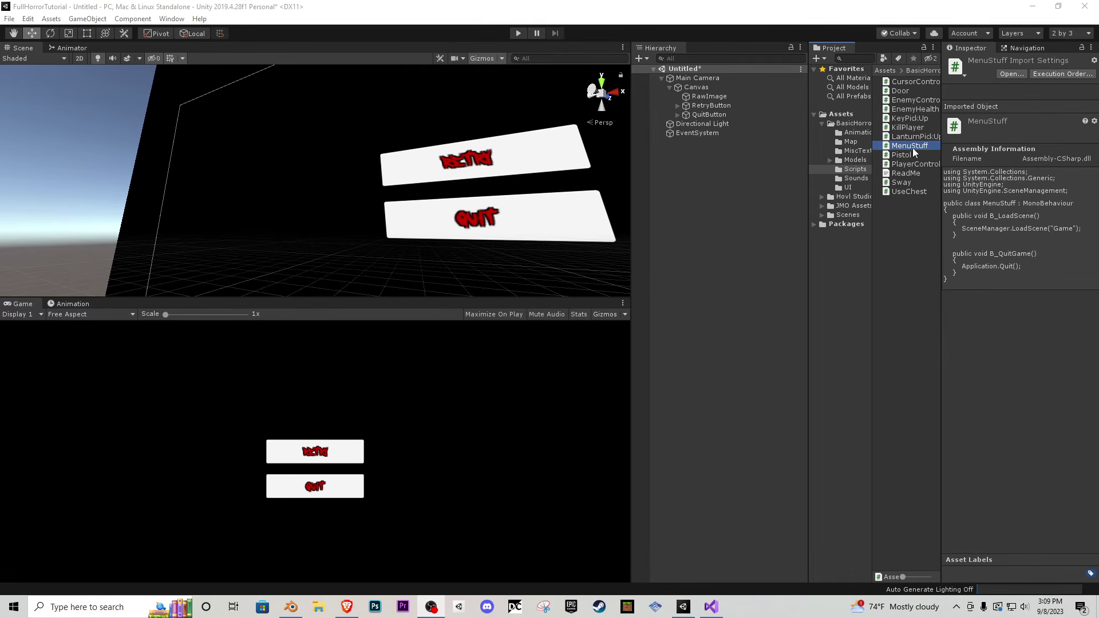
- Open the KillPlayer script and copy its public string nextSceneName declaration with the comment
double_click(910, 127)
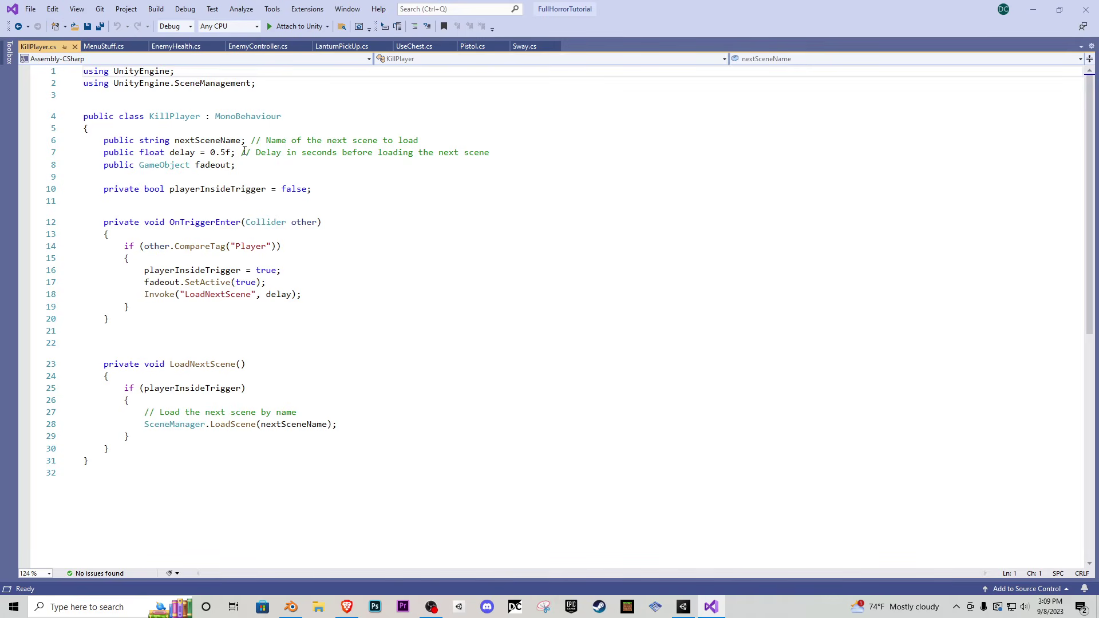
drag(418, 140, 83, 141)
key(ctrl+c)
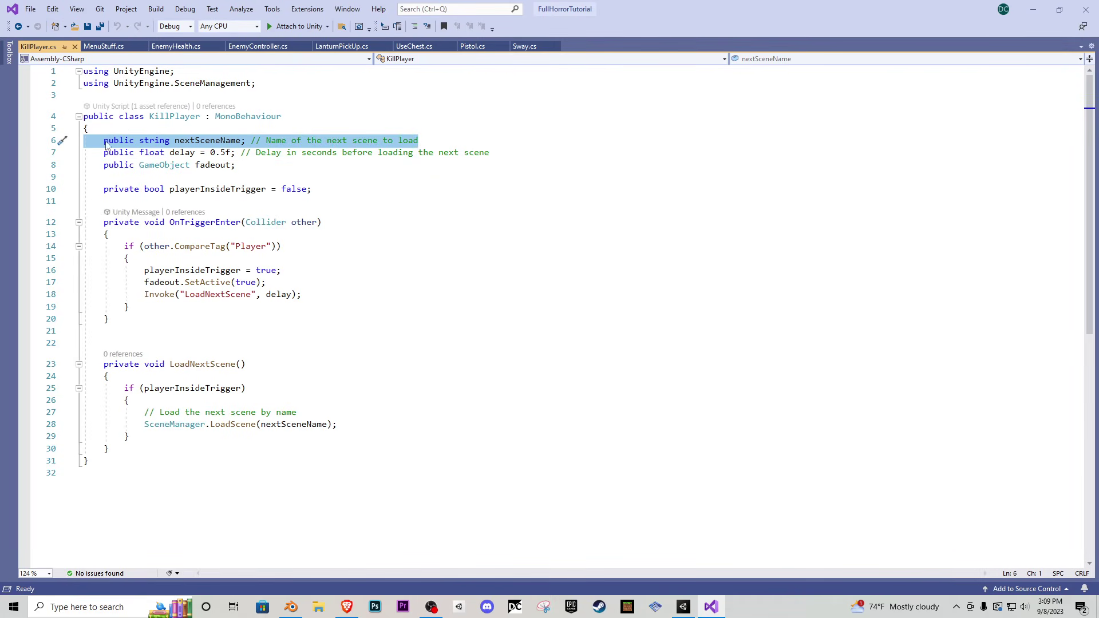
- Paste the copied nextSceneName declaration on a new line at the start of the MenuStuff class
click(118, 48)
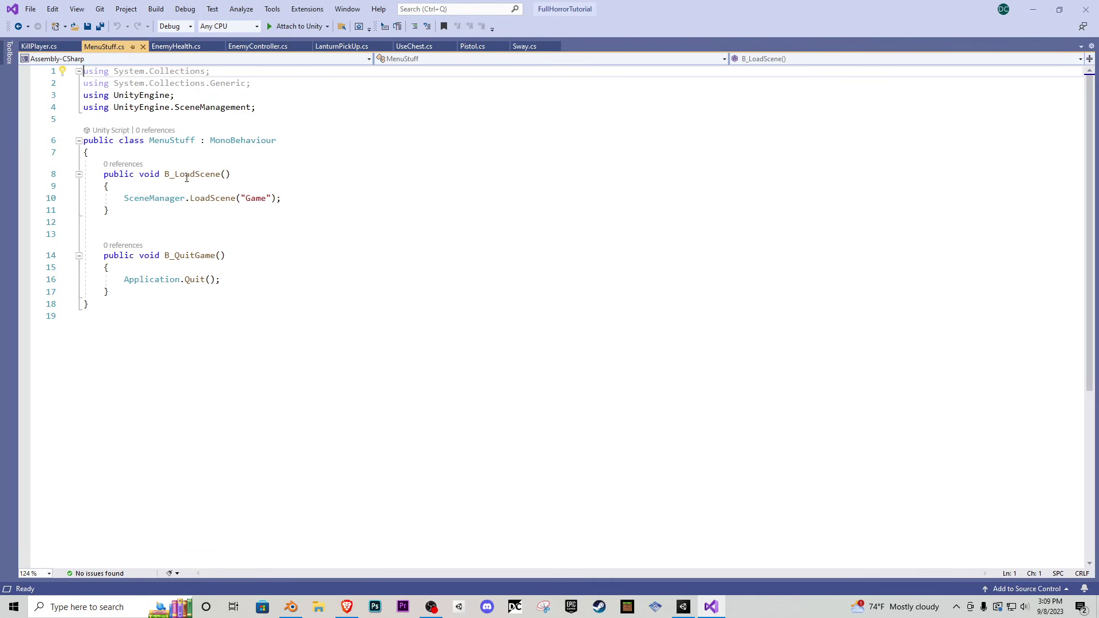
click(299, 144)
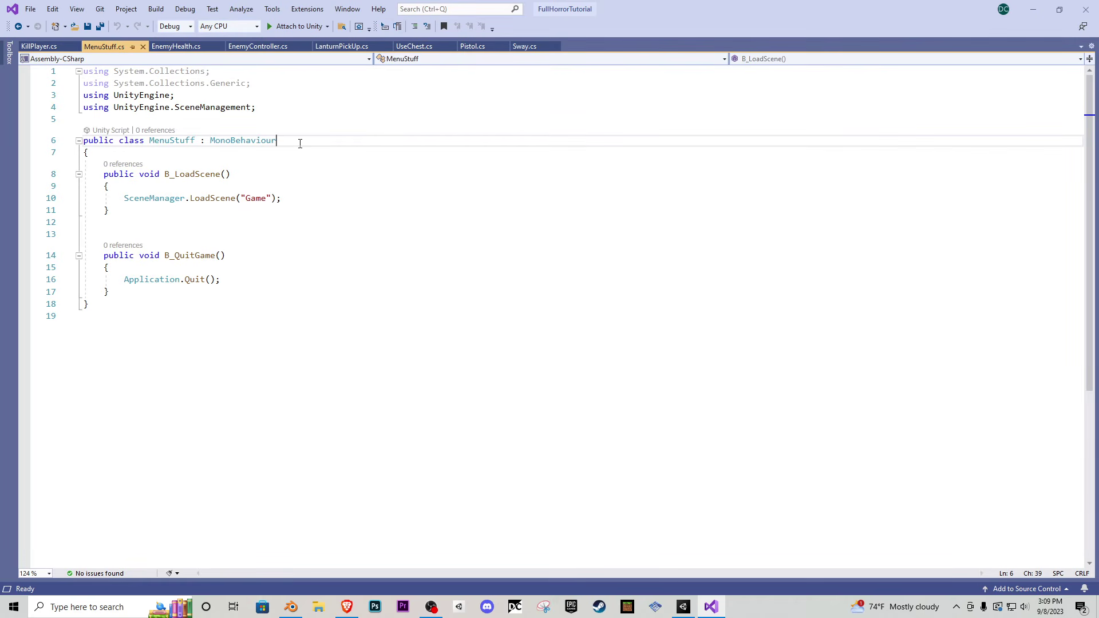
key(Down)
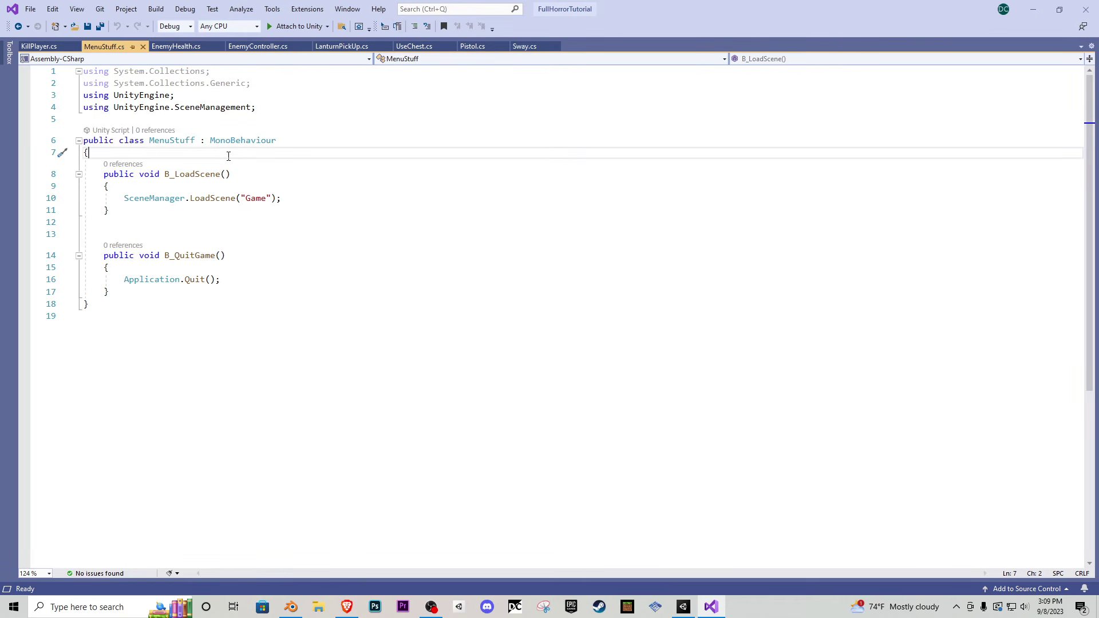
key(Return)
key(ctrl+v)
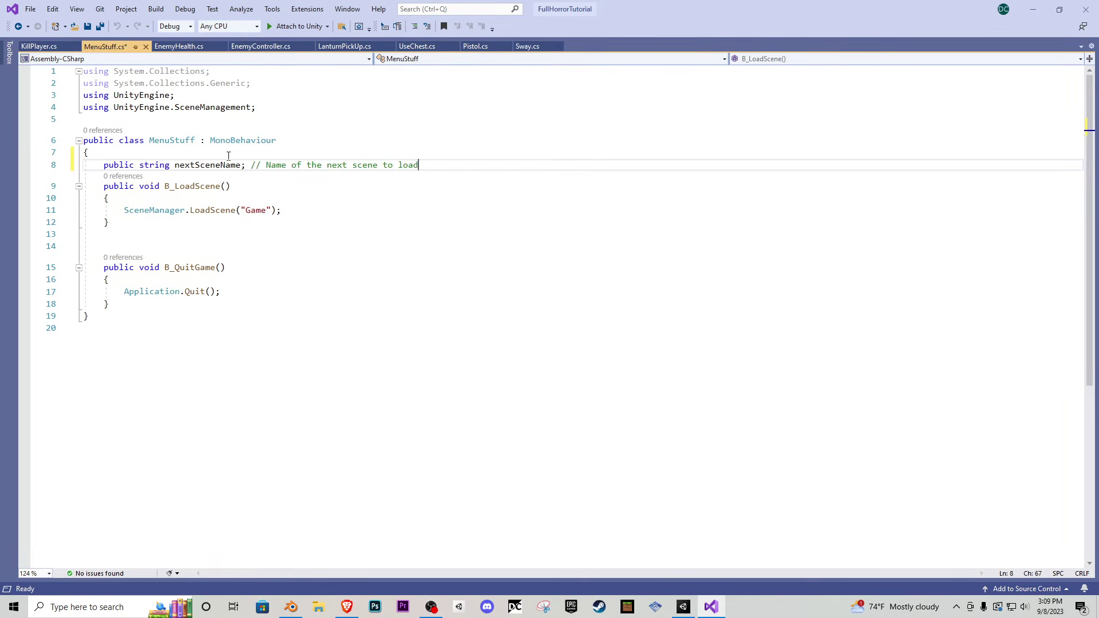
- Replace the "Game" argument of LoadScene in B_LoadScene with nextSceneName and save the script
double_click(206, 166)
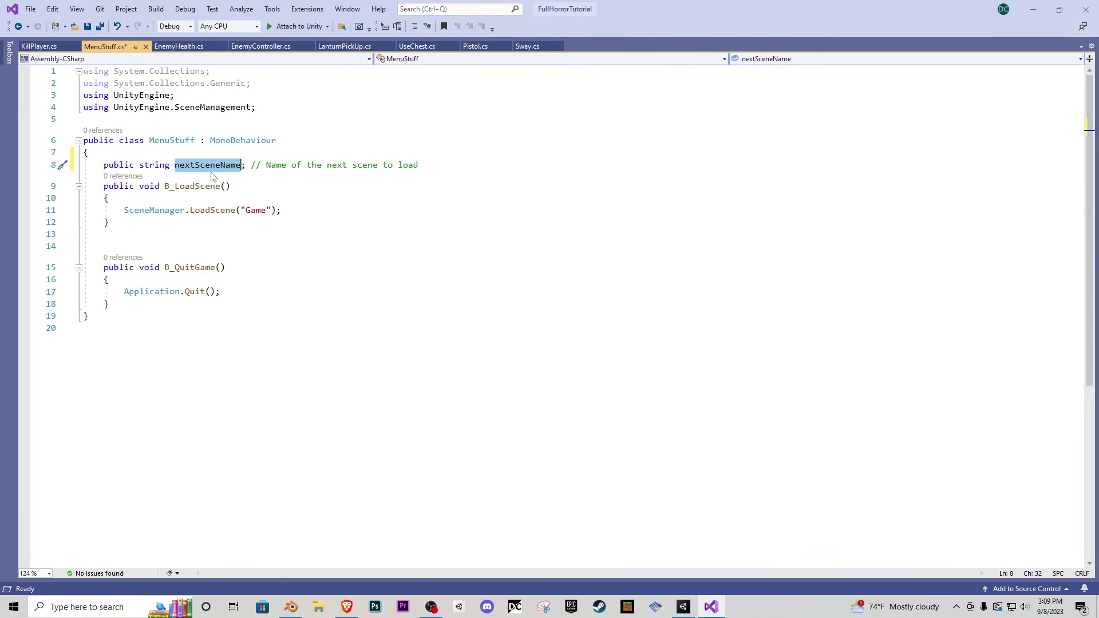
key(ctrl+c)
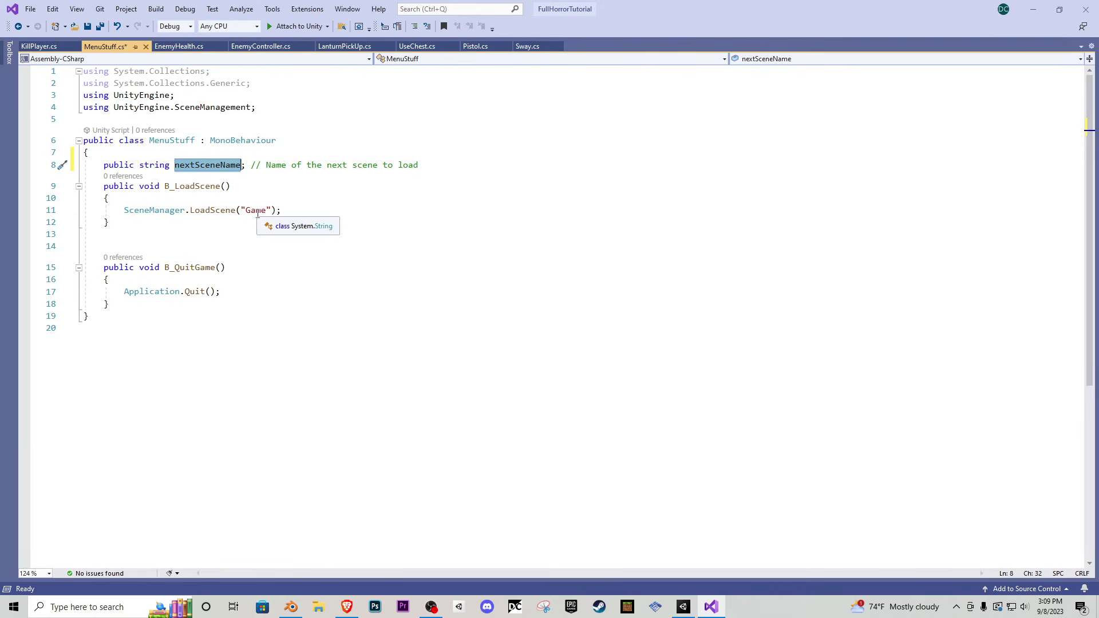
double_click(256, 211)
key(ctrl+v)
drag(319, 210, 241, 210)
key(ctrl+v)
key(ctrl+s)
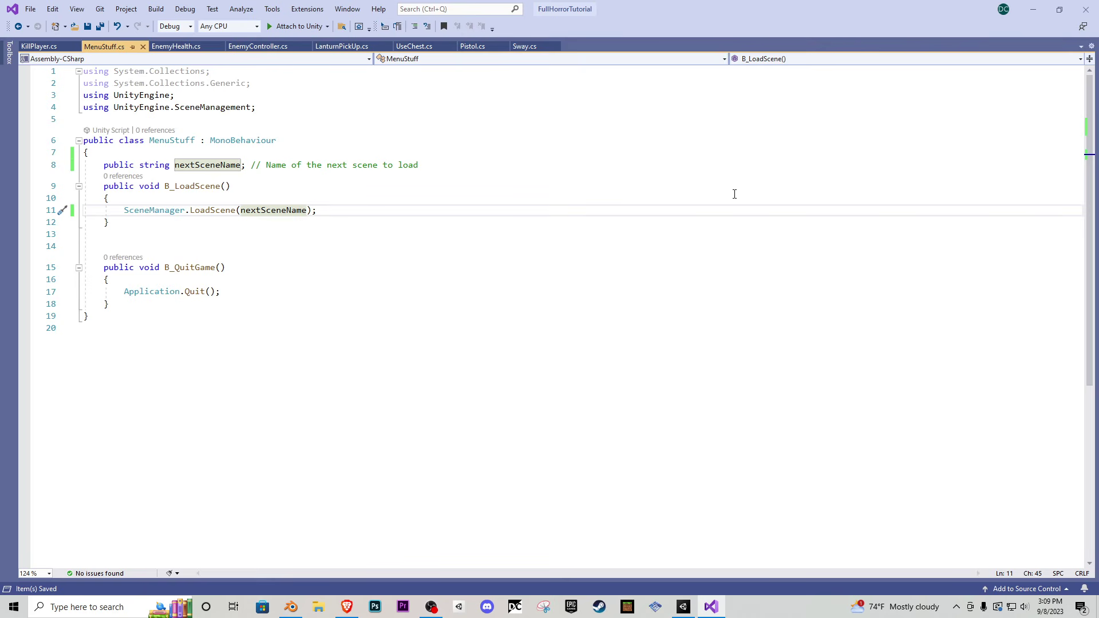
- Switch back to Unity and set the Next Scene Name of the Canvas's Menu Stuff component to SampleScene
click(1033, 10)
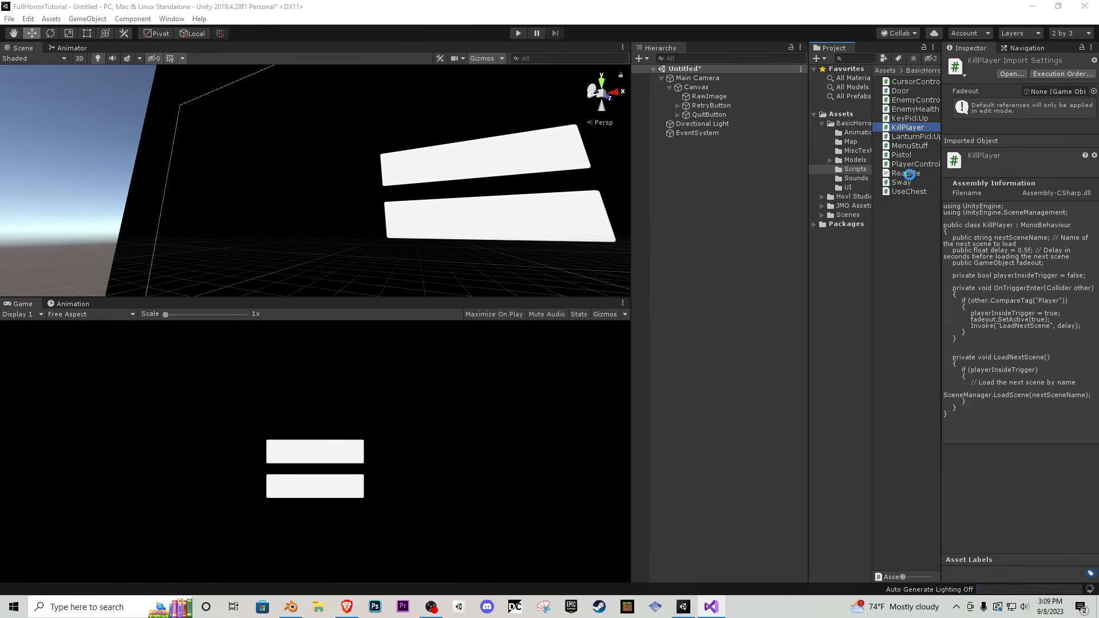
click(700, 88)
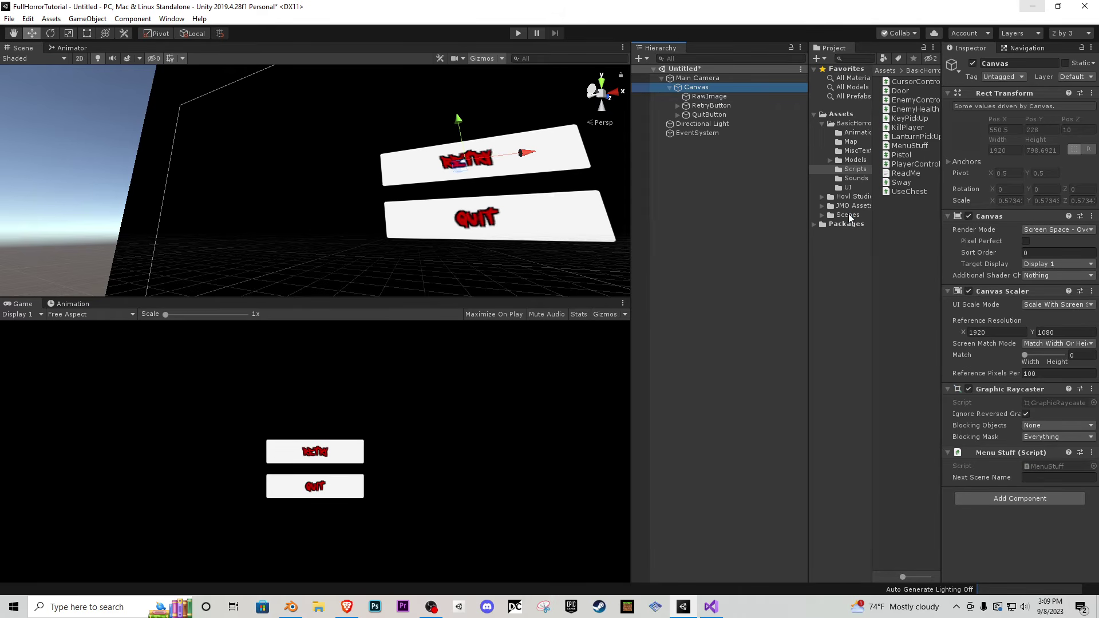
click(847, 216)
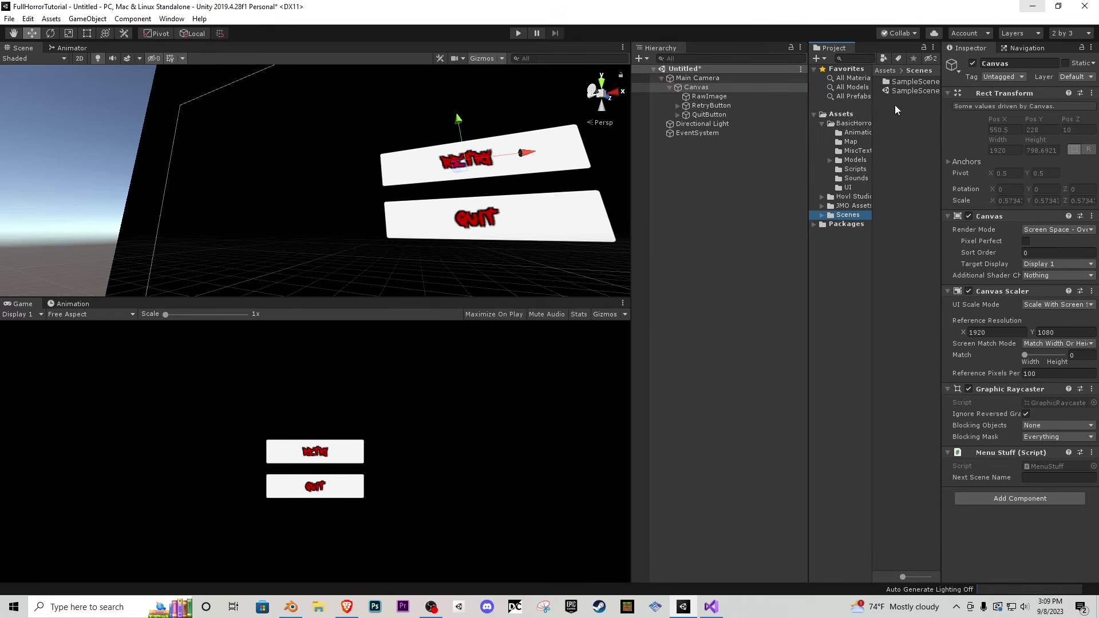
click(1038, 478)
text(Sample)
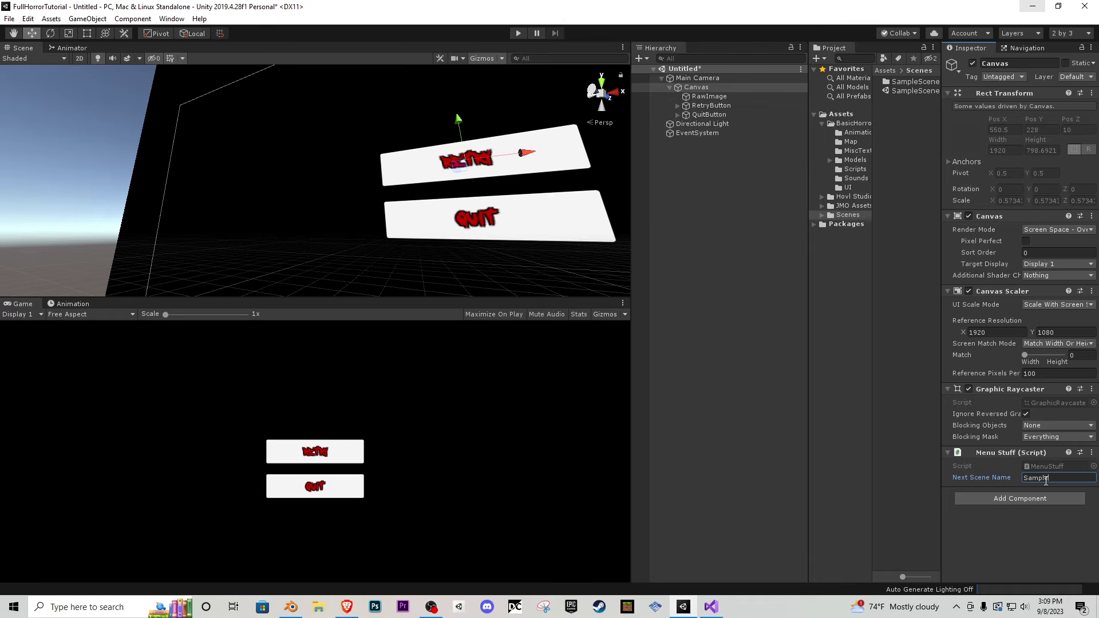
text(Scene)
click(758, 401)
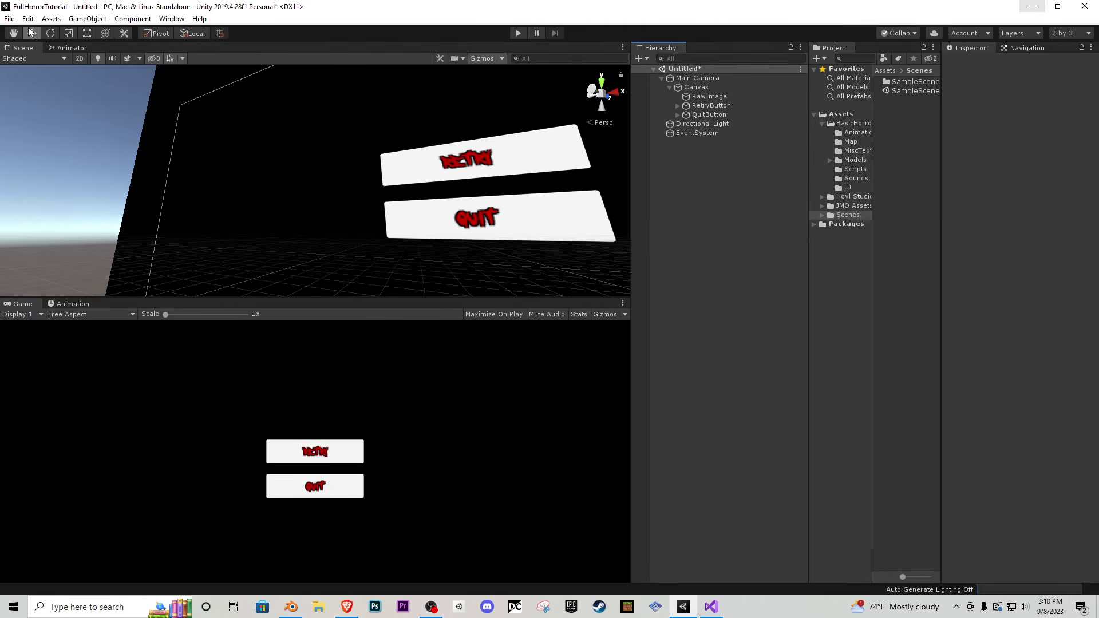
- Save the current untitled scene as DeathScene in the project's Assets folder
click(9, 19)
click(27, 62)
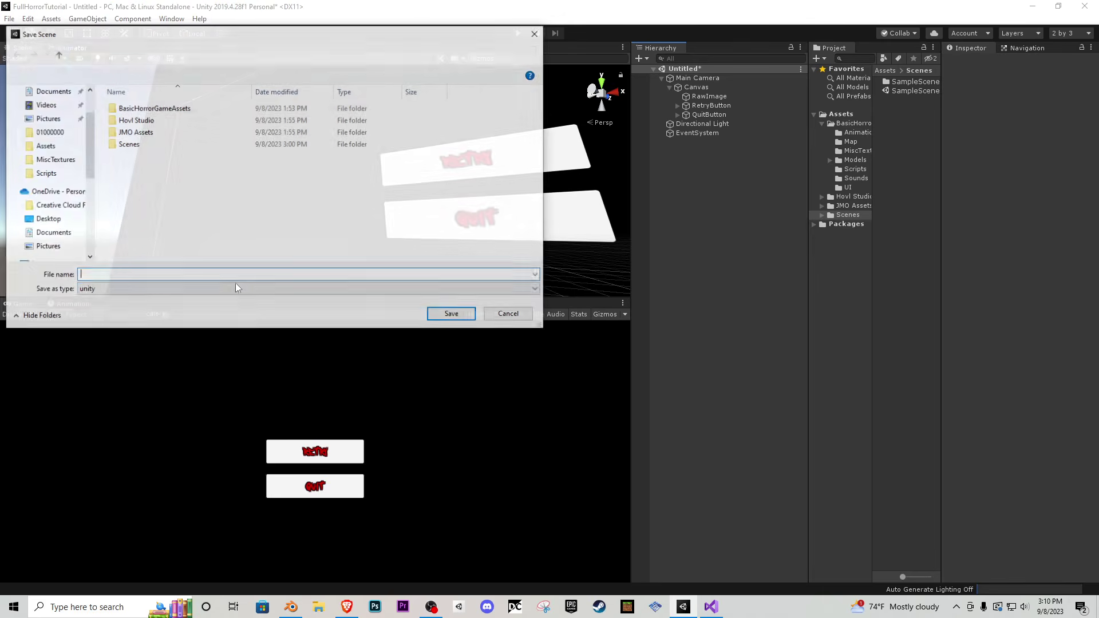
text(Death)
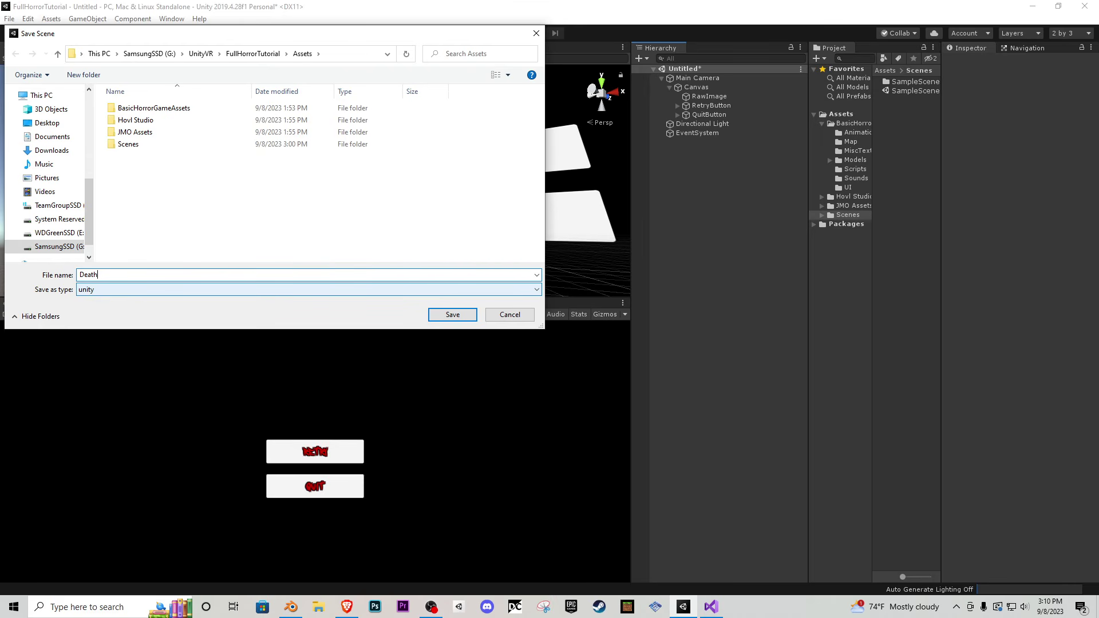
text(Scene)
key(Return)
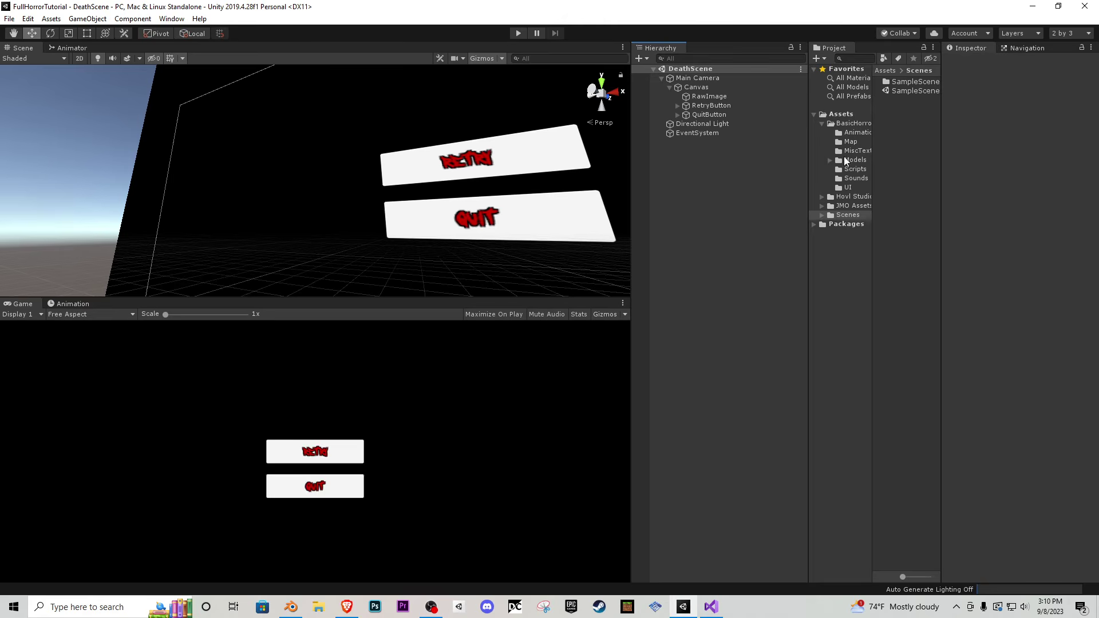
- Duplicate the DeathScene asset in the Assets folder and open the copy
click(840, 115)
click(914, 119)
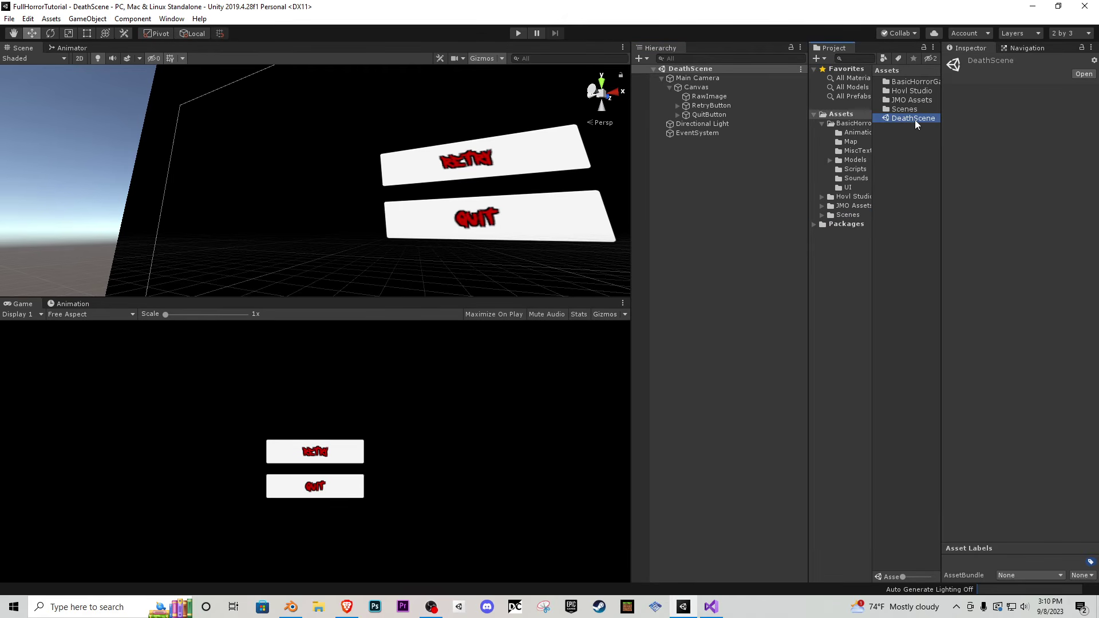
key(ctrl+d)
double_click(921, 123)
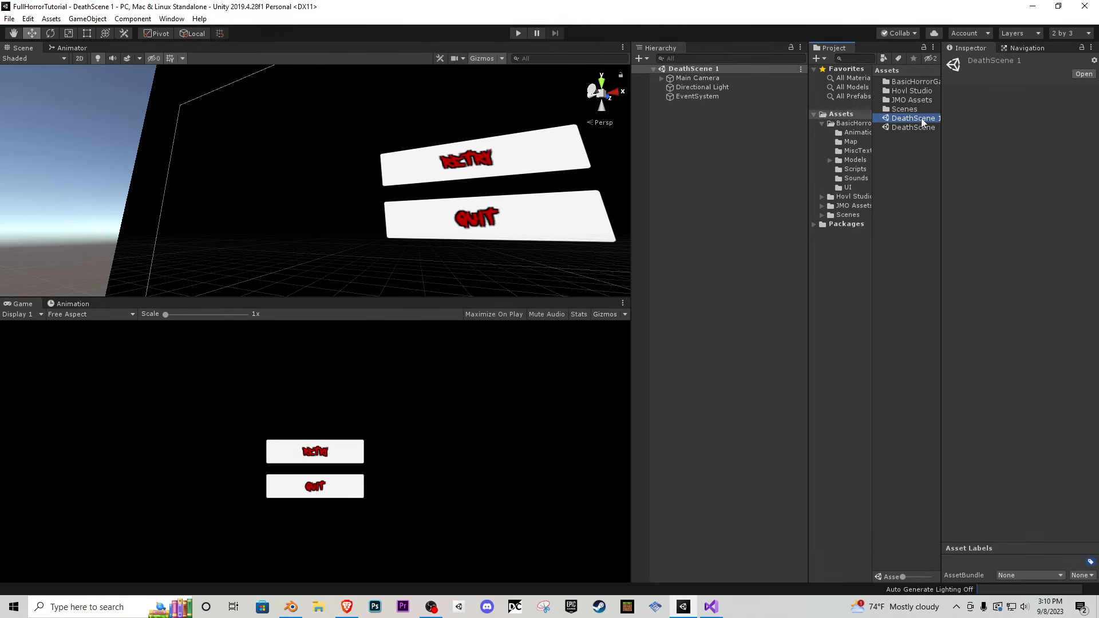
- Rename the duplicated scene asset MainMenu and reload the open scene from disk
click(911, 118)
text(MainMenu)
key(Return)
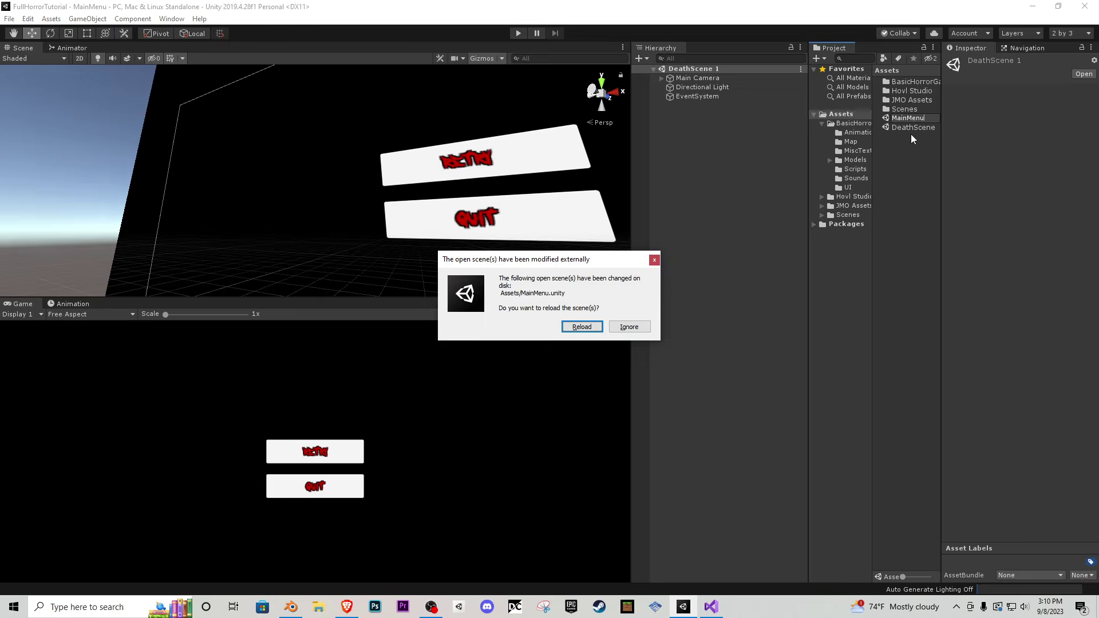
click(581, 327)
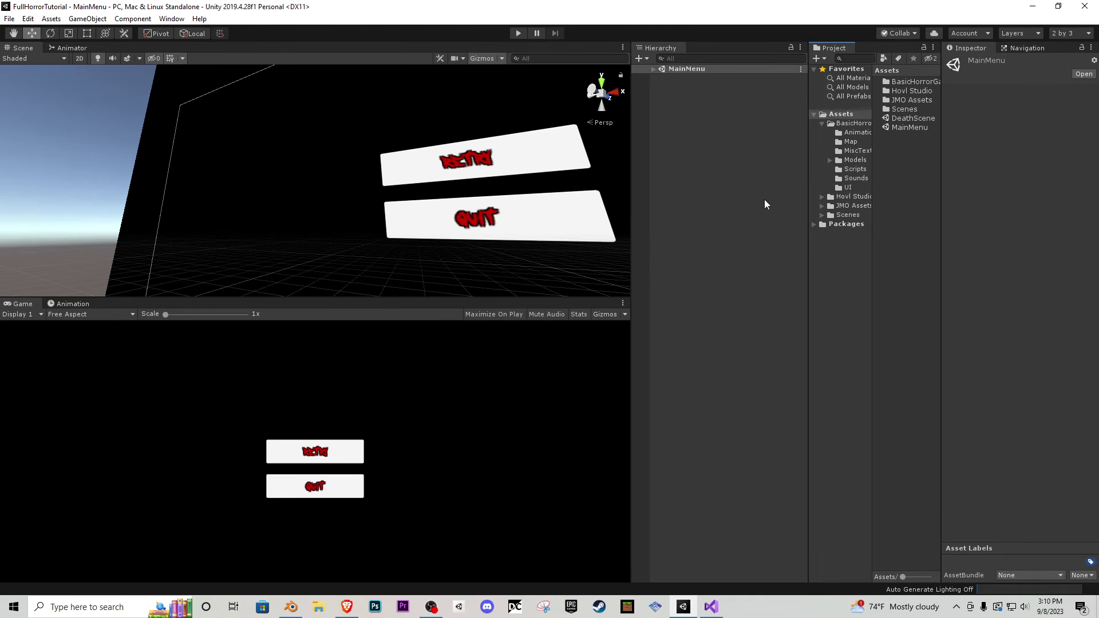
- Expand the MainMenu scene's hierarchy down to the RetryButton's Text object
click(653, 69)
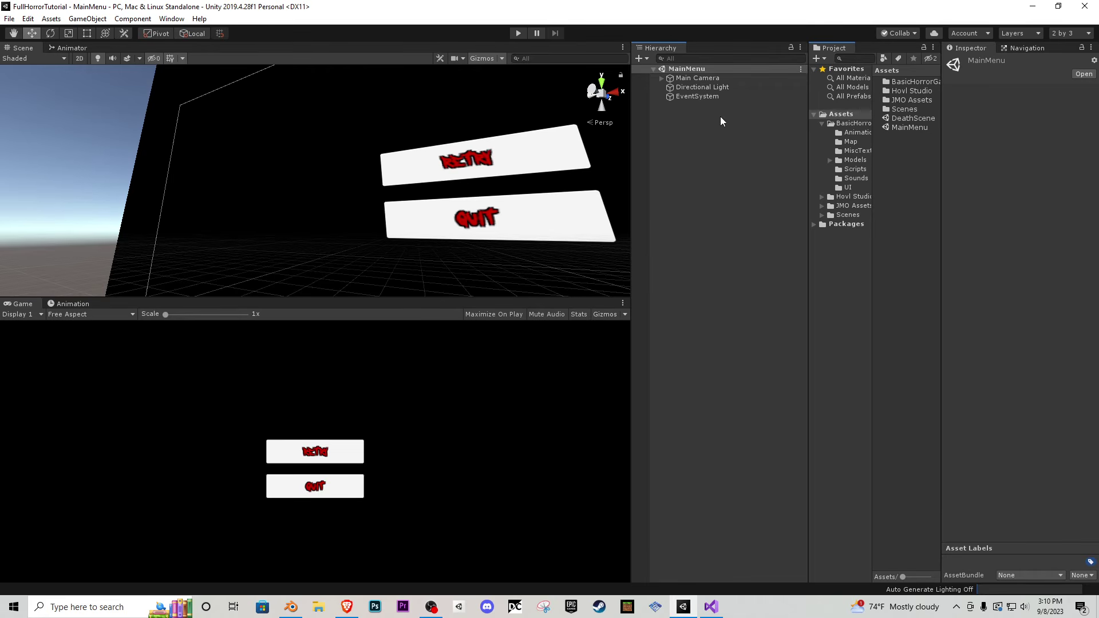
click(669, 87)
click(678, 106)
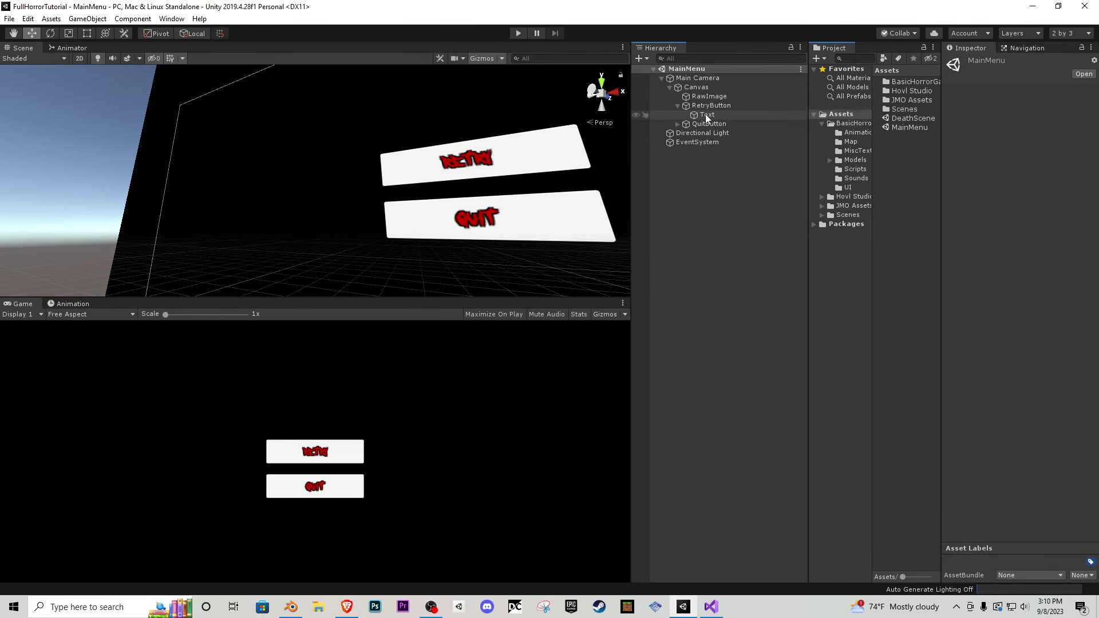
- Change the label text of the MainMenu scene's RetryButton to "Start"
click(706, 115)
click(998, 262)
text(Start)
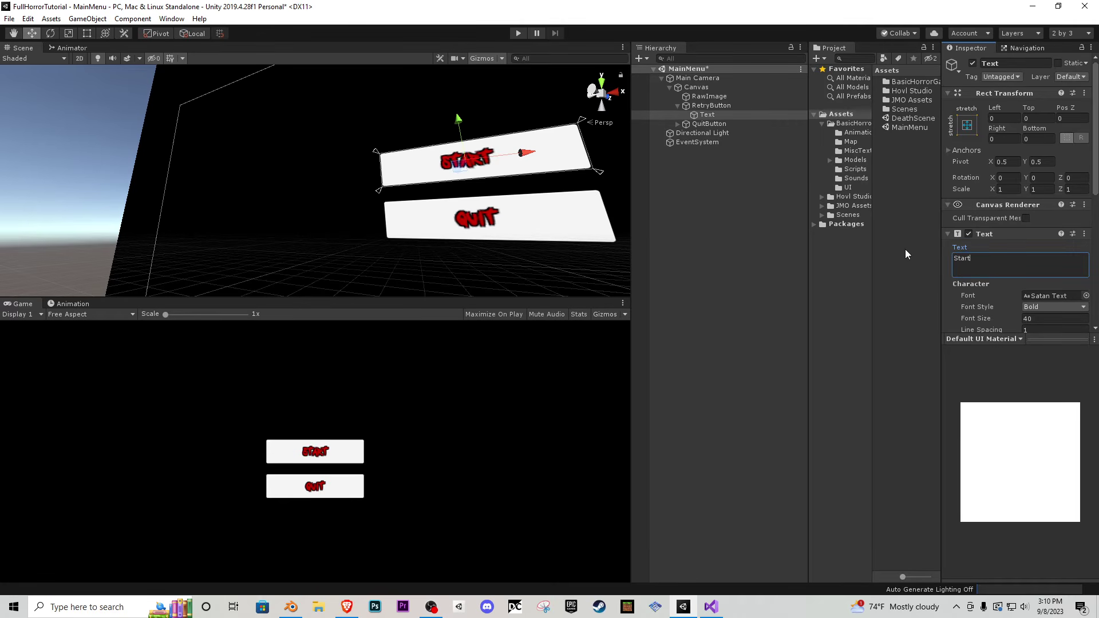
click(702, 88)
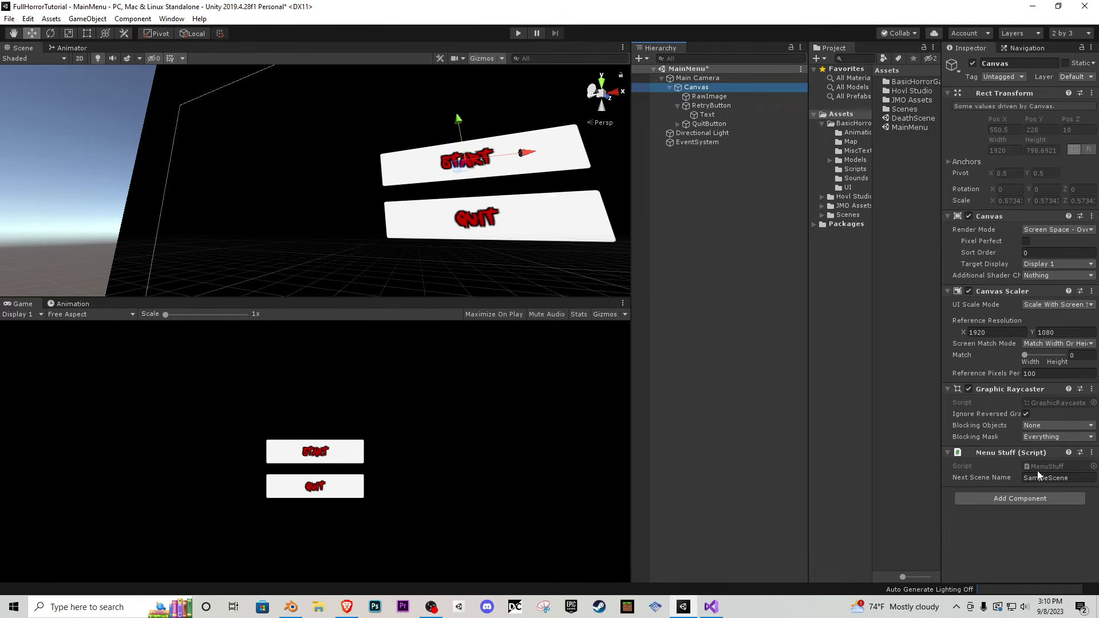
- Rename the RetryButton object under the Canvas as StartButton
click(726, 106)
scroll(978, 293, down, 3)
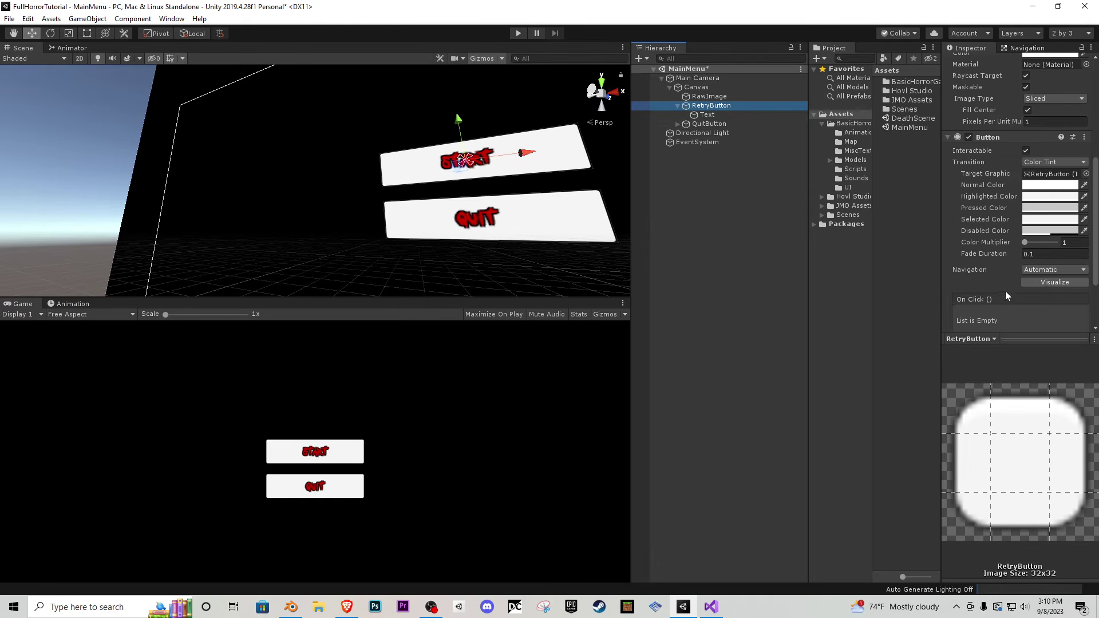
click(709, 96)
click(727, 105)
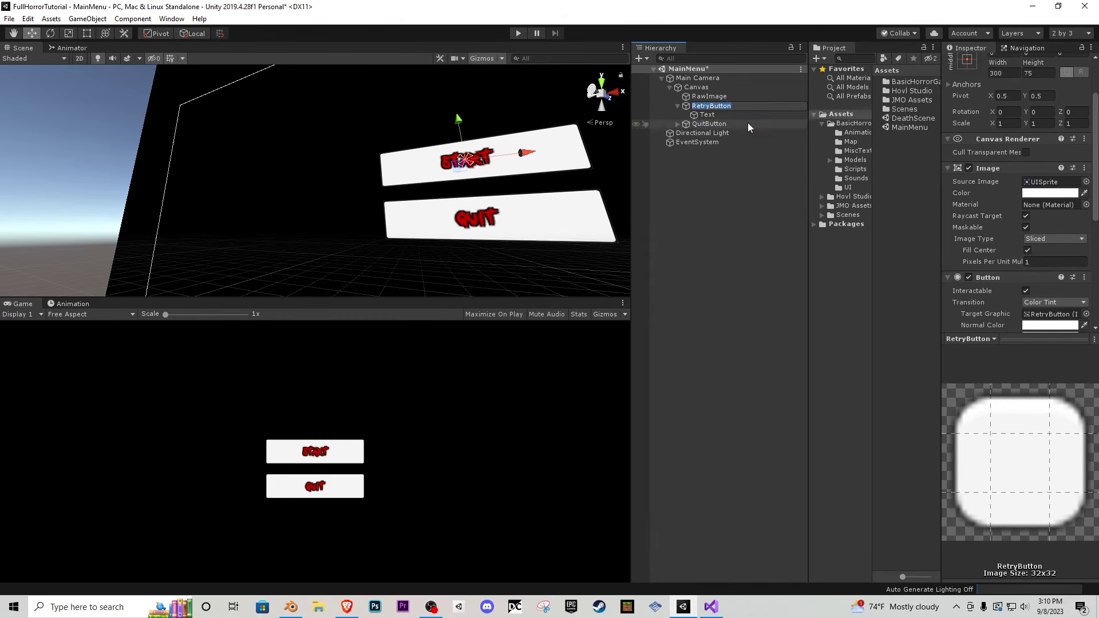
text(StartButton)
key(Return)
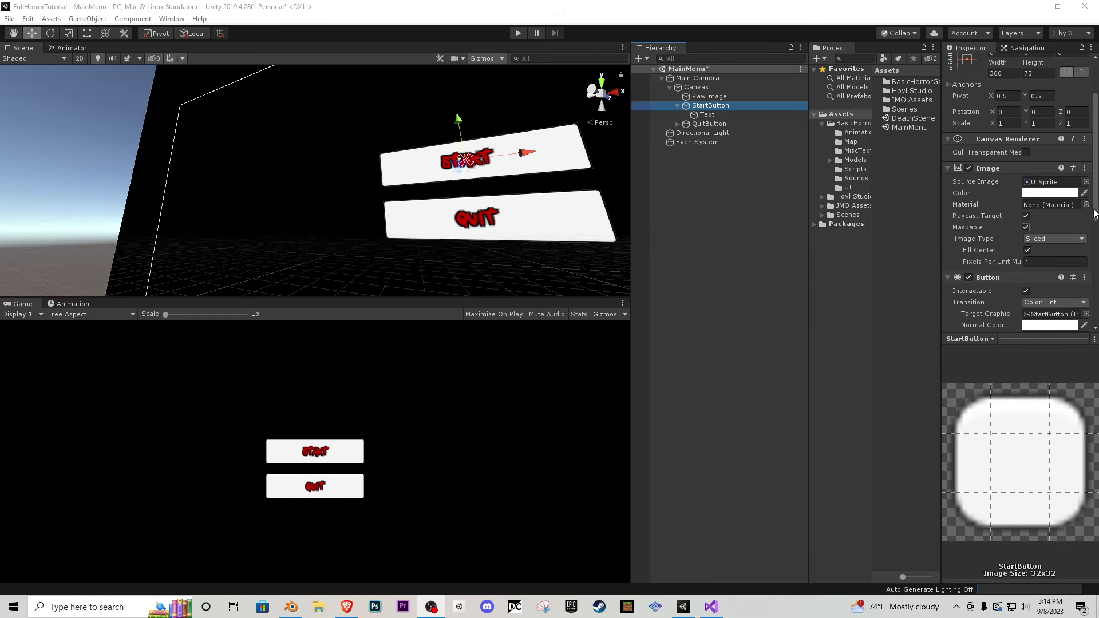
- Add an On Click event to StartButton that targets the Canvas and calls MenuStuff.B_LoadScene
drag(1094, 211, 1084, 308)
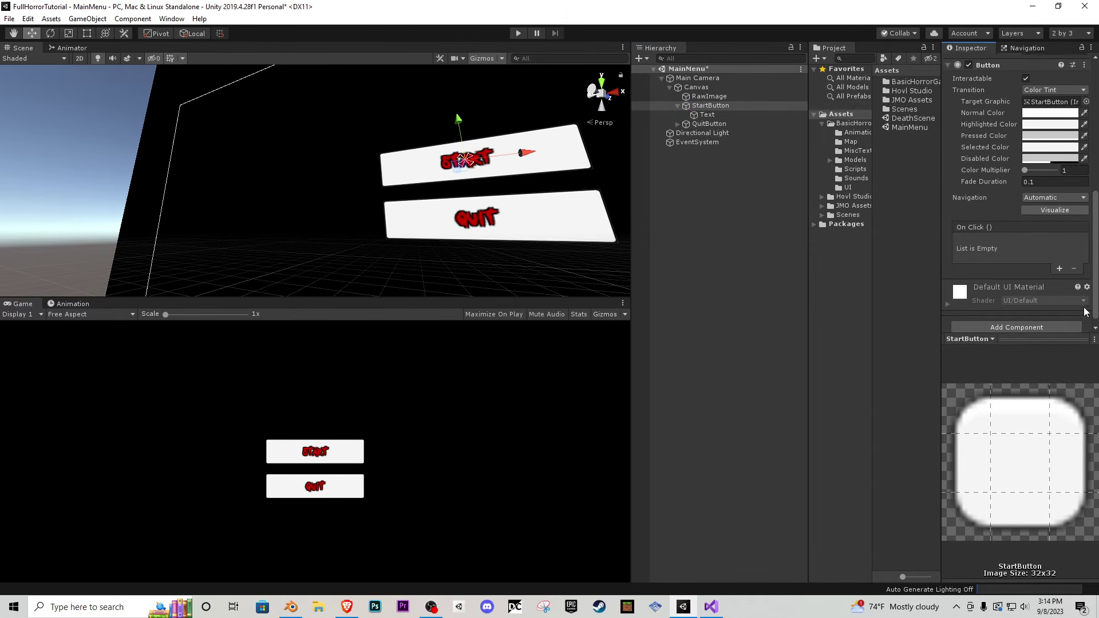
click(1059, 265)
drag(710, 105, 980, 247)
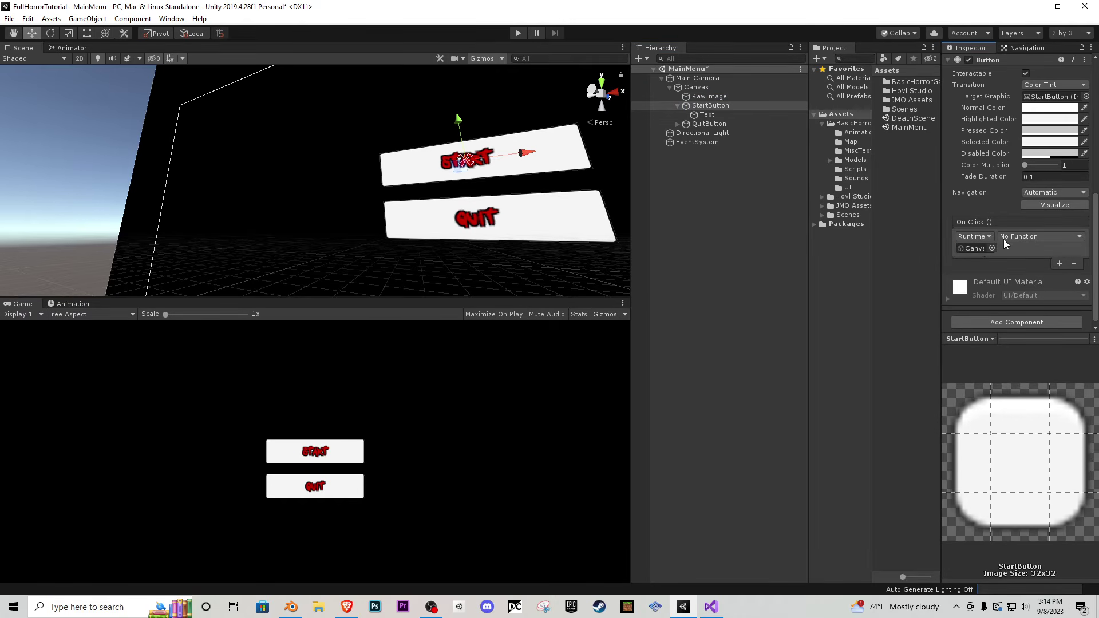
click(1006, 237)
mouse_move(1045, 324)
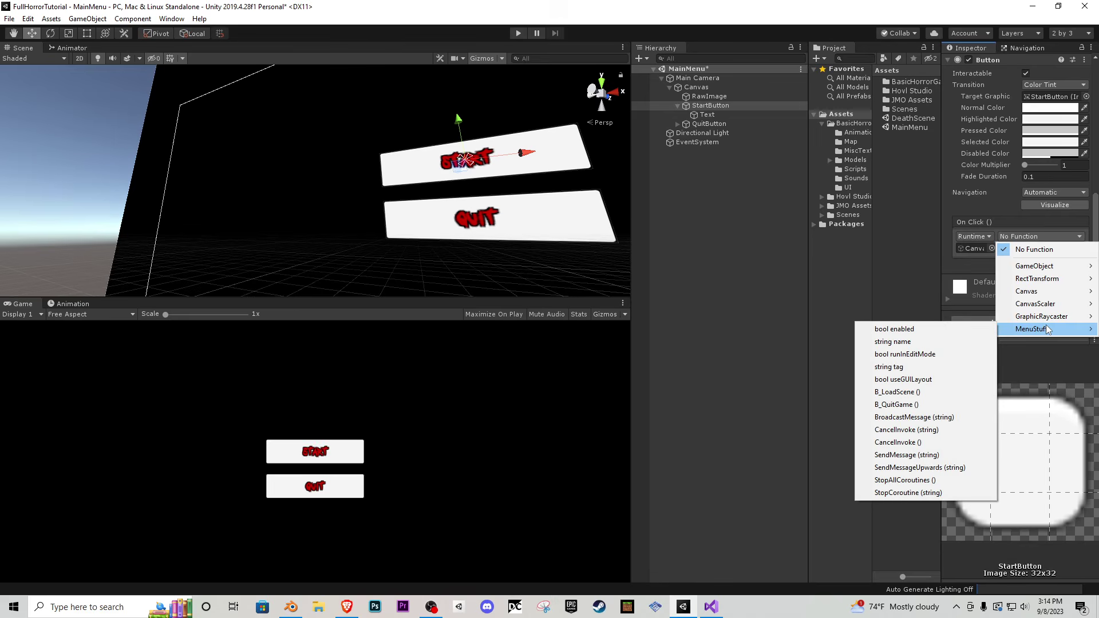
click(922, 392)
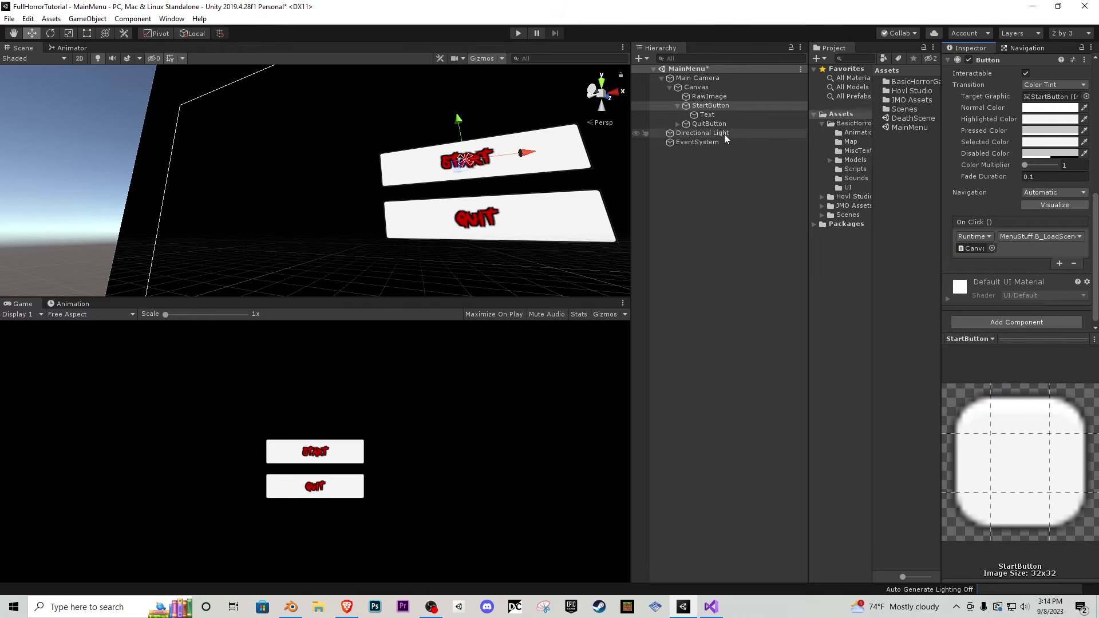
- Add an On Click event to the MainMenu scene's QuitButton that targets the Canvas and calls MenuStuff.B_QuitGame
click(710, 123)
click(1060, 263)
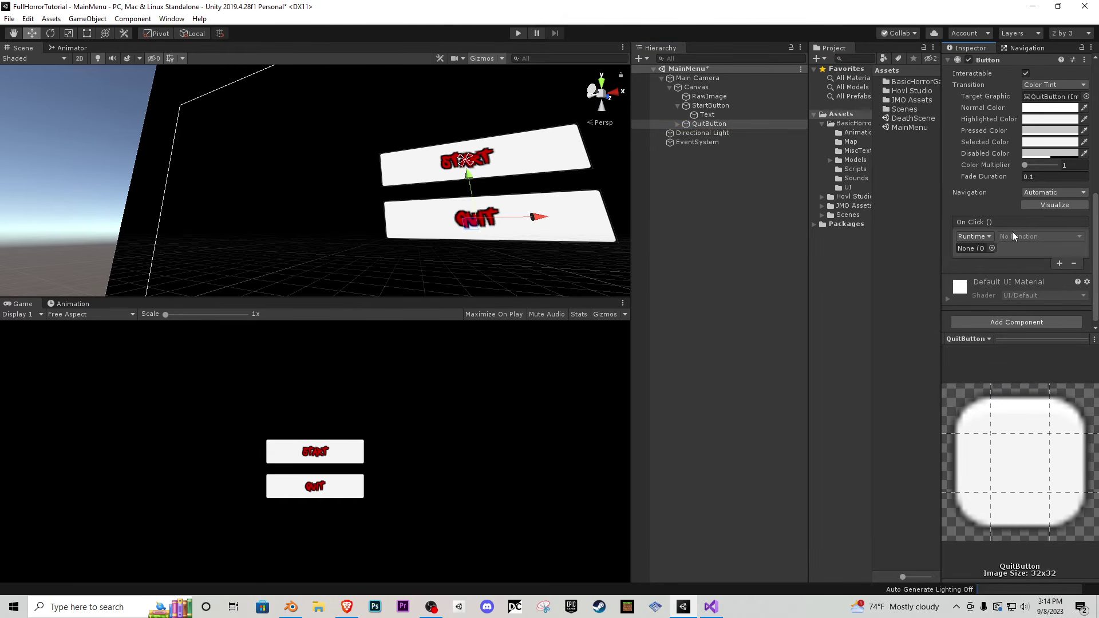
drag(692, 88, 976, 245)
click(1039, 236)
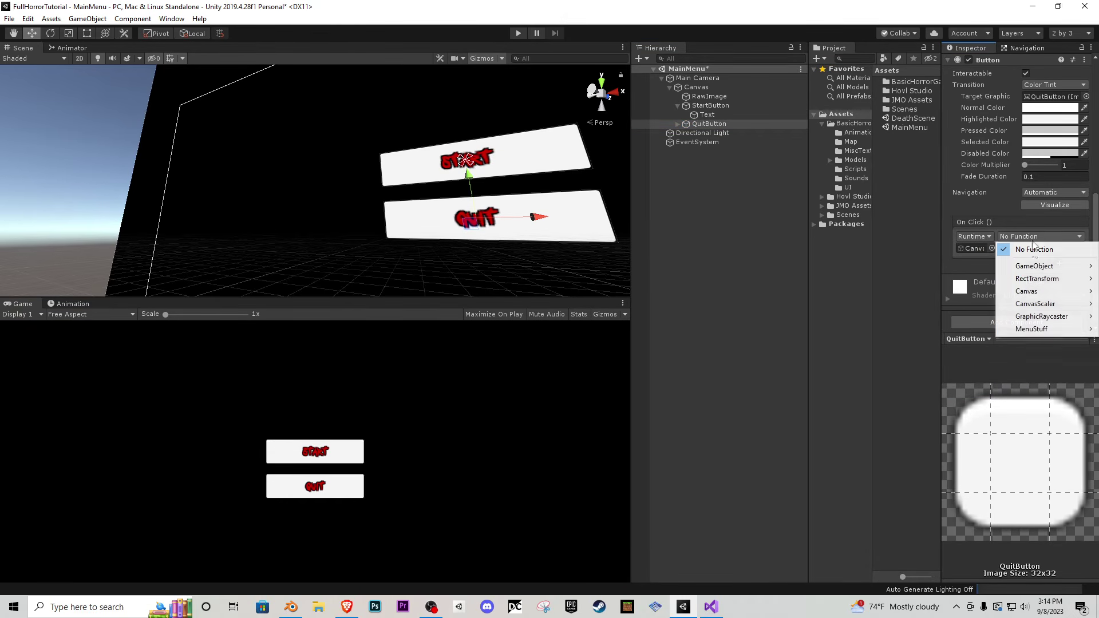
mouse_move(1051, 332)
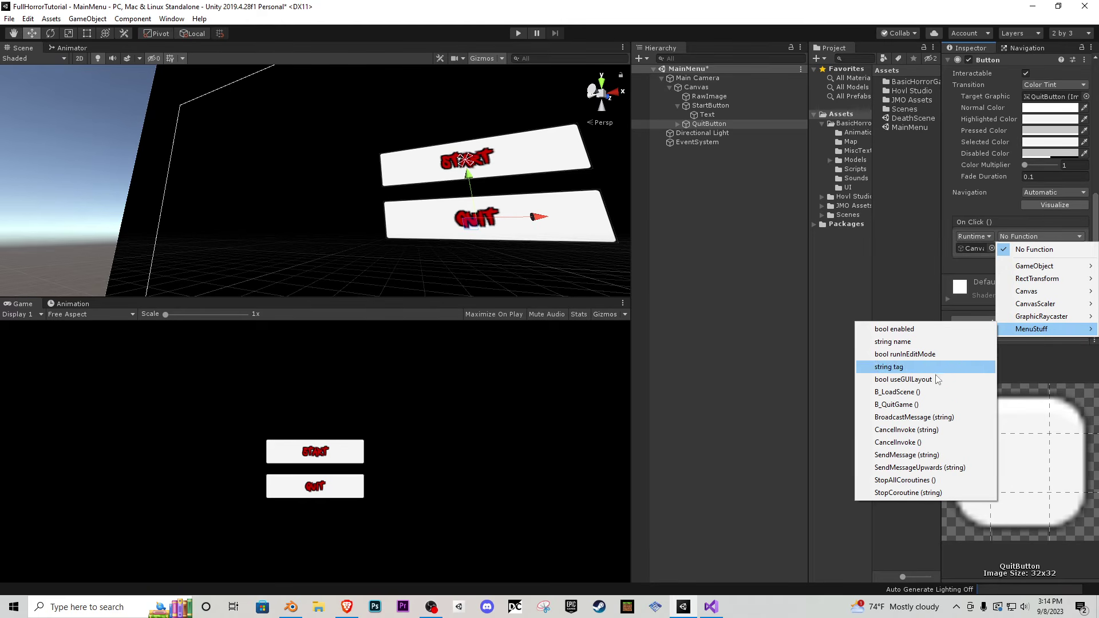
click(897, 404)
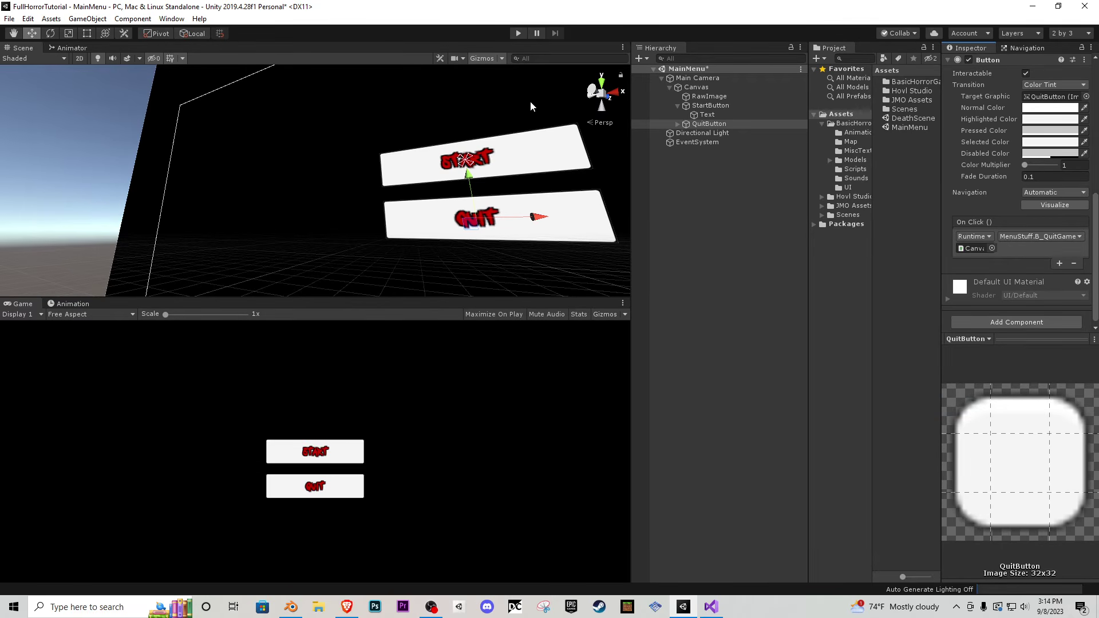
- Save the MainMenu changes, then open the DeathScene and expand its Canvas to show the child objects
double_click(922, 119)
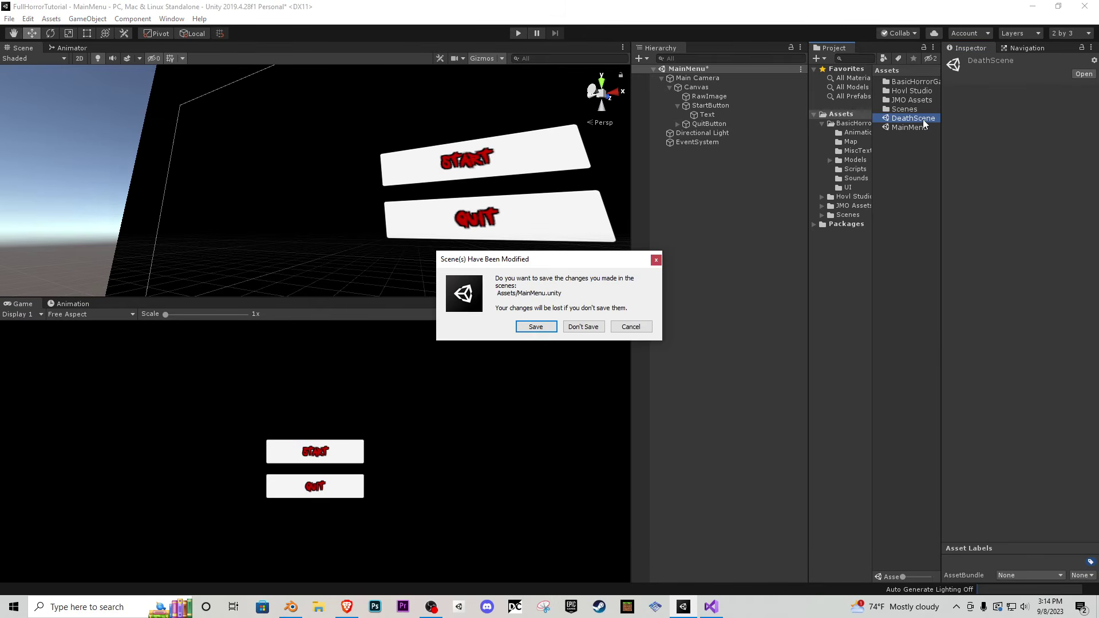
click(536, 327)
click(662, 78)
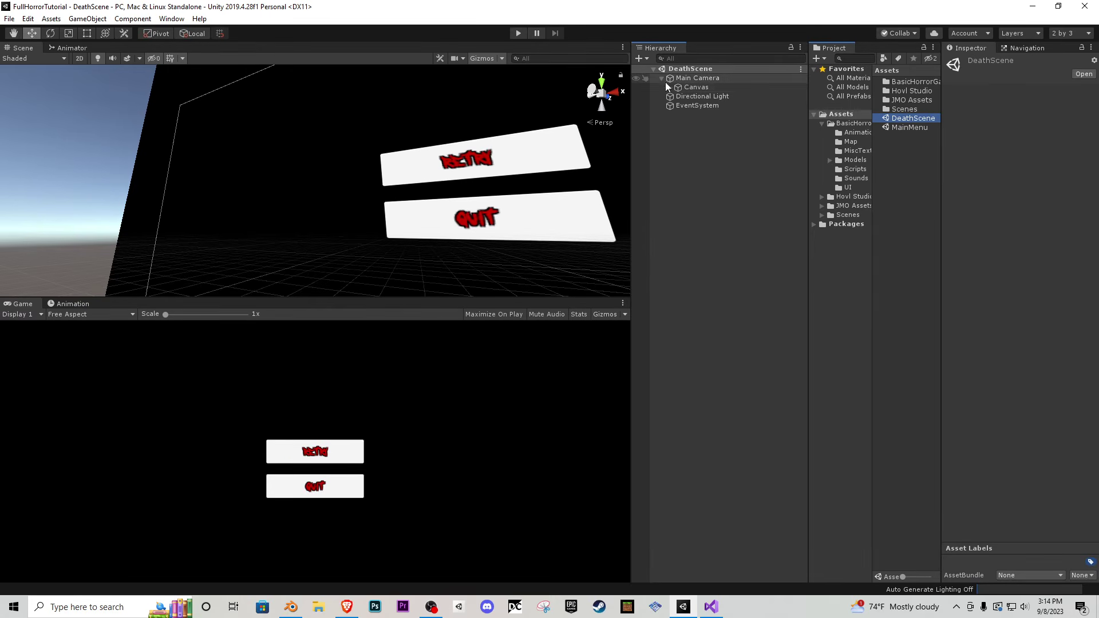
click(673, 87)
click(669, 88)
- Add an On Click entry targeting the Canvas to both RetryButton and QuitButton in the DeathScene
click(710, 105)
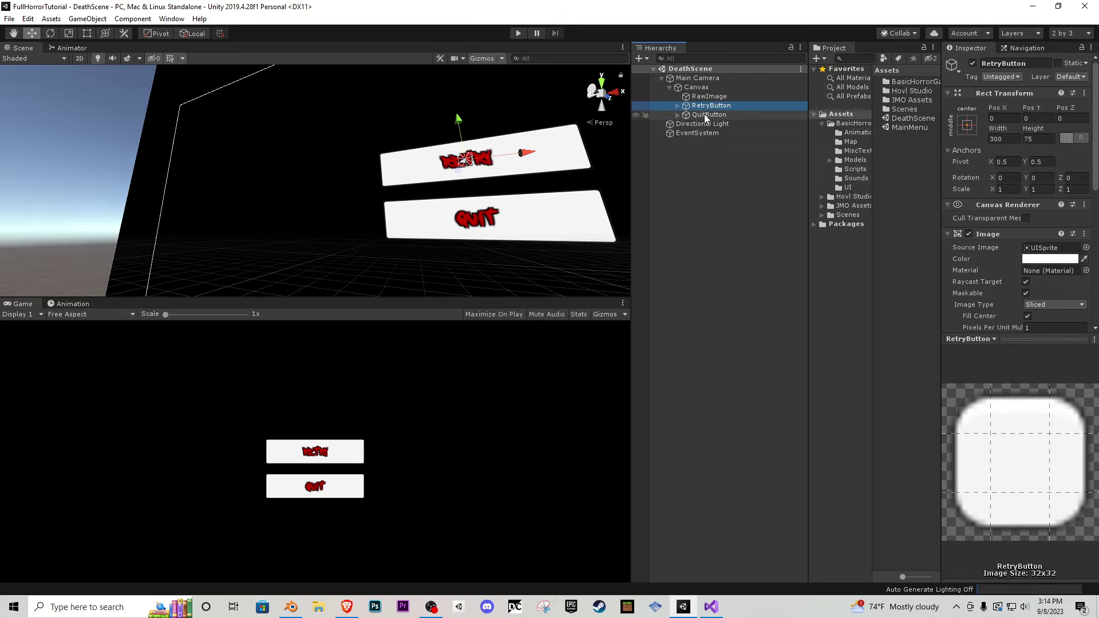
shift+click(709, 115)
drag(1095, 189, 1093, 316)
click(1058, 277)
drag(693, 88, 964, 269)
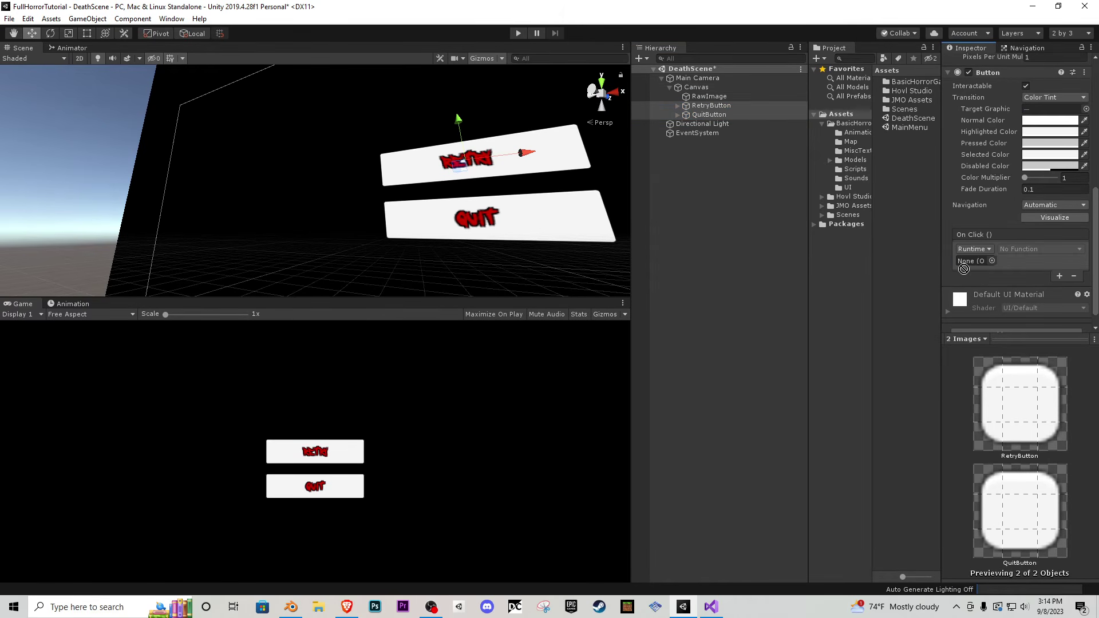
- Set RetryButton's On Click function to MenuStuff.B_LoadScene
click(700, 105)
click(1028, 248)
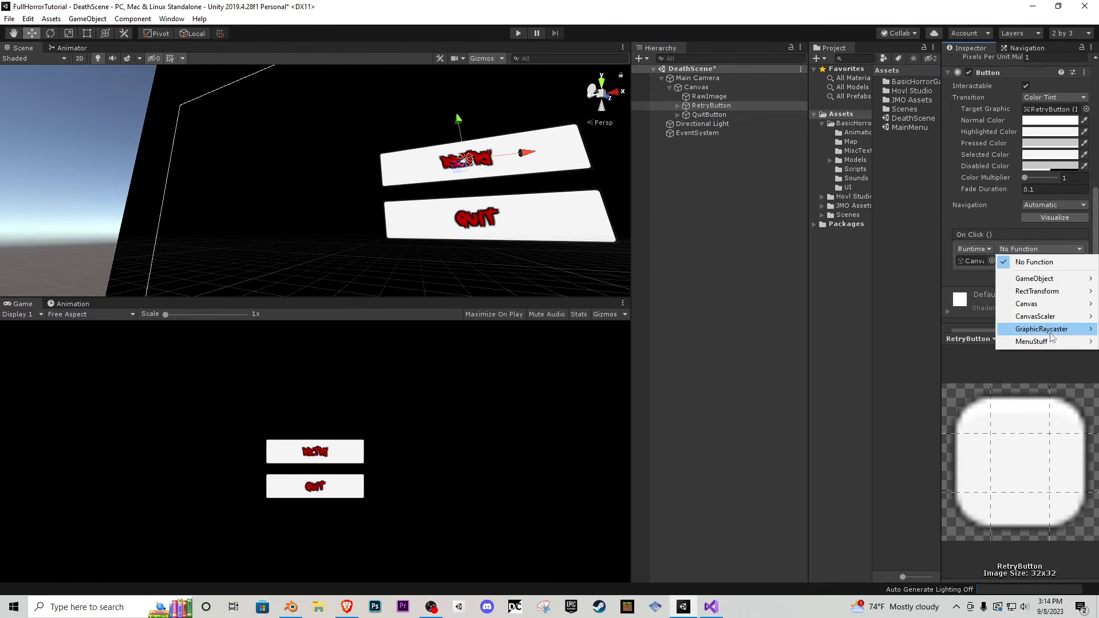
mouse_move(1031, 342)
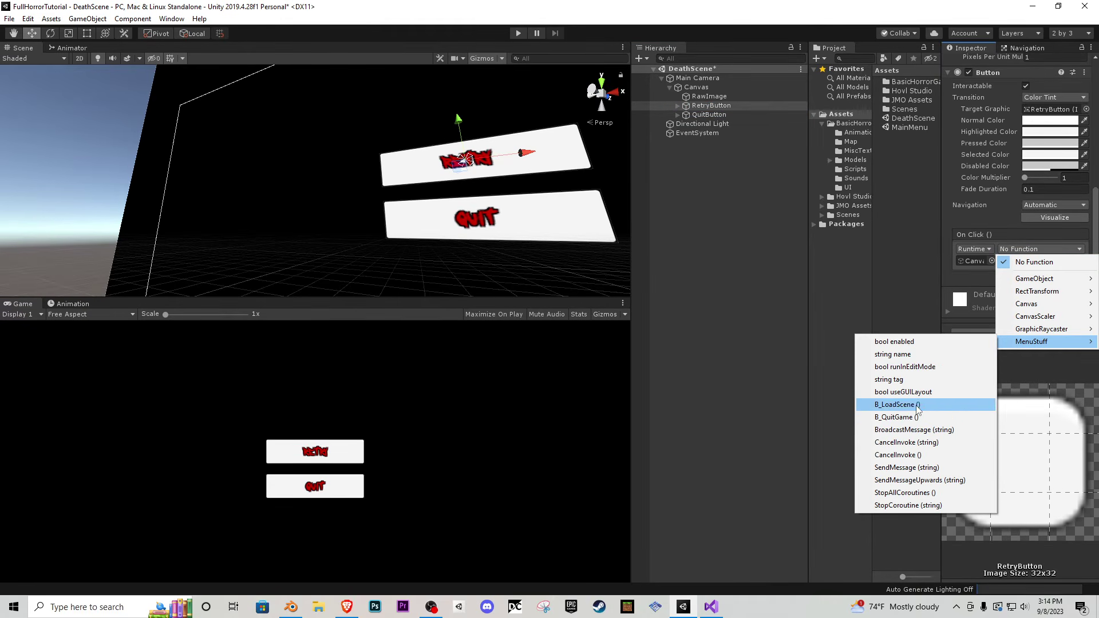
click(897, 405)
- Set the DeathScene QuitButton's On Click function to MenuStuff.B_QuitGame
click(708, 115)
click(1039, 248)
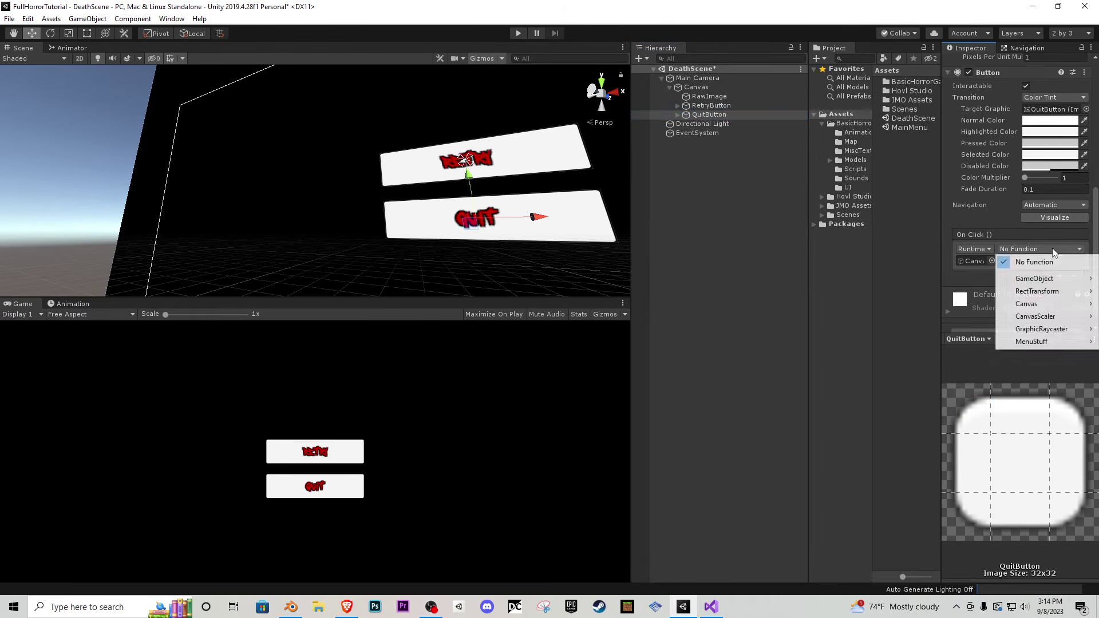
mouse_move(1037, 342)
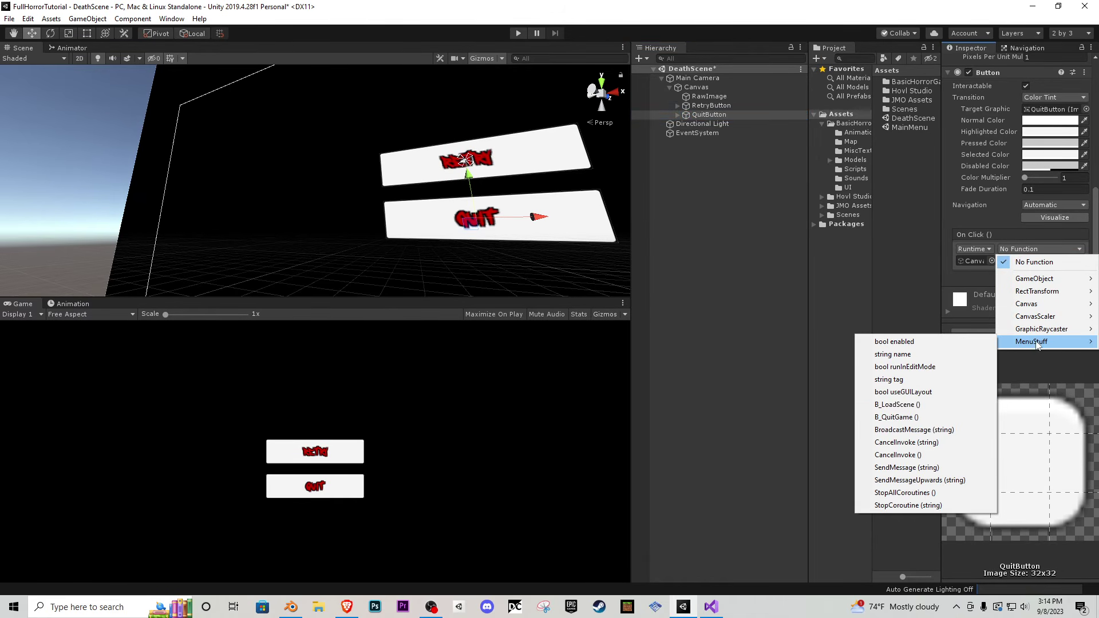
click(896, 418)
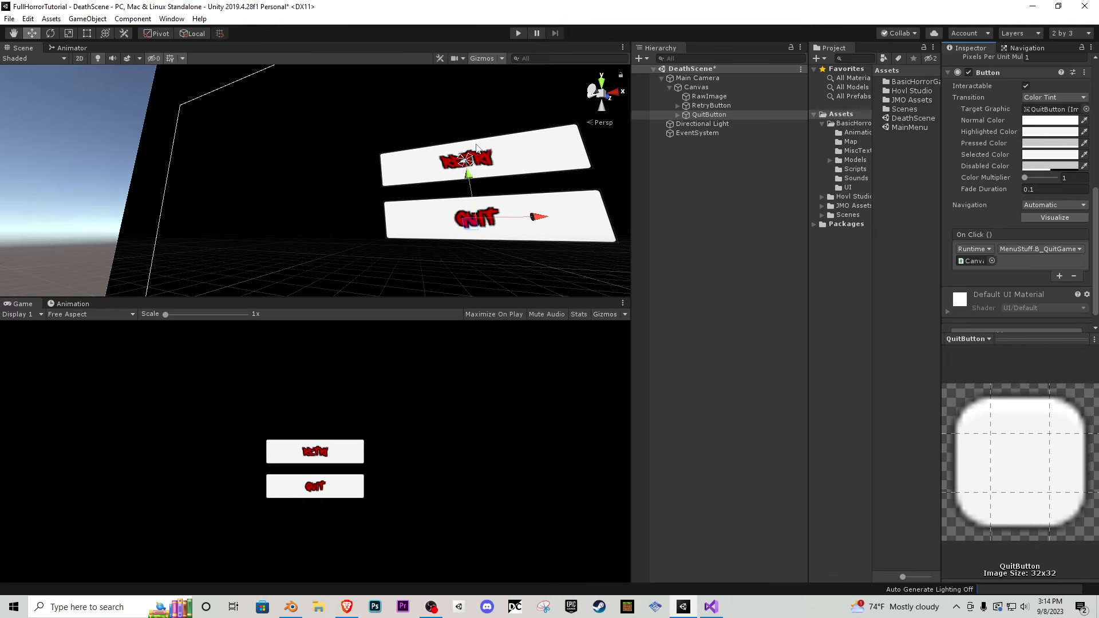
- Add DeathScene and MainMenu to the scenes in the build settings, with MainMenu ordered first
click(9, 19)
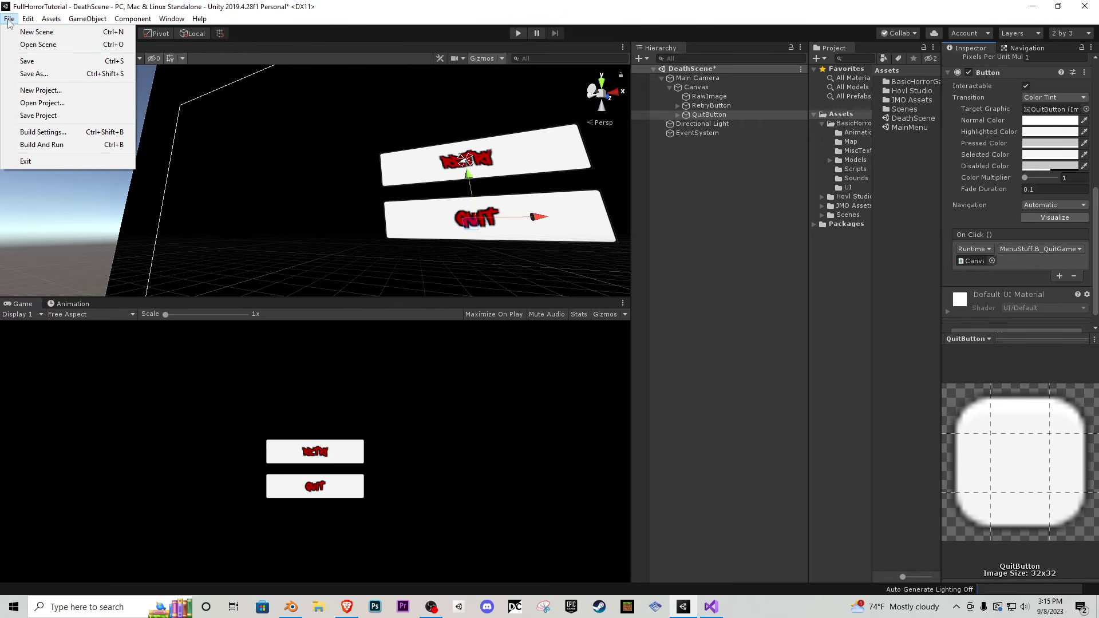
click(43, 132)
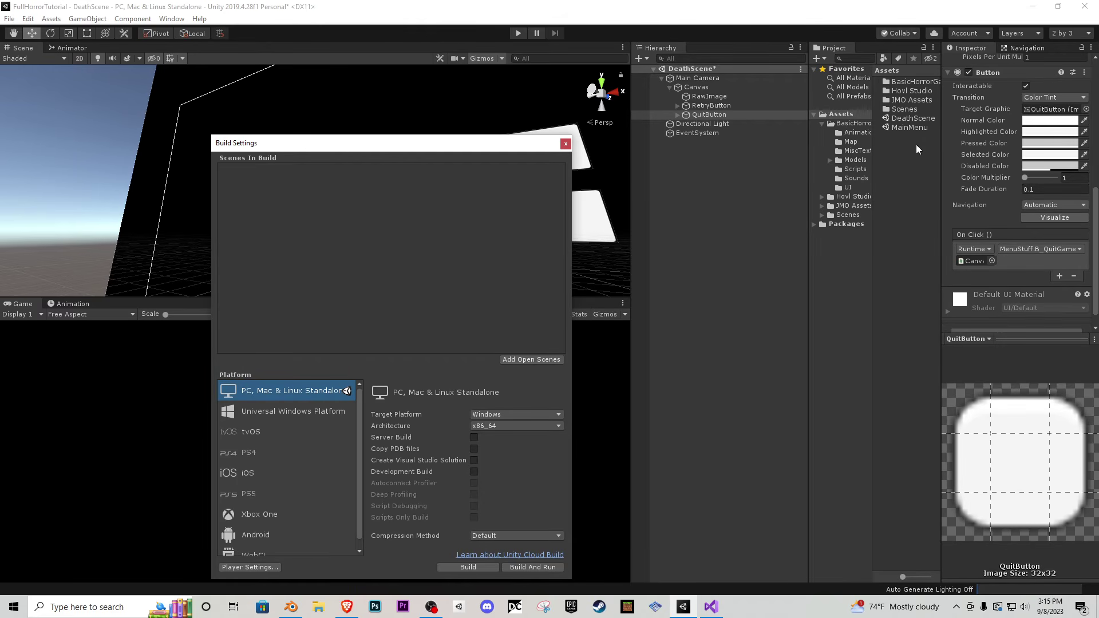
click(912, 118)
shift+click(910, 127)
drag(909, 128, 393, 204)
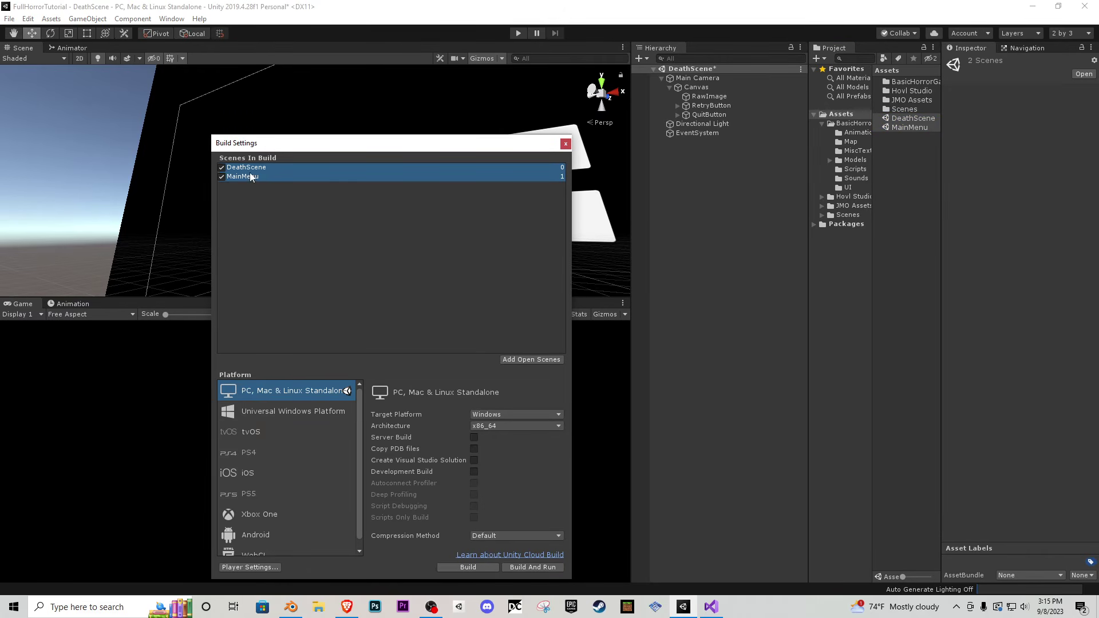
drag(250, 176, 300, 174)
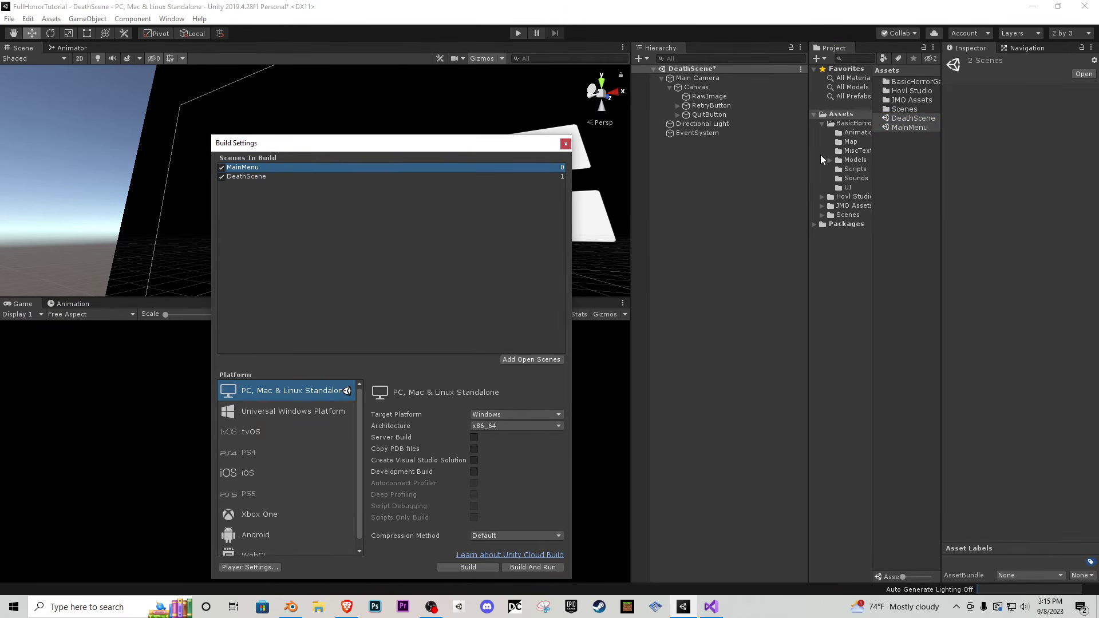
- Add SampleScene from the Scenes folder to the build between MainMenu and DeathScene, and close the build settings
click(854, 214)
drag(915, 91, 256, 173)
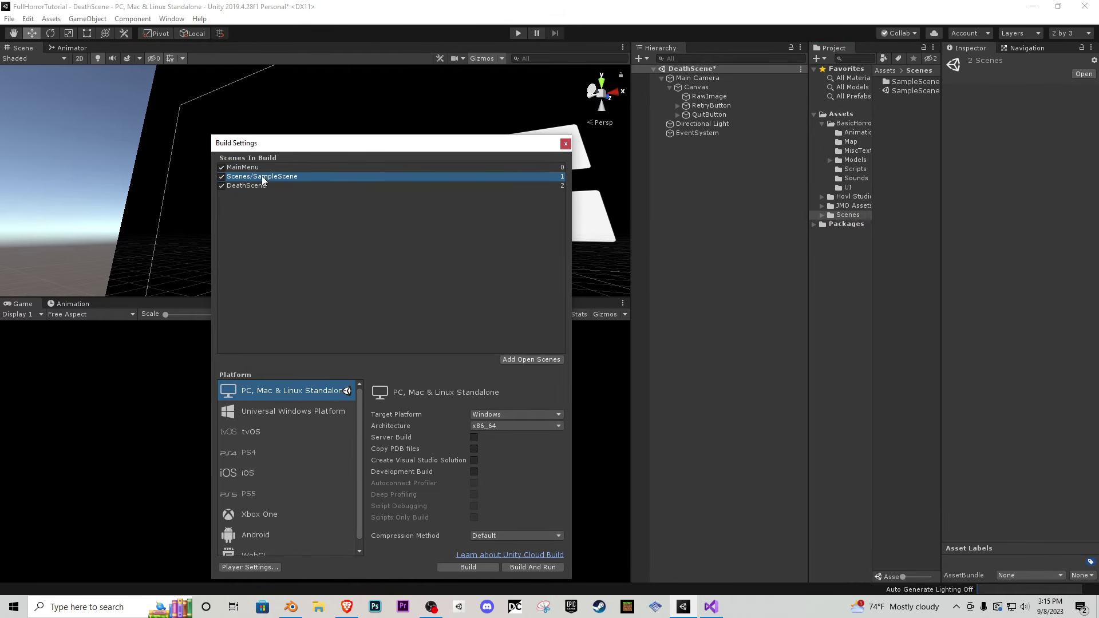
click(265, 167)
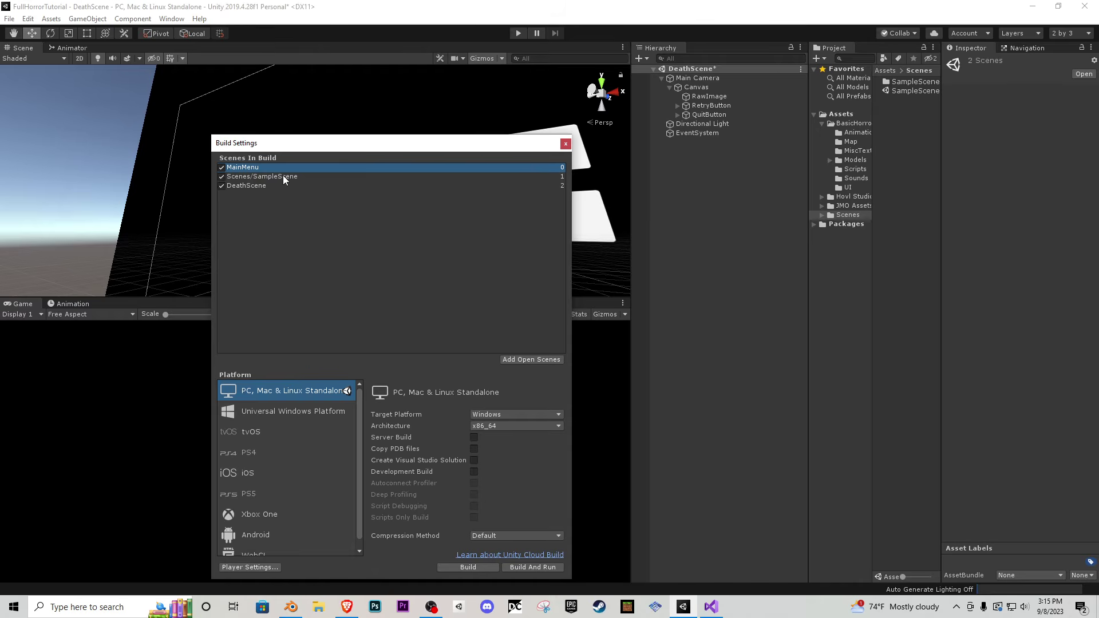
click(259, 178)
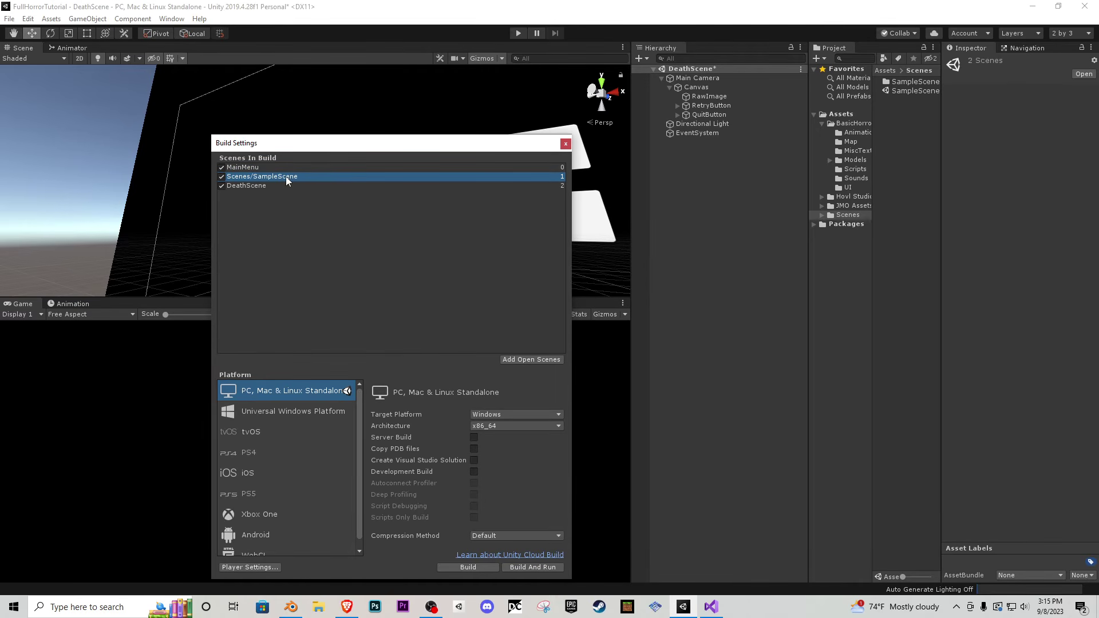
click(565, 144)
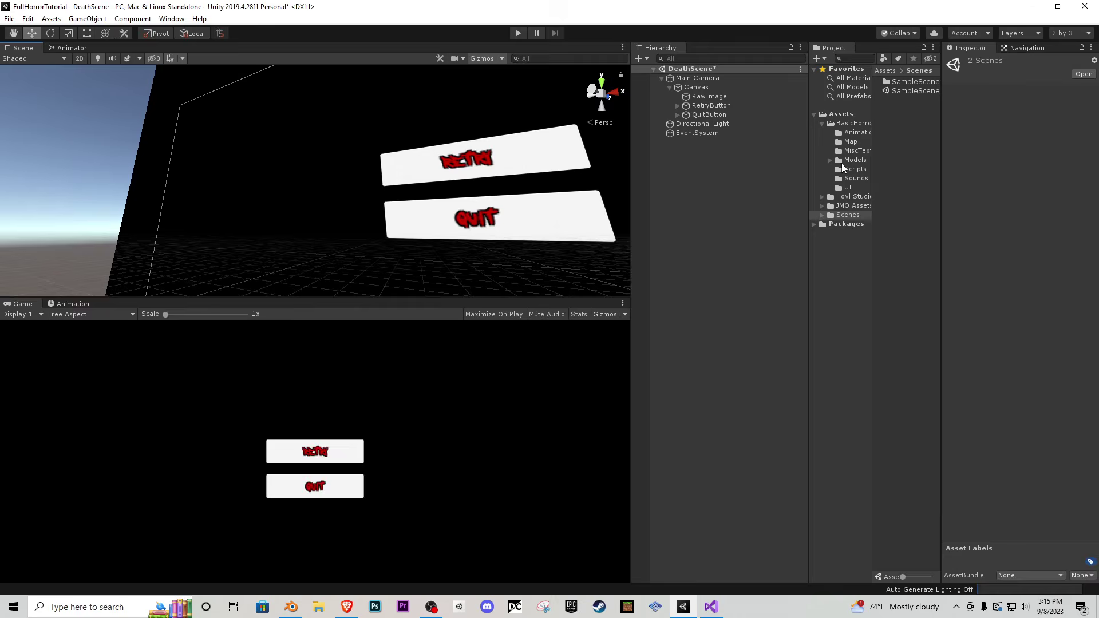
- Save the DeathScene changes and open the MainMenu scene from the Assets folder
click(848, 116)
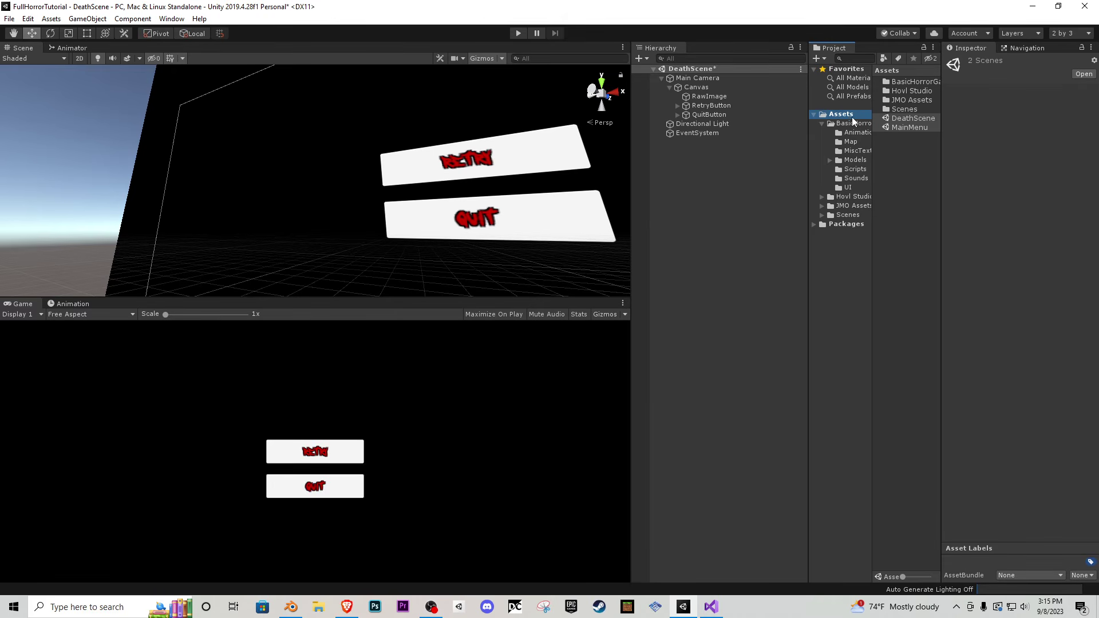
double_click(921, 128)
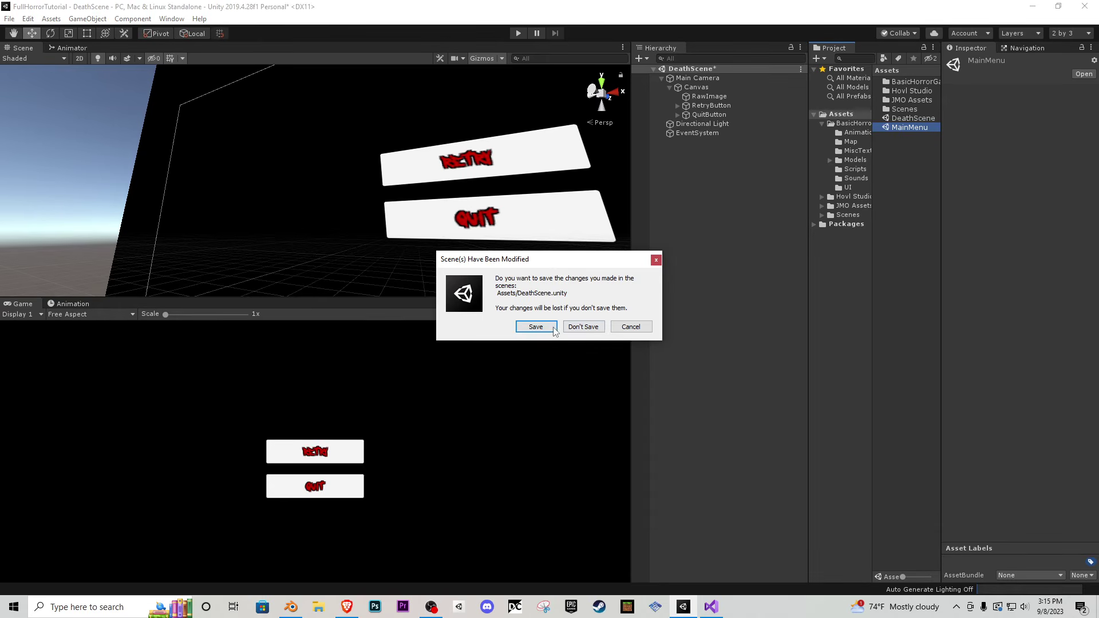
click(535, 326)
- Open SampleScene from the Scenes folder
click(851, 125)
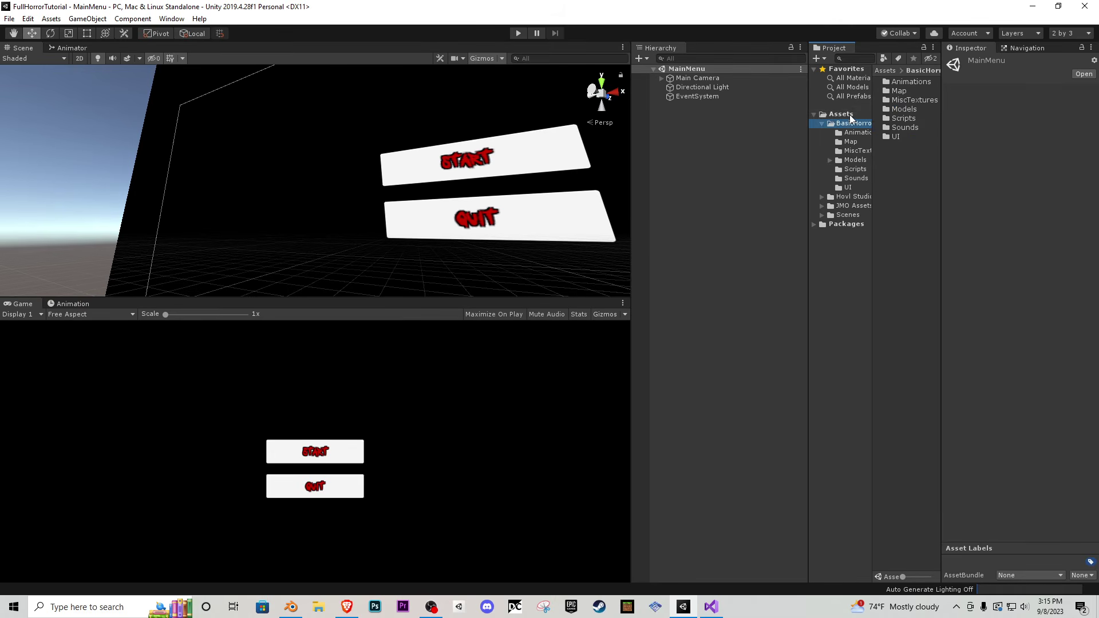
click(849, 115)
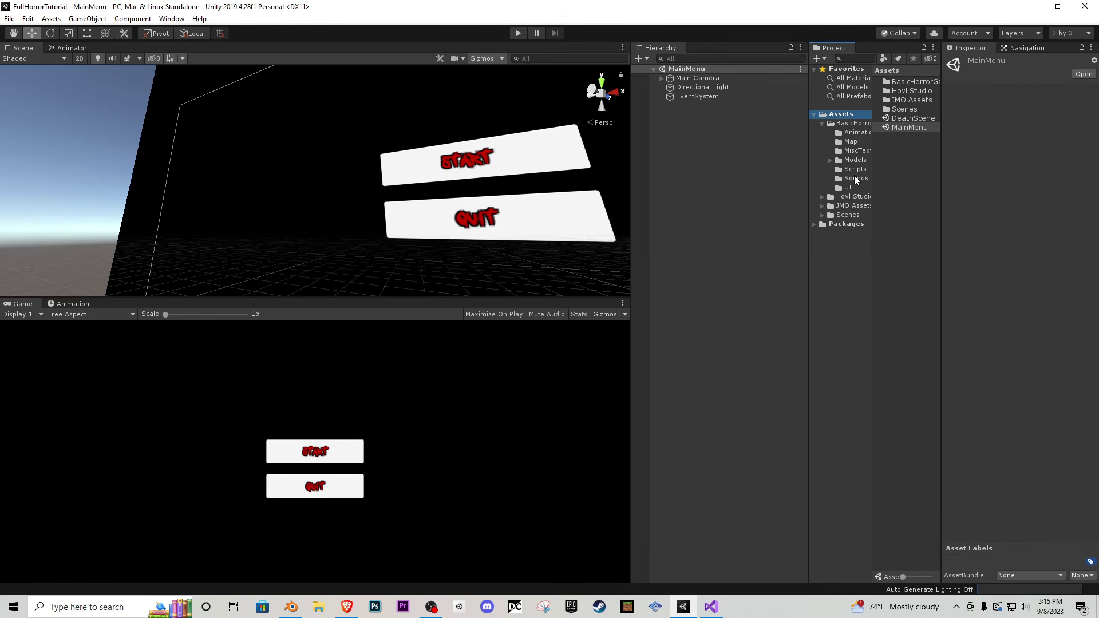
click(847, 215)
double_click(910, 91)
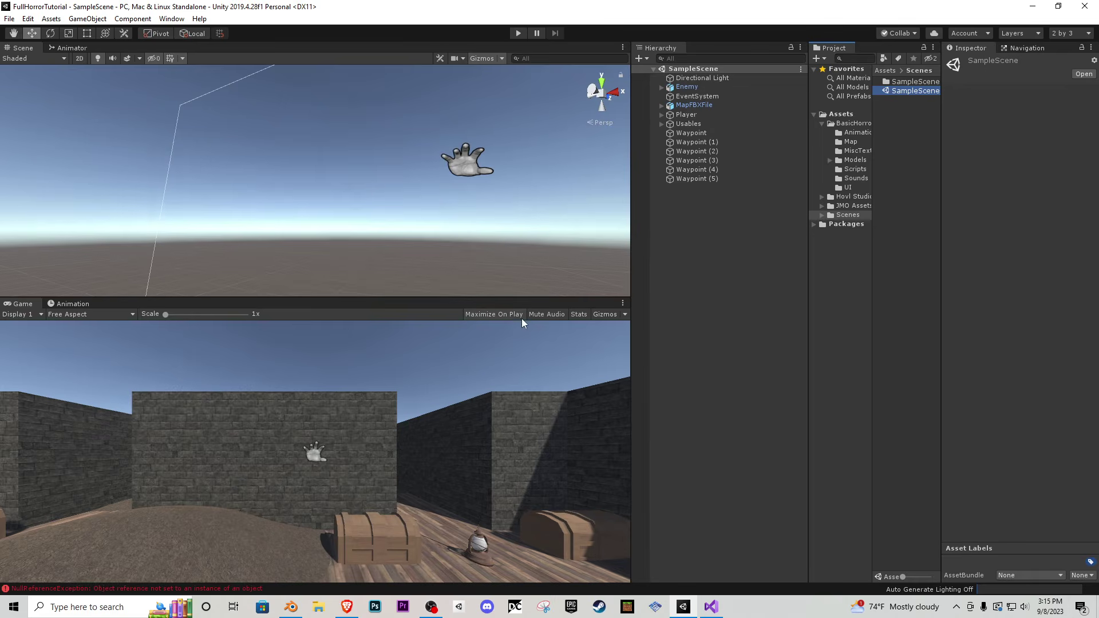
- Enlarge the Scene view and create an empty object named "Waypoints\" in SampleScene
drag(510, 298, 486, 431)
right_drag(492, 294, 375, 381)
key(w)
right_click(728, 277)
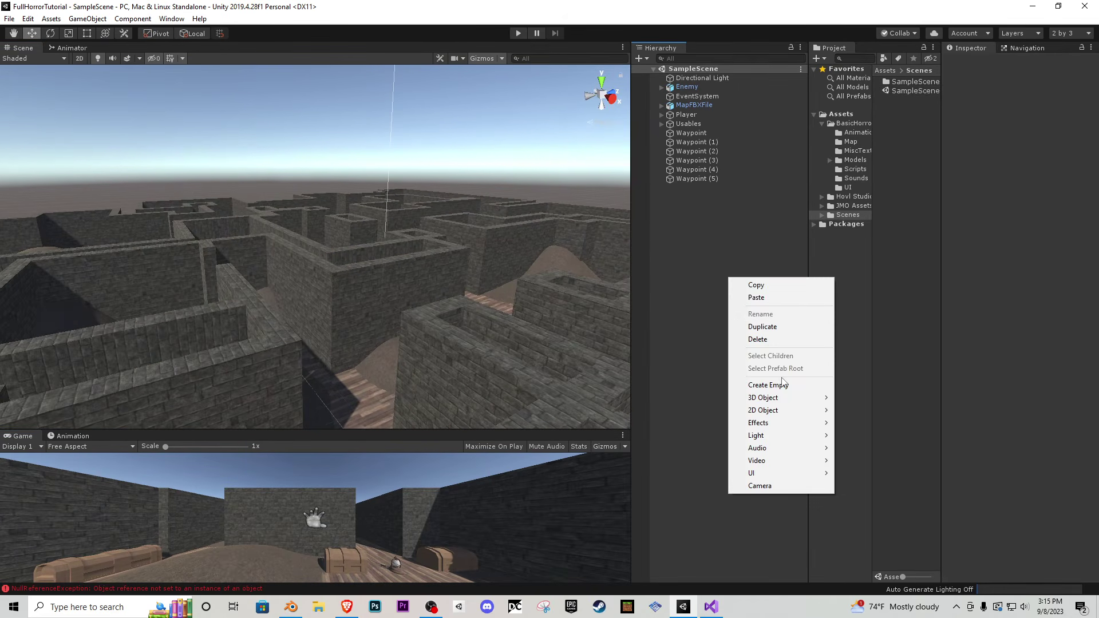
click(780, 384)
key(F2)
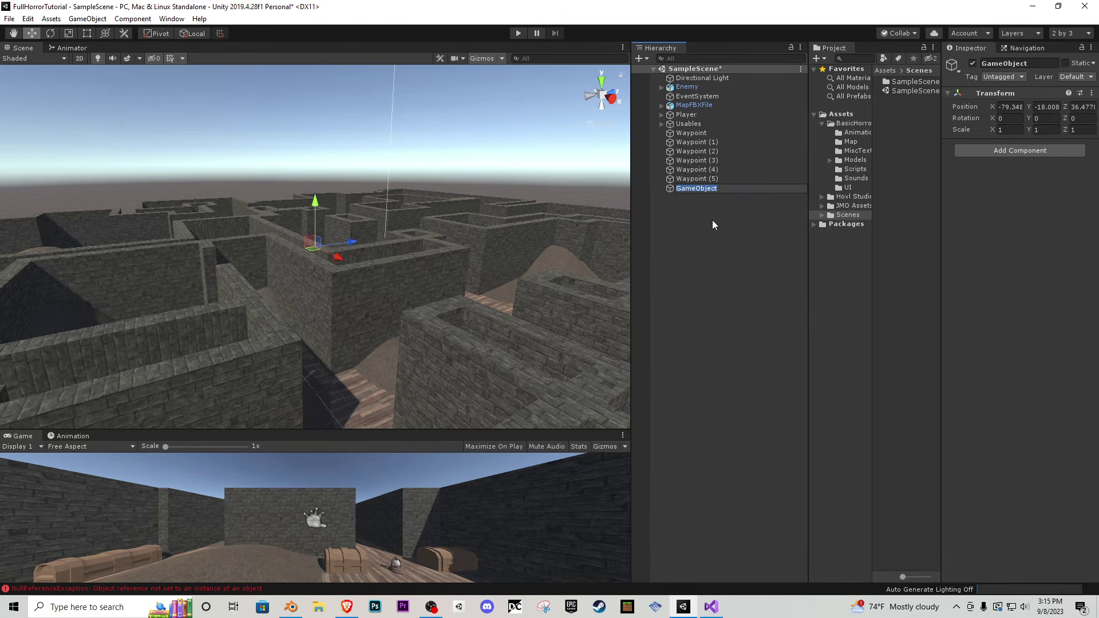
text(Waypoints\)
key(Return)
- Parent Waypoint through Waypoint (5) to the "Waypoints\" object and collapse the group
click(716, 178)
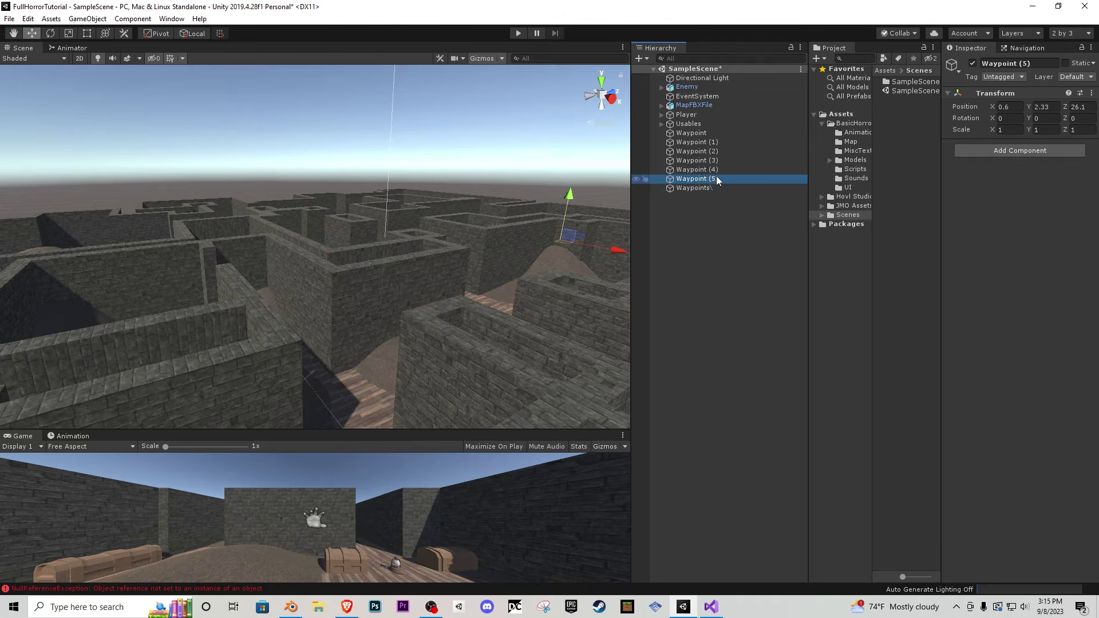
shift+click(701, 133)
drag(725, 141, 711, 188)
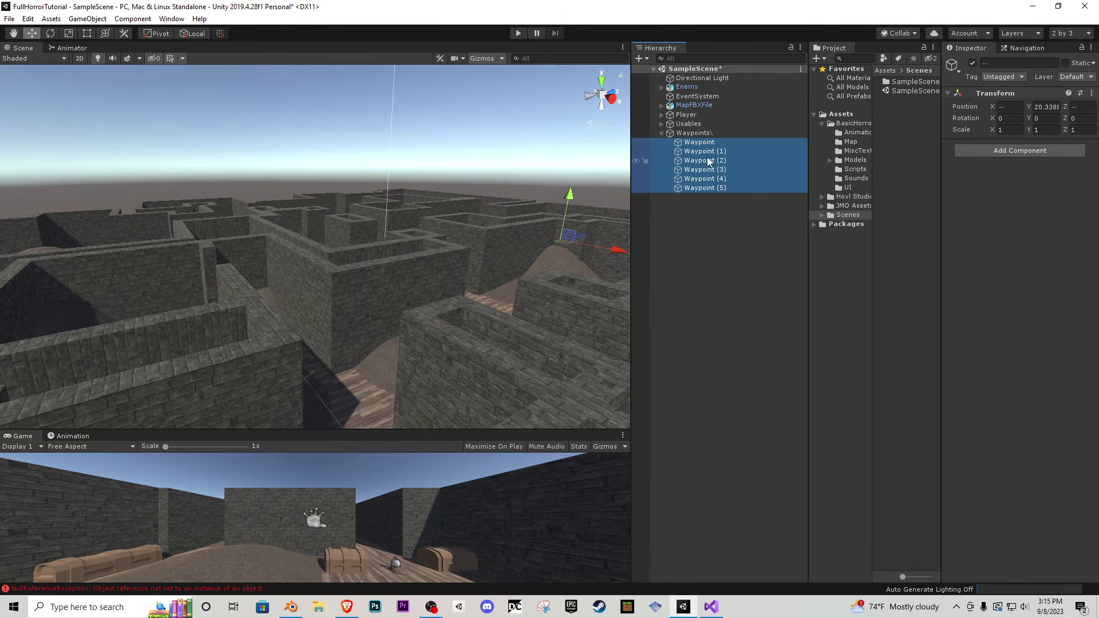
click(662, 133)
- Assign the Key from the Inventory as Obj To Activate in the Use Chest script of Chest (3)
right_drag(384, 240, 462, 252)
click(486, 153)
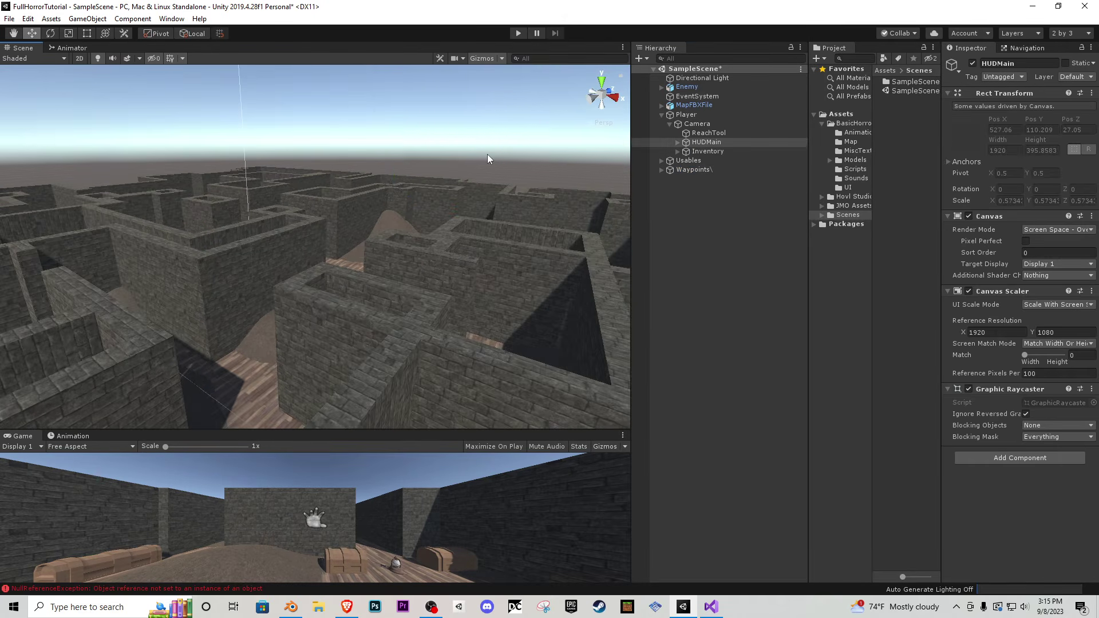
right_drag(486, 153, 454, 130)
key(w)
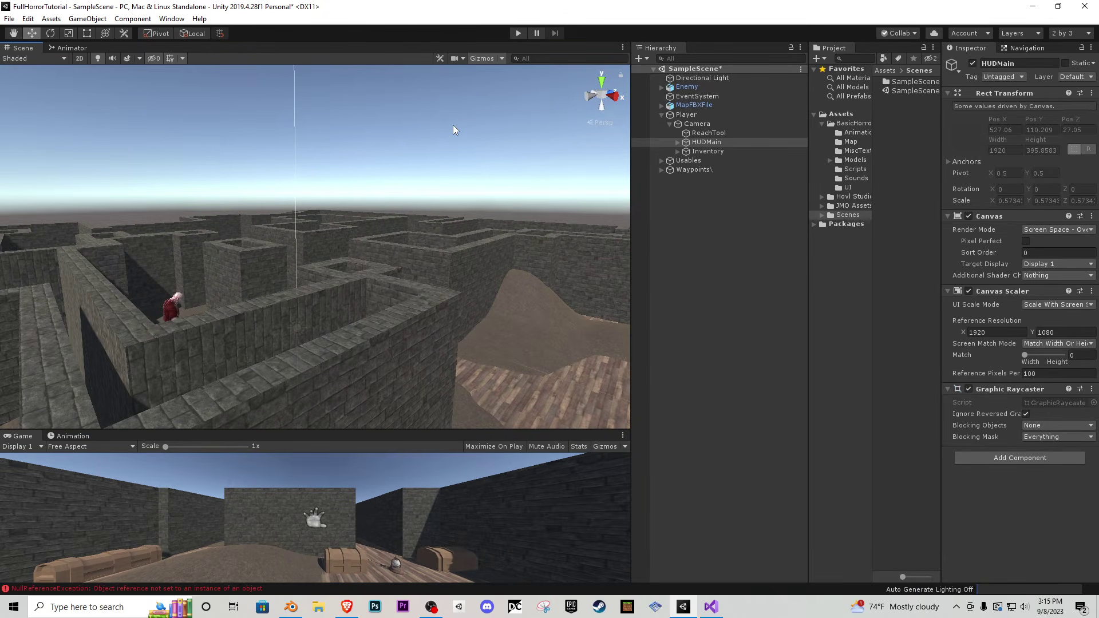
right_drag(453, 127, 397, 300)
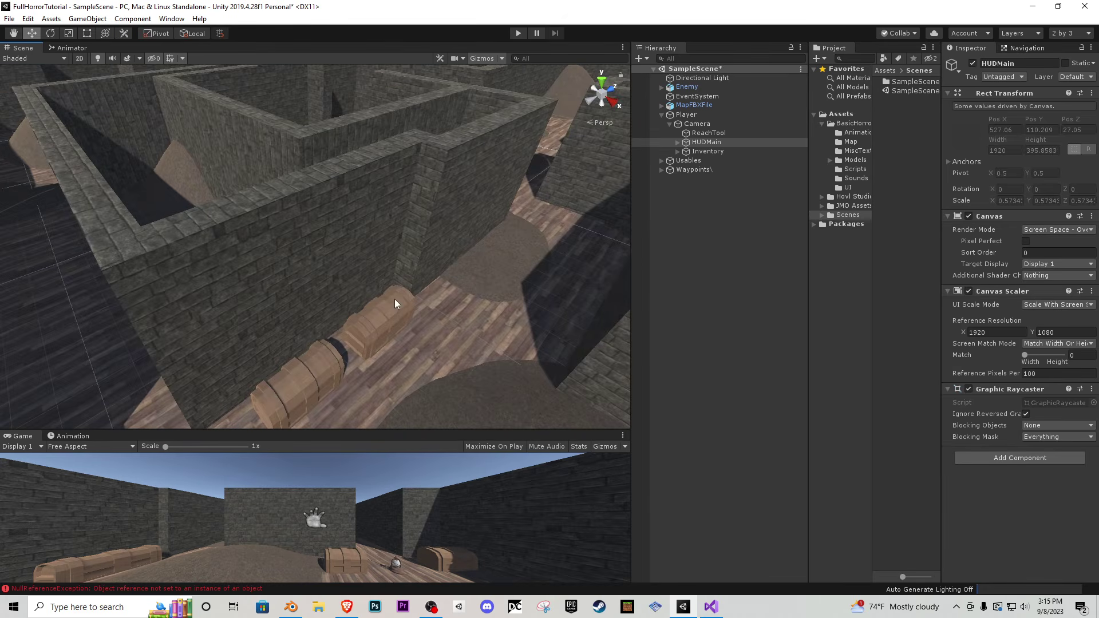
click(397, 301)
click(670, 187)
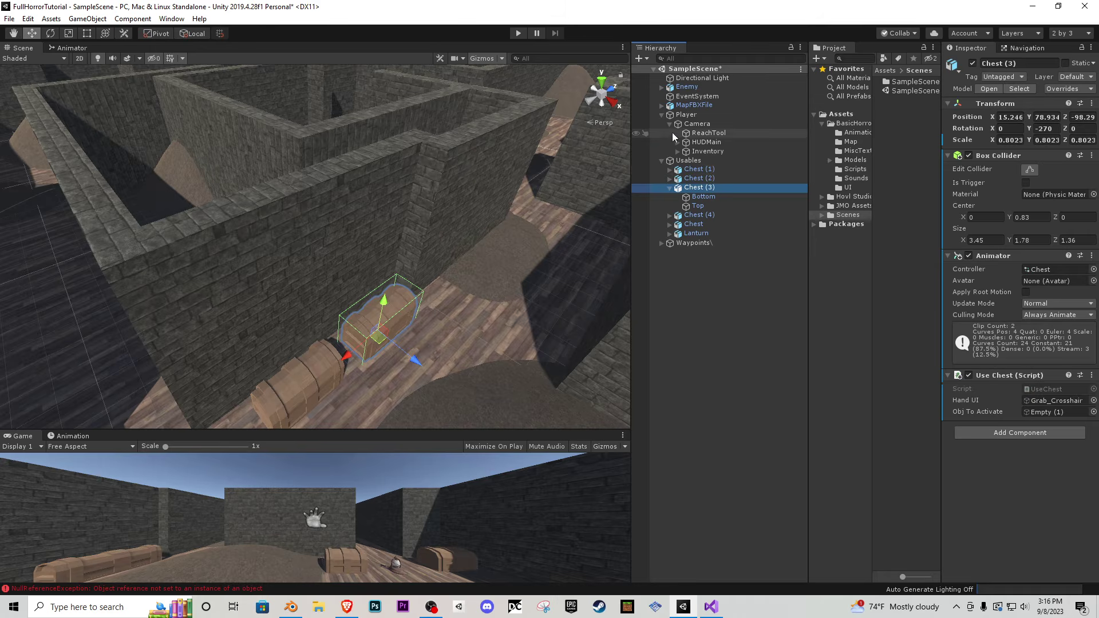
click(677, 153)
drag(706, 208, 1056, 412)
click(678, 152)
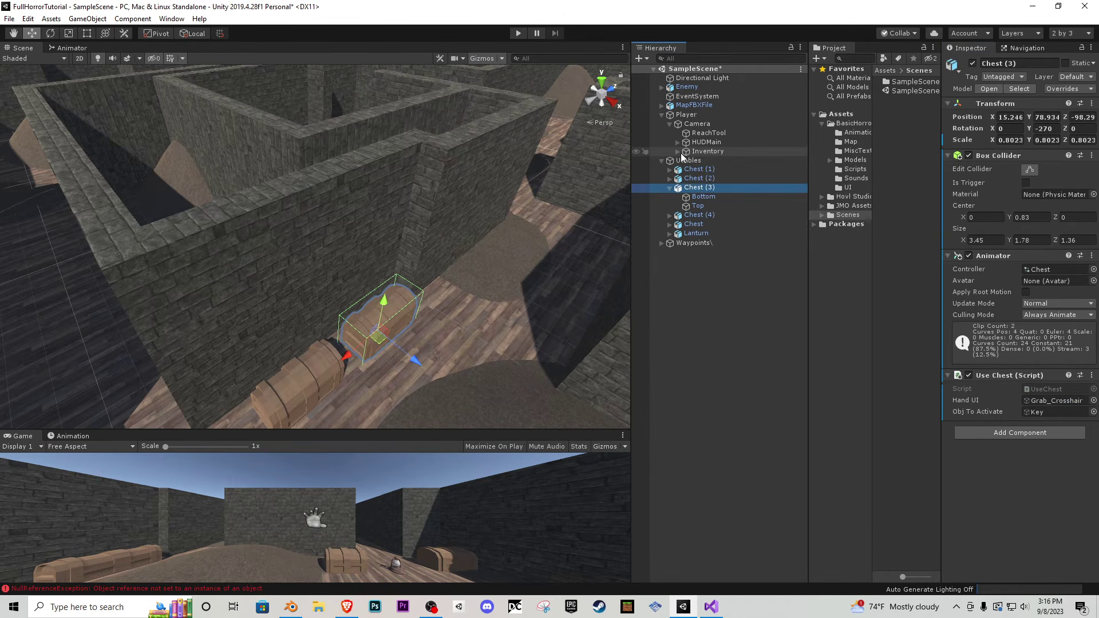
right_drag(370, 196, 161, 153)
right_drag(383, 325, 447, 292)
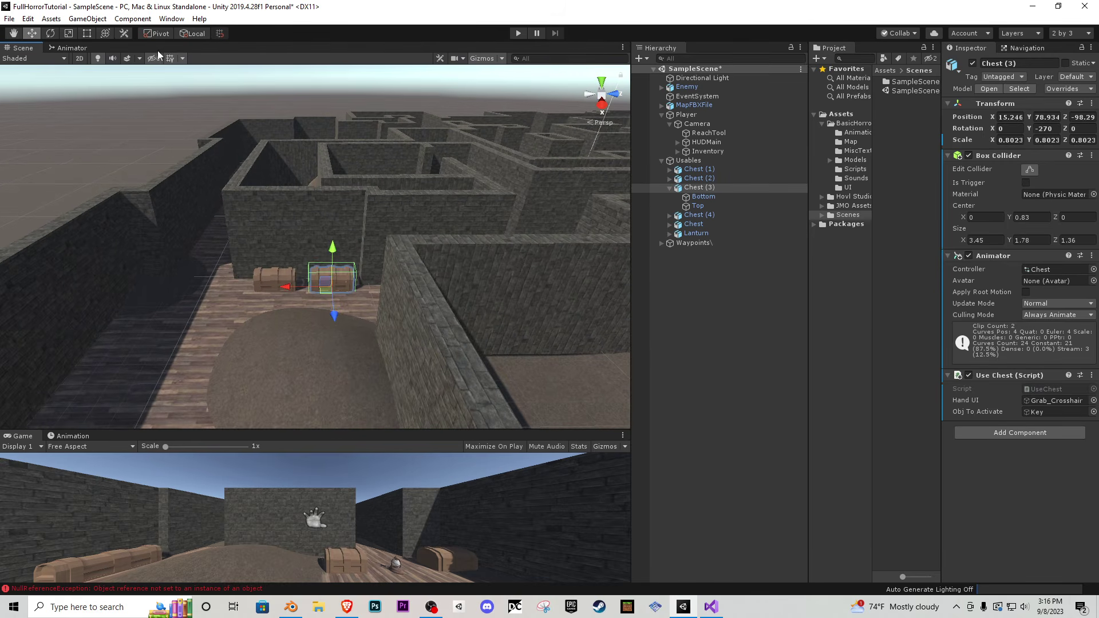
click(175, 20)
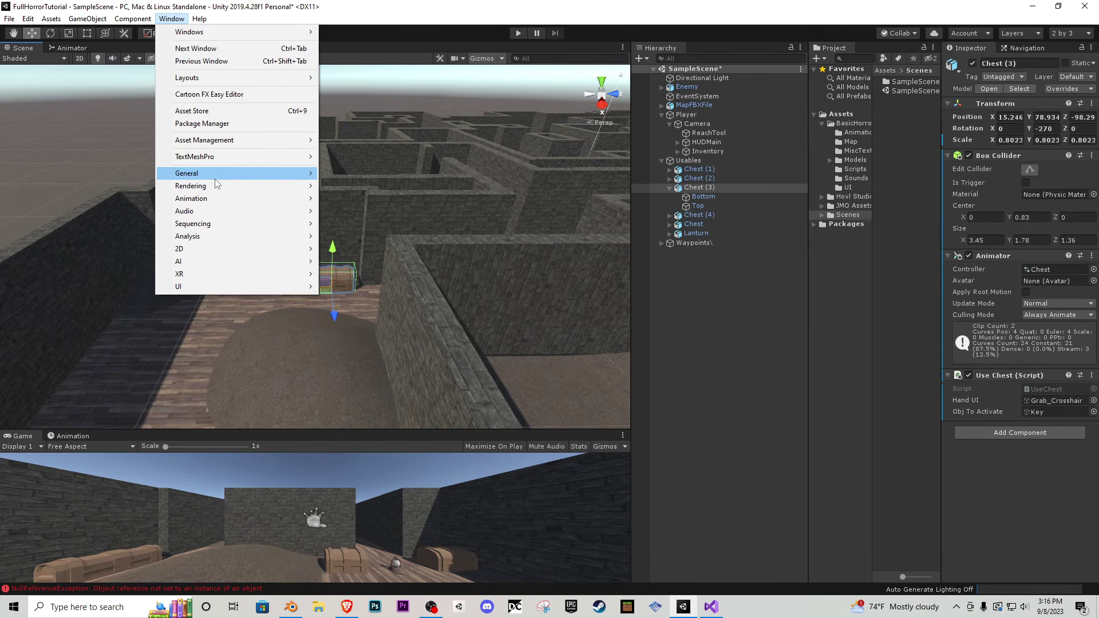
click(417, 90)
click(88, 19)
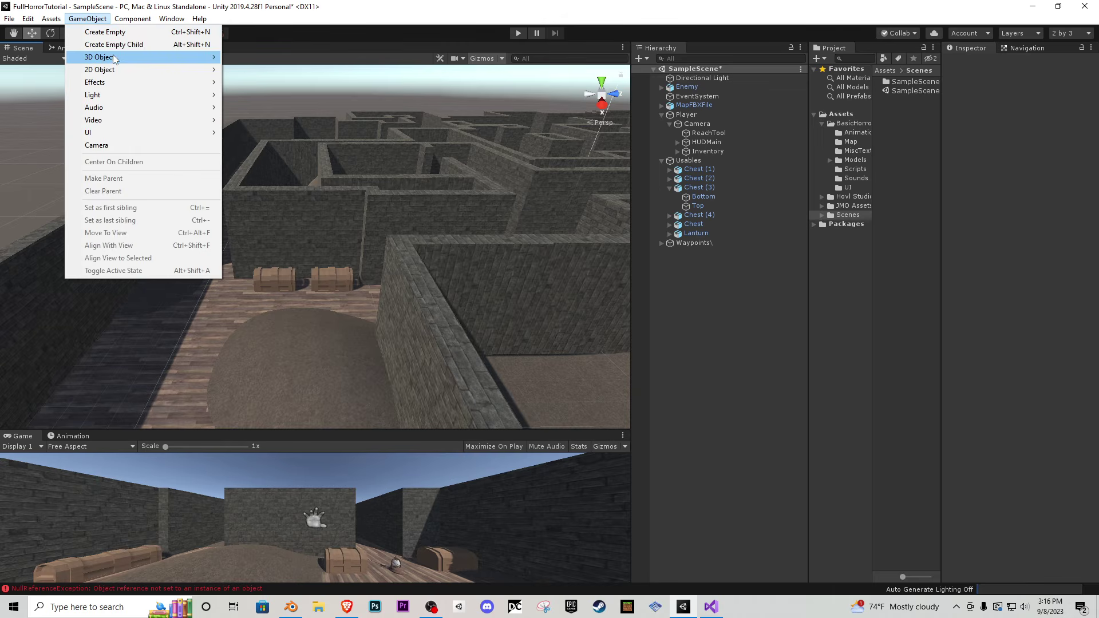
mouse_move(113, 58)
click(231, 56)
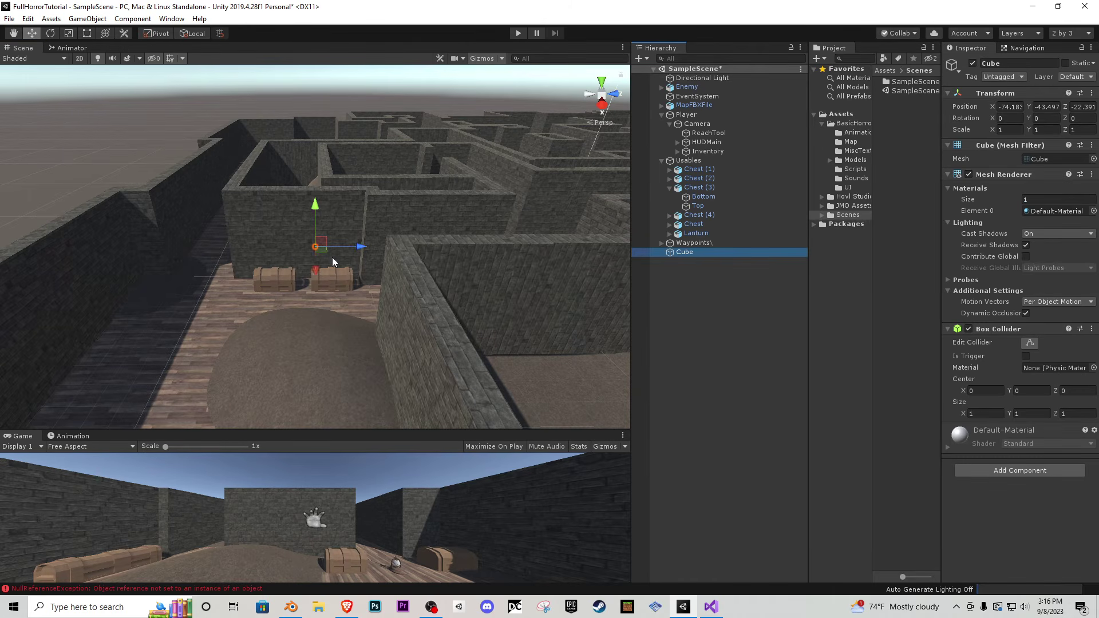
key(Delete)
- Create a 3D cube in the scene near the two chests
right_drag(332, 257, 257, 298)
key(w)
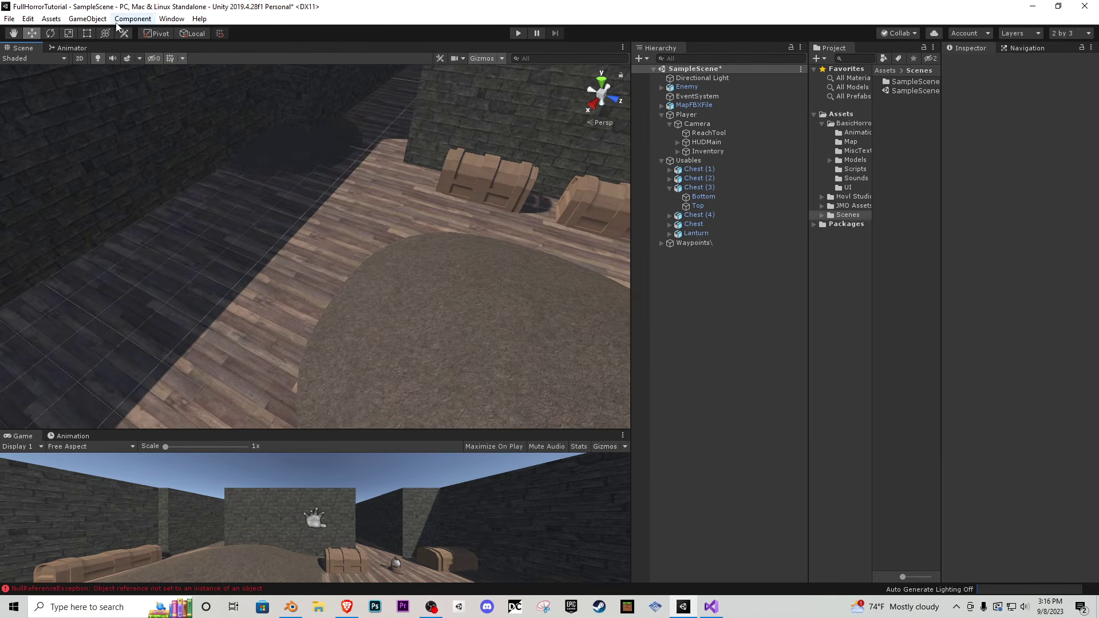
click(88, 18)
mouse_move(113, 60)
click(232, 57)
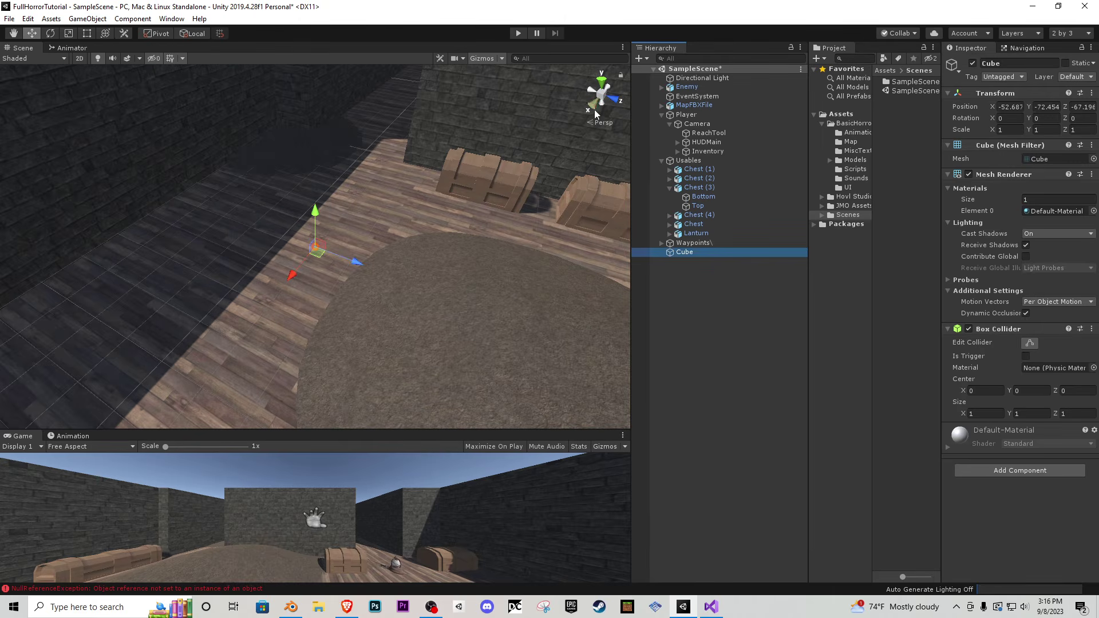
- Move the cube onto the maze's lower corner, at about X 16.2, Y 1.6, Z -29.3, using the side and top views
click(595, 103)
click(601, 94)
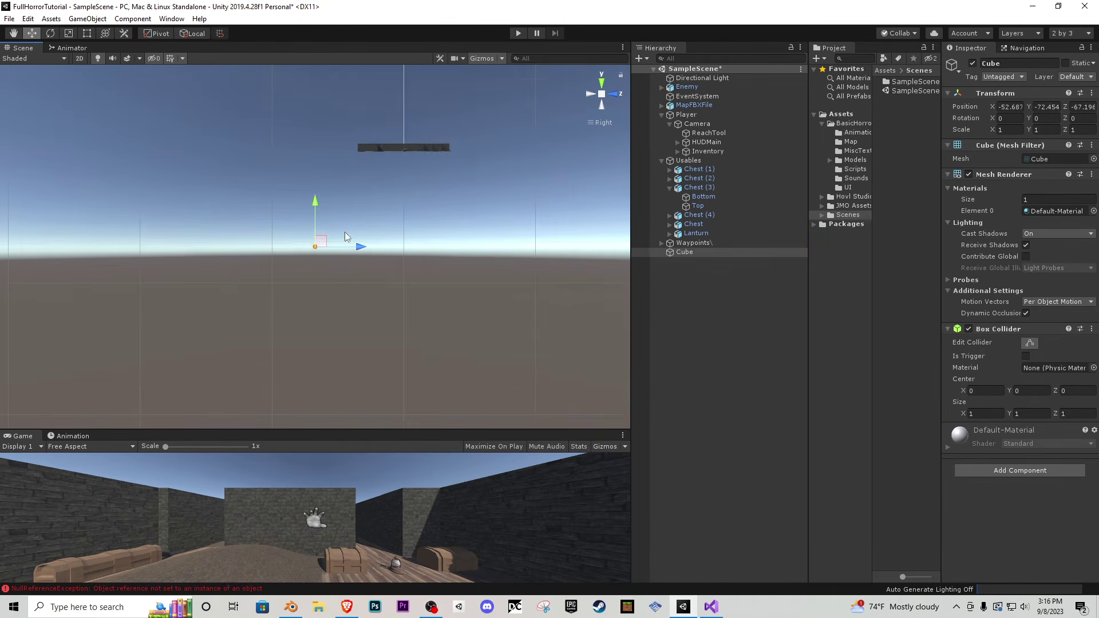
drag(320, 242, 373, 152)
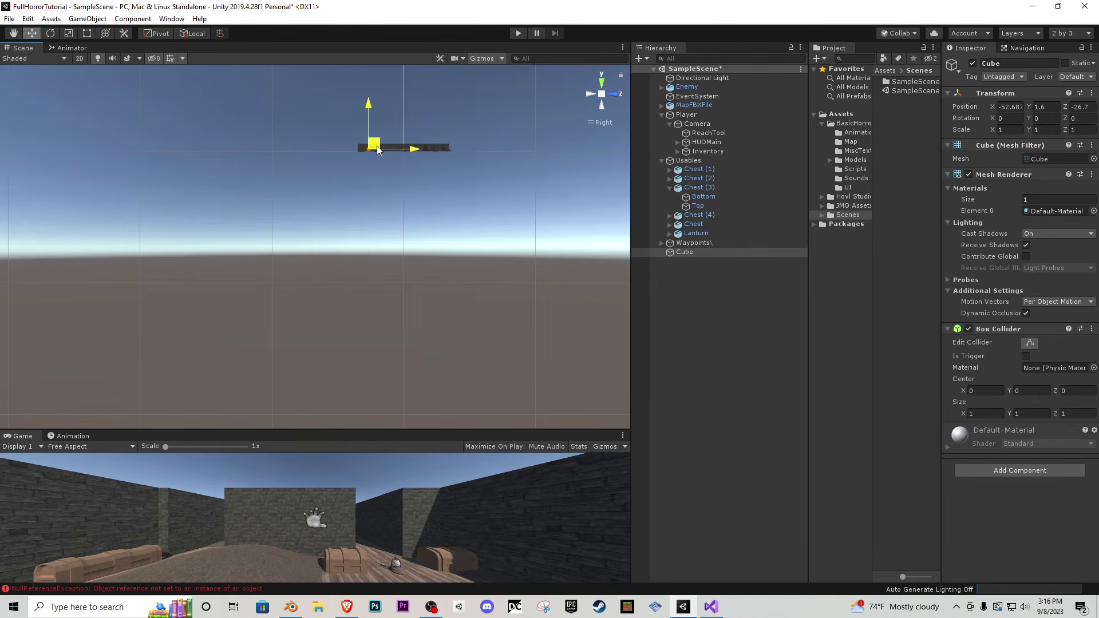
click(601, 82)
drag(320, 187, 411, 190)
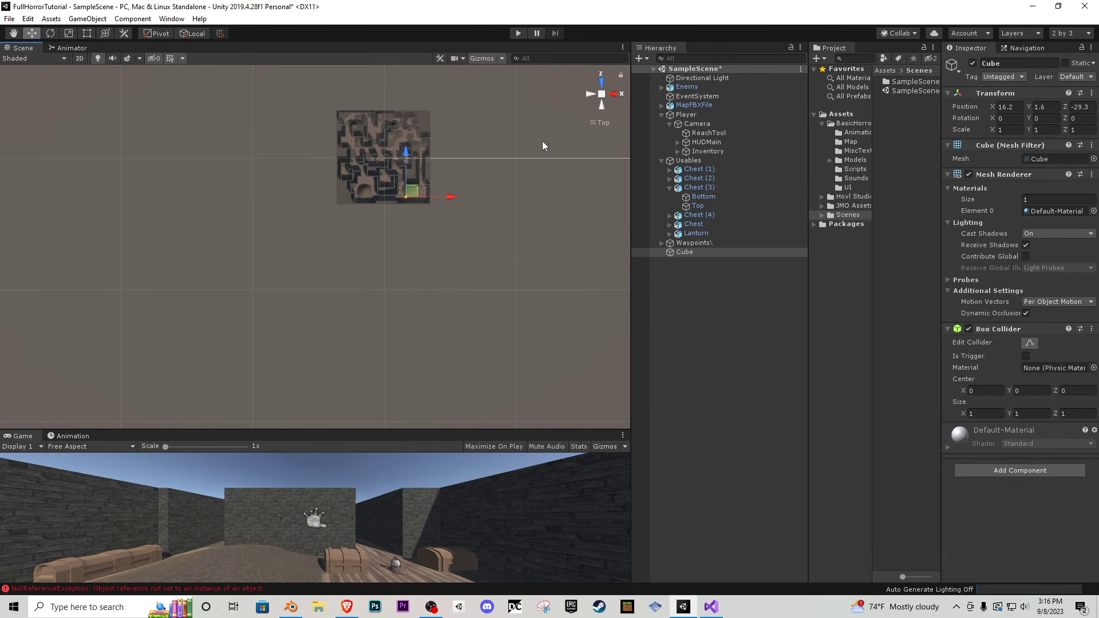
- Shift the cube across the floor toward the dark wall, to about X 15.67, Z -32.01
click(603, 99)
double_click(686, 252)
right_drag(326, 178, 935, 607)
key(s)
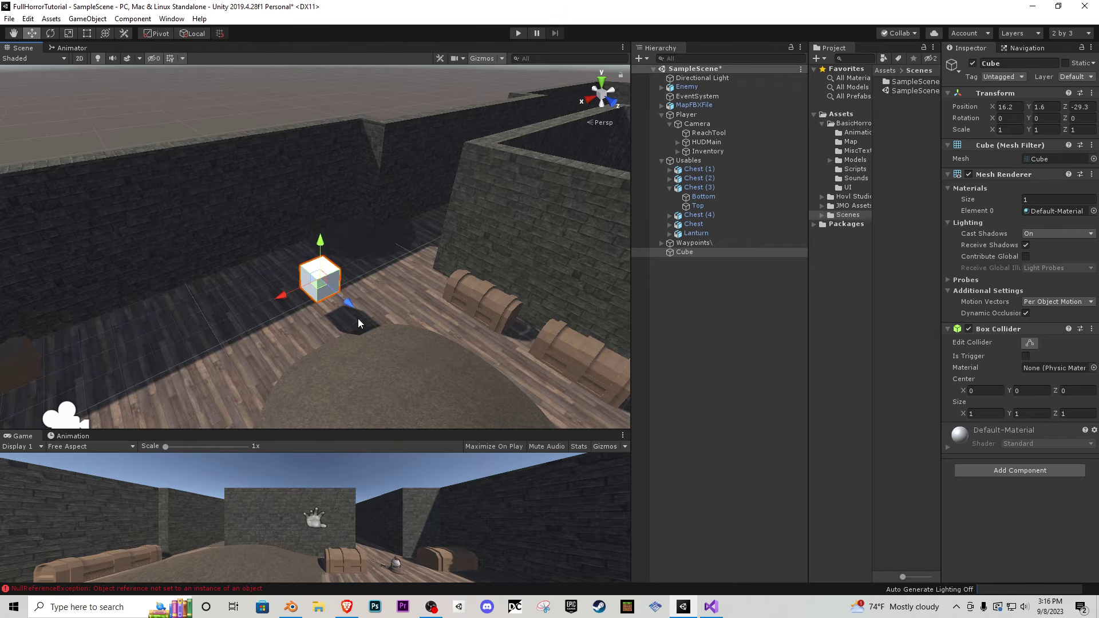
drag(348, 303, 254, 259)
key(w)
right_drag(255, 261, 472, 291)
- Add the Door script component to the cube
click(996, 470)
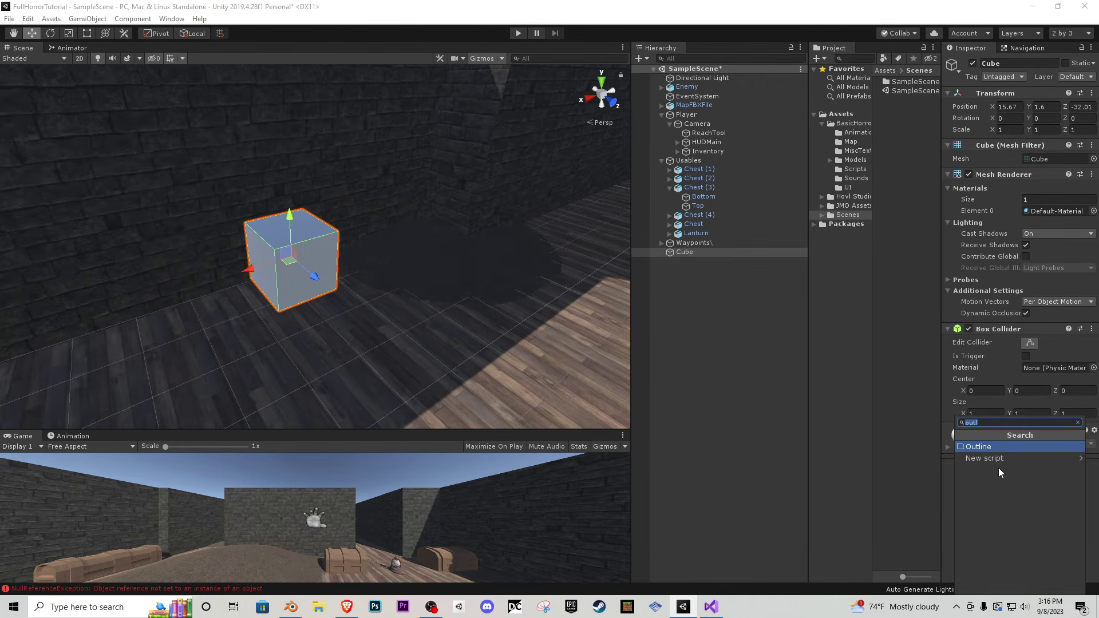
text(dool)
click(985, 449)
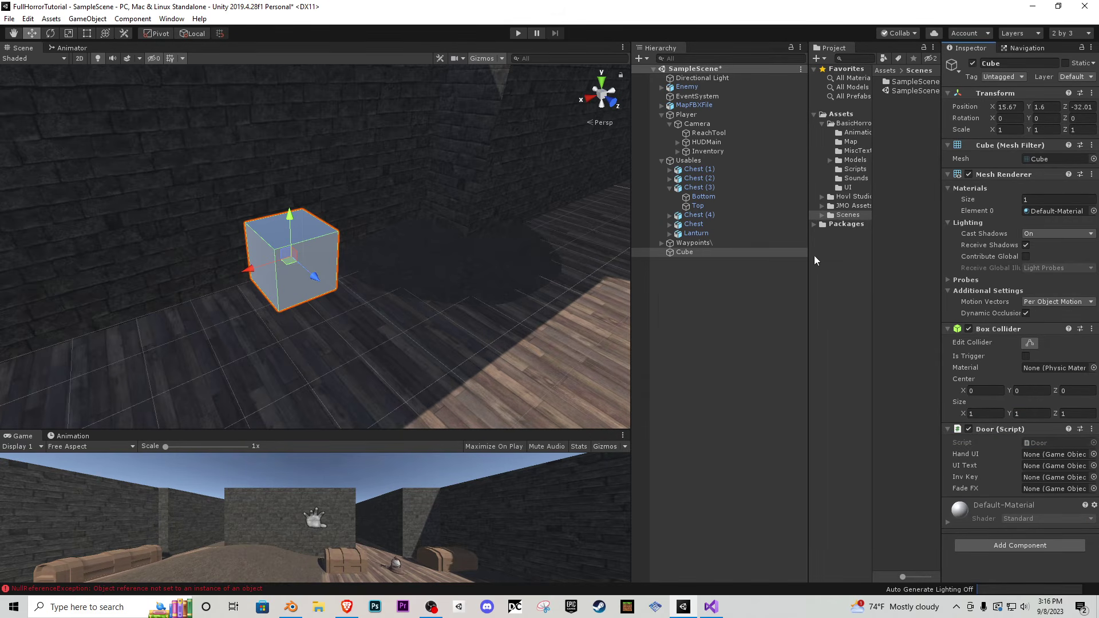
- Add a UI Text object under Crosshairs in the player's HUDMain canvas
click(672, 143)
click(677, 143)
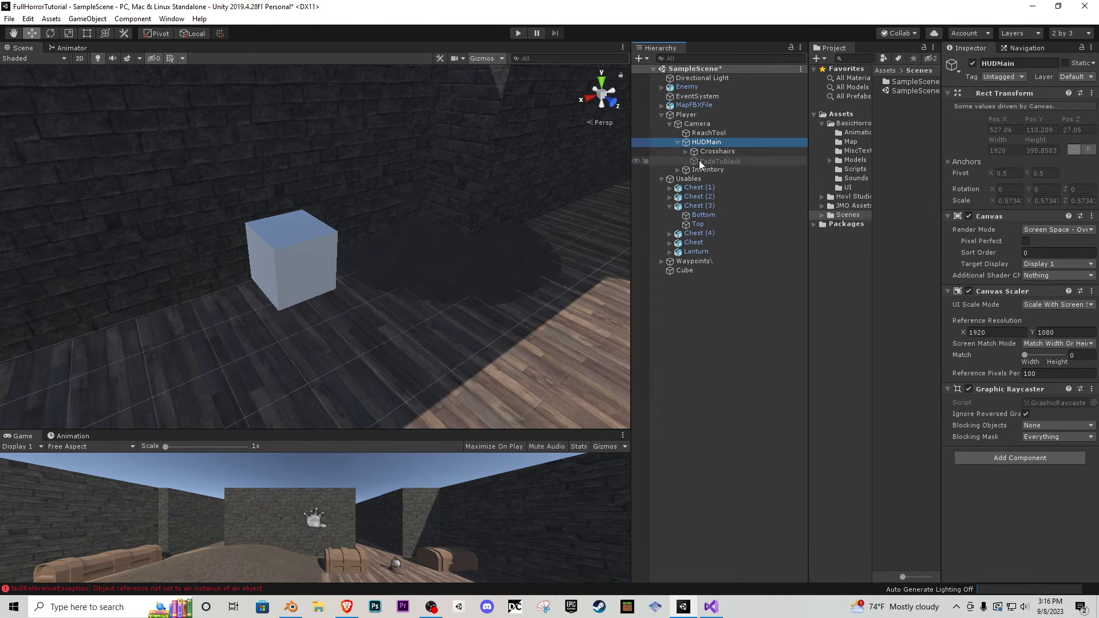
click(686, 151)
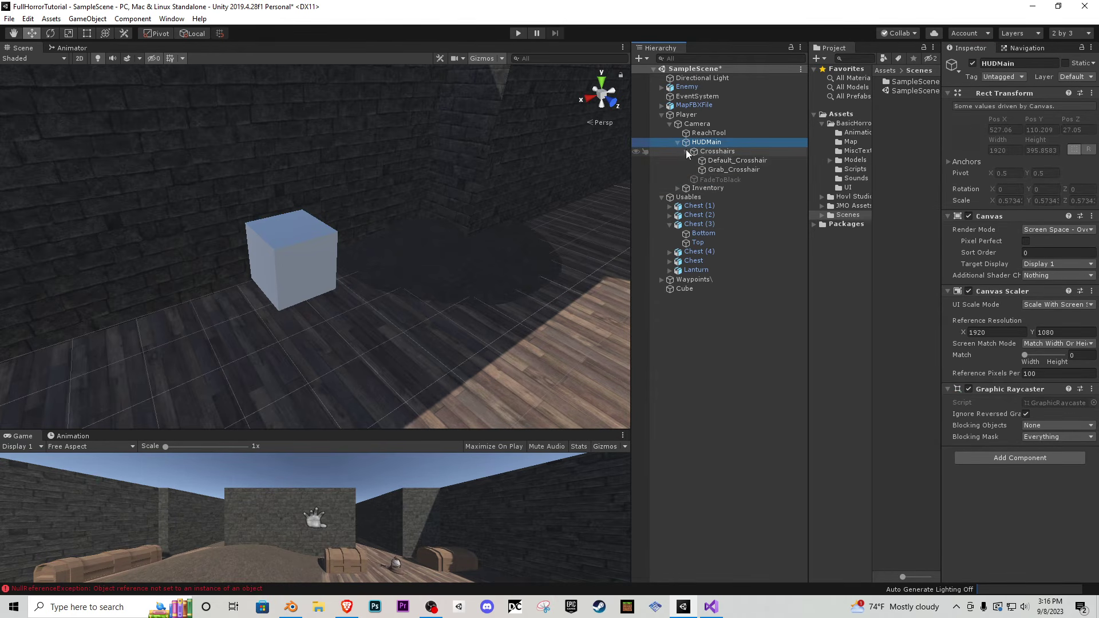
click(727, 162)
right_click(724, 152)
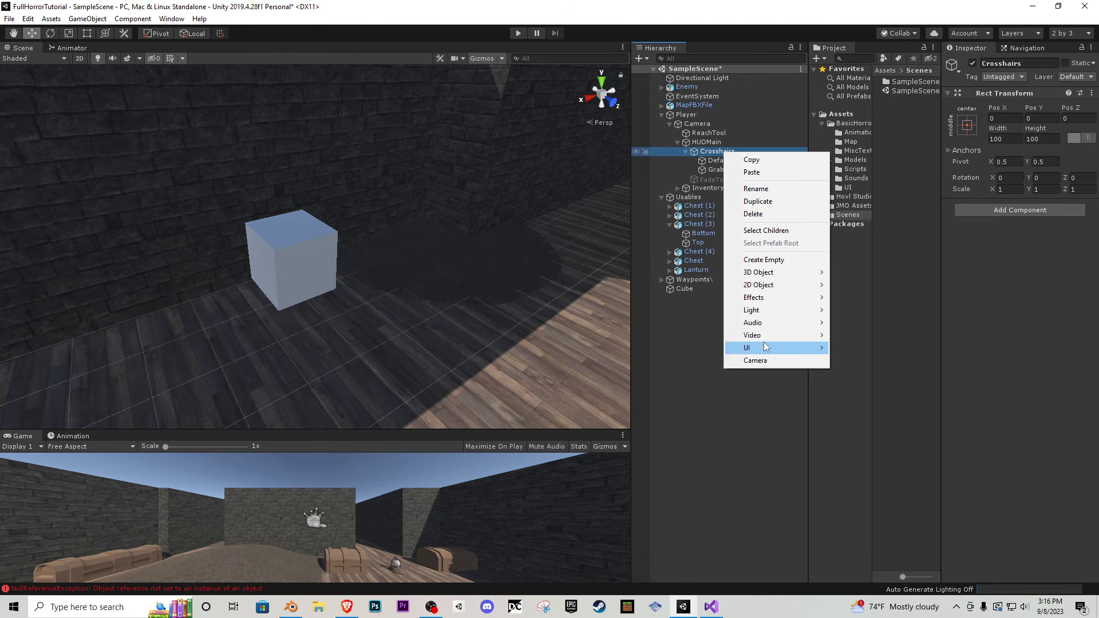
mouse_move(764, 347)
click(841, 348)
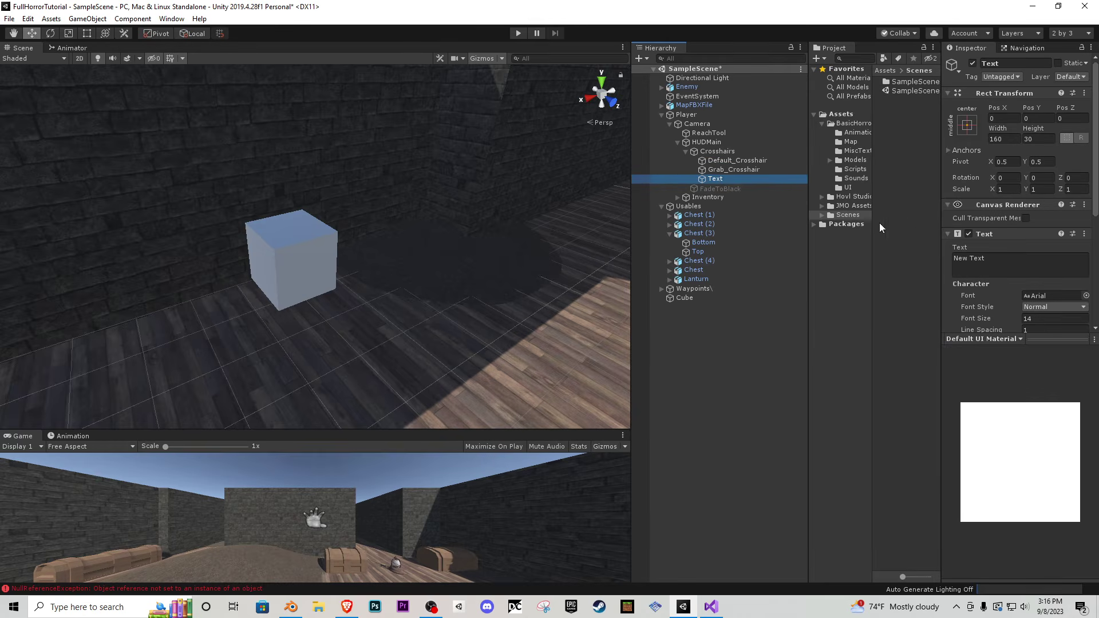
- Set the new text to font size 30, bold style and the Satan Text font
click(1037, 319)
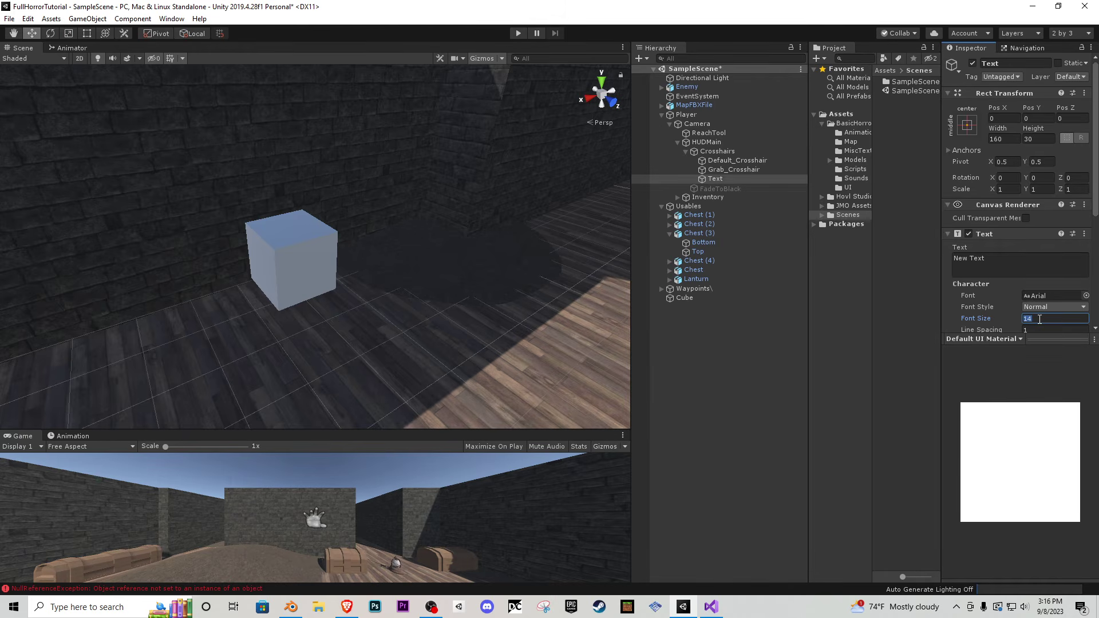
click(1030, 332)
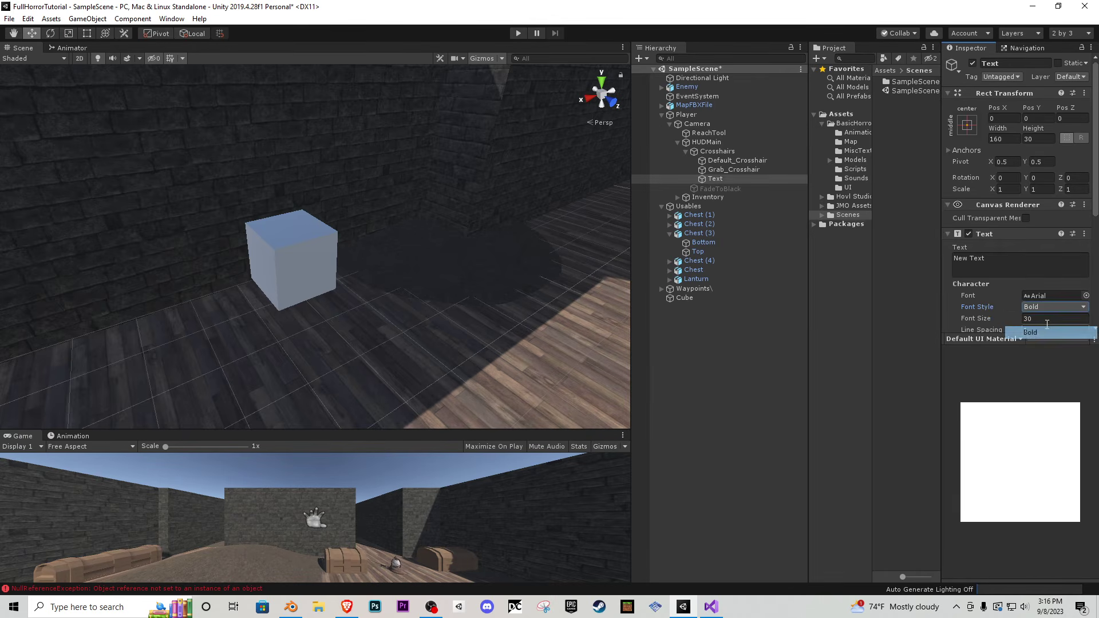
click(1085, 295)
double_click(893, 323)
- Color the text dark red (C10000) and center its alignment horizontally and vertically
scroll(1015, 290, down, 5)
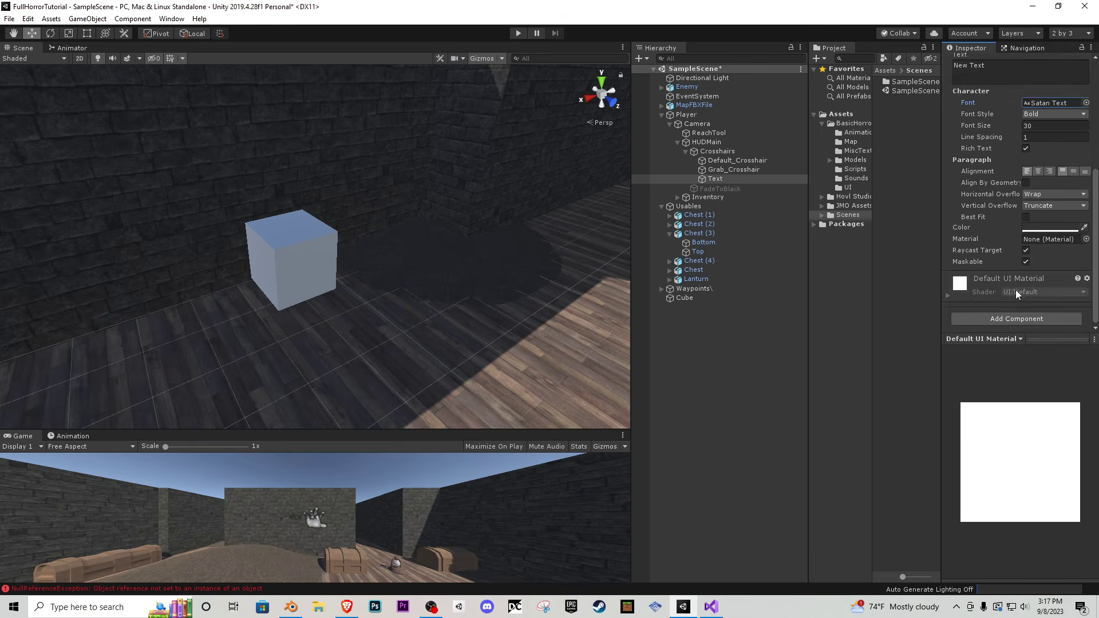
click(1050, 227)
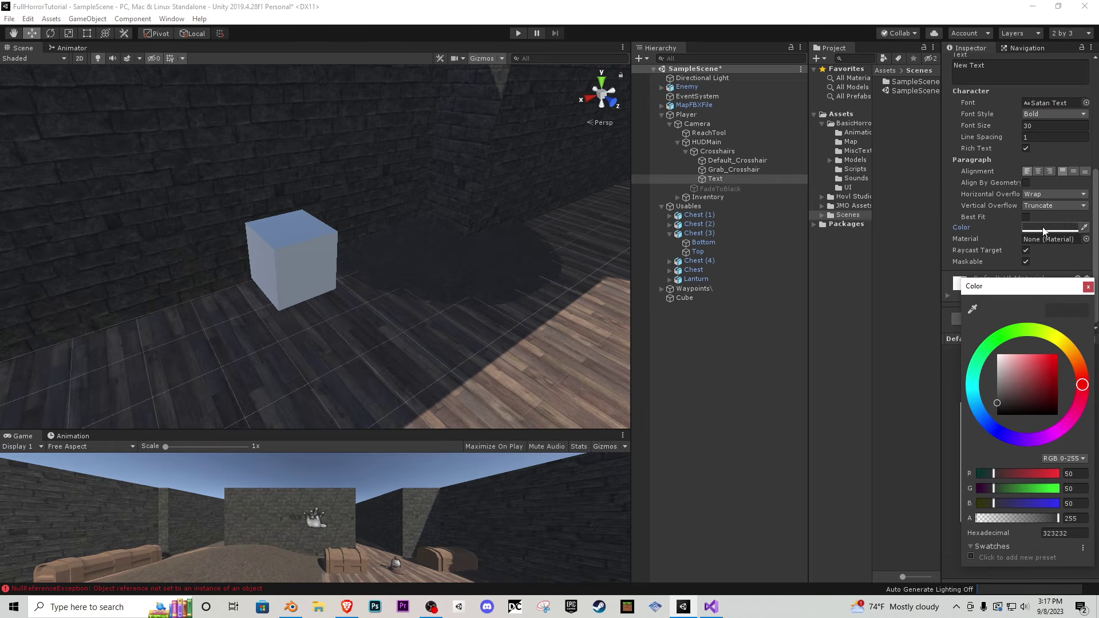
drag(1050, 367, 1065, 365)
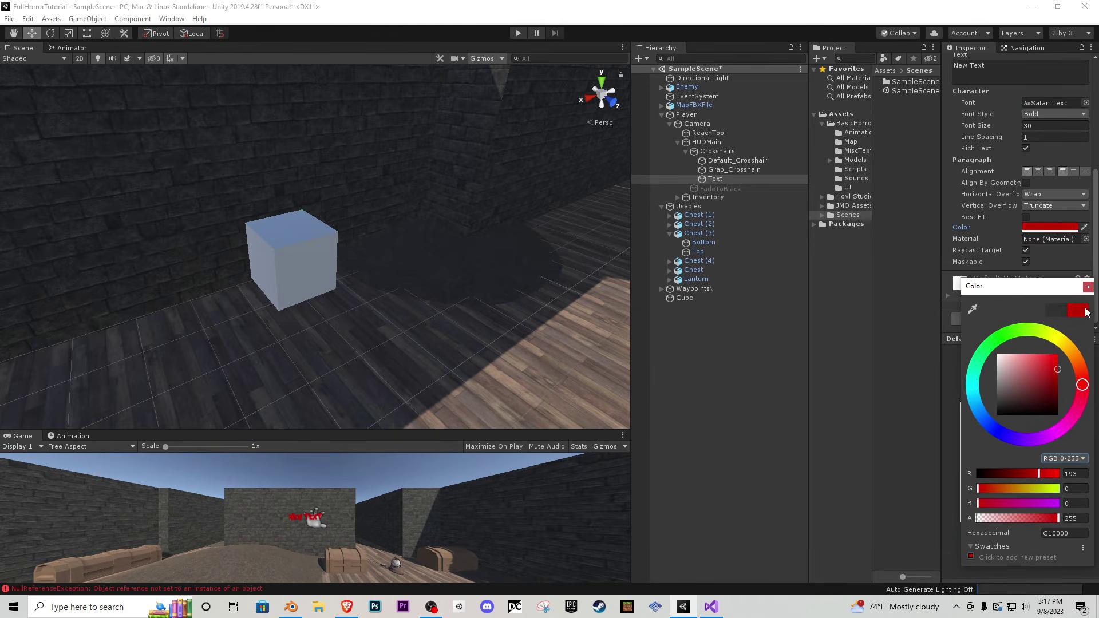
click(1087, 286)
click(1038, 172)
click(1071, 170)
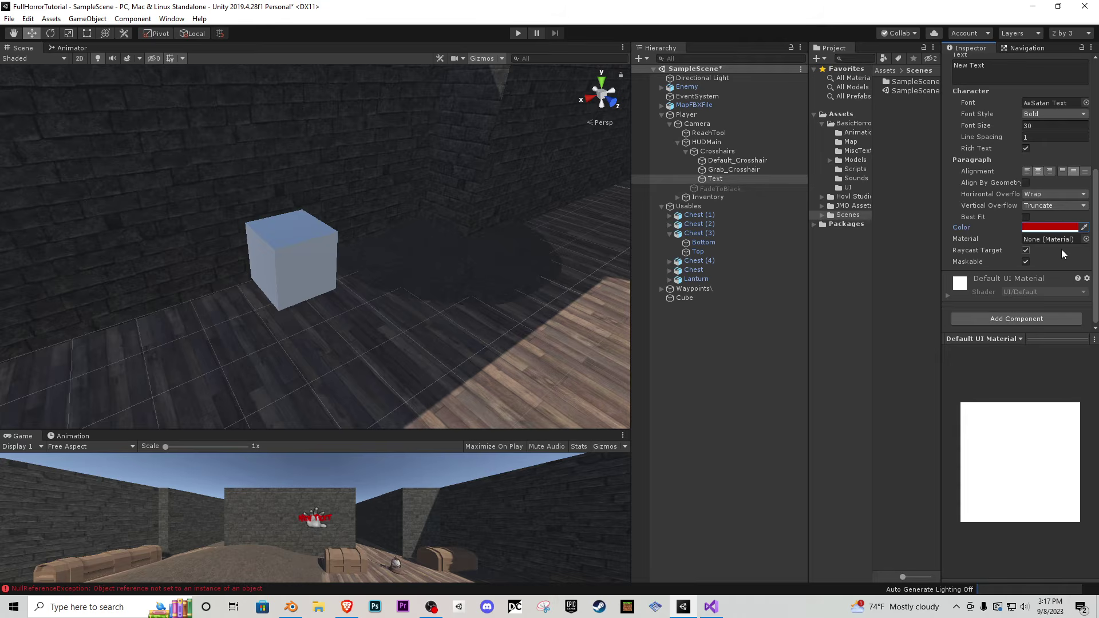
- Add an Outline component to the text with a fully opaque black effect color and effect distance X 2, Y -2
click(1039, 318)
text(outline)
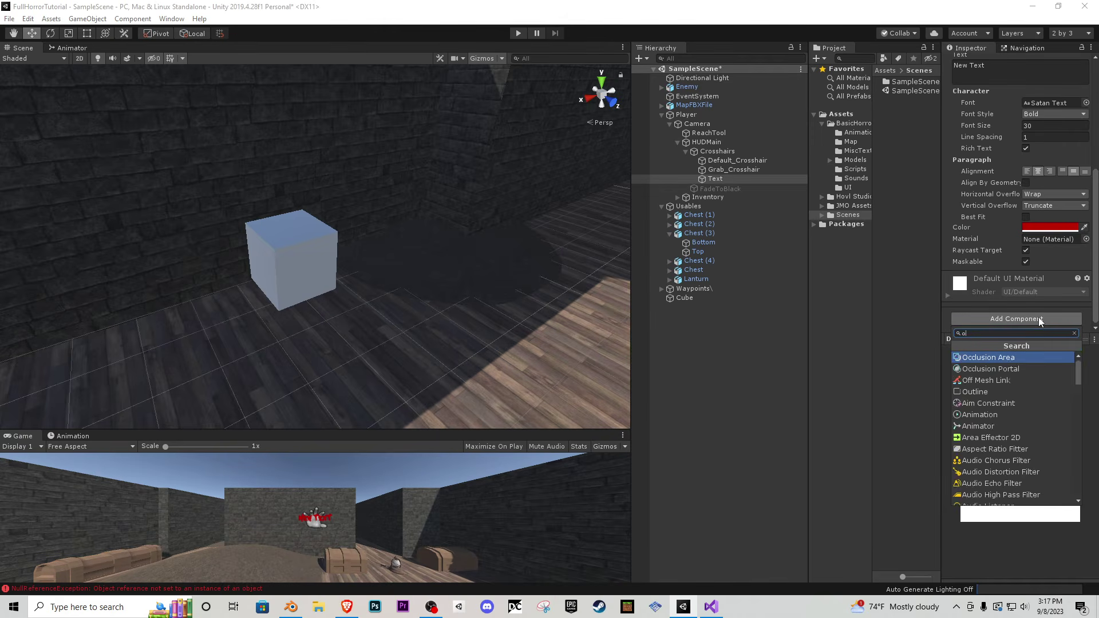
key(Return)
click(1037, 303)
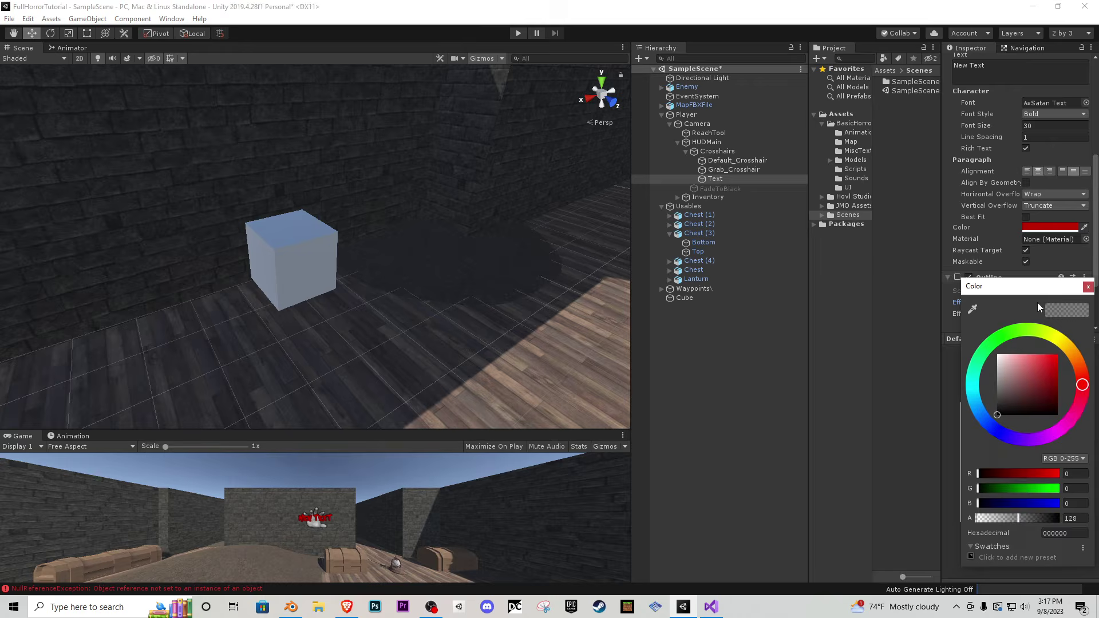
drag(1035, 517, 1081, 519)
click(1087, 288)
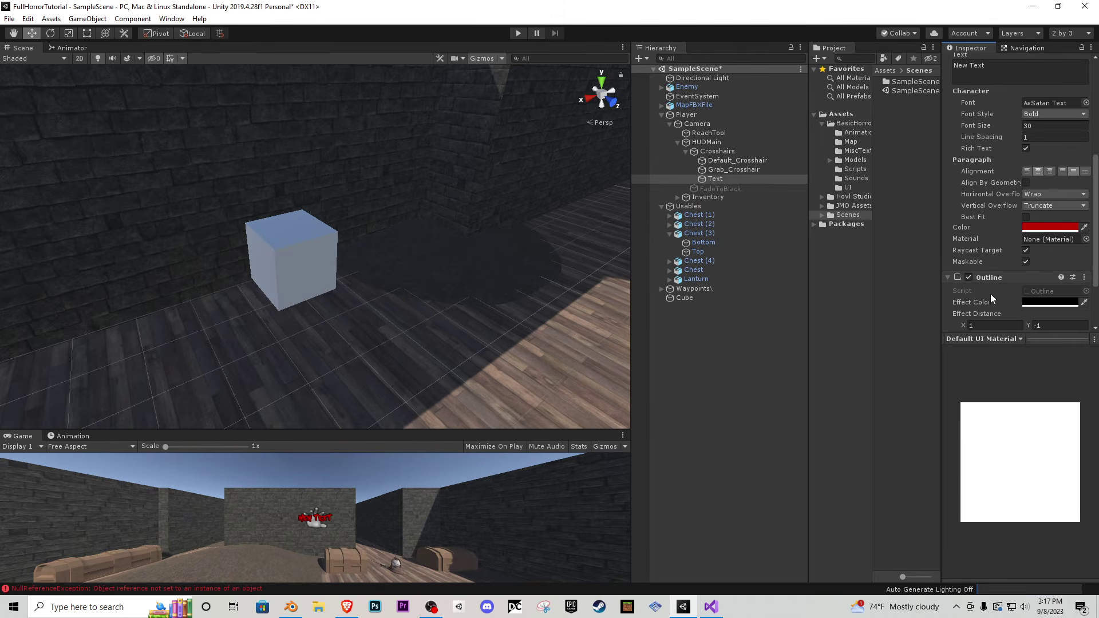
click(1058, 324)
text(-2)
double_click(732, 180)
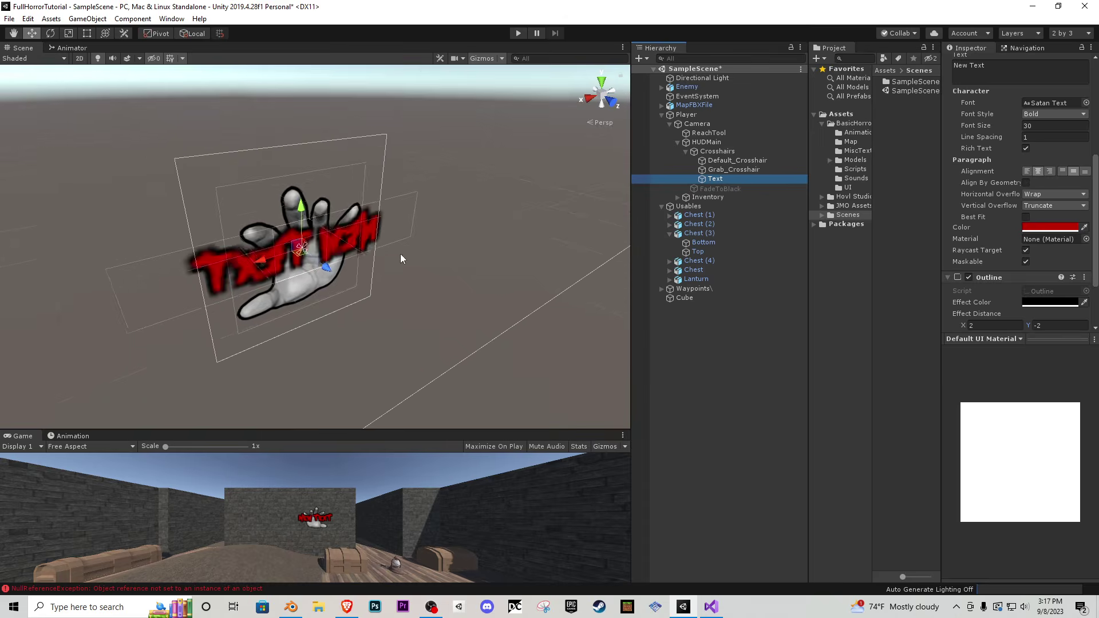
- Move the HUD text below the hand crosshair to about Pos Y -66 and set its width to 350 and height to 75
drag(297, 221, 323, 289)
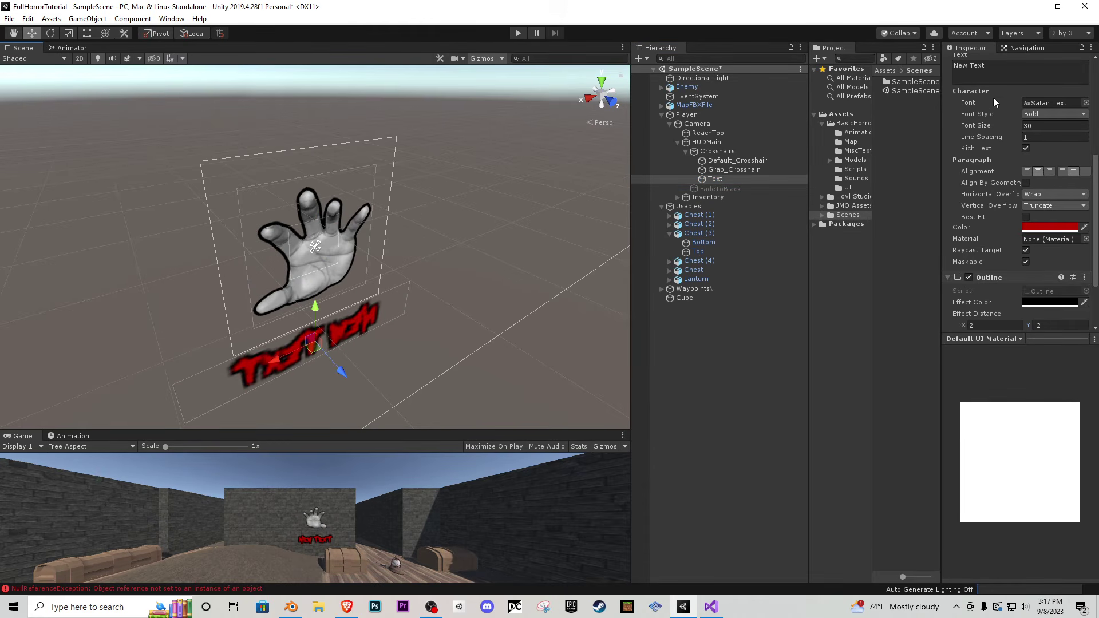
scroll(994, 98, up, 5)
click(1014, 137)
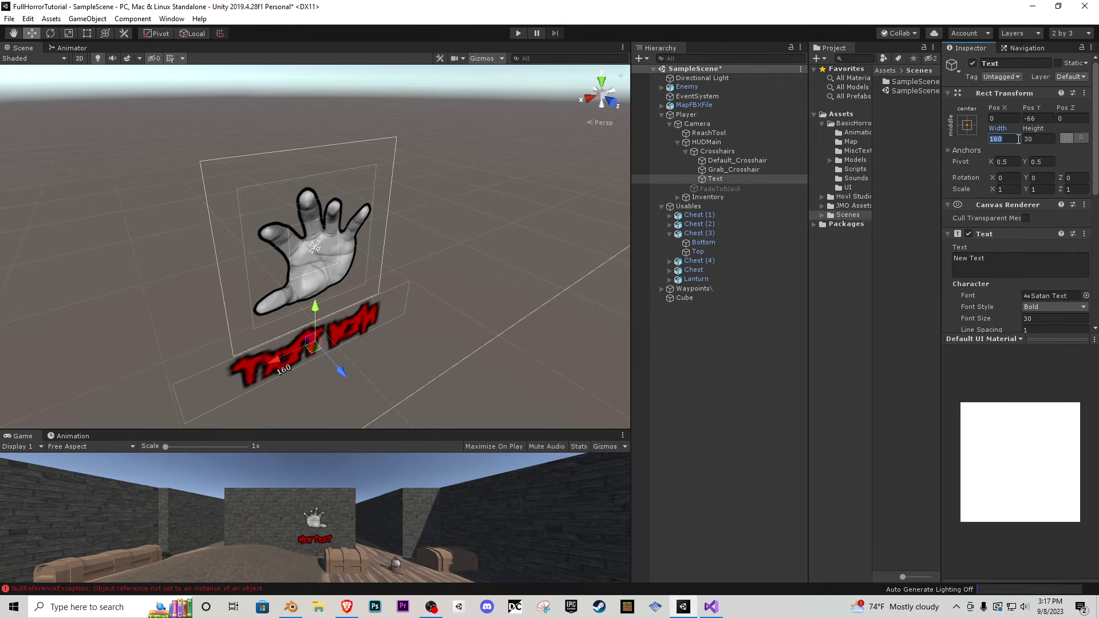
text(350)
key(Tab)
text(64)
key(BackSpace)
key(BackSpace)
text(75)
- Replace the HUD text's content with "The Door Is Locked"
click(1011, 269)
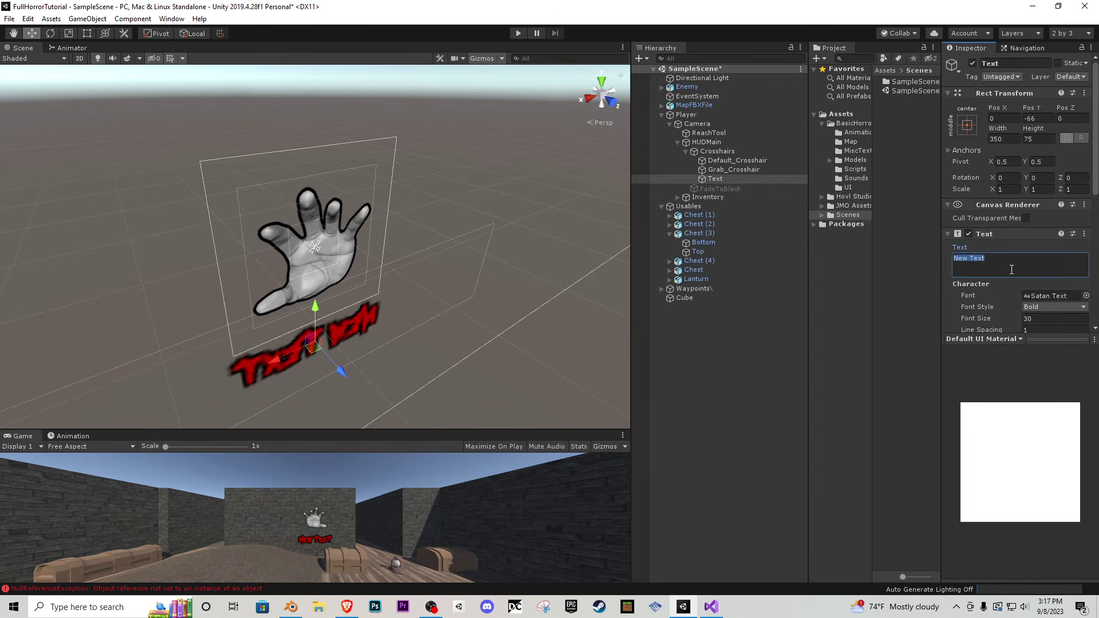
text(You DOn)
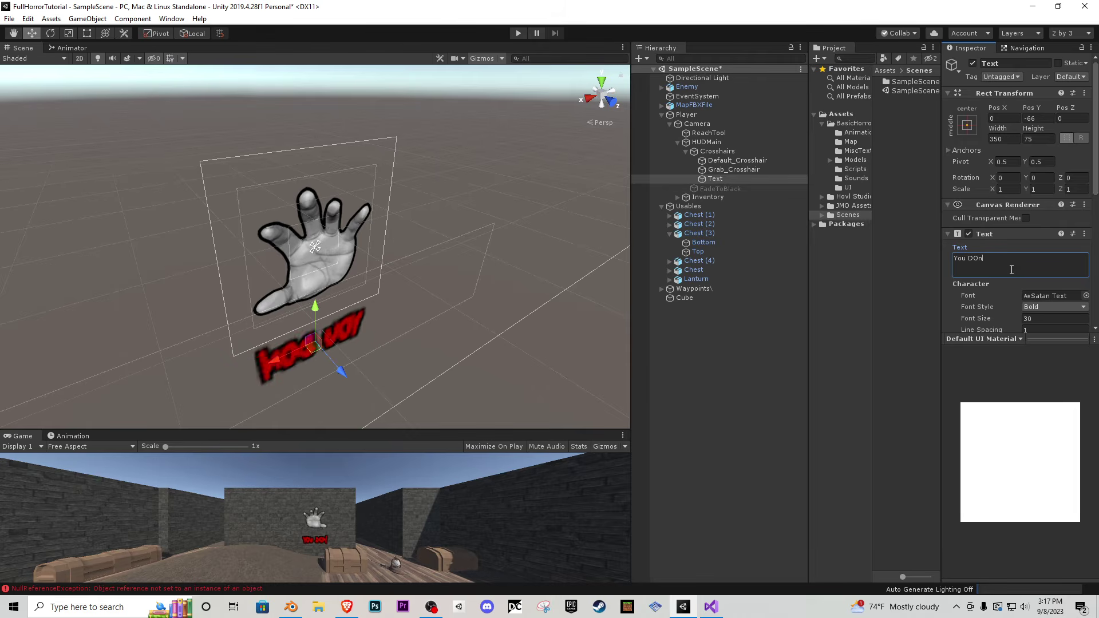
key(BackSpace)
key(BackSpace)
key(BackSpace)
key(BackSpace)
key(BackSpace)
key(BackSpace)
key(BackSpace)
text(T)
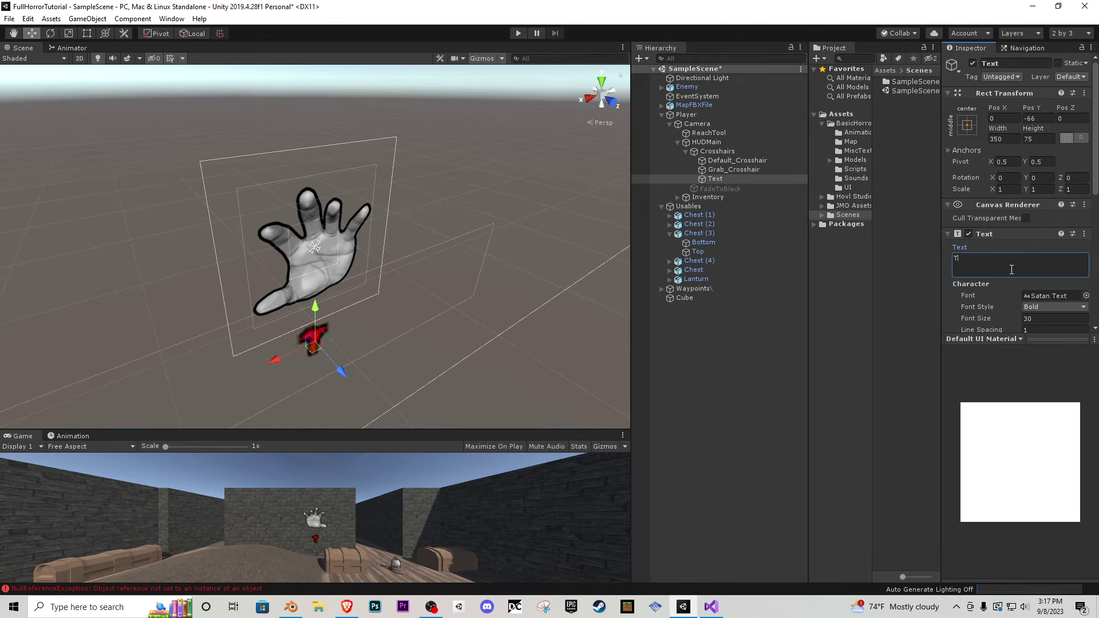
text(he Door Is Lock)
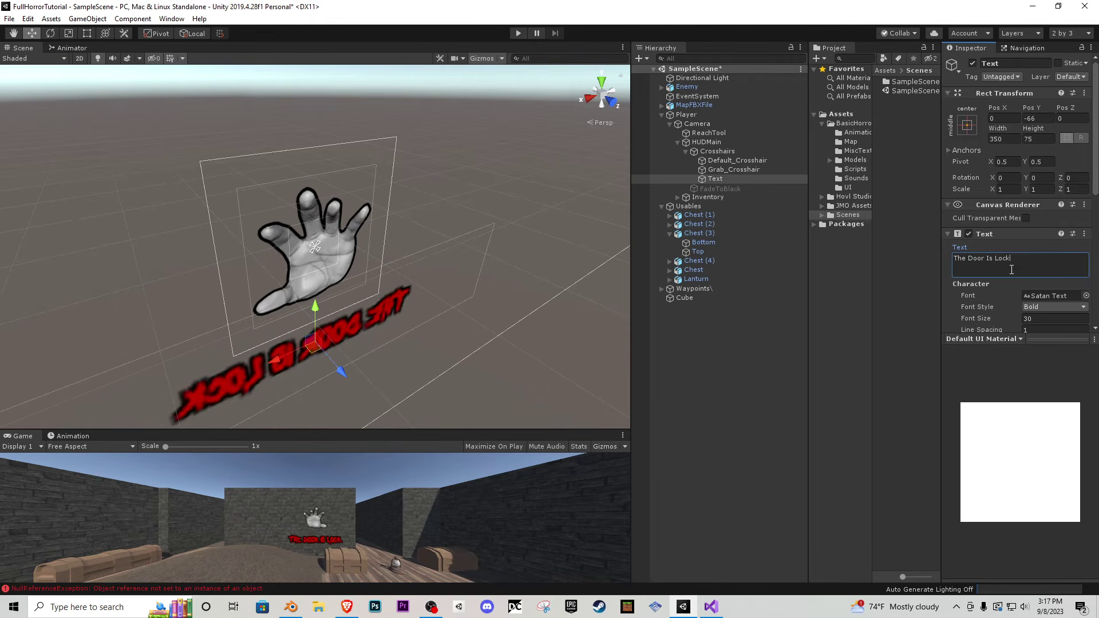
text(ed)
- Rename the Text object under Crosshairs as NoKeyText
click(728, 179)
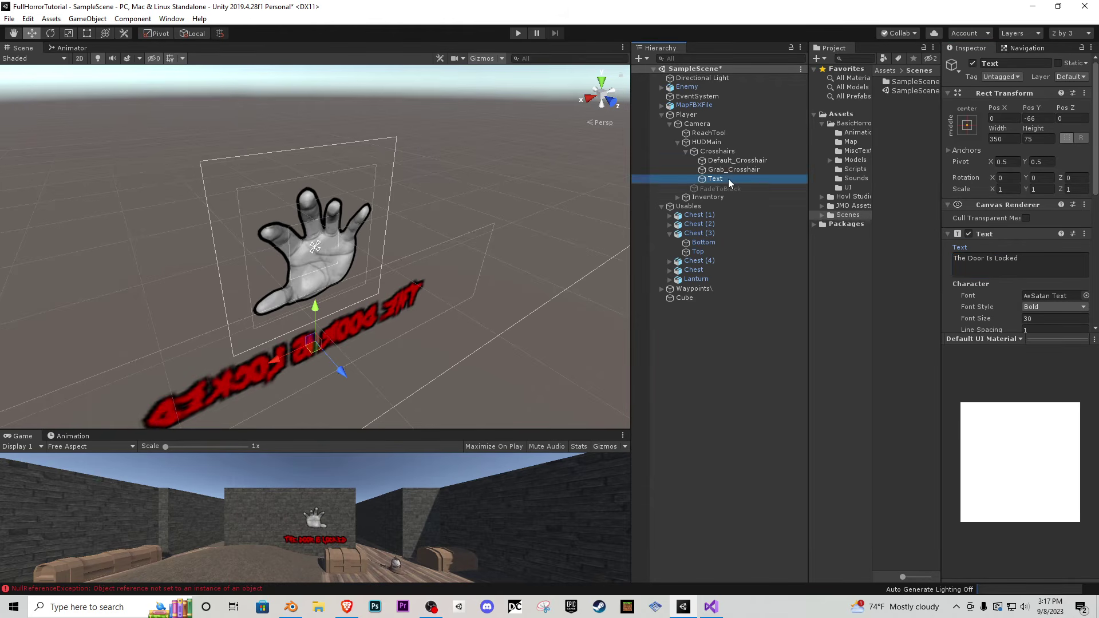
text(Does)
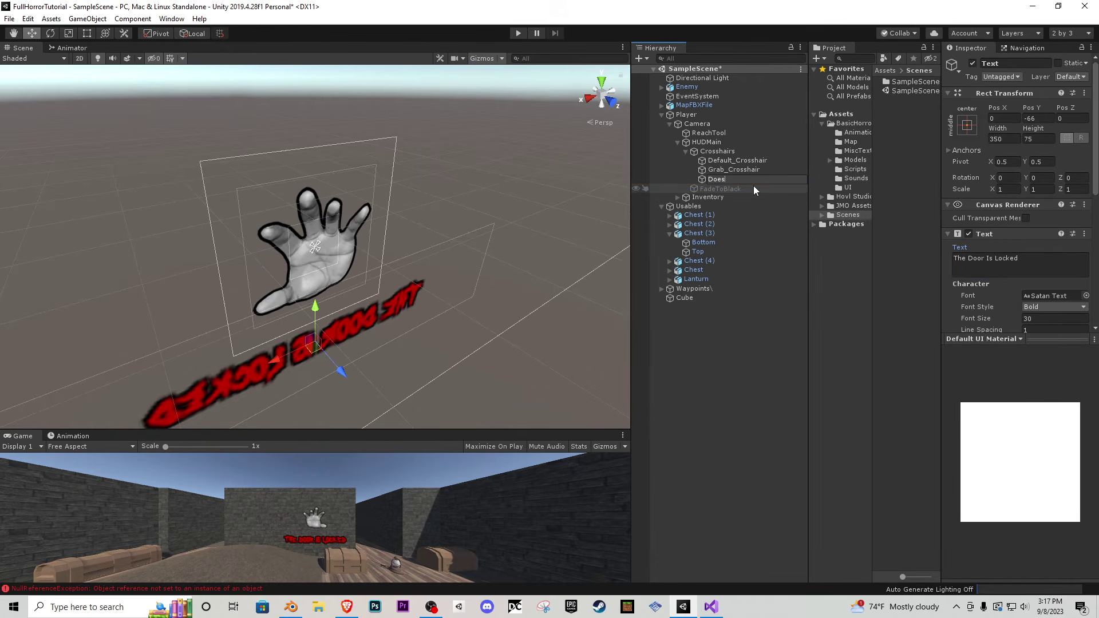
text(ntHaveJ)
key(BackSpace)
key(BackSpace)
key(BackSpace)
key(BackSpace)
key(BackSpace)
key(BackSpace)
key(BackSpace)
key(BackSpace)
key(BackSpace)
key(BackSpace)
key(BackSpace)
text(NoKeyText)
key(Return)
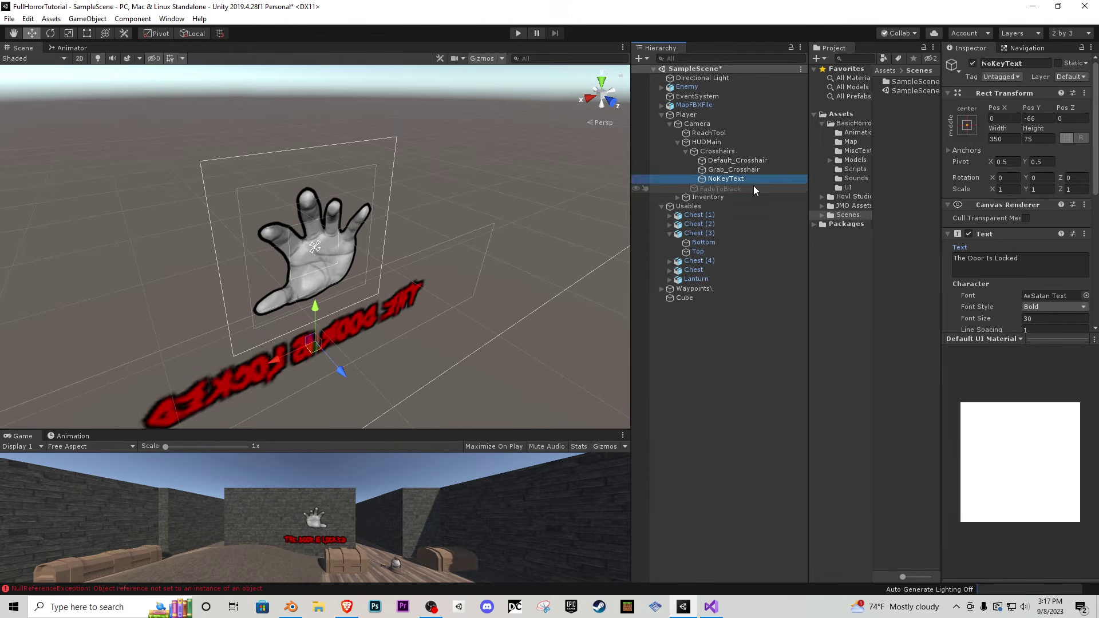
- Rename the Cube object in the scene as ExitPoint
right_drag(391, 251, 505, 243)
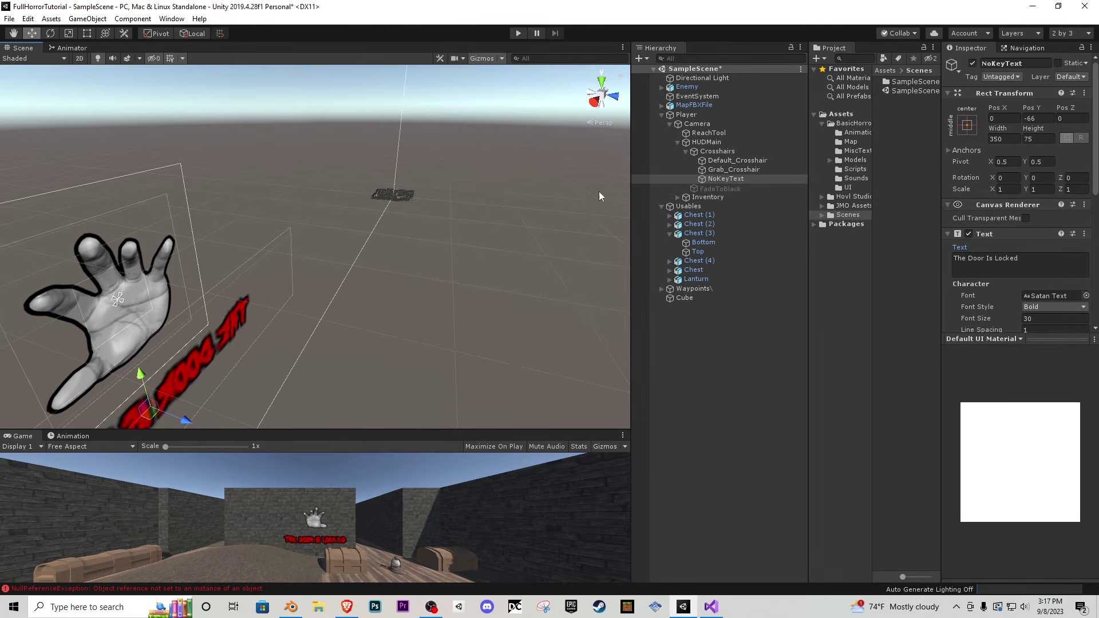
double_click(696, 298)
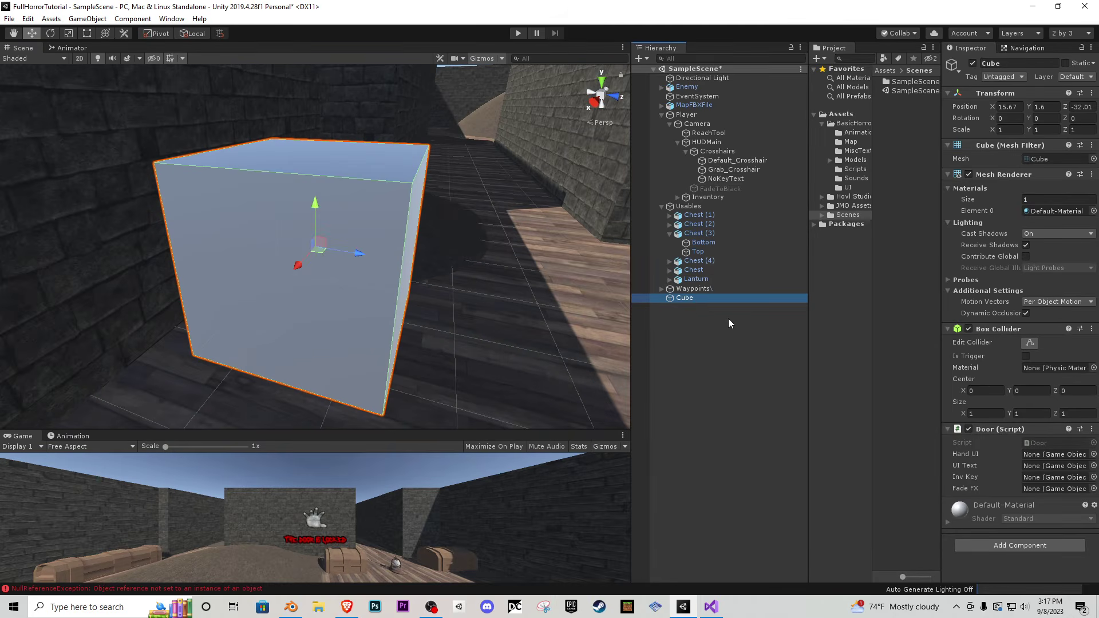
key(F2)
text(ExitP)
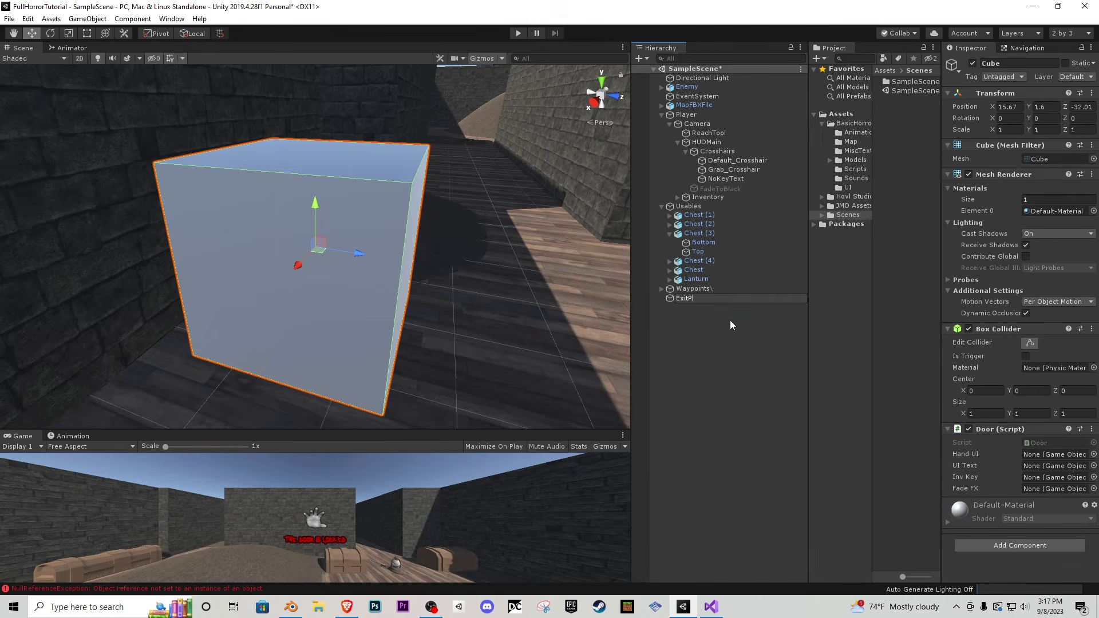
text(oint)
key(Return)
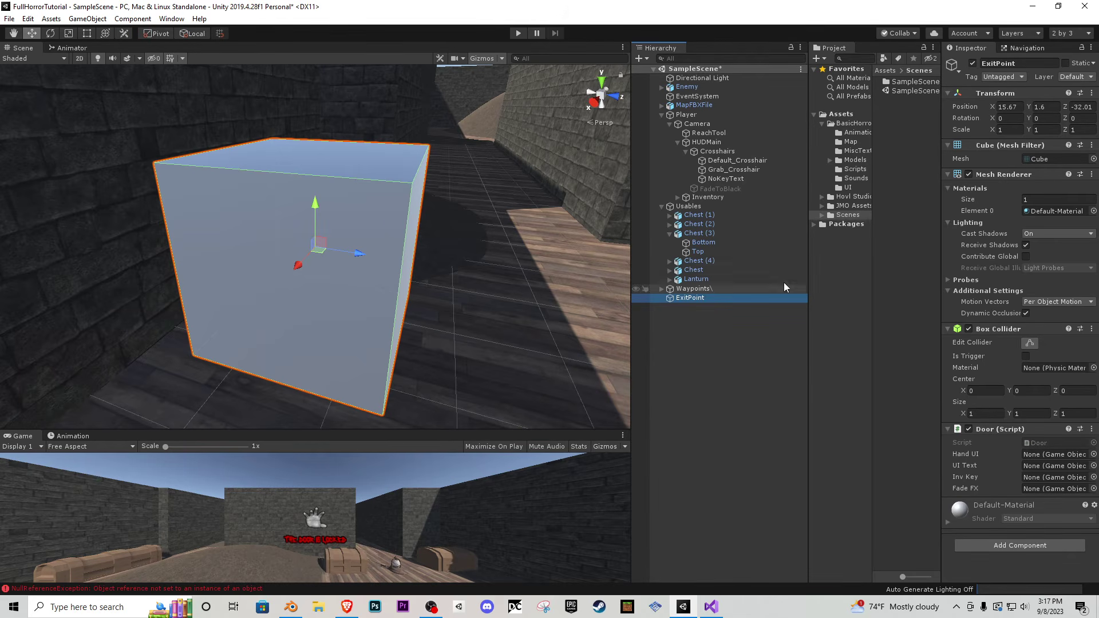
- Assign Grab_Crosshair as Hand UI, NoKeyText as UI Text, the inventory Key as Inv Key and FadeToBlack as Fade FX on ExitPoint's Door script
drag(733, 169, 1039, 465)
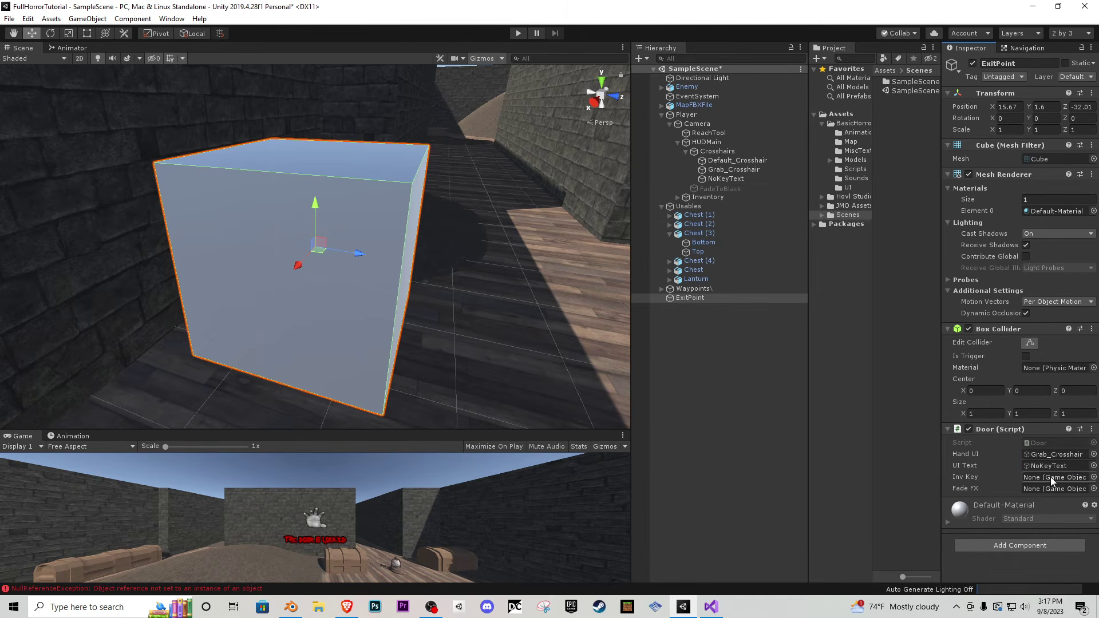
click(677, 197)
drag(706, 254, 1049, 490)
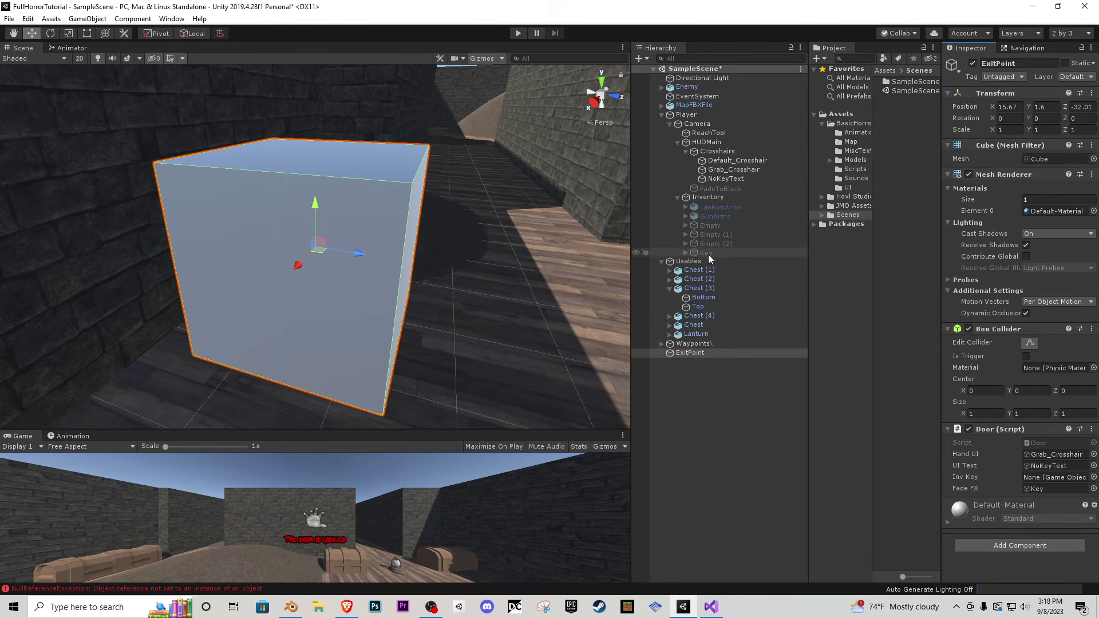
drag(709, 255, 1030, 488)
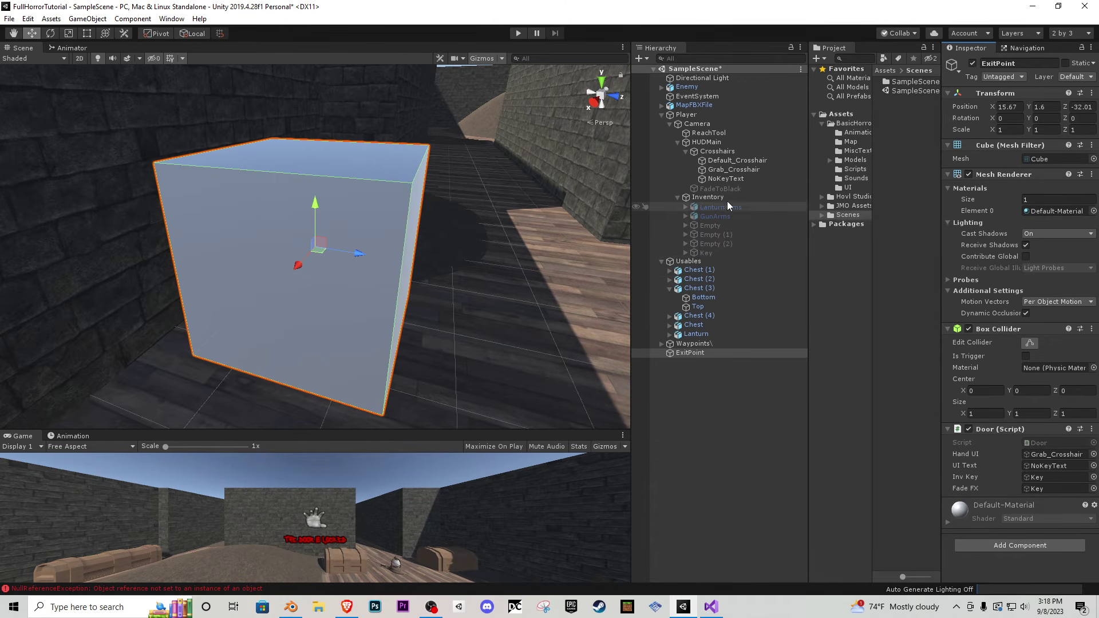
drag(721, 189, 1042, 488)
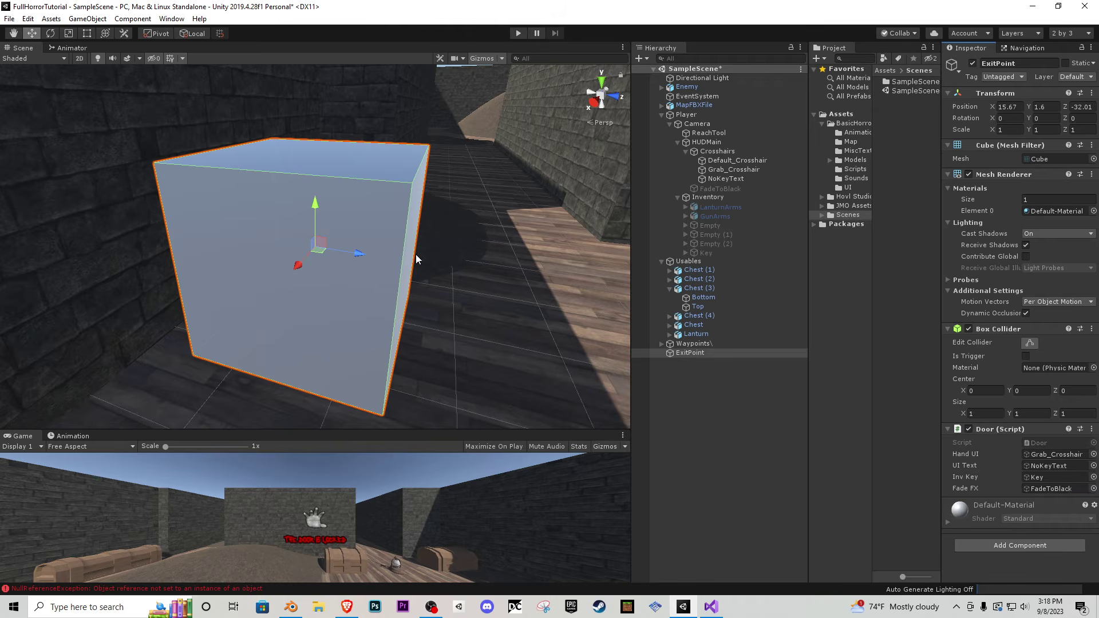
- Open ExitPoint's Door script in Visual Studio and review its interaction and scene-loading code
key(s)
right_drag(369, 223, 510, 187)
middle_drag(491, 202, 359, 270)
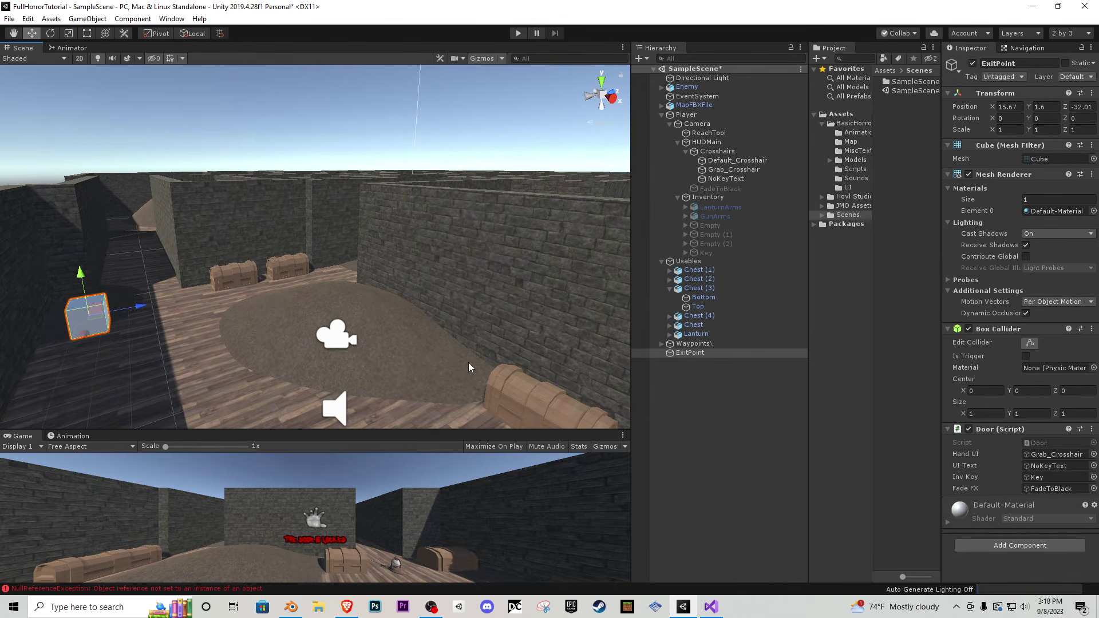
click(1057, 444)
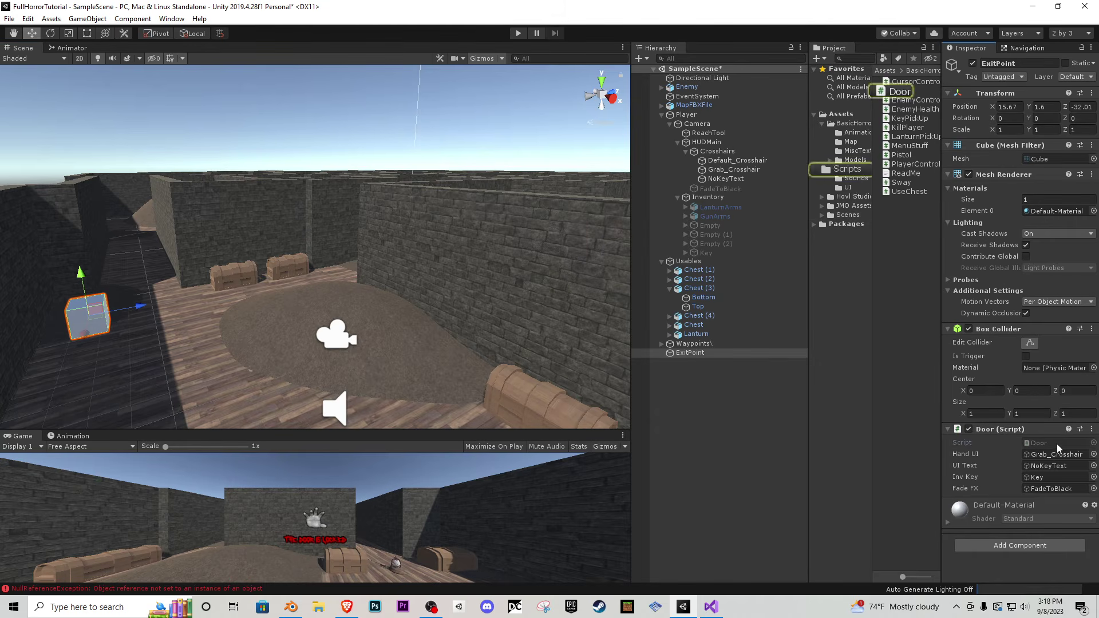
double_click(1057, 444)
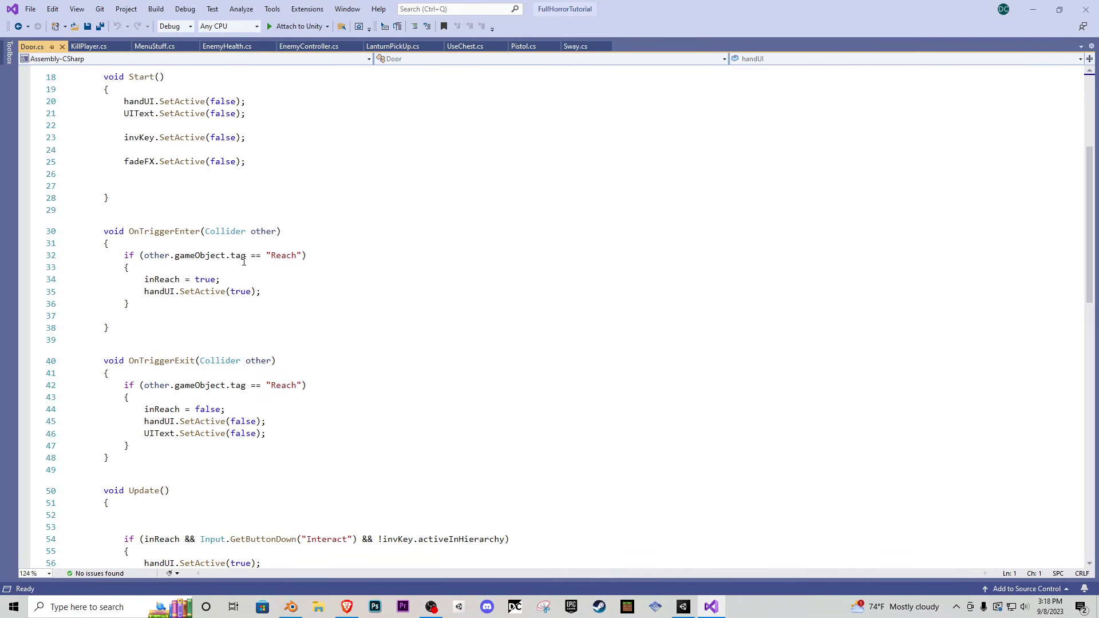
scroll(243, 261, down, 9)
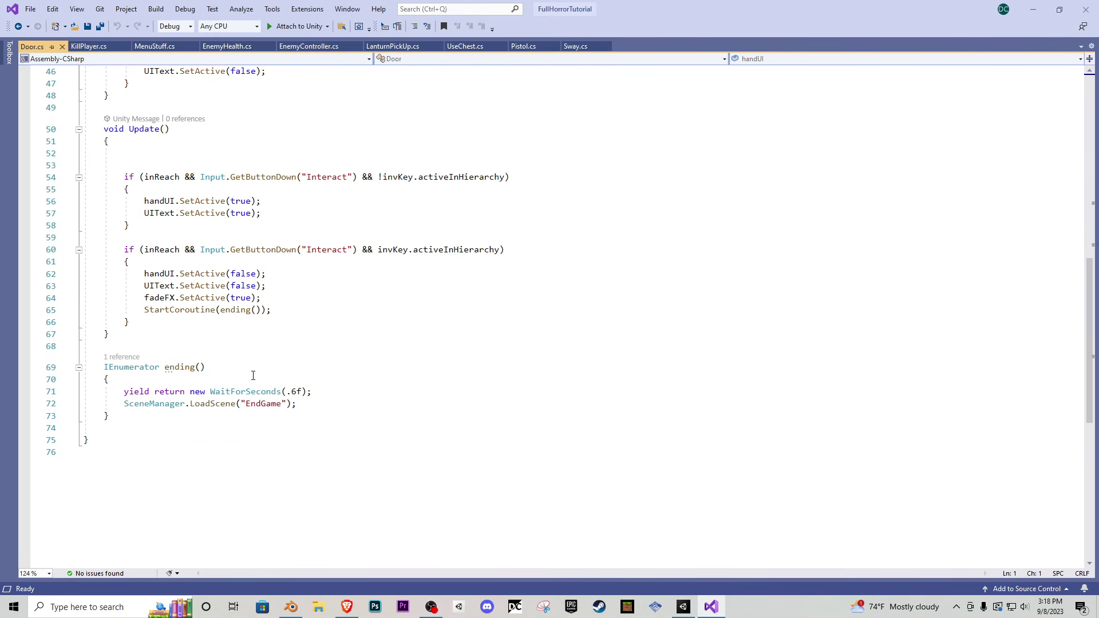
scroll(262, 403, up, 13)
- Copy the public string nextSceneName declaration from KillPlayer.cs into Door.cs below the fadeFX field
click(92, 46)
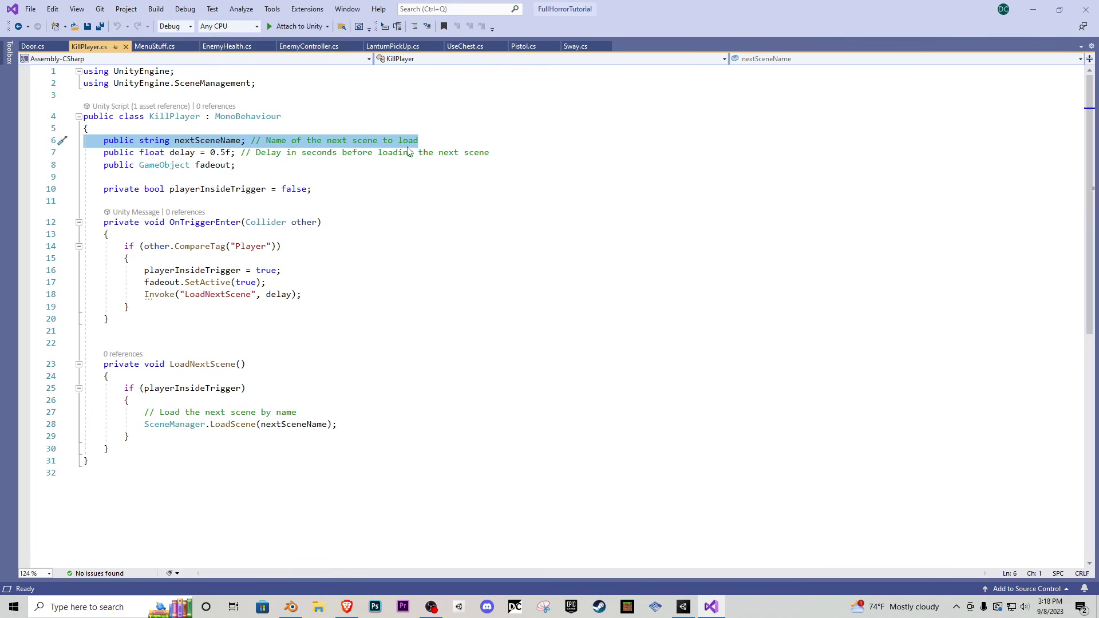
drag(419, 140, 85, 140)
key(ctrl+c)
click(37, 47)
click(254, 215)
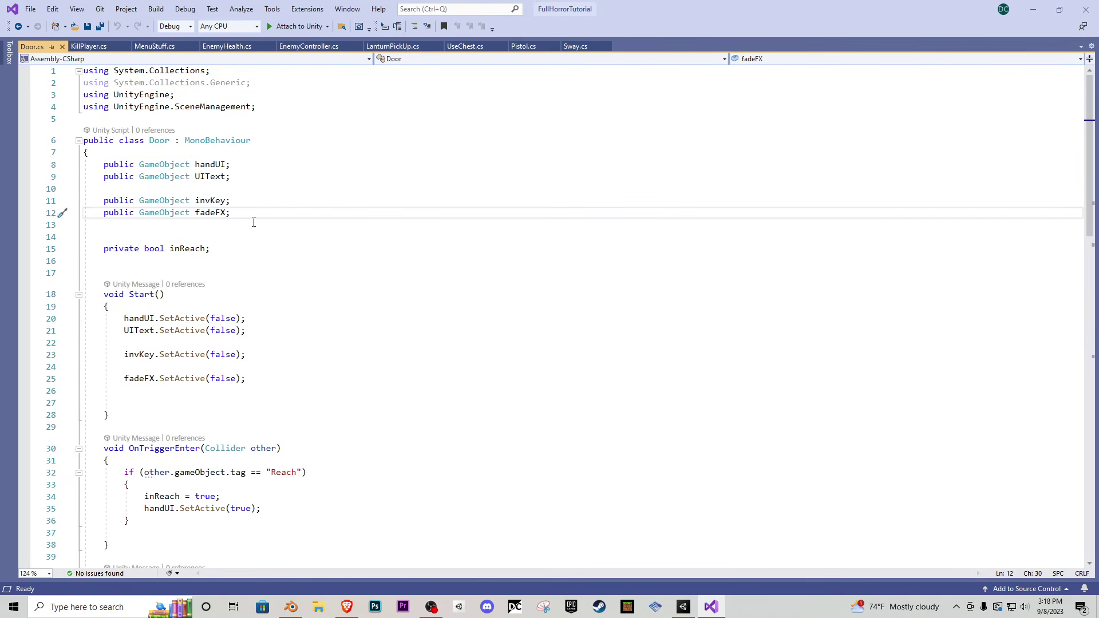
key(ctrl+v)
- Replace "EndGame" with nextSceneName in the LoadScene call of the ending coroutine and save Door.cs
double_click(228, 238)
key(ctrl+c)
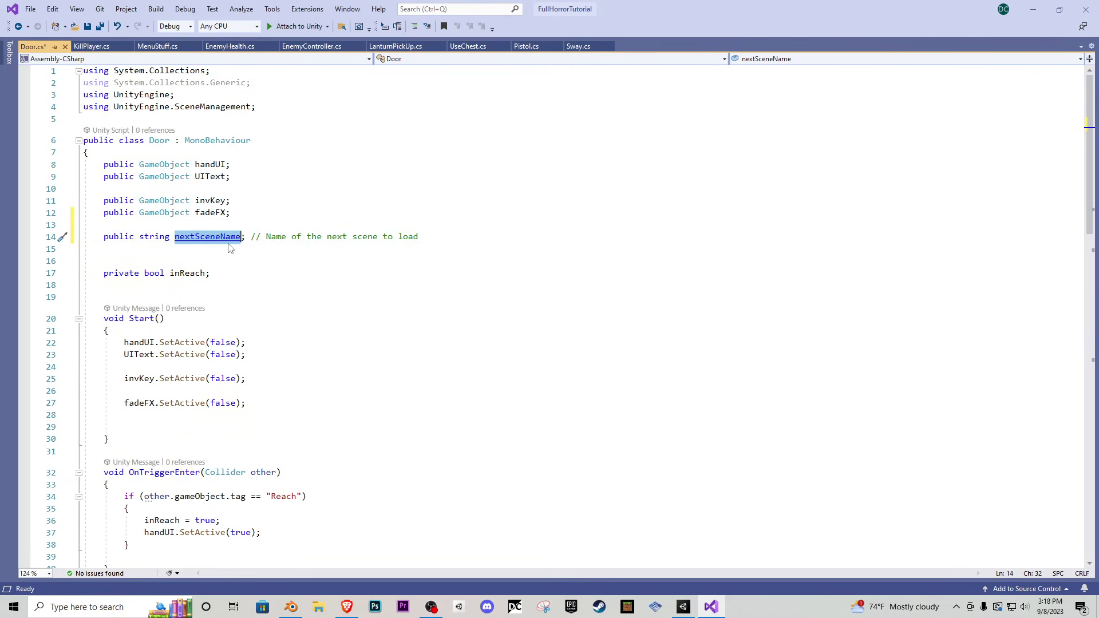
scroll(228, 247, down, 17)
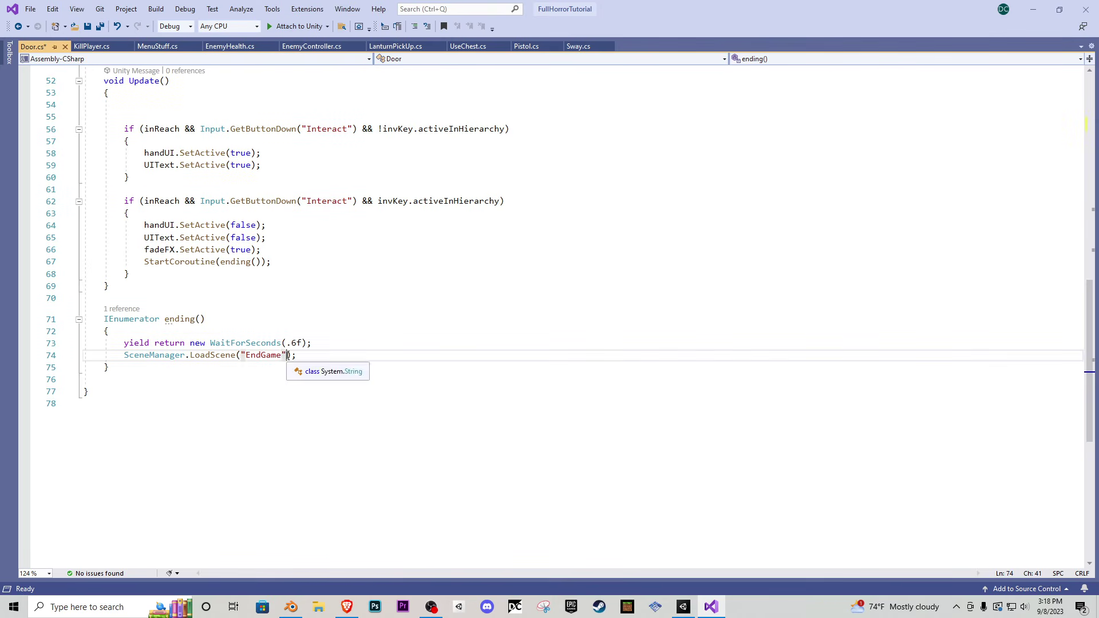
drag(287, 355, 241, 354)
key(ctrl+v)
key(ctrl+s)
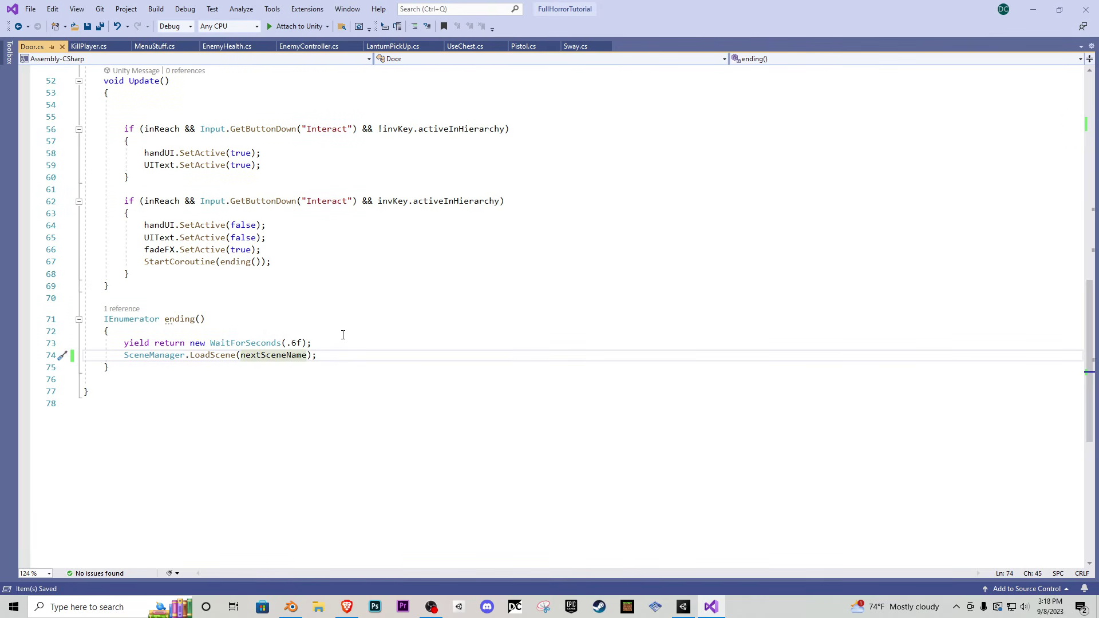
- Switch back to Unity and set the Next Scene Name of ExitPoint's Door script to DeathScene
click(683, 605)
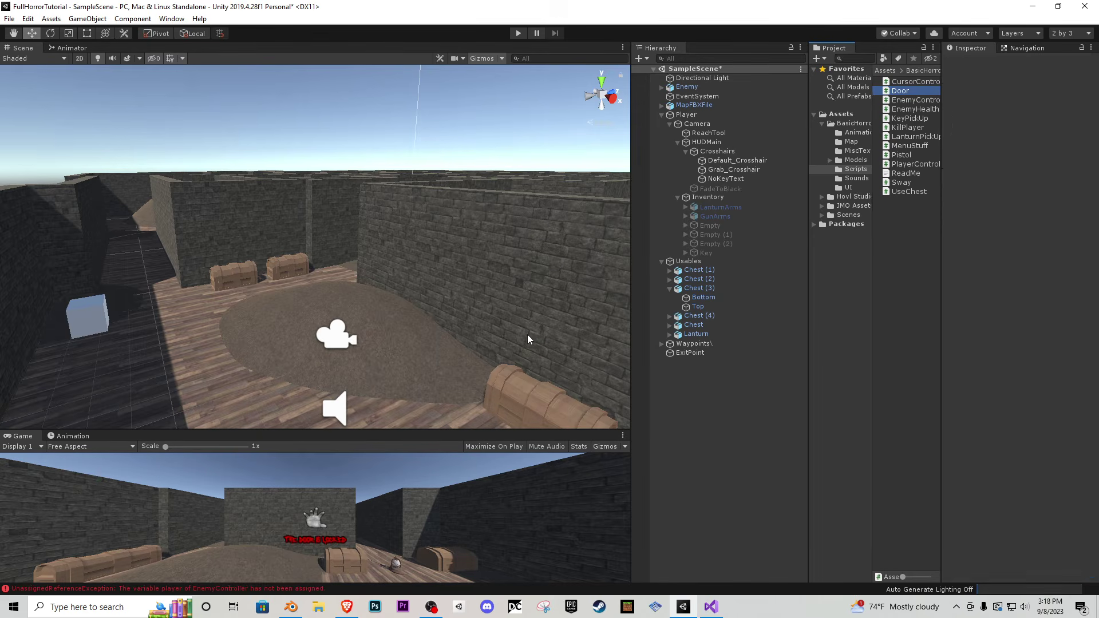
click(690, 352)
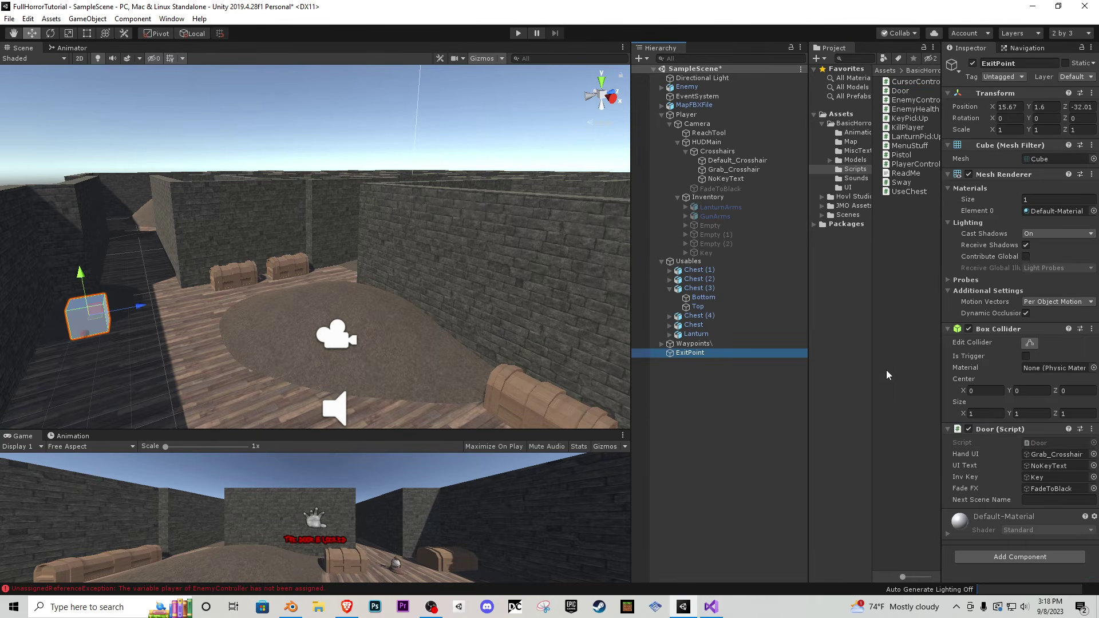
click(1053, 500)
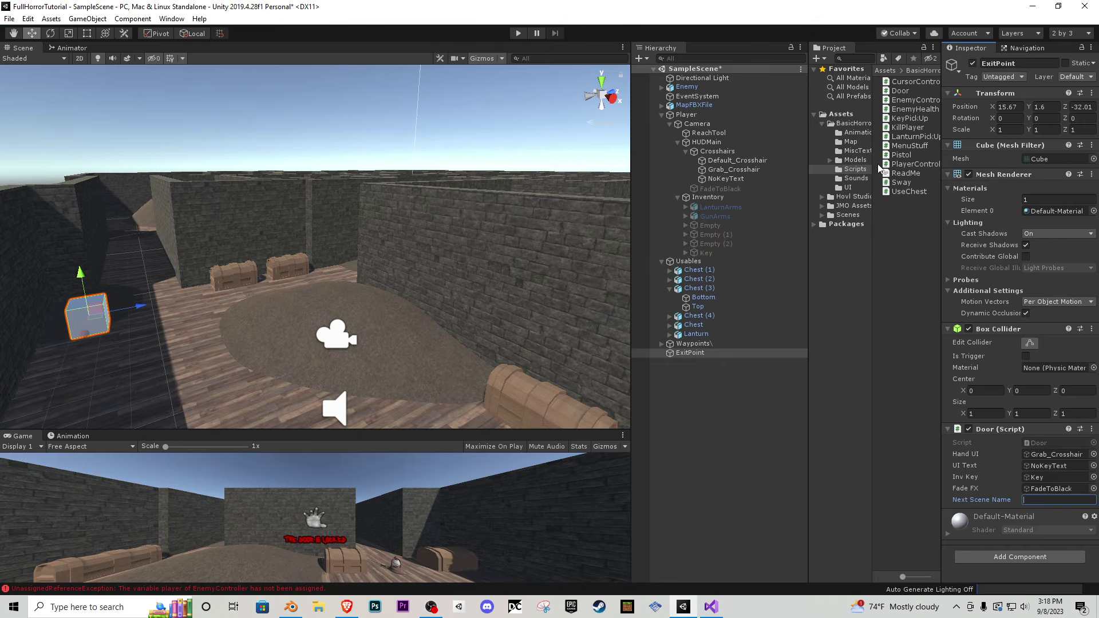
click(836, 115)
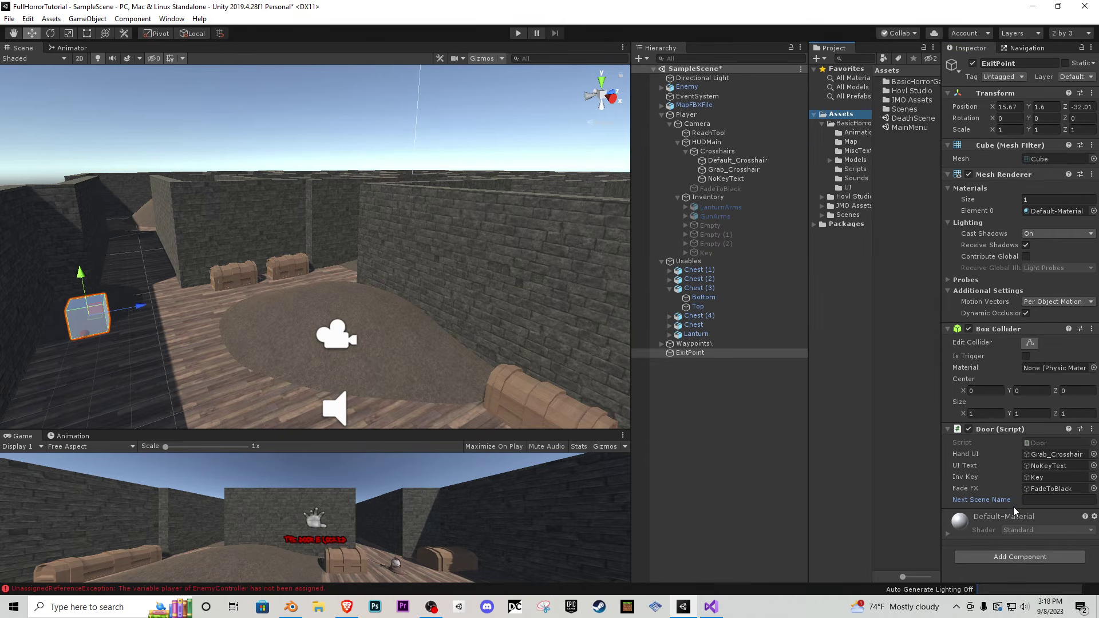
click(1037, 500)
text(Del)
text(th)
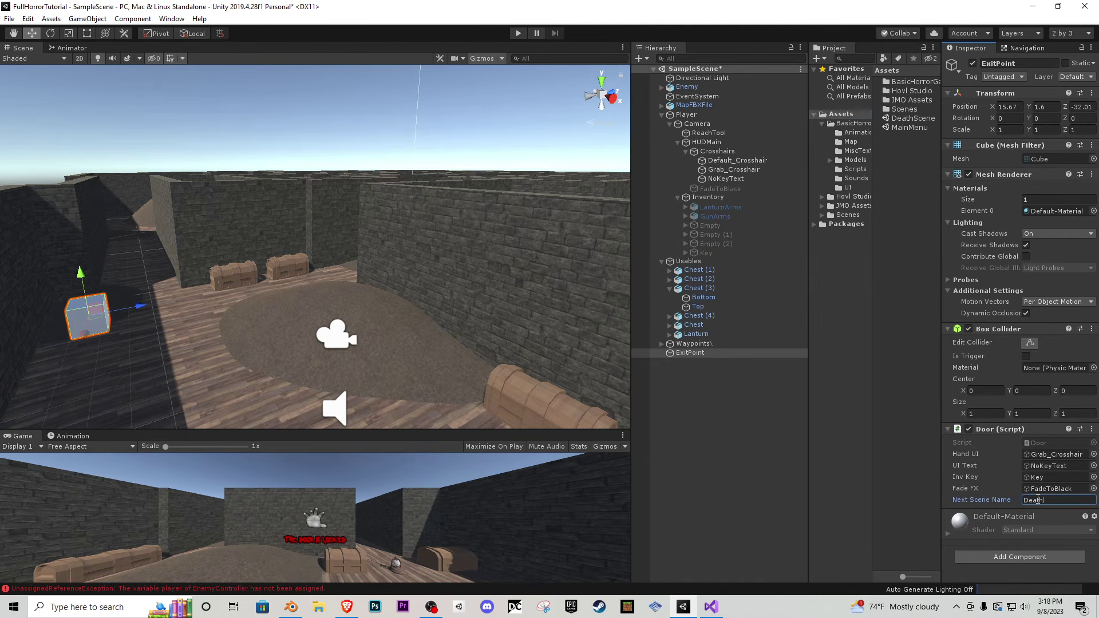
text(Scene)
click(722, 407)
right_drag(420, 317, 406, 364)
key(s)
key(w)
key(s)
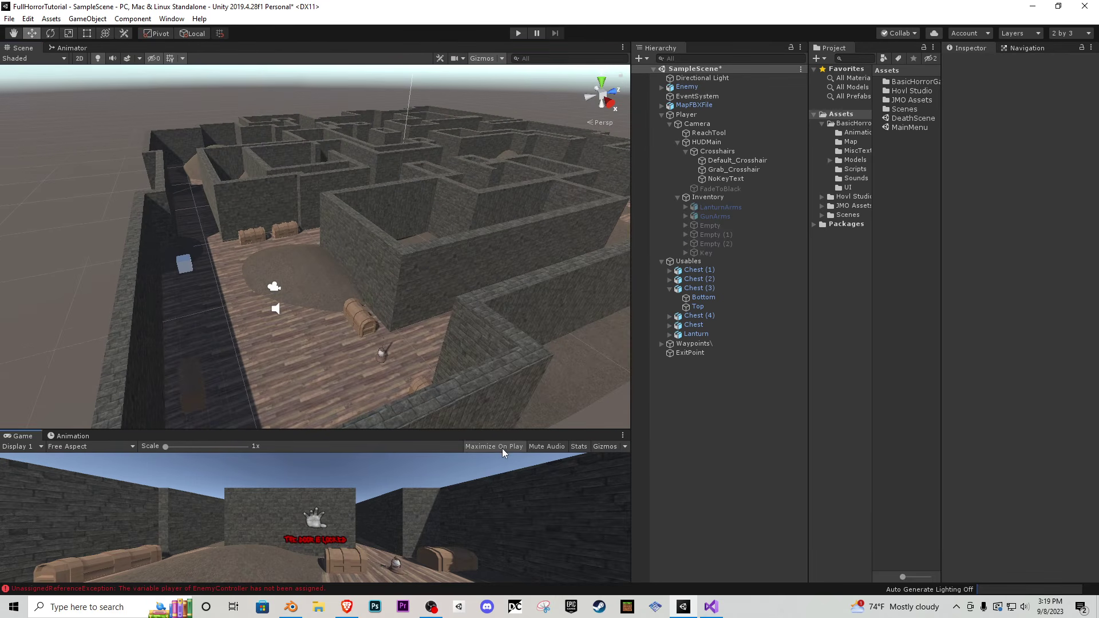
- Save SampleScene and open the MainMenu scene from the project assets
click(9, 18)
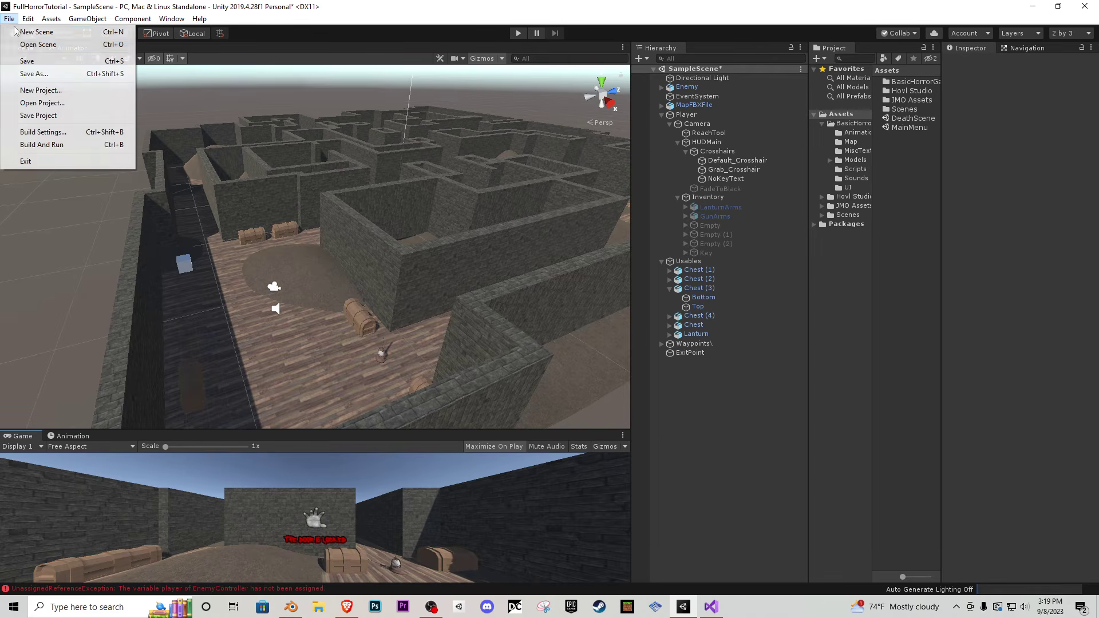
click(16, 62)
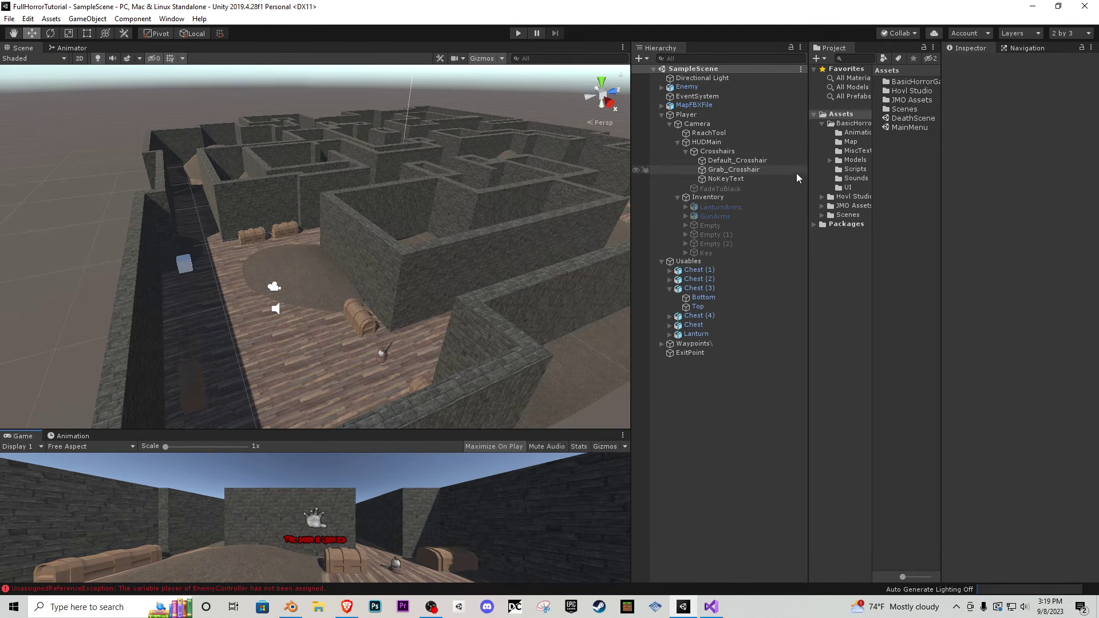
double_click(910, 127)
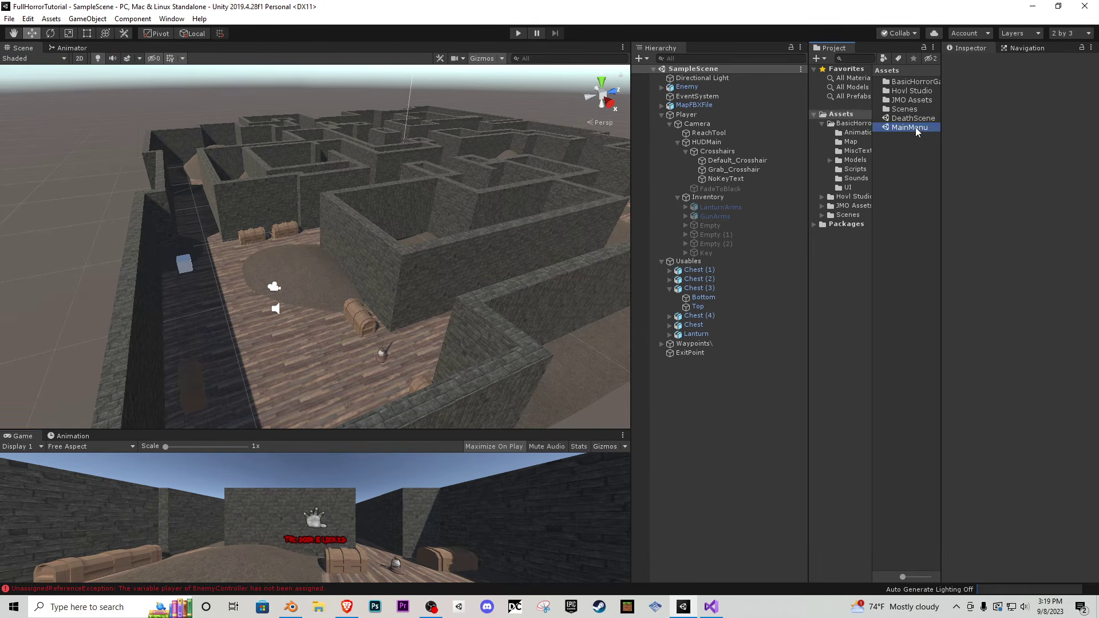
- Playtest the game from the MainMenu scene by starting it, using a chest and the exit door, and stop play mode
click(518, 33)
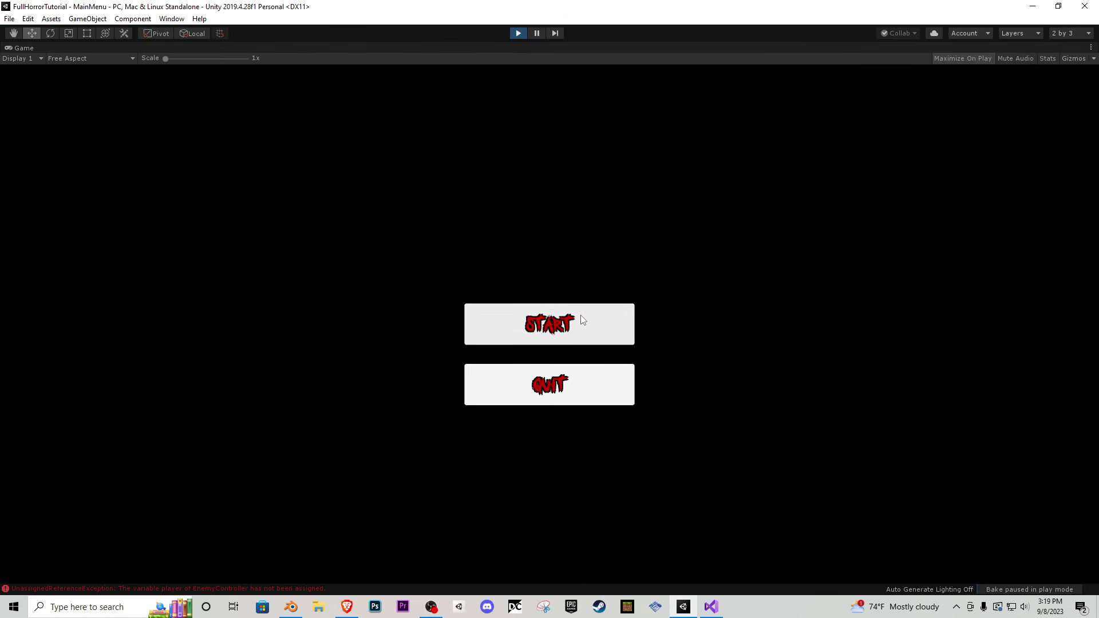
click(580, 316)
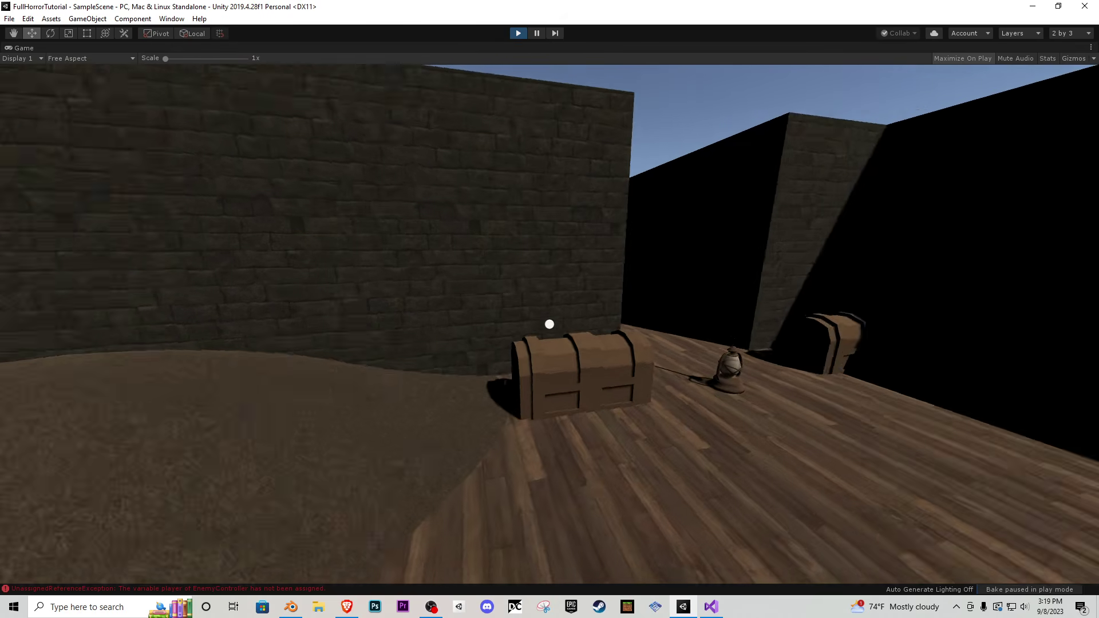
key(w)
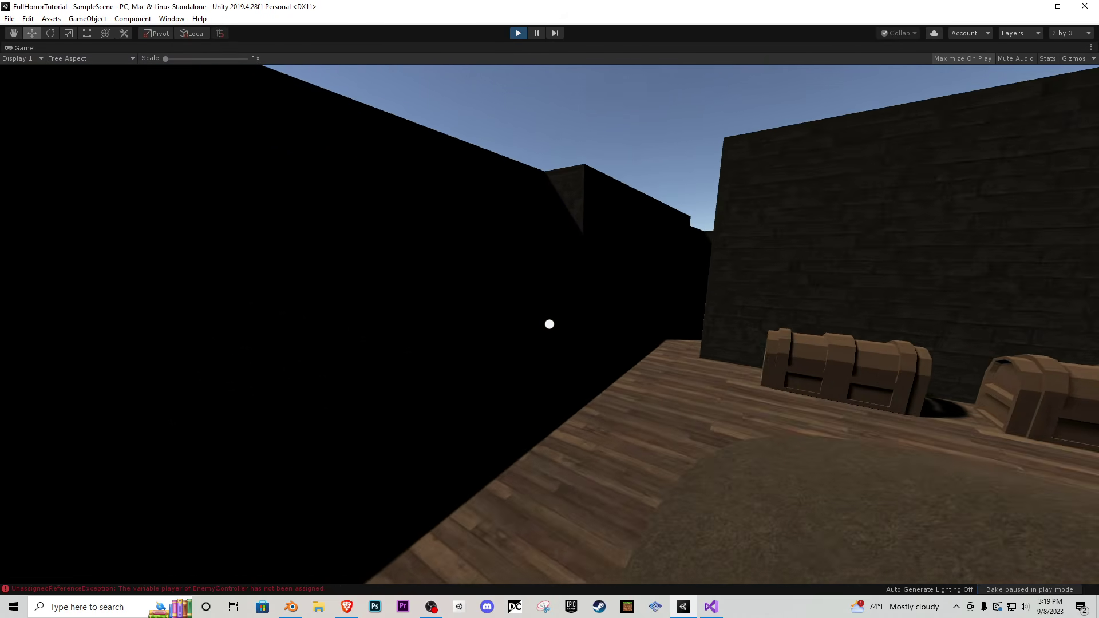
key(w)
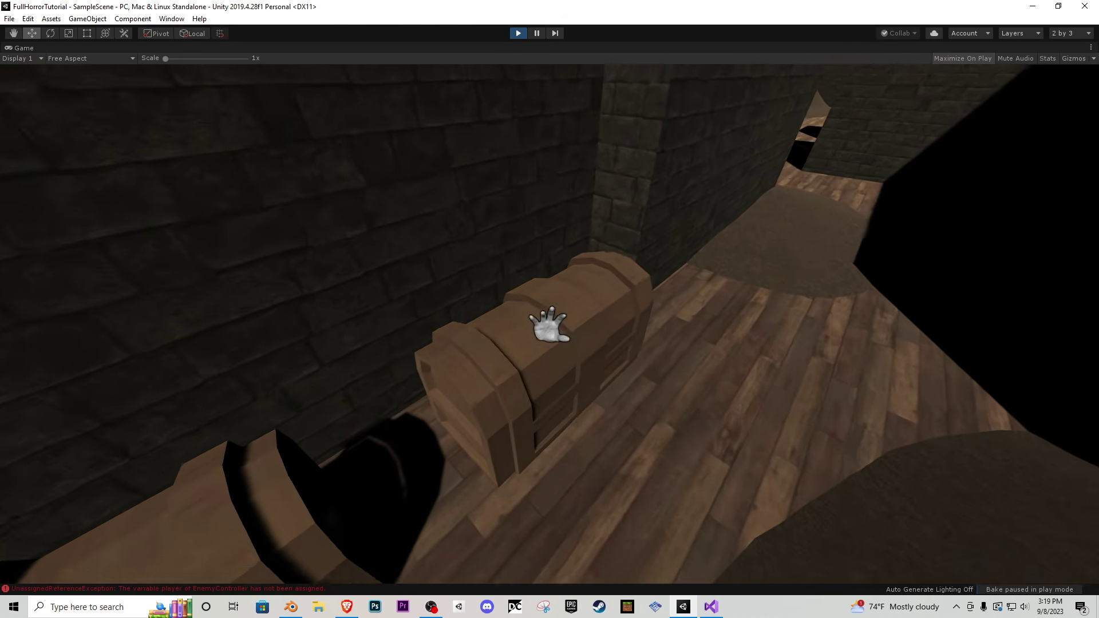
key(e)
key(w)
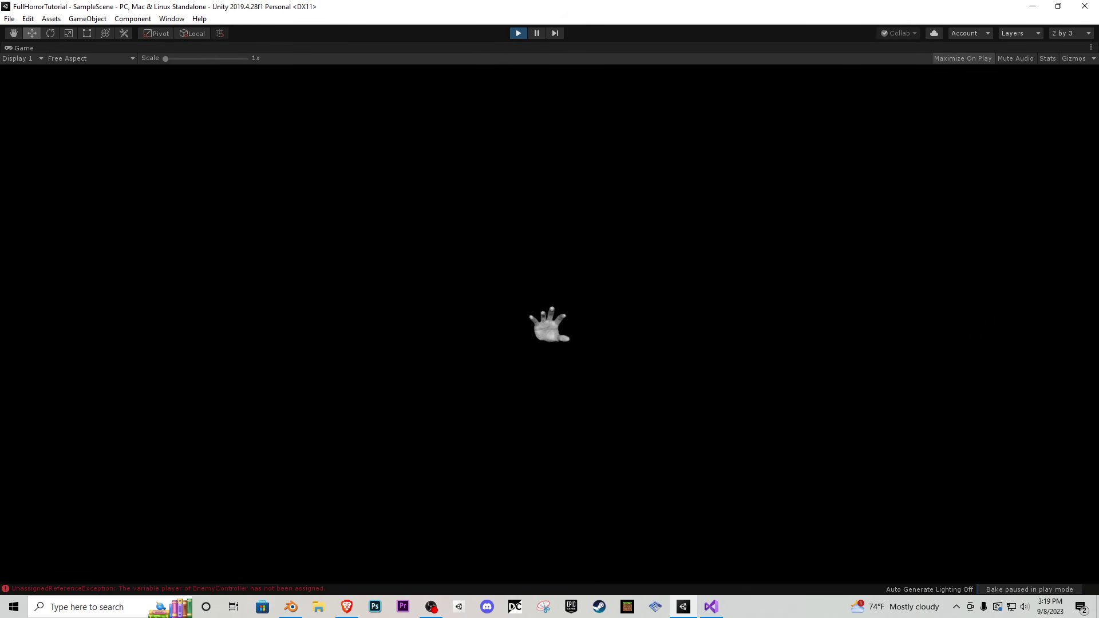
key(e)
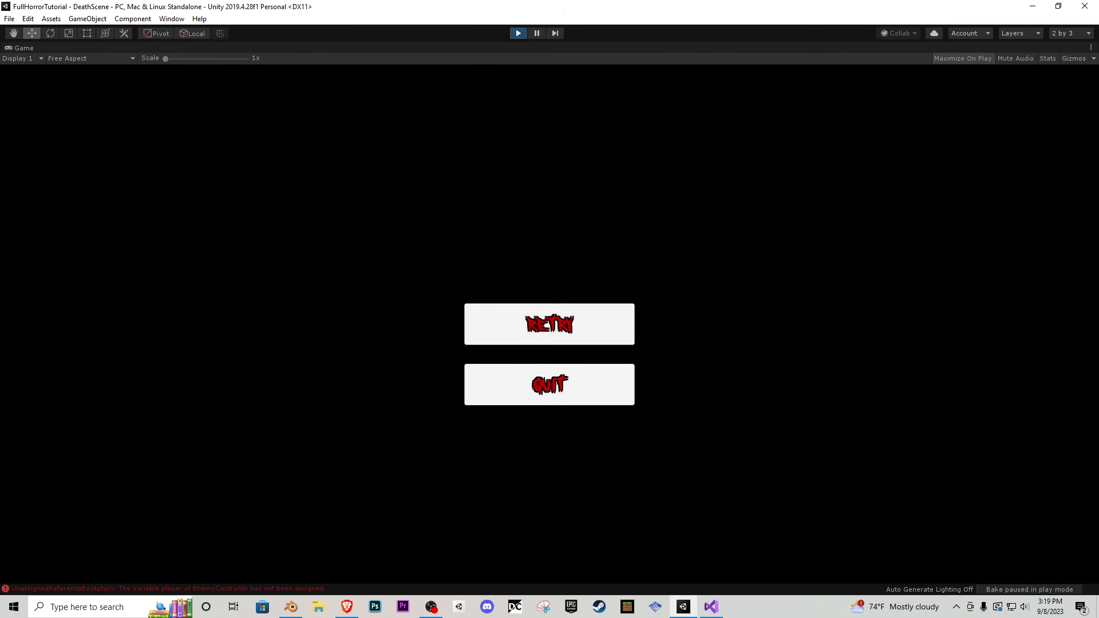
click(519, 34)
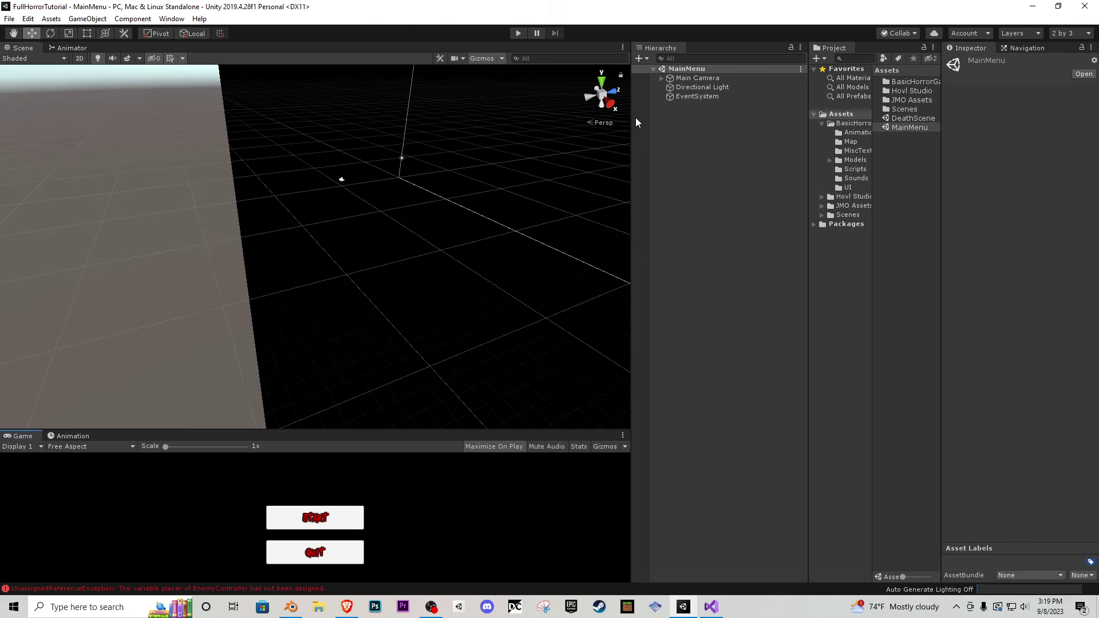
- Open DeathScene, create an empty object named CursorStuff, and attach the CursorControl script to it
double_click(919, 118)
right_click(682, 167)
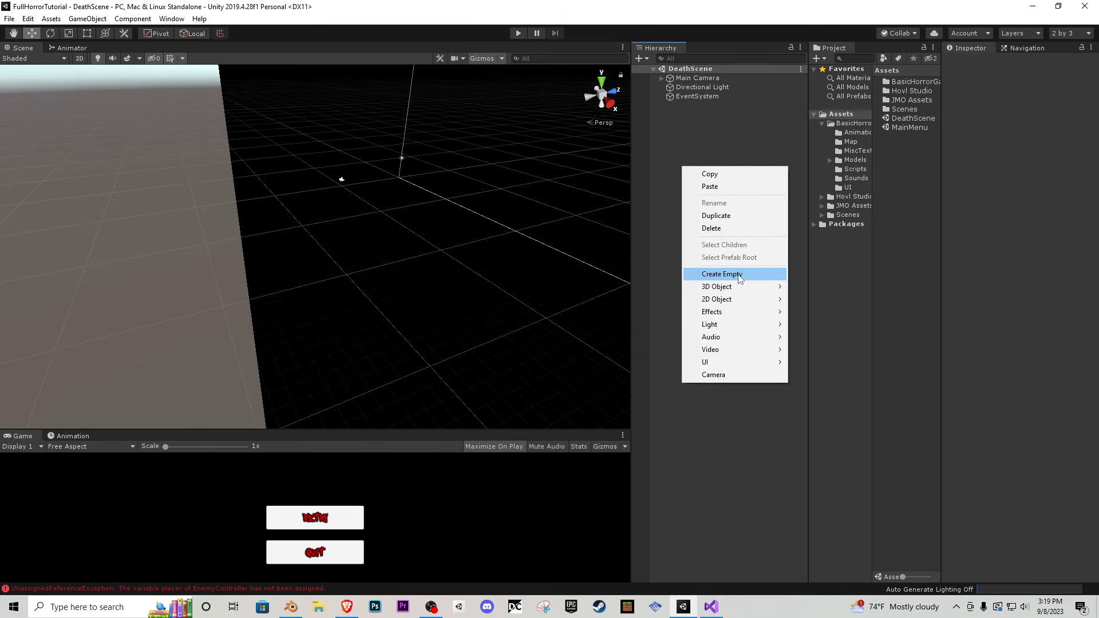
click(712, 273)
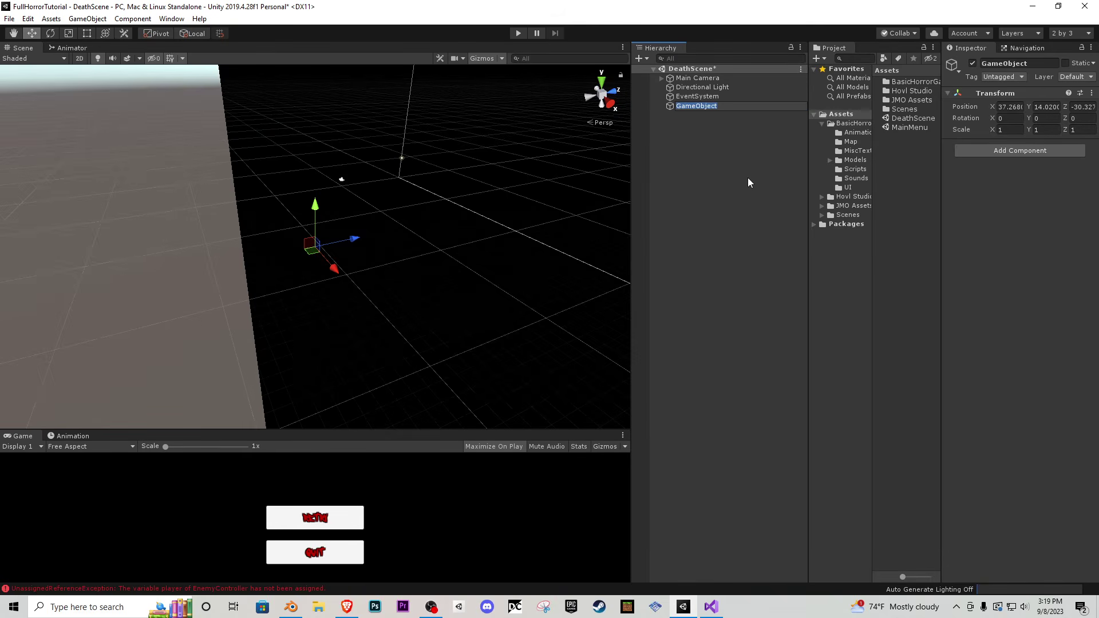
text(CursorStuff)
key(Return)
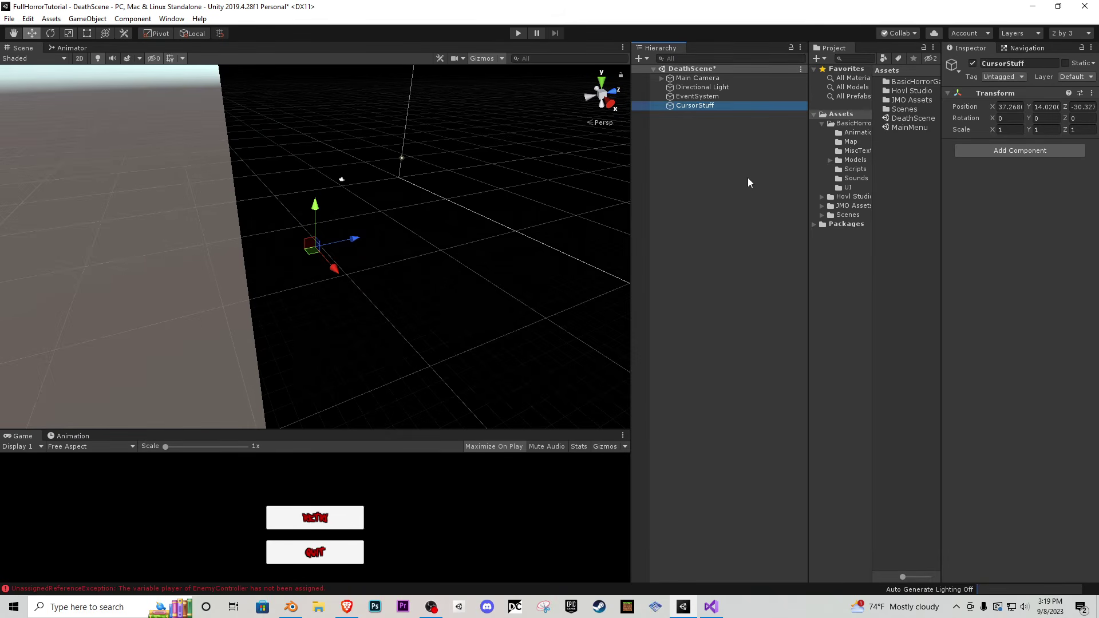
click(854, 173)
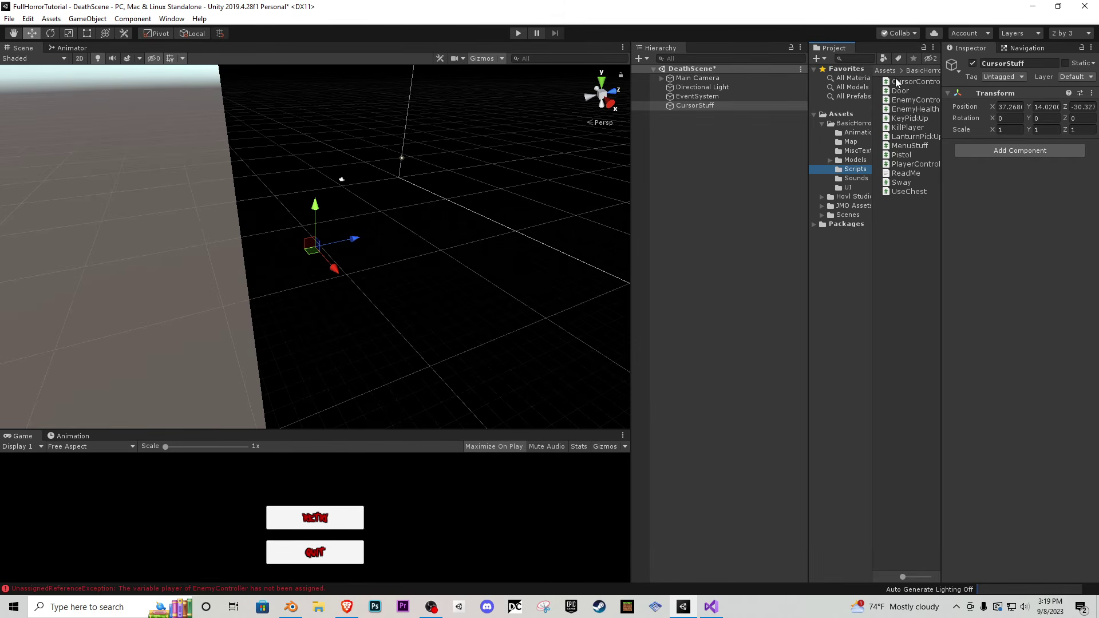
drag(897, 81, 1004, 222)
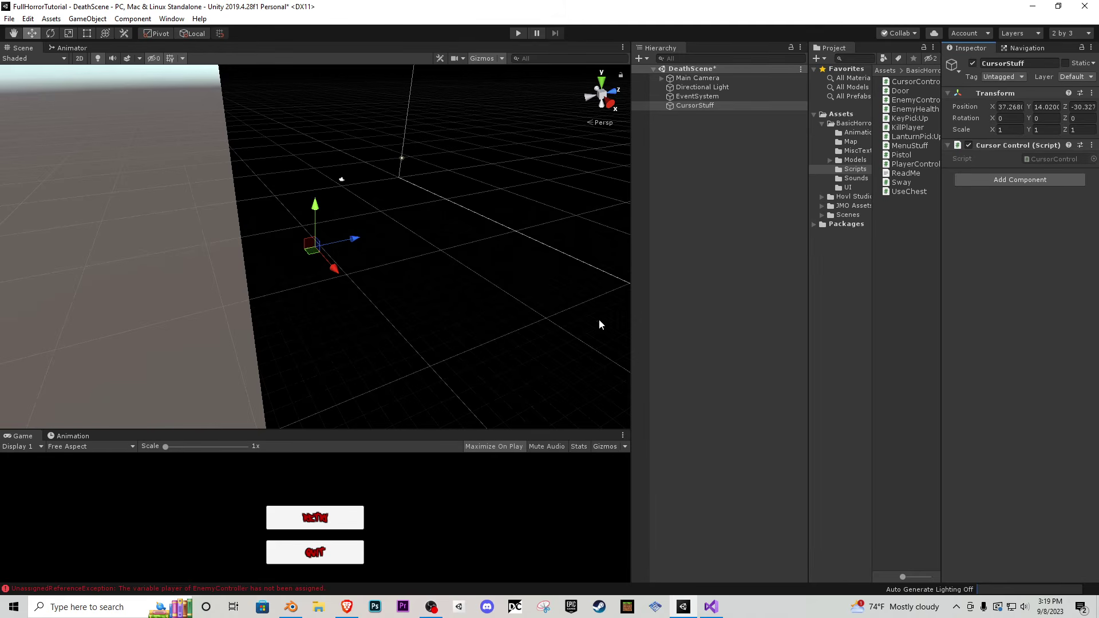
- Open the MainMenu scene from the project's Assets folder, saving the changes to DeathScene
click(840, 114)
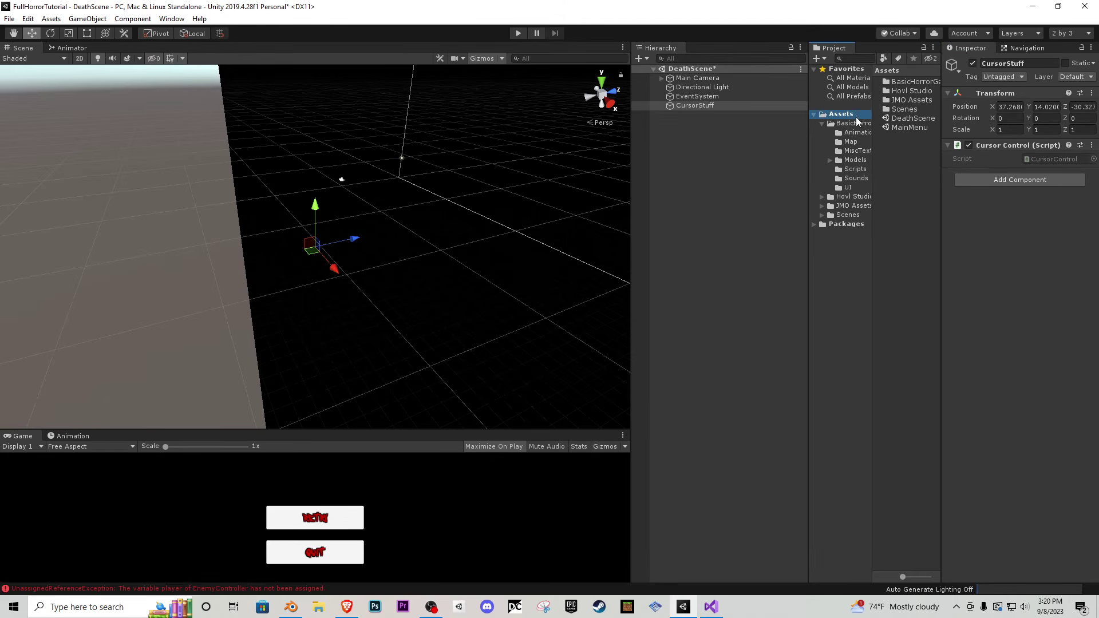
double_click(915, 127)
click(537, 332)
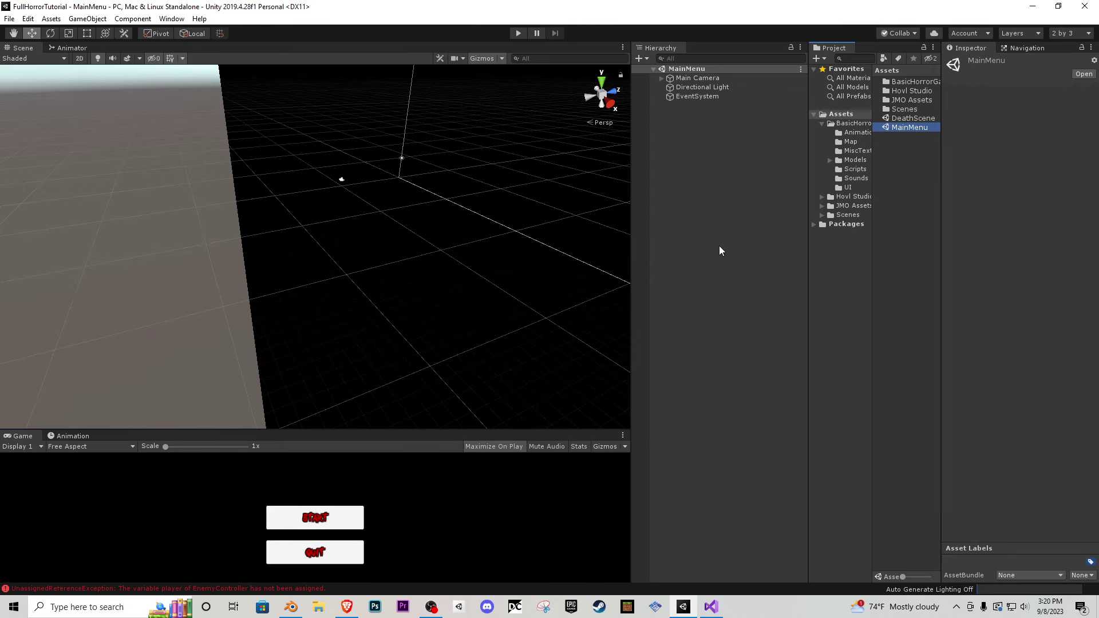
- Create an empty object named CursorStuff in MainMenu and attach the CursorControl script to it
right_click(720, 139)
click(757, 242)
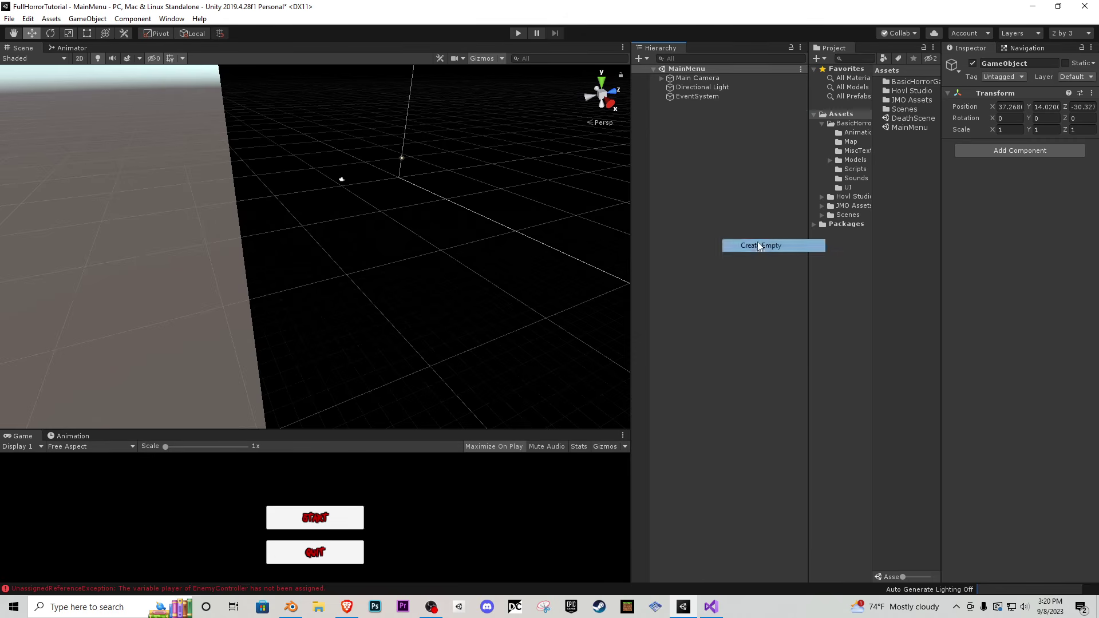
text(Cur)
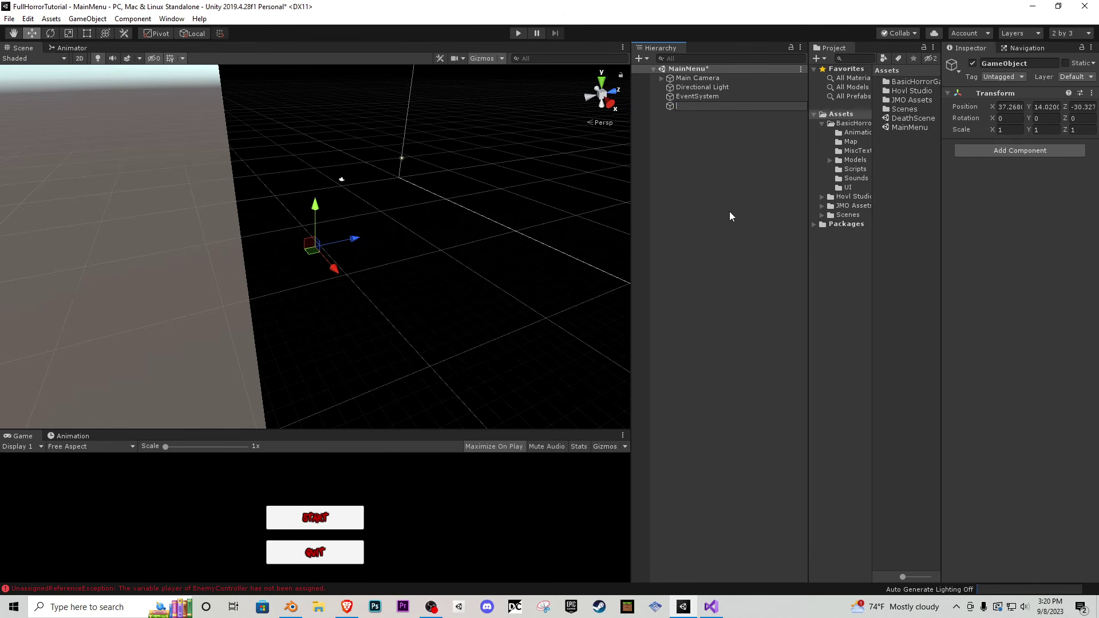
text(sorStuff)
key(Return)
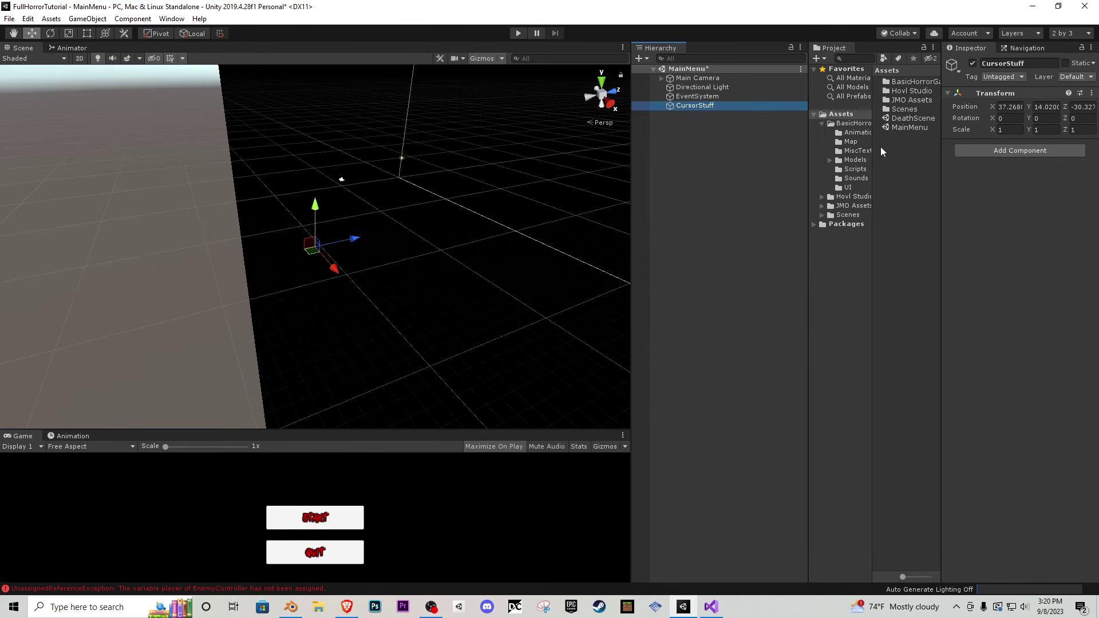
click(855, 169)
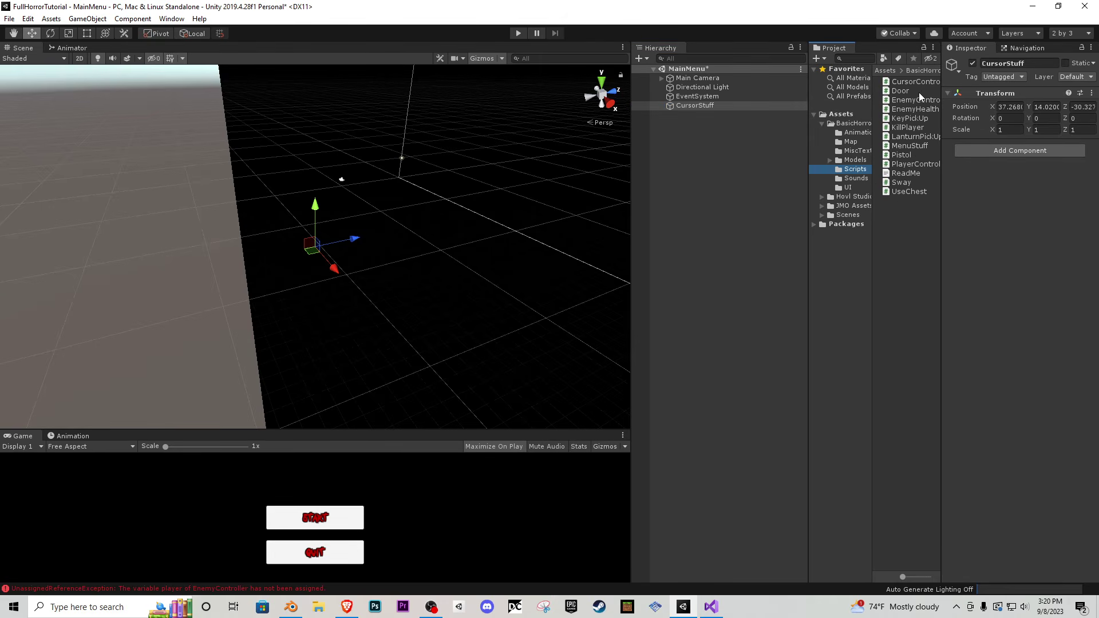
drag(916, 81, 998, 225)
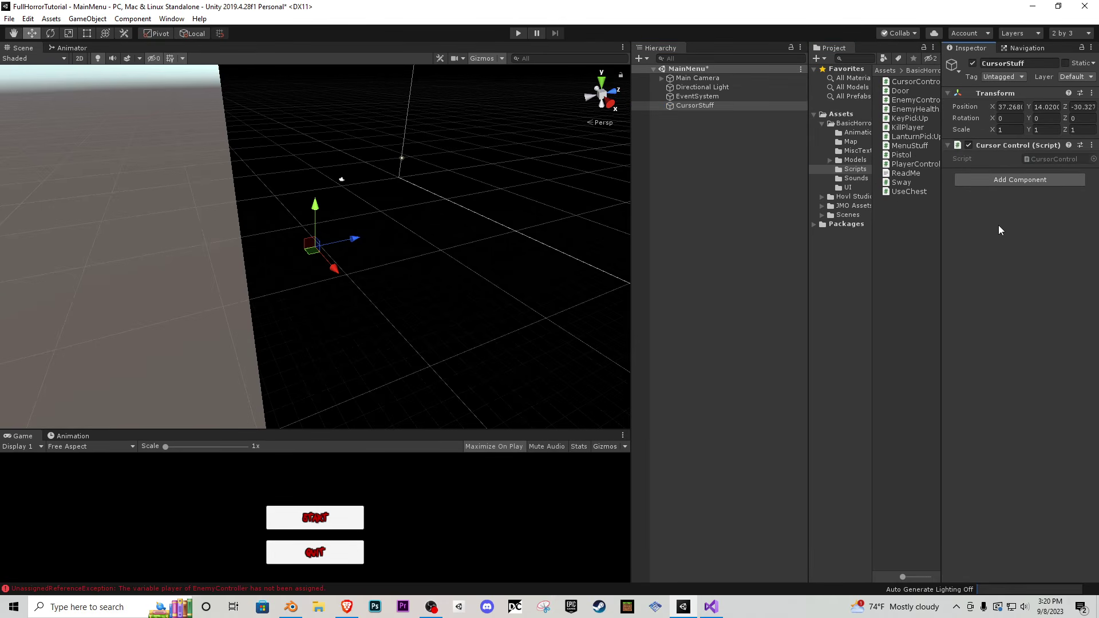
- Open SampleScene from the Scenes folder, saving the changes to MainMenu
click(842, 115)
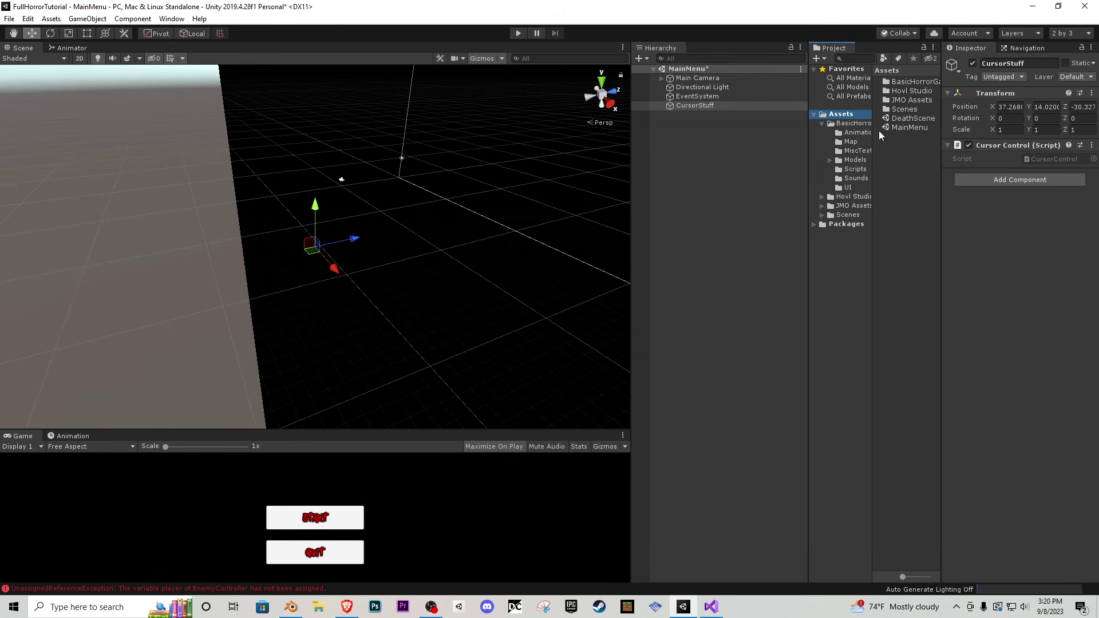
click(848, 214)
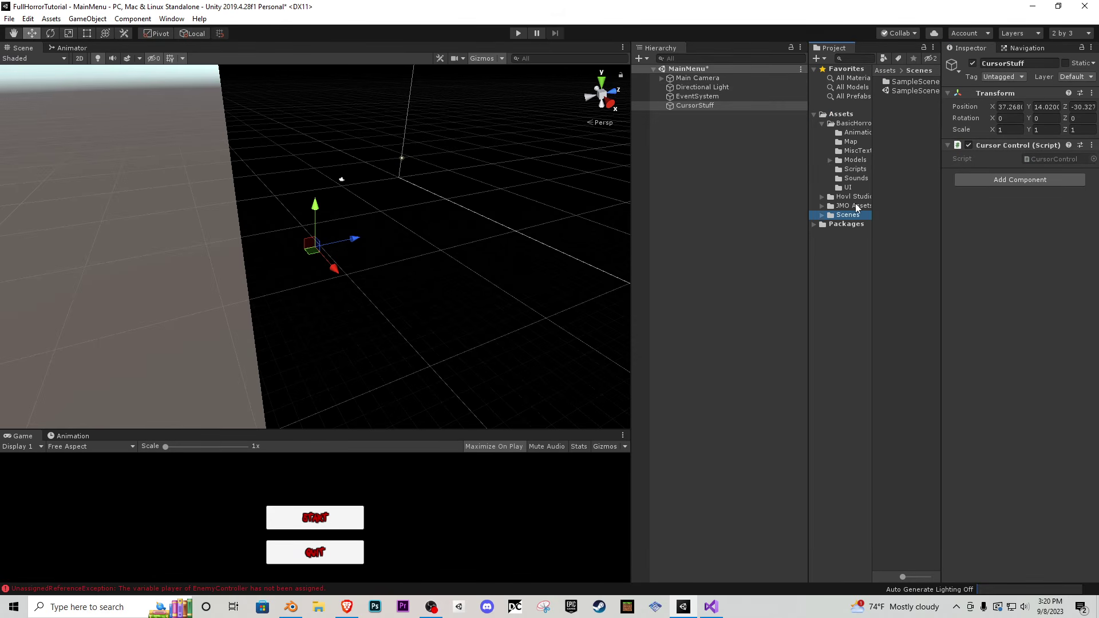
click(856, 196)
click(847, 214)
double_click(916, 90)
click(546, 328)
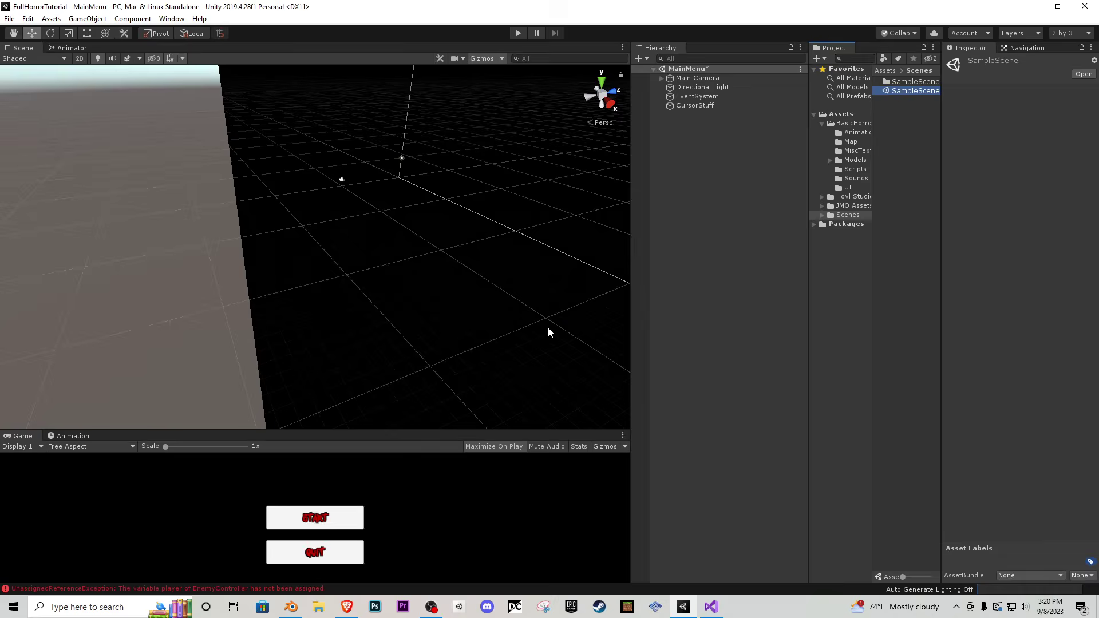
- Activate the Ceiling object inside MapFBXFile so the maze is roofed over
alt+drag(396, 283, 533, 283)
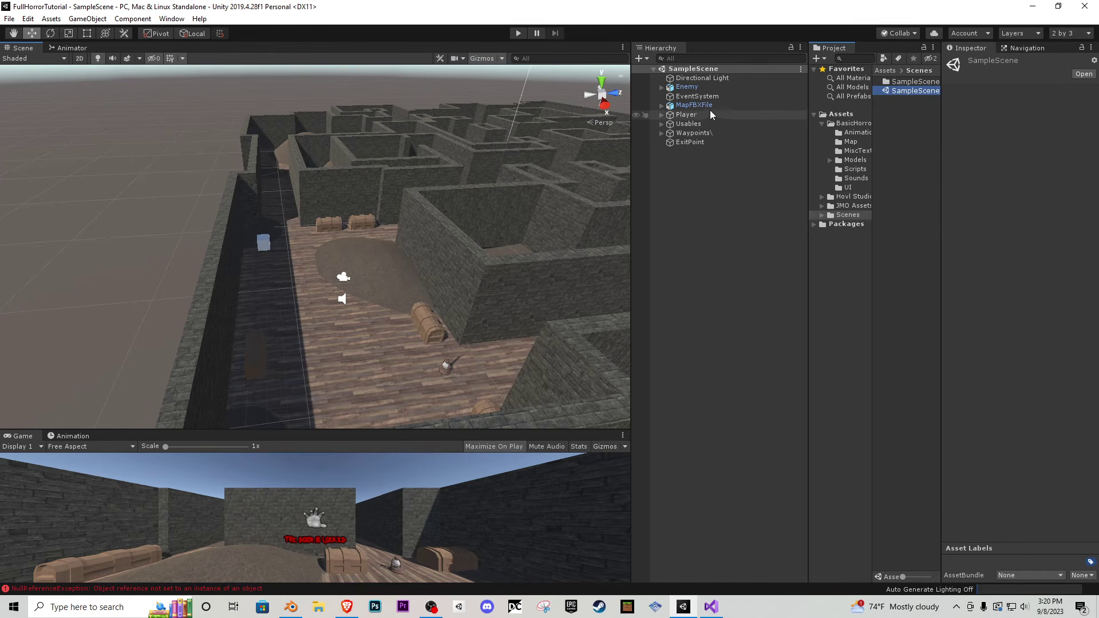
click(662, 105)
click(695, 115)
click(972, 62)
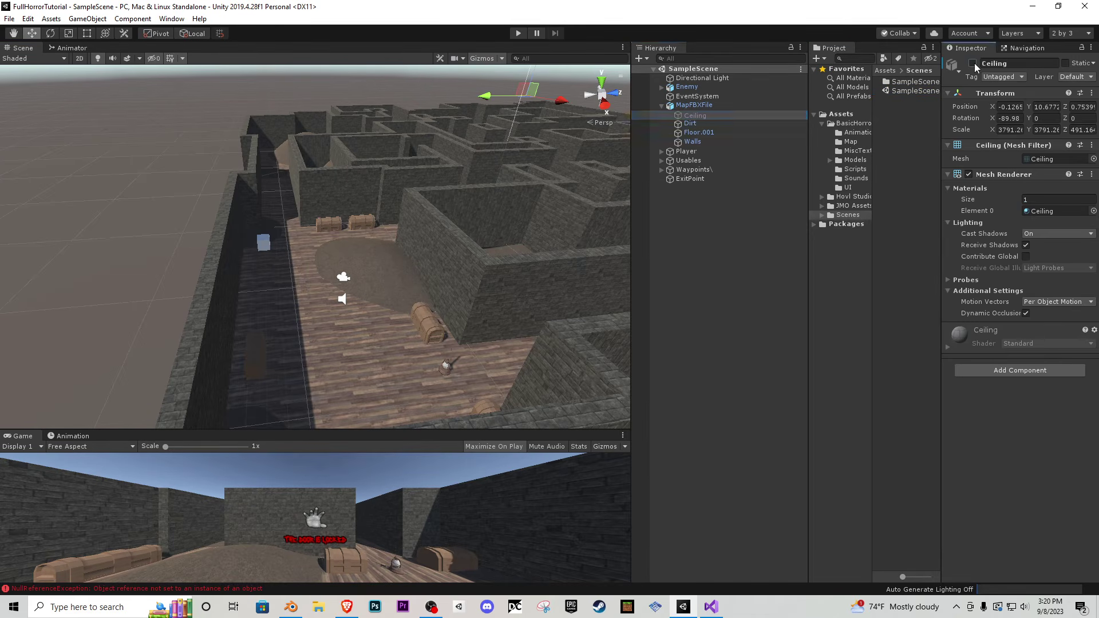
alt+drag(397, 225, 397, 154)
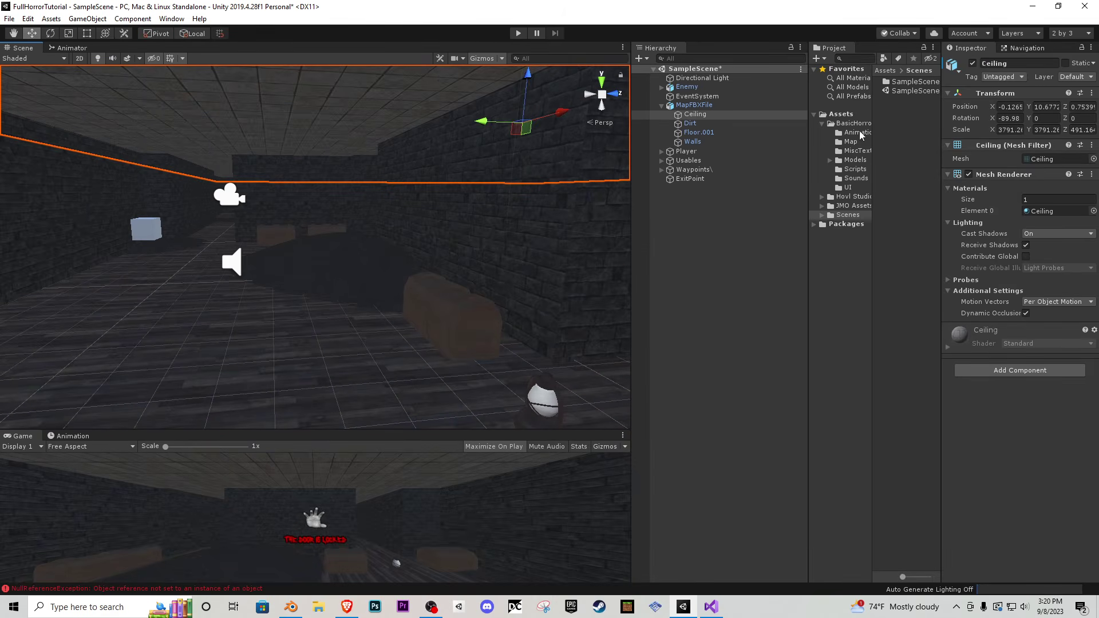
- Open the Lighting settings window and dock it between Inspector and Navigation
click(182, 21)
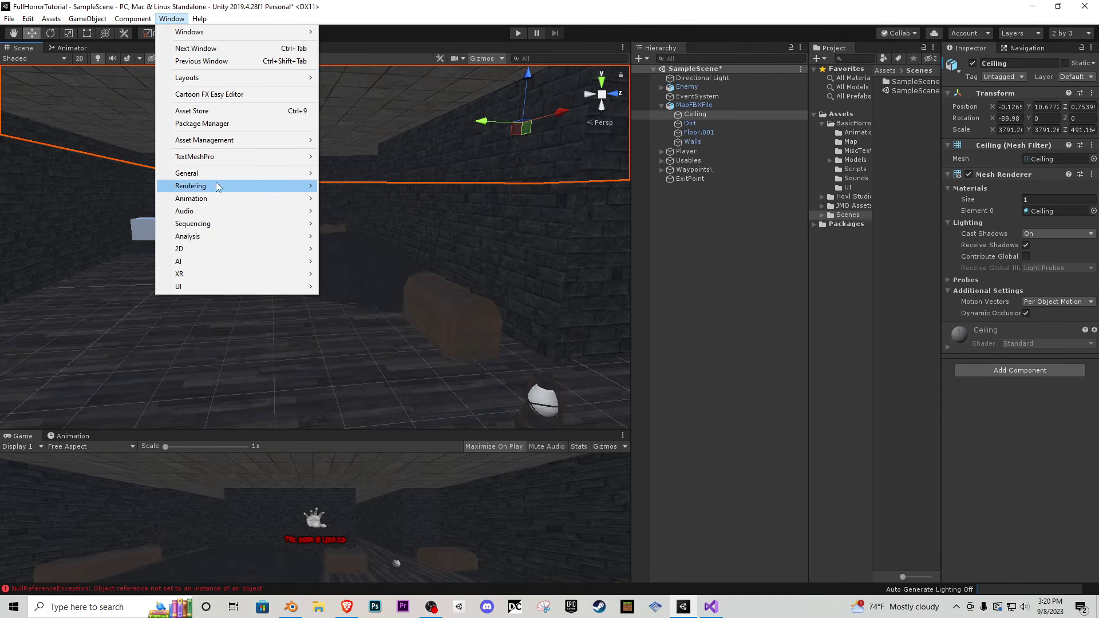
mouse_move(214, 177)
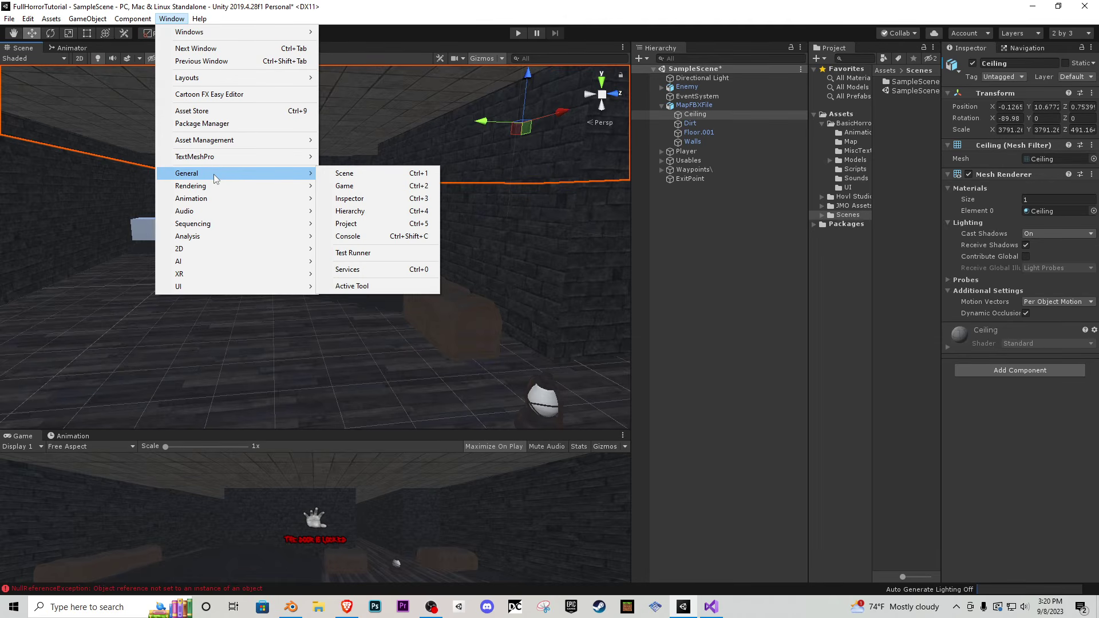
click(360, 187)
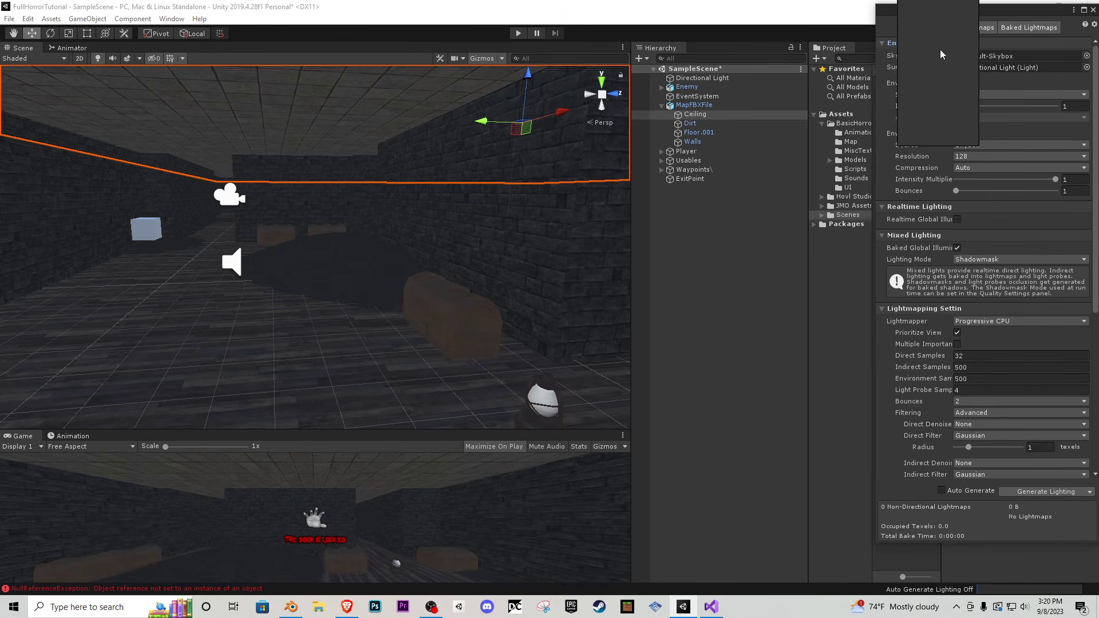
drag(910, 11, 1050, 54)
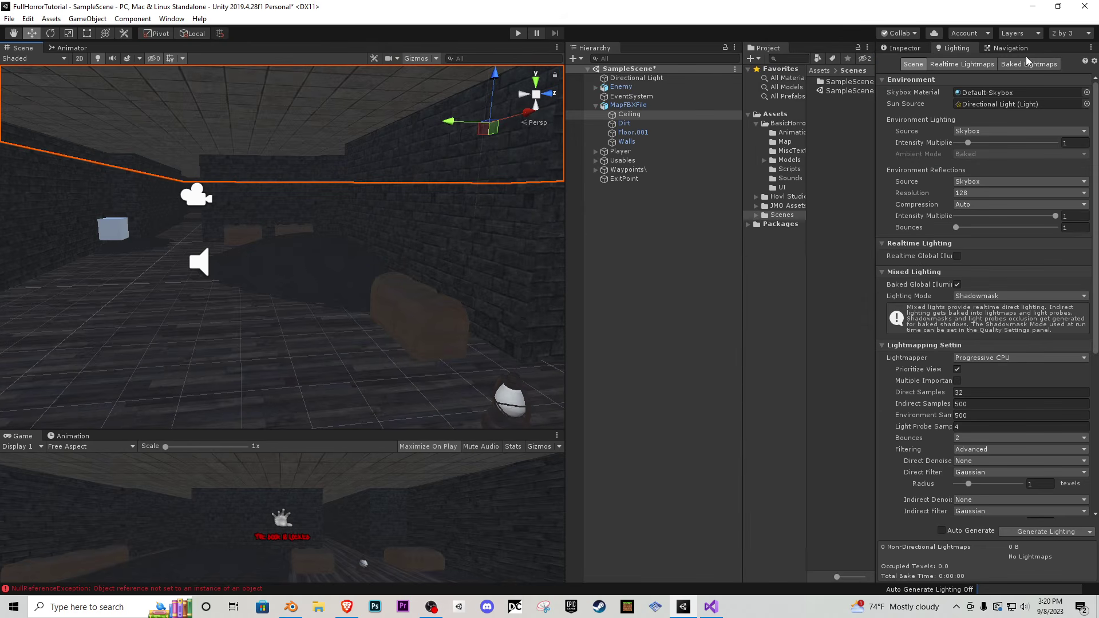
click(1011, 49)
click(947, 48)
- Change the environment lighting source to Color and set the ambient color to a dark grey of RGB 87, 87, 87
click(969, 134)
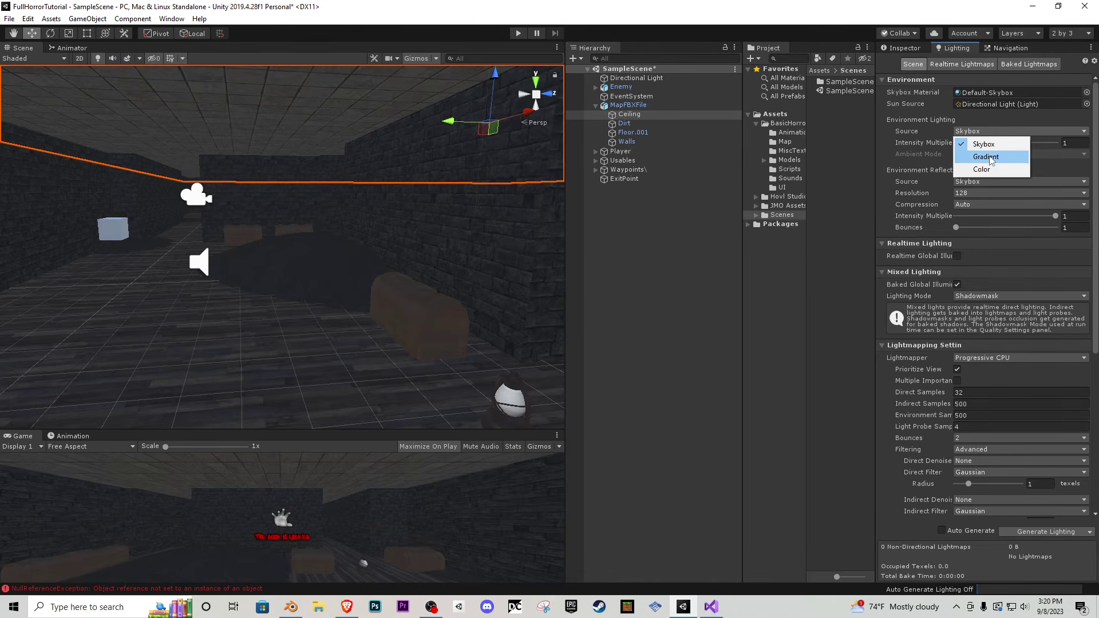
click(982, 169)
click(985, 143)
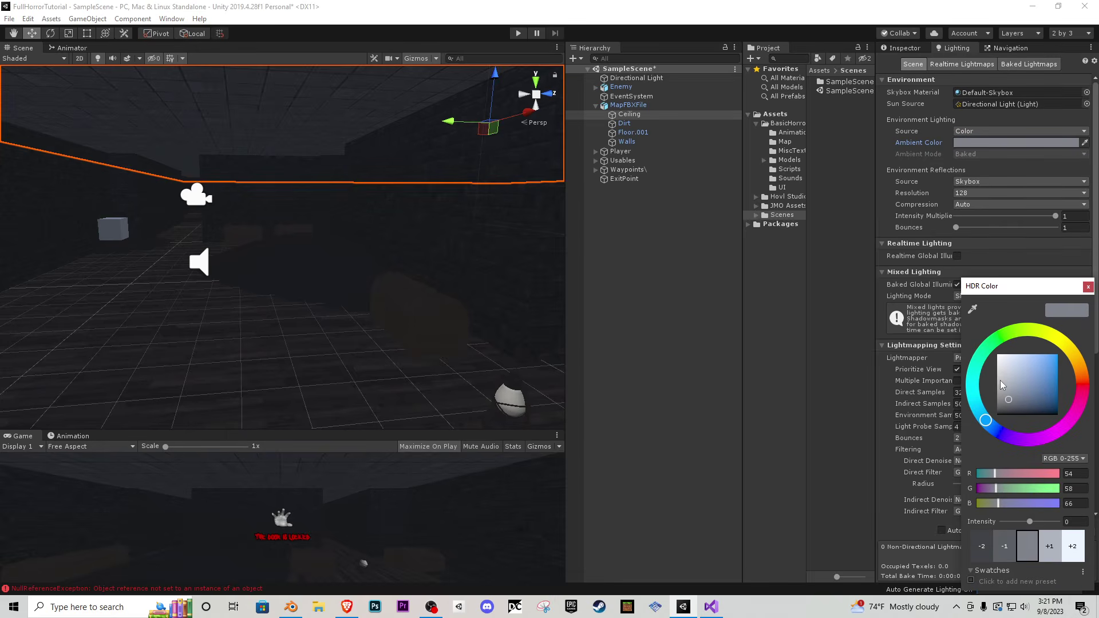
mouse_move(1002, 385)
mouse_down()
mouse_move(999, 371)
mouse_move(996, 394)
mouse_up()
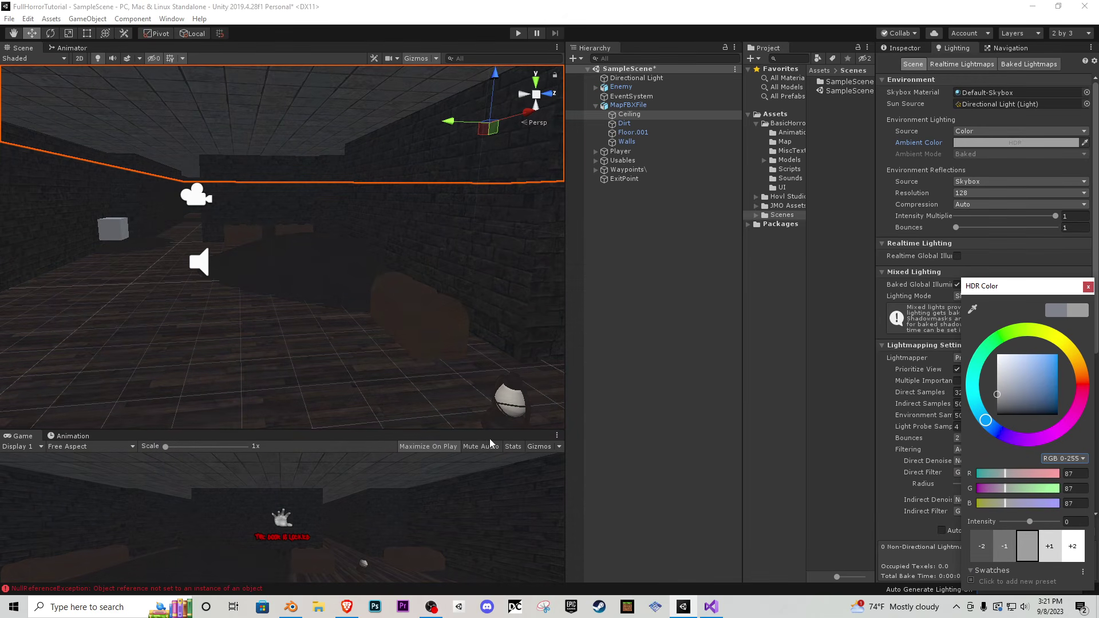
- Enlarge the Game view and brighten the ambient color to a neutral grey of RGB 142, 142, 142
click(496, 429)
drag(493, 427, 477, 233)
click(1015, 142)
click(998, 388)
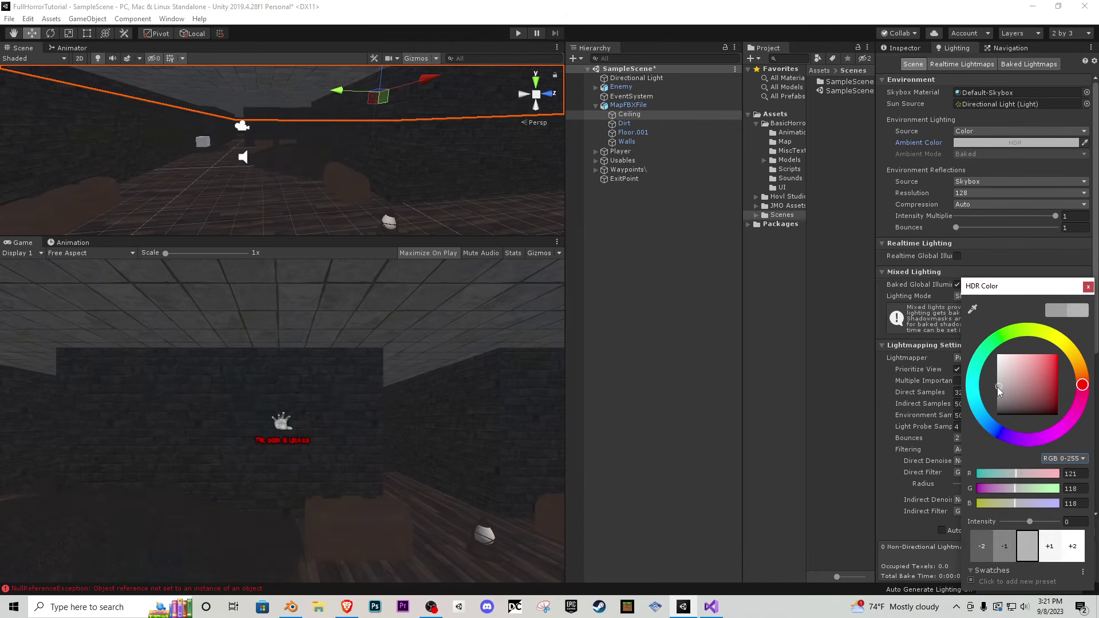
click(997, 386)
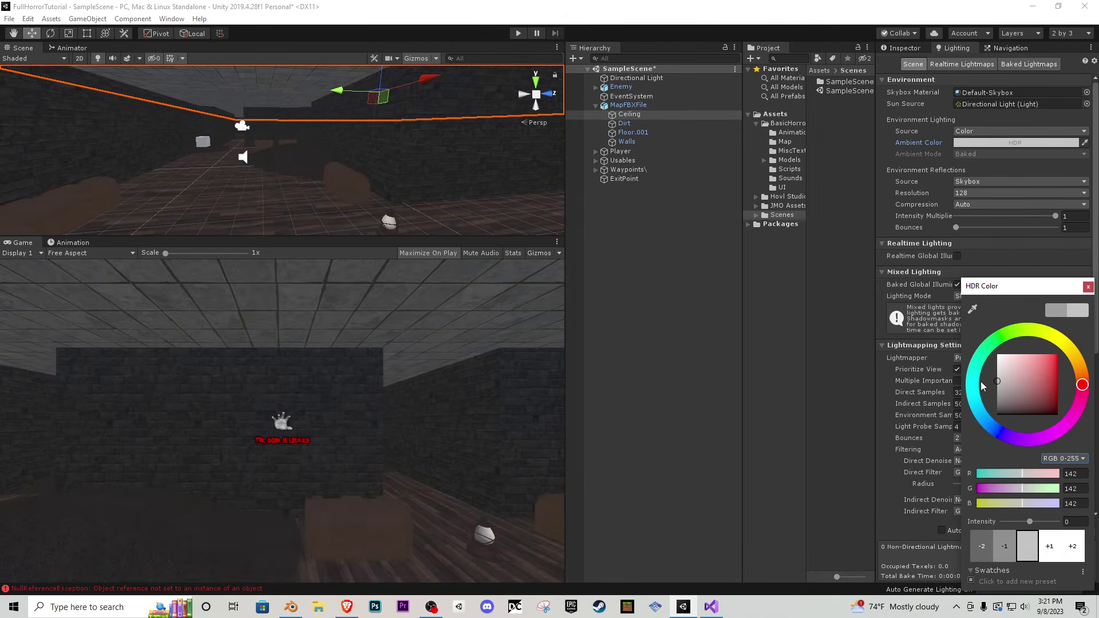
click(1088, 286)
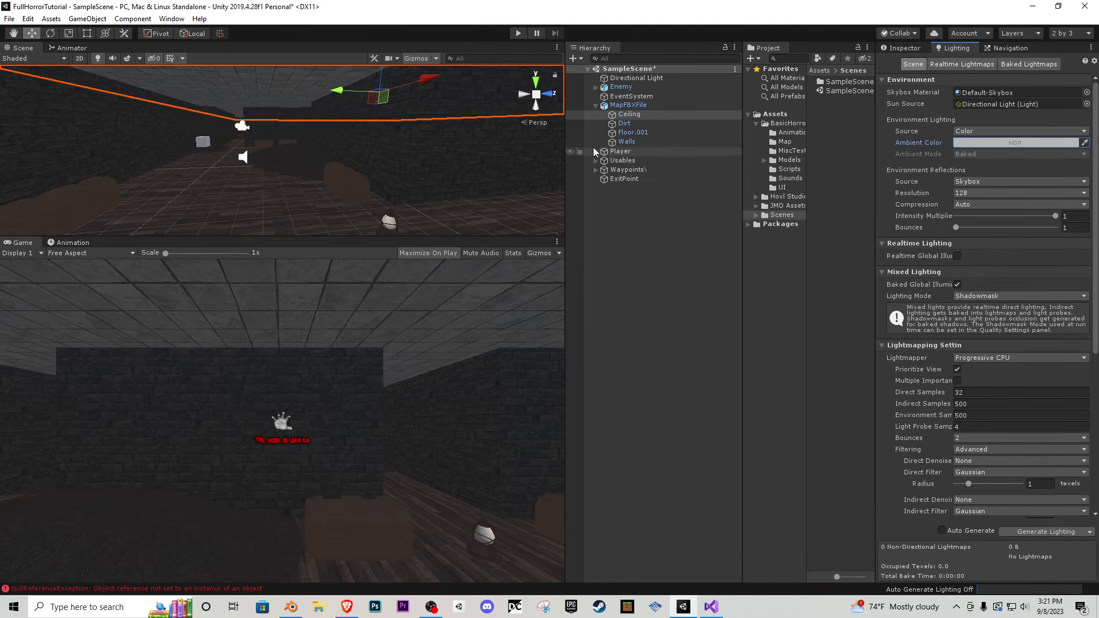
- Find Post Processing in the Unity Registry packages and install version 3.1.1
click(595, 105)
click(644, 196)
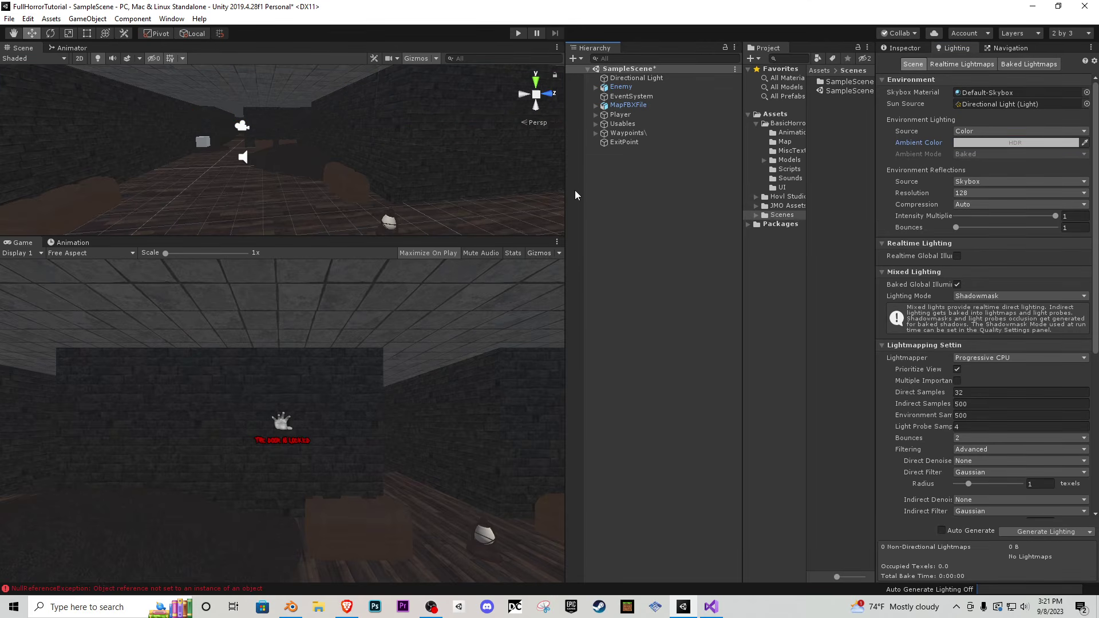
click(171, 18)
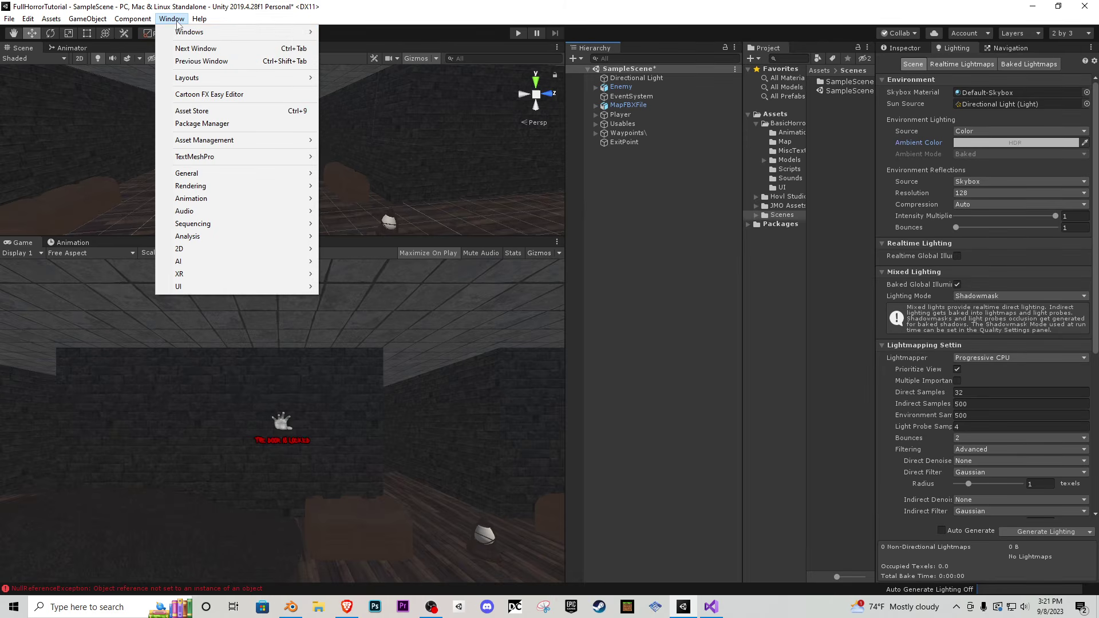
click(218, 124)
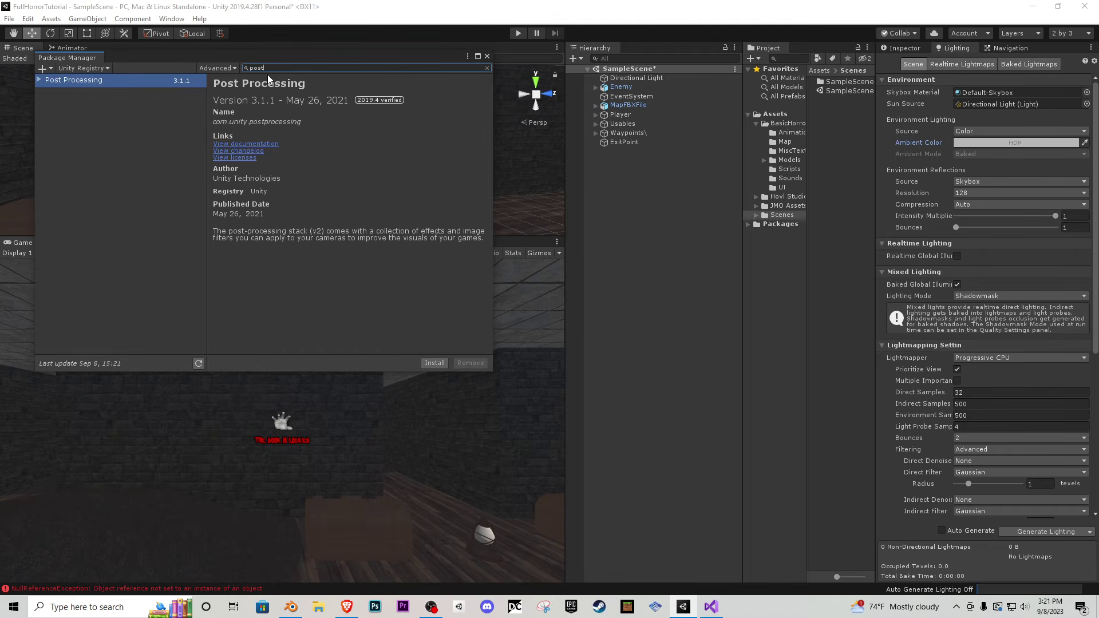
click(73, 83)
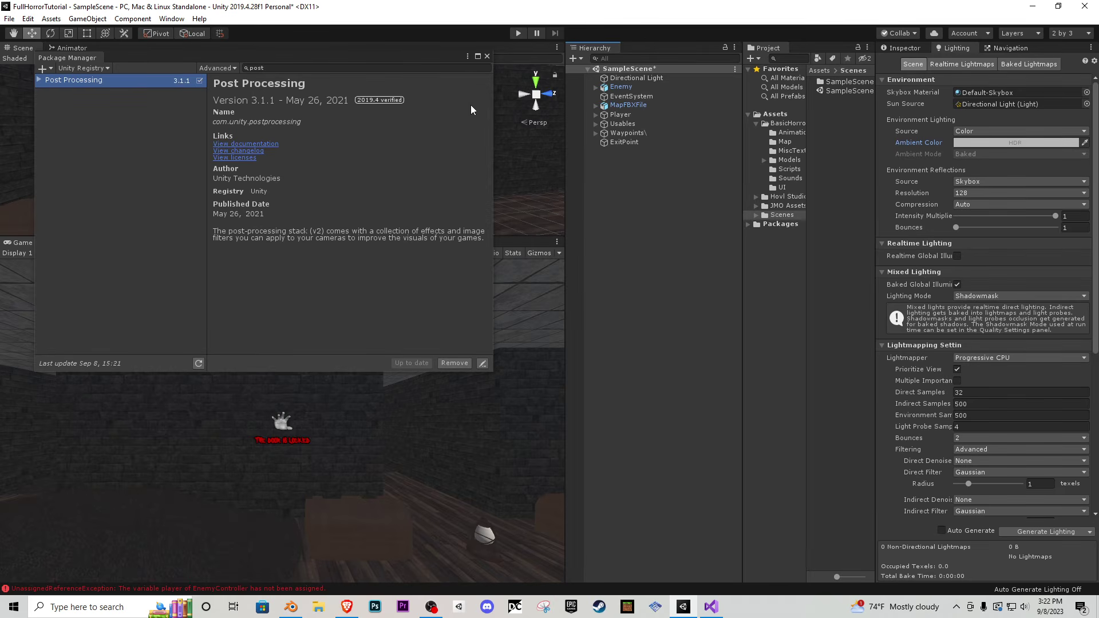
click(487, 56)
- Create an empty game object in SampleScene and name it PostFX
right_click(647, 241)
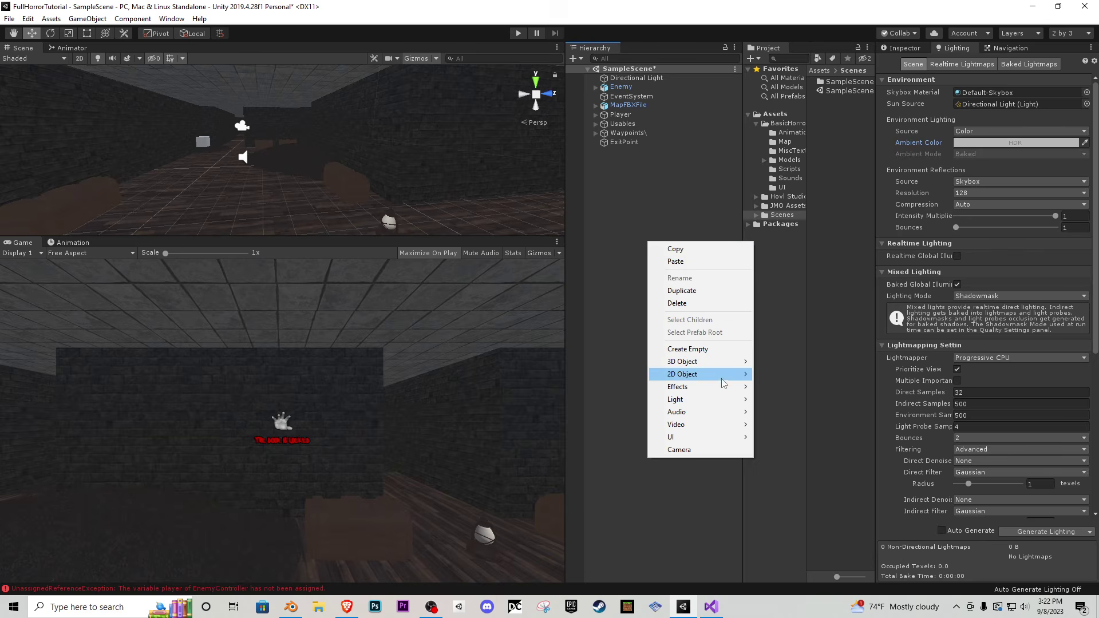
click(637, 232)
right_click(613, 249)
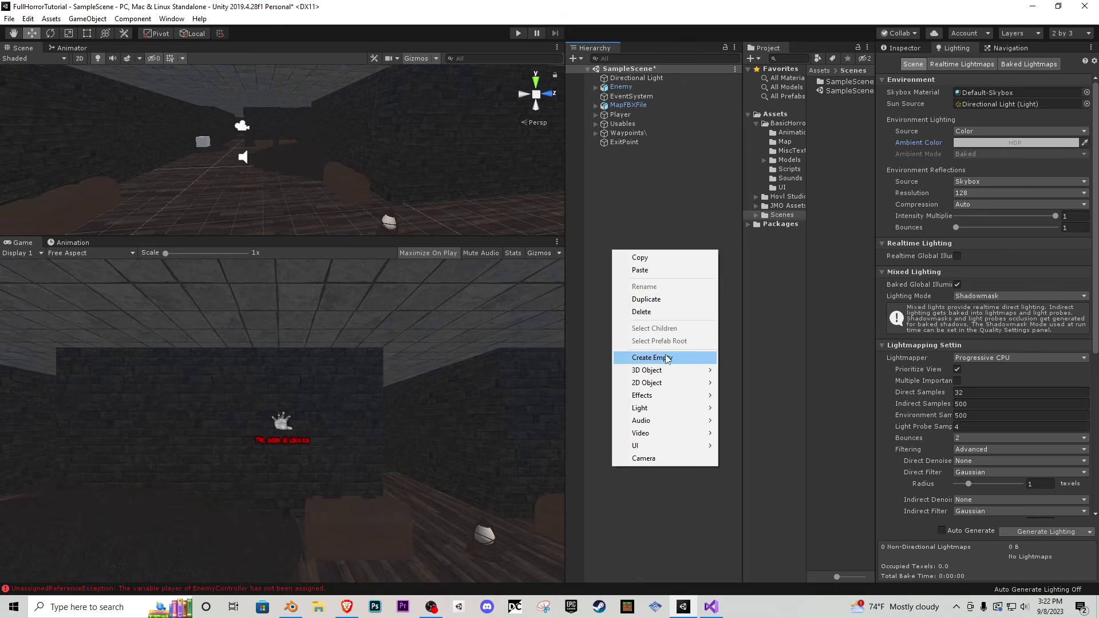
click(667, 358)
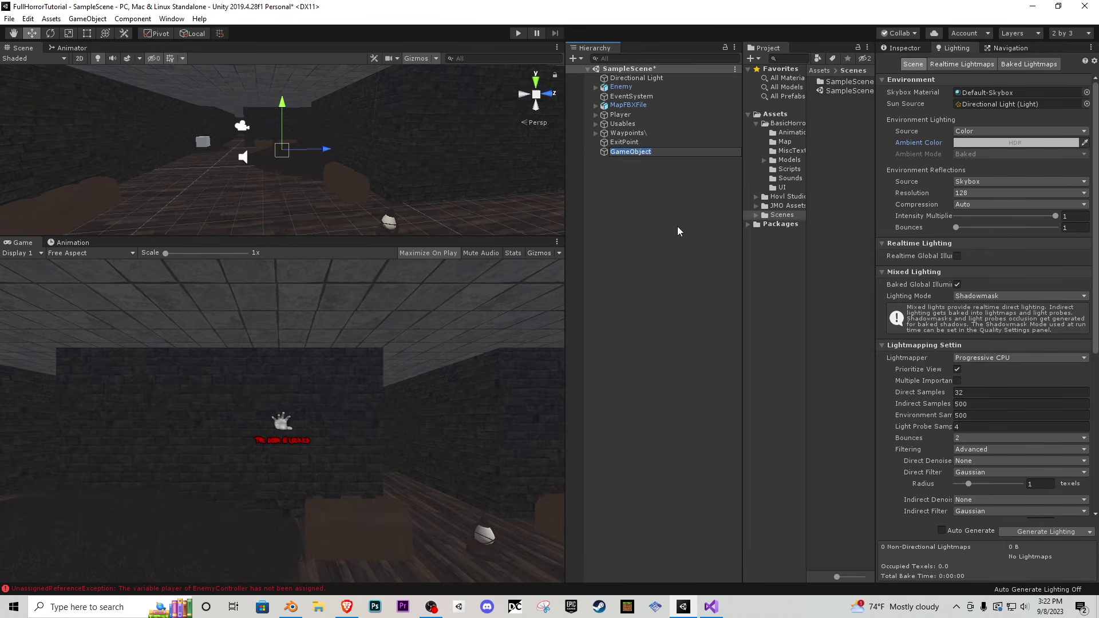
text(PostFX)
key(Return)
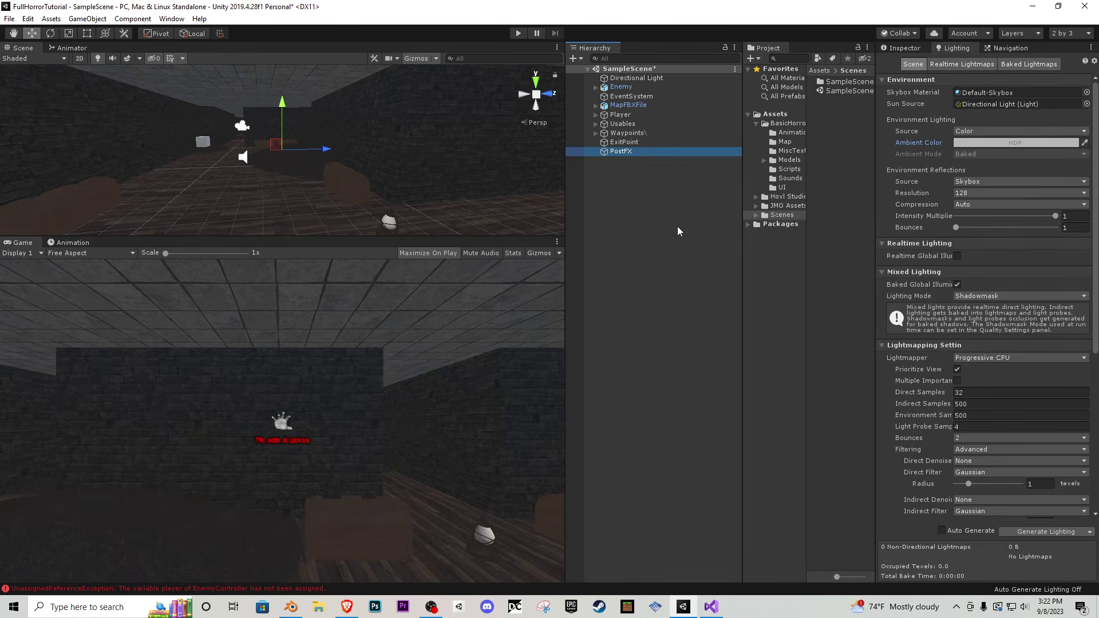
- Add a Post-process Volume component to the PostFX object
click(901, 48)
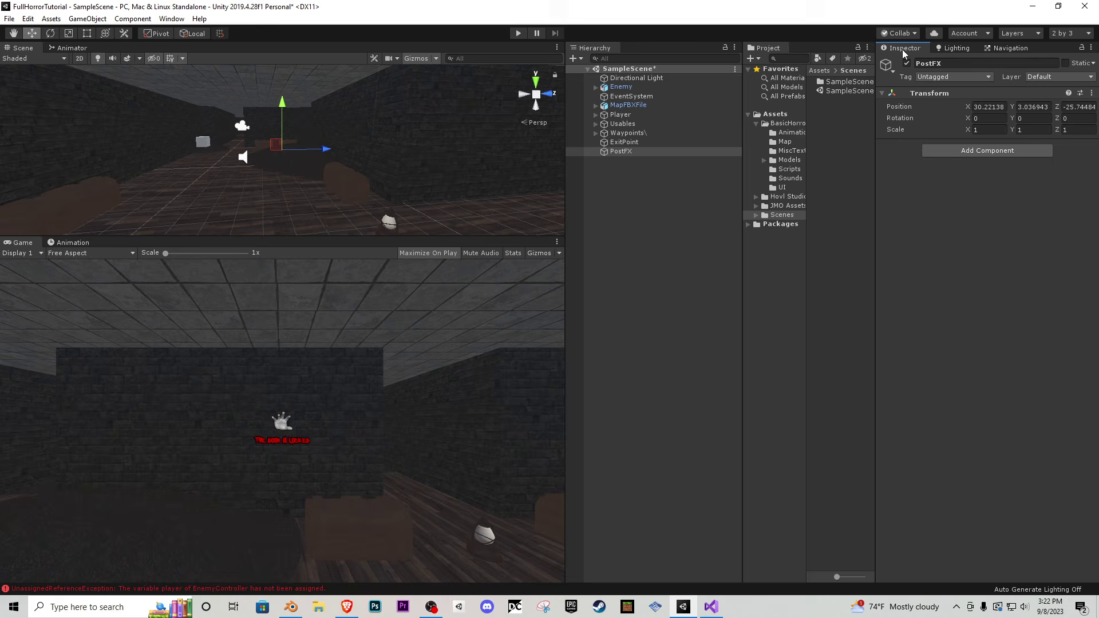
click(964, 150)
text(post)
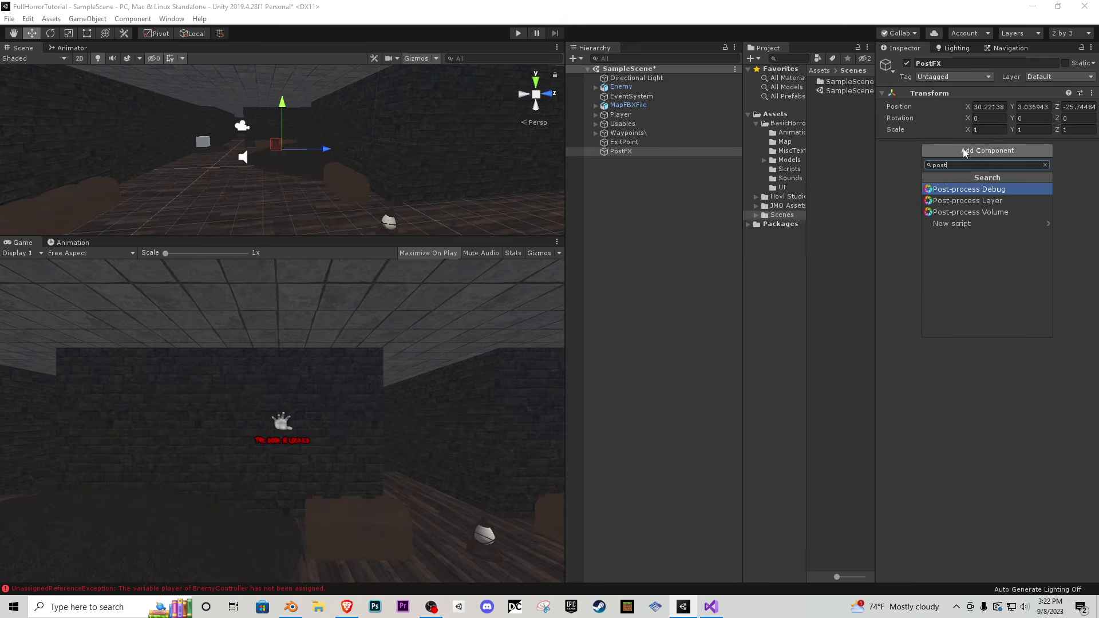
click(980, 210)
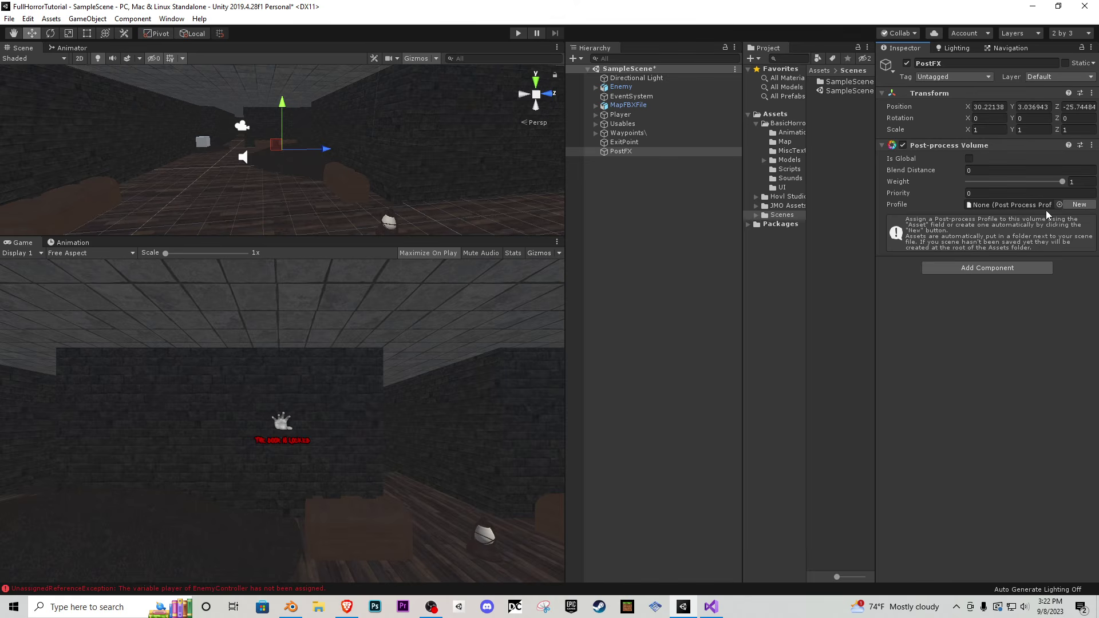
- Add a Post-process Volume to the Player's Camera, make it global and create a new profile for it
click(596, 114)
click(596, 114)
click(628, 124)
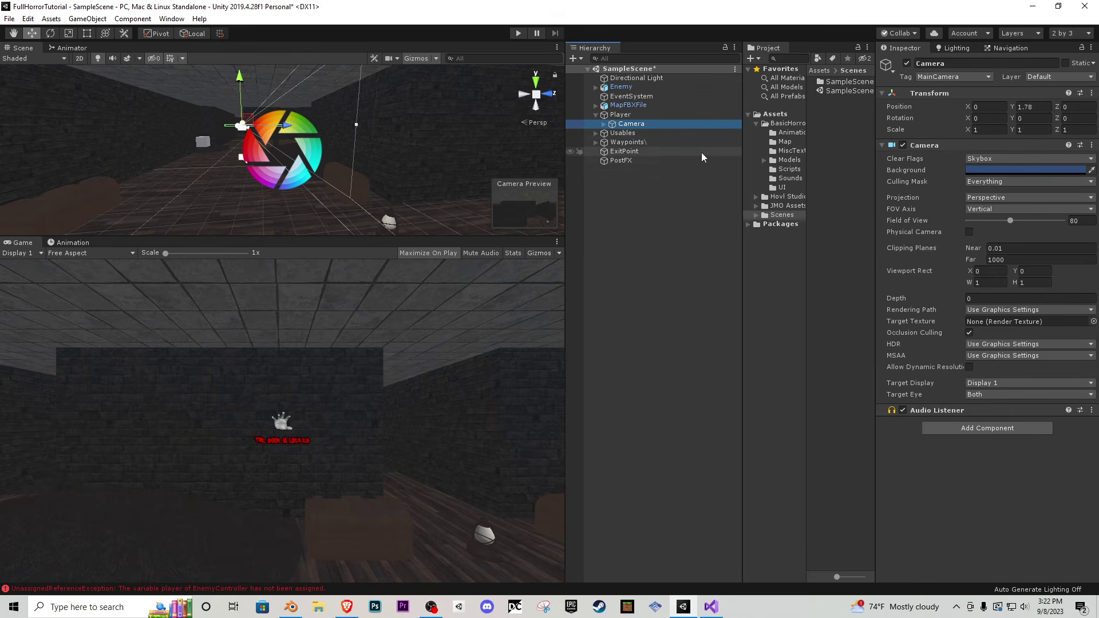
click(976, 428)
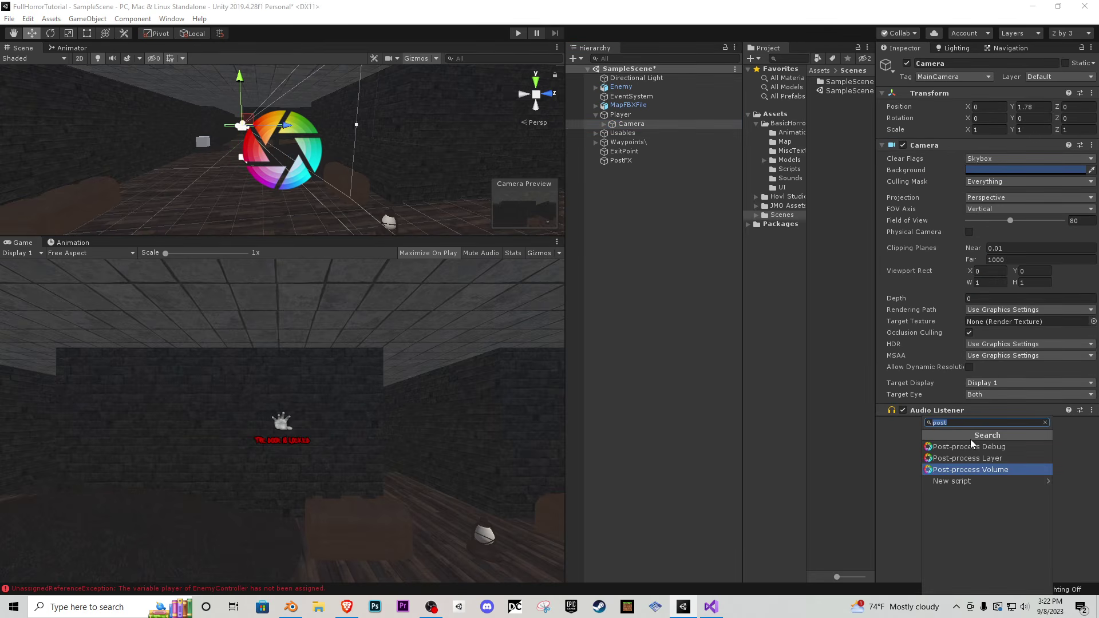
text(voll)
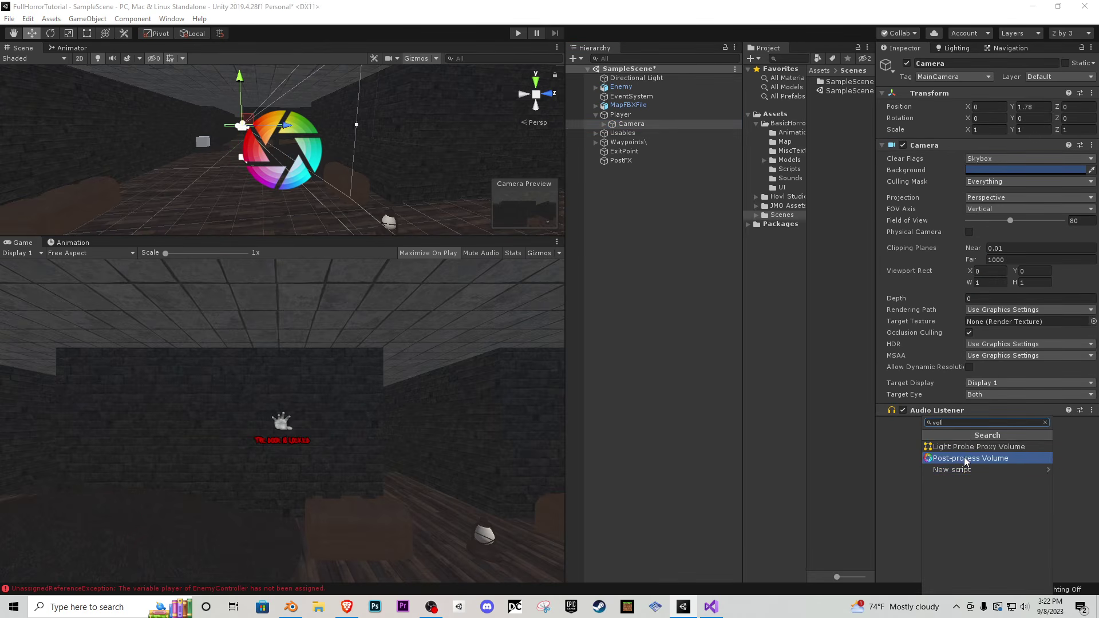
click(965, 456)
click(969, 437)
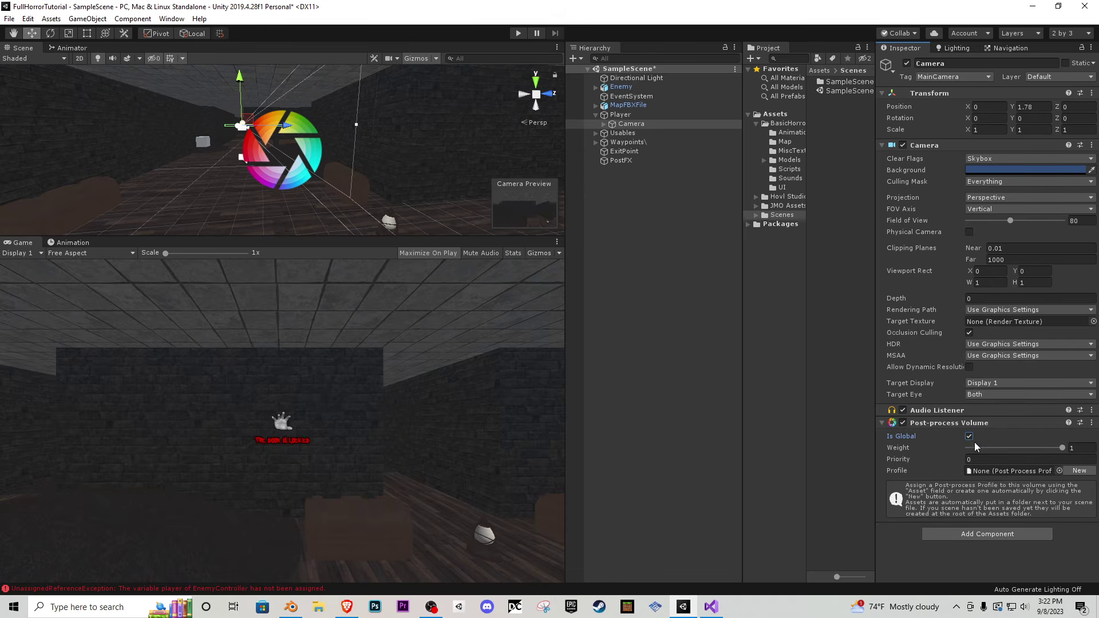
click(1078, 471)
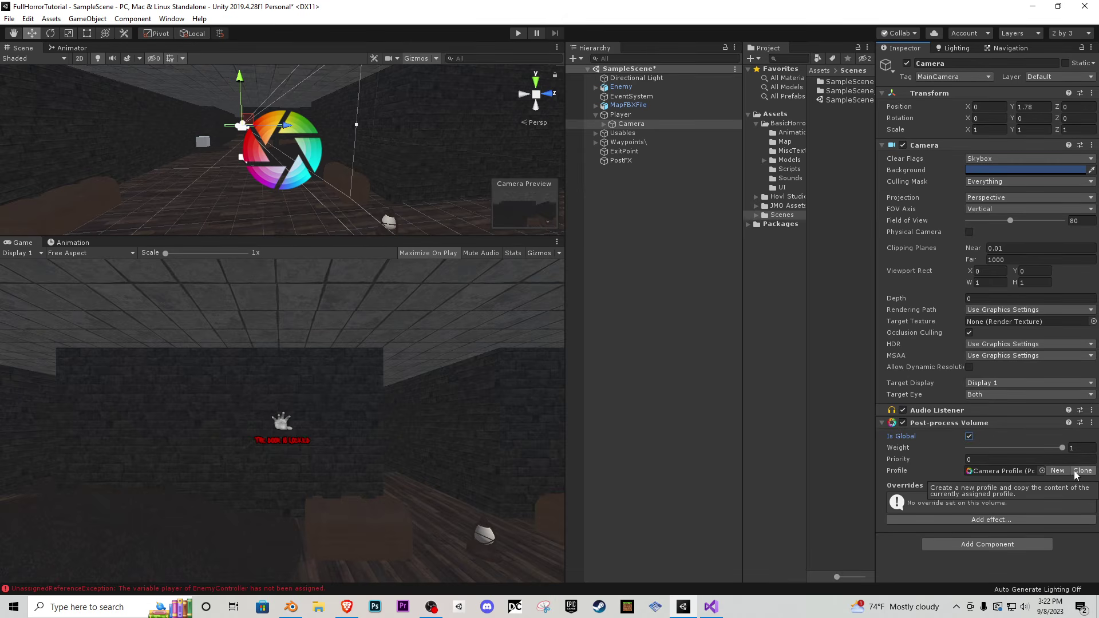
- Remove the Post-process Volume from PostFX and add a Post-process Layer component in its place
click(636, 161)
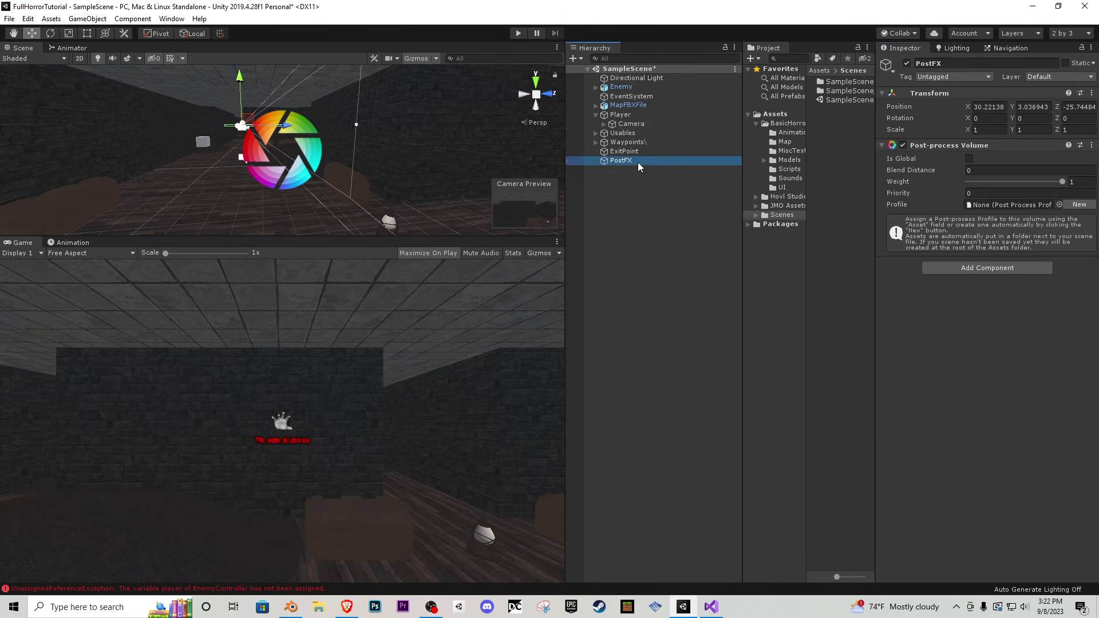
right_click(969, 145)
click(1019, 173)
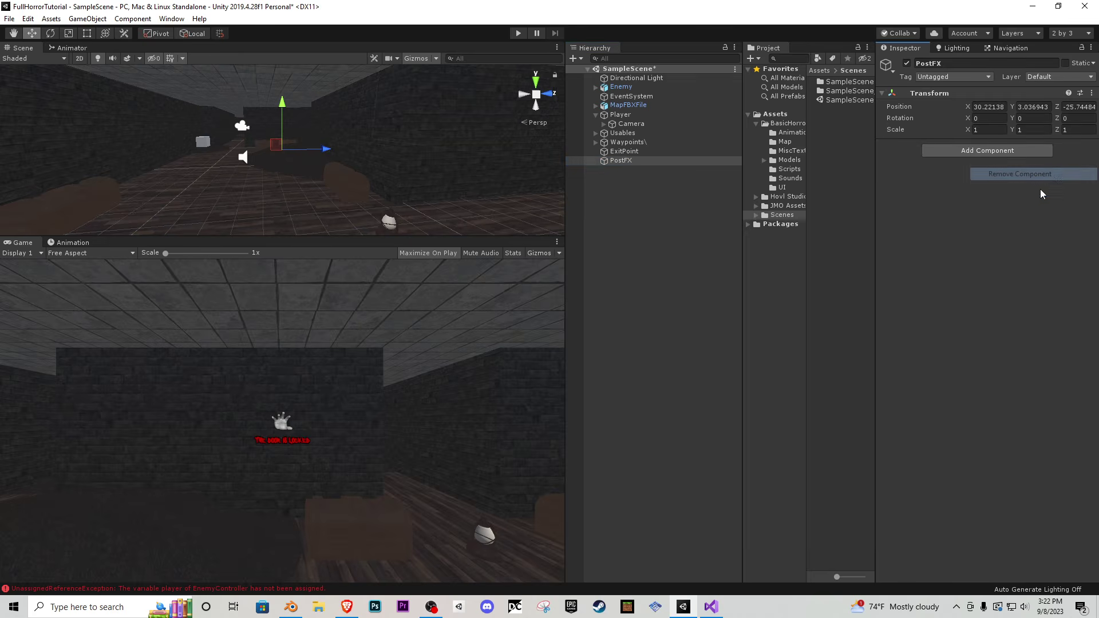
click(1011, 151)
text(post)
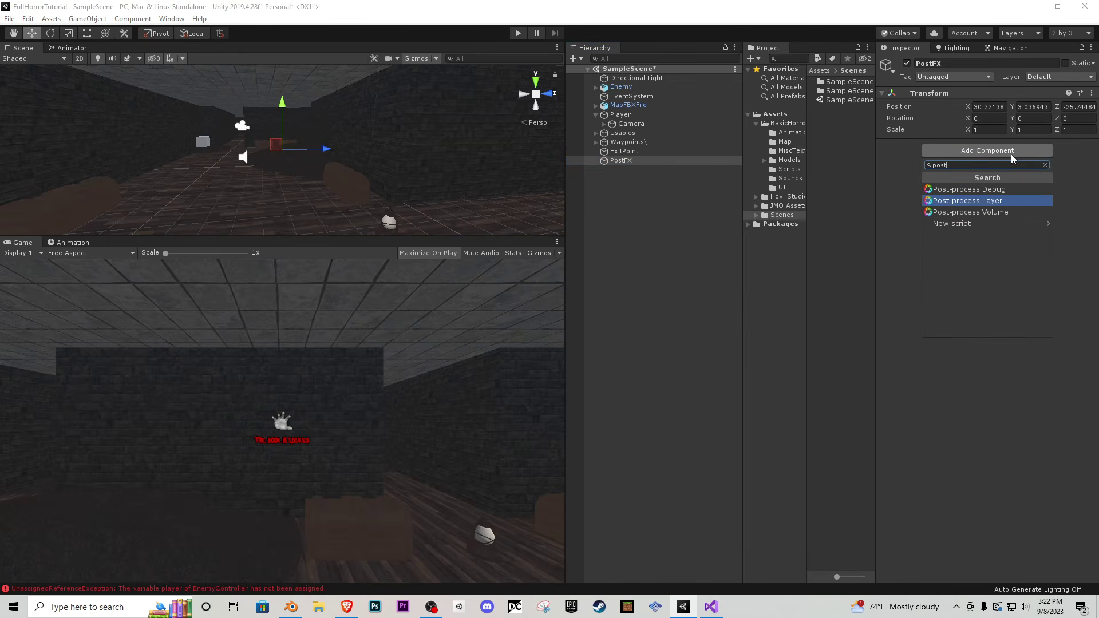
click(990, 200)
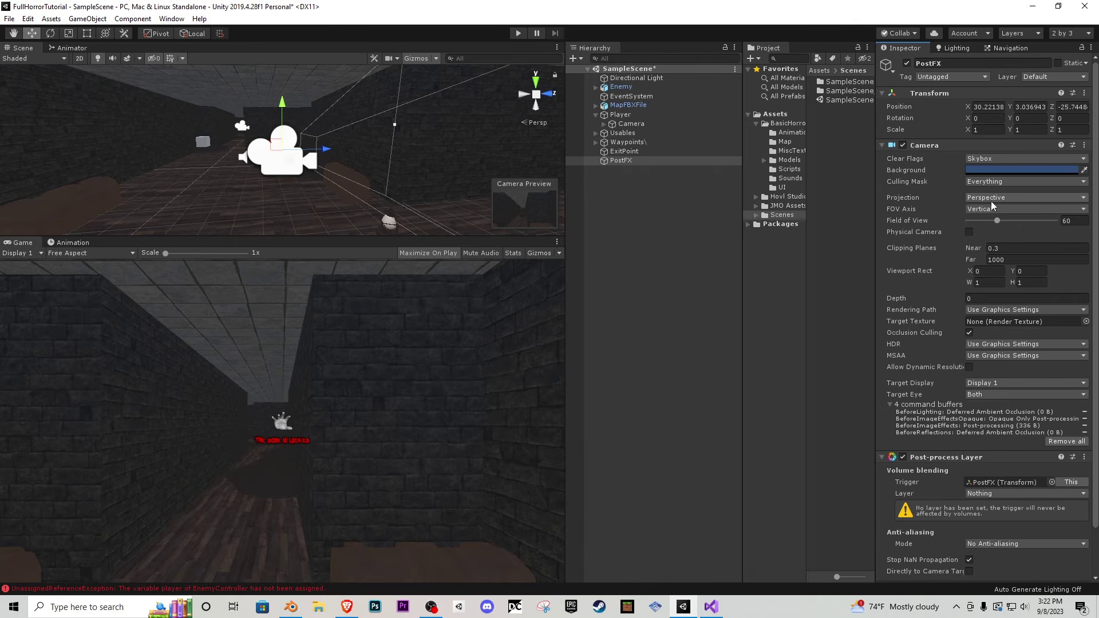
- Undo the component swap on PostFX to restore its Post-process Volume
right_drag(184, 90, 383, 127)
key(s)
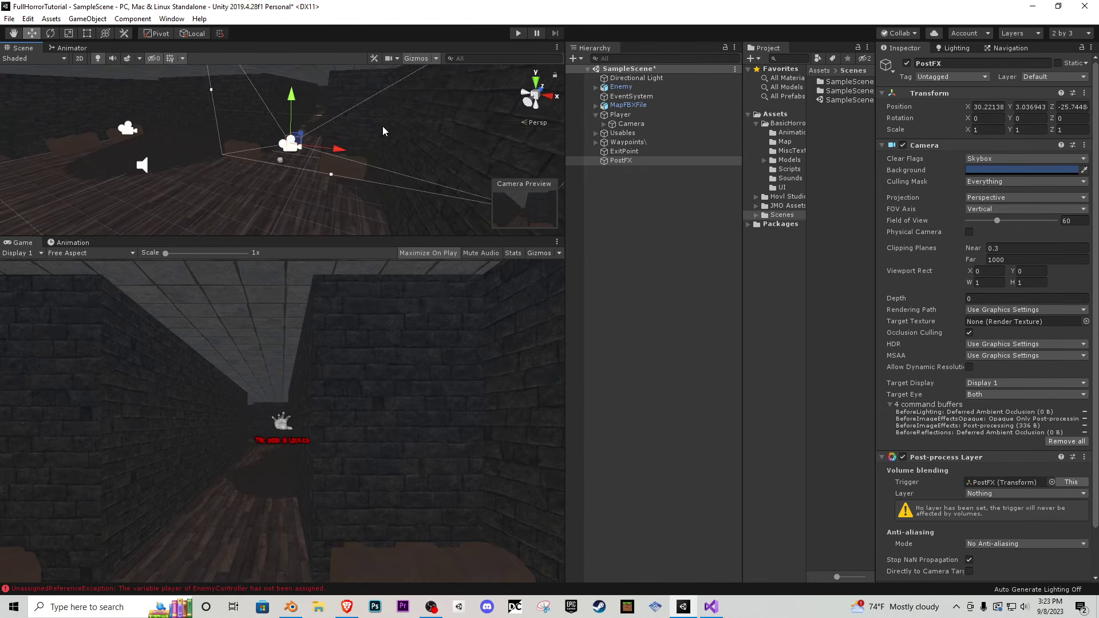
key(ctrl+z)
key(ctrl+z)
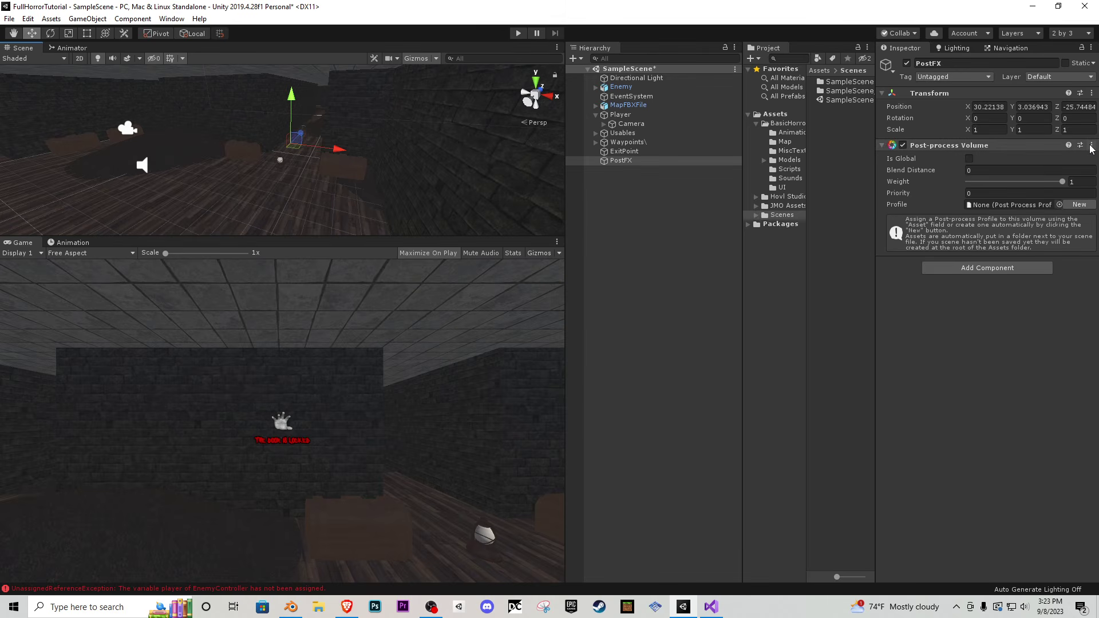
- Make the PostFX Post-process Volume global and create a new profile for it
click(969, 159)
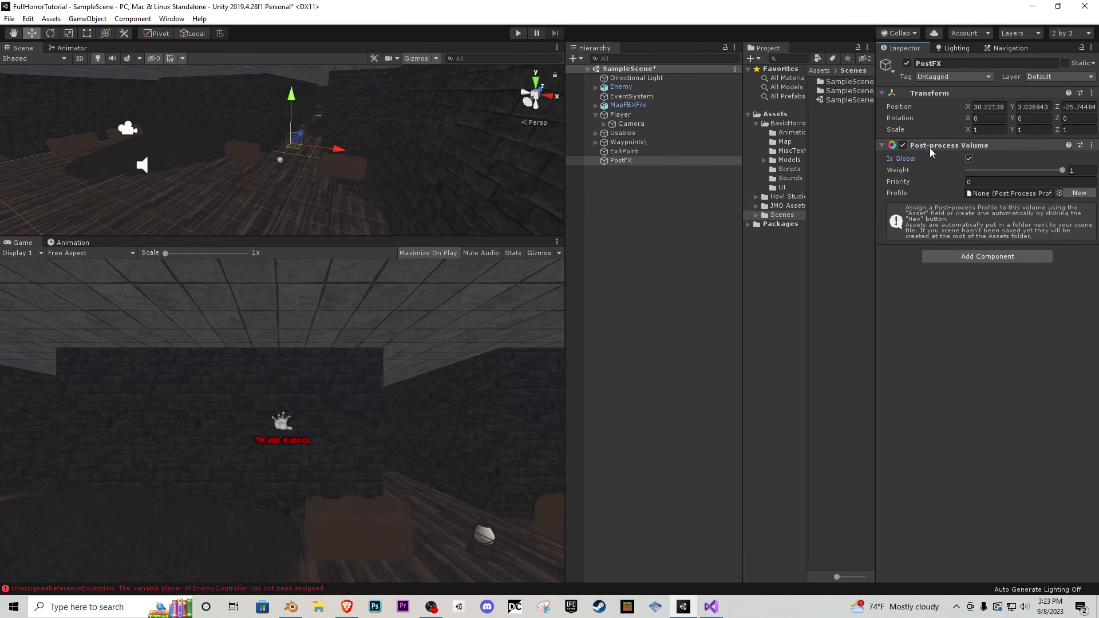
click(1078, 193)
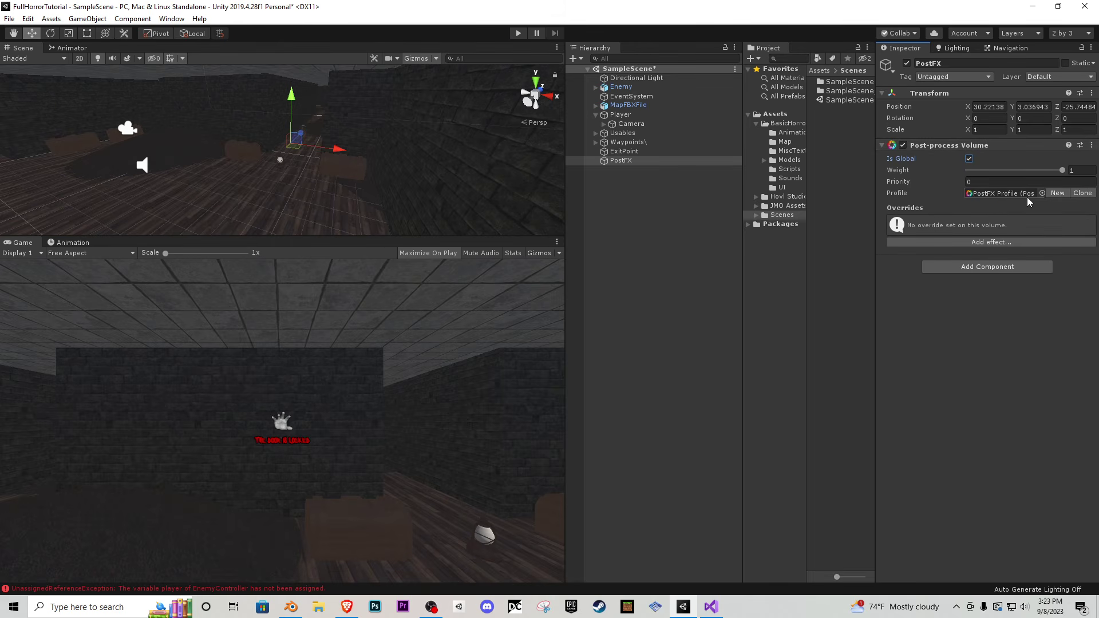
- Replace the Post-process Volume on the Player's Camera with a Post-process Layer component
click(631, 124)
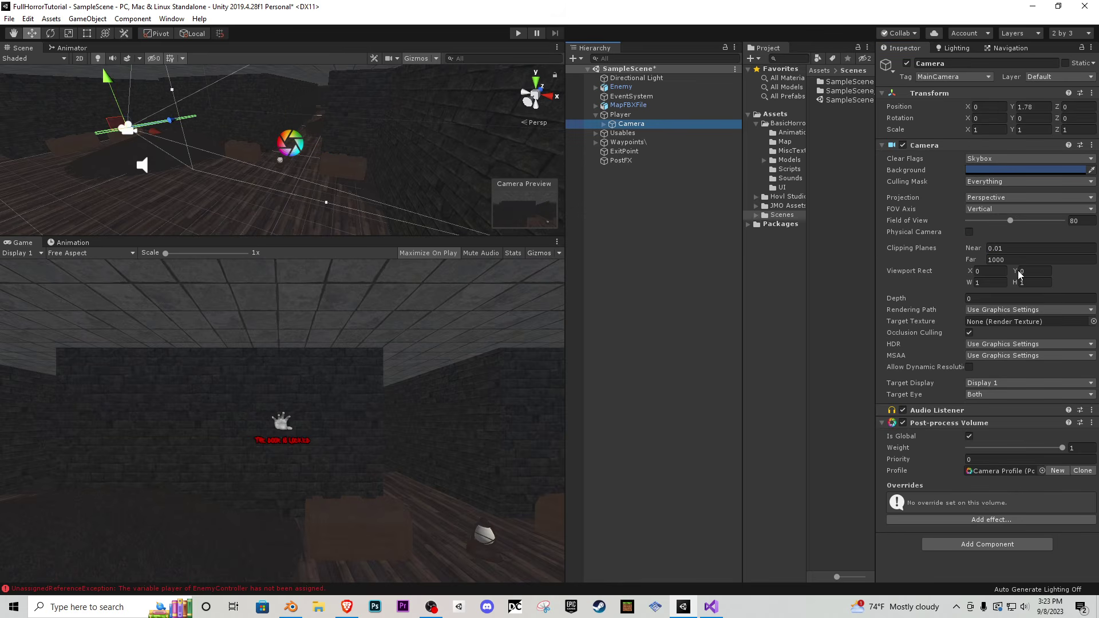
click(1091, 422)
click(1013, 448)
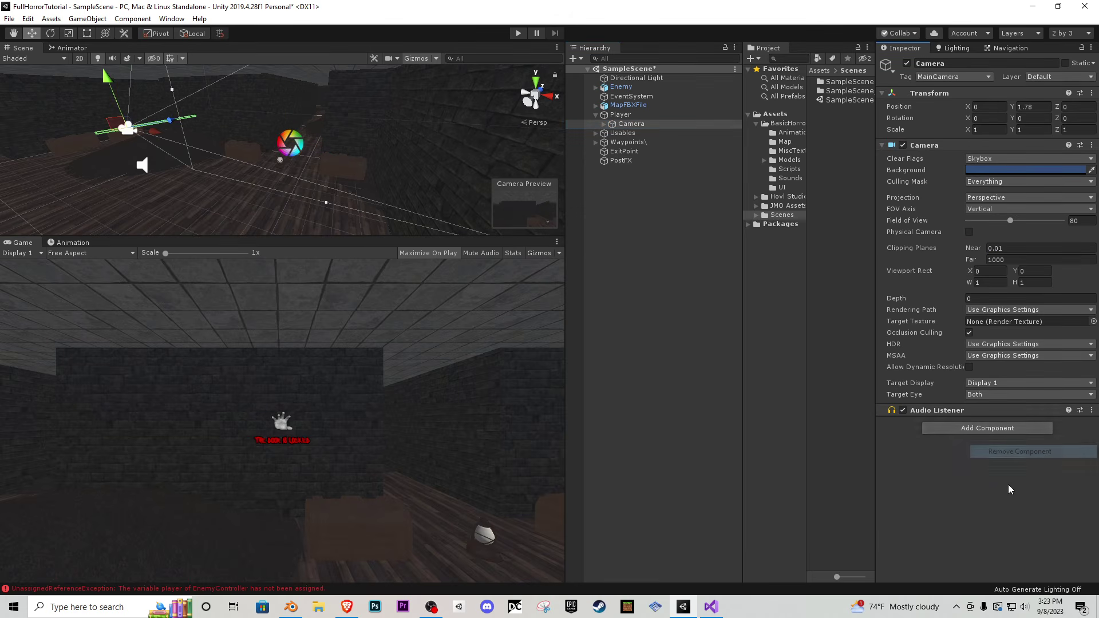
click(987, 429)
click(1002, 462)
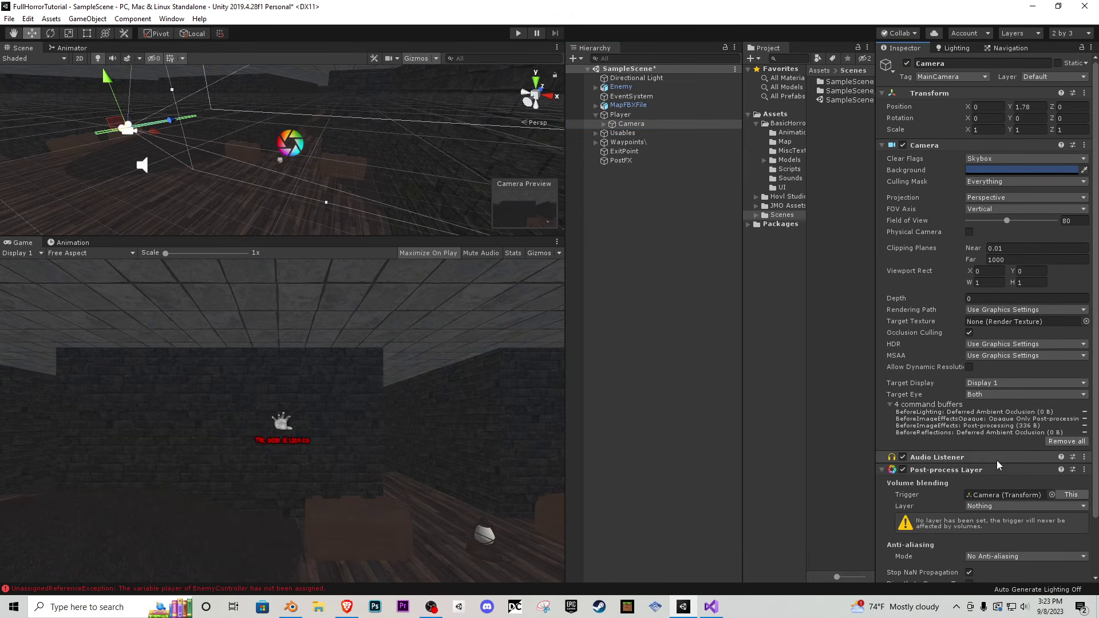
- Set the Camera's Post-process Layer volume blending layer to Everything
scroll(993, 463, down, 3)
click(990, 442)
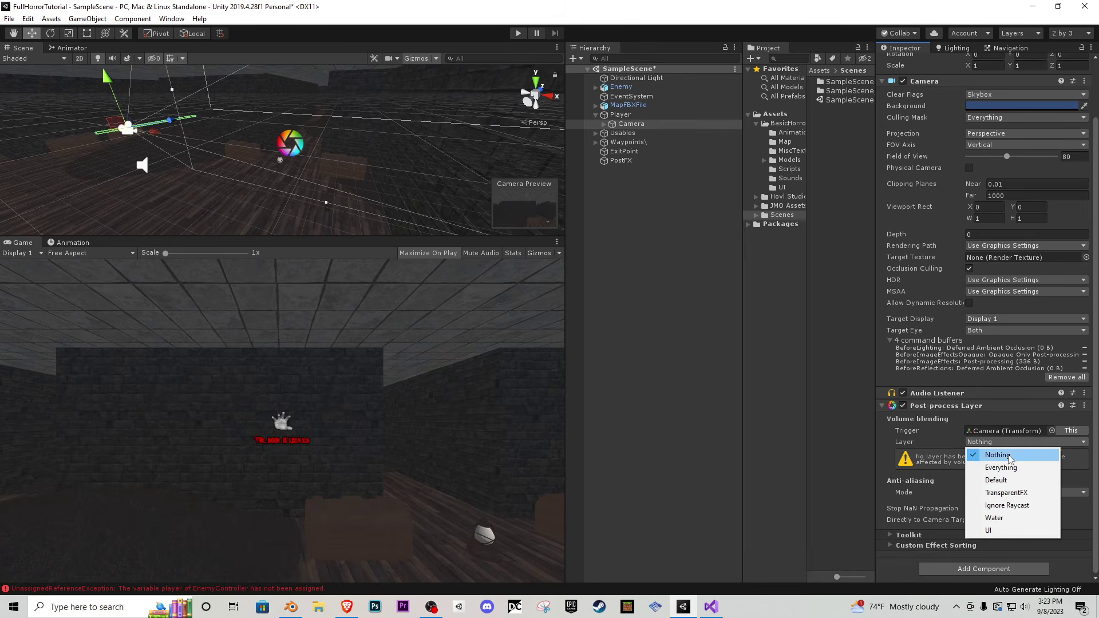
click(1010, 462)
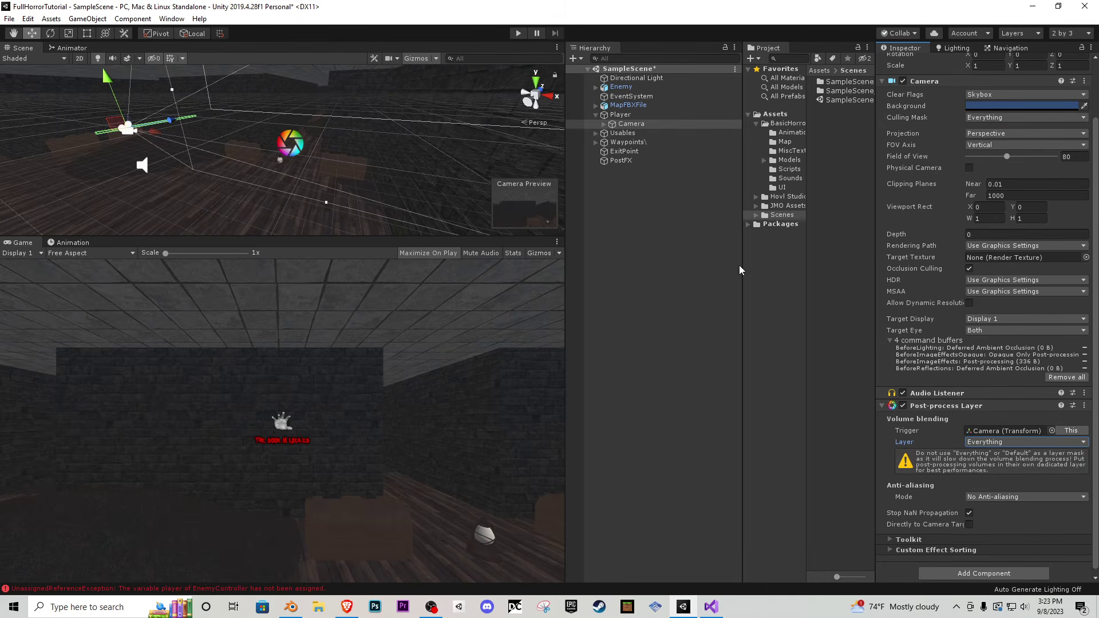
- Select the PostFX object and enlarge the Game view in both height and width
click(621, 161)
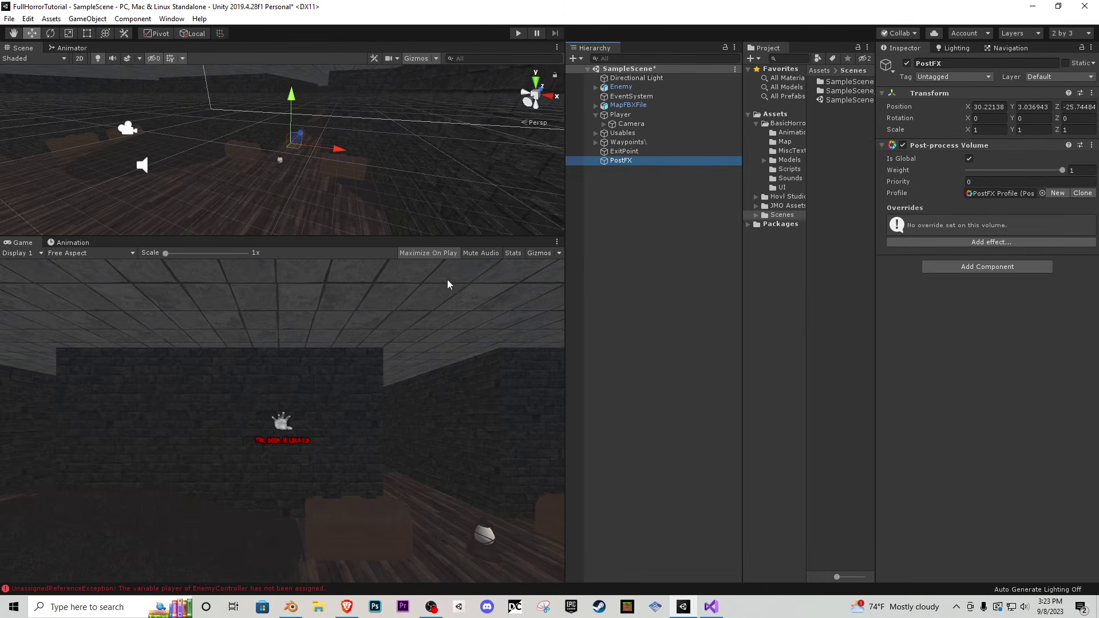
right_drag(432, 188, 272, 86)
click(171, 59)
right_drag(349, 163, 302, 176)
drag(373, 237, 366, 127)
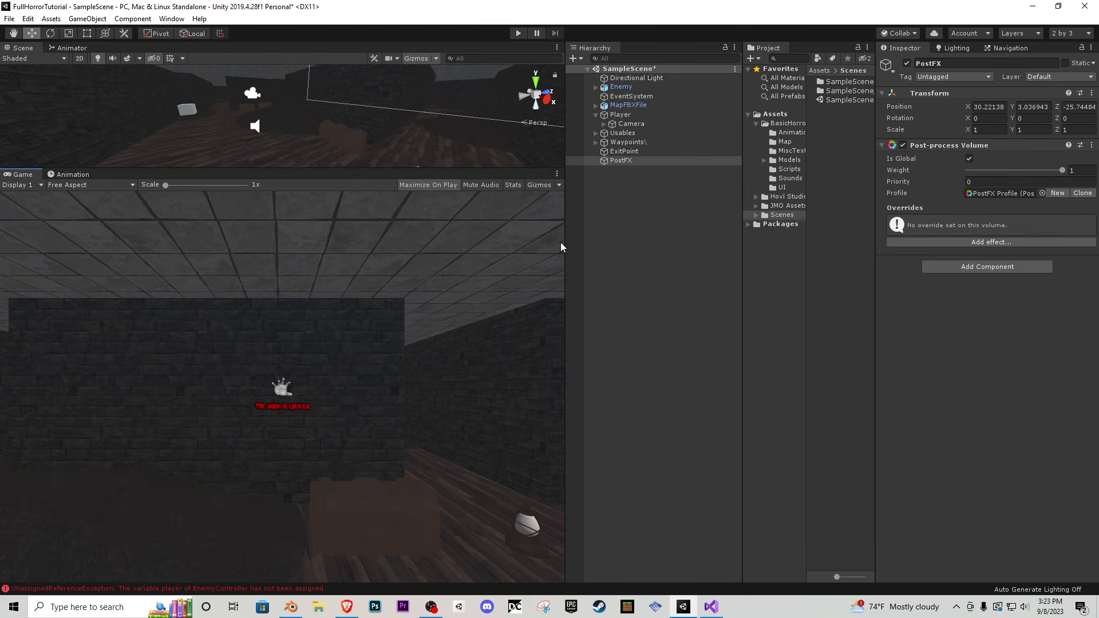
drag(563, 225, 694, 226)
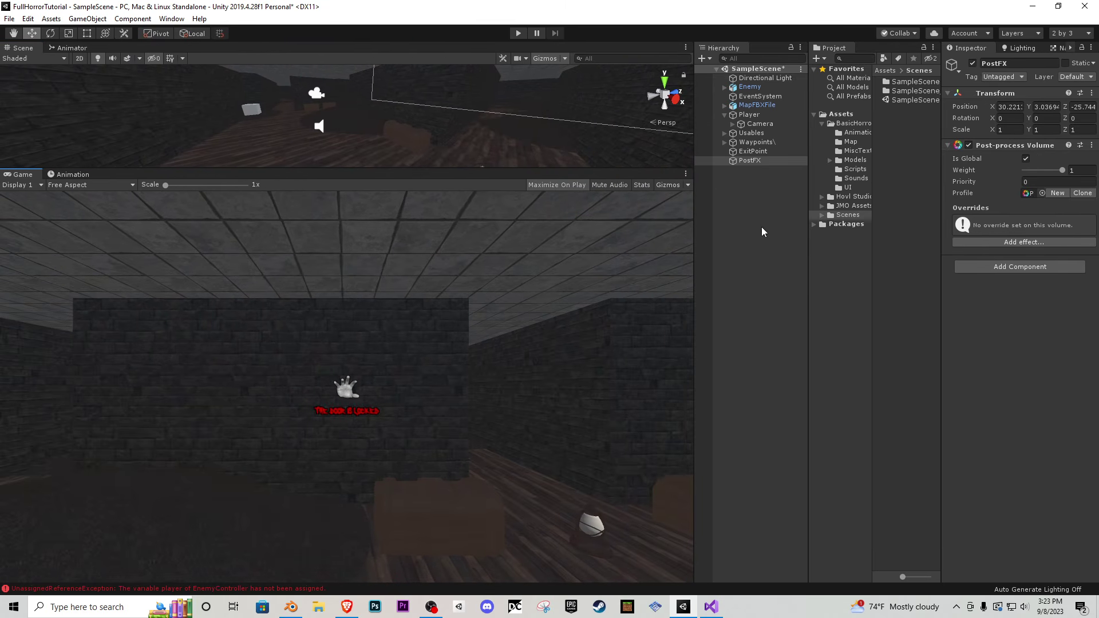
- Add a Grain effect override to the PostFX Post-process Volume
click(1034, 246)
mouse_move(1041, 254)
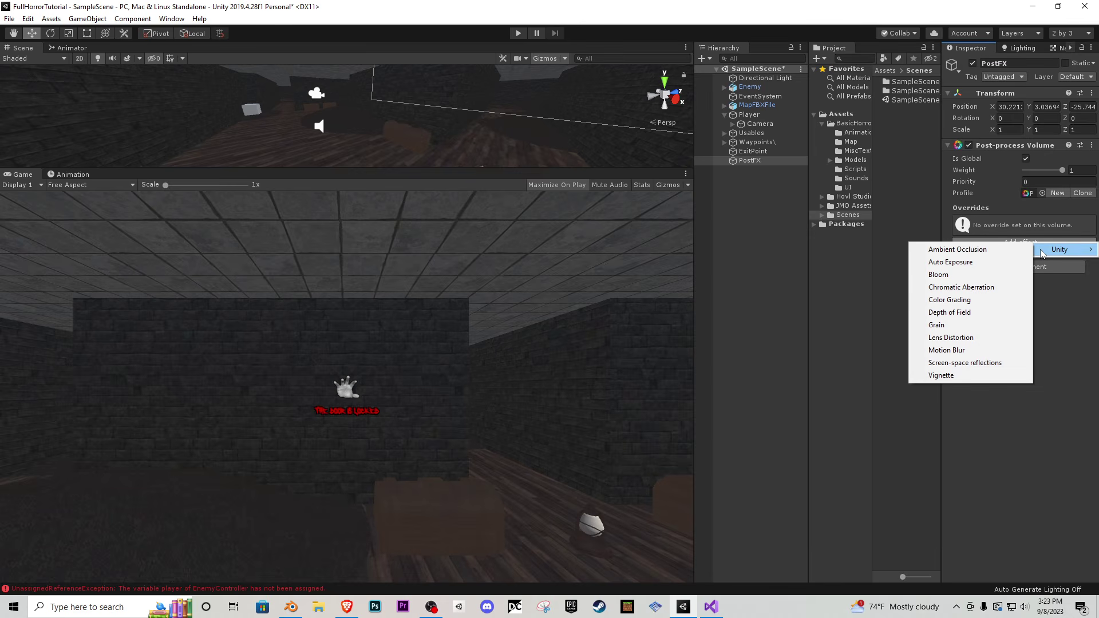
click(941, 325)
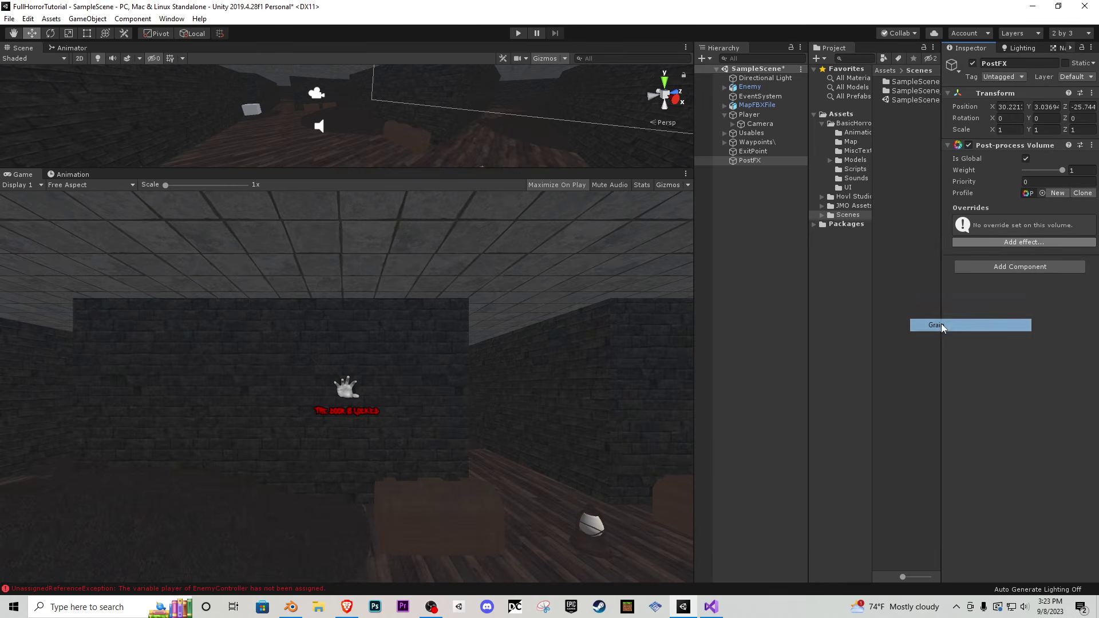
- Enable every Grain override, with intensity 1, size 1.42 and luminance contribution 1
click(1011, 235)
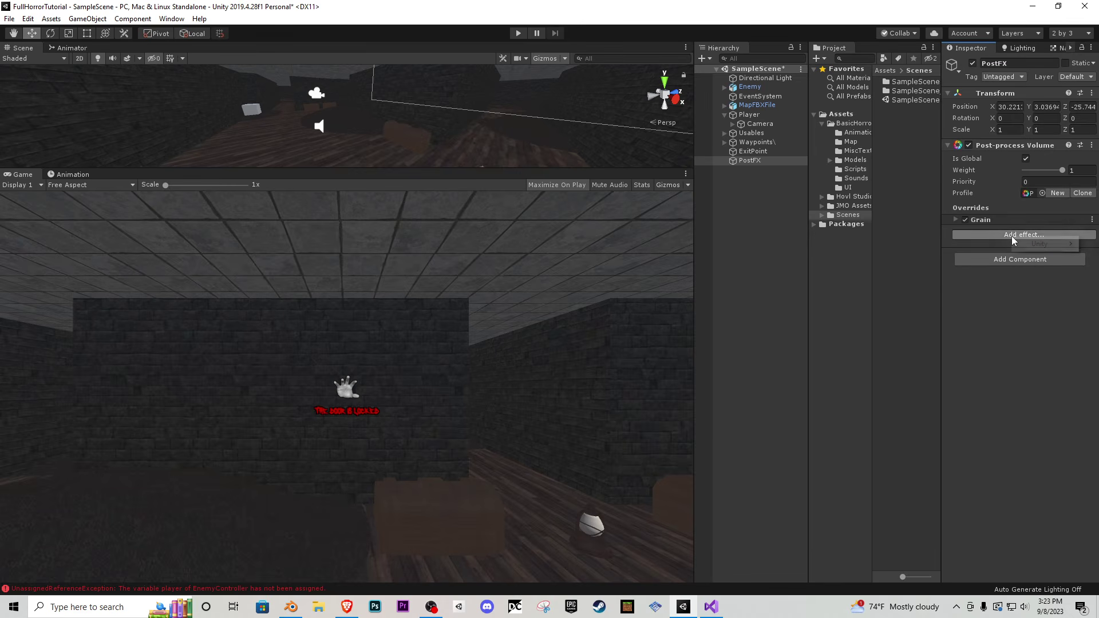
click(956, 220)
click(954, 219)
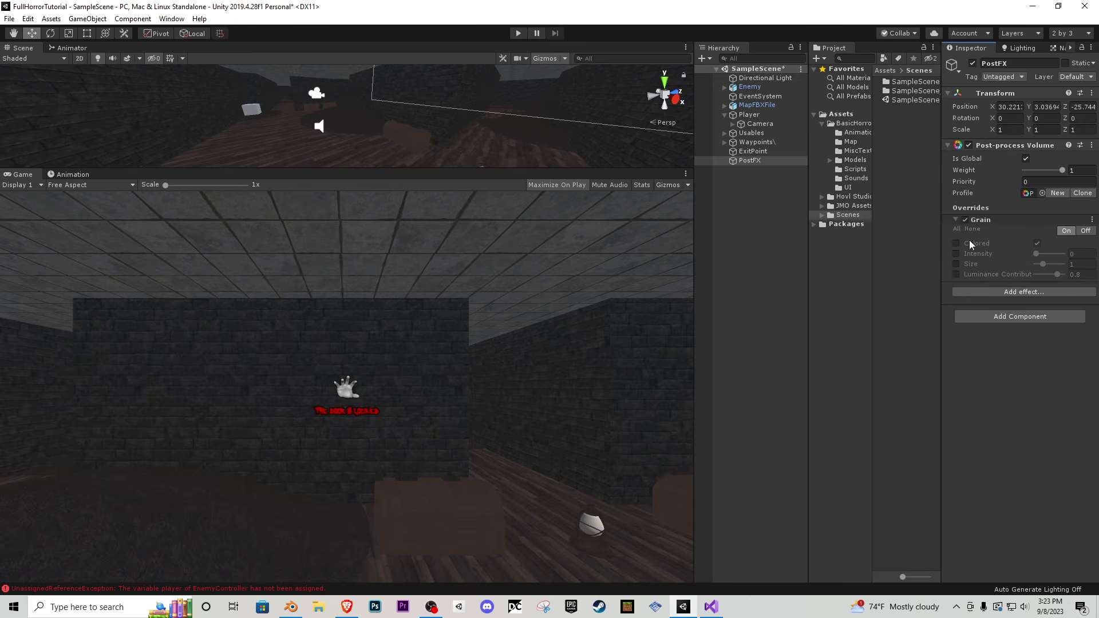
click(955, 275)
mouse_move(1037, 253)
mouse_down()
mouse_move(1067, 265)
mouse_move(1040, 276)
mouse_move(1067, 279)
mouse_move(1044, 257)
mouse_move(1065, 253)
mouse_move(1048, 267)
mouse_up()
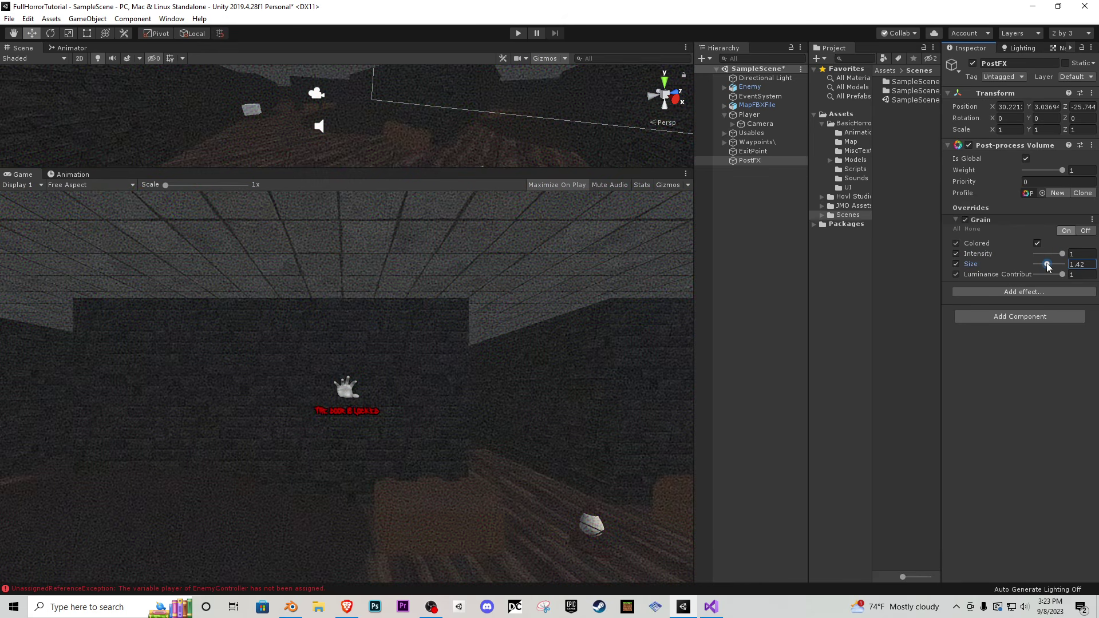
- Add a Bloom effect to the Post-process Volume and set its intensity to 15
click(1022, 293)
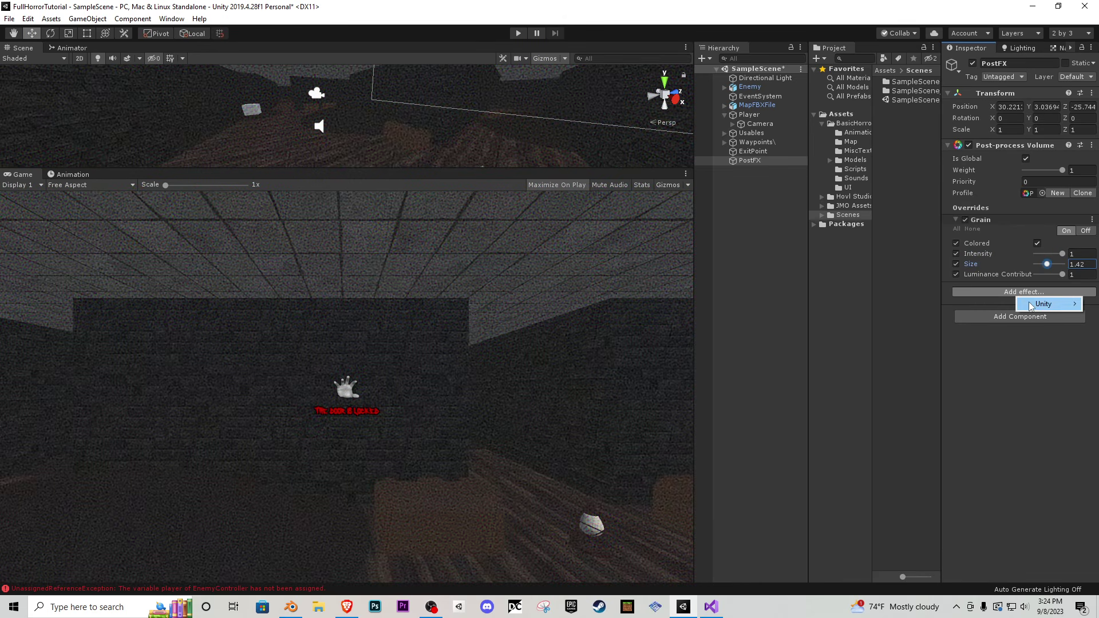
mouse_move(1034, 305)
click(969, 330)
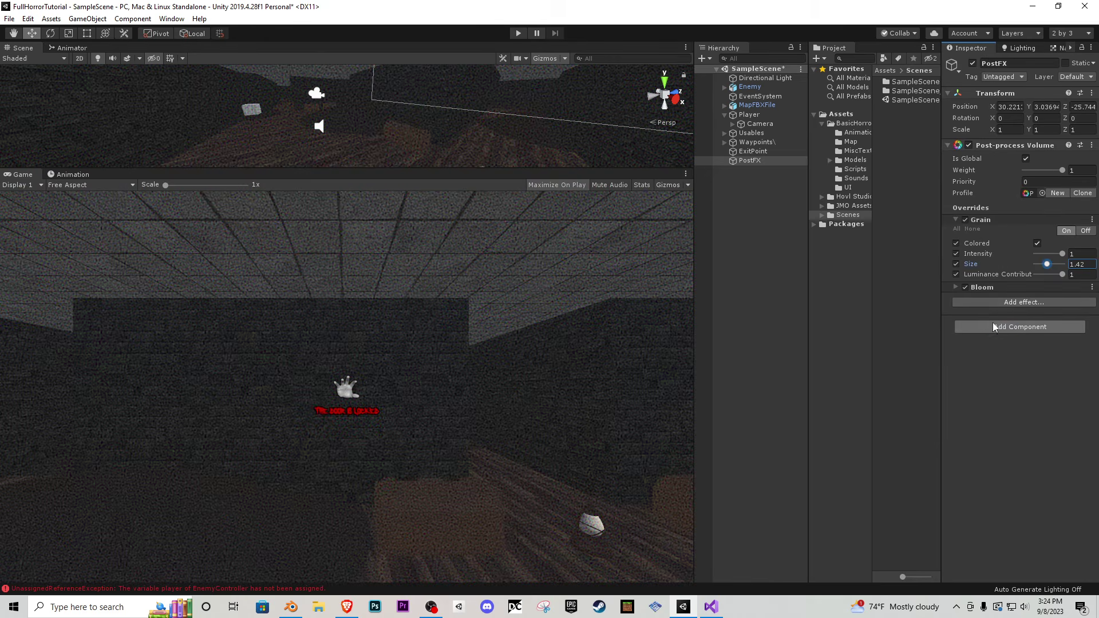
click(956, 322)
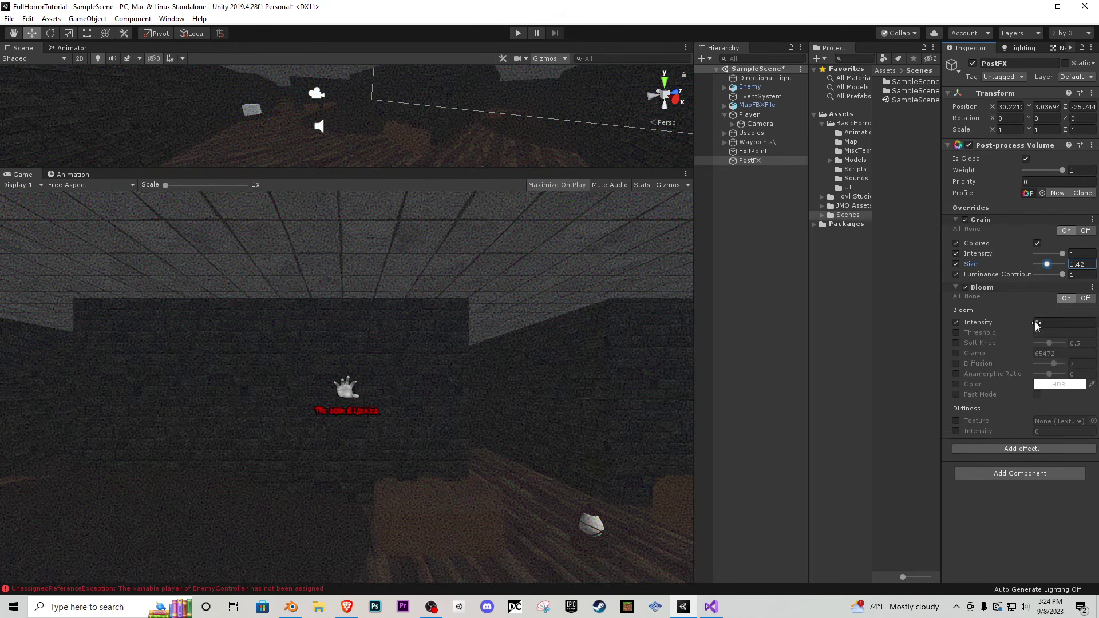
click(1030, 323)
text(15)
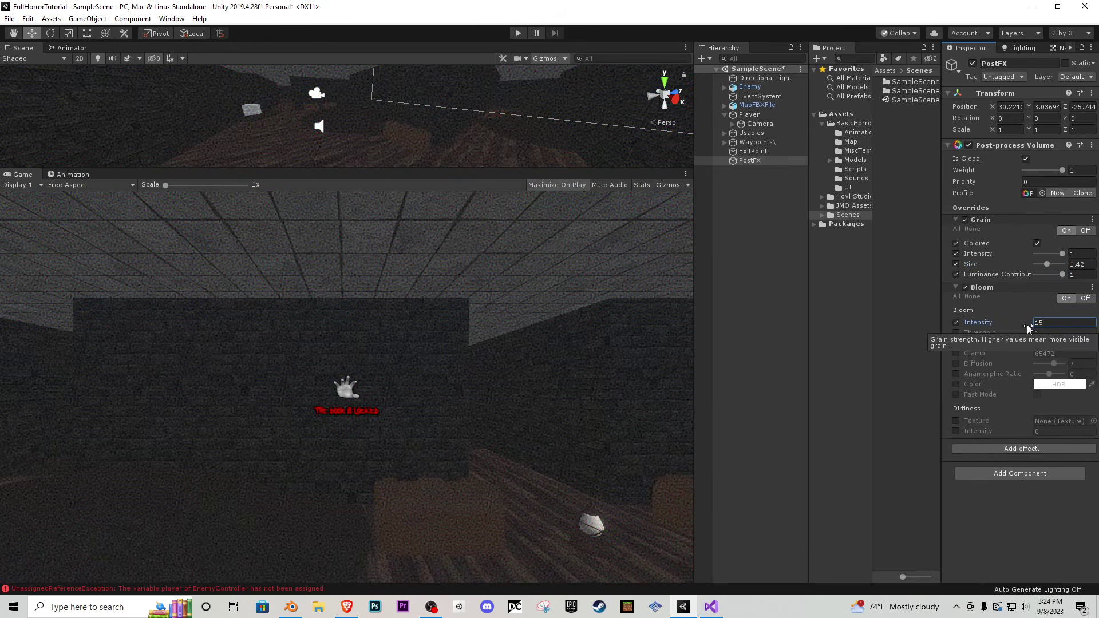
- Add an Ambient Occlusion effect with Mode and Color overridden, intensity 1.22 and thickness modifier 3.7, leaving Ambient Only unoverridden
click(1019, 448)
mouse_move(1021, 458)
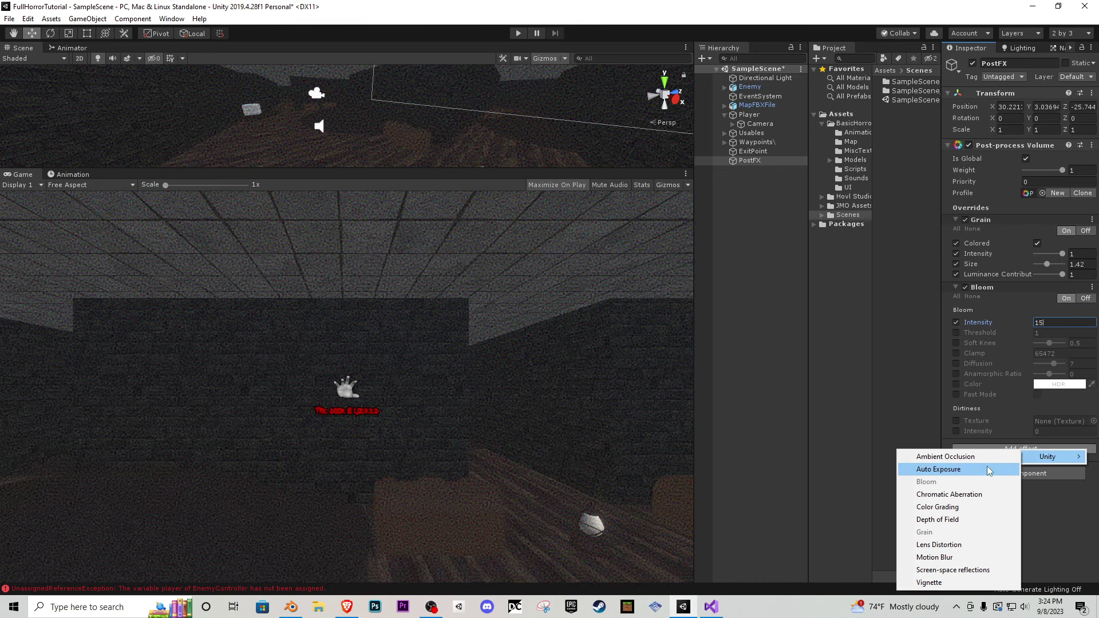
click(967, 456)
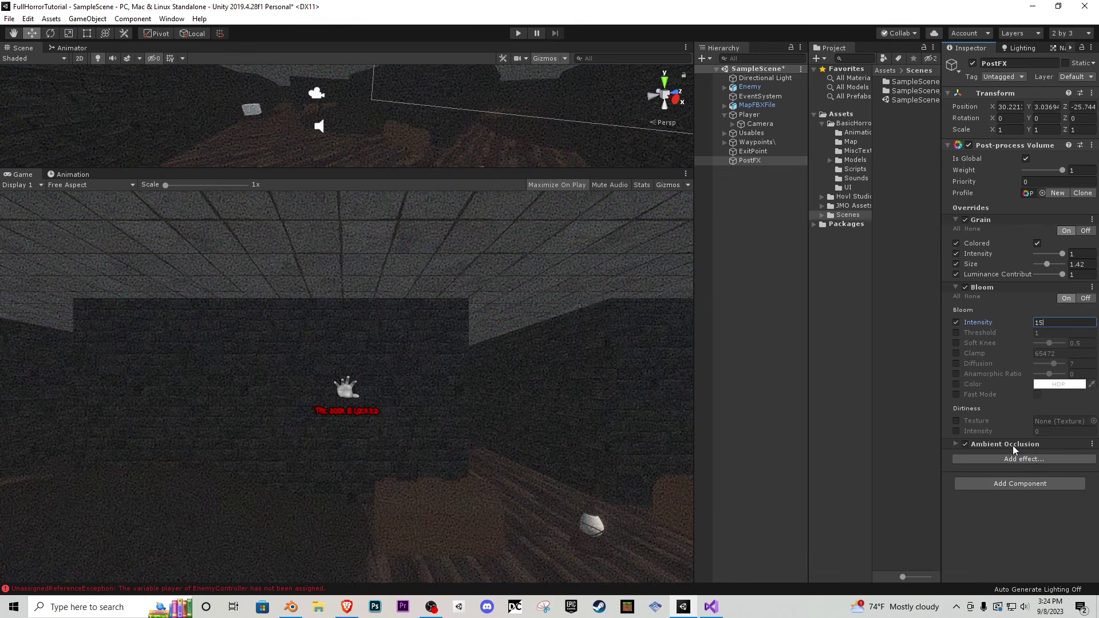
click(955, 444)
click(955, 468)
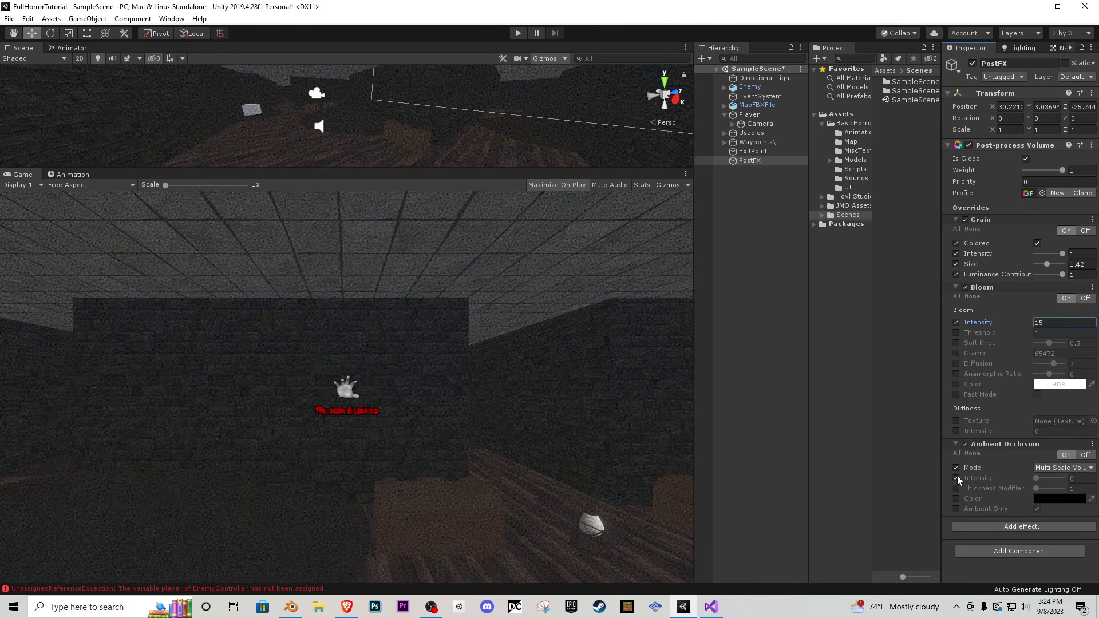
click(955, 478)
click(955, 488)
click(956, 498)
click(955, 509)
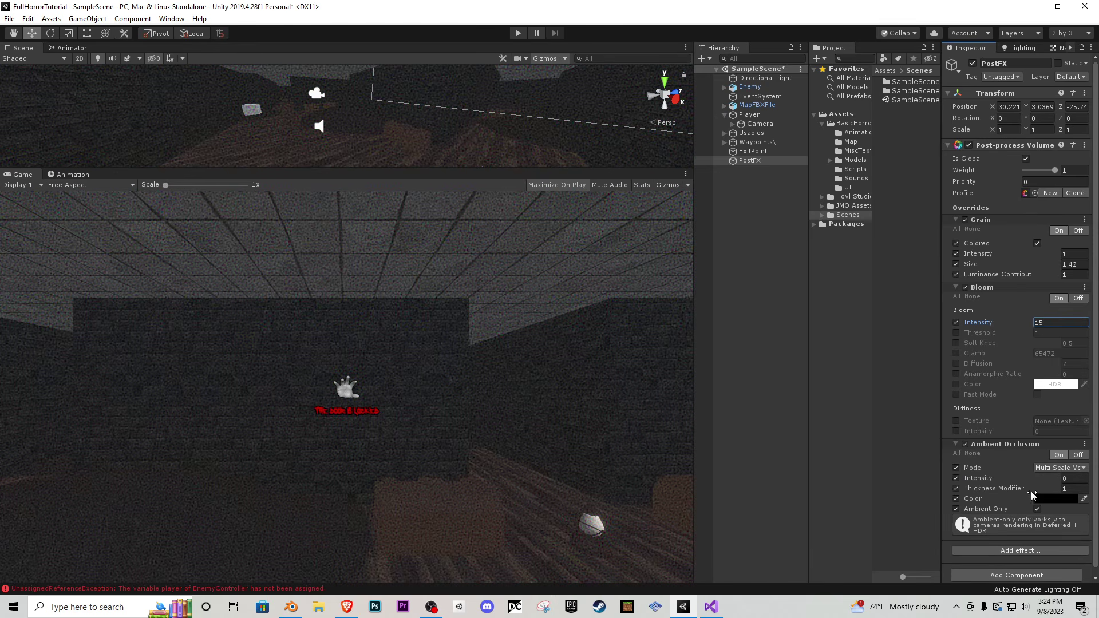
click(955, 509)
mouse_move(1036, 488)
mouse_down()
mouse_move(1059, 493)
mouse_move(1044, 482)
mouse_up()
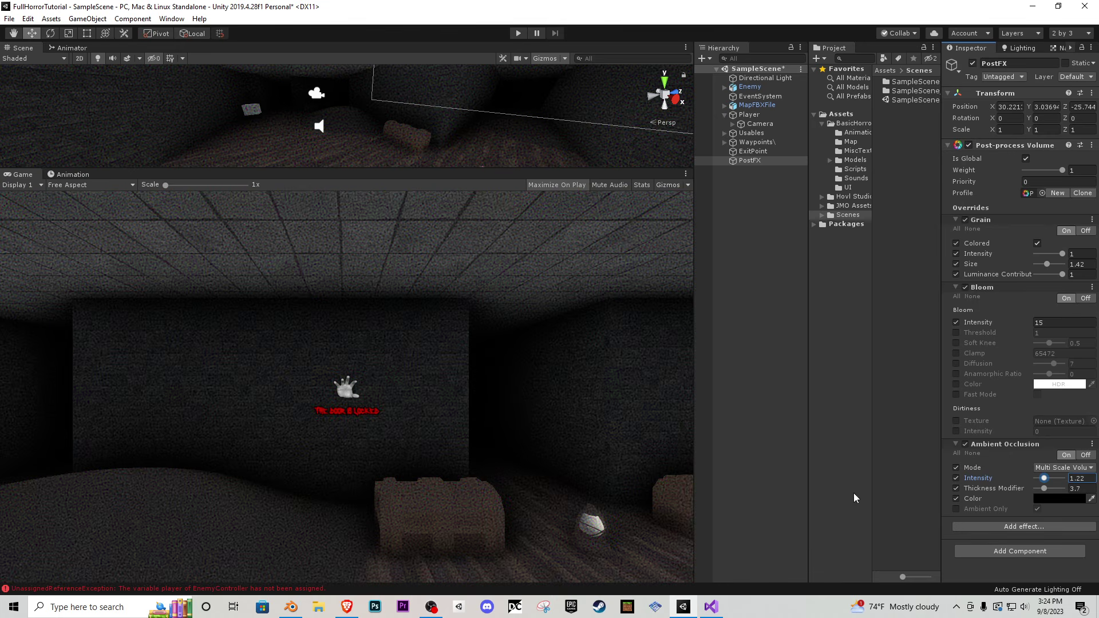
- Add a Motion Blur effect to the PostFX Post-process Volume with its default settings
click(1030, 526)
mouse_move(1037, 535)
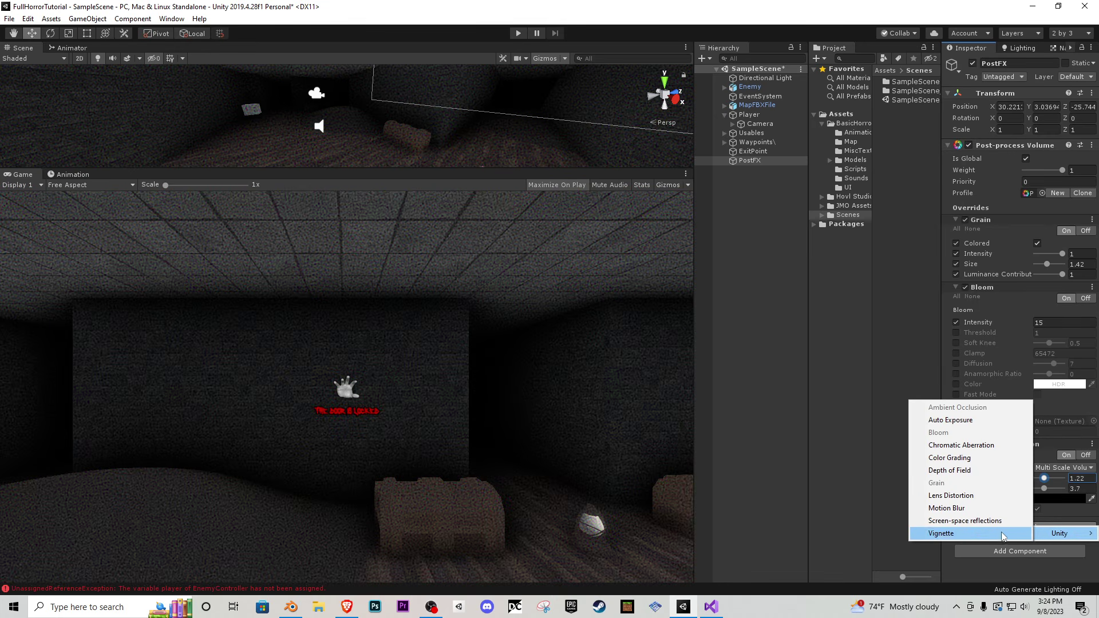
click(966, 508)
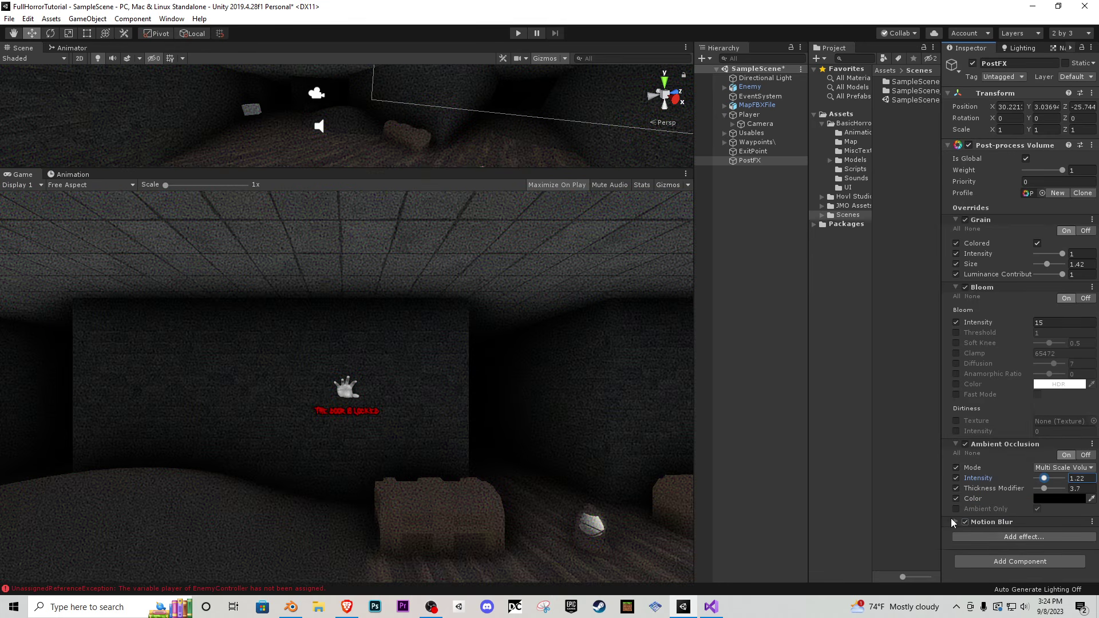
click(955, 522)
click(955, 522)
- Add a Color Grading effect to the Post-process Volume and expand its settings
click(984, 538)
mouse_move(1021, 546)
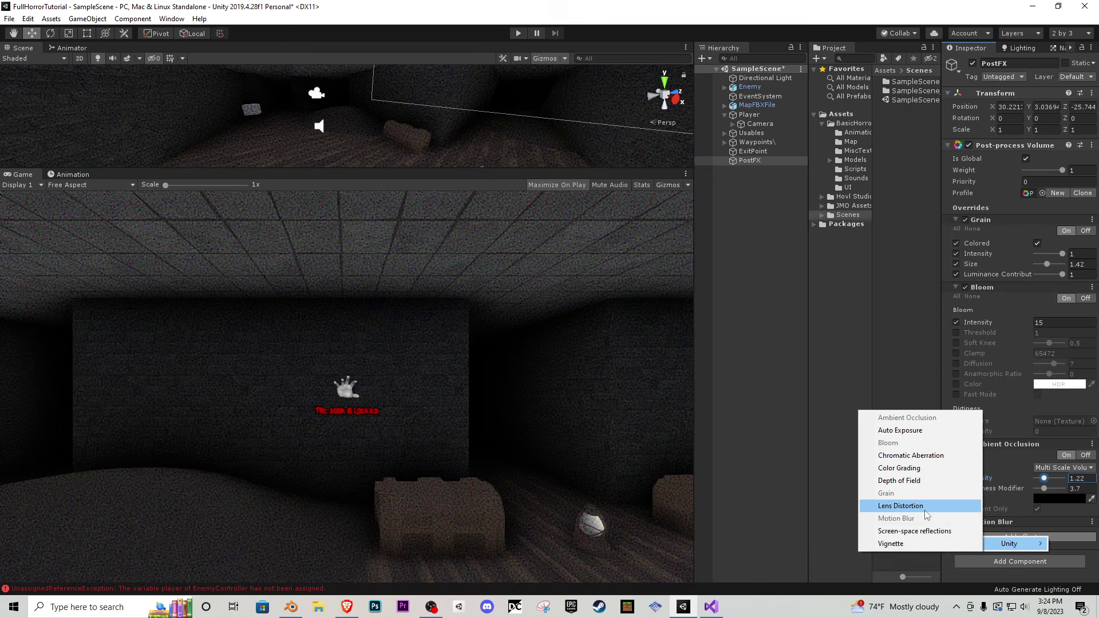
click(953, 467)
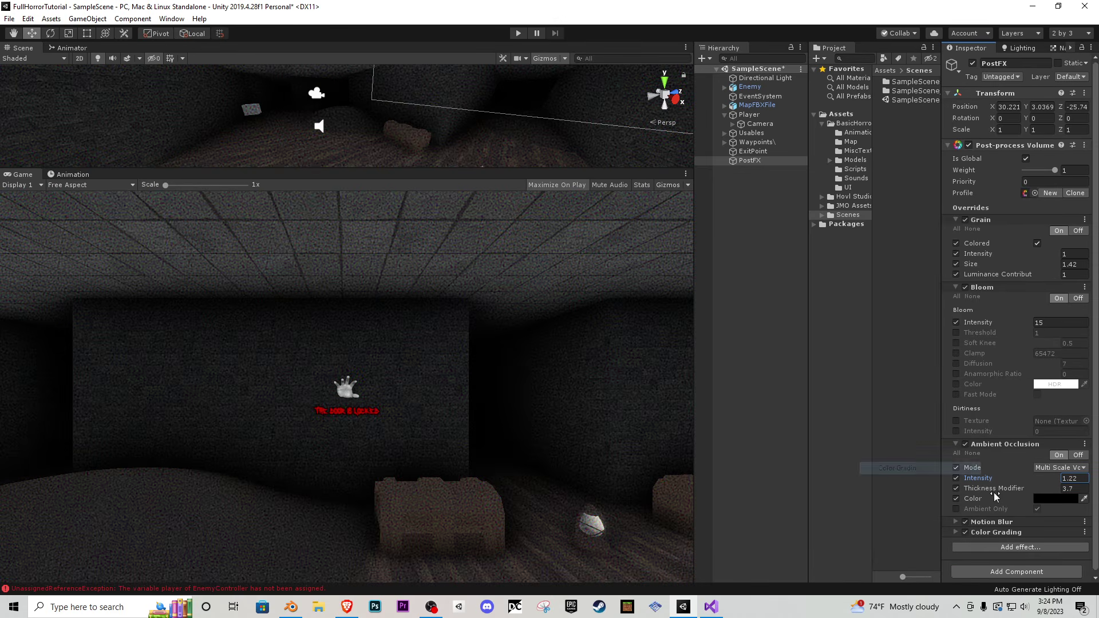
click(953, 531)
scroll(991, 513, down, 8)
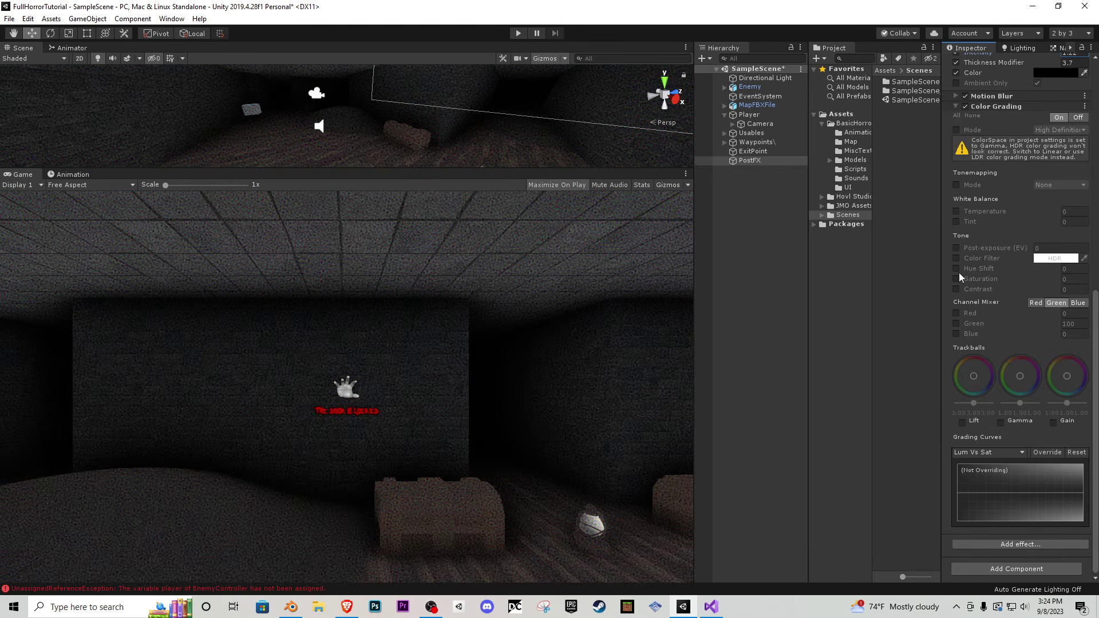
- Override the Color Grading saturation, set it to 25, and collapse the Color Grading settings
click(957, 279)
drag(983, 276, 1001, 277)
text(10)
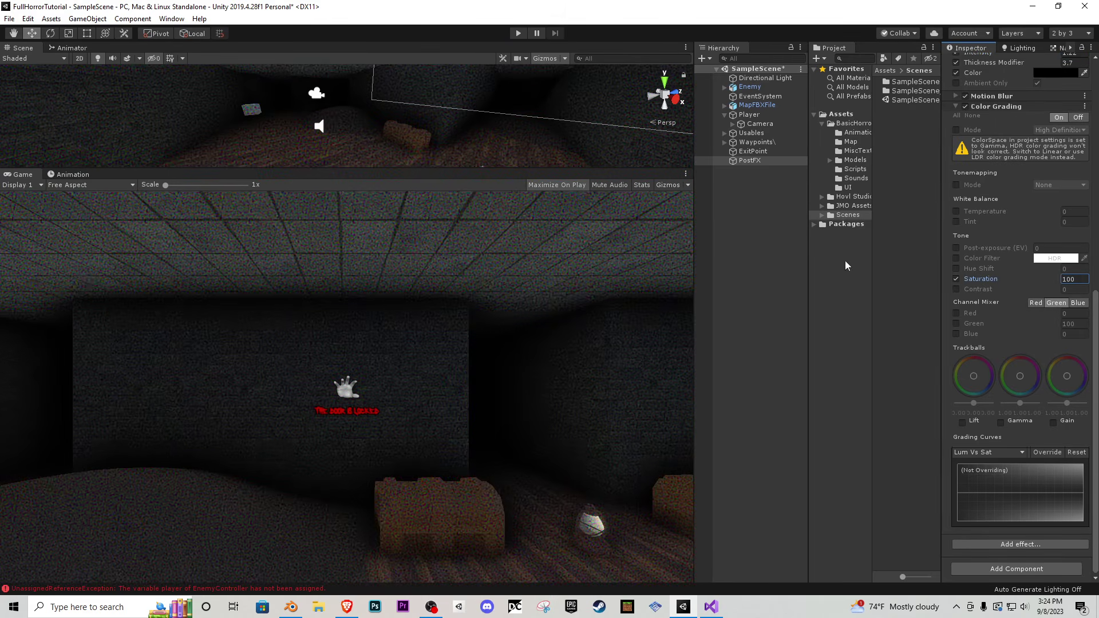
text(0)
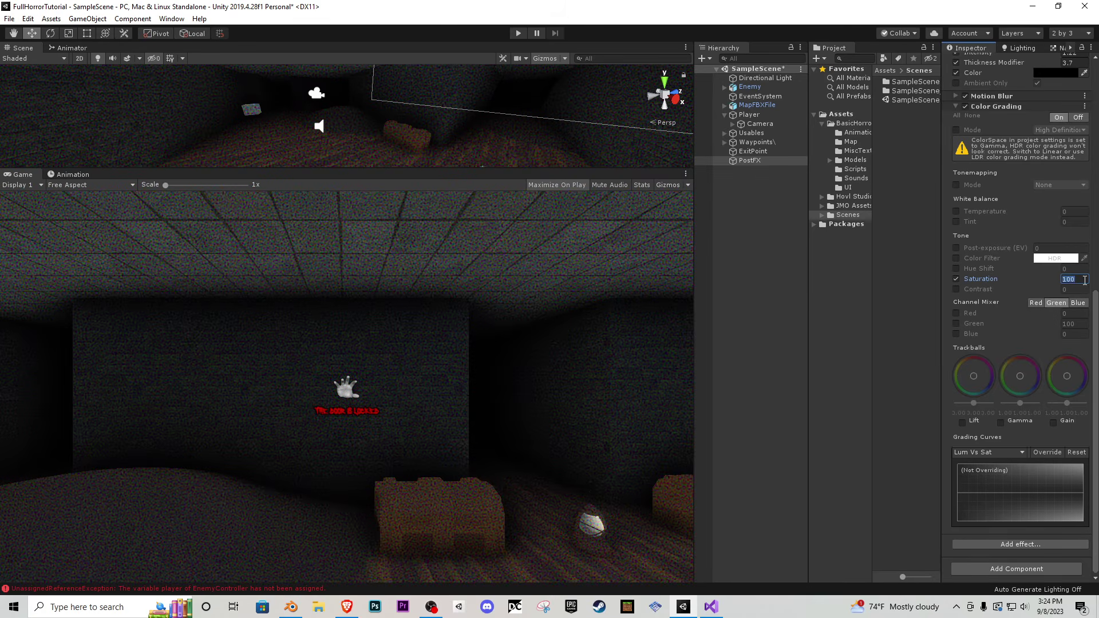
text(25)
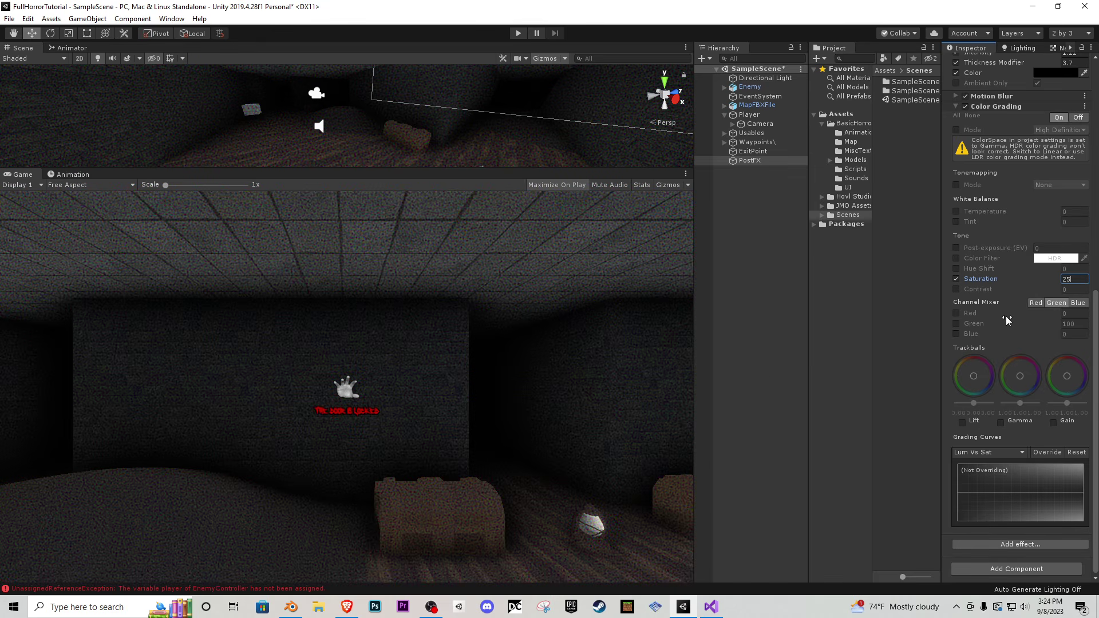
click(956, 106)
- Add a Vignette effect to the Post-process Volume and expand its settings
click(1036, 546)
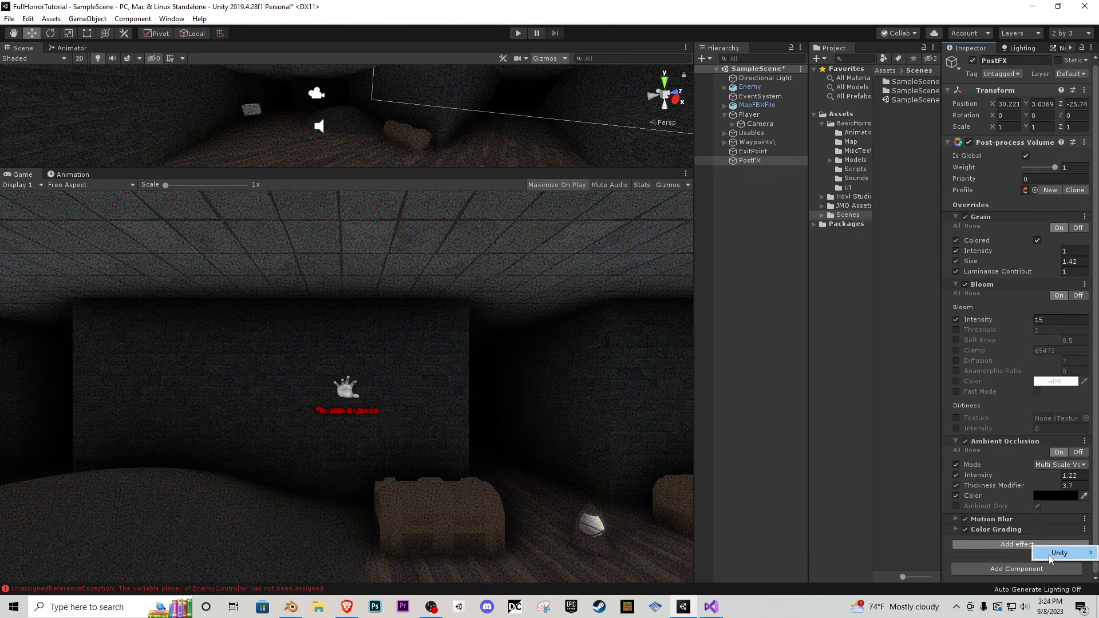
mouse_move(1051, 559)
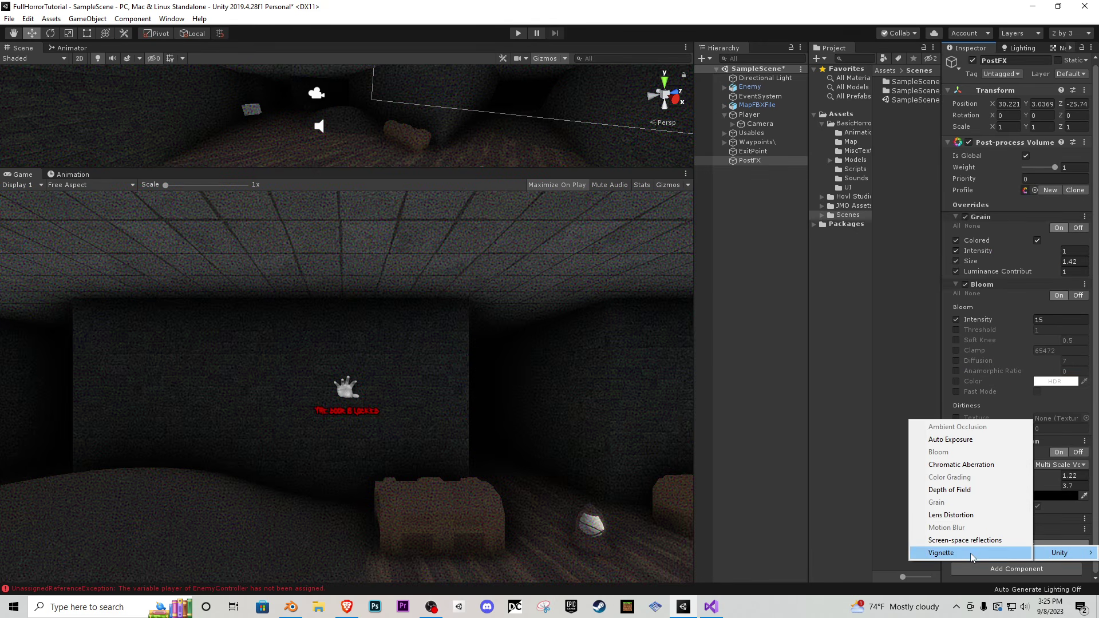
click(950, 552)
click(954, 529)
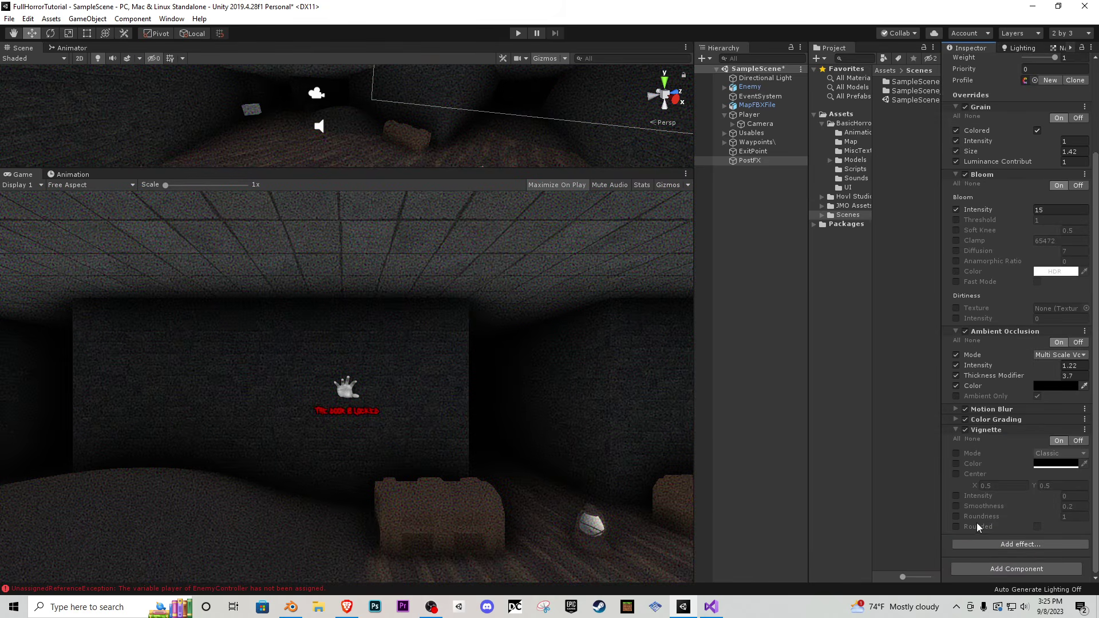
- Enable the Vignette's Classic mode, color and center overrides, with intensity 0.36, smoothness 1 and roundness 1
click(955, 453)
click(955, 463)
click(955, 474)
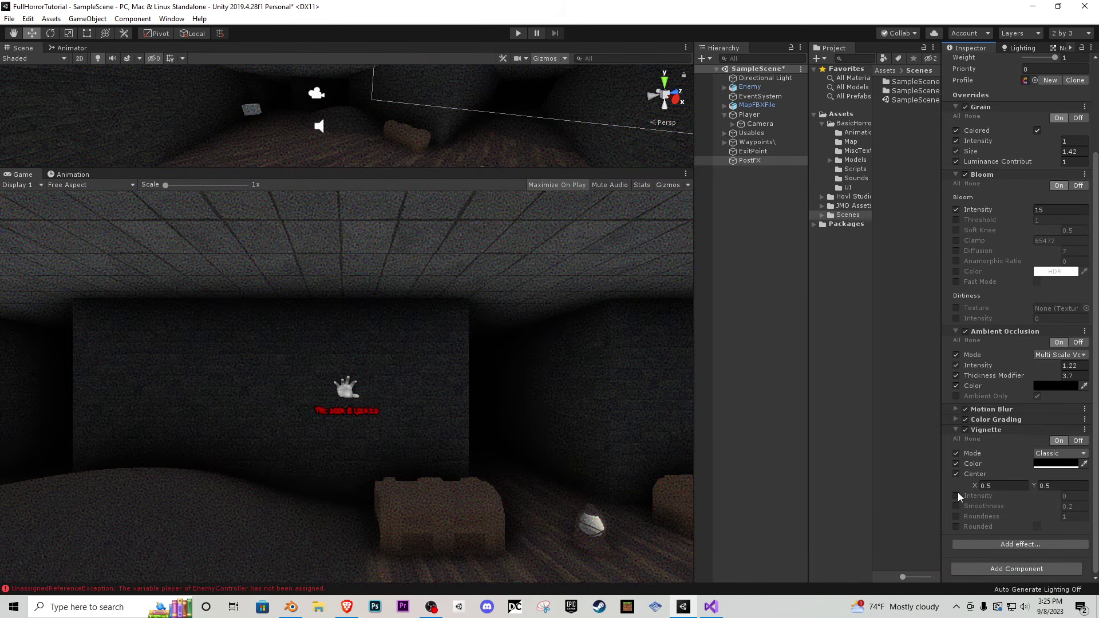
click(957, 496)
mouse_move(977, 492)
mouse_down()
mouse_move(1005, 492)
mouse_move(979, 506)
mouse_move(1014, 507)
mouse_move(1006, 522)
mouse_move(971, 493)
mouse_up()
click(955, 516)
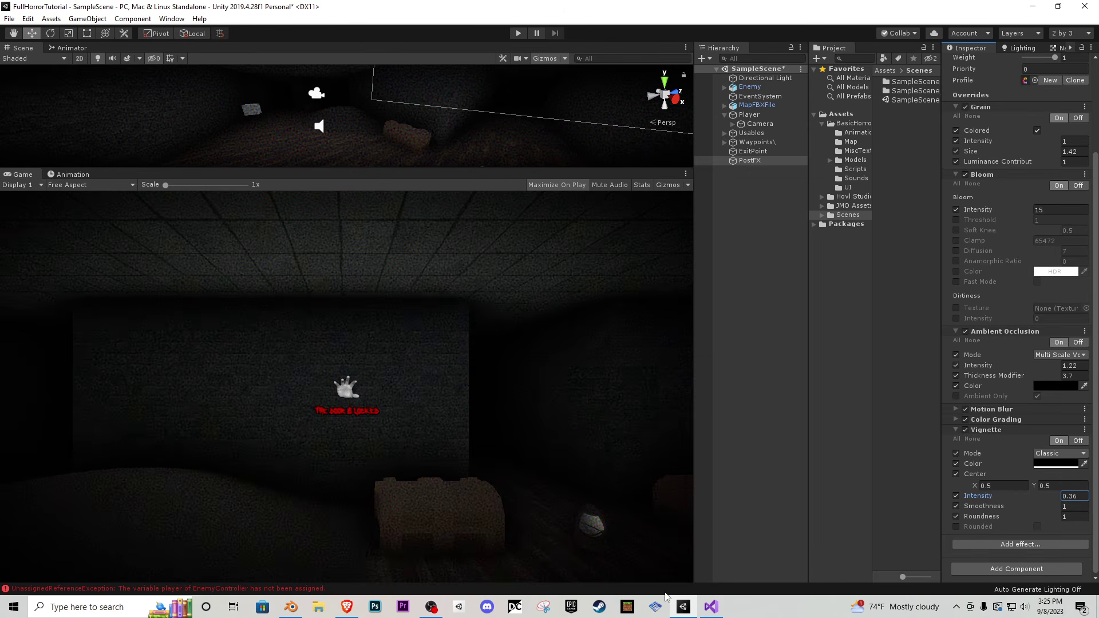
click(956, 332)
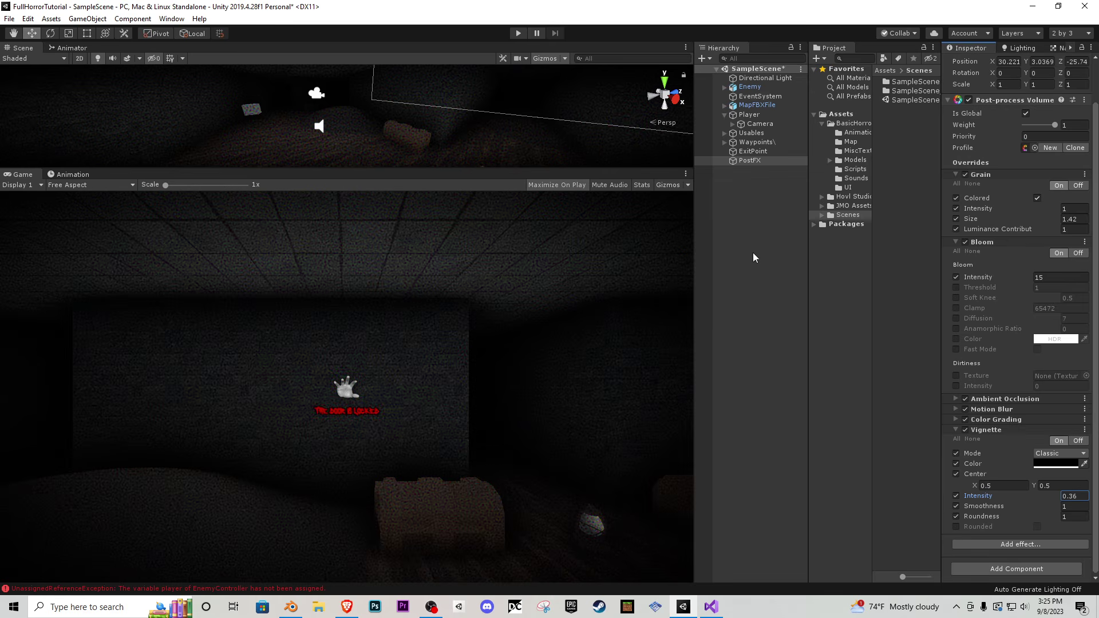
- Open the Sounds folder among the basic horror project assets
click(857, 124)
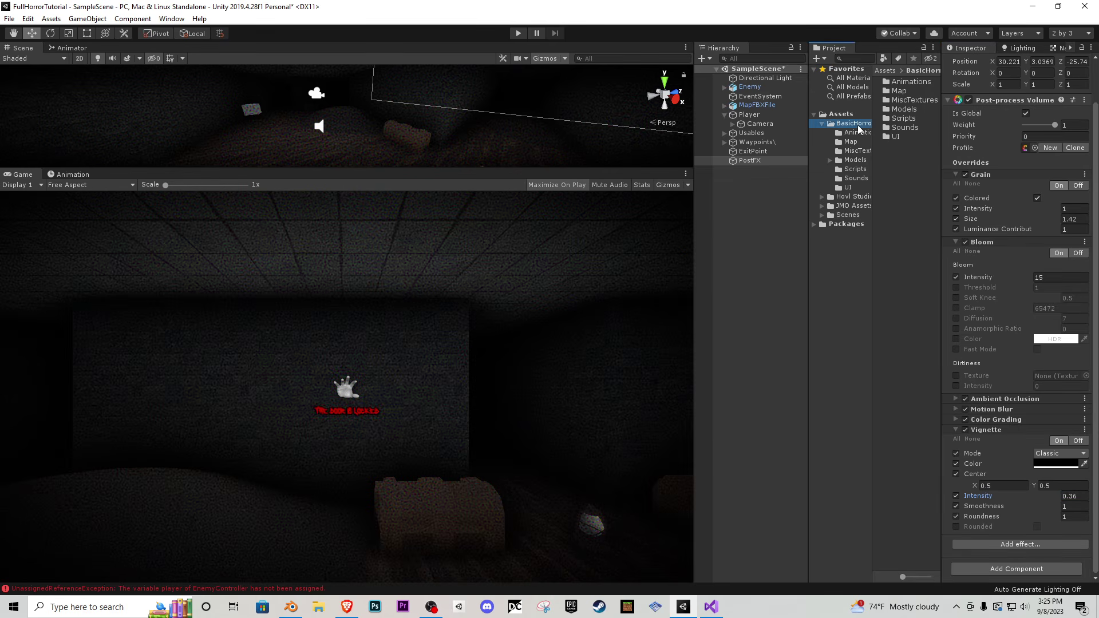
double_click(909, 129)
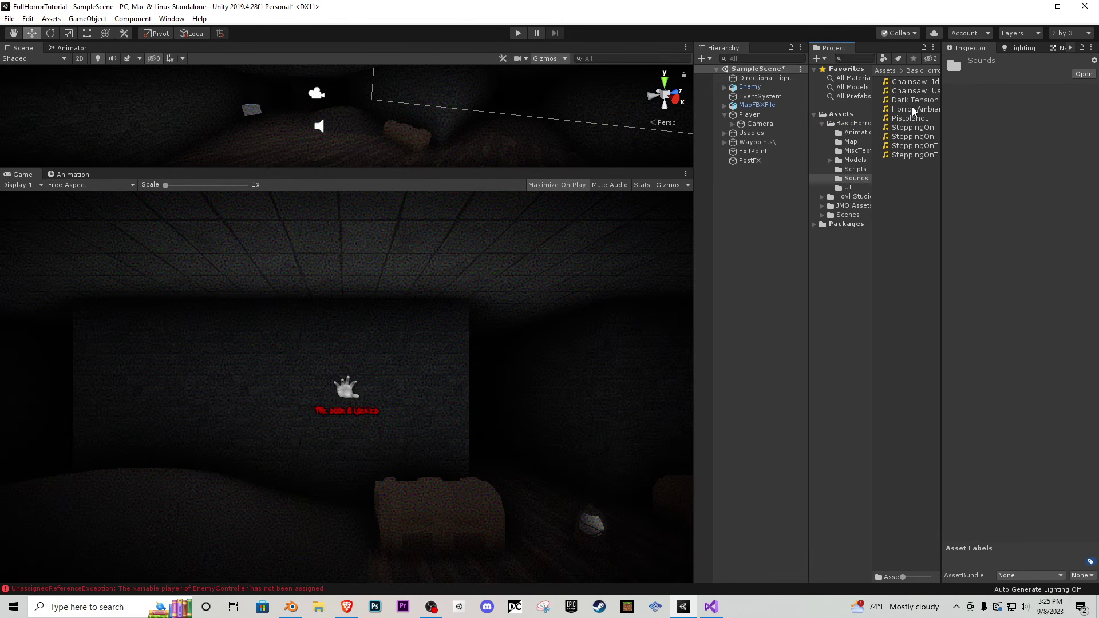
drag(915, 100, 751, 228)
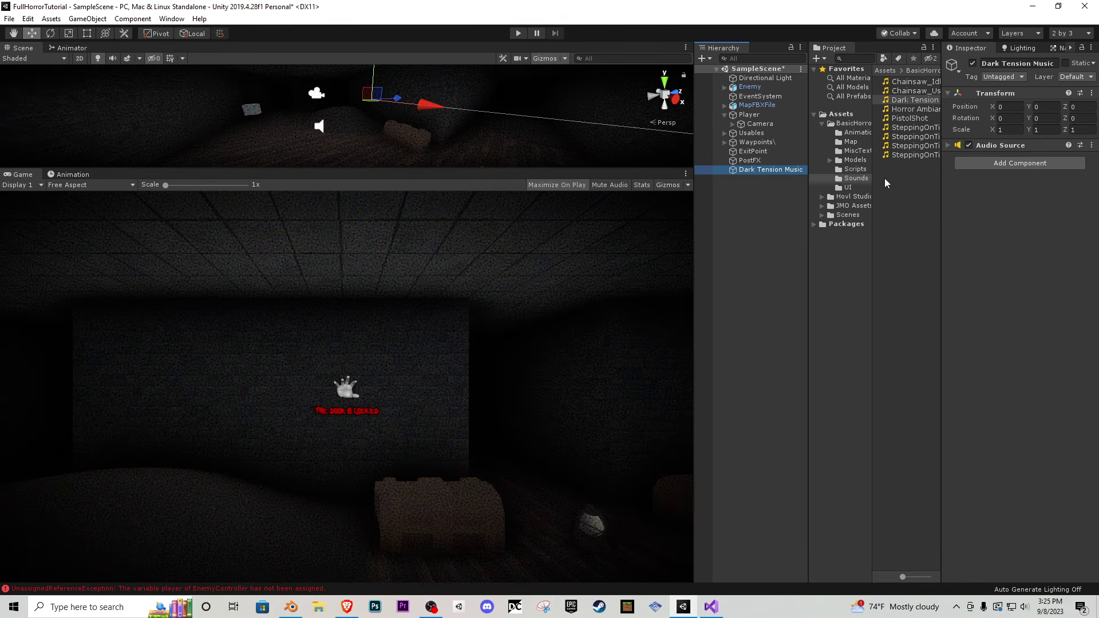
right_click(784, 169)
click(798, 229)
- Add the Horror Ambiance music clip to the scene as an object and enable looping on its Audio Source
drag(906, 111, 756, 212)
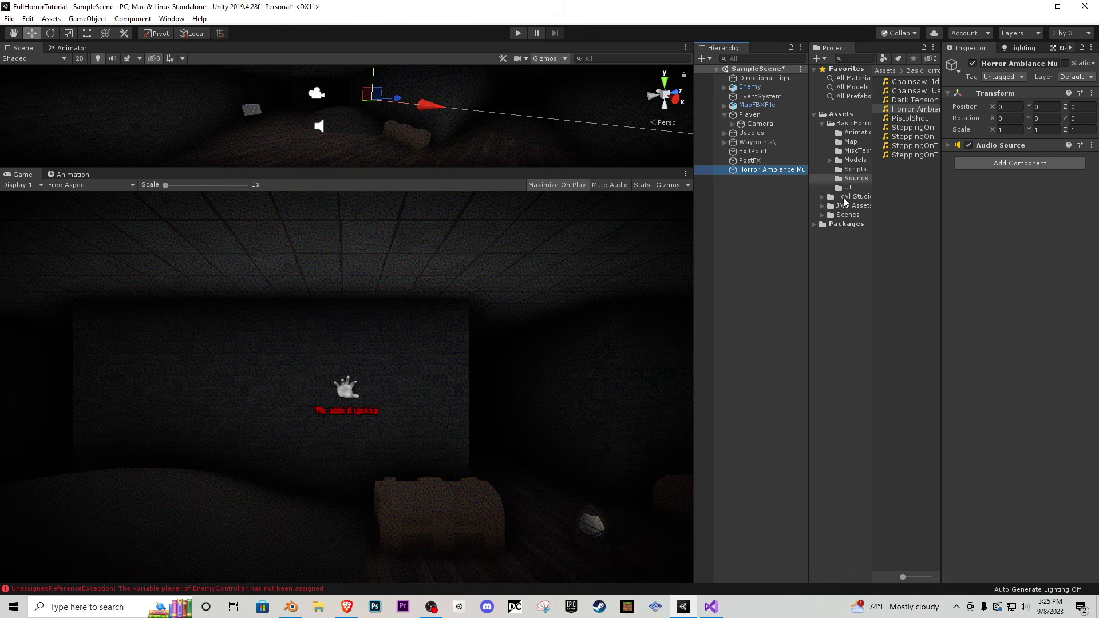
click(948, 144)
click(1025, 243)
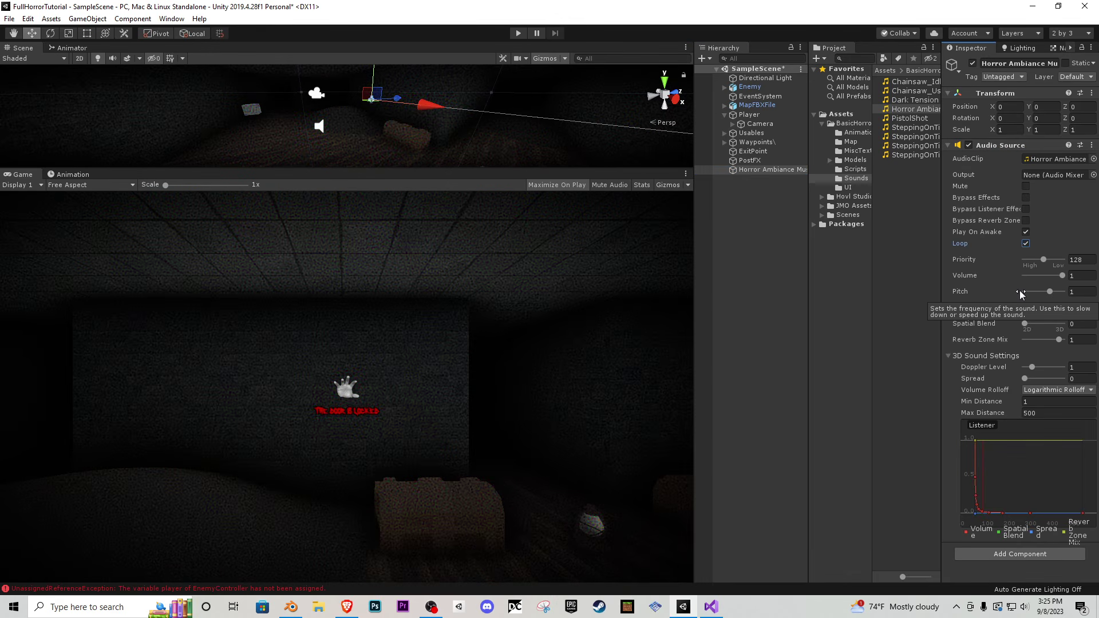
- Examine the Player's controller and Audio Source components, with the Scene view enlarged around the Player
click(756, 116)
scroll(1014, 457, down, 12)
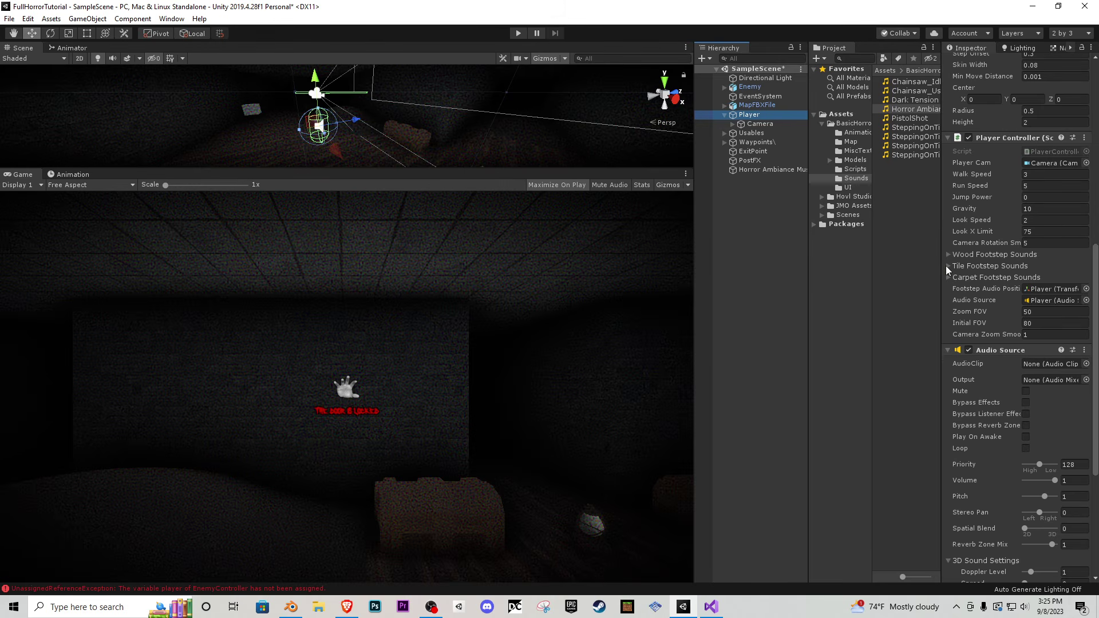
drag(568, 167, 555, 476)
key(s)
right_drag(447, 351, 459, 313)
key(w)
key(a)
scroll(990, 427, down, 6)
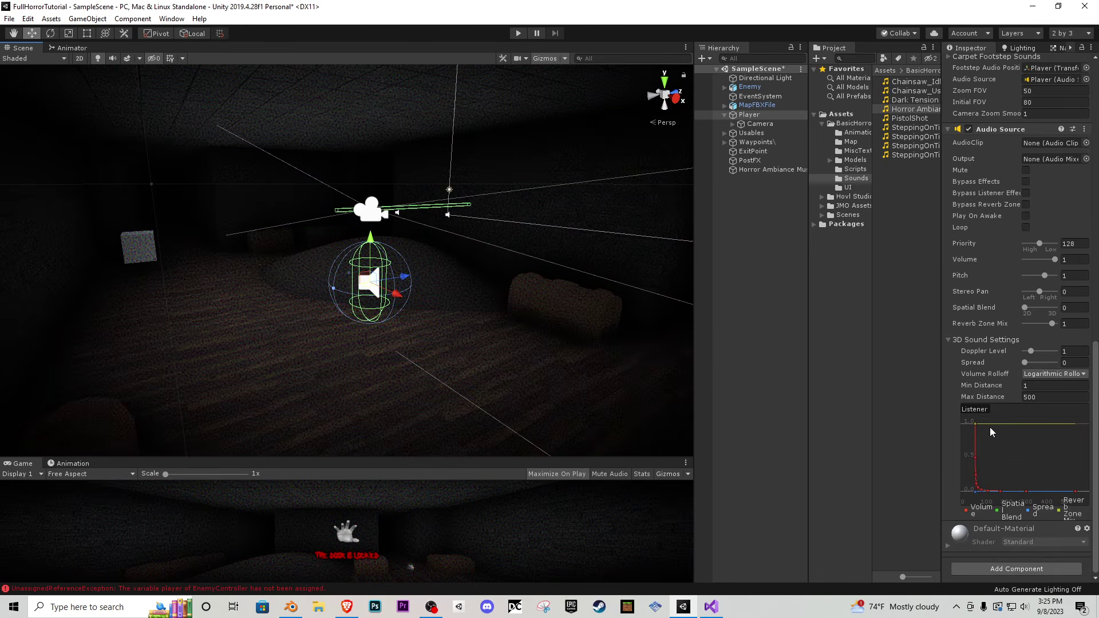
scroll(997, 362, up, 6)
- Create a 3D Cube object in the scene near the Player
click(87, 19)
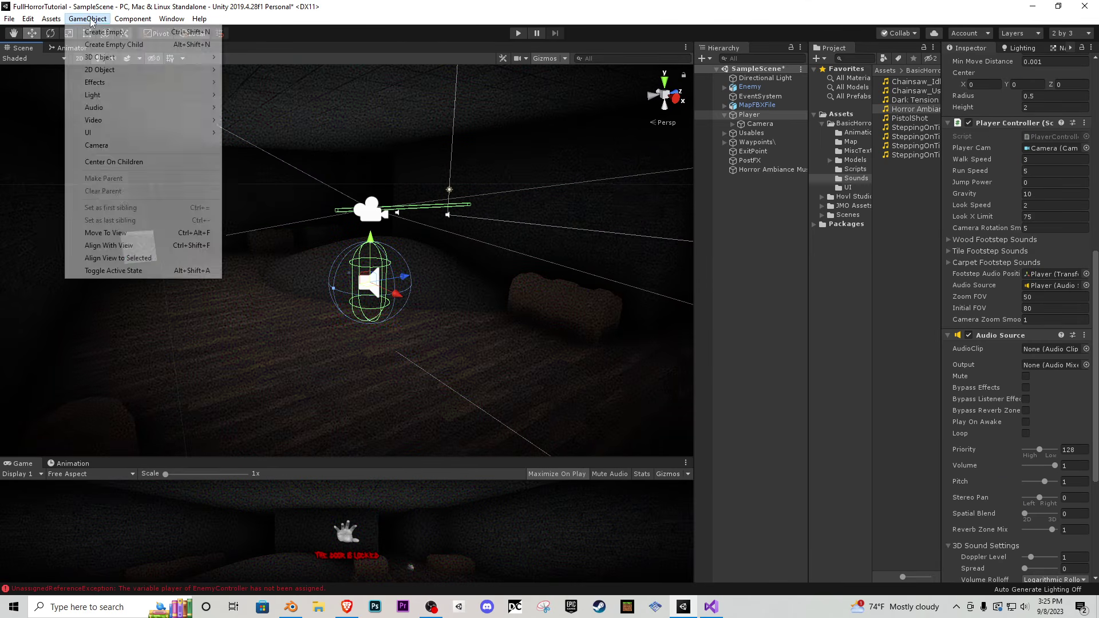
mouse_move(121, 57)
click(246, 58)
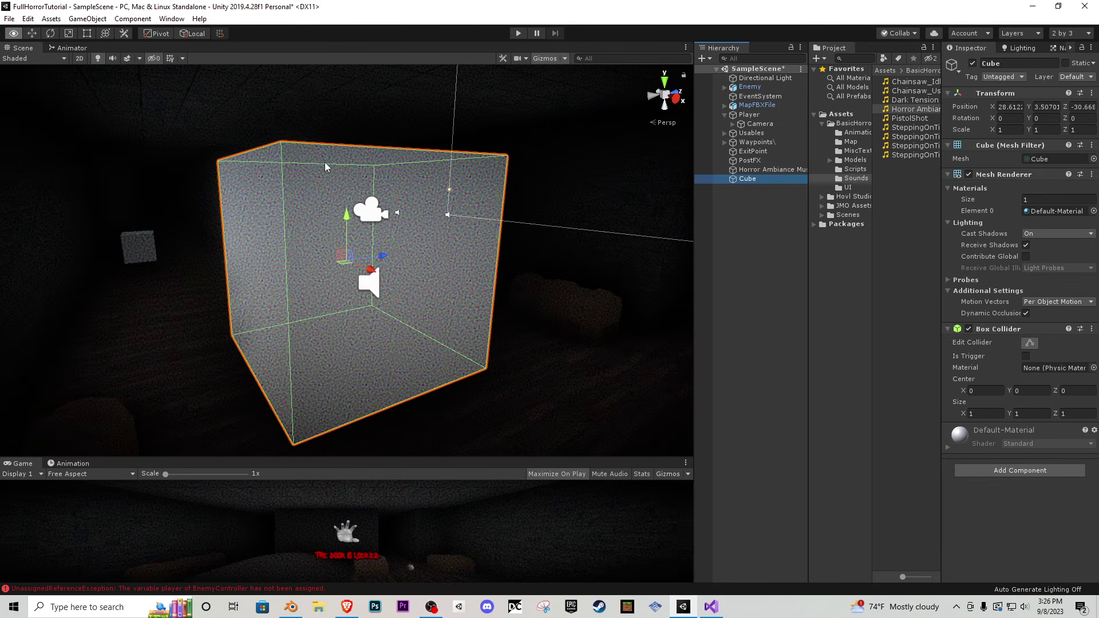
- View the map from above and scale the cube up uniformly to about 13.15
scroll(495, 170, down, 10)
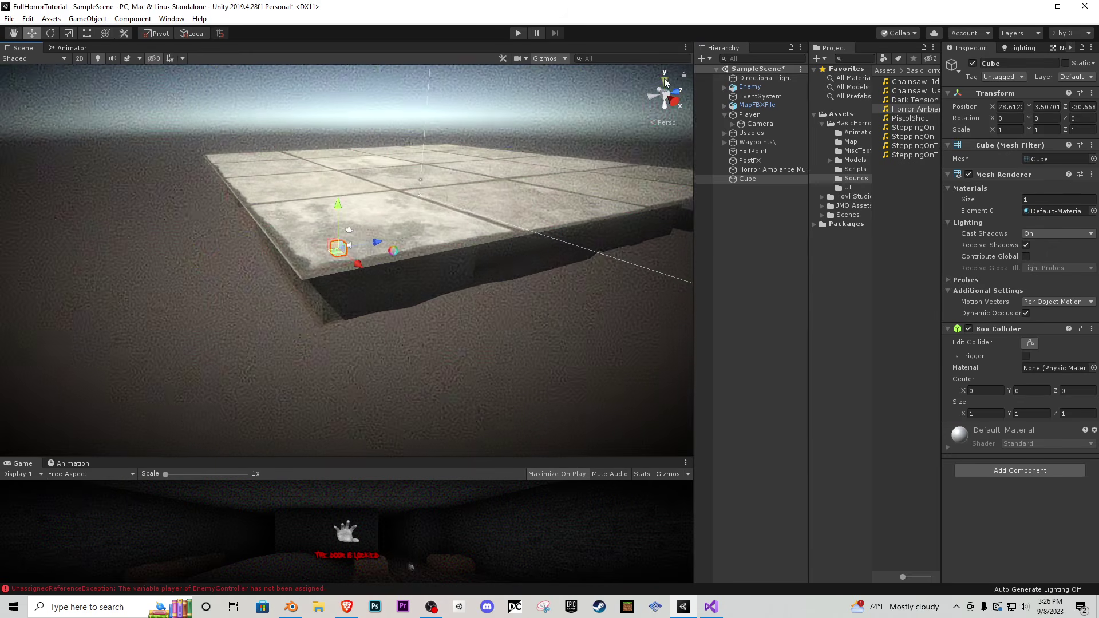
click(664, 81)
click(747, 180)
double_click(747, 180)
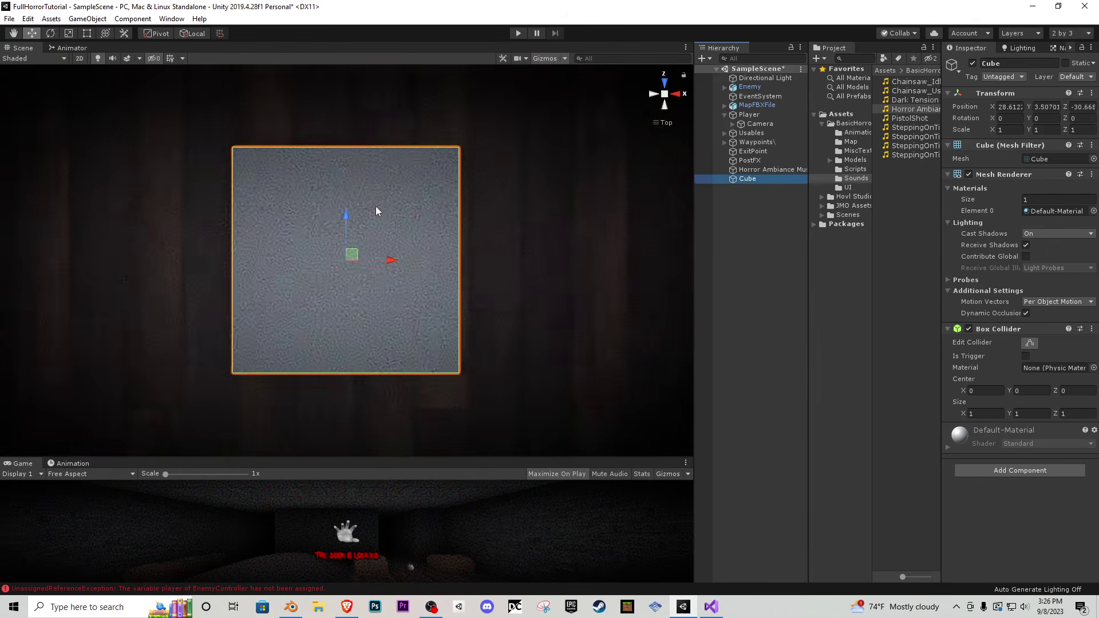
scroll(375, 213, down, 5)
scroll(325, 228, down, 4)
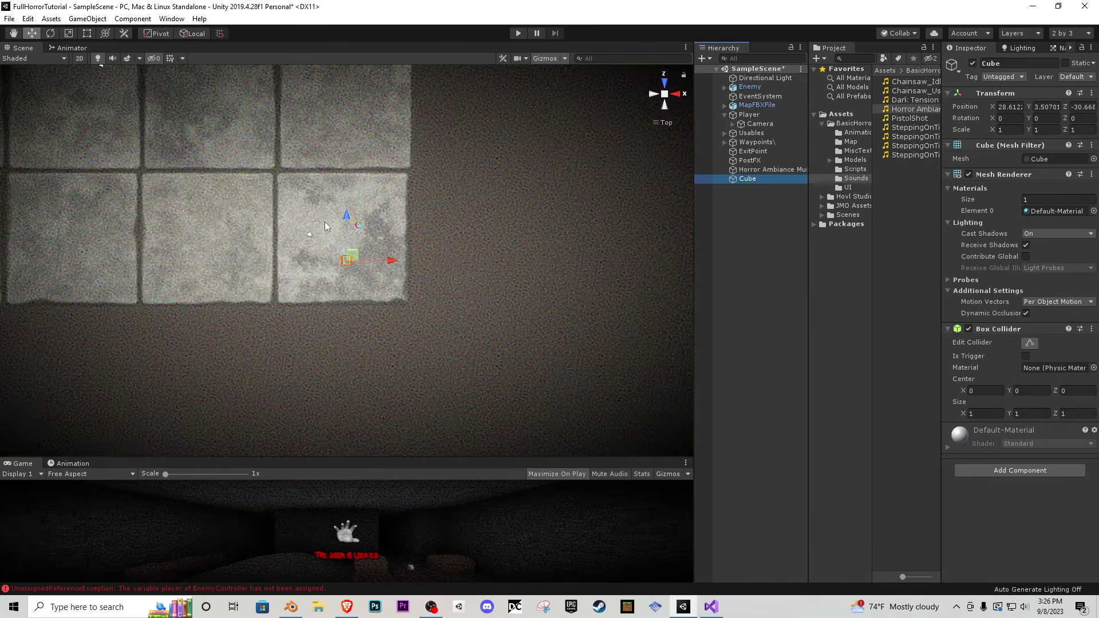
key(r)
drag(346, 261, 989, 177)
scroll(412, 229, down, 5)
middle_drag(391, 223, 494, 328)
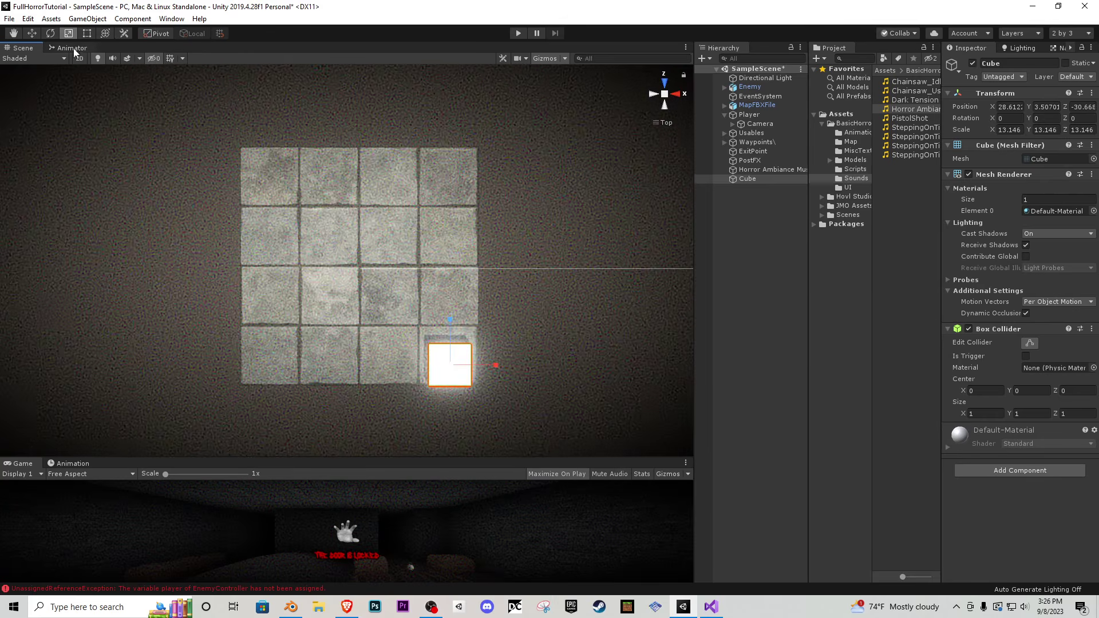
- Stretch the cube over the whole map footprint, to a scale of about 79.4 in X and 76.8 in Z
key(t)
drag(430, 344, 237, 153)
drag(471, 386, 487, 394)
- Lower the stretched cube toward the wooden floor, to a Y position of about -2.66
click(662, 123)
right_drag(475, 229, 71, 99)
click(35, 34)
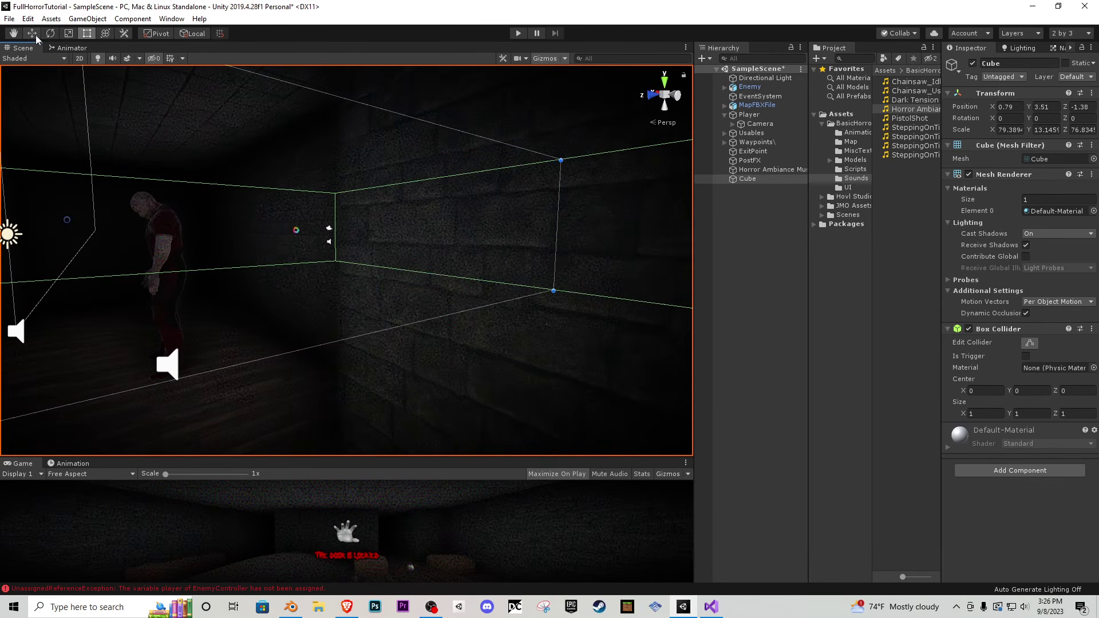
right_drag(35, 172, 403, 175)
drag(391, 173, 373, 359)
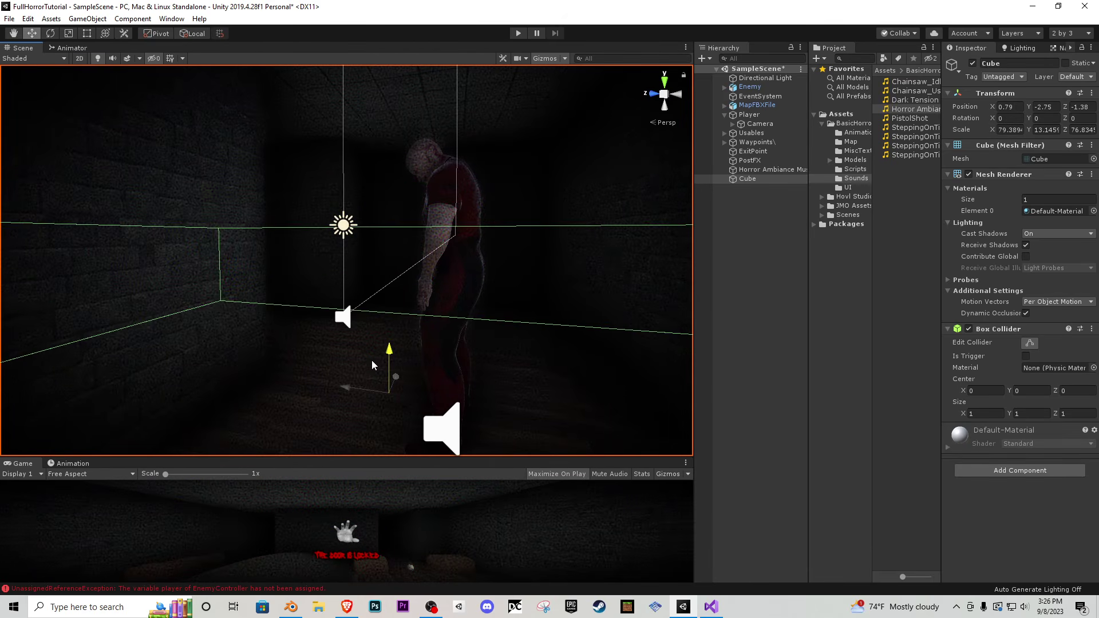
right_drag(374, 360, 441, 375)
- Make the cube's Box Collider a trigger and disable its Mesh Renderer
click(1025, 355)
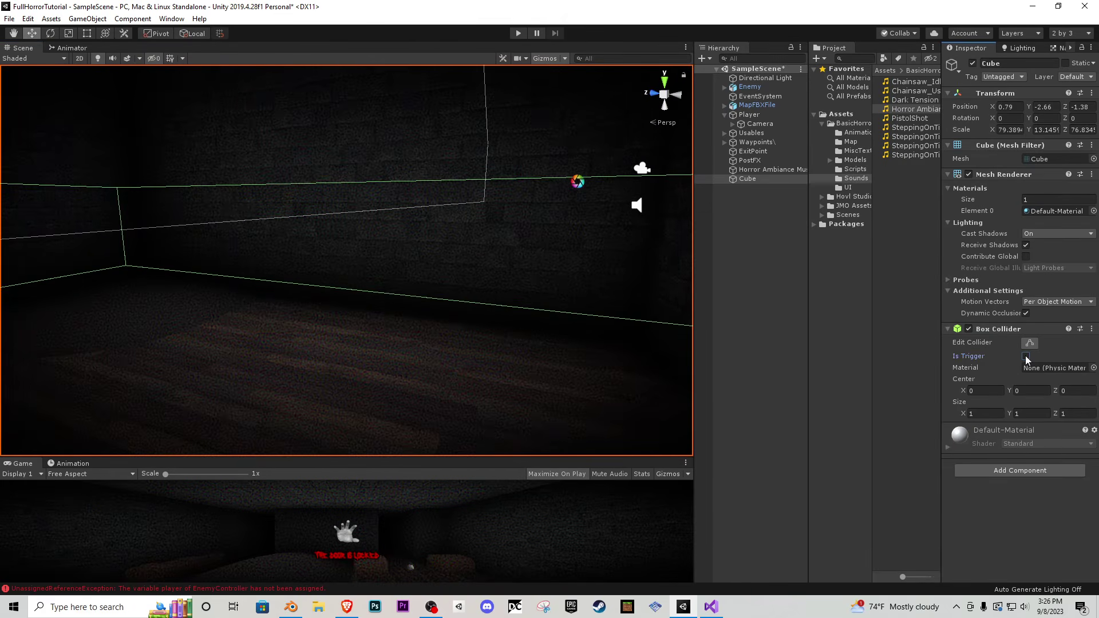
click(968, 175)
- Add a new layer named Wood as User Layer 8
click(1071, 79)
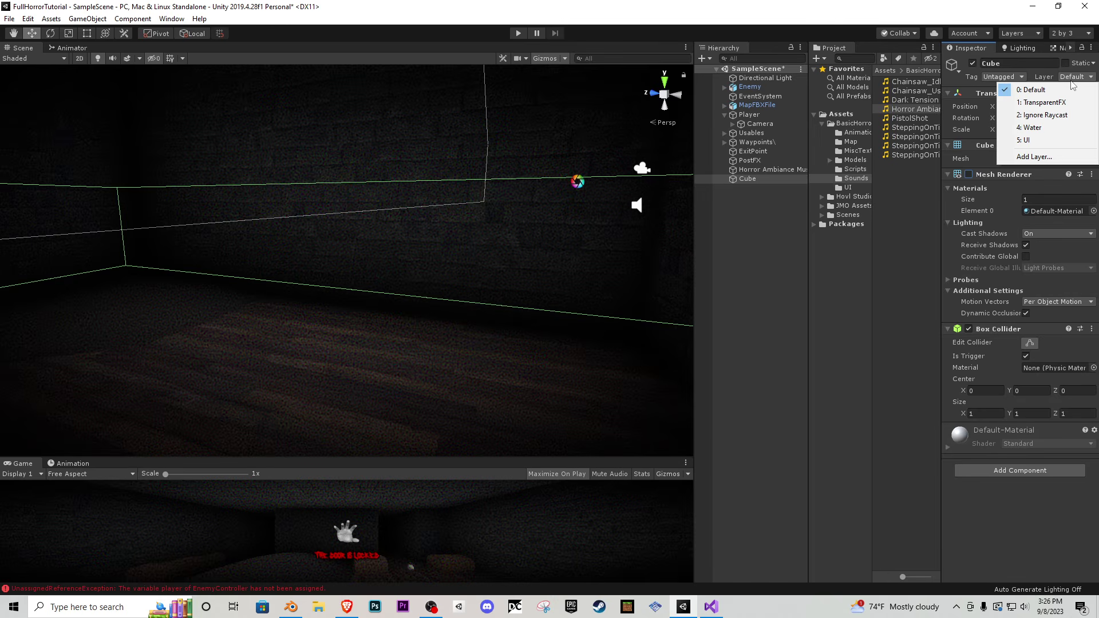
click(1034, 156)
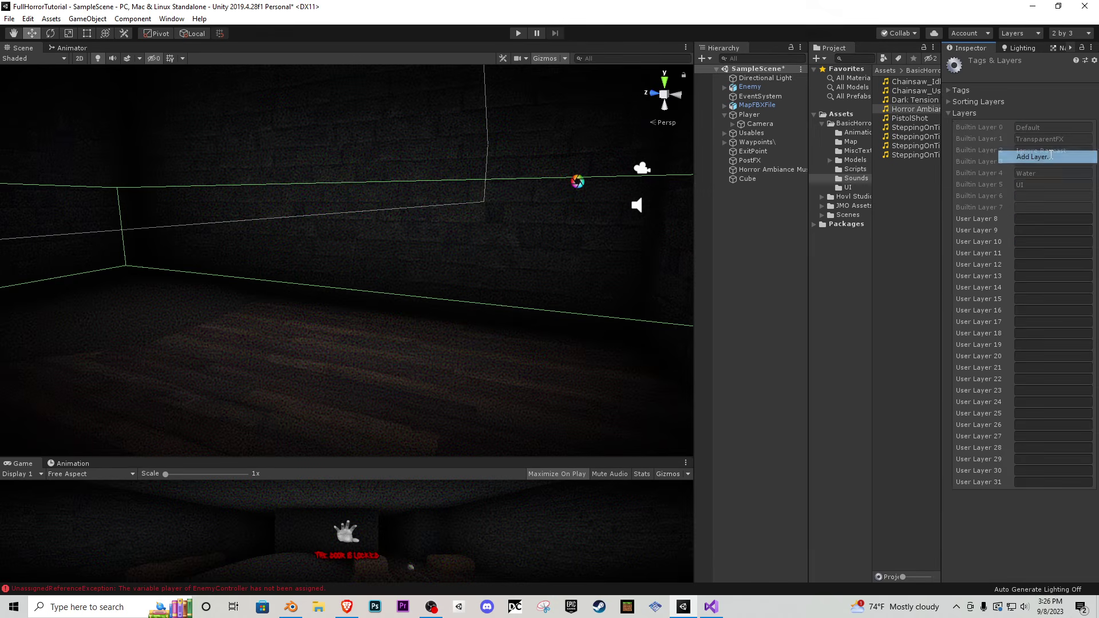
click(1028, 221)
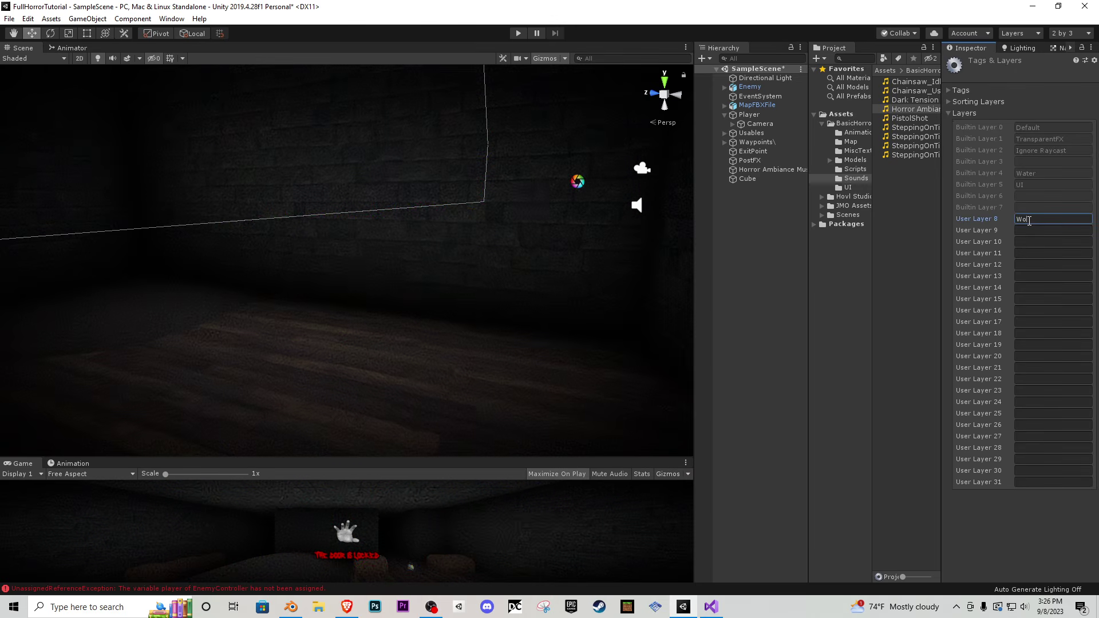
- Rename the cube as FootStepFX and assign it to the Wood layer
click(748, 179)
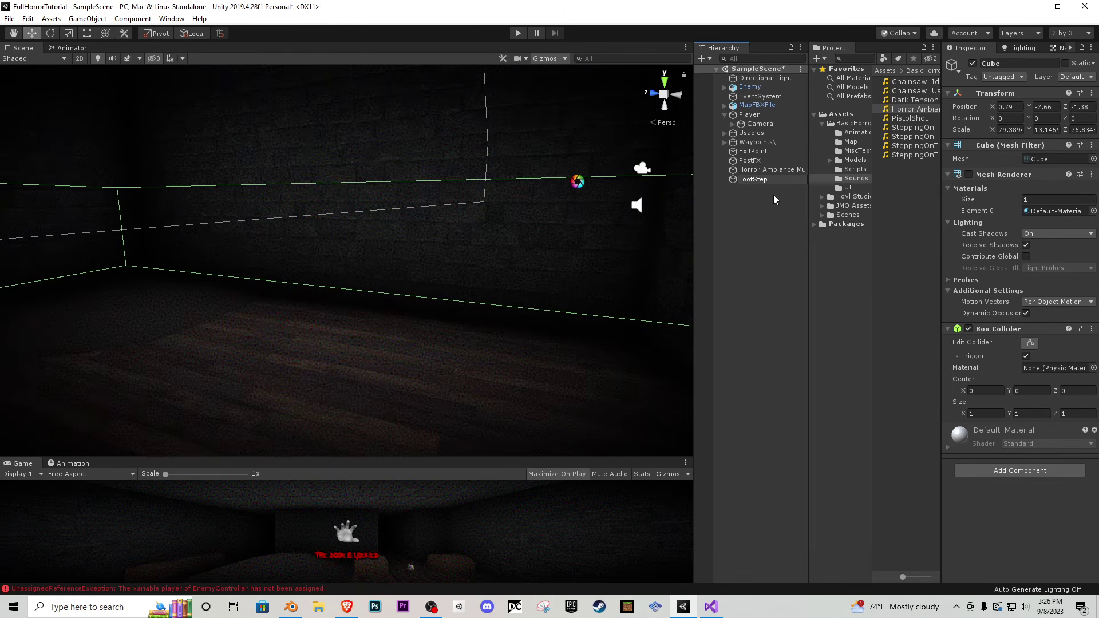
text(FootStepFX)
key(Return)
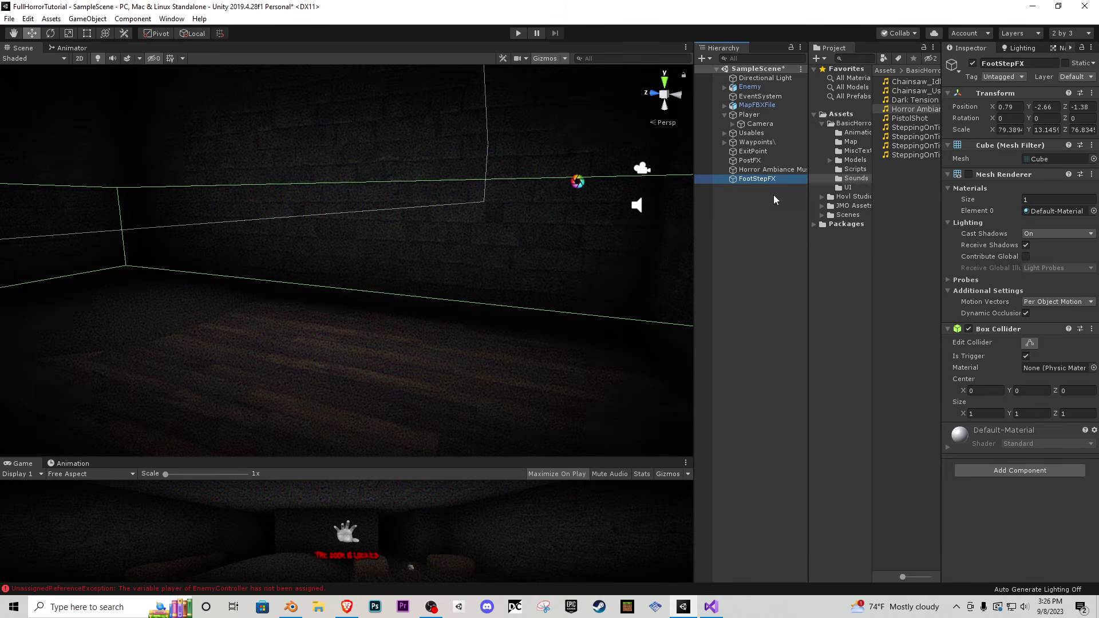
click(1074, 76)
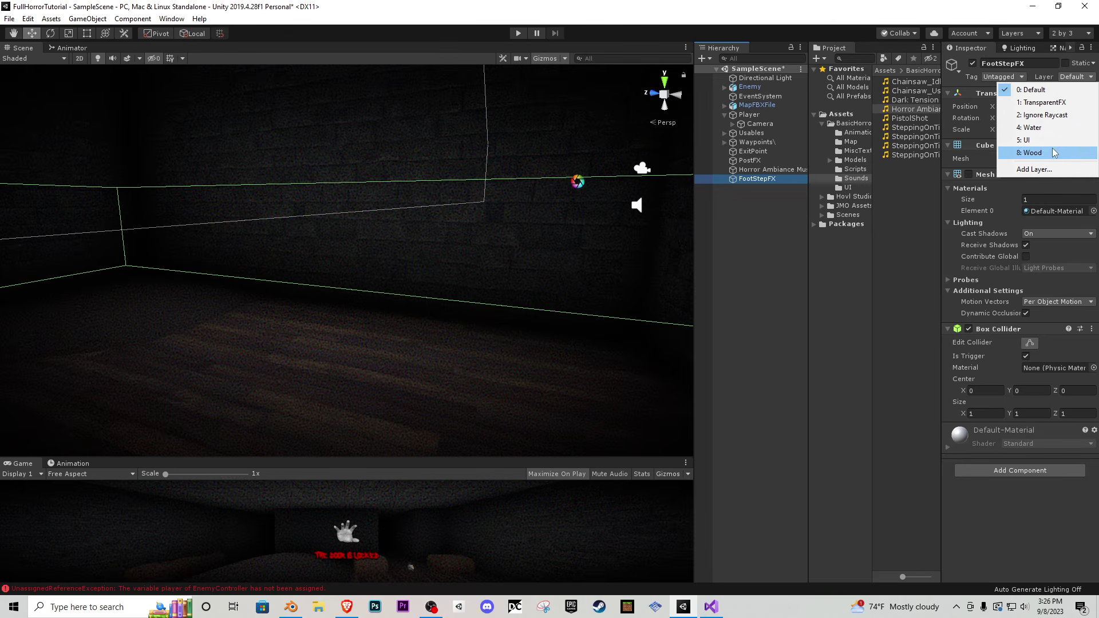
click(1052, 152)
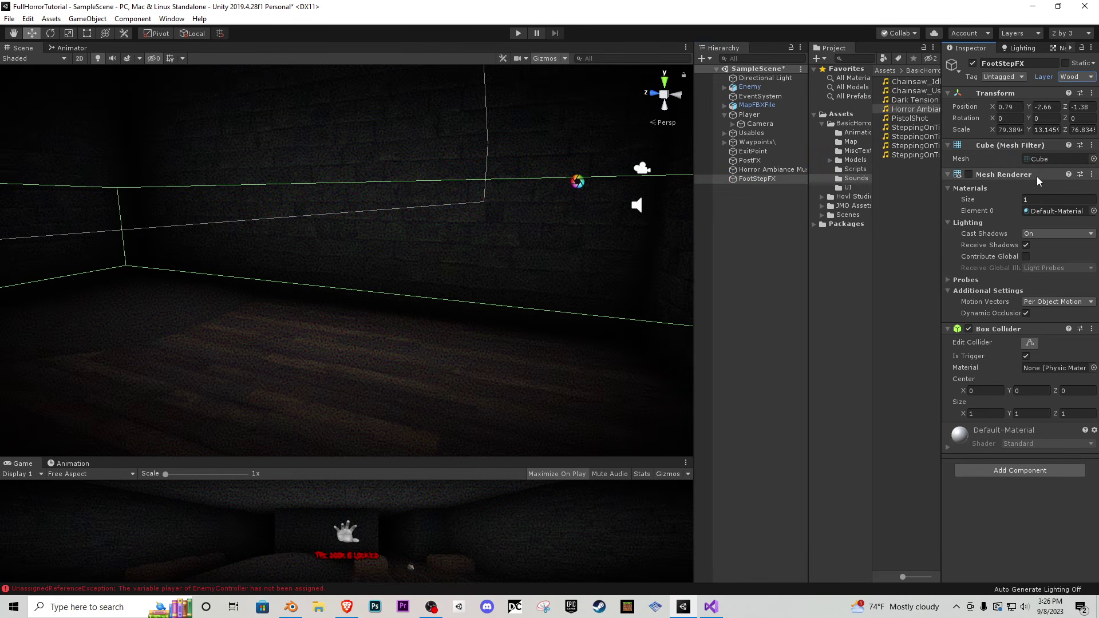
- Switch to Visual Studio, reload the externally modified FullHorrorTutorial solution and return to Unity
click(711, 607)
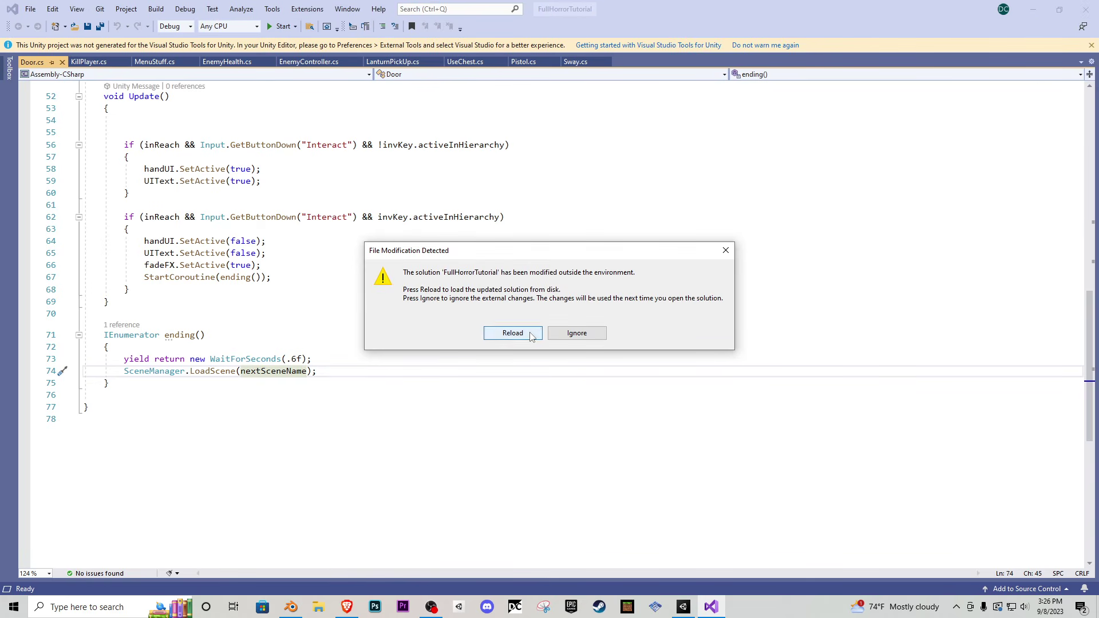
click(512, 333)
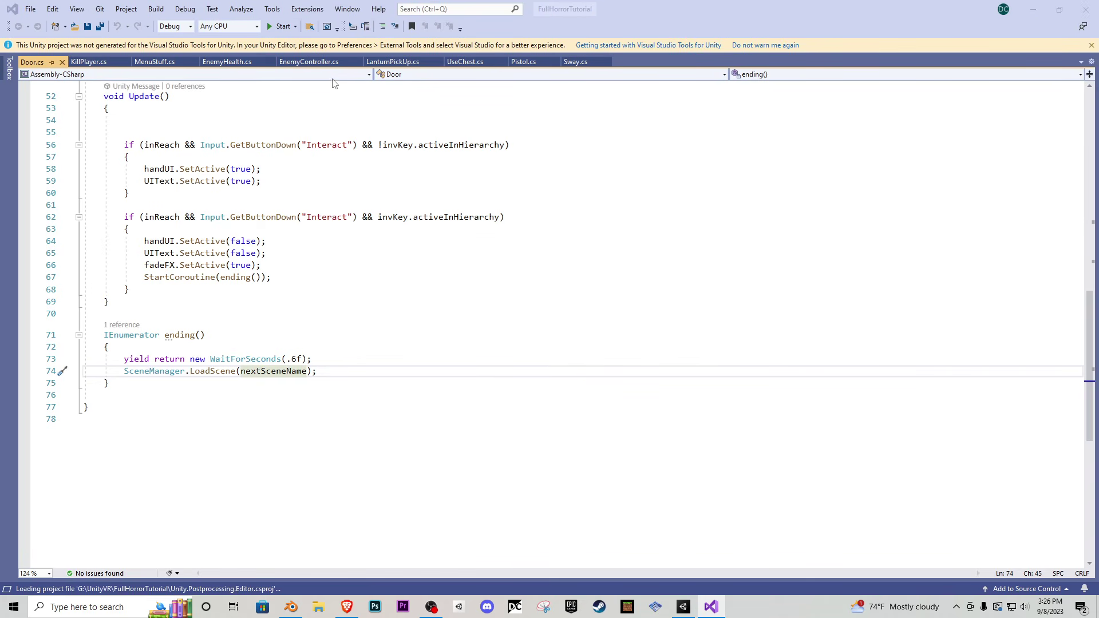
click(1035, 13)
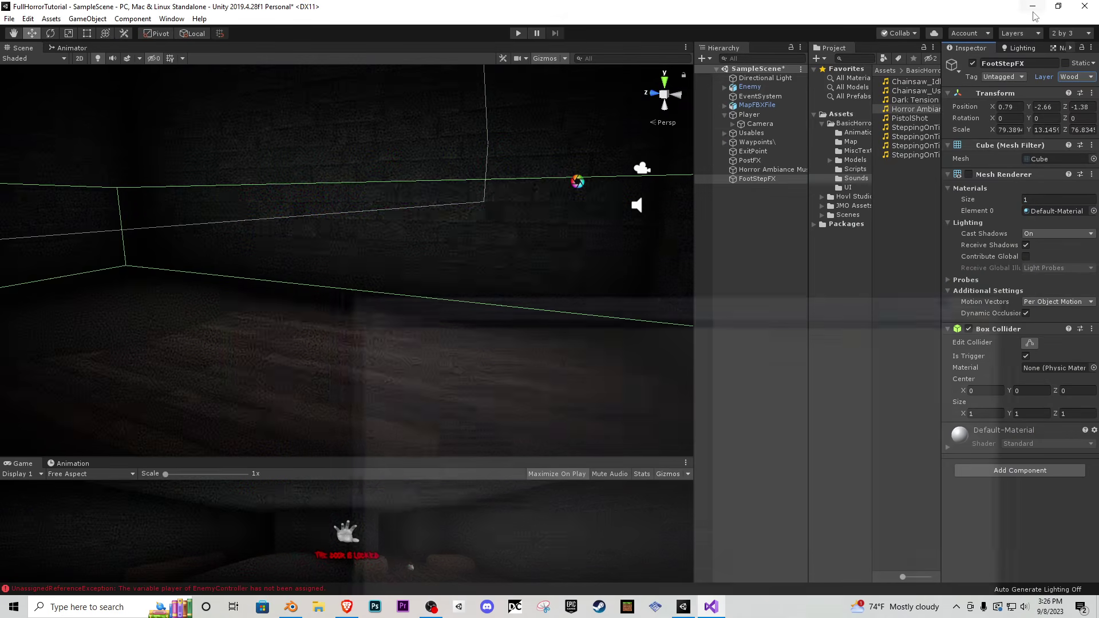
- Open the Player's PlayerController script and examine the OnTriggerEnter code that selects footstep sounds by surface
click(749, 114)
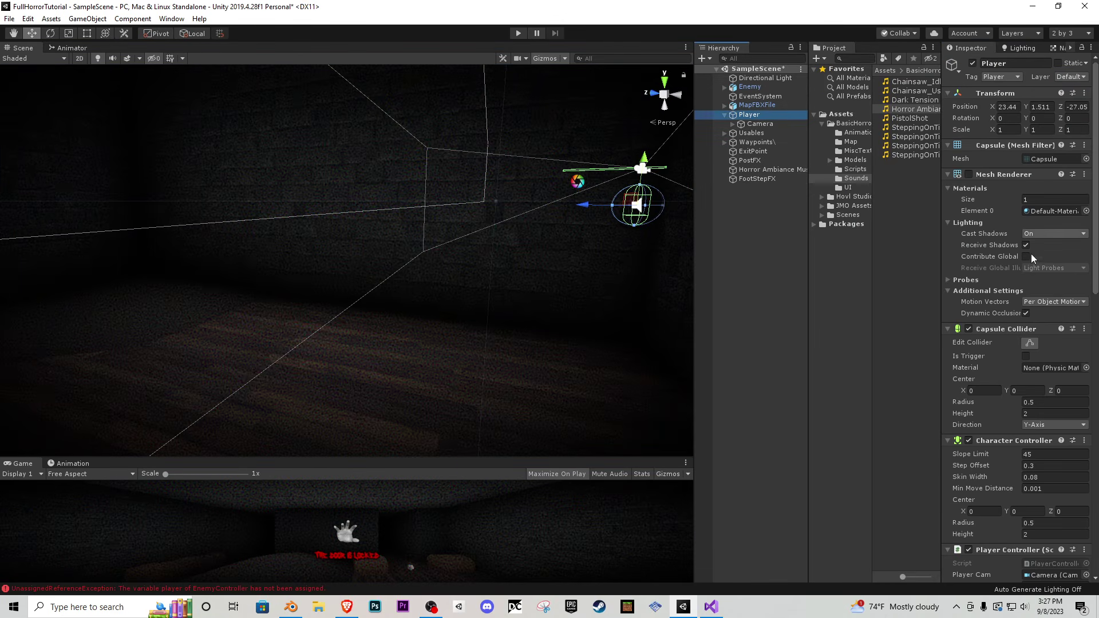
scroll(1033, 359, down, 6)
click(1053, 151)
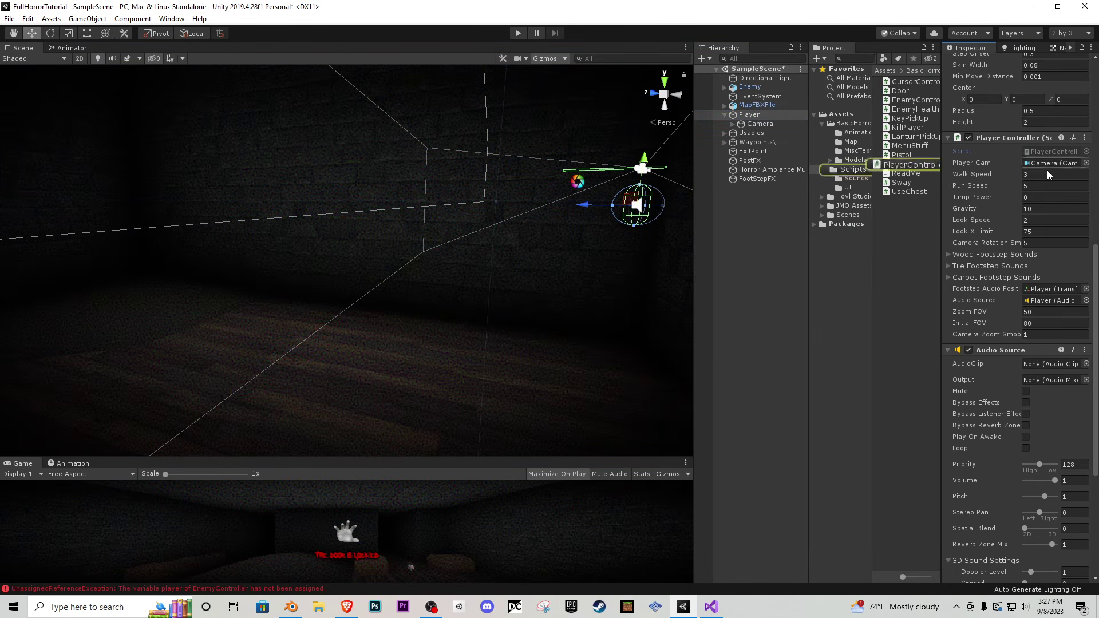
double_click(917, 164)
click(437, 336)
scroll(440, 337, down, 20)
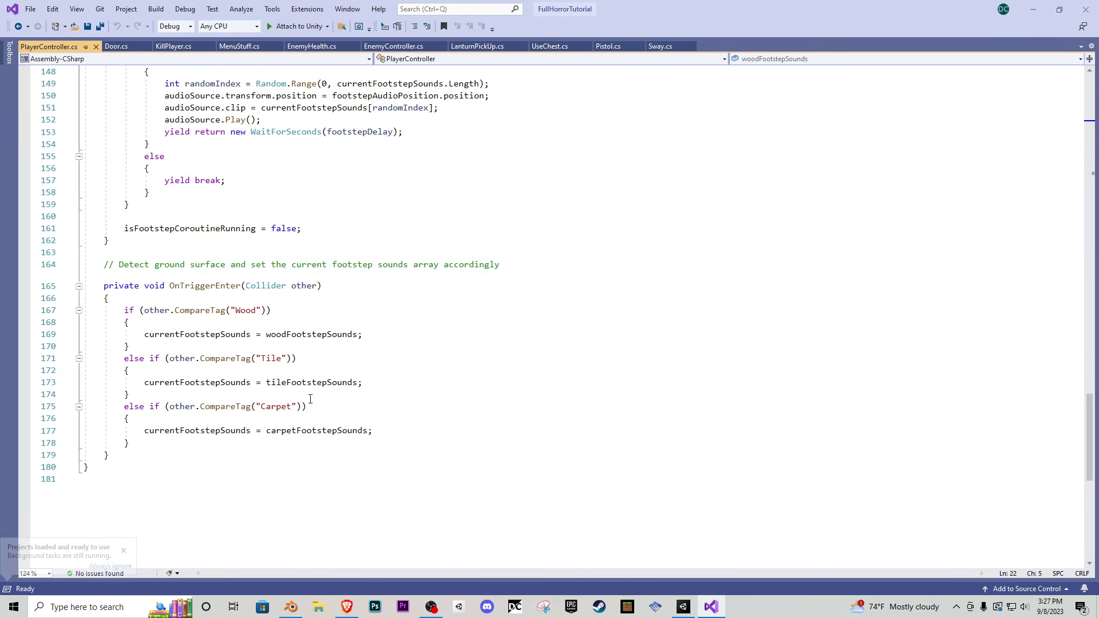
click(1032, 9)
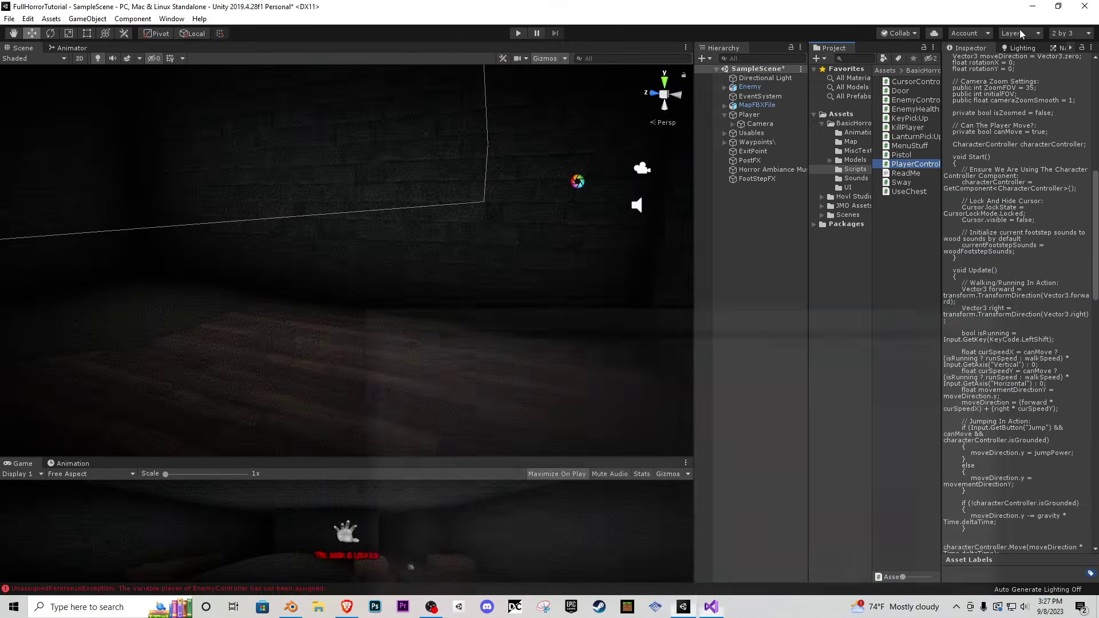
- Set the FootStepFX object's layer back to Default
click(767, 179)
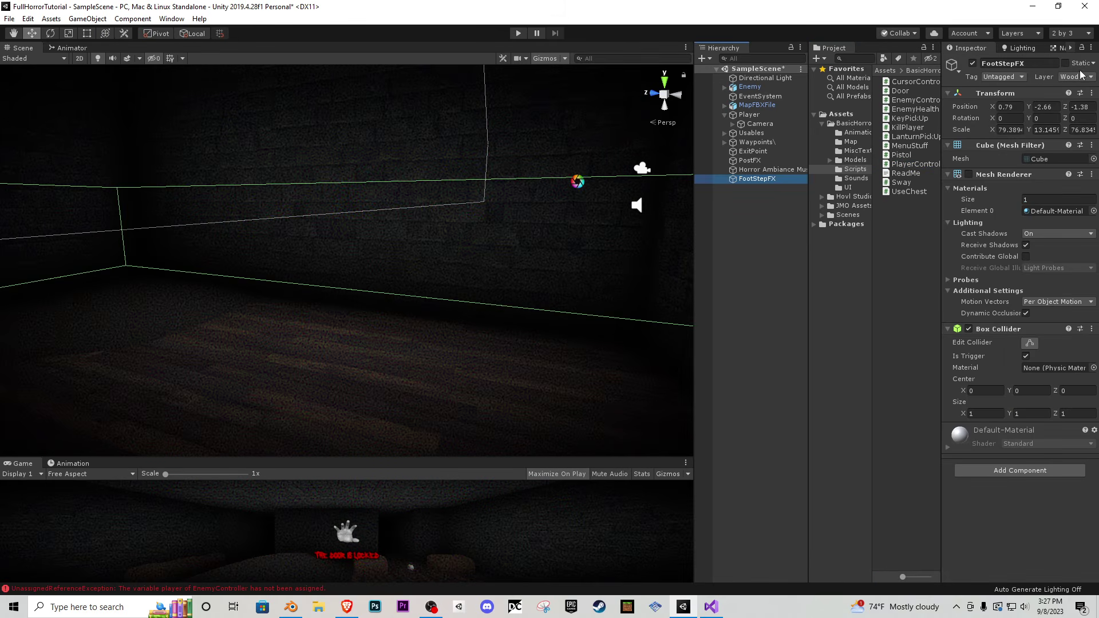
click(1076, 76)
click(1065, 89)
- Create a new tag named Wood and assign it to the FootStepFX object
click(1000, 76)
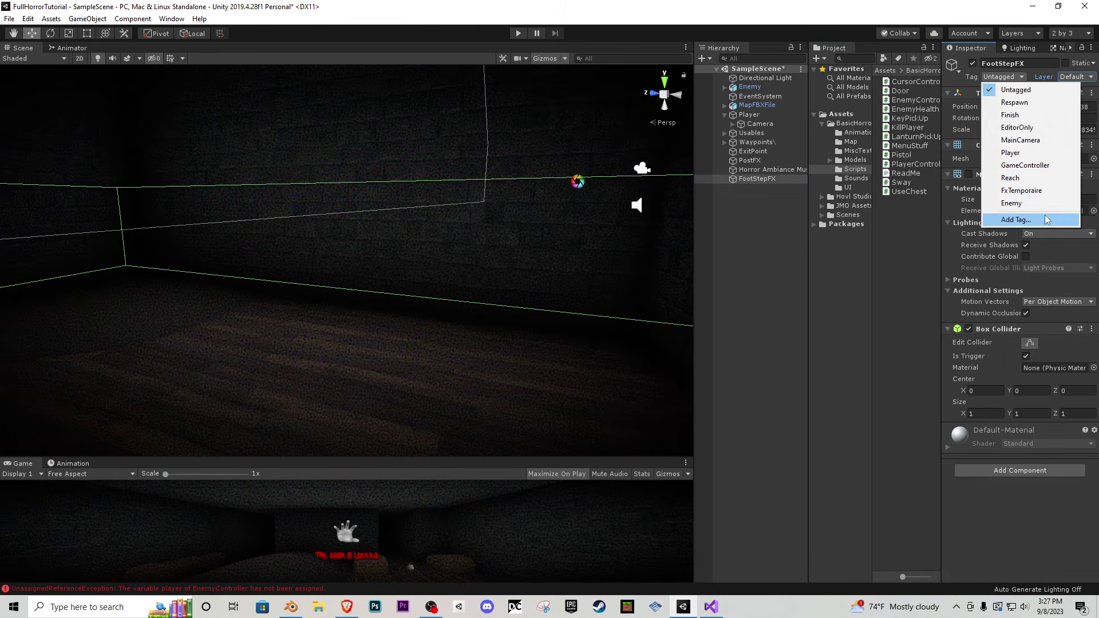
click(1024, 219)
click(1066, 140)
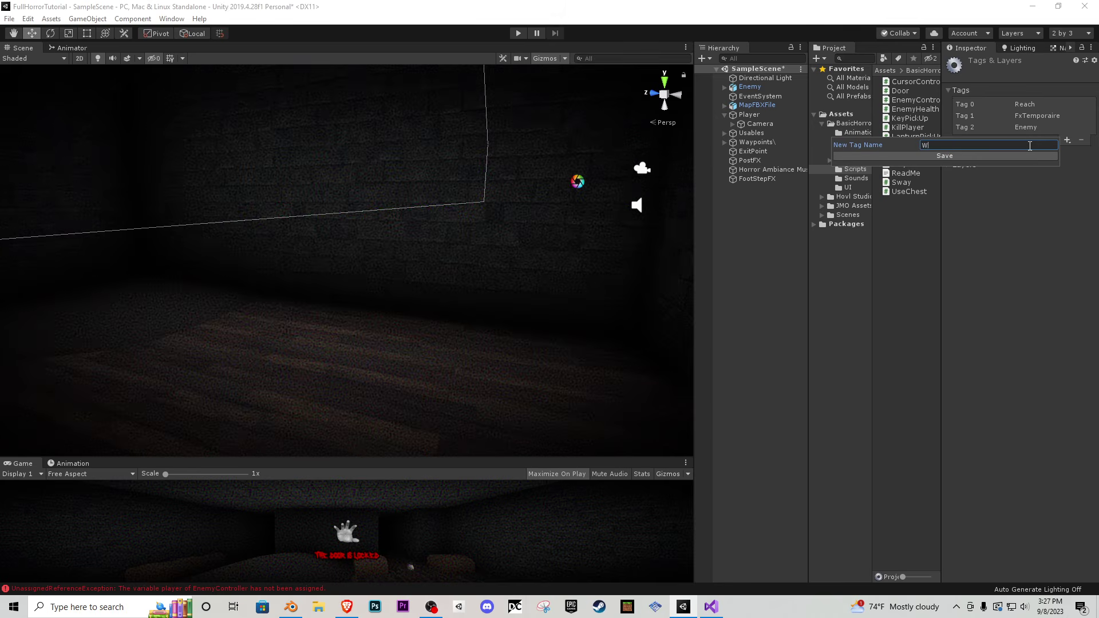
key(Return)
click(750, 179)
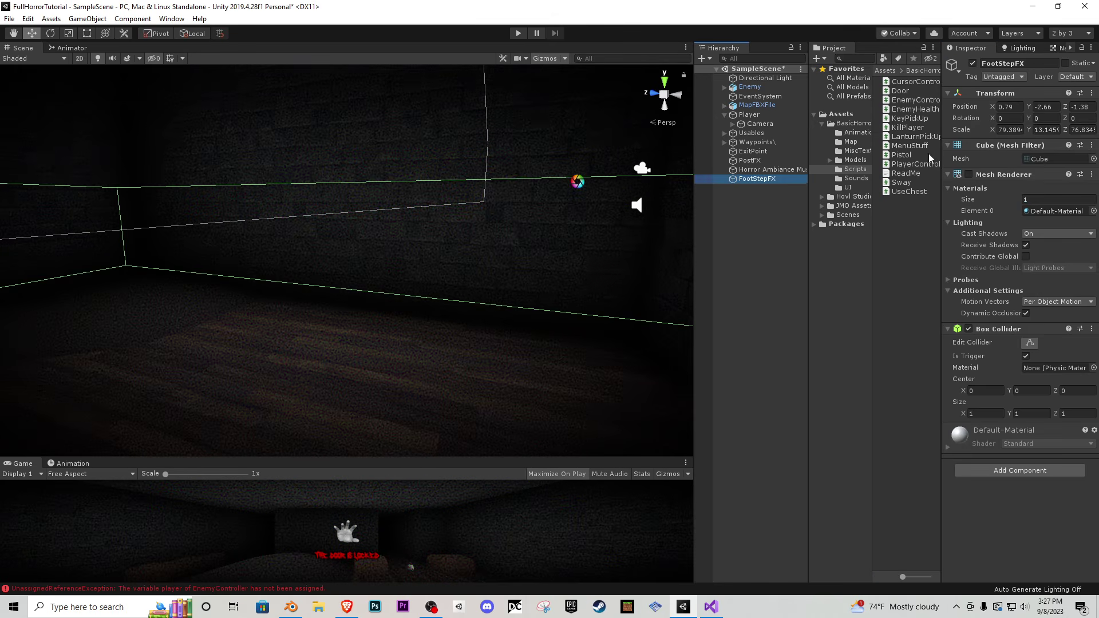
click(1001, 77)
click(1038, 217)
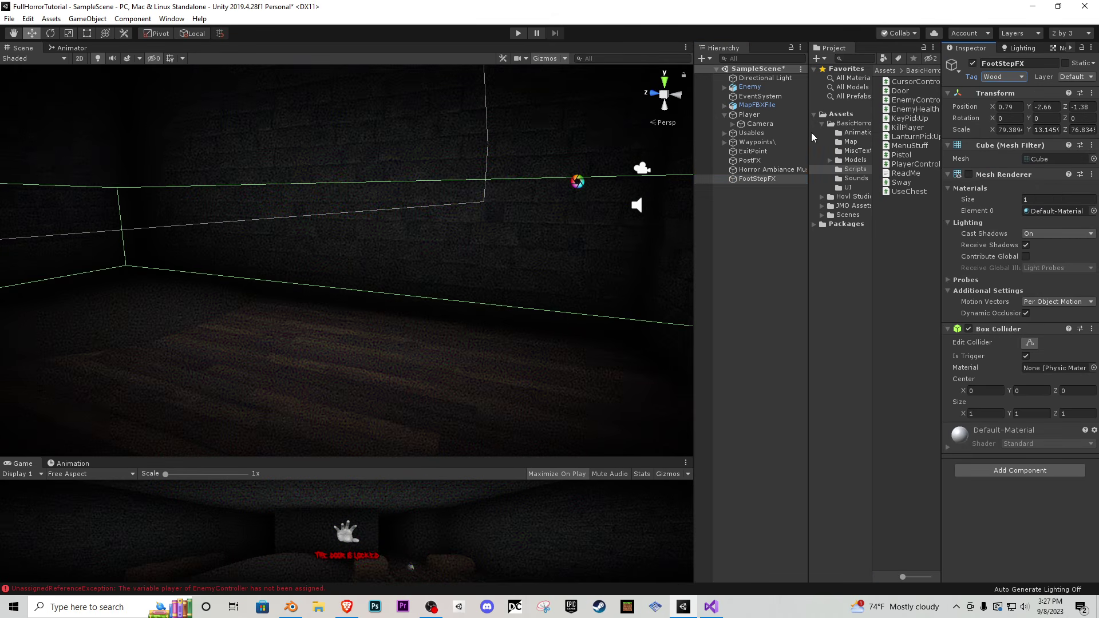
- Fill the Player Controller's Wood Footstep Sounds array with the four SteppingOnTile clips from the Sounds folder
click(756, 116)
scroll(1006, 350, down, 10)
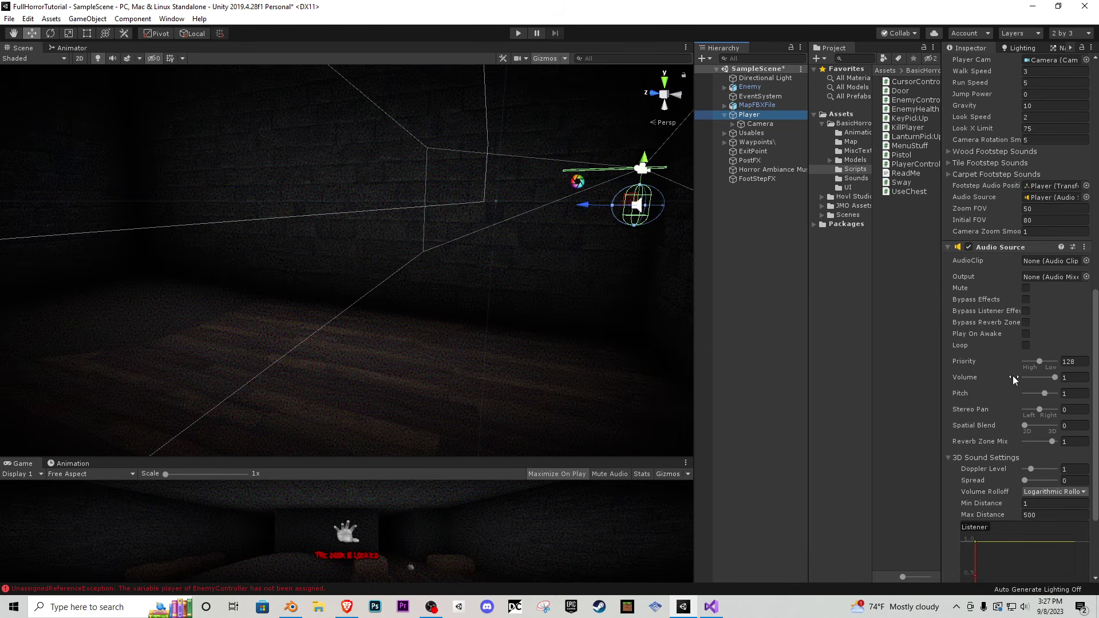
click(947, 246)
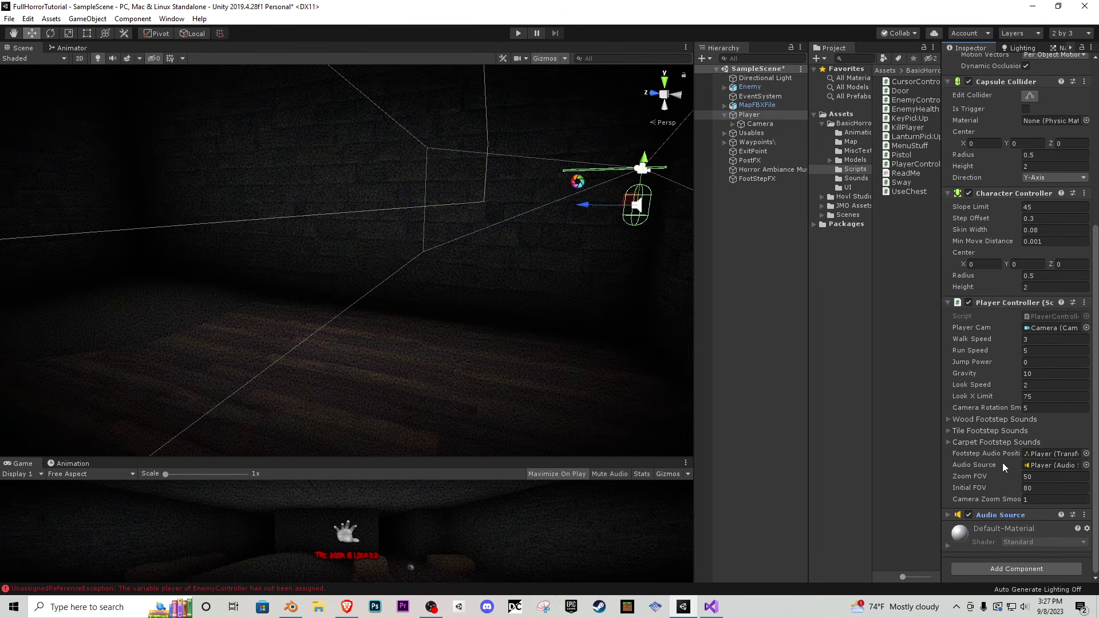
click(947, 420)
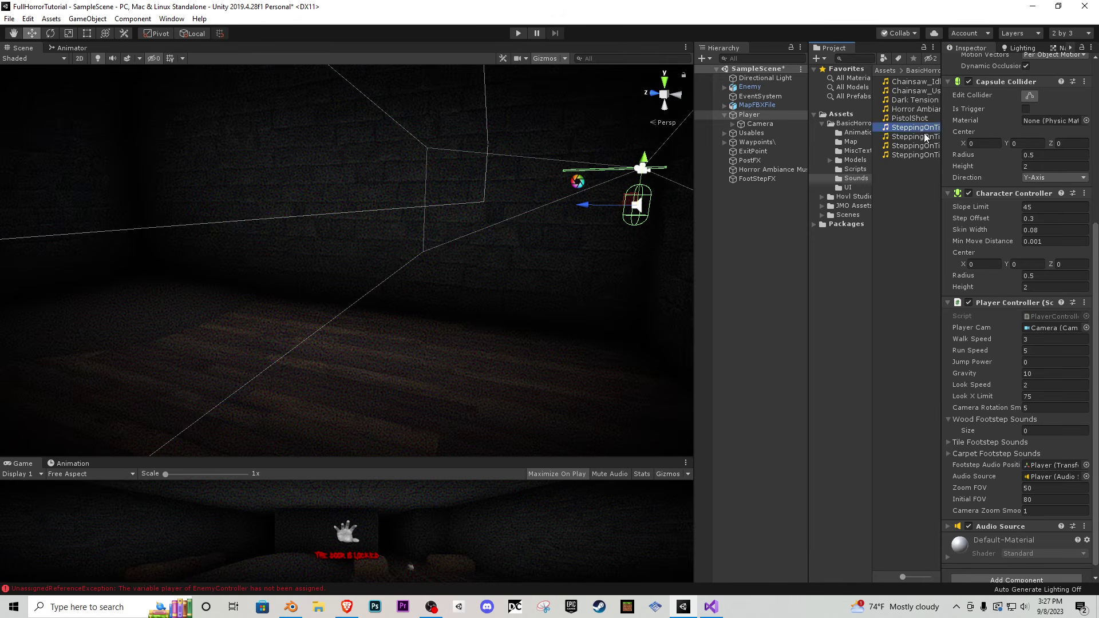
drag(990, 413, 1017, 419)
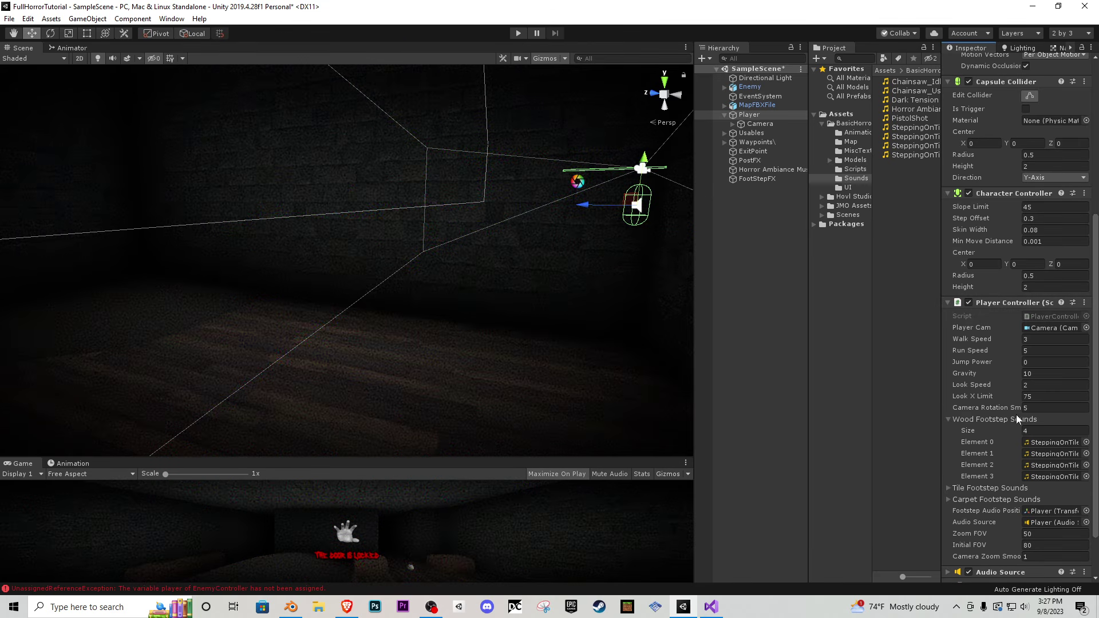
- Play-test the scene by walking across the wooden floor to check the footstep sounds and picking up the lantern, and stop the game
click(517, 33)
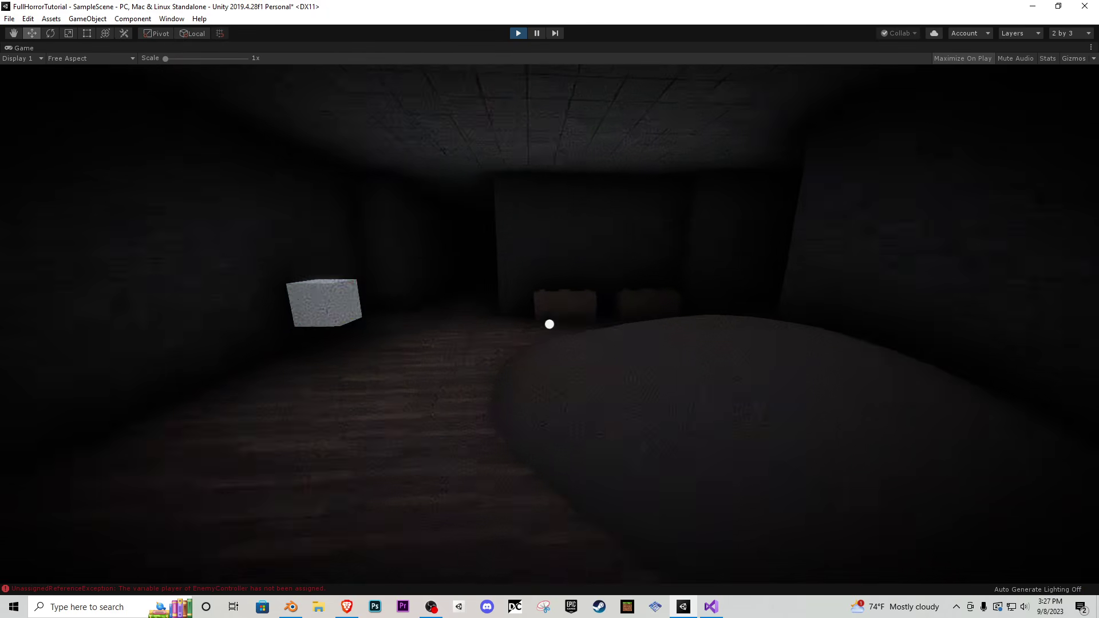
key(w)
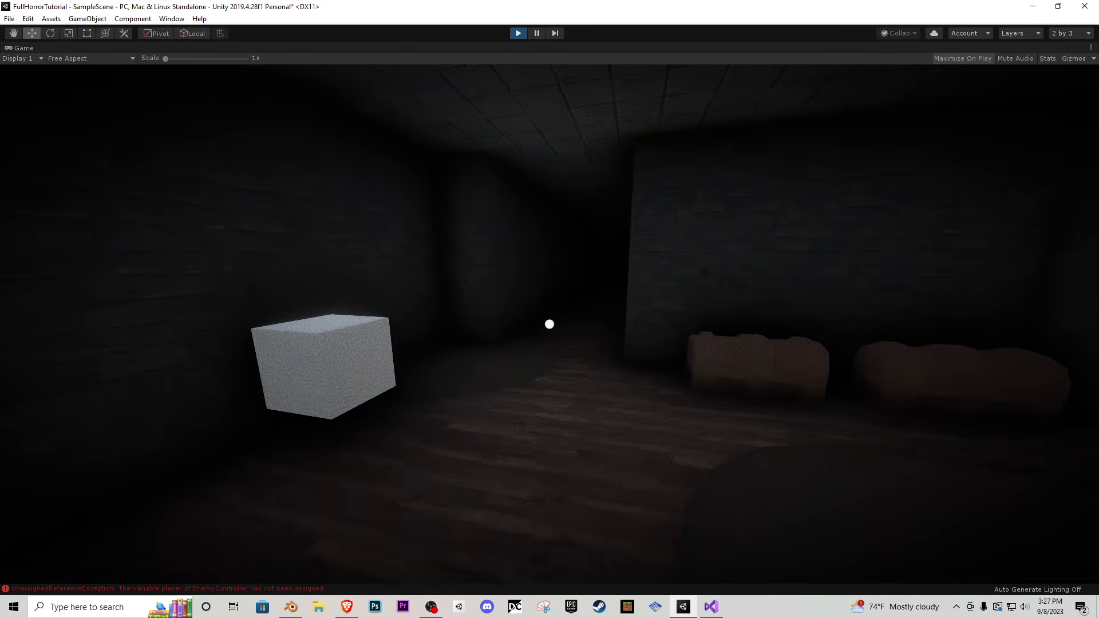
key(w)
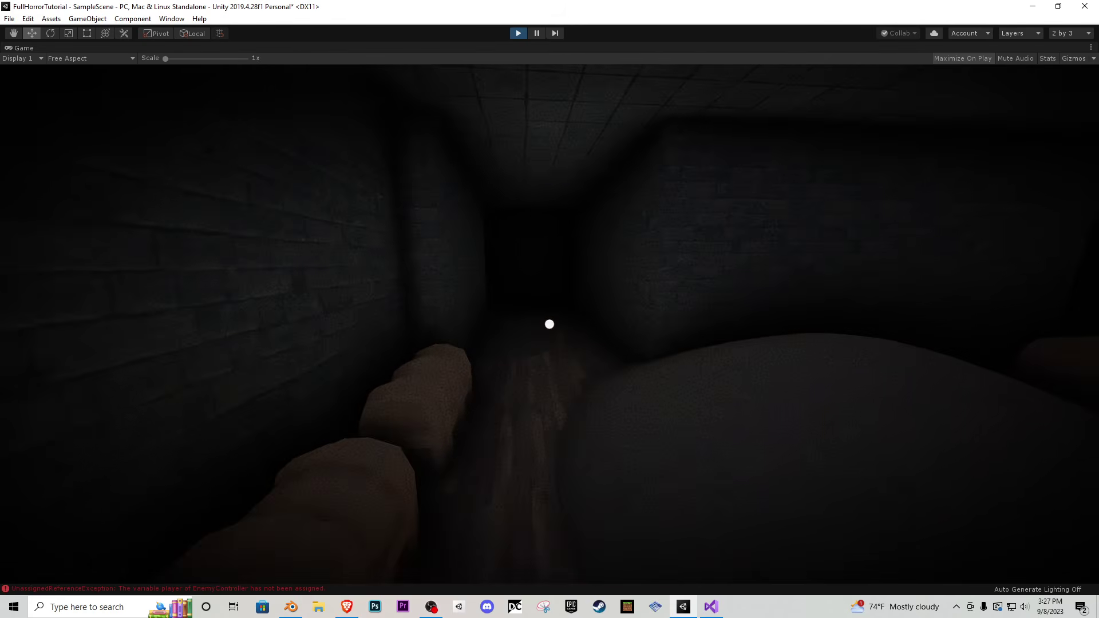
key(w)
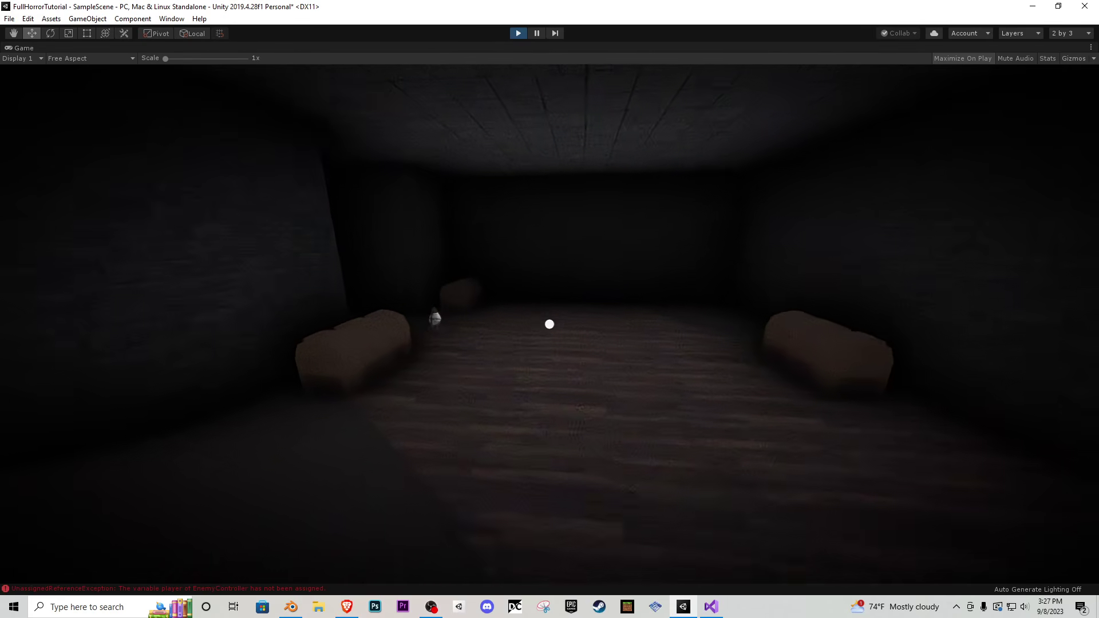
key(w)
key(e)
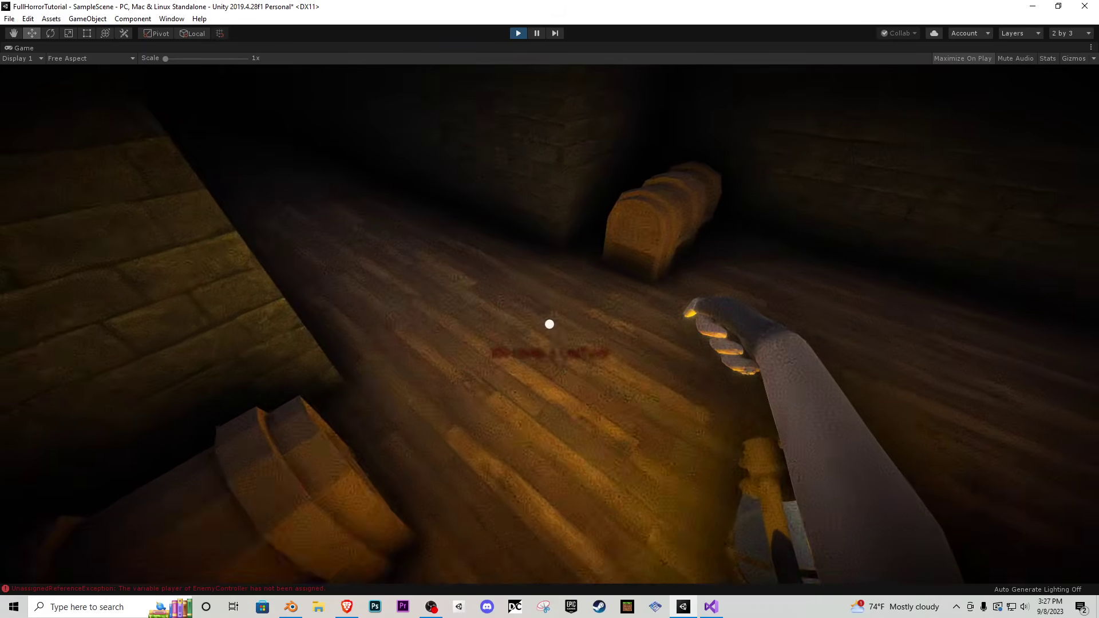
key(w)
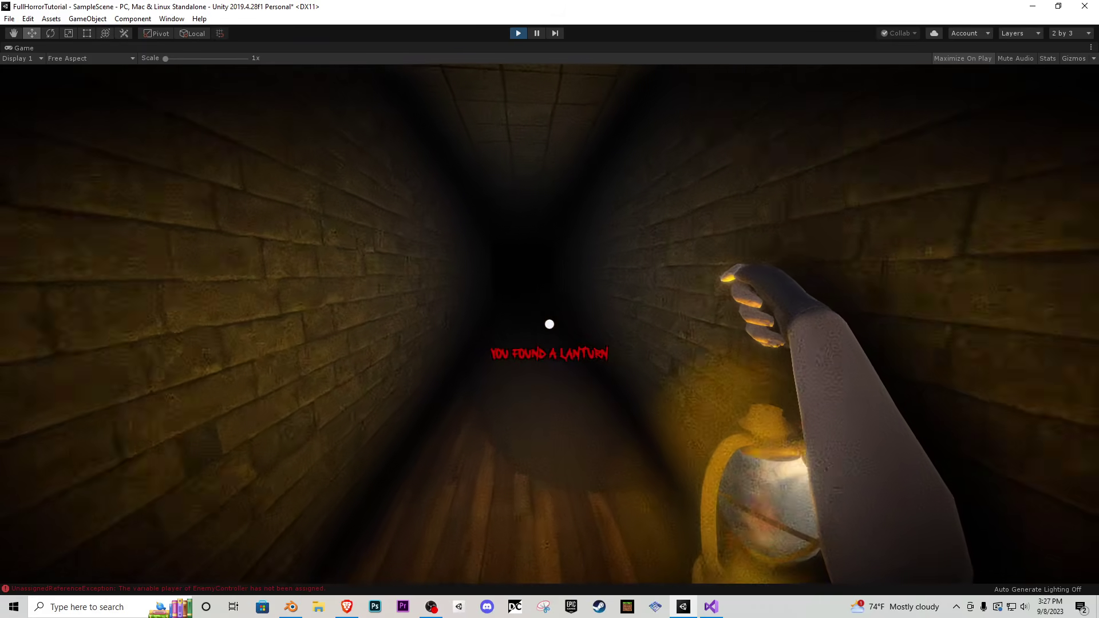
key(w)
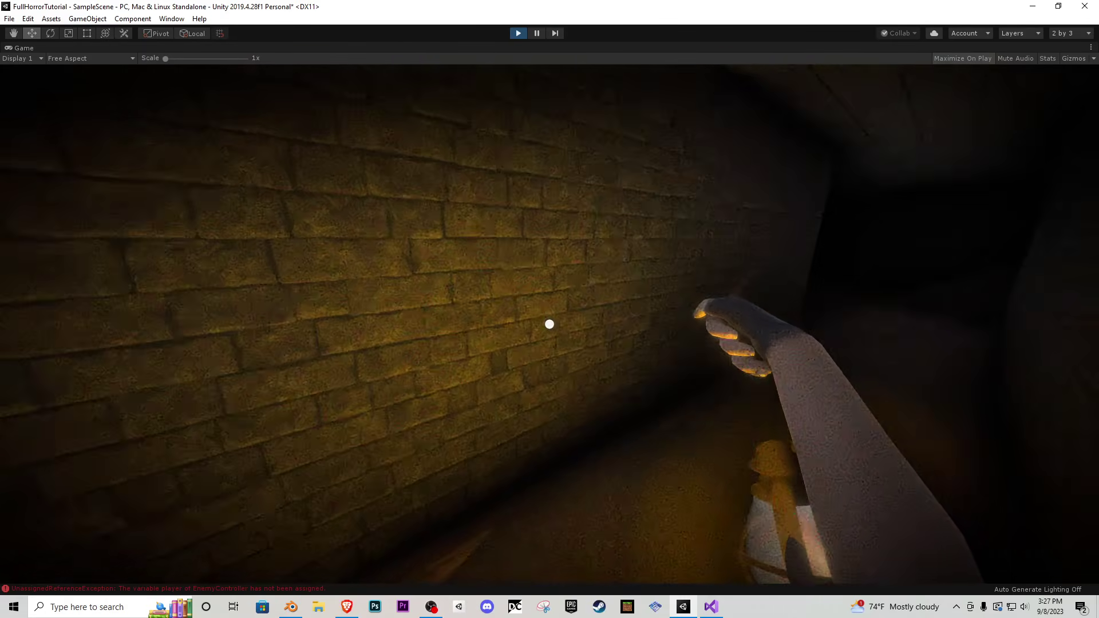
key(Escape)
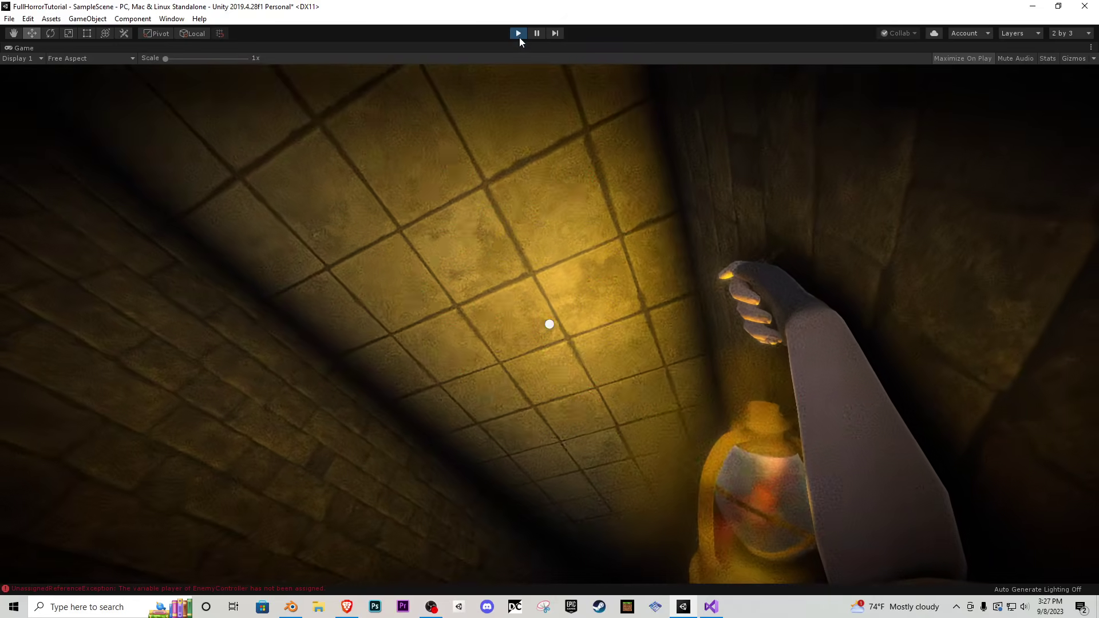
click(518, 33)
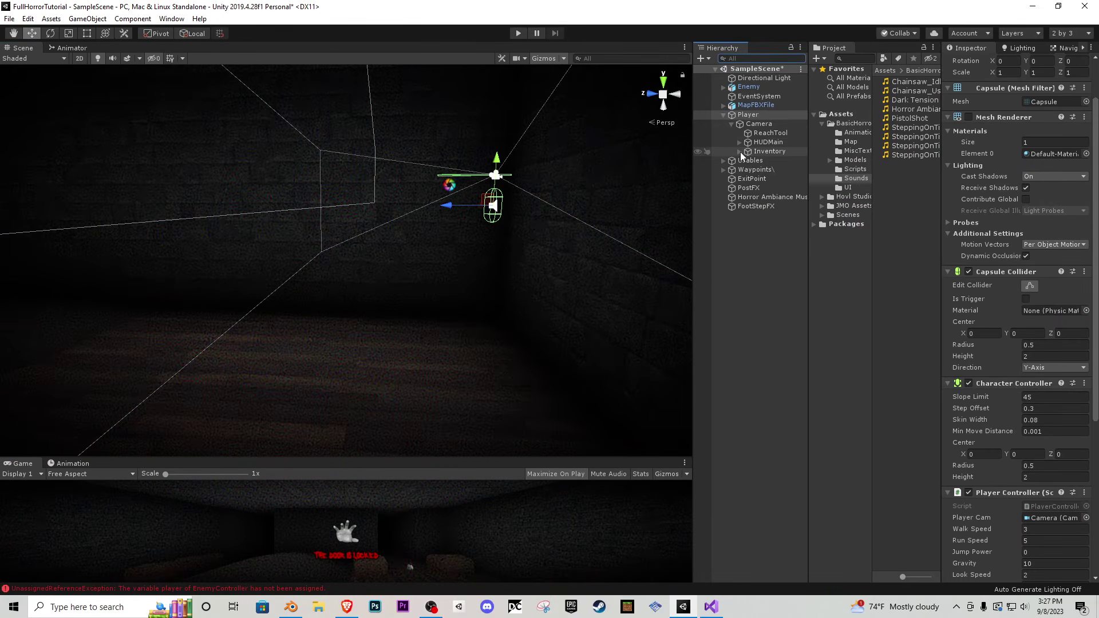
- Enable the LanturnArms object under the Player's Inventory and enlarge the Game view to preview the lantern light
click(739, 152)
click(782, 160)
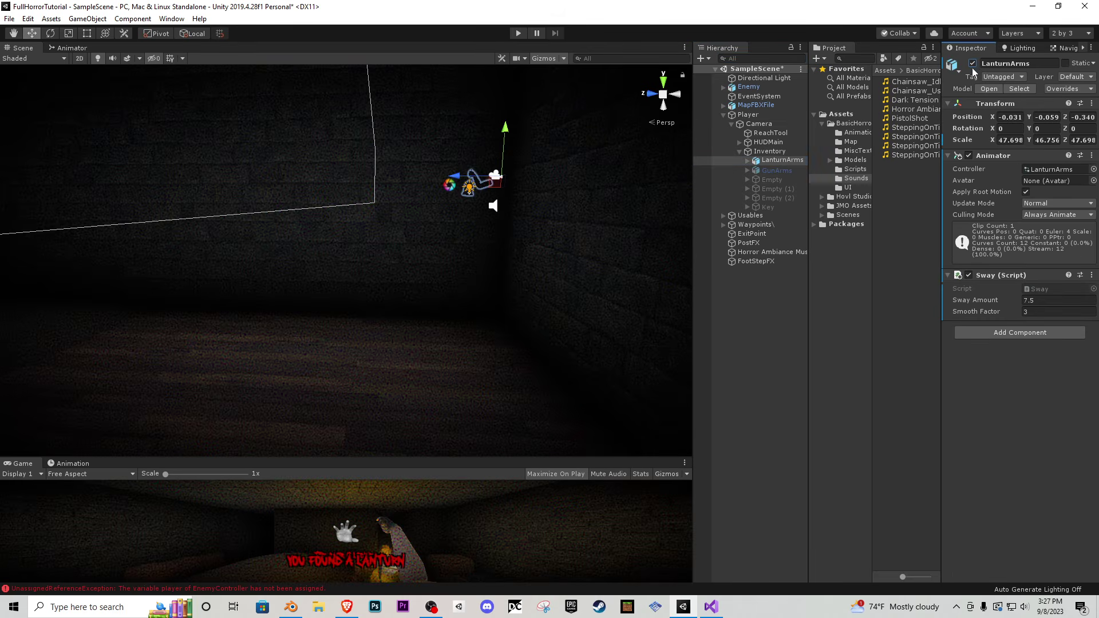
key(f)
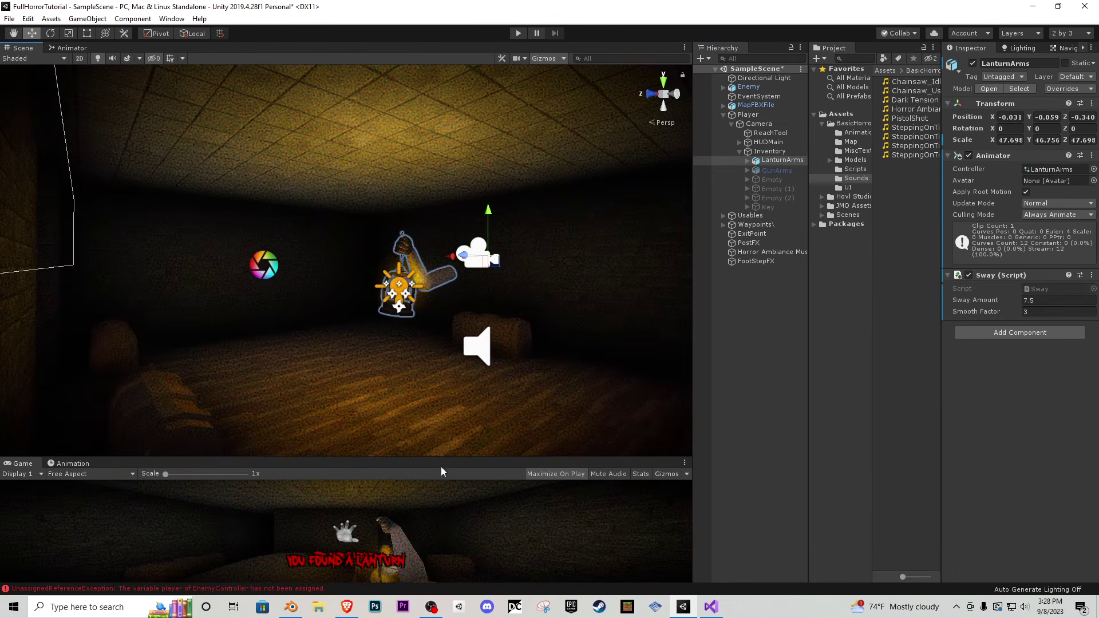
drag(444, 458, 467, 198)
- Darken the scene's environment lighting by setting its ambient color to RGB 49, 49, 49
click(1042, 50)
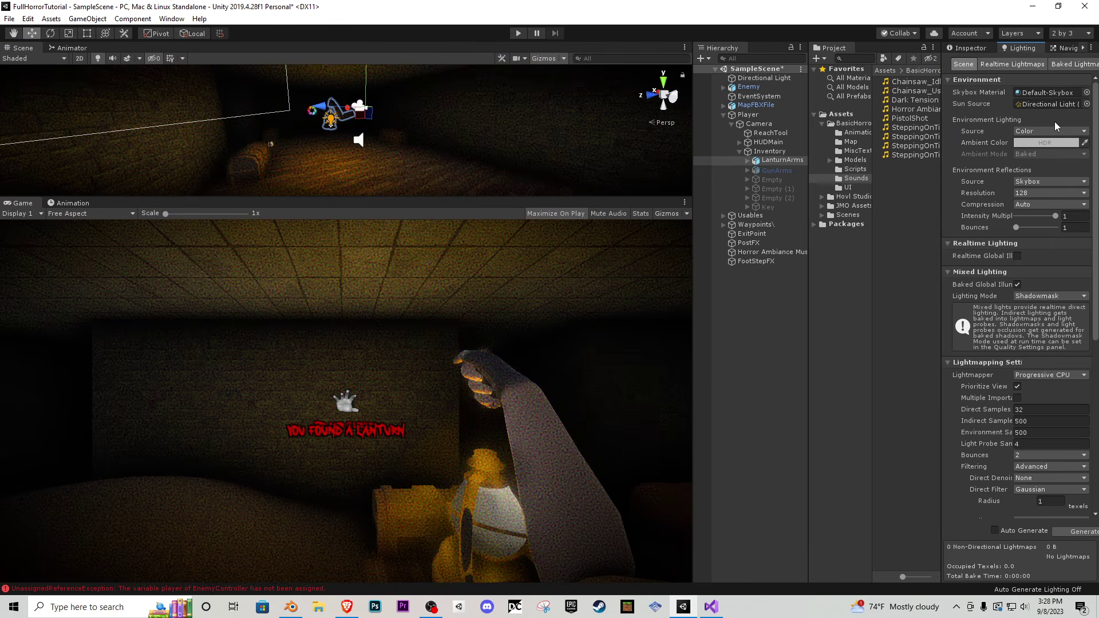
click(1037, 143)
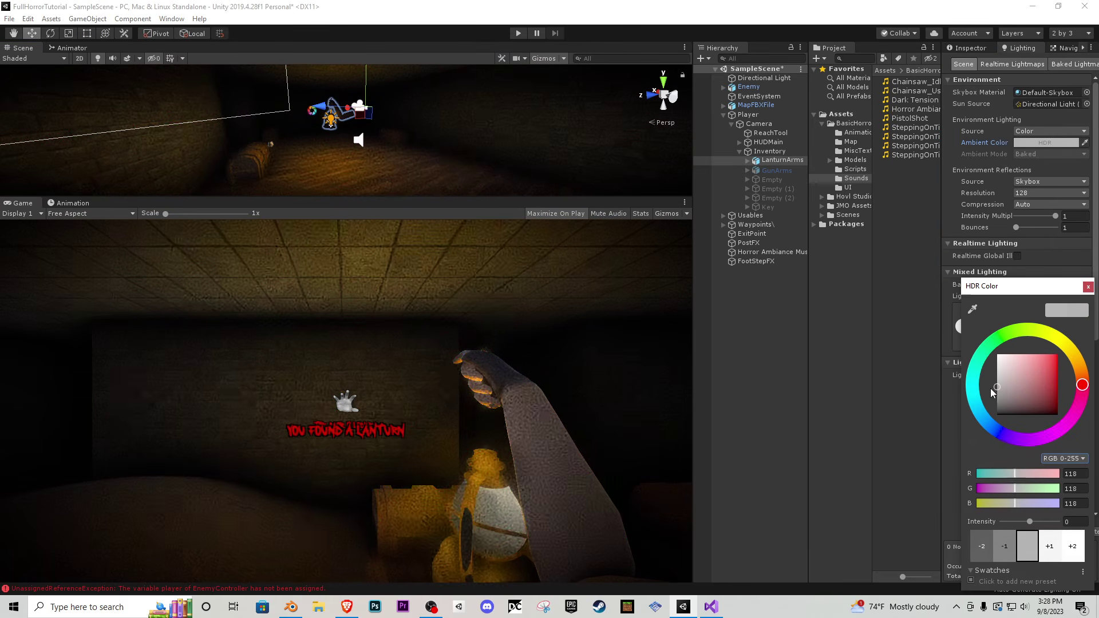
mouse_move(992, 393)
mouse_down()
mouse_move(987, 421)
mouse_move(979, 400)
mouse_move(969, 425)
mouse_move(969, 408)
mouse_up()
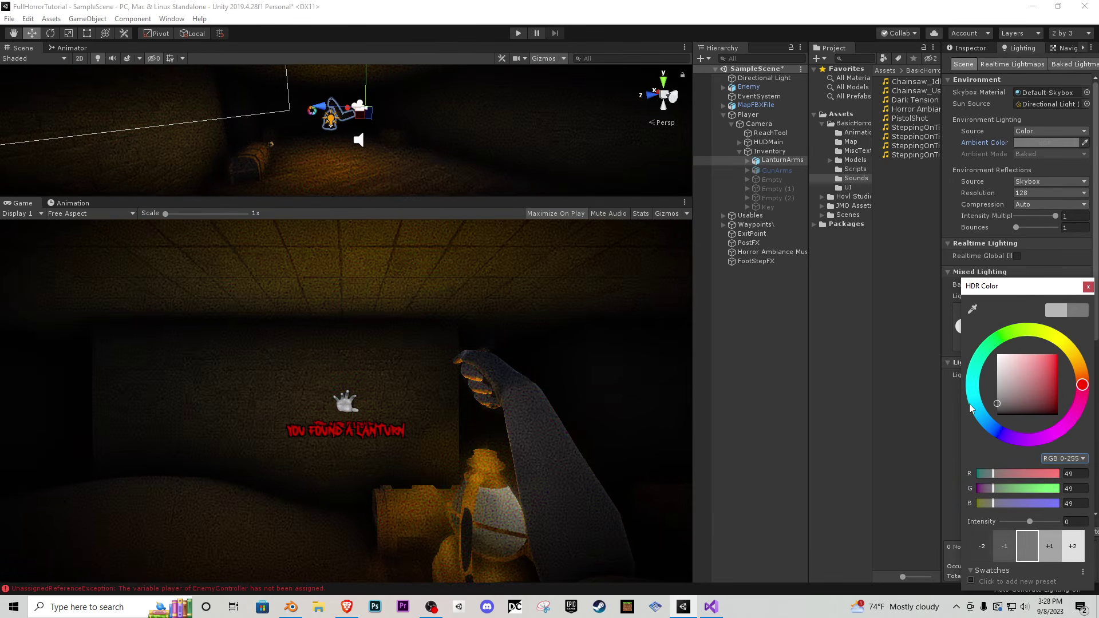
click(1087, 287)
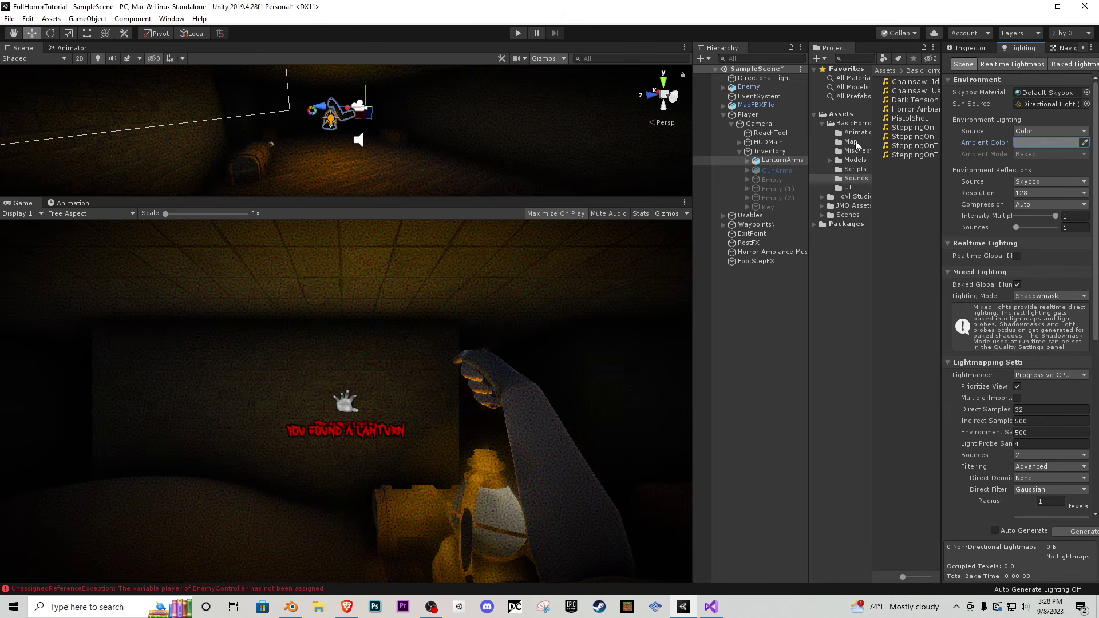
click(967, 51)
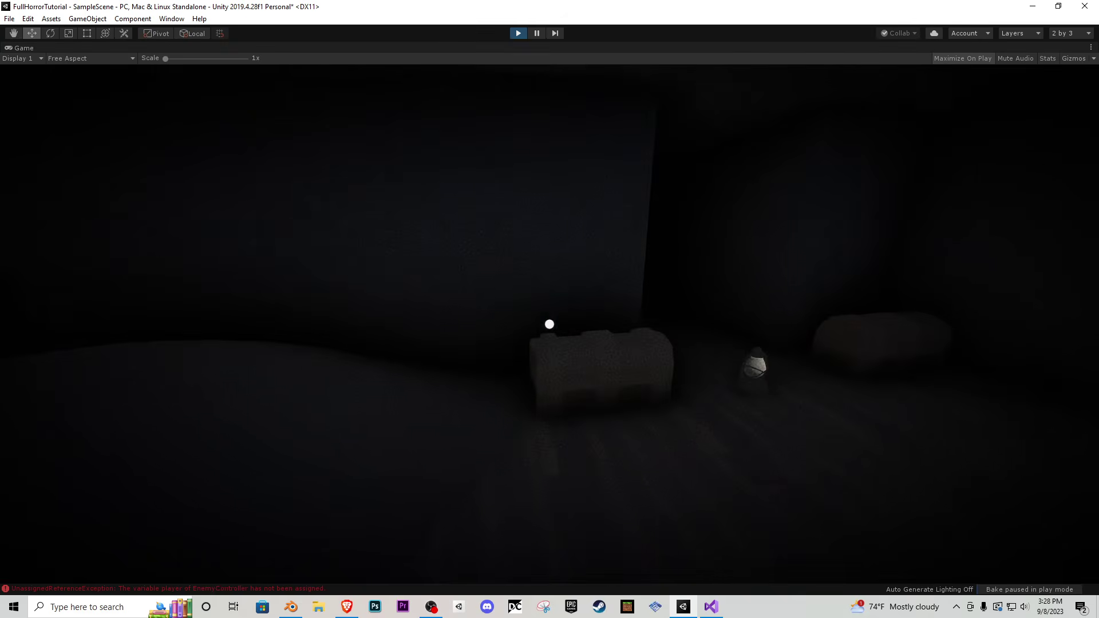
- Play-test the darker lighting by picking up the lantern and the gun and walking the corridors to find the enemy
key(w)
key(w)
key(e)
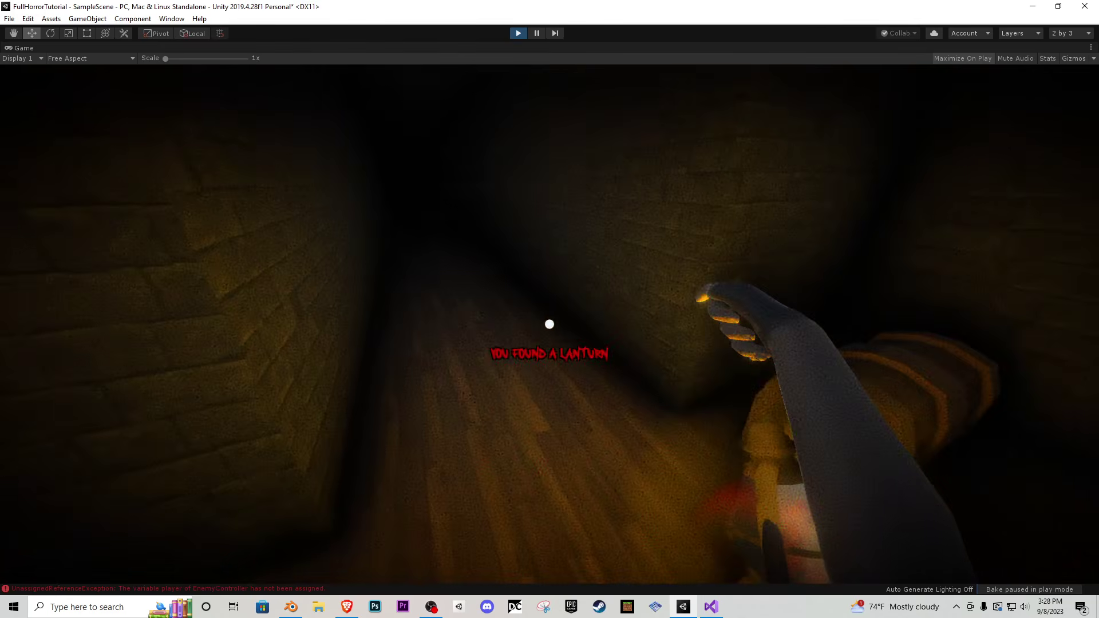
key(w)
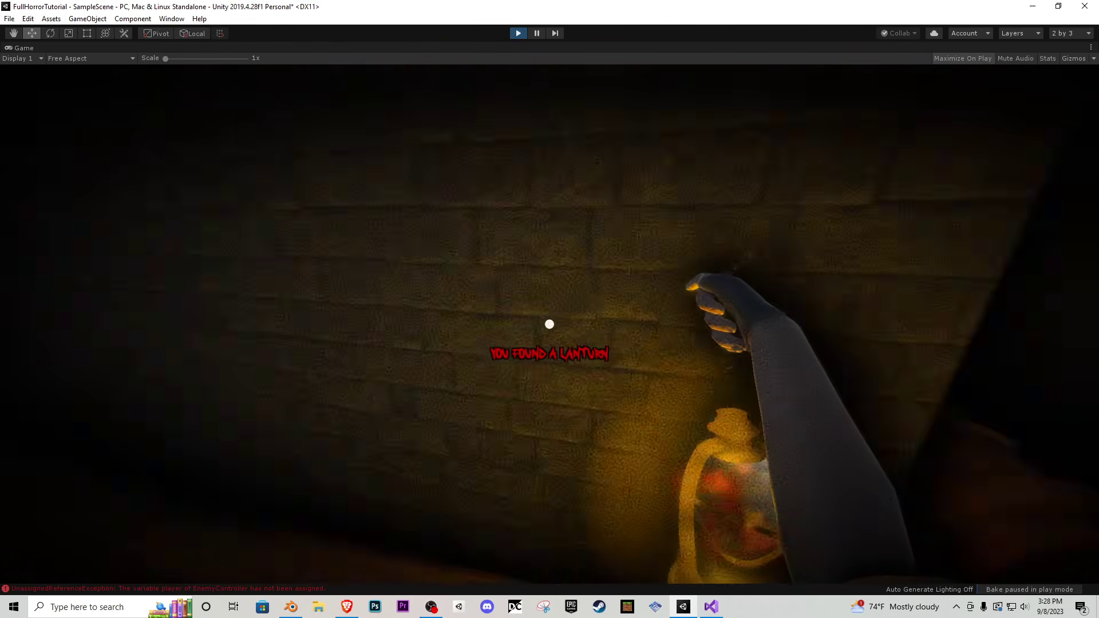
key(e)
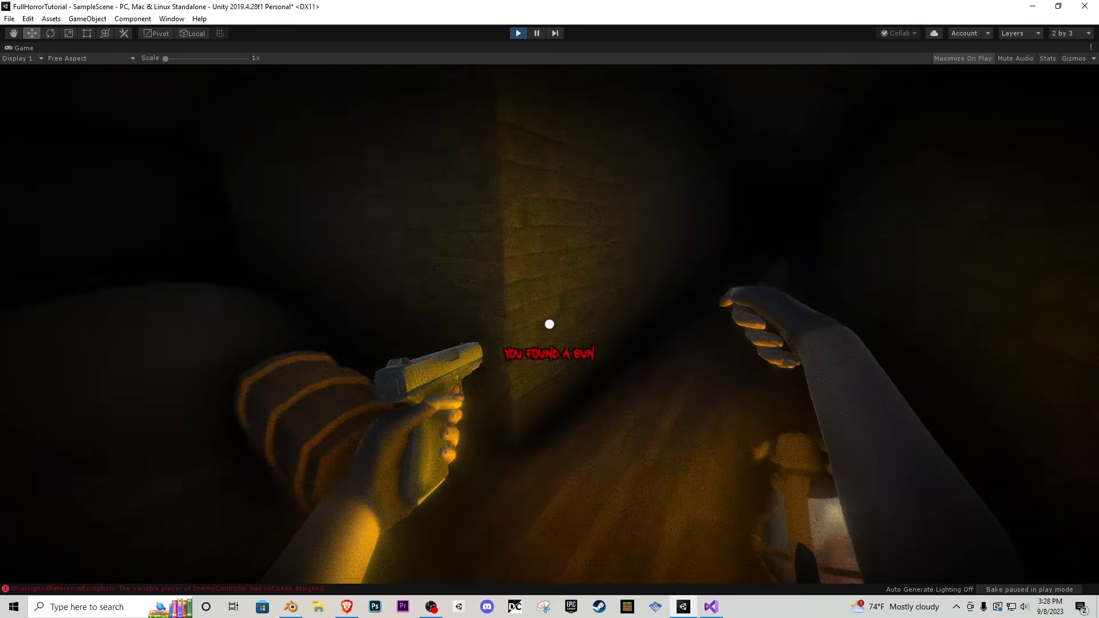
key(w)
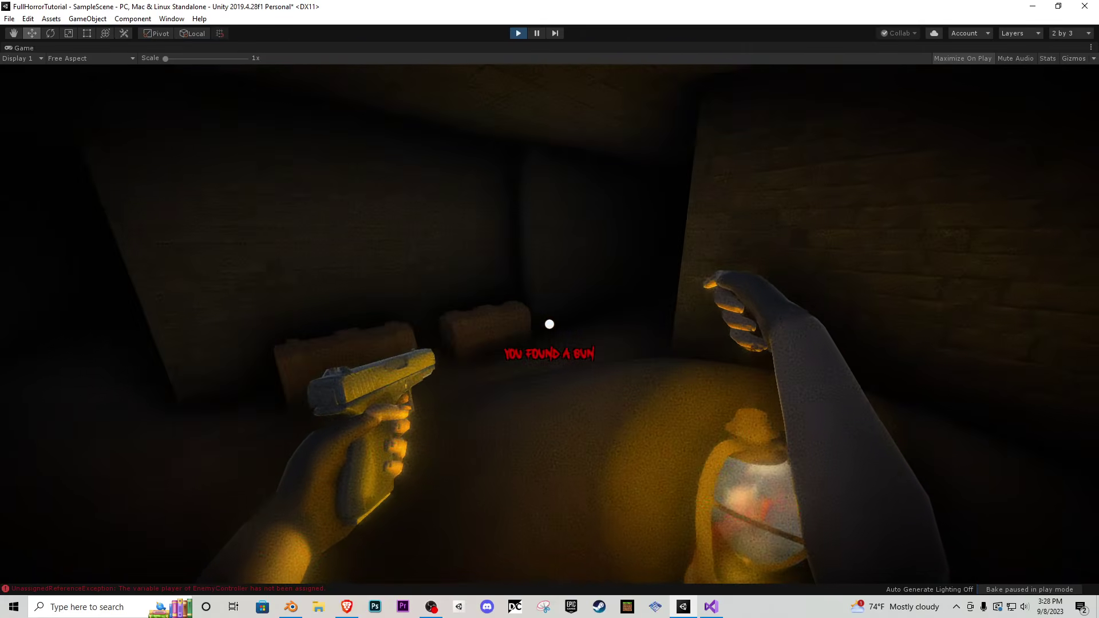
key(w)
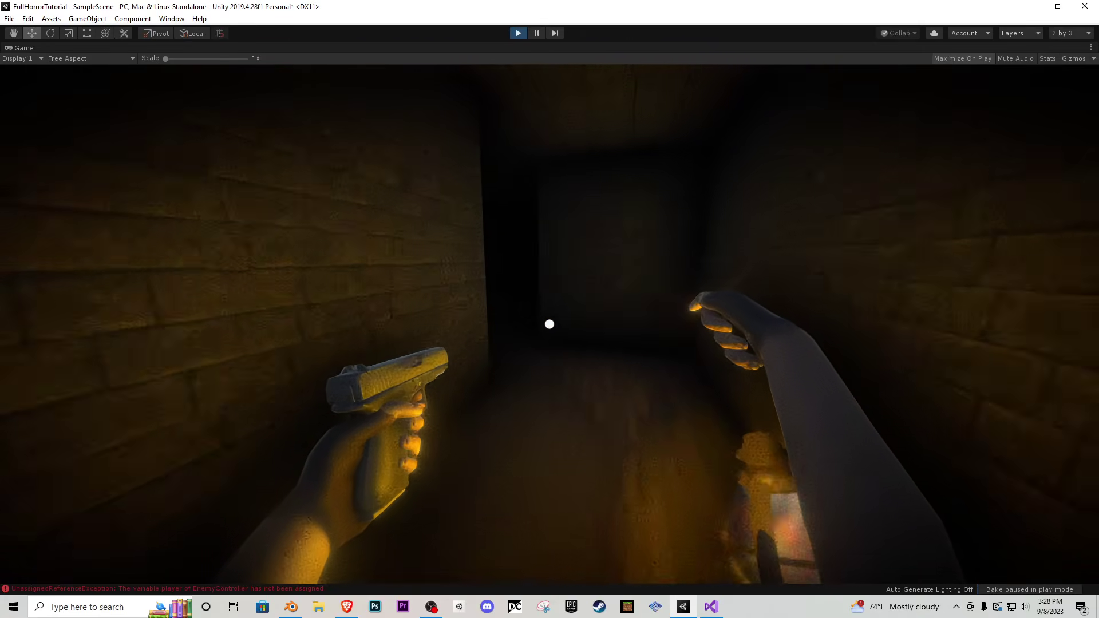
key(w)
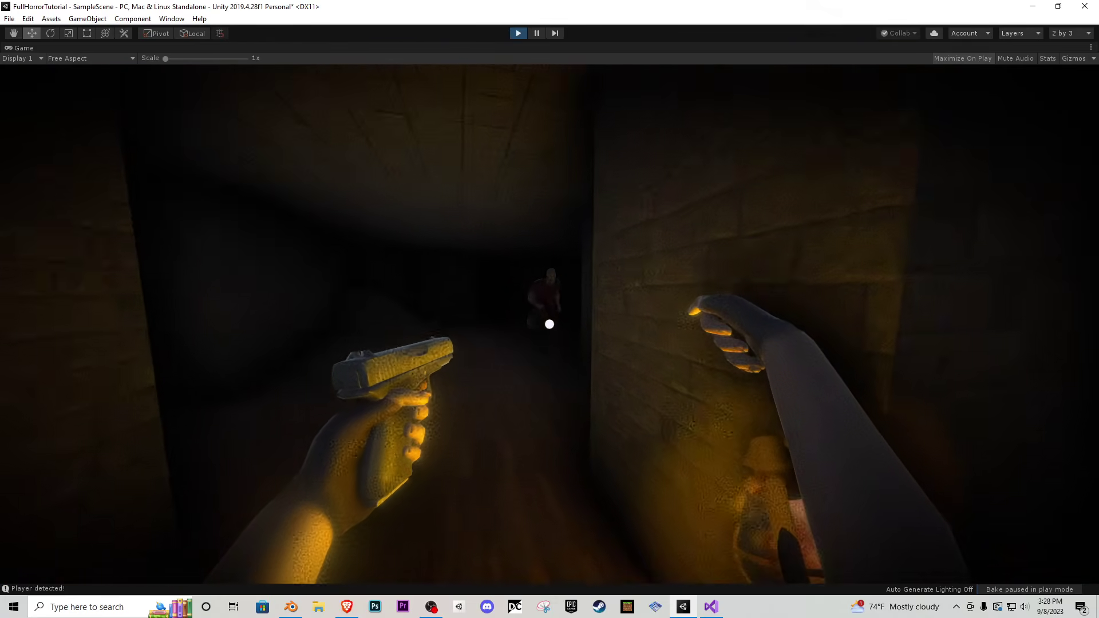
- Shoot the enemy repeatedly while backing away, walk up to its body to test contact after death, and stop the game
click(549, 324)
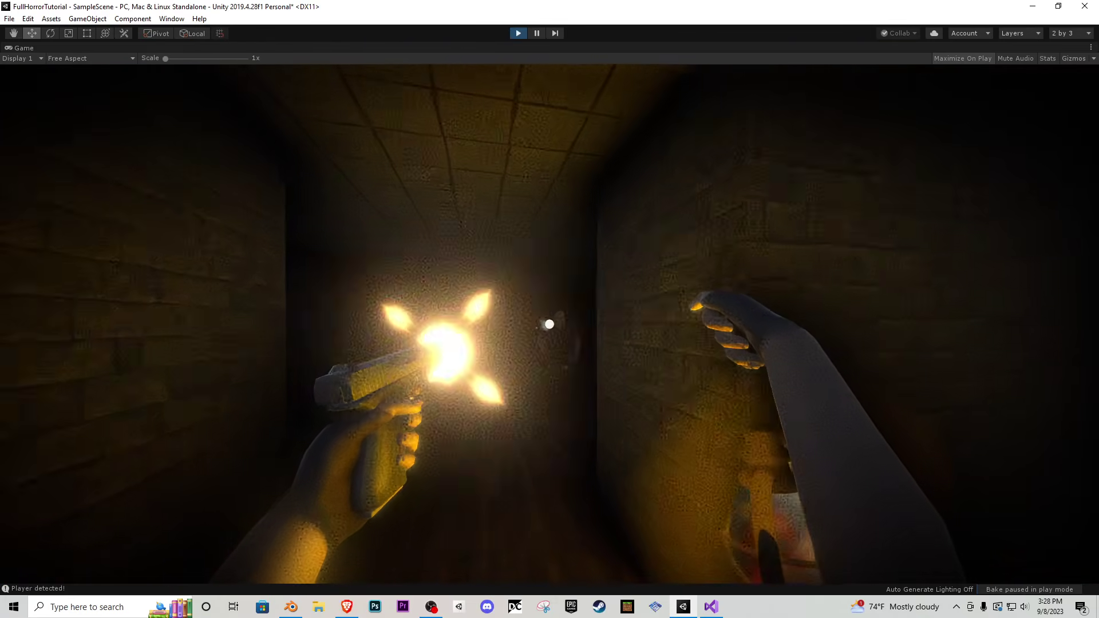
key(s)
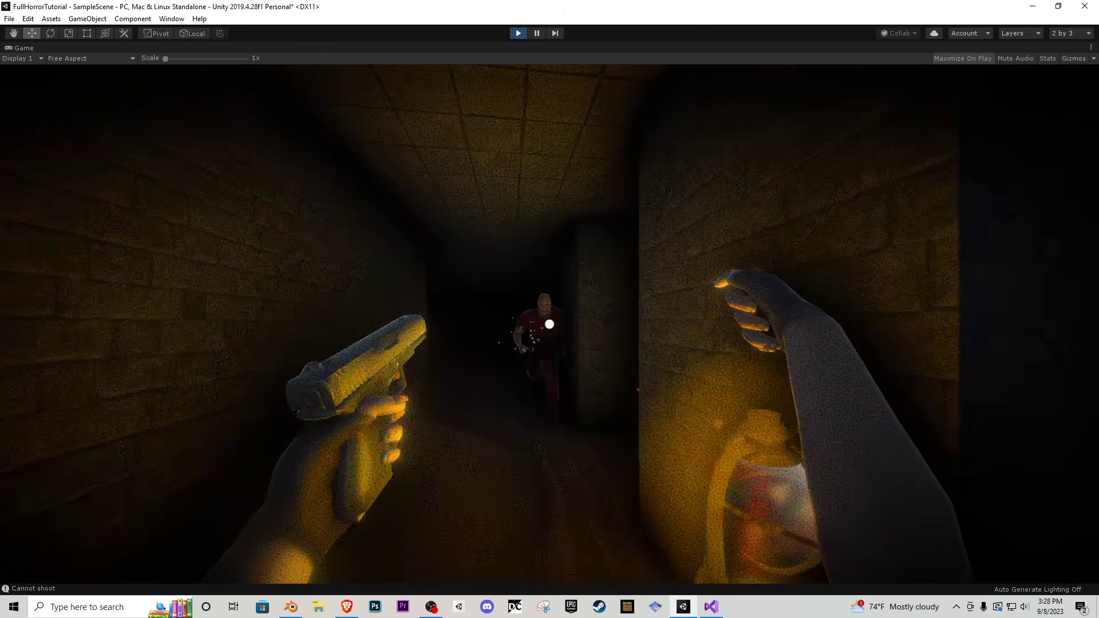
click(550, 324)
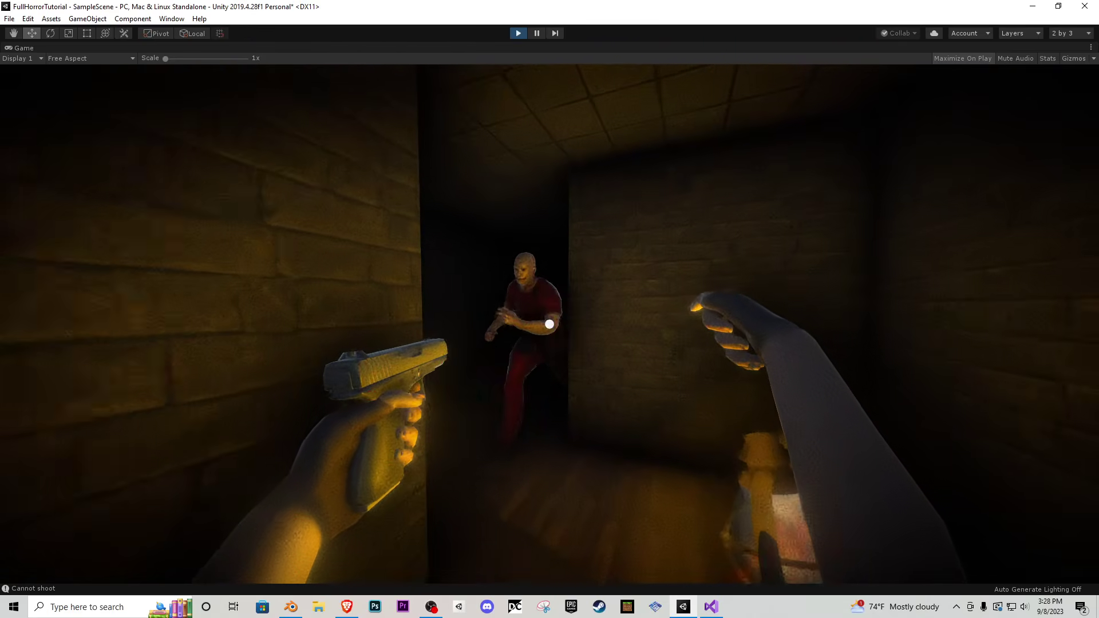
click(550, 324)
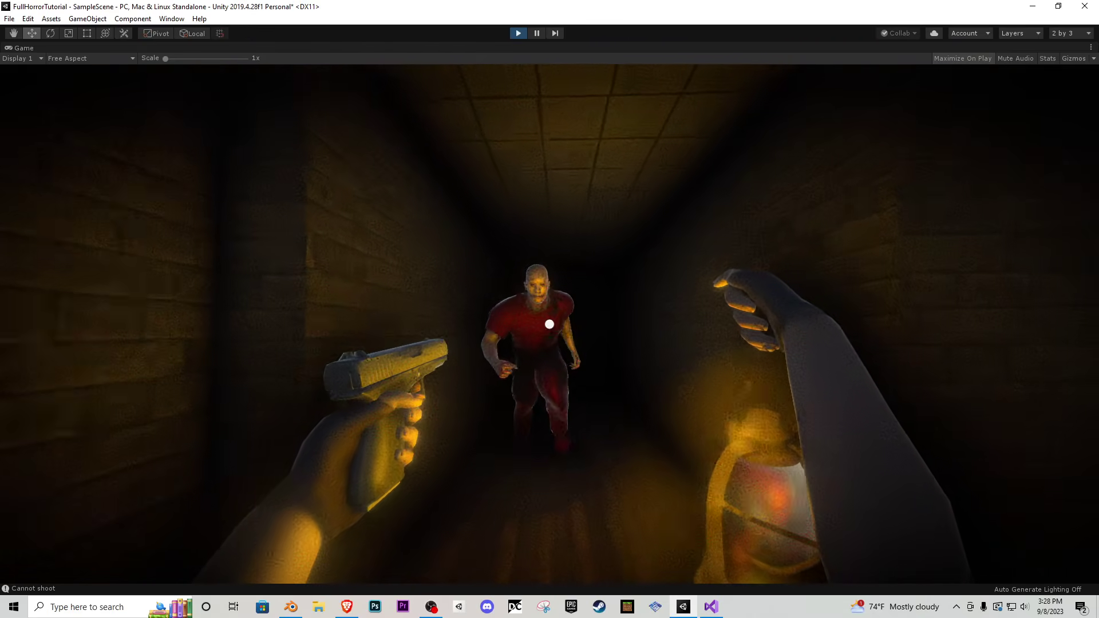
click(550, 324)
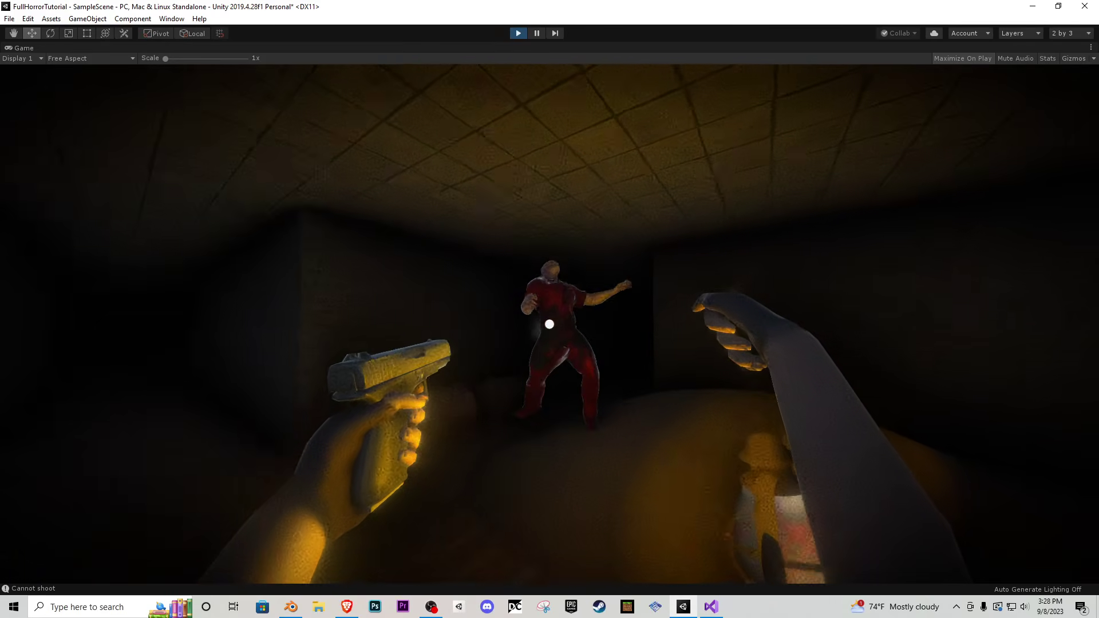
key(w)
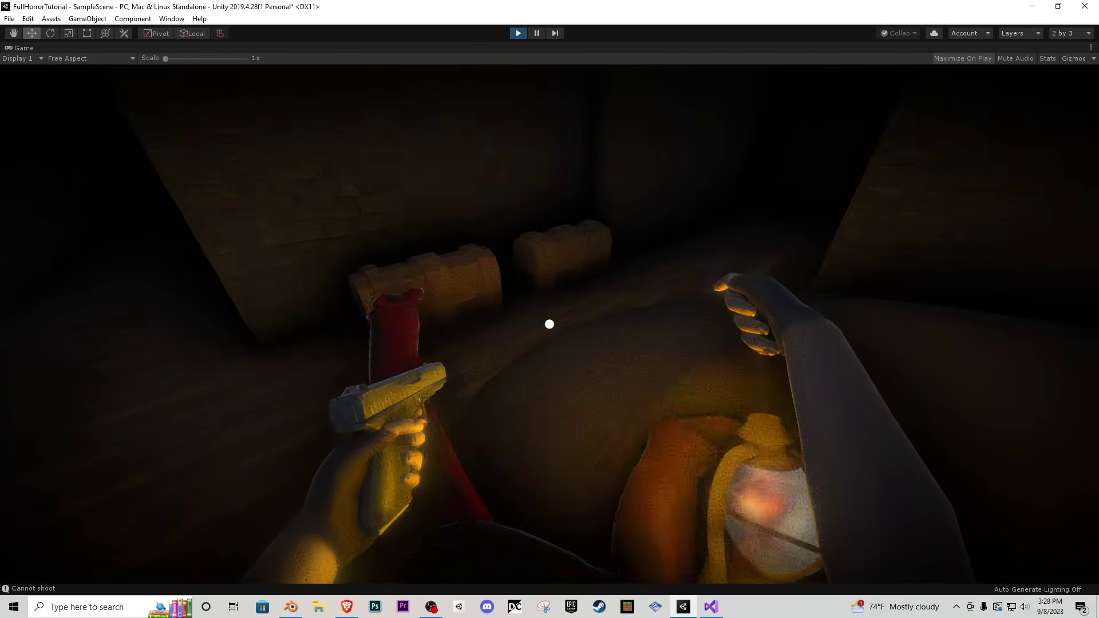
key(w)
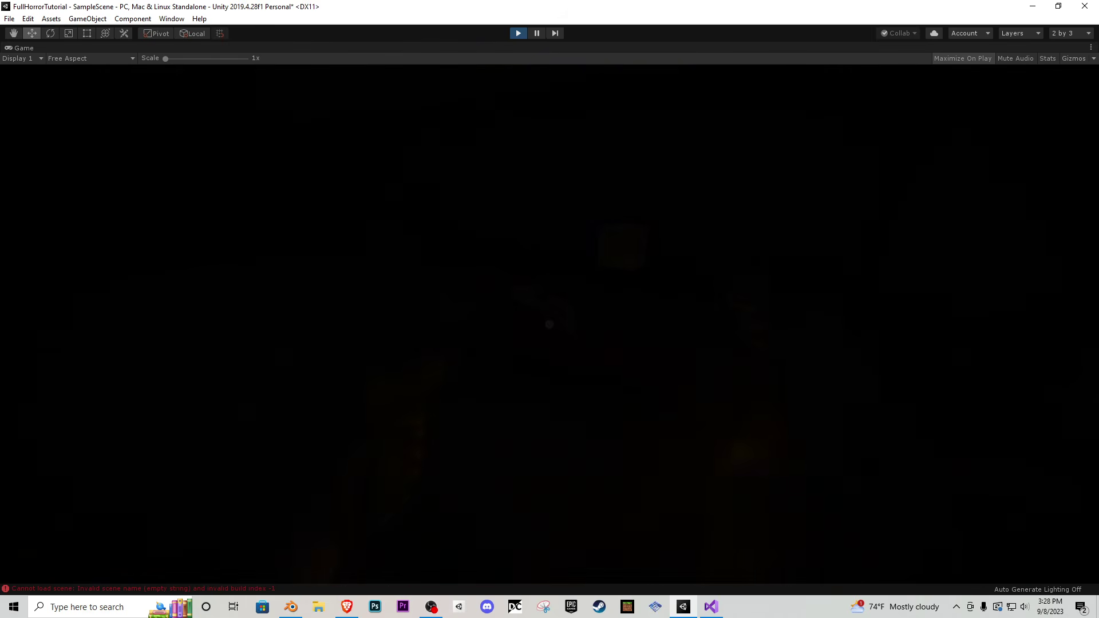
key(Escape)
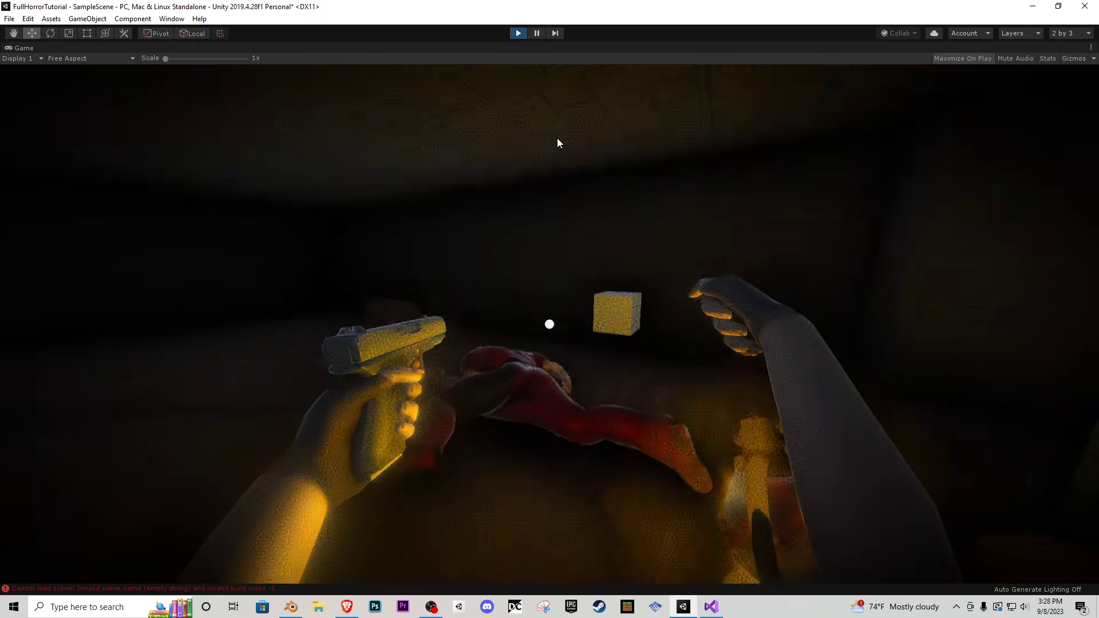
click(518, 33)
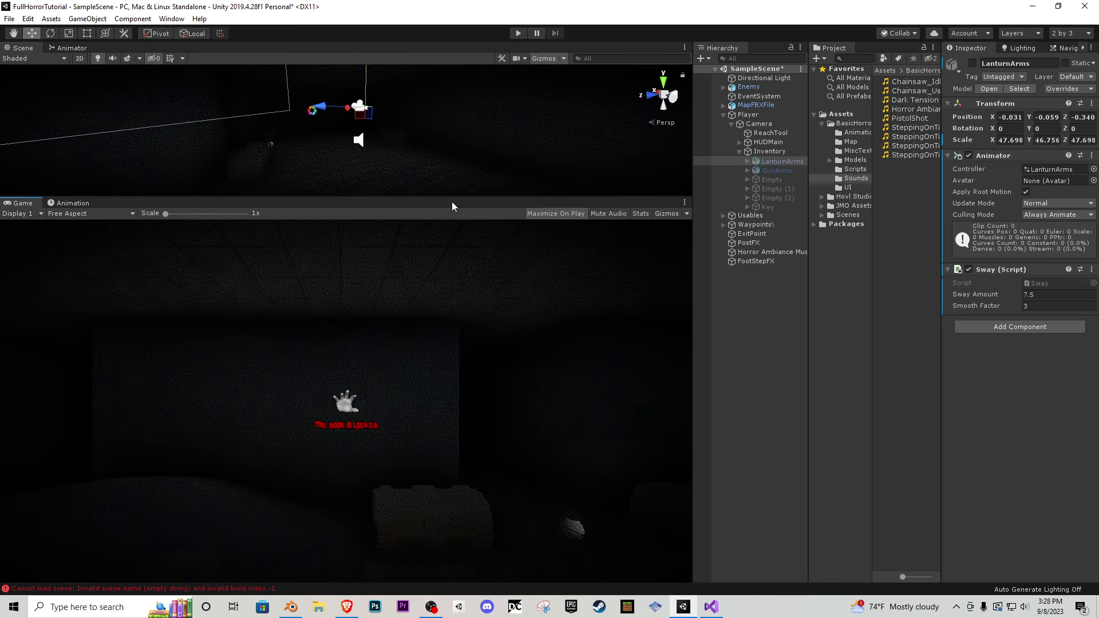
- Turn off lighting in the Scene view, enlarge that view and select the Enemy in the corridor
click(100, 59)
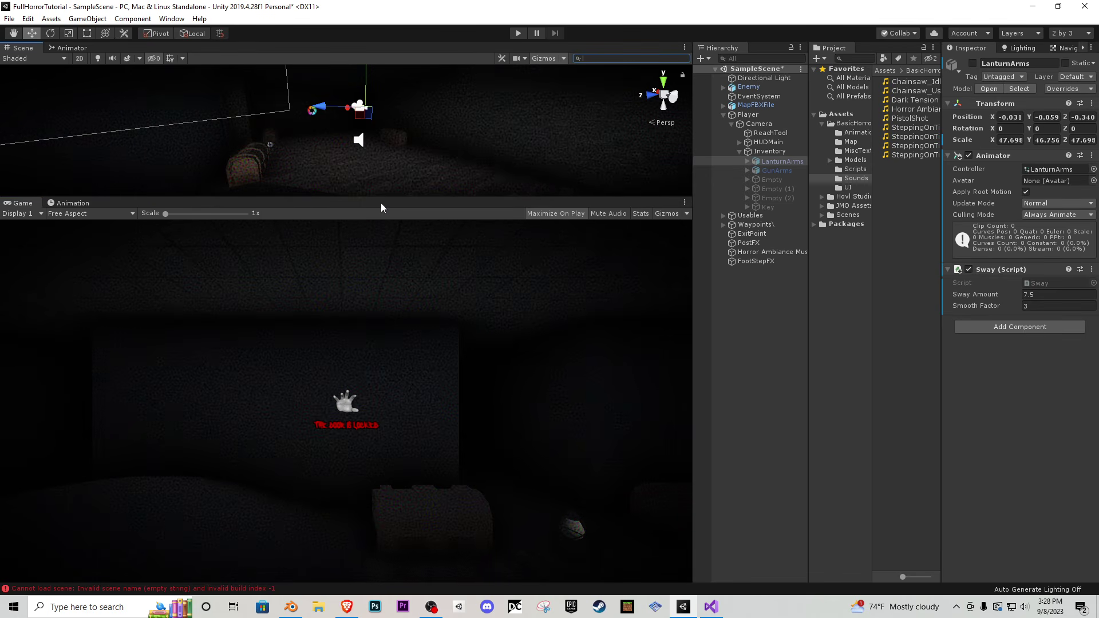
drag(381, 199, 400, 457)
right_drag(473, 360, 783, 299)
key(w)
key(s)
click(396, 228)
key(w)
right_drag(395, 229, 418, 219)
- In the Enemy_Death animation clip, record the enemy's trigger Capsule Collider being disabled at the first frame
click(72, 463)
click(81, 486)
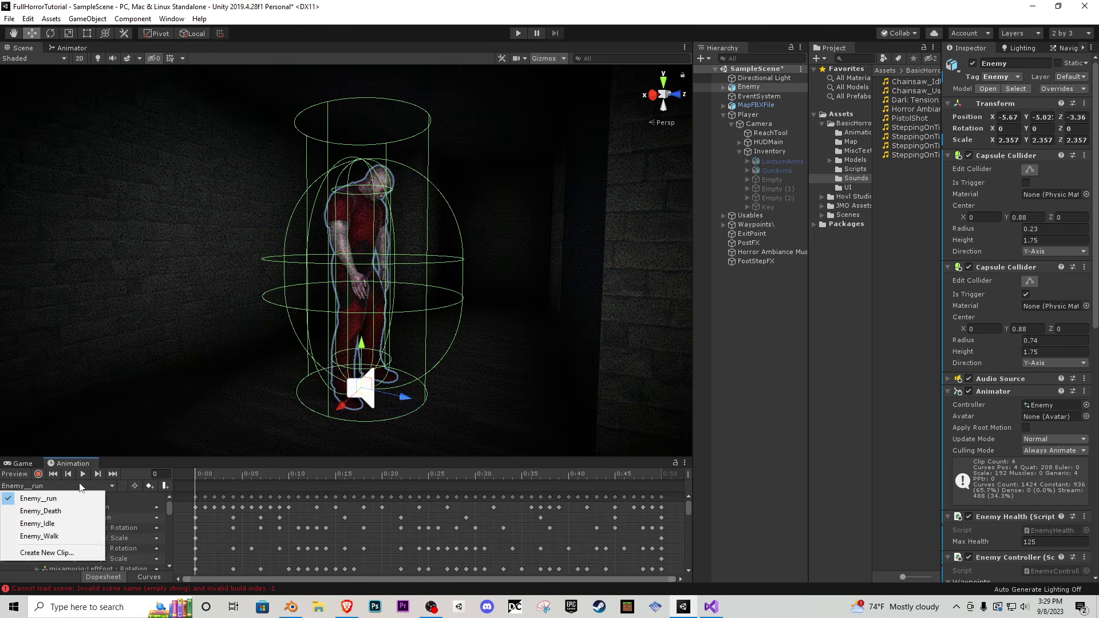
click(84, 510)
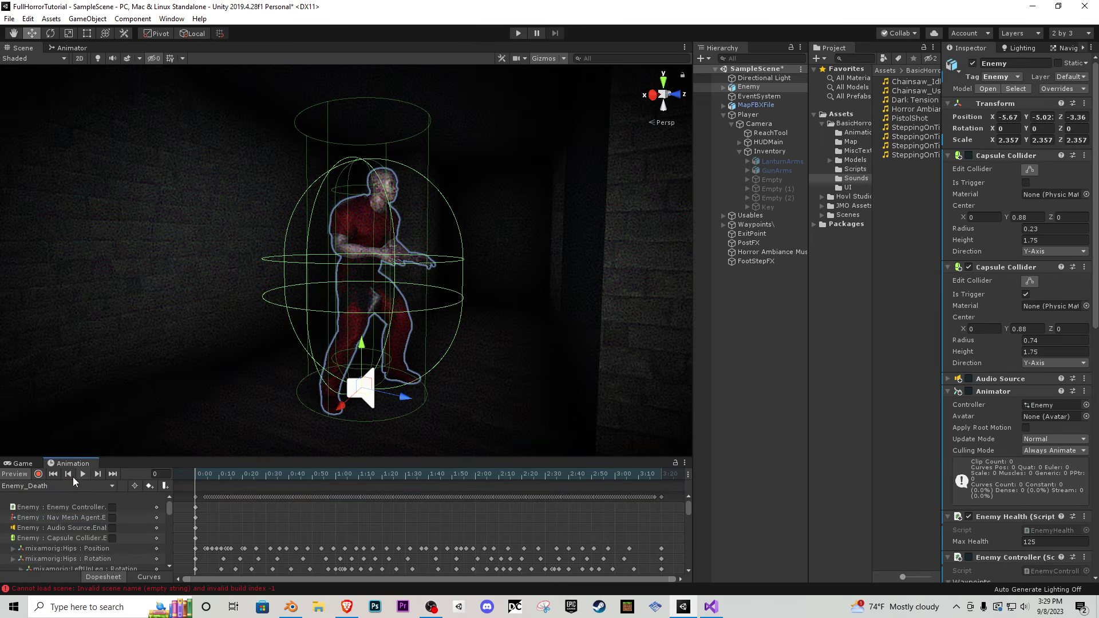
click(39, 474)
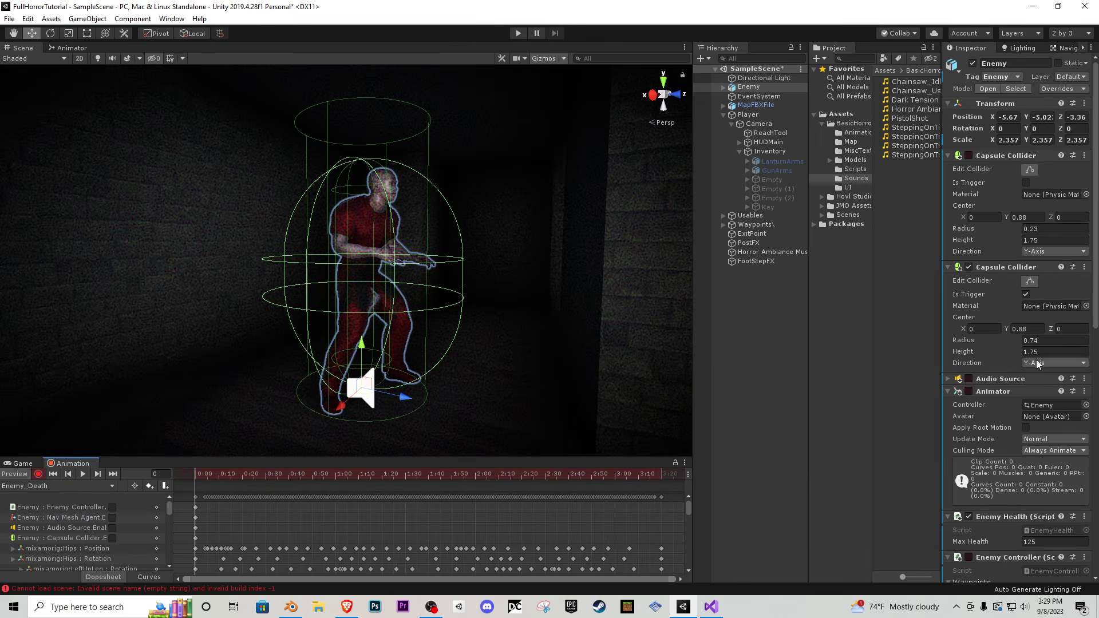
click(970, 267)
click(42, 474)
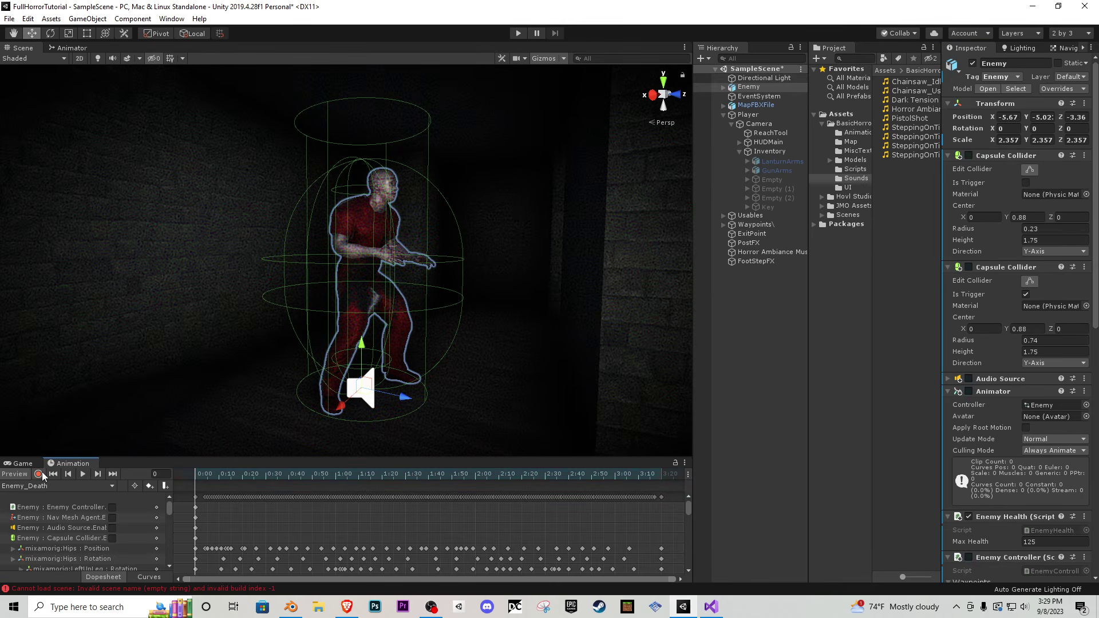
- Set the Next Scene Name of the enemy's Kill Player script to DeathScene and save the scene
right_drag(390, 268, 426, 263)
scroll(1025, 452, down, 10)
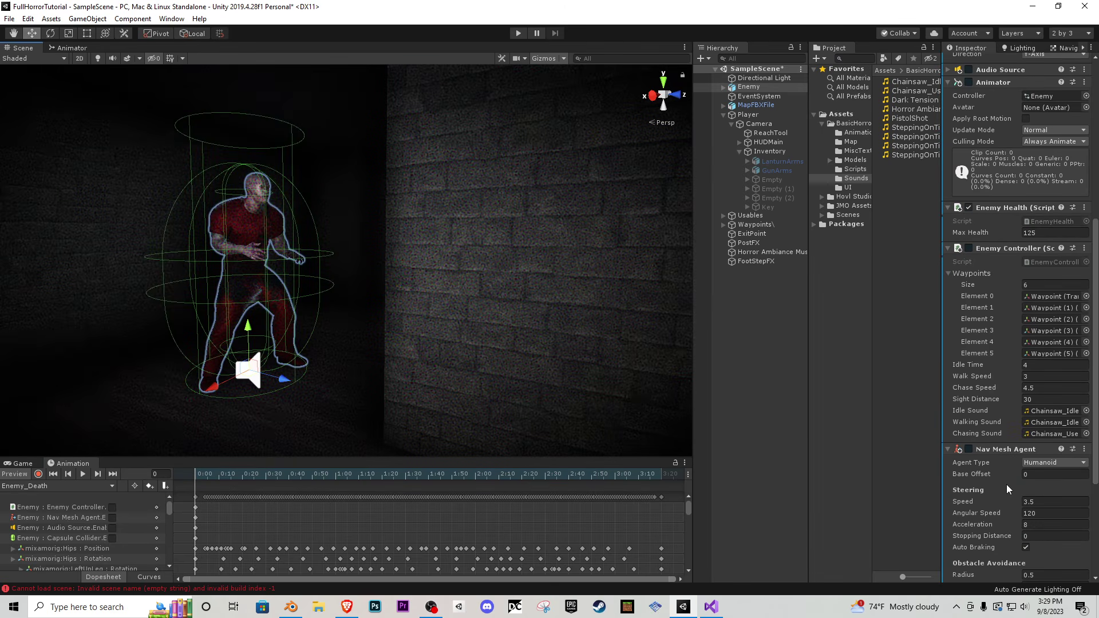
scroll(1025, 452, down, 3)
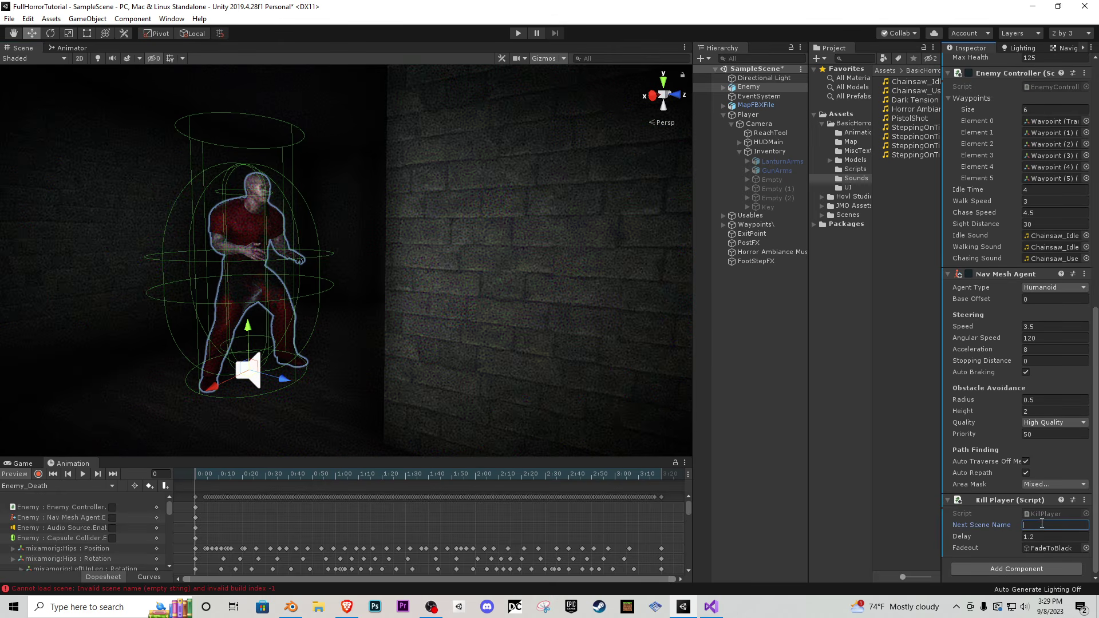
click(850, 114)
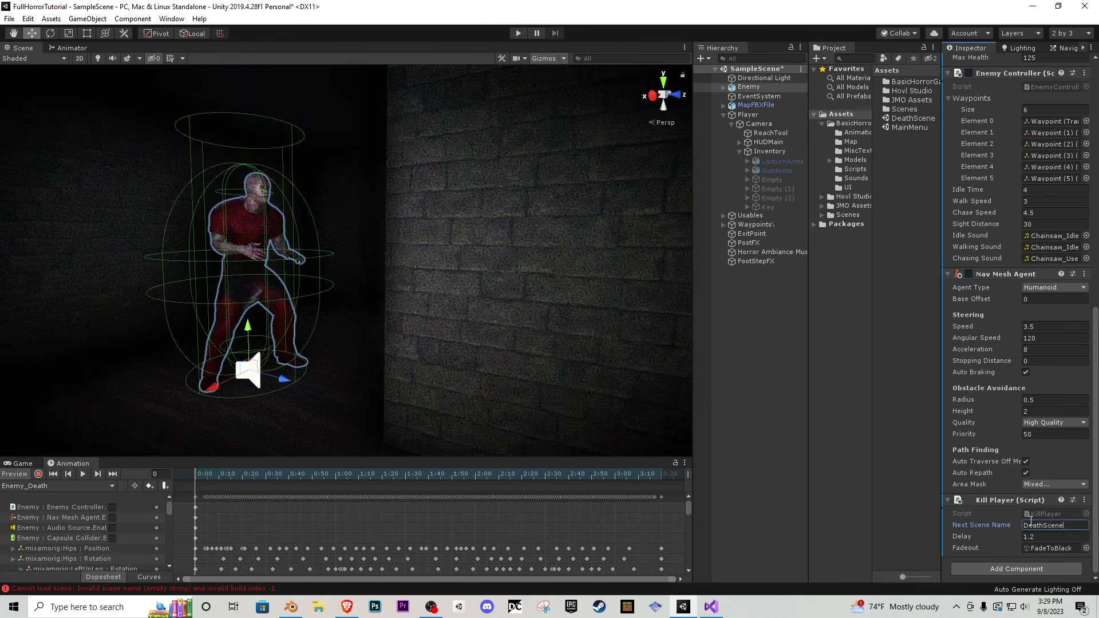
click(906, 190)
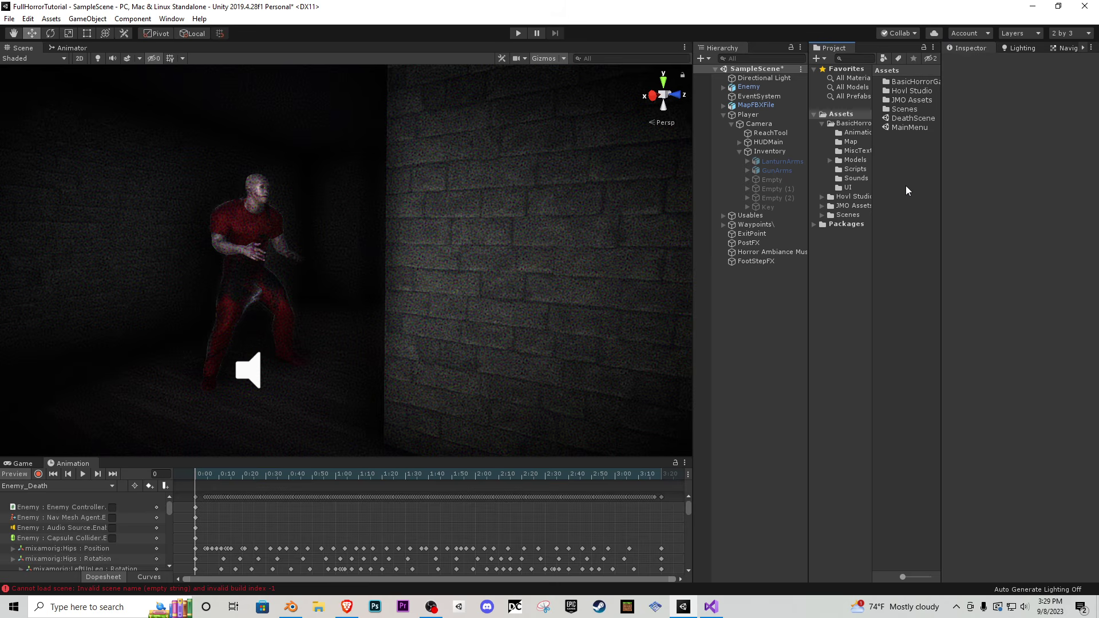
click(13, 21)
click(31, 62)
- Place the chainsaw model from the Models folder's Chainsaw subfolder near the enemy and apply the Chainsaw material to it
right_drag(368, 190, 331, 183)
key(s)
key(w)
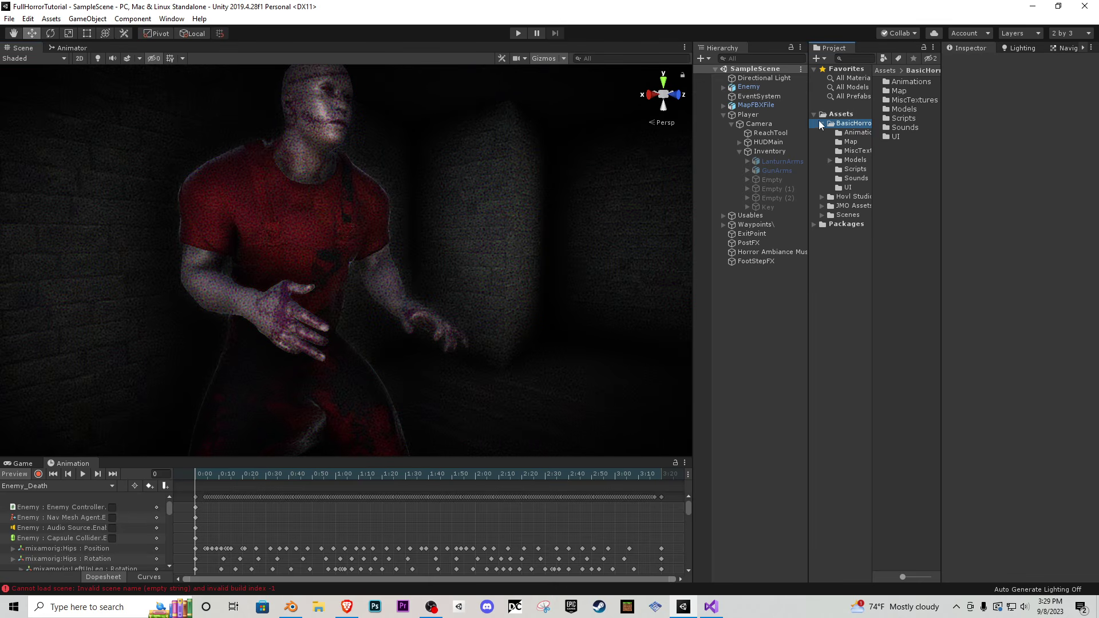
double_click(915, 109)
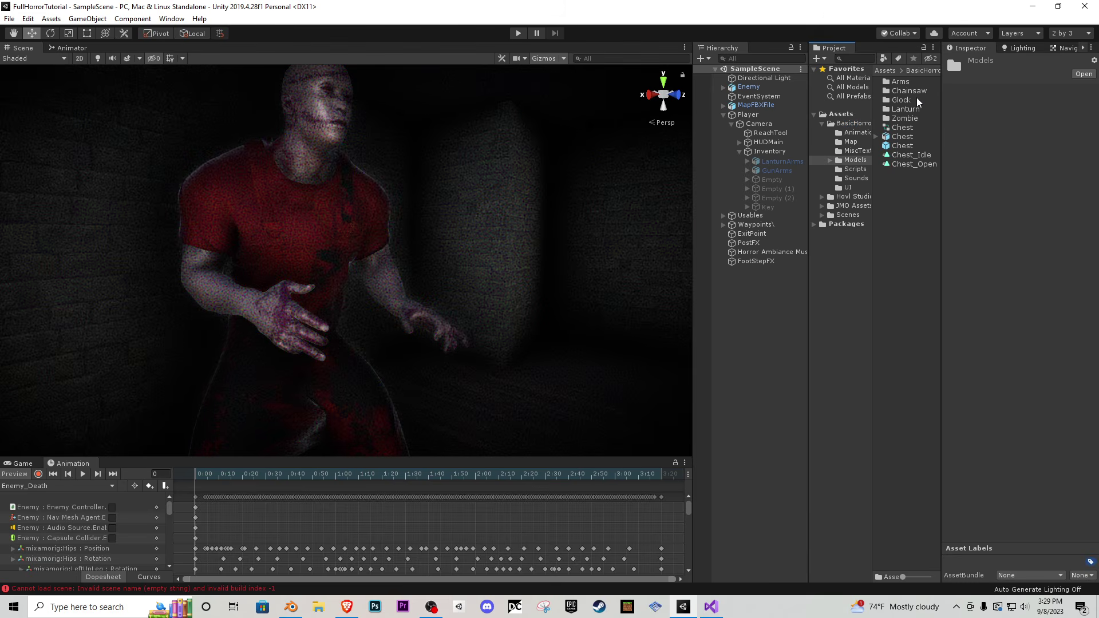
double_click(915, 90)
click(914, 91)
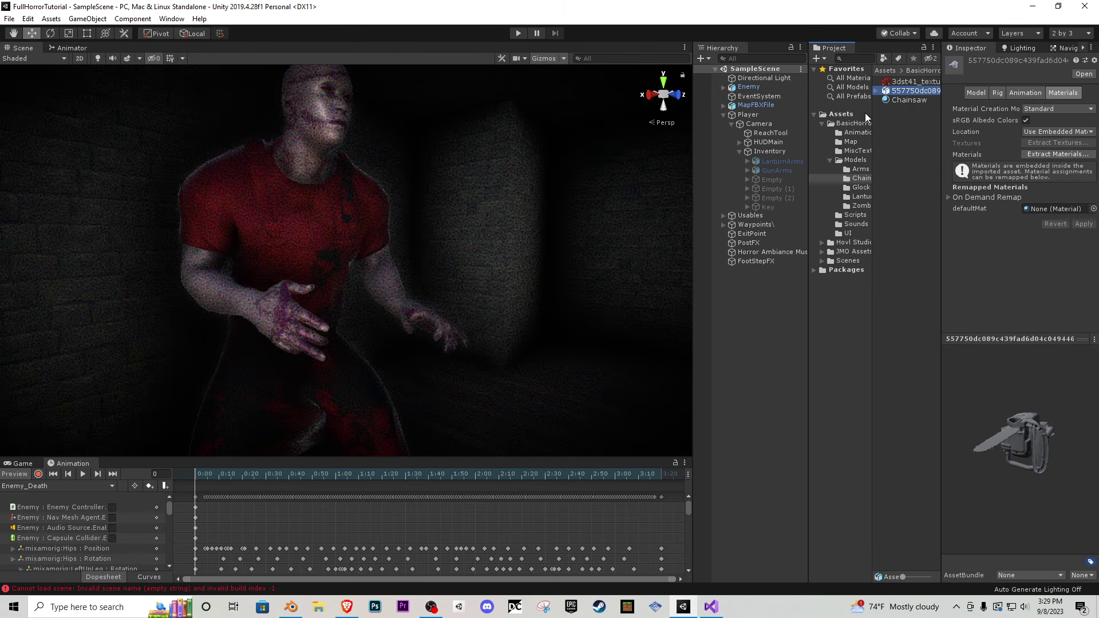
right_drag(400, 166, 605, 221)
key(s)
drag(898, 94, 513, 304)
drag(907, 100, 339, 236)
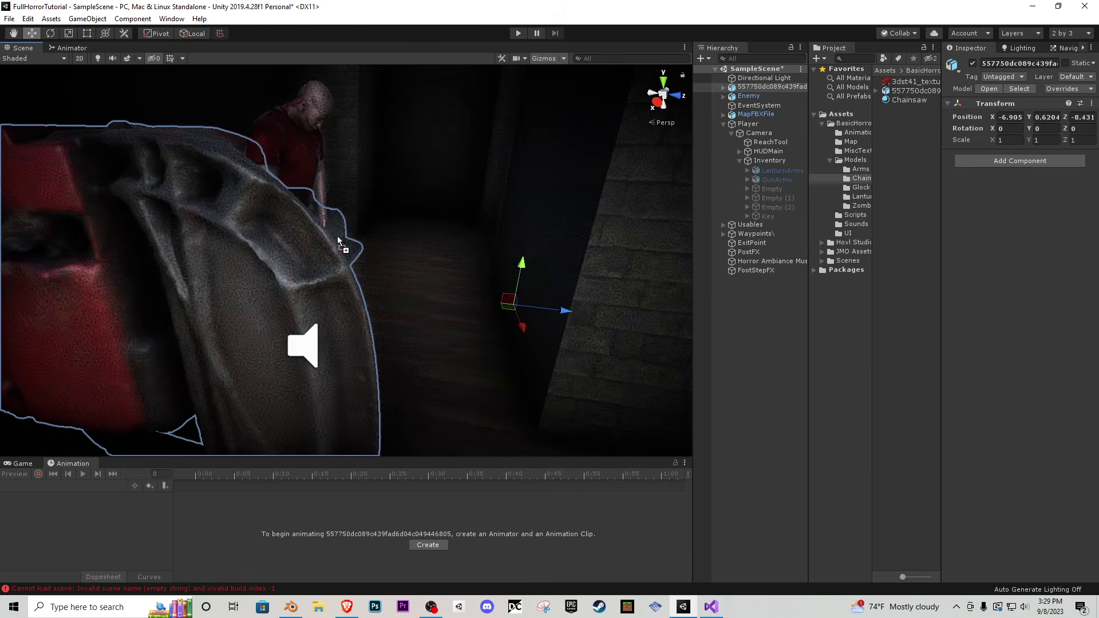
- Scale the chainsaw down uniformly to about 0.154 and rotate it to -90 degrees on Z so its blade points down
key(s)
right_drag(286, 235, 253, 236)
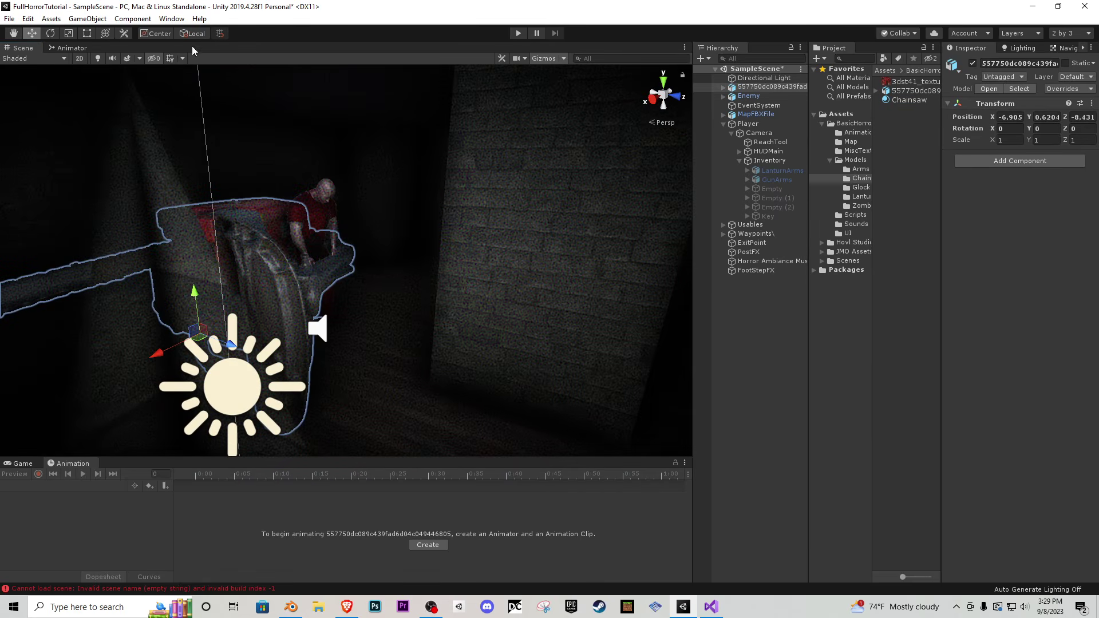
key(f)
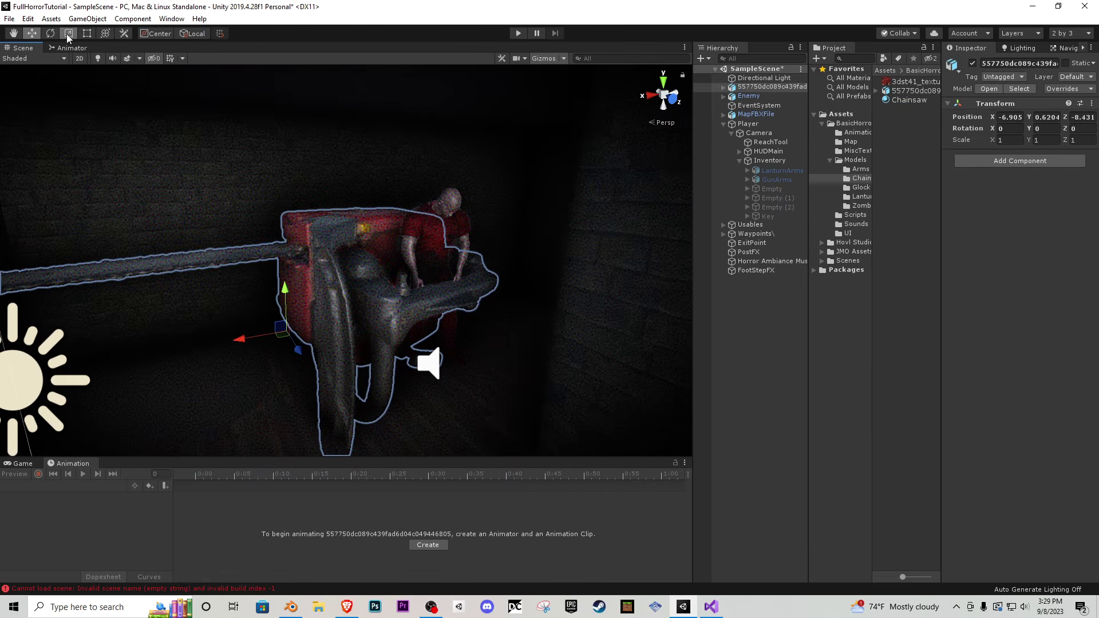
drag(286, 331, 264, 370)
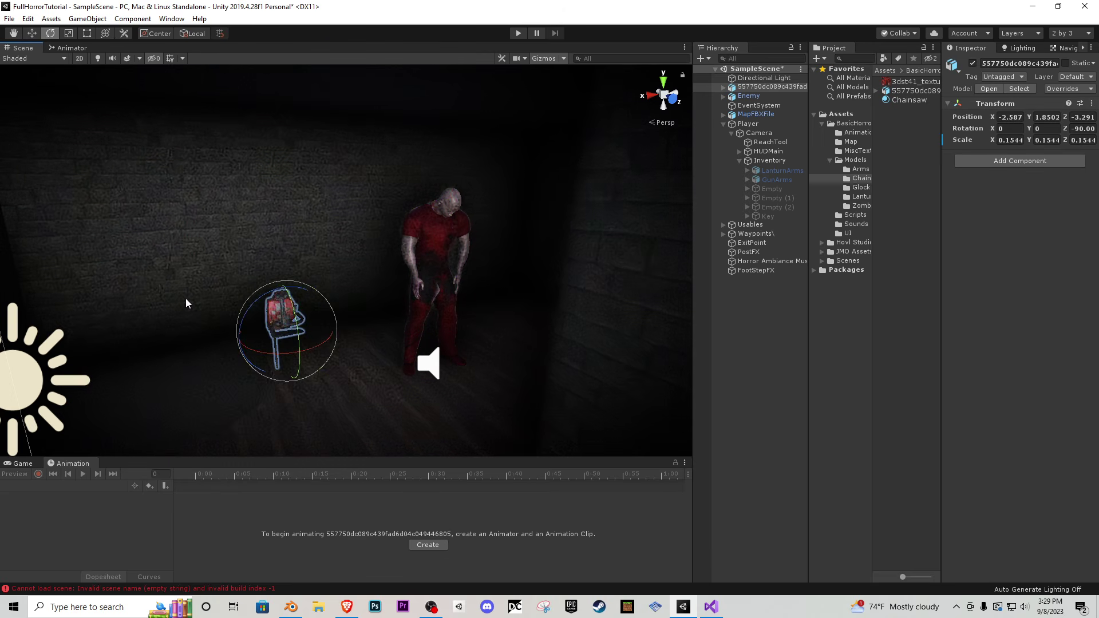
- Move the chainsaw beside the enemy's right hand, to about X -5.25, Y 1.85, Z -2.39
drag(253, 338, 452, 377)
key(w)
right_drag(452, 376, 565, 385)
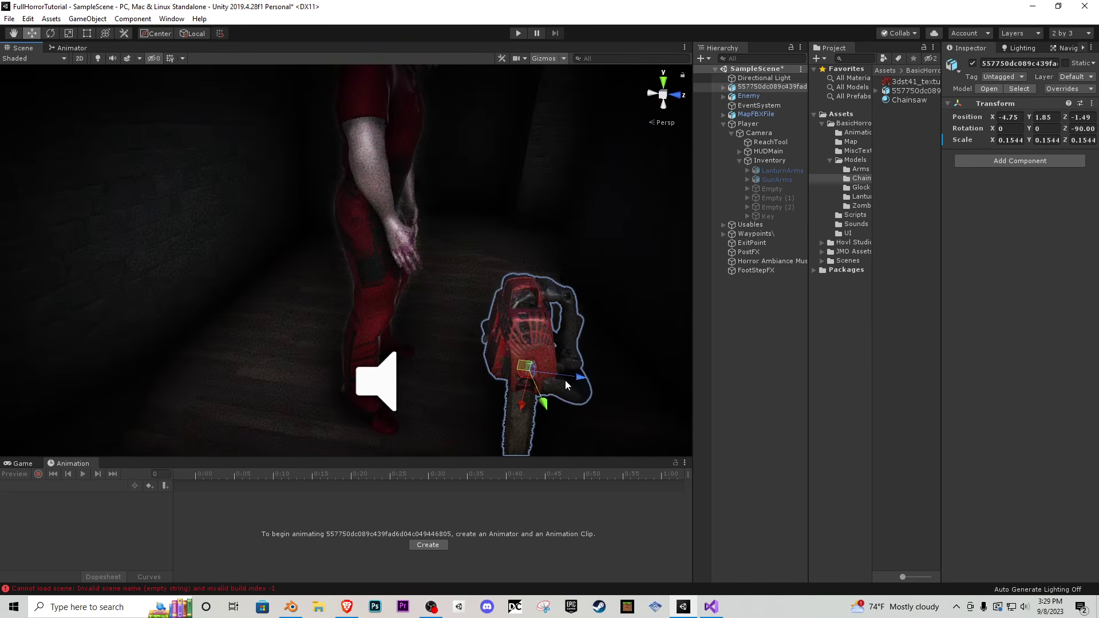
drag(579, 378, 414, 360)
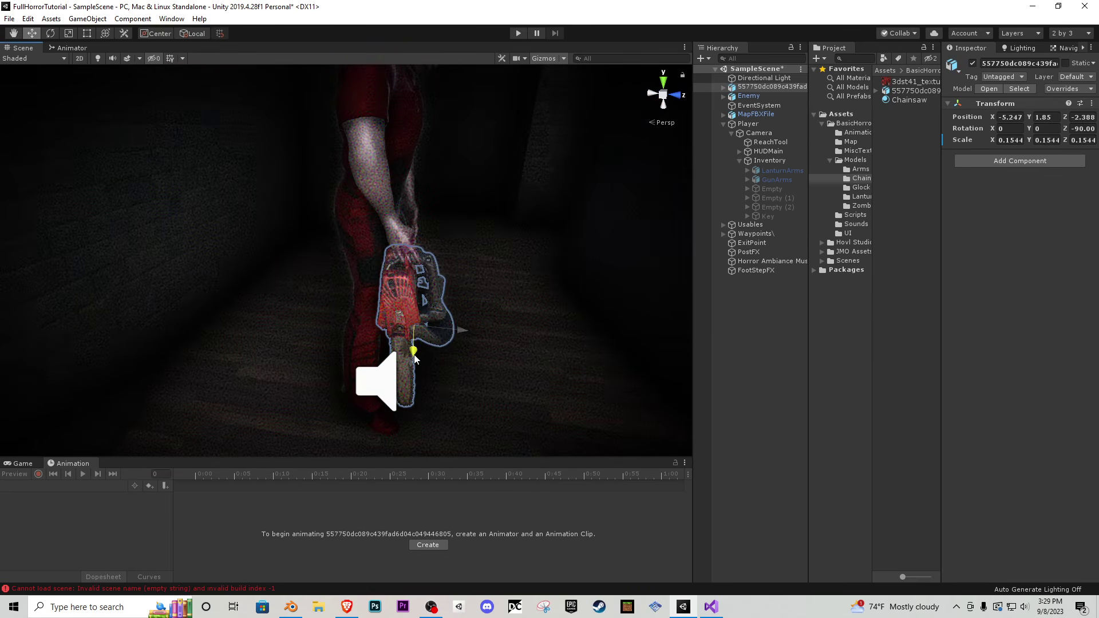
- Tilt the chainsaw to about -14.87 degrees on X and move its handle up to the enemy's right hand
key(d)
right_drag(414, 359, 209, 348)
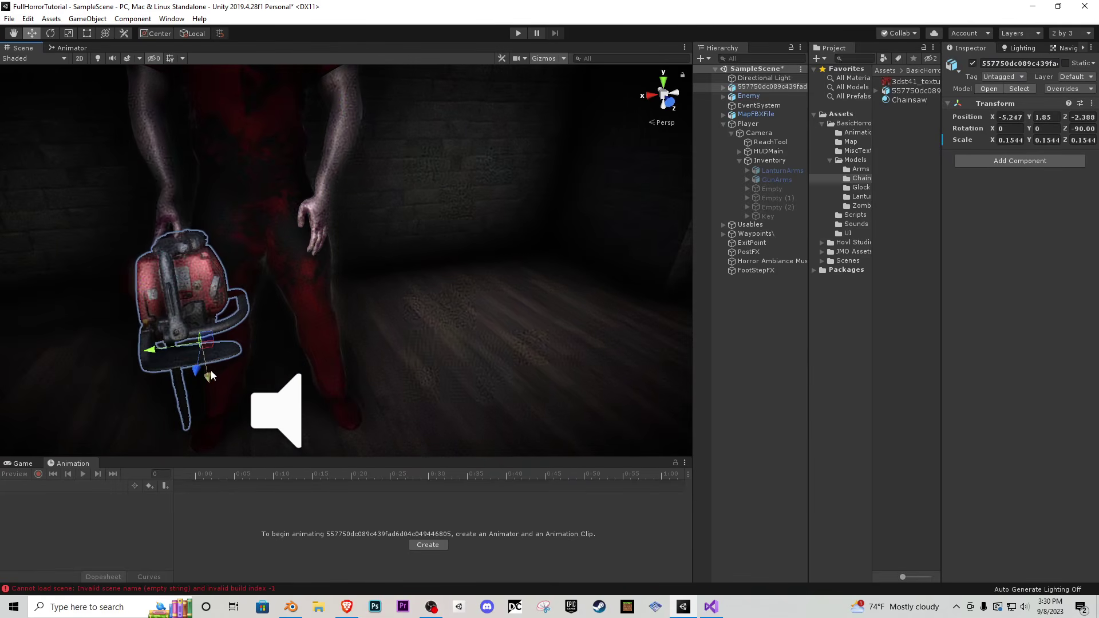
drag(211, 376, 207, 365)
key(d)
right_drag(207, 366, 99, 342)
drag(202, 356, 186, 255)
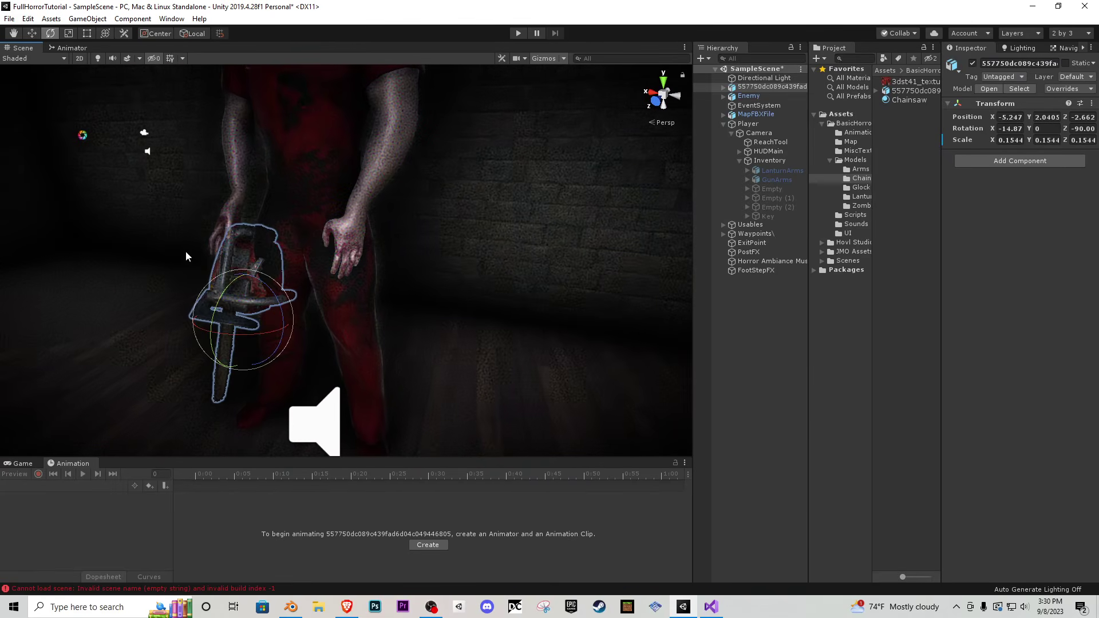
drag(220, 333, 197, 342)
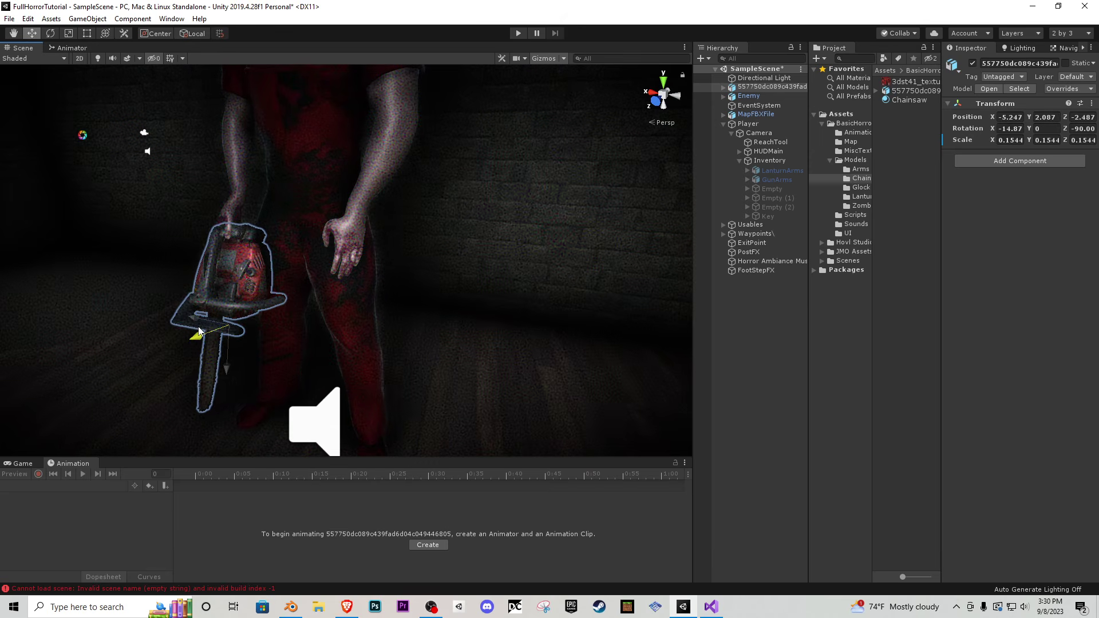
- Rotate the chainsaw to about -100.7 degrees on Z and shift it so the enemy's right hand grips the handle
key(w)
right_drag(234, 321, 323, 324)
key(a)
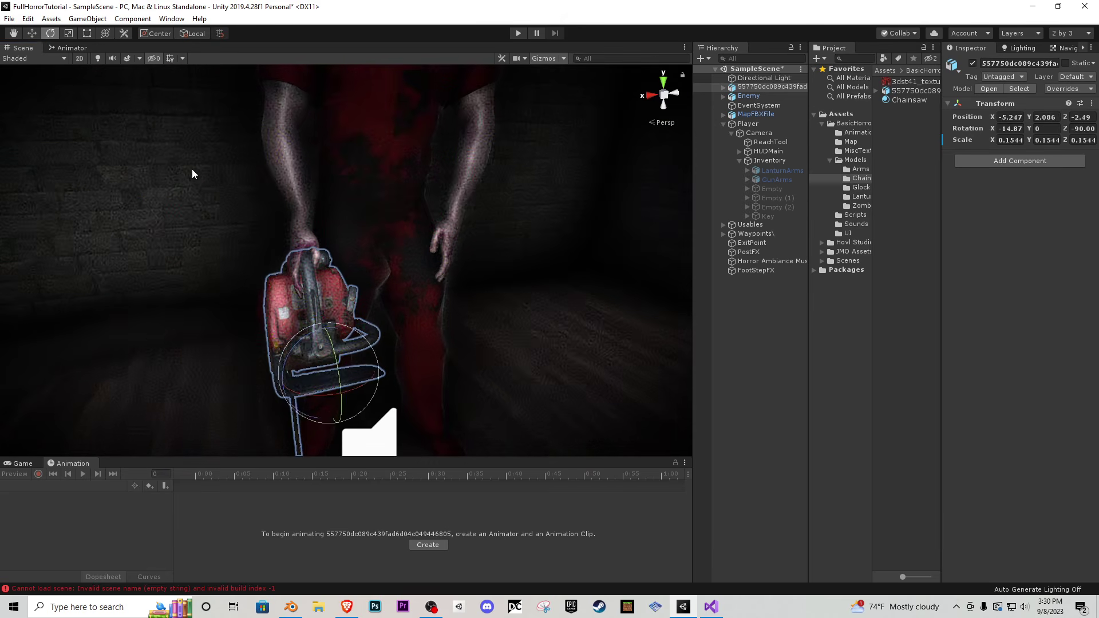
right_drag(192, 170, 196, 193)
drag(299, 288, 257, 246)
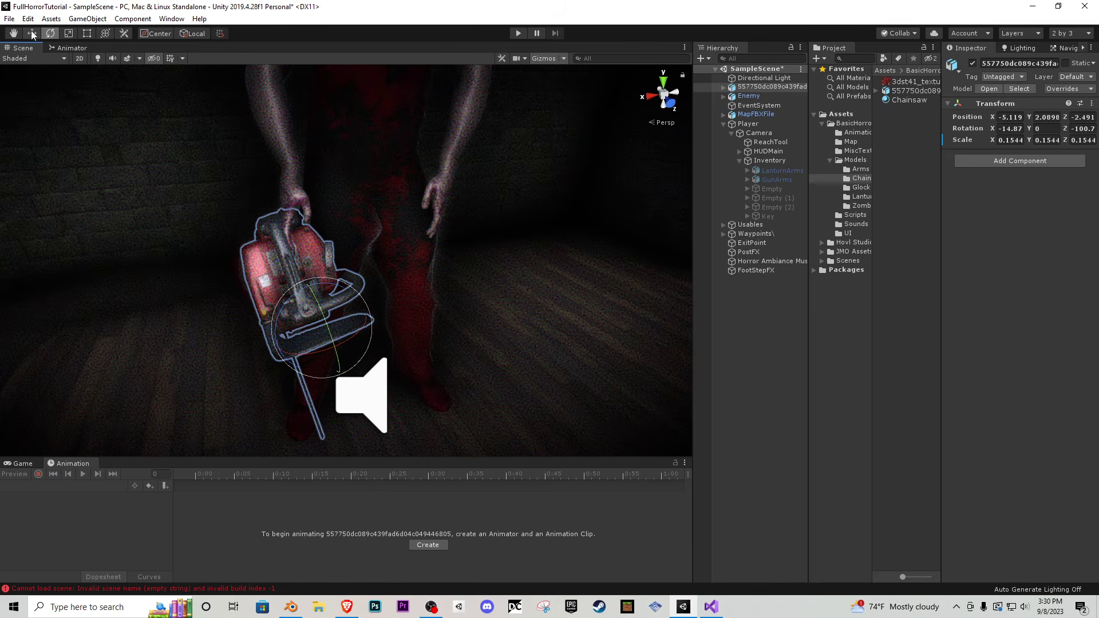
drag(286, 343, 304, 341)
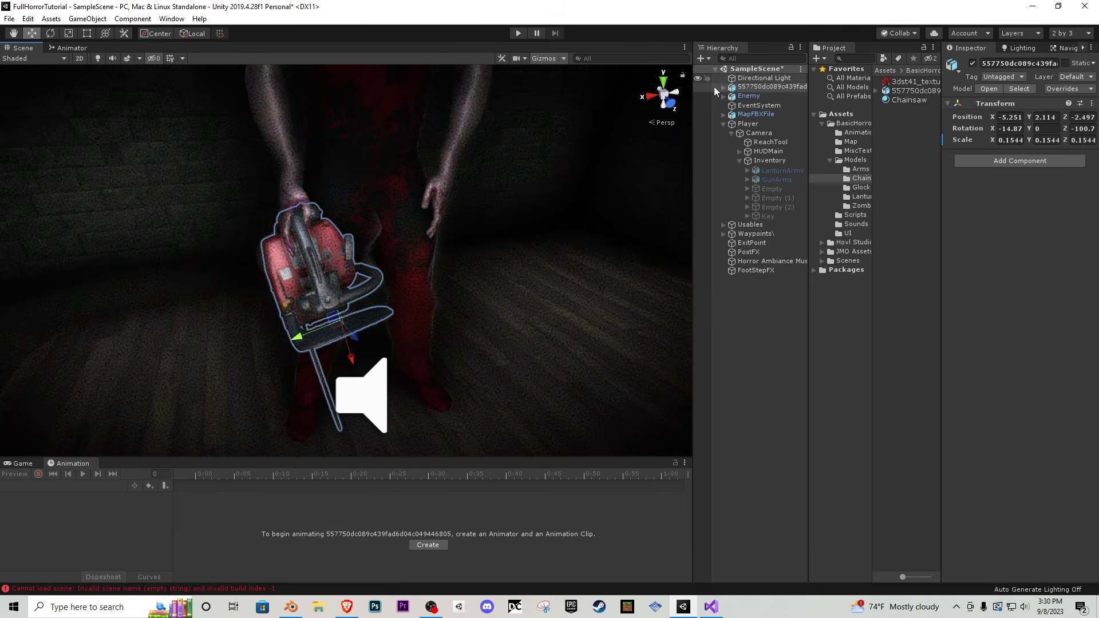
- Parent the chainsaw to the mixamorig:RightHand bone in the Enemy's skeleton
click(724, 97)
click(731, 114)
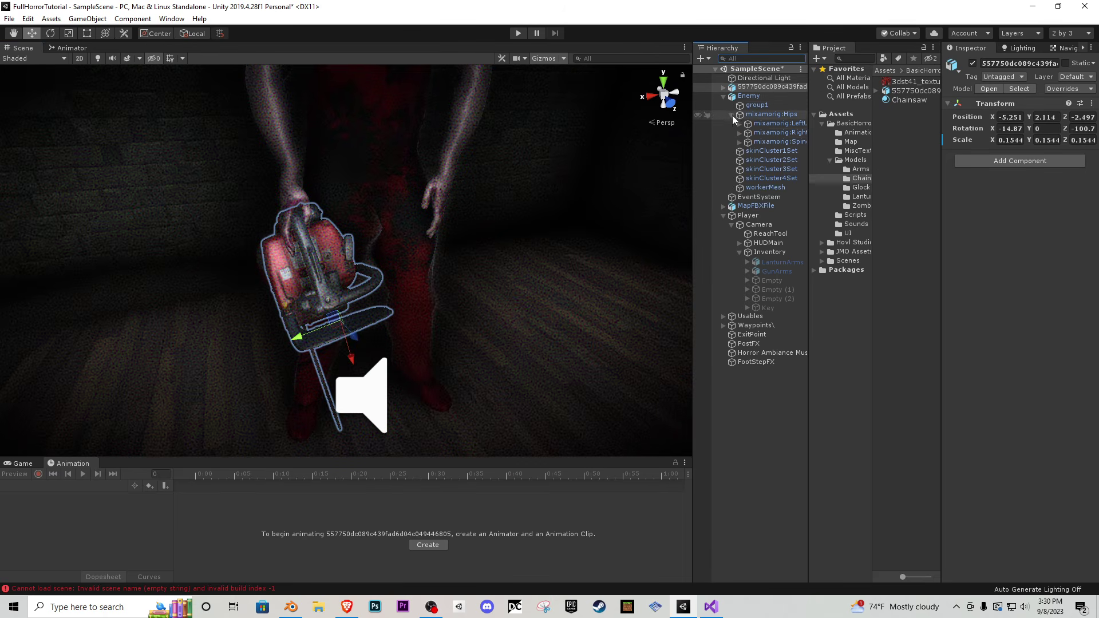
click(739, 142)
drag(693, 153, 625, 155)
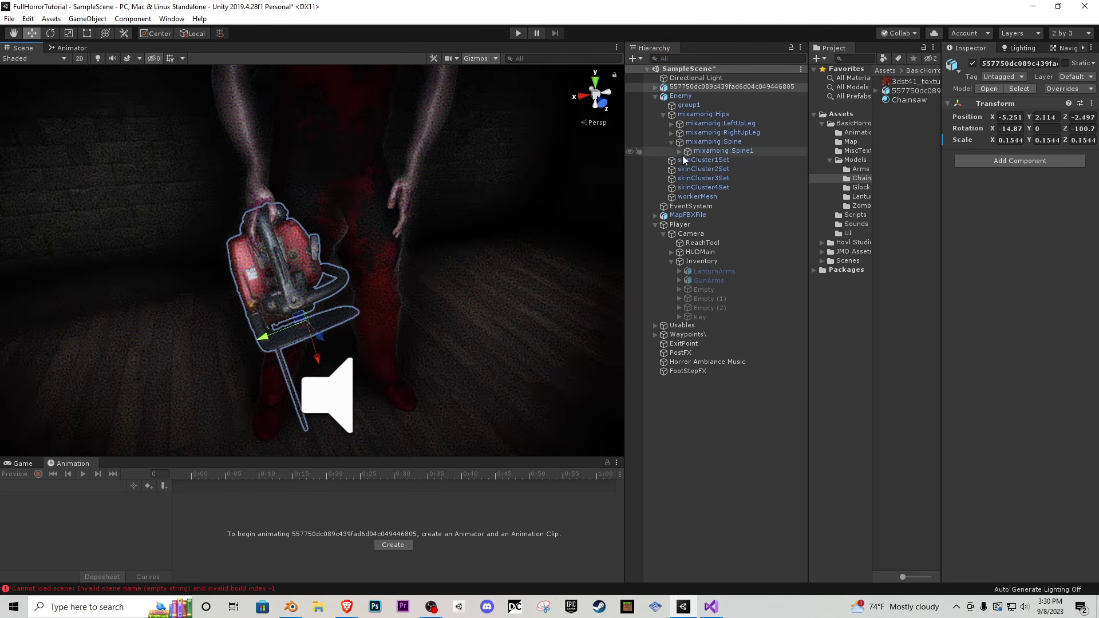
click(680, 151)
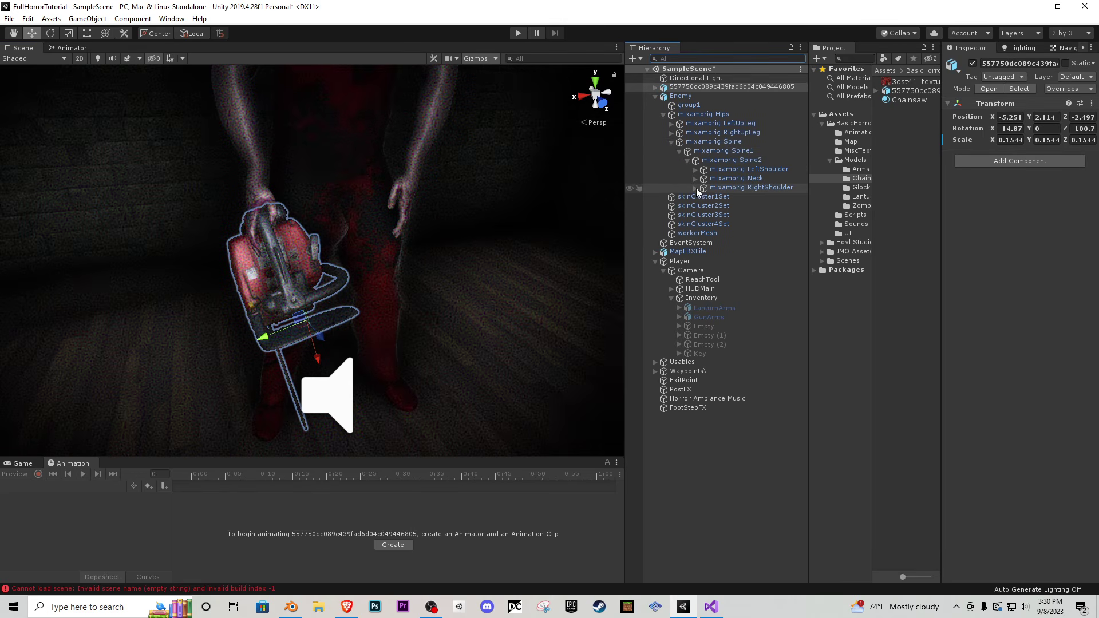
click(695, 188)
click(703, 197)
click(716, 208)
click(710, 206)
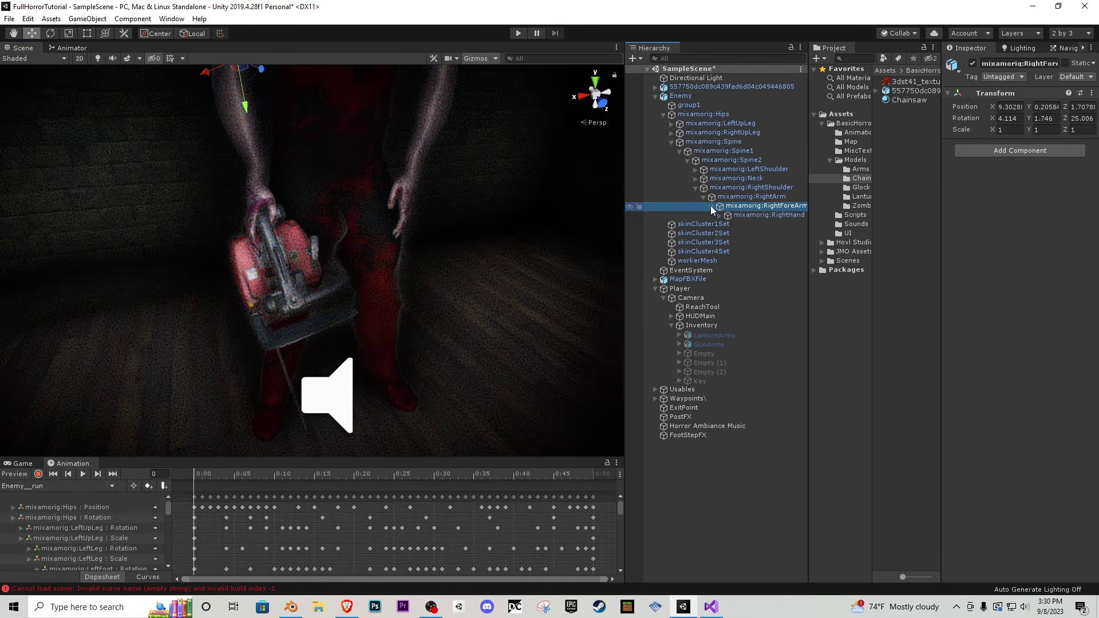
click(695, 88)
drag(695, 87, 764, 215)
click(655, 87)
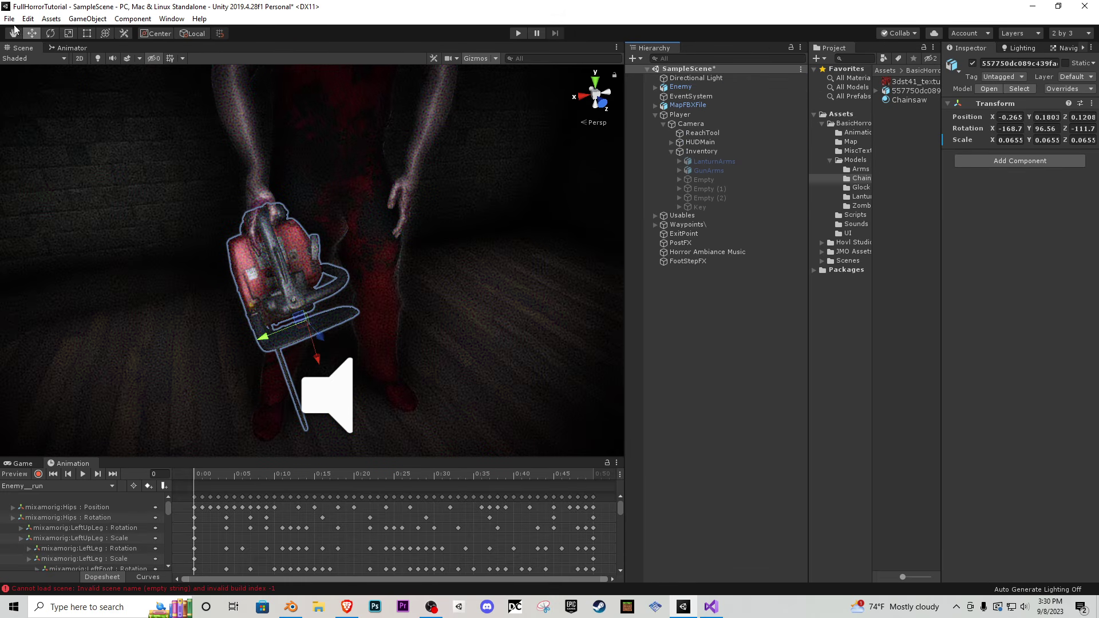
- Save the scene and open the MainMenu scene from the Assets folder
click(9, 19)
click(23, 53)
click(840, 114)
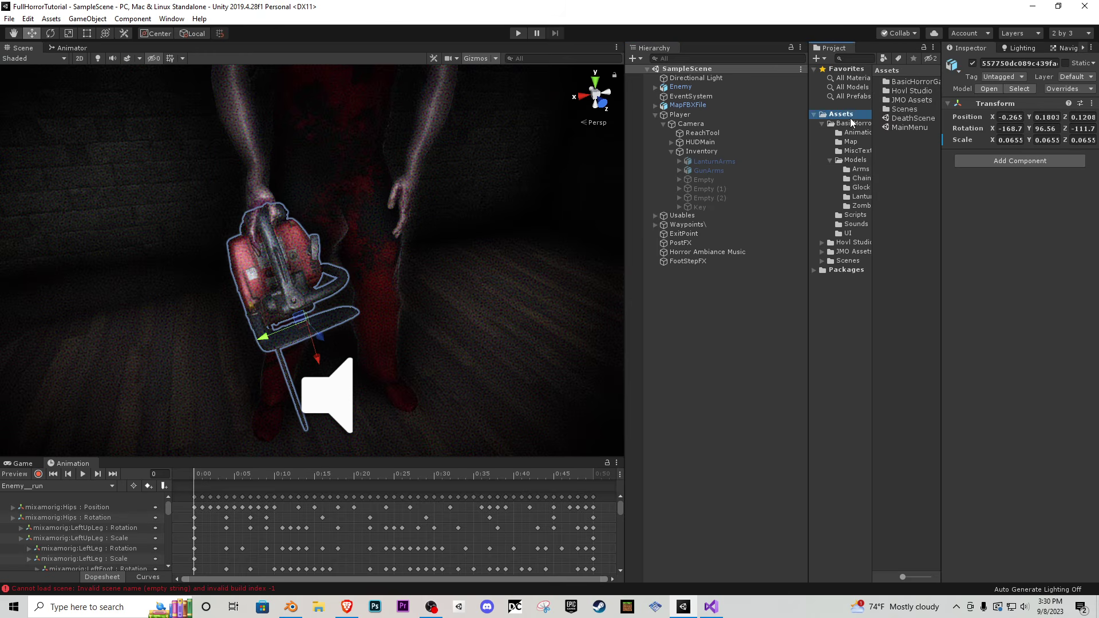
double_click(922, 128)
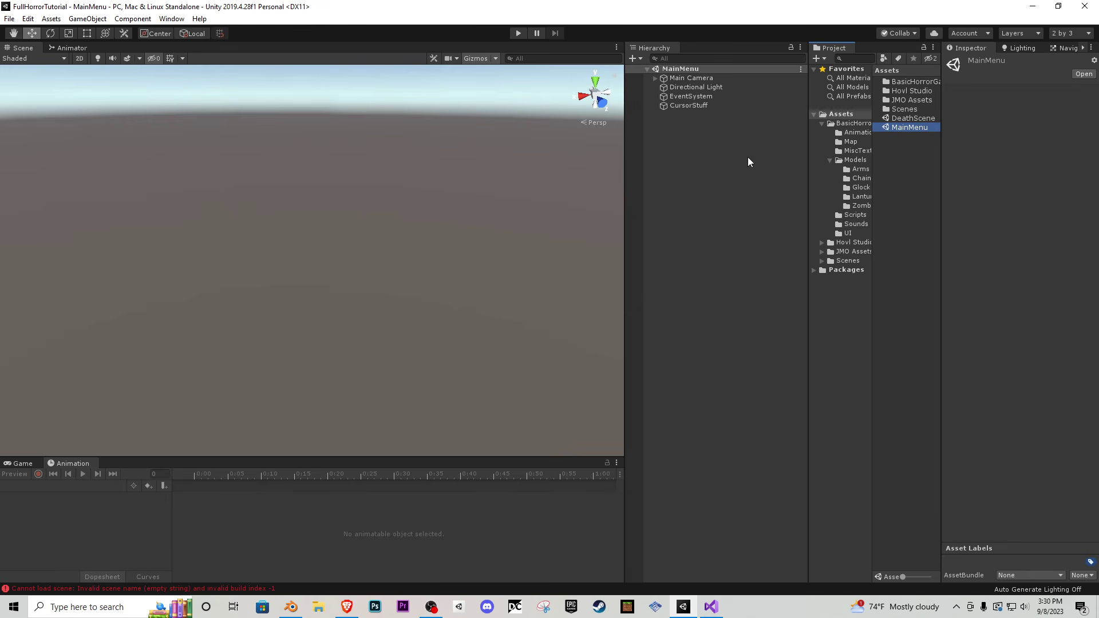
- Play-test from the main menu: start the game, find the lantern and pick it up
click(522, 35)
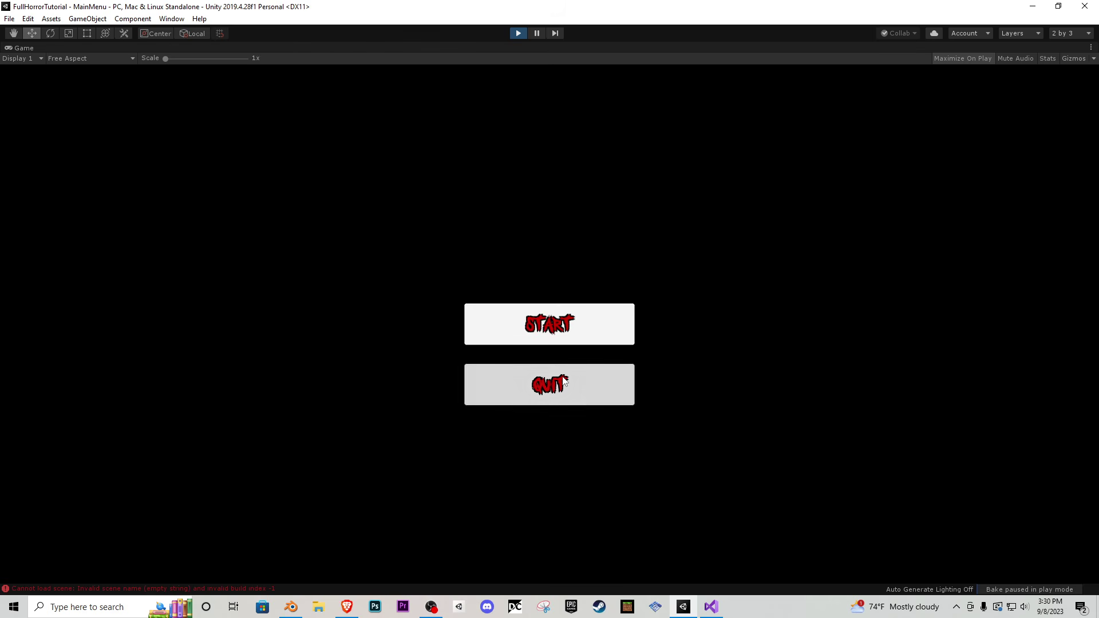
click(578, 309)
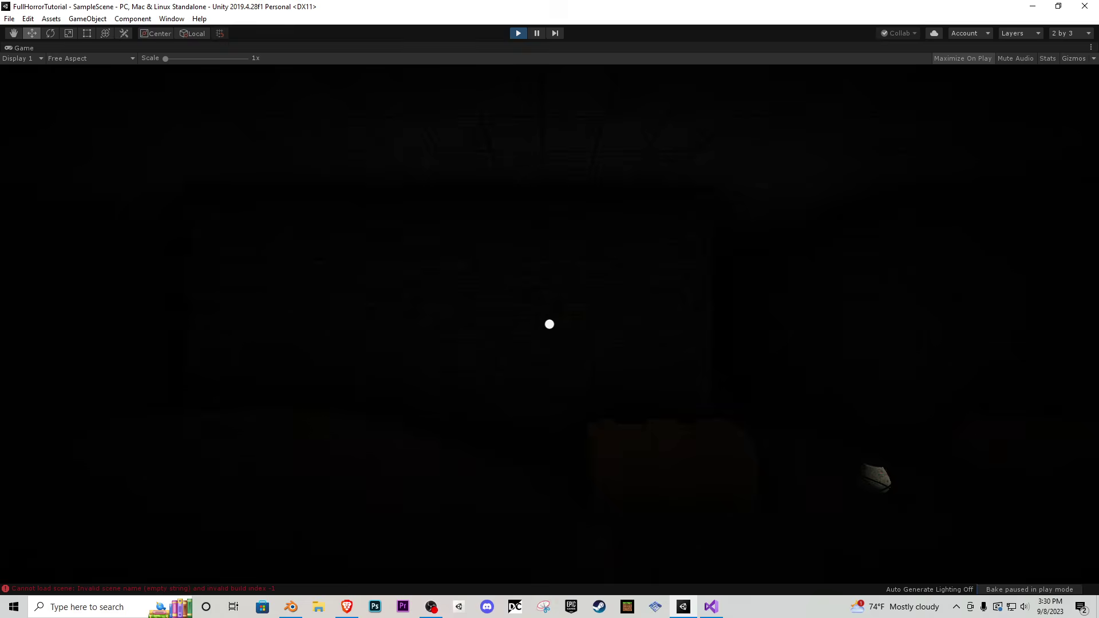
key(w)
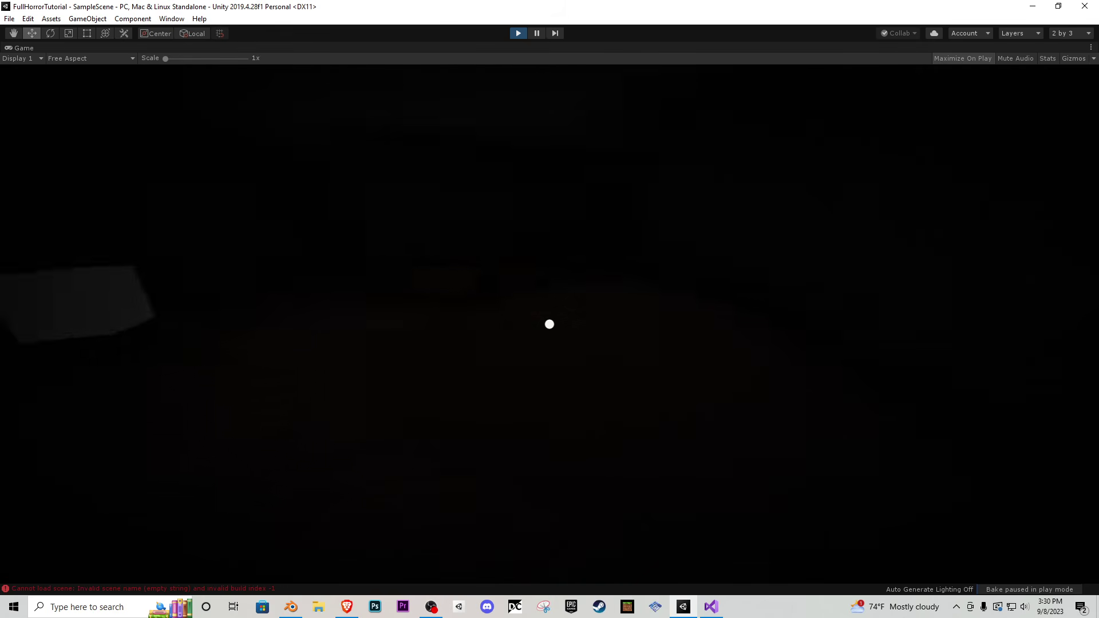
key(e)
key(w)
key(e)
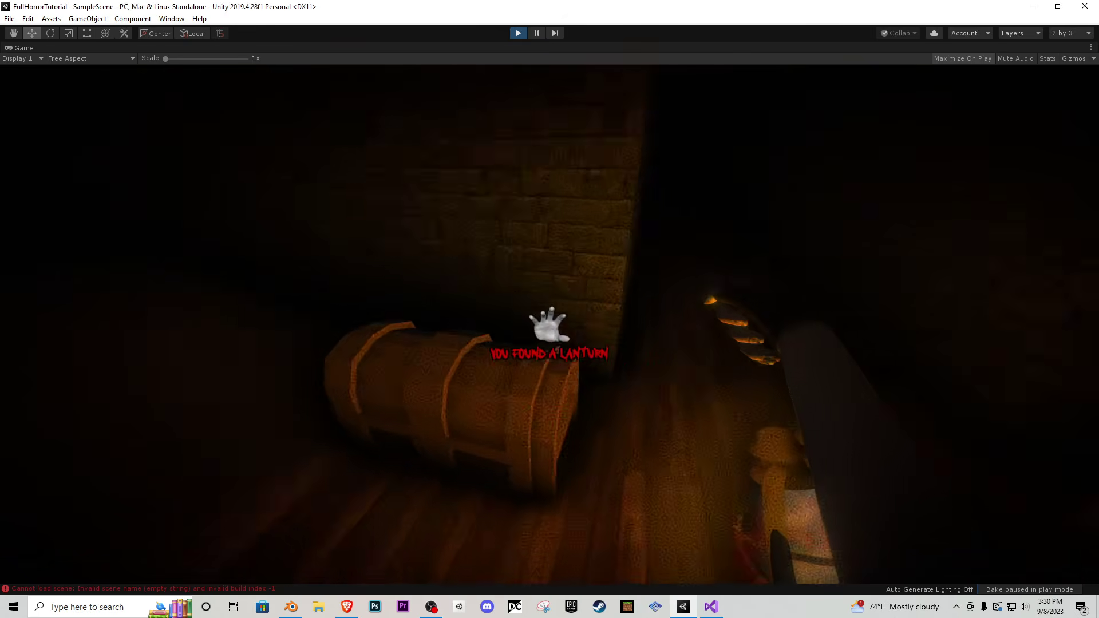
- Walk through the dark corridors with the lantern until the death scene loads, and end the play-test
key(w)
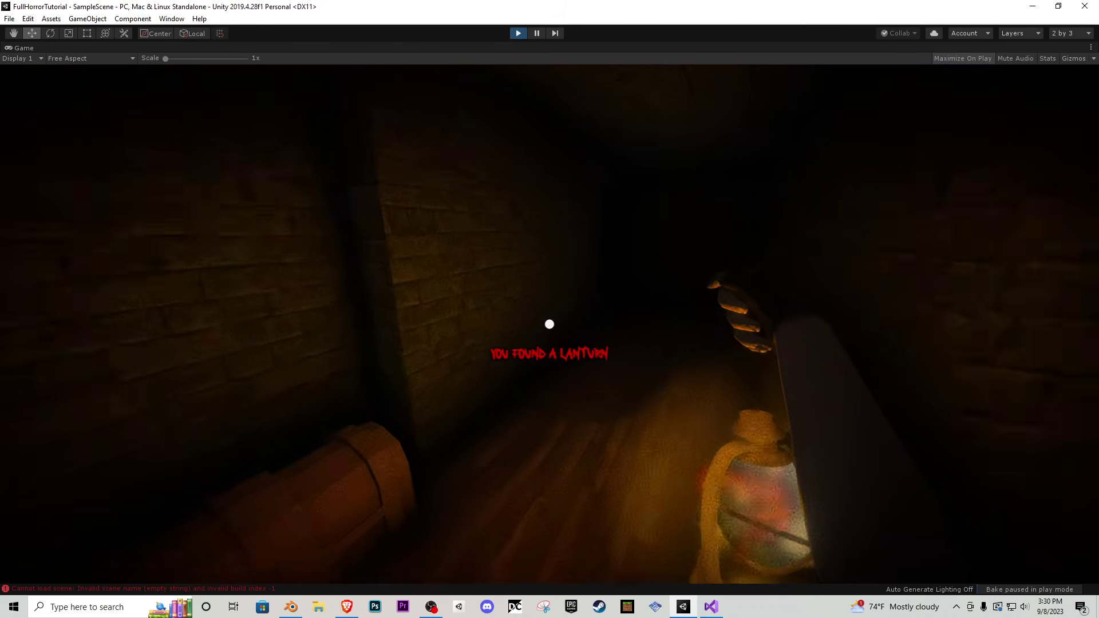
key(w)
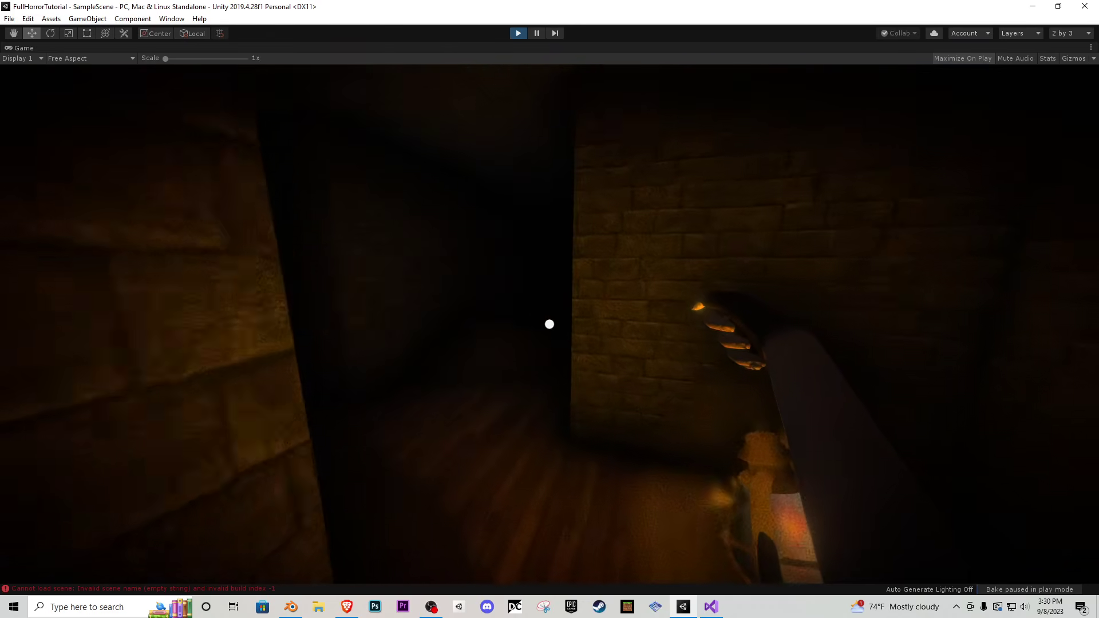
key(w)
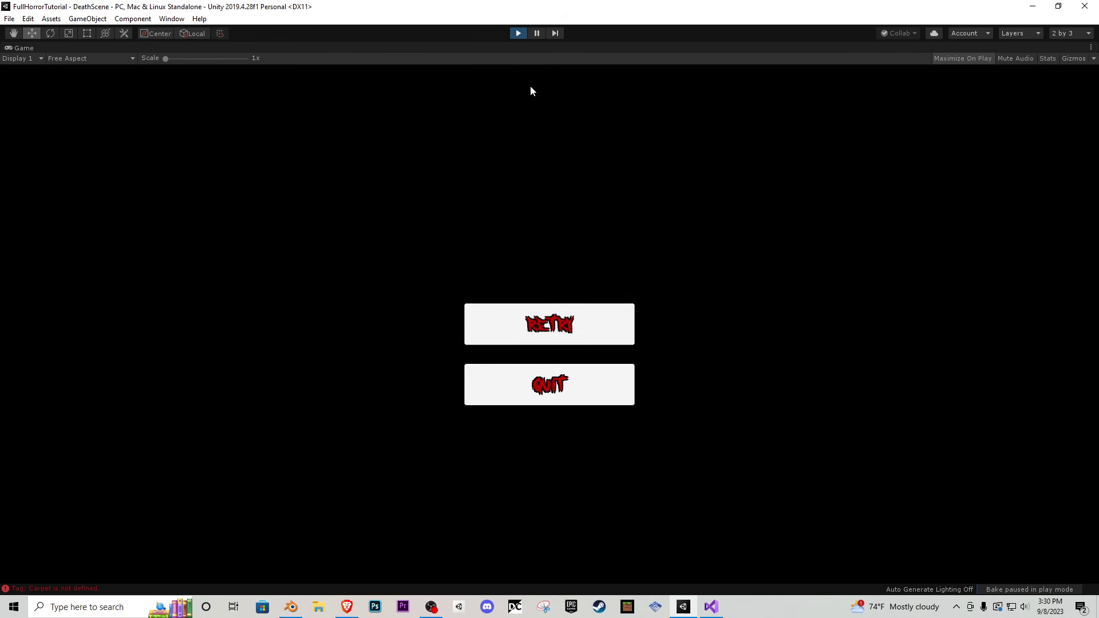
click(518, 33)
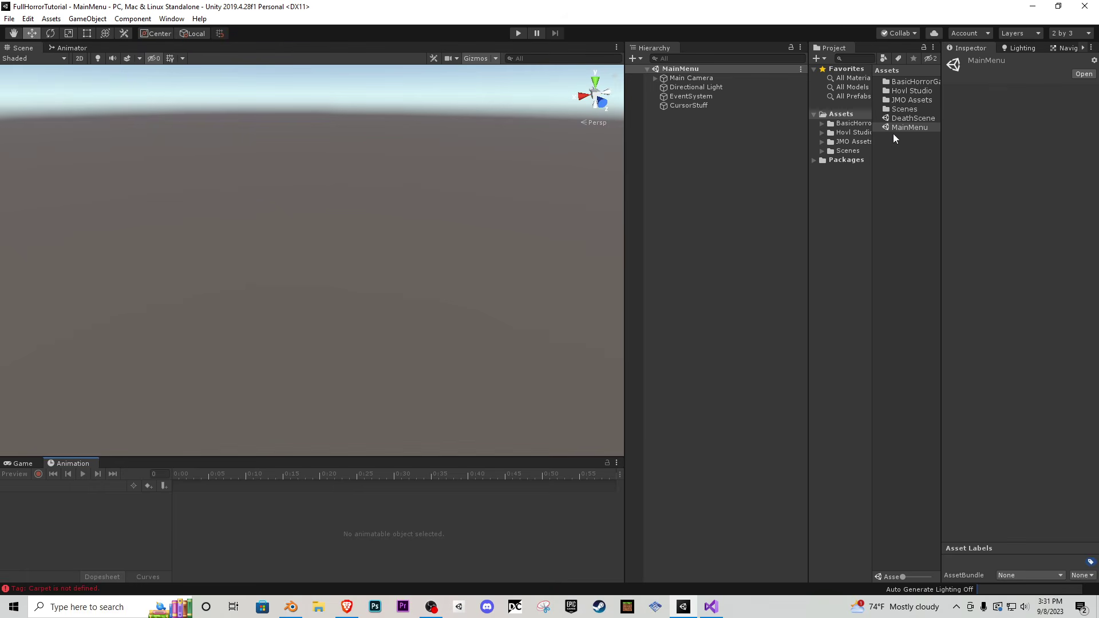
- Open SampleScene from the Scenes folder and set the Enemy's Kill Player delay to 0.5
click(856, 151)
double_click(905, 100)
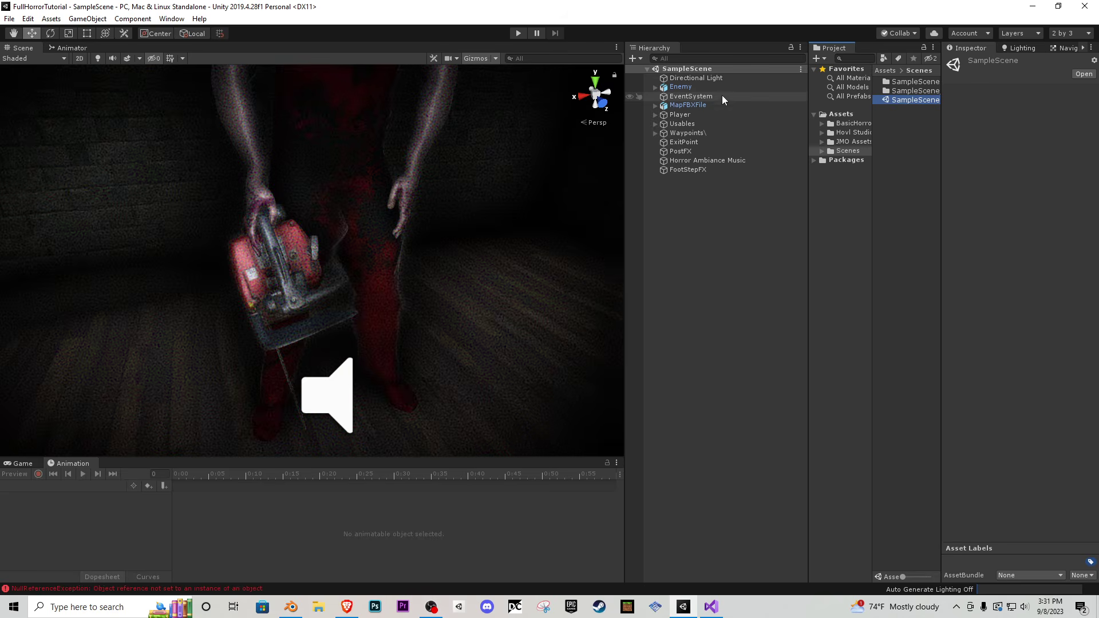
click(722, 87)
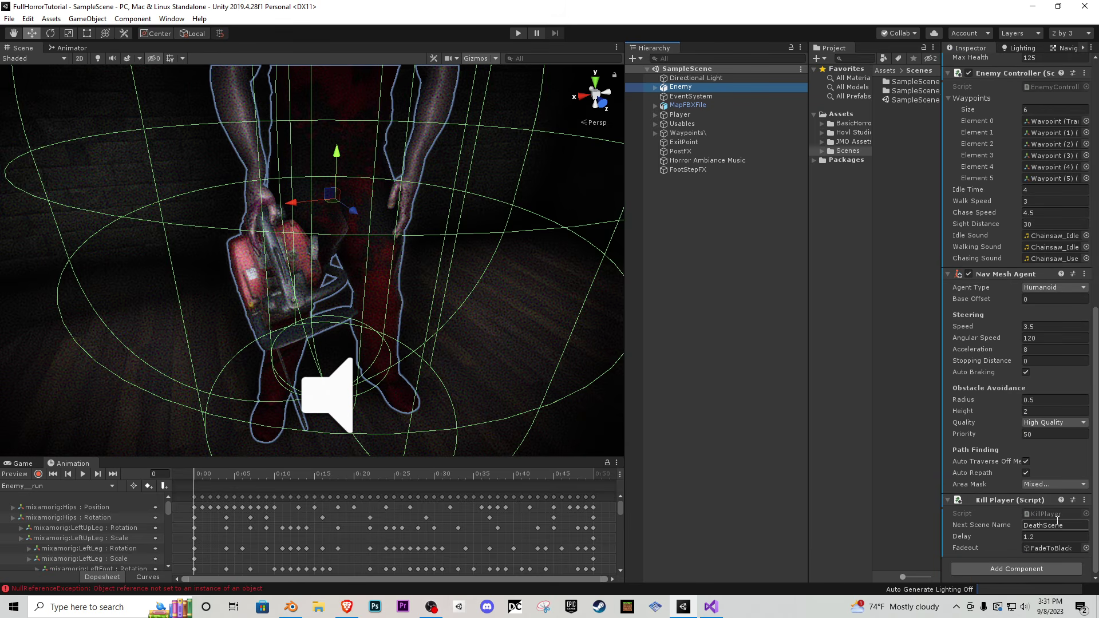
click(1054, 537)
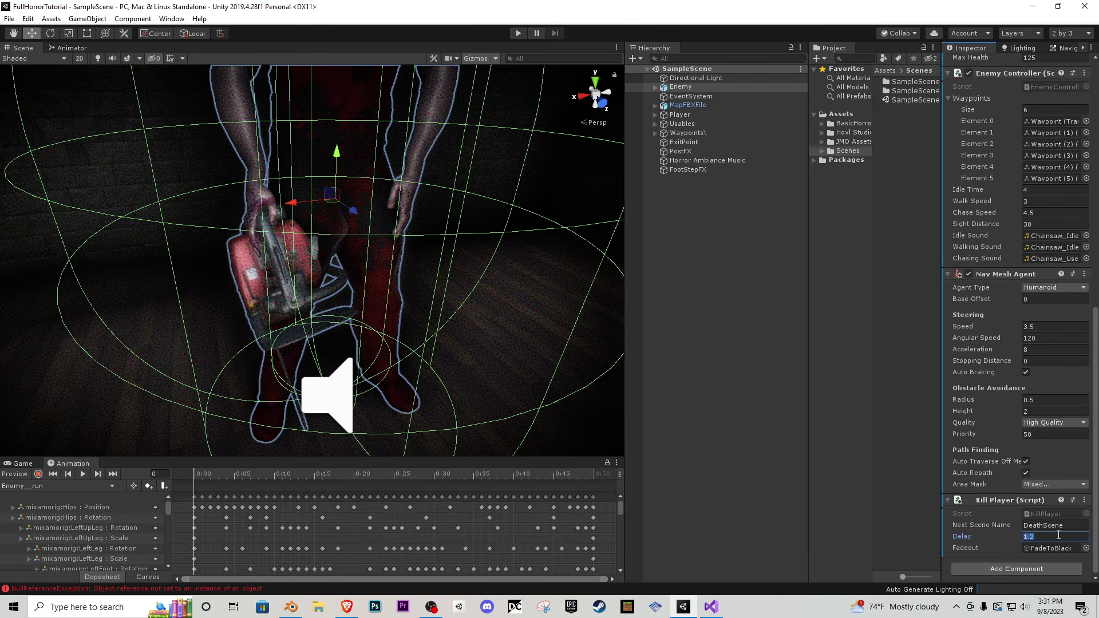
text(.5)
- Play-test SampleScene: collect the lantern, walk the corridor until the enemy kills the player, and stop the game
click(517, 33)
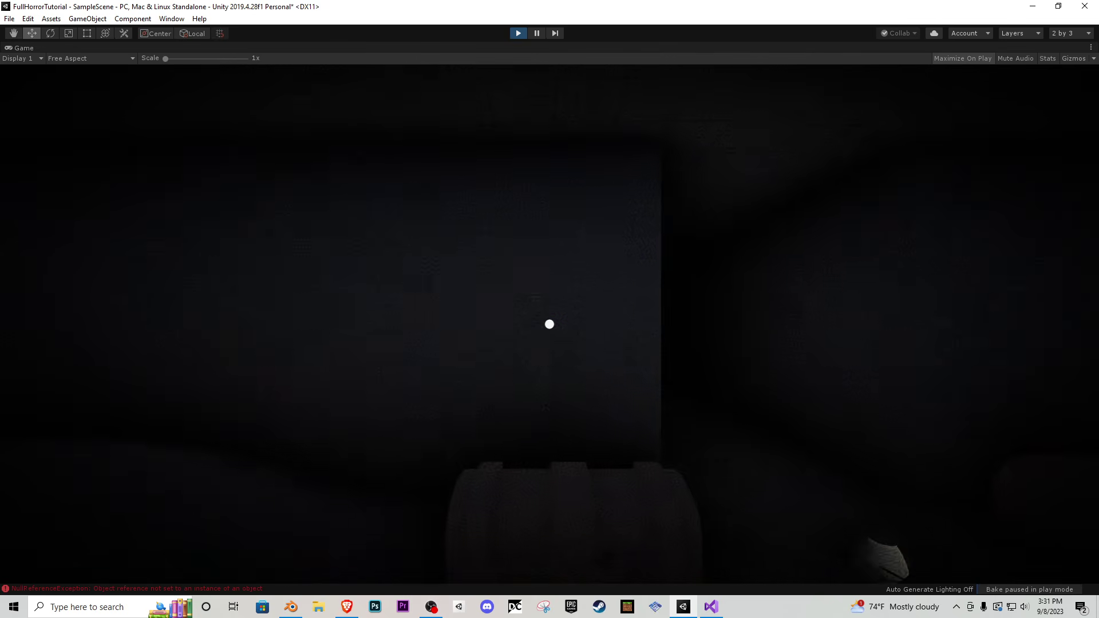
key(e)
key(w)
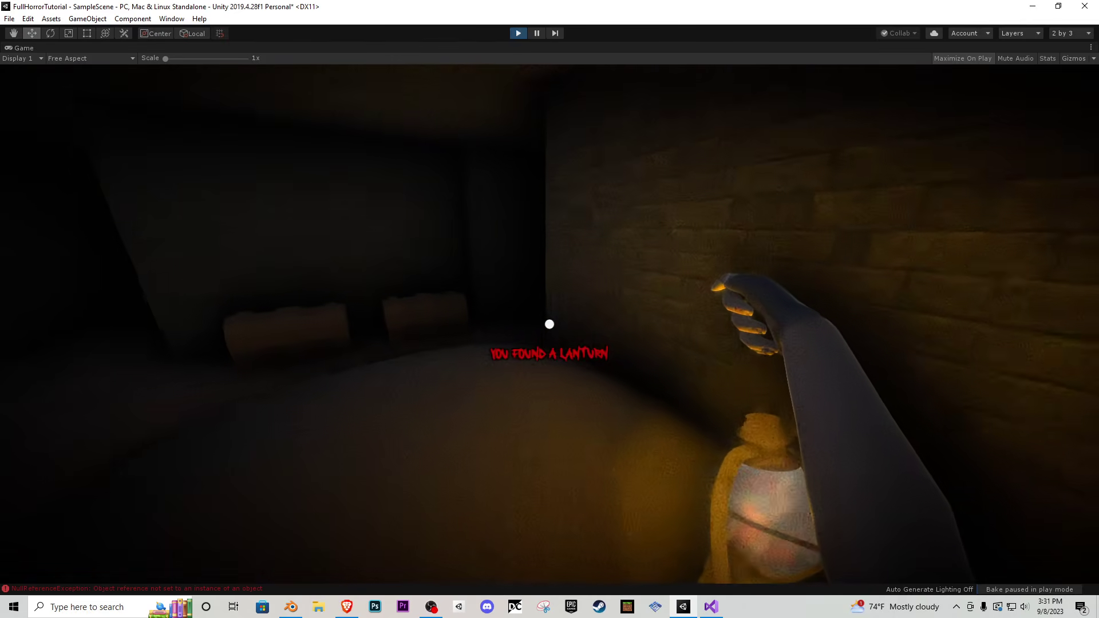
key(w)
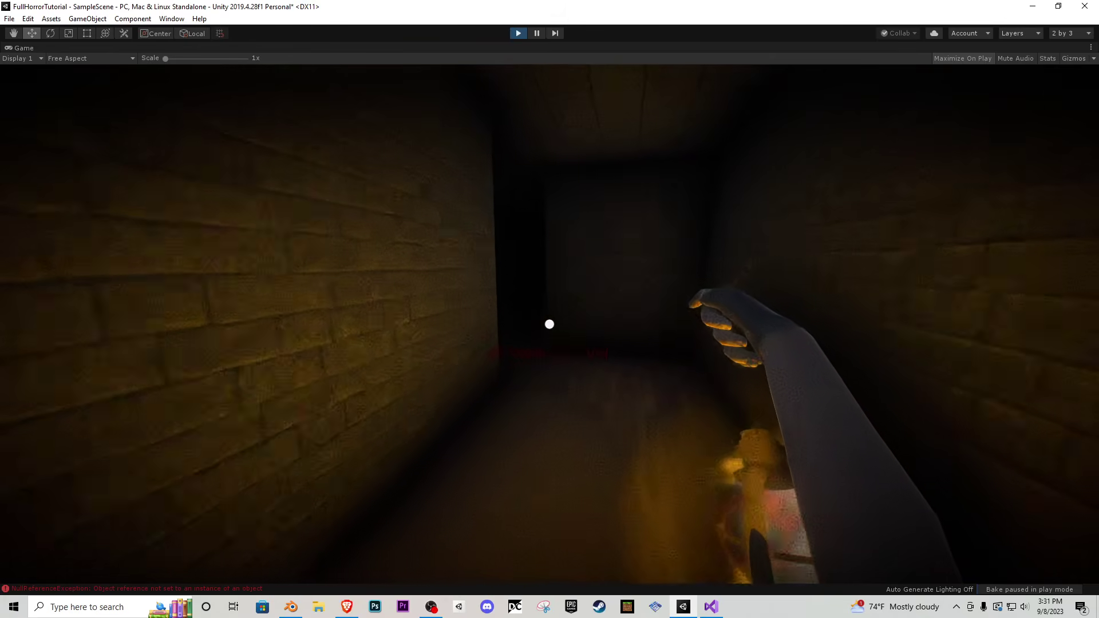
key(w)
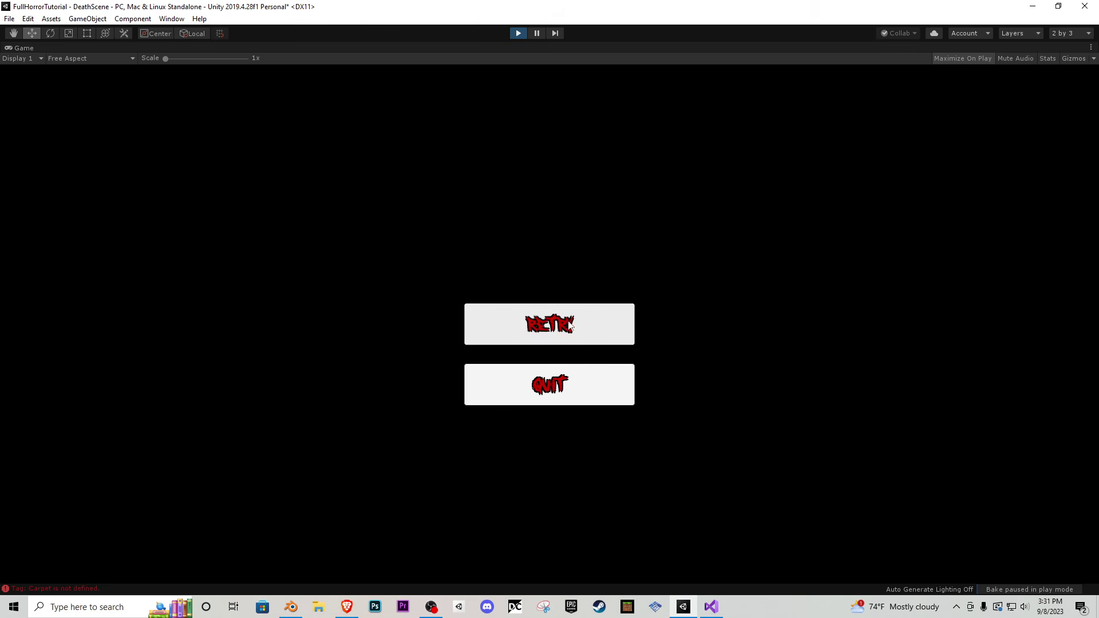
click(517, 33)
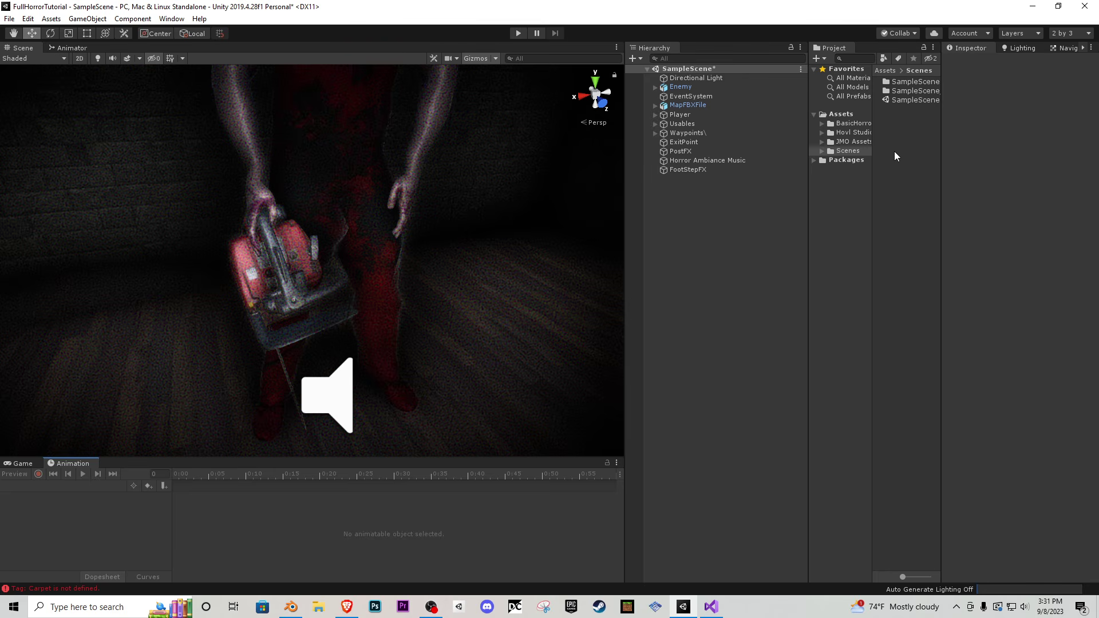
- Open the MainMenu scene from the Assets folder, saving the changes made to SampleScene
right_drag(459, 272, 396, 250)
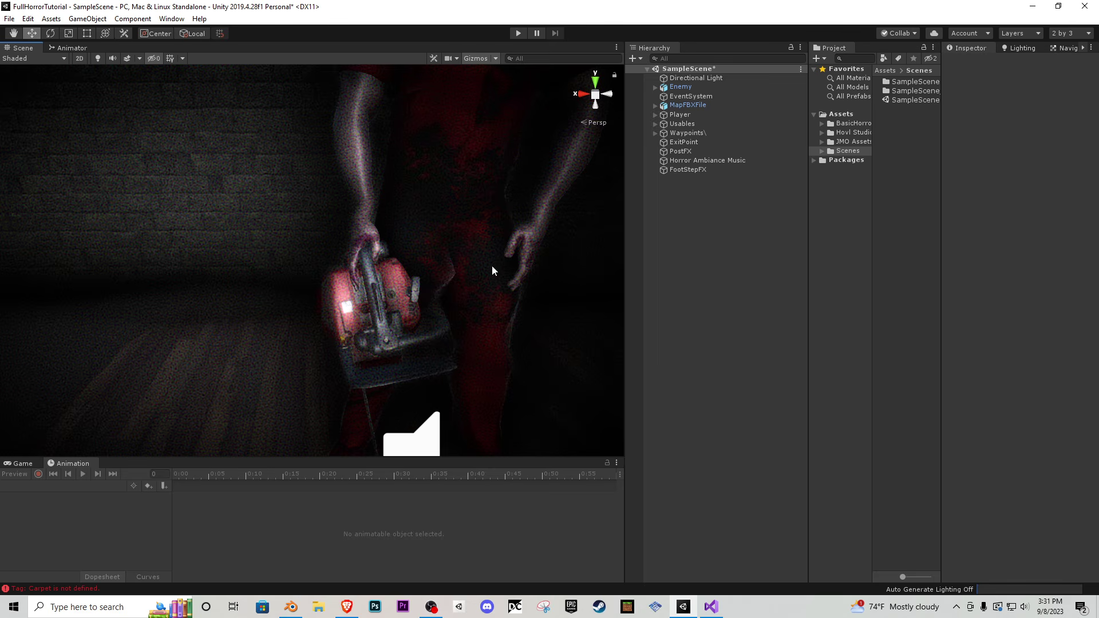
click(840, 114)
right_drag(441, 223, 303, 208)
double_click(907, 129)
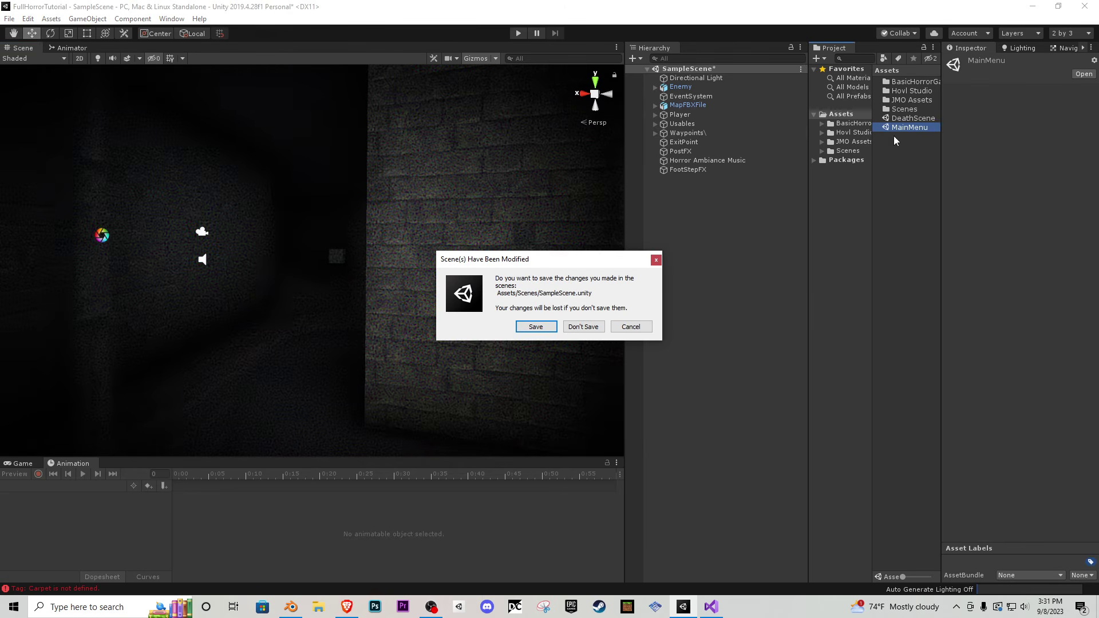
click(537, 332)
- Play-test from the main menu: start the game, approach the yellow cube and search the chests with the lantern
click(519, 33)
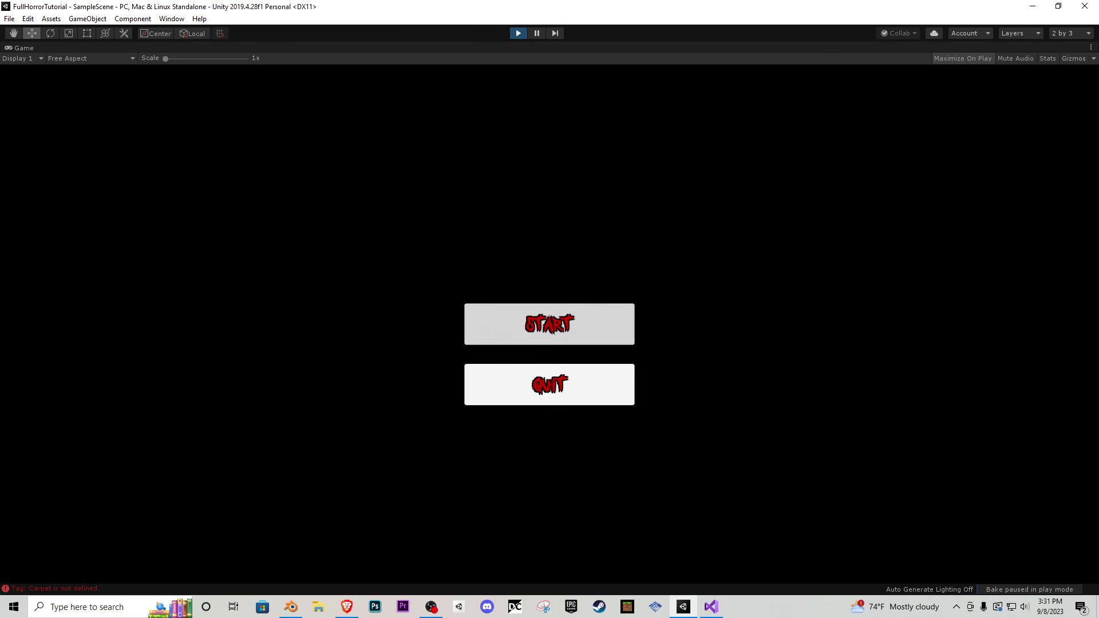
click(549, 324)
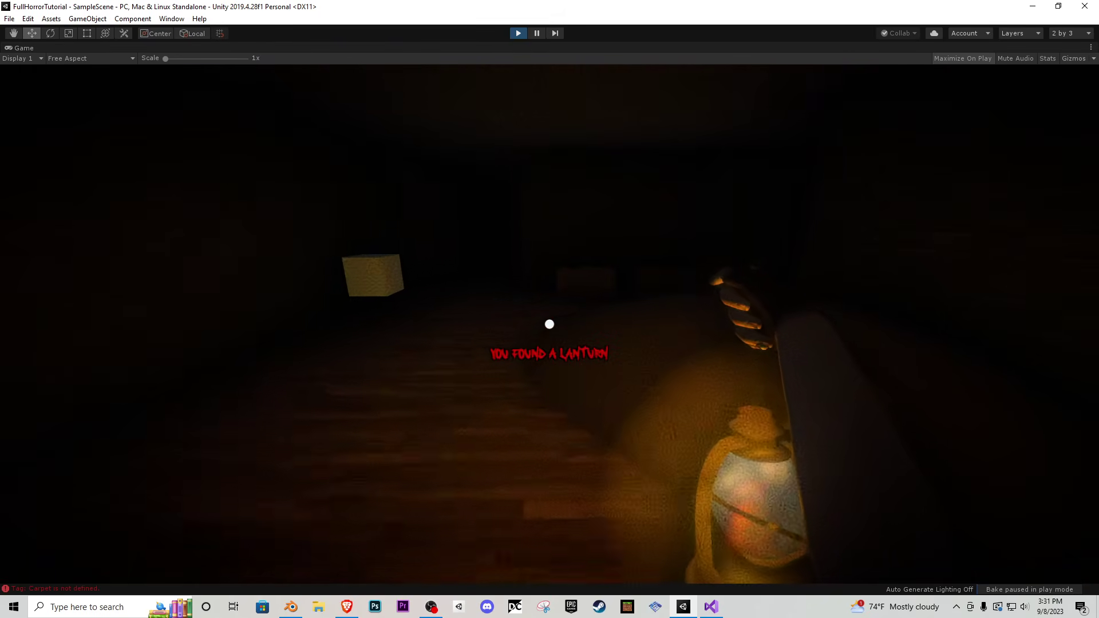
key(w)
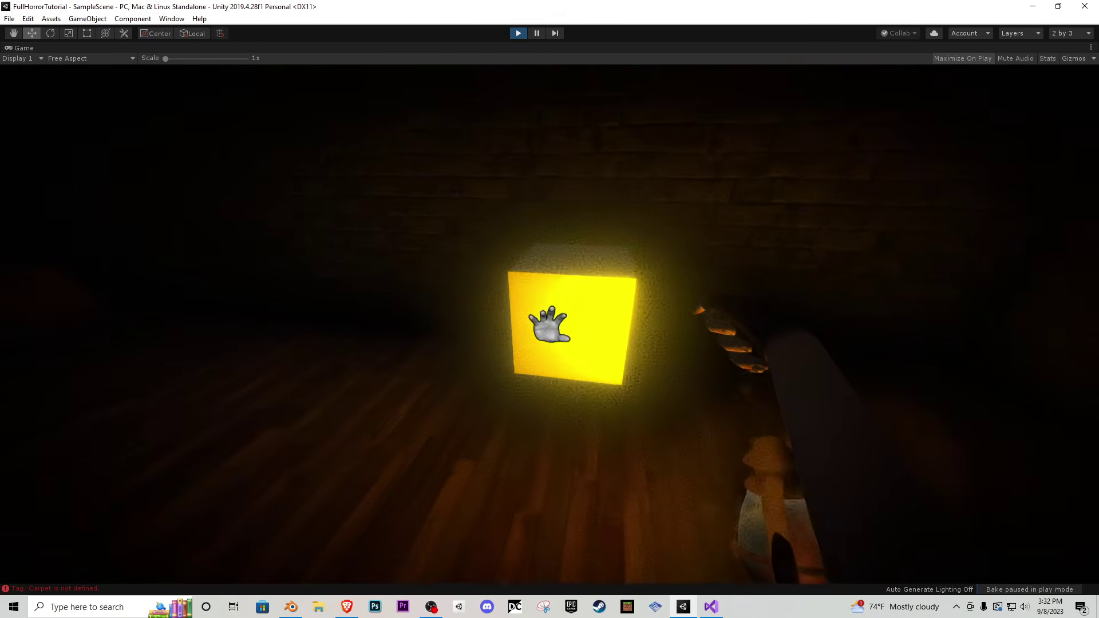
key(e)
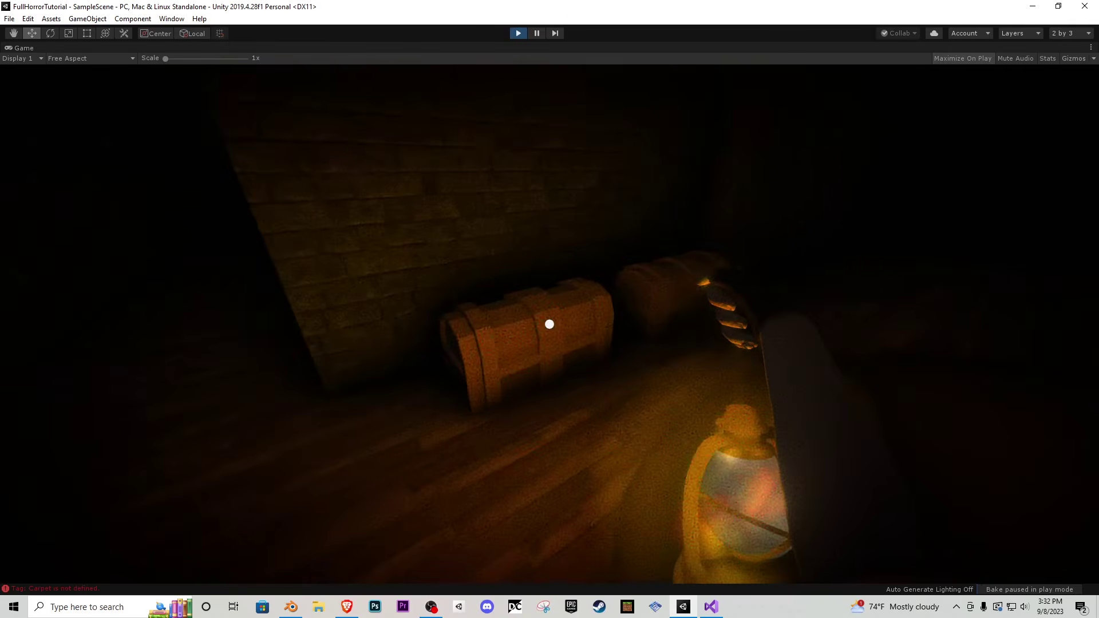
key(e)
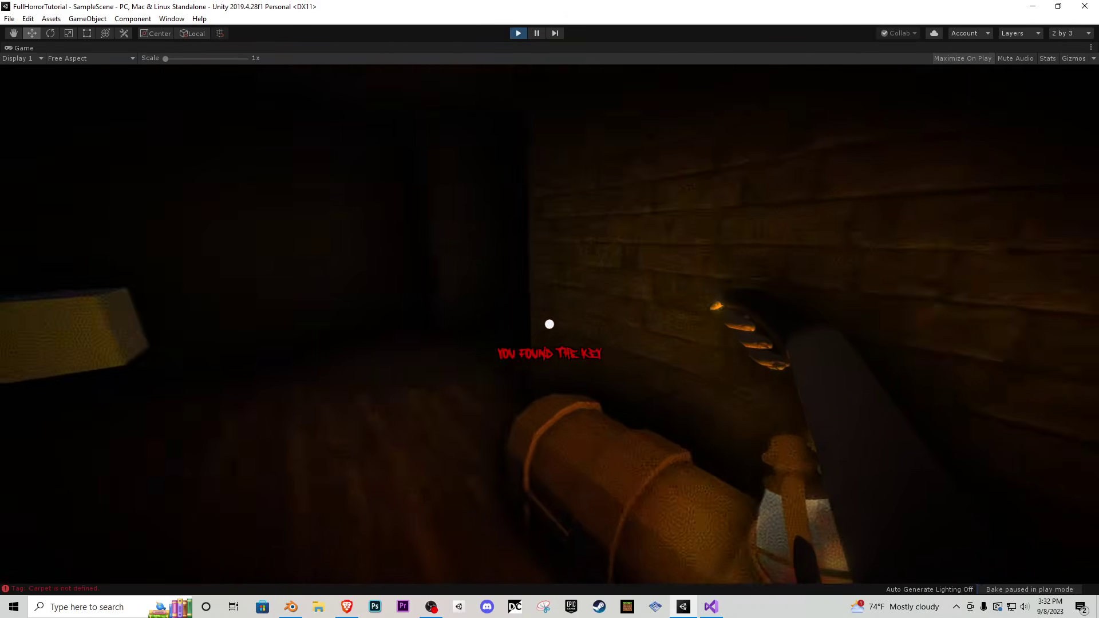
key(w)
key(e)
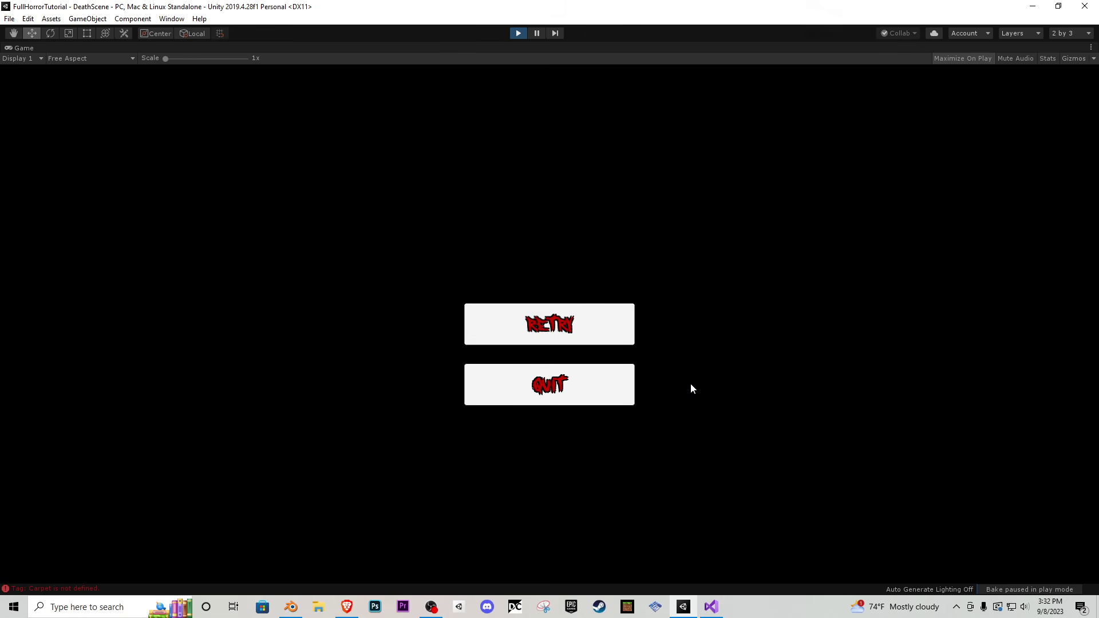
- Retry from the death scene, pick up the lantern, check a chest, walk the corridors until killed, and stop the game
click(608, 337)
key(w)
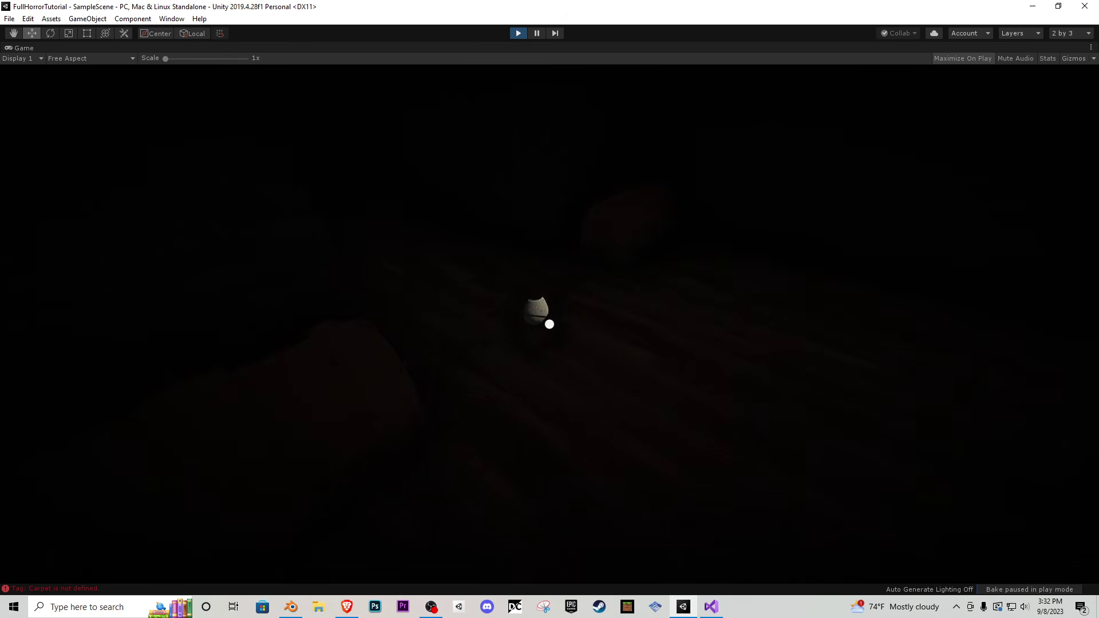
key(e)
key(e)
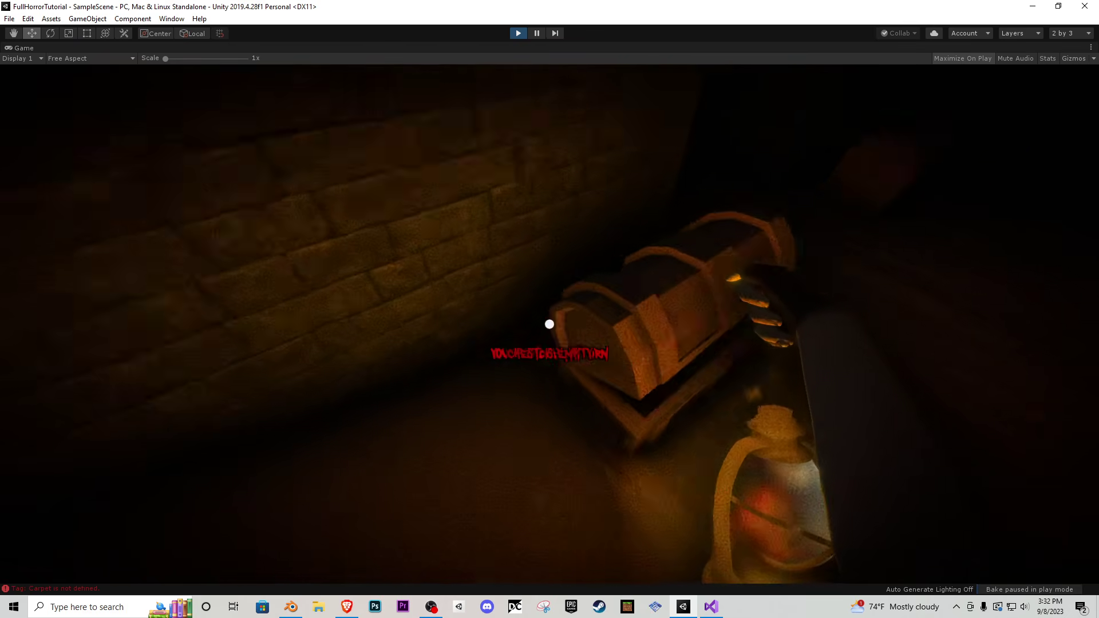
key(w)
key(w)
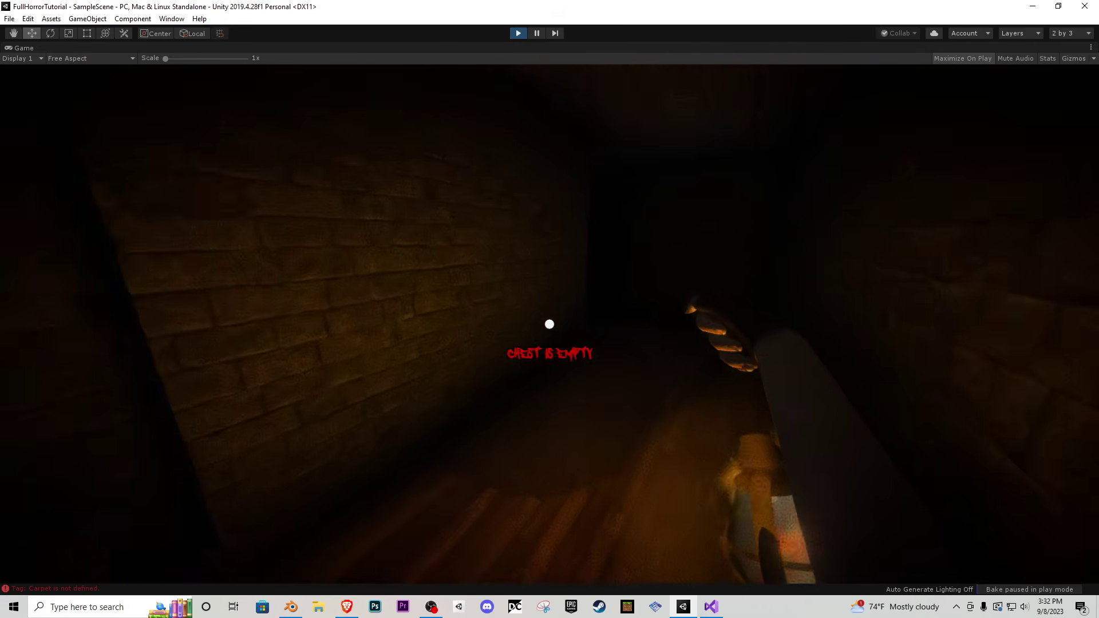
key(w)
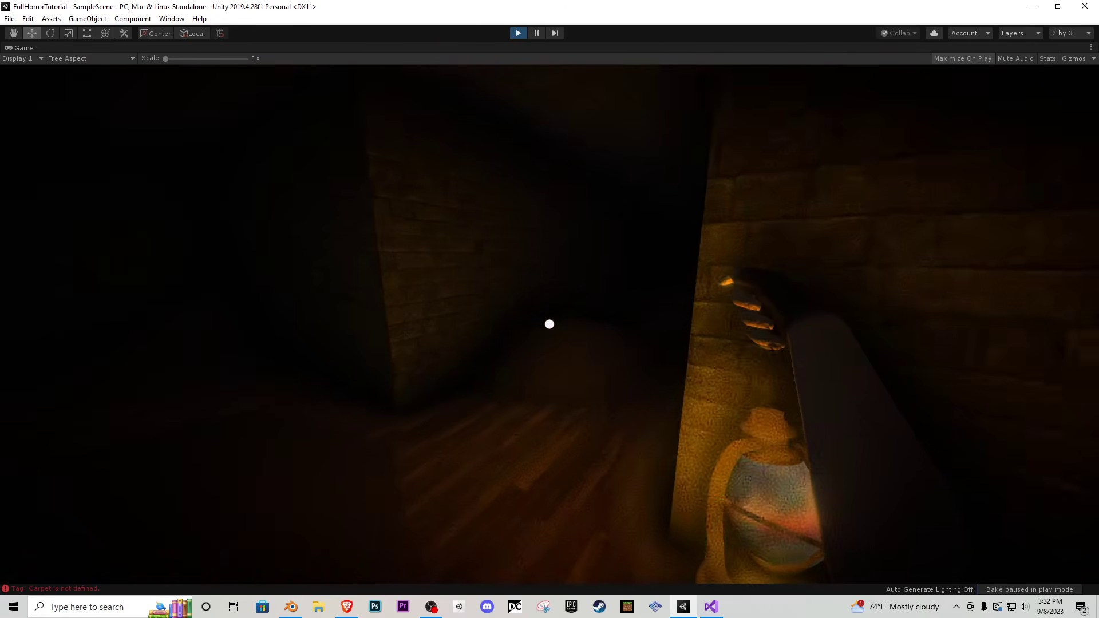
key(w)
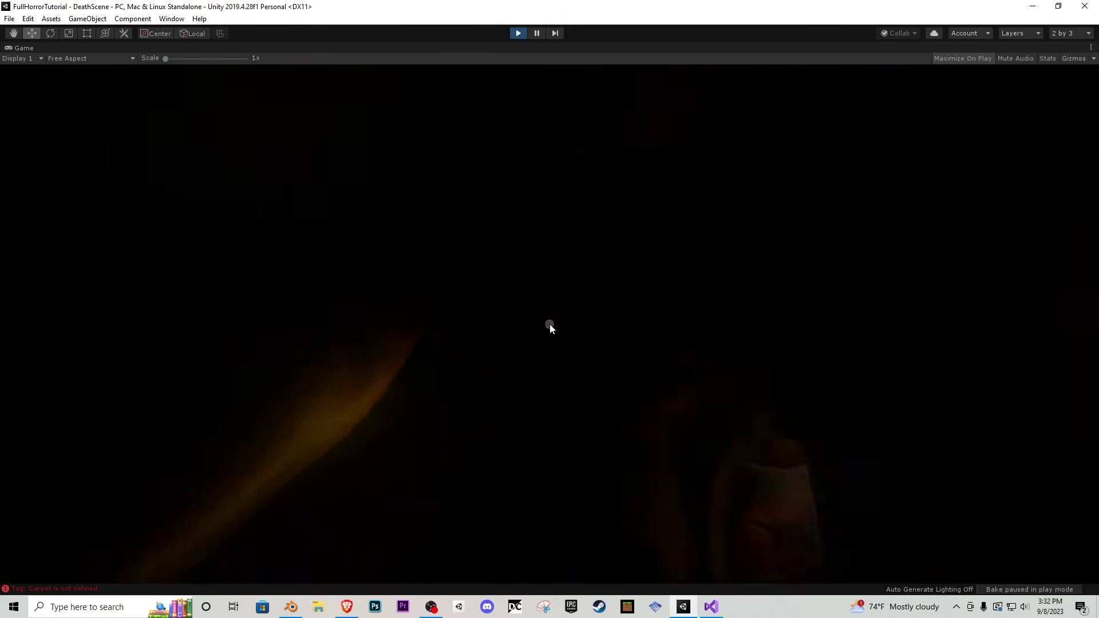
click(517, 33)
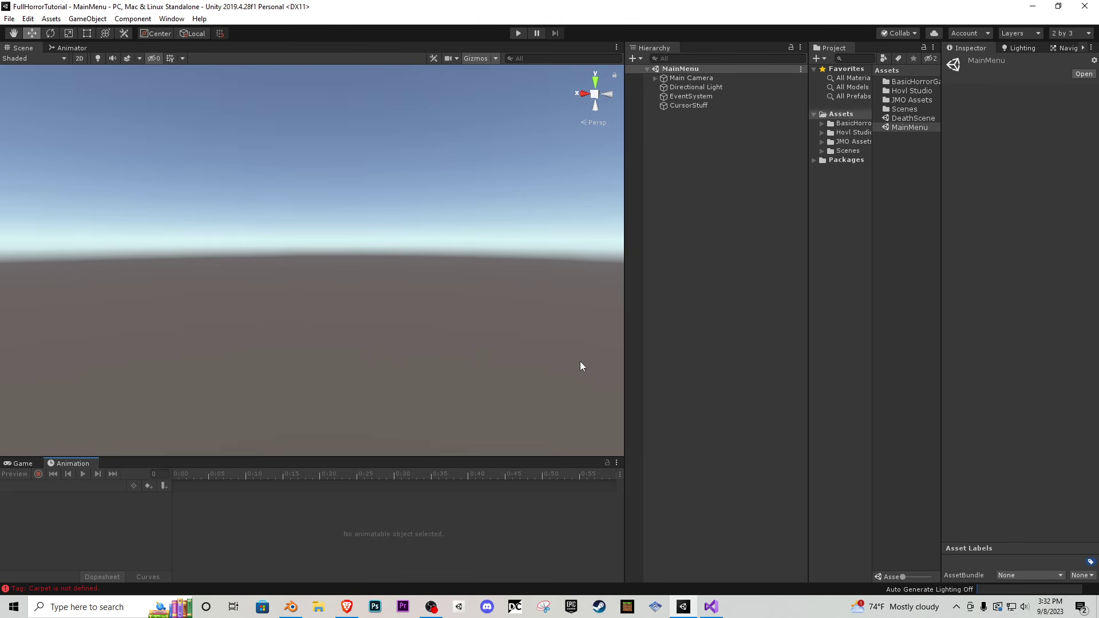
- Save the MainMenu scene and review the build settings with their scene list and target platform
click(9, 19)
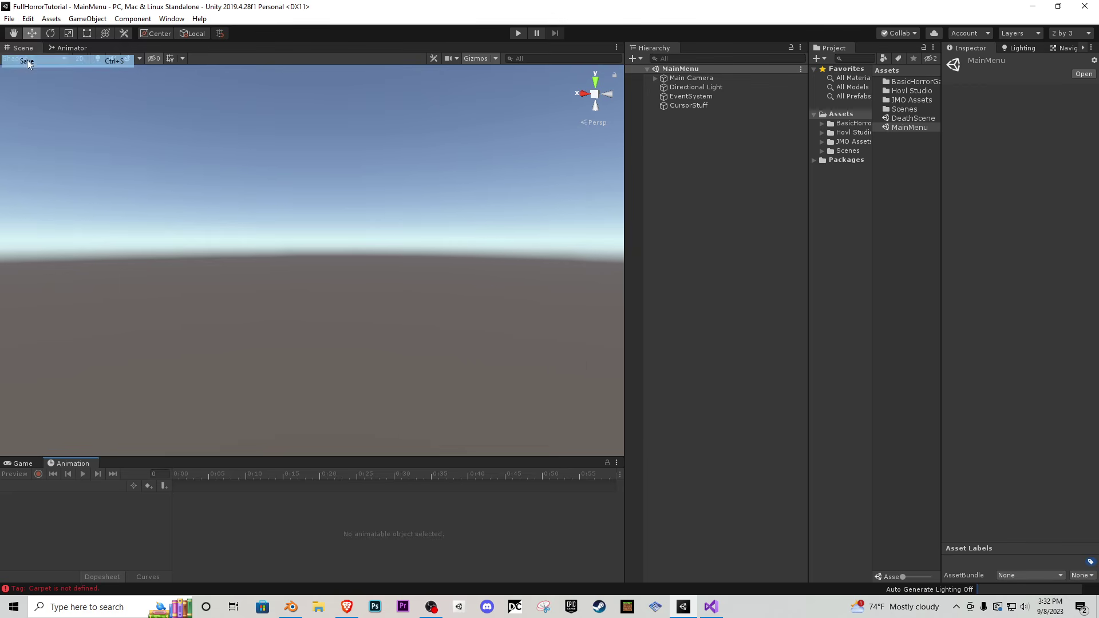
click(43, 132)
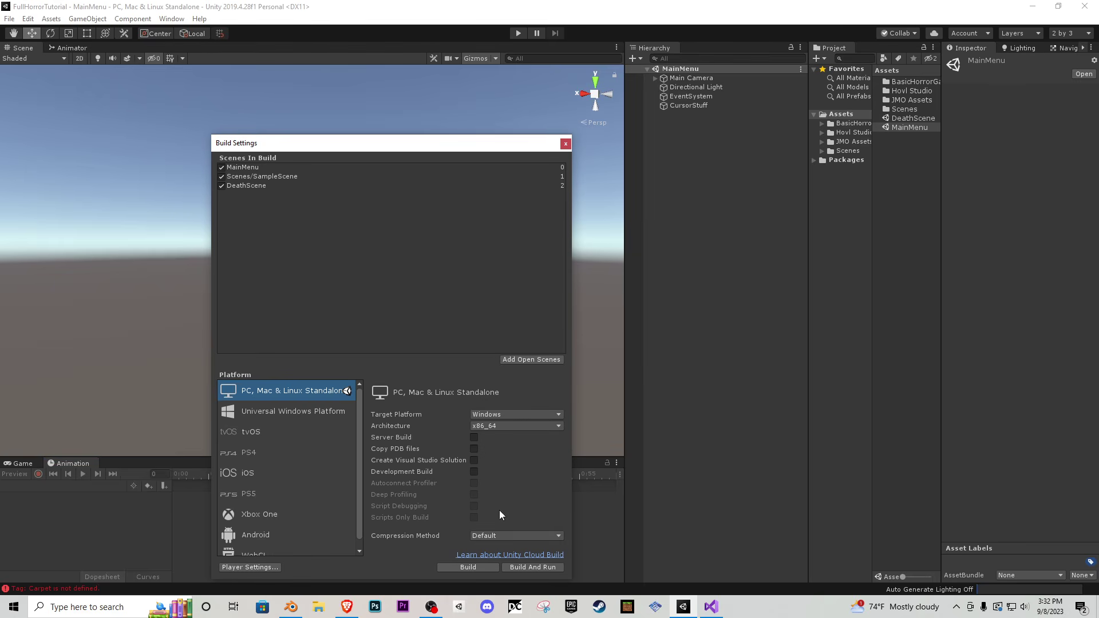
click(564, 144)
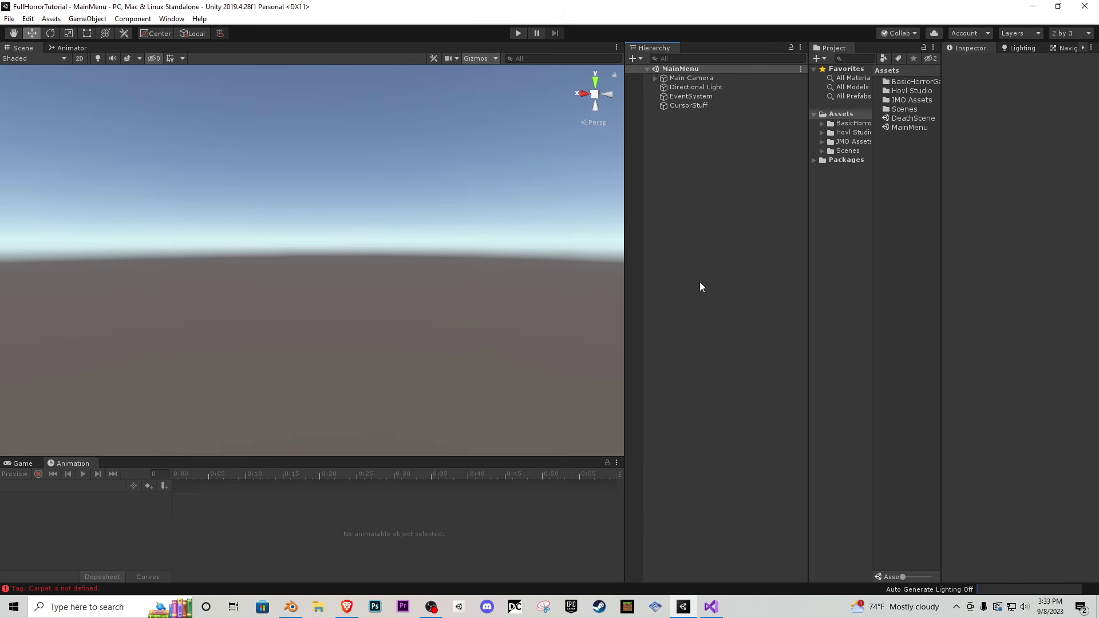
- Minimize Unity and open the TheRedDoor folder on the desktop to examine its game build files
click(1031, 6)
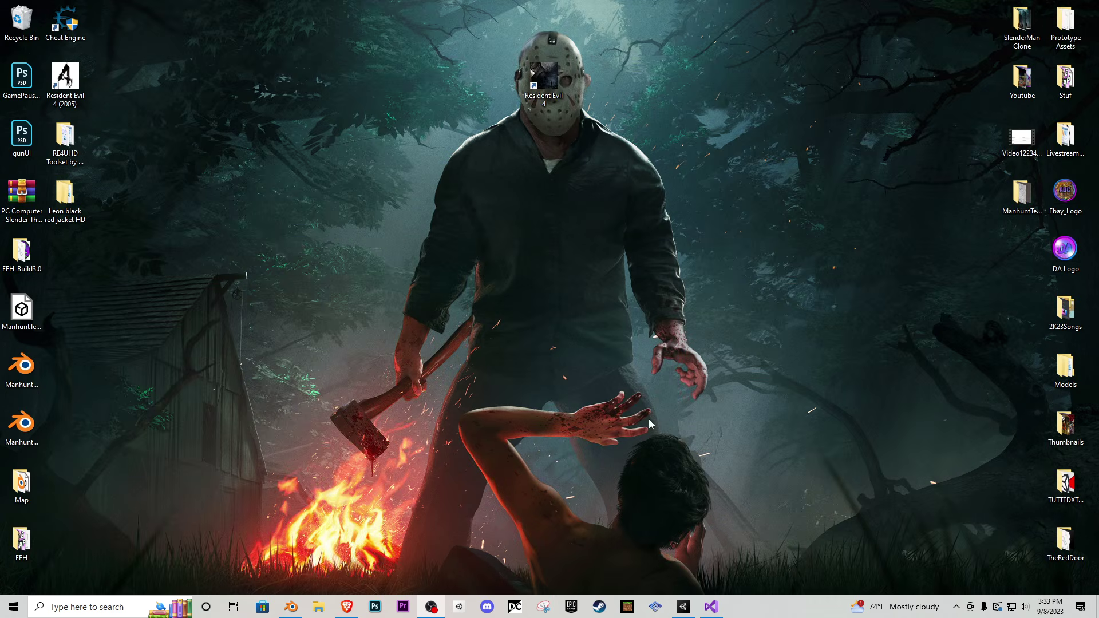
double_click(1064, 540)
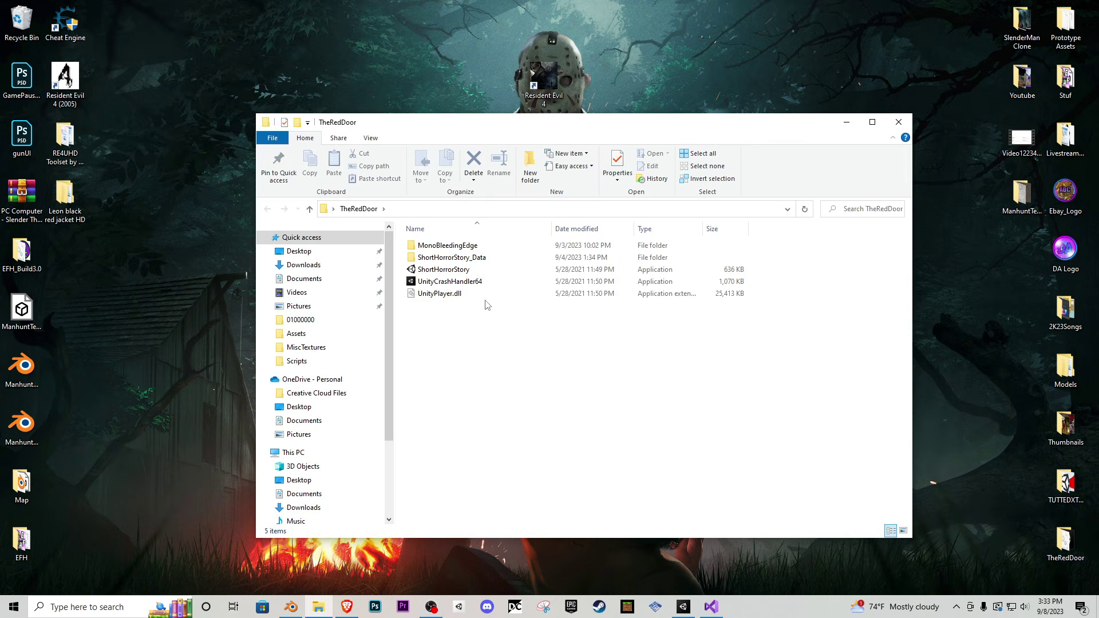
- Launch the ShortHorrorStory build, start a game from its main menu, and carry the lantern into the arched corridor
double_click(456, 271)
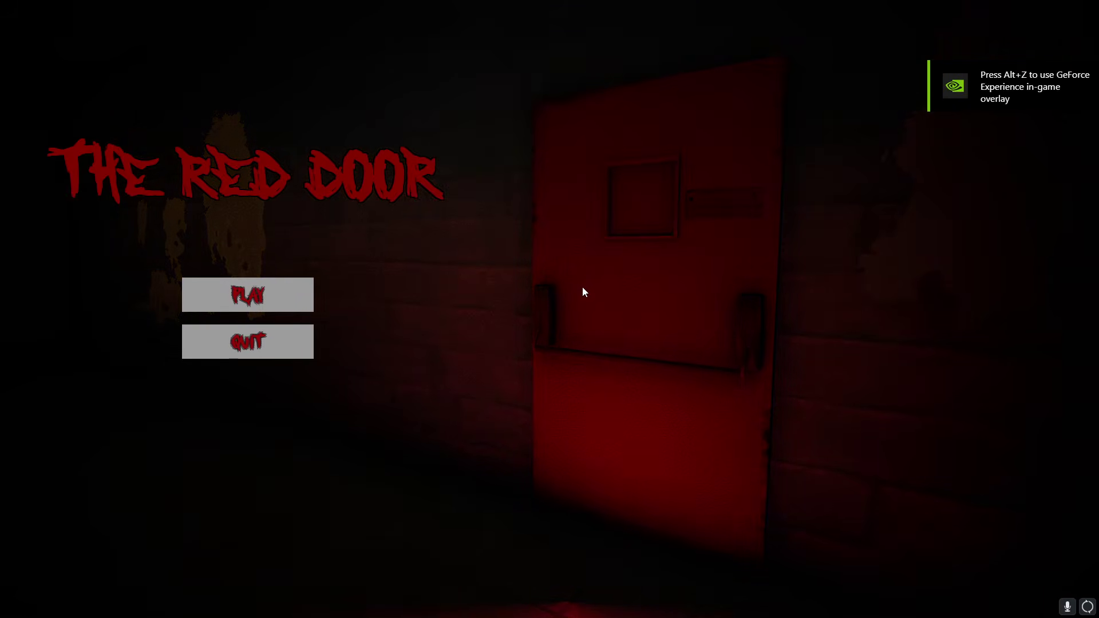
click(301, 297)
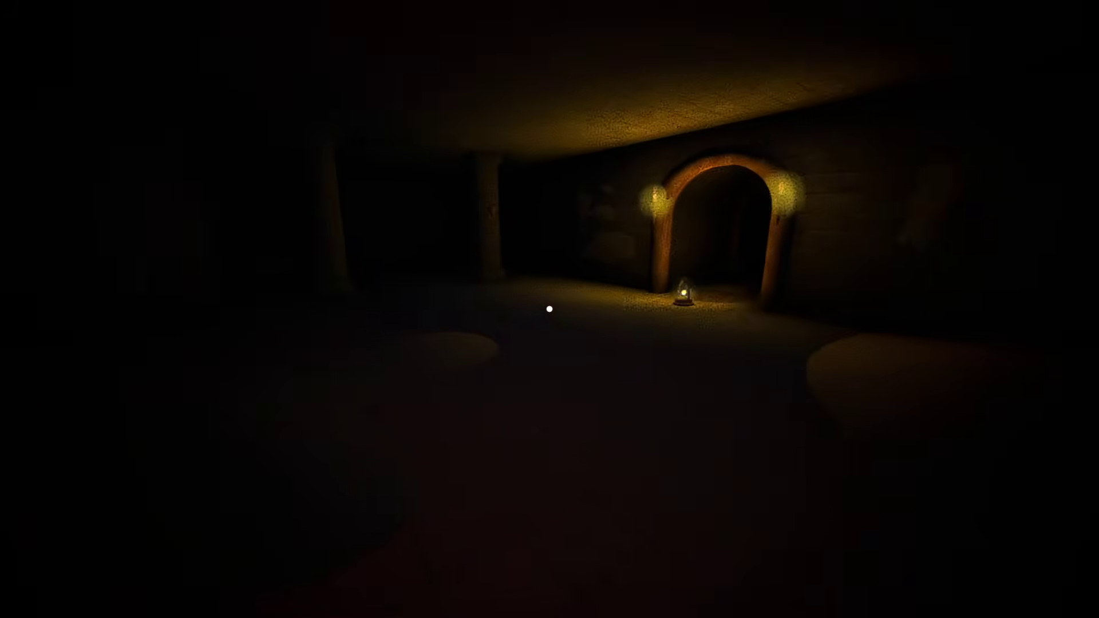
key(w)
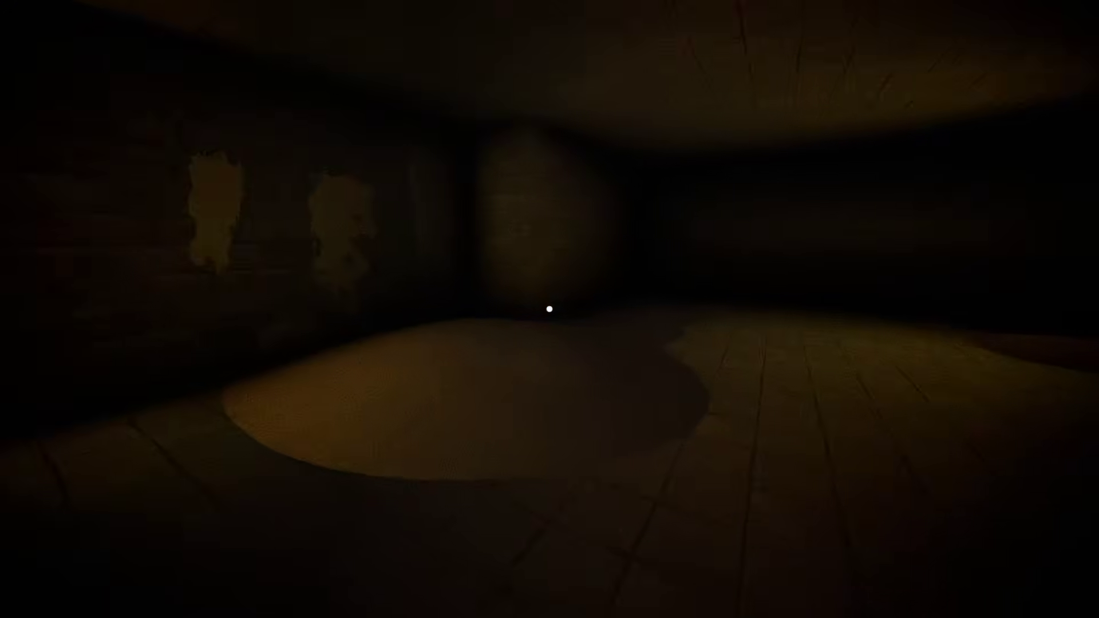
key(w)
key(w)
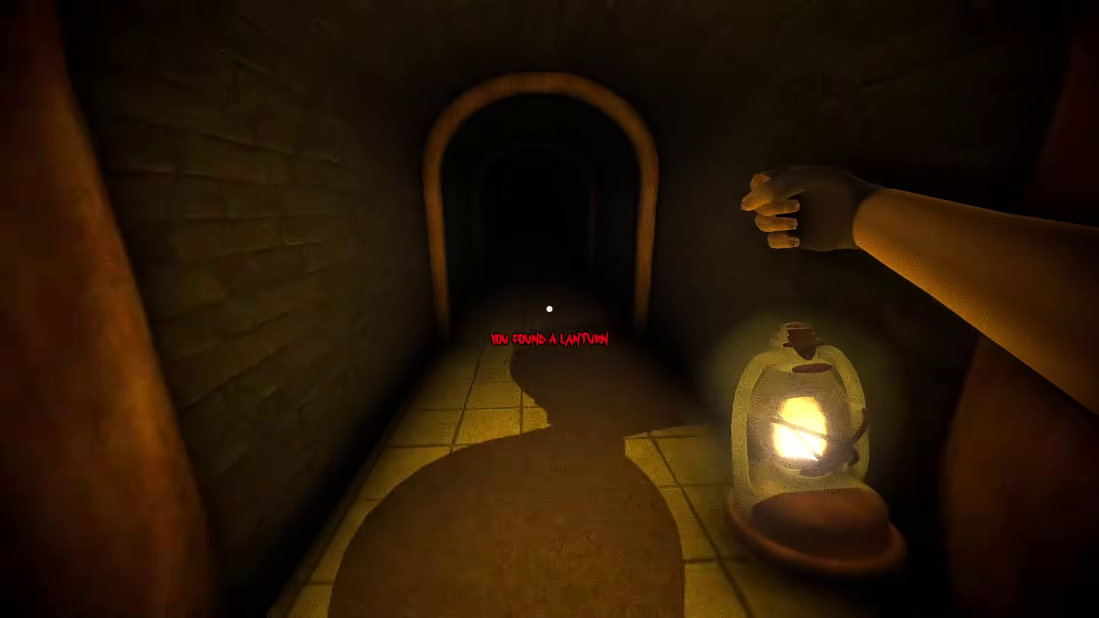
key(w)
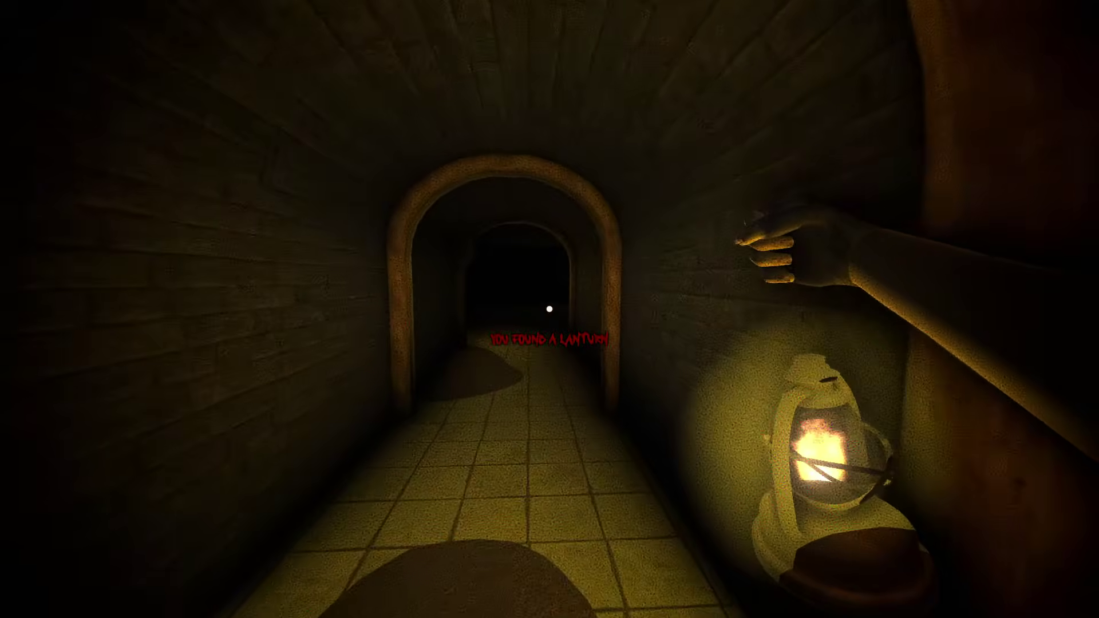
key(w)
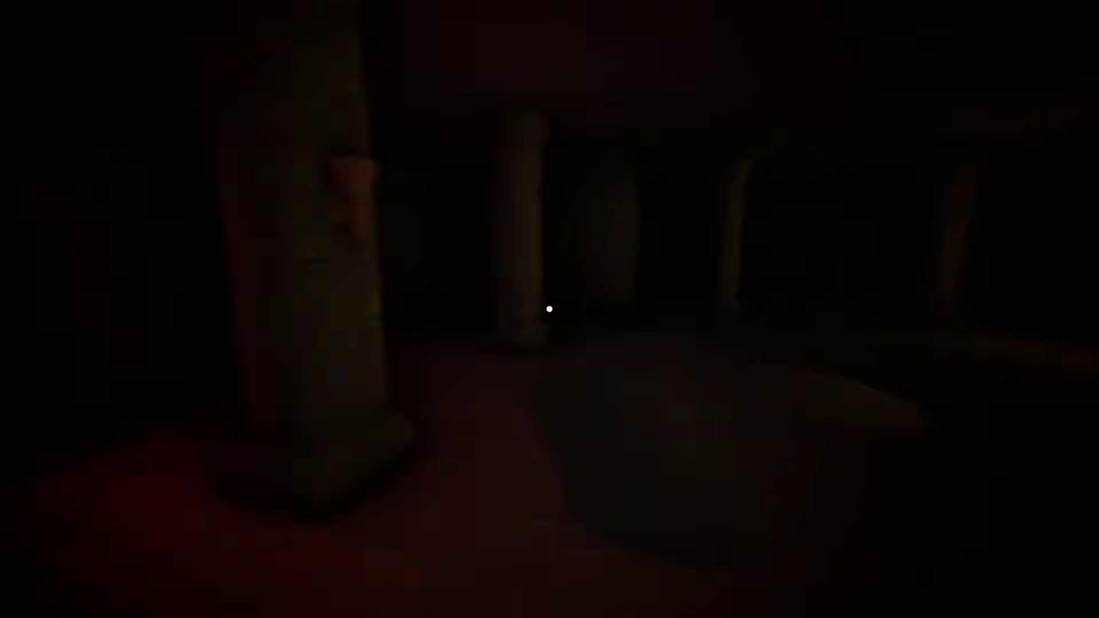
- From the starting room, pick up the lantern and walk through the arched corridor into the dark pillared rooms
key(w)
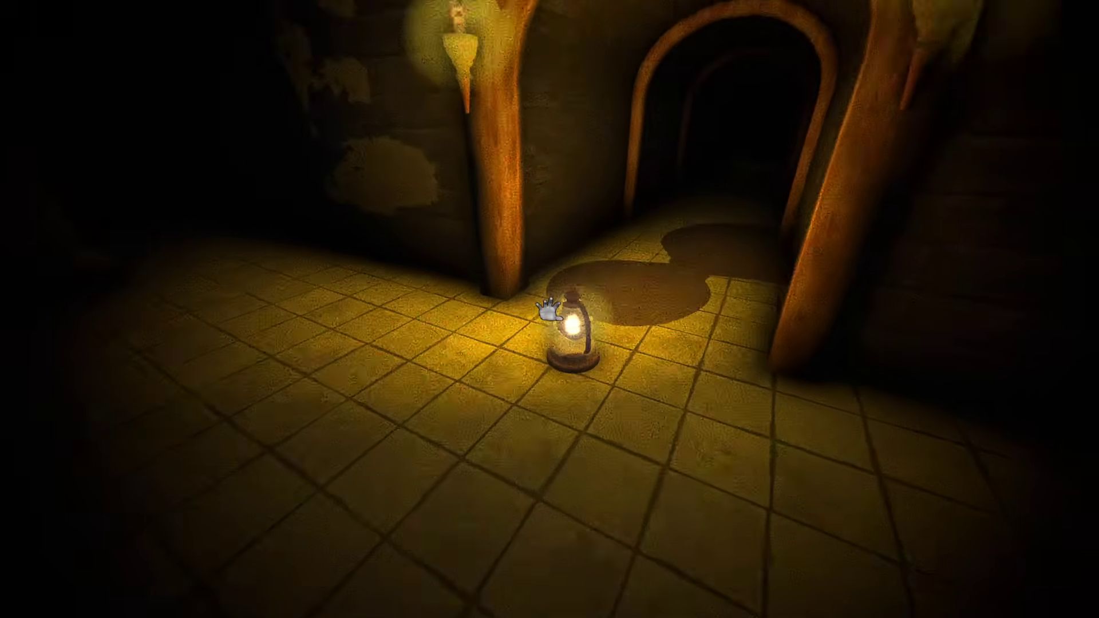
key(w)
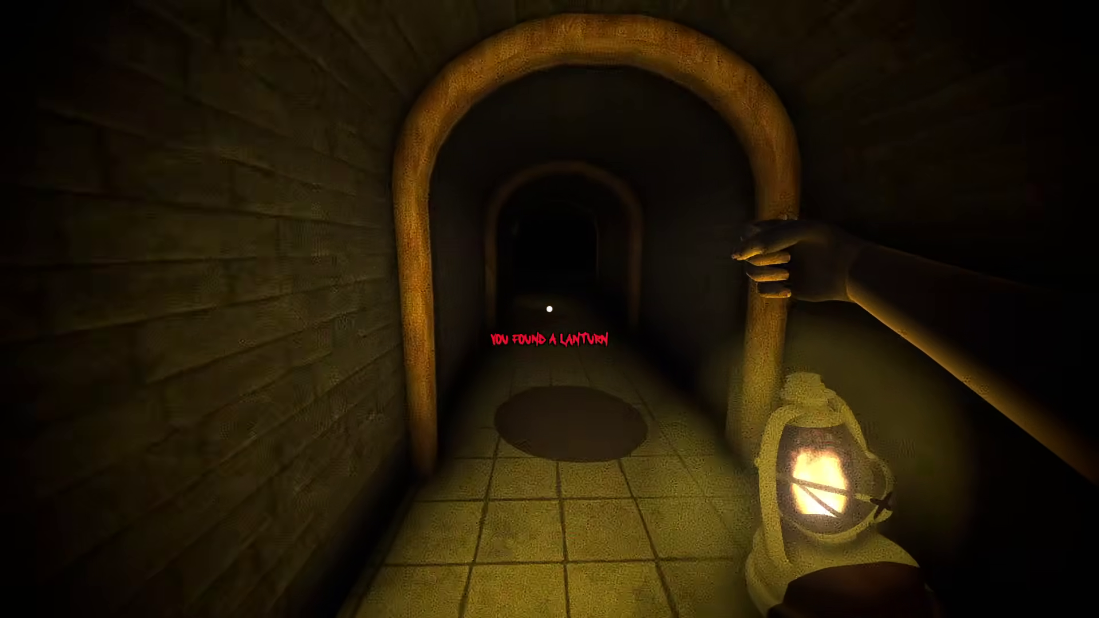
key(w)
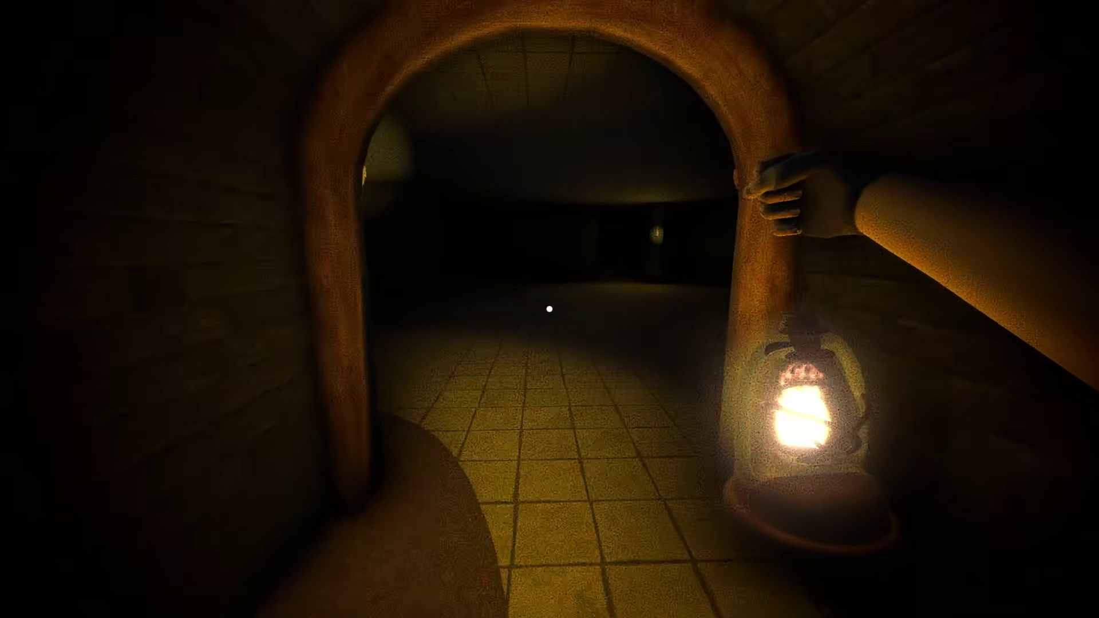
key(w)
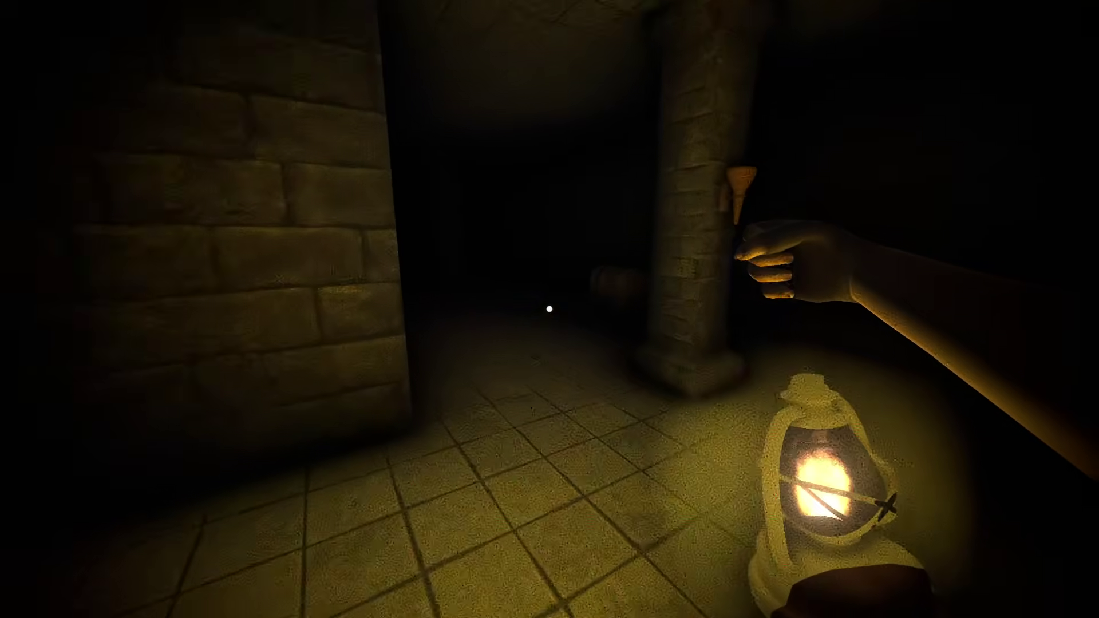
key(w)
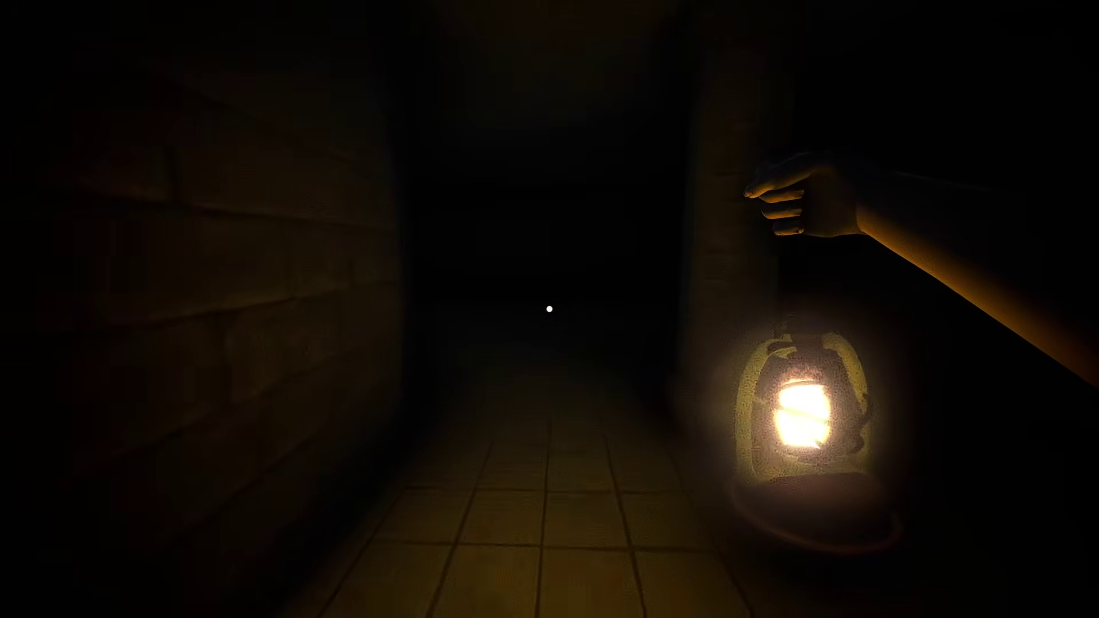
key(w)
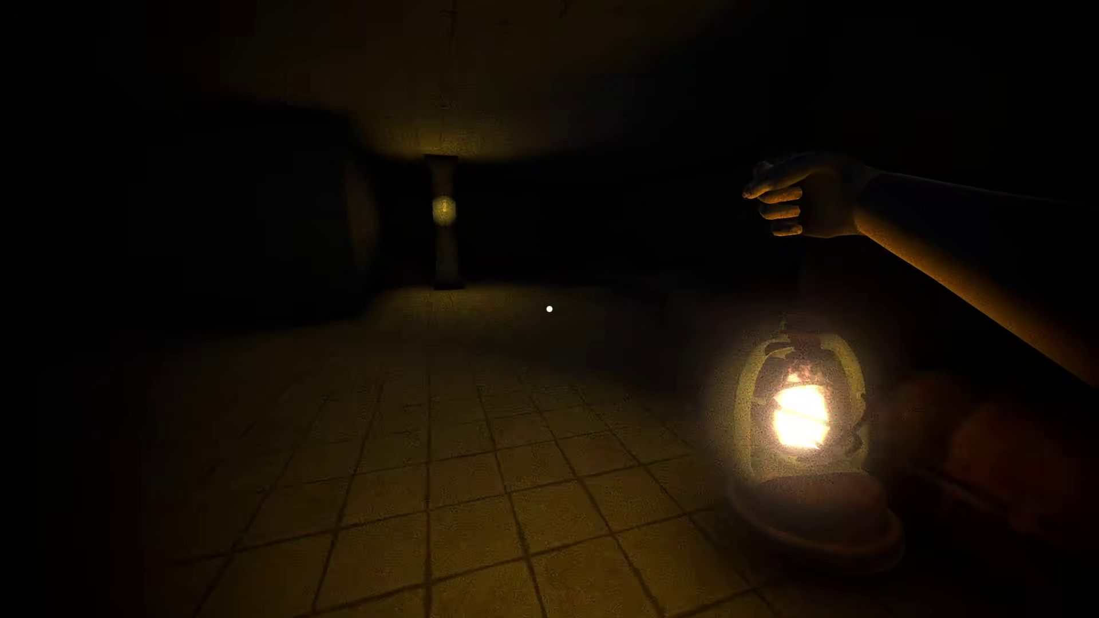
- Walk past the torch-lit pillar to the room's corner and search there to collect the pistol with 12 bullets
key(w)
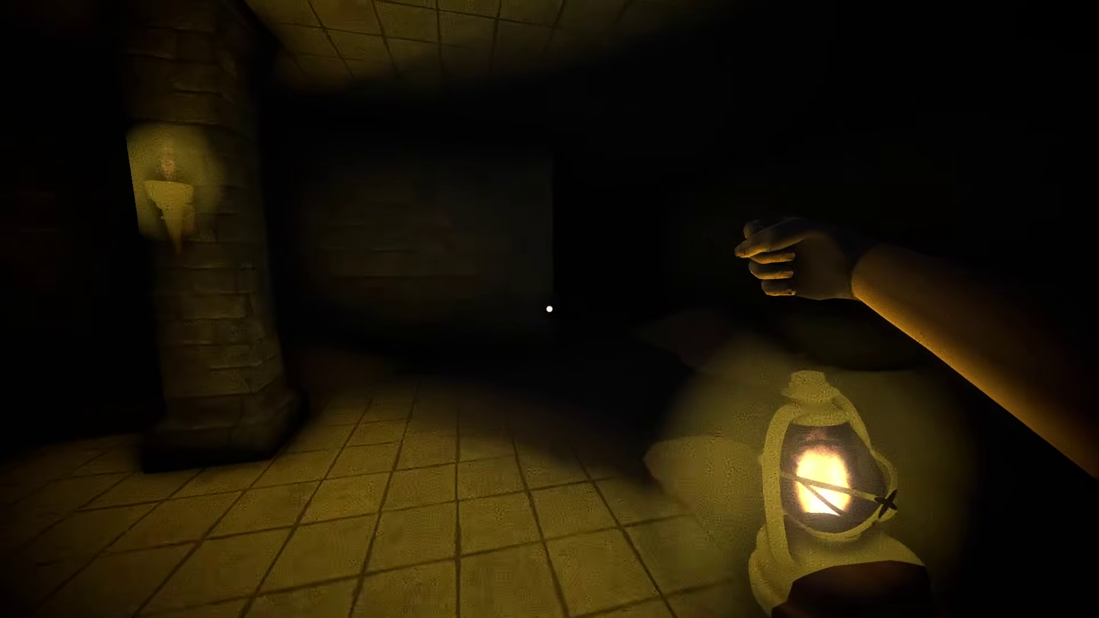
key(w)
key(w)
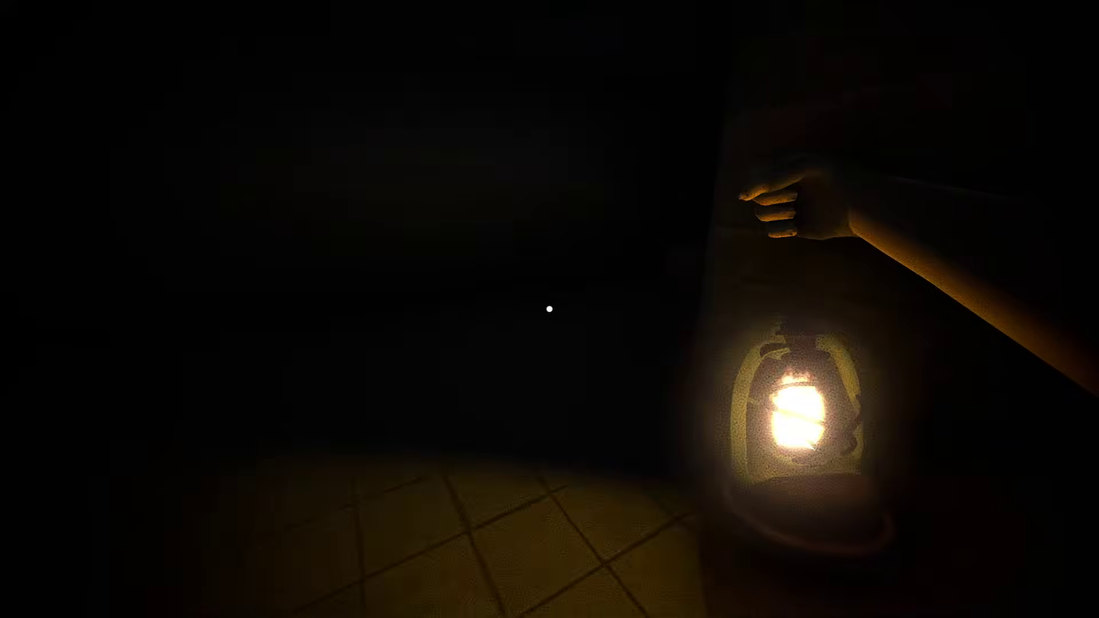
key(w)
key(e)
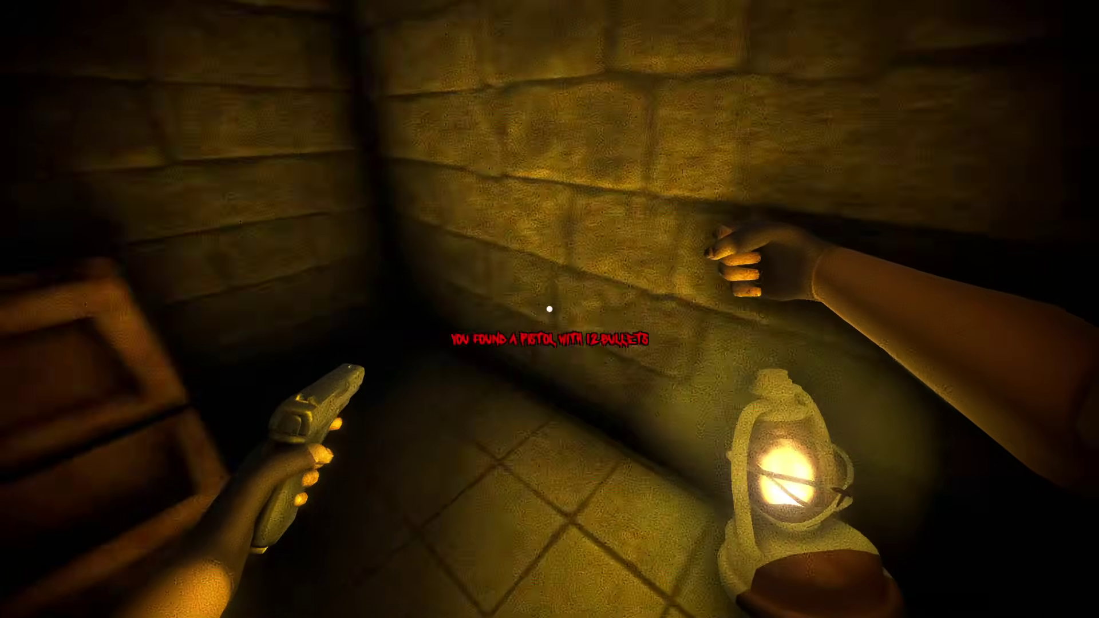
- Explore the remaining tiled halls with the pistol and lantern to look for the enemy
key(w)
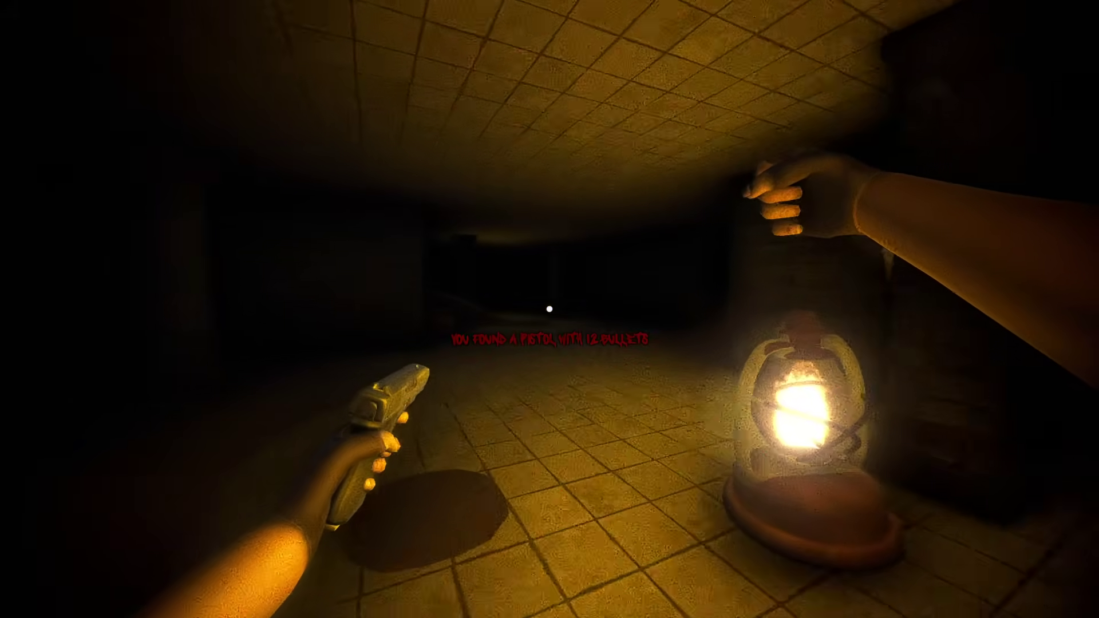
key(w)
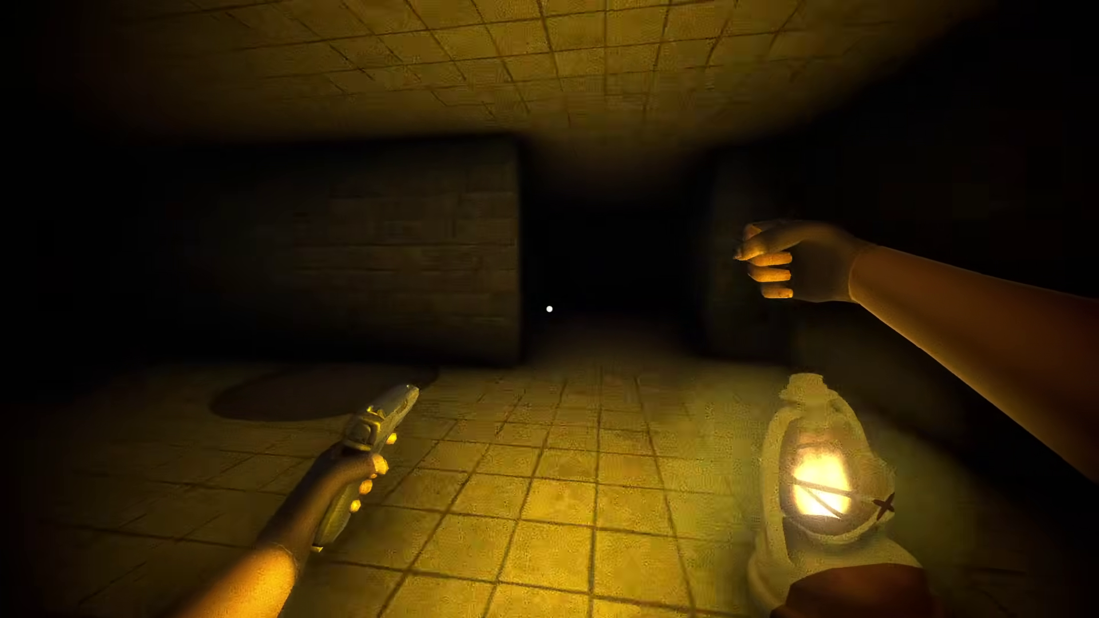
key(w)
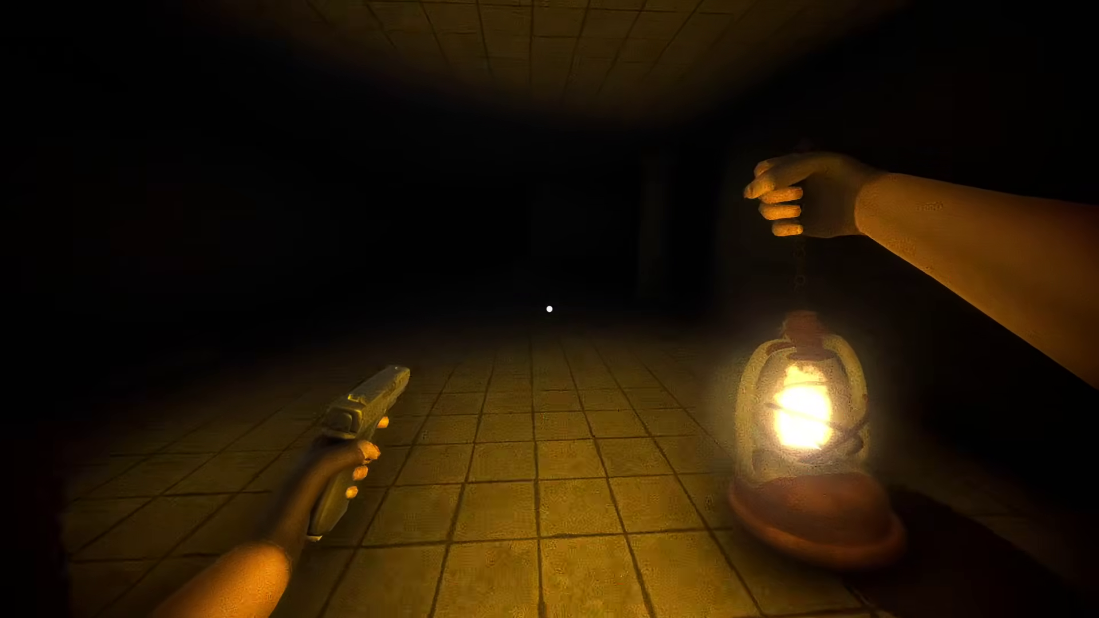
key(w)
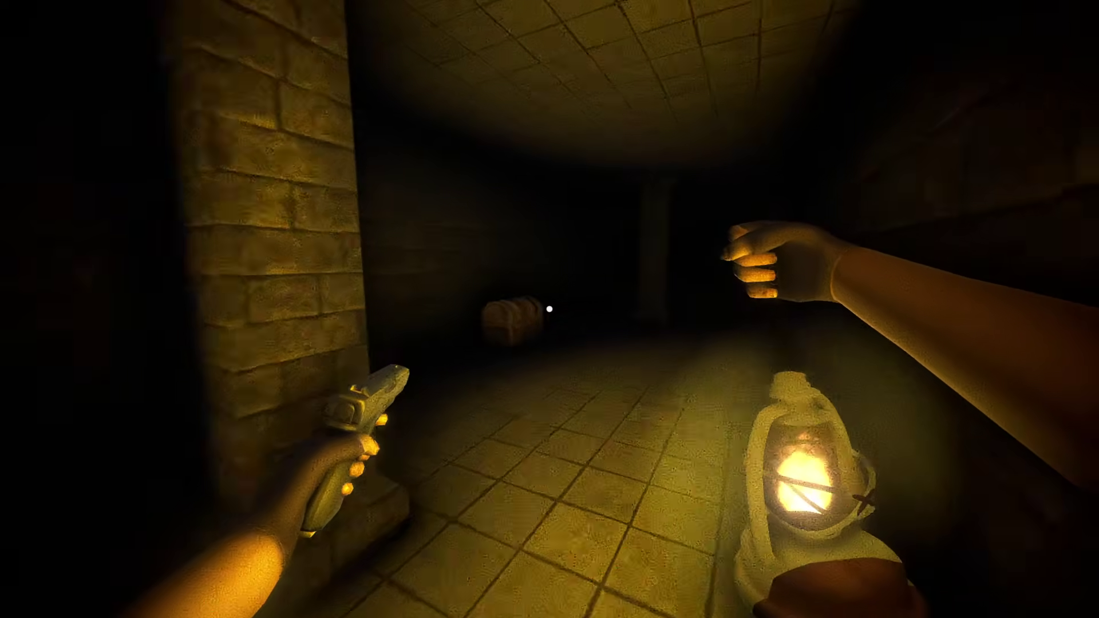
key(w)
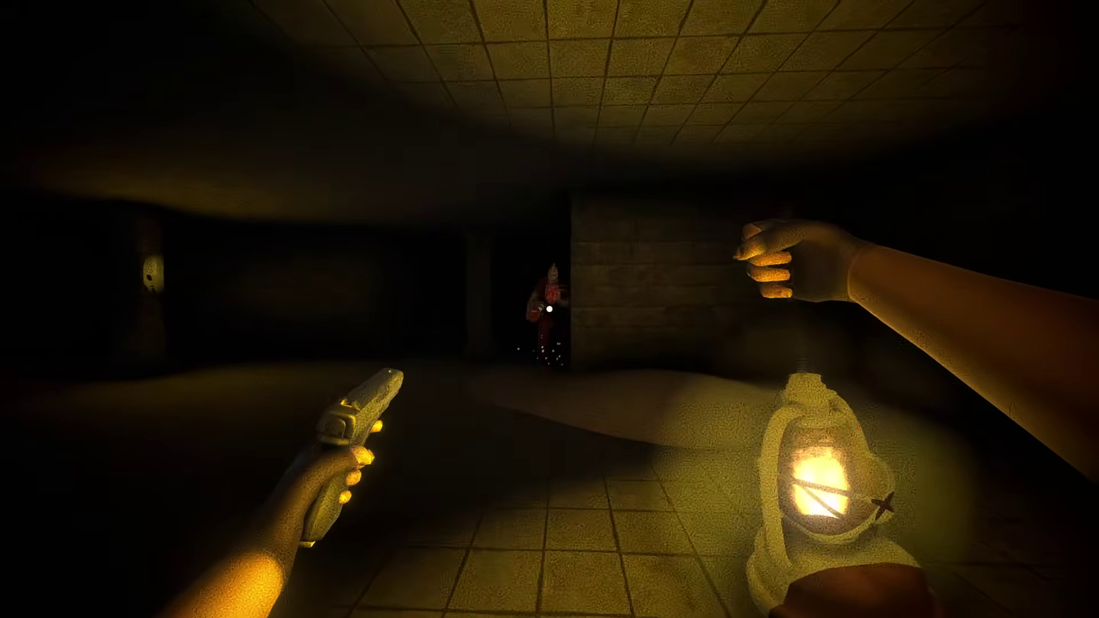
- Shoot the chainsaw enemy dead, approach its body, and collect the key
key(w)
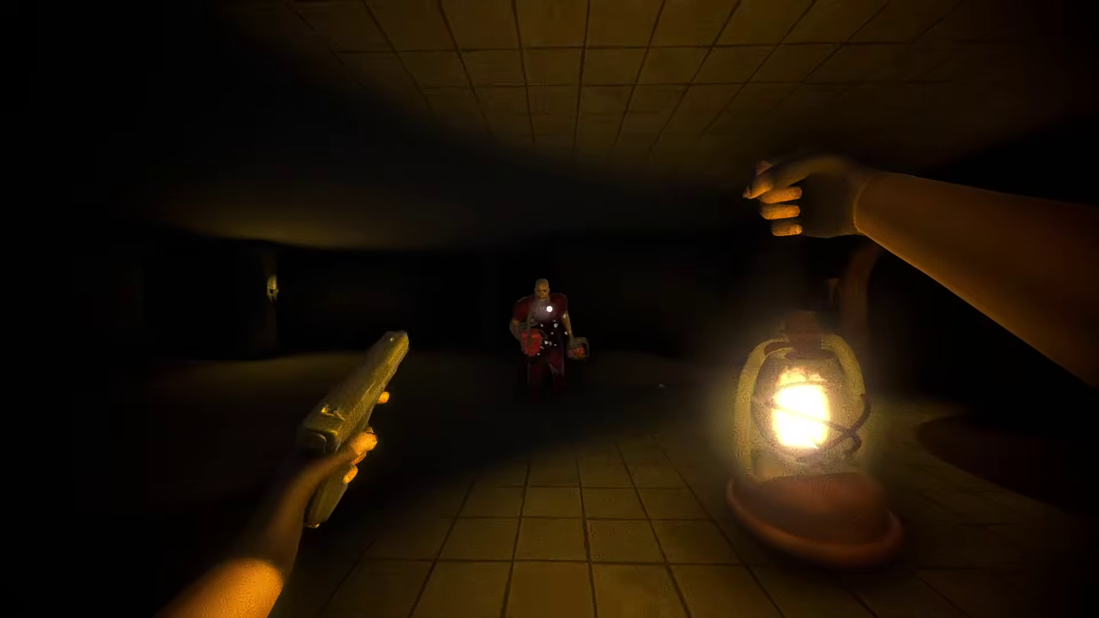
key(s)
click(550, 309)
key(w)
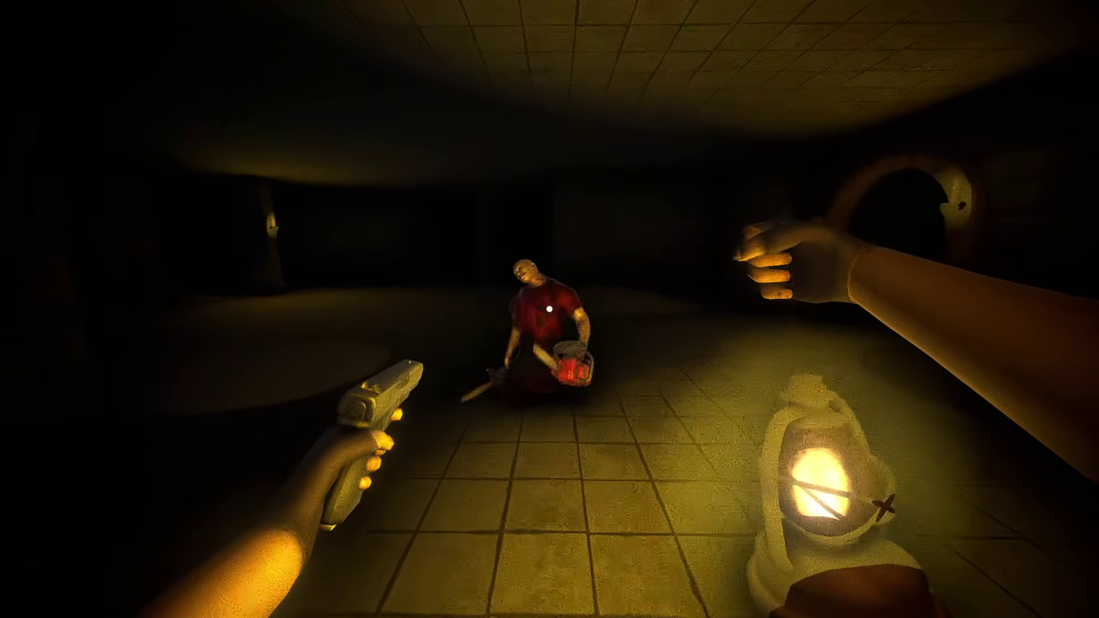
key(w)
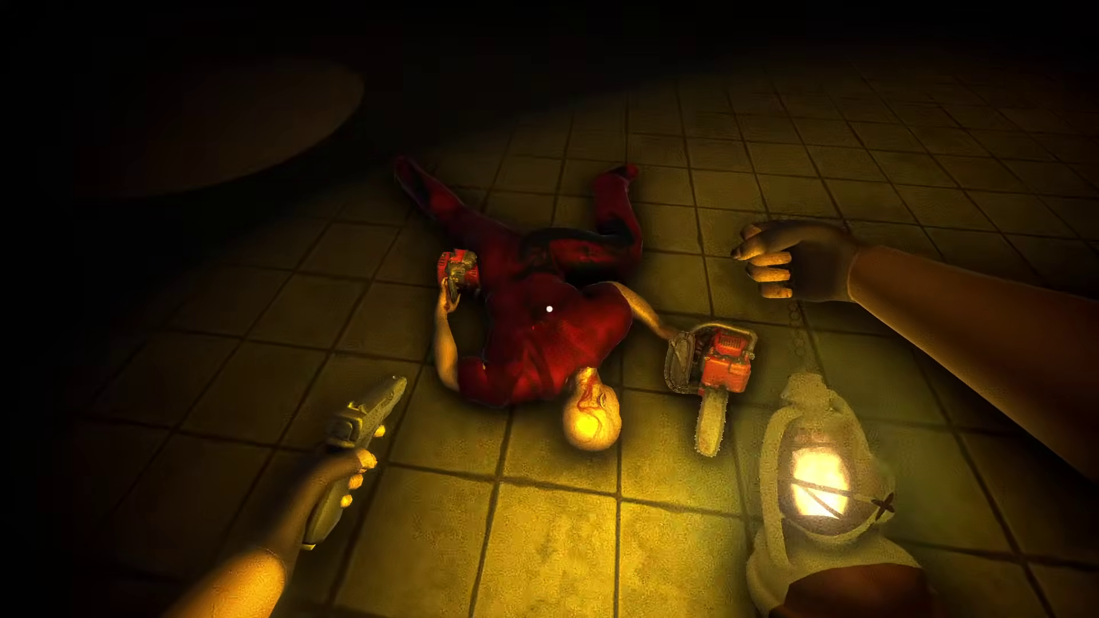
key(w)
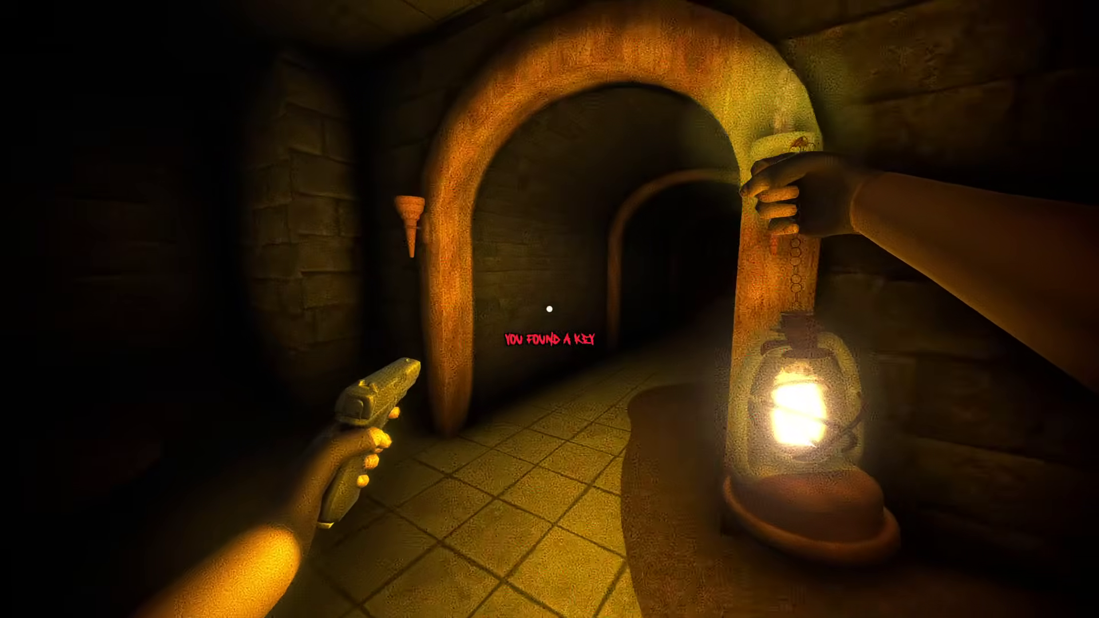
- Walk back through the arched corridor to the starting room and open the red door with the key
key(w)
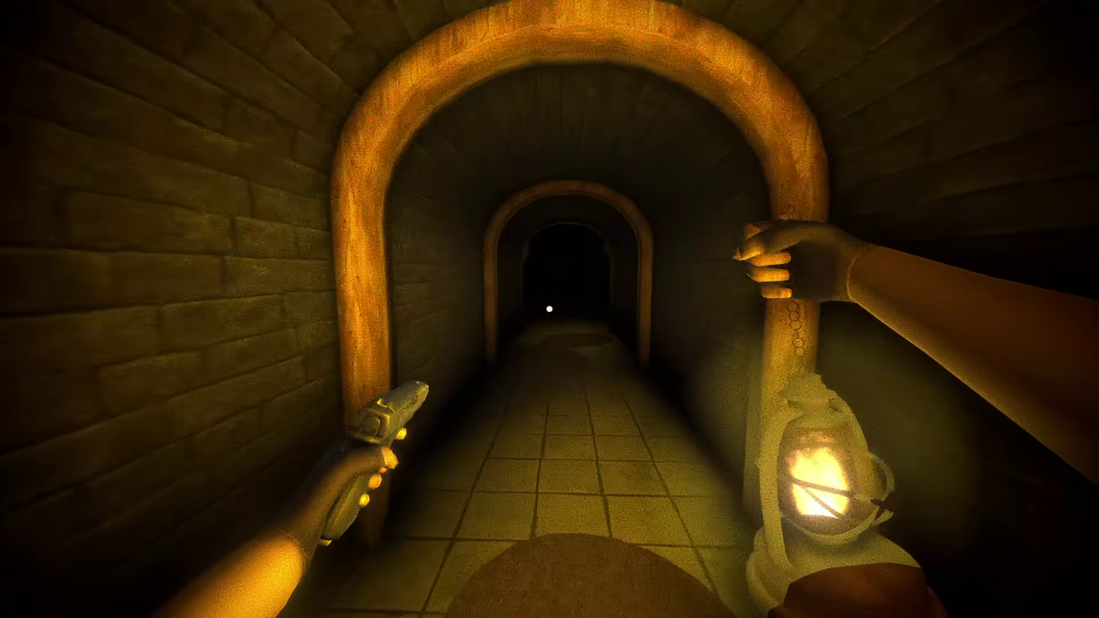
key(w)
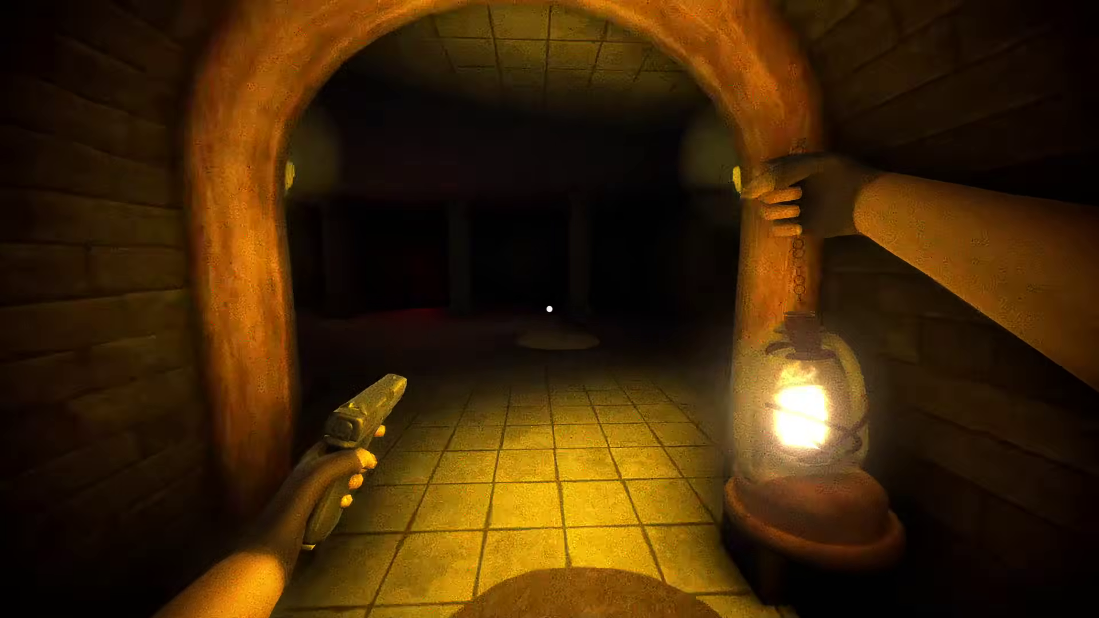
key(w)
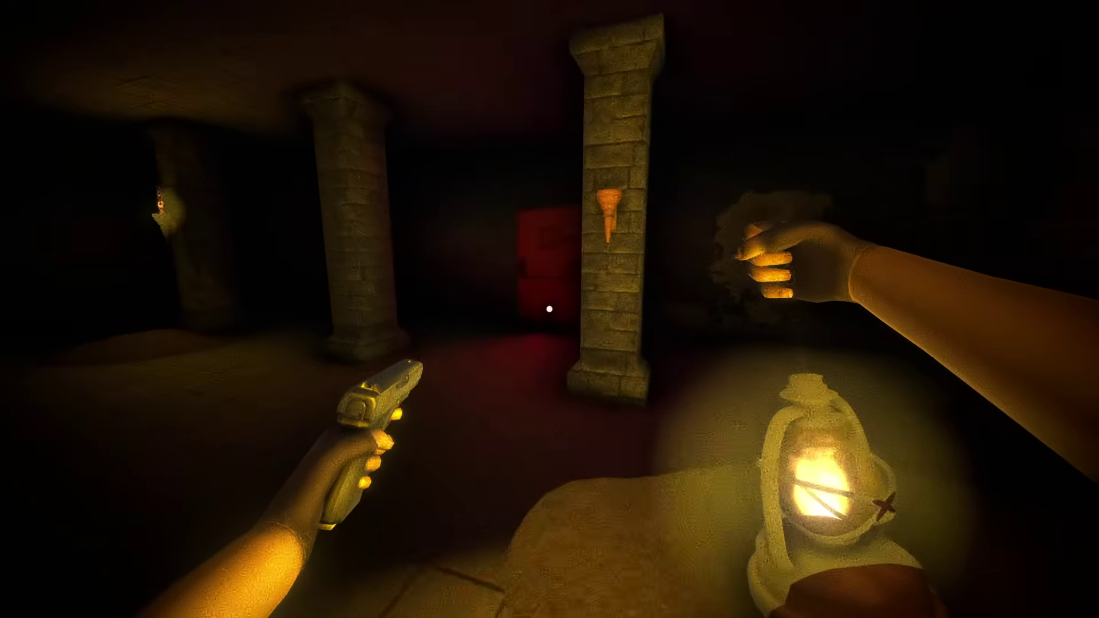
key(w)
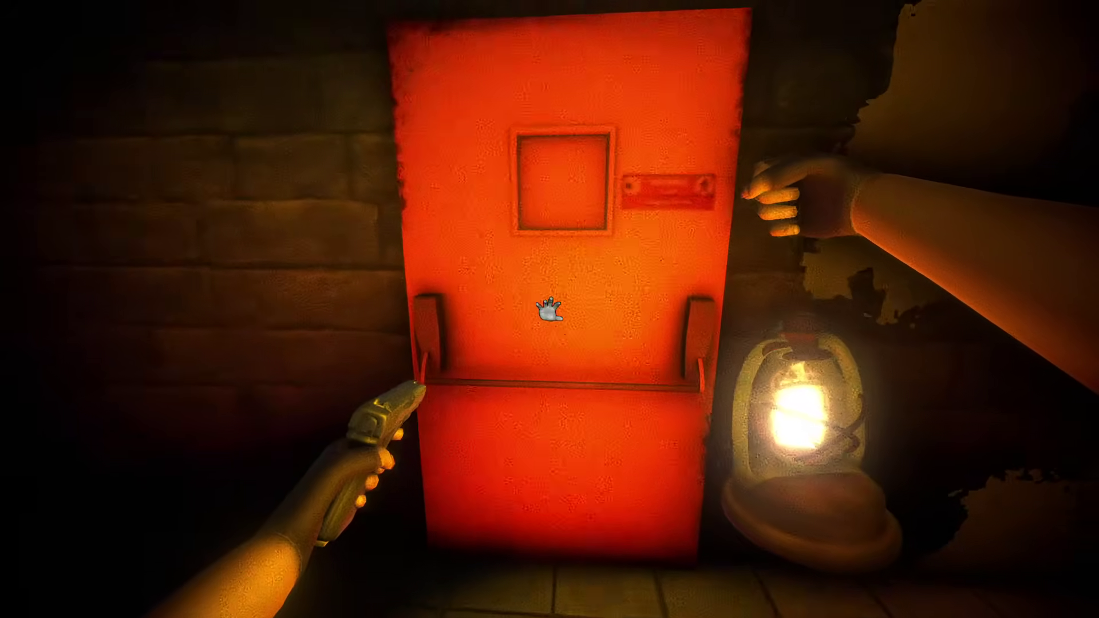
click(548, 309)
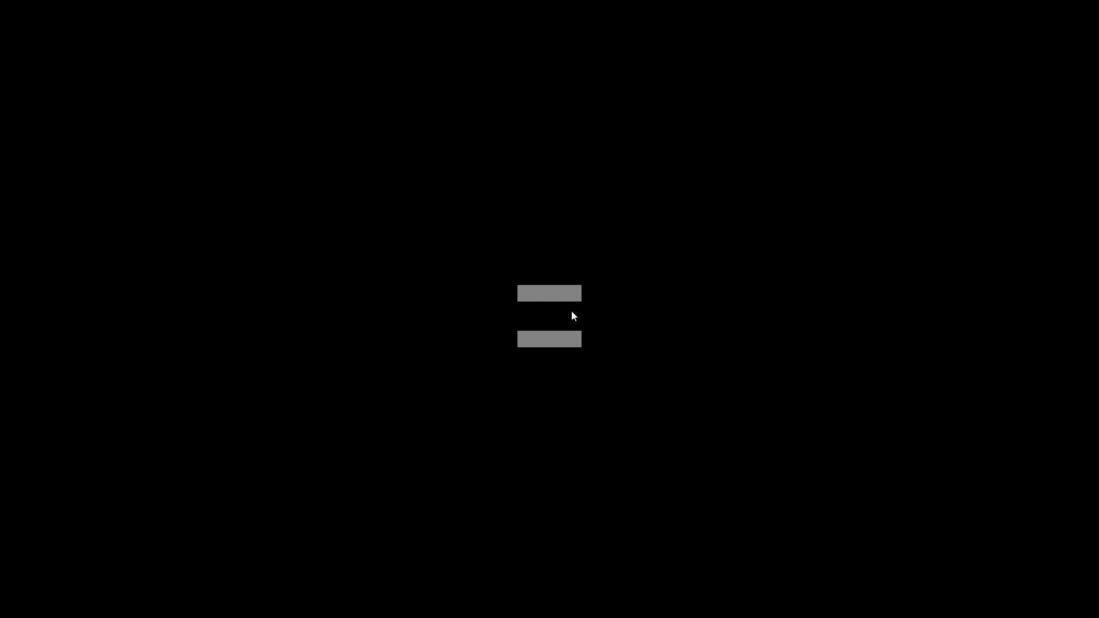
- Quit the game from the end screen and switch back to the Unity project
click(559, 338)
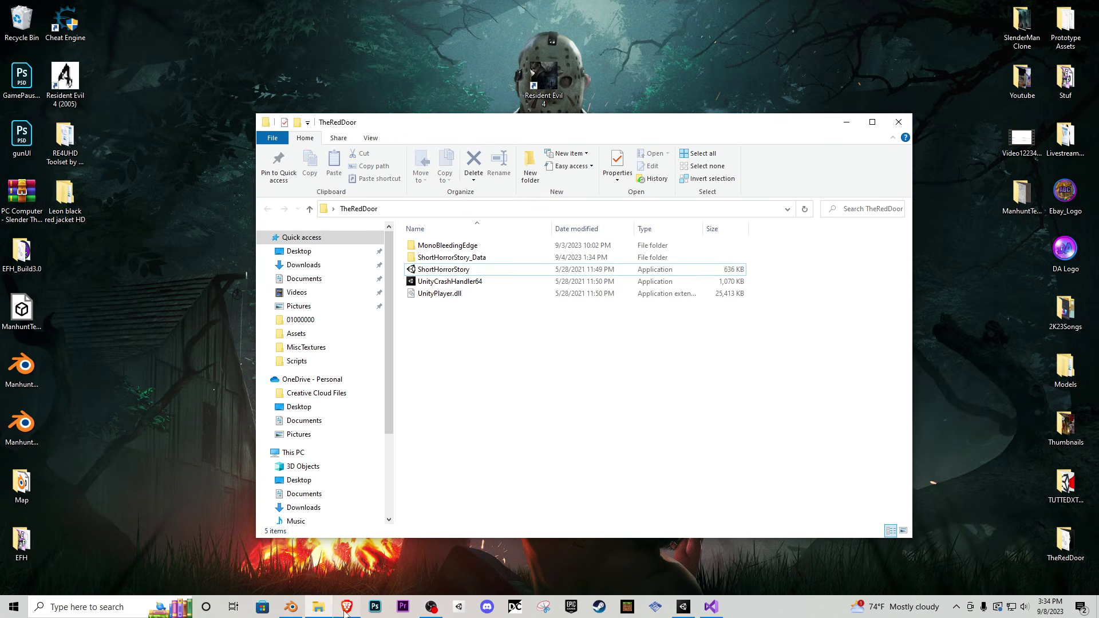
click(682, 607)
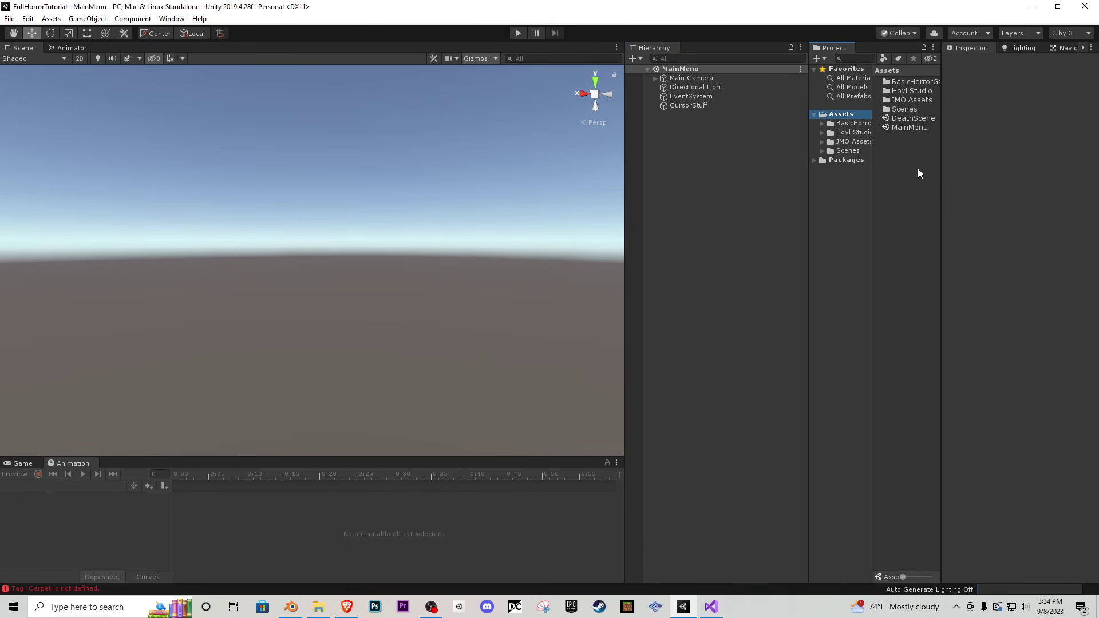